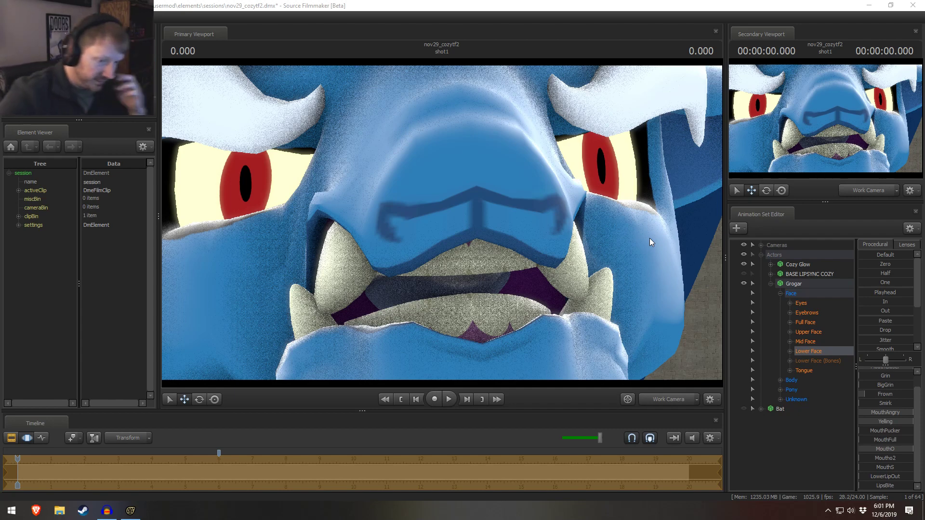
Step: Check the November and December 2019 dates in the system calendar and close it
left_click(884, 510)
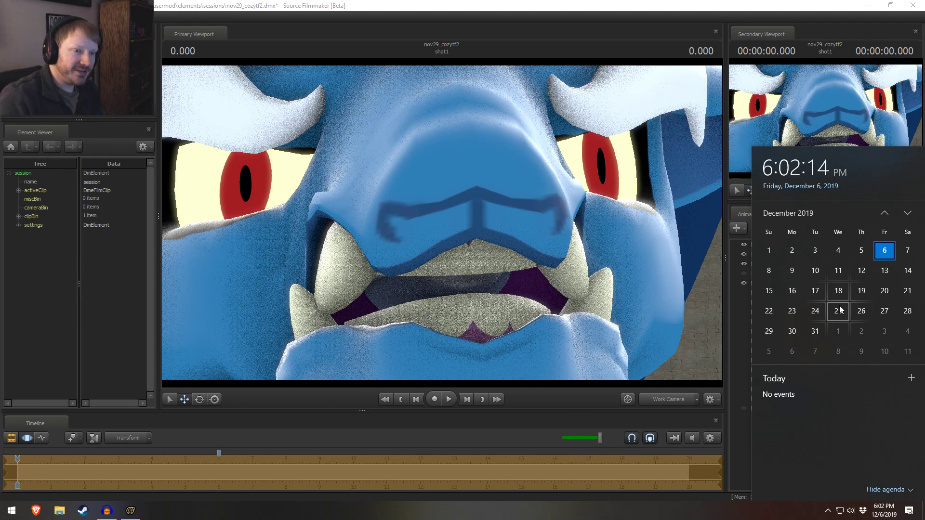
left_click(885, 213)
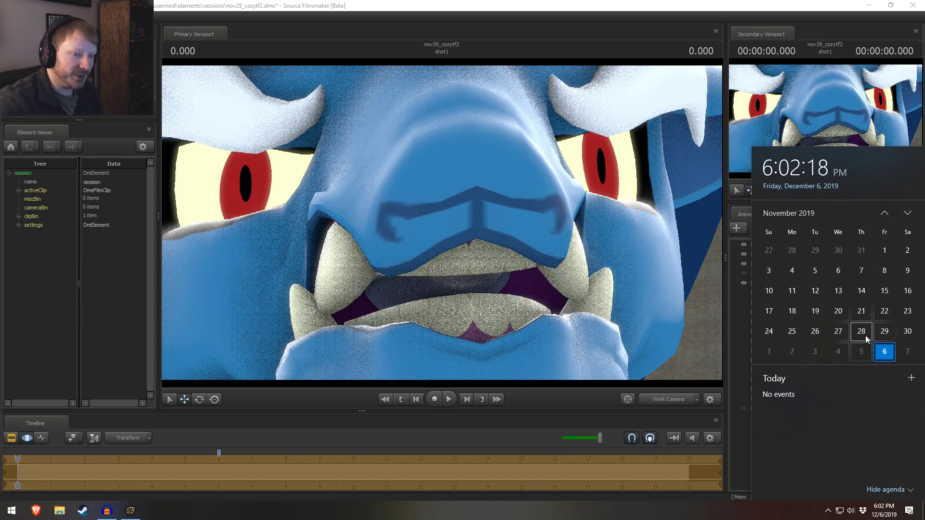
left_click(909, 213)
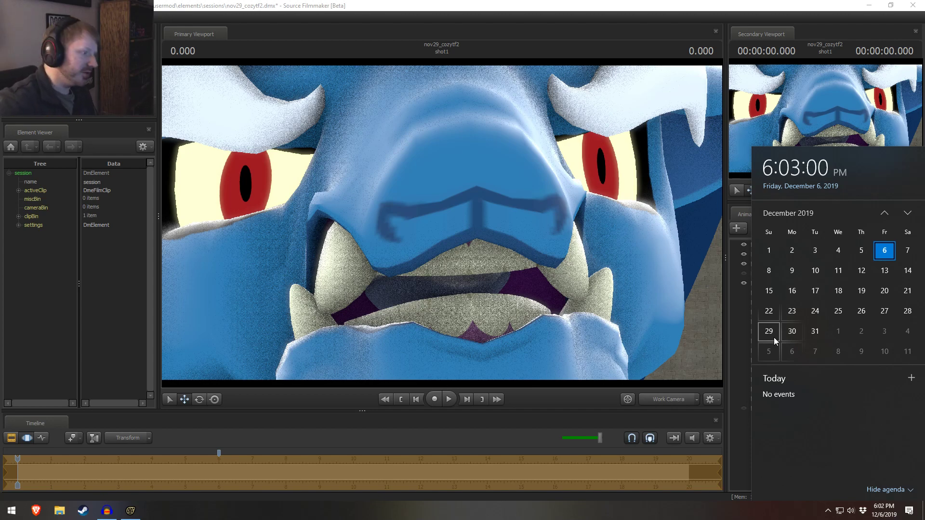
left_click(283, 441)
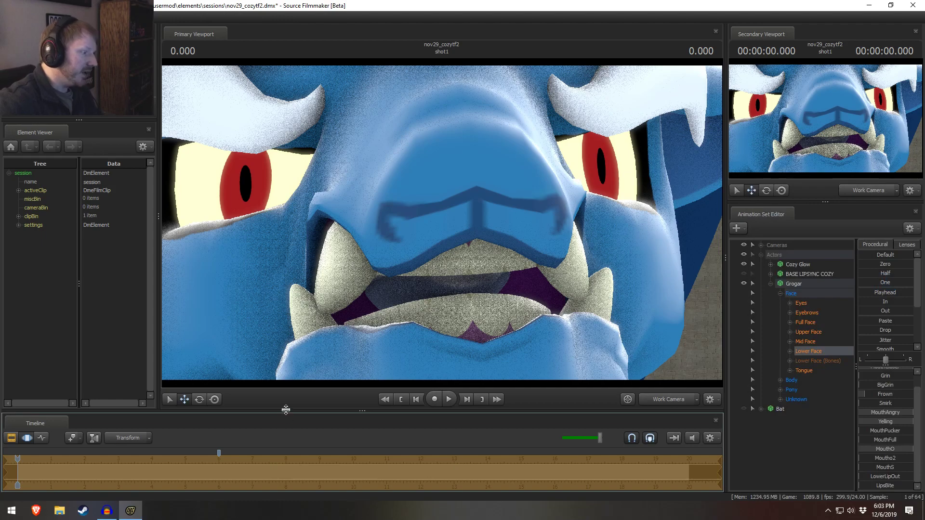
Step: Enlarge the timeline area slightly and switch it to the Clip Editor
left_click_drag(286, 411, 297, 394)
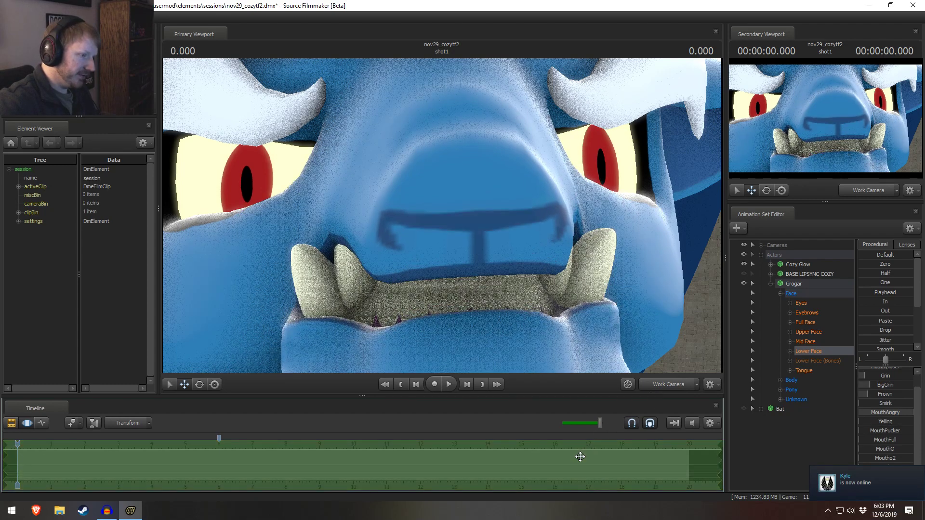
key("F2")
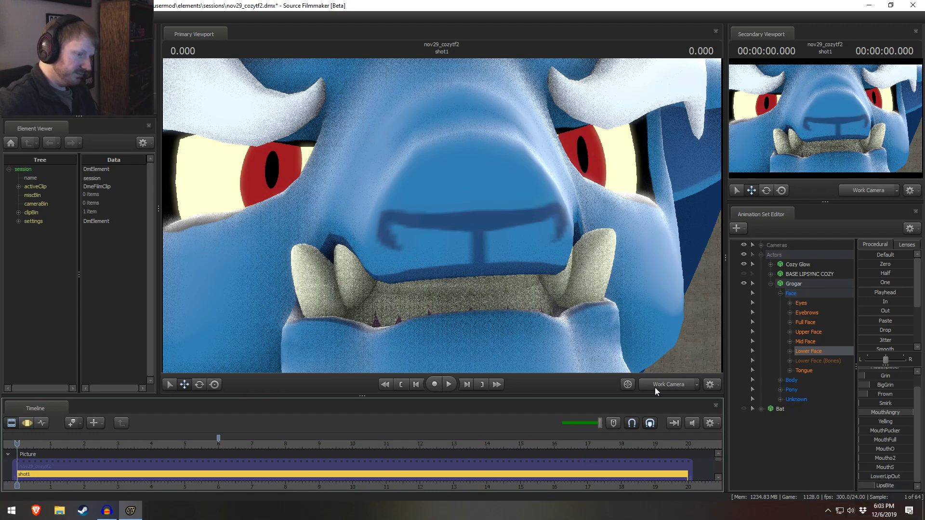
Step: Examine Grogar, Cozy Glow and the green bell-shaped object from several distances and angles through the work camera
key("s")
left_click_drag(622, 332, 730, 330)
key("a")
key("a")
key("s")
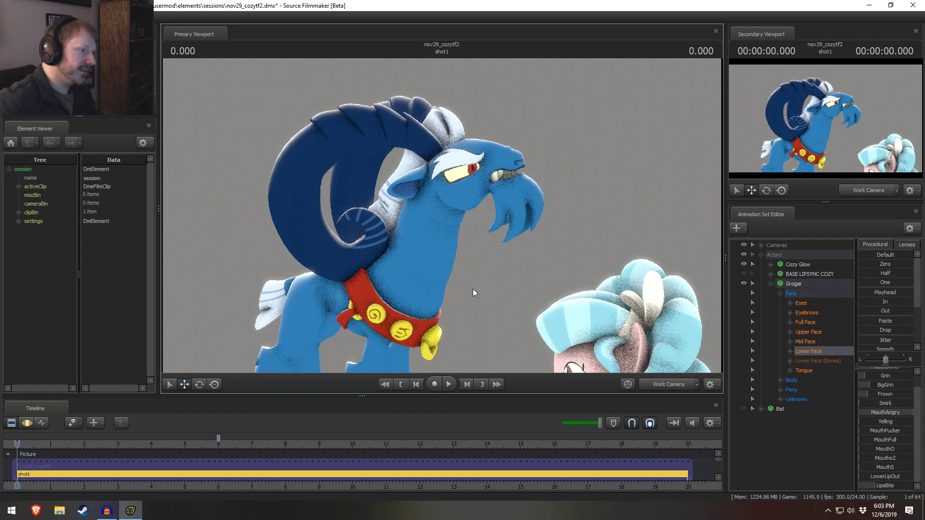
left_click_drag(473, 288, 418, 288)
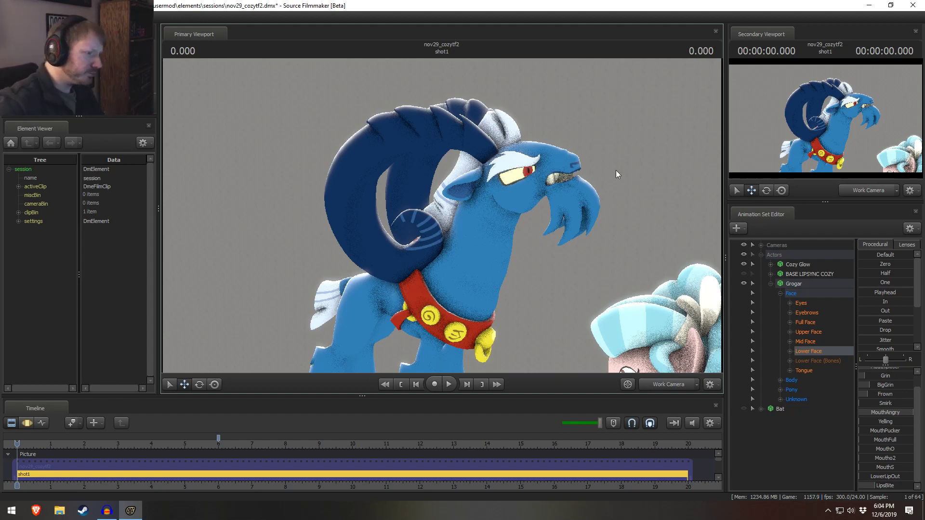
key("s")
left_click_drag(508, 218, 551, 294)
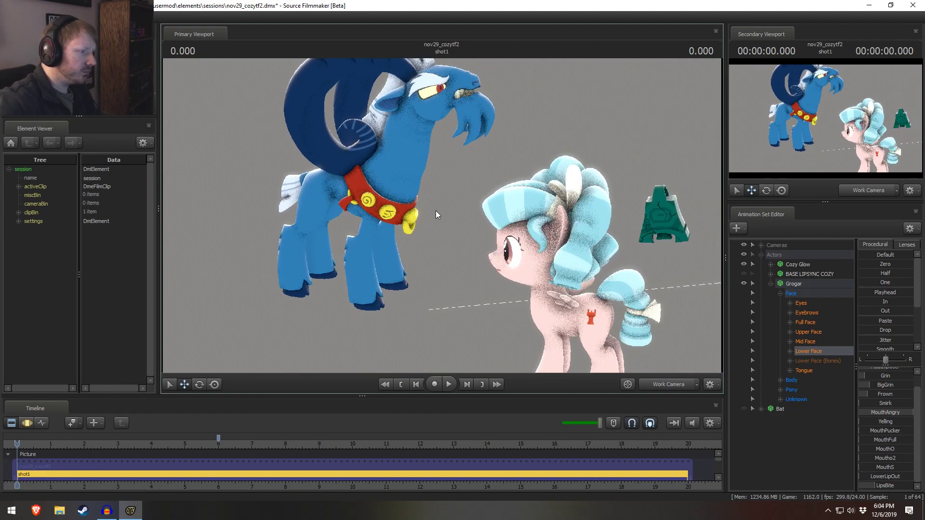
key("w")
left_click_drag(436, 210, 506, 219)
key("s")
key("s")
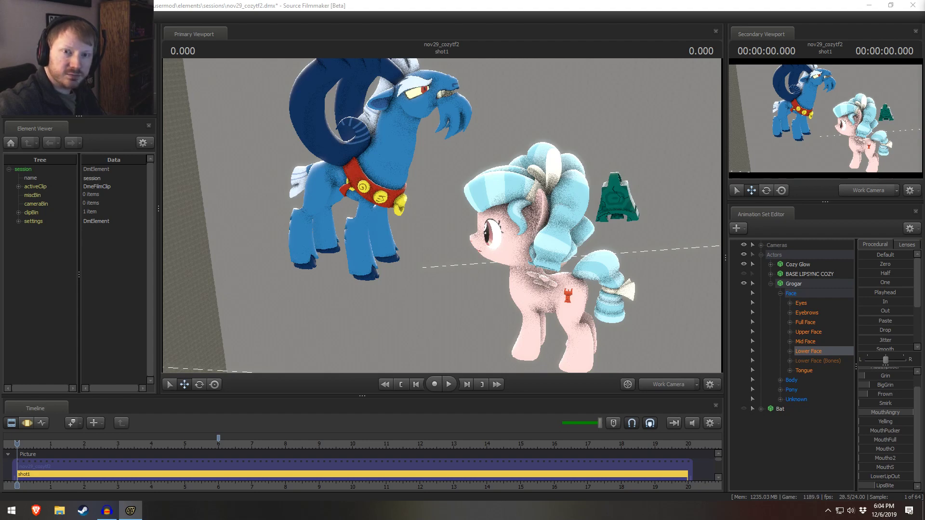
left_click_drag(455, 213, 512, 196)
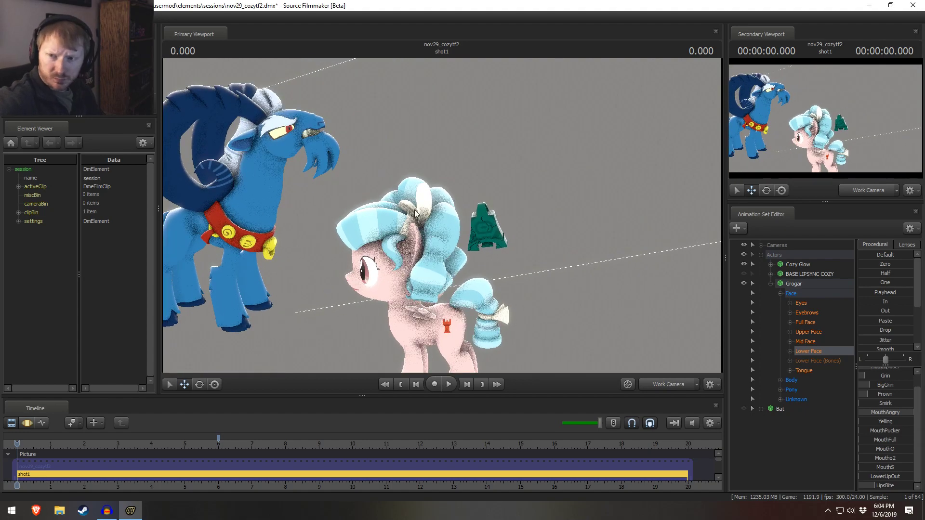
left_click_drag(416, 213, 341, 213)
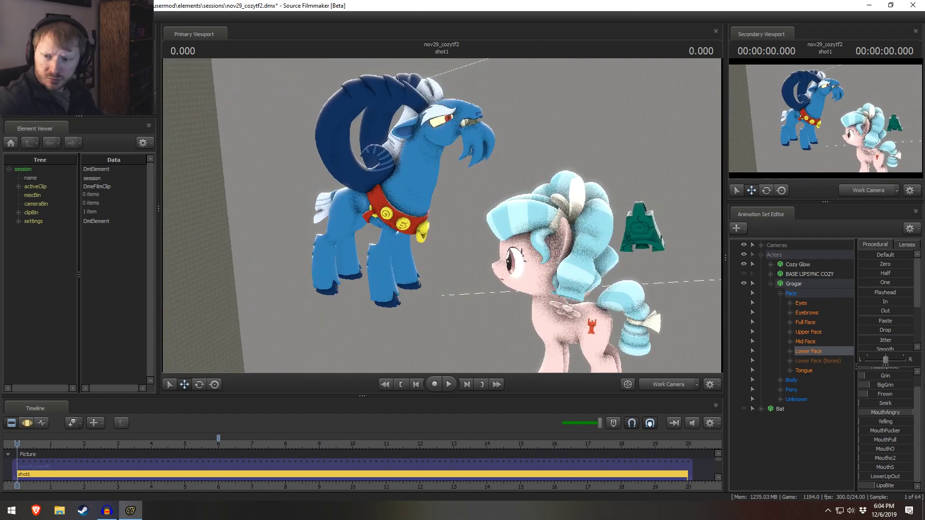
left_click_drag(518, 327, 438, 218)
Step: Keep the timeline in the Clip Editor and enlarge it to show the shot1 clip and the Sound track group
key("F3")
key("F2")
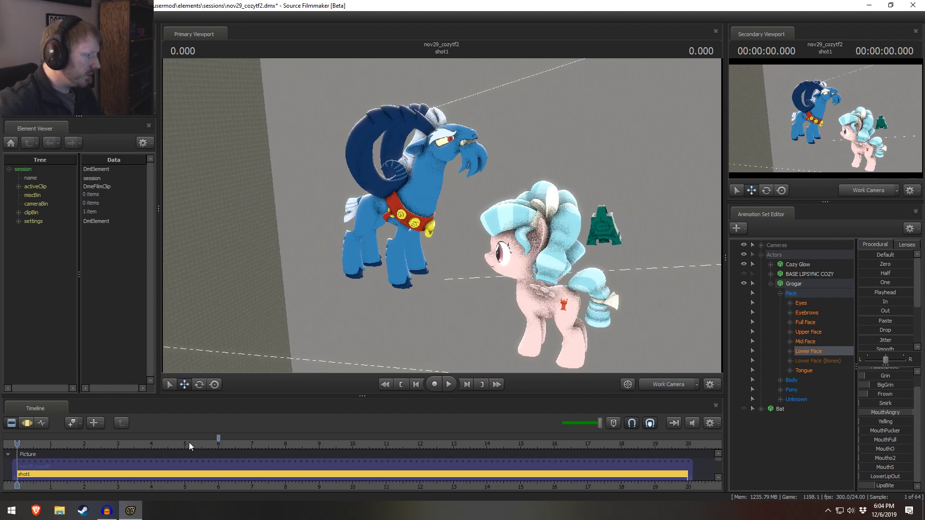
left_click_drag(172, 402, 128, 358)
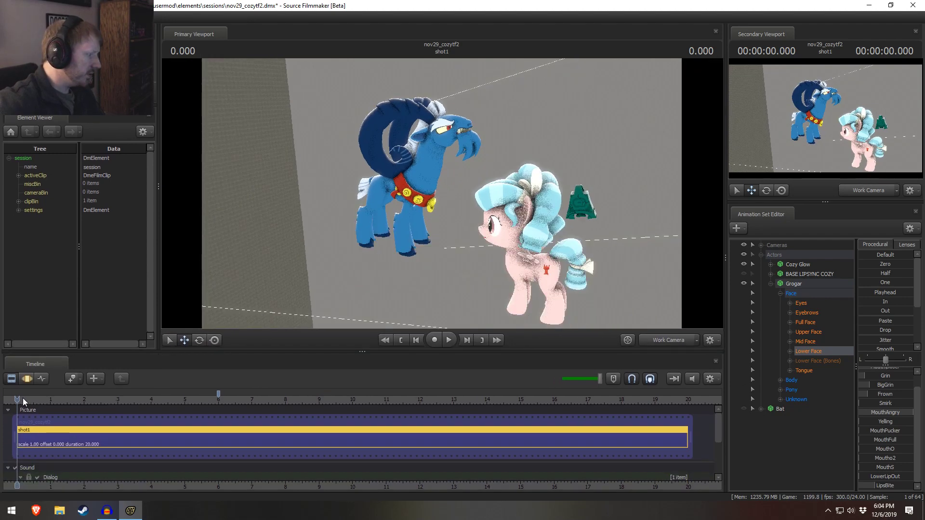
Step: Play short stretches of shot1 from about 1 second and about 6 seconds, stopping the playhead at 8.291
left_click_drag(22, 397, 51, 403)
key("w")
left_click_drag(511, 231, 539, 250)
left_click_drag(442, 194, 501, 179)
key("space")
key("space")
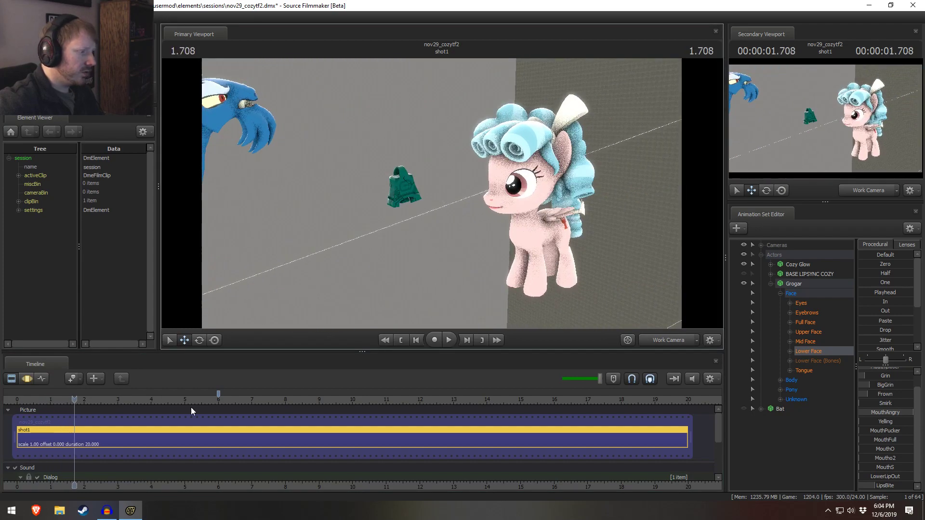
left_click_drag(203, 404, 223, 404)
key("space")
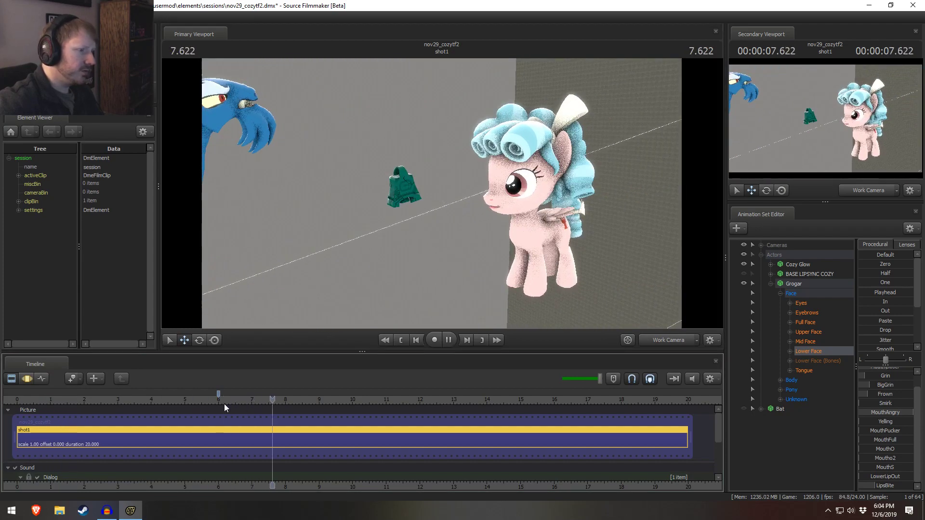
key("space")
Step: View both characters from behind Cozy Glow and switch the primary viewport to the Main Camera
left_click_drag(404, 212, 270, 202)
key("s")
left_click_drag(442, 194, 429, 217)
key("d")
left_click_drag(442, 190, 442, 191)
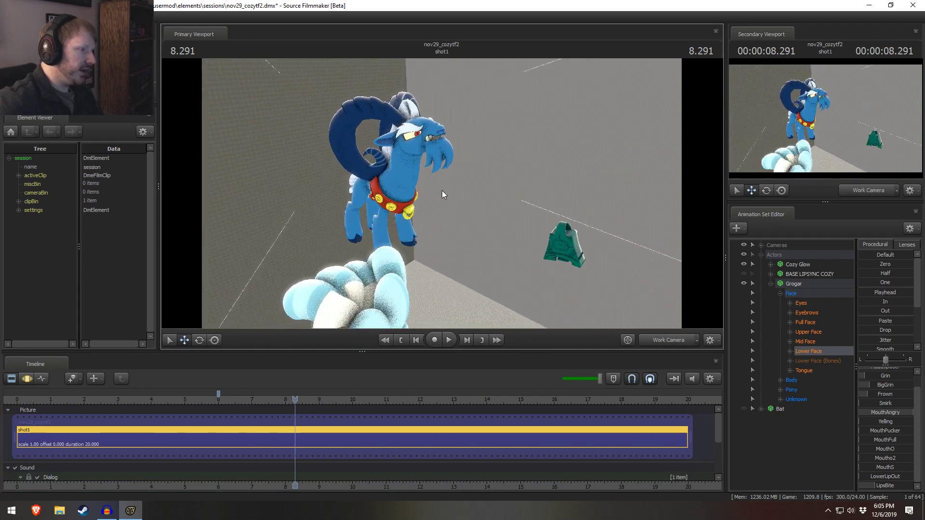
left_click(664, 337)
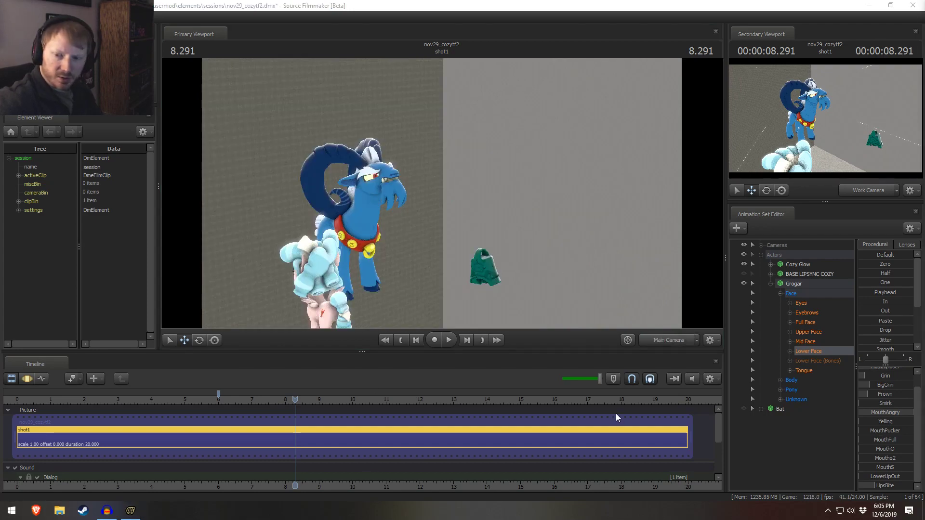
Step: Switch to the Brave browser and search YouTube for "mlp s9e24 grogar"
double_click(466, 94)
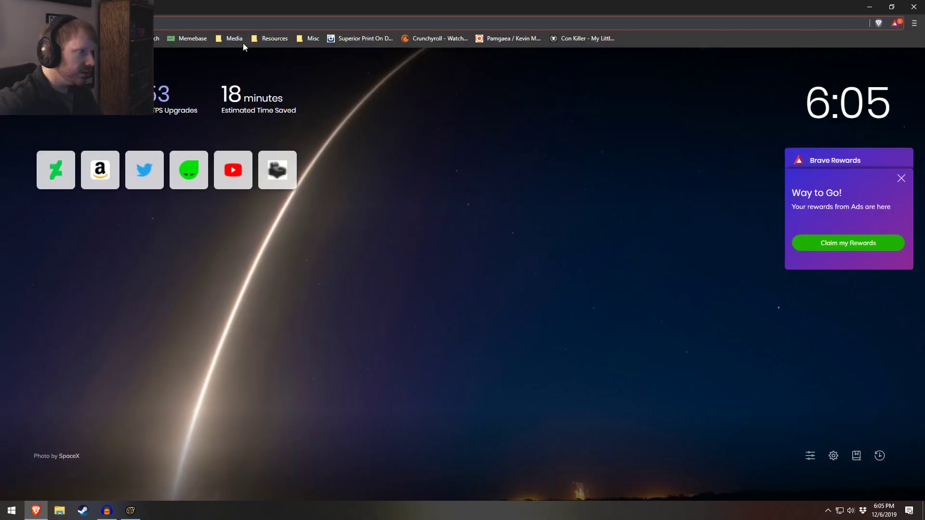
left_click(233, 170)
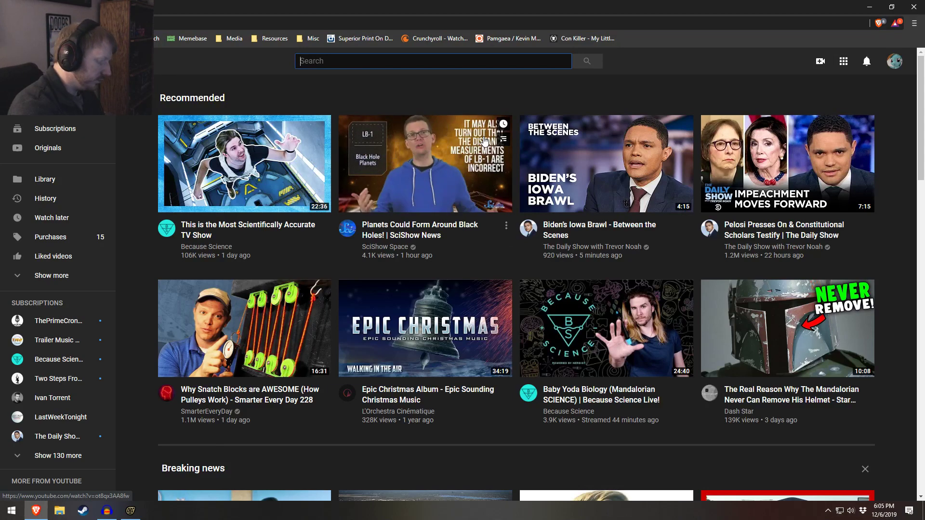
type("mlp s9")
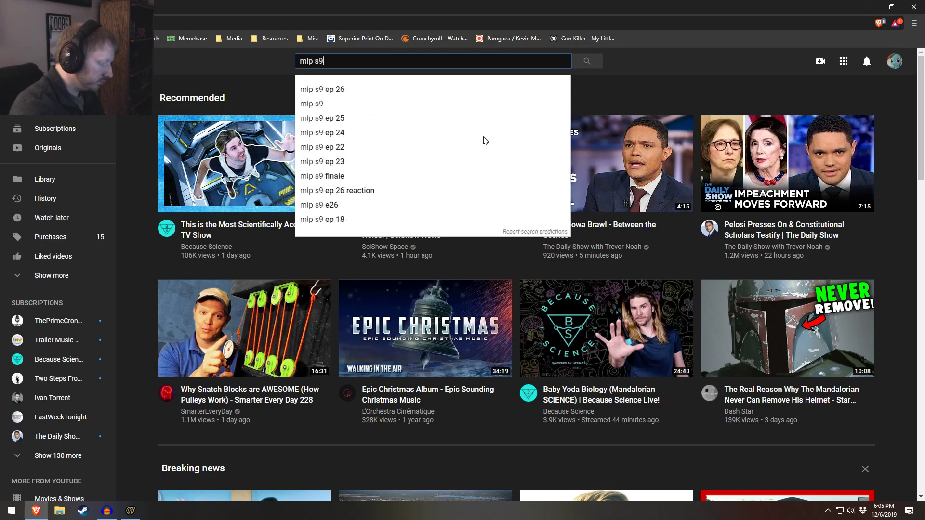
type("e24 grogar")
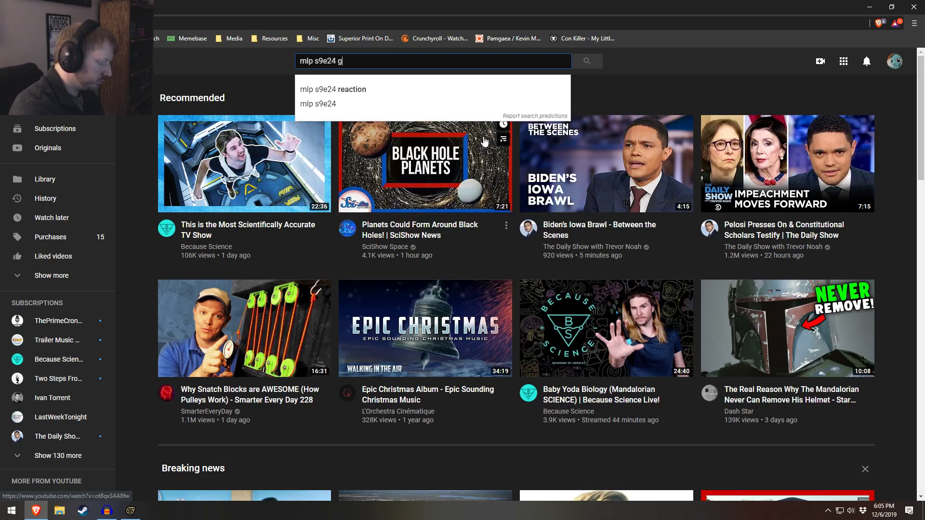
key("Return")
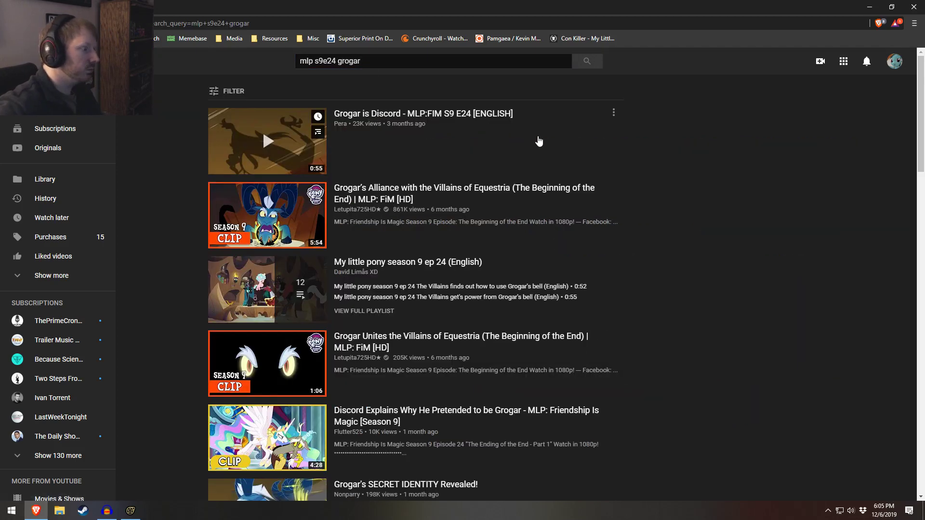
Step: Open the video "Grogar is Discord - MLP:FIM S9 E24 [ENGLISH]" and pause it
mouse_move(273, 216)
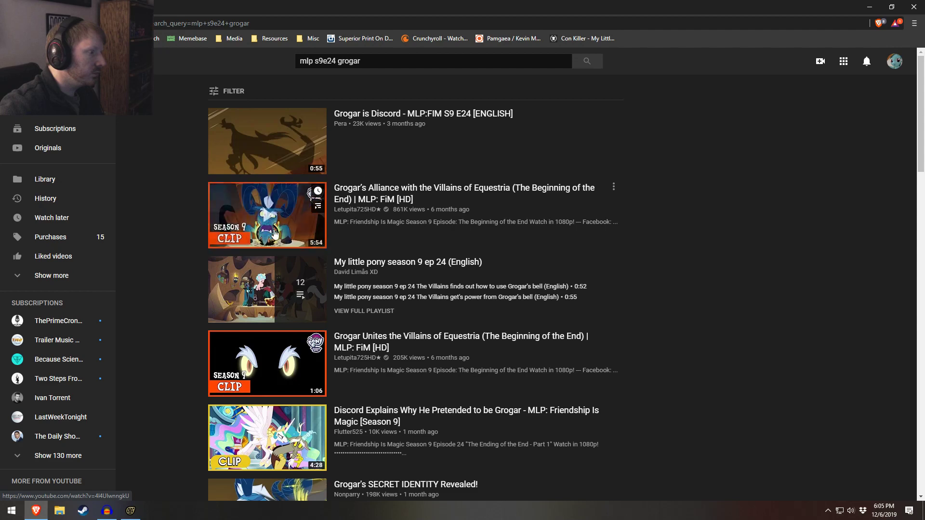
mouse_move(295, 137)
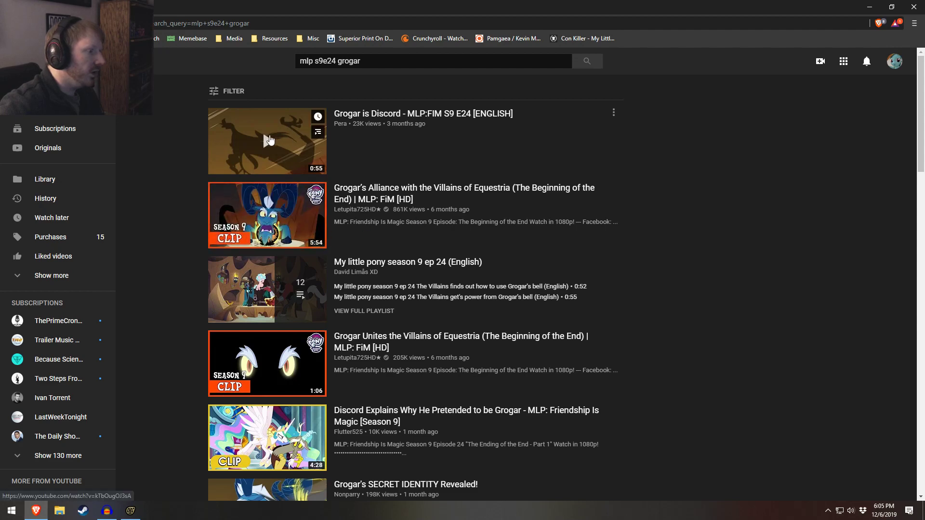
left_click(268, 140)
left_click(329, 304)
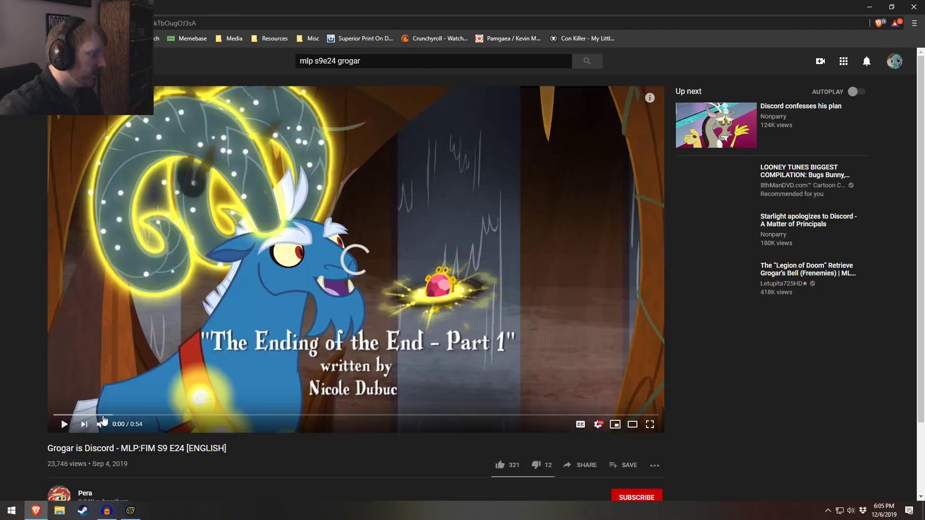
Step: Skip through the paused video from 0:04 to 0:12, looking for Grogar's scenes
left_click(107, 415)
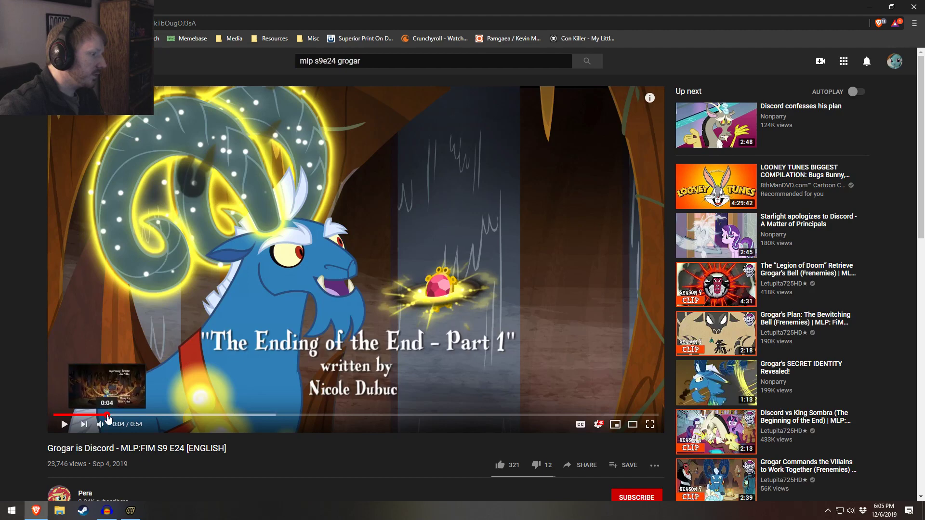
left_click(150, 415)
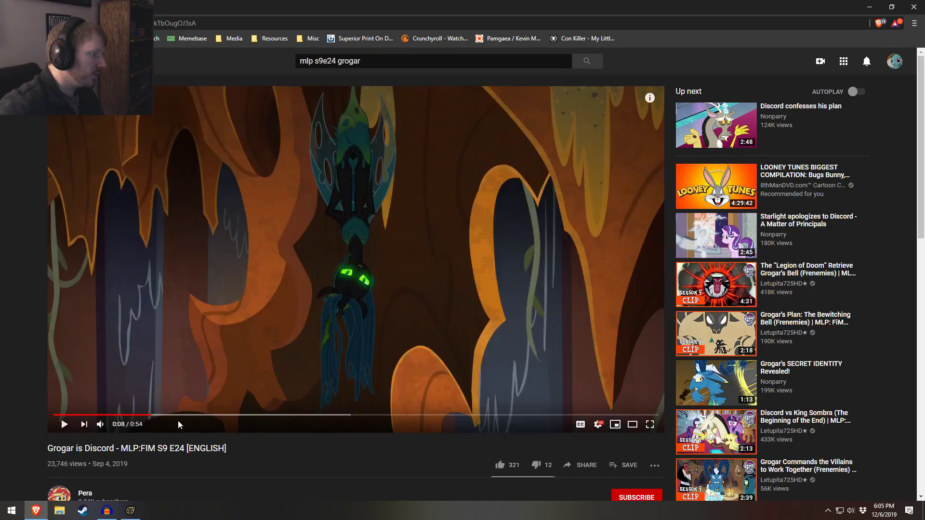
left_click(189, 415)
left_click(196, 416)
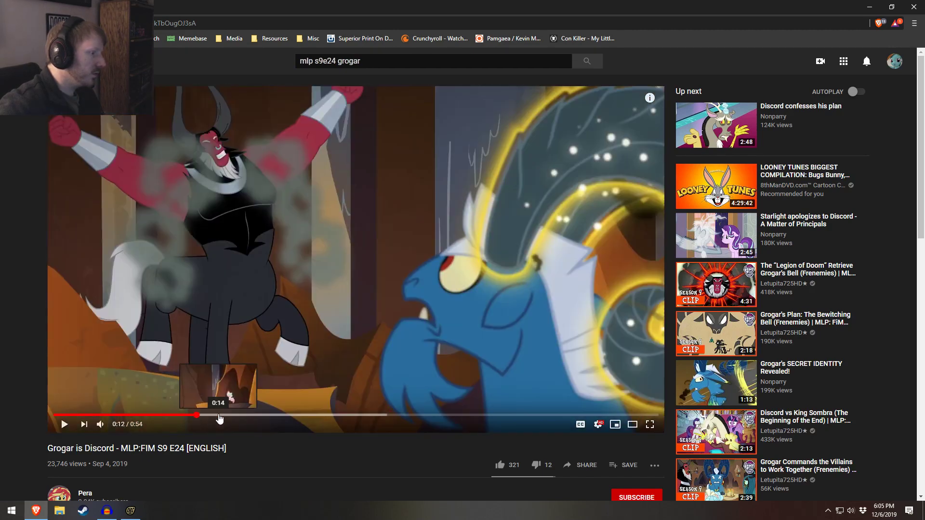
Step: Scrub back and forth between 0:11 and 0:12 to study Grogar's glowing horns and poses
left_click(190, 415)
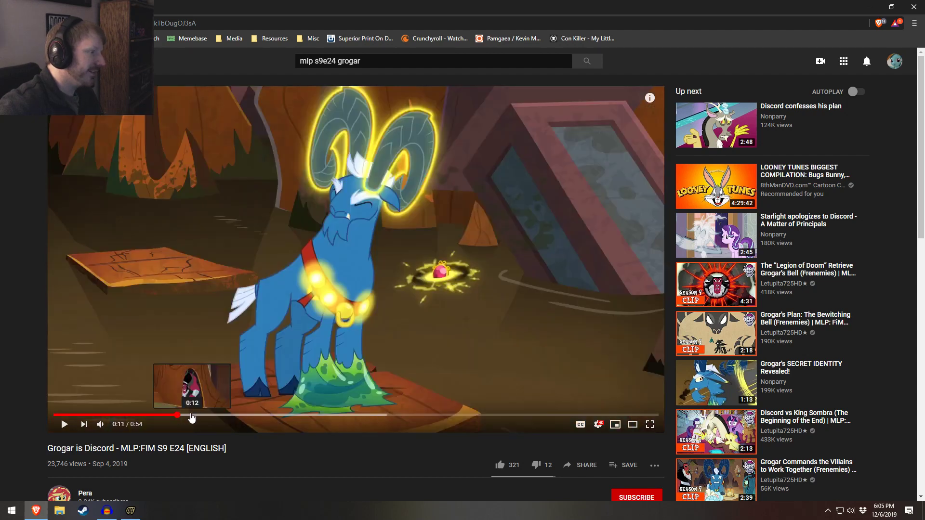
left_click(185, 415)
left_click(175, 417)
left_click(182, 418)
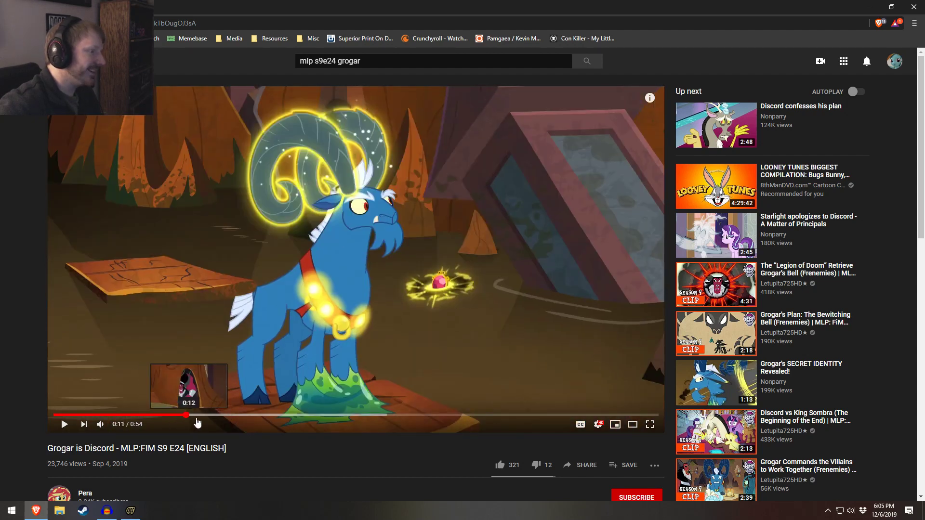
left_click(196, 418)
left_click(186, 416)
left_click(193, 416)
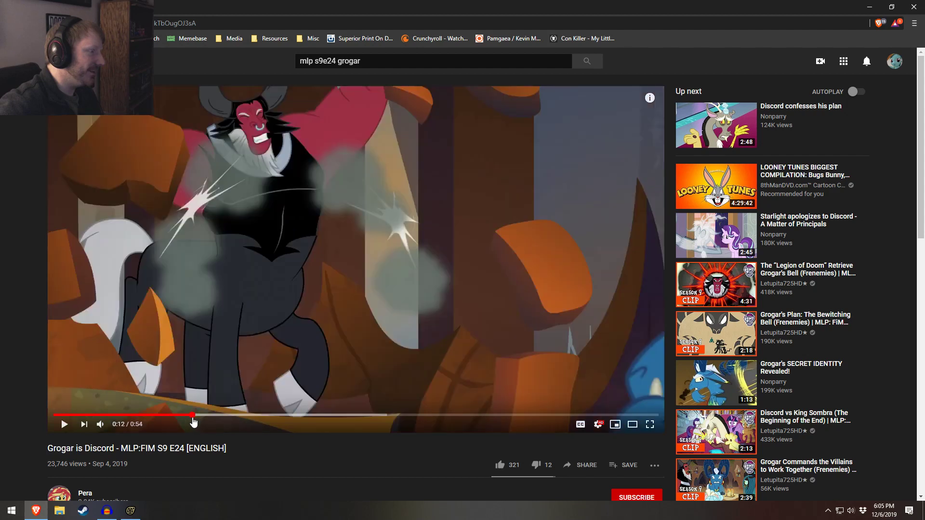
left_click(185, 417)
left_click(195, 417)
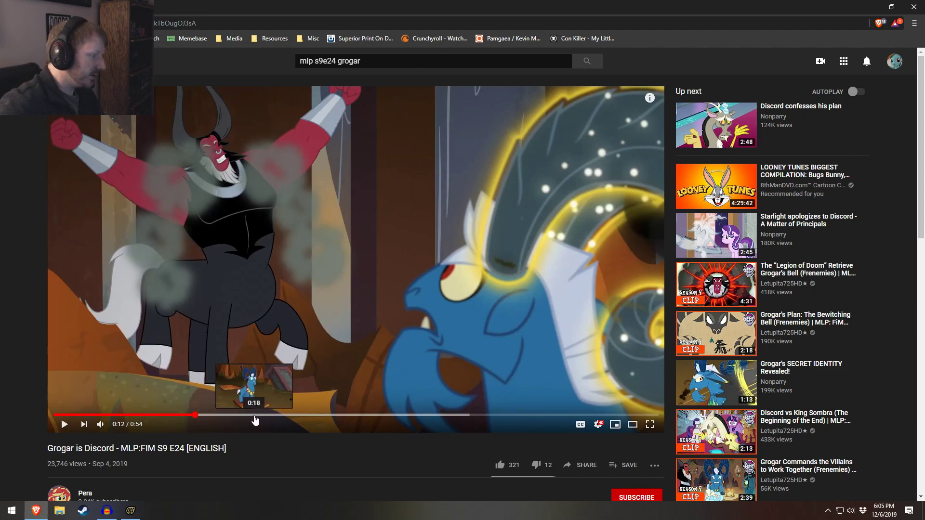
Step: View Grogar's full-body pose at 0:18 in the video and switch back to Source Filmmaker
left_click(254, 415)
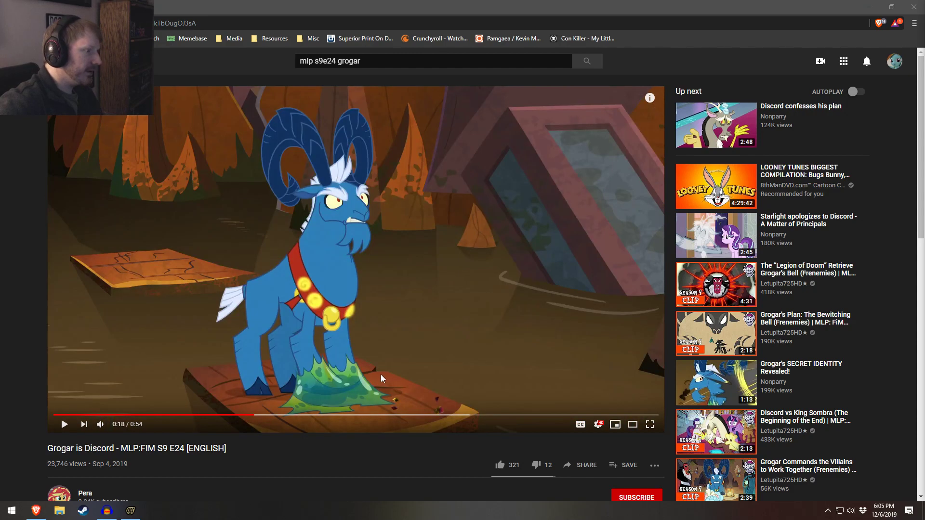
key("alt+Tab")
key("alt+Tab")
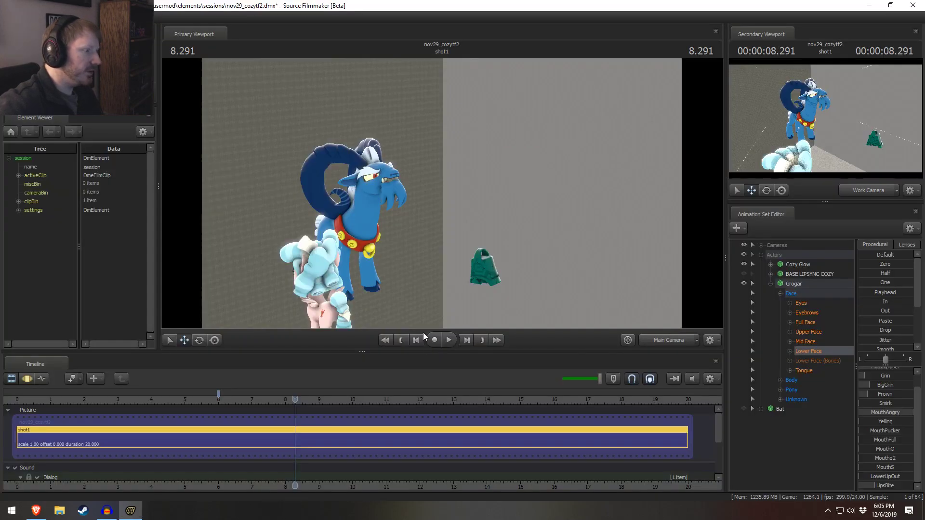
Step: Compare Grogar's pose at 0:18 in the paused reference video with his model in Source Filmmaker
key("alt+Tab")
key("alt+Tab")
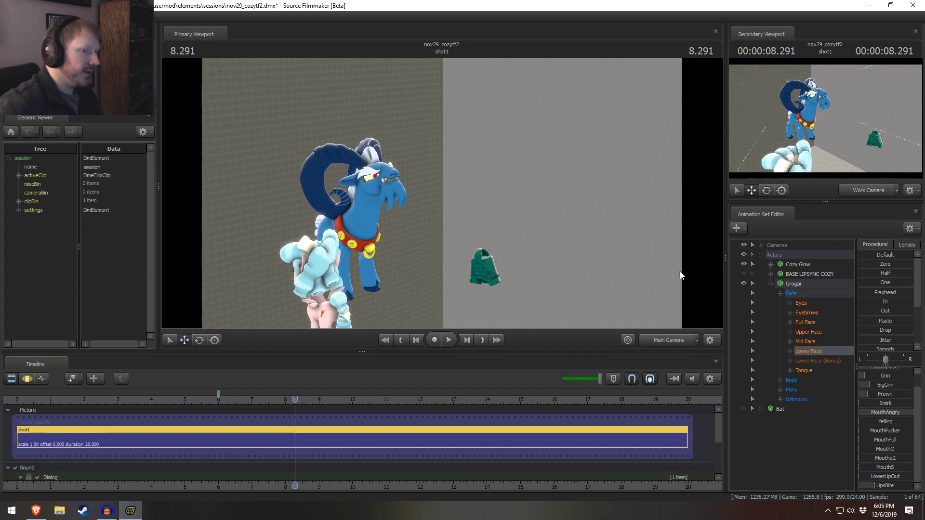
key("F3")
key("alt+Tab")
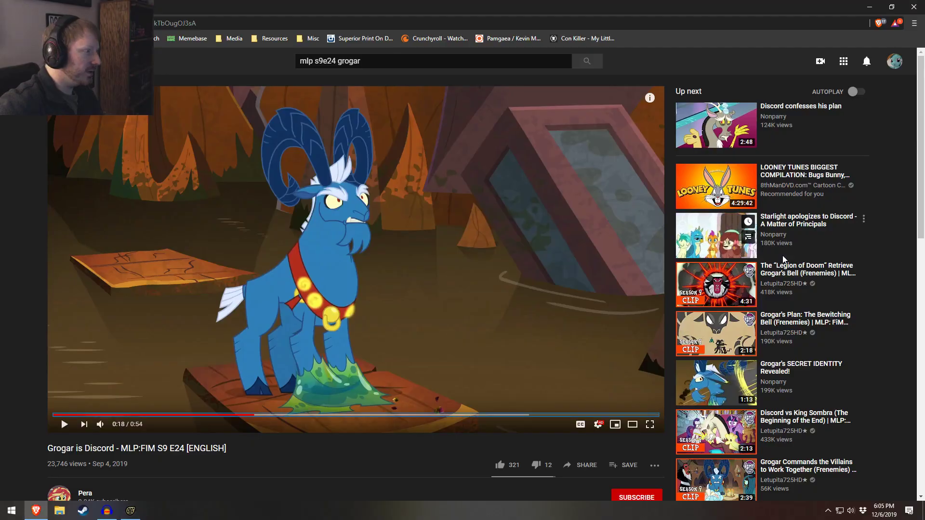
key("alt+Tab")
key("alt+Tab")
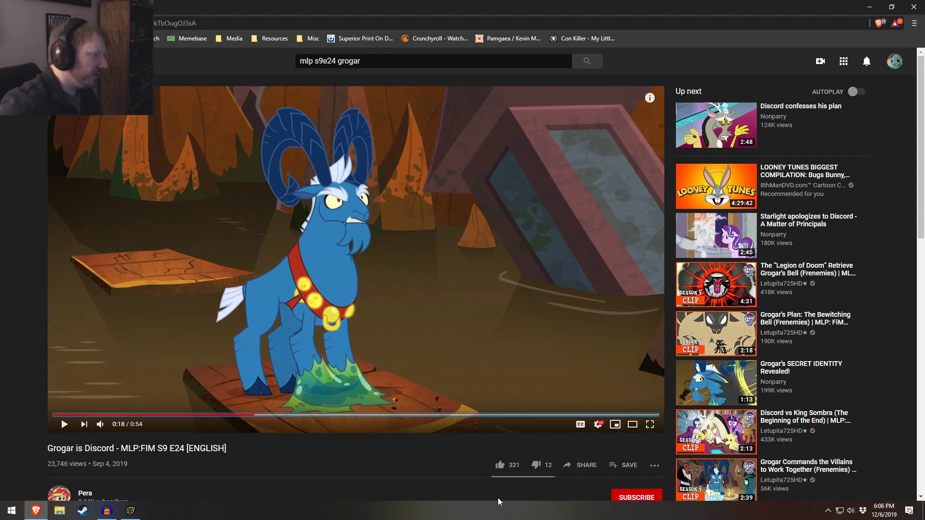
key("alt+Tab")
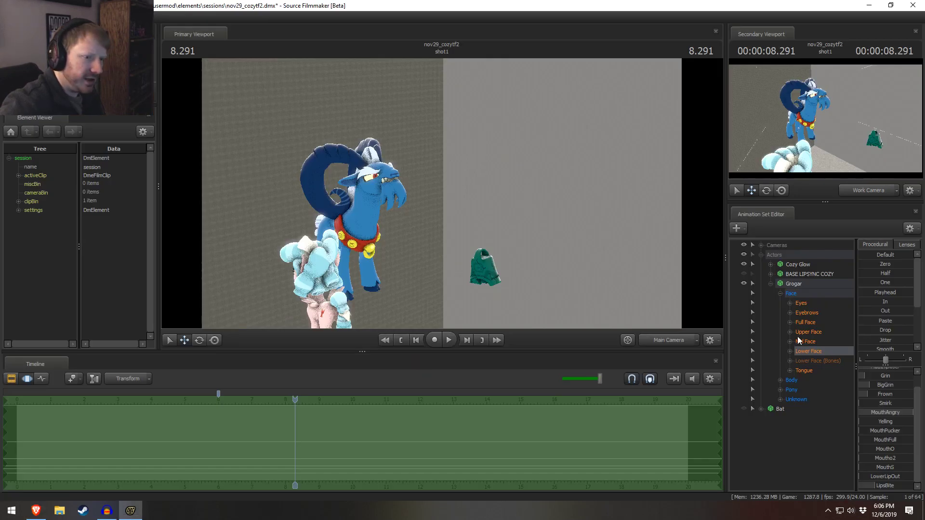
Step: Collapse the Grogar and Actors groups in the animation set list and switch the timeline to the Clip Editor
left_click(769, 283)
left_click(761, 255)
right_click(777, 336)
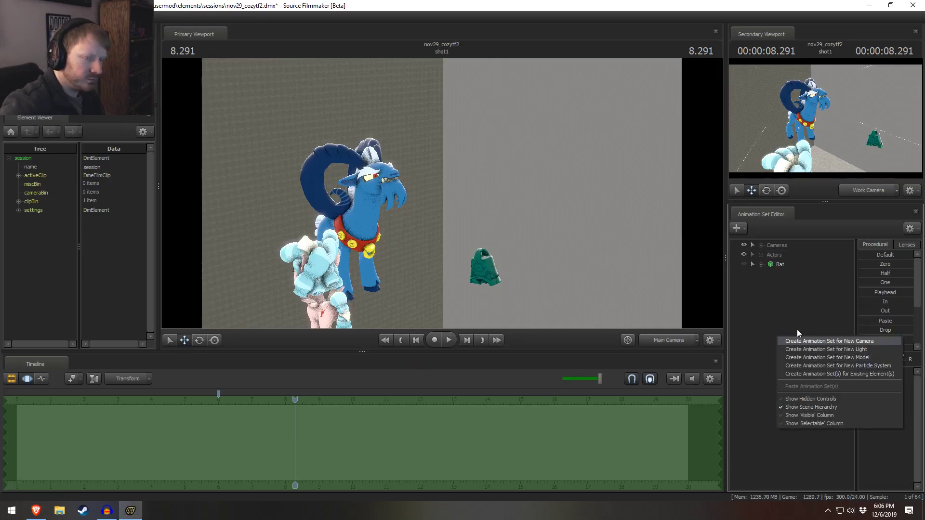
left_click(778, 291)
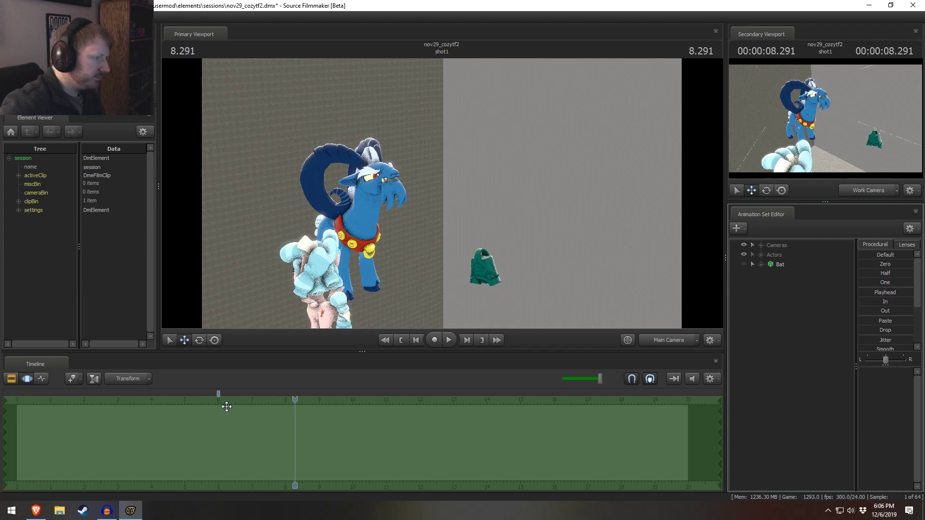
key("F2")
Step: Try splitting shot1 at 3.041 seconds
left_click_drag(294, 401, 126, 405)
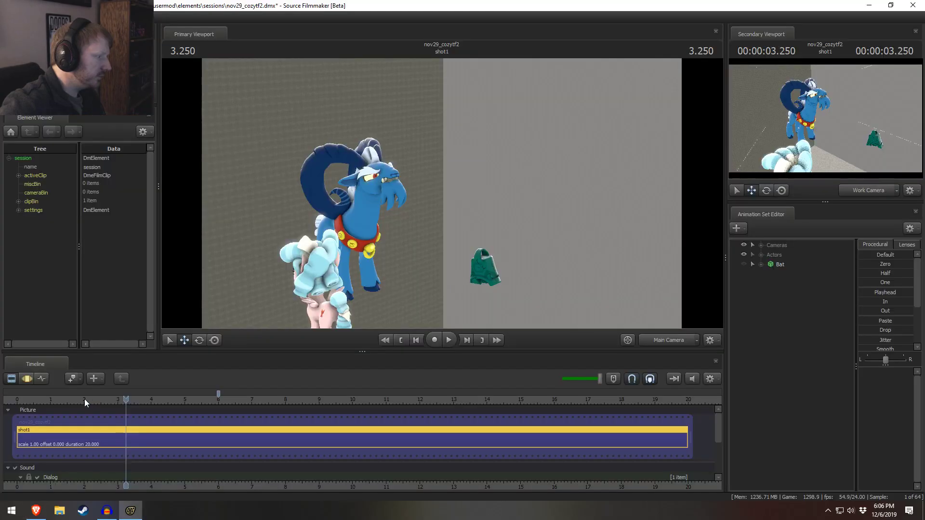
left_click_drag(85, 399, 121, 404)
key("space")
key("b")
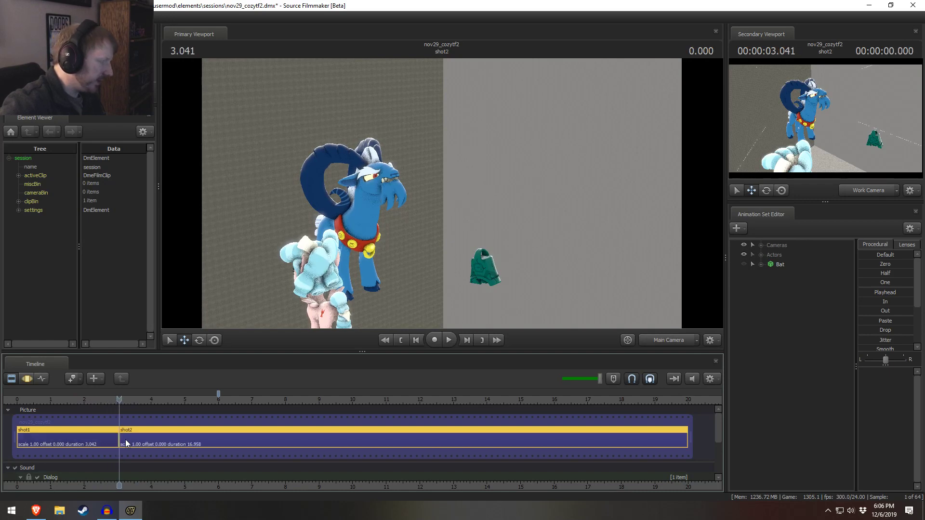
left_click(93, 435)
right_click(88, 435)
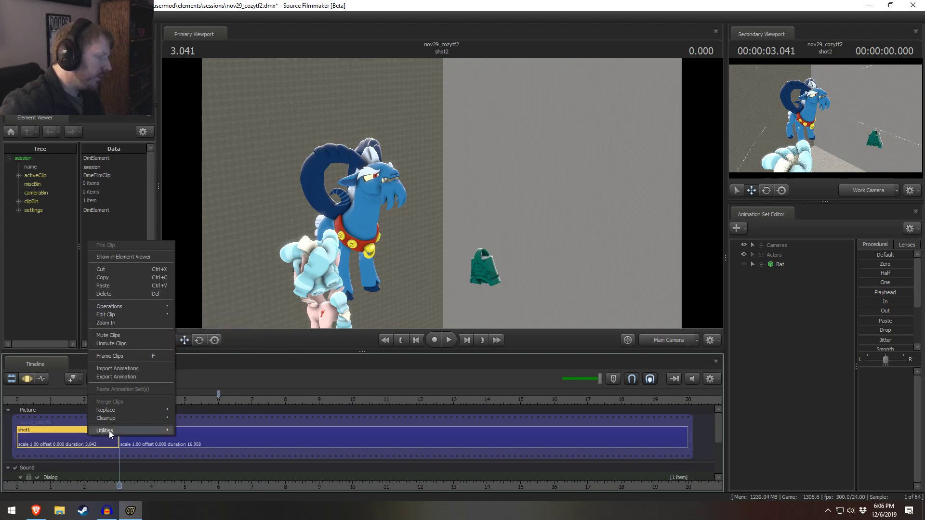
left_click(102, 446)
key("ctrl+z")
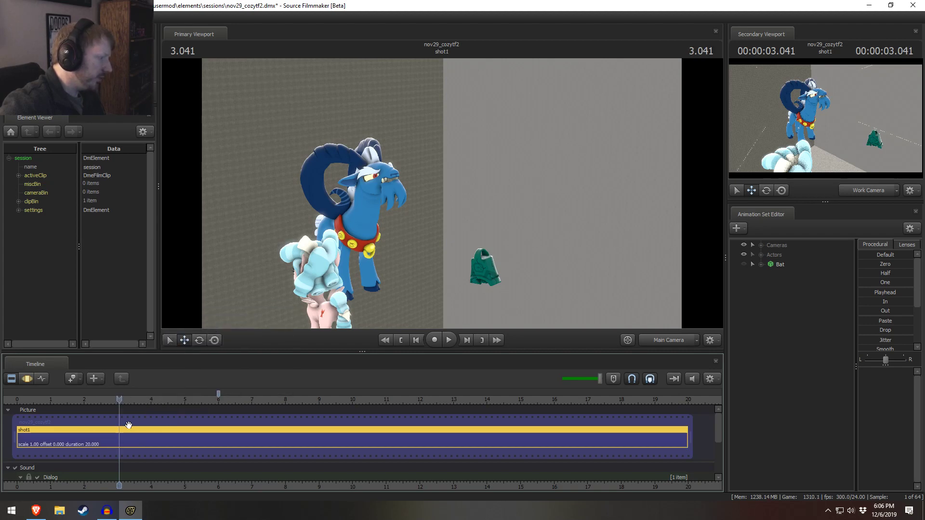
Step: Split shot1 at 4.041 seconds and rename the first clip as Grogar
left_click_drag(126, 405, 153, 418)
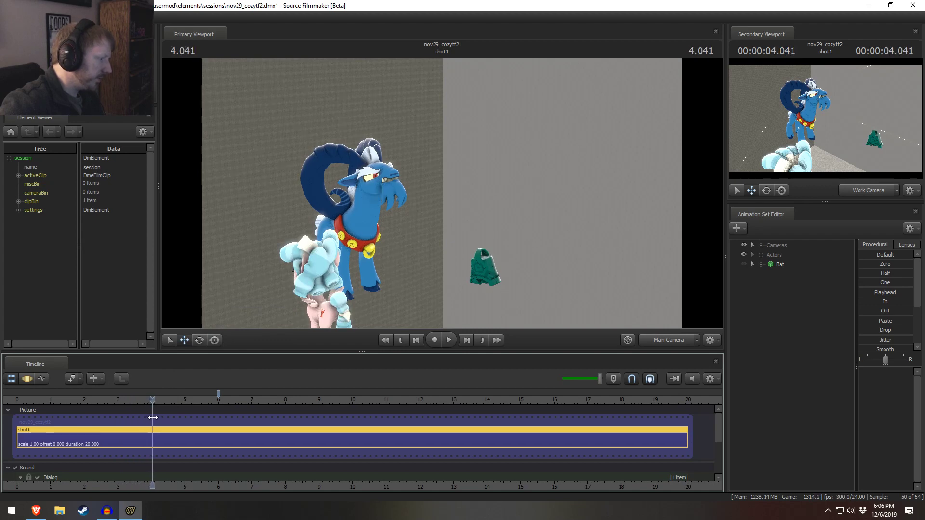
key("b")
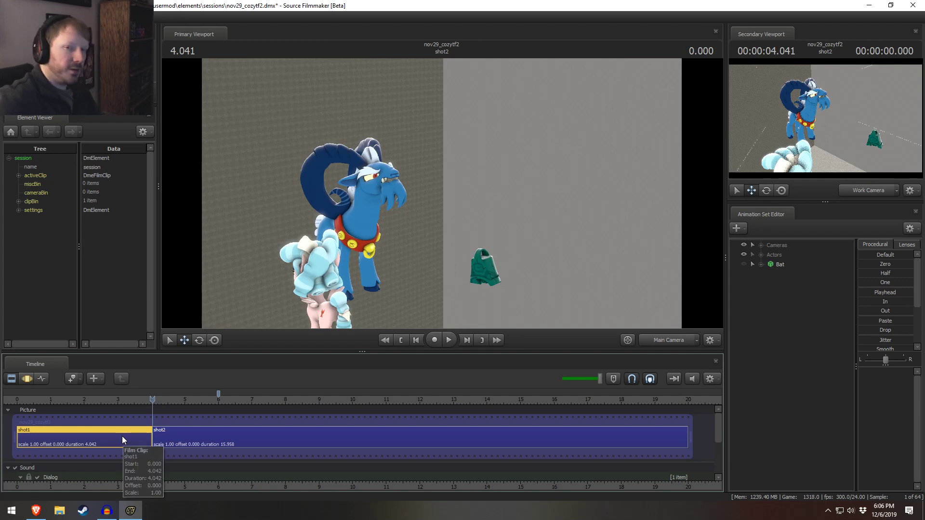
right_click(123, 436)
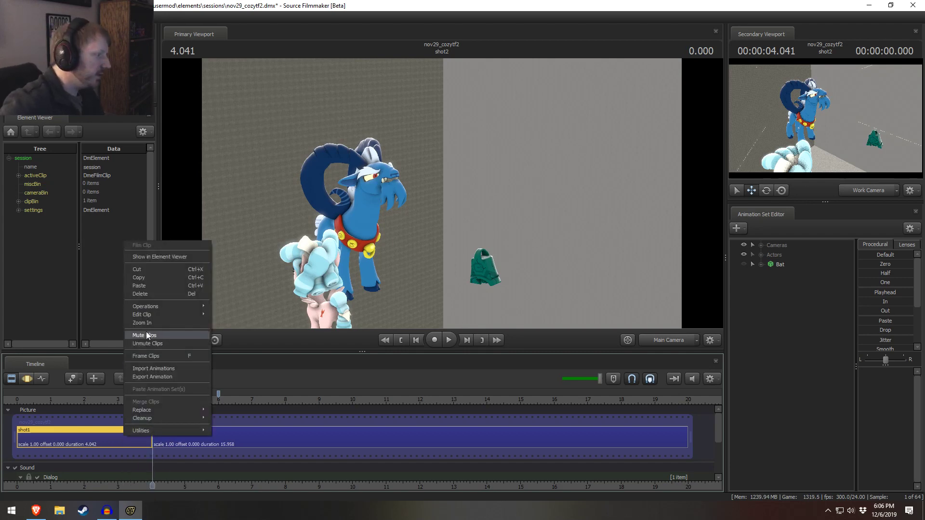
mouse_move(190, 313)
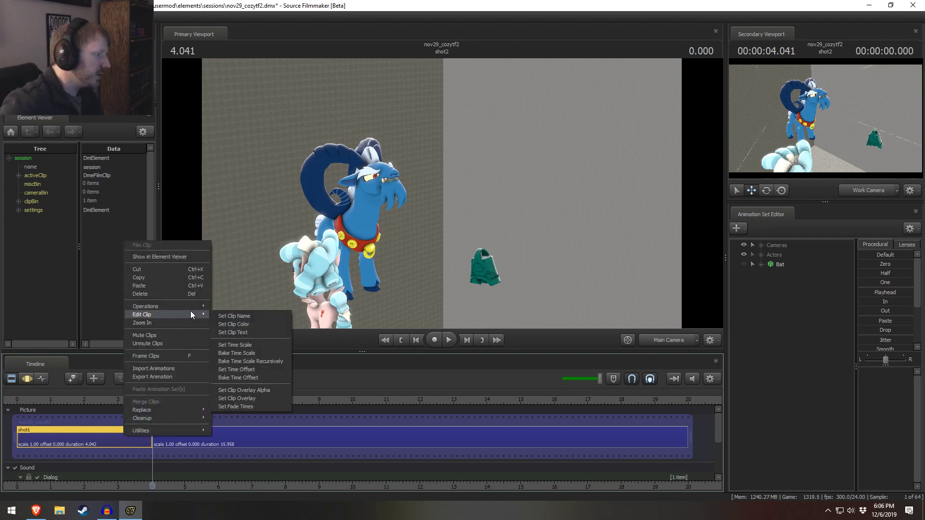
left_click(252, 316)
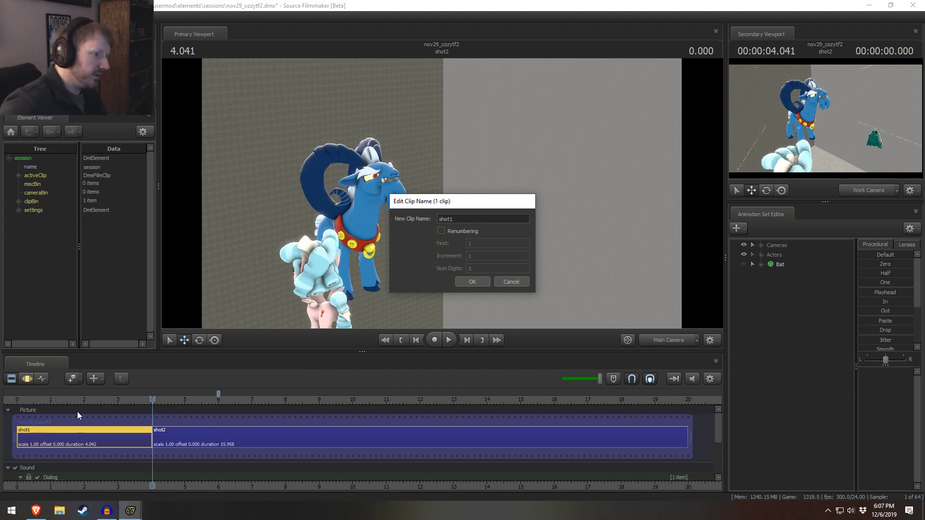
left_click_drag(460, 219, 395, 220)
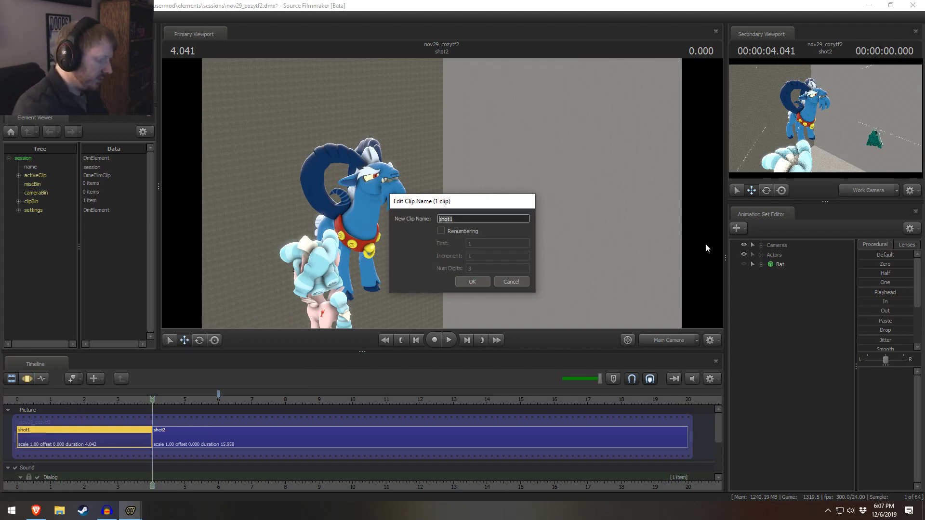
type("Grogar")
key("Return")
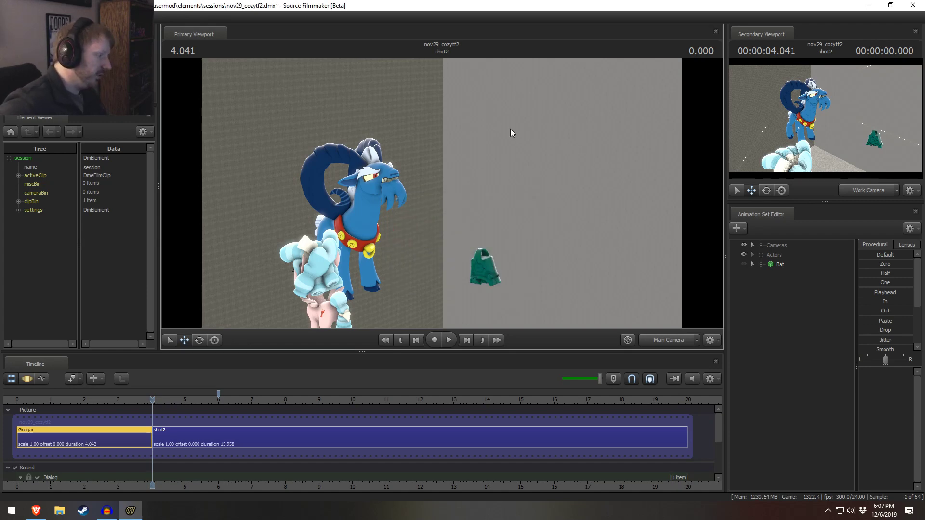
Step: Rename the second clip, shot2, as Lil' Bitch
right_click(219, 439)
mouse_move(243, 321)
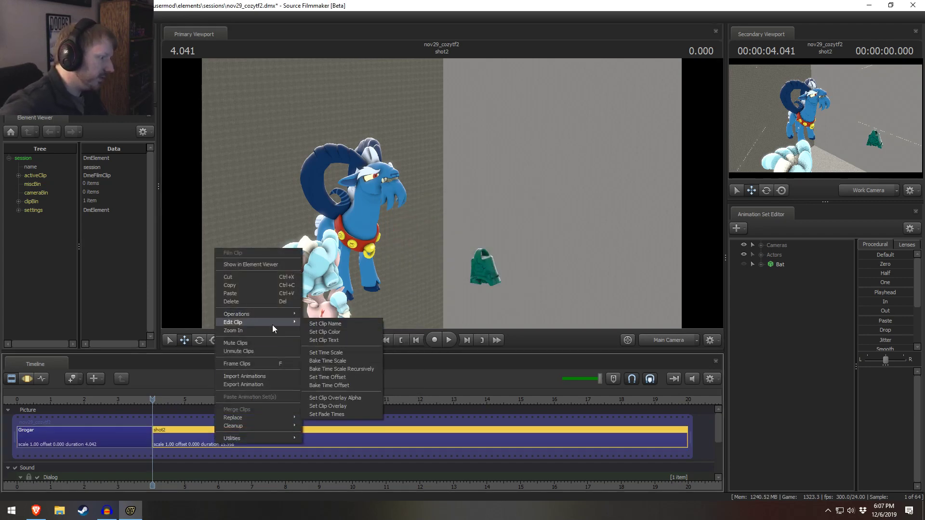
left_click(342, 323)
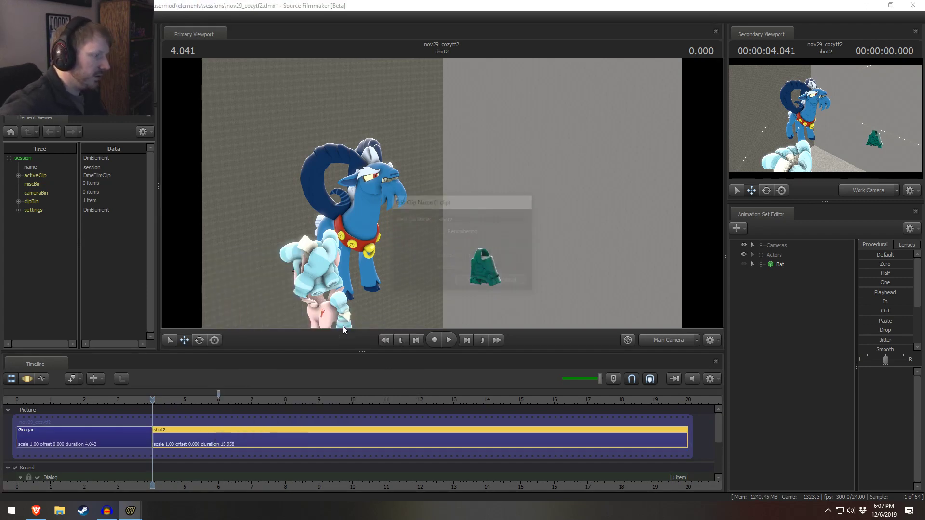
left_click(461, 218)
type("L")
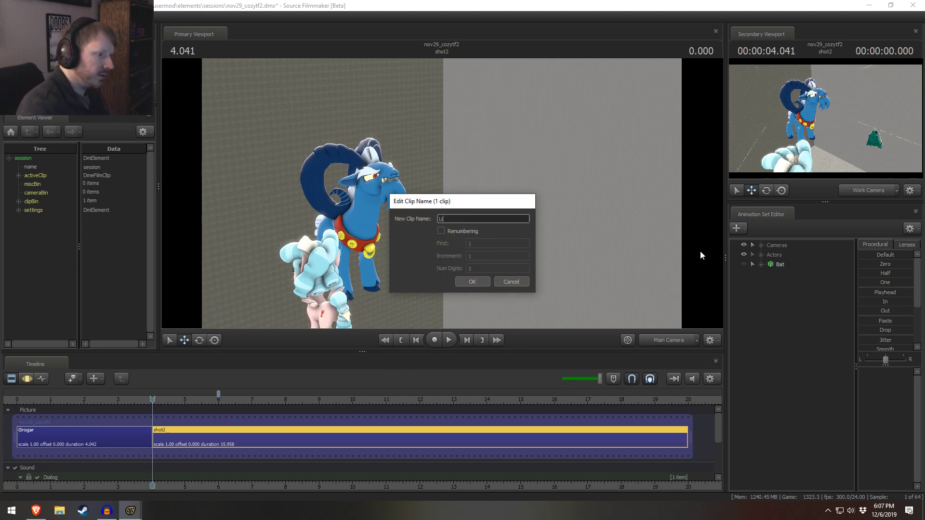
type("il' Bitch")
key("Return")
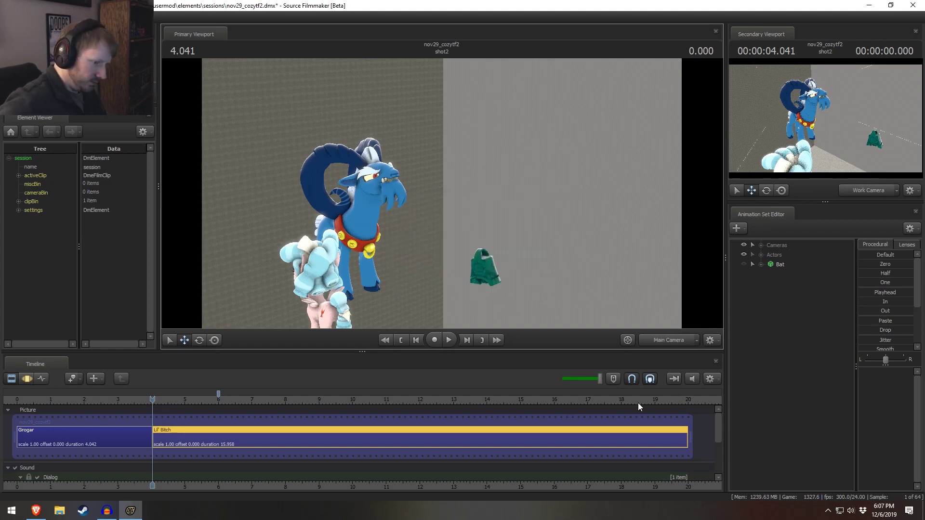
Step: Shorten the sequence so the Lil' Bitch clip ends at the 11-second mark, with a duration of 6.958 seconds
left_click_drag(682, 443, 384, 445)
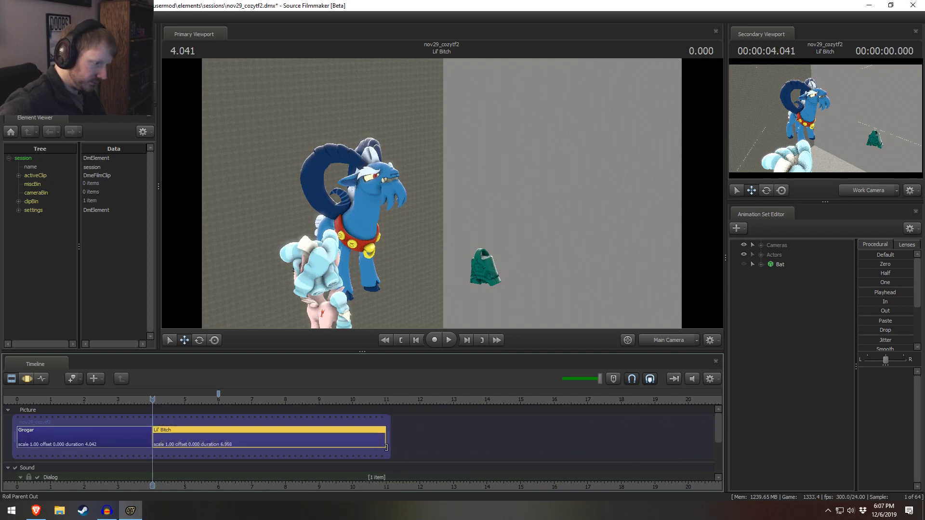
middle_click_drag(337, 484, 509, 481)
scroll(396, 466, "up", 2)
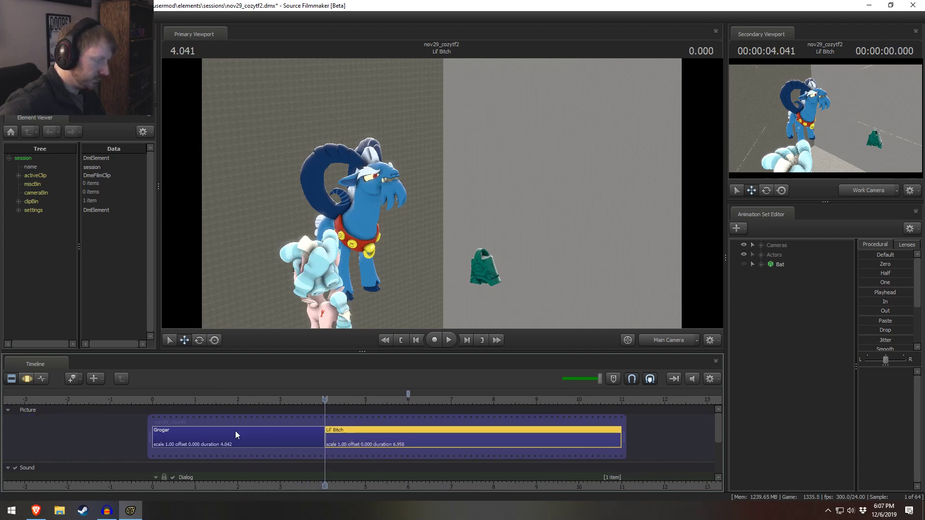
Step: Play back the two clips to judge their timing and return the playhead near the start of the Grogar clip
left_click_drag(407, 400, 324, 425)
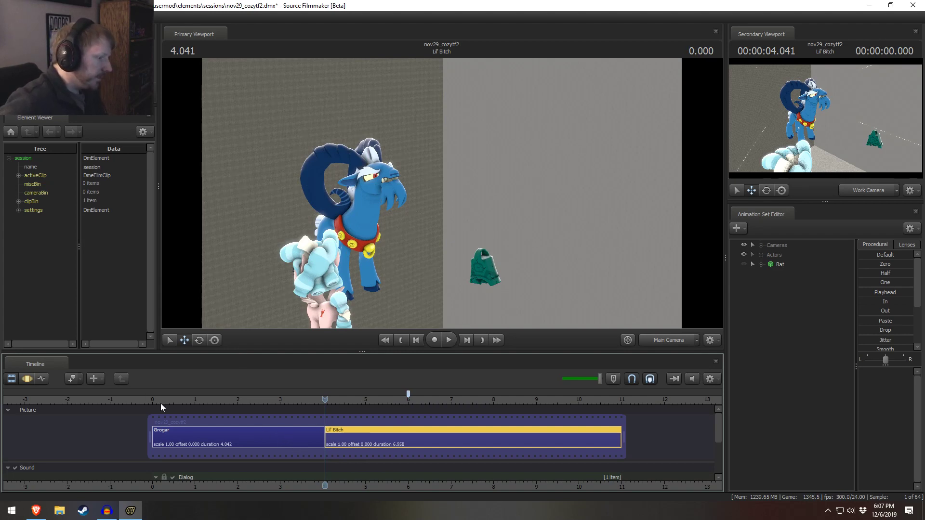
key("space")
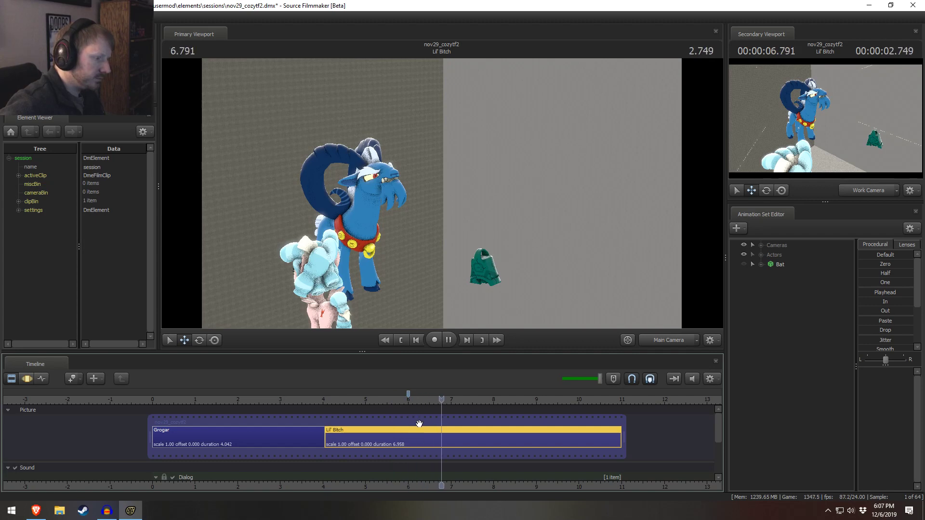
key("space")
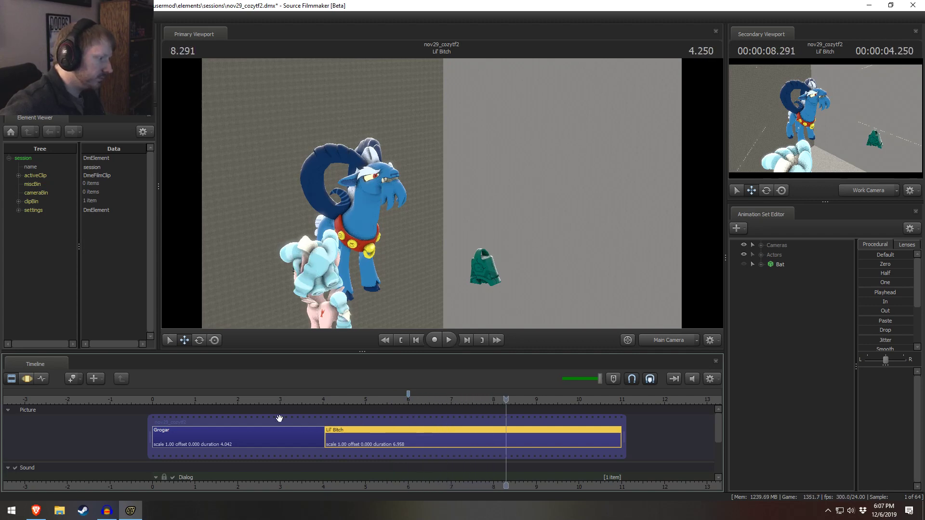
left_click(159, 400)
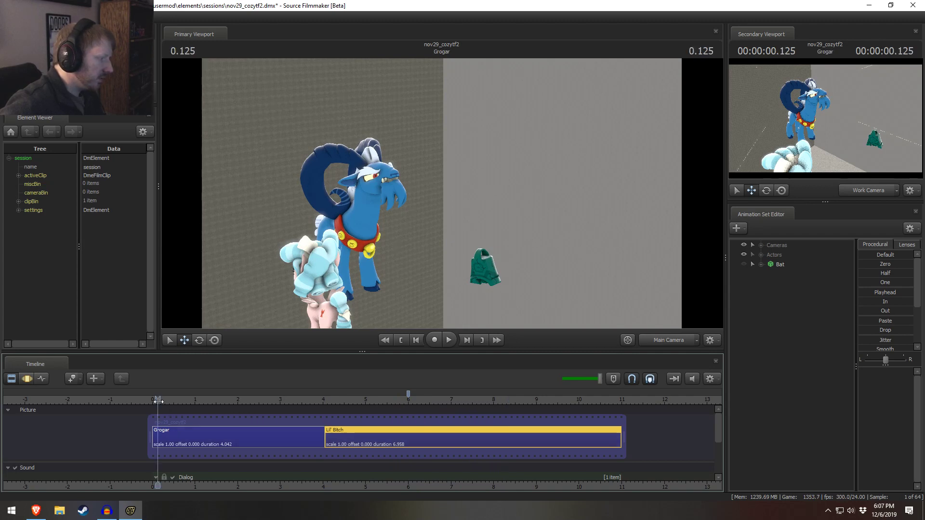
left_click_drag(157, 399, 154, 398)
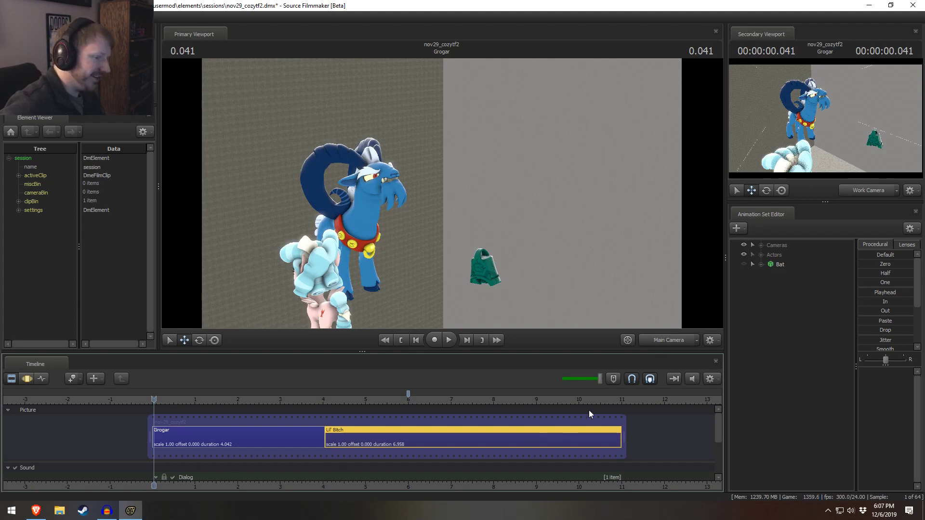
Step: Split the Lil' Bitch clip at 10.416 seconds and rename the new last clip as Tirek
left_click(596, 399)
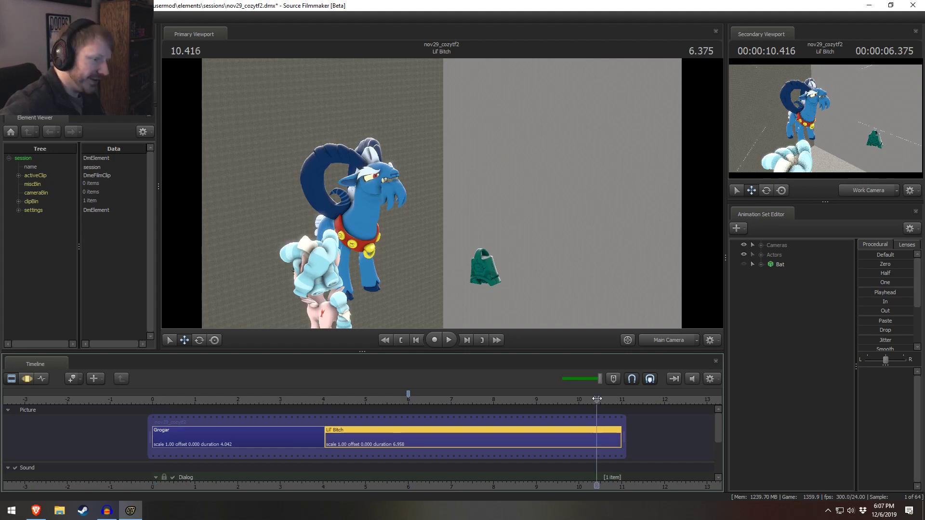
key("b")
left_click(608, 435)
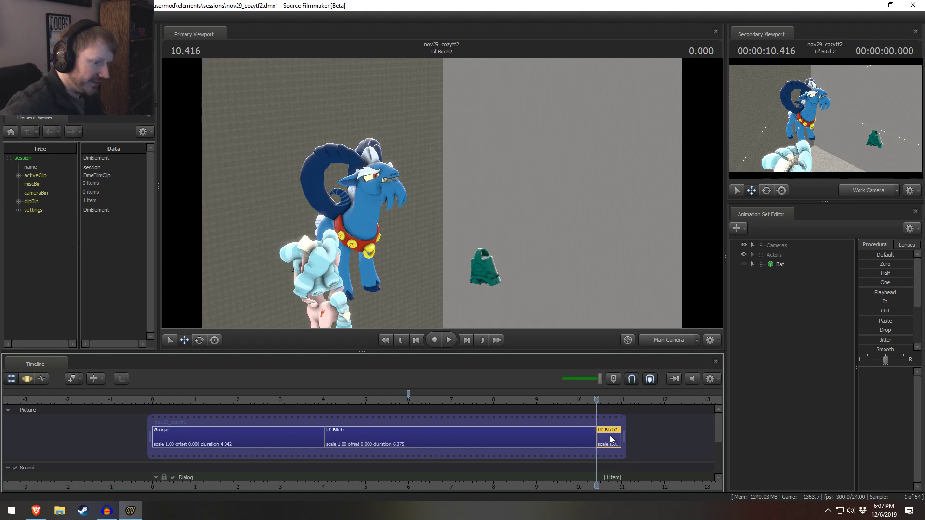
right_click(610, 434)
mouse_move(641, 314)
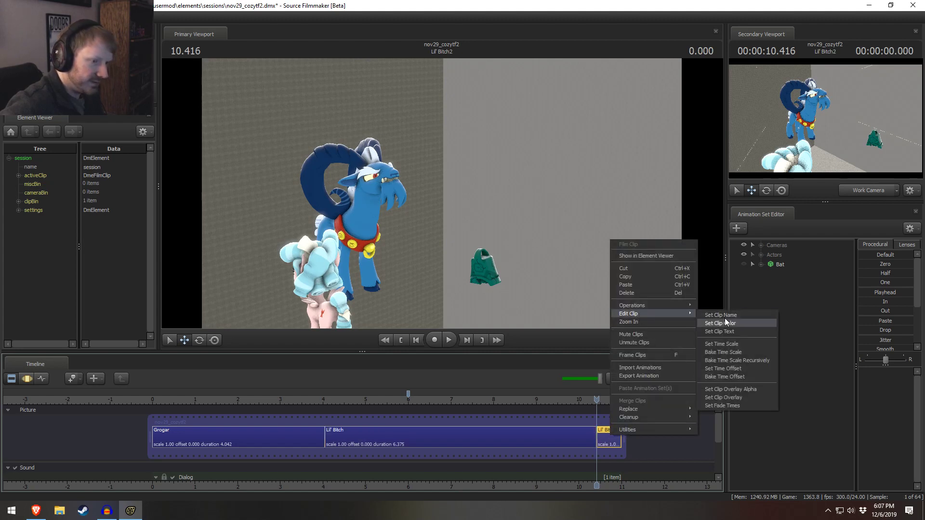
left_click(725, 316)
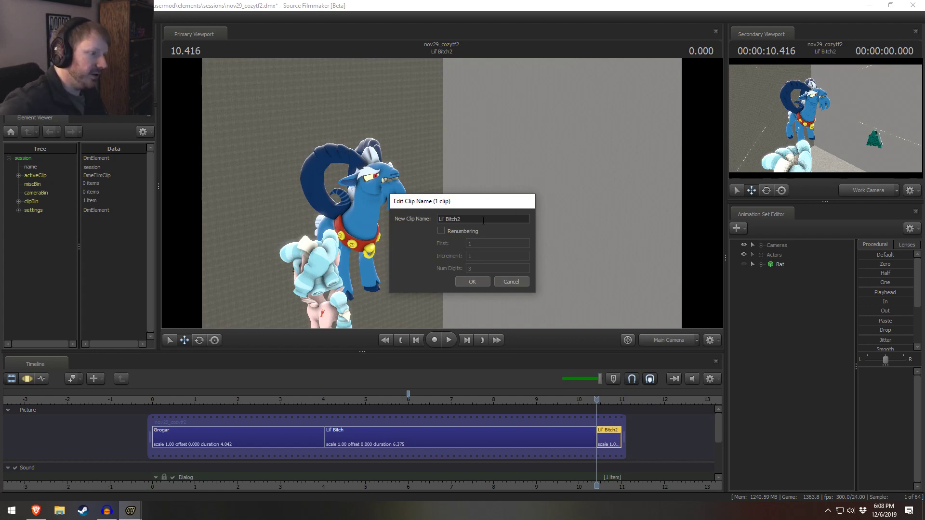
left_click_drag(483, 220, 440, 219)
type("Tirek")
key("Return")
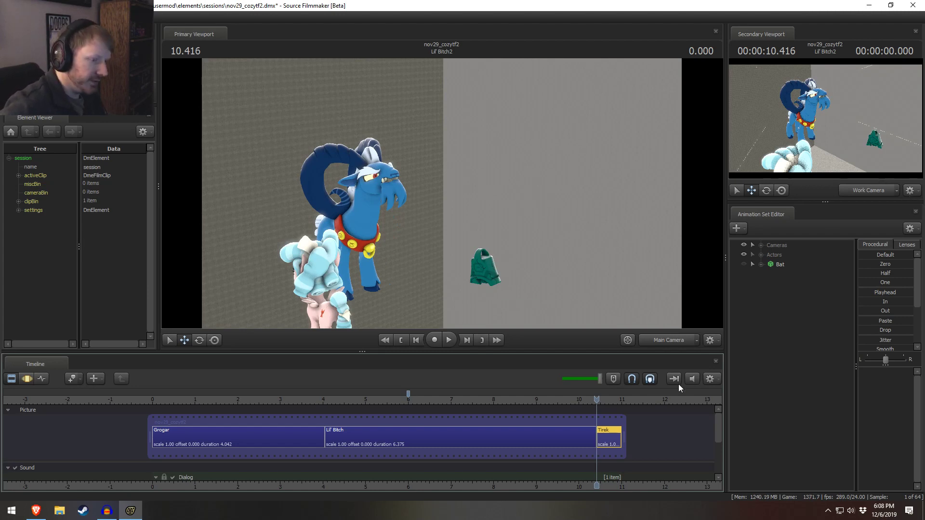
Step: Delete the Bat animation set from the Tirek shot
left_click(783, 265)
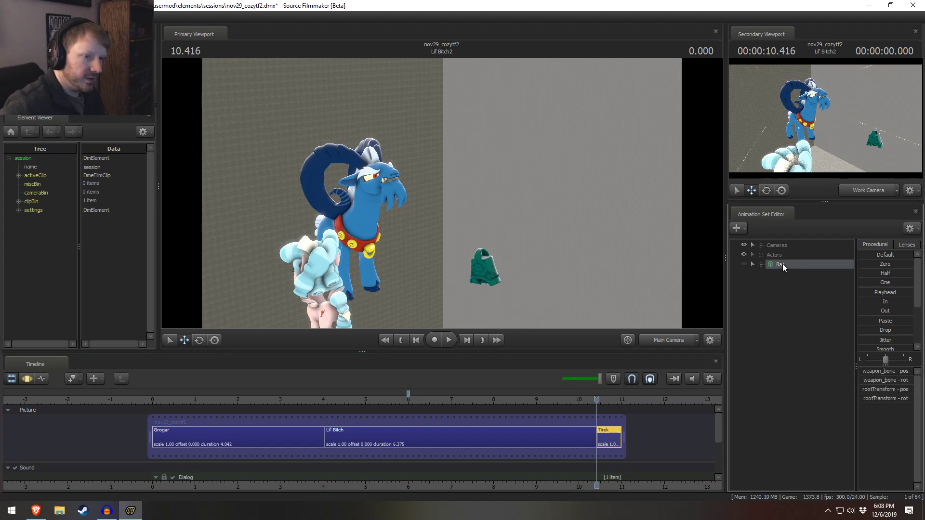
right_click(782, 264)
left_click(810, 284)
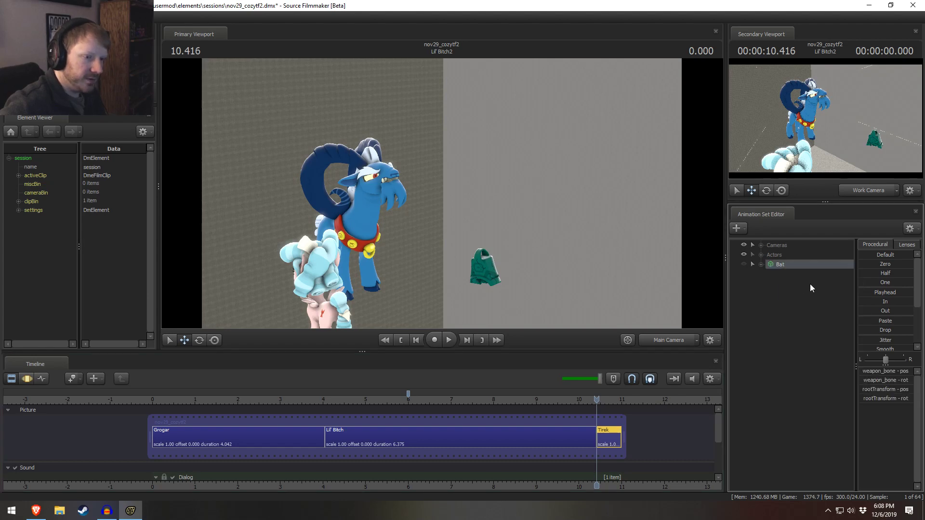
Step: Create an animation set for a new model in the Tirek shot, using vn_tirek.mdl found with the filter tirek
left_click(761, 255)
right_click(785, 333)
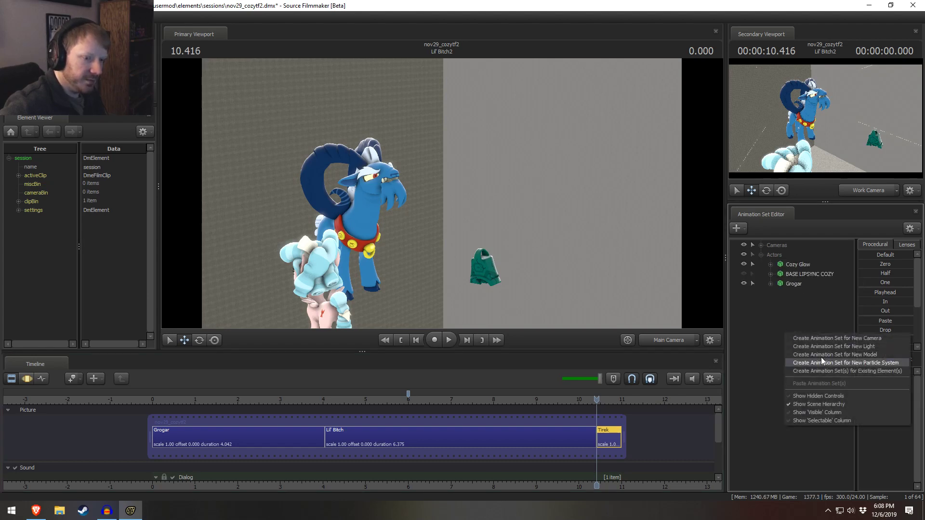
left_click(825, 358)
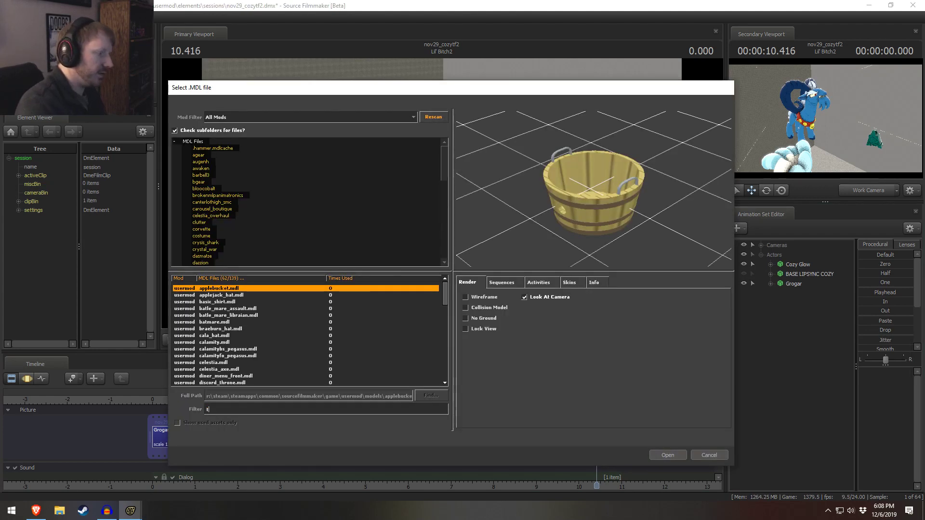
type("tirek")
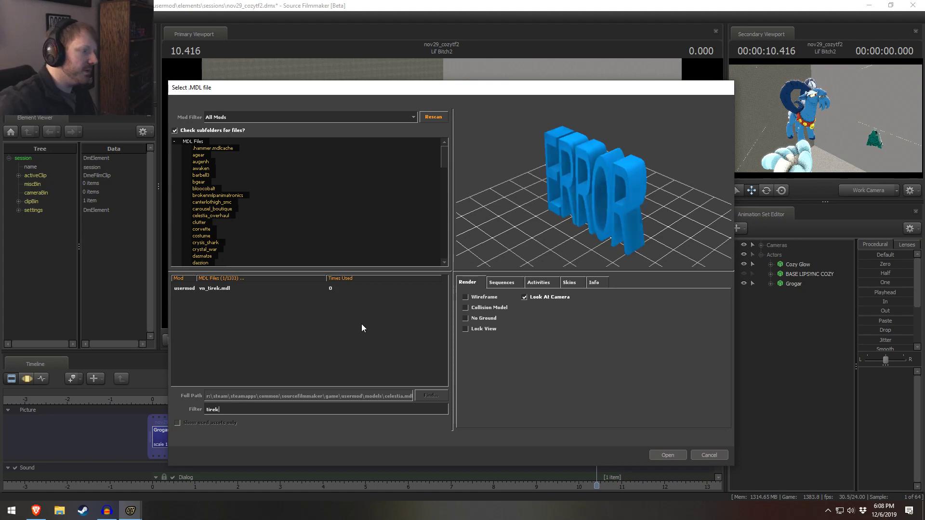
left_click(217, 289)
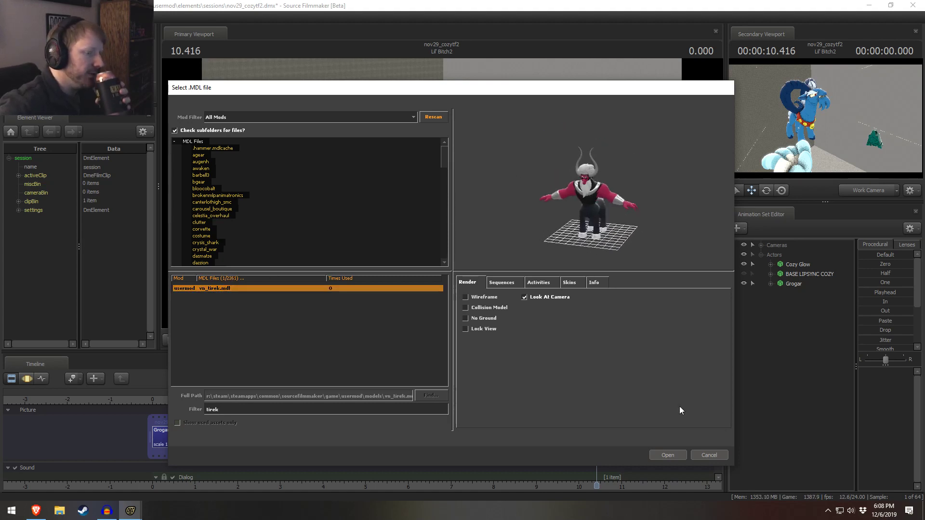
left_click(670, 456)
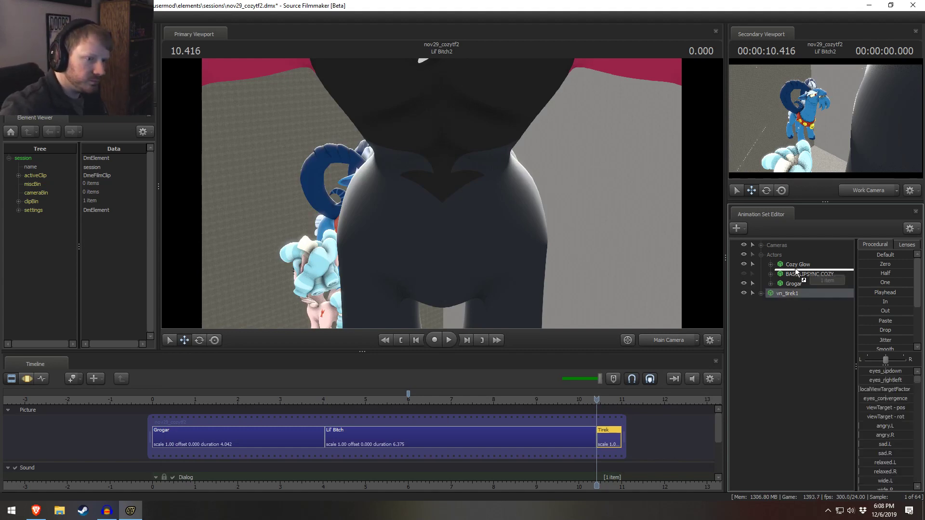
Step: Place the new vn_tirek1 animation set in the Actors group and rename it Tirek
right_click(793, 292)
left_click(827, 296)
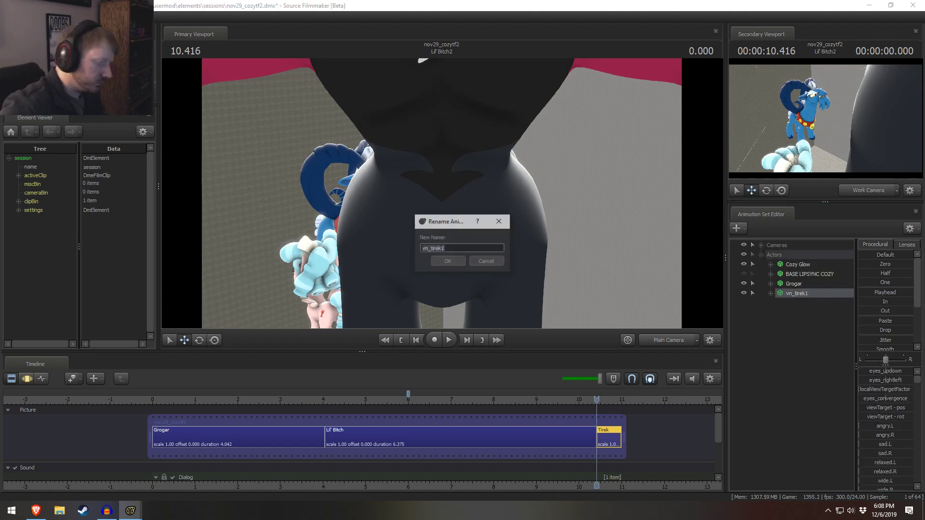
type("Tirek")
key("Return")
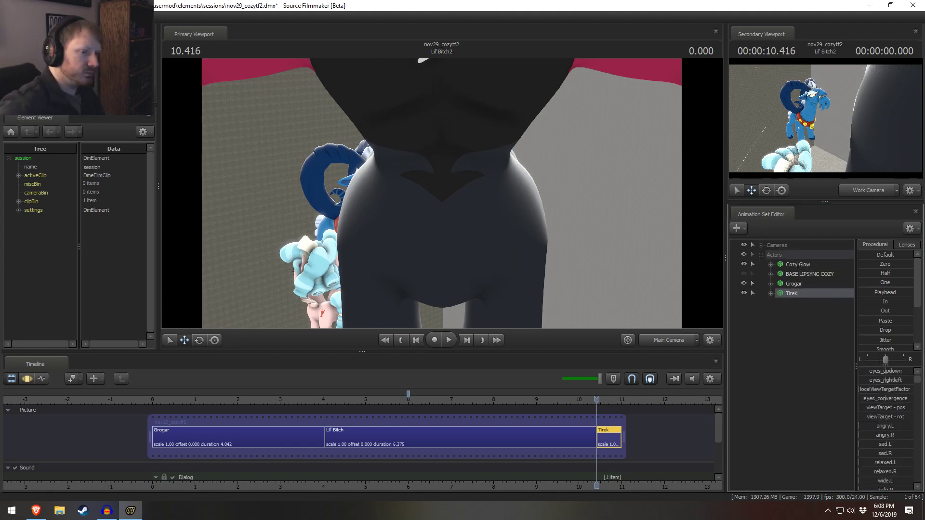
Step: Delete the Cozy Glow, BASE LIPSYNC COZY and Grogar animation sets from the Tirek shot
left_click(798, 280)
left_click(799, 264, "shift")
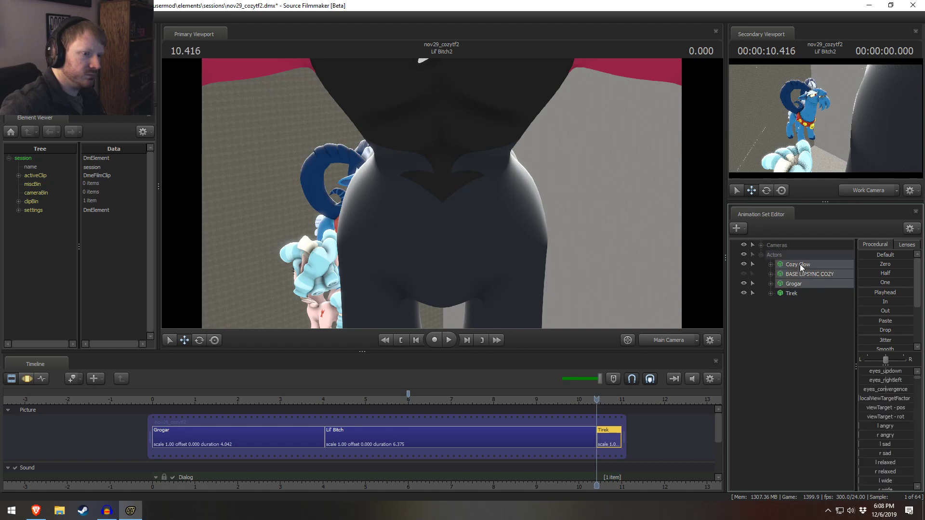
right_click(797, 273)
left_click(815, 295)
left_click(786, 264)
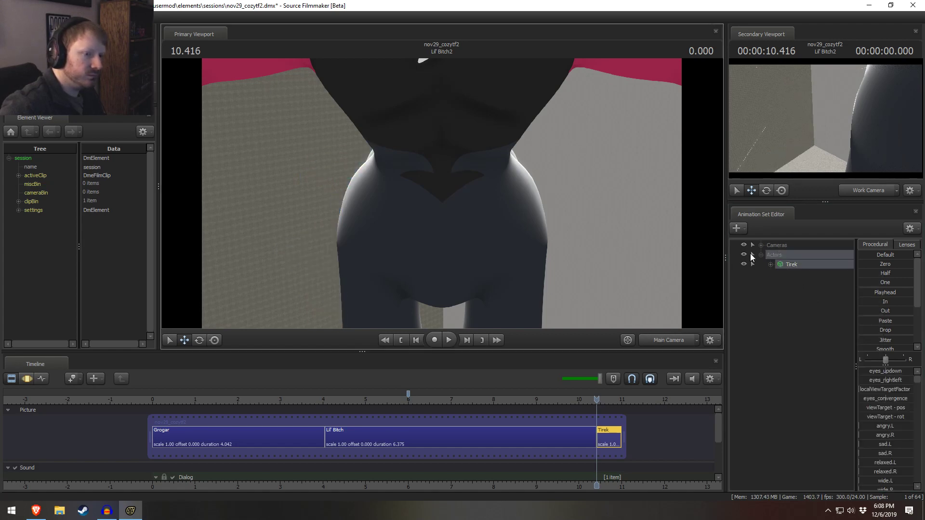
Step: Switch to the Motion Editor and reframe the Main Camera so Tirek's head, outstretched arms and upper legs are in view
left_click(760, 245)
left_click(795, 254)
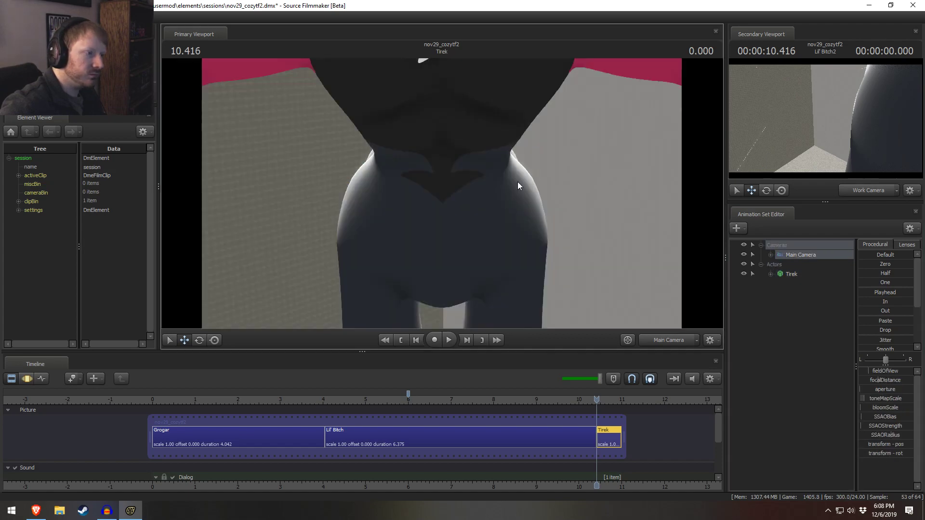
left_click(518, 181)
left_click(460, 265)
key("ctrl+F2")
left_click_drag(515, 265, 516, 265)
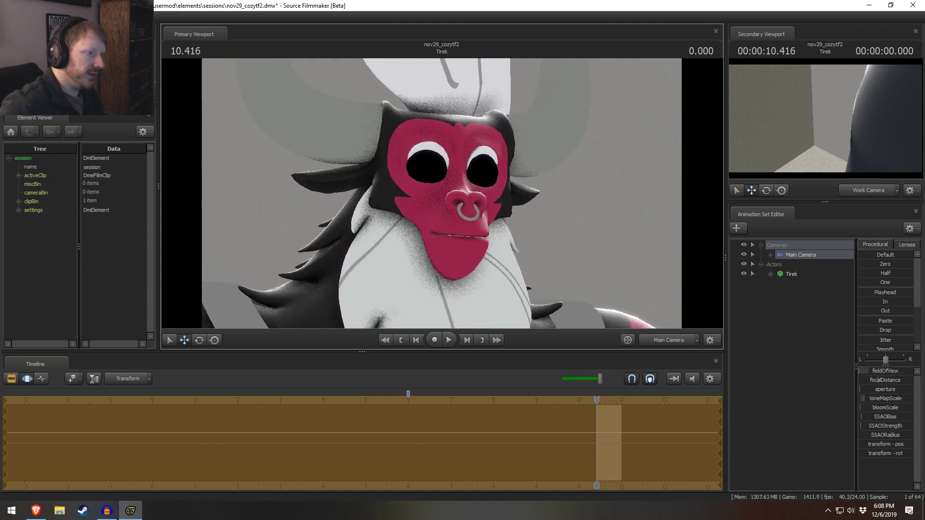
left_click_drag(482, 222, 439, 193)
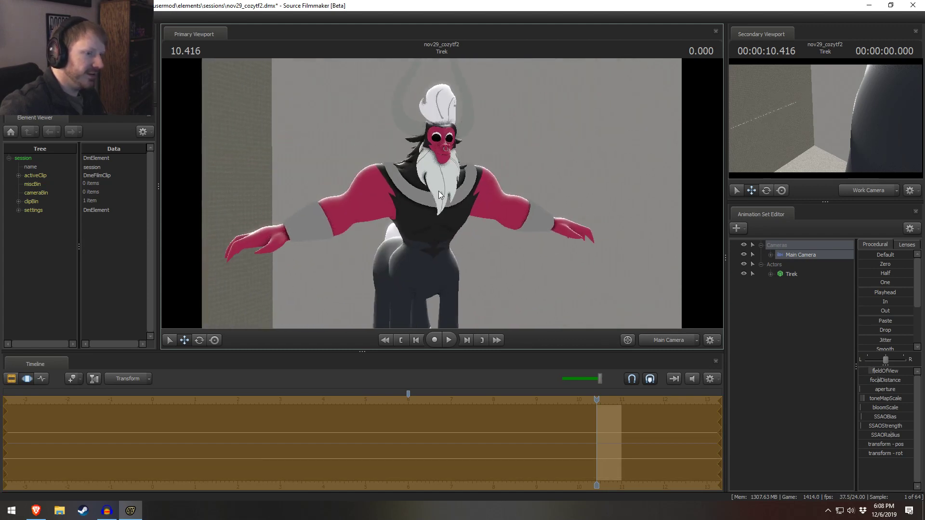
Step: Rotate Tirek's right upper arm and left arm controls so both arms hang at his sides
left_click(771, 274)
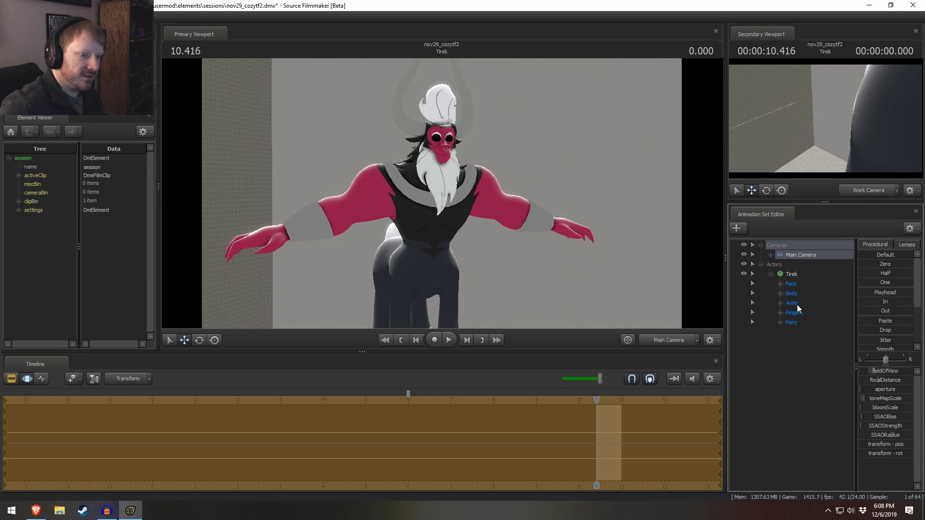
left_click(780, 293)
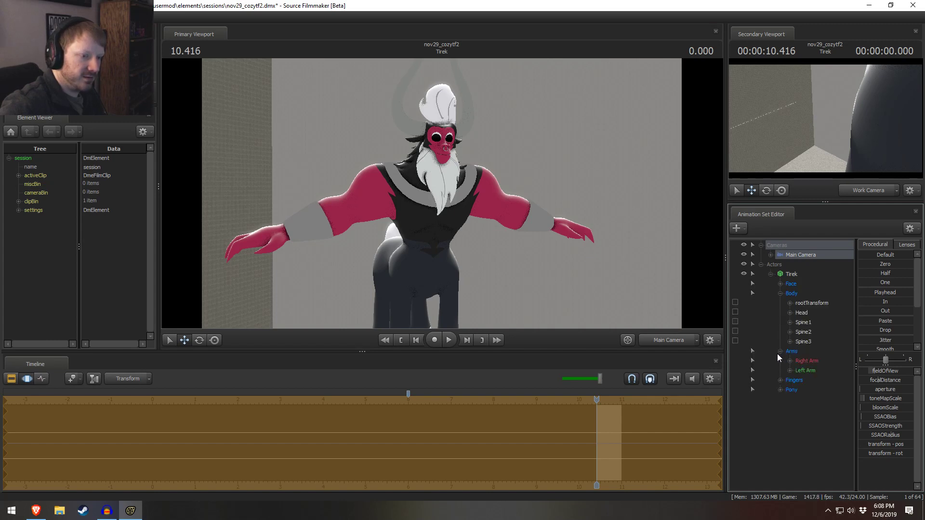
left_click(790, 370)
left_click(790, 360)
left_click(816, 371)
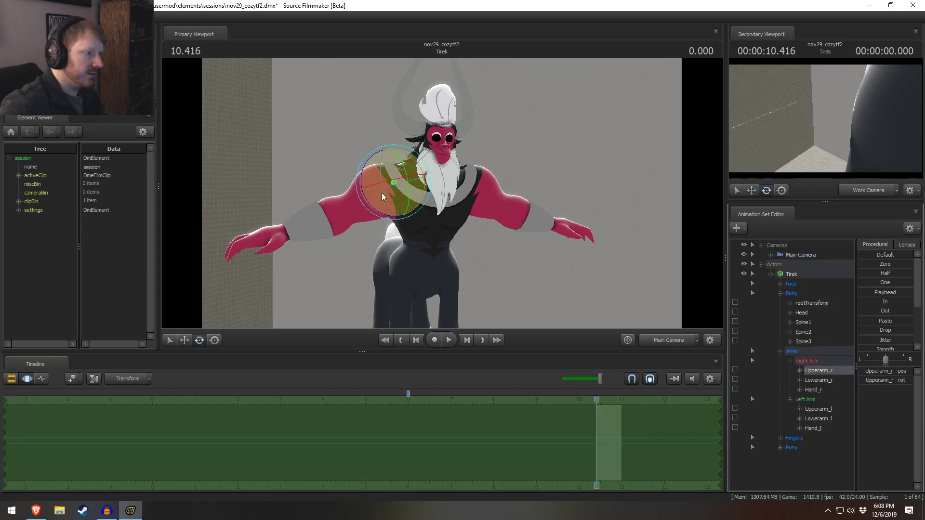
left_click_drag(382, 197, 450, 242)
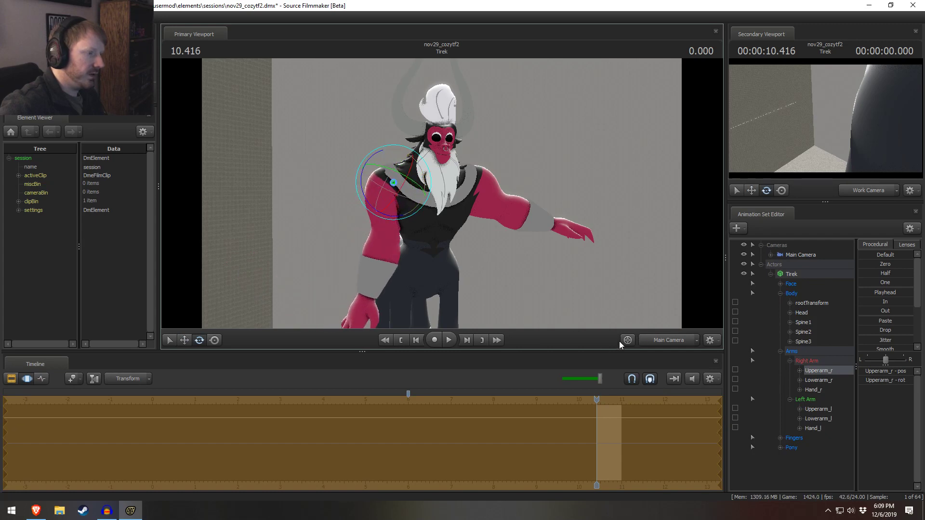
left_click(812, 400)
left_click_drag(486, 202, 470, 156)
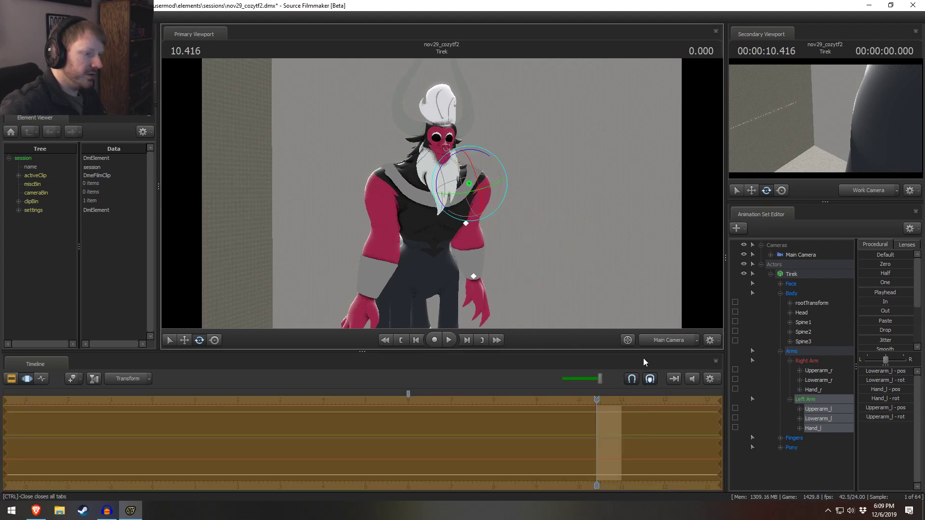
Step: Switch the primary viewport to the Work Camera and undo the rotations of both arms
left_click(668, 340, "ctrl")
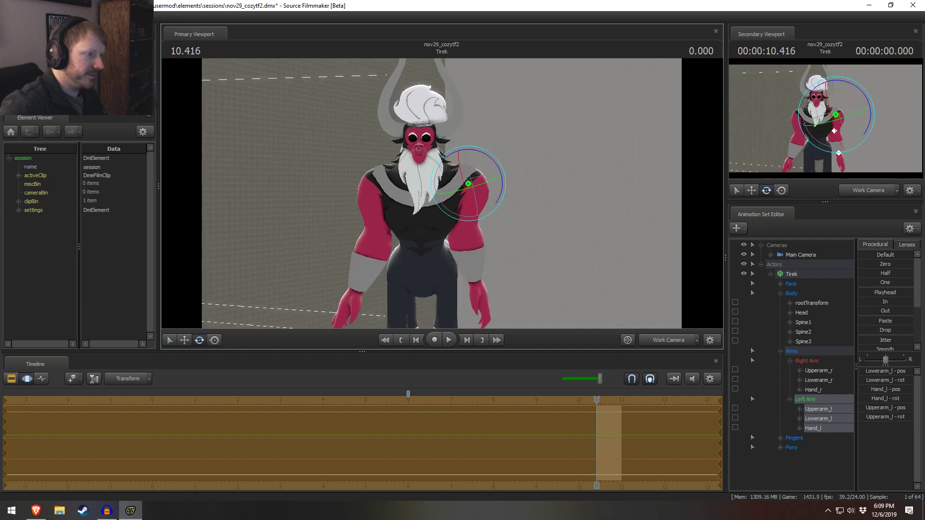
mouse_move(442, 193)
left_mouse_down("alt")
mouse_move(454, 221)
mouse_move(441, 193)
left_mouse_up("alt")
key("ctrl+z")
key("ctrl+z")
key("ctrl+z")
Step: Rotate Tirek's Upperarm_r bone so the right arm hangs down beside his torso
left_click(387, 183)
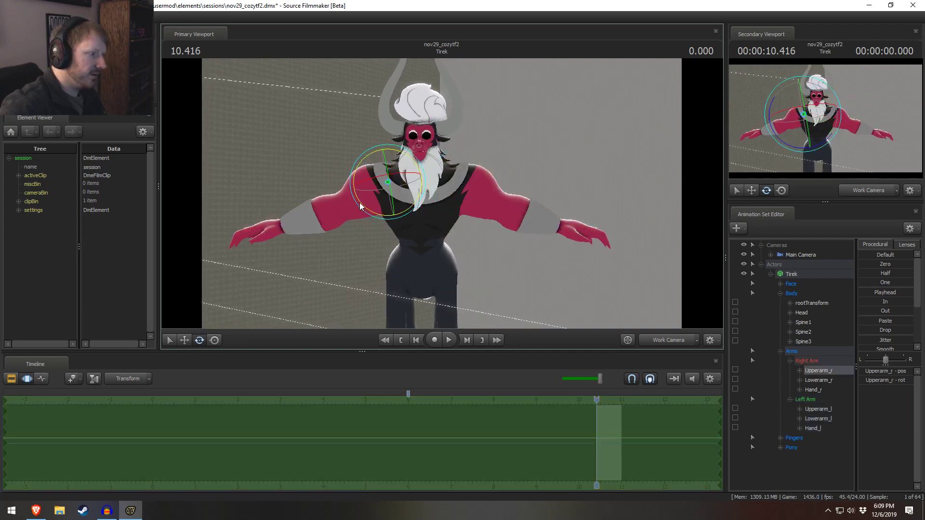
left_click_drag(360, 206, 463, 219)
key("ctrl+z")
left_click(354, 235)
key("ctrl+z")
key("ctrl+z")
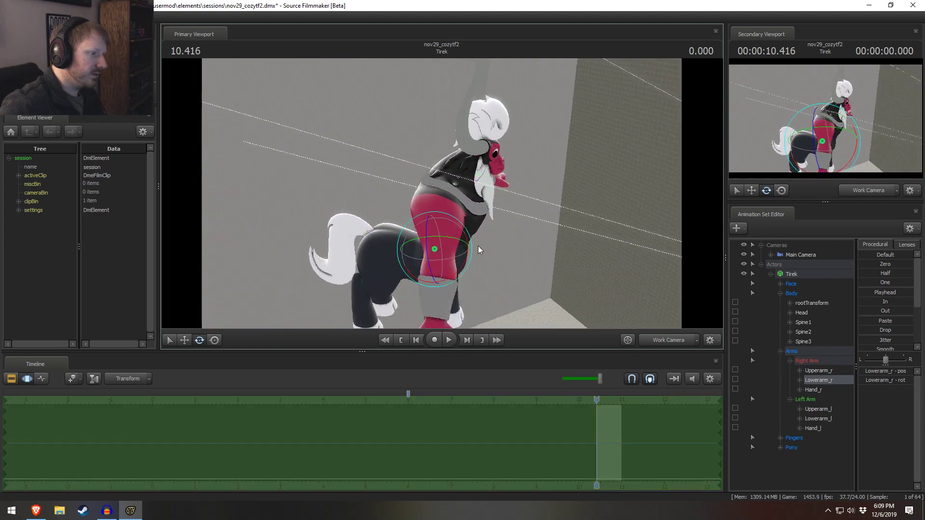
Step: Bend Tirek's right arm at the elbow by rotating Lowerarm_r so the forearm reaches forward
left_click_drag(458, 267, 460, 194)
left_click(453, 204, "ctrl")
key("w")
left_click(414, 272)
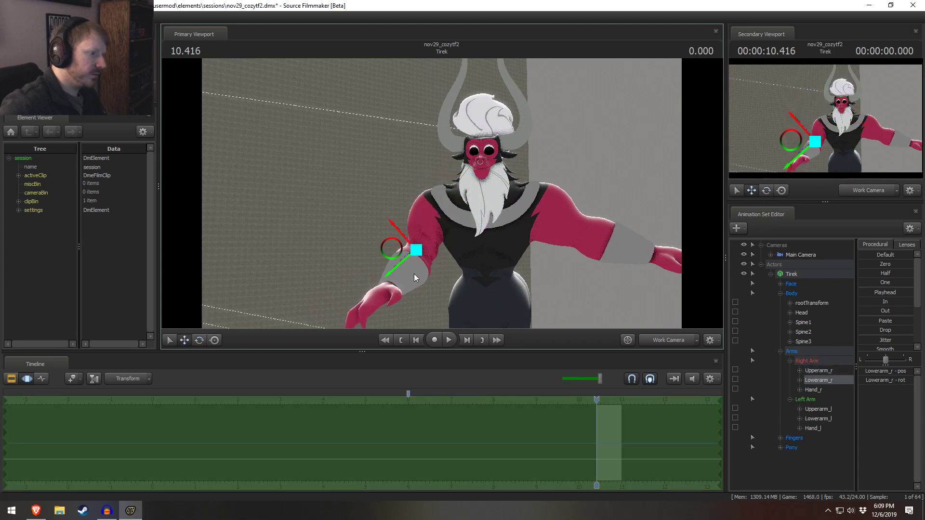
key("e")
left_click_drag(415, 261, 432, 253)
key("a")
left_click_drag(502, 193, 504, 194)
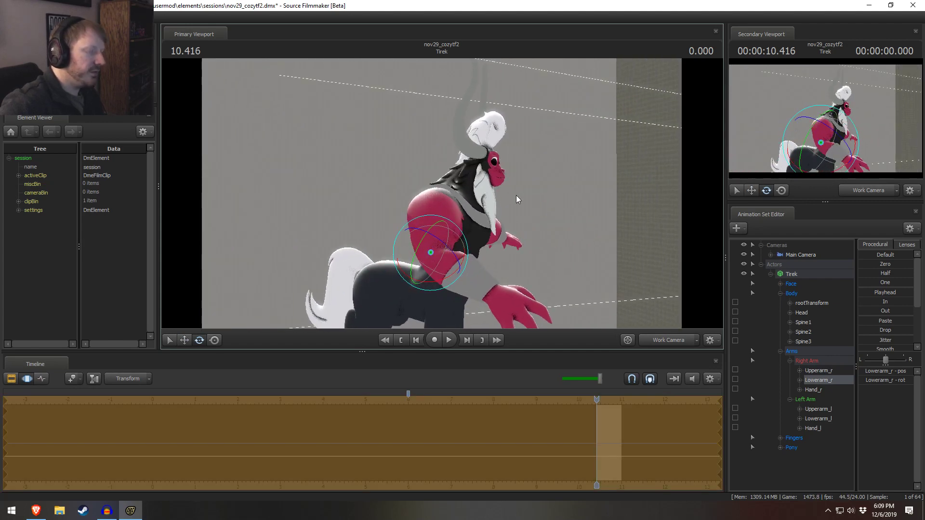
left_click(442, 280, "ctrl")
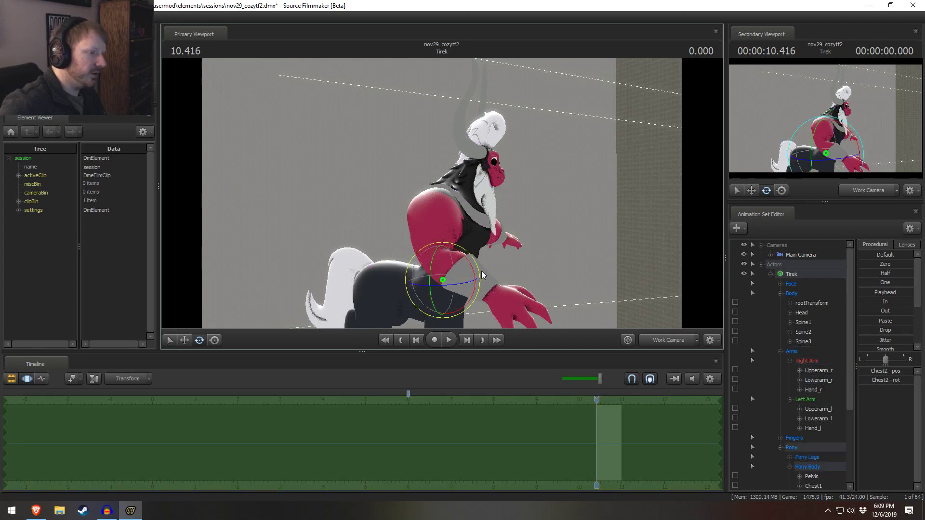
mouse_move(482, 271)
left_mouse_down("alt")
mouse_move(493, 270)
mouse_move(468, 261)
left_mouse_up("alt")
key("ctrl+z")
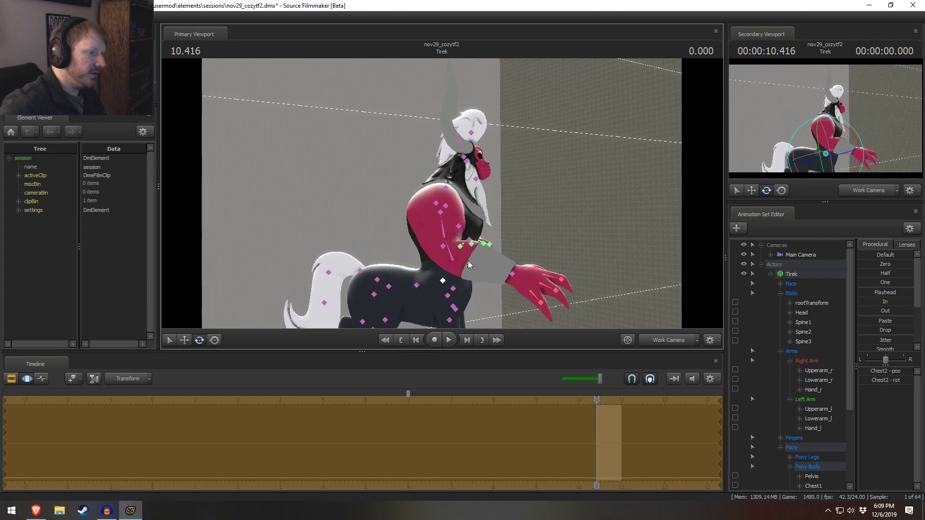
Step: Shift Tirek's Spine1 bone slightly to adjust the base of his torso
left_click(443, 246, "ctrl")
key("w")
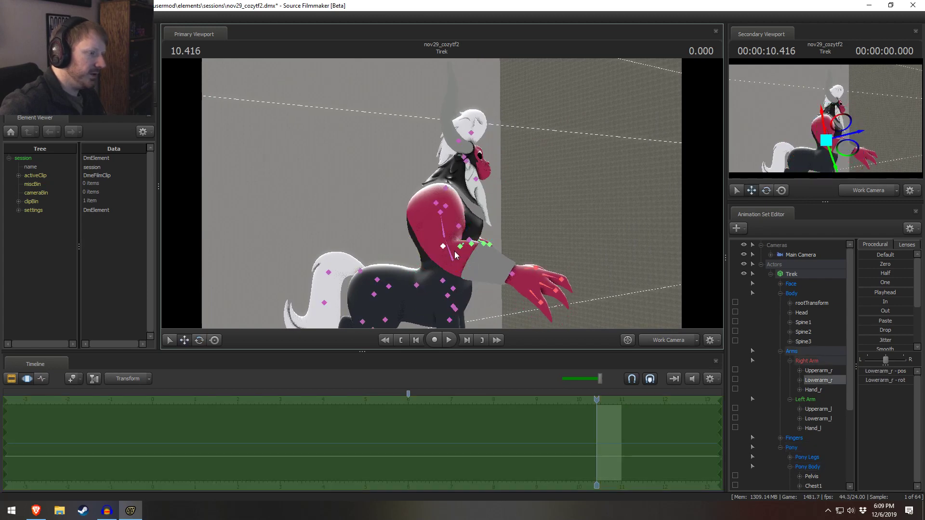
left_click(450, 256, "ctrl")
left_click_drag(472, 273, 471, 271)
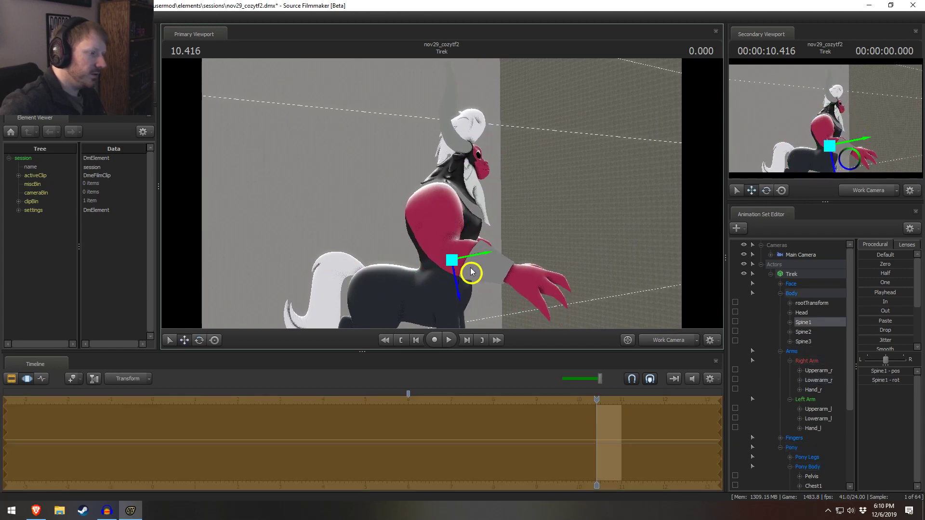
Step: Change the rotation mode and tilt Tirek's upper torso forward by rotating Spine2 and Spine3 together
left_click(438, 212, "ctrl")
left_click(439, 211, "ctrl+shift")
key("e")
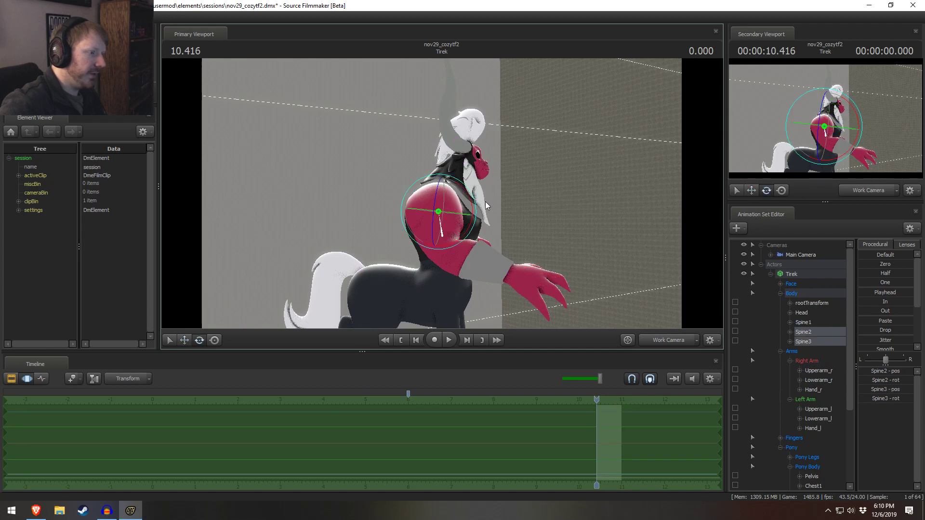
left_click_drag(464, 207, 457, 220)
key("ctrl+z")
right_click(451, 230)
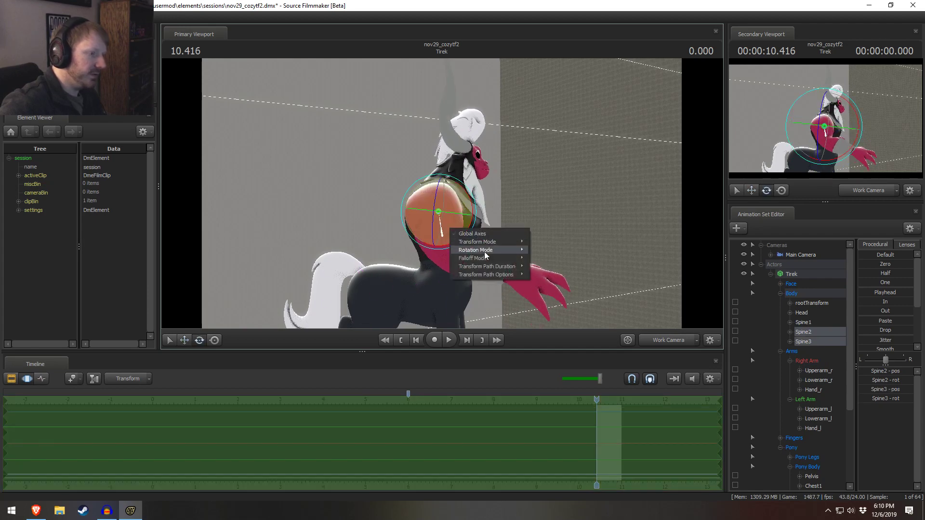
mouse_move(484, 250)
left_click(540, 259)
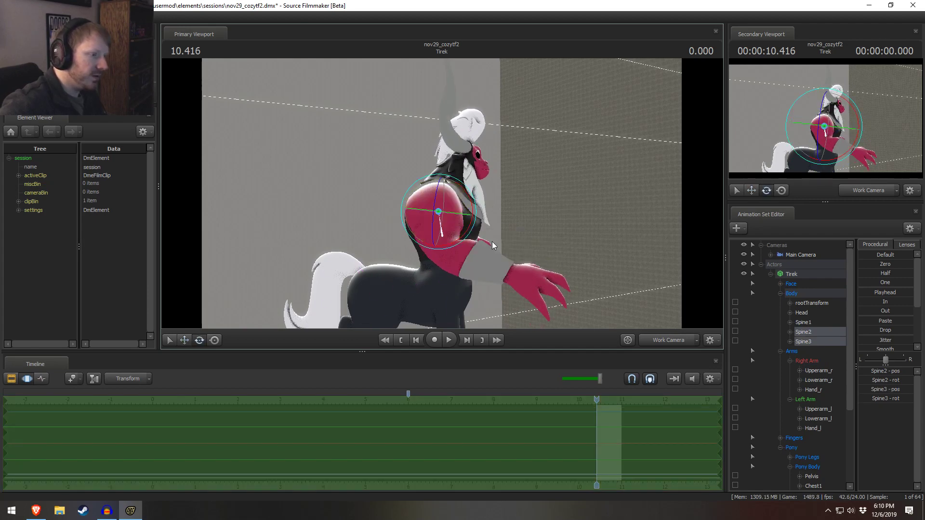
mouse_move(461, 199)
left_mouse_down()
mouse_move(470, 202)
mouse_move(467, 187)
left_mouse_up()
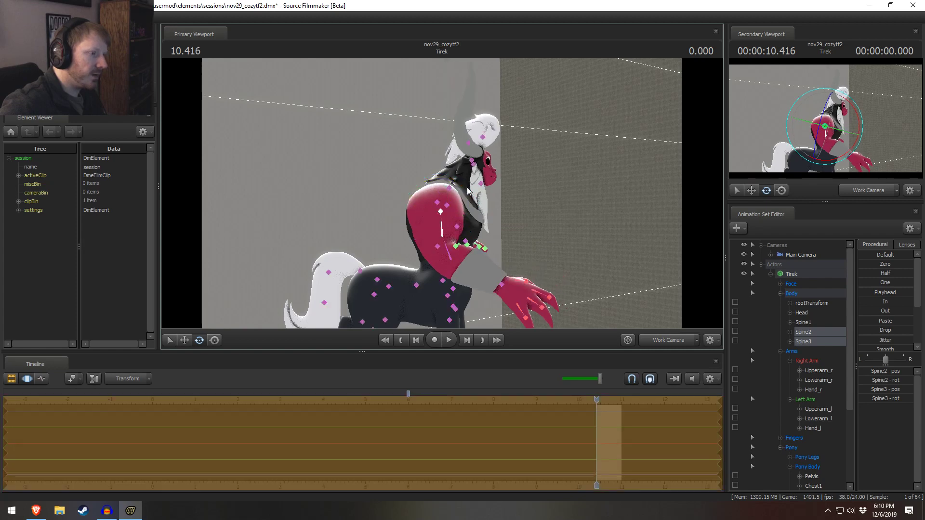
Step: Lean Tirek's torso further forward and rotate the Neck bone to push his head ahead of his shoulders
left_click(450, 188)
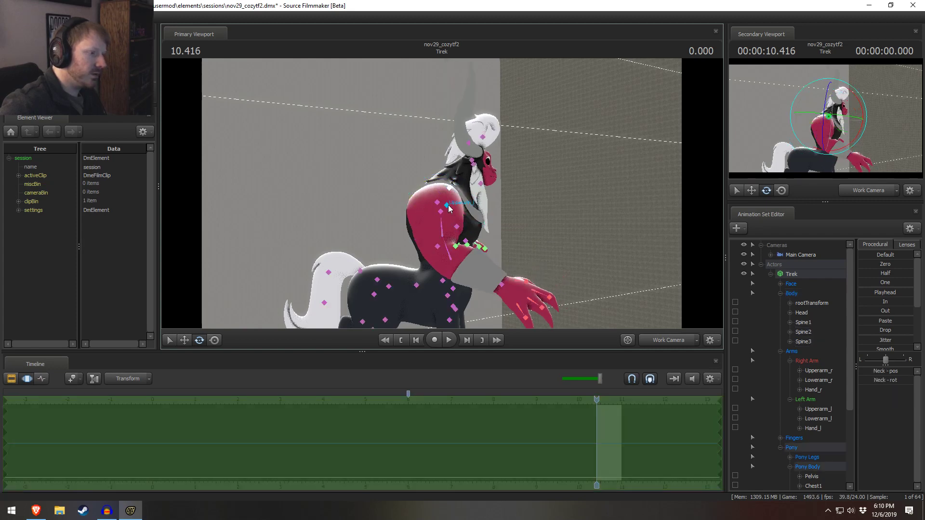
left_click_drag(463, 196, 493, 199)
left_click(442, 212)
left_click(461, 191, "ctrl")
key("e")
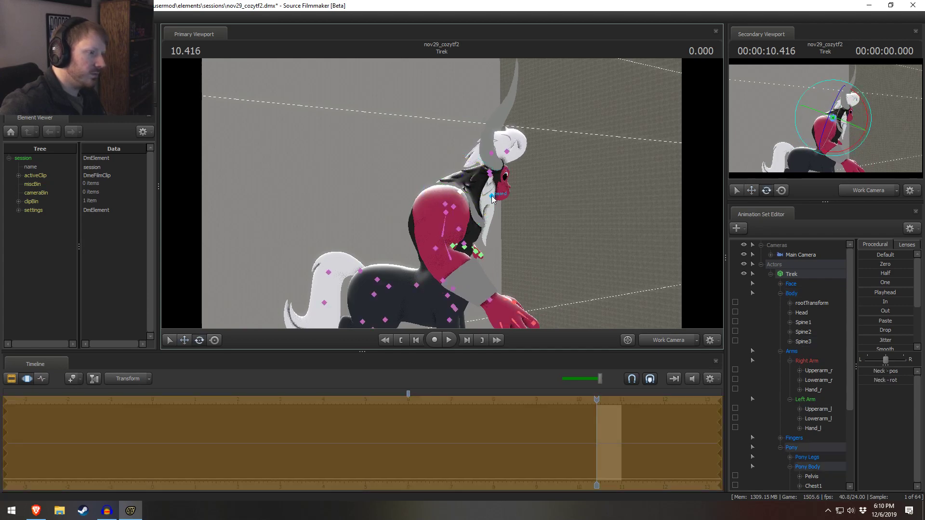
left_click(491, 196)
left_click(500, 181)
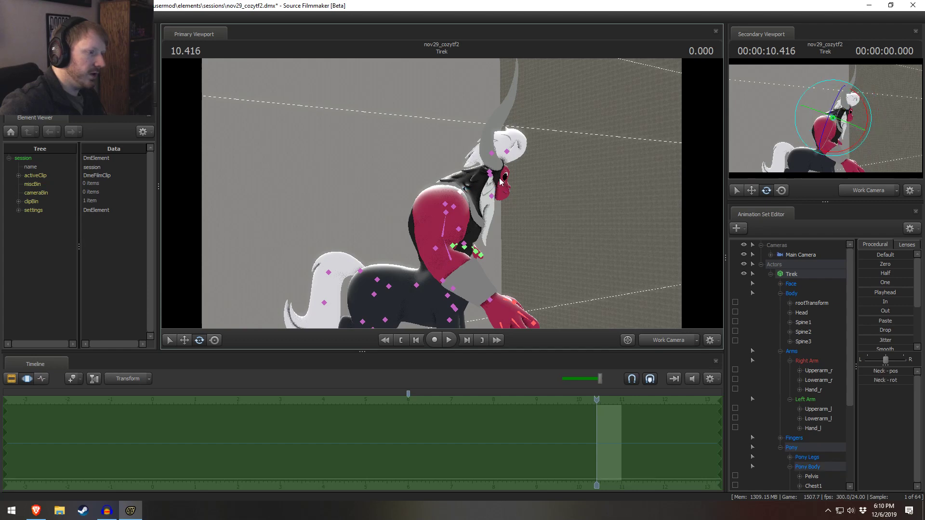
Step: Select Tirek's beard bone and rotate it to adjust how the beard hangs below his chin
left_click(439, 179)
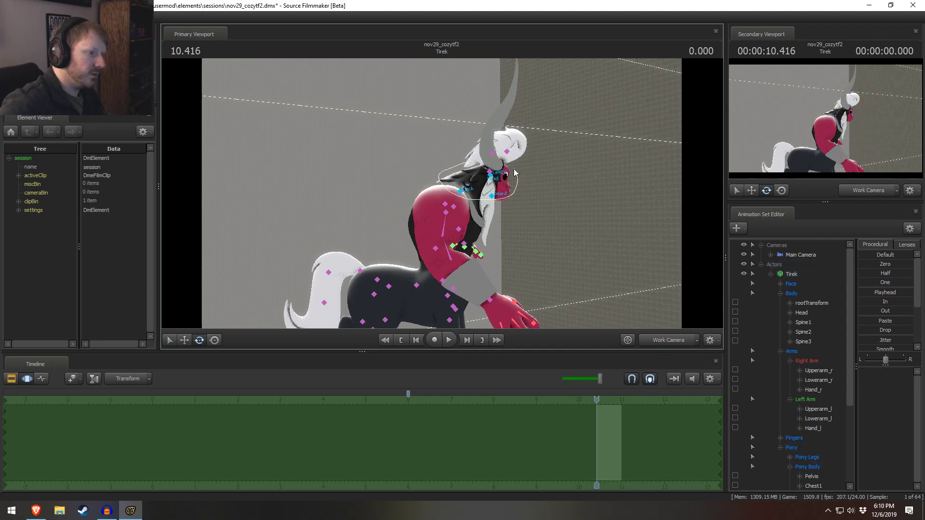
mouse_move(514, 172)
left_mouse_down()
mouse_move(494, 185)
mouse_move(517, 192)
mouse_move(443, 212)
mouse_move(480, 209)
mouse_move(499, 183)
left_mouse_up()
left_click(489, 179)
left_click(473, 193)
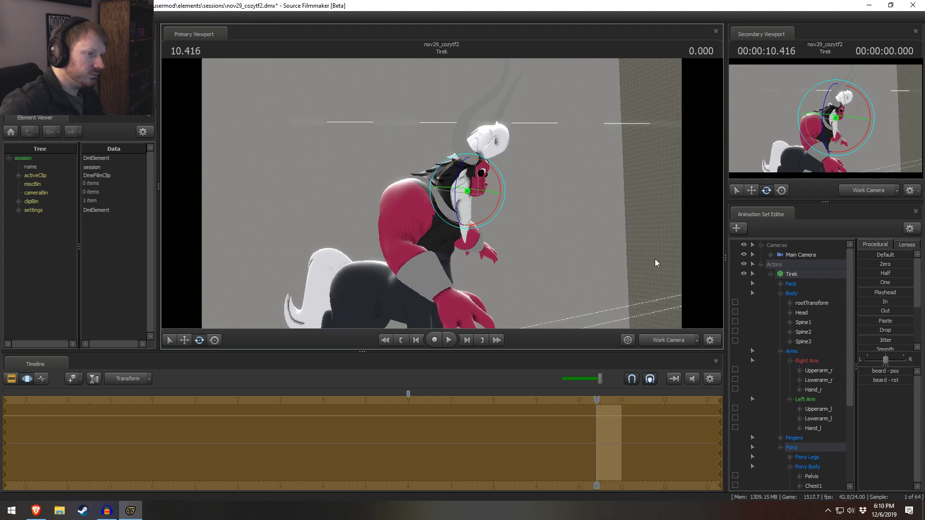
Step: Rotate Tirek's Head bone to adjust where his face points and tilt the Neck bone slightly further forward
key("ctrl")
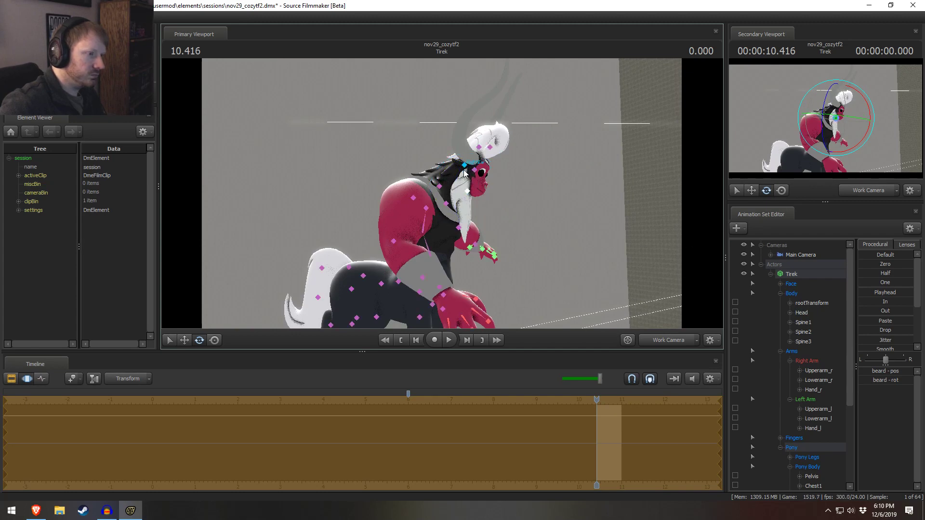
left_click(465, 173)
left_click(493, 185)
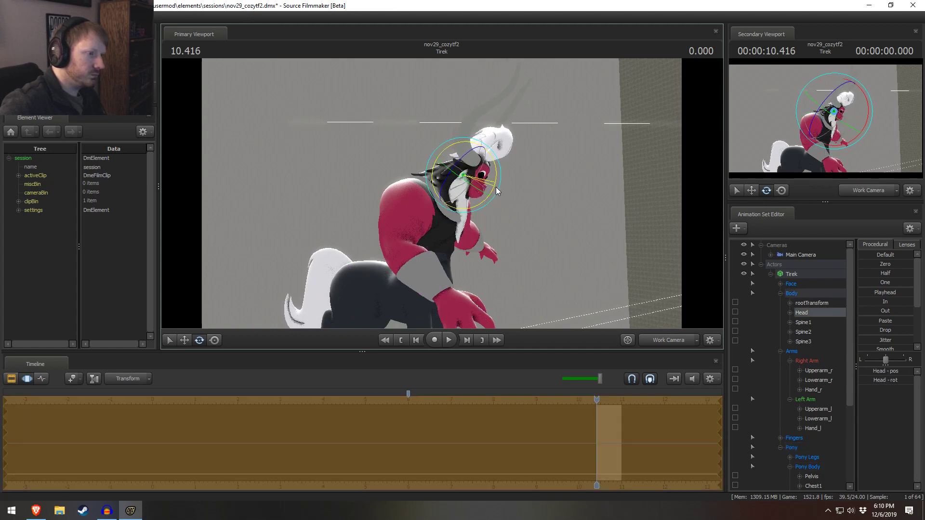
left_click_drag(495, 191, 442, 205, "alt")
key("ctrl")
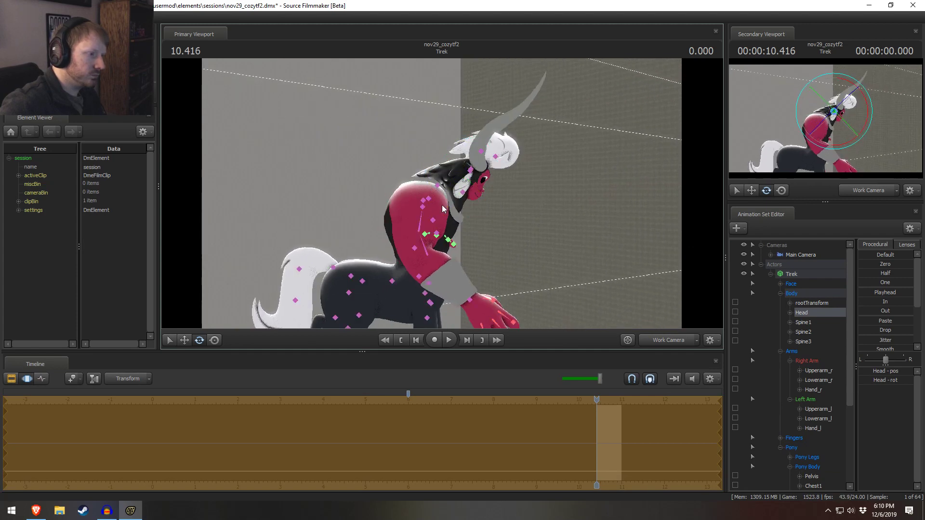
left_click(438, 186)
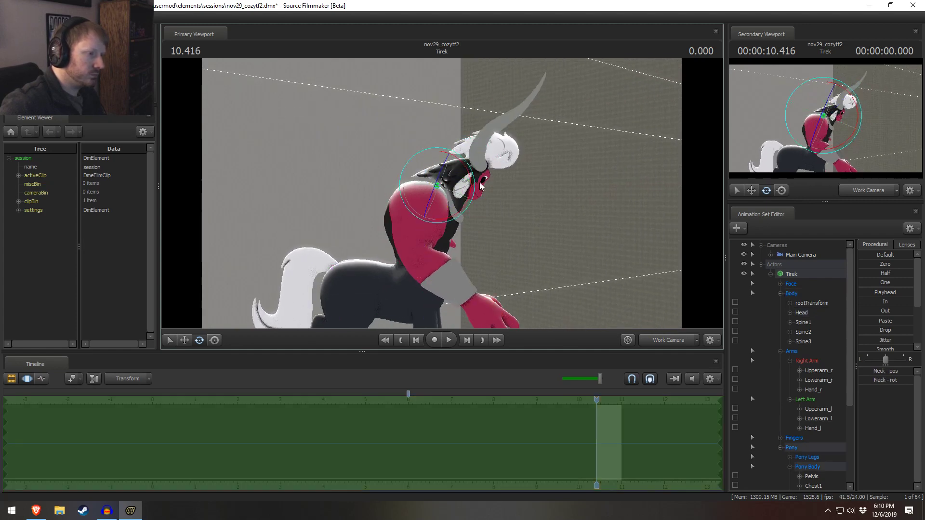
left_click_drag(473, 187, 476, 190)
Step: Reposition Tirek's beard bone so the beard hangs in front of his chest instead of cutting into it
key("ctrl")
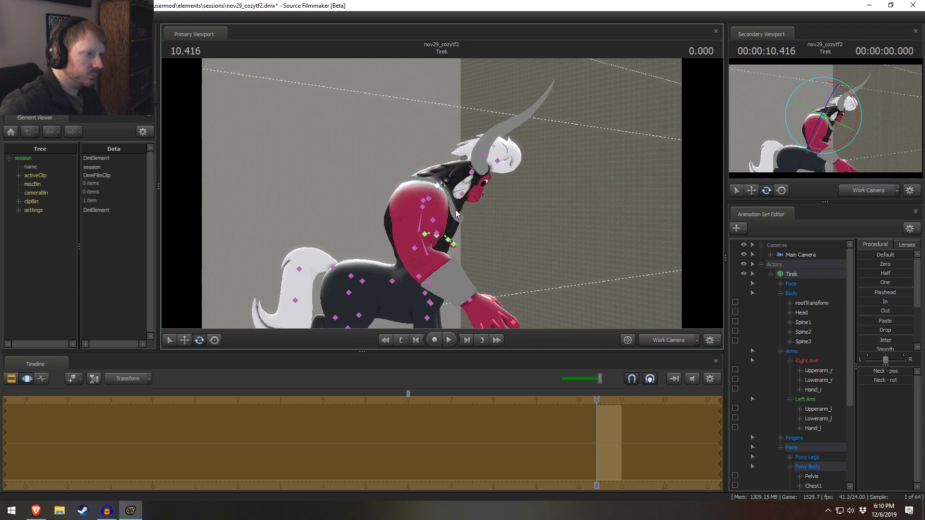
left_click(462, 195, "ctrl")
left_click_drag(496, 189, 447, 209)
key("w")
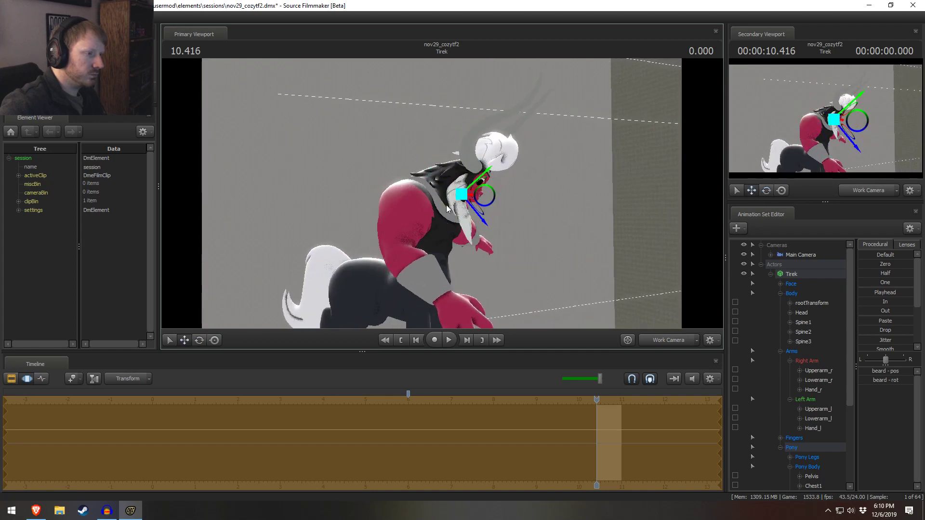
scroll(477, 199, "up", 5)
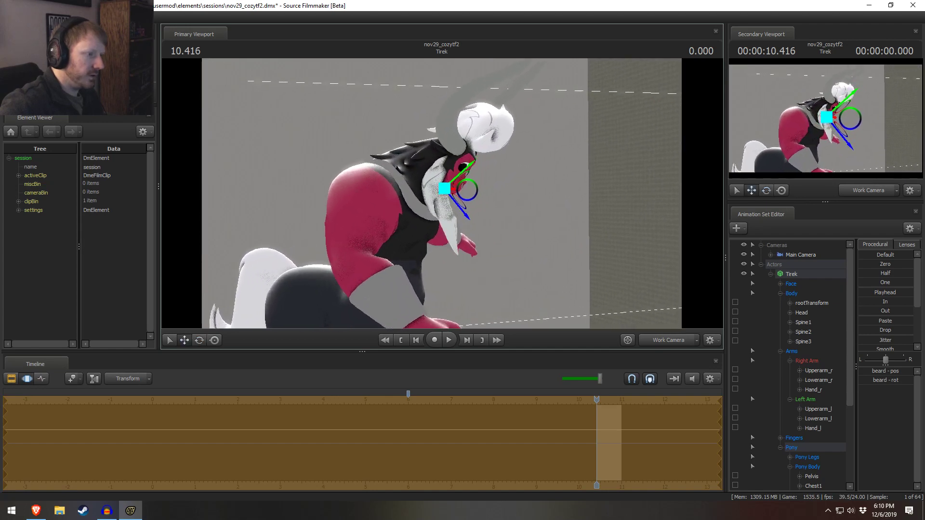
left_click_drag(453, 200, 477, 172, "alt")
key("e")
key("w")
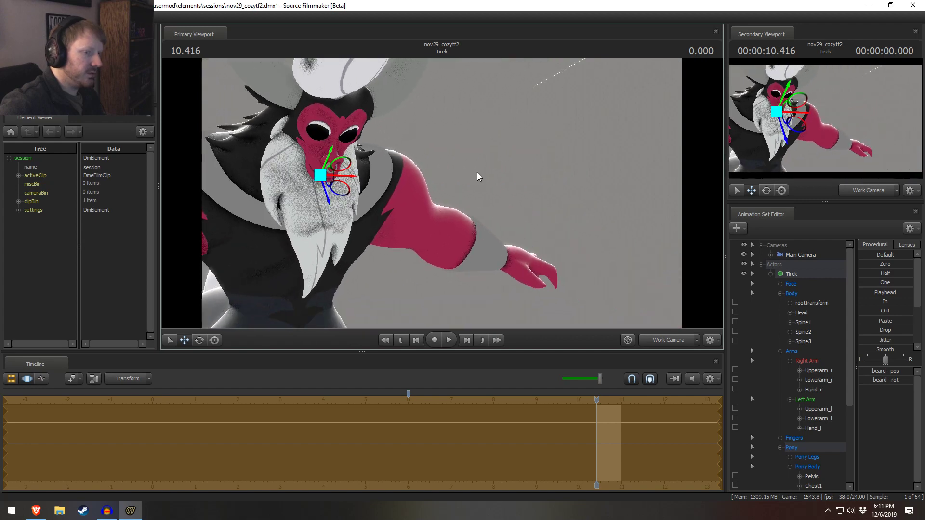
Step: Apply the 85 mm lens to Main Camera and reframe it closely on Tirek's head and shoulders
left_click(792, 255)
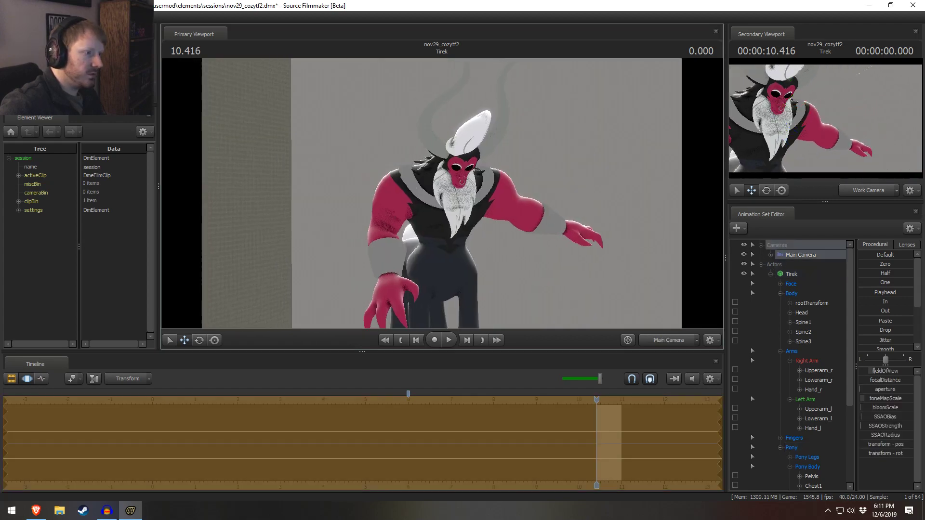
key("w")
left_click(907, 245)
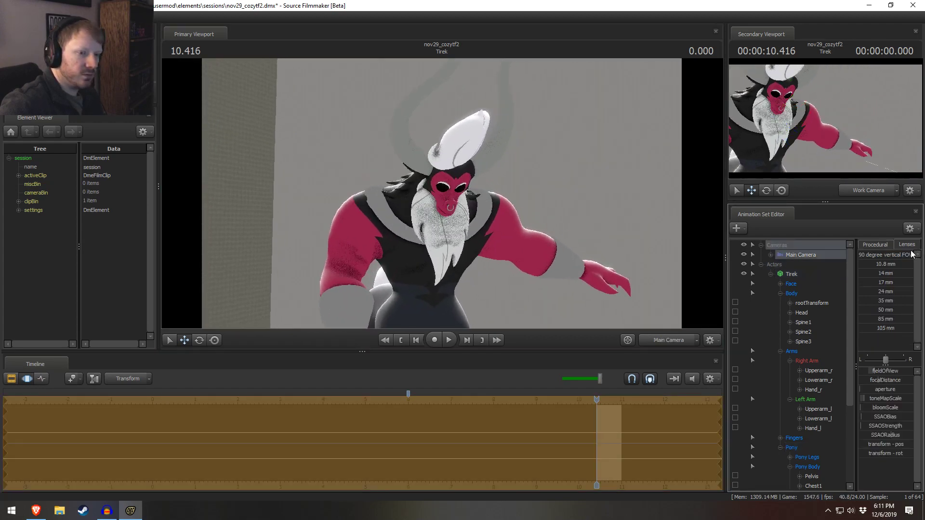
left_click_drag(876, 318, 912, 319)
left_click_drag(640, 265, 673, 289)
key("s")
key("w")
Step: Switch to the Grogar clip in the browser, jump to 0:28 and compare Tirek's appearance with the posed model
key("alt+Tab")
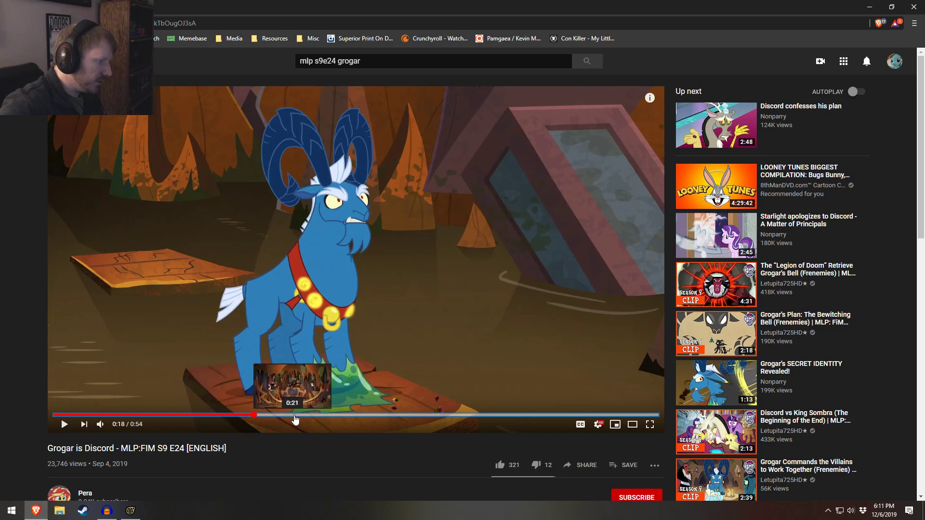
left_click(371, 417)
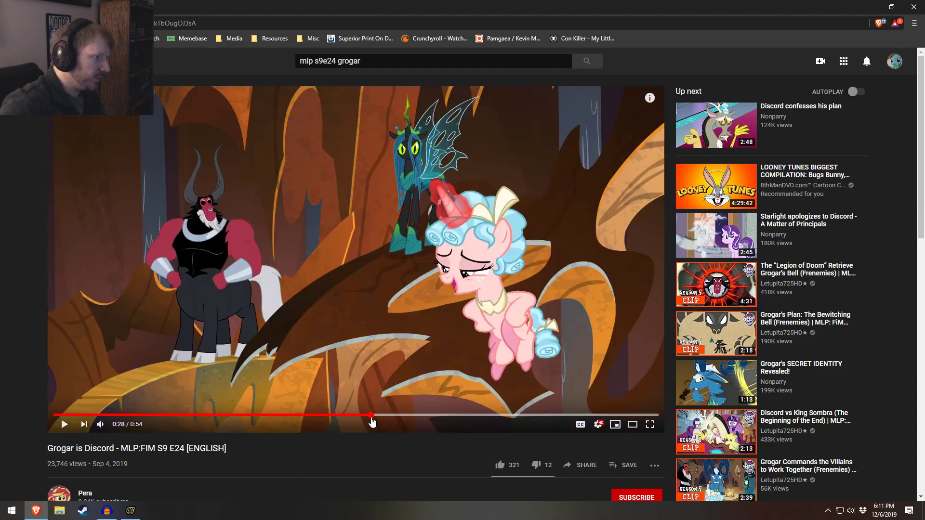
key("alt+Tab")
key("alt+Tab")
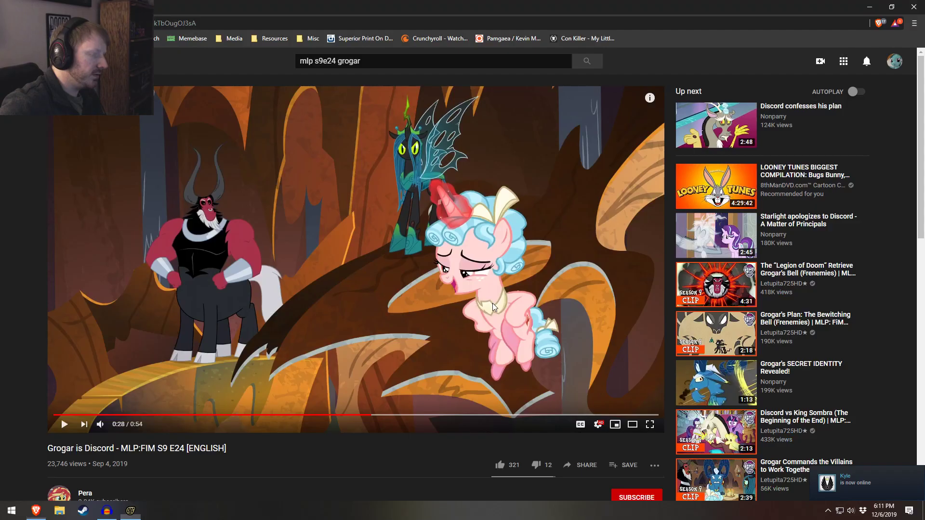
key("alt+Tab")
key("alt+Tab")
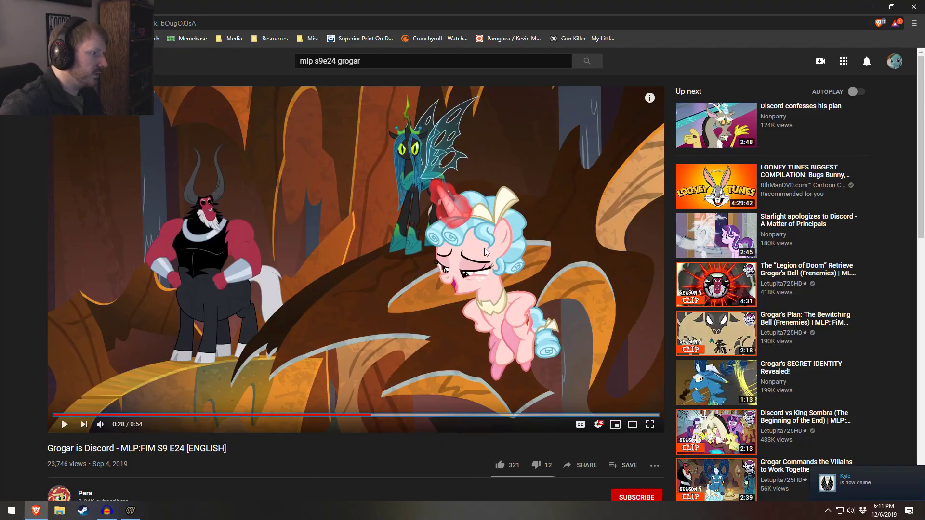
key("alt+Tab")
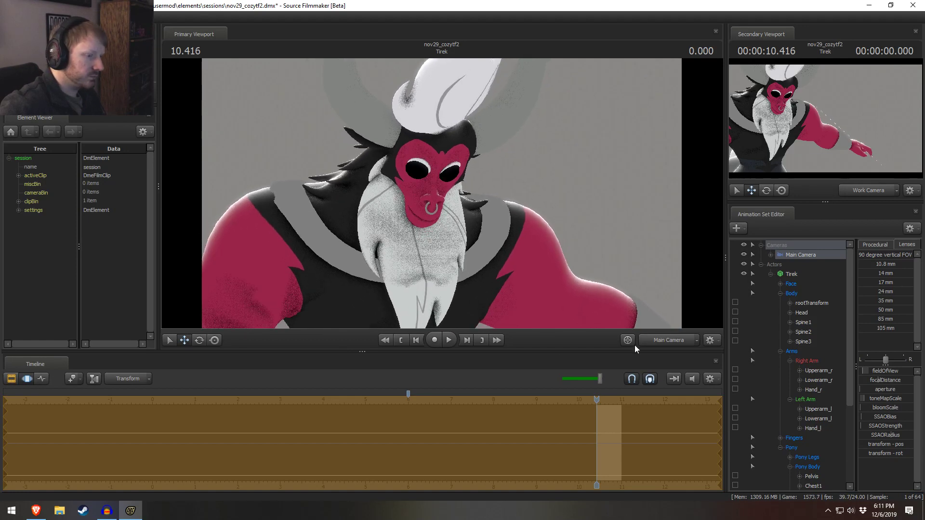
Step: Show the Work Camera in the primary viewport and the Main Camera in the secondary one, and enlarge the primary viewport
left_click(658, 342)
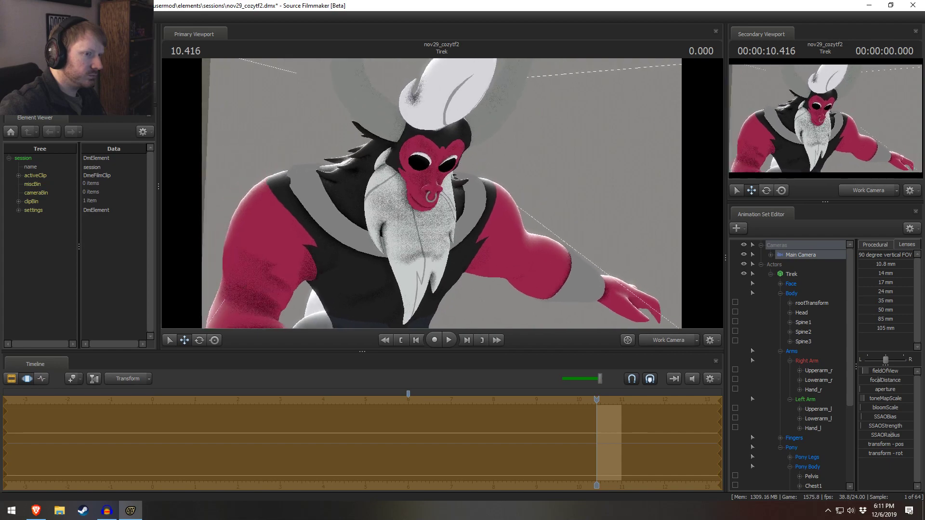
left_click(865, 193)
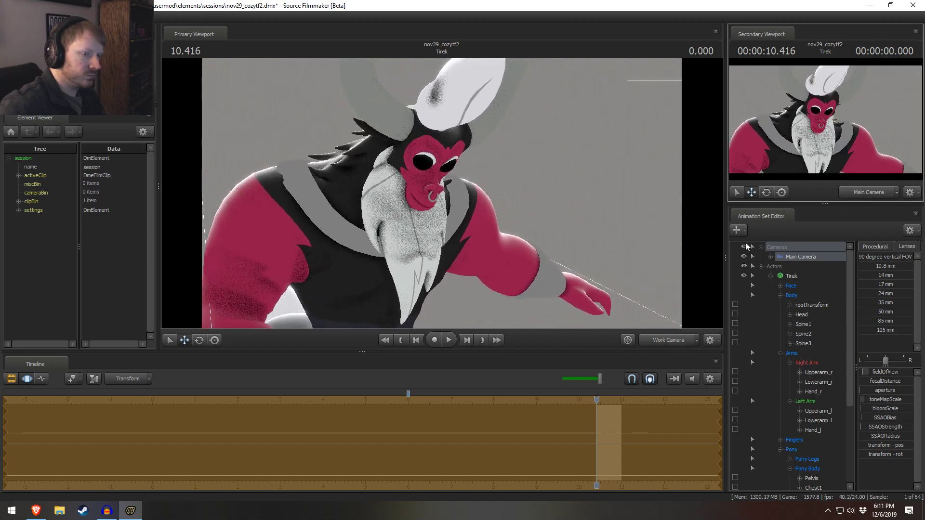
left_click_drag(588, 352, 583, 380)
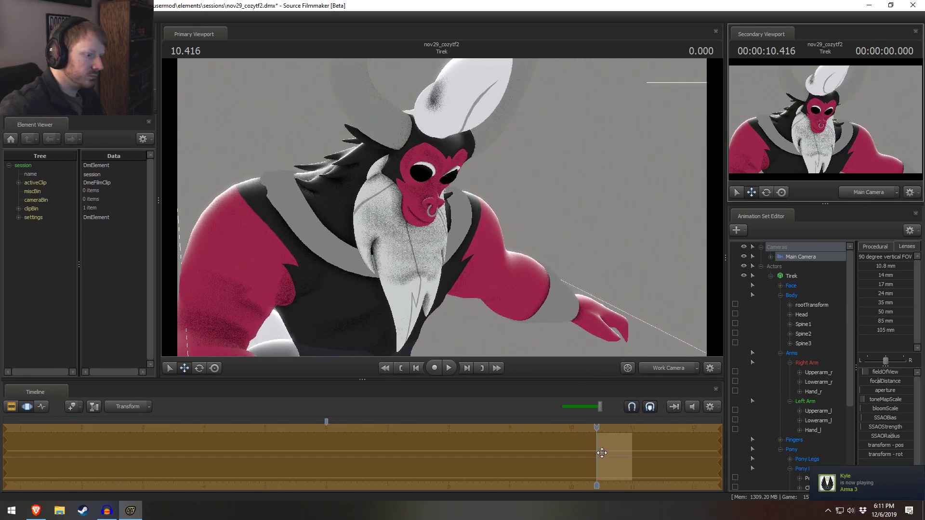
Step: Bring up Tirek's Upper Face controls in the Motion Editor and close both eyes with eye closer.L and eye closer.R
key("F2")
scroll(436, 462, "up", 5)
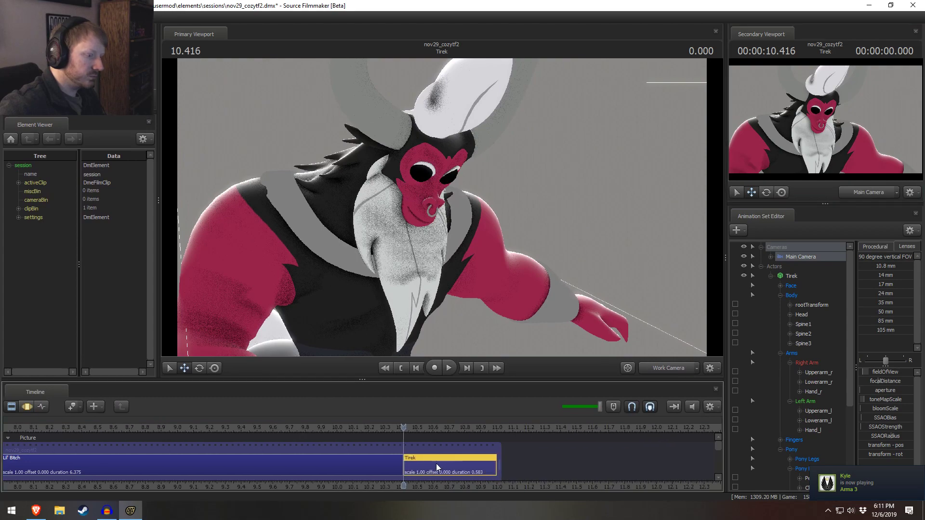
key("w")
left_click_drag(491, 250, 500, 251)
left_click(792, 277)
left_click(795, 287)
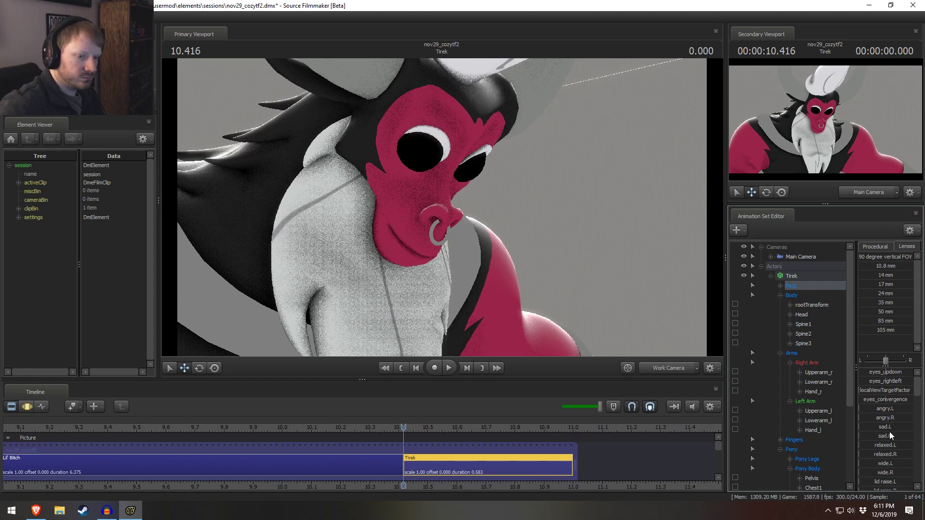
left_click(781, 286)
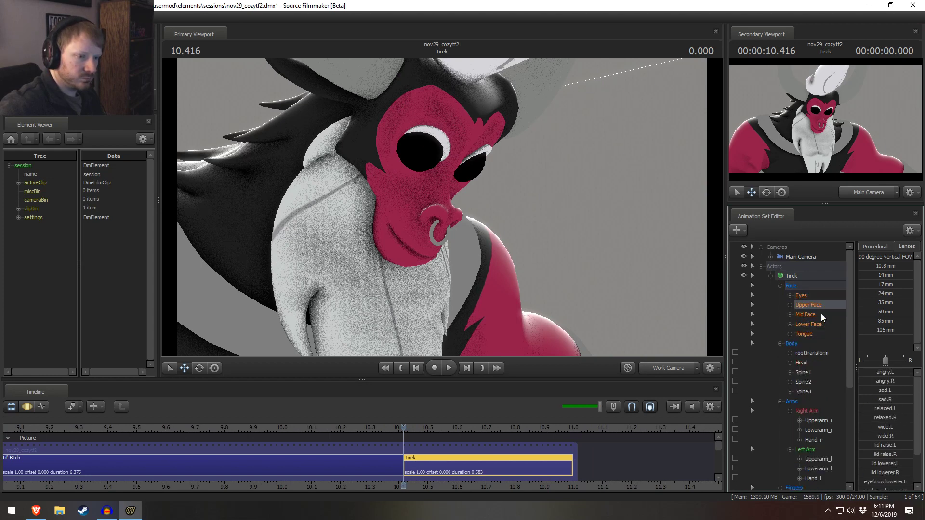
key("F3")
scroll(886, 464, "down", 2)
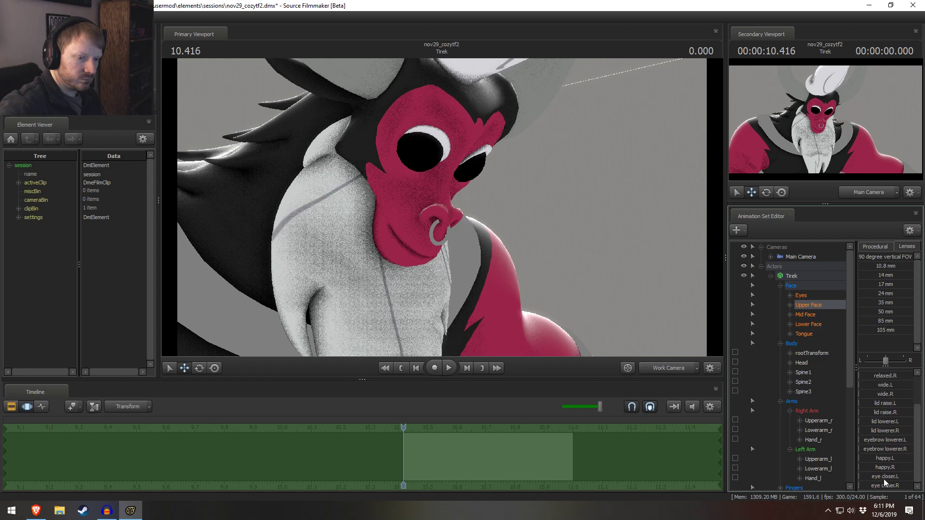
left_click_drag(883, 477, 901, 486)
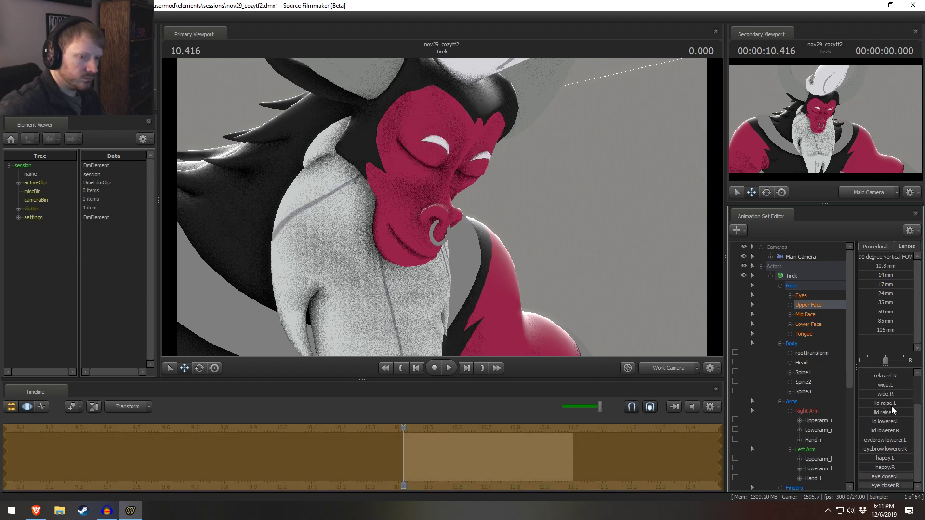
Step: Raise angry.L and angry.R partway on Tirek's upper face, and try and undo an eyebrow lowerer adjustment
scroll(889, 412, "up", 2)
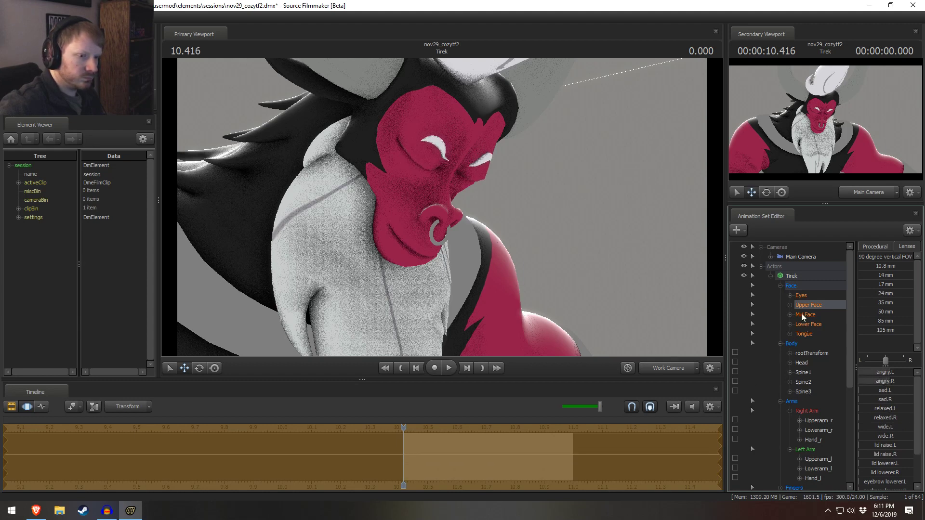
scroll(885, 432, "down", 2)
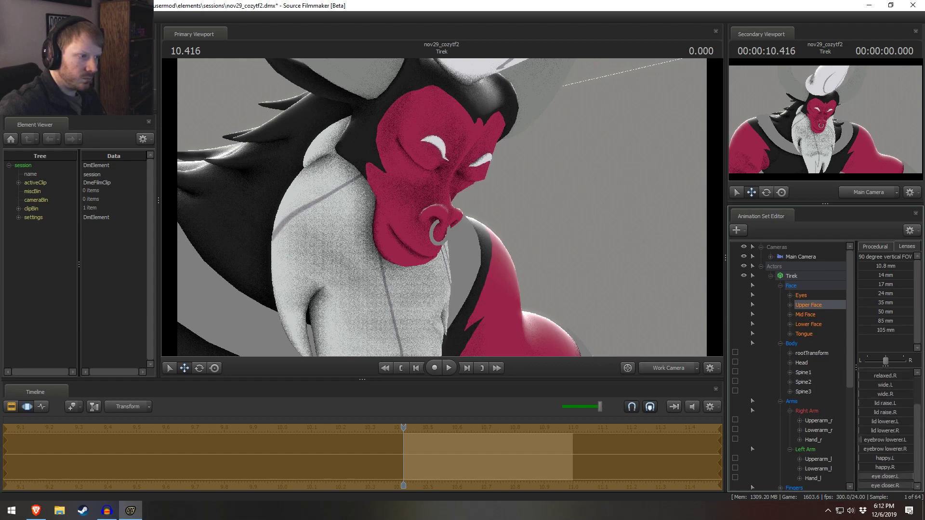
mouse_move(892, 440)
left_mouse_down()
mouse_move(908, 440)
mouse_move(863, 440)
mouse_move(909, 440)
mouse_move(896, 439)
left_mouse_up()
key("Escape")
key("ctrl+z")
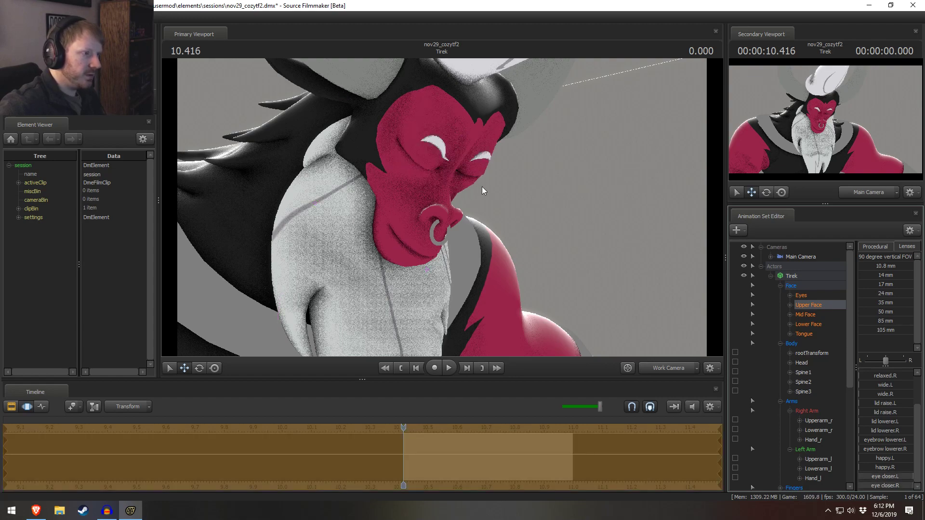
Step: Even out the angry brow shape across both of Tirek's eyes from the front and test the wide sliders
right_click_drag(482, 187, 453, 183)
left_click_drag(481, 187, 523, 198)
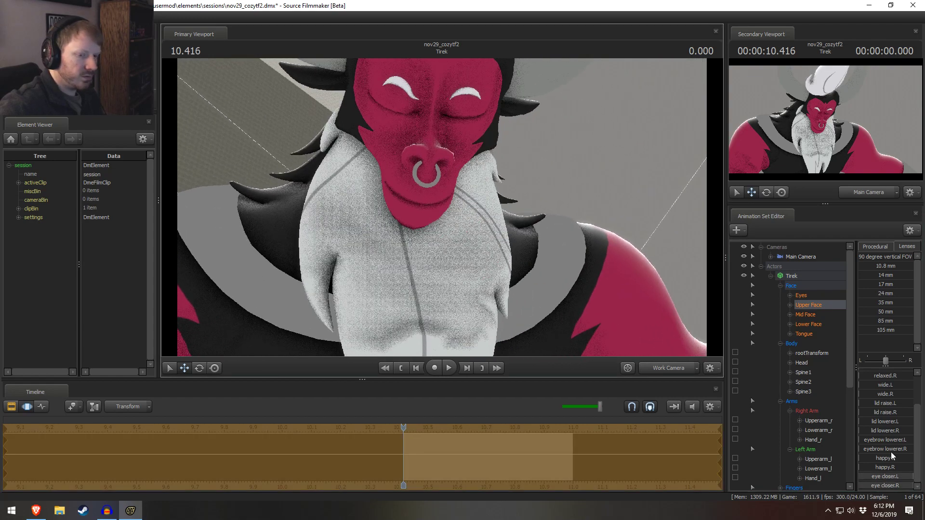
left_click(890, 476)
scroll(889, 437, "up", 2)
left_click_drag(885, 389, 889, 393)
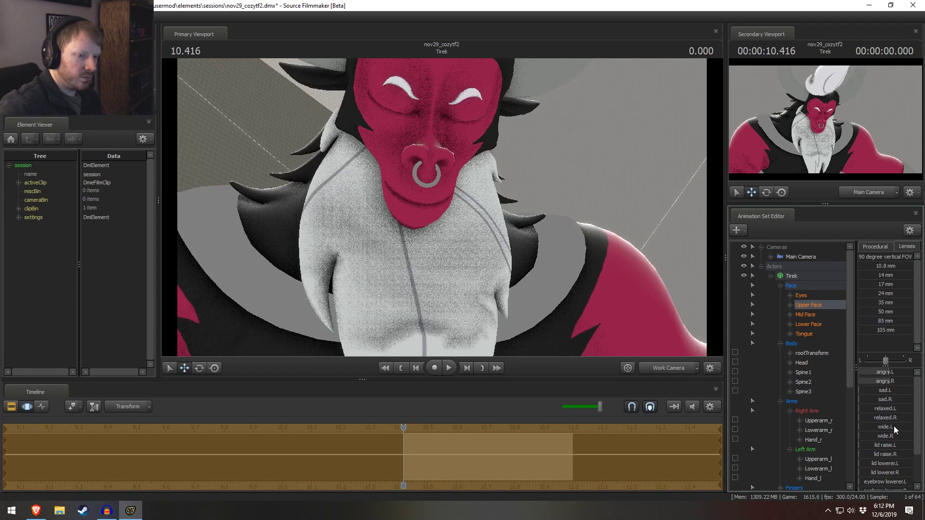
mouse_move(885, 427)
left_mouse_down()
mouse_move(906, 427)
mouse_move(884, 428)
left_mouse_up()
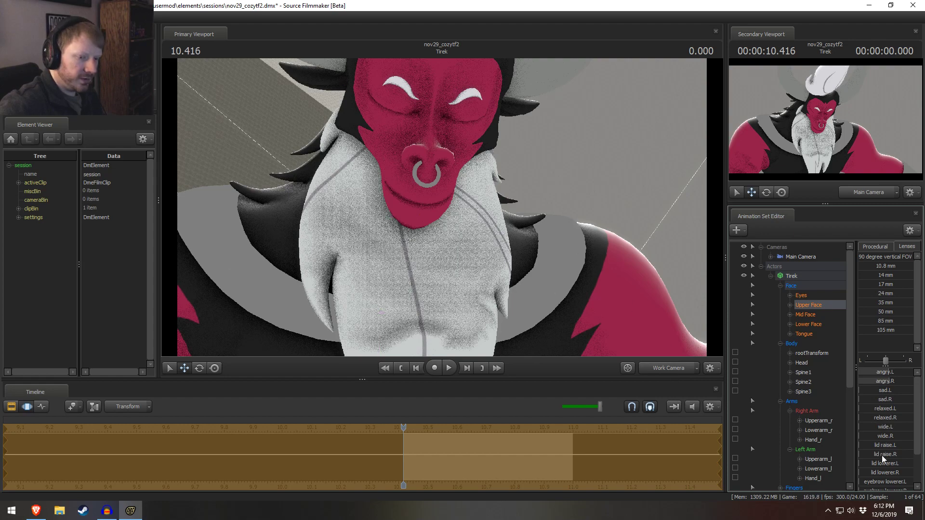
scroll(887, 459, "down", 2)
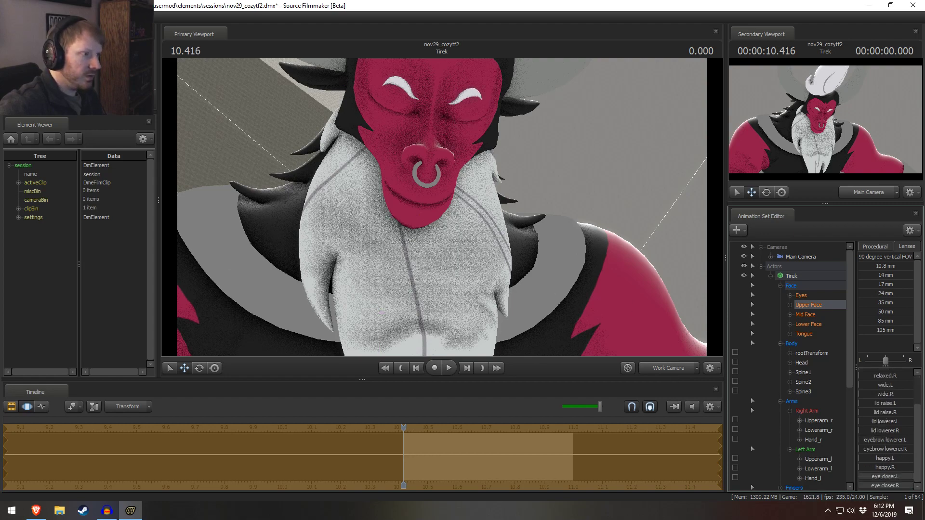
Step: Give Tirek's mouth a strong frown on both sides and open the jaw slightly with the Lower Face controls
left_click_drag(484, 236, 441, 207)
left_click(804, 314)
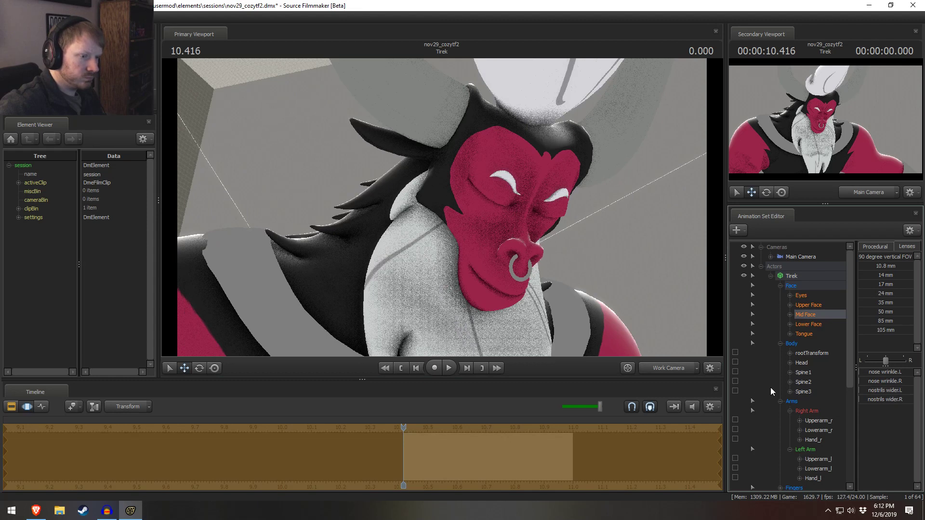
left_click(809, 324)
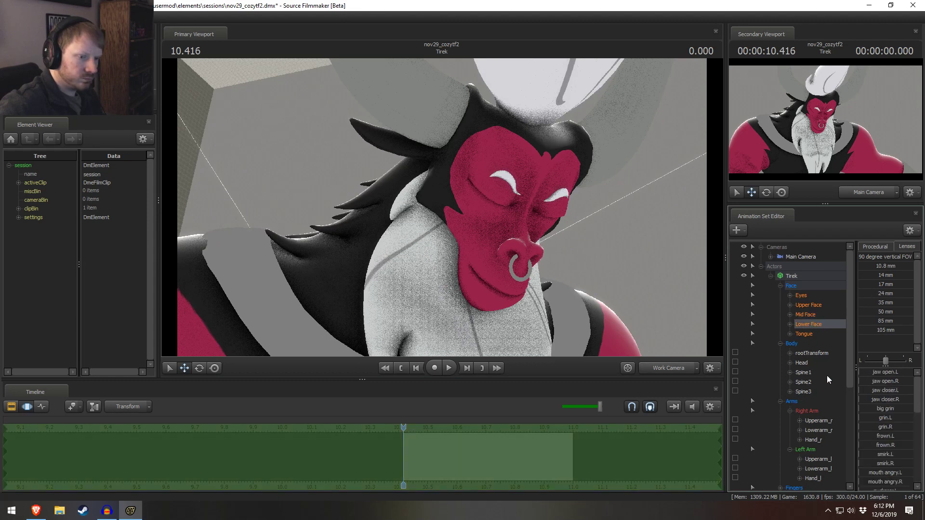
left_click(886, 436)
mouse_move(892, 436)
left_mouse_down()
mouse_move(910, 437)
mouse_move(897, 446)
left_mouse_up()
mouse_move(881, 381)
left_mouse_down()
mouse_move(893, 382)
mouse_move(866, 379)
left_mouse_up()
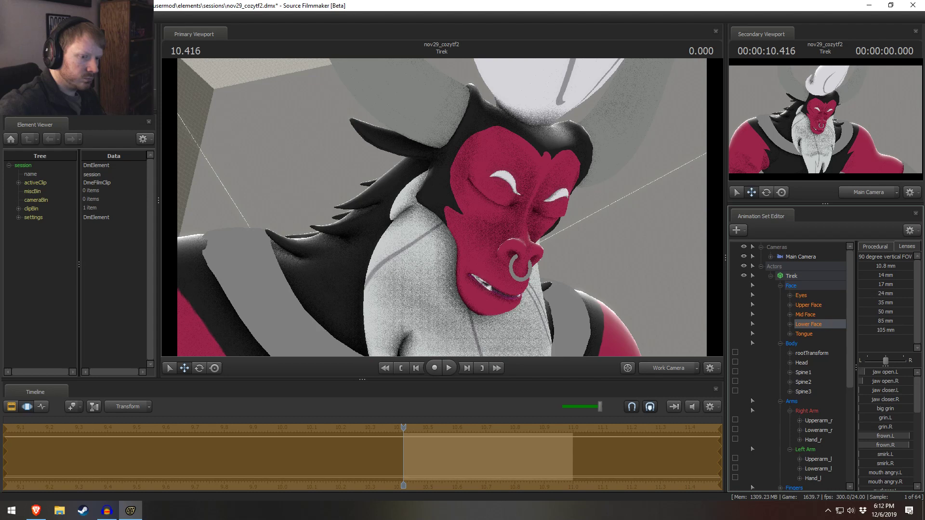
Step: Raise jaw closer.L, jaw closer.R, big grin, grin.L and grin.R partway on Tirek's lower face and check the mouth from the side
left_click_drag(877, 397, 886, 421)
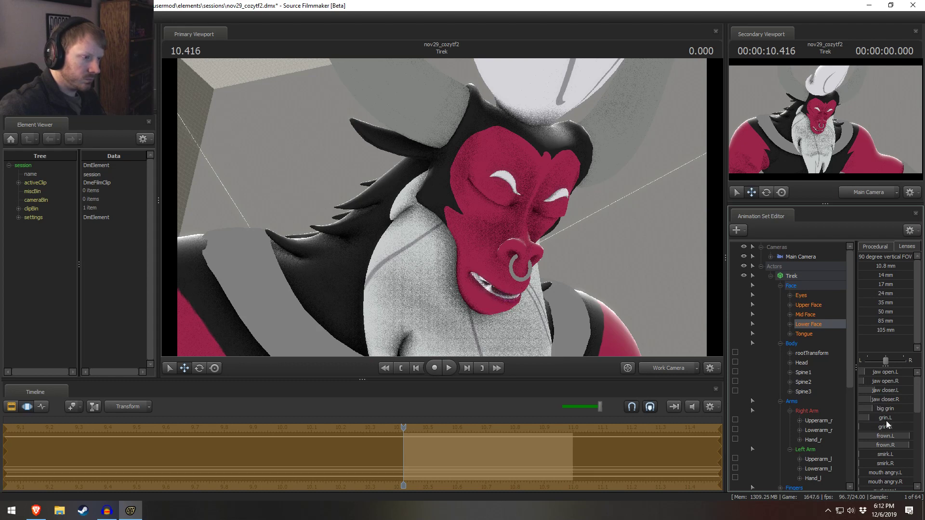
left_click_drag(880, 382, 892, 426)
left_click_drag(622, 303, 621, 320)
key("a")
left_click_drag(549, 269, 548, 268)
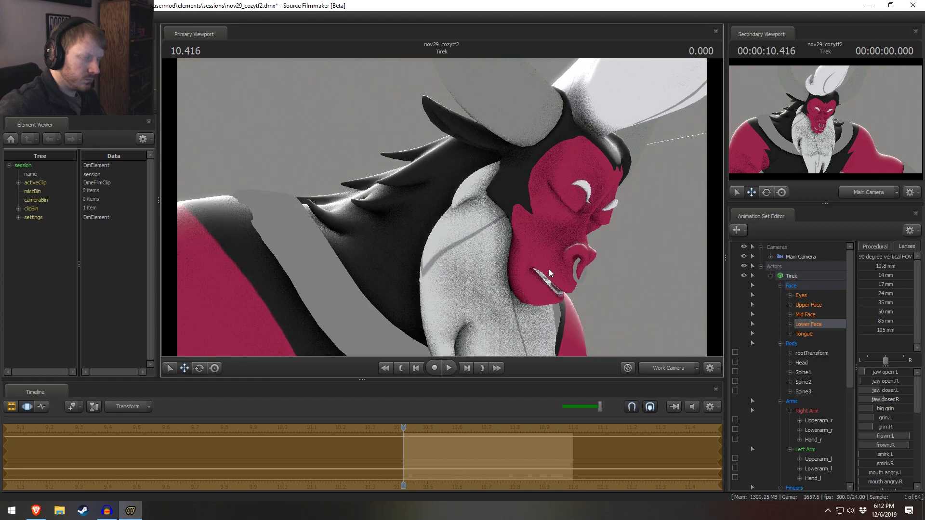
Step: Raise lip bite on Tirek's lower face and readjust grin.R and grin.L
scroll(885, 477, "down", 4)
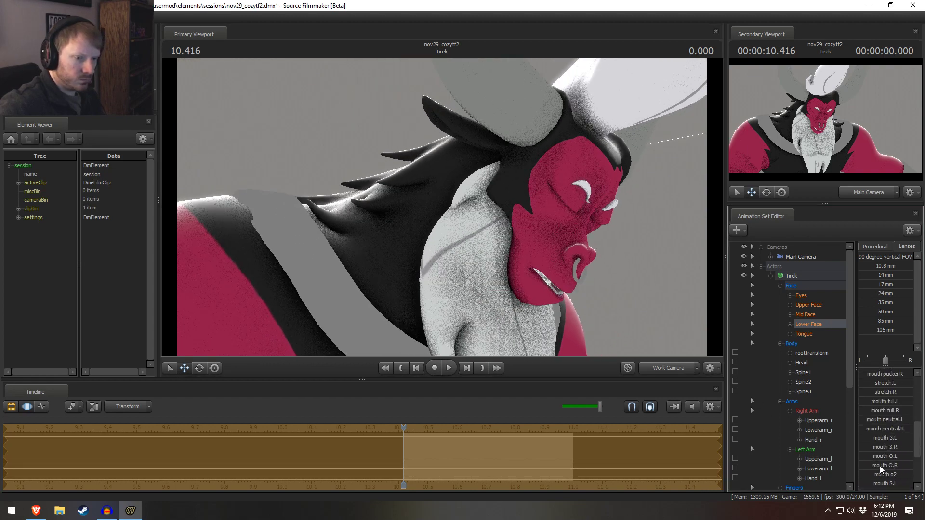
scroll(891, 437, "down", 1)
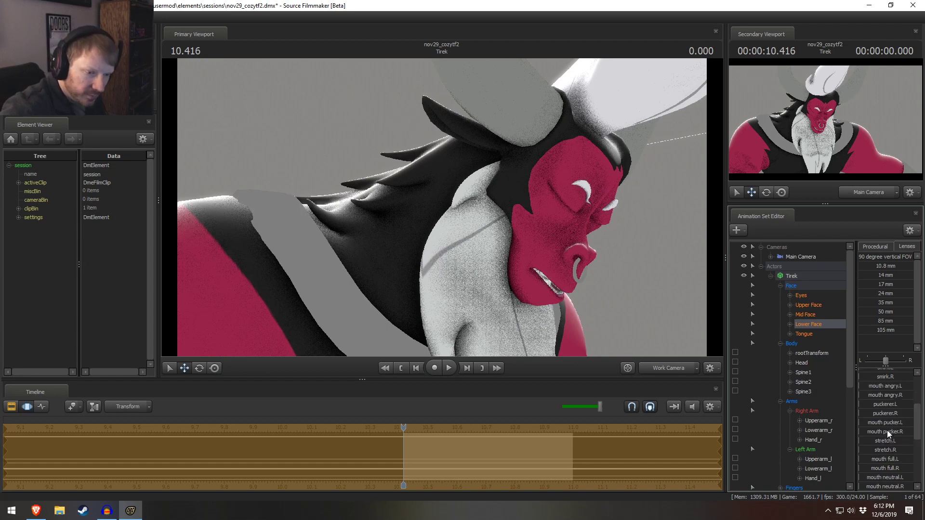
scroll(886, 430, "down", 1)
scroll(886, 431, "down", 2)
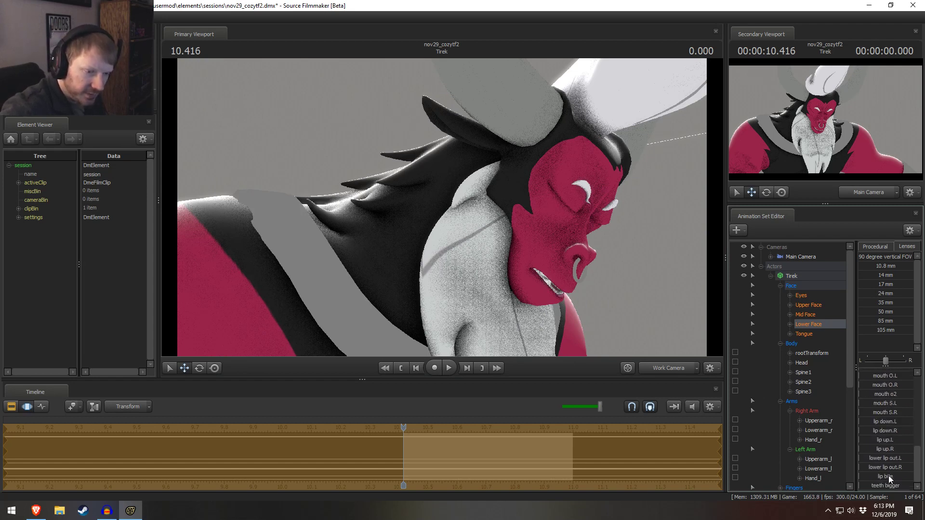
left_click_drag(886, 477, 912, 477)
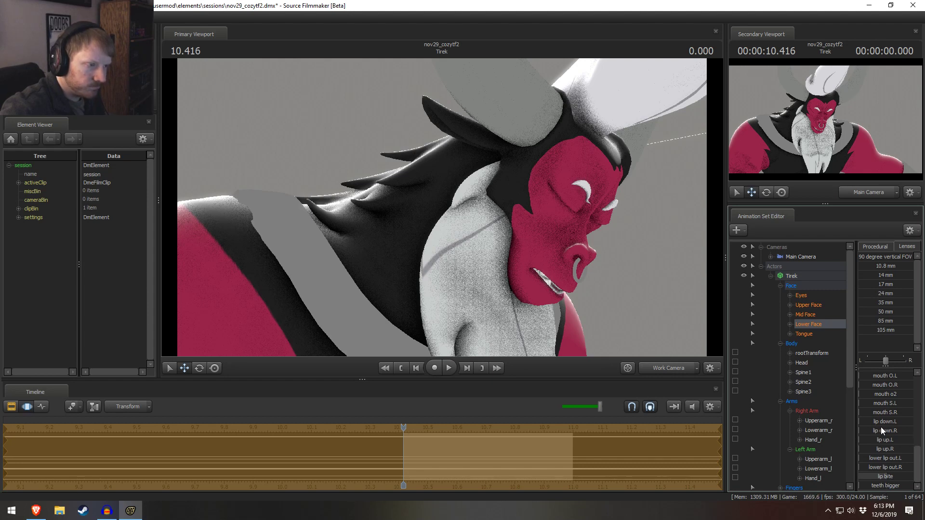
scroll(881, 424, "up", 4)
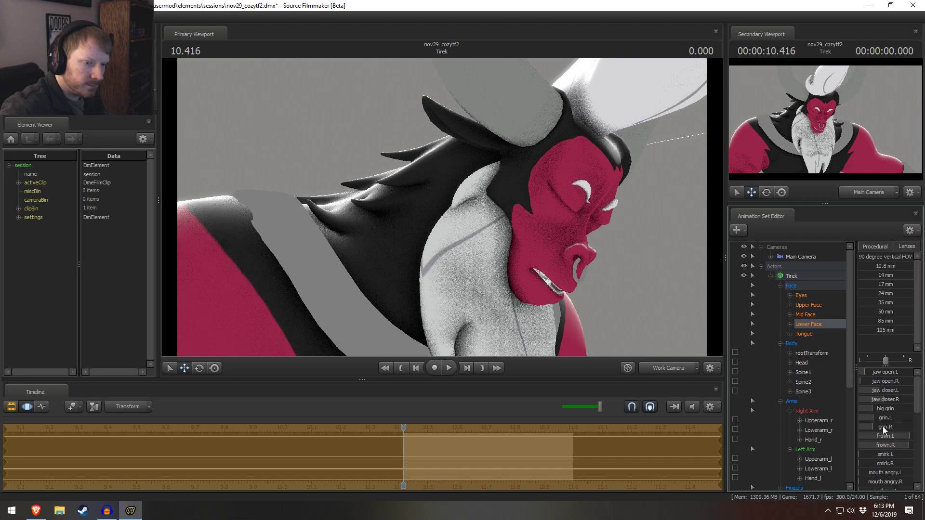
left_click_drag(882, 427, 894, 426)
left_click_drag(883, 419, 873, 373)
Step: Rotate Tirek's neck and head together to tilt and turn the face toward the front
left_click_drag(512, 256, 441, 204)
key("s")
key("d")
key("w")
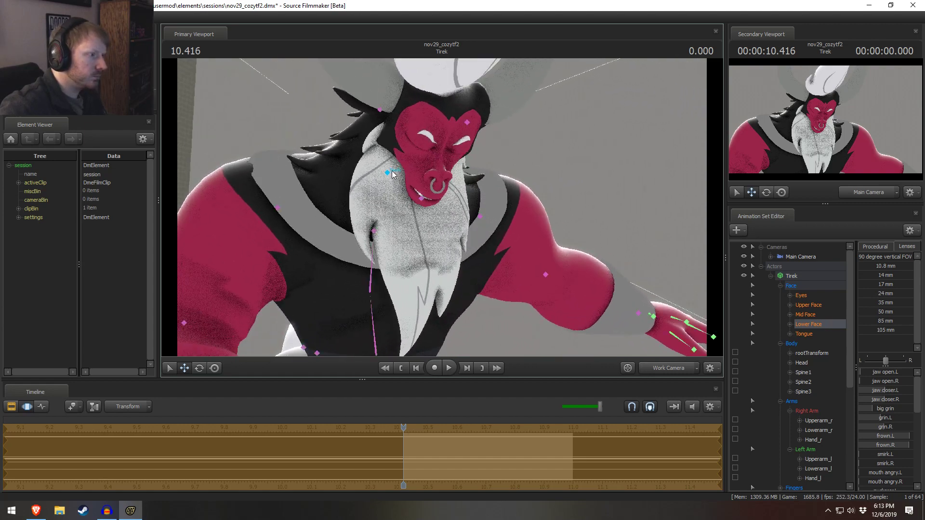
left_click(390, 173)
left_click(375, 229, "ctrl")
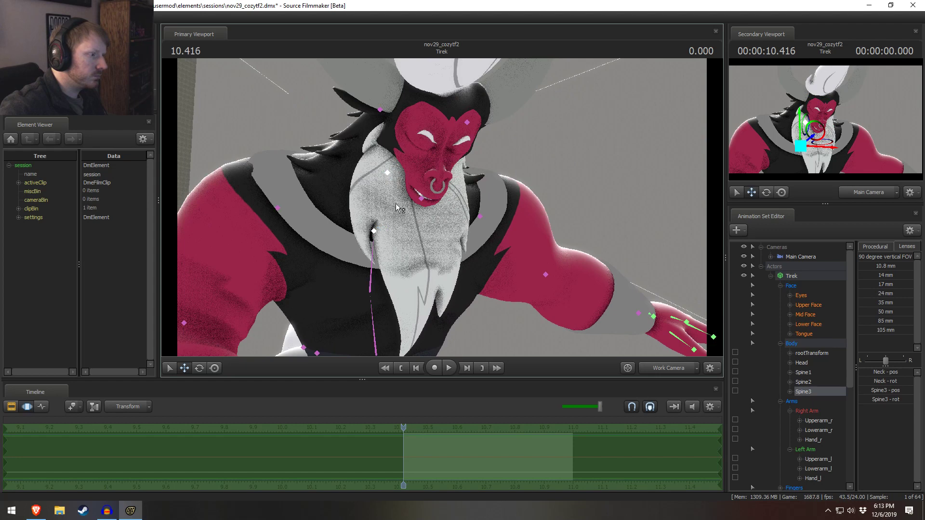
left_click(374, 232, "ctrl")
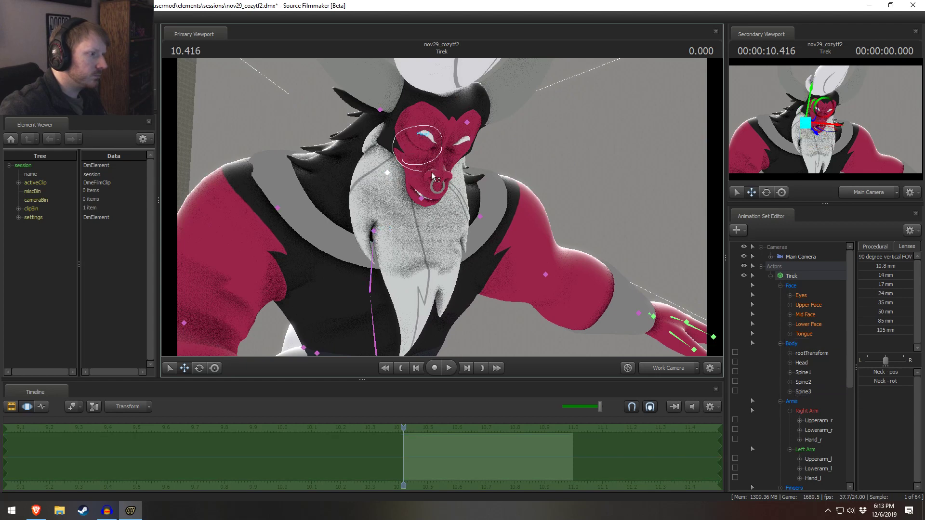
left_click(414, 159, "ctrl")
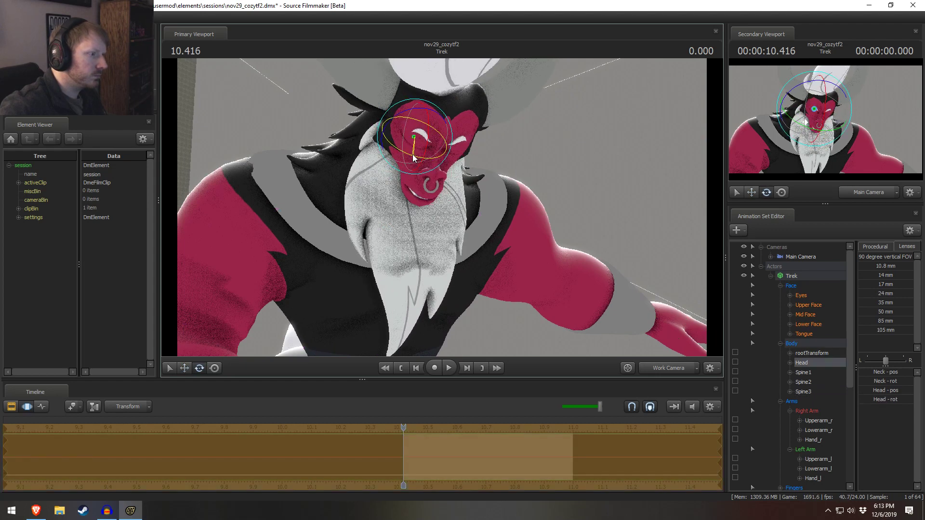
left_click_drag(414, 156, 412, 182)
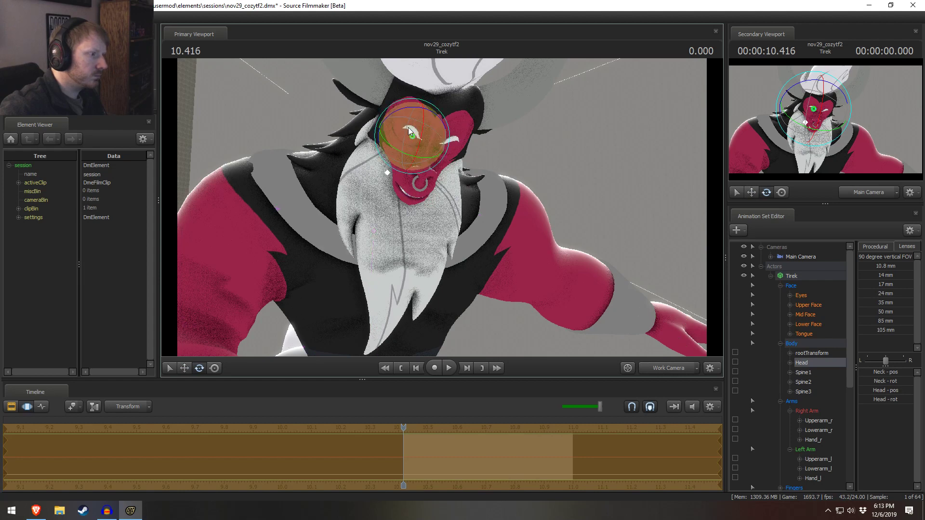
left_click_drag(404, 109, 396, 112)
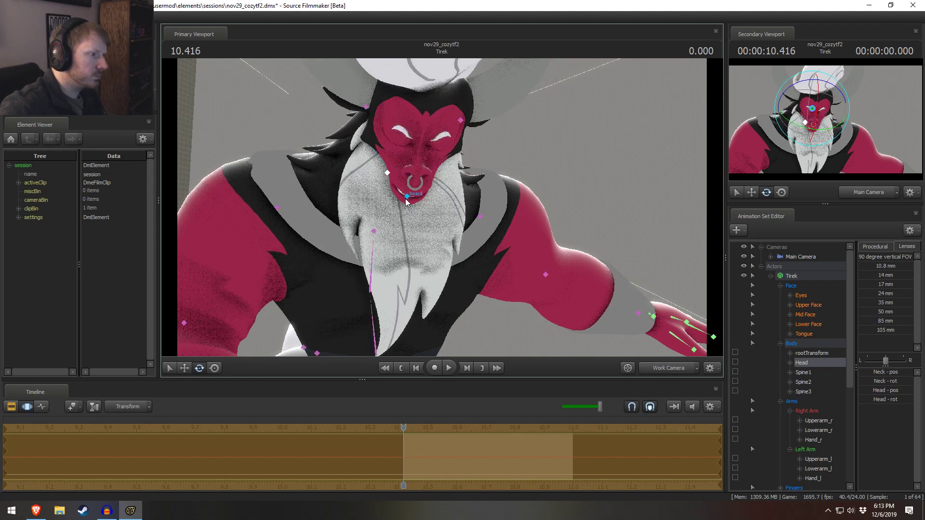
Step: Try rotating Tirek's beard slightly and swinging his right upper arm inward in front of the body
left_click(406, 203)
left_click_drag(404, 226, 405, 211)
left_click_drag(671, 283, 651, 295)
key("s")
left_click(391, 176, "ctrl")
left_click_drag(405, 211, 400, 200)
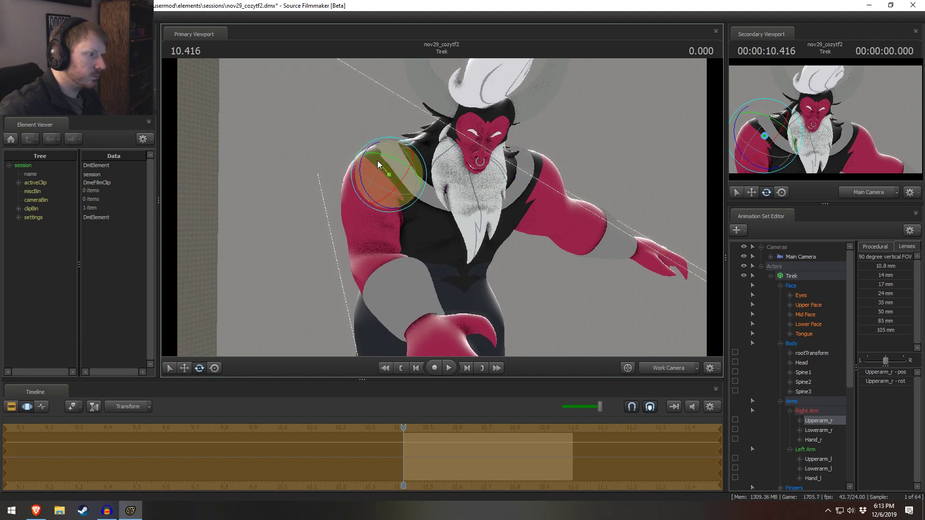
left_click_drag(377, 160, 399, 248)
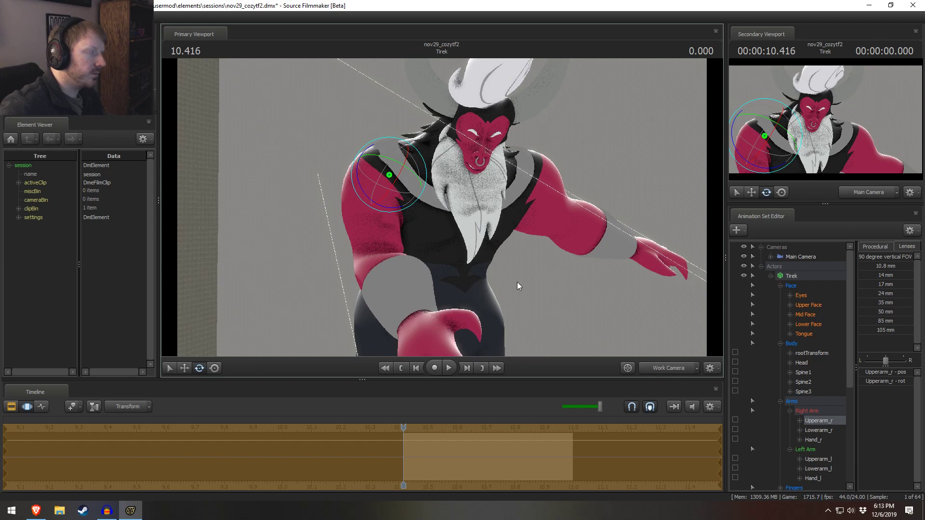
Step: Undo the right upper arm swing and the beard rotation, stepping back and forth through the recent pose changes
key("ctrl+z")
key("ctrl+z")
key("ctrl+z")
key("ctrl+z")
key("ctrl+z")
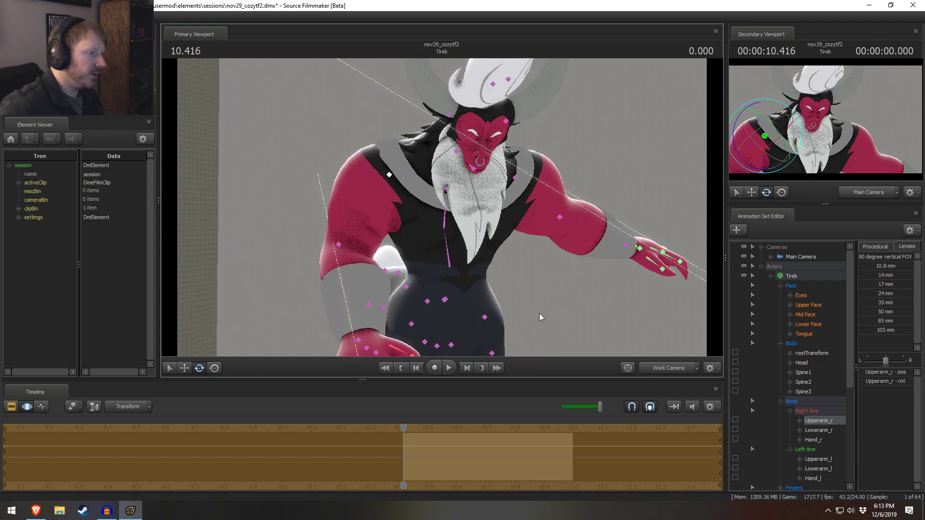
key("ctrl+y")
key("ctrl+z")
key("ctrl+y")
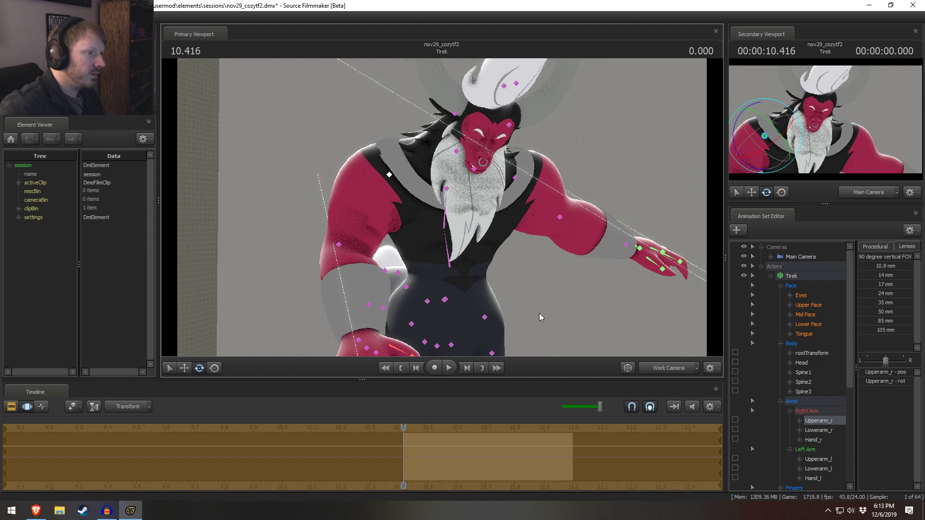
Step: Rotate Tirek's head to straighten the face and rotate the beard so it hangs naturally beneath the chin
left_click(473, 168)
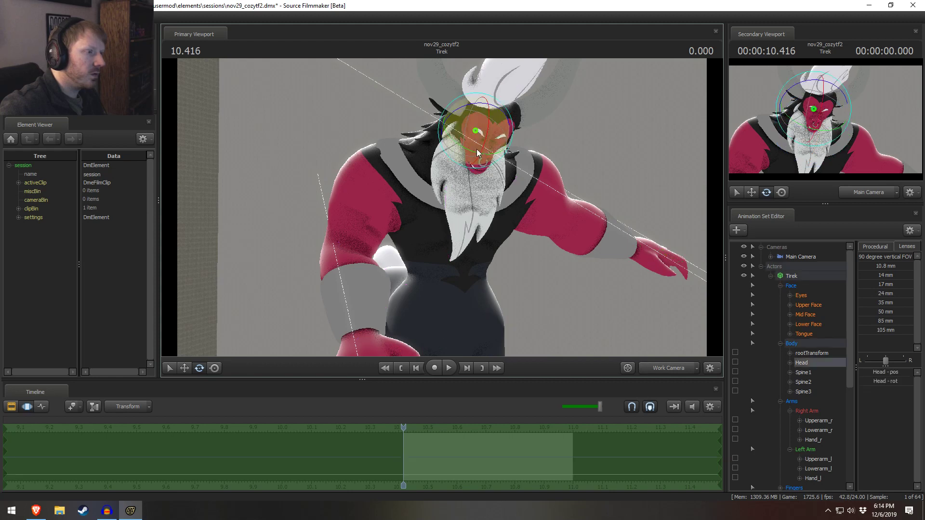
left_click(480, 153)
left_click_drag(479, 153, 472, 133)
left_click(479, 168, "ctrl")
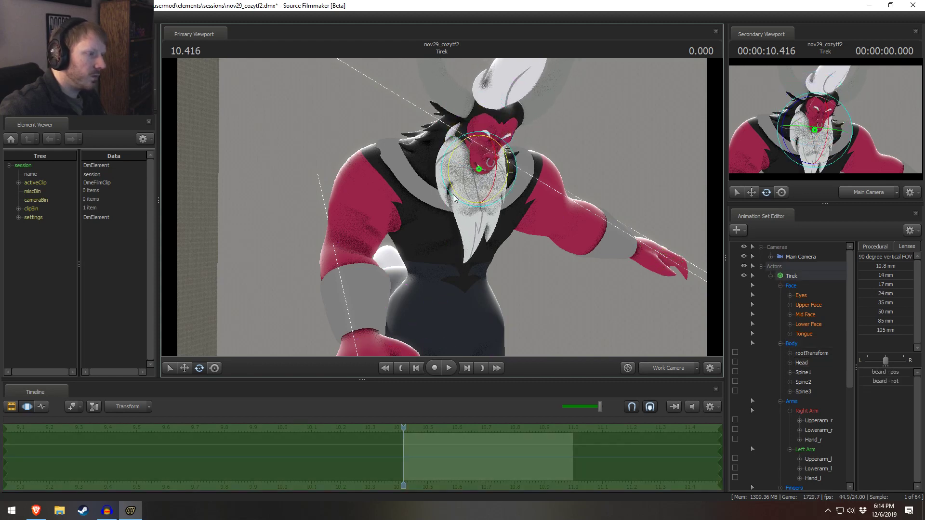
left_click_drag(454, 192, 452, 190)
Step: Rotate Tirek's left upper arm down so the outstretched arm hangs at his side
left_click(515, 178, "ctrl")
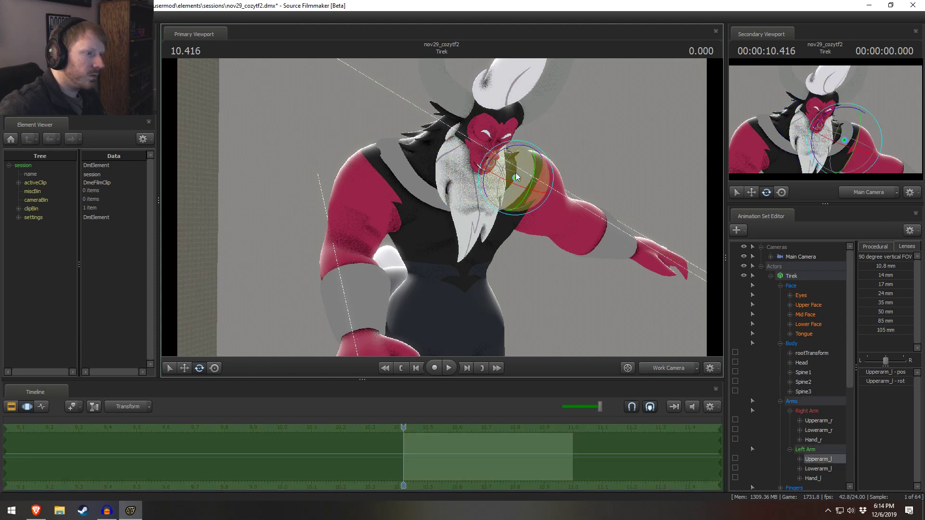
left_click_drag(519, 147, 504, 188)
left_click_drag(504, 188, 469, 232, "alt")
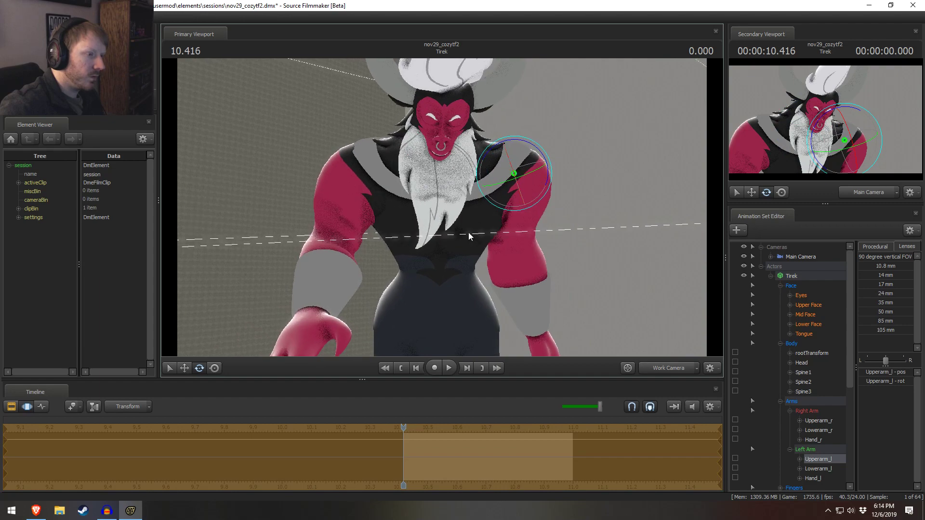
Step: Try bending Tirek's left hand outward at the wrist and rotating the left finger joints upward together
middle_click_drag(535, 319, 516, 244, "alt")
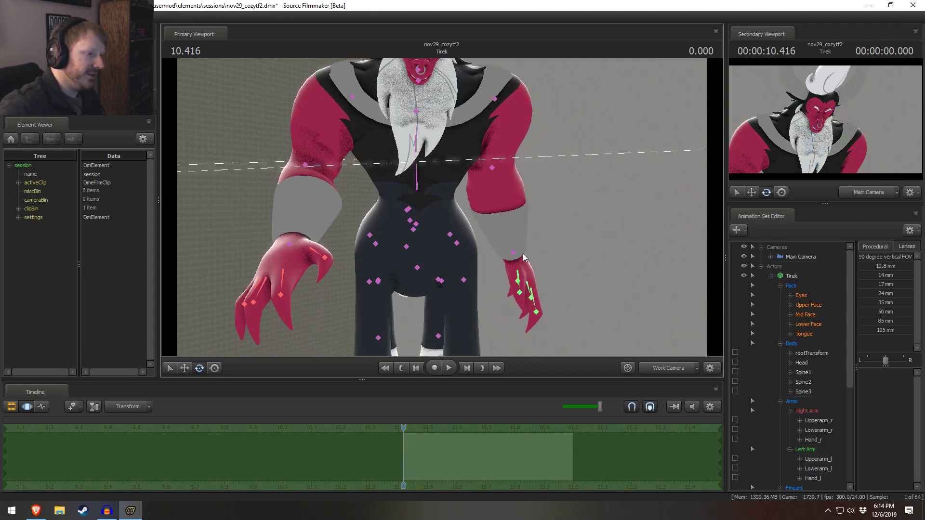
left_click(513, 254)
left_click_drag(518, 222, 583, 259)
left_click(570, 256, "ctrl")
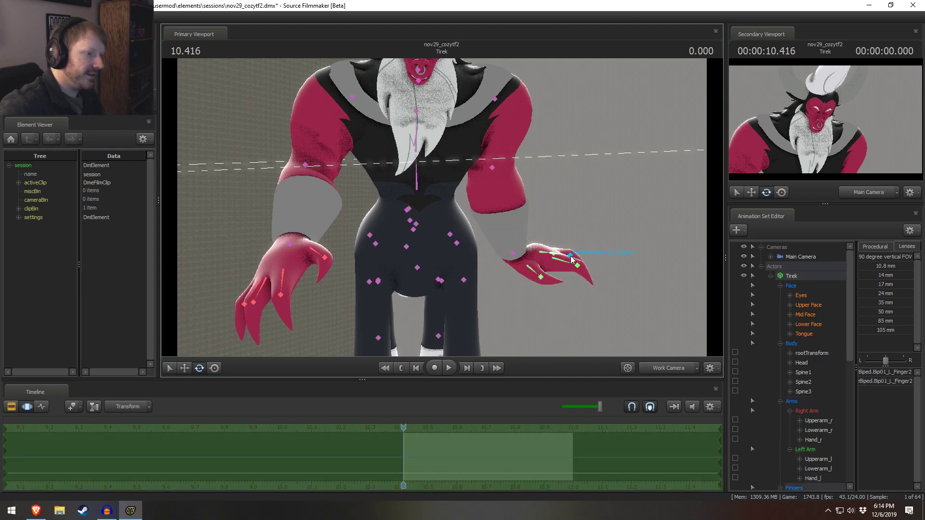
left_click(578, 266, "ctrl+shift")
left_click(555, 256, "ctrl")
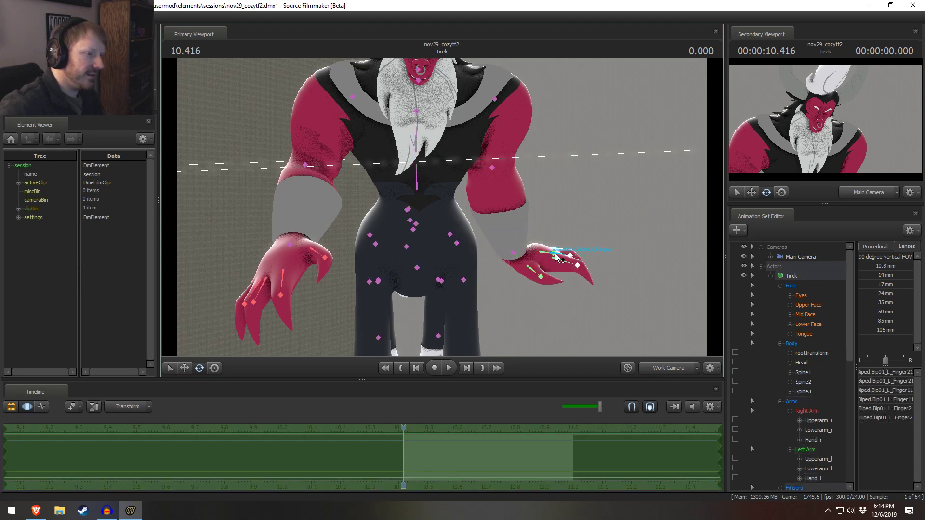
left_click(555, 259, "ctrl")
left_click(556, 253, "ctrl+shift")
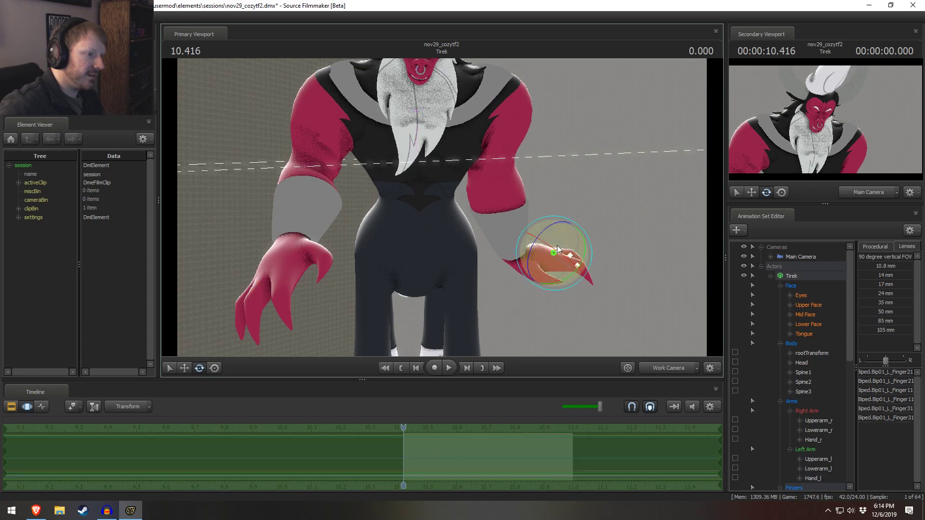
left_click_drag(545, 231, 540, 259)
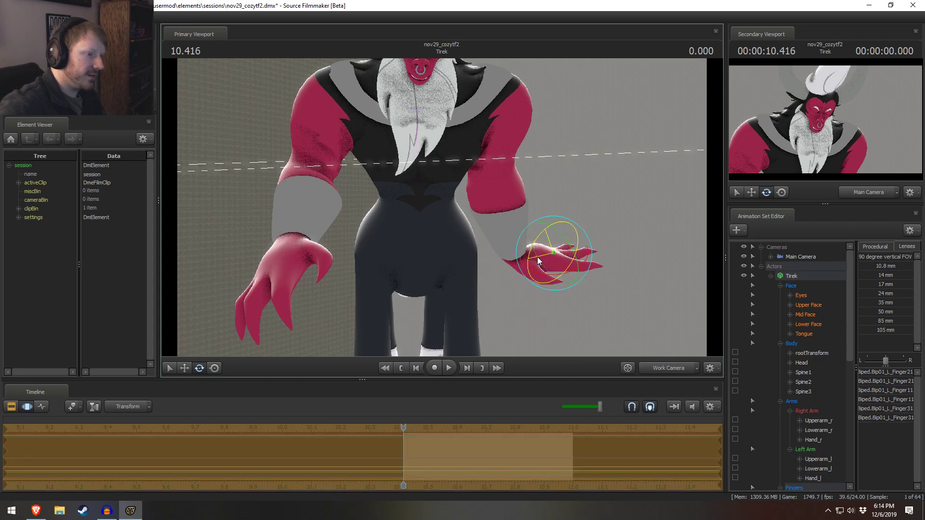
Step: Check the pose from the front and undo the left finger and left hand rotations
key("s")
left_click_drag(486, 226, 428, 210)
key("ctrl")
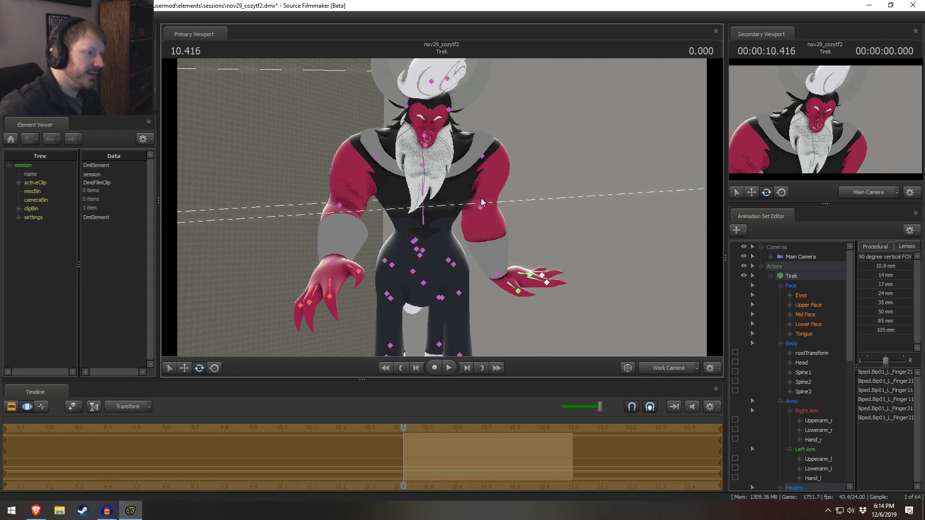
left_click(482, 159)
mouse_move(482, 163)
left_mouse_down()
mouse_move(484, 210)
mouse_move(499, 212)
mouse_move(490, 204)
left_mouse_up()
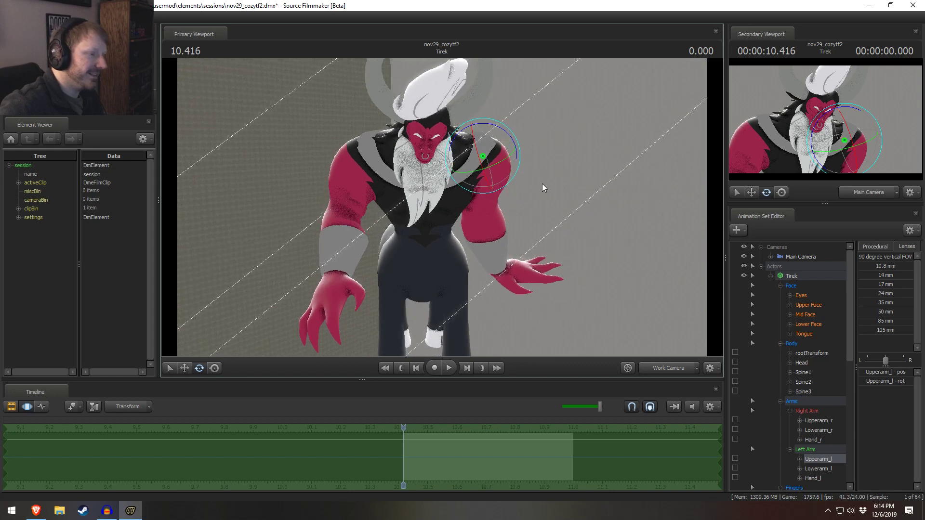
key("ctrl+z")
key("ctrl+z")
key("ctrl+z")
key("ctrl+z")
key("ctrl+z")
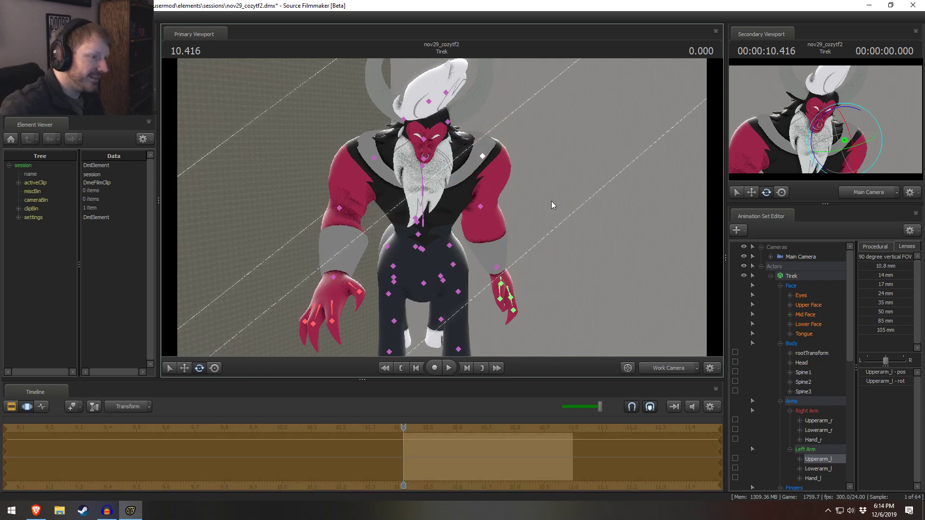
key("ctrl+z")
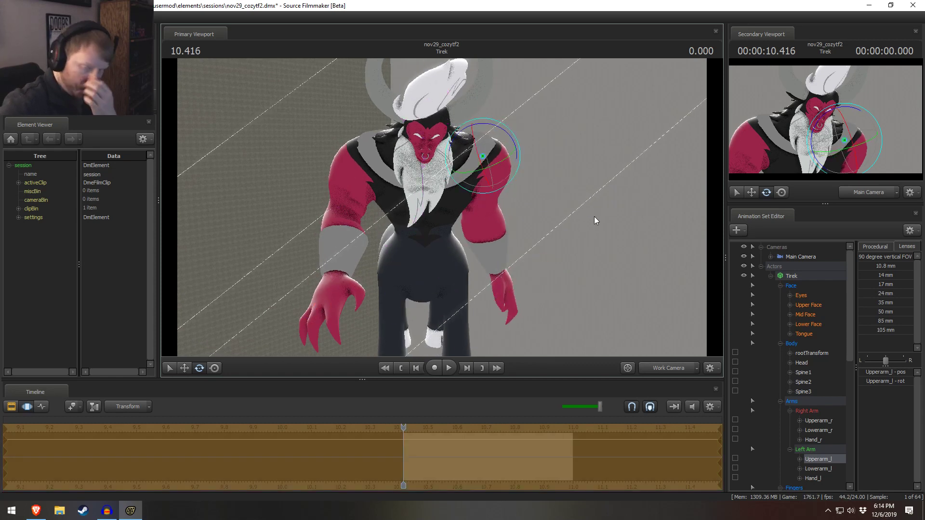
Step: Fine-tune the rotation of Tirek's left upper arm at the shoulder after viewing it from several sides
left_click_drag(595, 216, 441, 207, "alt")
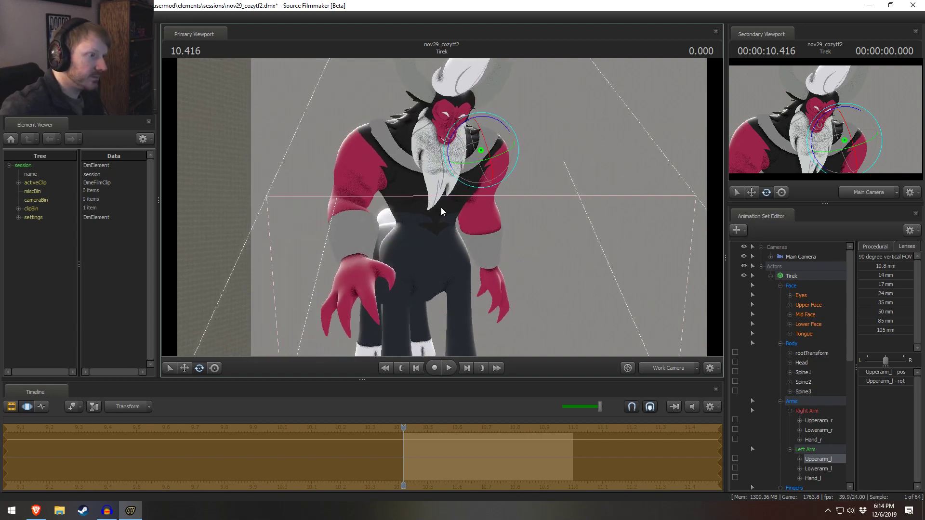
left_click_drag(544, 208, 435, 191, "alt")
left_click(482, 153)
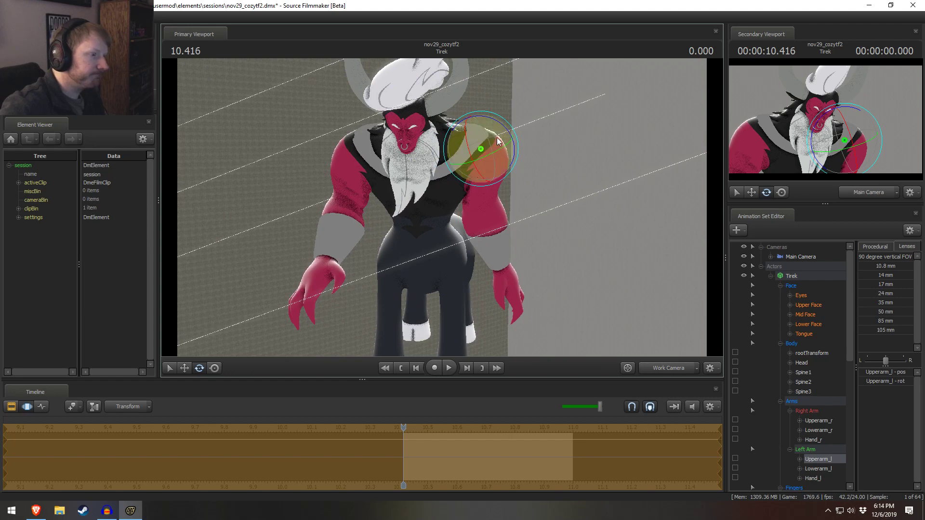
key("w")
left_click_drag(493, 136, 497, 138)
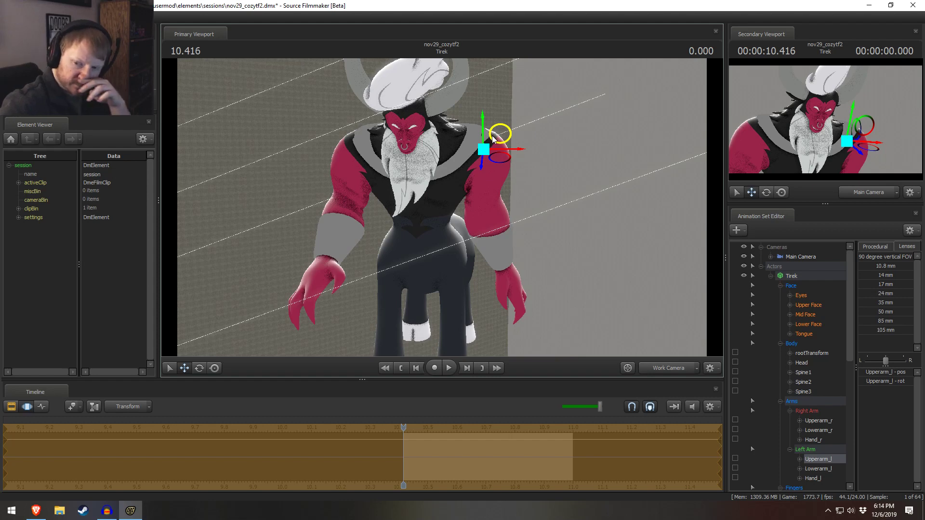
key("e")
mouse_move(488, 157)
left_mouse_down()
mouse_move(479, 157)
mouse_move(487, 147)
mouse_move(478, 173)
mouse_move(499, 147)
mouse_move(502, 155)
left_mouse_up()
Step: Rotate Tirek's left lower arm to bend the elbow and raise the forearm and hand in front of the chest
key("q")
left_click(481, 203)
key("e")
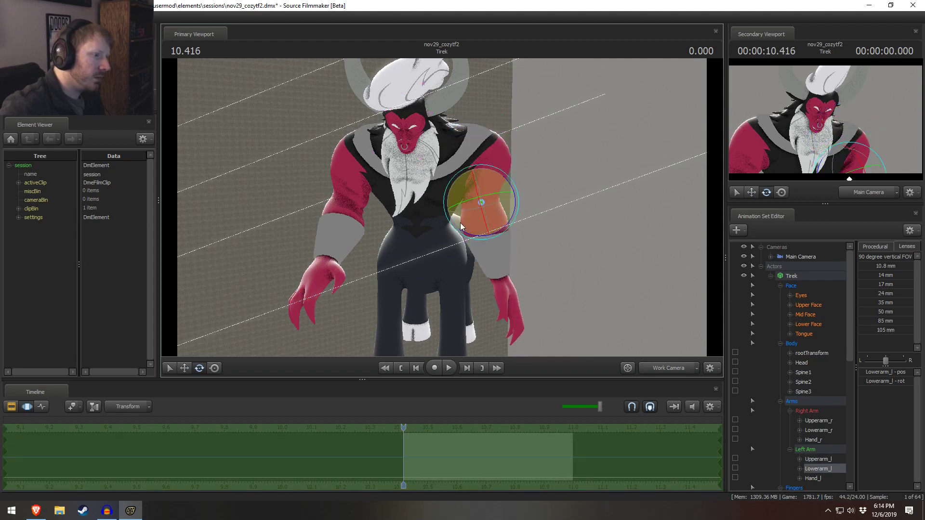
mouse_move(460, 222)
left_mouse_down()
mouse_move(462, 184)
mouse_move(459, 204)
left_mouse_up()
left_click_drag(457, 185, 461, 177)
Step: Bend Tirek's left elbow further and rotate the left hand at the wrist to raise its palm in front of the face
left_click_drag(461, 178, 385, 219, "alt")
left_click(465, 235)
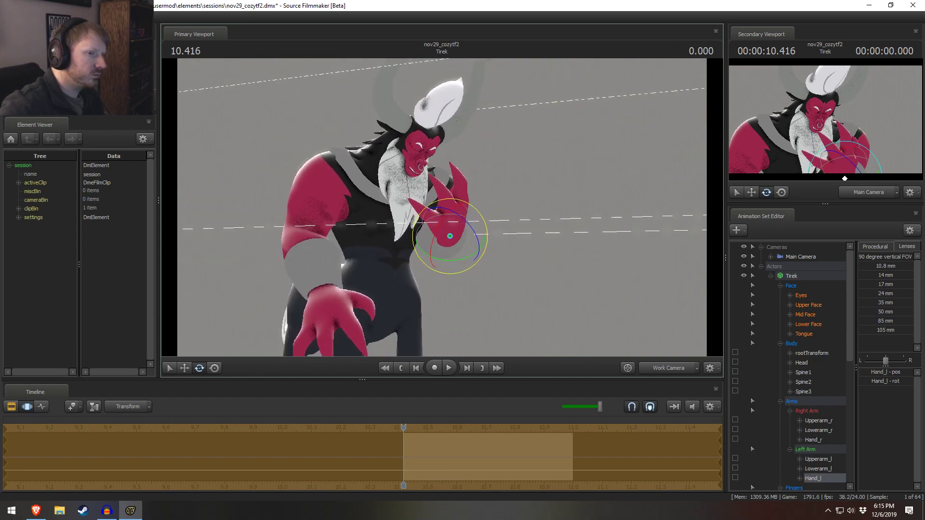
left_click_drag(446, 203, 647, 190, "alt")
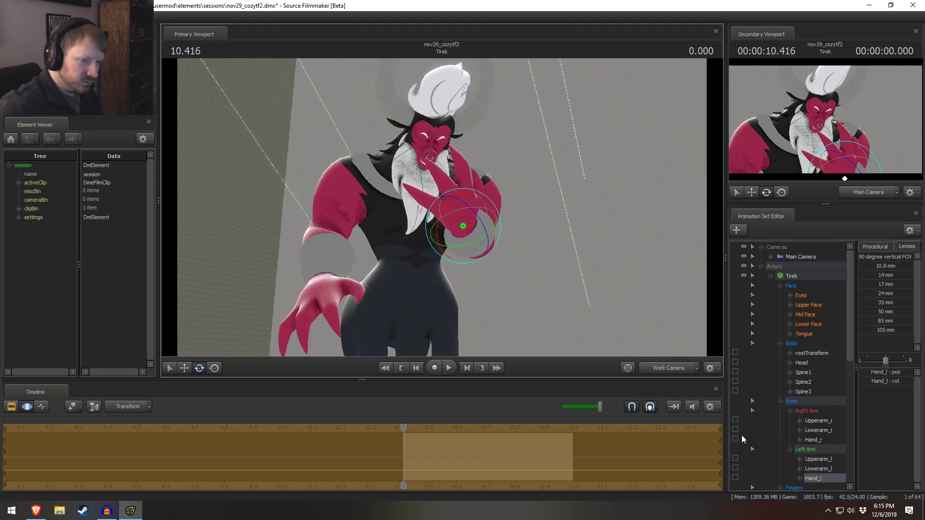
Step: Add a scale control to Tirek's left hand and scale the hand down slightly
right_click(813, 478)
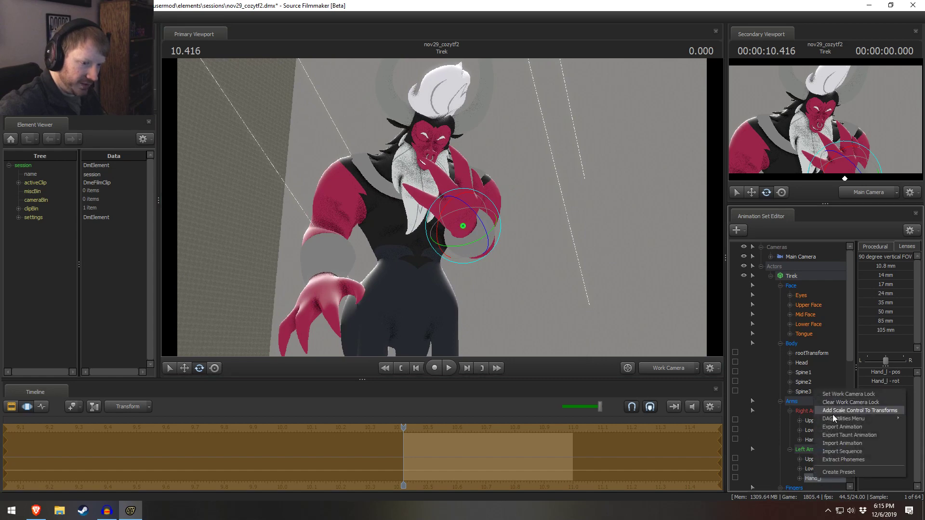
left_click(832, 413)
scroll(825, 483, "down", 1)
left_click(819, 459)
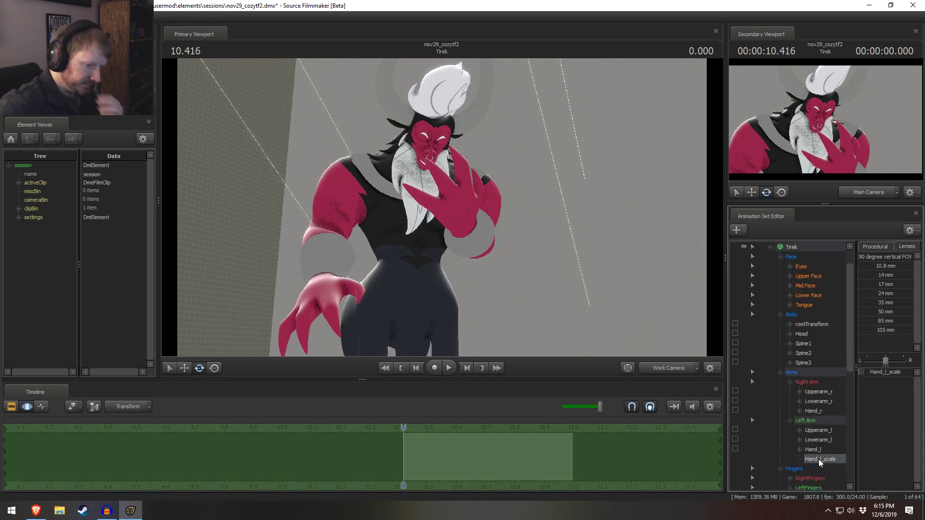
left_click_drag(882, 371, 872, 372)
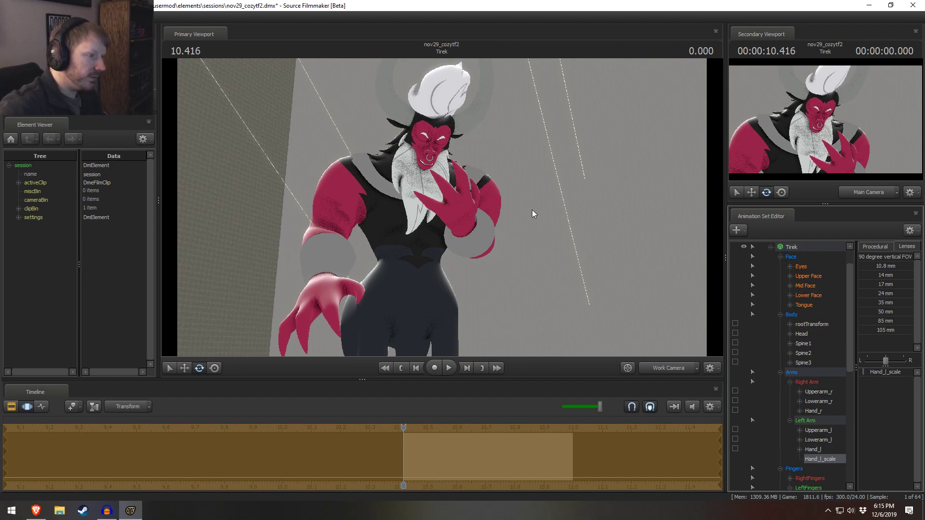
Step: Adjust Tirek's left upper arm at the shoulder and rotate the base joint of left finger L_Finger2
left_click_drag(532, 209, 374, 264)
left_click(483, 193, "ctrl")
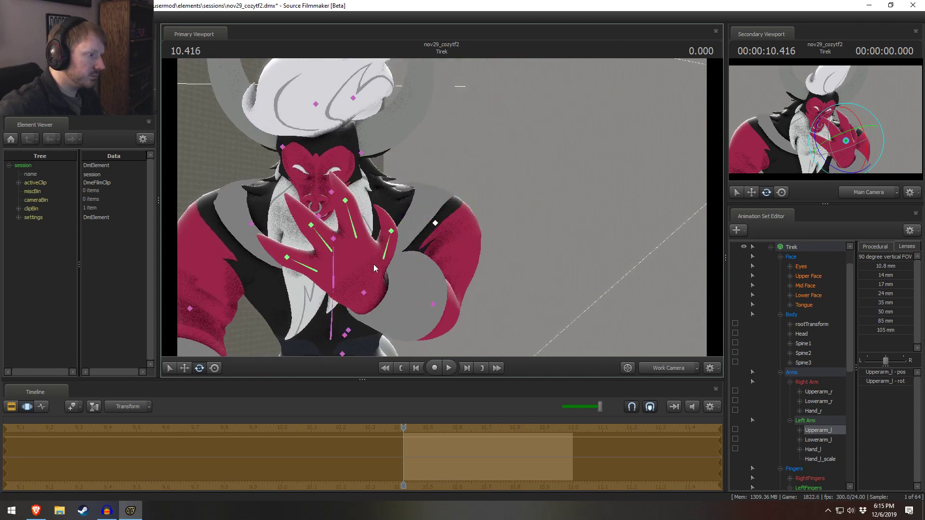
left_click(327, 247)
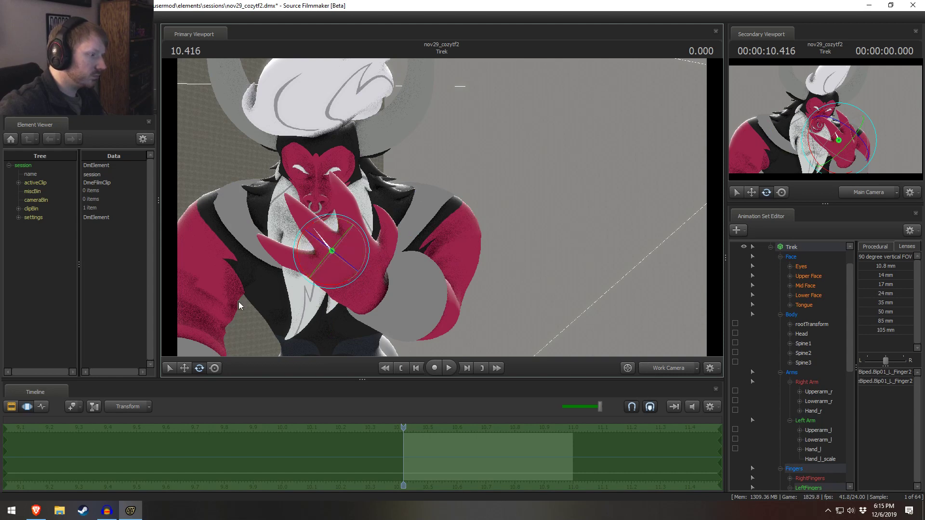
left_click(317, 254)
left_click_drag(317, 253, 325, 242)
Step: Rotate the base joint of left finger L_Finger1, undoing the first attempt and checking the hand from the side
left_click(354, 227, "ctrl")
left_click_drag(359, 209, 365, 217)
key("ctrl+z")
left_click_drag(325, 253, 394, 213)
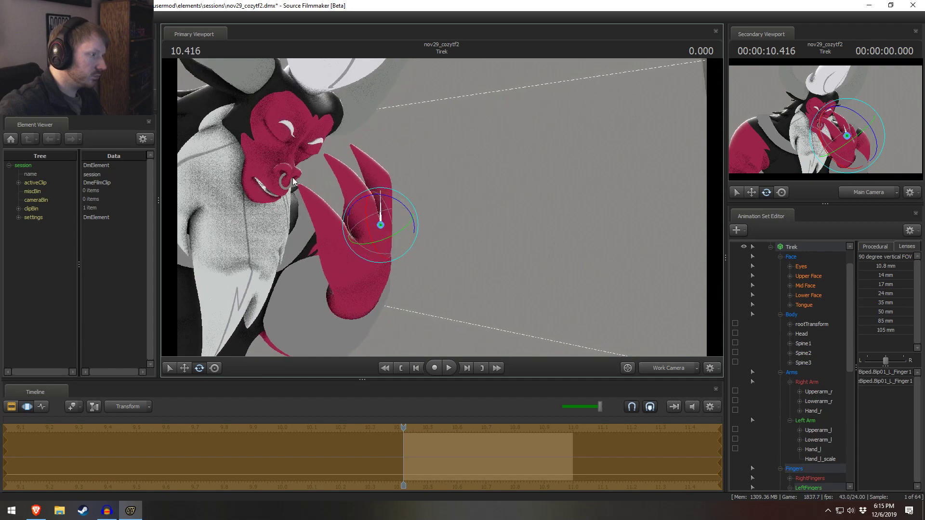
left_click_drag(293, 179, 441, 207)
left_click_drag(427, 261, 446, 253)
Step: Rotate Tirek's left lower arm at the elbow to bring the fingertips toward the face
left_click(406, 228, "ctrl")
left_click(376, 280)
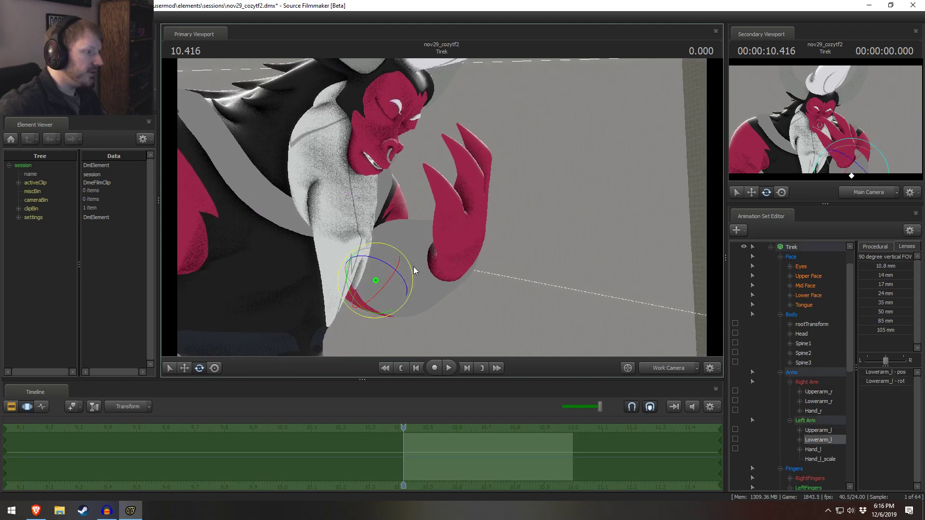
left_click_drag(409, 281, 405, 267)
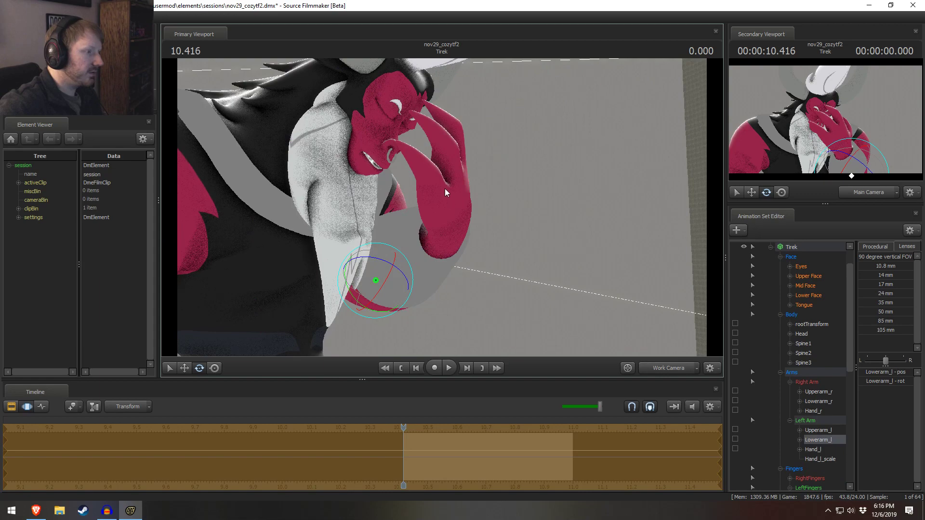
Step: Rotate Tirek's left upper arm at the shoulder to place the hand in front of the mouth
left_click_drag(519, 199, 410, 203)
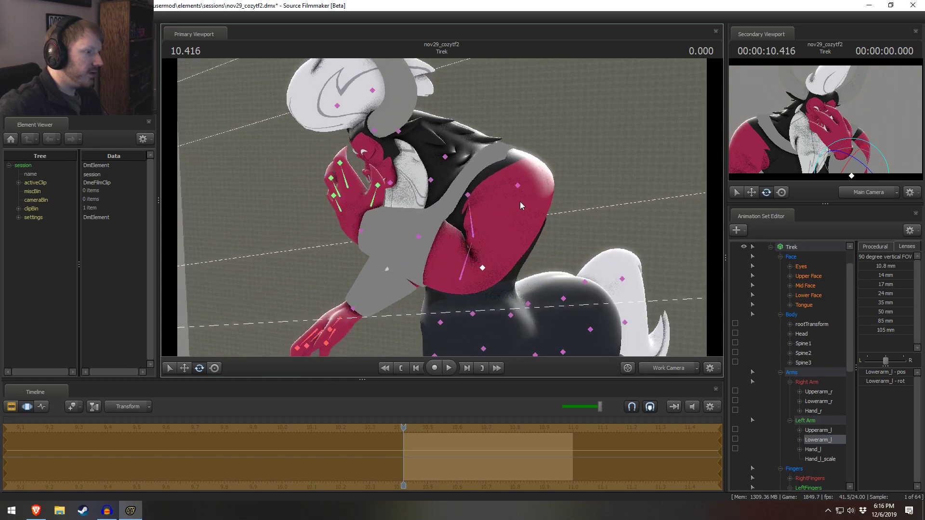
left_click(517, 187, "ctrl")
left_click_drag(530, 222, 464, 264)
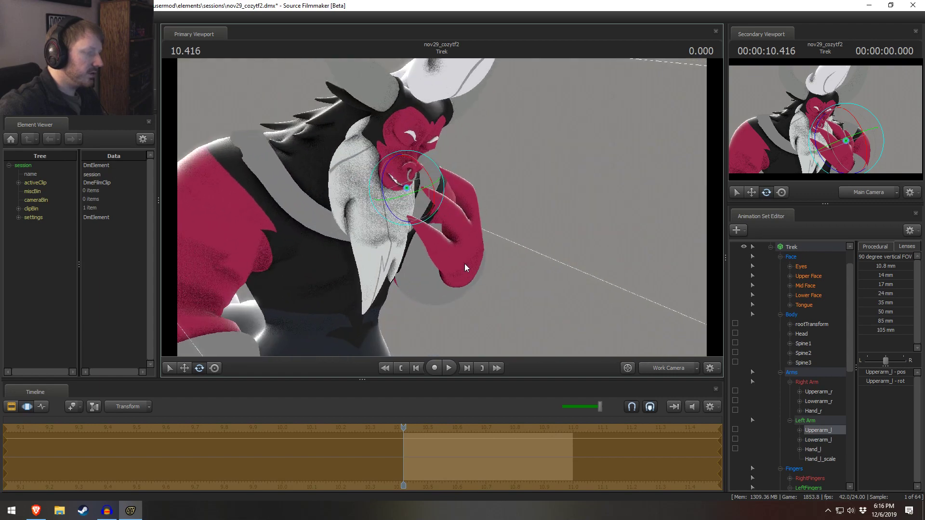
left_click(411, 195)
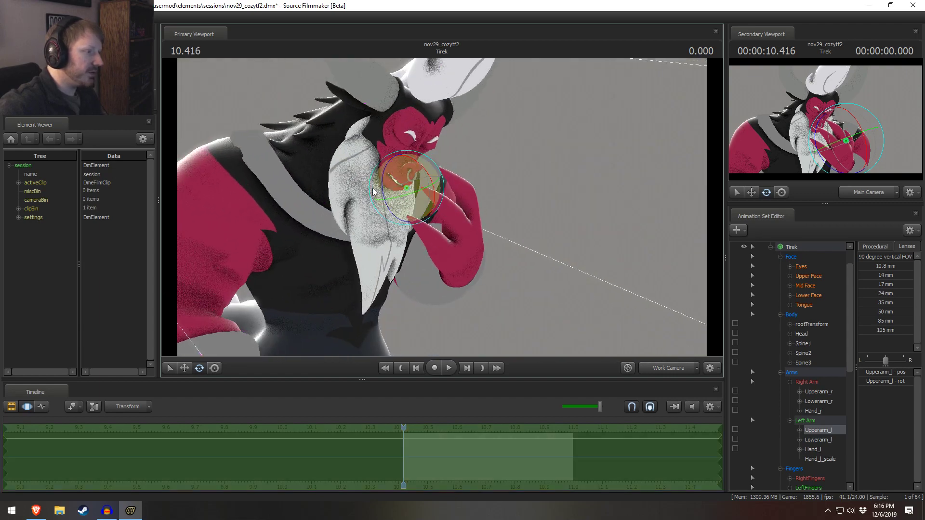
left_click_drag(371, 192, 392, 189)
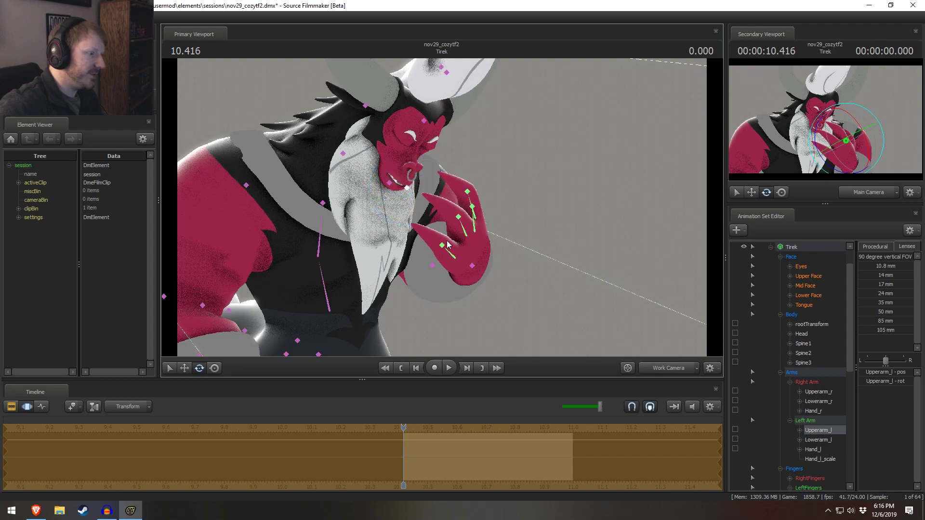
Step: Rotate Tirek's left lower arm and shift it slightly at the elbow to place the hand across the mouth
left_click(433, 265)
left_click_drag(434, 264, 449, 215)
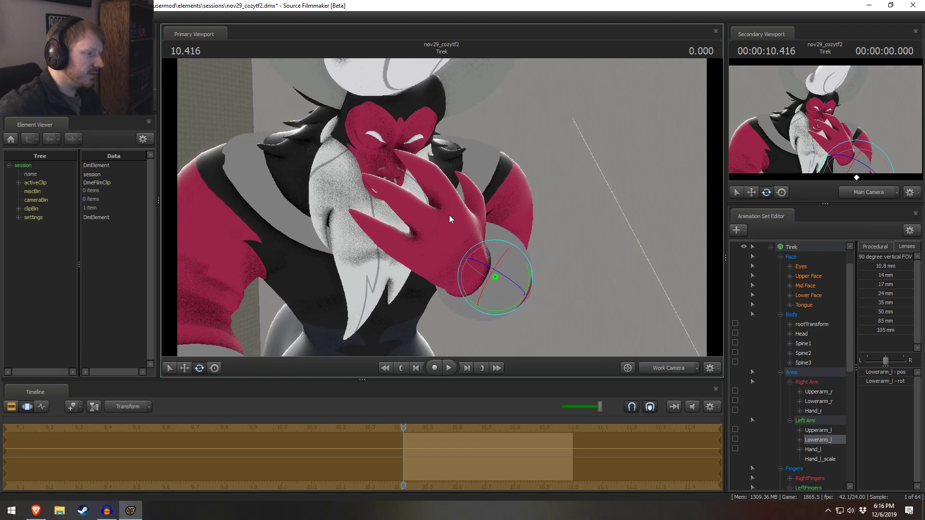
left_click(495, 277, "ctrl")
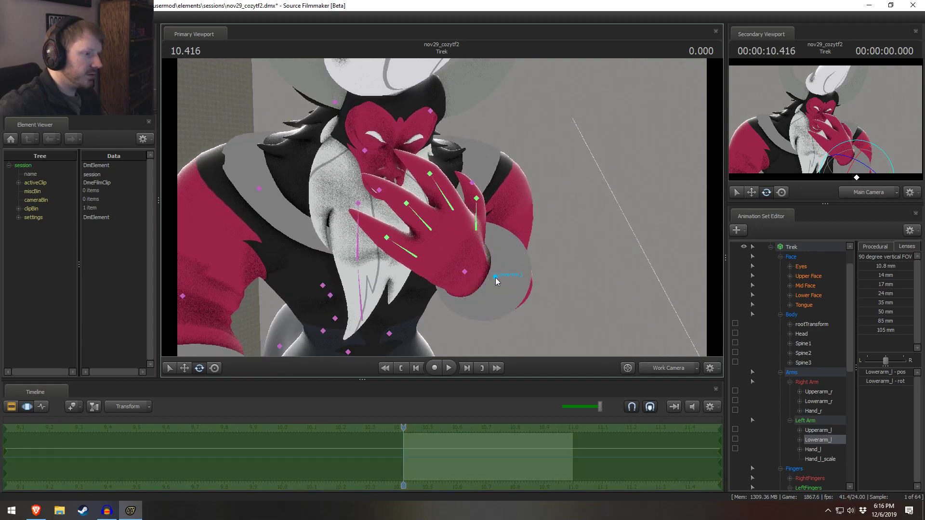
key("w")
left_click_drag(495, 278, 441, 205, "alt")
left_click_drag(466, 289, 467, 299)
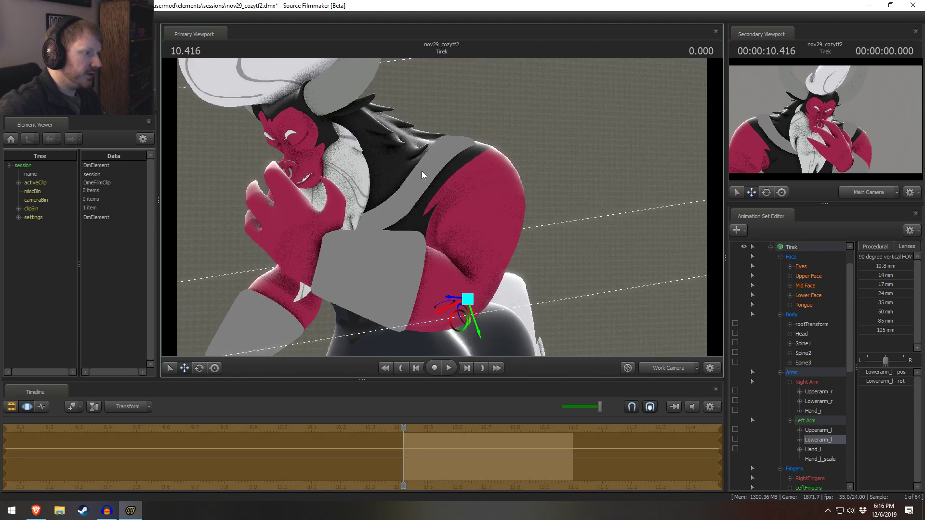
Step: Adjust the angle and position of Tirek's left hand at the wrist, checking it from the side and front
left_click_drag(421, 171, 452, 229, "alt")
left_click(320, 241)
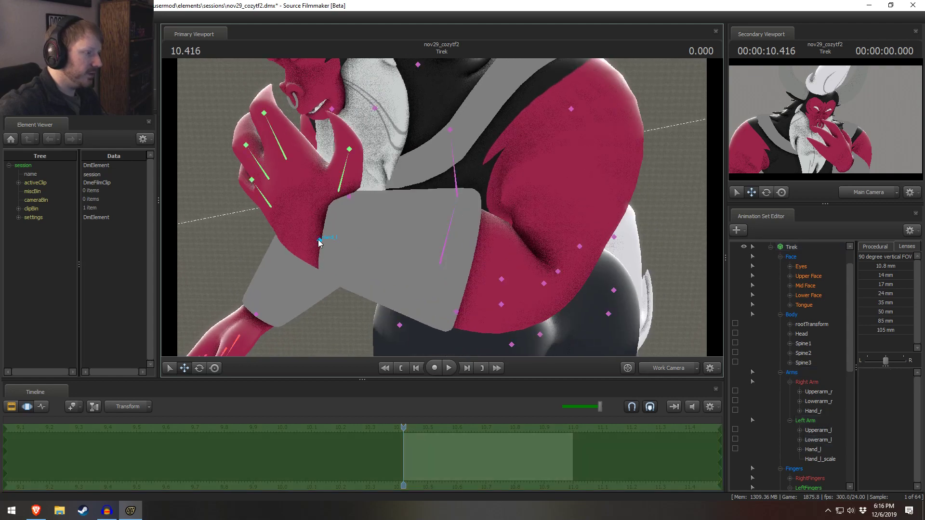
left_click_drag(302, 239, 196, 182)
key("s")
left_click_drag(429, 198, 459, 204)
left_click_drag(404, 212, 278, 177)
left_click_drag(387, 179, 434, 181)
key("a")
key("a")
left_click_drag(500, 236, 459, 260)
key("d")
key("ctrl+z")
key("d")
left_click_drag(449, 225, 440, 221)
key("a")
mouse_move(440, 220)
left_mouse_down()
mouse_move(554, 220)
mouse_move(444, 213)
left_mouse_up()
key("w")
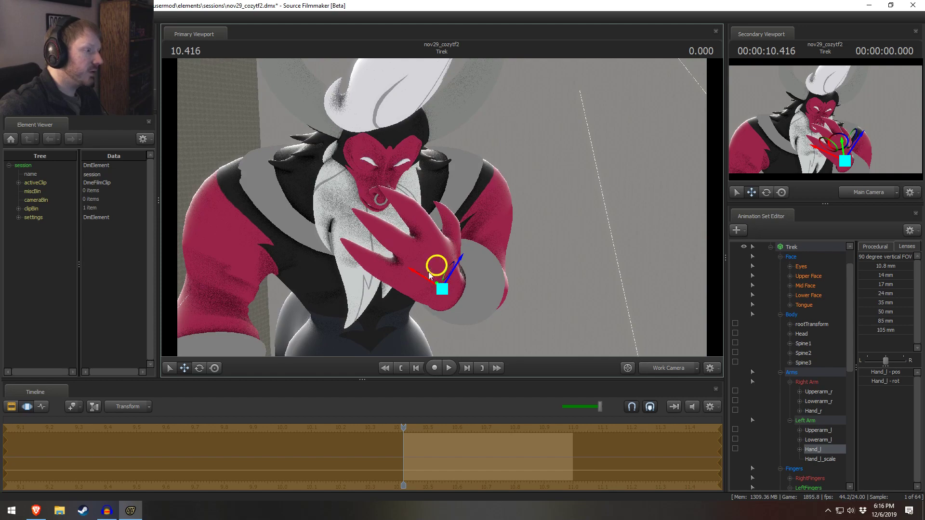
Step: Shift and rotate Tirek's left upper arm inward at the shoulder, and readjust the left lower arm at the elbow
left_click_drag(452, 221, 444, 213)
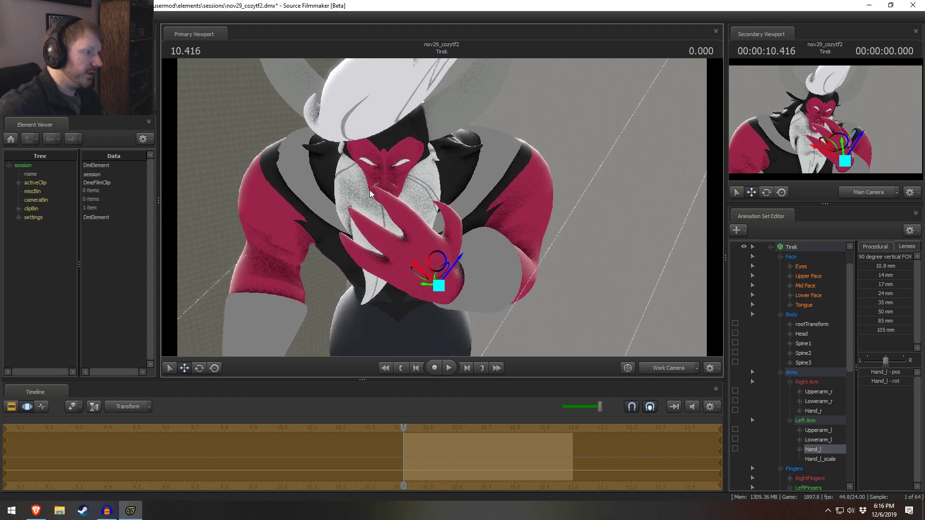
left_click(504, 168, "ctrl")
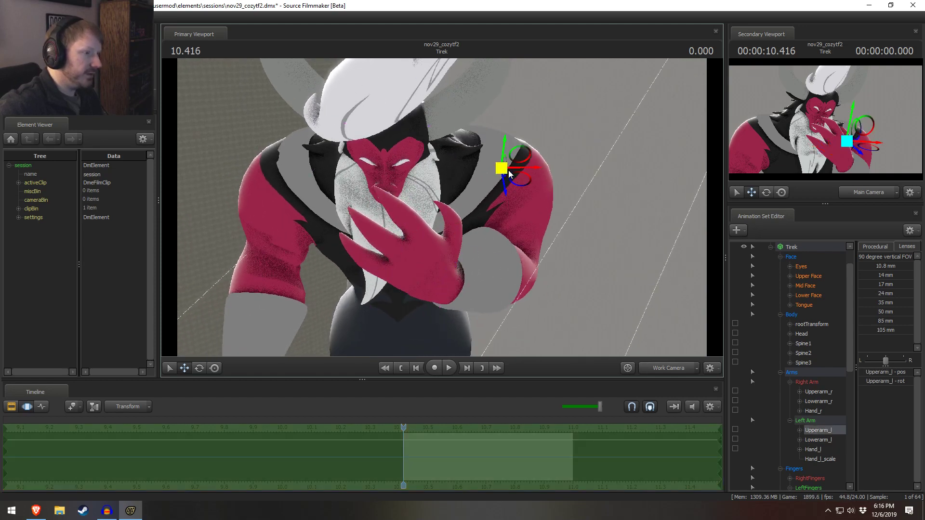
mouse_move(524, 168)
left_mouse_down()
mouse_move(512, 167)
mouse_move(529, 176)
left_mouse_up()
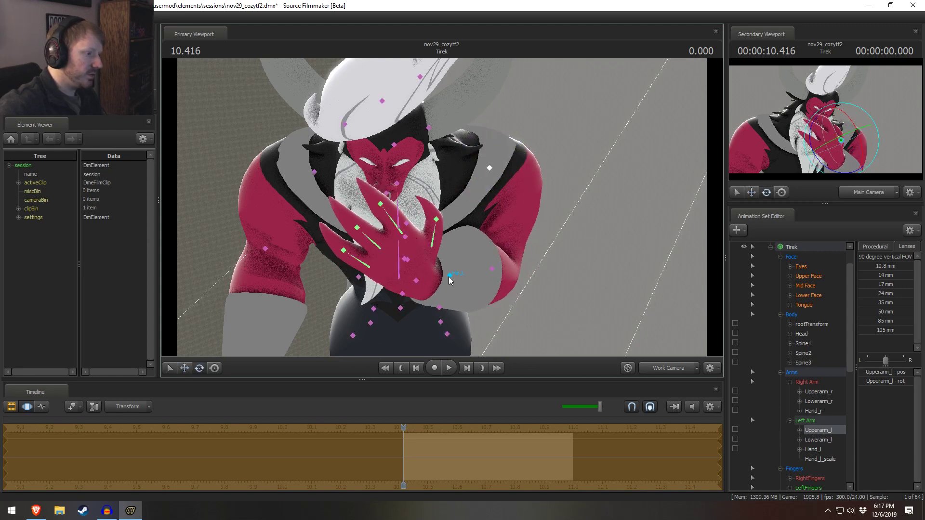
left_click(492, 270, "ctrl")
mouse_move(491, 270)
left_mouse_down("alt")
mouse_move(466, 273)
mouse_move(458, 288)
mouse_move(460, 270)
left_mouse_up("alt")
key("w")
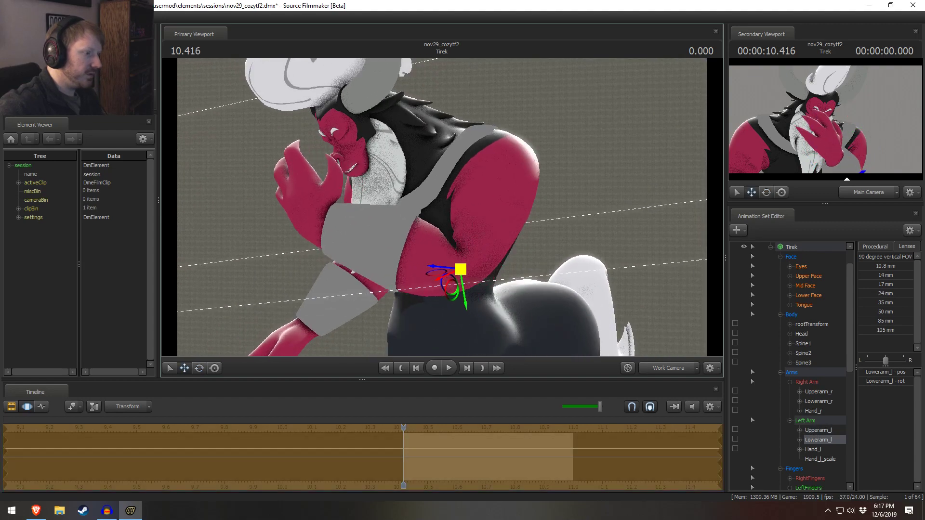
Step: Curl Tirek's left finger L_Finger3 inward at its base and at the L_Finger31 joint
left_click_drag(412, 183, 465, 185, "alt")
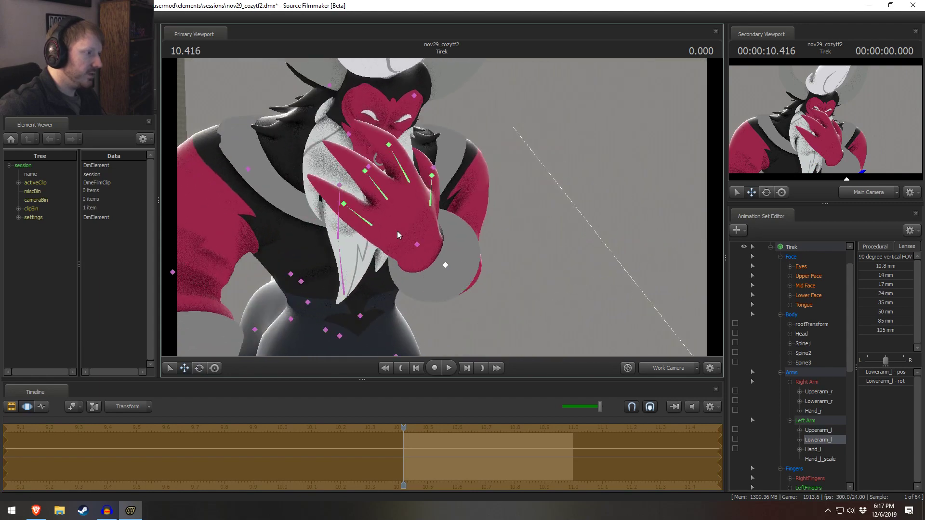
left_click(362, 221)
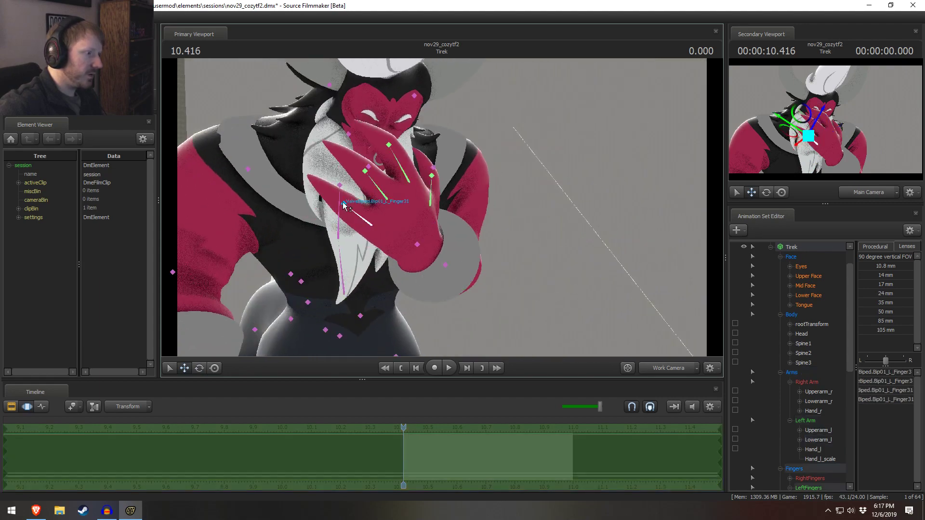
left_click_drag(361, 220, 339, 161, "alt")
left_click(350, 200)
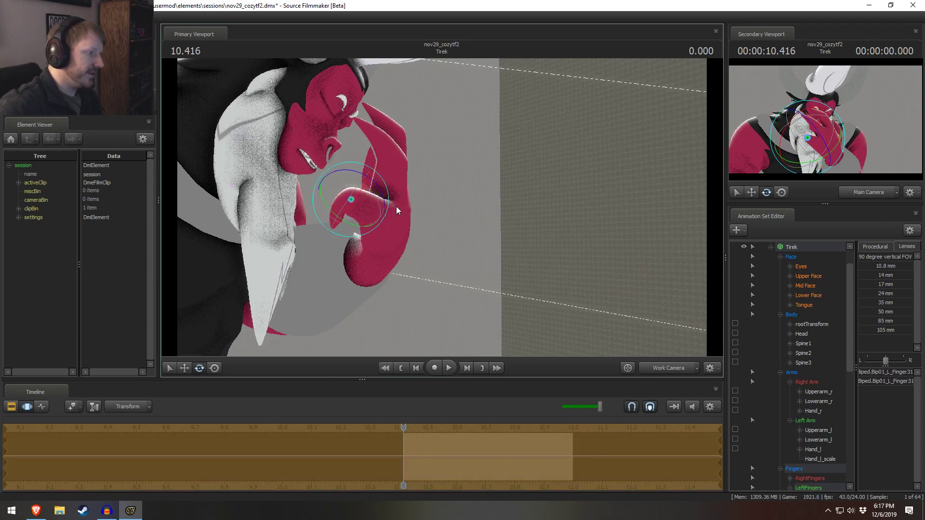
left_click_drag(396, 206, 349, 197, "alt")
left_click(371, 219)
left_click_drag(404, 229, 345, 186, "alt")
Step: Try moving and rotating the L_Finger31 fingertip joint, and undo these changes
left_click(365, 207, "ctrl")
key("w")
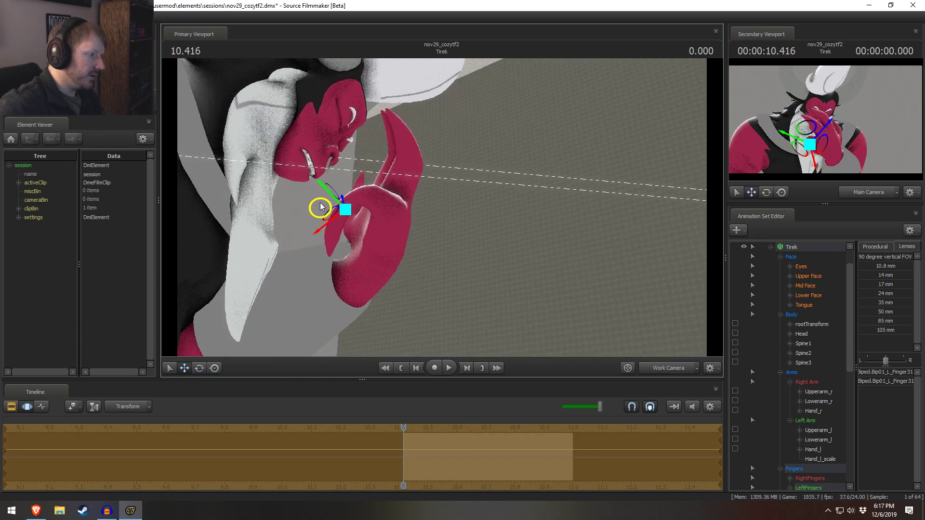
key("ctrl+z")
key("e")
key("w")
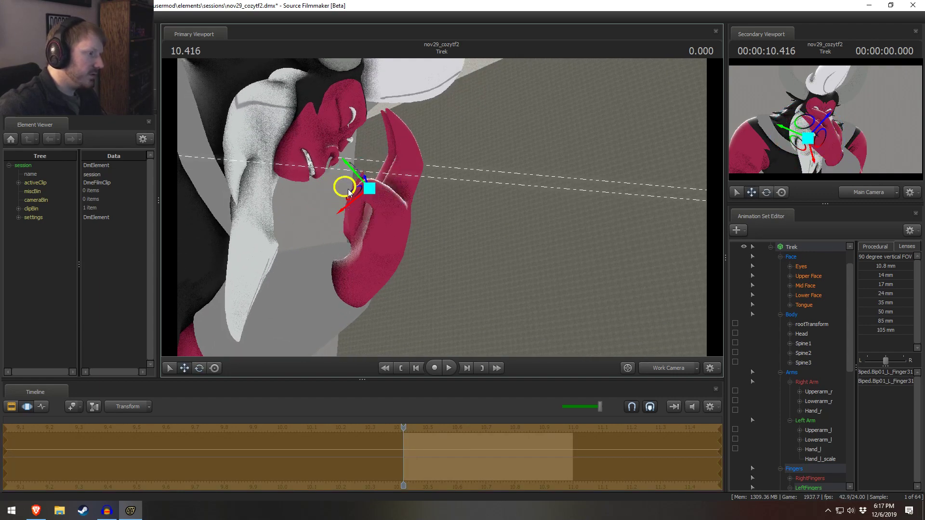
mouse_move(348, 189)
left_mouse_down()
mouse_move(317, 197)
mouse_move(370, 183)
mouse_move(467, 195)
mouse_move(359, 185)
left_mouse_up()
key("e")
key("ctrl+z")
Step: Curl the neighbouring left finger inward using its L_Finger2 and L_Finger21 joints
left_click(439, 180, "ctrl")
left_click(425, 154, "ctrl+shift")
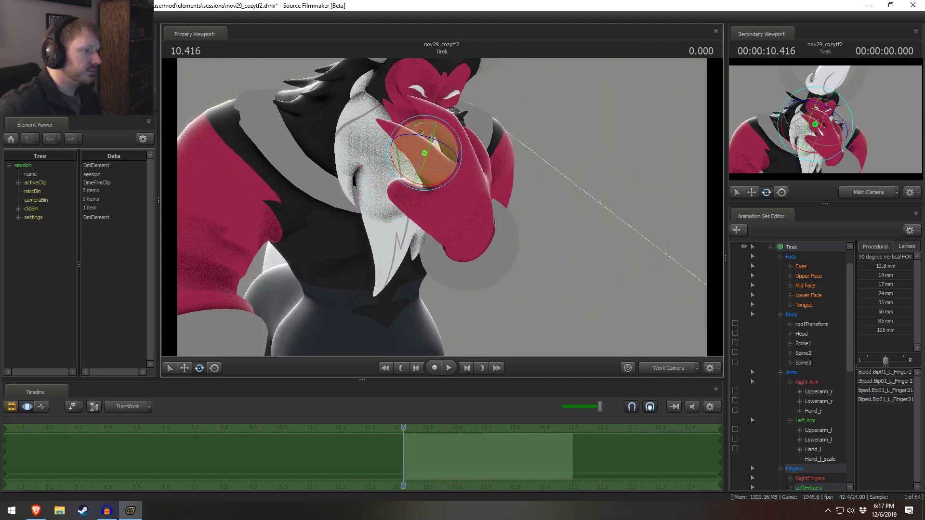
left_click_drag(434, 136, 397, 137, "alt")
left_click_drag(398, 139, 453, 185, "alt")
Step: Rotate Tirek's left lower arm at the elbow to raise the curled hand closer to the face
left_click_drag(474, 248, 459, 249, "alt")
left_click(511, 253)
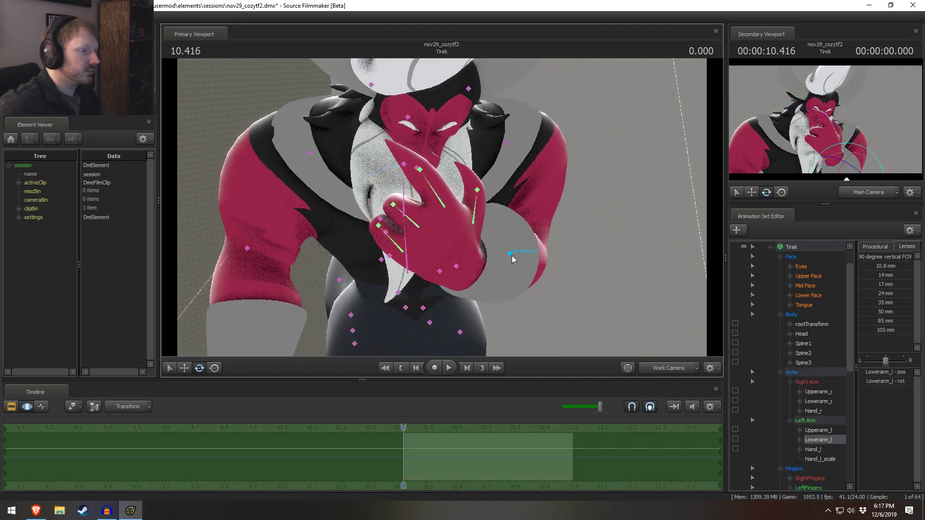
left_click_drag(507, 270, 507, 270)
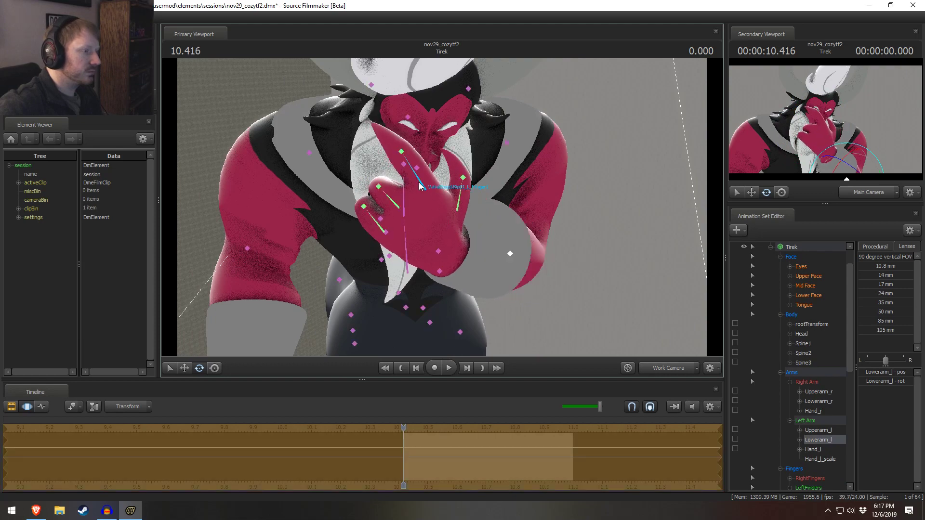
Step: Try rotating left finger joints L_Finger1 and L_Finger11, check them from the side, and undo the rotations
left_click(404, 154)
left_click_drag(411, 159, 397, 154)
left_click_drag(397, 154, 482, 153, "alt")
left_click_drag(444, 208, 399, 281, "alt")
key("ctrl+z")
key("ctrl+z")
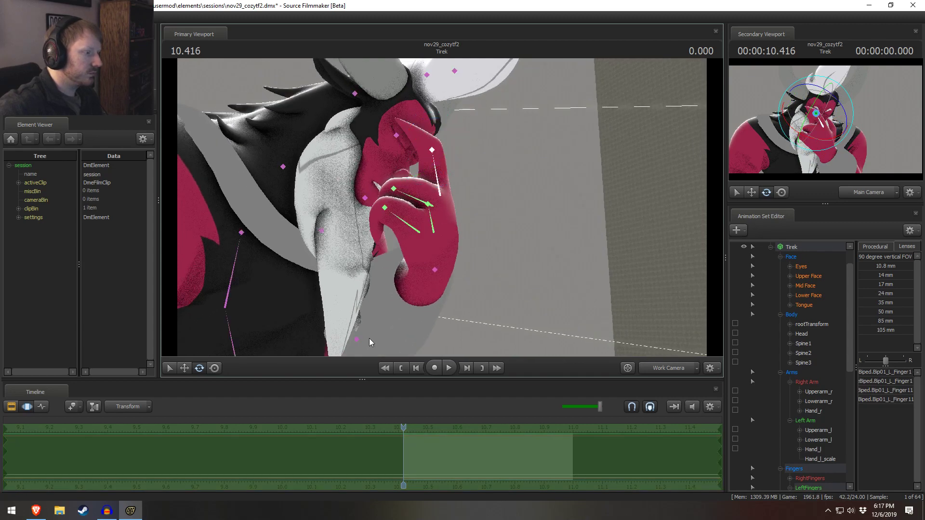
Step: Rotate Tirek's left upper arm at the shoulder to lower the hand away from the eyes
left_click(321, 229)
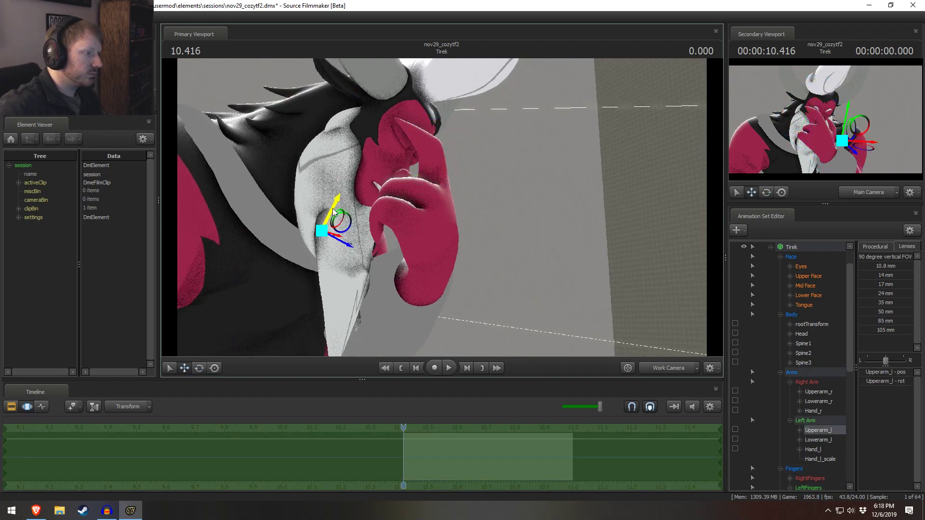
left_click_drag(320, 221, 408, 203, "alt")
key("e")
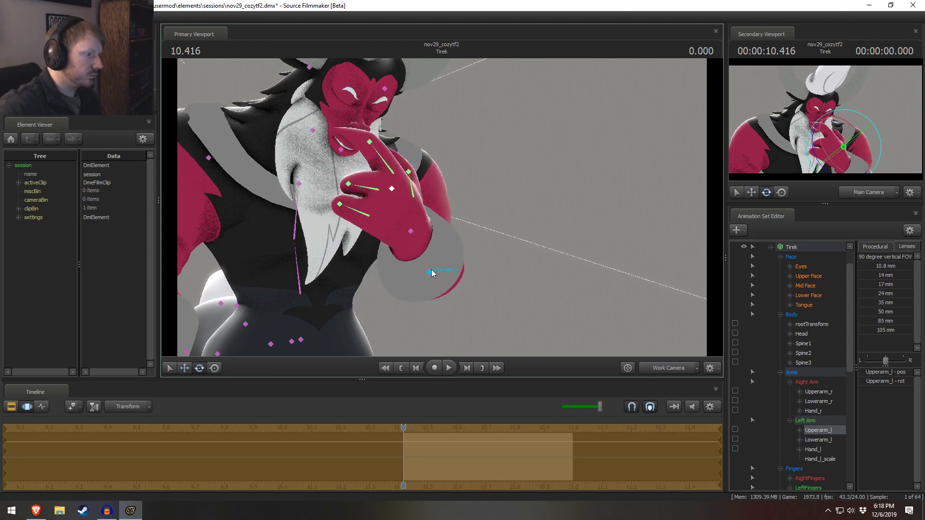
Step: Try rotating Tirek's left lower arm to swing the hand over the mouth, and undo the latest arm changes
left_click(430, 272)
left_click_drag(412, 273, 385, 289)
left_click_drag(448, 211, 439, 213)
key("ctrl+z")
key("ctrl+z")
key("ctrl+z")
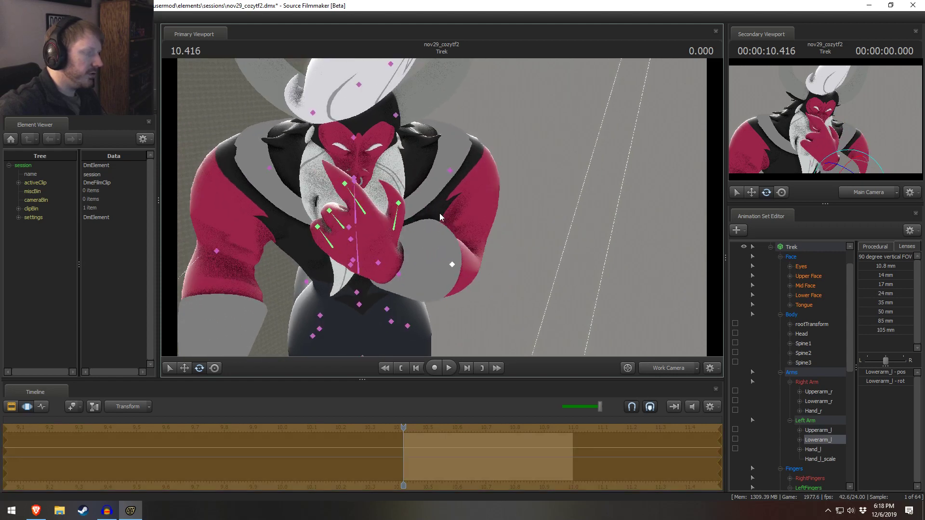
Step: Rotate Tirek's left thumb joint L_Finger0 and index fingertip joint L_Finger11 to adjust the pinch at his face
left_click(394, 226, "ctrl")
left_click_drag(418, 220, 421, 207)
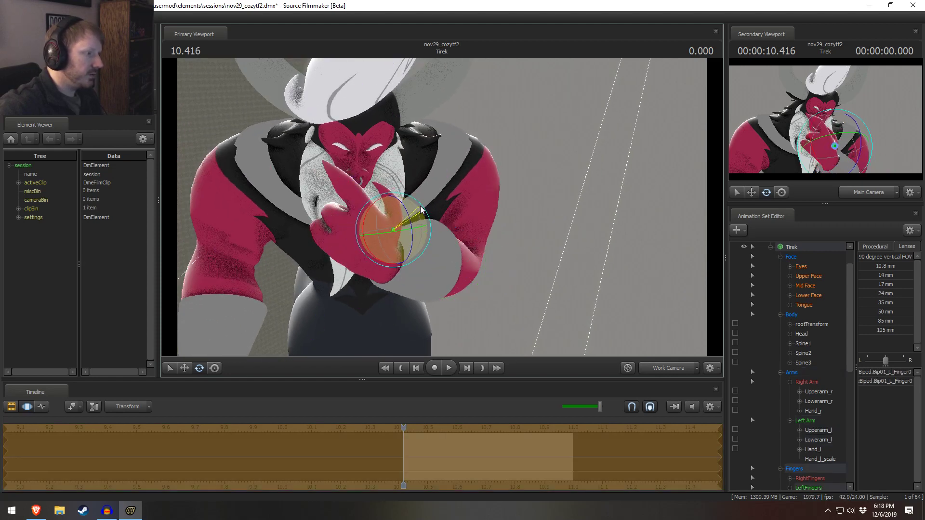
key("ctrl")
left_click(351, 197, "ctrl")
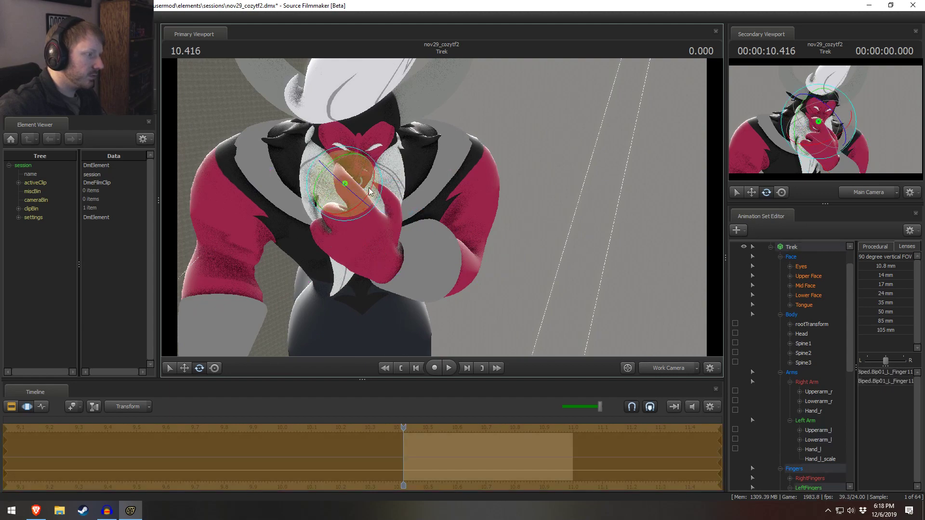
left_click_drag(369, 188, 467, 193, "alt")
key("F2")
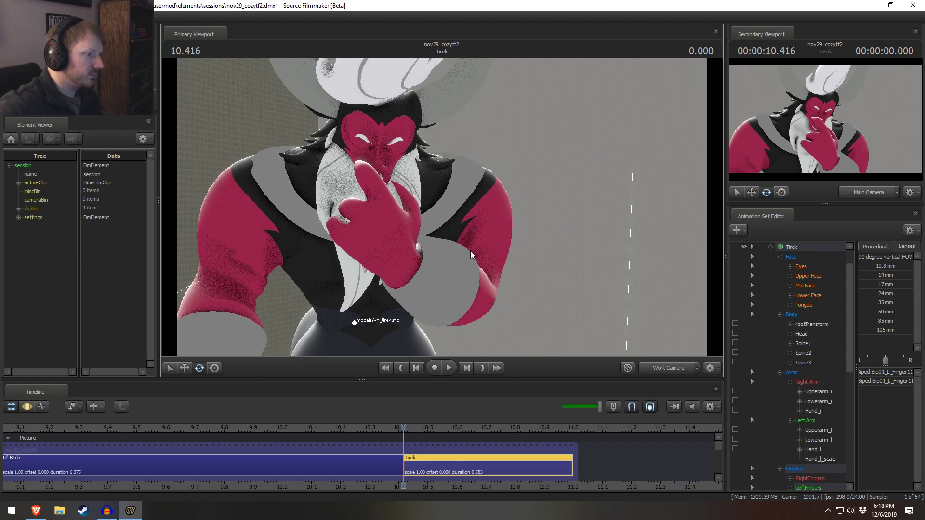
Step: Select Tirek's left finger joints L_Finger2 and L_Finger3 together and rotate them to curl toward the palm
key("F3")
left_click(461, 202)
left_click_drag(466, 206, 498, 175, "alt")
left_click(445, 191, "ctrl")
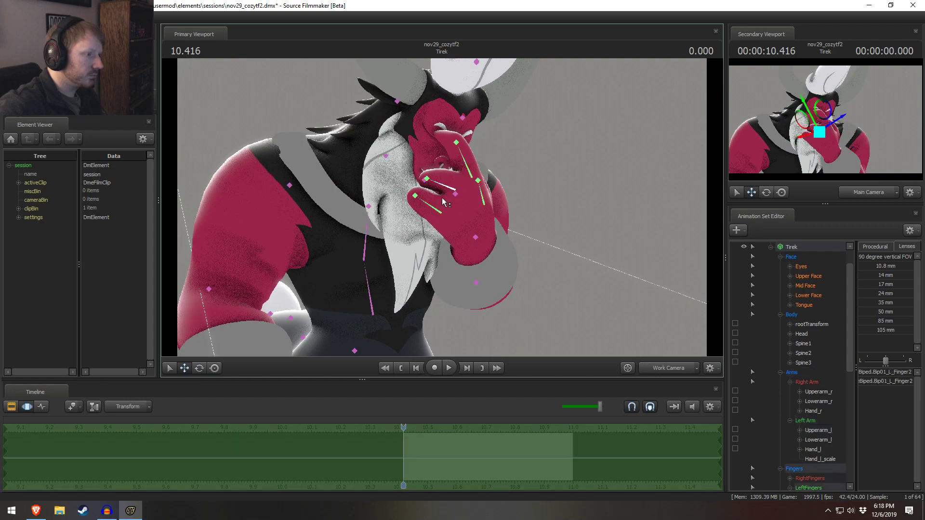
left_click(437, 208, "ctrl+shift")
mouse_move(437, 207)
left_mouse_down("alt")
mouse_move(446, 206)
mouse_move(437, 181)
mouse_move(415, 181)
mouse_move(483, 175)
mouse_move(446, 206)
left_mouse_up("alt")
key("e")
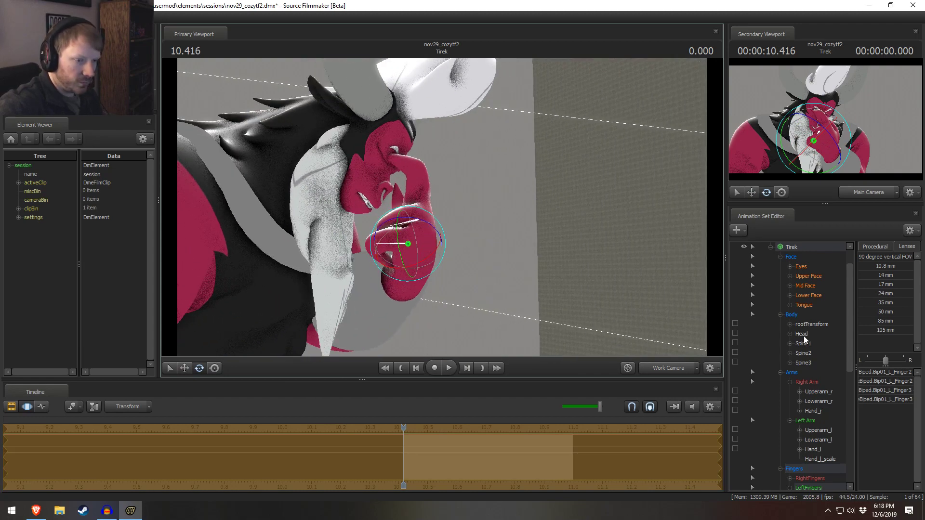
left_click_drag(491, 230, 492, 229, "alt")
Step: Shrink Tirek's left hand slightly by setting Hand_l_scale to 0.07
left_click(487, 233)
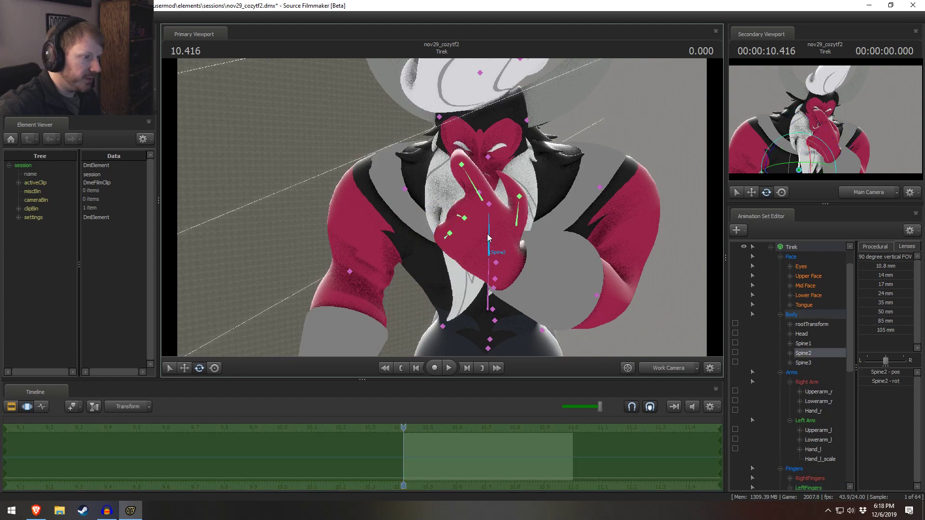
left_click(496, 263)
left_click_drag(569, 209, 441, 207)
left_click_drag(510, 211, 544, 223, "alt")
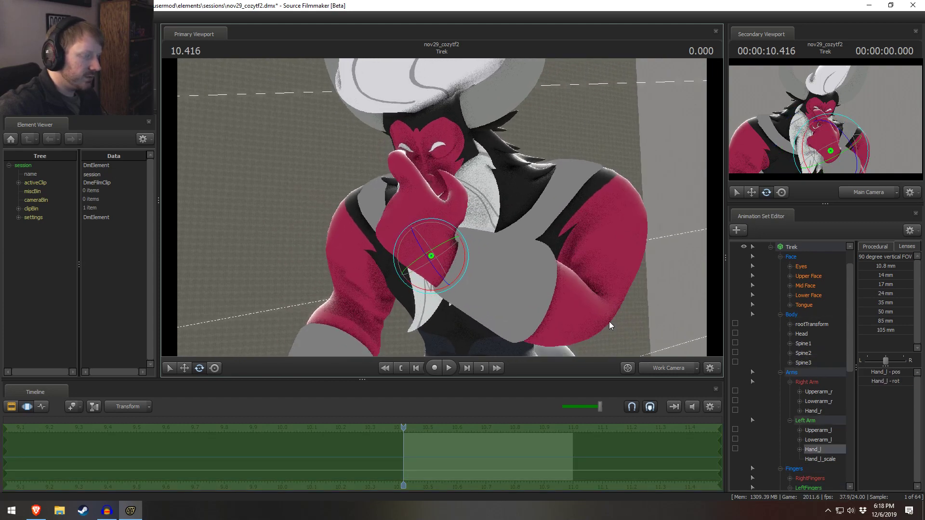
left_click(822, 459)
left_click(876, 374)
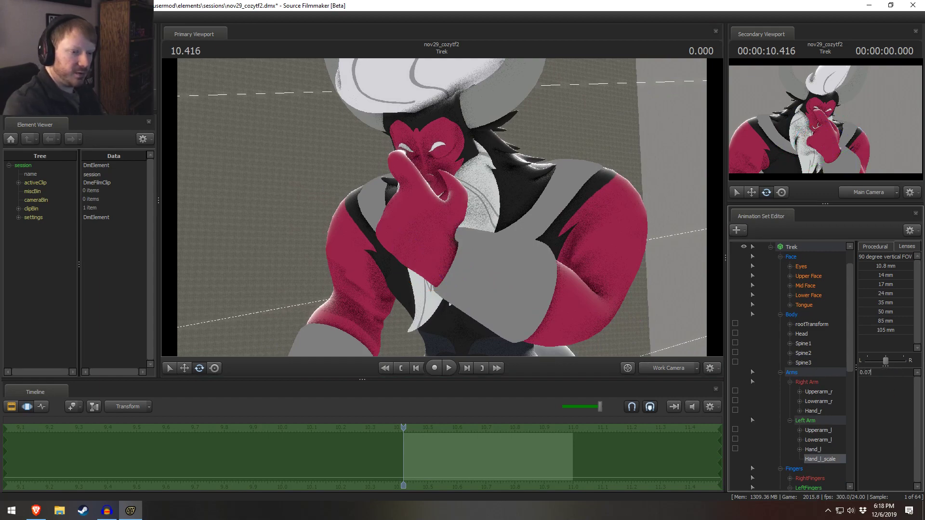
key("Return")
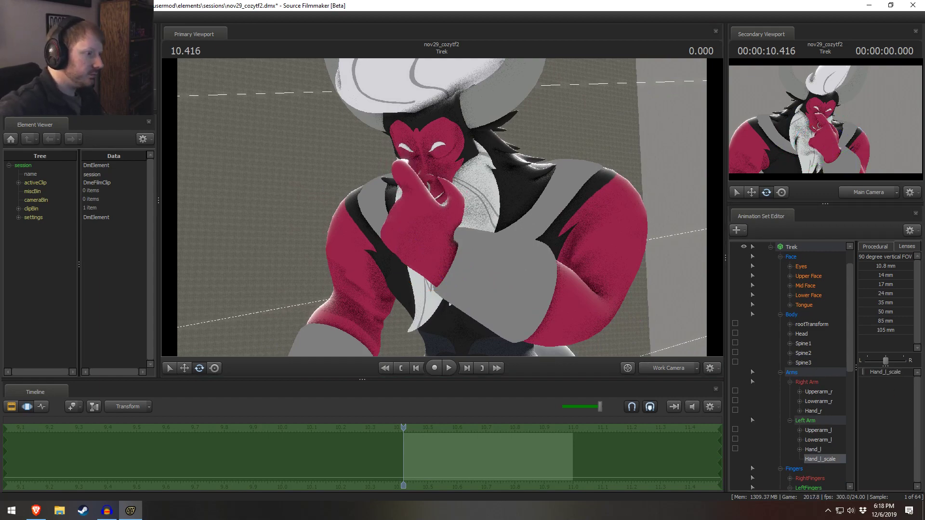
Step: Move and rotate Tirek's left thumb base L_Finger0 to bring the thumb closer to the nose
left_click_drag(436, 159, 440, 213, "alt")
left_click(475, 166, "ctrl")
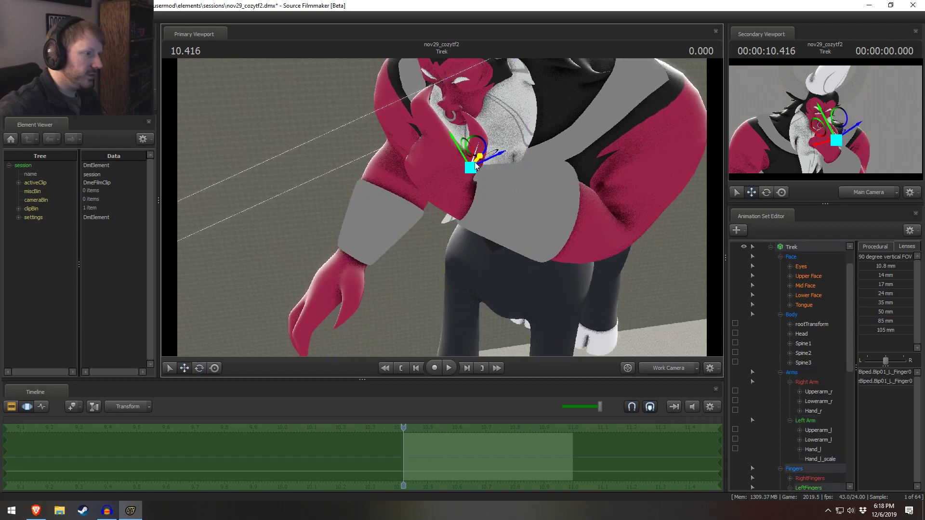
left_click_drag(475, 165, 440, 182, "alt")
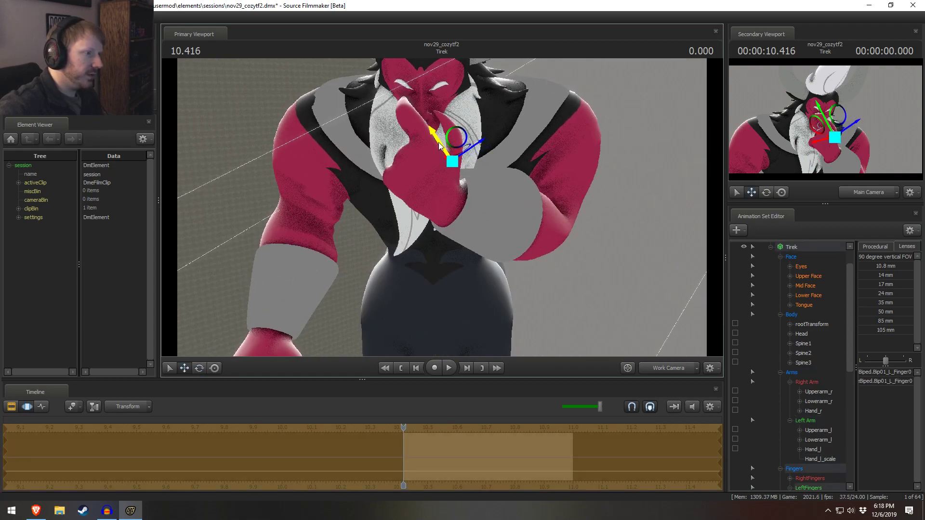
key("e")
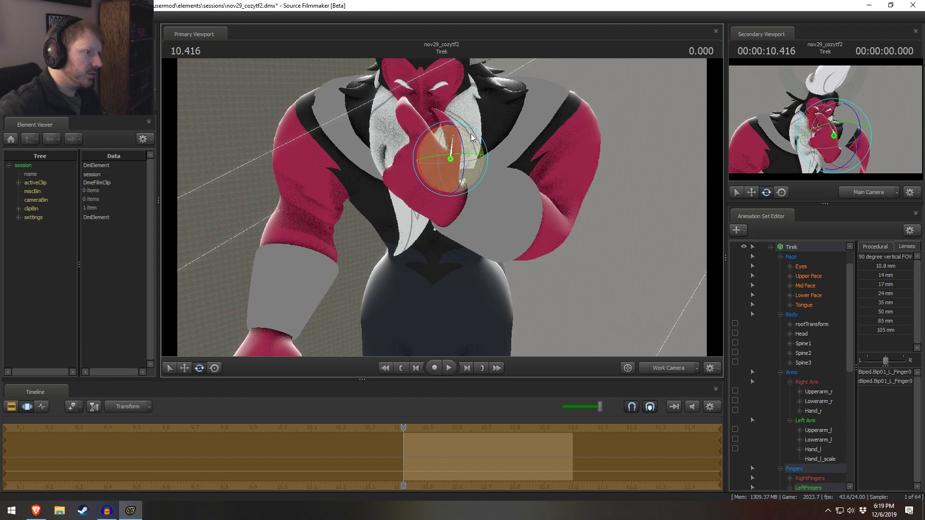
left_click_drag(467, 131, 534, 114)
Step: Rotate Tirek's left index finger joints L_Finger1 and L_Finger11 to bend the finger toward the bridge of the nose
left_click(452, 132, "ctrl")
left_click(434, 107, "ctrl")
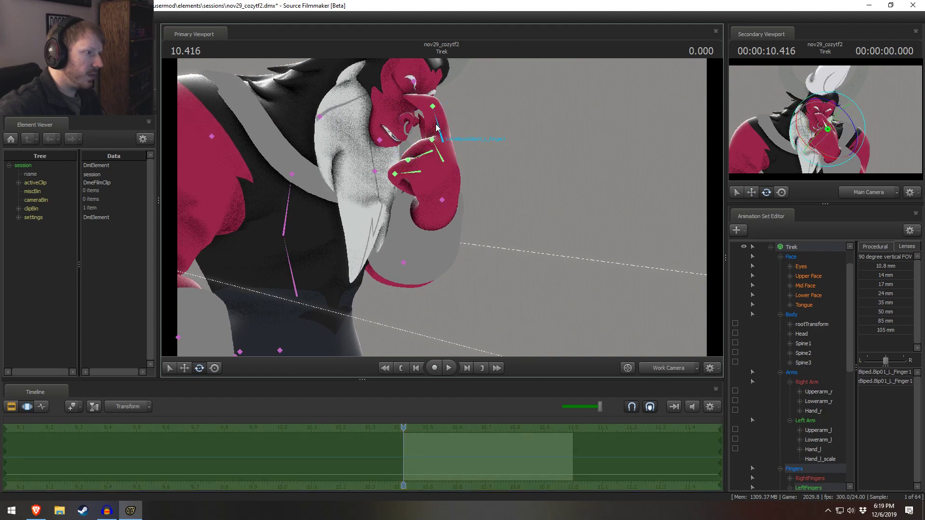
left_click_drag(459, 119, 458, 195)
key("w")
Step: Move Tirek's left elbow bone Lowerarm_l to shift the forearm and hand closer against the face
left_click_drag(554, 212, 441, 215, "alt")
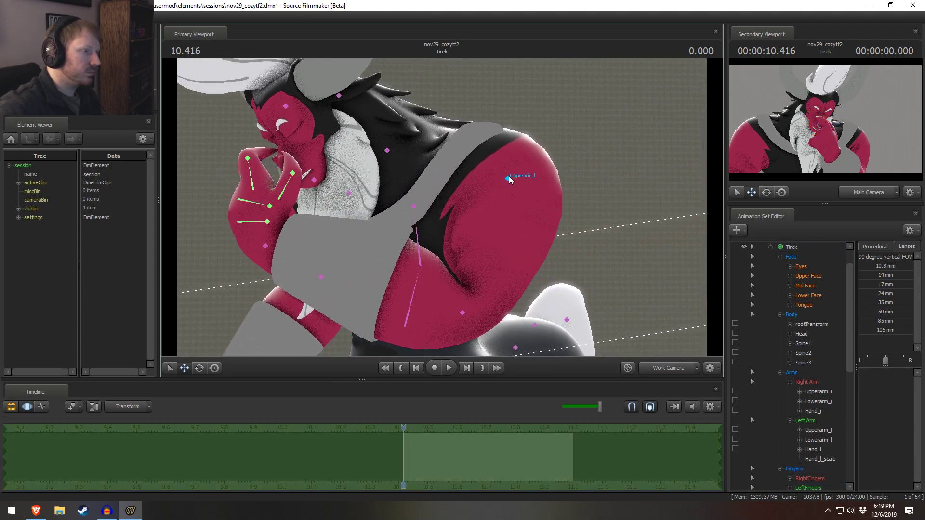
left_click(508, 178)
left_click(463, 312)
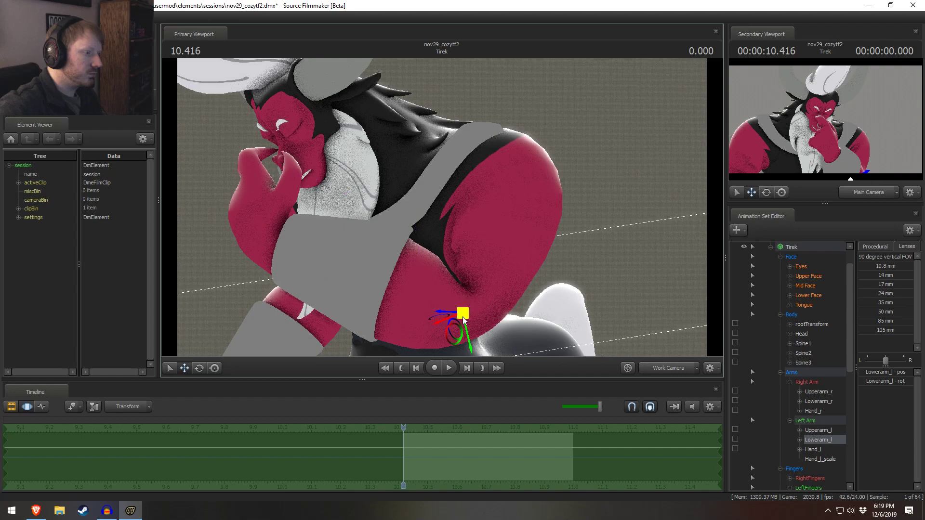
left_click_drag(471, 333, 516, 320)
left_click_drag(432, 309, 436, 311)
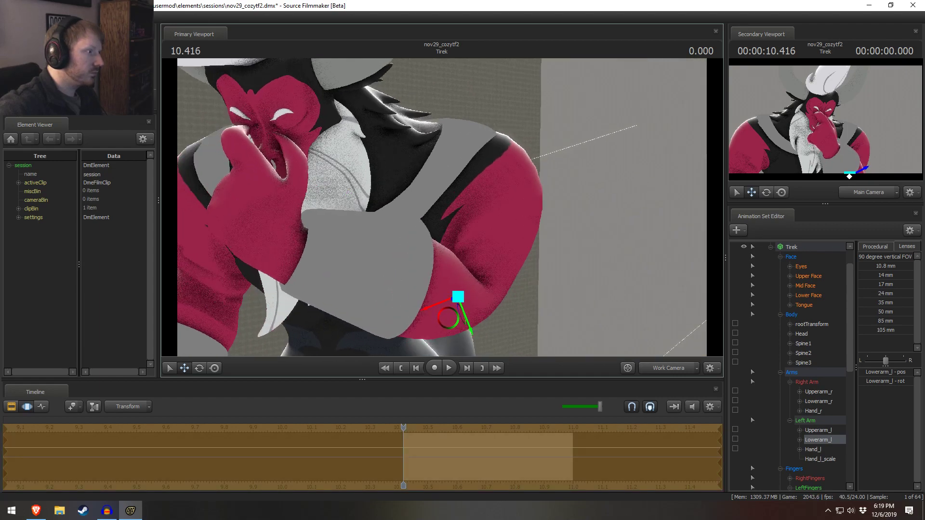
Step: Rotate Tirek's left index fingertip L_Finger11 and reposition the index base L_Finger1 beside the nose
left_click_drag(435, 209, 424, 253, "alt")
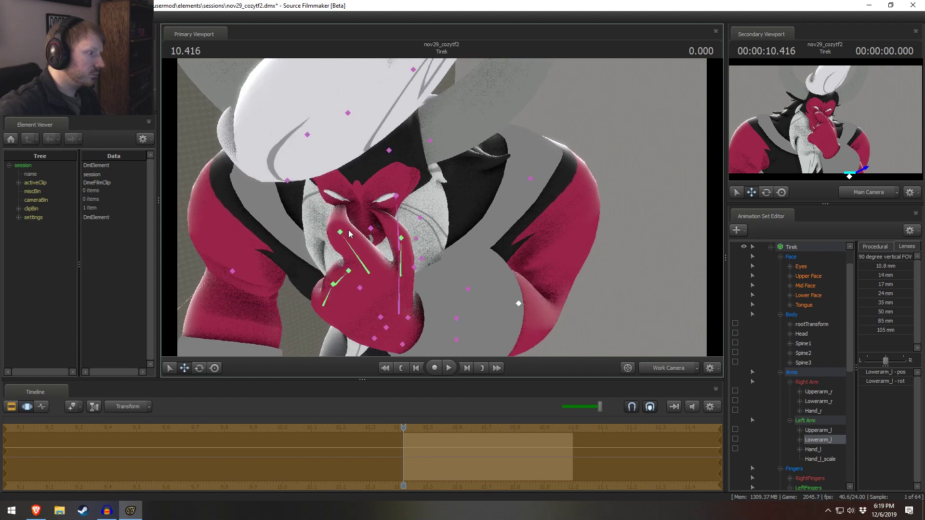
left_click(338, 232)
key("e")
left_click_drag(335, 229, 376, 186)
left_click_drag(472, 193, 445, 192, "alt")
left_click(429, 217, "ctrl")
key("w")
key("q")
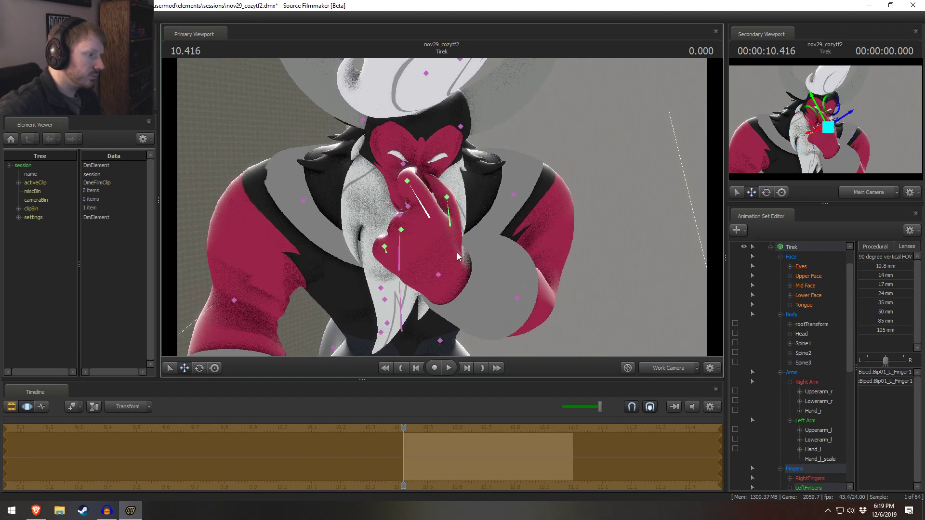
Step: Nudge Tirek's left lower arm at the elbow to fine-tune where the pinching hand sits
left_click(518, 298)
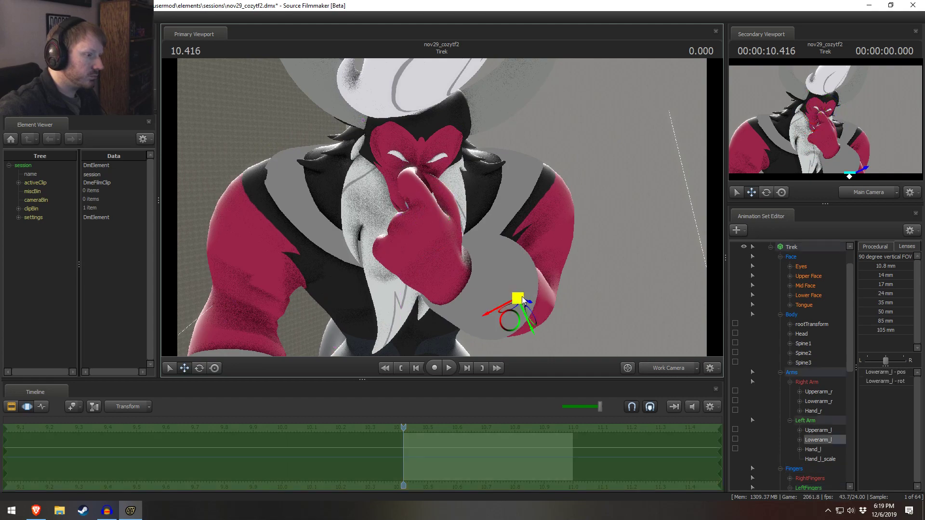
left_click_drag(522, 296, 516, 300)
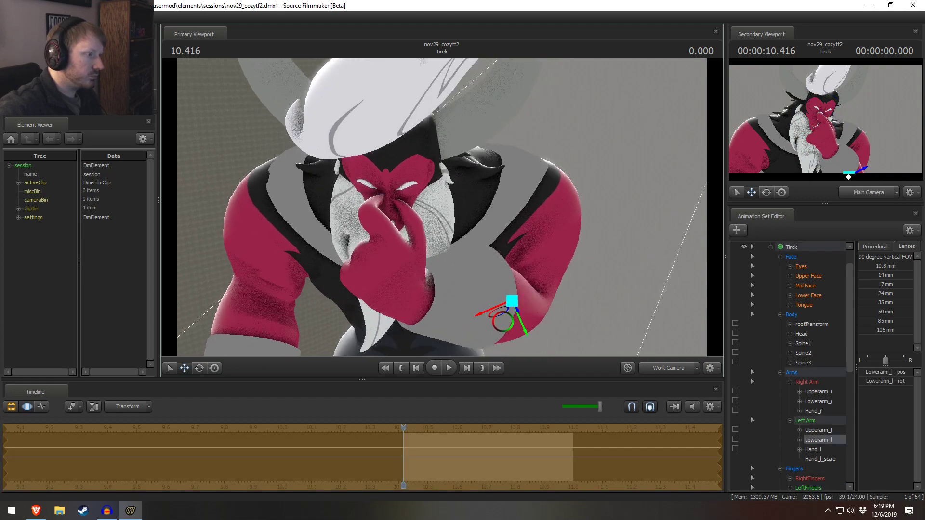
left_click_drag(441, 207, 443, 206, "alt")
key("F2")
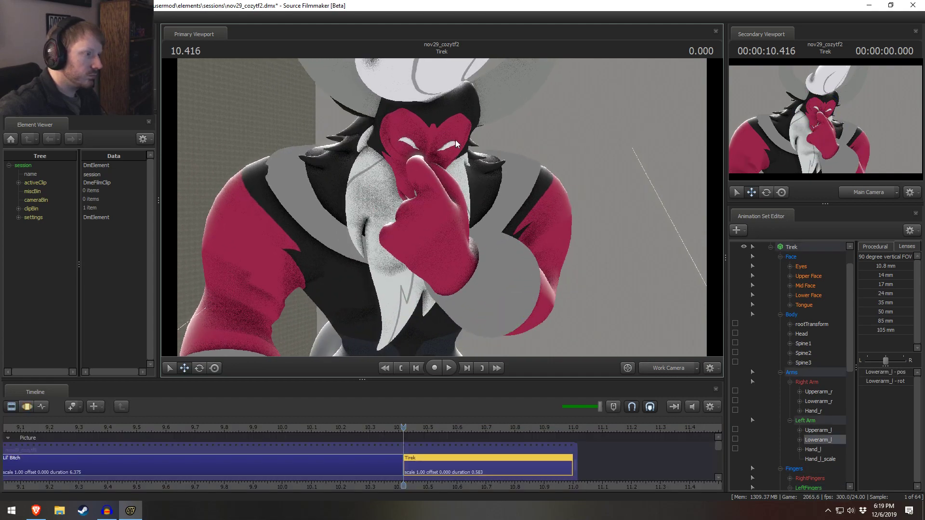
Step: Check the hand from the side and move Tirek's head forward to meet the fingers
left_click_drag(456, 139, 430, 168, "alt")
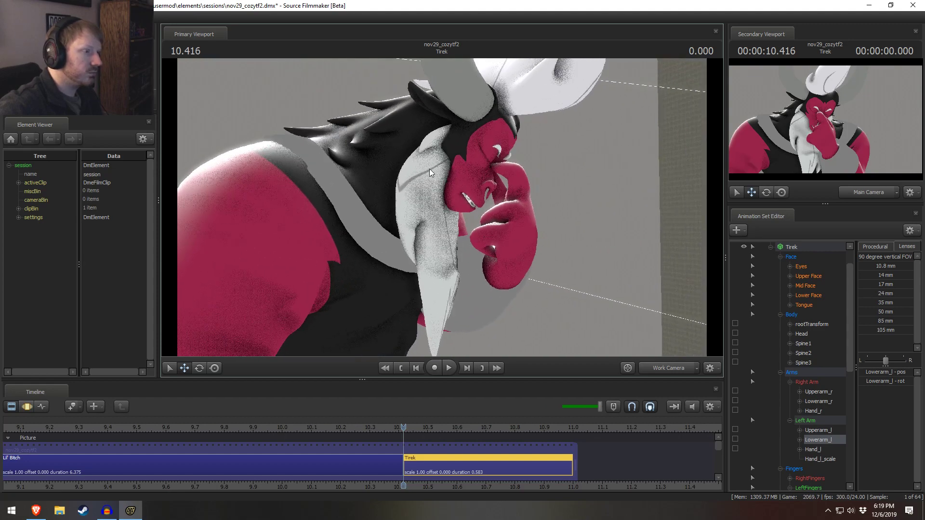
key("F3")
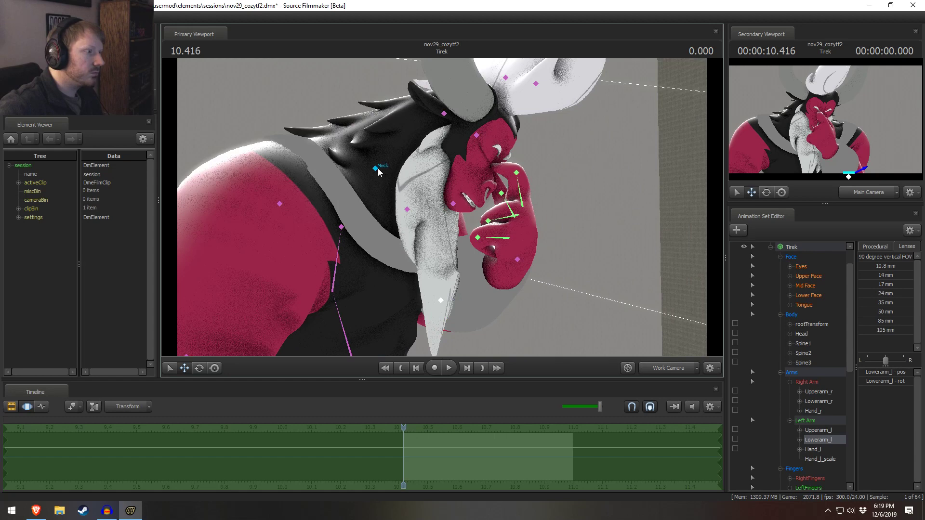
left_click(376, 169, "ctrl")
left_click(443, 140)
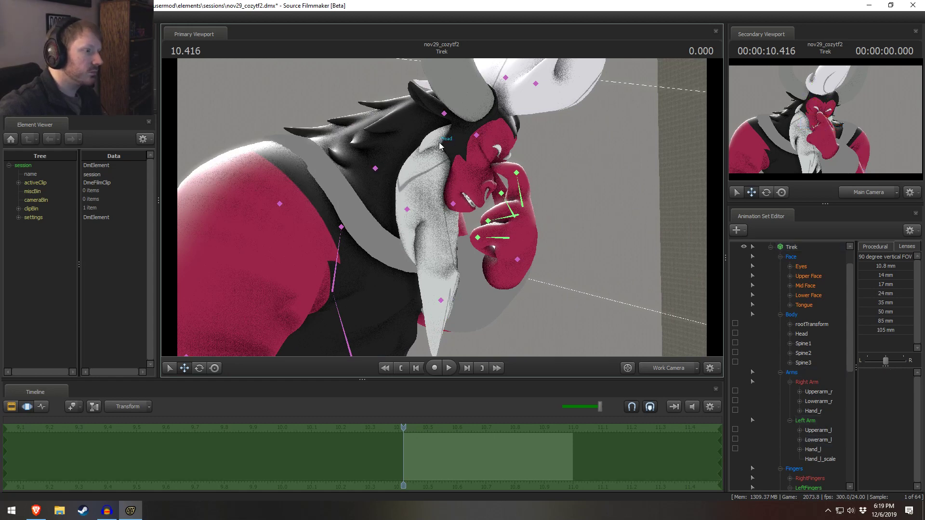
left_click(438, 141, "ctrl")
left_click_drag(441, 164, 461, 198, "alt")
left_click_drag(464, 139, 473, 144)
key("ctrl")
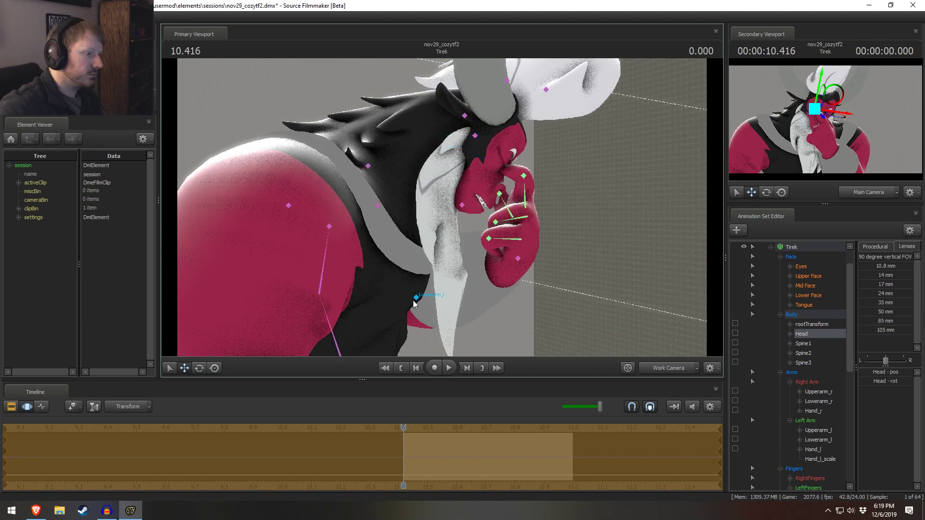
Step: Move Tirek's left upper arm at the shoulder slightly forward to pull the hand out of the face
left_click(376, 205, "ctrl")
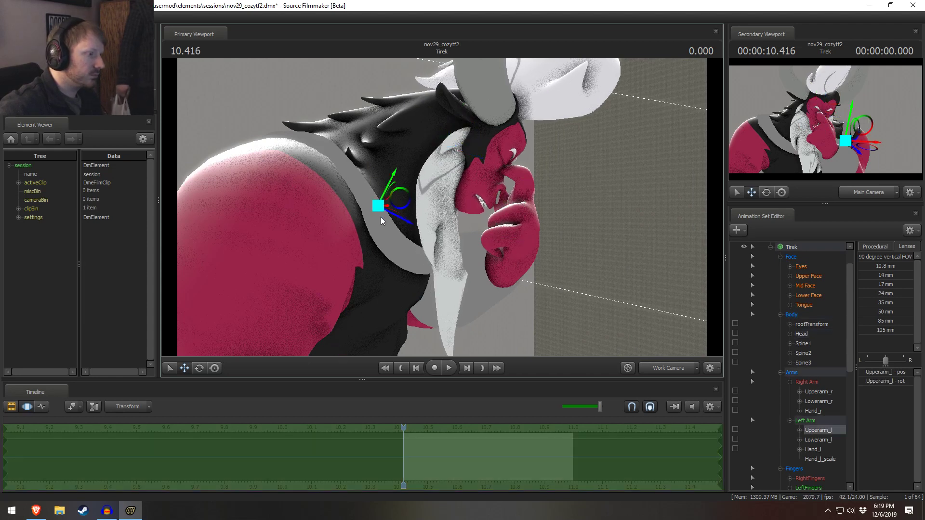
left_click_drag(406, 201, 410, 204)
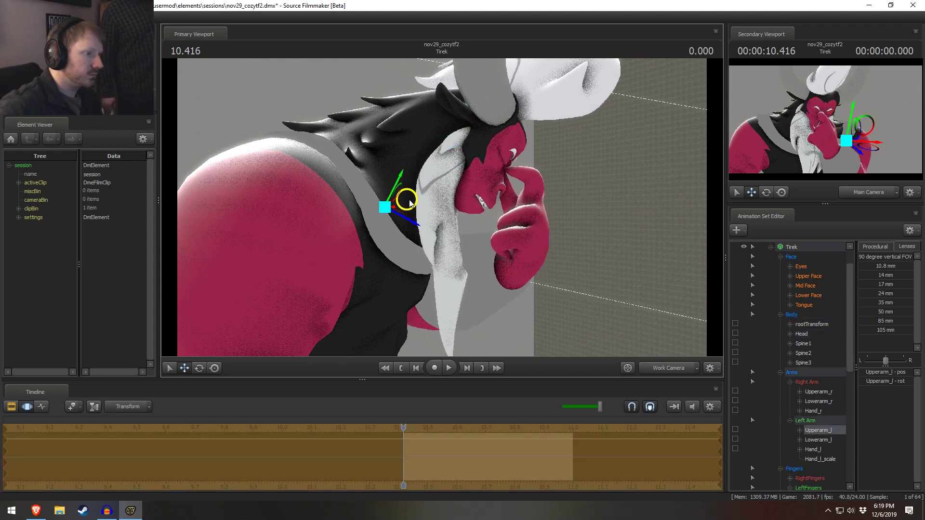
mouse_move(452, 171)
left_mouse_down()
mouse_move(410, 174)
mouse_move(426, 199)
mouse_move(414, 213)
mouse_move(470, 213)
mouse_move(443, 207)
mouse_move(460, 193)
mouse_move(453, 180)
left_mouse_up()
Step: Rotate Tirek's left thumb and move its base joint L_Finger0 up slightly so the thumb meets the nose
key("w")
left_click(447, 213, "ctrl")
left_click(443, 232, "ctrl")
left_click(446, 213, "ctrl")
key("e")
left_click_drag(449, 217, 454, 236)
left_click(444, 247, "ctrl")
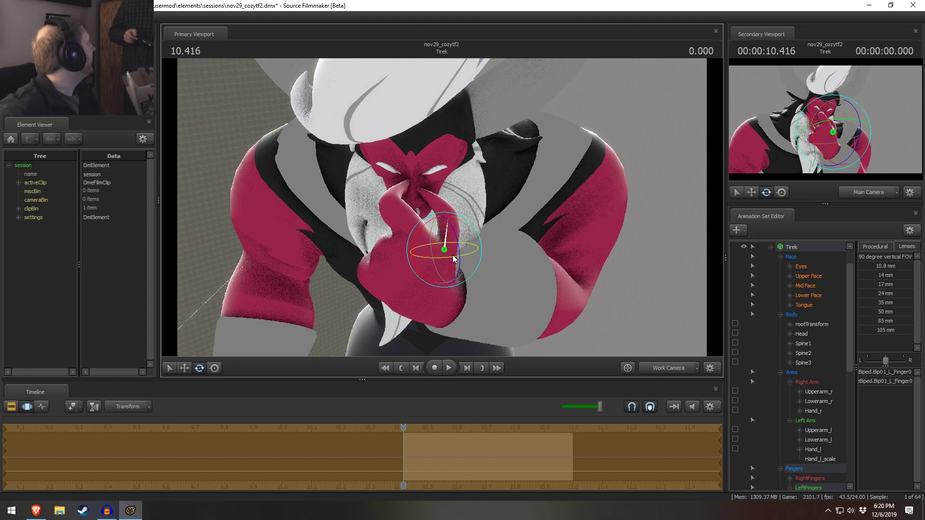
key("w")
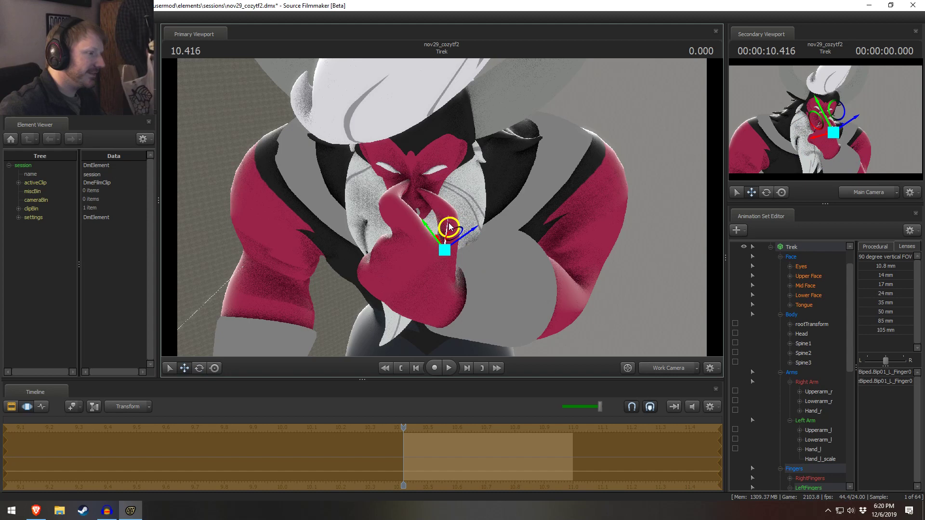
left_click_drag(449, 223, 449, 219)
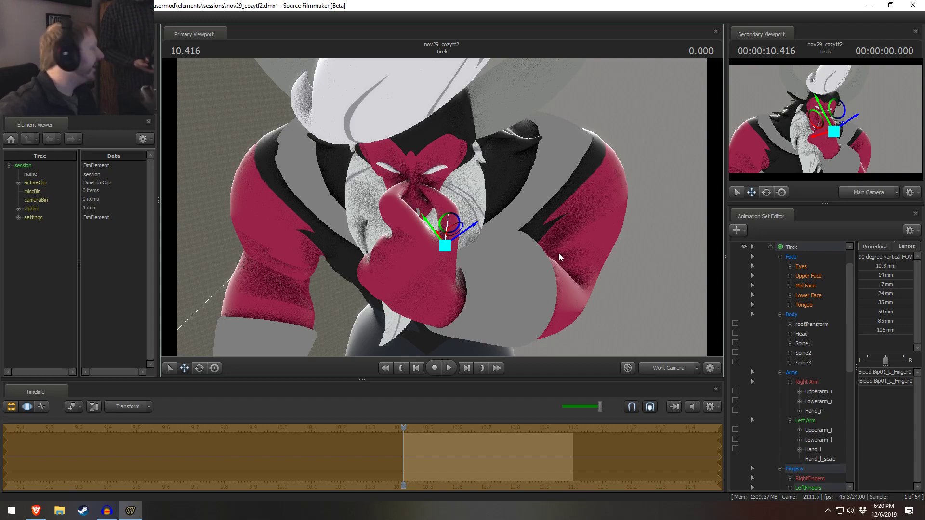
Step: Rotate Tirek's left hand sideways at the wrist and rotate the thumb base L_Finger0 to match
left_click_drag(460, 231, 426, 209, "alt")
key("ctrl")
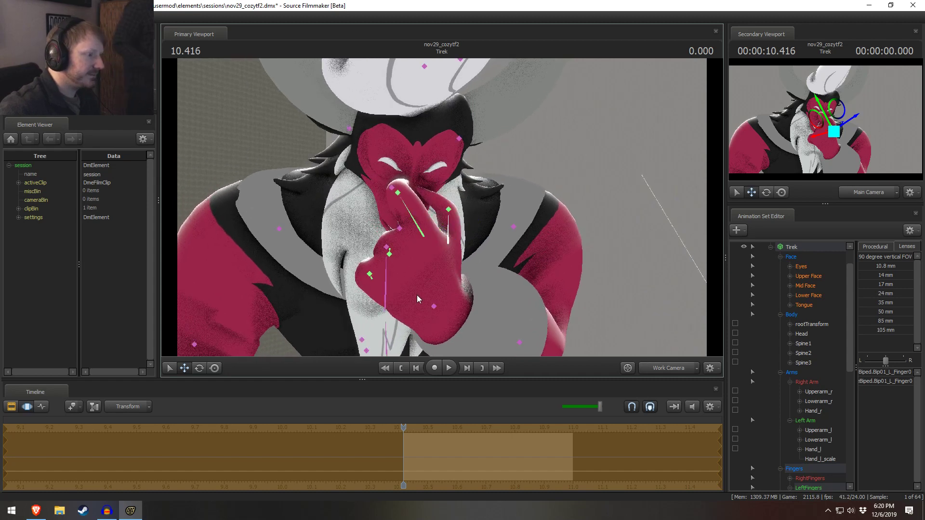
left_click(435, 306, "ctrl")
left_click_drag(440, 270, 431, 268)
left_click(436, 241, "ctrl")
left_click_drag(462, 229, 466, 231)
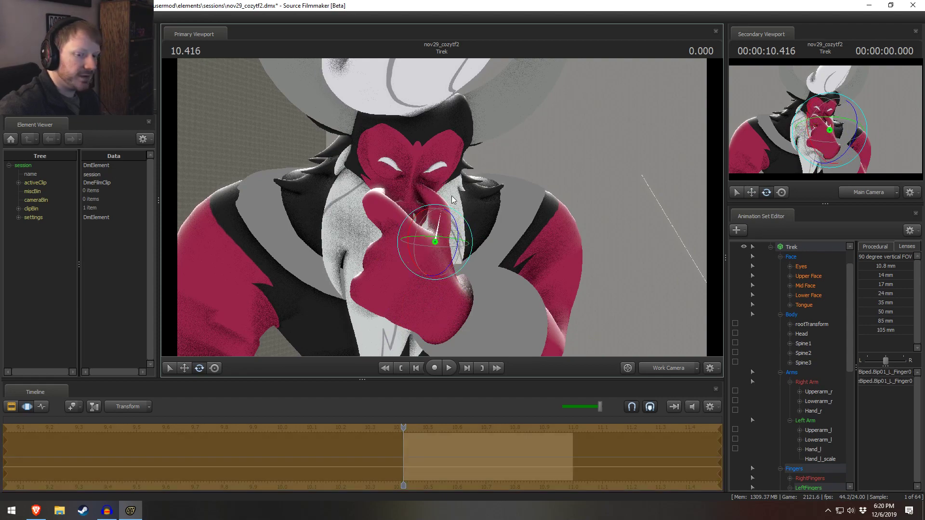
Step: Adjust Tirek's left index finger at L_Finger11 and L_Finger1 to point back at the bridge of the nose
key("ctrl")
left_click(375, 205, "ctrl")
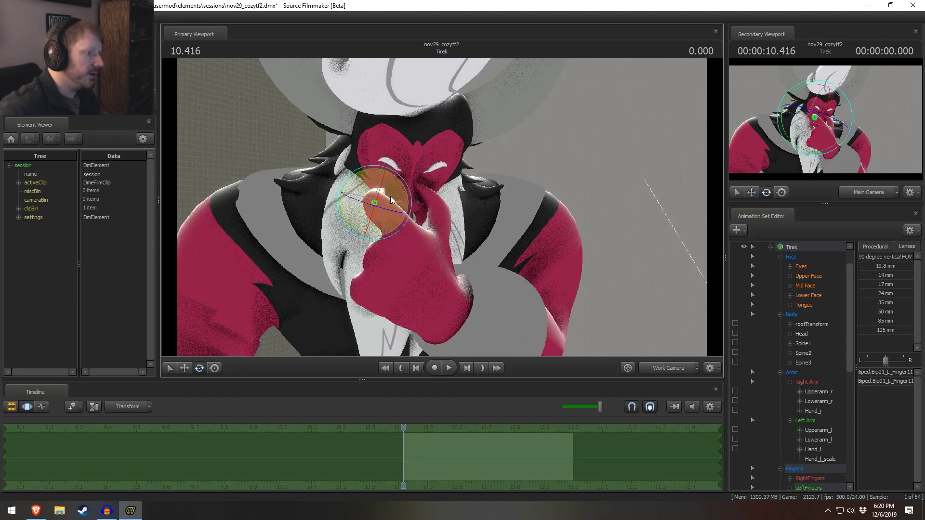
left_click_drag(391, 196, 441, 208, "alt")
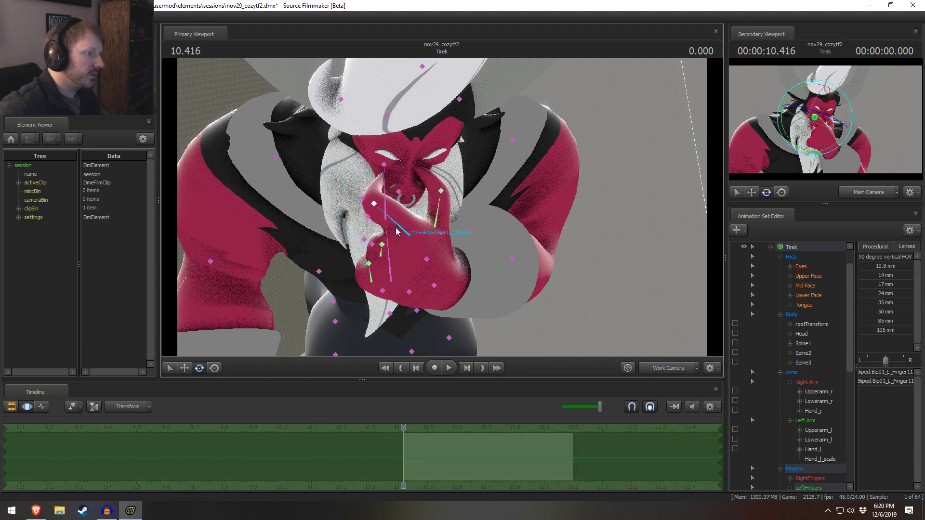
left_click(397, 230, "ctrl")
left_click_drag(387, 244, 477, 229)
Step: Reposition Tirek's left thumb tip joint L_Finger01 against the side of the nose
left_click(407, 222, "ctrl")
key("w")
key("ctrl")
left_click(388, 193, "ctrl")
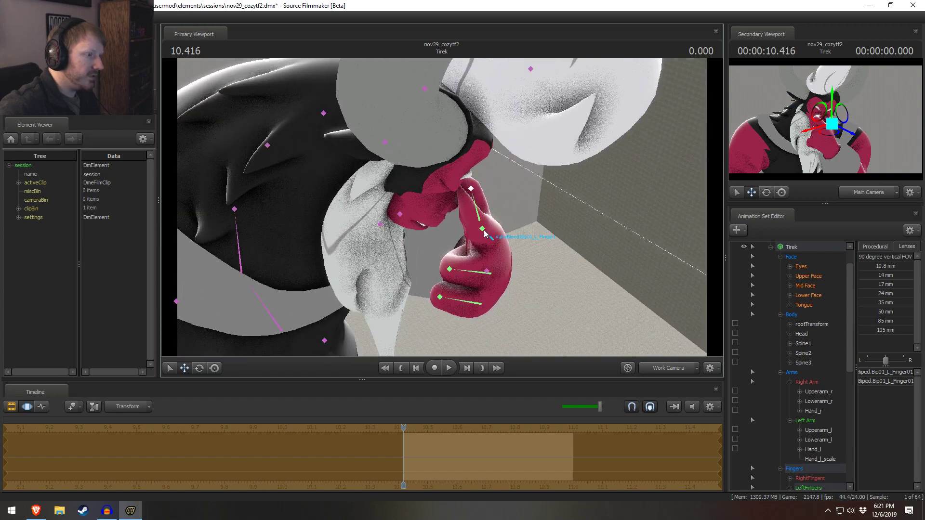
Step: Rotate Tirek's left hand back at the wrist and bend the index finger joints L_Finger1 and L_Finger11 toward the nose to match
left_click(483, 230, "ctrl")
left_click(488, 273)
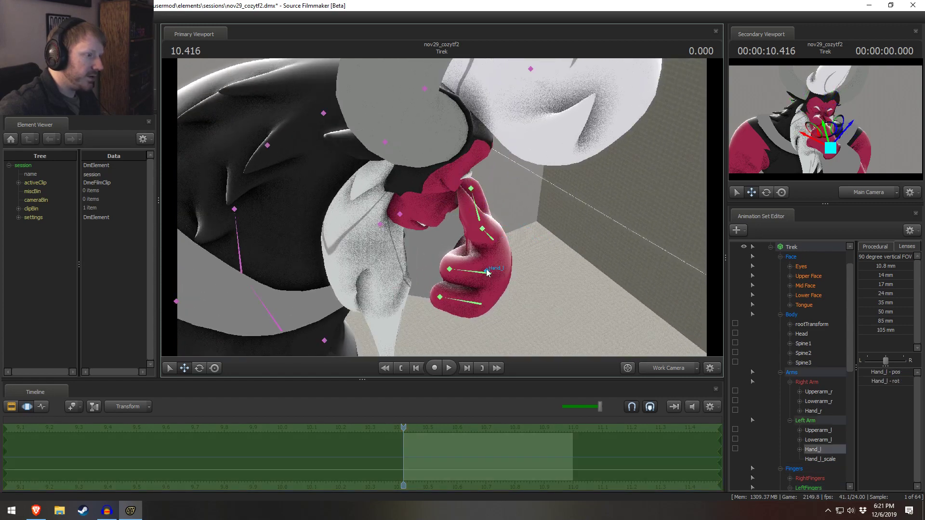
key("e")
left_click_drag(520, 269, 519, 282)
left_click(502, 241)
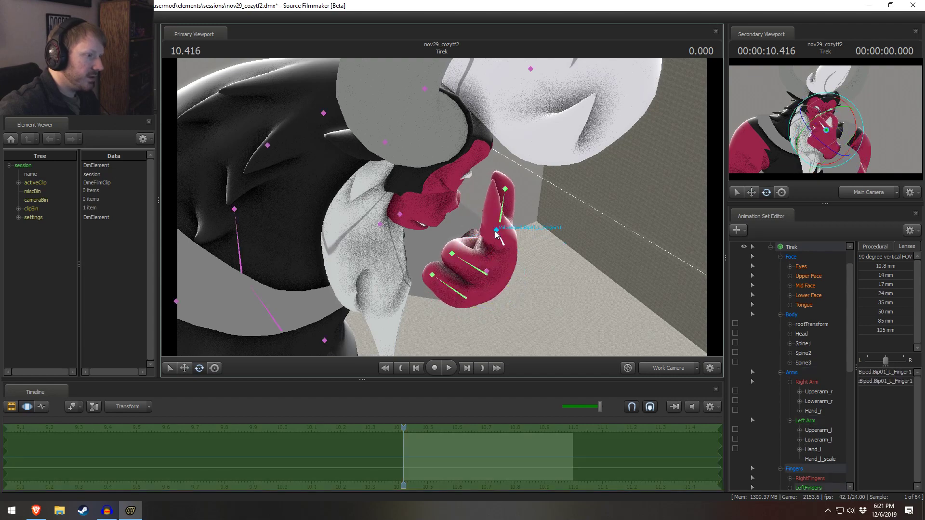
left_click(496, 234)
left_click_drag(527, 241, 458, 229)
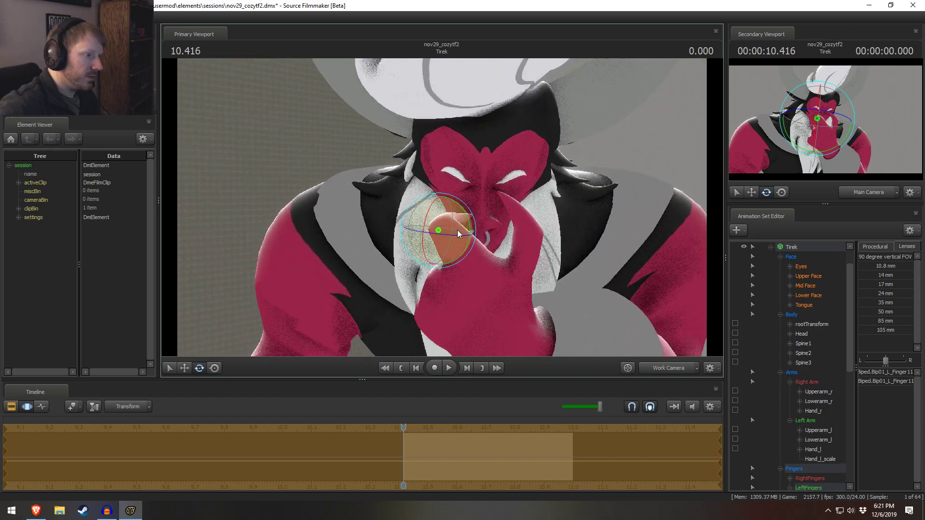
Step: Rotate Tirek's left thumb base L_Finger0 so the thumb tip reaches the side of the nose
left_click(504, 249)
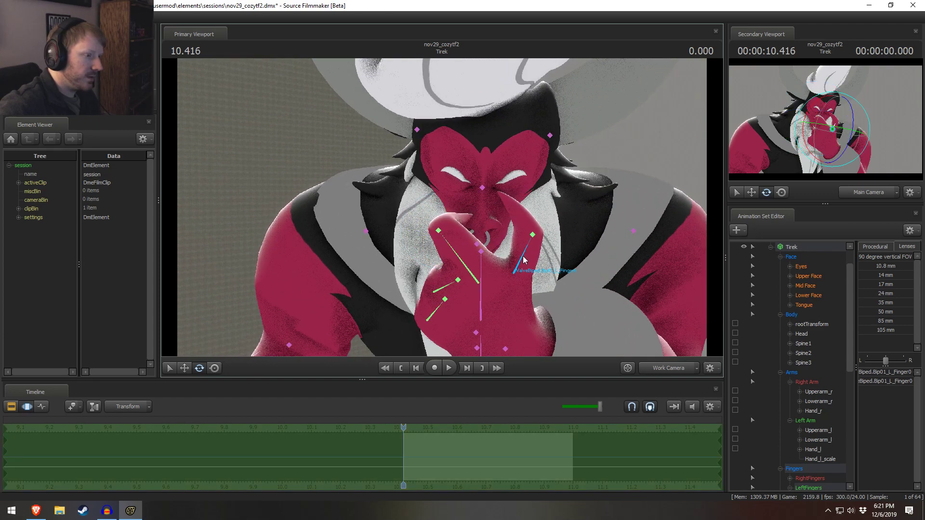
left_click(516, 272)
left_click_drag(518, 276, 602, 262)
left_click_drag(442, 207, 450, 208)
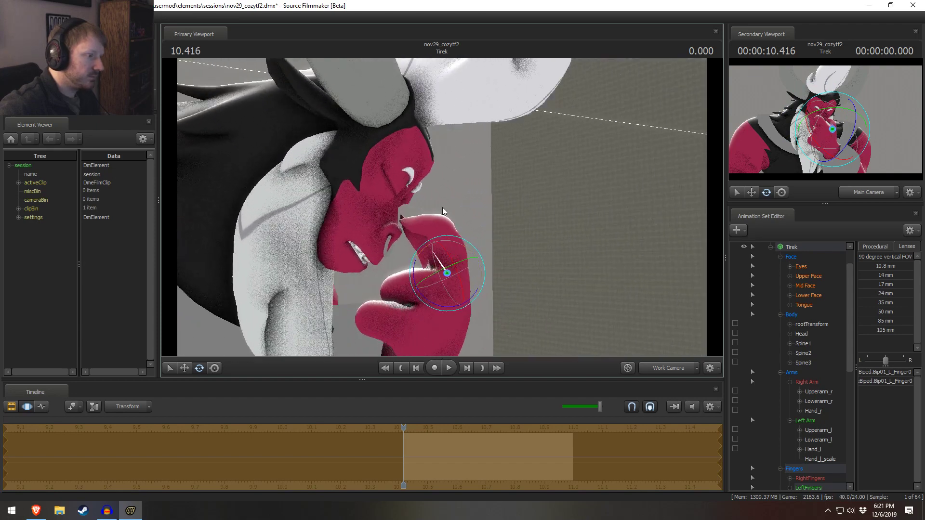
left_click_drag(444, 246, 442, 207)
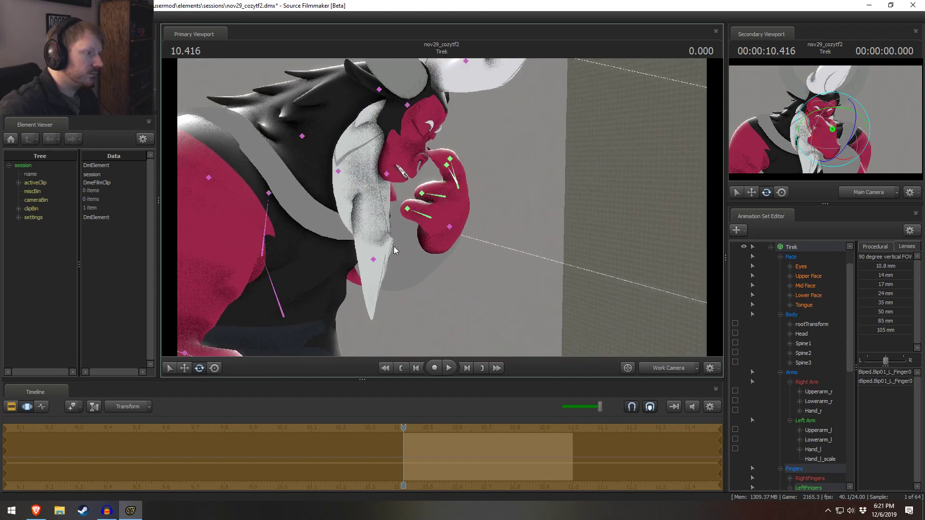
Step: Move Tirek's left upper arm Upperarm_l slightly up and forward to adjust how the hand sits against the face
left_click(337, 169)
left_click_drag(363, 173, 442, 207)
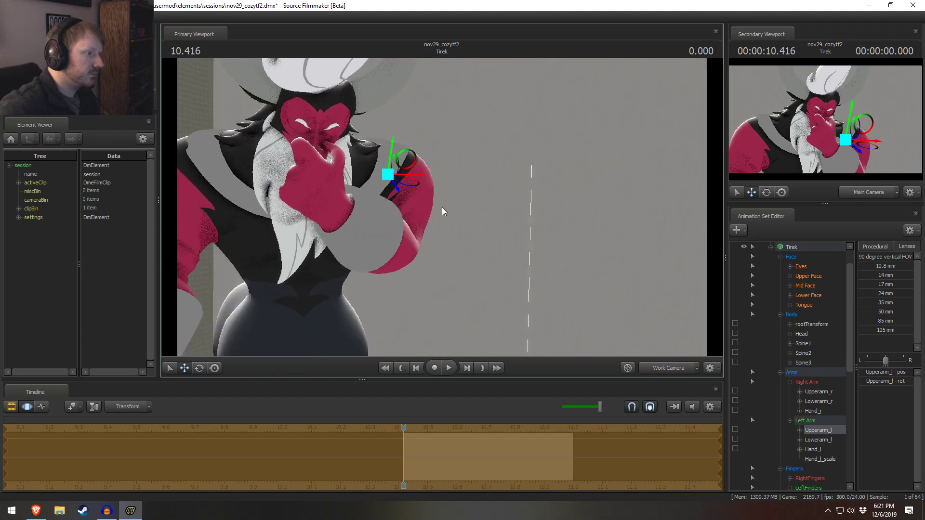
key("F2")
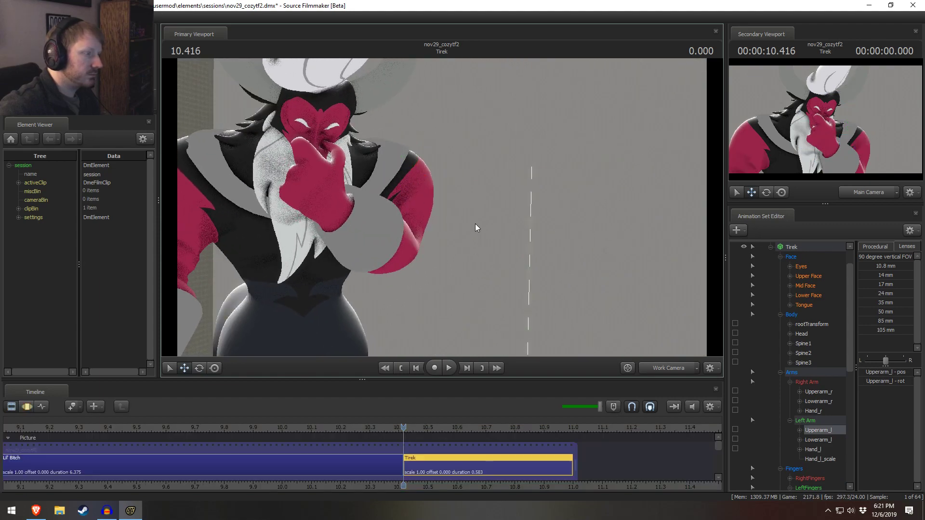
mouse_move(451, 202)
left_mouse_down()
mouse_move(419, 190)
mouse_move(441, 207)
left_mouse_up()
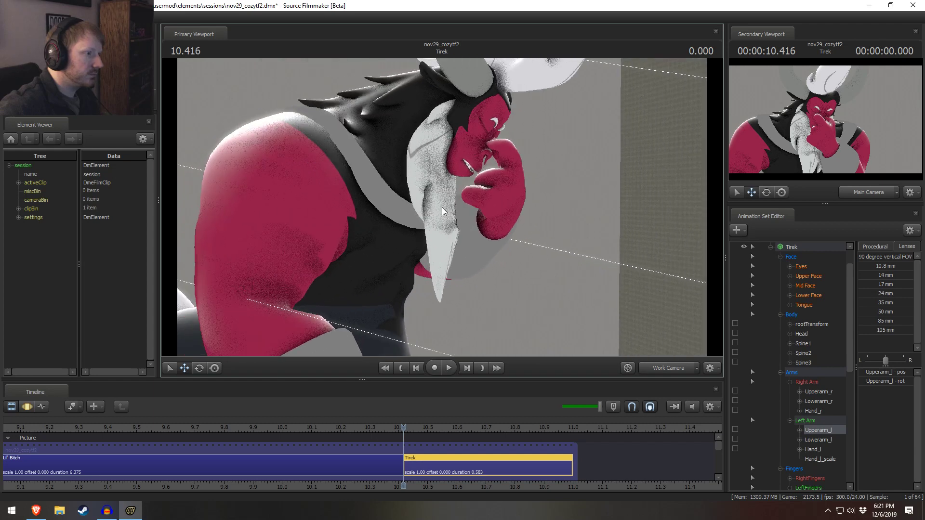
key("F3")
left_click_drag(425, 167, 427, 162)
key("F2")
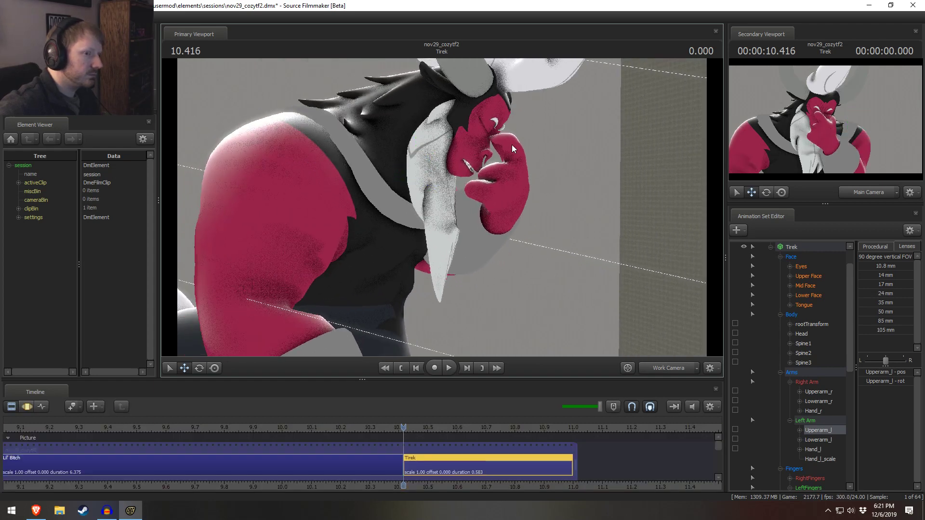
Step: Reframe the Main Camera on Tirek from a more side-on angle and return the viewport to the Work Camera
left_click_drag(579, 154, 455, 210)
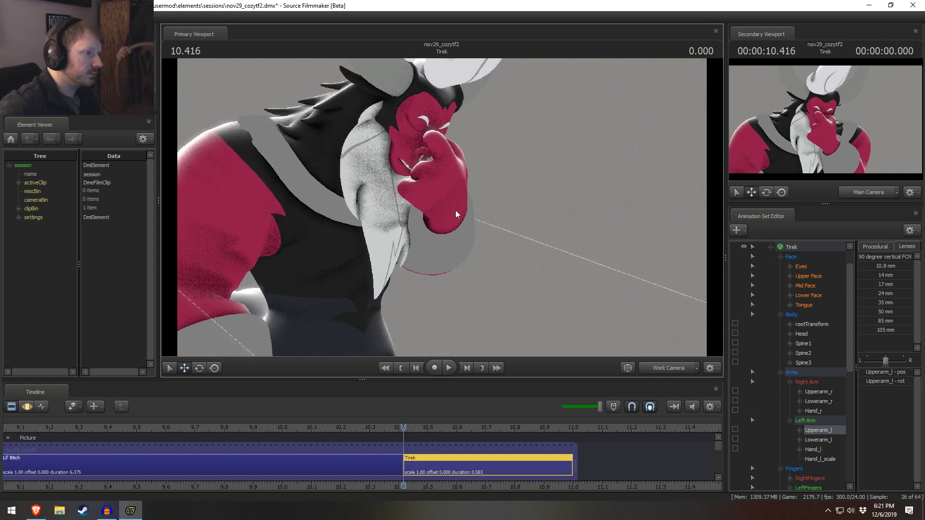
left_click(772, 249)
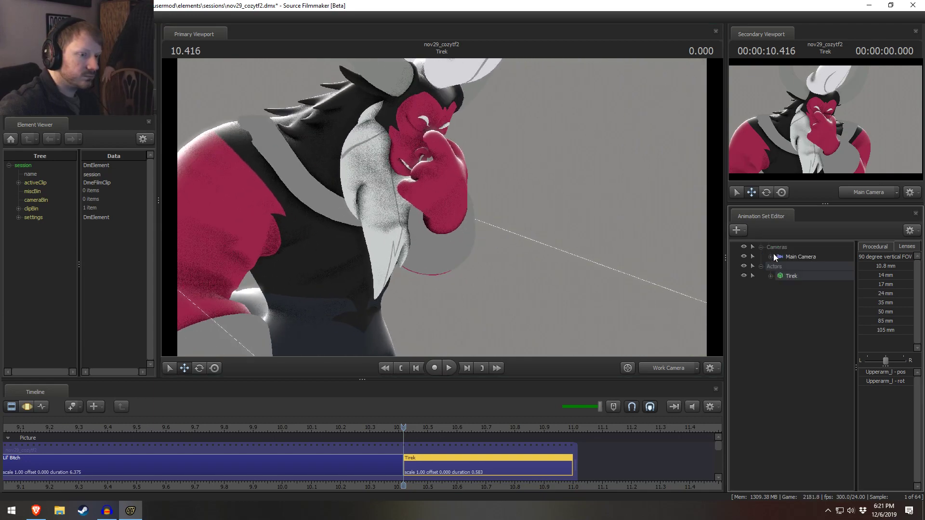
left_click_drag(778, 255, 523, 238)
key("F3")
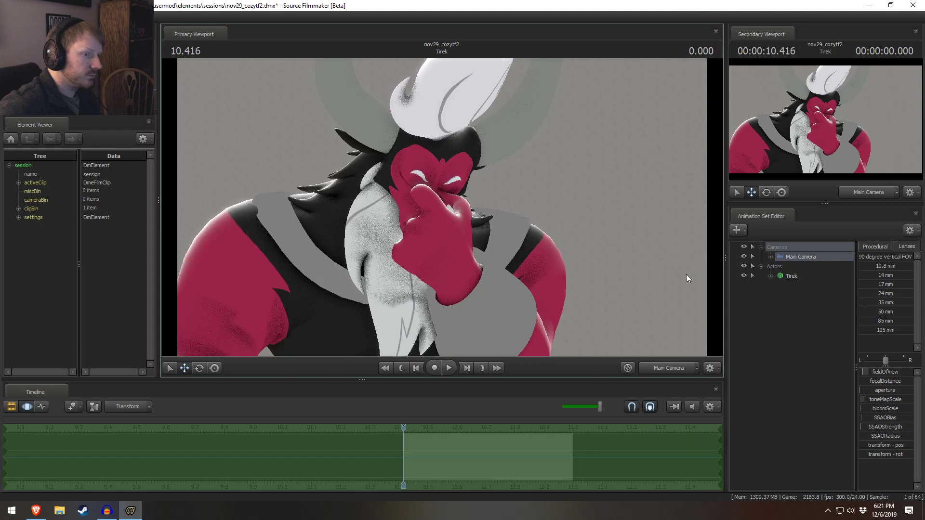
left_click_drag(686, 274, 709, 274)
left_click_drag(443, 211, 460, 255)
key("F2")
left_click(681, 370)
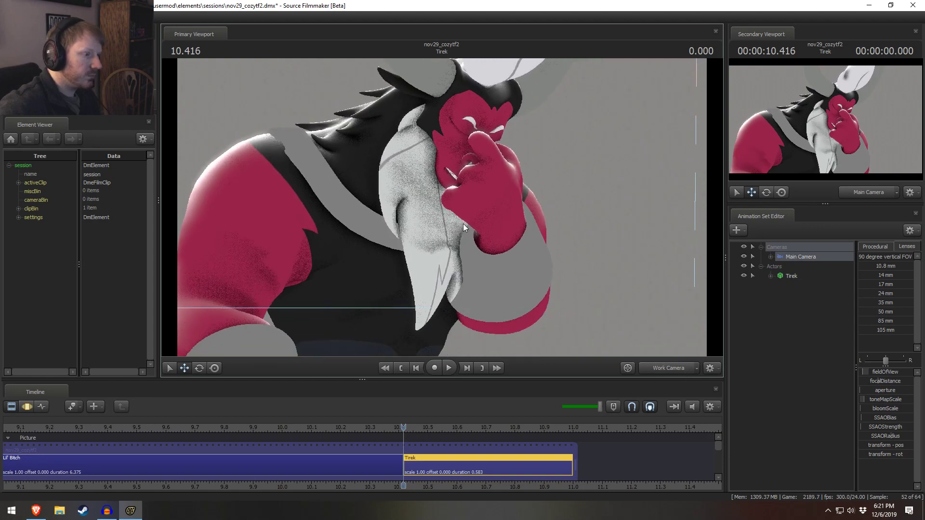
Step: Rotate Tirek's left upper arm outward at Upperarm_l and bend the forearm at Lowerarm_l back toward the face
key("F3")
left_click(506, 223, "ctrl")
left_click(667, 370, "ctrl")
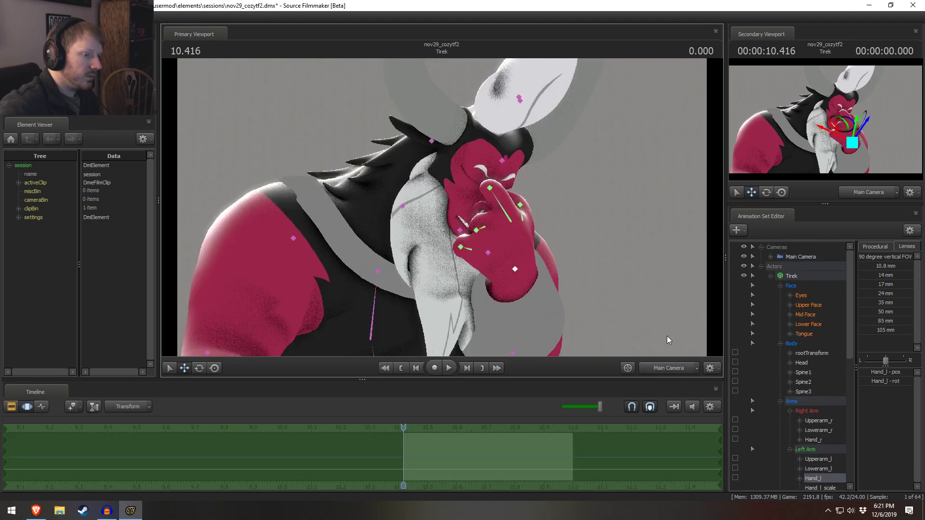
left_click_drag(658, 326, 554, 349, "alt")
left_click_drag(448, 168, 454, 216)
key("F2")
key("F3")
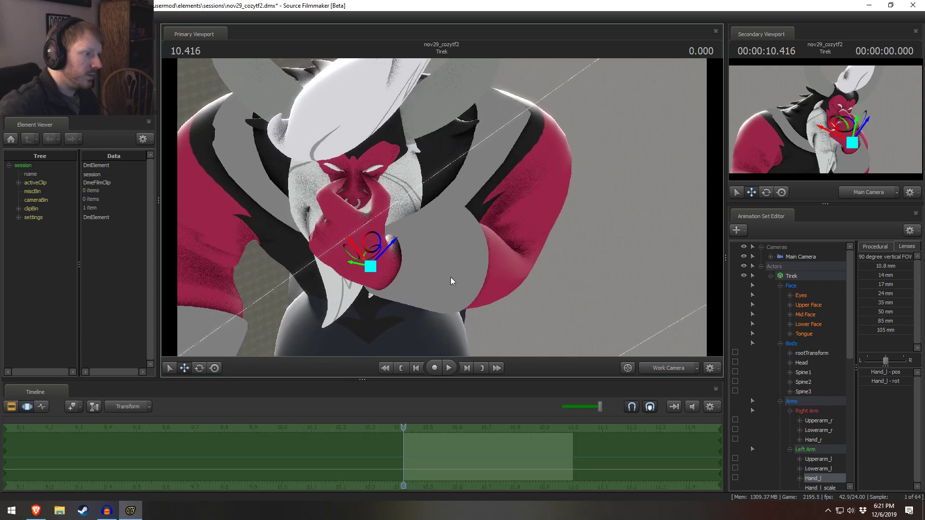
key("ctrl")
left_click(492, 262, "ctrl")
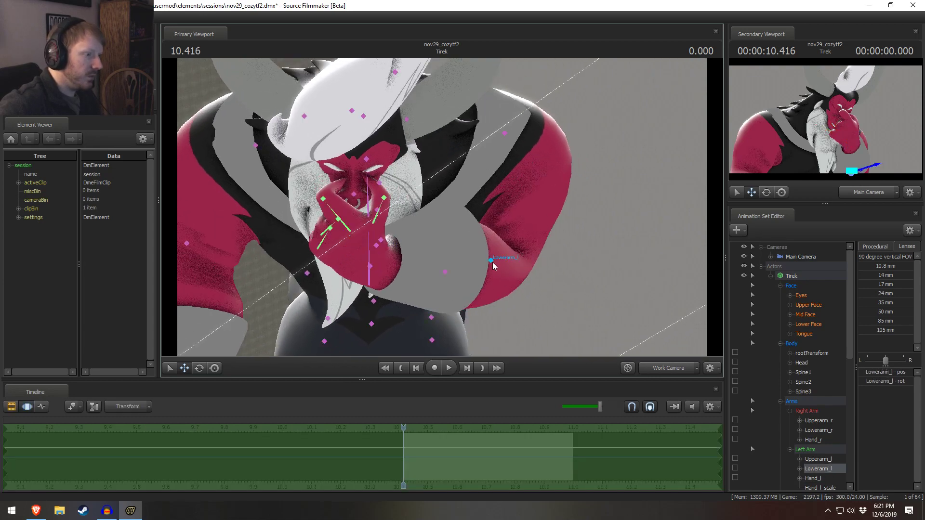
left_click(504, 134, "ctrl")
left_click_drag(505, 142, 515, 173)
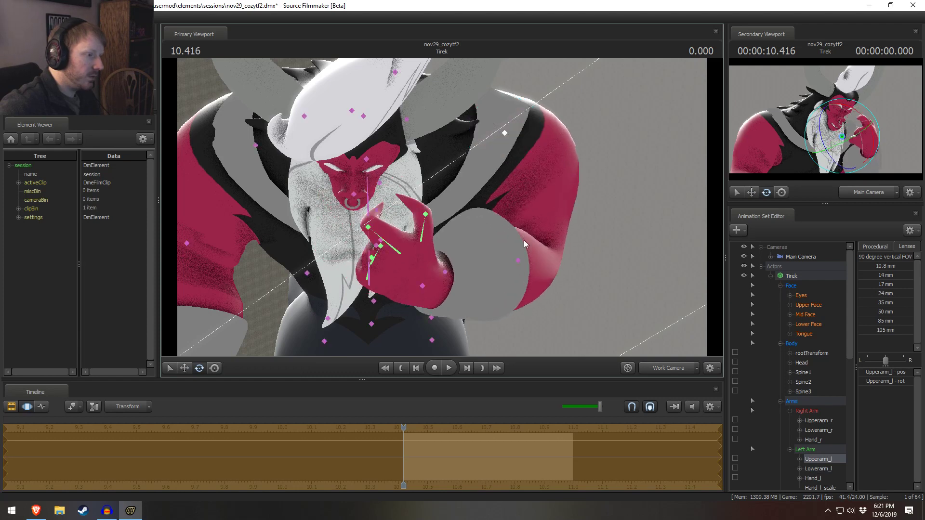
left_click(519, 261, "ctrl")
left_click_drag(538, 273, 532, 259)
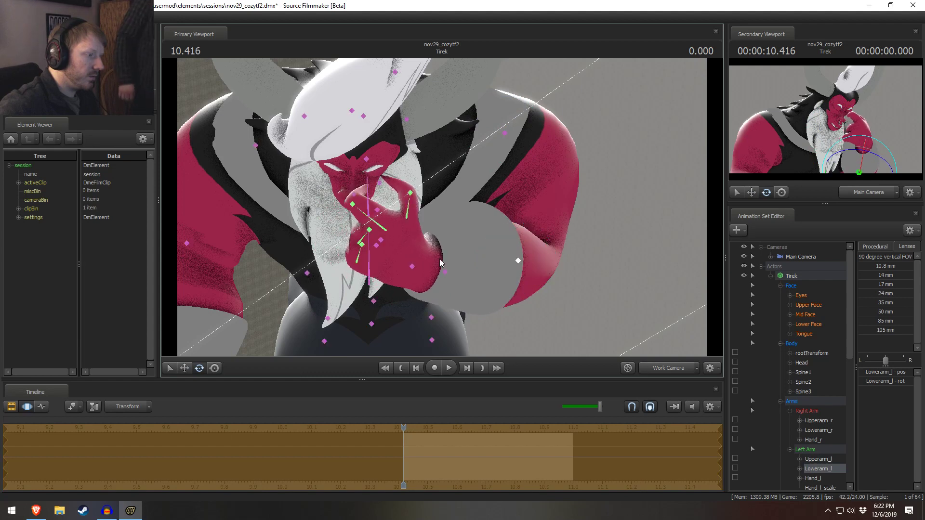
Step: Rotate Tirek's left hand at the wrist and turn the index finger joints L_Finger1 and L_Finger11 toward the nose
left_click(413, 265, "ctrl")
left_click_drag(409, 291, 419, 288)
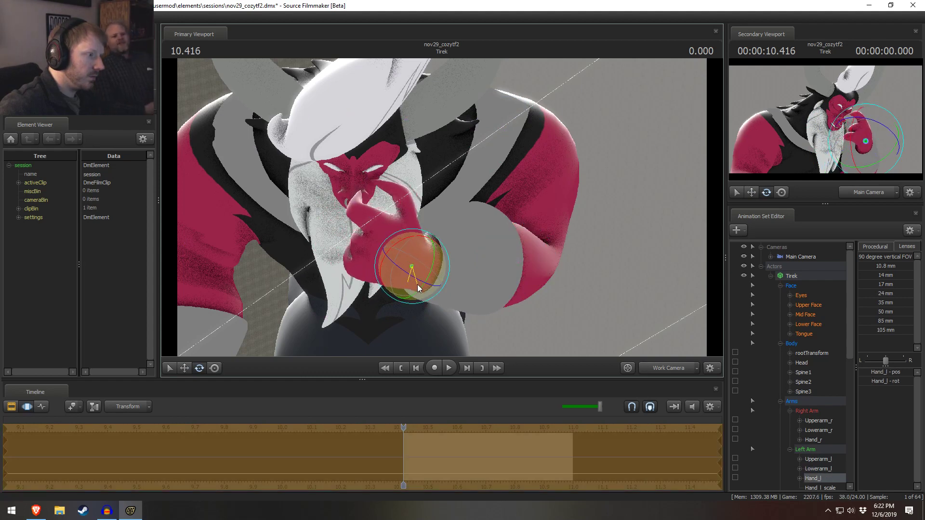
left_click(377, 234, "ctrl")
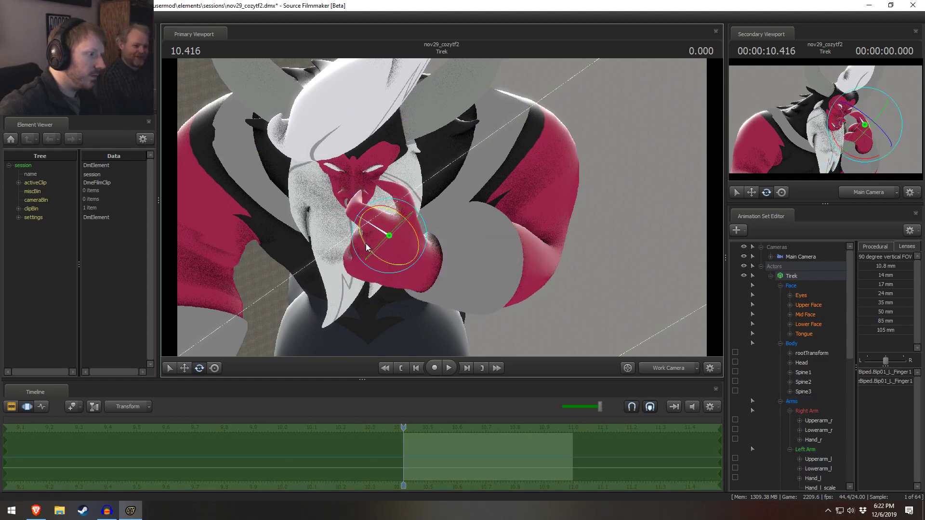
left_click_drag(367, 242, 362, 238)
left_click(357, 208, "ctrl")
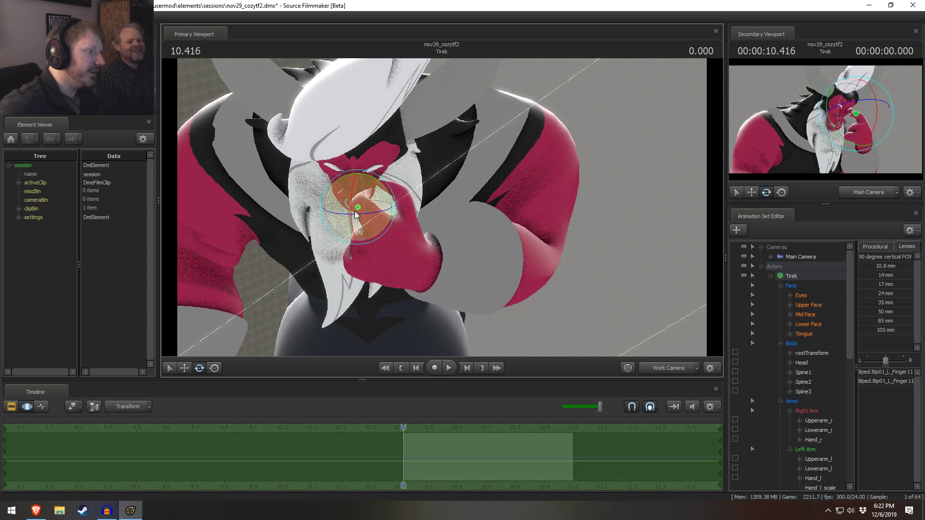
left_click_drag(342, 207, 340, 208)
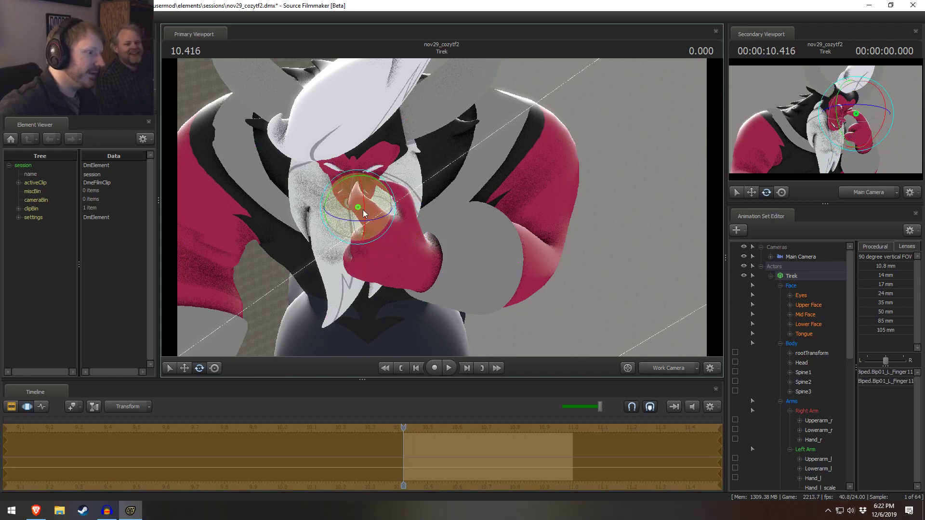
Step: Rotate Tirek's left forearm at Lowerarm_l to bring the pinching fingers up to the bridge of the nose
left_click(518, 262, "ctrl")
left_click_drag(510, 276, 446, 204)
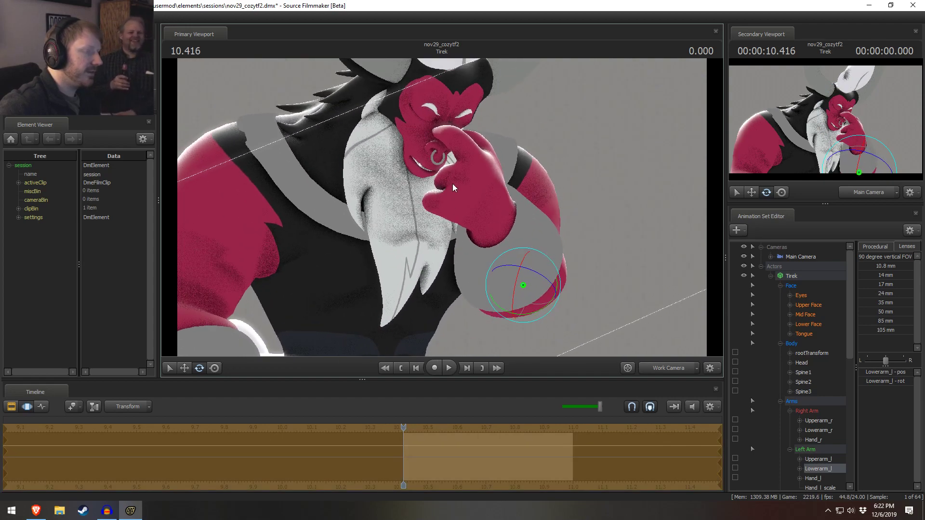
key("F2")
key("F3")
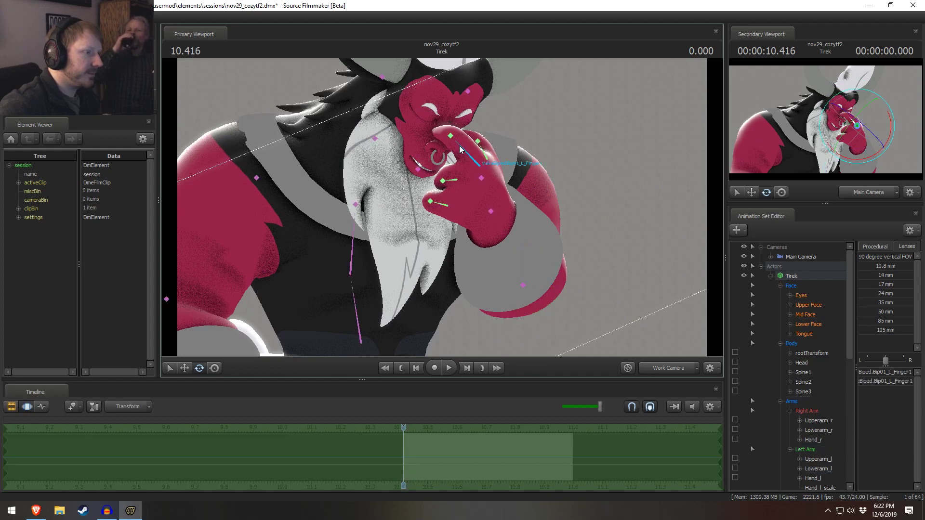
Step: Fine-tune Tirek's left index finger and the thumb joints L_Finger0 and L_Finger01 around the bridge of the nose
left_click(455, 144)
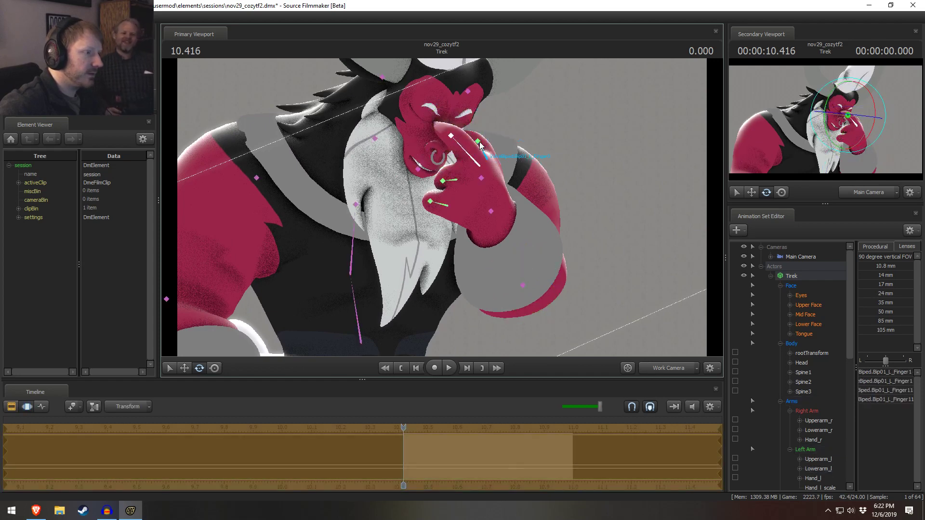
left_click(484, 150, "ctrl")
left_click_drag(483, 151, 495, 177, "alt")
key("F2")
Step: Show the whole sequence on the timeline, view it through the Main Camera, and scrub back into the Grogar shot at 0.541
scroll(289, 442, "down", 8)
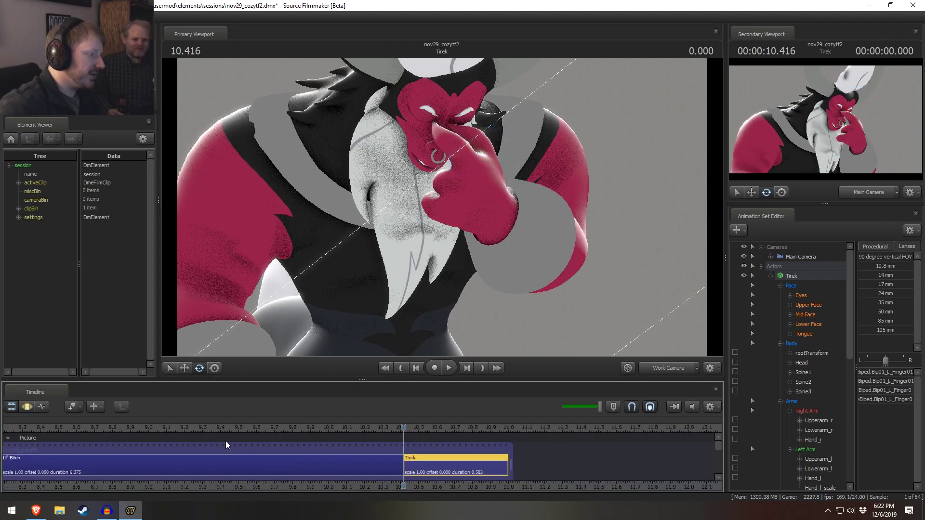
left_click(28, 432)
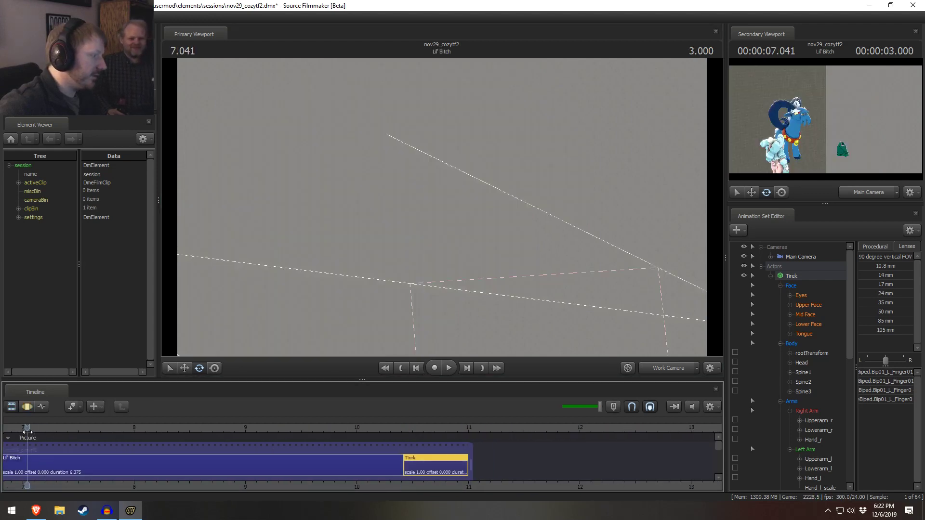
left_click(669, 368)
scroll(481, 445, "down", 3)
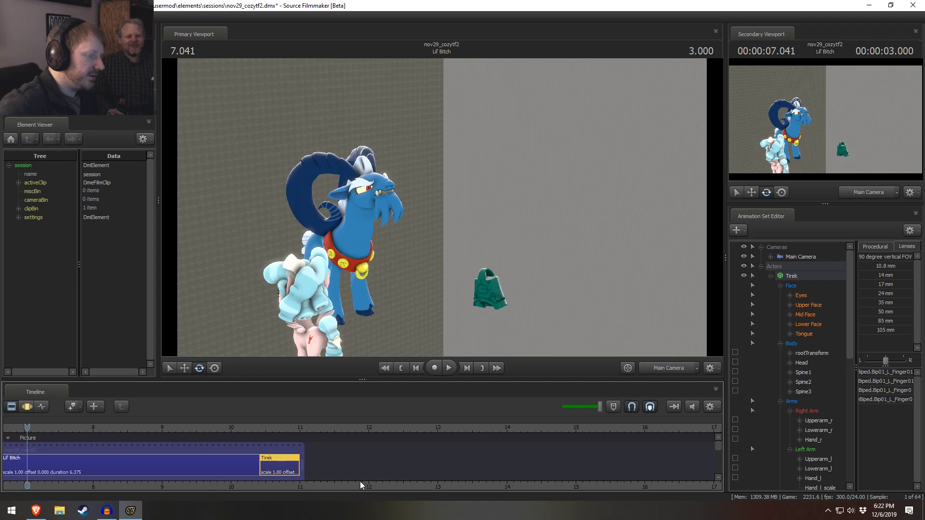
middle_click_drag(360, 483, 458, 486)
scroll(337, 458, "down", 2)
left_click_drag(169, 489, 506, 486)
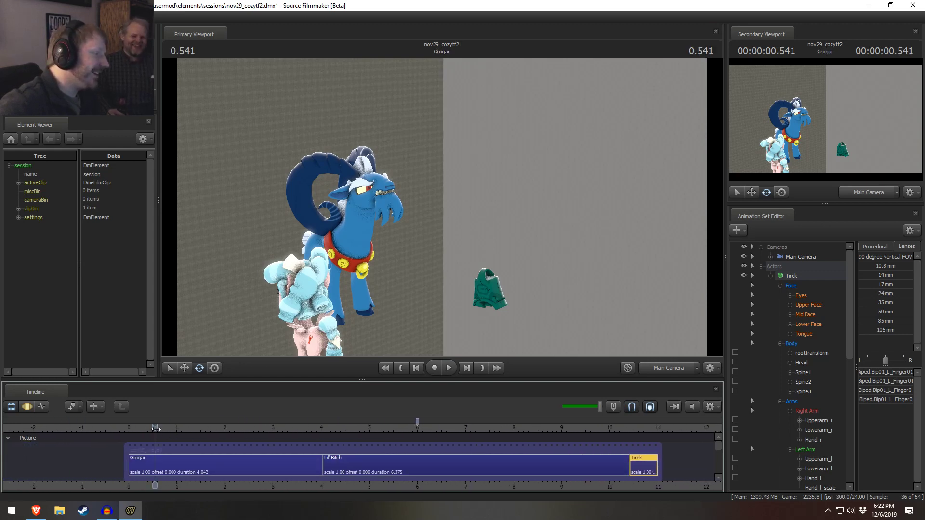
Step: Switch to the browser and check the reference clip of Grogar and the bell at 0:24
left_click(36, 511)
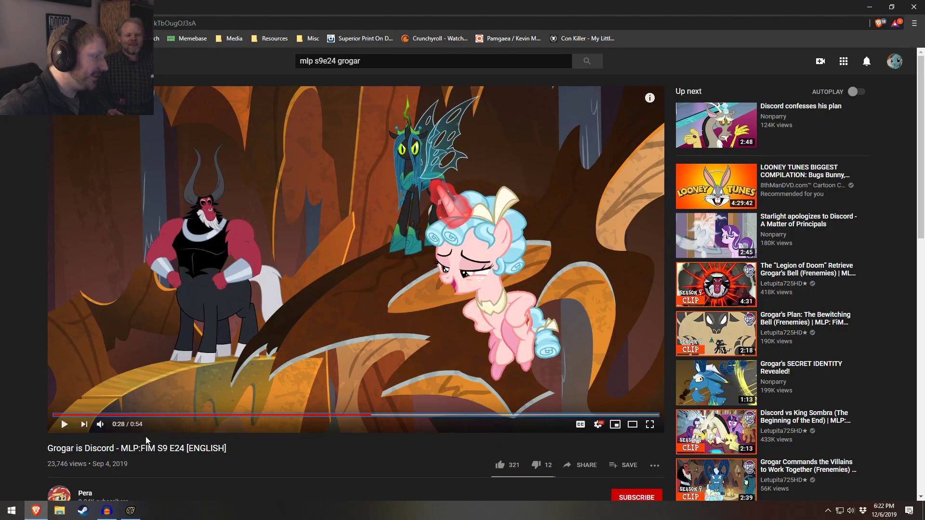
left_click(362, 415)
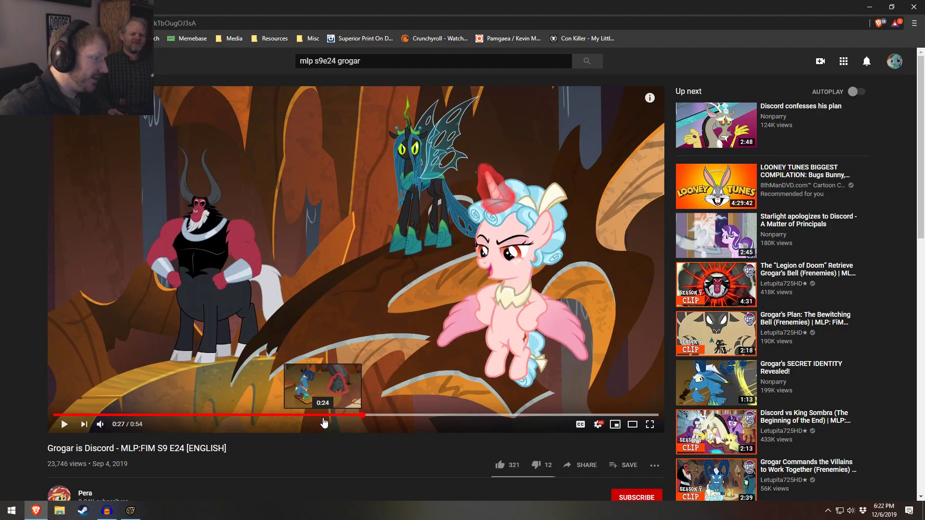
left_click(323, 418)
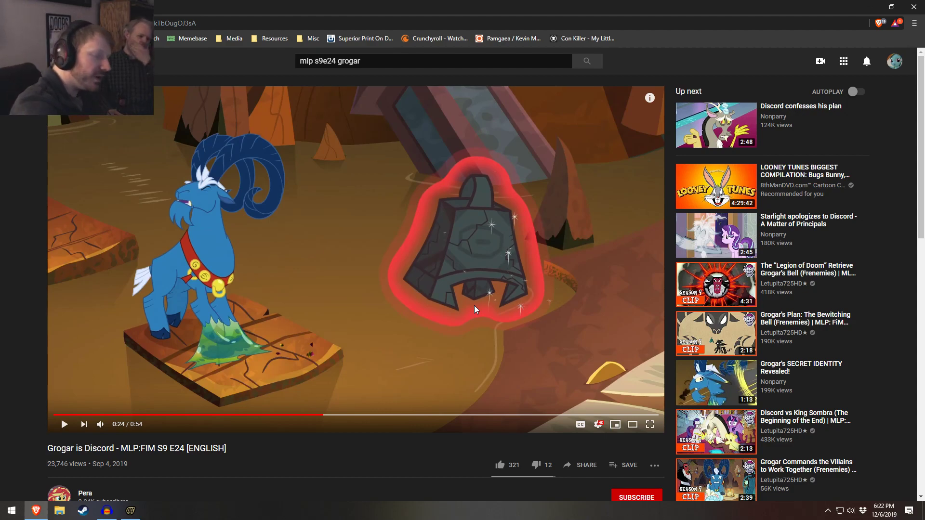
Step: Switch back to Source Filmmaker and check the timing of the Grogar and Lil' Bitch shots by scrubbing across their boundary
key("alt+Tab")
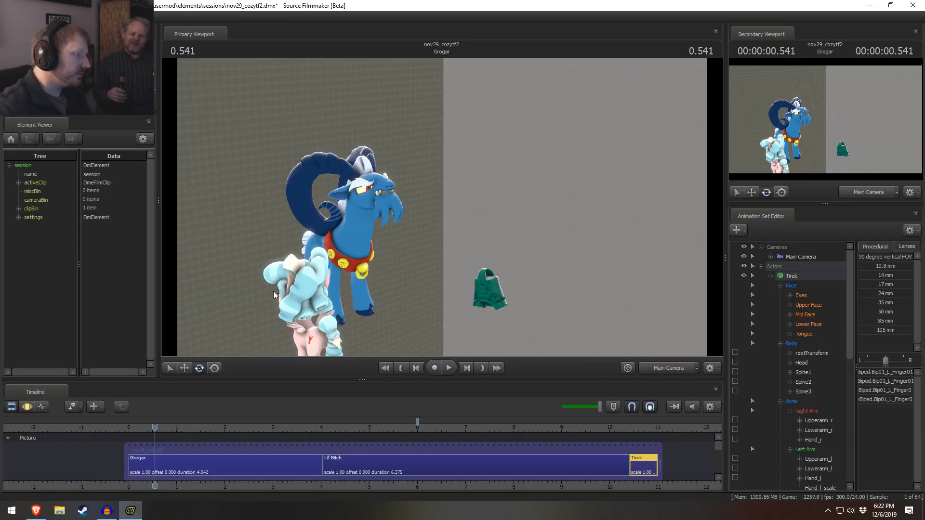
left_click_drag(308, 429, 366, 428)
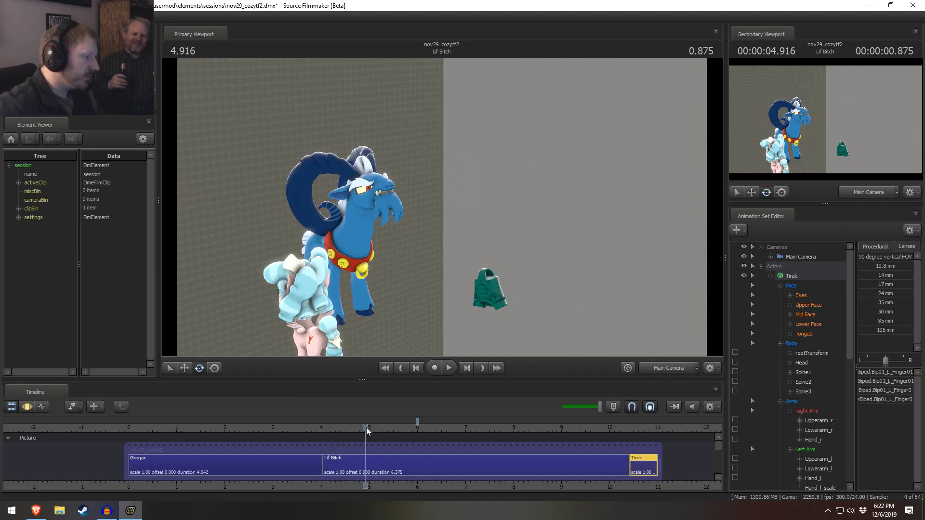
left_click(340, 462)
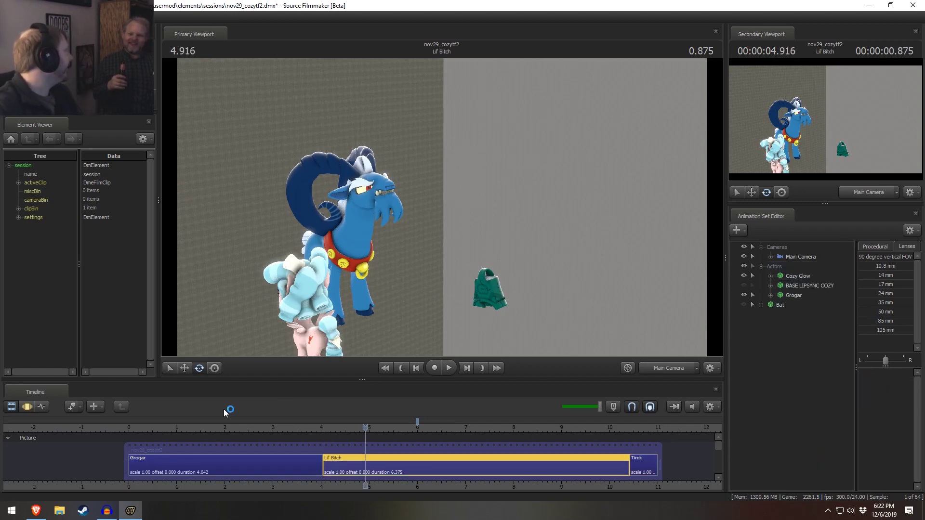
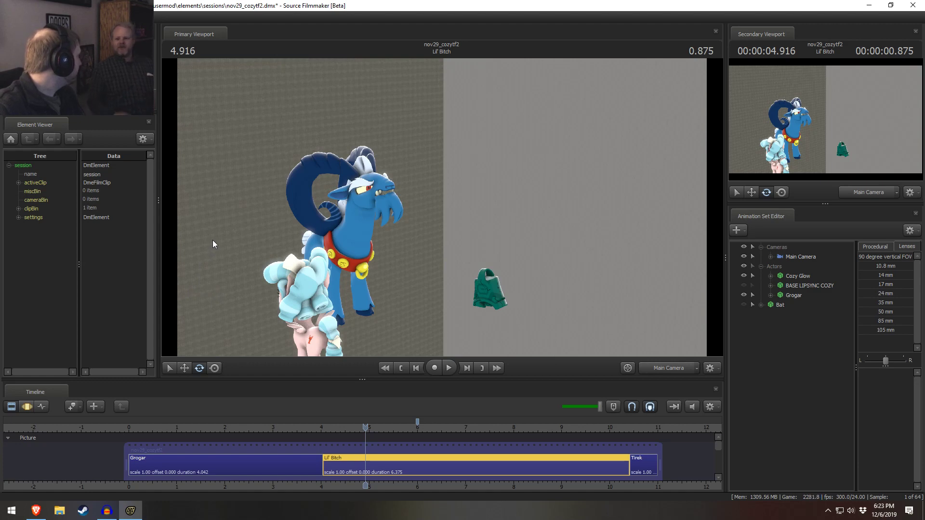
left_click_drag(313, 426, 292, 424)
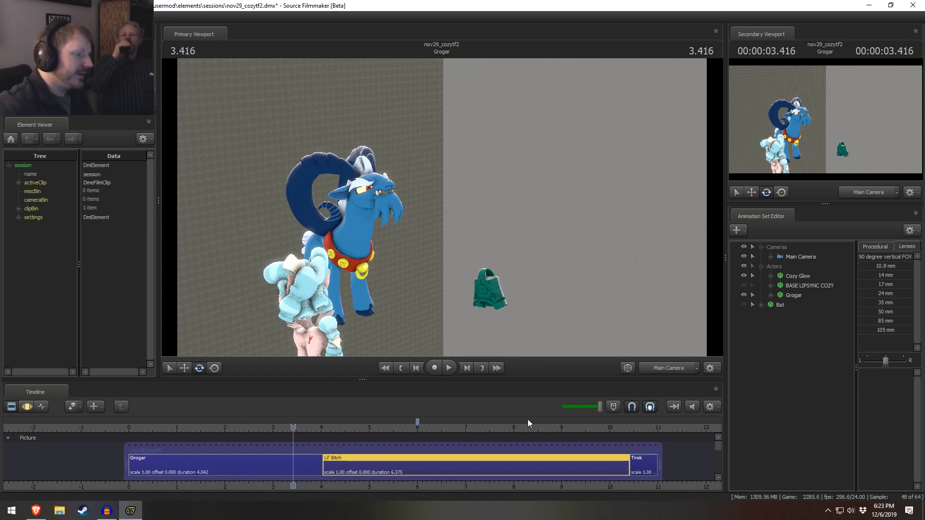
left_click(328, 427)
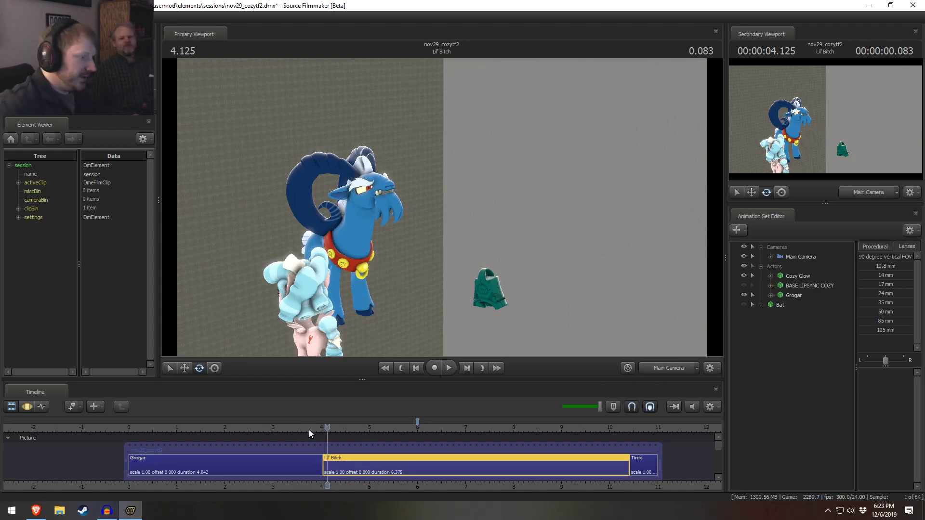
left_click_drag(308, 429, 251, 428)
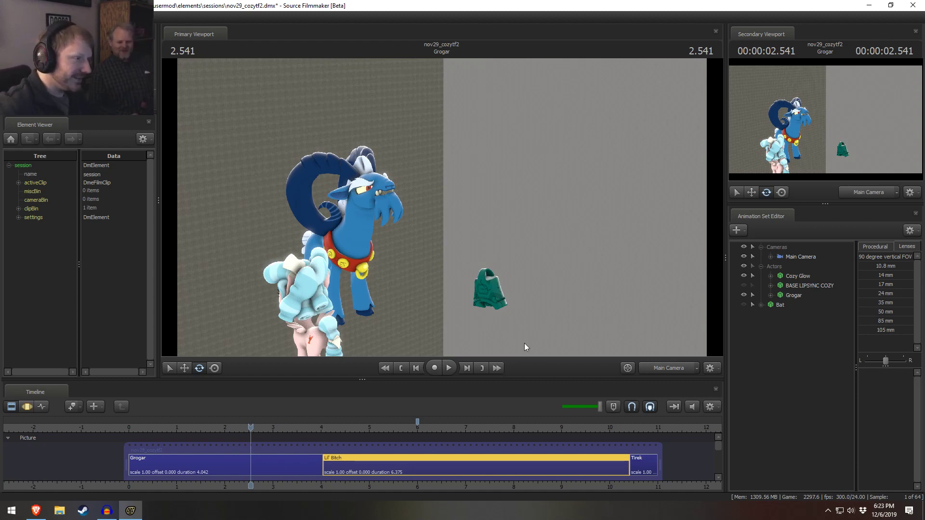
left_click(786, 258)
left_click(282, 464)
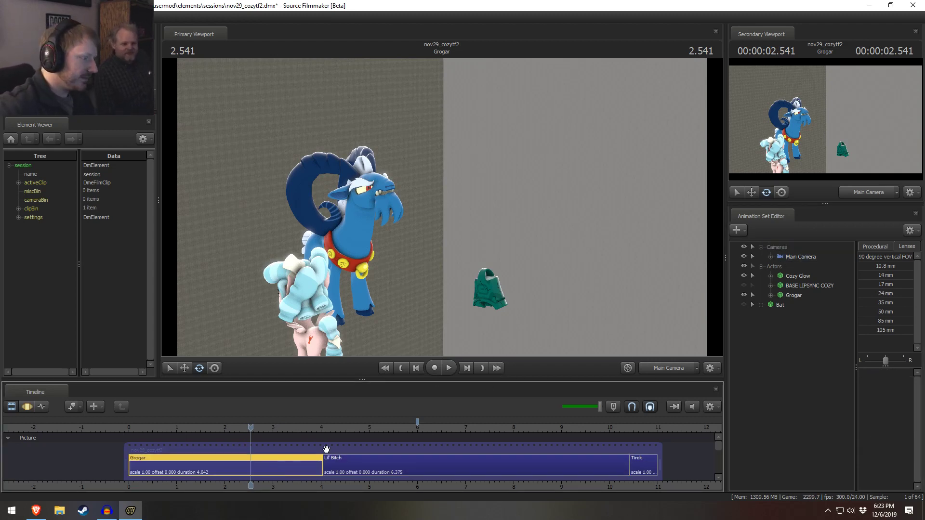
Step: Shorten the Lil' Bitch shot to a duration of 4.792, ending at 8.833, and trim the sequence to the end of the Tirek shot
key("space")
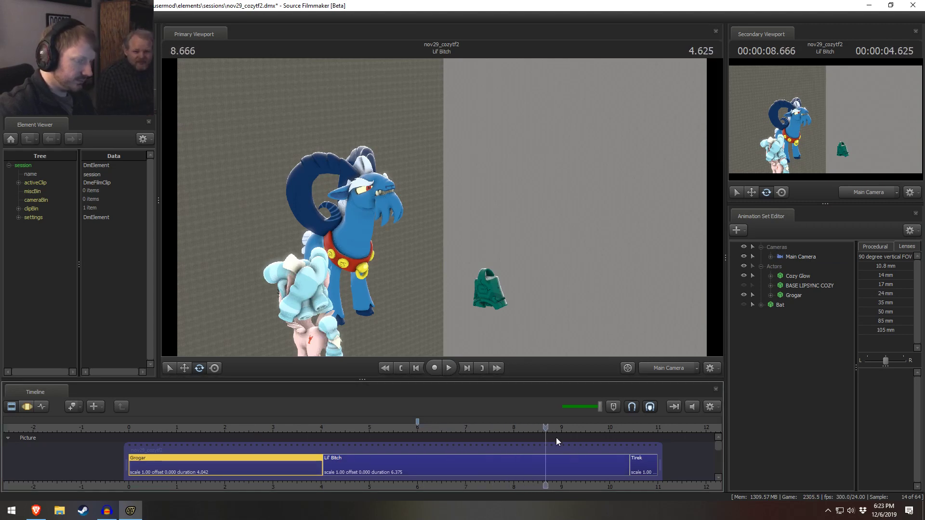
left_click(589, 462)
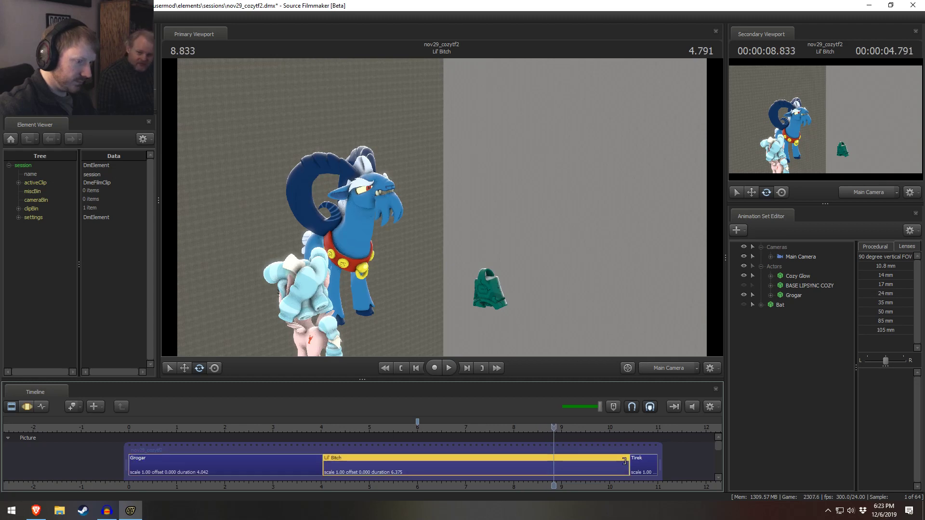
left_click_drag(624, 461, 553, 461)
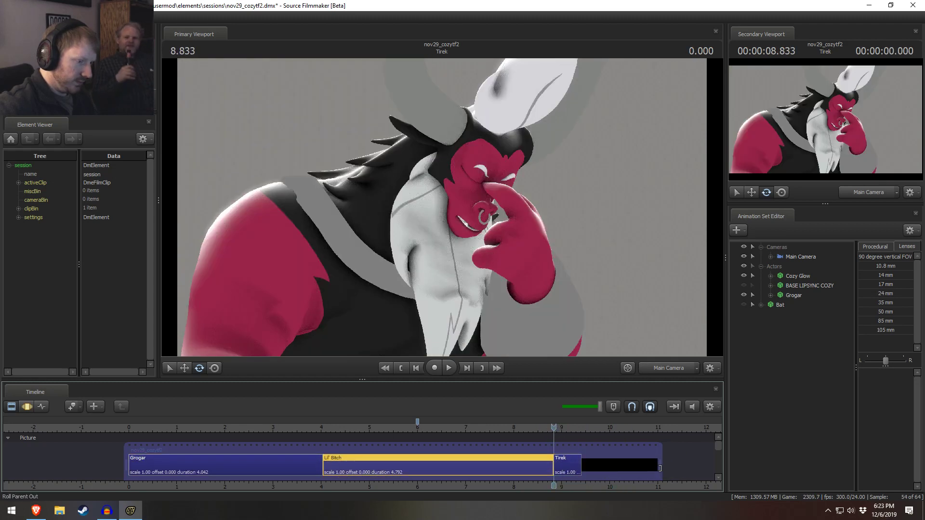
left_click_drag(660, 468, 584, 469)
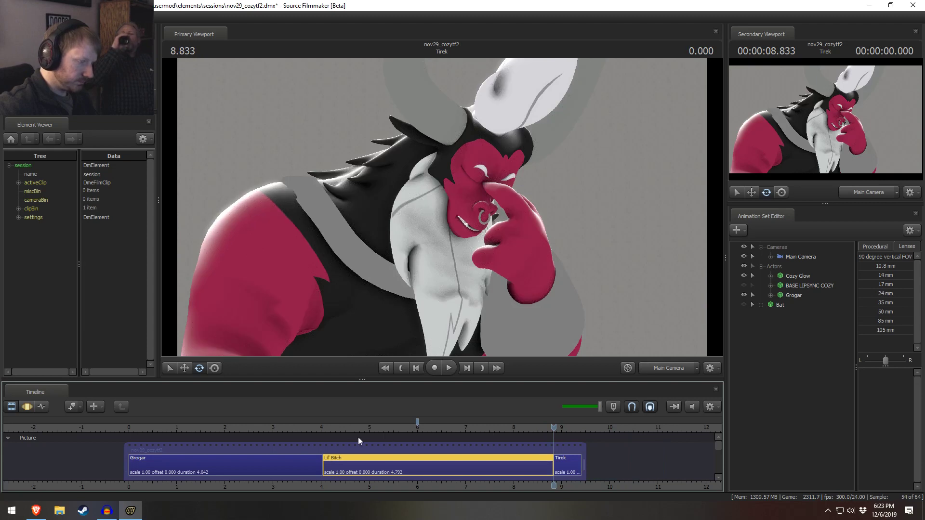
Step: Scrub the Grogar shot back to 0.375, then switch to Audacity and look over the episode's audio tracks
left_click_drag(301, 427, 283, 436)
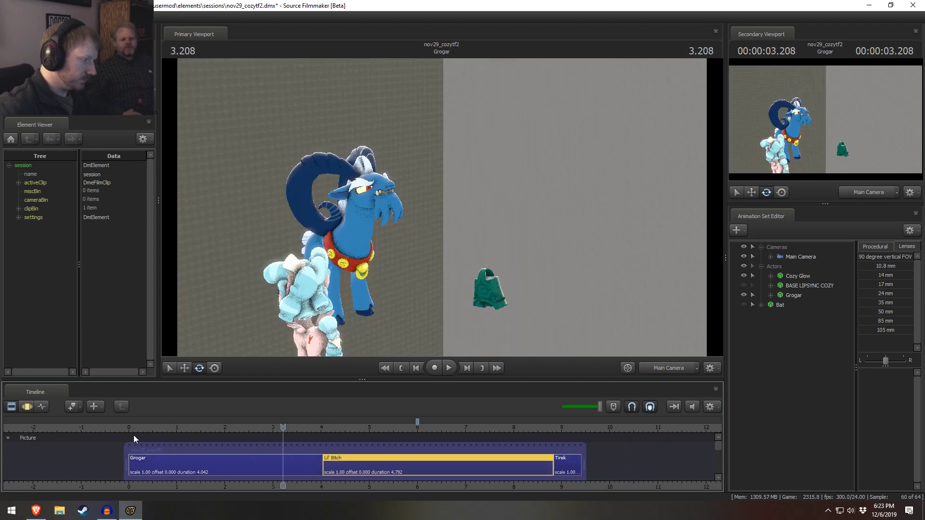
left_click_drag(134, 438, 147, 436)
left_click(107, 511)
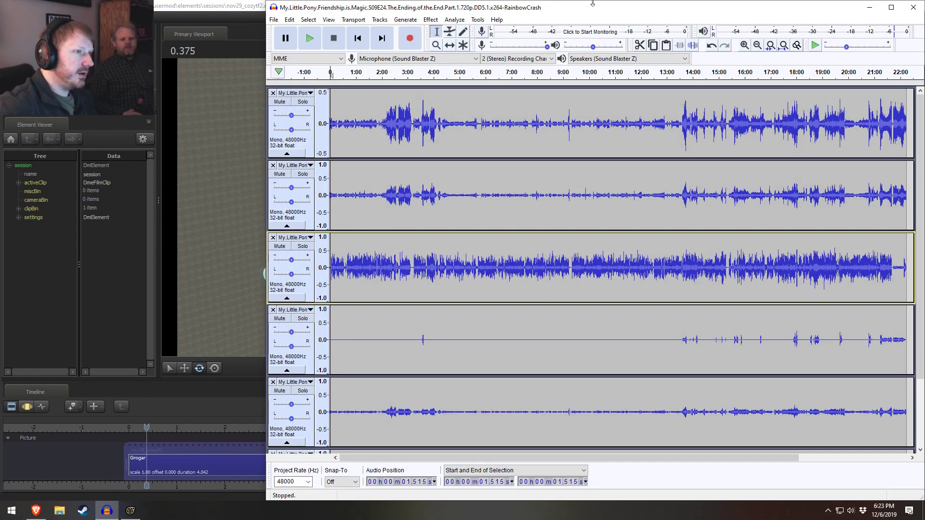
left_click_drag(593, 4, 534, 10)
scroll(545, 218, "down", 3)
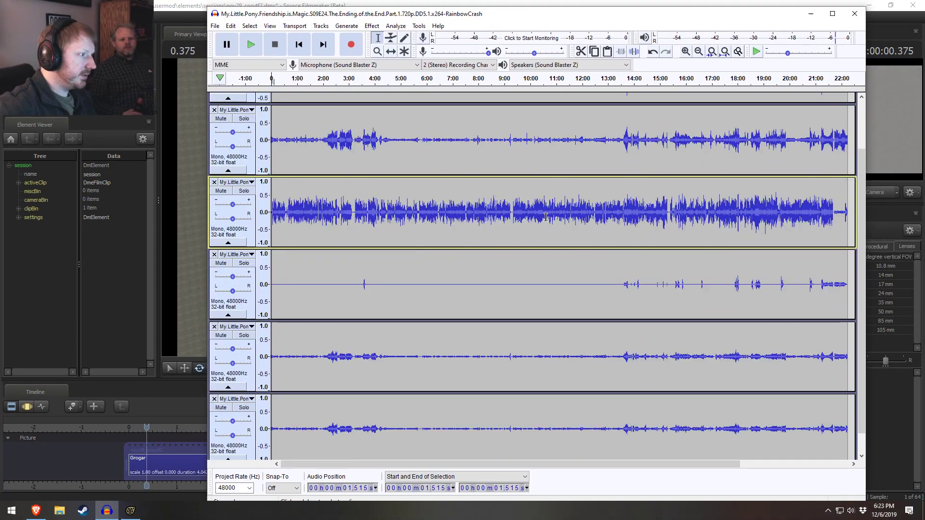
scroll(543, 227, "up", 4)
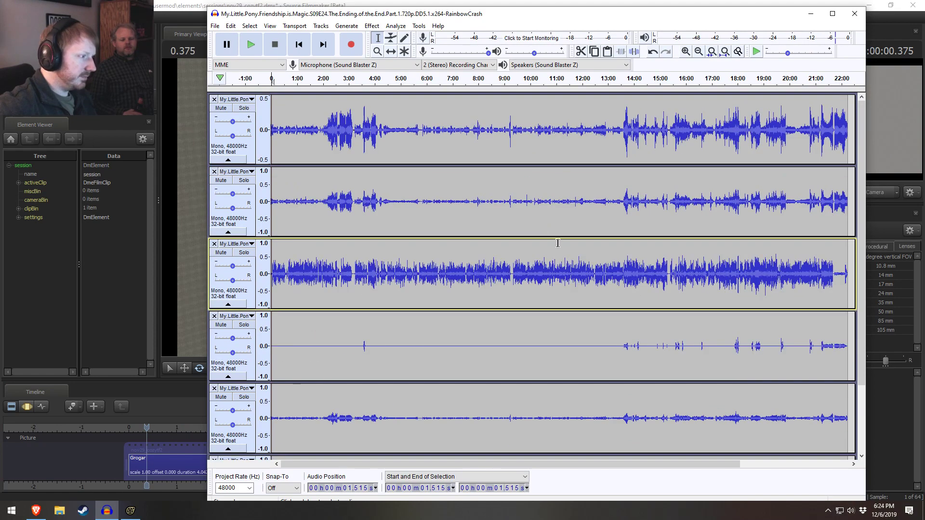
scroll(470, 314, "down", 3)
scroll(470, 312, "up", 3)
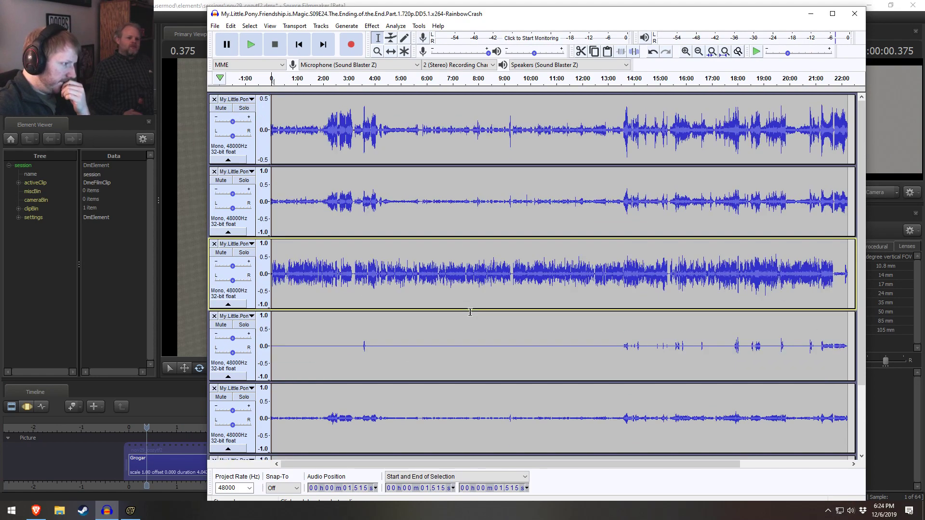
scroll(470, 312, "down", 3)
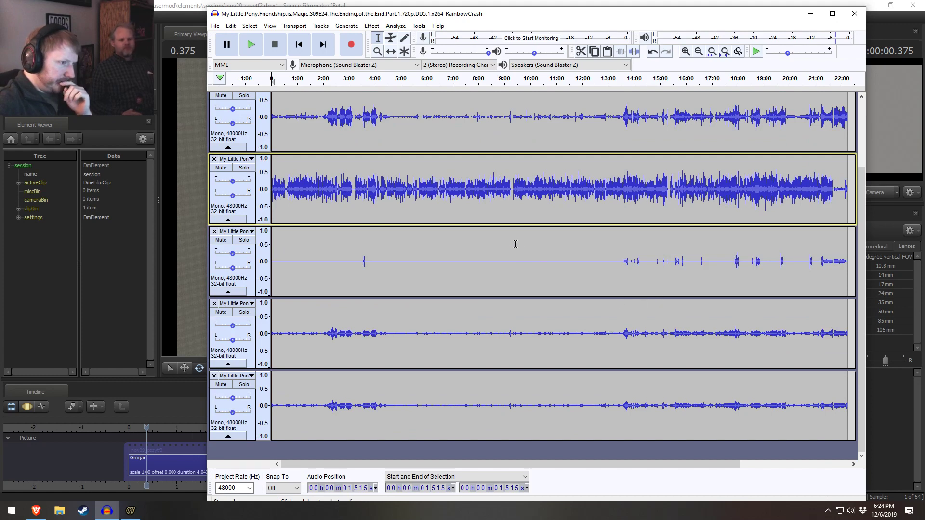
Step: Solo the third audio track and sample its playback near the start, at about 11:54 and at about 0:55
left_click(243, 168)
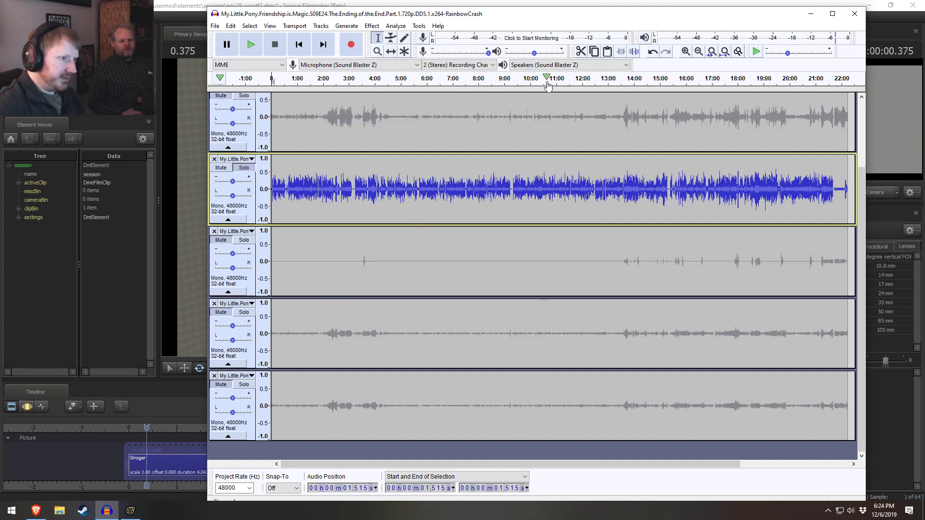
left_click(549, 83)
key("space")
key("space")
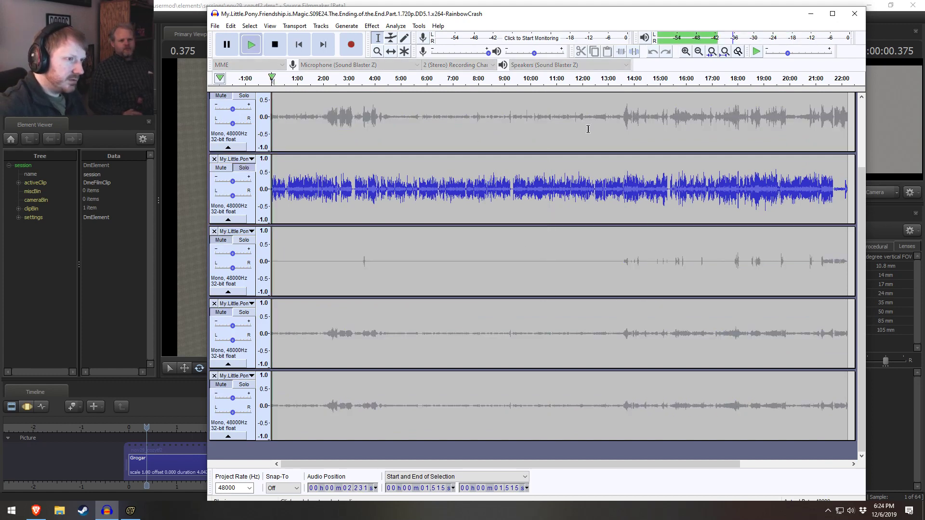
left_click(580, 81)
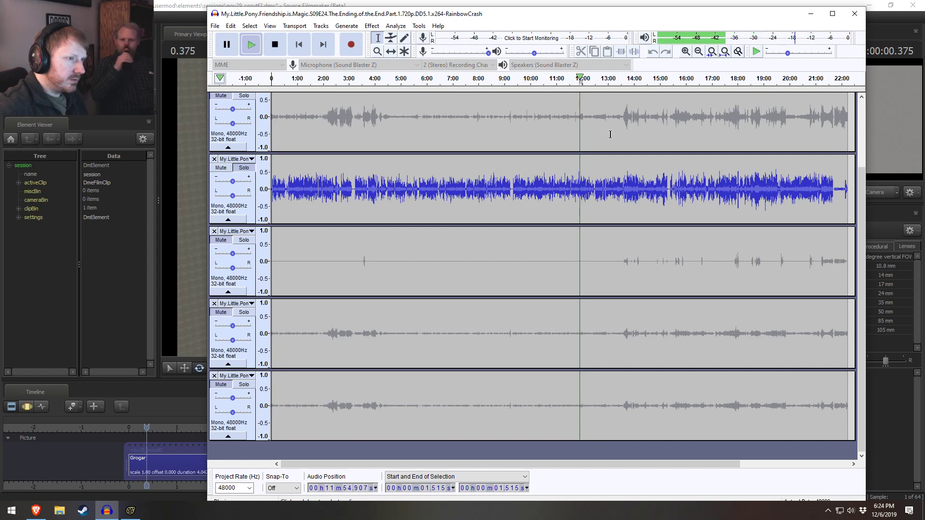
left_click(297, 82)
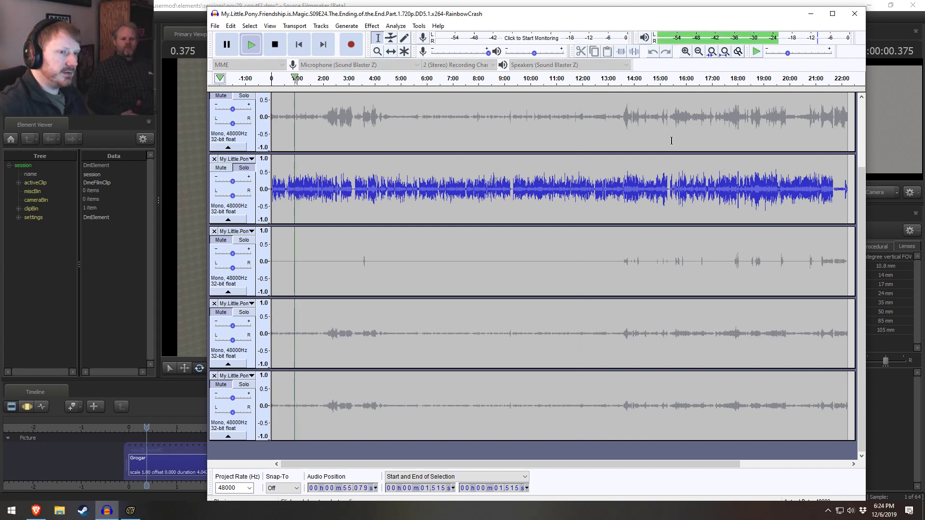
key("space")
Step: Listen to the soloed track at several points between about 1:18 and 3:40 to locate the wanted dialogue
scroll(796, 169, "up", 3)
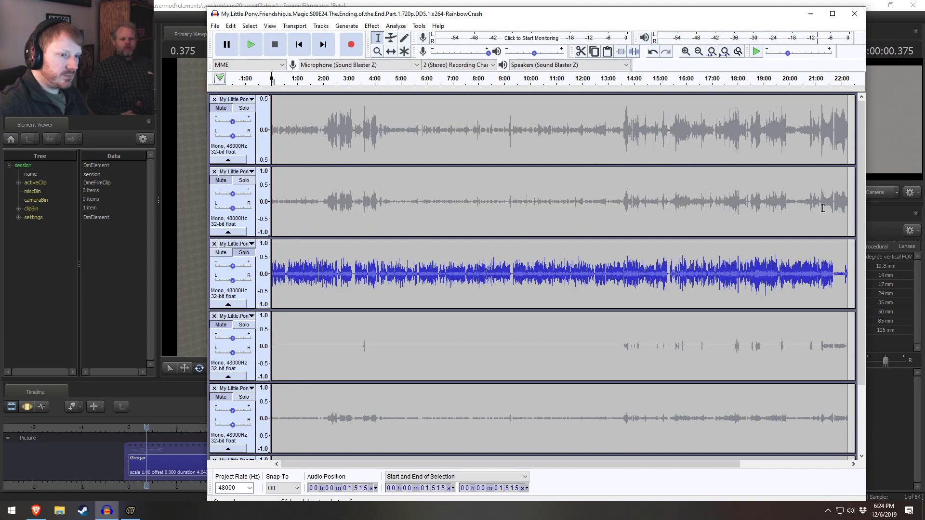
left_click_drag(849, 215, 835, 214)
left_click_drag(278, 81, 310, 83)
left_click_drag(376, 118, 370, 117)
key("space")
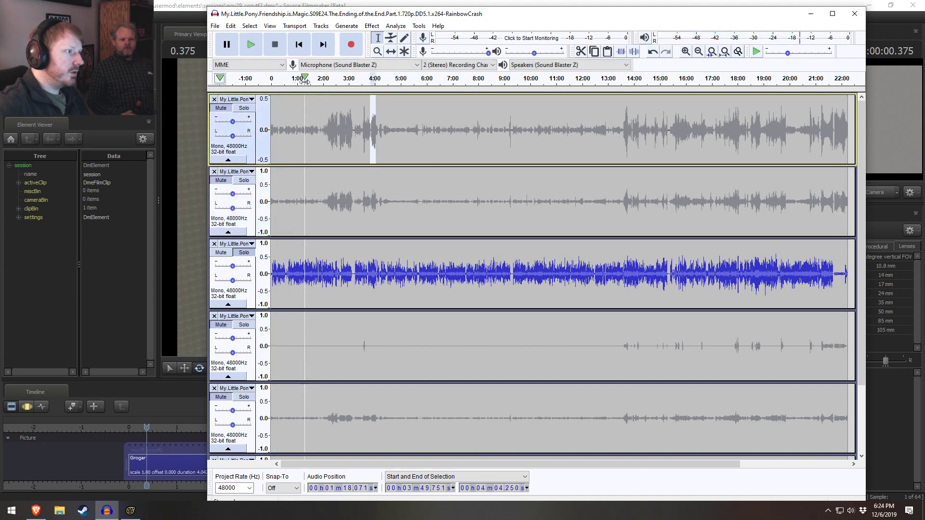
left_click(305, 82)
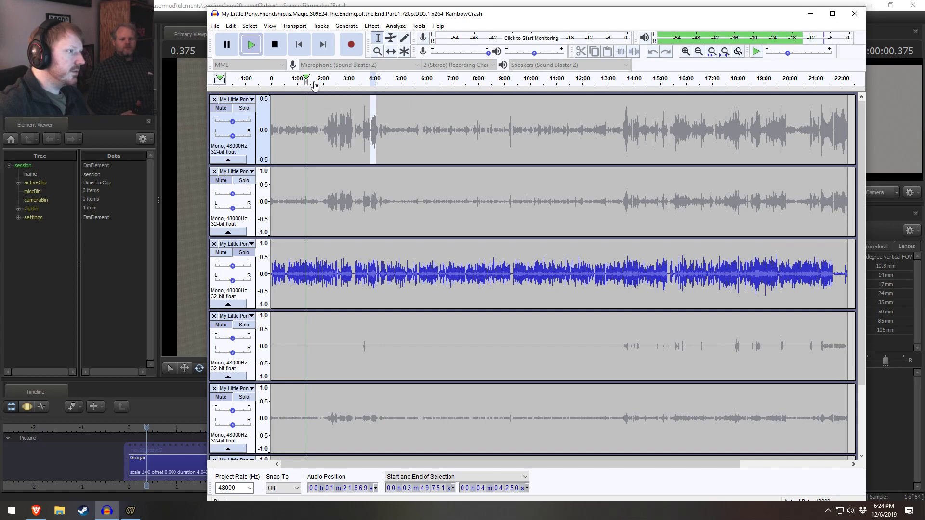
left_click(326, 83)
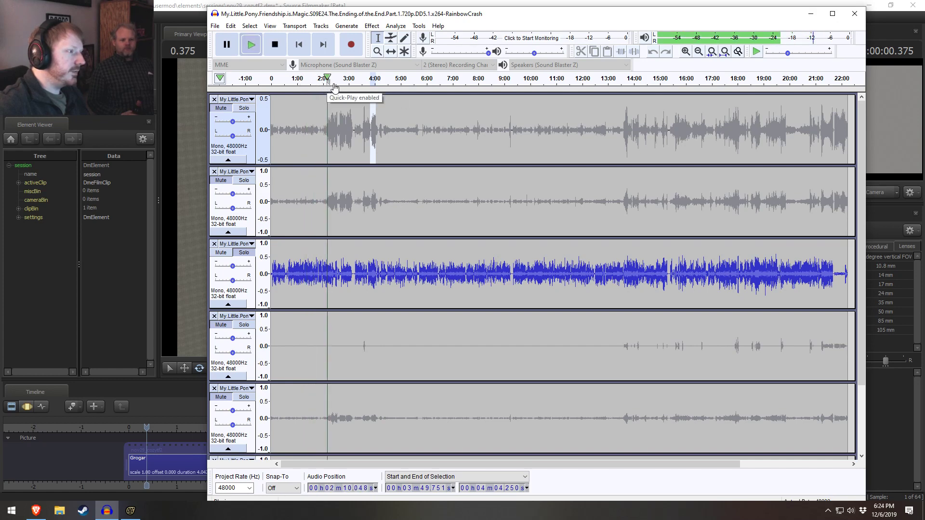
left_click(337, 83)
left_click(365, 83)
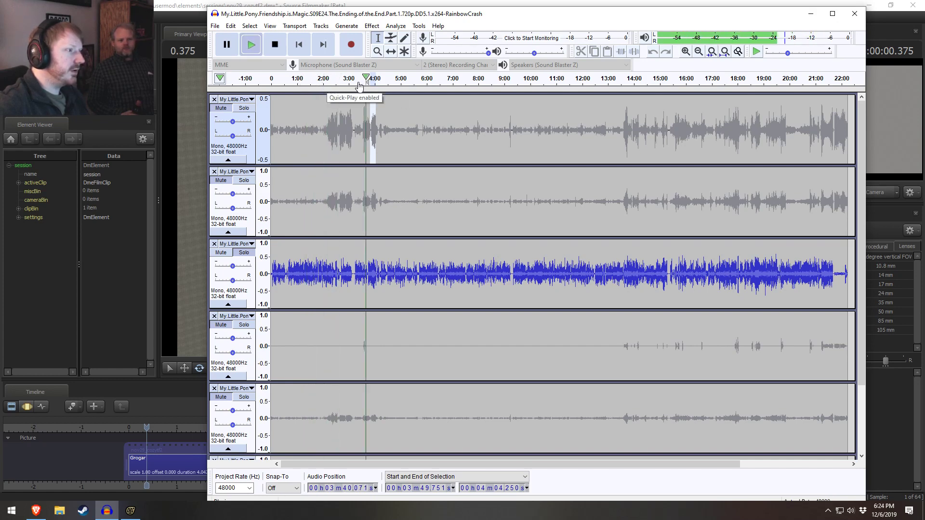
left_click(358, 84)
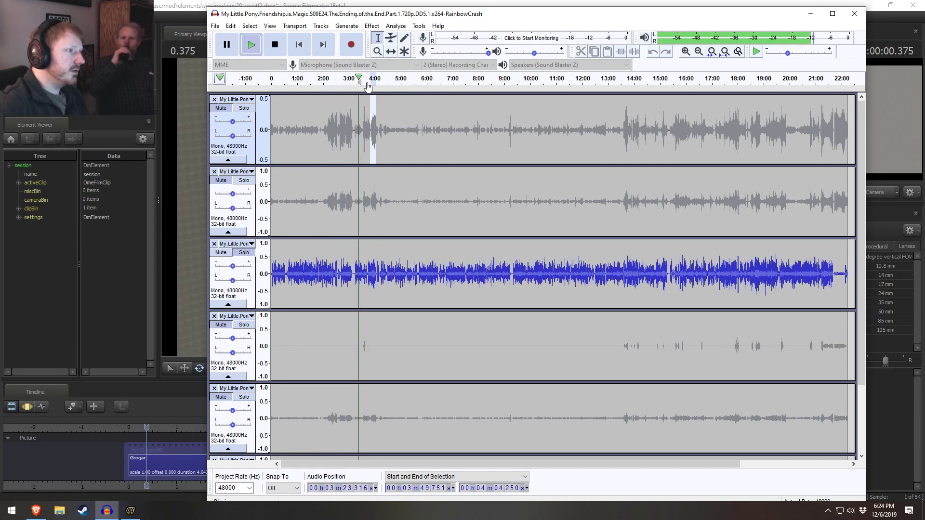
key("space")
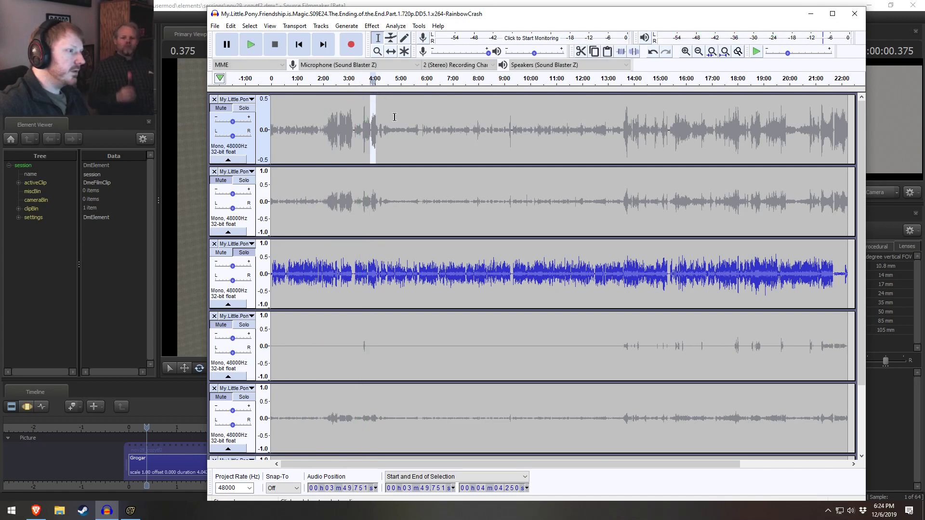
Step: Delete the audio from about 4:46 to the end across all tracks and return to the start of the recording
left_click_drag(394, 117, 796, 434)
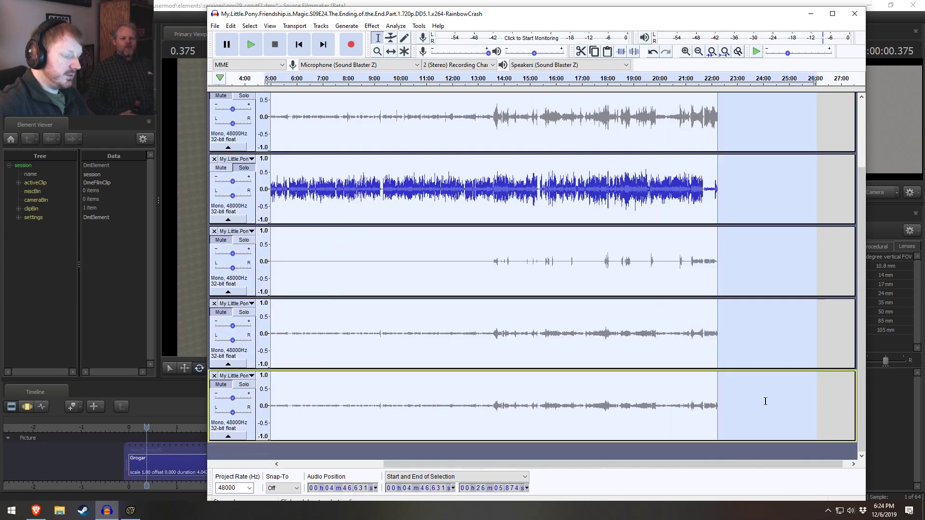
key("Delete")
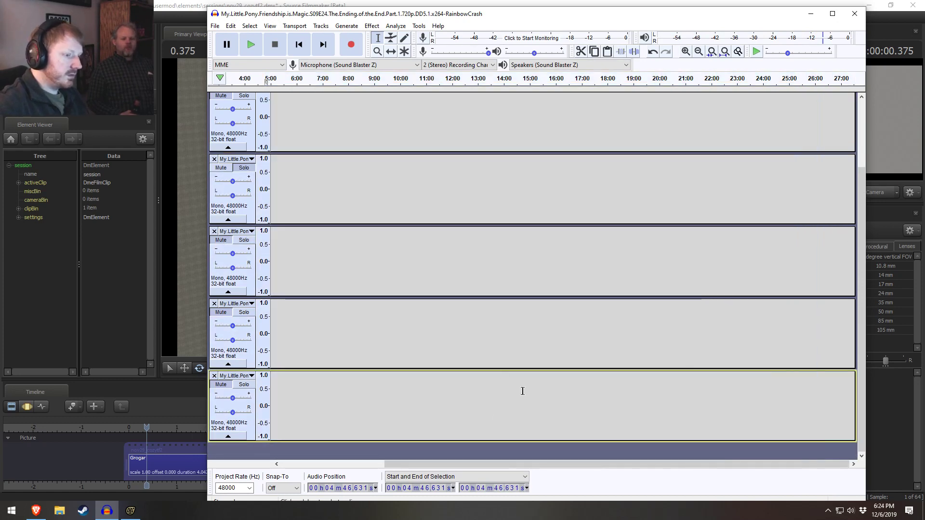
left_click(366, 464)
scroll(331, 366, "up", 3)
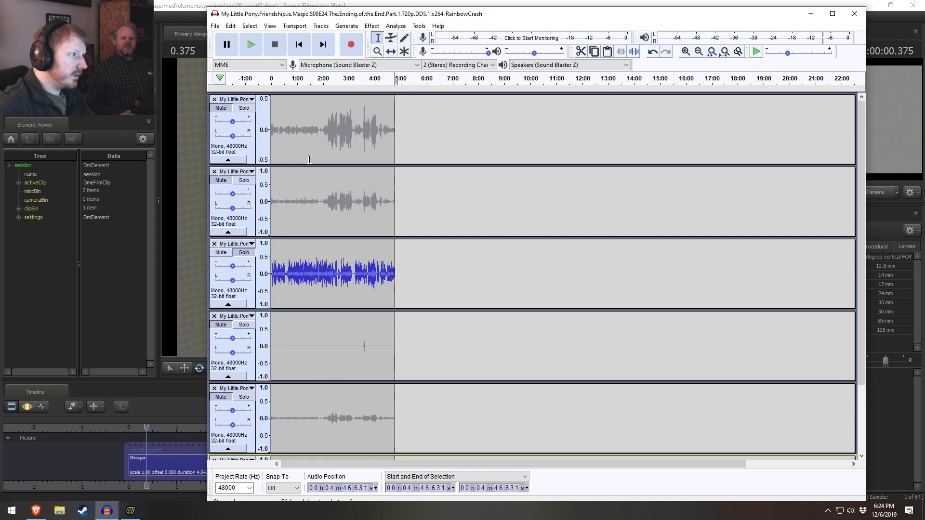
Step: Listen to the soloed third track at several points between about 1:43 and 3:15 to find where the wanted dialogue begins
left_click(315, 79)
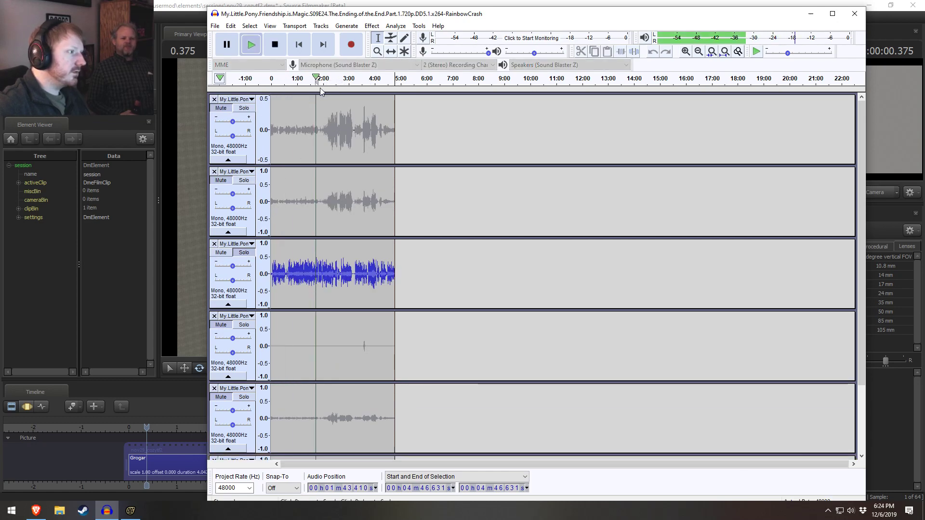
left_click(322, 83)
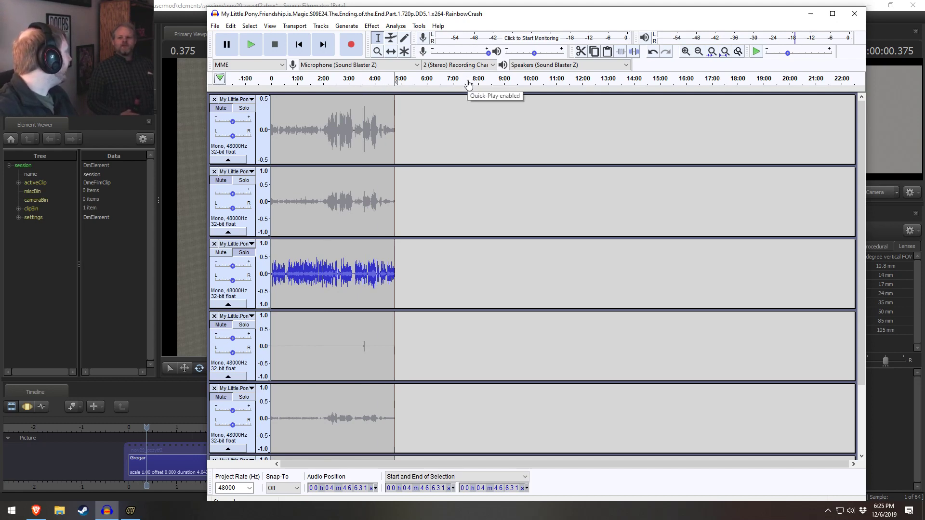
left_click(331, 81)
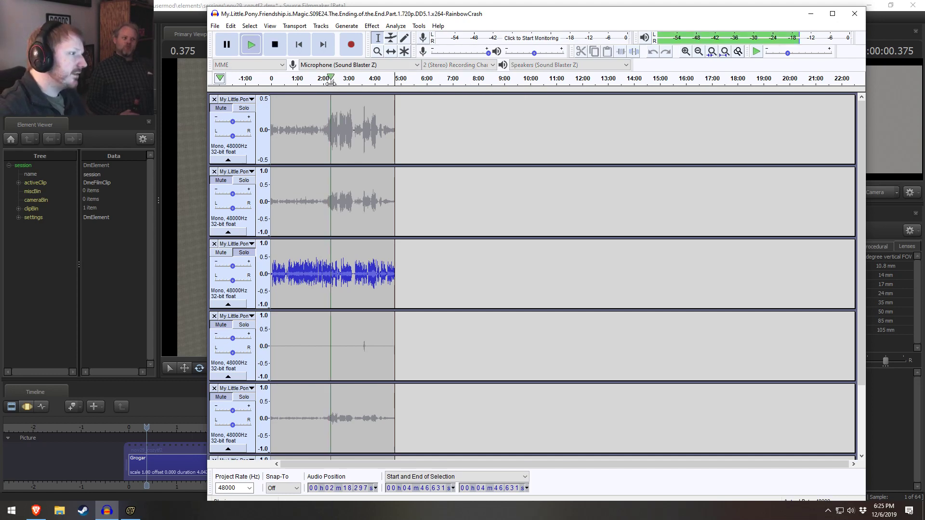
left_click(322, 80)
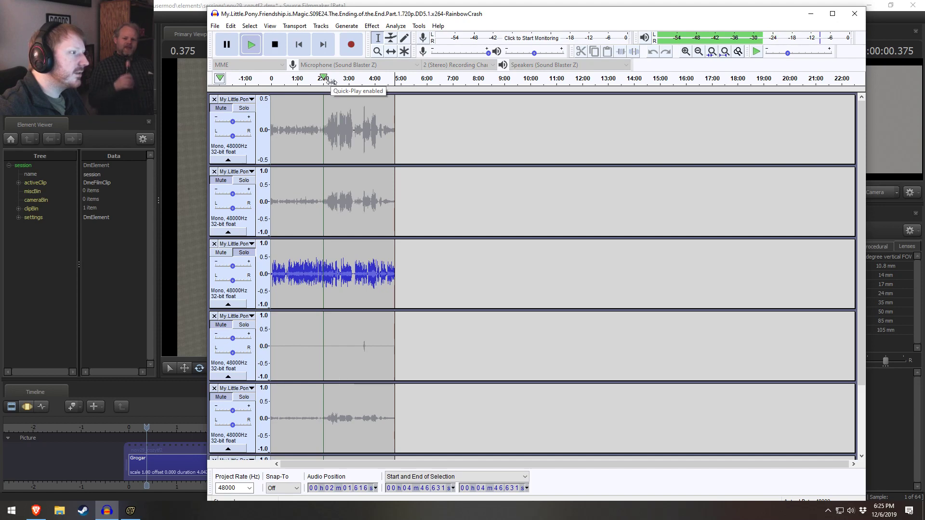
left_click(332, 80)
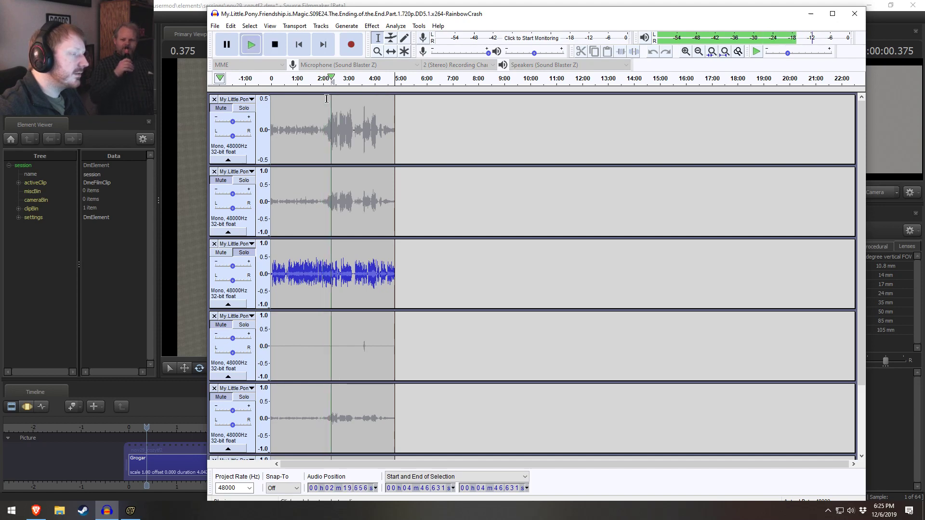
left_click(353, 80)
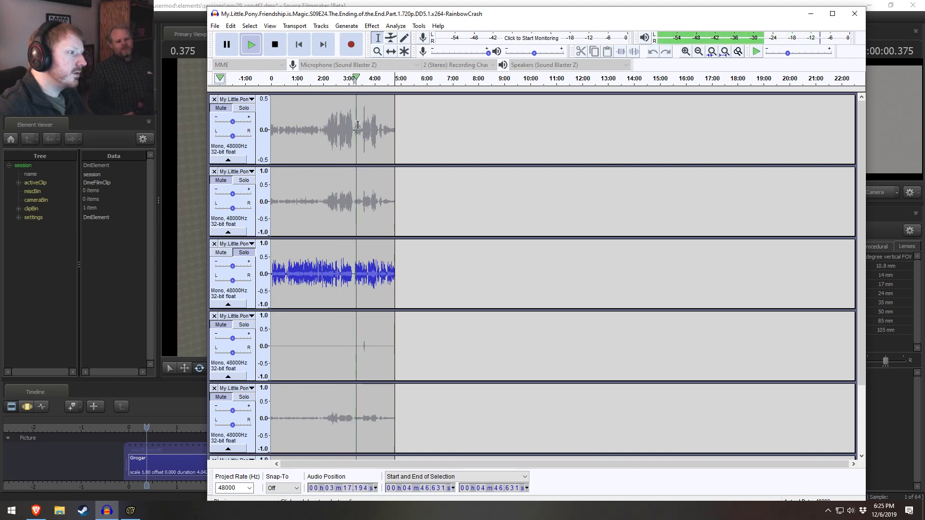
Step: Stop playback and delete the audio from the start to about 3:13 across all tracks
key("space")
left_click_drag(354, 133, 173, 145)
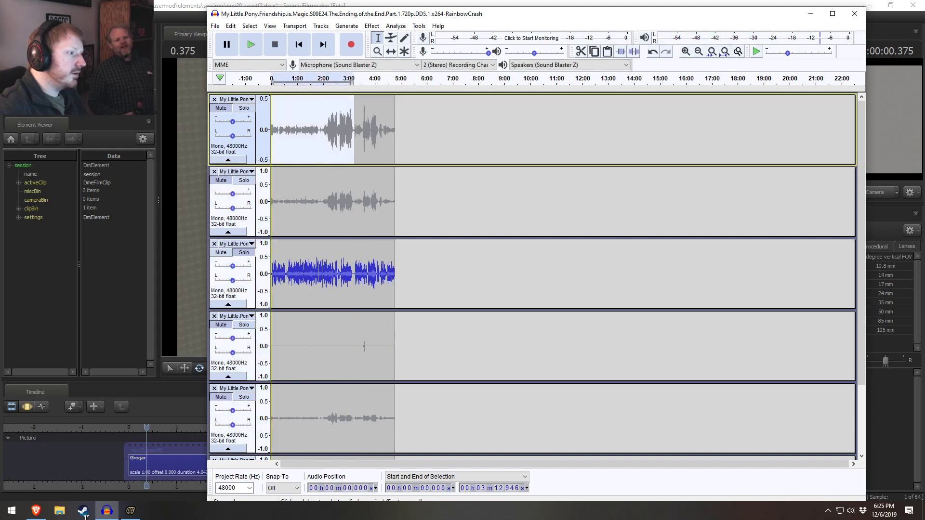
left_click_drag(183, 442, 265, 519)
scroll(289, 419, "down", 1)
scroll(290, 414, "up", 3)
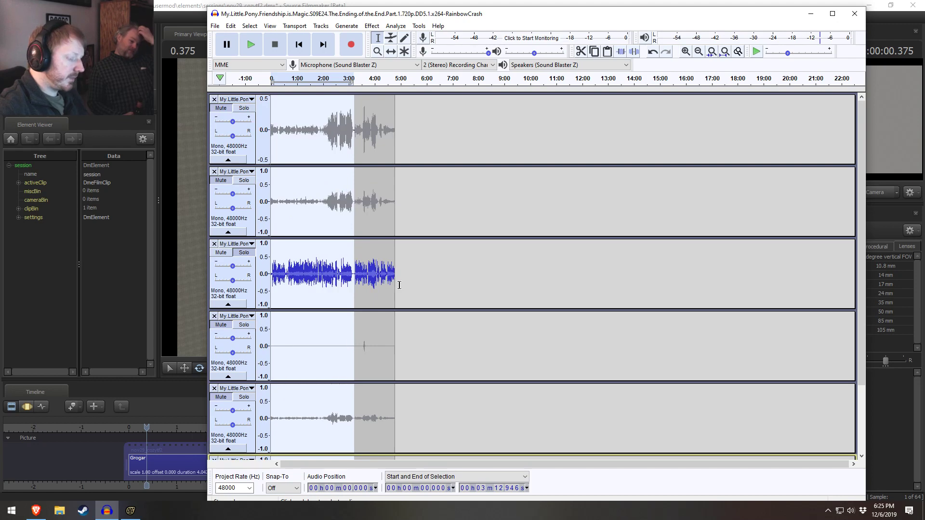
key("Delete")
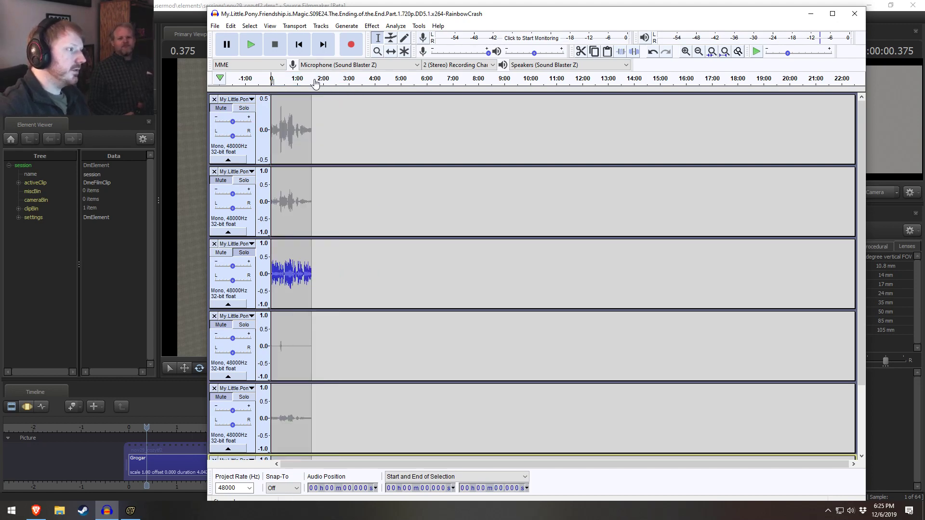
Step: Take the third track off solo, mute it, and play the other tracks from the start
scroll(310, 123, "up", 2, "ctrl")
scroll(301, 124, "up", 4, "ctrl")
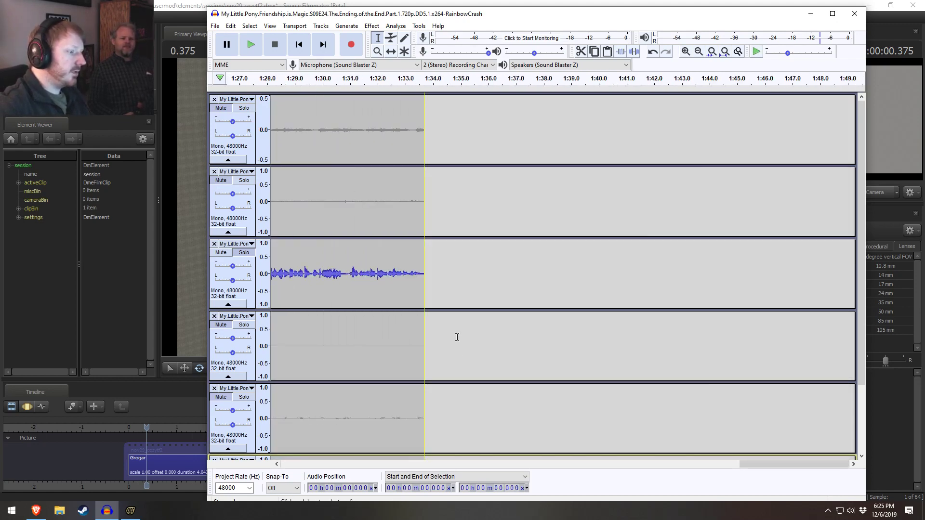
left_click_drag(753, 467, 113, 479)
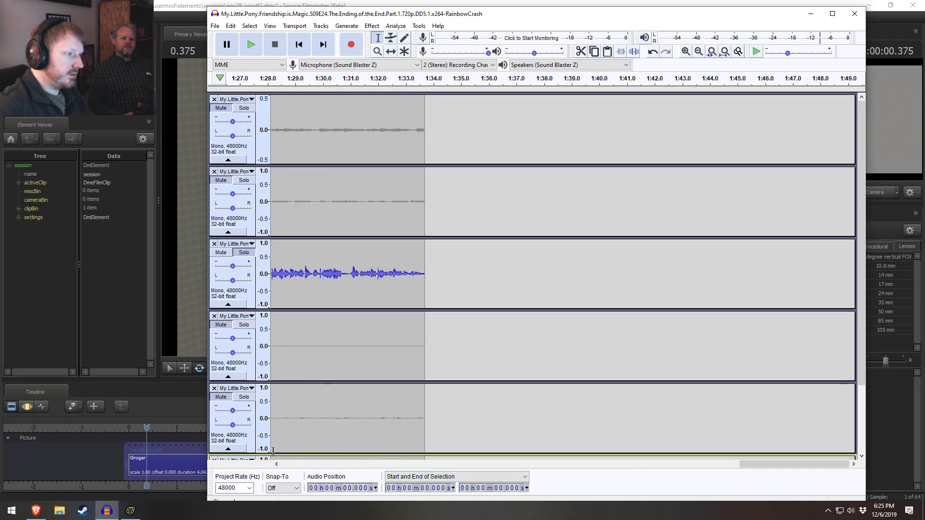
scroll(359, 352, "down", 5, "ctrl")
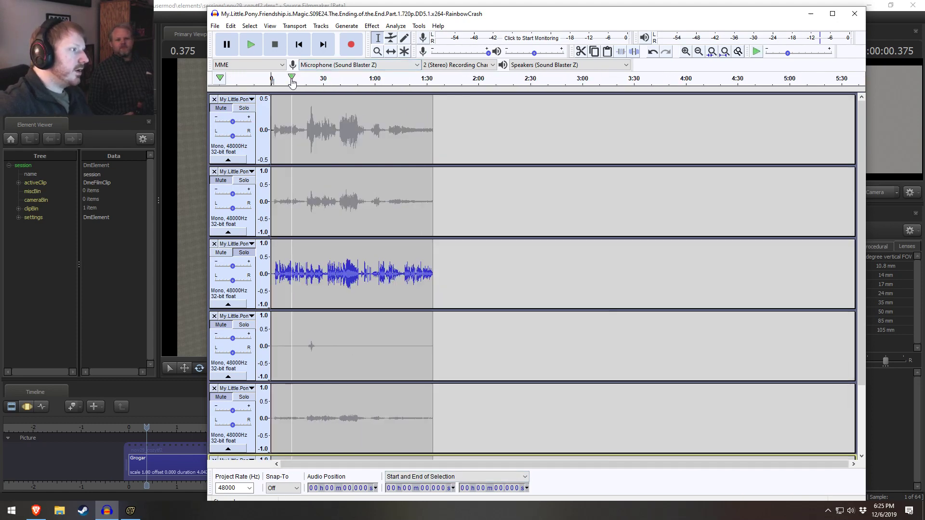
left_click(302, 84)
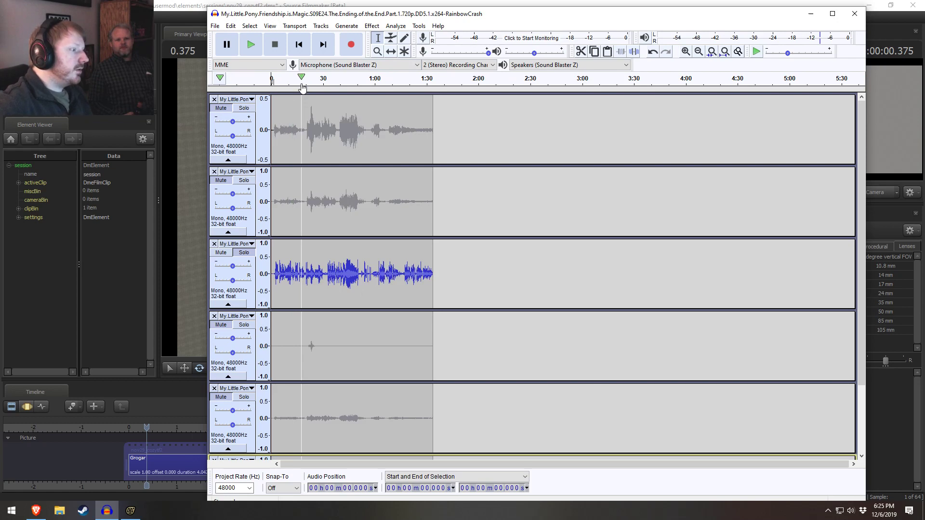
left_click(243, 254)
left_click(221, 252)
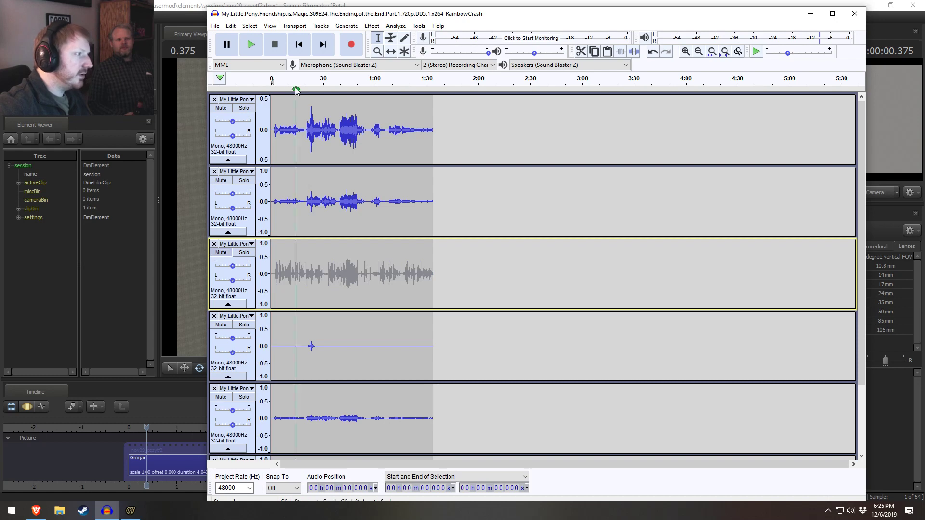
left_click(272, 81)
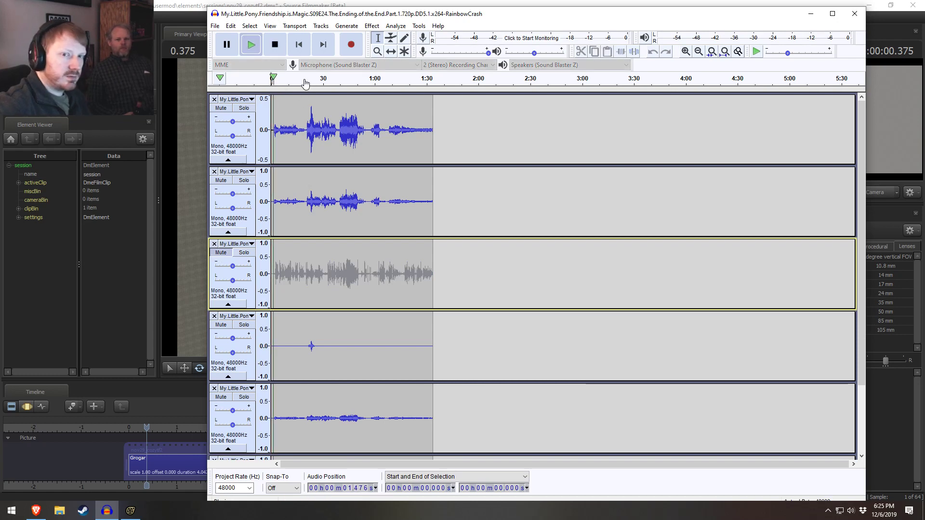
key("space")
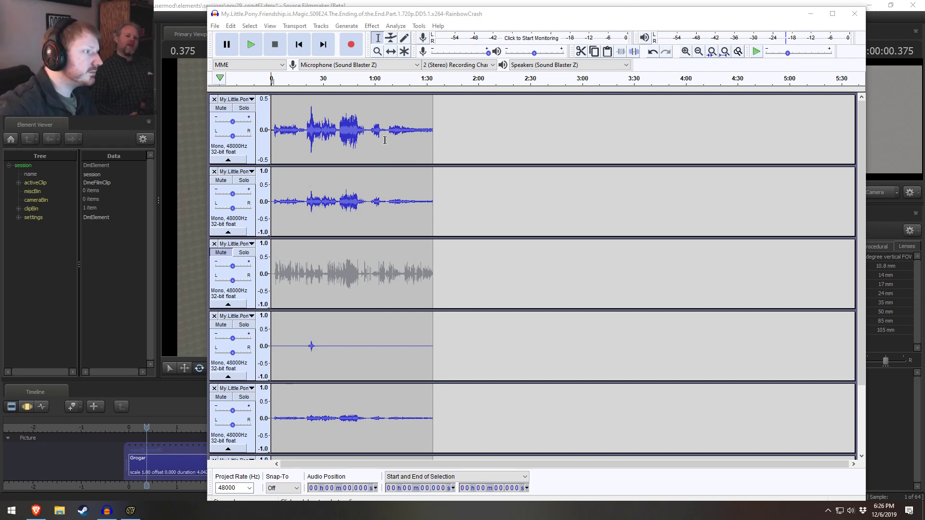
Step: Sample the audio with the third track muted at the start, at about 0:14 and at about 0:19
left_click(273, 80)
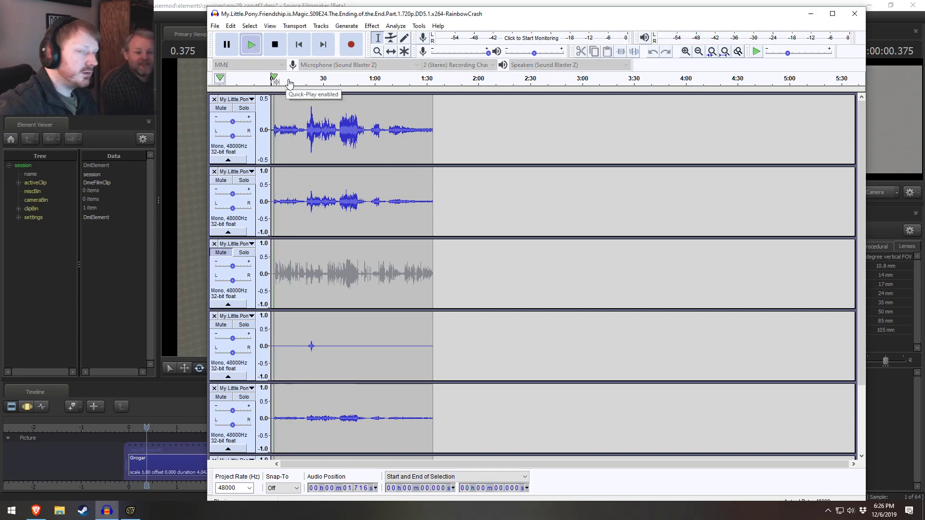
key("space")
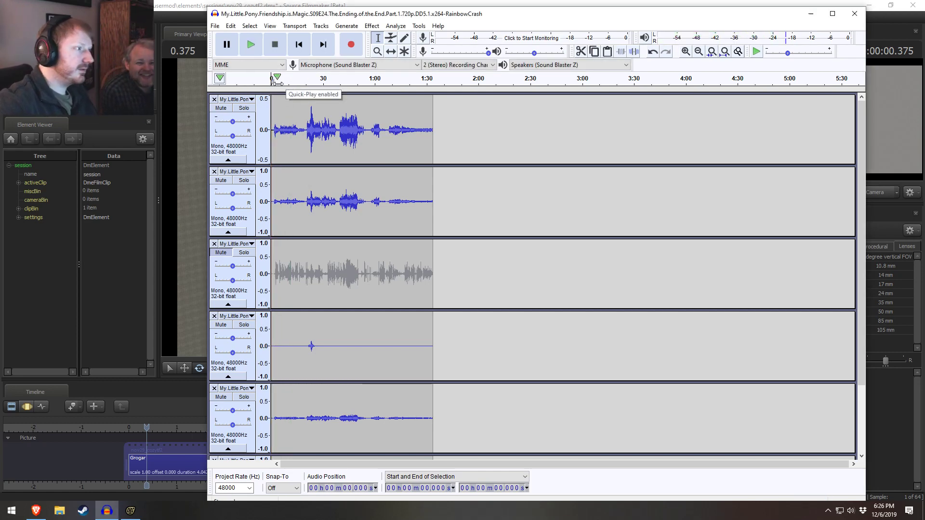
key("space")
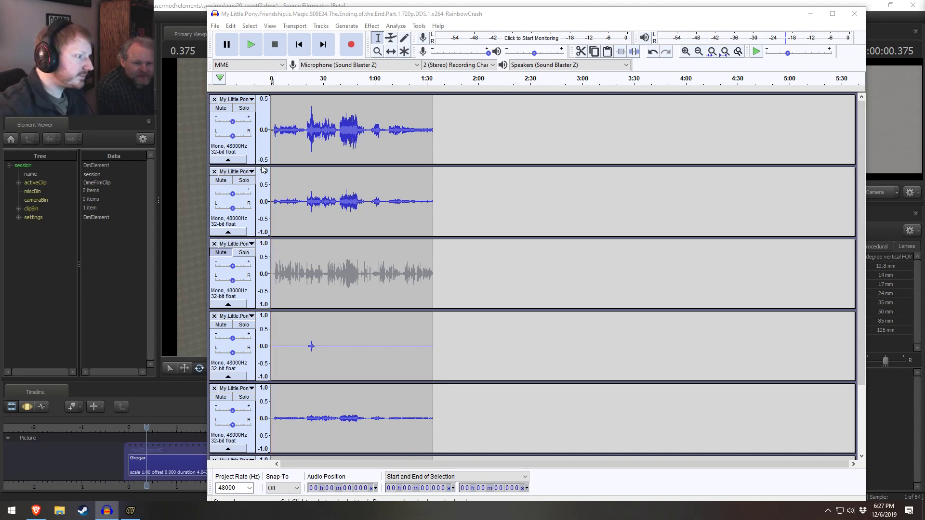
left_click(295, 79)
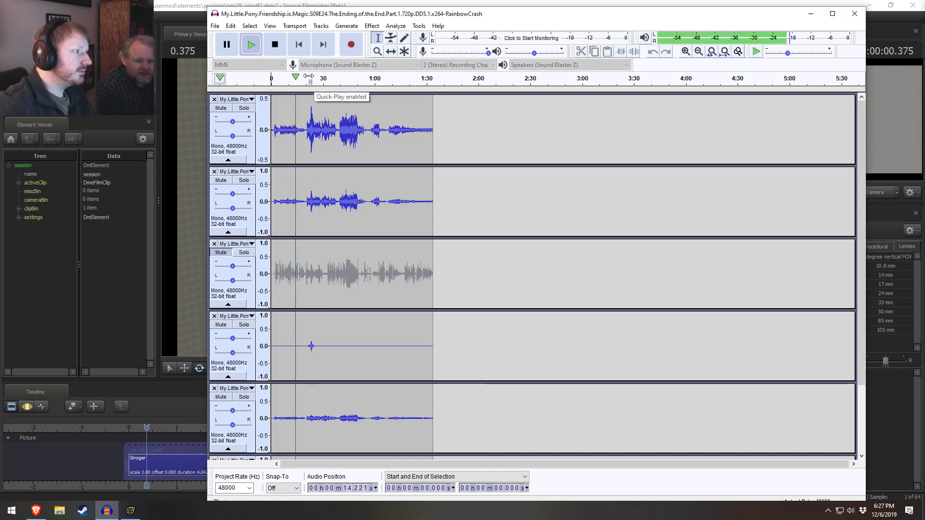
left_click(309, 76)
key("space")
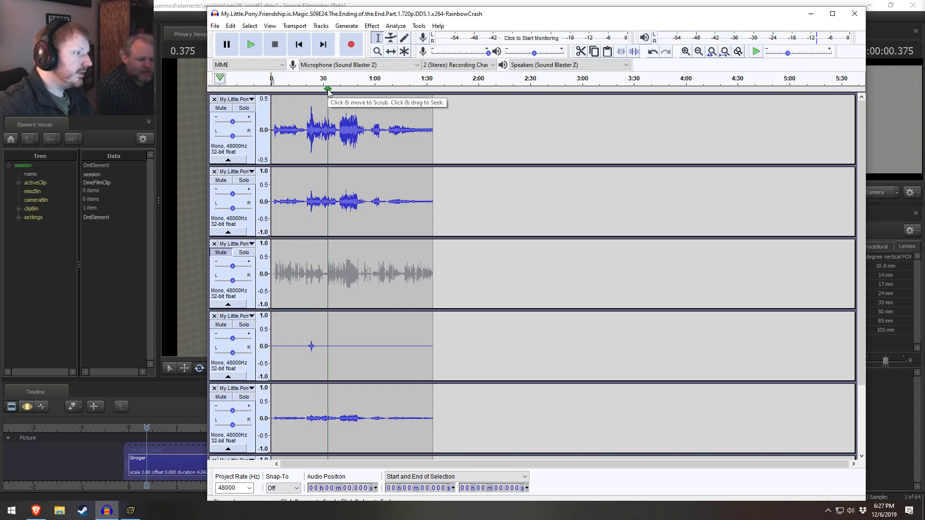
left_click(304, 128)
key("space")
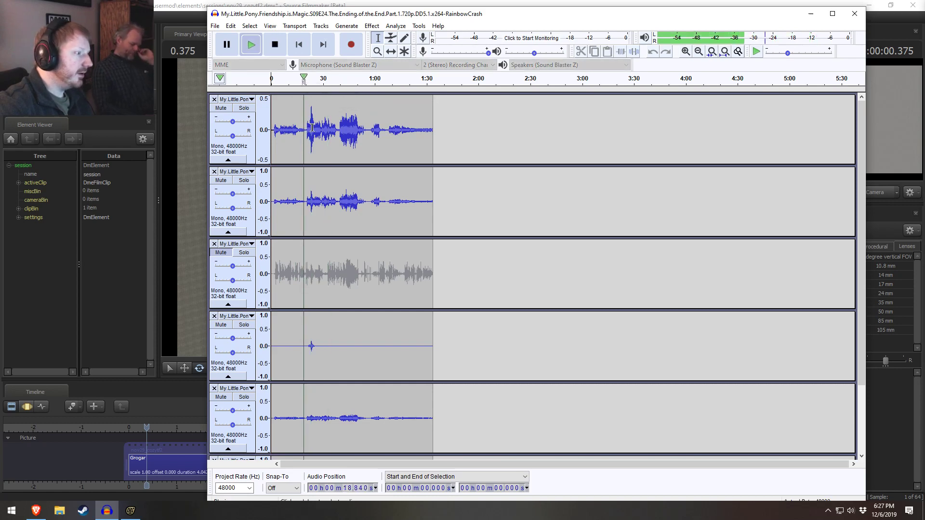
key("space")
Step: Unmute and solo the third track, and listen to it from about 0:34
left_click(220, 252)
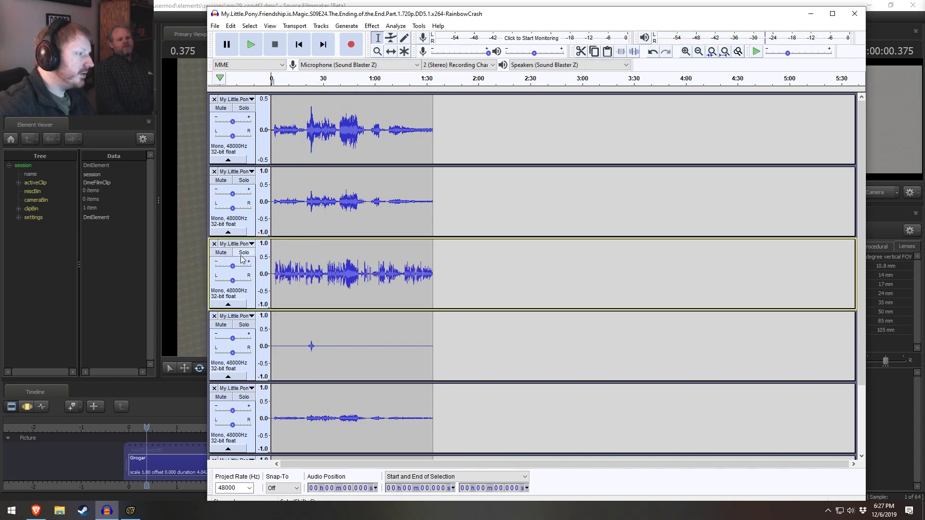
scroll(401, 296, "down", 3)
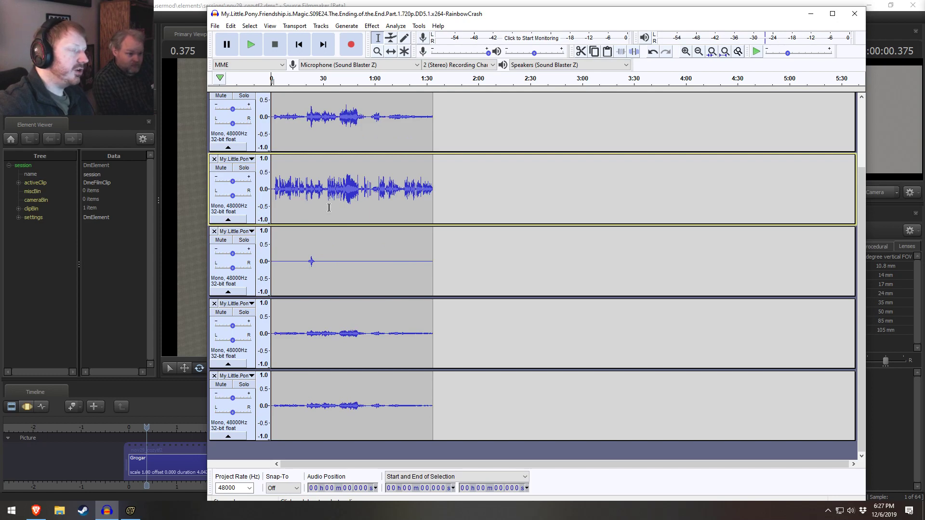
left_click(244, 168)
scroll(289, 183, "up", 3)
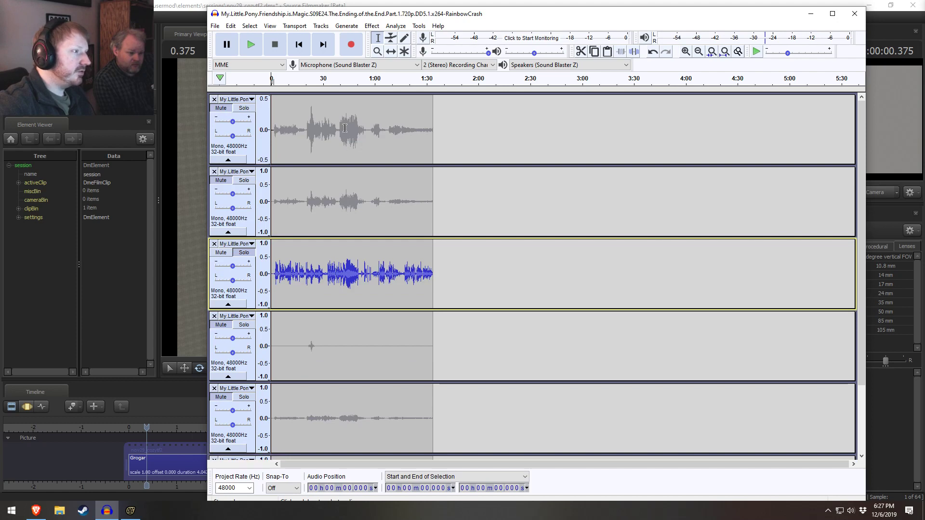
left_click(330, 81)
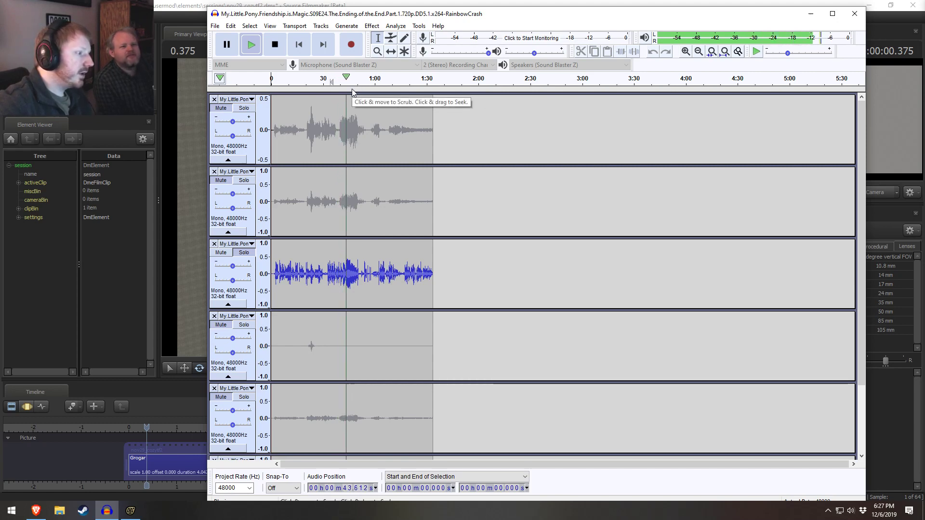
key("space")
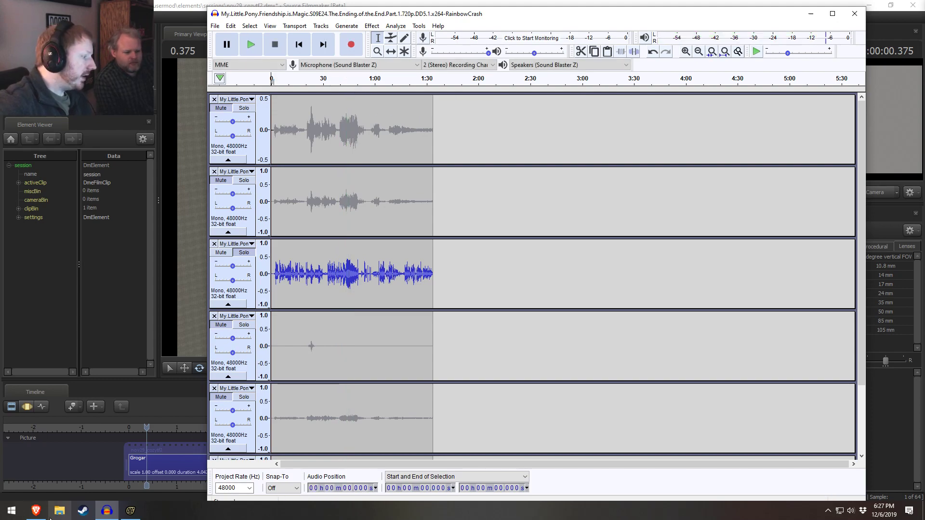
Step: Switch to the Brave browser and open the bookmarked Resource Materials page of My Little Pony Team Fortress 2 Mods in a new tab
left_click(40, 511)
key("ctrl+t")
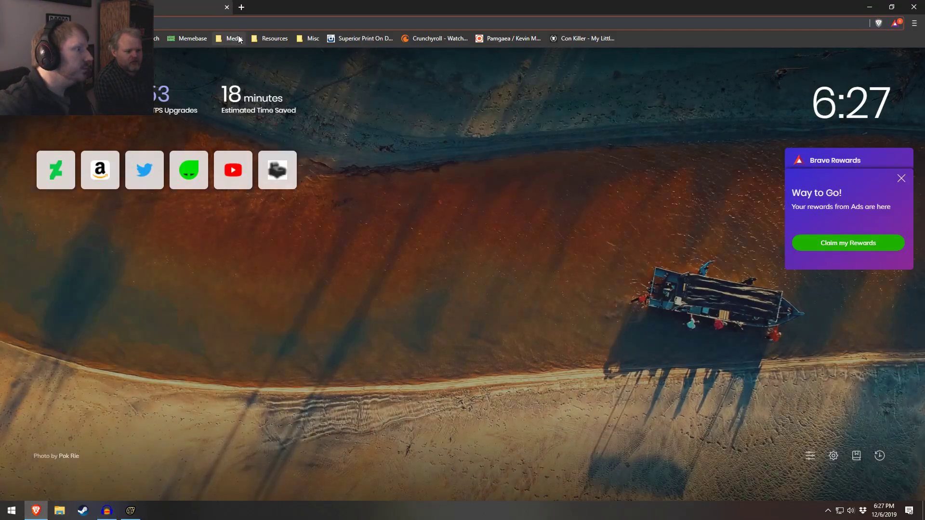
left_click(238, 37)
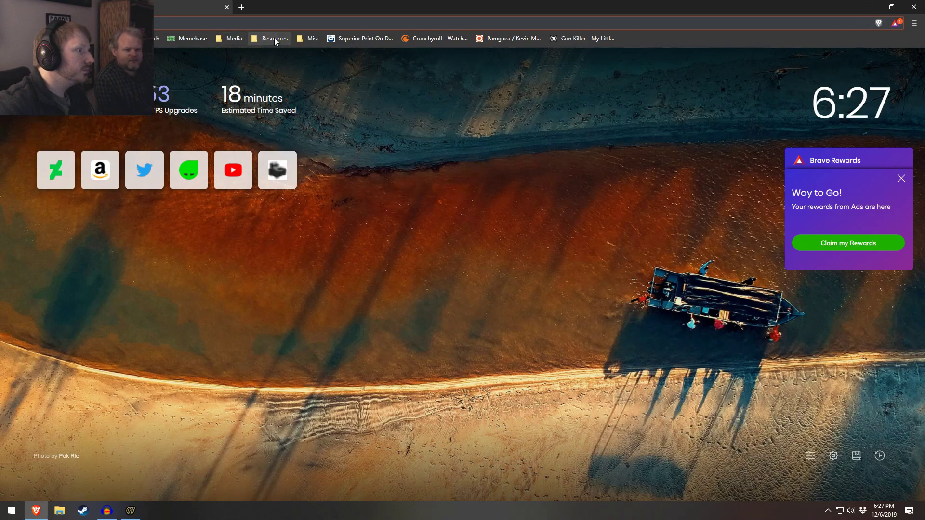
left_click(272, 39)
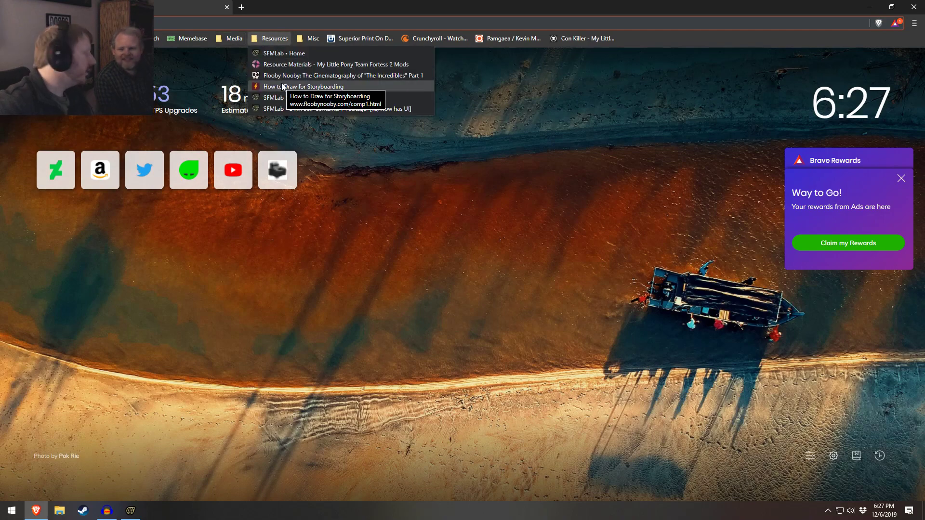
left_click(297, 65)
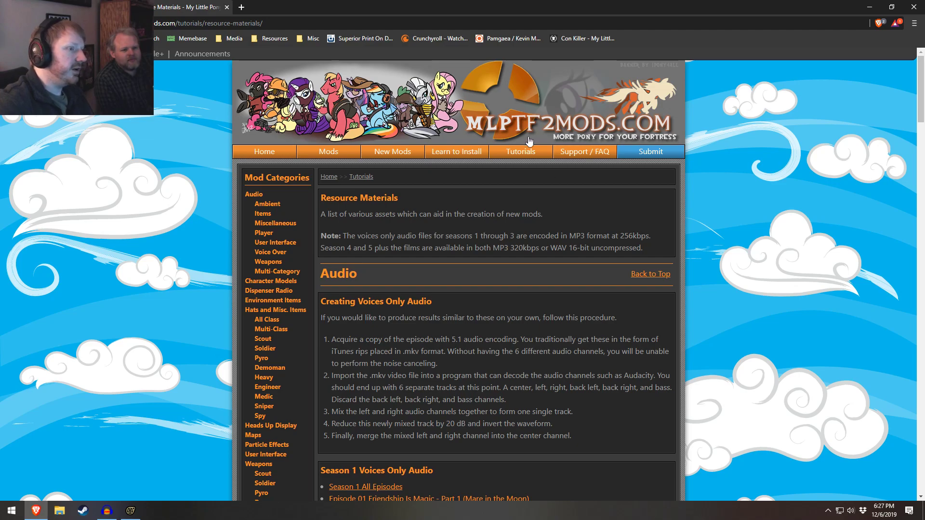
Step: Look through the page's lists of voices-only episode audio across the seasons
scroll(487, 342, "down", 20)
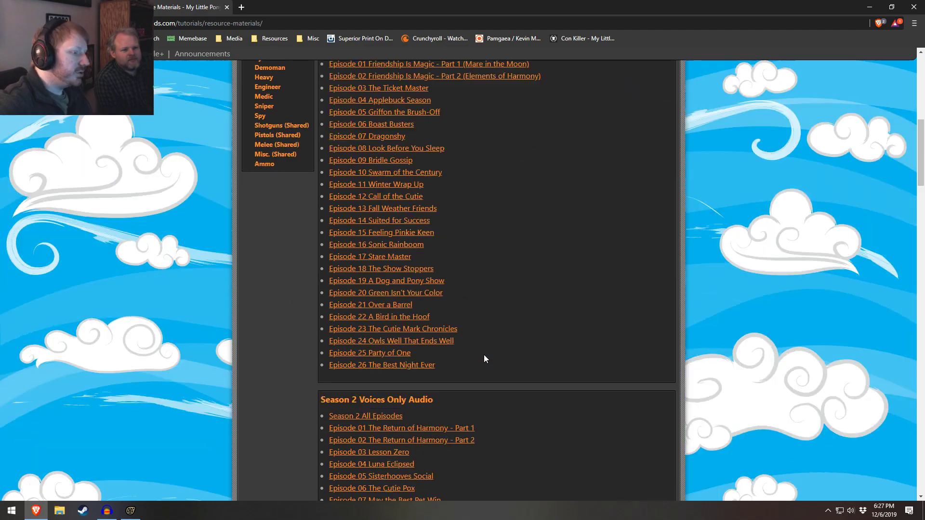
scroll(389, 343, "down", 6)
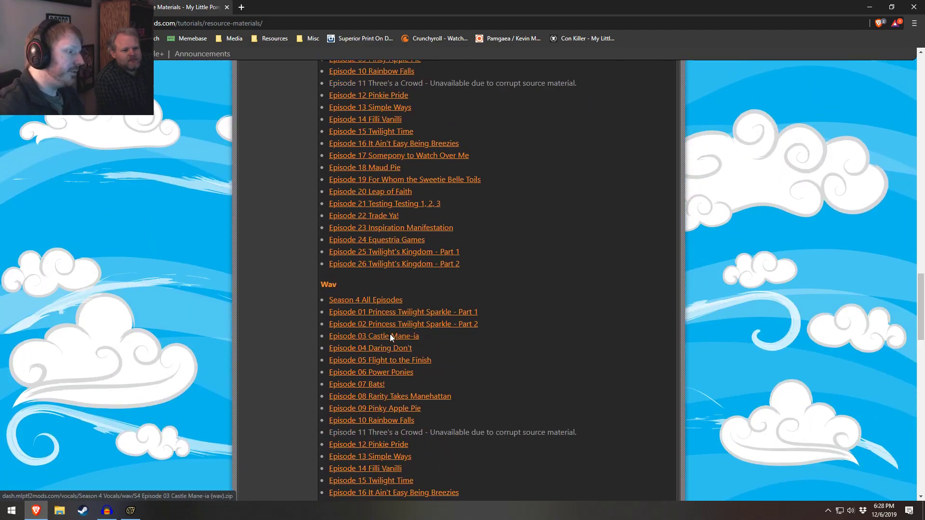
scroll(364, 352, "down", 16)
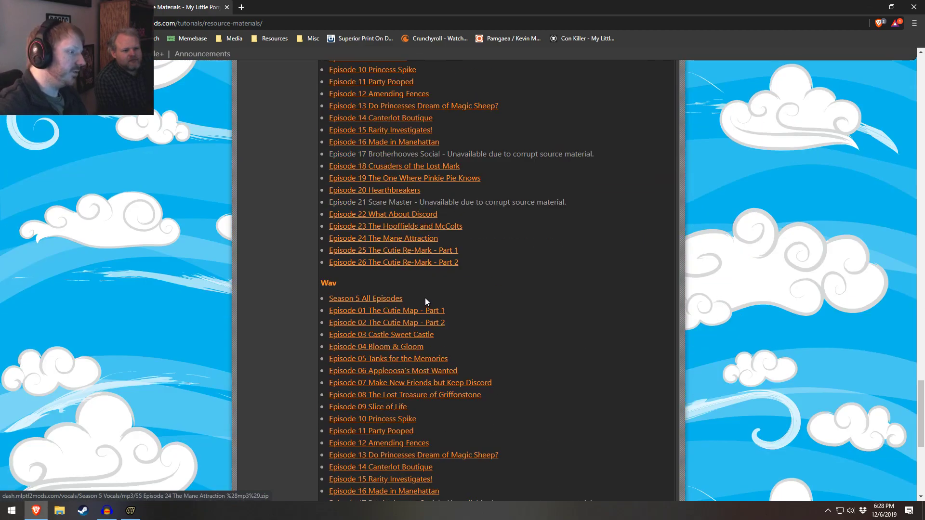
scroll(482, 288, "up", 20)
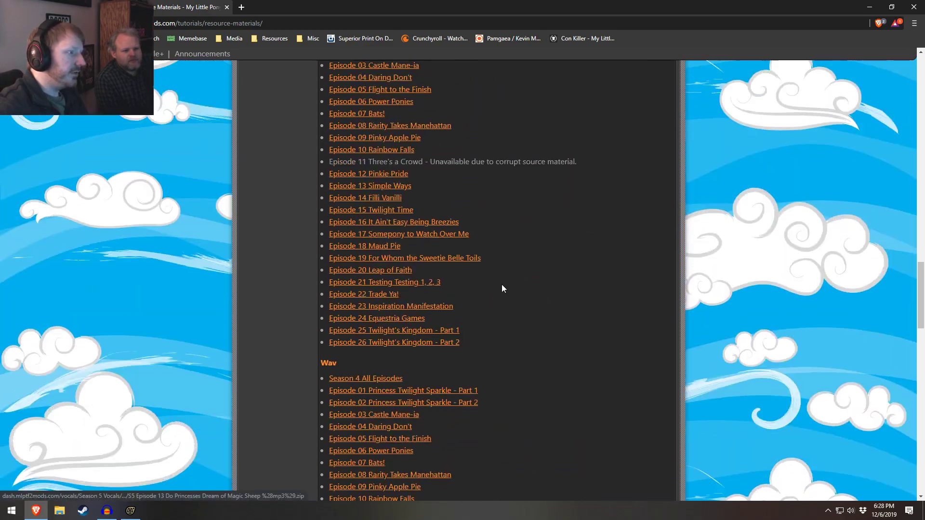
Step: Review the page's procedure for creating voices-only audio, then switch to Audacity and check the FFmpeg library in the Libraries preferences
scroll(502, 289, "up", 1)
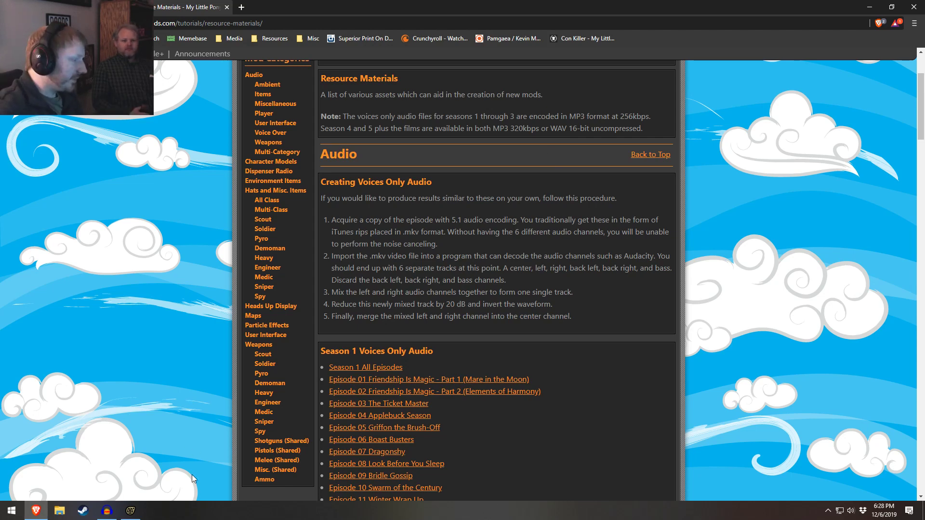
left_click(107, 511)
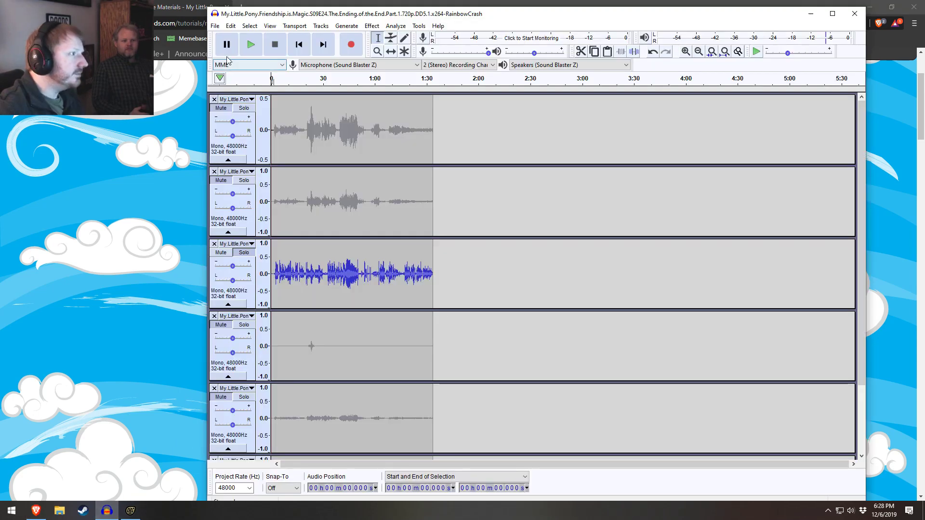
left_click(231, 26)
left_click(251, 177)
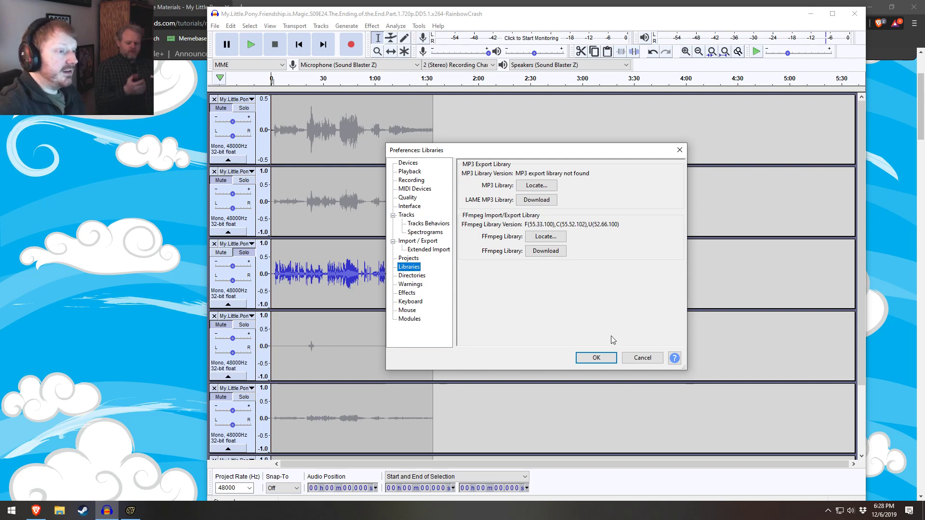
left_click(655, 359)
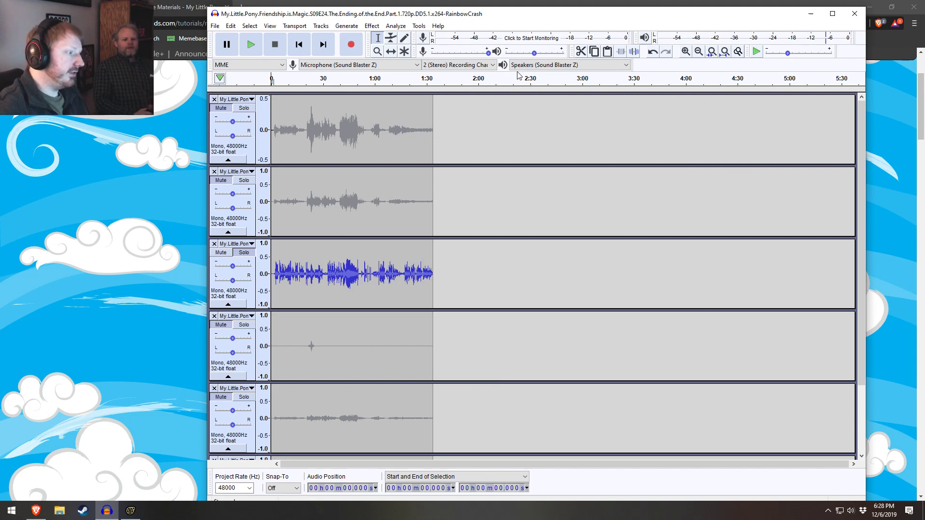
Step: Unsolo and mute the third track, and listen to the remaining tracks from about 0:44
scroll(470, 251, "down", 2)
scroll(385, 289, "up", 2)
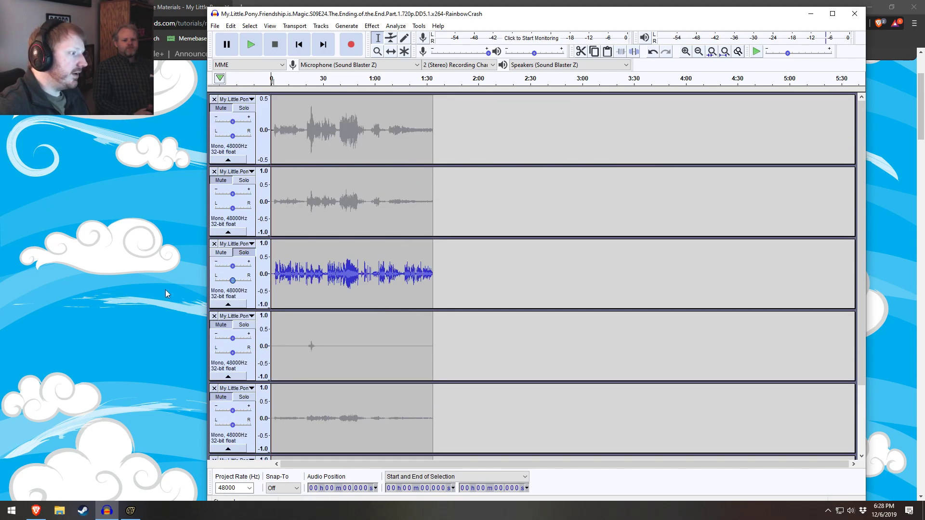
left_click(244, 253)
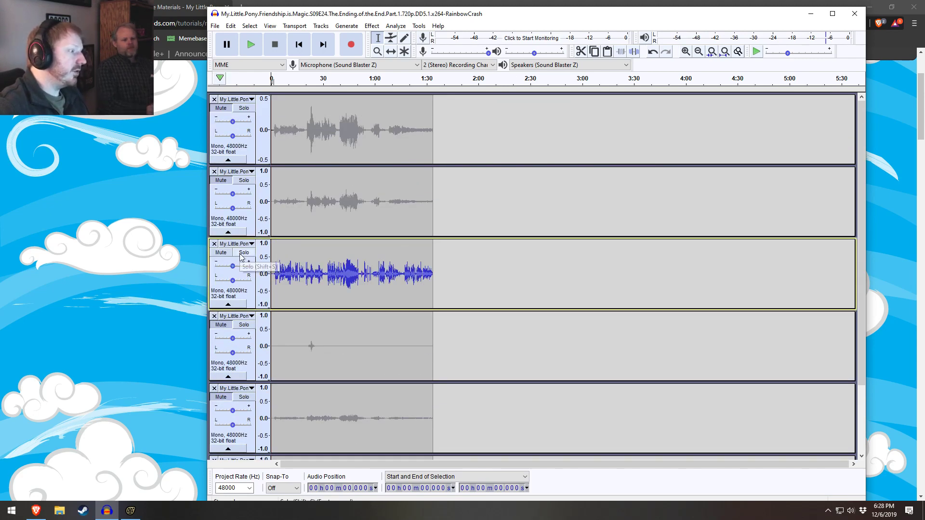
left_click(221, 253)
left_click(348, 79)
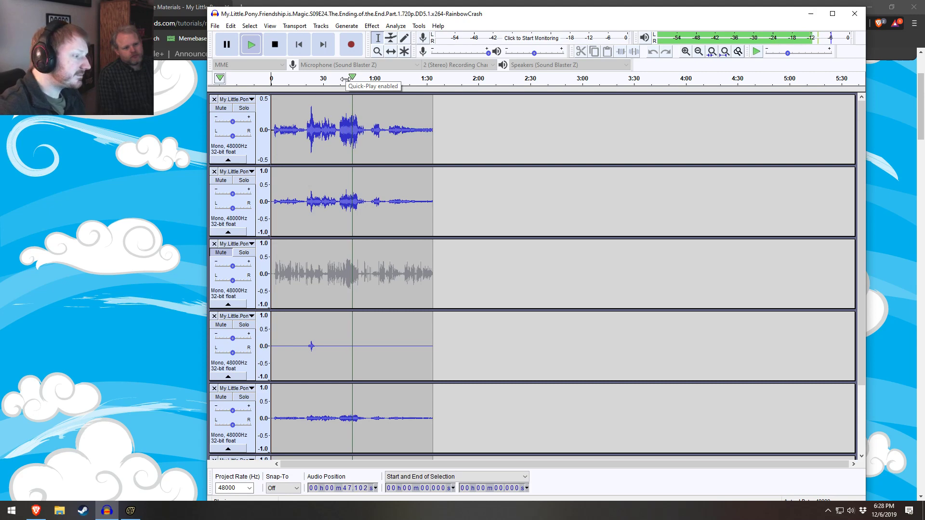
key("space")
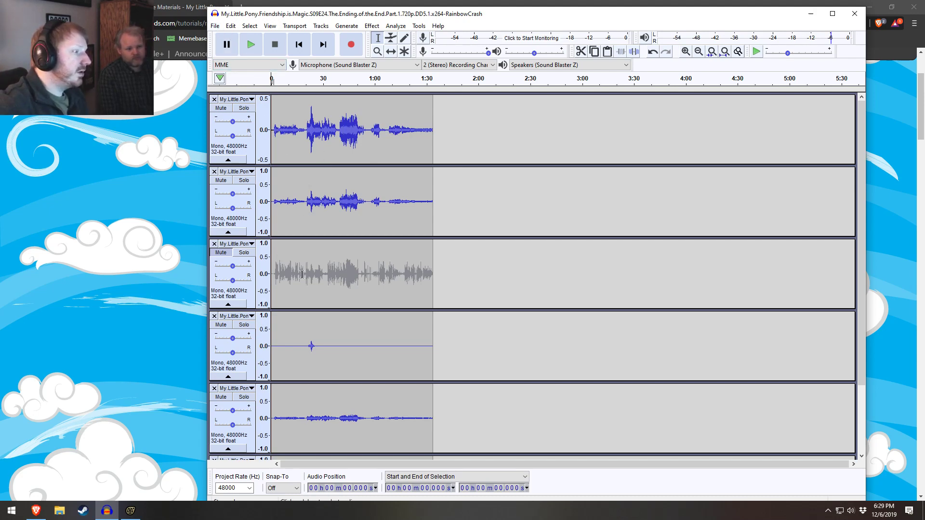
Step: Look at the available export formats and set the project rate to 44100 Hz
left_click(215, 26)
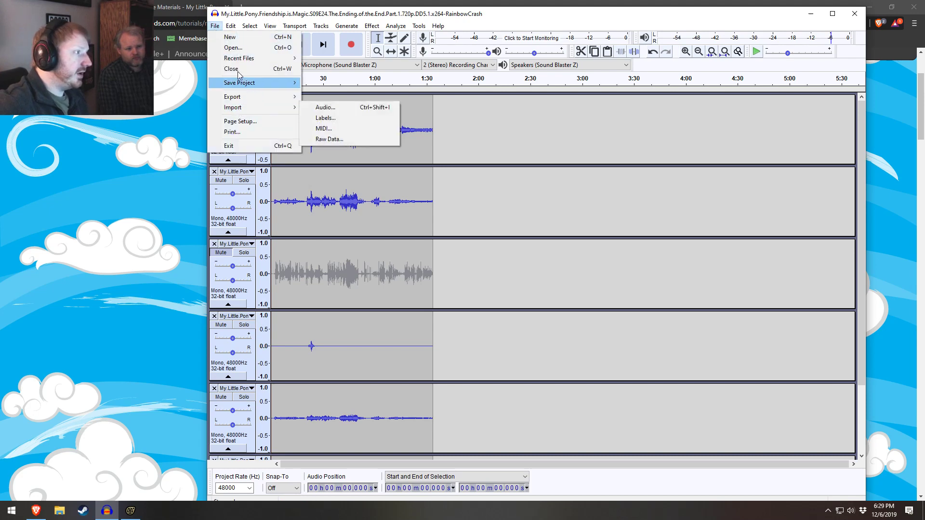
mouse_move(244, 98)
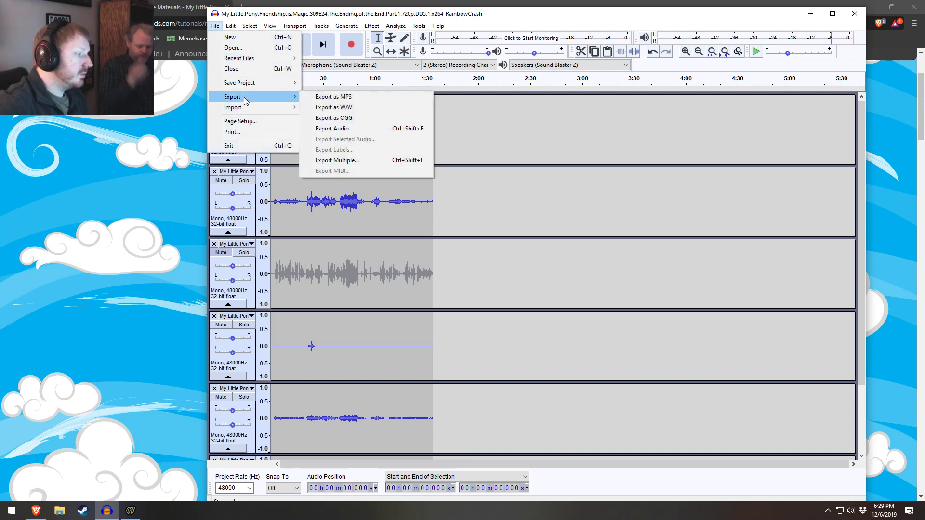
left_click(247, 489)
left_click(247, 488)
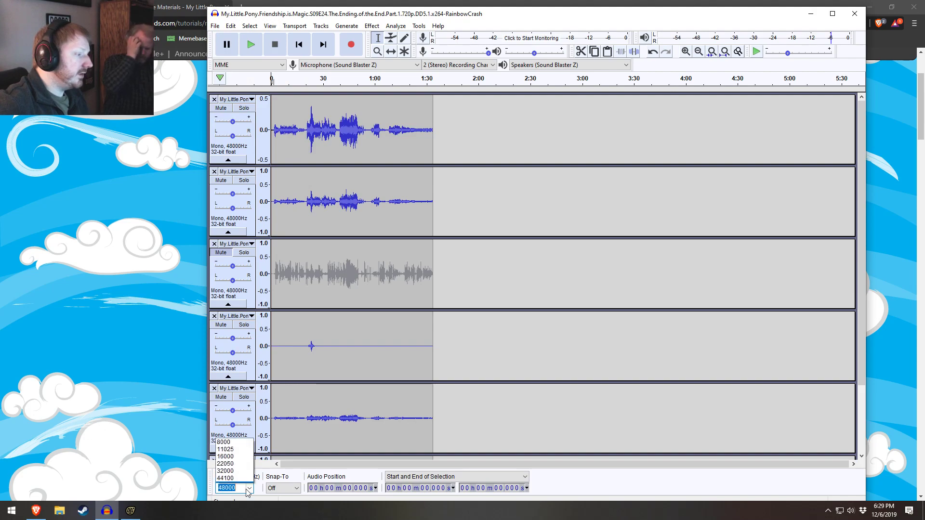
left_click(231, 427)
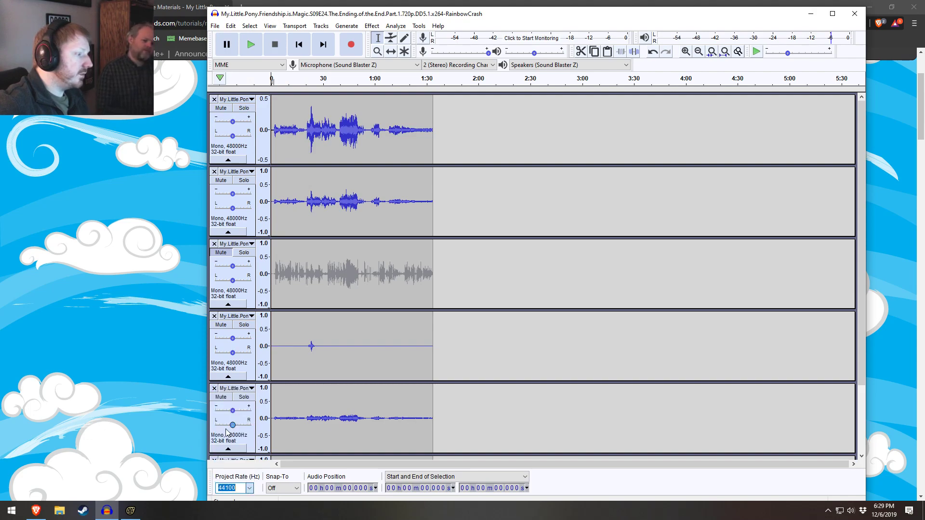
Step: Switch to the Brave browser, search the web for "44100 sfm" in a new tab, look through the results and return to Audacity
left_click(37, 513)
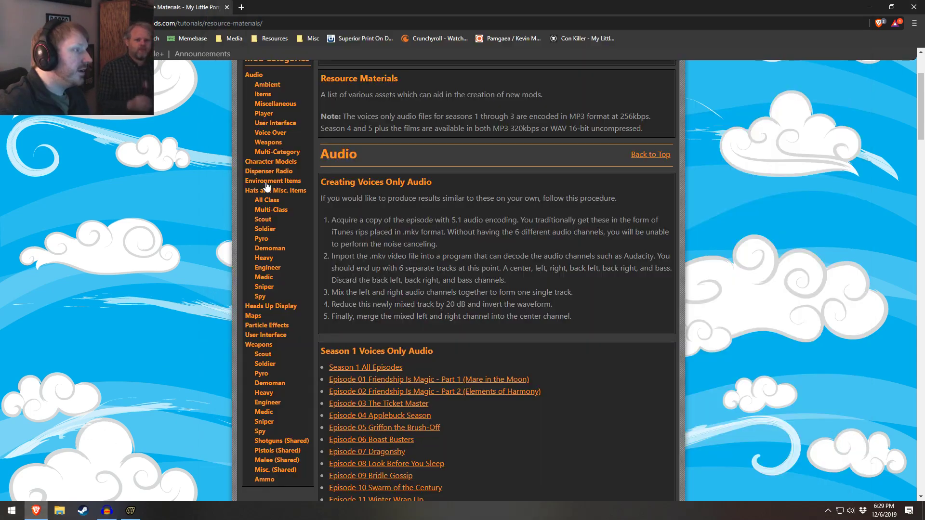
left_click(241, 7)
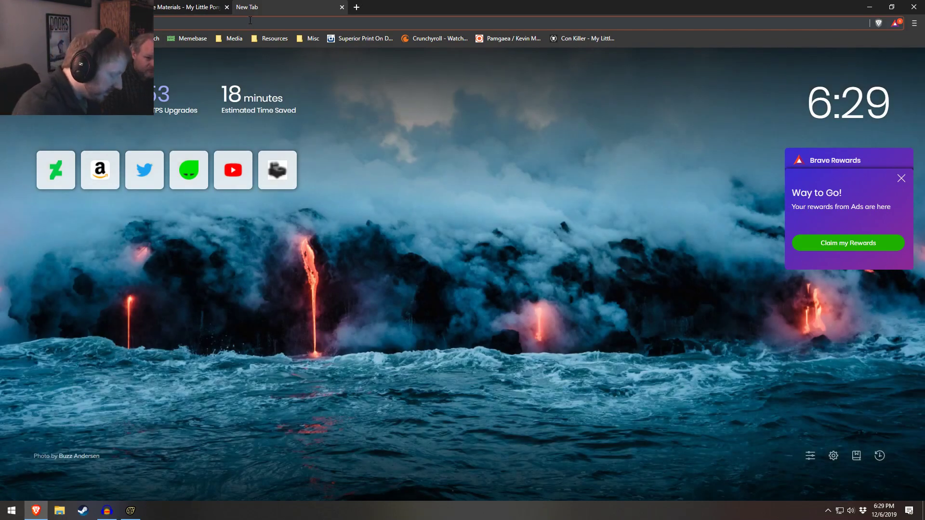
type("44100")
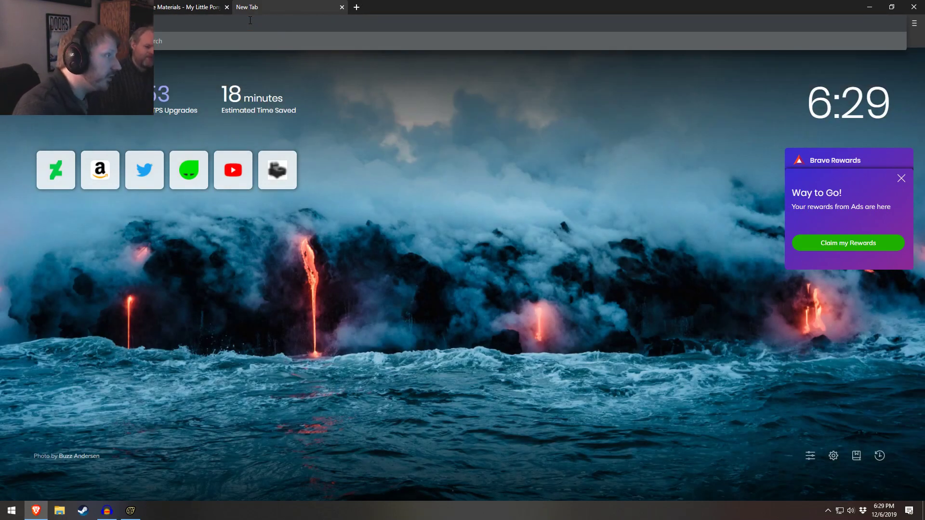
key("Return")
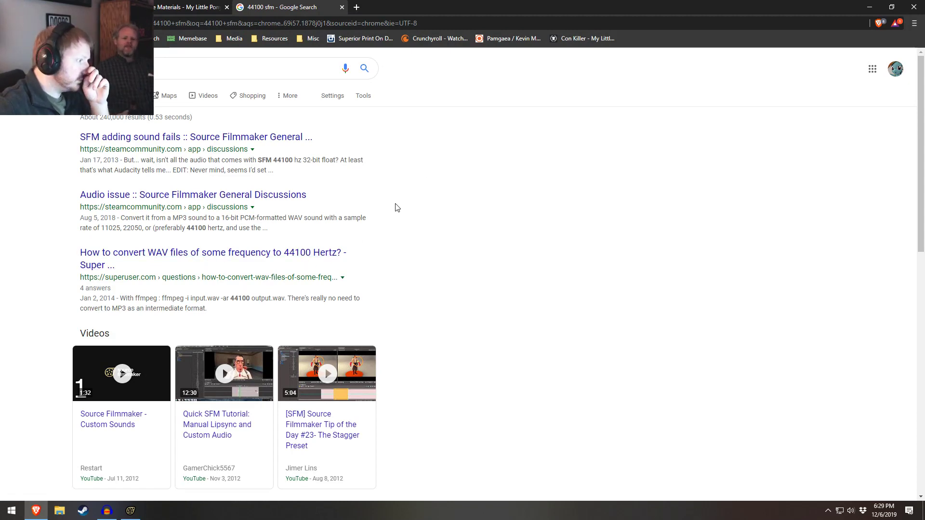
scroll(397, 207, "down", 5)
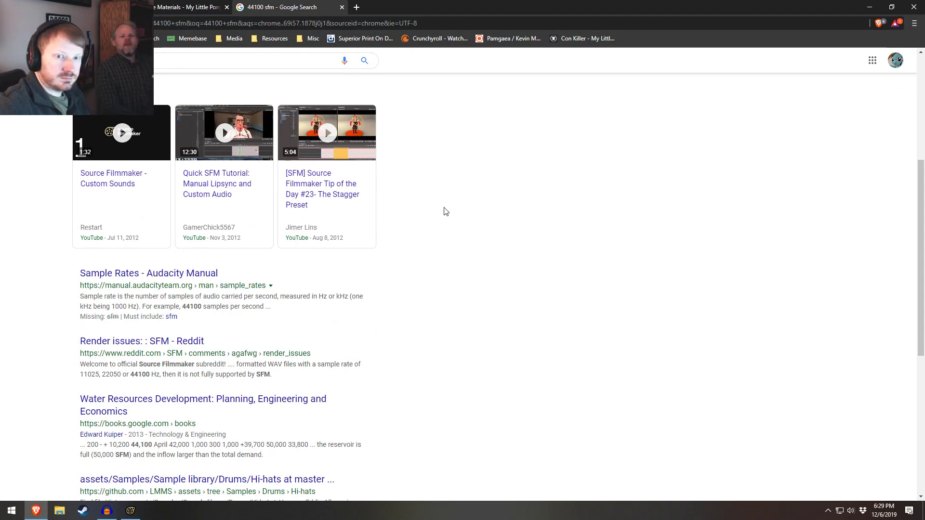
scroll(429, 367, "down", 3)
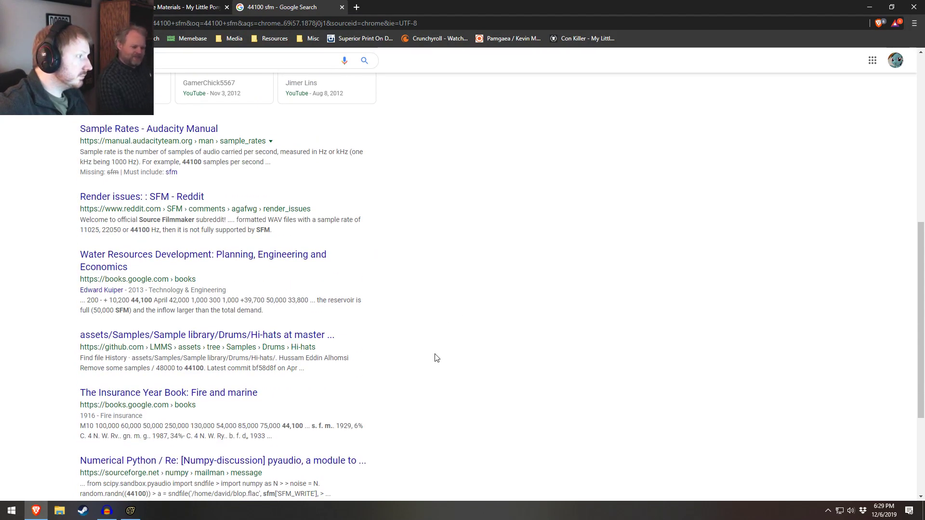
scroll(436, 356, "down", 2)
scroll(437, 357, "up", 4)
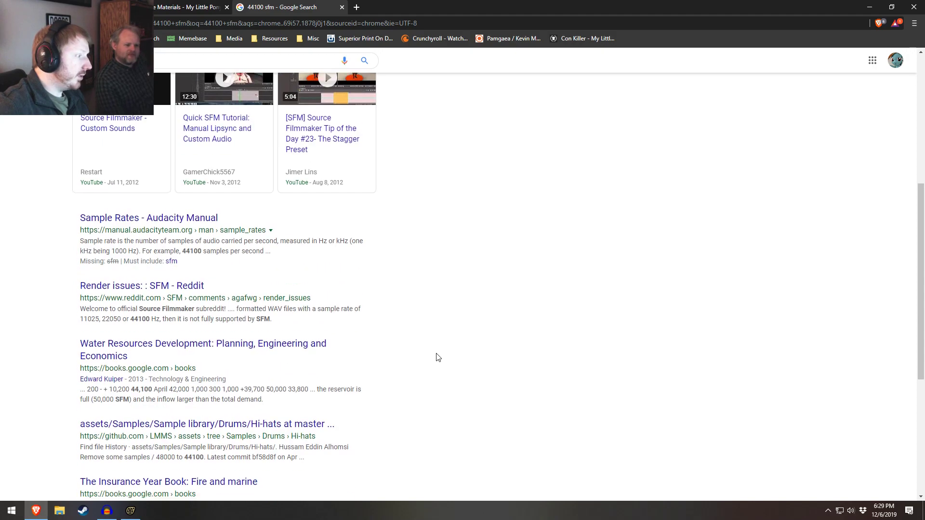
scroll(437, 357, "down", 5)
scroll(436, 357, "up", 11)
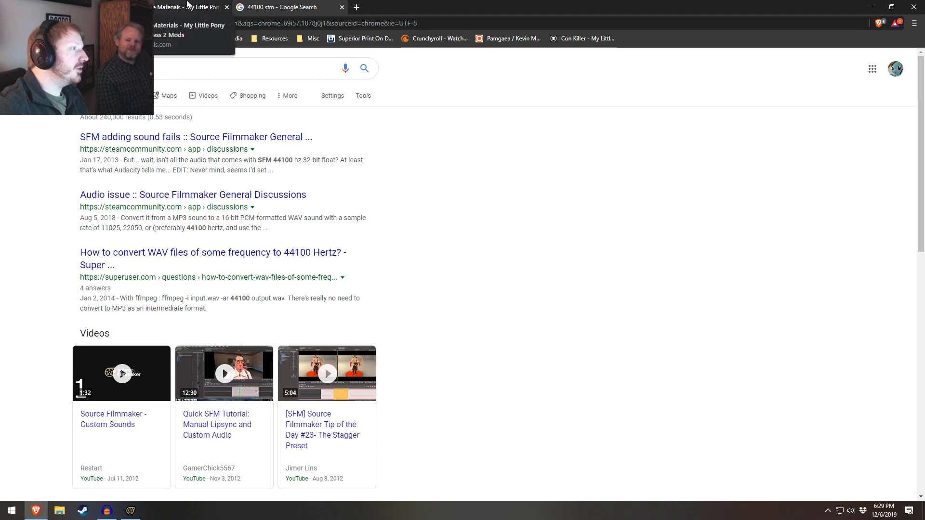
left_click(72, 7)
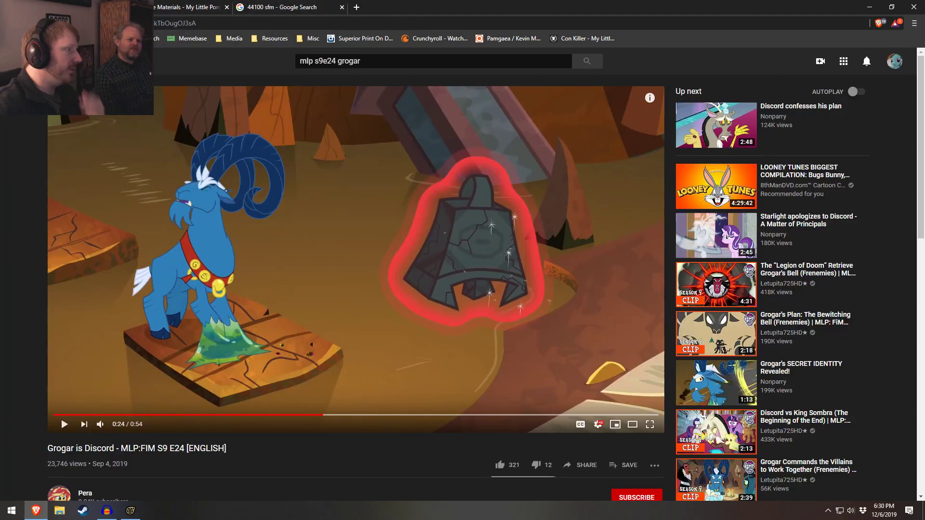
left_click(869, 7)
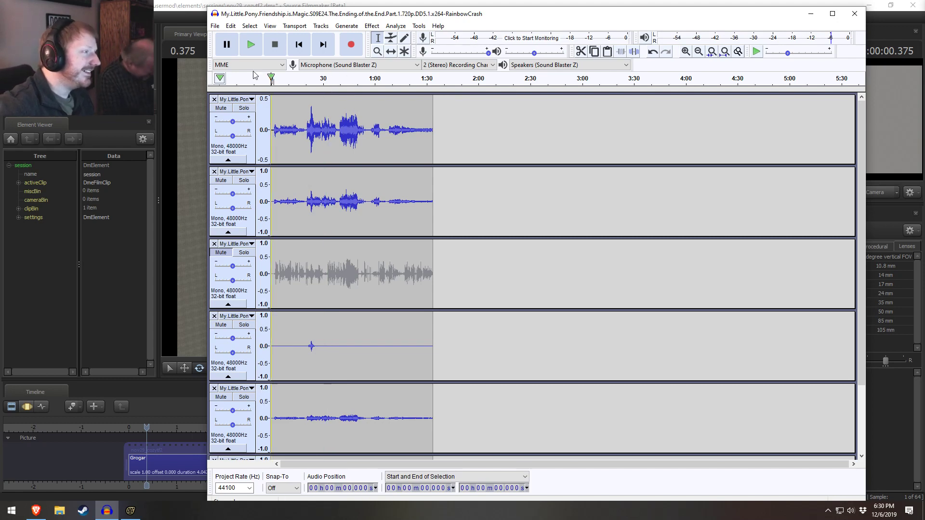
Step: Export the unmuted tracks as a mono 16-bit PCM WAV file named MLP_S9E24_Background in the sound folder
left_click(215, 26)
mouse_move(232, 98)
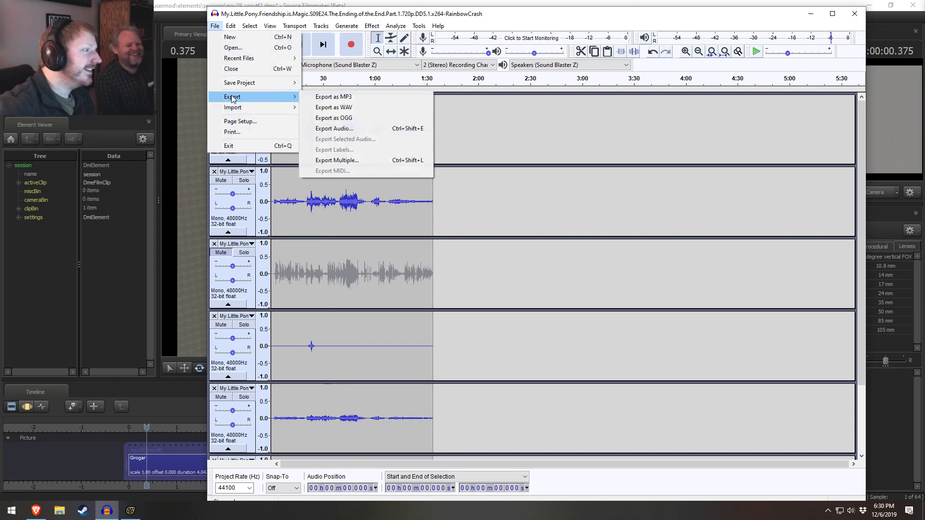
left_click(334, 107)
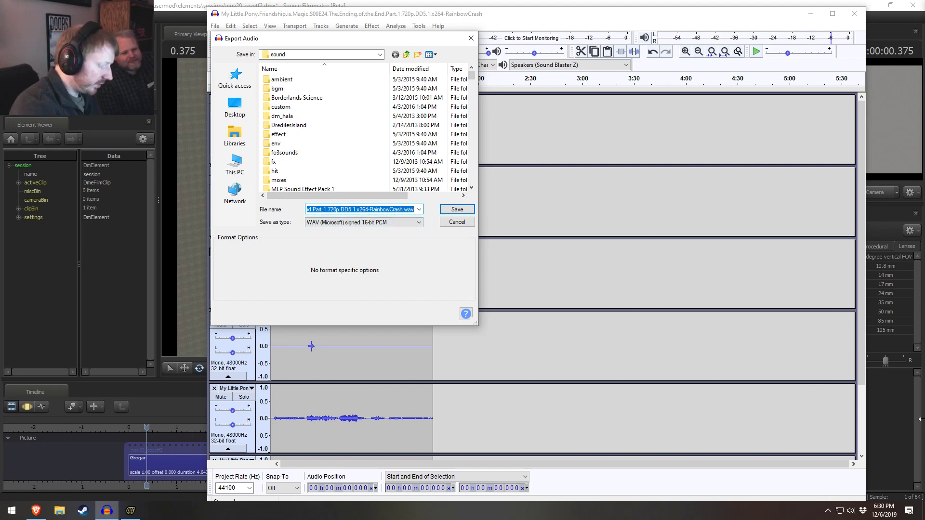
type("MLP_")
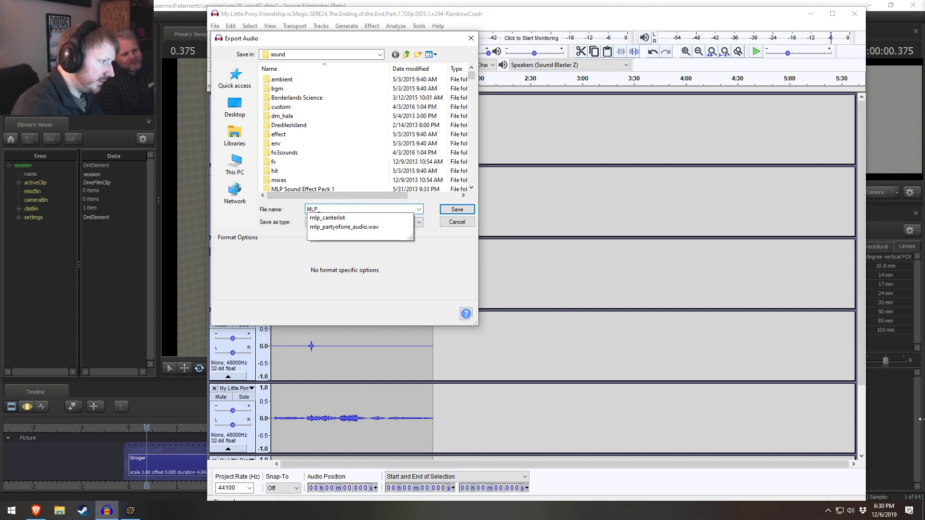
type("S9E2")
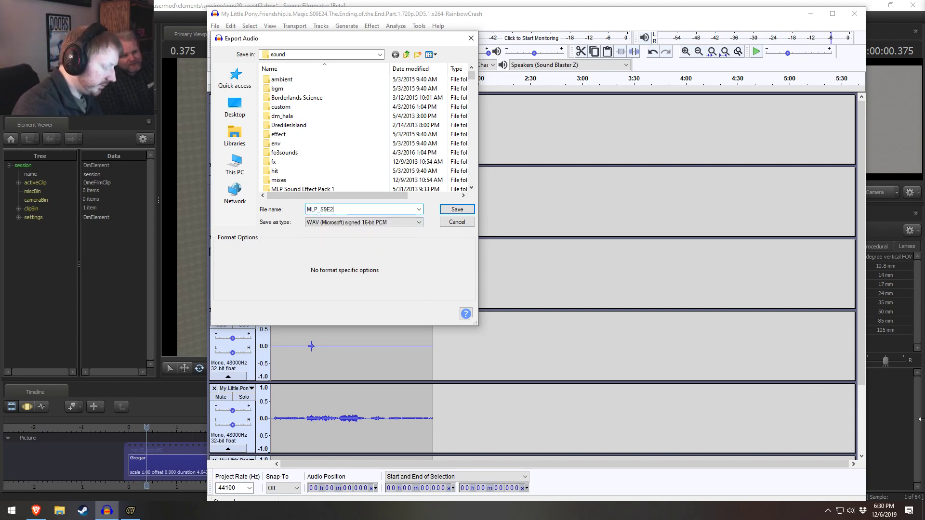
type("4_")
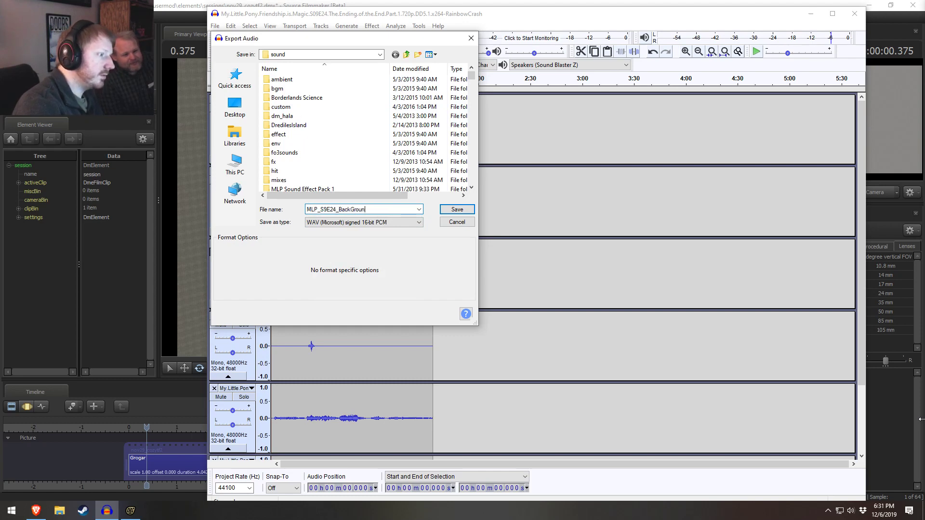
type("BackGg")
key("BackSpace")
key("BackSpace")
type("ground")
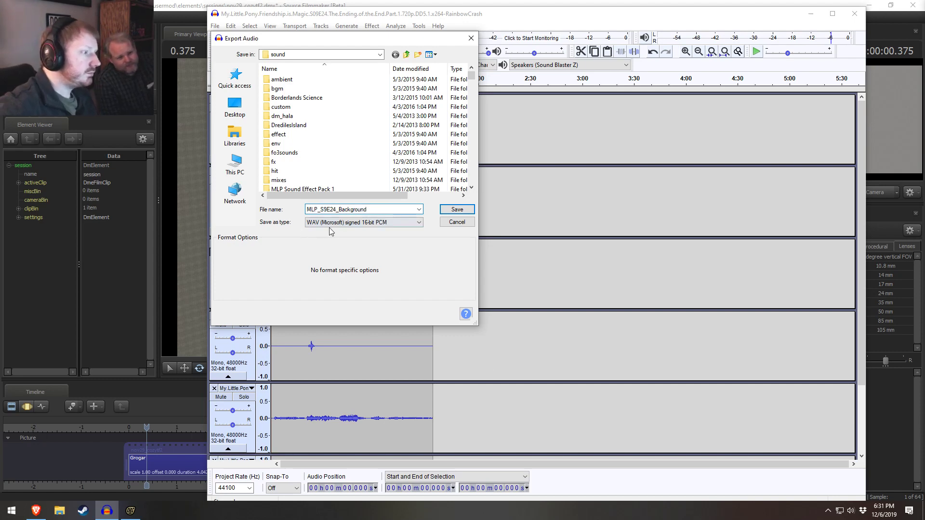
left_click(456, 209)
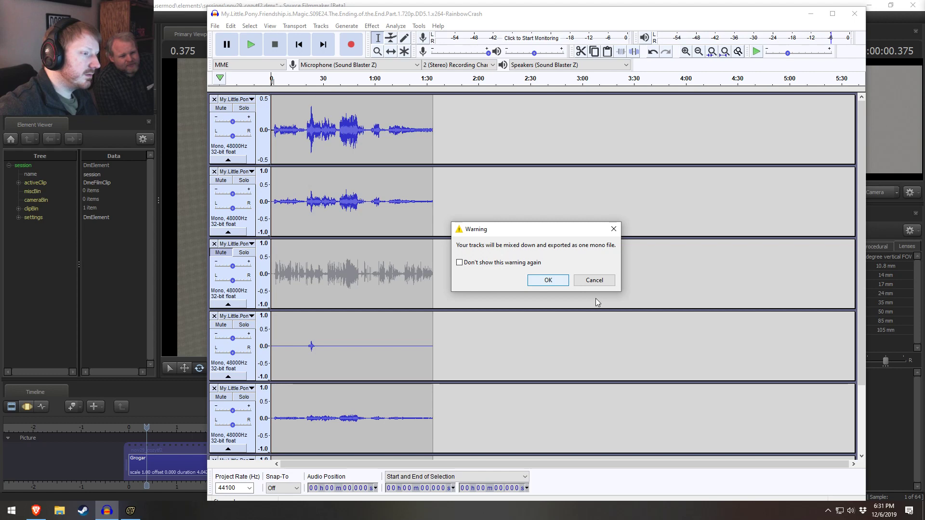
left_click(547, 280)
Step: Play back the first track on its own by soloing it, stop playback and clear its solo
scroll(465, 243, "down", 3)
scroll(519, 225, "up", 3)
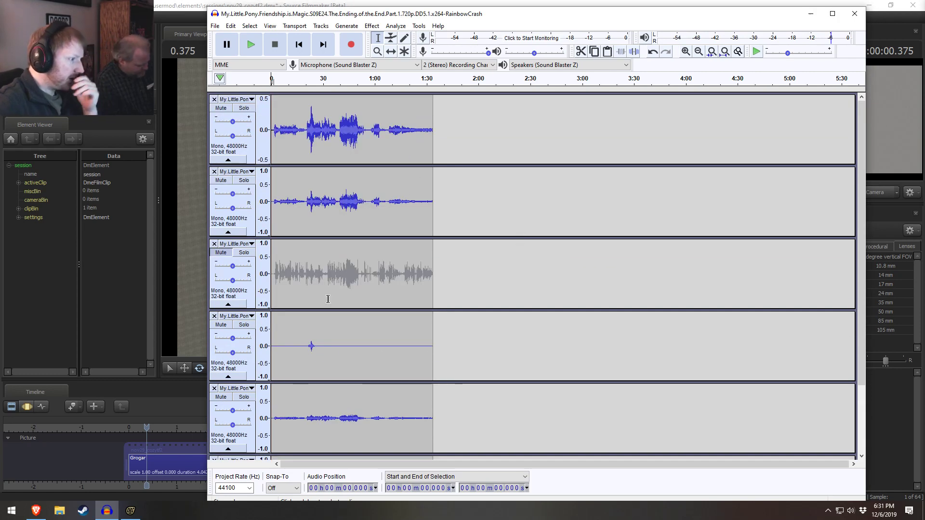
scroll(328, 299, "down", 3)
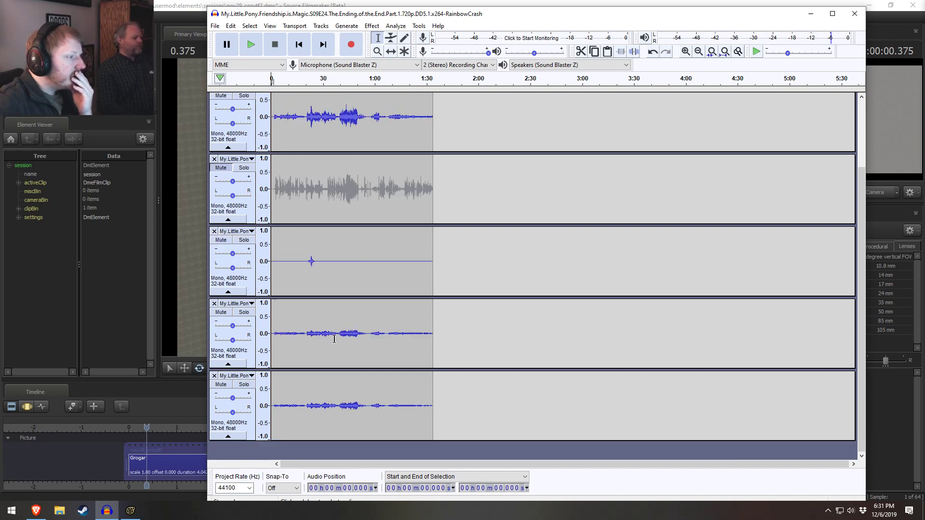
scroll(354, 393, "up", 3)
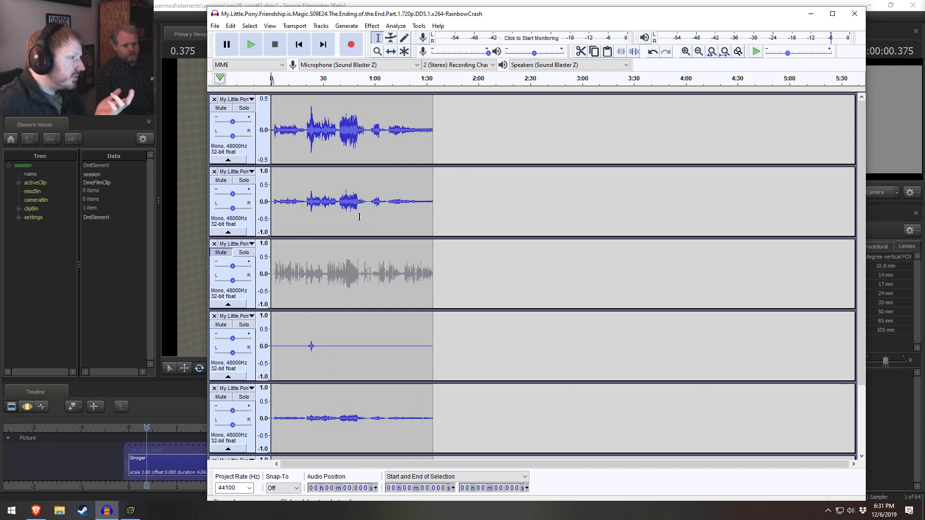
left_click(243, 108)
left_click(289, 88)
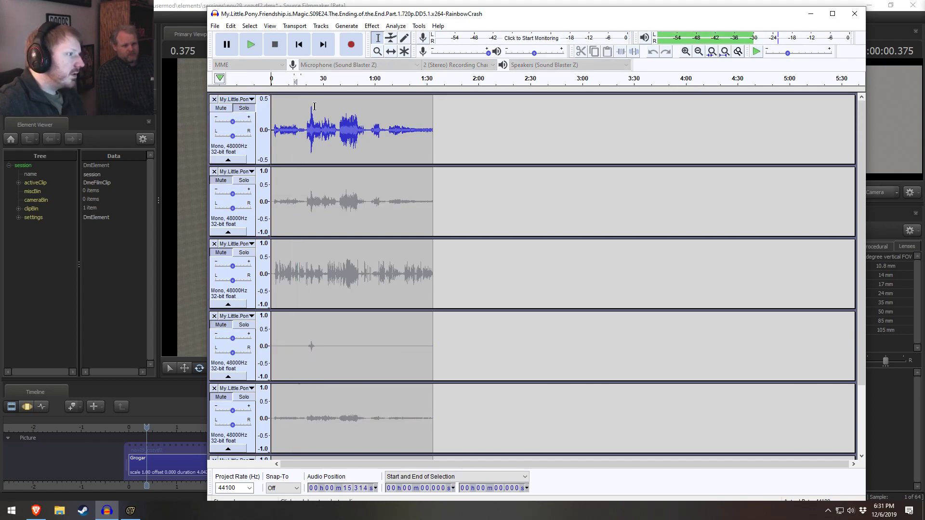
key("space")
scroll(332, 206, "down", 3)
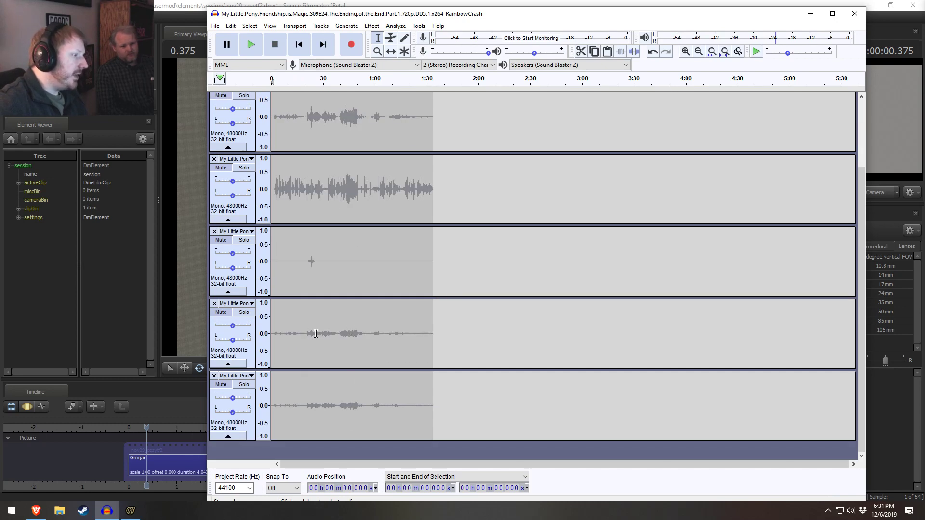
scroll(256, 153, "up", 3)
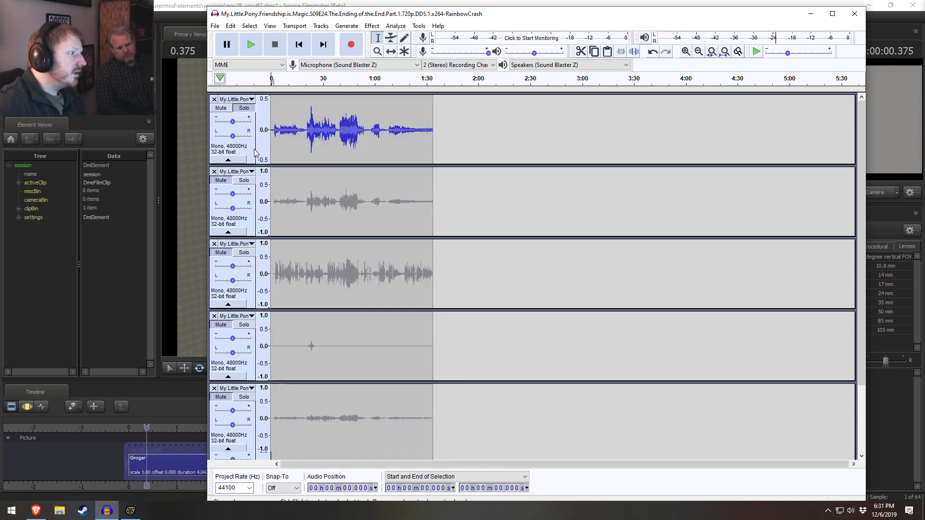
left_click(244, 108)
scroll(246, 289, "down", 3)
left_click(243, 384)
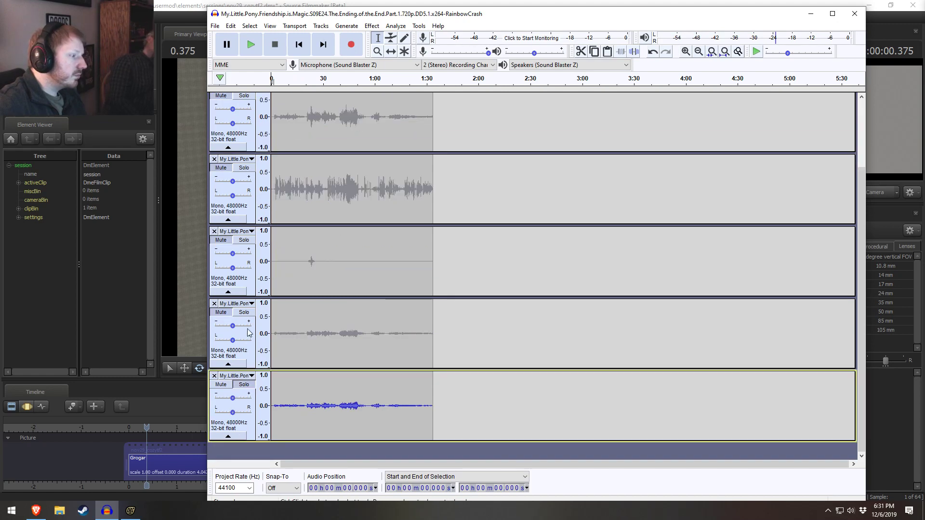
left_click(243, 312)
left_click(244, 386)
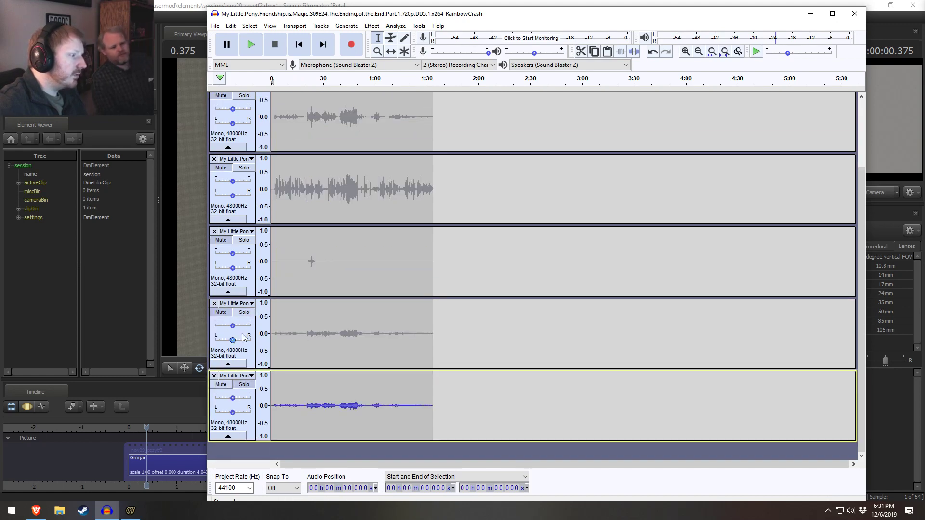
left_click(243, 386)
Step: Mute the first four tracks so only the last two tracks stay audible
scroll(221, 327, "up", 3)
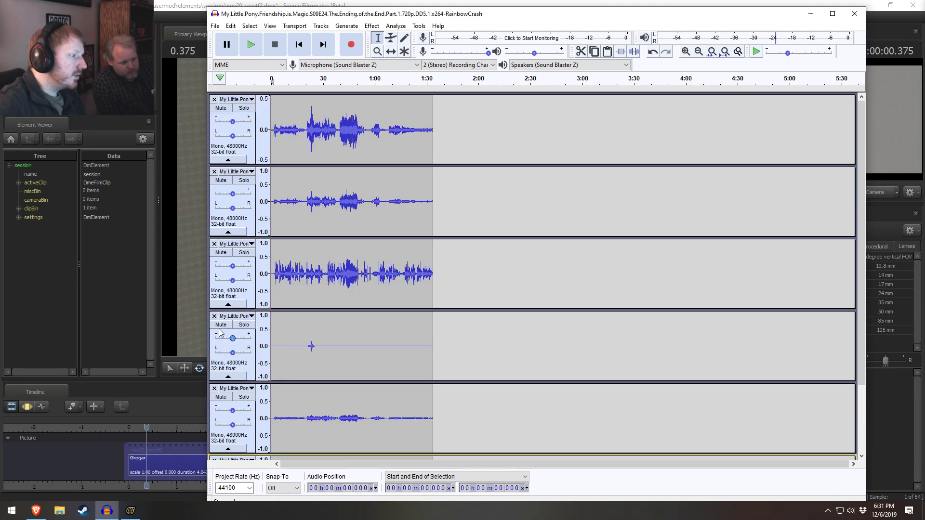
left_click(221, 325)
left_click(220, 253)
left_click(220, 180)
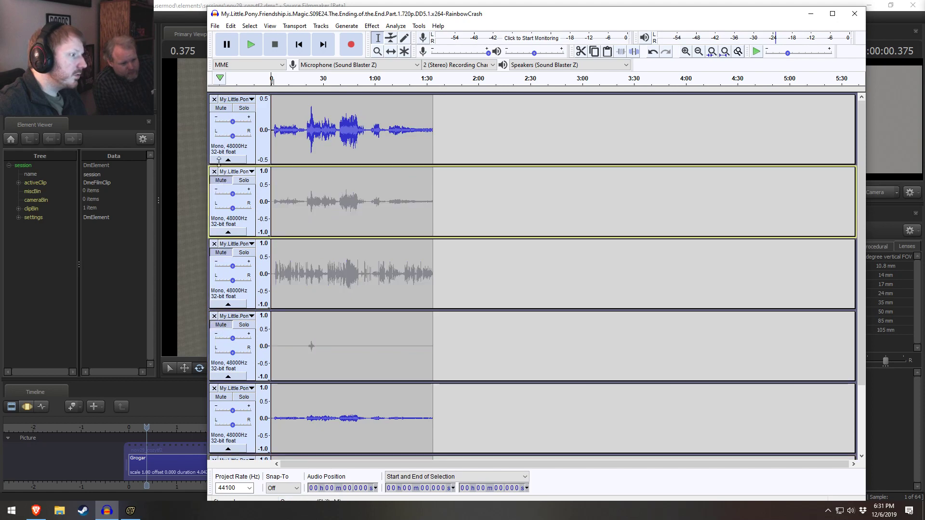
left_click(221, 108)
Step: Play back the last two tracks together from a little past the 30-second mark, and stop playback
scroll(313, 265, "down", 2)
key("space")
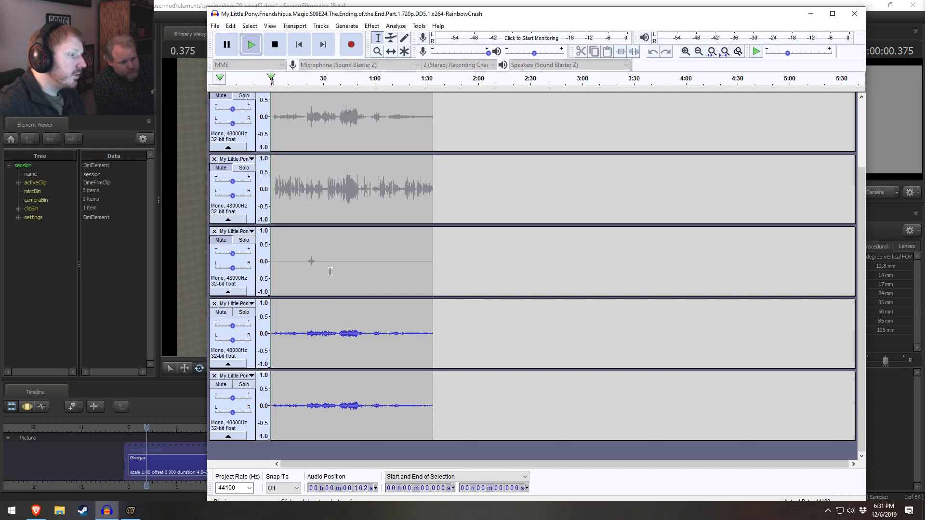
left_click(328, 78)
key("space")
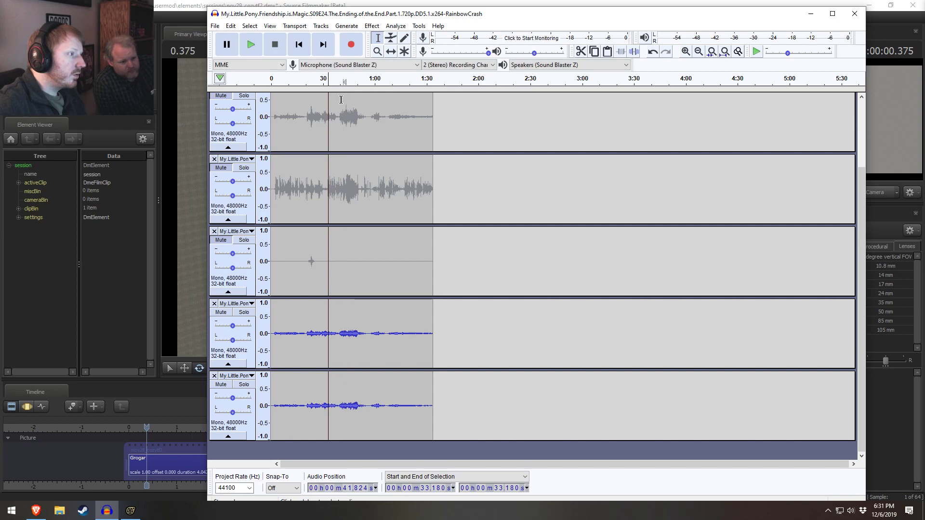
left_click(336, 80)
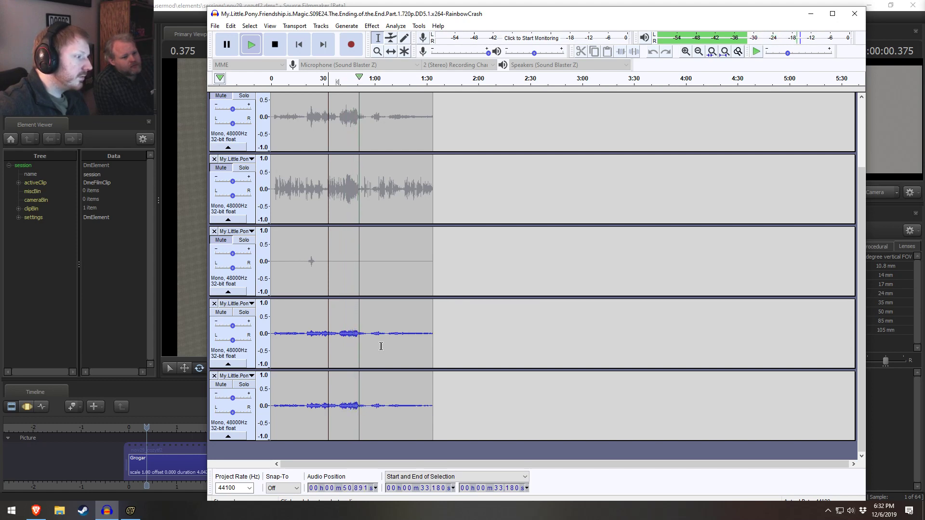
key("space")
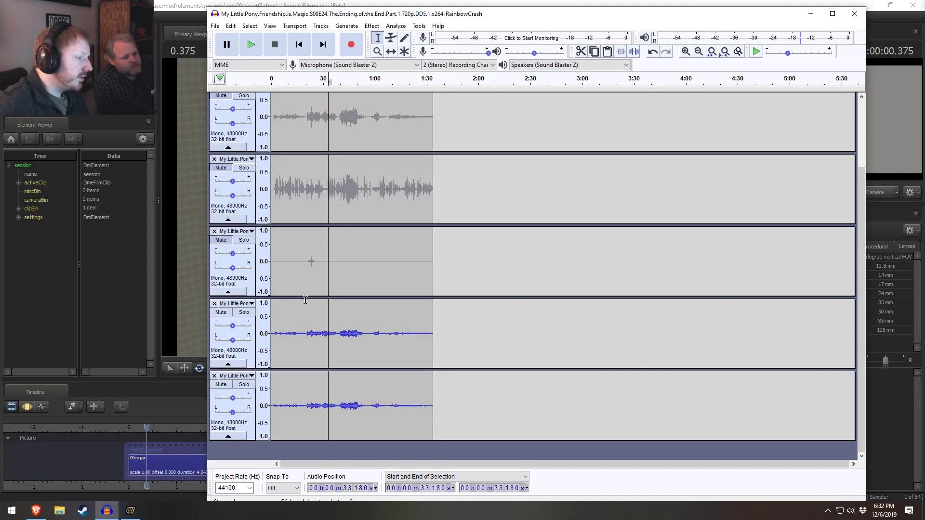
Step: Solo the third track and export it as a signed 16-bit PCM WAV file named MLP_S9E24_Dialog in the sound folder
scroll(309, 289, "up", 3)
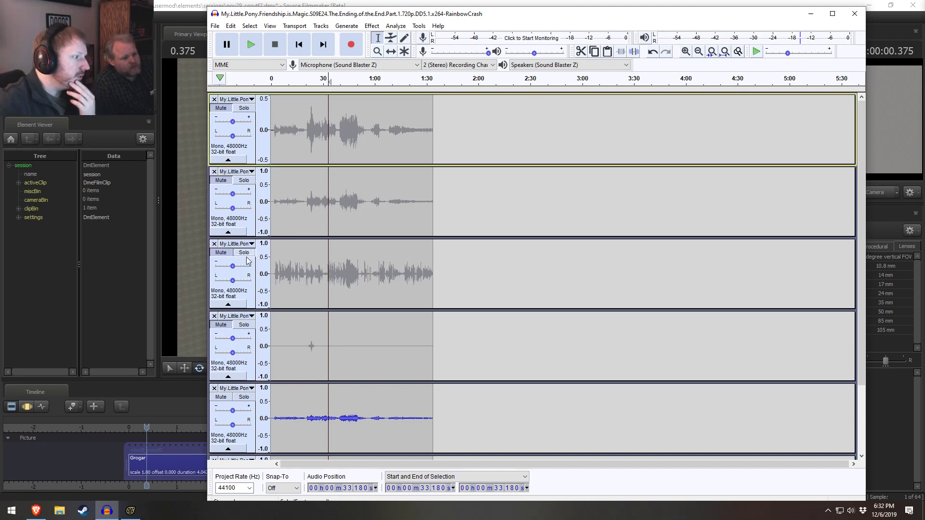
left_click(250, 276)
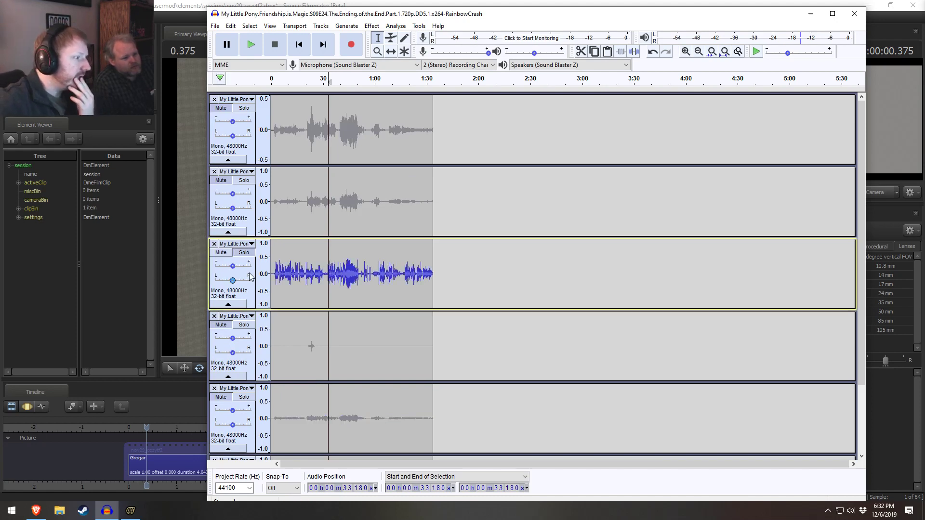
left_click(215, 26)
mouse_move(260, 97)
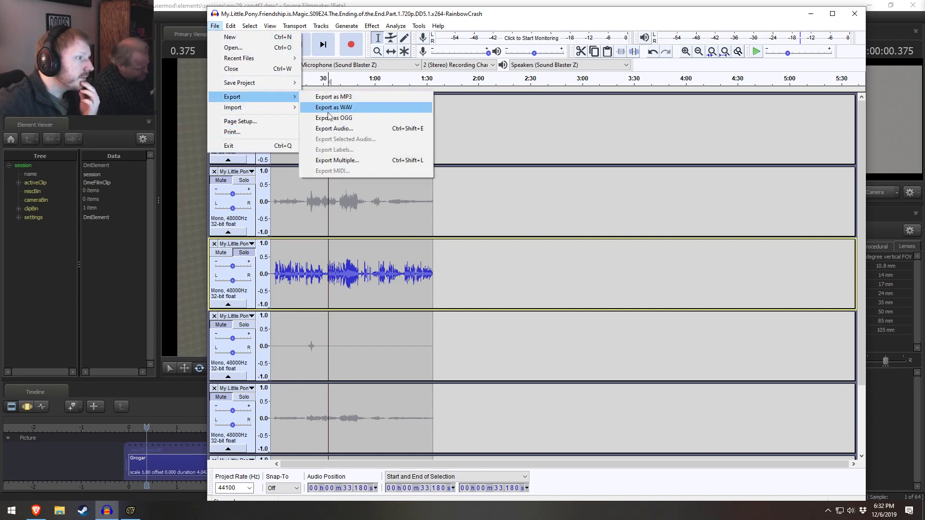
left_click(334, 107)
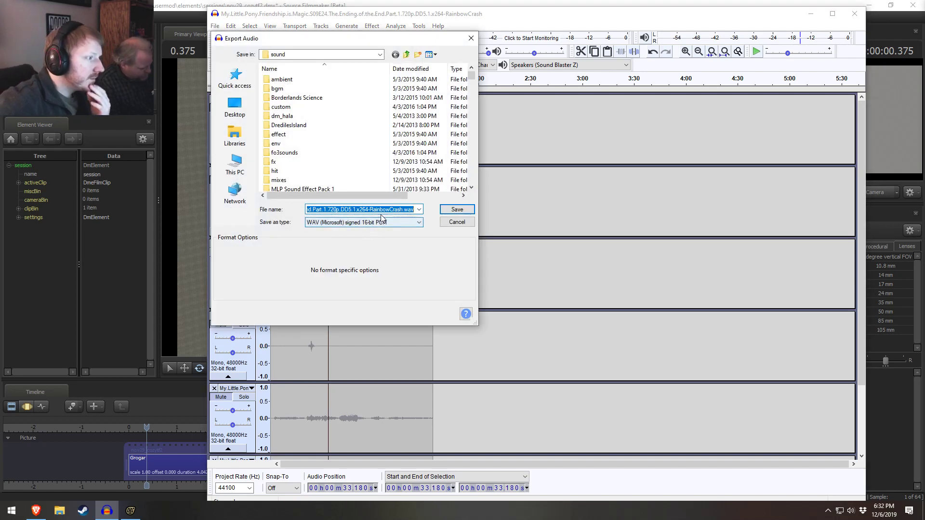
type("MLP ")
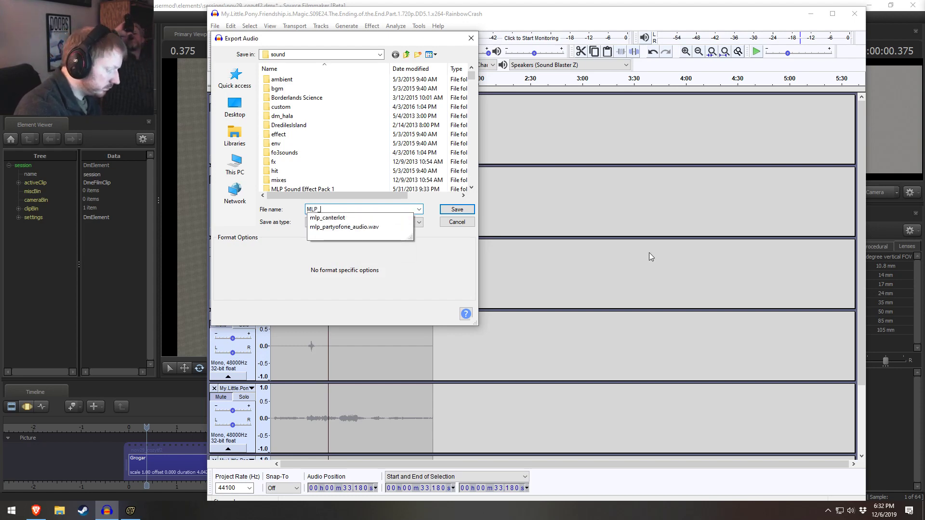
type("S9E")
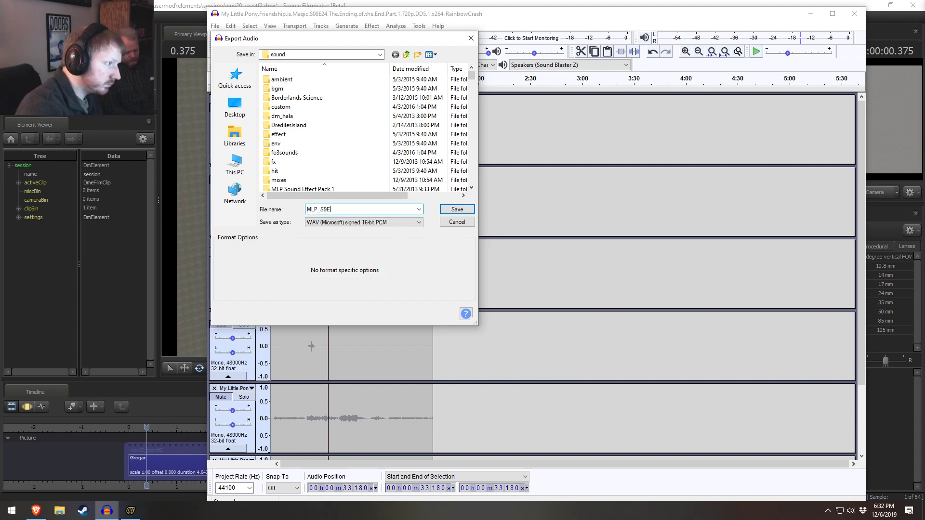
type("24_Dialog")
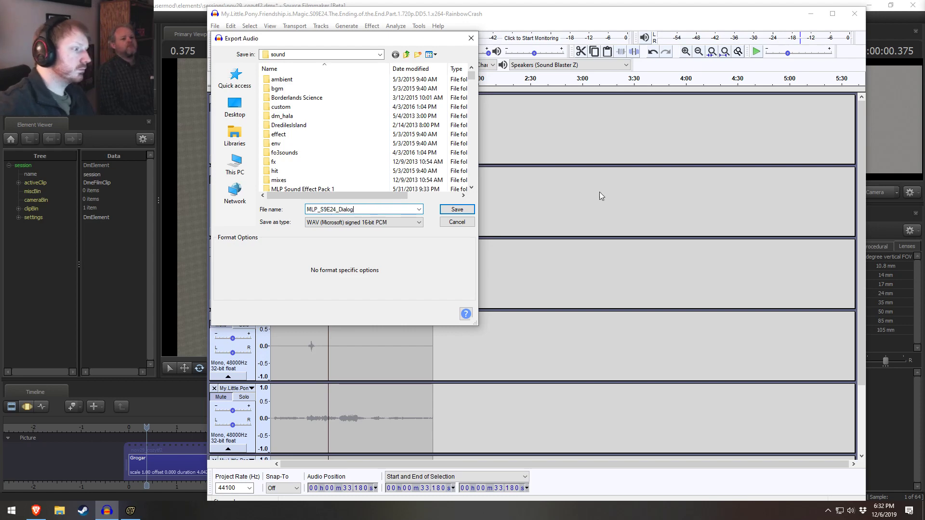
left_click(457, 209)
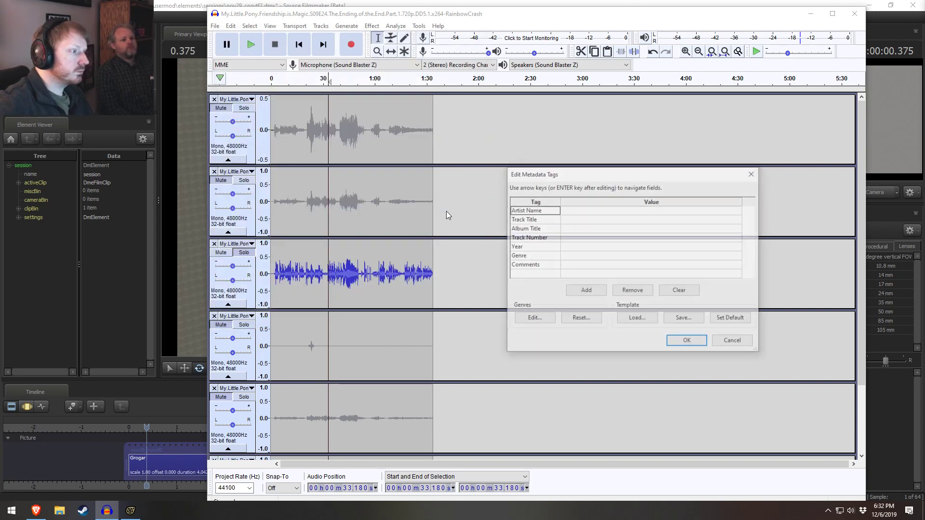
left_click(684, 342)
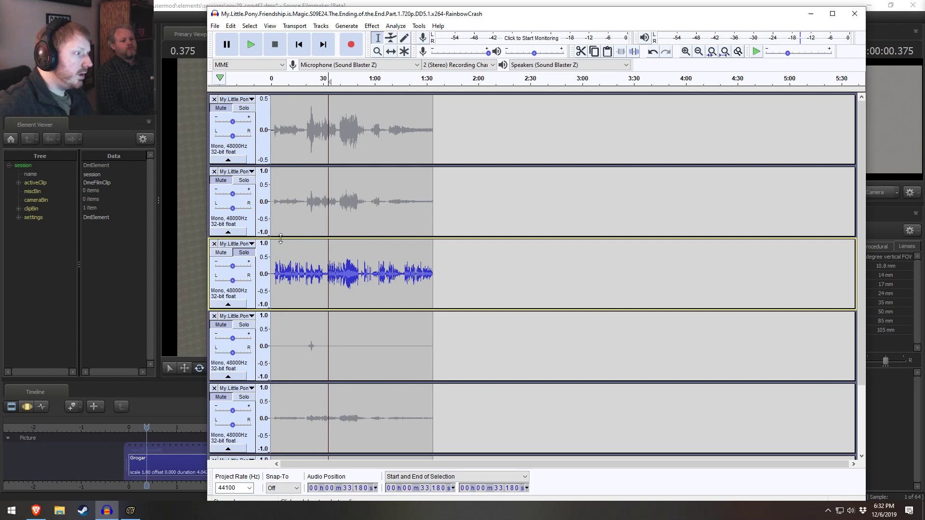
Step: Clear the third track's solo, mute that track, and play back the remaining tracks from about the 20-second mark
left_click(244, 252)
left_click(220, 253)
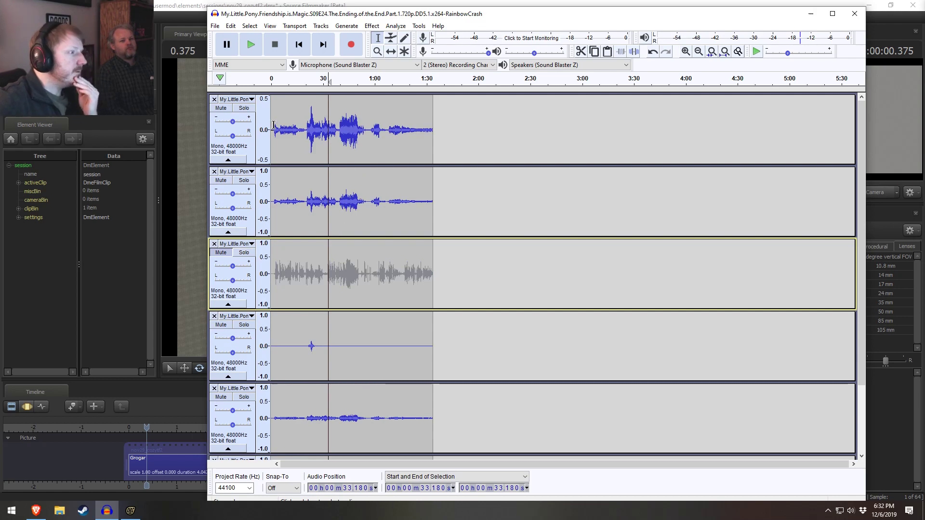
scroll(346, 214, "down", 3)
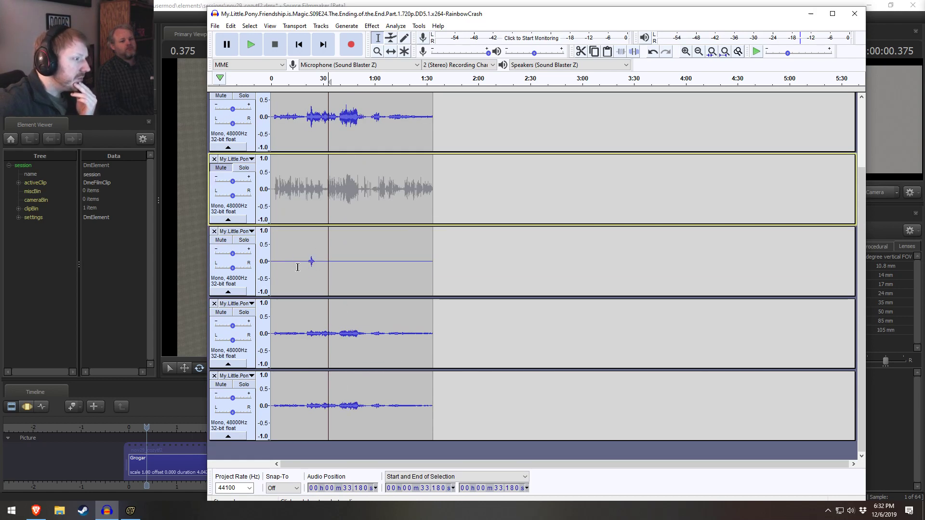
left_click(307, 90)
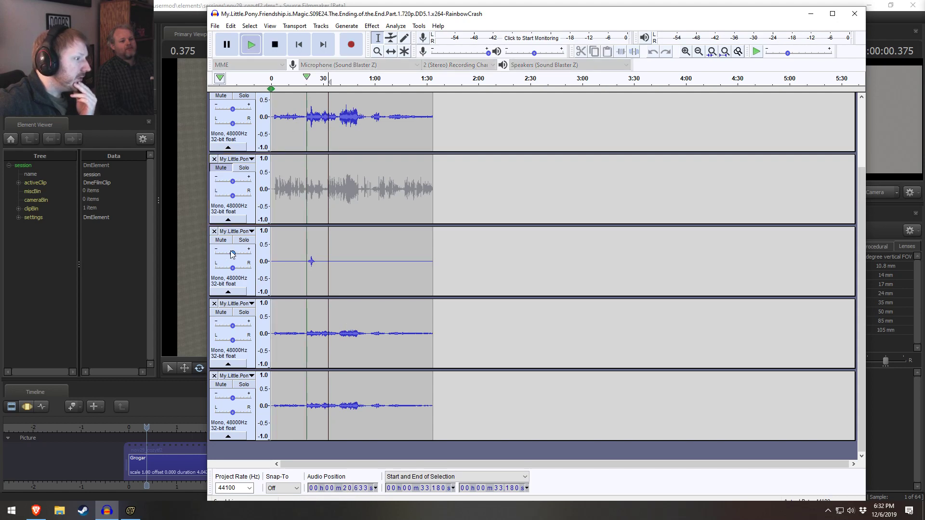
Step: Play back the fourth track on its own from about the 20-second mark, stop playback and clear its solo
left_click(244, 239)
left_click(306, 262)
key("space")
key("space")
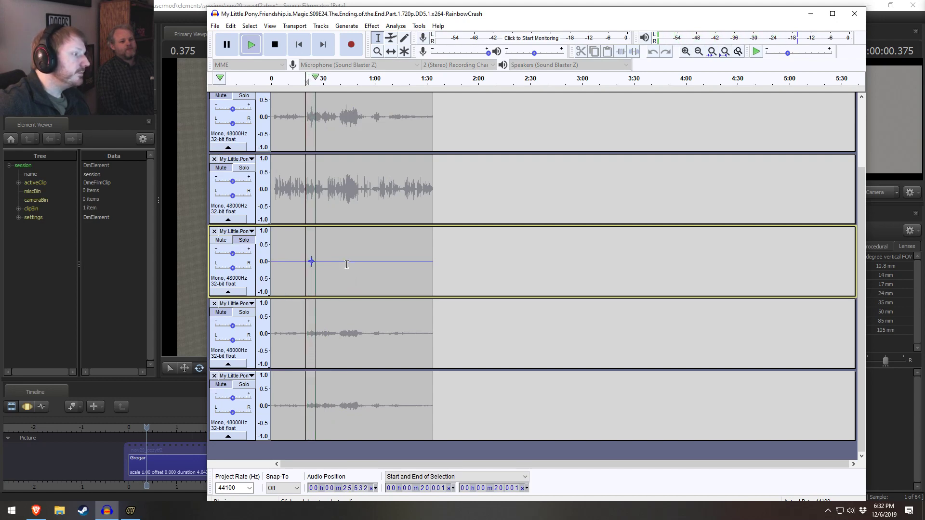
key("space")
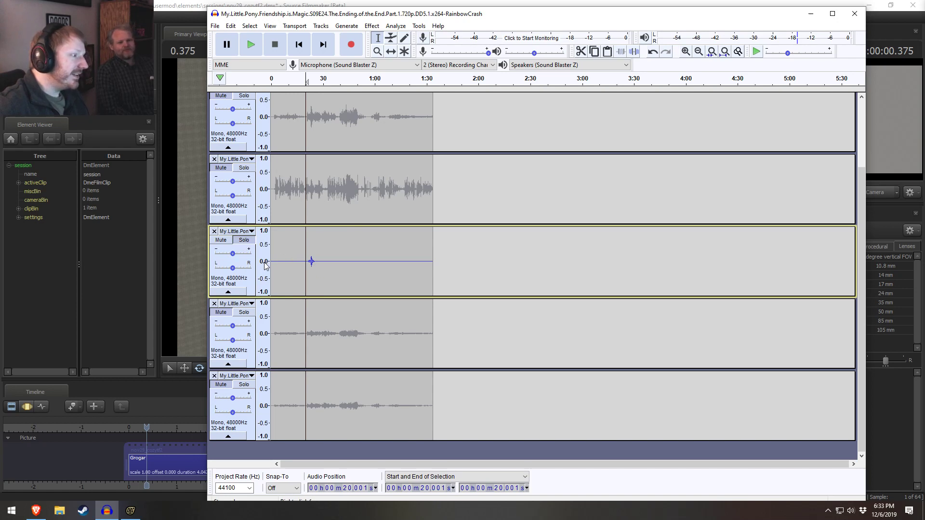
left_click(244, 240)
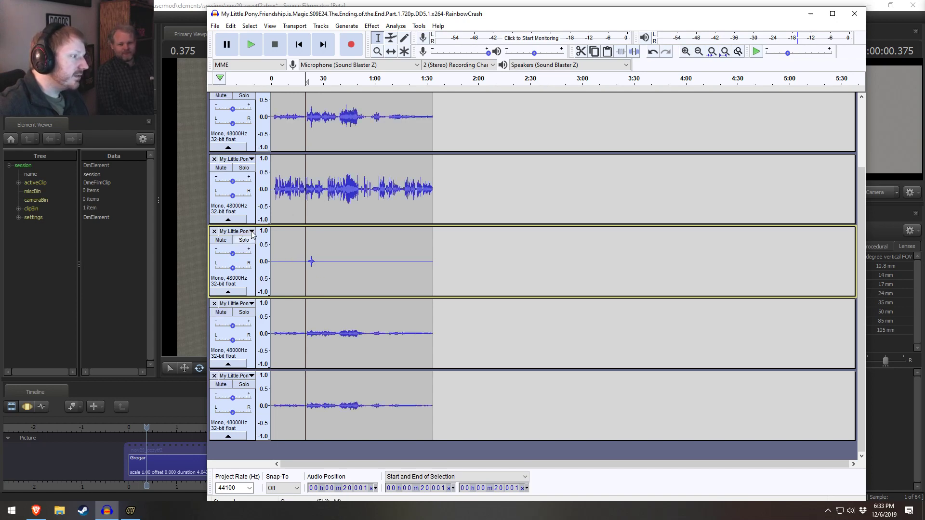
Step: Play back all tracks together from the 20-second mark, stop playback, and delete the nearly silent fourth track
key("space")
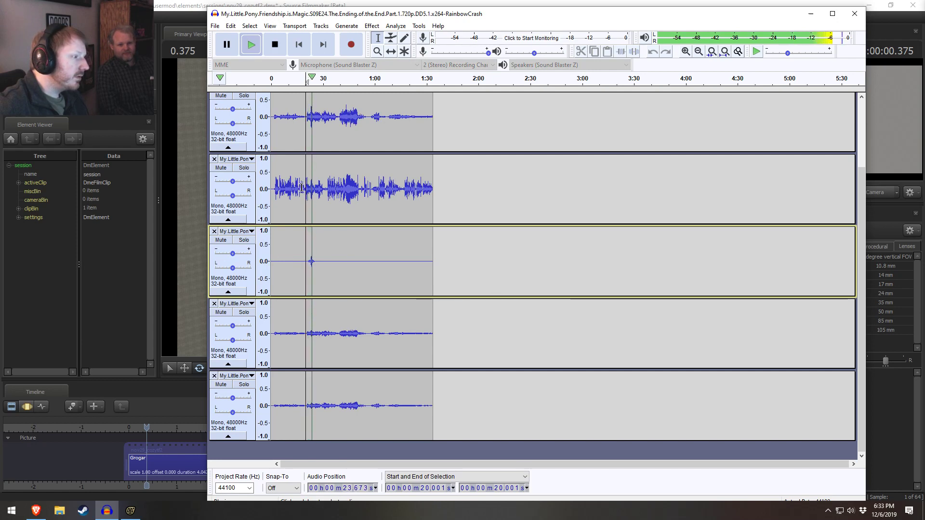
key("space")
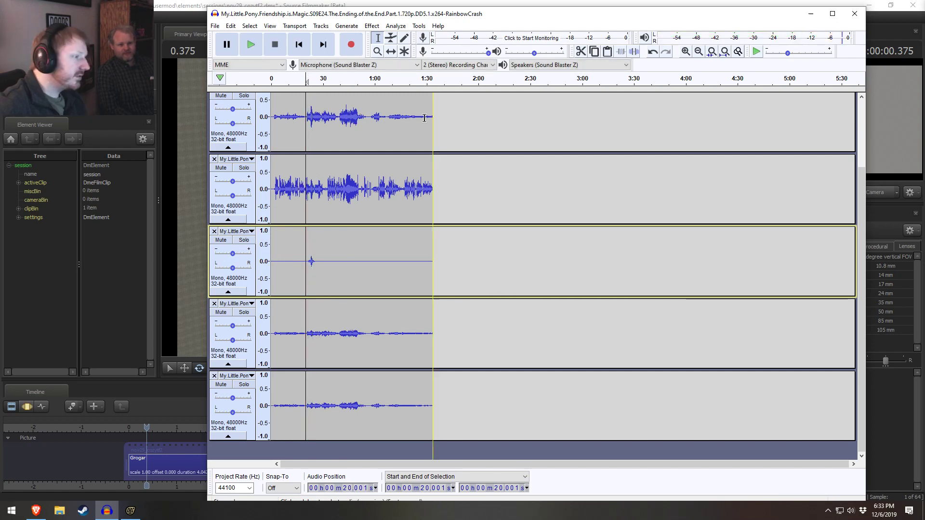
left_click(243, 241)
left_click(243, 241)
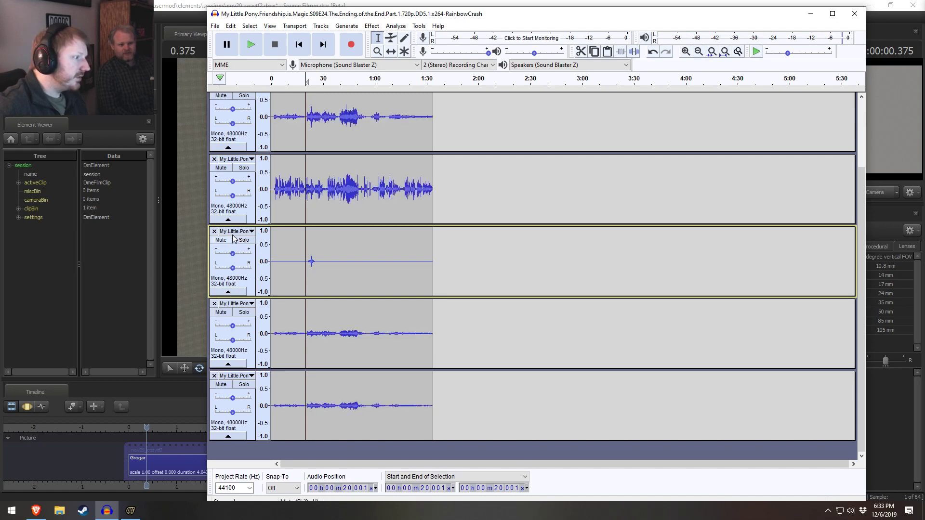
left_click(214, 232)
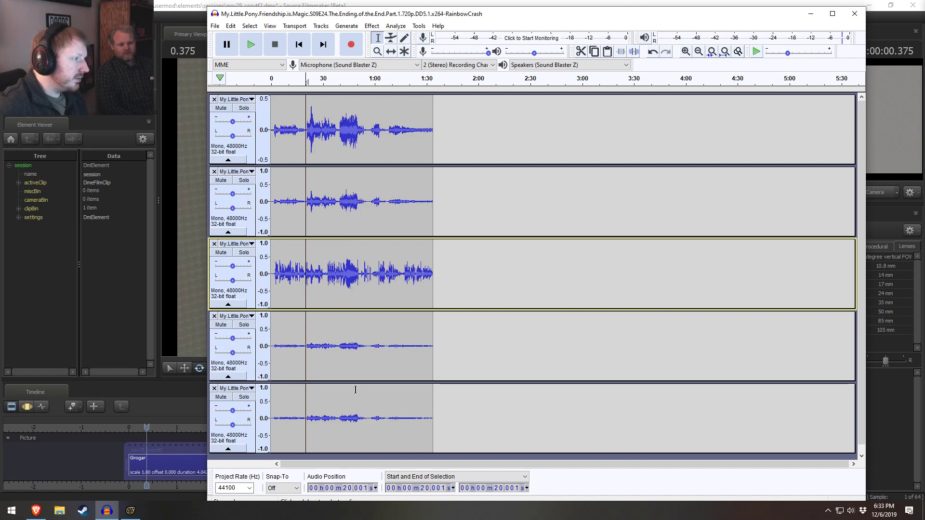
Step: Compare the first two tracks by soloing them alternately during playback from about the 40-second mark, and stop playback
left_click(340, 80)
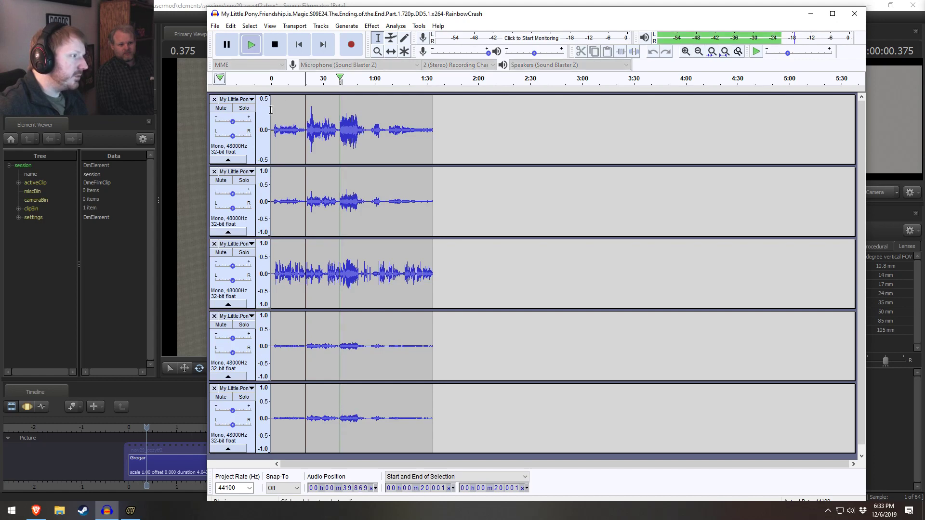
left_click(250, 109)
left_click(244, 181)
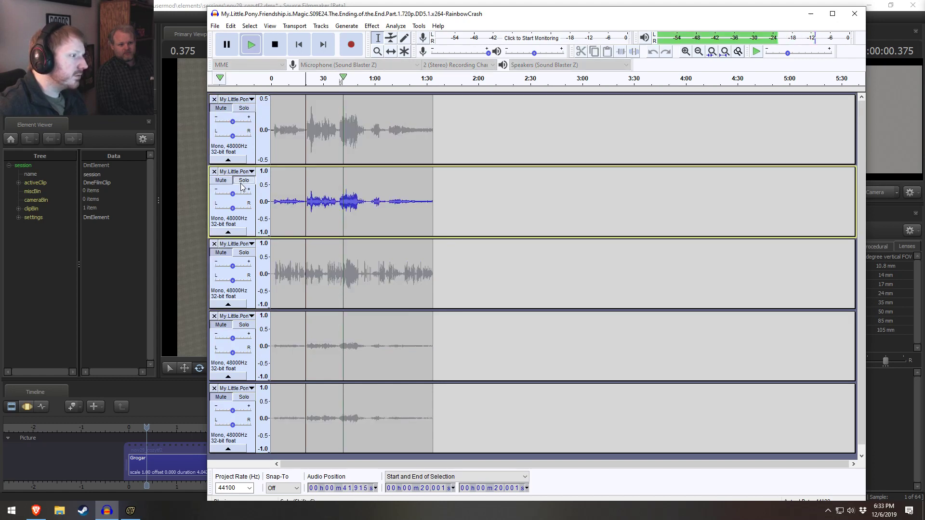
left_click(244, 108)
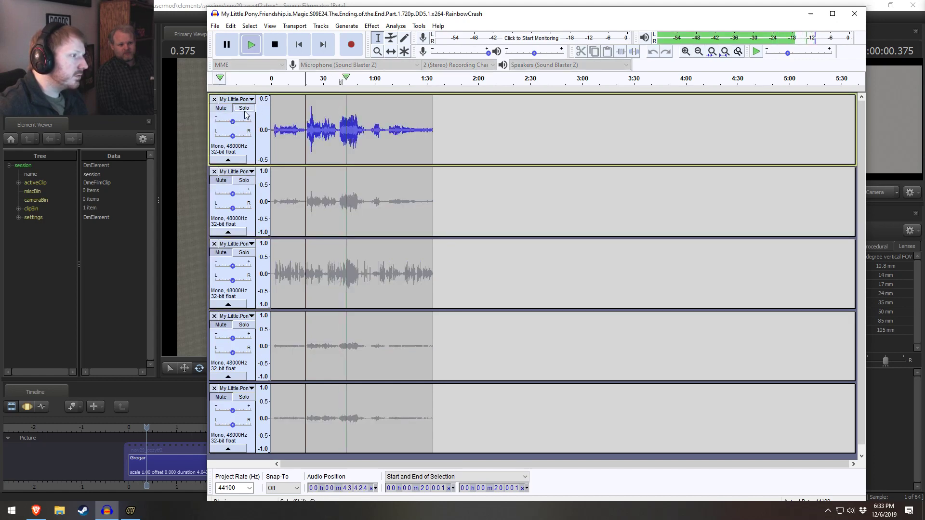
left_click(243, 181)
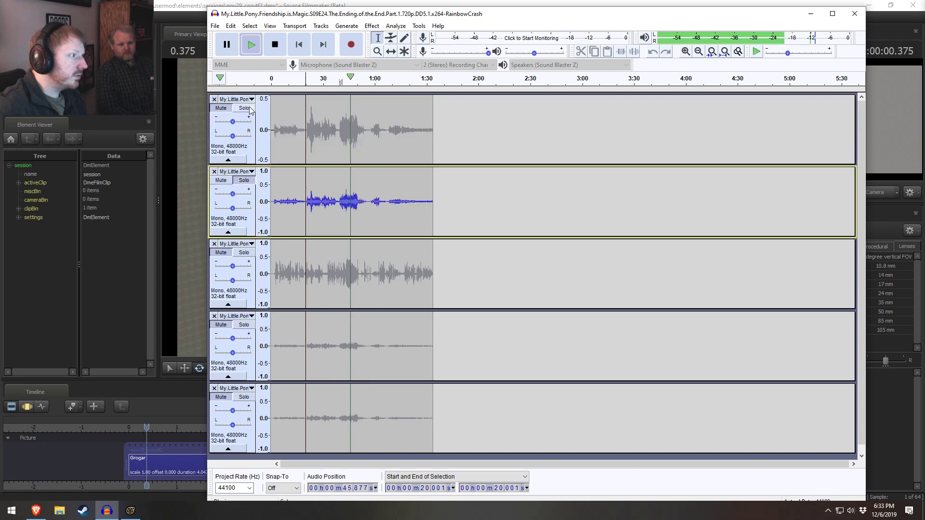
left_click(248, 109)
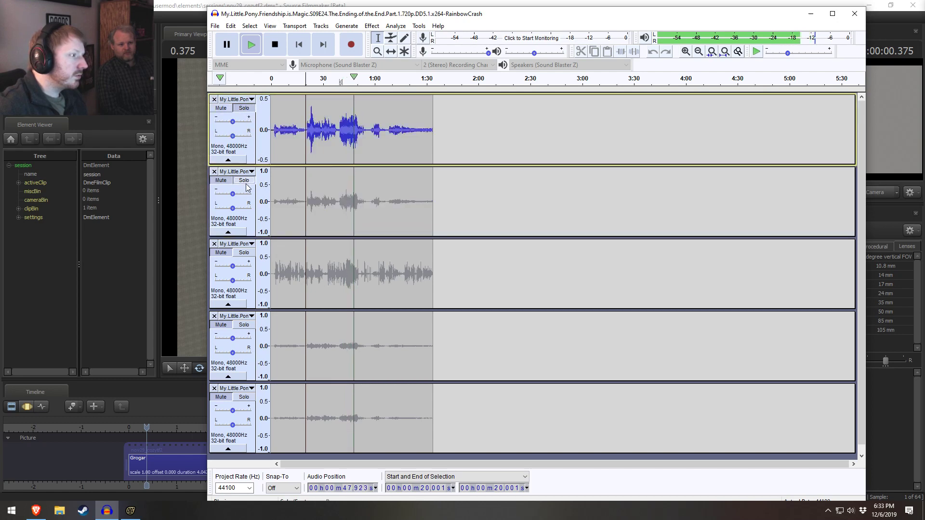
left_click(244, 180)
left_click(244, 109)
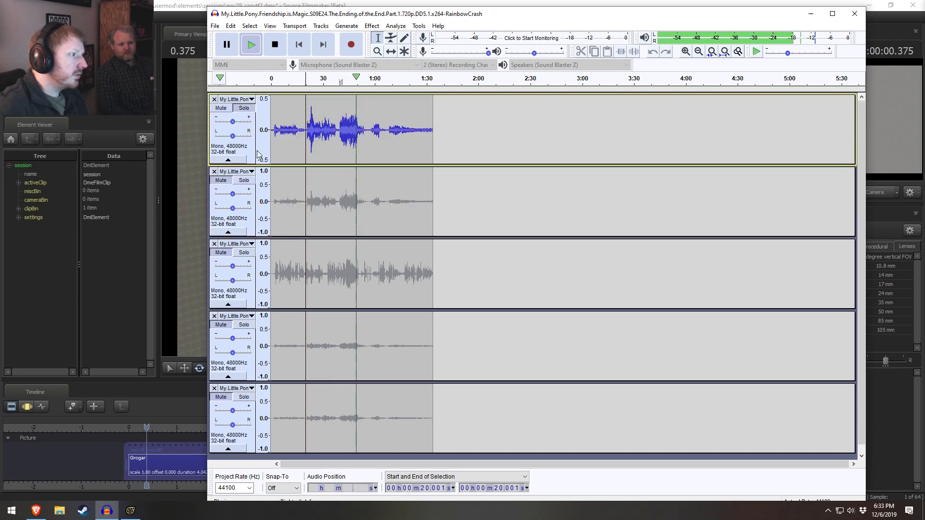
left_click(243, 180)
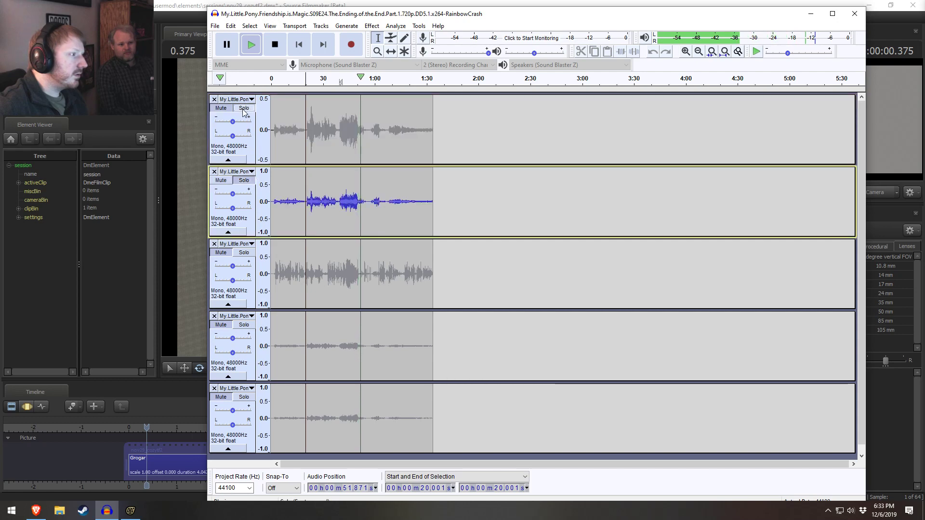
left_click(244, 108)
left_click(244, 180)
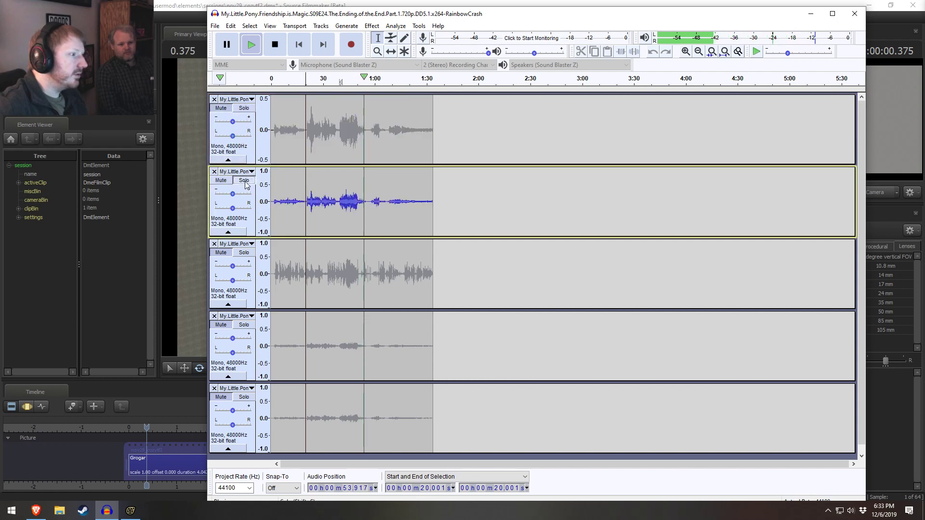
key("space")
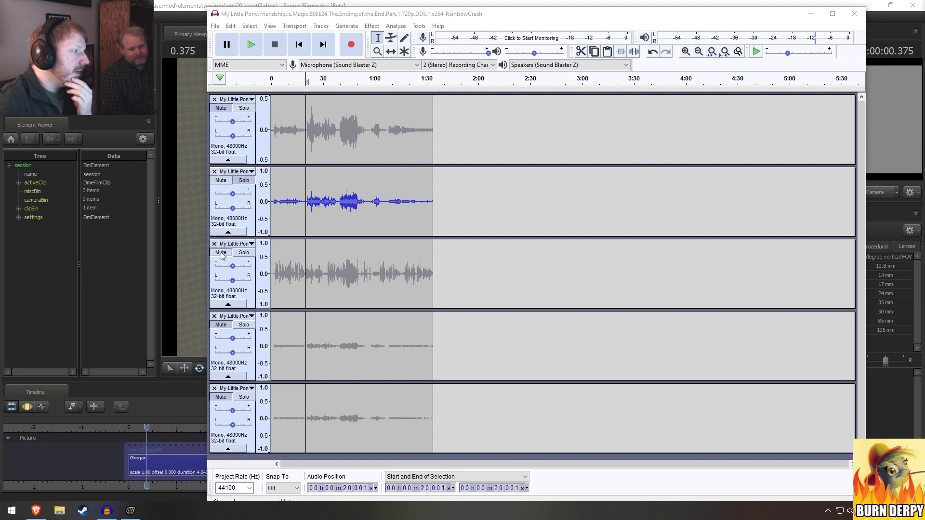
Step: Combine the first two mono tracks into one stereo track
left_click(228, 159)
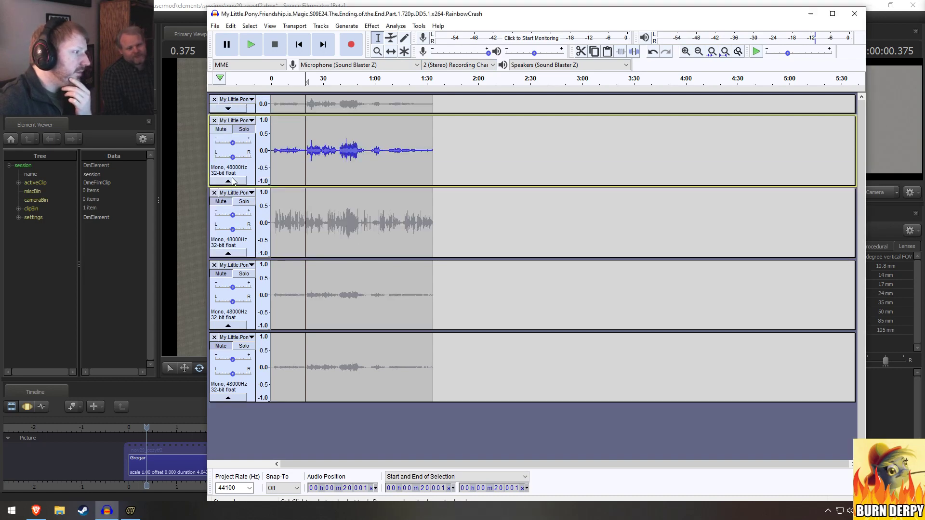
left_click(230, 109)
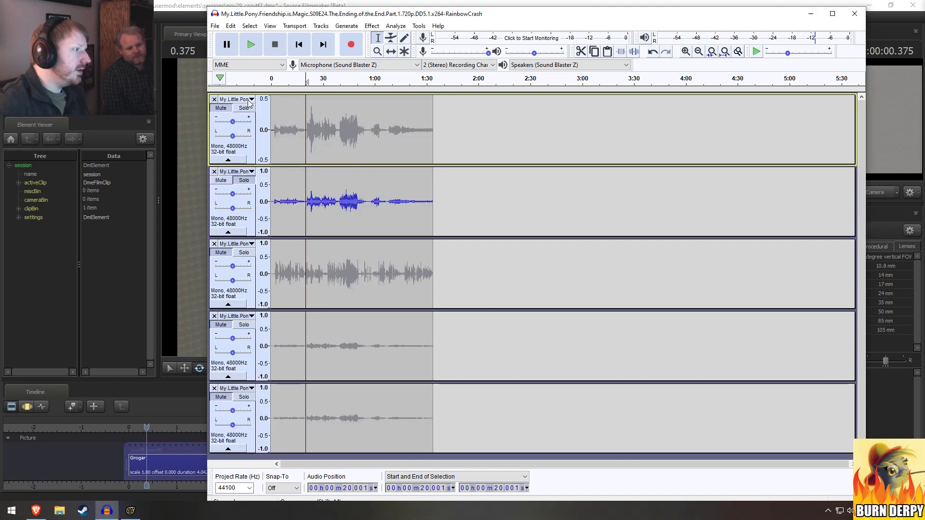
left_click(251, 99)
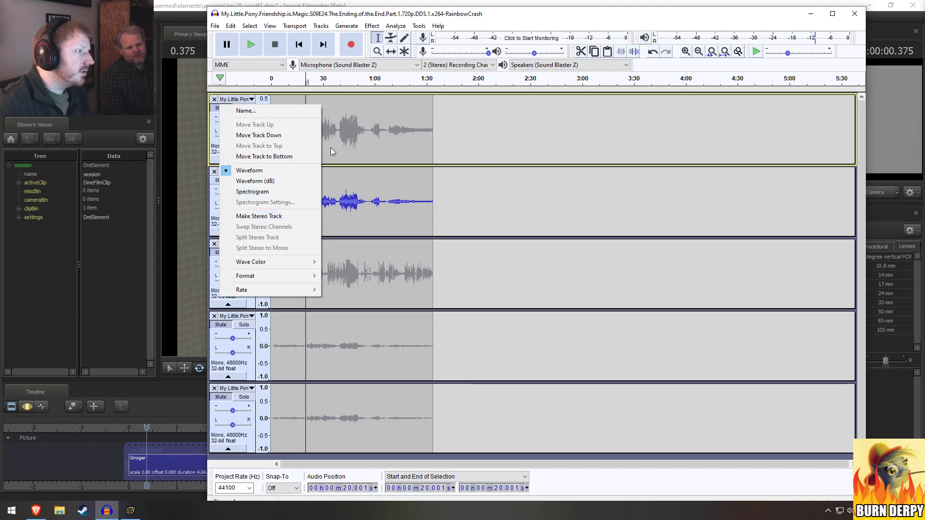
left_click(263, 216)
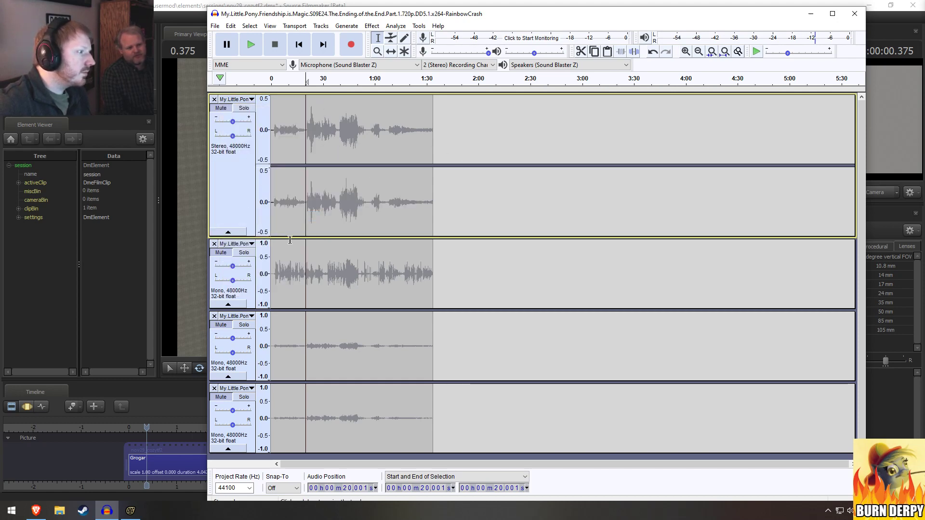
Step: Select the whole length of the stereo track's audio, from its start to about 1:39
left_click(498, 203)
left_click(369, 198)
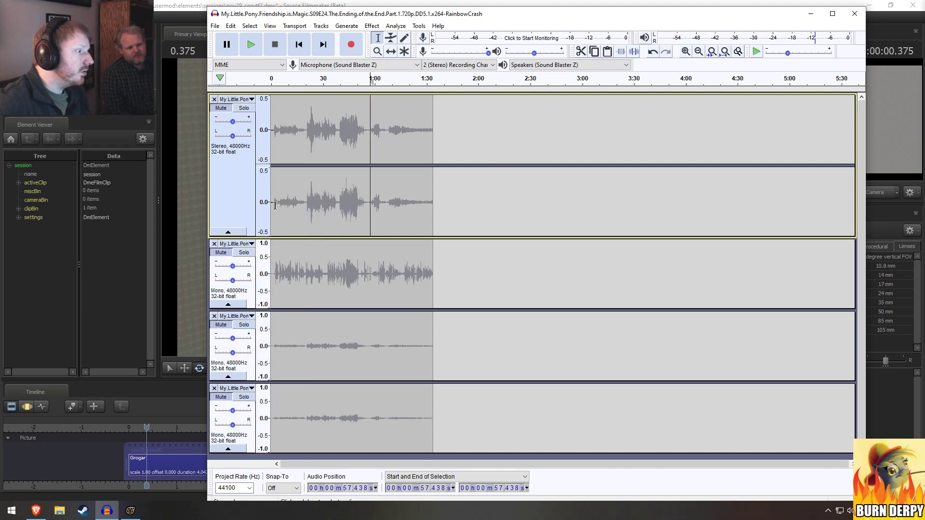
left_click_drag(452, 285, 269, 283)
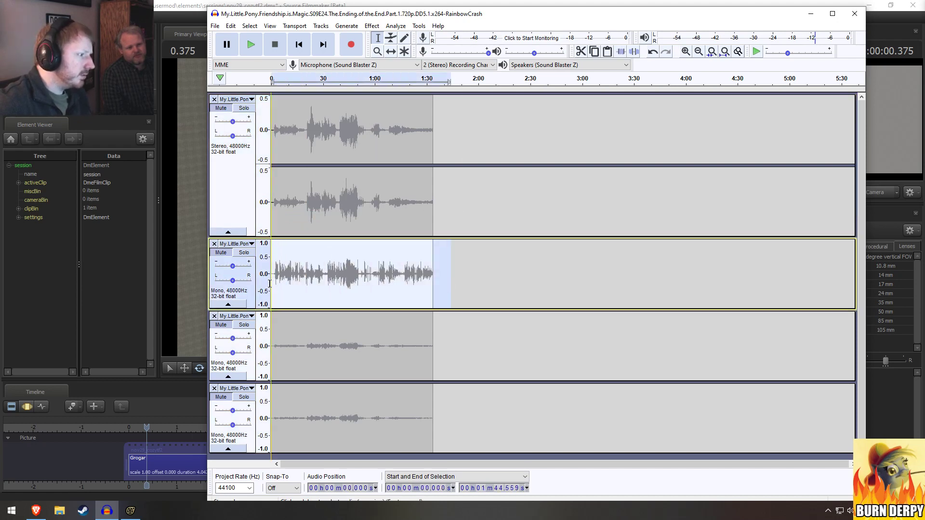
left_click(357, 205)
left_click_drag(441, 205, 270, 200)
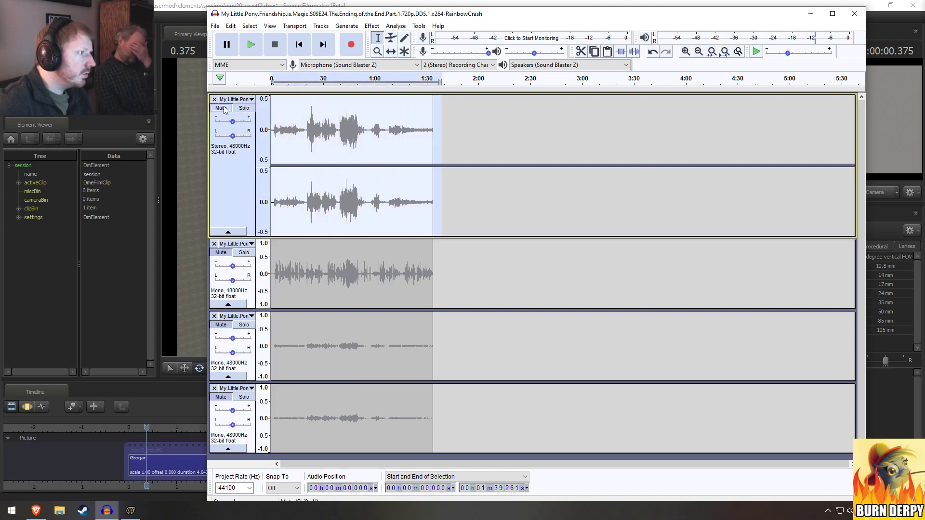
Step: Split the stereo track into separate left and right tracks and select the right track's audio from its start to about 2:17
left_click(243, 231)
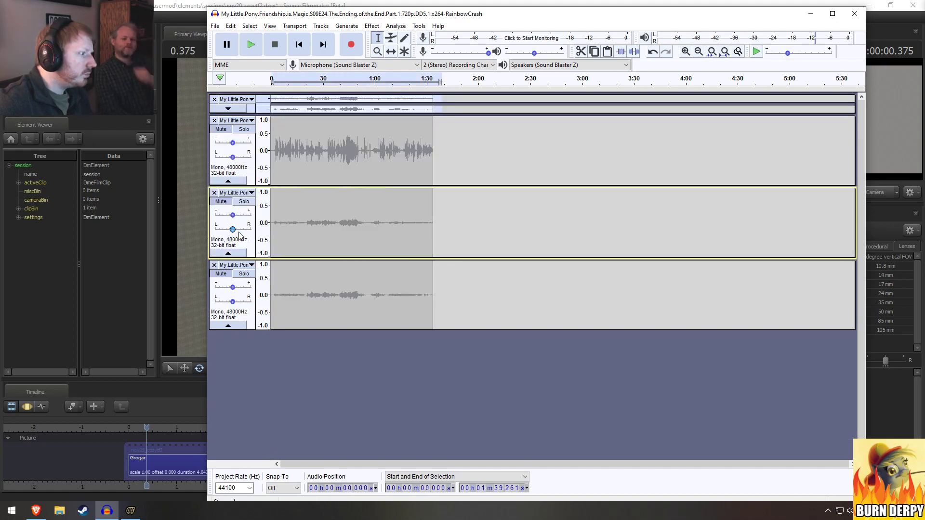
left_click(231, 109)
left_click(251, 99)
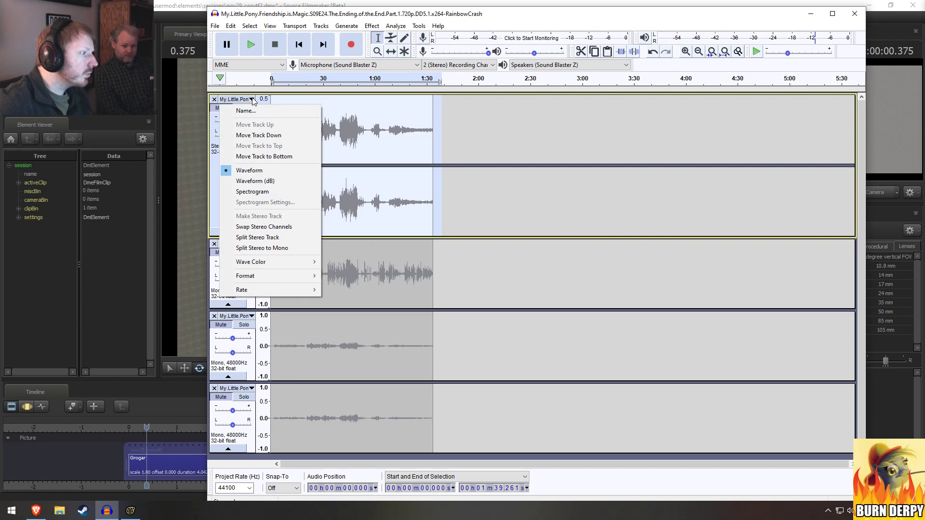
left_click(263, 239)
left_click_drag(507, 201, 241, 194)
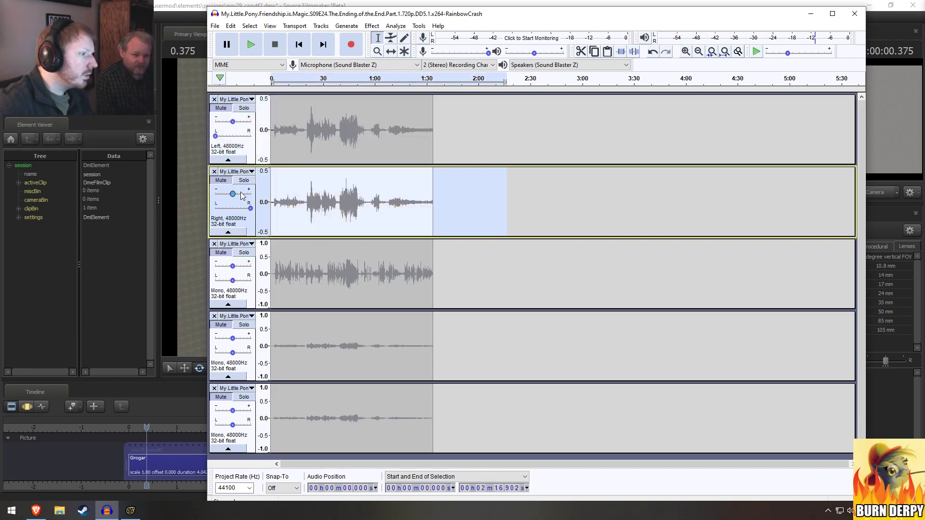
Step: Undo the stereo split and the earlier stereo merge, and turn off solo on the second track
key("ctrl+v")
key("ctrl+z")
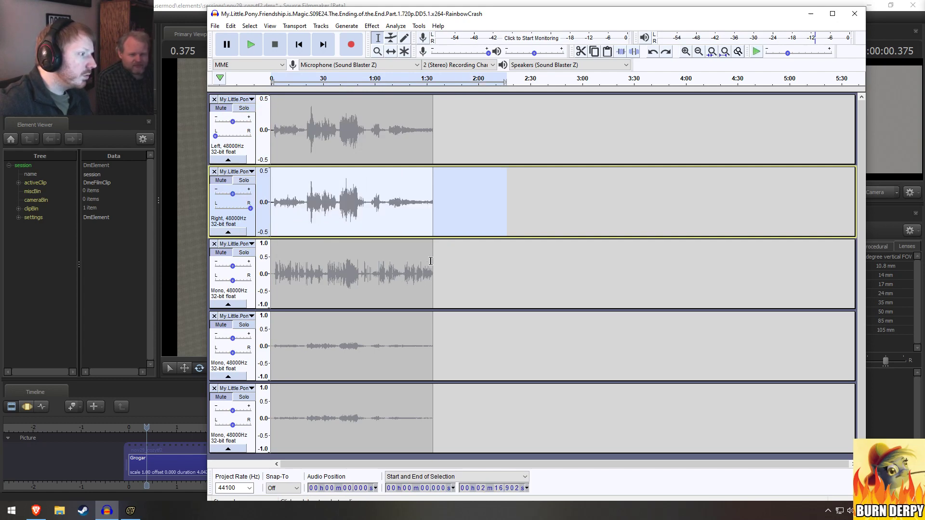
key("ctrl+z")
key("ctrl+z")
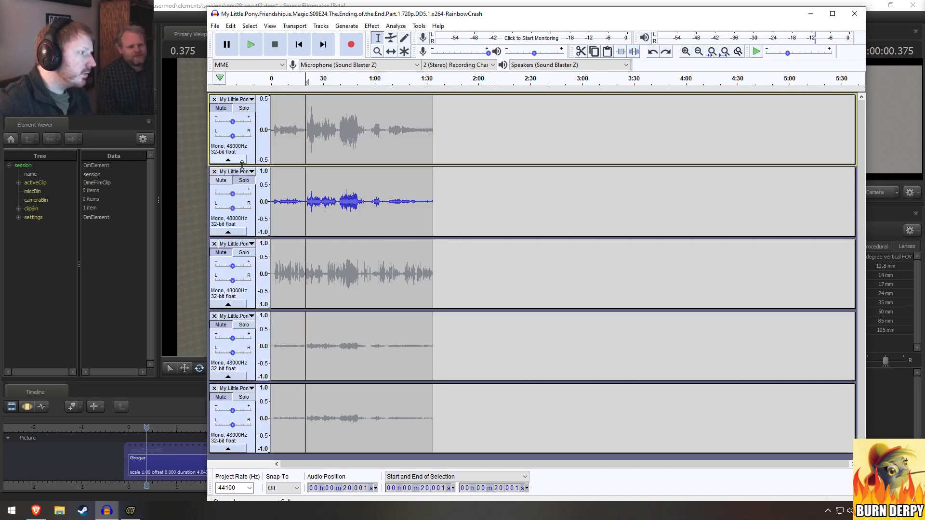
left_click(245, 181)
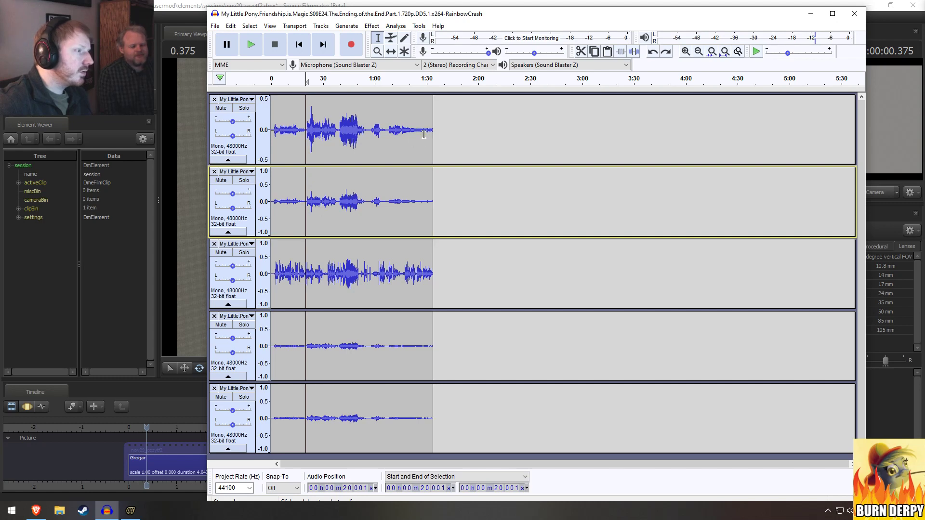
Step: Combine the first two mono tracks into a stereo track and try to cut its audio
left_click(236, 99)
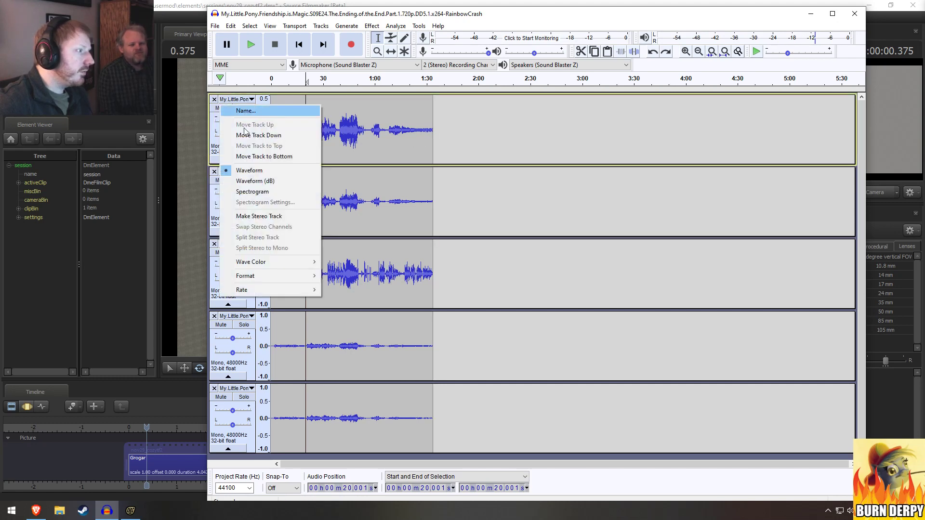
left_click(251, 215)
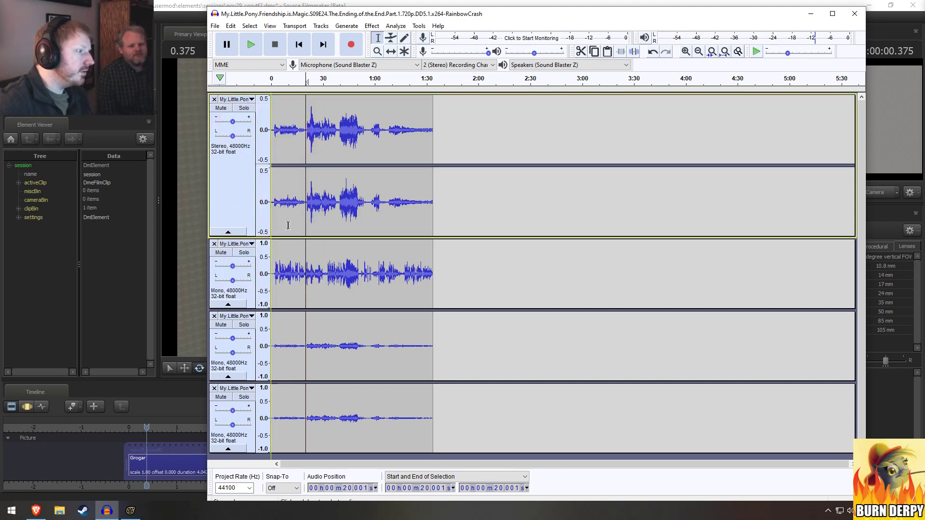
key("ctrl+x")
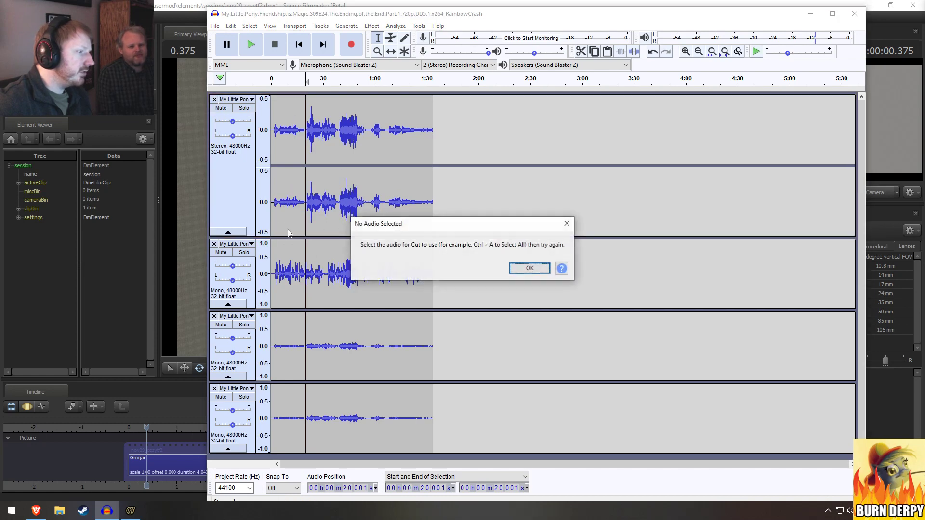
left_click(530, 268)
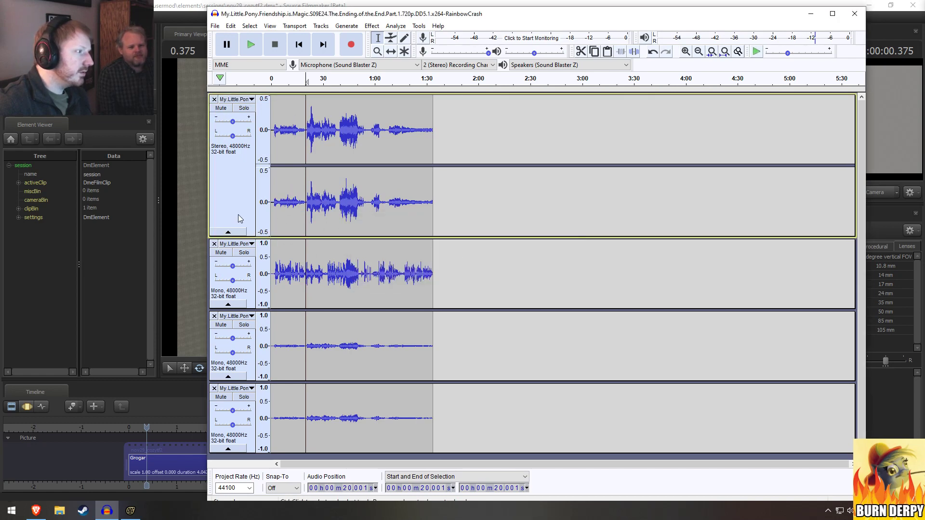
key("ctrl+x")
left_click(517, 273)
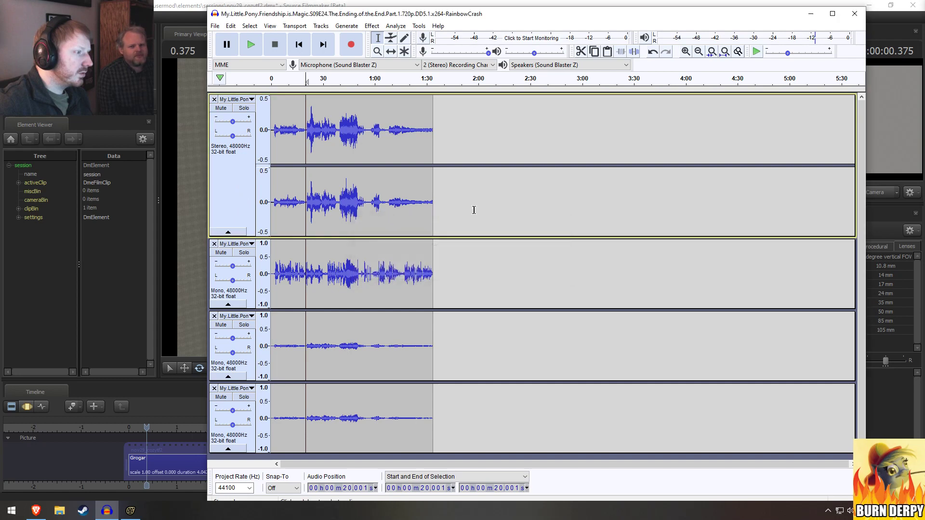
Step: Retry the cut from about 1:58 on the stereo track, and undo the stereo merge
left_click(474, 210)
key("ctrl+x")
left_click(529, 267)
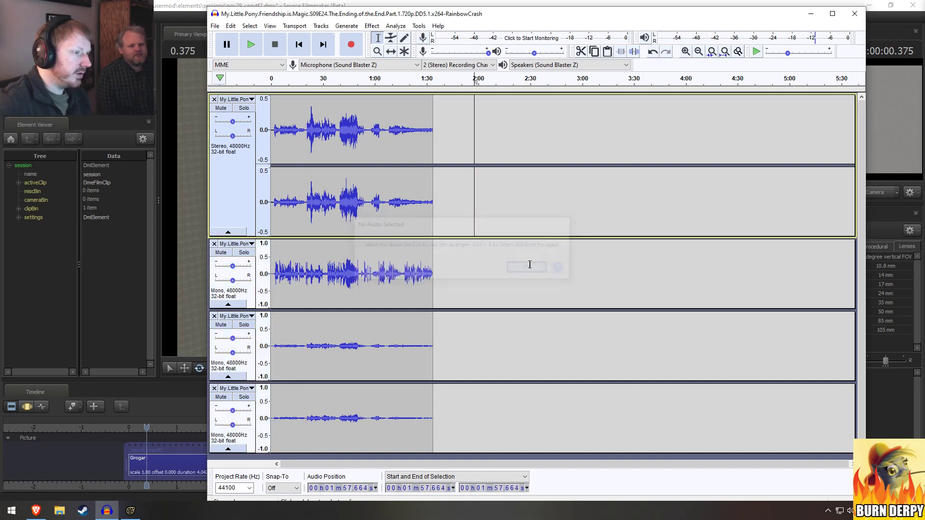
key("ctrl+z")
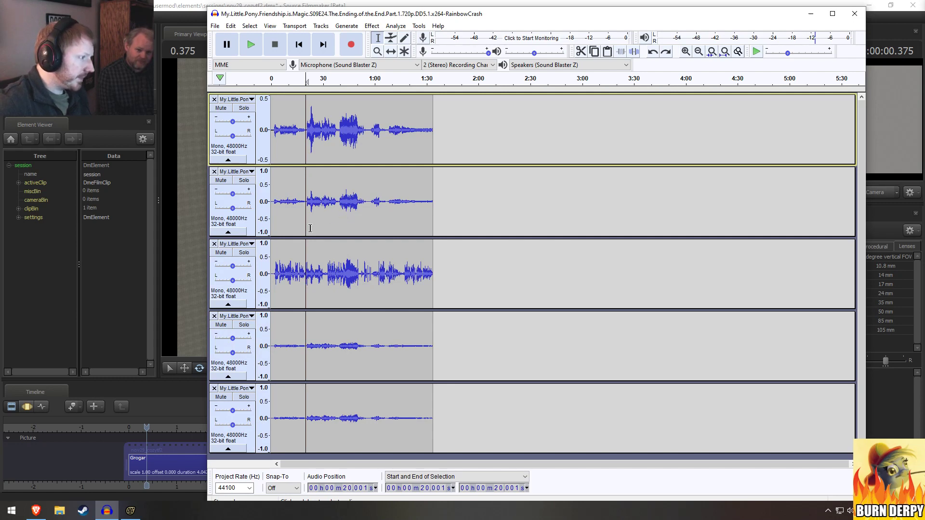
Step: Select the second track's whole audio, from its start to about 1:34, and combine the first two mono tracks into stereo
left_click_drag(434, 207, 265, 209)
key("space")
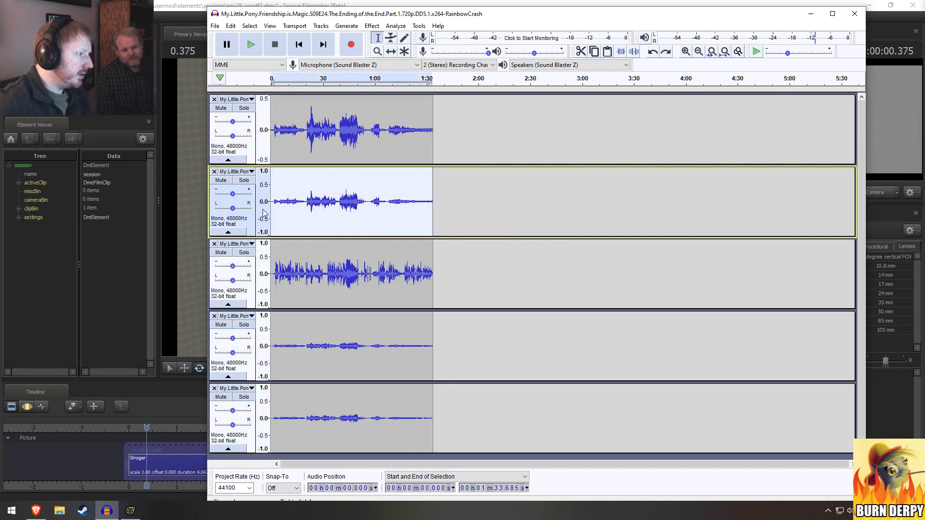
left_click(235, 99)
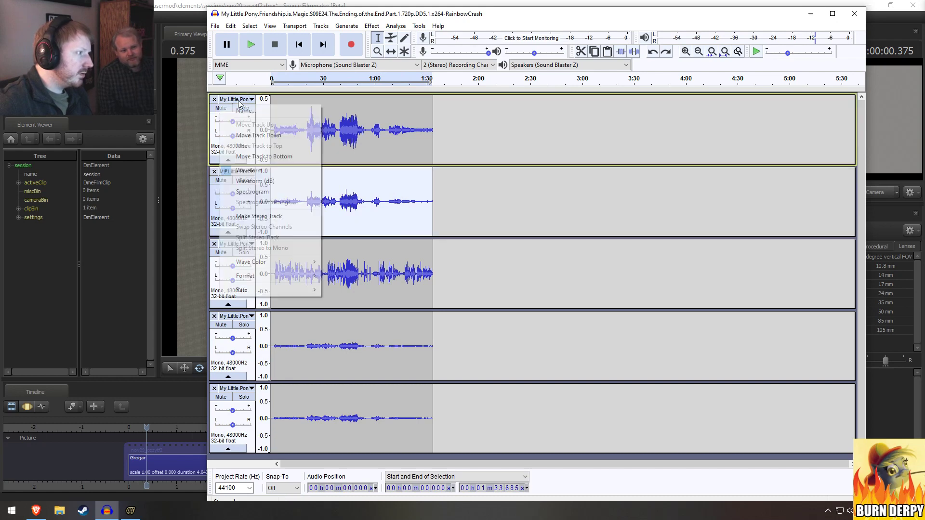
left_click(247, 217)
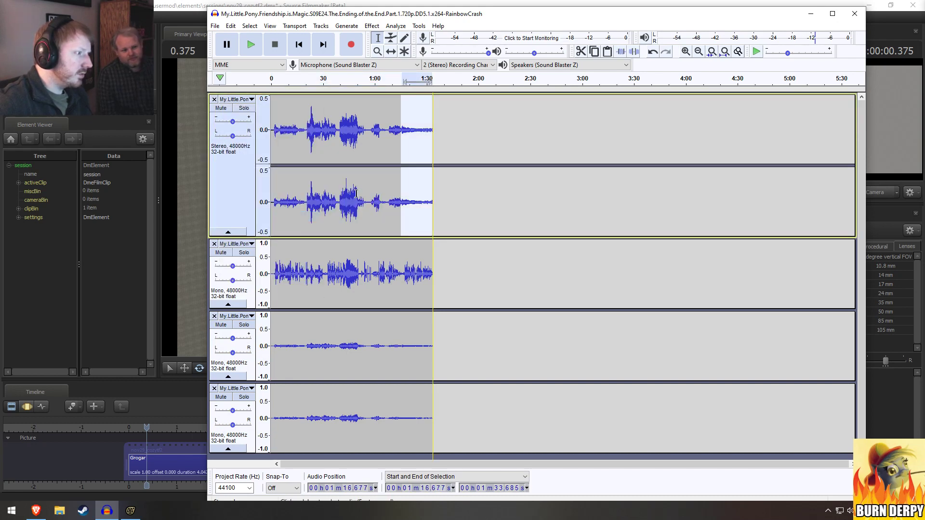
Step: Split the combined stereo track into left and right tracks and select all of the right track's audio
left_click(235, 99)
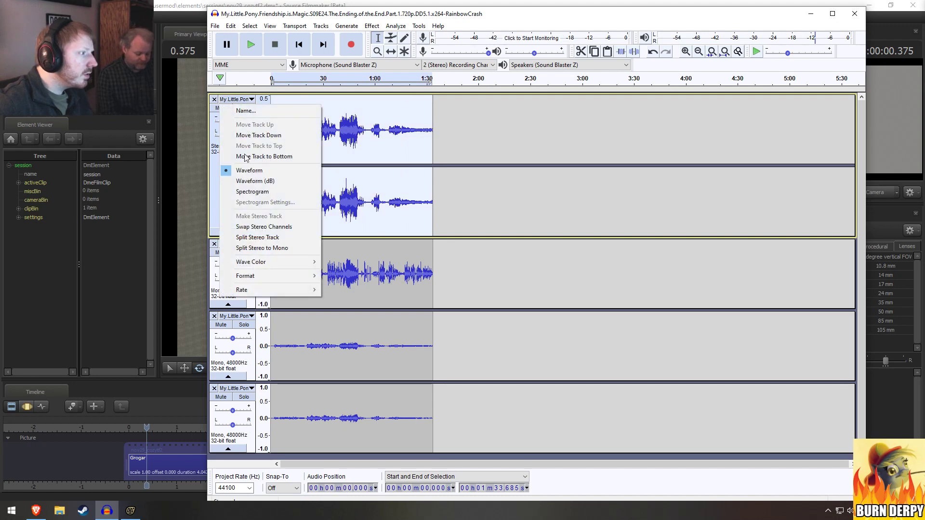
left_click(257, 237)
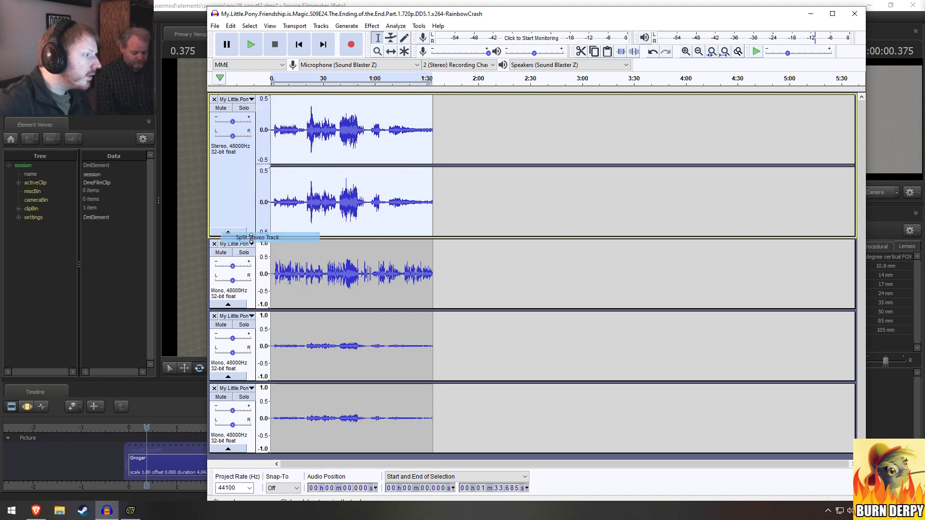
left_click_drag(431, 197, 263, 205)
left_click(434, 196)
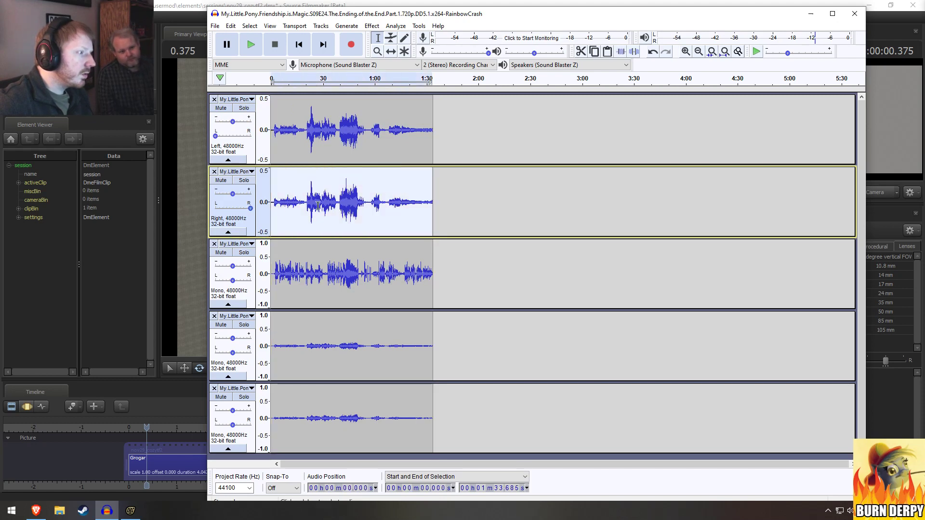
Step: Undo the stereo split and the stereo merge of the first two tracks
key("ctrl+z")
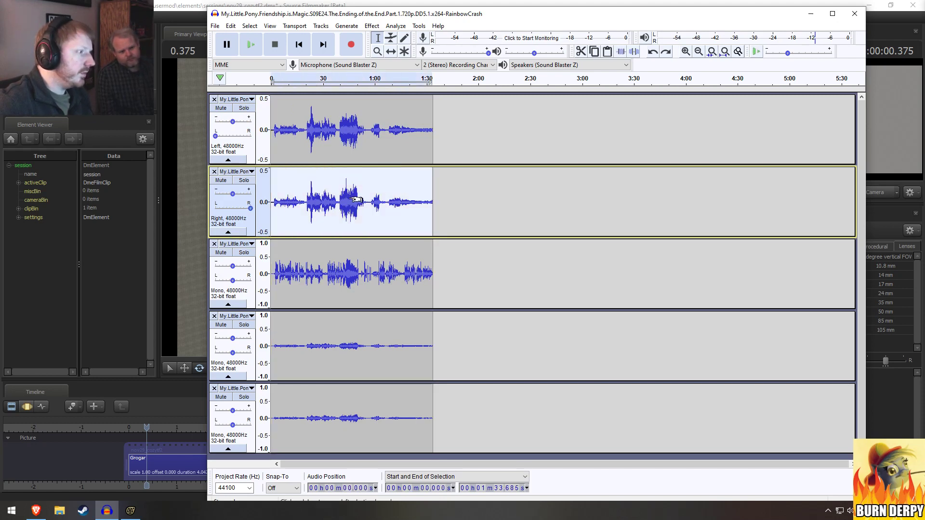
key("ctrl+z")
key("ctrl+z")
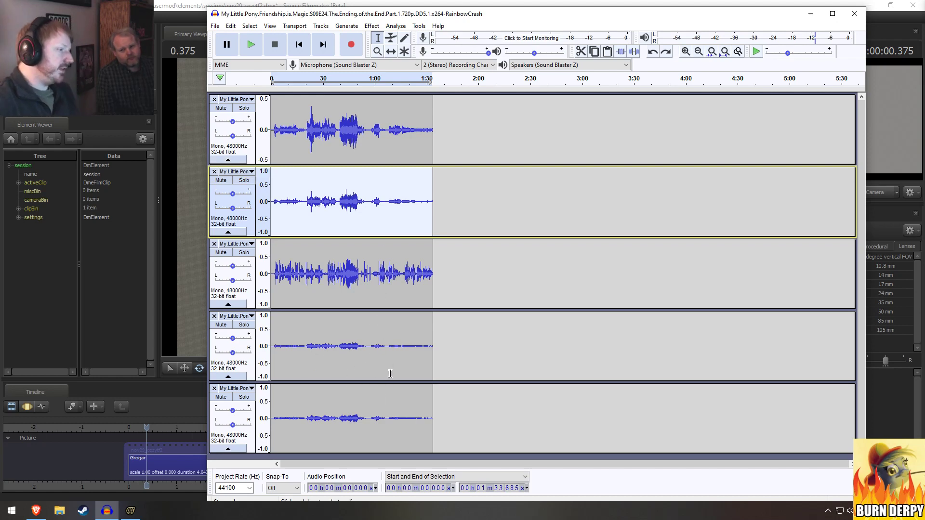
Step: Mute the last three tracks, play the first two together from about the 35- and 45-second marks, and stop playback
left_click(221, 397)
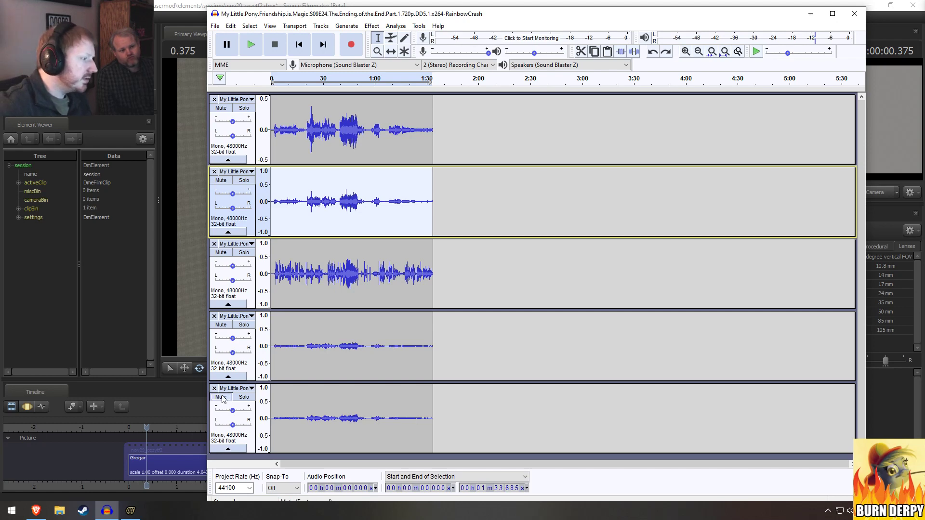
left_click(227, 326)
left_click(220, 253)
key("space")
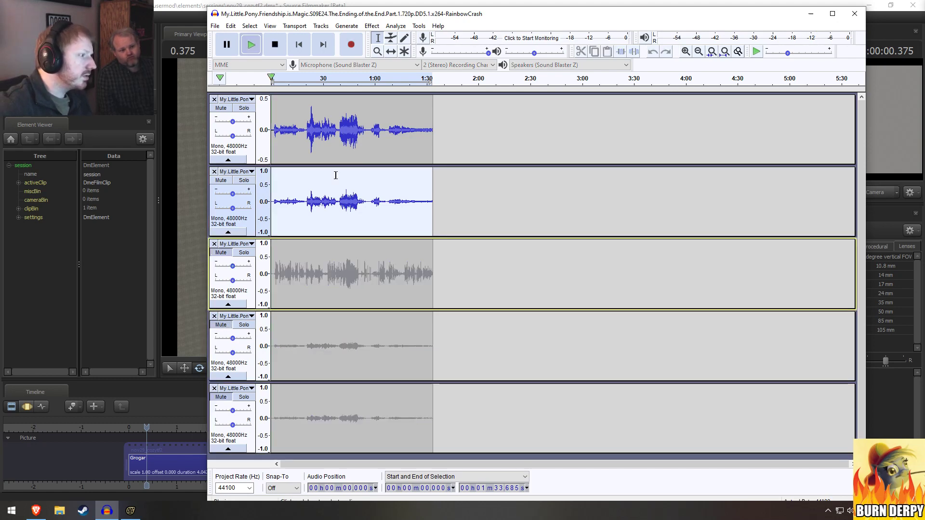
left_click(331, 83)
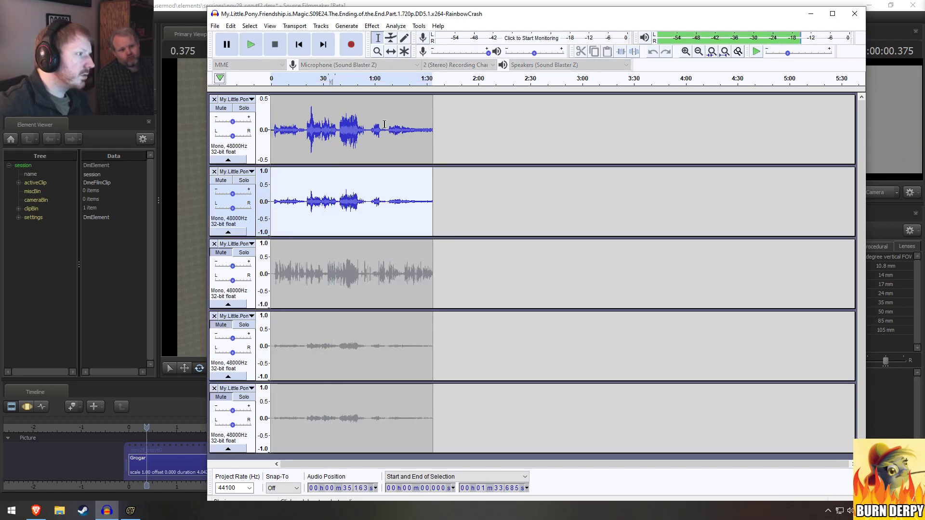
left_click(350, 82)
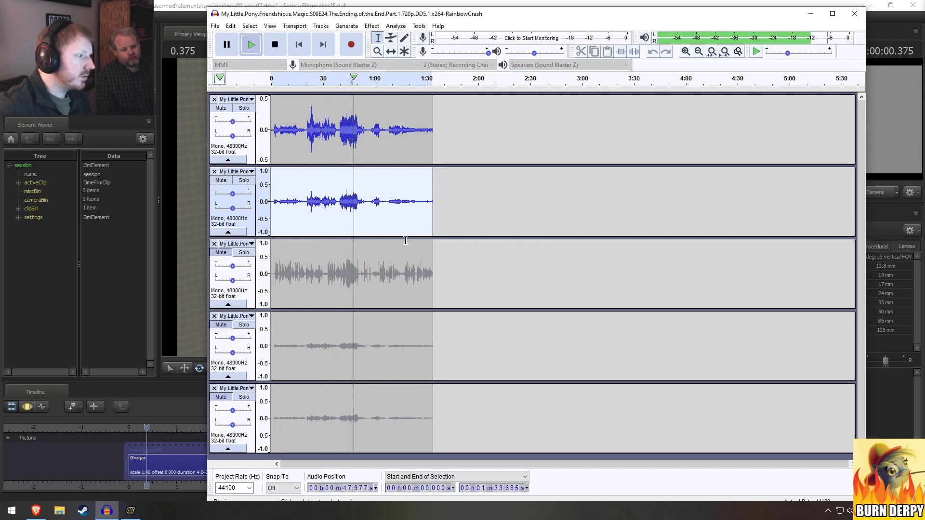
key("space")
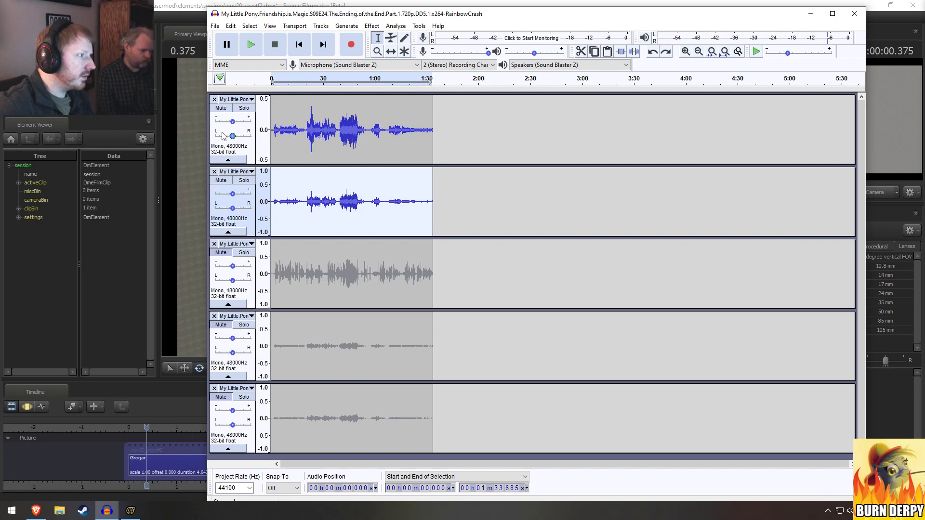
Step: Mute the first two tracks, unmute the last two, and play them together from about the 46-second mark, stopping playback after listening
left_click(221, 180)
left_click(220, 108)
left_click(221, 397)
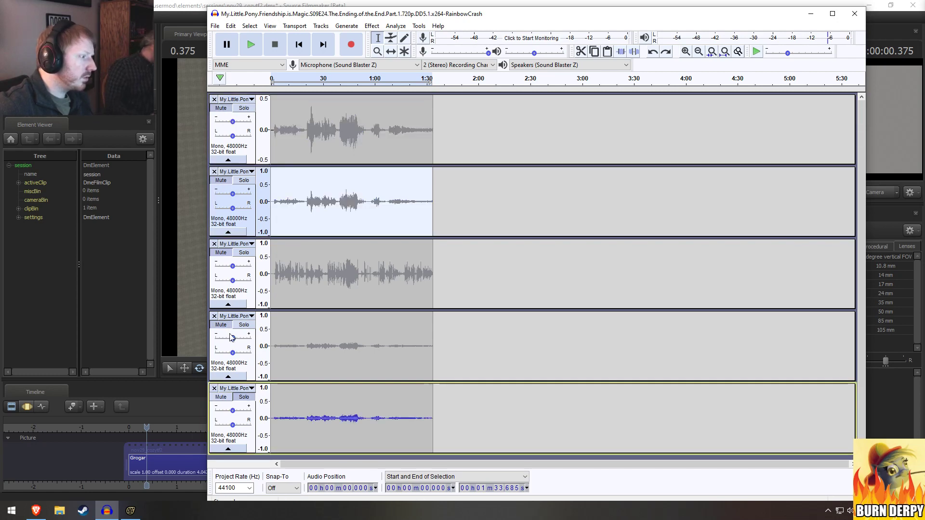
left_click(221, 325)
key("space")
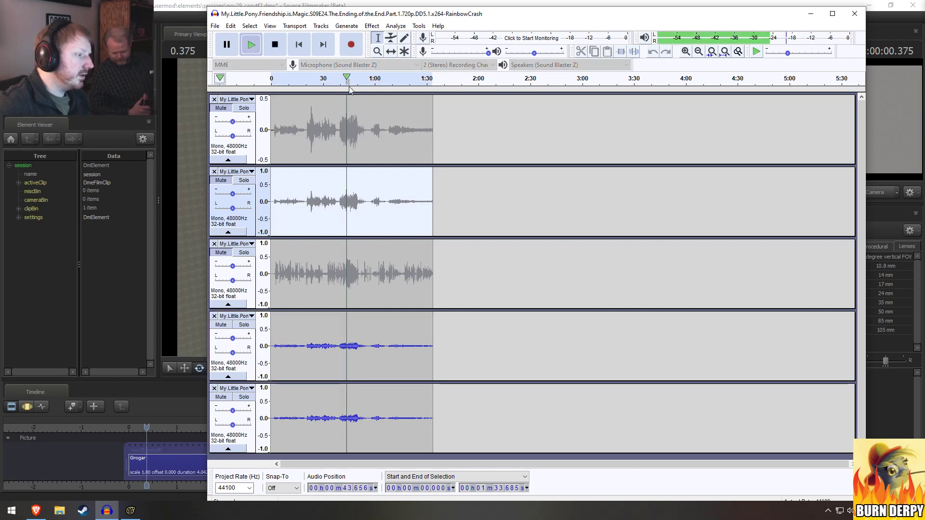
left_click(351, 88)
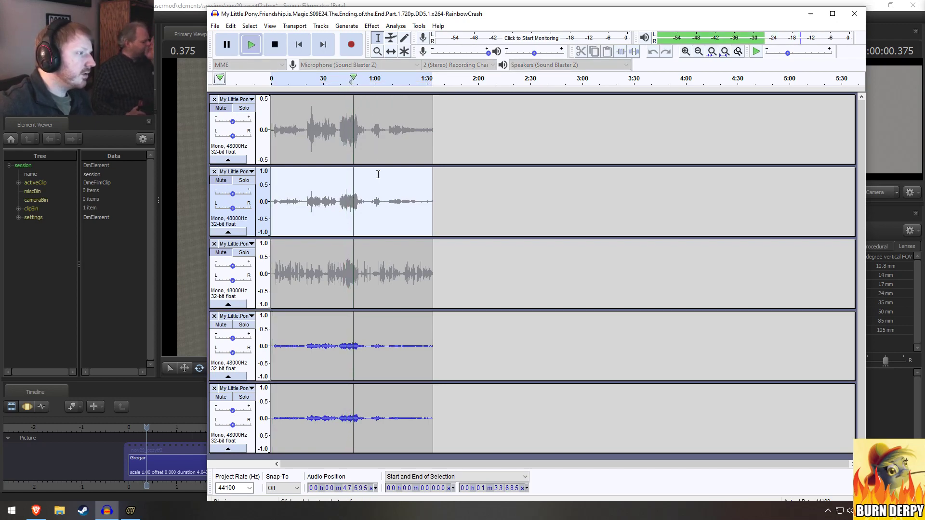
key("space")
Step: Mute the last two tracks, unmute only the first track, and play it alone before stopping playback
left_click(221, 397)
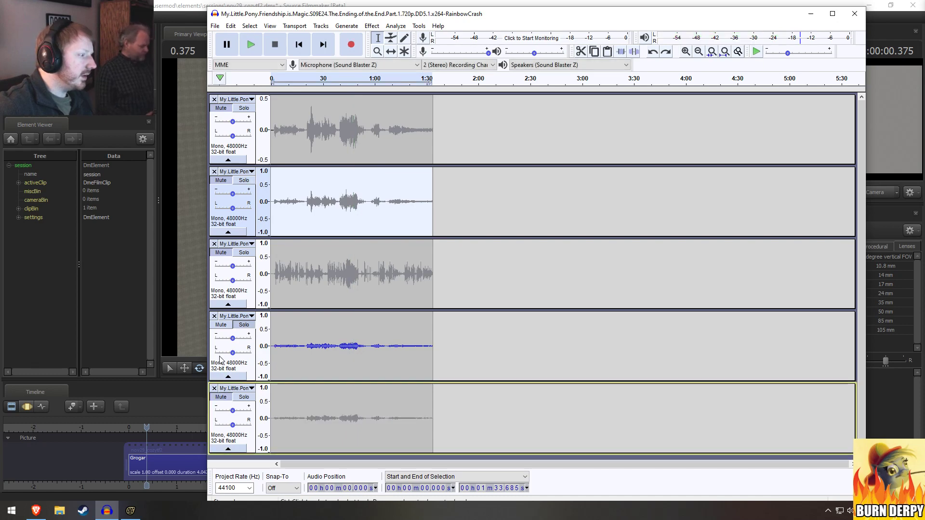
left_click(221, 326)
left_click(221, 181)
left_click(222, 109)
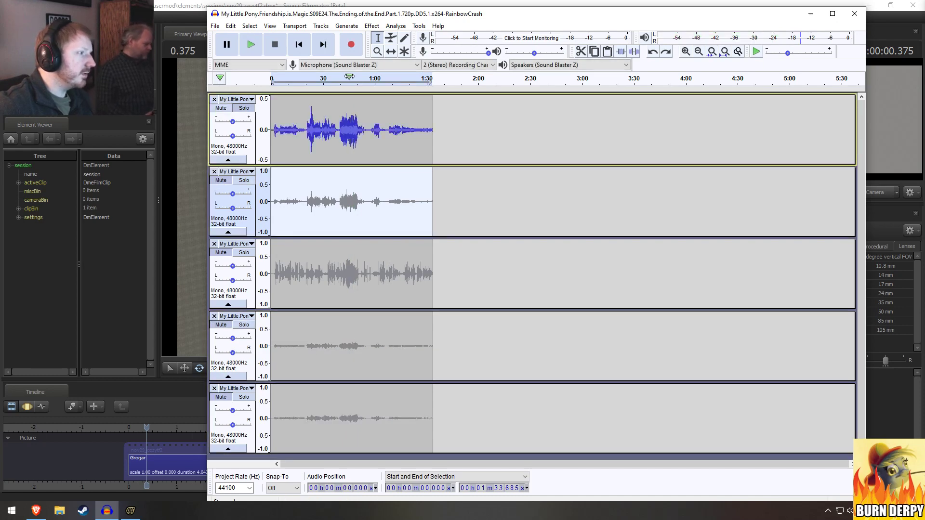
left_click(350, 80)
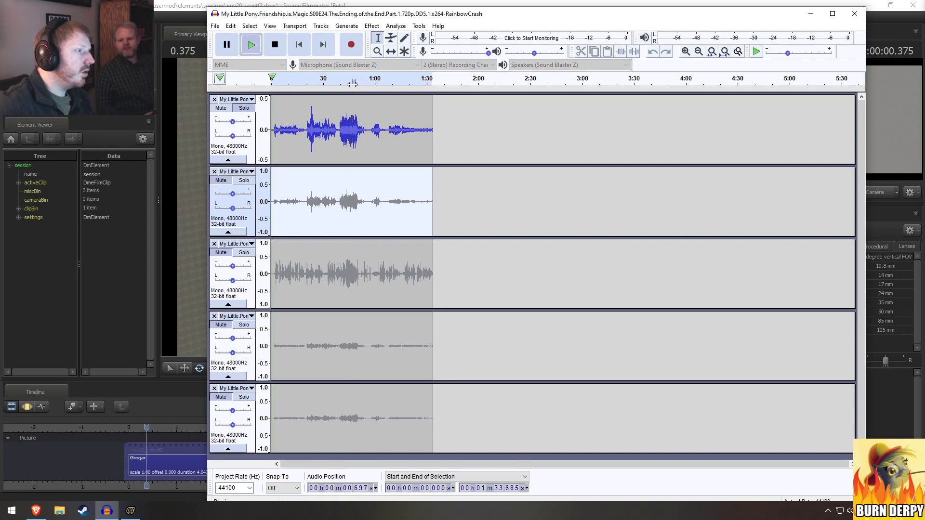
key("space")
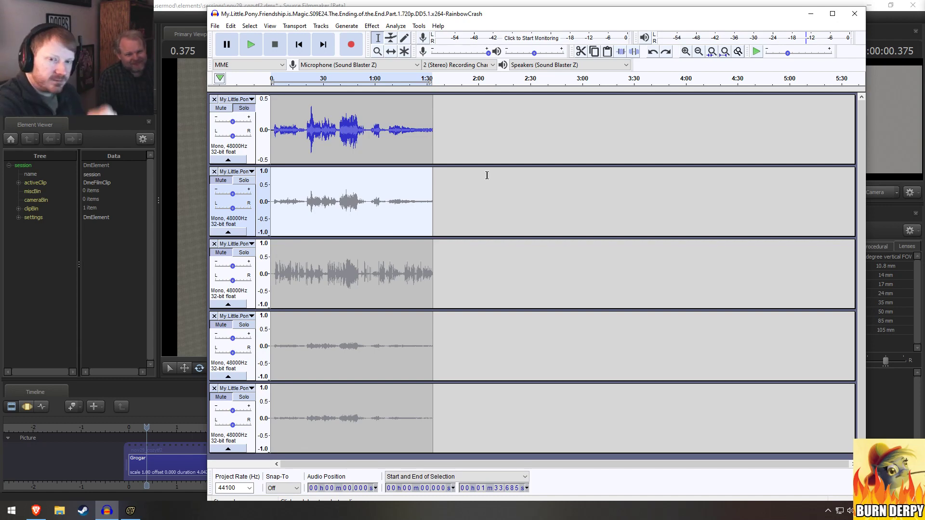
left_click(236, 100)
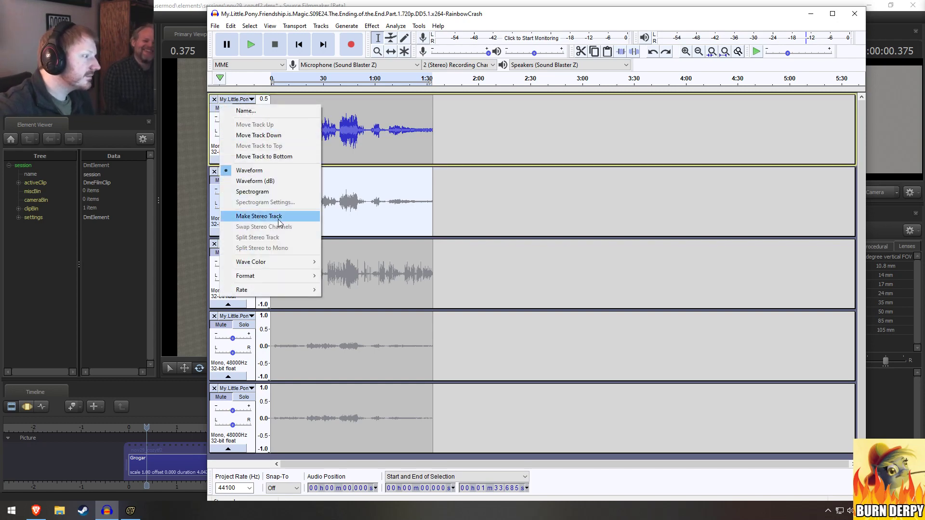
left_click(525, 280)
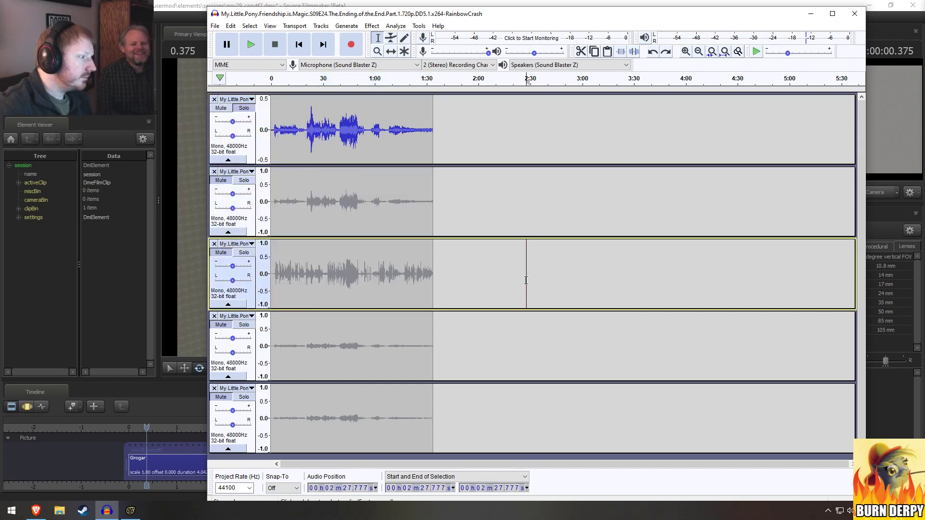
Step: Select the full clip in the first track and then in the second, and unmute the second track
left_click(369, 186)
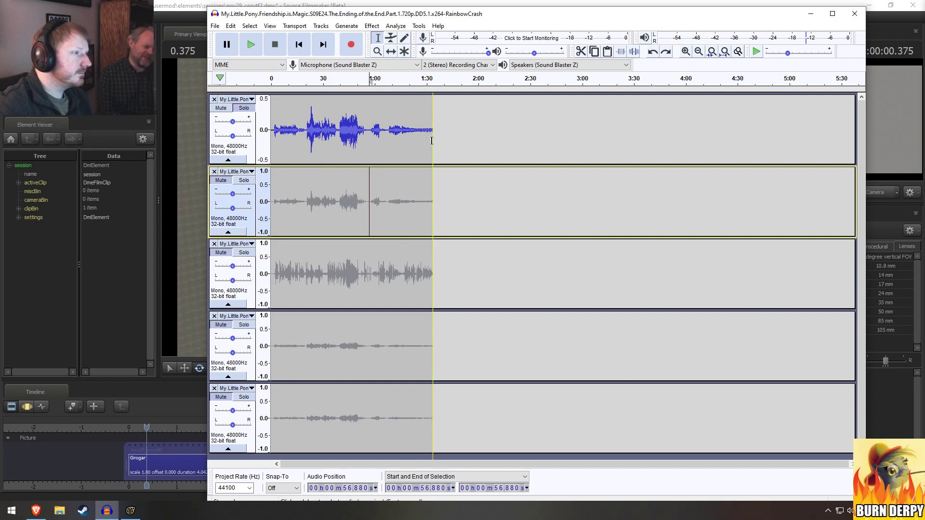
left_click(416, 147)
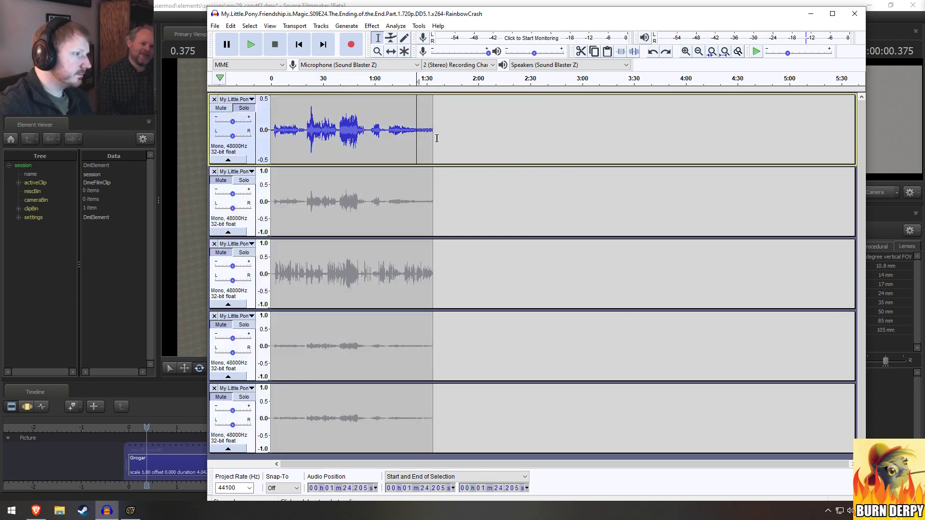
left_click(434, 139)
left_click_drag(433, 139, 267, 144)
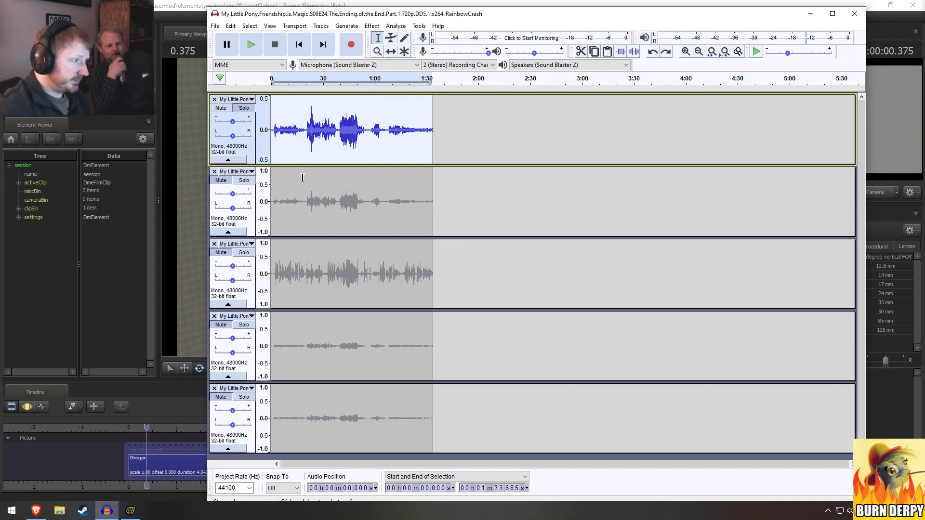
left_click(291, 210)
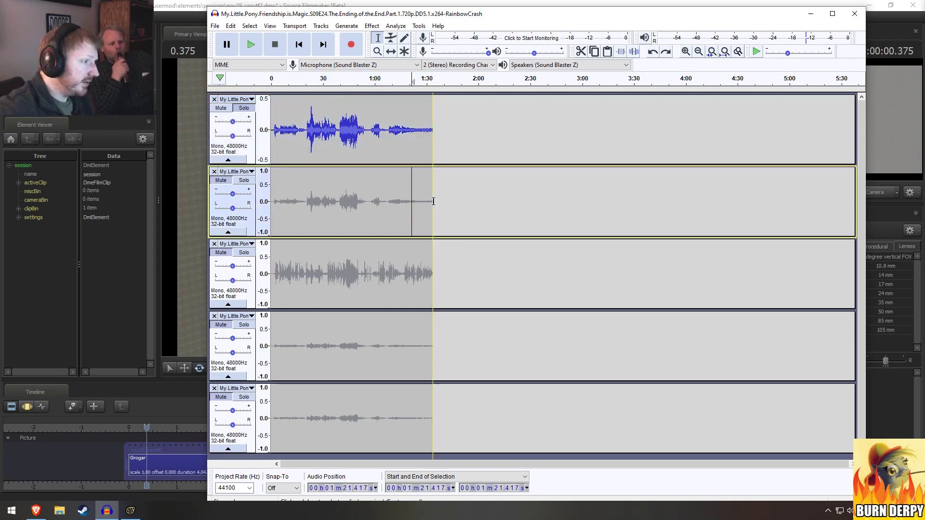
left_click_drag(432, 200, 268, 199)
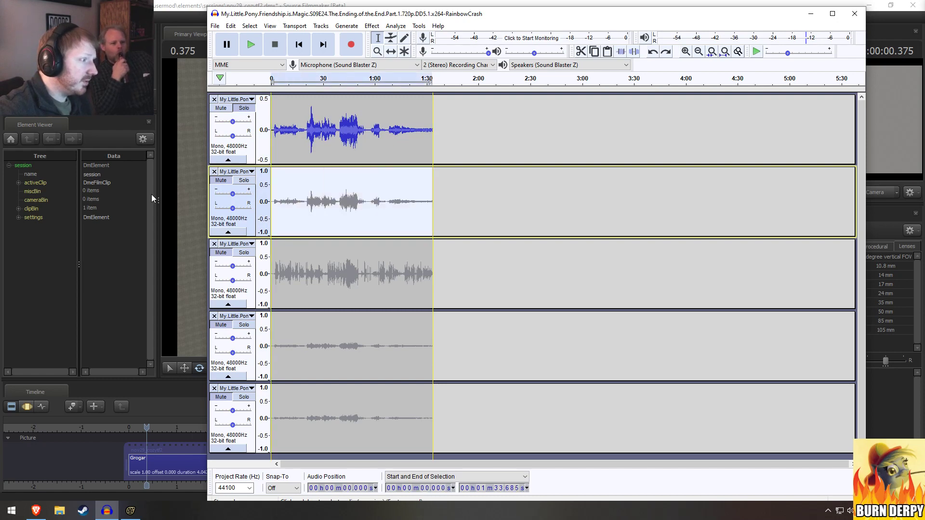
left_click(223, 180)
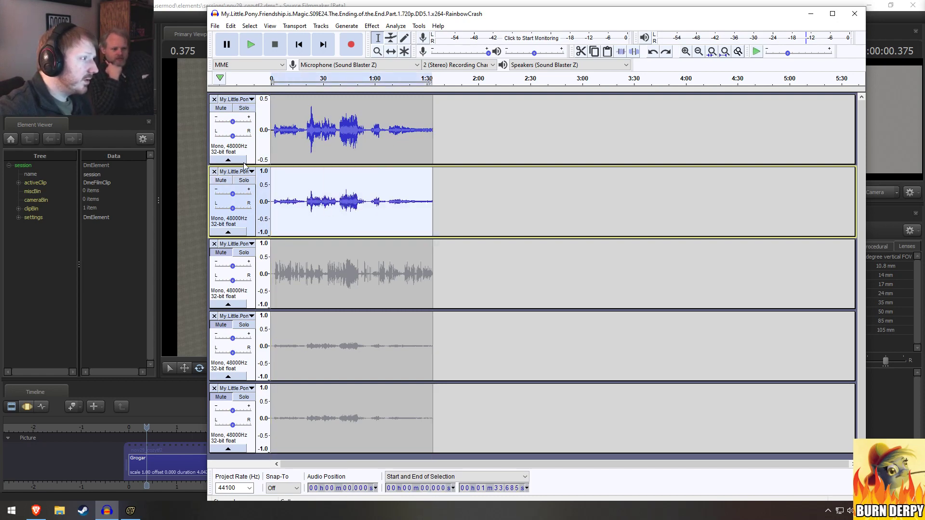
Step: Merge the first two tracks into stereo, split them back into left and right, and select the whole right clip
left_click(235, 99)
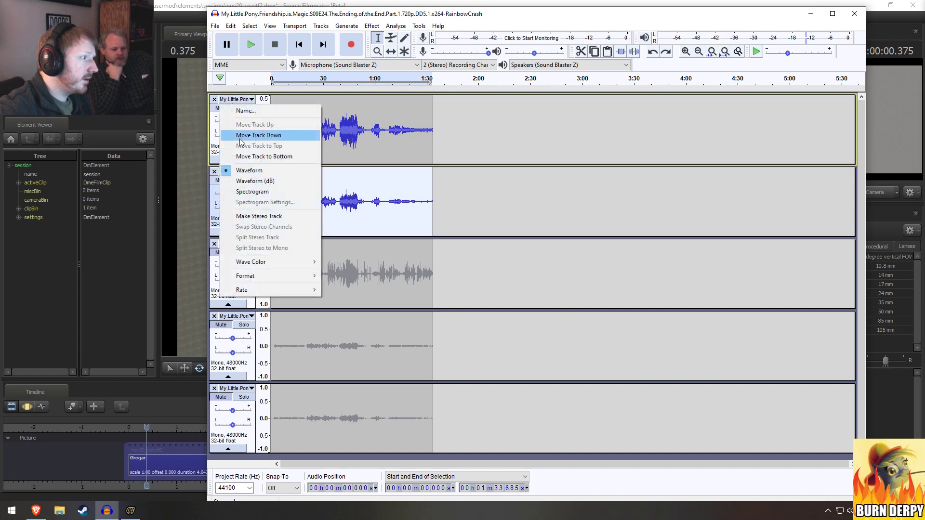
left_click(255, 217)
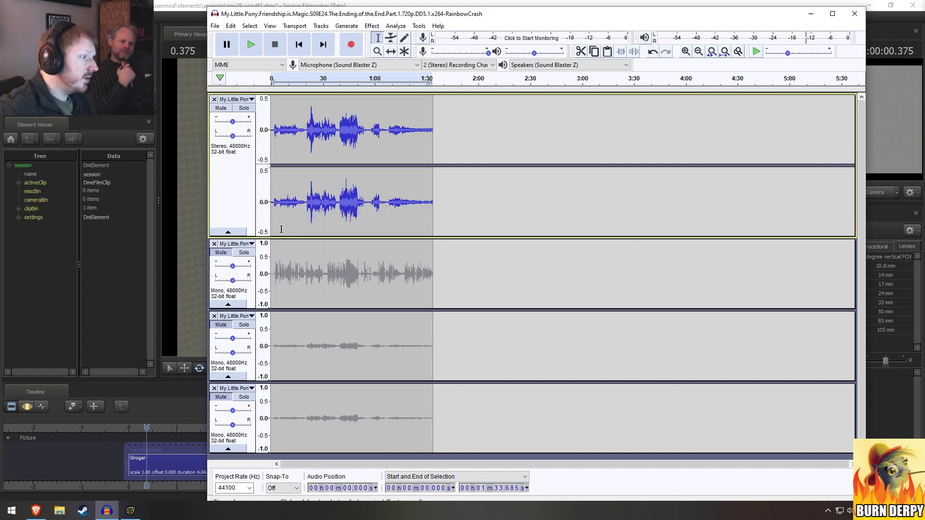
left_click(236, 99)
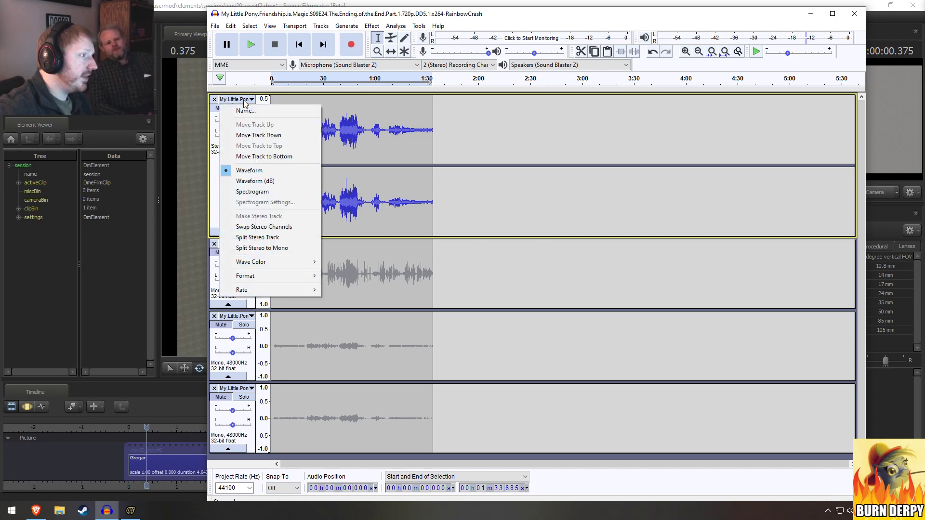
left_click(261, 239)
left_click(360, 221)
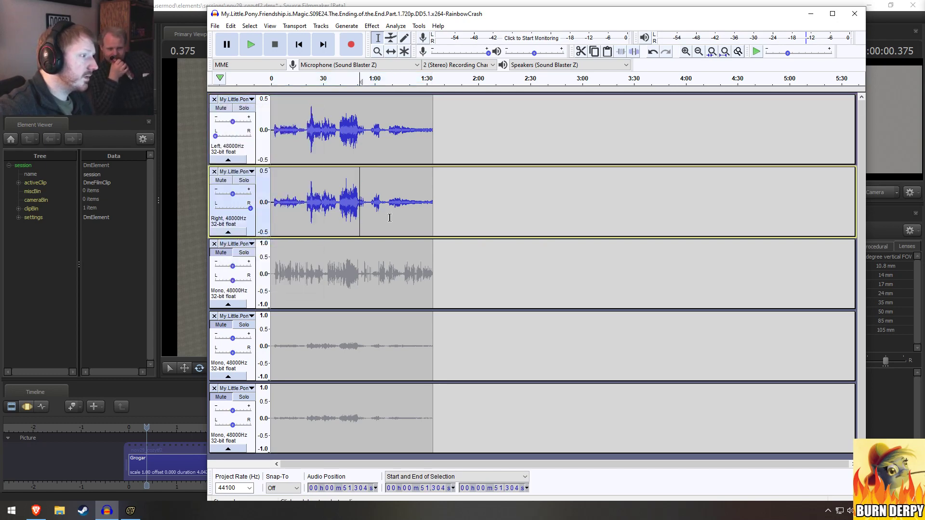
left_click_drag(432, 206, 269, 200)
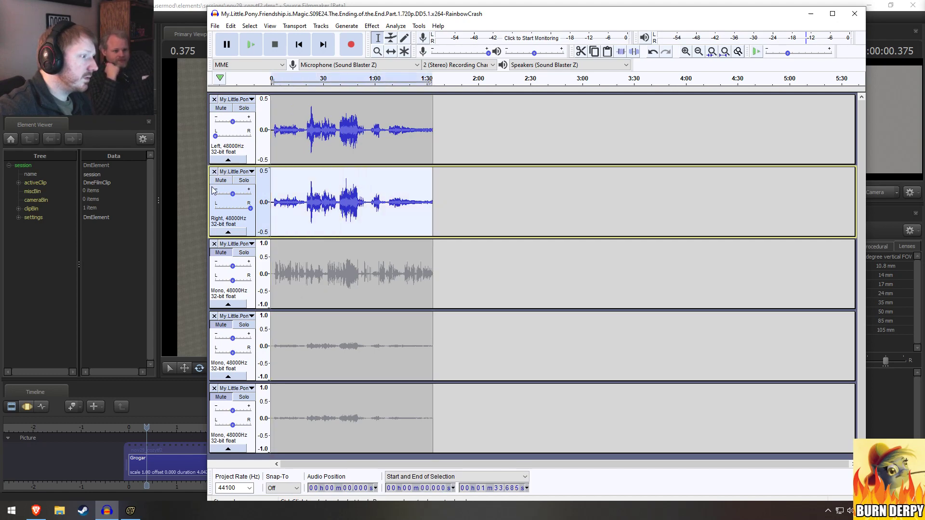
Step: Undo the stereo split and merge, and paste the copied clip at the end of the third track
key("ctrl+z")
key("ctrl+z")
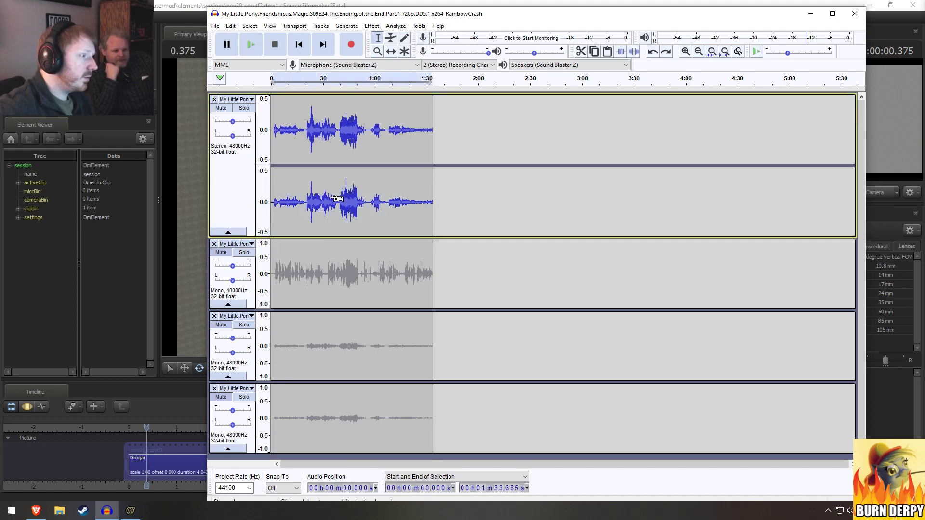
left_click(433, 268)
key("ctrl+v")
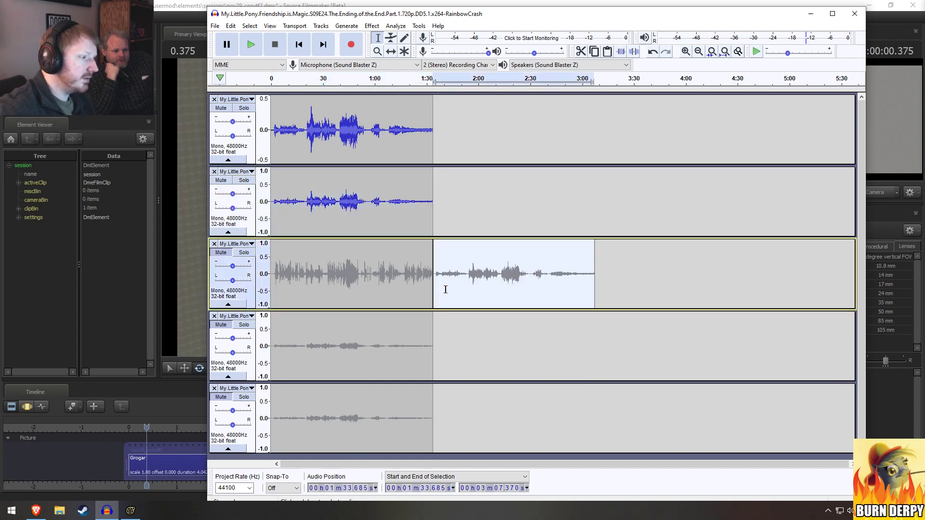
Step: Merge the first two mono tracks into one stereo track
left_click(380, 220)
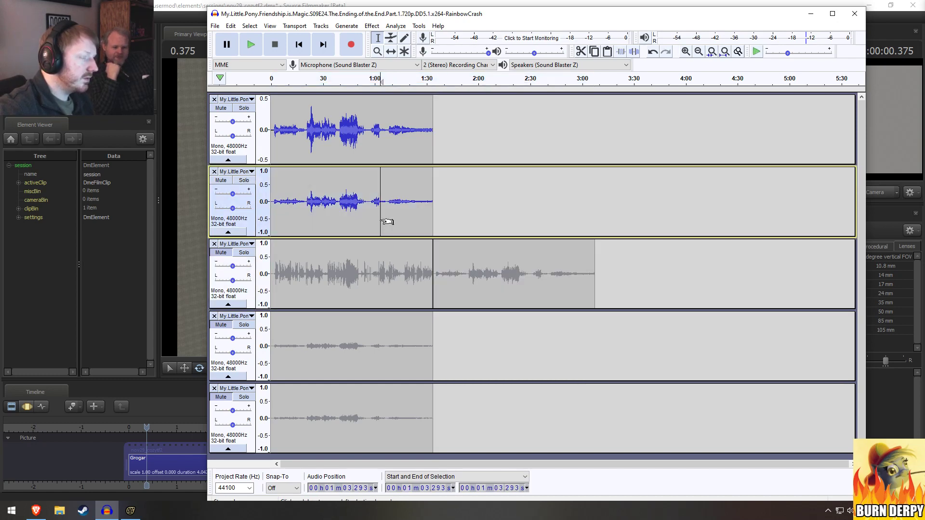
left_click(302, 183)
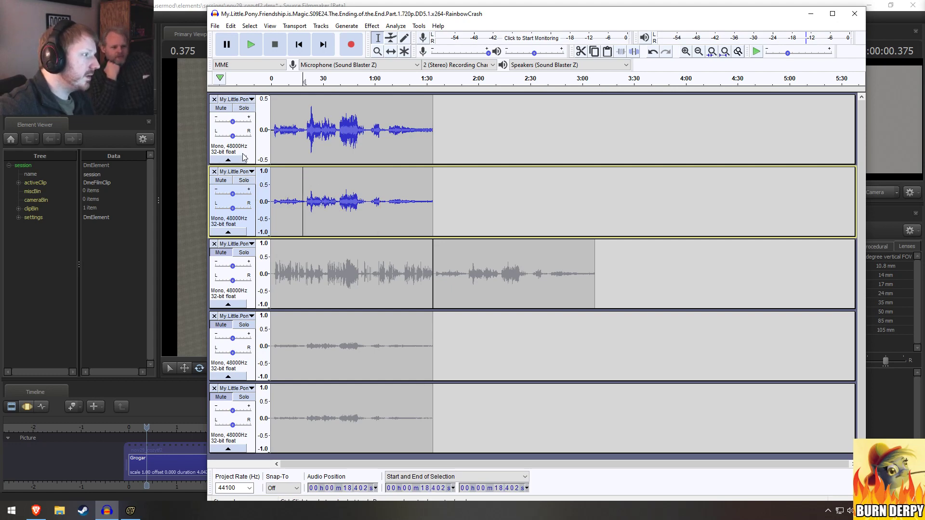
left_click(235, 99)
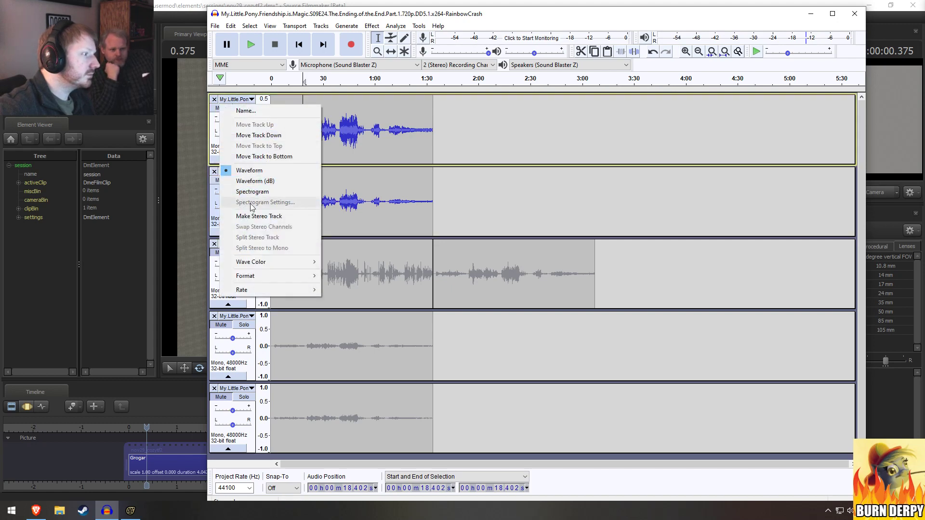
left_click(263, 216)
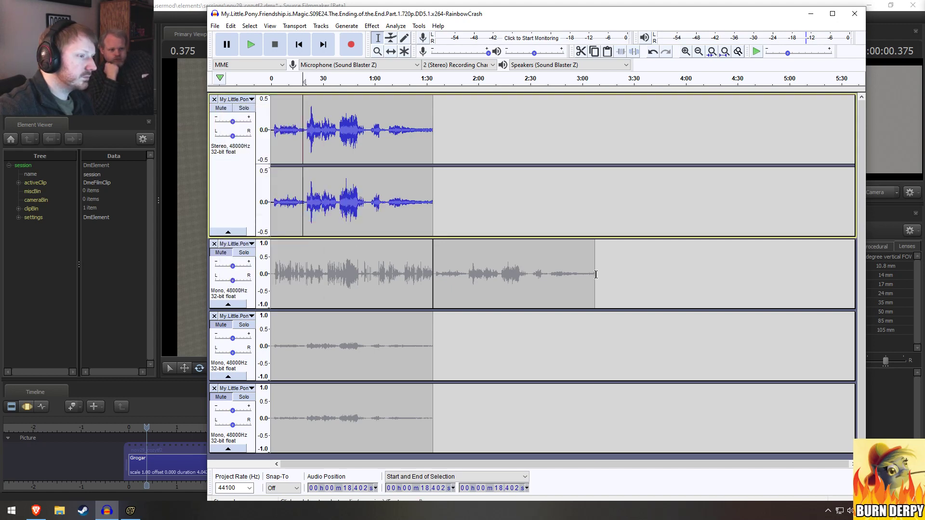
Step: Select the pasted clip and then the stereo track's full length, and split the stereo track into left and right tracks
left_click_drag(596, 274, 432, 271)
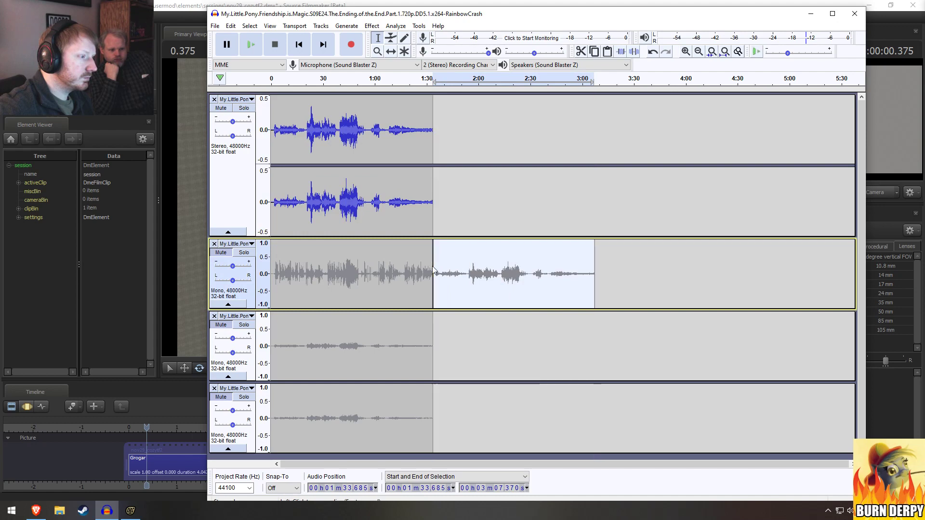
left_click_drag(432, 201, 262, 145)
left_click(235, 100)
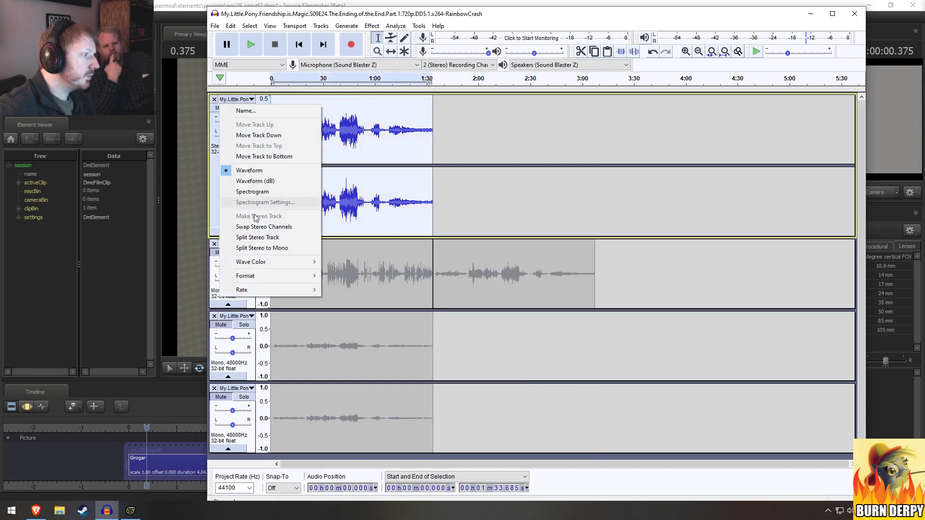
left_click(257, 237)
Step: Compare the waveform of the split right track with the pasted clip by selecting each at full length
left_click(430, 192)
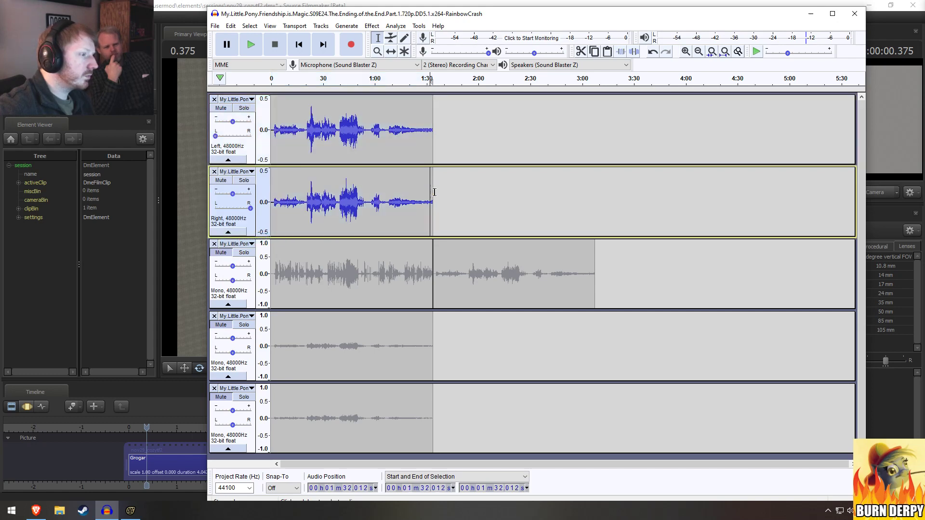
left_click_drag(434, 192, 267, 197)
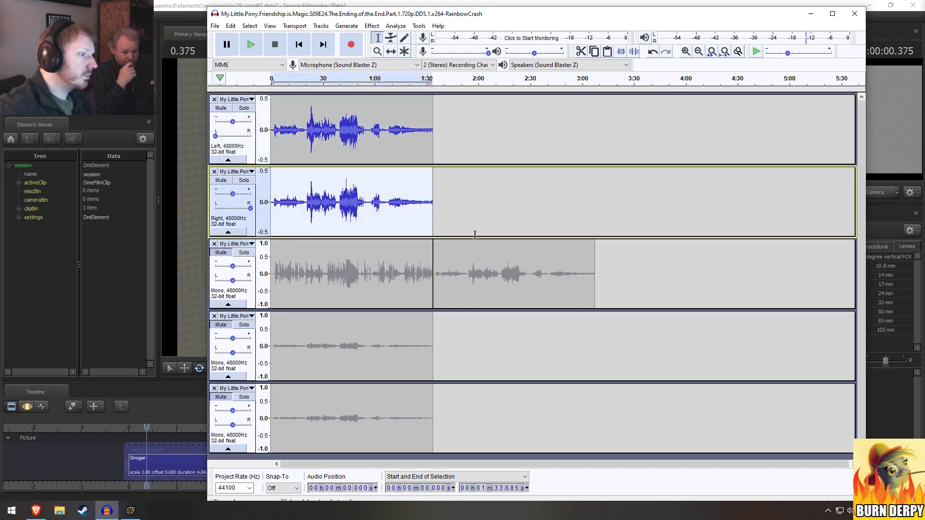
left_click(545, 261)
left_click_drag(594, 263, 433, 264)
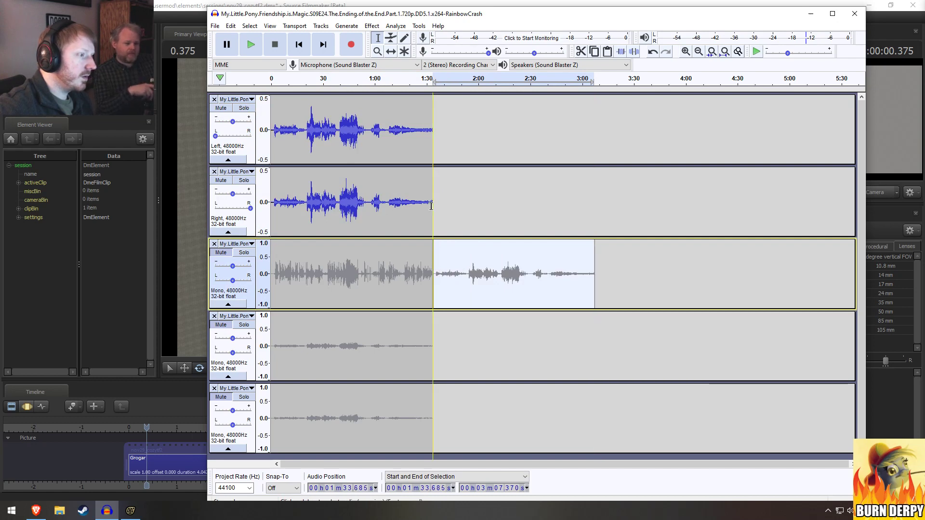
left_click_drag(431, 206, 213, 204)
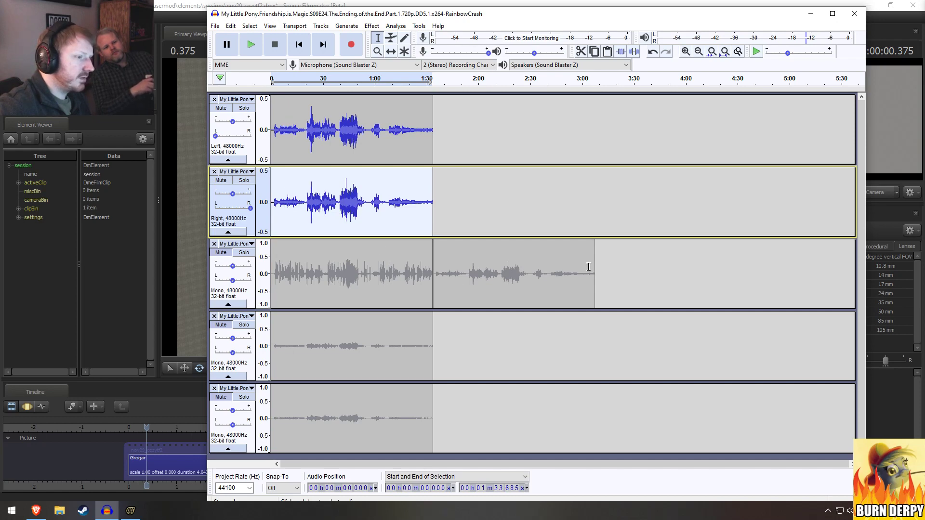
Step: Select and delete the pasted clip from the end of the third track
left_click_drag(594, 264, 480, 261)
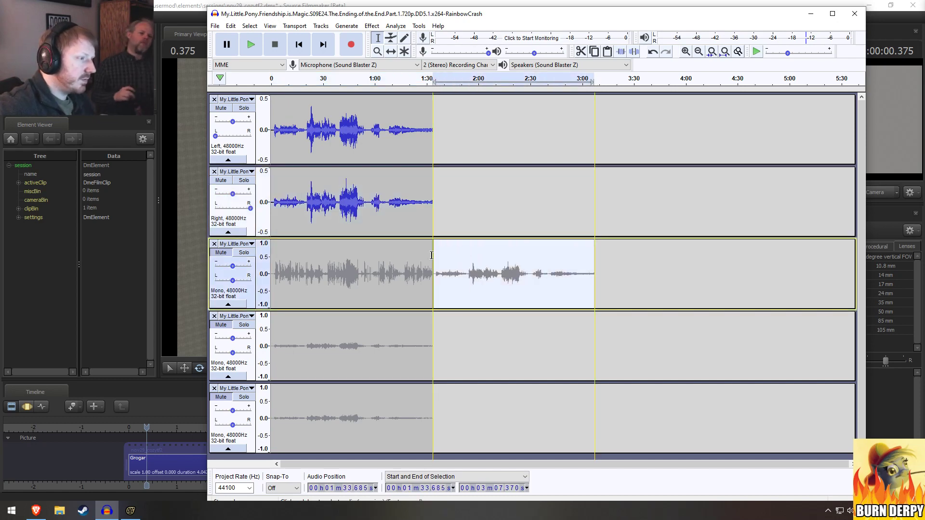
key("Delete")
left_click(432, 258)
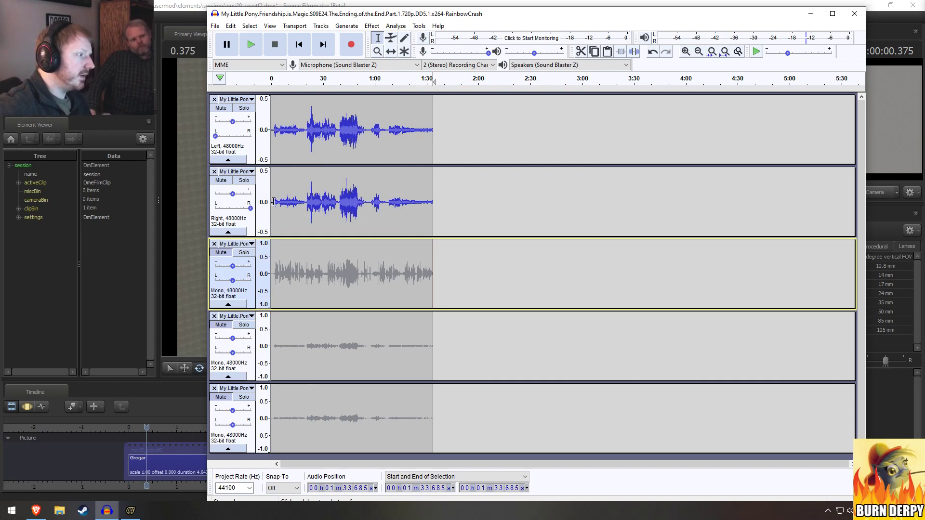
Step: Play the split left and right tracks from about the 22- and 44-second marks, and stop playback
left_click(310, 80)
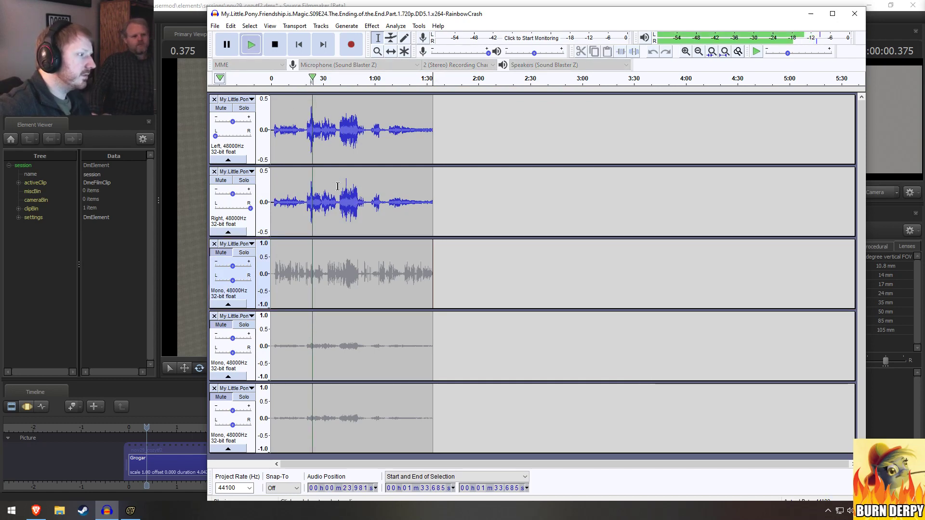
left_click(347, 80)
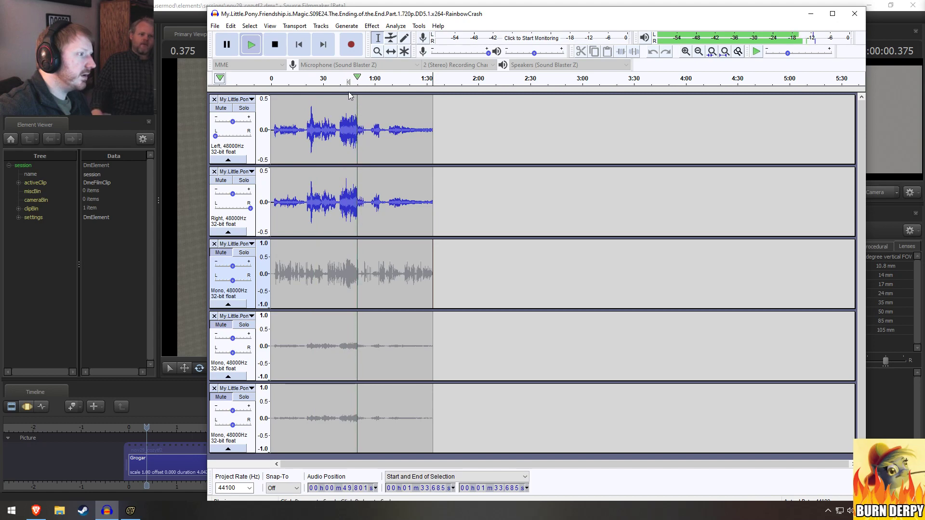
left_click(309, 81)
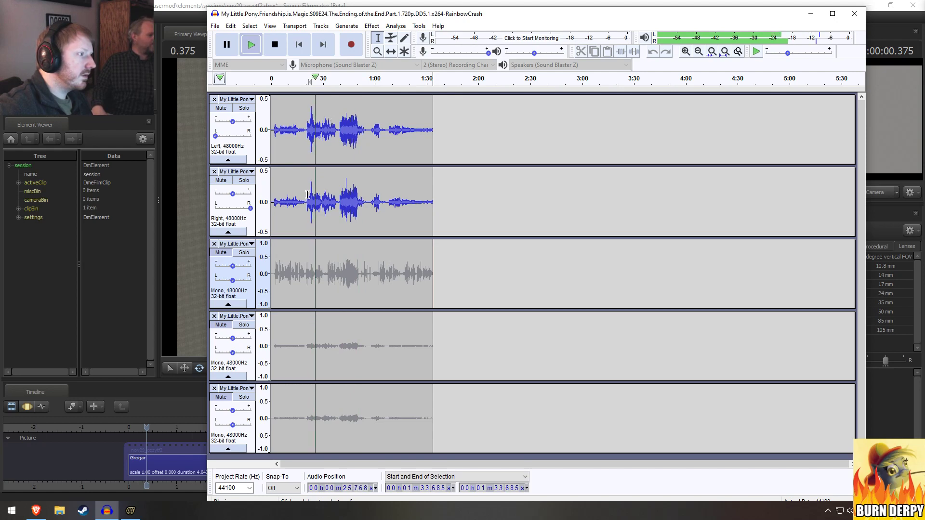
key("space")
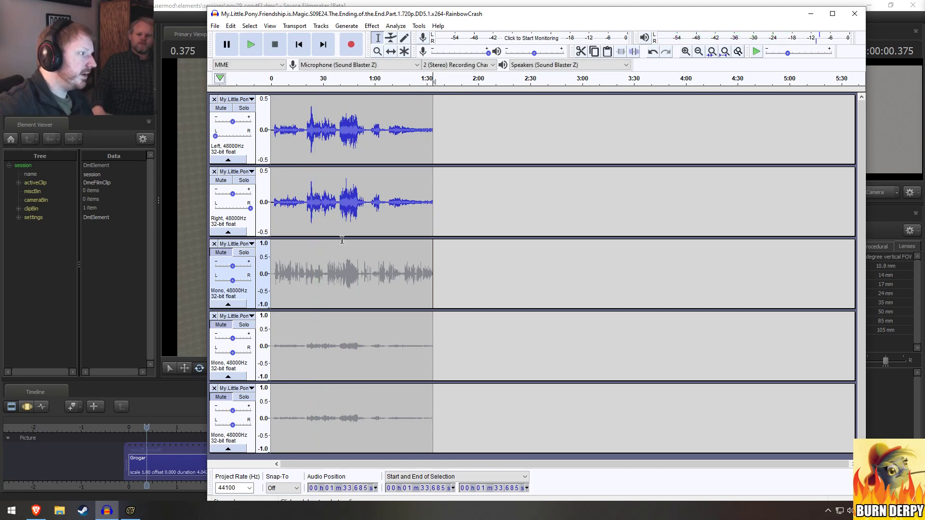
Step: Export the unmuted left and right tracks as MLP_S9E24_Background.wav in the sound folder with blank metadata, and switch to Source Filmmaker
left_click(215, 26)
mouse_move(268, 99)
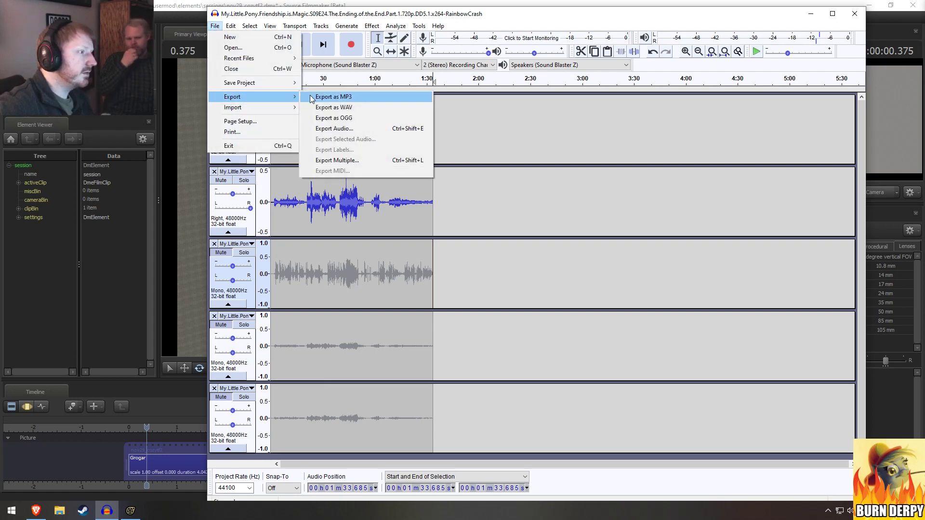
left_click(318, 107)
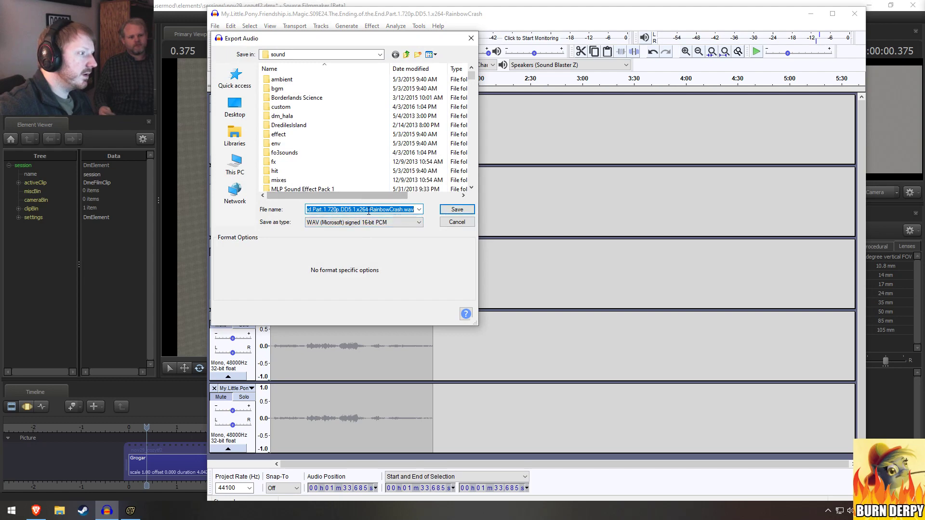
left_click_drag(471, 76, 477, 143)
left_click(301, 133)
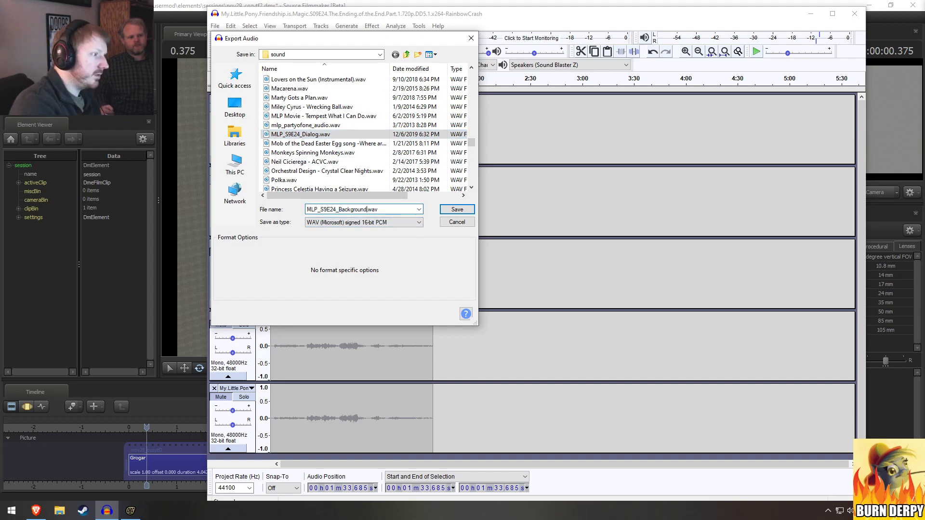
key("Return")
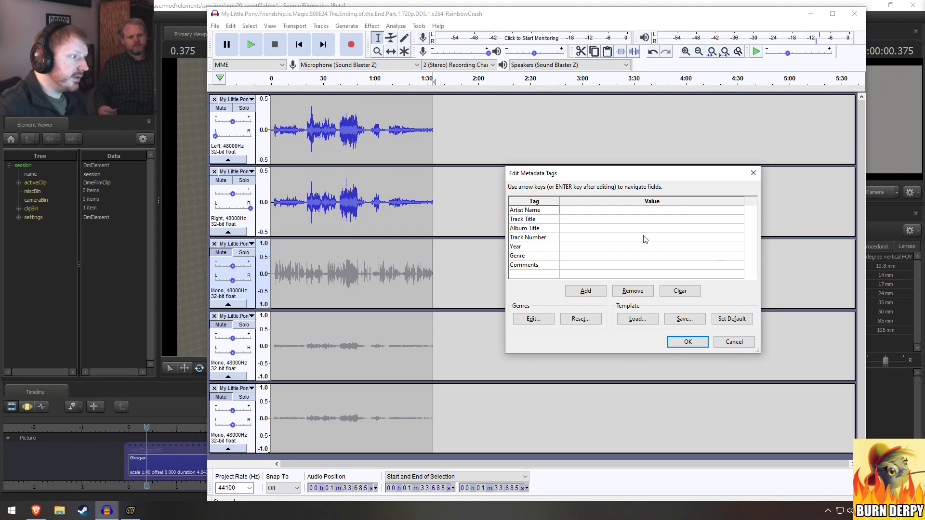
left_click(701, 341)
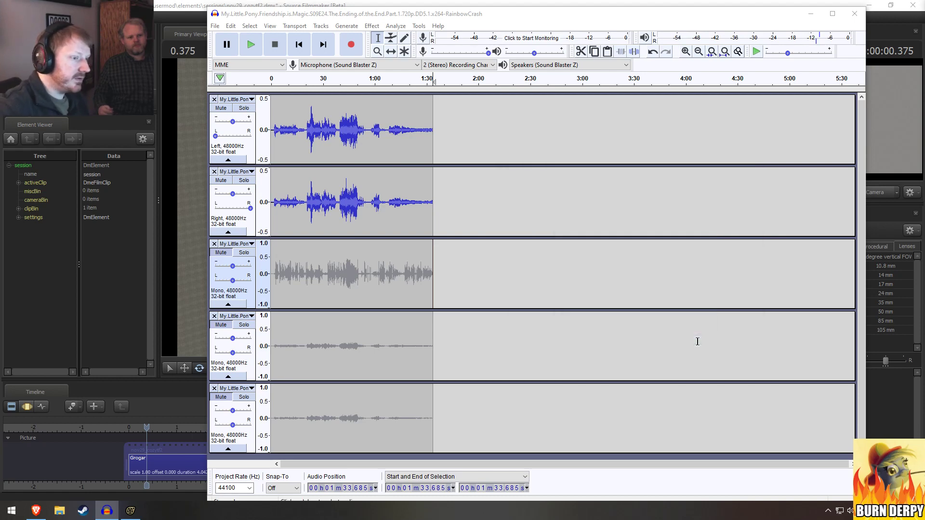
left_click(130, 511)
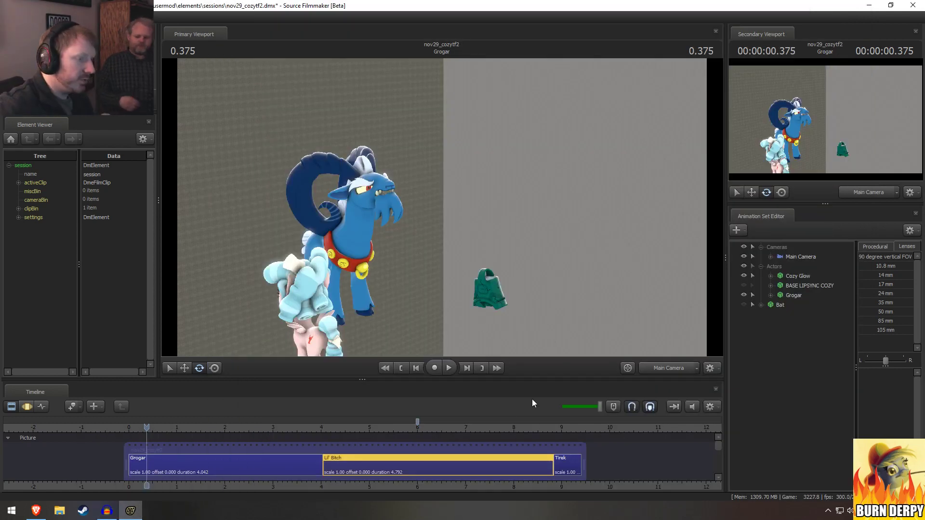
Step: Enlarge the timeline, move the empty Music sound track above Dialog, and rename it Show Audio
left_click_drag(626, 381, 613, 292)
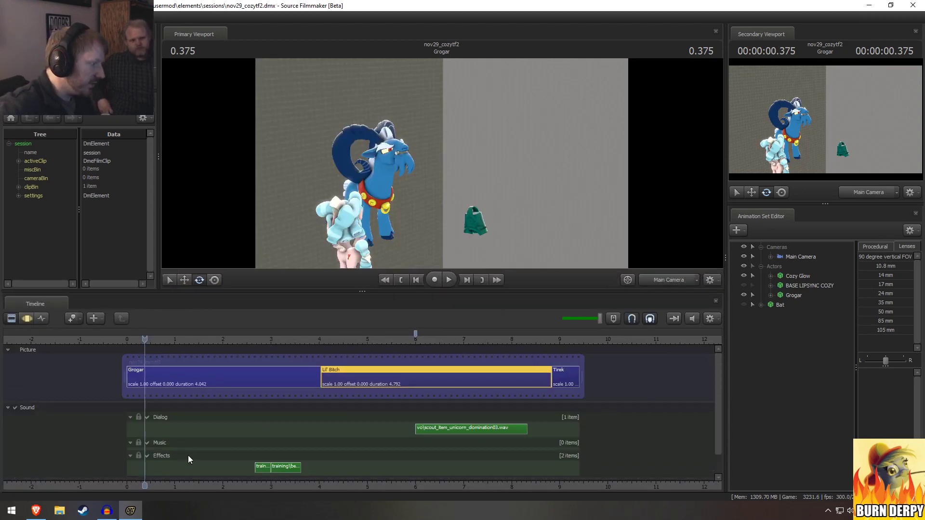
scroll(218, 443, "up", 2)
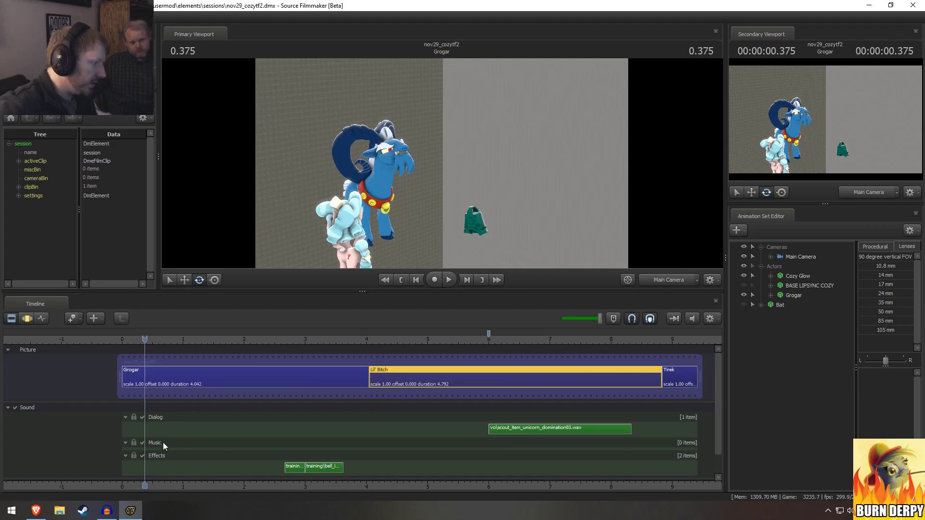
left_click_drag(162, 442, 159, 423)
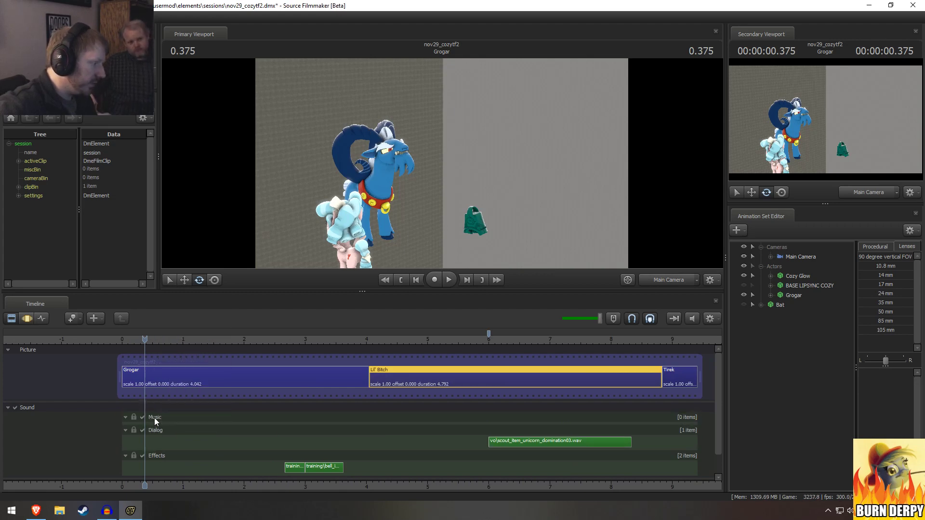
right_click(154, 417)
left_click(180, 327)
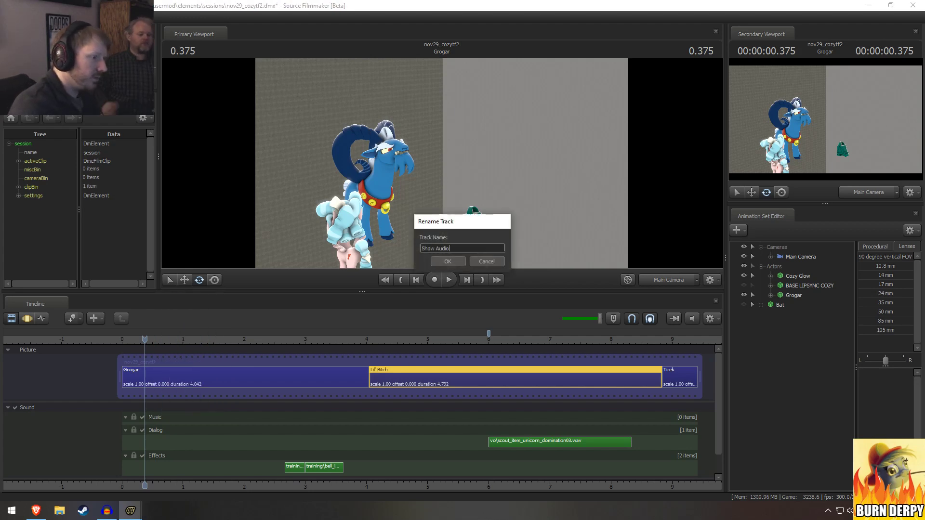
key("Return")
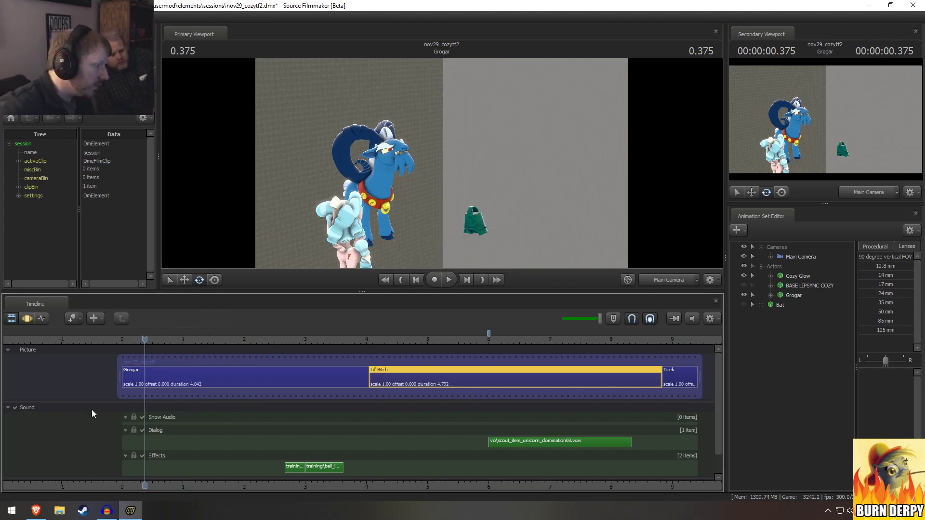
Step: Add the mlp_s9e24_background.wav clip to the Show Audio track, filtering the WAV list by mlp_s
right_click(152, 423)
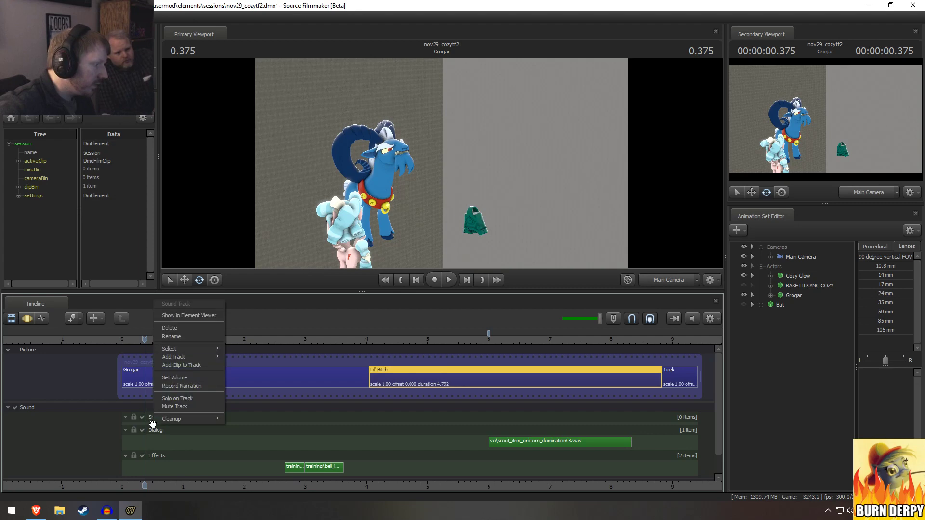
left_click(178, 365)
type("mlp_e")
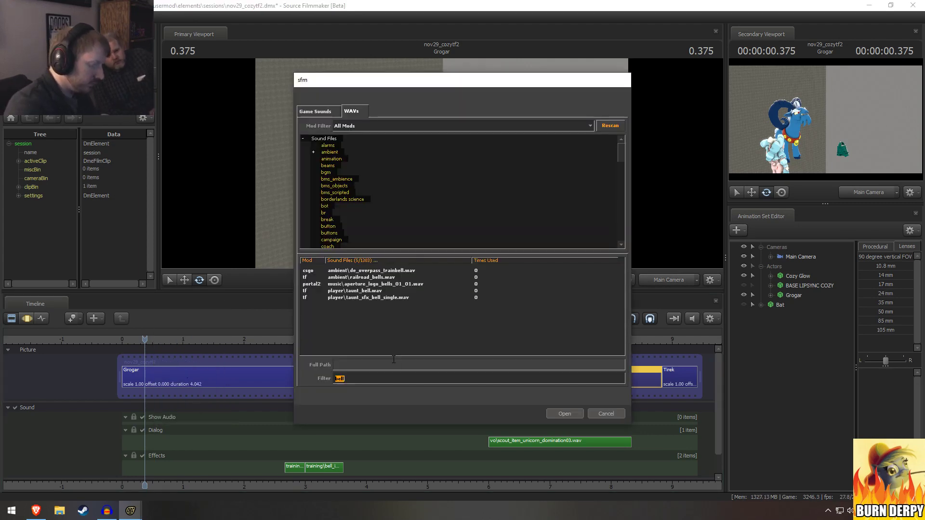
key("BackSpace")
type("s")
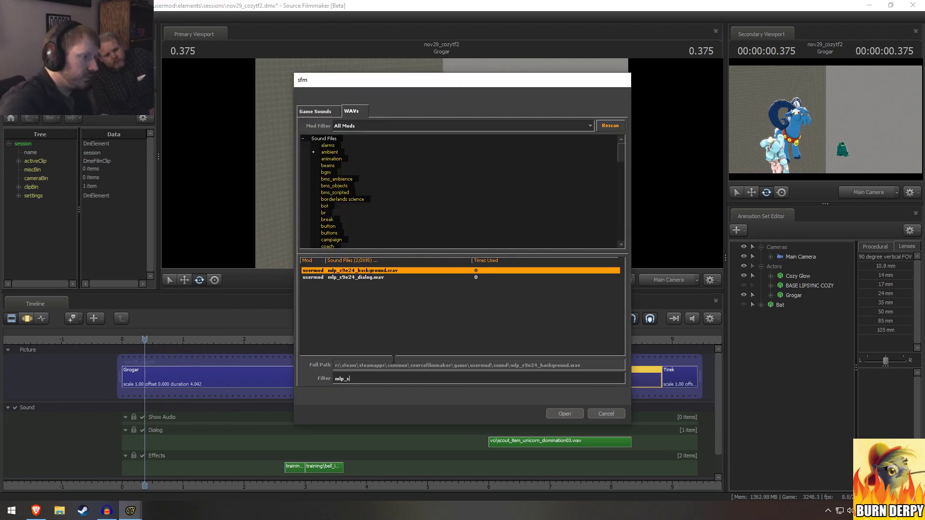
left_click(561, 413)
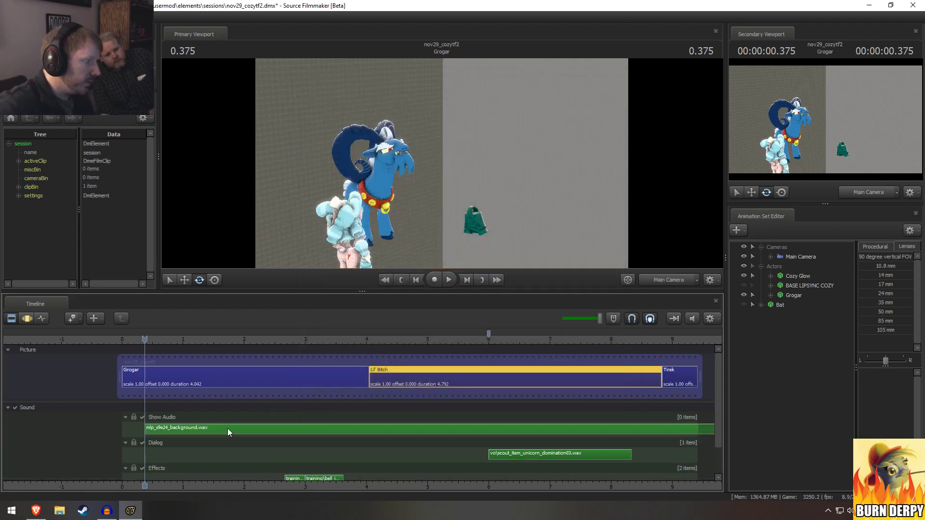
Step: Add the mlp_s9e24_dialog.wav clip to the Show Audio track at the same start time as the background clip
right_click(139, 430)
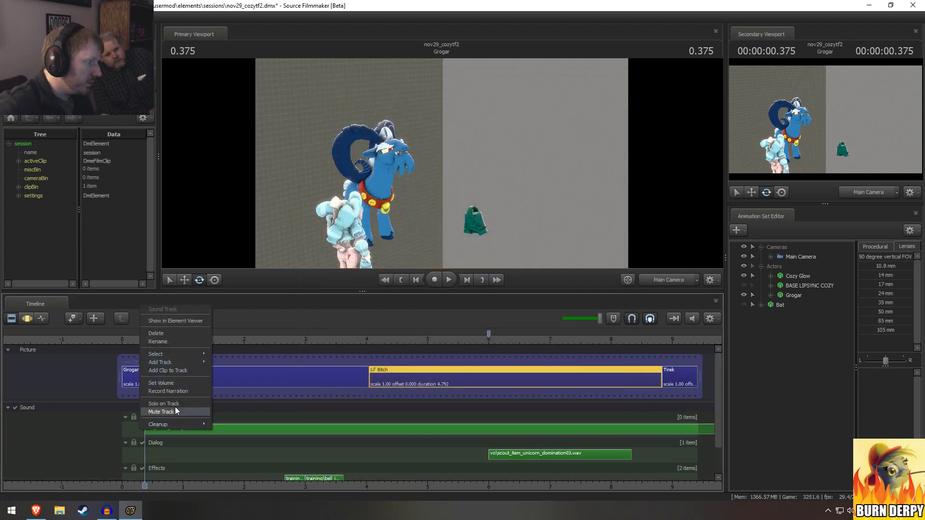
left_click(171, 368)
double_click(346, 279)
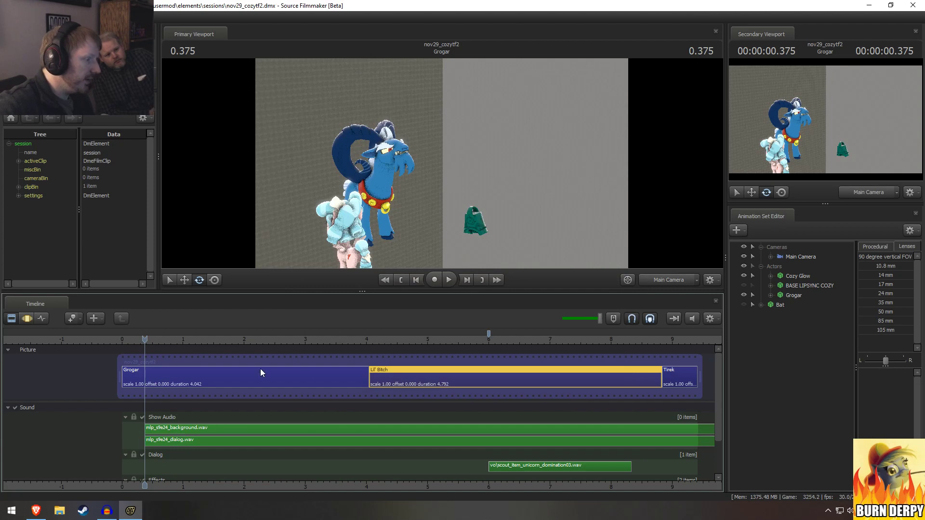
Step: Select both the background and dialog clips and slide them together well before the start of the Grogar shot
scroll(326, 438, "down", 5)
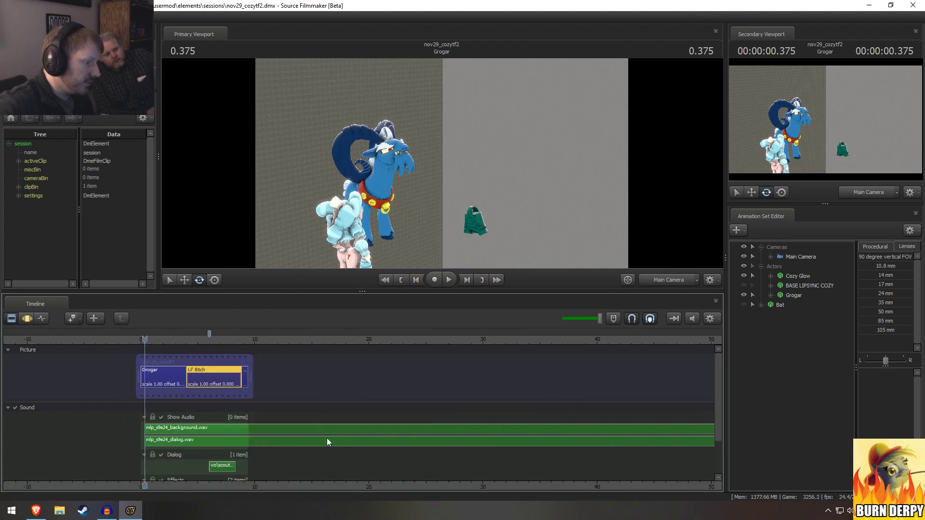
scroll(327, 438, "down", 5)
left_click(194, 431)
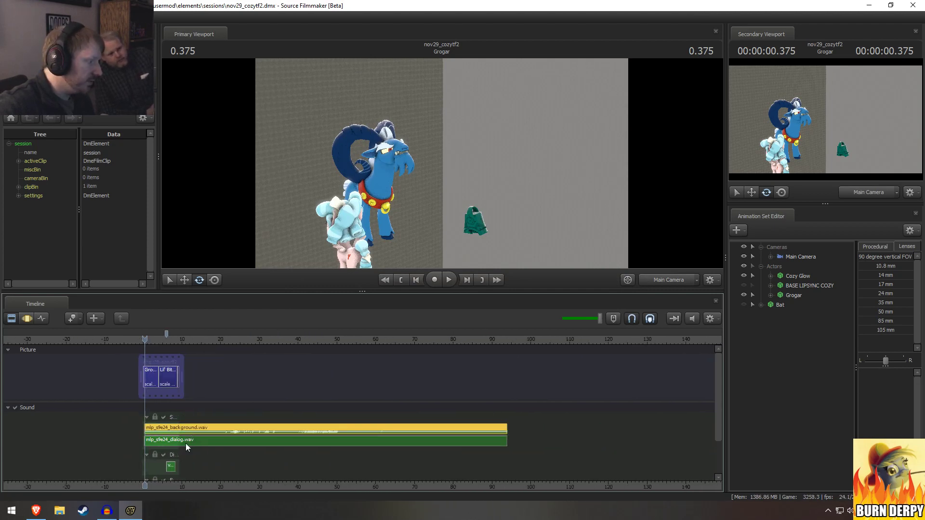
left_click(187, 442, "ctrl")
scroll(205, 470, "up", 8)
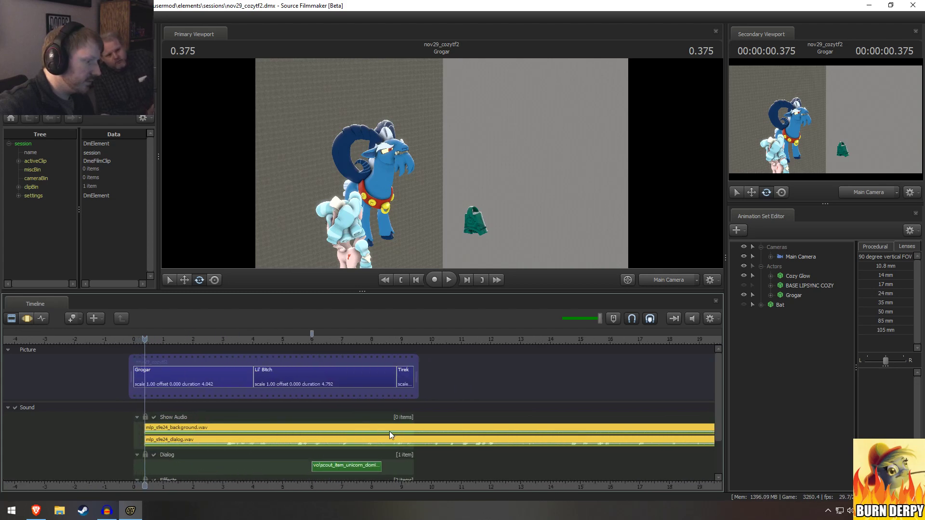
left_click_drag(389, 432, 329, 431)
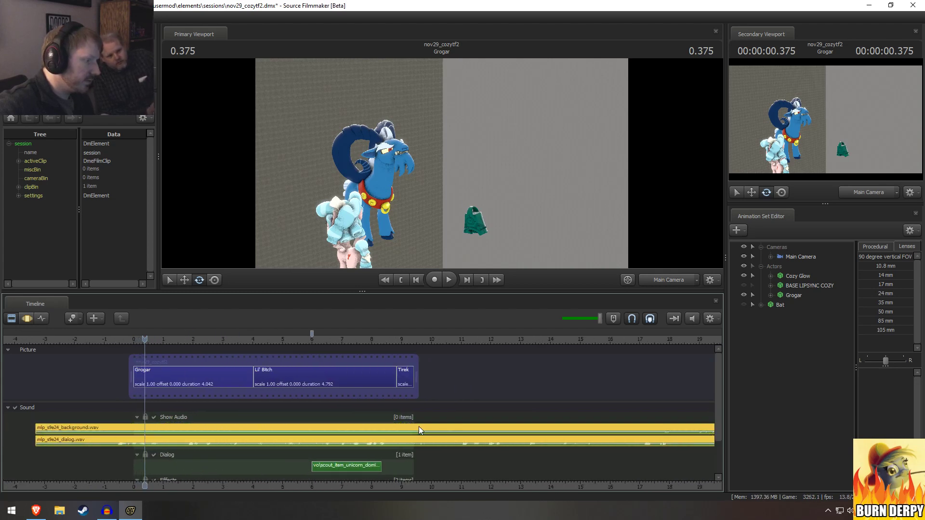
left_click_drag(418, 426, 209, 430)
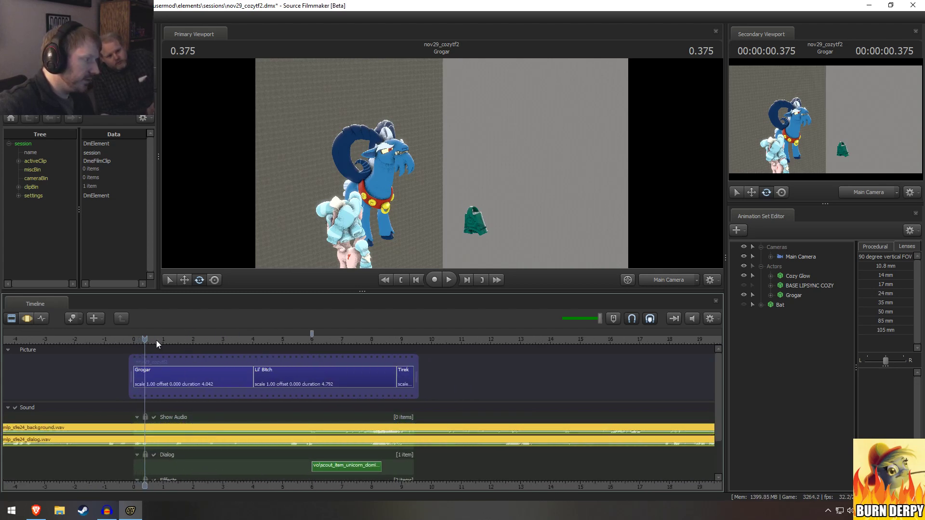
Step: Play the show audio from 0.375 seconds, stop, and slide both selected clips further earlier
key("space")
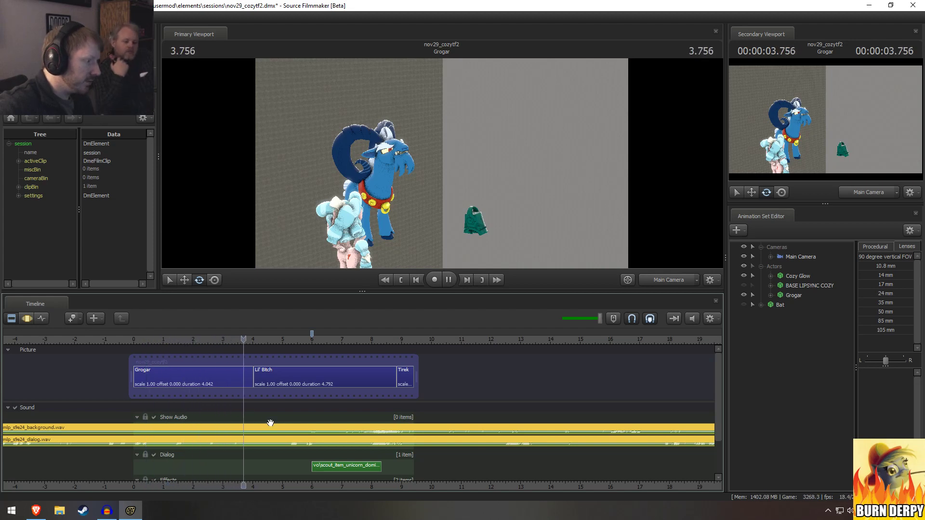
key("space")
key("space")
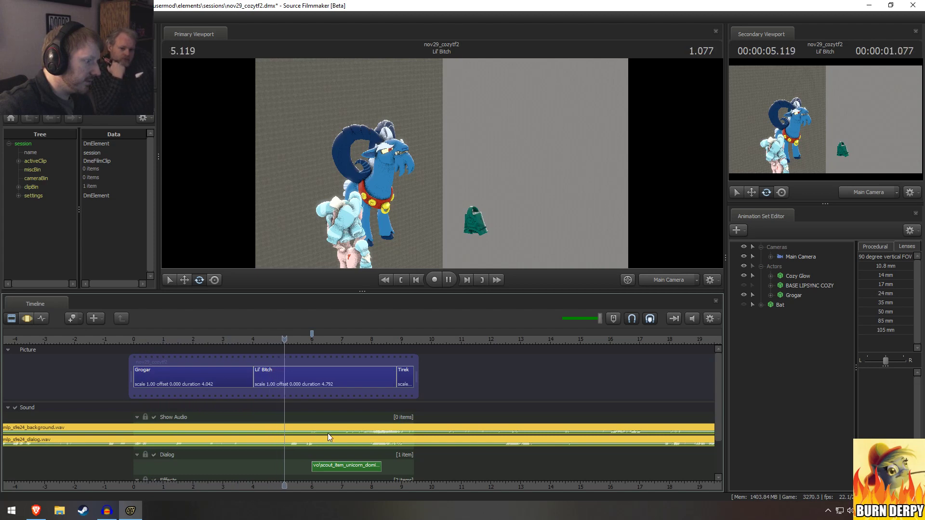
key("space")
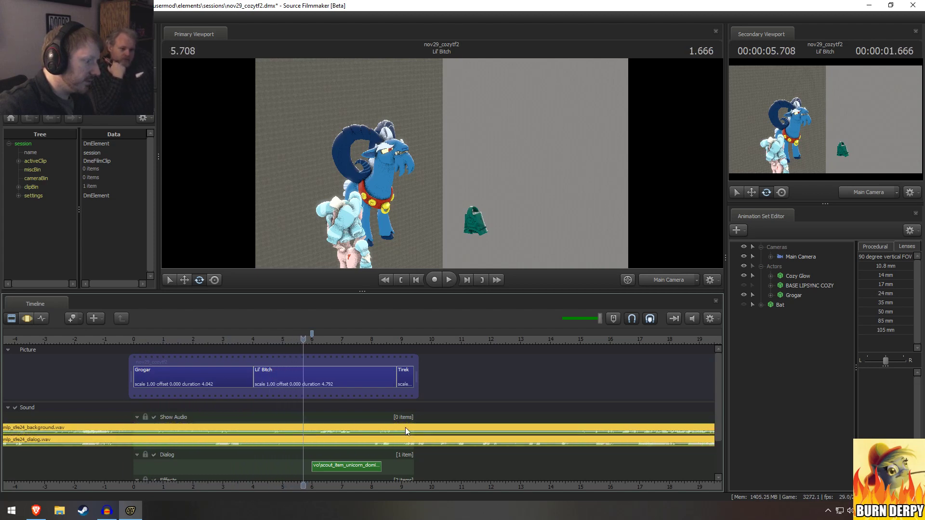
left_click(203, 339)
scroll(386, 436, "down", 2)
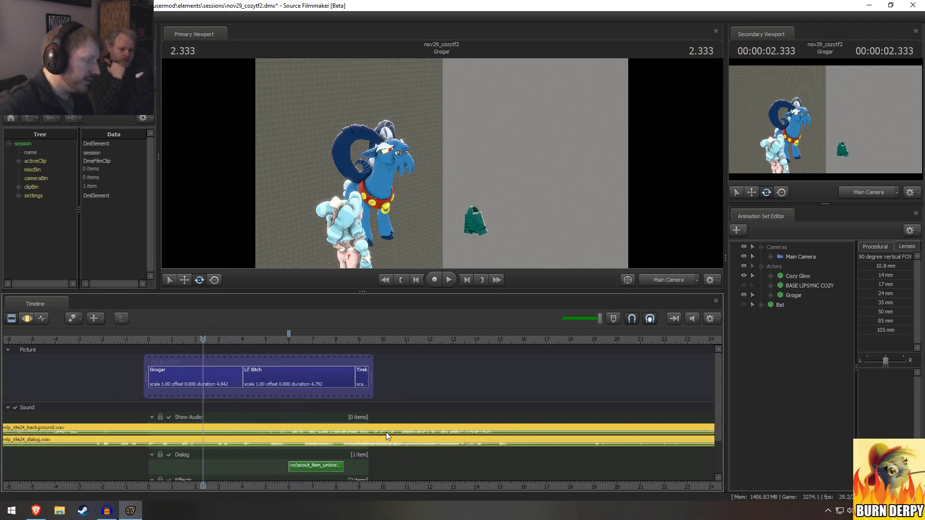
scroll(387, 436, "up", 2)
scroll(721, 376, "down", 2)
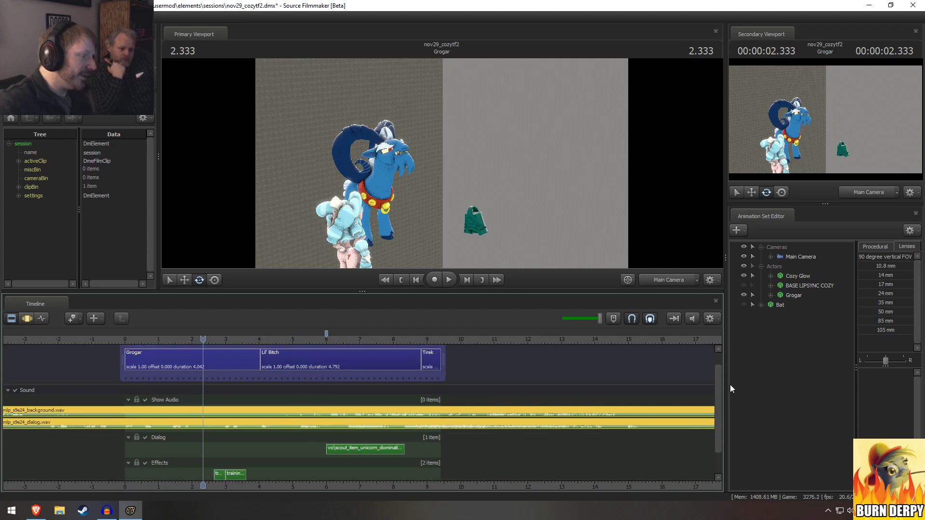
Step: Play from about 0.29 seconds, shift both show audio clips about 4 seconds later, and replay near the shot's start
mouse_move(219, 472)
left_mouse_down()
mouse_move(201, 421)
mouse_move(206, 406)
mouse_move(149, 398)
left_mouse_up()
left_click(135, 336)
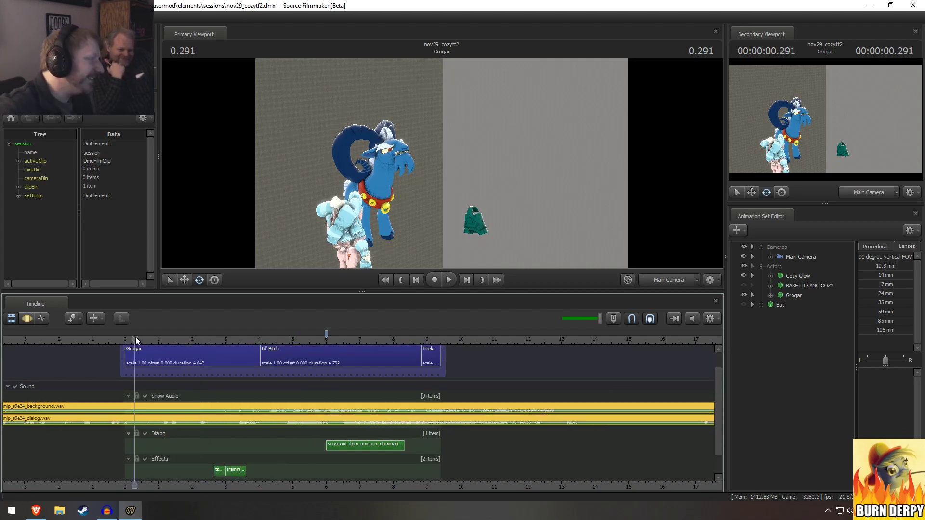
key("space")
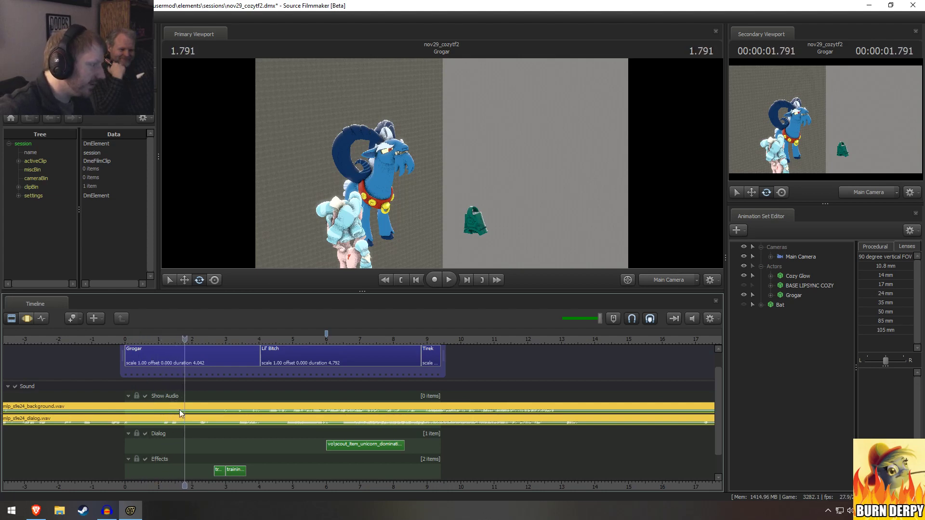
left_click_drag(179, 410, 313, 405)
left_click_drag(150, 338, 139, 340)
key("space")
key("space")
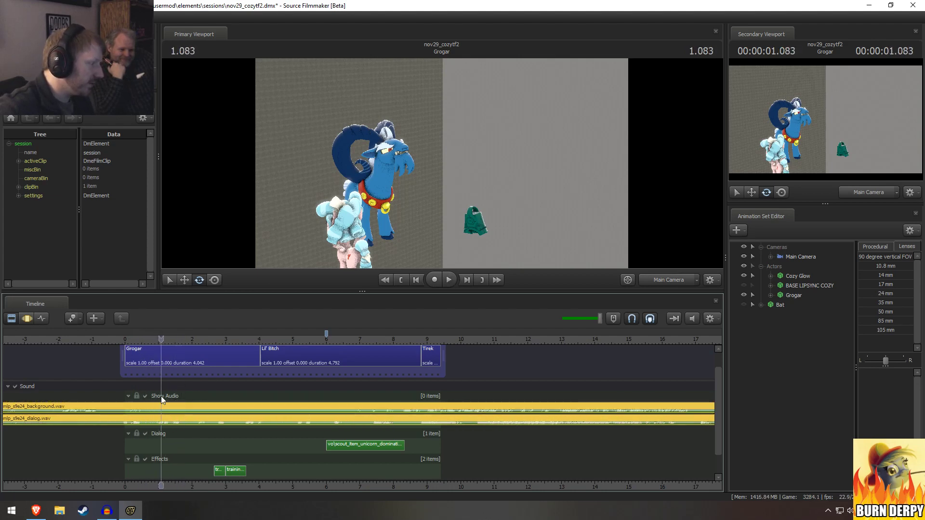
Step: Shift both show audio clips about 1.8 seconds later and replay them from near the start of the Grogar shot
left_click_drag(171, 406, 232, 404)
left_click_drag(147, 339, 127, 340)
key("space")
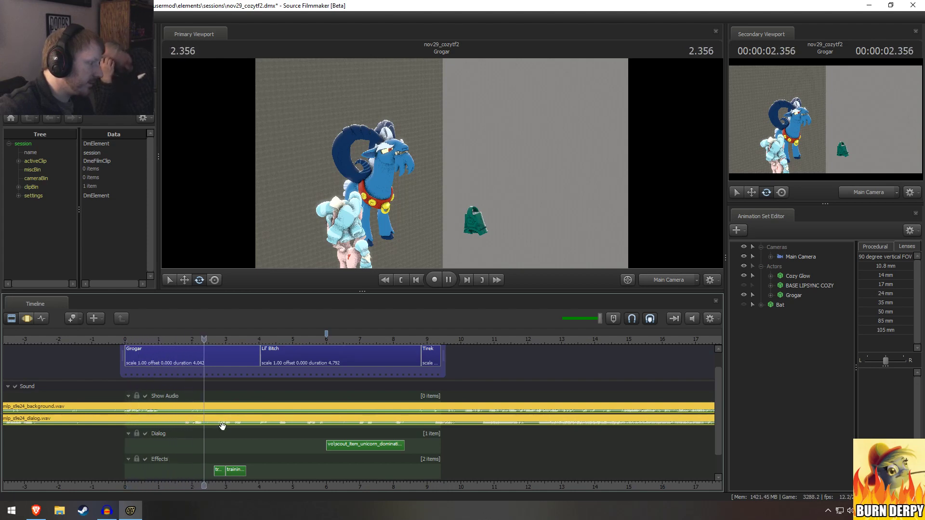
key("space")
Step: Shift both show audio clips about 1.6 seconds earlier and play them from the Grogar shot's start to about 3.2 seconds
left_click_drag(231, 406, 176, 408)
left_click(127, 340)
key("space")
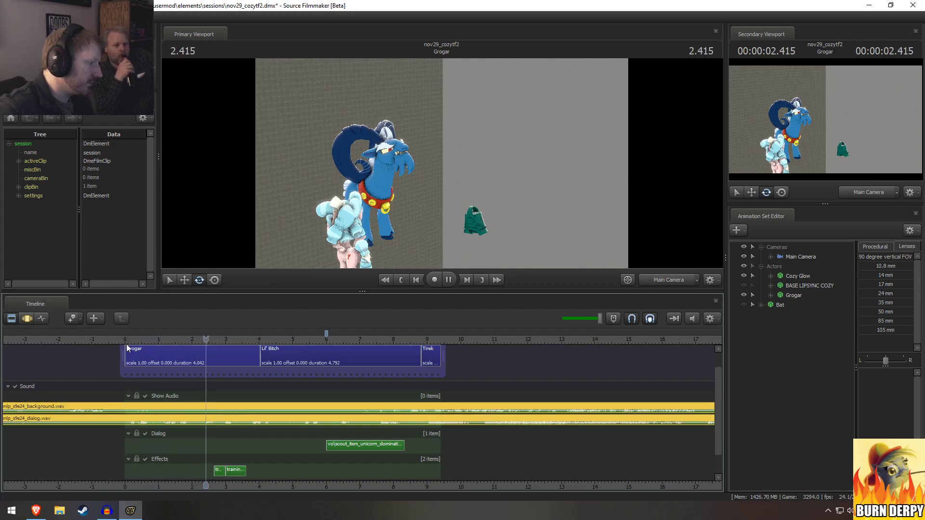
key("space")
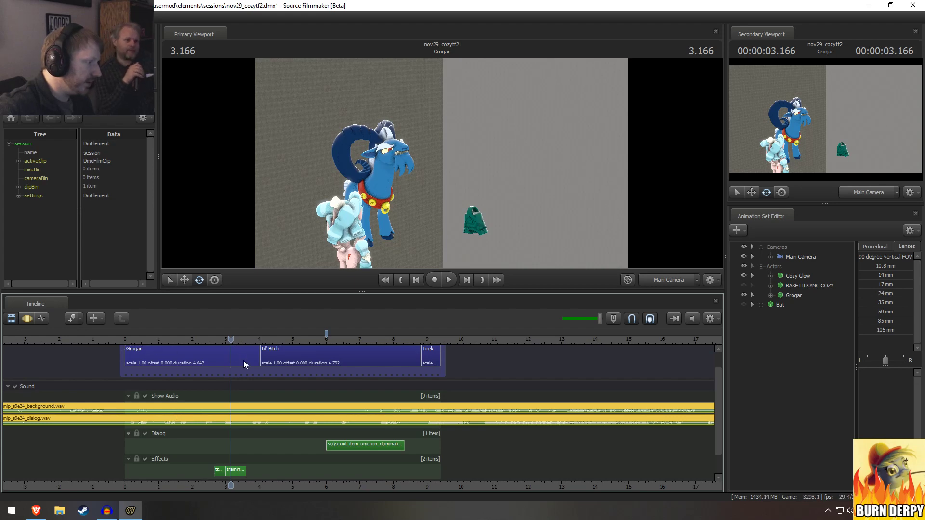
Step: Extend the Grogar shot to a duration of 5.292 seconds, rippling the following shots, and replay it from the start
left_click_drag(260, 361, 299, 364)
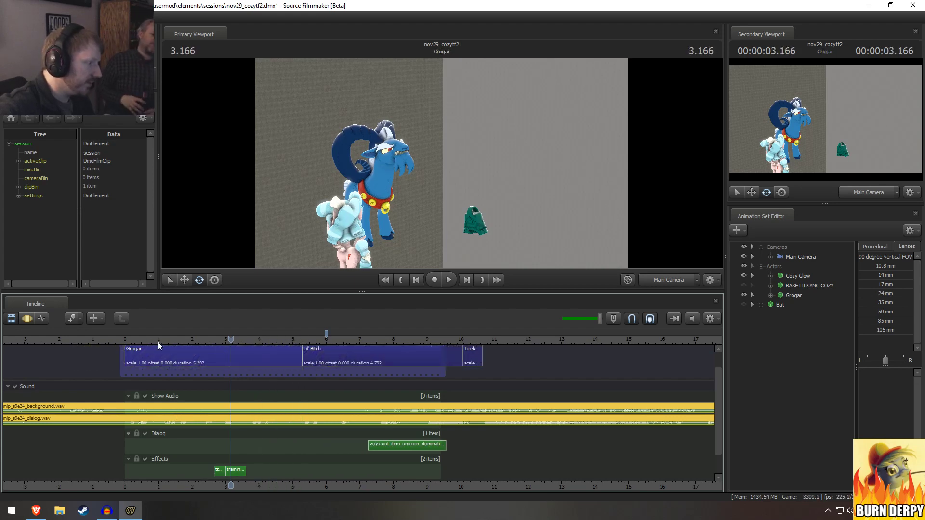
left_click(125, 340)
key("space")
key("space")
key("space")
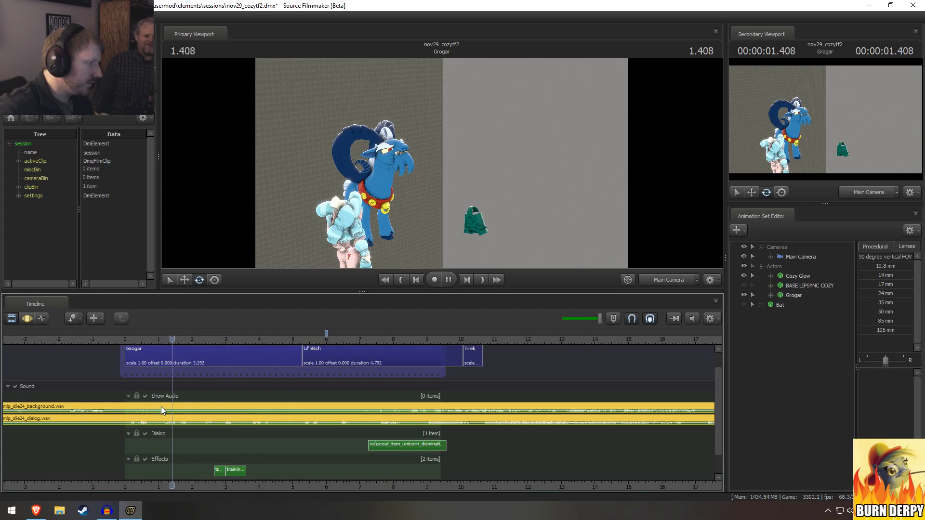
key("space")
Step: Shift both show audio clips about 0.8 seconds earlier and replay them from 0 to about 3 seconds
left_click_drag(181, 407, 154, 406)
left_click(126, 339)
key("space")
key("space")
left_click(125, 340)
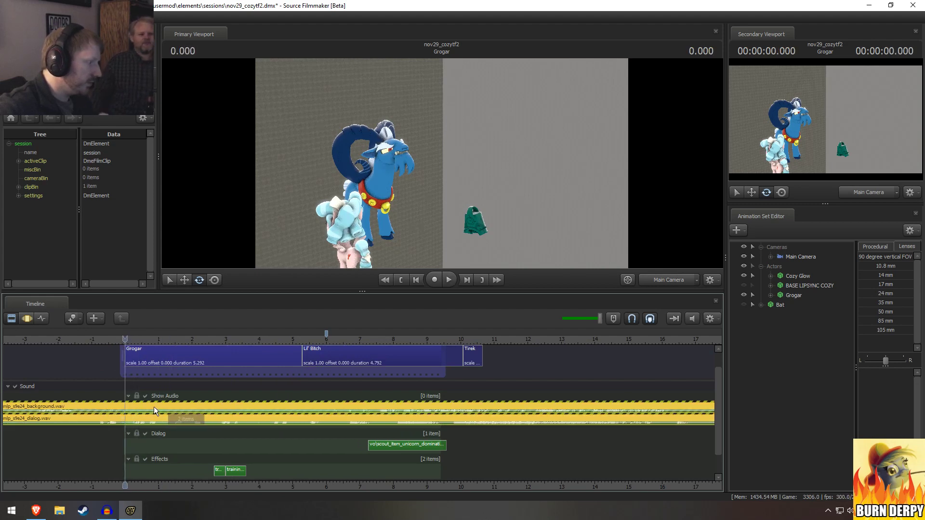
key("space")
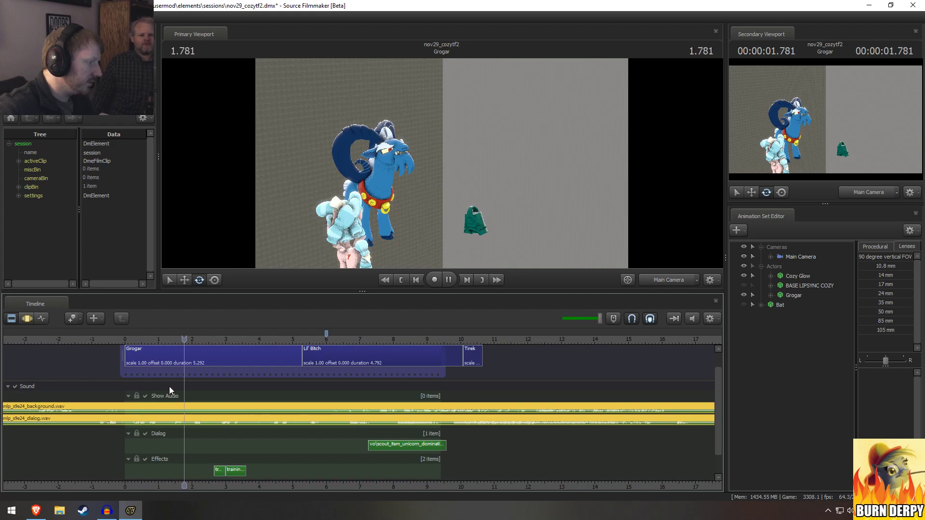
key("space")
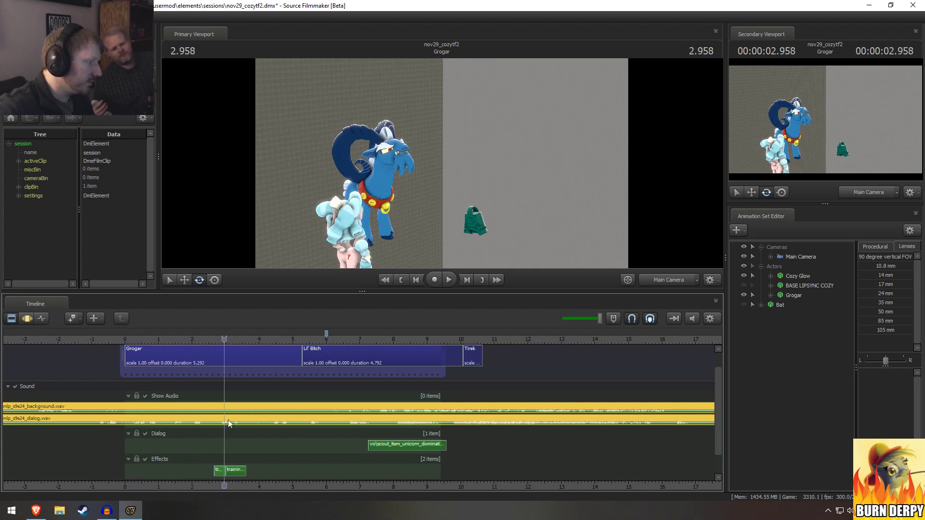
Step: Select both clips on the Effects track, move them about 0.4 seconds later, and play from 2.958 seconds
left_click(241, 470)
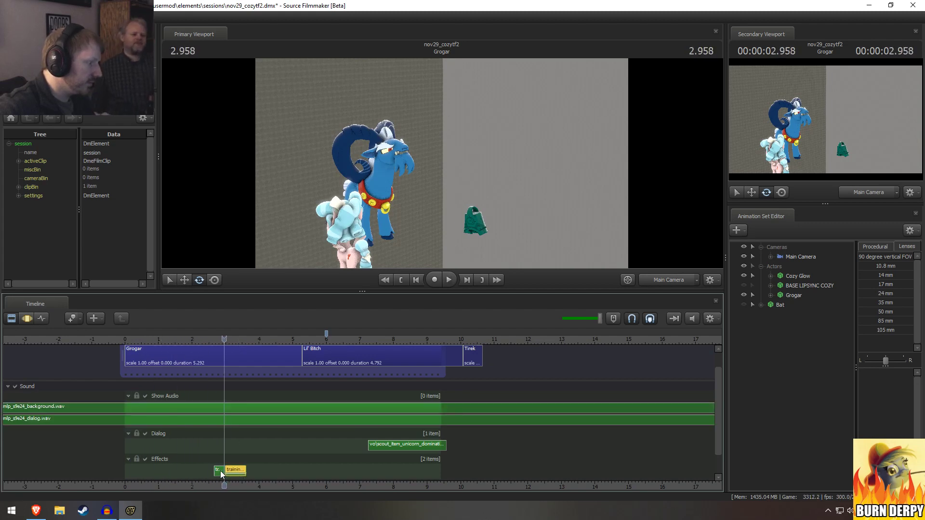
left_click_drag(237, 473, 251, 475)
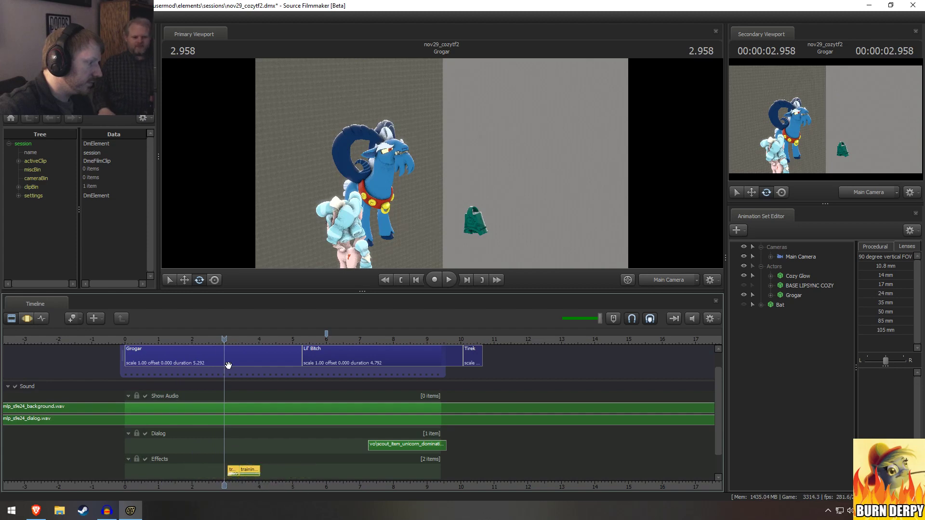
key("space")
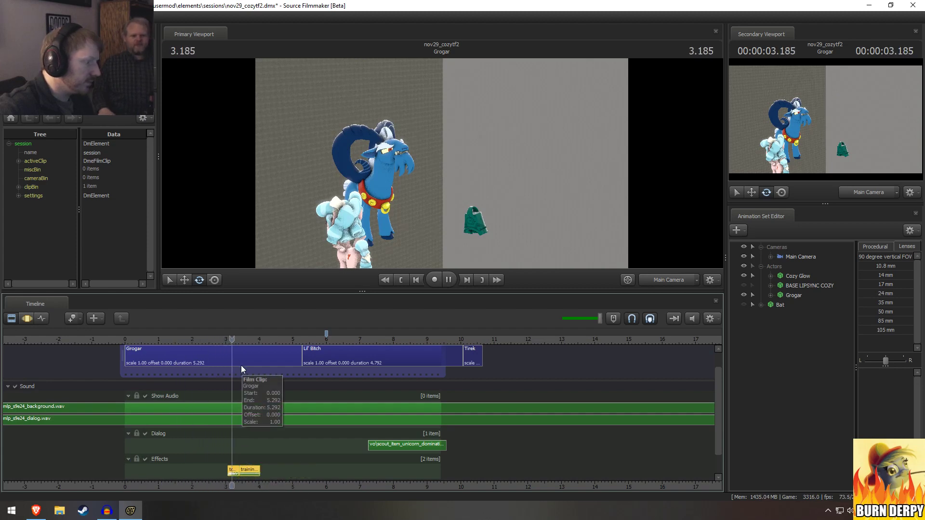
Step: Shift both bell clips on the Effects track about 0.2 seconds earlier in two nudges, replaying the lead-in each time
key("space")
left_click_drag(248, 471, 242, 471)
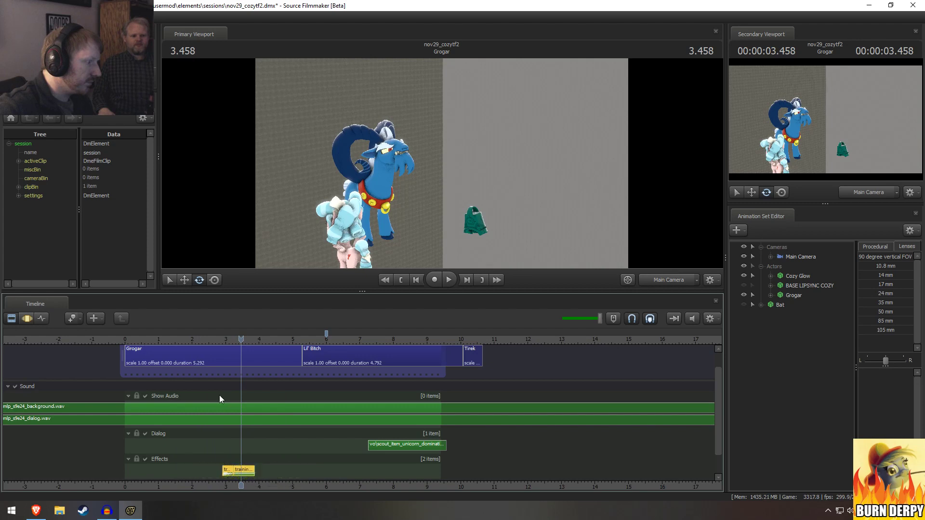
left_click_drag(179, 339, 181, 339)
key("space")
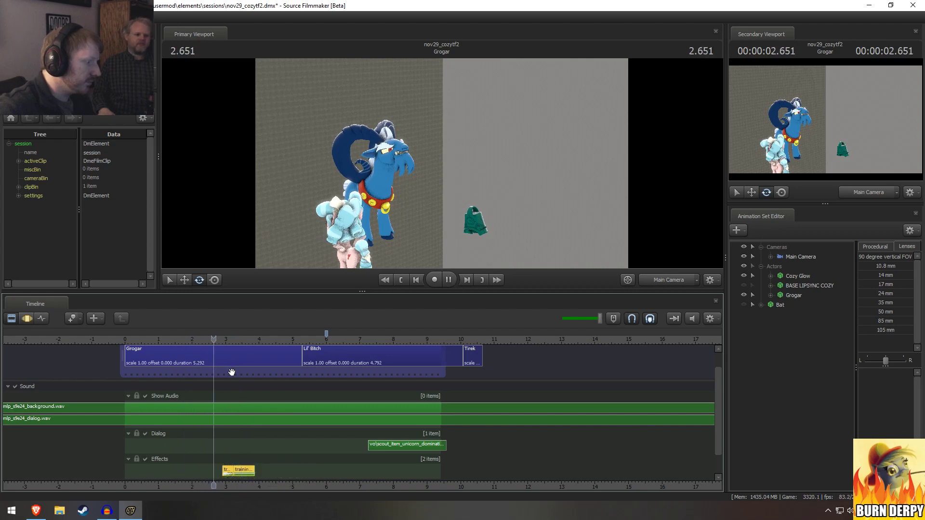
key("space")
left_click_drag(241, 472, 240, 471)
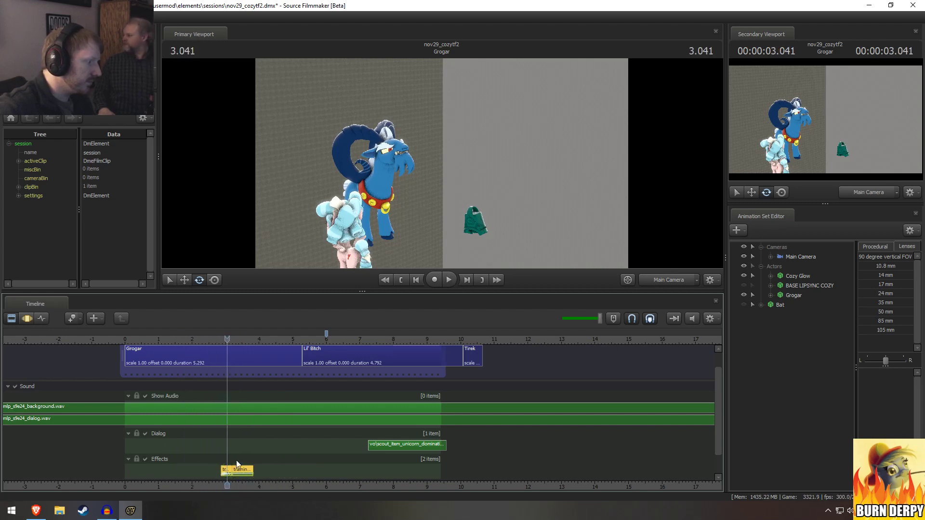
left_click(195, 338)
key("space")
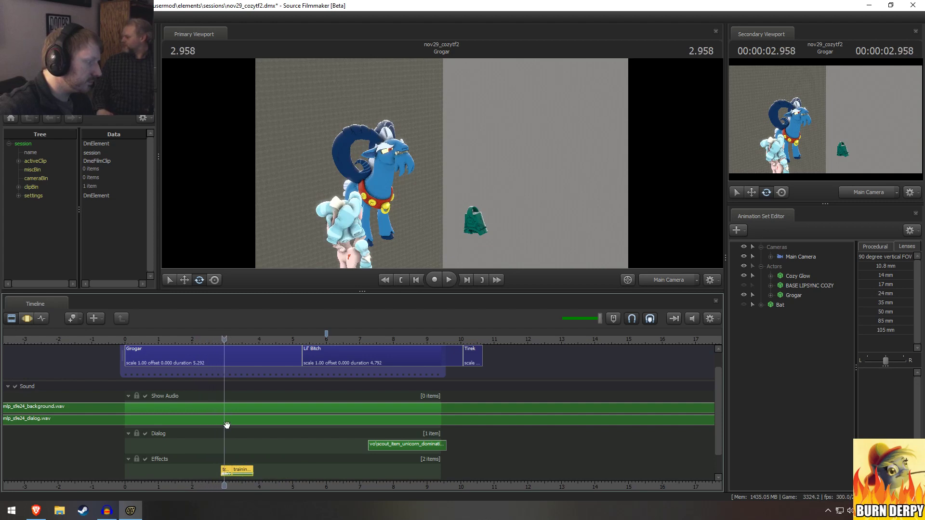
Step: Trim the starts of the background and dialog clips to the Grogar shot's start, and cut the dialog's end to about 4.5 seconds
left_click(242, 416)
scroll(396, 409, "down", 2)
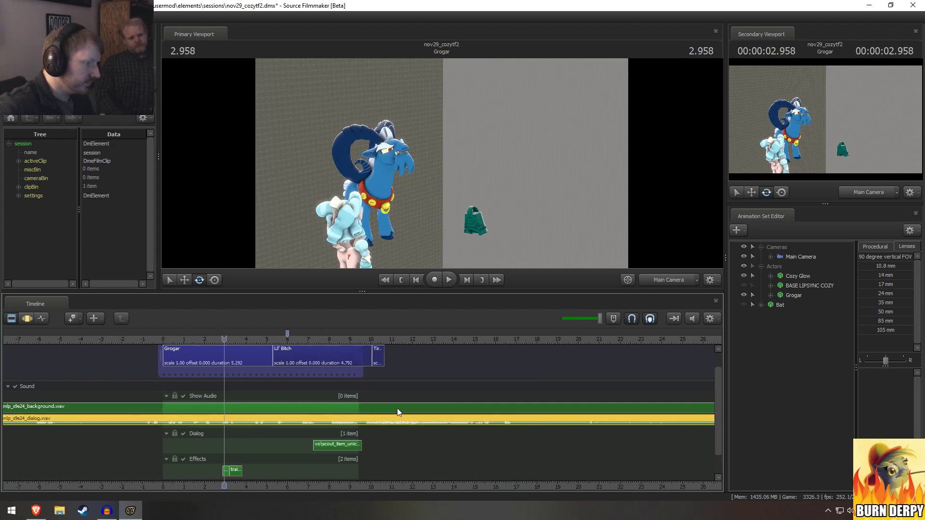
scroll(397, 409, "down", 4)
left_click_drag(534, 420, 232, 420)
left_click_drag(25, 409, 210, 413)
scroll(210, 411, "up", 5)
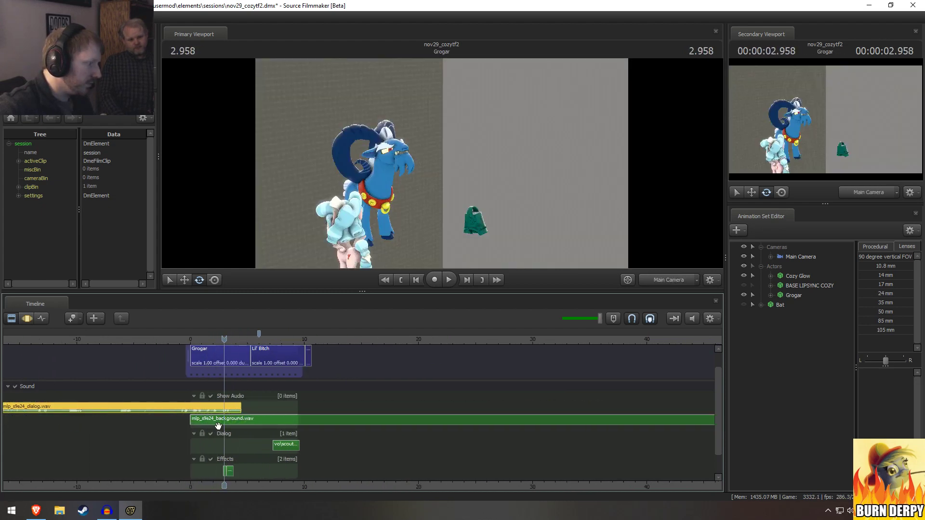
scroll(151, 412, "down", 5)
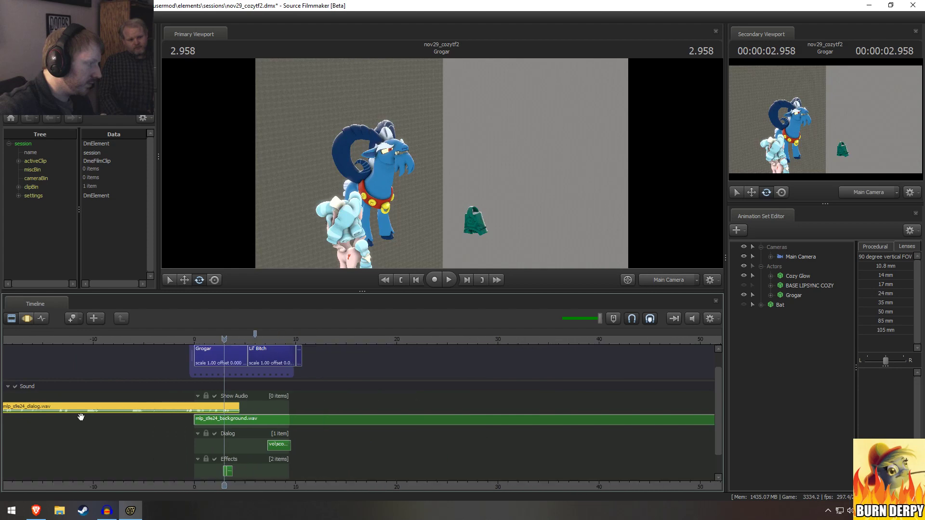
left_click_drag(46, 407, 210, 409)
scroll(216, 434, "up", 2)
scroll(213, 429, "up", 6)
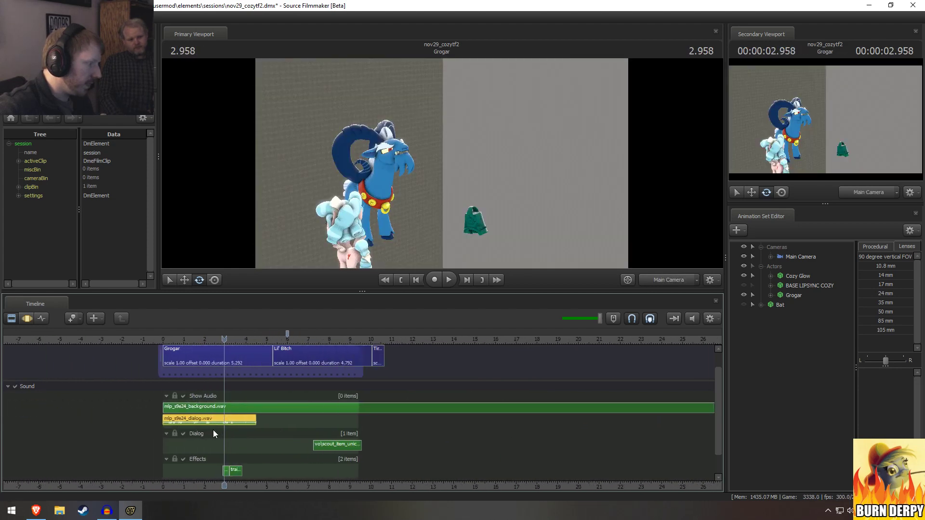
Step: Trim the end of the dialog clip to 2.916 seconds, just at the bell effect, and play across the cut
left_click(204, 340)
left_click_drag(206, 343, 223, 343)
left_click_drag(318, 419, 221, 418)
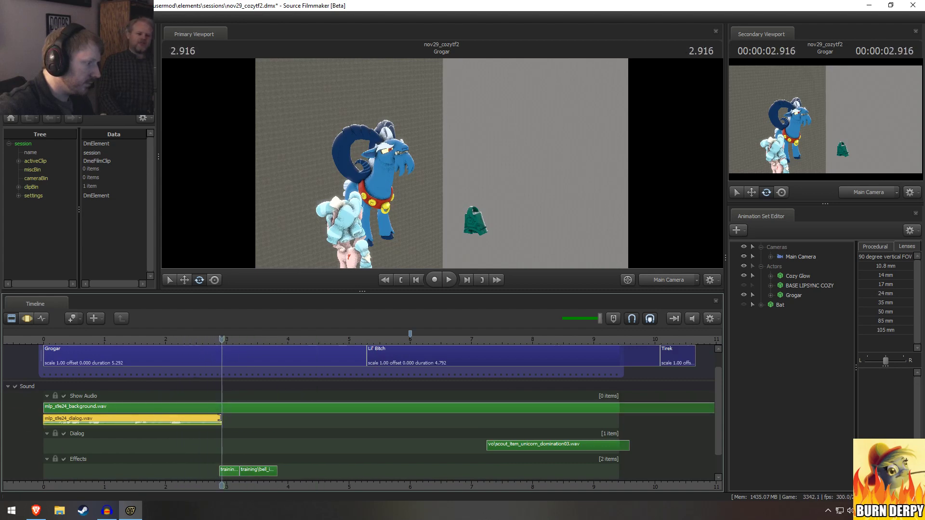
left_click_drag(166, 342, 132, 343)
key("space")
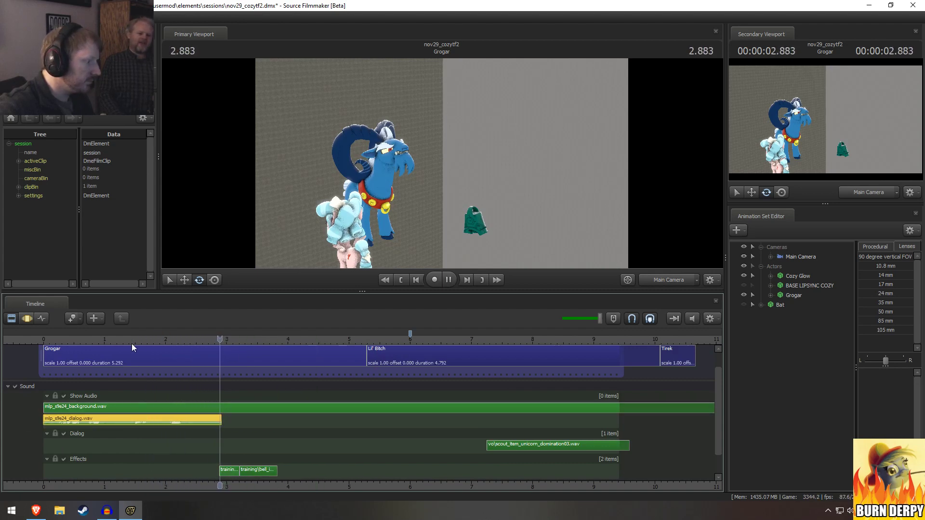
key("space")
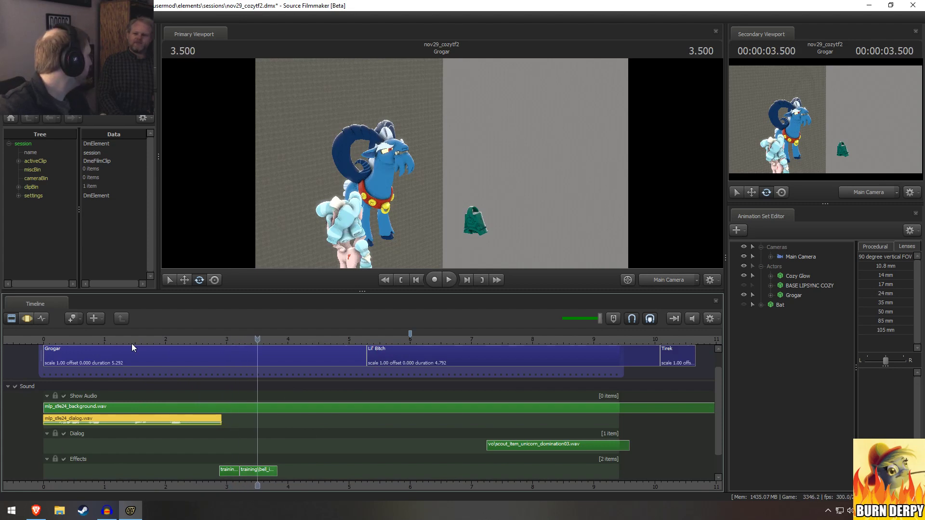
Step: Replay the dialog ending and bell impact from 1.166 seconds, and set the playhead to 3.083 seconds
left_click(173, 339)
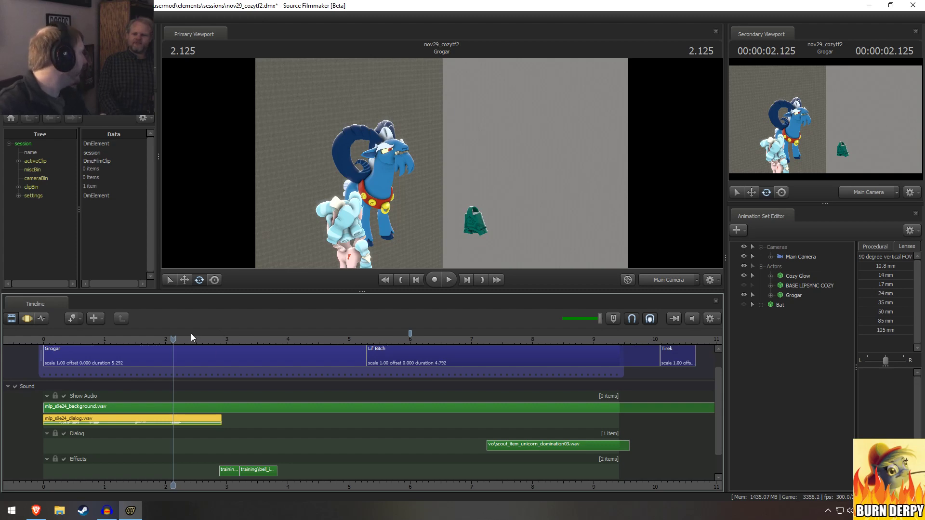
left_click_drag(172, 340, 116, 339)
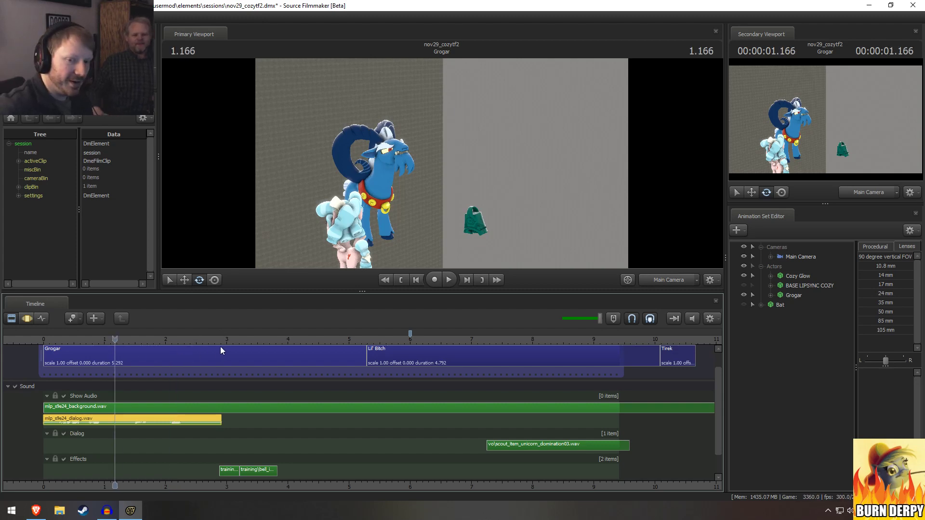
key("space")
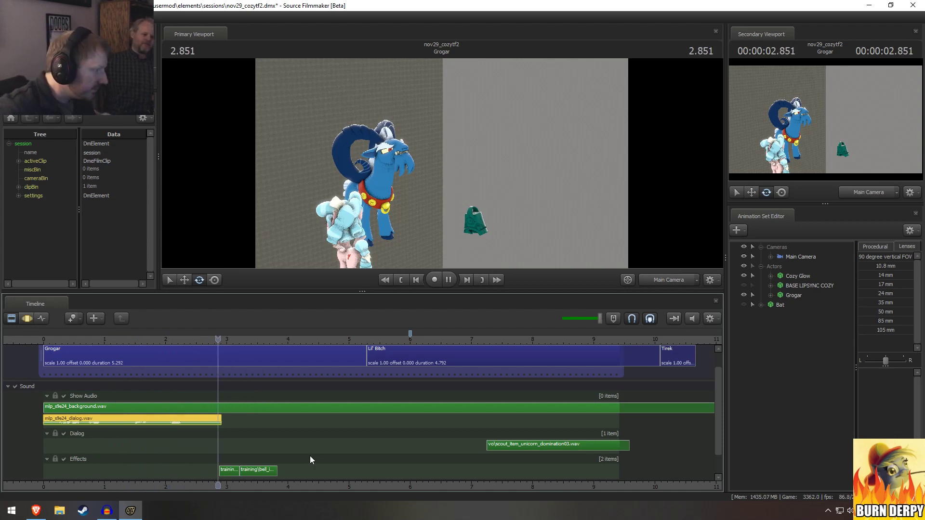
key("space")
left_click(218, 339)
key("space")
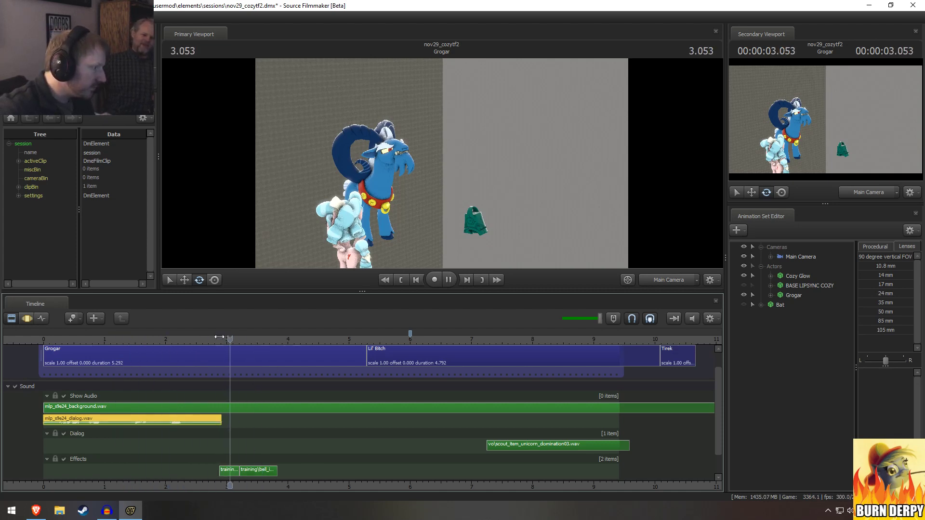
key("space")
left_click(234, 347)
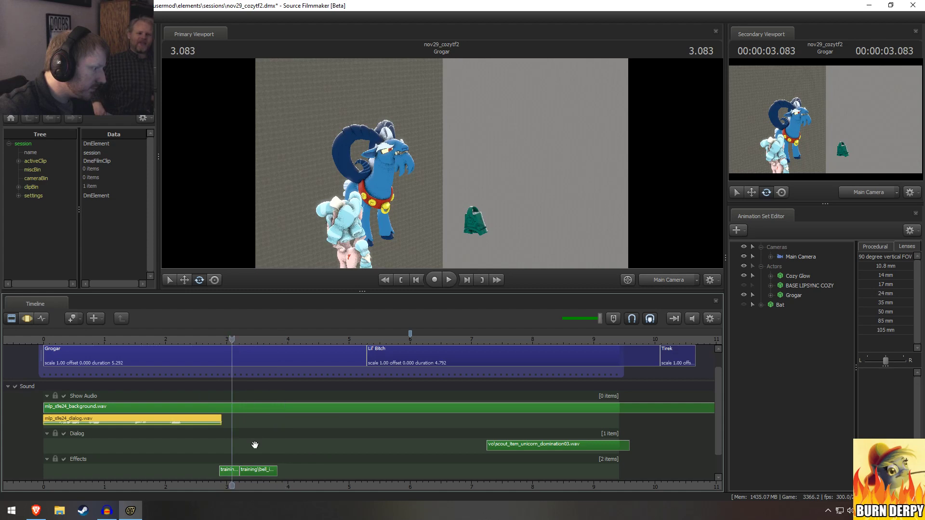
Step: Delete the second bell_impact.wav clip on the Effects track and extend the first one's end to about 3.8 seconds
scroll(254, 444, "up", 5)
left_click(308, 470)
left_click(237, 470)
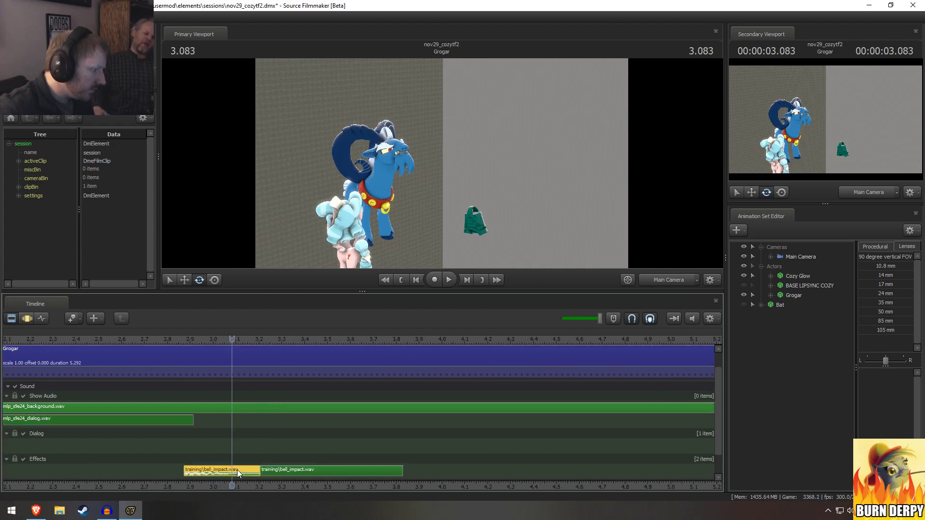
left_click(328, 469)
key("Delete")
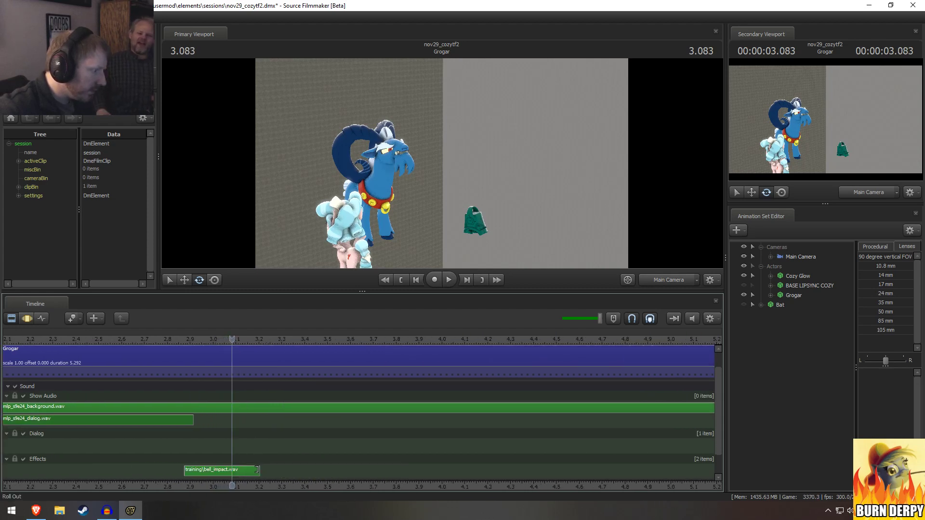
left_click_drag(261, 475, 402, 474)
Step: Play the extended bell effect from 2.833 seconds, and replay from about 1.3 seconds into the second shot to about 8.3 seconds
left_click(175, 342)
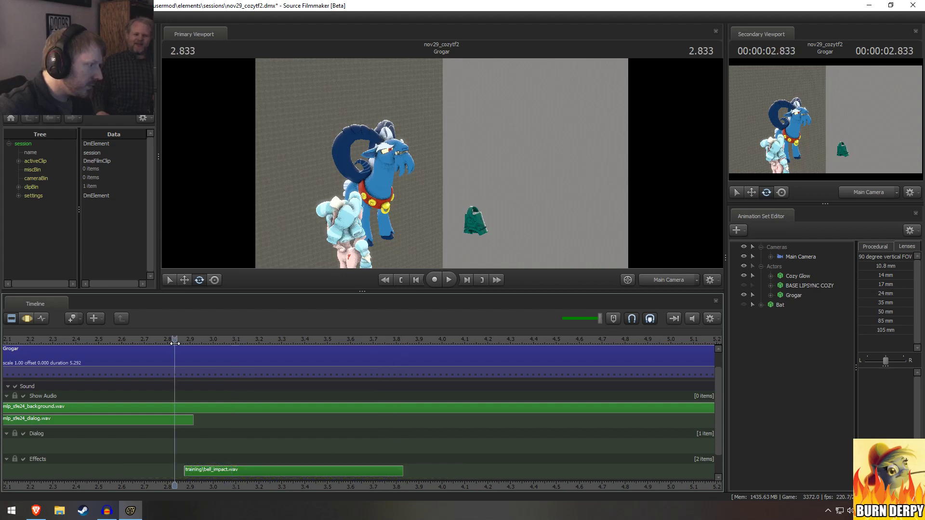
key("space")
key("space")
scroll(337, 368, "down", 5)
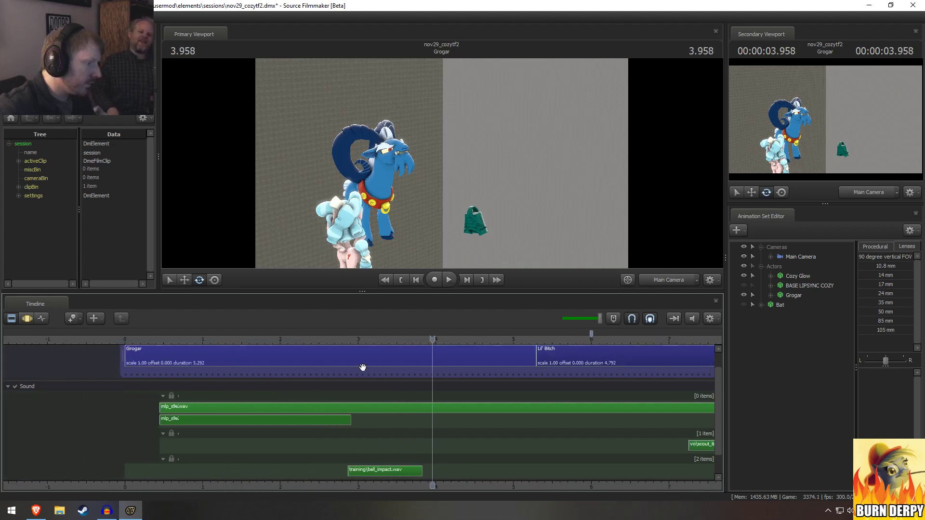
left_click(376, 341)
key("space")
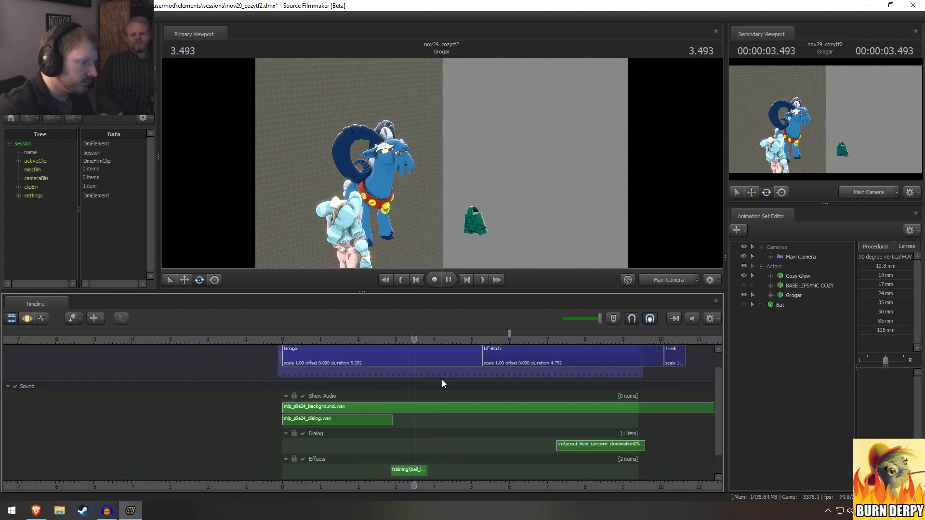
key("space")
left_click(331, 341)
key("space")
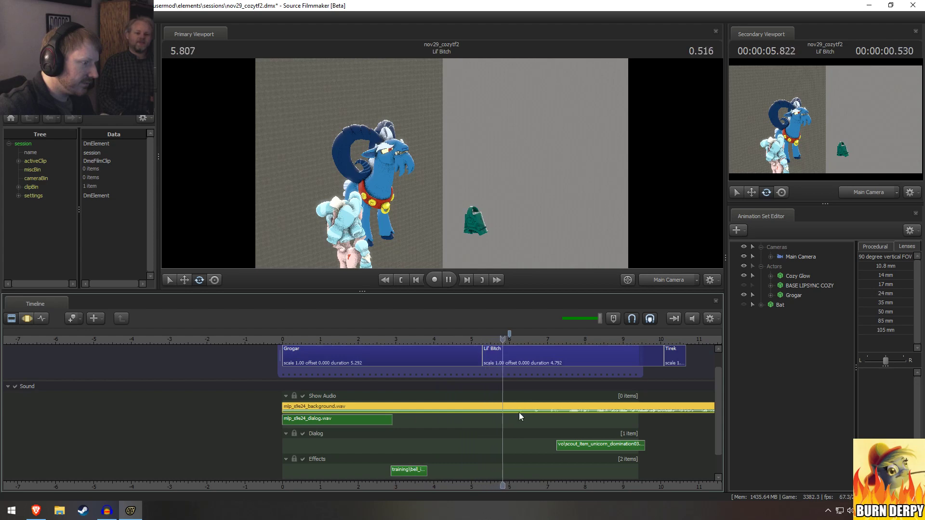
left_click_drag(566, 474, 411, 465)
key("space")
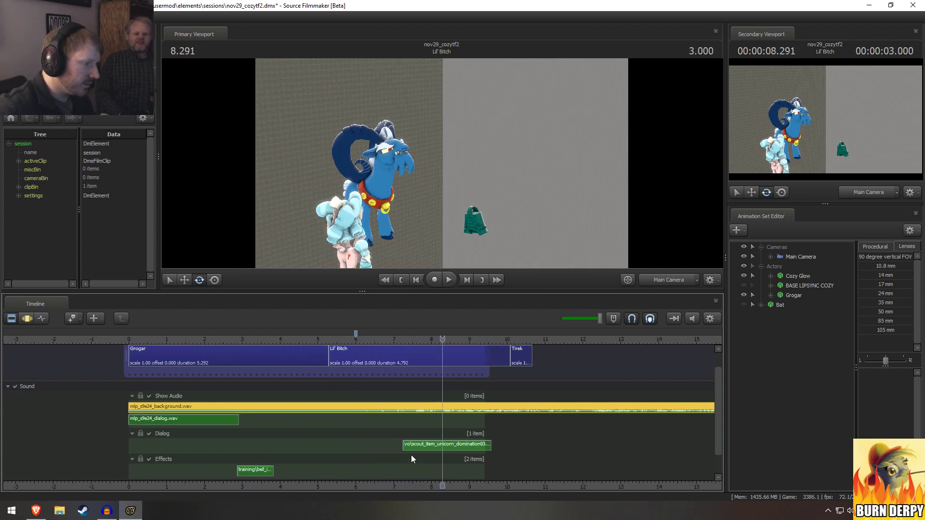
Step: Select both show audio clips, move them about 2.2 seconds later, extend their starts back to 0, and play from the start
left_click(221, 338)
left_click_drag(221, 337, 156, 337)
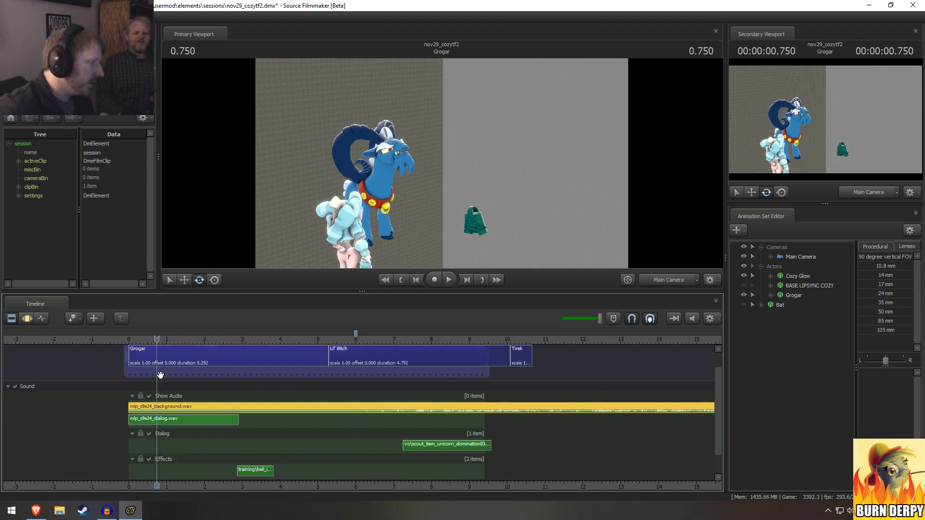
left_click(186, 421, "ctrl")
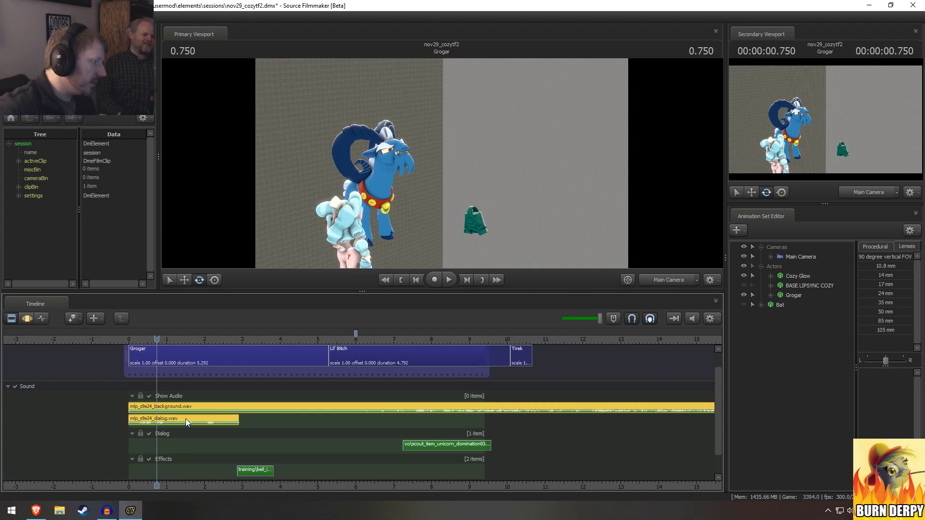
left_click_drag(182, 404, 131, 409)
left_click_drag(214, 419, 131, 419)
left_click_drag(135, 340, 133, 340)
key("space")
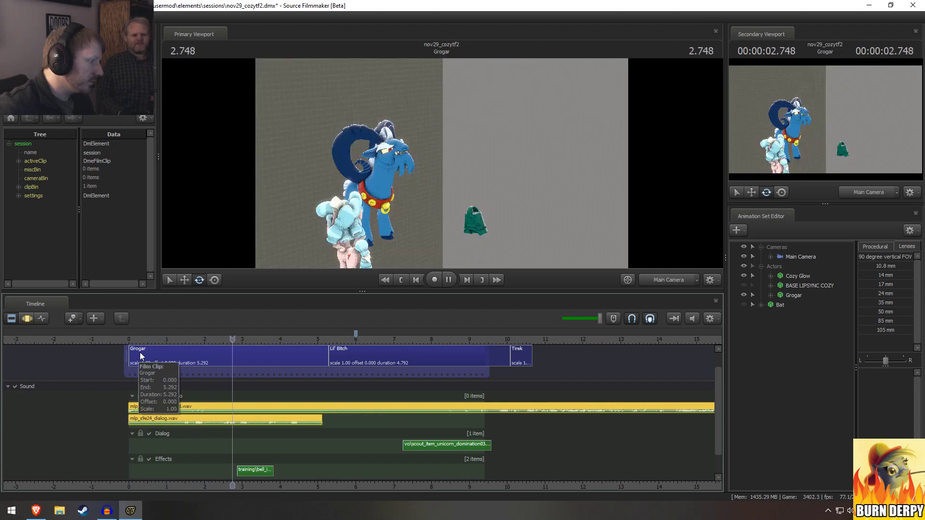
key("space")
Step: Shift both show audio clips about 1.2 seconds earlier with their starts trimmed at 0, and replay to 3.875 seconds
mouse_move(164, 340)
left_mouse_down()
mouse_move(192, 339)
mouse_move(177, 340)
mouse_move(174, 352)
left_mouse_up()
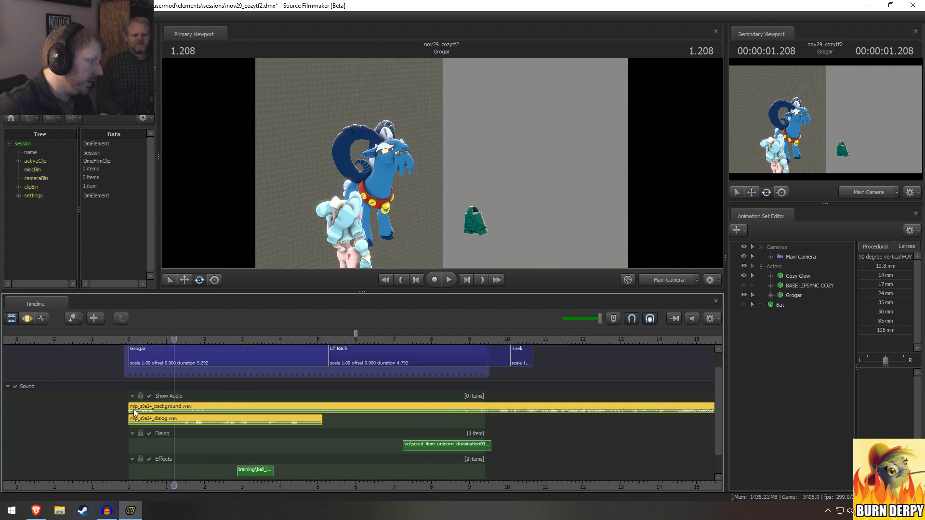
mouse_move(131, 408)
left_mouse_down()
mouse_move(180, 413)
mouse_move(136, 410)
left_mouse_up()
key("space")
left_click(130, 343)
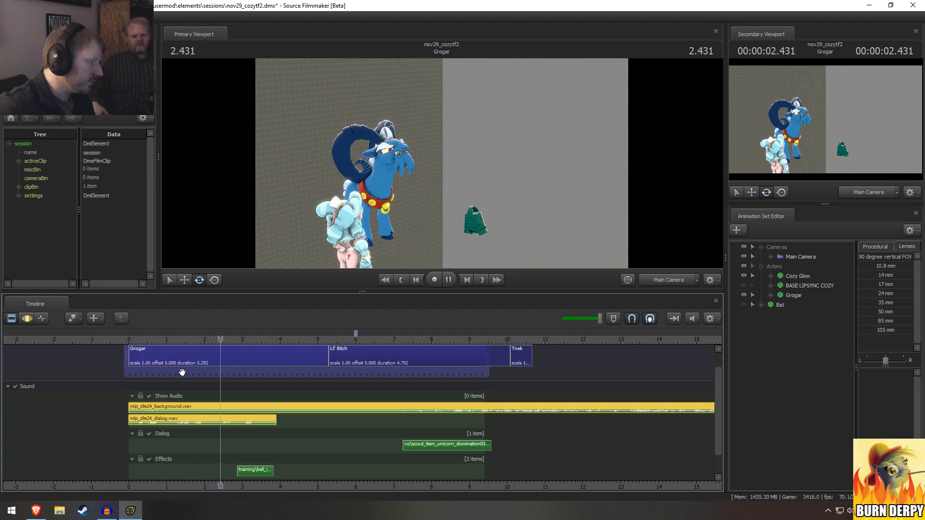
key("space")
key("space")
key("space")
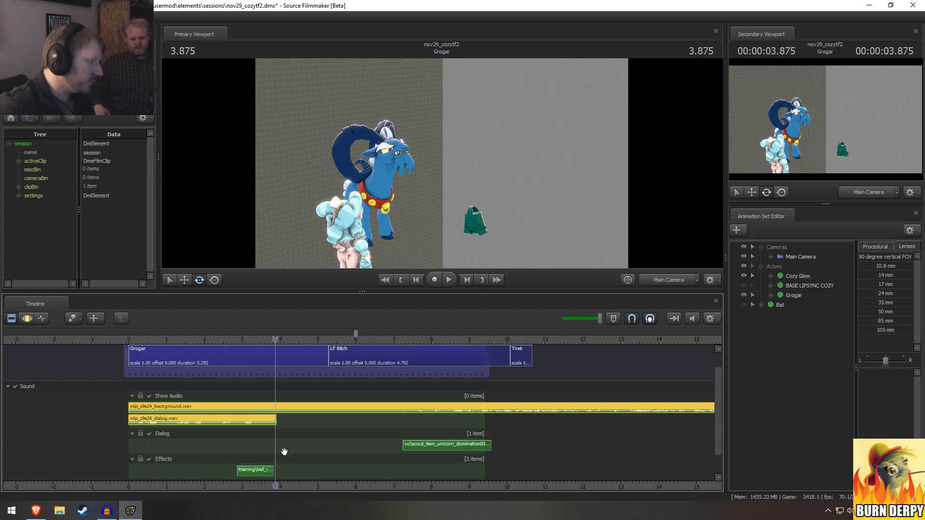
Step: Move the bell_impact.wav clip so it starts at the dialog clip's end at 3.916 seconds, and play across it
left_click_drag(254, 470, 295, 464)
scroll(285, 432, "up", 2)
scroll(285, 432, "up", 3)
left_click_drag(276, 339, 280, 340)
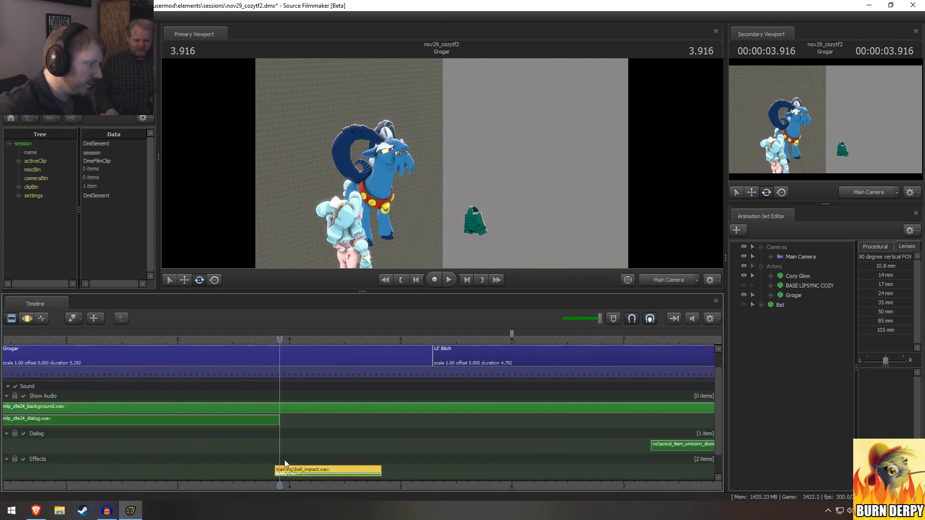
left_click_drag(290, 470, 296, 470)
scroll(311, 447, "down", 5)
key("space")
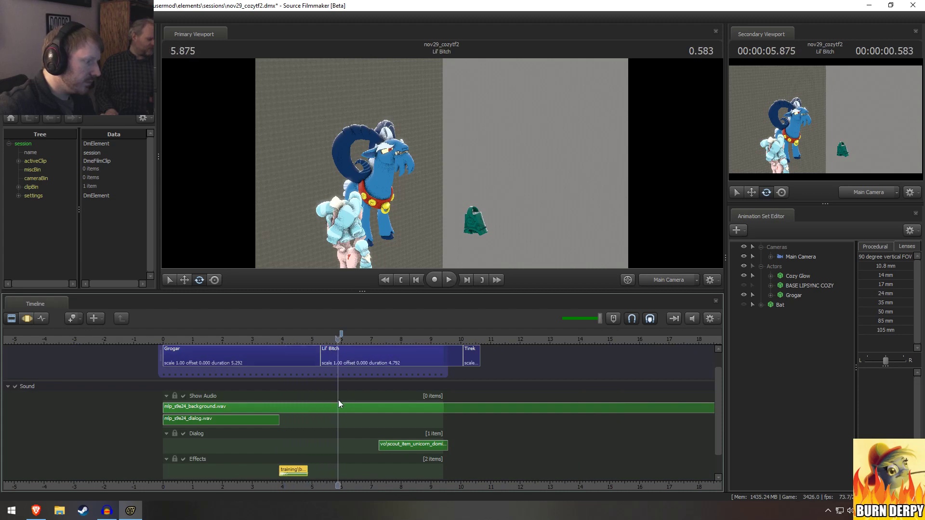
Step: Replay the dialog ending into the bell impact several times, starting from about 2.9 and 3.6 seconds
left_click(322, 410)
left_click(275, 340)
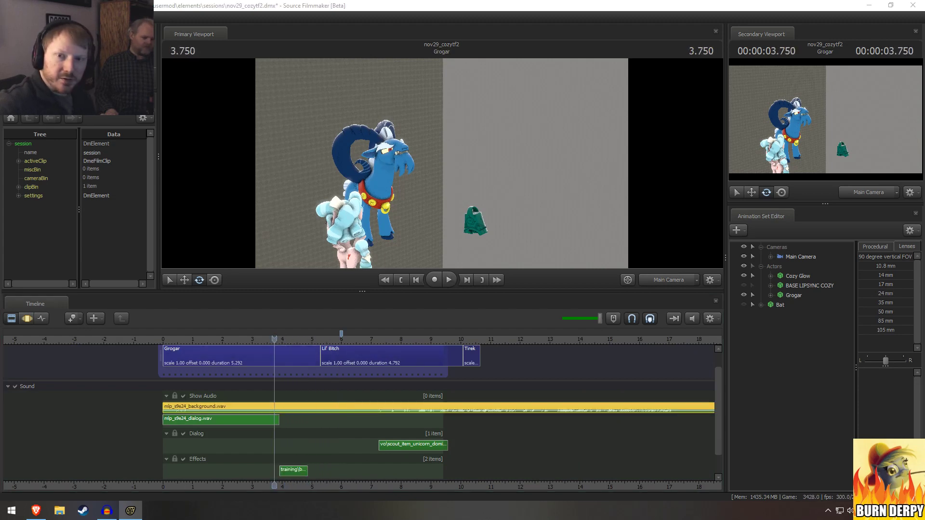
left_click(248, 341)
key("space")
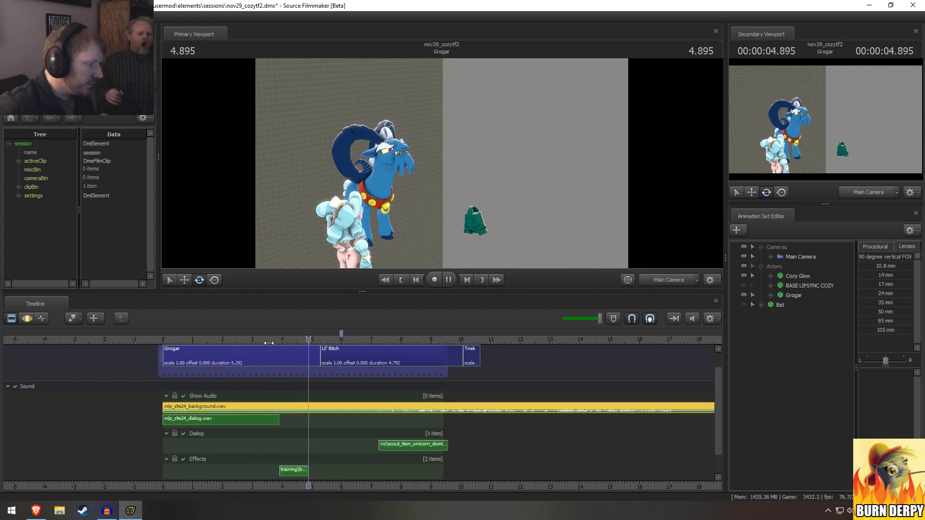
left_click(250, 342)
key("space")
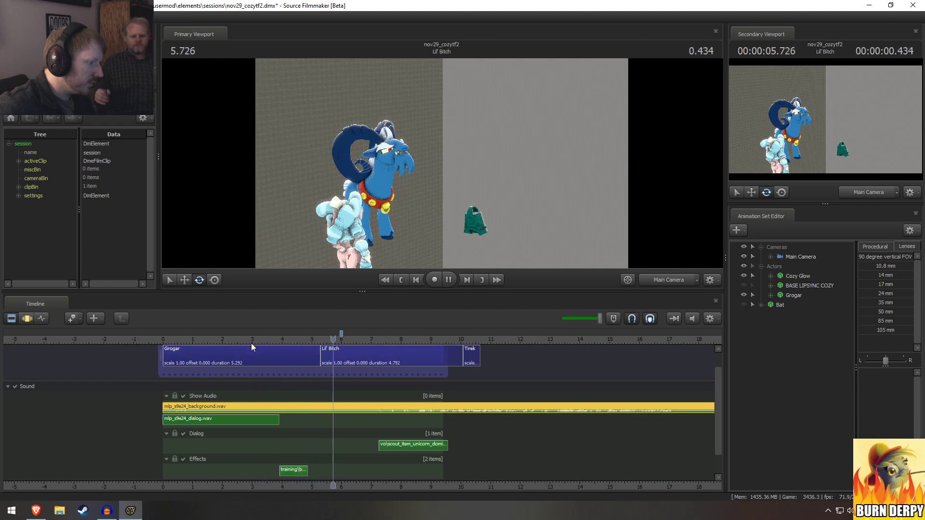
left_click(271, 340)
key("space")
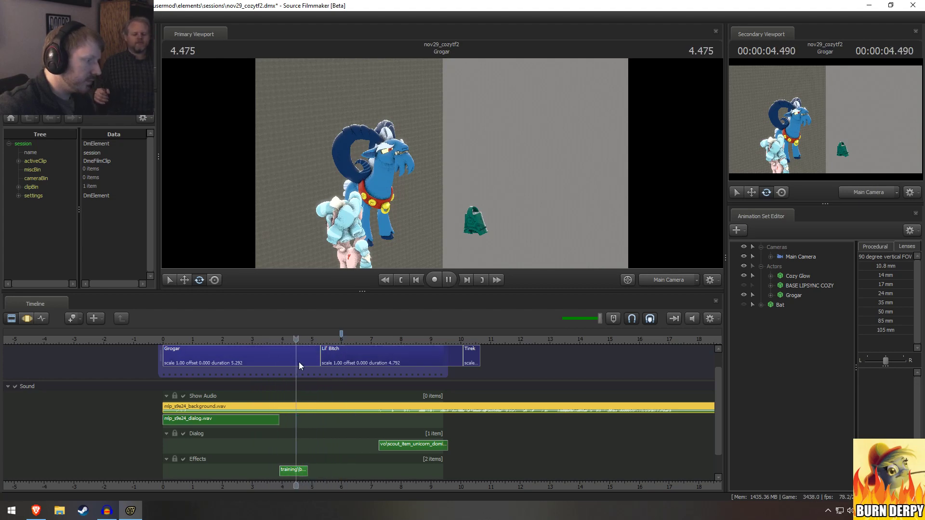
Step: Shorten the Grogar shot to end at 5.0 seconds, rippling the following shots earlier, and play across the cut
key("space")
left_click(314, 362)
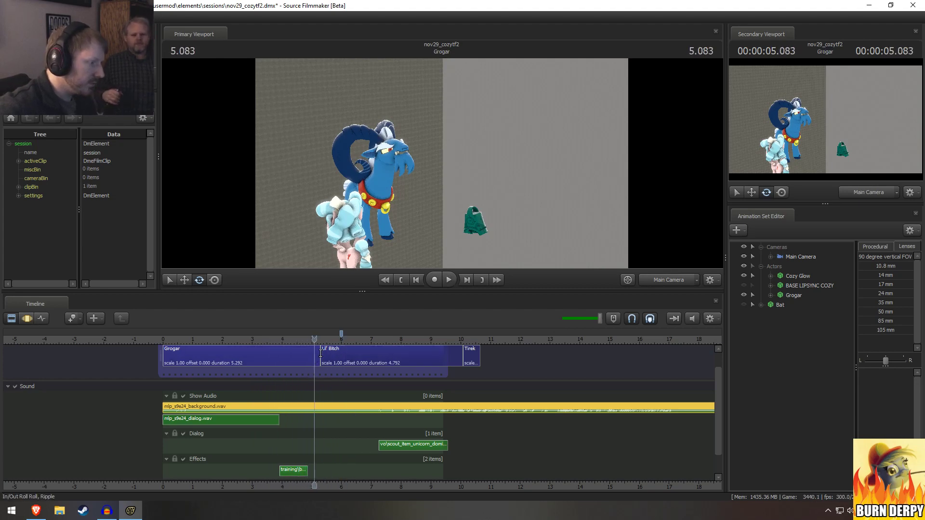
mouse_move(320, 354)
left_mouse_down()
mouse_move(298, 357)
mouse_move(312, 356)
left_mouse_up()
left_click(270, 337)
key("space")
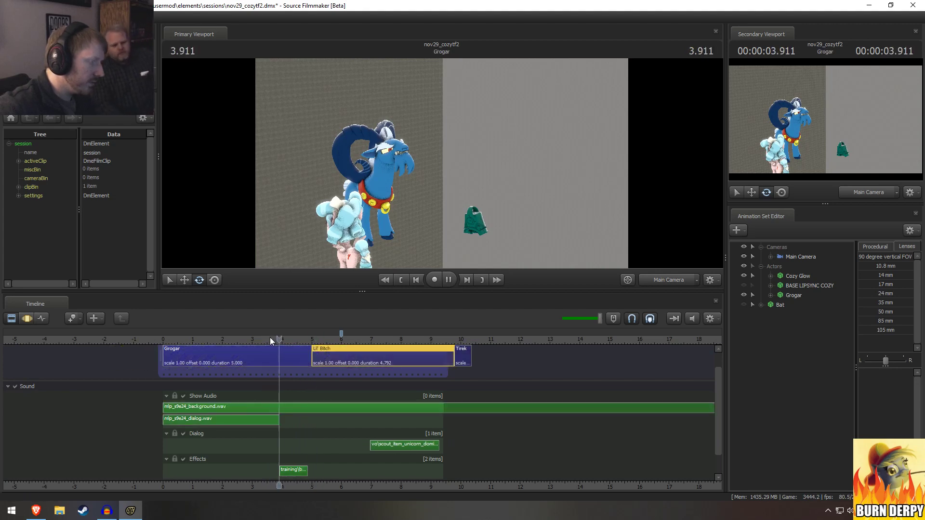
key("space")
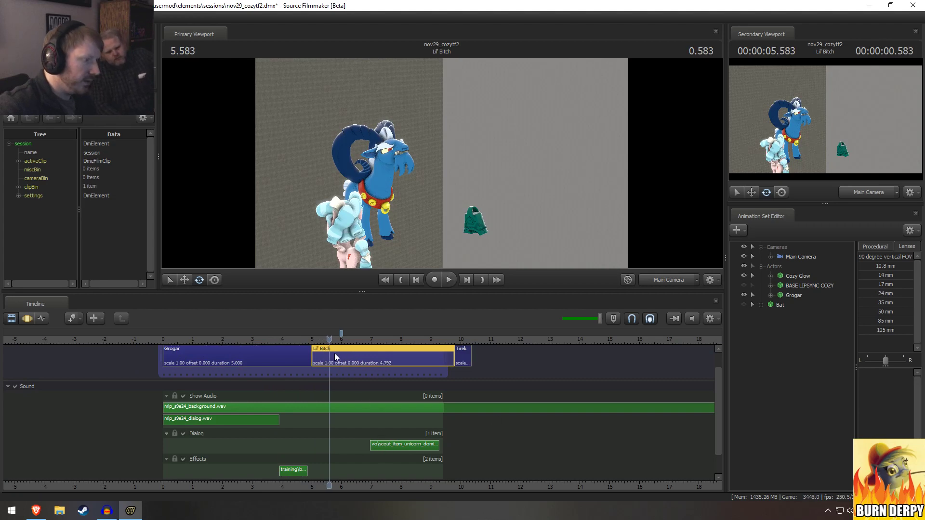
Step: Move the scout_item_unicorn_domination03.wav dialog clip so it starts at 5.5 seconds
scroll(392, 435, "up", 5)
left_click(358, 339)
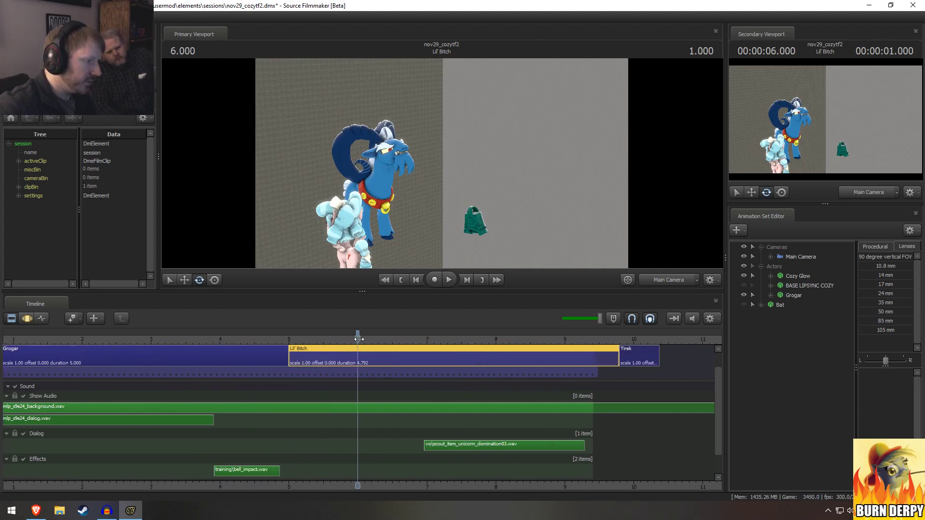
left_click_drag(442, 451, 374, 444)
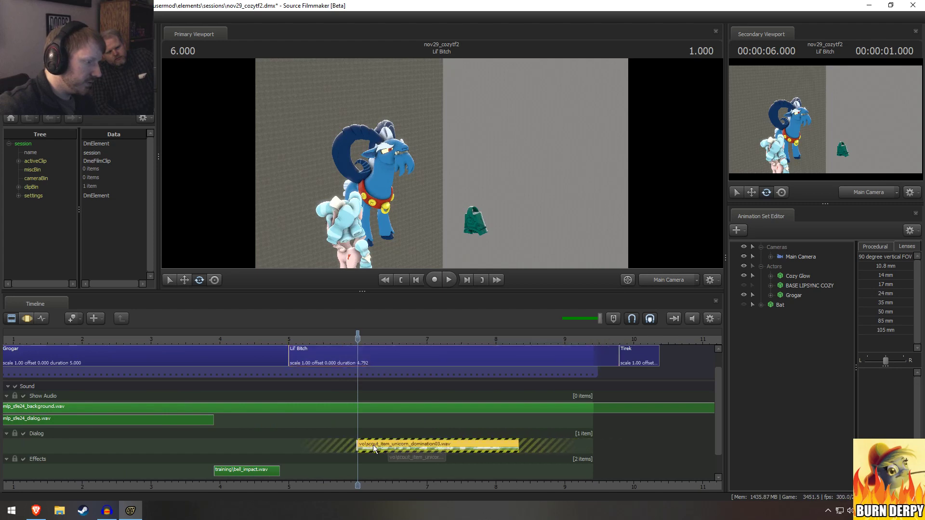
left_click(289, 339)
left_click_drag(289, 339, 323, 351)
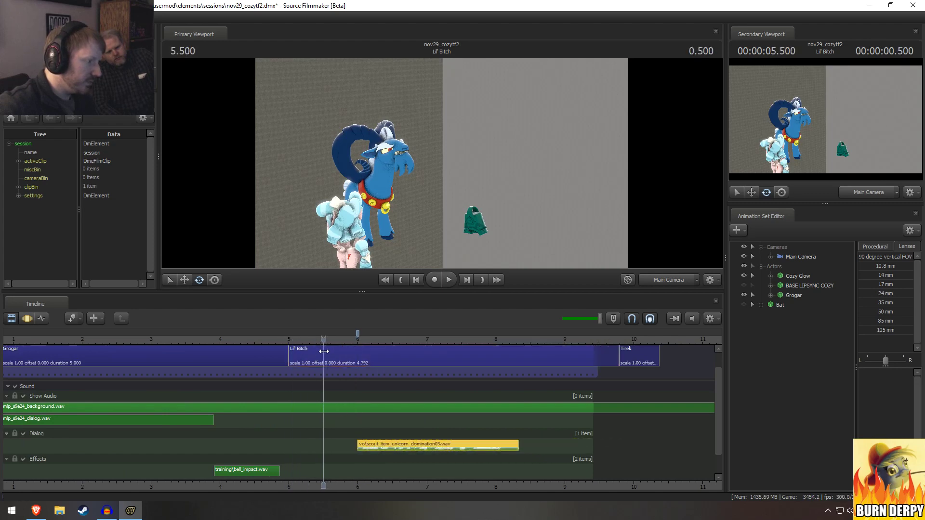
left_click_drag(376, 444, 343, 441)
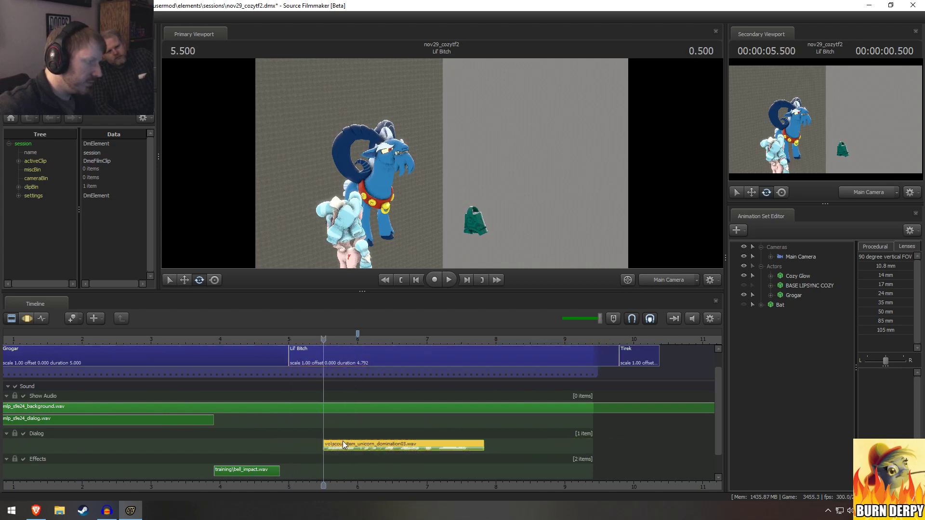
Step: Select the Lil' Bitch shot and inspect Cozy Glow's lip-sync animation against the dialog clip in the Motion Editor
left_click(338, 354)
left_click(798, 277)
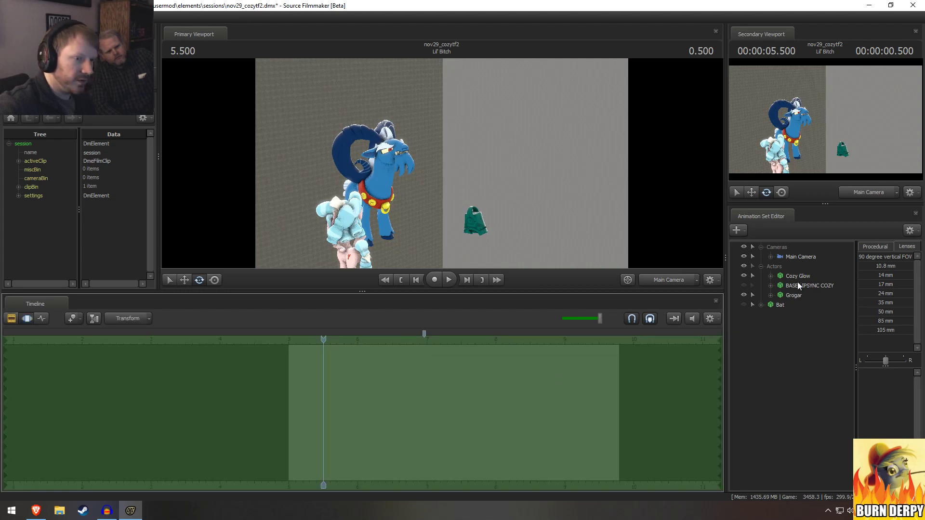
key("F3")
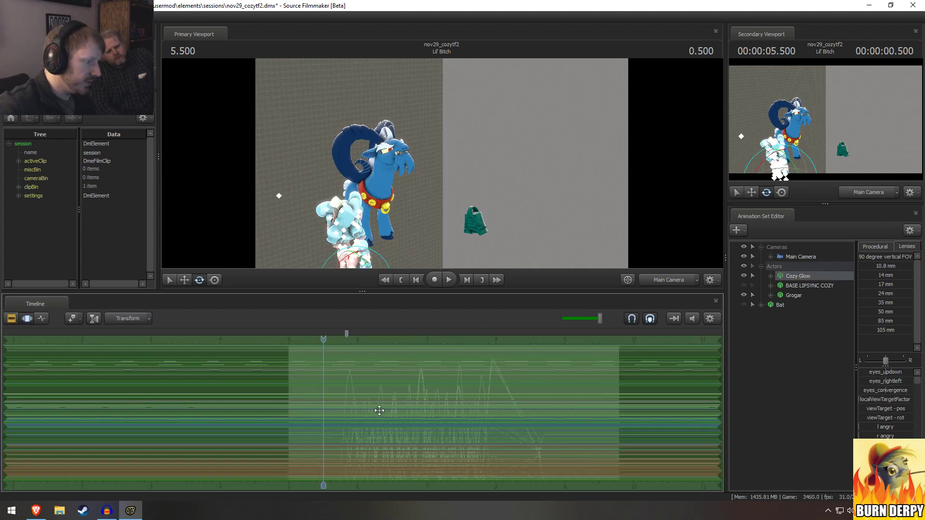
key("F2")
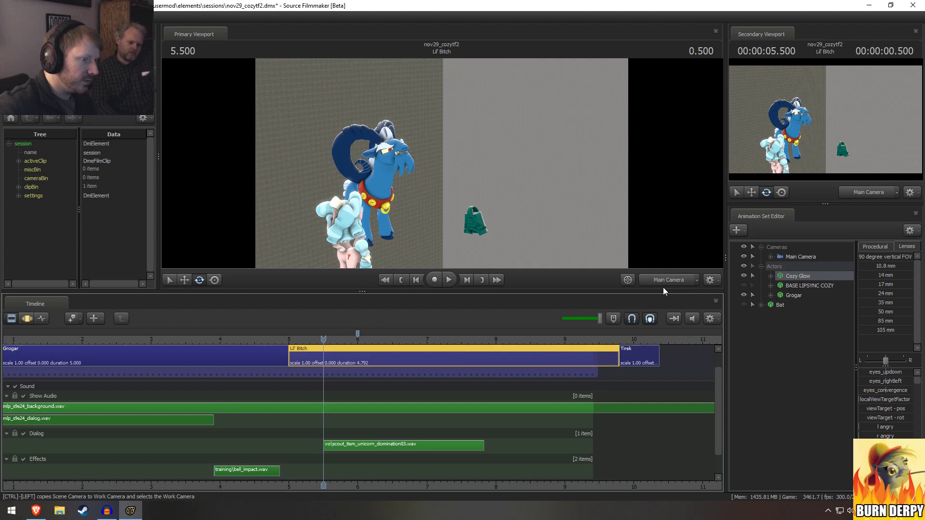
Step: Switch to the Work Camera, frame Cozy Glow's face close up, and play her dialog line
left_click(505, 220)
left_click(460, 266)
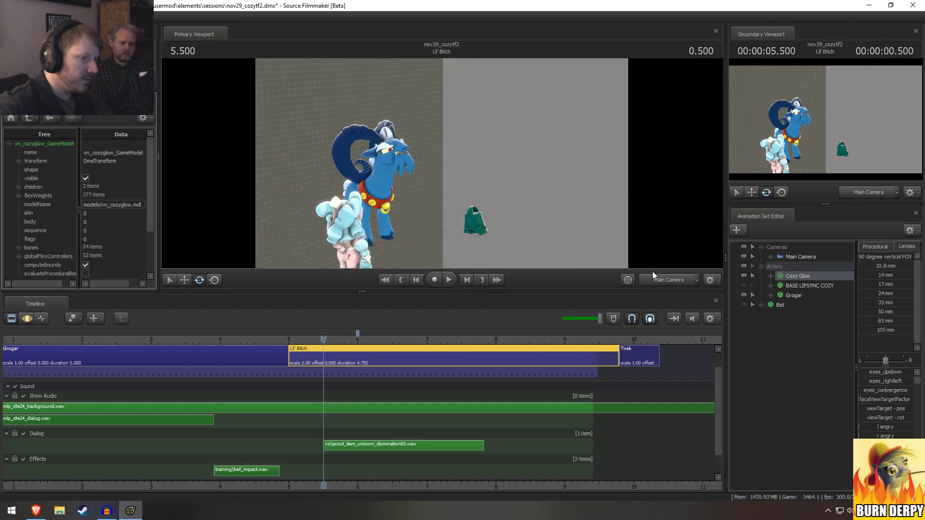
key("w")
left_click_drag(590, 242, 503, 181)
key("space")
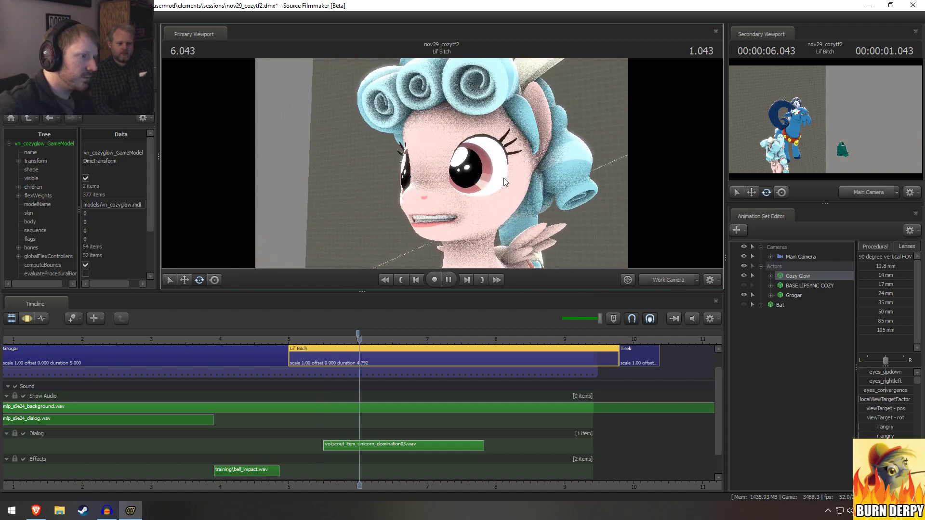
key("space")
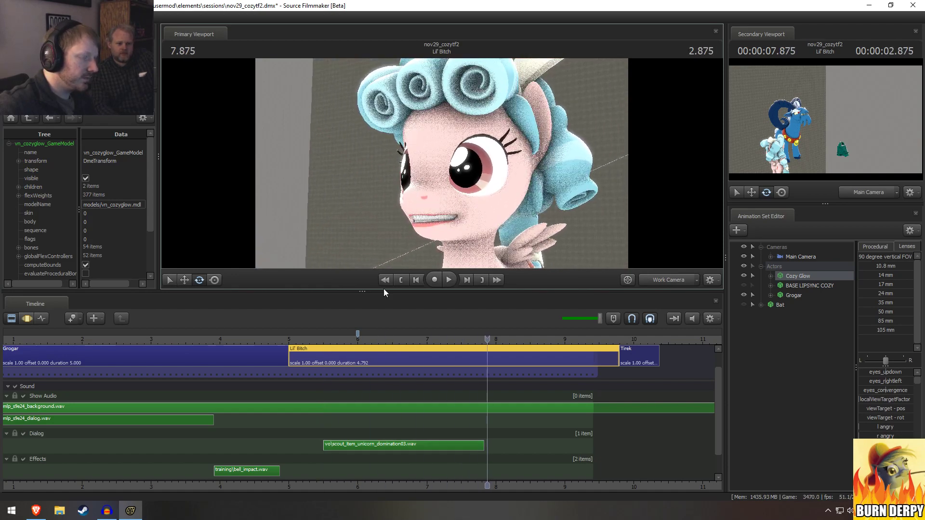
Step: Replay Cozy Glow's lip-synced line from 5.5 to about 7.7 seconds
left_click(318, 338)
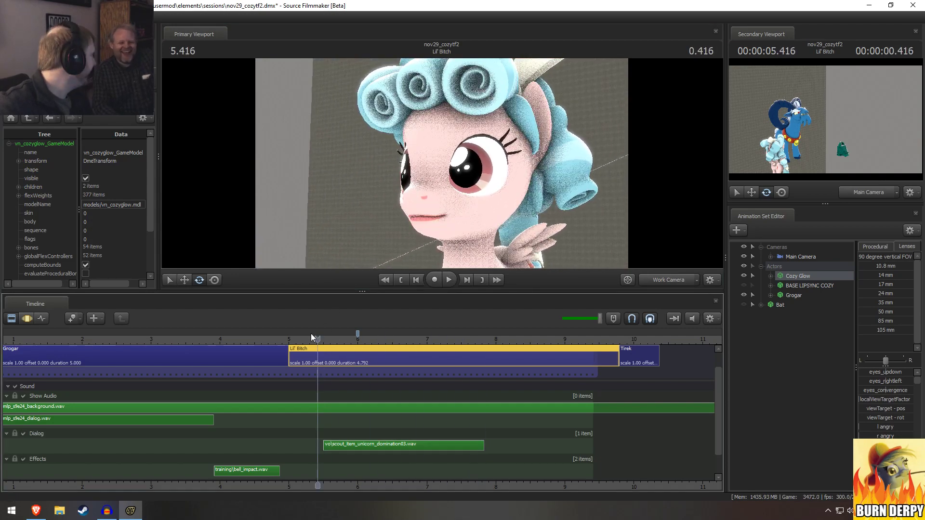
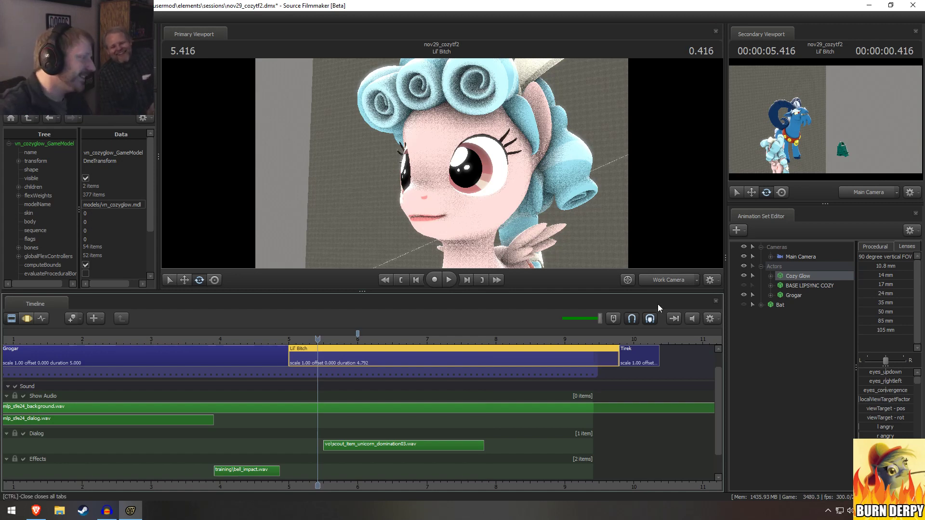
left_click_drag(310, 349, 326, 344)
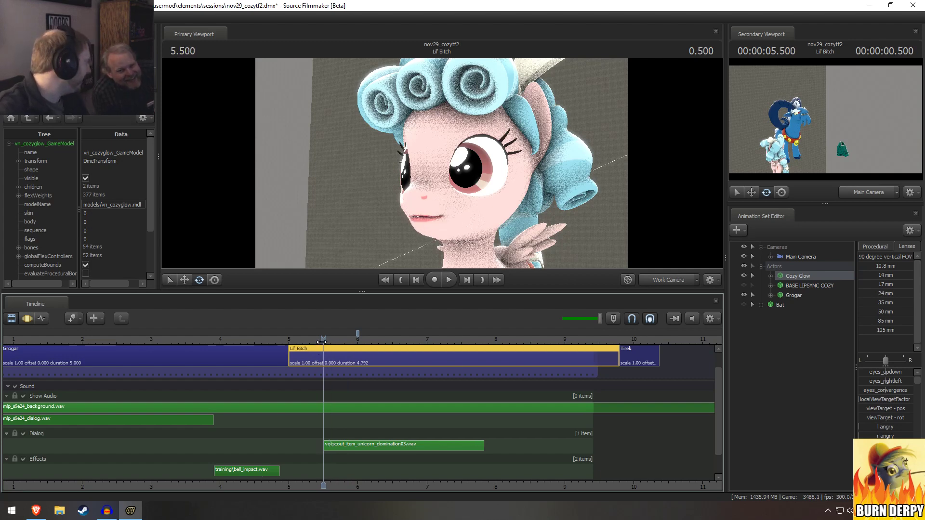
key("space")
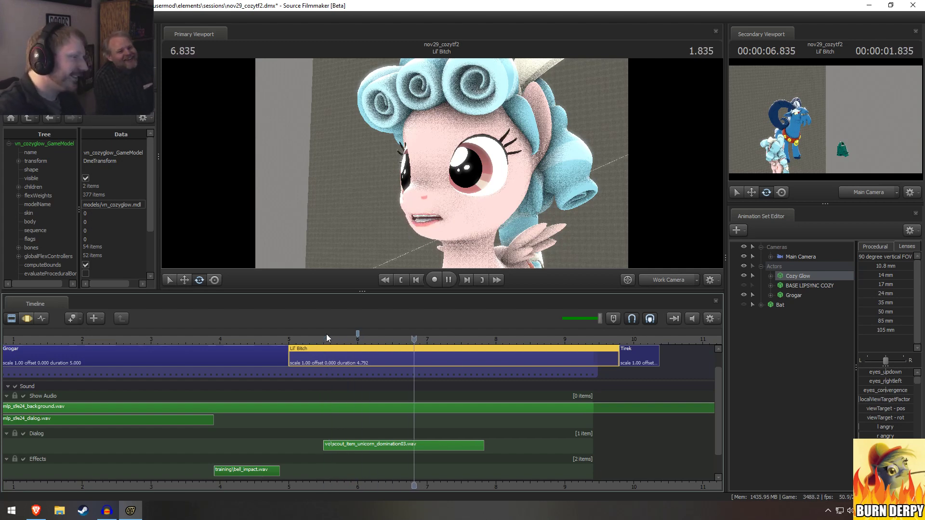
key("space")
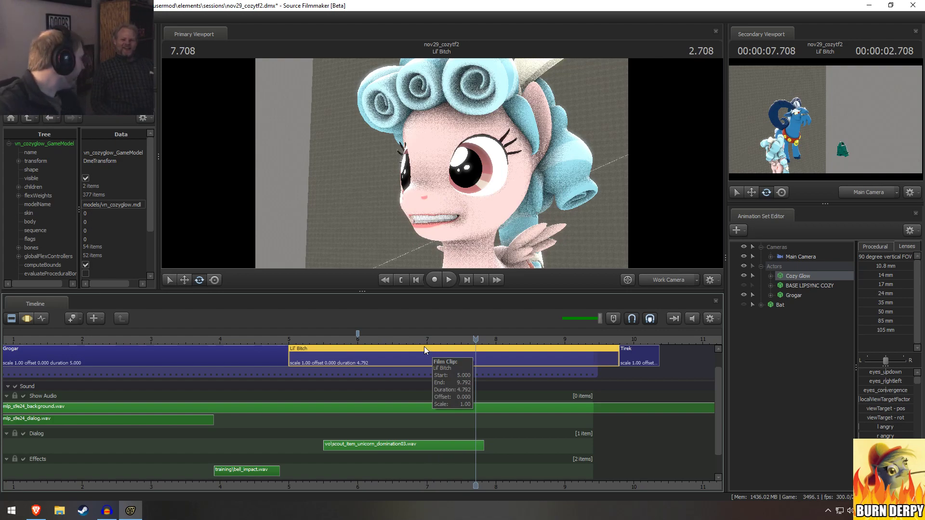
Step: Enlarge the Primary Viewport by shrinking the Timeline, and bring all shots on the Picture track into view
left_click_drag(435, 294, 420, 322)
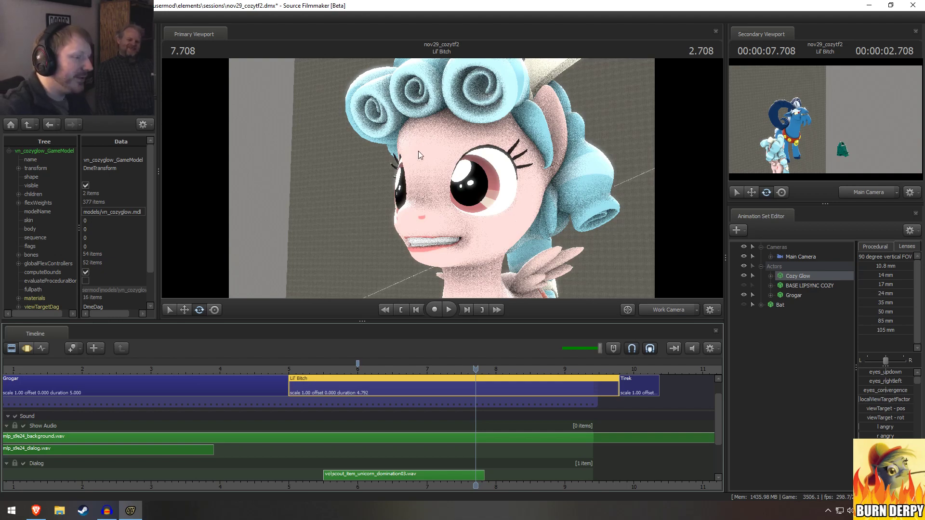
left_click_drag(511, 320, 486, 338)
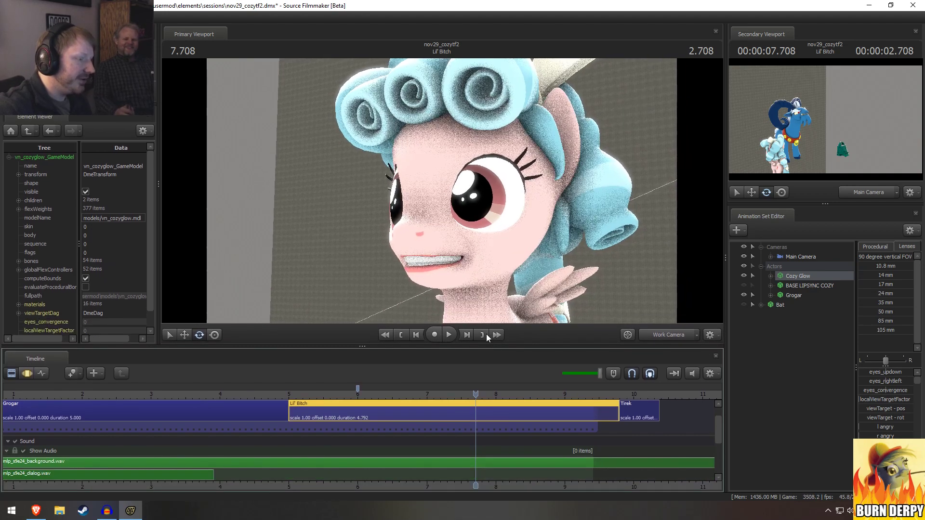
left_click_drag(717, 428, 716, 408)
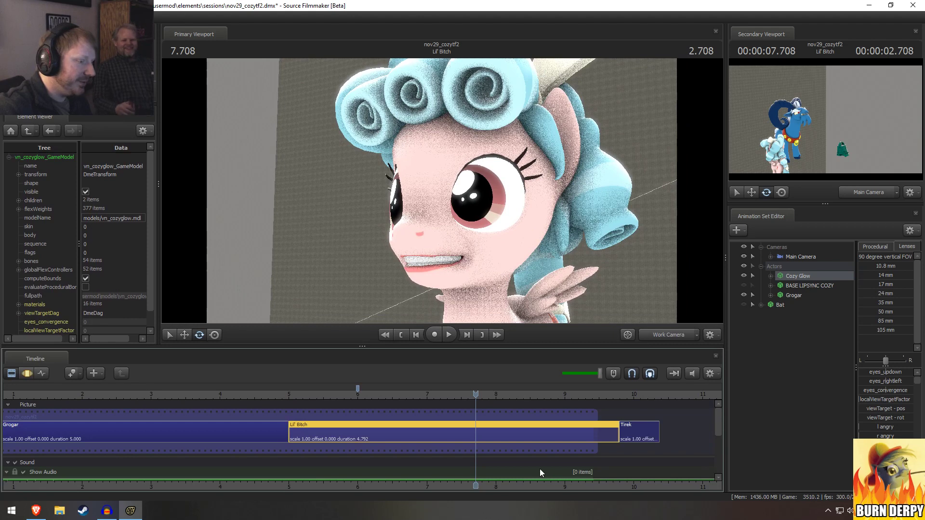
scroll(535, 468, "down", 2)
Step: Return to the Main Camera and play the Grogar shot from 0.333 to about 4.3 seconds
left_click(121, 395)
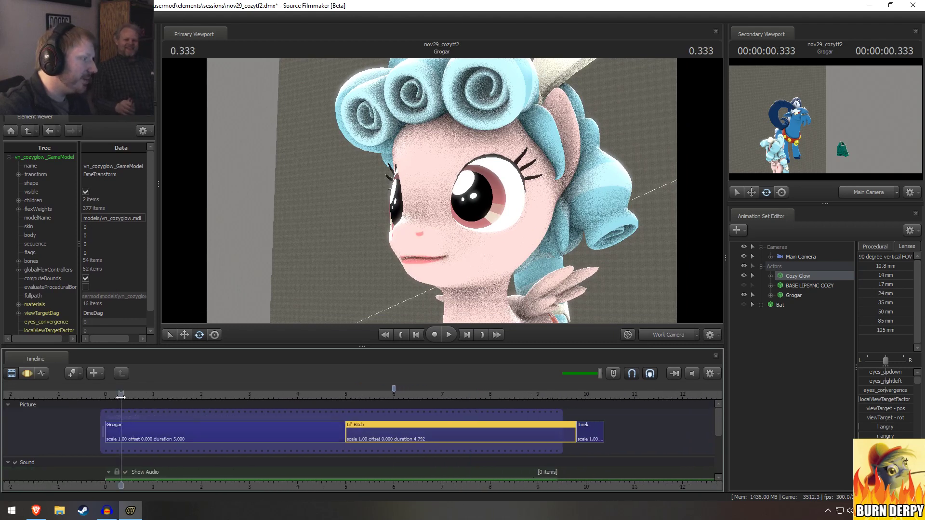
left_click(665, 335)
key("space")
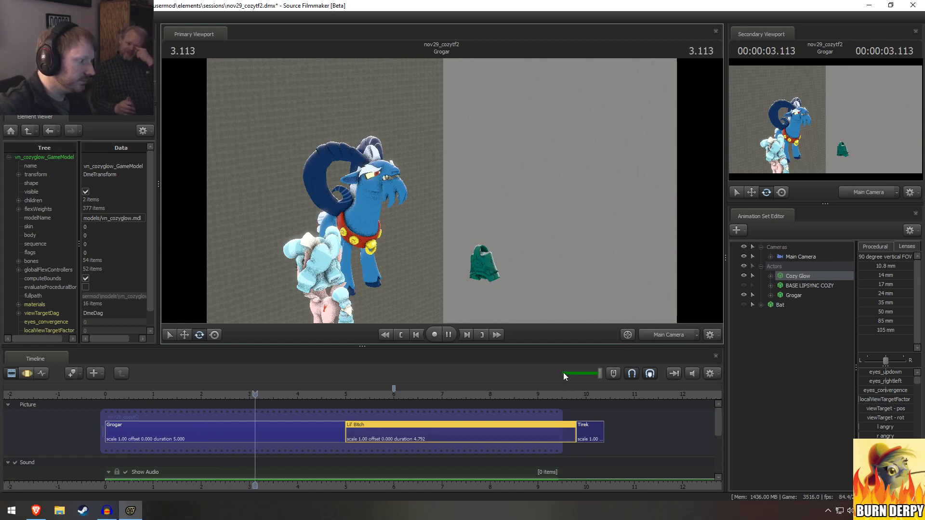
key("space")
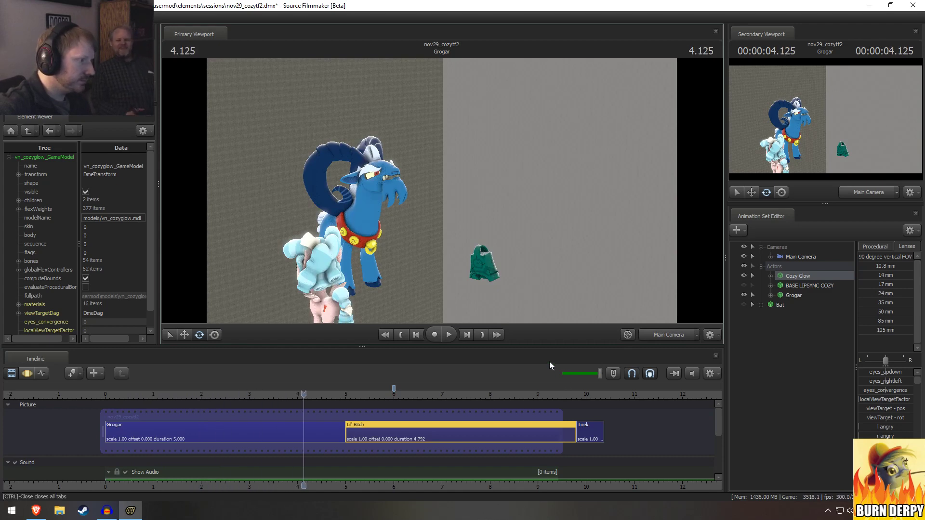
key("space")
key("space")
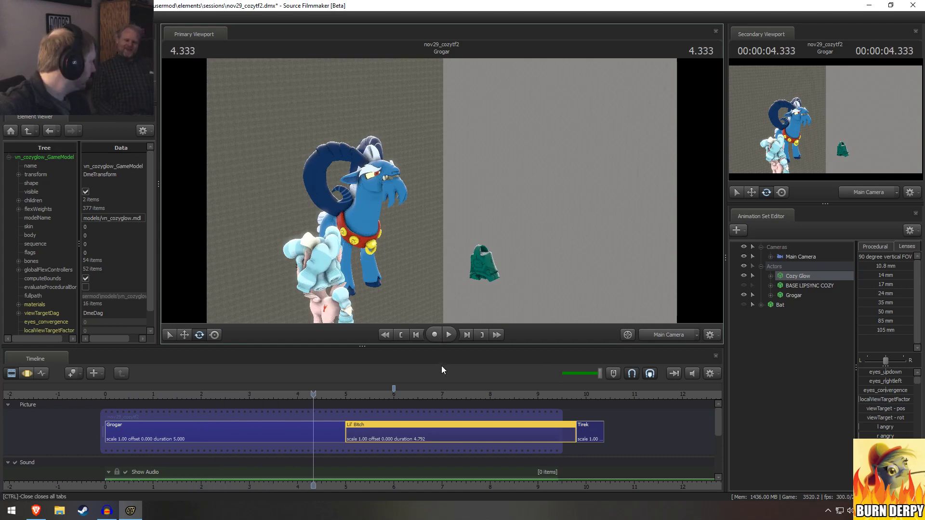
Step: Extend the sequence's end to the end of the Tirek shot, and place the playhead at 5.375 seconds
left_click_drag(559, 415, 590, 412)
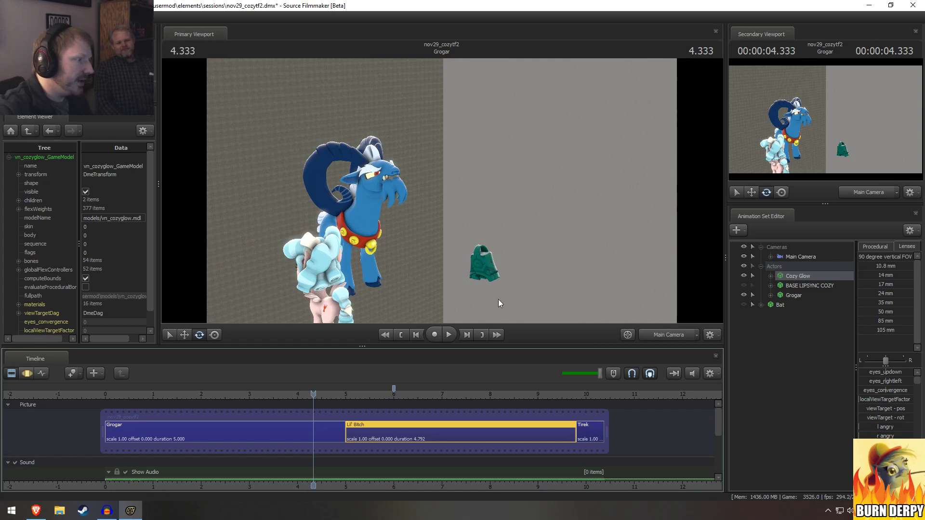
left_click(363, 396)
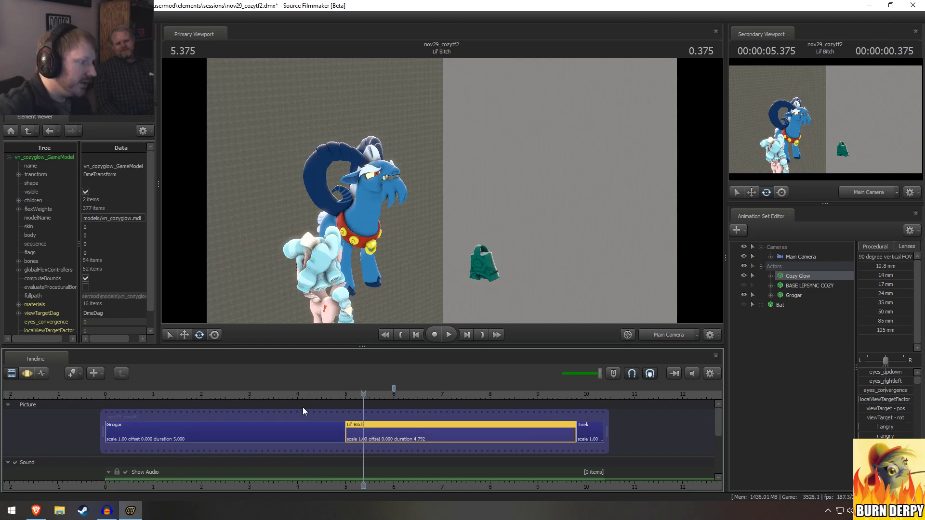
Step: Try to delete the Grogar, BASE LIPSYNC COZY and Bat animation sets with the Grogar shot selected
left_click(307, 428)
right_click(804, 295)
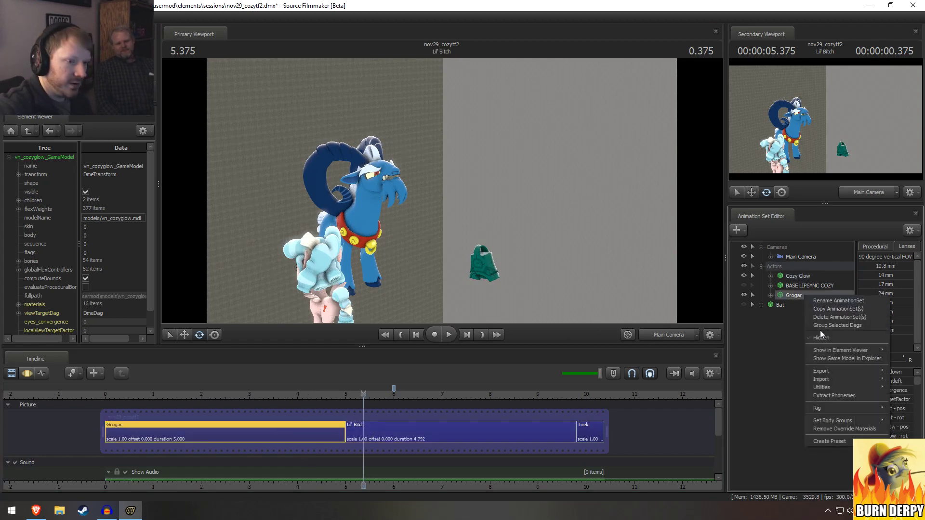
left_click(825, 313)
right_click(820, 288)
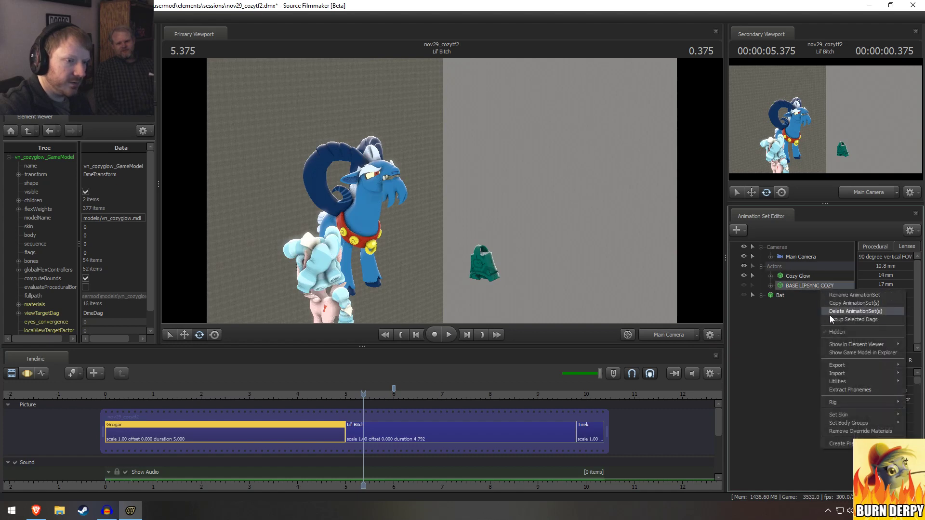
left_click(831, 314)
right_click(787, 288)
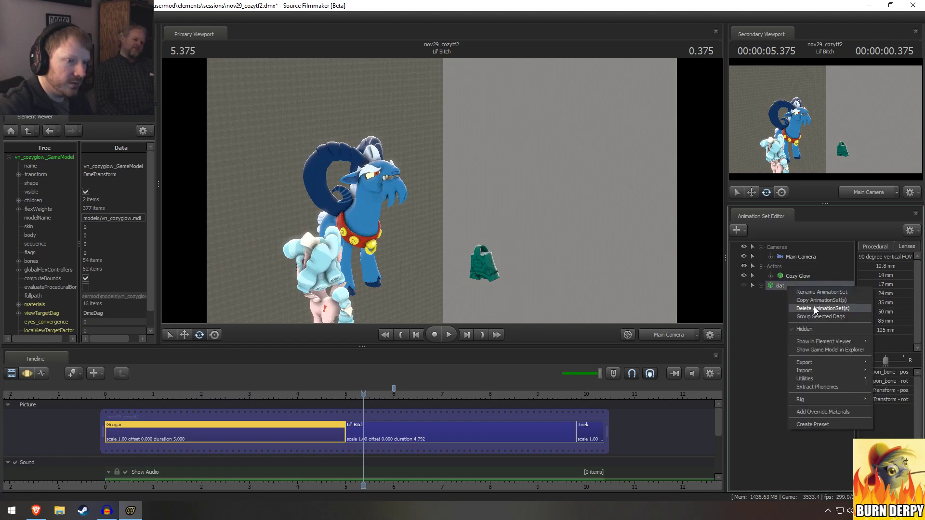
left_click(813, 307)
Step: Delete the Cozy Glow and BASE LIPSYNC COZY animation sets from the Grogar shot
left_click(319, 392)
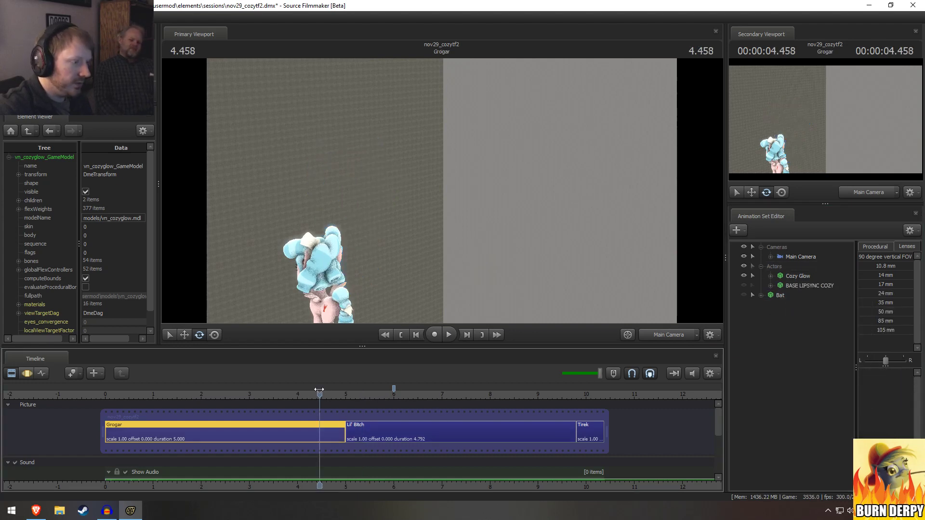
right_click(805, 277)
left_click(838, 304)
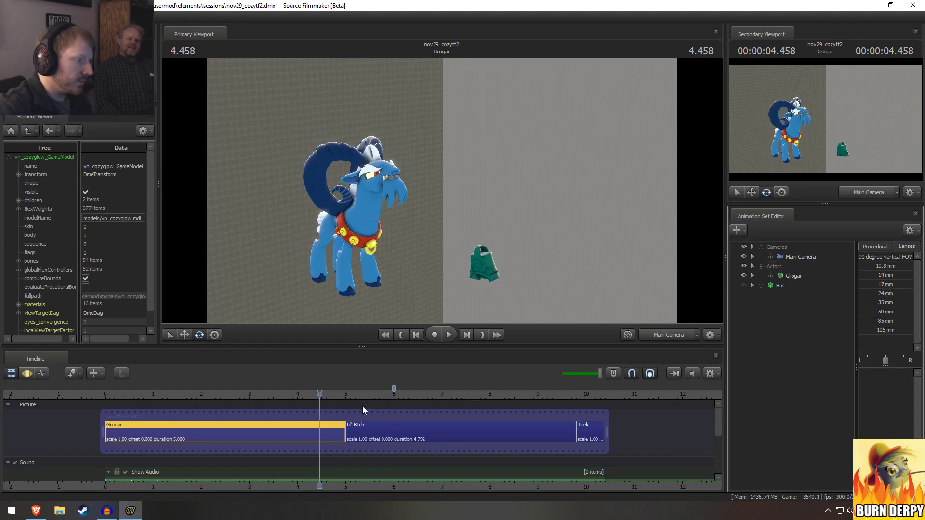
Step: With the playhead at 5.5 seconds, delete the Grogar animation set from the Lil' Bitch shot and move Bat into the Actors group
left_click(363, 394)
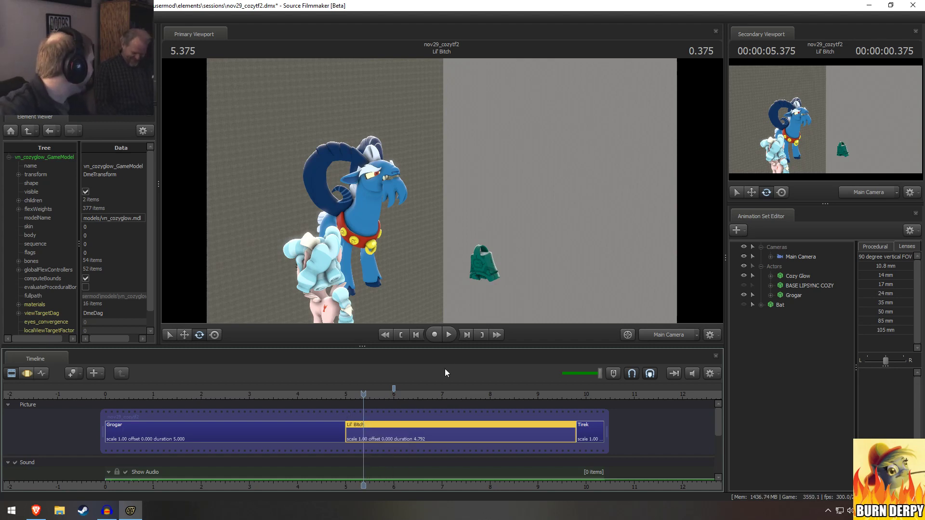
left_click_drag(380, 394, 370, 396)
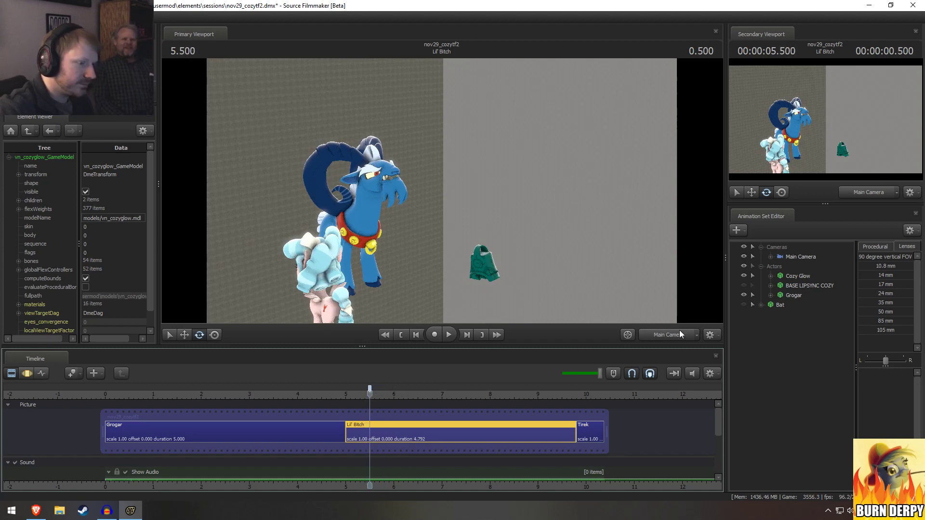
right_click(799, 274)
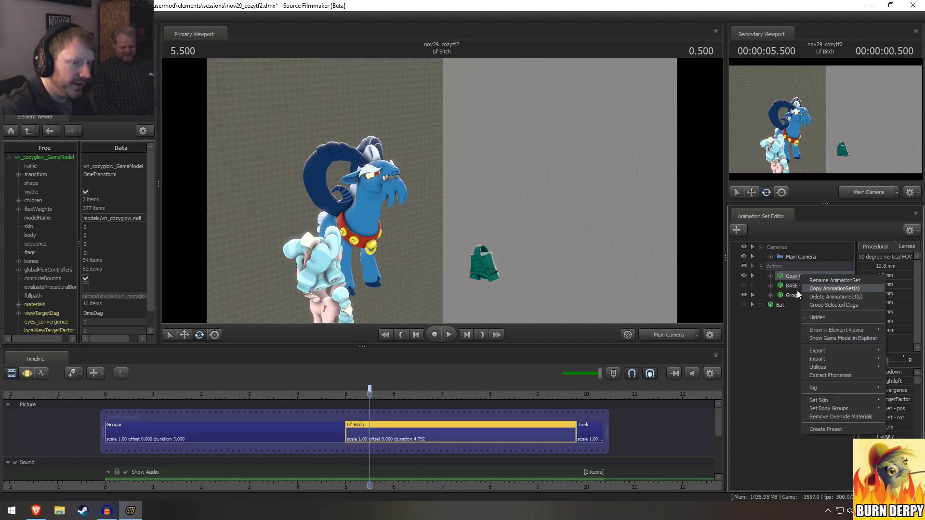
left_click(790, 294)
right_click(794, 298)
left_click(802, 318)
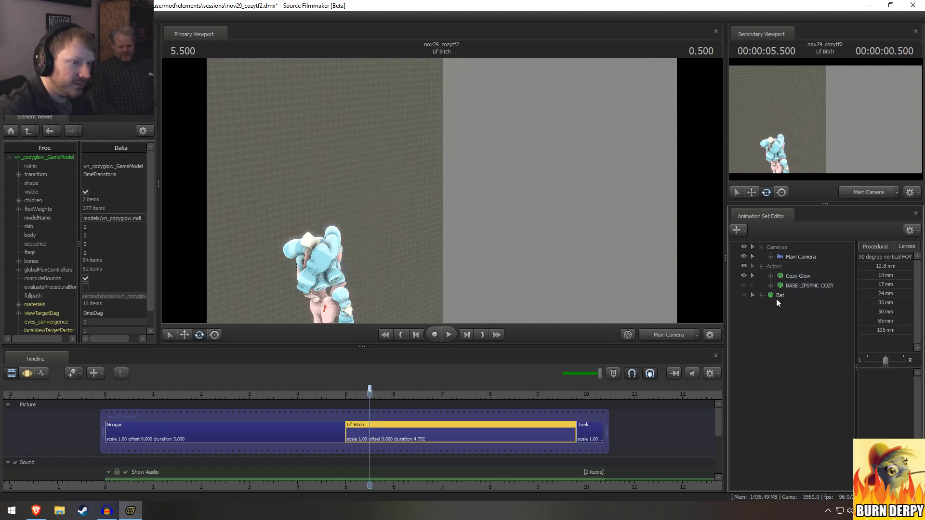
left_click_drag(779, 298, 774, 265)
Step: Reposition the Main Camera in the Motion Editor to frame Cozy Glow's full body from a front three-quarter angle
left_click(668, 333)
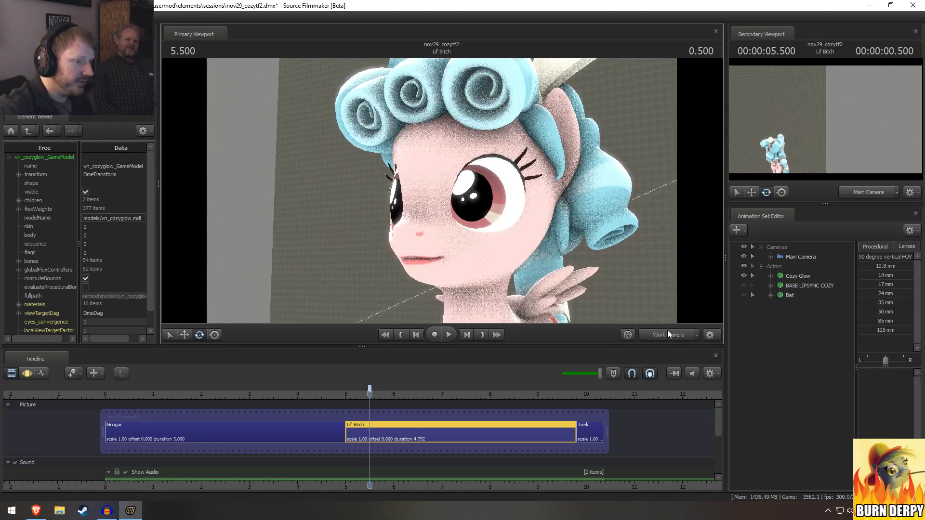
left_click(668, 333)
left_click(801, 256)
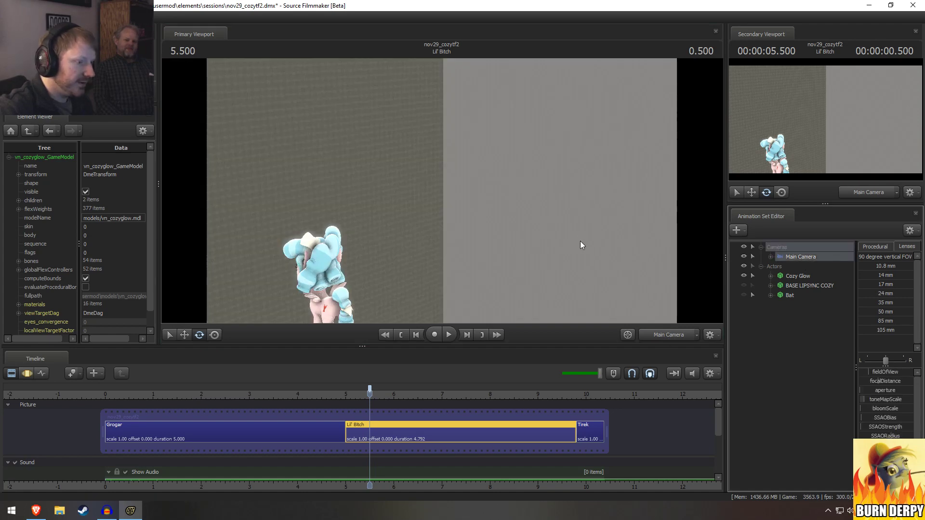
left_click(470, 289)
left_click(462, 265)
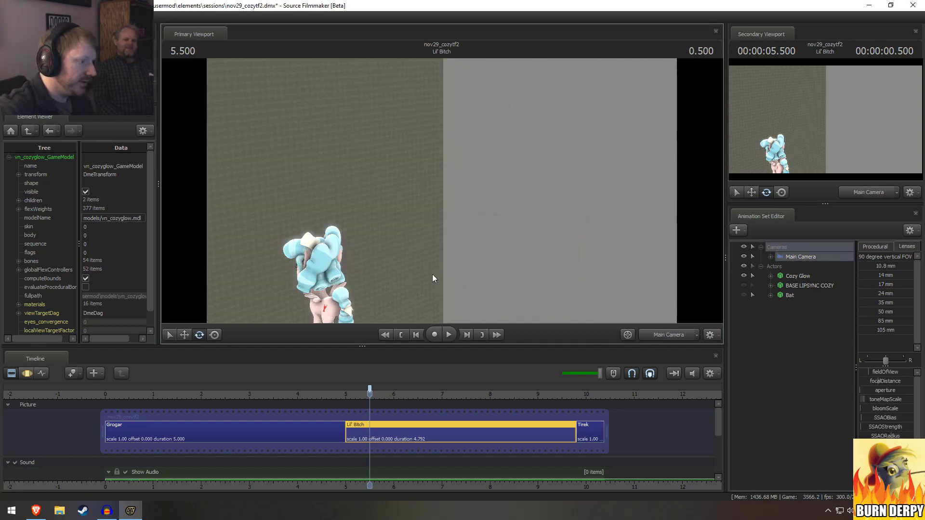
key("F3")
mouse_move(442, 265)
left_mouse_down()
mouse_move(554, 272)
mouse_move(571, 308)
mouse_move(558, 308)
mouse_move(554, 289)
mouse_move(506, 275)
mouse_move(453, 273)
left_mouse_up()
key("a")
key("w")
key("s")
key("d")
Step: Switch to the browser and examine Cozy Glow's framing and pose in the reference video around 0:27
key("alt+Tab")
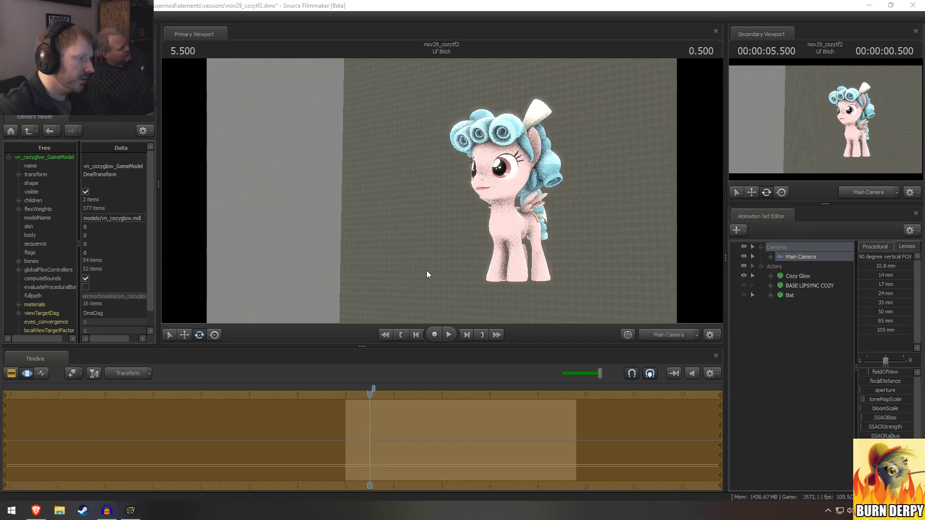
key("alt+Tab")
key("alt+Tab")
key("alt+Tab")
key("alt+Tab")
key("alt+Tab")
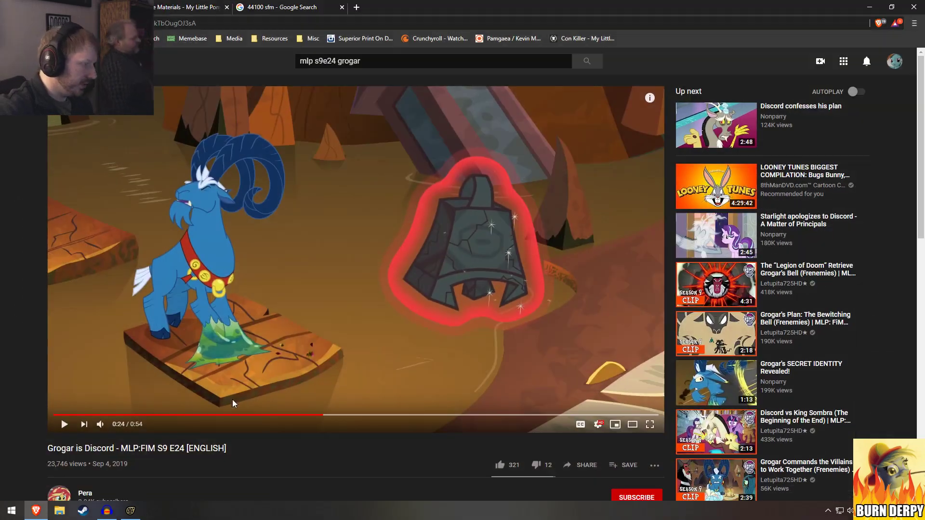
left_click(356, 415)
key("alt+Tab")
key("alt+Tab")
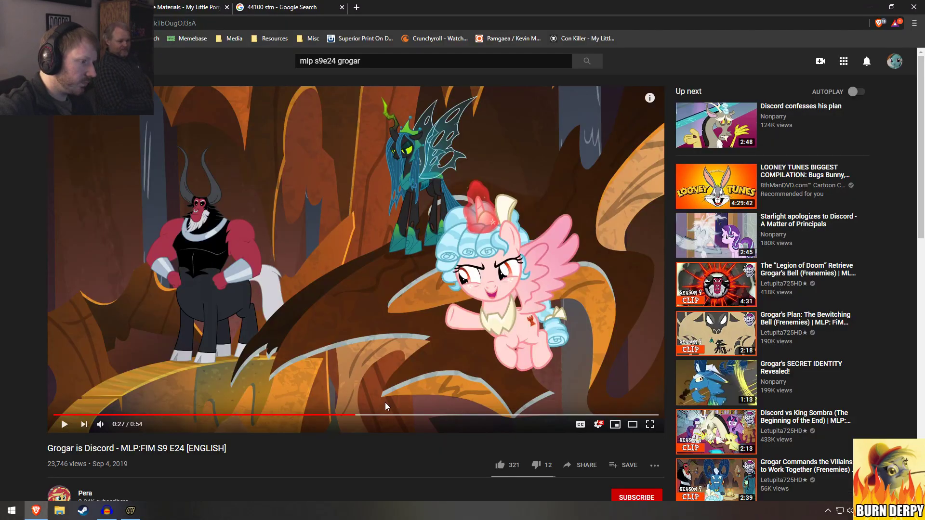
left_click(386, 403)
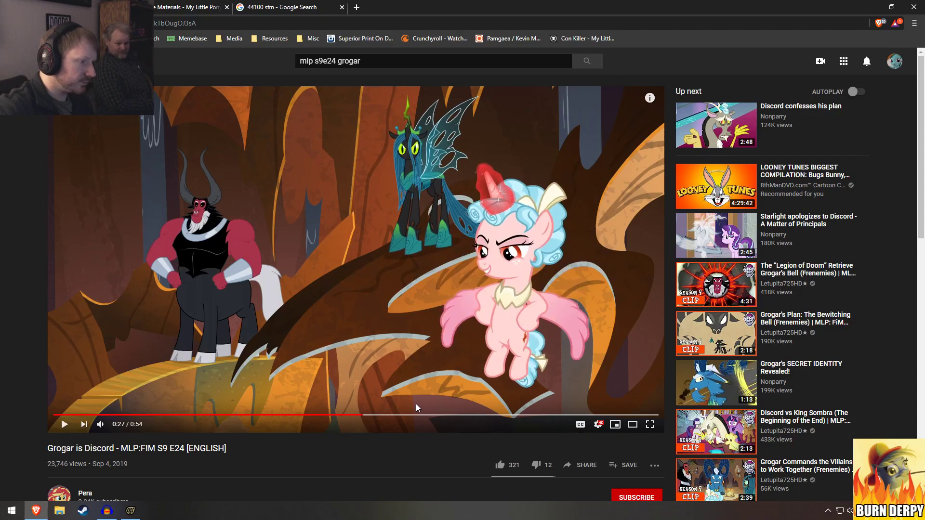
Step: Return to Source Filmmaker and reframe the Main Camera closer to Cozy Glow, keeping her in a three-quarter view
key("alt+Tab")
left_click_drag(655, 208, 655, 208)
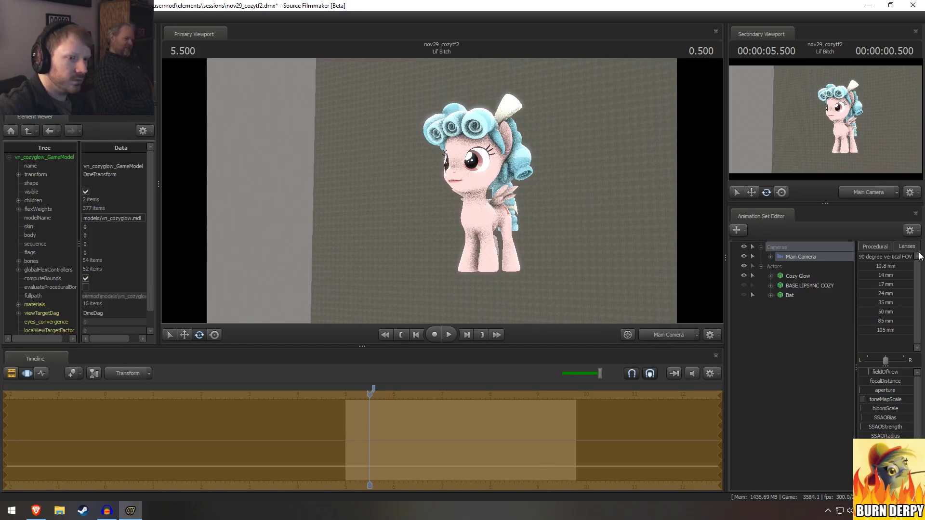
left_click(874, 247)
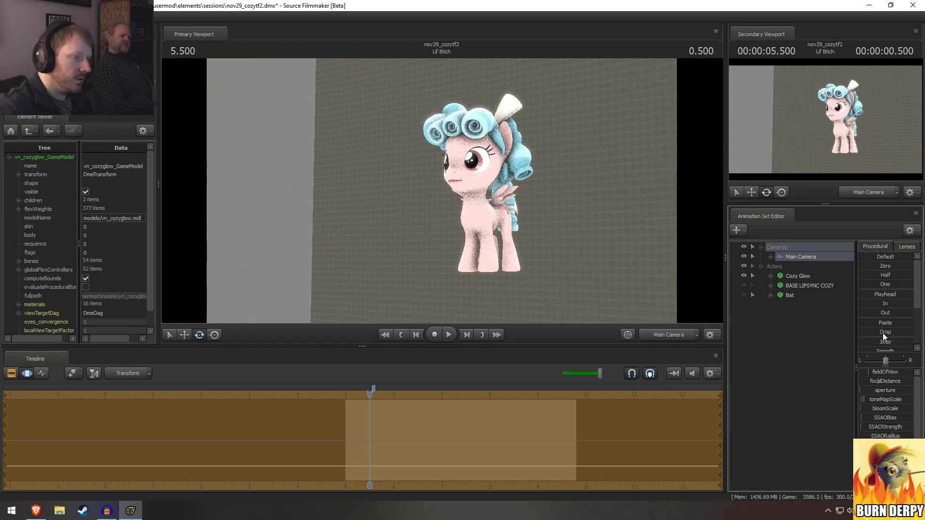
key("alt+Tab")
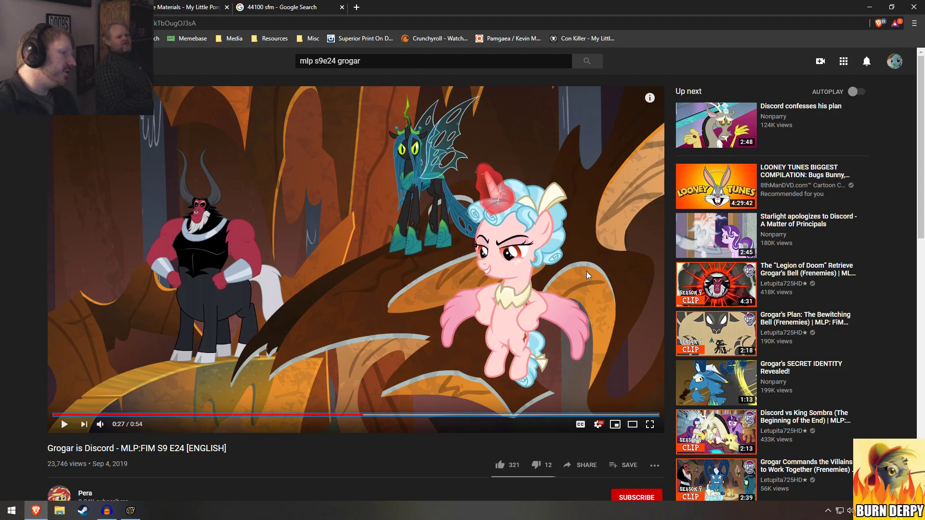
key("alt+Tab")
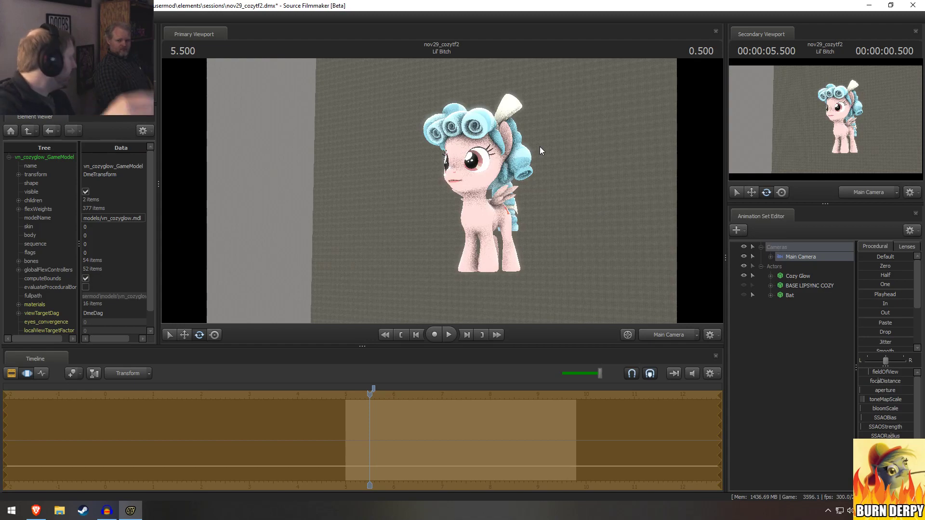
left_click_drag(526, 117, 526, 127)
key("w")
left_click_drag(442, 191, 451, 191)
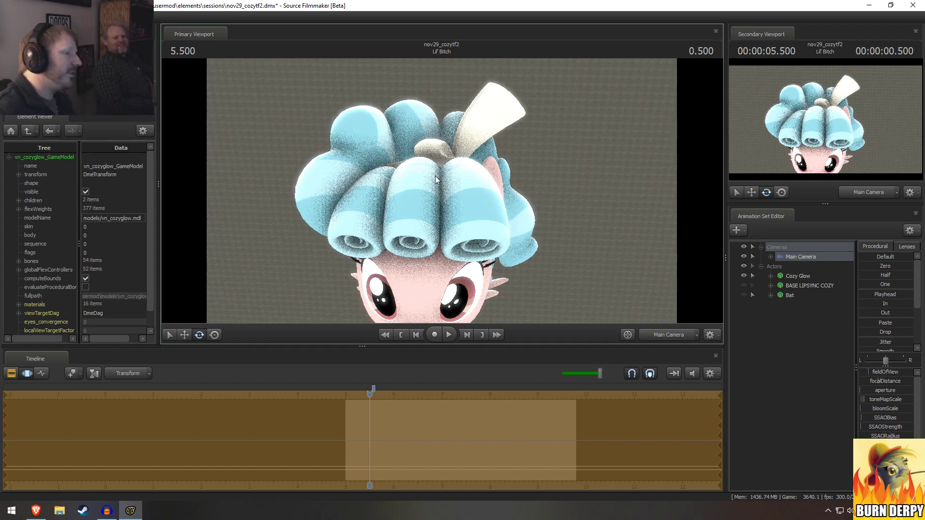
mouse_move(442, 191)
left_mouse_down()
mouse_move(455, 191)
mouse_move(434, 188)
left_mouse_up()
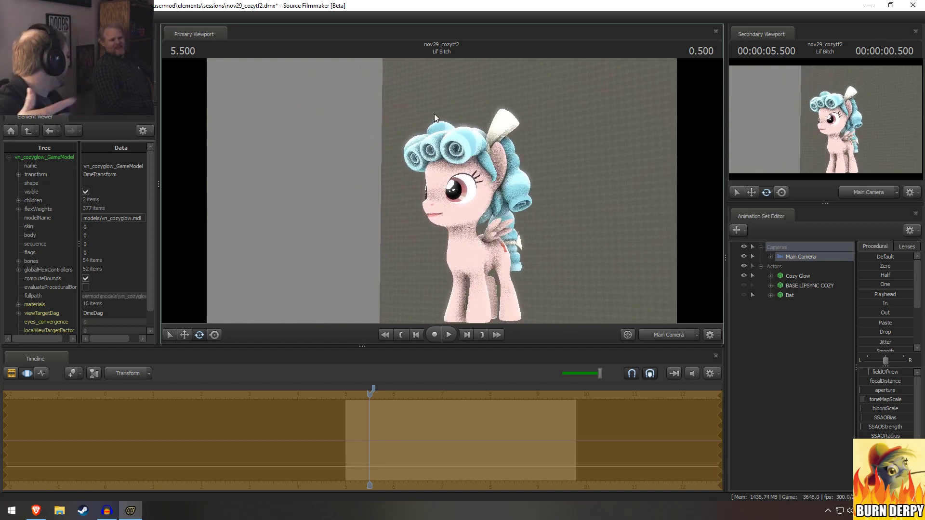
Step: Check the reference video in the browser at 0:33 and 0:16 for the villains' positions and Cozy Glow's pose
key("alt+Tab")
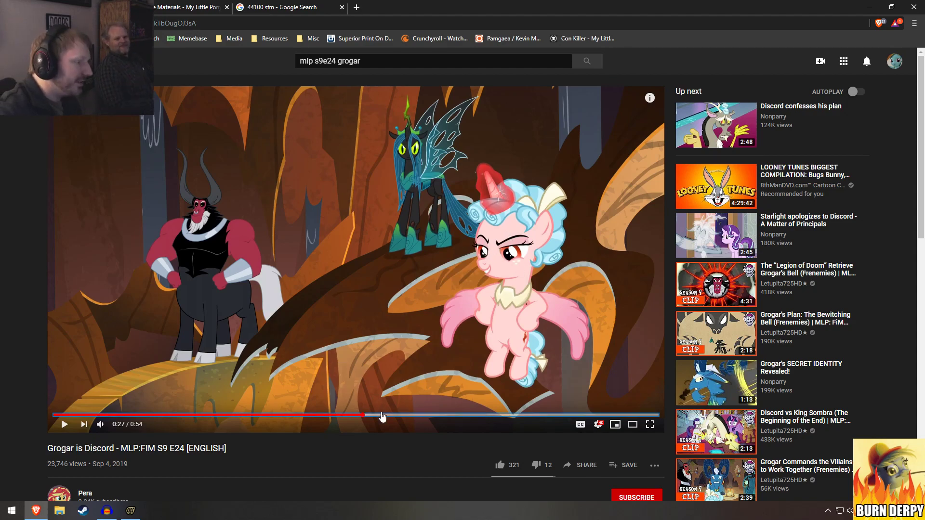
left_click(427, 417)
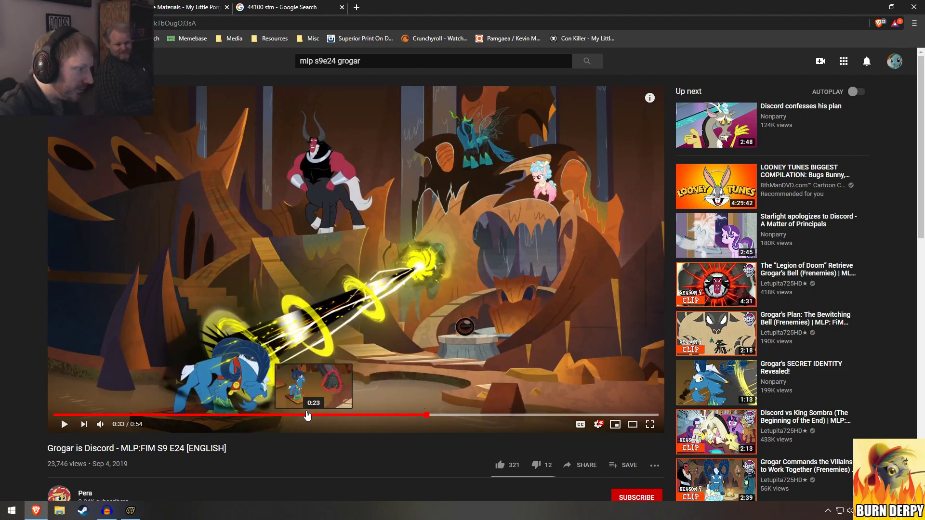
left_click(234, 415)
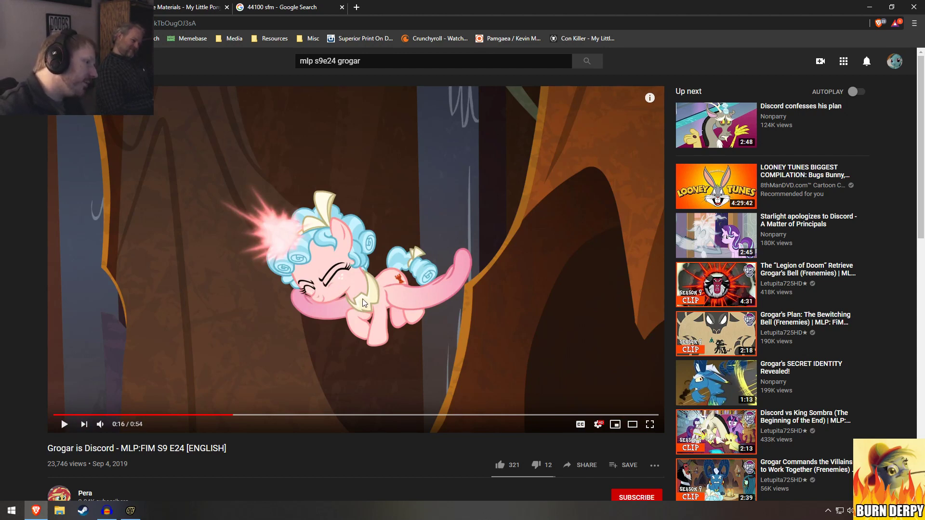
Step: Return to Source Filmmaker, switch the viewport to the Work Camera and inspect Cozy Glow from different angles
left_click(131, 512)
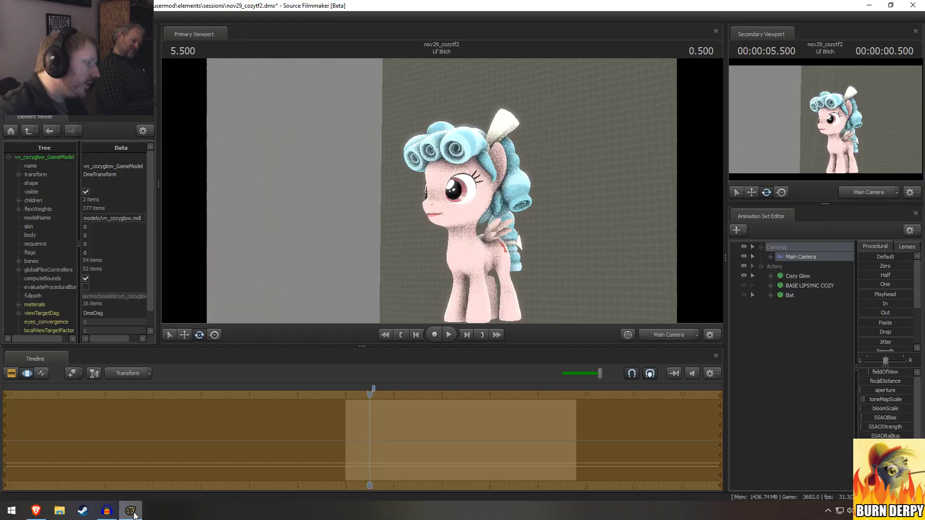
left_click(663, 334)
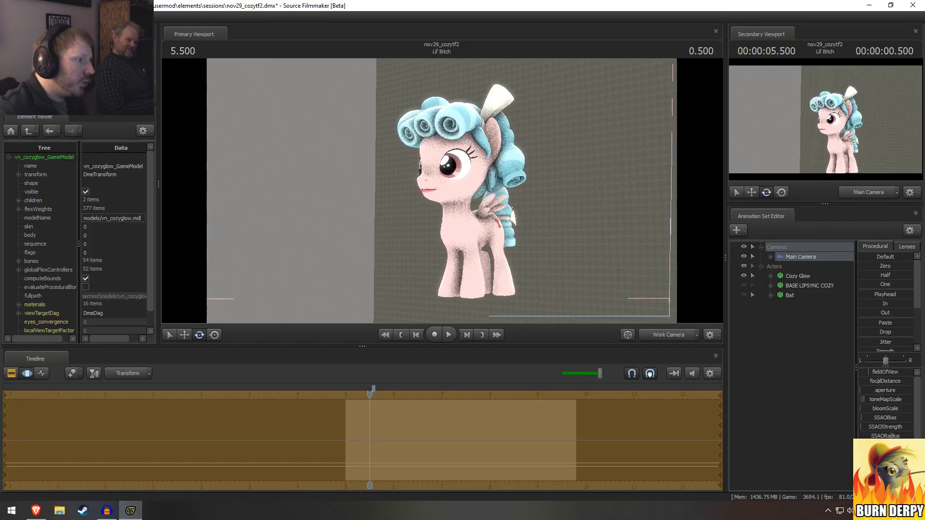
left_click_drag(441, 191, 441, 168)
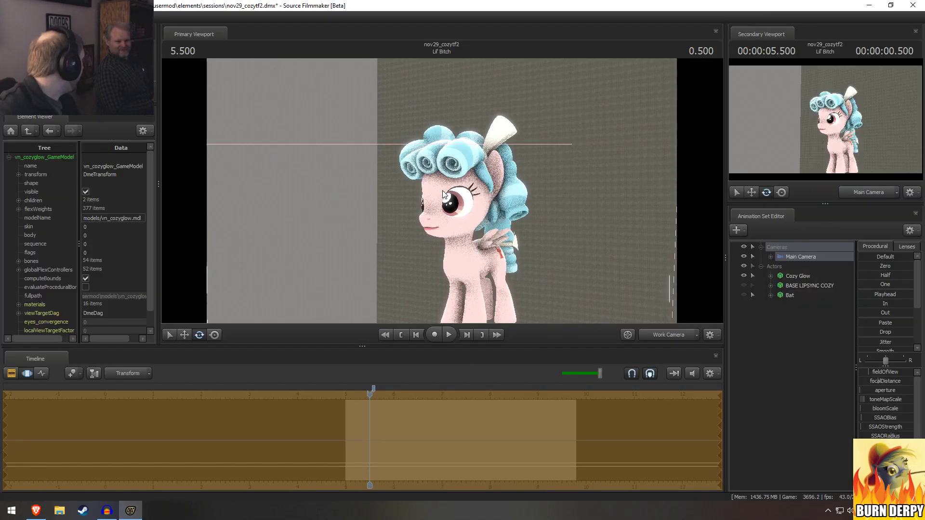
key("alt+Tab")
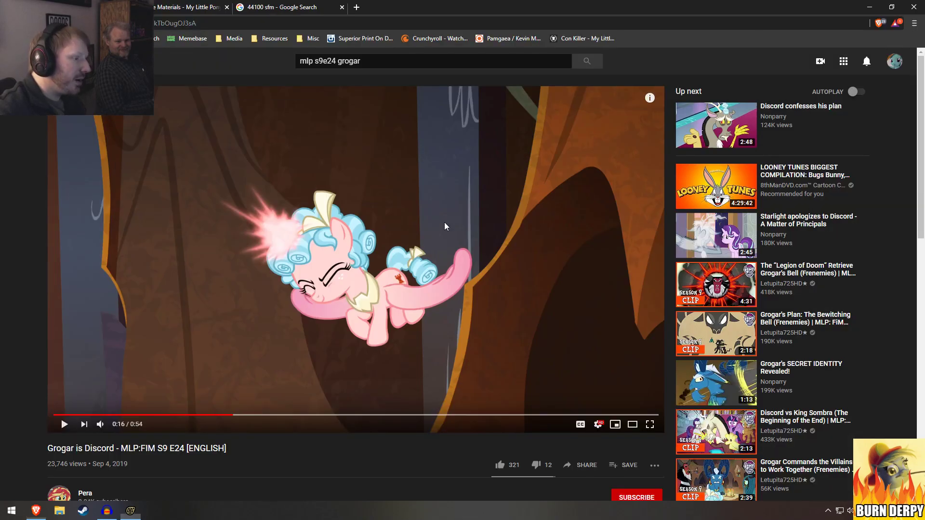
key("alt+Tab")
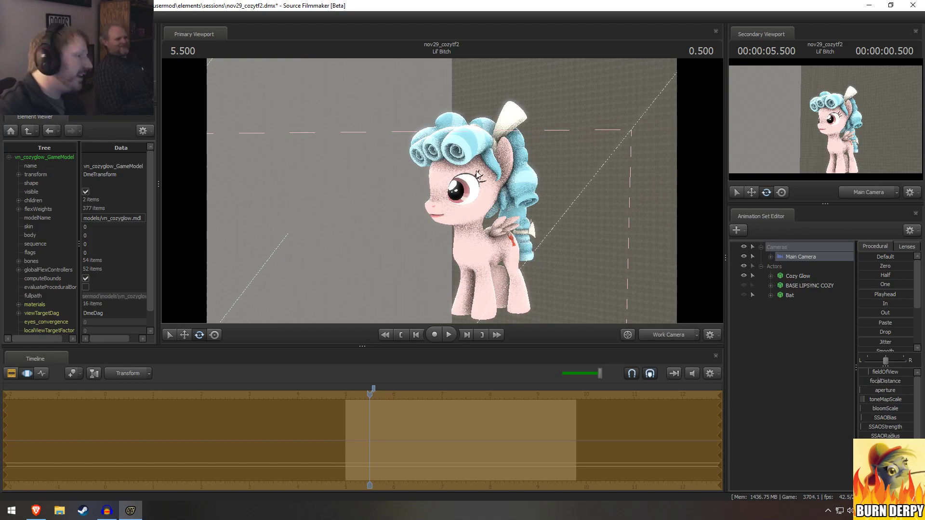
left_click_drag(476, 171, 573, 166)
key("a")
key("a")
left_click_drag(428, 247, 447, 247)
Step: Compare the Cozy Glow model with her pose in the reference video frame at 0:16
key("alt+Tab")
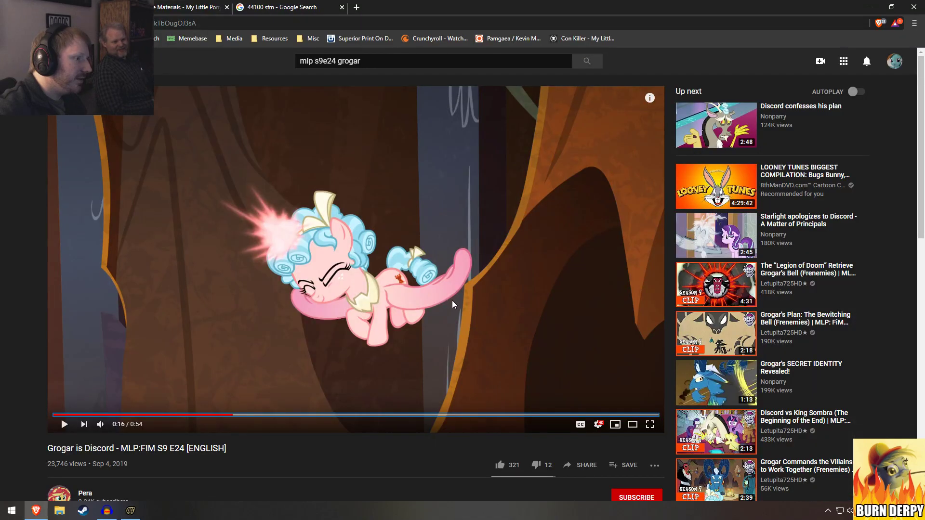
key("alt+Tab")
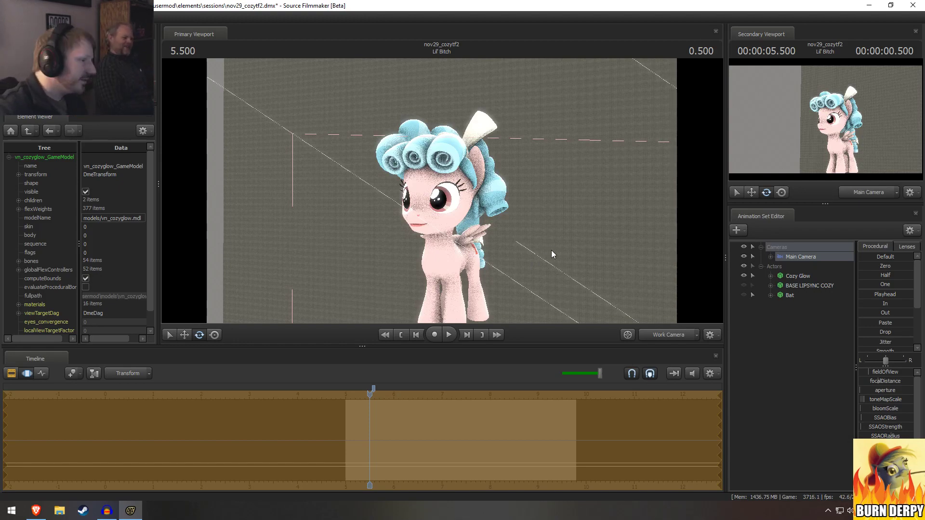
key("alt+Tab")
key("alt+Tab")
key("alt+Tab")
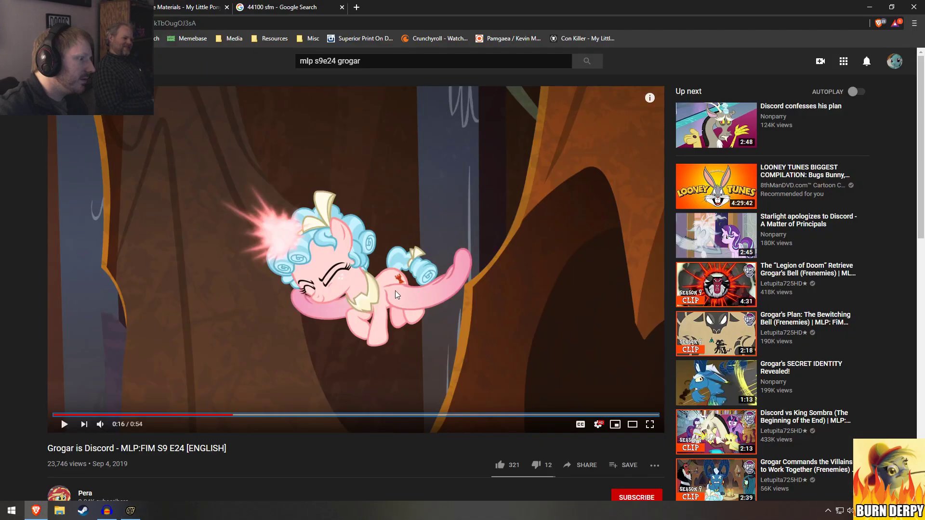
key("alt+Tab")
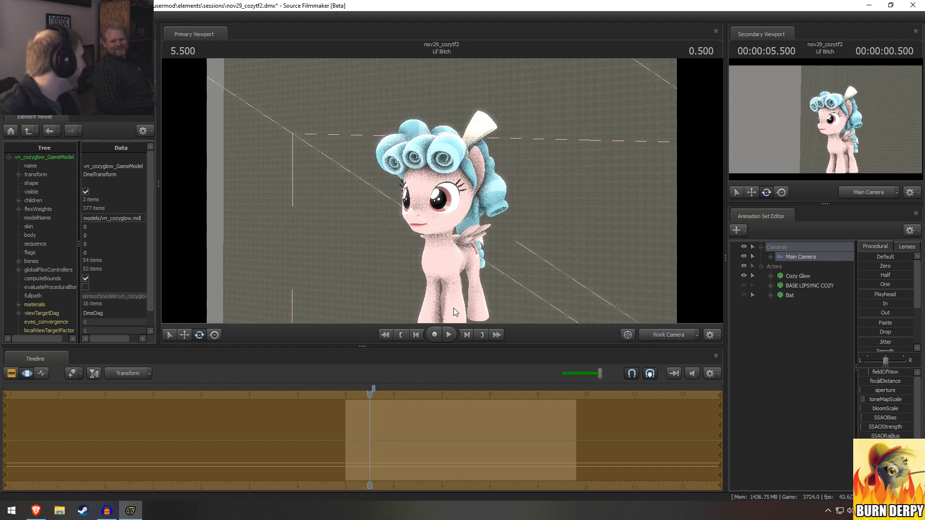
Step: Step back and forth through the reference video around 0:12 to examine how Tirek and Grogar move
key("alt+Tab")
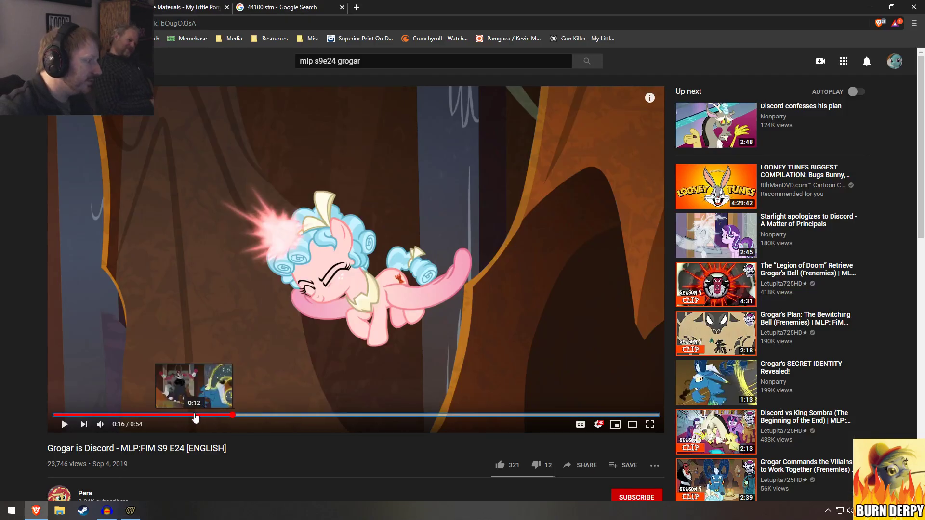
left_click(195, 416)
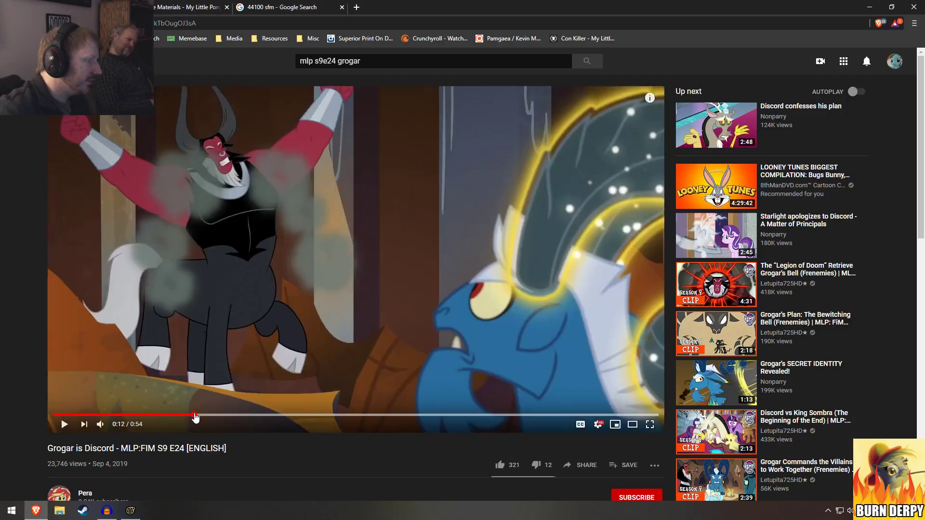
left_click(186, 416)
left_click(189, 416)
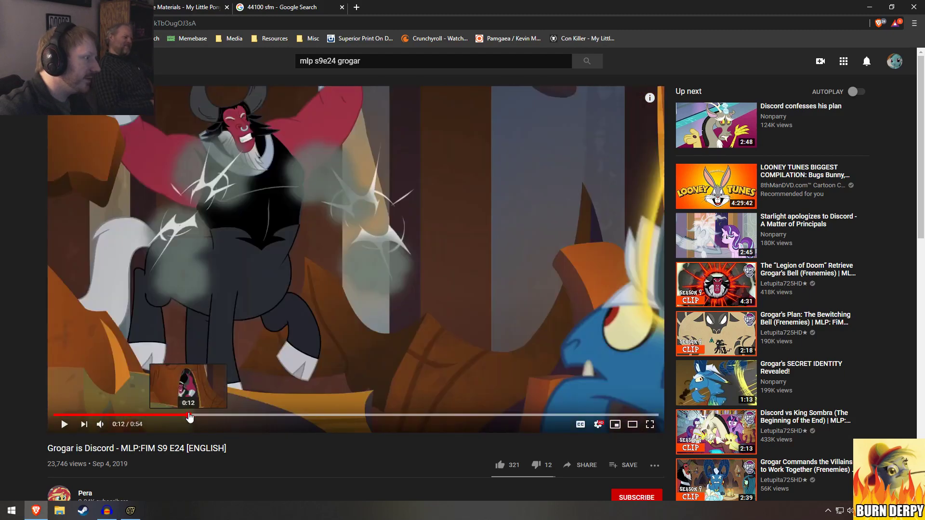
left_click(188, 416)
left_click(187, 415)
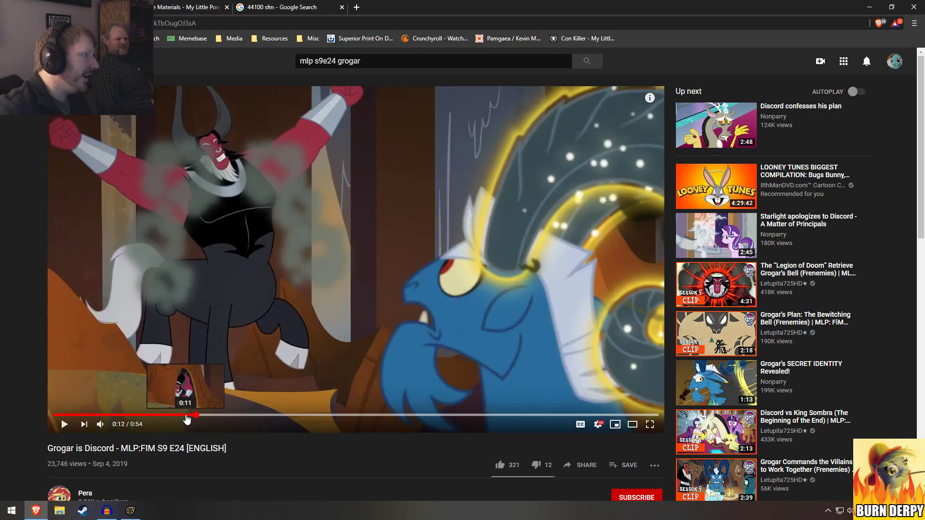
left_click(191, 416)
left_click(199, 415)
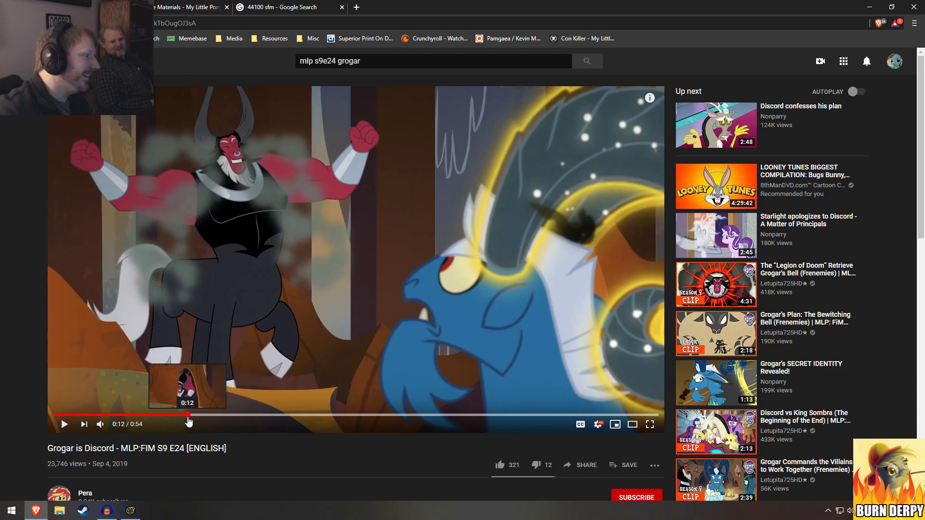
left_click(199, 416)
left_click(201, 416)
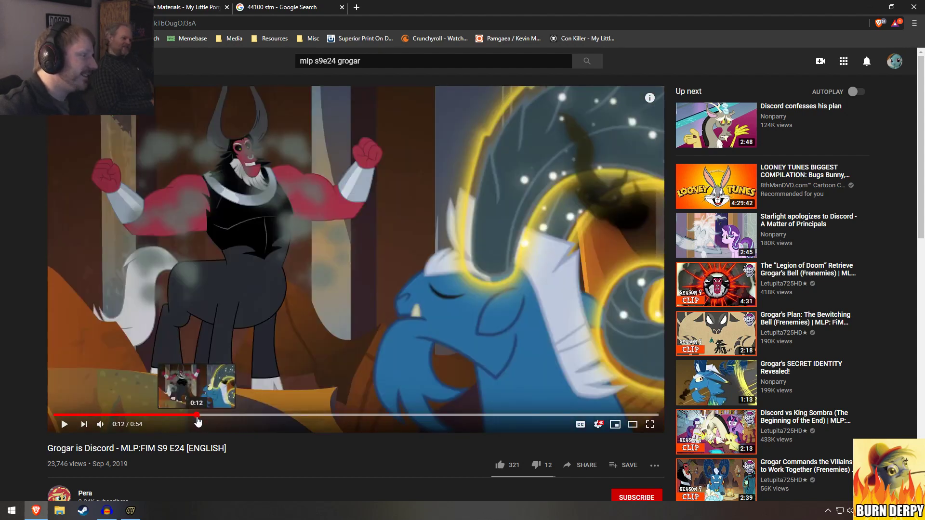
Step: Scrub repeatedly through the reference video between 0:12 and 0:13 to study Tirek's rearing motion and Grogar's reaction
left_click(202, 421)
left_click(201, 417)
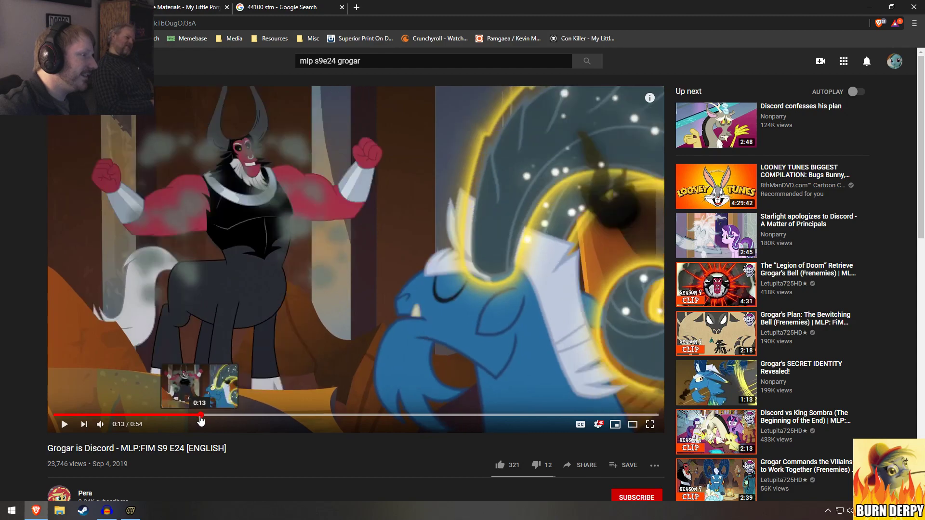
left_click(199, 416)
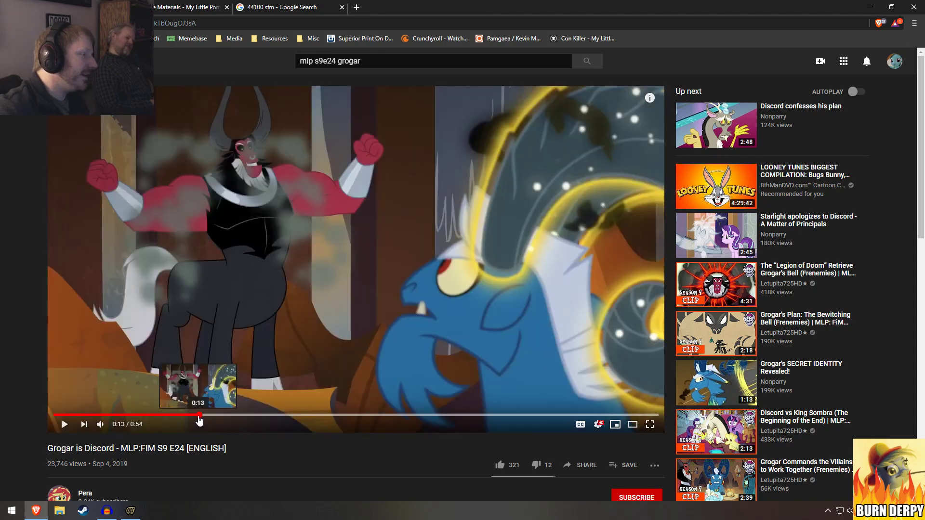
left_click(198, 417)
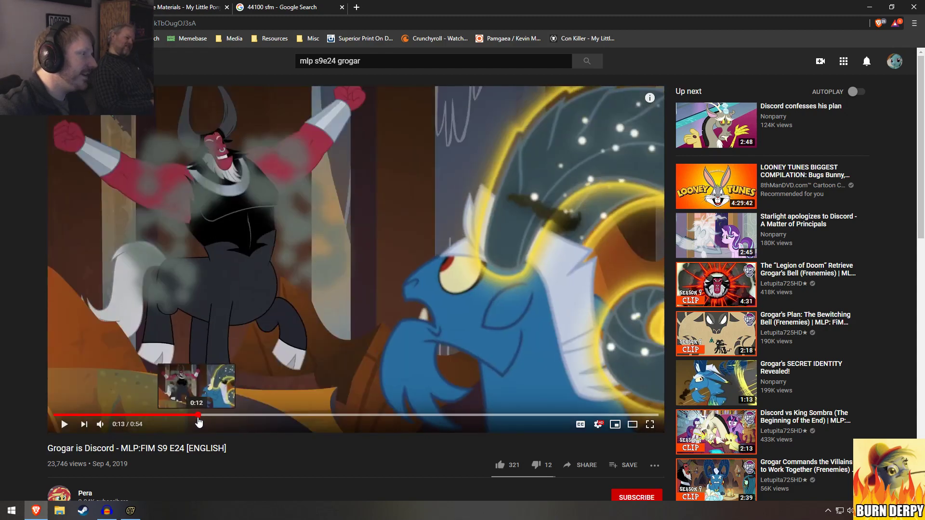
left_click(197, 418)
left_click(195, 418)
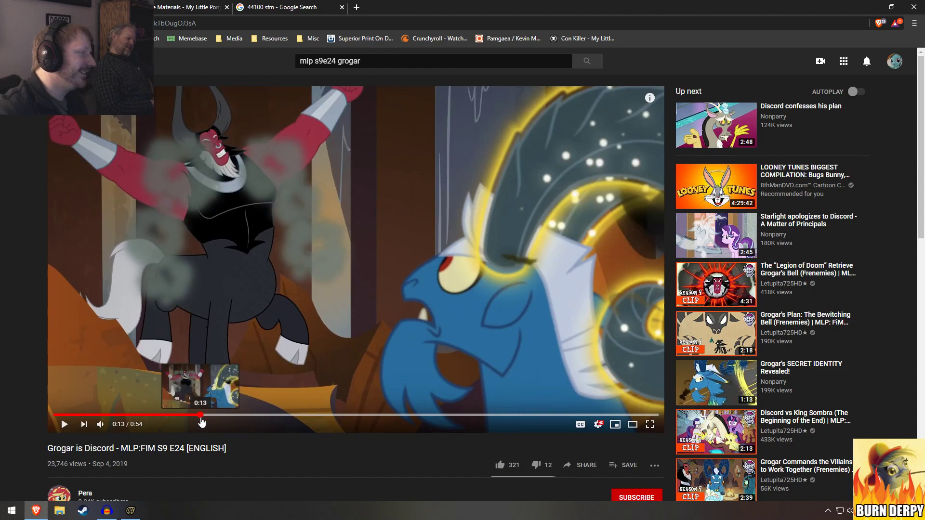
left_click(197, 418)
left_click(198, 418)
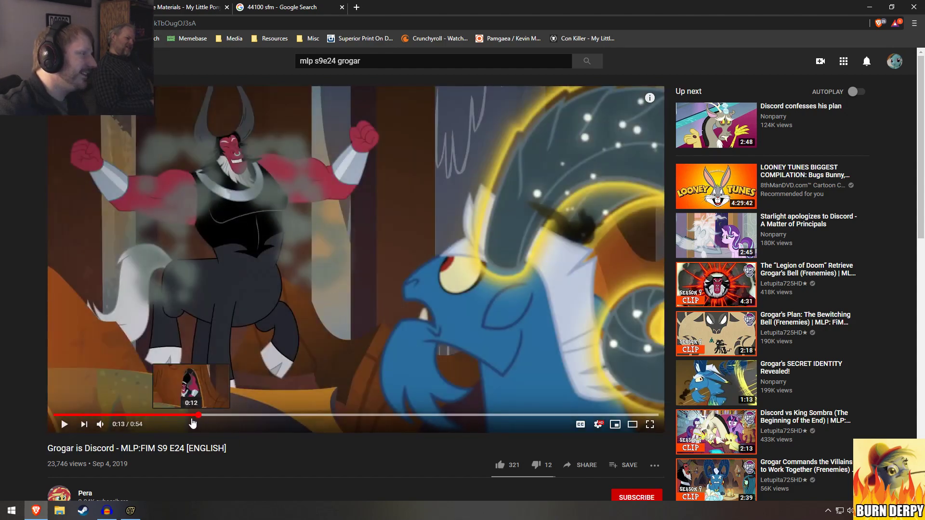
left_click(196, 417)
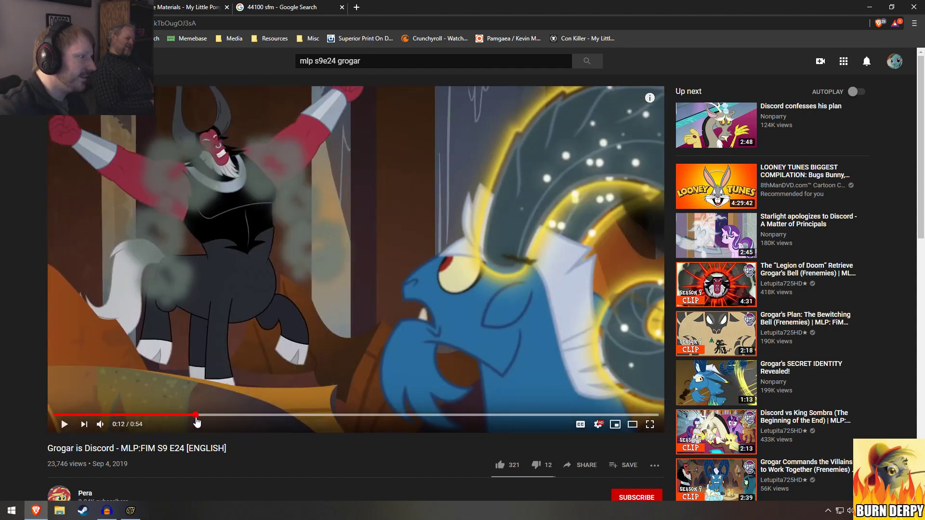
left_click(196, 417)
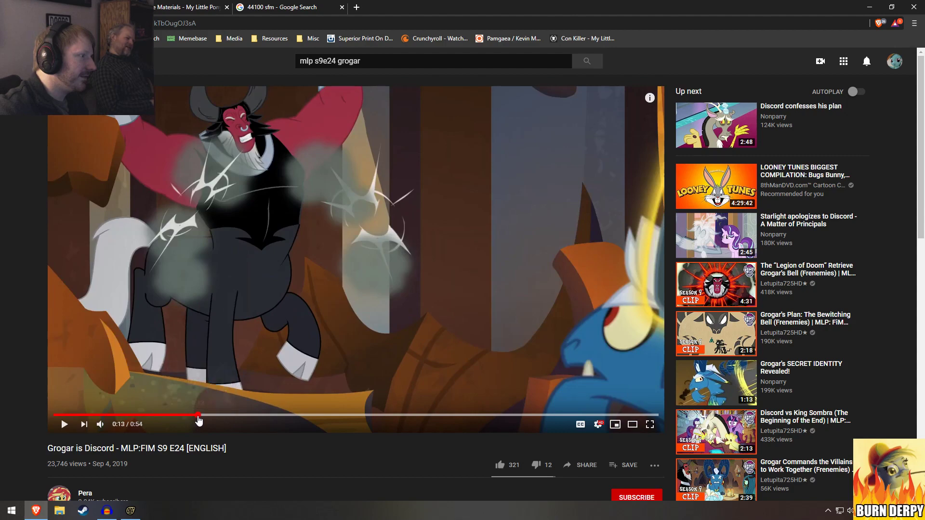
left_click(195, 418)
left_click(194, 417)
left_click(194, 417)
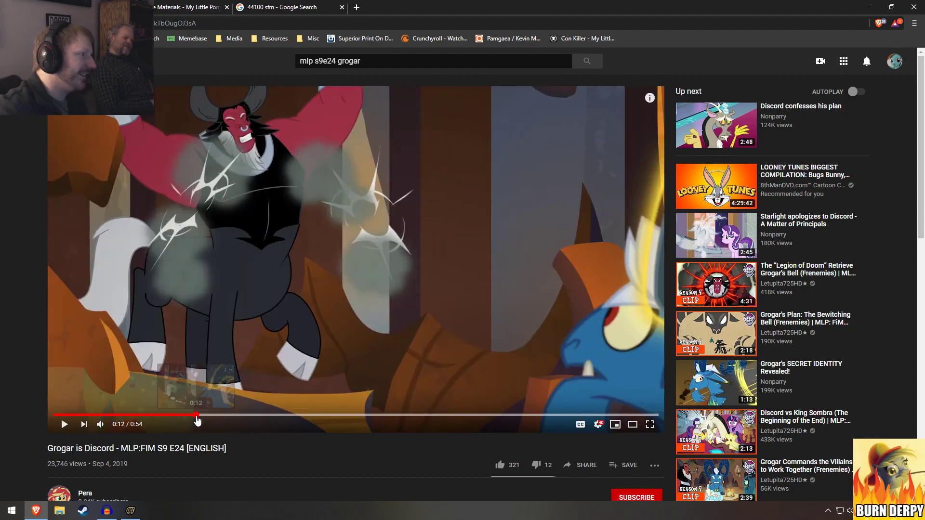
left_click(194, 417)
left_click(194, 417)
left_click(194, 418)
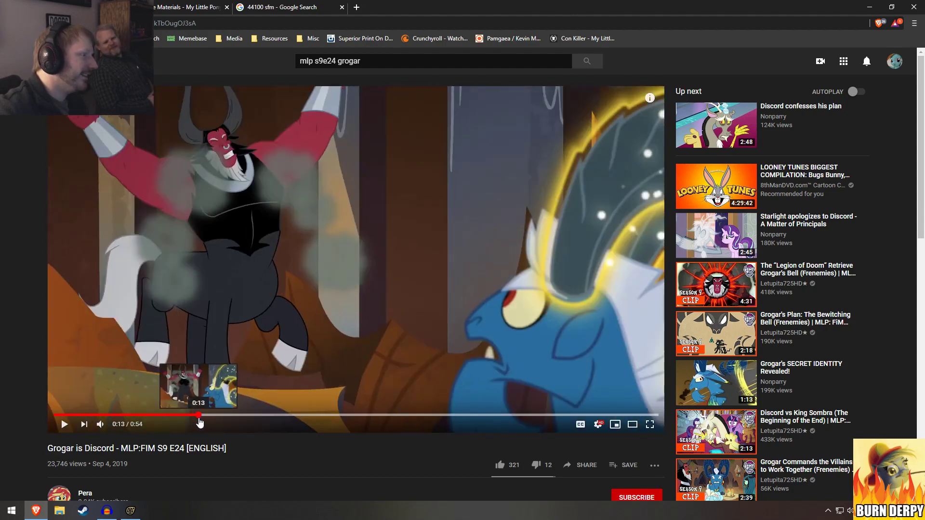
left_click(194, 418)
left_click(194, 418)
Step: Check Cozy Glow's flying pose at 0:16 in the reference video, then play on from there
key("3")
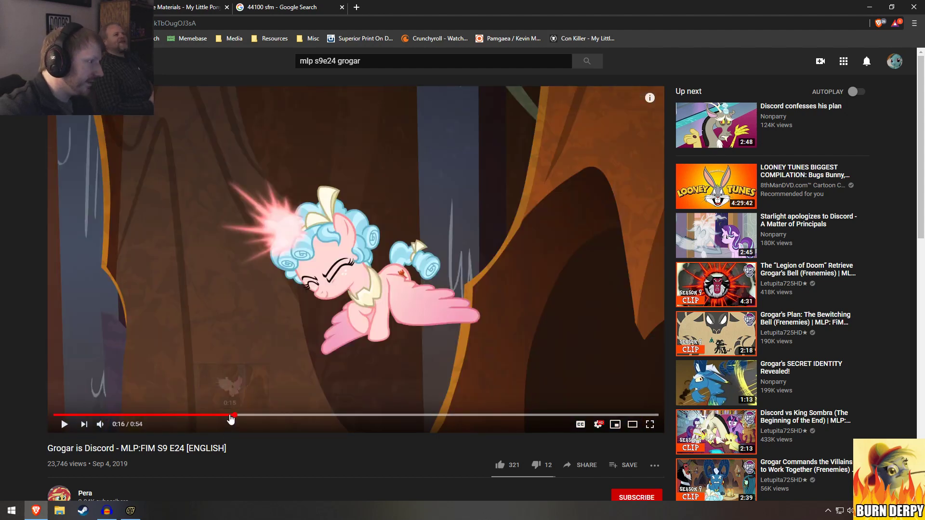
key("4")
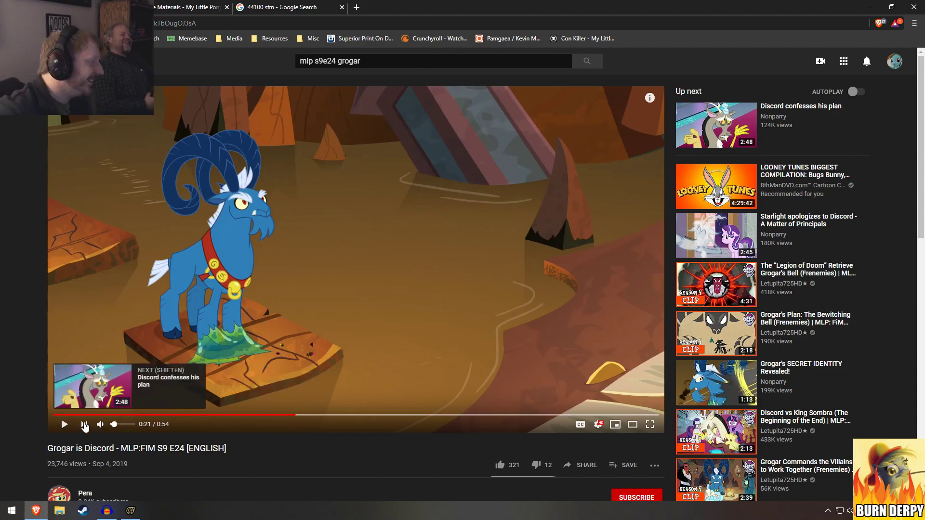
left_click(64, 424)
left_click(156, 408)
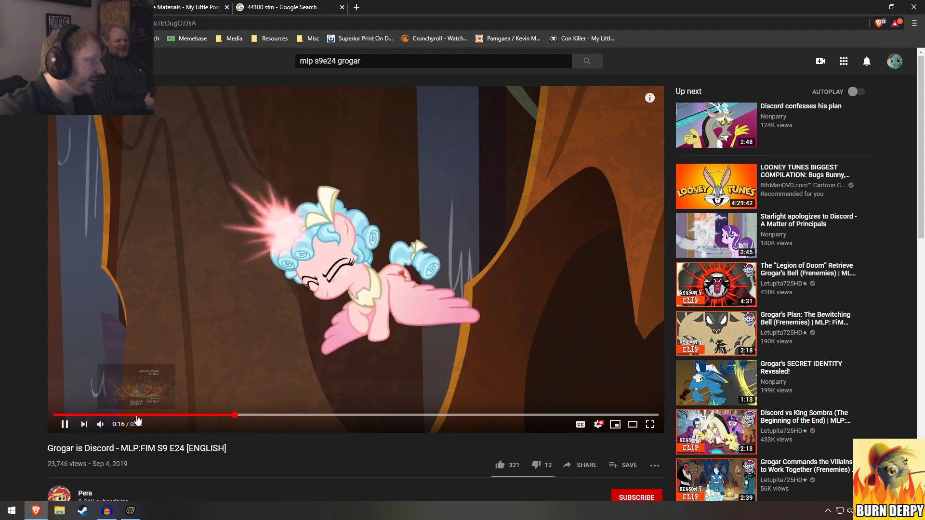
key("space")
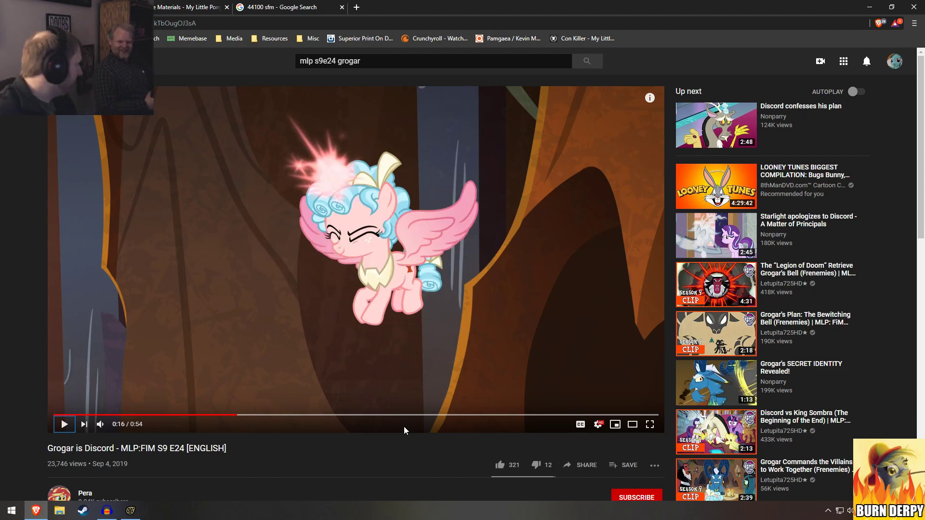
key("space")
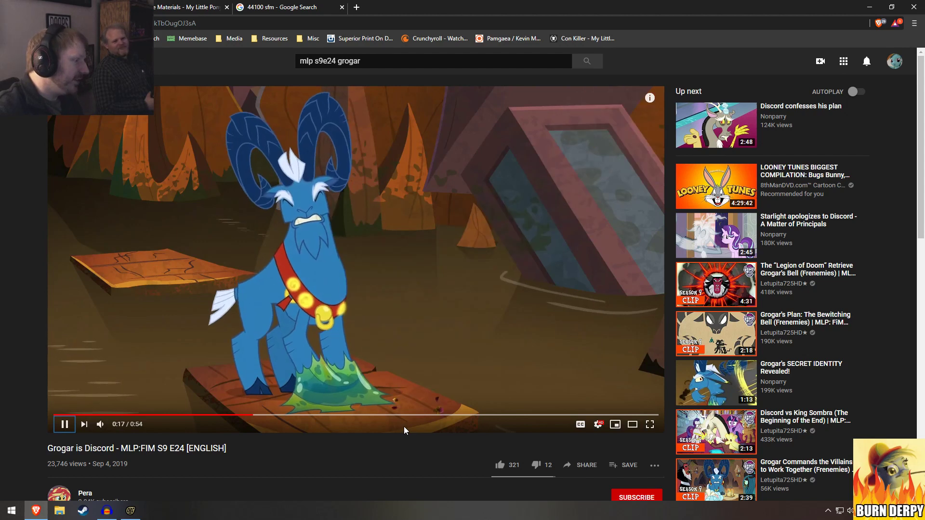
Step: Raise the video's volume and replay Grogar's moment at 0:21 several times
key("4")
key("4")
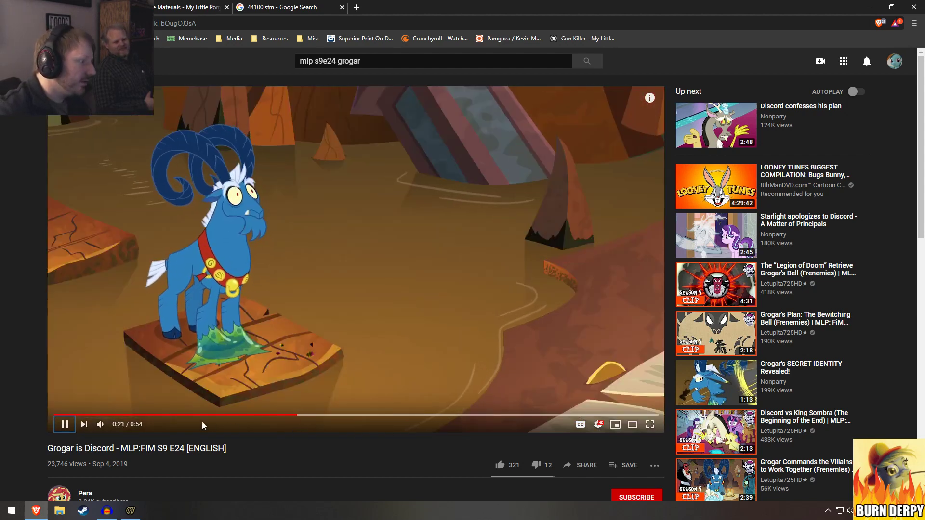
left_click(120, 425)
key("4")
key("4")
key("4")
key("4")
key("4")
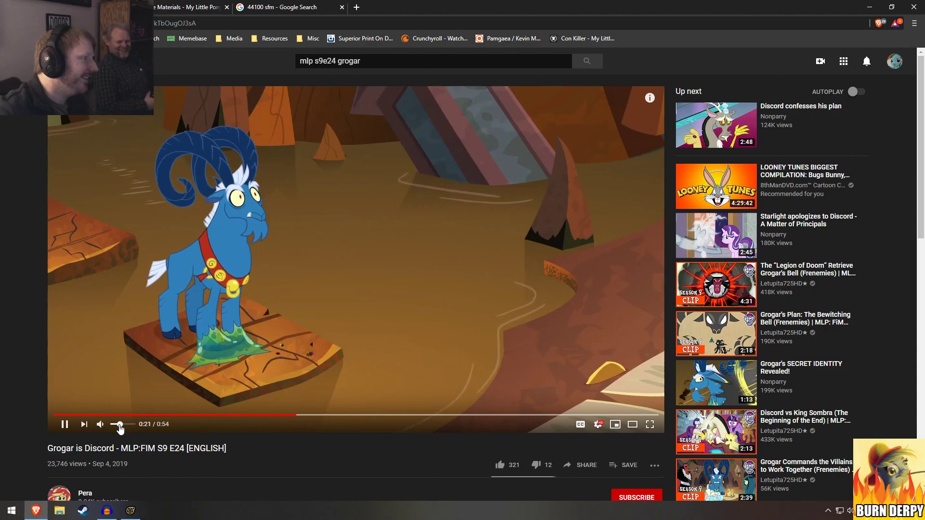
Step: Jump back and forth between 0:27 and 0:43 in the reference video to compare the villains' poses and expressions
key("5")
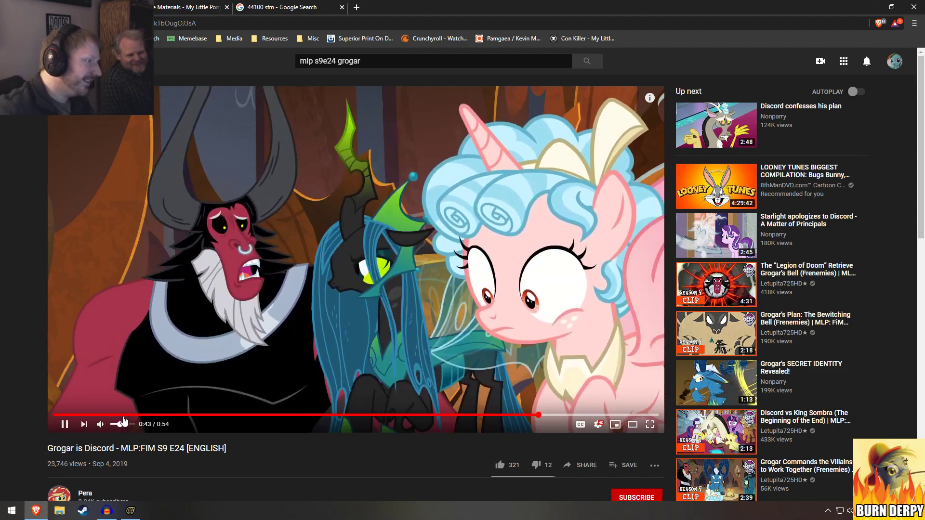
key("5")
key("5")
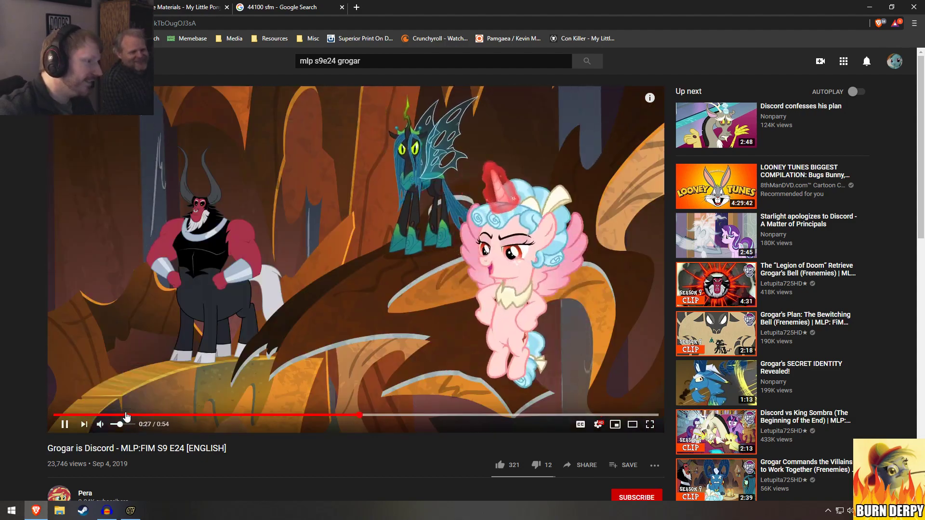
key("8")
key("5")
key("8")
key("5")
key("8")
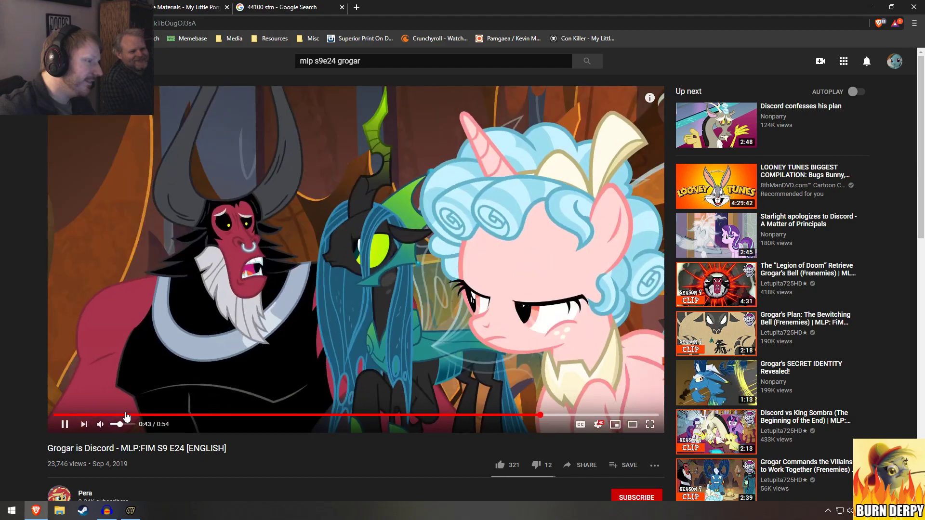
key("5")
key("8")
key("5")
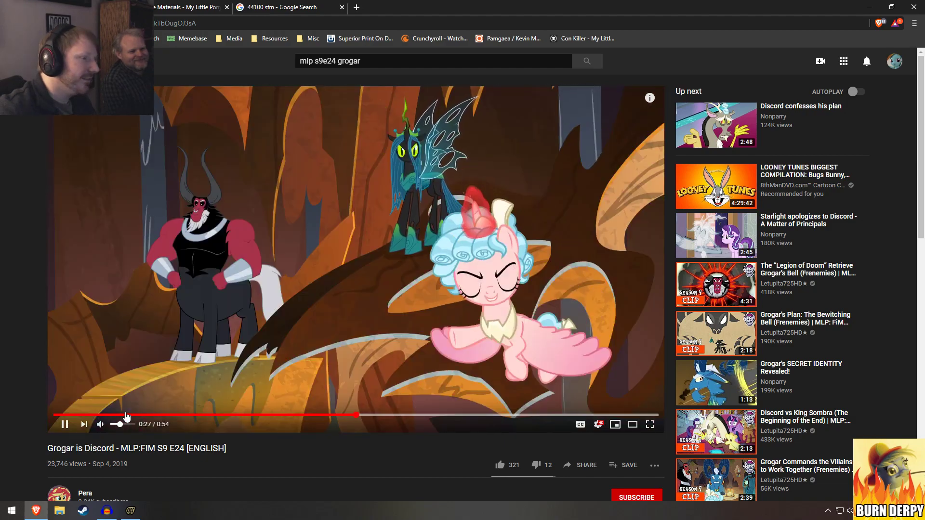
key("8")
Step: Review the reference video's opening and the part from 0:10, pause it at 0:11 and return to Source Filmmaker
key("9")
key("0")
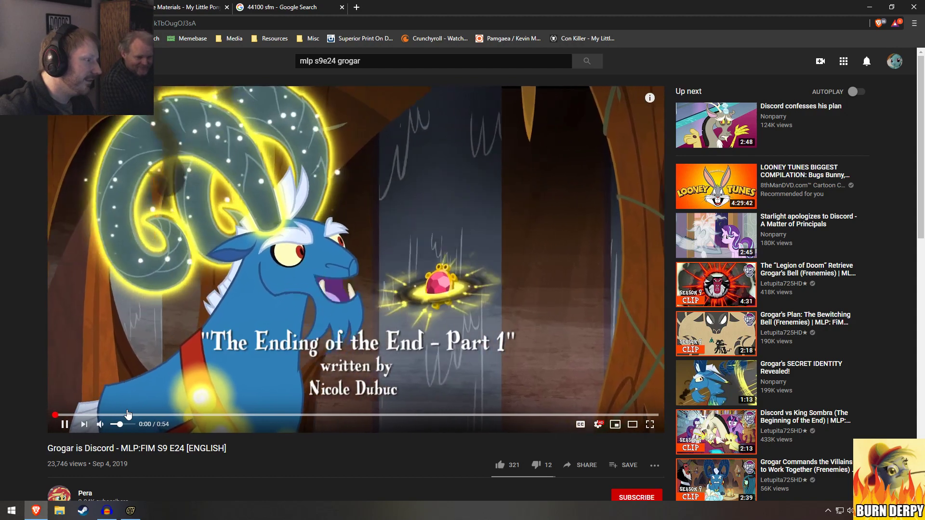
key("3")
key("2")
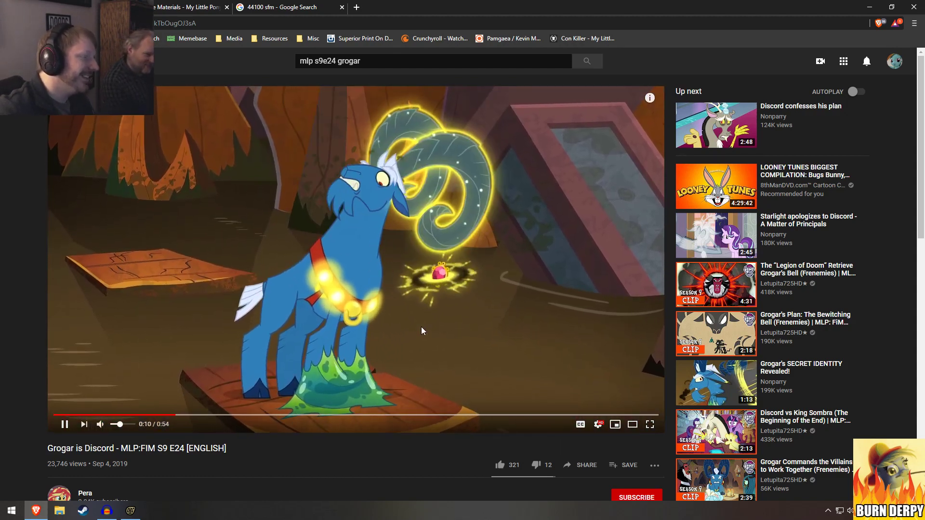
left_click(421, 328)
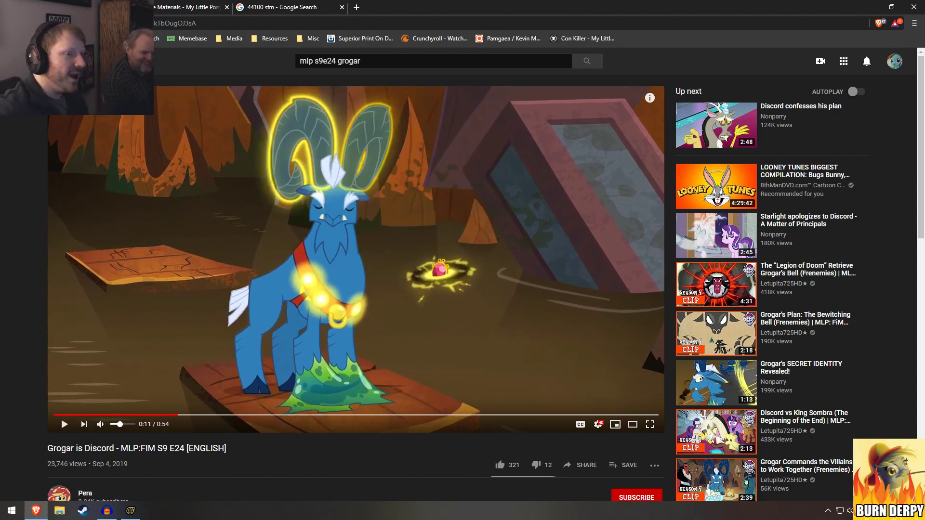
left_click(869, 6)
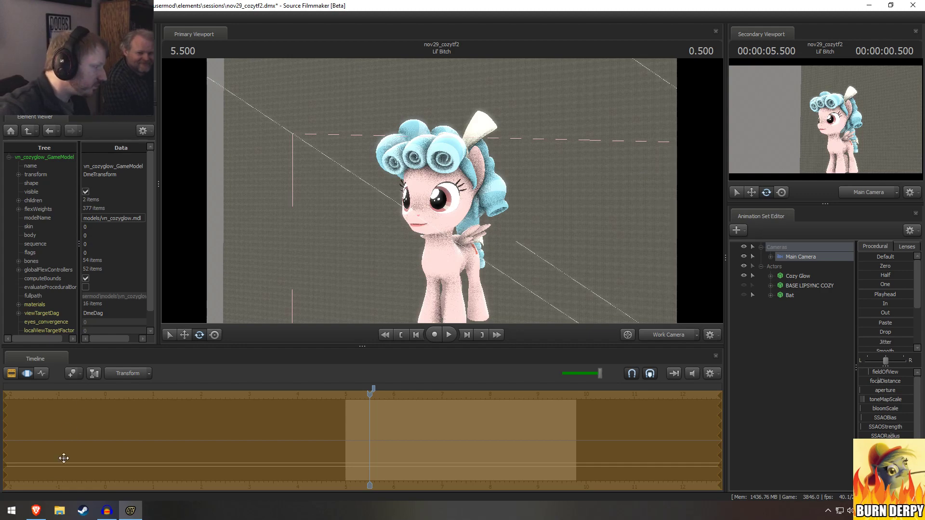
Step: Switch back to the browser, search YouTube for "lunas banishment" and open "Luna's Banishment - Deep Edition [SFM]"
left_click(35, 511)
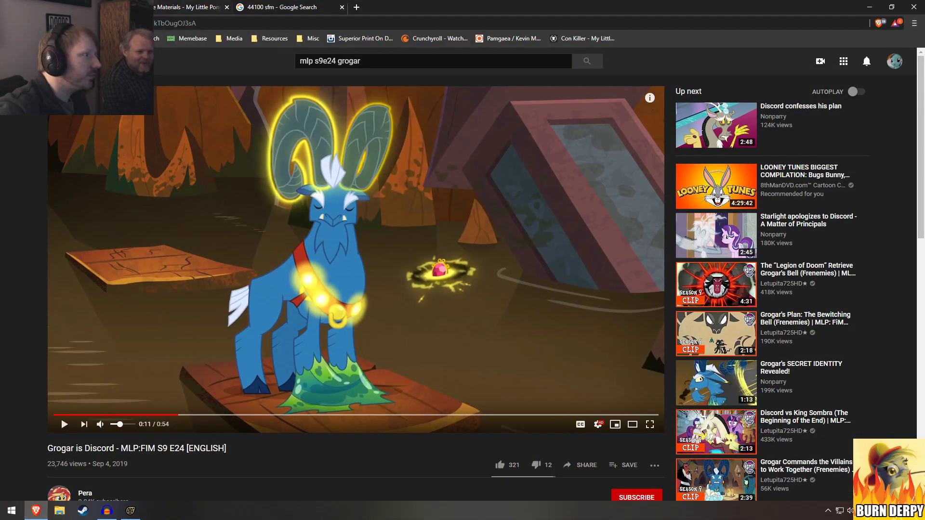
left_click(157, 10)
left_click(116, 39)
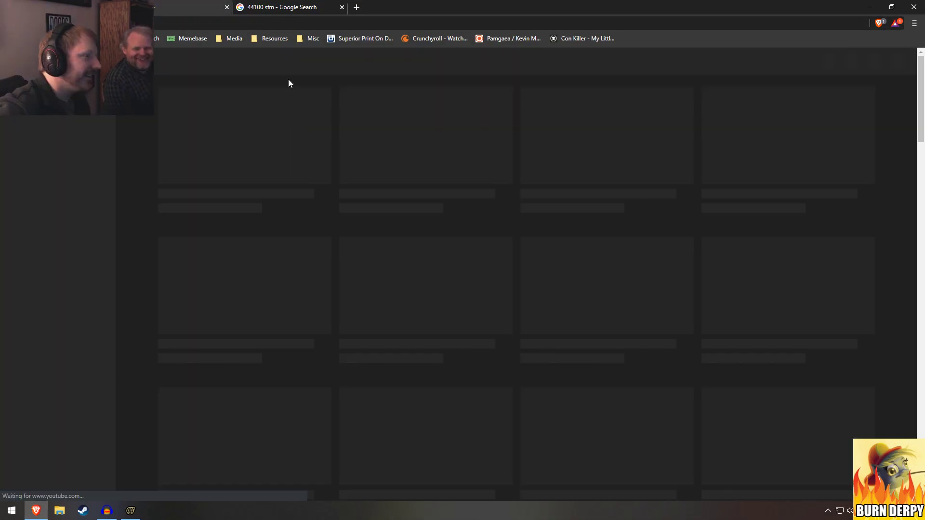
left_click(341, 60)
type("lunas ")
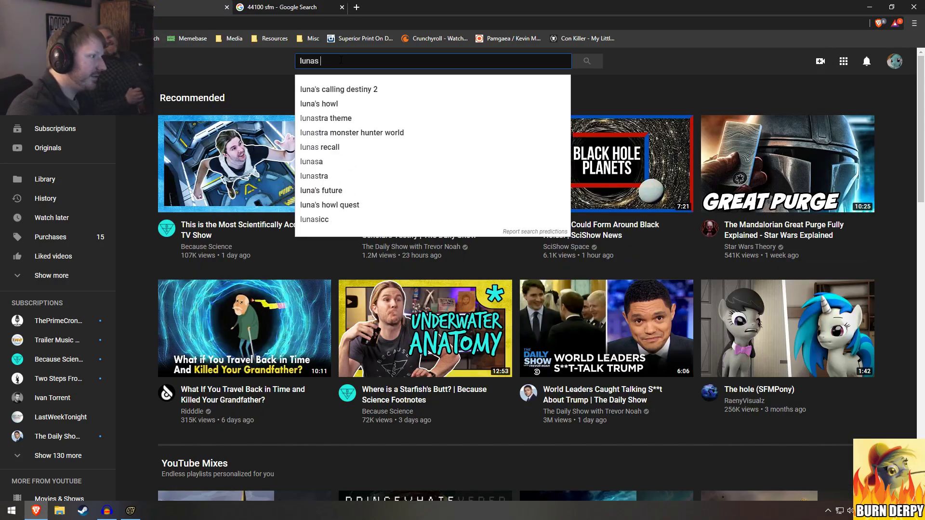
type("banishment")
key("Return")
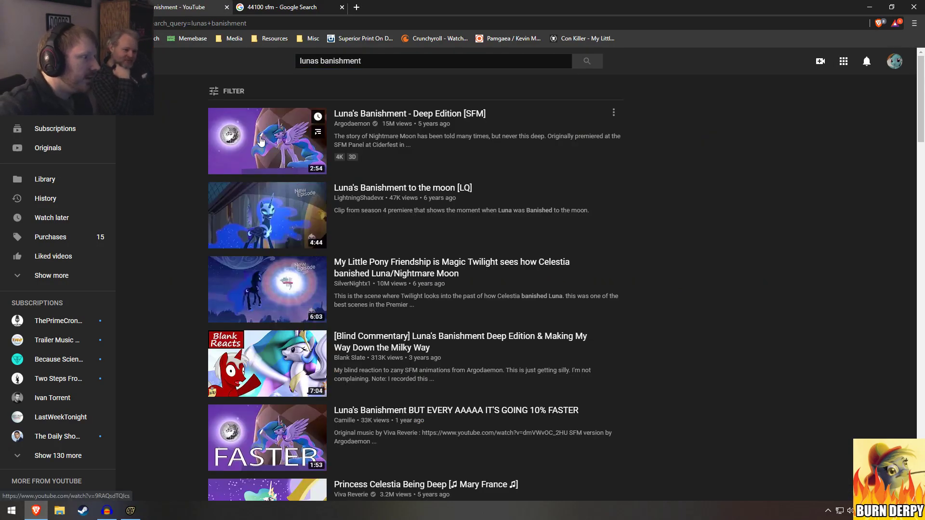
left_click(261, 141)
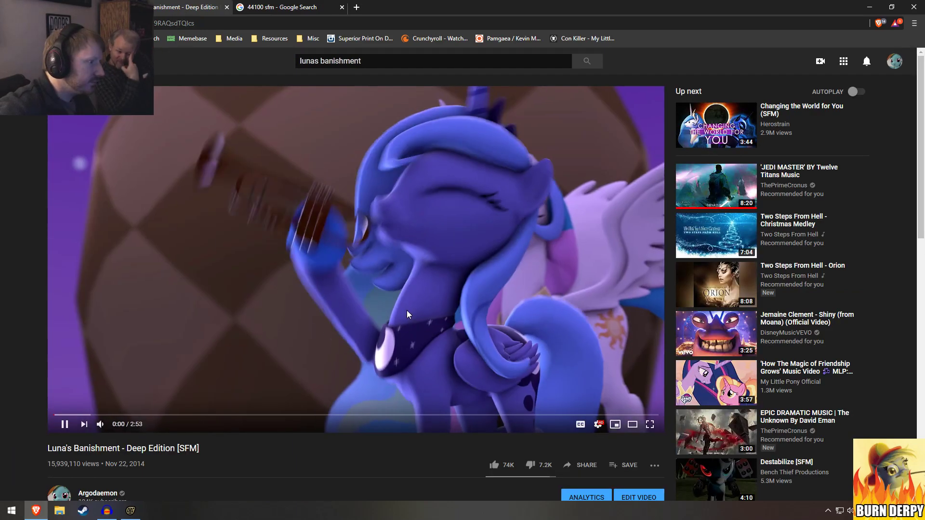
Step: Skip through the Luna's Banishment video, sampling 1:26, 1:09 and 2:19 to find the ship scene
key("5")
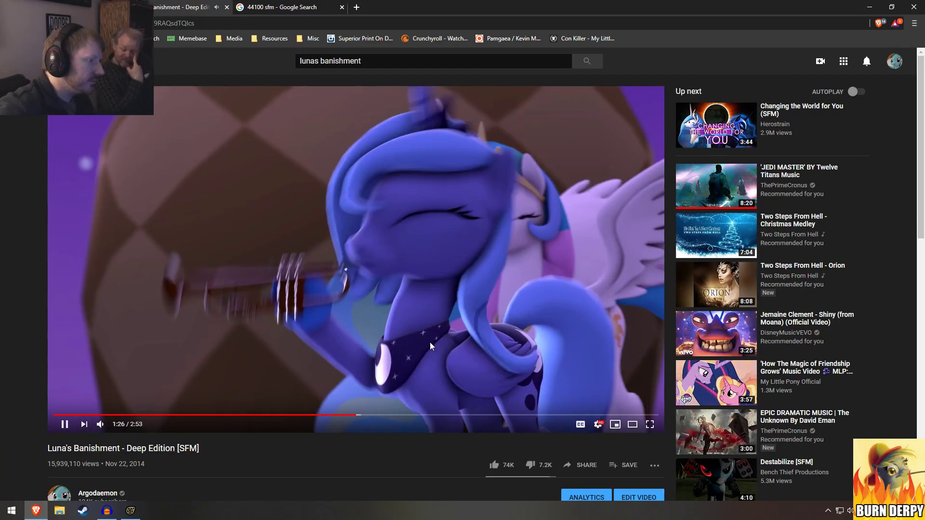
key("4")
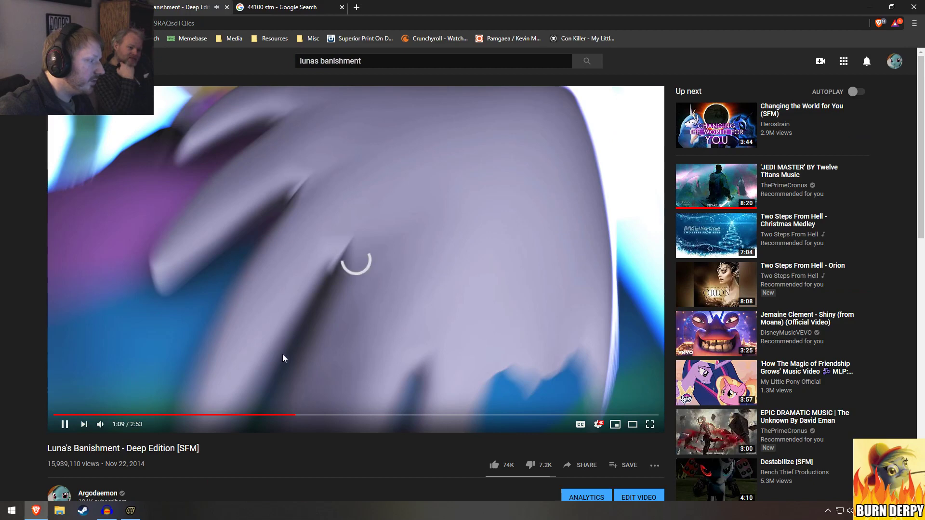
left_click(255, 322)
key("4")
key("3")
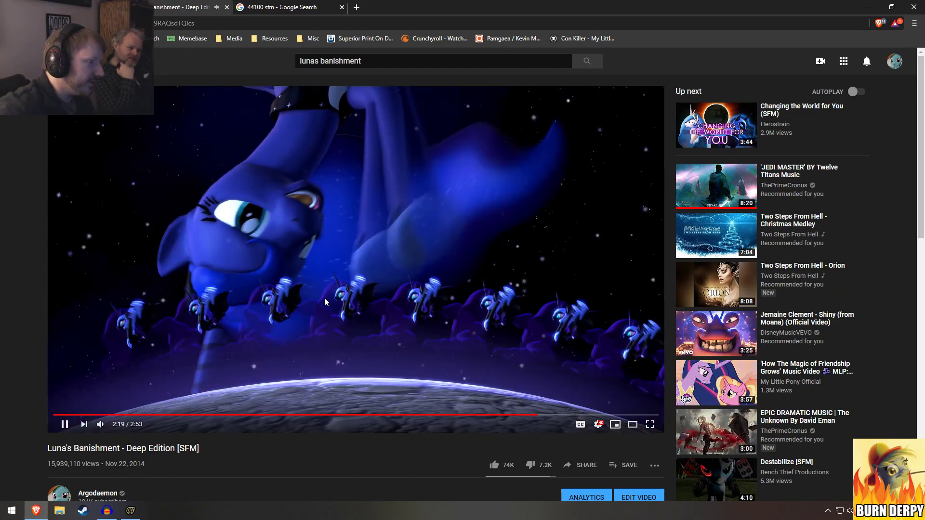
key("8")
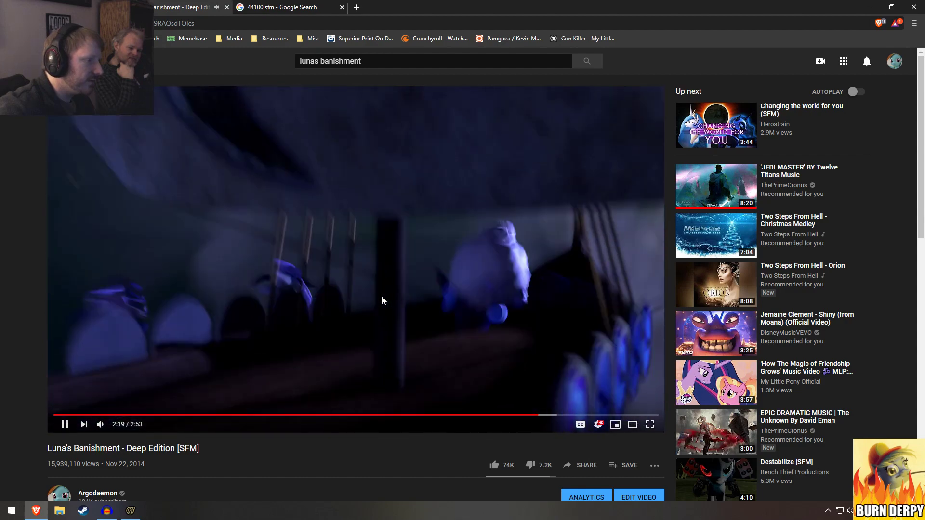
key("9")
key("8")
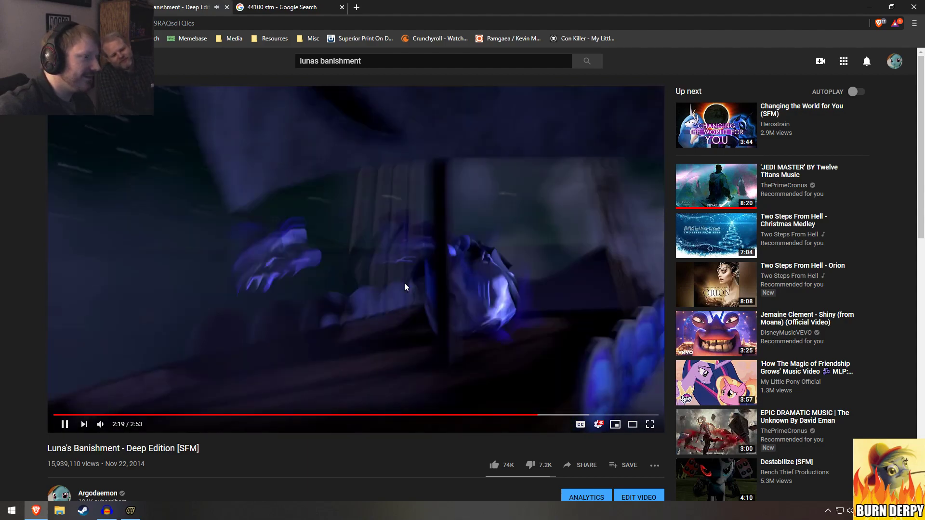
Step: Rewind the Luna's Banishment video to about 2:01 to examine the bat ponies on the ship
key("Left")
key("Left")
key("Left")
key("Left")
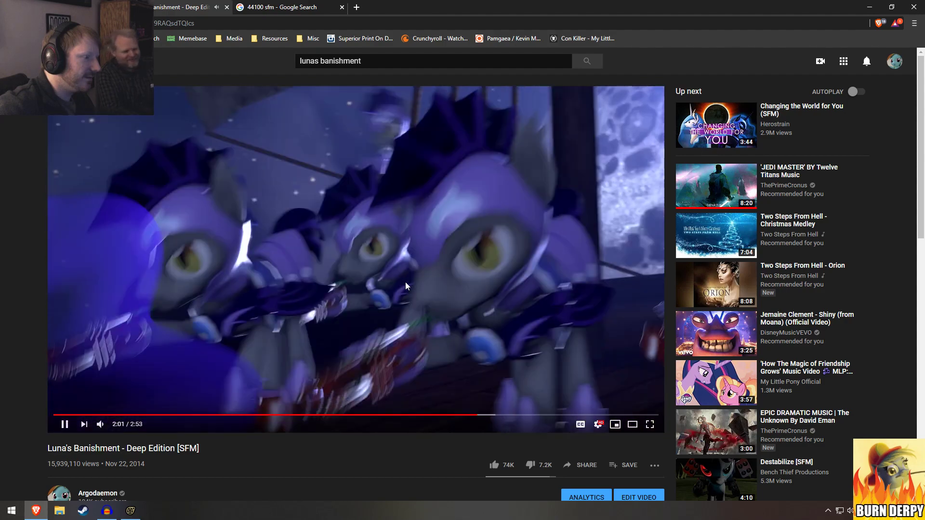
Step: Rewind the Luna's Banishment video to 1:44, pause it to examine the white pony's foreleg motion and close the video
key("Left")
key("Left")
key("Left")
key("Left")
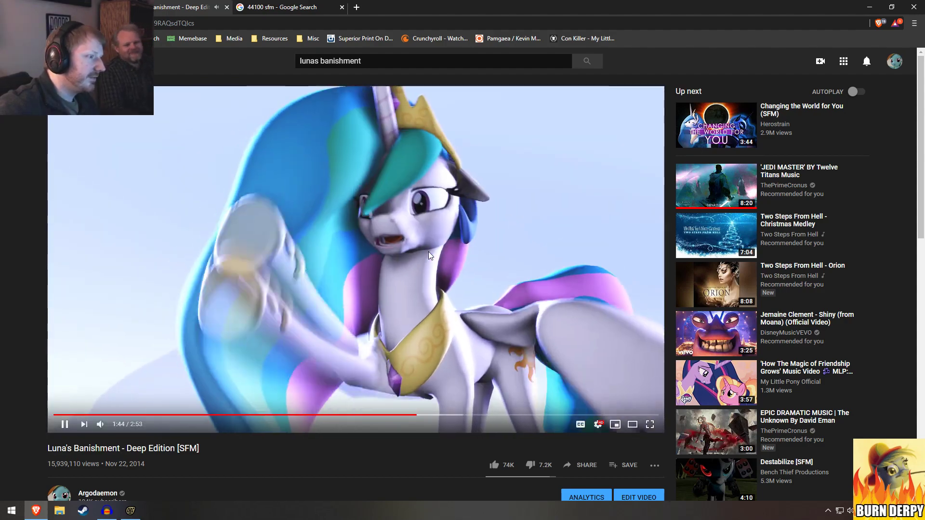
left_click(345, 213)
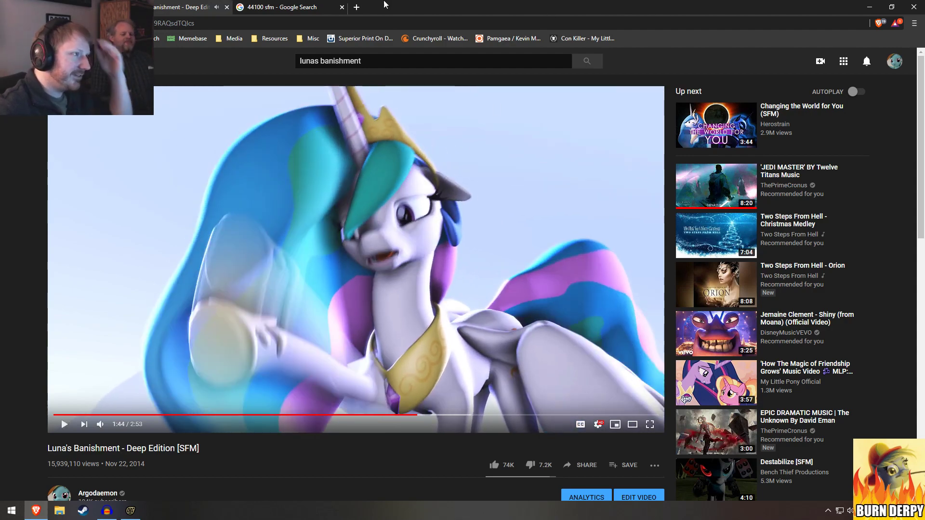
left_click(227, 8)
left_click(227, 7)
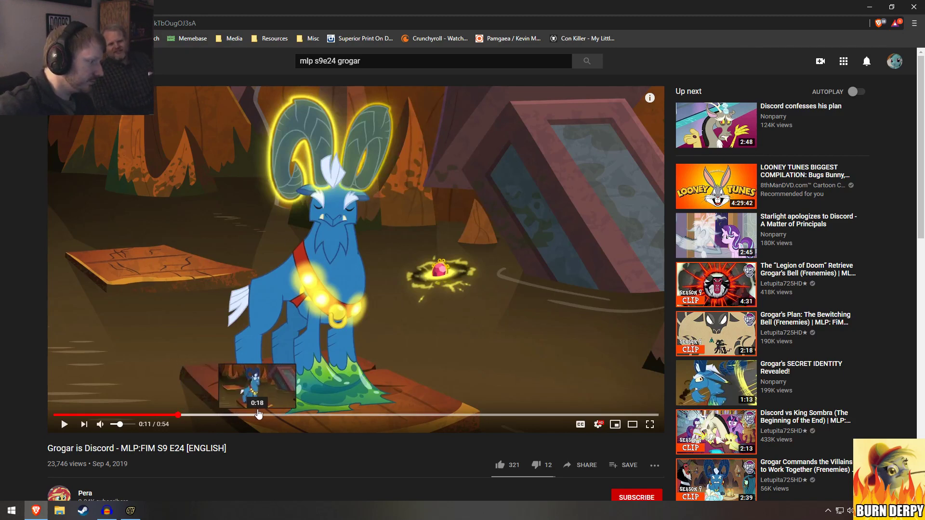
Step: Skip the Grogar episode clip to 0:18 to examine the start of the next shot, and return to Source Filmmaker
left_click(257, 415)
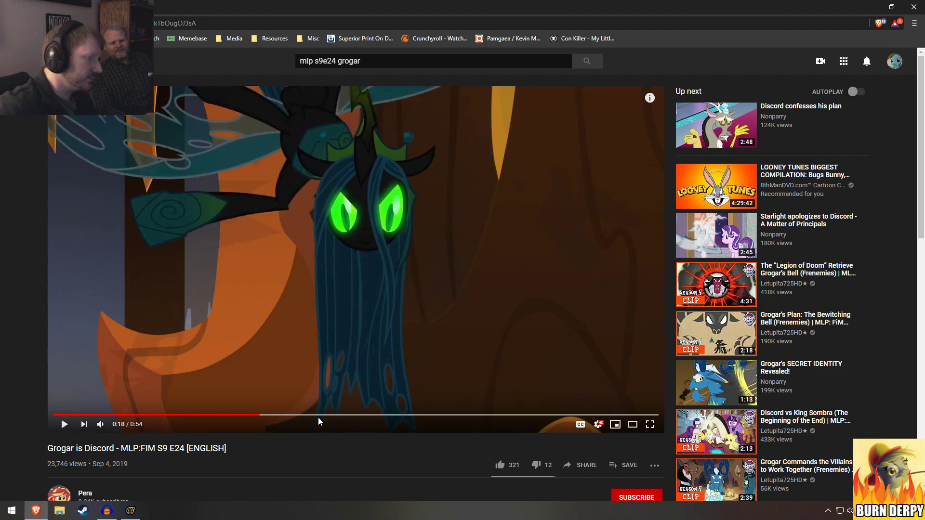
left_click(257, 415)
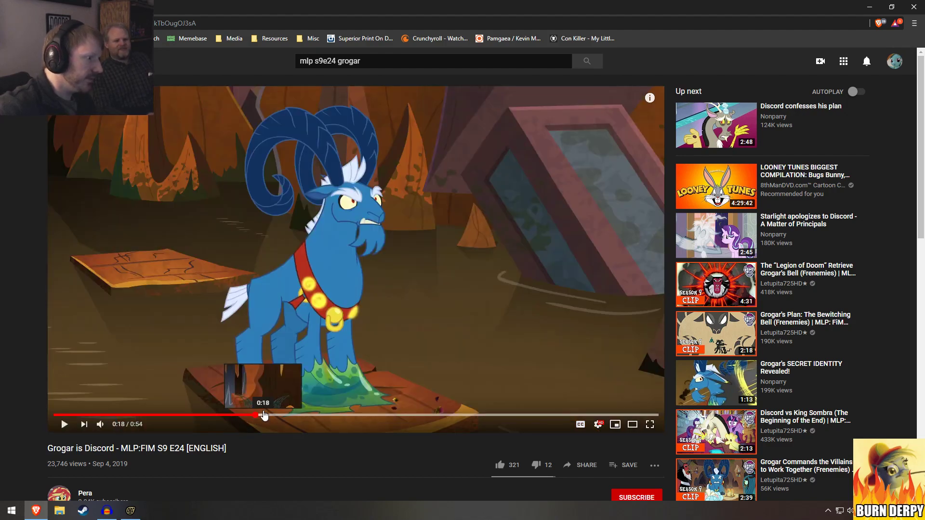
key("alt+Tab")
key("alt+Tab")
key("alt+Tab")
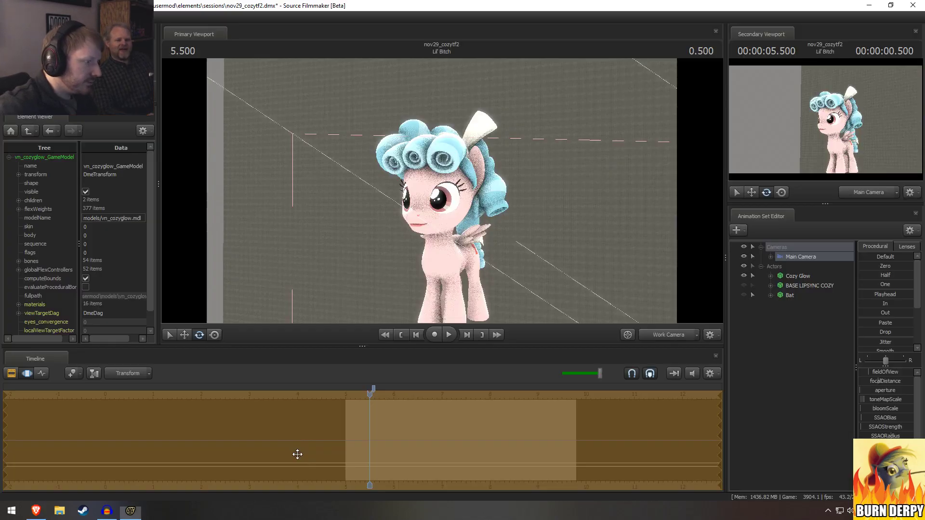
key("F2")
mouse_move(368, 395)
left_mouse_down()
mouse_move(360, 395)
mouse_move(369, 398)
mouse_move(371, 389)
left_mouse_up()
key("F3")
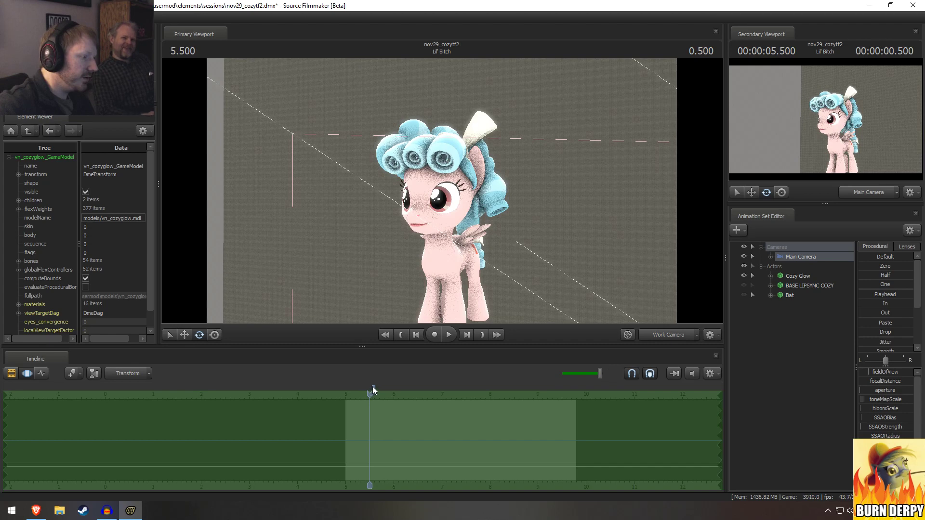
key("F2")
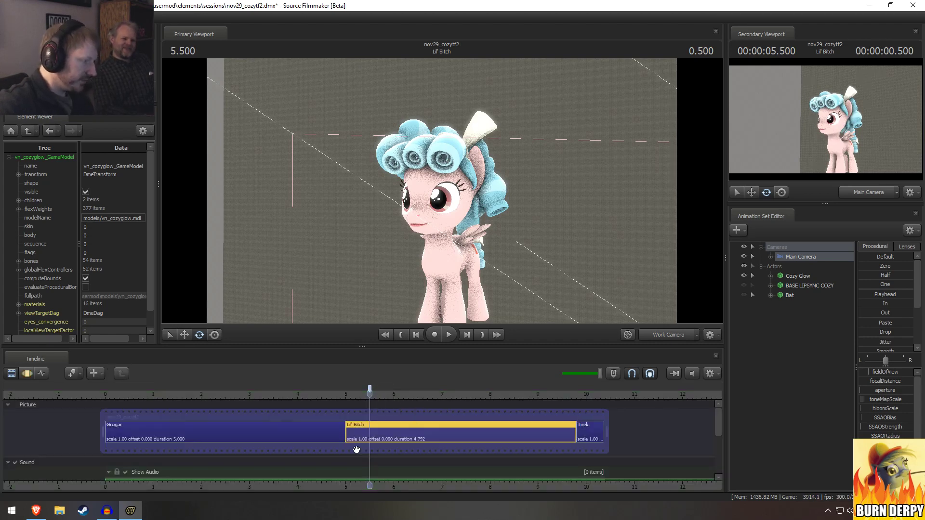
left_click(107, 510)
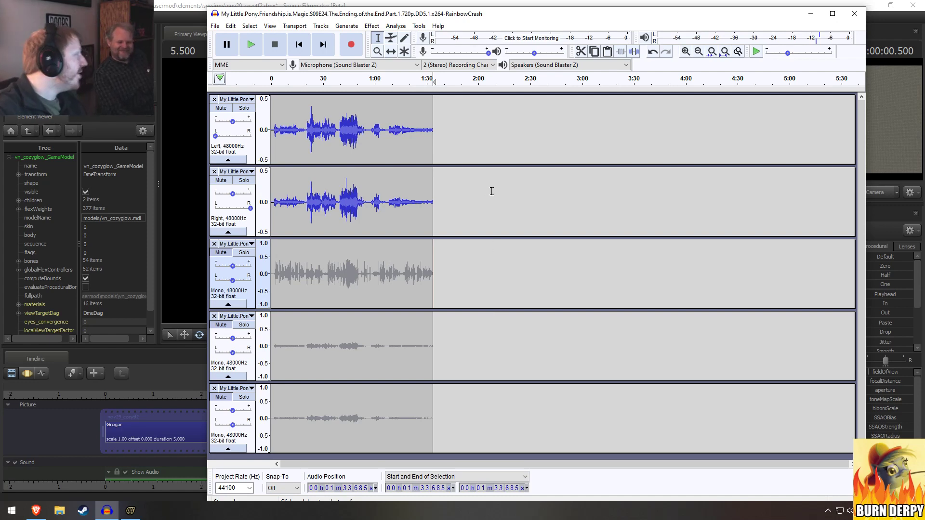
key("alt+Tab")
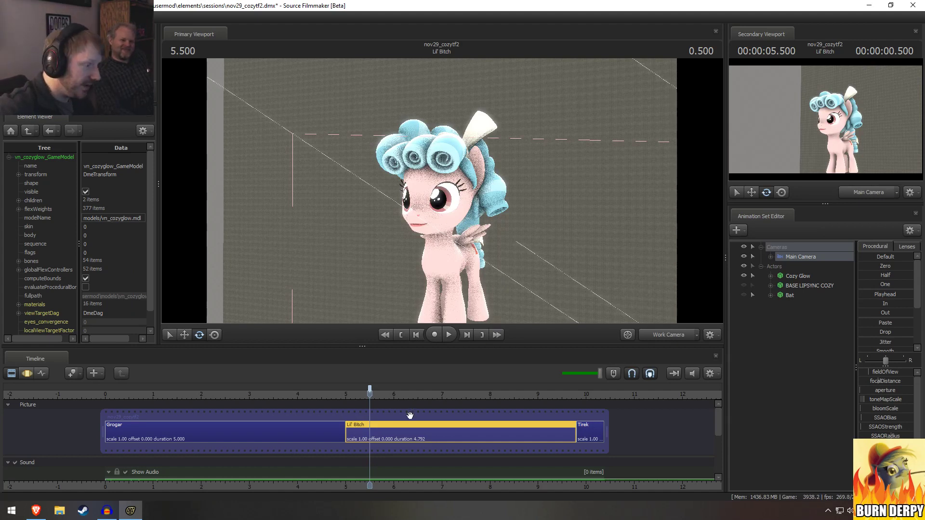
left_click_drag(369, 396, 369, 396)
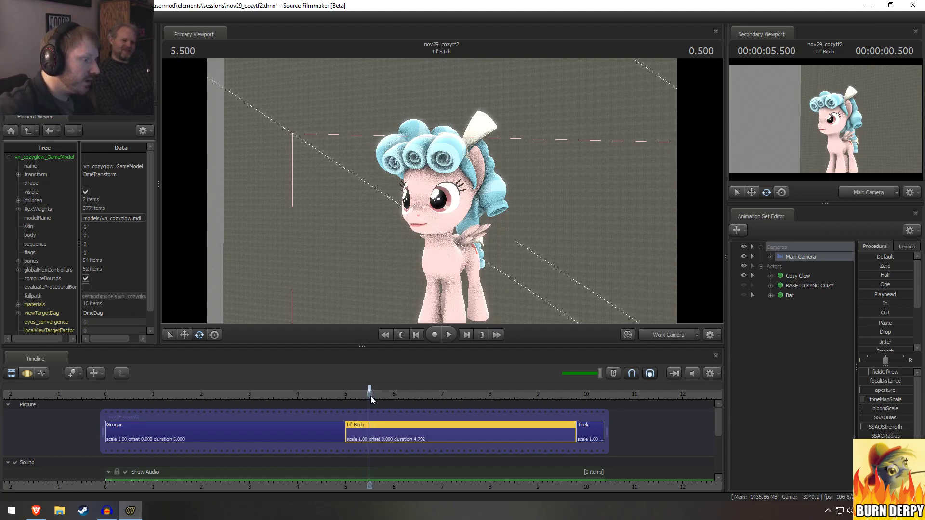
Step: Switch to Audacity, review the FFmpeg entry in the Libraries preferences and inspect the ffmpeg-win-2.2.2 folder in Downloads
key("alt+Tab")
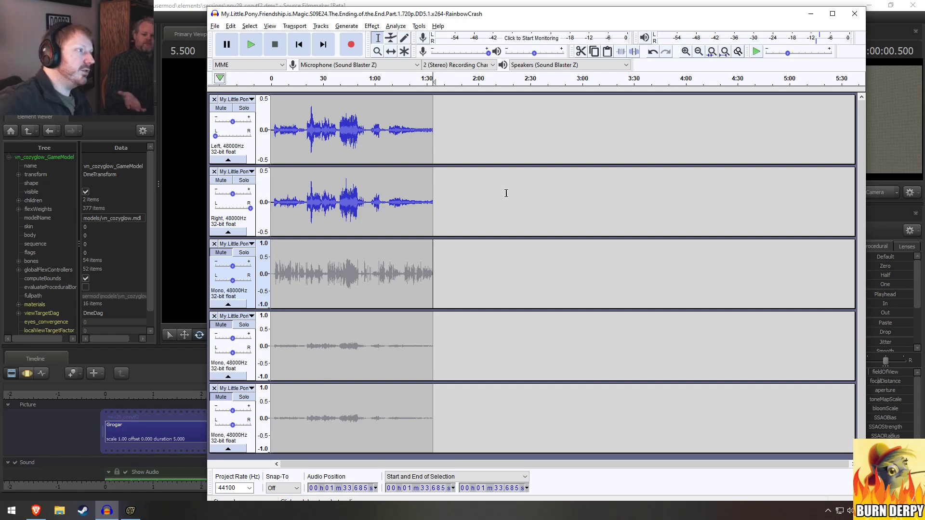
left_click(215, 27)
mouse_move(230, 27)
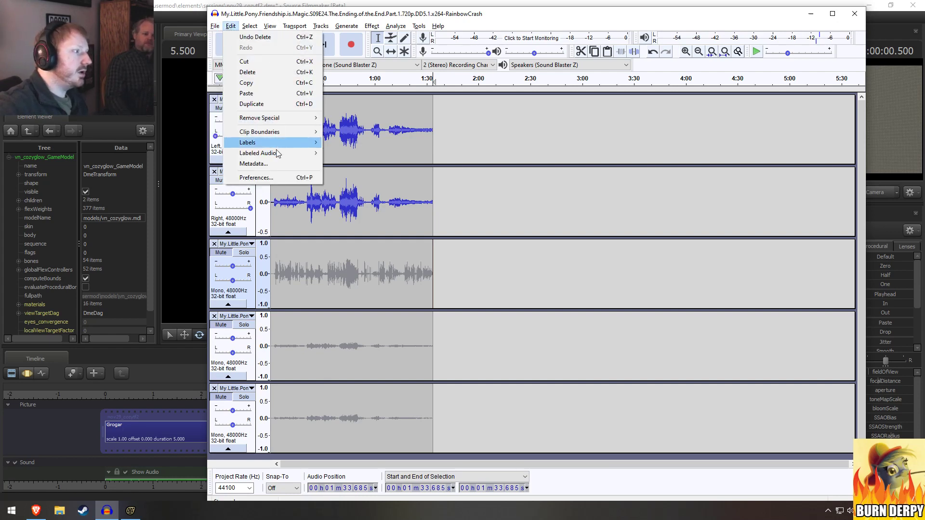
left_click(273, 176)
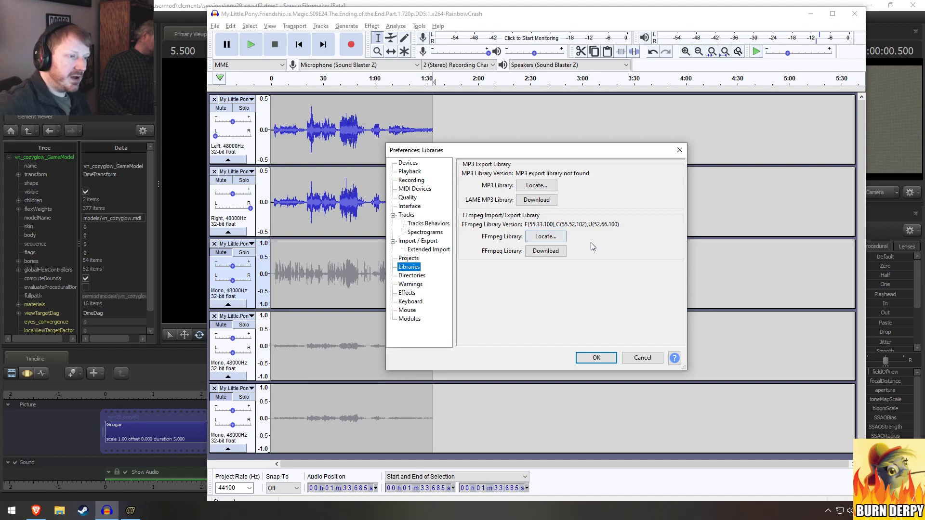
left_click(59, 510)
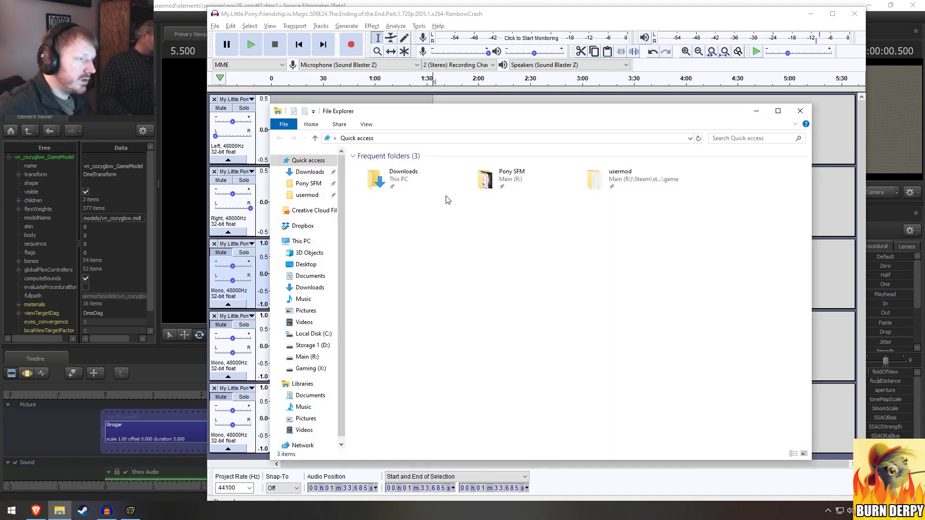
left_click(309, 172)
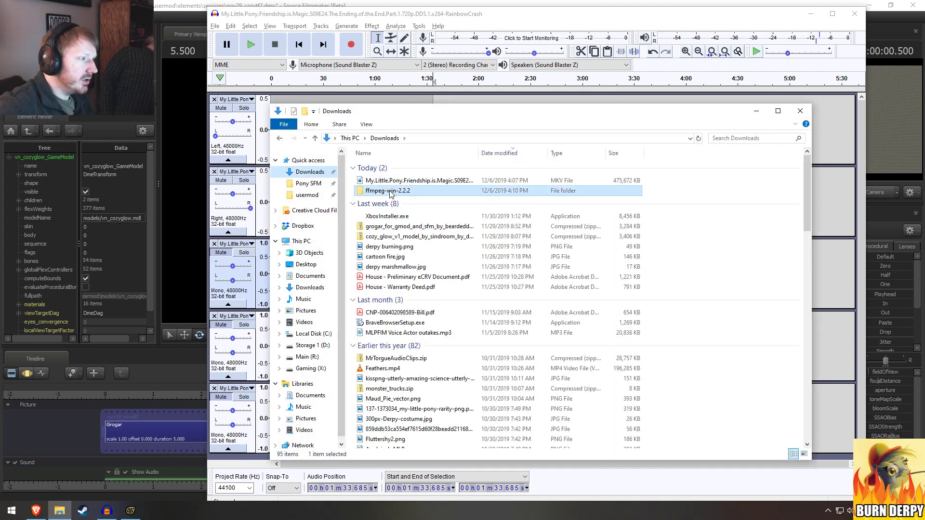
double_click(386, 187)
left_click(387, 208)
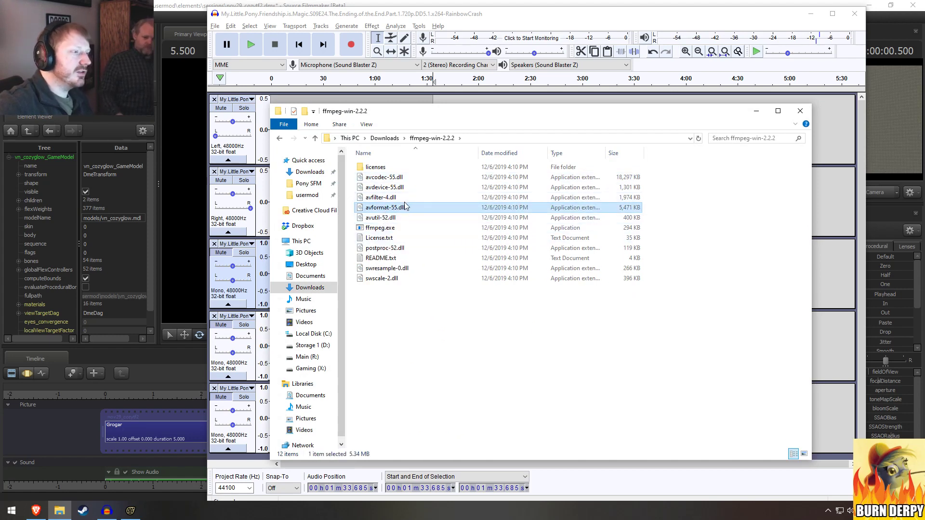
left_click(755, 111)
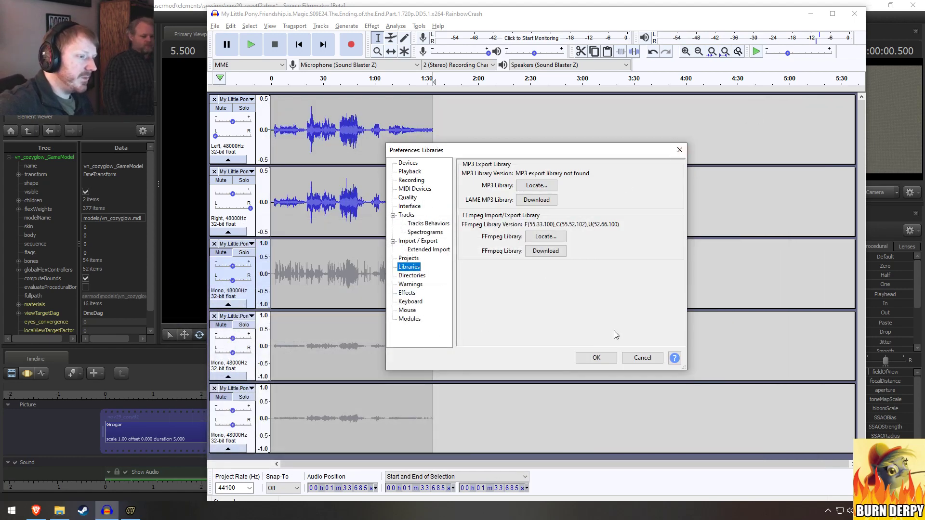
left_click(596, 358)
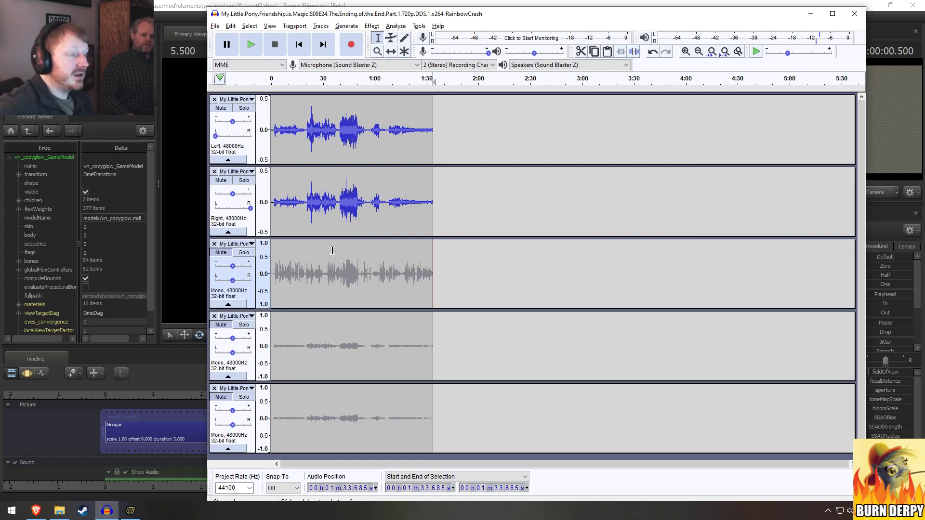
Step: Solo the third audio track, listen to it from about 0:38, stop playback and return to Source Filmmaker
left_click(254, 258)
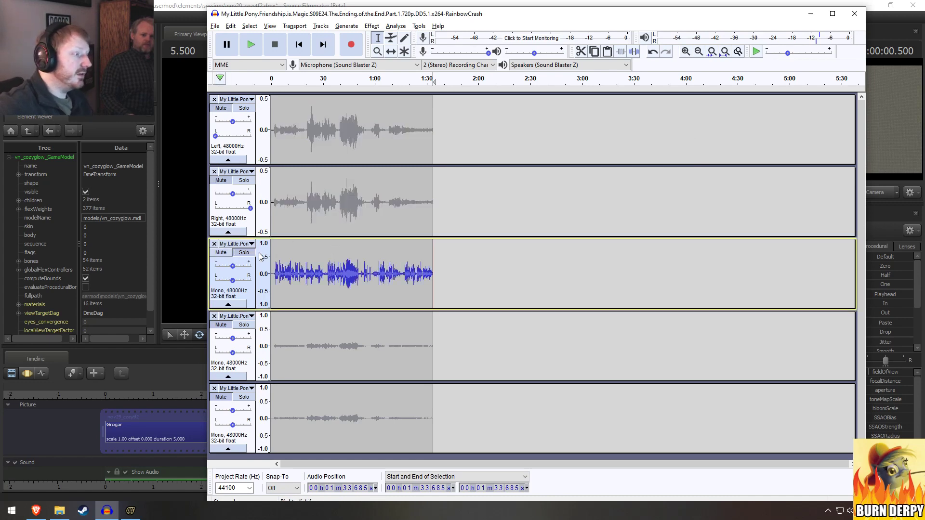
left_click(368, 70)
left_click(293, 80)
left_click(336, 81)
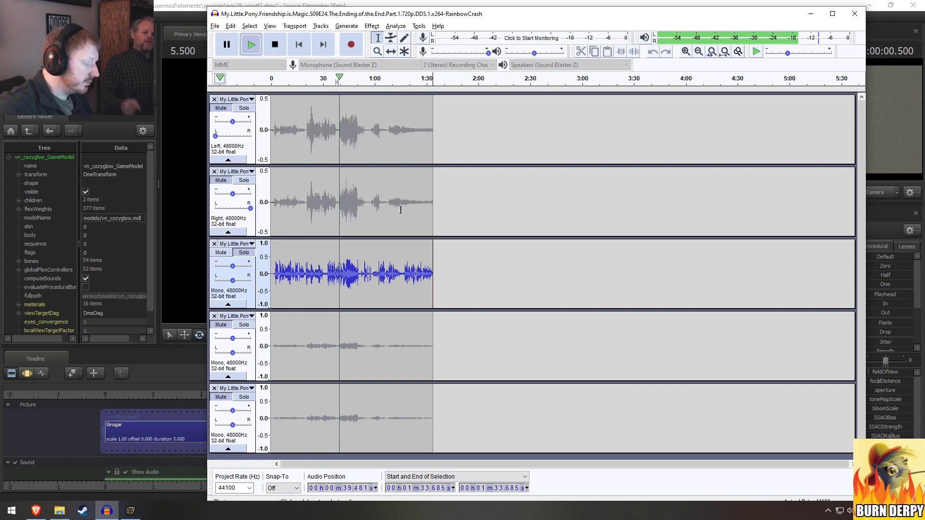
key("space")
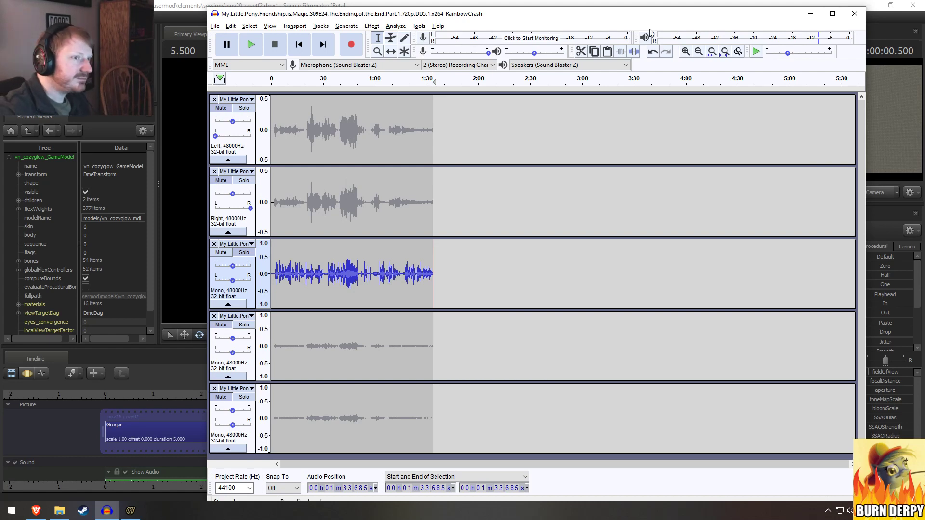
left_click(810, 14)
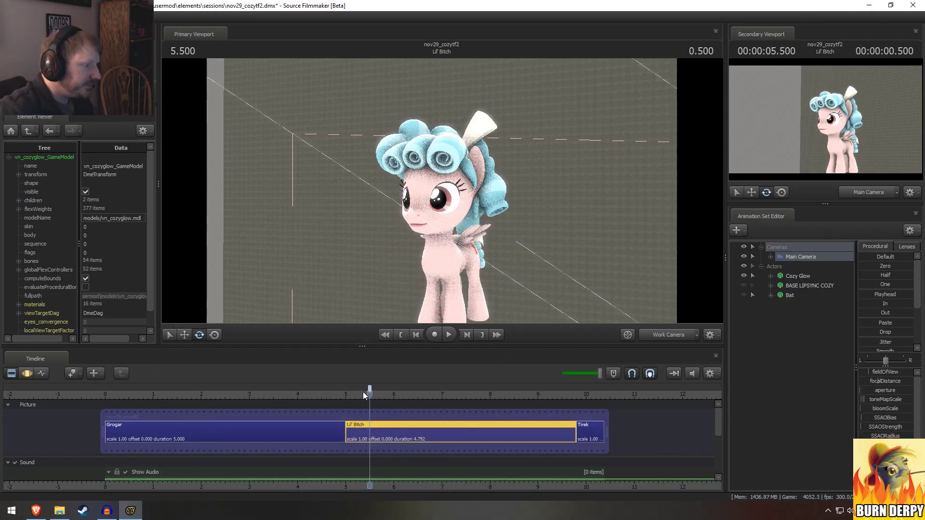
Step: Play back the transition from the Grogar shot into the Cozy Glow shot twice, starting shortly before the 5-second cut
left_click(345, 395)
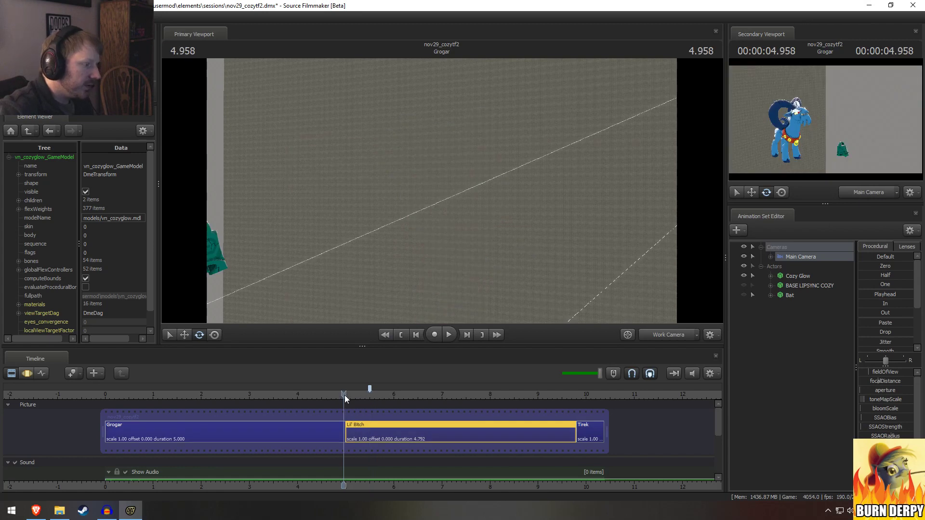
key("space")
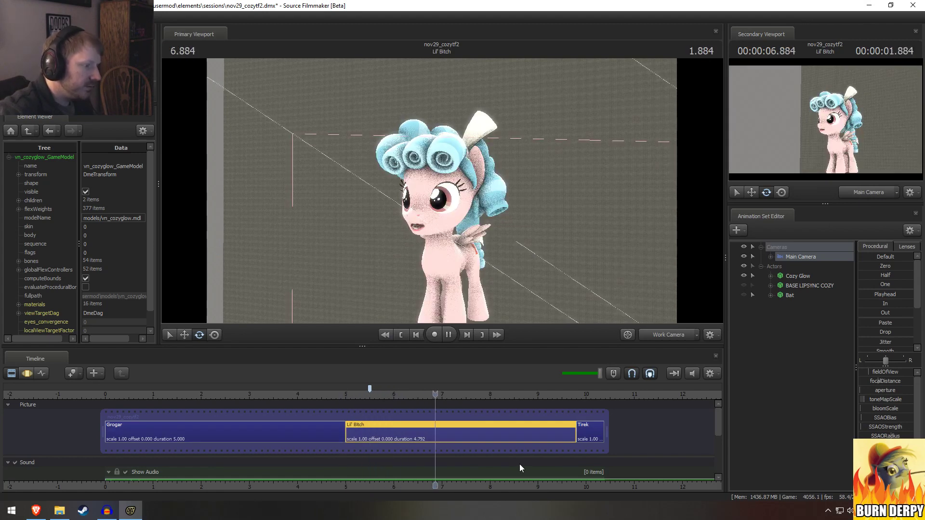
key("space")
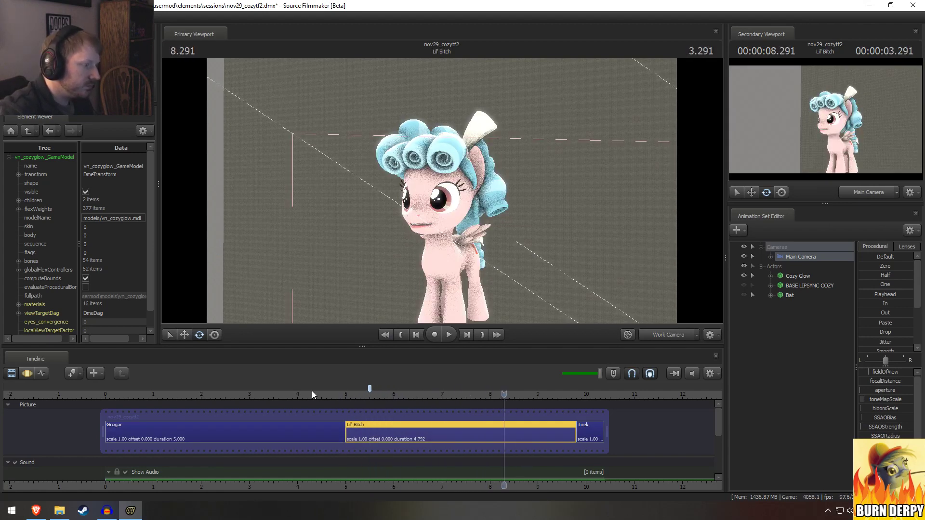
left_click(290, 393)
key("space")
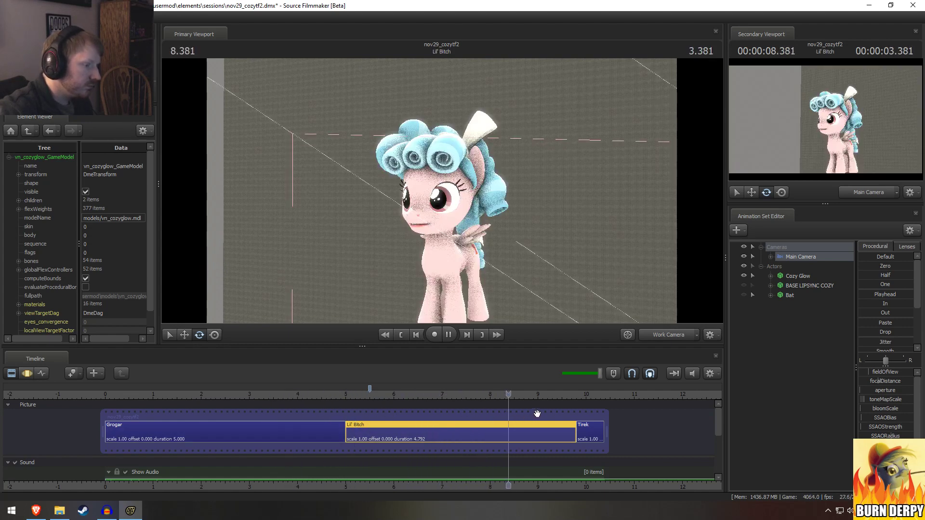
key("space")
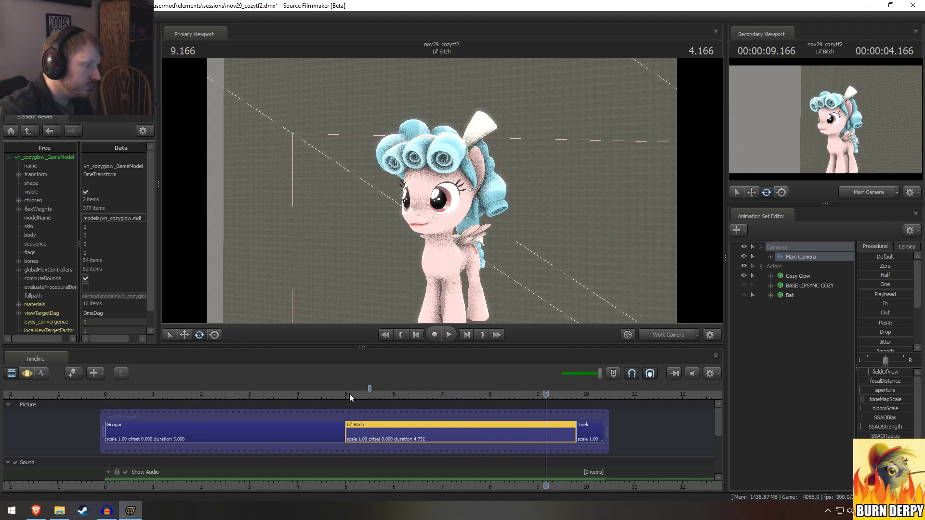
mouse_move(349, 394)
left_mouse_down()
mouse_move(318, 394)
mouse_move(332, 394)
left_mouse_up()
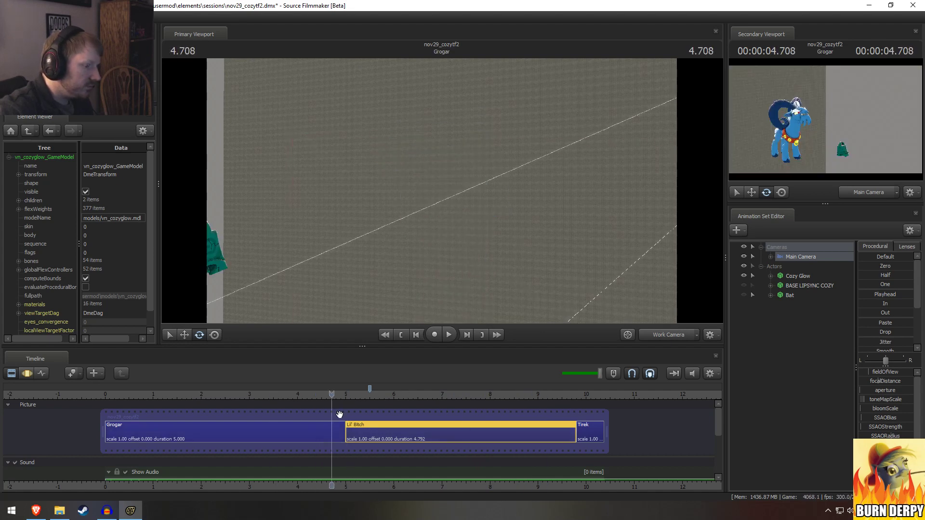
Step: Split the mlp_s9e24_background.wav sound clip at 5.500 seconds, where the scout dialog line begins
left_click_drag(719, 429, 719, 458)
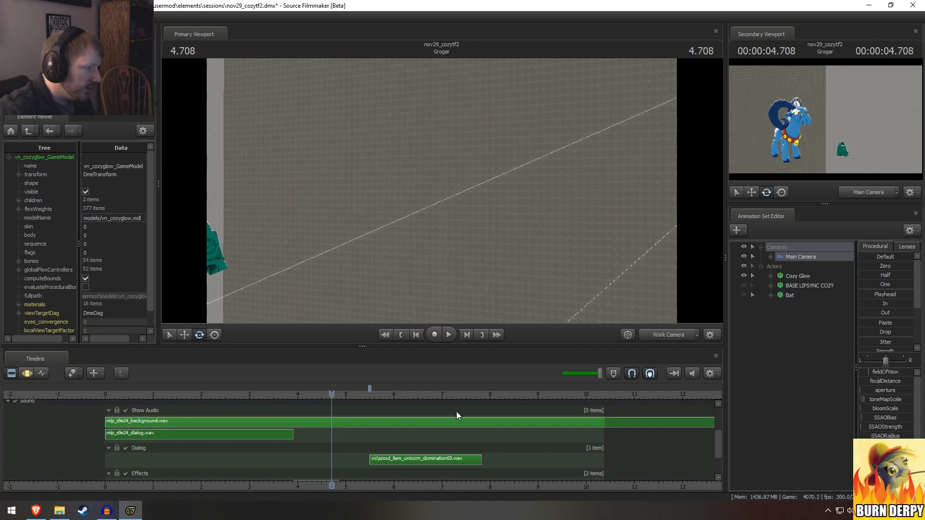
left_click(369, 396)
left_click(370, 420)
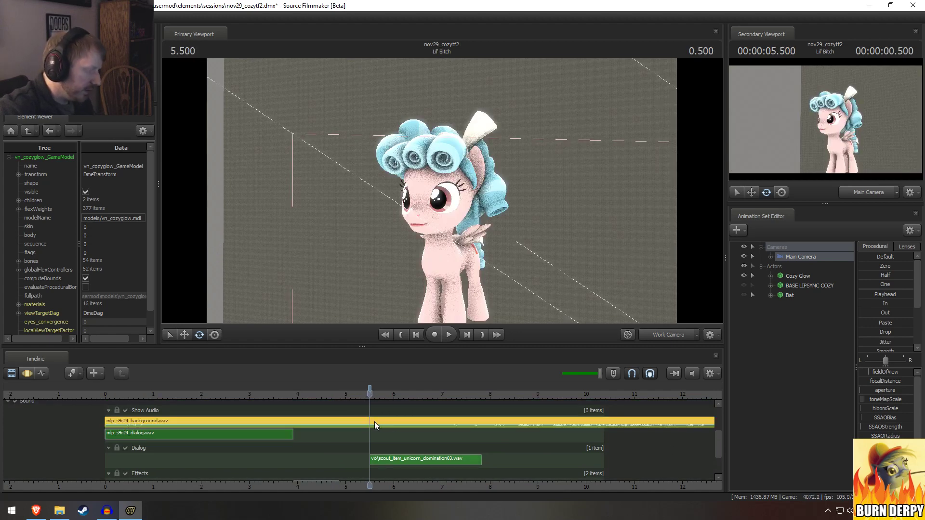
key("ctrl+b")
left_click(438, 418)
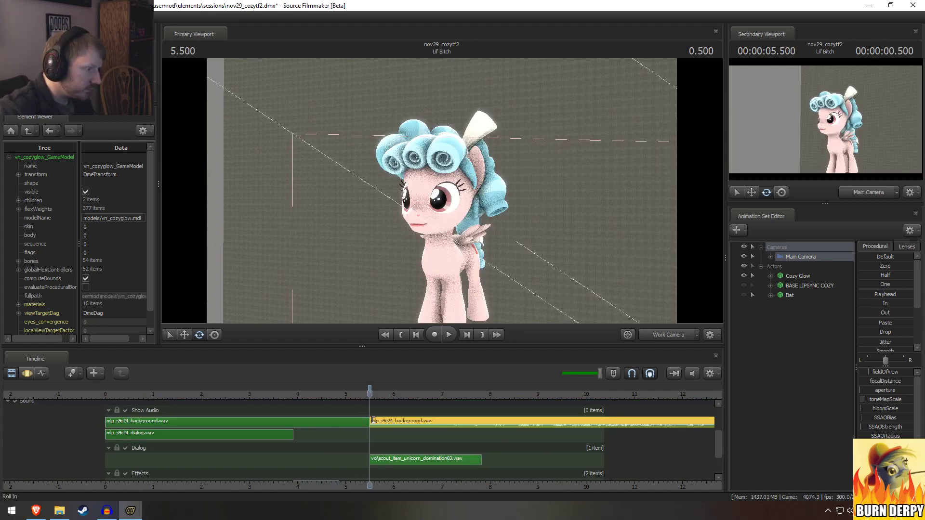
Step: Adjust the second background audio piece at the 5.5-second split and play the sequence from about 4 seconds to check it
mouse_move(373, 420)
left_mouse_down()
mouse_move(489, 427)
mouse_move(439, 433)
mouse_move(447, 430)
left_mouse_up()
mouse_move(455, 397)
left_mouse_down()
mouse_move(455, 424)
mouse_move(370, 423)
left_mouse_up()
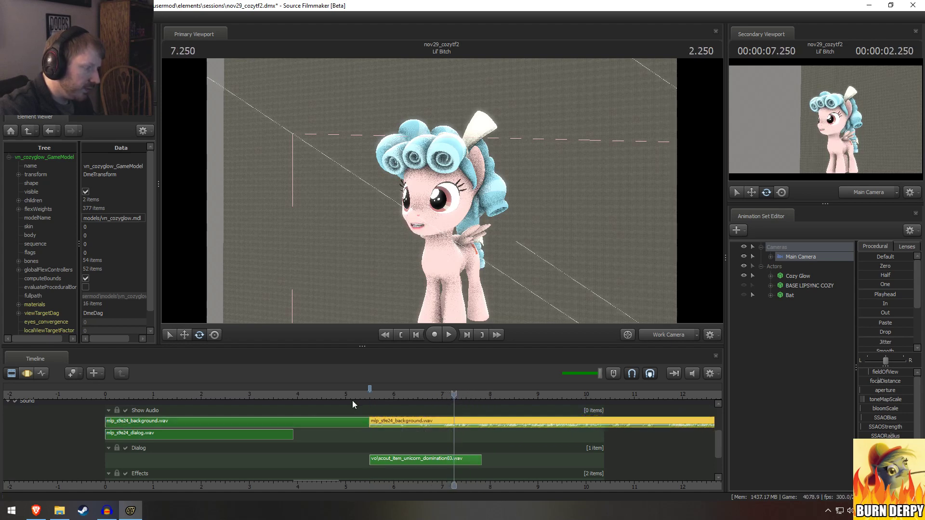
left_click(301, 395)
key("space")
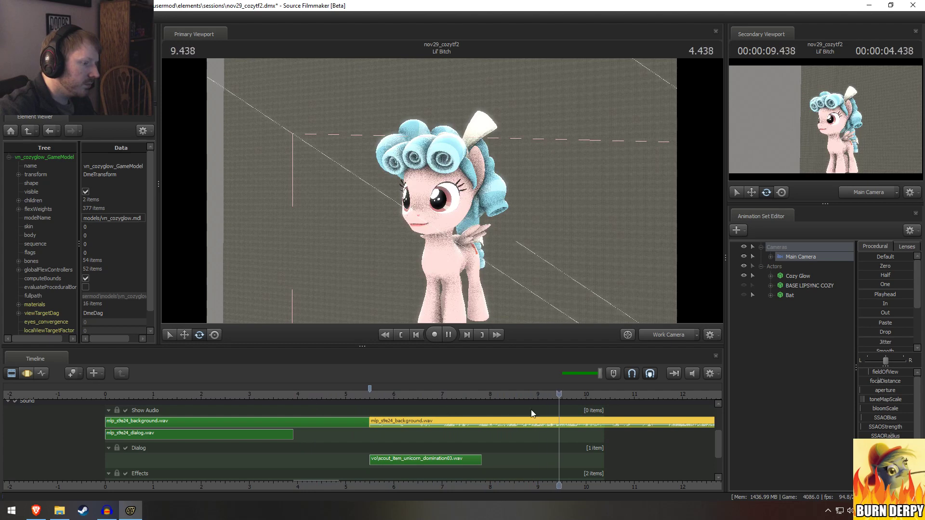
left_click_drag(477, 396, 453, 399)
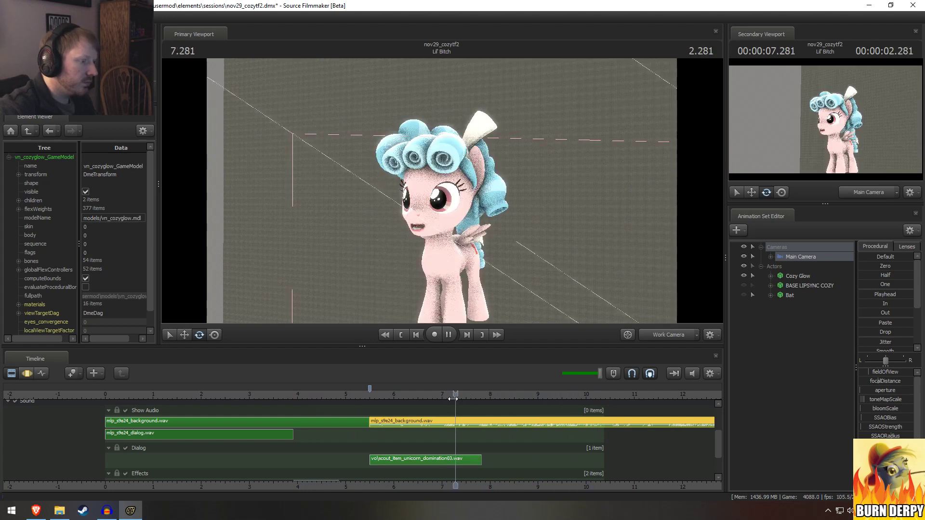
Step: Replay the transition from the Grogar shot into the Cozy Glow shot, starting at several points before the 5.5-second background audio split
key("space")
left_click(371, 394)
key("space")
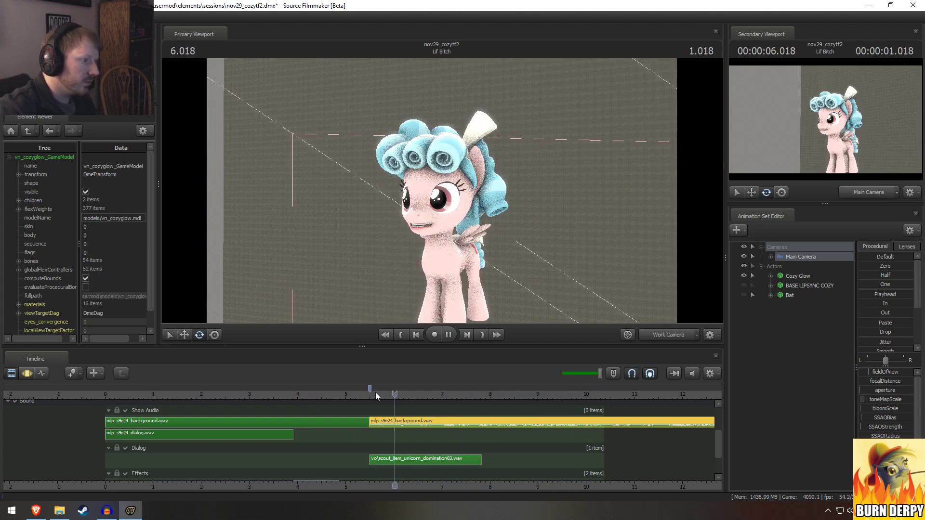
left_click(354, 395)
left_click(334, 396)
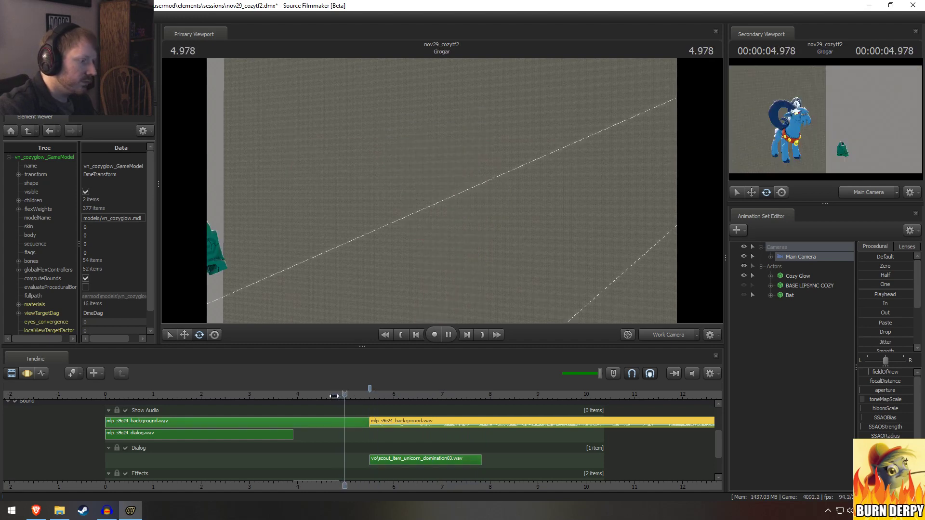
left_click(326, 396)
key("space")
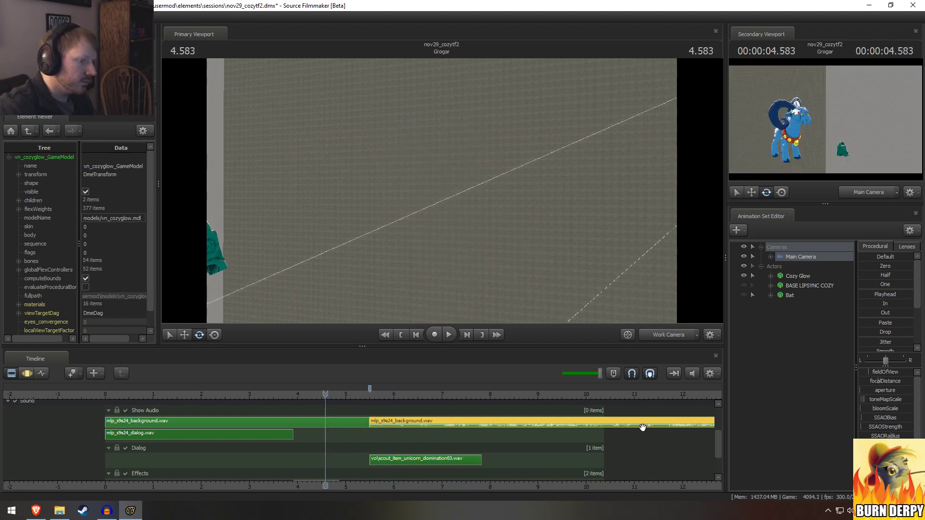
Step: Switch the primary viewport to the main camera and trim the start of the Cozy Glow shot to a 0.250 offset, checking playback
left_click_drag(721, 444, 720, 422)
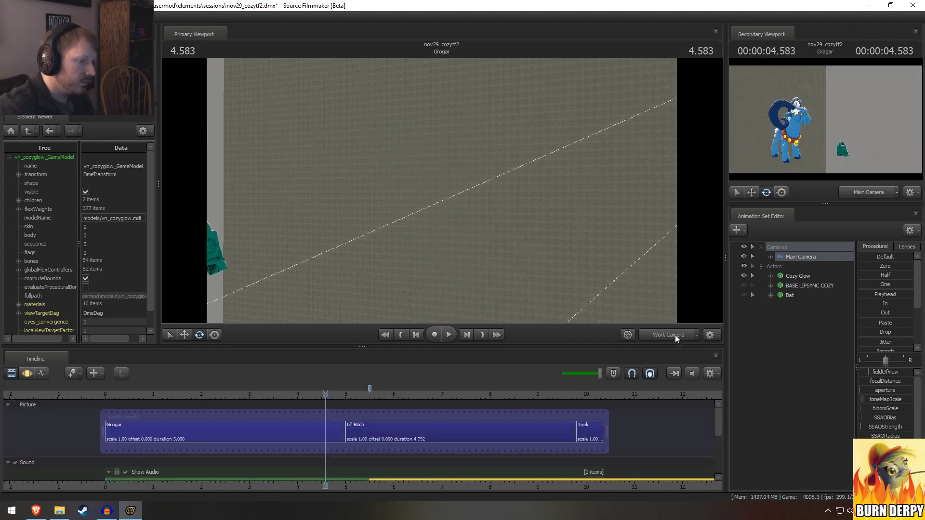
left_click(675, 334)
key("space")
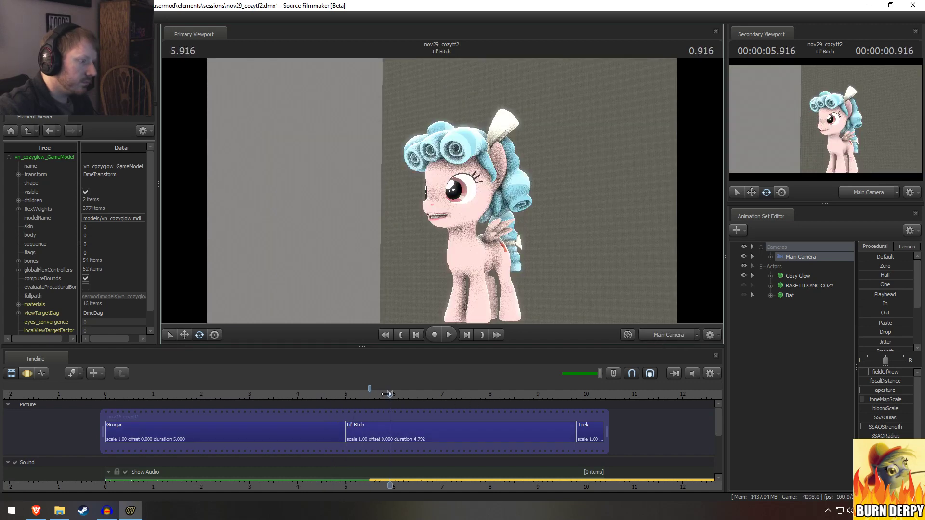
left_click_drag(360, 392, 358, 391)
left_click_drag(350, 430, 358, 430)
key("space")
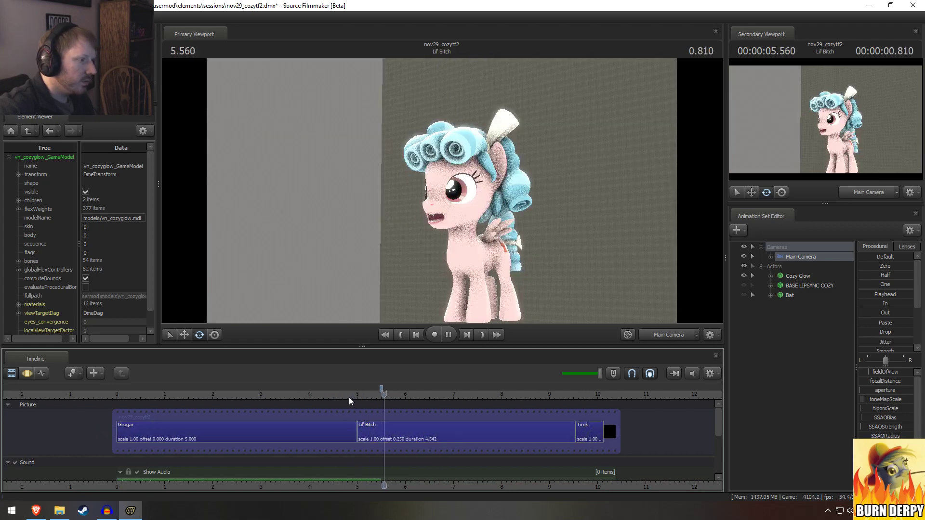
Step: Trim the start of the Cozy Glow shot further to a 0.375 offset and replay the cut from just before 5 seconds
left_click_drag(356, 392, 366, 430)
left_click(359, 395)
key("space")
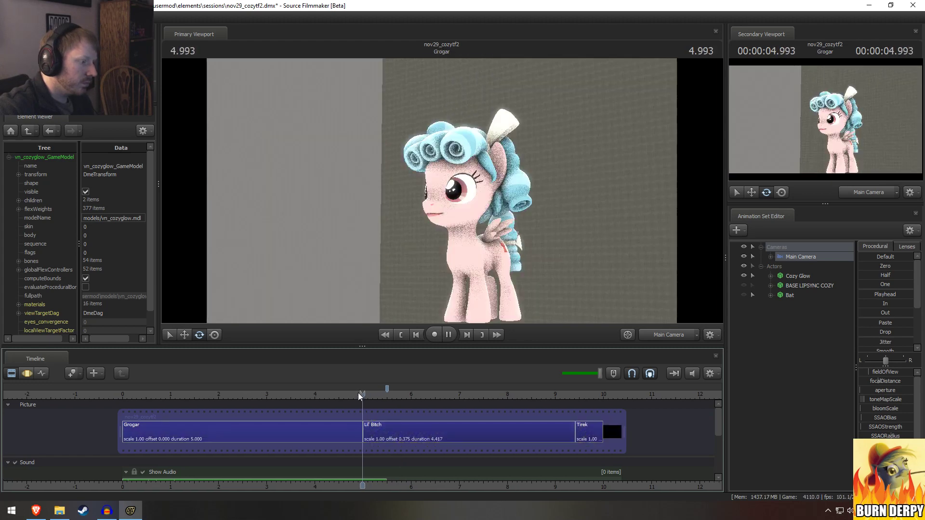
Step: Stop playback and shorten the first mlp_s9e24_background.wav piece so it ends where the second piece and the scout dialog line begin
key("space")
left_click_drag(717, 431, 716, 457)
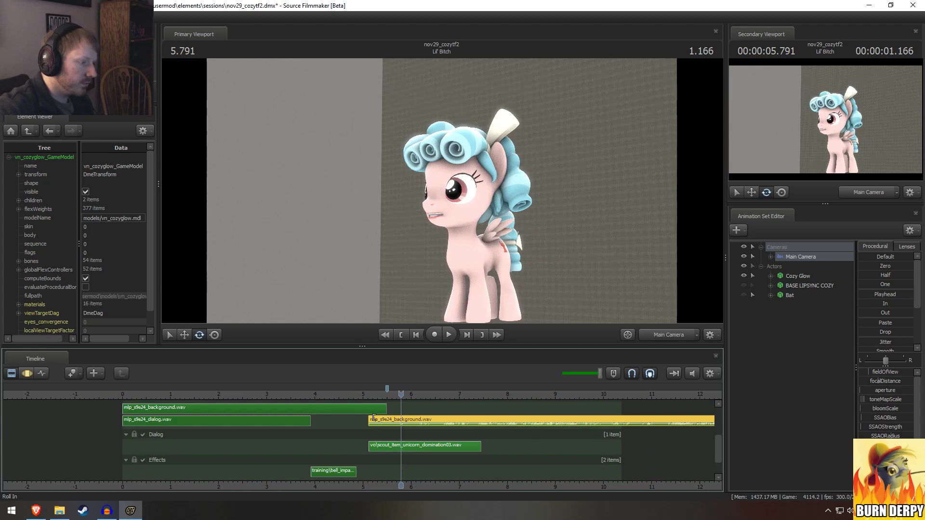
mouse_move(371, 420)
left_mouse_down()
mouse_move(382, 422)
mouse_move(367, 408)
left_mouse_up()
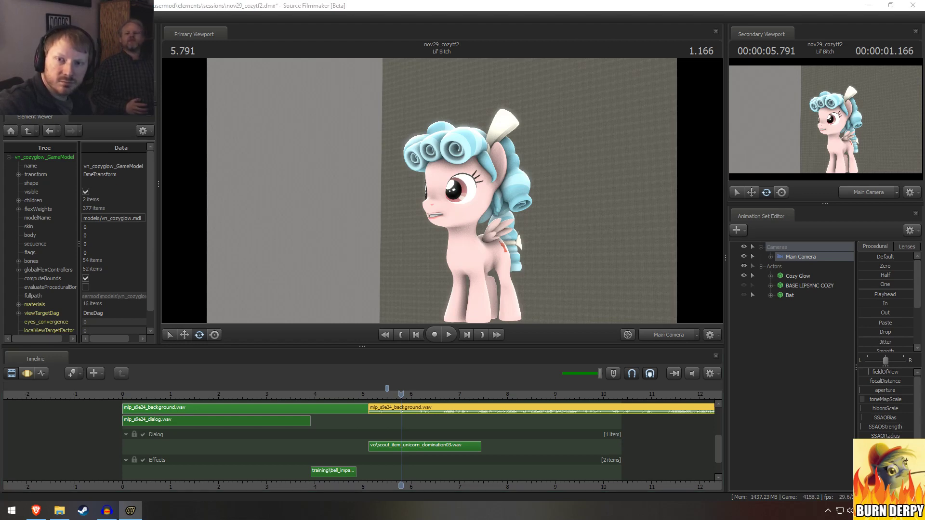
left_click_drag(924, 128, 621, 87)
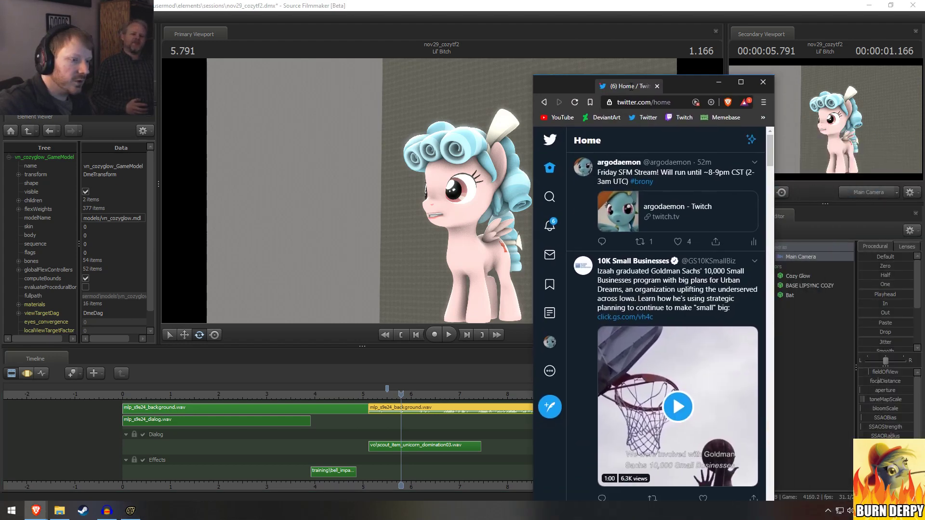
left_click(770, 83)
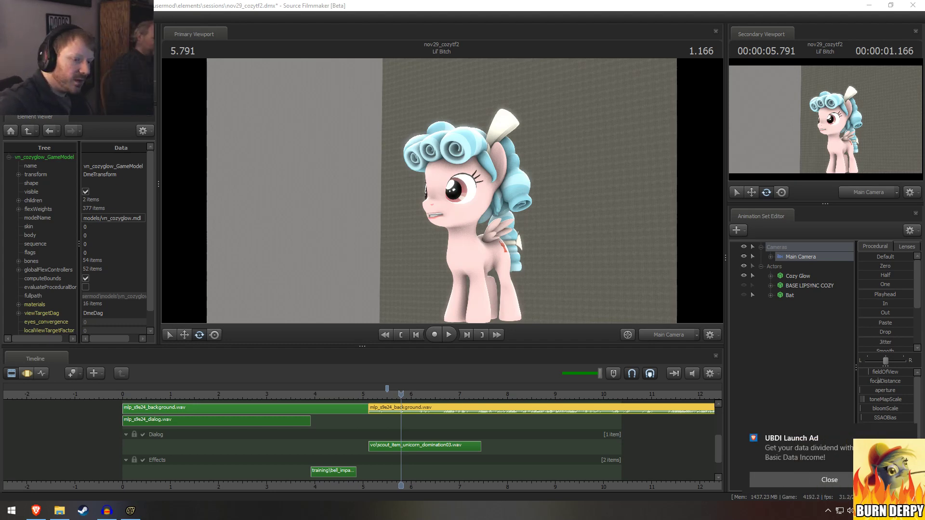
Step: Trim the end of the Lil' Bitch shot to about 8.54 s and play across the cut into Tirek
left_click(867, 479)
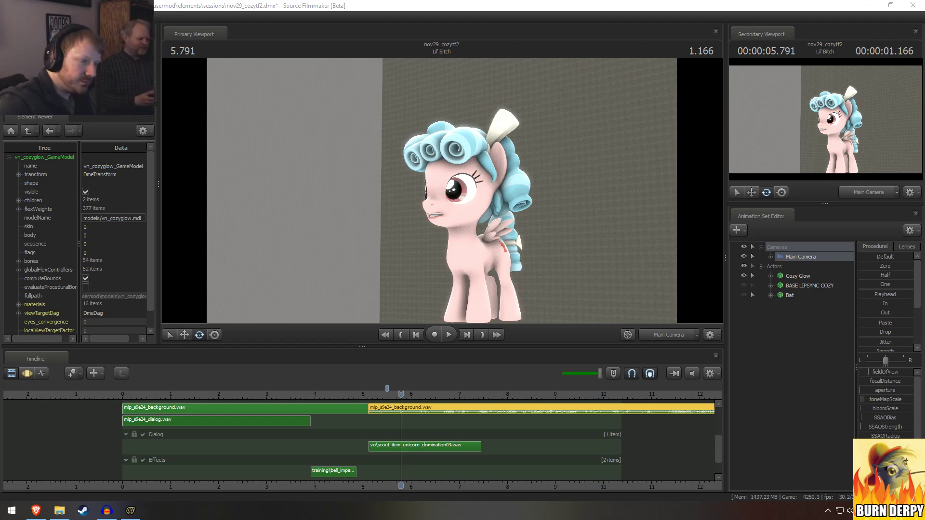
left_click(367, 394)
key("space")
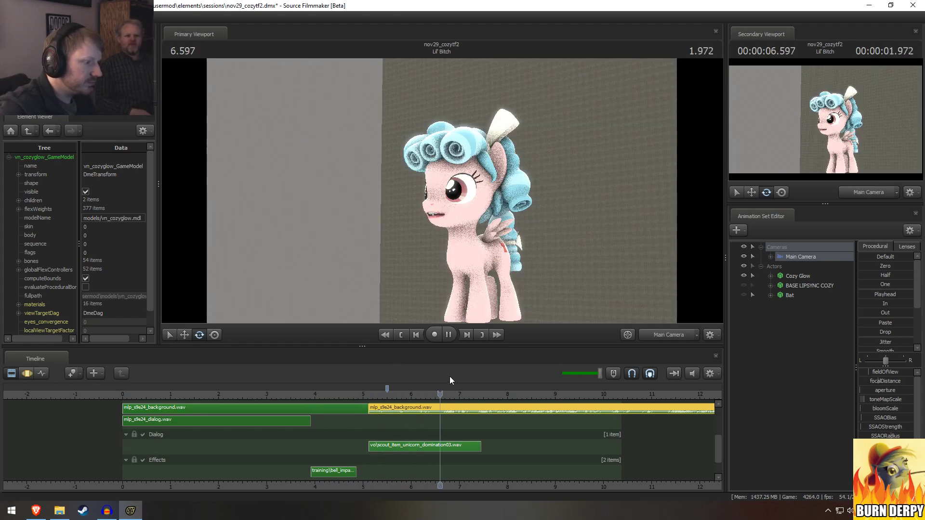
left_click(533, 391)
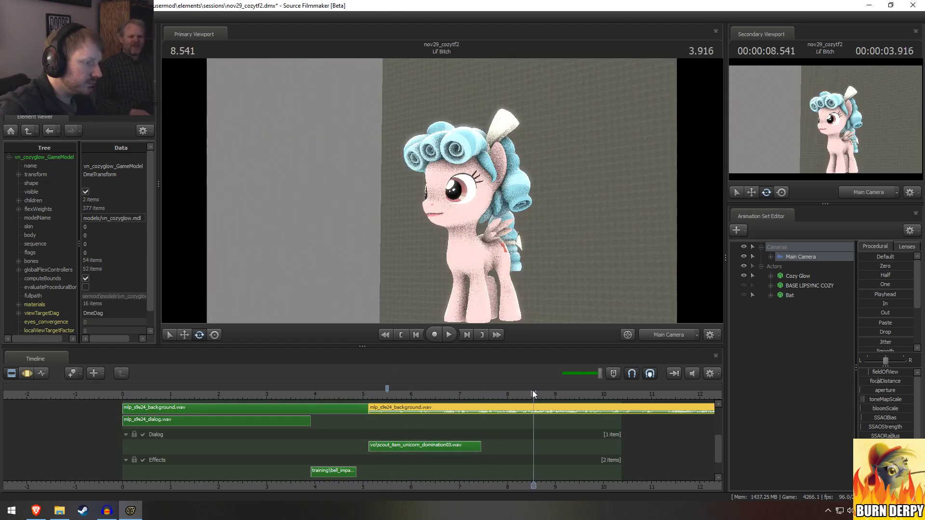
left_click_drag(718, 448, 718, 419)
left_click_drag(574, 436, 529, 436)
left_click(490, 394)
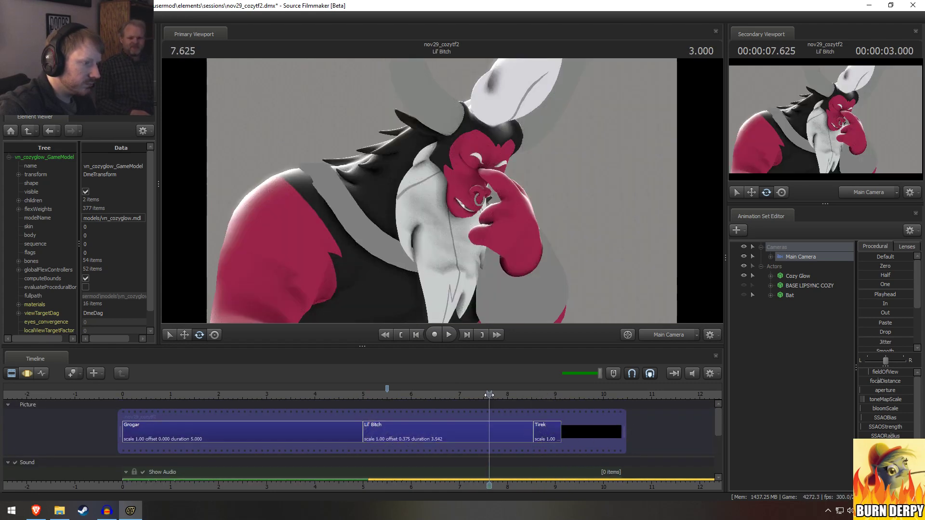
key("space")
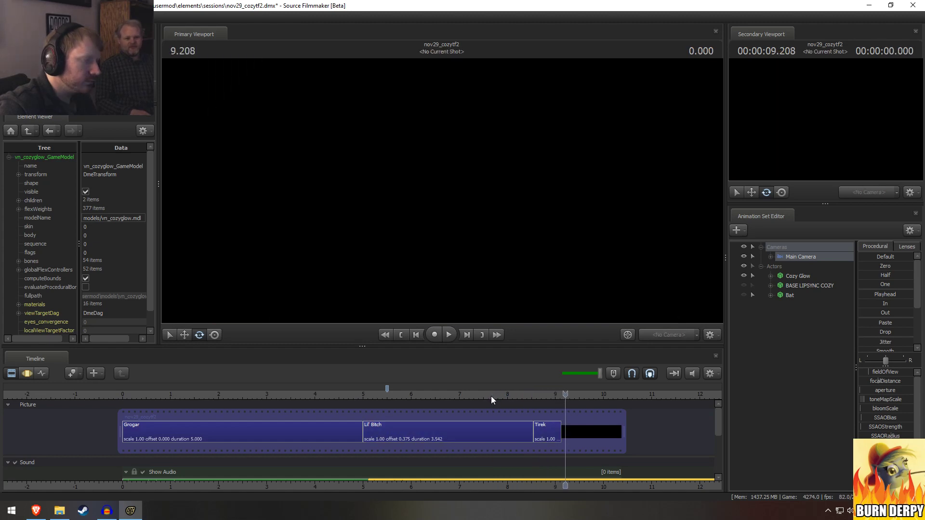
Step: Shorten the parent sequence to end with the Tirek shot and play the closing part
left_click_drag(622, 433, 566, 432)
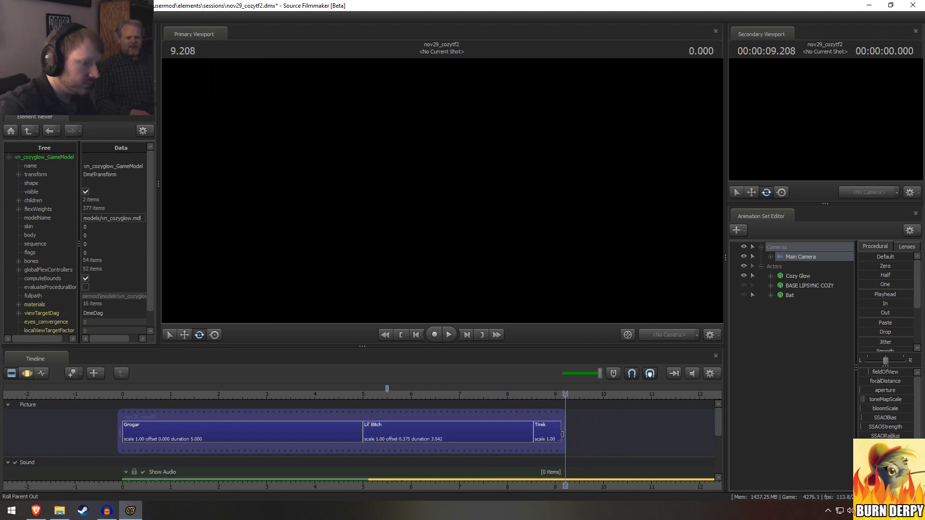
left_click(441, 394)
key("space")
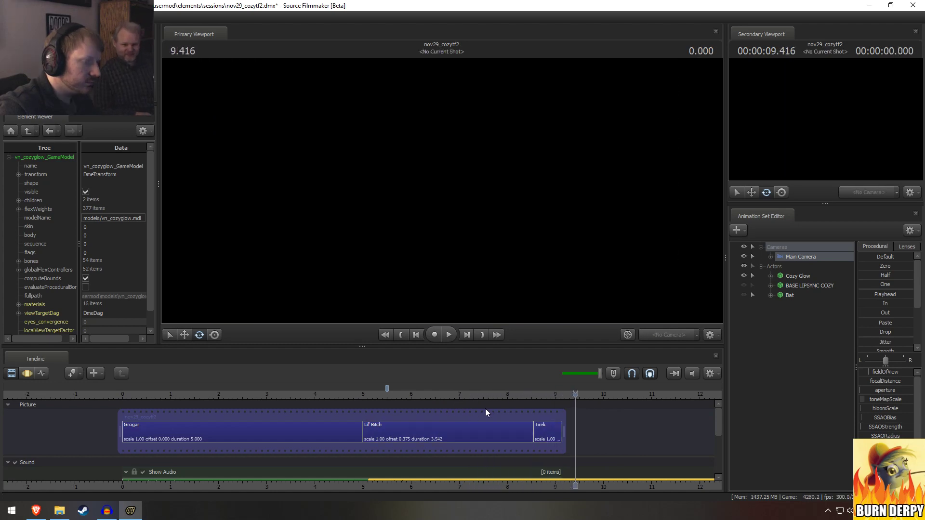
Step: Trim the end of the Lil' Bitch shot to a duration of 2.875 and play through the Tirek shot
left_click(441, 395)
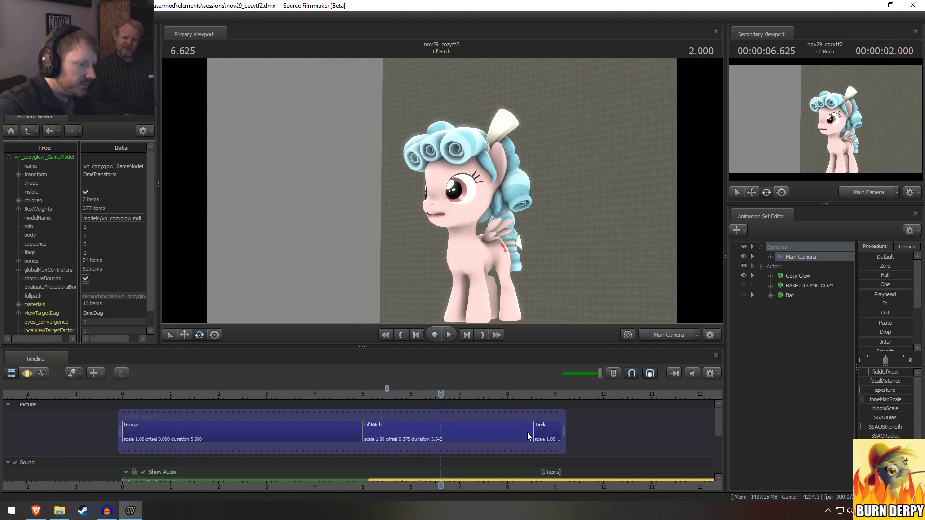
left_click_drag(532, 432, 501, 432)
left_click(448, 394)
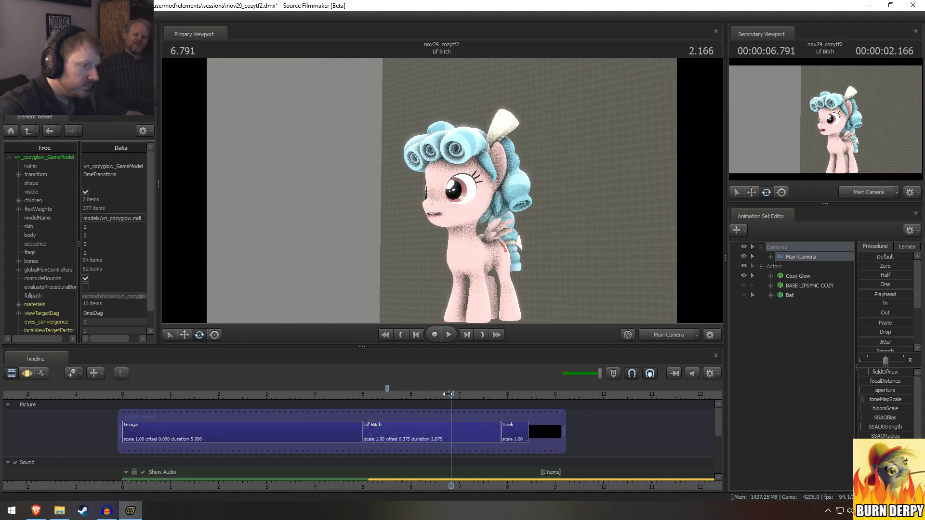
key("space")
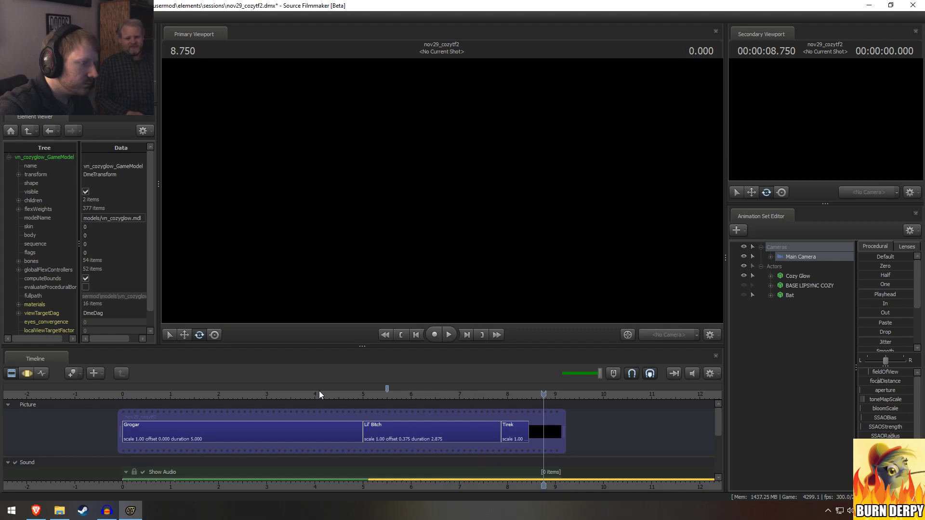
Step: Play back the transition from the Grogar shot into Lil' Bitch
left_click(320, 393)
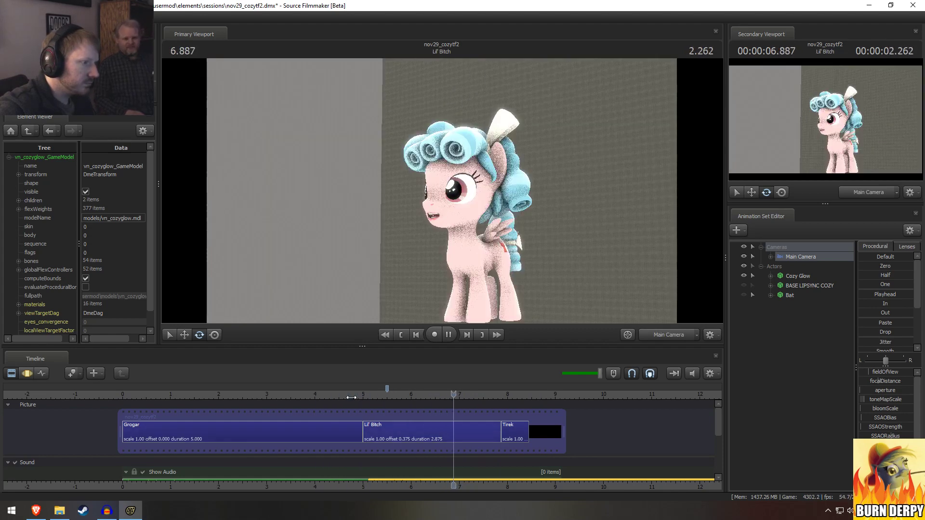
key("space")
left_click(318, 394)
key("F3")
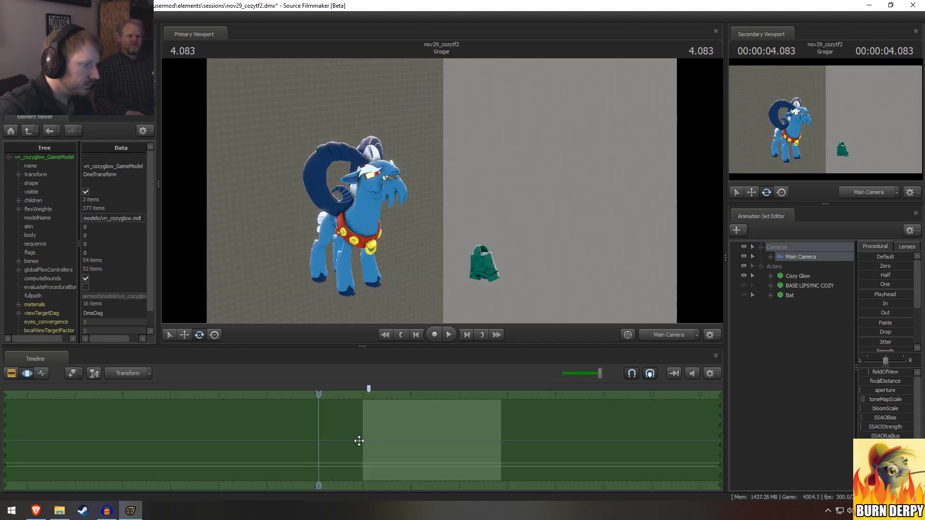
key("F2")
left_click(268, 394)
key("space")
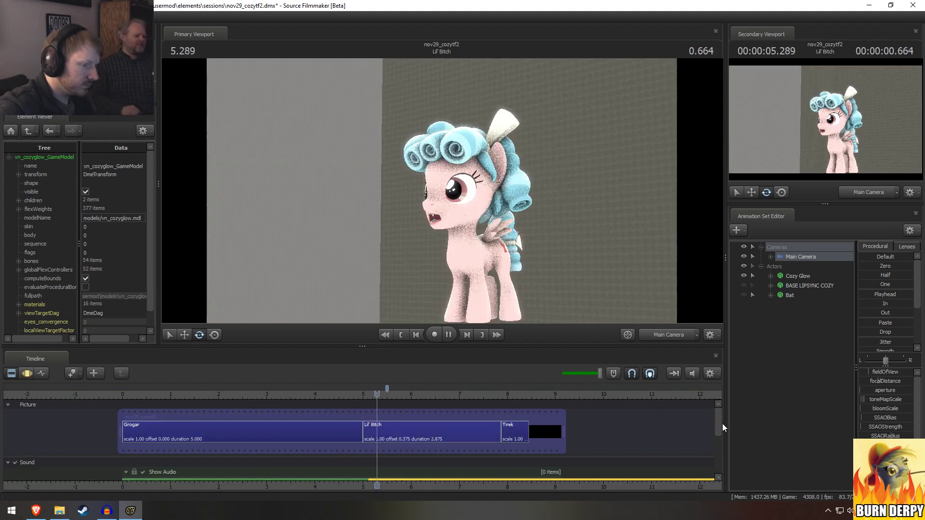
key("space")
Step: Bring the start of the second mlp_s9e24_background.wav clip forward to about 4.6 s and play across the audio cut
left_click_drag(718, 425, 718, 435)
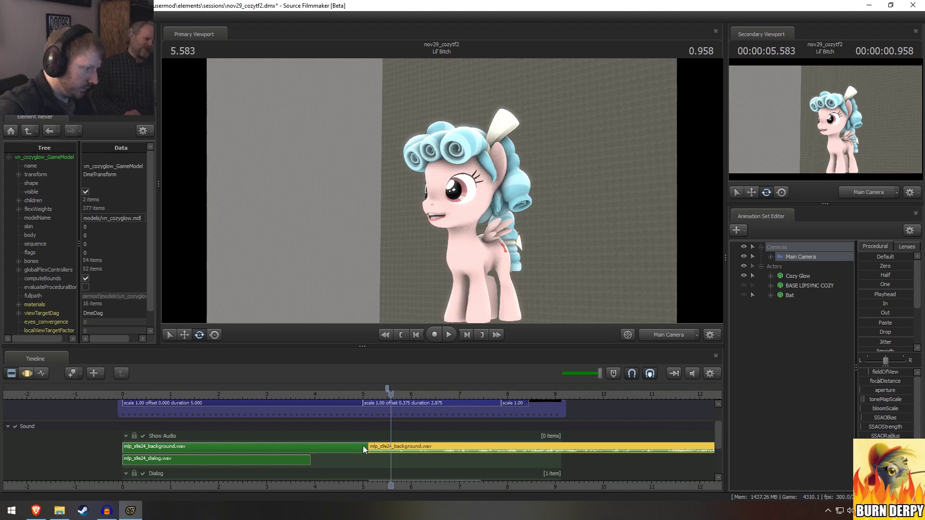
mouse_move(365, 447)
left_mouse_down()
mouse_move(341, 449)
mouse_move(383, 449)
mouse_move(363, 452)
left_mouse_up()
left_click(328, 396)
key("space")
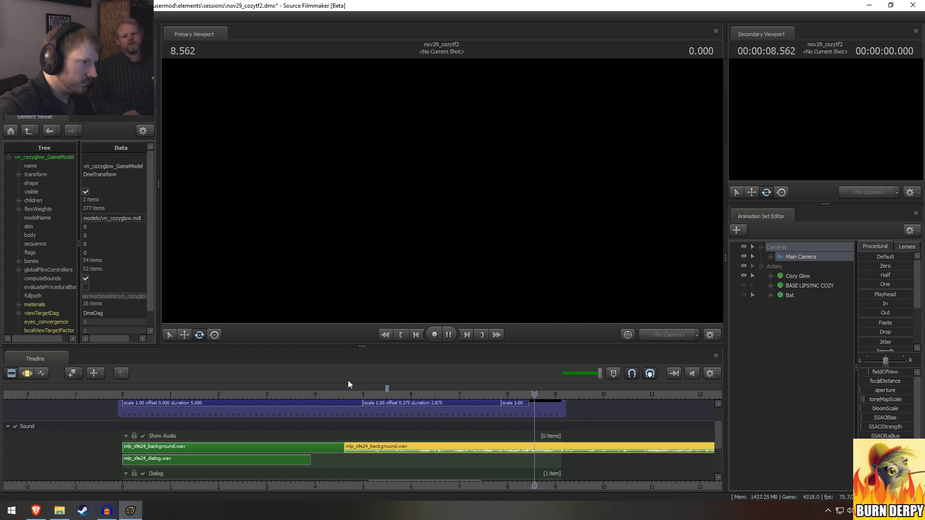
Step: Shorten the parent sequence to the end of the Tirek shot and trim the second mlp_s9e24_background.wav clip to end there too
key("space")
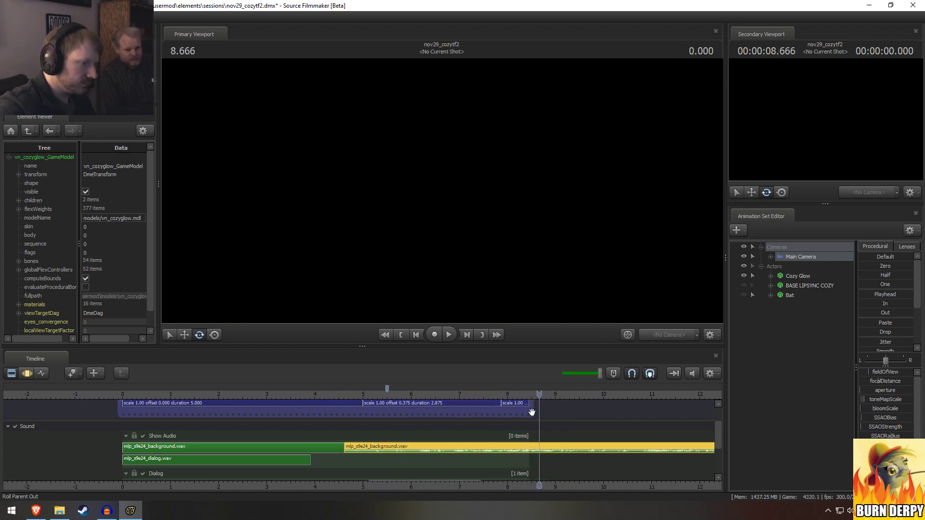
scroll(630, 448, "down", 10)
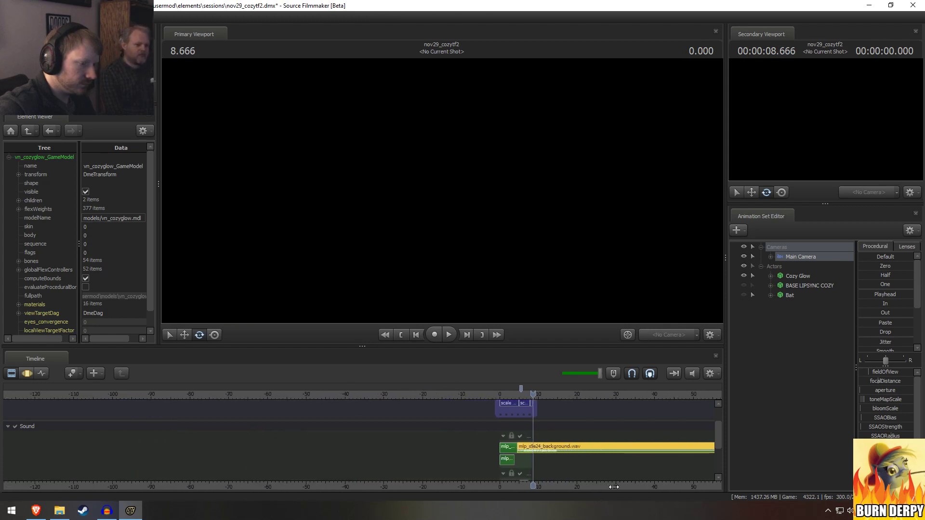
left_click_drag(614, 487, 439, 487)
left_click_drag(548, 449, 363, 448)
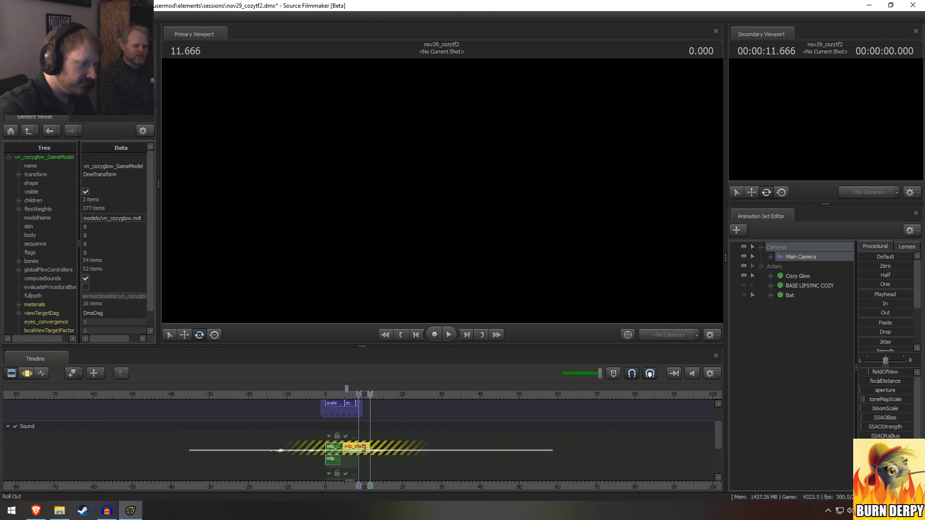
scroll(363, 448, "up", 10)
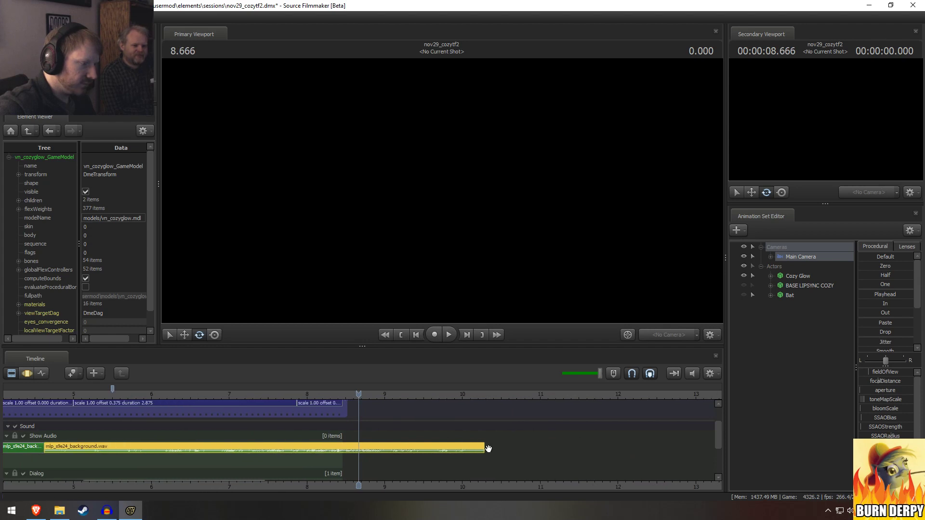
left_click_drag(483, 449, 338, 451)
scroll(318, 481, "down", 2)
left_click_drag(316, 484, 536, 459)
scroll(536, 459, "down", 1)
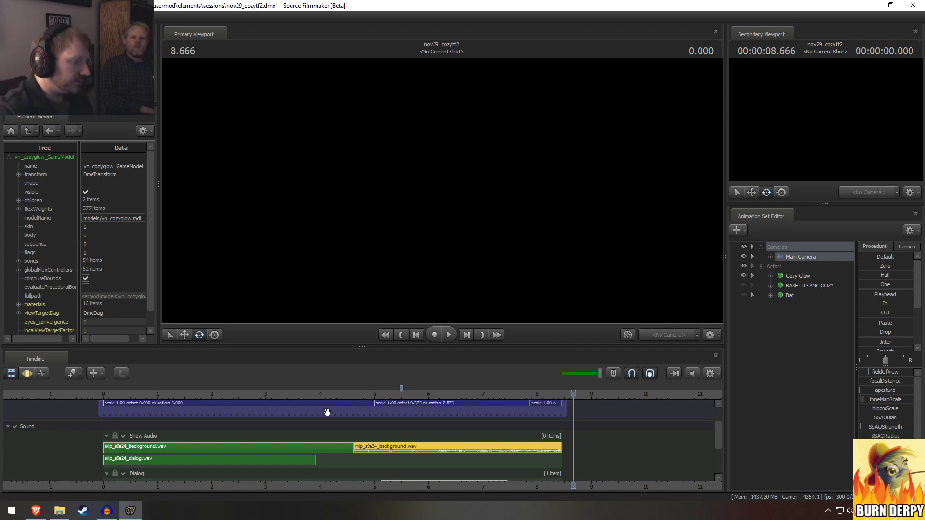
Step: Check the cut between the two background audio clips and play the whole sequence from the start
left_click(356, 393)
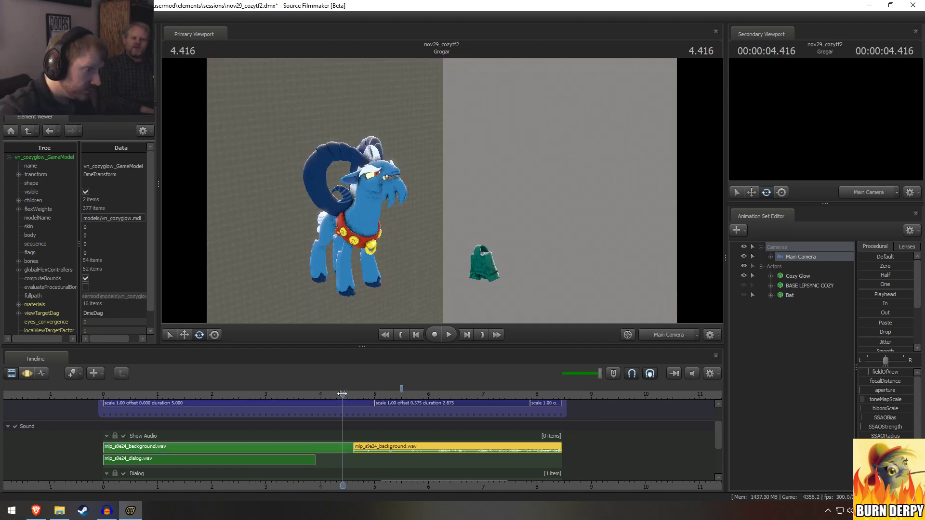
left_click_drag(356, 400, 354, 430)
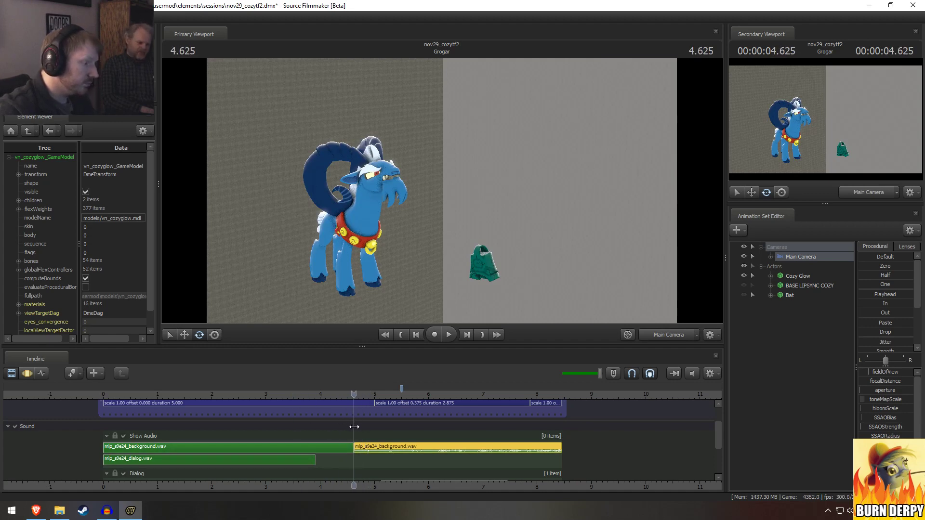
scroll(354, 427, "down", 5)
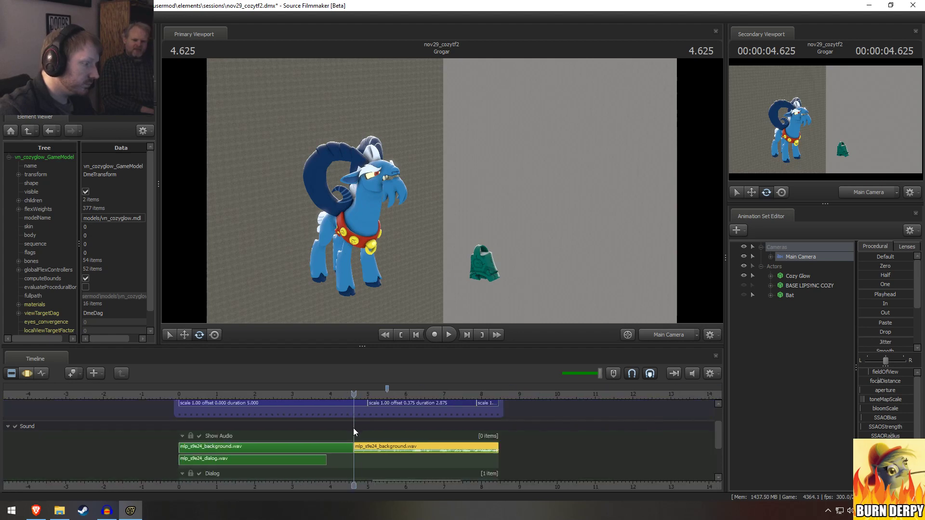
left_click(232, 395)
key("space")
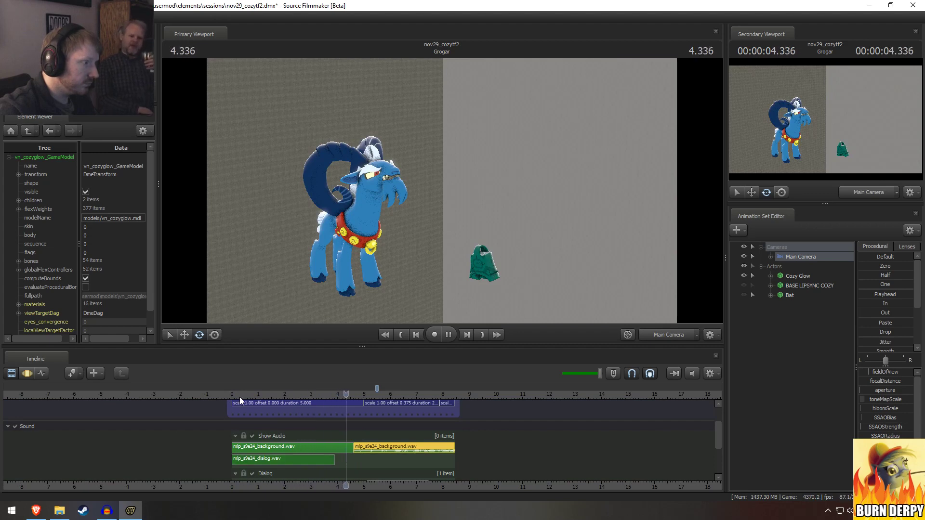
key("space")
key("space")
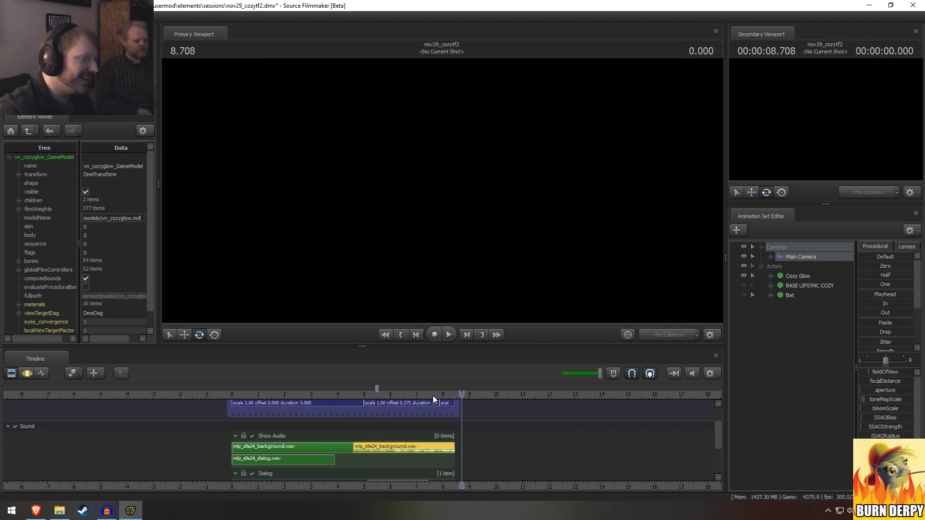
Step: Replay the cut from Lil' Bitch into Tirek and leave the playhead on the Tirek shot at 7.916 s
left_click(432, 393)
key("space")
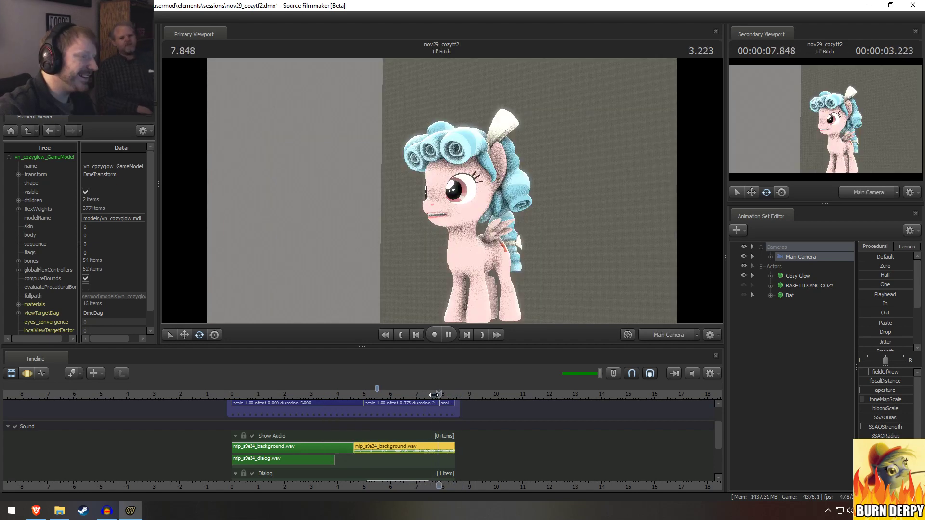
key("space")
left_click(440, 394)
key("space")
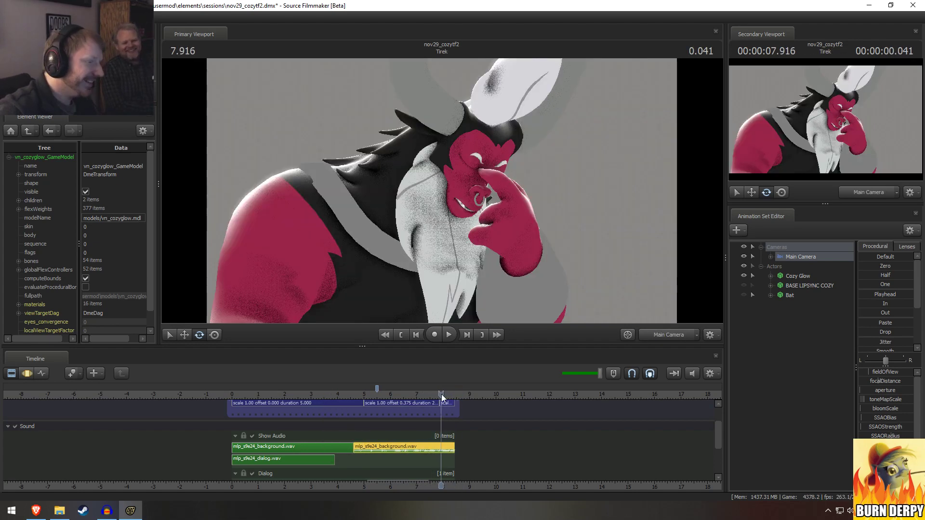
key("space")
left_click(438, 394)
left_click_drag(438, 394, 441, 393)
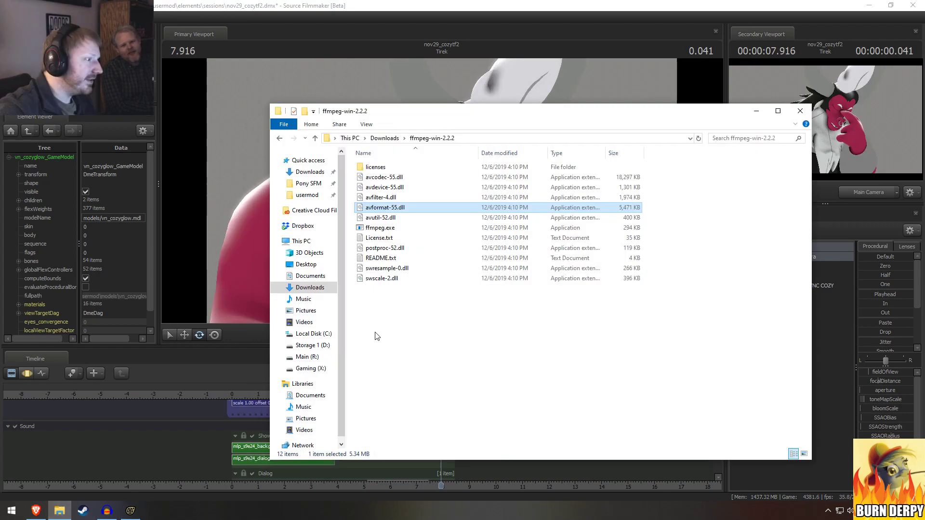
Step: Switch to File Explorer and open the Videos folder inside Pony SFM
left_click(306, 195)
left_click(308, 183)
left_click(375, 298)
double_click(376, 299)
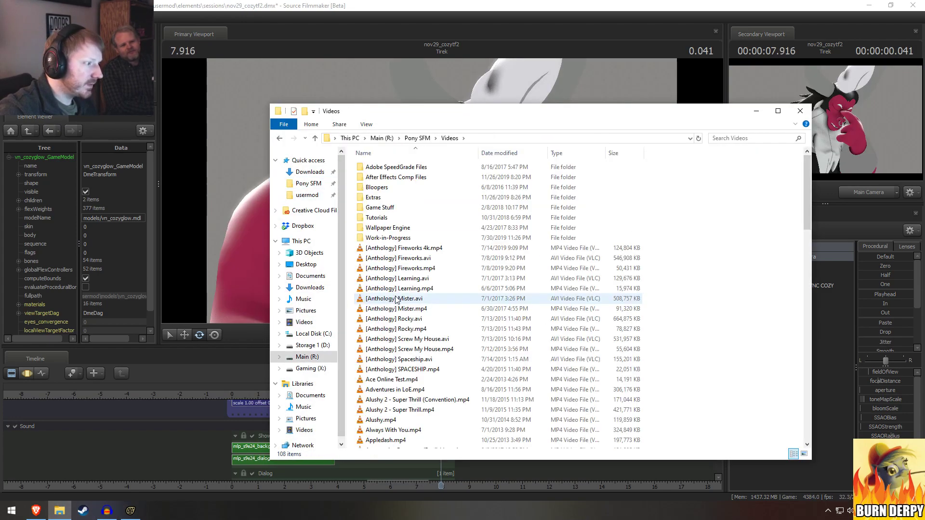
Step: Play Dash Chair.mp4 in VLC media player and maximize the player window
scroll(412, 330, "down", 10)
scroll(412, 330, "up", 6)
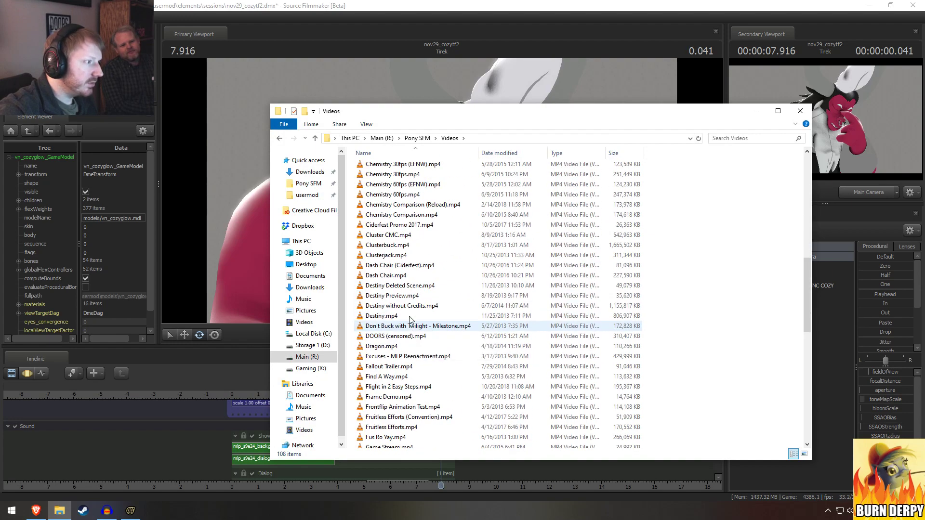
double_click(386, 275)
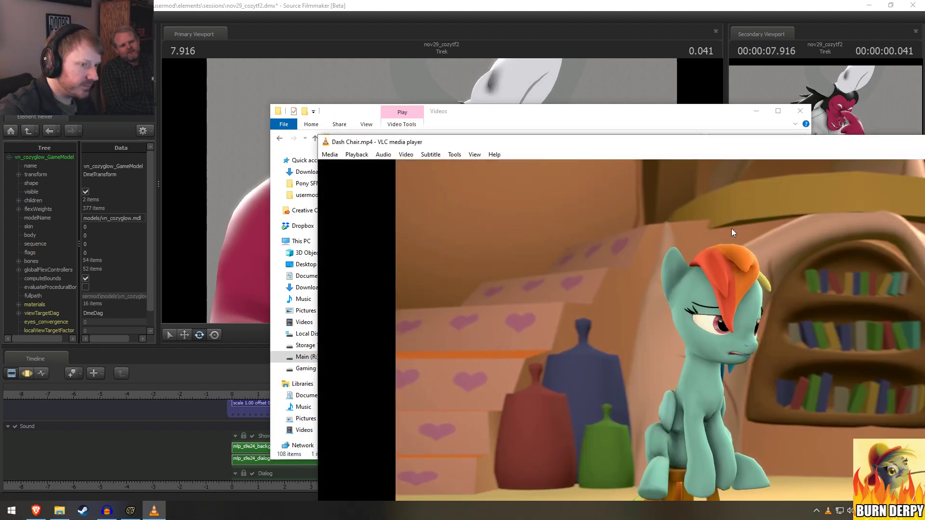
left_click_drag(736, 145, 424, 3)
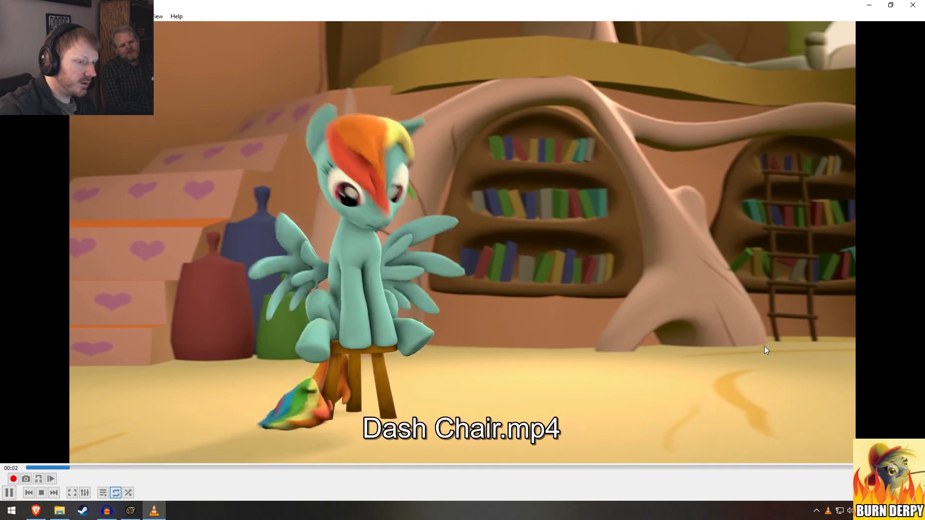
Step: Skip to the closing part of Dash Chair.mp4 and replay it from about 00:37
left_click(832, 467)
left_click(706, 467)
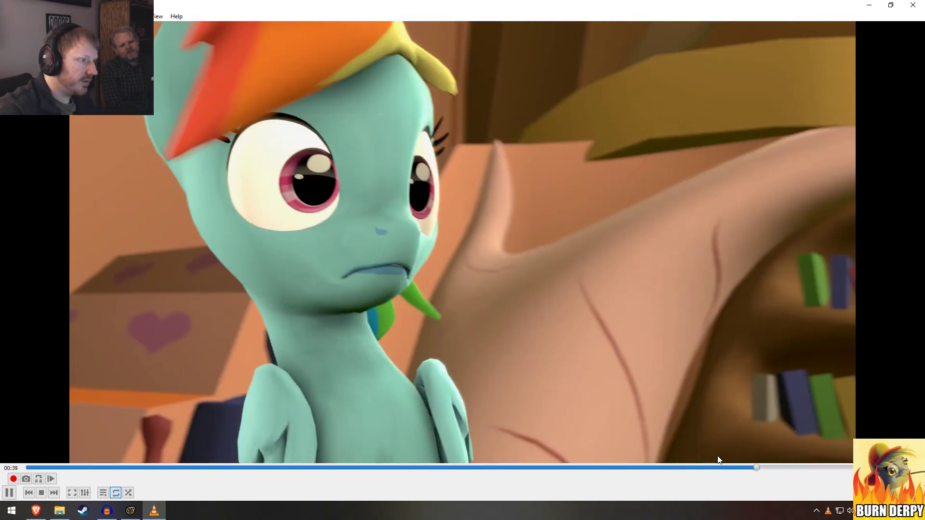
key("space")
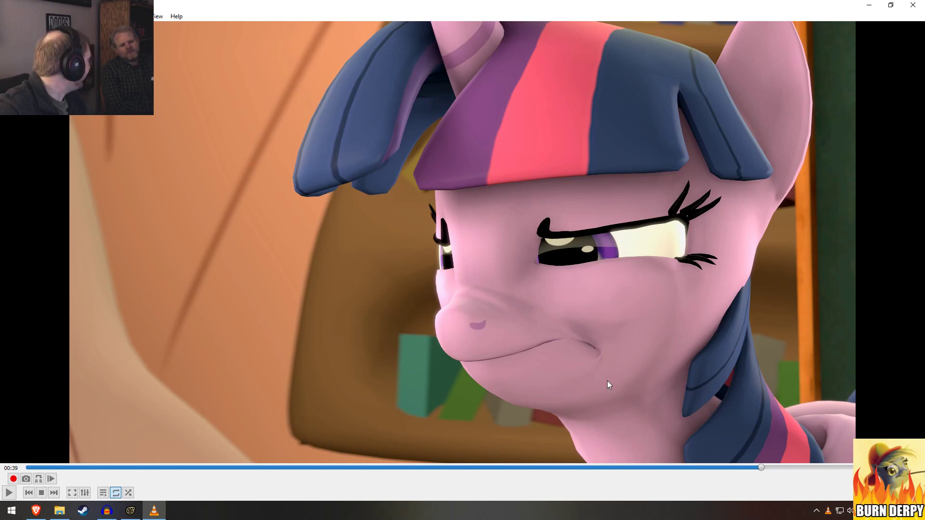
left_click(738, 469)
key("space")
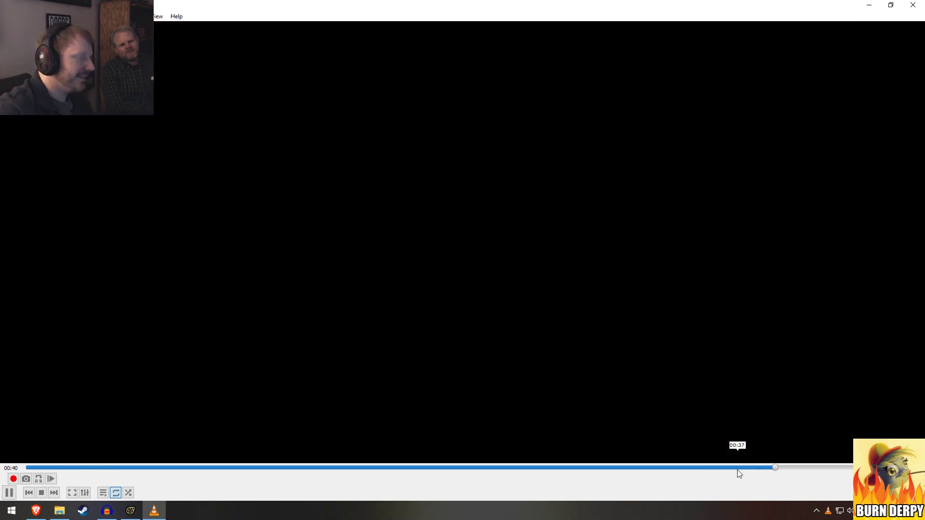
Step: Close Dash Chair.mp4 in VLC media player, return to Source Filmmaker and replay the cut into the Tirek shot
key("space")
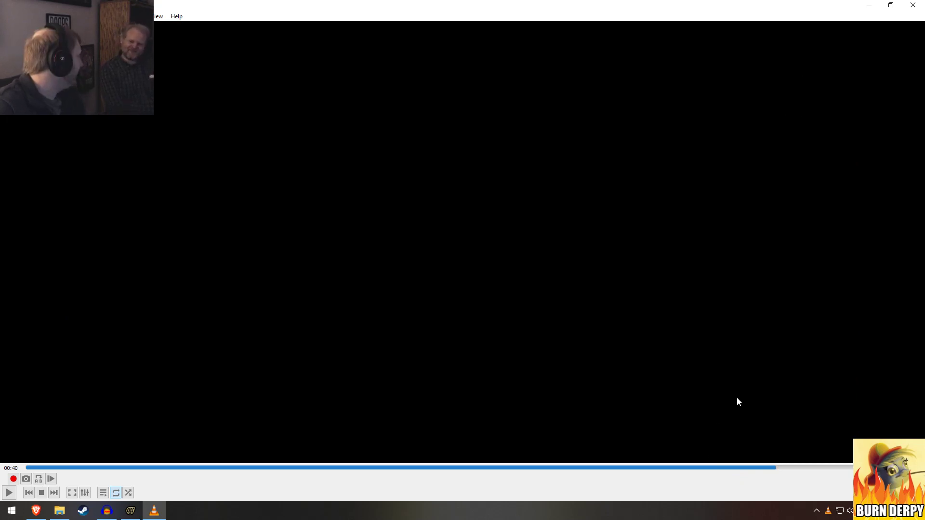
left_click(913, 5)
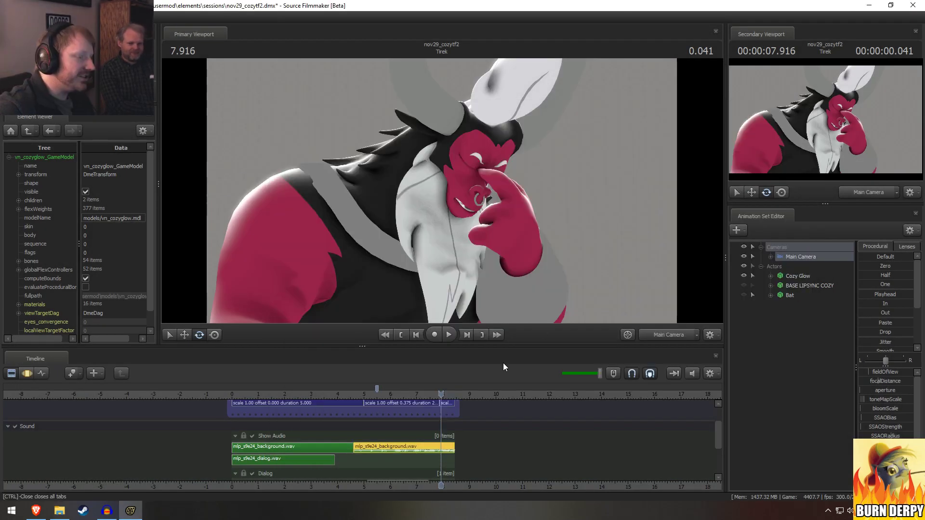
left_click(433, 391)
key("space")
key("space")
left_click(440, 392)
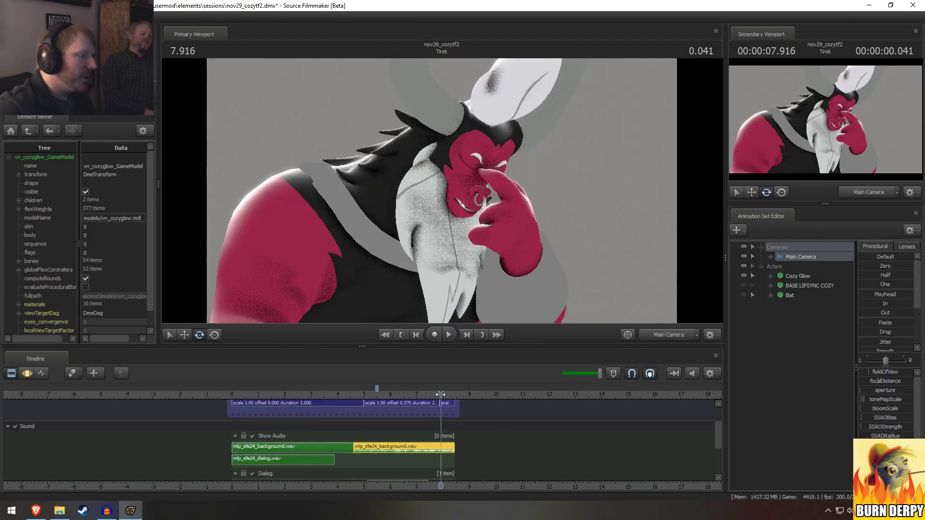
key("space")
key("space")
Step: Shorten the end of the Tirek shot to about 8.3 s and replay the cut from Lil' Bitch at 7.708 s
scroll(443, 402, "up", 5)
scroll(444, 406, "up", 3)
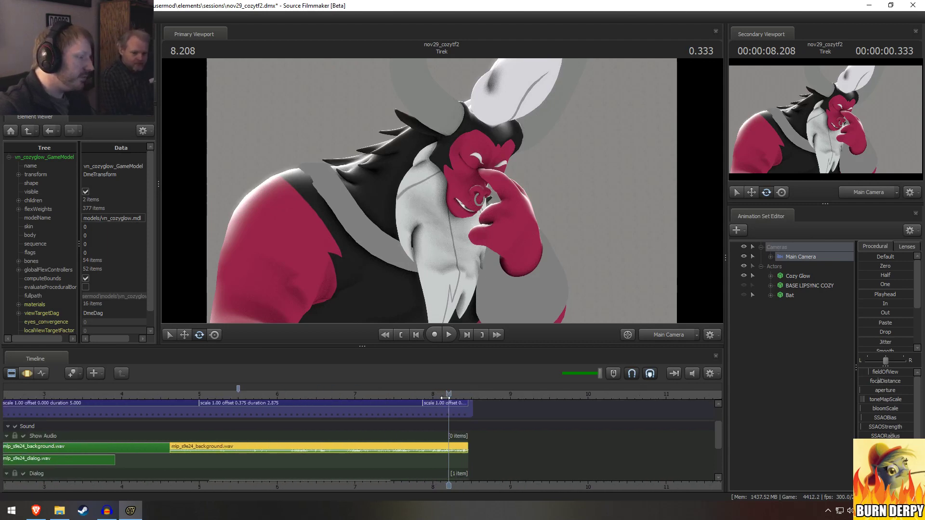
left_click_drag(453, 397, 435, 394)
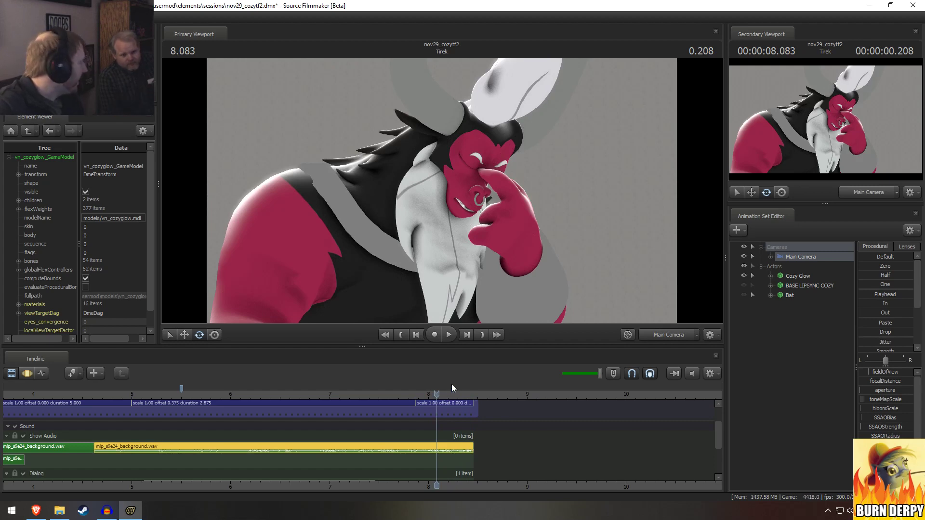
left_click(449, 395)
left_click_drag(448, 394, 399, 395)
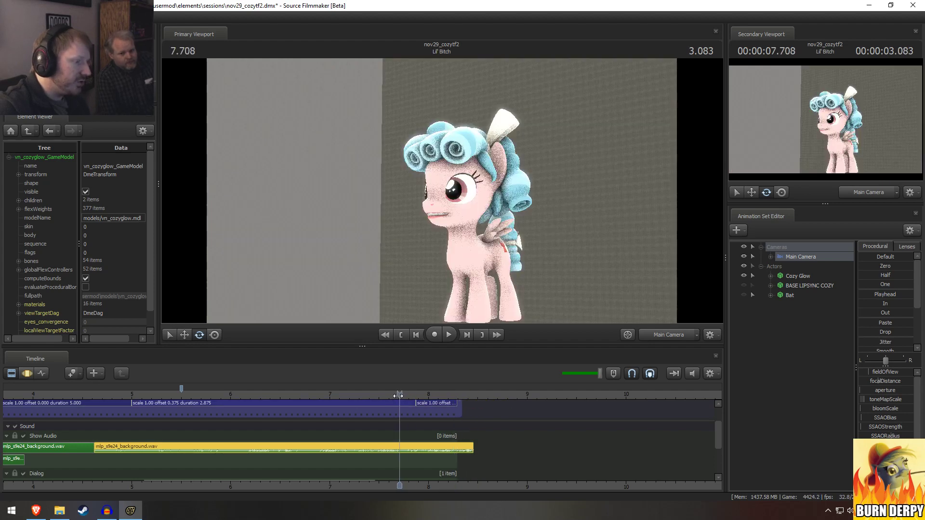
key("space")
key("space")
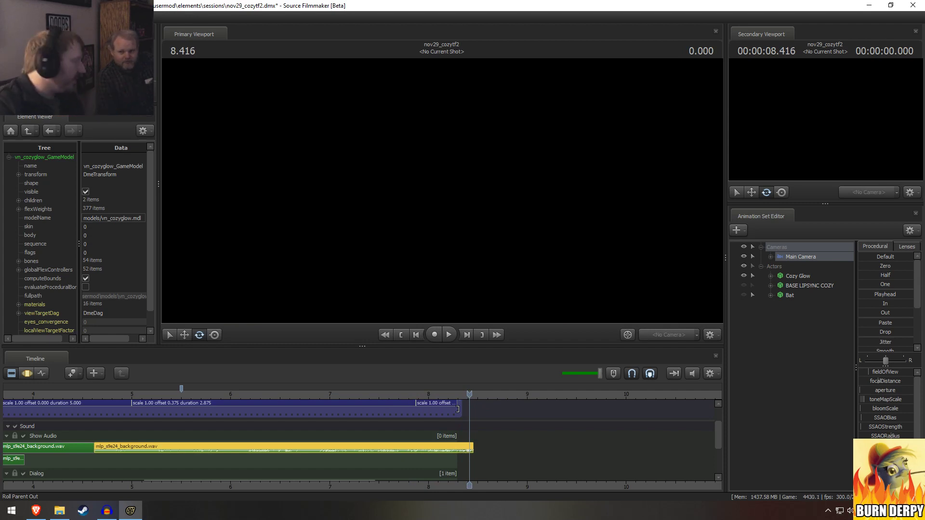
Step: Move the playhead back to the start of the Grogar shot at 0.083 s
scroll(440, 387, "down", 5)
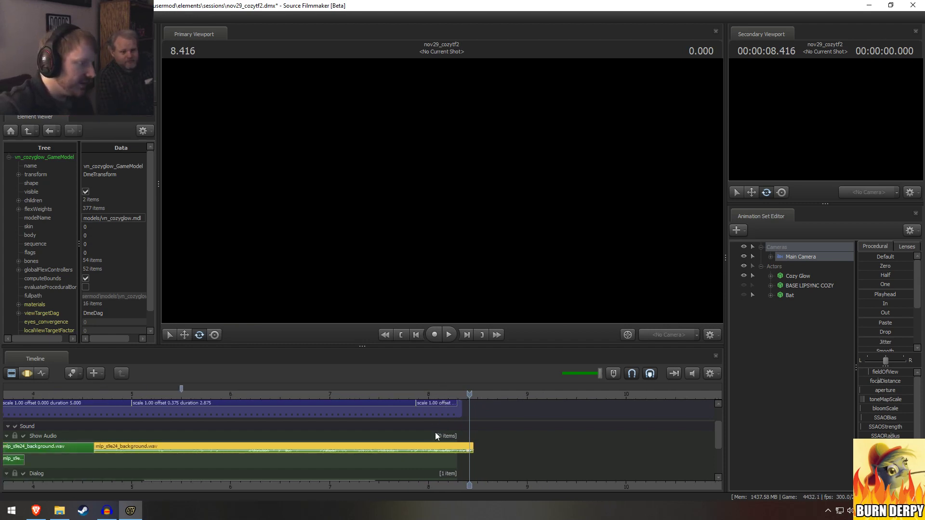
middle_click_drag(415, 483, 546, 477)
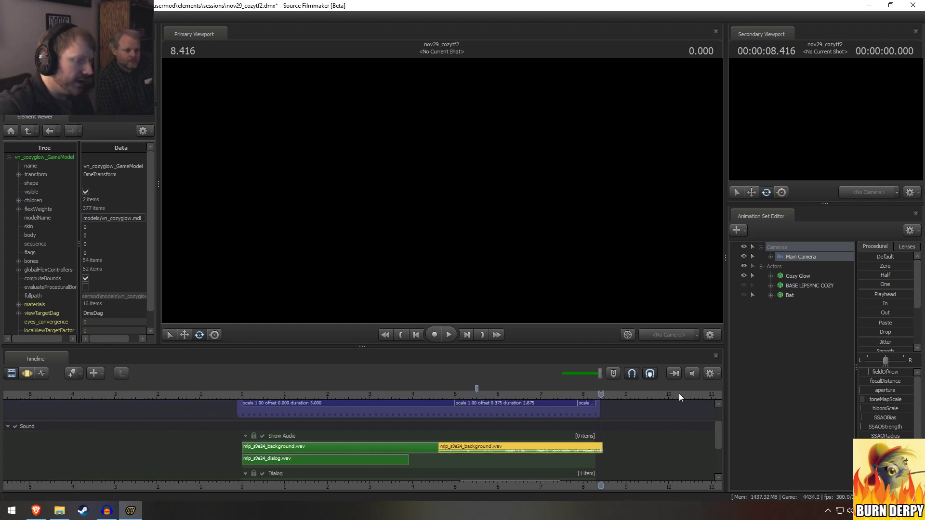
left_click_drag(678, 394, 245, 424)
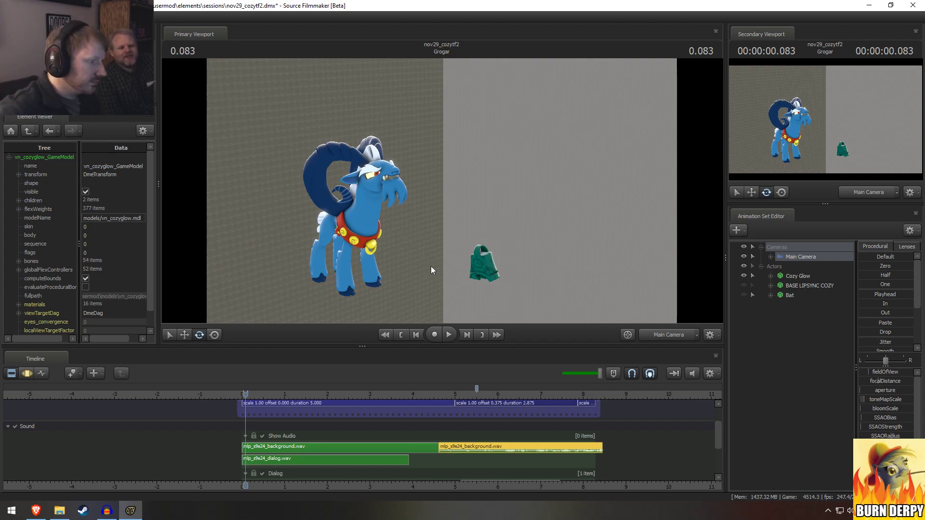
Step: Switch to the browser to examine Grogar's pose and framing in the paused YouTube reference clip, and return to Source Filmmaker
key("alt+Tab")
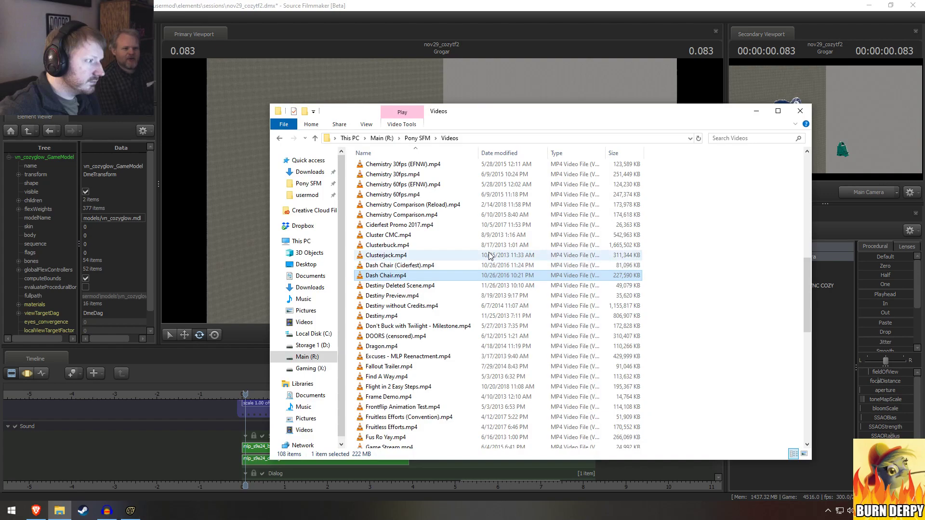
key("alt+Tab")
key("alt+Tab")
key("alt+Tab")
key("alt+Tab")
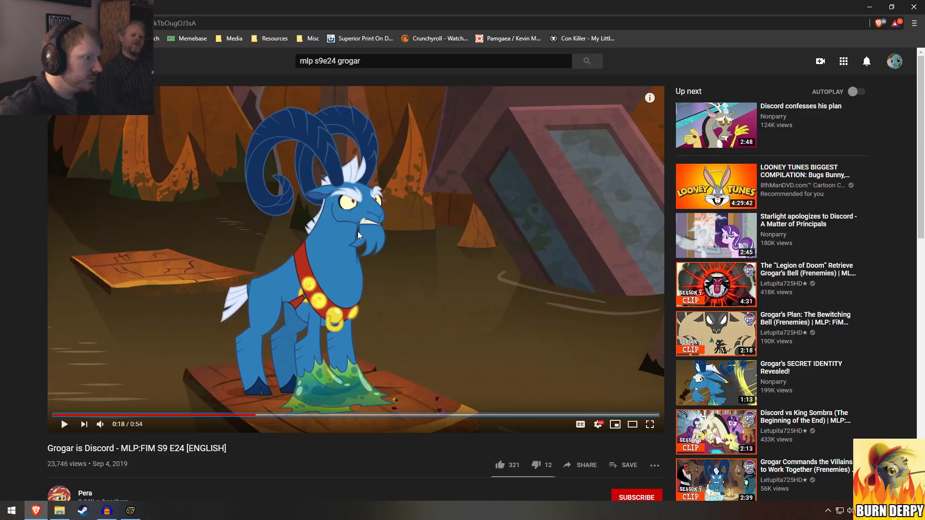
key("alt+Tab")
key("alt+Tab")
key("alt+Tab")
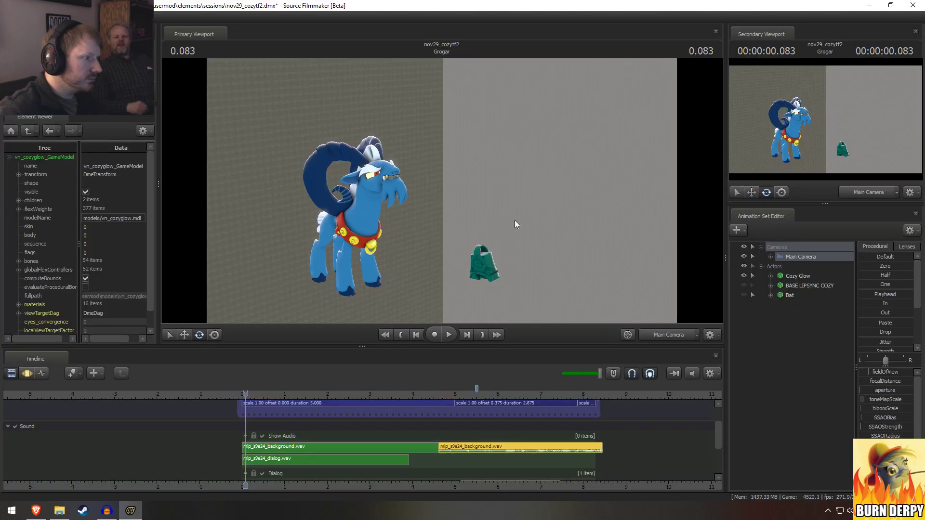
Step: Select the Grogar shot and load its Main Camera in the Motion Editor
left_click(797, 254)
key("F4")
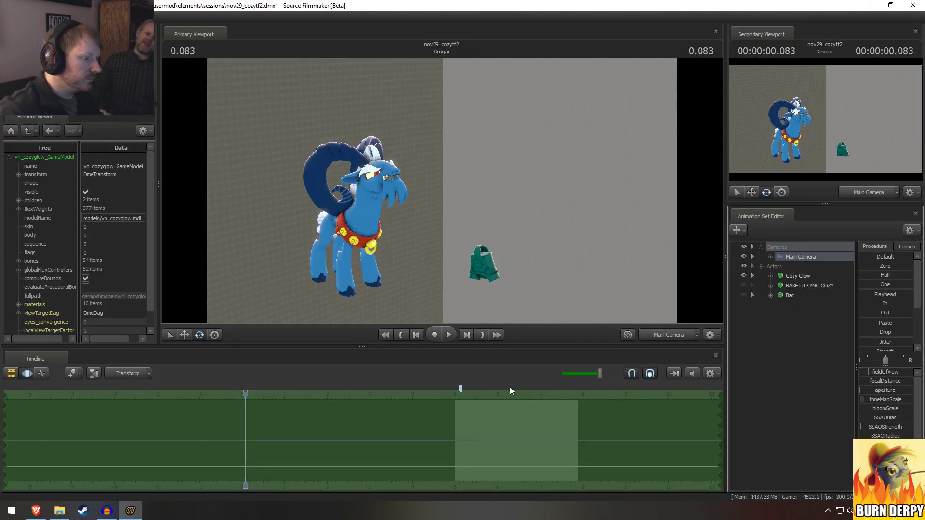
key("F3")
left_click(330, 404)
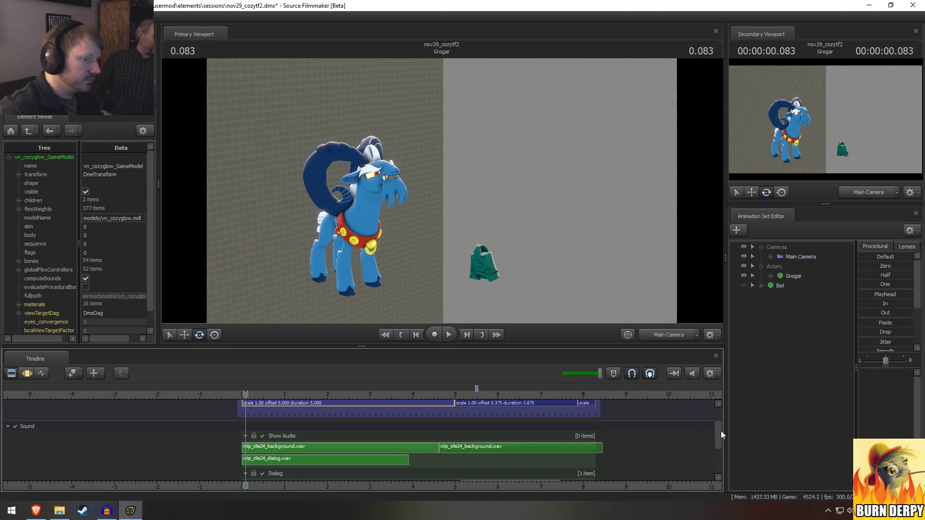
left_click_drag(720, 431, 718, 406)
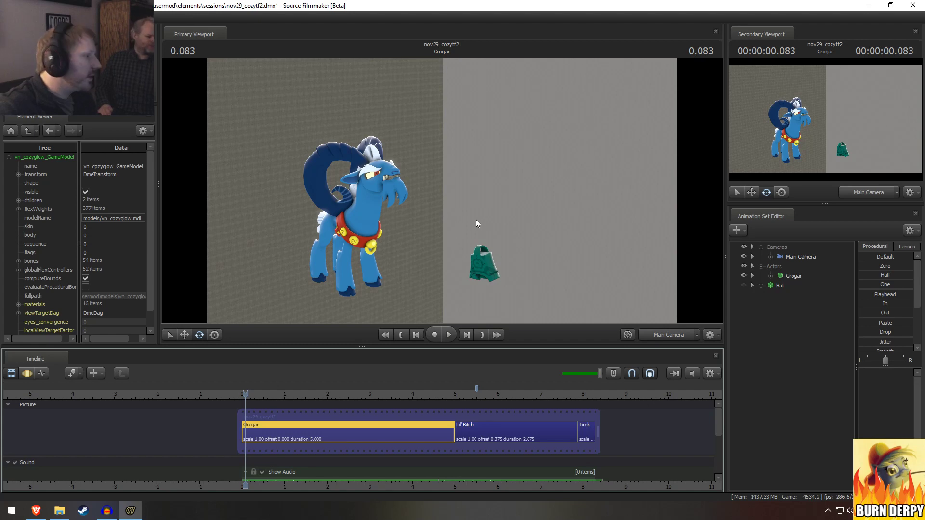
key("F3")
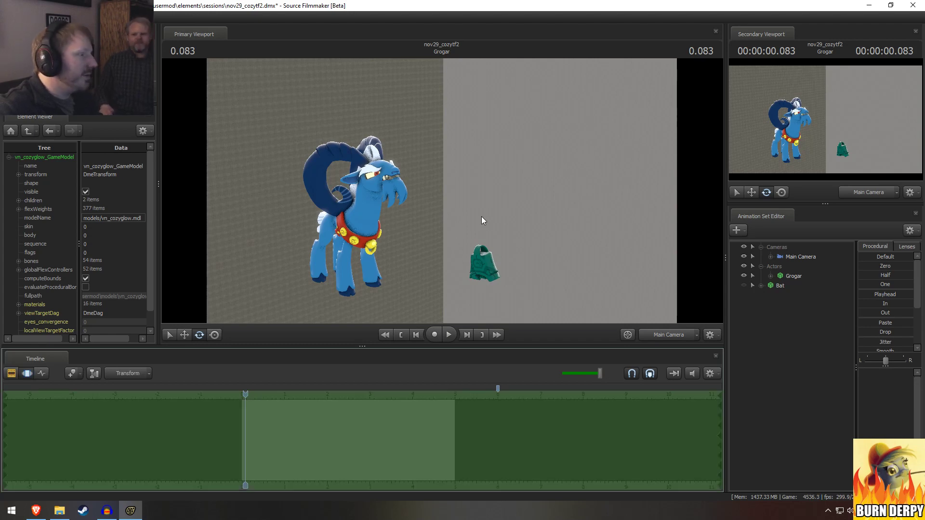
left_click(778, 258)
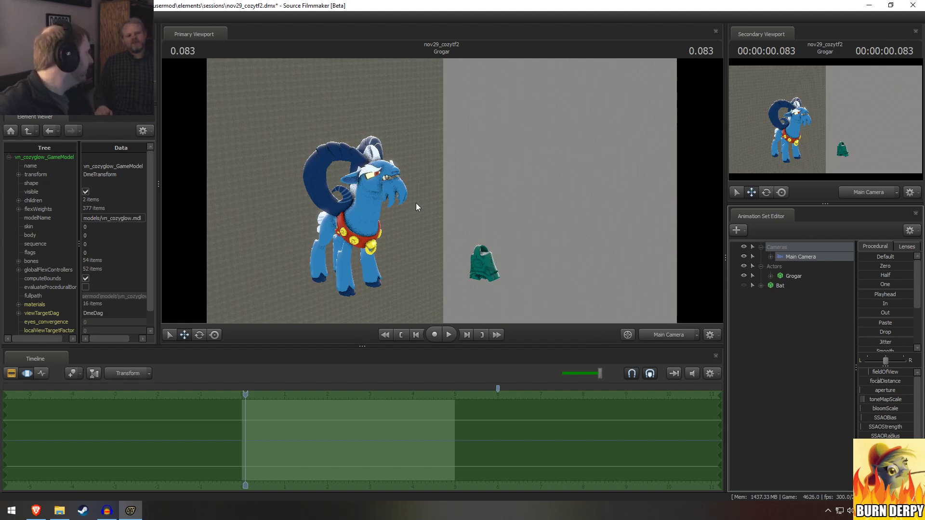
Step: Copy the Main Camera view to the Work Camera, move it close to Grogar and try rotating his Head bone
left_click(674, 334)
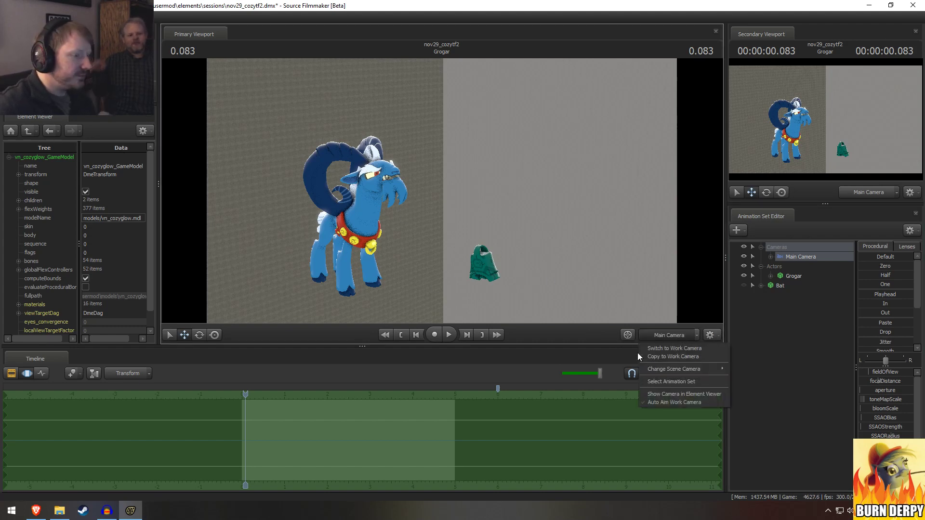
left_click(660, 335)
left_click(659, 337, "ctrl")
key("w")
left_click_drag(617, 271, 648, 279)
key("a")
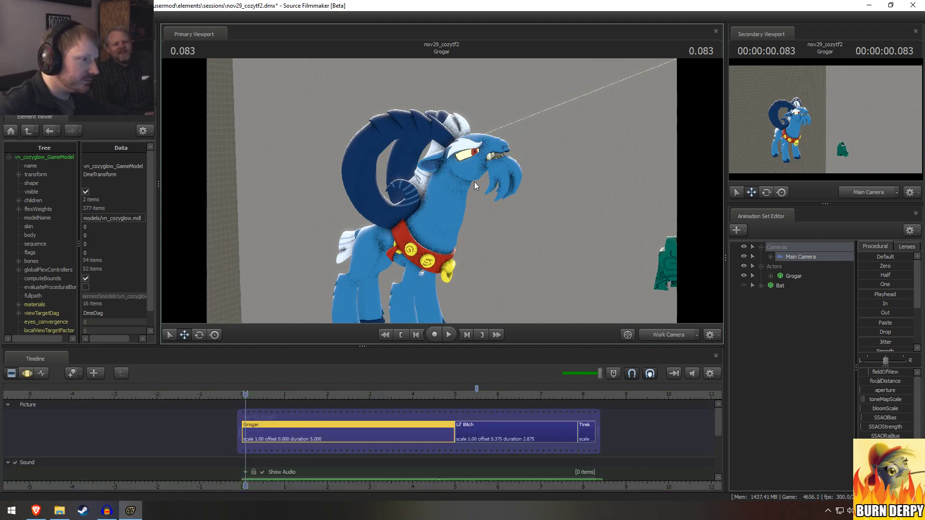
left_click(458, 173)
left_click(467, 165)
key("e")
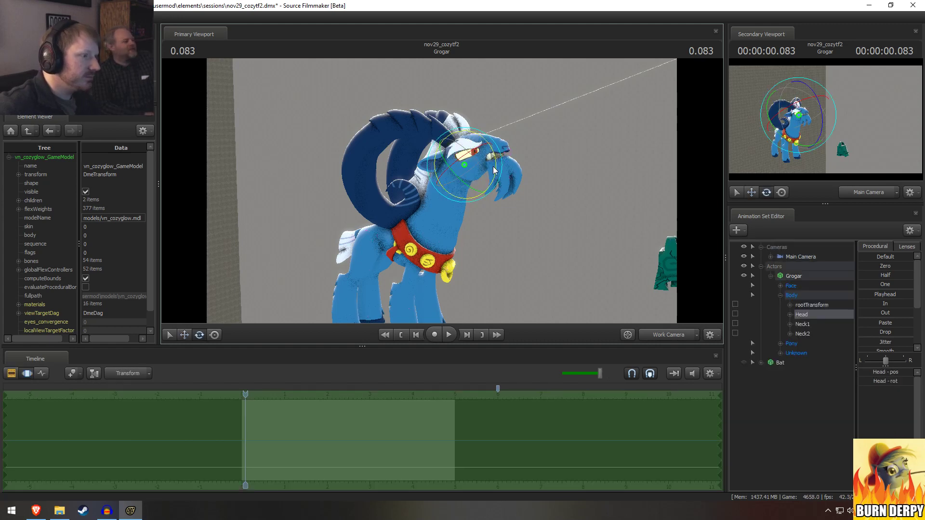
left_click_drag(495, 166, 488, 147)
left_click_drag(489, 146, 445, 191, "alt")
key("ctrl+z")
Step: Try to rotate Grogar's Head, Neck1 and Neck2 bones together
left_click(433, 204, "ctrl+shift")
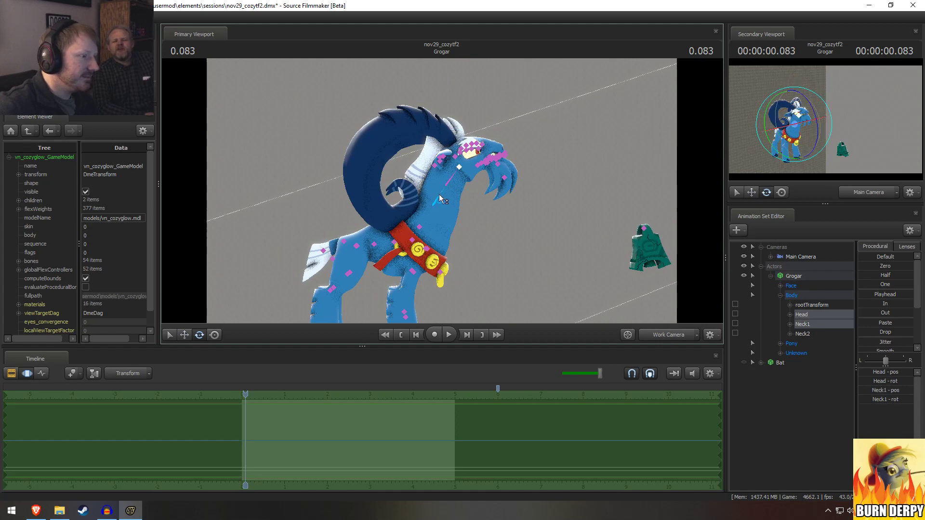
left_click(445, 186, "ctrl+shift")
left_click_drag(458, 218, 464, 244)
key("ctrl+z")
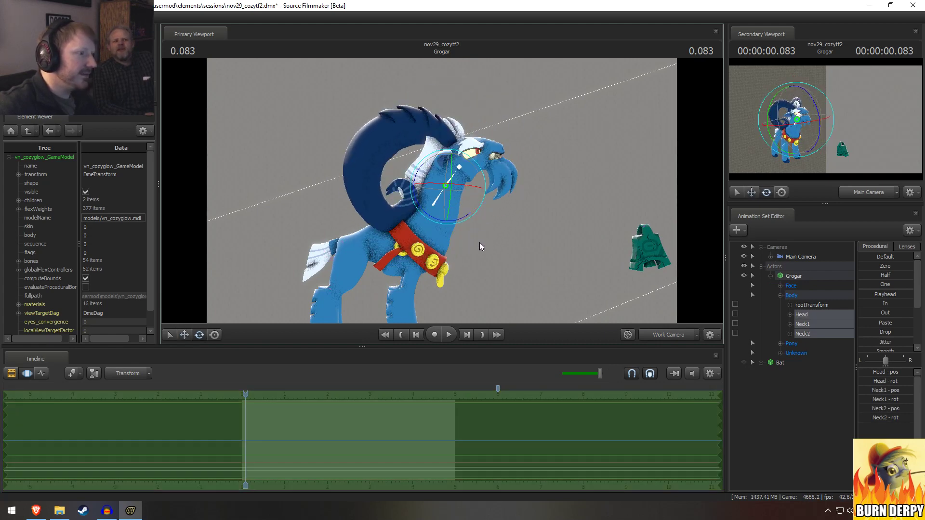
left_click_drag(483, 202, 483, 200)
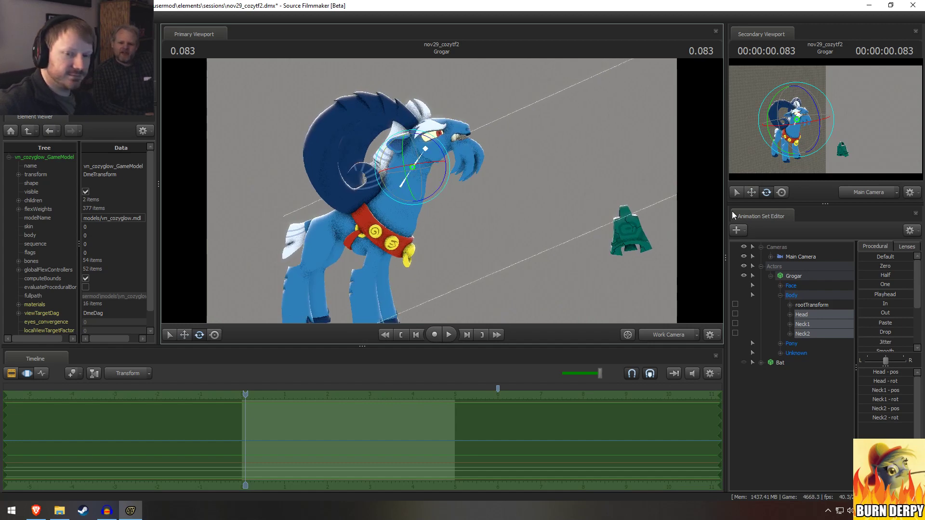
Step: Switch the viewport back to the Main Camera and reposition it to frame Grogar slightly closer
left_click(666, 336)
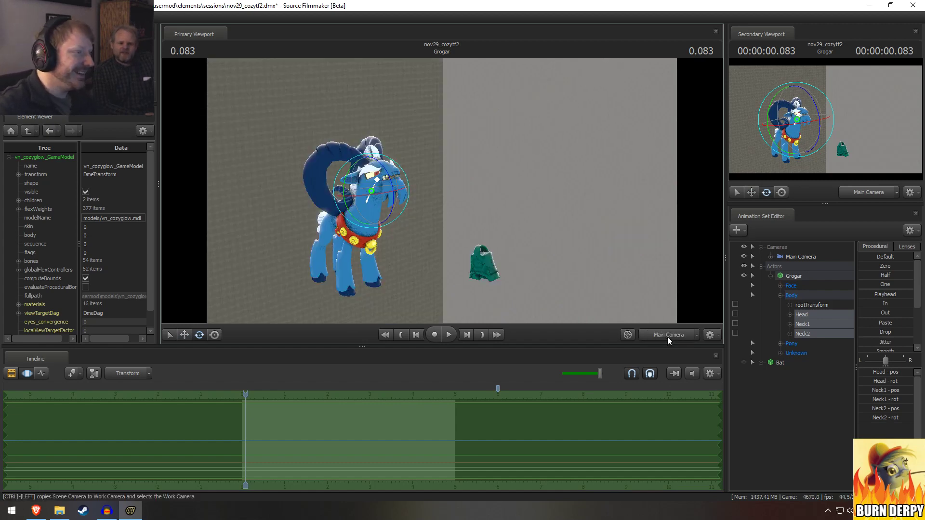
left_click(802, 257)
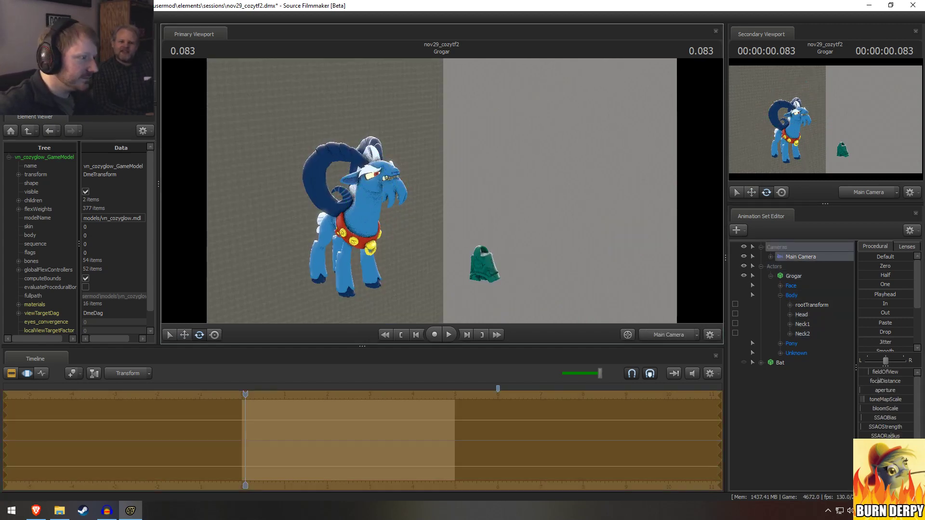
key("w")
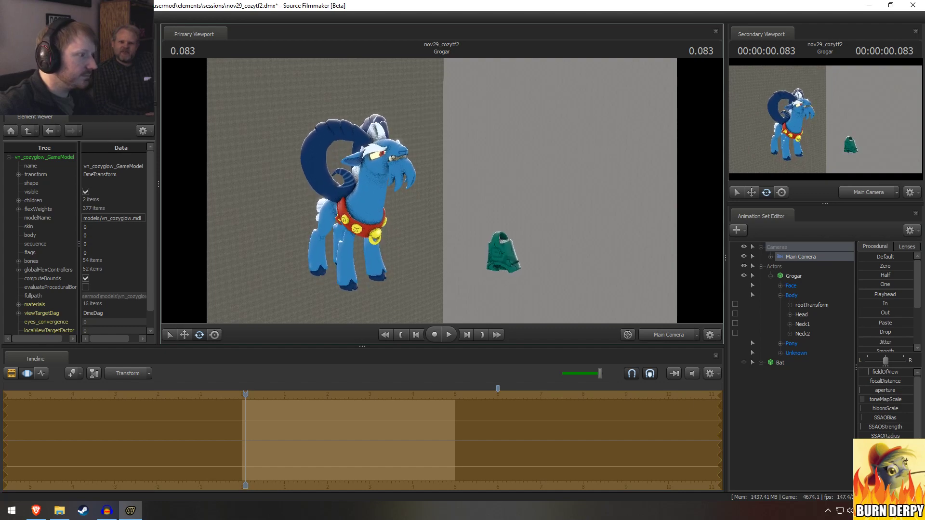
Step: Check the framing against the YouTube reference frame of Grogar and fine-tune the Main Camera's position and angle
key("alt+Tab")
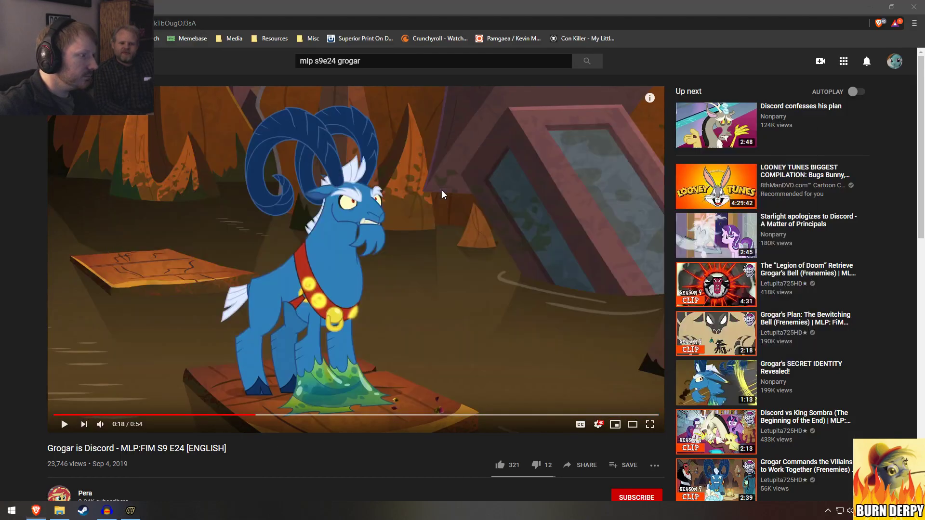
key("alt+Tab")
key("alt+Tab")
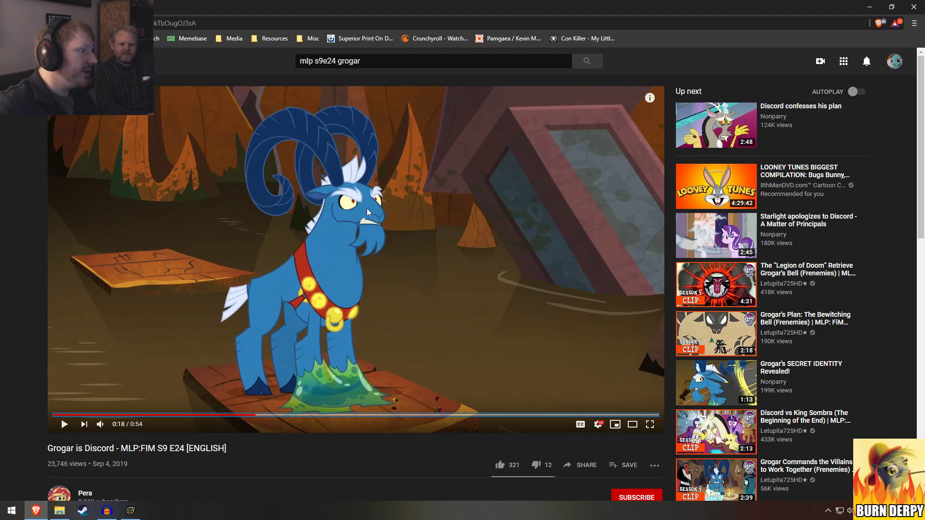
key("alt+Tab")
key("d")
left_click_drag(426, 208, 442, 194)
key("w")
key("a")
Step: Compare the shot with the reference frame again and adjust the Main Camera so Grogar sits slightly lower and farther right
key("alt+Tab")
key("alt+Tab")
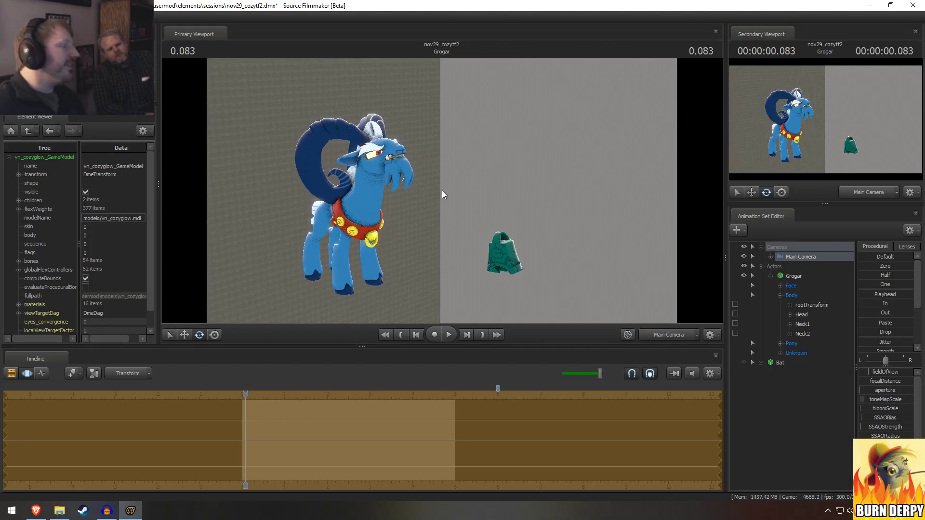
key("alt+Tab")
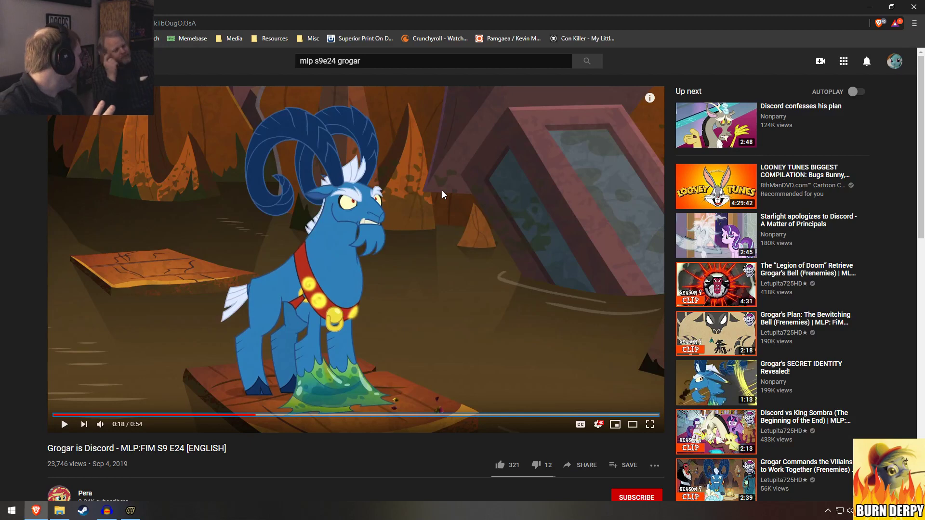
key("alt+Tab")
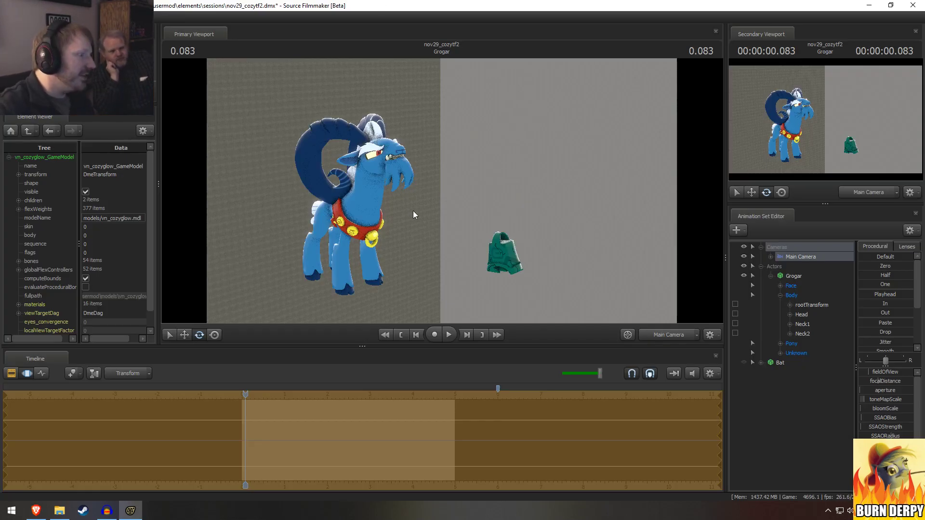
key("alt+Tab")
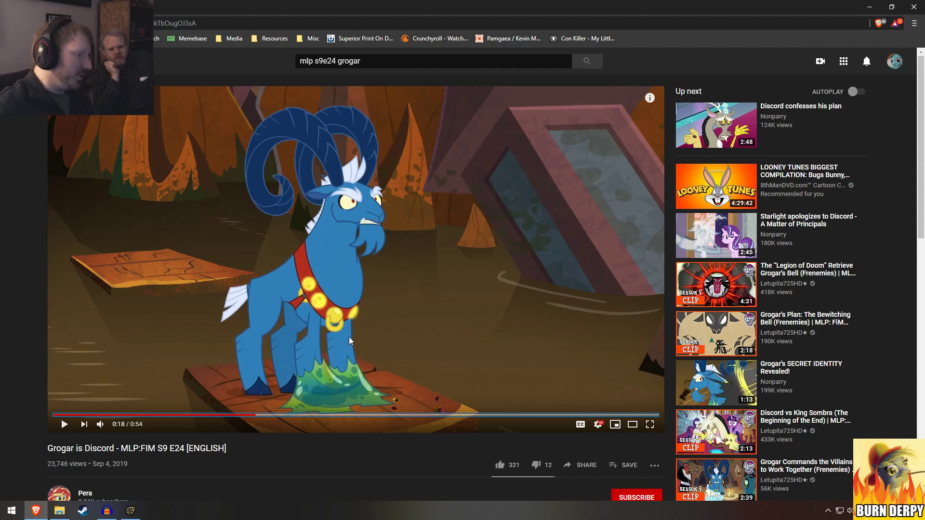
key("alt+Tab")
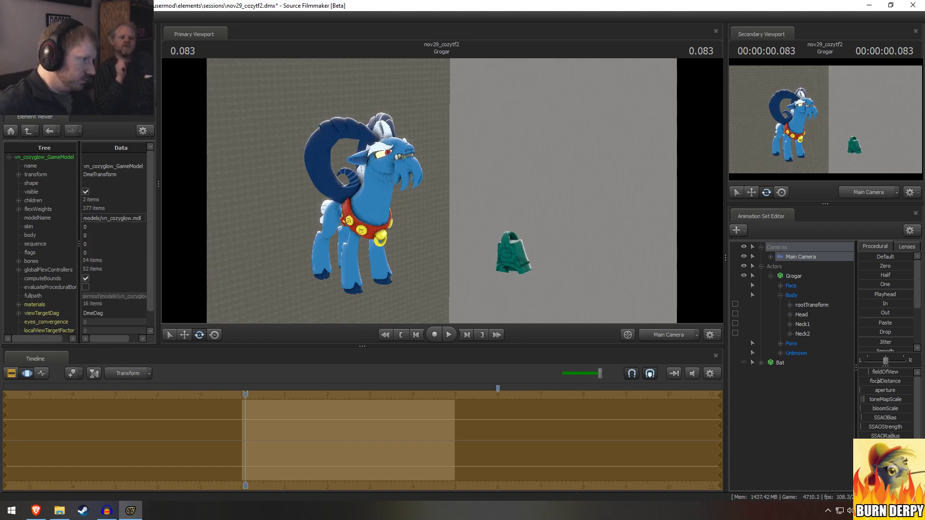
left_click_drag(447, 187, 441, 186)
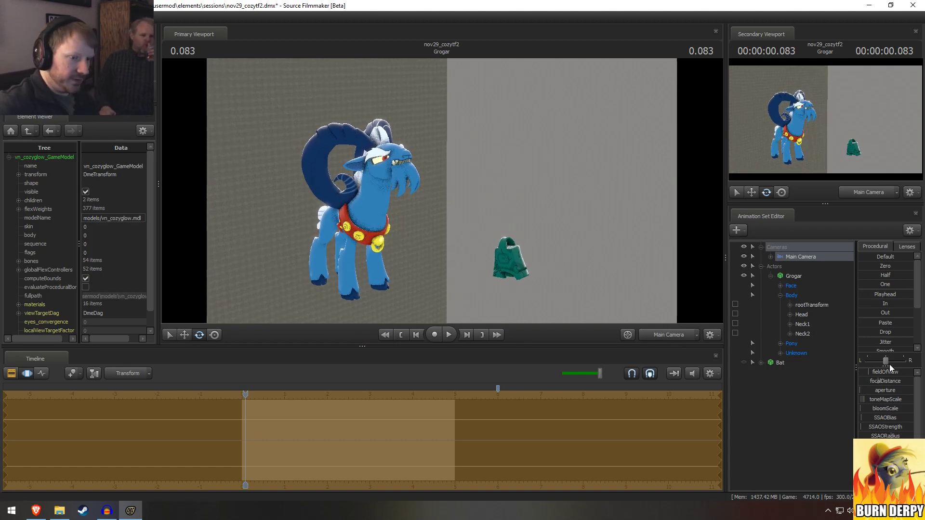
Step: Set the maximum of the Main Camera's focalDistance to 800 and adjust the focal distance
left_click_drag(889, 380, 897, 398)
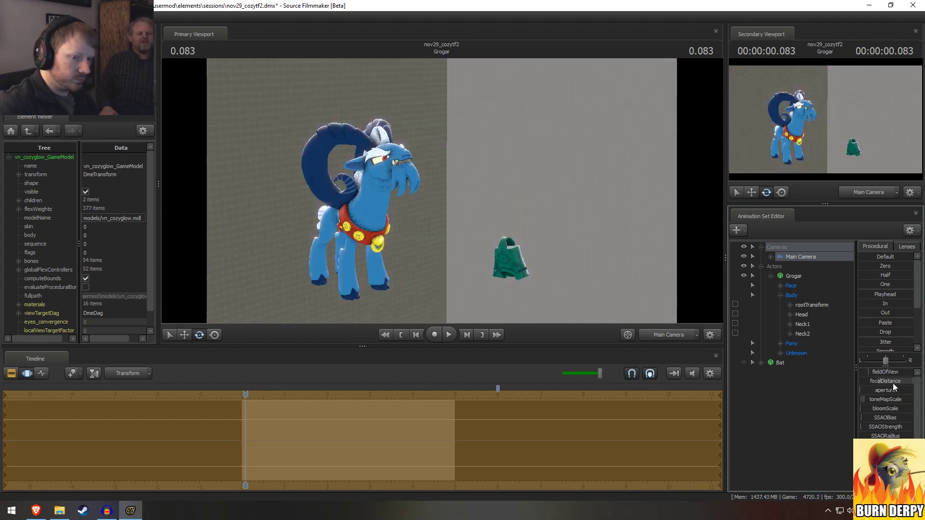
right_click(892, 383)
left_click(897, 393)
left_click(444, 249)
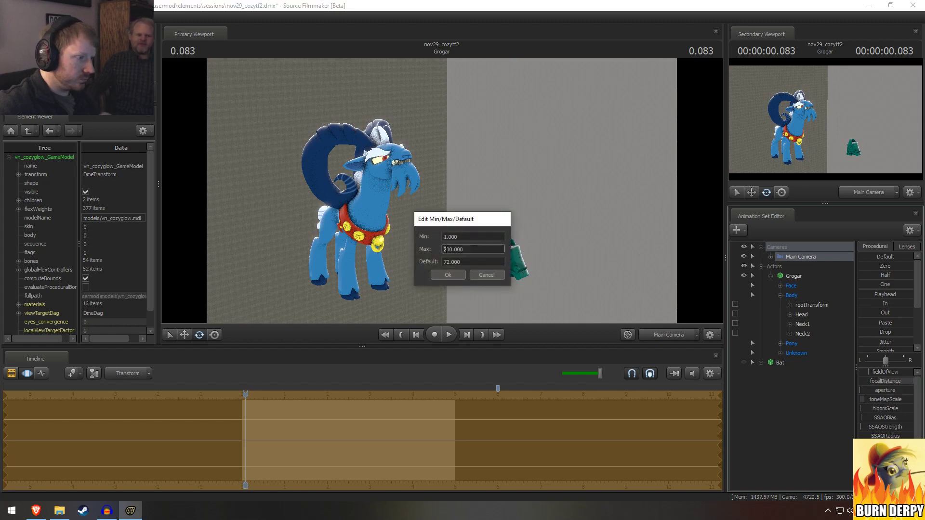
left_click(447, 276)
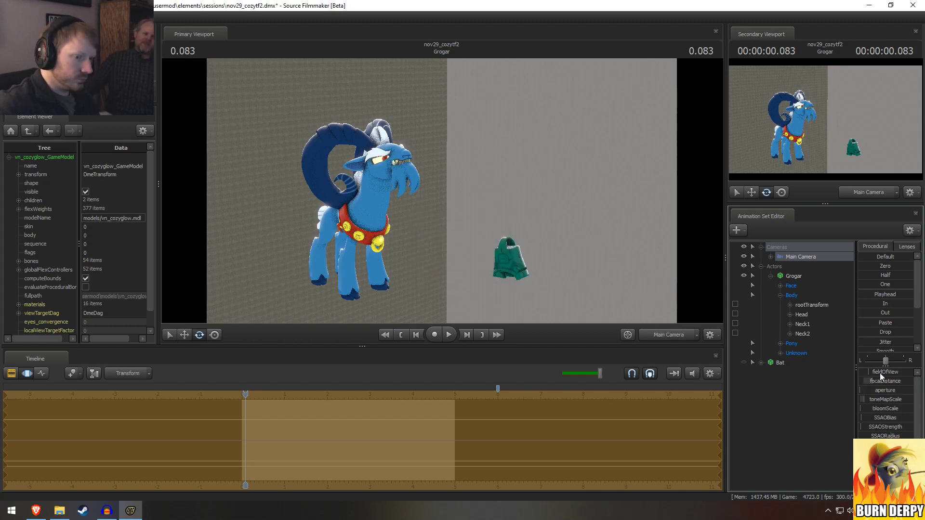
left_click_drag(880, 381, 886, 384)
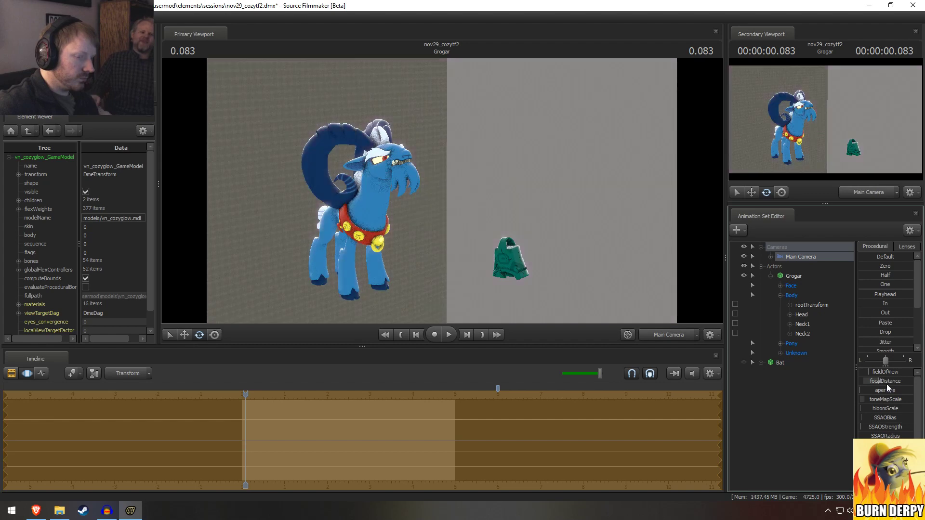
Step: Edit the maximum of the Main Camera's focalDistance range once more
right_click(886, 381)
left_click(887, 391)
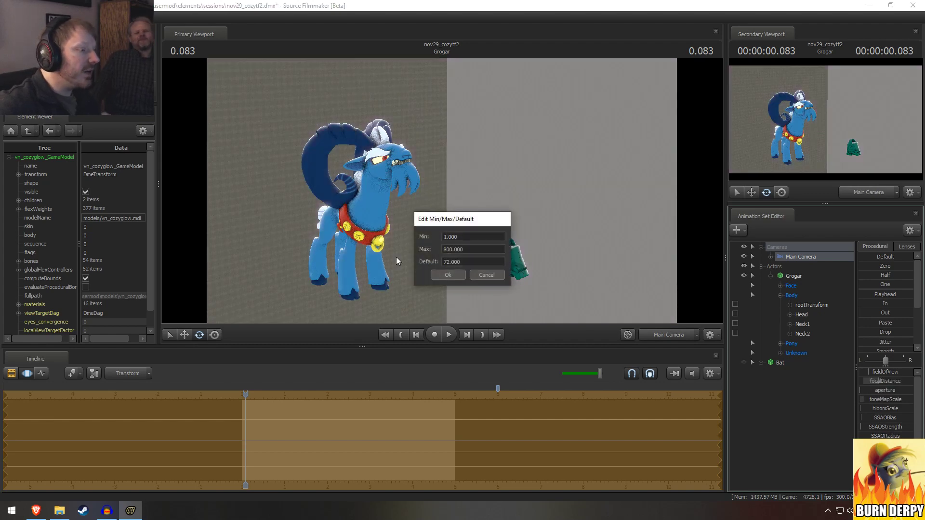
left_click(444, 249)
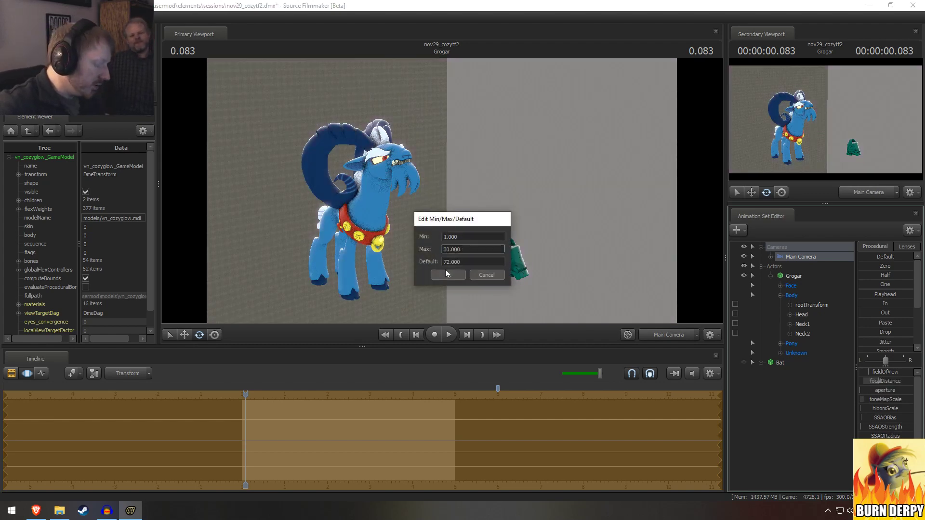
left_click(458, 276)
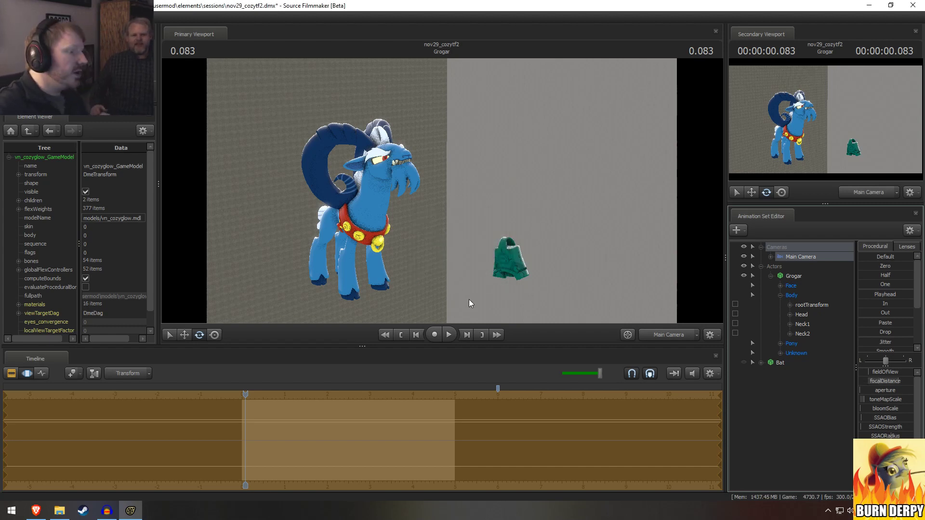
Step: Preview the Grogar shot and increase the Main Camera's aperture to blur the background
key("F2")
key("space")
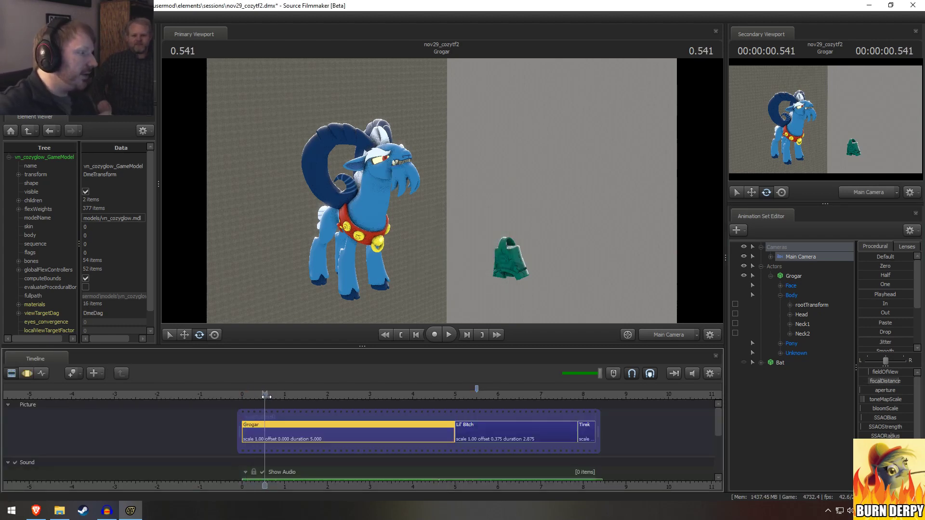
key("F3")
key("F2")
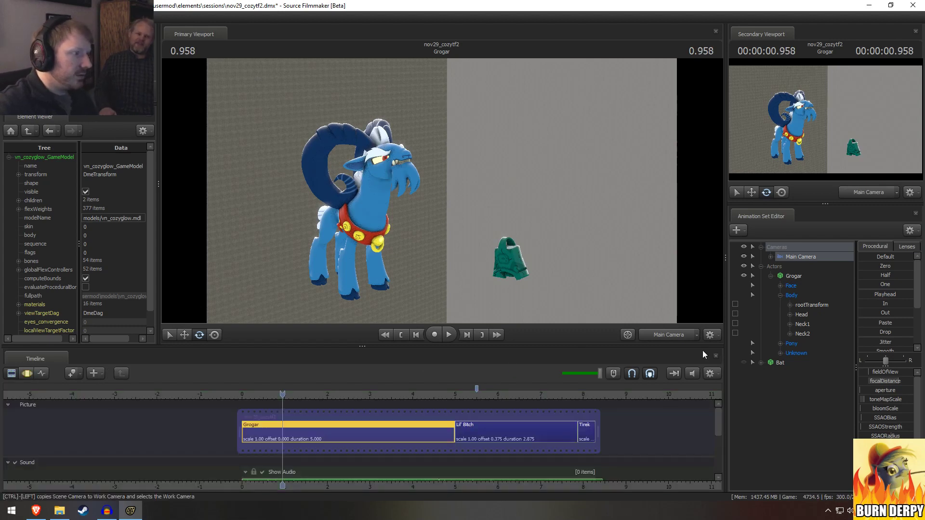
key("F3")
left_click_drag(877, 387, 892, 392)
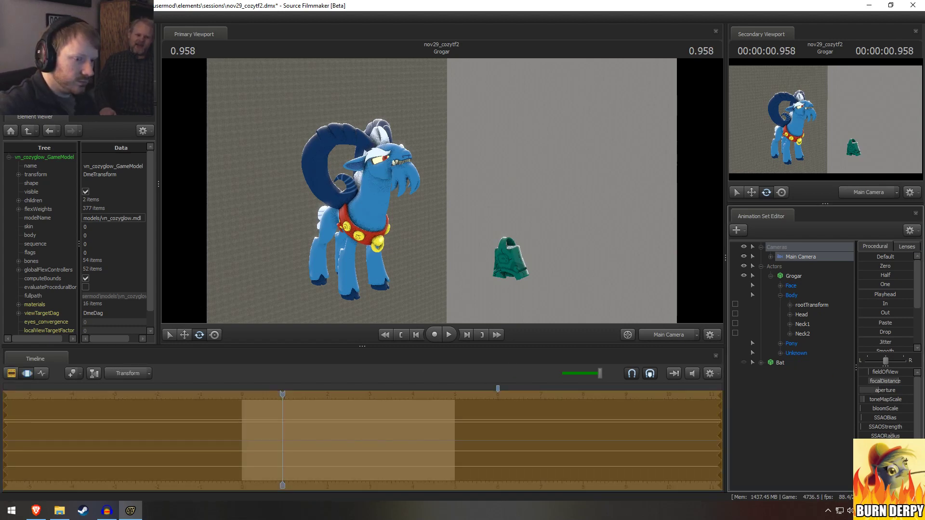
key("F2")
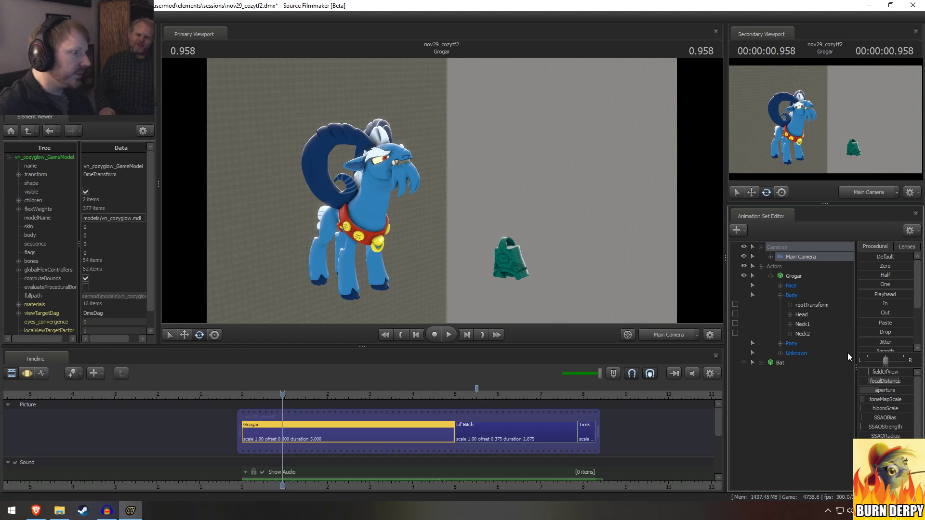
key("F3")
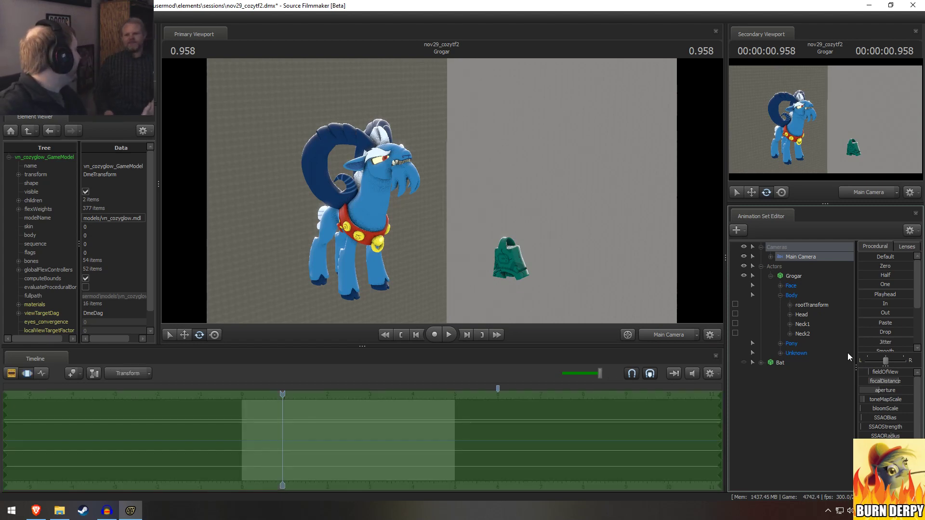
Step: Switch to the YouTube reference in the browser and examine Grogar's pose in the frames around 0:17 and 0:18
key("alt+Tab")
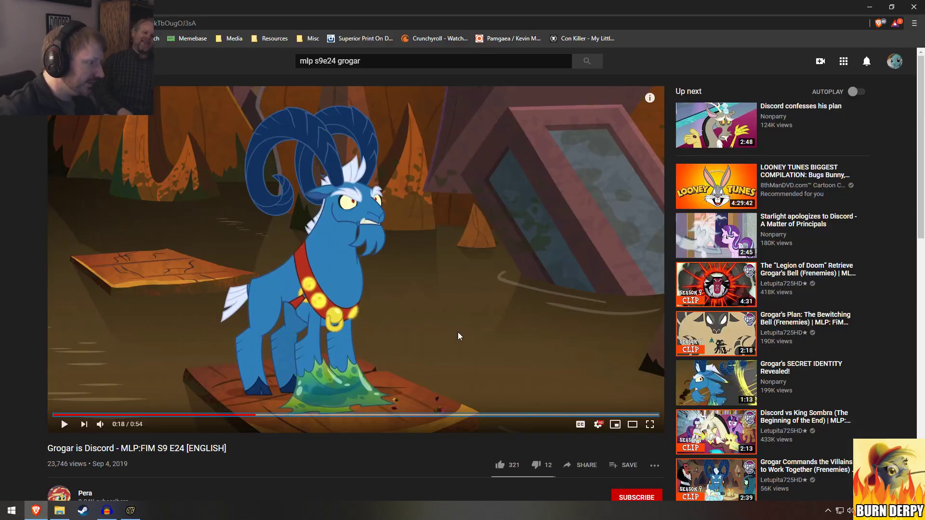
left_click(360, 327)
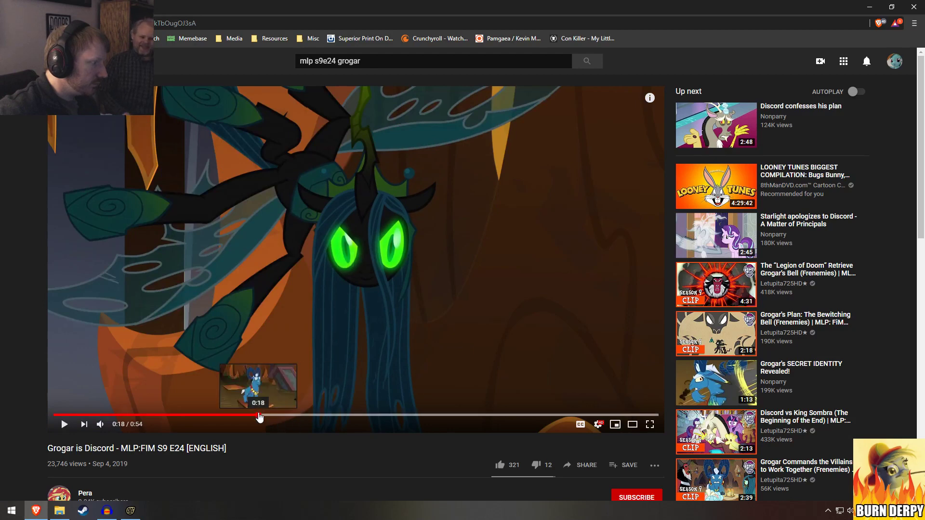
left_click(258, 416)
left_click(257, 415)
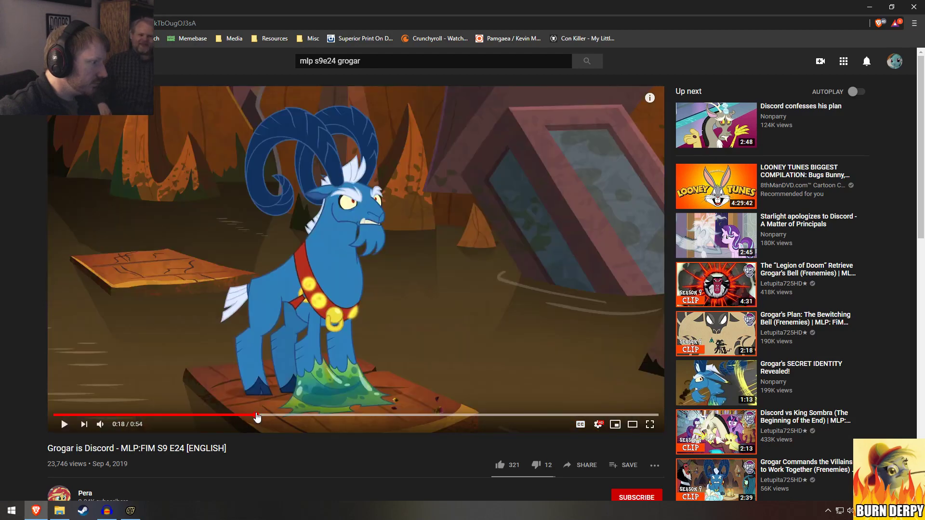
left_click(254, 415)
left_click(248, 415)
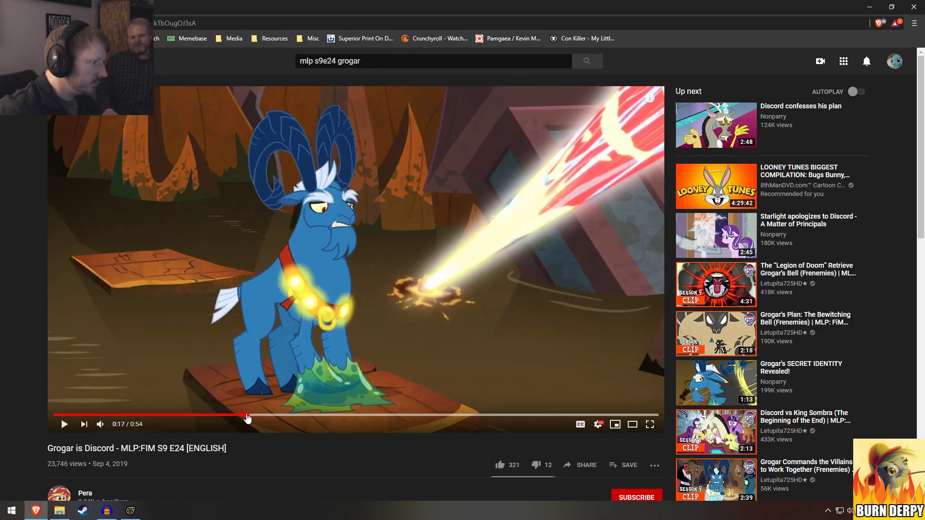
Step: Replay the reference clip from 0:16 and examine the cut from Cozy Glow's blast to Grogar standing in the slime
key("space")
left_click(242, 415)
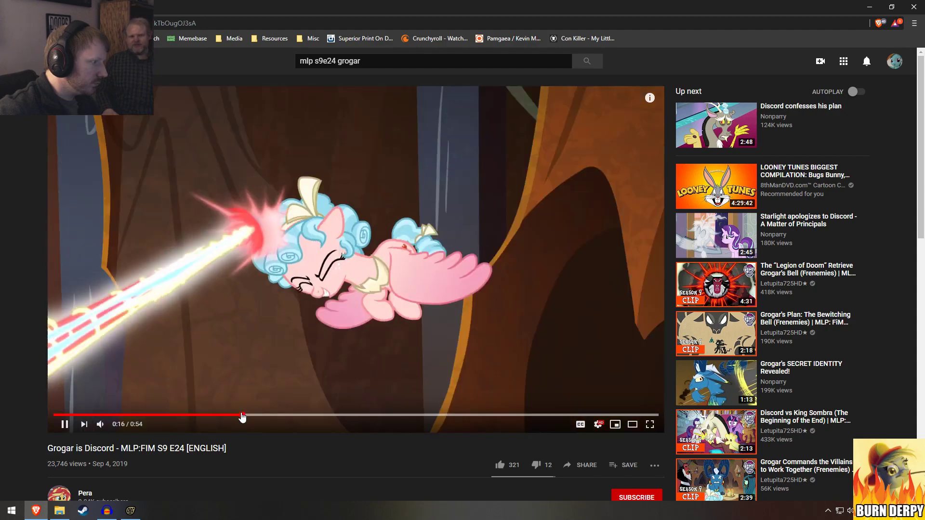
left_click(245, 416)
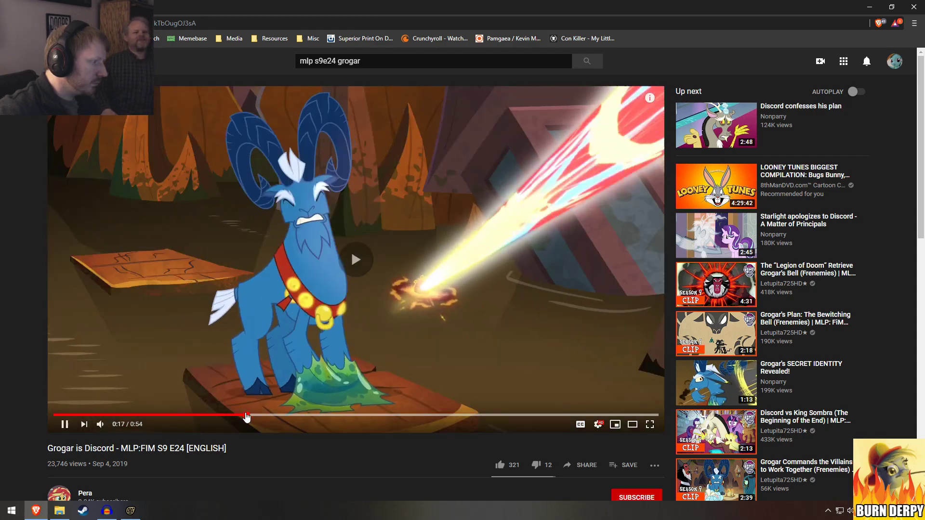
left_click(246, 415)
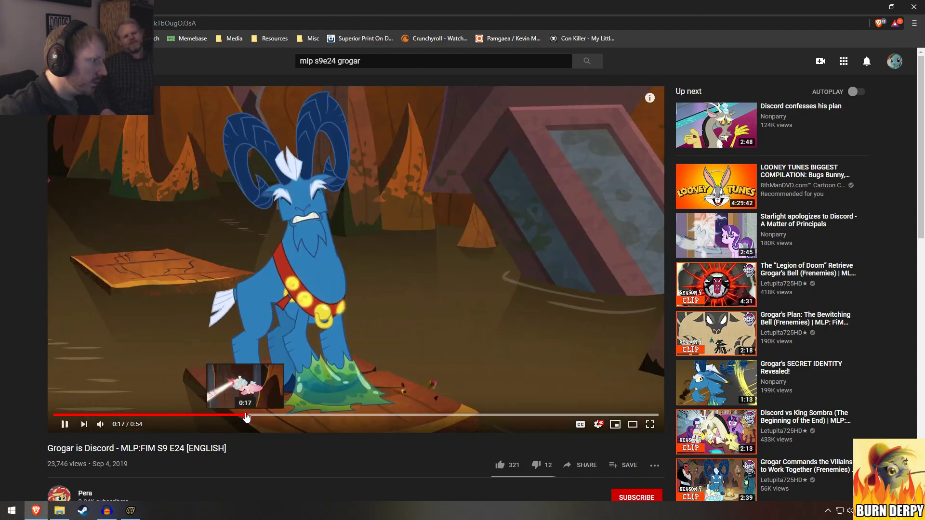
left_click(242, 416)
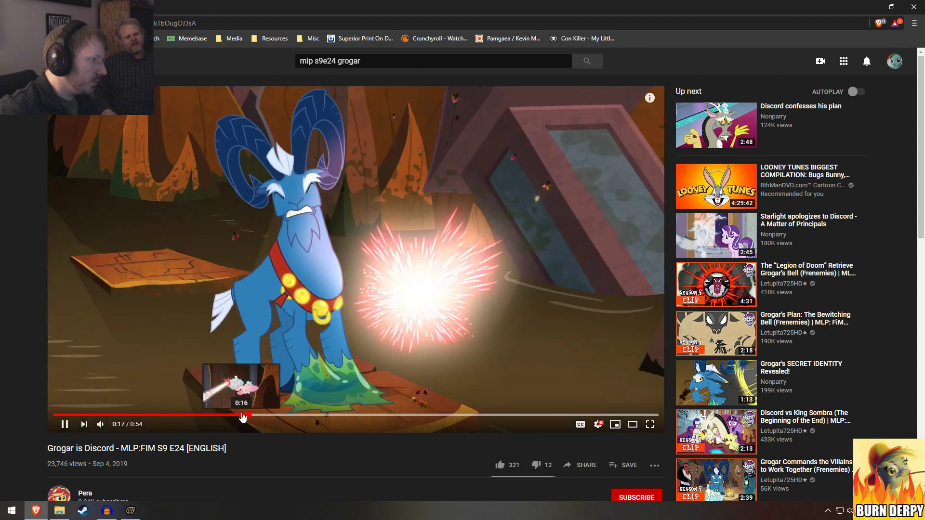
key("space")
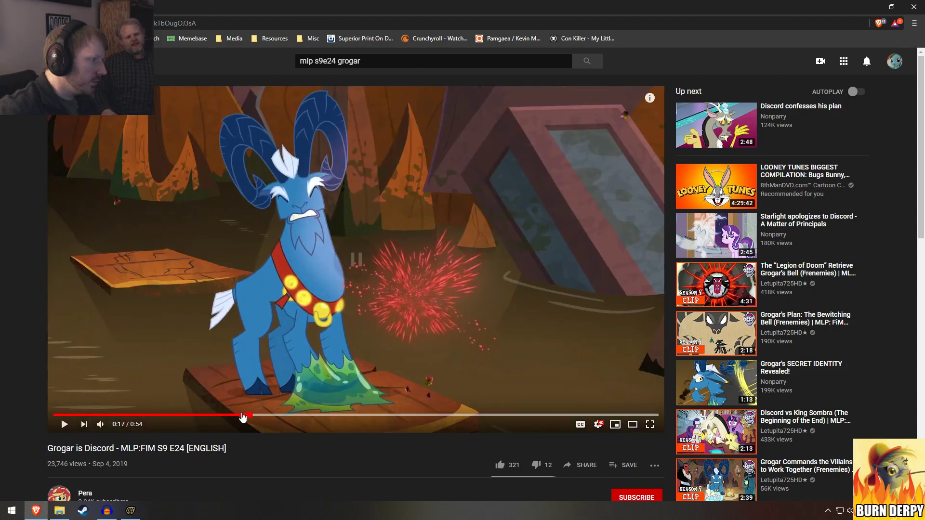
left_click(242, 415)
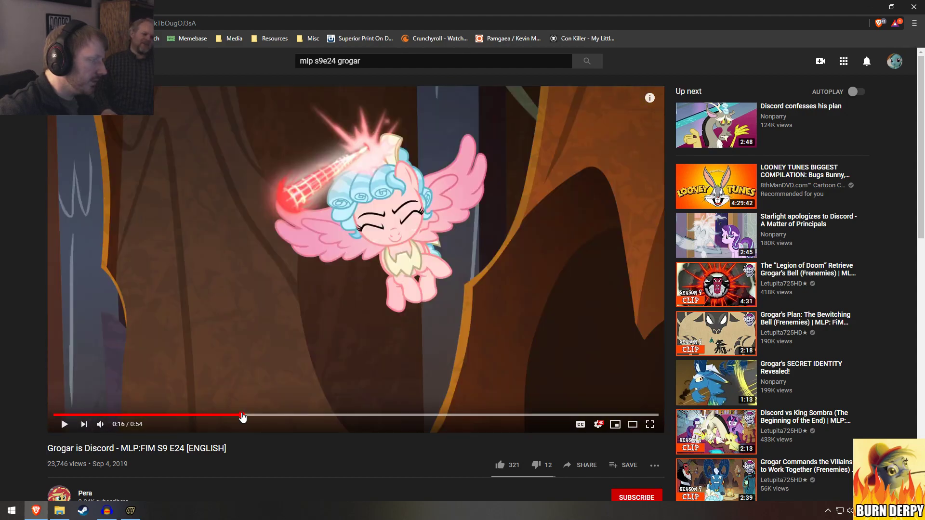
key("space")
key("space")
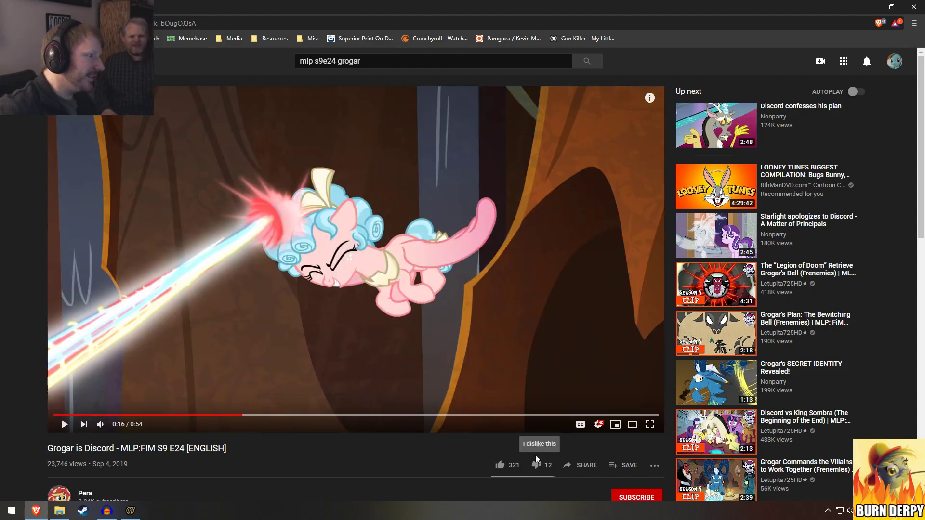
key("space")
key("space")
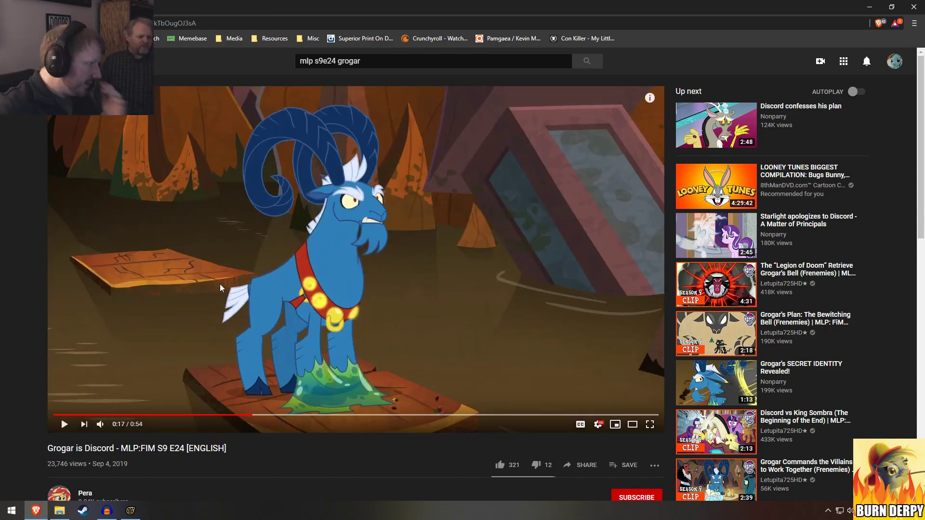
Step: Switch back to Source Filmmaker and move Grogar's bell1 bone so the green bell is out of the camera's frame
key("alt+Tab")
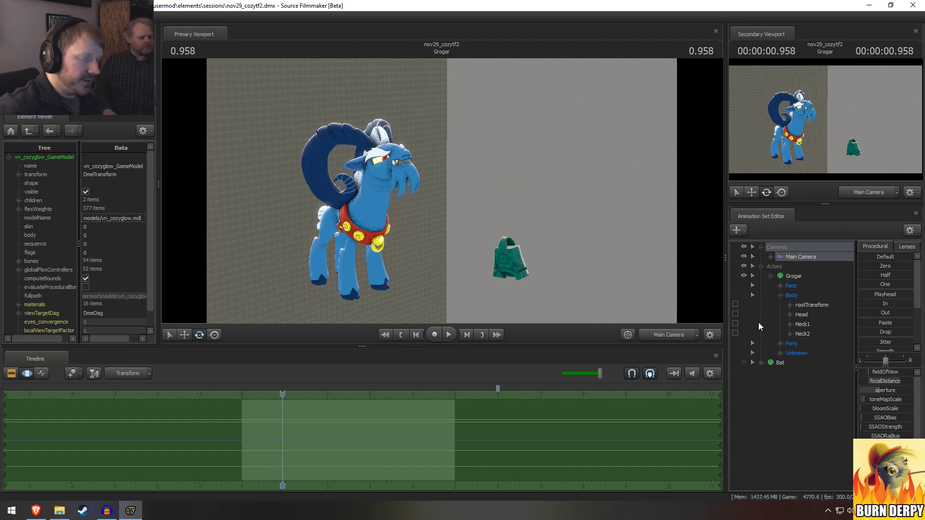
left_click(785, 361)
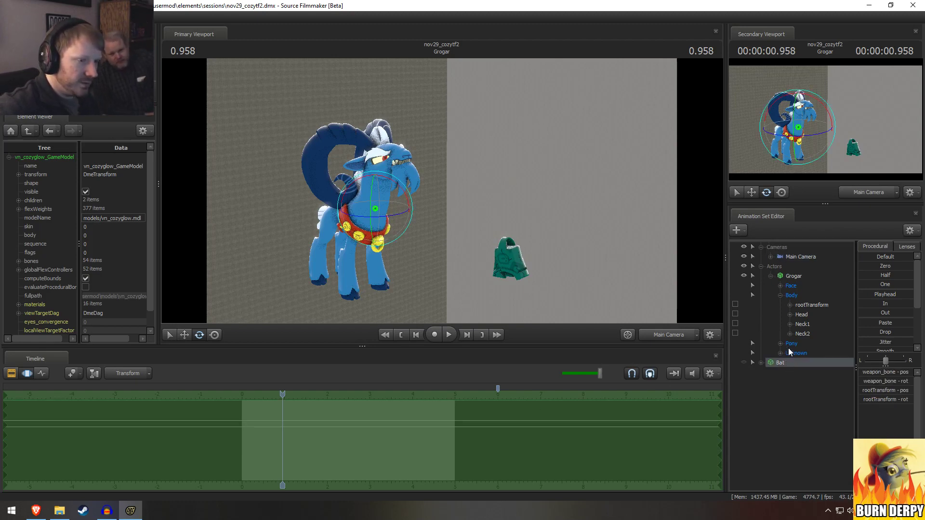
left_click(793, 277)
left_click(780, 344)
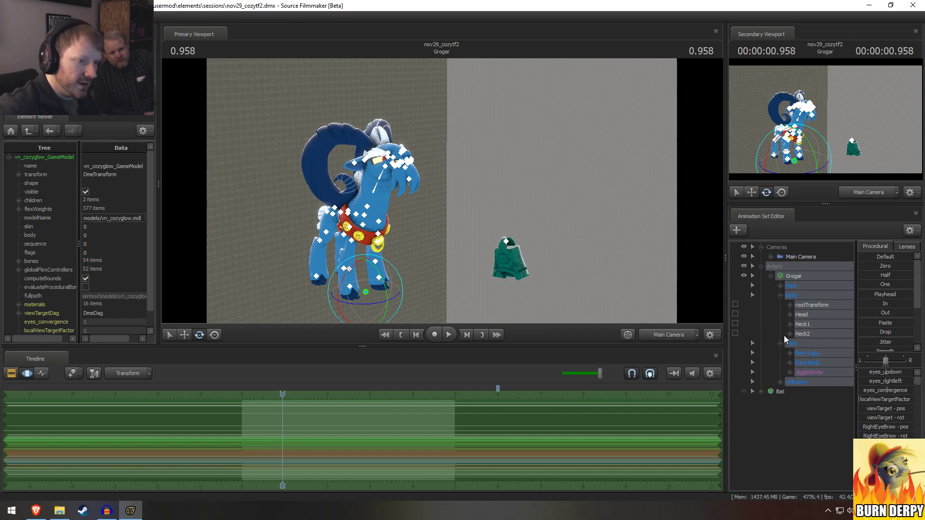
left_click(780, 344)
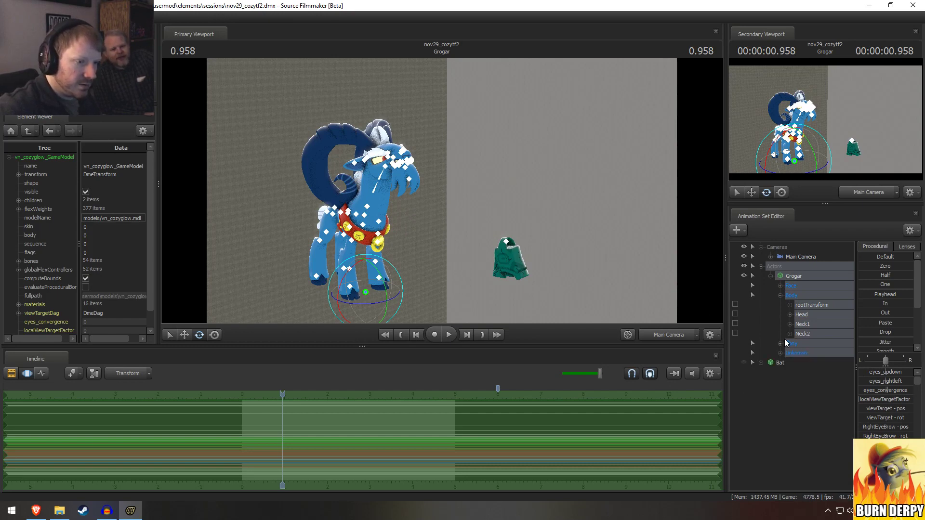
left_click(782, 362)
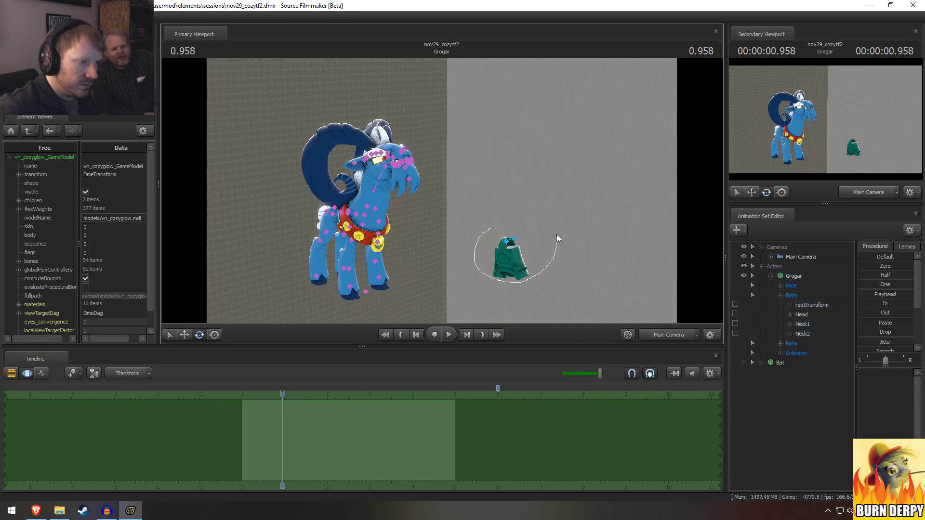
left_click(780, 353)
left_click(802, 410)
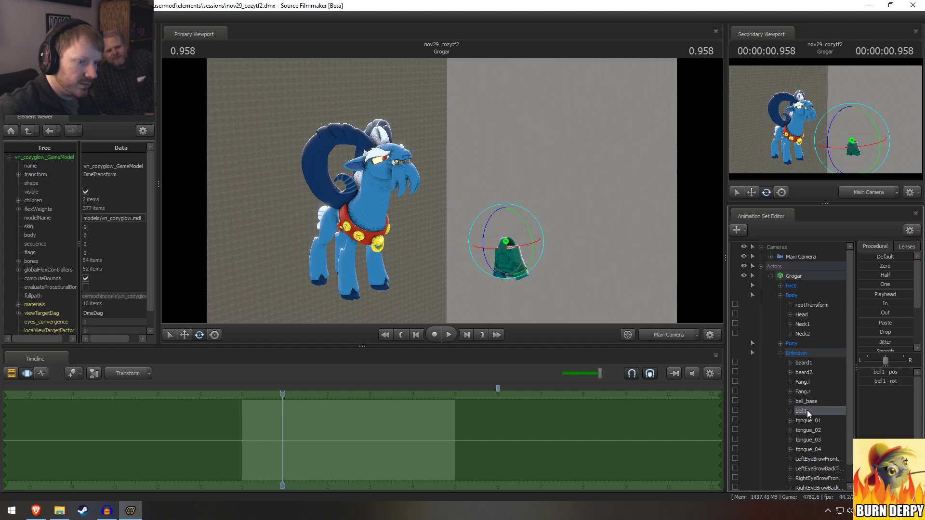
key("w")
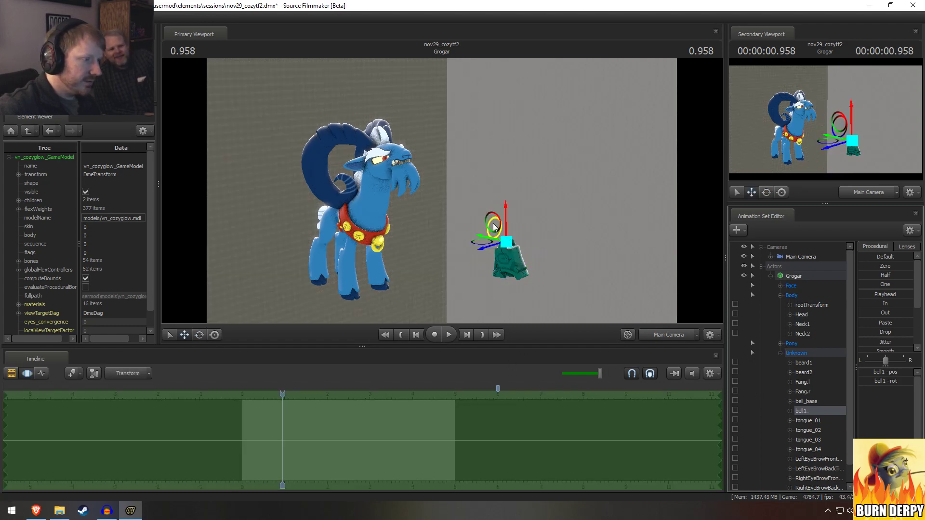
key("F2")
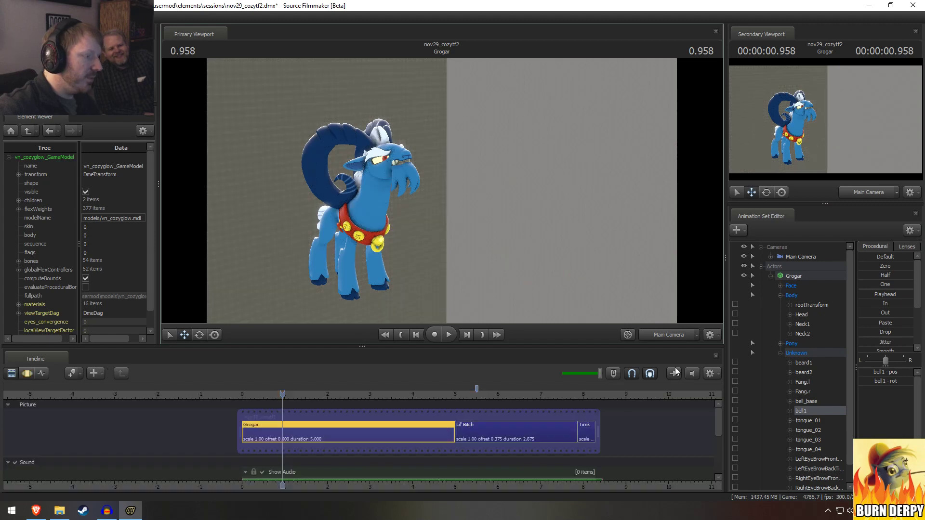
Step: Delete the unneeded Bat animation set from the Grogar shot
left_click(660, 333)
left_click(658, 332)
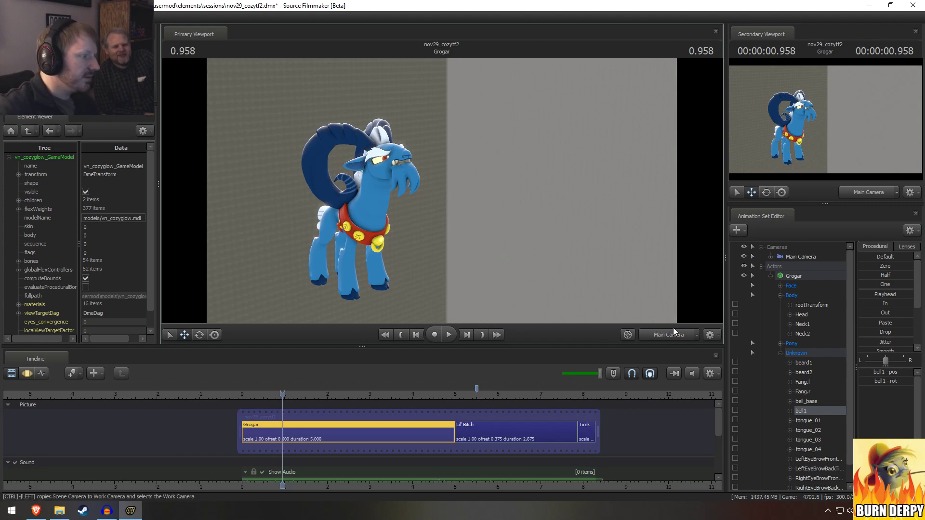
left_click(761, 266)
left_click(760, 248)
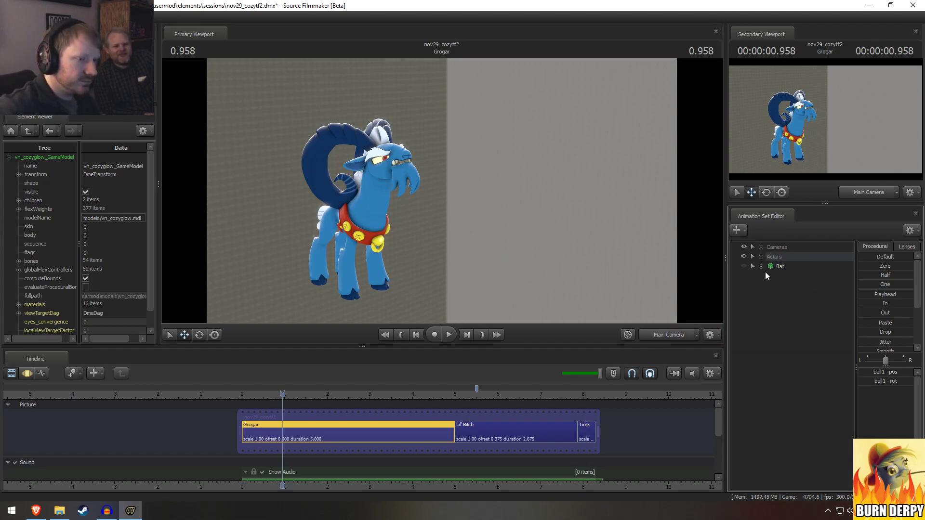
left_click(775, 272)
right_click(778, 265)
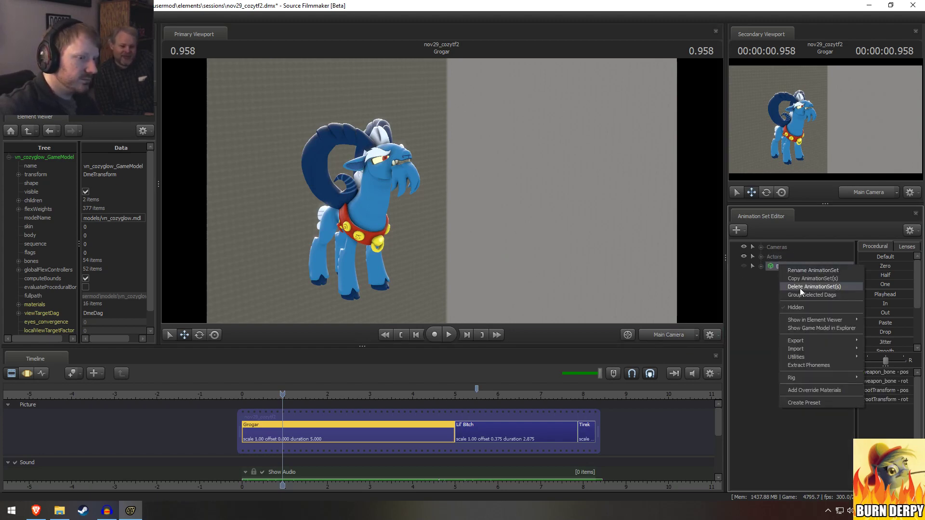
left_click(800, 288)
left_click(760, 257)
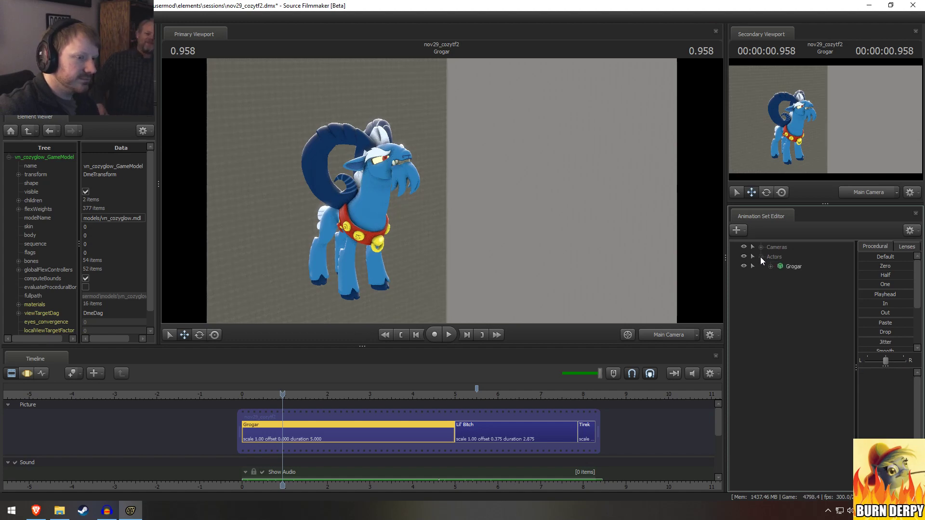
left_click(761, 257)
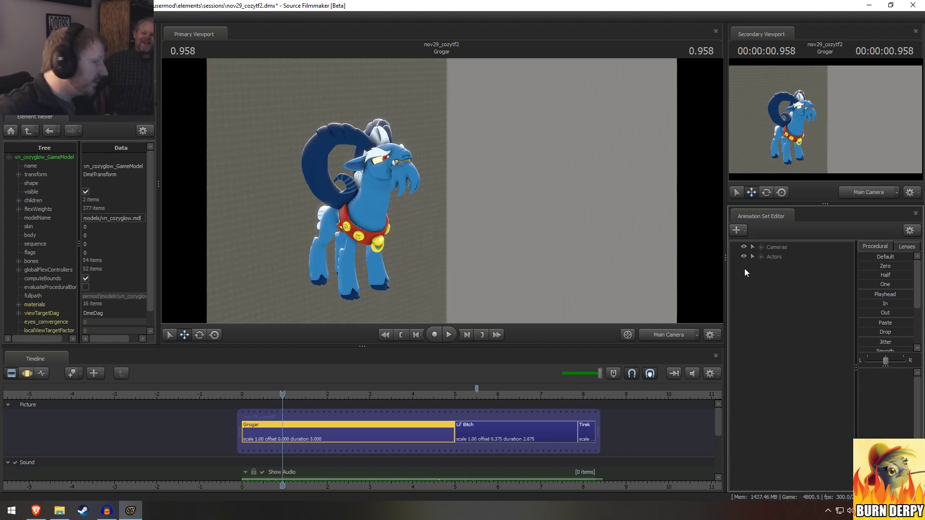
left_click(761, 256)
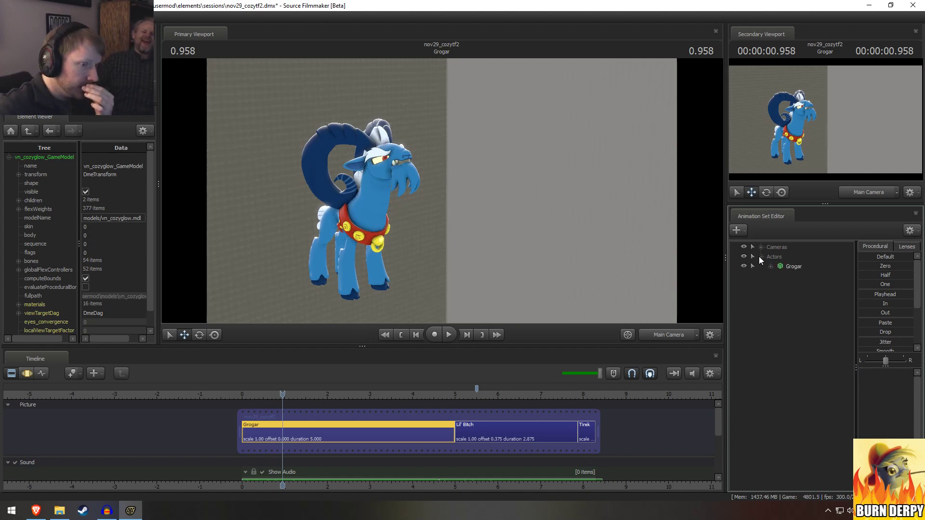
Step: Lock Grogar's bell1 bone, return to the Main Camera view and compare the framing with the YouTube reference frame
left_click(674, 334)
left_click_drag(444, 190, 589, 247)
left_click(590, 248)
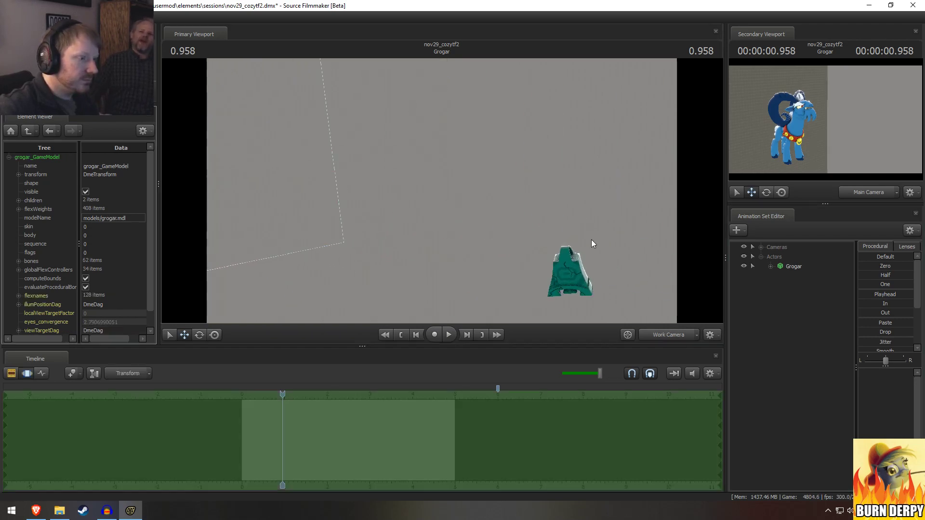
left_click(770, 266)
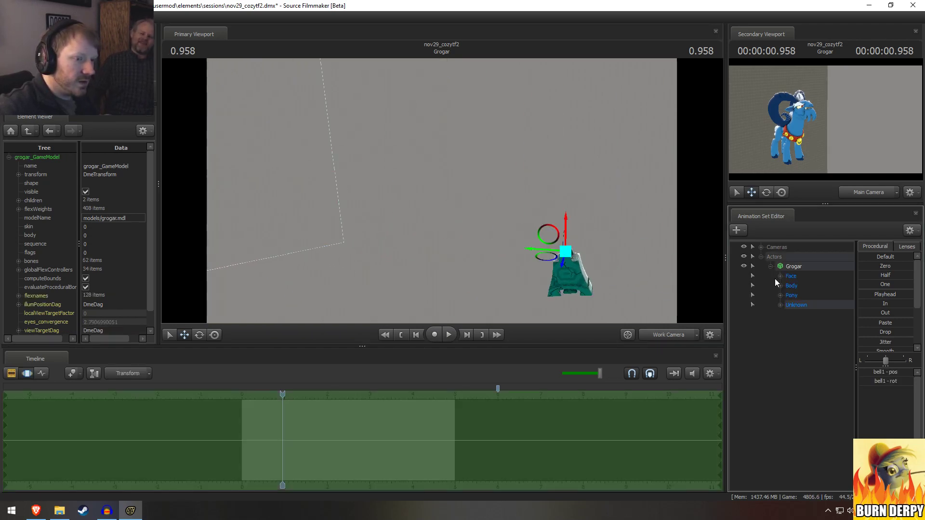
left_click(779, 305)
left_click(735, 362)
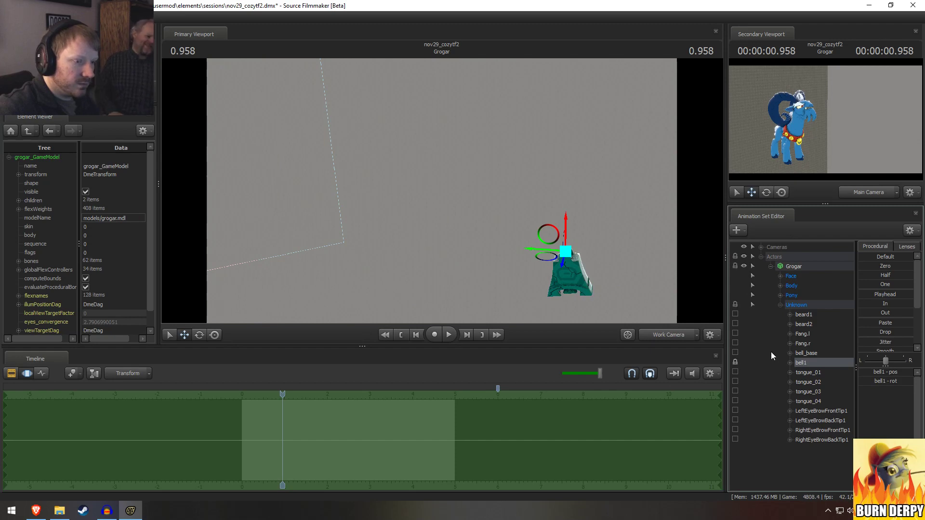
left_click(761, 257)
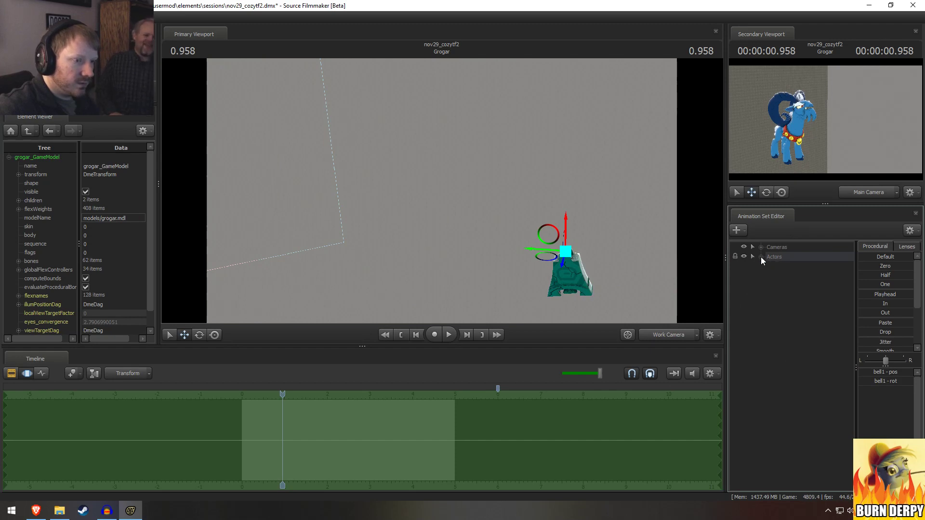
left_click(672, 334)
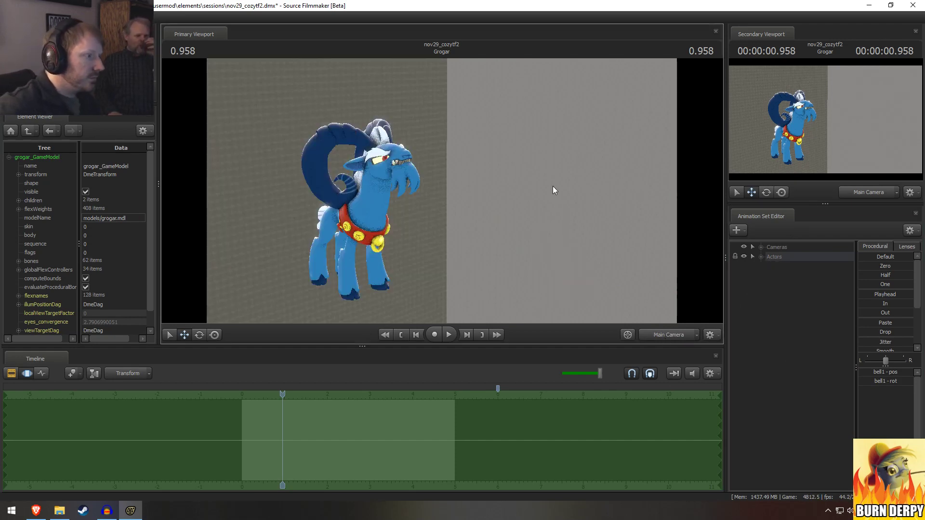
key("alt+Tab")
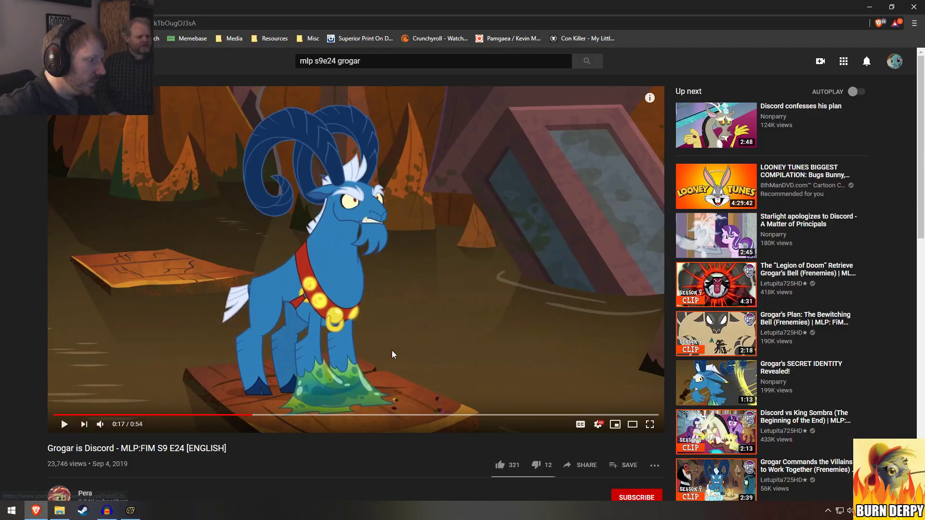
key("alt+Tab")
right_click(829, 333)
left_click(833, 331)
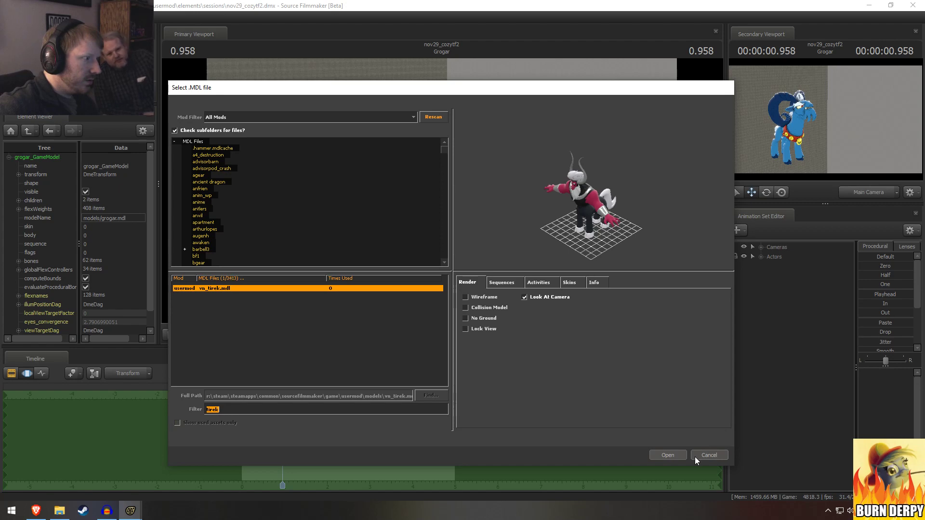
left_click(695, 456)
Step: Start an animation set for a new model, filter the model list by "slab" and preview the hybridphysx destruction slabs
right_click(784, 328)
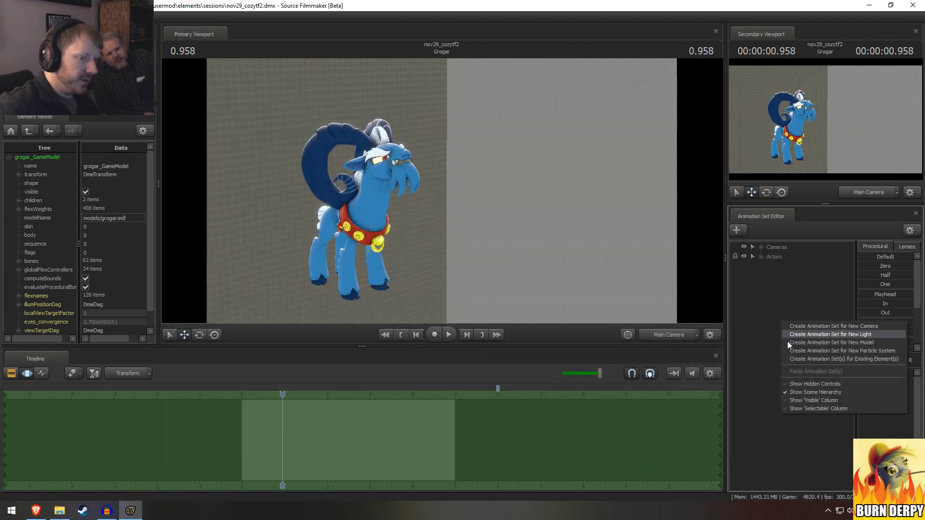
left_click(817, 345)
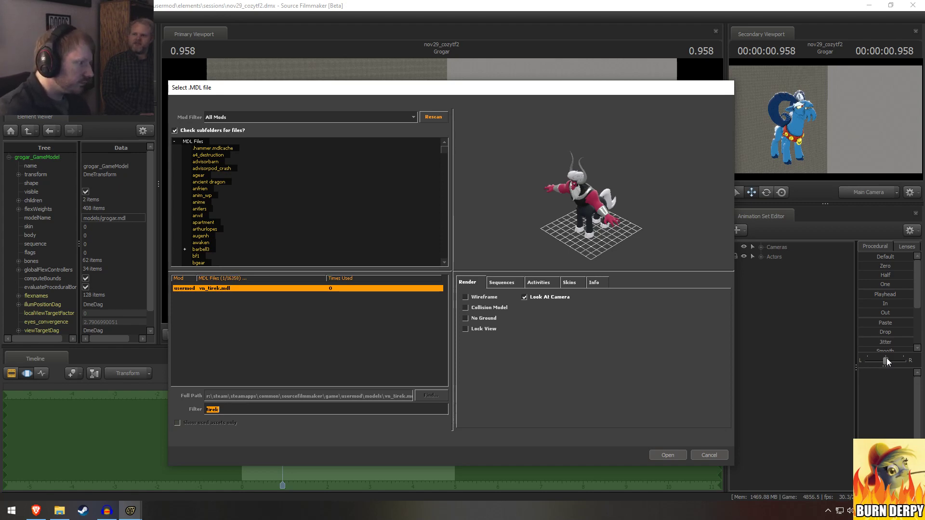
type("slab")
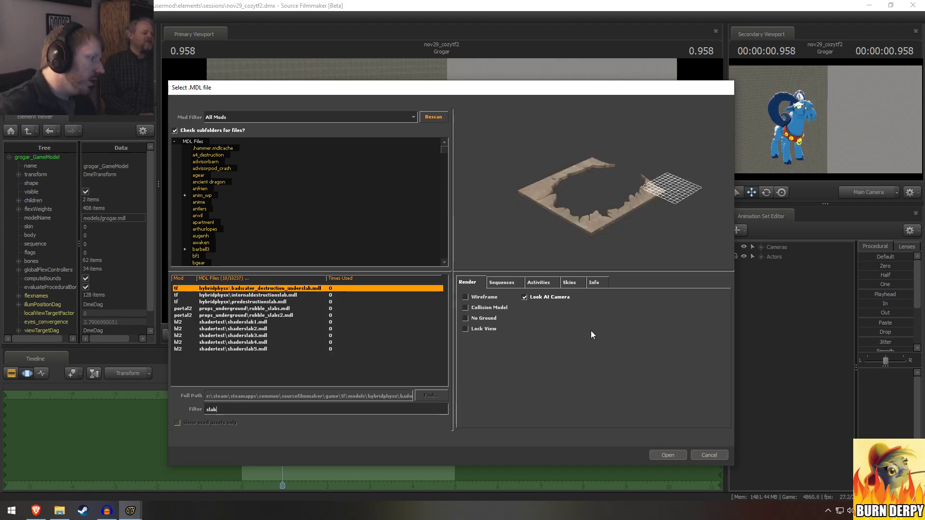
left_click(242, 302)
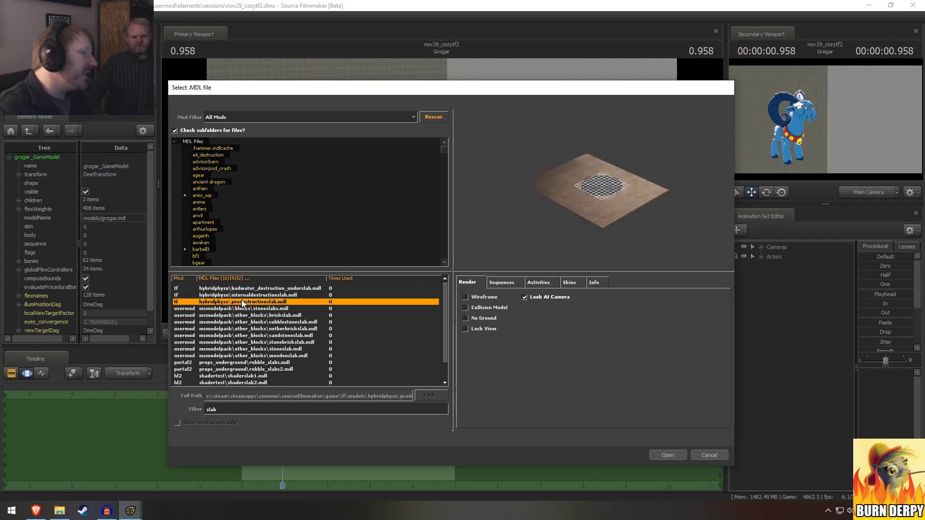
left_click(246, 289)
left_click(251, 296)
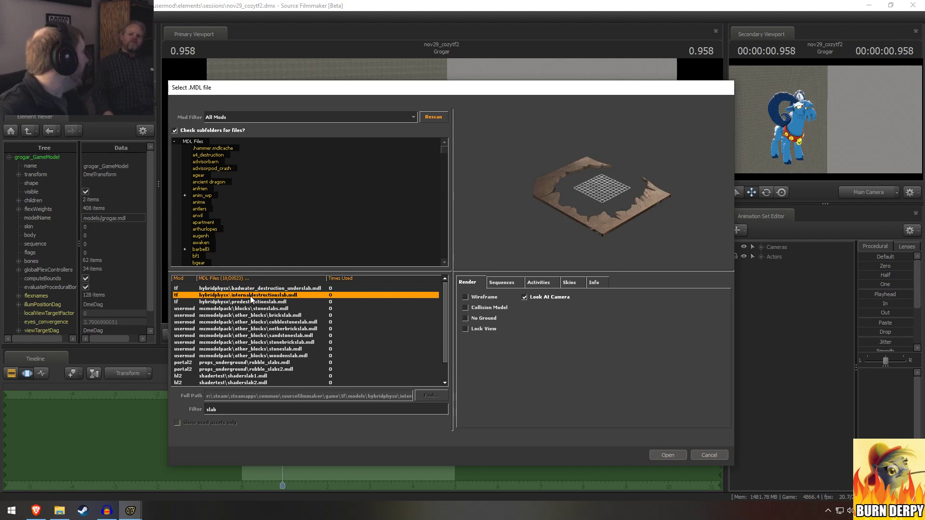
left_click(285, 302)
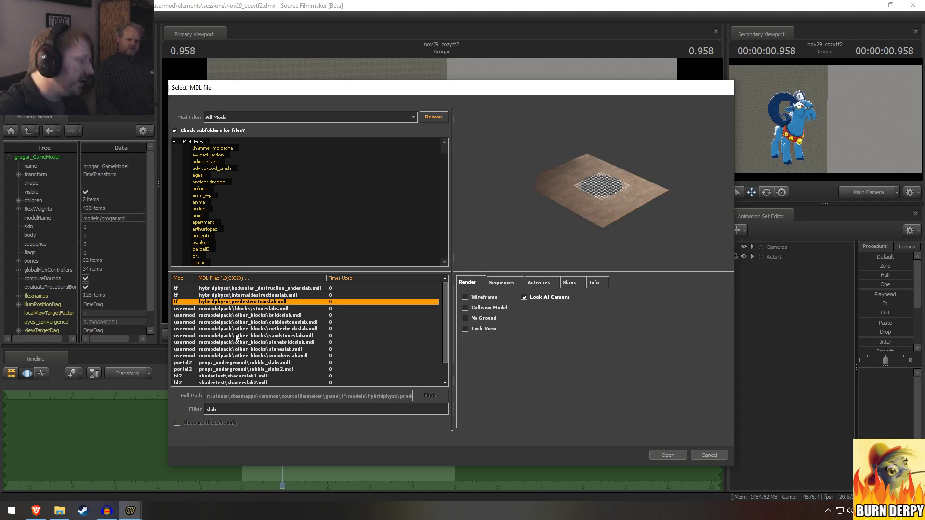
Step: Preview the Minecraft block slabs, the Portal 2 rubble slabs and the shadertest slabs one after another
left_click(274, 310)
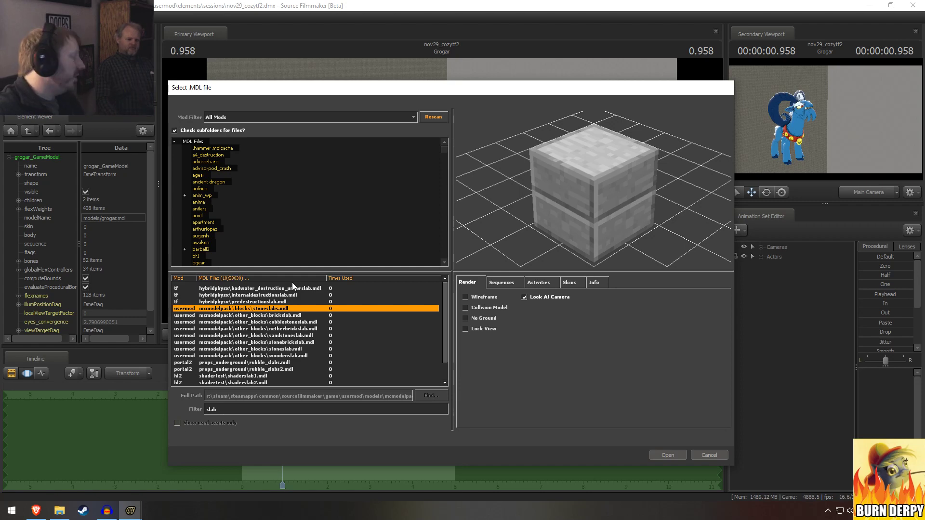
key("Down")
key("Down")
key("Down")
key("Down")
key("Down")
key("Down")
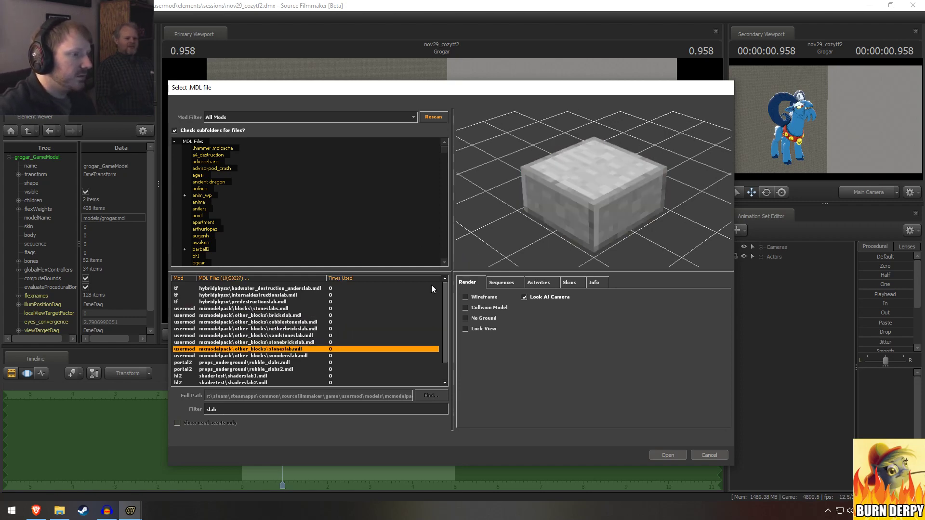
key("Down")
key("Down")
key("Down")
key("Down")
key("Down")
key("Down")
key("Down")
key("Down")
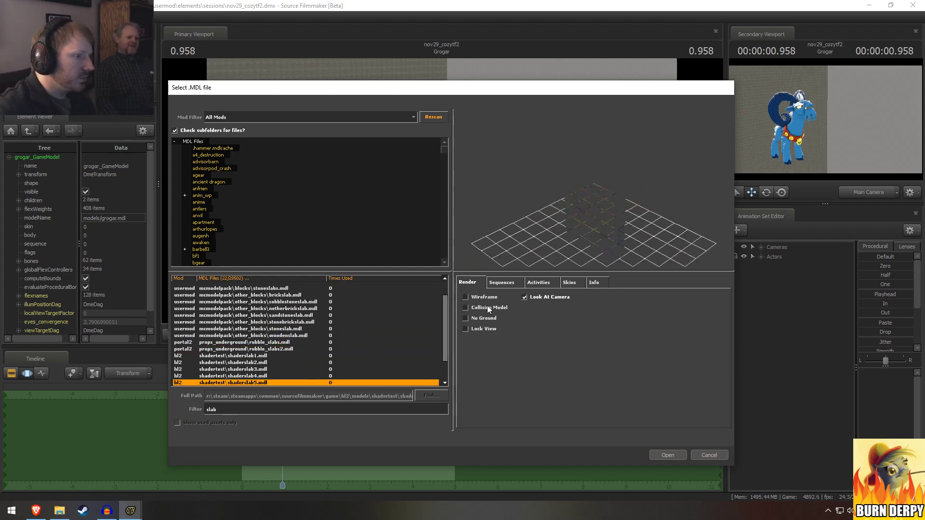
Step: Preview the concrete_slab models and examine st_plita_kusok_07 from several angles
key("Down")
key("Down")
key("Down")
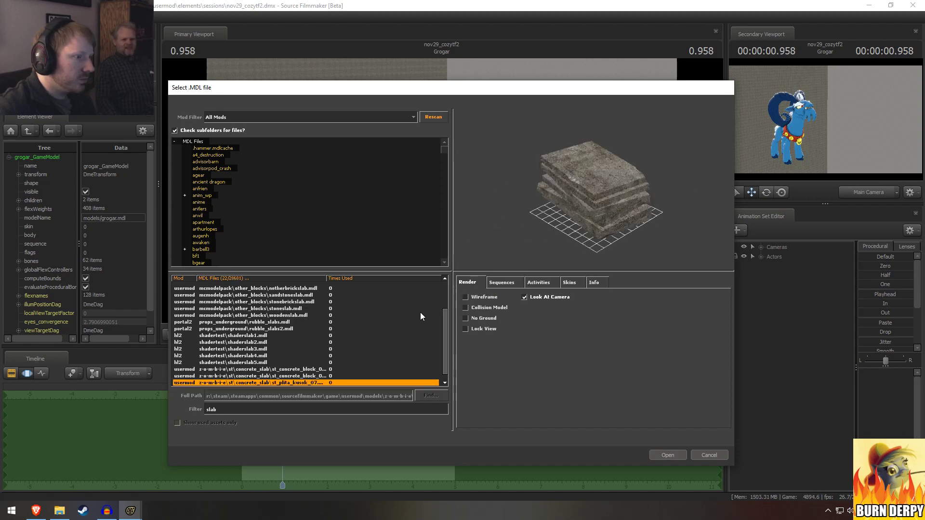
key("Down")
key("Up")
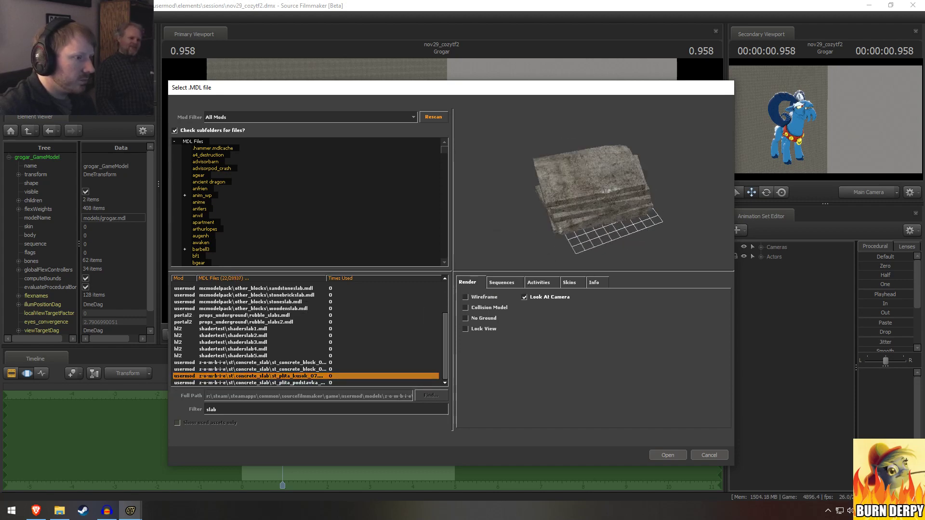
left_click_drag(648, 214, 611, 196)
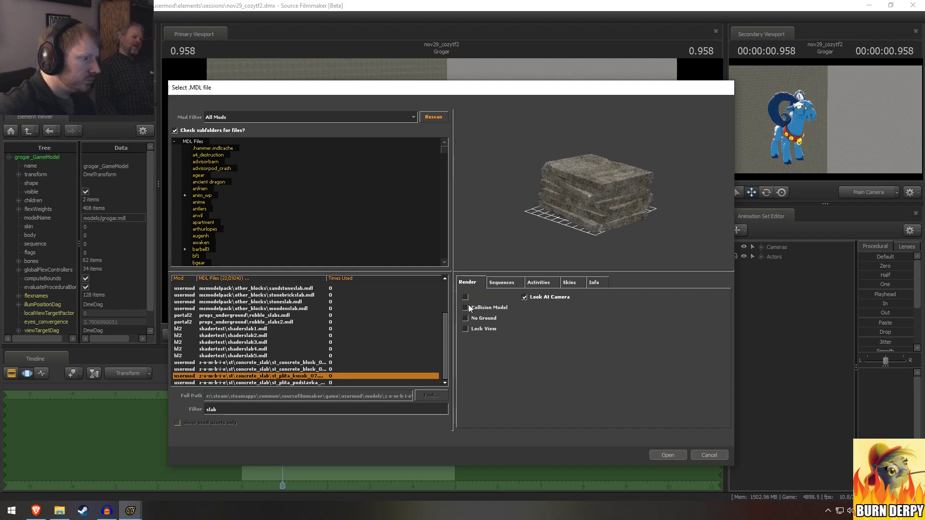
Step: Check the platform in the YouTube reference, then compare it with the remaining concrete_slab and shaderslab models
key("alt+Tab")
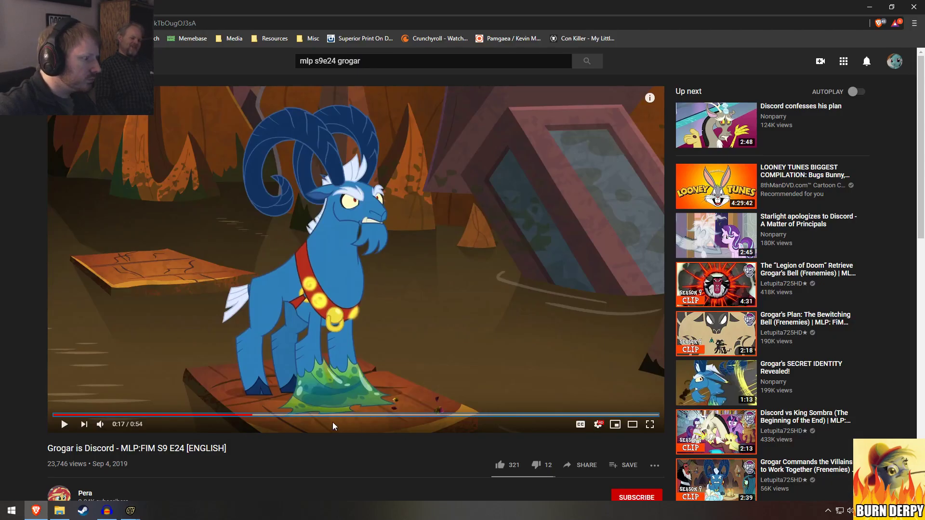
key("alt+Tab")
left_click(367, 383)
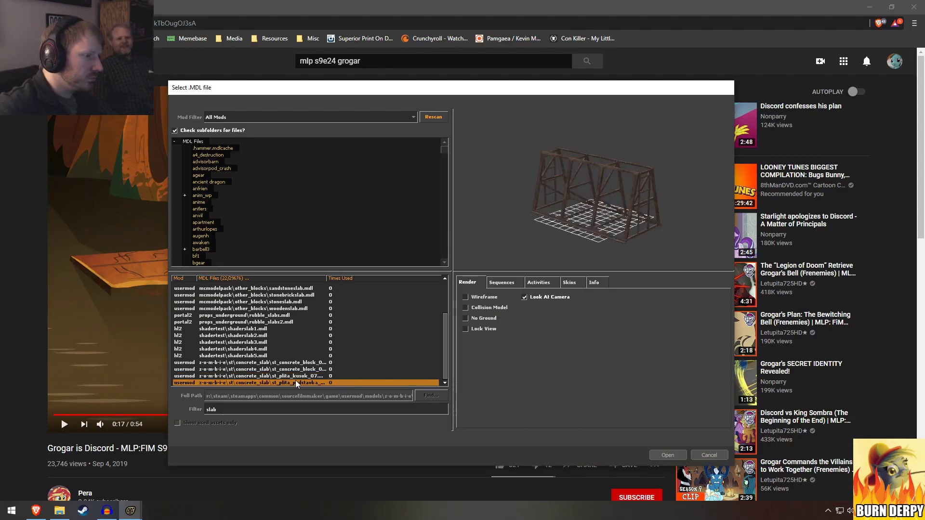
left_click(337, 375)
left_click(322, 363)
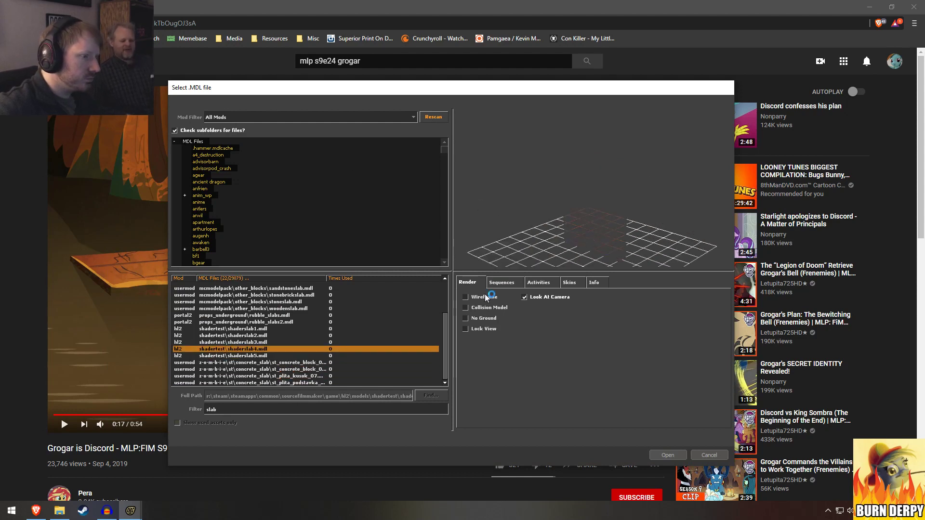
left_click_drag(554, 144, 608, 188)
scroll(204, 299, "up", 3)
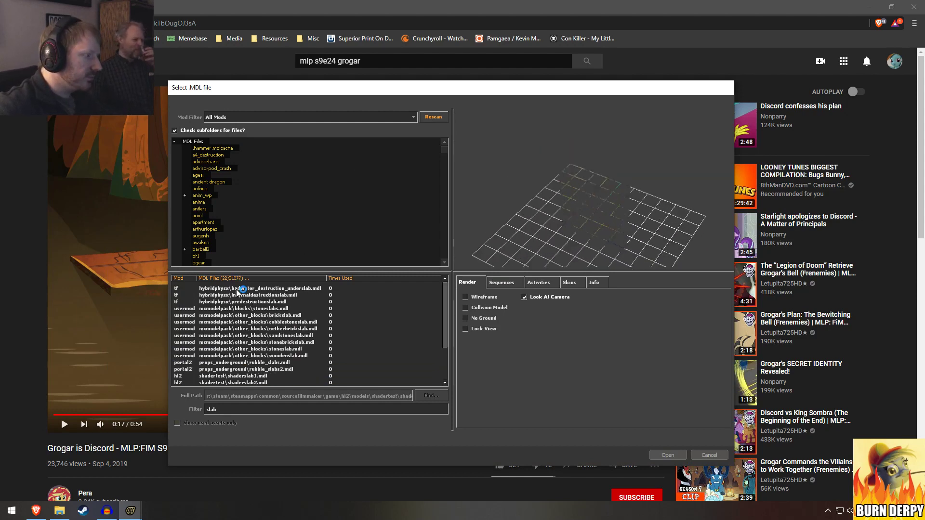
Step: Revisit the slab models at the start of the filtered list and preview hybridphysx\predestructionslab.mdl again
left_click(295, 289)
key("Down")
key("Down")
key("Down")
key("Down")
key("Up")
key("Up")
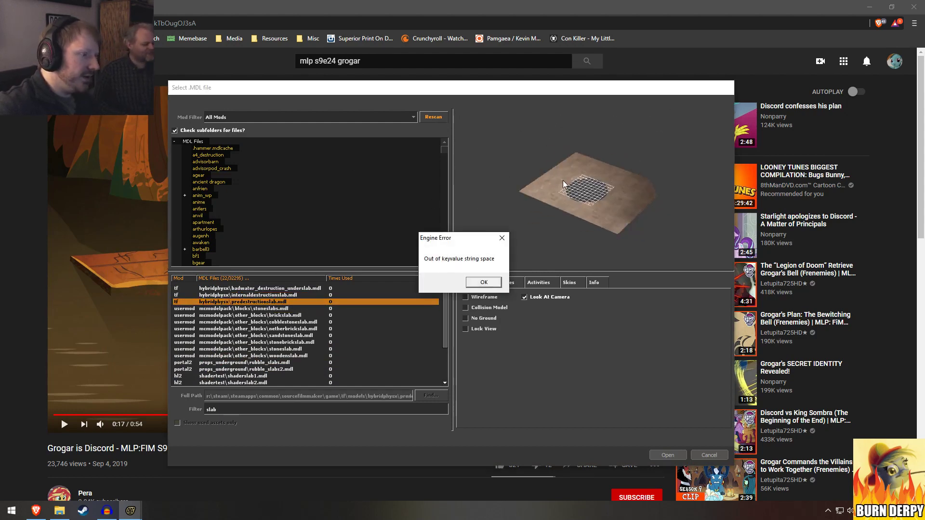
Step: Relaunch Source Filmmaker through Steam, decline the autosave and reopen the recent session nov29_cozytf2.dmx in a maximized window
left_click(480, 283)
right_click(82, 511)
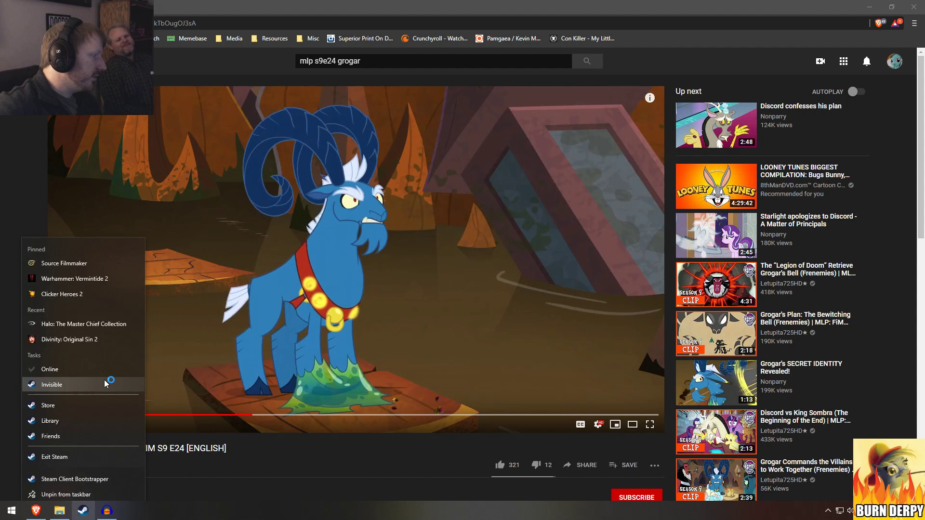
left_click(69, 260)
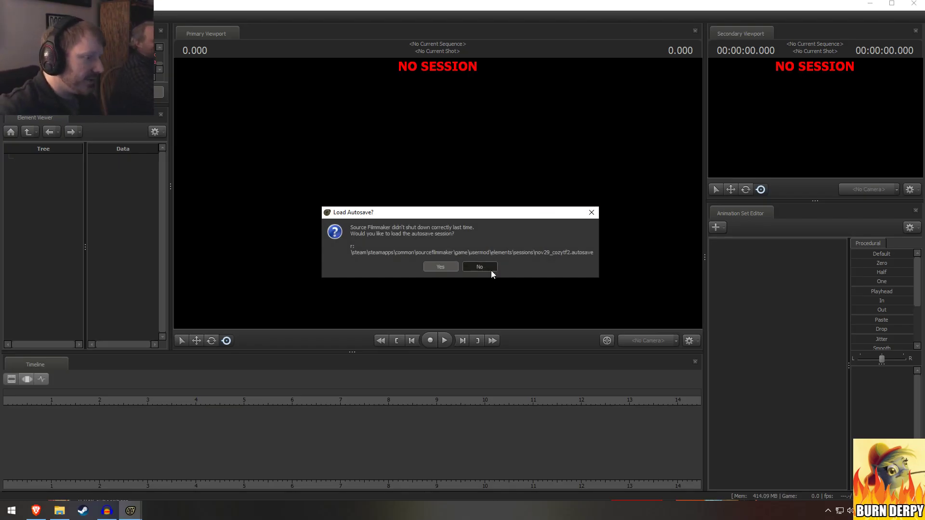
left_click(480, 266)
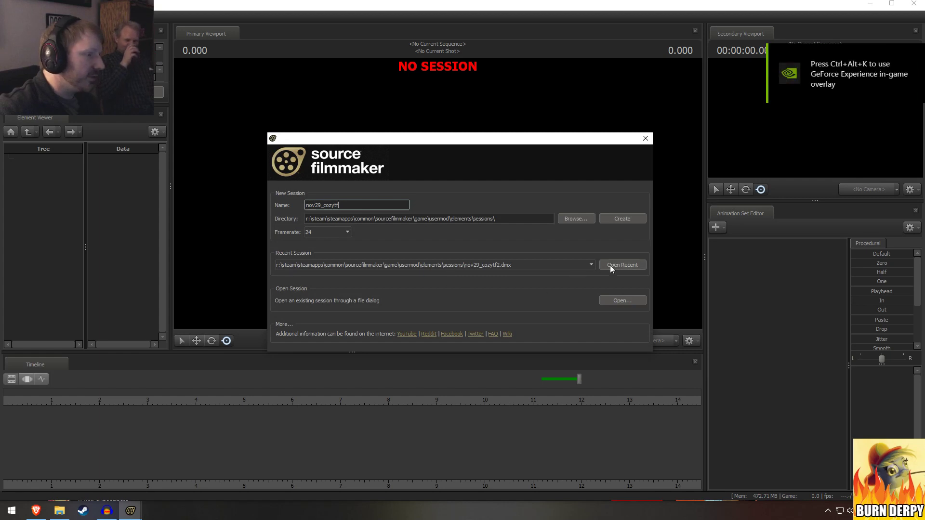
left_click(617, 264)
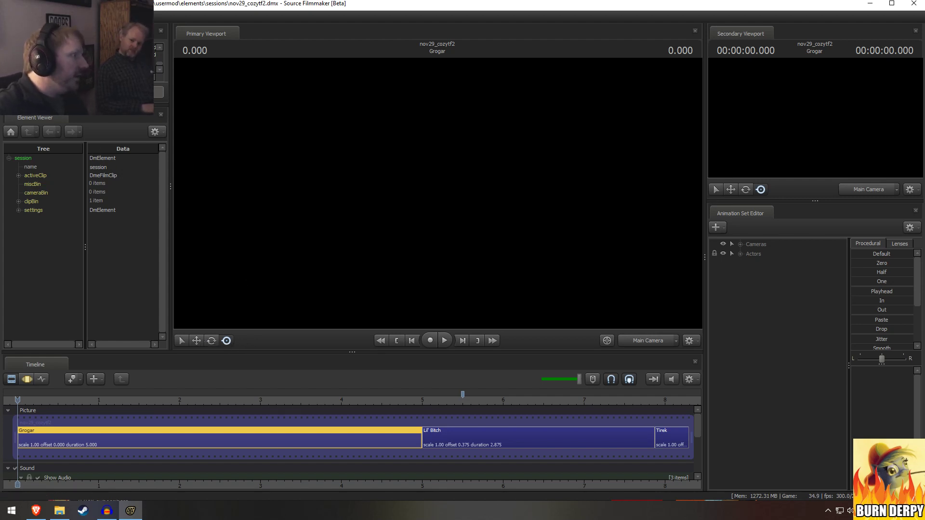
key("super+Up")
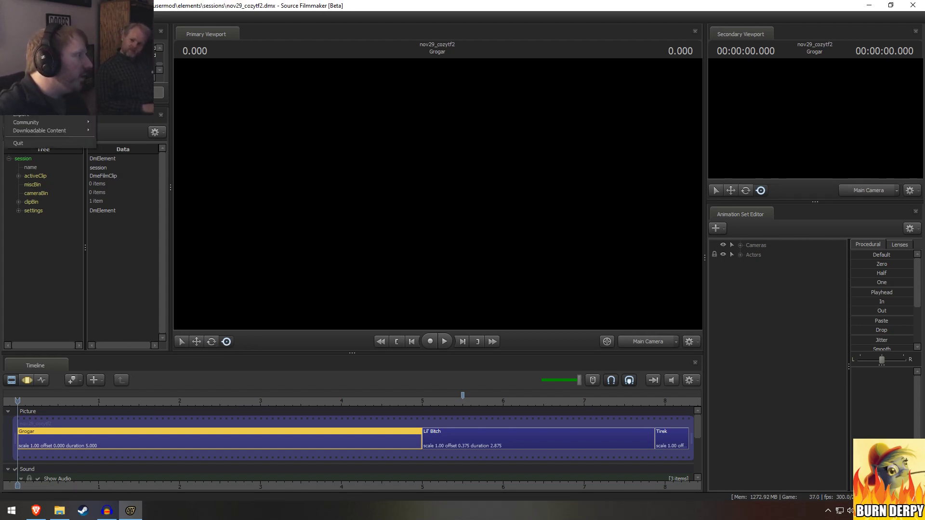
Step: Open the session file nov29_cozytf2.dmx again from the sessions folder
left_click(22, 35)
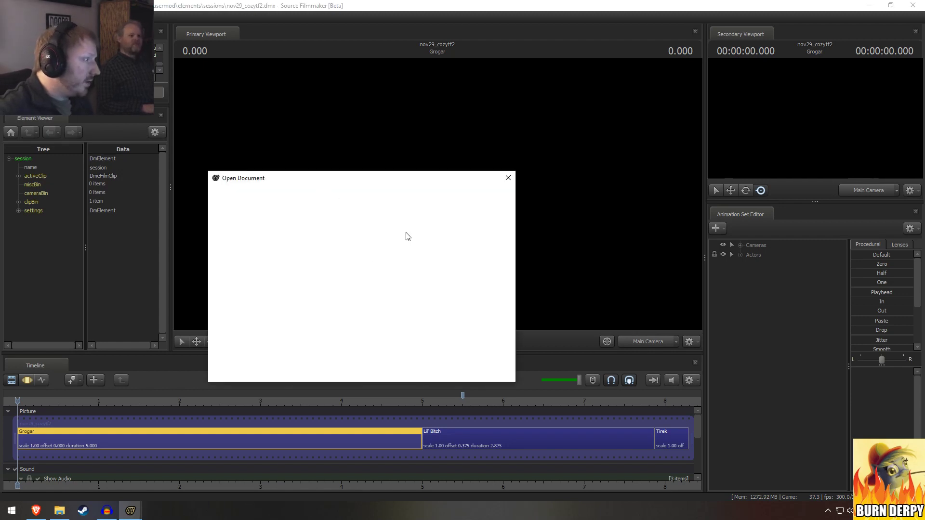
left_click_drag(383, 343, 508, 339)
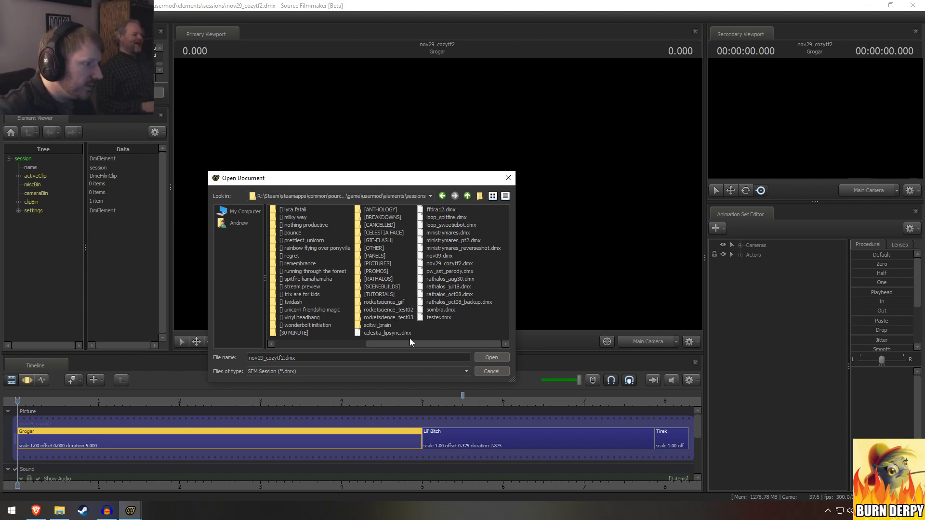
left_click(448, 264)
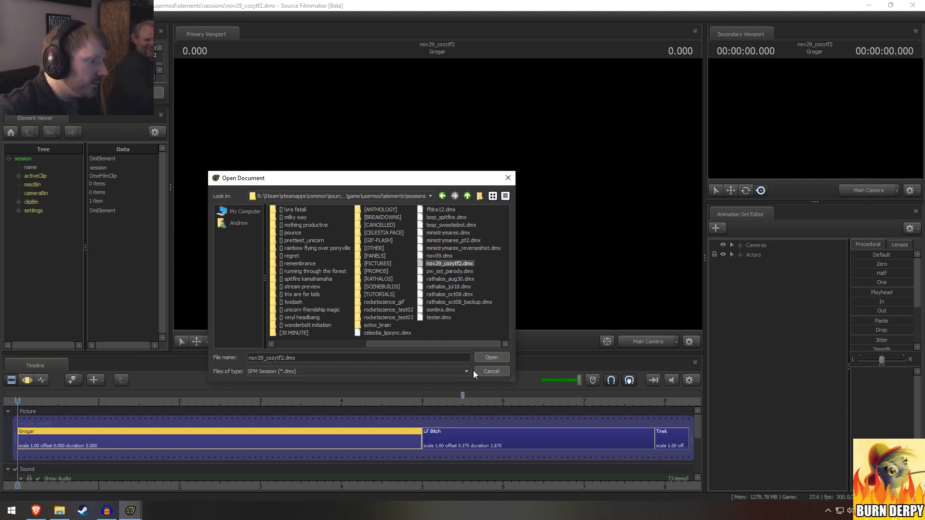
left_click(490, 357)
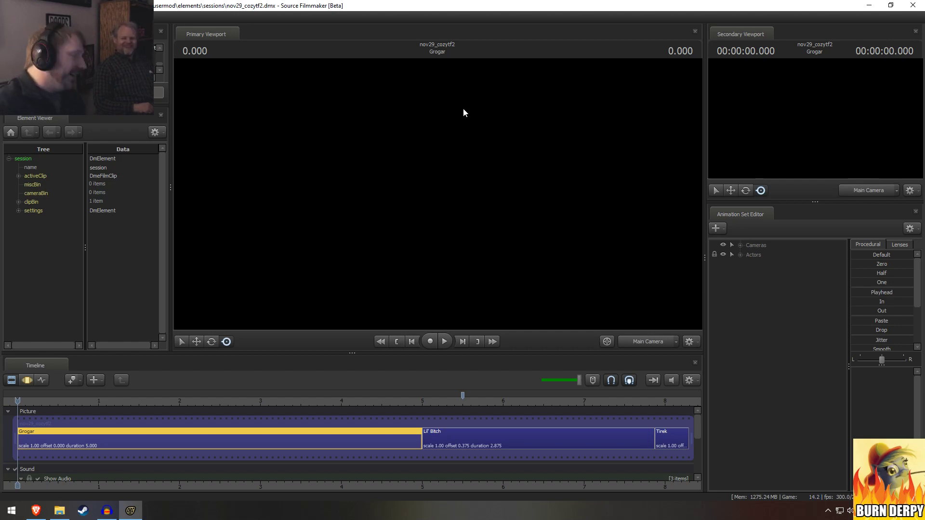
Step: Move the playhead to 4.458 in the Grogar shot and turn off lighting in the primary viewport
left_click(378, 433)
right_click(456, 254)
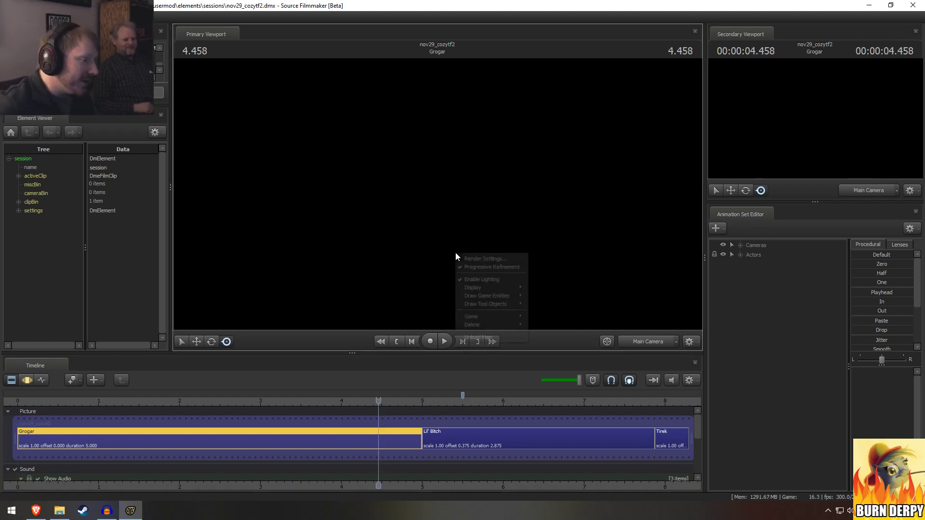
left_click(474, 284)
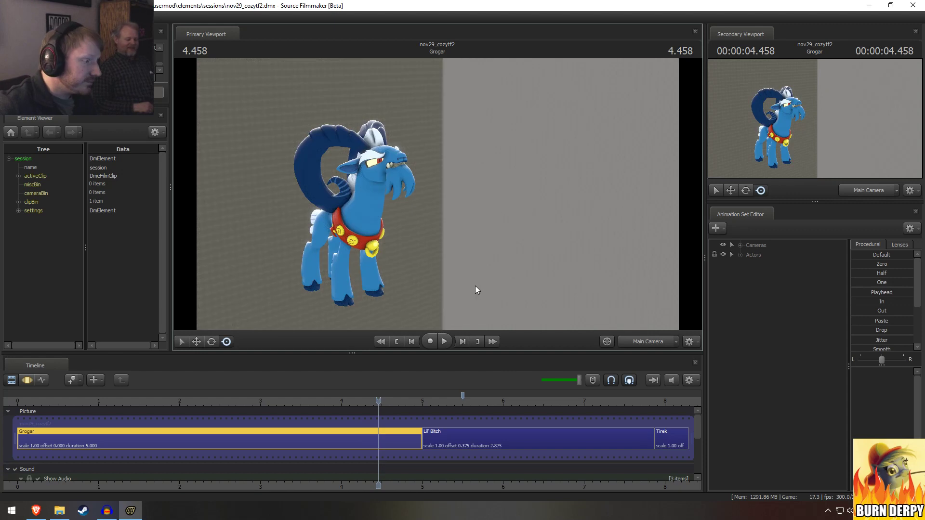
Step: Start creating an animation set for a new model and filter the model list by "slab"
right_click(750, 308)
left_click(816, 330)
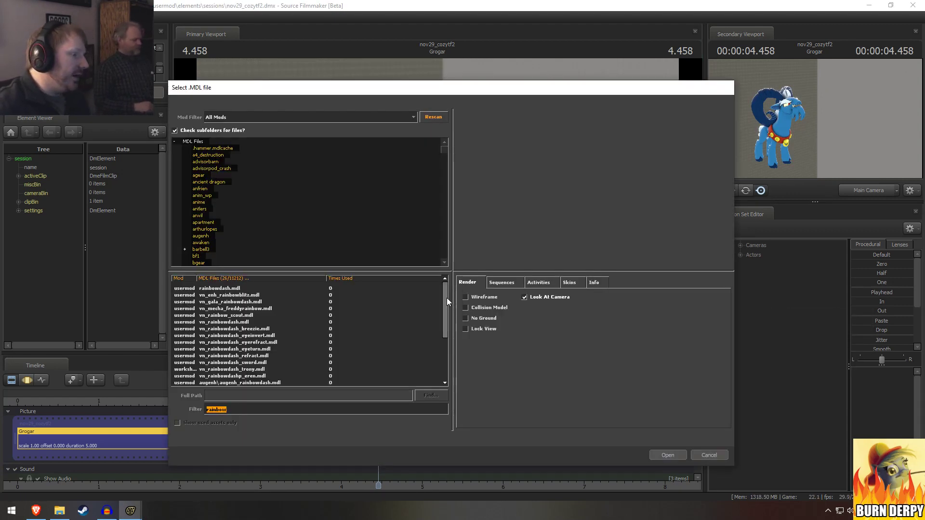
left_click_drag(446, 298, 452, 321)
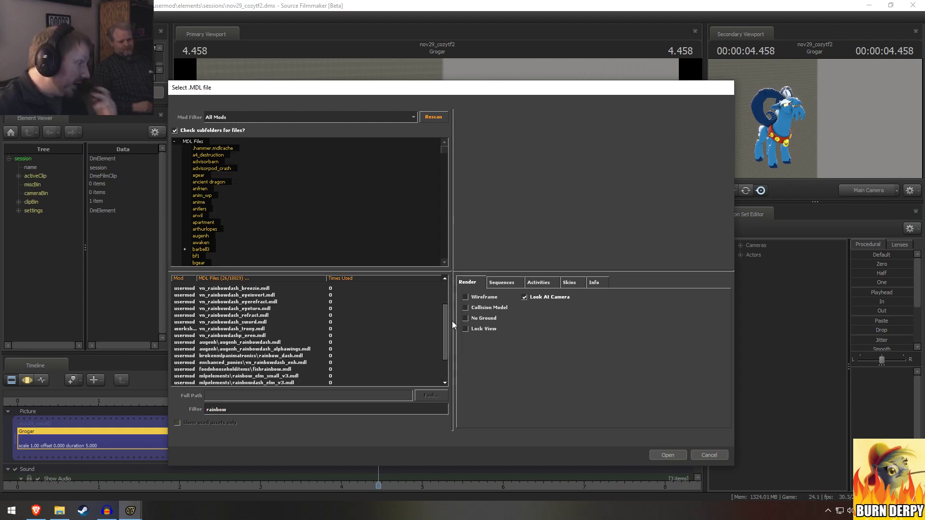
left_click_drag(247, 411, 207, 404)
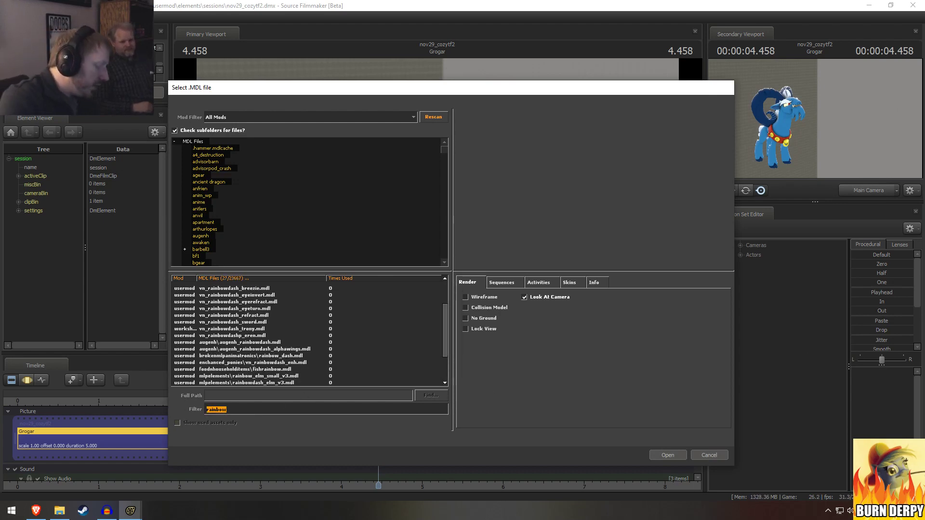
type("slab")
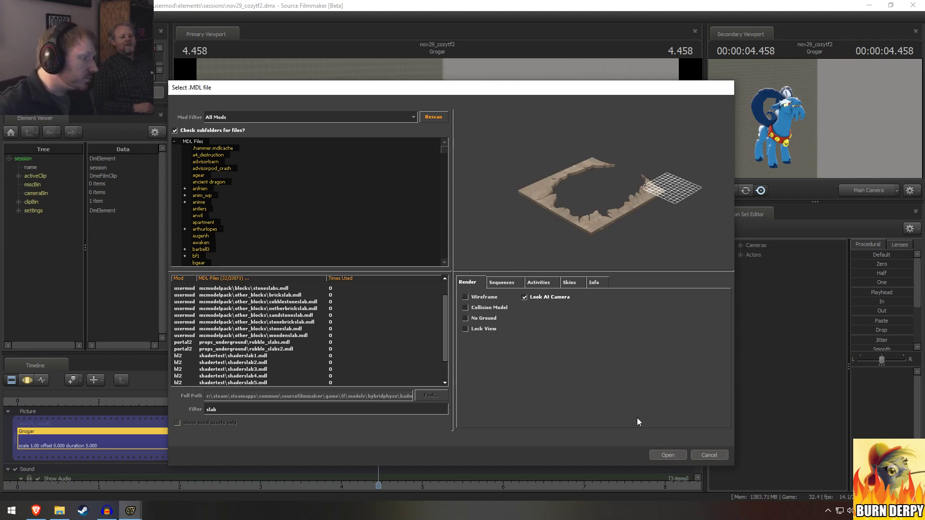
Step: Preview the mcmodelpack stoneslab, the props_underground rubble_slabs and the shadertest shaderslab models
left_click(279, 349)
key("Up")
key("Up")
key("Up")
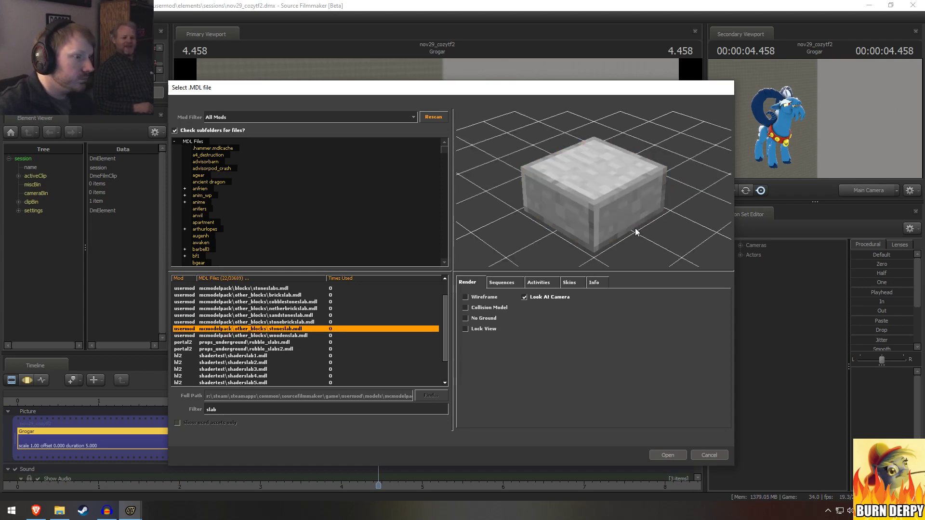
key("Down")
key("Down")
key("Down")
key("Down")
key("Down")
key("Down")
key("Down")
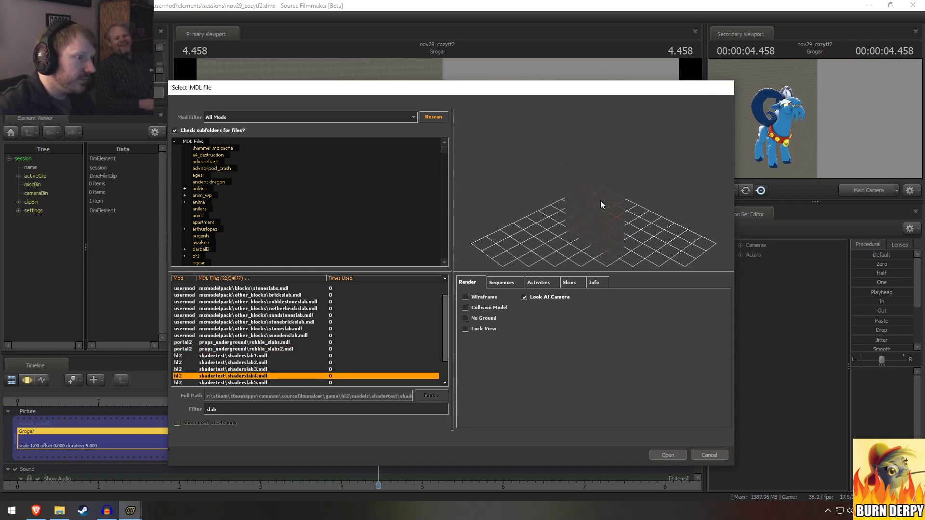
key("Up")
key("Up")
key("Up")
key("Up")
key("Up")
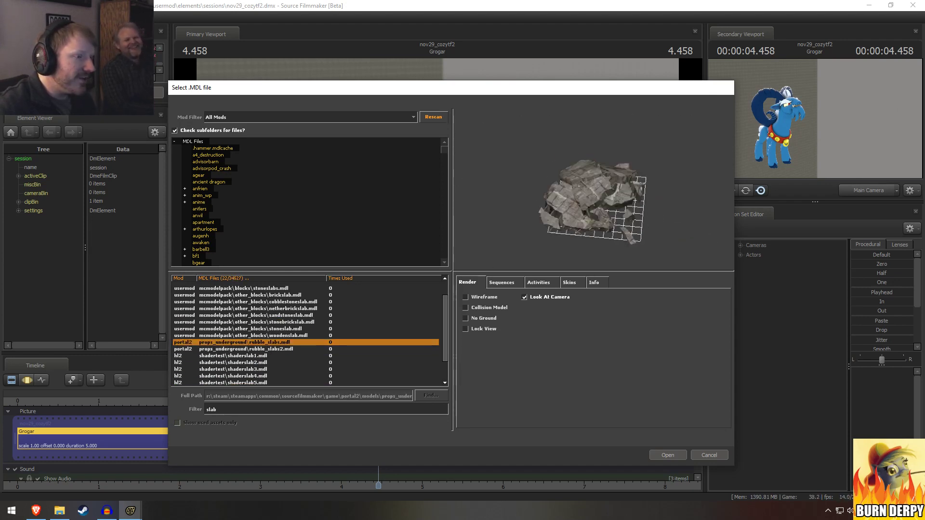
Step: Preview the remaining slab models from the shaderslab entries through the concrete_slab blocks to st_plita_podstavka
key("Down")
key("Down")
key("Down")
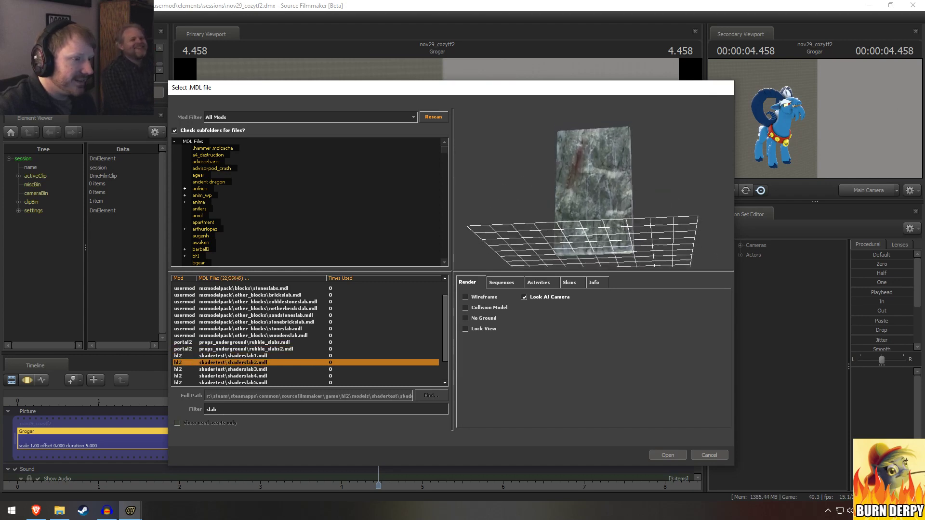
key("Down")
key("Down")
key("Down")
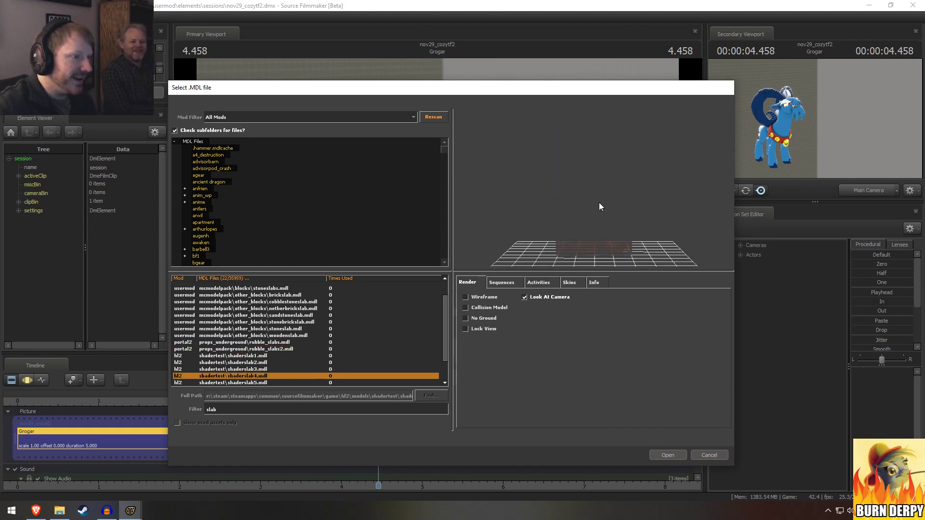
key("Down")
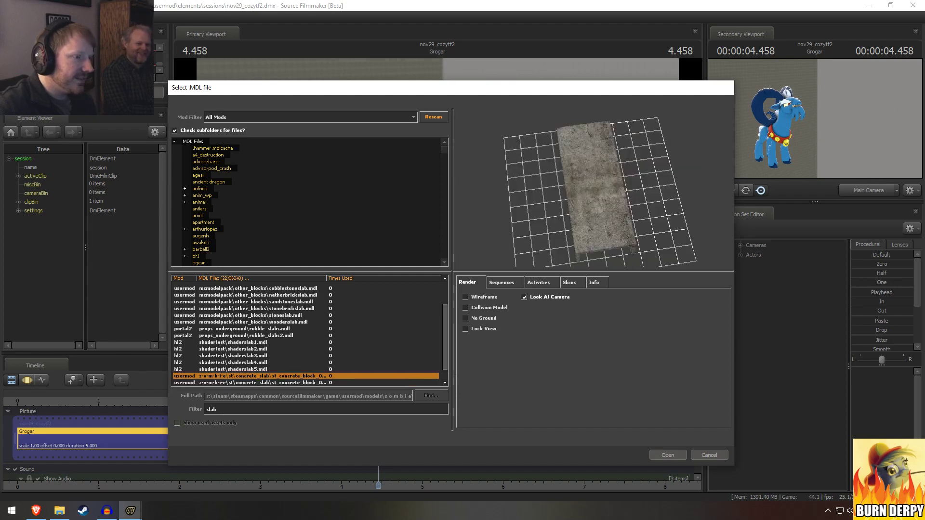
key("Down")
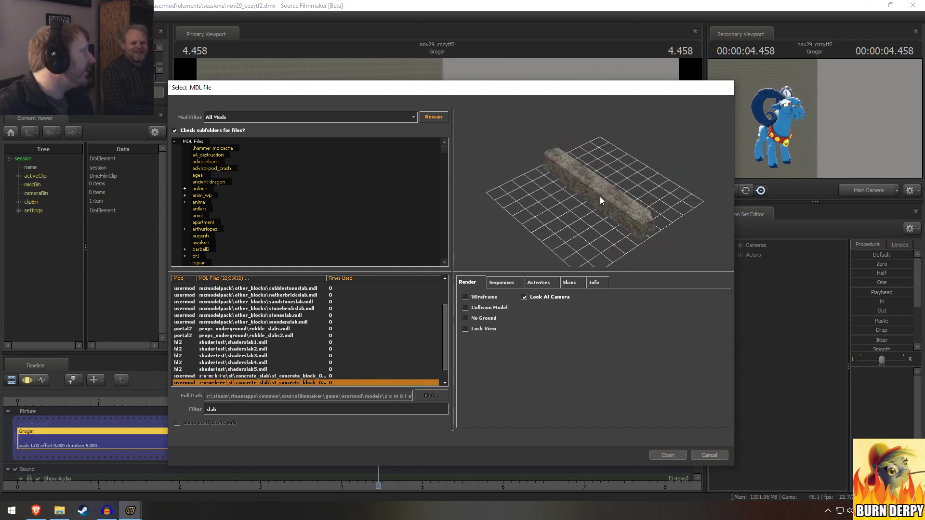
key("Down")
key("Down")
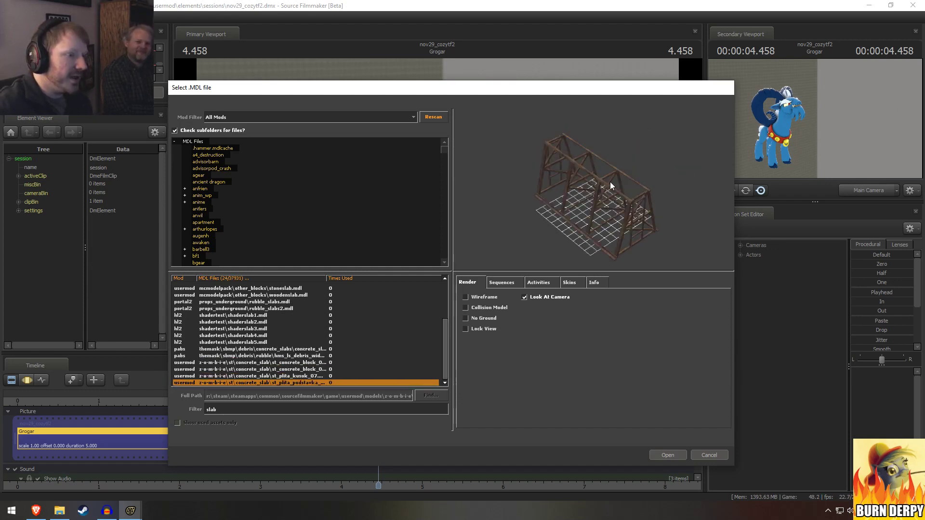
Step: Inspect st_plita_kusok_07 up close, compare it with st_plita_podstavka, and add st_plita_kusok_07 to the Grogar shot
key("Up")
mouse_move(610, 181)
left_mouse_down()
mouse_move(612, 194)
mouse_move(600, 187)
left_mouse_up()
right_click_drag(600, 186, 597, 145)
mouse_move(597, 181)
left_mouse_down()
mouse_move(545, 149)
mouse_move(583, 174)
left_mouse_up()
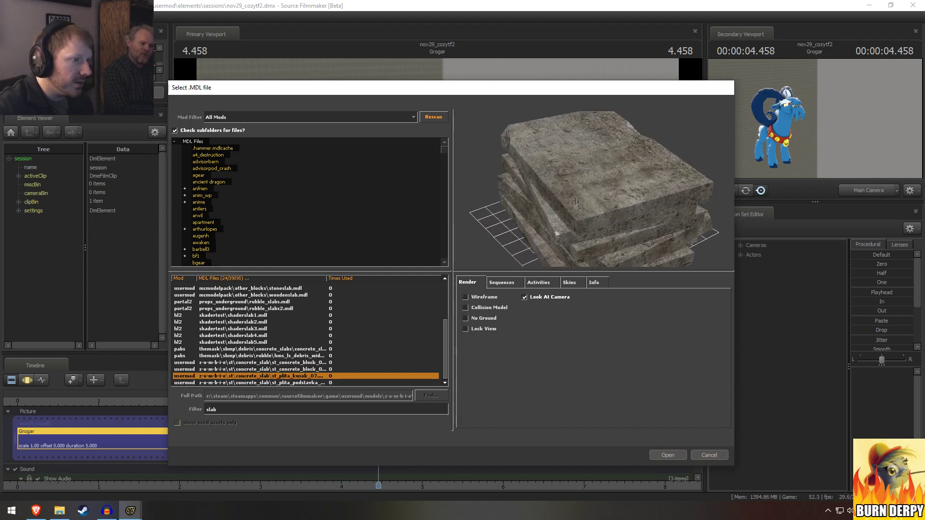
key("Down")
key("Up")
key("Down")
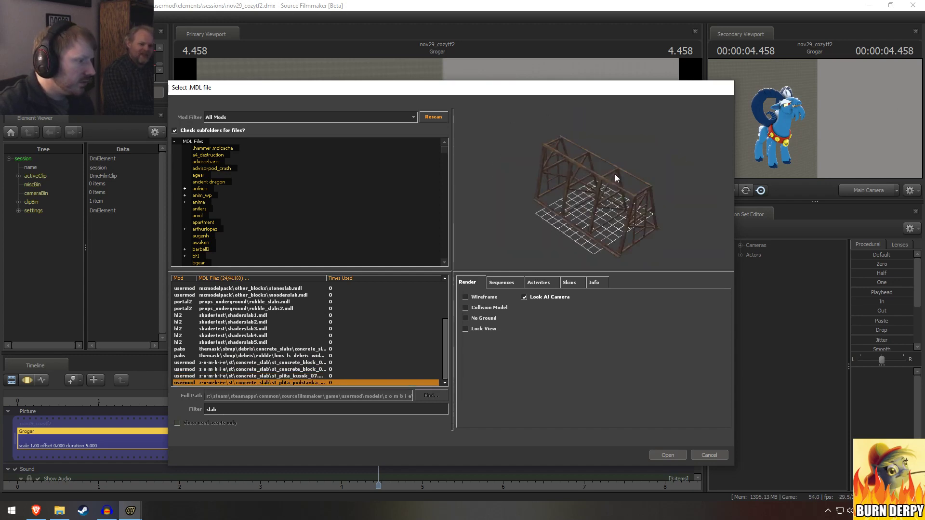
key("Up")
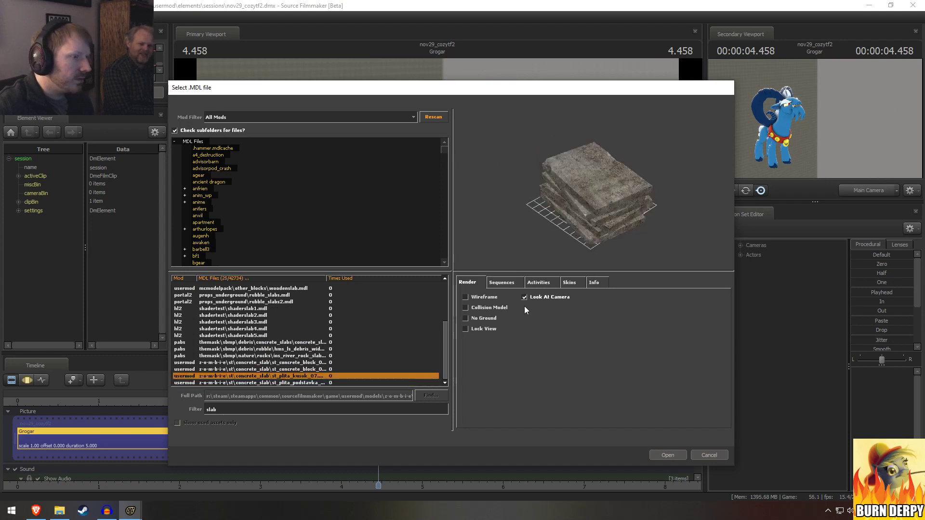
left_click(667, 456)
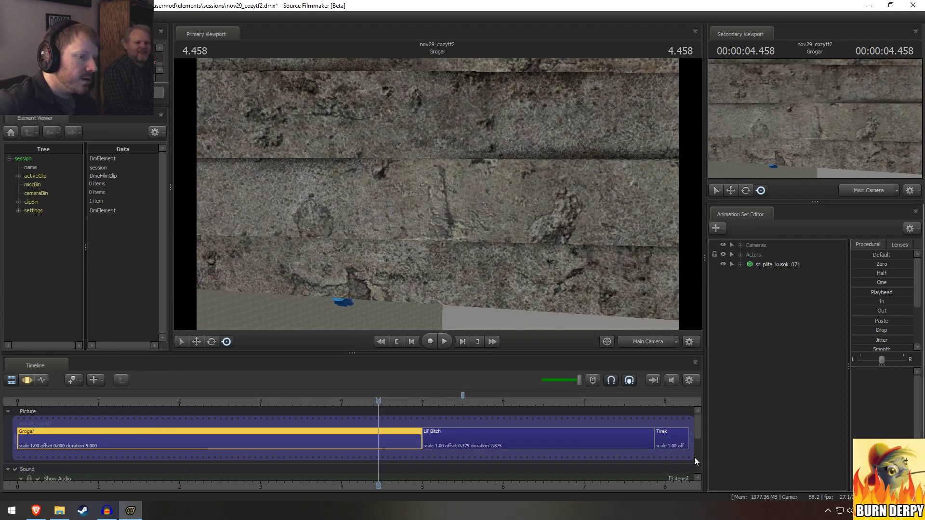
Step: Start adding another new model, filter the list by "water" and preview the skybox_water_treatment_facility and river water effect models
right_click(765, 333)
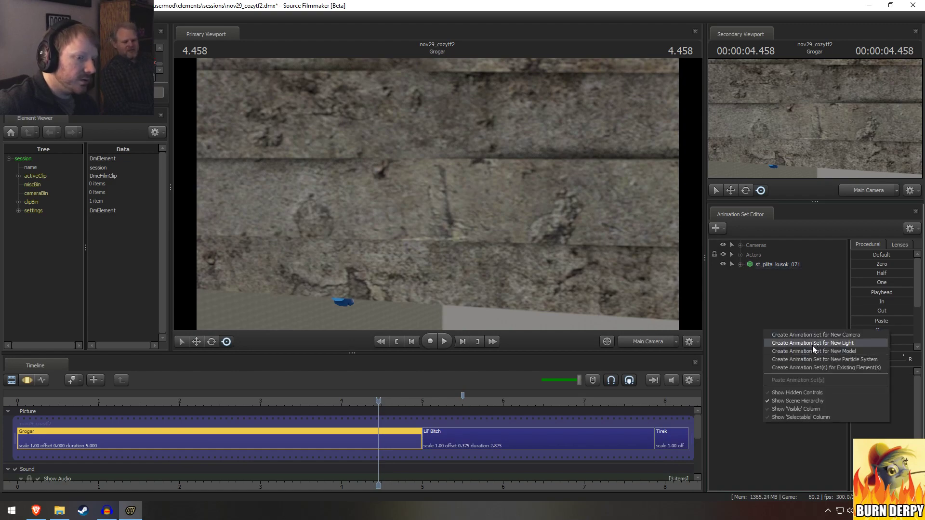
left_click(877, 345)
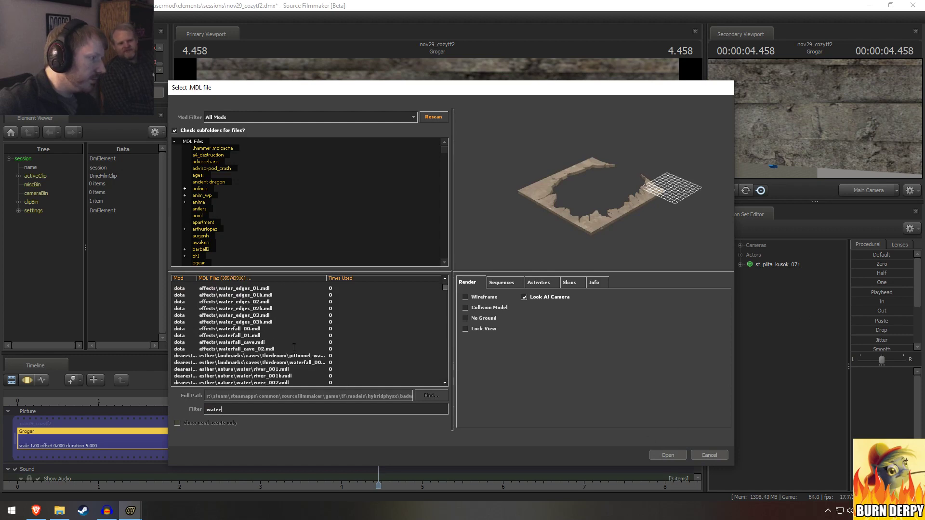
left_click(255, 302)
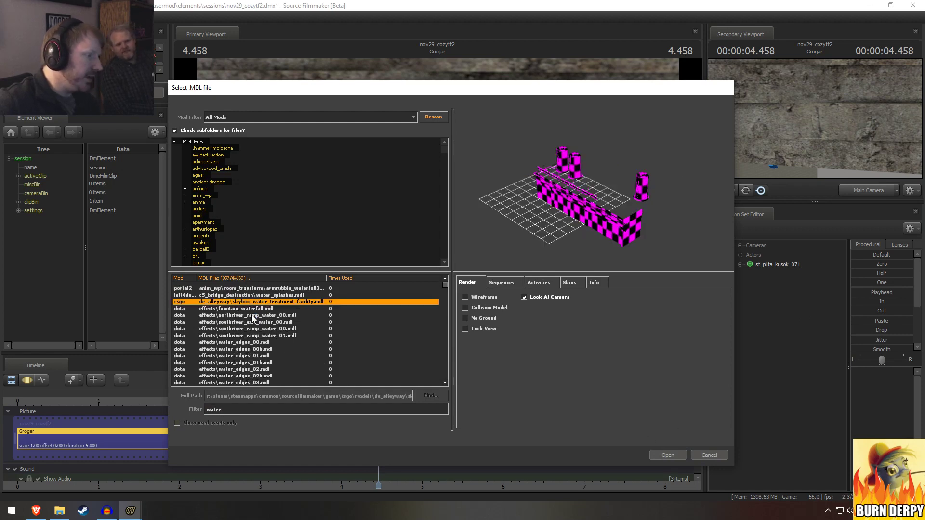
left_click(255, 315)
left_click(260, 321)
left_click(264, 329)
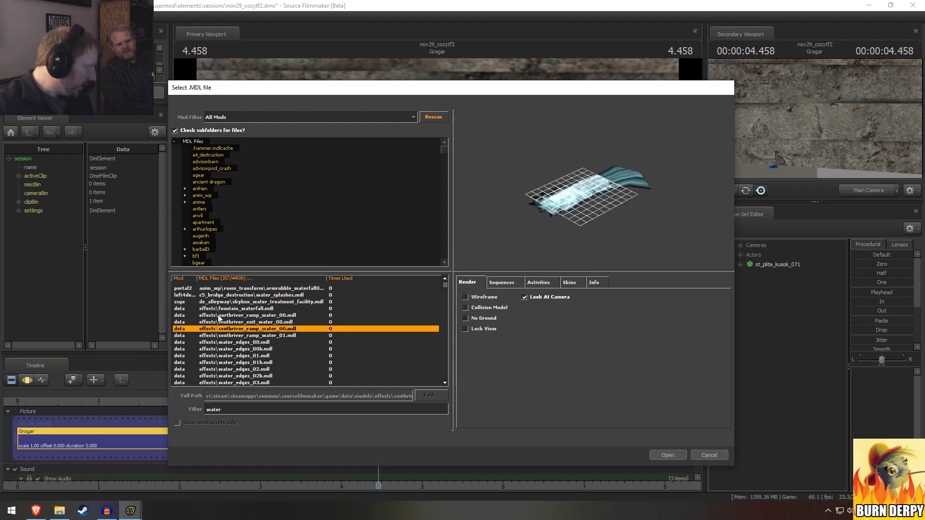
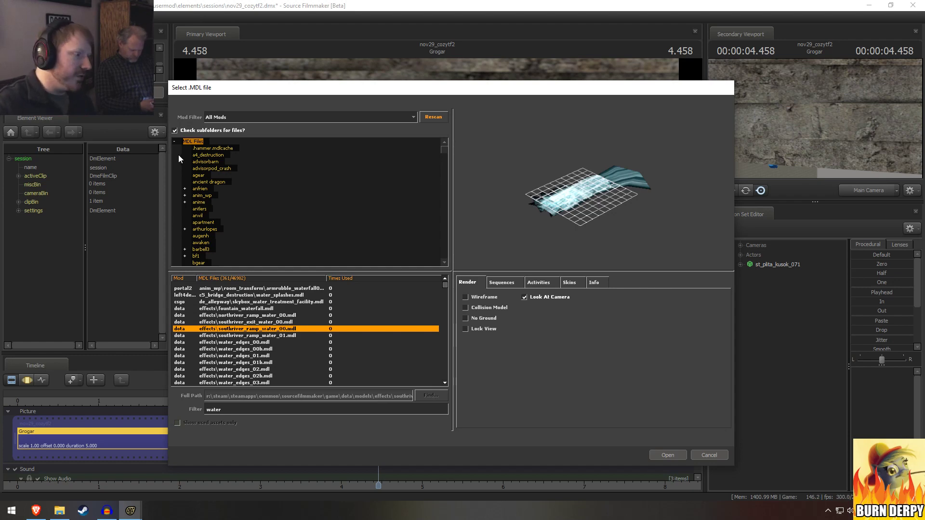
Step: Preview southriver_ramp_water_01 and the effects\water_edges models
left_click(244, 335)
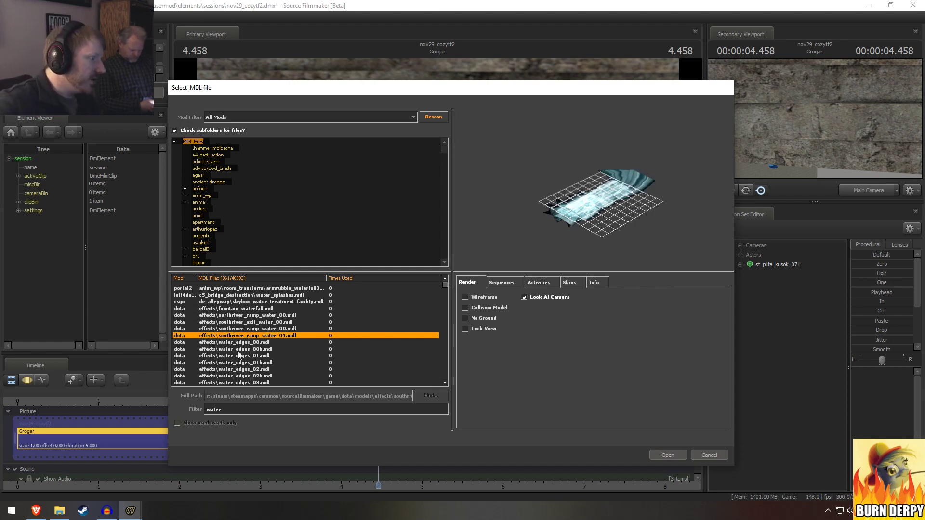
left_click(239, 349)
left_click_drag(601, 216, 583, 224)
key("Down")
key("Down")
key("Down")
key("Down")
key("Down")
key("Down")
key("Down")
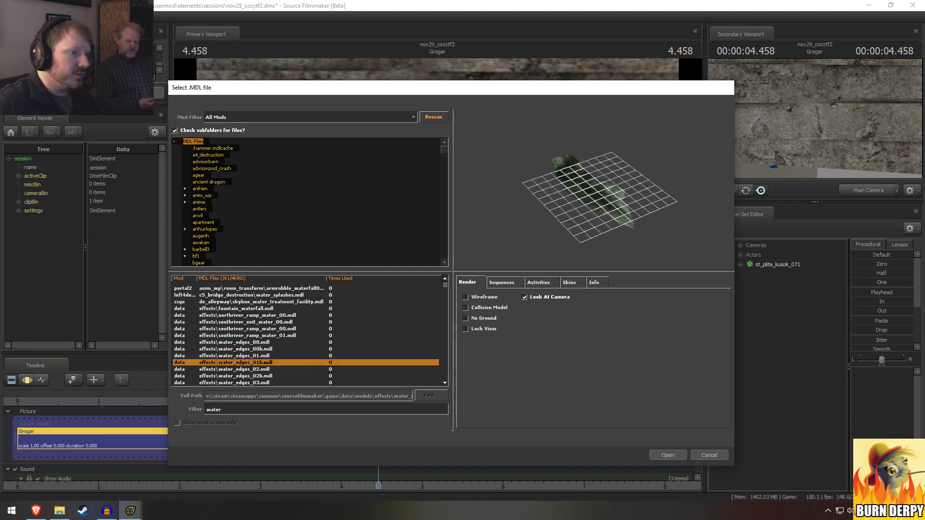
key("Up")
key("Up")
key("Up")
key("Up")
key("Up")
key("Up")
key("Up")
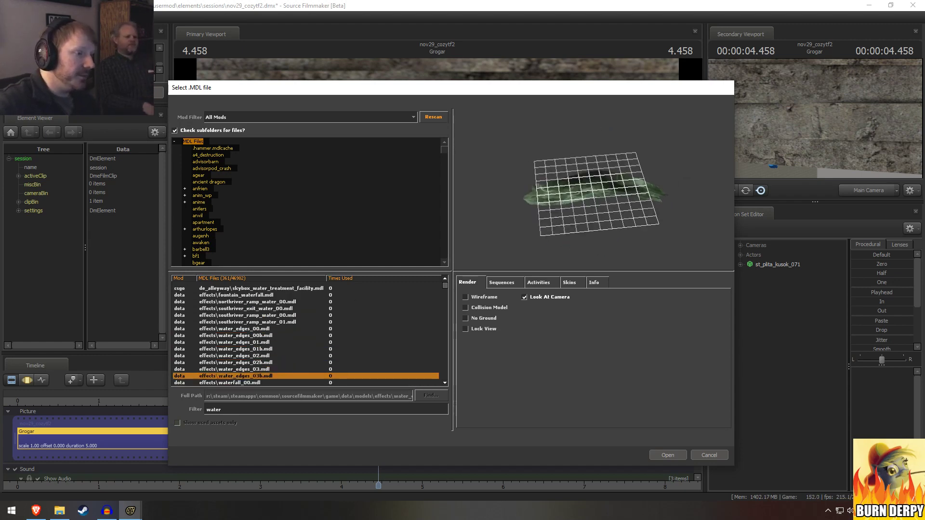
Step: Go back to the start of the water list and preview c5_bridge_destruction\water_splashes.mdl and the armrubble_waterfall model
key("Up")
key("Up")
key("Up")
key("Up")
key("Up")
key("Up")
key("Up")
key("Up")
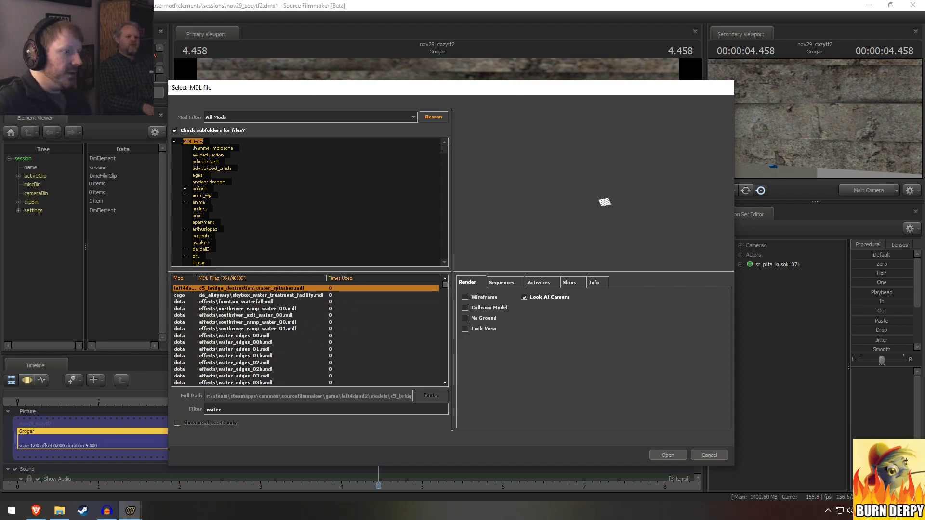
key("Up")
key("Down")
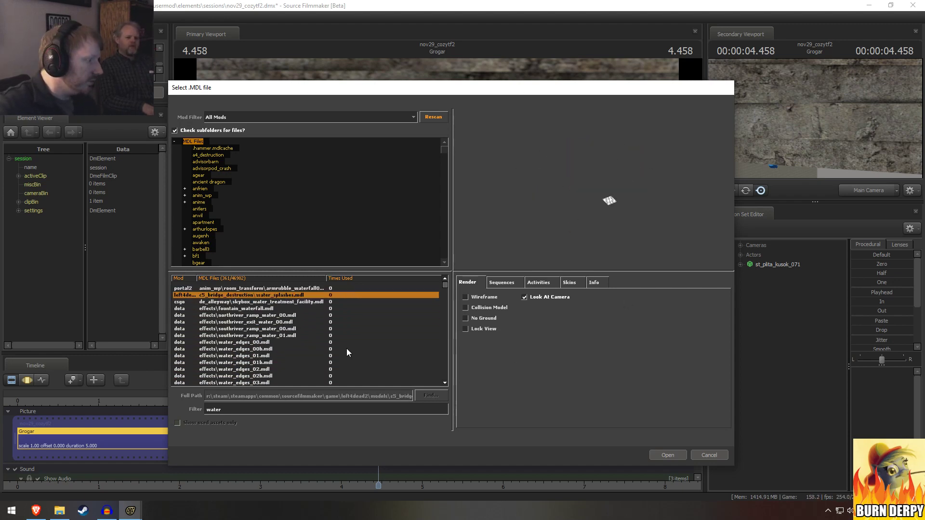
key("Up")
key("Down")
Step: Browse further down the water models and preview m_heide's elk_waterfall01 and the sky_waterfall models
scroll(294, 369, "down", 4)
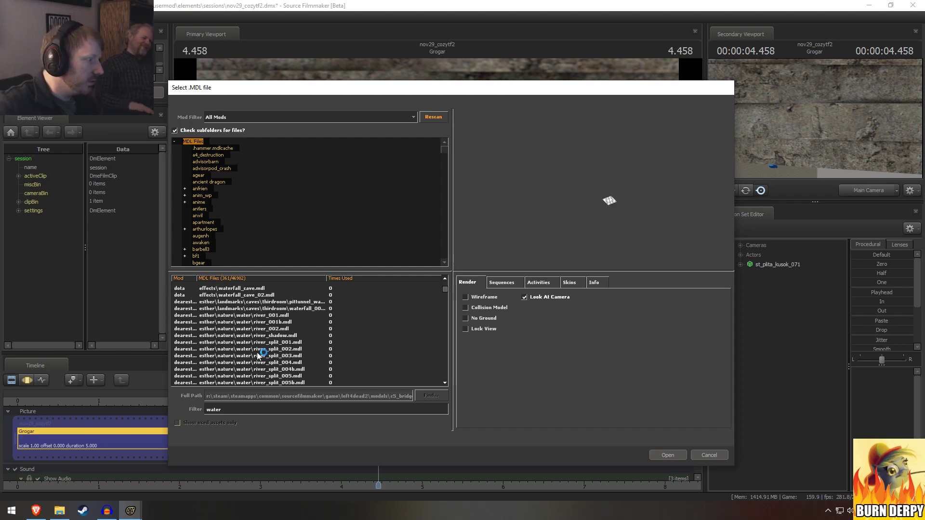
left_click(293, 369)
scroll(260, 363, "down", 5)
left_click(227, 362)
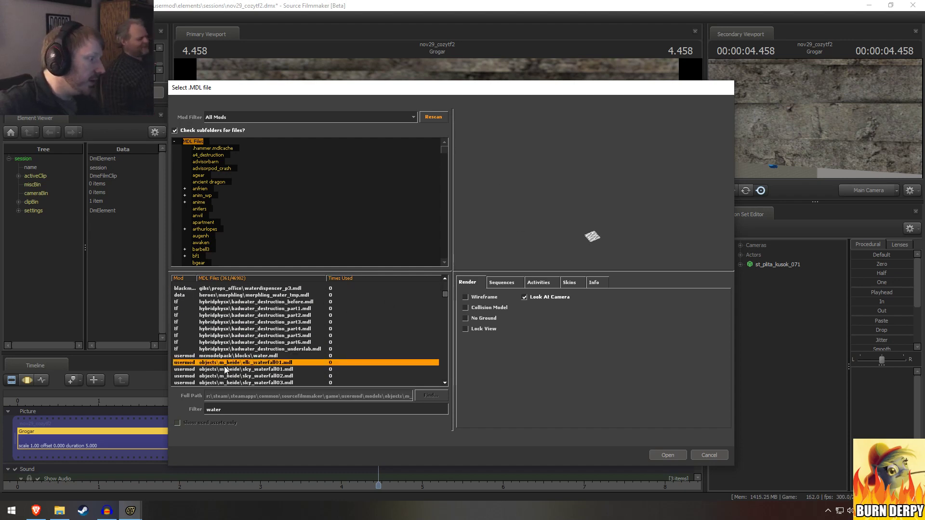
key("Down")
key("Down")
key("Down")
Step: Go back up the list to preview mcmodelpack's water block, the badwater_destruction parts and morphling_water_tmp.mdl
key("Up")
key("Up")
key("Up")
key("Up")
key("Up")
key("Up")
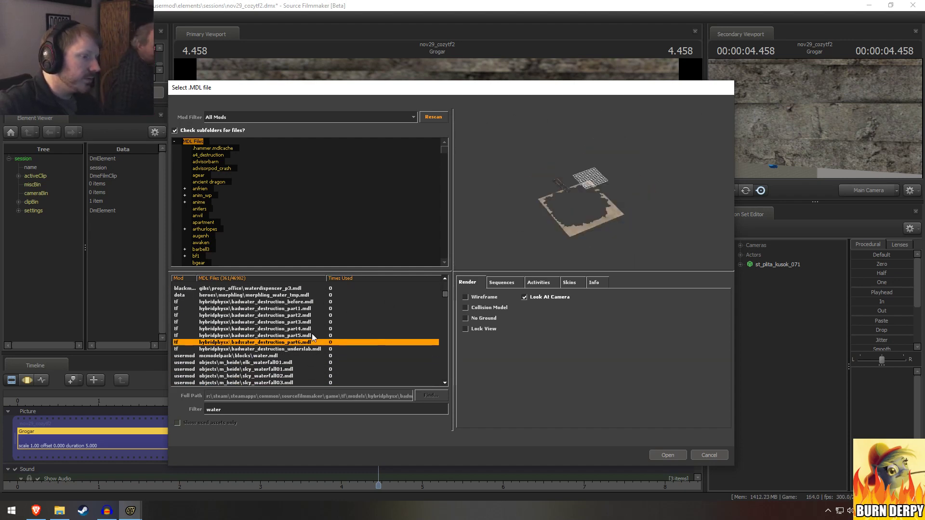
key("Down")
key("Up")
key("Up")
key("Up")
key("Up")
key("Up")
key("Up")
key("Up")
key("Up")
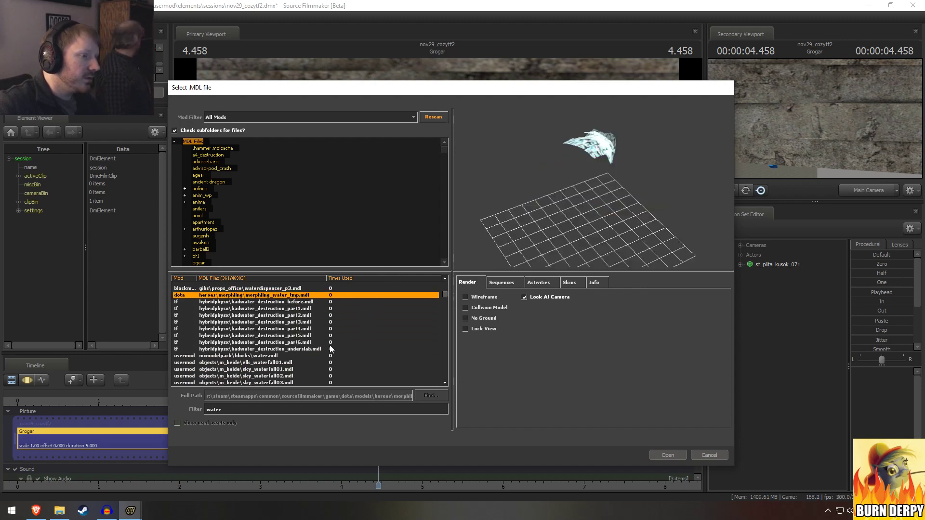
Step: Preview the models further down the water list as far as props\cs_office\water_bottle.mdl
scroll(329, 369, "down", 4)
left_click(258, 356)
key("Down")
key("Down")
key("Down")
key("Down")
key("Down")
key("Down")
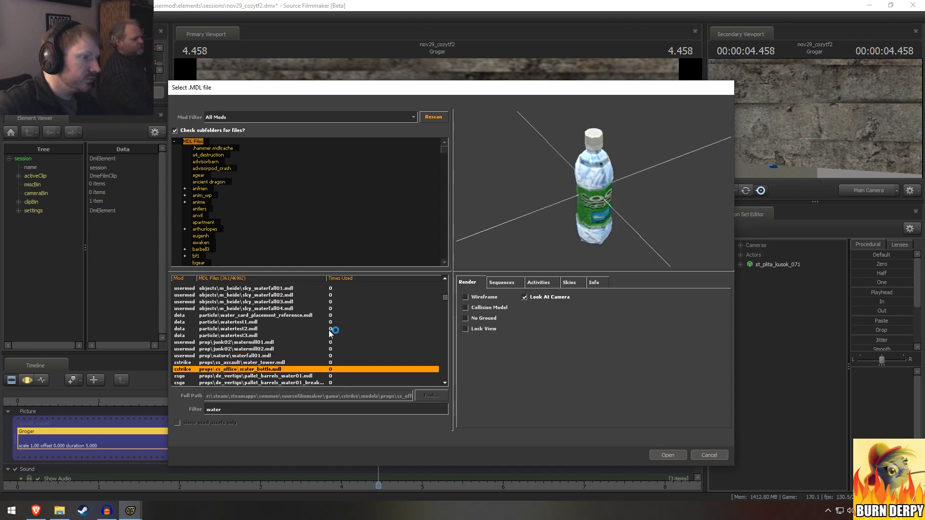
Step: Preview the de_vertigo pallet_barrels_water01 pieces, the portal2 water_bottle and waterpump001.mdl
key("Down")
key("Down")
key("Down")
key("Down")
key("Down")
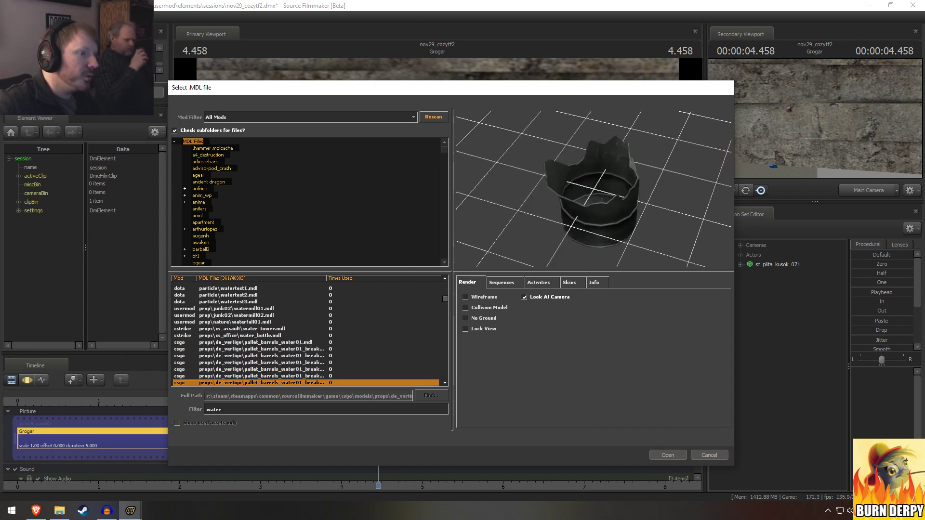
key("Down")
key("Down")
key("Down")
key("Down")
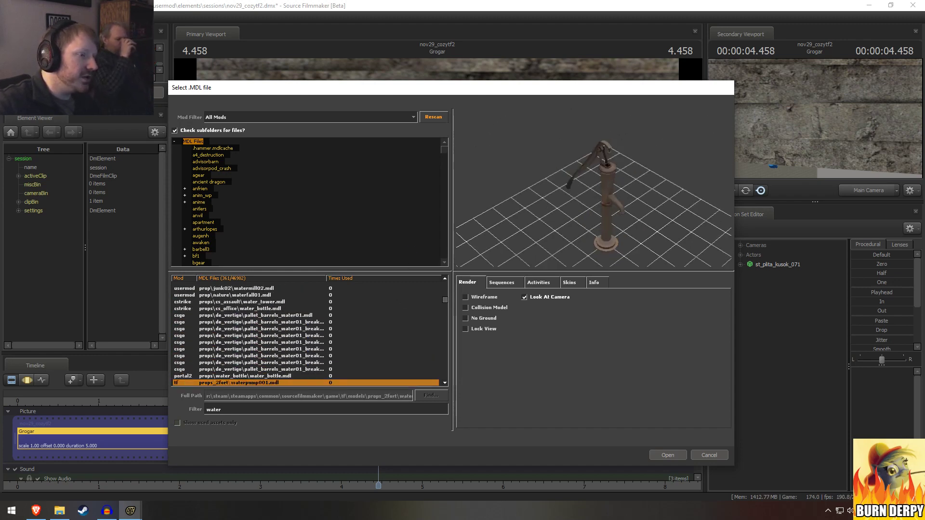
Step: Preview the props_buildings watertower models, the farm watercan and water_spigot, and the swamp water plant models
key("Down")
key("Down")
key("Down")
key("Down")
key("Down")
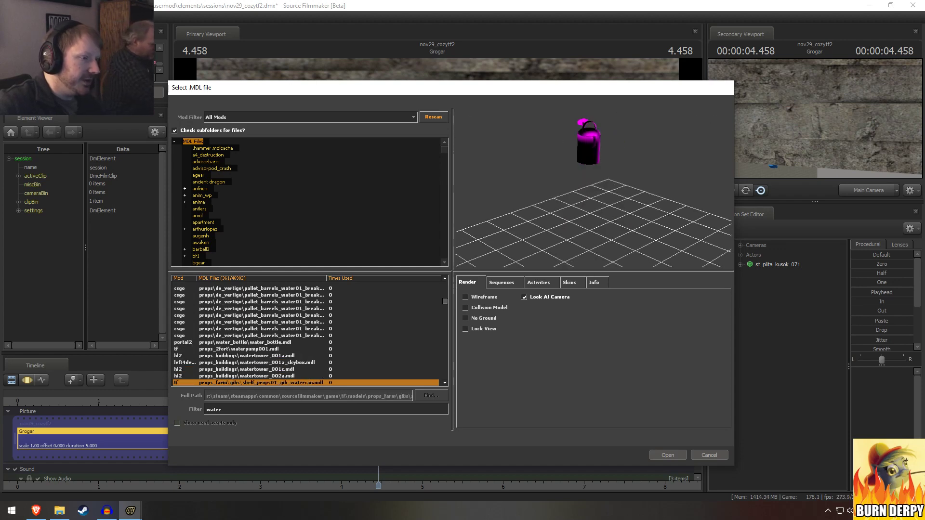
key("Down")
key("Down")
key("Down")
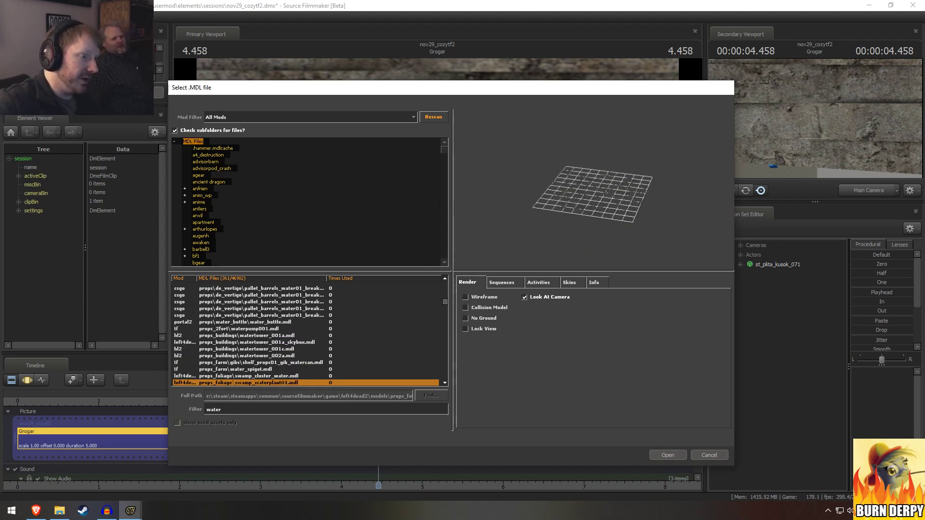
Step: Preview waterlily01, the props_forest models rock_waterfall and waterfall001, and props_hydro\water_barrel.mdl
key("Down")
key("Down")
key("Down")
key("Down")
key("Down")
key("Down")
key("Down")
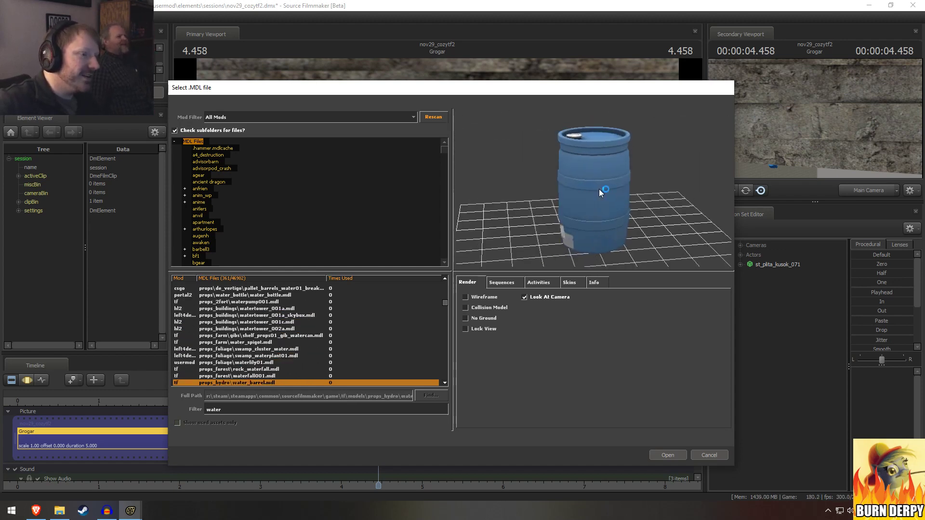
Step: Preview the props_hydro water barrel clusters and water_machinery models, the props_industrial pallet barrels and water_cooler.mdl
key("Down")
key("Down")
key("Down")
key("Down")
key("Down")
key("Down")
key("Down")
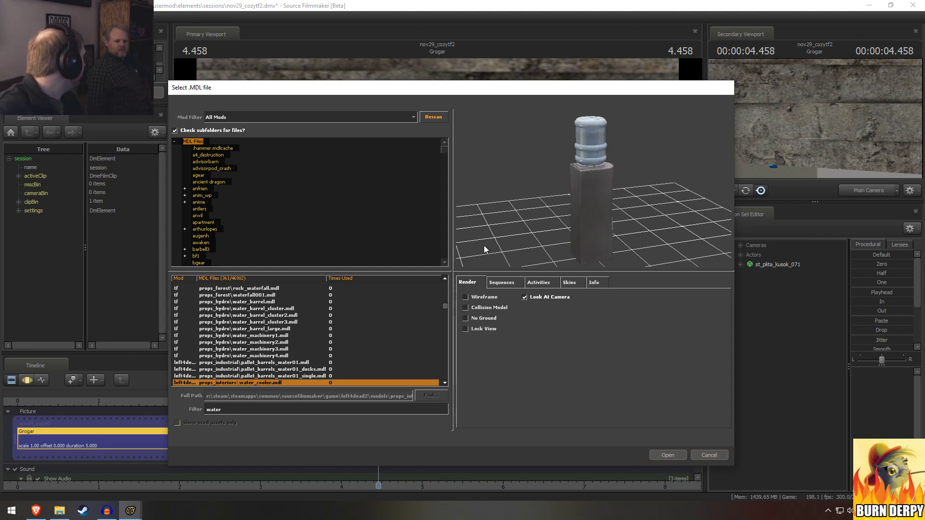
Step: Resume from pallet_barrels_water01_single and preview the props_interiors water_cooler and waterbottle models
left_click(285, 377)
key("Down")
key("Down")
key("Down")
key("Down")
key("Down")
key("Down")
key("Down")
key("Down")
key("Down")
key("Down")
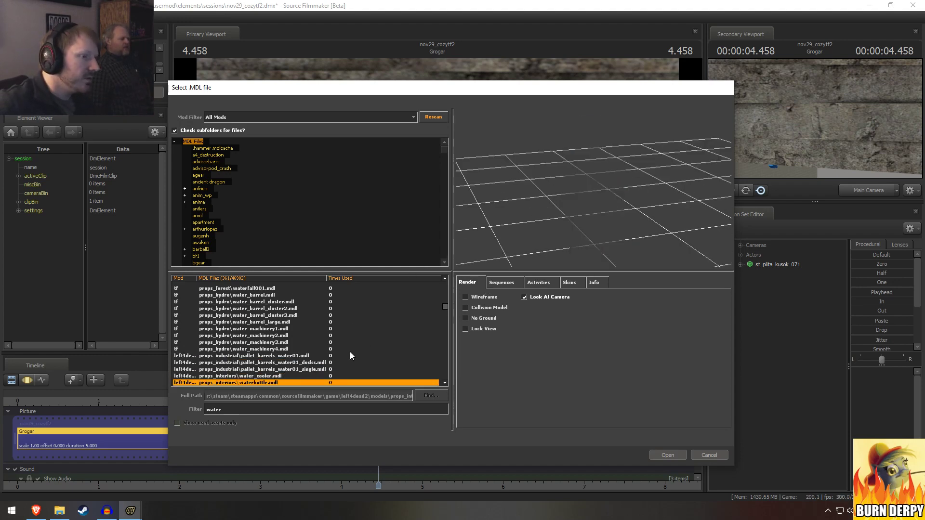
Step: Preview waterheater.mdl, the watermelon01 models with their chunks, and props_lambda\water_track.mdl
key("Down")
key("Down")
key("Down")
key("Down")
key("Down")
key("Down")
key("Down")
key("Down")
key("Down")
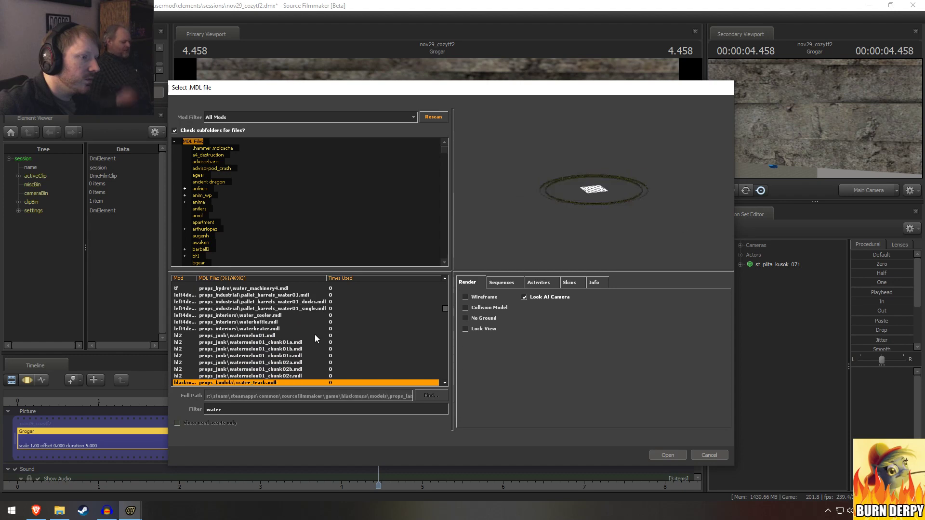
Step: Preview water_vent, the props_manor waterfall models, the props_map_editor water models and props_mining\watertower.mdl
key("Down")
key("Down")
key("Down")
key("Down")
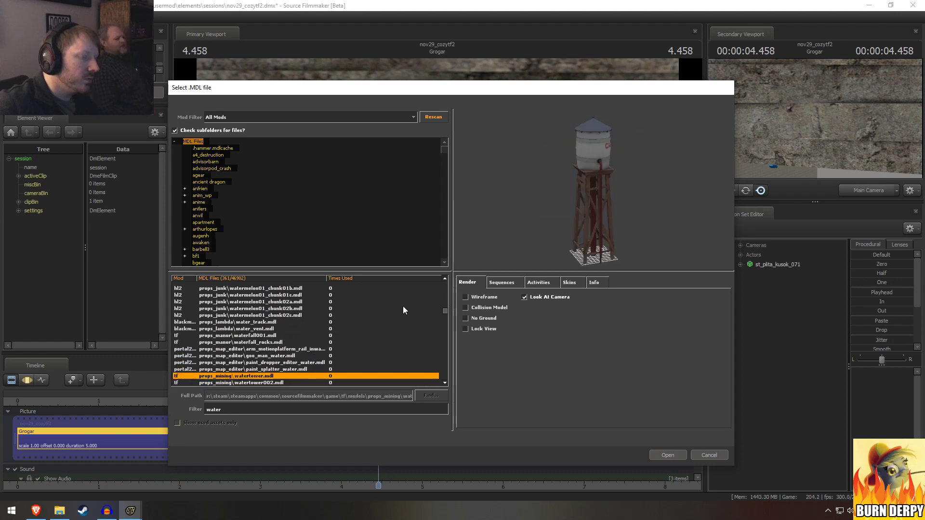
Step: Preview watertower002, the canterlot_waterfall models, moon_water_hatch01 and props_mvm\cave_waterfall.mdl
key("Down")
key("Down")
key("Down")
key("Down")
key("Down")
key("Down")
key("Down")
key("Down")
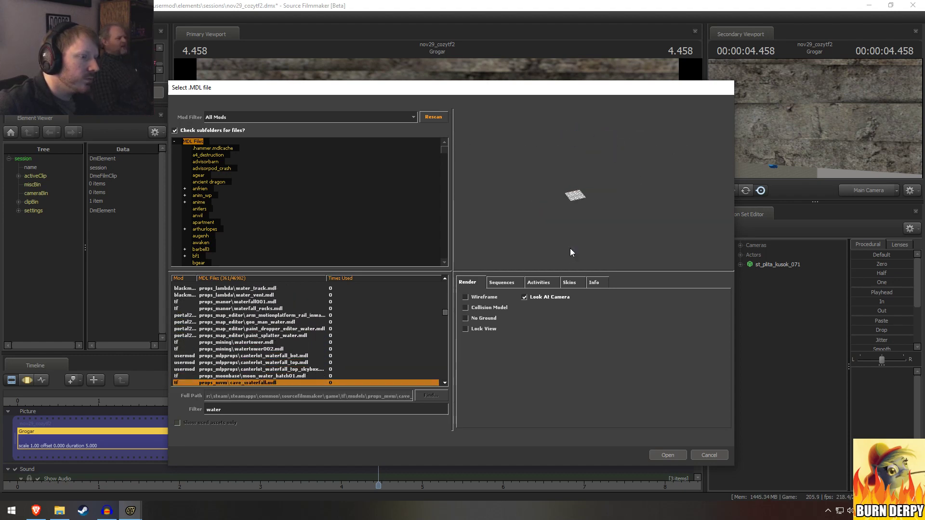
Step: Preview waterdispenser, underwater_light01, the waterfront sign and skybox models, and props_spytech\watercooler.mdl
key("Down")
key("Down")
key("Down")
key("Down")
key("Down")
key("Down")
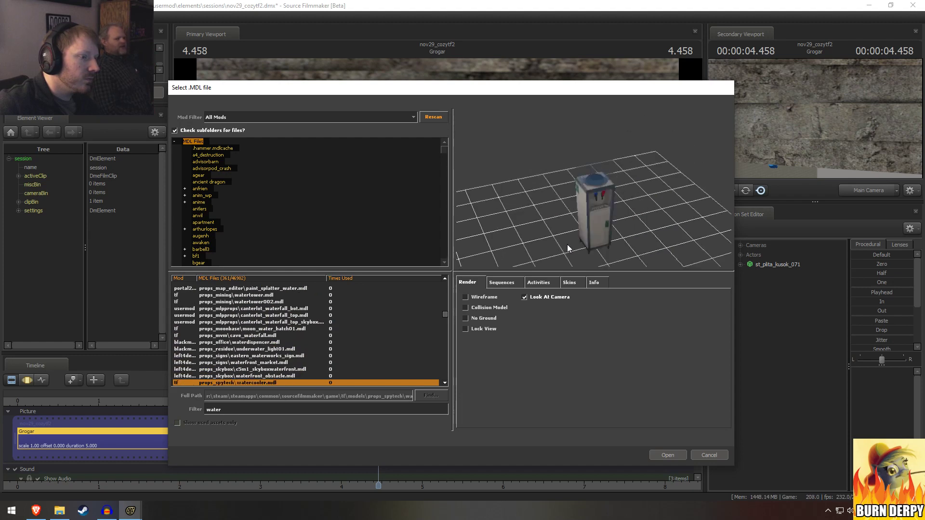
Step: Preview the props_st and props_street watertower models and the props_structures waterspout, ancient fountain and barracks pool water models
key("Down")
key("Down")
key("Down")
key("Down")
key("Down")
key("Down")
key("Down")
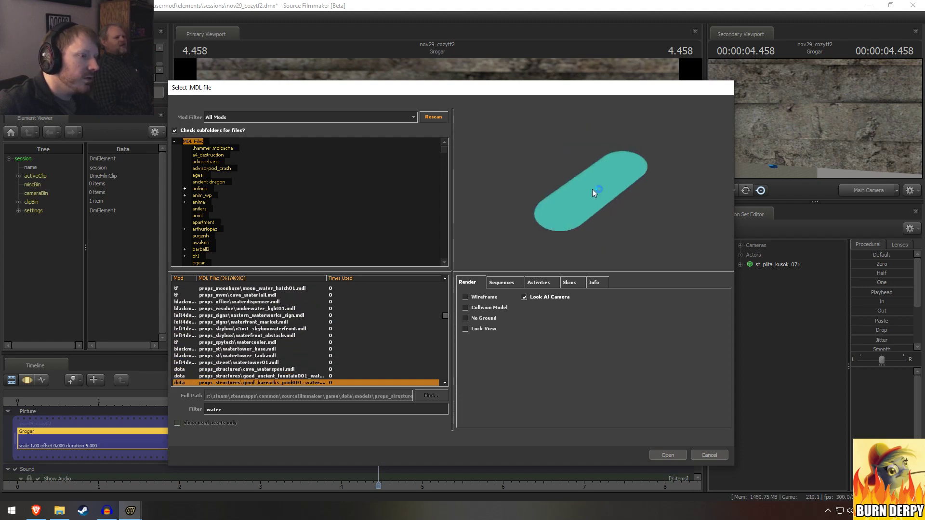
Step: Preview good_column_base002_water, water_wheel, the waterfall_bridge models and waterfall_hole.mdl in props_structures
key("Down")
key("Down")
key("Down")
key("Down")
key("Down")
key("Down")
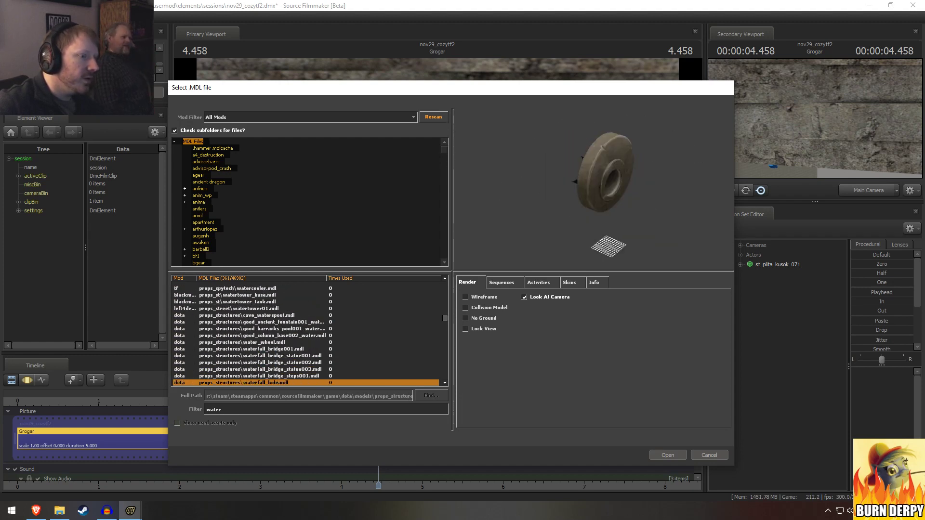
Step: Preview waterfall_hole_02, waterfall_stairs001, waterfall_stone_block and the props_trainyard metal_watertower models
key("Down")
key("Down")
key("Down")
key("Down")
key("Down")
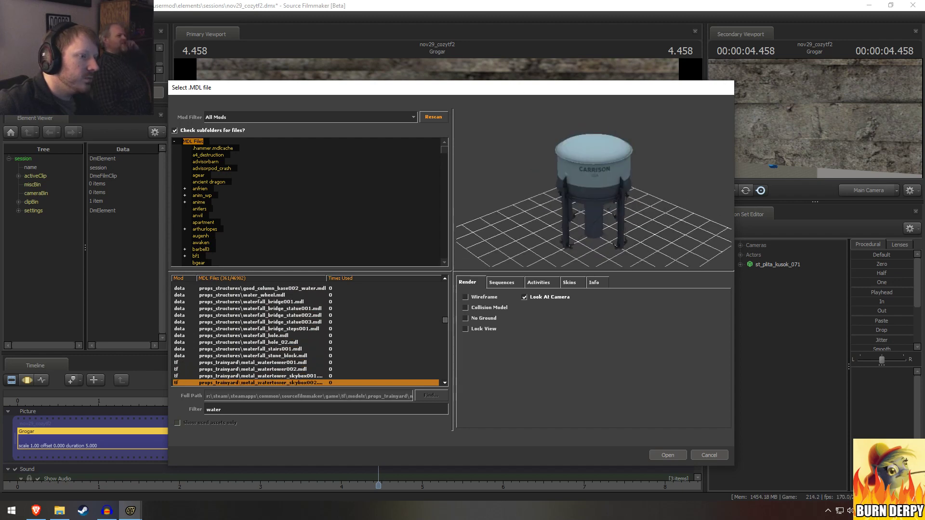
Step: Go back up the list to recheck the props_structures waterfall models, including waterfall_stairs001 and waterfall_stone_block
key("Up")
key("Up")
key("Up")
key("Up")
key("Up")
key("Up")
key("Up")
key("Up")
key("Up")
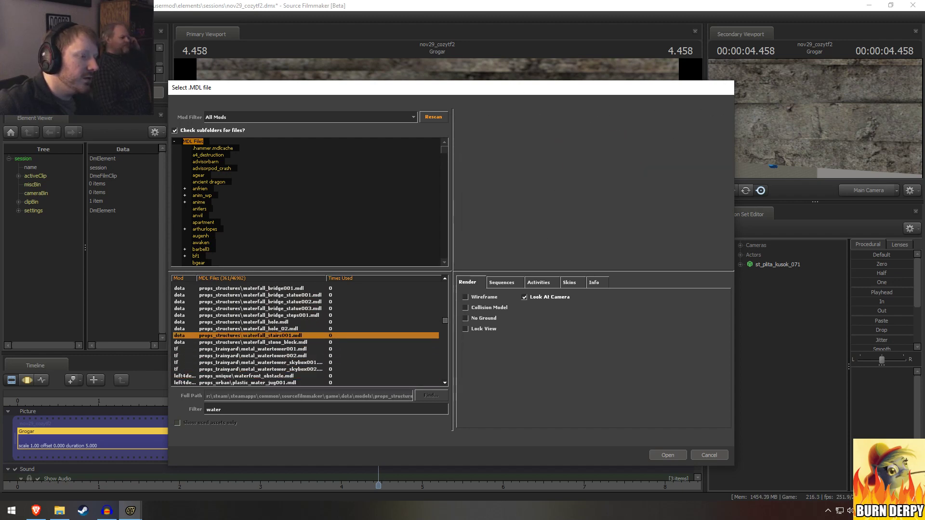
key("Down")
key("Down")
key("Down")
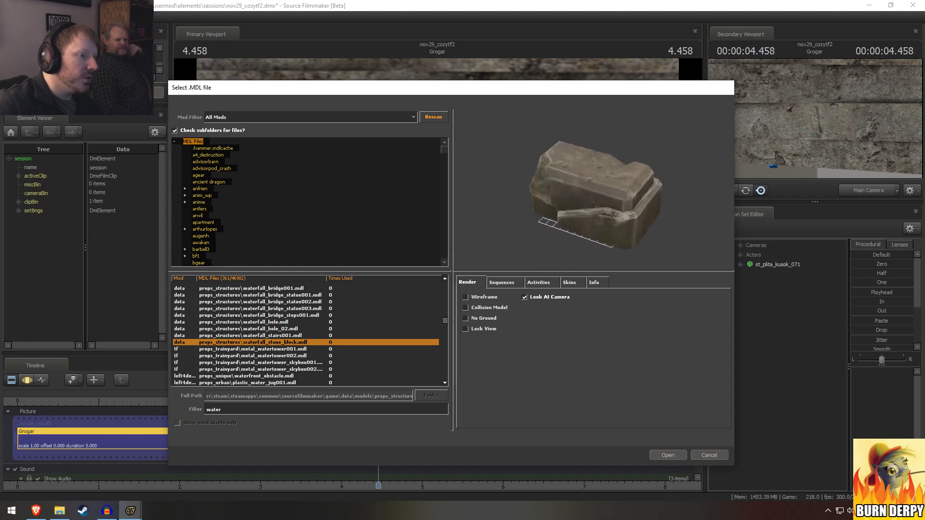
Step: Preview the metal_watertower models again, followed by waterfront_obstacle, plastic_water_jug001 and the props_urban urban_watertower models
key("Down")
key("Down")
key("Down")
key("Down")
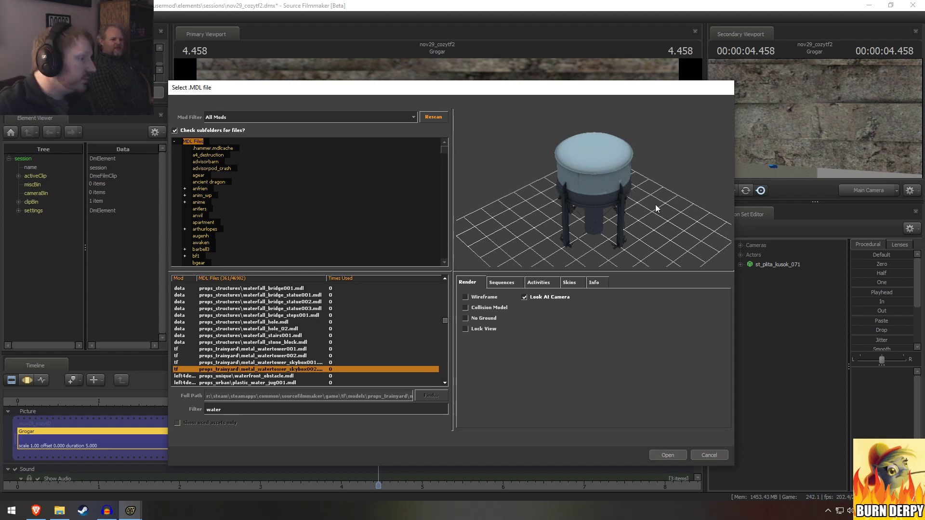
key("Down")
key("Down")
key("Down")
key("Down")
key("Down")
key("Down")
key("Down")
key("Down")
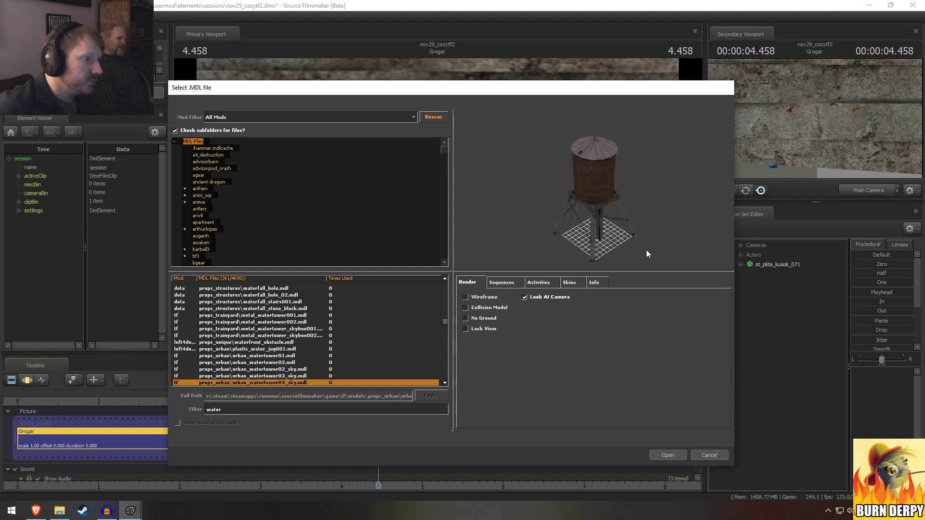
Step: Preview urban_watertower05_sky and the props_waterfront models from atm_sign through the awnings to awning_system_right
key("Down")
key("Down")
key("Down")
key("Down")
key("Down")
key("Down")
key("Down")
key("Down")
key("Down")
key("Down")
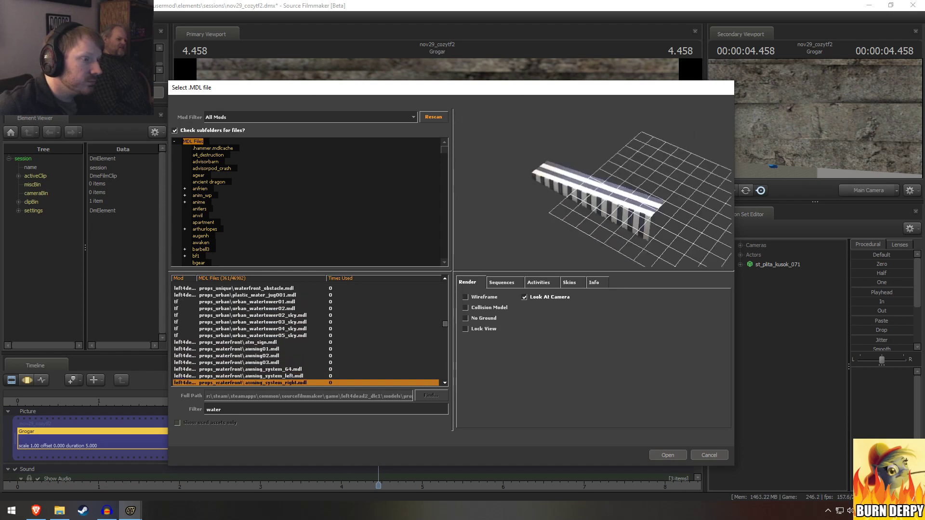
Step: Preview the props_waterfront models from the balcony_72x48 variants through barcafe_sign, the bridge pieces and the redlight doors to elevator_enclosure
key("Down")
key("Down")
key("Down")
key("Down")
key("Down")
key("Down")
key("Down")
key("Down")
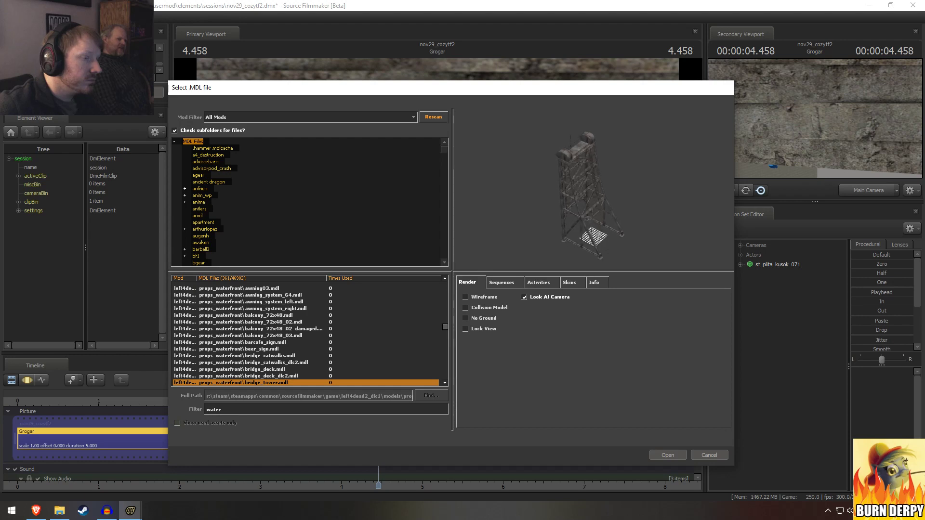
key("Down")
key("Down")
key("Down")
key("Down")
key("Down")
key("Down")
key("Down")
key("Down")
key("Down")
key("Down")
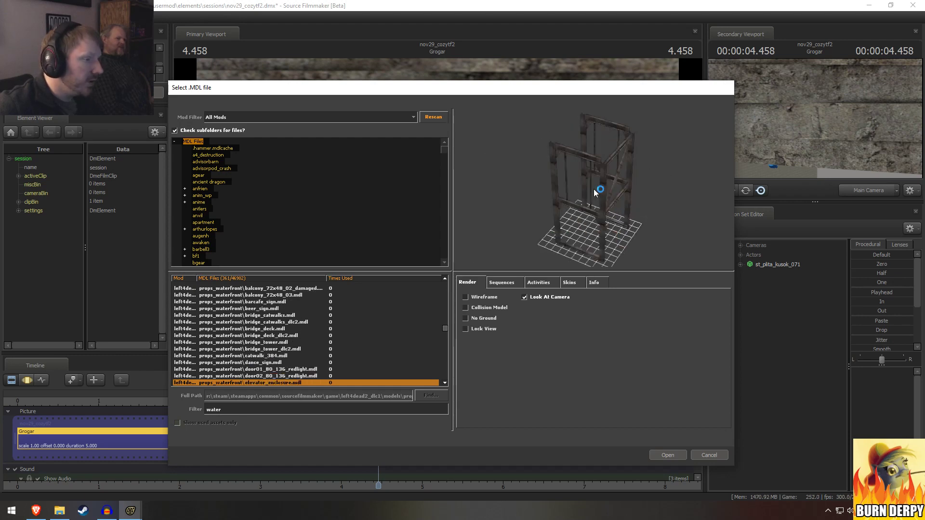
Step: Preview the props_waterfront models from elevator_enclosure_dlc2 through gate_industrial, light02_64_on, liquor_sign and photos_framed to railing02_64
key("Down")
key("Down")
key("Down")
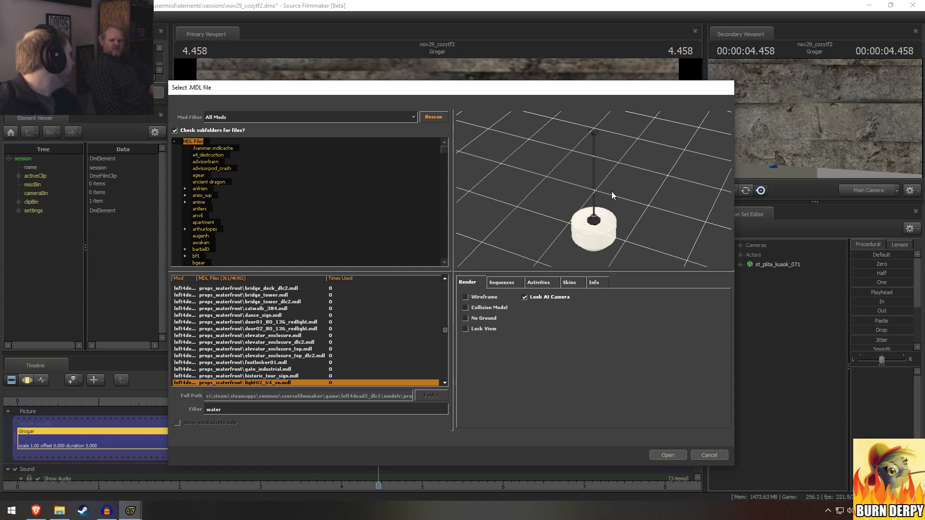
key("Down")
key("Down")
key("Down")
key("Down")
key("Down")
key("Down")
key("Down")
key("Down")
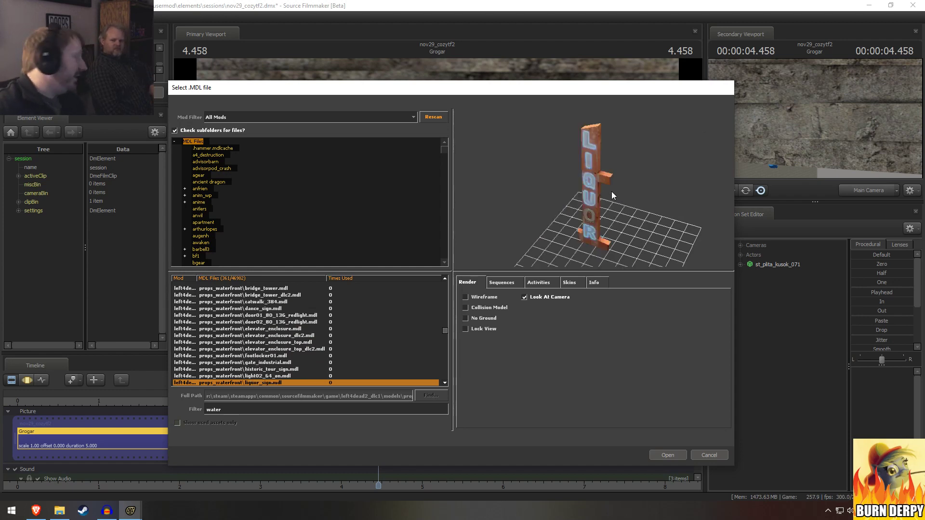
key("Down")
key("Down")
key("Down")
key("Down")
key("Down")
key("Down")
key("Down")
key("Down")
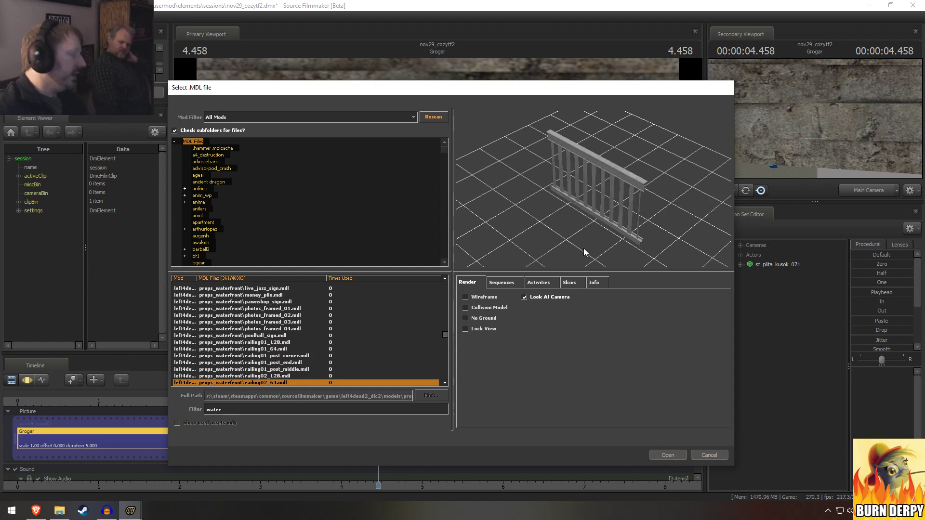
Step: Preview the props_waterfront models from railing02_post through the underriver signs, souvenirs_sign and stair railings to tattoo_floorlamp
key("Down")
key("Down")
key("Down")
key("Down")
key("Down")
key("Down")
key("Down")
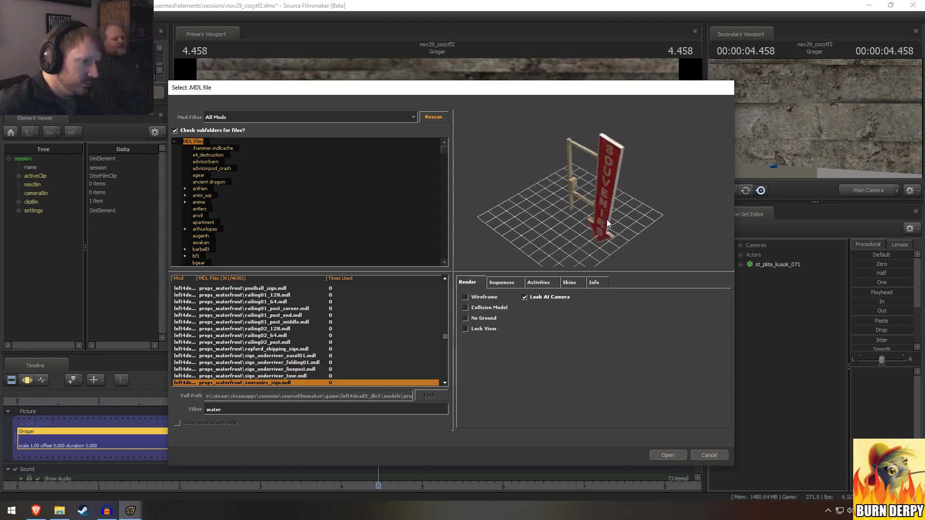
key("Down")
key("Down")
key("Down")
key("Down")
key("Down")
key("Down")
key("Down")
key("Down")
key("Down")
key("Down")
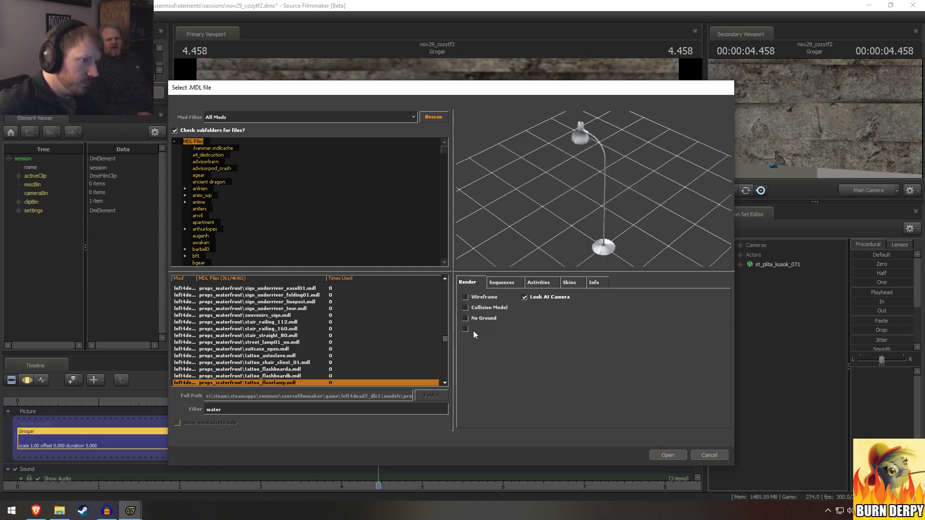
Step: Preview the remaining tattoo props, tour_bus and the walkway01 and walkway02 support models
key("Down")
key("Down")
key("Down")
key("Down")
key("Down")
key("Down")
key("Down")
key("Down")
key("Down")
key("Down")
key("Down")
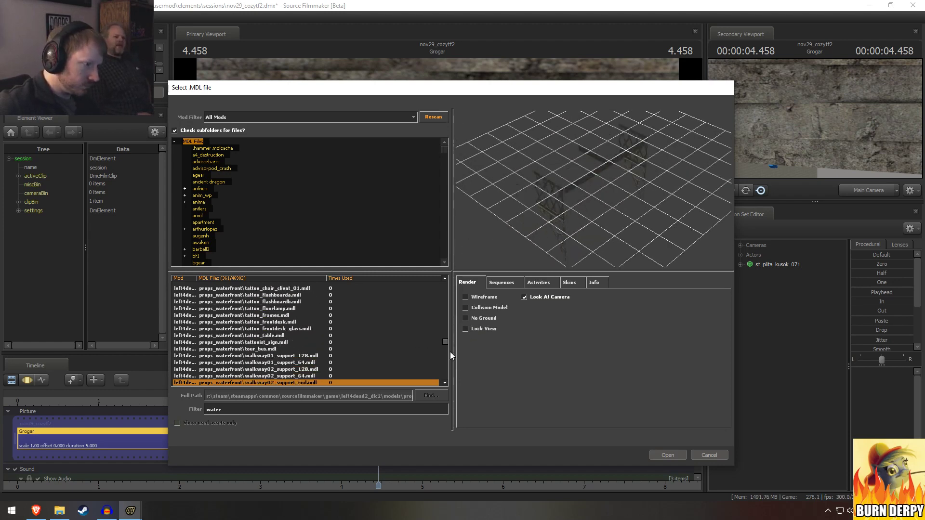
key("Down")
Step: Jump to the end of the water results and preview upward from fallintwater_pipeburst through the scenebuildthemes tools, foliage and environment models
left_click_drag(445, 342, 449, 383)
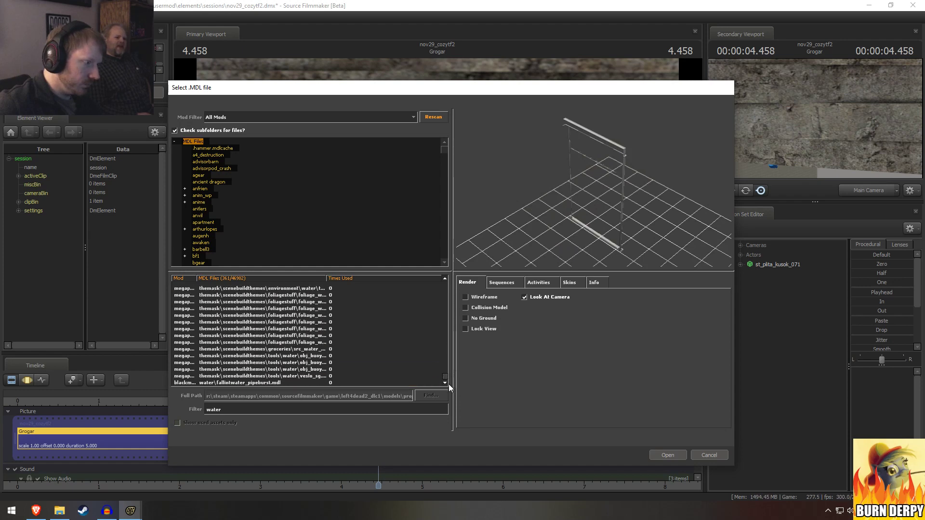
left_click(308, 381)
key("Up")
key("Up")
key("Up")
key("Up")
key("Up")
key("Up")
key("Up")
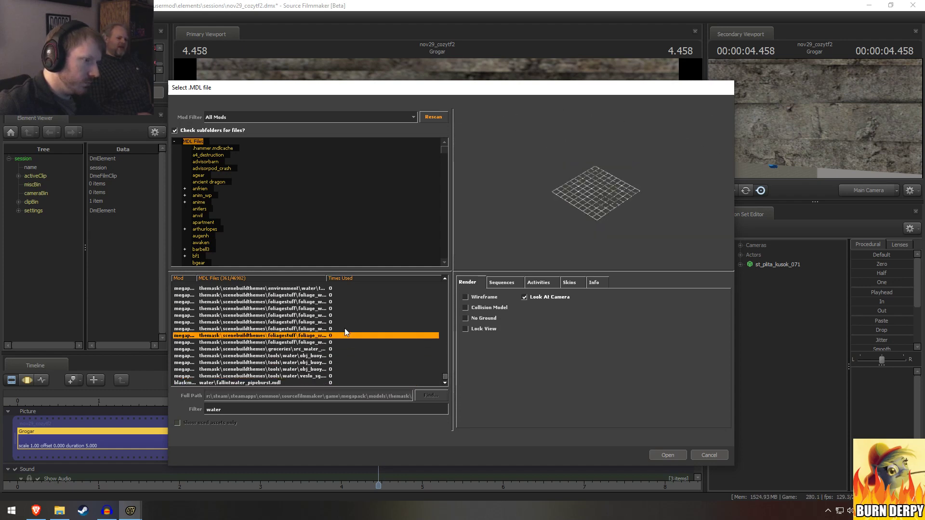
key("Up")
key("Up")
key("Up")
key("Up")
key("Up")
key("Up")
key("Up")
key("Up")
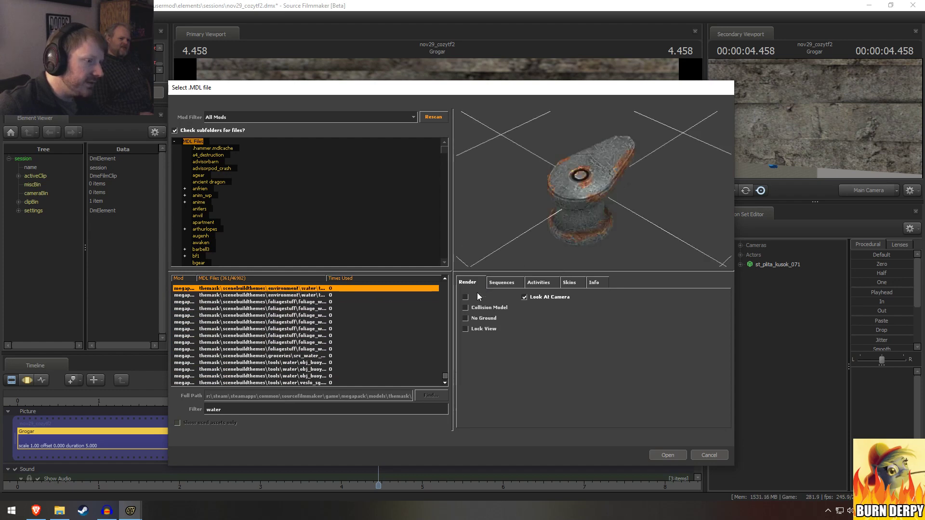
Step: Preview the earlier scenebuildthemes environment, debris and container models, continuing up to the sbmp water vehicles such as largesailboat01
key("Up")
key("Up")
key("Up")
key("Up")
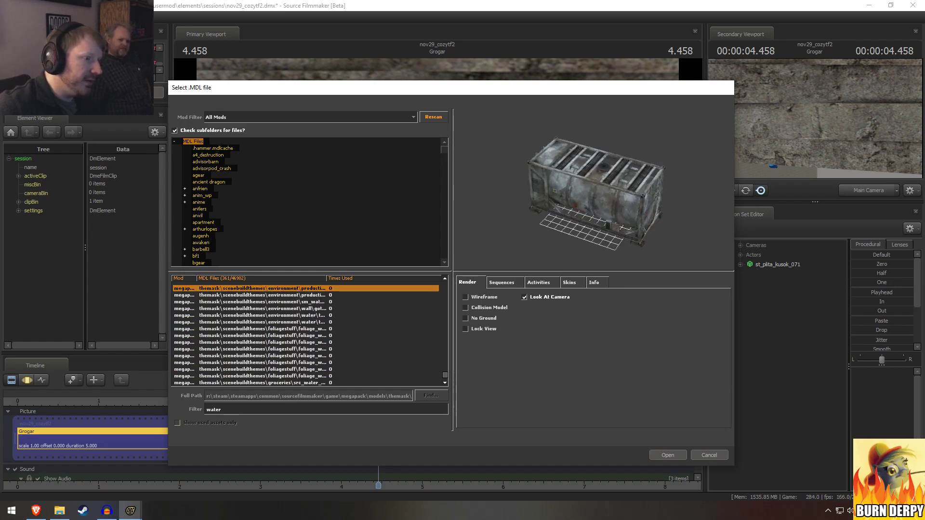
key("Up")
key("Up")
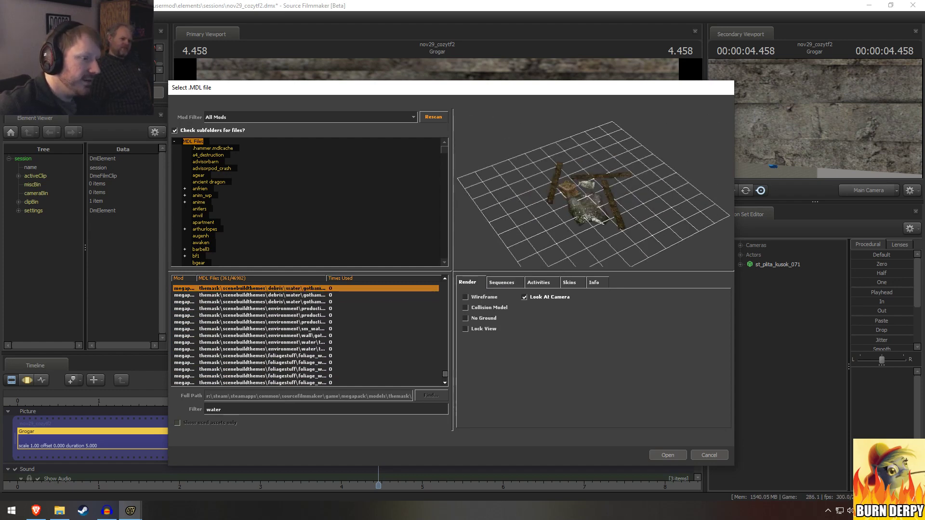
key("Up")
key("Up")
key("Up")
key("Up")
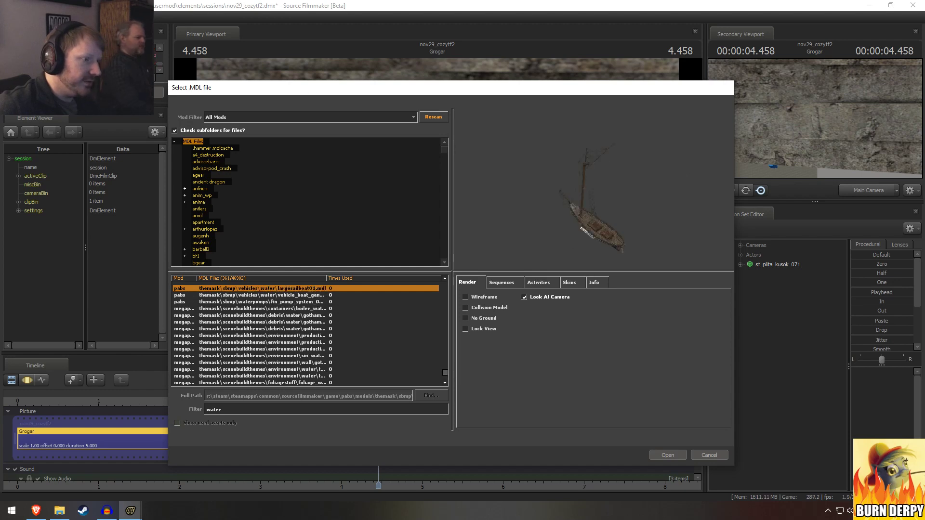
key("Up")
key("Up")
Step: Compare the thekins water_moving models and load water_moving_01 into the Grogar shot
scroll(274, 328, "up", 9)
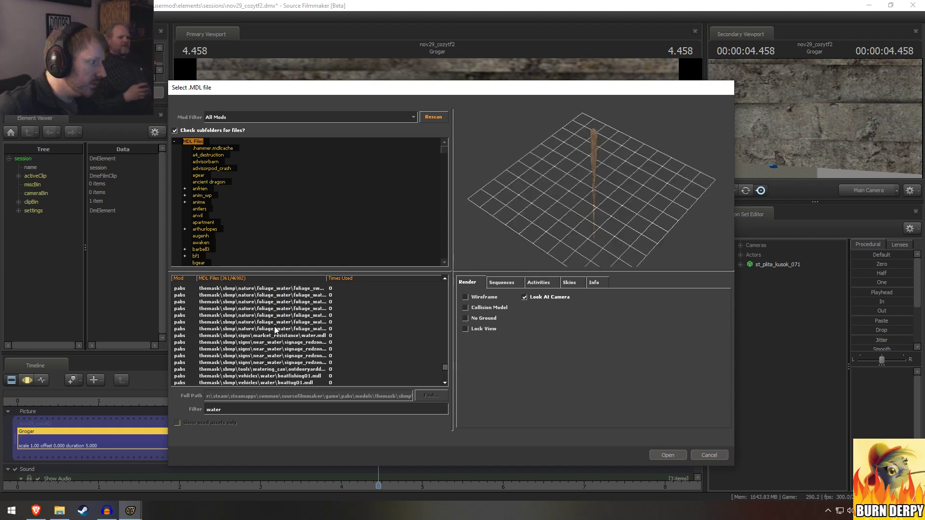
scroll(274, 330, "up", 20)
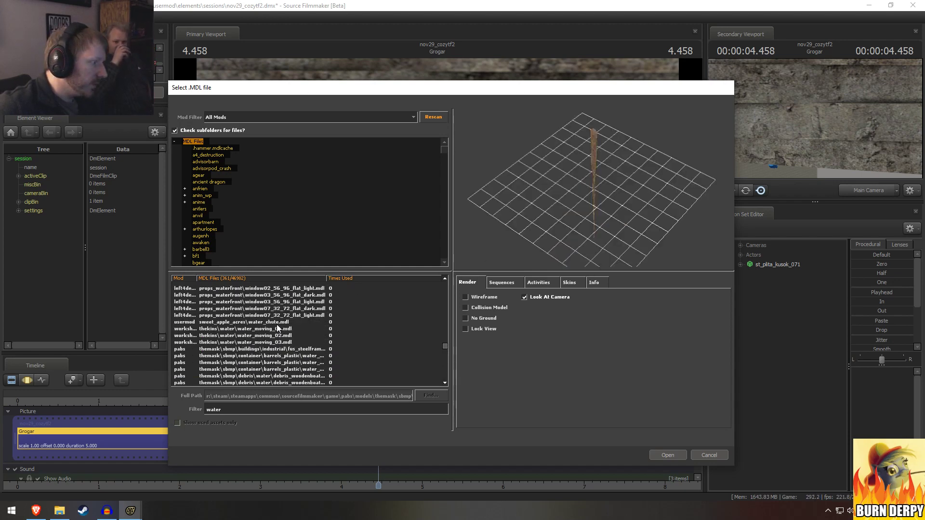
left_click(271, 341)
key("Up")
key("Up")
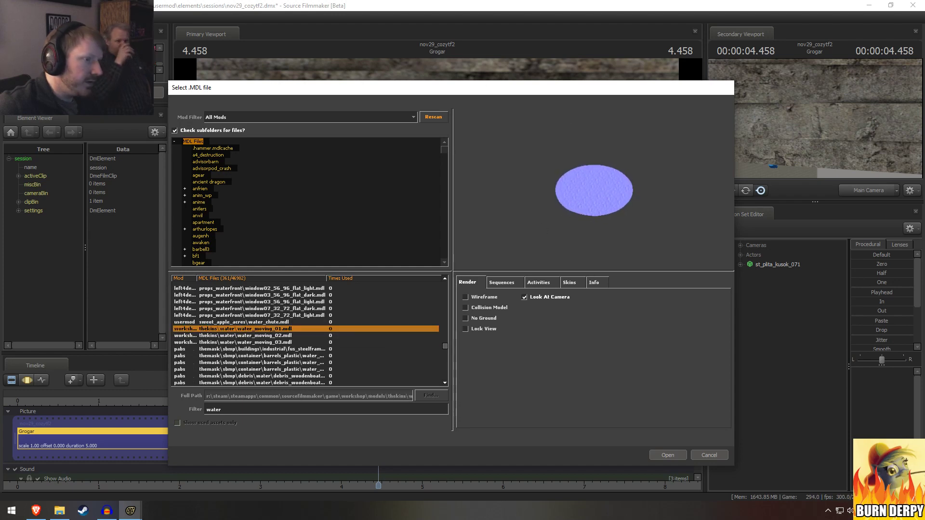
key("Up")
key("Down")
key("Down")
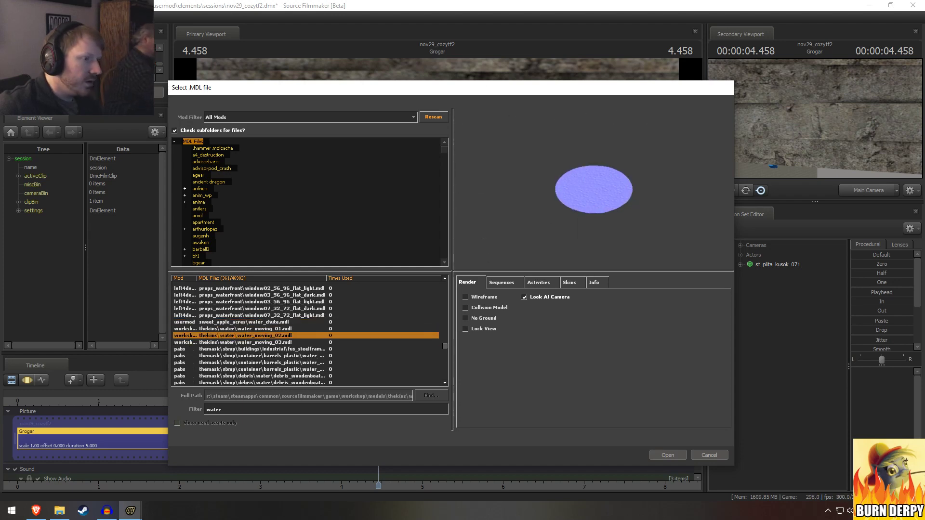
left_click(669, 455)
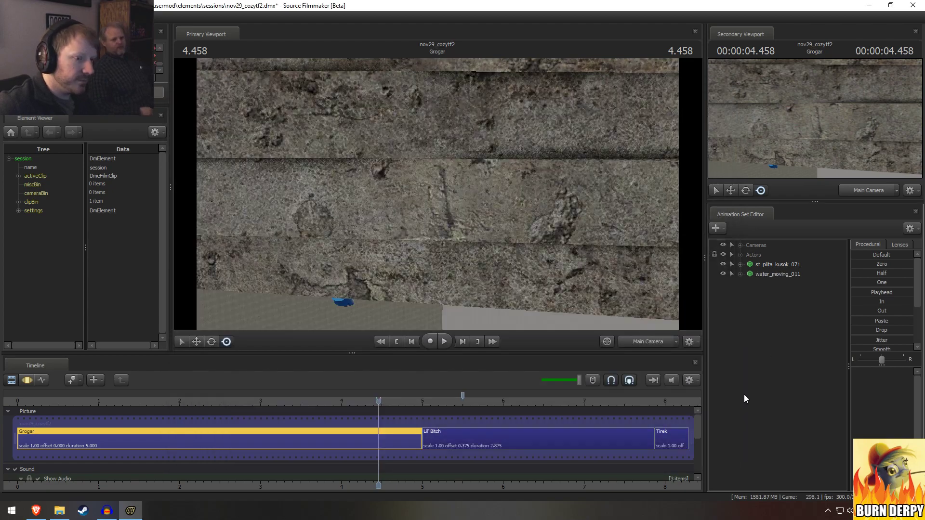
Step: View the water_moving_011 surface through the Work Camera and assign it a different skin
left_click(782, 276)
left_click(655, 347)
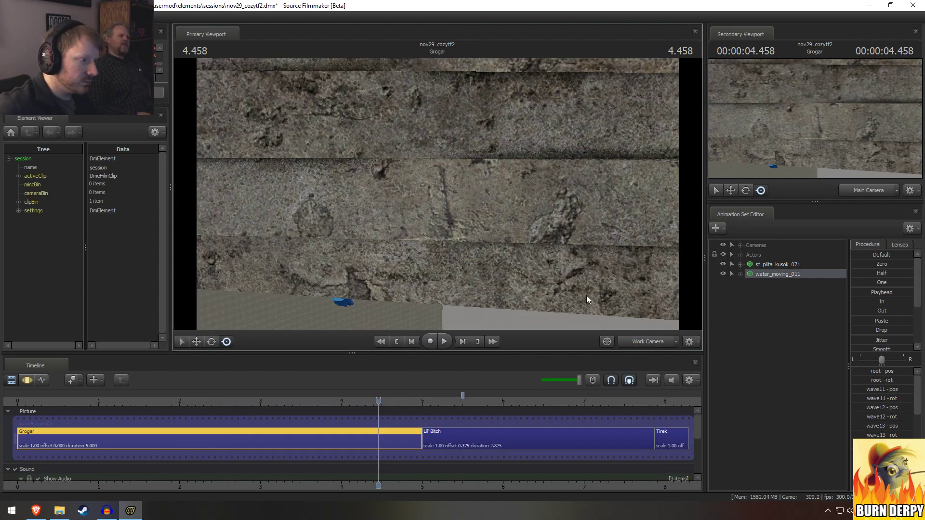
left_click_drag(586, 295, 590, 330)
key("s")
mouse_move(438, 194)
left_mouse_down()
mouse_move(434, 203)
mouse_move(438, 195)
left_mouse_up()
right_click(780, 276)
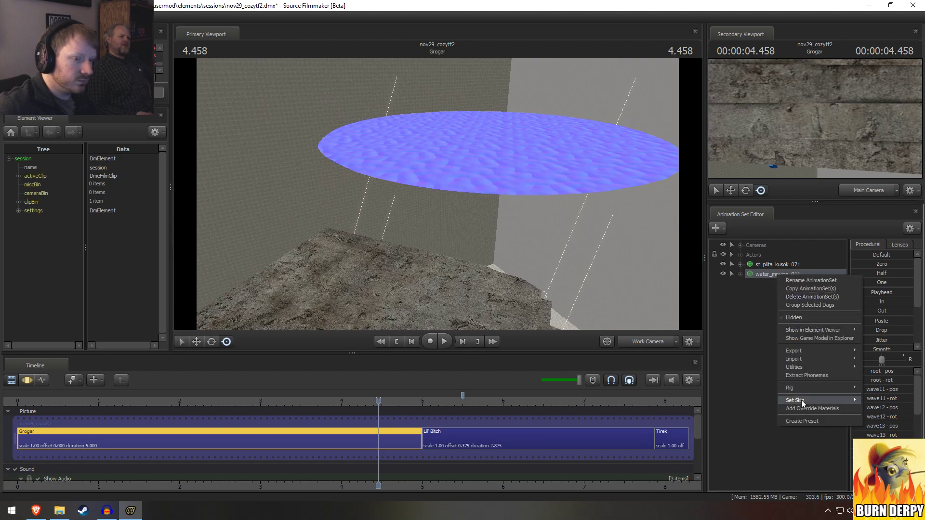
left_click(875, 410)
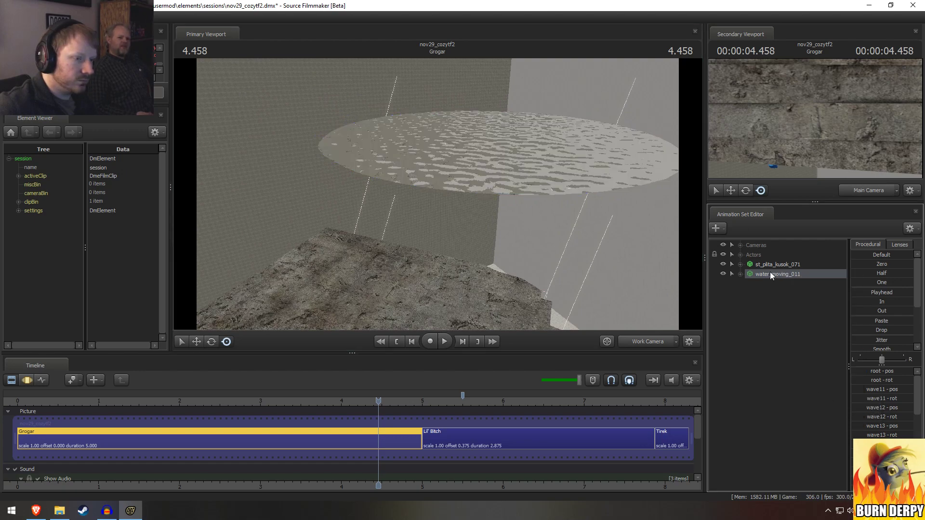
Step: Switch to motion editing and lower the water_moving_011 disc to just below the concrete slab
key("F3")
key("w")
left_click_drag(507, 156, 399, 331)
key("s")
left_click_drag(575, 217, 439, 200, "alt")
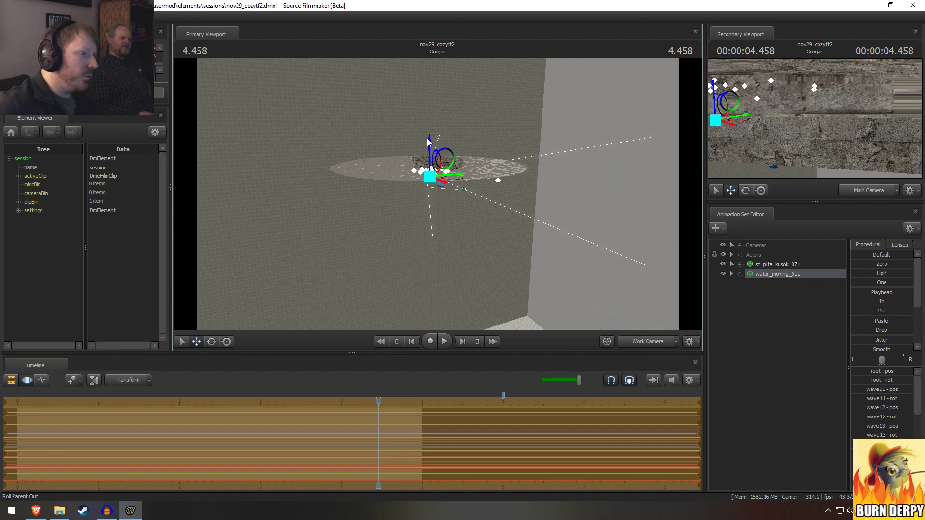
left_click_drag(430, 140, 428, 176)
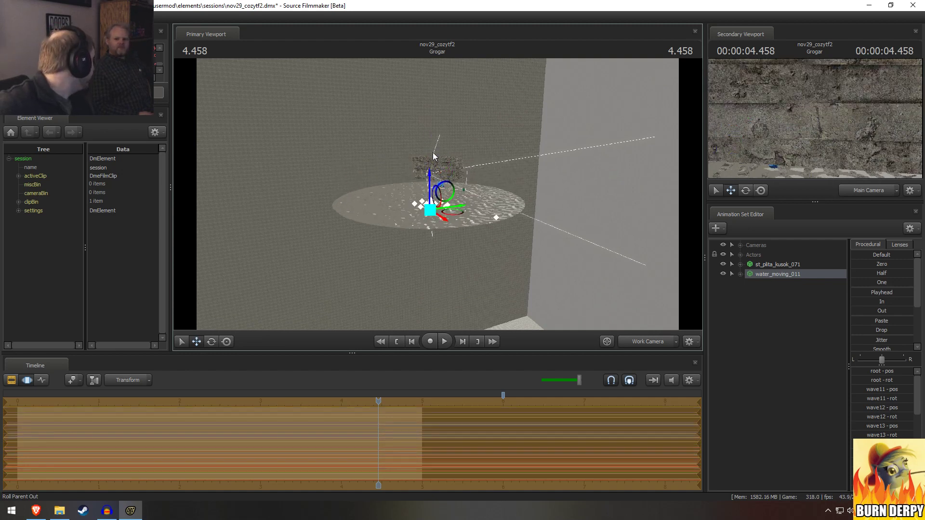
Step: Rotate the st_plita_kusok_071 slab so it lies flat beneath Grogar
left_click(774, 265)
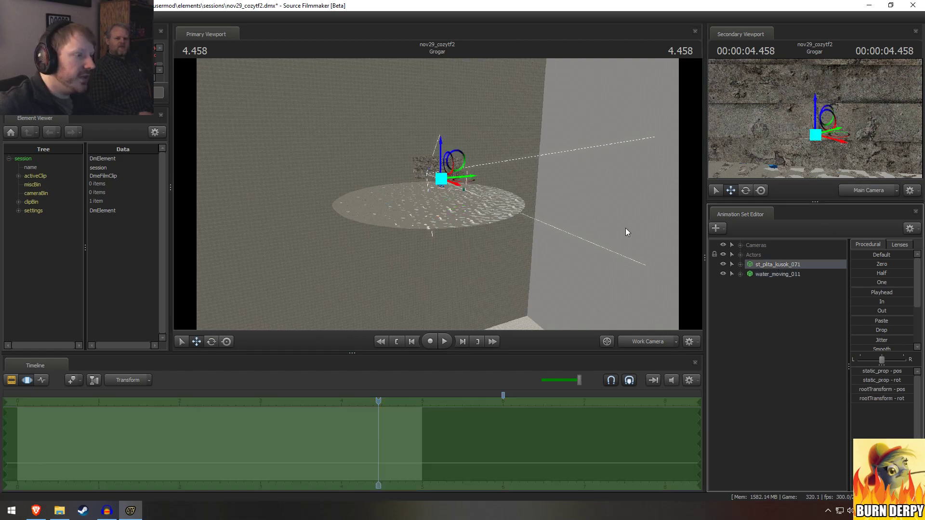
left_click_drag(457, 161, 484, 190)
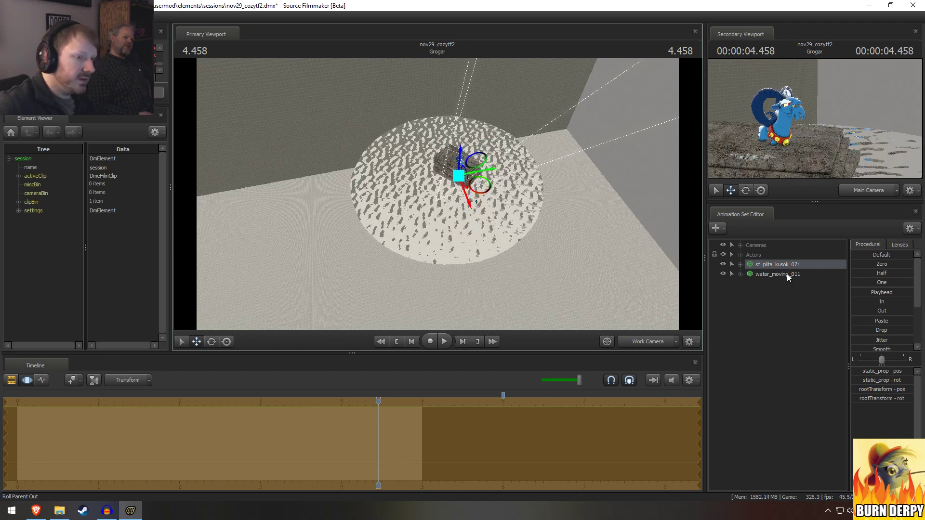
Step: Add a scale control to the slab's static_prop bone and shrink the slab to a small platform under Grogar
left_click(737, 264)
left_click(749, 275)
left_click(780, 292)
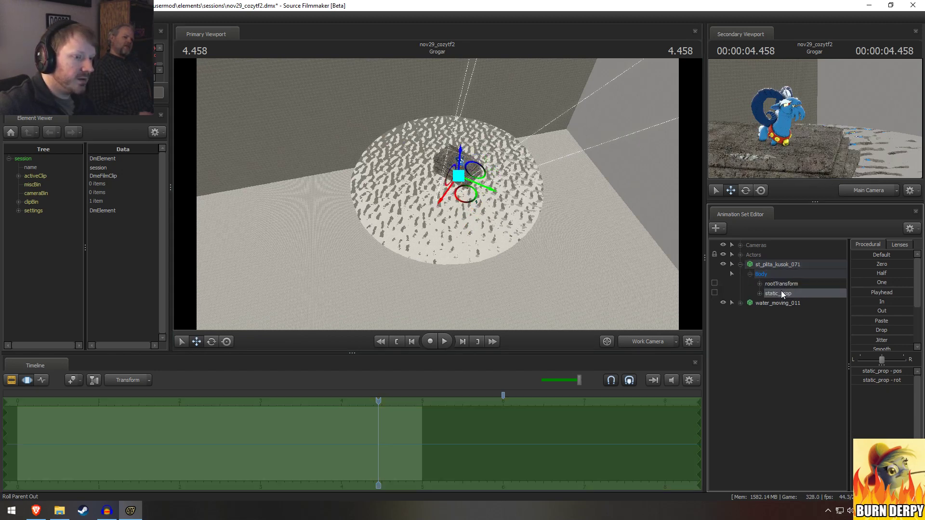
right_click(781, 293)
left_click(809, 320)
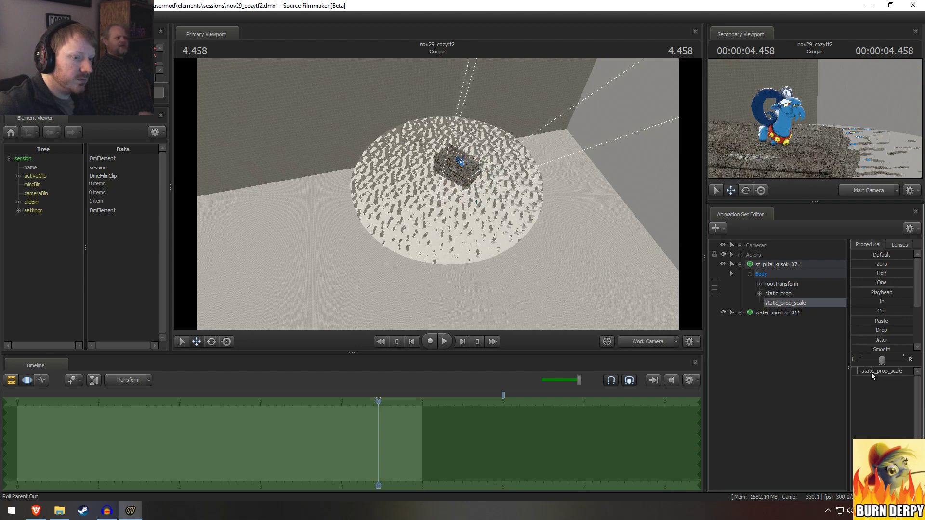
left_click_drag(871, 372, 858, 372)
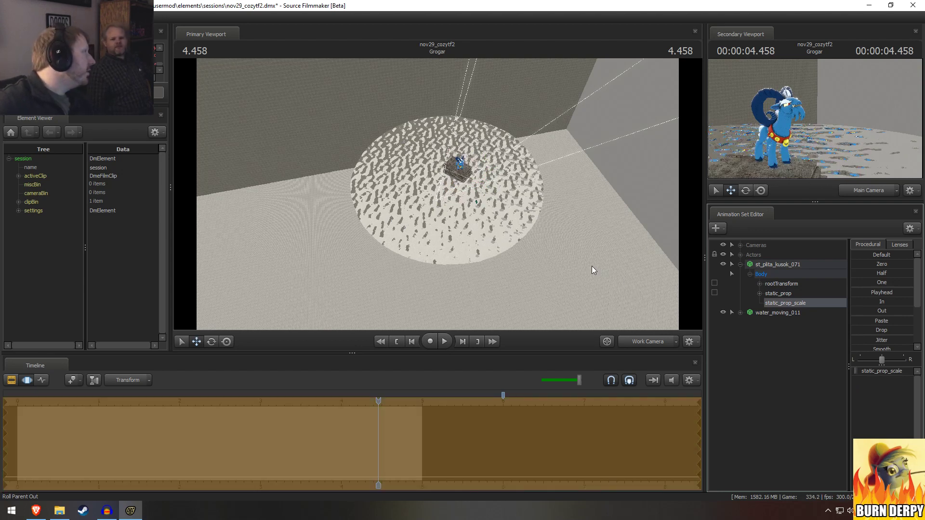
Step: Select the slab's whole Body group and rotate it beneath Grogar's feet
key("w")
mouse_move(615, 247)
left_mouse_down()
mouse_move(626, 229)
mouse_move(627, 251)
left_mouse_up()
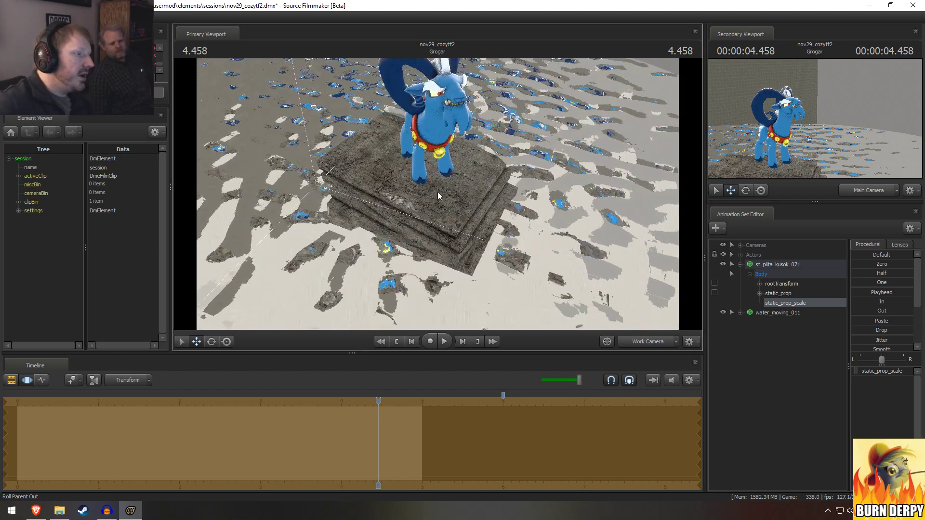
key("Return")
key("e")
left_click(796, 274)
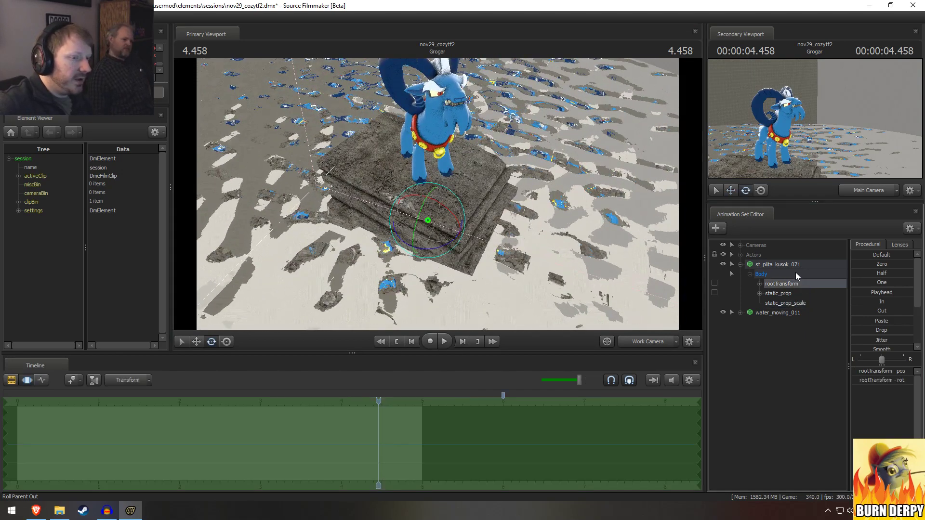
left_click_drag(438, 251, 417, 243)
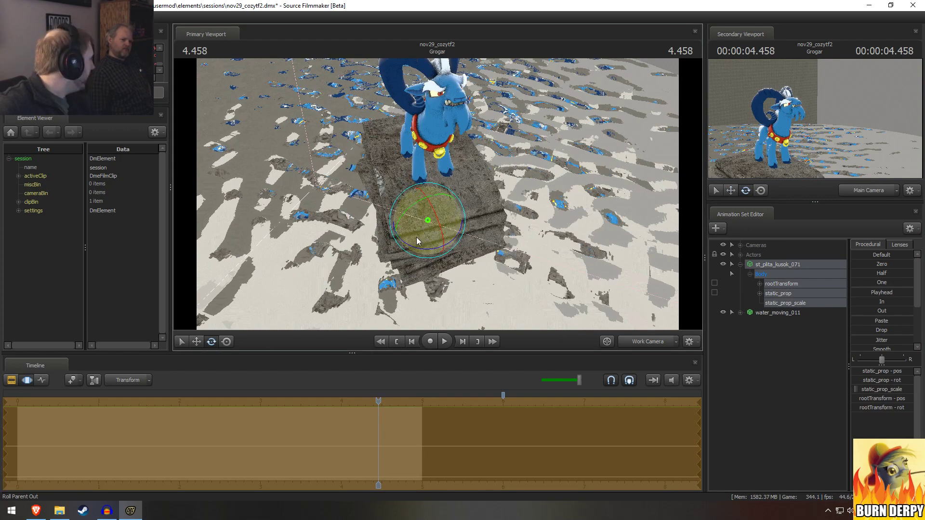
Step: Adjust the slab's rotation under Grogar and compare it with the episode's reference frame in the browser
left_click_drag(433, 219, 437, 194, "alt")
key("w")
key("alt+Tab")
key("alt+Tab")
left_click_drag(484, 217, 487, 227)
key("alt+Tab")
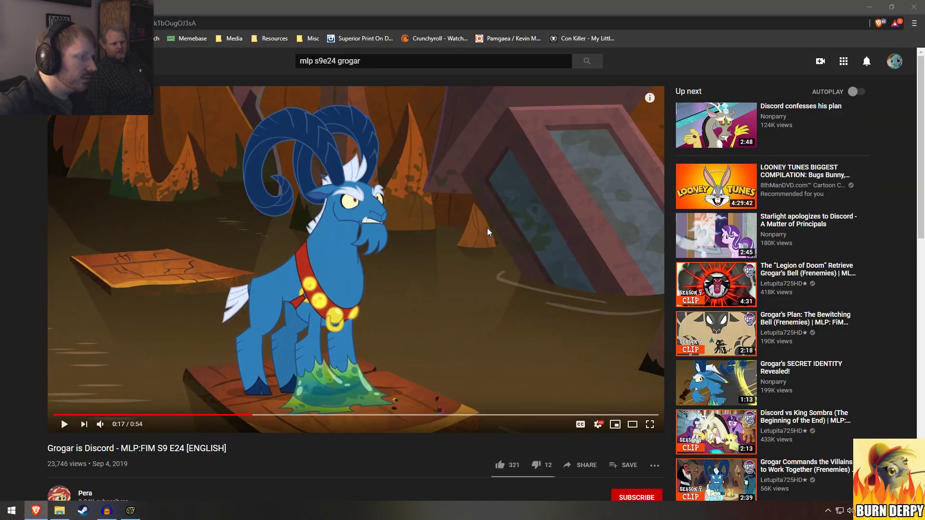
key("alt+Tab")
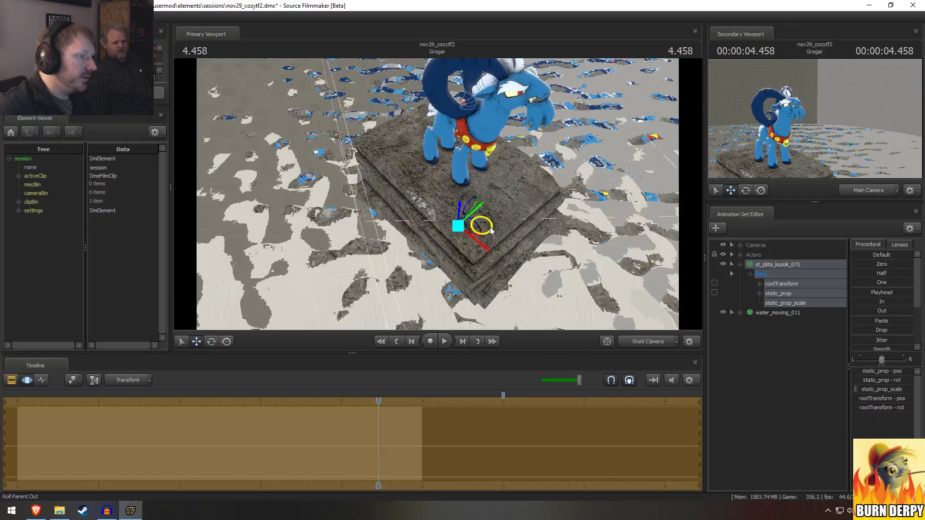
key("alt+Tab")
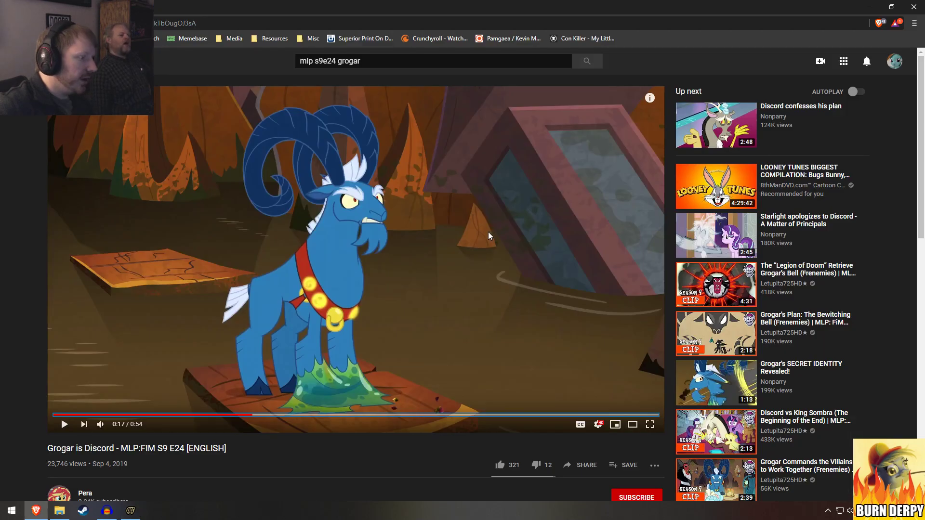
Step: Return to Source Filmmaker and fine-tune the st_plita_kusok_071 slab's placement beneath Grogar's hooves
key("alt+Tab")
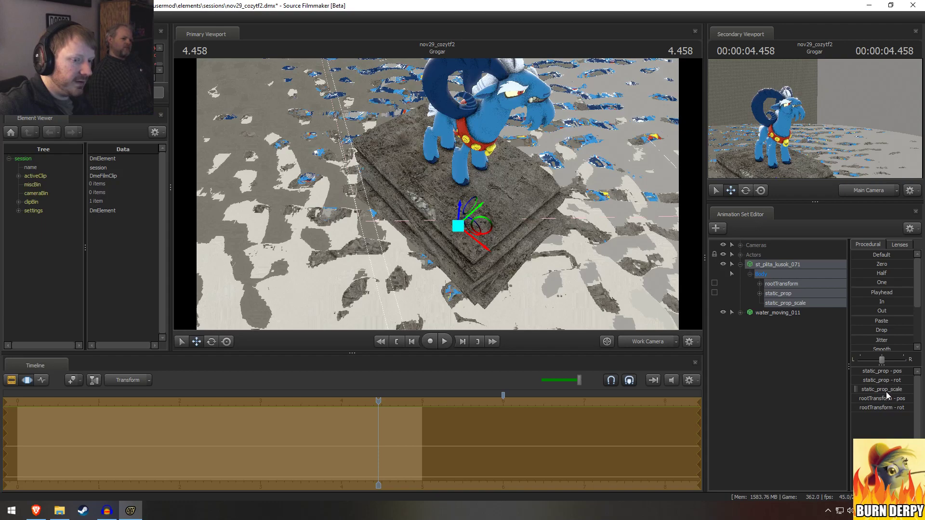
left_click_drag(886, 392, 885, 392)
left_click_drag(634, 283, 529, 138, "alt")
key("w")
left_click_drag(454, 203, 455, 226, "alt")
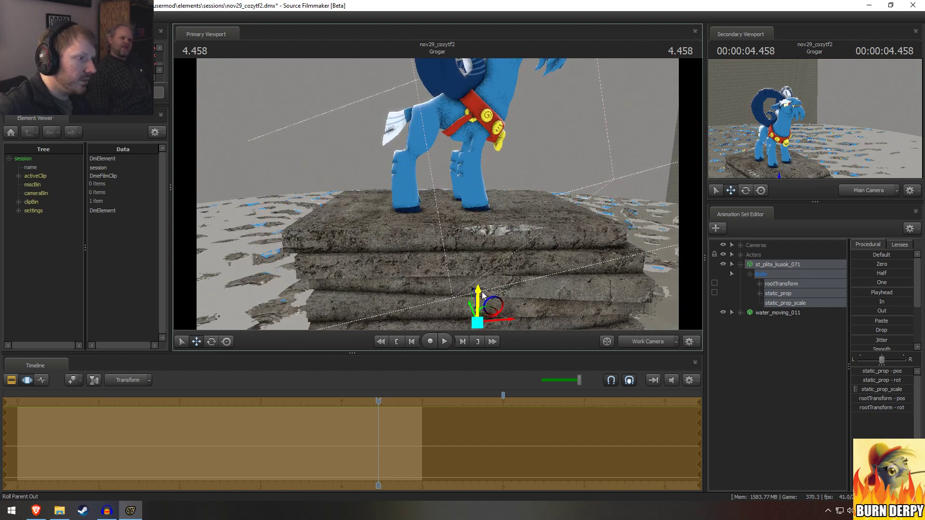
mouse_move(479, 201)
left_mouse_down("alt")
mouse_move(491, 219)
mouse_move(479, 201)
left_mouse_up("alt")
key("F2")
key("s")
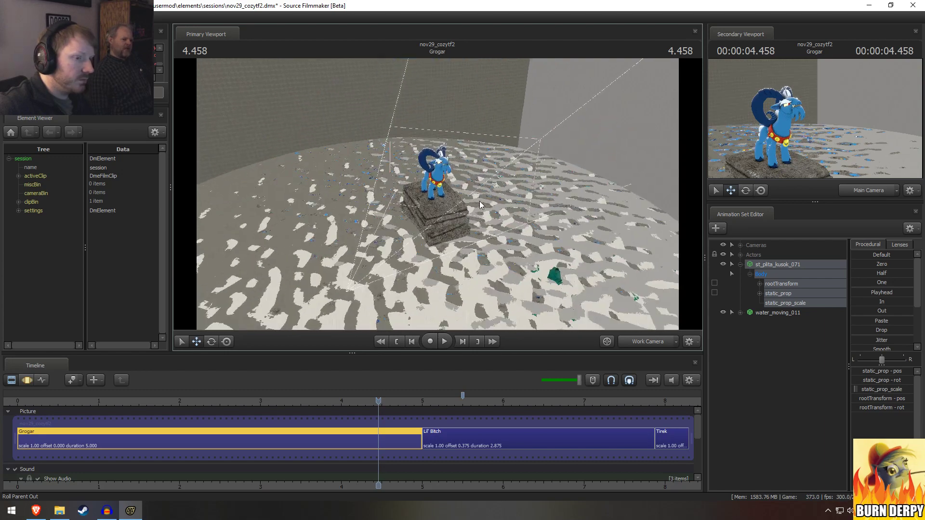
Step: Raise water_moving_011 until it surrounds the top of Grogar's slab and compare with the reference frame
left_click(777, 312)
key("F3")
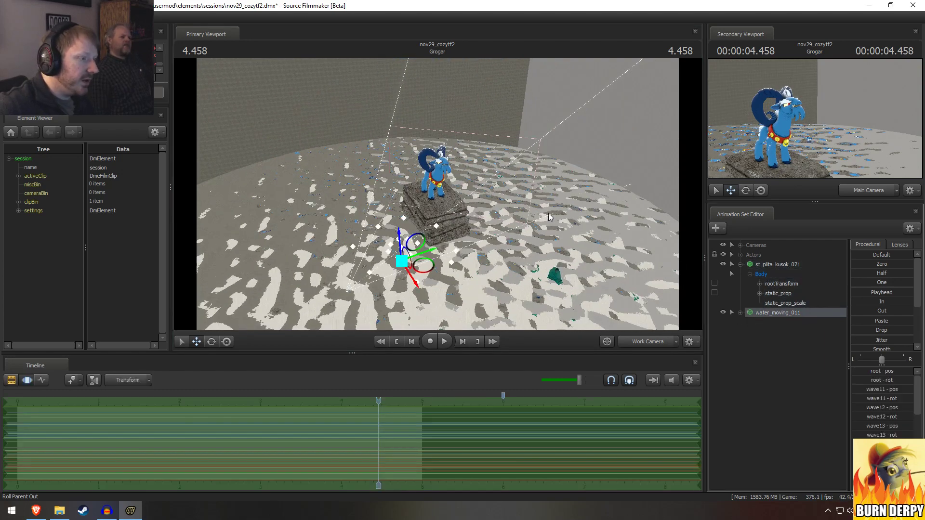
left_click_drag(400, 239, 401, 215)
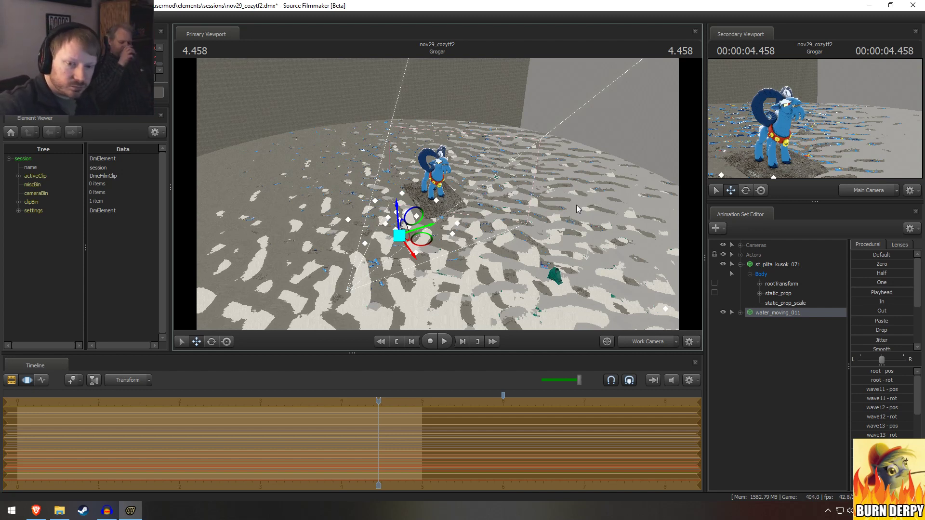
left_click_drag(533, 318, 546, 295)
key("w")
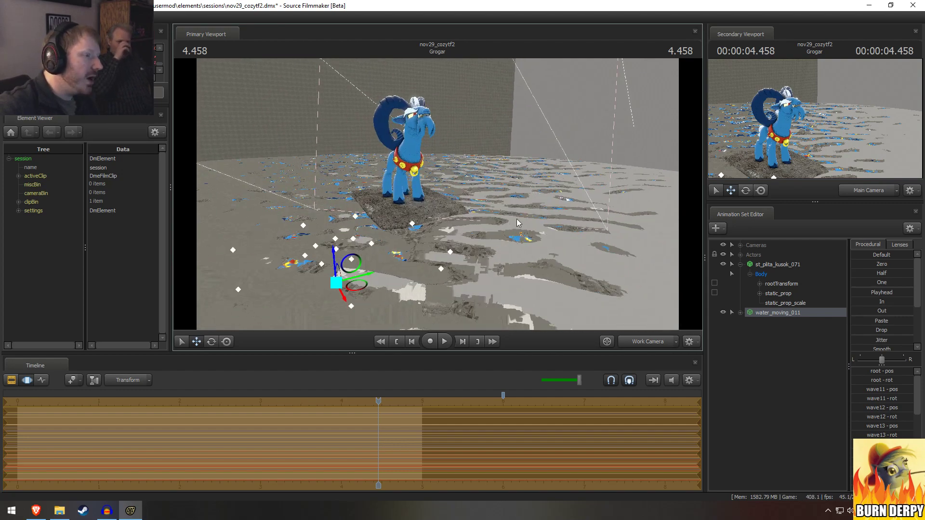
key("alt+Tab")
key("alt+Tab")
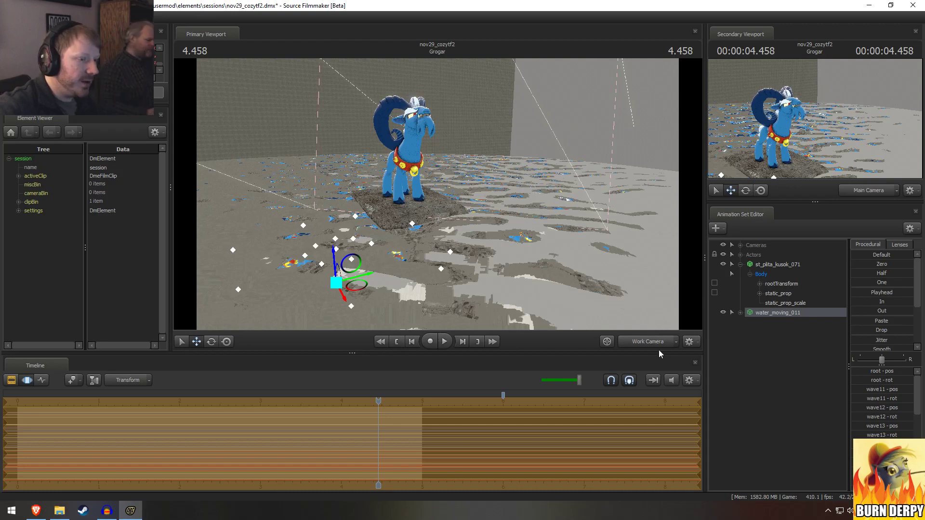
Step: Shift the water disc so Grogar stands near its edge with water stretching behind him, and check against the reference frame
left_click_drag(612, 308, 609, 309)
key("s")
left_click_drag(469, 135, 492, 157, "alt")
key("F2")
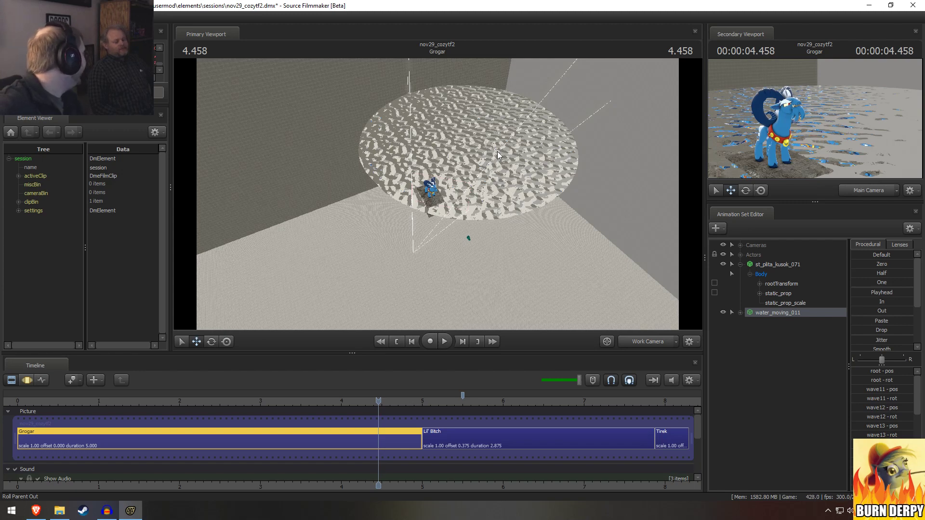
left_click_drag(524, 142, 438, 194)
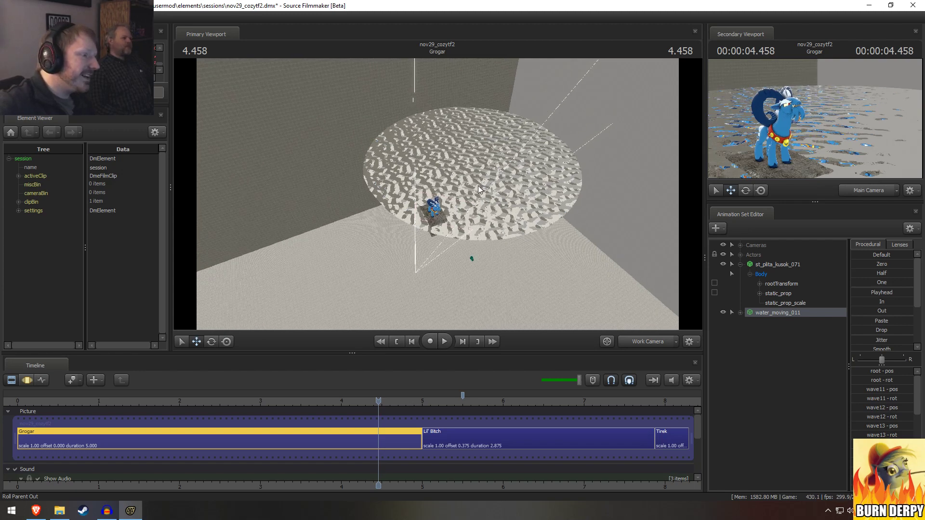
key("F3")
key("F2")
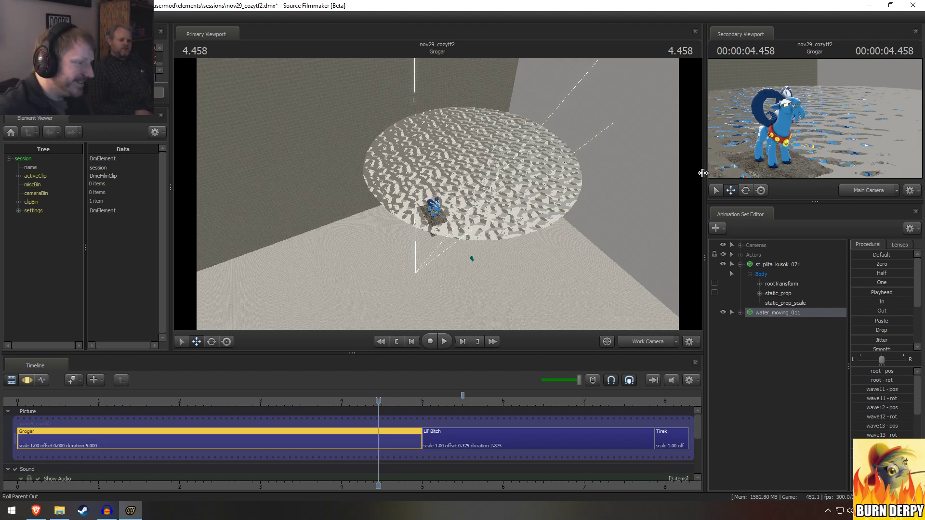
key("alt+Tab")
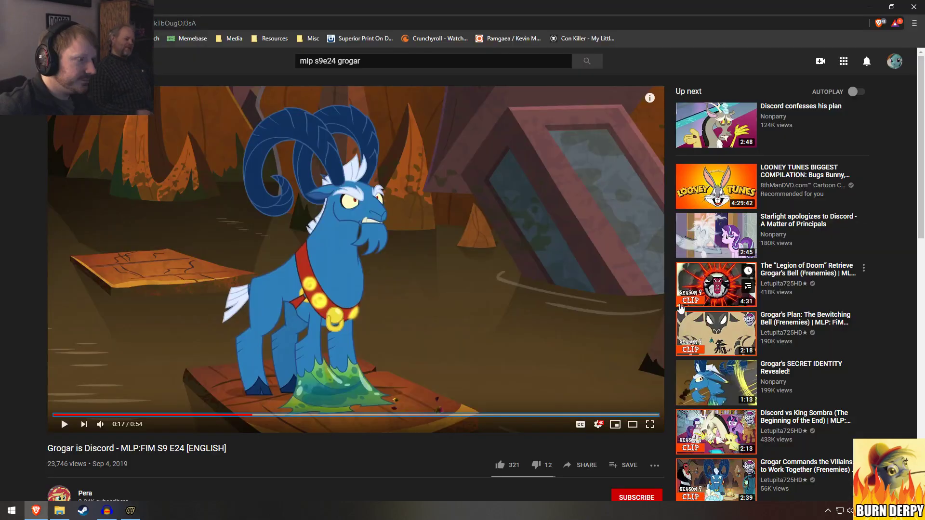
key("alt+Tab")
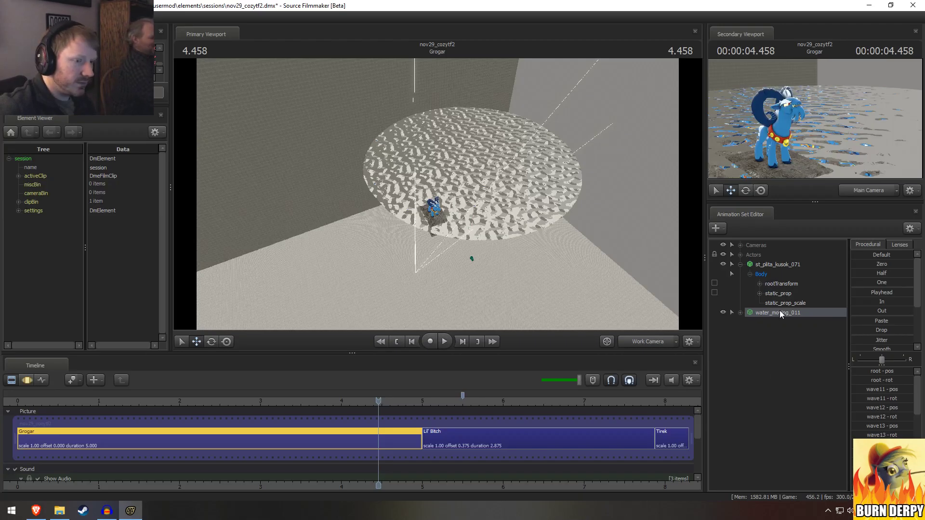
Step: Rename the st_plita_kusok_071 animation set as Stone Slab 1
left_click(780, 264)
right_click(783, 266)
left_click(784, 269)
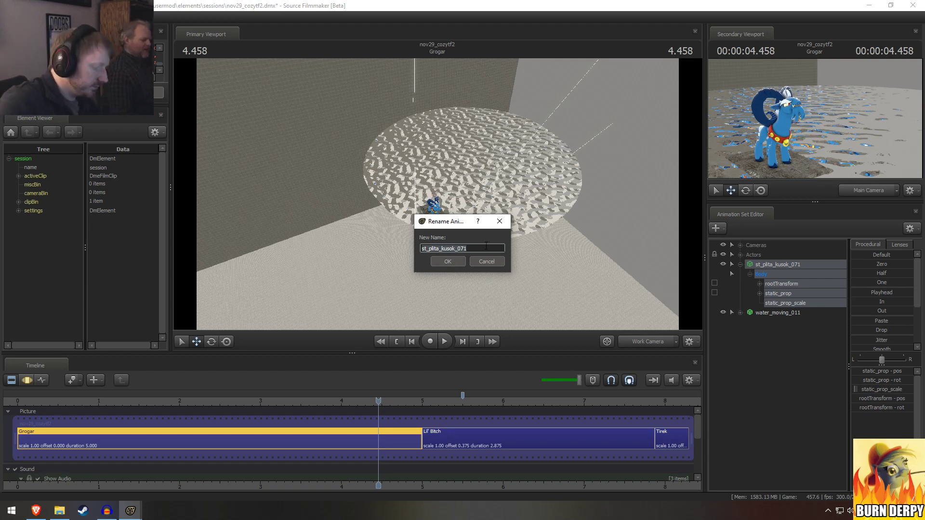
key("ctrl+a")
type("Stone S")
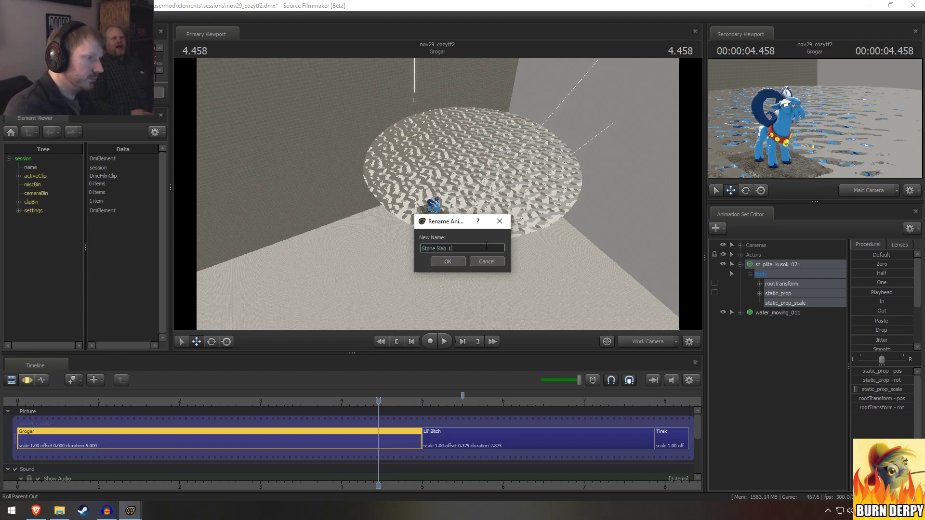
key("Return")
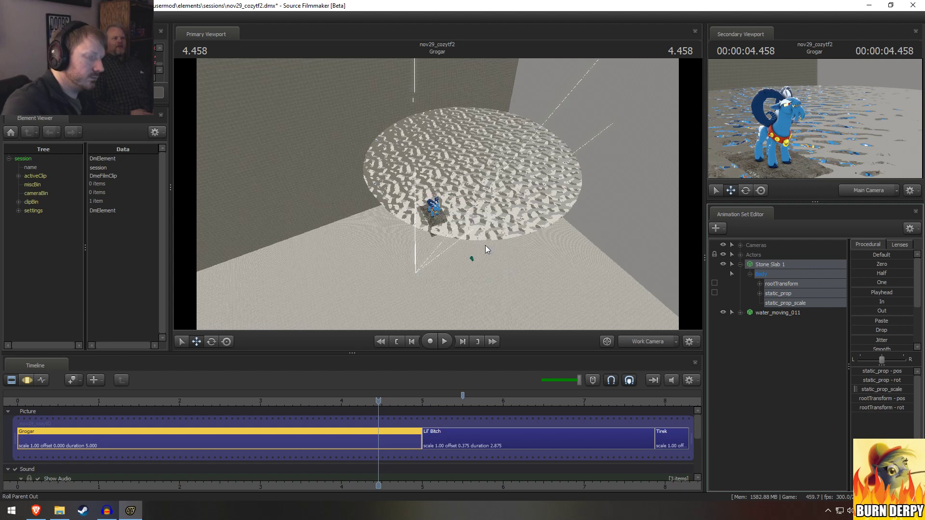
Step: Duplicate Stone Slab 1 as Stone Slab 2 and order the copy directly above water_moving_011
right_click(776, 267)
left_click(789, 282)
right_click(781, 384)
left_click(814, 435)
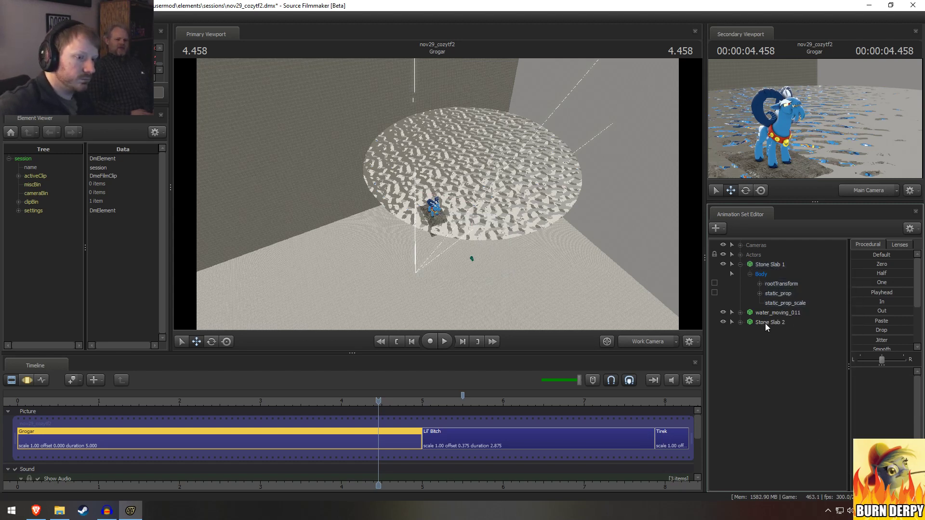
mouse_move(766, 324)
left_mouse_down()
mouse_move(761, 261)
mouse_move(764, 323)
mouse_move(763, 312)
left_mouse_up()
left_click(769, 313)
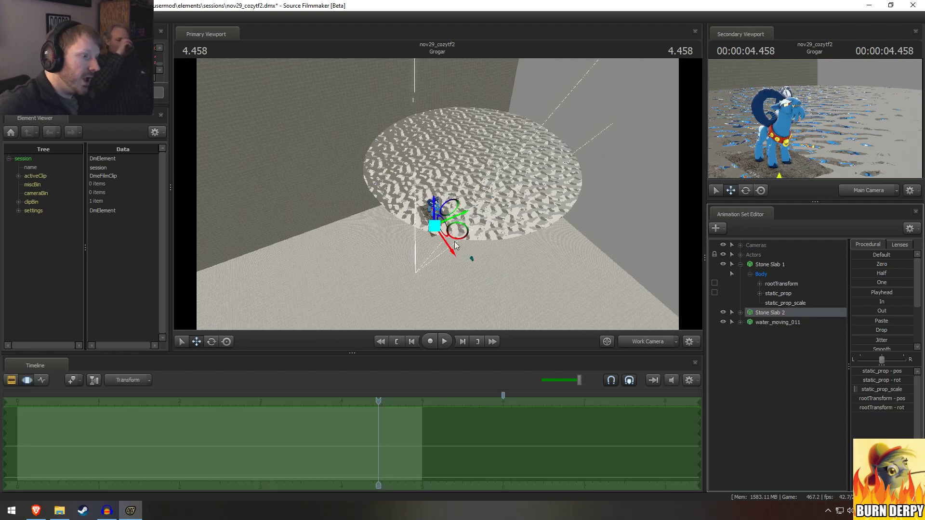
Step: Set the third value of Stone Slab 2's rootTransform rotation to 180
left_click_drag(450, 247, 382, 279)
key("w")
key("a")
key("e")
key("Escape")
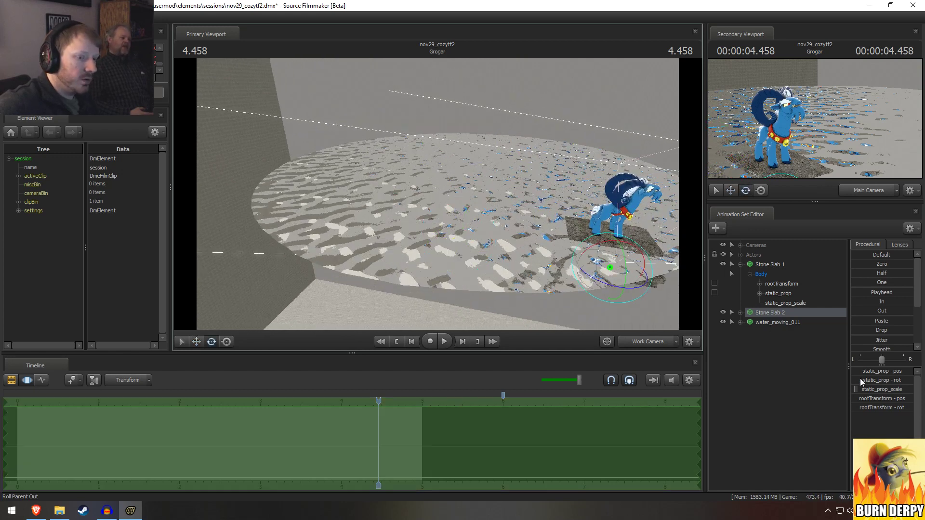
left_click(882, 409)
double_click(903, 408)
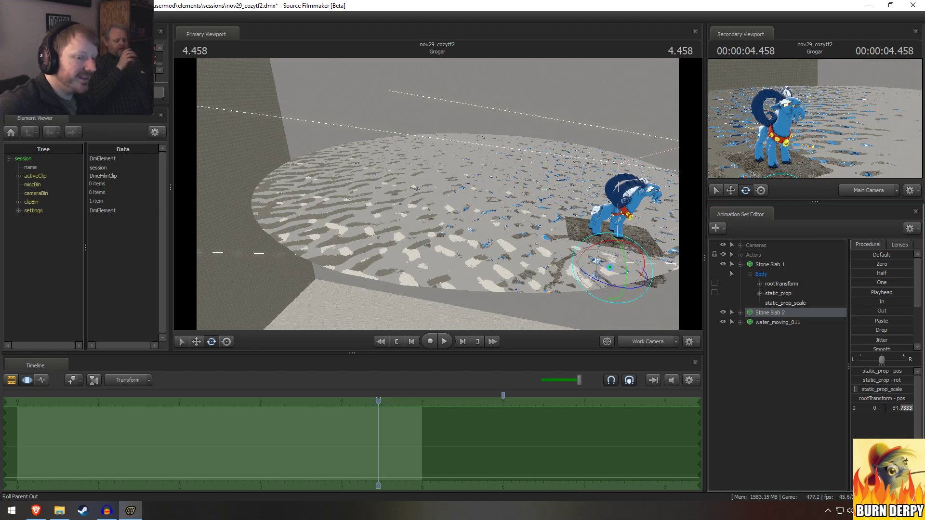
type("180")
key("Return")
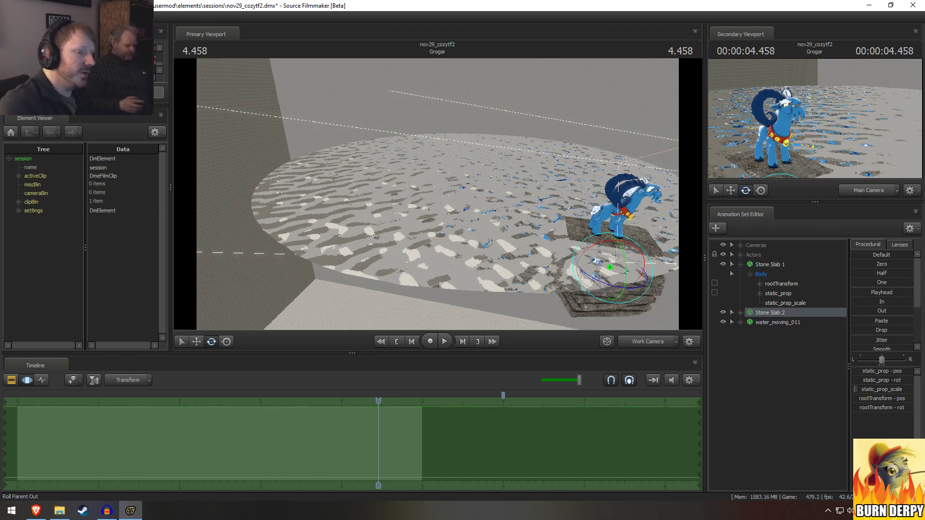
Step: Move Stone Slab 2 away from Grogar across the water and level its top with the water surface
key("w")
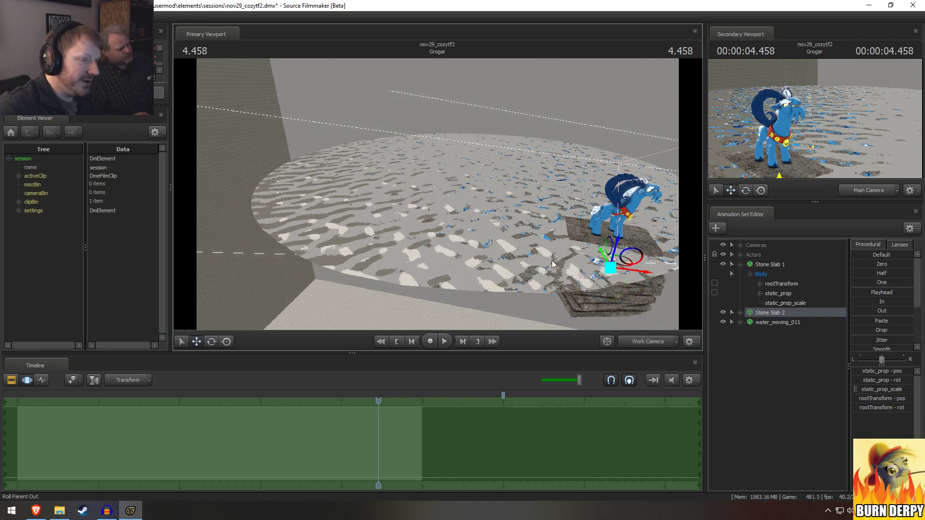
left_click_drag(621, 262, 456, 202)
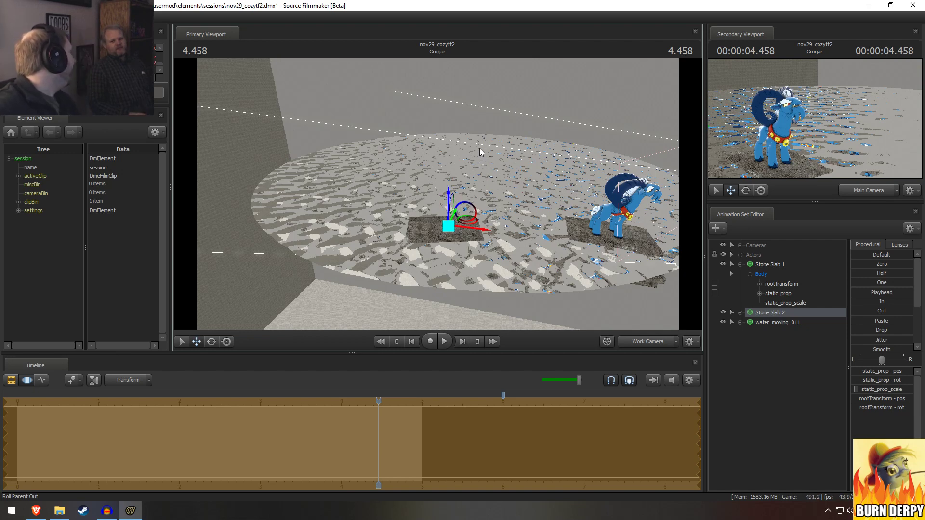
left_click_drag(485, 175, 470, 139, "alt")
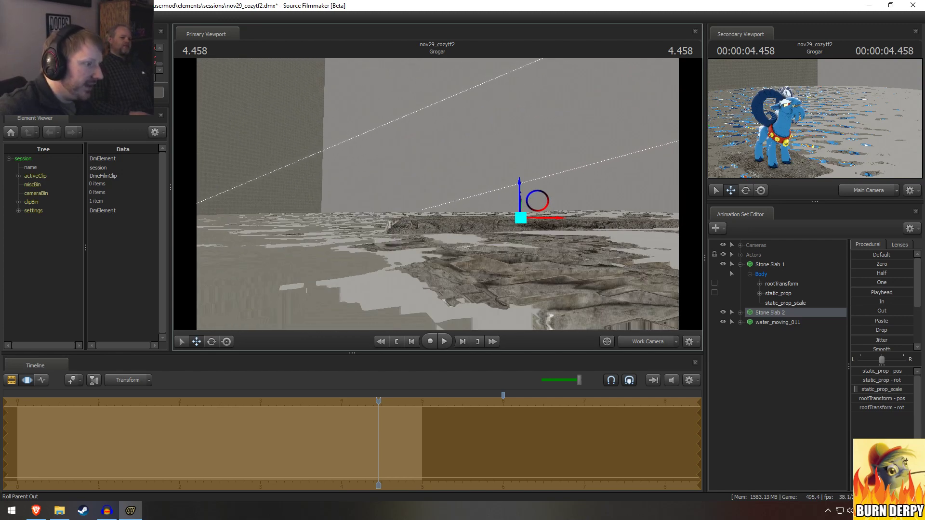
key("e")
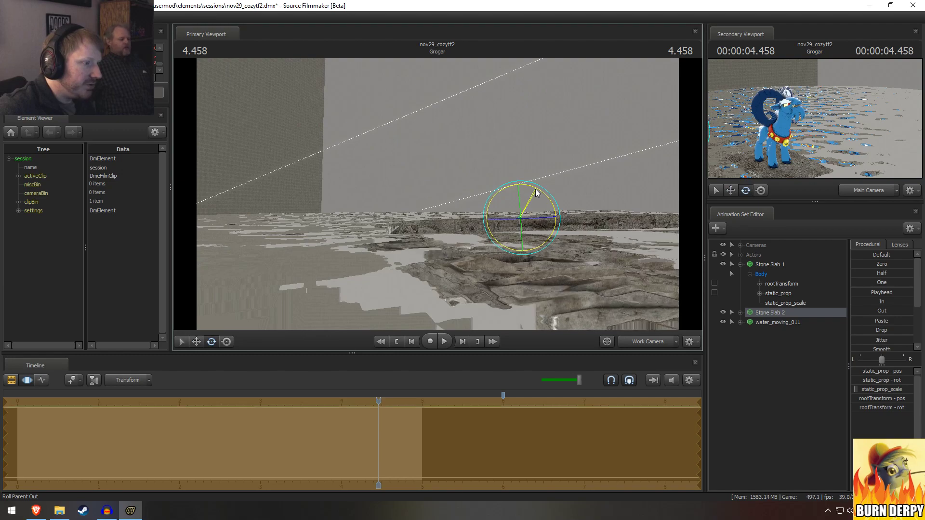
key("w")
left_click_drag(520, 186, 519, 188)
left_click_drag(578, 148, 574, 186, "alt")
mouse_move(452, 181)
left_mouse_down()
mouse_move(452, 197)
mouse_move(464, 193)
mouse_move(452, 181)
left_mouse_up()
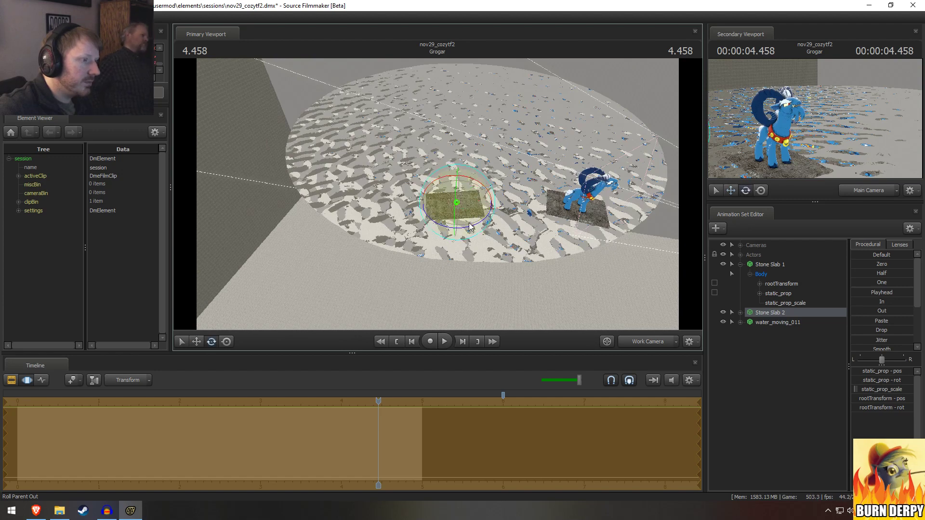
Step: Rotate Stone Slab 2 about its vertical axis to match the background slab in the episode's reference frame
key("e")
left_click_drag(469, 225, 460, 225)
key("F2")
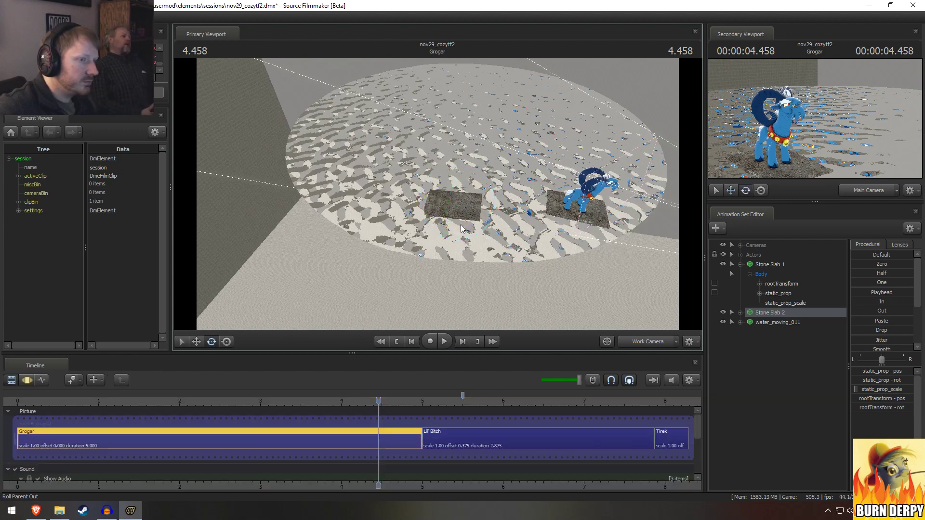
key("F3")
key("alt+Tab")
key("alt+Tab")
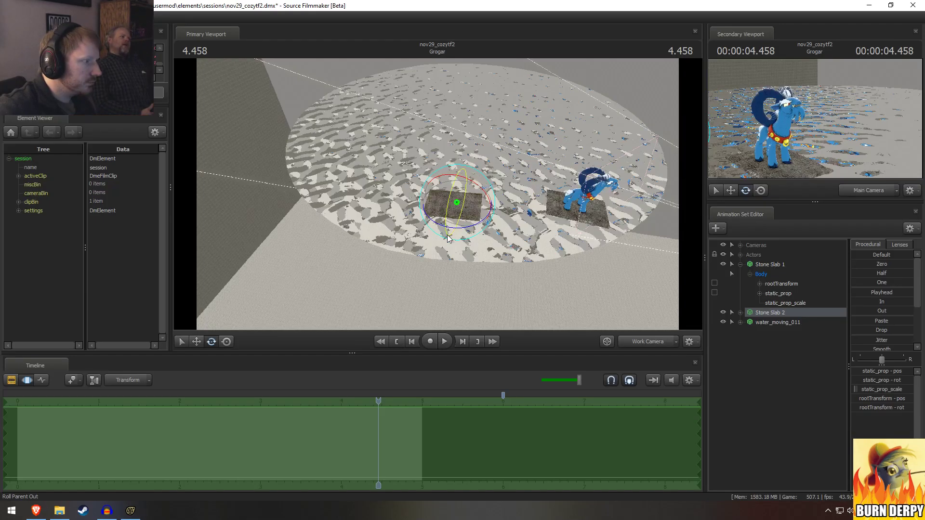
left_click_drag(460, 227, 454, 227)
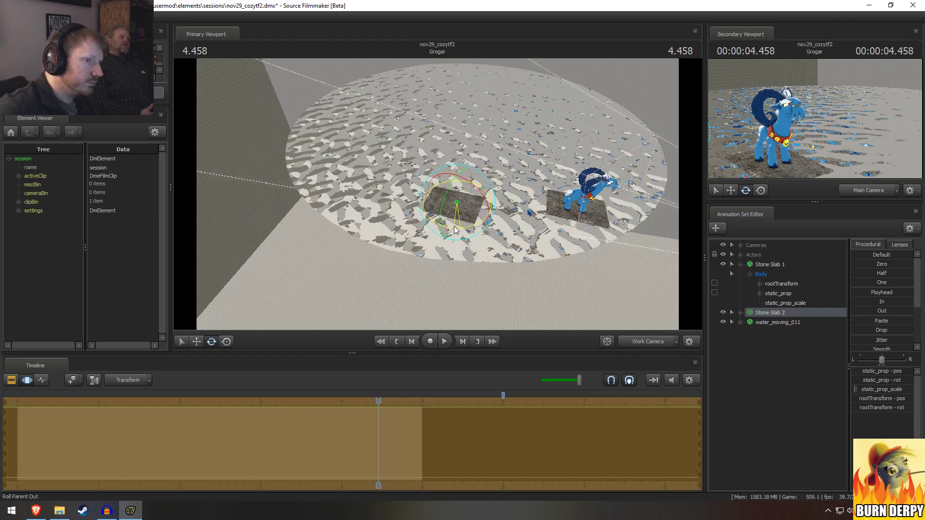
key("alt+Tab")
key("alt+Tab")
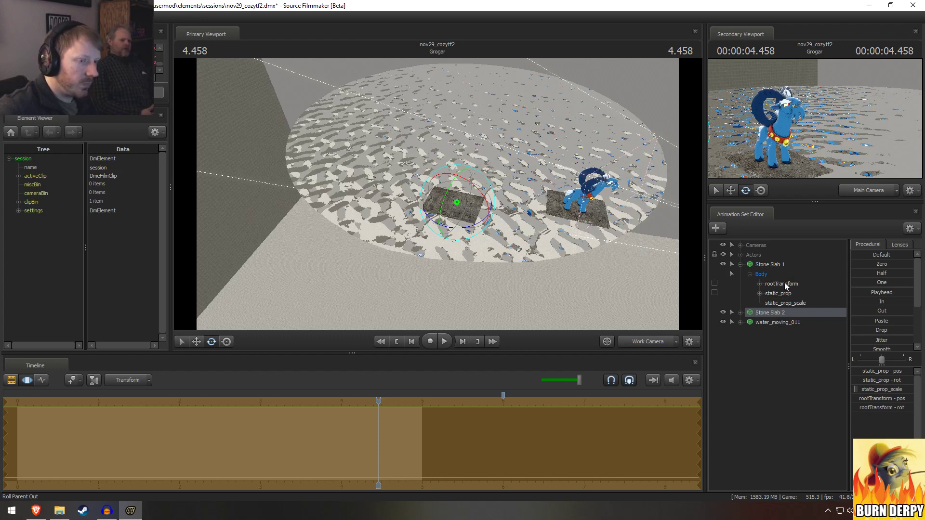
Step: Rotate Stone Slab 1 slightly beneath Grogar
left_click(773, 320)
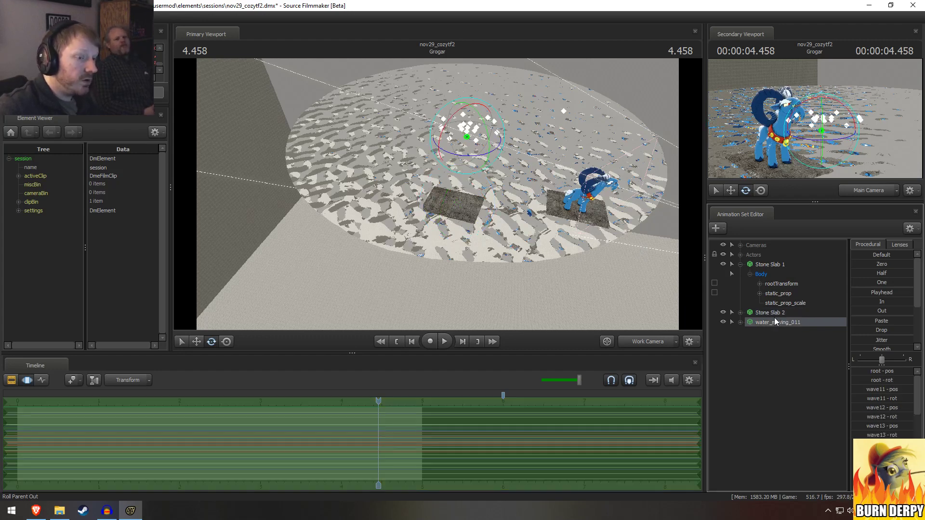
left_click(776, 265)
left_click_drag(564, 250, 536, 260)
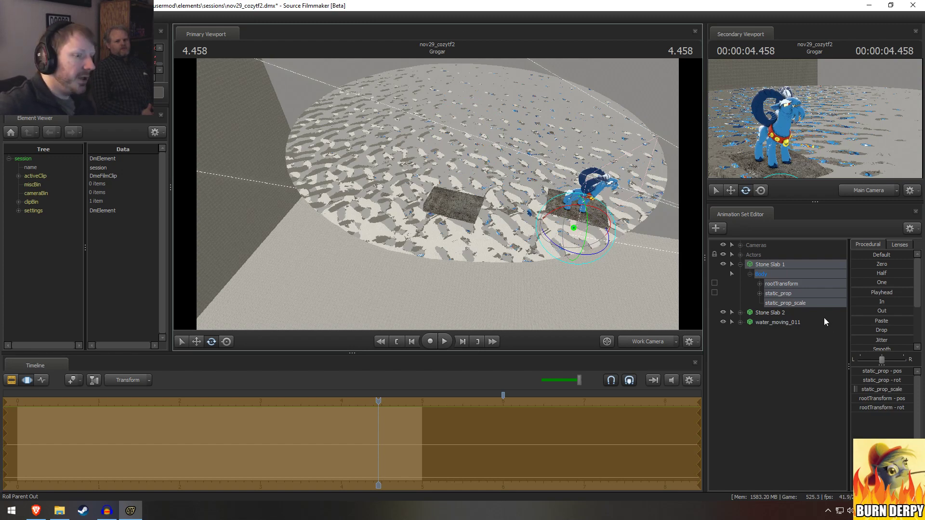
Step: Reposition Stone Slab 2 behind Grogar in the main camera's shot, keeping it at the water surface
left_click(764, 315)
key("w")
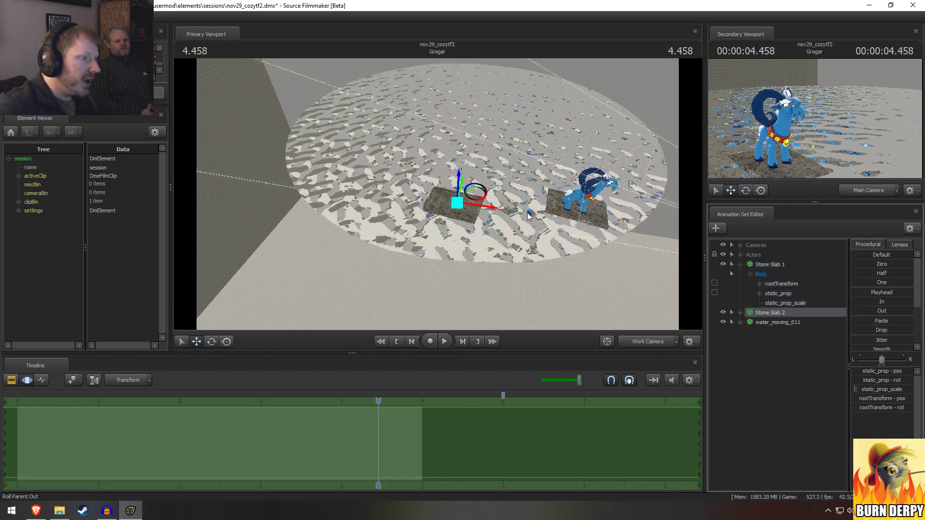
left_click_drag(527, 214, 438, 194, "alt")
left_click_drag(456, 230, 586, 168)
key("w")
left_click_drag(438, 193, 432, 180)
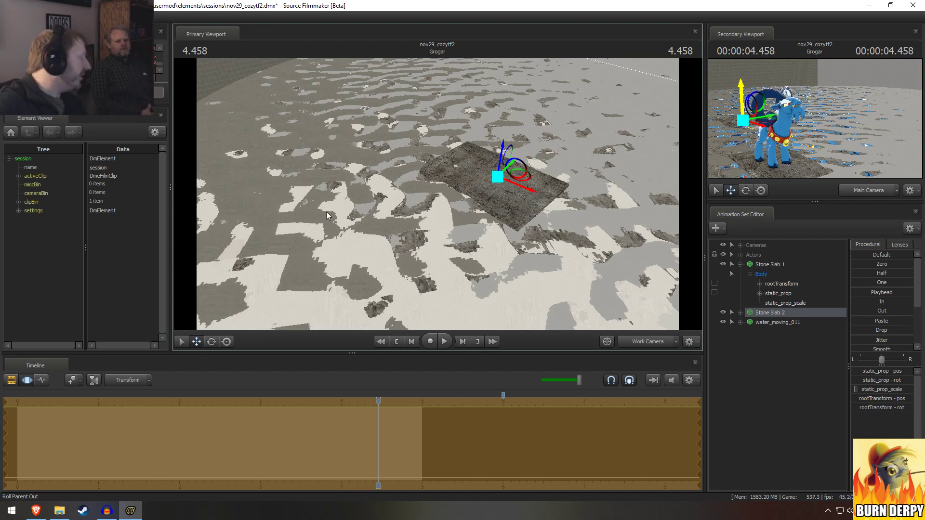
Step: Play back the shot to check how the moving water meets Stone Slab 2
left_click_drag(334, 258, 439, 184, "alt")
key("w")
key("space")
key("space")
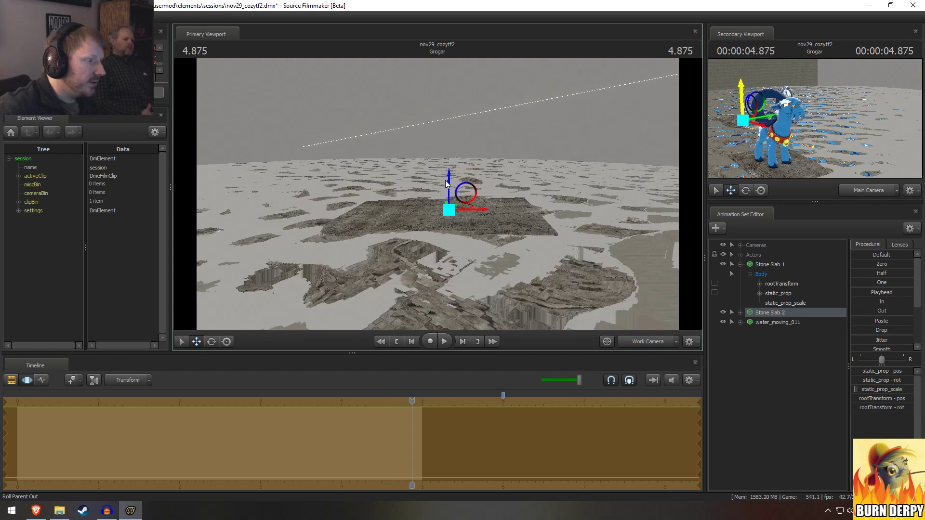
key("space")
key("F2")
key("space")
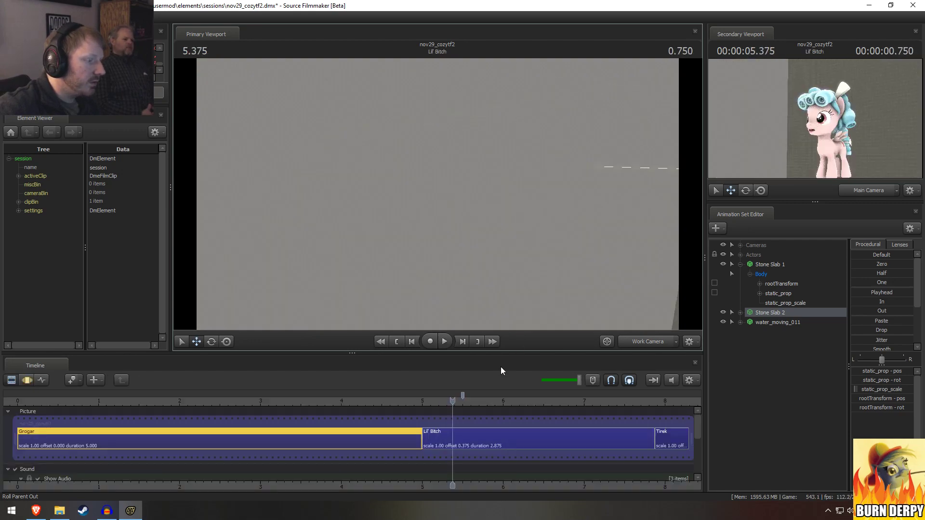
Step: Play back the Grogar shot through the work camera and the main camera to check the water around the slabs
key("F3")
key("F2")
mouse_move(198, 401)
left_mouse_down()
mouse_move(151, 403)
mouse_move(210, 402)
left_mouse_up()
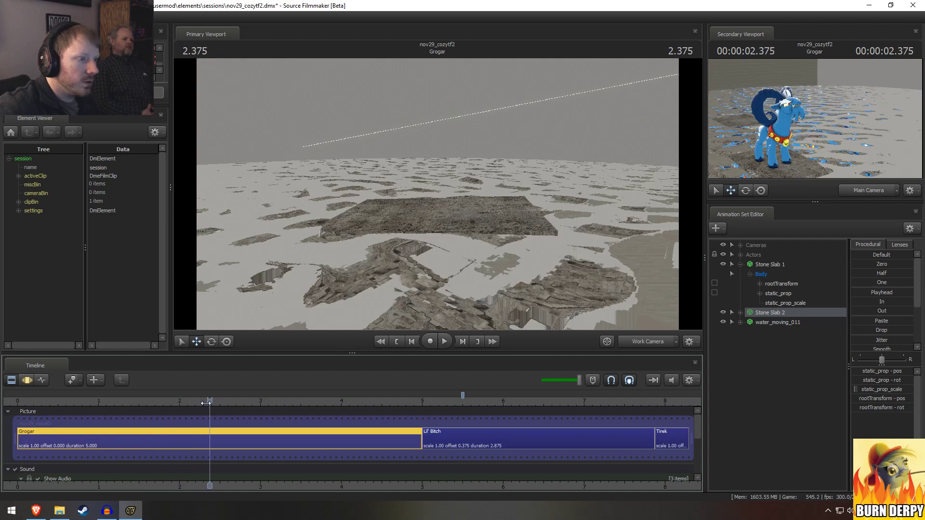
left_click_drag(492, 291, 420, 198)
key("space")
key("space")
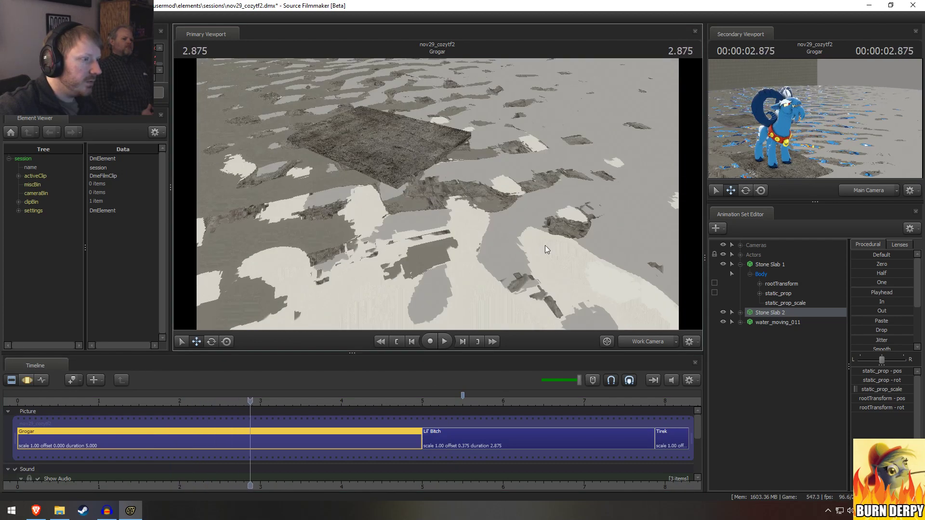
left_click(645, 342)
key("space")
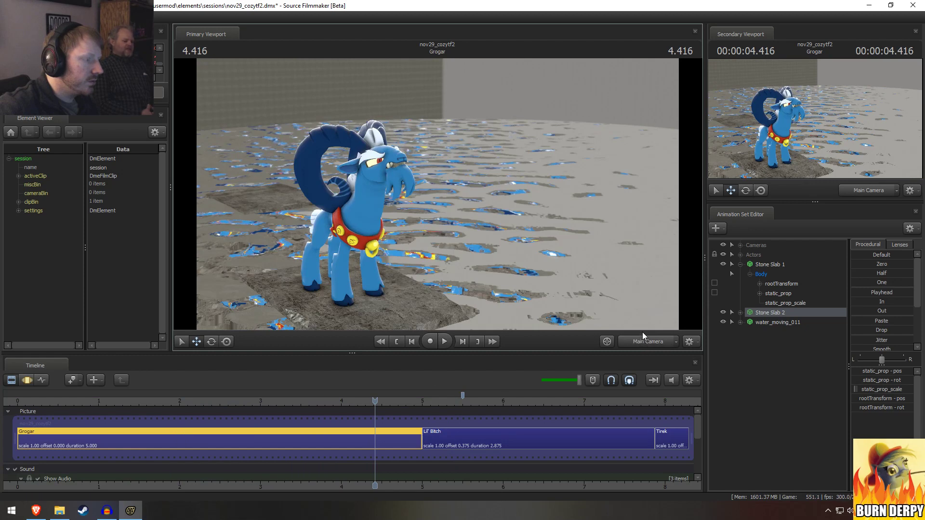
Step: Change the water_moving_011 model's skin to 2
key("F3")
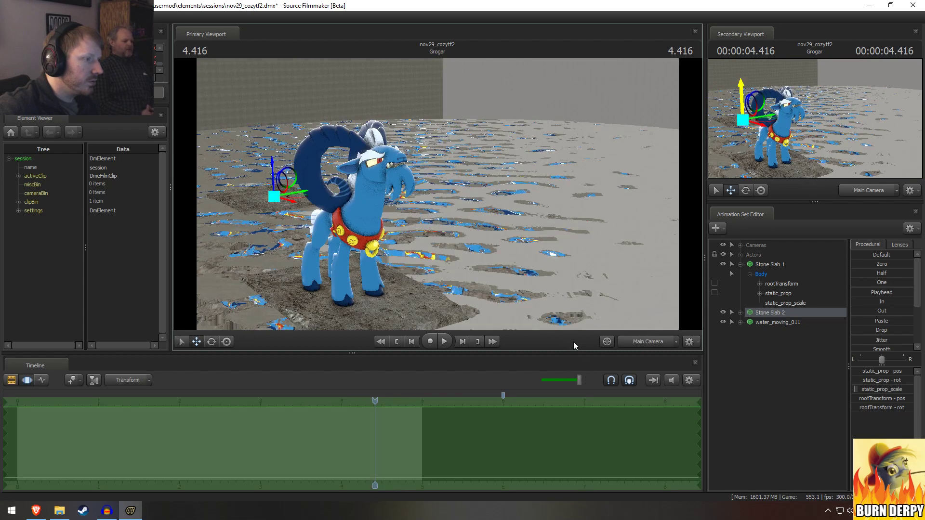
left_click(784, 321)
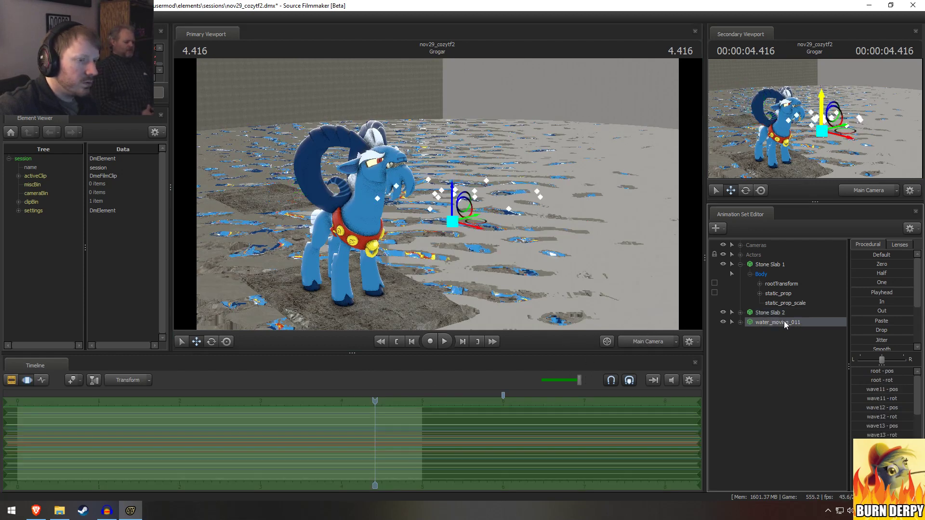
right_click(785, 322)
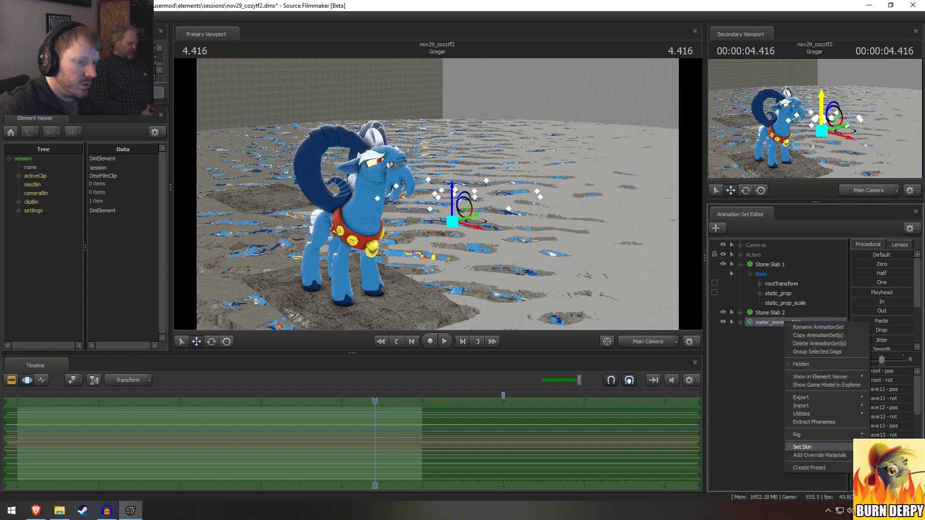
left_click(819, 447)
Step: Replay the Grogar shot from the main camera to check how the re-skinned water moves around the slabs
key("space")
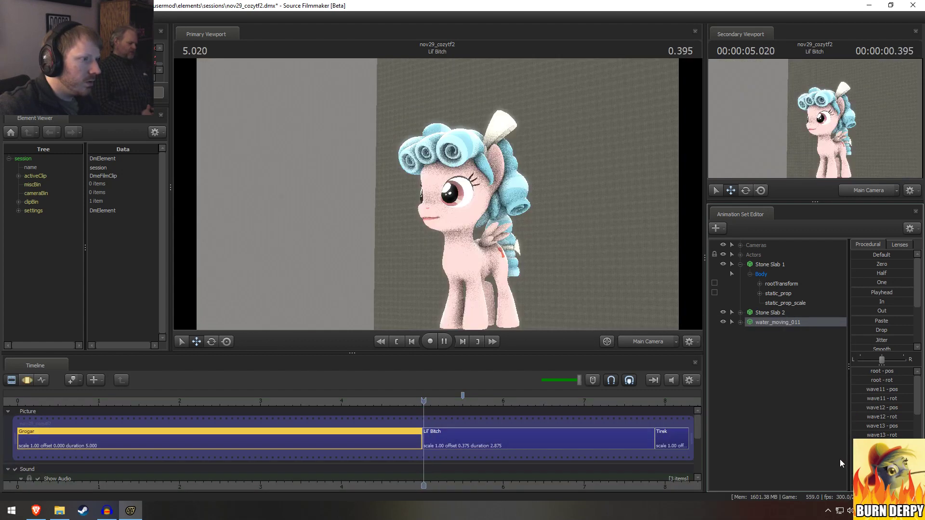
key("space")
key("space")
left_click(298, 403)
key("space")
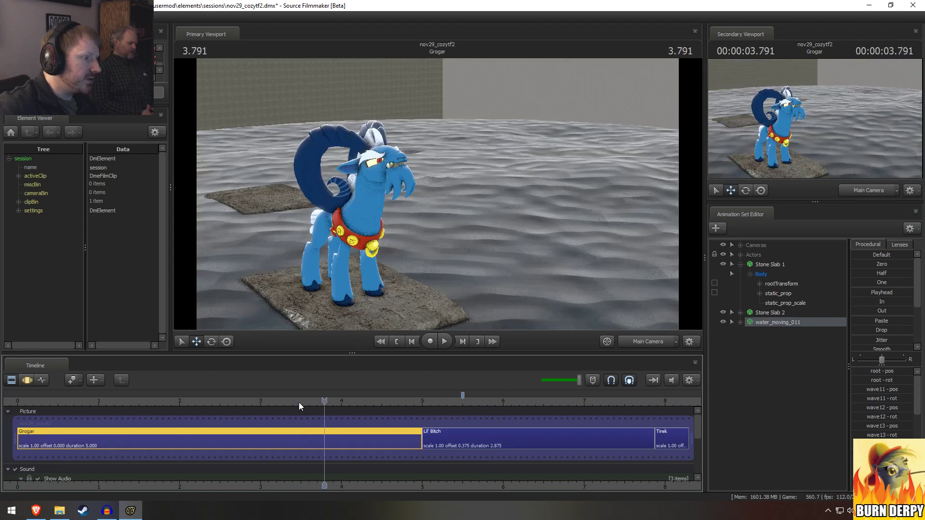
key("space")
key("space")
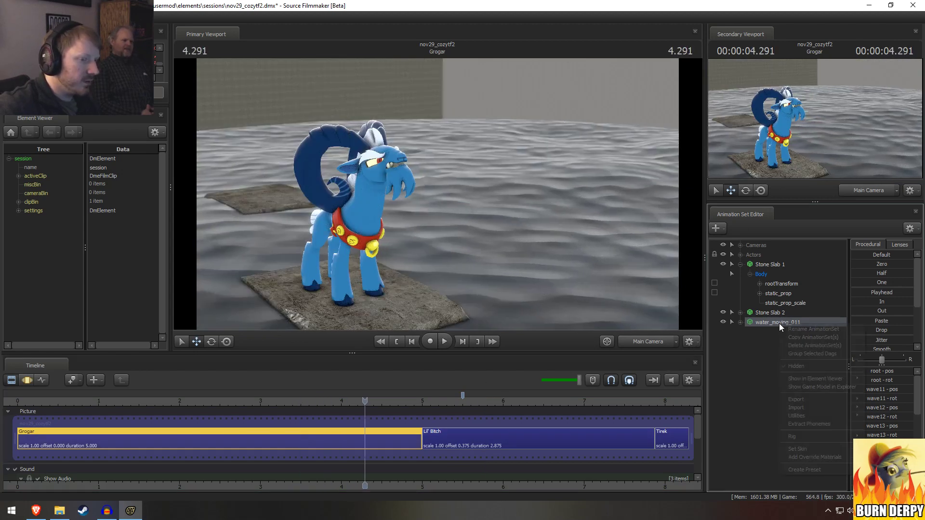
key("space")
key("space")
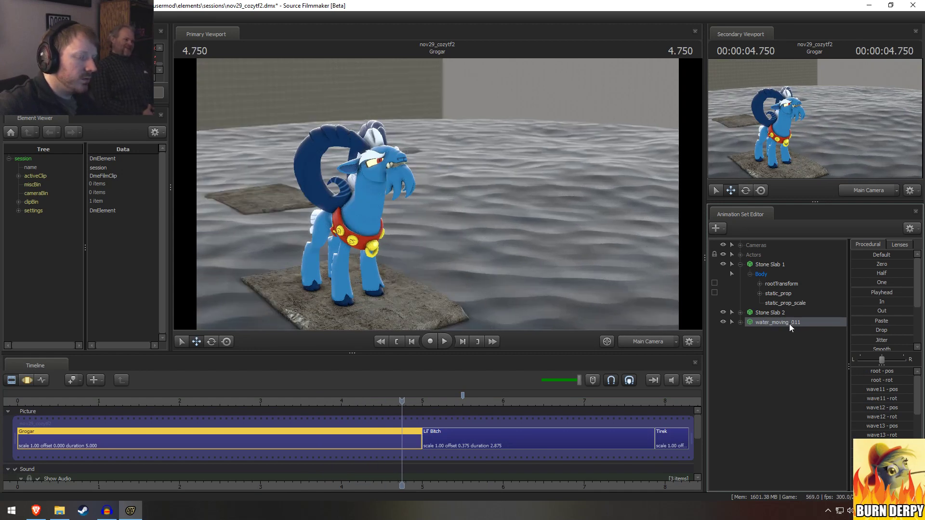
Step: Import the wave sequence onto water_moving_011 and replay the Grogar shot
right_click(788, 324)
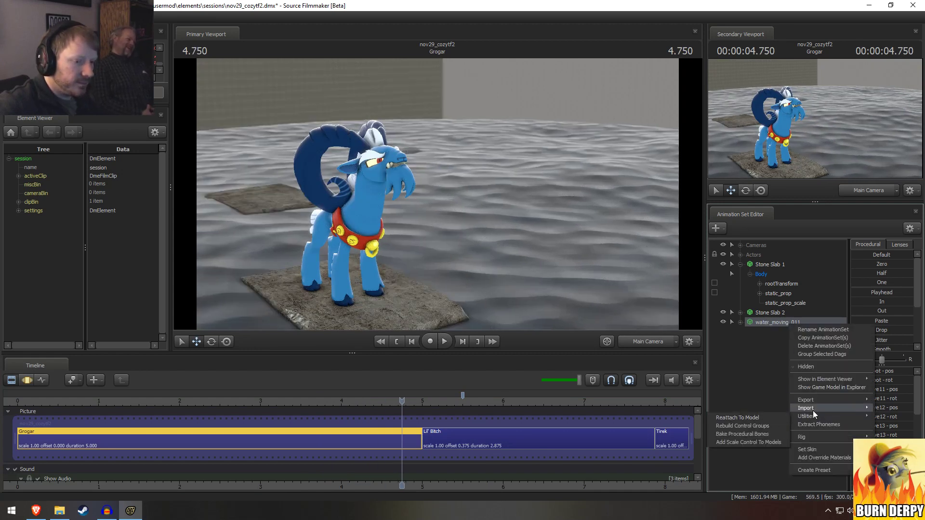
mouse_move(813, 408)
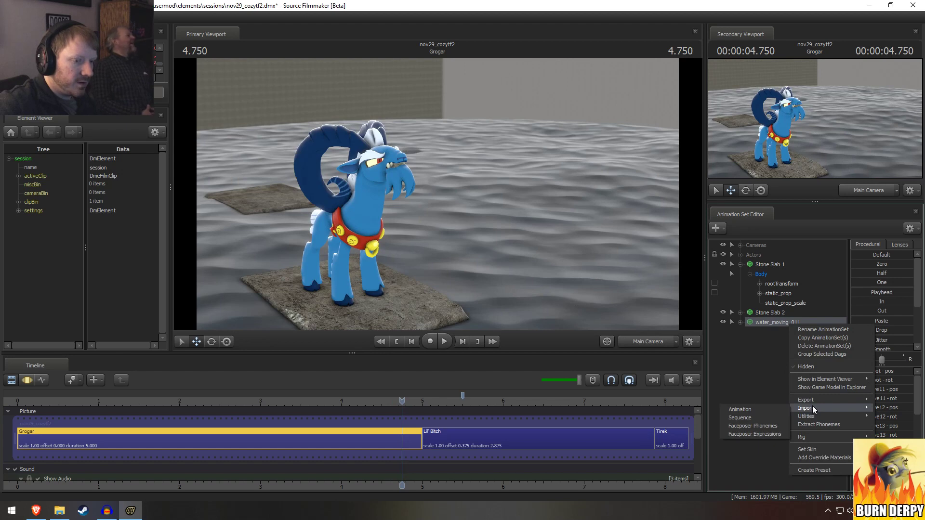
left_click(750, 419)
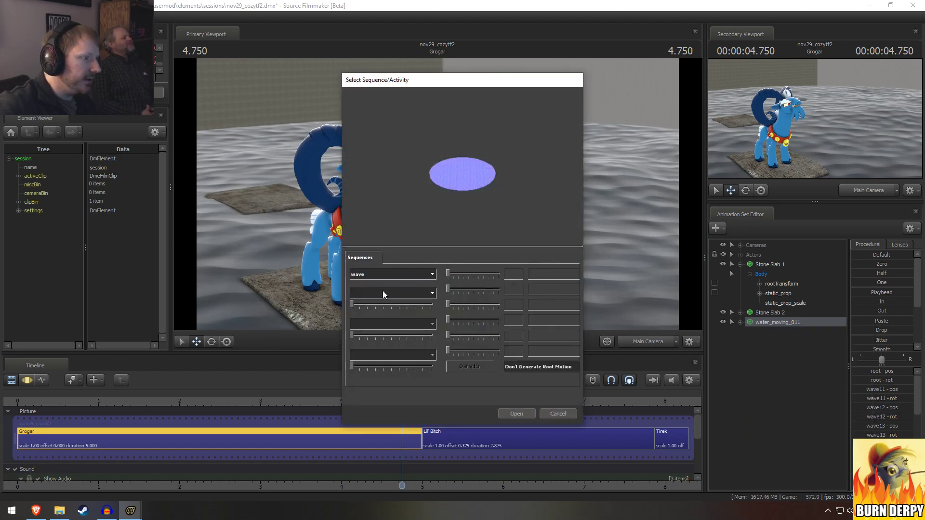
left_click(515, 414)
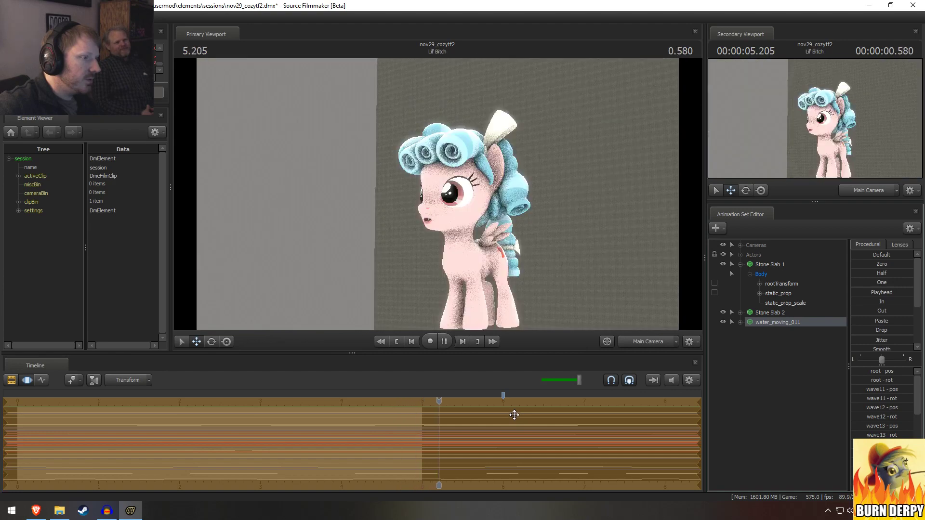
left_click(173, 400)
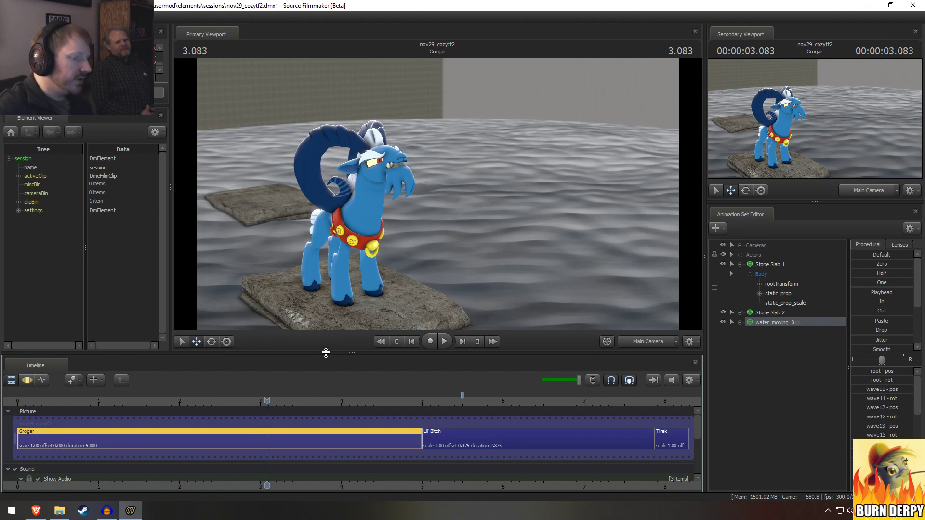
Step: Rotate water_moving_011 using the Global Axes option, playing back the shot between adjustments to check the wave direction
left_click(776, 322)
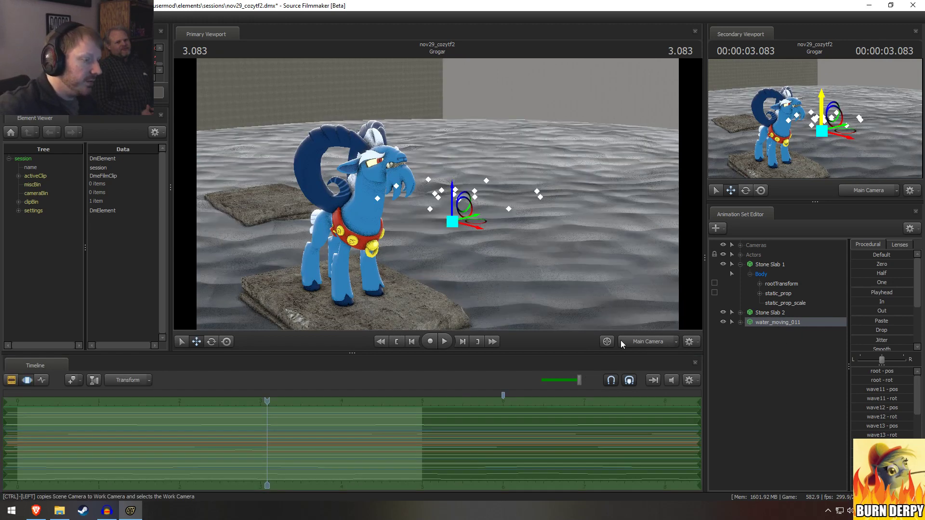
right_click(466, 224)
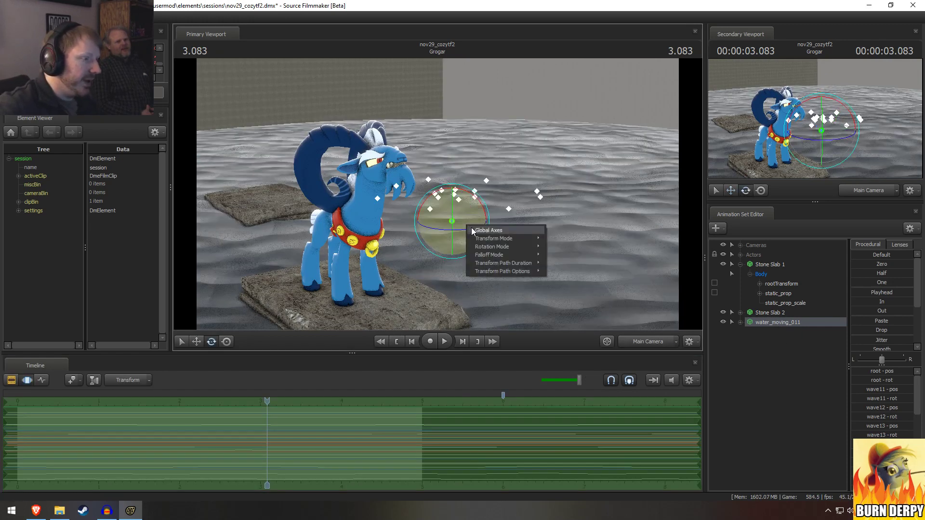
left_click(471, 228)
key("F2")
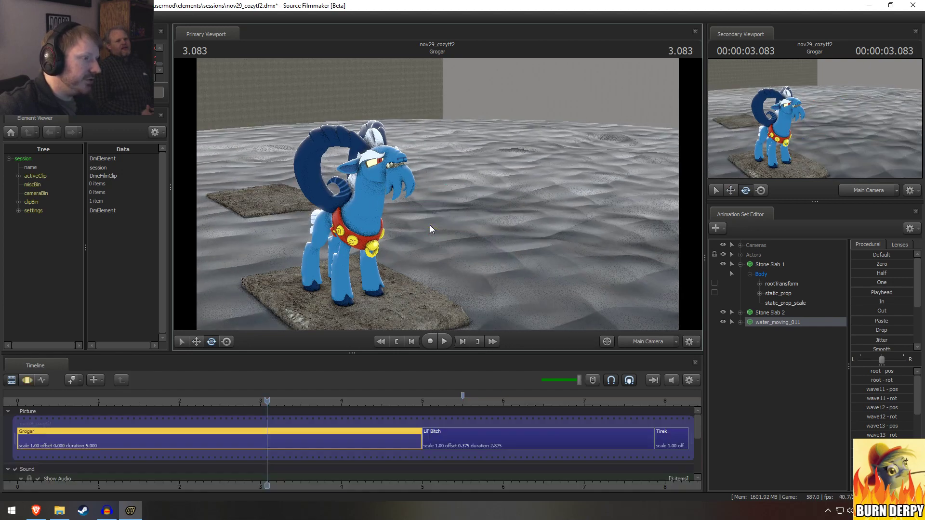
key("space")
key("space")
key("F3")
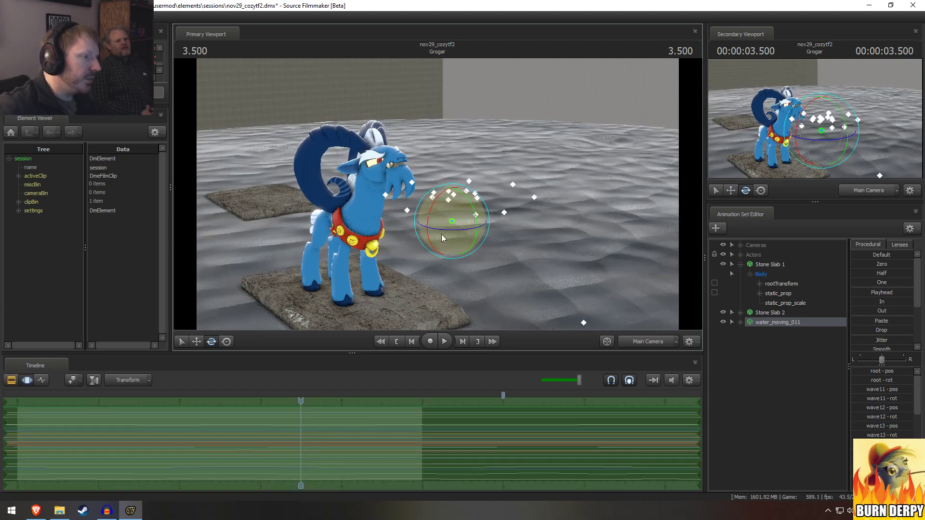
left_click_drag(444, 228, 460, 175)
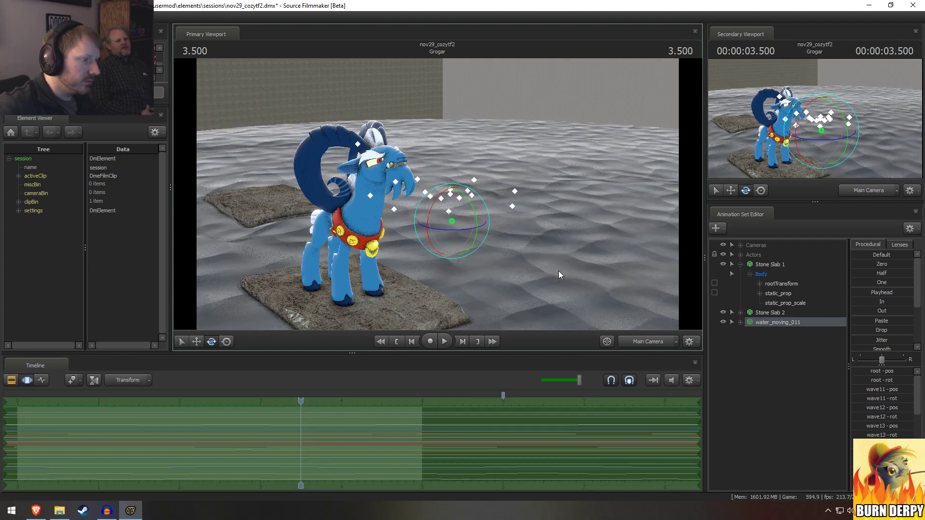
Step: Switch to the Brave browser and search the web for "vmt texture animation speed" in a new tab
left_click(41, 513)
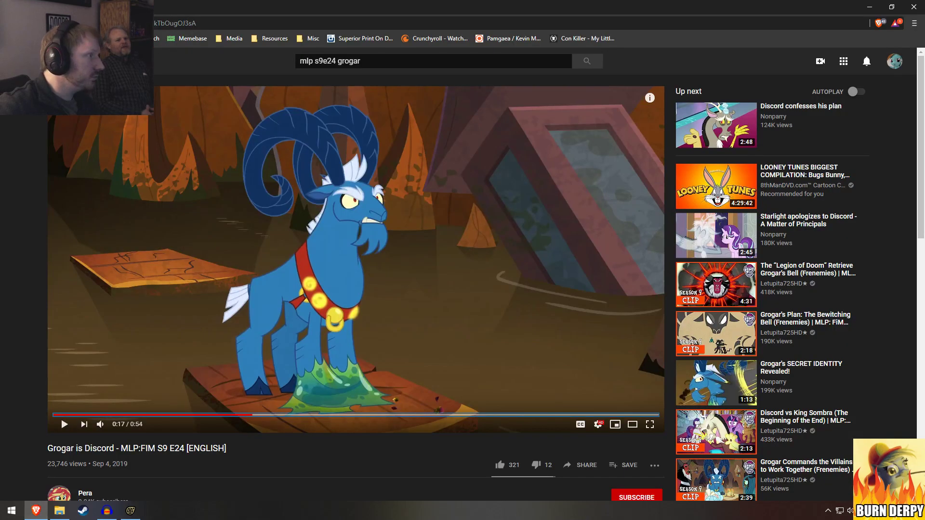
left_click(126, 7)
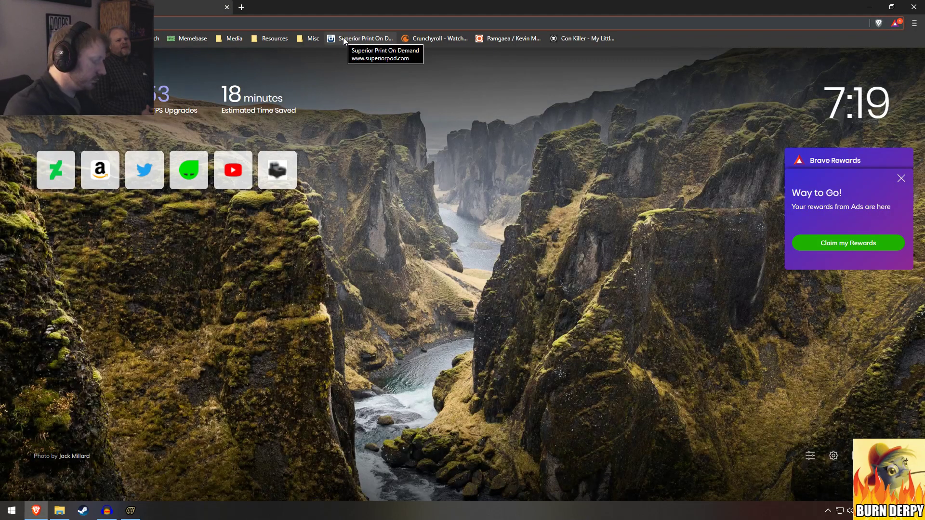
type("source filmma")
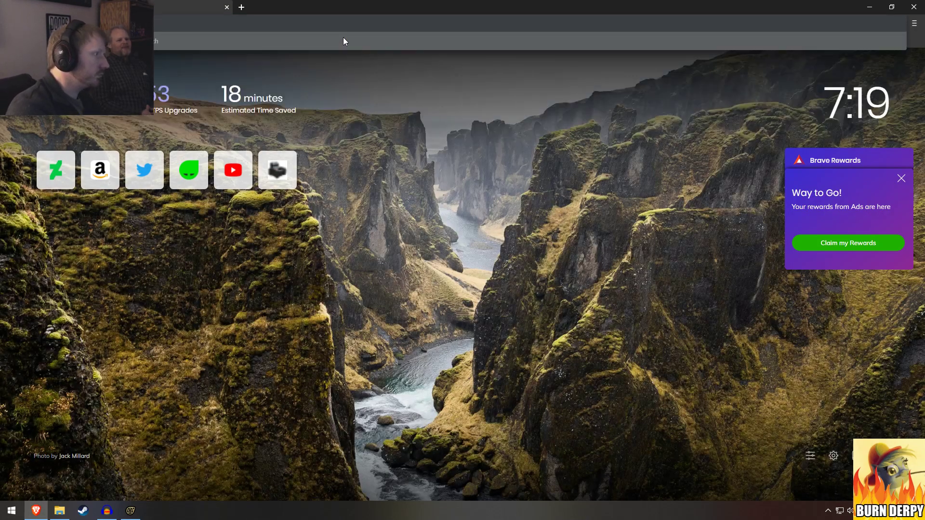
type("imation speed")
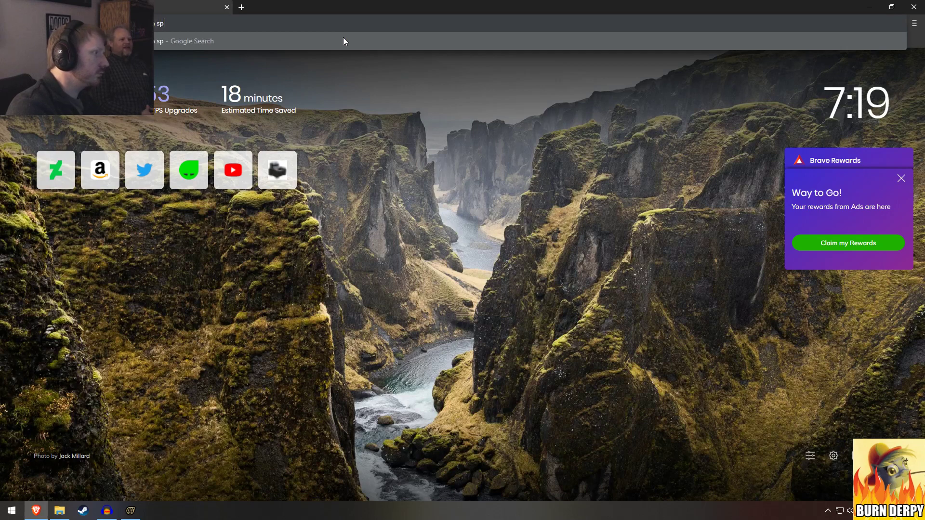
key("Return")
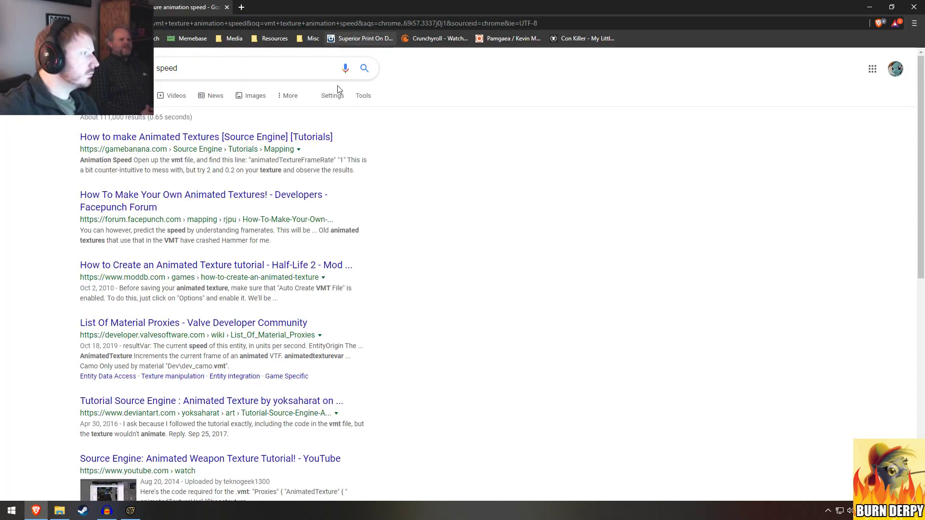
Step: Open GameBanana's animated textures tutorial and find the VMT parameter that controls the animation frame rate
left_click(207, 139)
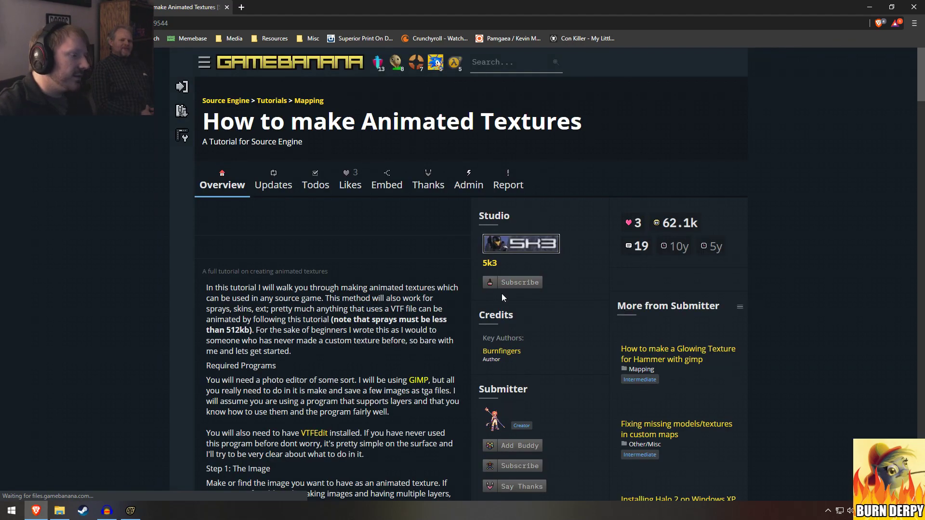
scroll(499, 308, "down", 3)
scroll(332, 212, "down", 5)
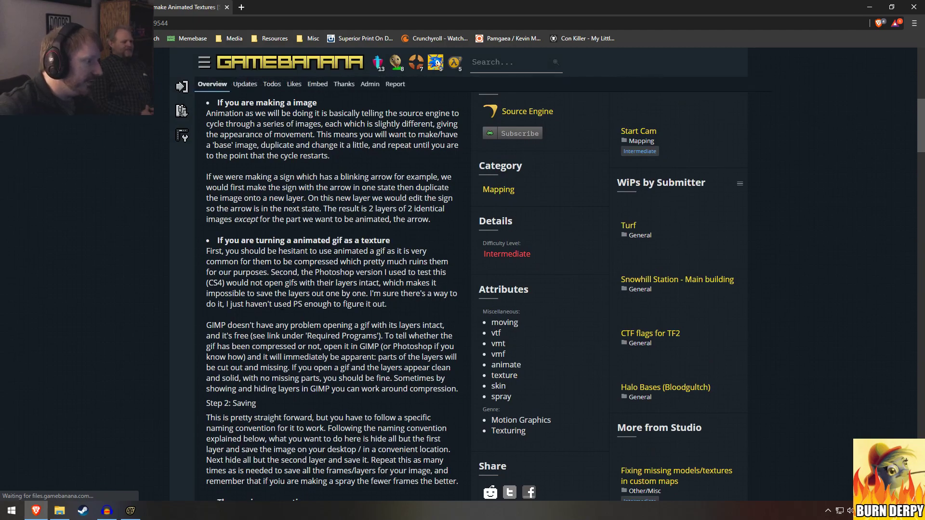
scroll(333, 268, "down", 11)
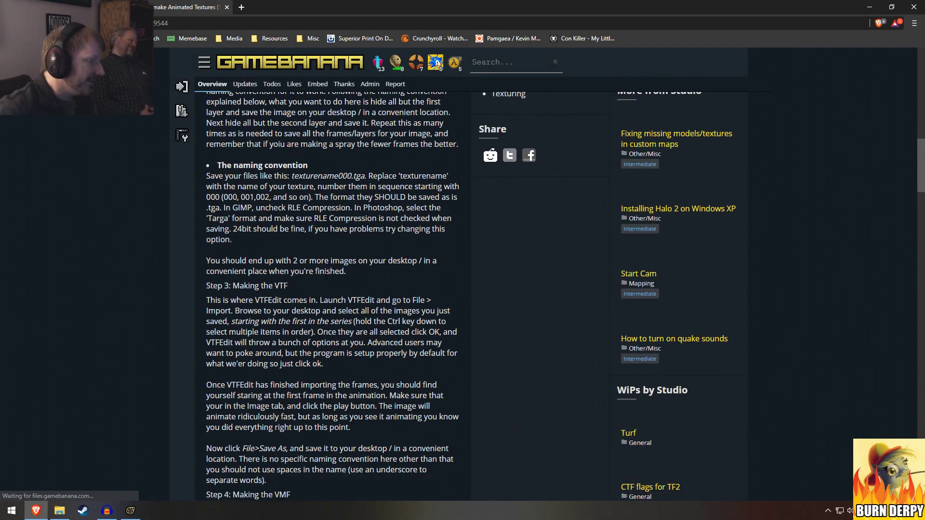
scroll(333, 268, "down", 6)
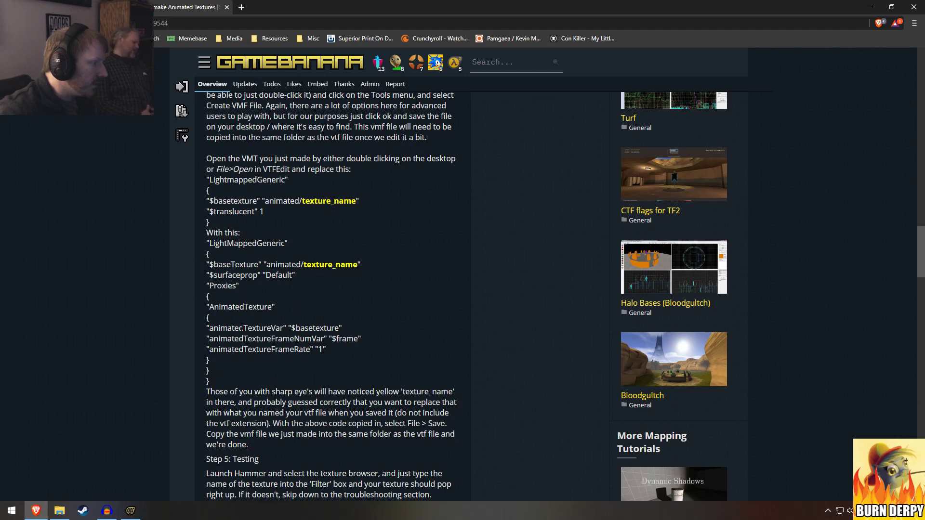
double_click(272, 350)
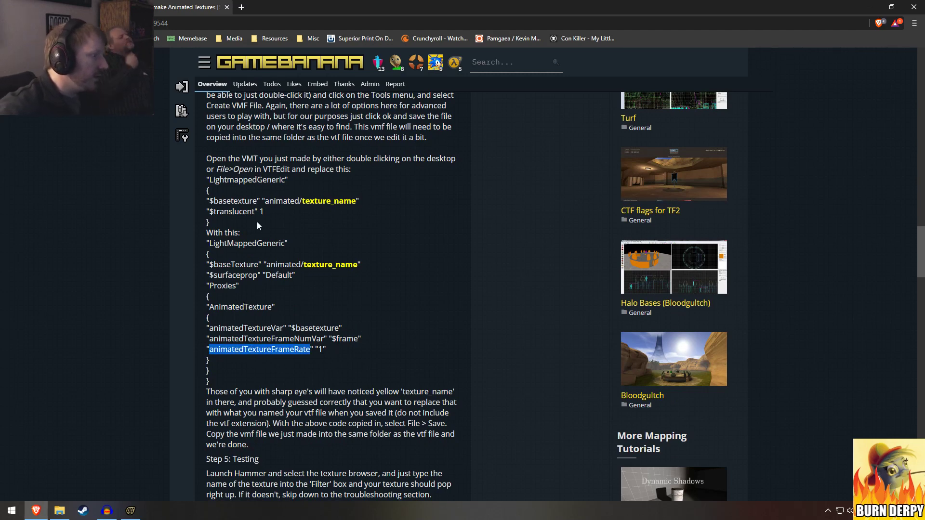
Step: Return to Source Filmmaker and show the water_moving_011 model in the Element Viewer
key("alt+Tab")
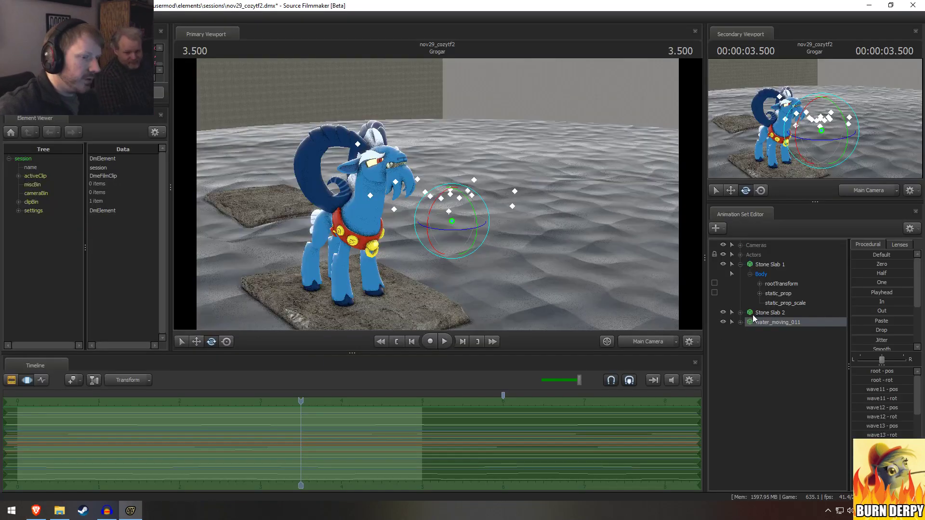
right_click(777, 320)
mouse_move(799, 380)
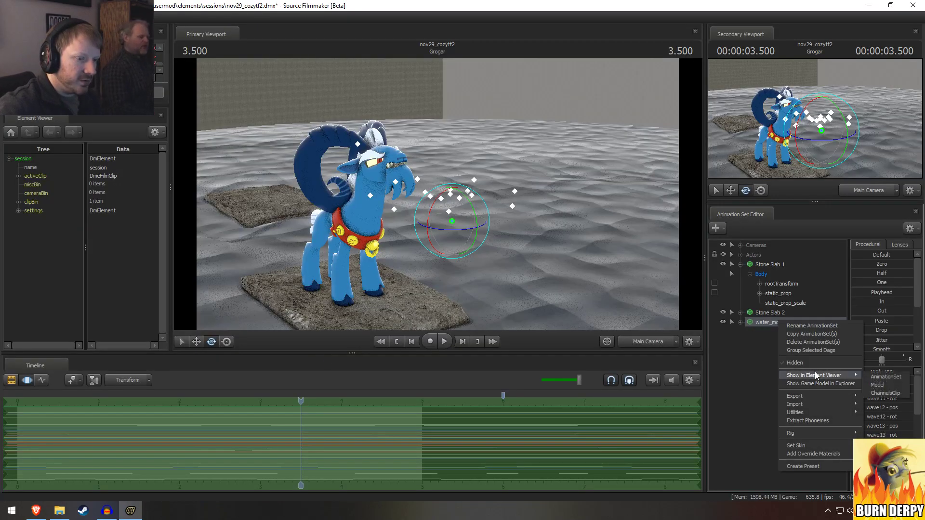
left_click(879, 385)
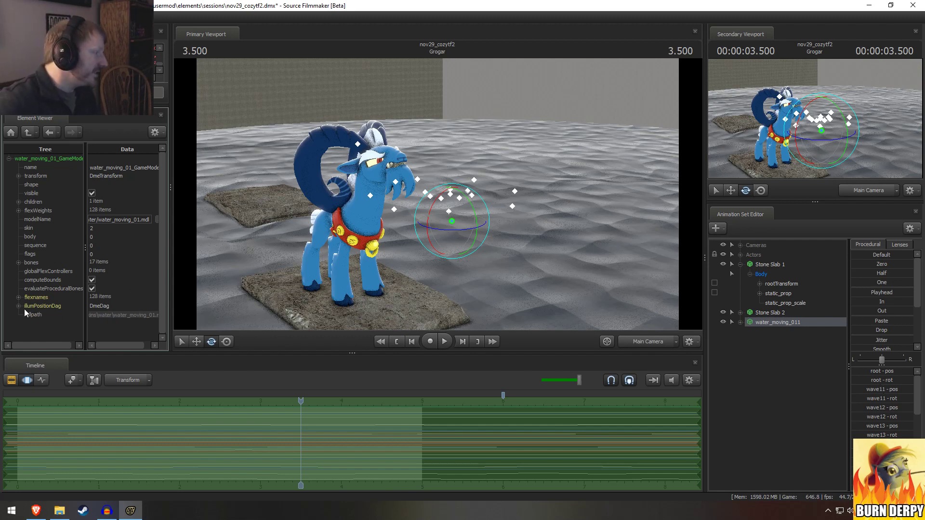
Step: Add override materials to water_moving_011 and expand the model's materials list
right_click(779, 320)
left_click(785, 453)
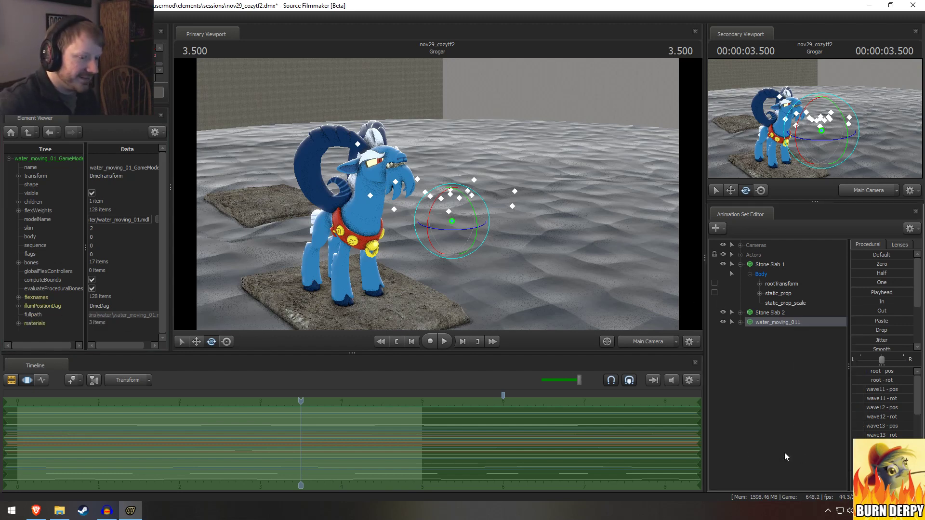
left_click(20, 323)
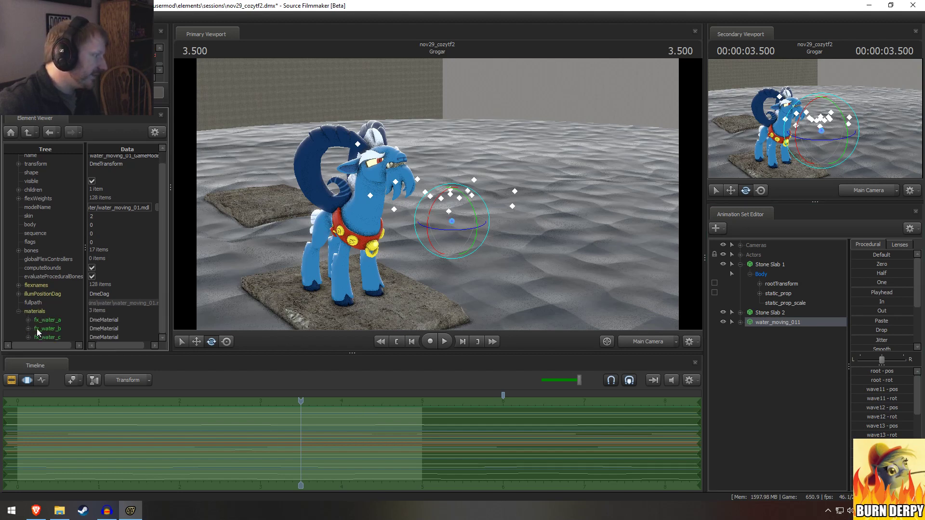
Step: Expand the fx_water_a, fx_water_b and fx_water_c override materials and select the mtlName path of fx_water_b
left_click(28, 328)
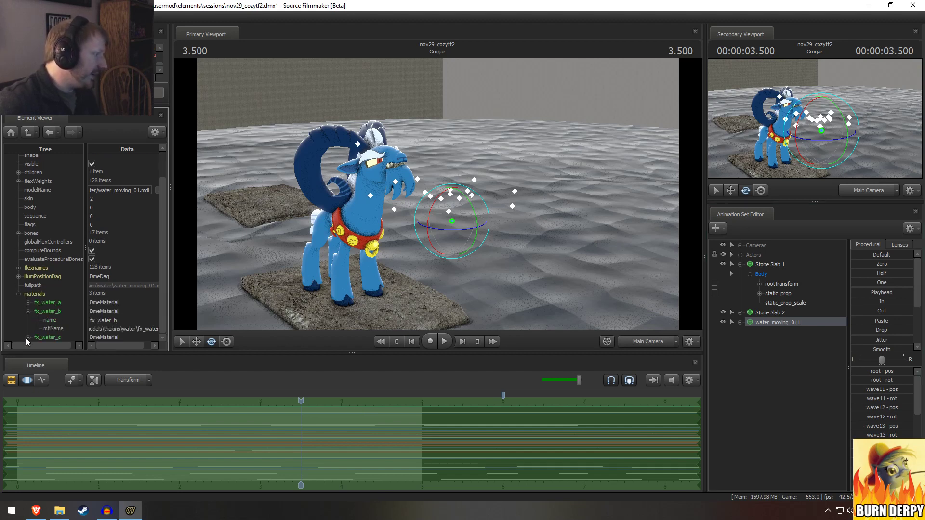
left_click(28, 303)
right_click(48, 328)
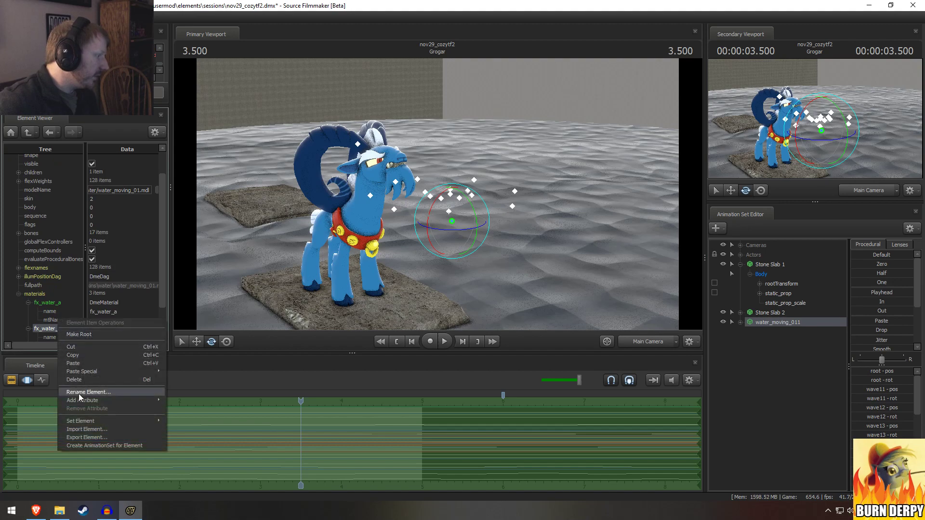
left_click(111, 392)
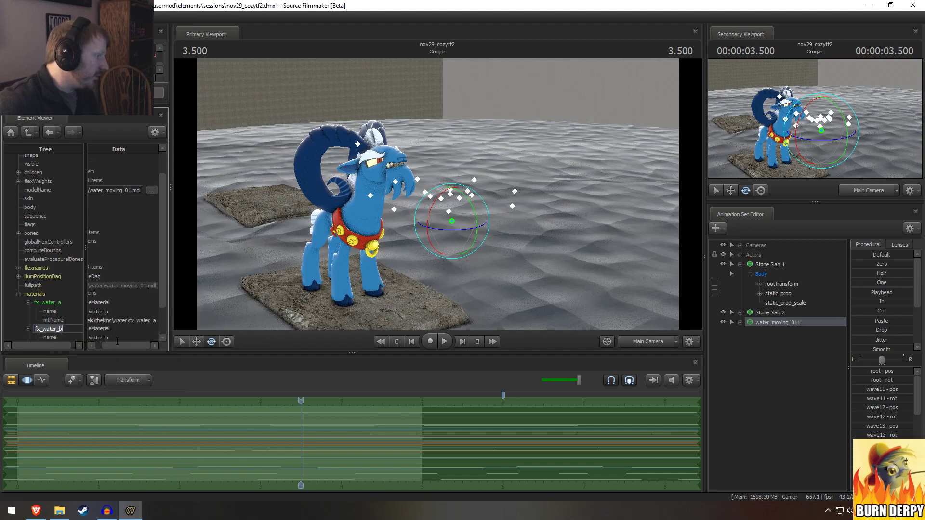
left_click(117, 337)
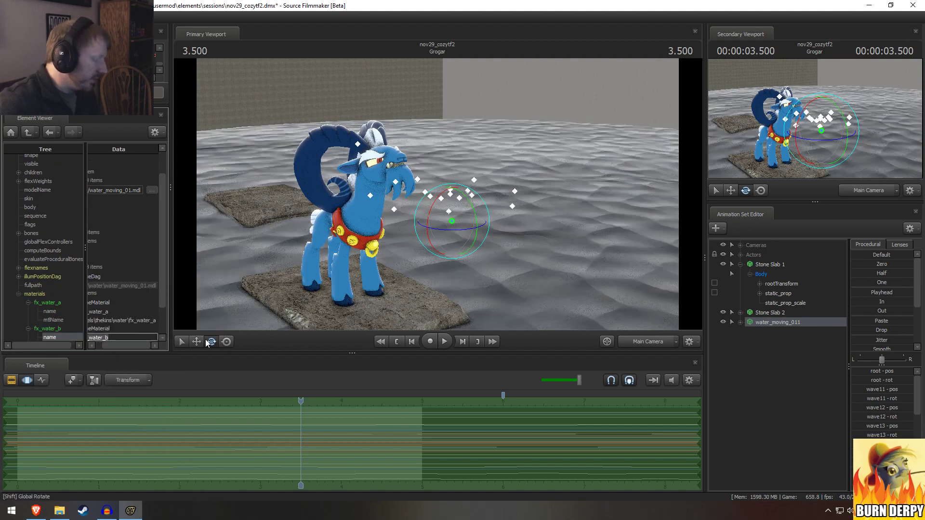
scroll(90, 325, "down", 2)
left_click(110, 312)
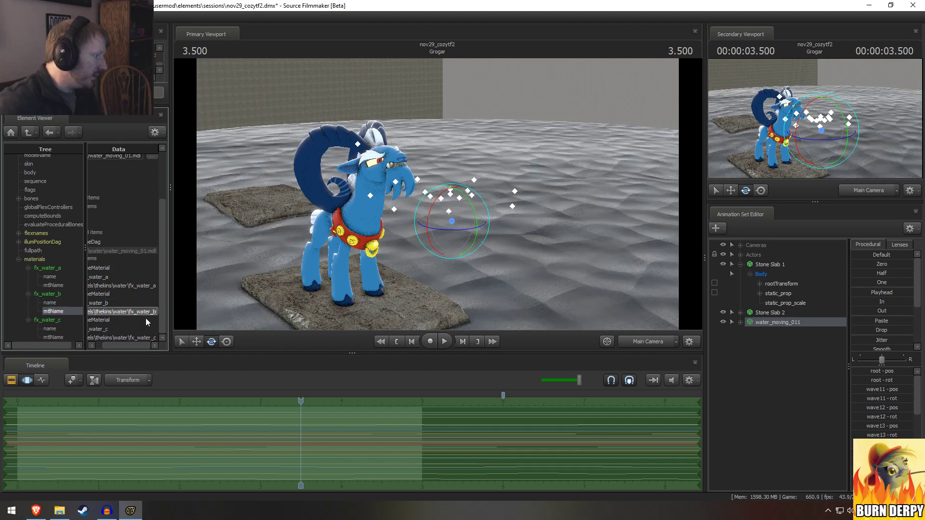
left_click_drag(103, 346, 89, 345)
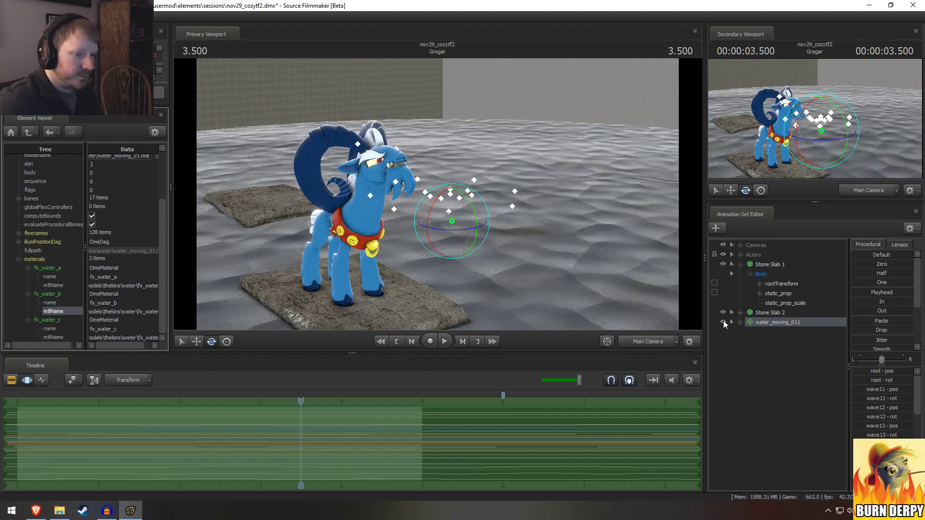
Step: Show the water_moving_011 model in File Explorer and go to the workshop folder materials\models\thekins\water
right_click(770, 322)
left_click(805, 384)
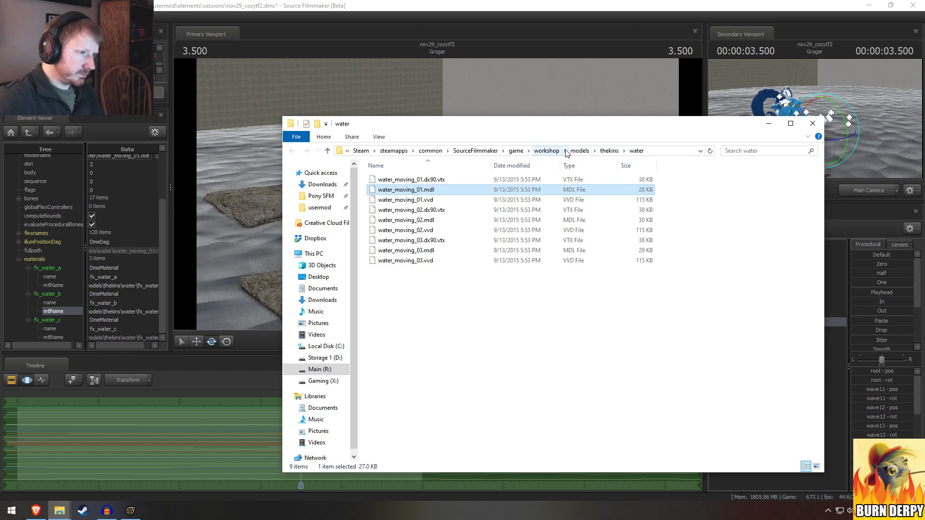
left_click(546, 150)
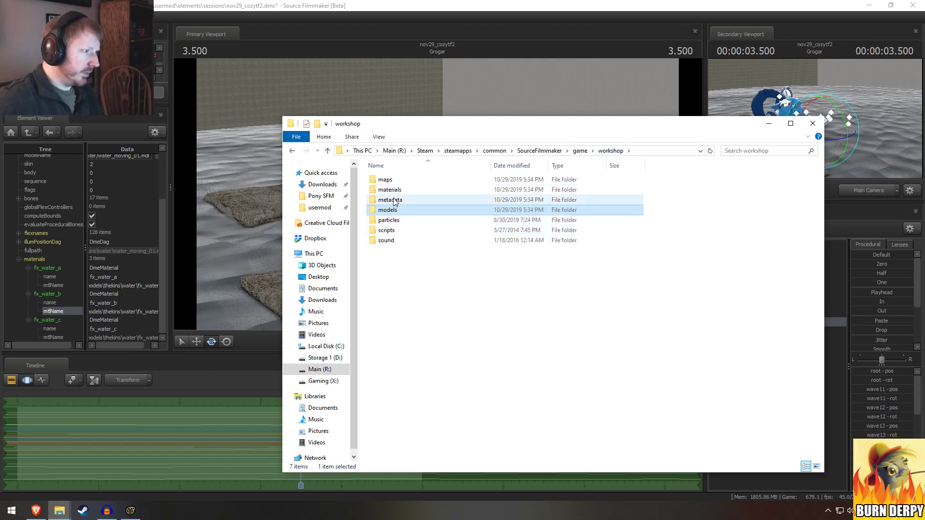
double_click(427, 189)
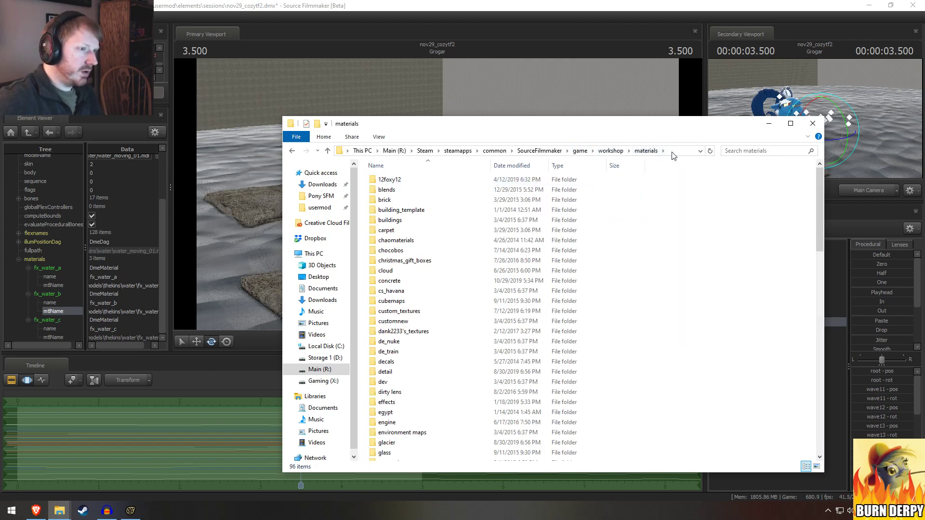
left_click(653, 150)
type("\\models\\thekins\\water\\fx_water")
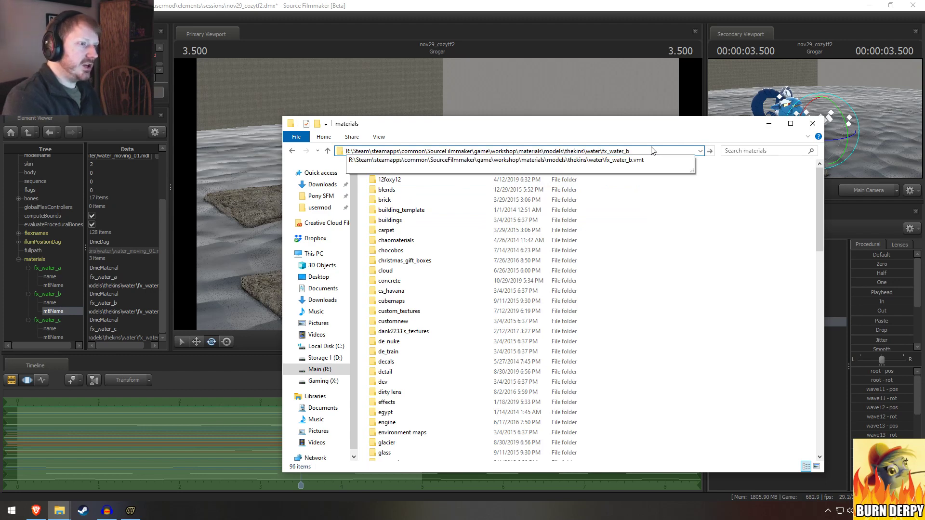
key("BackSpace")
key("Return")
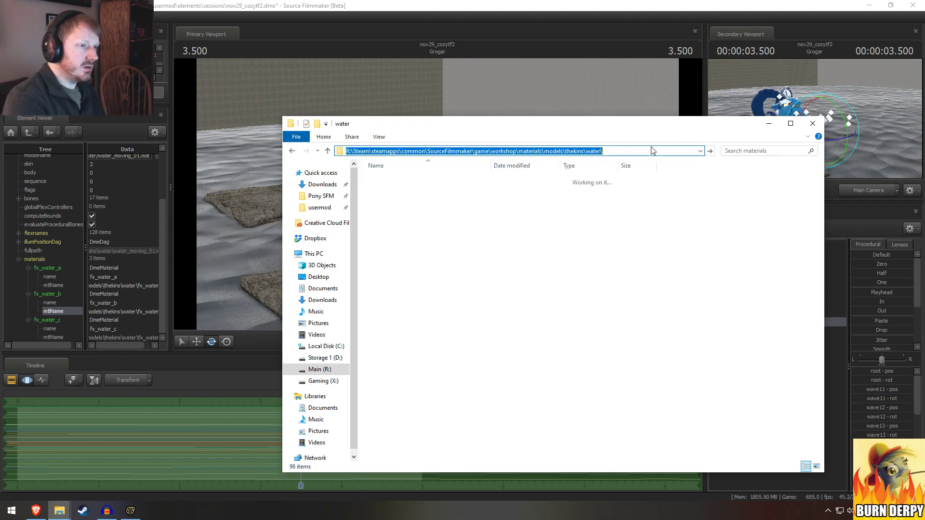
Step: Open fx_water_b.vmt in Notepad++ and move its window so the whole file is readable
double_click(390, 192)
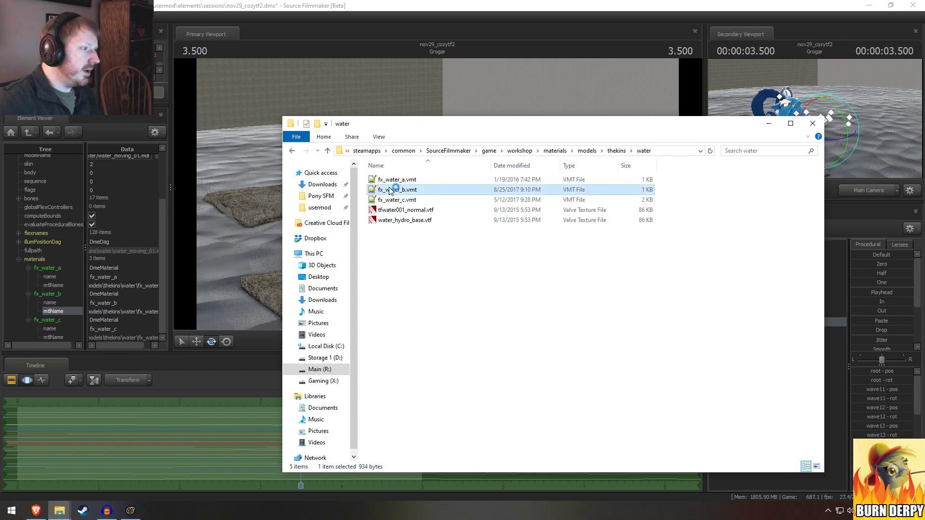
left_click(525, 283)
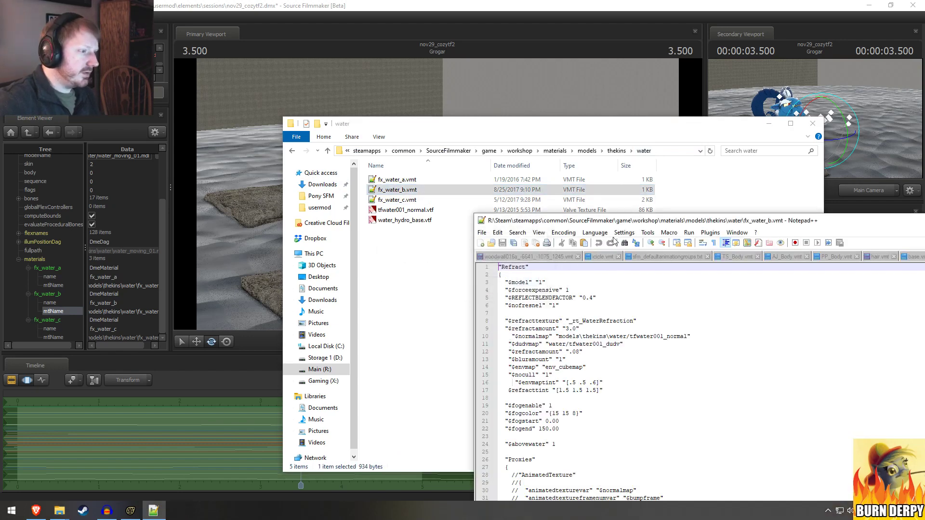
left_click_drag(644, 222, 446, 72)
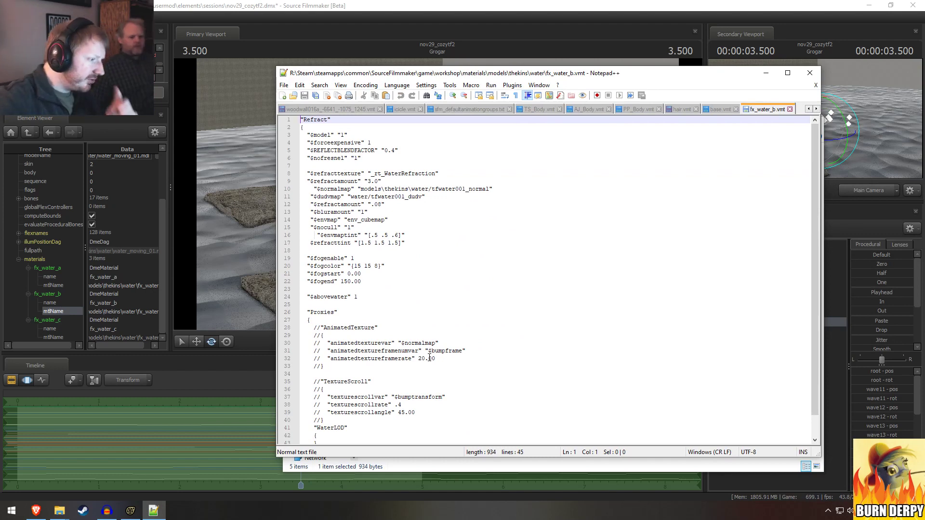
Step: Set animatedtextureframerate to 10.00 in fx_water_b.vmt and save the file
scroll(424, 381, "down", 1)
left_click(421, 337)
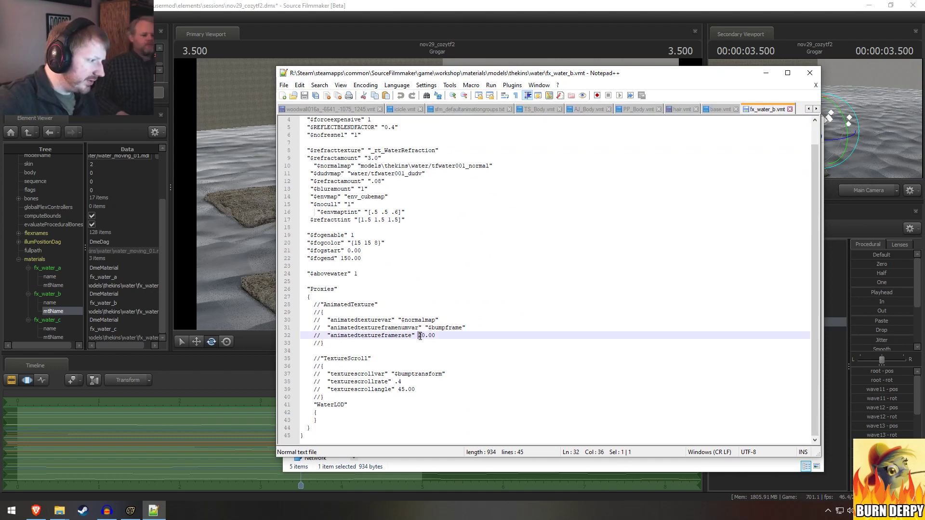
left_click(438, 320)
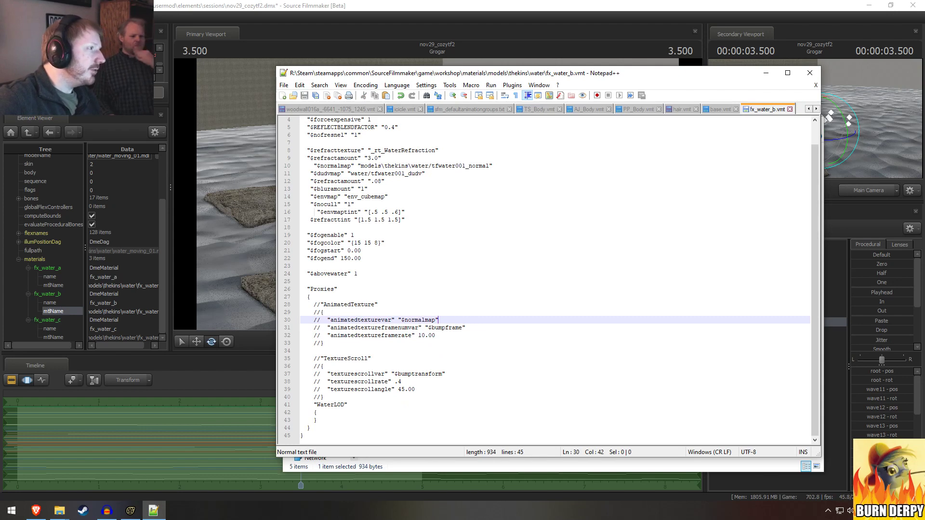
Step: Return to Source Filmmaker, save the session and play back the shot to check the water's speed
key("alt+Tab")
key("ctrl+s")
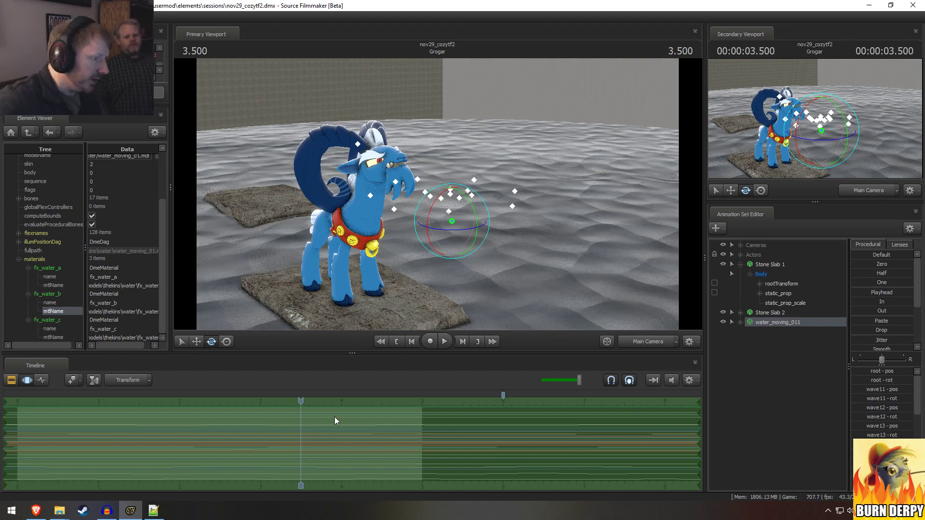
left_click(300, 400)
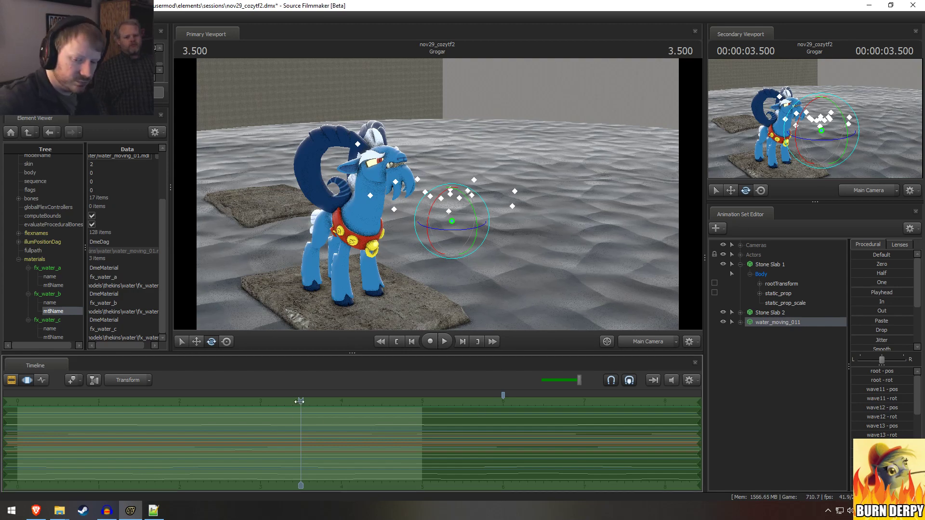
left_click_drag(300, 401, 273, 404)
key("space")
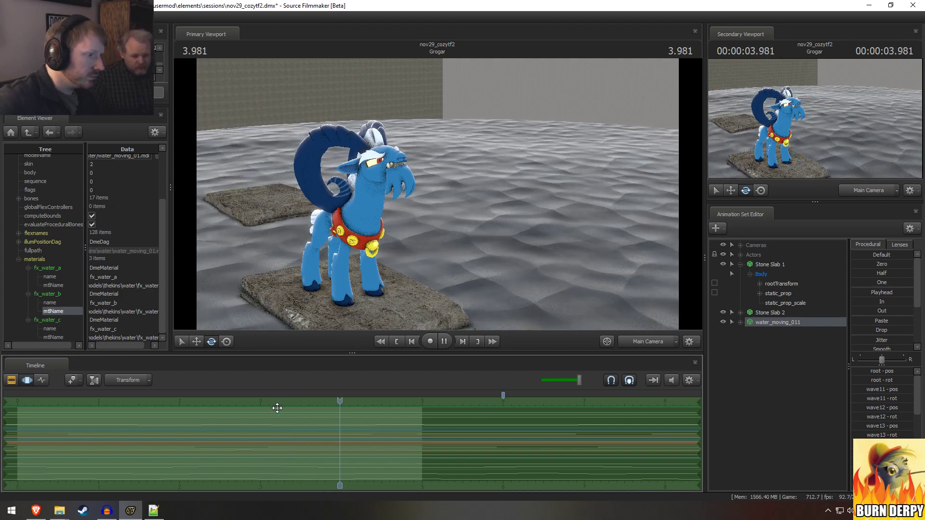
key("space")
Step: Lower animatedtextureframerate to 1.00 in fx_water_b.vmt, save it and scrub the Source Filmmaker shot to check the water
key("alt+Tab")
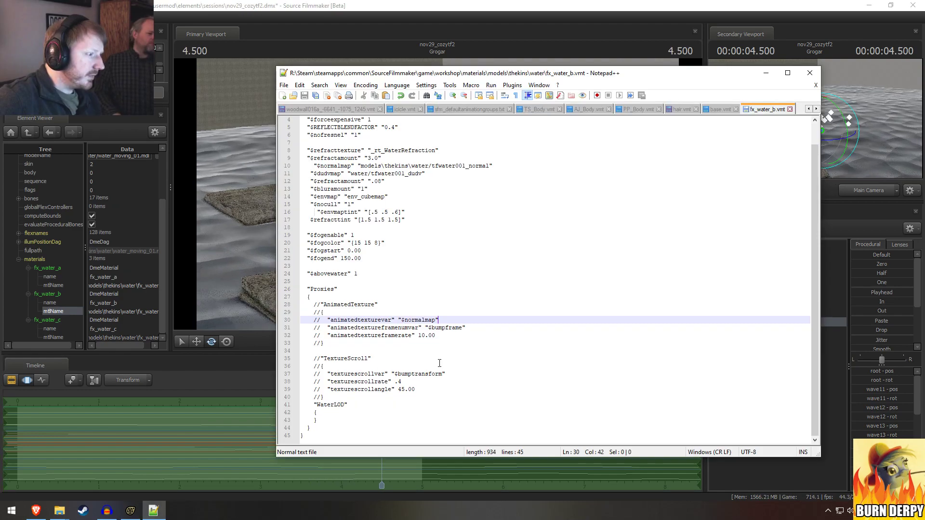
left_click(423, 336)
key("Delete")
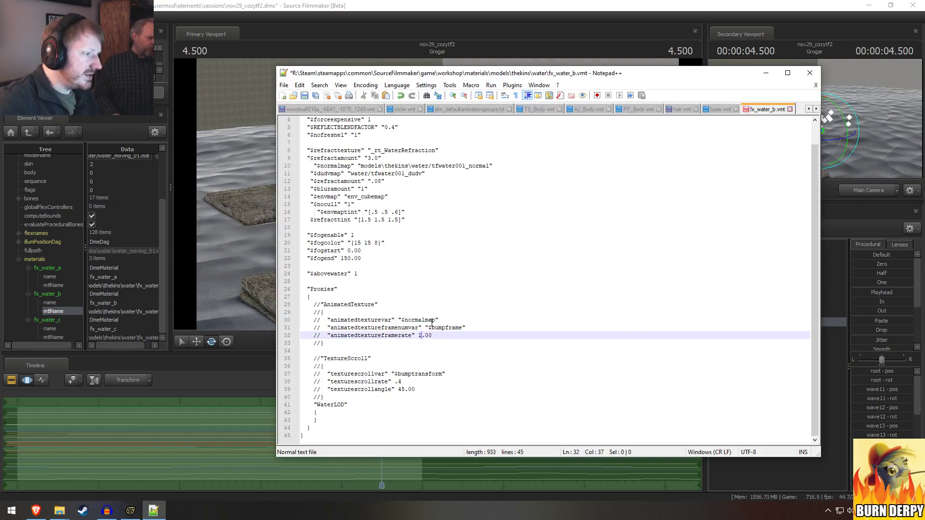
key("ctrl+s")
key("alt+Tab")
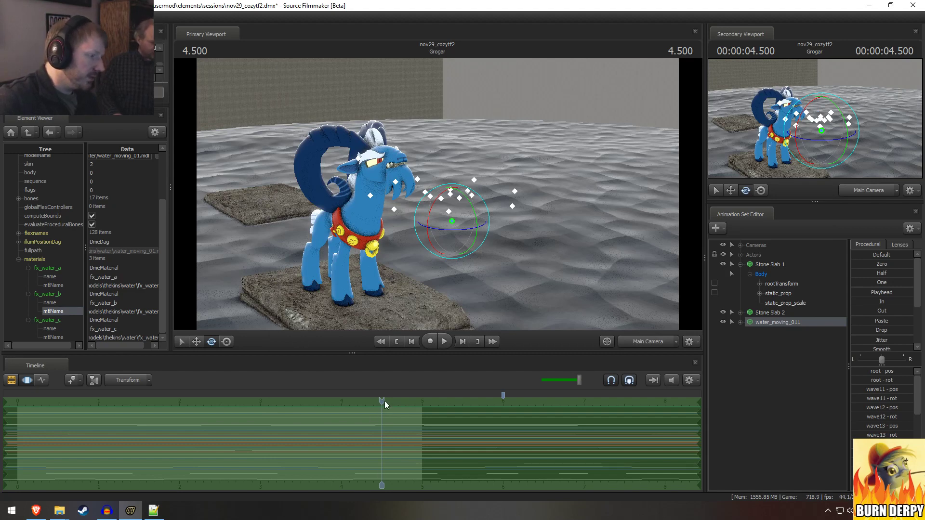
left_click_drag(380, 400, 398, 389)
Step: Restore animatedtextureframerate to 20.00, set texturescrollrate to .2 in fx_water_b.vmt and save the file
key("alt+Tab")
type("0")
left_click(403, 382)
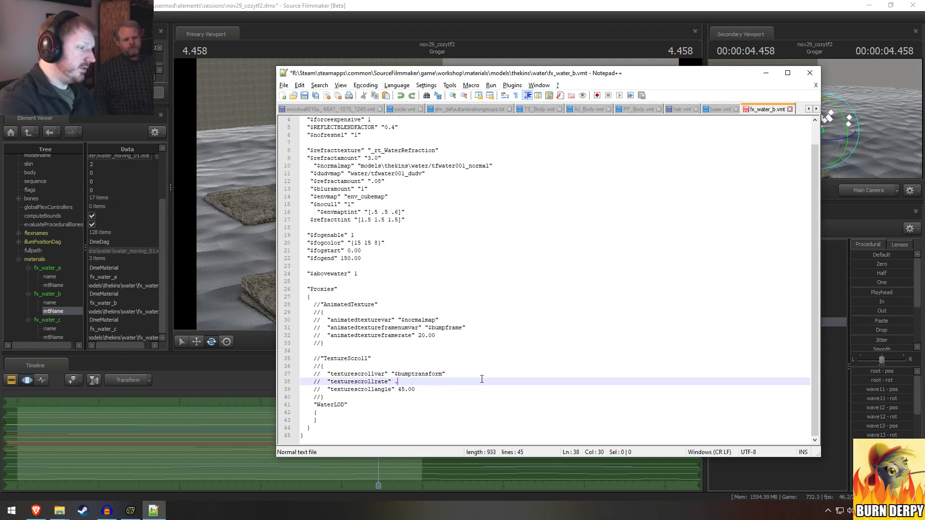
type("2")
key("ctrl+s")
Step: Switch to Source Filmmaker and play back the shot from an earlier time to judge the water's scroll speed
key("alt+Tab")
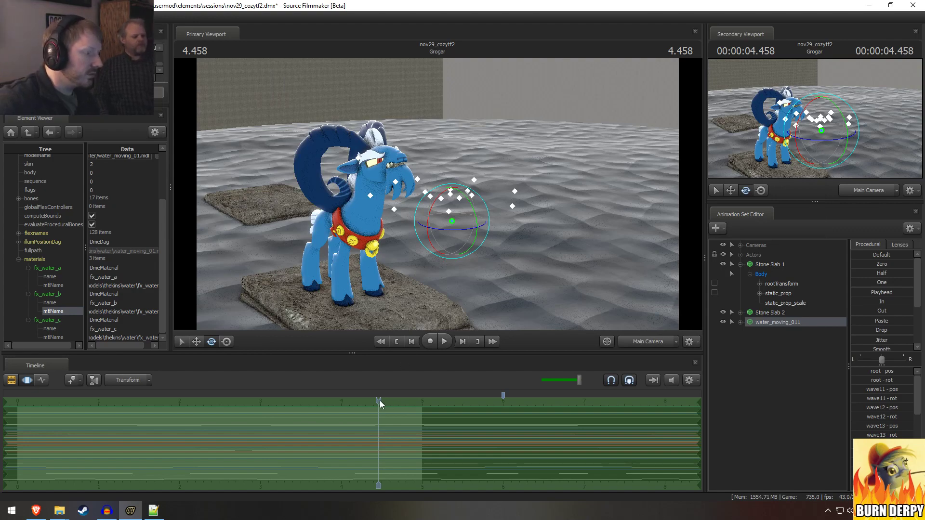
left_click_drag(377, 400, 161, 403)
key("space")
key("space")
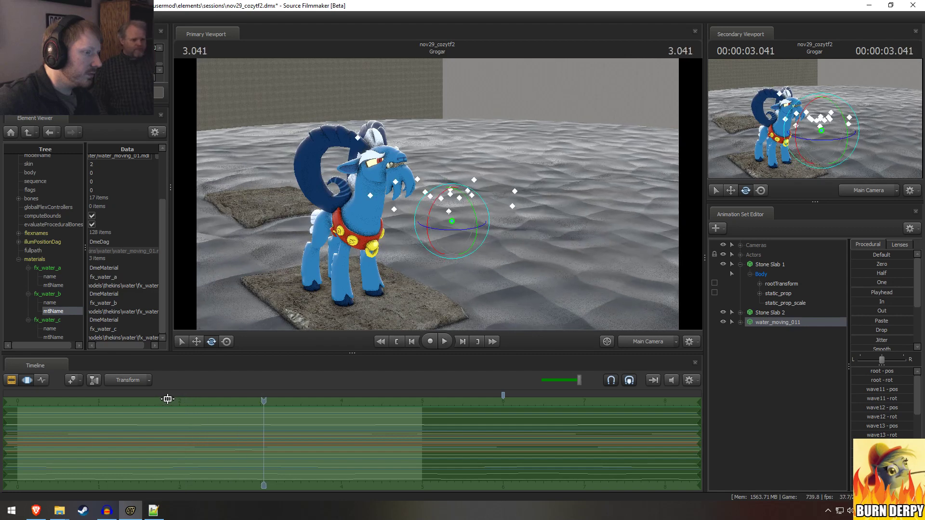
Step: Try texturescrollrate at 5 in fx_water_b.vmt, save the file and scrub the Source Filmmaker shot to compare the water
key("alt+Tab")
scroll(408, 386, "up", 1)
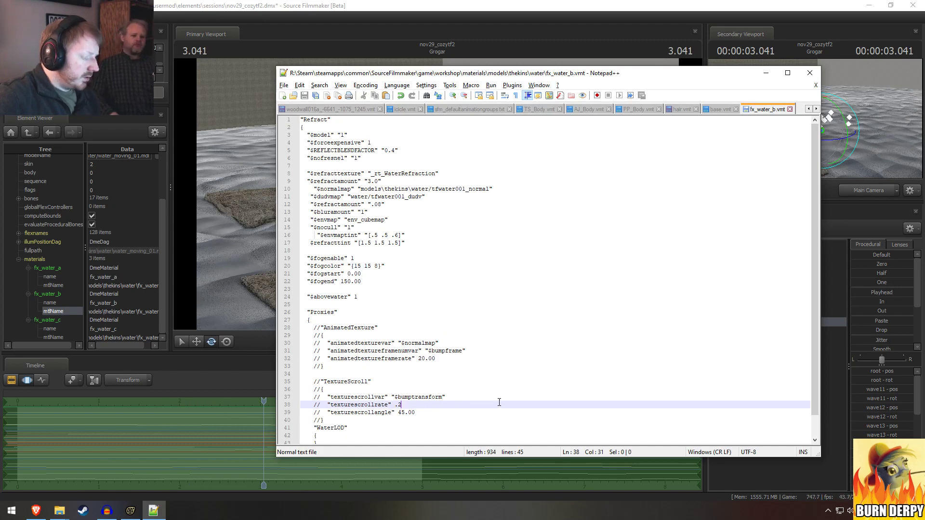
key("BackSpace")
type("1")
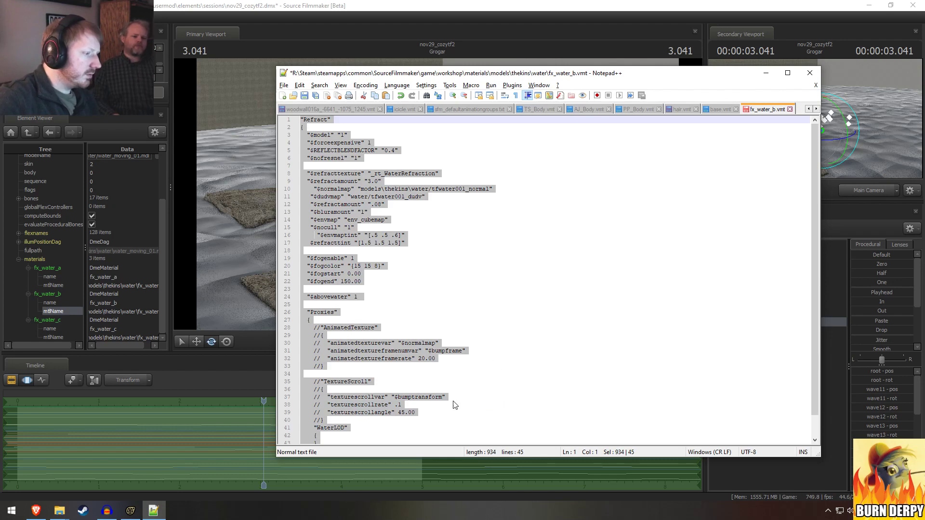
left_click(421, 403)
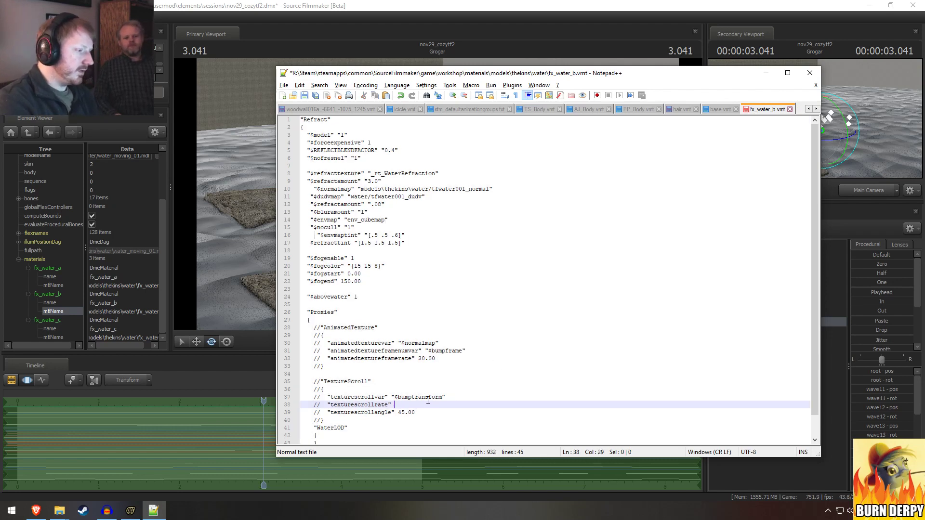
key("ctrl+s")
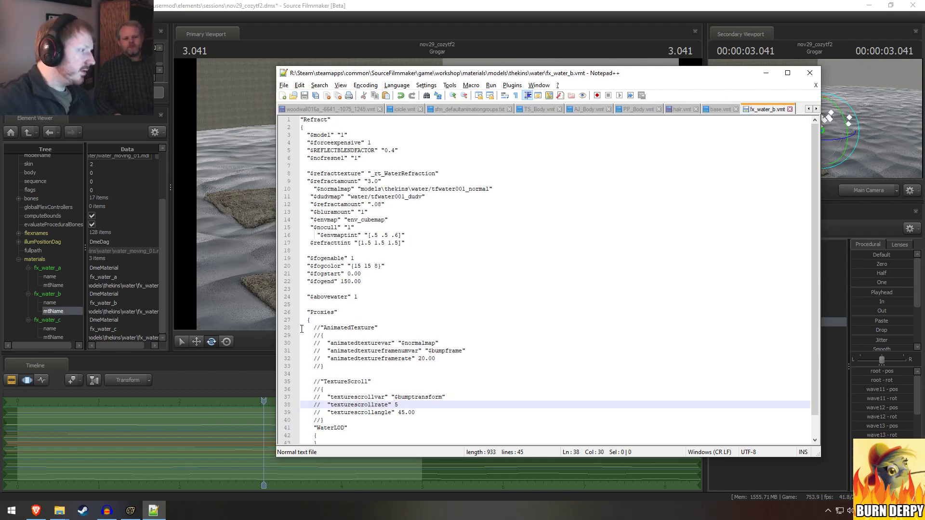
key("alt+Tab")
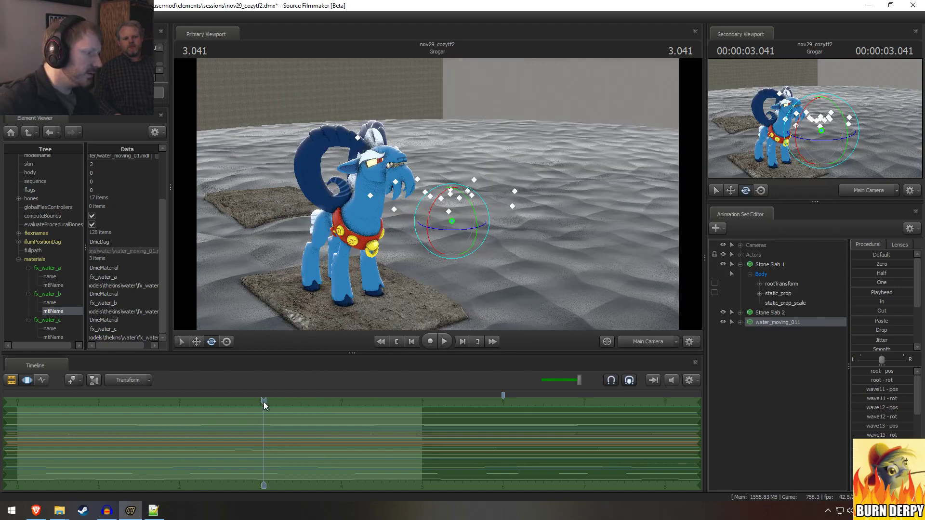
left_click_drag(263, 403, 198, 403)
Step: Restore texturescrollrate to .2 and try animatedtextureframerate at 1 in fx_water_b.vmt, checking the water in the Source Filmmaker shot
key("alt+Tab")
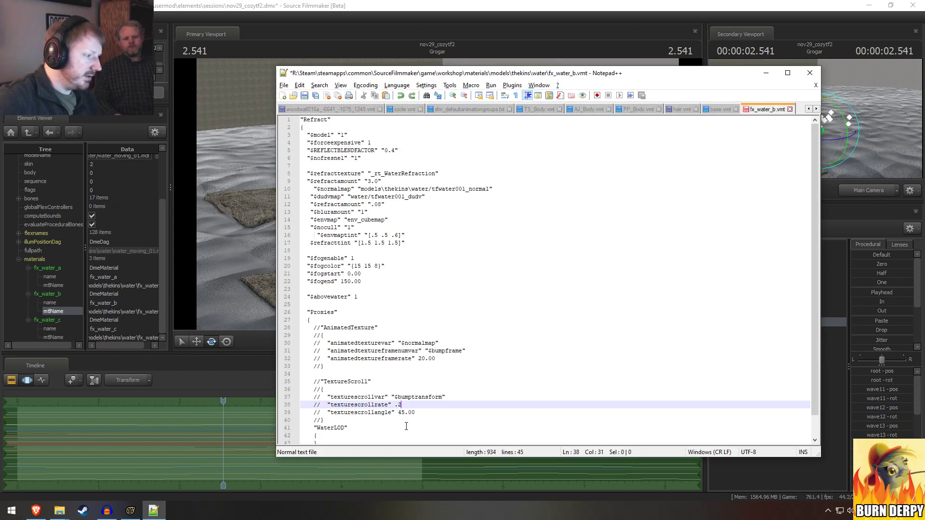
double_click(424, 360)
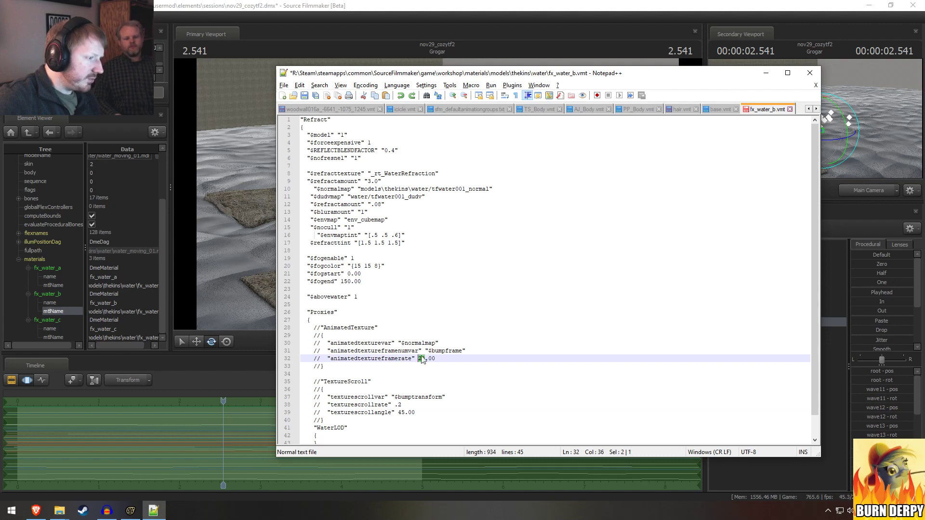
type("1")
key("ctrl+s")
key("alt+Tab")
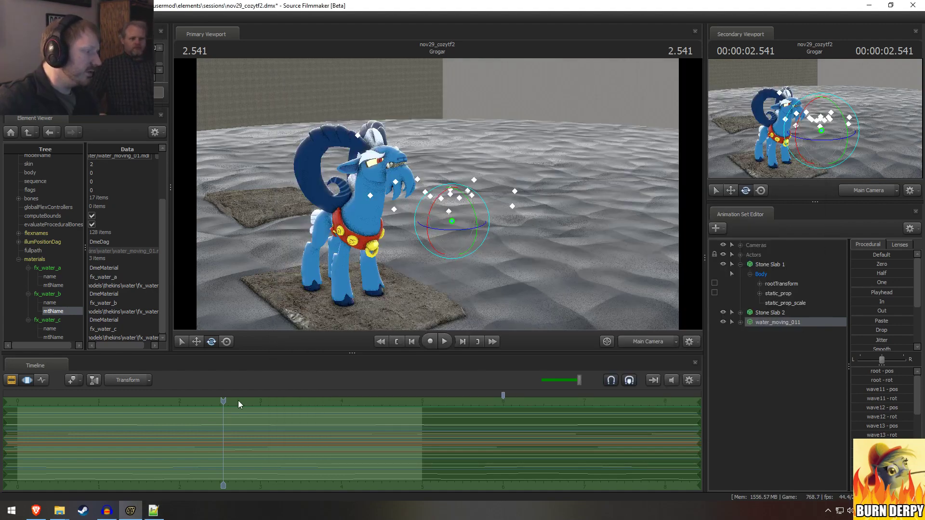
left_click(224, 403)
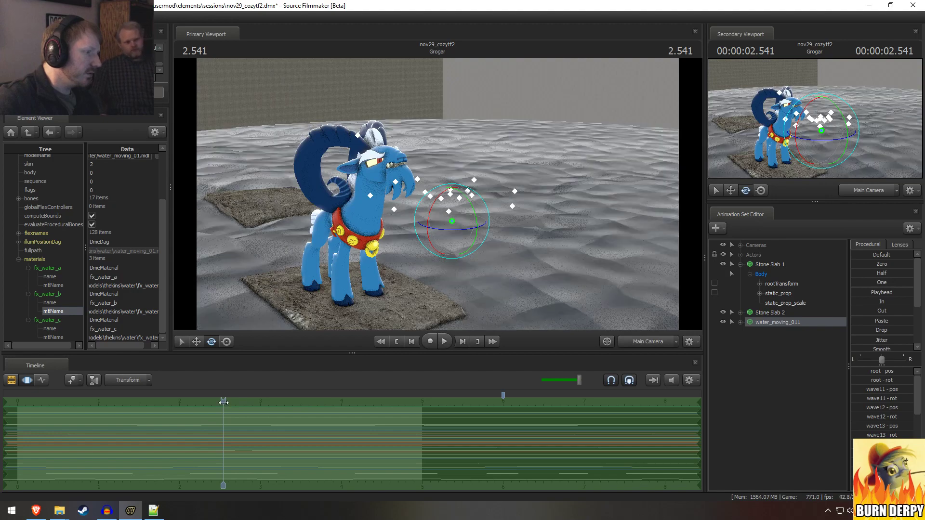
key("alt+Tab")
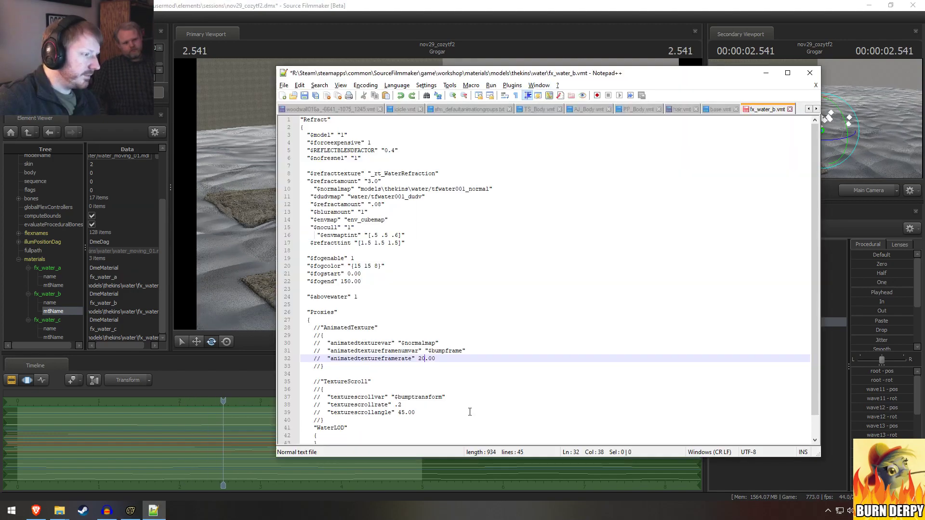
Step: Examine the commented-out AnimatedTexture and TextureScroll proxy parameters in fx_water_b.vmt
left_click(369, 319)
scroll(369, 319, "down", 1)
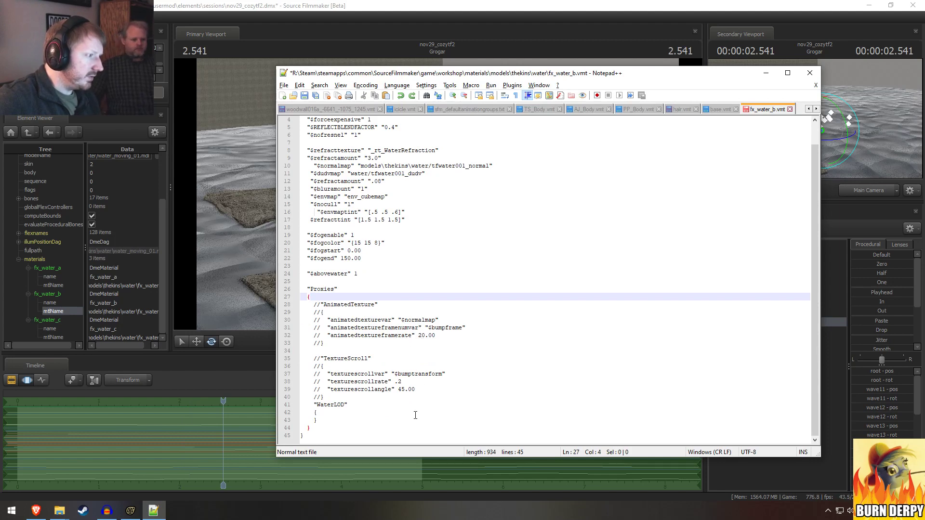
scroll(420, 413, "up", 1)
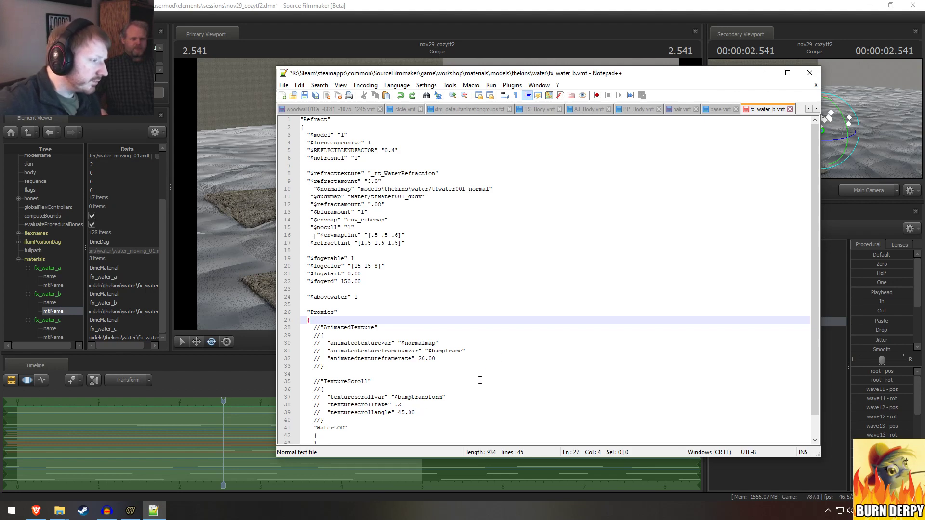
left_click(461, 351)
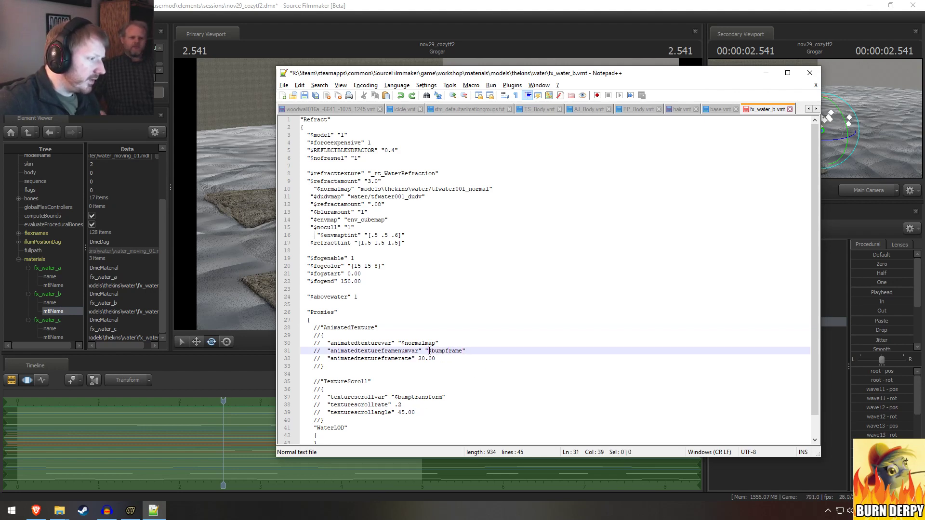
mouse_move(429, 351)
left_mouse_down()
mouse_move(459, 351)
mouse_move(427, 343)
left_mouse_up()
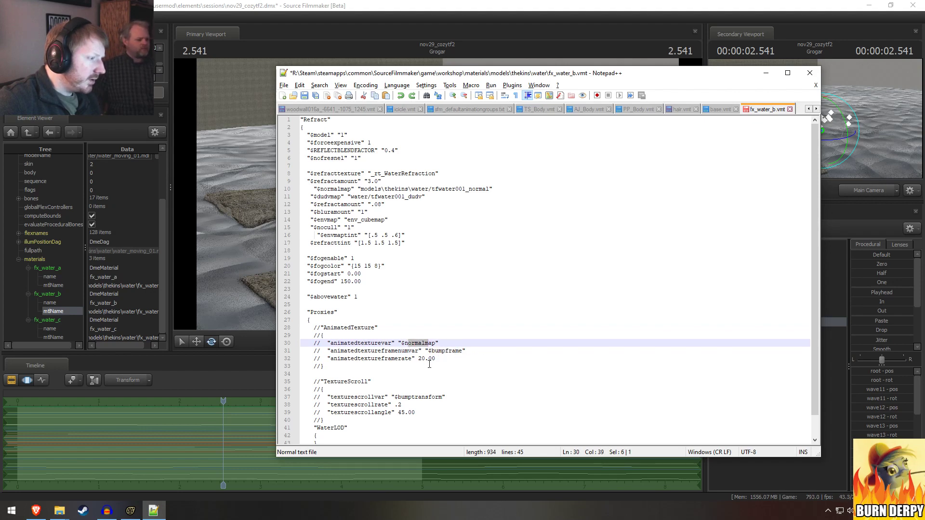
left_click(427, 358)
left_click(461, 352)
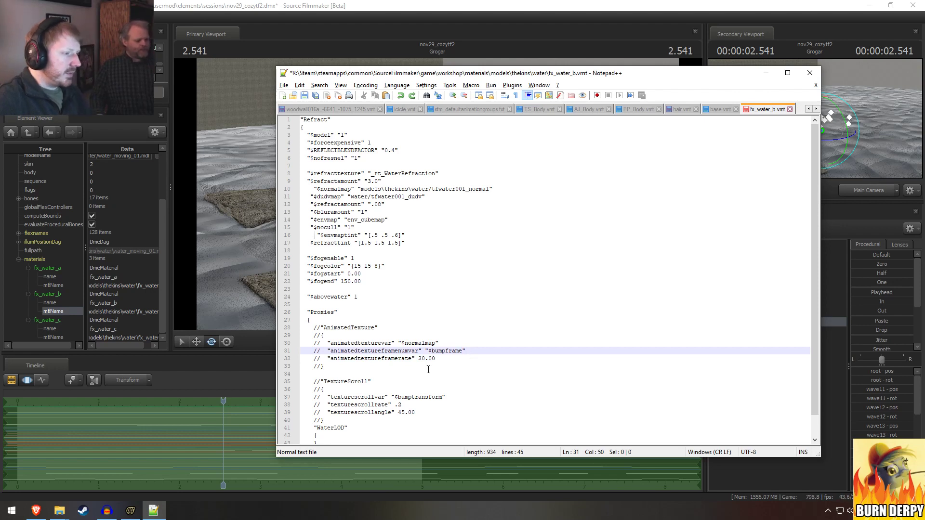
Step: Copy the parameter name animatedtextureframenumvar from fx_water_b.vmt, switch to the Brave browser and search the web for it
double_click(398, 351)
key("ctrl+c")
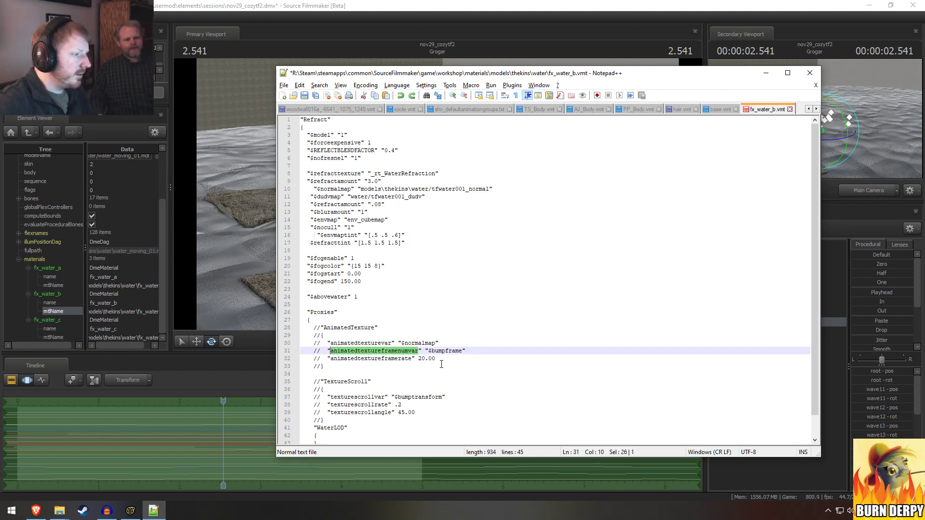
left_click(170, 441)
left_click(36, 511)
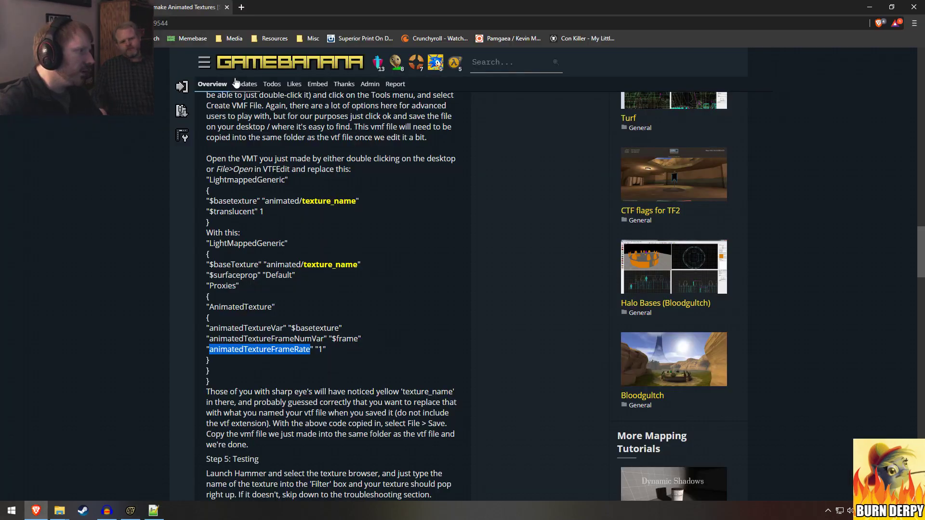
left_click(198, 22)
key("ctrl+v")
key("Return")
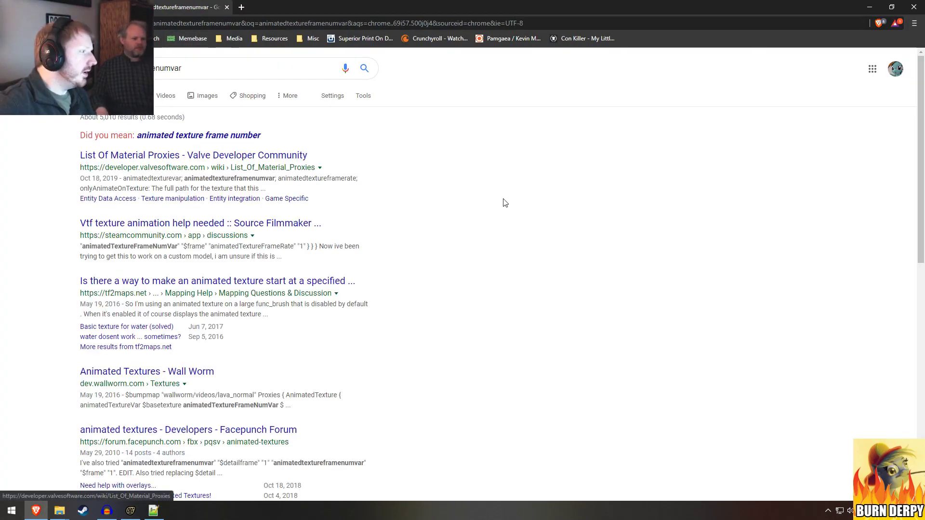
Step: Open the Valve Developer Community's List Of Material Proxies page from the search results, skim it to the end and bookmark it
scroll(562, 323, "down", 8)
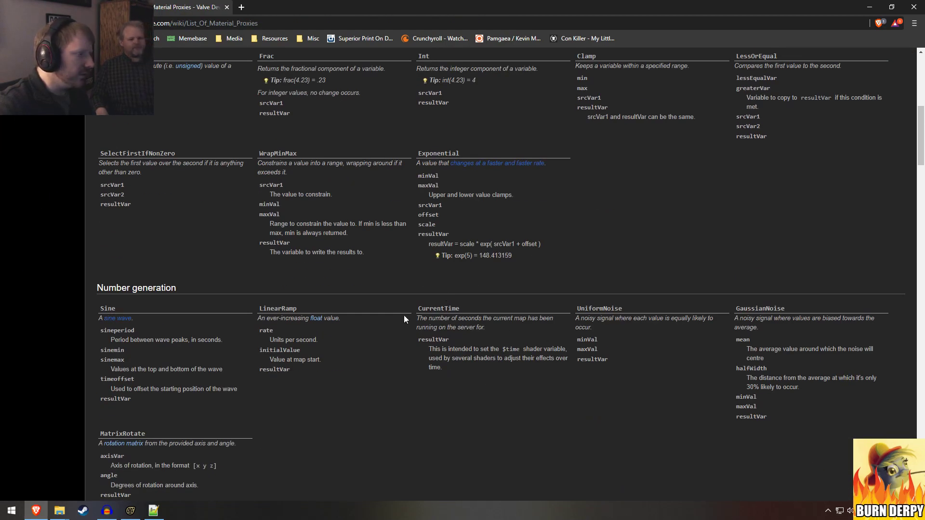
scroll(364, 304, "down", 15)
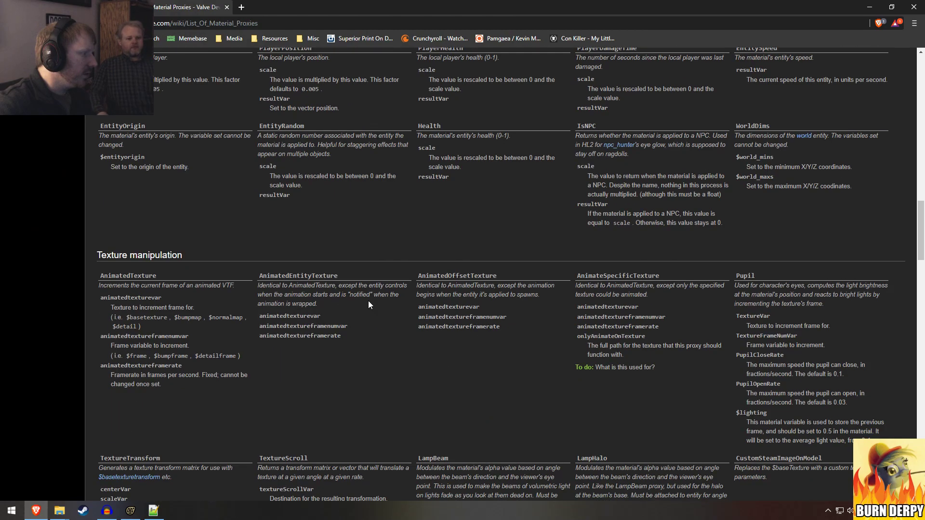
scroll(369, 304, "down", 20)
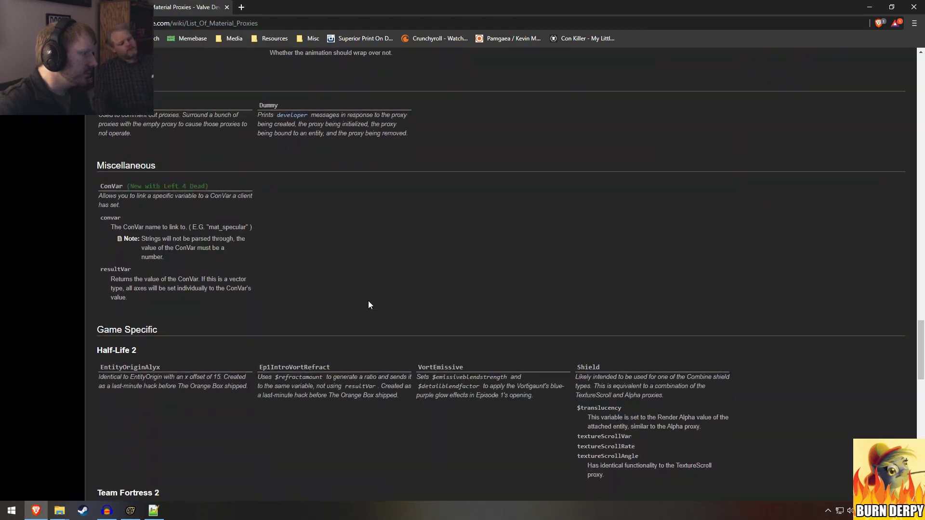
scroll(369, 305, "down", 17)
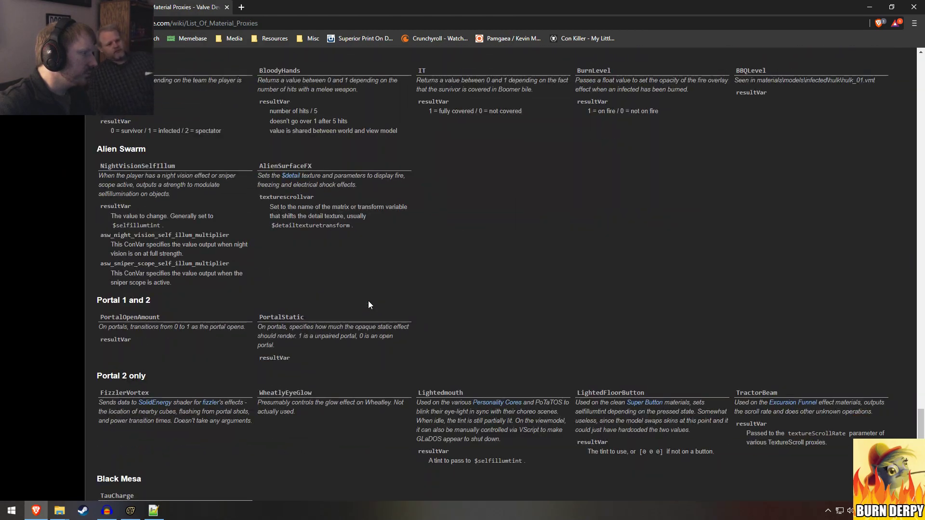
scroll(369, 305, "down", 4)
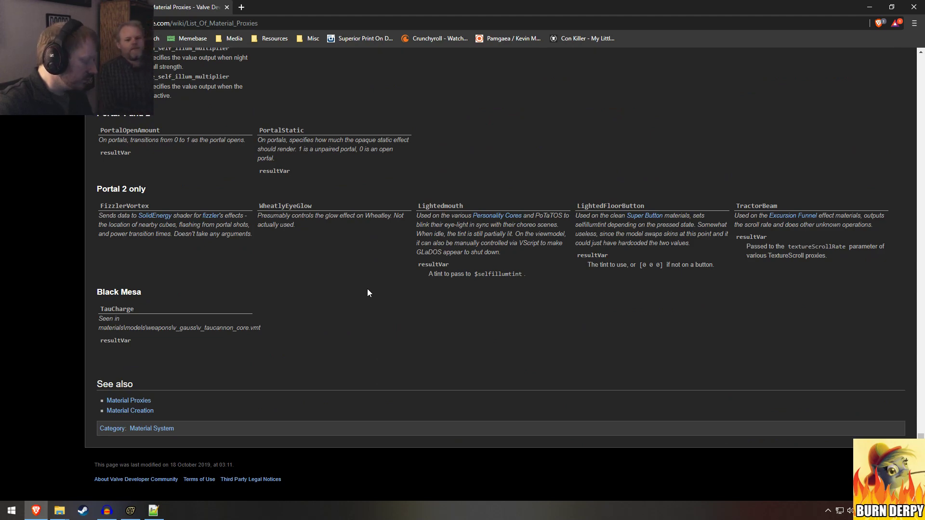
key("ctrl+d")
left_click(102, 128)
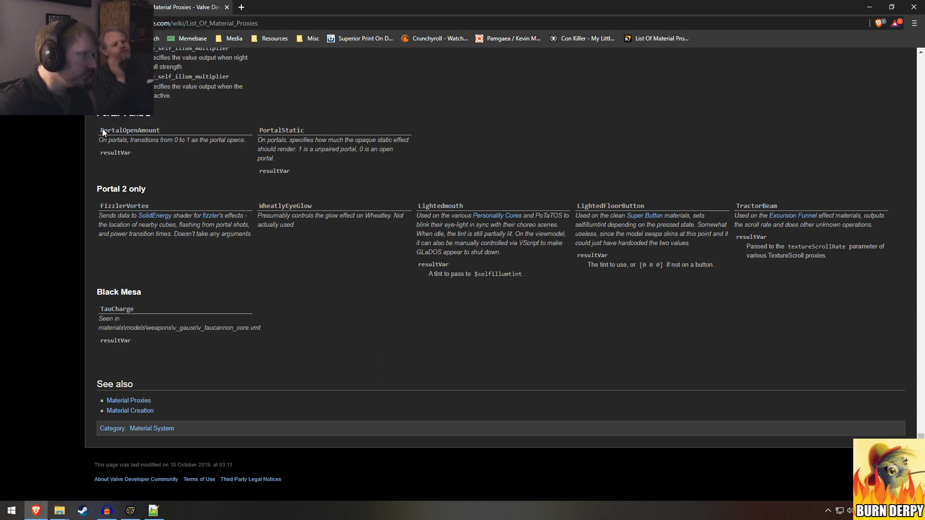
Step: Find "anima" on the wiki page and read the AnimatedTexture parameter descriptions, particularly animatedtextureframenumvar
key("ctrl+f")
type("anima")
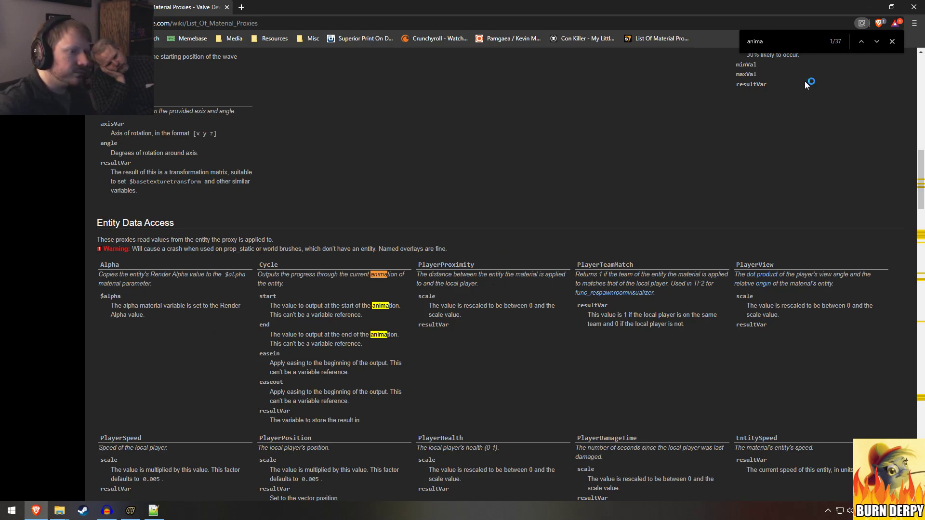
left_click(876, 41)
left_click(877, 41)
left_click(877, 42)
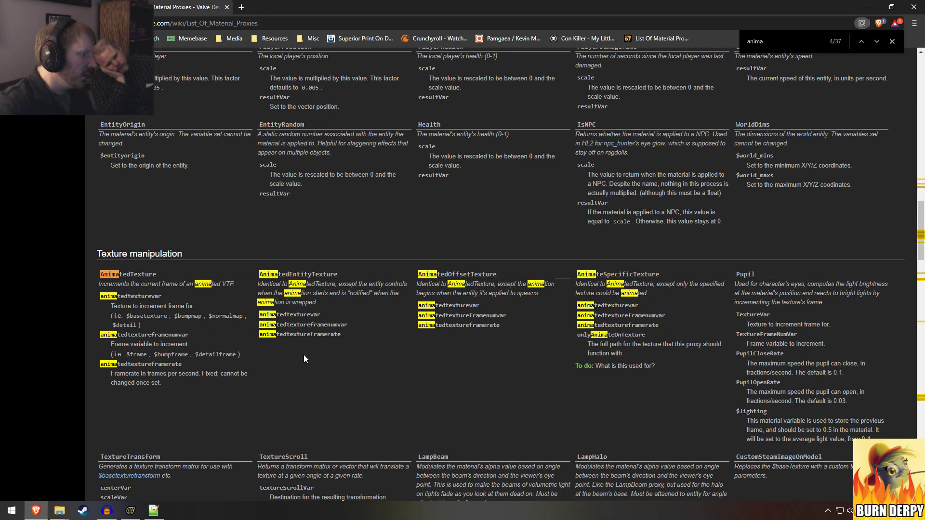
left_click(891, 42)
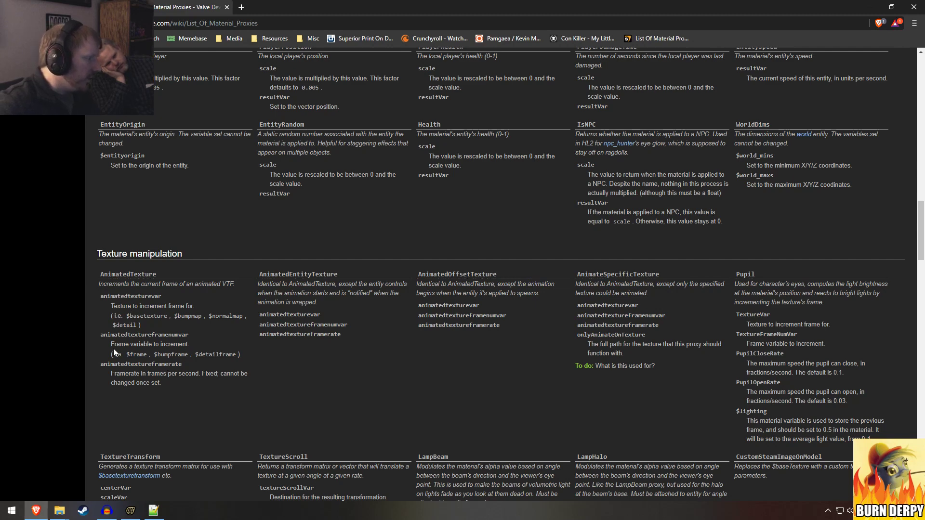
left_click_drag(124, 345, 188, 345)
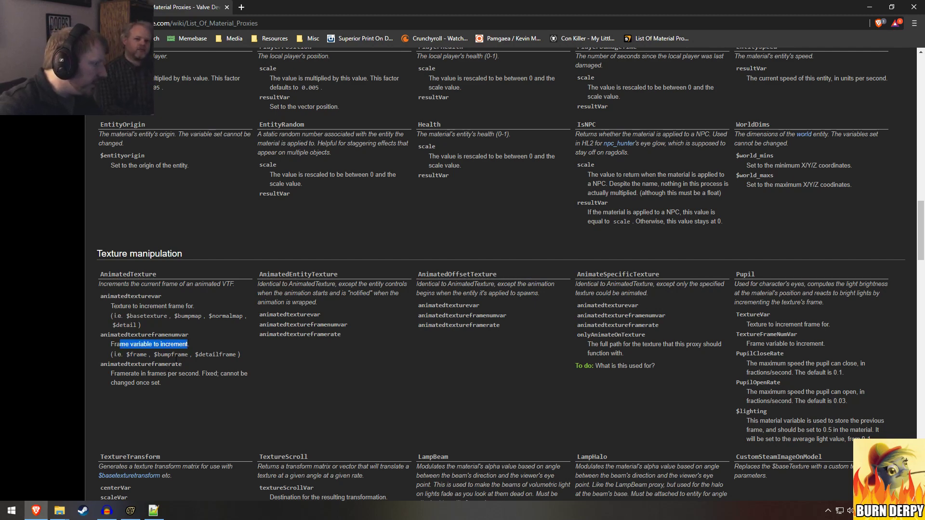
left_click(188, 345)
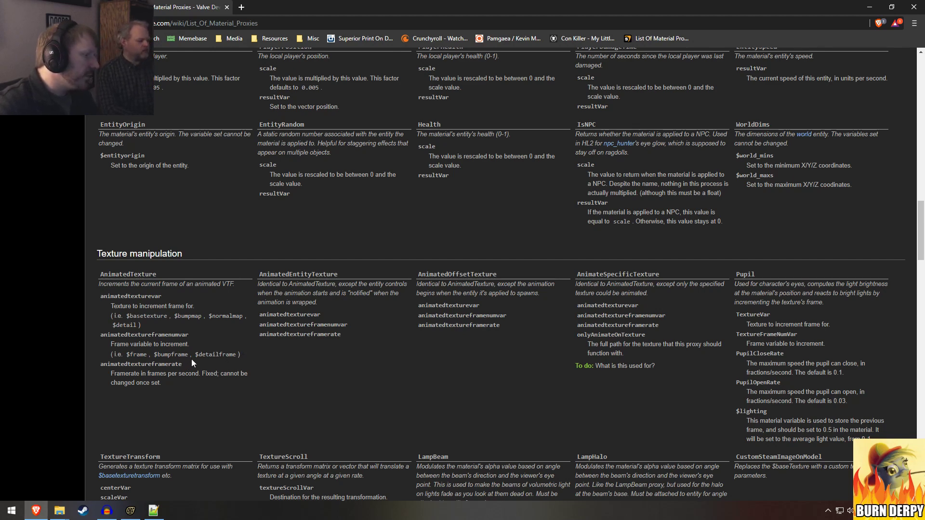
Step: Switch to Source Filmmaker and play the shot from the current time to judge the water's motion
key("alt+Tab")
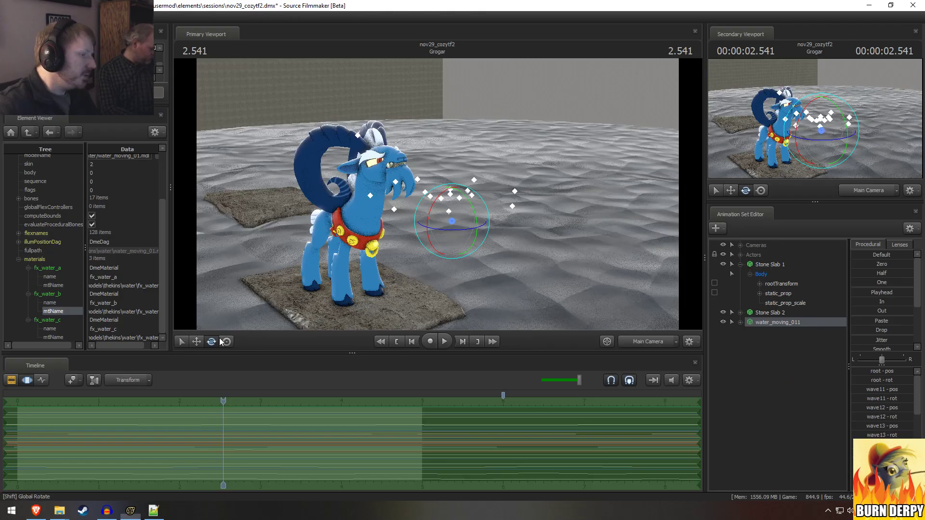
key("space")
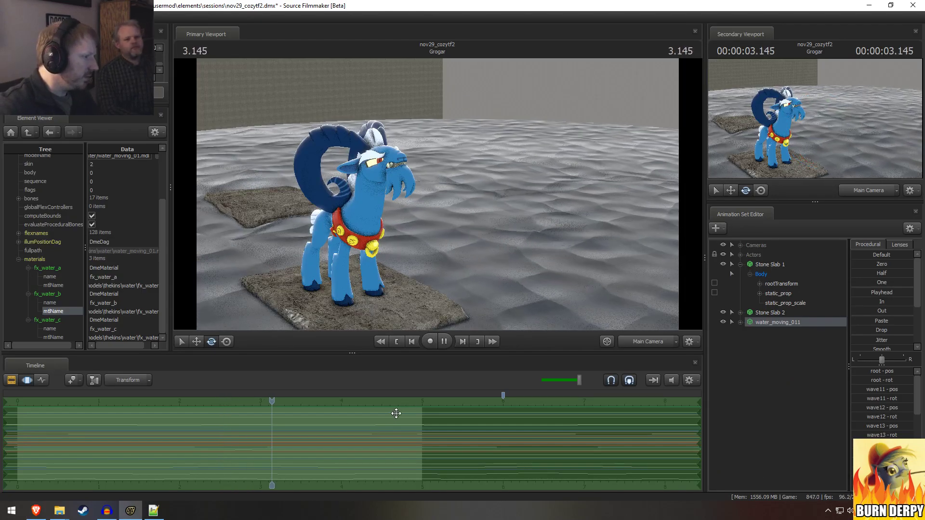
Step: Stop playback, save the session, and expand the session's settings and renderSettings in the element tree
key("space")
key("ctrl+s")
left_click(9, 129)
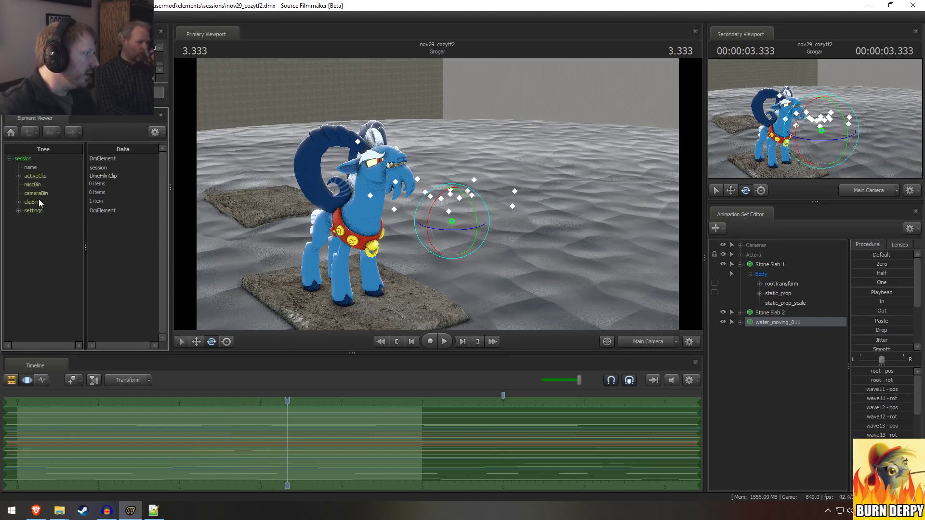
left_click(19, 176)
left_click(19, 176)
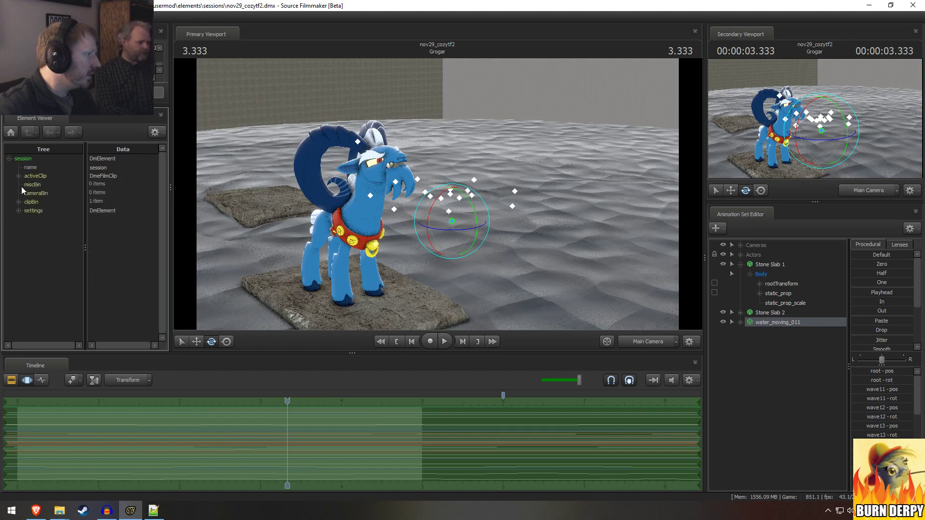
left_click(18, 211)
left_click(28, 254)
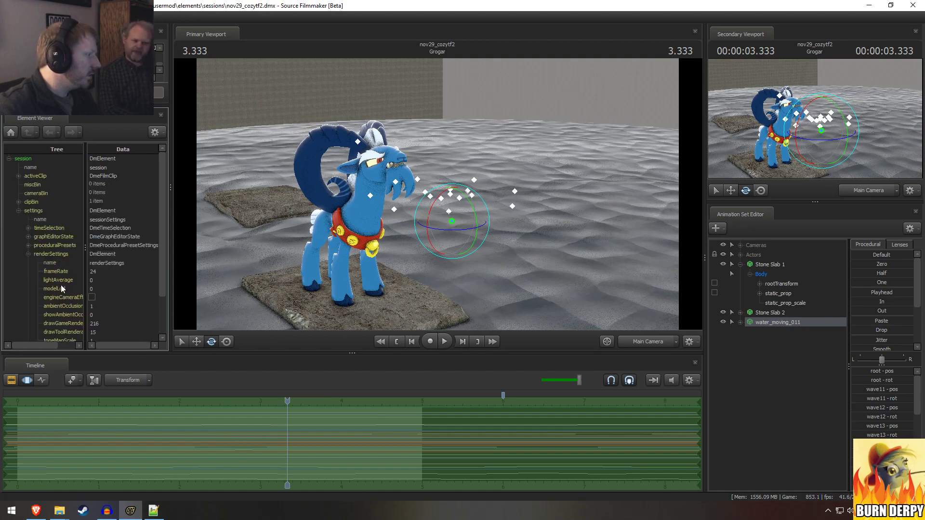
Step: Play back the Grogar shot several times from near its start and examine the water animation
key("space")
left_click_drag(337, 401, 77, 381)
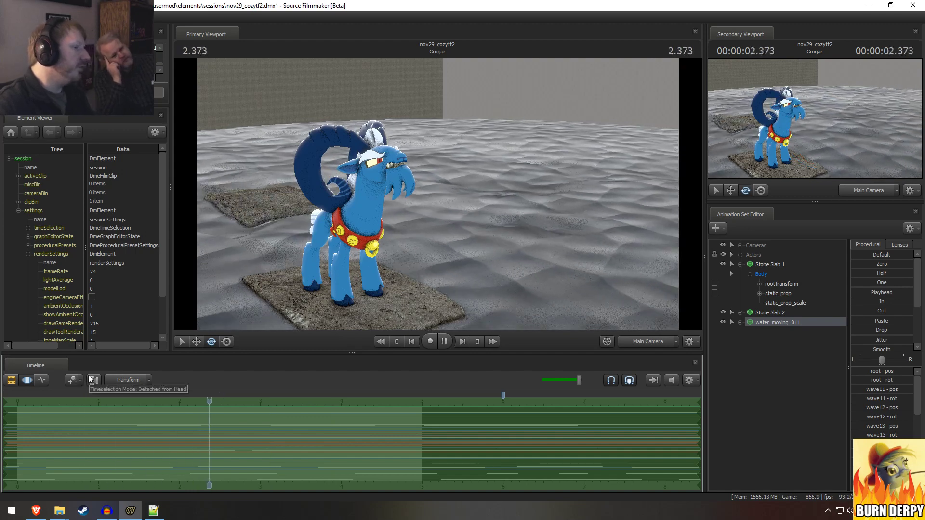
key("space")
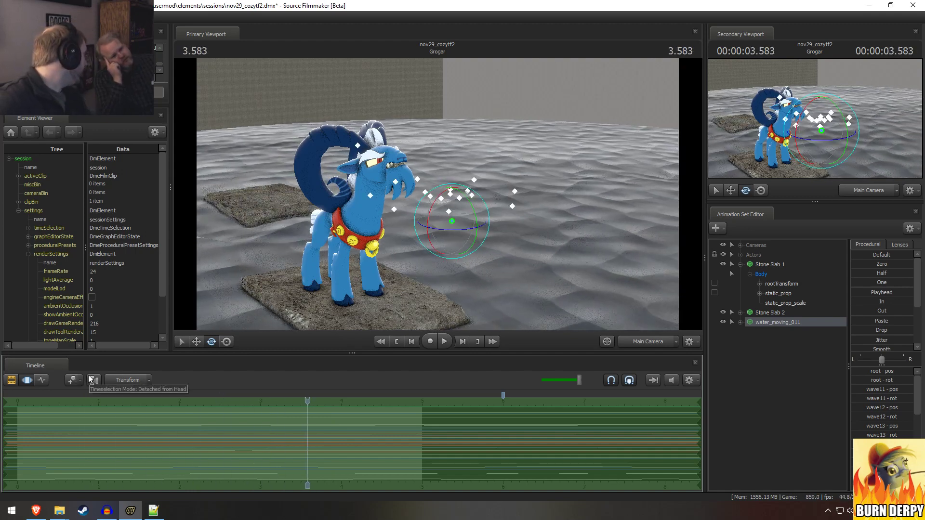
left_click_drag(306, 403, 75, 391)
key("space")
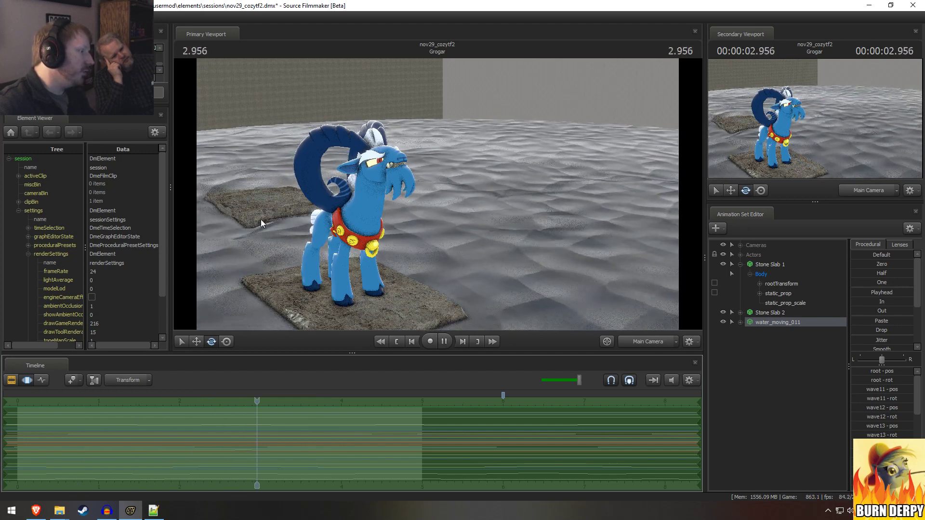
key("space")
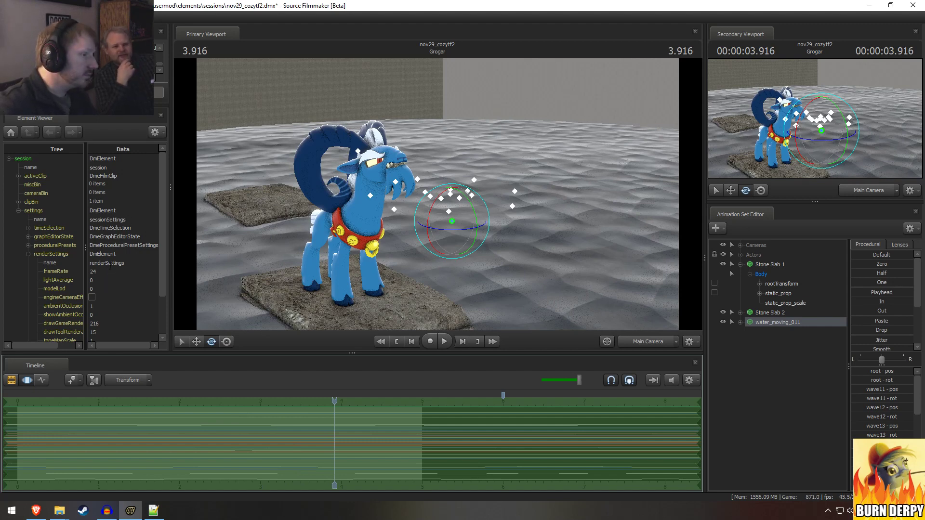
key("space")
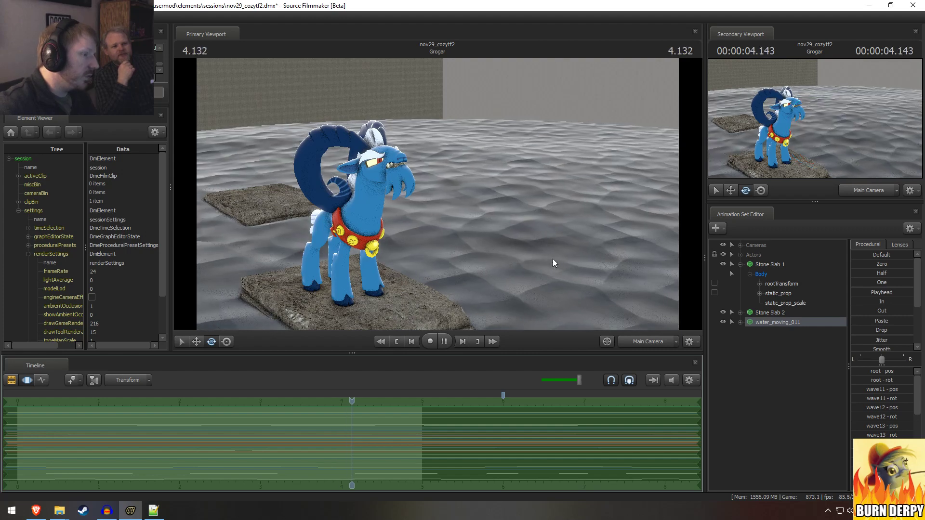
Step: Compare the water's look in the Grogar shot between the Clip Editor and the Graph or Motion Editor mode
key("F2")
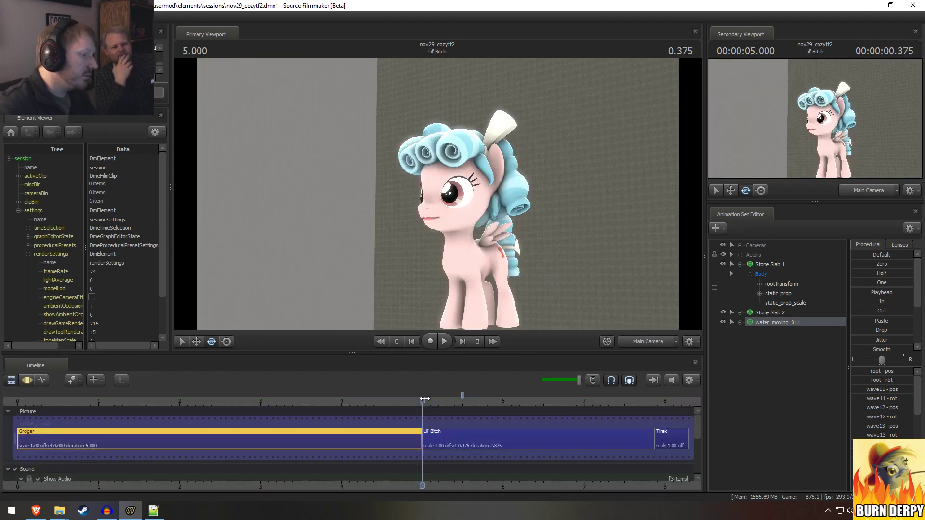
left_click(218, 404)
key("space")
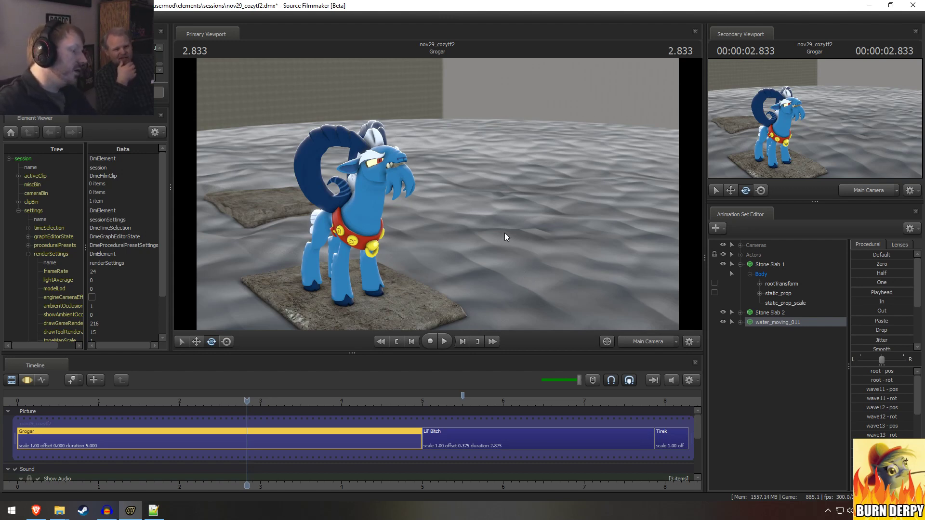
key("F3")
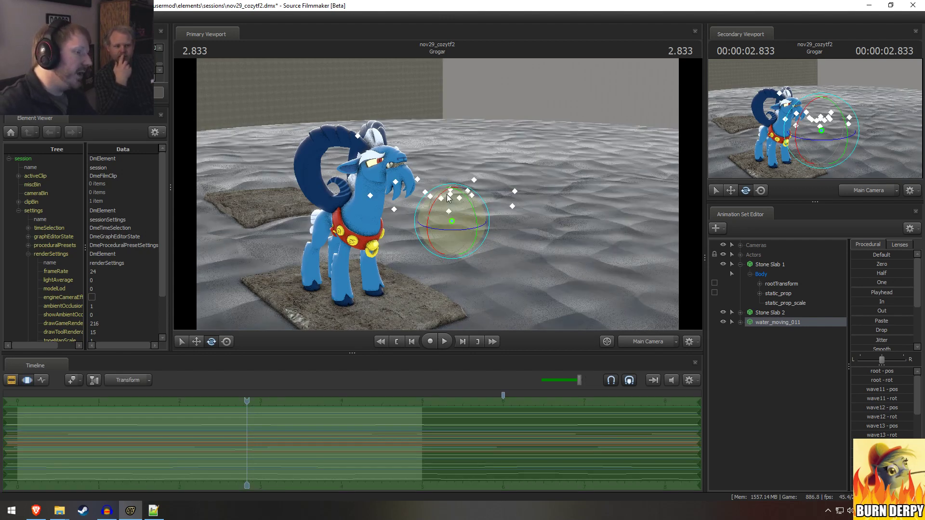
key("F2")
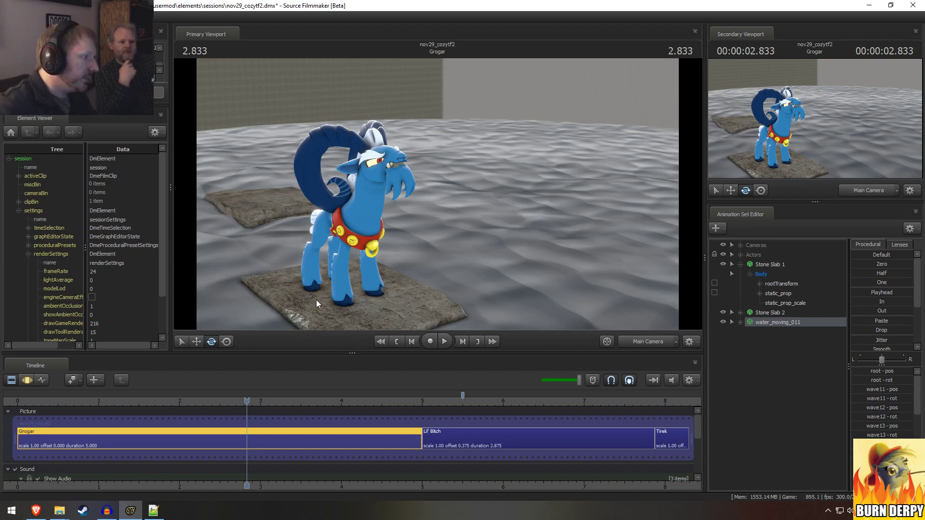
key("alt+Tab")
key("alt+Tab")
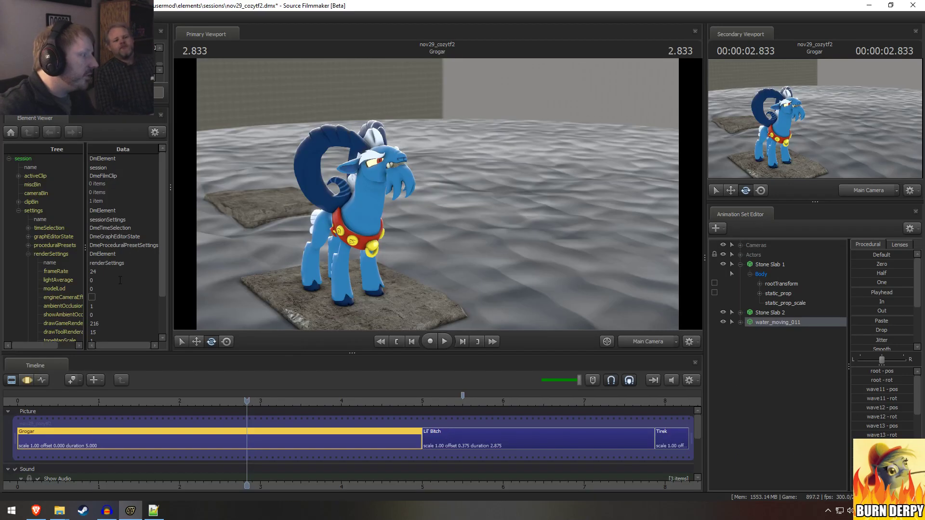
Step: Save the session and set the frameRate in renderSettings to 60
double_click(106, 272)
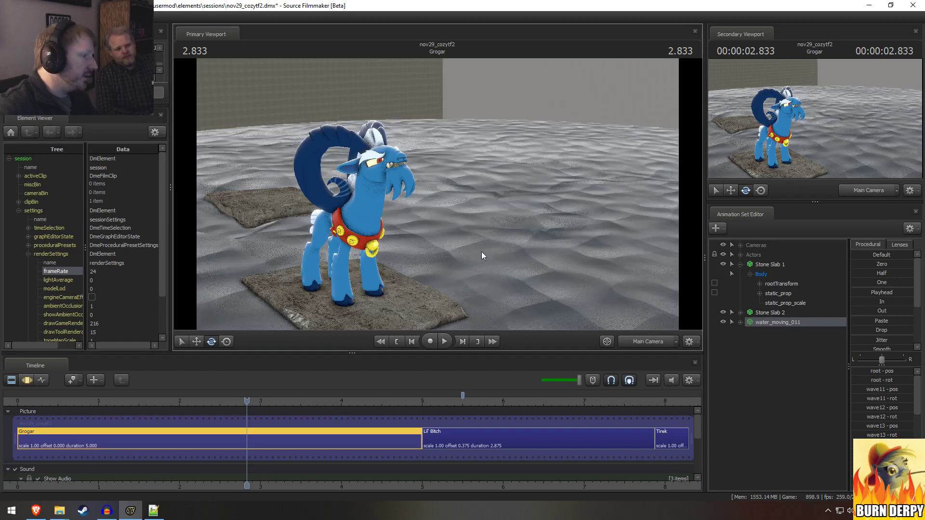
key("ctrl+s")
key("Return")
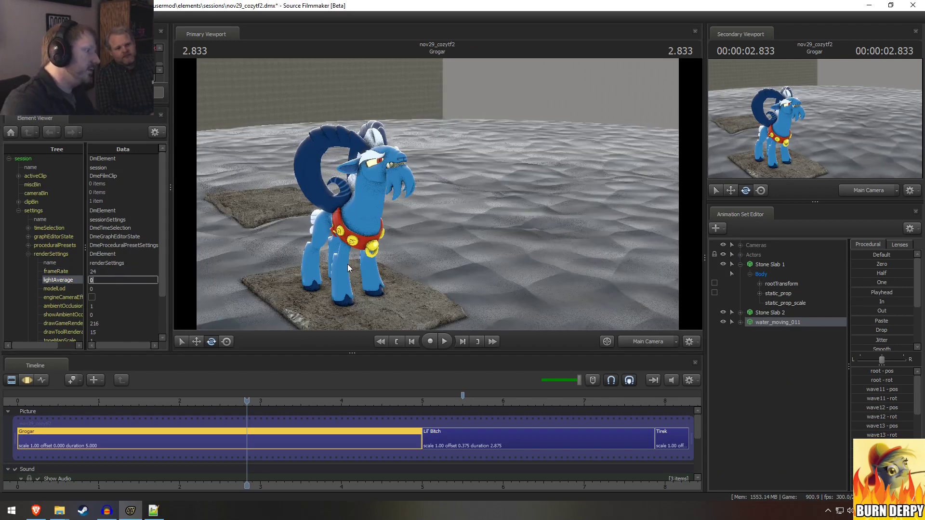
key("Return")
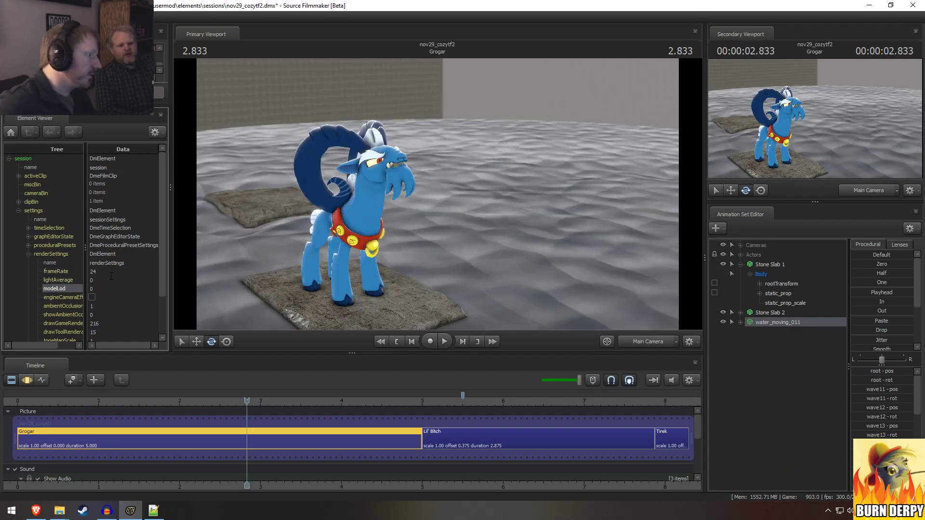
key("Up")
key("Up")
key("Return")
type("60")
key("Return")
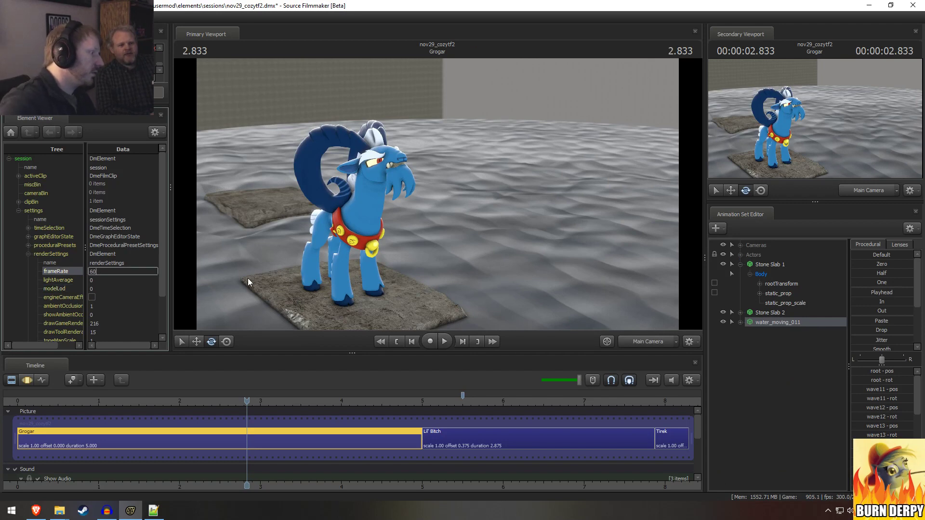
Step: Play the Grogar shot from about 1.8 seconds to check the water, and undo the frame rate change
left_click(196, 398)
left_click_drag(197, 396, 162, 400)
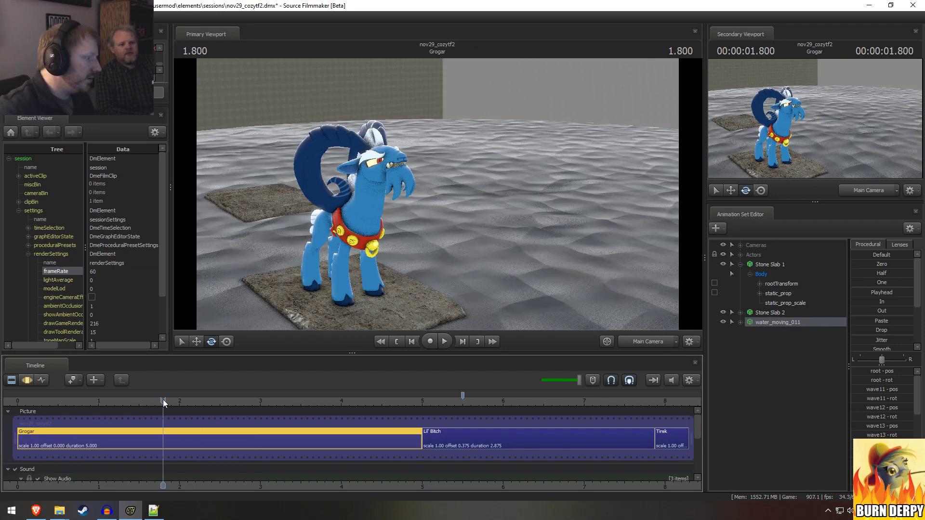
key("space")
key("space")
key("ctrl+z")
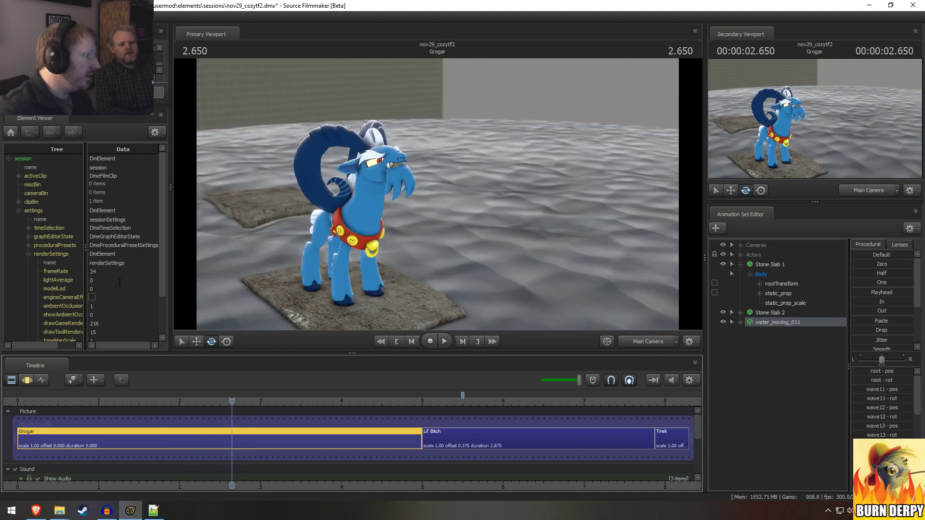
Step: Switch to the browser and read the AnimatedTexture parameters in the List of Material Proxies
key("alt+Tab")
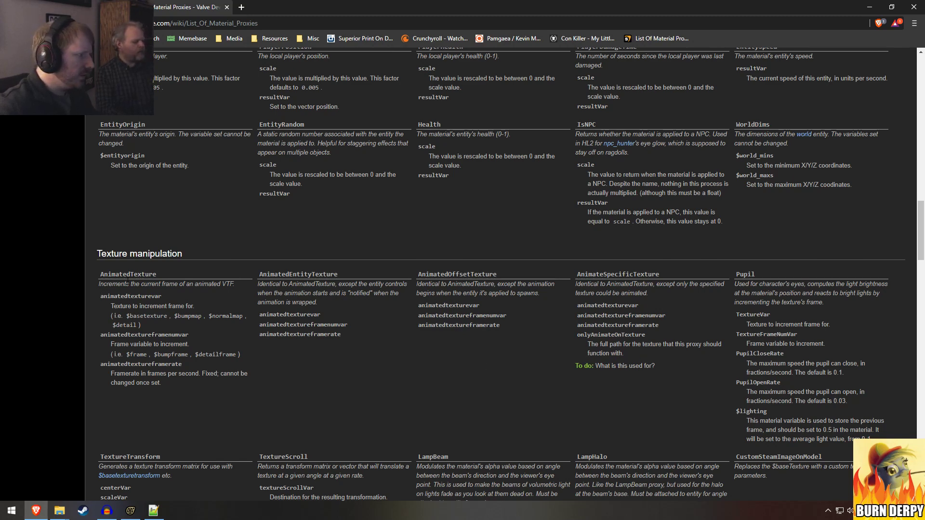
left_click_drag(126, 285, 198, 285)
left_click(231, 299)
left_click(198, 286)
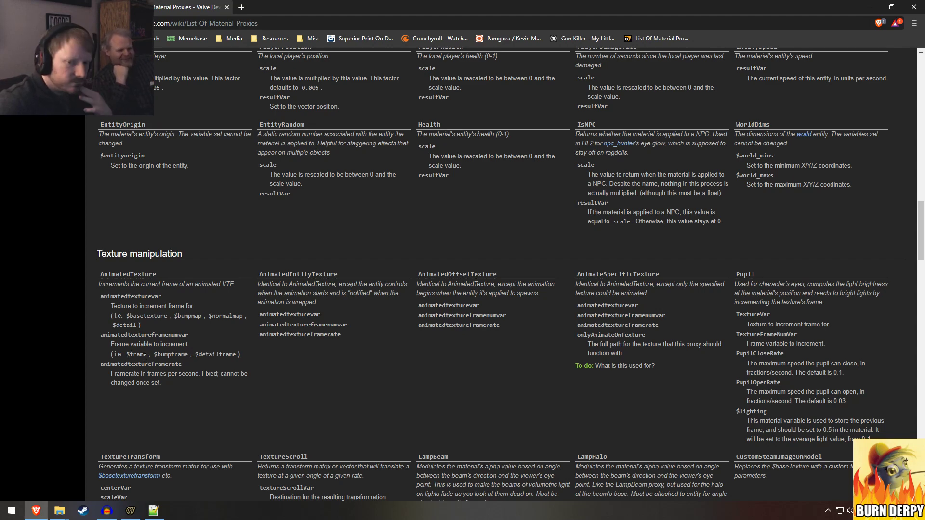
Step: Switch to Notepad++, change the animatedtextureframenumvar value in fx_water_b.vmt to "$bumpframe / 2", and save the file
key("alt+Tab")
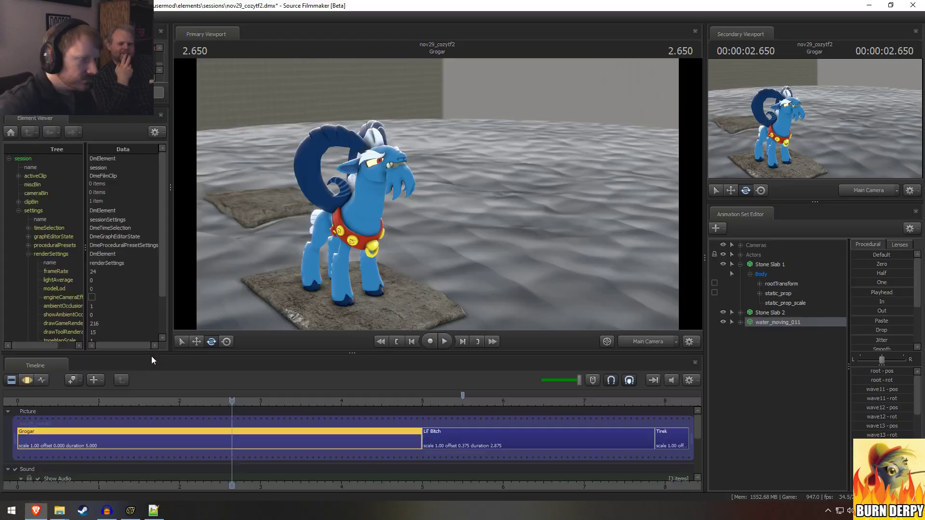
key("alt+Tab")
key("alt+Tab")
key("alt+Tab")
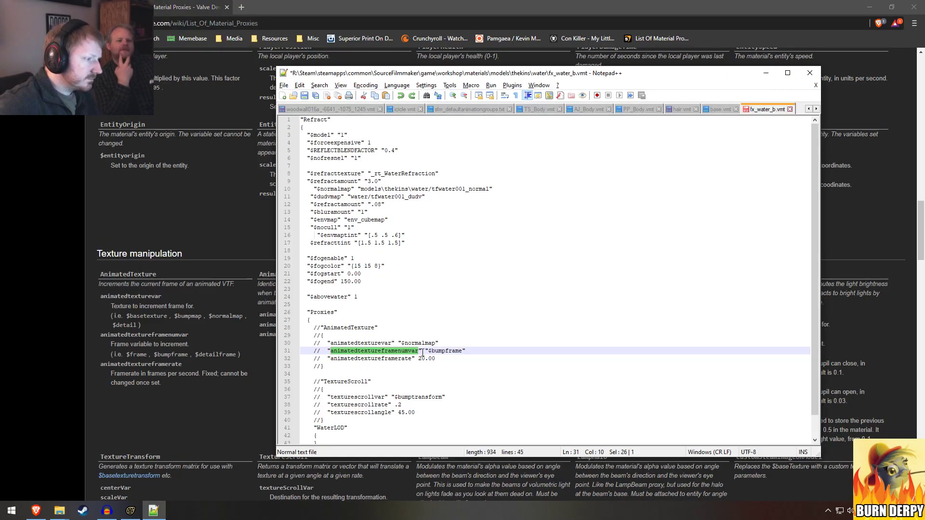
left_click(464, 351)
type("/ 2")
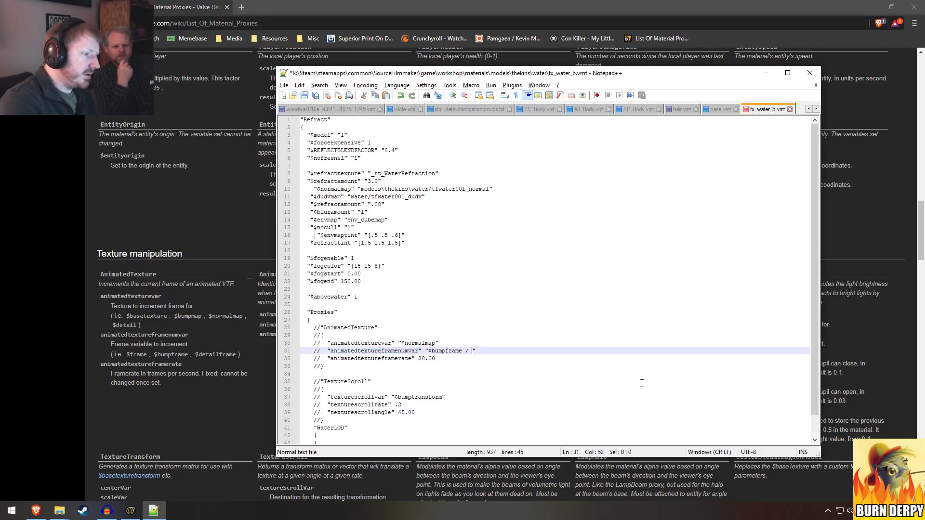
key("ctrl+s")
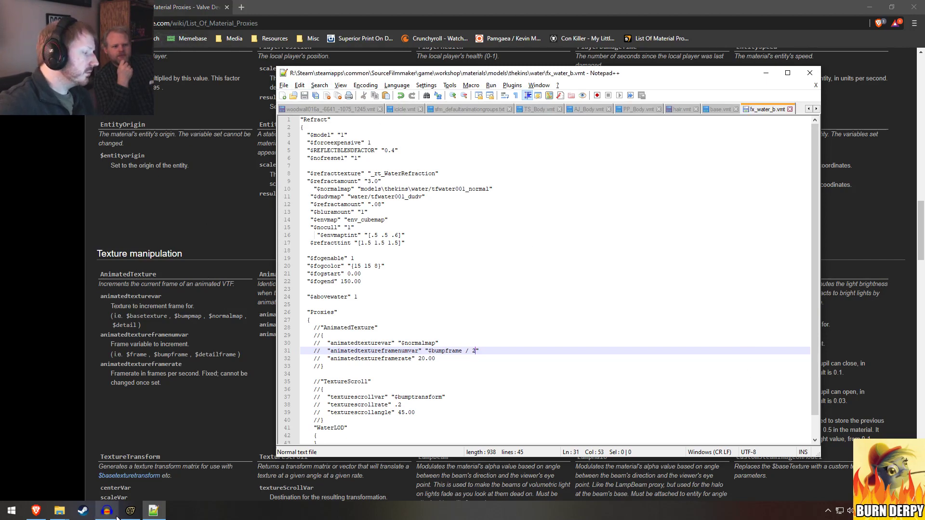
Step: Check the water in Source Filmmaker, and remove the " / 2" after $bumpframe in fx_water_b.vmt
left_click(128, 511)
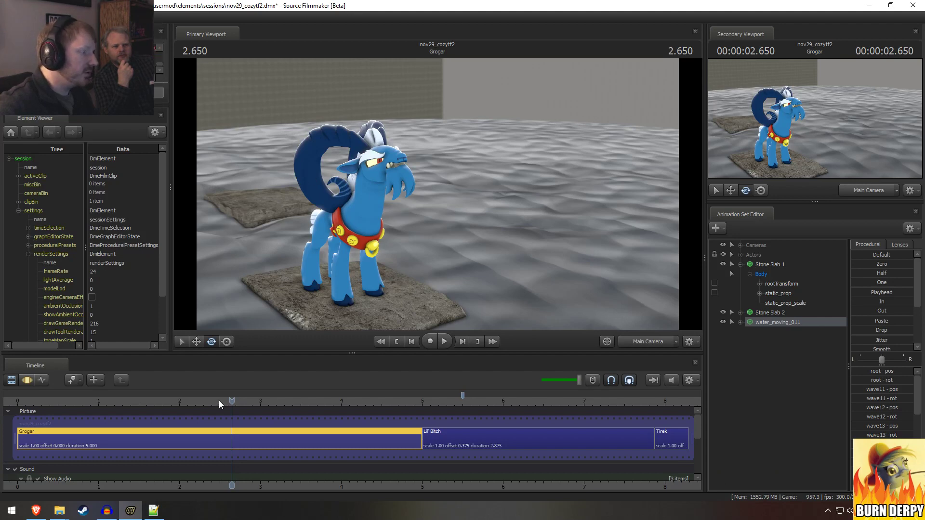
left_click_drag(205, 401, 223, 400)
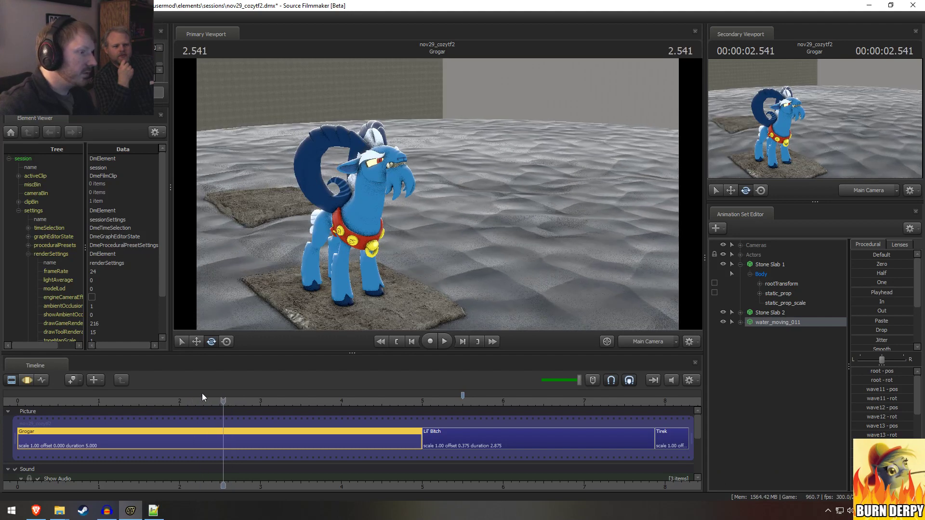
key("alt+Tab")
key("BackSpace")
key("BackSpace")
key("BackSpace")
key("BackSpace")
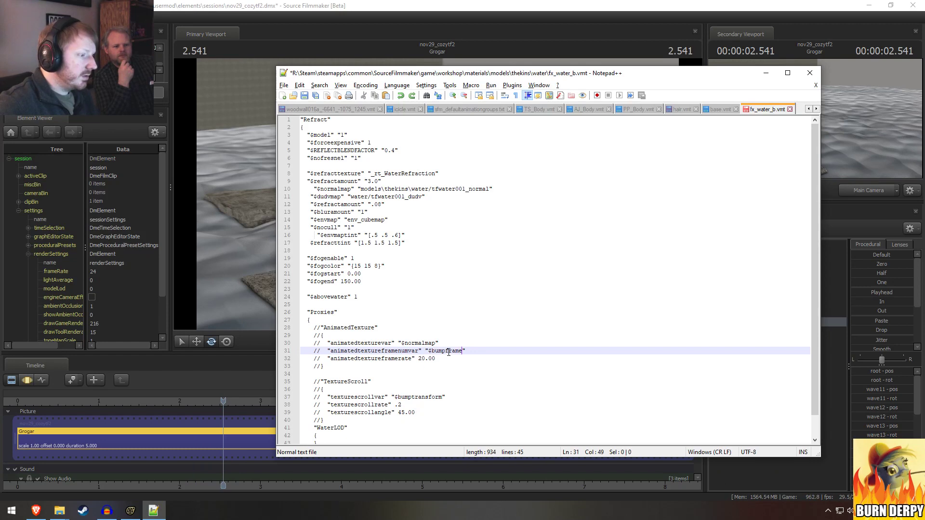
Step: Uncomment the whole AnimatedTexture proxy block in fx_water_b.vmt and save the file
scroll(334, 353, "down", 1)
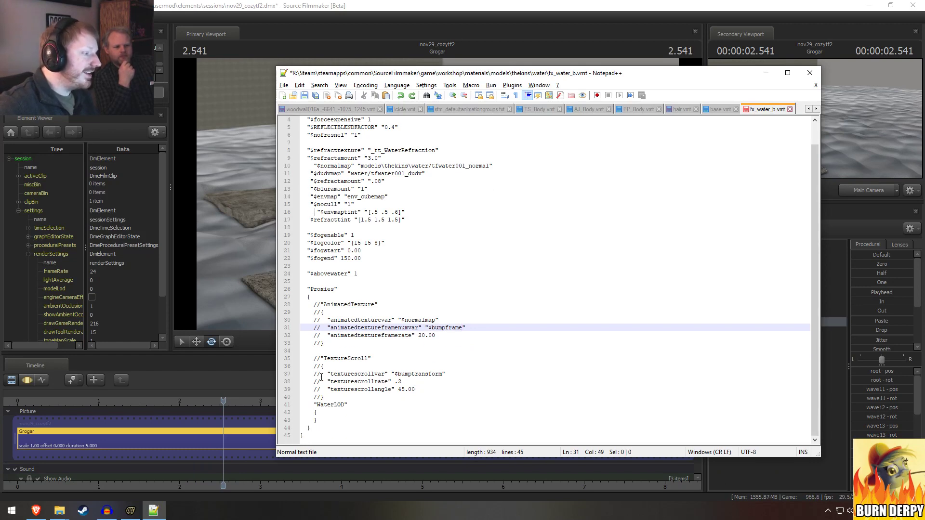
left_click(321, 312)
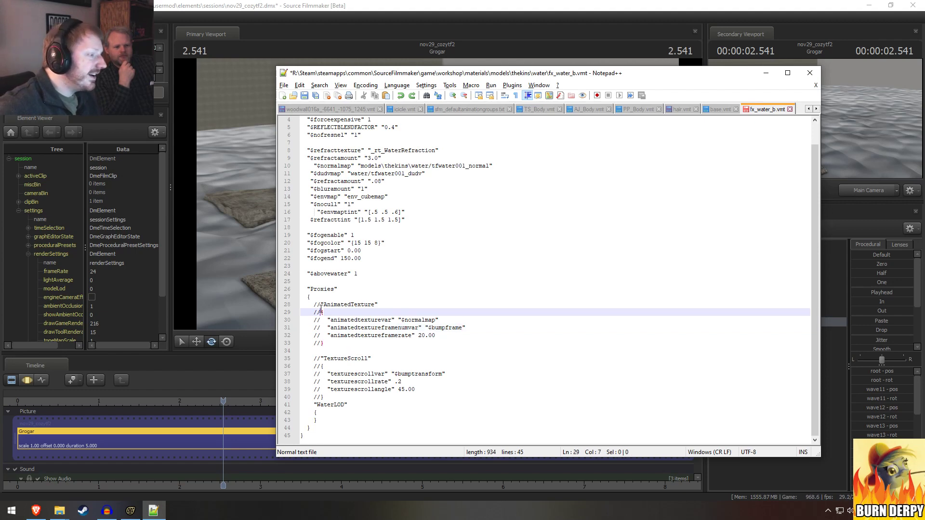
key("Up")
key("BackSpace")
key("BackSpace")
key("Down")
key("Delete")
key("Delete")
key("Down")
key("Delete")
key("Delete")
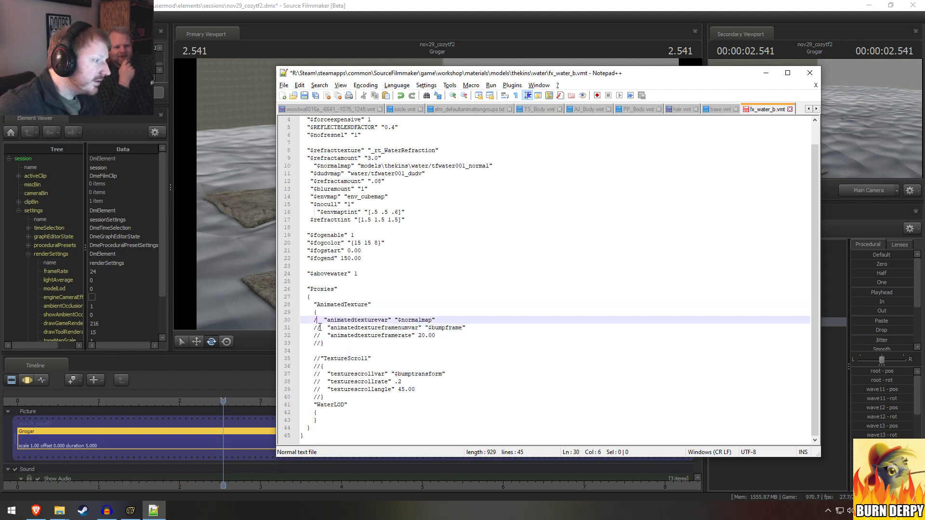
key("Down")
key("Delete")
key("Delete")
key("Down")
key("Delete")
key("Delete")
key("Down")
key("Delete")
key("Delete")
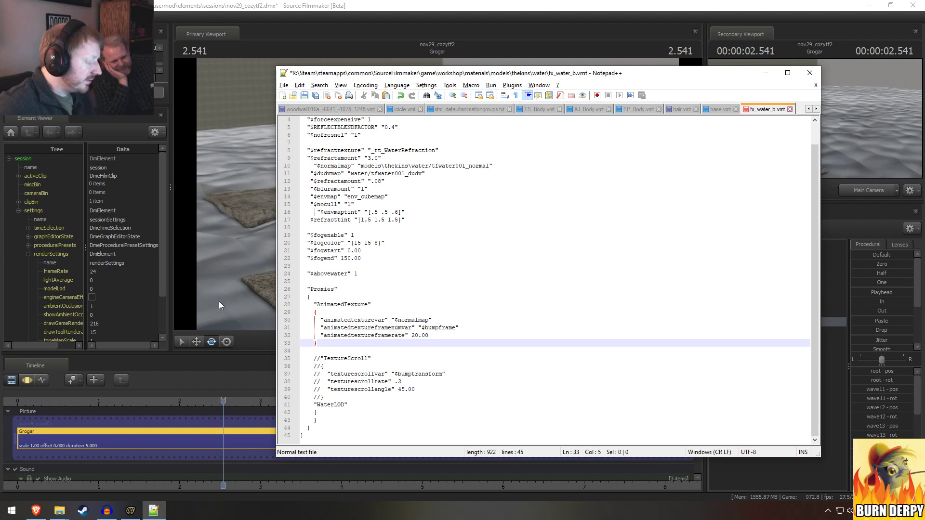
key("ctrl+s")
Step: Play the Grogar shot in Source Filmmaker to check the water, and review the material parameters in fx_water_b.vmt
key("alt+Tab")
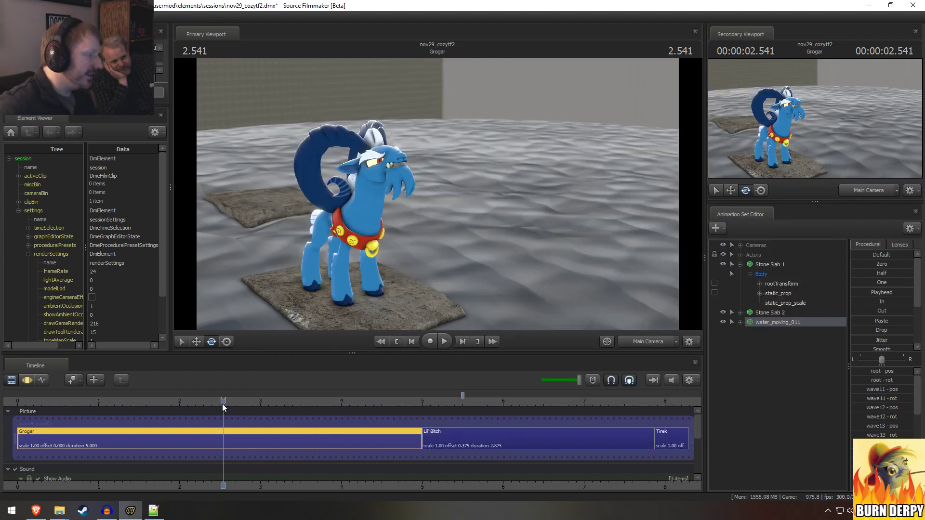
left_click_drag(196, 399, 188, 399)
key("space")
key("alt+Tab")
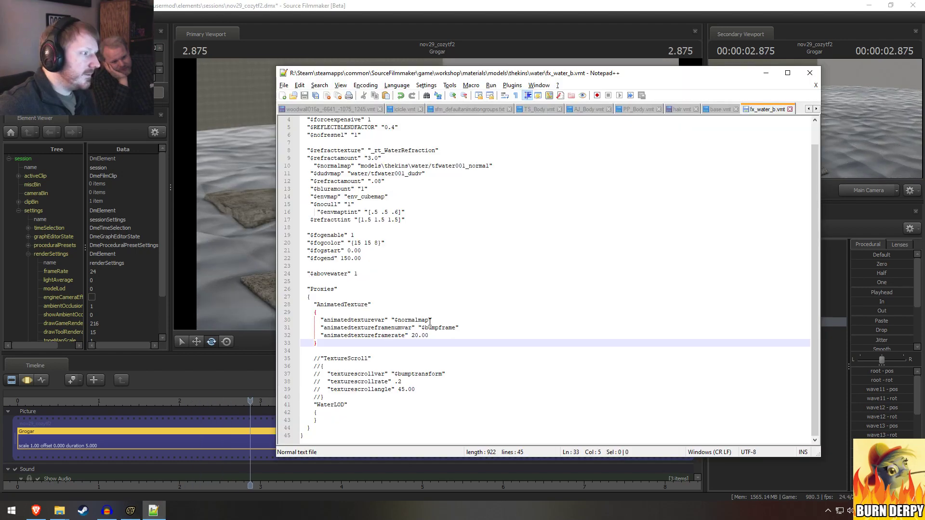
scroll(430, 322, "up", 1)
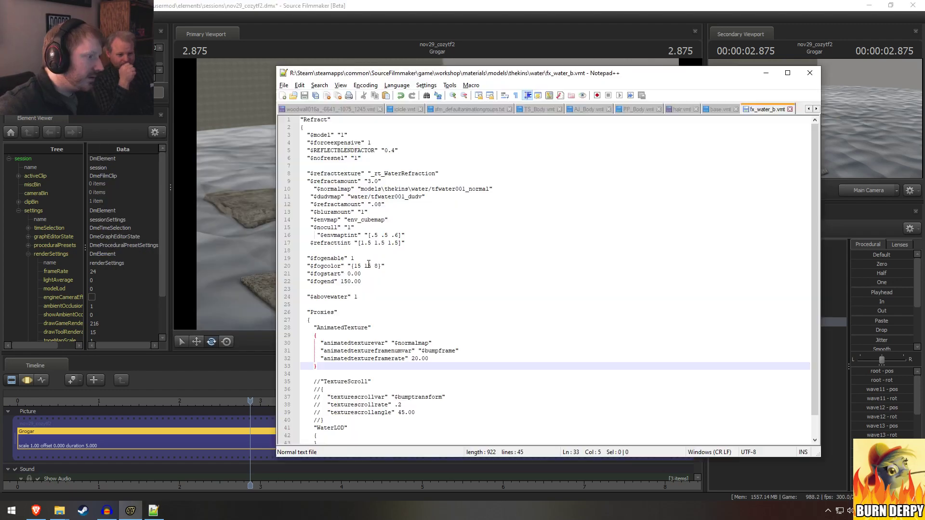
Step: Look over the fog parameters in fx_water_b.vmt and close the file
left_click(334, 274)
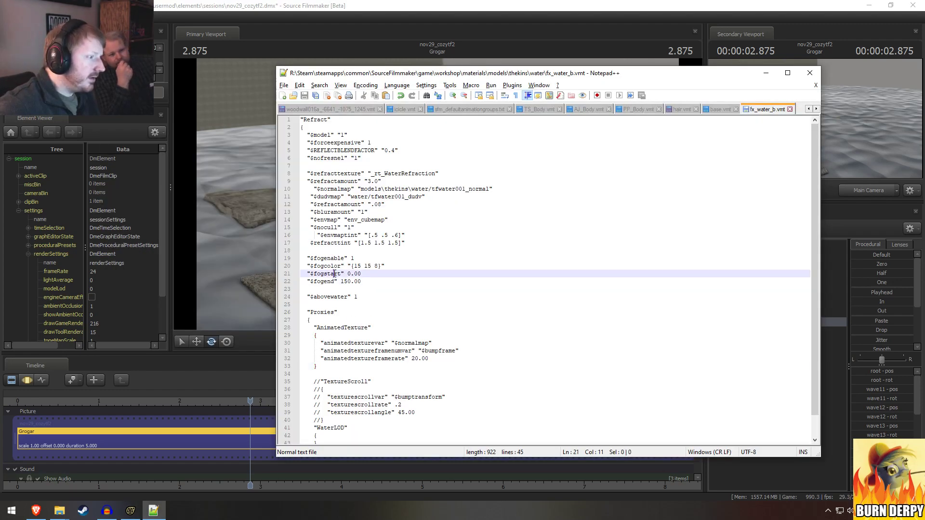
left_click(336, 266)
left_click(340, 258)
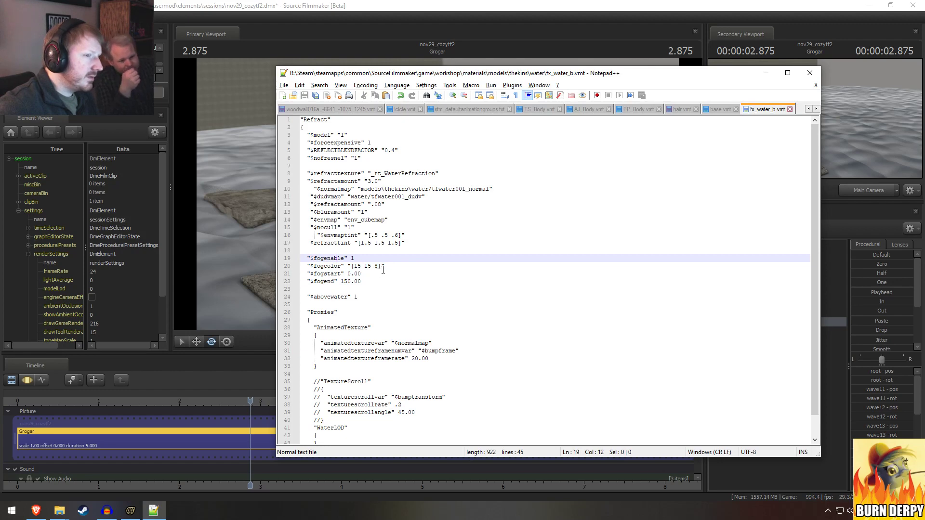
left_click(790, 110)
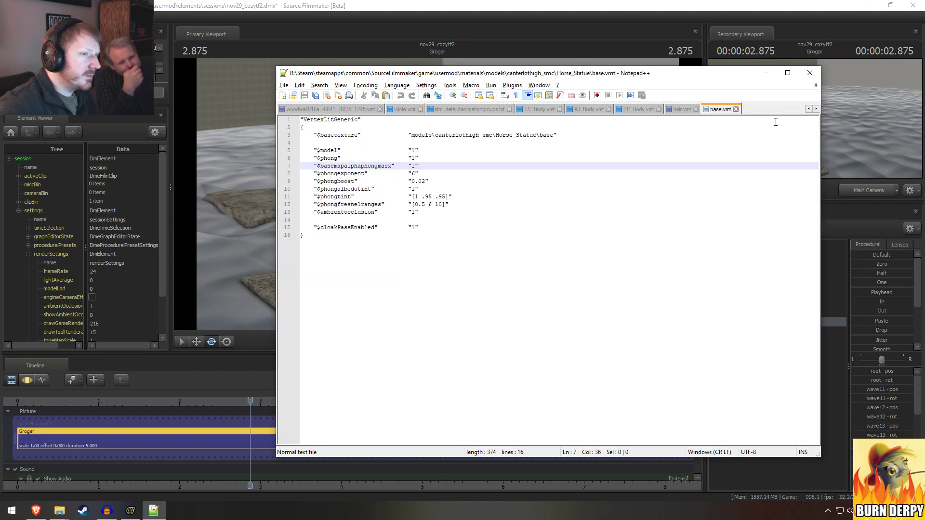
key("alt+Tab")
key("alt+Tab")
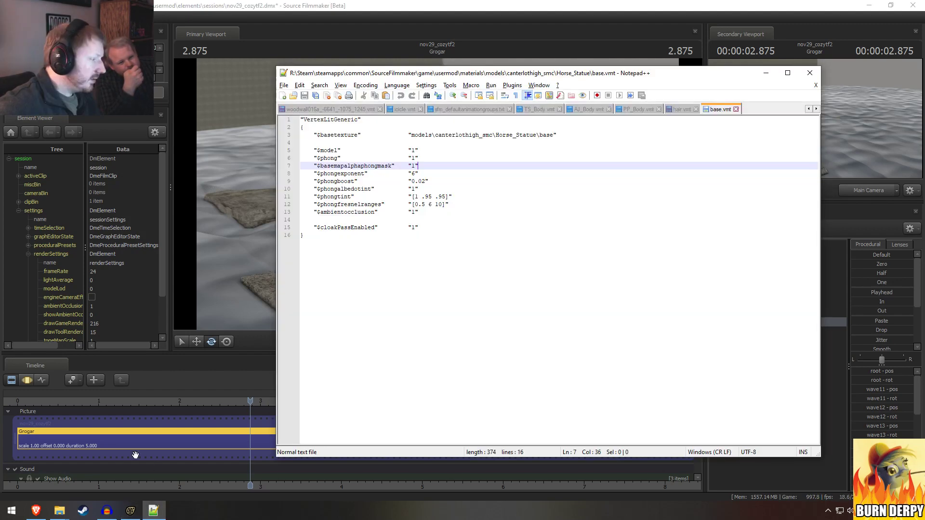
Step: Switch to the water folder in File Explorer and open fx_water_c.vmt in Notepad++
left_click(60, 510)
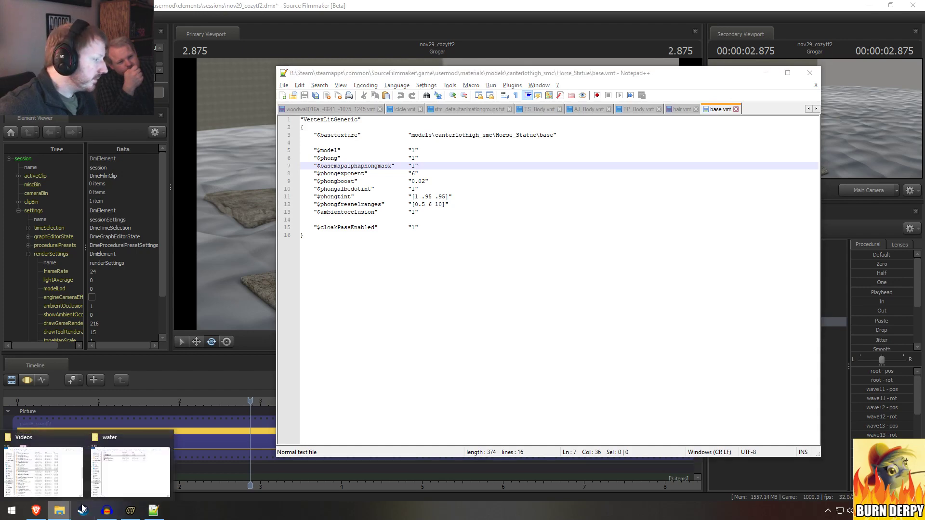
left_click(131, 479)
double_click(409, 198)
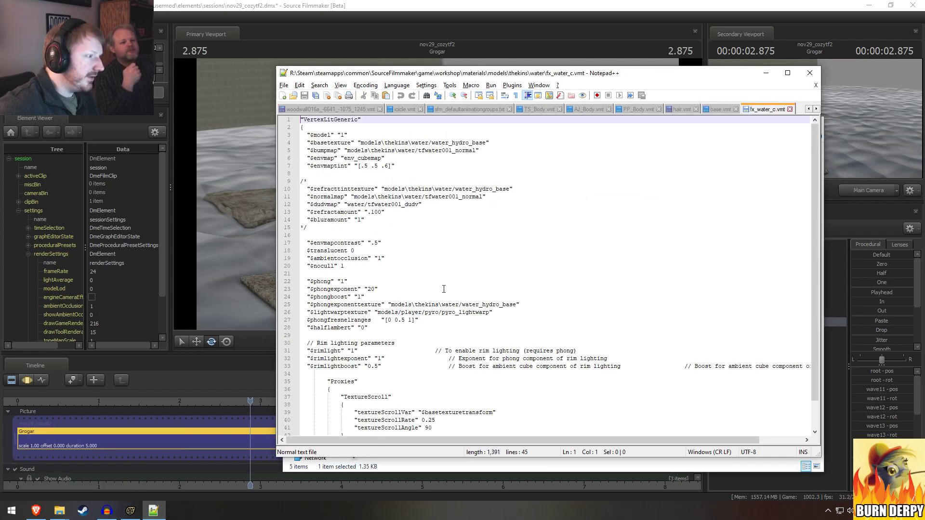
Step: Set textureScrollRate in the TextureScroll proxy of fx_water_c.vmt to 0.1 and save the file
scroll(407, 312, "down", 1)
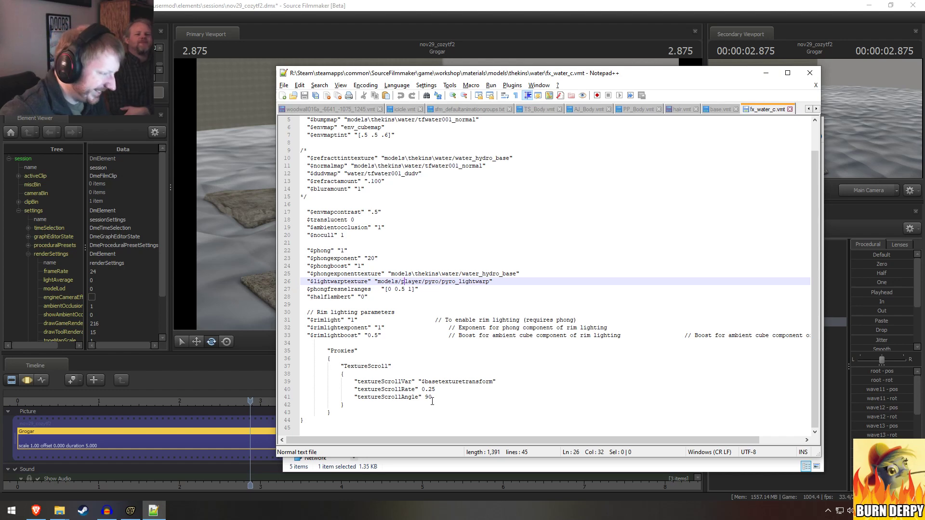
left_click(450, 396)
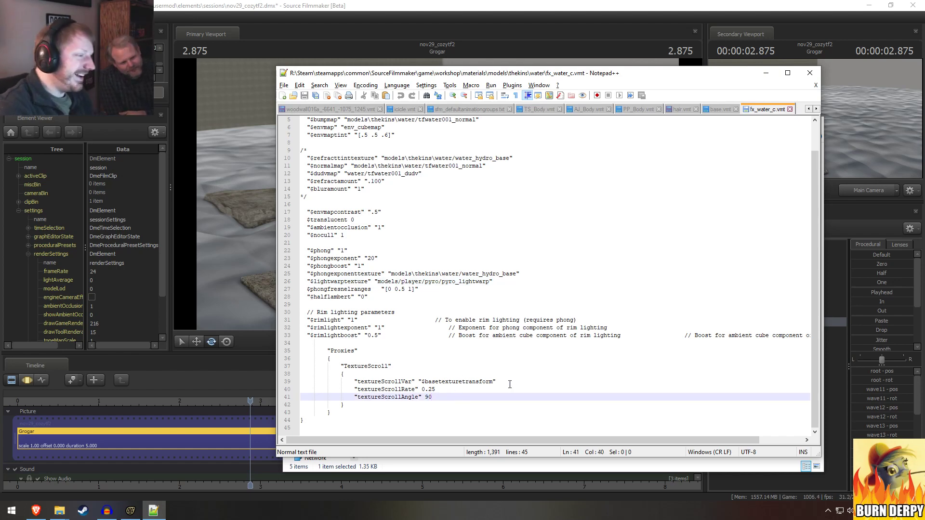
key("Up")
key("BackSpace")
key("BackSpace")
type("1")
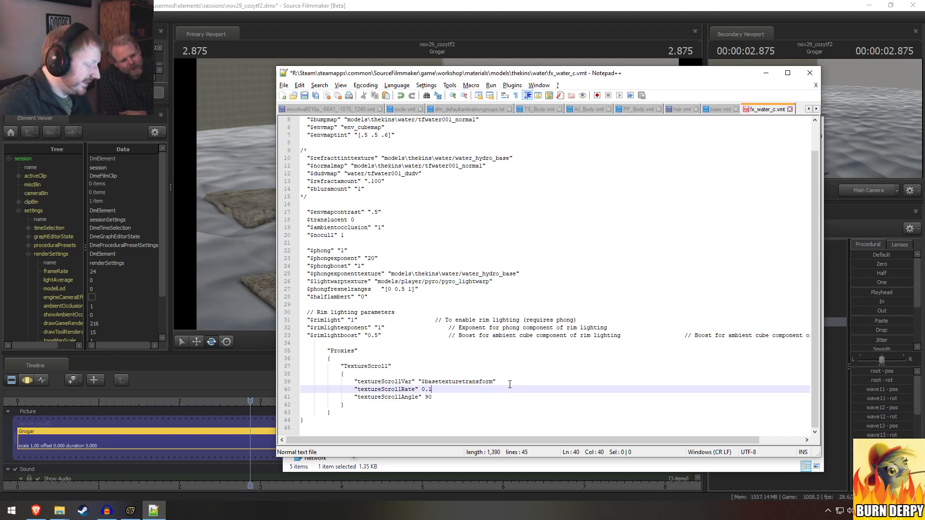
key("ctrl+s")
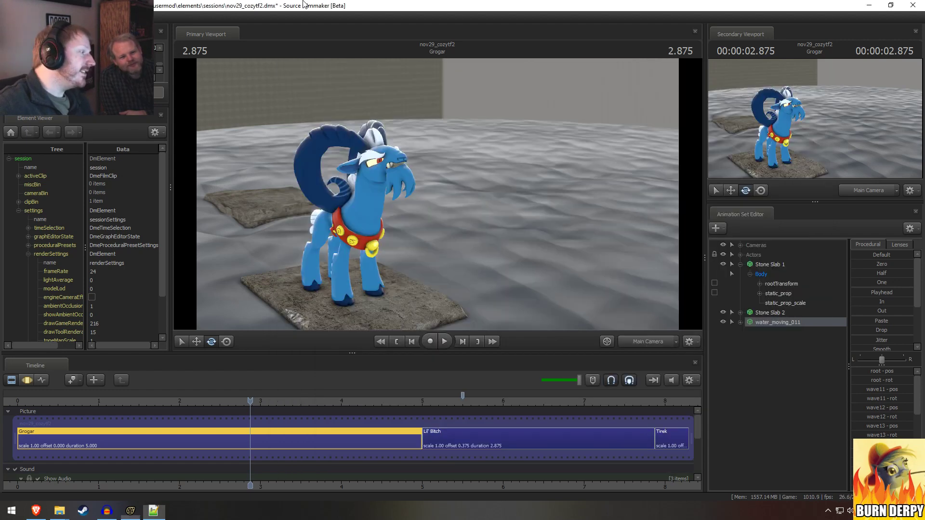
Step: Switch to Source Filmmaker and play the second half of the Grogar shot to check the water's scrolling
left_click(304, 5)
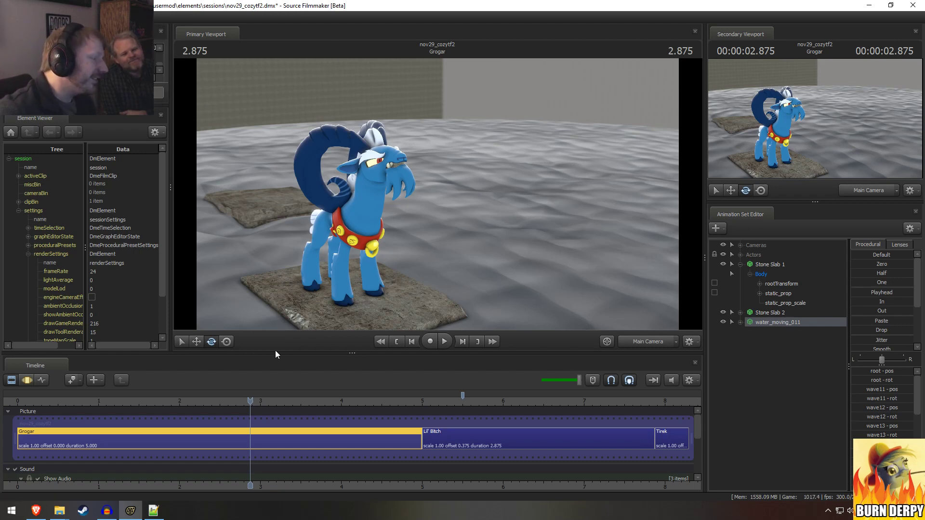
left_click_drag(248, 400, 207, 405)
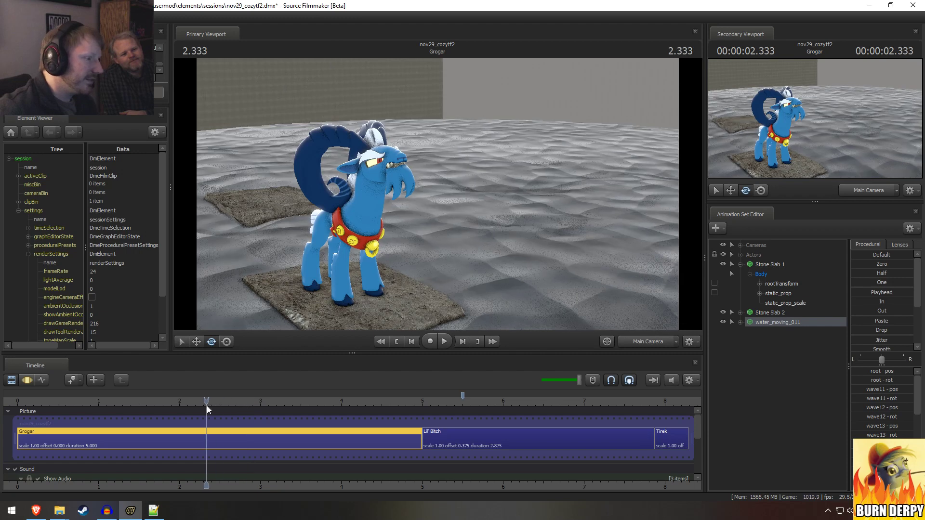
key("space")
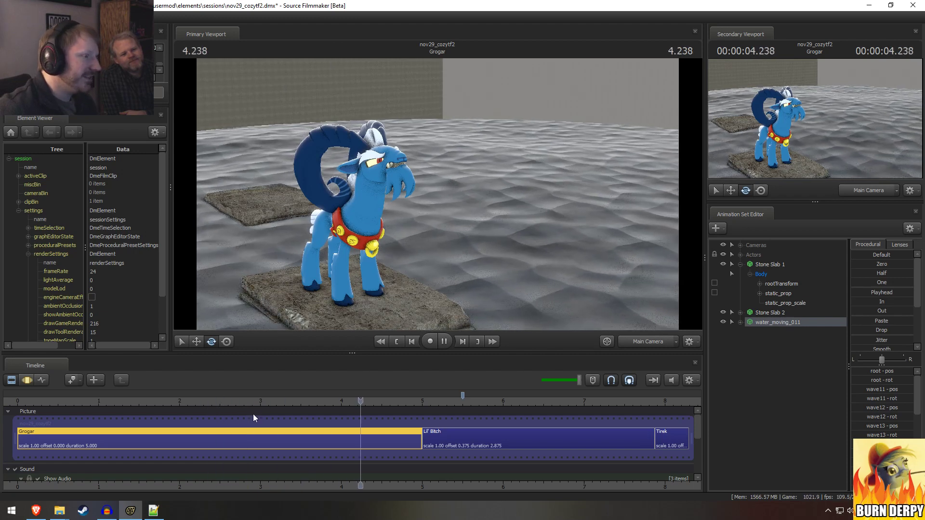
key("space")
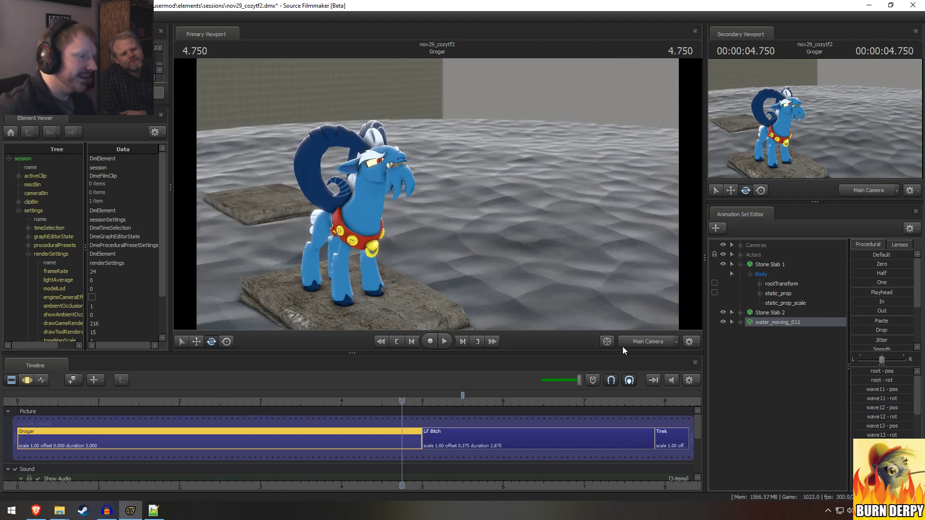
Step: Rename the water_moving_011 animation set to "Water" and return to the Clip Editor
right_click(776, 327)
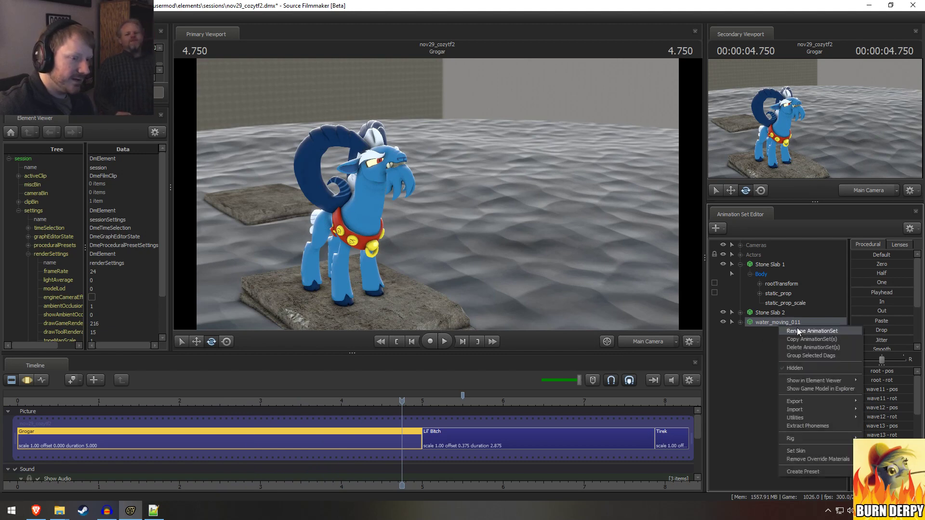
left_click(808, 328)
type("Water")
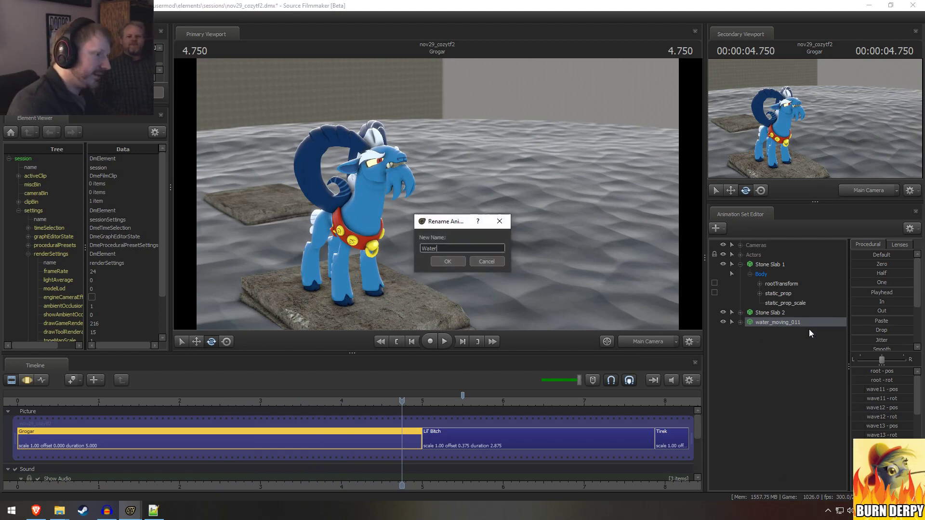
key("Return")
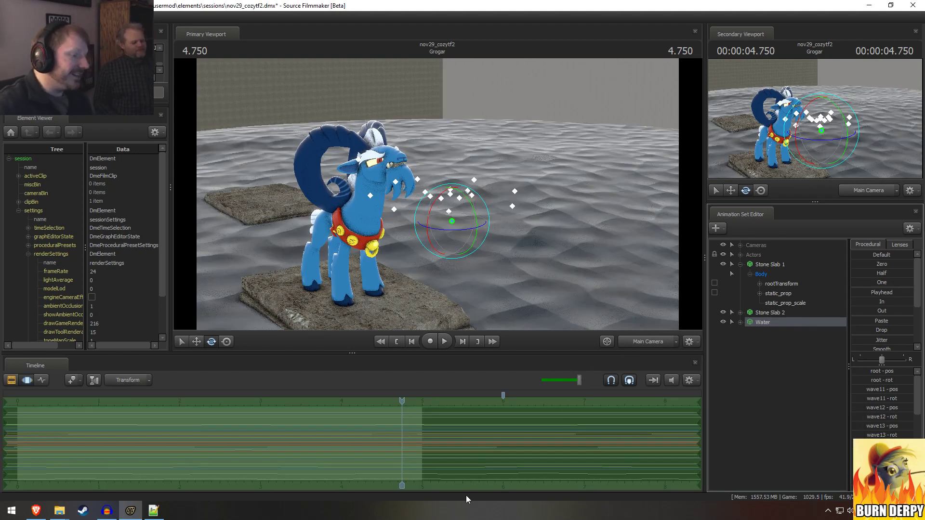
left_click_drag(879, 303, 908, 303)
key("F2")
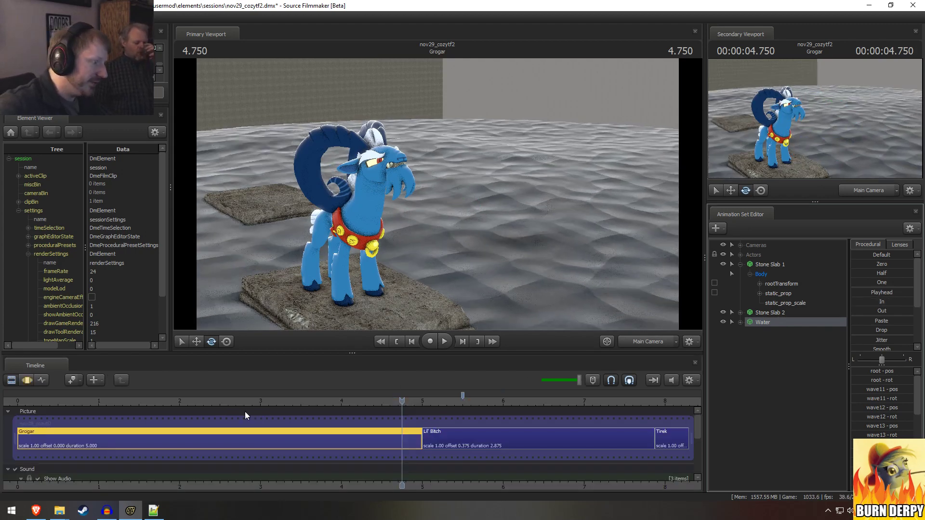
Step: Scrub back and forth through the Grogar shot to examine the water at different times
left_click_drag(136, 402, 112, 401)
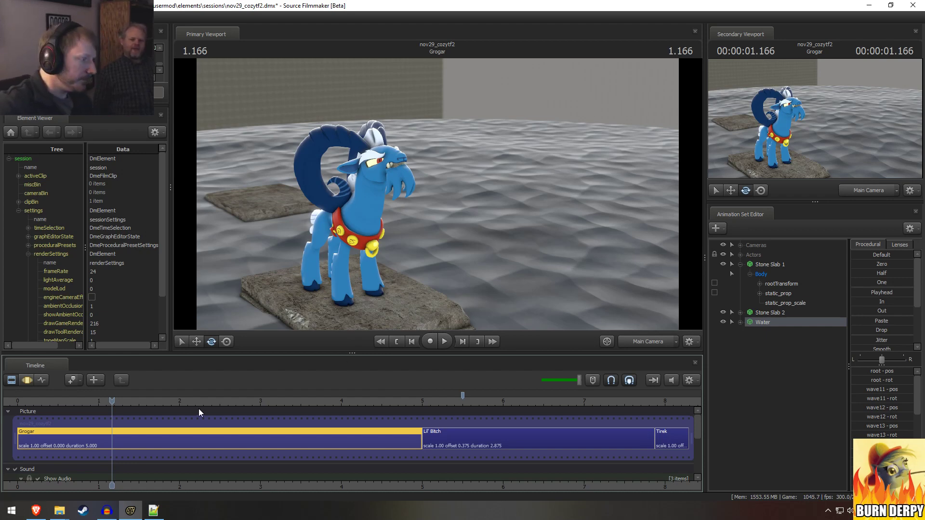
left_click_drag(101, 423, 99, 417)
scroll(115, 438, "down", 4)
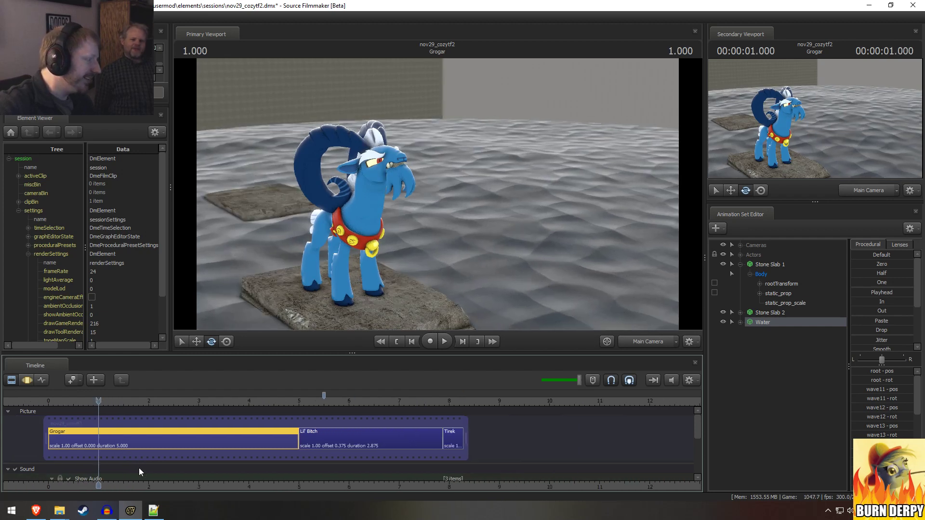
scroll(145, 477, "up", 2)
scroll(154, 489, "up", 4)
scroll(155, 487, "down", 2)
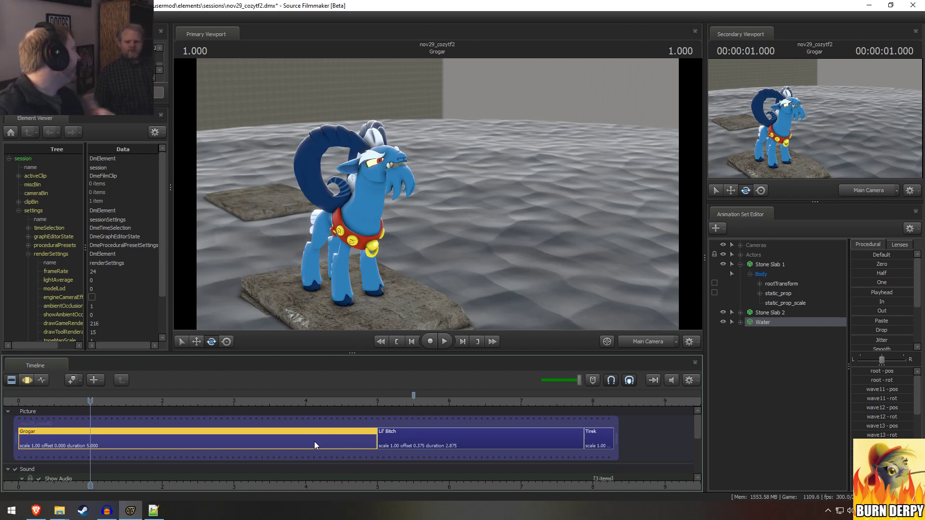
left_click(398, 402)
left_click_drag(397, 403, 268, 403)
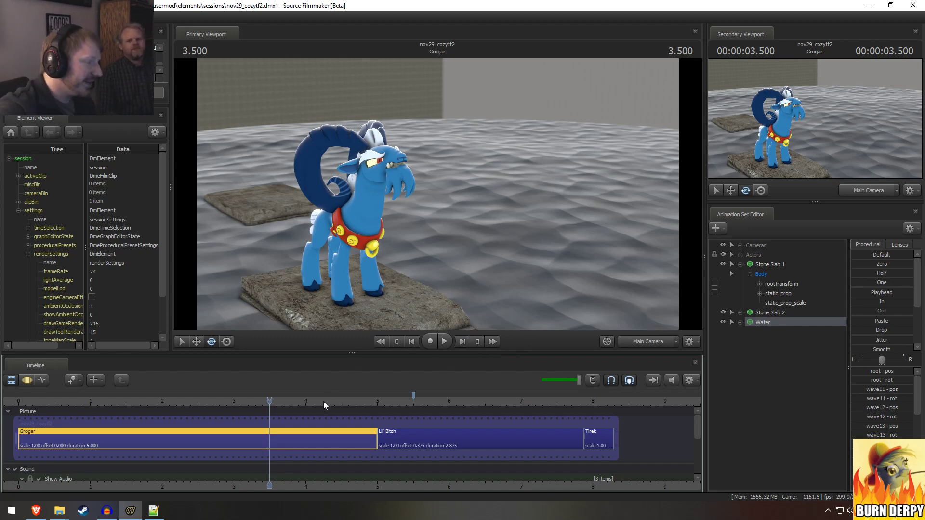
left_click_drag(323, 401, 341, 406)
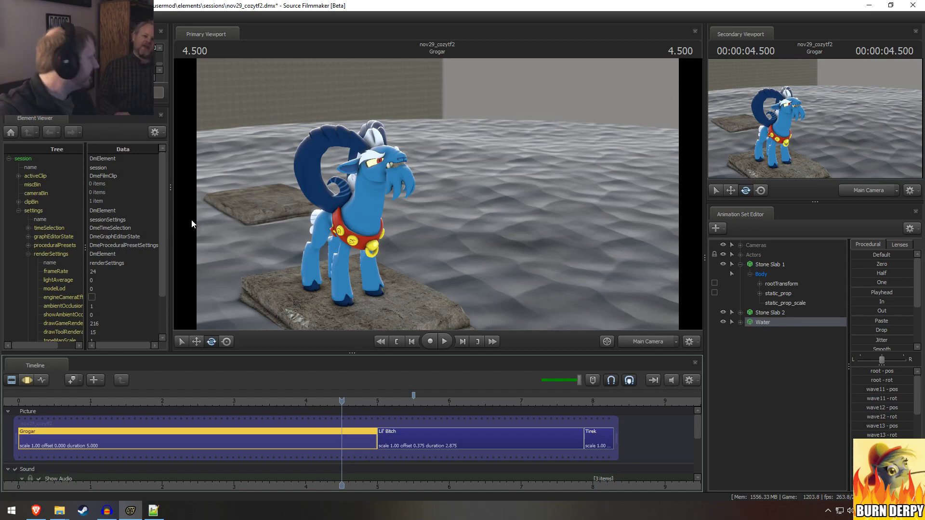
mouse_move(337, 408)
left_mouse_down()
mouse_move(383, 407)
mouse_move(323, 404)
left_mouse_up()
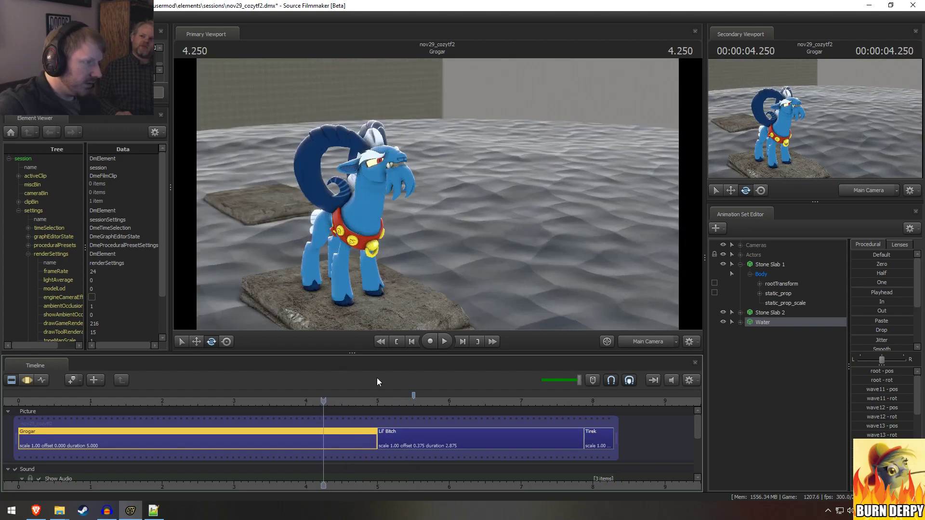
Step: Switch to the Brave browser, close the List Of Material Proxies page, and return to Source Filmmaker
key("alt+Tab")
key("alt+Tab")
key("alt+Tab")
key("Tab")
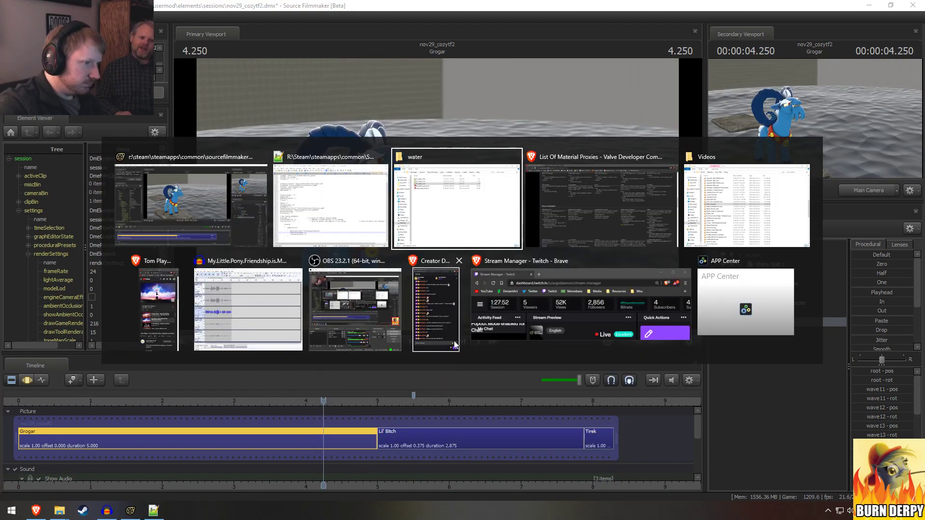
left_click(558, 218)
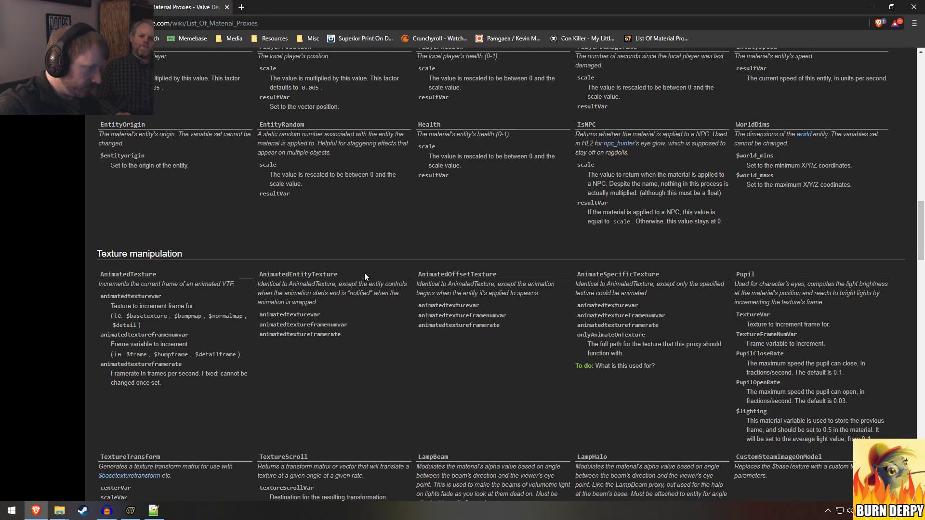
left_click(226, 8)
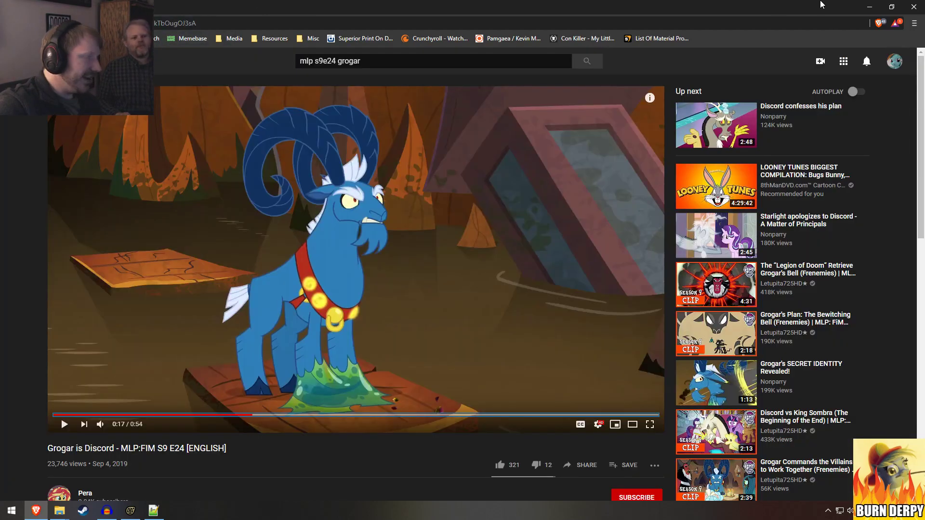
left_click(874, 7)
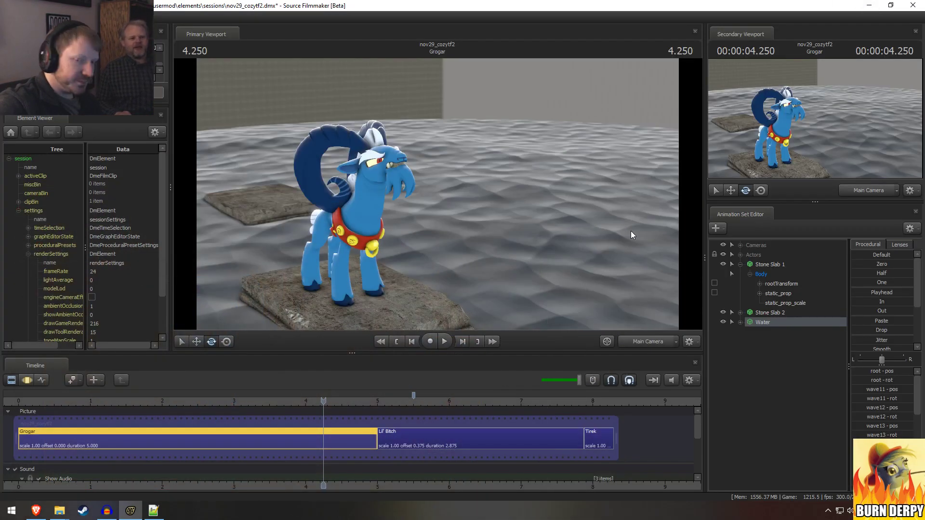
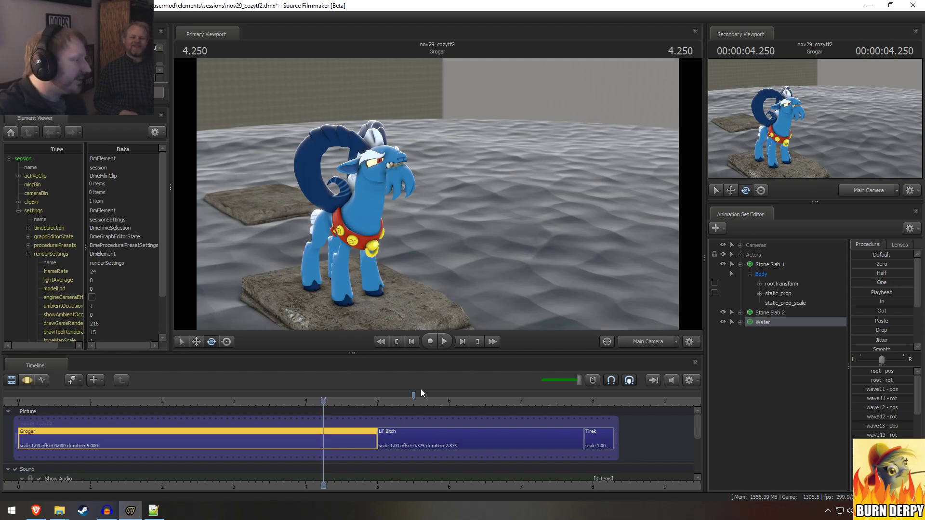
Step: Replay the Grogar shot from an earlier frame to check how the water moves up to the shot's end
key("space")
key("space")
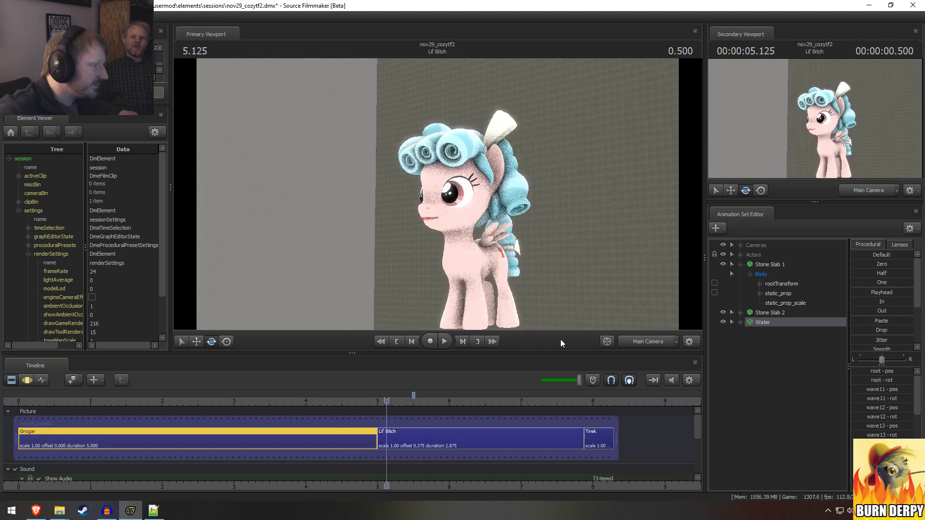
left_click_drag(385, 396, 147, 391)
key("space")
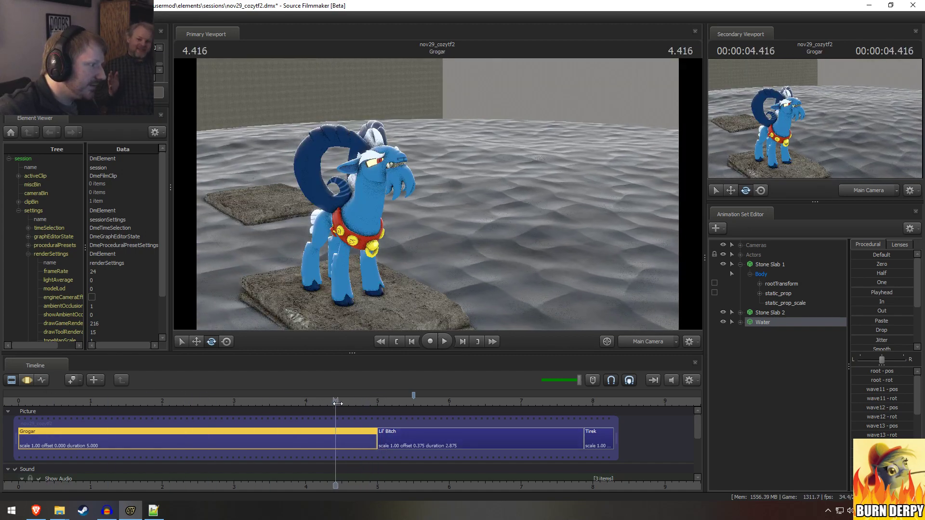
key("space")
Step: Nudge the Water model slightly upward in the Motion Editor and scrub the end of the Grogar shot to check it
key("F3")
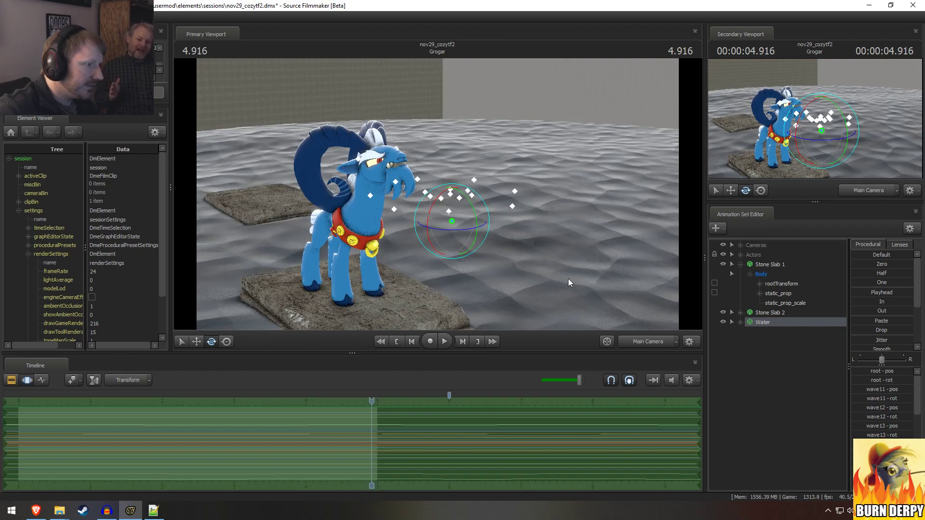
left_click_drag(453, 197, 452, 193)
key("F2")
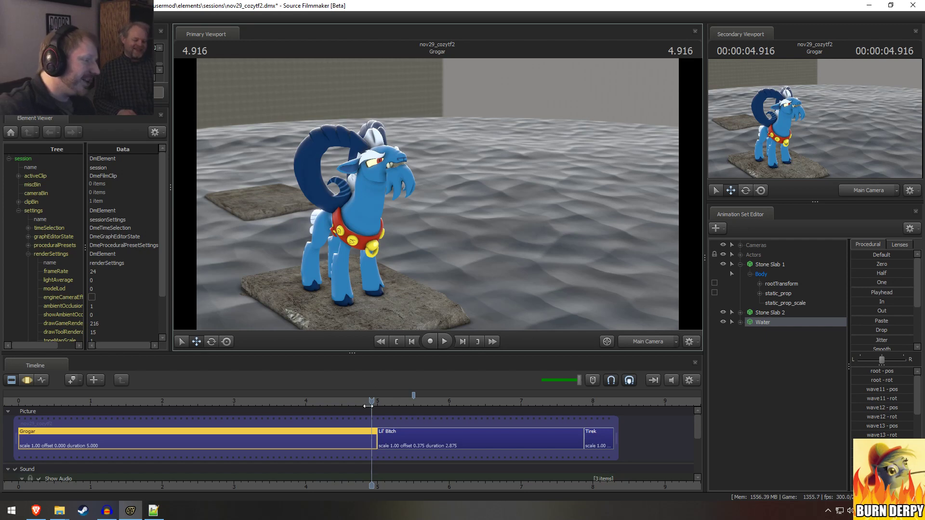
left_click_drag(368, 406, 348, 402)
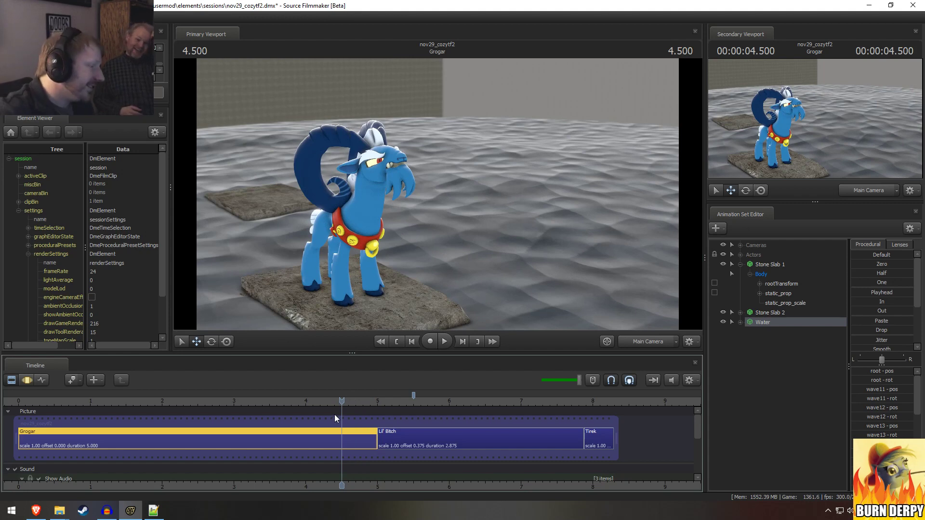
left_click_drag(336, 402, 305, 402)
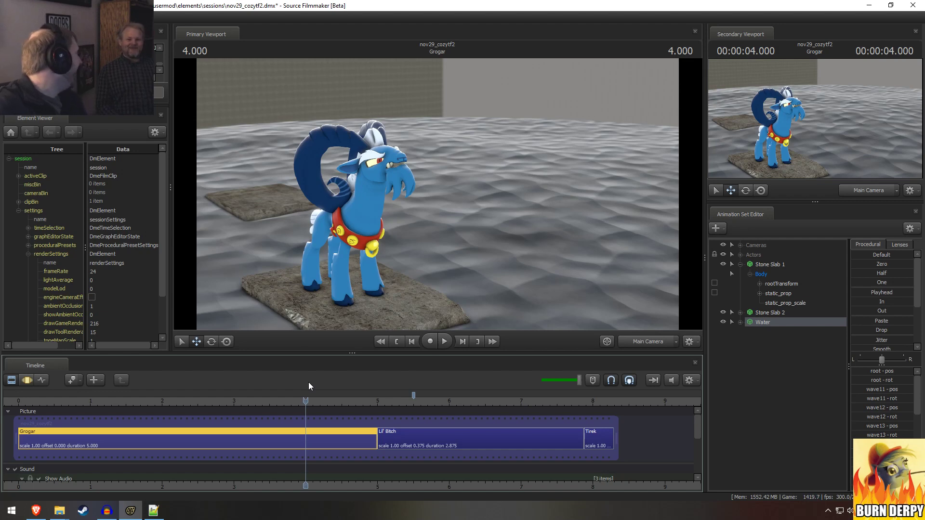
Step: Scrub the Grogar shot back and forth between about 4.3 and 3.8 seconds to examine the water
left_click(330, 401)
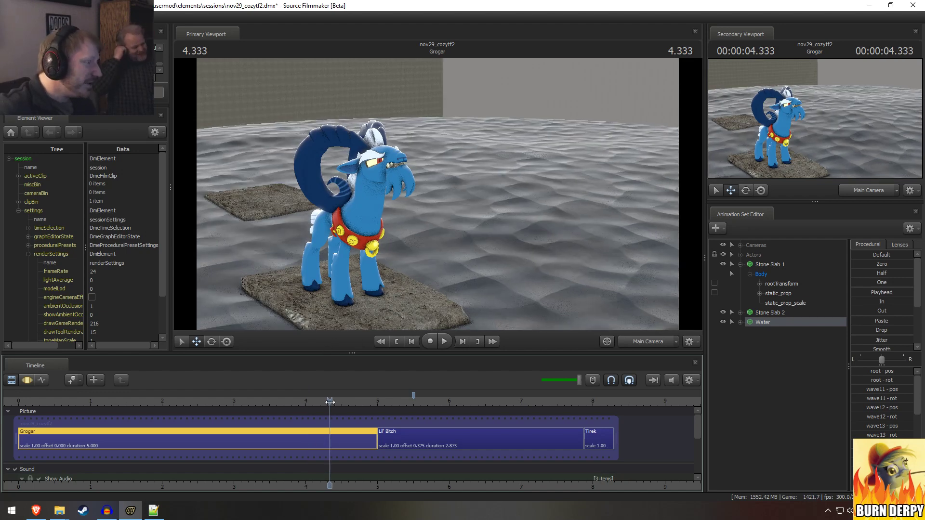
left_click_drag(329, 401, 290, 401)
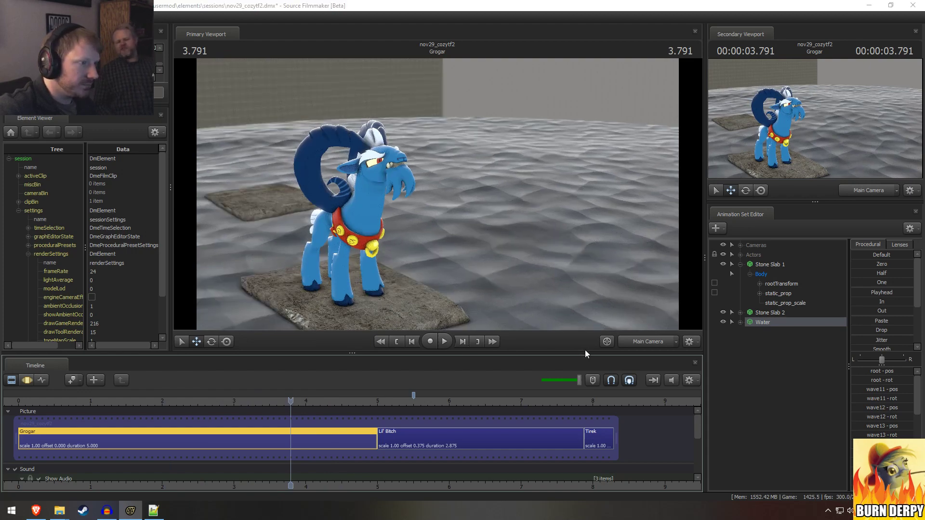
key("alt+Tab")
key("alt+Tab")
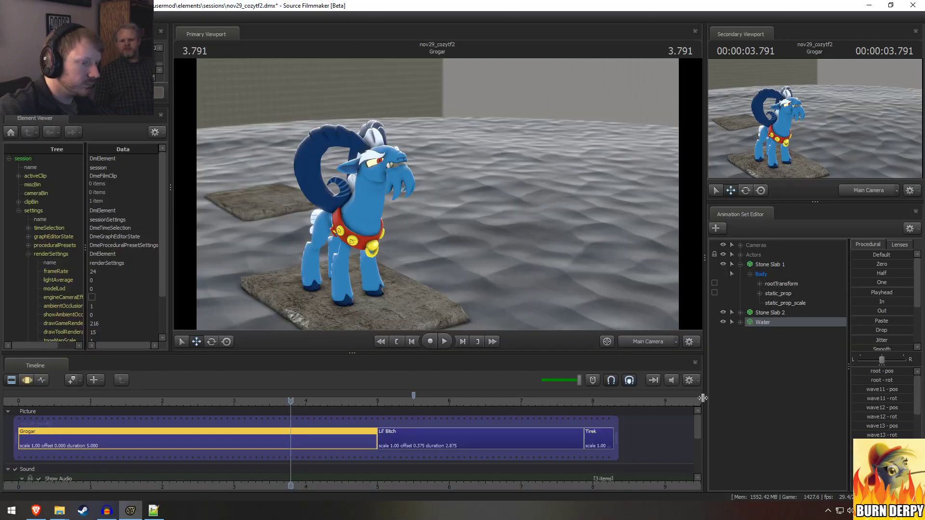
Step: Start adding a new model to the shot's animation sets and filter the model files by "stone"
right_click(747, 383)
left_click(833, 403)
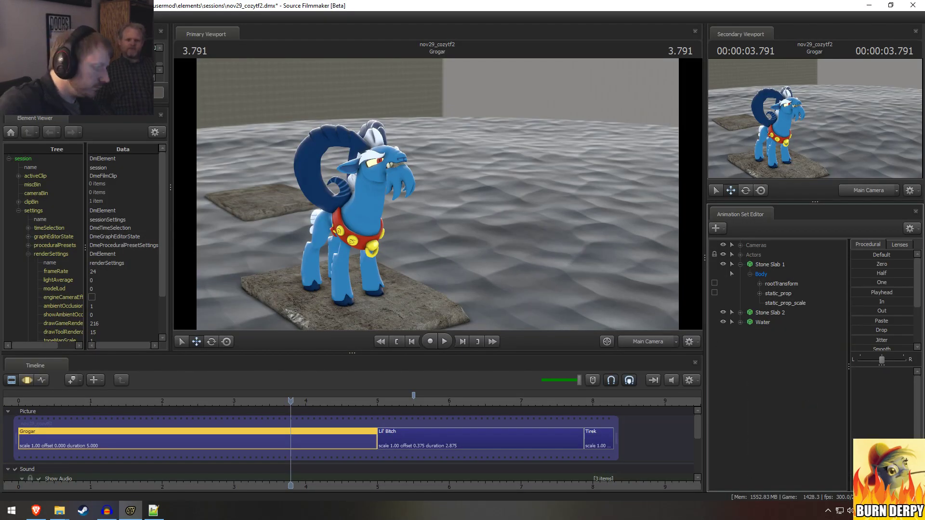
type("st")
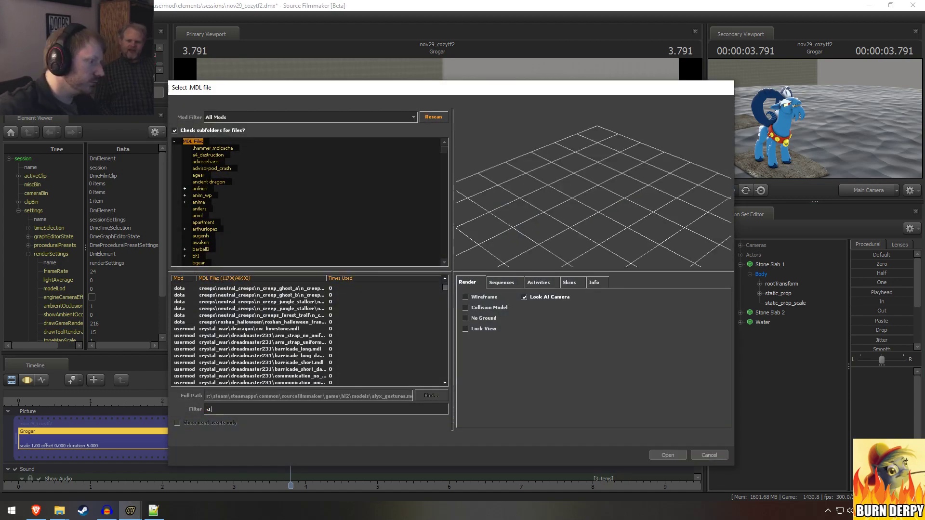
type("one")
Step: Preview the filtered stone models one after another, from the mcmodelpack stoneslabs through the first wall_stone01 debris pieces
left_click(242, 329)
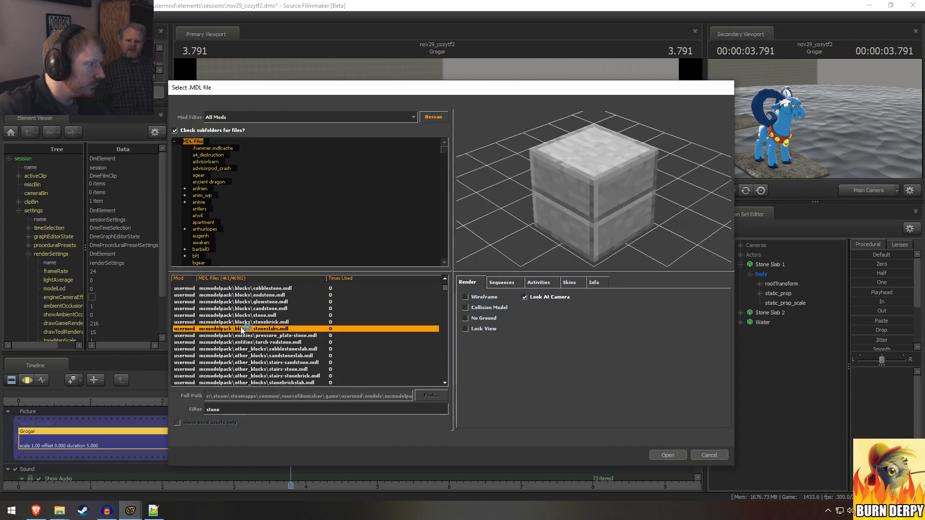
key("Down")
key("Down")
key("Down")
key("Down")
key("Down")
key("Down")
key("Down")
key("Down")
key("Down")
key("Down")
key("Down")
key("Down")
key("Down")
key("Down")
key("Down")
key("Down")
key("Down")
key("Down")
key("Down")
key("Down")
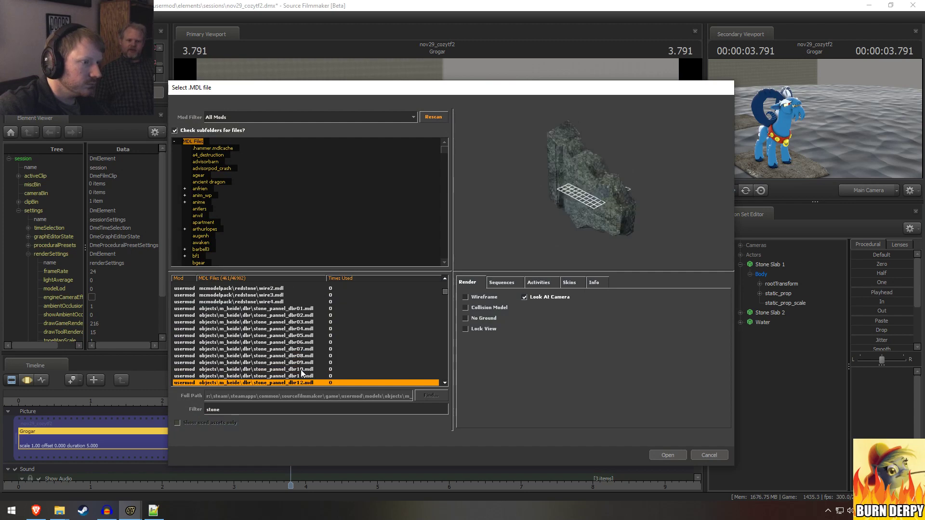
key("Down")
key("Down")
key("Down")
key("Down")
key("Down")
key("Down")
key("Down")
key("Down")
key("Down")
key("Down")
key("Down")
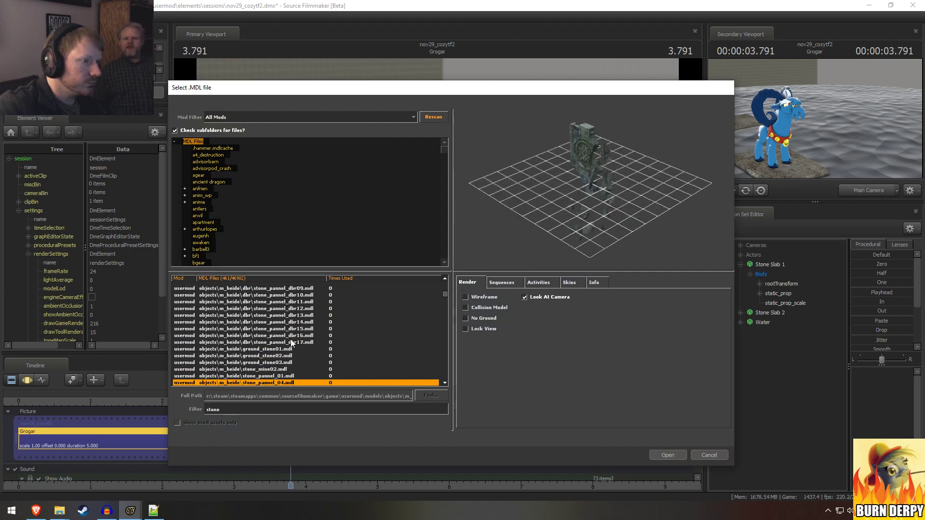
key("Down")
key("Down")
key("Down")
key("Down")
key("Down")
key("Down")
key("Down")
key("Down")
key("Down")
key("Down")
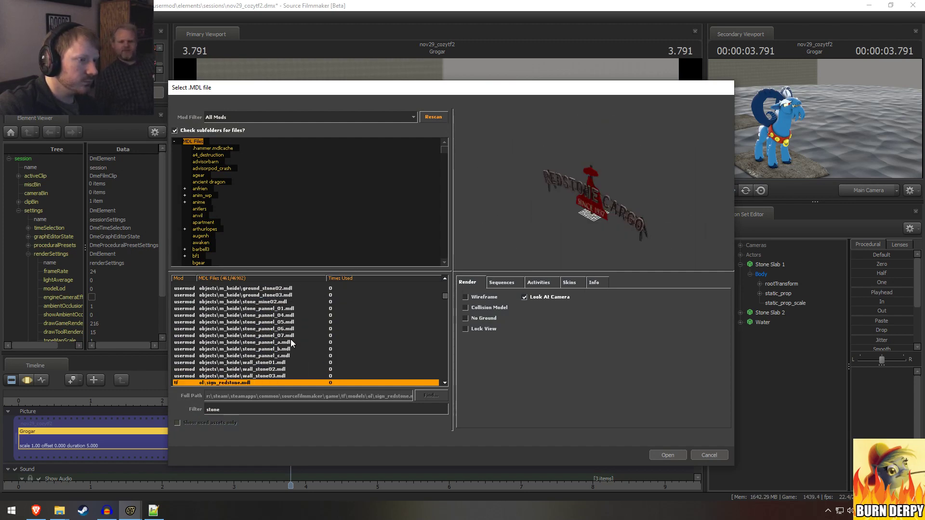
key("Down")
key("Down")
key("Down")
key("Down")
key("Down")
key("Down")
key("Down")
key("Down")
key("Down")
key("Down")
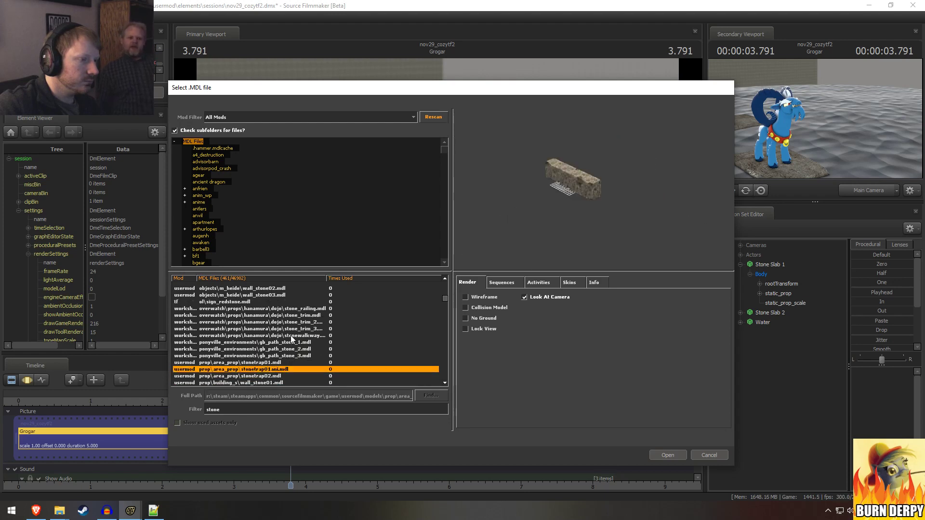
key("Down")
key("Down")
key("Down")
key("Down")
key("Down")
key("Down")
key("Down")
key("Down")
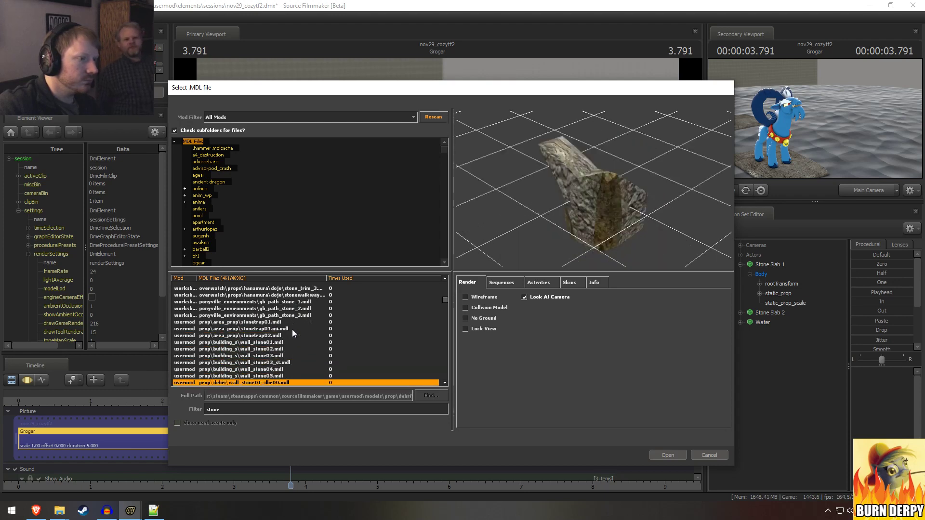
key("Down")
key("Down")
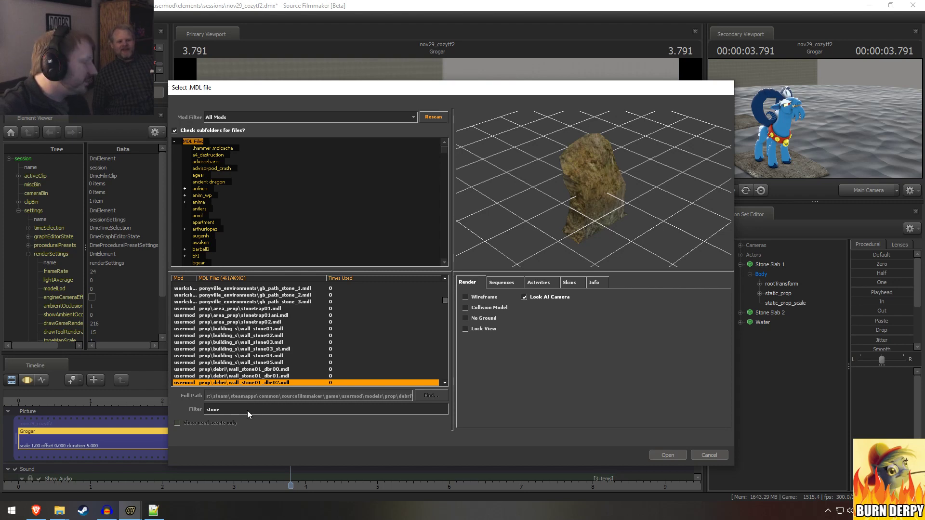
Step: Preview the filtered stone models from the remaining wall_stone01 debris through the milestone01 pieces to junk stone02
left_click(264, 369)
key("Down")
key("Down")
key("Down")
key("Down")
key("Down")
key("Down")
key("Down")
key("Down")
key("Down")
key("Down")
key("Down")
key("Down")
key("Down")
key("Down")
key("Down")
key("Down")
key("Down")
key("Down")
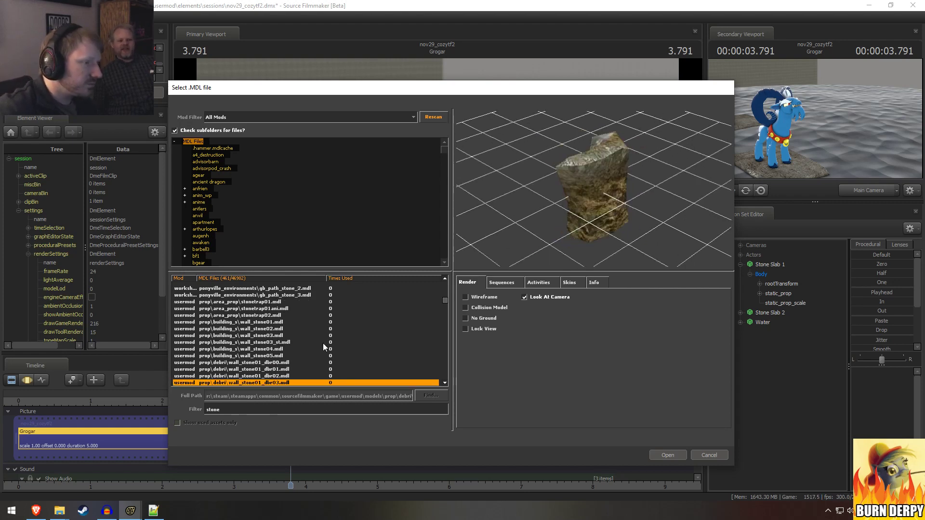
key("Down")
key("Down")
key("Down")
key("Down")
key("Down")
key("Down")
key("Down")
key("Down")
key("Down")
key("Down")
key("Down")
key("Down")
key("Down")
key("Down")
key("Down")
key("Down")
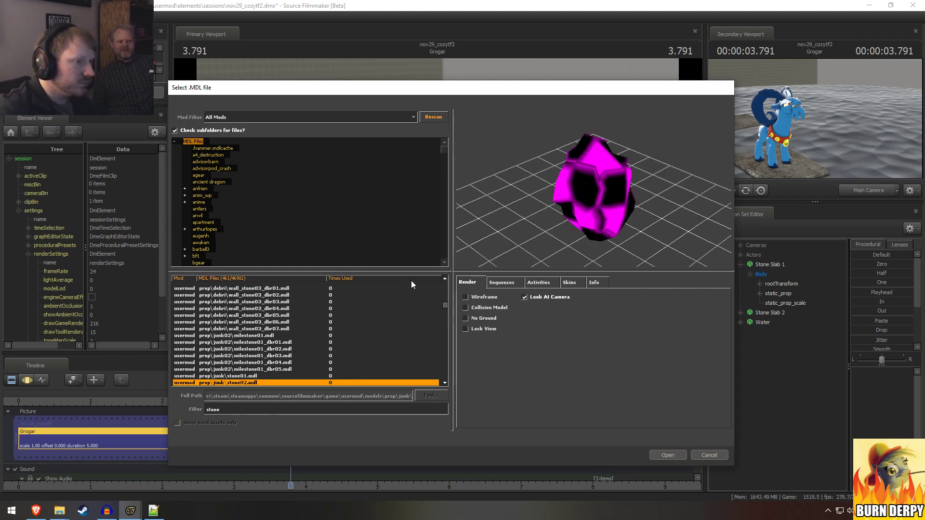
Step: Preview the stone models from the de_aztec edges and trims through the de_dust stone blocks to the de_house stonepillar_corner
key("Down")
key("Down")
key("Down")
key("Down")
key("Down")
key("Down")
key("Down")
key("Down")
key("Down")
key("Down")
key("Down")
key("Down")
key("Down")
key("Down")
key("Down")
key("Down")
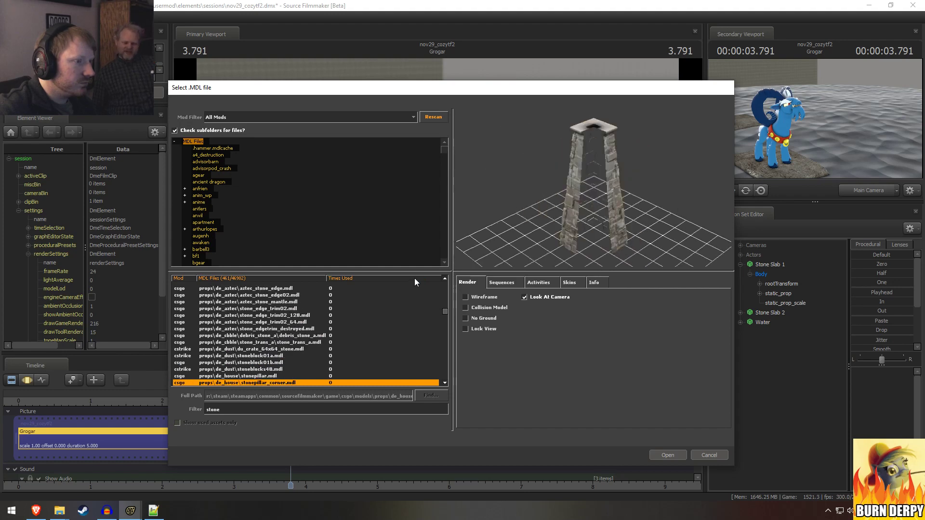
Step: Preview the de_inferno stone pillars and the siglint_stone models up to siglint_stone_g
key("Down")
key("Down")
key("Down")
key("Down")
key("Down")
key("Down")
key("Down")
key("Down")
key("Down")
key("Down")
key("Down")
key("Down")
key("Down")
key("Down")
key("Down")
key("Down")
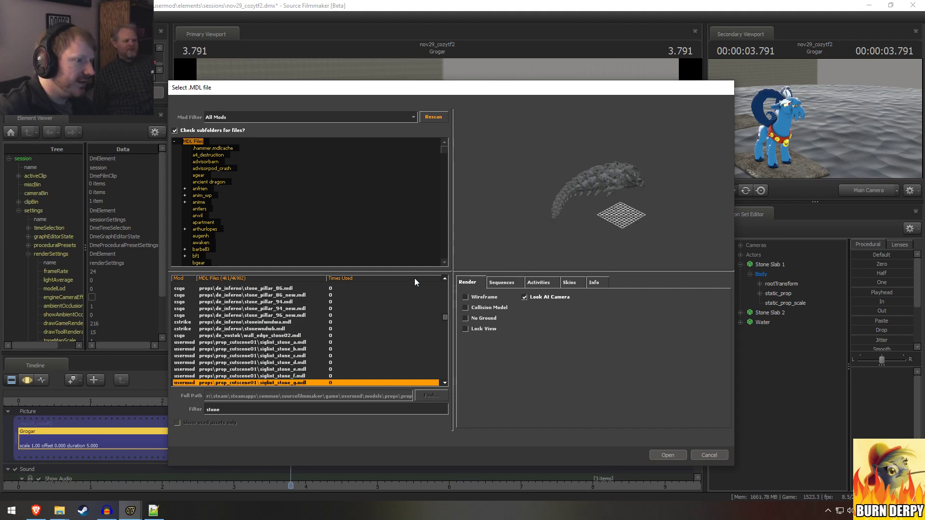
Step: Preview the props_c17 gravestones, the stone plates and trims, and the props_gameplay tombstones up to tombstone_specialdelivery
key("Down")
key("Down")
key("Down")
key("Down")
key("Down")
key("Down")
key("Down")
key("Down")
key("Down")
key("Down")
key("Down")
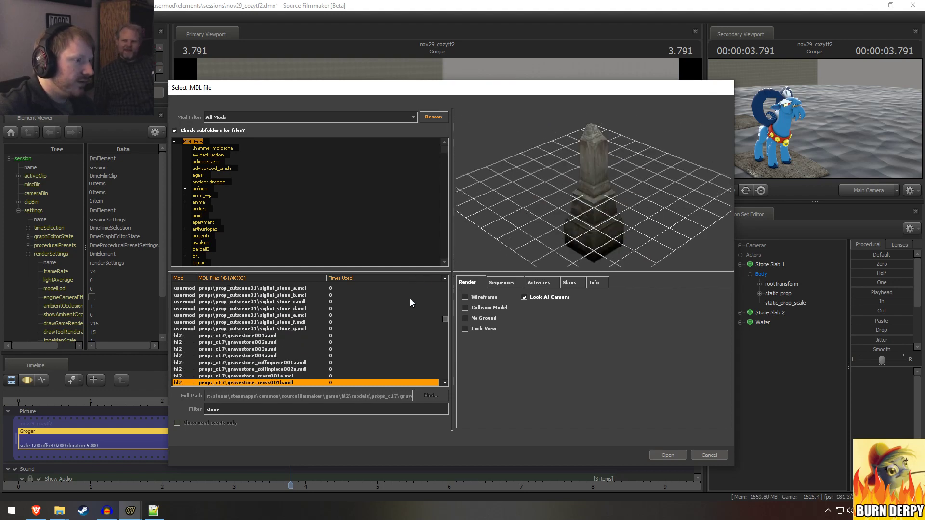
key("Up")
key("Up")
key("Down")
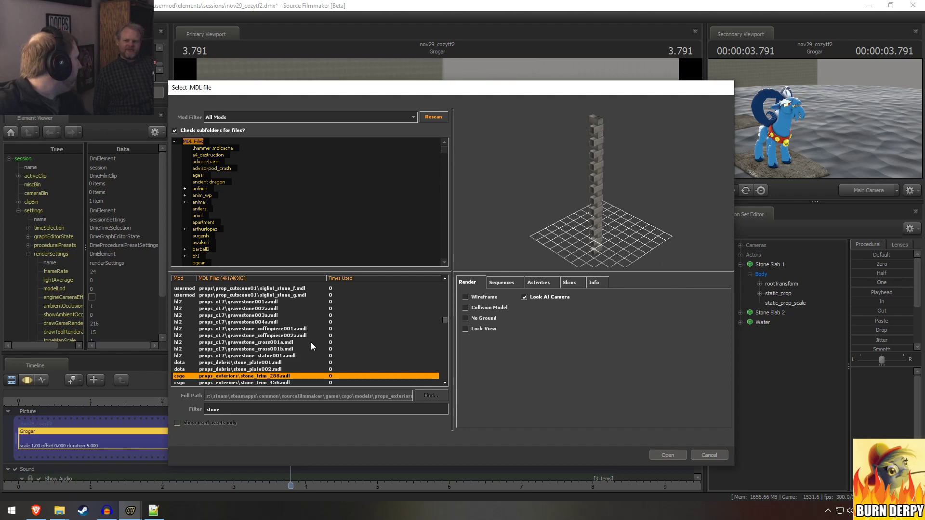
key("Down")
key("Down")
key("Down")
key("Down")
key("Down")
key("Down")
key("Down")
key("Down")
key("Down")
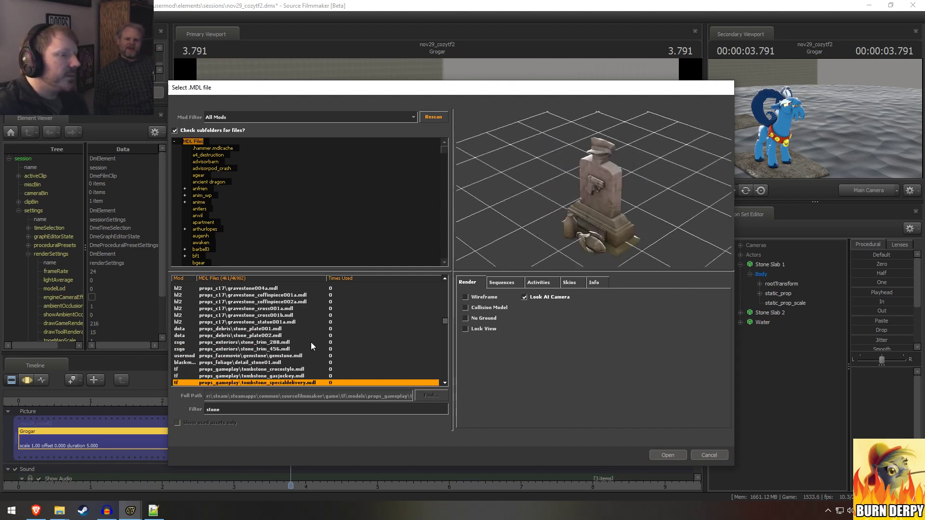
Step: Preview the props_garden bad_stoneblock, bad_stonestair and bad_stonetrimblock models up to bad_stonetrimblock007
key("Down")
key("Down")
key("Down")
key("Down")
key("Down")
key("Down")
key("Down")
key("Down")
key("Down")
key("Down")
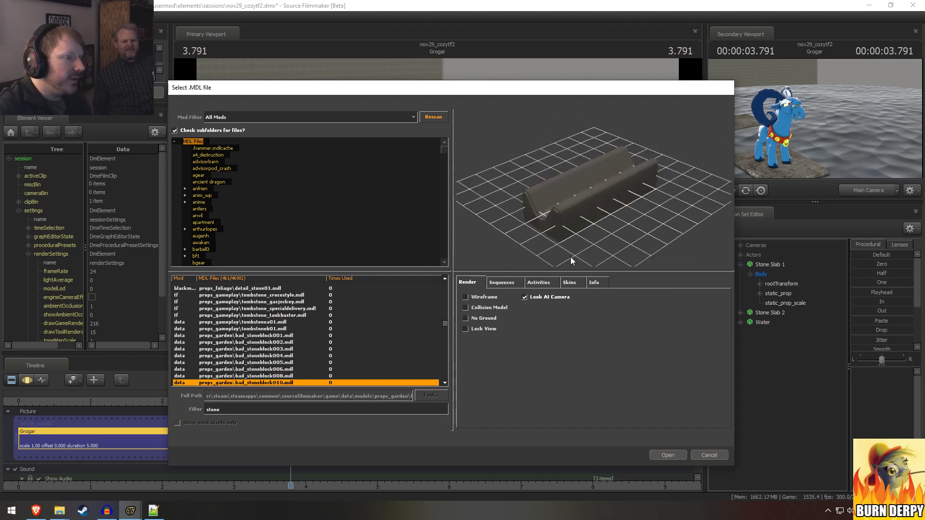
key("Down")
key("Down")
key("Down")
key("Down")
key("Down")
key("Down")
key("Down")
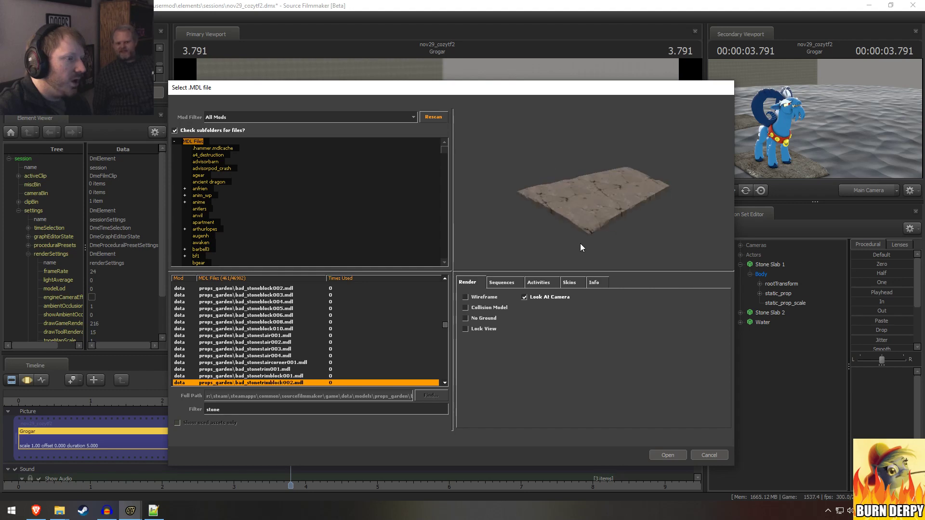
key("Down")
key("Down")
key("Down")
key("Down")
key("Down")
key("Down")
key("Down")
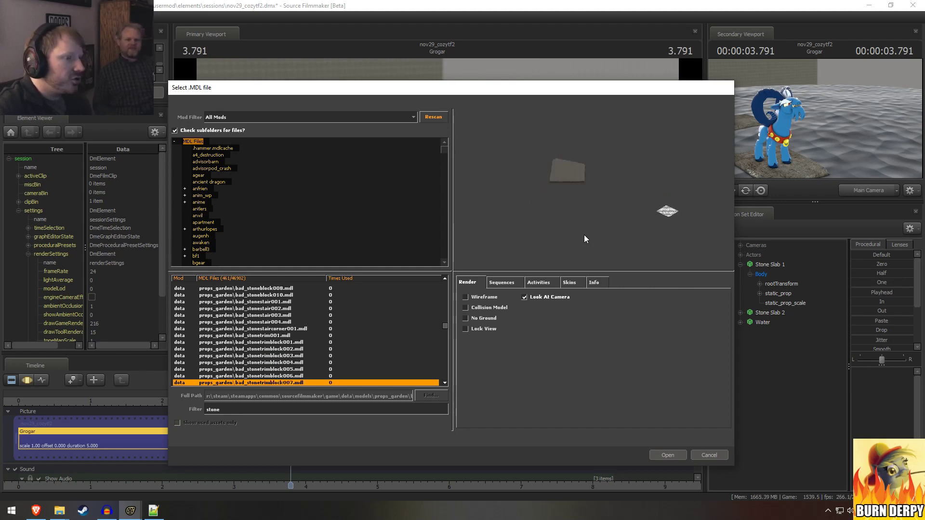
Step: Preview the props_garden bad_stonewall models, including the wall bases and wall statues
key("Down")
key("Down")
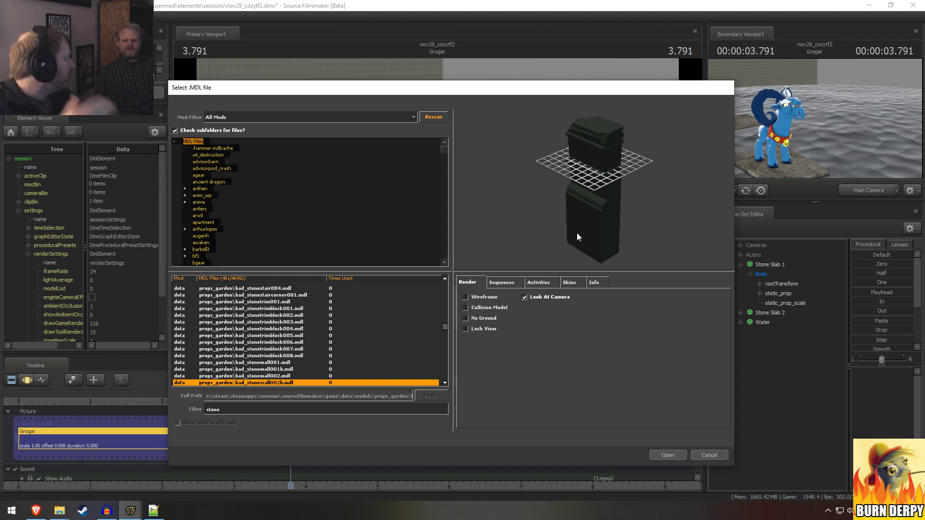
key("Down")
key("Down")
key("Down")
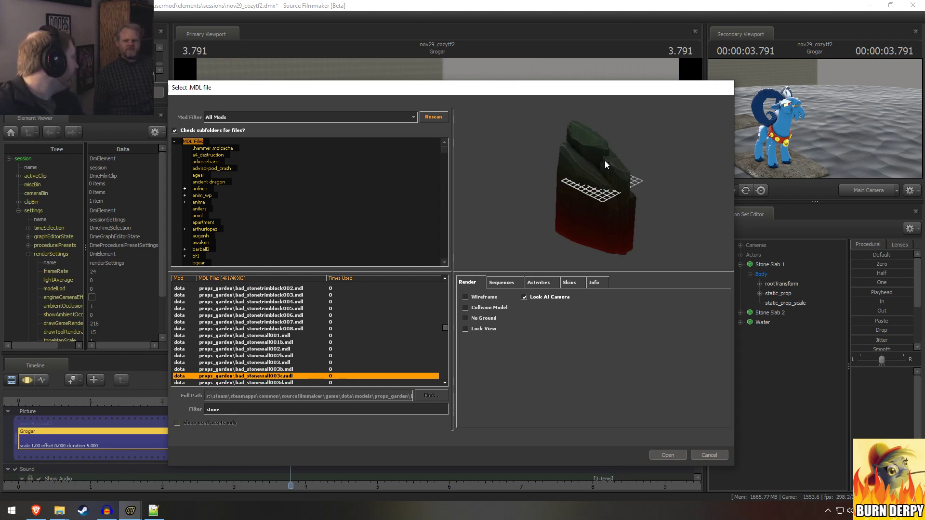
key("Down")
key("Down")
key("Down")
key("Down")
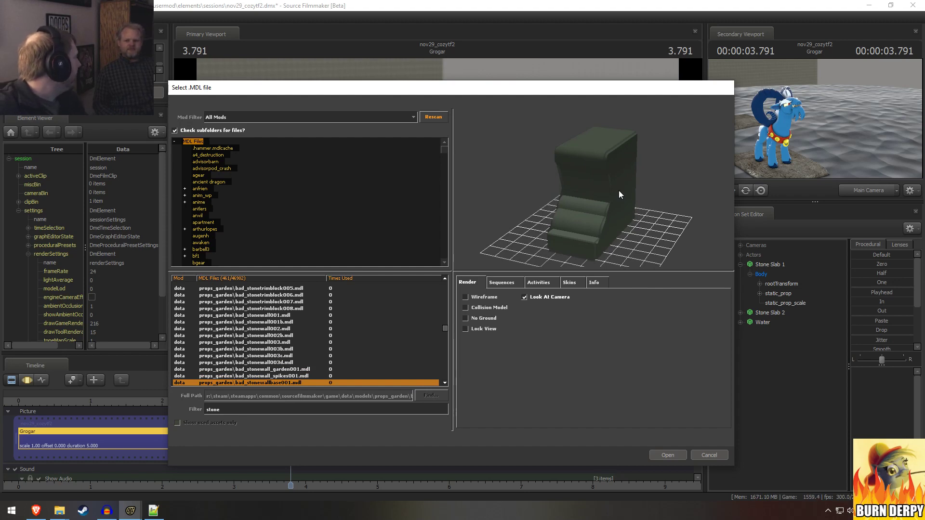
key("Down")
key("Down")
key("Down")
key("Down")
key("Down")
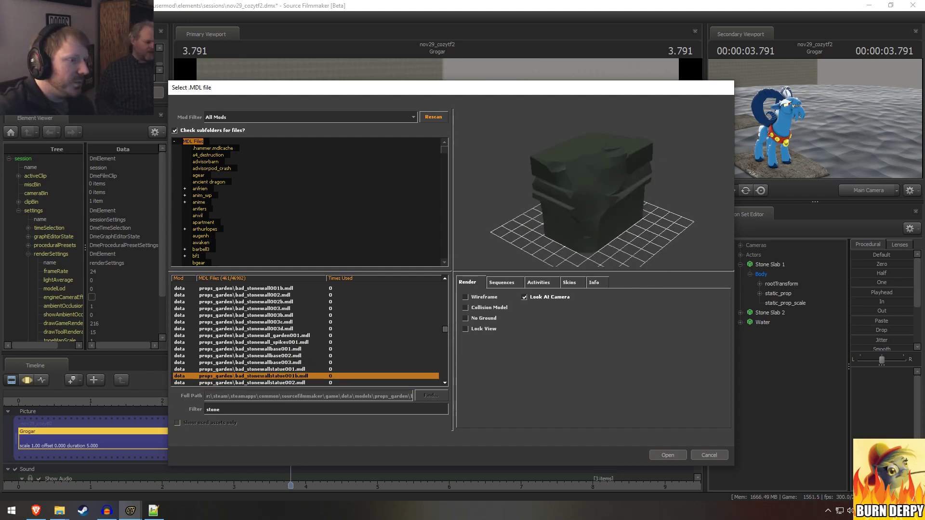
key("Down")
key("Down")
key("Down")
key("Down")
key("Down")
Step: Preview the remaining props_garden bad_stonewallstatue models and the good_stonewall models, through to the props_halloween doomsday gravestones
key("Down")
key("Down")
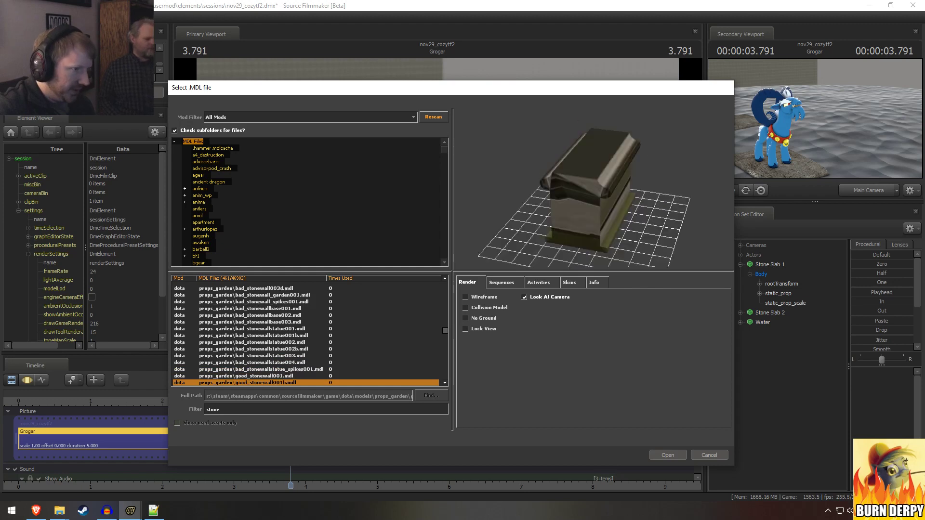
key("Down")
key("Down")
key("Down")
key("Down")
key("Down")
key("Down")
key("Down")
key("Down")
key("Down")
key("Down")
key("Down")
key("Down")
key("Down")
key("Down")
key("Down")
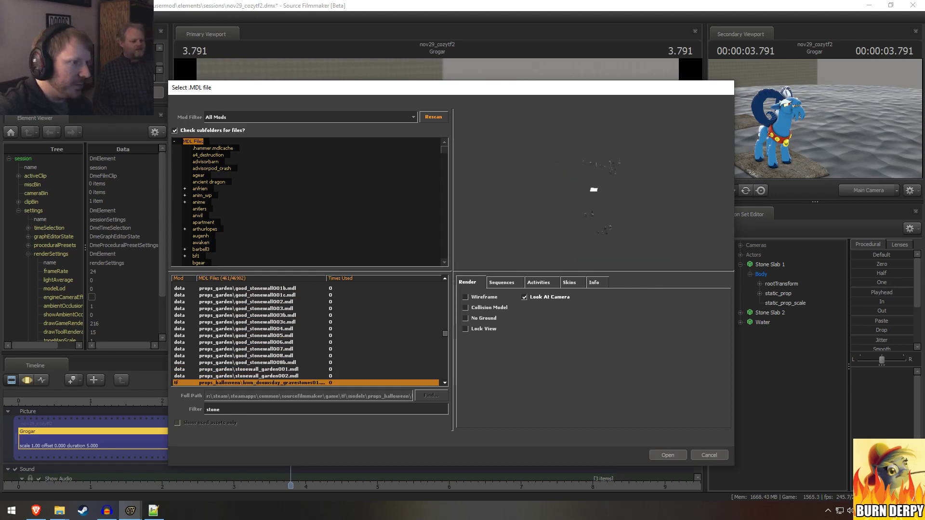
Step: Go back through the props_garden stone wall and wall base models to re-examine bad_stonewall002b
key("Up")
key("Up")
key("Up")
key("Up")
key("Up")
key("Up")
key("Up")
key("Up")
key("Up")
key("Up")
key("Up")
key("Up")
key("Up")
key("Up")
key("Up")
key("Up")
key("Up")
key("Up")
key("Up")
key("Up")
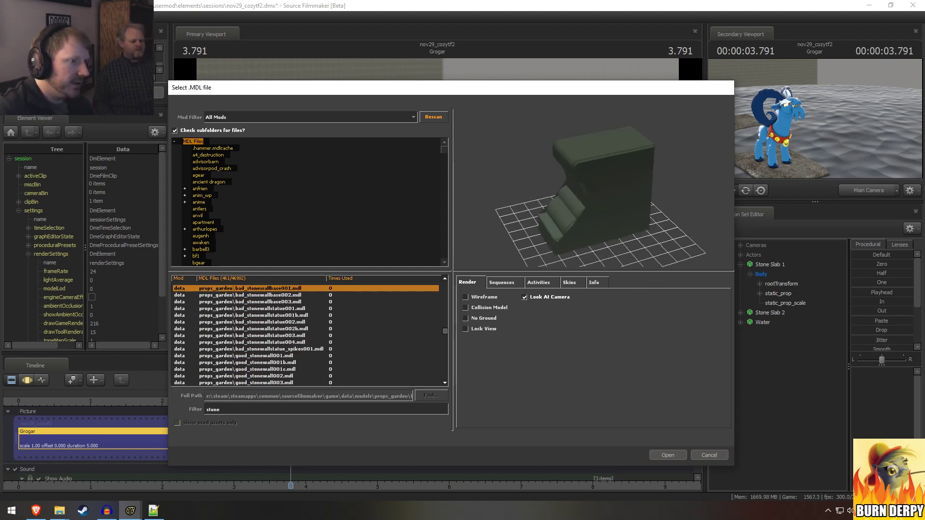
key("Up")
key("Up")
key("Up")
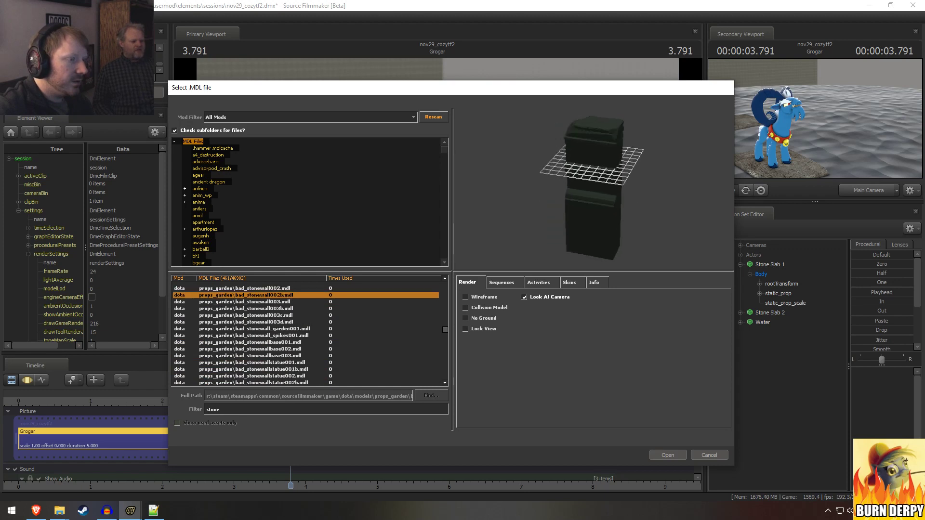
Step: Review the props_garden models again from bad_stonewall003 through the wall bases and statues to good_stonewall008
key("Down")
key("Down")
key("Down")
key("Down")
key("Down")
key("Down")
key("Down")
key("Down")
key("Down")
key("Down")
key("Down")
key("Down")
key("Down")
key("Down")
key("Down")
key("Down")
key("Down")
key("Down")
key("Down")
key("Down")
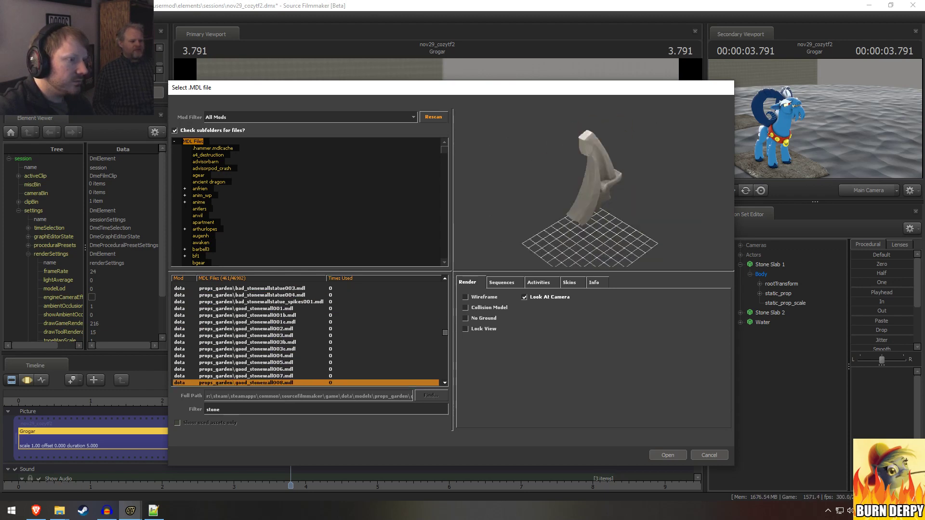
Step: Preview the stonewall_garden, props_items and props_lakeside stones and the props_manor gravestones, up to medieval_stairs_stone01
key("Down")
key("Down")
key("Down")
key("Down")
key("Down")
key("Down")
key("Down")
key("Down")
key("Down")
key("Down")
key("Down")
key("Down")
key("Down")
key("Down")
key("Down")
key("Down")
key("Down")
key("Down")
key("Down")
key("Down")
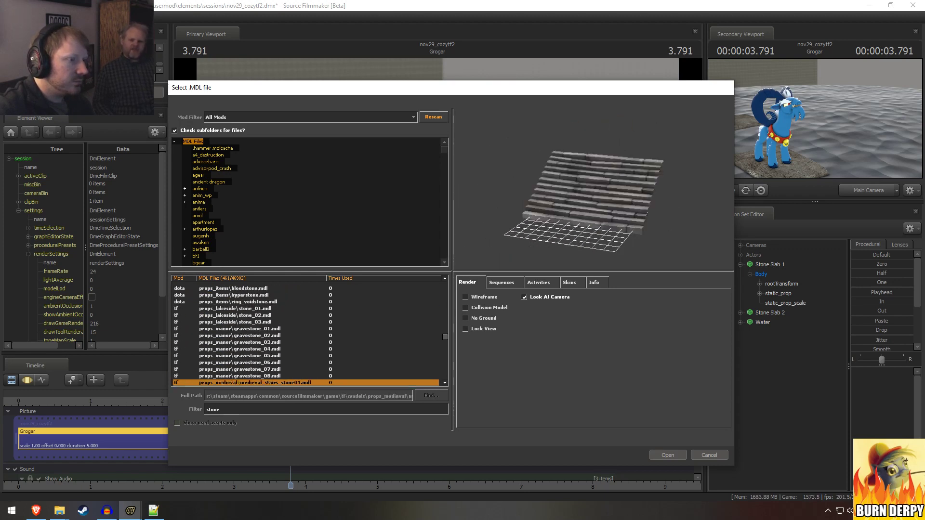
Step: Preview the props_medieval stone arches, bases, trims, windows and wallstones, up to mvm_revive_tombstone
key("Down")
key("Down")
key("Down")
key("Down")
key("Down")
key("Down")
key("Down")
key("Down")
key("Down")
key("Down")
key("Down")
key("Down")
key("Down")
key("Down")
key("Down")
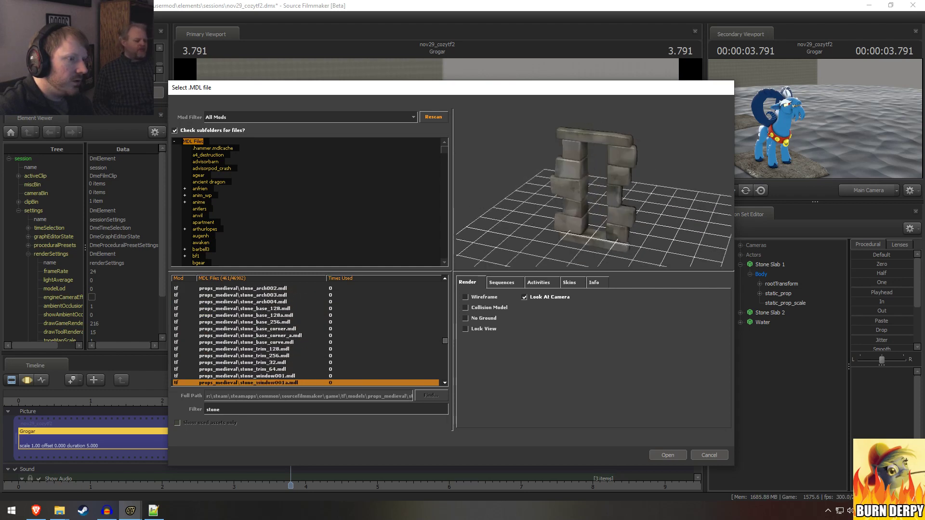
key("Down")
key("Down")
key("Down")
key("Down")
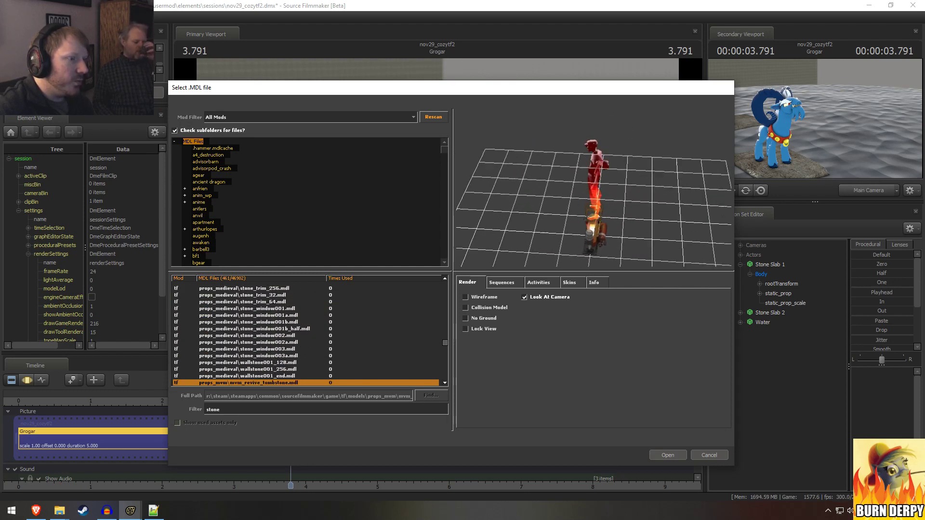
Step: Preview the curling stone and the props_stone column and ruins models, up to stone_ruins005a
key("Down")
key("Down")
key("Down")
key("Down")
key("Down")
key("Down")
key("Down")
key("Down")
key("Down")
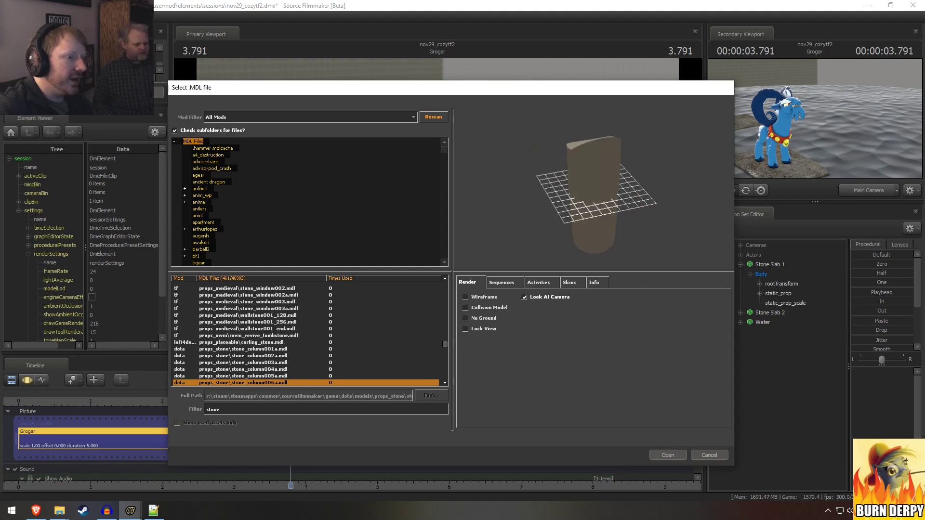
key("Down")
key("Down")
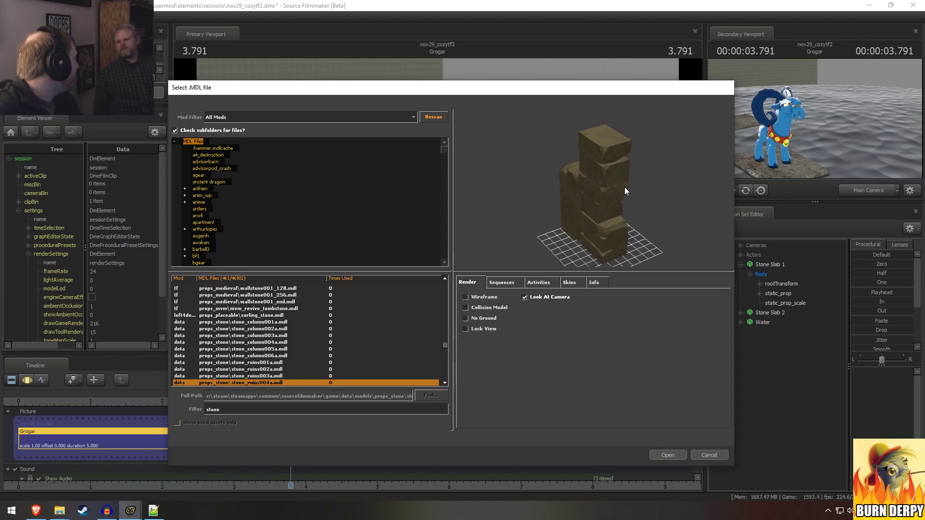
key("Down")
key("Down")
key("Down")
key("Down")
key("Down")
key("Down")
key("Down")
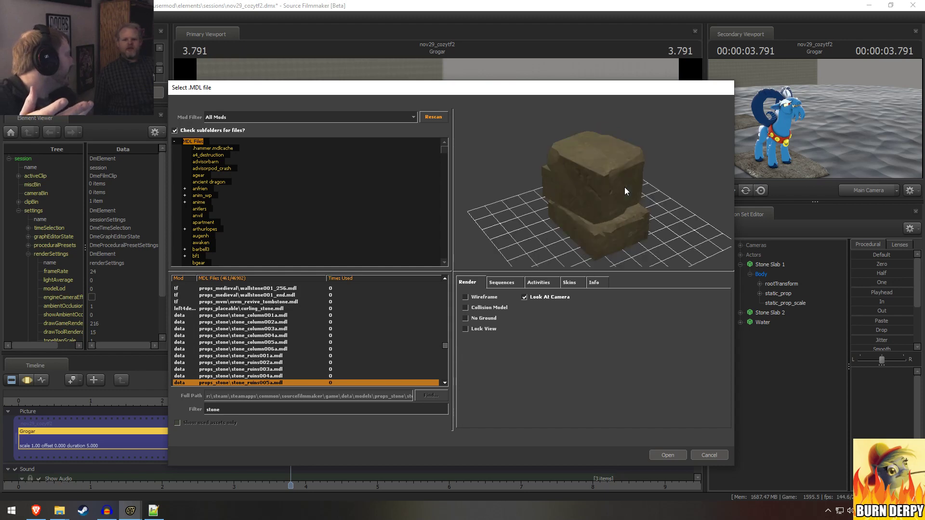
Step: Preview the props_stone stair and stoneblock models, up to stoneblock009a
key("Down")
key("Down")
key("Down")
key("Down")
key("Down")
key("Down")
key("Down")
key("Down")
key("Down")
key("Down")
key("Down")
key("Down")
key("Down")
key("Down")
key("Down")
key("Down")
key("Down")
key("Down")
key("Down")
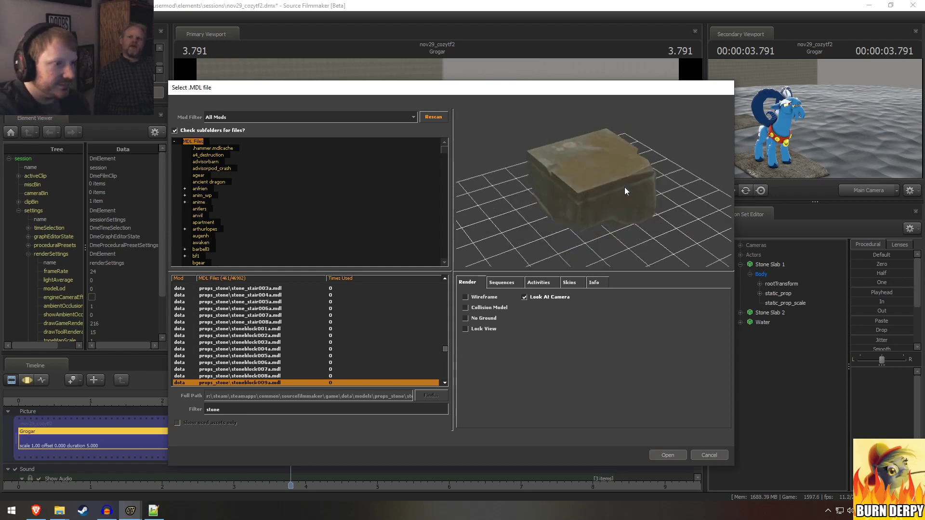
Step: Preview the props_structures gravestones, stone bridge, stone tentacles and waterfall stone block, up to the workshop model stonepillar3
key("Down")
key("Down")
key("Down")
key("Down")
key("Down")
key("Down")
key("Down")
key("Down")
key("Down")
key("Down")
key("Down")
key("Down")
key("Down")
key("Down")
key("Down")
key("Down")
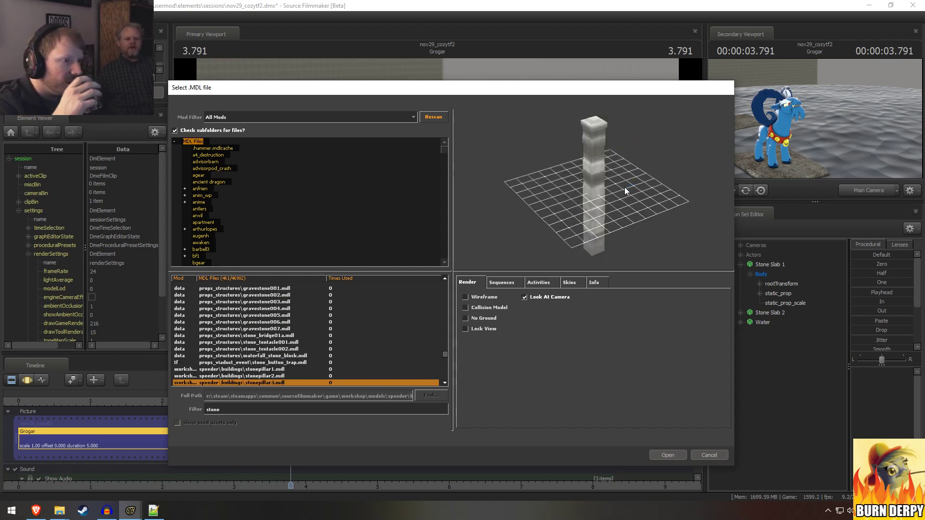
Step: Preview the themask Gotham arch, occult totem and first tombstuff gravestone models
key("Down")
key("Down")
key("Down")
key("Down")
key("Down")
key("Down")
key("Down")
key("Down")
key("Down")
key("Down")
key("Down")
key("Down")
key("Down")
key("Down")
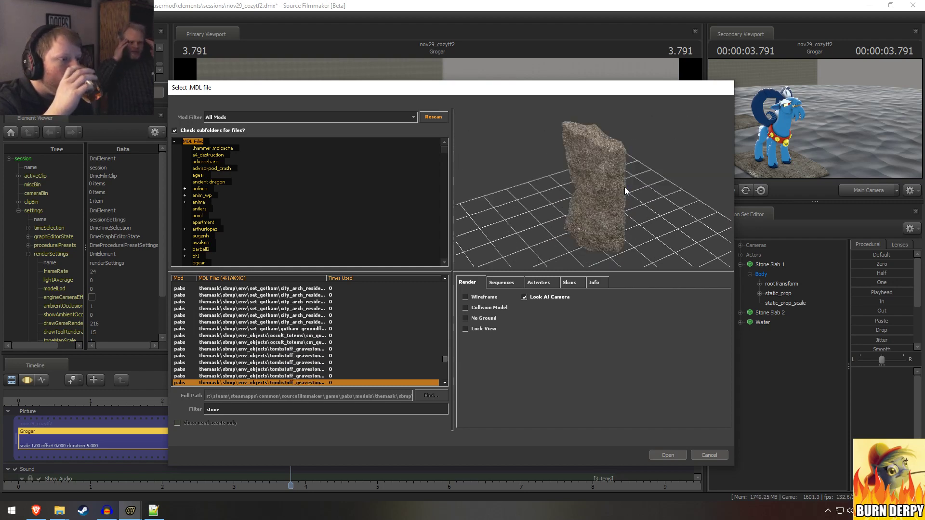
Step: Preview the remaining tombstuff gravestones, the bedstuff object and the pabs bigstone rocks, up to bigstone4_sg
key("Down")
key("Down")
key("Down")
key("Down")
key("Down")
key("Down")
key("Down")
key("Down")
key("Down")
key("Down")
key("Down")
key("Down")
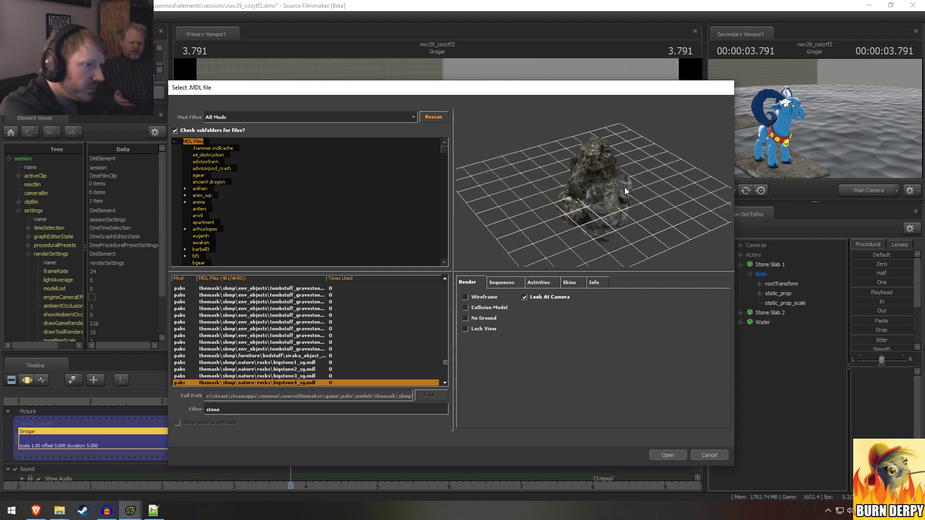
Step: Preview the stone pine tree models in the pabs trees_pines folder
key("Down")
key("Down")
key("Down")
key("Down")
key("Down")
key("Down")
key("Down")
key("Down")
key("Down")
key("Down")
key("Down")
key("Down")
key("Down")
key("Down")
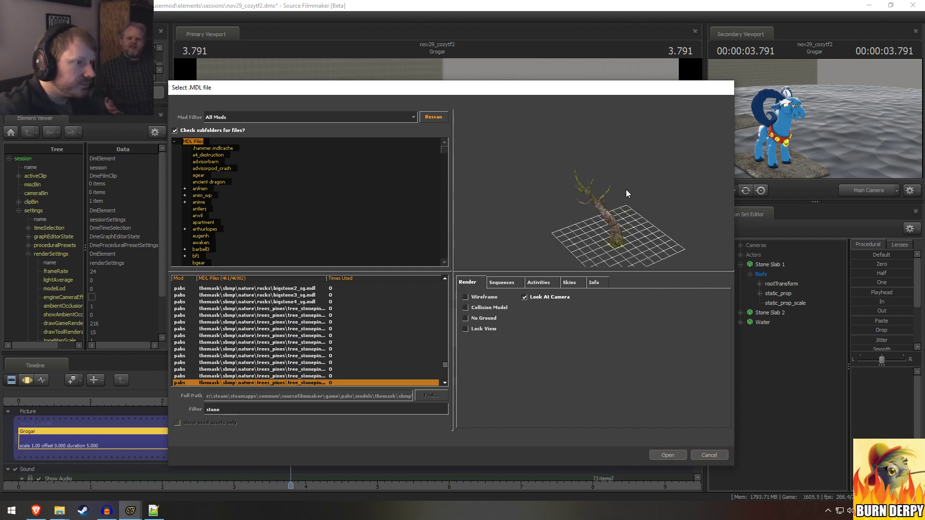
Step: Preview the megapack scenebuildthemes stone environment and outdoor furniture models, up to bigstone1_sg
key("Down")
key("Down")
key("Down")
key("Down")
key("Down")
key("Down")
key("Down")
key("Down")
key("Down")
key("Down")
key("Down")
key("Down")
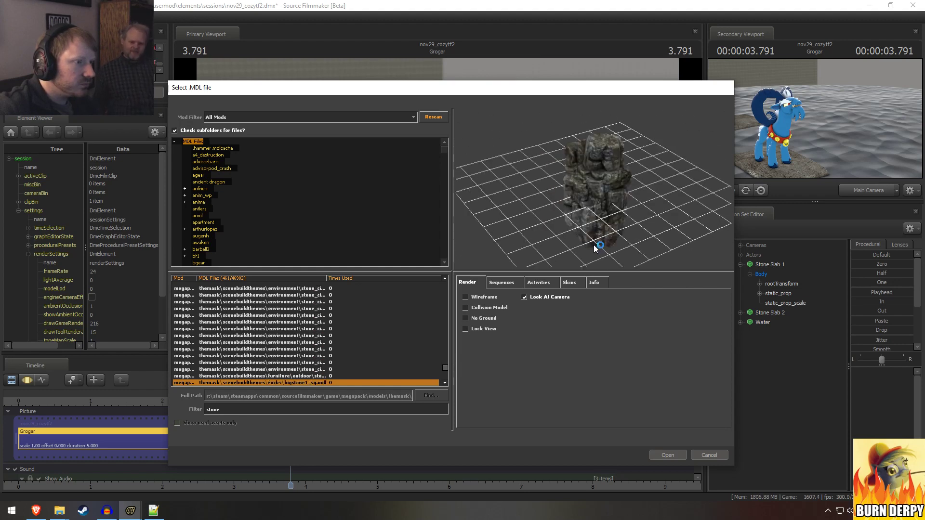
Step: Preview the remaining megapack bigstone rocks and the workshop brimstone hat models
key("Down")
key("Down")
key("Down")
key("Down")
key("Down")
key("Down")
key("Down")
key("Down")
key("Down")
key("Down")
key("Down")
key("Down")
key("Down")
key("Down")
key("Down")
key("Down")
key("Down")
key("Down")
key("Down")
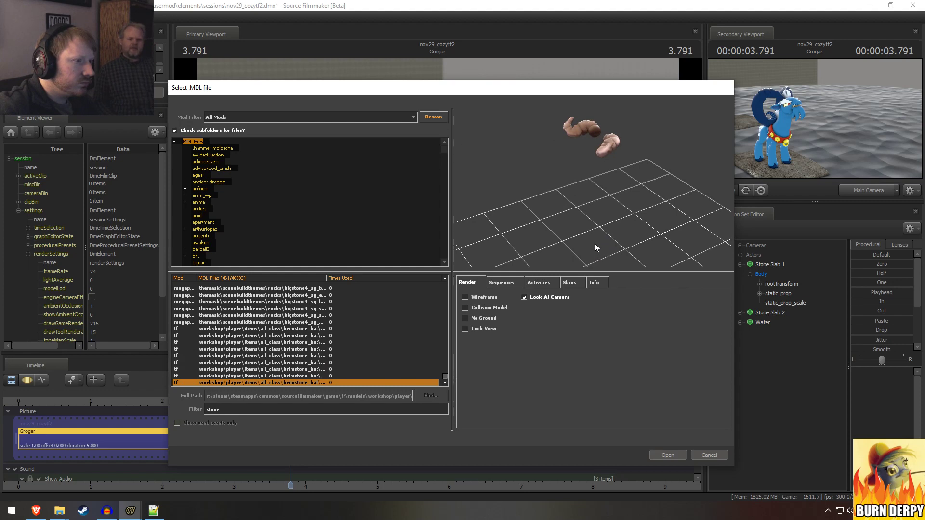
Step: Filter the models by "spike" and preview the otherworld foliage, Persian shield and spikewrench models
double_click(242, 408)
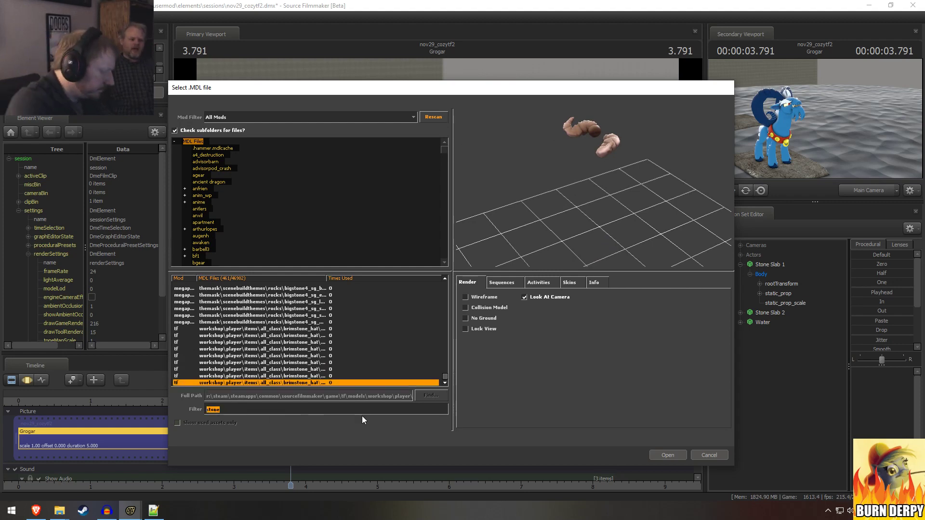
type("spike")
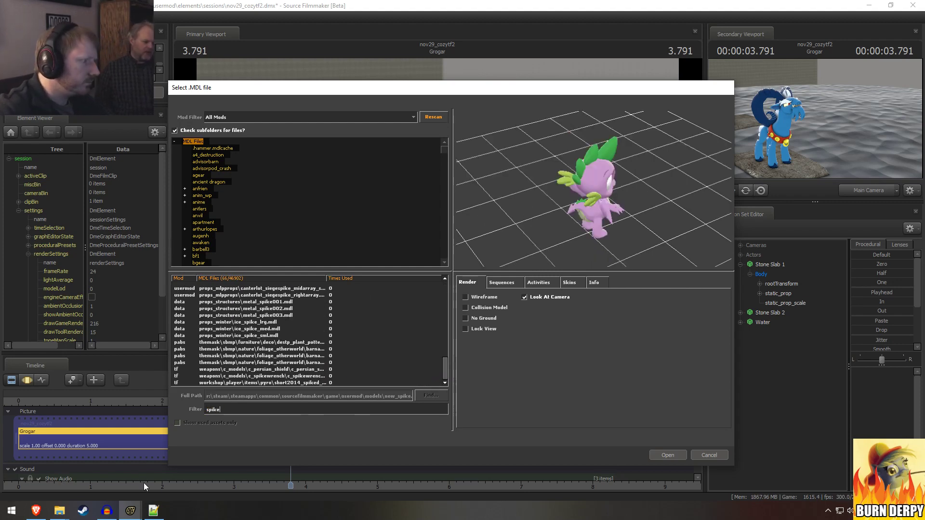
left_click(244, 342)
key("Down")
key("Down")
key("Down")
key("Down")
key("Down")
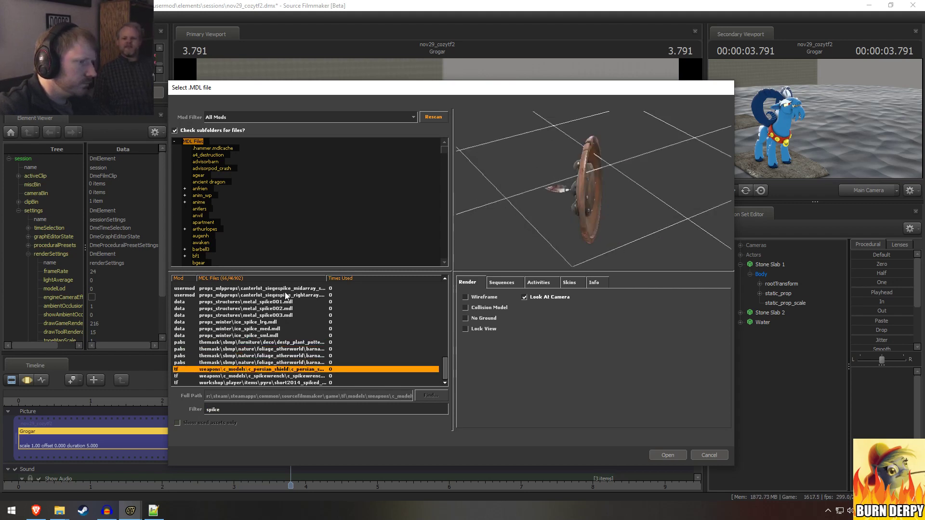
key("Down")
key("Up")
key("Up")
key("Up")
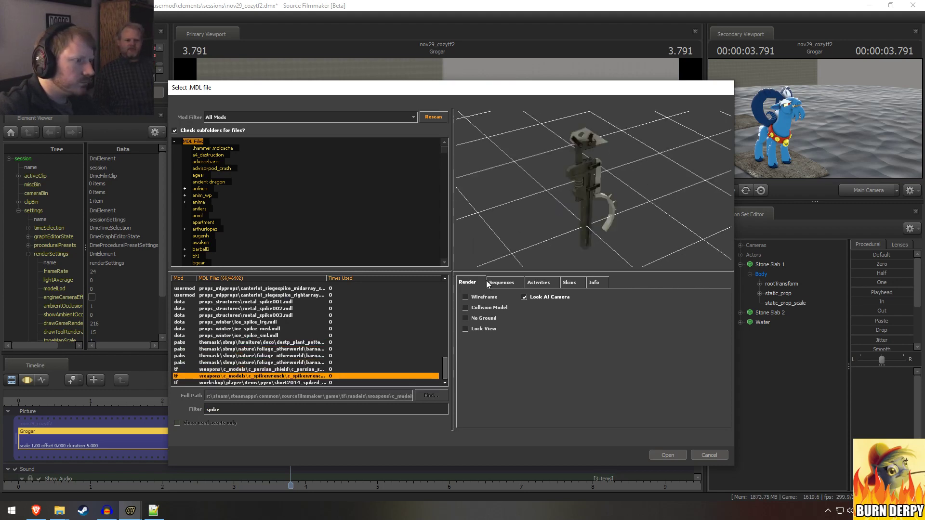
Step: Return to the start of the spike results and preview the hero, item and supermutant spikes, up to supermutant_spikes3
left_click_drag(444, 363, 446, 275)
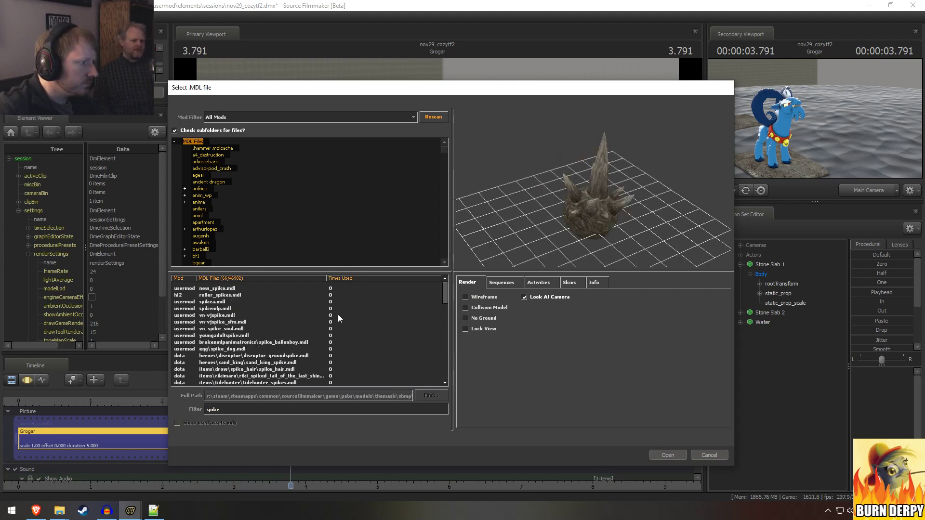
left_click(278, 355)
scroll(246, 379, "down", 2)
left_click(258, 343)
key("Down")
key("Down")
key("Down")
key("Down")
key("Down")
key("Down")
key("Down")
key("Down")
key("Down")
key("Down")
key("Down")
key("Down")
key("Down")
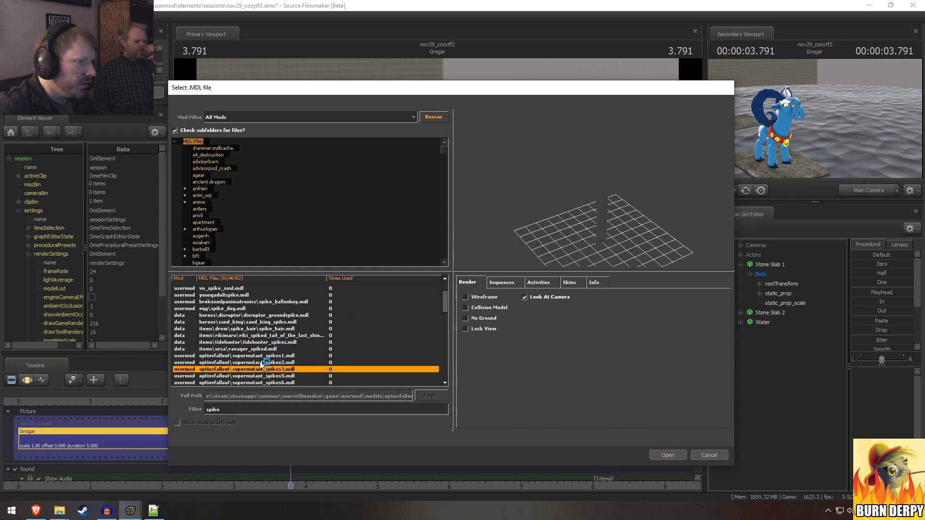
Step: Preview the remaining supermutant, particle and pyro rock spikes, then examine the de_inferno spiked railing and gate from a lower angle
key("Down")
key("Down")
key("Up")
key("Up")
key("Up")
key("Up")
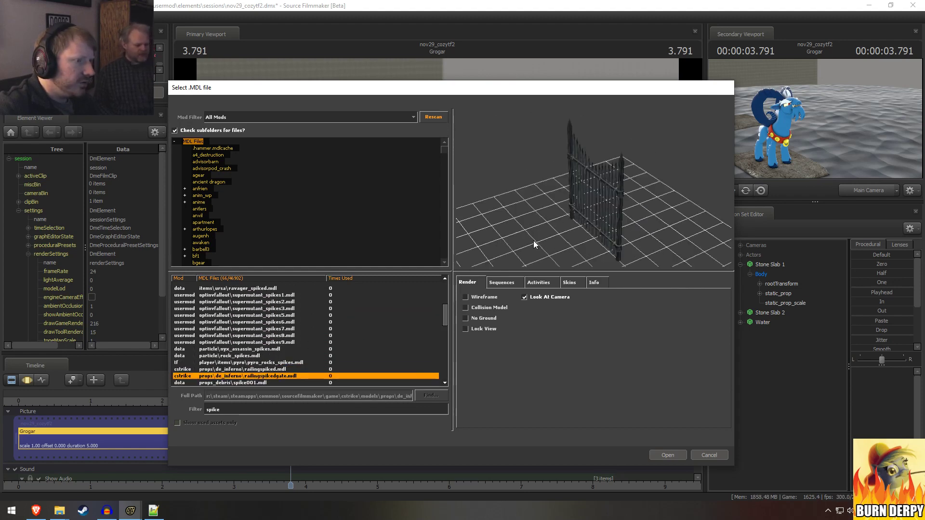
left_click_drag(644, 209, 621, 166)
key("Down")
key("Up")
key("Up")
Step: Preview the props_debris spike and spike fence models, up to spike_fence008a
key("Down")
key("Down")
key("Down")
key("Down")
key("Down")
key("Down")
key("Down")
key("Down")
key("Down")
key("Down")
key("Down")
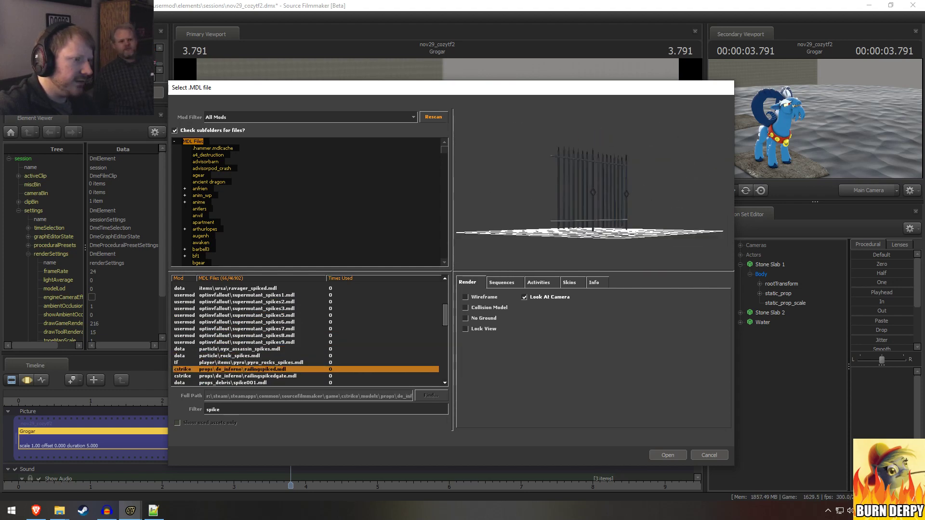
key("Down")
key("Down")
key("Down")
key("Down")
key("Down")
key("Down")
key("Down")
key("Down")
key("Down")
key("Down")
key("Down")
key("Down")
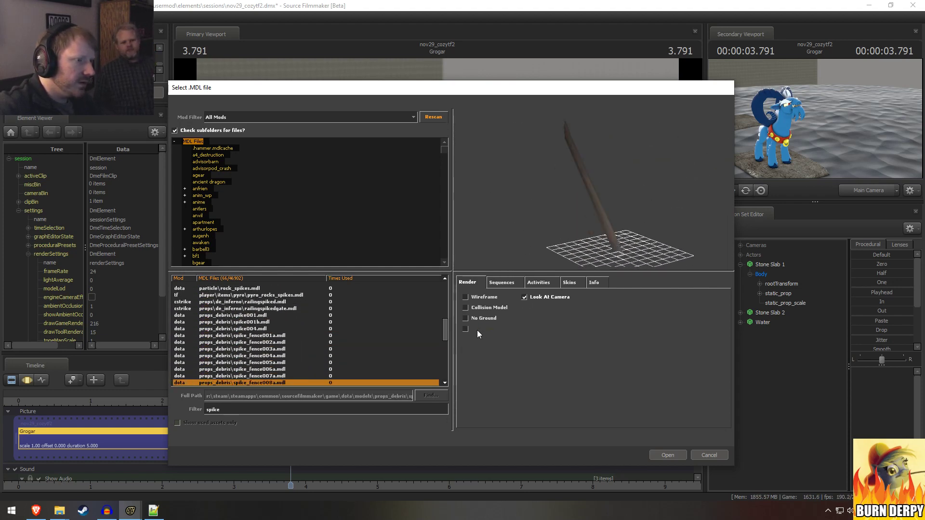
Step: Preview the props_destruction spikes, spike plant, stonewall spikes, railroad spike and Canterlot siege spike arrays
key("Down")
key("Down")
key("Down")
key("Down")
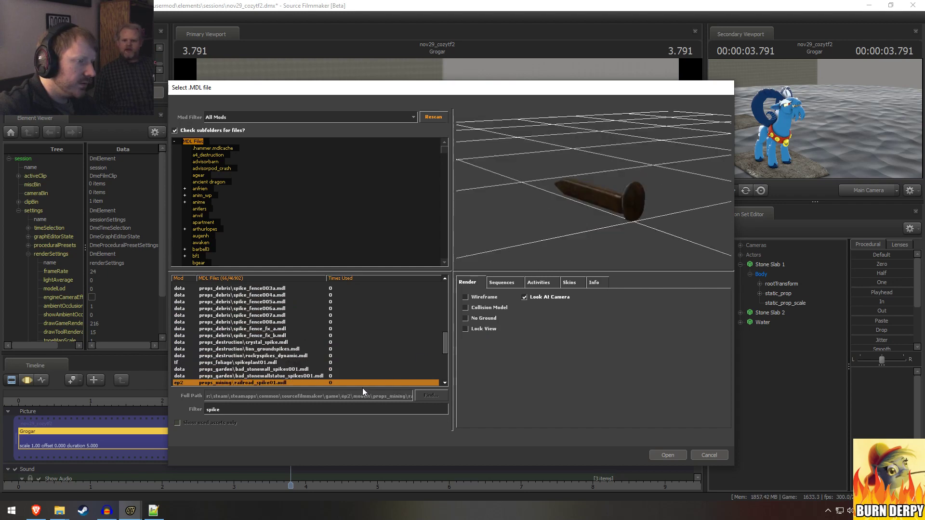
Step: Filter the models by "cave" and preview waterfall_cave_02 and the fifthroom caustics model
double_click(250, 409)
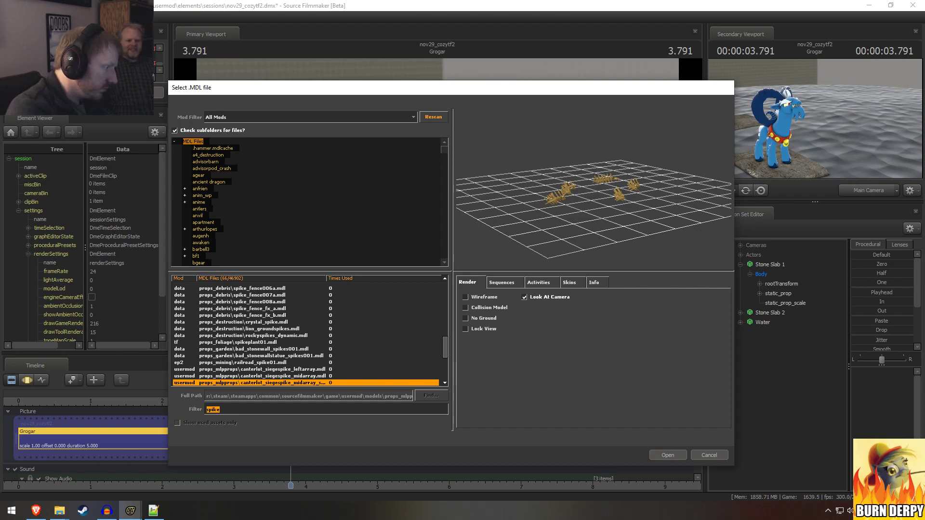
type("cave")
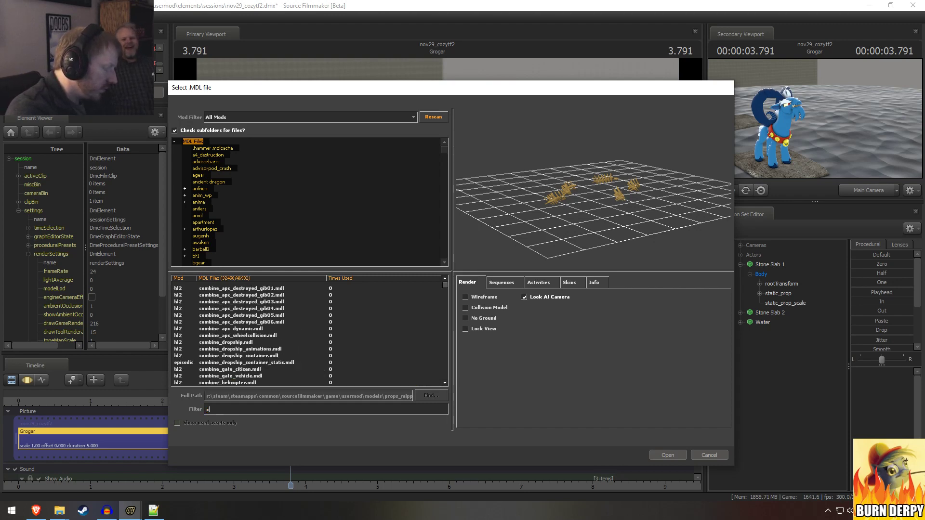
key("Down")
key("Down")
key("Down")
key("Down")
key("Down")
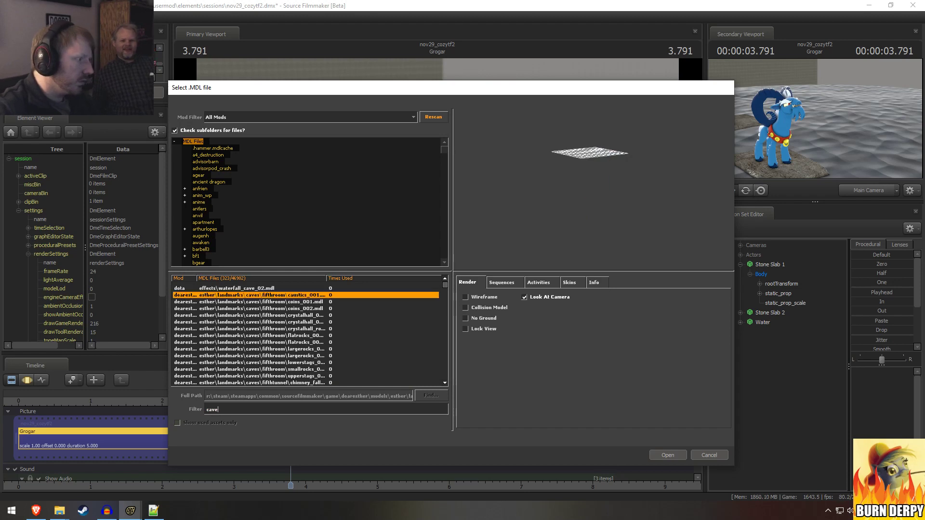
Step: Preview the Esther caves' fifthroom coins, crystals, rocks and stalagmites, and the fifthtunnel chimney models
key("Down")
key("Down")
key("Down")
key("Down")
key("Down")
key("Down")
key("Down")
key("Down")
key("Down")
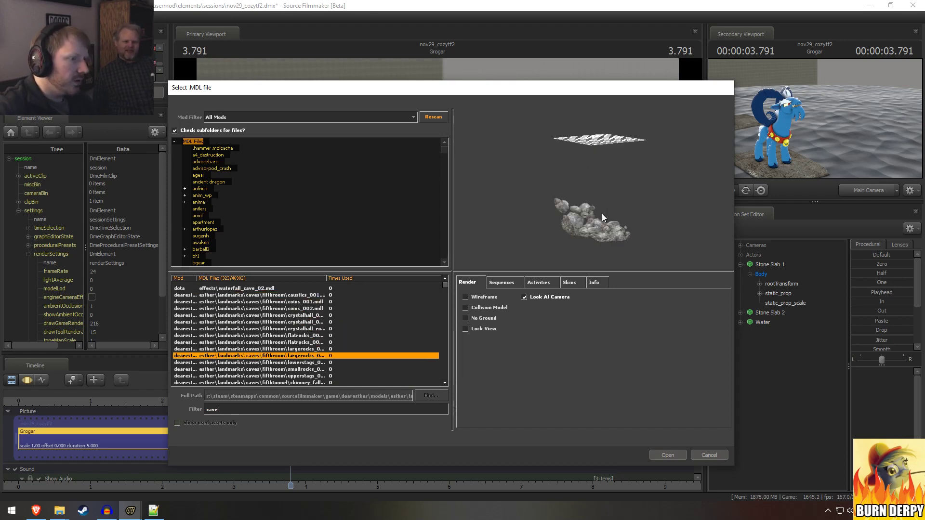
key("Down")
key("Down")
key("Down")
key("Down")
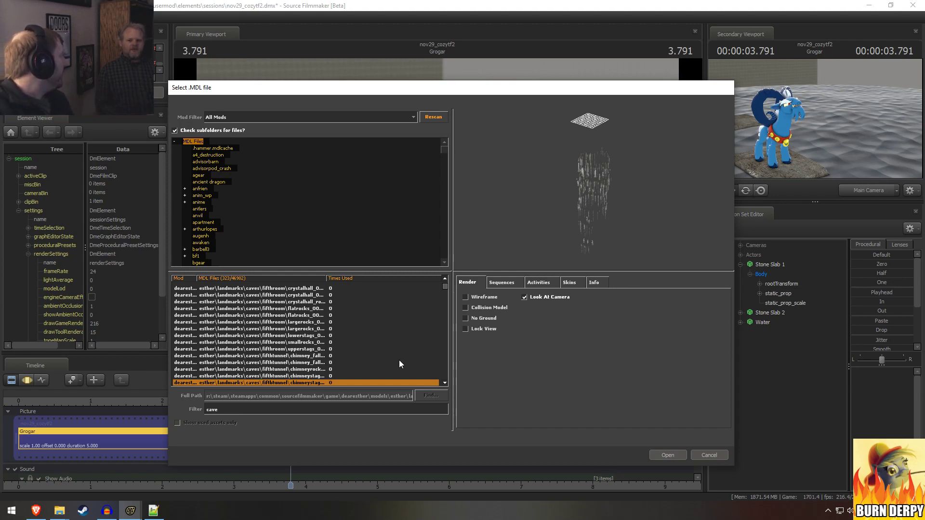
Step: Preview the rest of the fifthtunnel models, including the lower rocks and stalagmites and the pool caustics, fungus and rocks
key("Down")
key("Down")
key("Down")
key("Down")
key("Down")
key("Down")
key("Down")
key("Down")
key("Down")
key("Down")
key("Down")
key("Down")
key("Down")
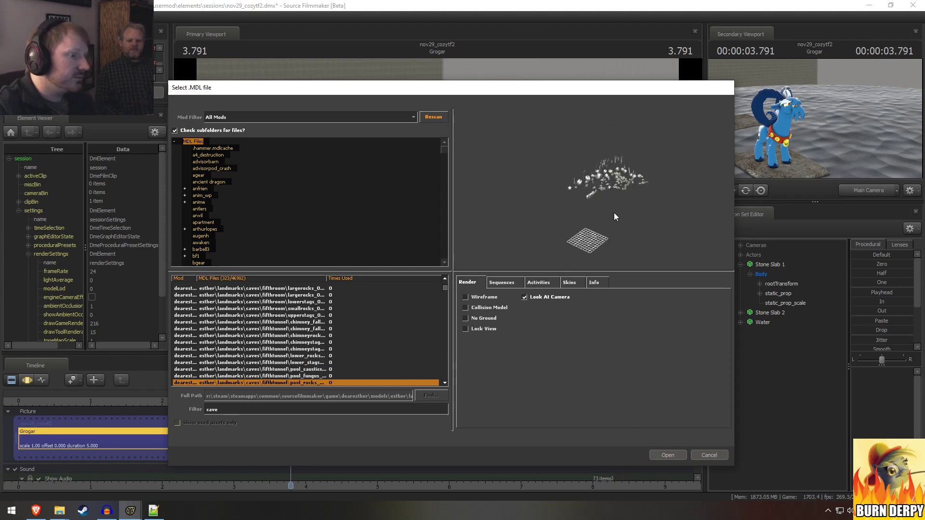
Step: Preview the firsttunnel models and the fourthroom left and middle crystals, floor rocks and roof stalactites
key("Down")
key("Down")
key("Down")
key("Down")
key("Down")
key("Down")
key("Down")
key("Down")
key("Down")
key("Down")
key("Down")
key("Down")
key("Down")
key("Down")
key("Down")
key("Down")
key("Down")
key("Down")
key("Down")
key("Down")
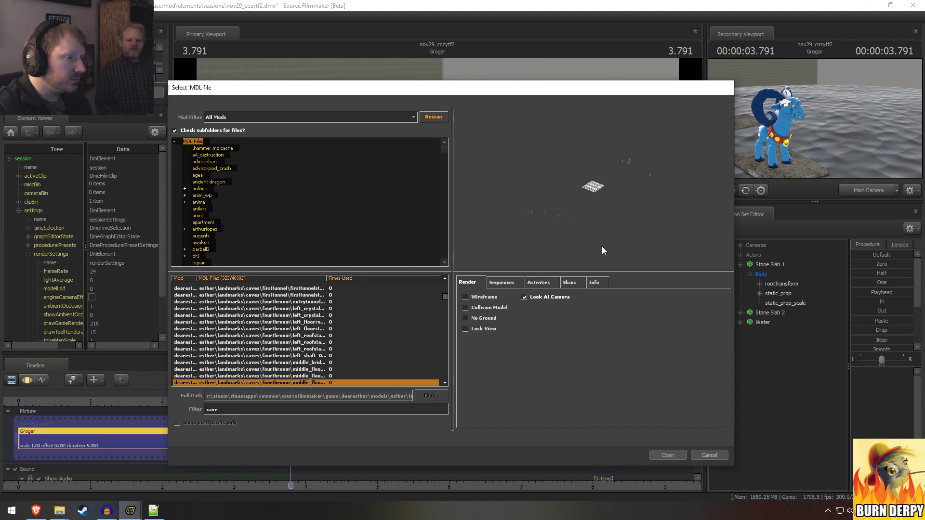
key("Up")
key("Up")
key("Down")
key("Down")
key("Up")
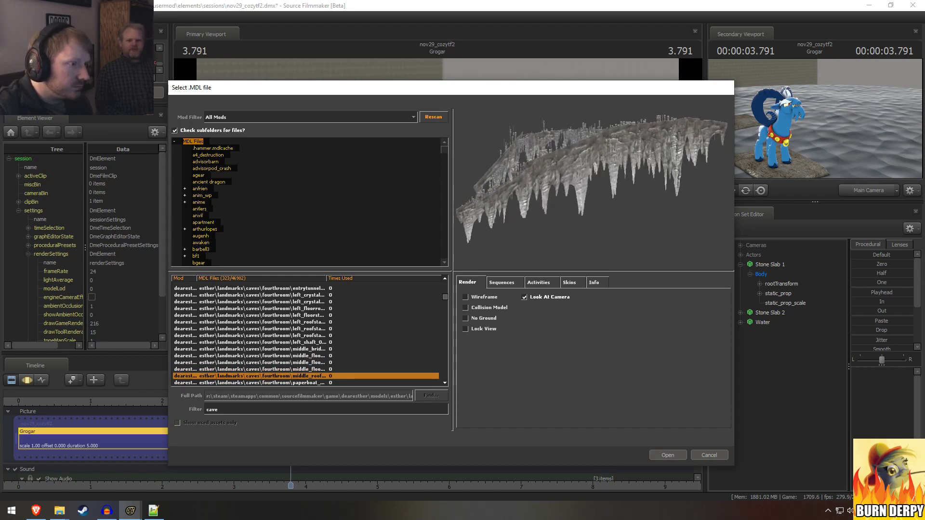
Step: Preview the fourthroom paperboat, right-side crystals, floor and roof pieces, river foam, and upper floor and roof models
key("Down")
key("Down")
key("Down")
key("Down")
key("Down")
key("Down")
key("Down")
key("Down")
key("Down")
key("Down")
key("Down")
key("Down")
key("Down")
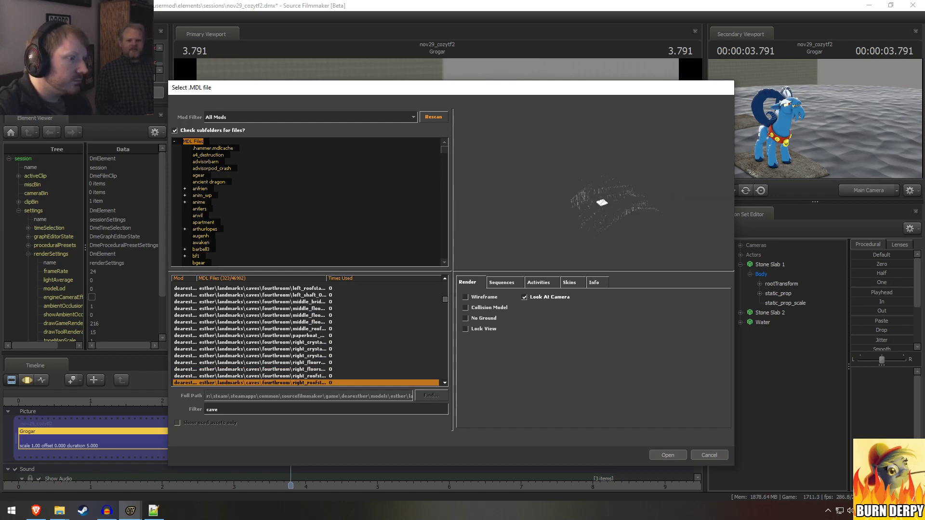
key("Down")
key("Down")
key("Down")
key("Down")
key("Down")
Step: Preview the caves' m5 models, from the bed, bollards and cars through the foliage, lightpoles, signs and skydome
key("Down")
key("Down")
key("Down")
key("Down")
key("Down")
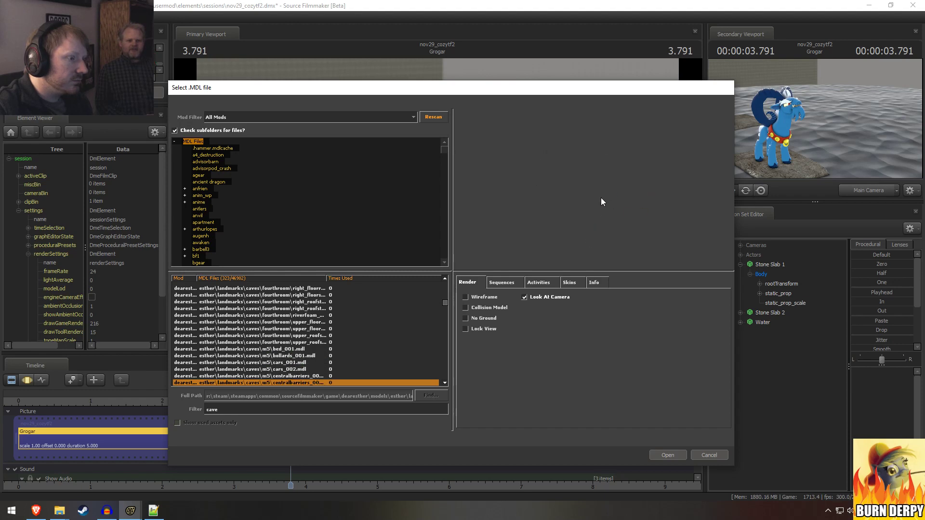
key("Down")
key("Down")
key("Down")
key("Down")
key("Down")
key("Down")
key("Down")
key("Down")
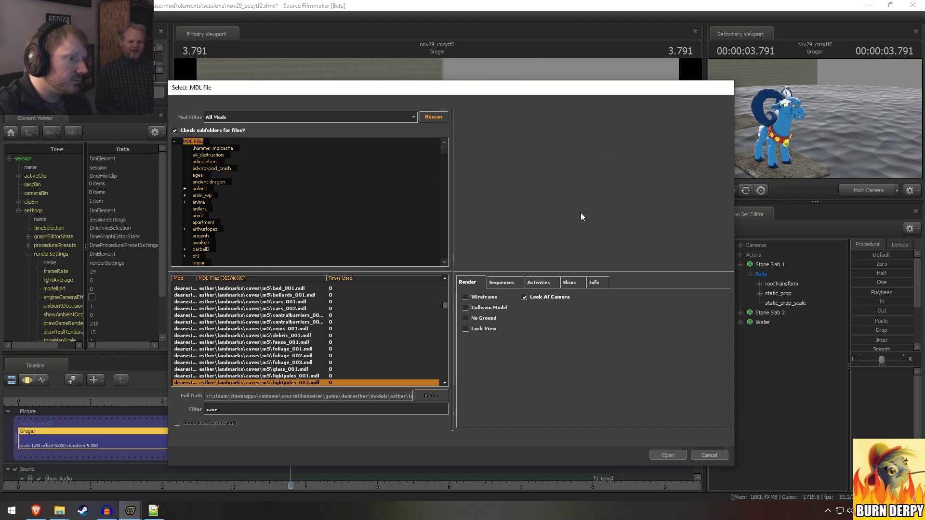
key("Down")
key("Down")
key("Down")
Step: Preview the medium and tall melted_stag_floor stalagmite models
key("Down")
key("Down")
key("Down")
key("Down")
key("Down")
key("Down")
key("Down")
key("Down")
key("Down")
key("Down")
key("Down")
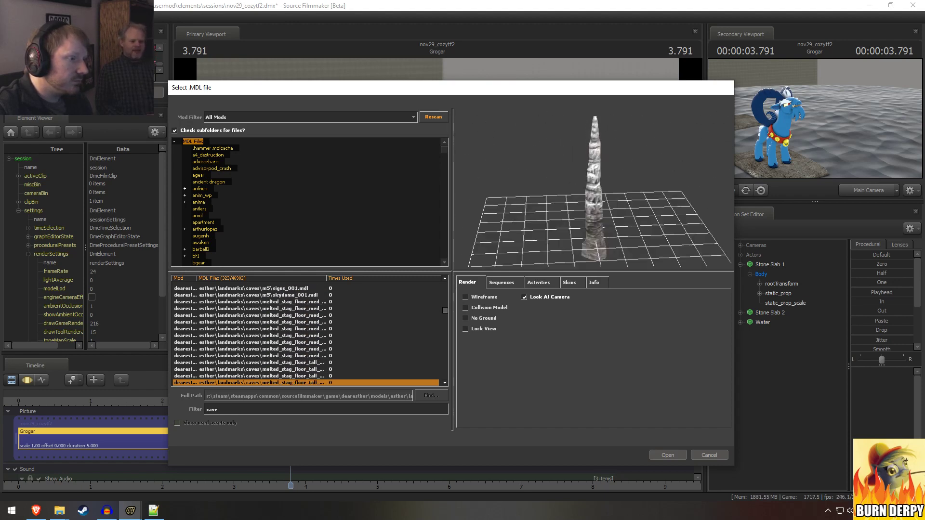
Step: Preview the secondroom large and small floor stalagmites and rocks, and the secondtunnel lower and upper rocks
key("Down")
key("Up")
key("Up")
key("Up")
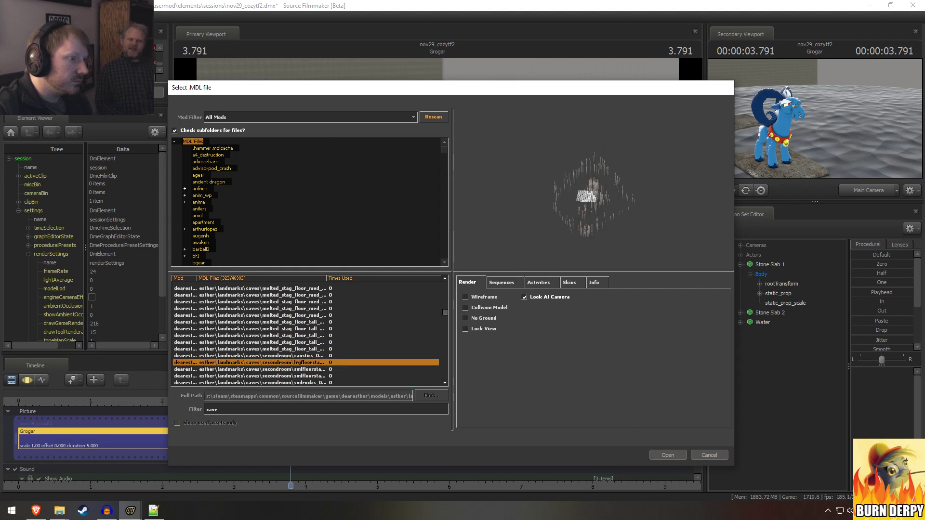
key("Down")
key("Down")
key("Down")
key("Down")
key("Down")
key("Down")
key("Down")
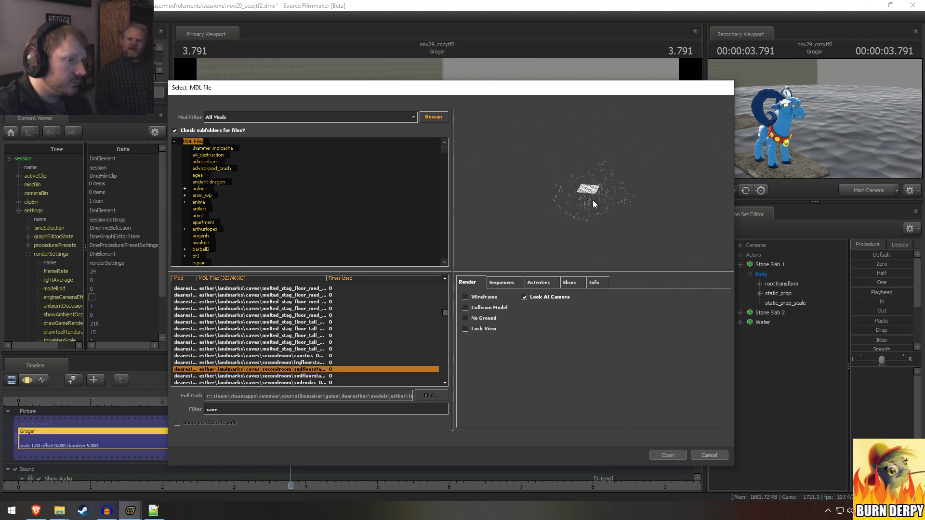
key("Down")
key("Down")
key("Down")
key("Down")
key("Down")
Step: Preview the sixthroom lake, lower and upper rock, and stalagmite models
key("Down")
key("Down")
key("Down")
key("Down")
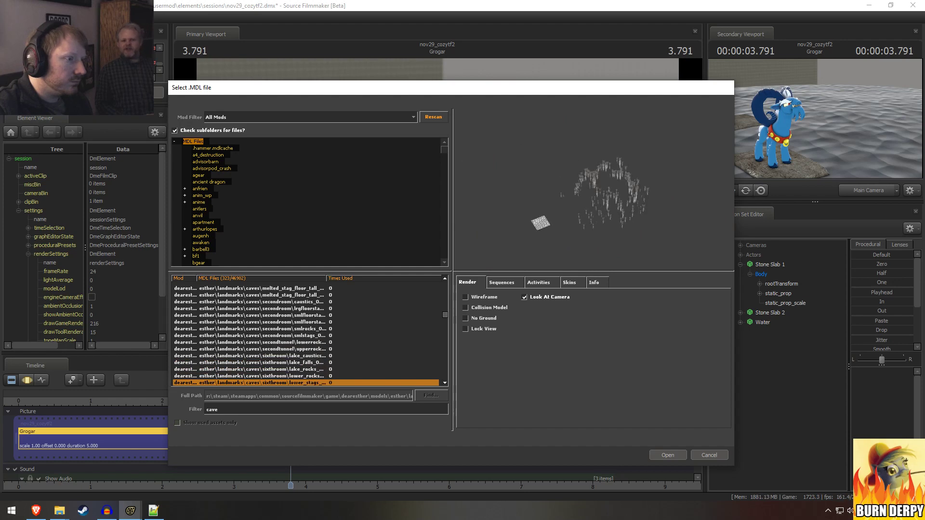
key("Down")
key("Down")
key("Down")
key("Down")
key("Down")
key("Down")
key("Down")
Step: Preview the single stag_floor, stag_thick and stag_thin stalagmite models
key("Down")
key("Down")
key("Down")
key("Down")
key("Down")
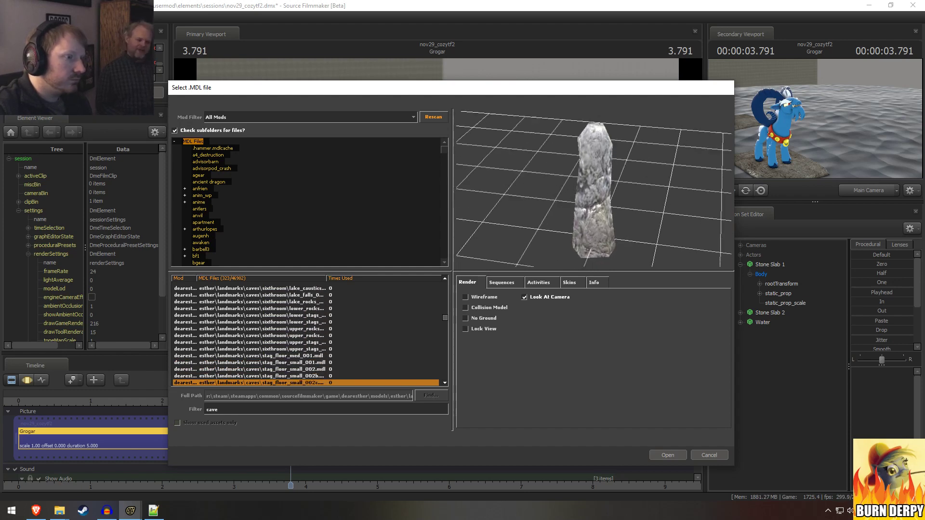
key("Down")
key("Down")
key("Down")
key("Down")
key("Down")
key("Down")
Step: Preview the thirdroom floor stalagmites, pit rocks, pit tunnel, roof stalactites and waterfall models
key("Down")
key("Down")
key("Down")
key("Down")
key("Down")
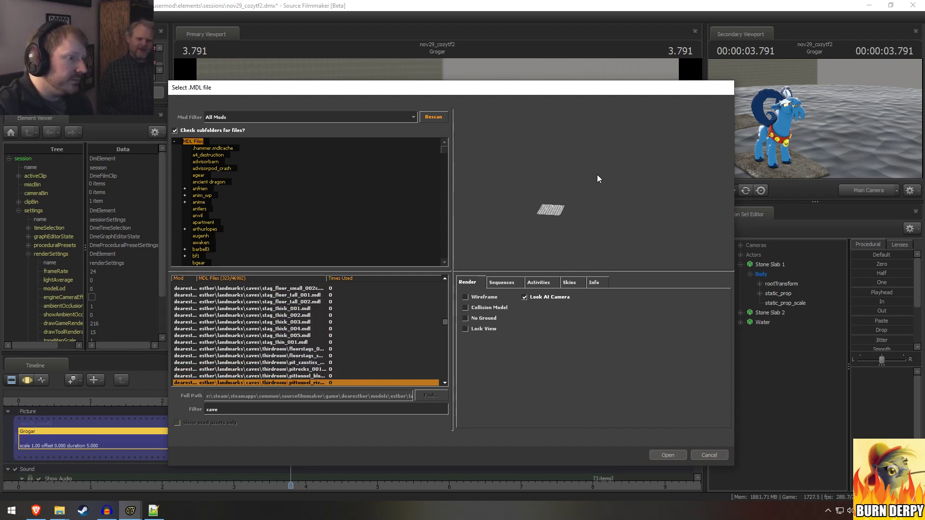
key("Down")
key("Down")
key("Down")
key("Down")
key("Down")
Step: Preview the cove's cave_rocks and cave_stags models and the lighthouse cliffrocks_cave and hermitscave models, up to hermitscave_stags
key("Down")
key("Down")
key("Down")
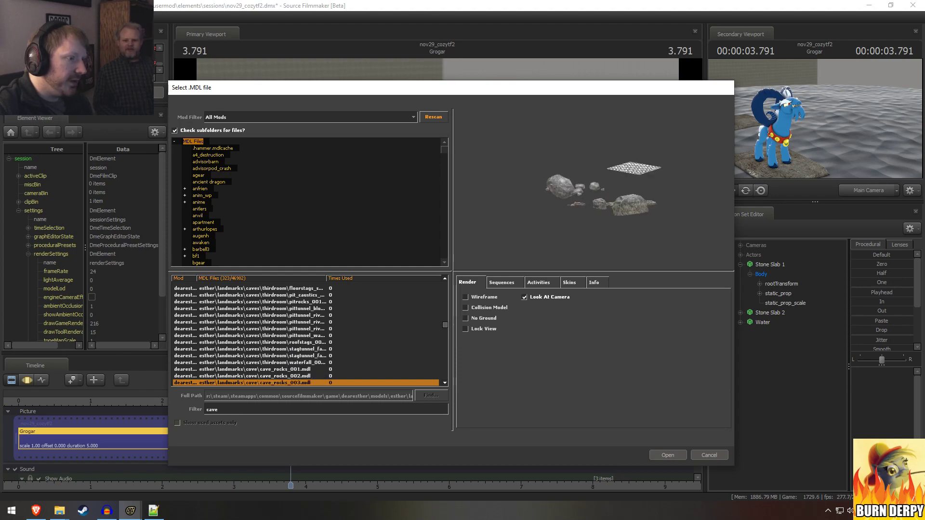
key("Down")
key("Down")
key("Down")
key("Down")
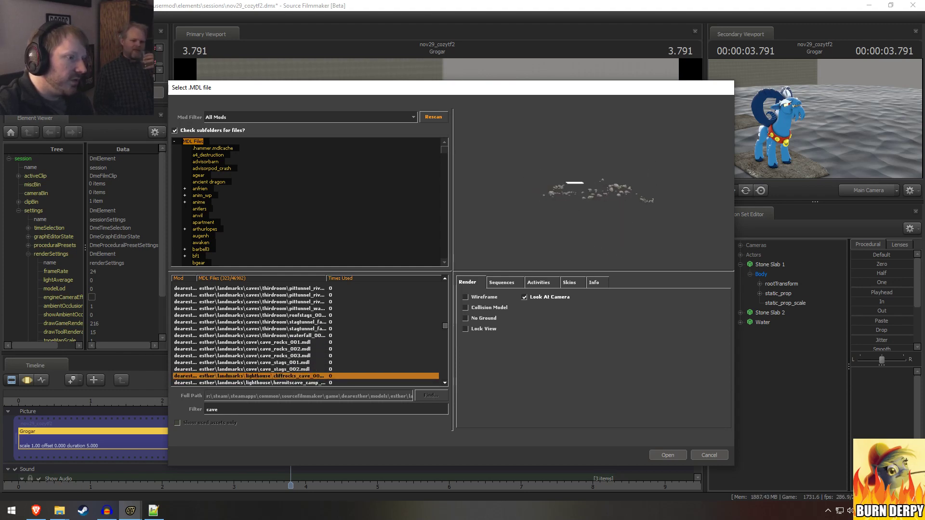
key("Down")
key("Down")
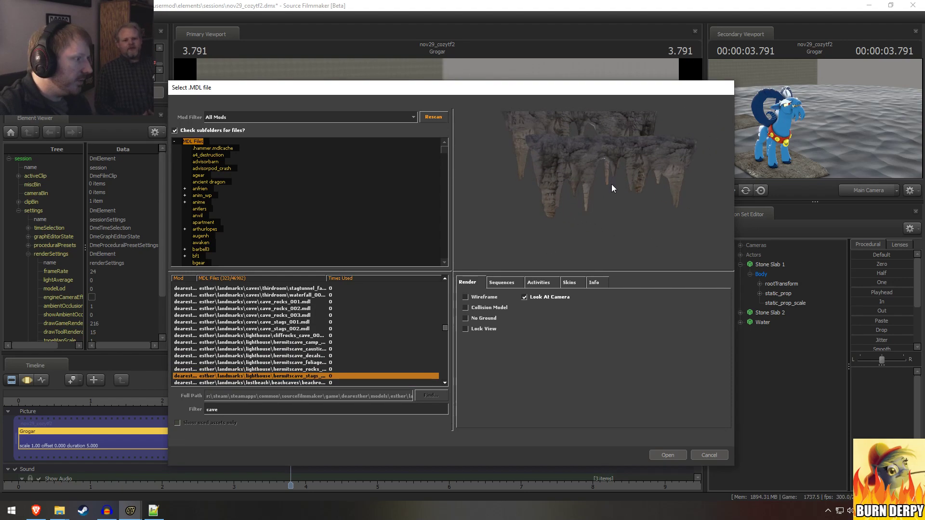
Step: Compare with the Grogar reference video in the browser and load the lighthouse hermitscave_stags model into the shot
key("alt+Tab")
key("alt+Tab")
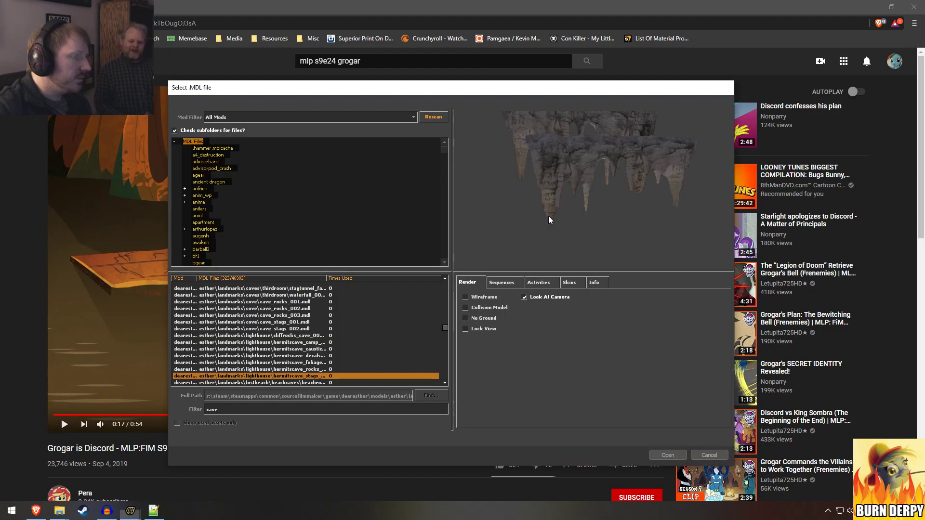
double_click(275, 375)
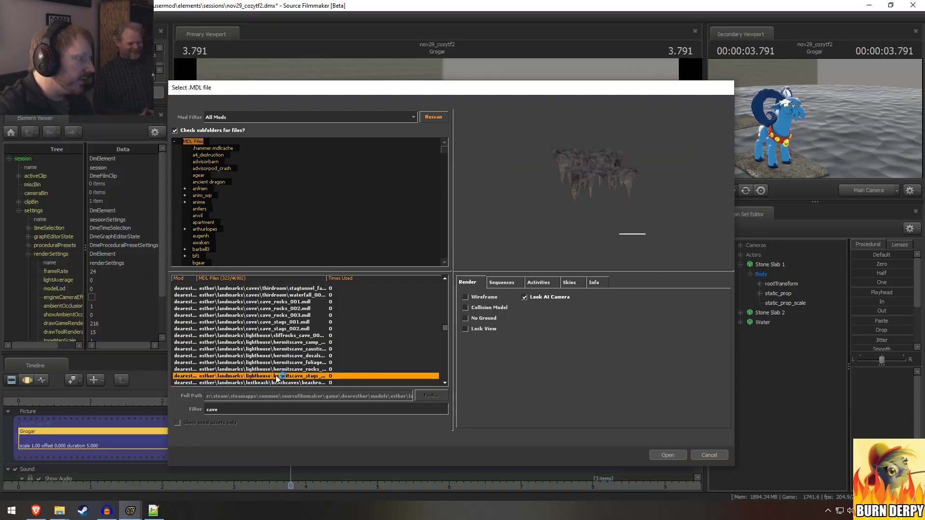
Step: Add a scale control to the static_prop of the hermitscave_stags model and select that control
left_click(740, 332)
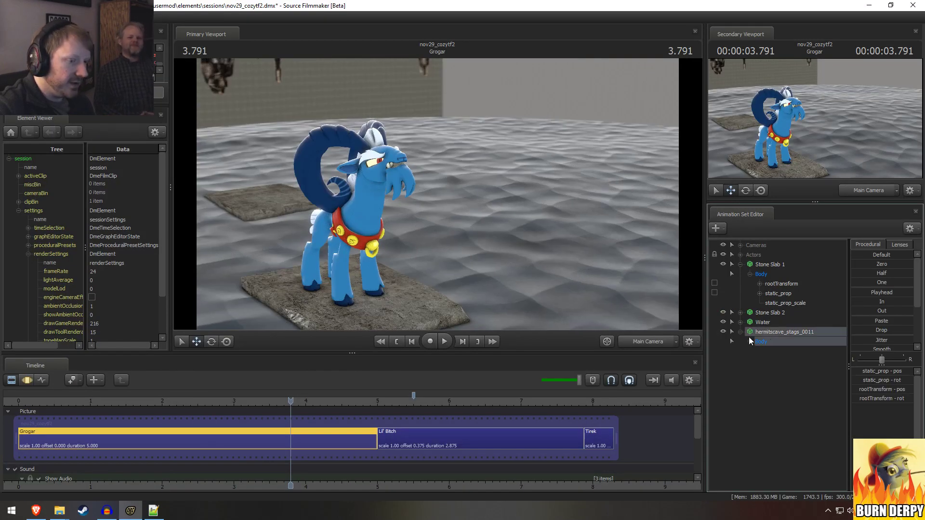
right_click(768, 335)
left_click(780, 360)
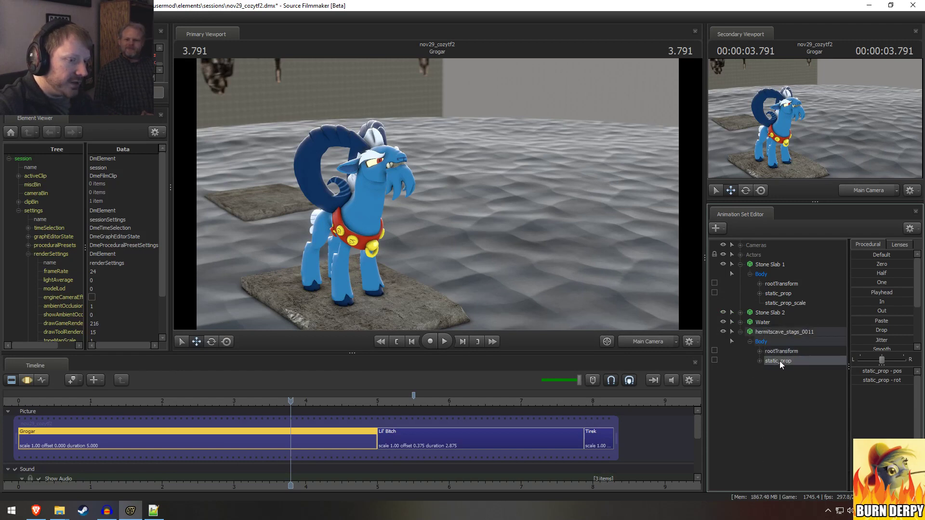
right_click(780, 361)
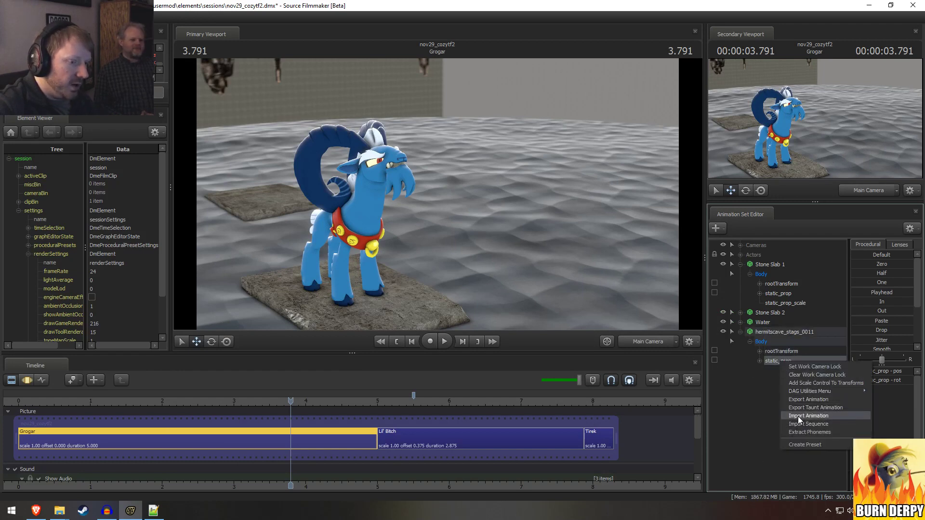
left_click(810, 383)
left_click(790, 371)
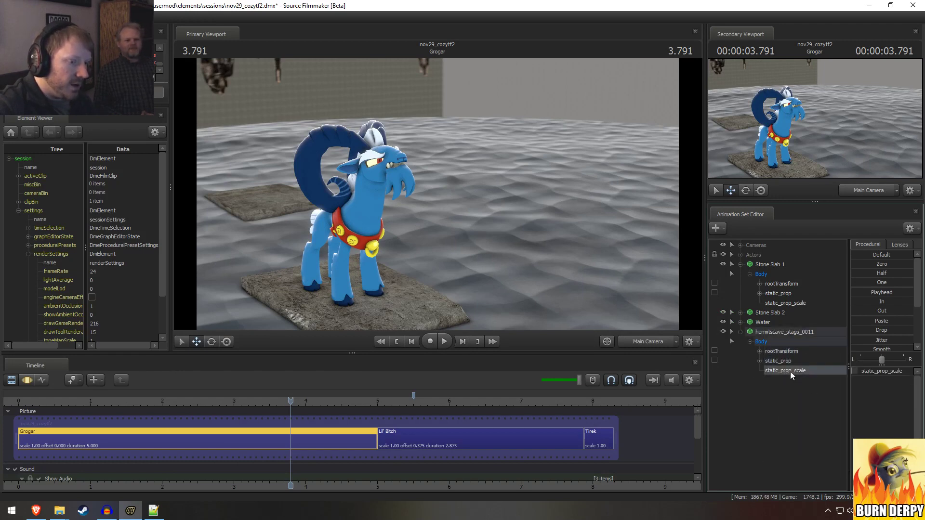
Step: Switch to the Motion Editor and the work camera, and examine the hanging stalactites above Grogar up close
key("F3")
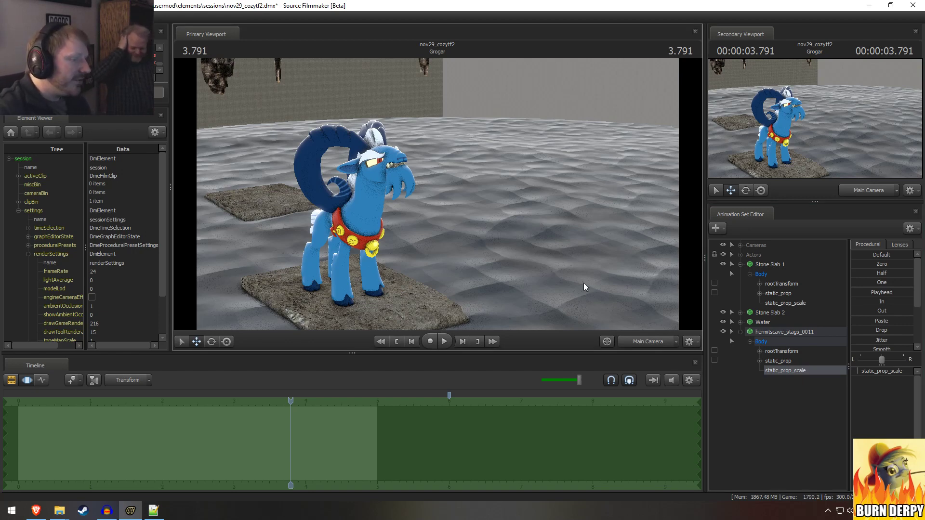
left_click(651, 342)
left_click_drag(592, 198, 554, 168)
key("s")
key("s")
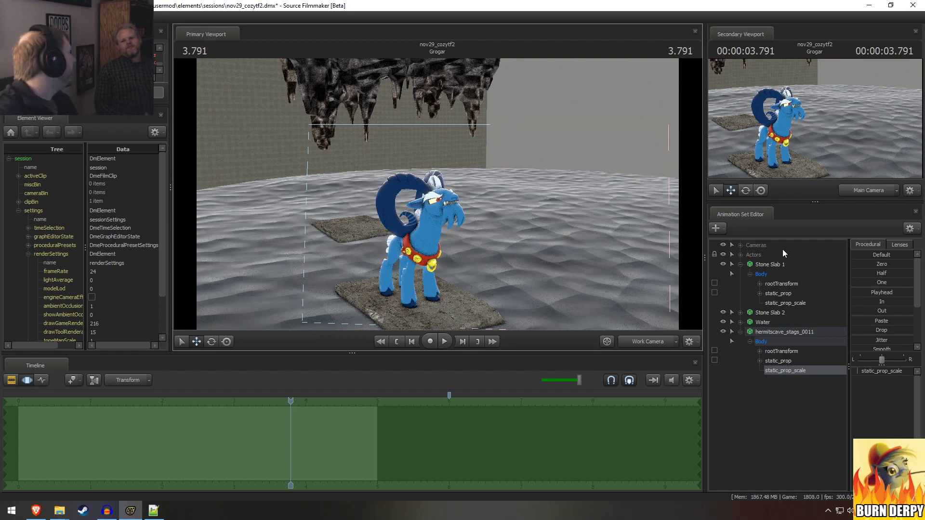
left_click_drag(602, 270, 443, 194)
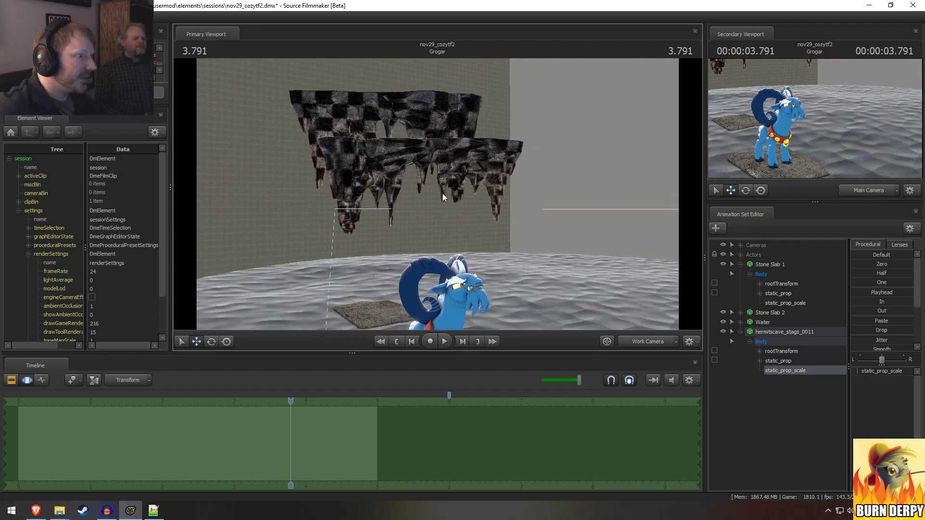
left_click_drag(601, 302, 367, 87)
key("w")
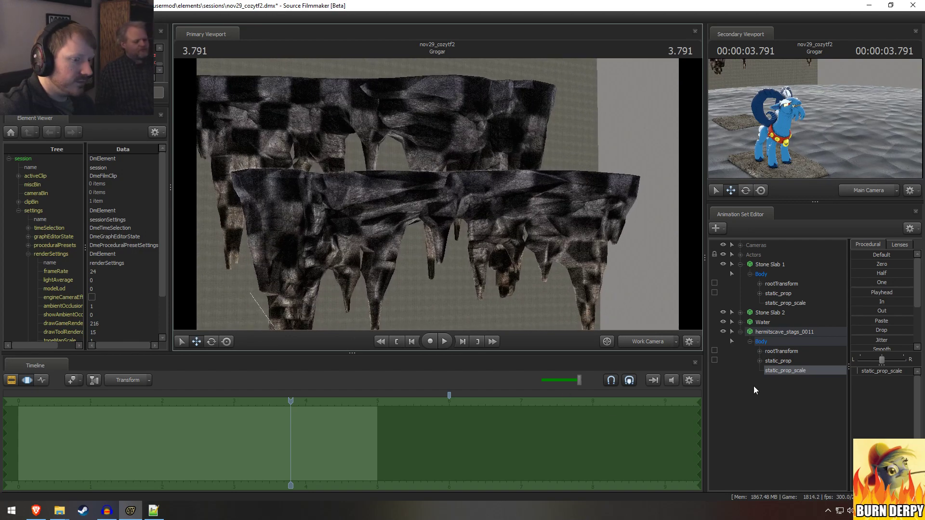
Step: Show the model element of hermitscave_stags in the Element Viewer
left_click(784, 336)
right_click(785, 336)
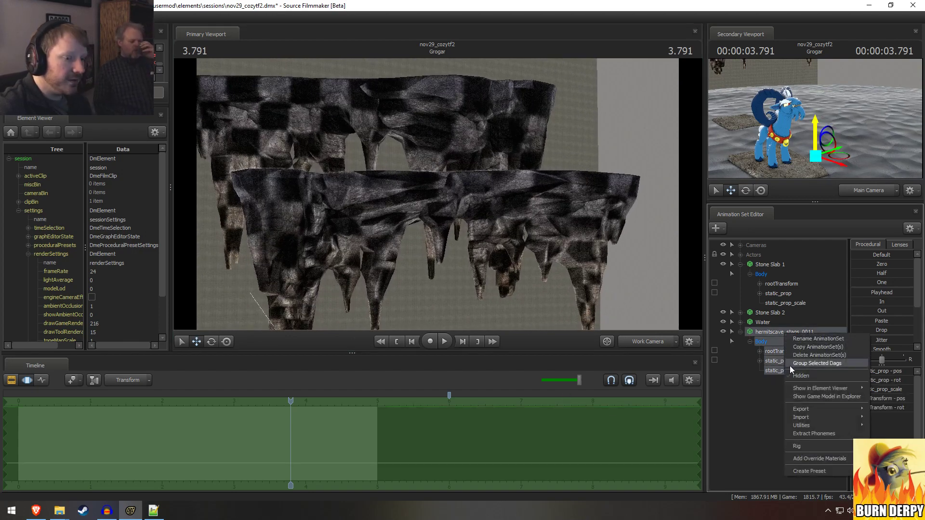
mouse_move(821, 388)
left_click(888, 398)
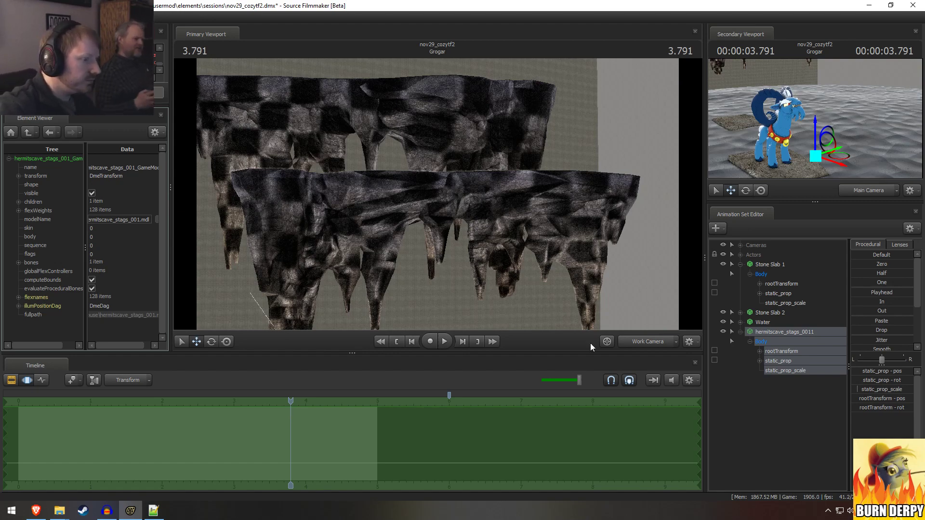
Step: Examine the hanging stalactites and their checkered texture from farther back with the work camera
left_click_drag(439, 198, 440, 197)
key("s")
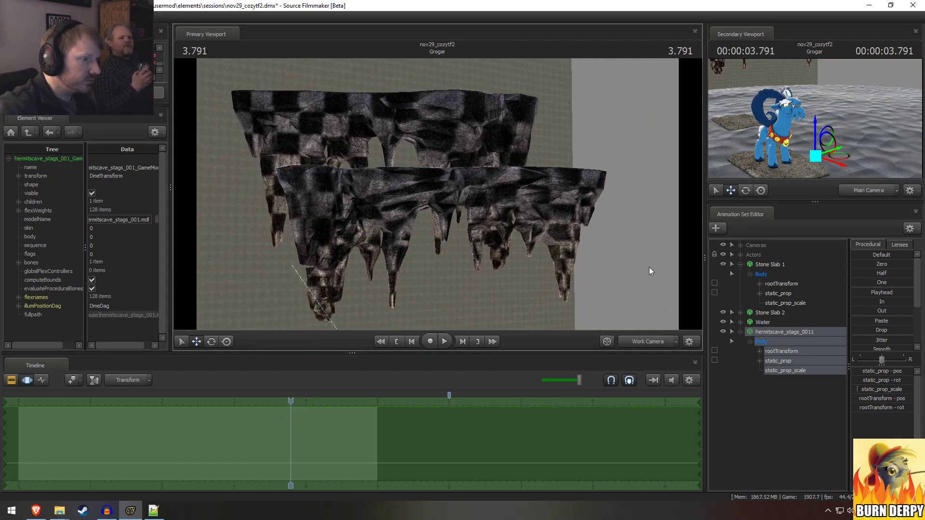
left_click(792, 332)
key("F2")
left_click_drag(434, 291, 445, 305)
key("s")
key("F3")
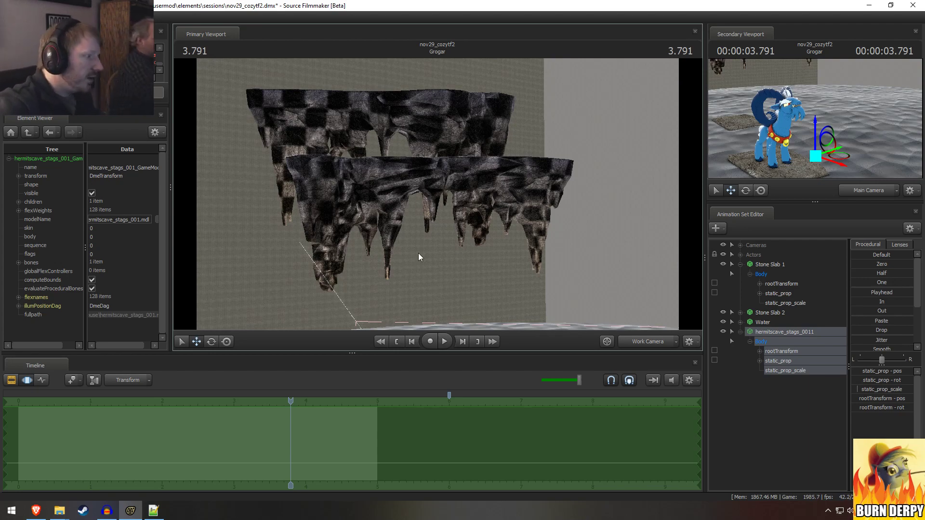
left_click_drag(418, 253, 424, 255)
key("s")
key("s")
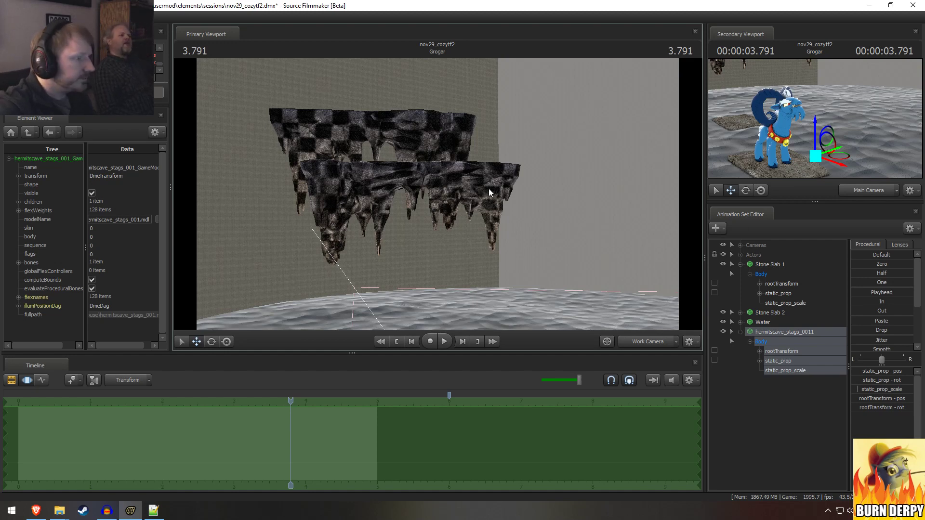
left_click_drag(488, 189, 438, 193)
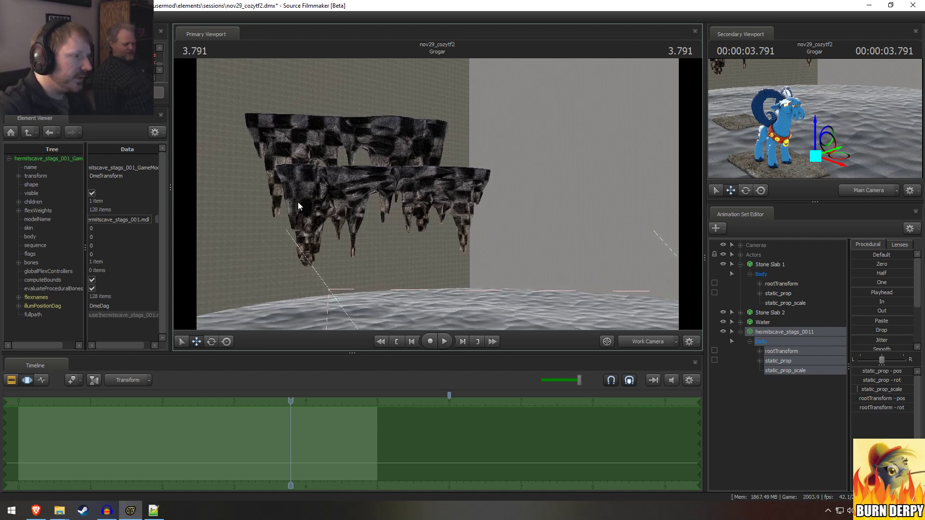
Step: Add override materials to hermitscave_stags and expand its stalactite_rock02 material in the Element Viewer
right_click(777, 332)
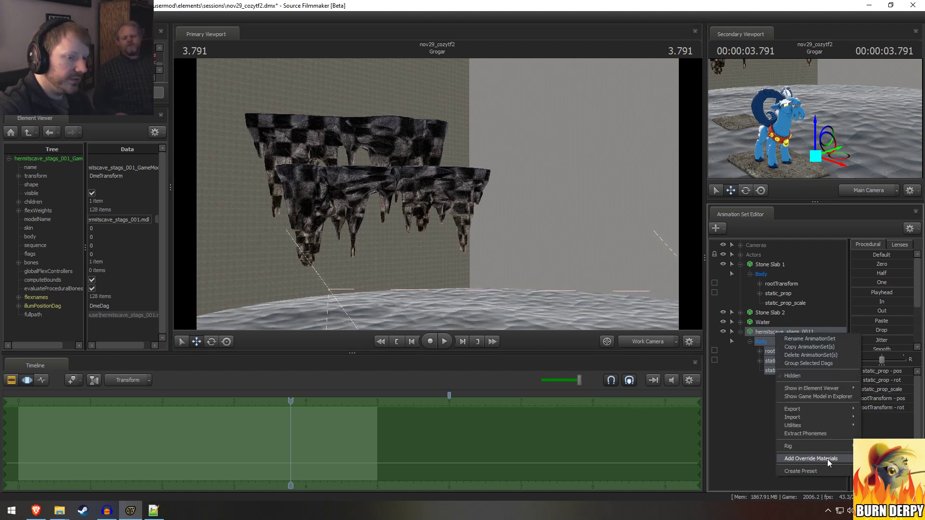
left_click(827, 459)
right_click(806, 333)
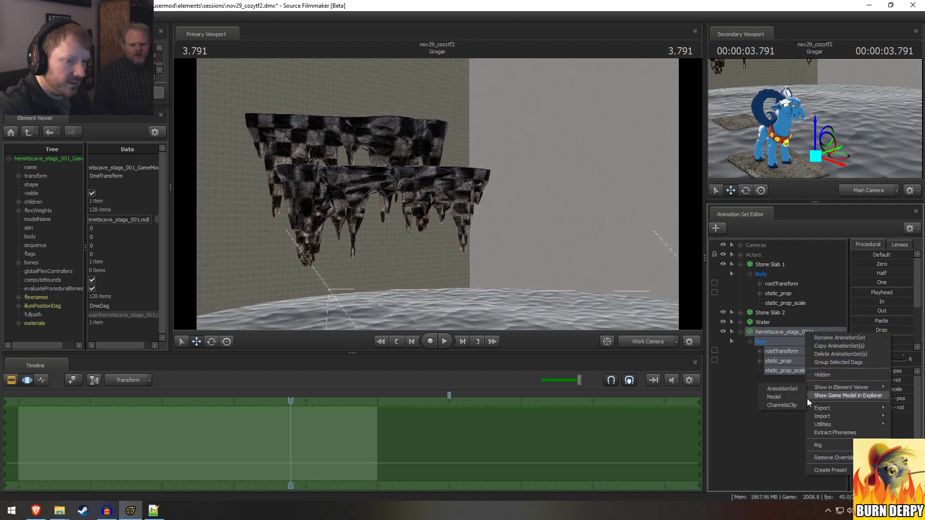
mouse_move(819, 388)
left_click(785, 389)
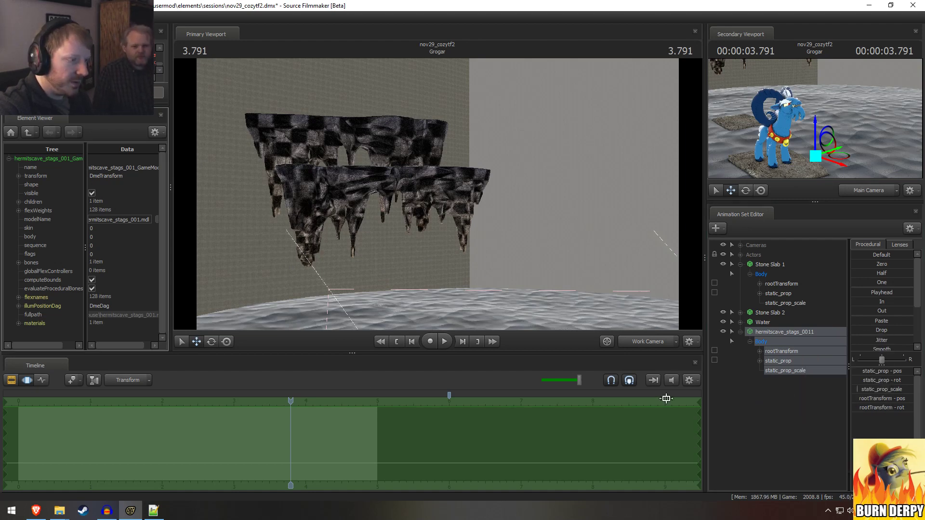
left_click(17, 323)
left_click(28, 332)
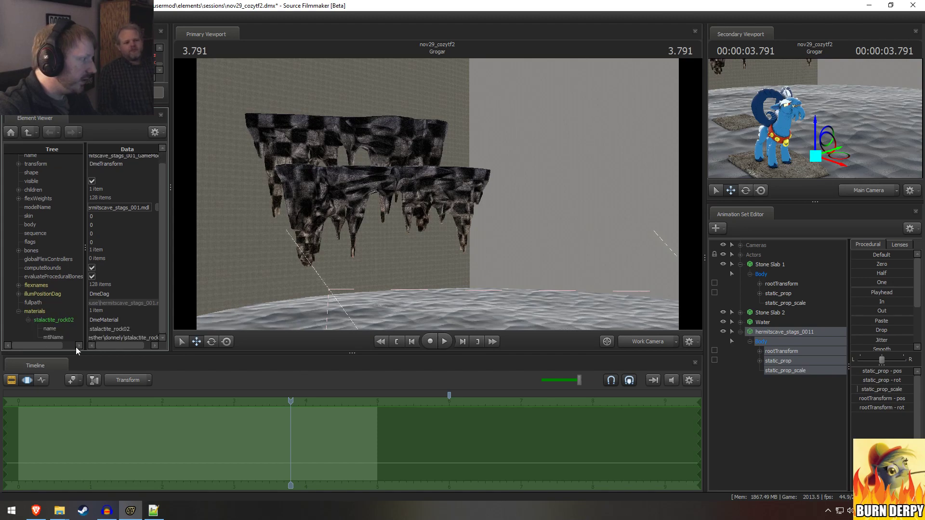
Step: Reveal the hermitscave_stags model file in File Explorer and copy the mtlName path of its stalactite_rock02 material
right_click(801, 332)
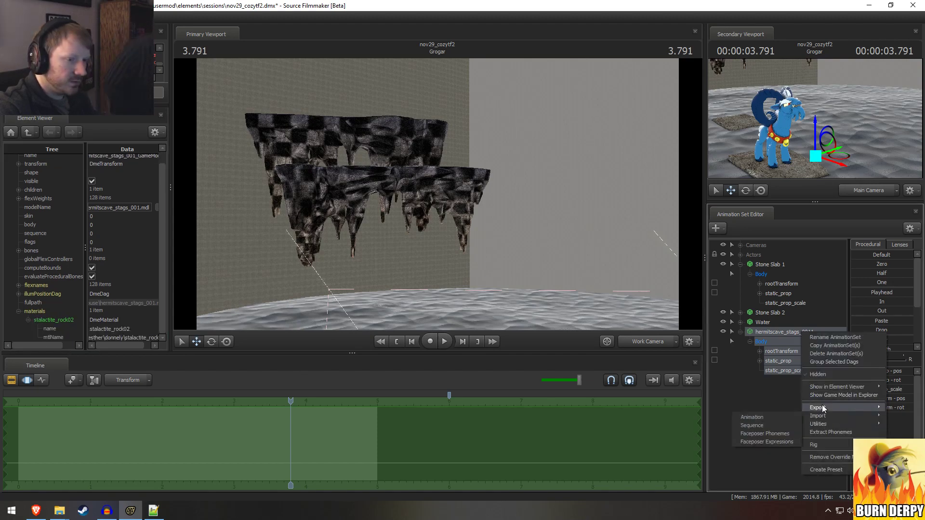
left_click(804, 392)
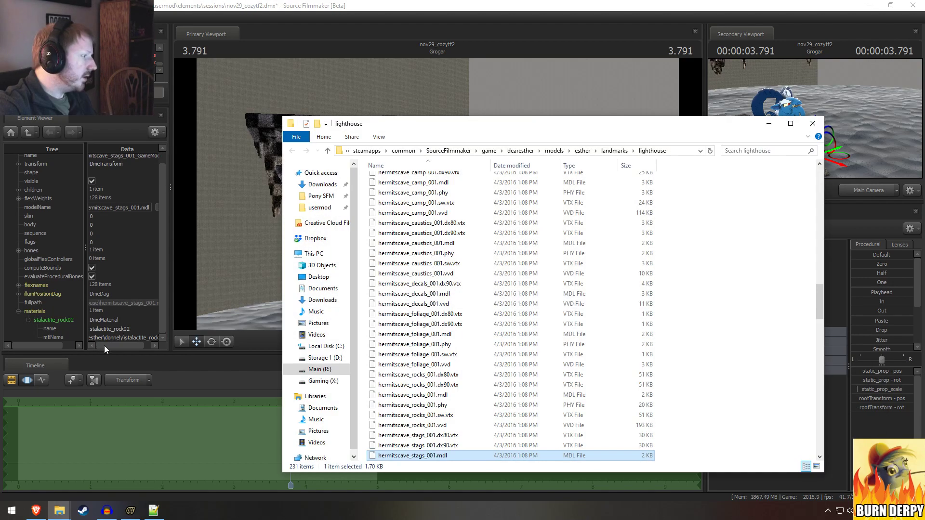
double_click(109, 338)
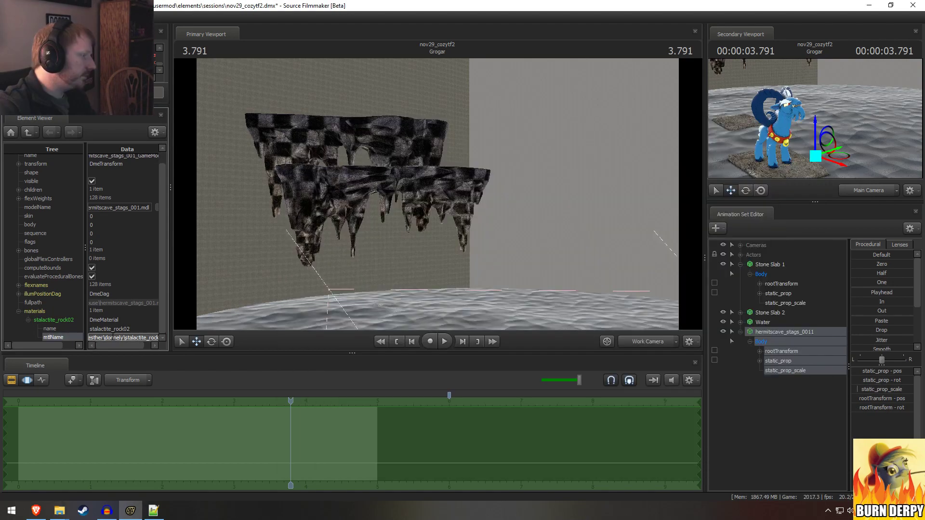
key("alt+Tab")
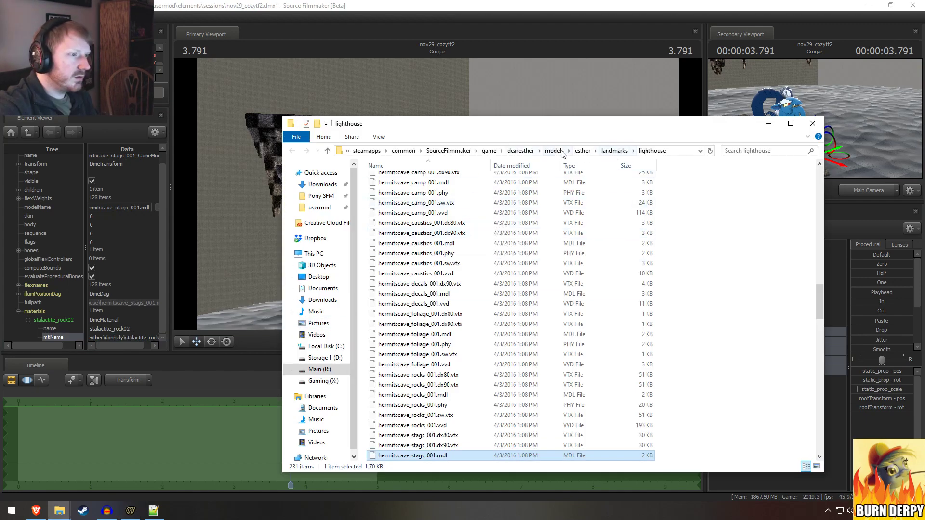
Step: From the dearesther materials folder, try to open the path models\esther\donnely\stalactite_rock02
left_click(554, 151)
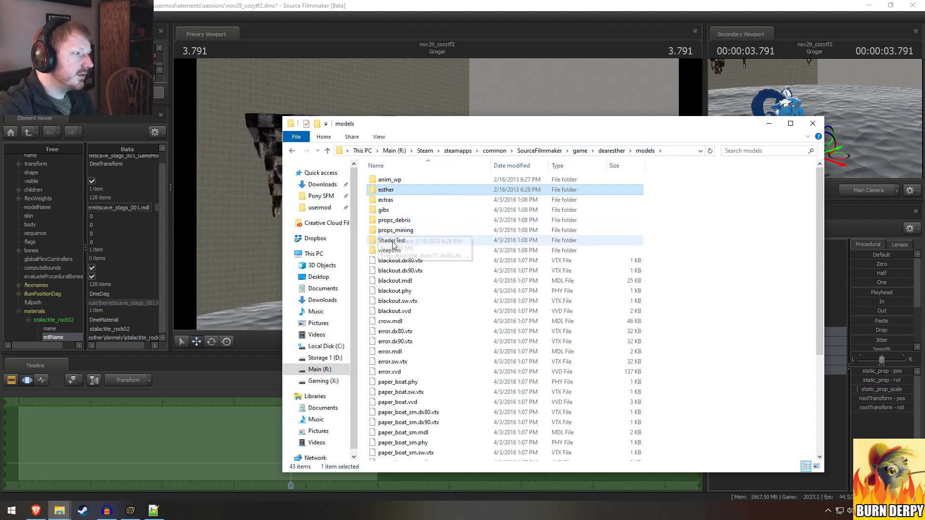
left_click(611, 151)
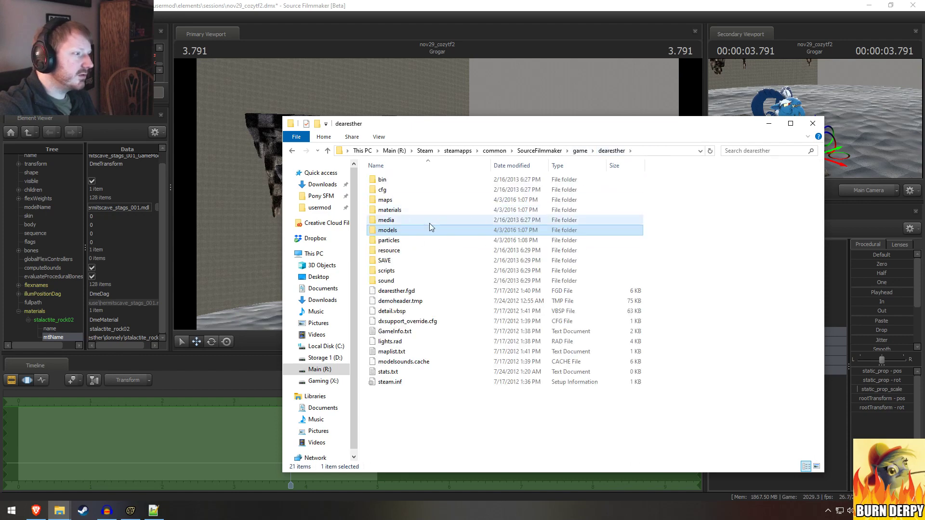
double_click(390, 210)
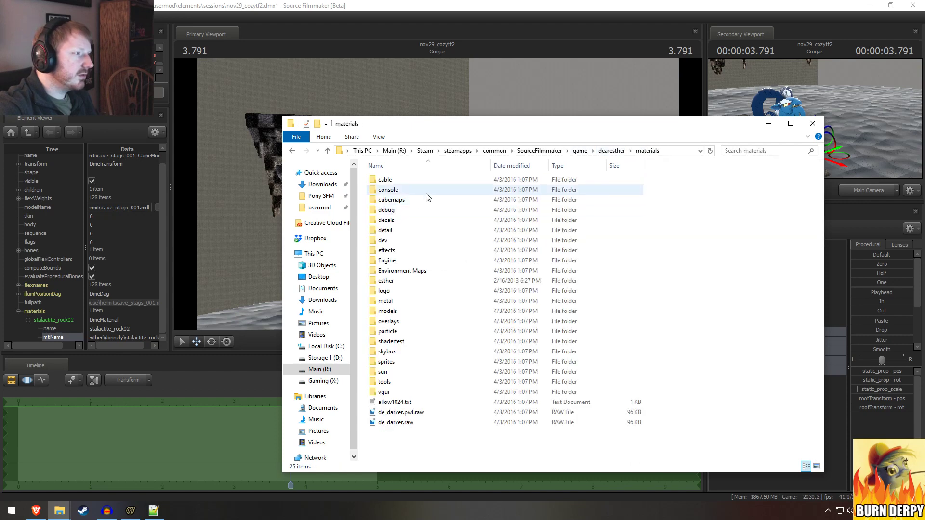
left_click(677, 154)
left_click(674, 151)
type("\\")
type("models\\esther\\donnely\\stalactite_rock02")
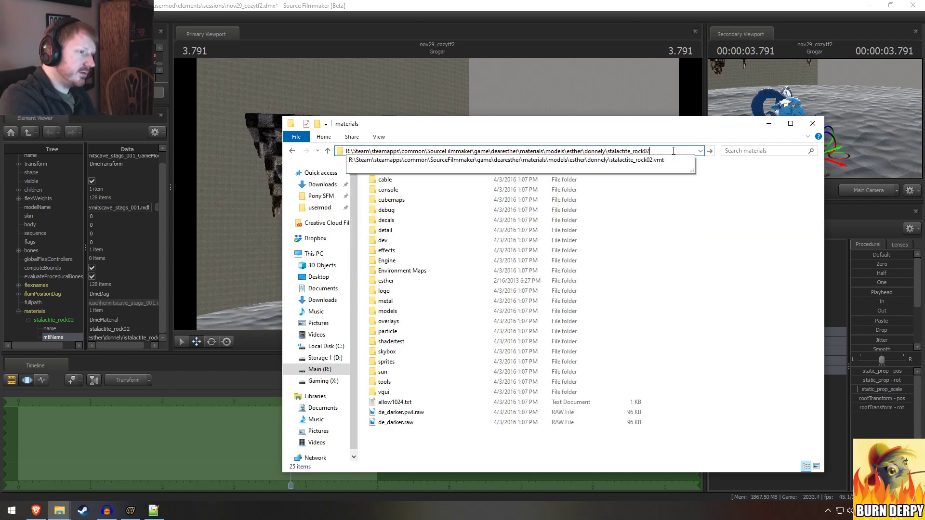
key("Return")
left_click(674, 151)
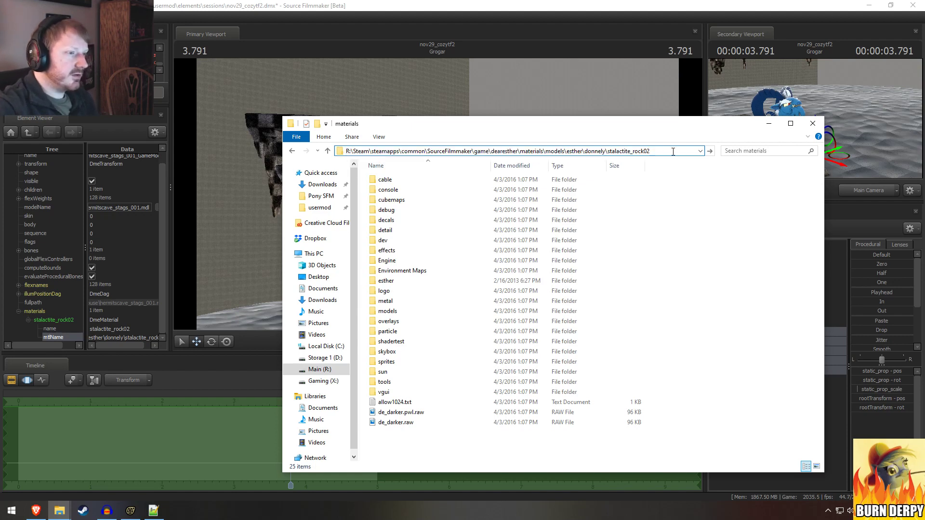
key("Return")
left_click(570, 263)
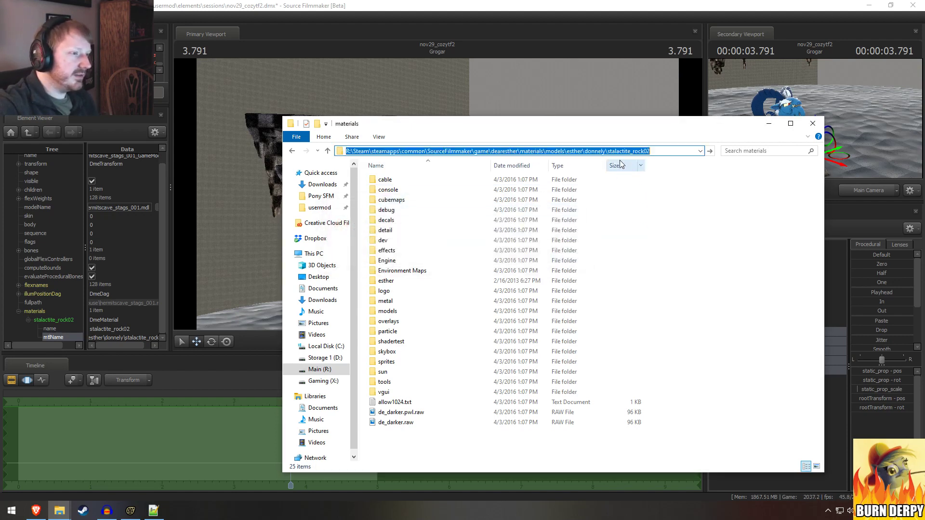
Step: Shorten the path to open the donnely materials folder and go through its files
left_click(639, 151)
double_click(638, 151)
key("BackSpace")
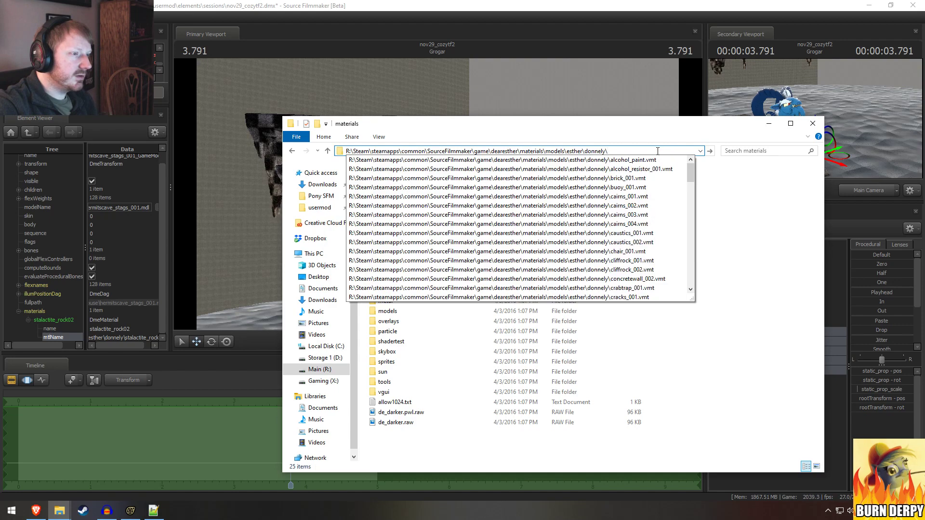
key("Return")
scroll(410, 297, "down", 1)
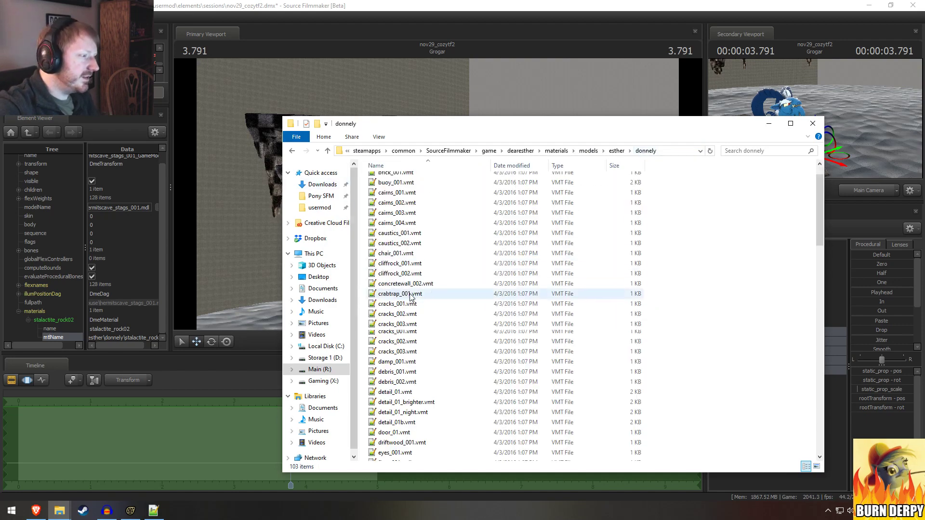
scroll(411, 297, "down", 20)
Step: Compare the donnely folder's material and texture files with the stalactite_rock02 mtlName path in Source Filmmaker
key("alt+Tab")
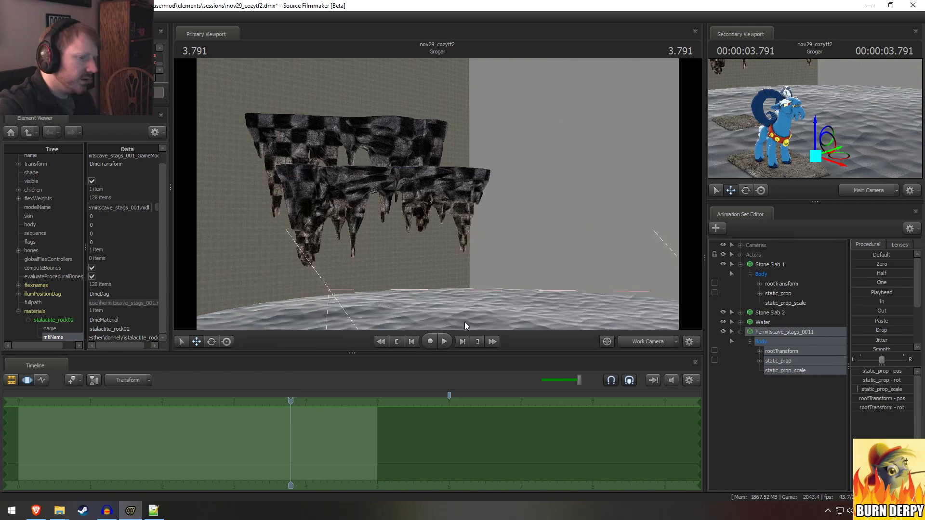
key("alt+Tab")
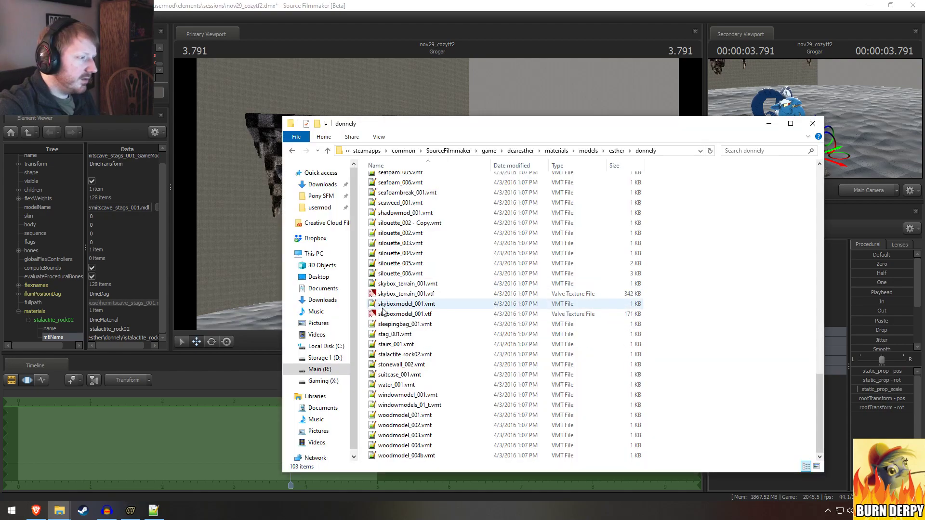
scroll(383, 323, "up", 15)
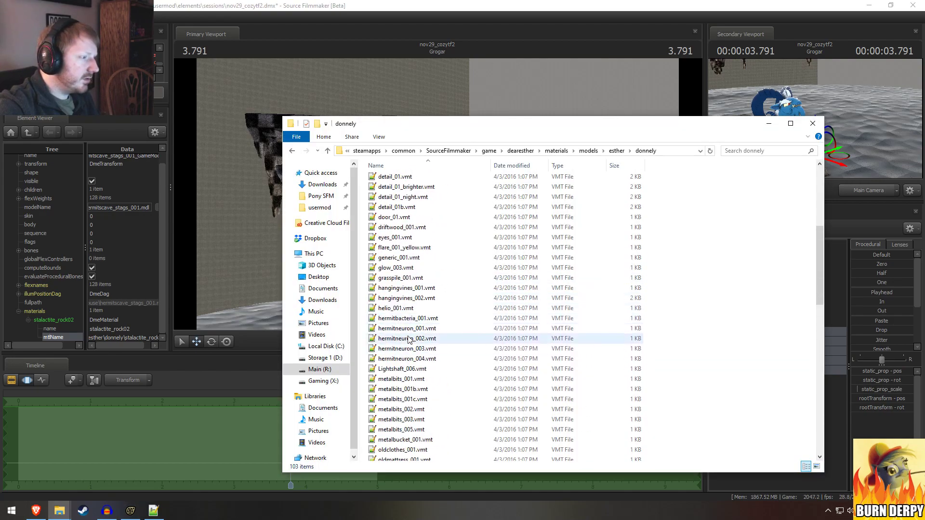
key("alt+Tab")
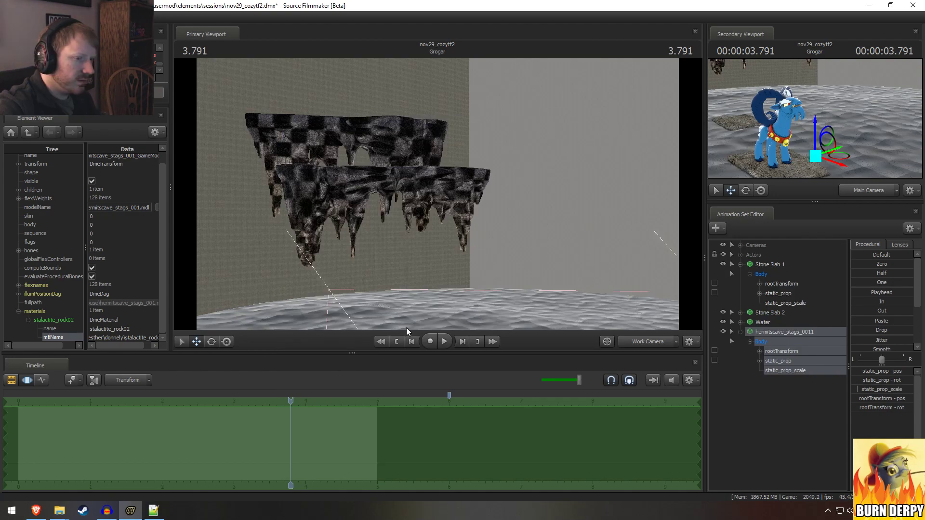
key("alt+Tab")
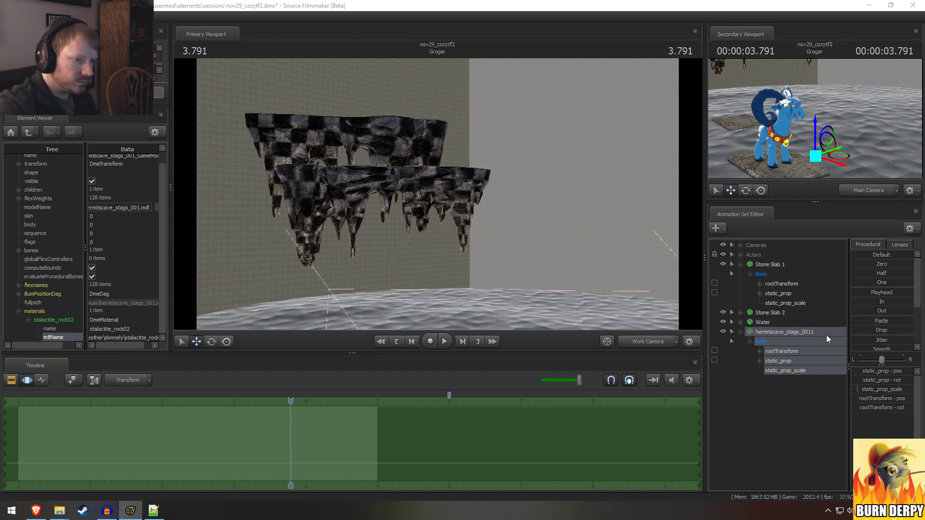
key("alt+Tab")
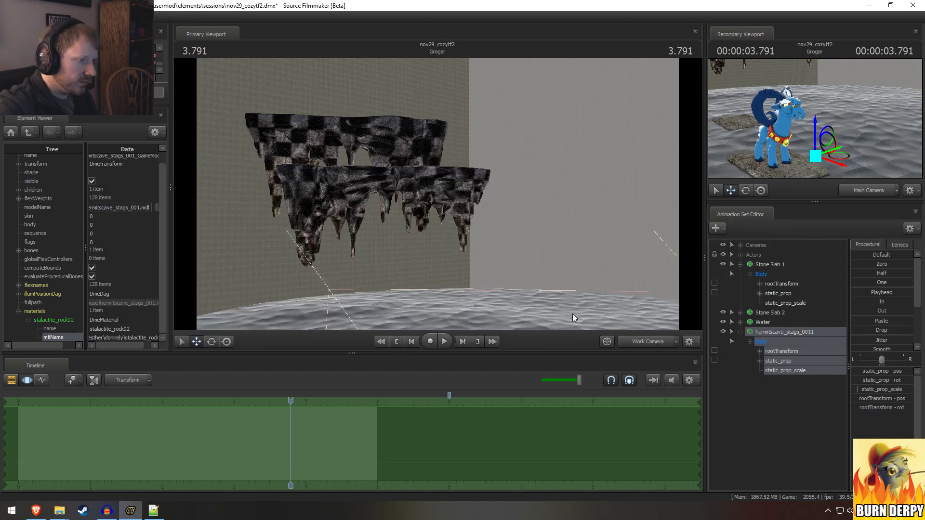
key("alt+Tab")
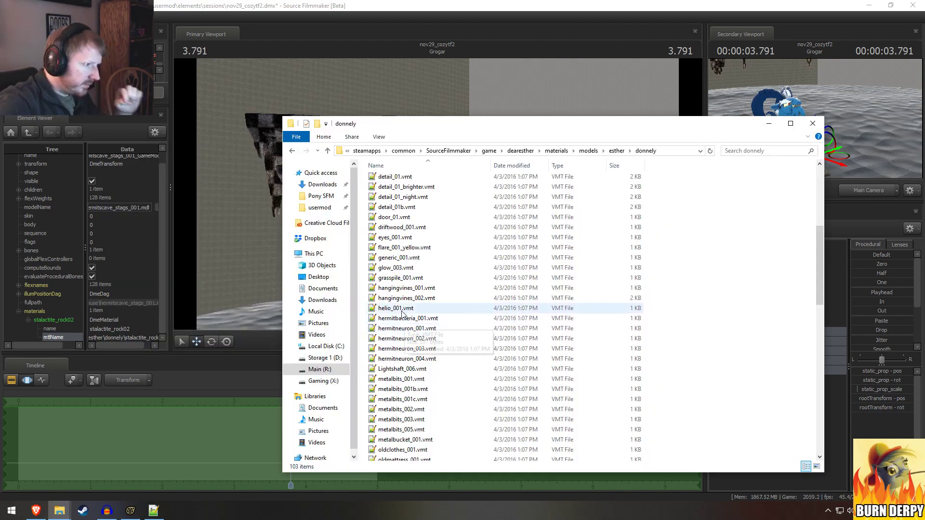
key("alt+Tab")
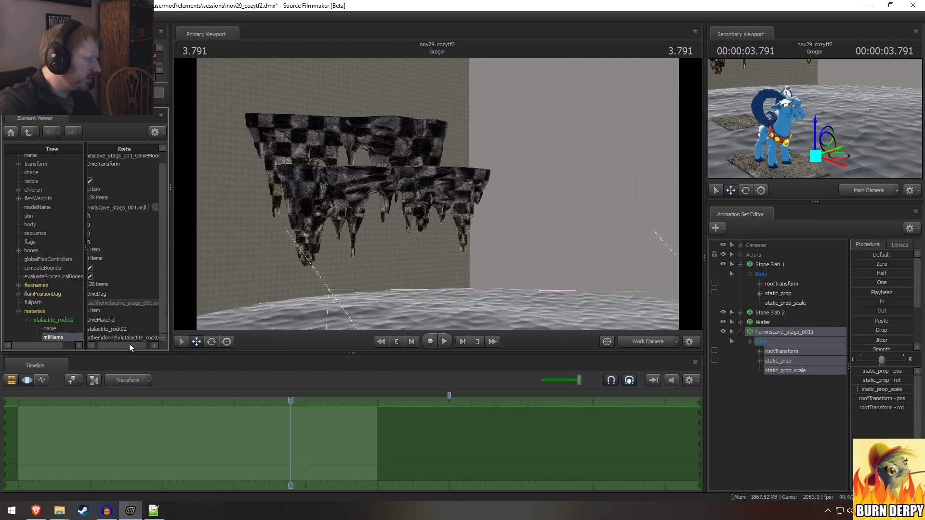
key("alt+Tab")
scroll(407, 358, "down", 18)
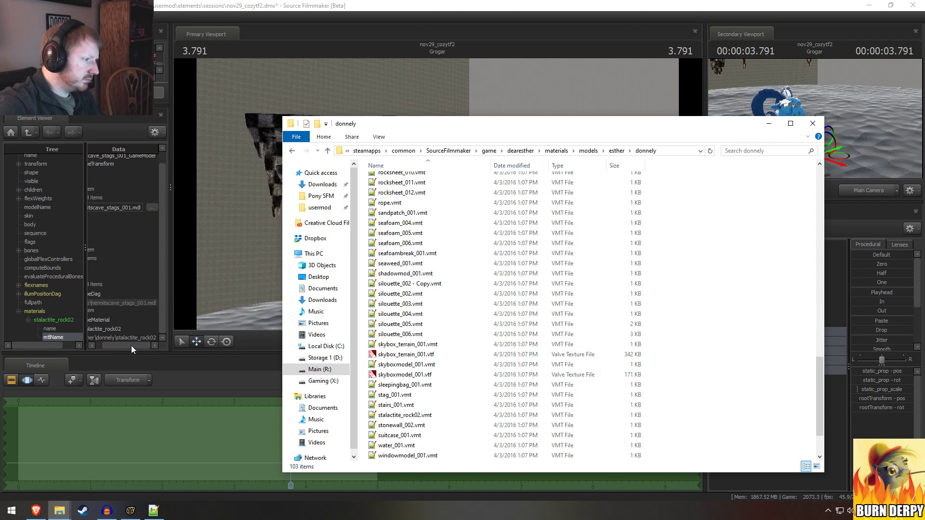
left_click(398, 375)
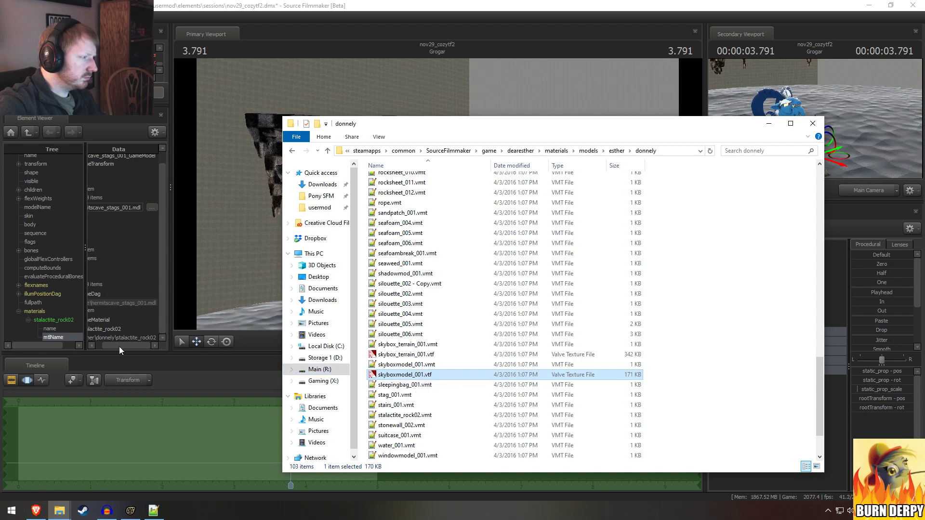
Step: Check the start of the stalactite_rock02 mtlName path and reveal the hermitscave_stags model file in File Explorer again
left_click(87, 348)
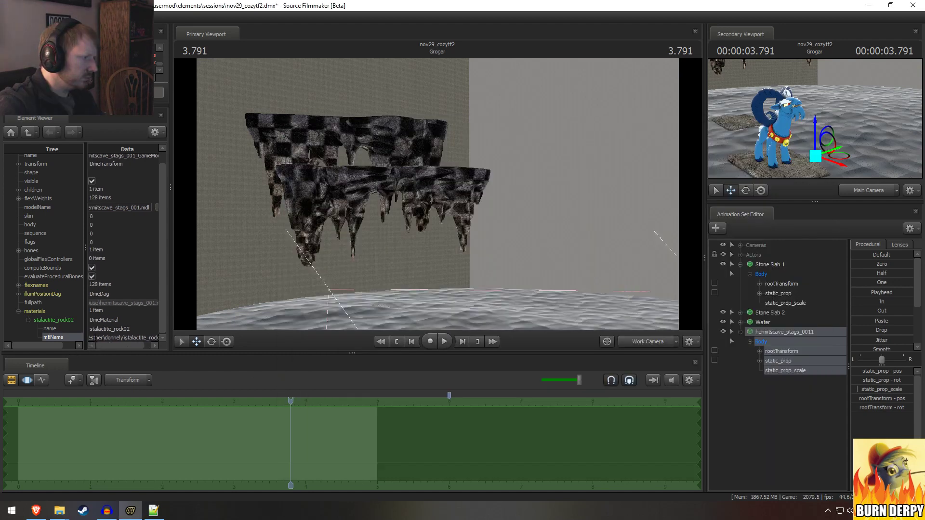
left_click_drag(96, 338, 62, 338)
left_click(115, 340)
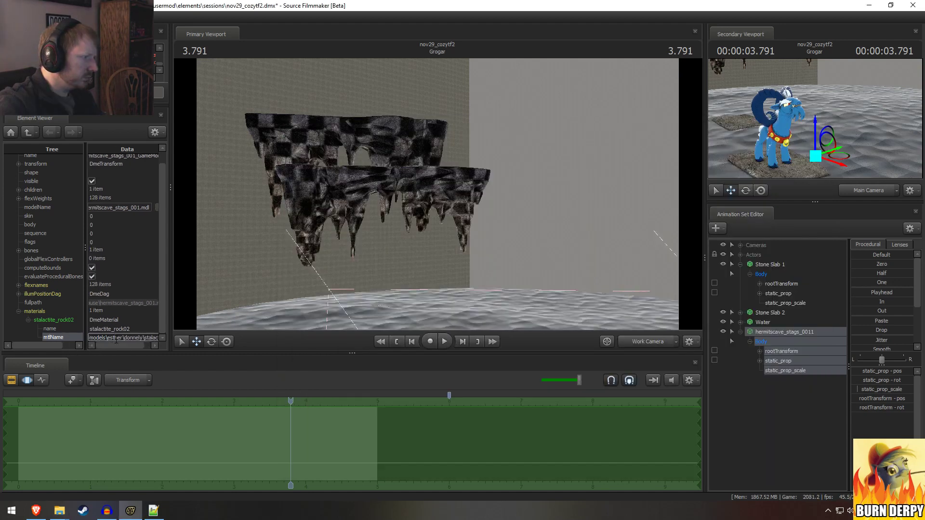
right_click(795, 334)
left_click(817, 394)
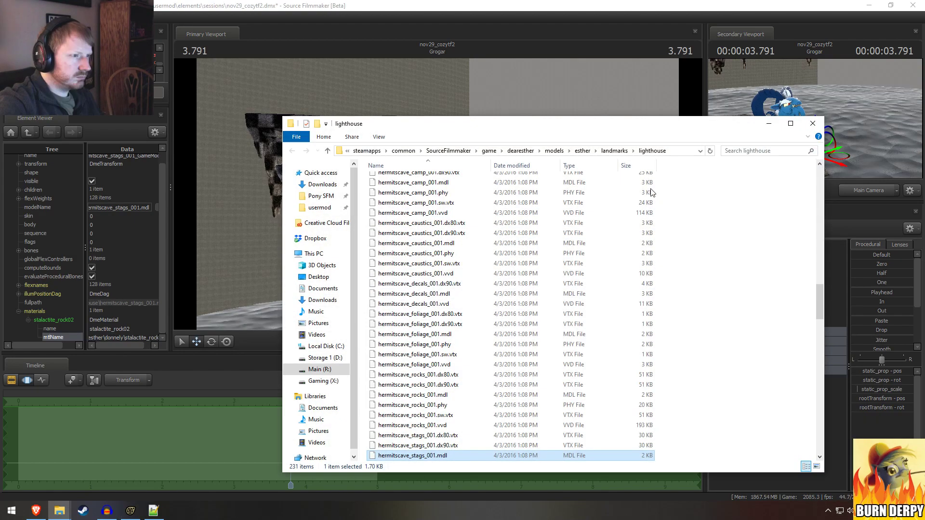
Step: Go up to the dearesther folder and open the esther folder inside its materials folder
left_click(554, 151)
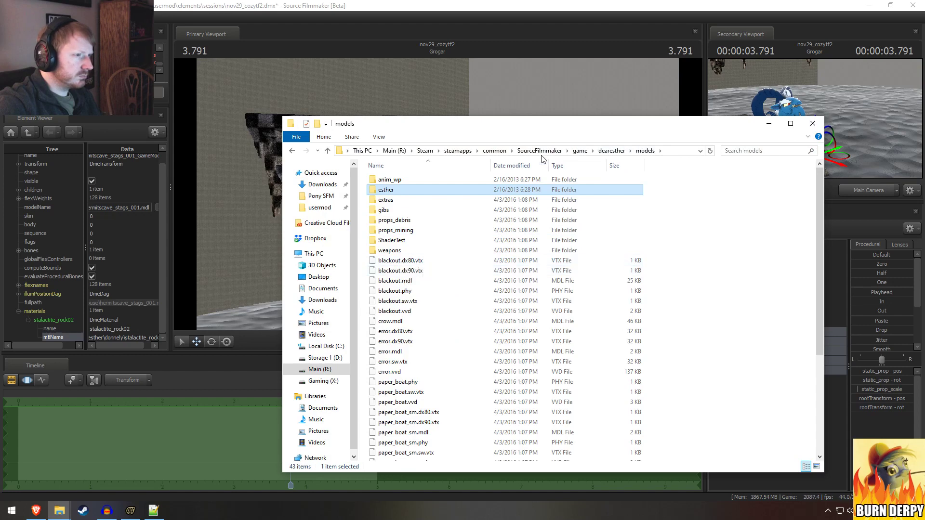
left_click(612, 151)
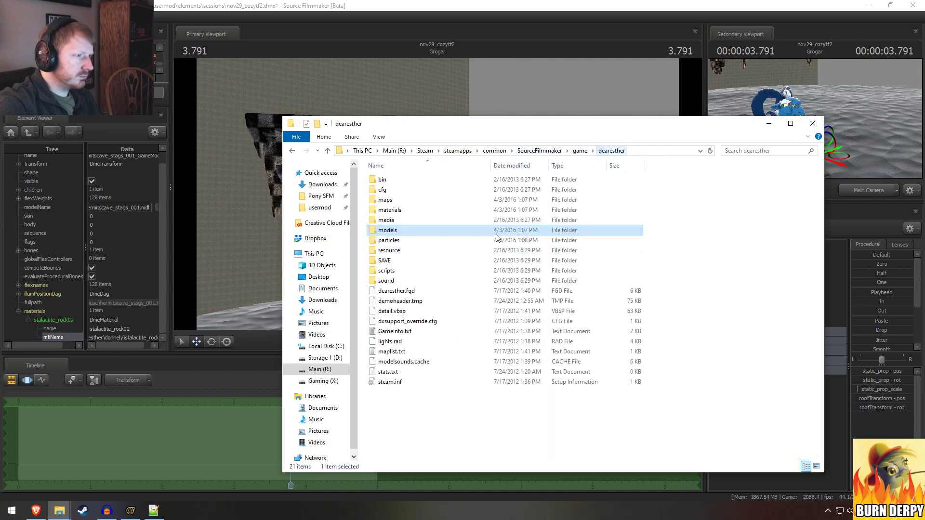
double_click(389, 210)
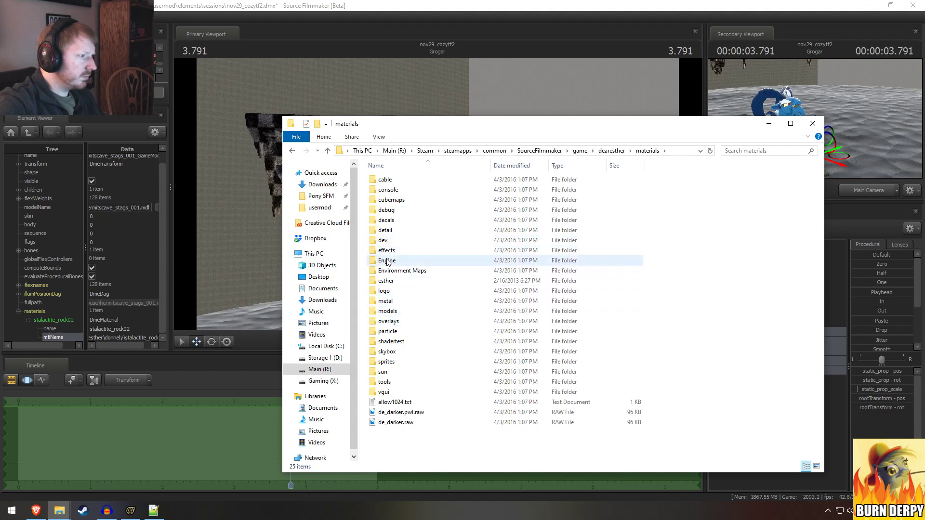
double_click(385, 280)
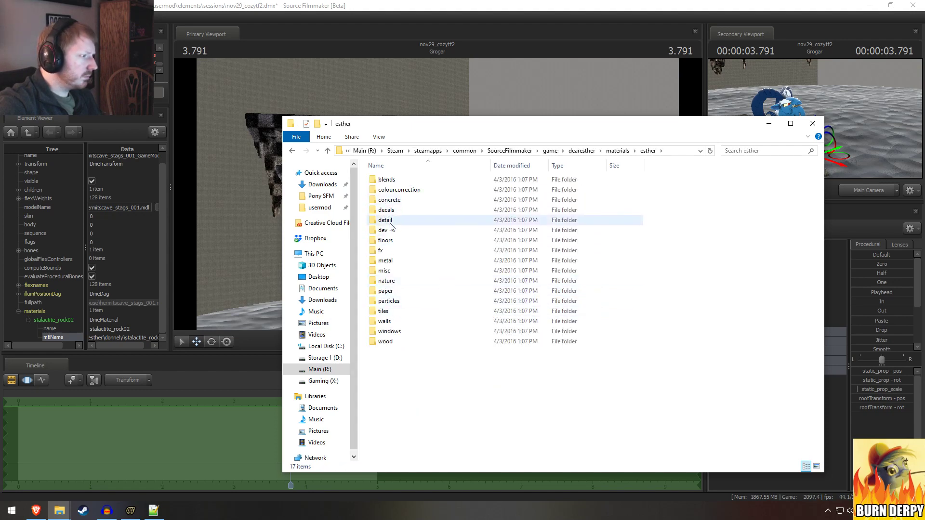
Step: Check the start of the stalactite_rock02 mtlName path in Source Filmmaker, then return to File Explorer
left_click(88, 346)
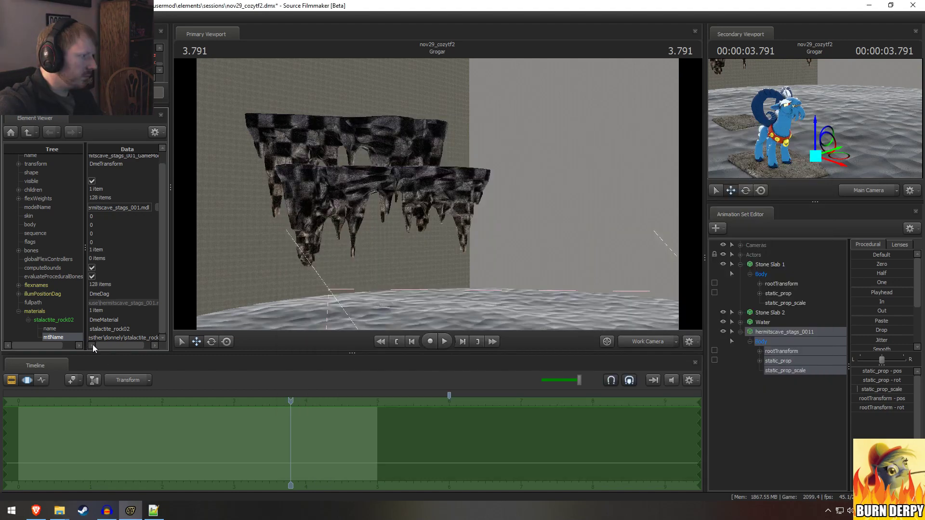
double_click(105, 339)
left_click_drag(105, 338, 55, 339)
key("alt+Tab")
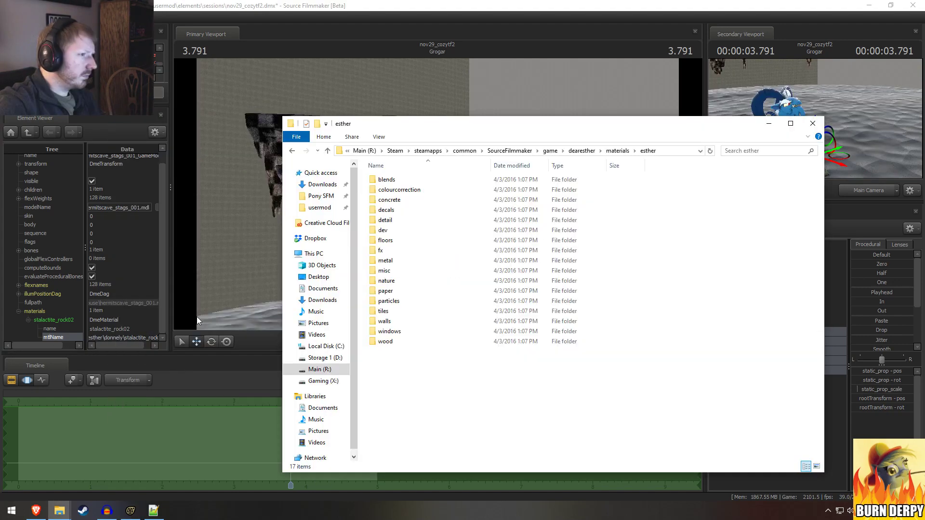
Step: Return to the dearesther materials folder and open models\esther\donnely inside it
left_click(617, 150)
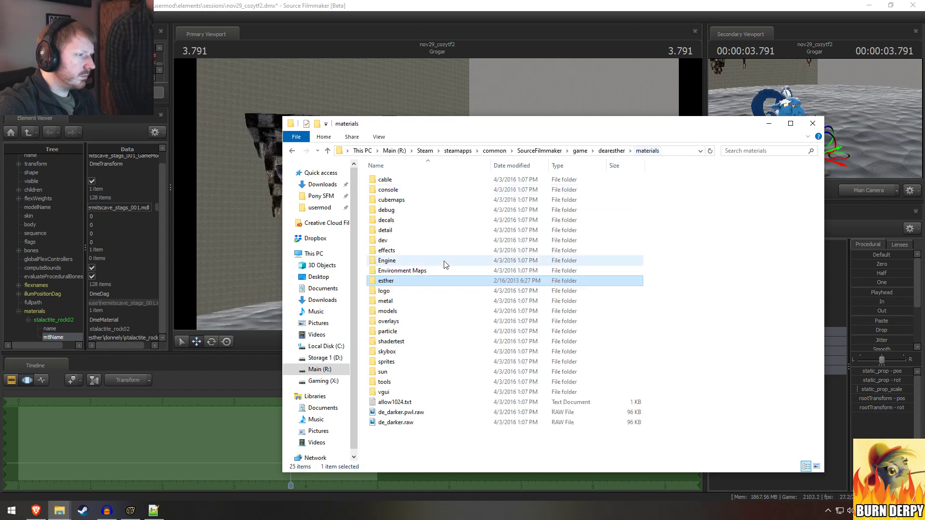
double_click(391, 311)
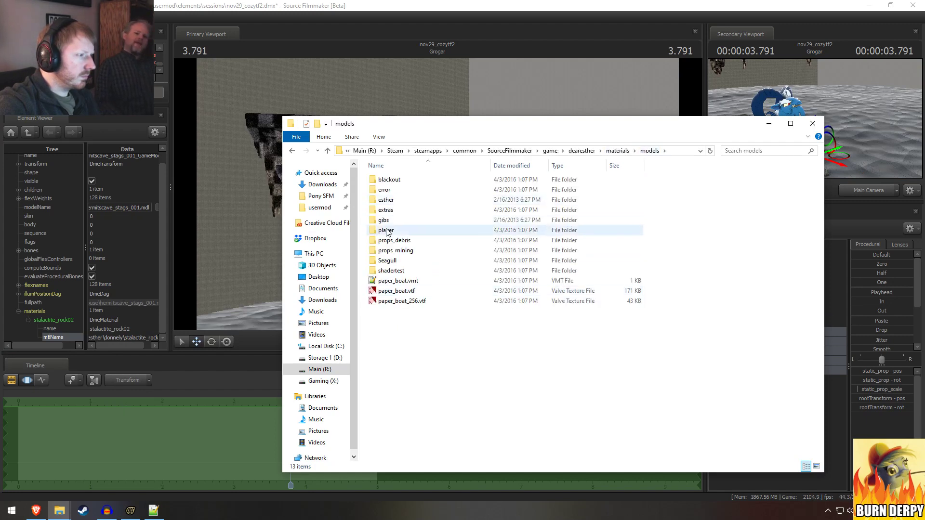
double_click(385, 200)
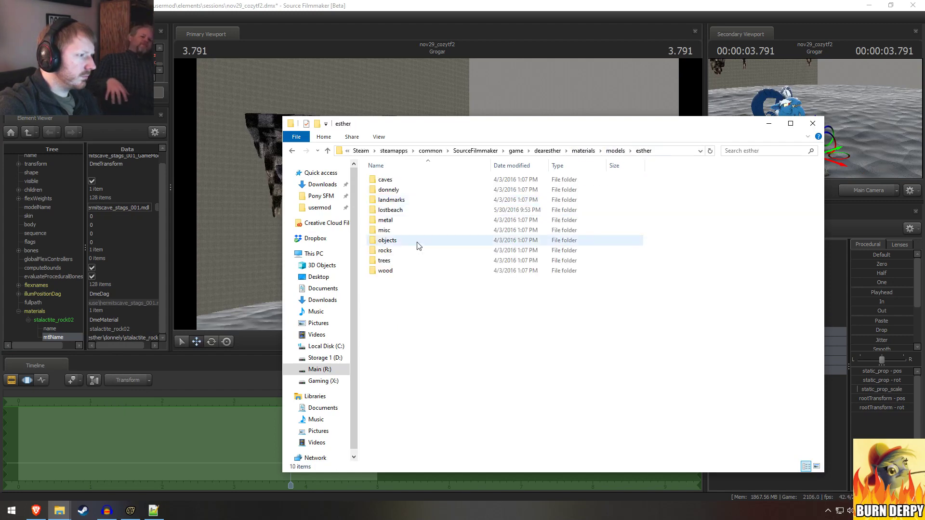
double_click(389, 190)
Step: Find stalactite_rock02.vmt in the donnely folder and open it in Notepad++
scroll(447, 304, "down", 6)
scroll(447, 304, "down", 2)
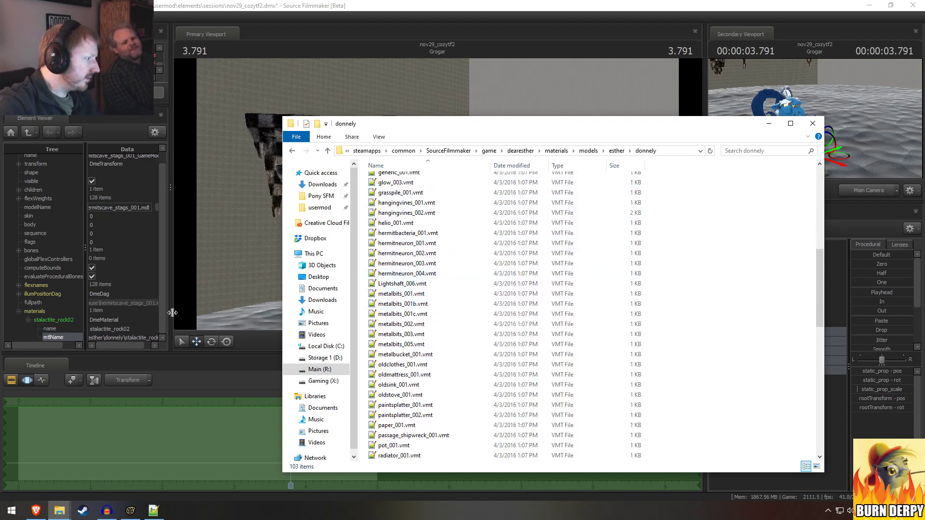
scroll(435, 332, "down", 12)
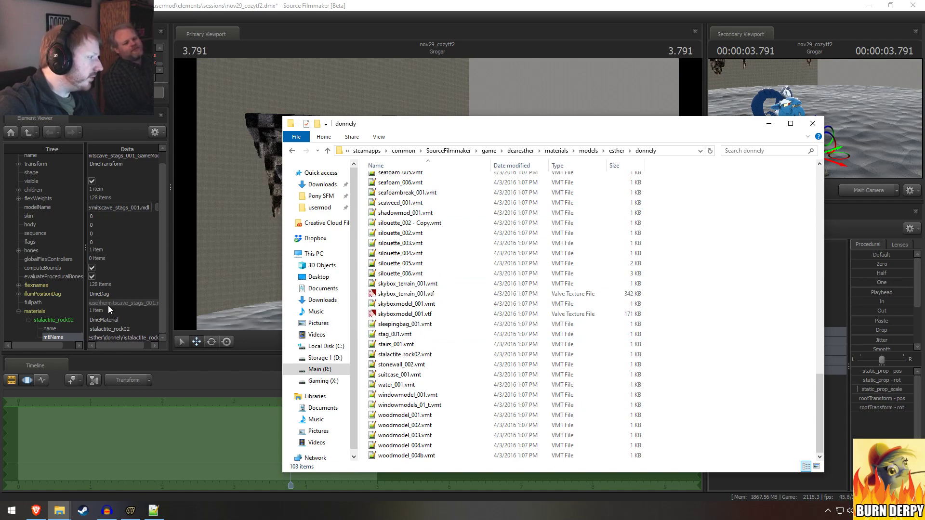
left_click(390, 357)
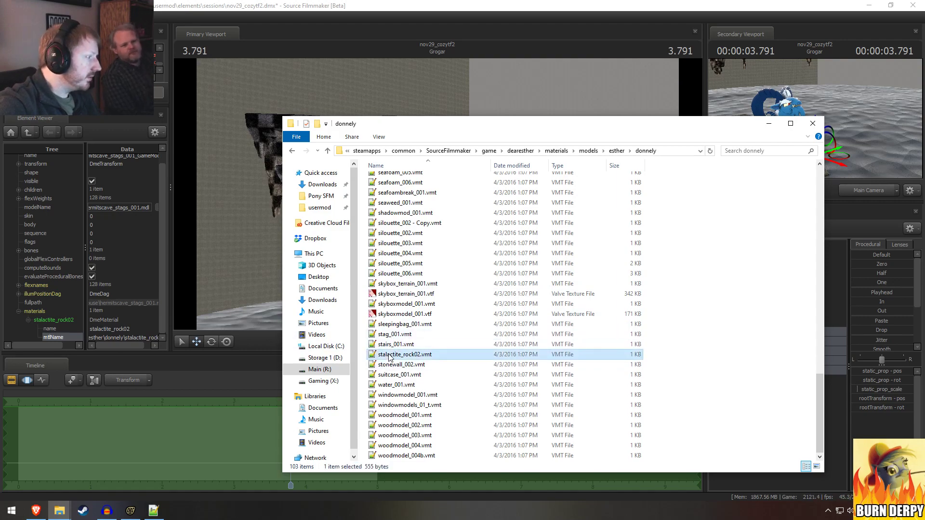
double_click(389, 355)
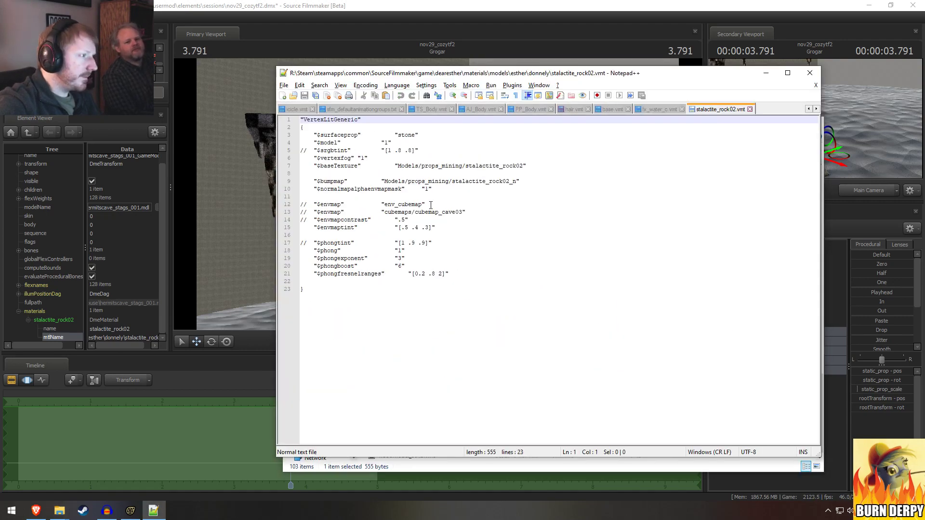
Step: Examine the $baseTexture and $bumpmap paths in stalactite_rock02.vmt, then switch back to the donnely folder in File Explorer
key("alt+Tab")
key("alt+Tab")
left_click(446, 5)
key("alt+Tab")
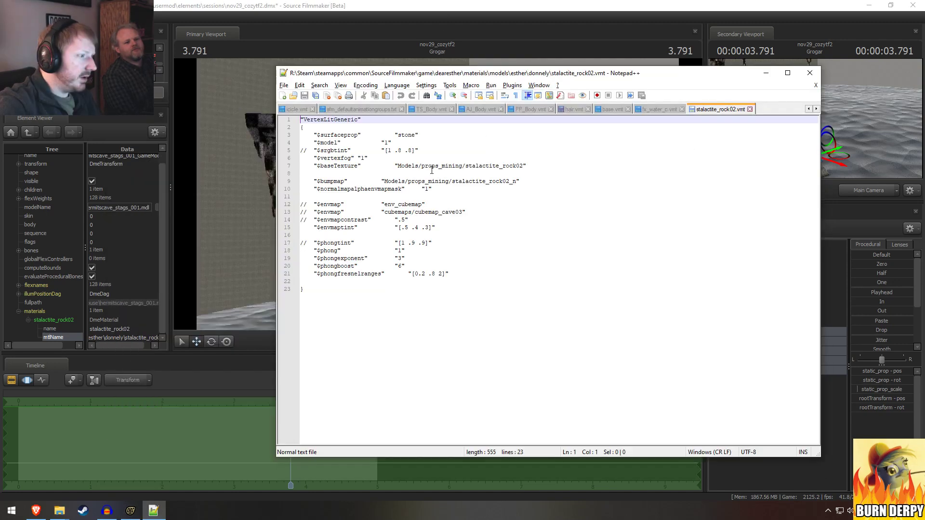
left_click(513, 184)
key("alt+Tab")
key("alt+Tab")
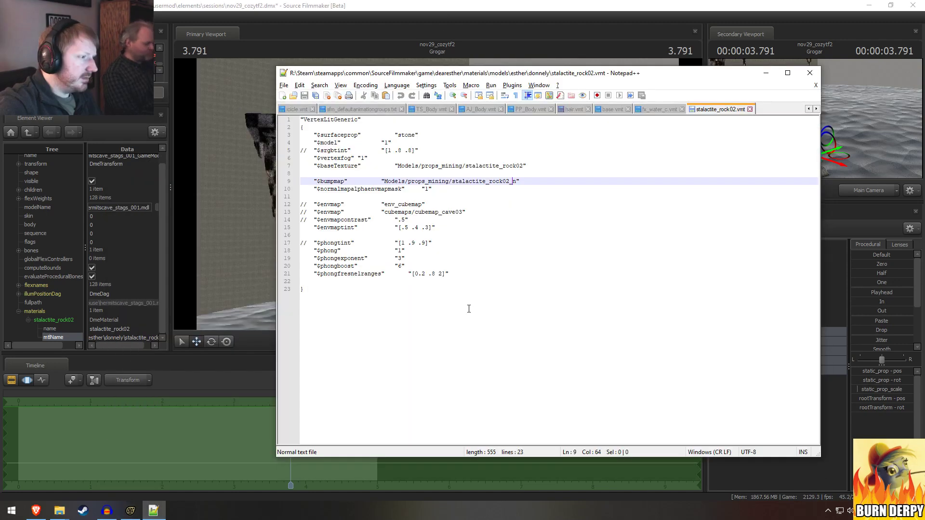
key("alt+Tab")
key("alt+Tab")
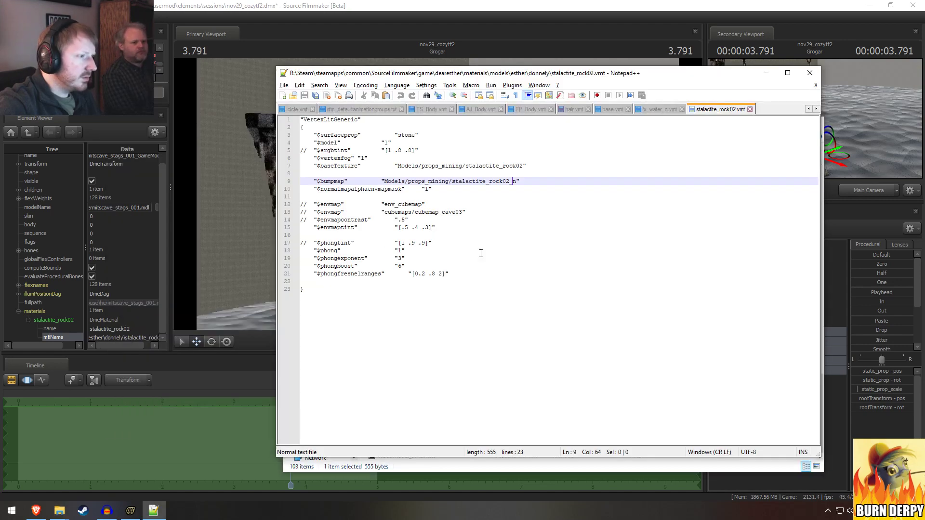
key("alt+Tab")
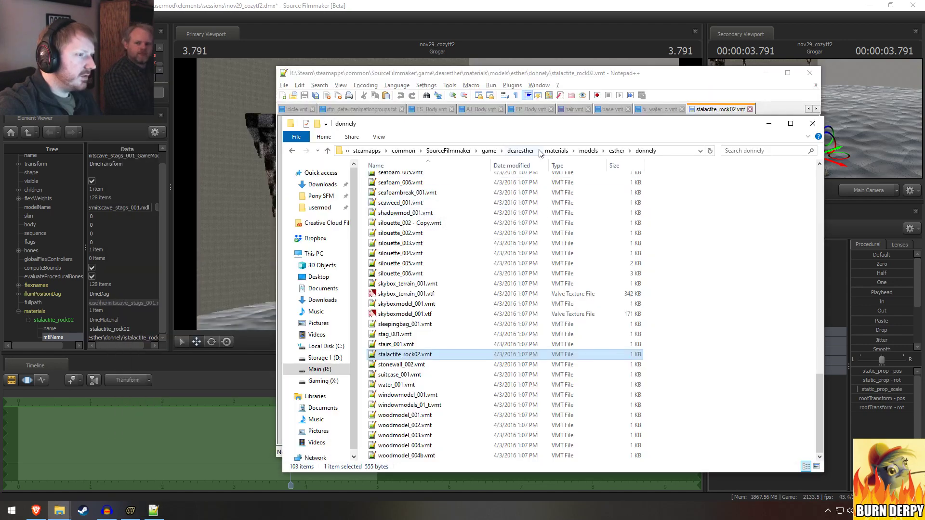
Step: Copy the donnely folder's address as text and try opening the folder in a new window from its parent esther folder
right_click(580, 153)
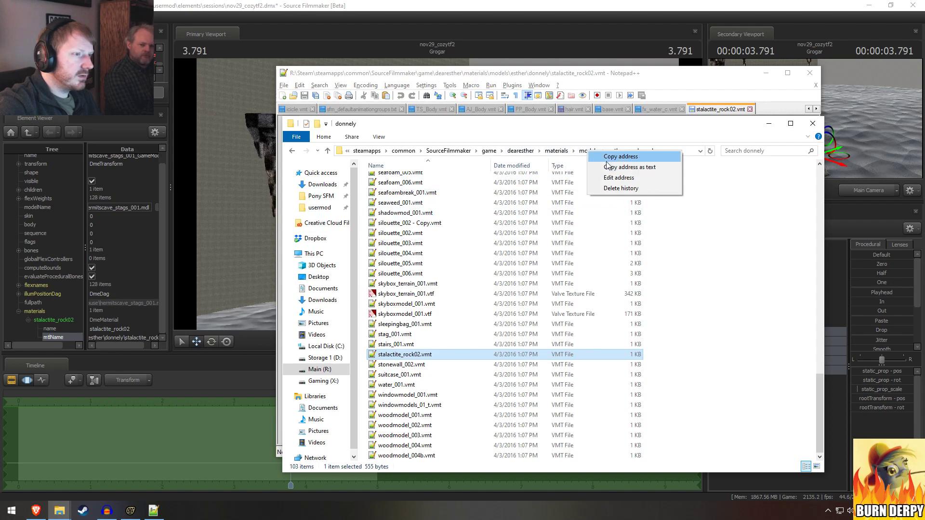
left_click(621, 167)
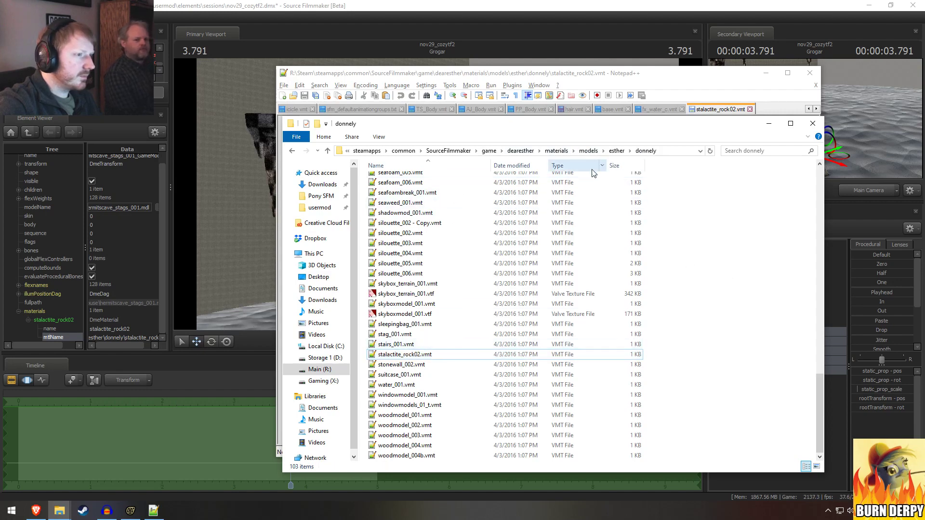
left_click(617, 151)
right_click(392, 190)
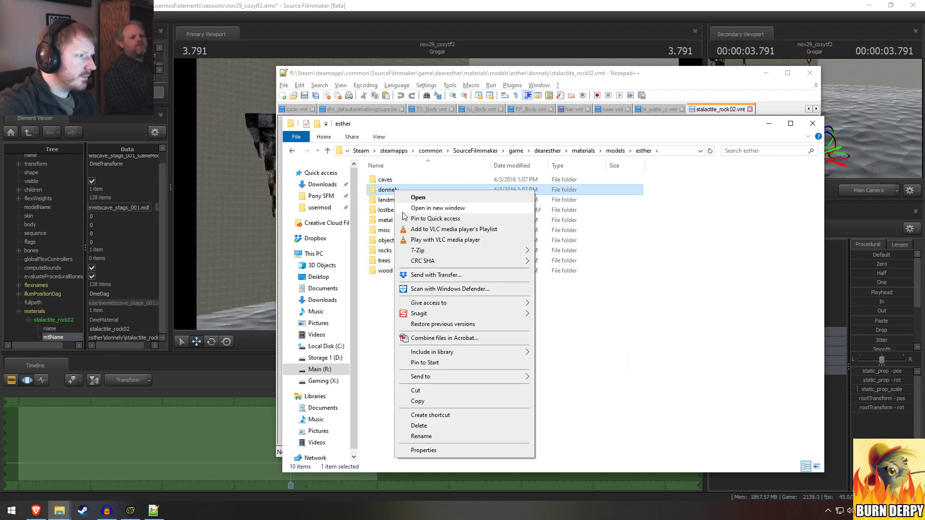
left_click(388, 203)
left_click(813, 124)
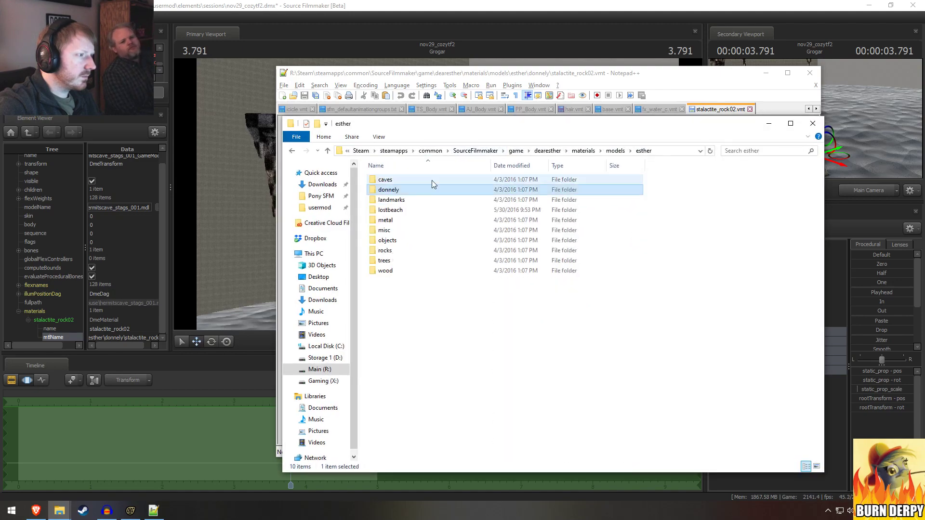
Step: Go back up to the materials\models folder and open the props_mining folder named in the stalactite texture paths
double_click(398, 190)
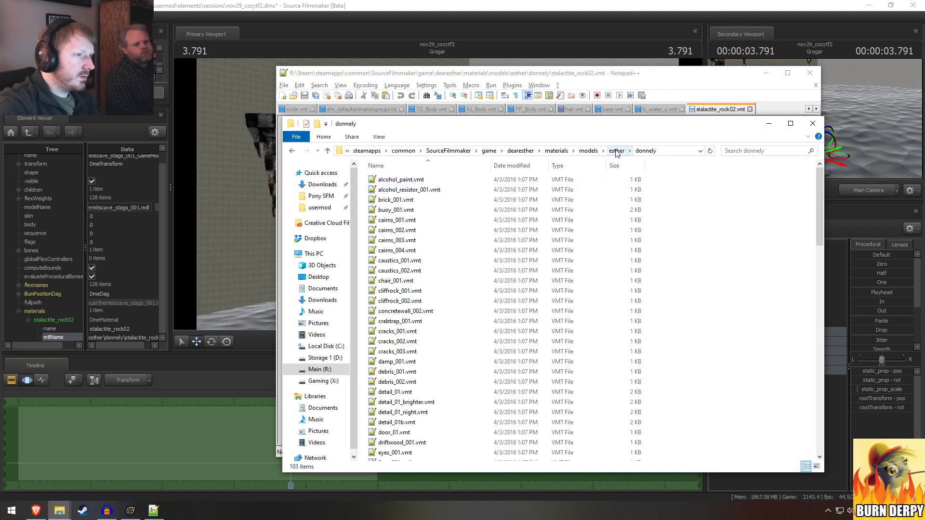
left_click(617, 152)
left_click(616, 151)
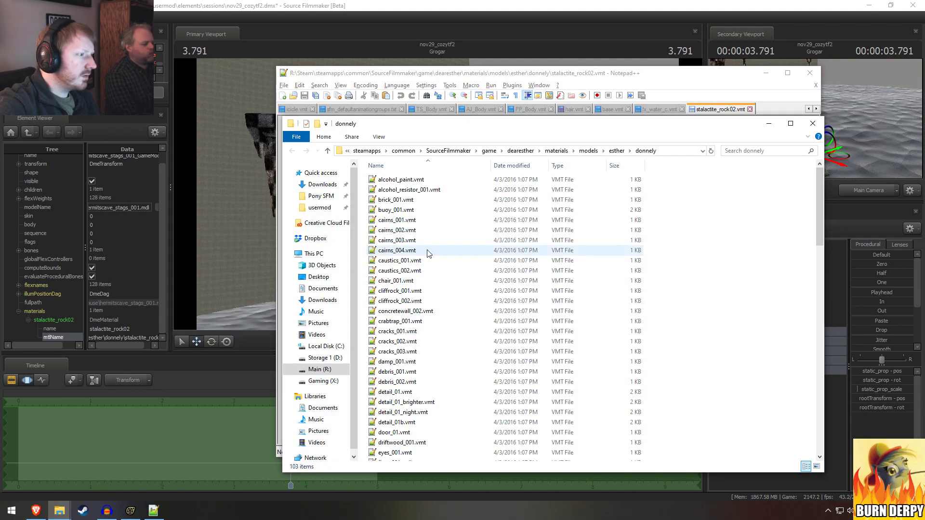
key("alt+Tab")
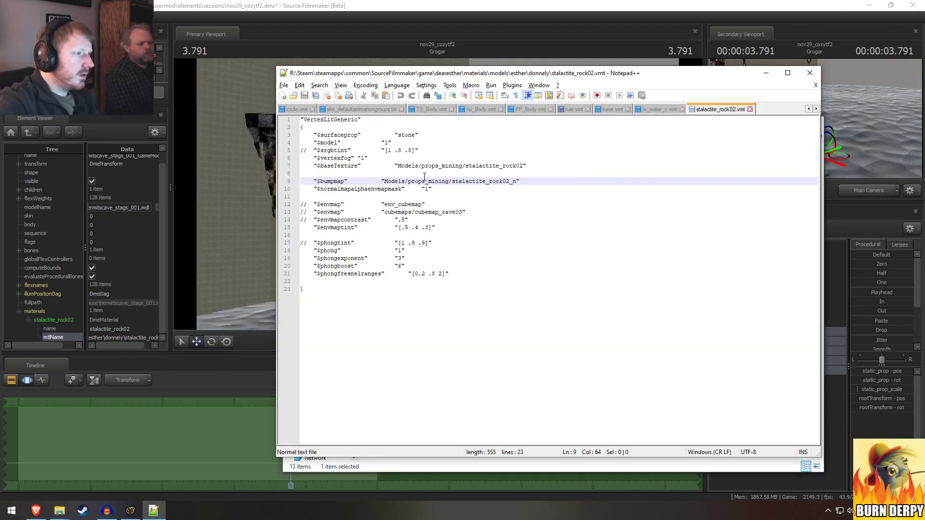
key("alt+Tab")
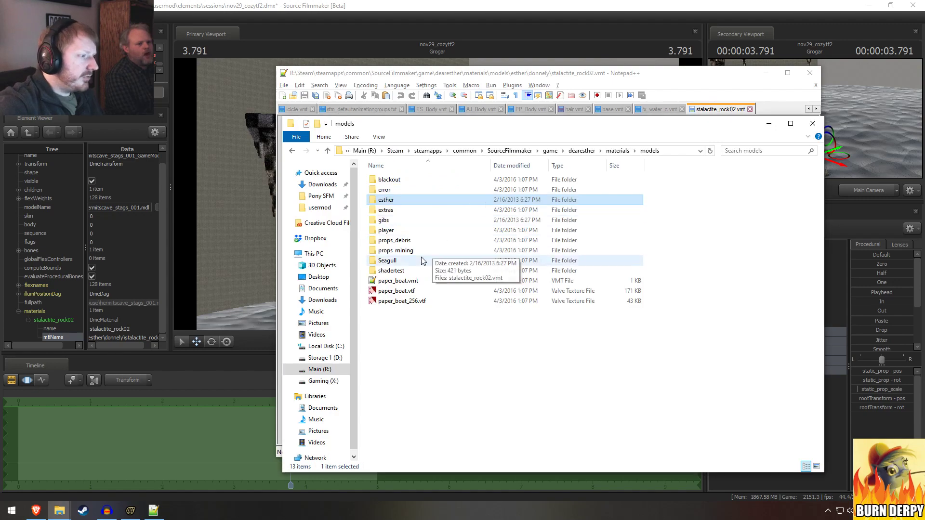
double_click(393, 252)
Step: Compare the texture paths in stalactite_rock02.vmt with the contents of the props_mining folder
key("alt+Tab")
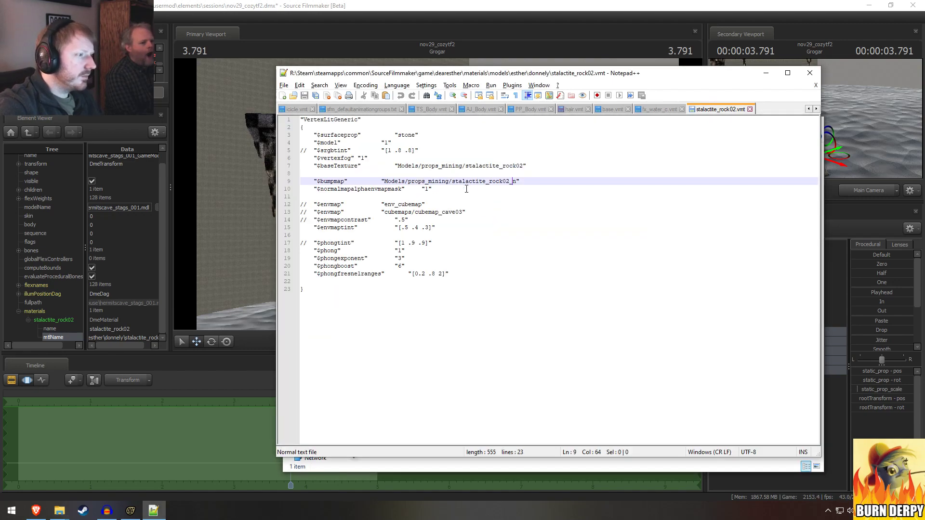
key("alt+Tab")
key("alt+Tab")
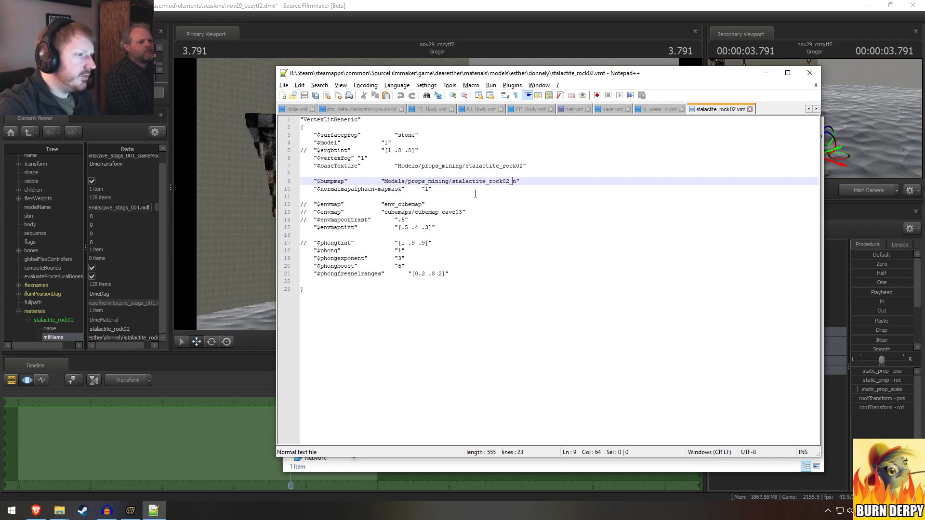
key("alt+Tab")
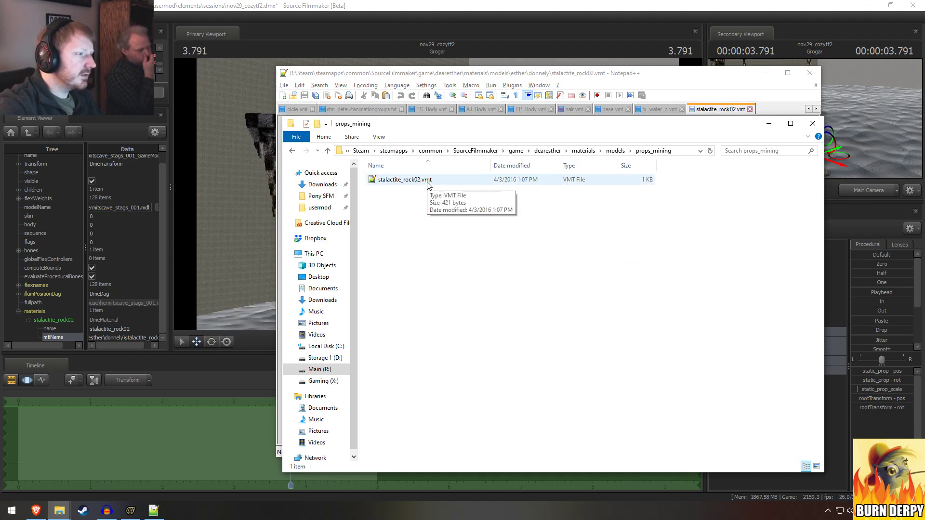
key("alt+Tab")
key("alt+Tab")
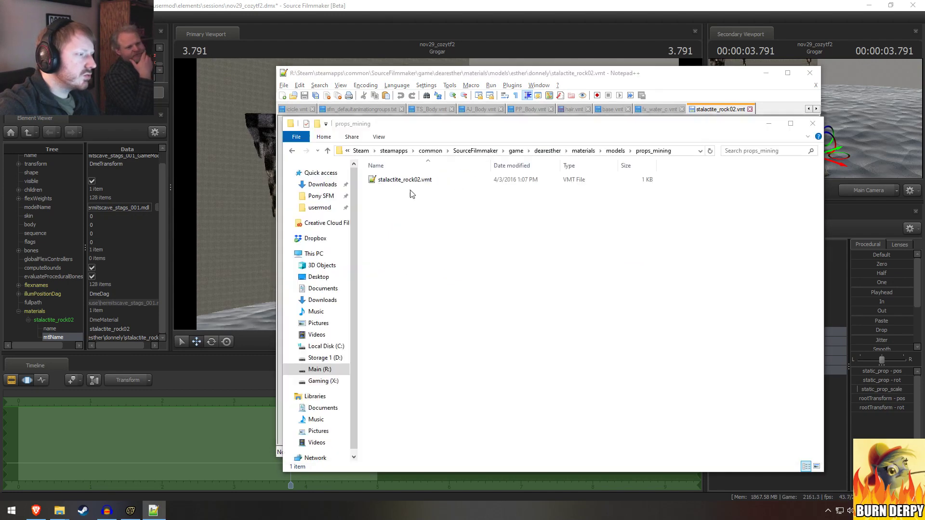
key("alt+Tab")
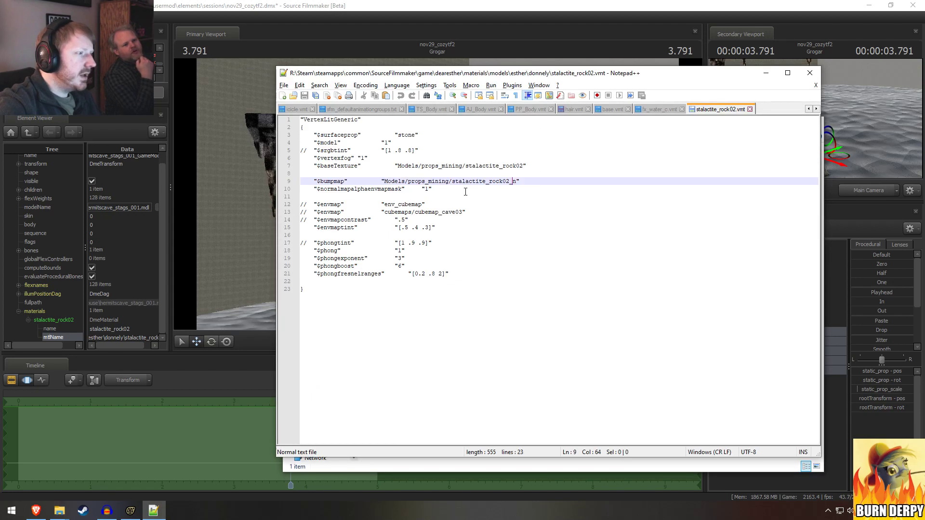
Step: Check the folder and file name in the $bumpmap path, ending in stalactite_rock02_n, against the files in props_mining
left_click_drag(385, 181, 430, 183)
key("alt+Tab")
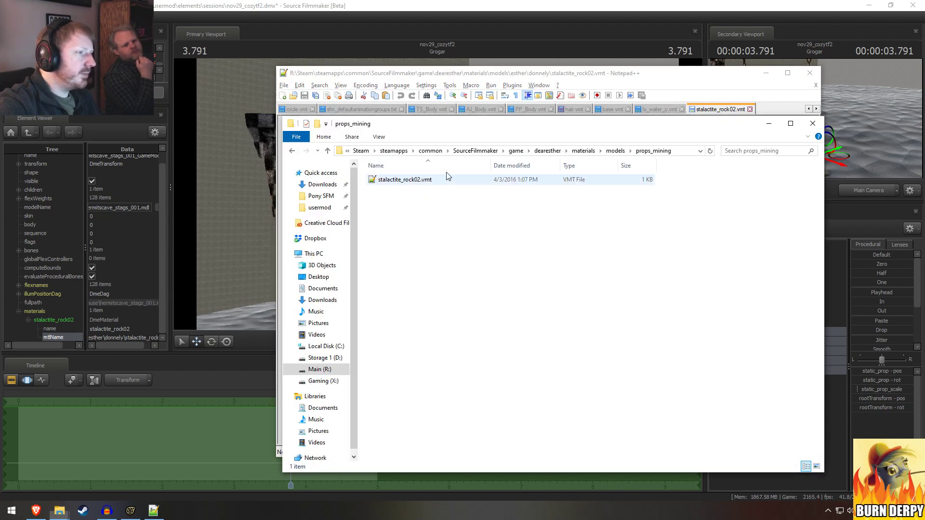
key("alt+Tab")
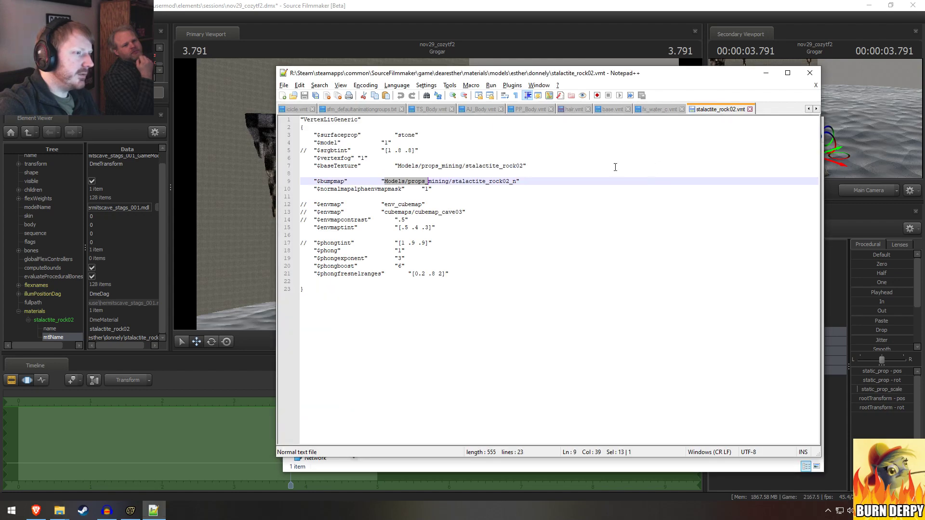
left_click_drag(456, 183, 512, 183)
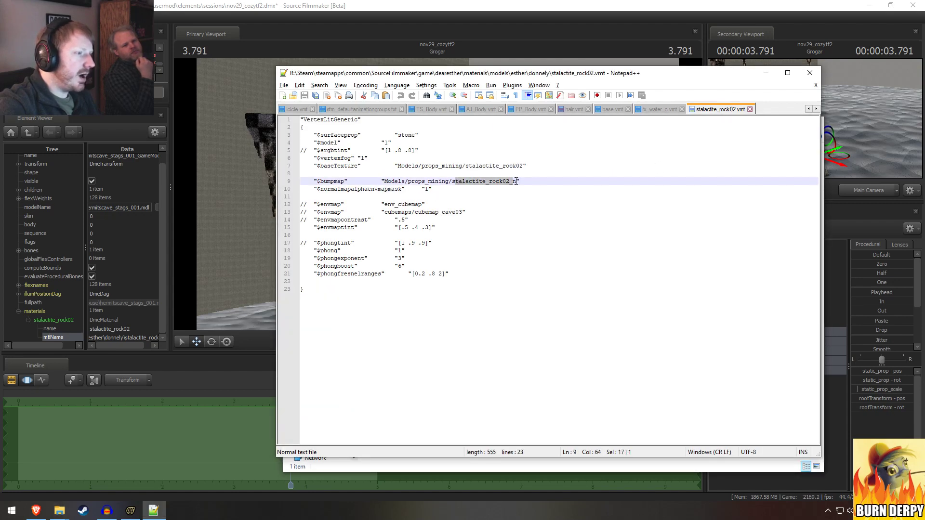
left_click(517, 182)
key("alt+Tab")
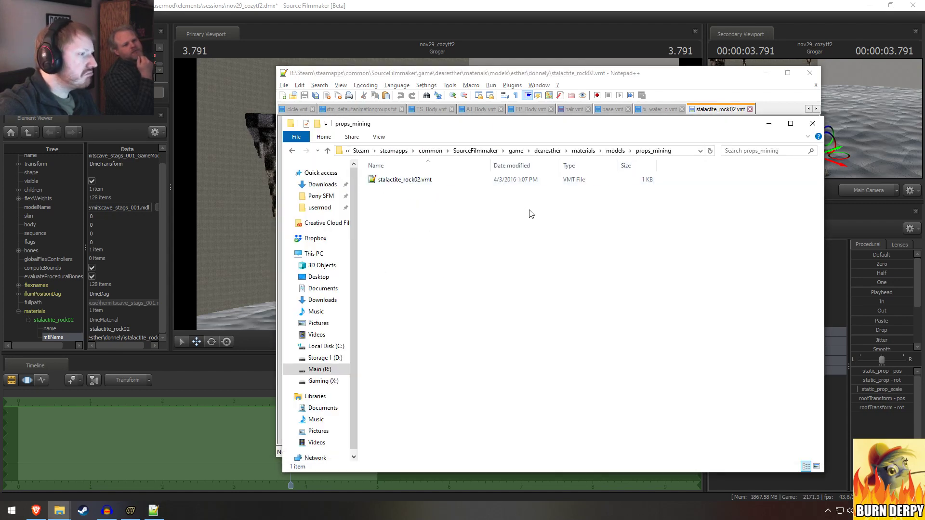
key("alt+Tab")
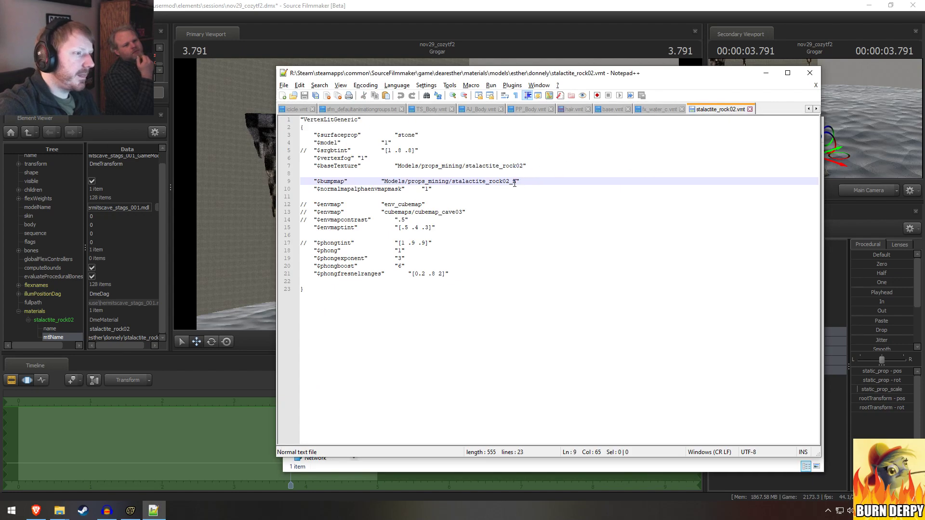
Step: Copy the file name stalactite_rock02_n from the $bumpmap path and search the dearesther materials folder for it
left_click_drag(515, 183, 453, 182)
key("ctrl+c")
key("alt+Tab")
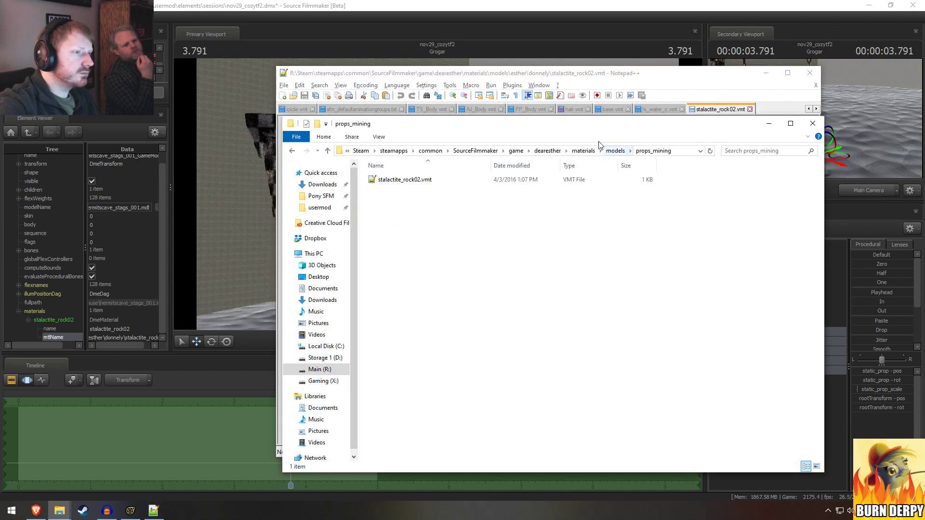
left_click(589, 152)
left_click(747, 152)
key("ctrl+v")
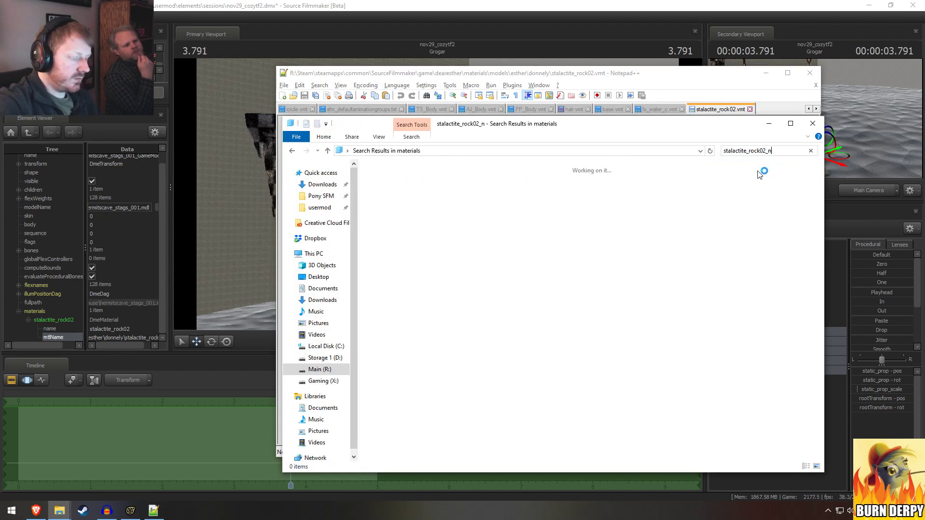
Step: Open the file location of stalactite_rock02_n.vtf and compare its folder with the $bumpmap path in stalactite_rock02.vmt
left_click(467, 172)
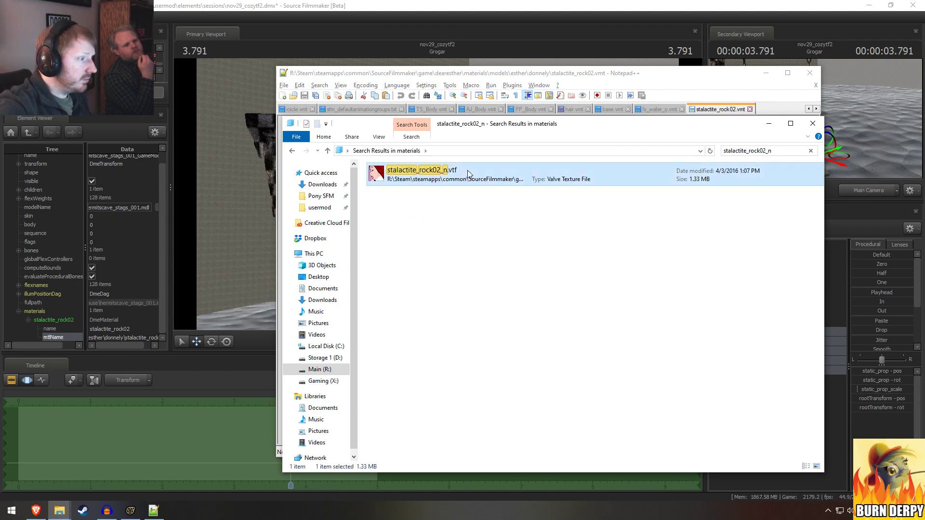
right_click(461, 176)
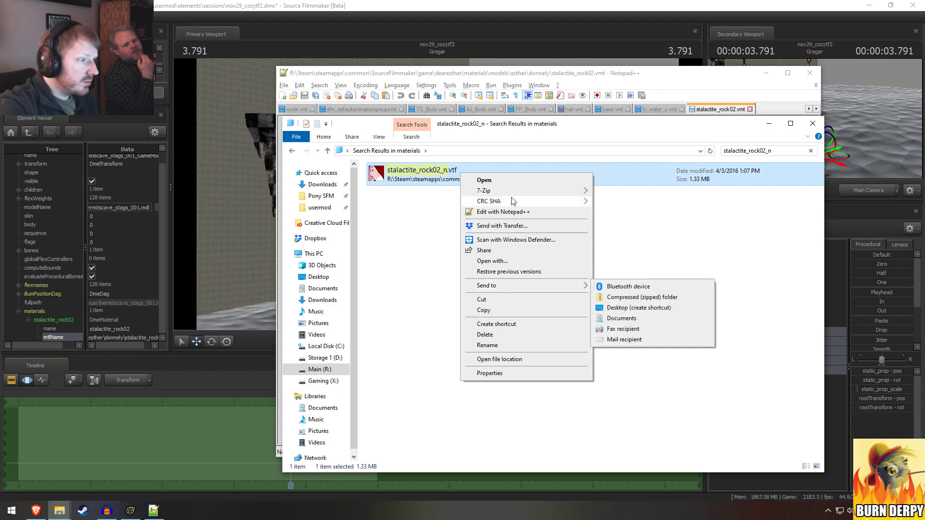
left_click(511, 360)
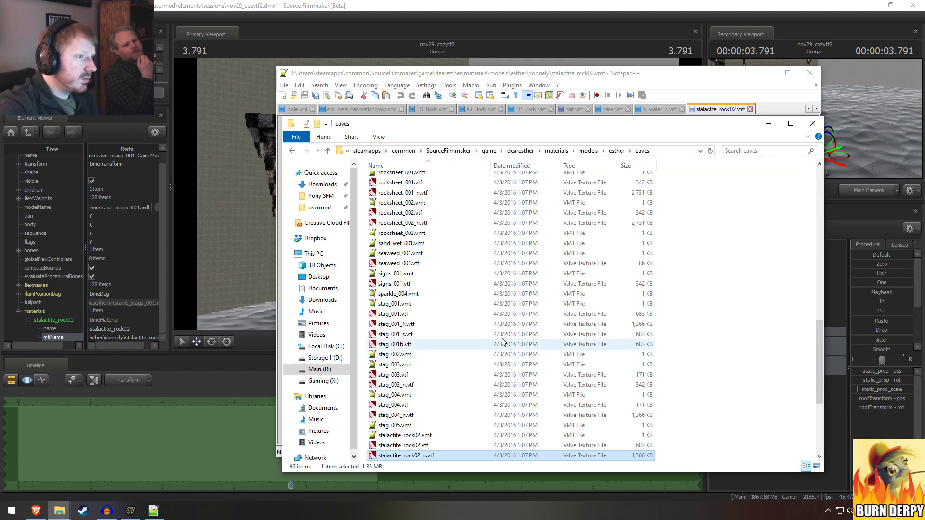
key("alt+Tab")
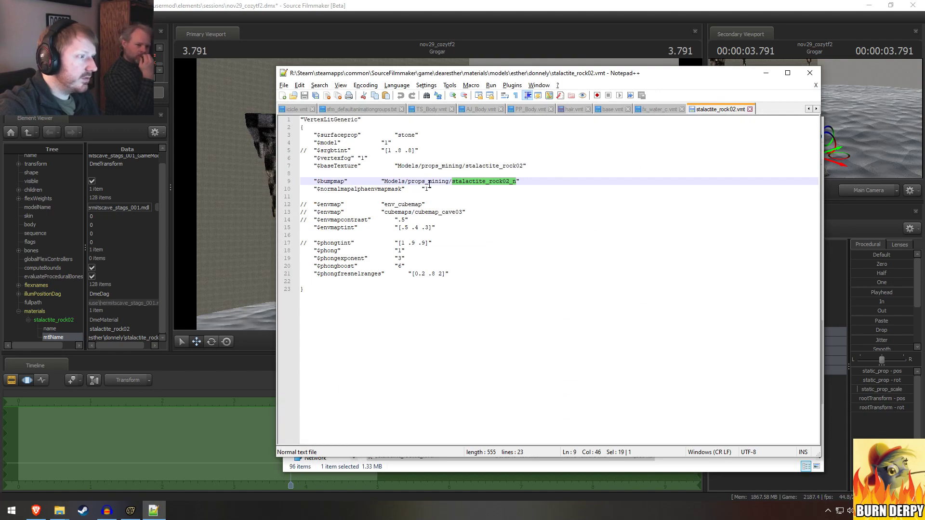
key("alt+Tab")
key("alt+Tab")
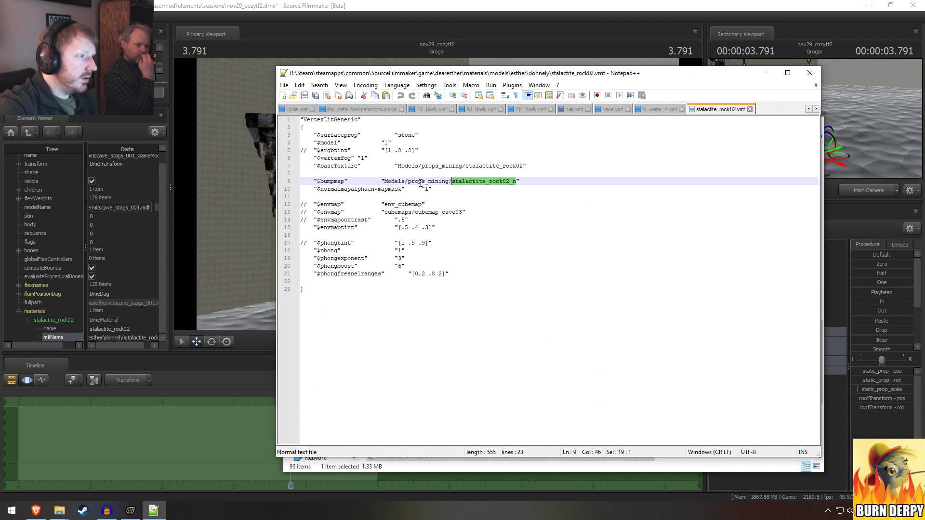
Step: Replace props_mining with esther/caves in the $bumpmap path, save stalactite_rock02.vmt and return to Source Filmmaker
double_click(425, 183)
type("esther")
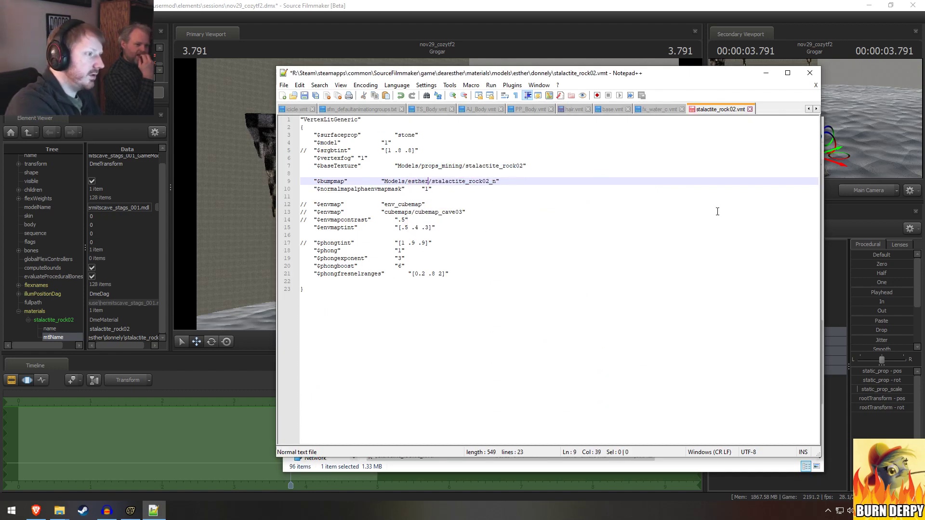
type("/cane")
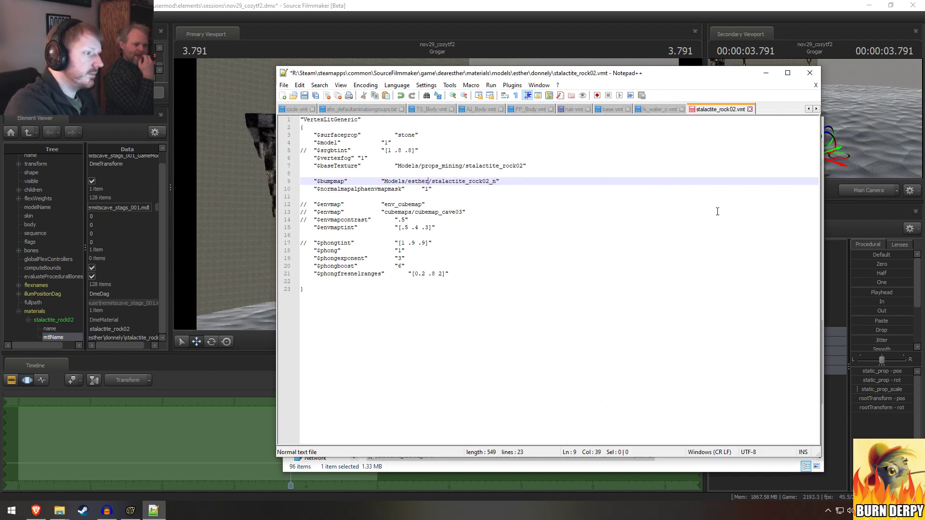
type("s/")
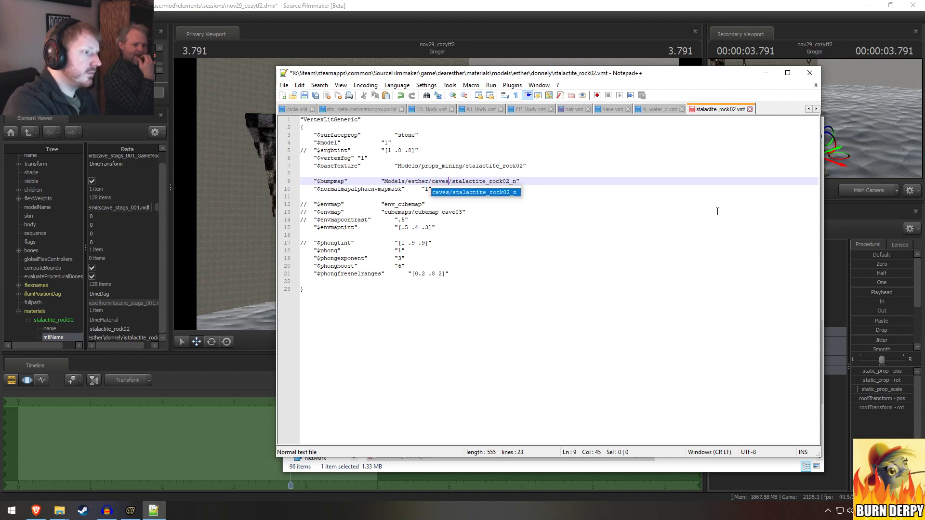
key("alt+Tab")
key("alt+Tab")
key("ctrl+s")
key("alt+Tab")
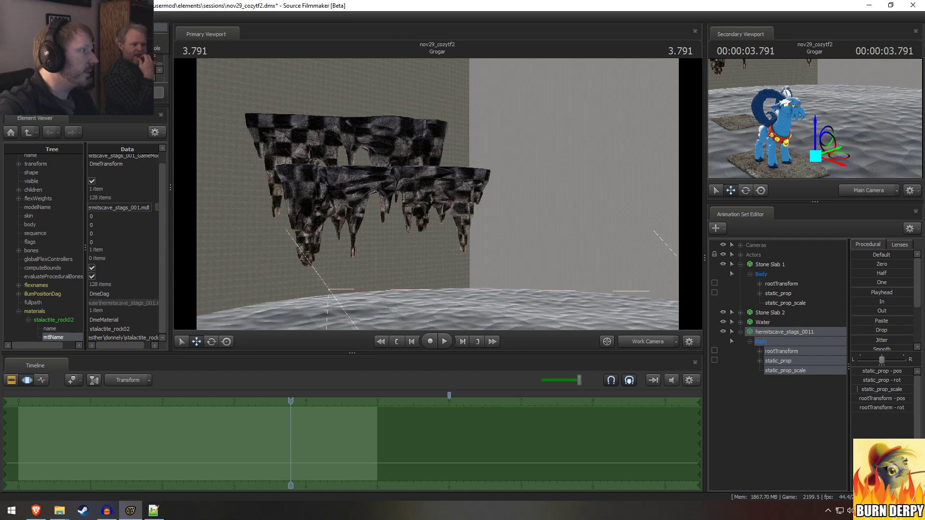
Step: Check the stalactites' rock texture, enable lighting in the primary viewport and collapse Stone Slab 1 in the animation set list
mouse_move(52, 17)
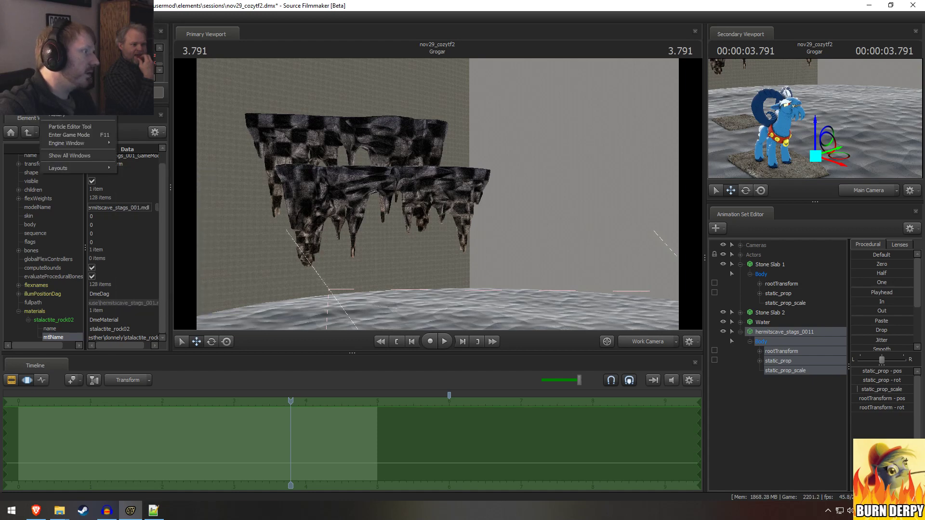
key("Escape")
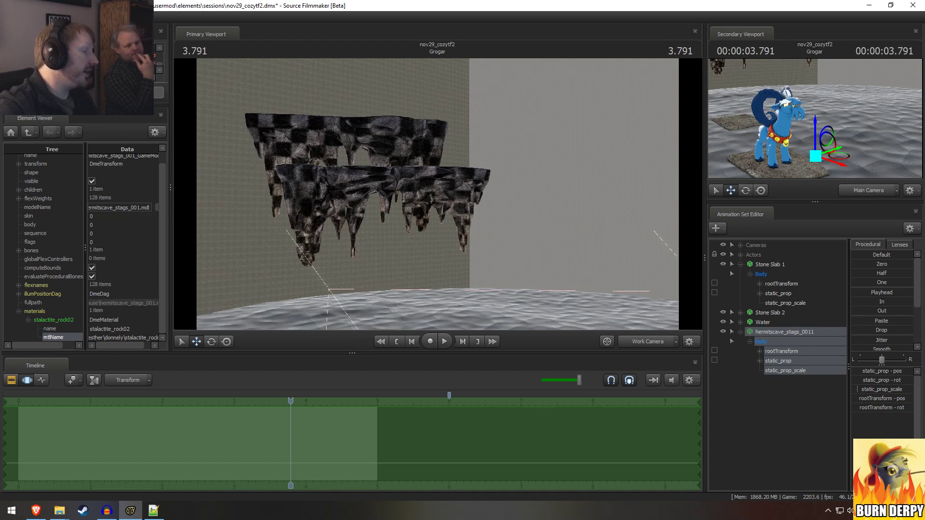
left_click_drag(342, 138, 437, 194)
left_click_drag(491, 223, 442, 203)
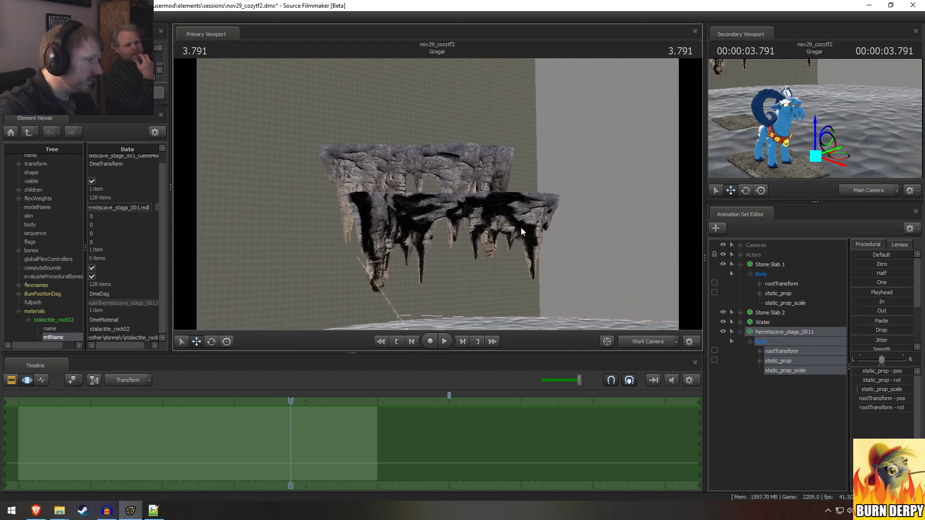
left_click_drag(473, 242, 500, 269)
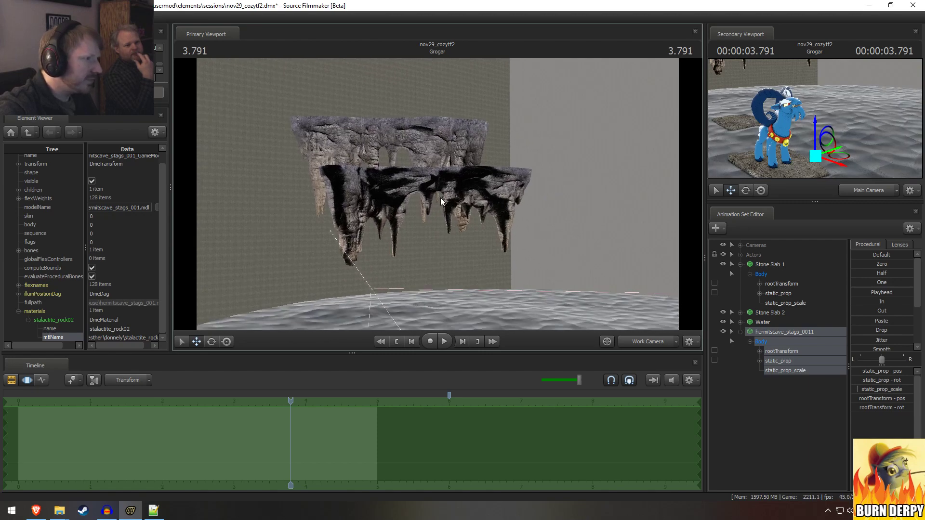
right_click(443, 171)
left_click(463, 199)
left_click(751, 412)
key("F2")
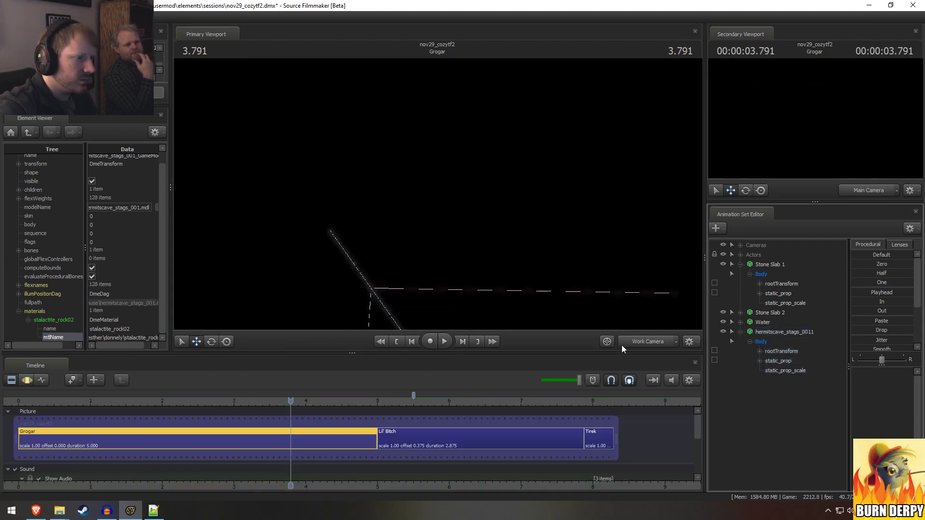
key("F3")
left_click(732, 264)
Step: Create an animation set for a new light and look through that light in the primary viewport
right_click(744, 380)
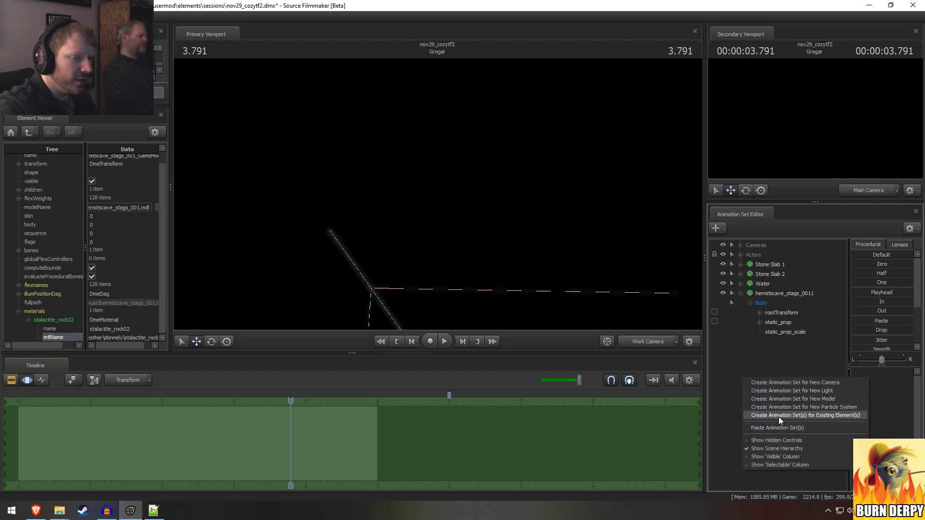
left_click(786, 391)
left_click_drag(752, 342, 568, 197)
left_click(740, 255)
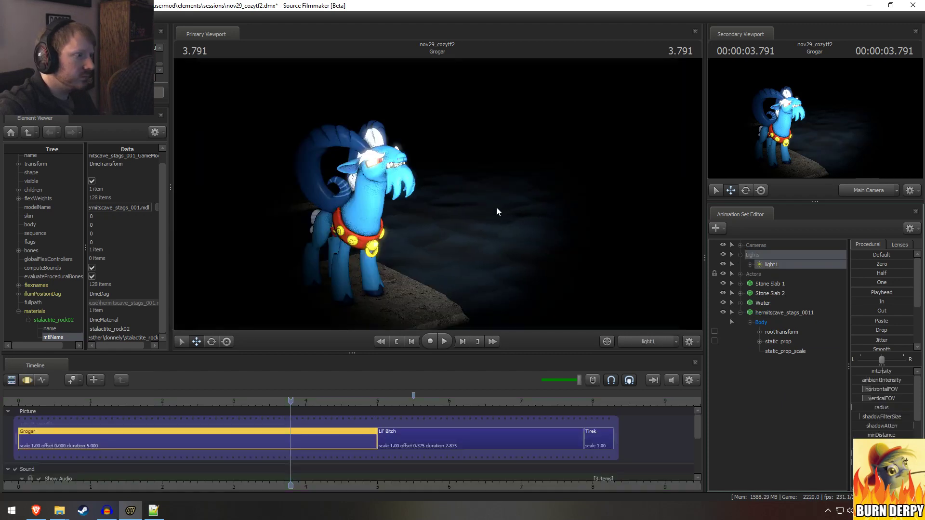
Step: Aim light1 at the stalactites, toggling viewport lighting off and on to find them, and view the result through the Work Camera
left_click(457, 263)
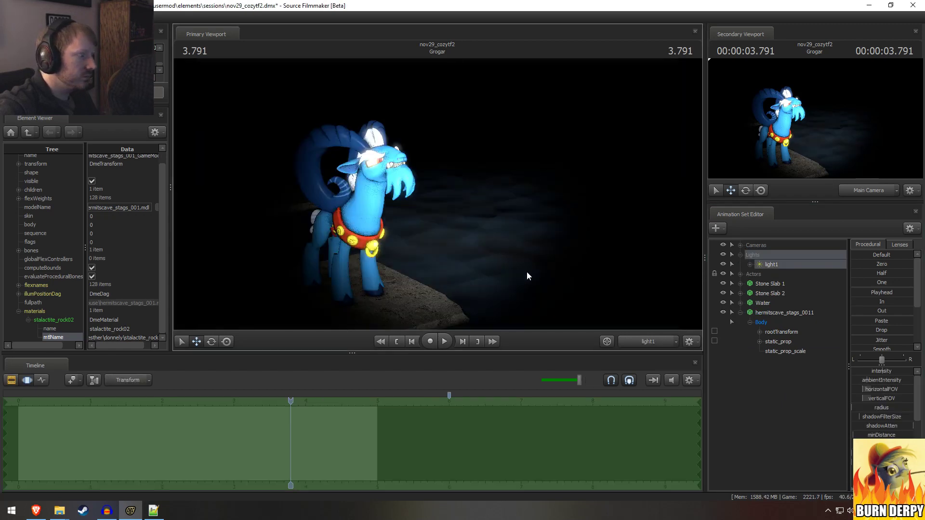
left_click_drag(528, 273, 453, 210)
right_click(453, 211)
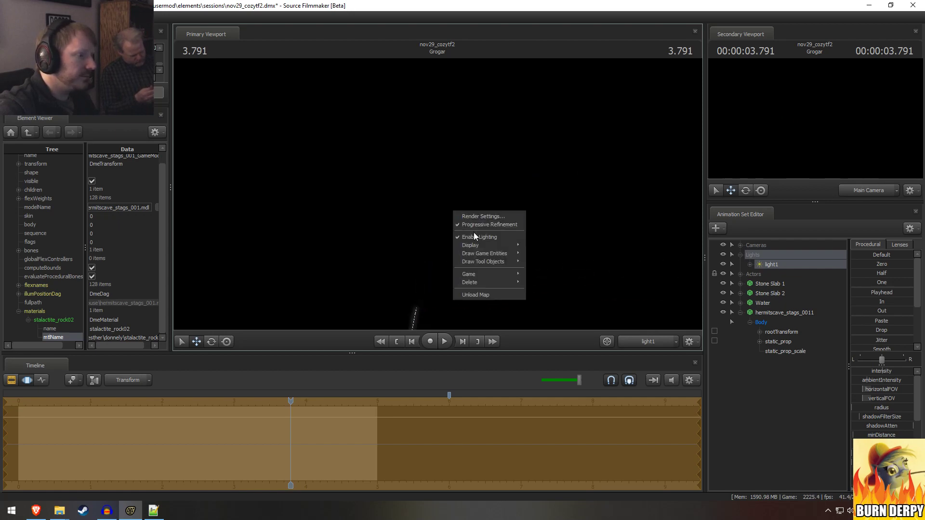
left_click(473, 235)
right_click(447, 194)
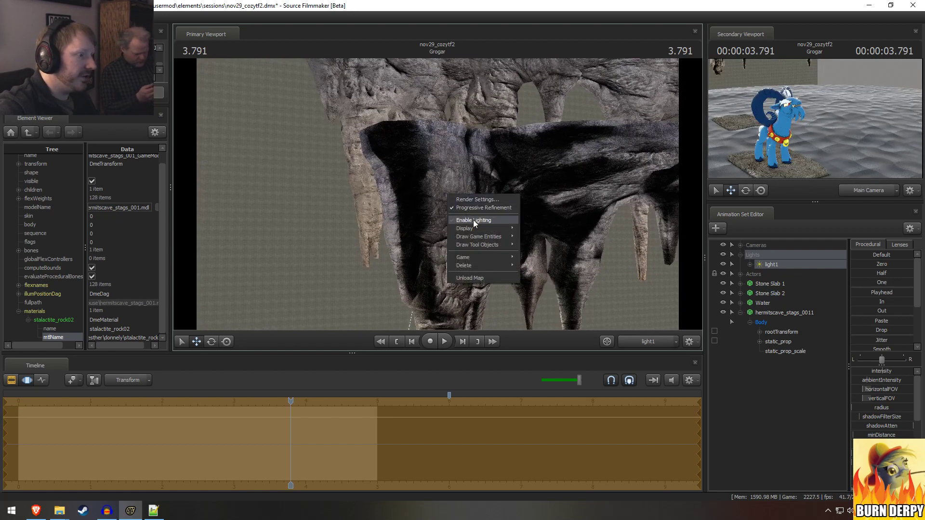
left_click(473, 220)
left_click_drag(587, 278, 592, 285)
left_click(655, 344)
key("w")
key("s")
left_click_drag(438, 194, 438, 195)
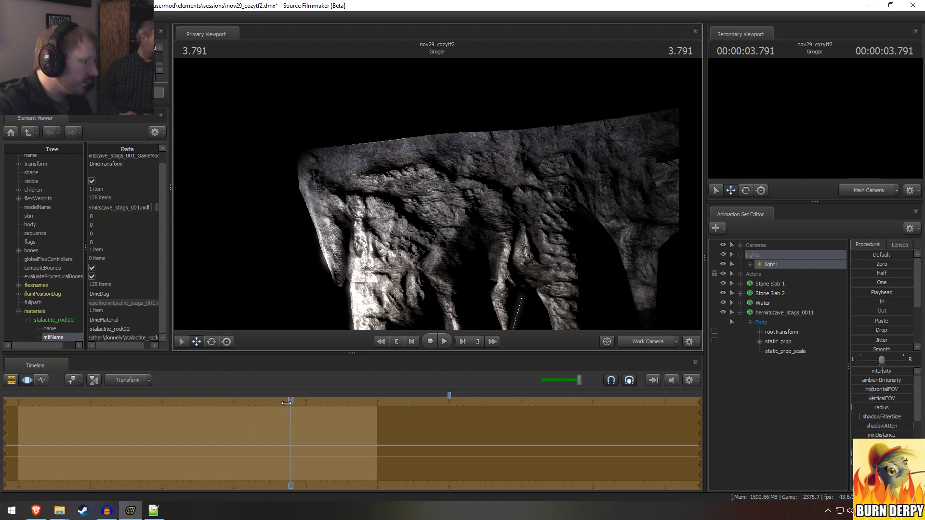
Step: Move the playhead to about 0.541 seconds in the Grogar shot and show the shots in the Clip Editor
left_click_drag(289, 403, 65, 420)
key("F2")
key("F3")
key("F2")
middle_click_drag(197, 488, 335, 456)
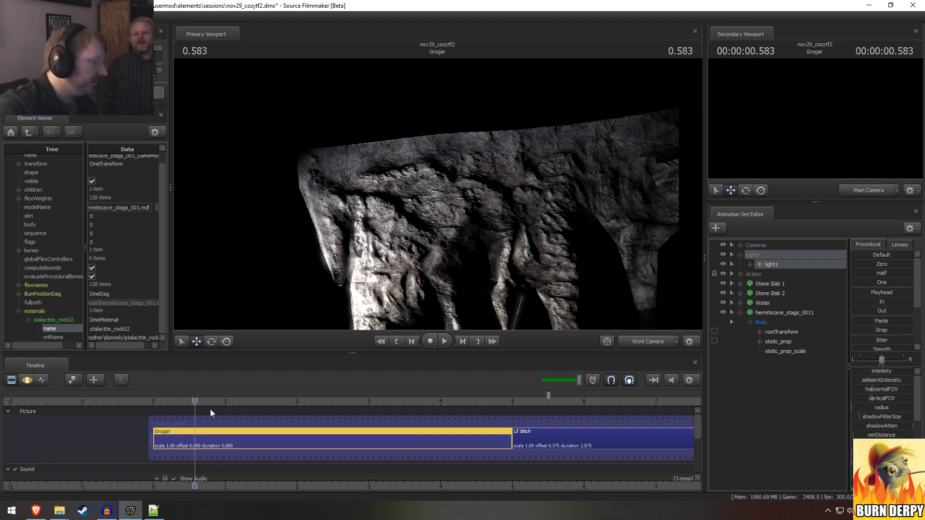
mouse_move(210, 409)
left_mouse_down()
mouse_move(190, 408)
mouse_move(214, 407)
left_mouse_up()
left_click(637, 340)
left_click(588, 320)
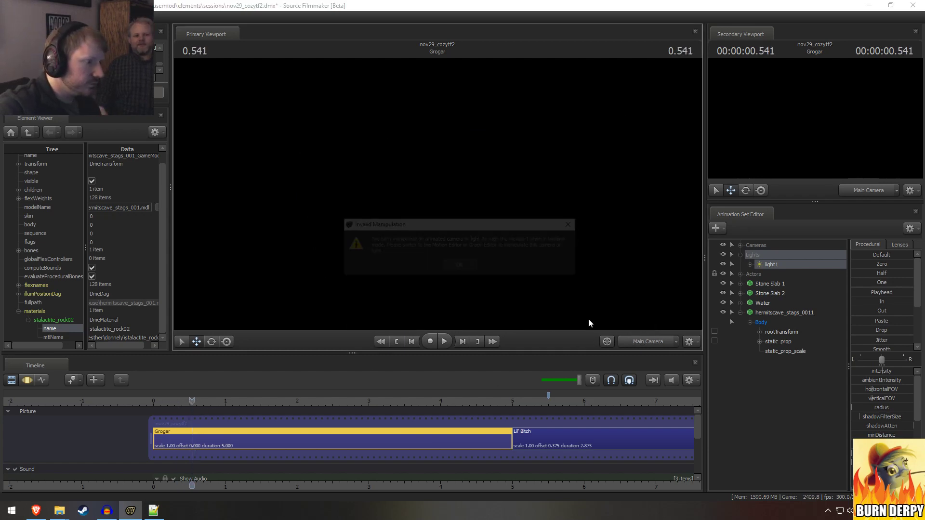
left_click(462, 265)
left_click(649, 339)
Step: Disable lighting in the primary viewport and view the stalactites from farther away through the Work Camera
right_click(608, 271)
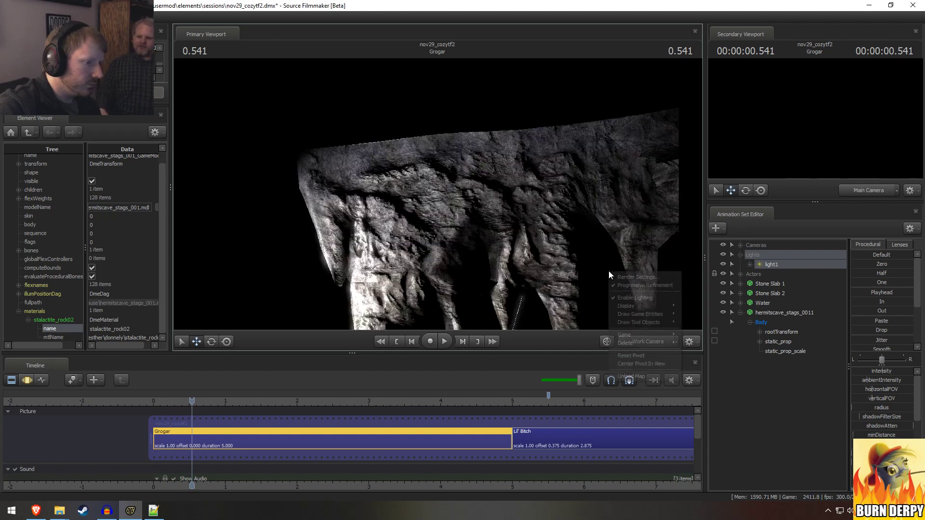
left_click_drag(554, 241, 438, 194)
right_click(591, 263)
left_click(618, 272)
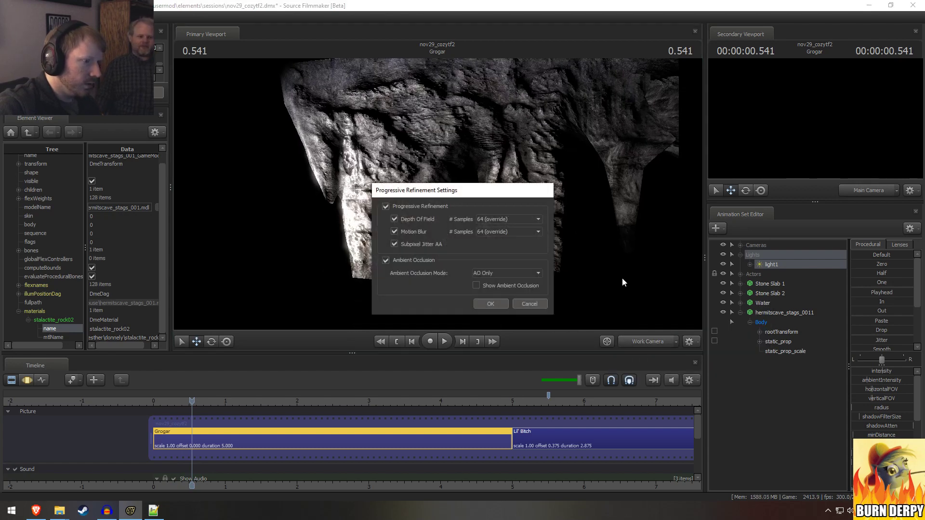
left_click(529, 301)
right_click(542, 218)
left_click(575, 244)
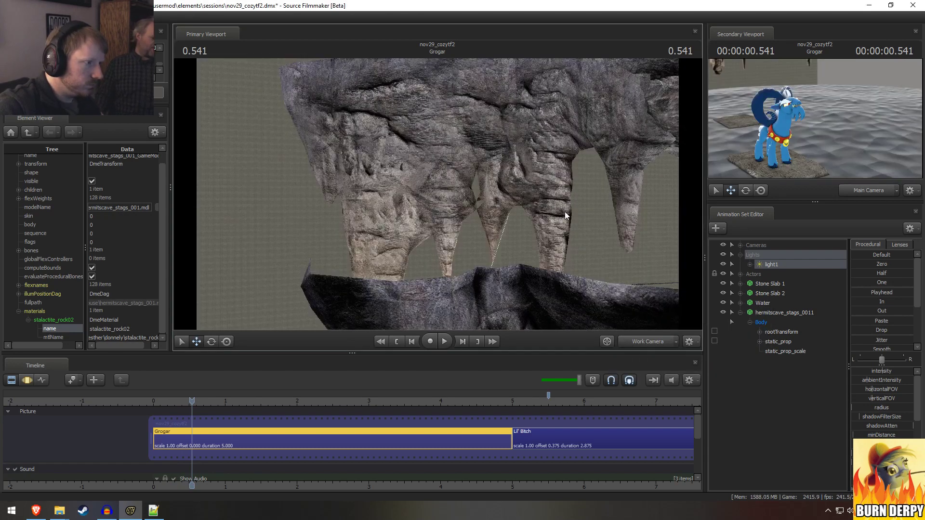
left_click_drag(574, 244, 550, 281)
key("s")
key("z")
key("d")
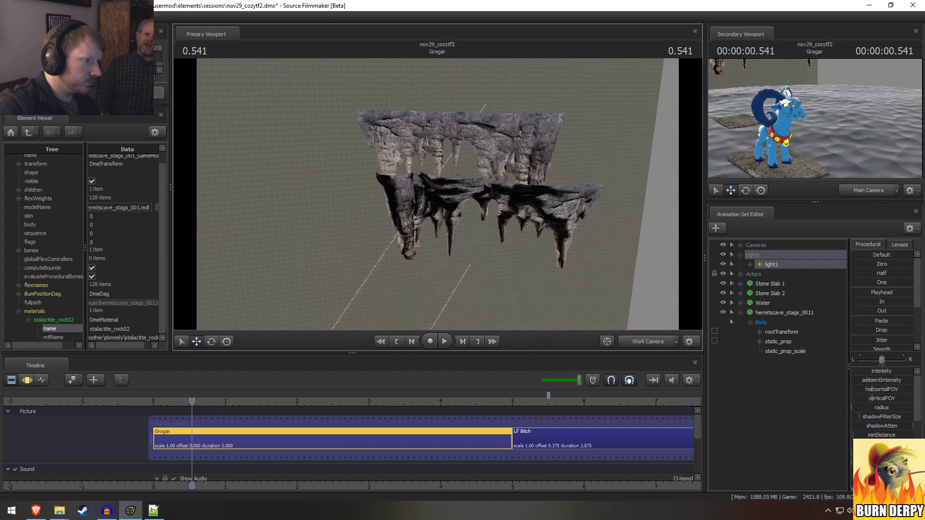
left_click_drag(439, 184, 424, 218)
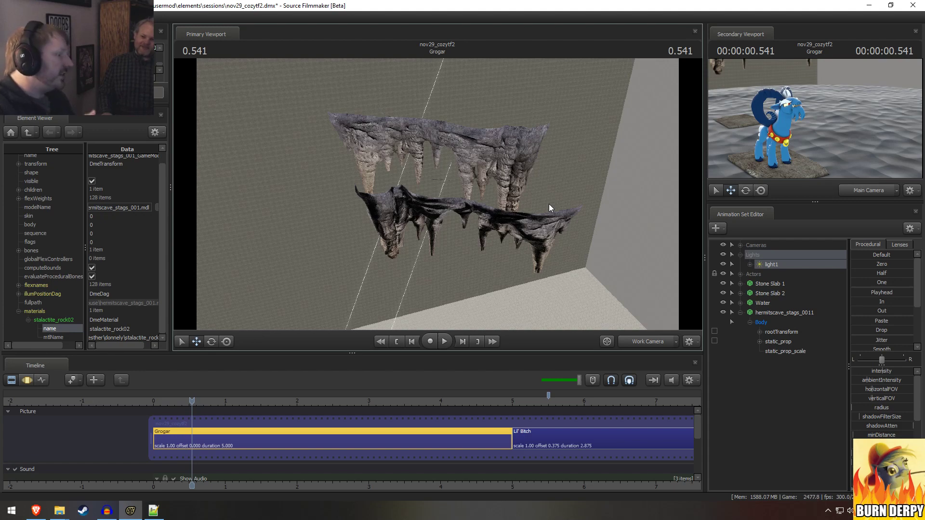
Step: Switch to Steam, open the store's Valve Index hardware page and look through the kits, prices and system requirements
left_click(83, 510)
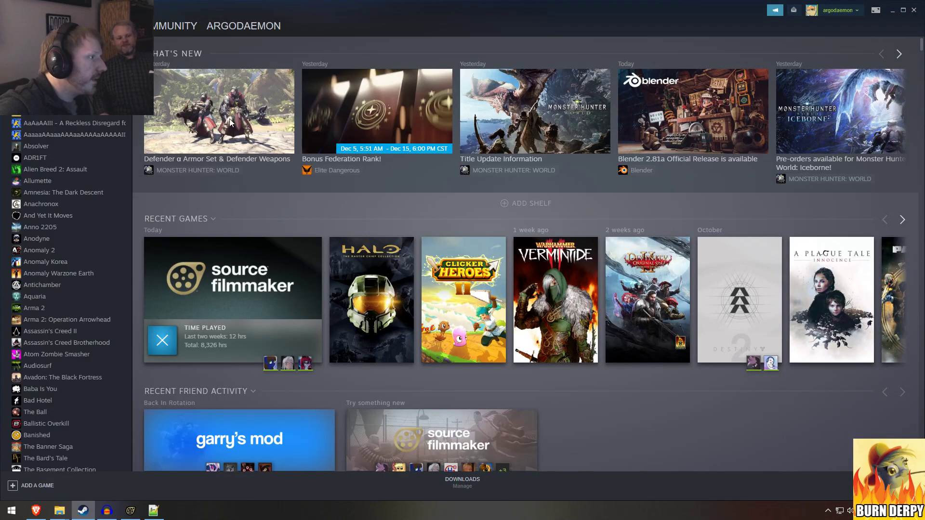
left_click(51, 26)
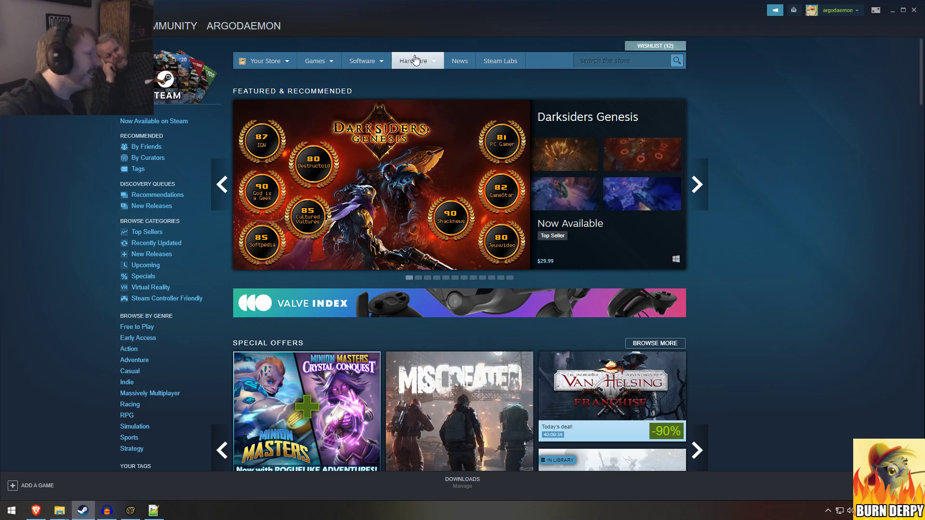
mouse_move(417, 61)
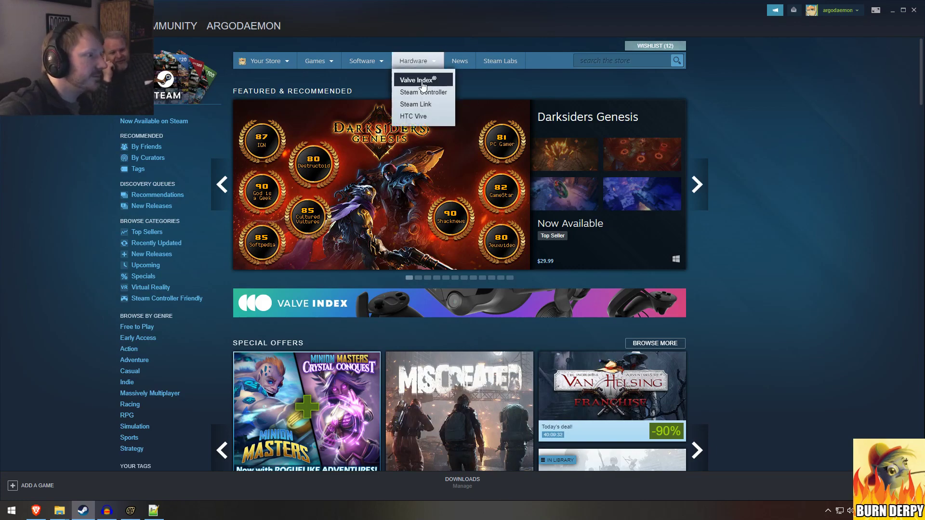
left_click(419, 81)
scroll(735, 359, "down", 15)
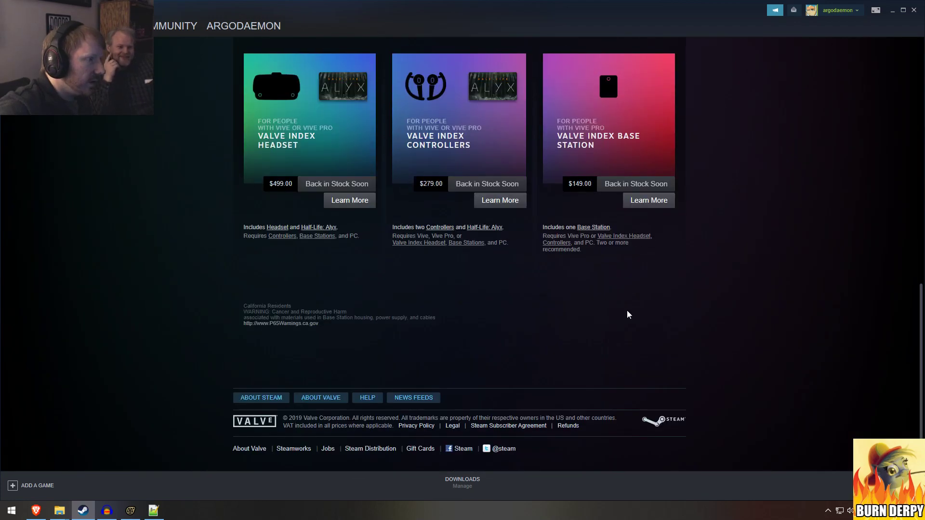
scroll(492, 294, "up", 1)
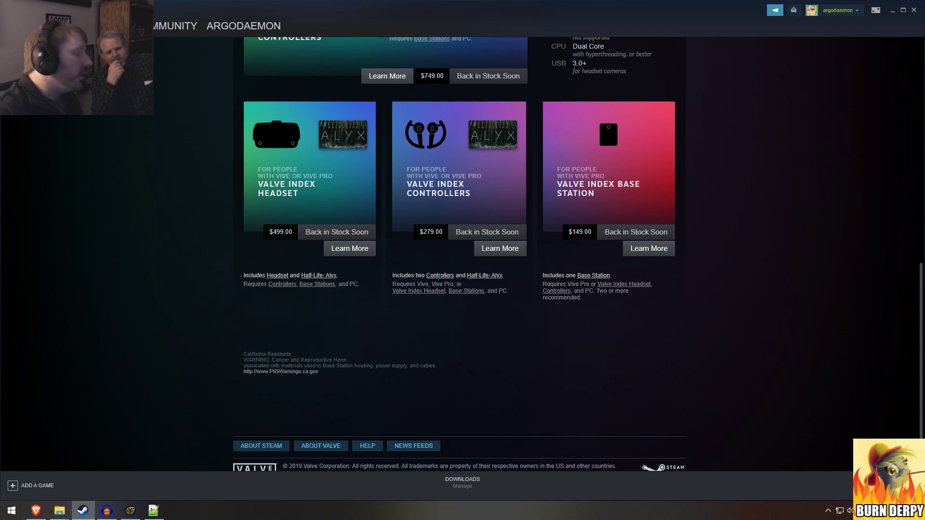
scroll(377, 343, "up", 4)
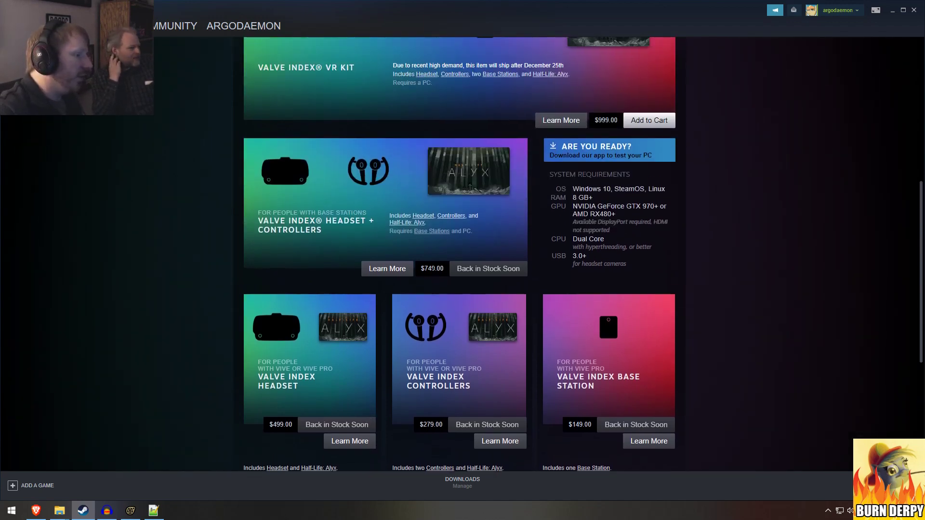
Step: Compare the prices of the Valve Index VR kit, the headset with controllers, and the separate headset, controllers and base station
left_click_drag(424, 269, 440, 268)
scroll(426, 291, "up", 4)
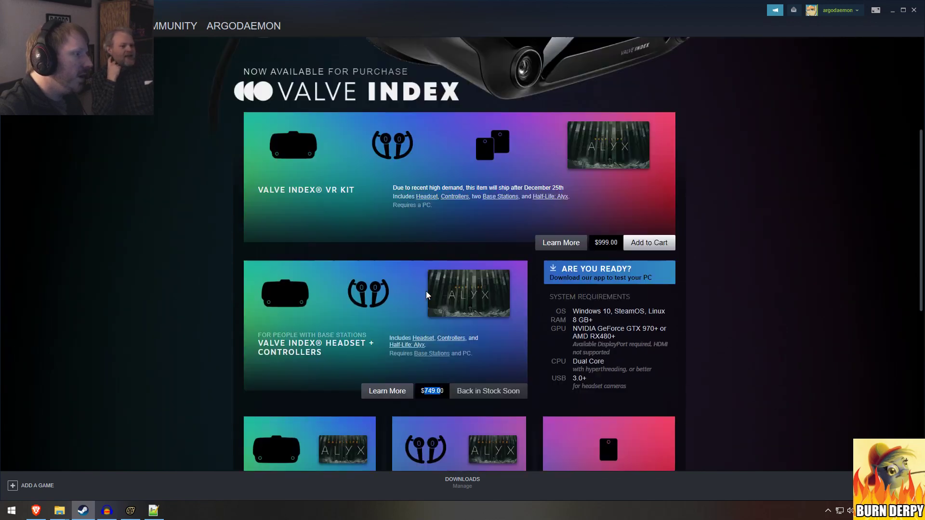
left_click_drag(596, 313, 610, 313)
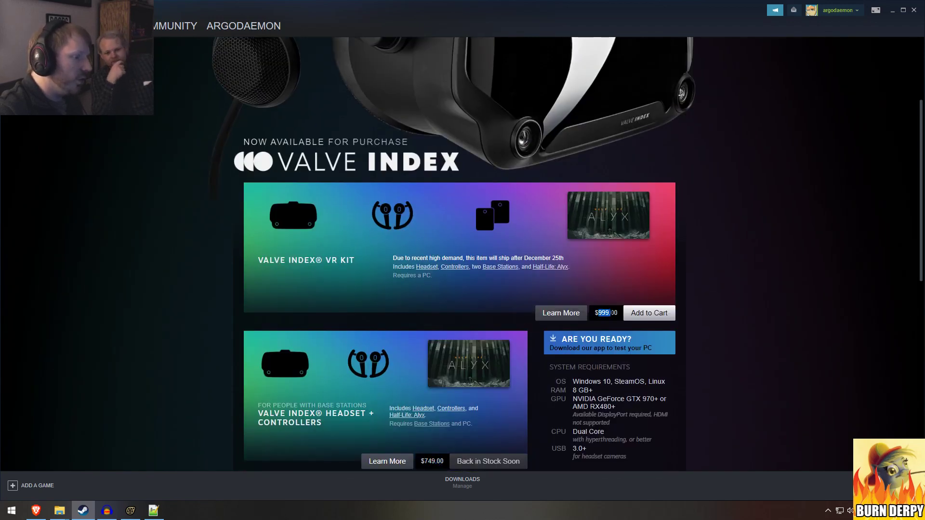
scroll(588, 340, "down", 4)
scroll(589, 337, "down", 2)
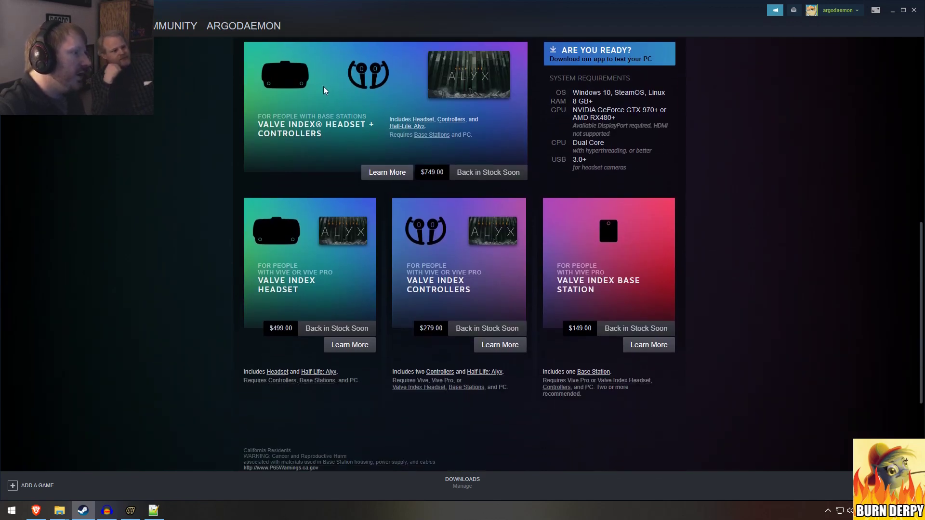
scroll(483, 203, "up", 4)
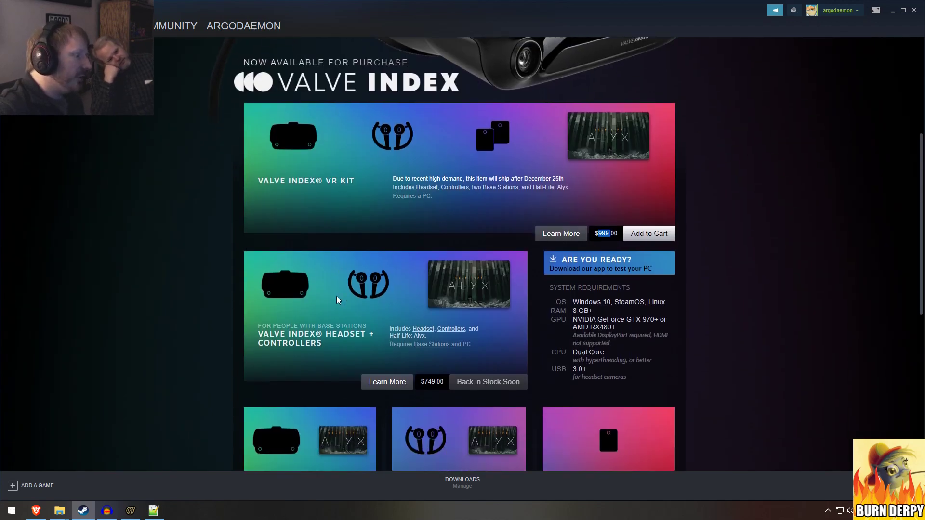
scroll(430, 343, "down", 5)
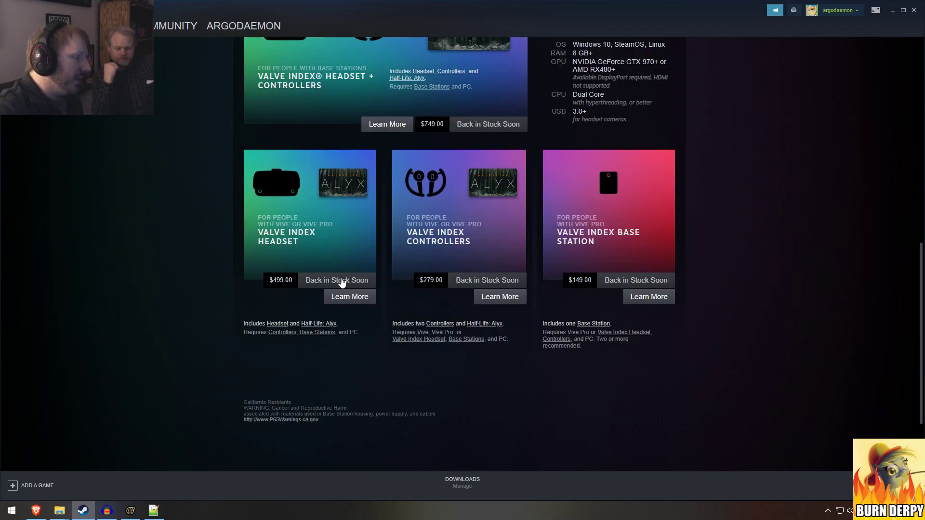
double_click(432, 280)
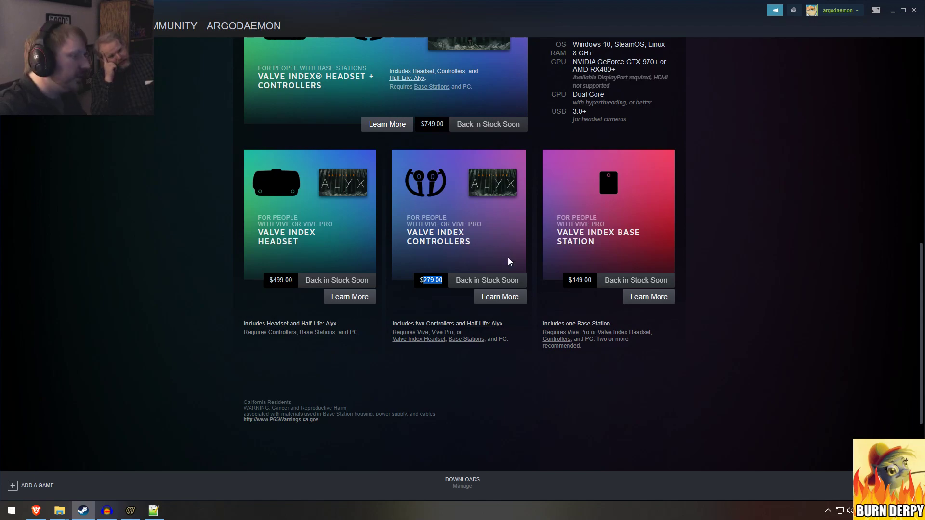
scroll(509, 285, "up", 3)
scroll(805, 240, "up", 3)
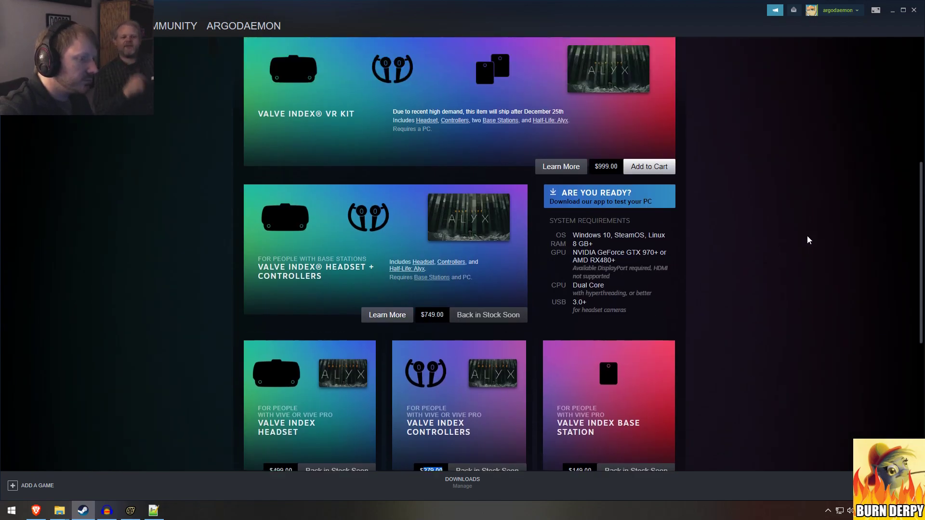
scroll(460, 348, "down", 4)
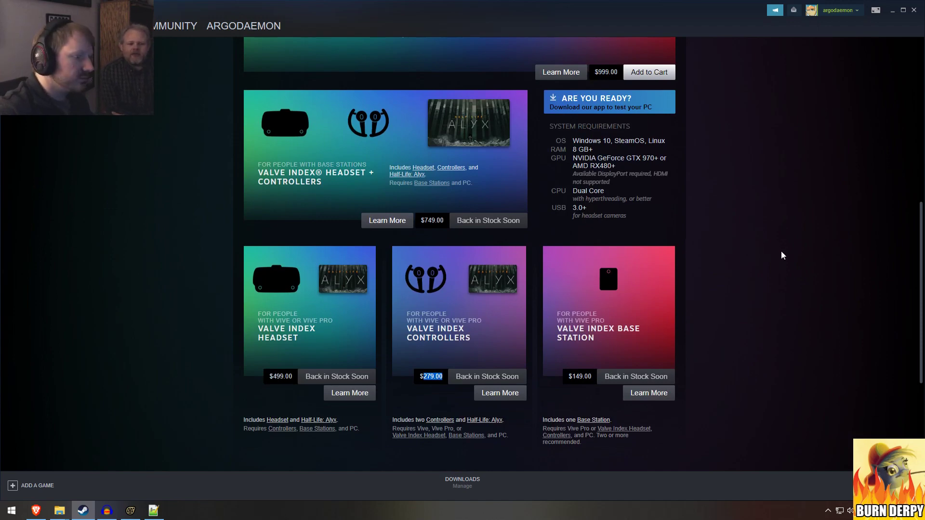
Step: Return to Source Filmmaker, move the playhead to 0.458 seconds and view the stalactites straight on through the Work Camera
left_click(892, 10)
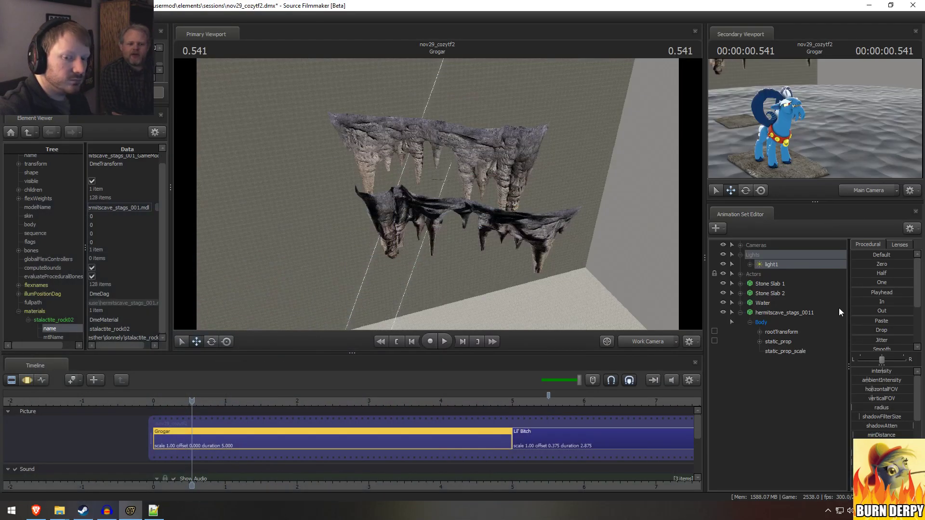
left_click_drag(195, 401, 191, 403)
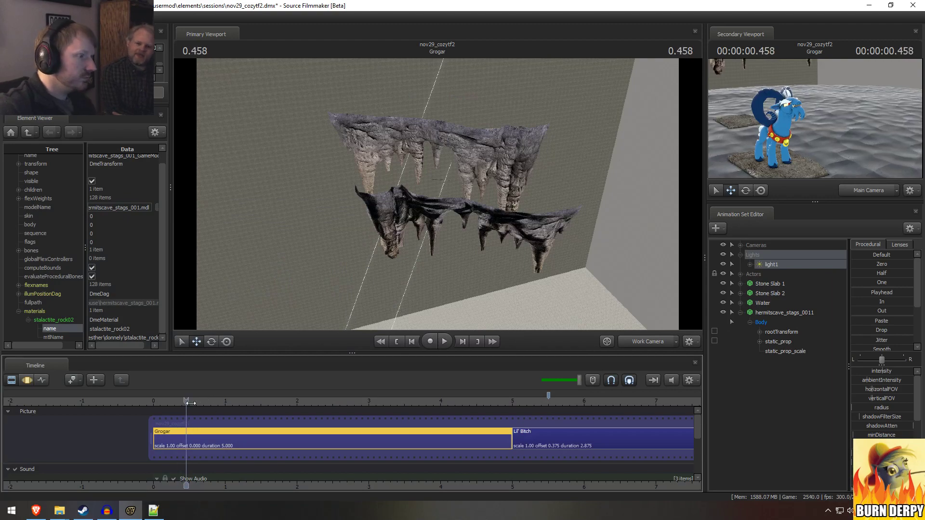
left_click_drag(616, 273, 636, 236, "alt")
left_click_drag(438, 194, 342, 179, "alt")
left_click_drag(461, 231, 464, 255, "alt")
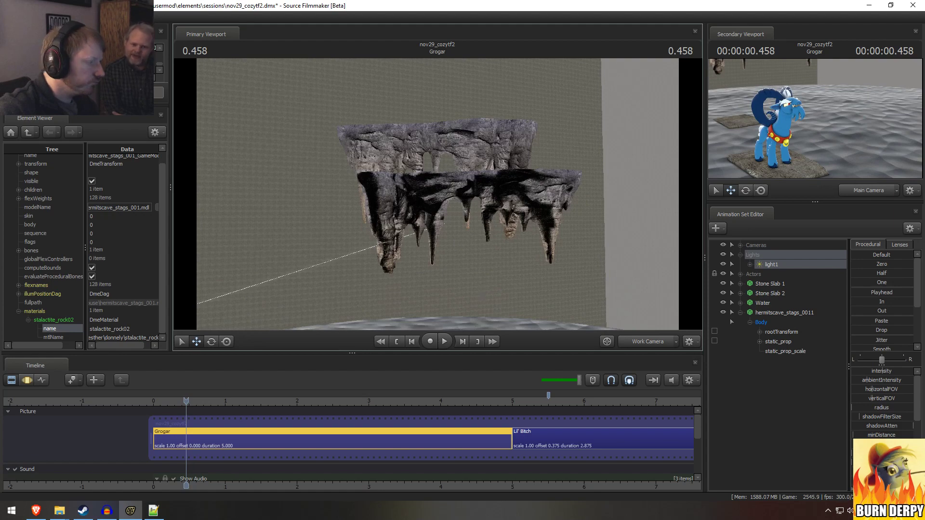
Step: Switch to the caves materials folder in File Explorer, inspect the stalactite_rock02_n.vtf normal map and close it
mouse_move(59, 509)
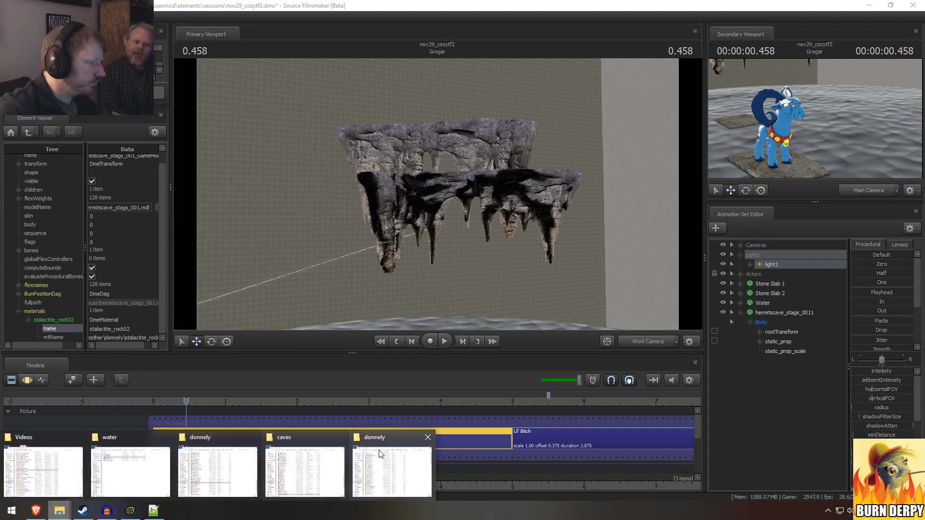
left_click(305, 465)
scroll(400, 409, "down", 2)
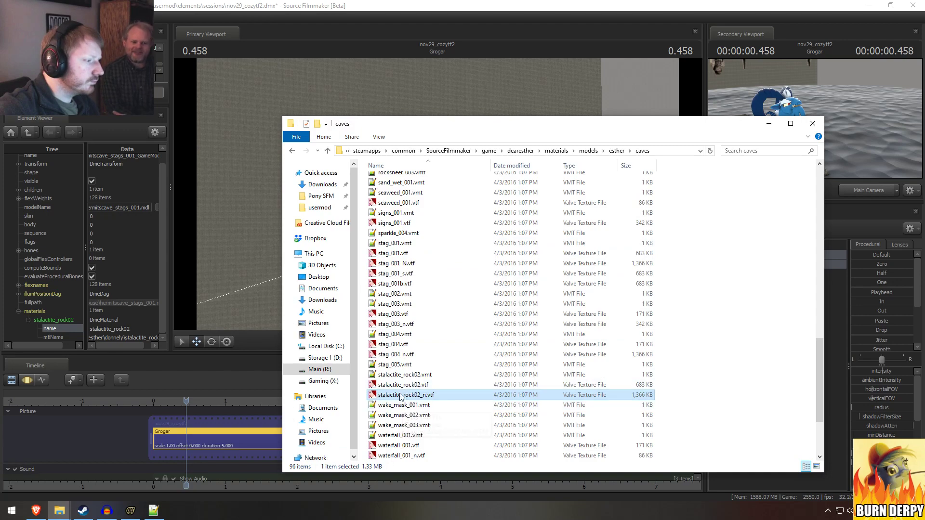
double_click(399, 395)
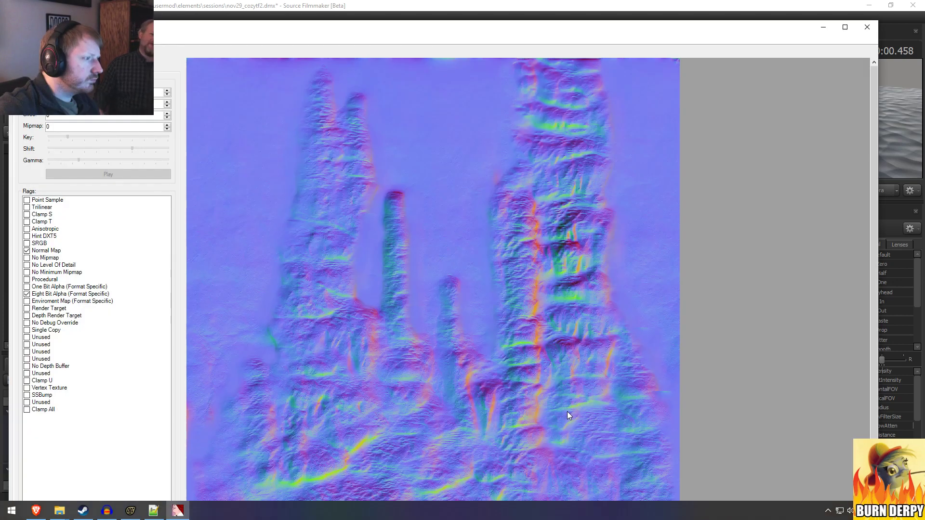
scroll(568, 412, "up", 1)
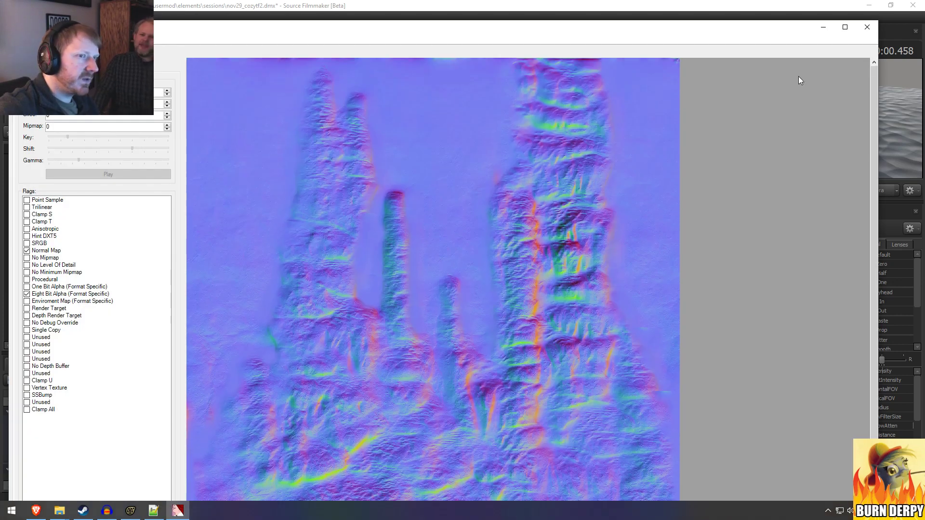
left_click(866, 27)
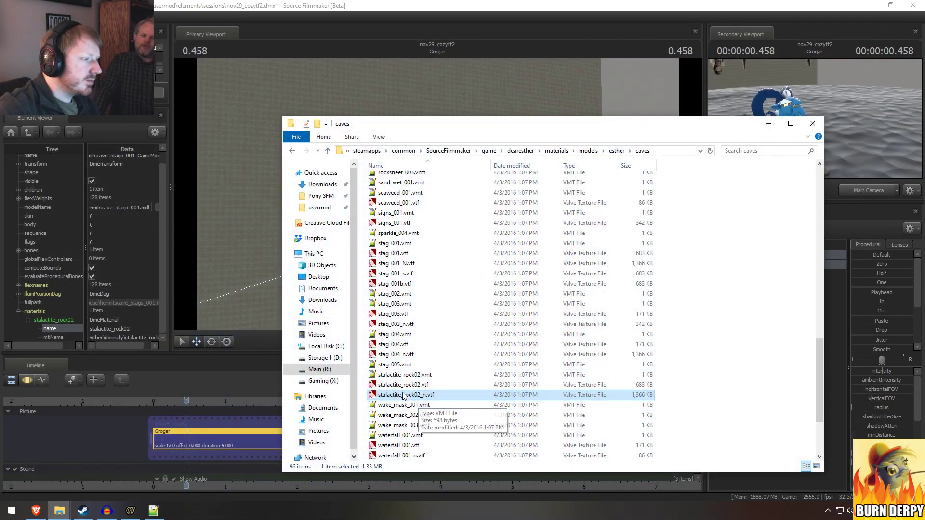
Step: Copy the base name of the stalactite_rock02.vtf file and switch back to Source Filmmaker
left_click(407, 385)
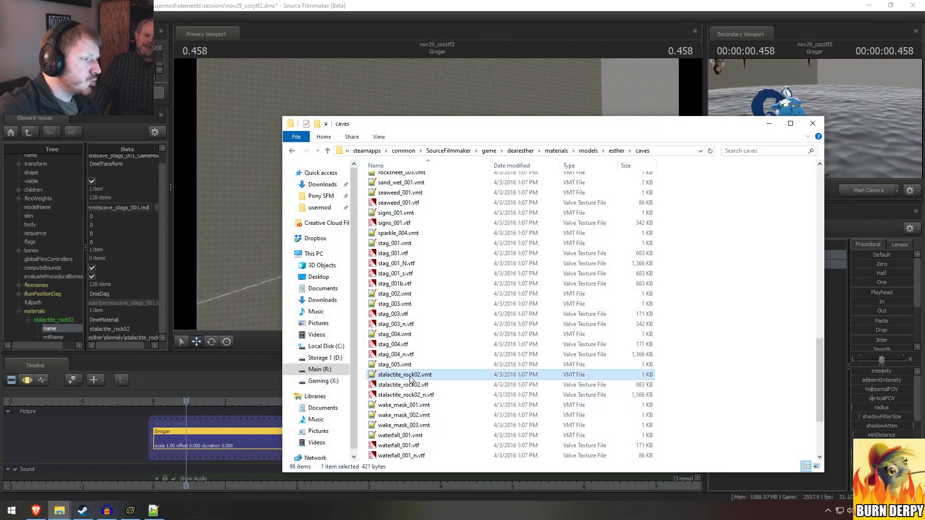
key("F1")
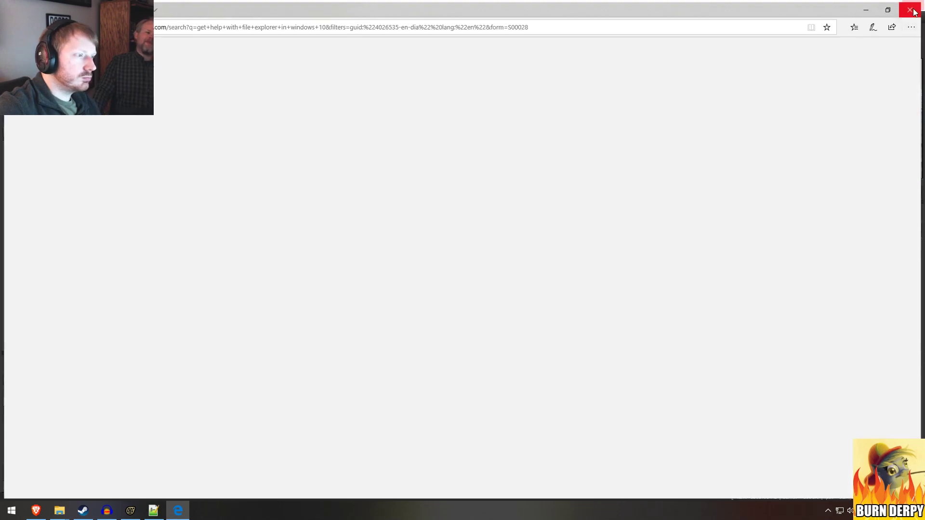
left_click(910, 10)
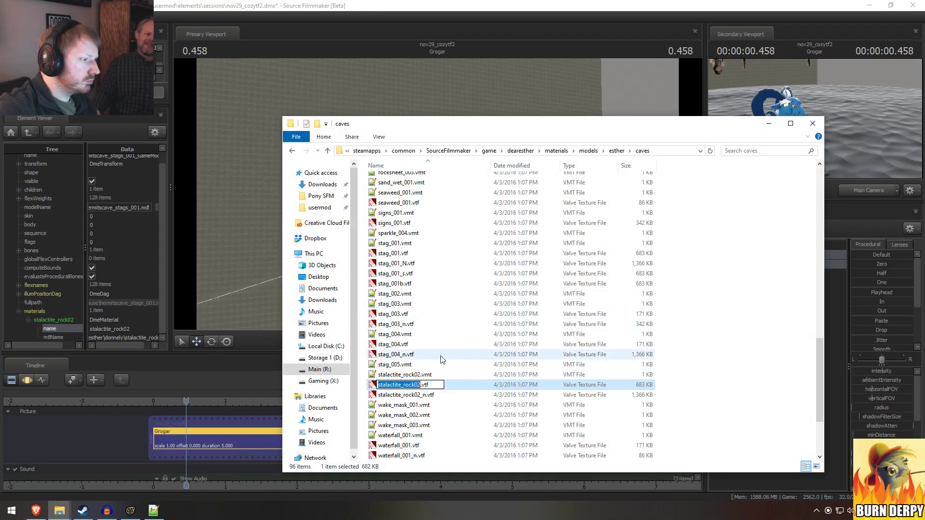
key("alt+Tab")
Step: Delete the hermitscave_stags_0011 animation set from the Grogar shot
left_click(765, 312)
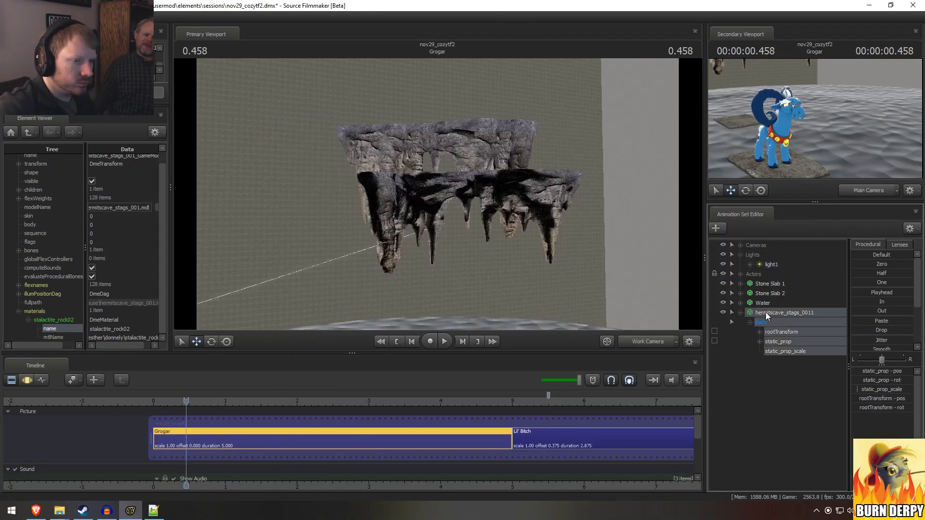
right_click(765, 312)
left_click(777, 332)
Step: Search the model library for stalactite_rock02, dismiss the model selection and switch the primary viewport to the Main Camera
right_click(776, 340)
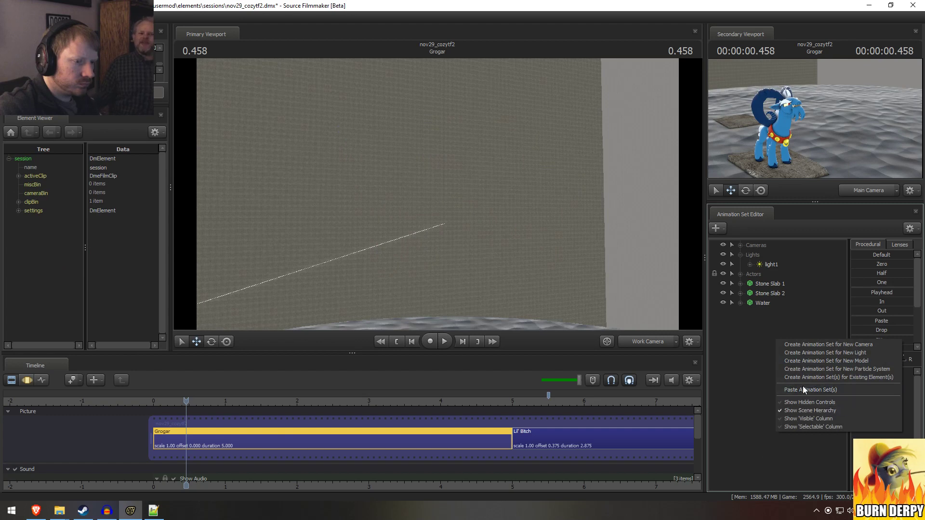
left_click(816, 359)
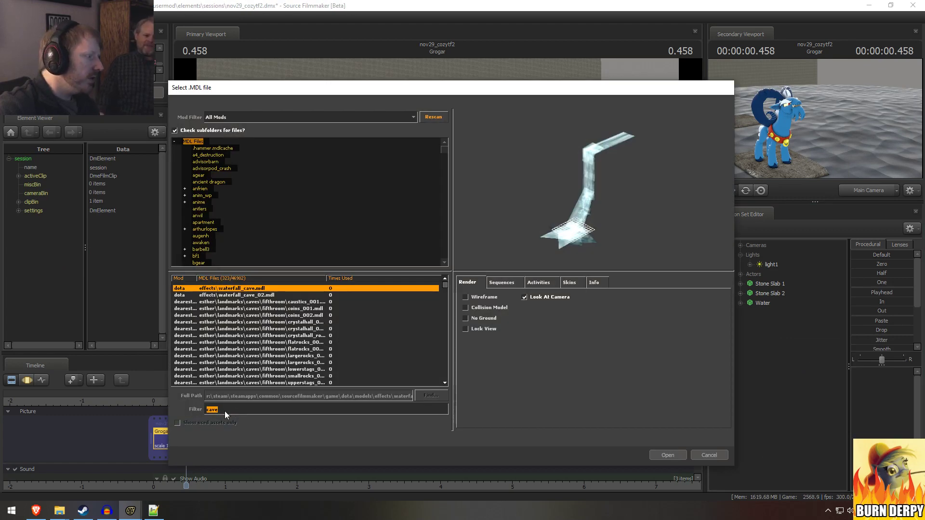
key("ctrl+v")
key("Escape")
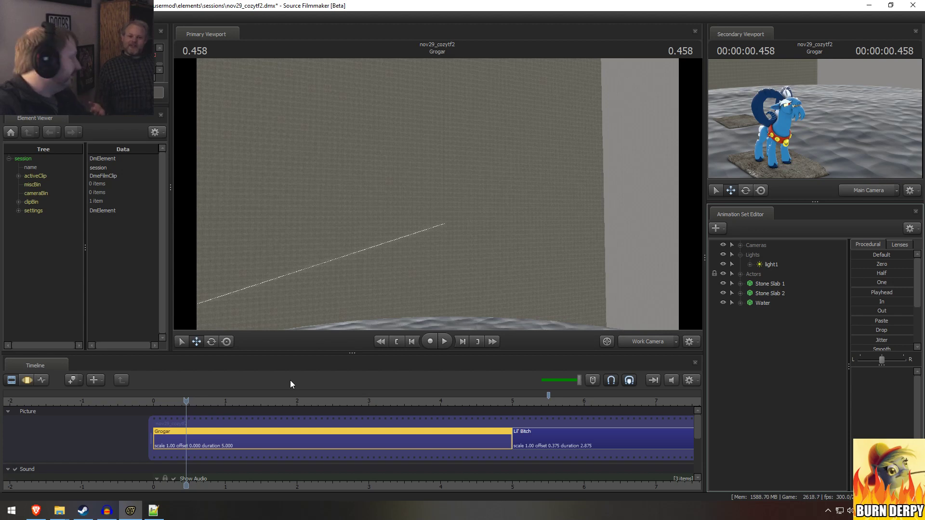
left_click(634, 340)
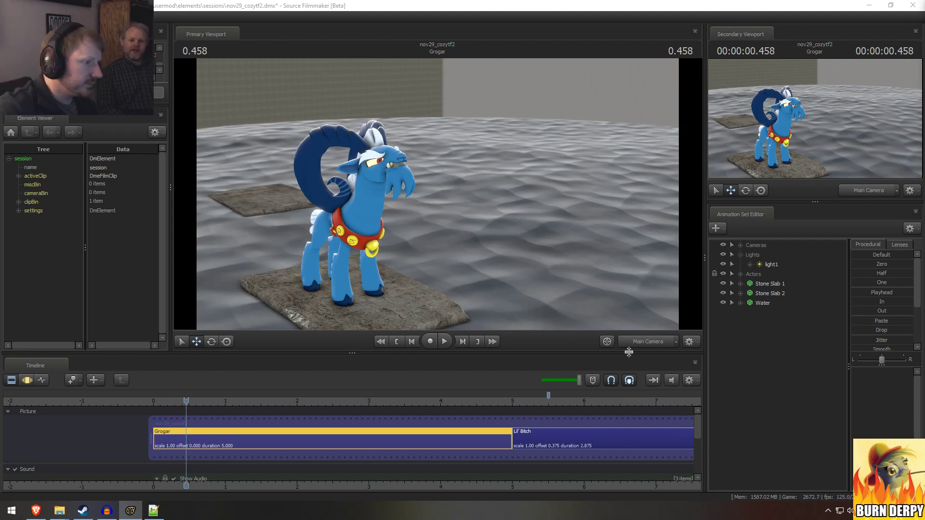
right_click(760, 331)
left_click(820, 351)
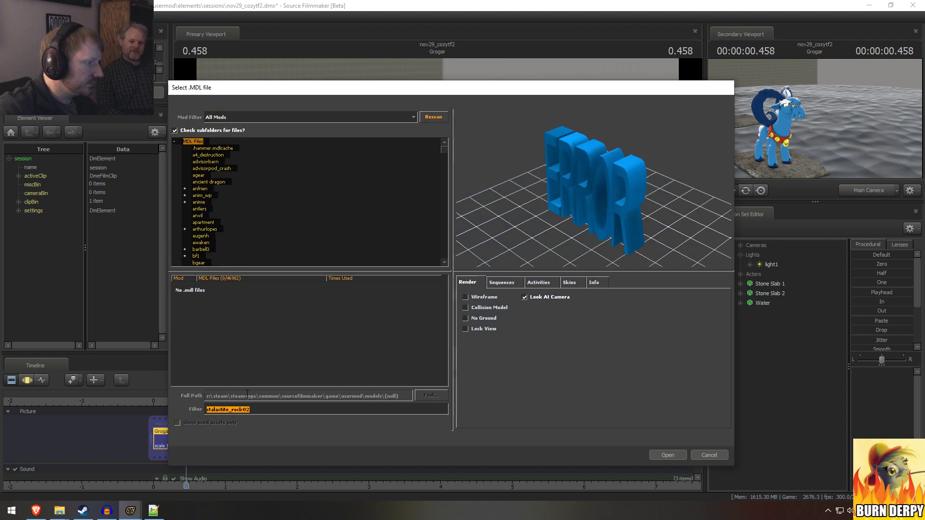
left_click(295, 411)
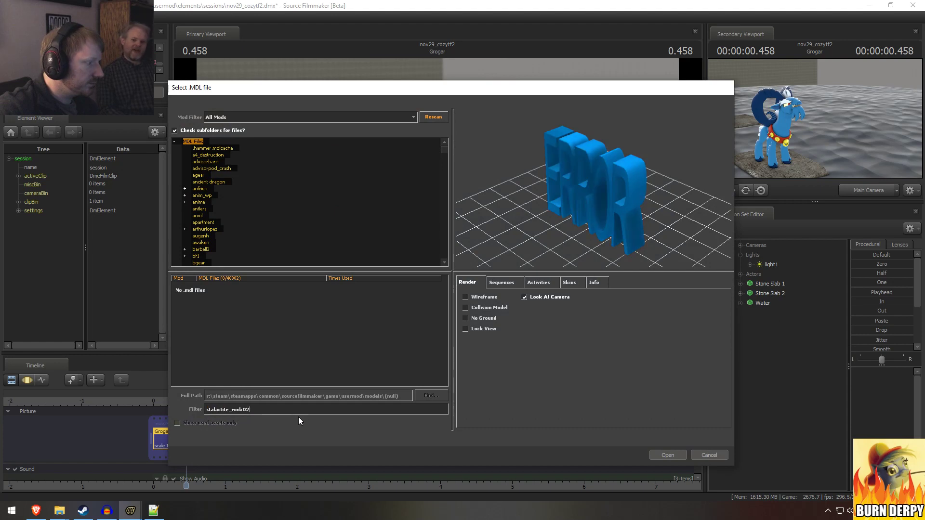
key("Escape")
Step: Start creating an animation set for a new model and filter the model library by "stalactite"
right_click(807, 348)
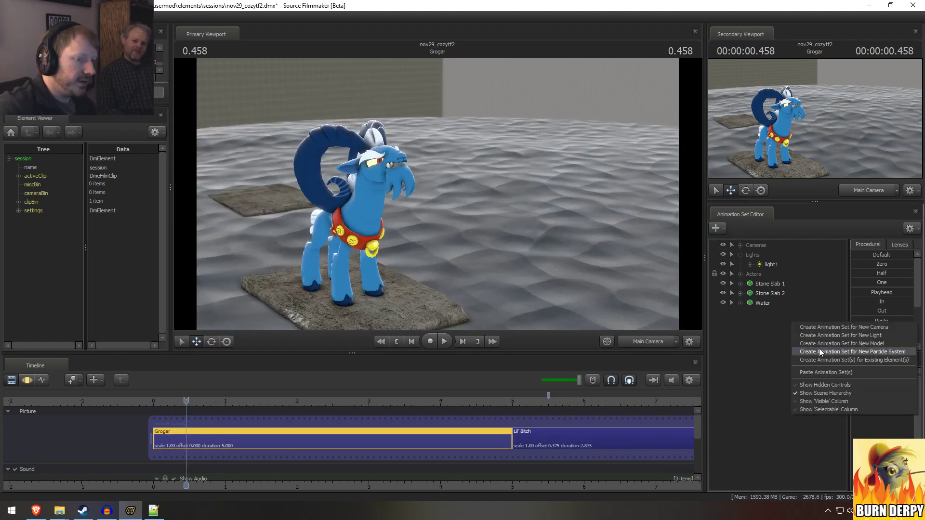
left_click(842, 345)
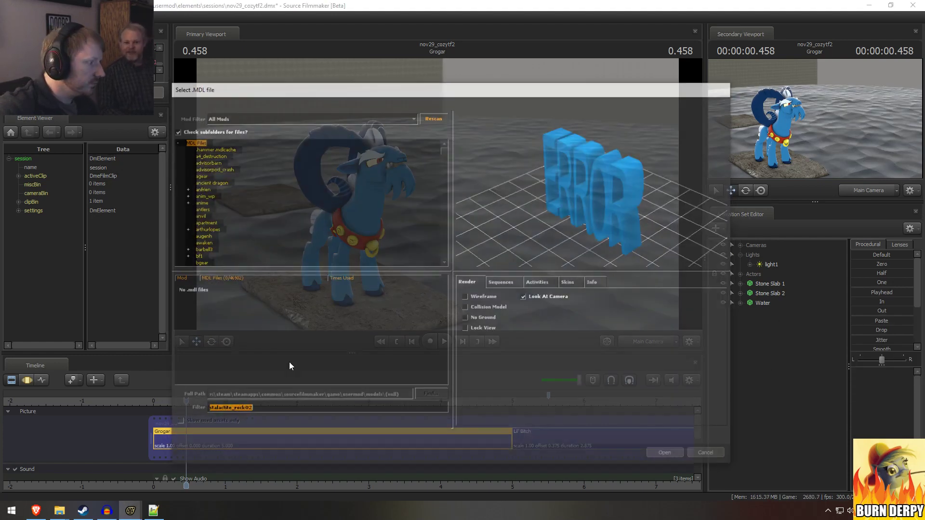
left_click(229, 410)
key("BackSpace")
key("BackSpace")
key("BackSpace")
key("BackSpace")
key("BackSpace")
key("BackSpace")
key("BackSpace")
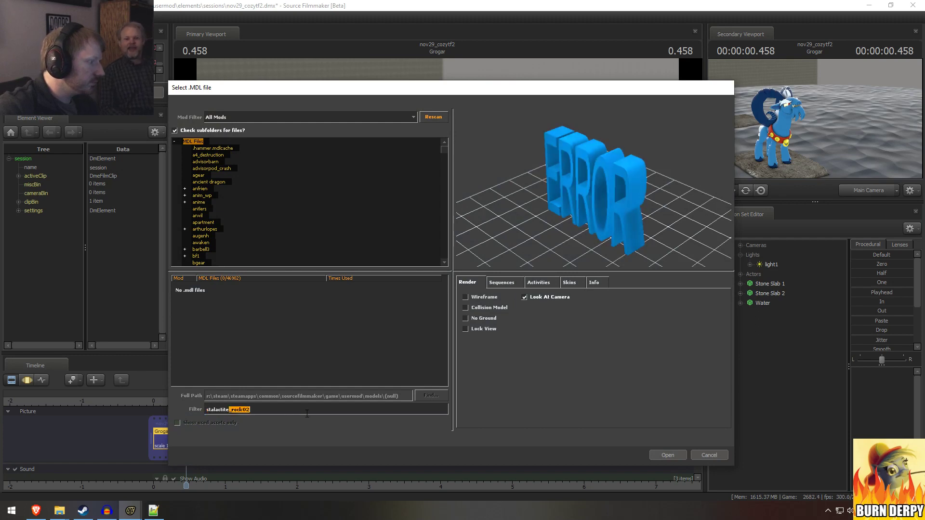
Step: Preview the filtered stalactite models one after another, from the optinvfallout ones through the props_mining stalactite_cluster series
left_click(335, 295)
key("Down")
key("Down")
key("Down")
key("Down")
key("Down")
key("Down")
key("Down")
key("Down")
key("Down")
key("Down")
key("Down")
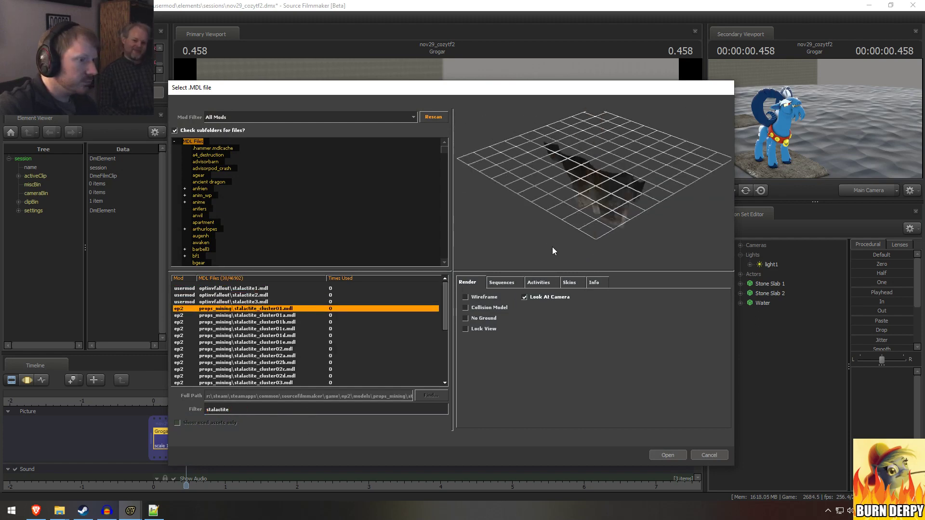
key("Down")
key("Down")
key("Down")
key("Down")
key("Down")
key("Down")
key("Down")
key("Down")
key("Down")
key("Down")
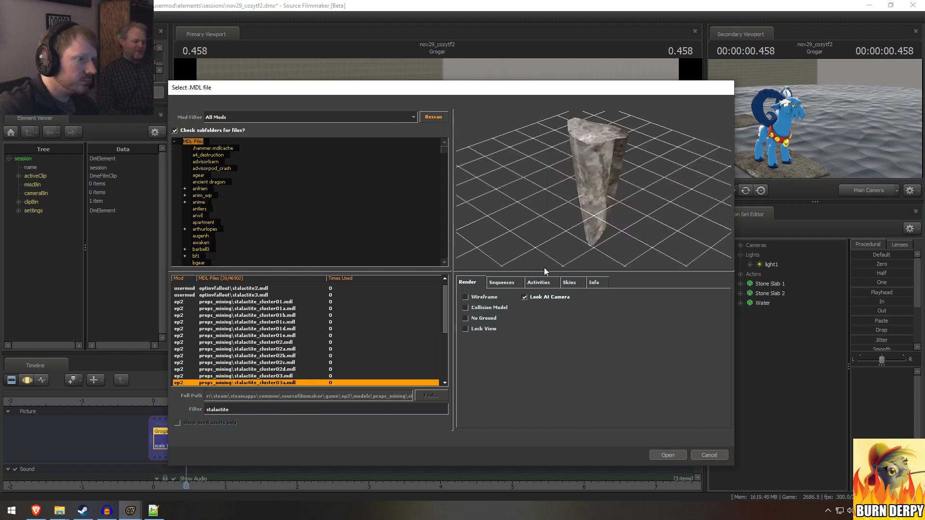
key("Down")
key("Down")
key("Down")
key("Down")
key("Down")
key("Down")
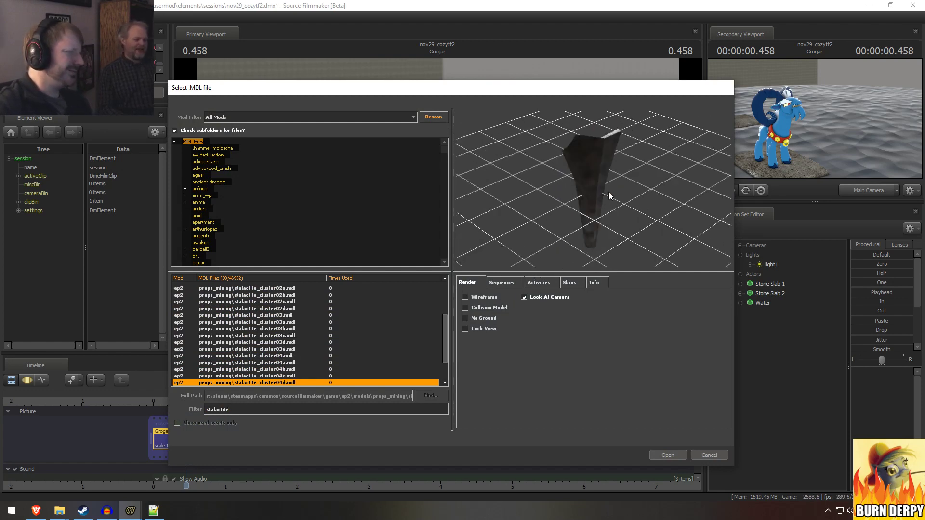
Step: Preview the props_mining stalactite_static models from the side and add stalactite_static02.mdl to the Grogar shot
left_click_drag(594, 219, 594, 201)
key("Down")
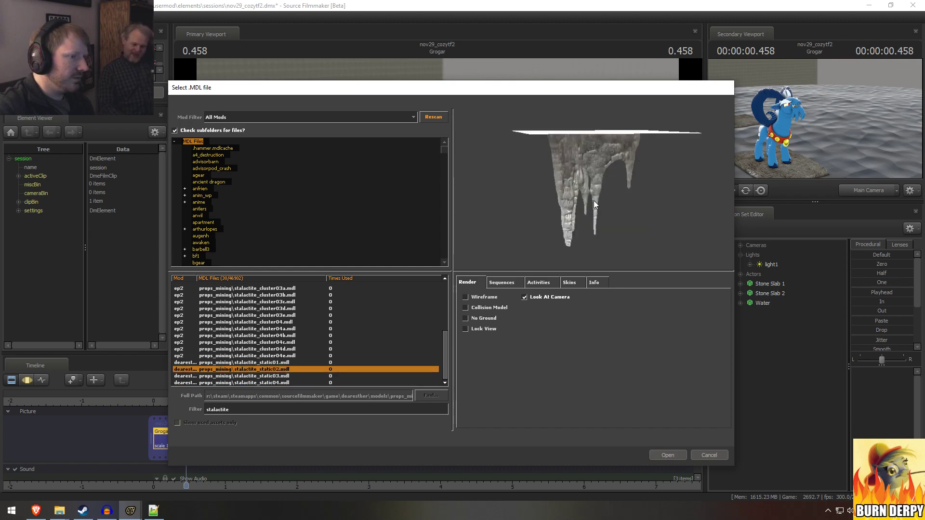
key("Up")
key("Up")
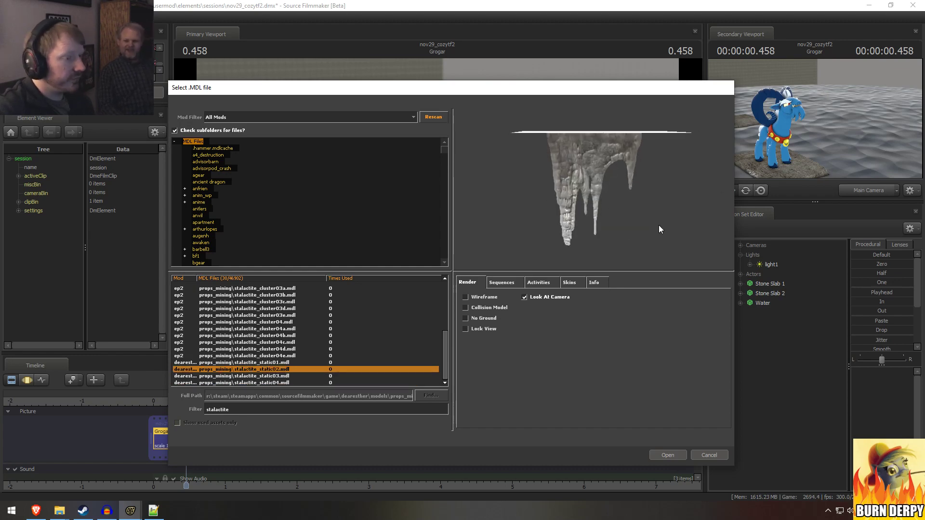
left_click(674, 455)
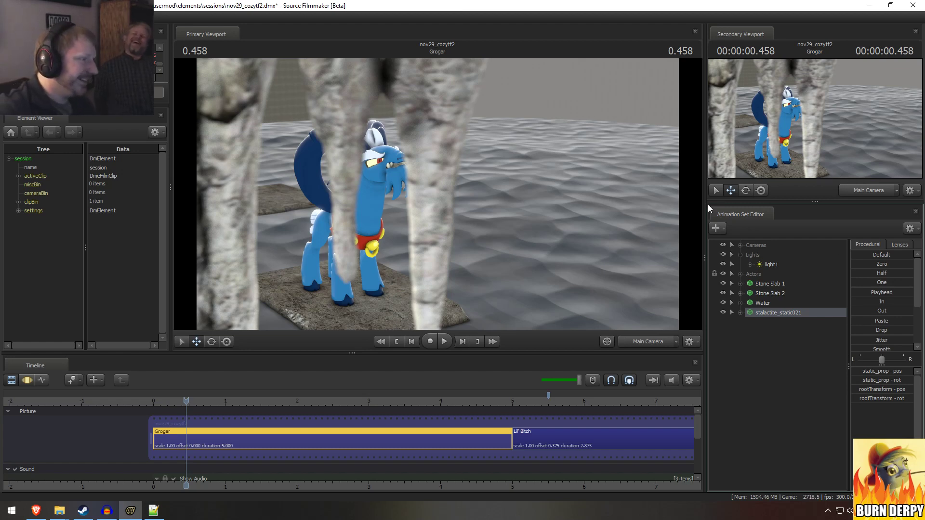
Step: Move the stalactite_static021 model down onto the water behind Grogar, working from the Work Camera in the Motion Editor
left_click(651, 341)
left_click_drag(578, 270, 533, 218)
key("F3")
left_click_drag(430, 192, 430, 179)
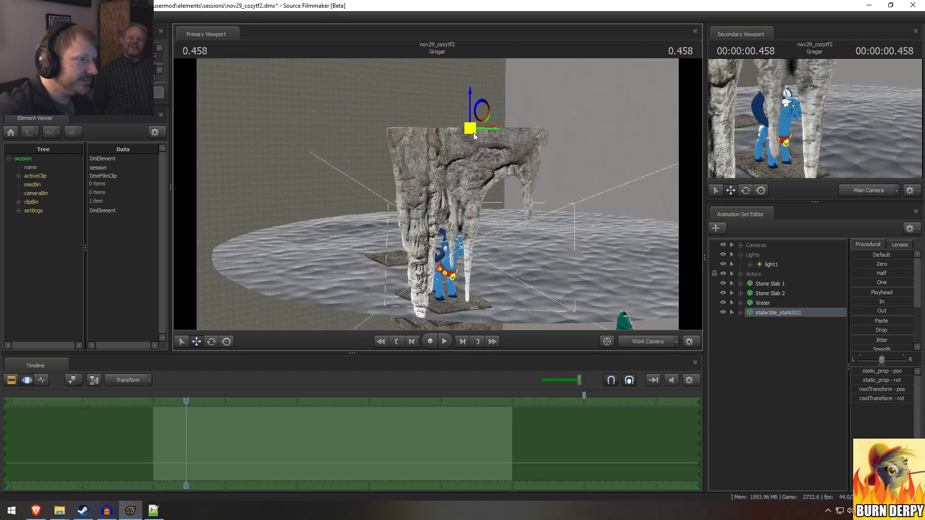
left_click_drag(470, 129, 506, 289)
key("e")
left_click_drag(493, 241, 500, 165)
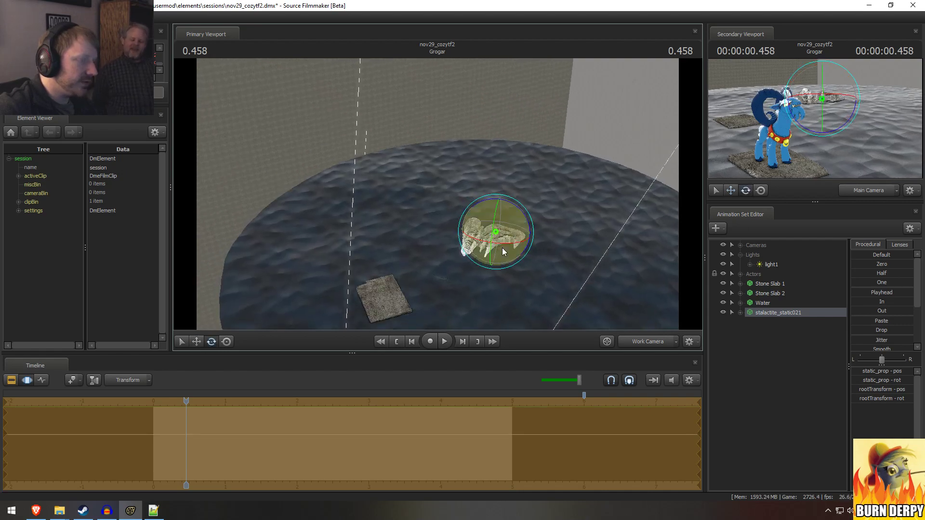
Step: Check the Grogar reference video in the browser and flip the stalactite model through its rootTransform rotation so its spikes point up
key("super+Tab")
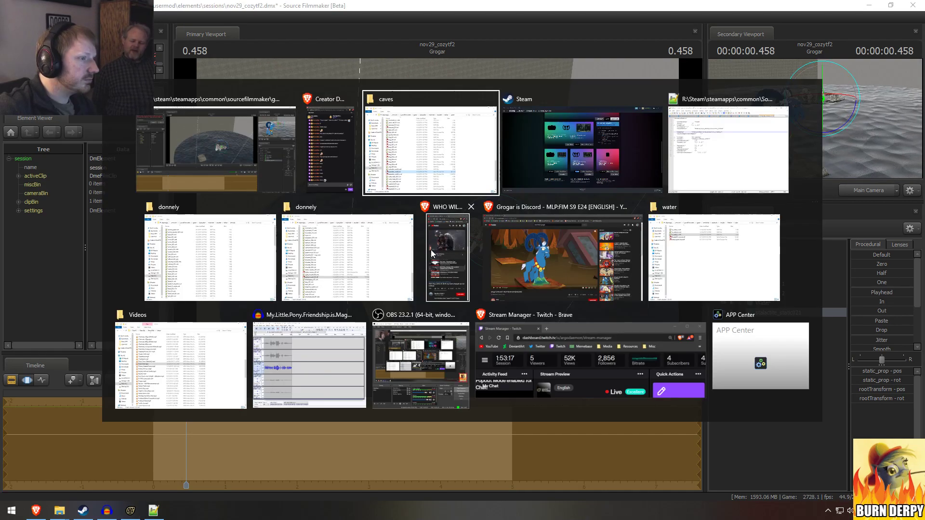
left_click(507, 292)
key("alt+Tab")
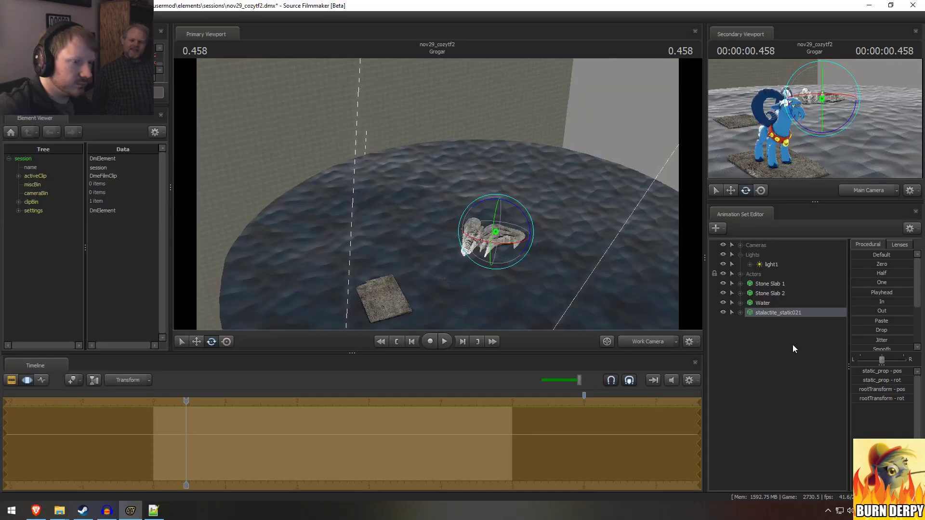
right_click(784, 312)
left_click(891, 400)
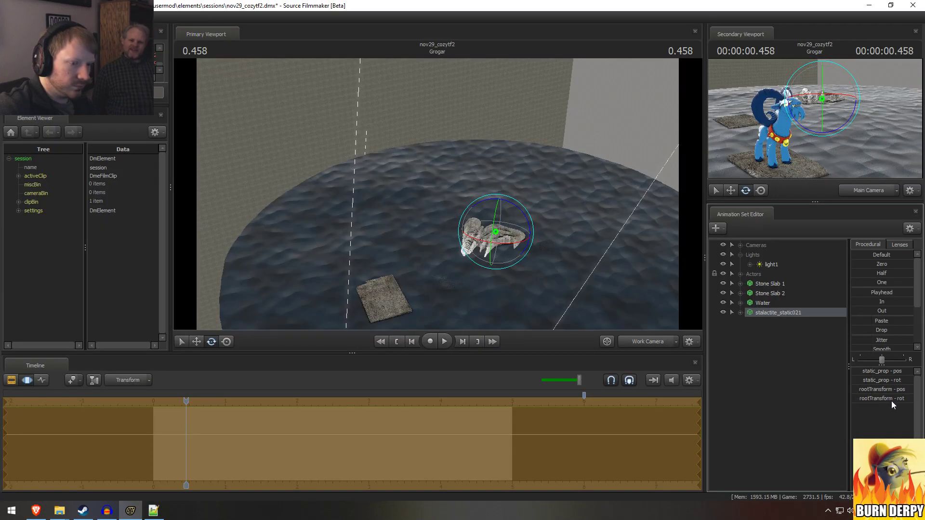
double_click(882, 399)
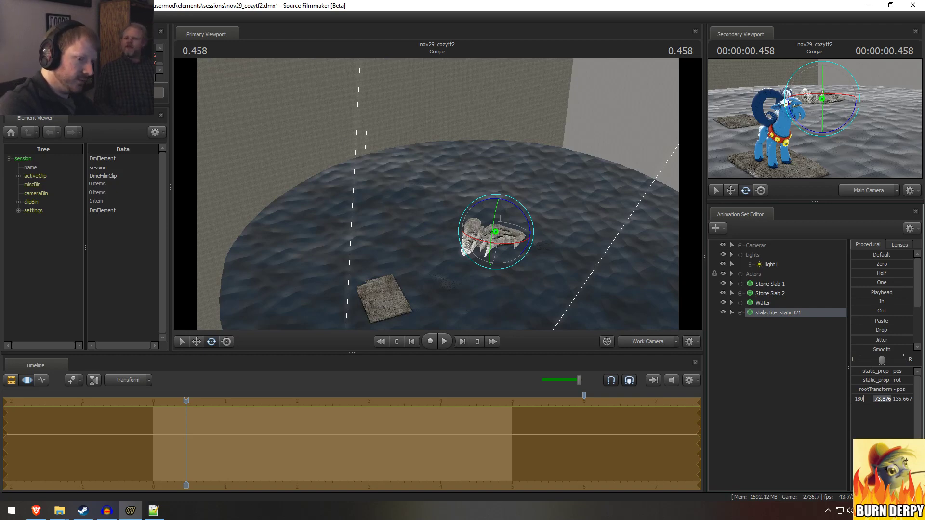
key("Return")
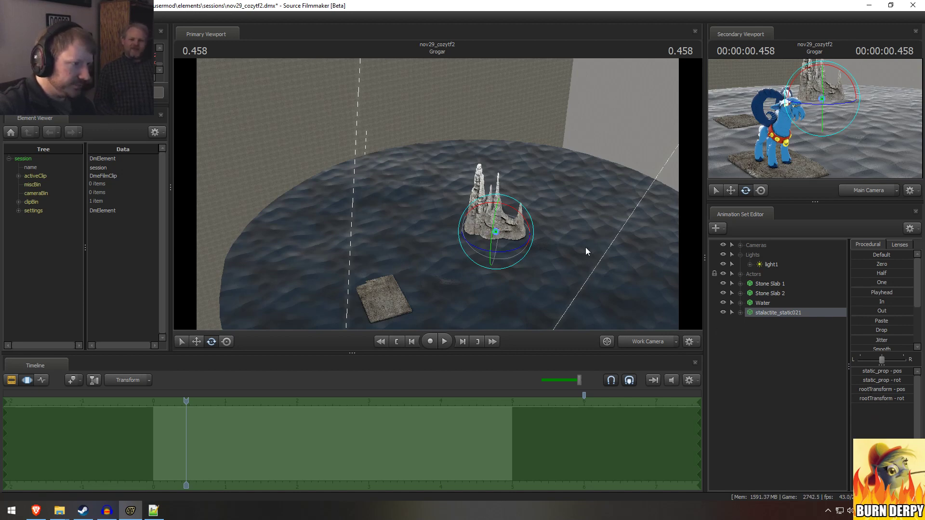
Step: Add a scale control to the model's static_prop transform and enlarge the upturned stalactites with it
left_click(740, 312)
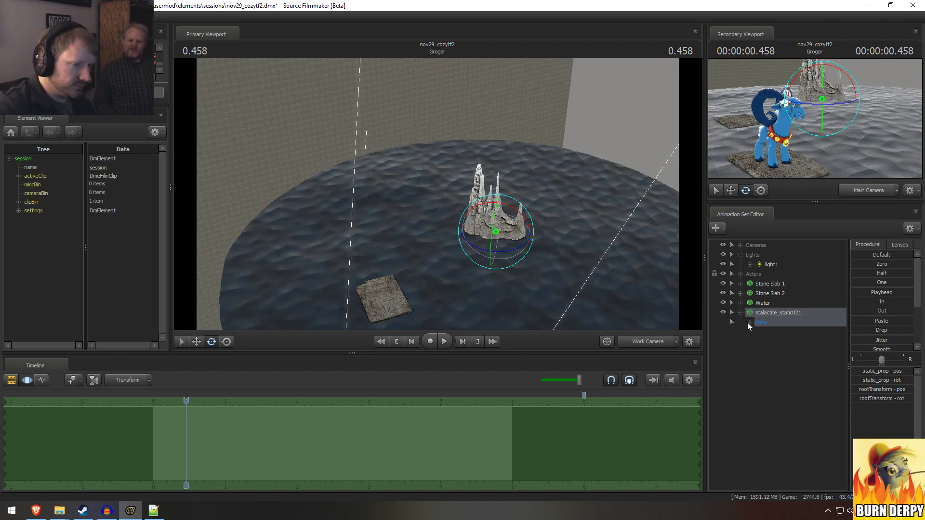
left_click(750, 322)
right_click(784, 342)
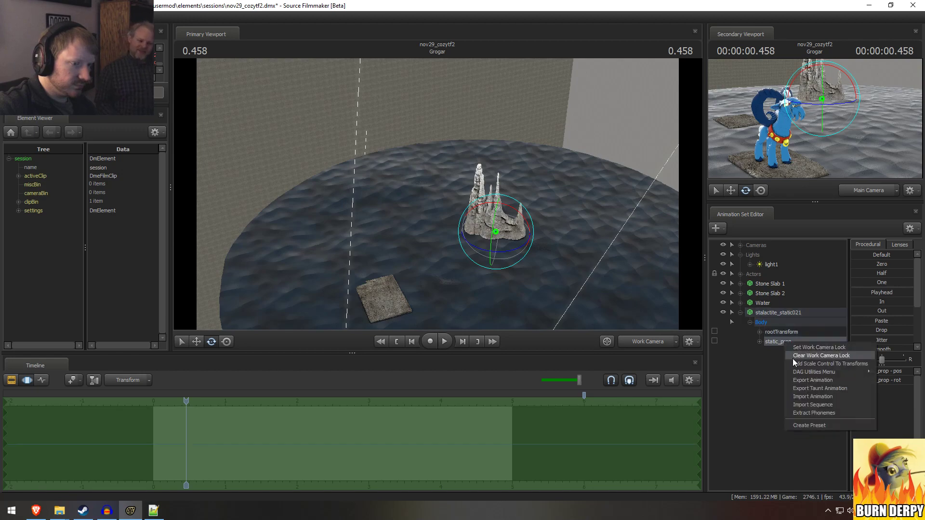
left_click(793, 357)
left_click_drag(853, 372, 876, 371)
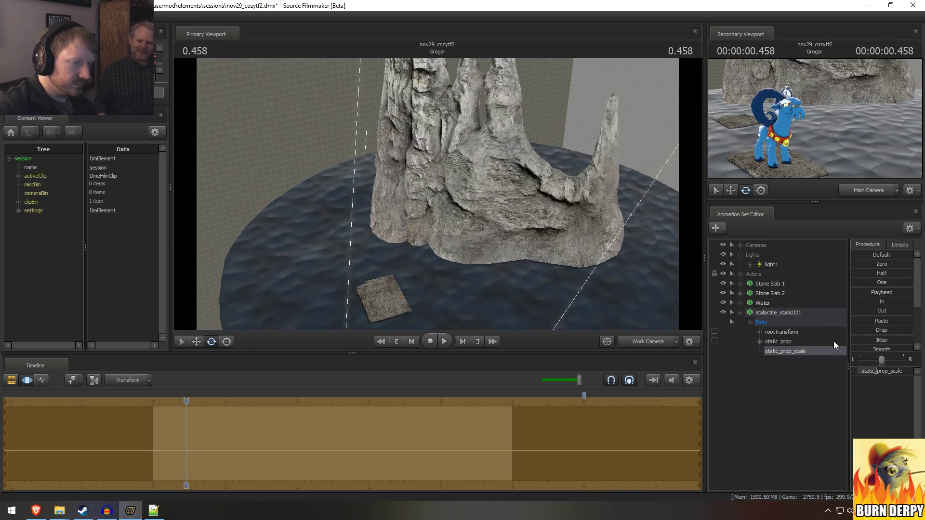
Step: Sink the enlarged stalactite model partly below the water so separate spikes stick out, and reduce its scale
left_click(783, 315)
key("w")
left_click_drag(495, 230, 509, 263)
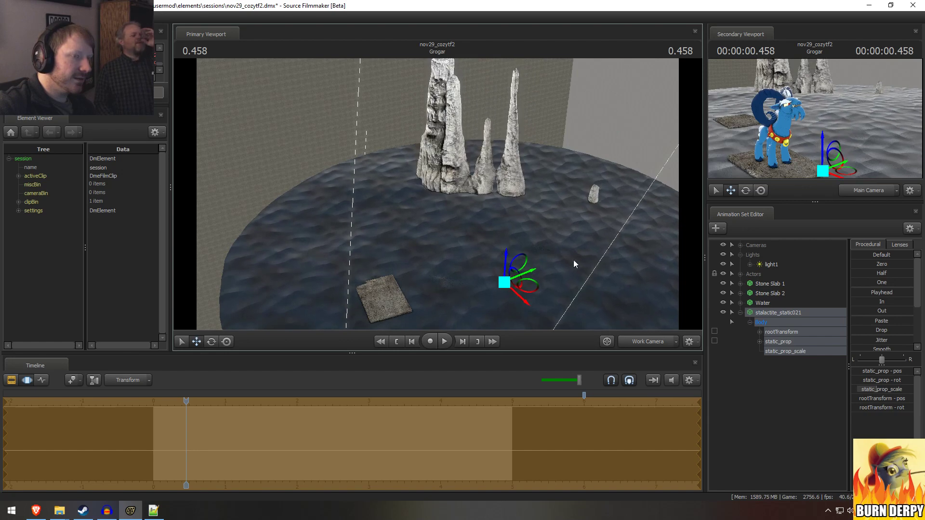
mouse_move(881, 389)
left_mouse_down()
mouse_move(867, 388)
mouse_move(875, 386)
left_mouse_up()
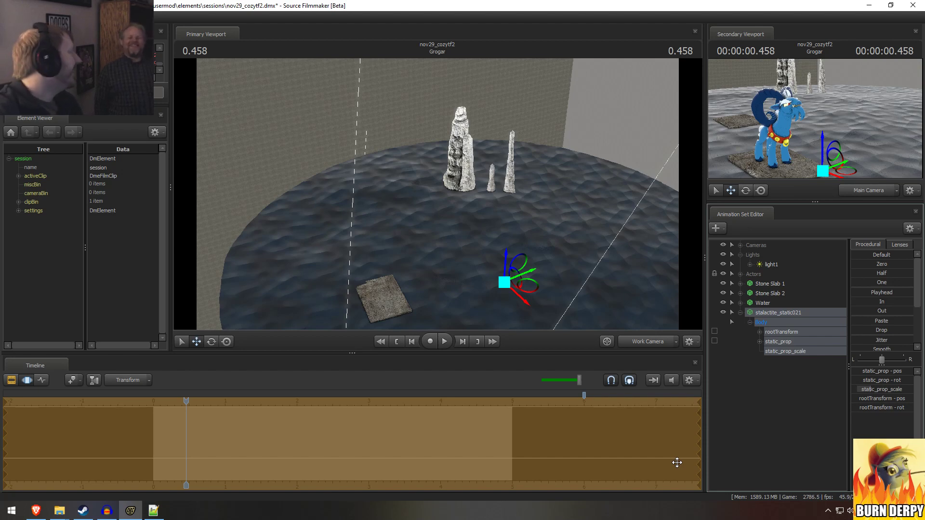
Step: Compare the spikes in the Grogar shot with the cave background of the reference video in the browser
key("e")
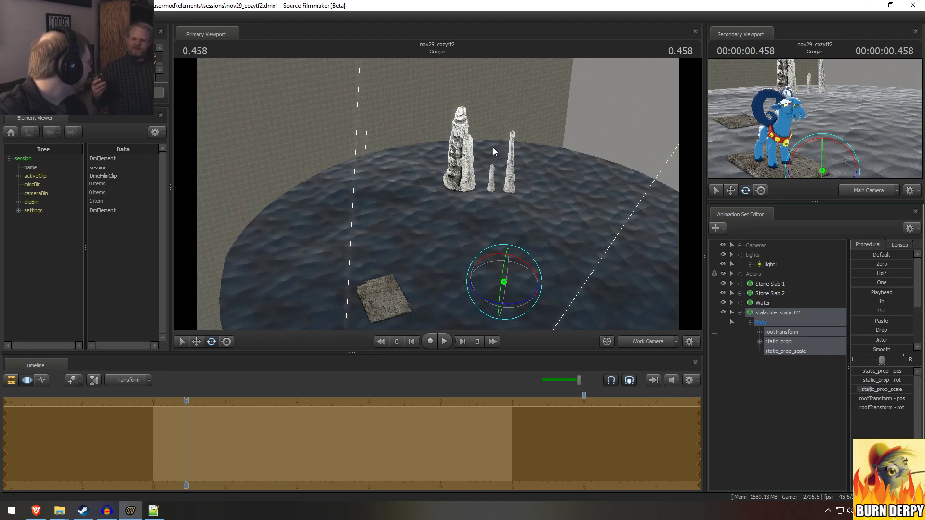
left_click_drag(580, 253, 445, 192, "alt")
key("alt+Tab")
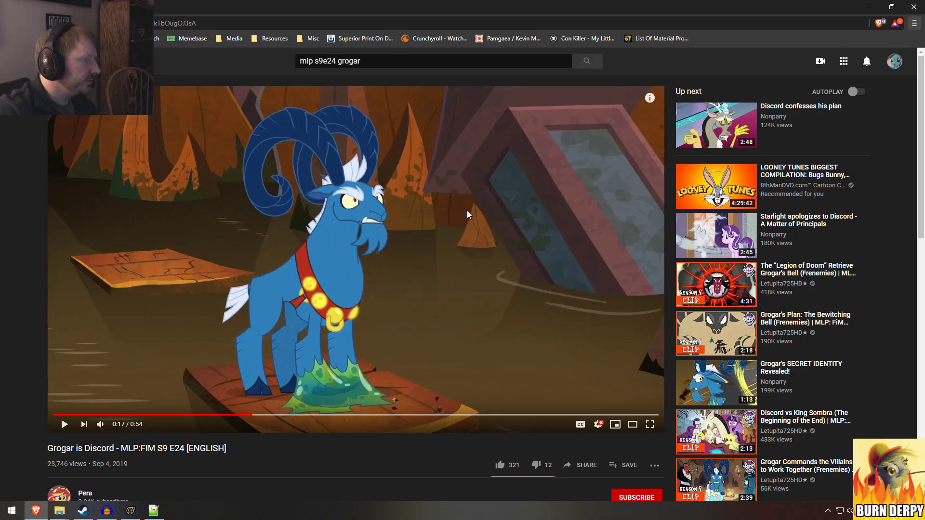
key("alt+Tab")
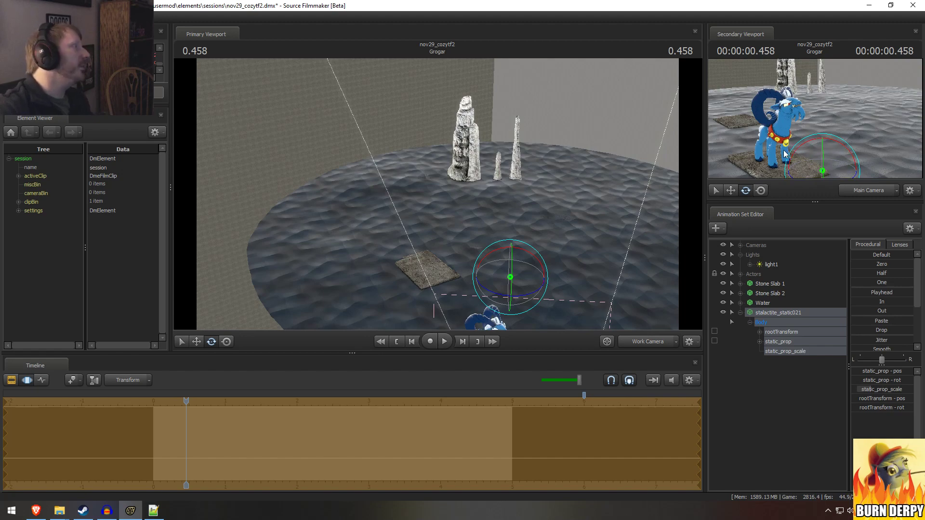
key("alt+Tab")
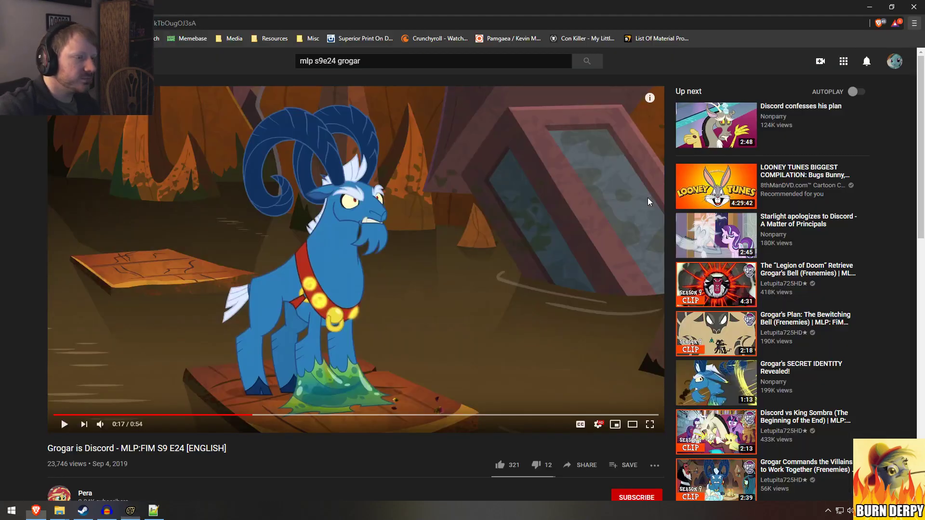
key("alt+Tab")
Step: Raise the stalactite model farther out of the water and compare it with the reference video
key("w")
key("F2")
key("F3")
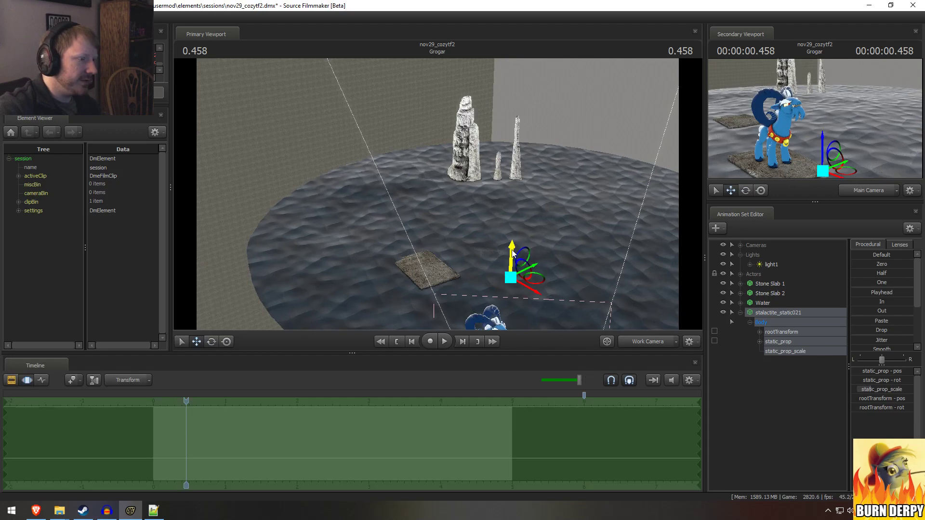
left_click_drag(512, 253, 514, 203)
key("alt+Tab")
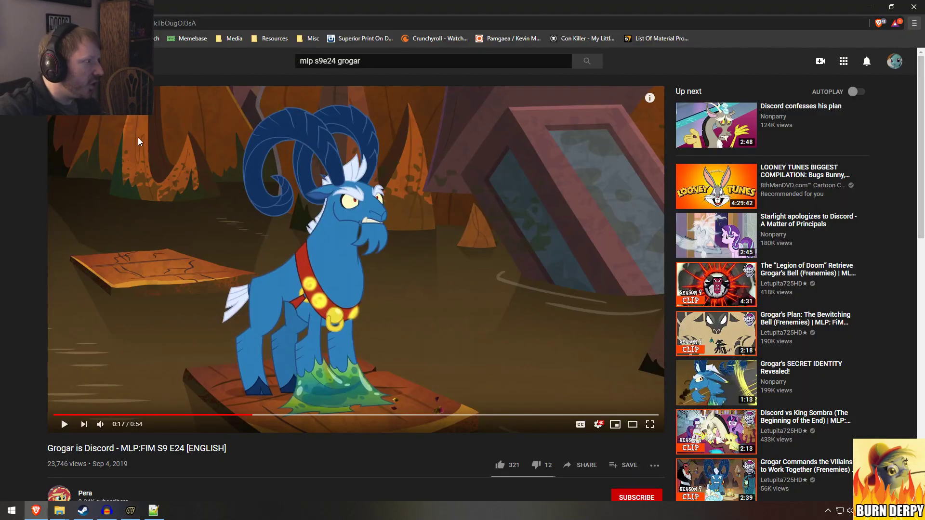
key("alt+Tab")
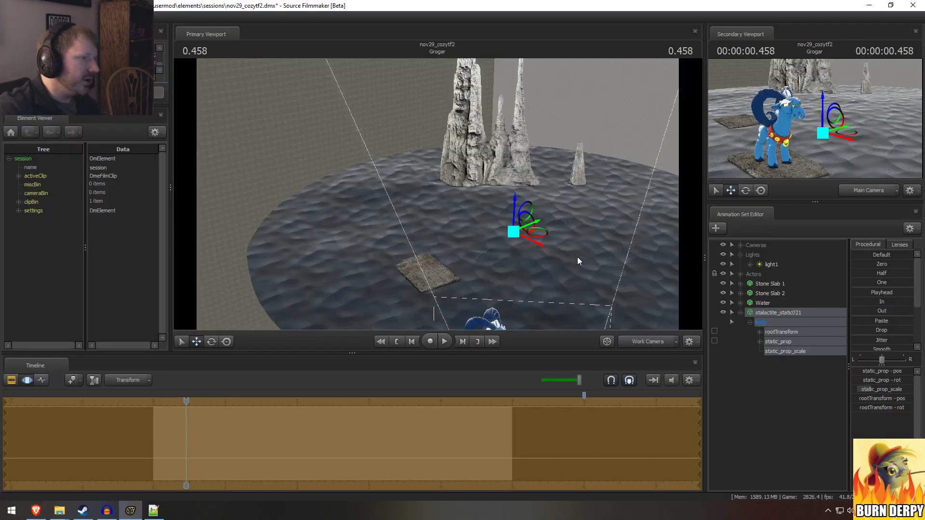
Step: Delete the stalactite_static021 animation set and start creating an animation set for a new model
right_click(775, 310)
left_click(785, 325)
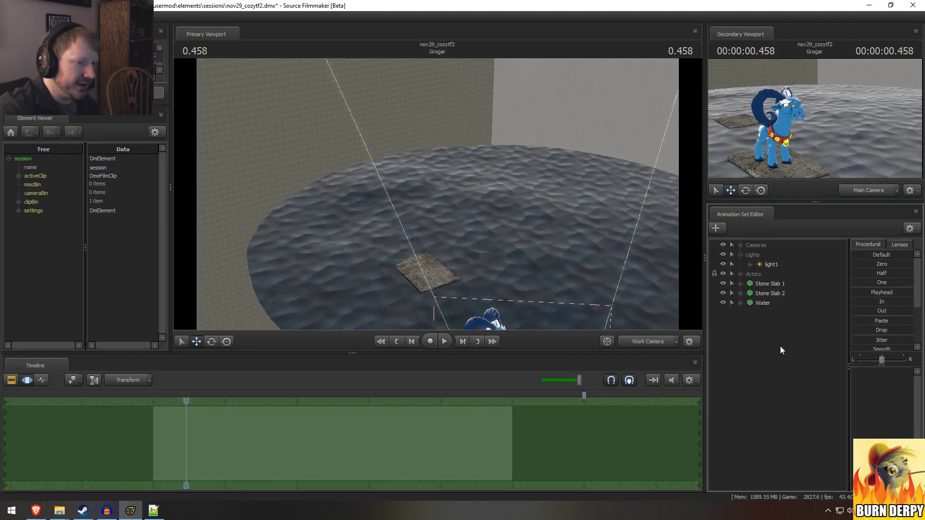
right_click(777, 354)
left_click(821, 374)
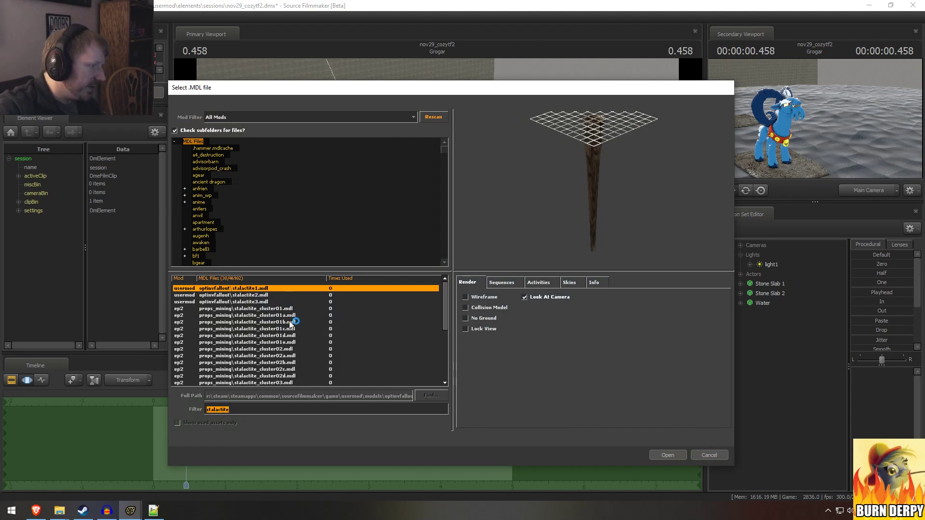
Step: Preview the filtered stalactite models one after another through the props_mining stalactite_static series
key("Down")
key("Down")
key("Down")
key("Down")
key("Down")
key("Down")
key("Down")
key("Down")
key("Down")
key("Down")
key("Down")
key("Down")
key("Down")
key("Down")
key("Down")
key("Down")
key("Down")
key("Down")
key("Down")
key("Down")
key("Down")
key("Down")
key("Down")
key("Down")
key("Down")
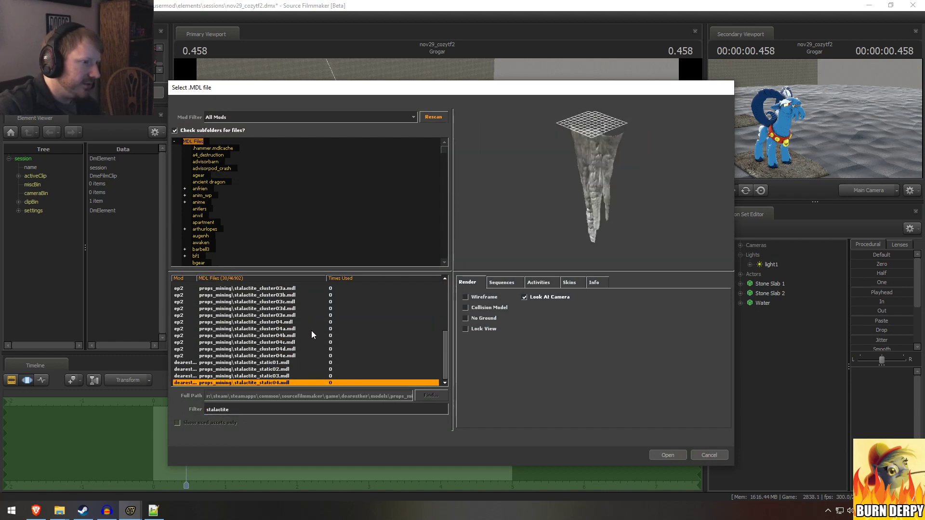
key("Up")
Step: Filter the model library by "jagged" and preview the crystal_war jagged crystal models
left_click_drag(234, 408, 206, 408)
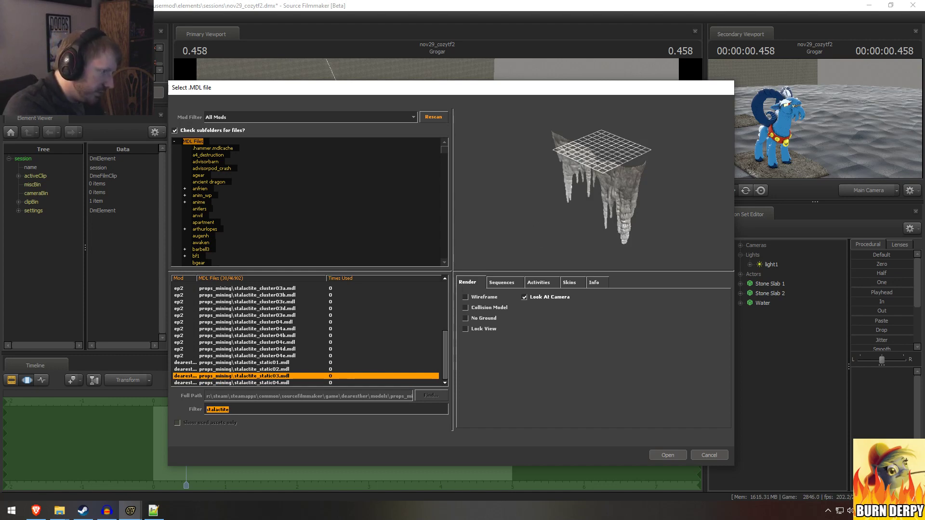
type("jagged")
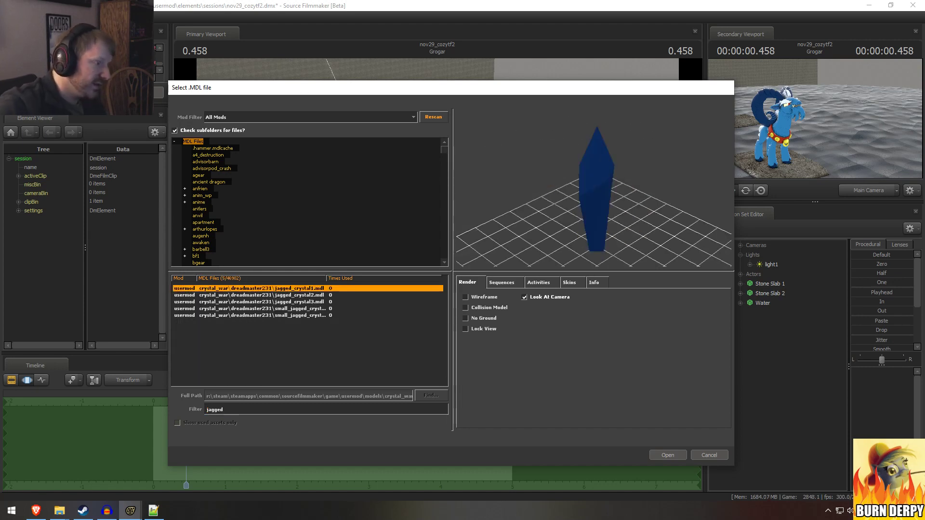
key("Down")
key("Down")
key("Down")
key("Down")
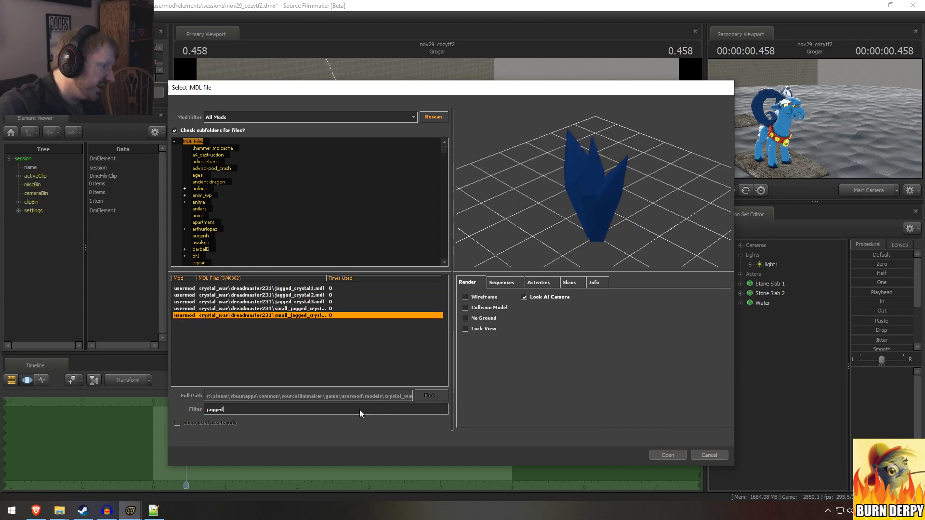
Step: Filter the model library by "spike" and preview new_spike.mdl from the front and close up
left_click_drag(231, 410, 164, 412)
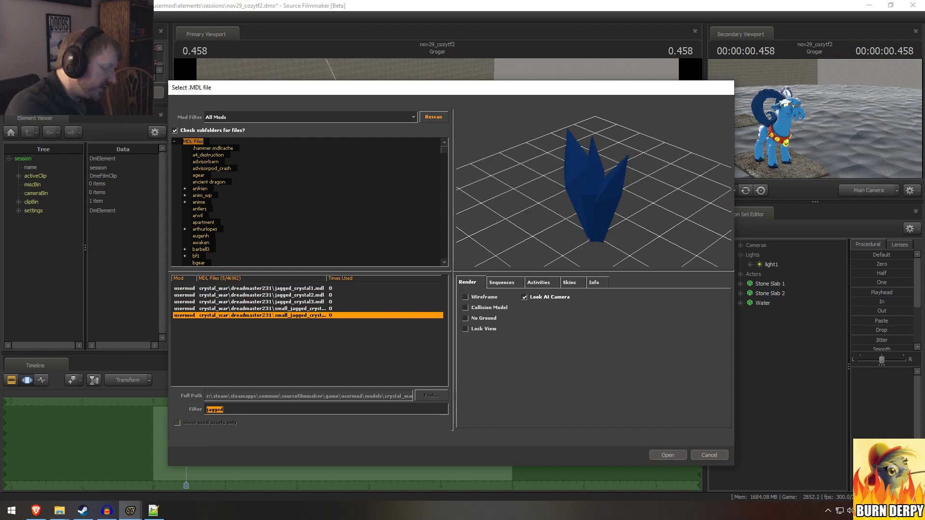
type("spike")
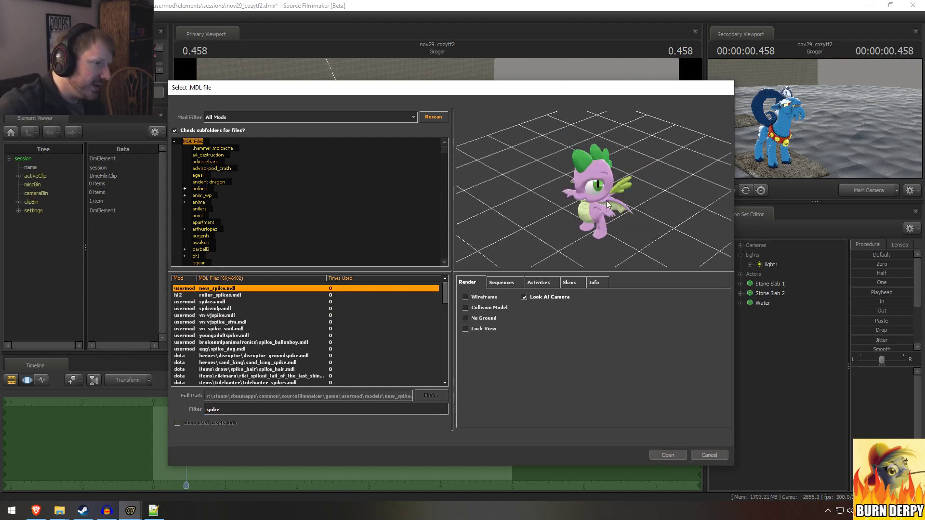
left_click_drag(654, 259, 653, 250)
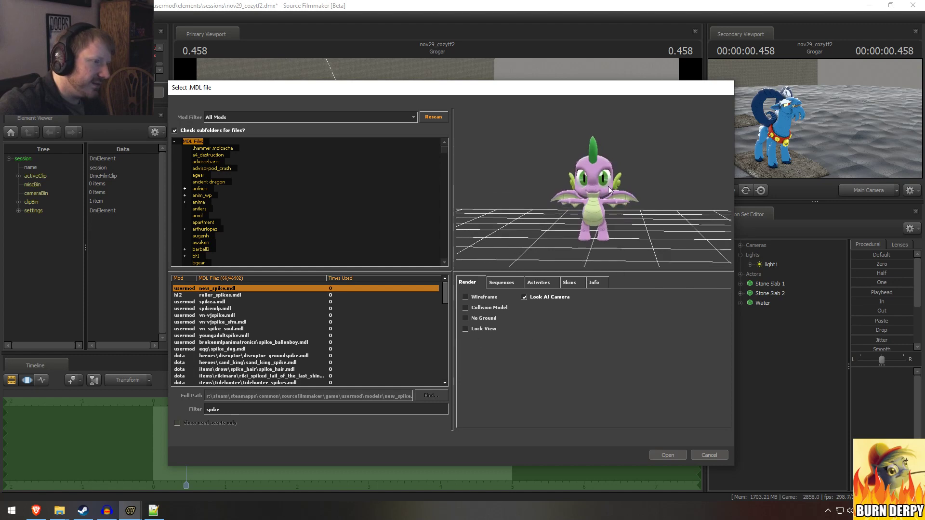
right_click_drag(611, 222, 611, 161)
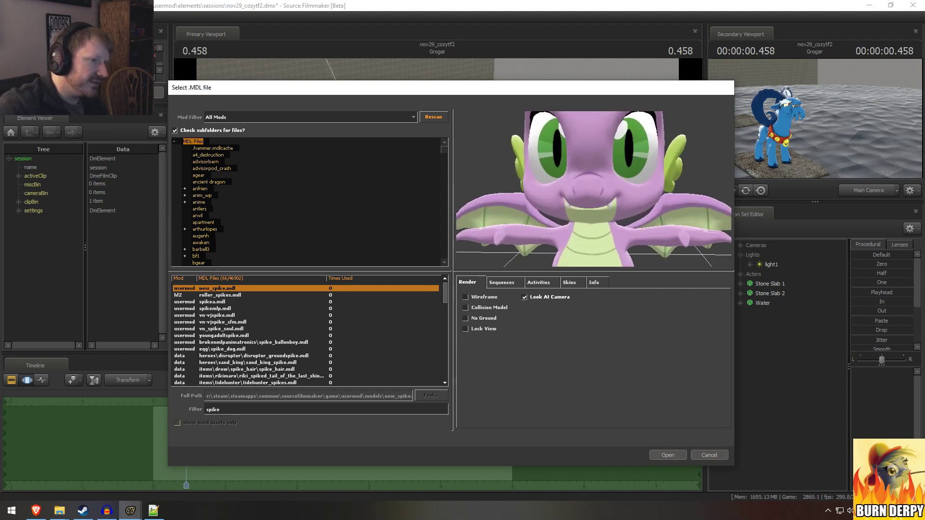
Step: Preview the filtered spike models one after another, from the dota items through the props and foliage to the end of the list
left_click(261, 374)
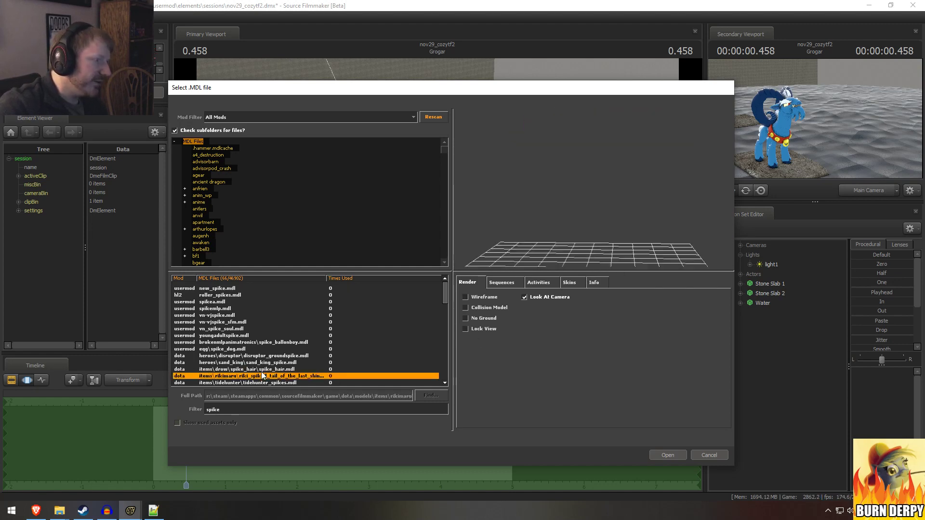
key("Down")
key("Down")
key("Down")
key("Down")
key("Down")
key("Down")
key("Down")
key("Down")
key("Down")
key("Down")
key("Down")
key("Down")
key("Down")
key("Down")
key("Down")
key("Down")
key("Down")
key("Down")
key("Down")
key("Down")
key("Down")
key("Down")
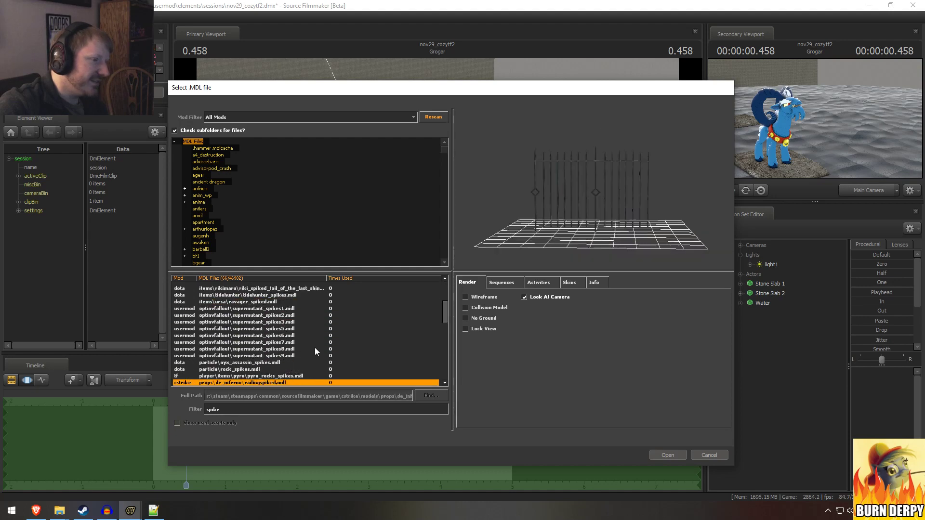
key("Down")
key("Down")
key("Down")
key("Down")
key("Down")
key("Down")
key("Down")
key("Down")
key("Down")
key("Down")
key("Down")
key("Down")
key("Down")
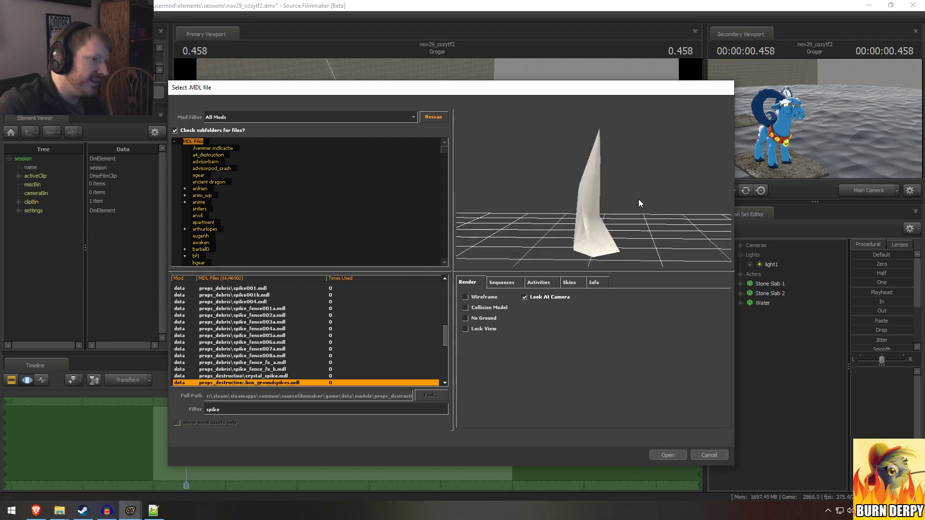
key("Down")
key("Down")
key("Down")
key("Down")
key("Down")
key("Down")
key("Down")
key("Down")
key("Down")
key("Down")
key("Down")
key("Down")
key("Down")
key("Down")
key("Down")
key("Down")
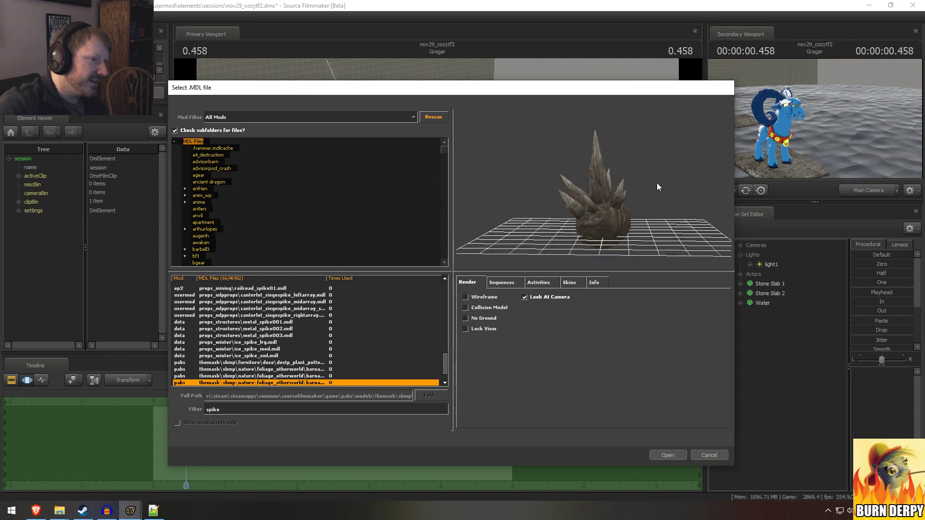
left_click_drag(657, 184, 655, 187)
key("Up")
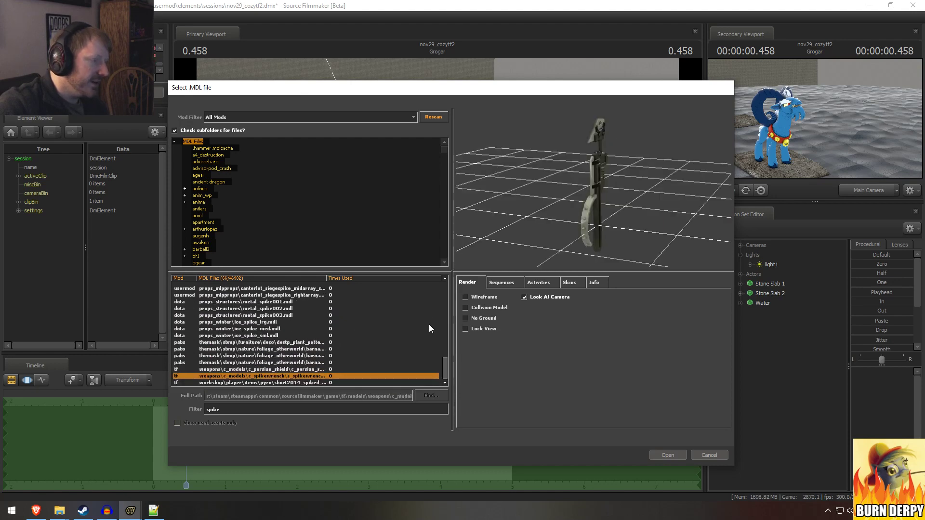
key("Down")
Step: Filter the model library by "stone" and limit the mod filter to dota
double_click(254, 404)
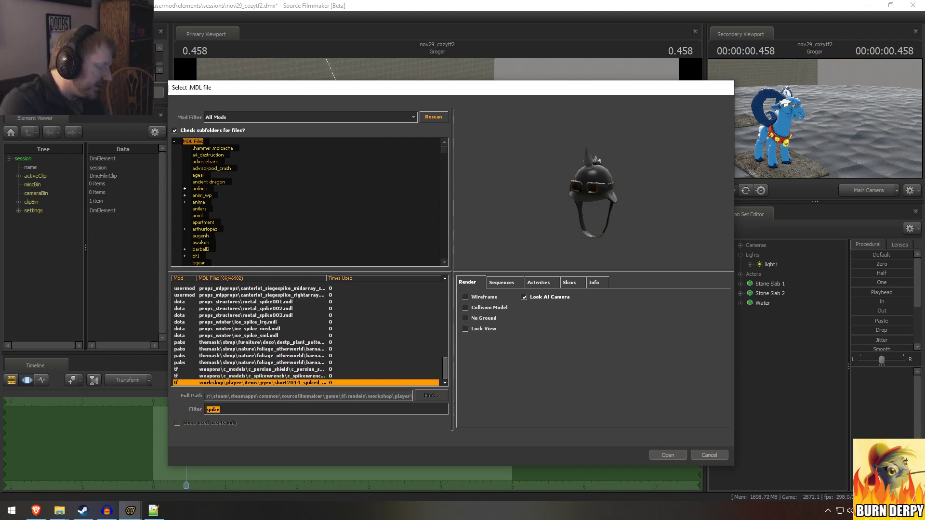
type("stone")
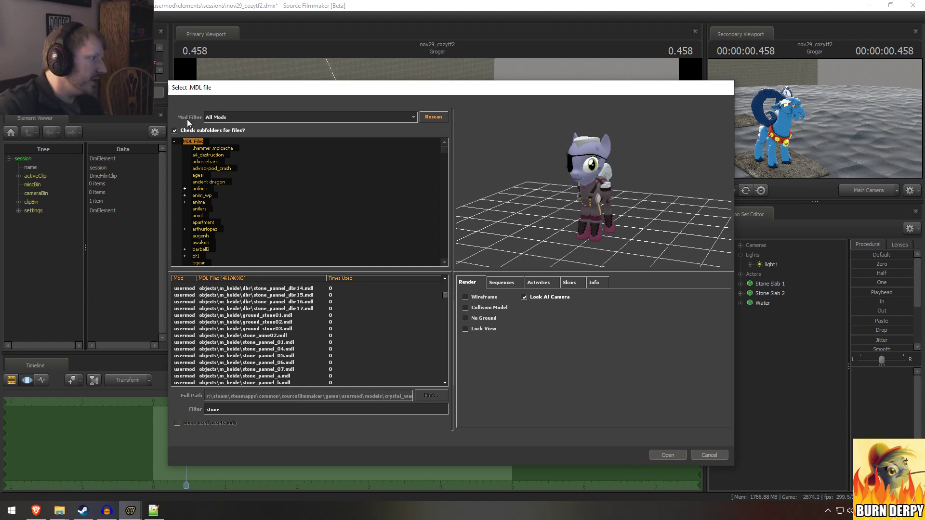
left_click(229, 117)
scroll(236, 131, "down", 5)
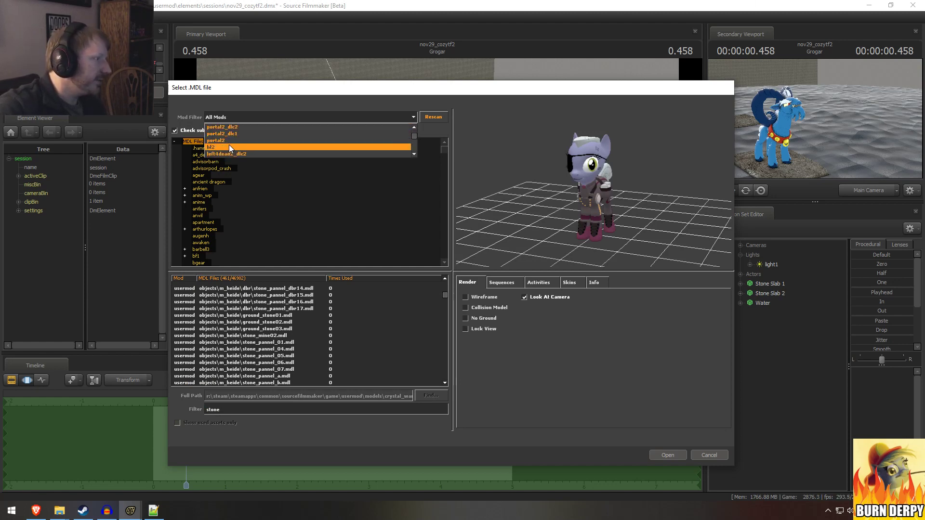
scroll(226, 145, "down", 1)
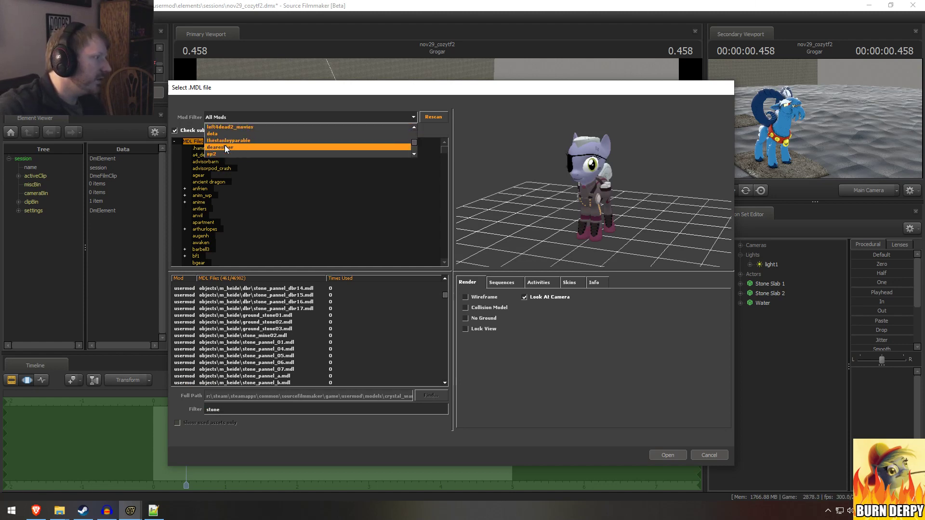
scroll(223, 141, "down", 3)
scroll(226, 139, "down", 3)
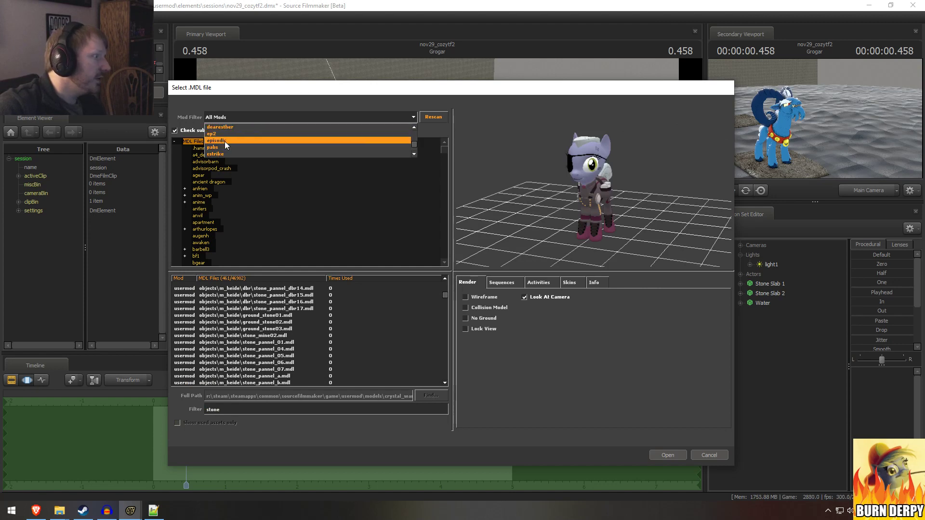
scroll(229, 140, "up", 3)
left_click(224, 135)
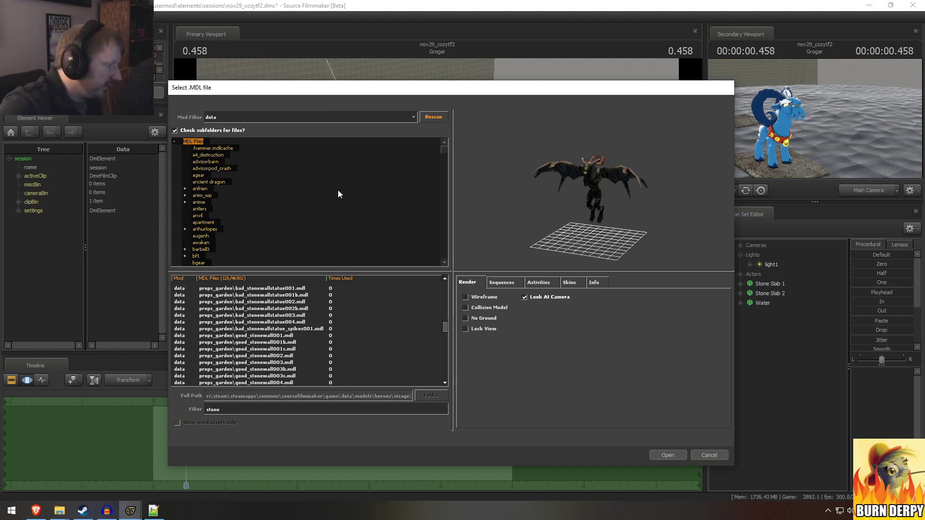
Step: Filter the dota models by "rock" and preview riveredge_rocks_small001.mdl and riveredge_rocks.mdl
type("rock")
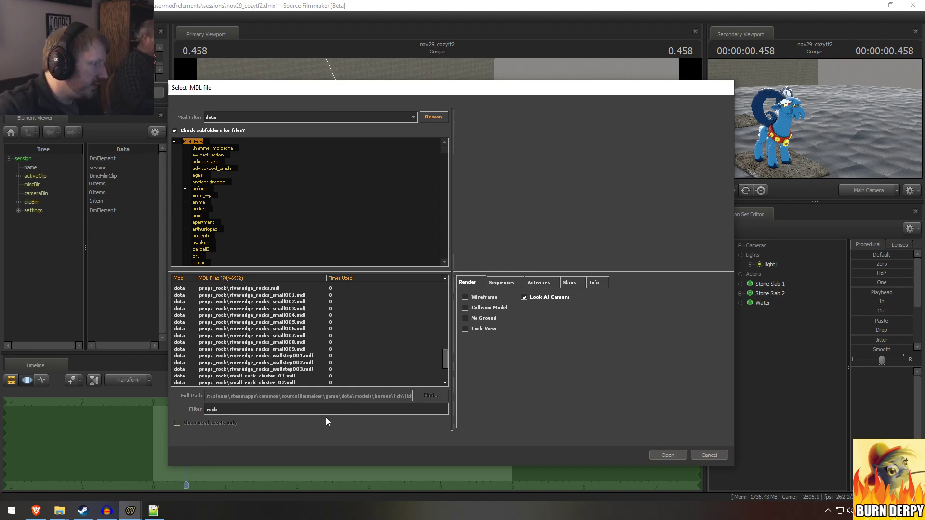
left_click(274, 294)
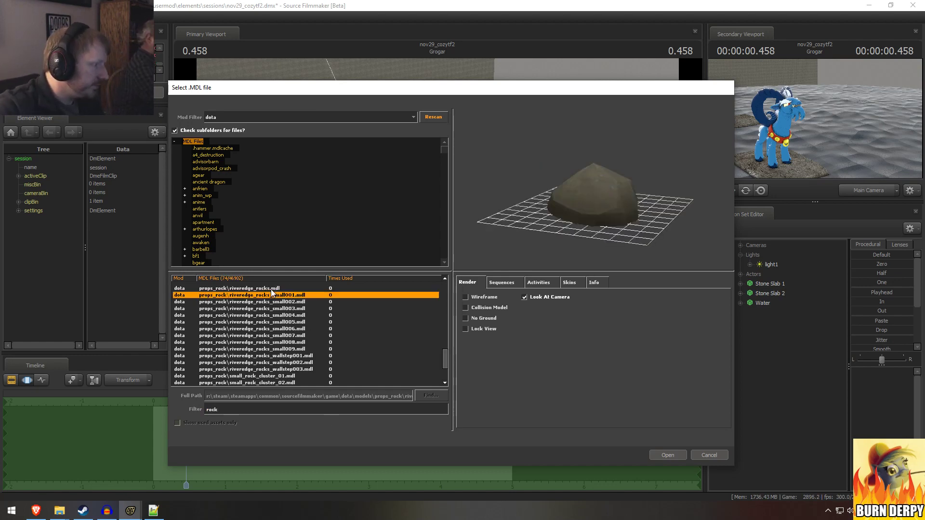
left_click(273, 289)
scroll(284, 297, "up", 11)
scroll(279, 306, "up", 6)
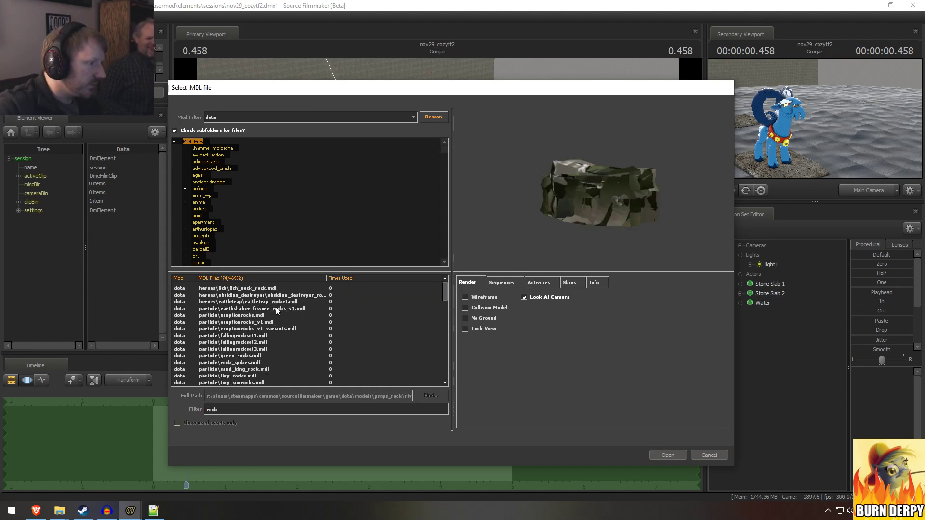
Step: Preview the dota rock models one after another, from lich_neck_rock.mdl through the particle, debris and riveredge rocks to the stalagmite clusters
left_click(234, 289)
key("Down")
key("Down")
key("Down")
key("Down")
key("Down")
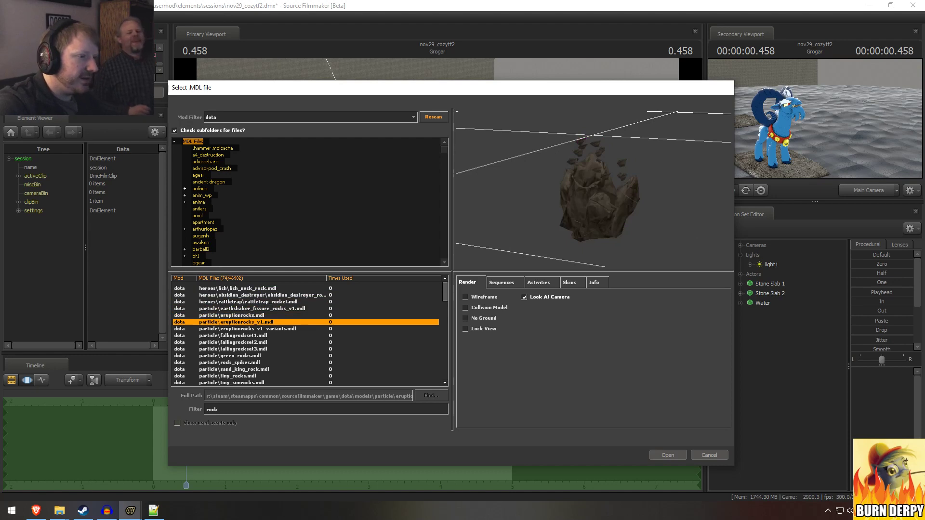
key("Down")
key("Down")
key("Down")
key("Down")
key("Down")
key("Down")
key("Down")
key("Down")
key("Down")
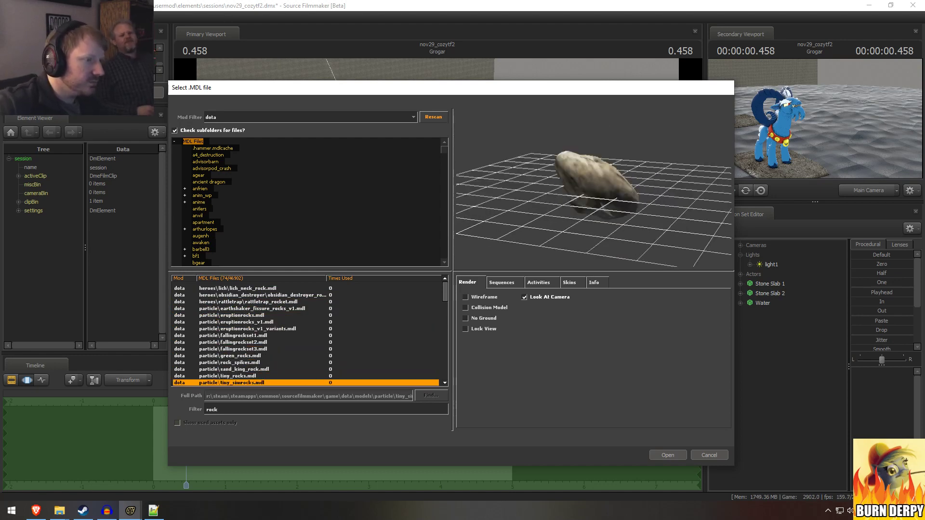
key("Down")
key("Down")
key("Down")
key("Down")
key("Down")
key("Down")
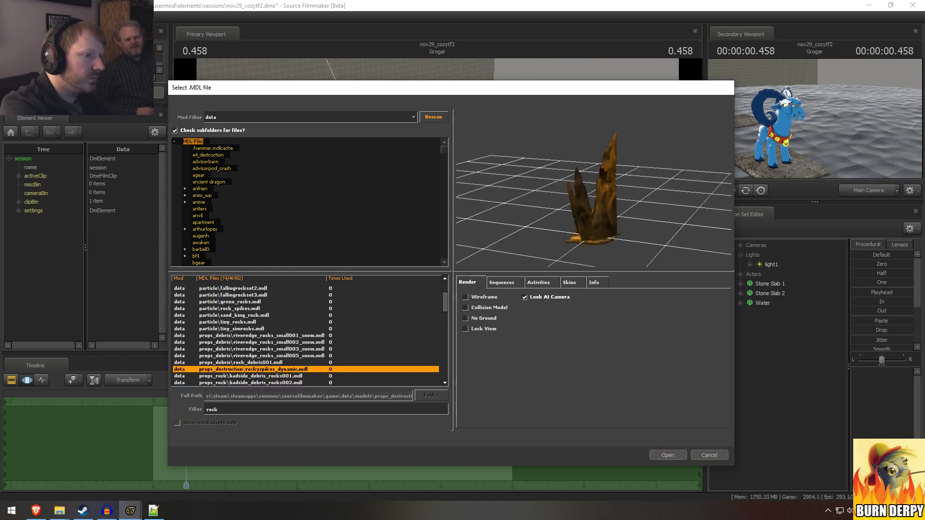
key("Down")
key("Down")
key("Down")
key("Down")
key("Down")
key("Down")
key("Down")
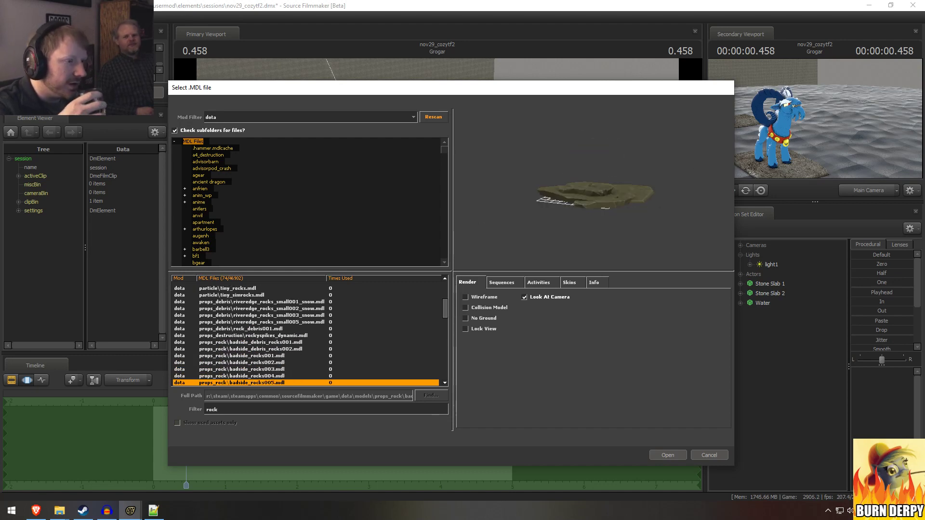
key("Down")
key("Down")
key("Down")
key("Down")
key("Down")
key("Down")
key("Down")
key("Down")
key("Down")
key("Down")
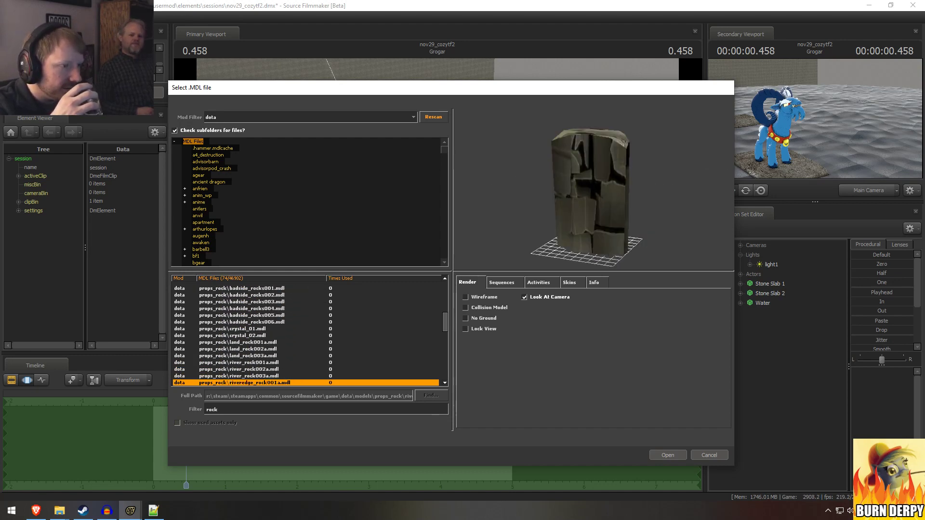
key("Down")
key("Down")
key("Down")
key("Down")
key("Down")
key("Down")
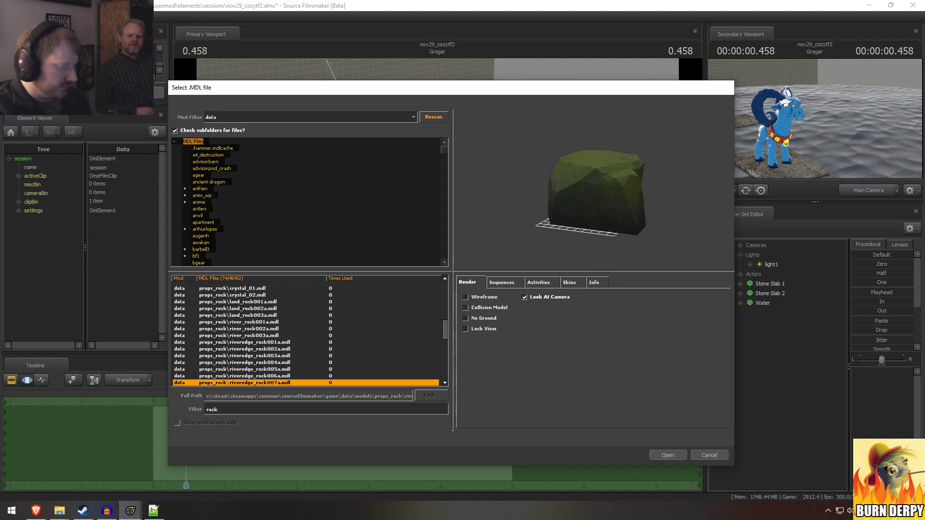
key("Down")
key("Down")
key("Down")
key("Down")
key("Down")
key("Down")
key("Down")
key("Down")
key("Down")
key("Down")
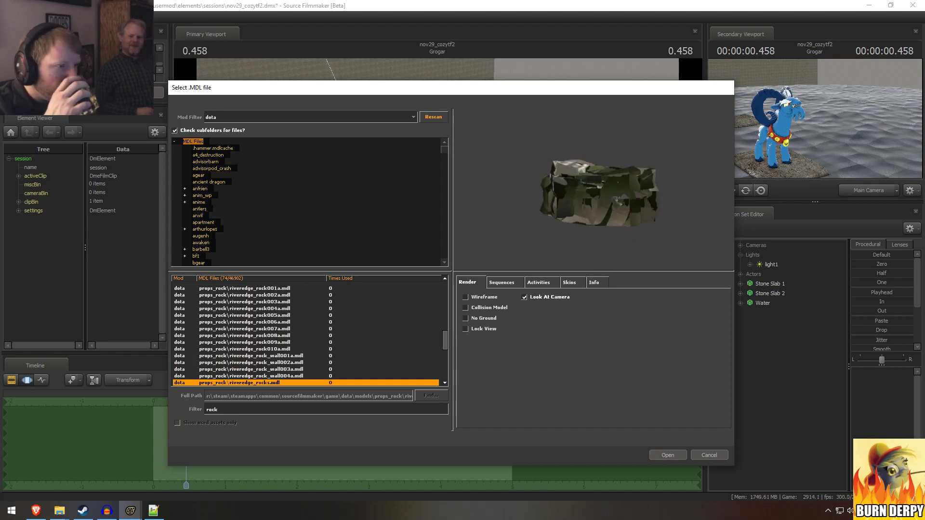
key("Down")
key("Down")
key("Down")
key("Down")
key("Down")
key("Down")
key("Down")
key("Down")
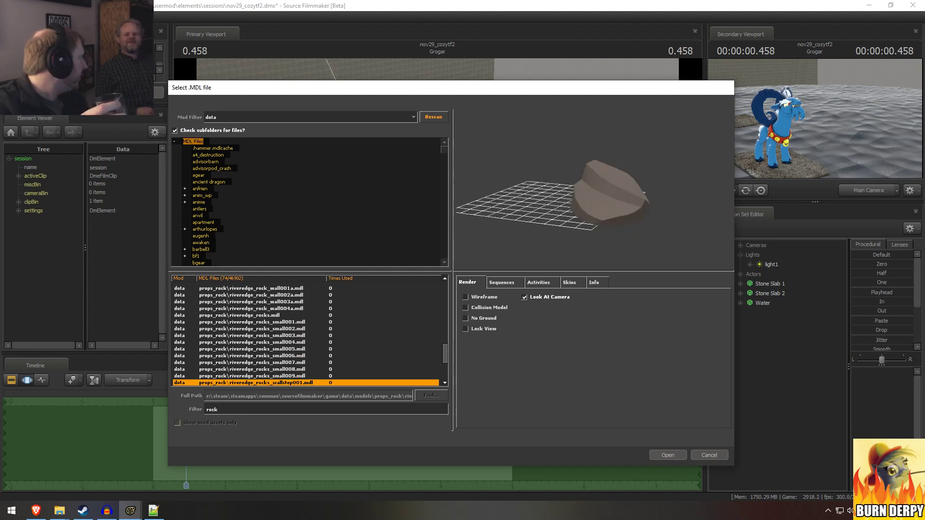
key("Down")
key("Down")
key("Down")
key("Down")
key("Down")
key("Down")
key("Down")
key("Down")
key("Down")
key("Down")
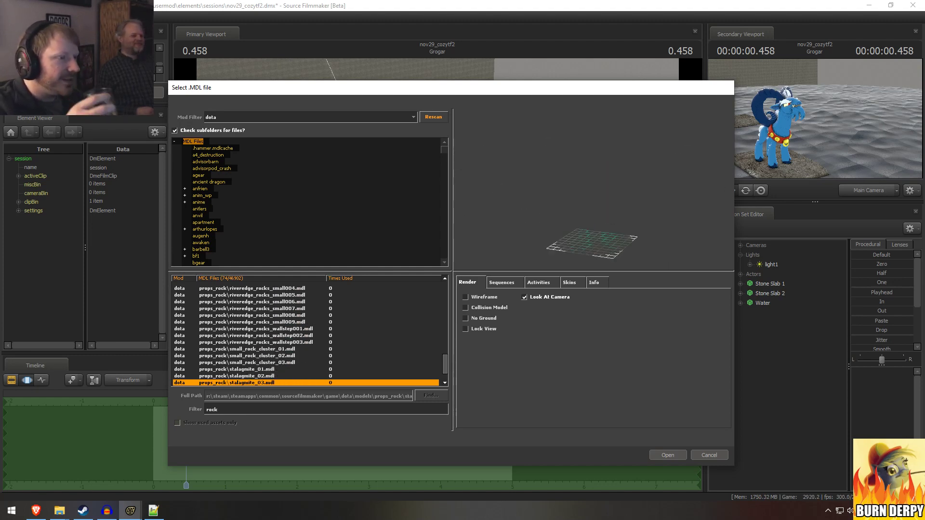
key("Down")
key("Up")
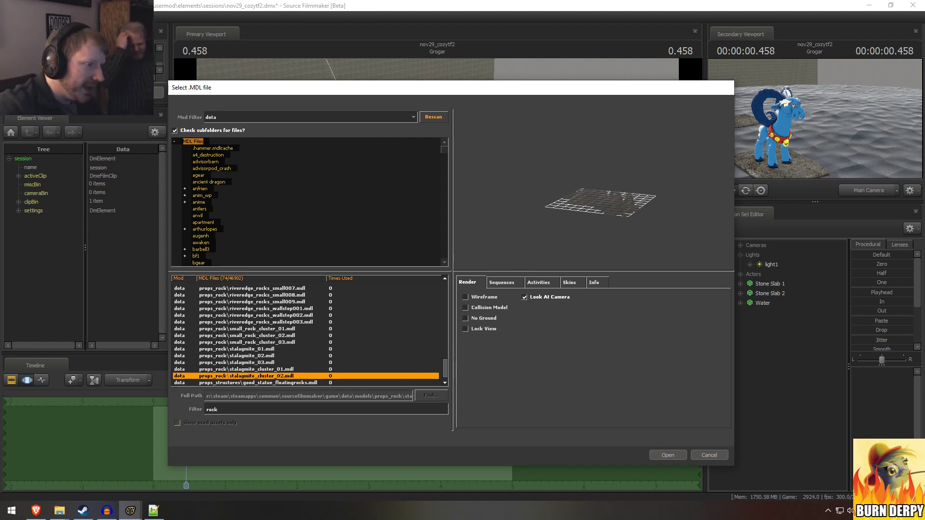
Step: Turn on wireframe rendering and preview the stalagmite and small rock cluster models back up to riveredge_rocks_wallstep001.mdl
left_click(465, 297)
key("Down")
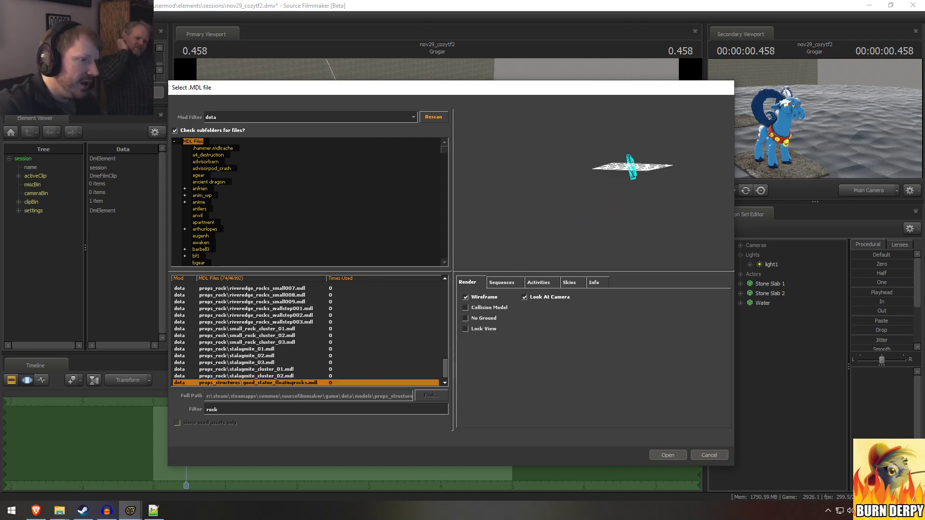
key("Up")
key("Up")
key("Up")
key("Up")
key("Up")
key("Up")
key("Up")
key("Up")
key("Up")
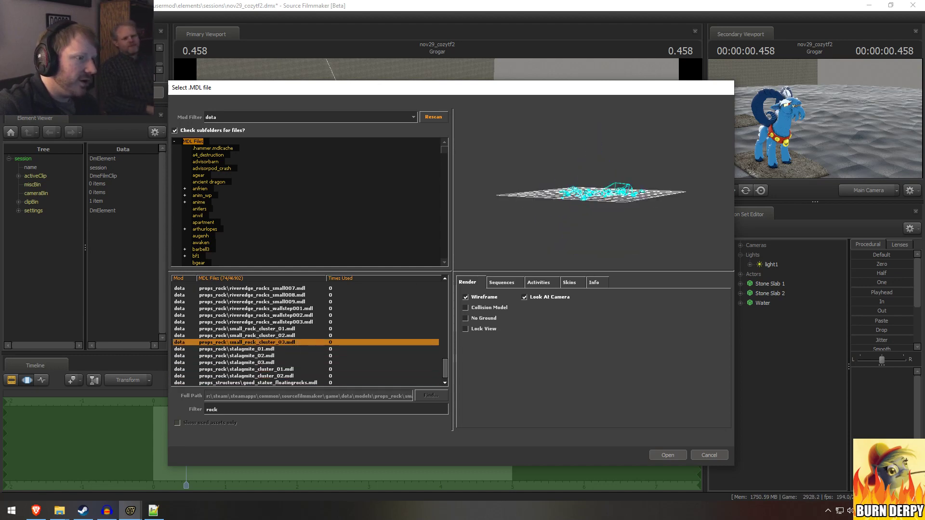
key("Up")
key("Up")
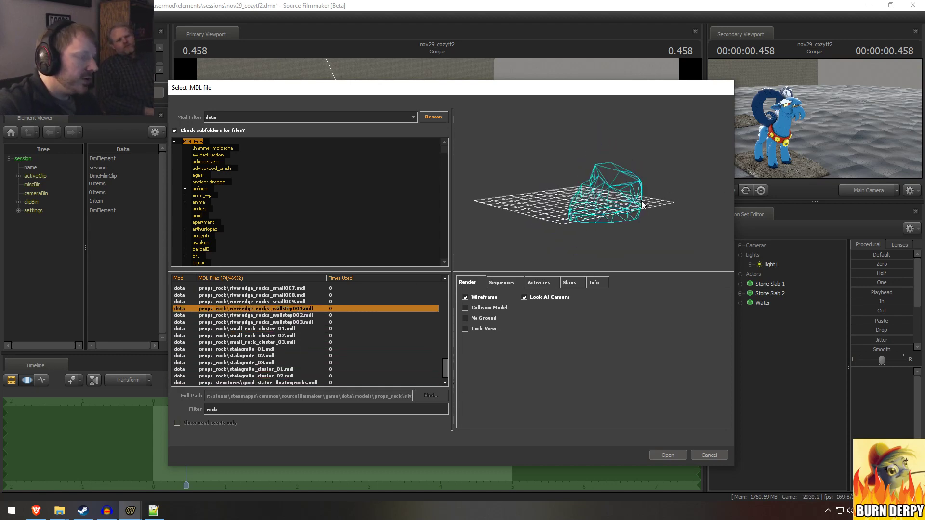
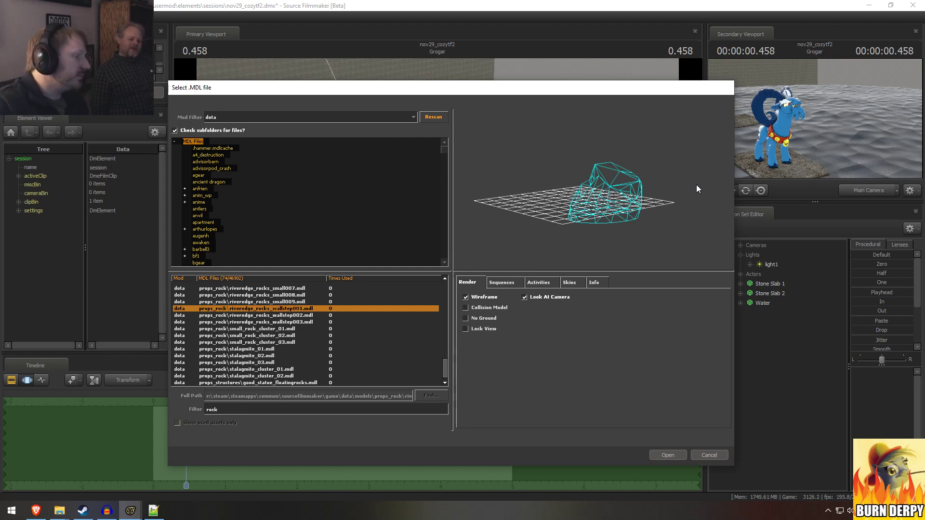
Step: Recheck the small rock clusters in wireframe, and preview the riveredge rock models in reverse order up to river_rock002a.mdl
key("Down")
key("Down")
key("Down")
key("Down")
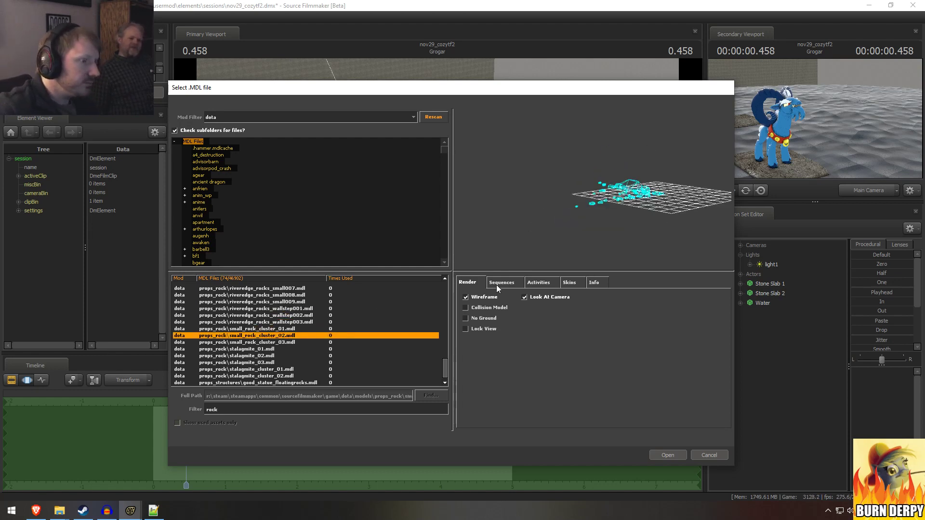
key("Up")
key("Up")
key("Up")
key("Up")
key("Up")
key("Up")
key("Up")
key("Up")
key("Up")
key("Up")
key("Up")
key("Up")
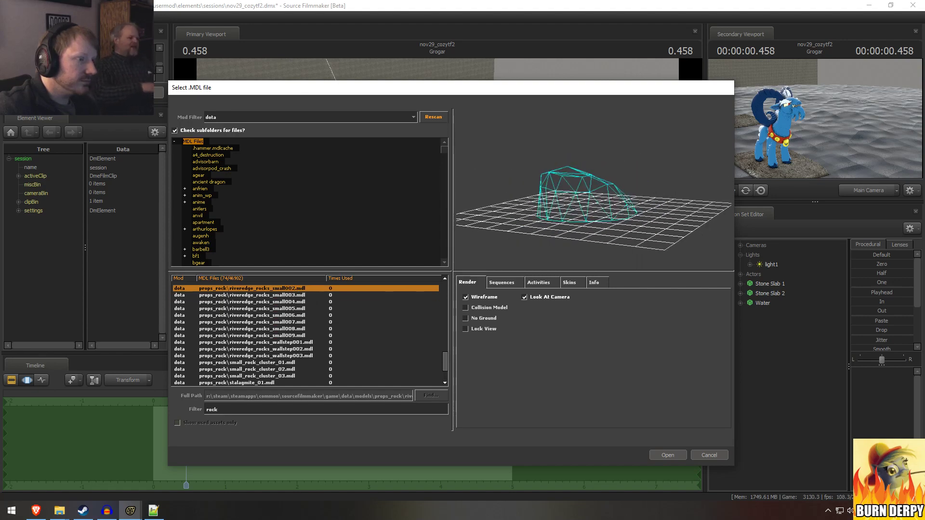
key("Up")
key("Up")
key("Up")
key("Up")
key("Up")
key("Up")
key("Up")
key("Up")
key("Up")
key("Up")
key("Up")
key("Up")
key("Up")
key("Up")
key("Up")
key("Up")
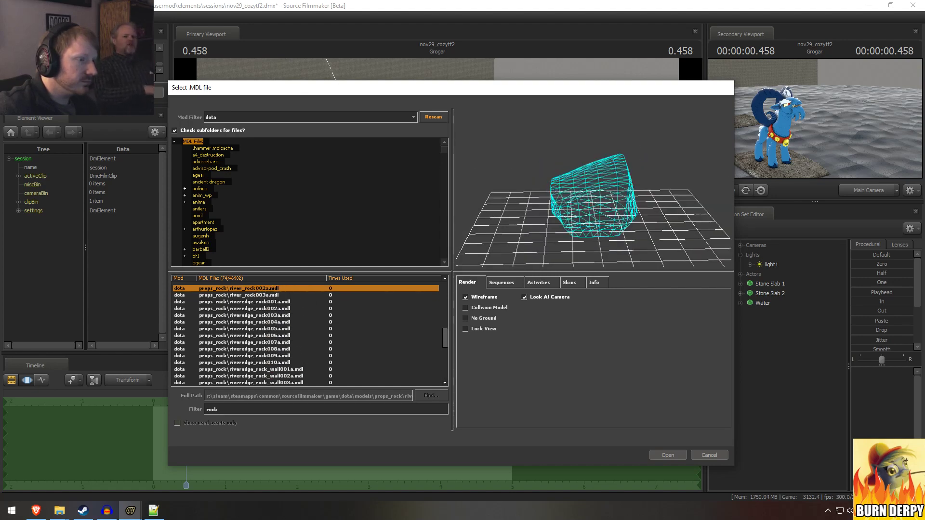
Step: Preview the dota rock models listed before river_rock002a.mdl, going back through the land, crystal and badside rocks
key("Up")
key("Up")
key("Up")
key("Up")
key("Up")
key("Up")
key("Up")
key("Up")
key("Up")
key("Up")
key("Up")
key("Up")
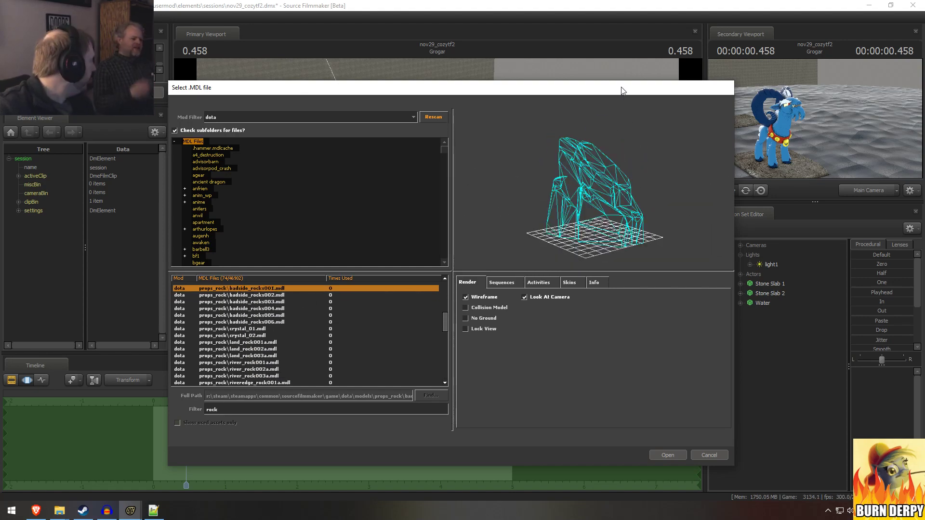
key("Down")
key("Up")
key("Up")
key("Up")
key("Up")
key("Up")
key("Up")
key("Up")
key("Up")
key("Up")
key("Up")
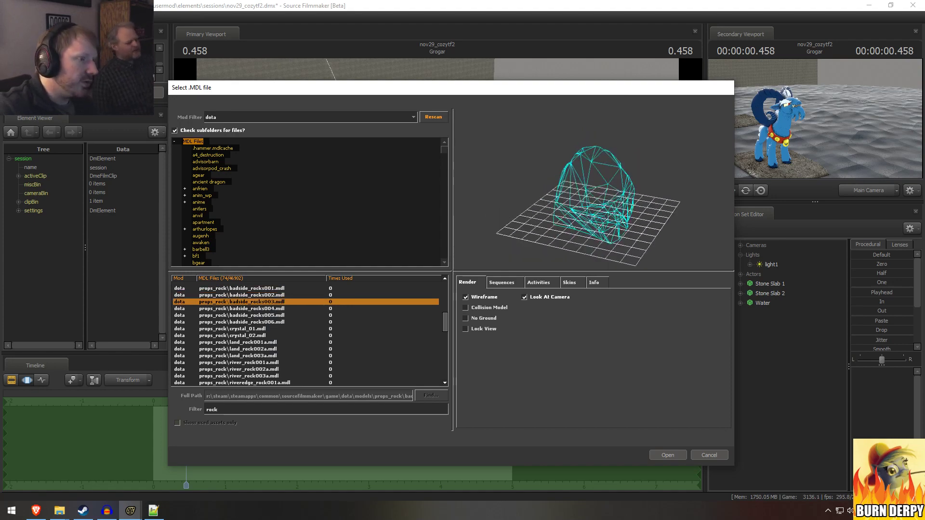
key("Down")
key("Down")
key("Down")
key("Down")
key("Down")
key("Down")
key("Down")
key("Down")
key("Down")
key("Down")
key("Down")
key("Down")
key("Down")
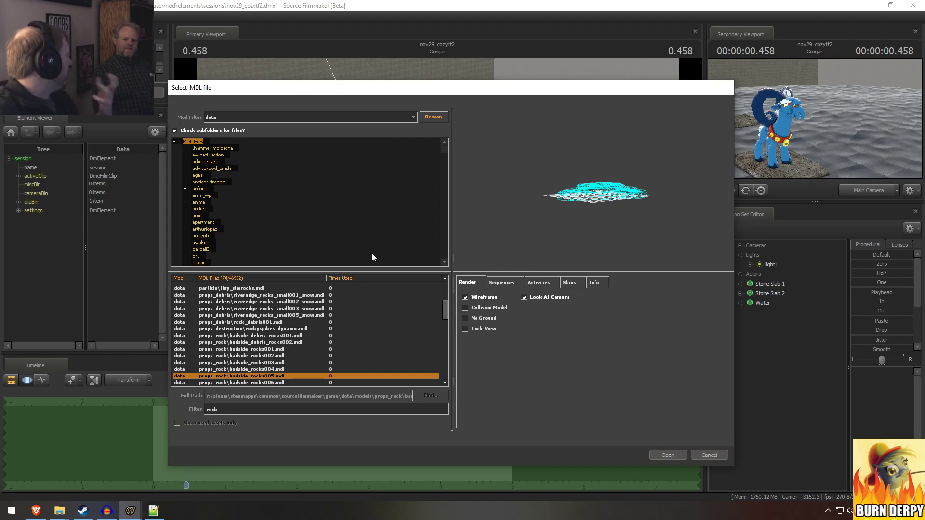
Step: Preview the rock models from badside_rocks006.mdl through the land and river rocks to riveredge_rock010a.mdl
key("Down")
key("Down")
key("Down")
key("Down")
key("Down")
key("Down")
key("Down")
key("Down")
key("Down")
key("Down")
key("Down")
key("Down")
key("Down")
key("Down")
key("Down")
key("Down")
key("Down")
key("Down")
key("Down")
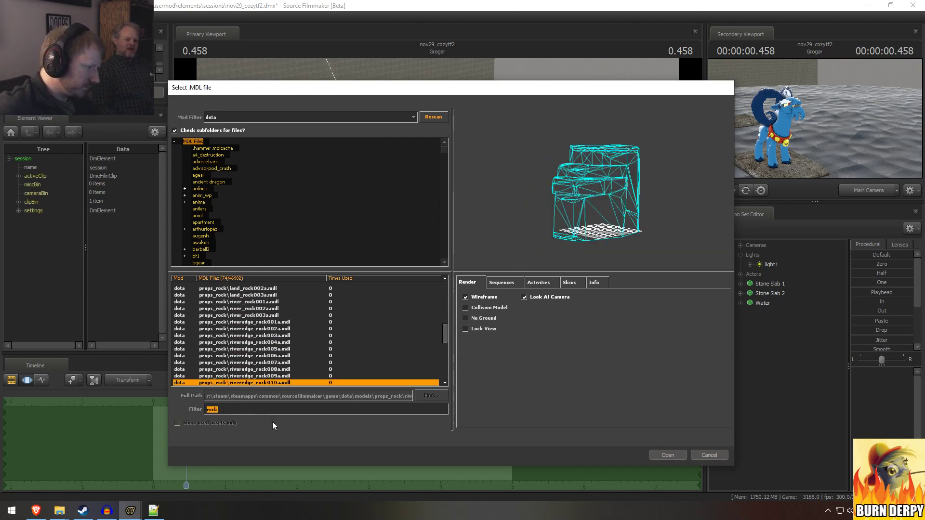
Step: Preview the remaining riveredge, small cluster, stalagmite and statue rock models, returning to small_rock_cluster_03.mdl
key("Down")
key("Down")
key("Down")
key("Down")
key("Down")
key("Down")
key("Down")
key("Down")
key("Down")
key("Down")
key("Down")
key("Down")
key("Down")
key("Down")
key("Down")
key("Down")
key("Down")
key("Down")
key("Down")
key("Down")
key("Down")
key("Down")
key("Down")
key("Down")
key("Down")
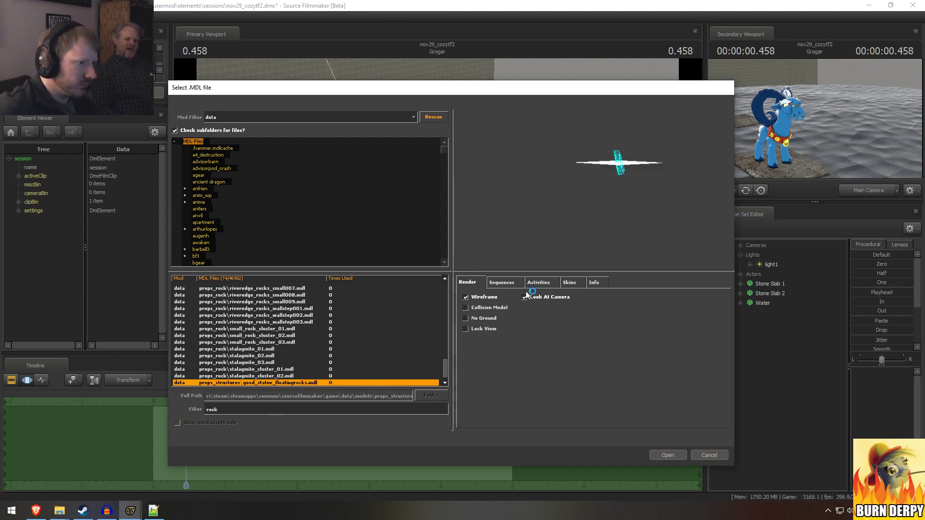
key("Up")
key("Up")
key("Up")
key("Up")
key("Up")
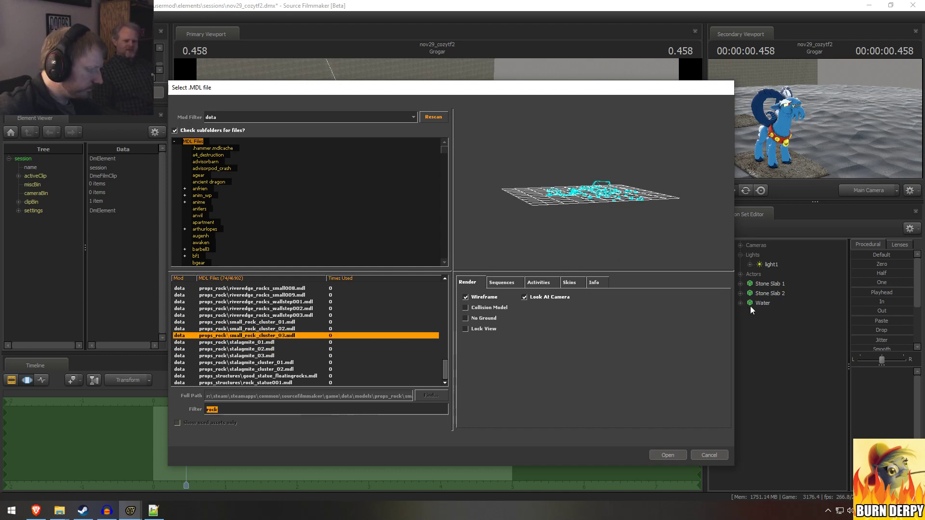
Step: Filter the dota models by "talon" and preview each matching model
type("tavle")
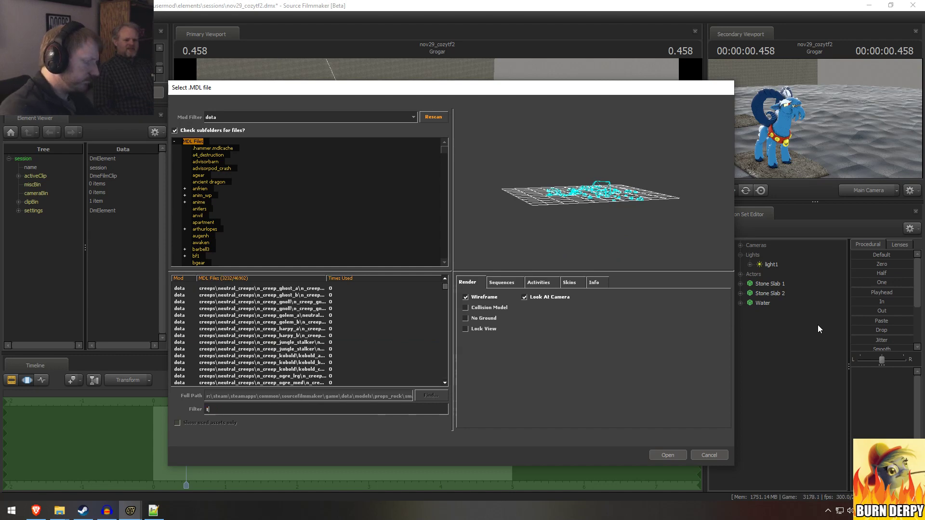
key("BackSpace")
key("BackSpace")
key("BackSpace")
type("lon")
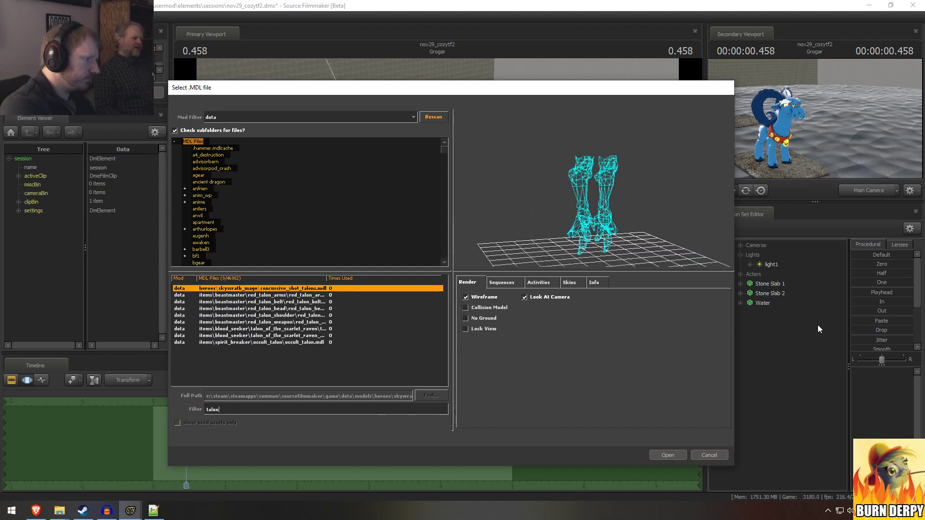
key("Down")
key("Down")
key("Down")
key("Down")
key("Down")
key("Down")
key("Down")
key("Down")
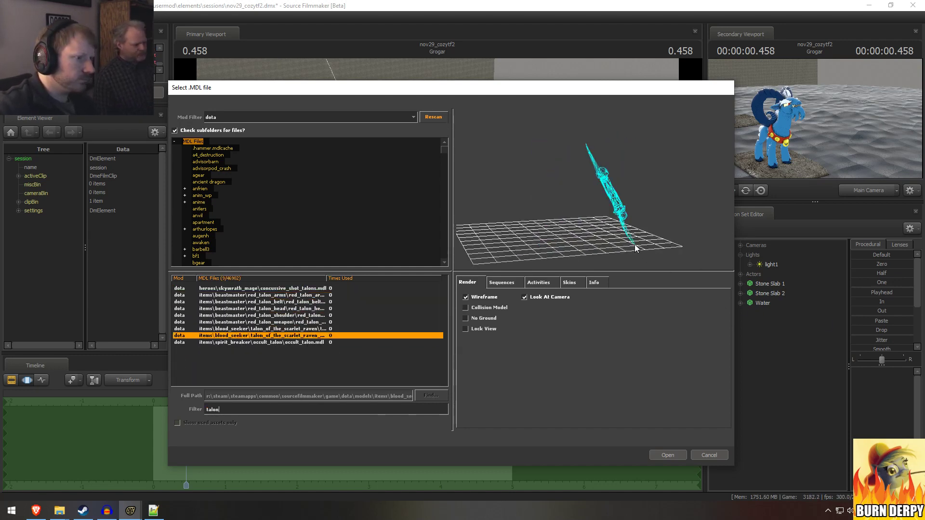
Step: Clear the model filter and preview the dota models from the start of the list through the courier models
key("BackSpace")
key("BackSpace")
key("BackSpace")
key("BackSpace")
key("BackSpace")
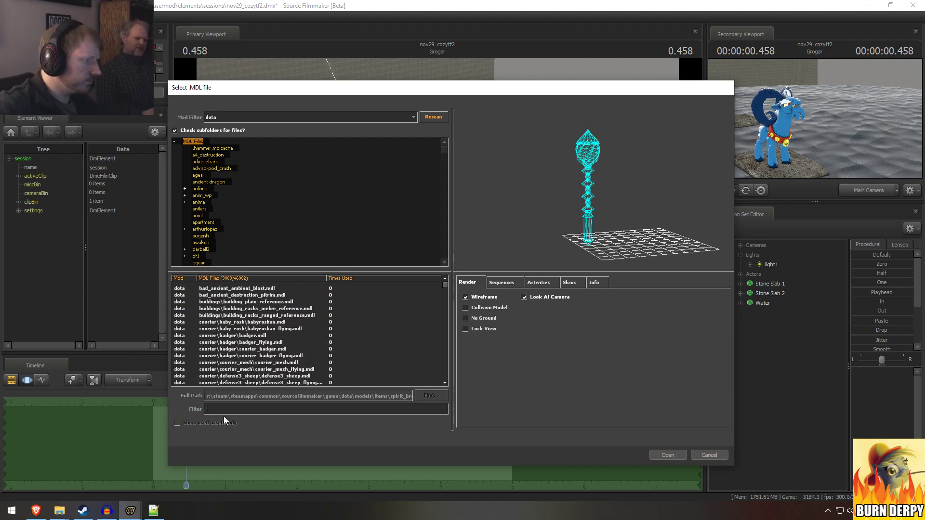
key("Down")
key("Down")
key("Down")
key("Down")
key("Down")
key("Down")
key("Down")
key("Down")
key("Down")
key("Down")
key("Down")
key("Down")
key("Down")
key("Down")
key("Down")
key("Down")
key("Down")
key("Down")
key("Down")
key("Down")
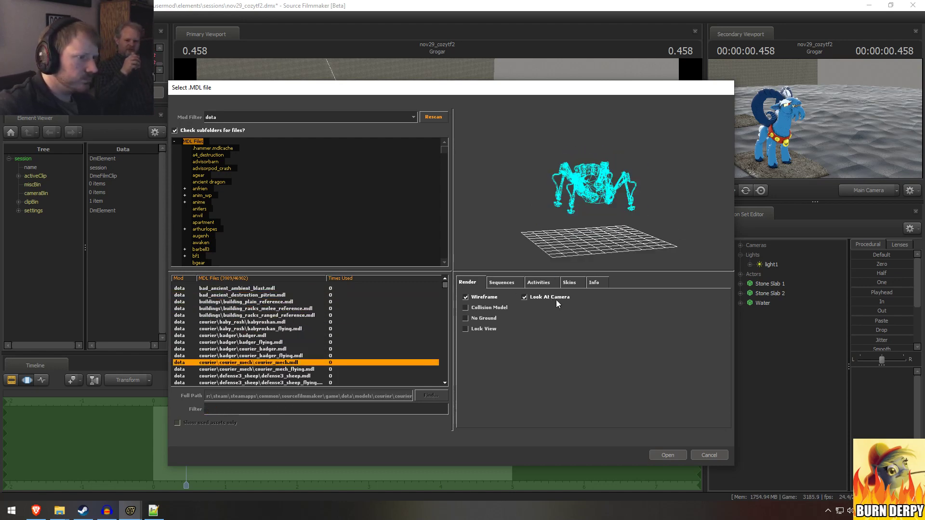
key("Down")
key("Down")
key("Down")
key("Down")
key("Down")
key("Down")
key("Down")
key("Down")
key("Down")
key("Down")
key("Down")
key("Down")
key("Down")
key("Down")
key("Down")
key("Down")
key("Down")
key("Down")
key("Down")
key("Down")
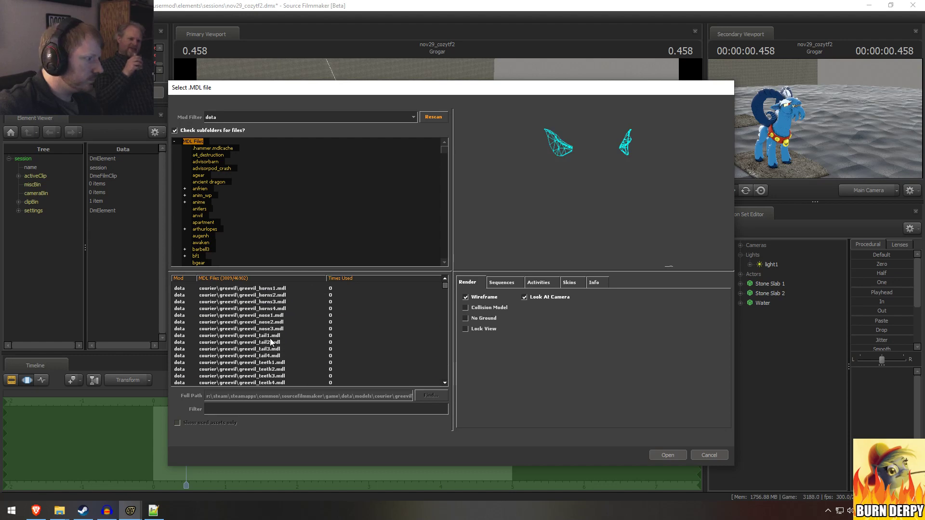
Step: Browse the unfiltered dota model list down to the props_cave models and preview abyss_silhouette.mdl
scroll(270, 337, "down", 20)
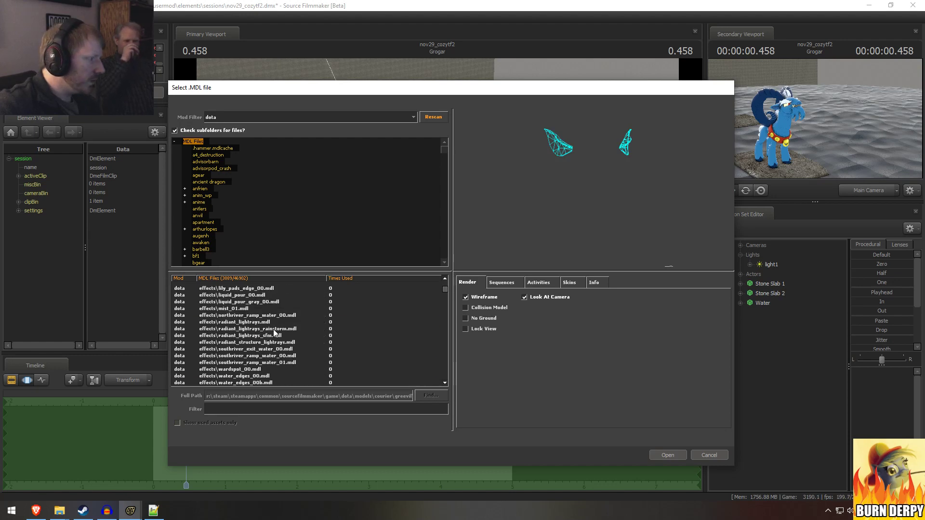
scroll(270, 332, "down", 20)
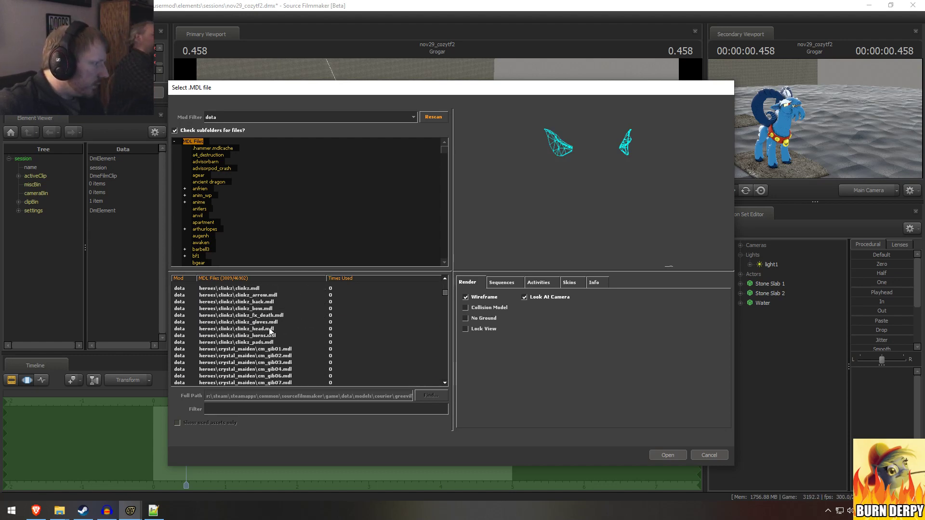
scroll(267, 339, "down", 15)
scroll(448, 368, "down", 10)
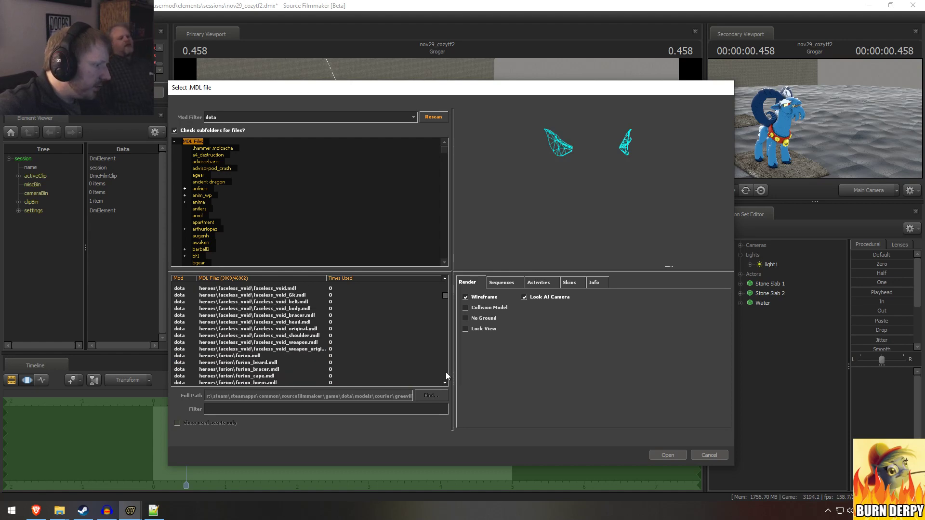
scroll(446, 372, "down", 20)
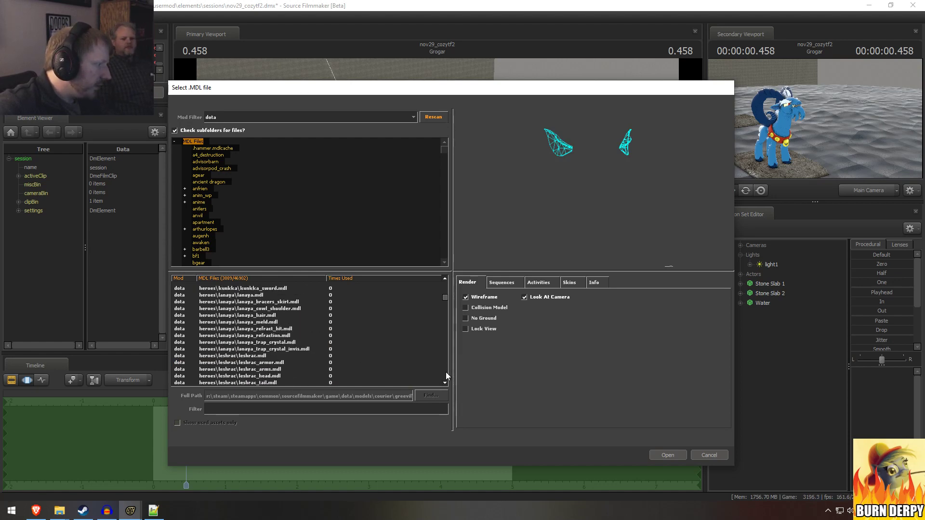
scroll(446, 372, "down", 20)
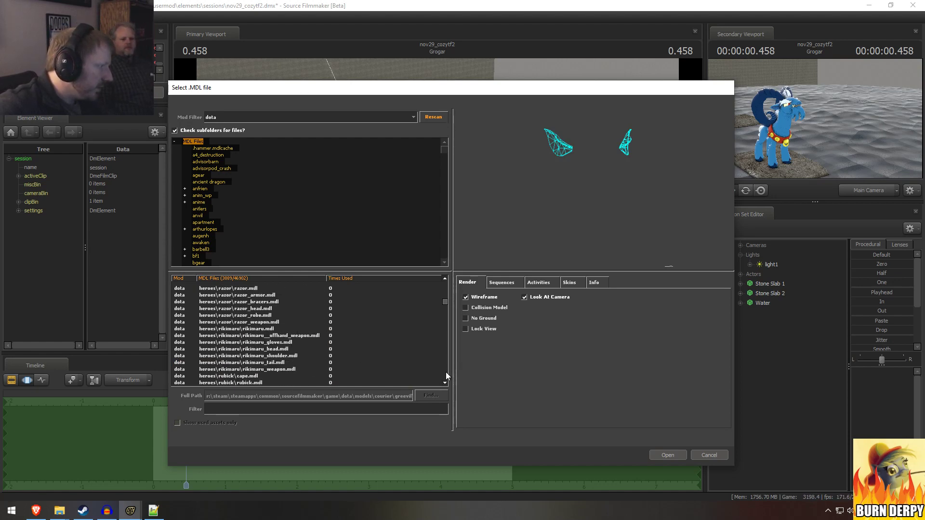
scroll(446, 372, "down", 20)
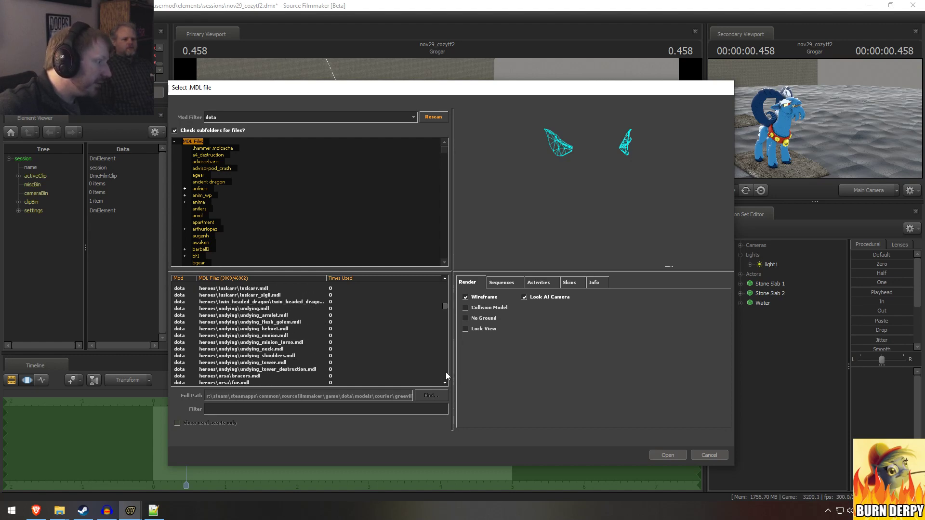
scroll(446, 372, "down", 20)
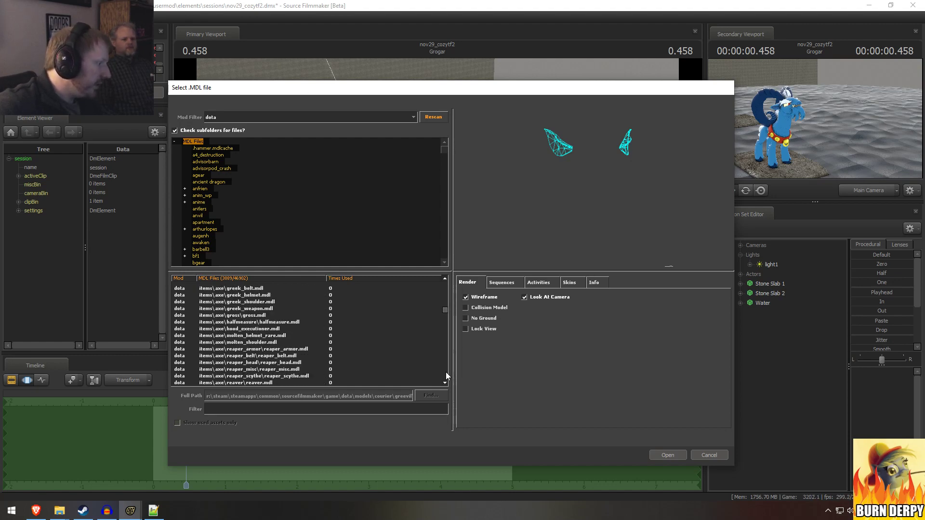
left_click_drag(446, 309, 461, 349)
scroll(377, 359, "down", 4)
left_click(253, 349)
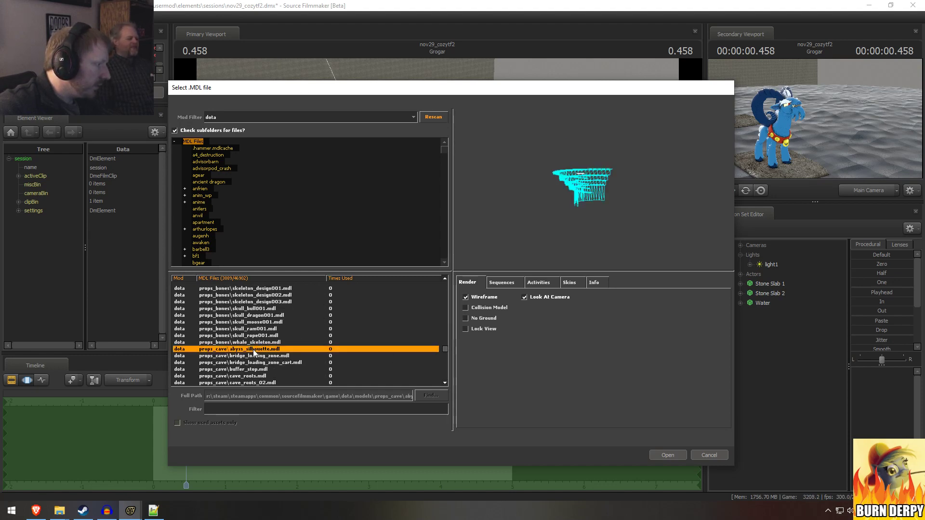
Step: Preview the dota props_cave models from bridge_loading_zone.mdl through the mine cart, track and walkway pieces to walkway_support.mdl
key("Down")
key("Down")
key("Down")
key("Down")
key("Down")
key("Down")
key("Down")
key("Down")
key("Down")
key("Down")
key("Down")
key("Down")
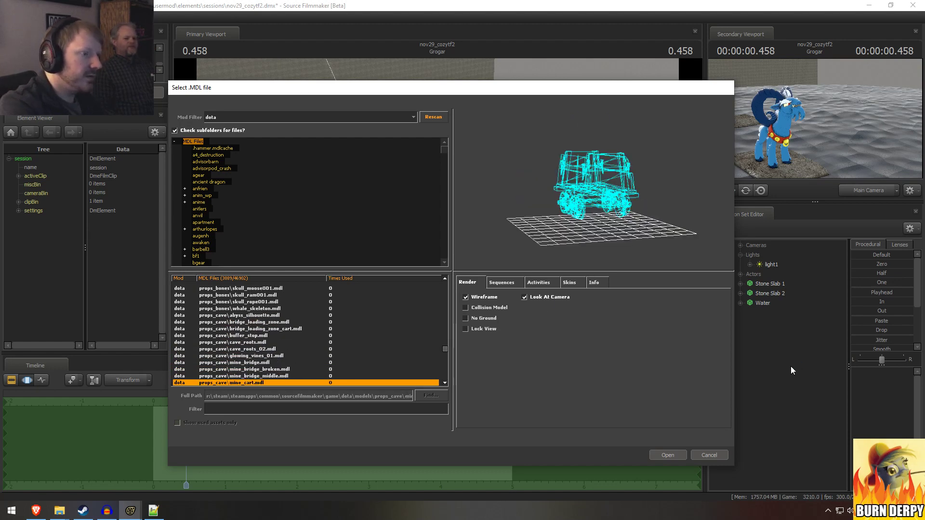
key("Down")
key("Down")
key("Down")
key("Down")
key("Down")
key("Down")
key("Down")
key("Down")
key("Down")
key("Down")
key("Down")
key("Down")
key("Down")
key("Down")
key("Down")
key("Down")
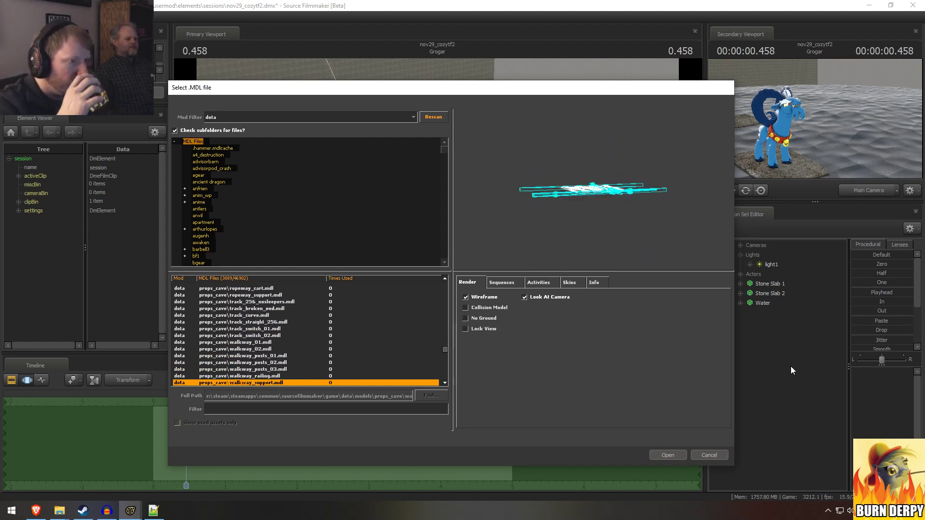
Step: Go back up the model list from props_debris bad_chains001.mdl to preview props_cave windbreak_cloth.mdl
key("Up")
key("Up")
key("Up")
key("Up")
key("Up")
key("Up")
key("Up")
key("Up")
key("Up")
key("Up")
key("Up")
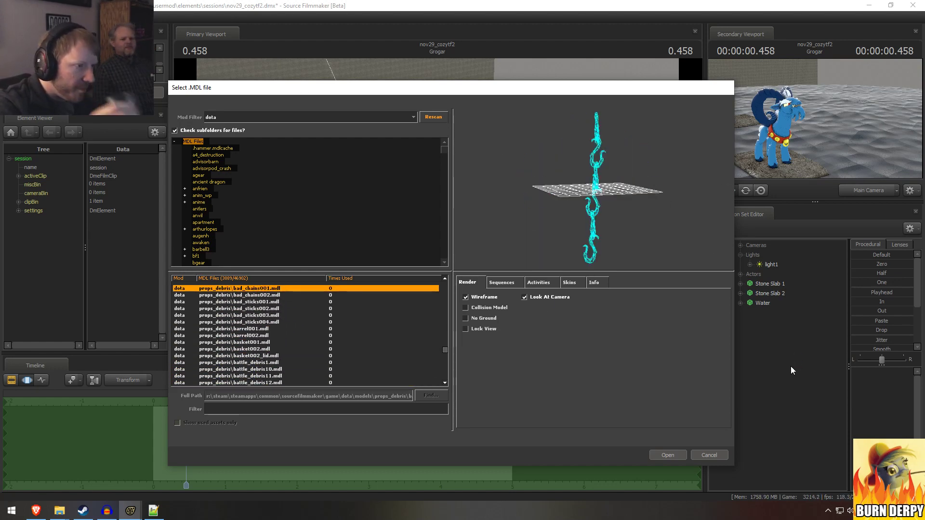
key("Up")
key("Up")
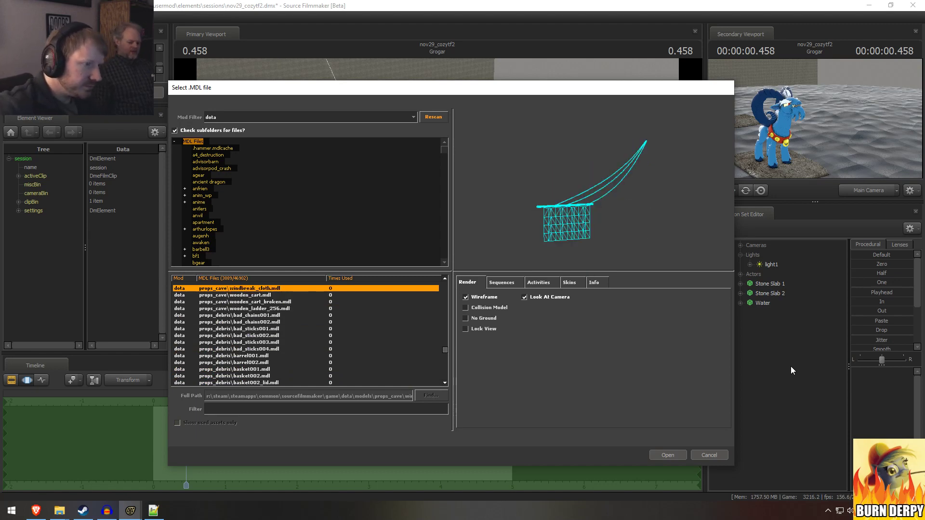
Step: Preview the models from the wooden carts through the props_debris chains, barrels, battle debris and campfires to candles004.mdl
key("Down")
key("Down")
key("Down")
key("Down")
key("Down")
key("Down")
key("Down")
key("Down")
key("Down")
key("Down")
key("Down")
key("Down")
key("Down")
key("Down")
key("Down")
key("Down")
key("Down")
key("Down")
key("Down")
key("Down")
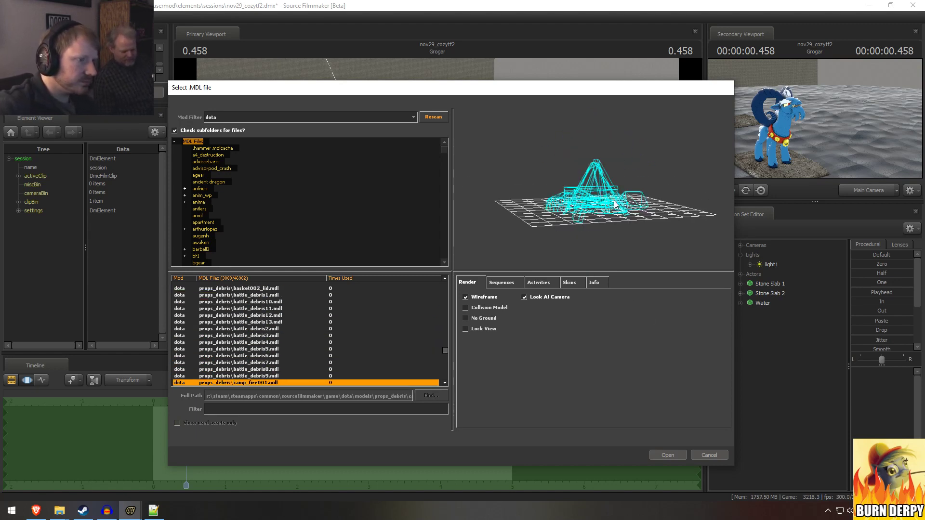
key("Down")
key("Down")
key("Down")
key("Down")
key("Down")
key("Down")
key("Down")
key("Down")
key("Down")
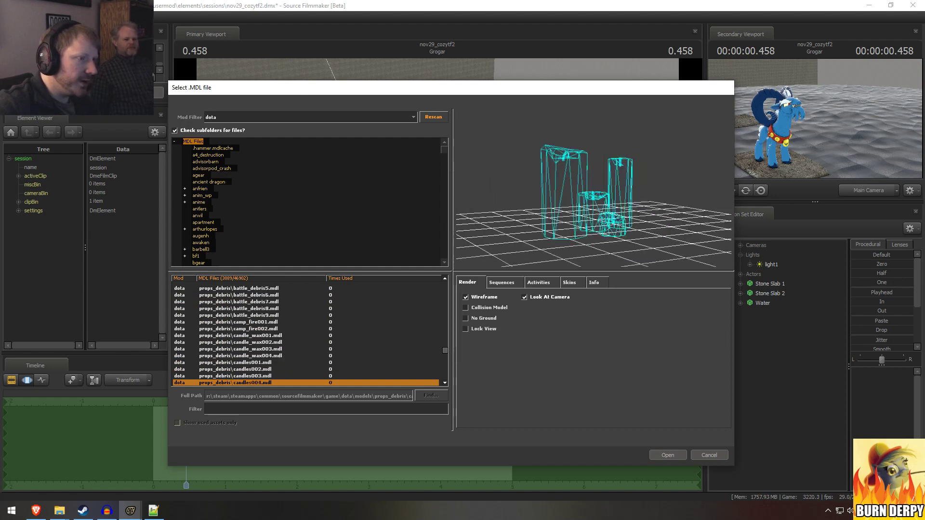
Step: Preview the props_debris clay pot, cooking pot and first creep camp models through creep_camp001g.mdl
key("Down")
key("Down")
key("Down")
key("Down")
key("Down")
key("Down")
key("Down")
key("Down")
key("Down")
key("Down")
key("Down")
key("Down")
key("Down")
key("Down")
key("Down")
key("Down")
key("Down")
key("Down")
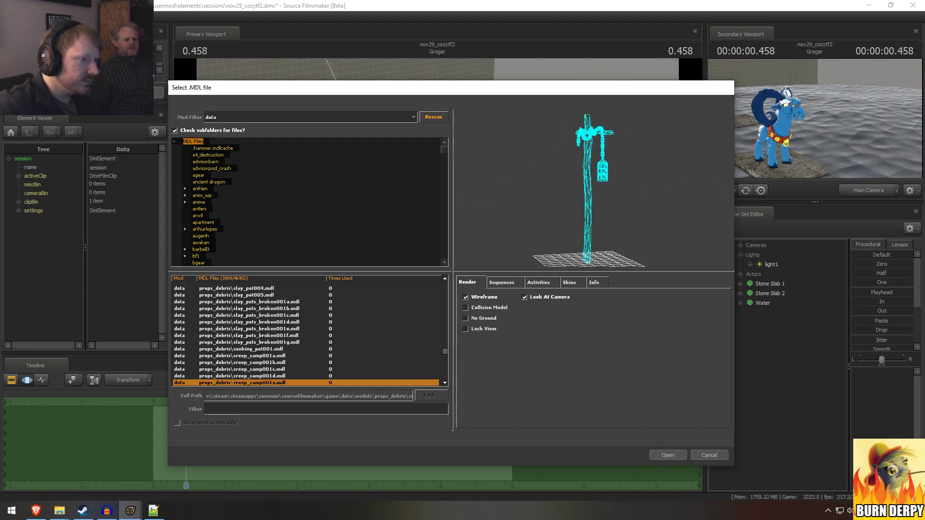
key("Down")
key("Down")
key("Down")
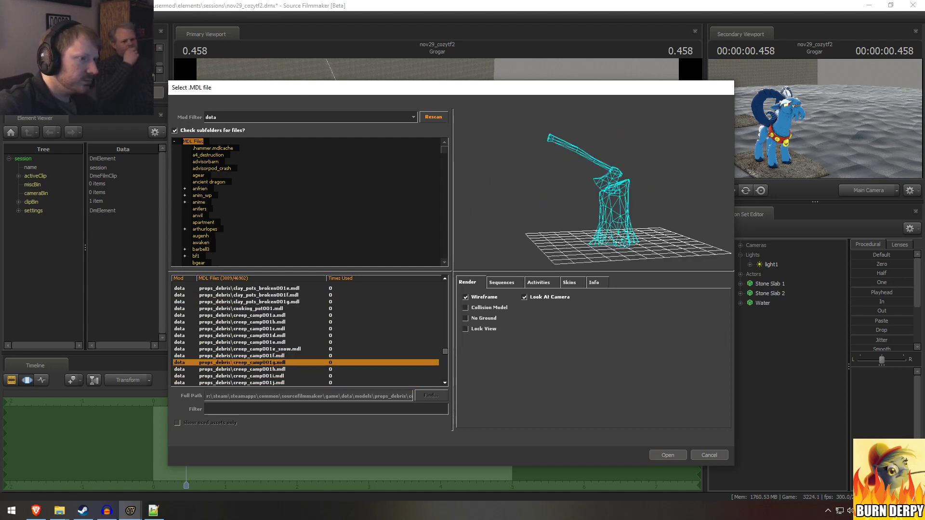
Step: Preview the remaining props_debris creep camp, dead head and fish models through flag001.mdl
key("Down")
key("Down")
key("Down")
key("Down")
key("Down")
key("Down")
key("Down")
key("Down")
key("Down")
key("Down")
key("Down")
key("Down")
key("Down")
key("Down")
key("Down")
key("Down")
key("Down")
key("Down")
key("Down")
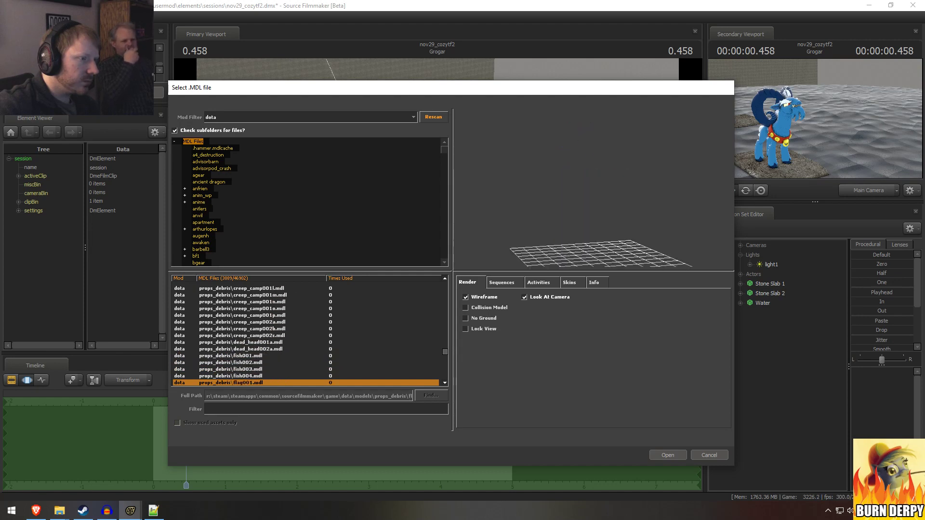
Step: Preview the props_debris bottle, lantern, mask and merchant debris models through merchant_debris_key001.mdl
key("Down")
key("Down")
key("Down")
key("Down")
key("Down")
key("Down")
key("Down")
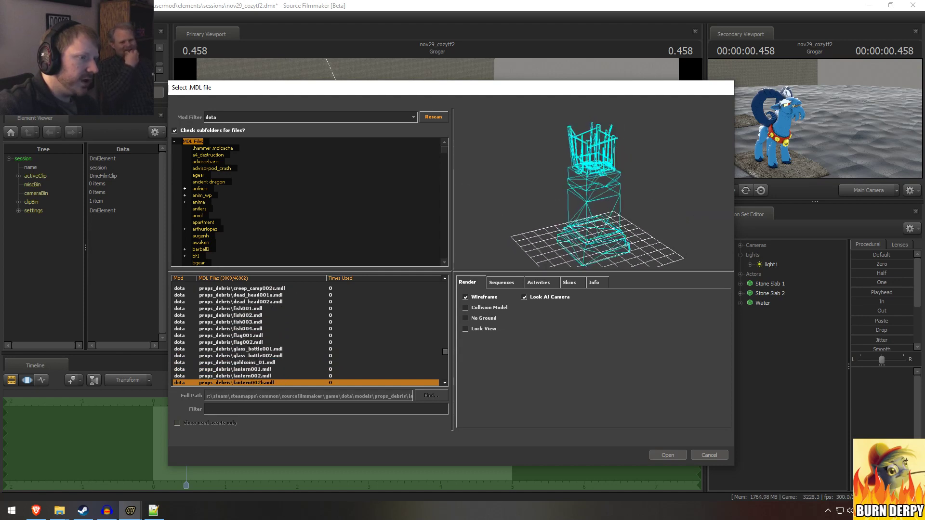
key("Down")
key("Down")
key("Down")
key("Down")
key("Down")
key("Down")
key("Down")
key("Down")
key("Down")
key("Down")
key("Down")
key("Down")
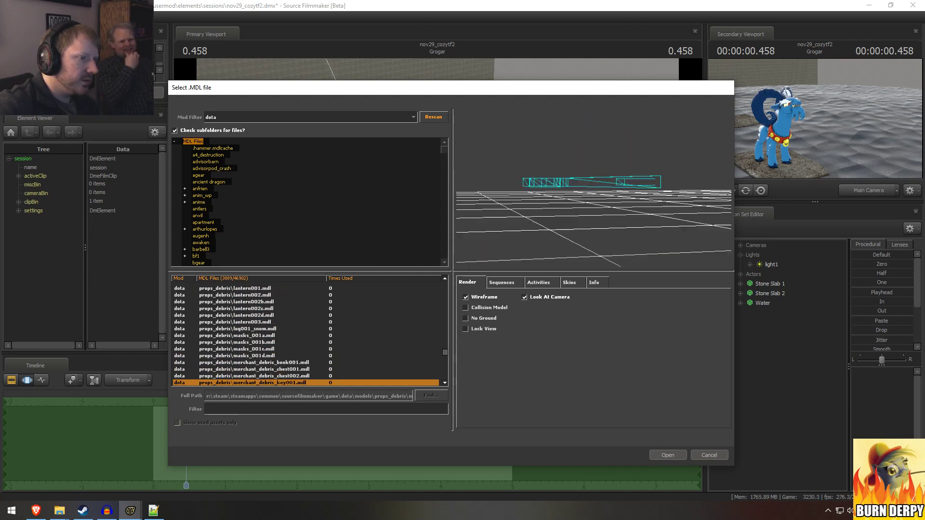
Step: Preview the props_debris merchant weapon, metal urn, pyramid and shop set models through sigil003.mdl
key("Down")
key("Down")
key("Down")
key("Down")
key("Down")
key("Down")
key("Down")
key("Down")
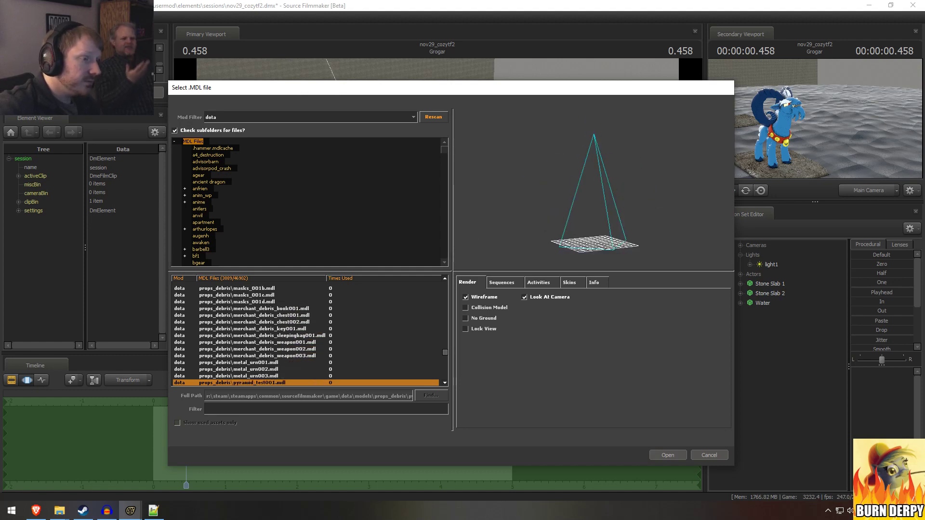
key("Down")
key("Down")
key("Down")
key("Down")
key("Down")
key("Down")
key("Down")
key("Down")
key("Down")
key("Down")
key("Down")
key("Down")
key("Down")
key("Down")
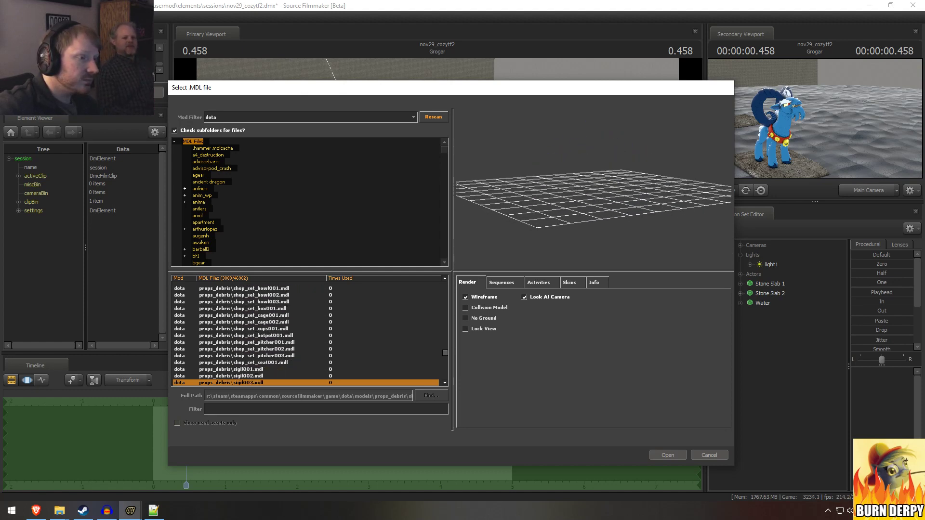
Step: Preview the props_debris spike fence, stone plate, sword, wagon and wood fence models through wood_fence001d.mdl
key("Down")
key("Down")
key("Down")
key("Down")
key("Down")
key("Down")
key("Down")
key("Down")
key("Down")
key("Down")
key("Down")
key("Down")
key("Down")
key("Down")
key("Down")
key("Down")
key("Down")
key("Down")
key("Down")
key("Down")
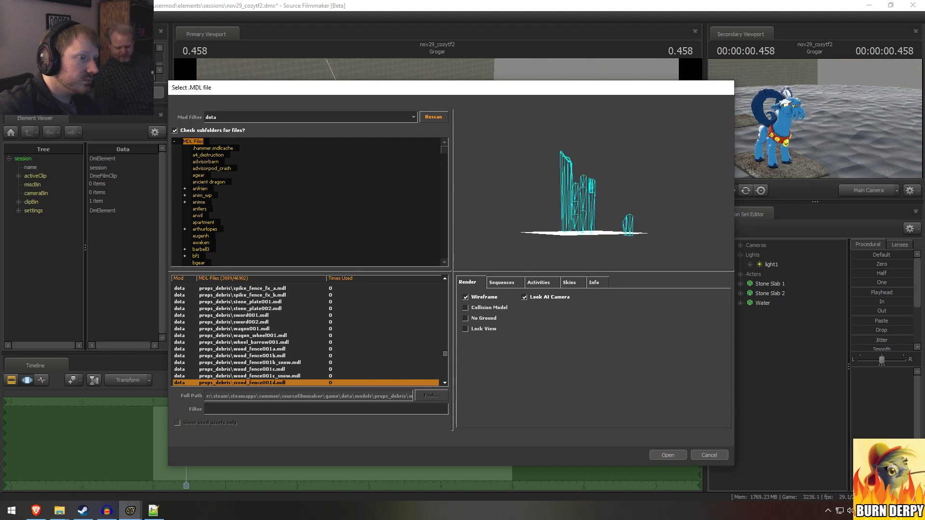
Step: Preview the remaining props_debris fence, boat, wooden debris and pole models and the props_destruction models through rockyspikes_dynamic.mdl
key("Down")
key("Up")
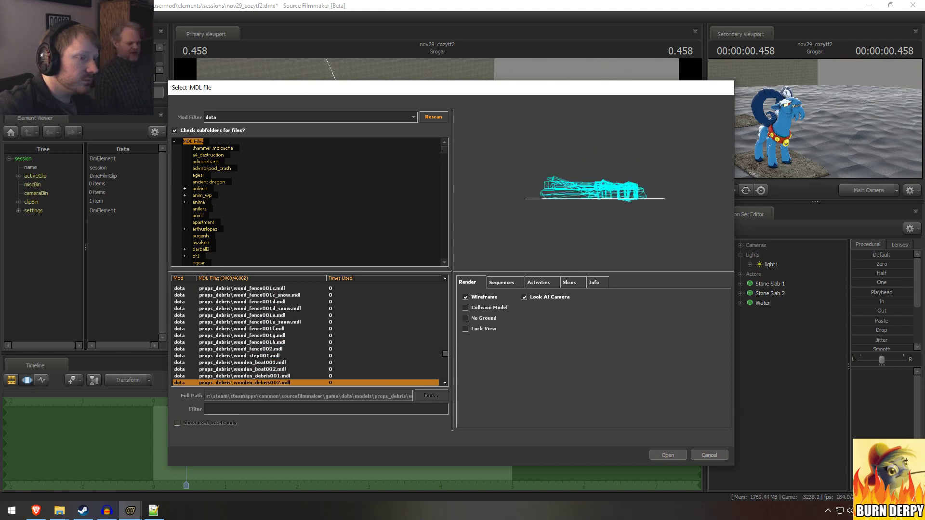
key("Down")
key("Down")
key("Down")
key("Down")
key("Down")
key("Down")
key("Down")
key("Down")
key("Down")
key("Down")
key("Down")
key("Down")
key("Down")
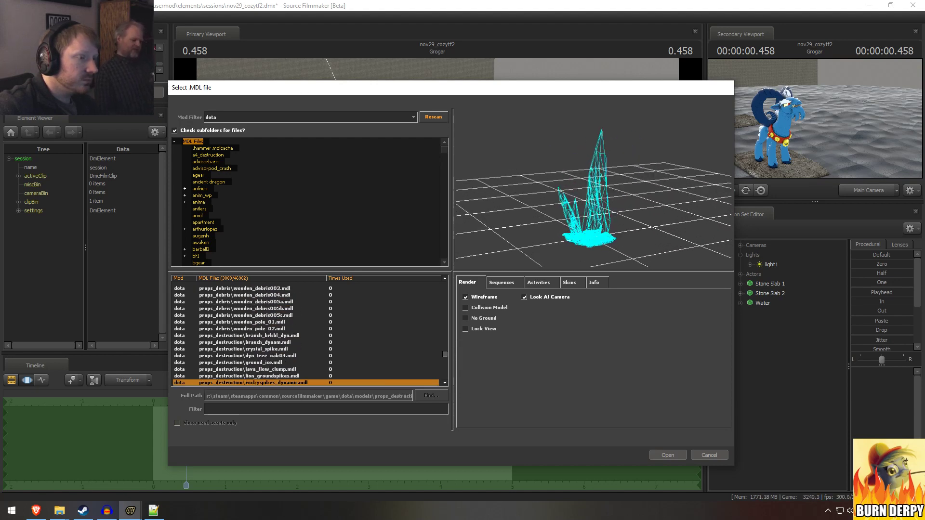
Step: Turn off the wireframe display and preview the ground spikes, tree splinters and props_diretide models through handcreature.mdl
left_click(475, 293)
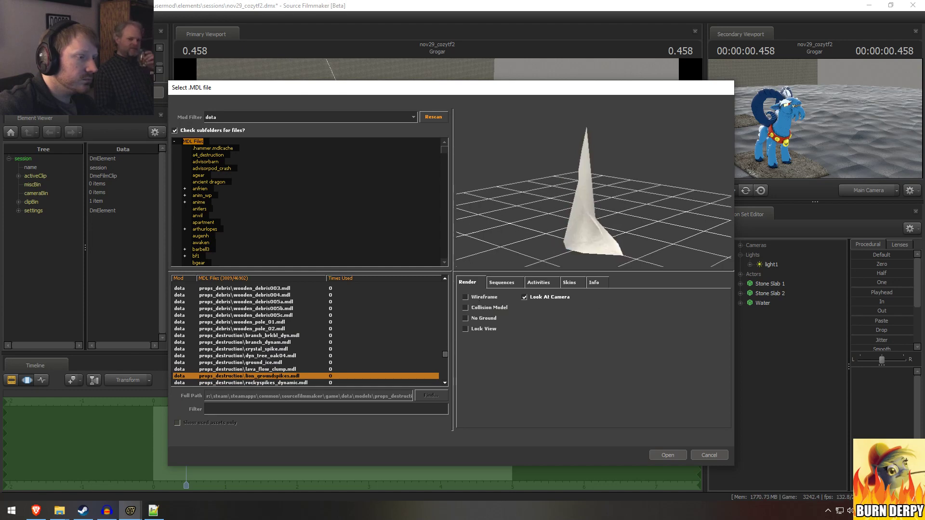
key("Down")
key("Down")
key("Down")
key("Down")
key("Down")
key("Down")
key("Down")
key("Down")
key("Down")
key("Down")
key("Down")
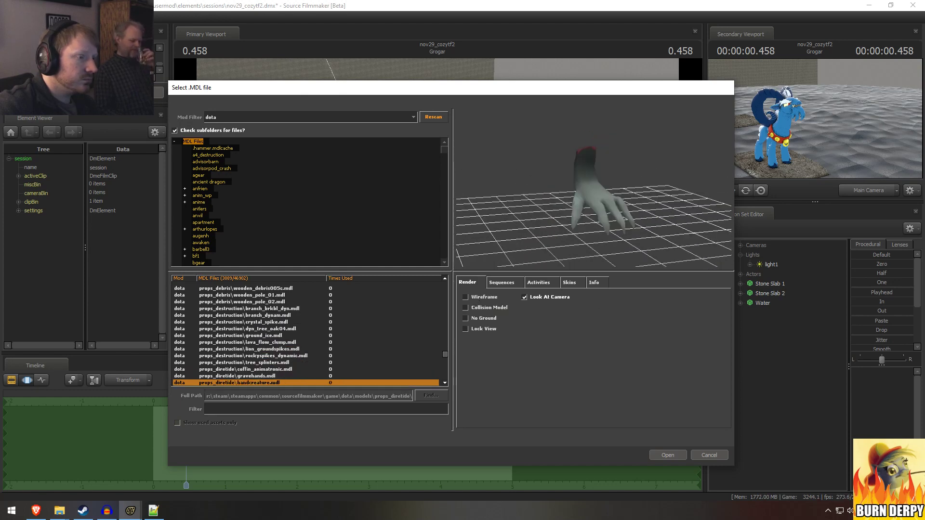
Step: Turn the wireframe display back on and preview the props_fade, props_farm, props_foliage and props_gameplay models through crystal_ring01.mdl
left_click(484, 296)
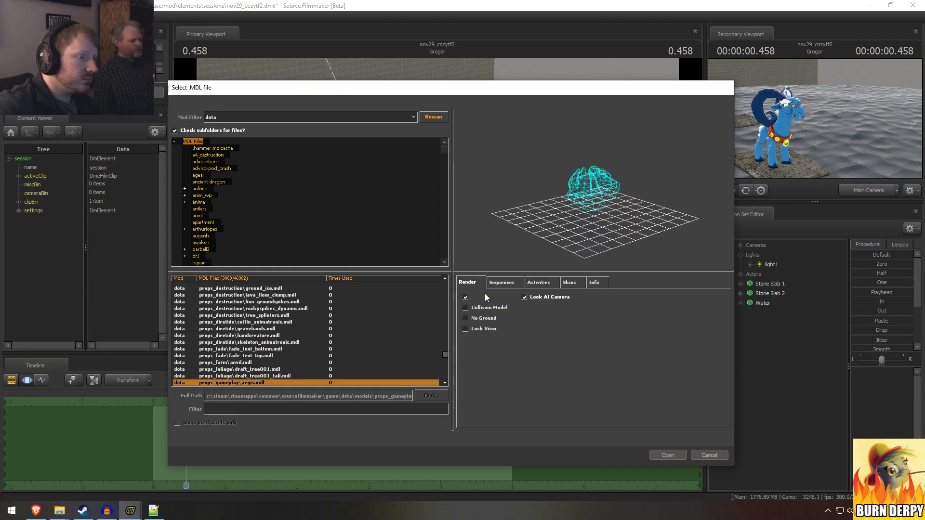
key("Down")
key("Down")
key("Down")
key("Down")
key("Down")
key("Down")
key("Down")
key("Down")
key("Down")
key("Down")
key("Down")
key("Down")
key("Down")
key("Down")
key("Down")
key("Down")
key("Down")
key("Down")
key("Down")
key("Down")
key("Down")
key("Down")
key("Down")
key("Down")
key("Down")
key("Down")
key("Down")
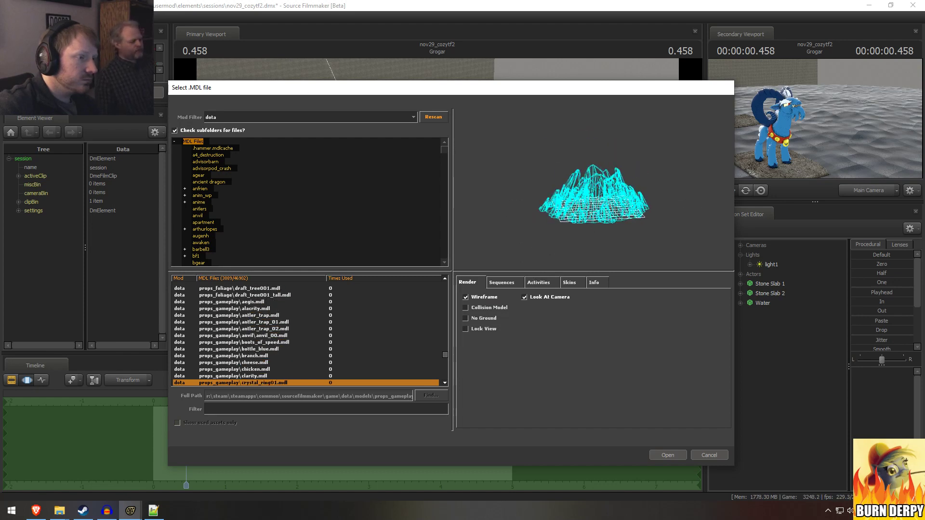
Step: Preview the props_gameplay donkey, dust, frog, gem and pig models through pig_sfm_low.mdl
key("Down")
key("Down")
key("Down")
key("Down")
key("Down")
key("Down")
key("Down")
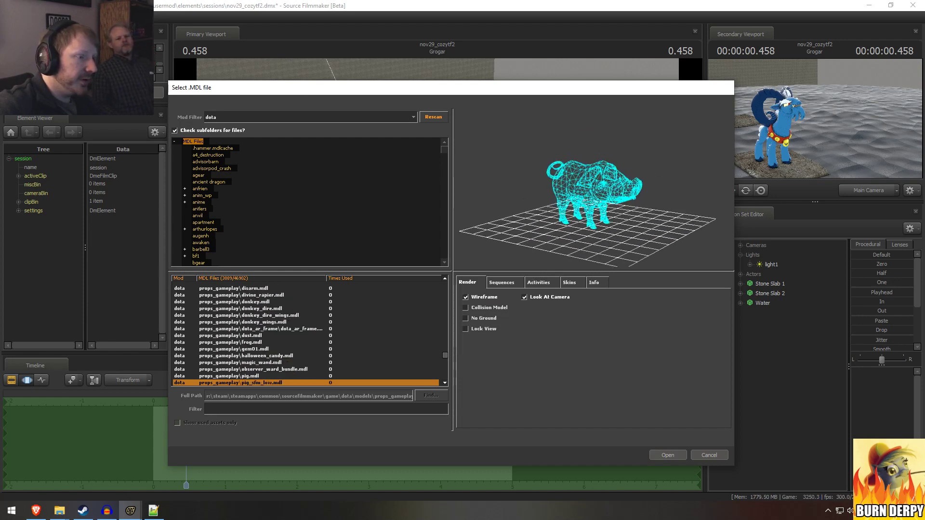
Step: Preview the props_gameplay pumpkin, quelling blade, quirt and recipe models through red_box.mdl
key("Down")
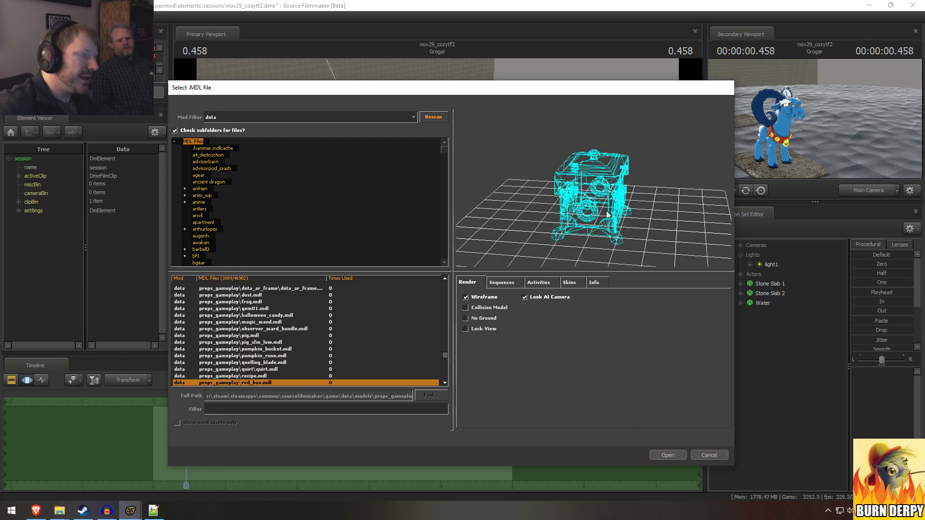
key("Down")
key("Down")
key("Down")
key("Down")
key("Down")
key("Down")
key("Down")
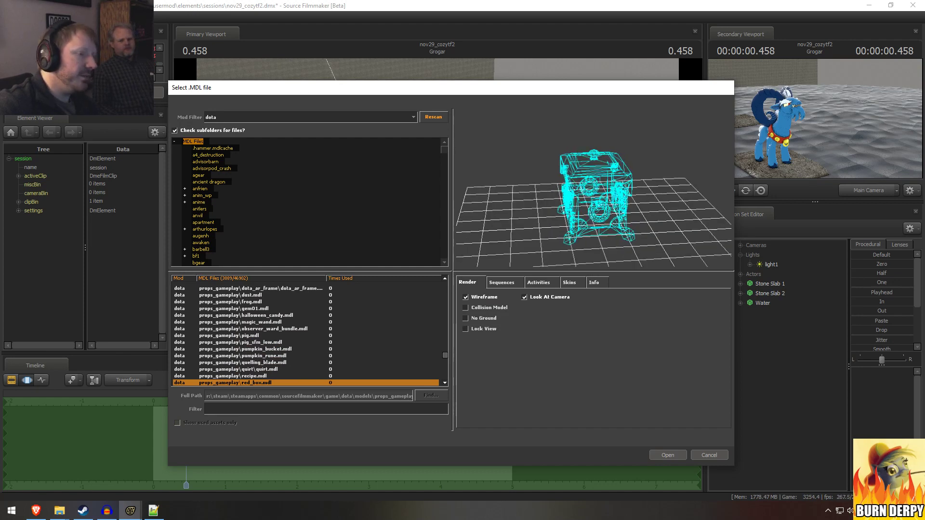
Step: Preview the props_gameplay rune, salve, sheep and shopkeeper models through sithil.mdl
key("Down")
key("Down")
key("Down")
key("Down")
key("Down")
key("Down")
key("Down")
key("Down")
key("Down")
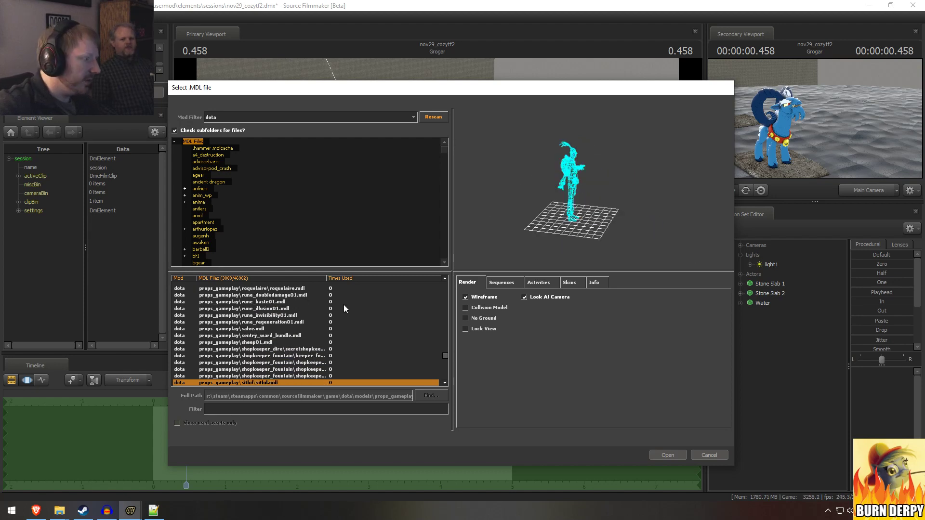
Step: Preview the props_garden stone block, stair, trim block and wall models from bad_stoneblock001.mdl through bad_stonewall_garden001.mdl
scroll(344, 308, "down", 6)
scroll(244, 333, "down", 1)
left_click(249, 316)
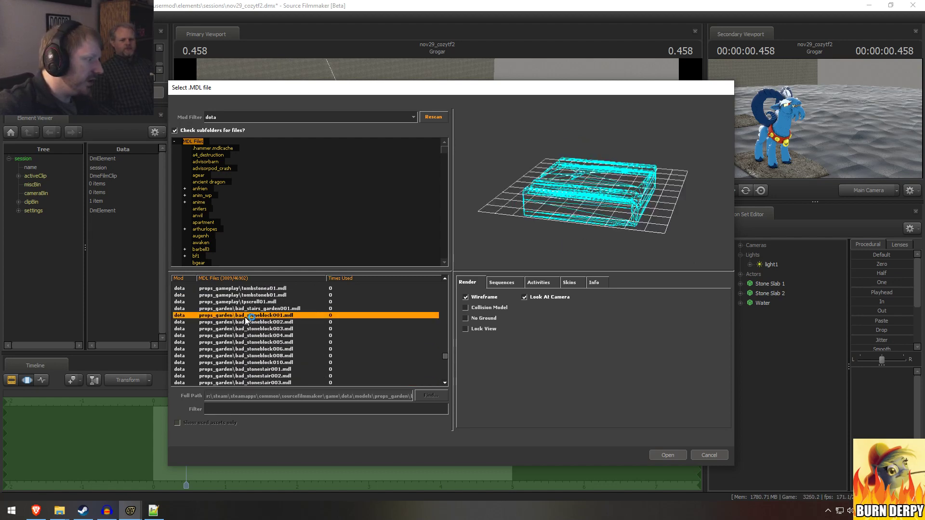
key("Down")
key("Down")
key("Down")
key("Down")
key("Down")
key("Down")
key("Down")
key("Down")
key("Down")
key("Down")
key("Down")
key("Down")
key("Down")
key("Down")
key("Down")
key("Down")
key("Down")
key("Down")
key("Down")
key("Down")
key("Down")
key("Down")
key("Down")
key("Down")
key("Down")
key("Down")
key("Down")
key("Down")
key("Down")
key("Down")
key("Down")
key("Down")
key("Down")
key("Down")
key("Down")
key("Down")
key("Down")
key("Down")
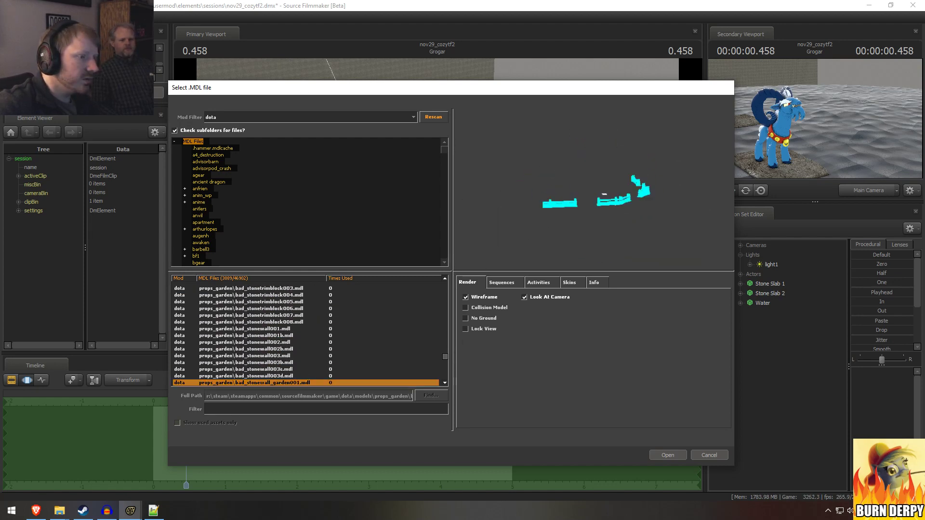
Step: Preview the props_garden stone wall statue, wall statue and garden building models through building_garden005.mdl
key("Down")
key("Down")
key("Down")
key("Down")
key("Down")
key("Down")
key("Down")
key("Down")
key("Down")
key("Down")
key("Down")
key("Down")
key("Down")
key("Down")
key("Down")
key("Down")
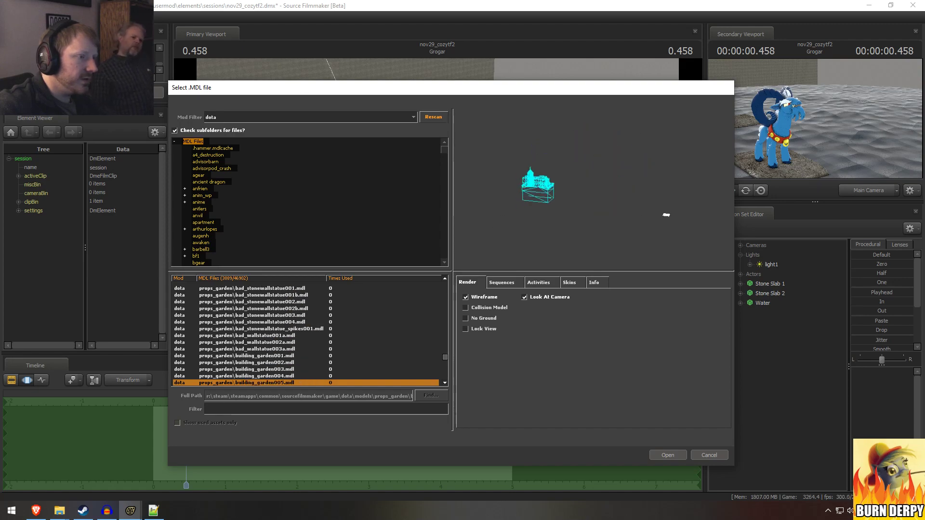
Step: Preview the props_garden good stone wall, trim, grass, hedge and pond models through stairs_garden001.mdl
key("Down")
key("Down")
key("Down")
key("Down")
key("Down")
key("Down")
key("Down")
key("Down")
key("Down")
key("Down")
key("Down")
key("Down")
key("Down")
key("Down")
key("Down")
key("Down")
key("Down")
key("Down")
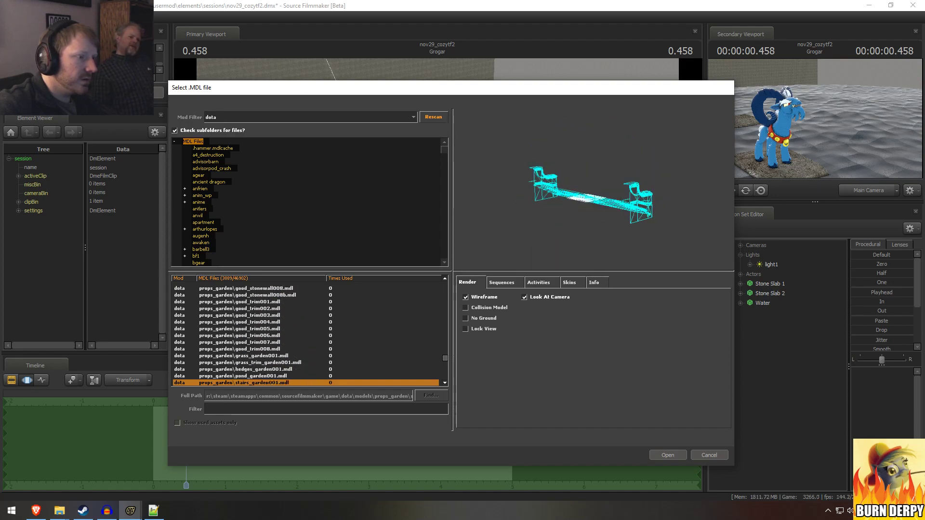
Step: Preview the props_garden stairs, statue, stone wall and tree models, continuing into props_items through basher.mdl
key("Down")
key("Down")
key("Down")
key("Down")
key("Down")
key("Down")
key("Down")
key("Down")
key("Down")
key("Down")
key("Down")
key("Down")
key("Down")
key("Down")
key("Down")
key("Down")
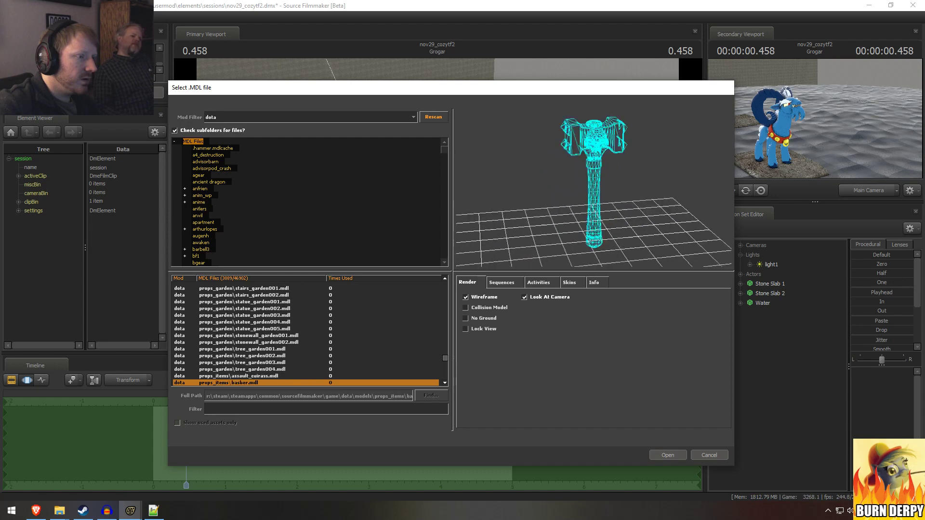
Step: Preview the remaining props_items models and the first props_magic crystals through bad_crystals003.mdl
key("Down")
key("Down")
key("Down")
key("Down")
key("Down")
key("Down")
key("Down")
key("Down")
key("Down")
key("Down")
key("Down")
key("Down")
key("Down")
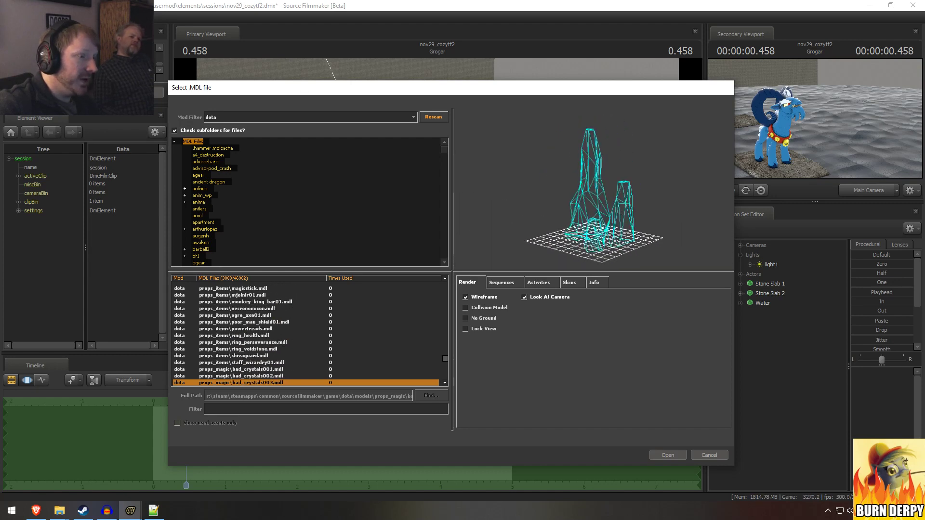
Step: Preview the props_magic magic crystal, tower, sigil and vapor models through rad_vapor_melee_small.mdl
key("Down")
key("Down")
key("Down")
key("Down")
key("Down")
key("Down")
key("Down")
key("Down")
key("Down")
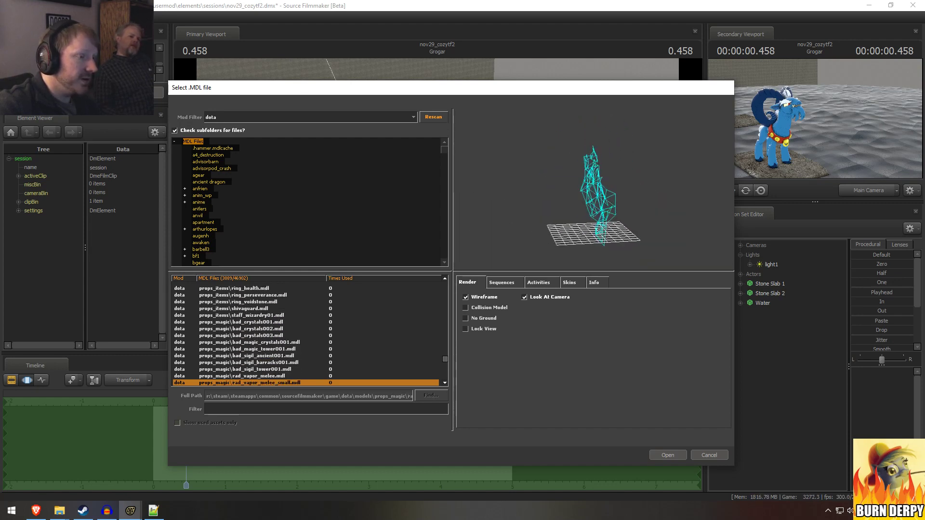
Step: Preview the tutorial barrier, red and white vapors, and props_nature root models through badside_roots_path002.mdl
key("Down")
key("Down")
key("Down")
key("Down")
key("Down")
key("Down")
key("Down")
key("Down")
key("Down")
key("Down")
key("Down")
key("Down")
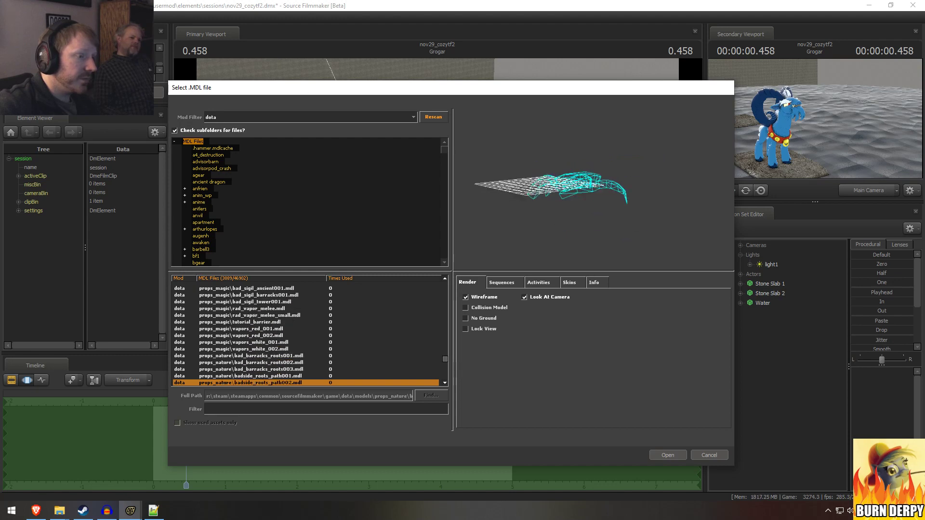
Step: Preview the props_nature branch, bush, cattail, cliff wall, snow drift, fern and flower models through flowers003.mdl
key("Down")
key("Down")
key("Down")
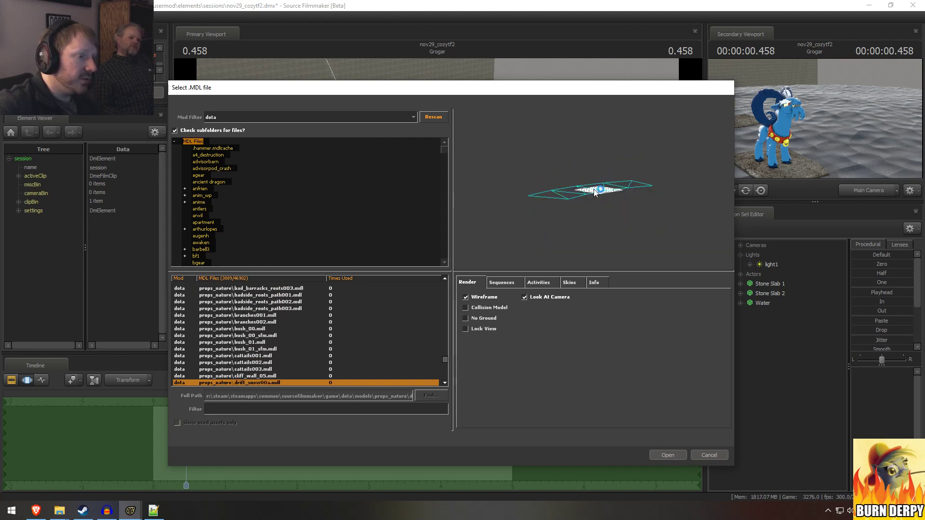
key("Down")
key("Down")
key("Down")
key("Down")
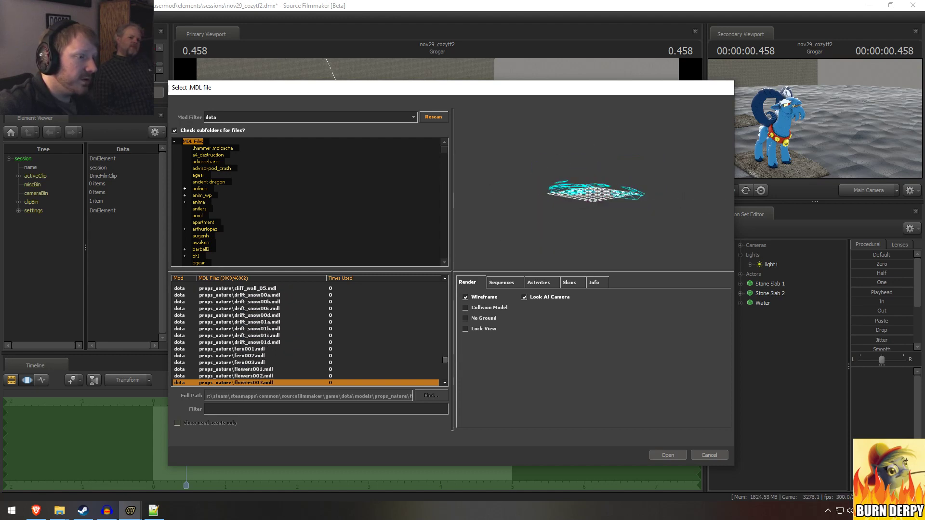
Step: Preview the props_nature grass clump, ivy and leaf models through leaf02_sfm.mdl
key("Down")
key("Down")
key("Down")
key("Down")
key("Down")
key("Down")
key("Down")
key("Down")
key("Down")
key("Down")
key("Down")
key("Down")
key("Down")
key("Down")
key("Down")
key("Down")
key("Down")
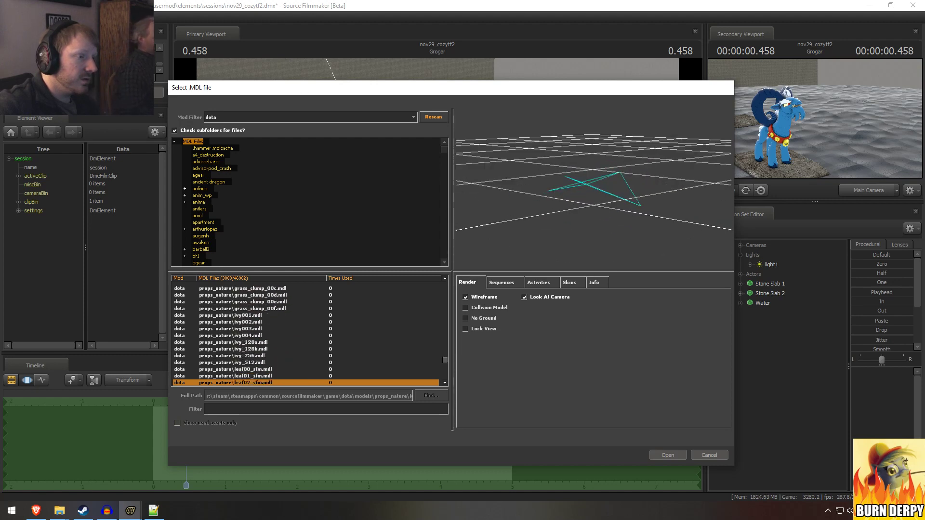
Step: Preview the props_nature leaves, lily, log and mushroom models through mushroom_wild_01.mdl
key("Down")
key("Down")
key("Down")
key("Down")
key("Down")
key("Down")
key("Down")
key("Down")
key("Down")
key("Down")
key("Down")
key("Down")
key("Down")
key("Down")
key("Down")
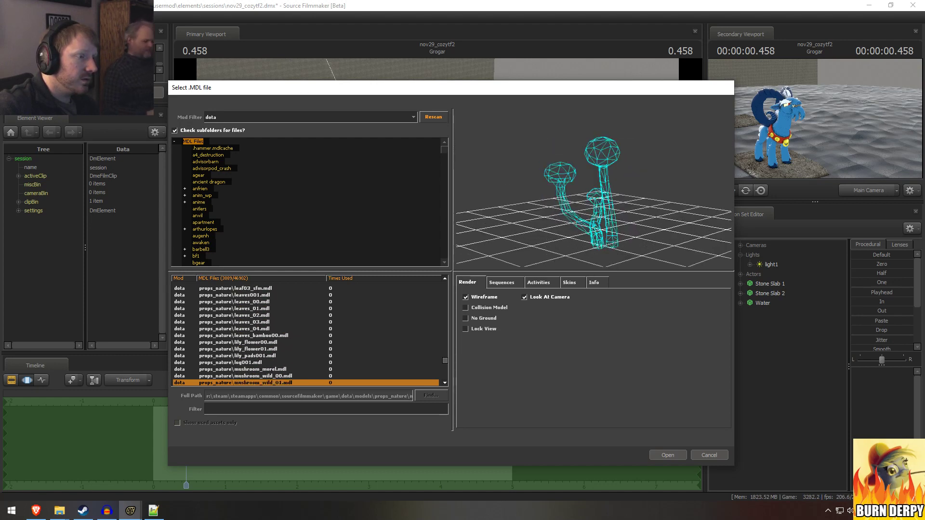
Step: Continue past the mushrooms into props_rock and preview the rock and stalagmite models through stalagmite_03.mdl
key("Down")
key("Down")
key("Down")
key("Down")
key("Down")
key("Down")
key("Down")
key("Down")
key("Down")
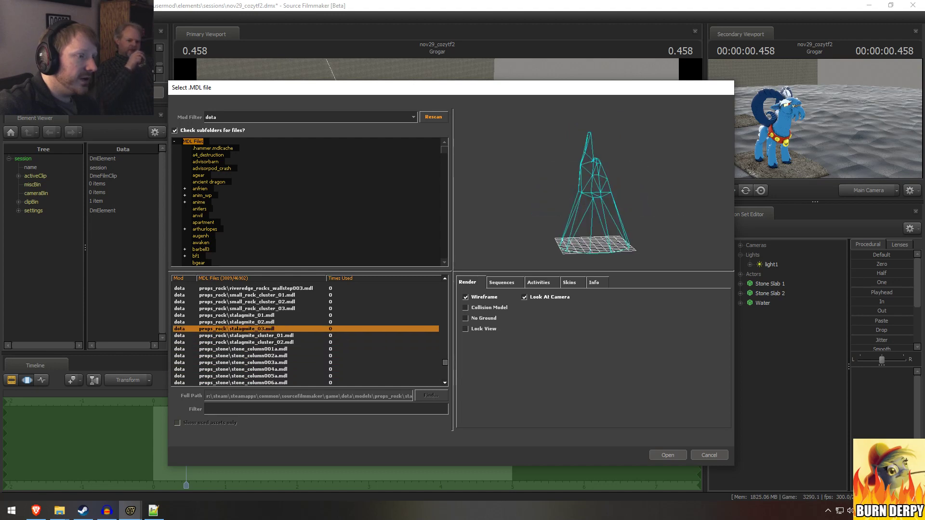
Step: Go back to small_rock_cluster_03.mdl, then preview the stalagmites and clusters again through stone_column001a.mdl
key("Up")
key("Up")
key("Down")
key("Down")
key("Down")
key("Down")
key("Down")
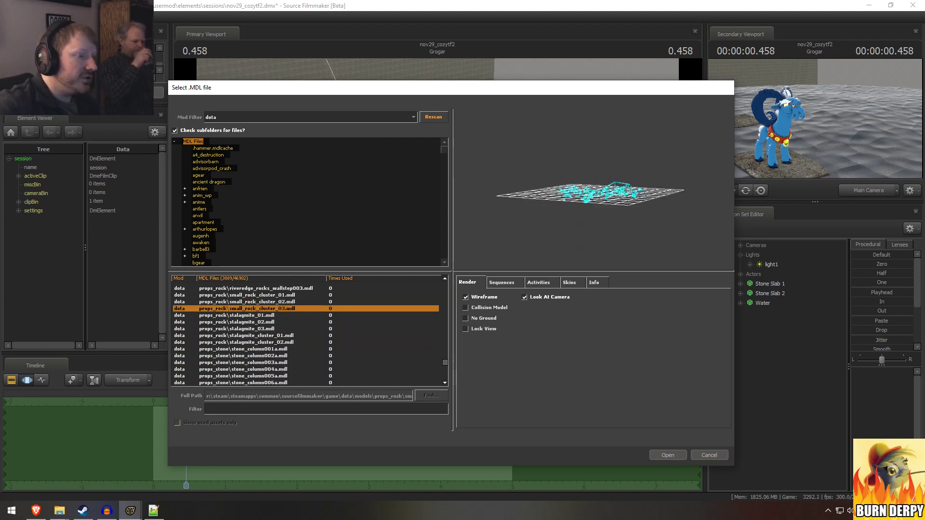
key("Down")
key("Down")
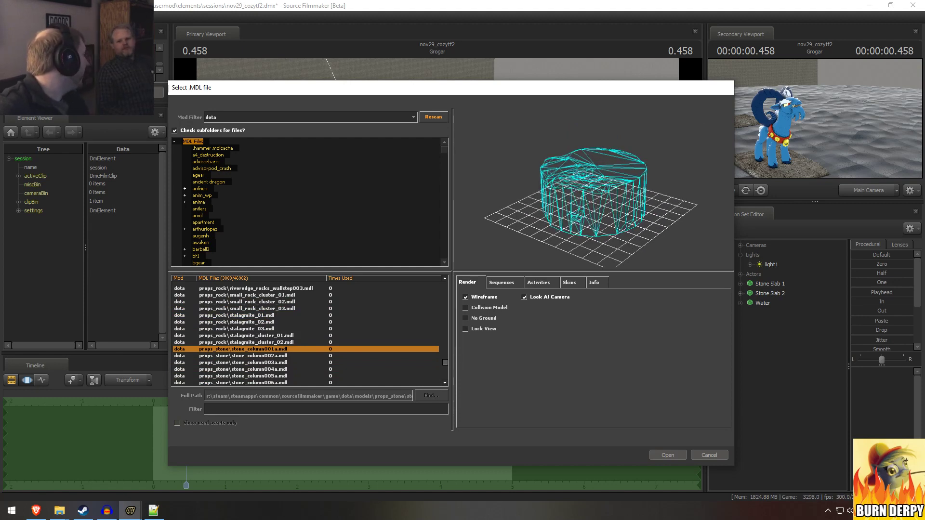
Step: Preview the props_stone column model stone_column002a.mdl
key("Down")
key("Down")
key("Down")
key("Down")
key("Down")
key("Down")
key("Down")
key("Down")
key("Down")
key("Down")
key("Down")
key("Down")
key("Down")
key("Down")
key("Down")
key("Down")
key("Down")
key("Down")
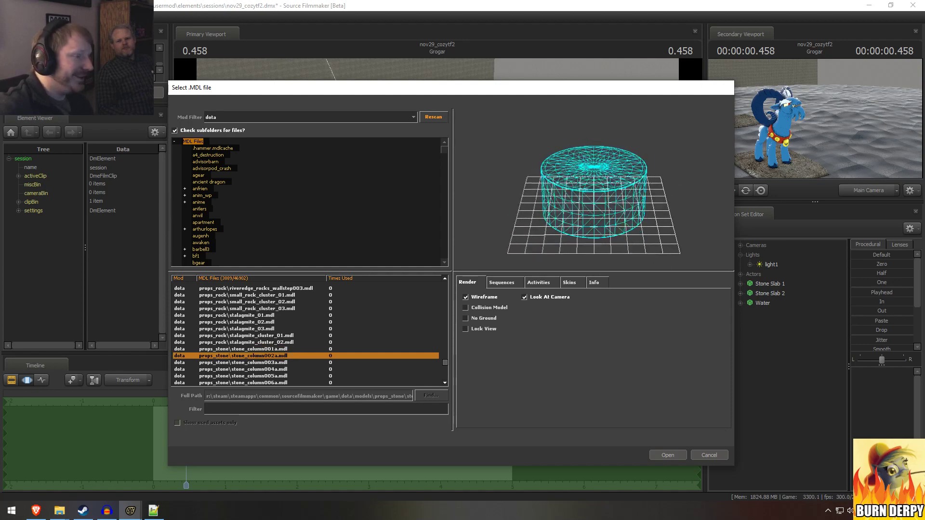
Step: Preview the remaining props_stone columns and stone blocks, and the props_structures ancient models through bad_ancient_ambient_torn.mdl
key("Down")
key("Down")
key("Down")
key("Down")
key("Down")
key("Down")
key("Down")
key("Down")
key("Down")
key("Down")
key("Down")
key("Down")
key("Down")
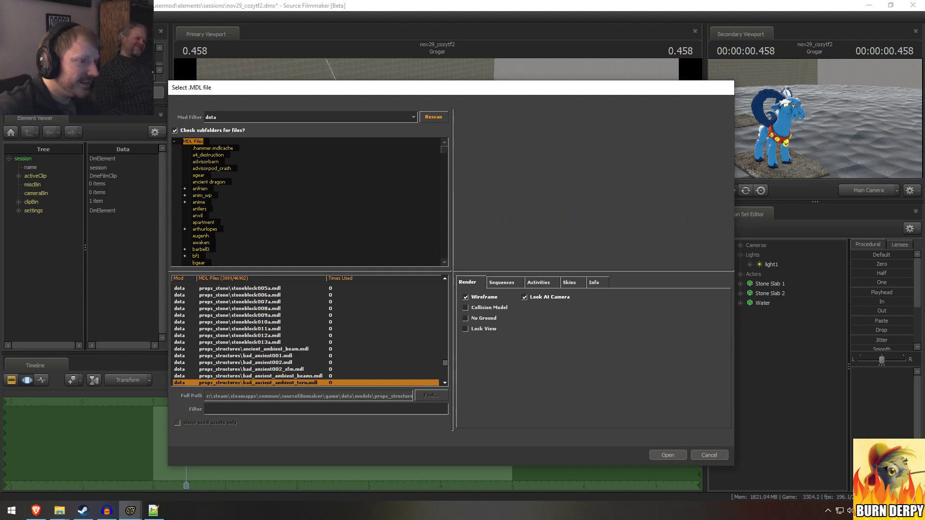
Step: Preview the bad_ancient destruction models and the first bad_barrack001 melee and ranged destruction models in props_structures
key("Up")
key("Up")
key("Up")
key("Down")
key("Down")
key("Down")
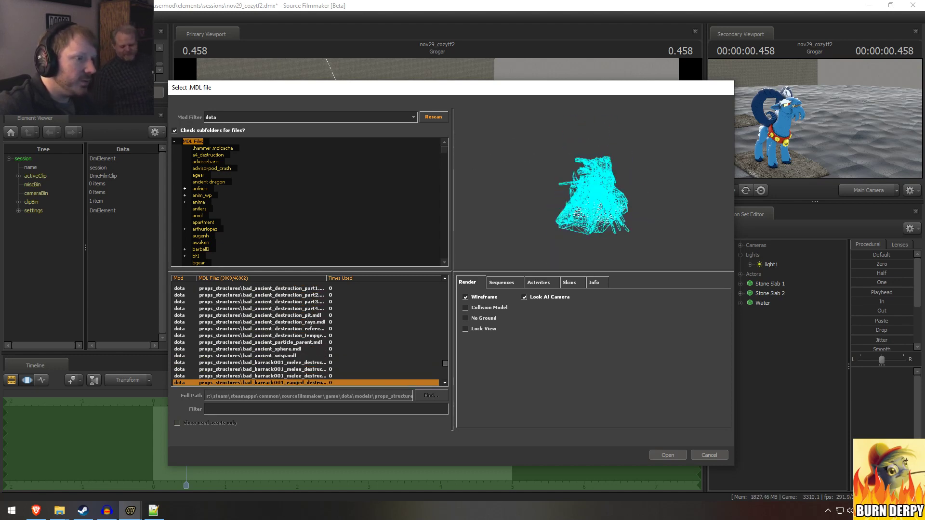
Step: Go back to the bad_barrack001 melee destruction models, then preview the barracks models through bad_barracks_stones001.mdl
key("Up")
key("Up")
key("Up")
key("Down")
key("Down")
key("Down")
key("Down")
key("Down")
key("Down")
key("Down")
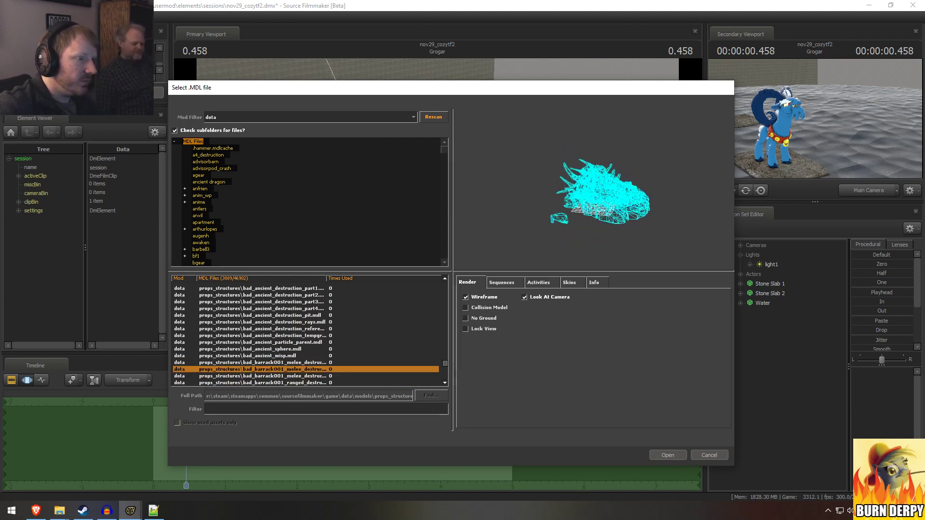
key("Down")
key("Down")
key("Down")
key("Down")
key("Down")
key("Down")
key("Down")
key("Down")
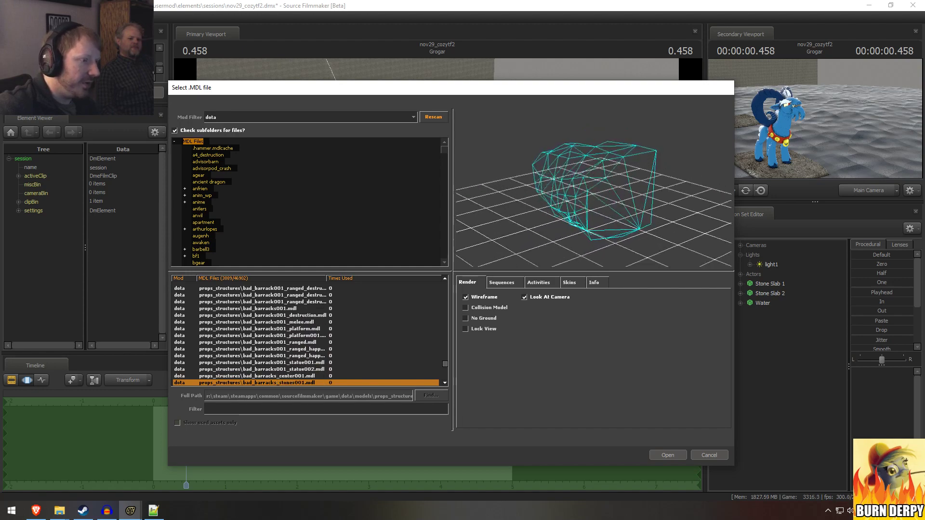
Step: Preview bad_barracks_stones002.mdl and the bad_base and bad_building models through bad_buildingwall006.mdl
key("Down")
key("Down")
key("Down")
key("Down")
key("Down")
key("Down")
key("Down")
key("Down")
key("Down")
key("Down")
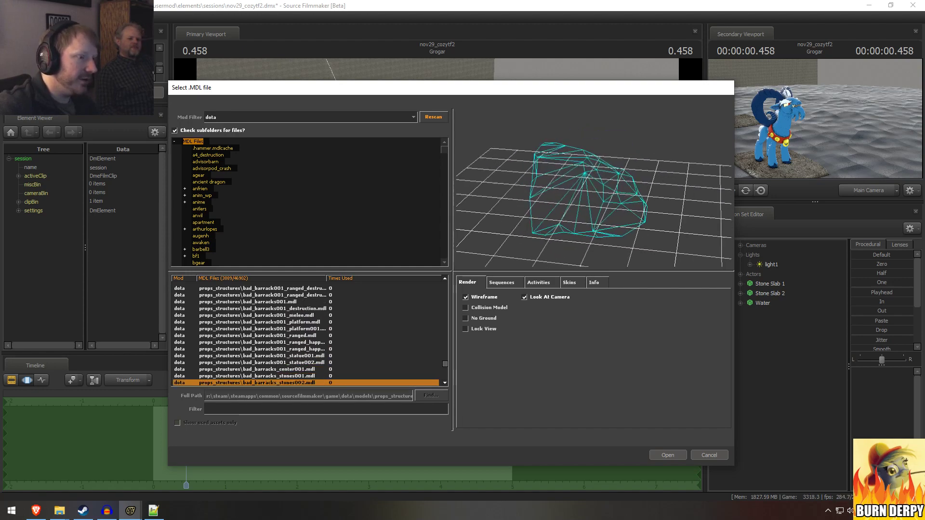
key("Down")
key("Down")
key("Down")
key("Down")
key("Down")
key("Down")
key("Down")
key("Down")
key("Down")
key("Down")
key("Down")
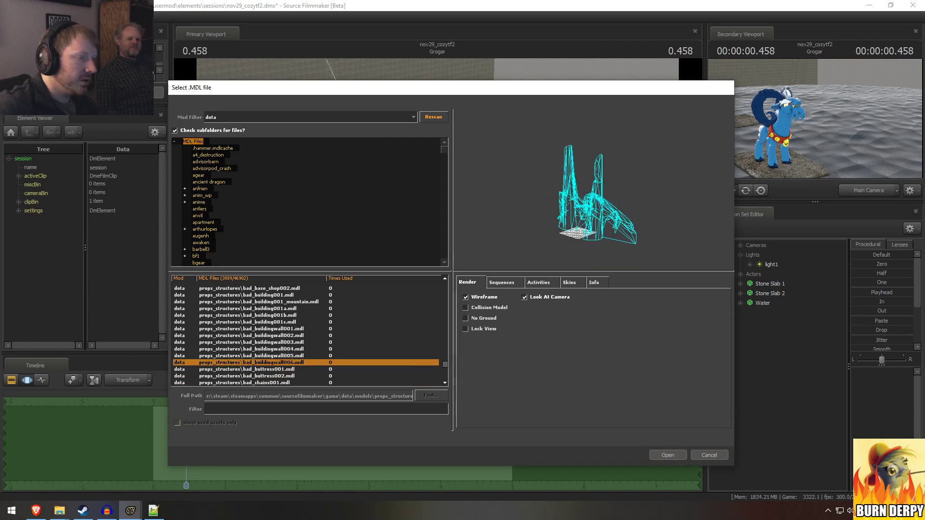
Step: Go back to bad_buildingwall004.mdl and bad_buildingwall005.mdl and preview them again
key("Down")
key("Up")
key("Up")
key("Up")
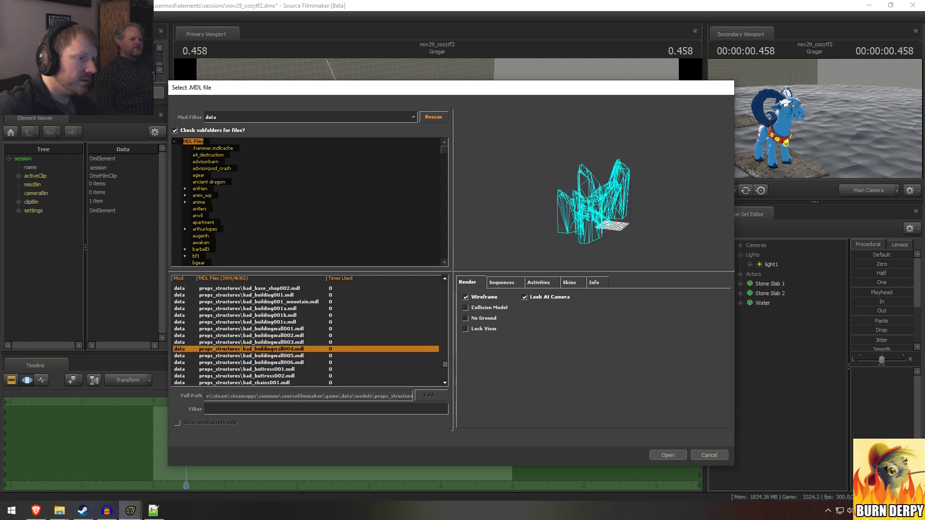
key("Down")
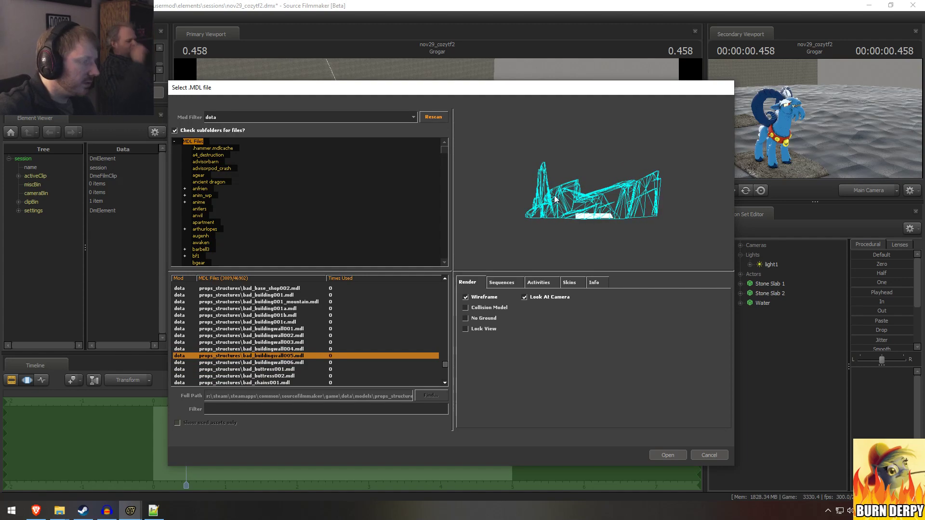
Step: Check the Grogar scene in the browser's reference video, and return to the model selection dialog
key("alt+Tab")
key("alt+Tab")
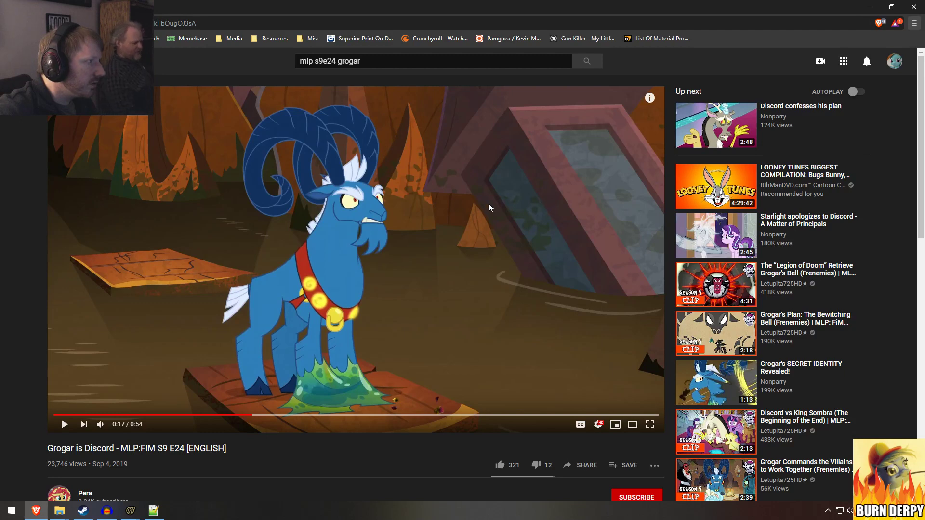
key("alt+Tab")
Step: Preview the bad_buttress models and the chain models through bad_chains003.mdl
key("Down")
key("Down")
key("Down")
key("Down")
key("Down")
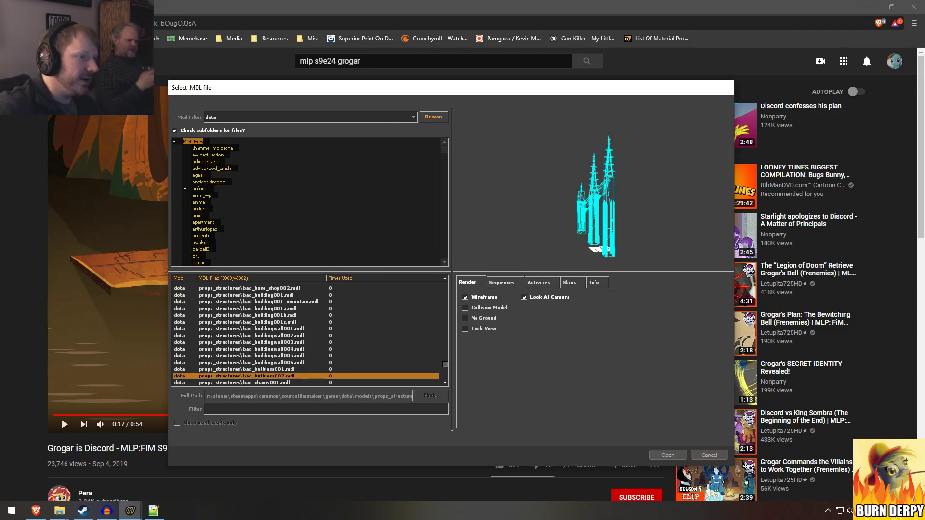
key("Down")
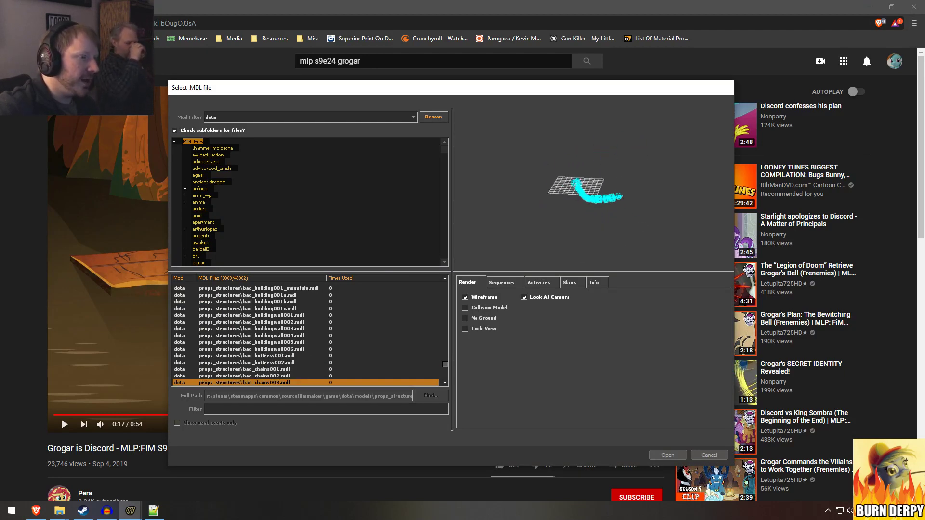
Step: Preview bad_chains004.mdl, the bad_column models and the fountain through bad_head001.mdl
key("Down")
key("Down")
key("Down")
key("Down")
key("Down")
key("Down")
key("Down")
key("Down")
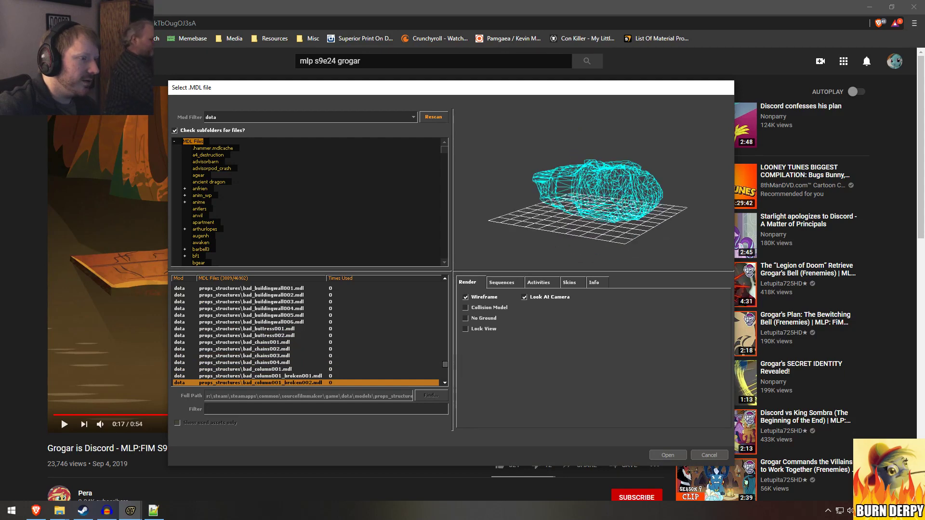
key("Down")
key("Down")
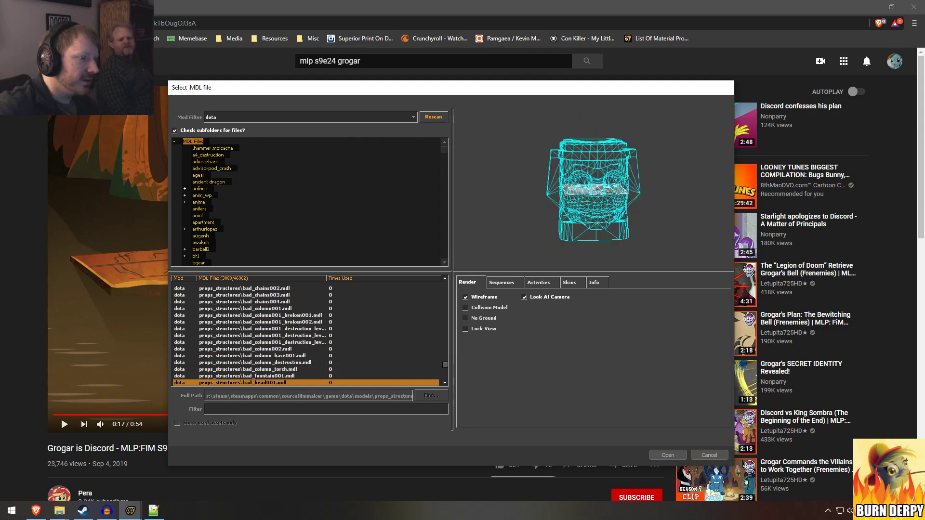
Step: Go back to bad_column_torch.mdl and examine its wireframe from another angle
key("Up")
key("Up")
left_click_drag(594, 192, 591, 180)
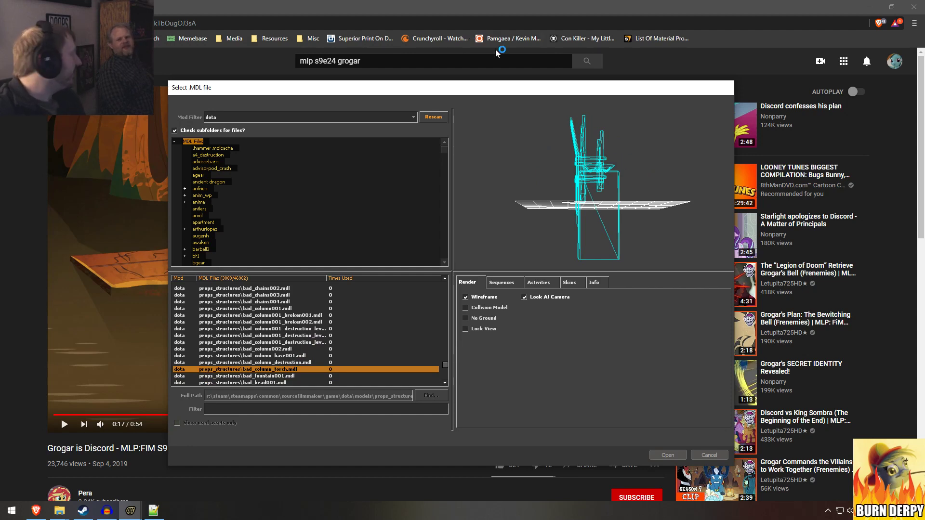
Step: Preview the bad_fountain, shop, standard and statue models through bad_statue_base001.mdl
key("Down")
key("Down")
key("Down")
key("Down")
key("Down")
key("Down")
key("Down")
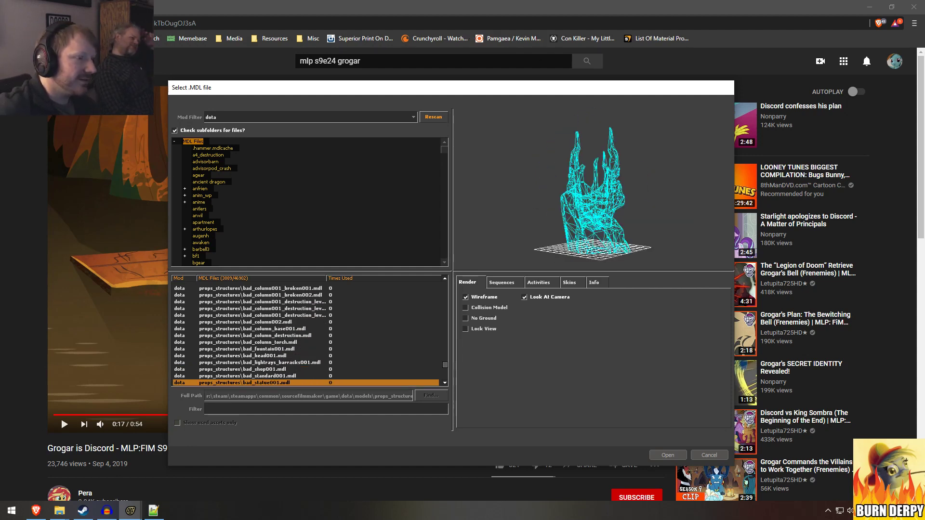
key("Down")
key("Down")
key("Down")
key("Down")
key("Down")
key("Down")
key("Down")
key("Down")
key("Down")
key("Down")
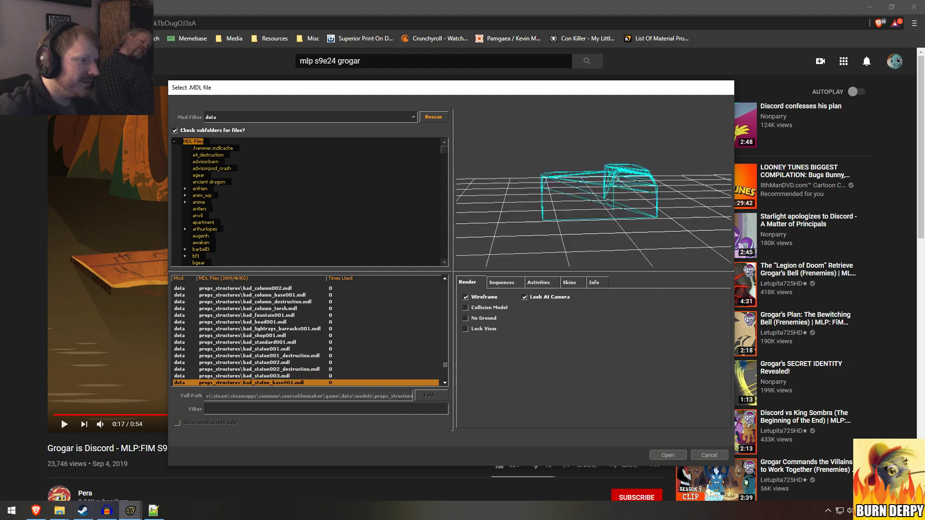
Step: Preview the bad_tower, bad_wallstatue and barrel models, including boat_dragonknight.mdl
key("Down")
key("Down")
key("Down")
key("Down")
key("Down")
key("Down")
key("Down")
key("Down")
key("Down")
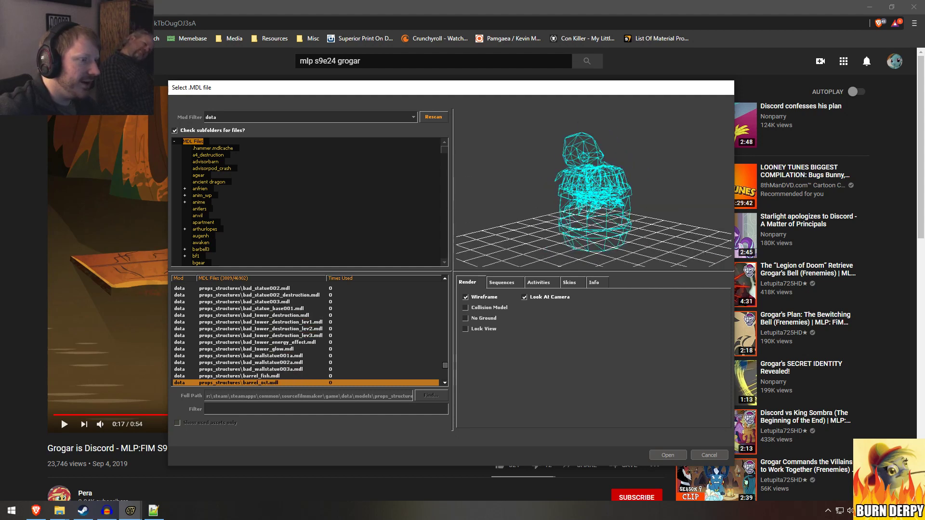
key("Up")
key("Up")
key("Up")
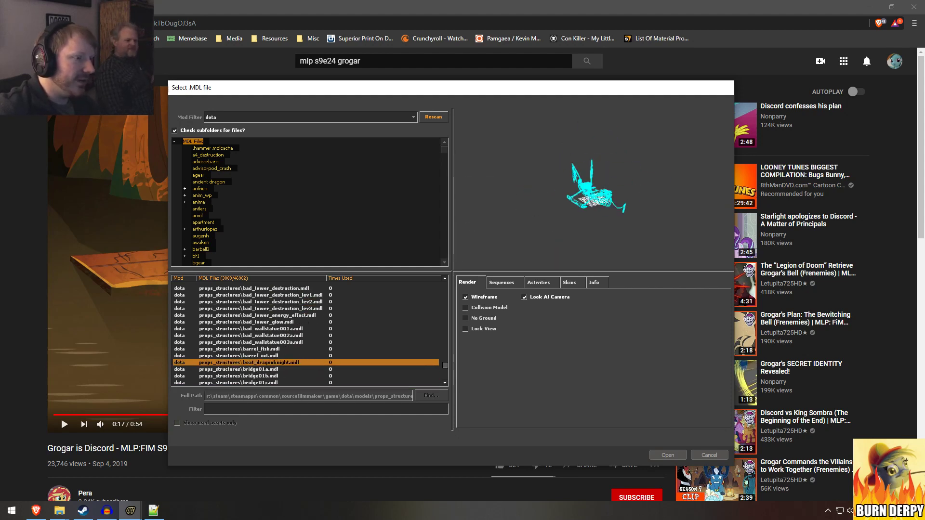
Step: Preview the bridge, cage, candle, cathedral and cave models through cave_well_01.mdl
key("Down")
key("Down")
key("Down")
key("Down")
key("Down")
key("Down")
key("Down")
key("Down")
key("Down")
key("Down")
key("Down")
key("Down")
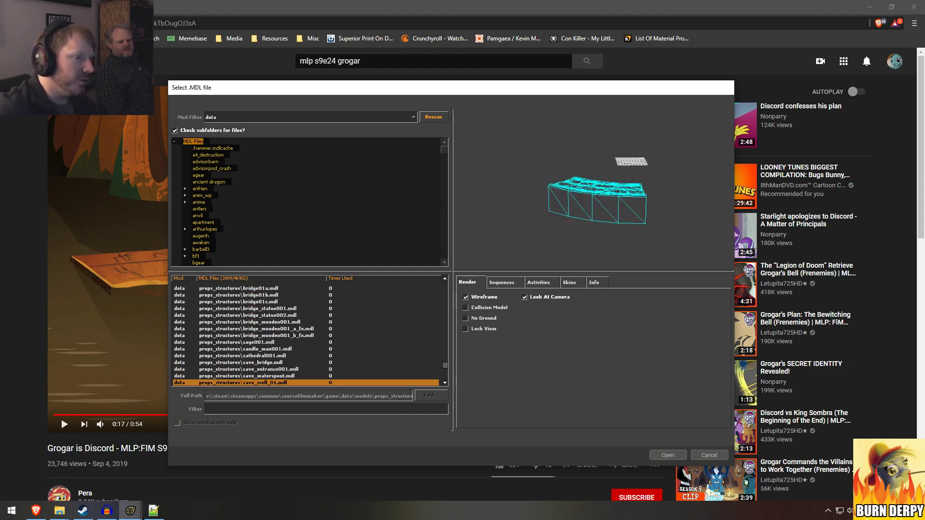
Step: Preview the remaining cave wells, coffins, crop circles, dead fish and fences through gate_entrance002.mdl
key("Down")
key("Down")
key("Down")
key("Down")
key("Down")
key("Down")
key("Down")
key("Down")
key("Down")
key("Down")
key("Down")
key("Down")
key("Down")
key("Down")
key("Down")
key("Down")
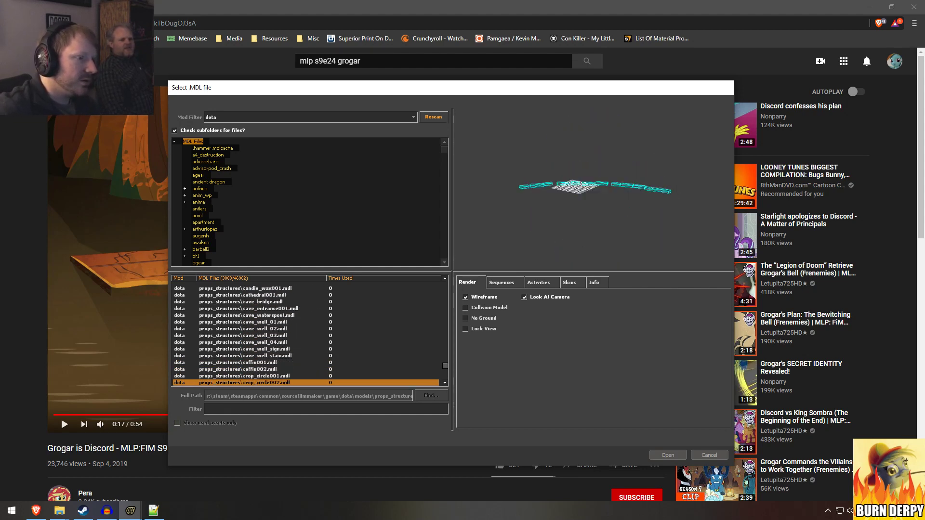
key("Down")
key("Down")
key("Down")
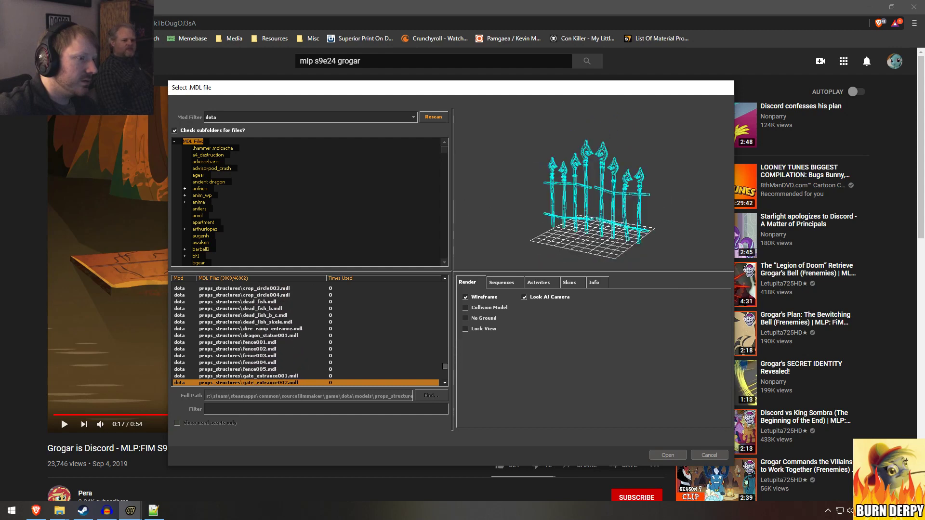
Step: Preview the good_ancient models and their destruction variants through good_barracks001.mdl
key("Down")
key("Down")
key("Down")
key("Down")
key("Down")
key("Down")
key("Down")
key("Down")
key("Down")
key("Down")
key("Down")
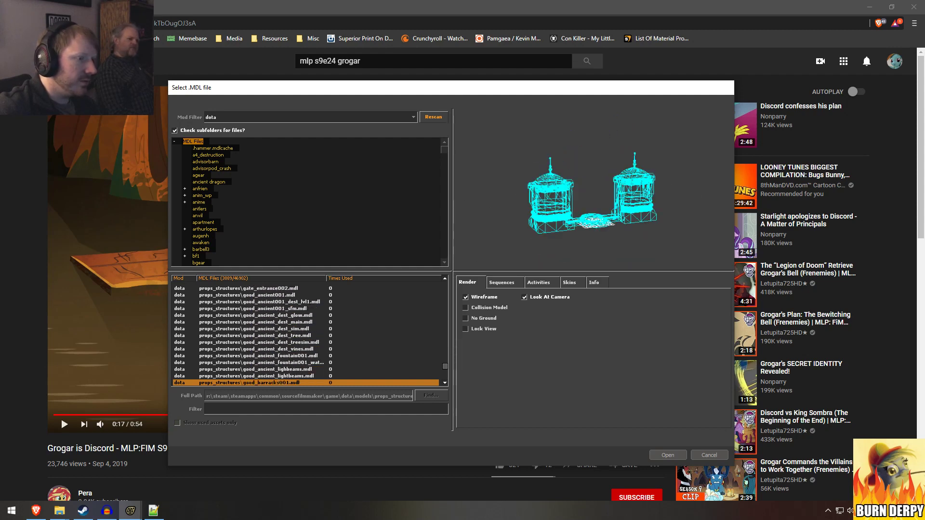
Step: Preview the remaining good_barracks models and the good_base shops and walls through good_base_wall002b.mdl
key("Down")
key("Down")
key("Down")
key("Down")
key("Down")
key("Down")
key("Down")
key("Down")
key("Down")
key("Down")
key("Down")
key("Down")
key("Down")
key("Down")
key("Down")
key("Down")
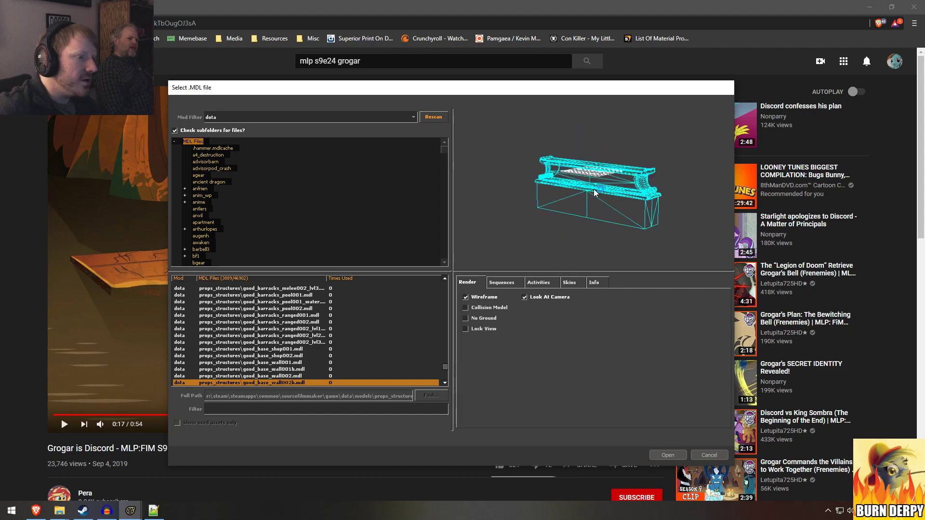
Step: Preview the remaining good_base walls, good columns, fountain, shop, stairs and statues through good_walkways002.mdl
key("Down")
key("Down")
key("Down")
key("Down")
key("Down")
key("Down")
key("Down")
key("Down")
key("Down")
key("Down")
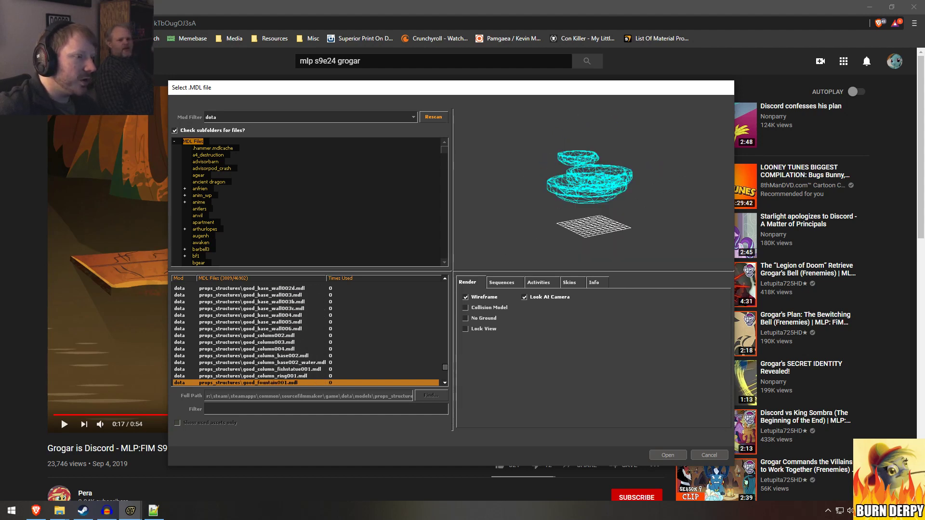
key("Down")
key("Down")
key("Down")
key("Down")
key("Down")
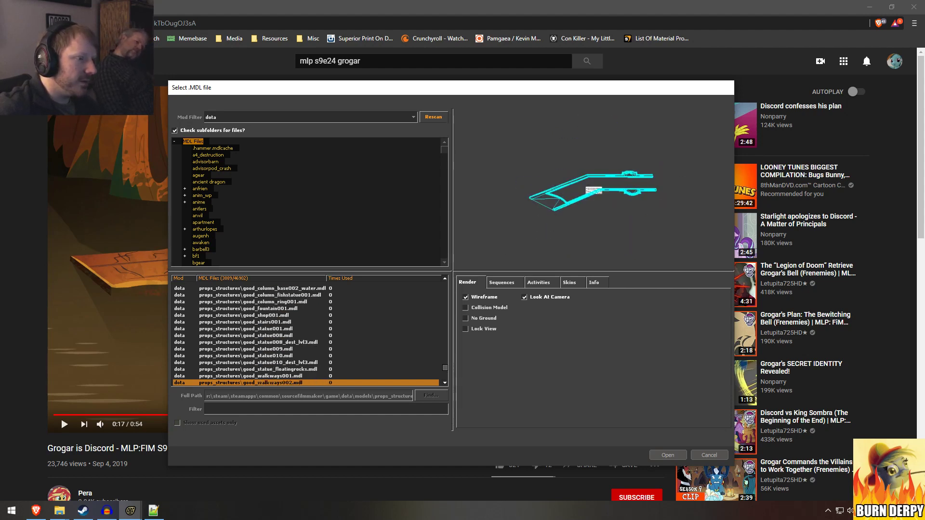
Step: Preview the remaining good_walkways, grate, gravestone and graveyard fence models through graveyard_fence007.mdl
key("Down")
key("Down")
key("Down")
key("Down")
key("Down")
key("Down")
key("Down")
key("Down")
key("Down")
key("Down")
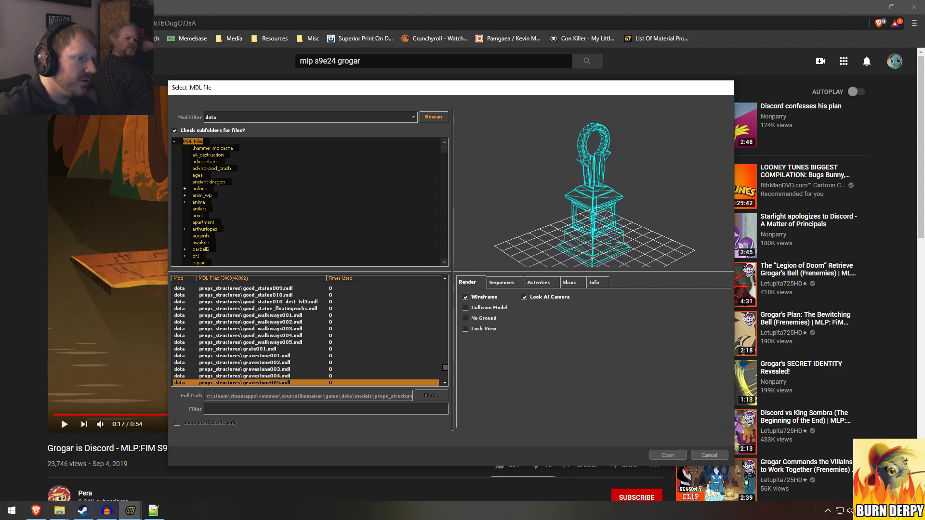
key("Down")
key("Down")
key("Down")
key("Down")
key("Down")
key("Down")
key("Down")
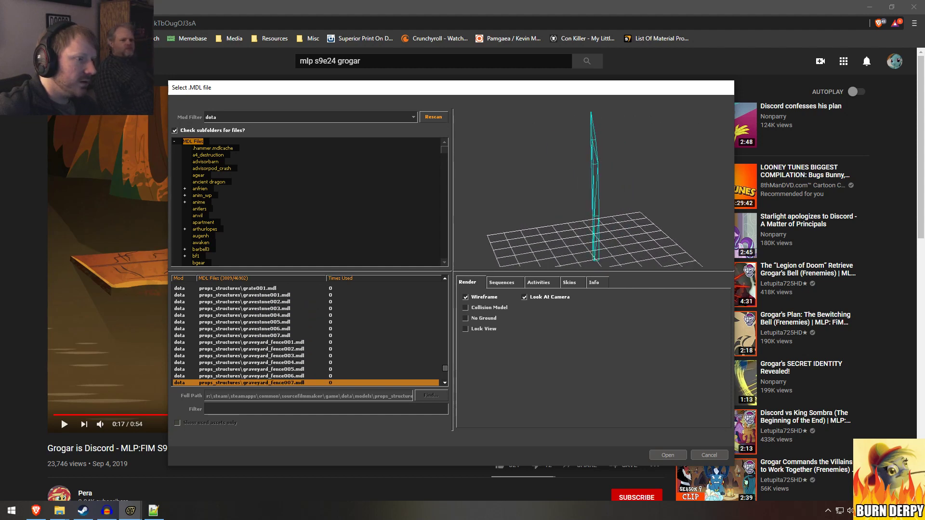
Step: Preview the landslide, lean-to, m2_fence, metal spike, mine, pumpkin and large falling statue models through radiant_endcam.mdl
key("Down")
key("Down")
key("Down")
key("Down")
key("Down")
key("Down")
key("Down")
key("Down")
key("Down")
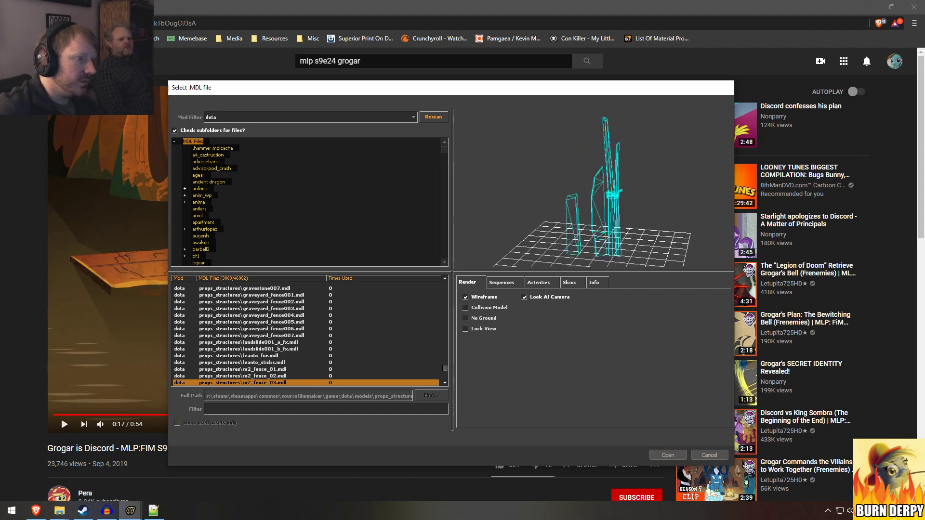
key("Down")
key("Down")
key("Down")
key("Down")
key("Down")
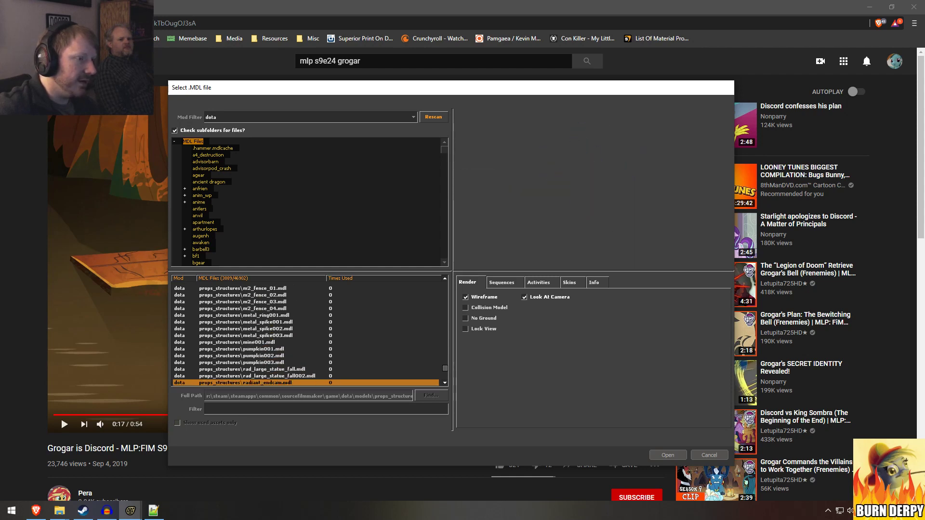
Step: Preview the radiant_ground models and the ramp models through ramp_896b.mdl
key("Down")
key("Down")
key("Down")
key("Down")
key("Down")
key("Down")
key("Down")
key("Down")
key("Down")
key("Down")
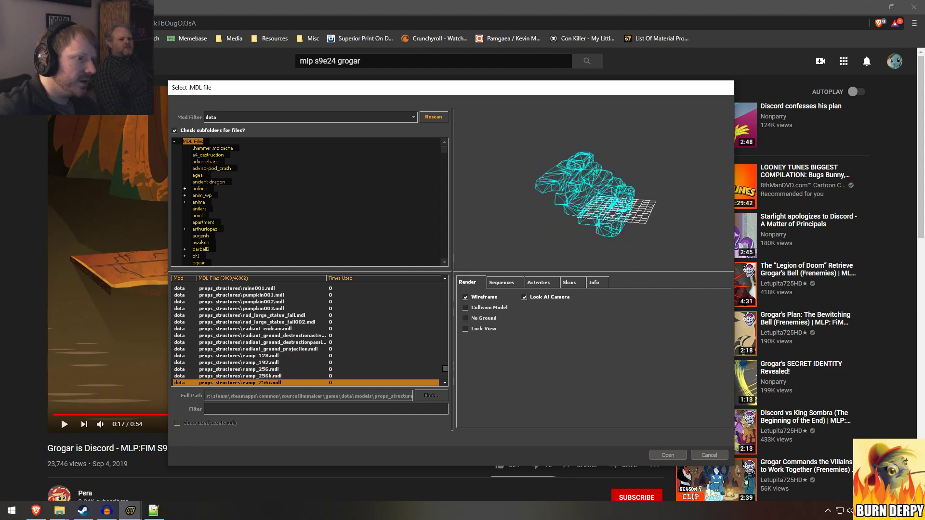
key("Down")
key("Down")
key("Down")
key("Down")
key("Down")
key("Down")
key("Down")
key("Down")
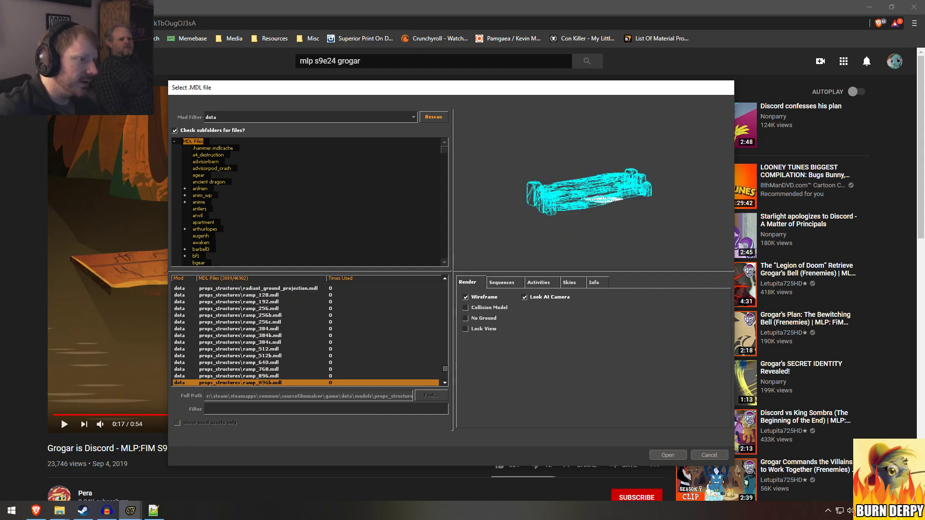
Step: Preview the river, rock statue, secret shop, broken ship, side shop, skeleton and hut models through stair_blocks001.mdl
key("Down")
key("Down")
key("Down")
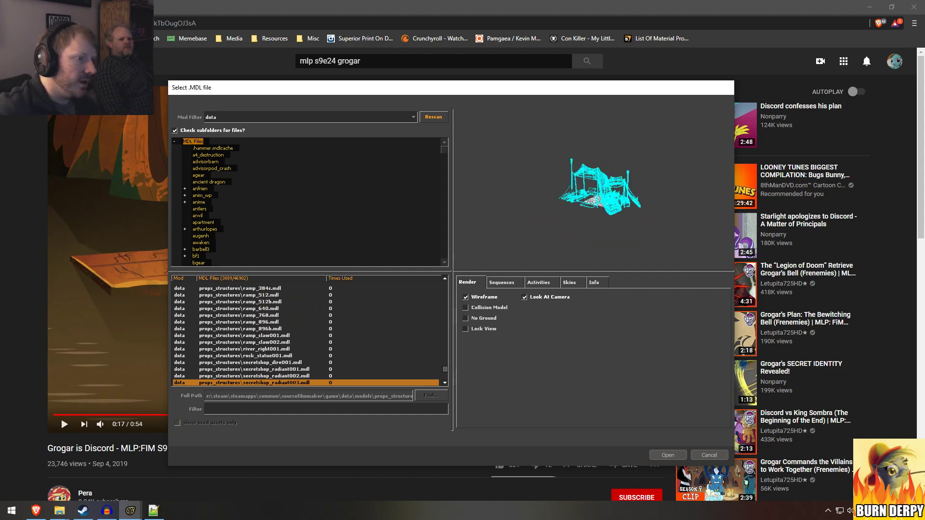
key("Down")
key("Down")
key("Down")
key("Down")
key("Down")
key("Down")
key("Down")
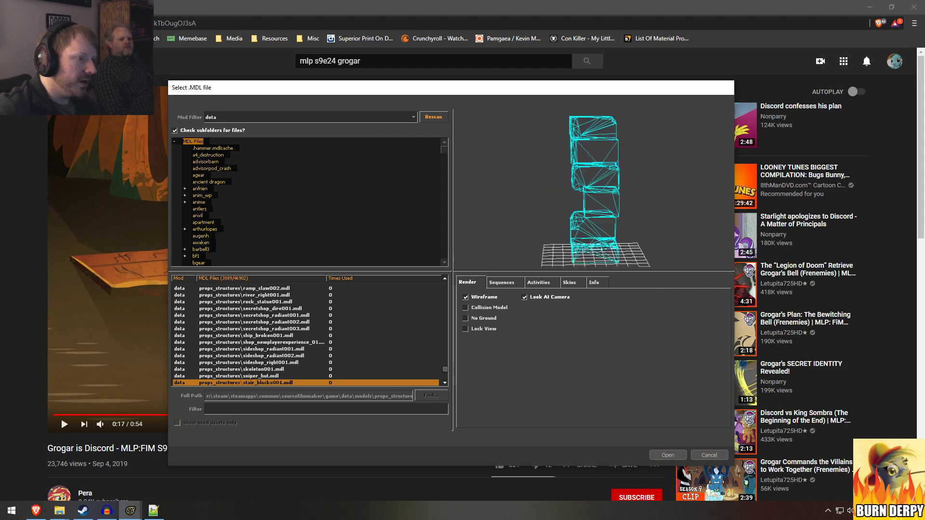
Step: Preview the remaining stair models, sea-creature statues, stone bridge, tentacles and tents through test_flag.mdl
key("Down")
key("Down")
key("Down")
key("Down")
key("Down")
key("Down")
key("Down")
key("Down")
key("Down")
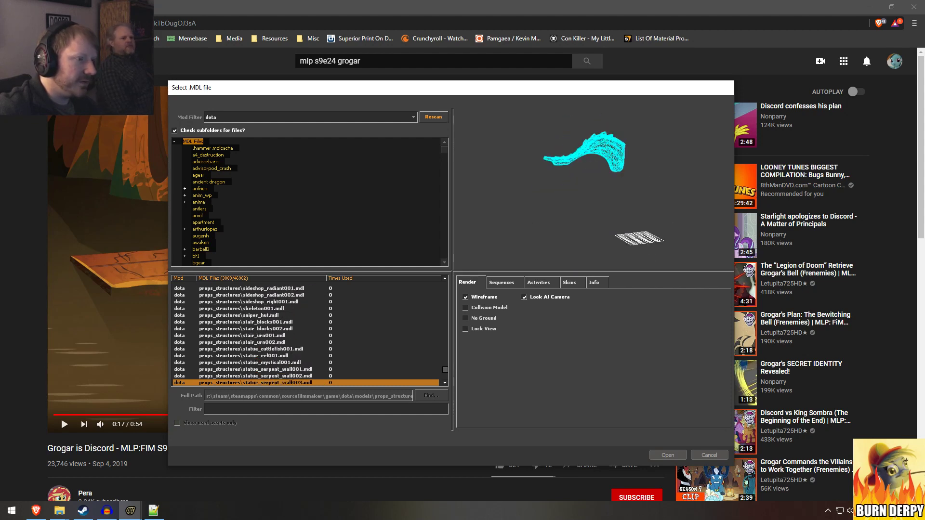
key("Down")
key("Down")
key("Down")
key("Down")
key("Down")
key("Down")
key("Down")
key("Down")
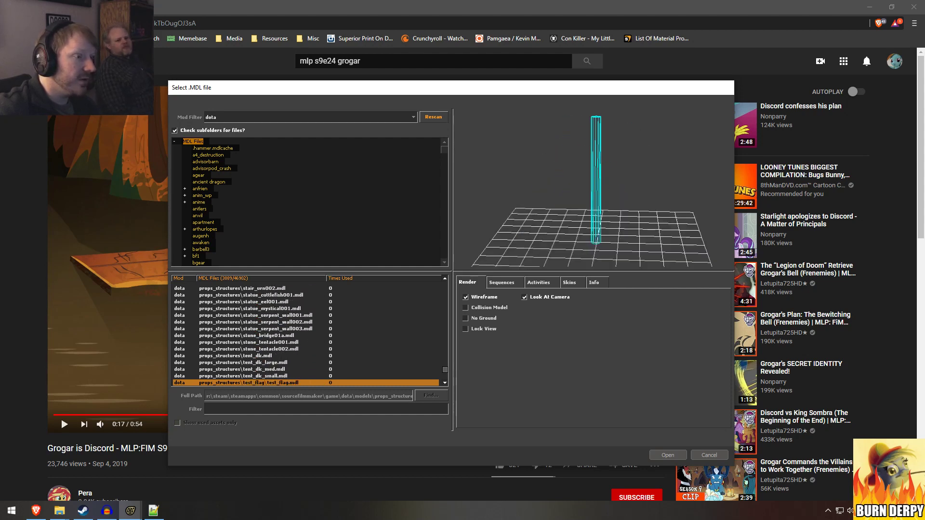
Step: Preview the torch, the tower models with their destruction variants, and the first side-wall vines through vines_sidewall001b.mdl
key("Down")
key("Down")
key("Down")
key("Down")
key("Down")
key("Down")
key("Down")
key("Down")
key("Down")
key("Down")
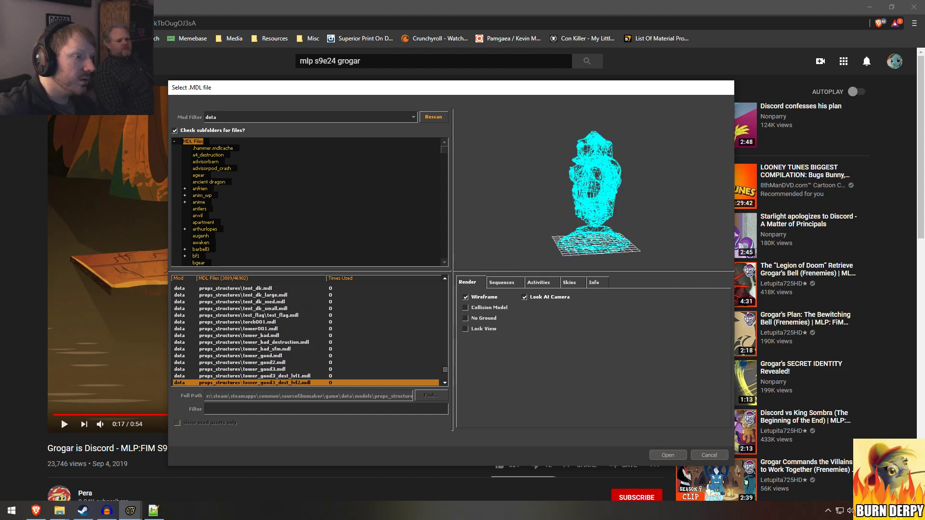
key("Down")
key("Down")
key("Down")
key("Down")
key("Down")
key("Down")
key("Down")
key("Down")
key("Down")
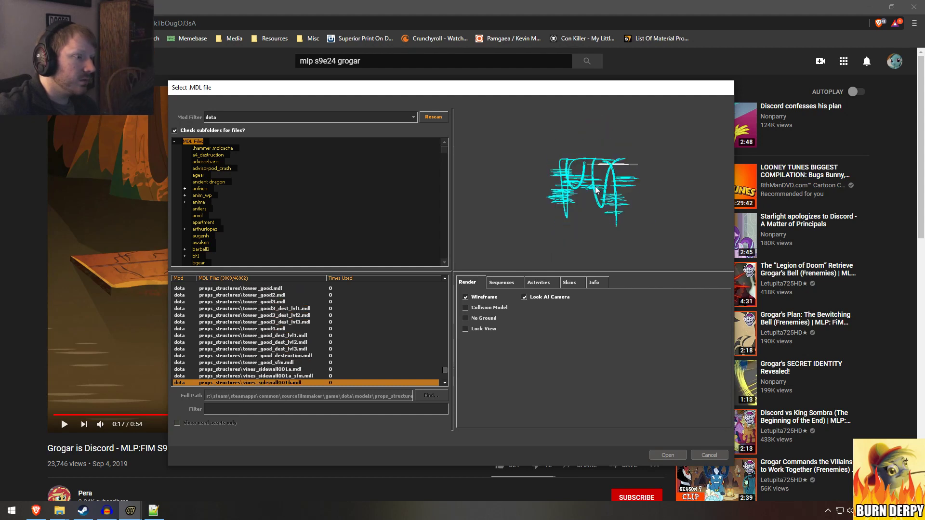
Step: Preview the remaining vine models, wall ring, water wheel and waterfall bridge pieces through waterfall_bridge_steps001.mdl
key("Down")
key("Down")
key("Down")
key("Down")
key("Down")
key("Down")
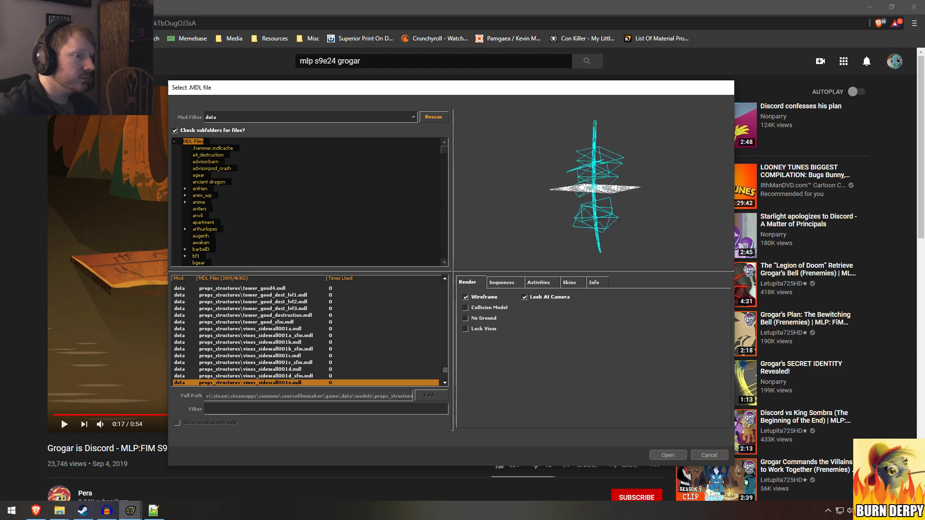
key("Down")
key("Down")
key("Down")
key("Down")
key("Down")
key("Down")
key("Down")
key("Down")
key("Down")
key("Down")
key("Down")
key("Down")
key("Down")
key("Down")
key("Down")
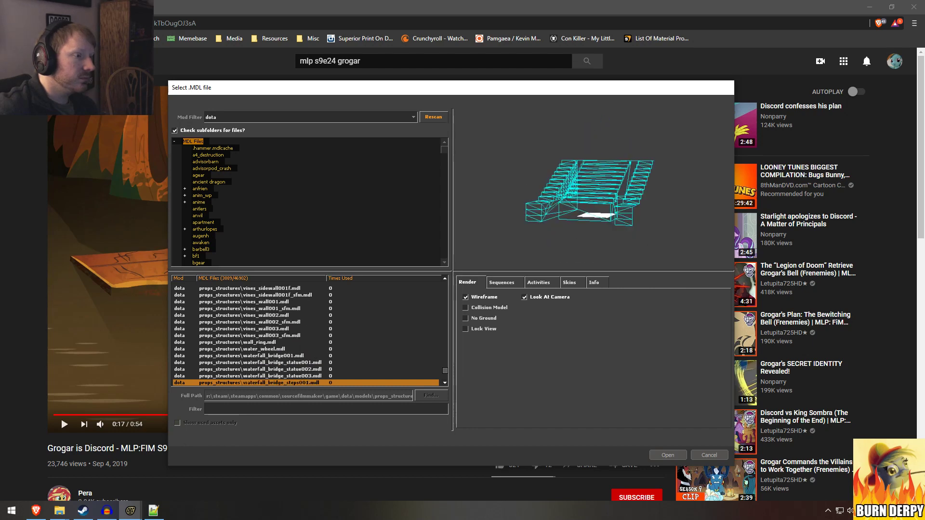
Step: Preview the waterfall hole, stairs and stone block, weapon rack, well skull, wheat stack and wood entries through wood_plank003.mdl
key("Down")
key("Down")
key("Down")
key("Down")
key("Down")
key("Down")
key("Down")
key("Down")
key("Down")
key("Down")
key("Down")
key("Down")
key("Down")
key("Down")
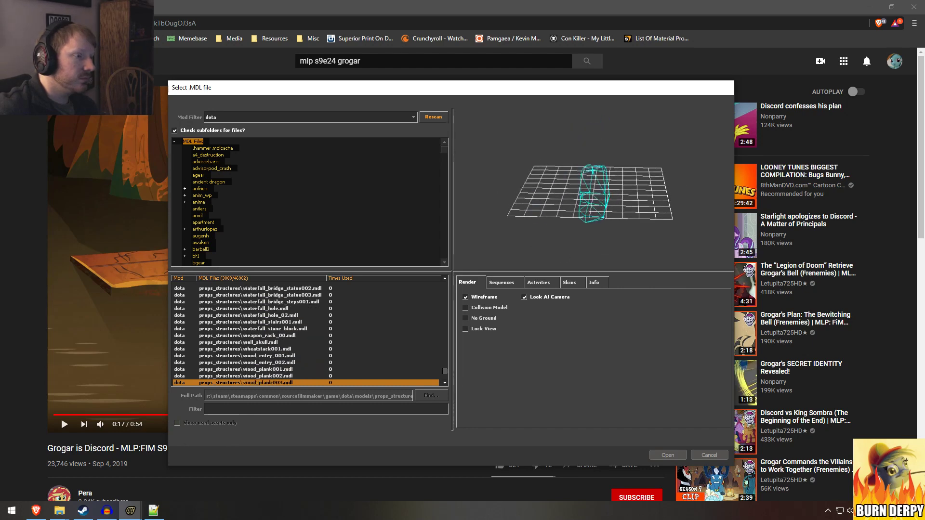
Step: Preview the remaining wood plank, post, wall and sentry tower models and the props_teams banners through banner_radiant_winter.mdl
key("Down")
key("Down")
key("Down")
key("Down")
key("Down")
key("Down")
key("Down")
key("Down")
key("Down")
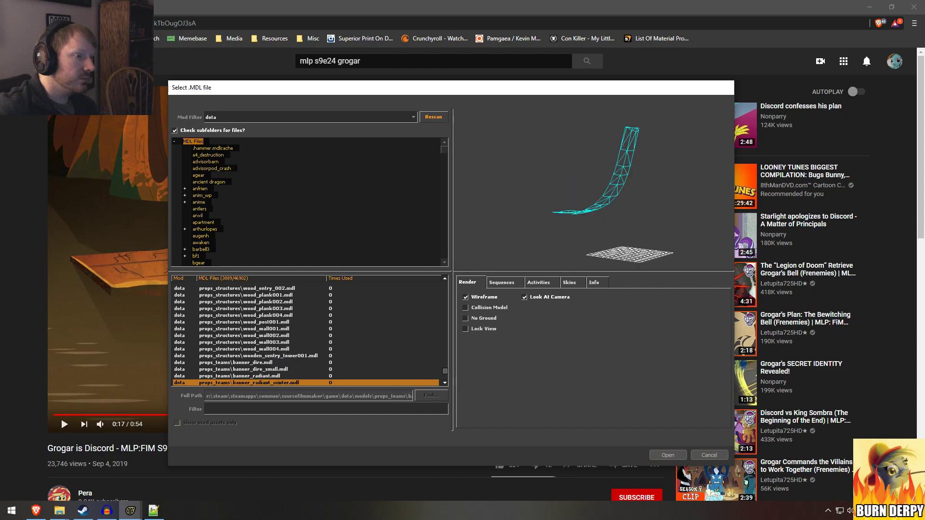
Step: Preview the remaining dire banner and the props_teams dire and radiant logo models through logo_radiant_winter_medium.mdl
key("Down")
key("Down")
key("Down")
key("Down")
key("Down")
key("Down")
key("Down")
key("Down")
key("Down")
key("Down")
key("Down")
key("Down")
key("Down")
key("Down")
key("Down")
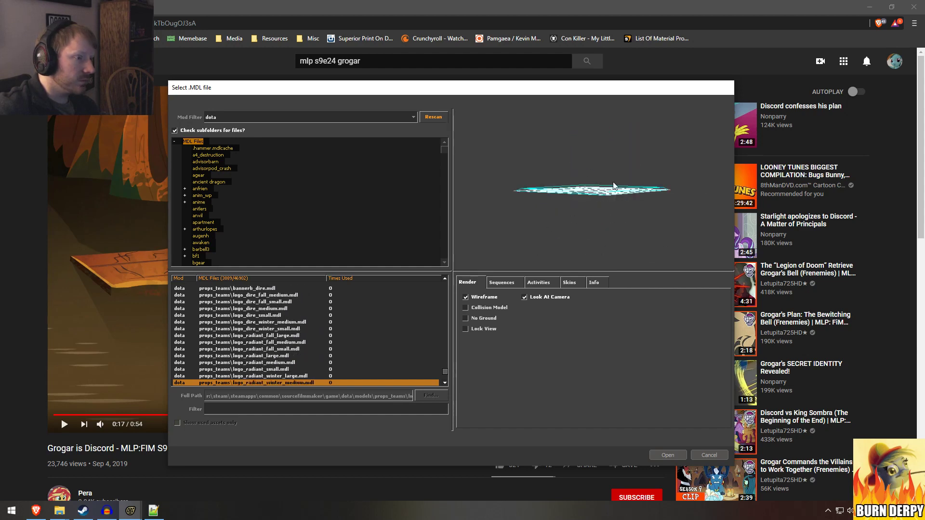
Step: Preview the last team logos and the dire and radiant pennant models through pennant_post_single_radiant.mdl
key("Down")
key("Down")
key("Down")
key("Down")
key("Down")
key("Down")
key("Down")
key("Down")
key("Down")
key("Down")
key("Down")
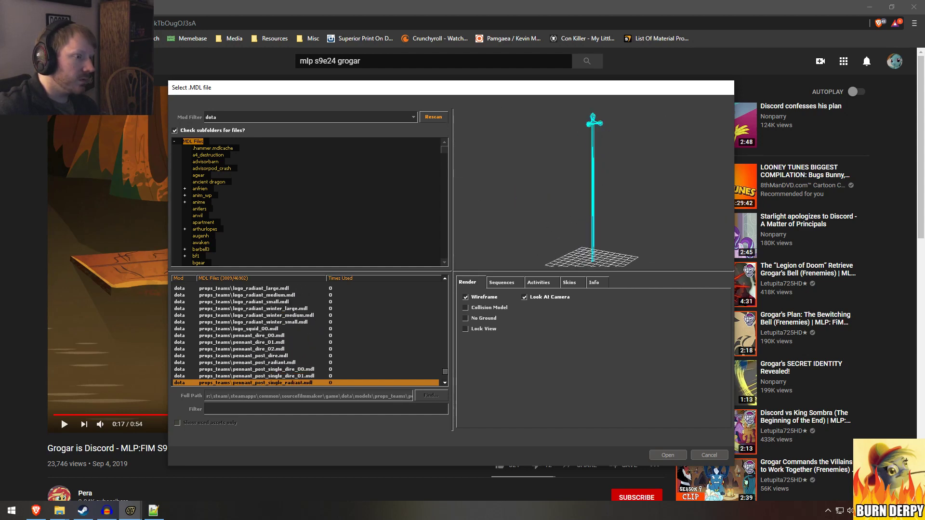
Step: Preview the remaining props_teams entries and the props_tree dire trees through dire_tree010.mdl
key("Down")
key("Down")
key("Down")
key("Down")
key("Down")
key("Down")
key("Down")
key("Down")
key("Down")
key("Down")
key("Down")
key("Down")
key("Down")
key("Down")
key("Down")
key("Down")
key("Down")
key("Down")
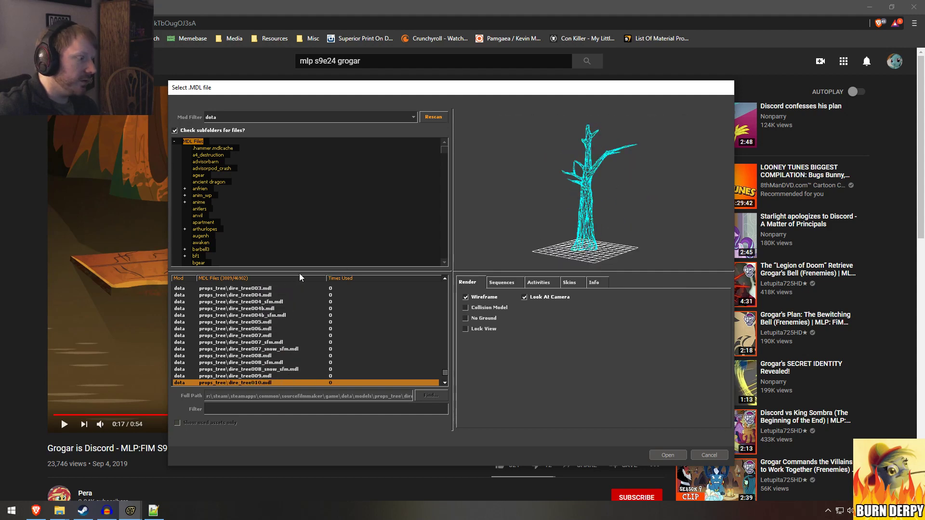
Step: Check the remaining tree, wildlife, winter and test models at the end of the Dota list, and close the model browser
scroll(255, 320, "down", 5)
scroll(246, 324, "down", 10)
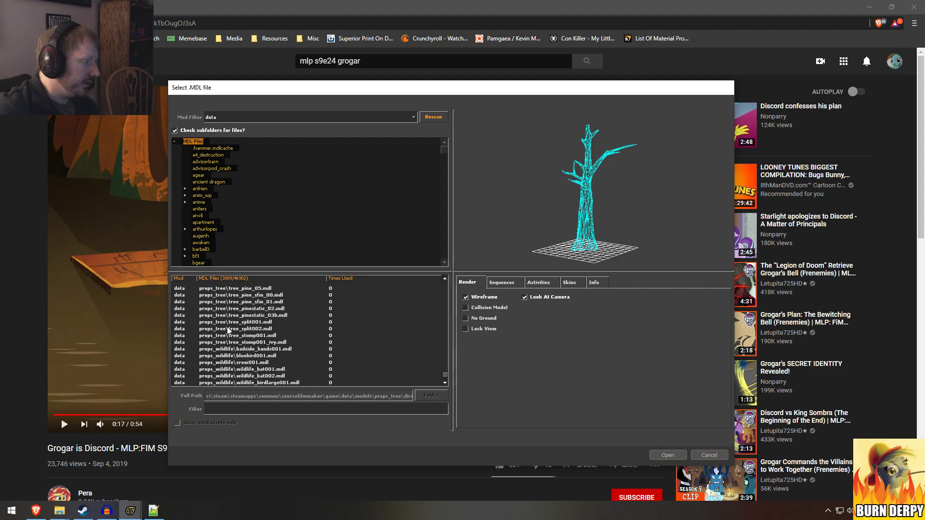
scroll(228, 330, "down", 10)
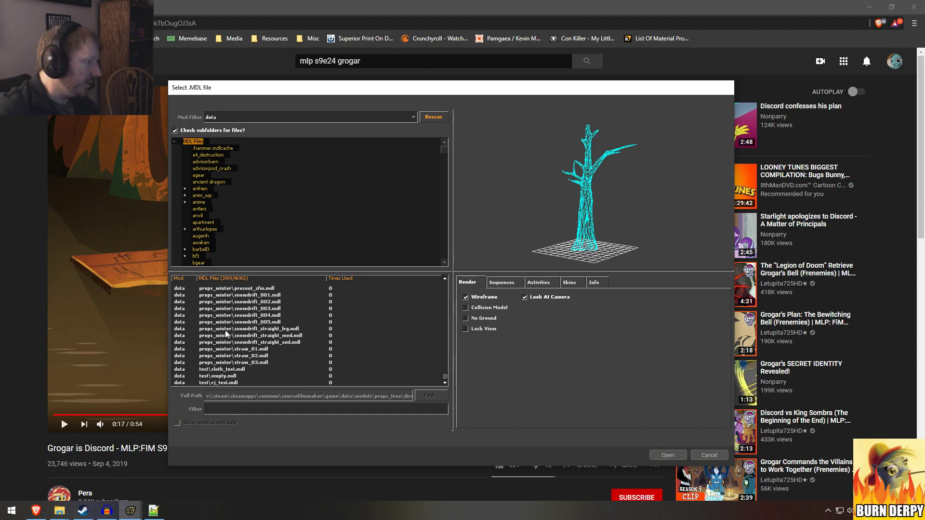
left_click(214, 374)
left_click(215, 381)
key("Up")
key("Up")
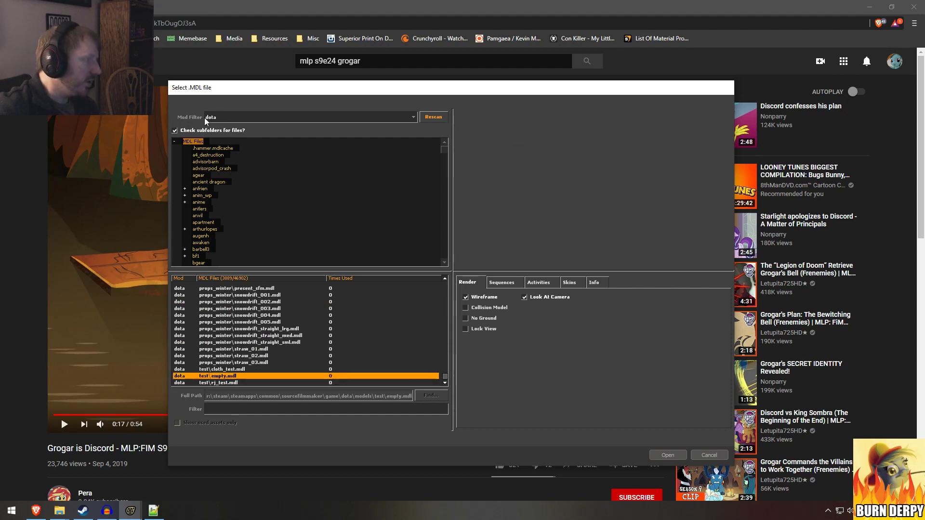
left_click(727, 90)
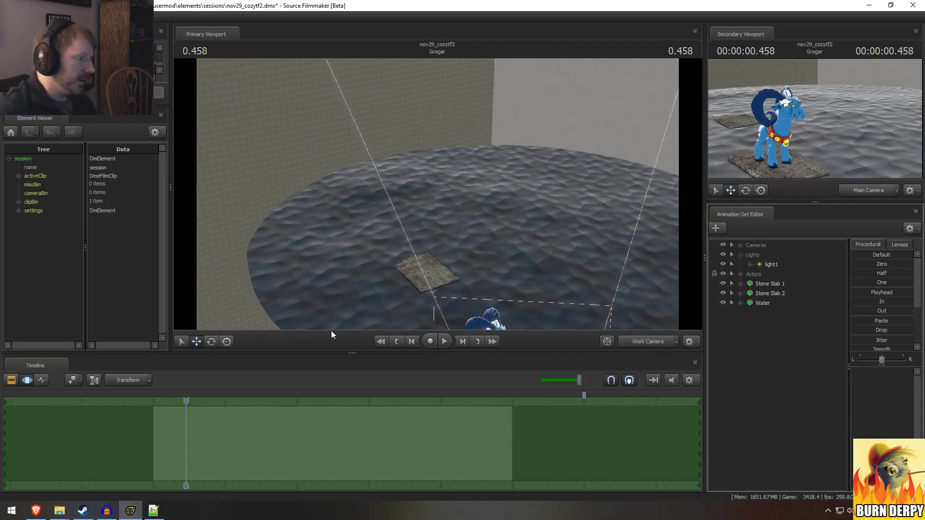
Step: Save the nov29_cozytf2 session and bring up the [PICTURES] sessions folder for opening another document
key("ctrl+s")
left_click(9, 18)
left_click(22, 38)
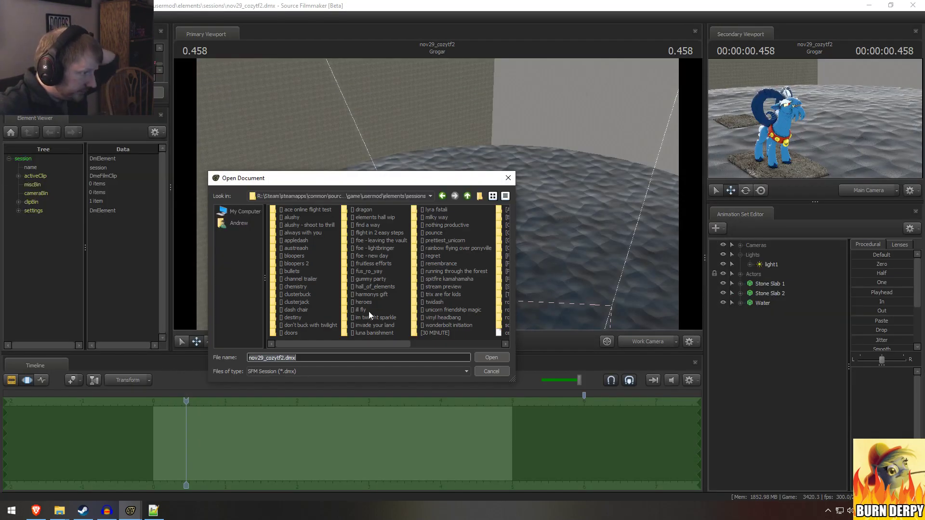
scroll(421, 320, "down", 3)
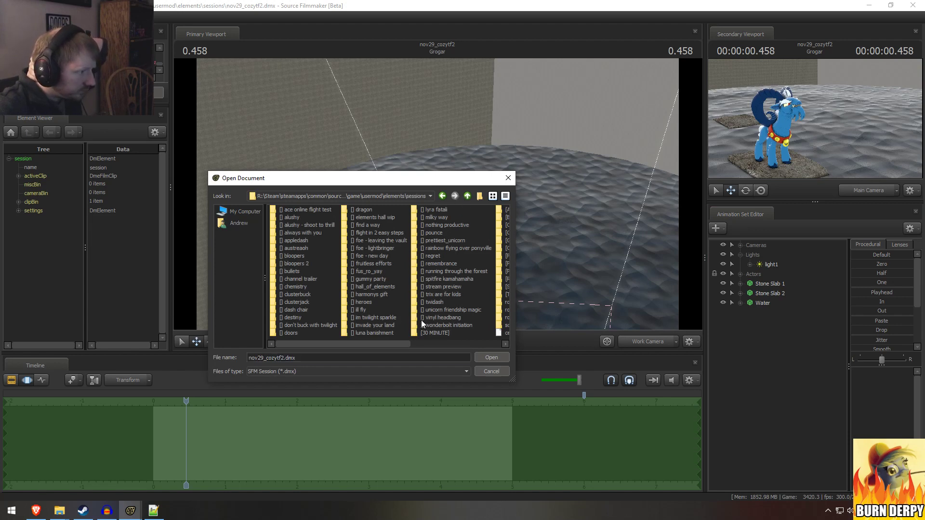
left_click_drag(386, 345, 510, 351)
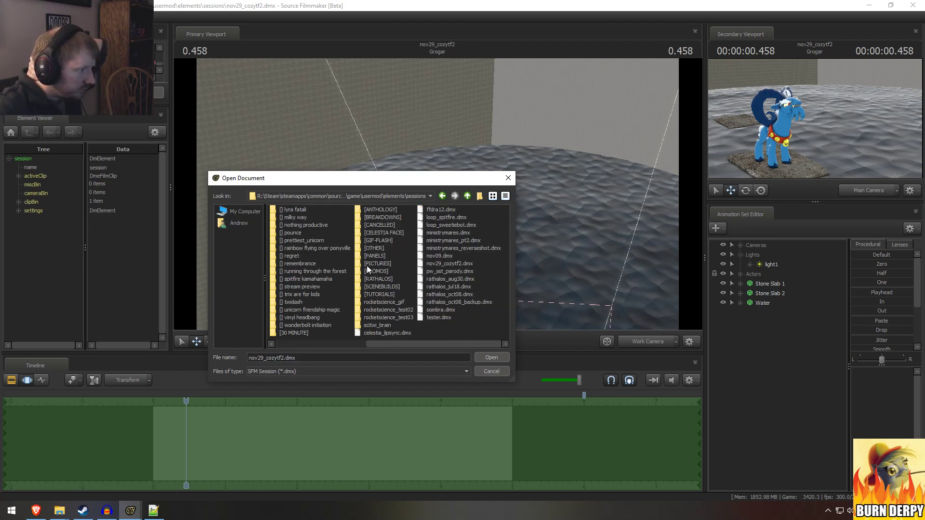
double_click(383, 264)
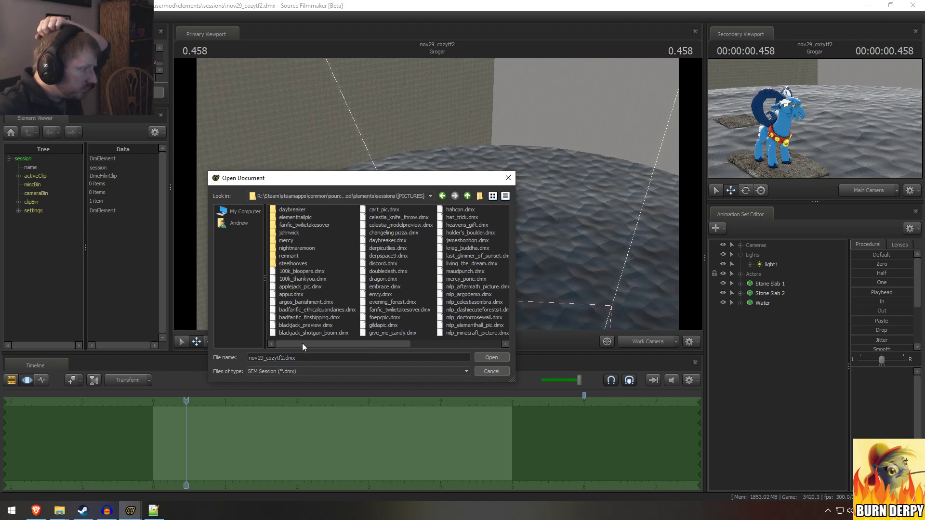
Step: Look through the older picture sessions and open changeling pizza.dmx
mouse_move(302, 343)
left_mouse_down()
mouse_move(339, 349)
mouse_move(294, 348)
left_mouse_up()
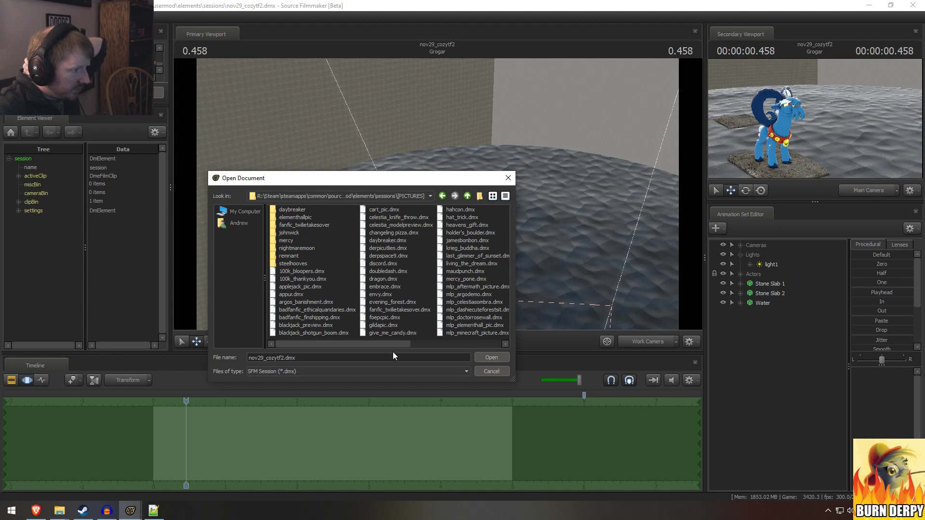
left_click_drag(395, 343, 439, 352)
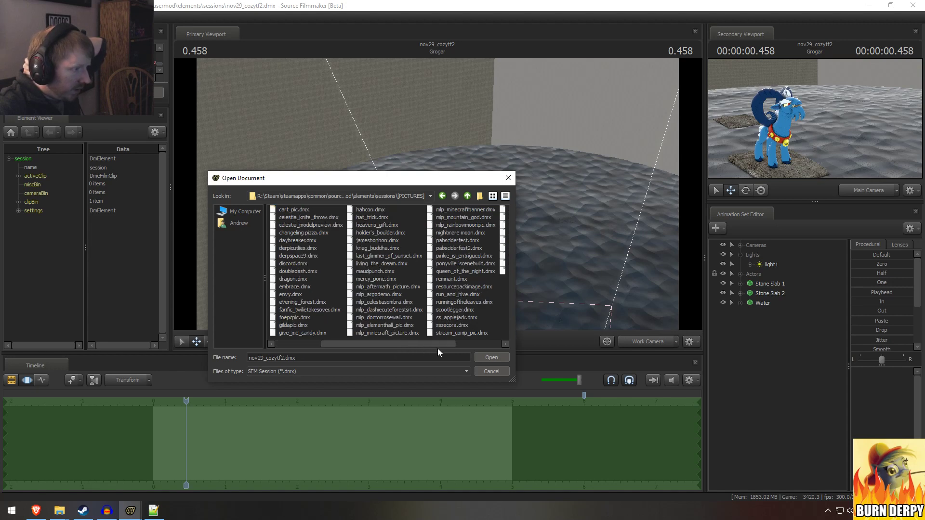
left_click(395, 310)
left_click(392, 301)
left_click(390, 294)
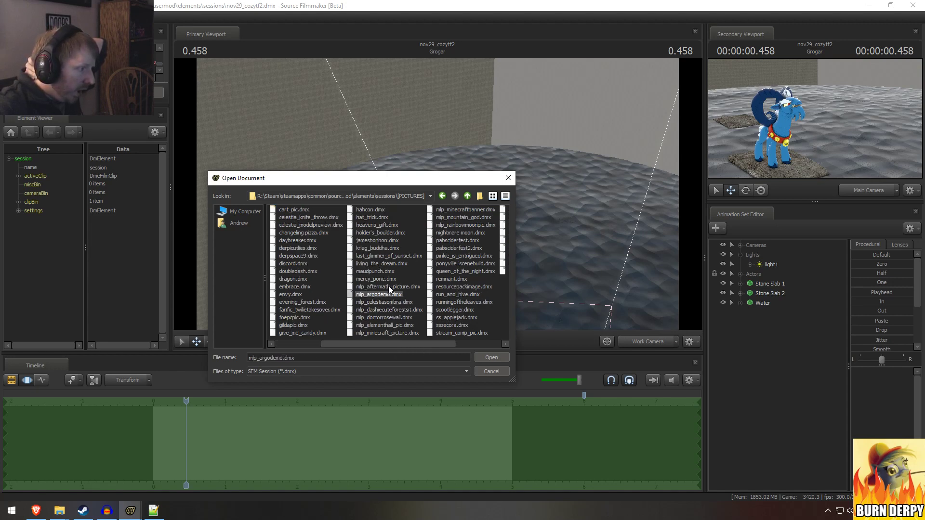
left_click(389, 286)
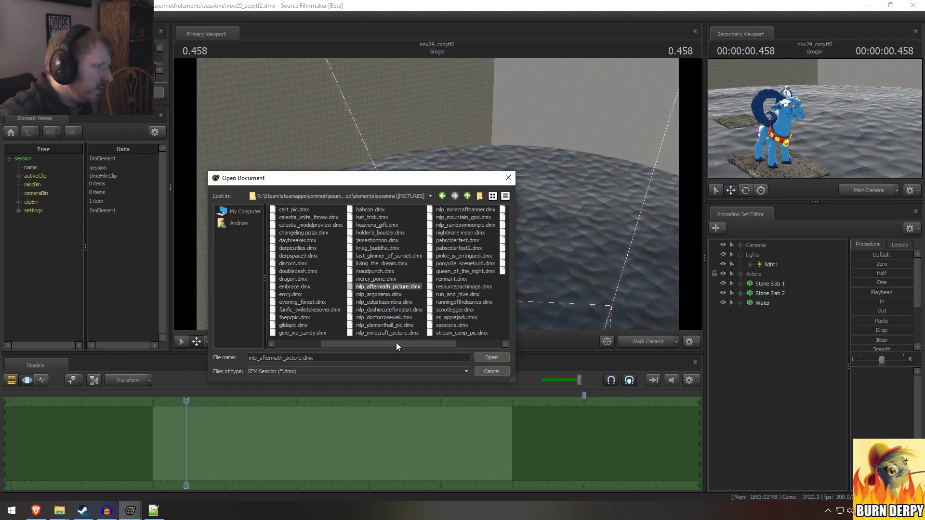
left_click_drag(380, 342, 421, 342)
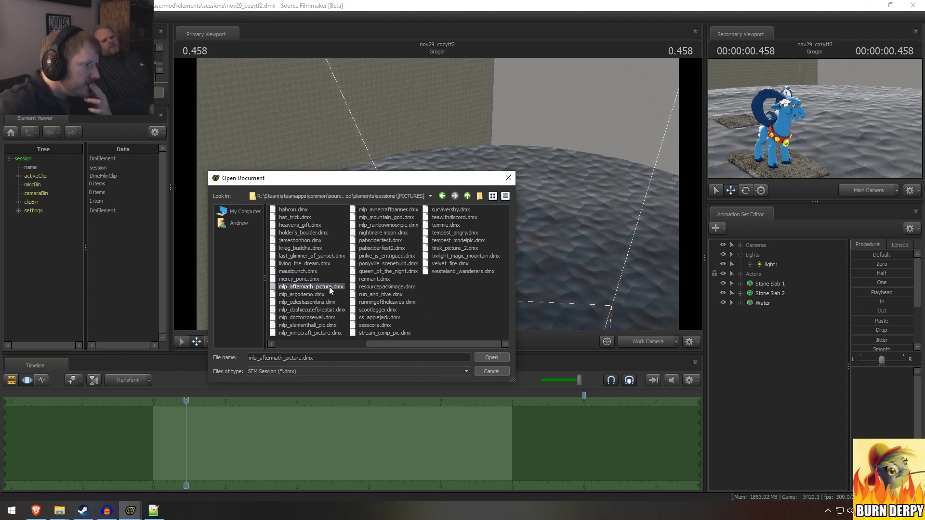
left_click(346, 344)
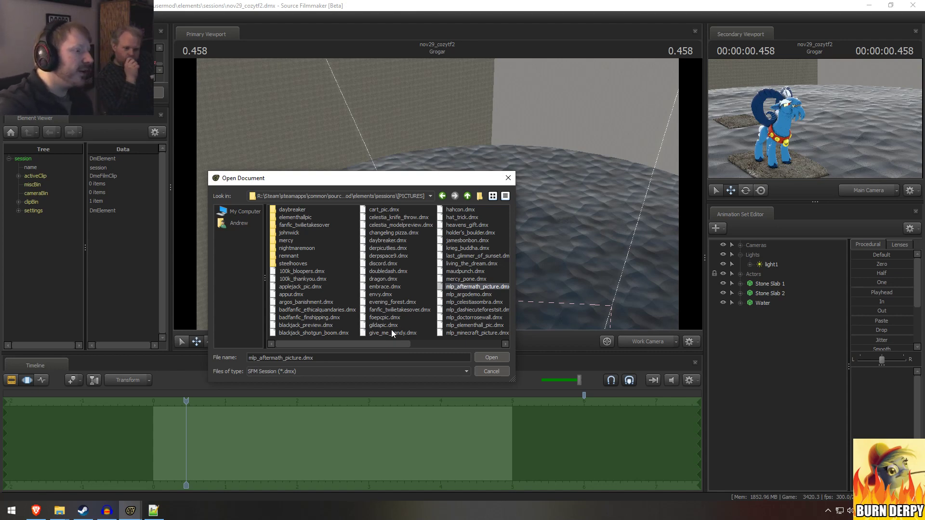
left_click(396, 233)
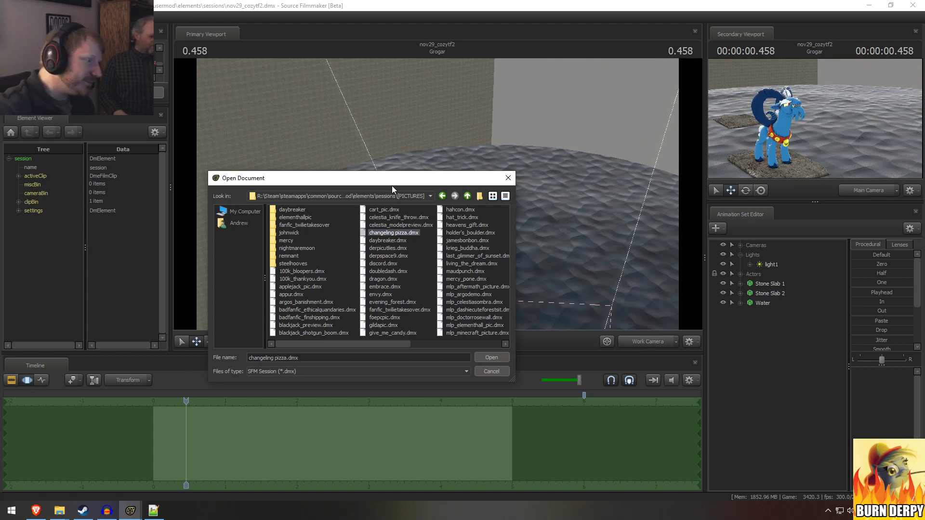
double_click(403, 233)
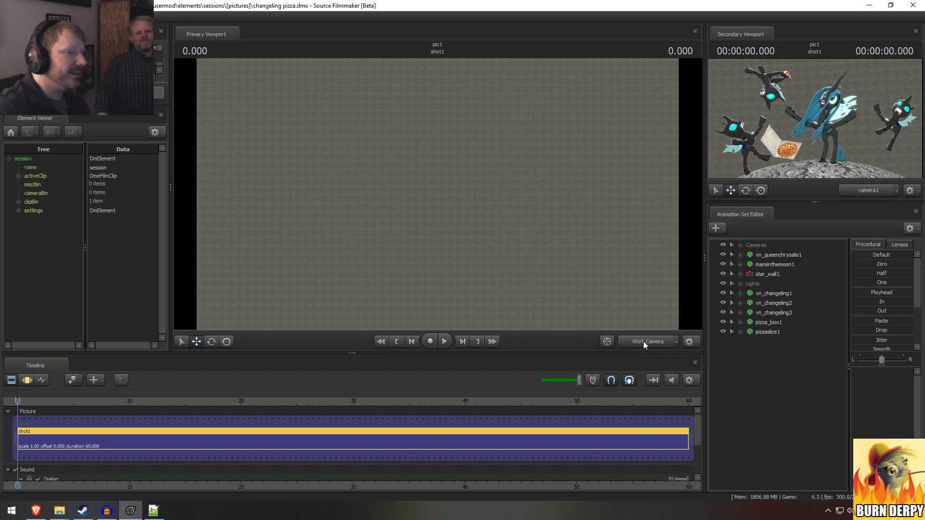
Step: View the changeling pizza scene through camera1, toggle the viewport's Enable Lighting option and move the playhead to 24 seconds
left_click(643, 341)
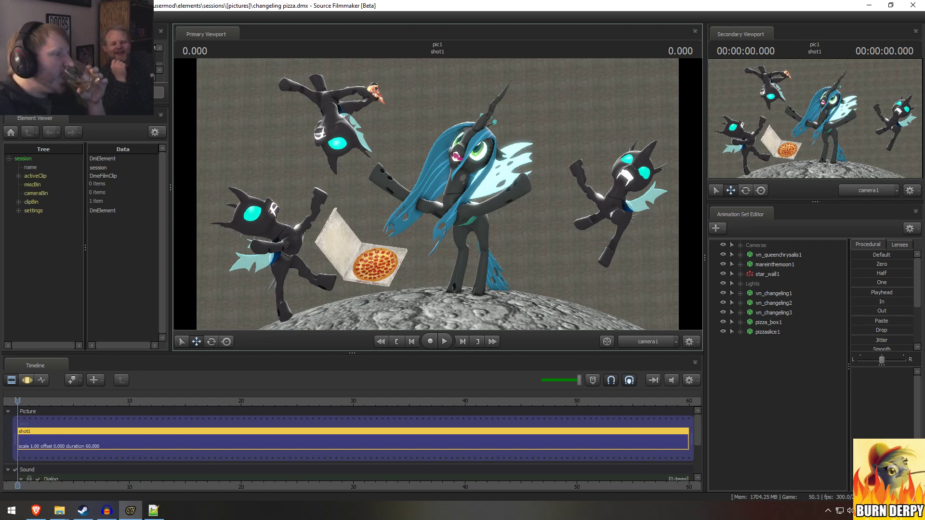
left_click(507, 232)
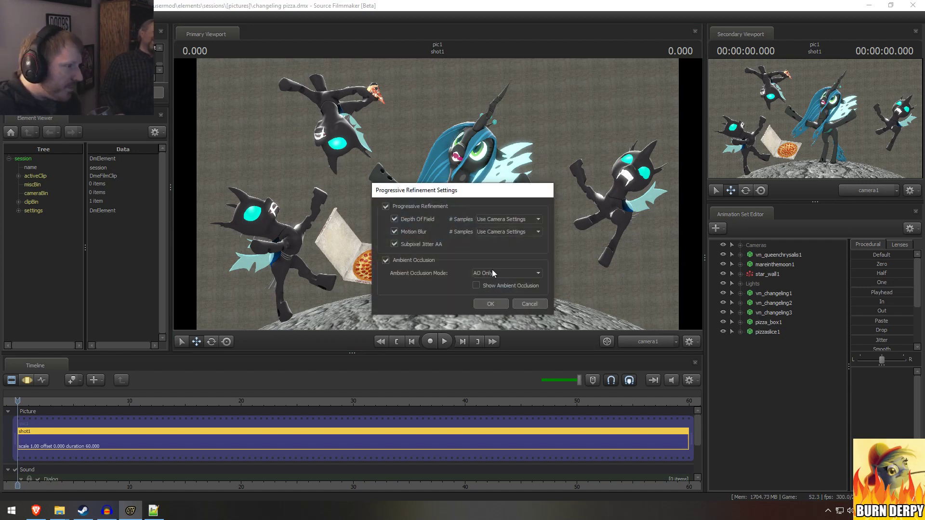
left_click(529, 304)
right_click(508, 206)
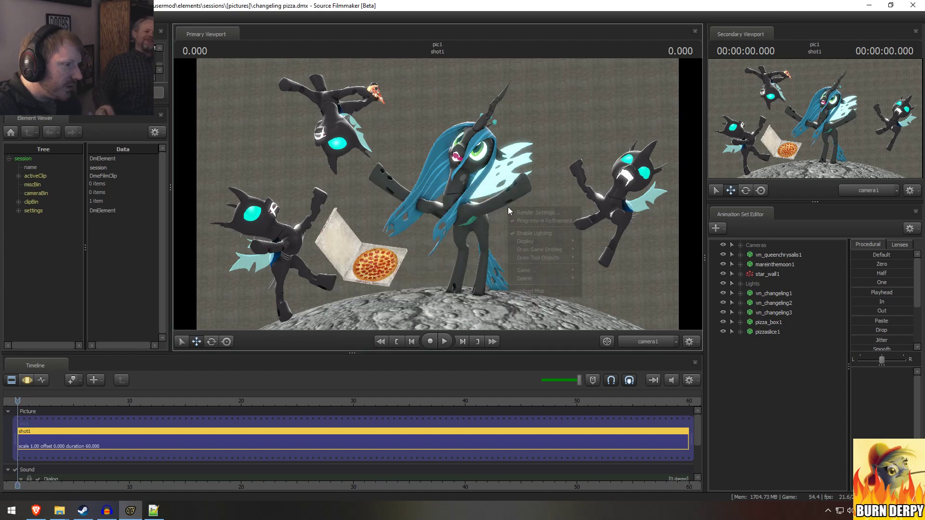
right_click(484, 224)
left_click(510, 252)
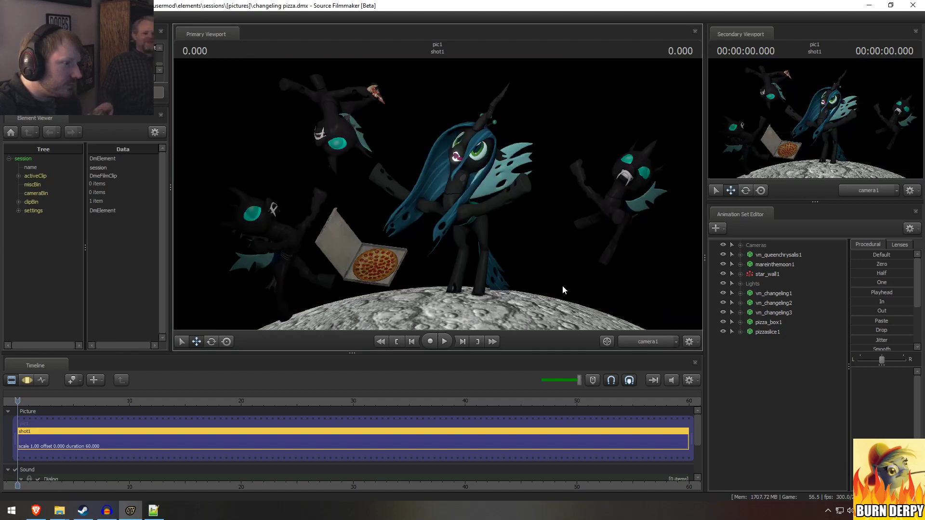
left_click_drag(58, 401, 284, 391)
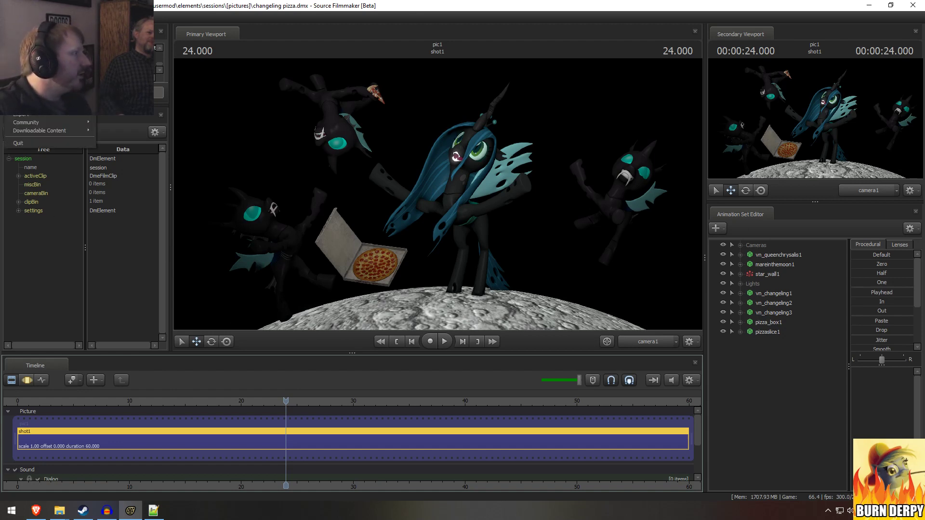
Step: Browse the picture sessions for another one to open, checking entries such as envy.dmx, jamesbonbon.dmx and mlp_argodemo.dmx
key("ctrl+o")
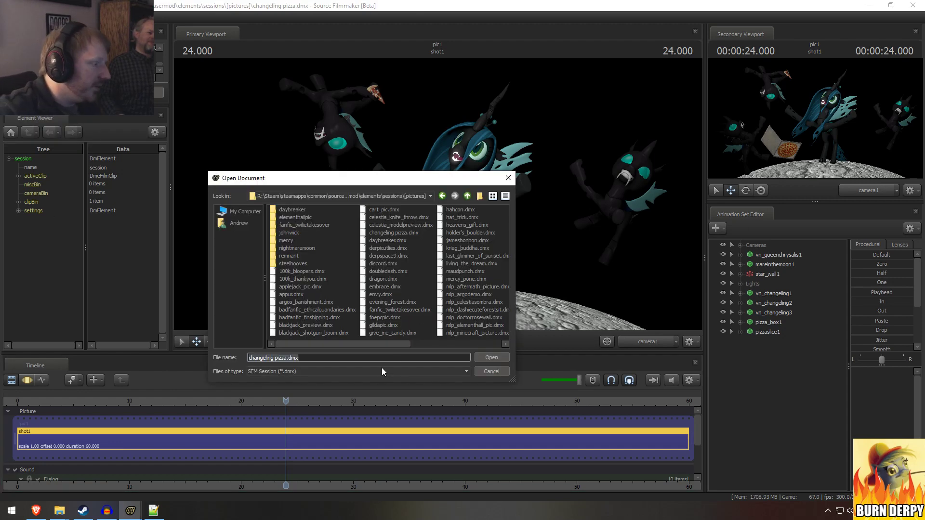
left_click(376, 344)
left_click(405, 233)
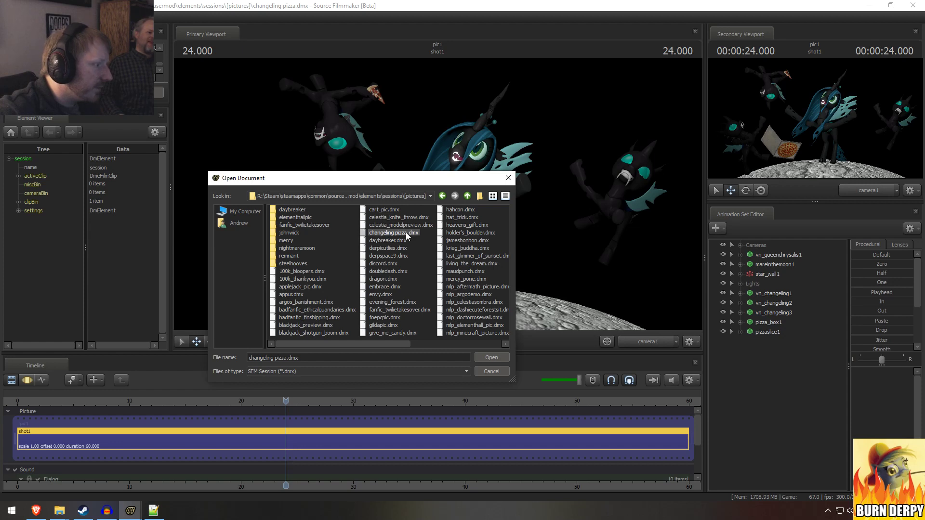
right_click(406, 233)
left_click(388, 294)
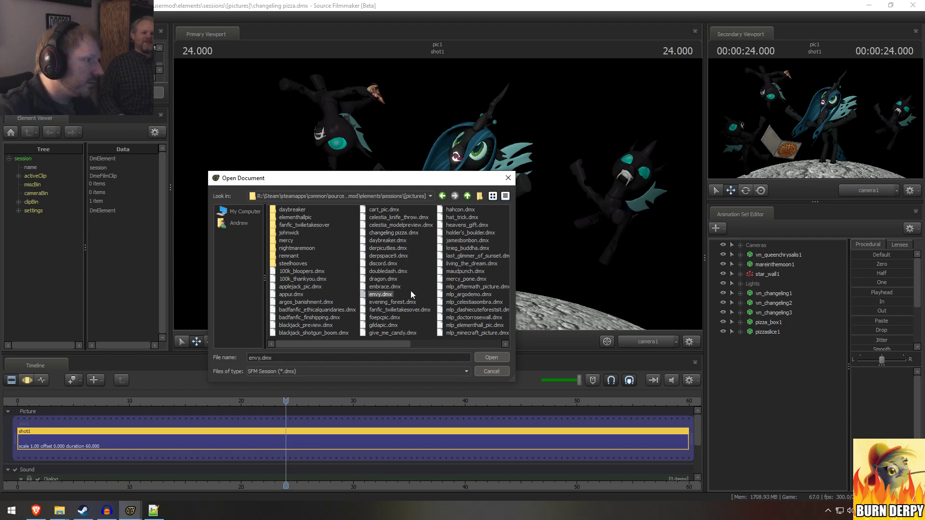
left_click_drag(429, 181, 470, 159)
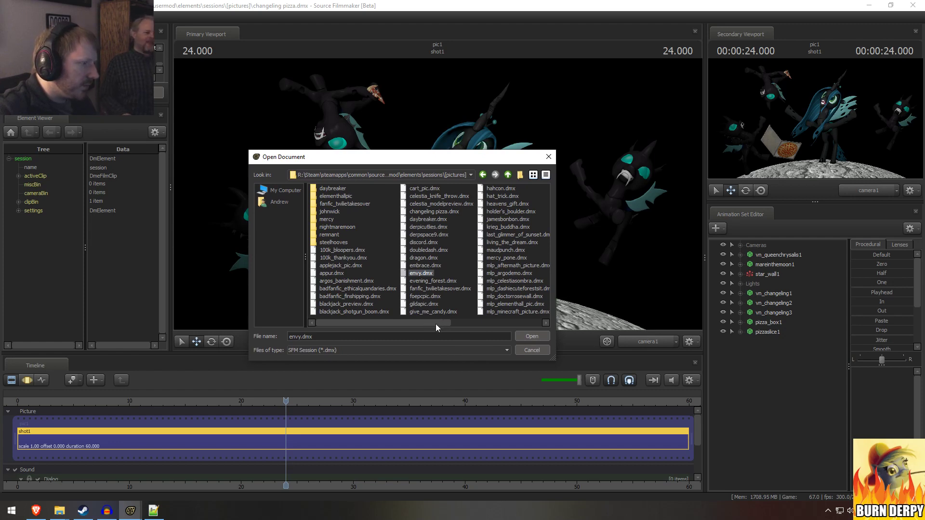
left_click_drag(435, 323, 464, 324)
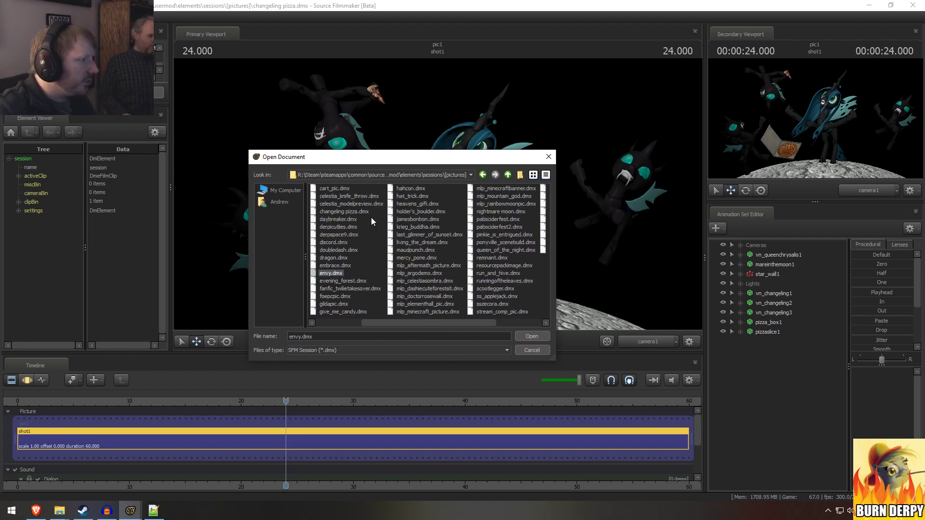
left_click(423, 220)
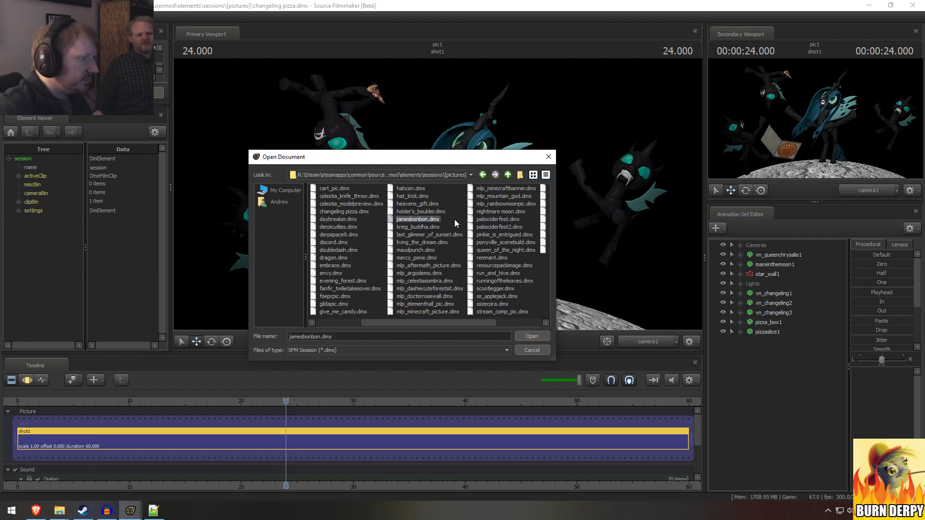
left_click(420, 273)
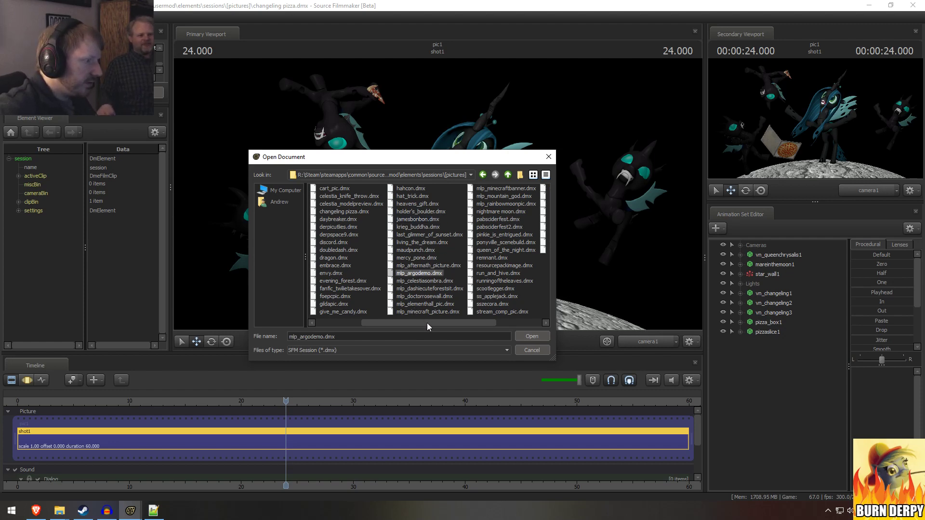
left_click_drag(427, 323, 460, 320)
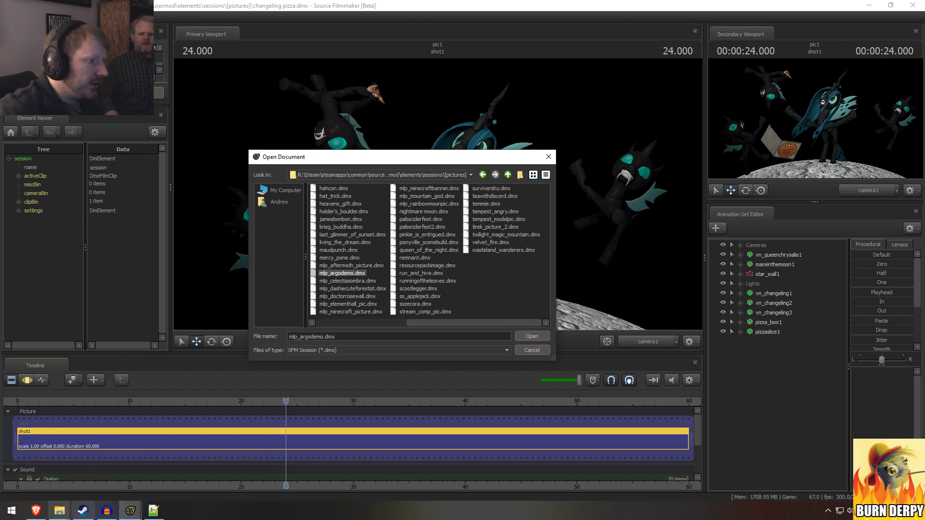
Step: Switch to the Brave browser and open the artist's DeviantArt profile page in a new tab
left_click(35, 511)
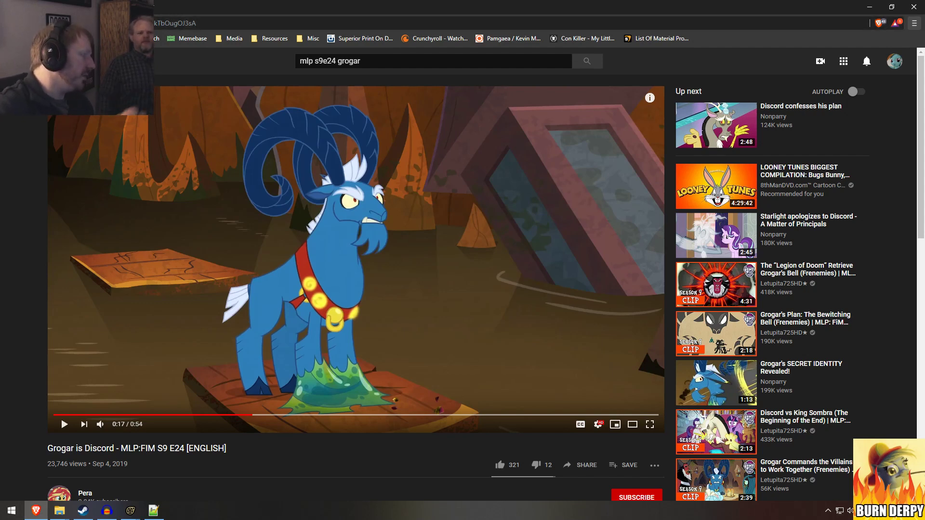
key("ctrl+t")
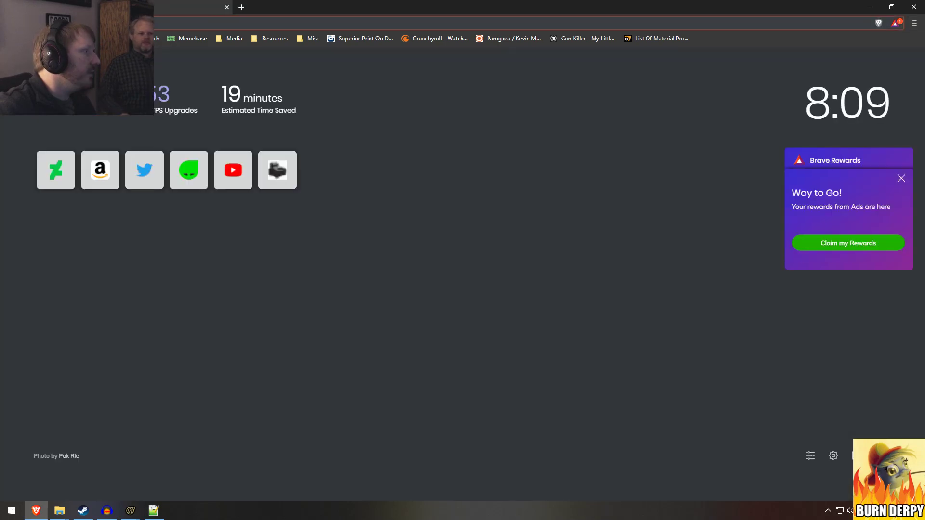
left_click(72, 162)
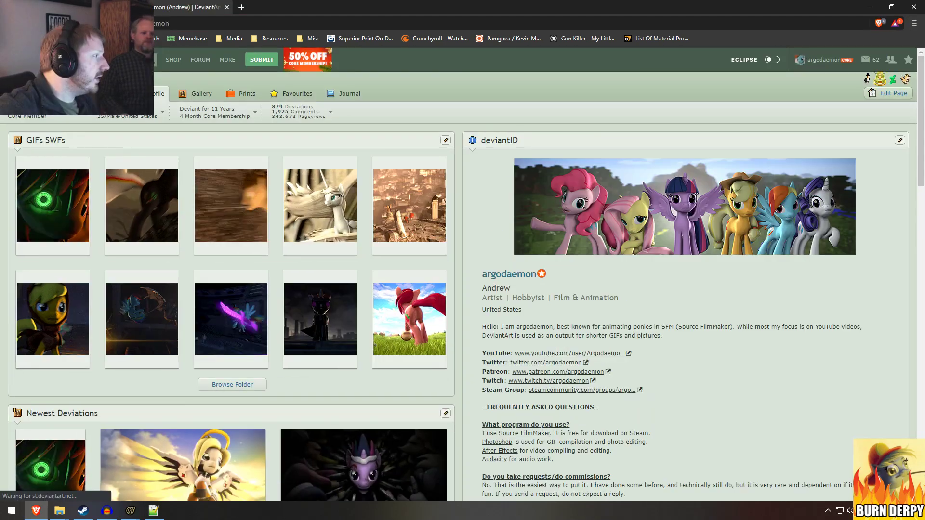
Step: Look through the artist's DeviantArt gallery and open the Austraeoh - Cave [SFM] picture
left_click(199, 95)
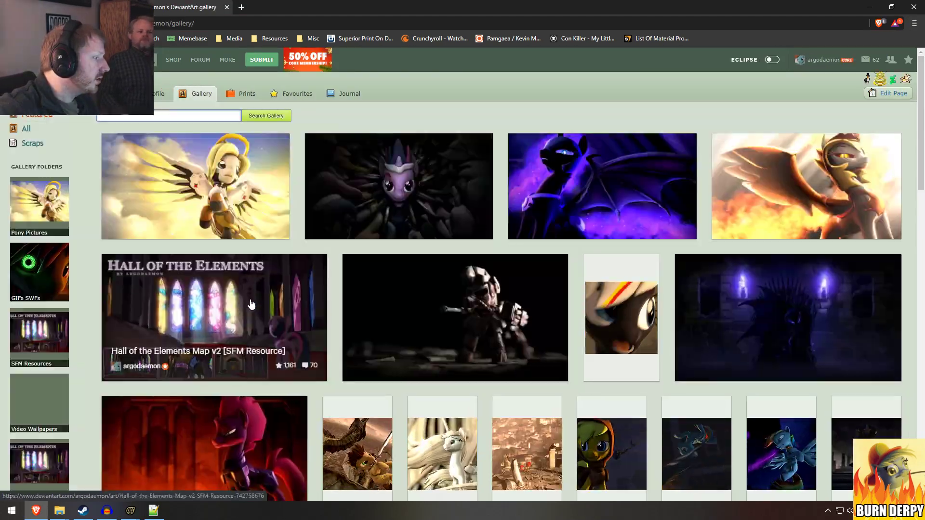
scroll(250, 320, "down", 10)
scroll(251, 314, "down", 13)
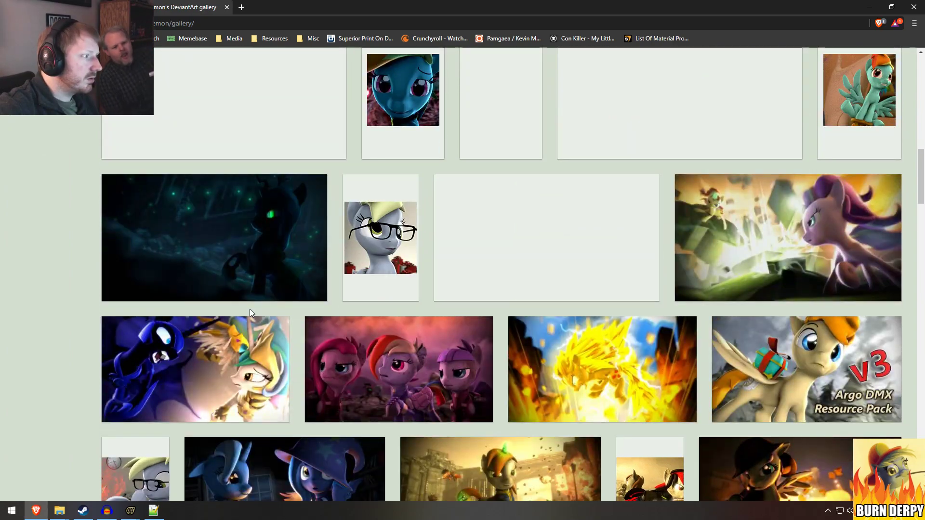
scroll(253, 314, "down", 8)
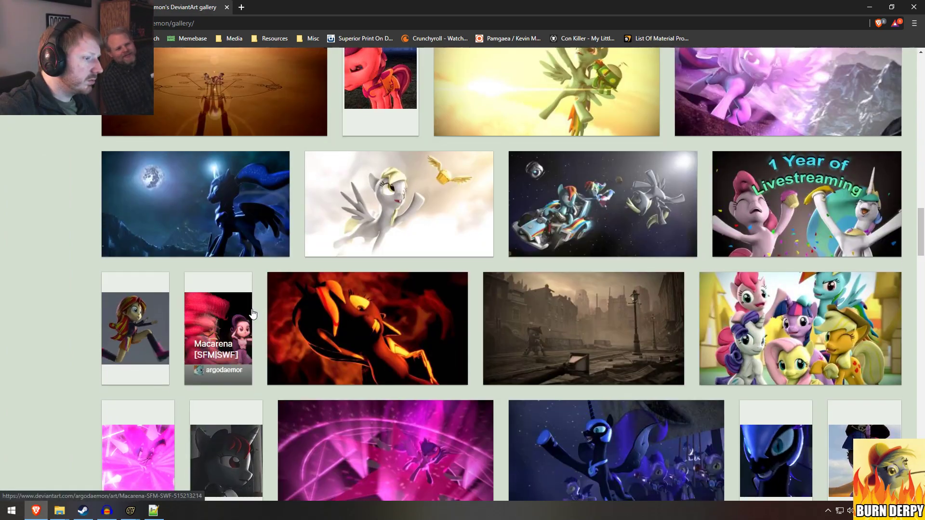
scroll(253, 314, "up", 3)
scroll(253, 313, "down", 18)
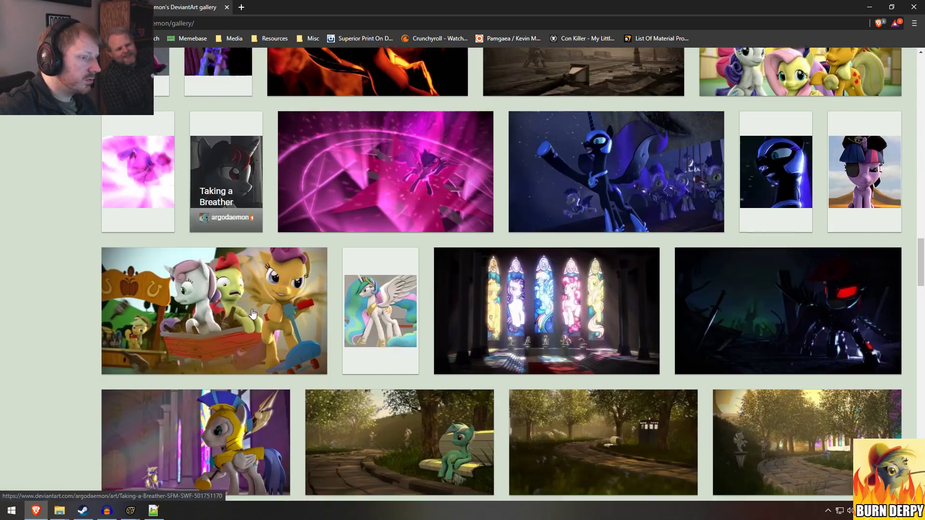
scroll(253, 314, "down", 5)
scroll(253, 314, "up", 3)
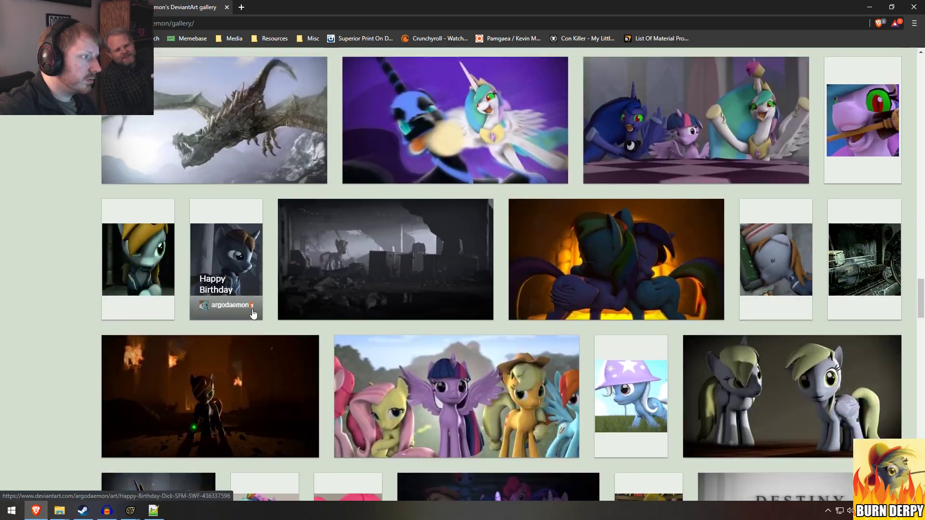
left_click(243, 126)
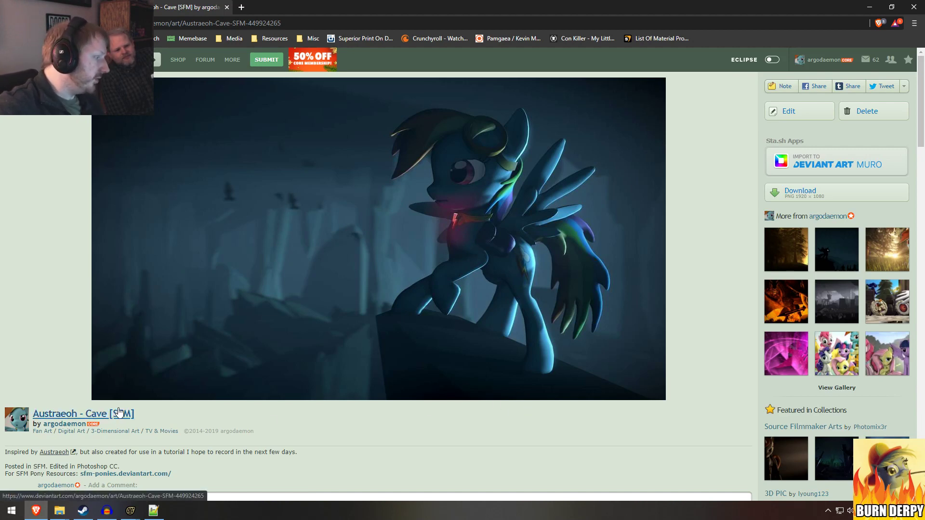
Step: Switch to Source Filmmaker, check the picture sessions and their remnant subfolder, and open the session remnant.dmx
key("alt+Tab")
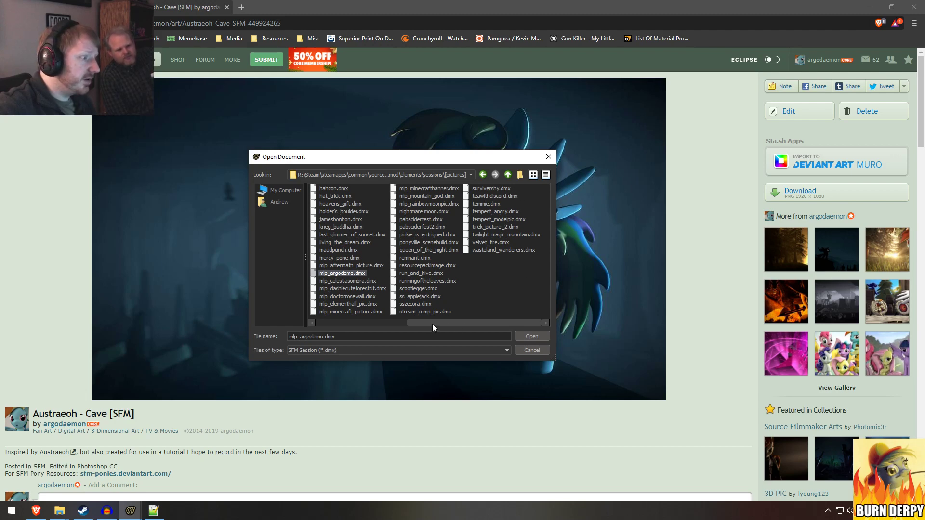
left_click_drag(435, 323, 311, 325)
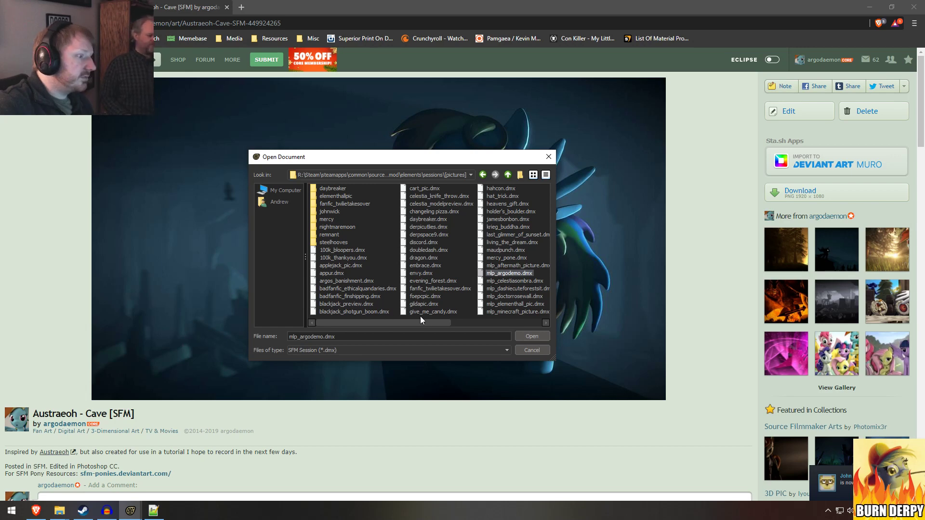
scroll(440, 321, "down", 2)
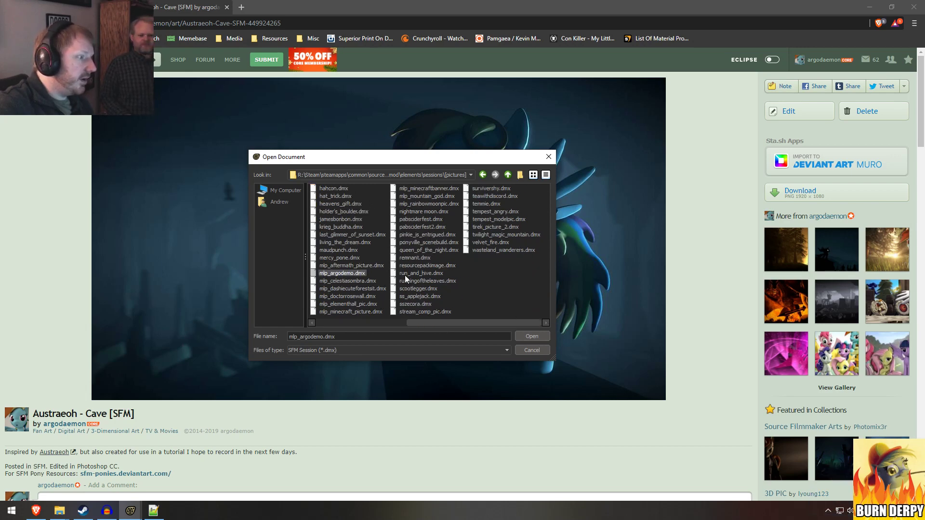
left_click(409, 258)
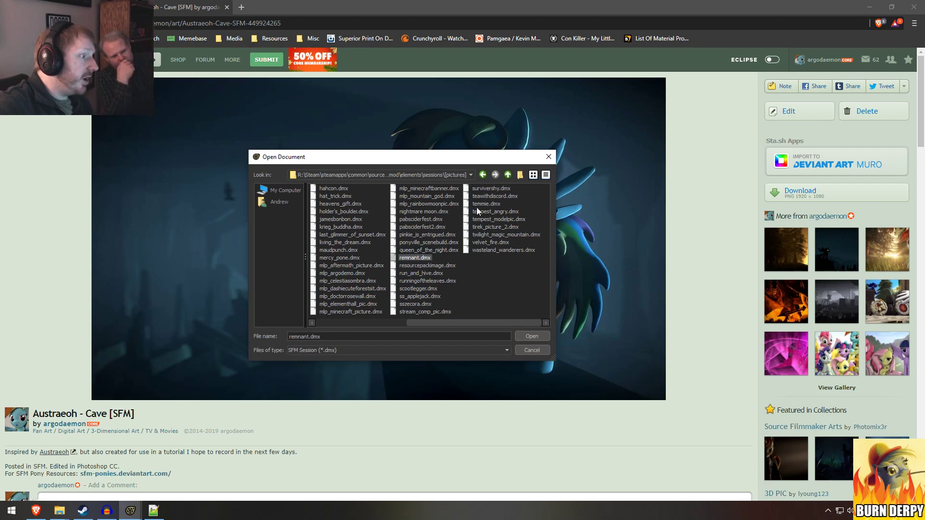
left_click(507, 175)
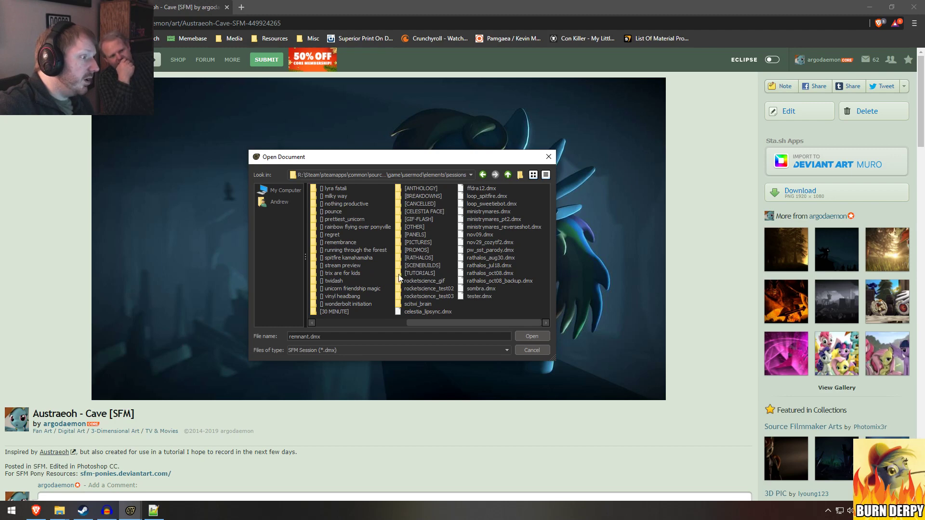
double_click(415, 242)
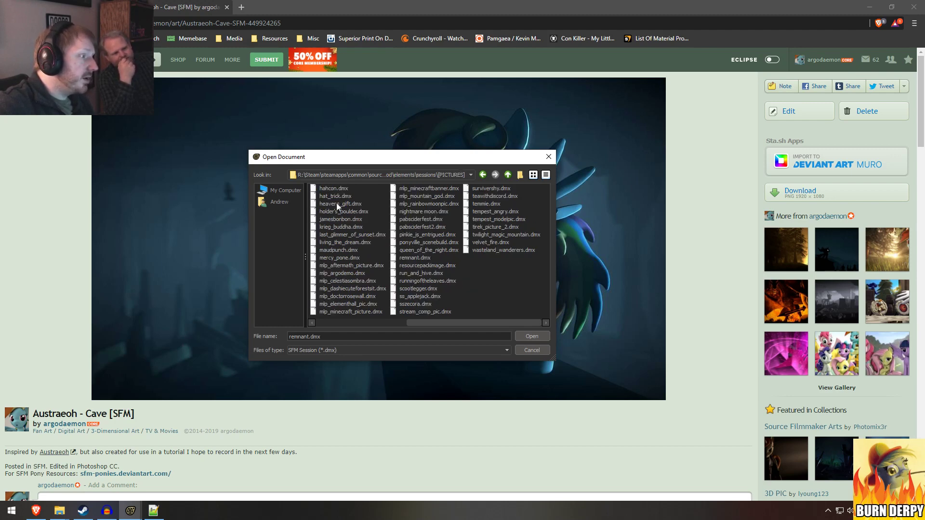
scroll(397, 321, "up", 3)
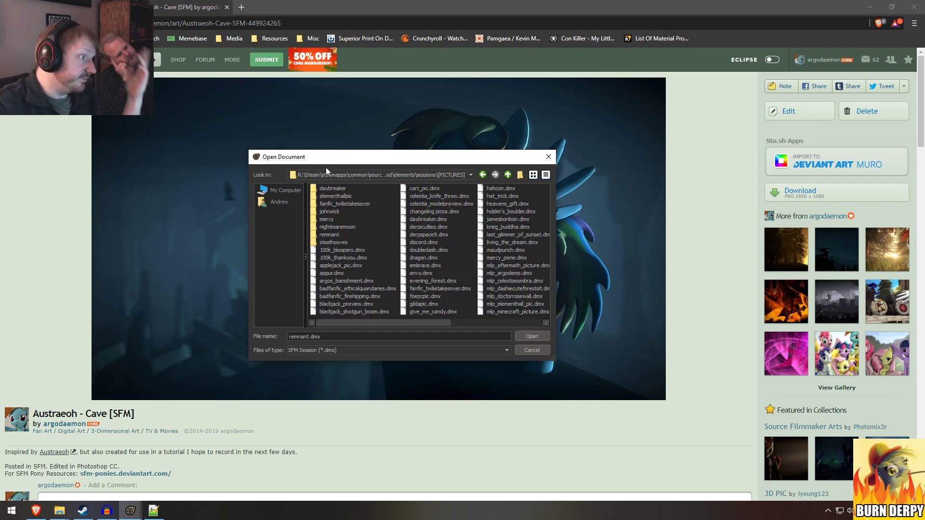
double_click(333, 235)
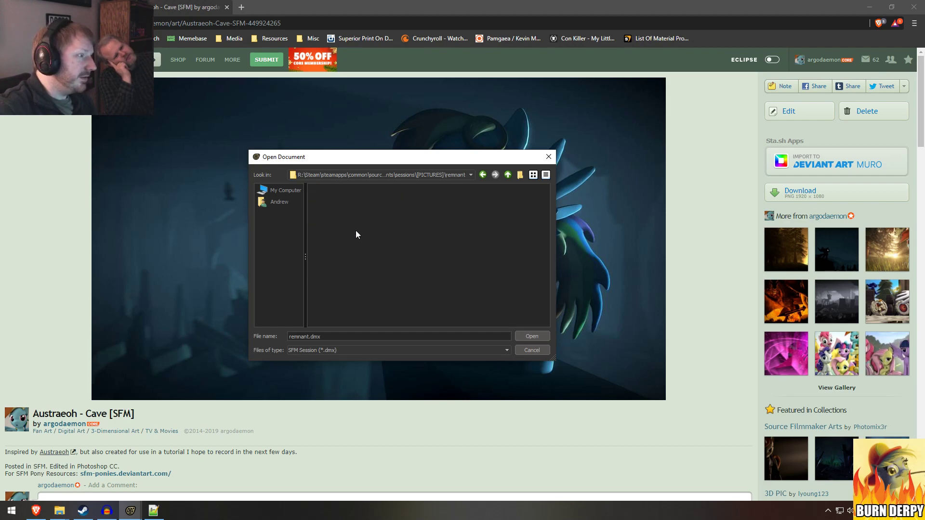
left_click(508, 176)
scroll(418, 323, "down", 2)
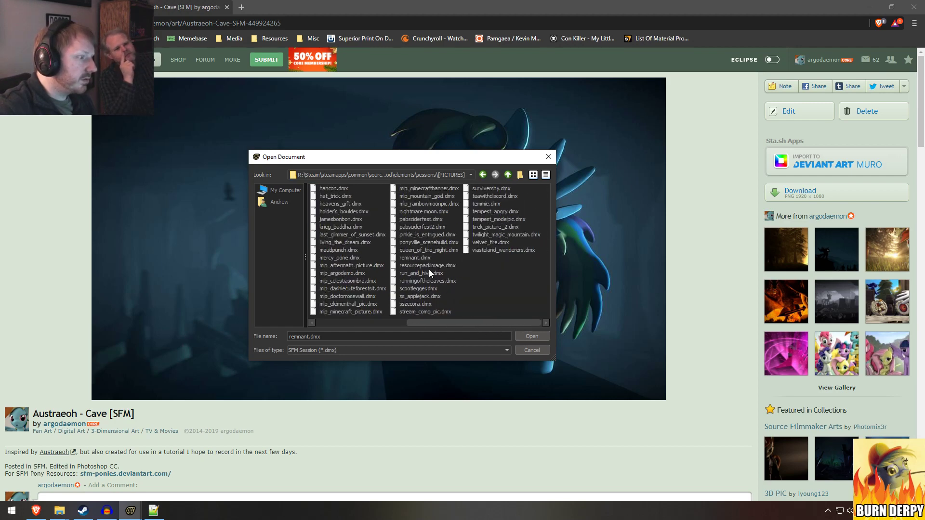
double_click(422, 258)
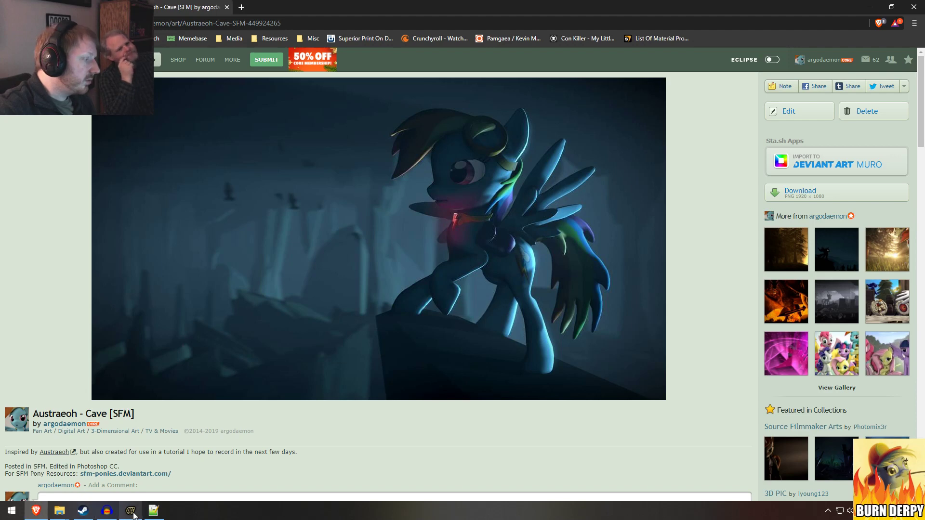
left_click(133, 514)
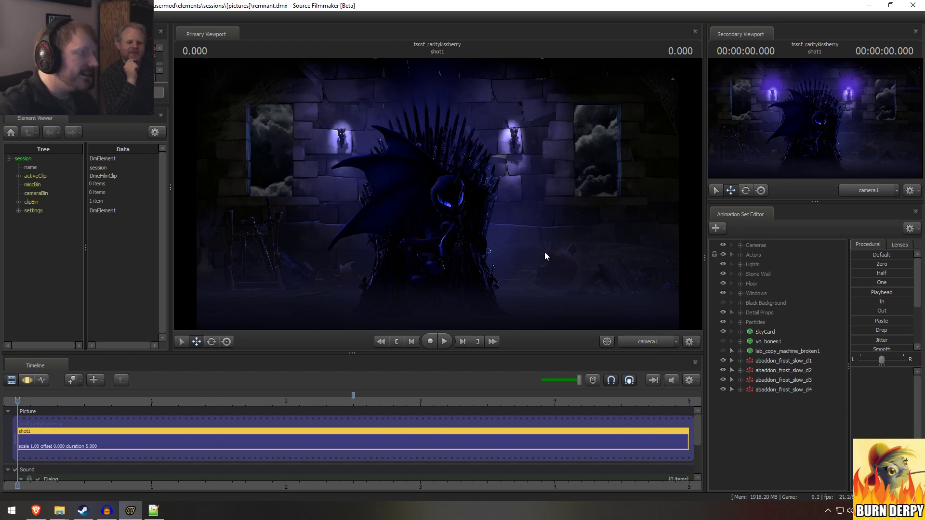
Step: Inspect the remnant throne scene by toggling the primary viewport's Enable Lighting option off and back on
right_click(463, 199)
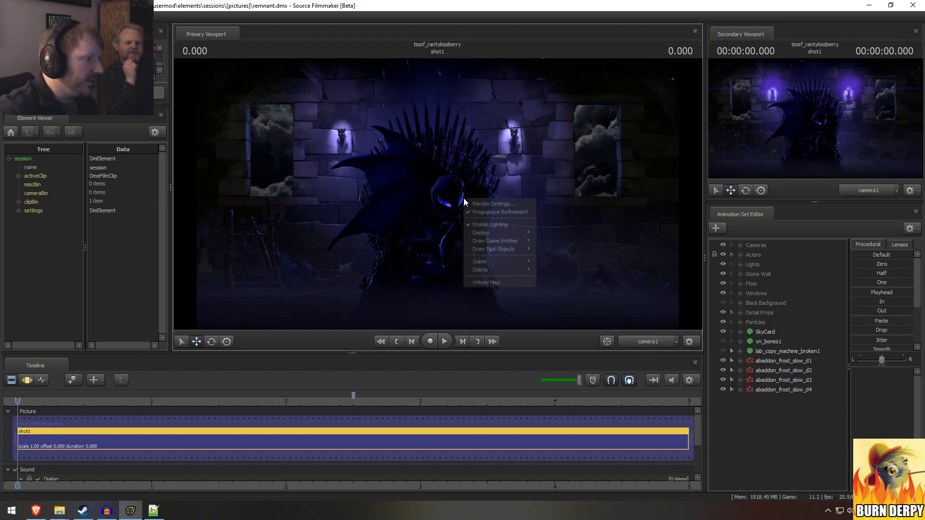
left_click(584, 147)
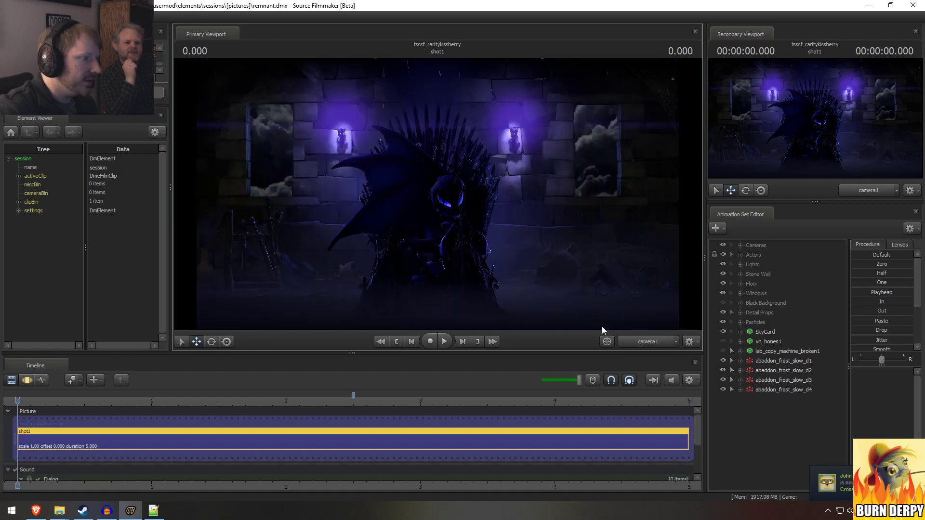
right_click(307, 176)
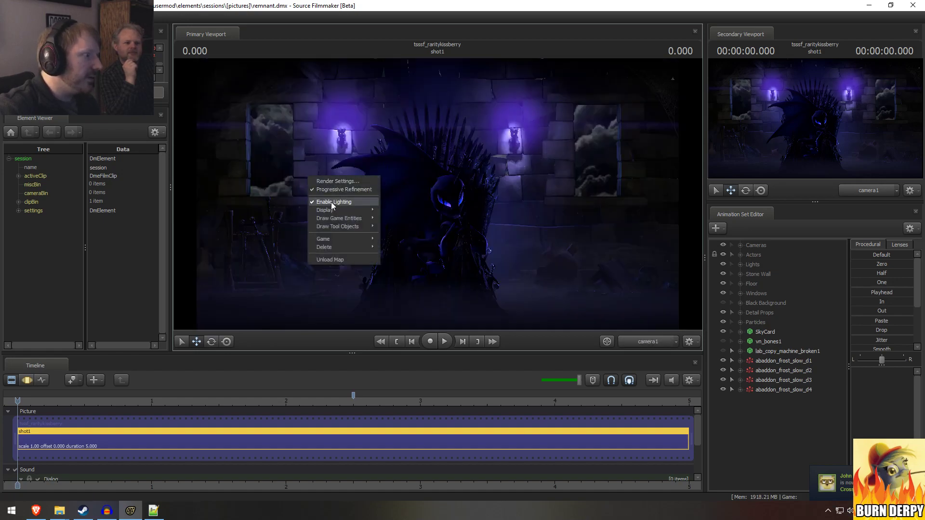
left_click(331, 202)
right_click(328, 180)
left_click(357, 205)
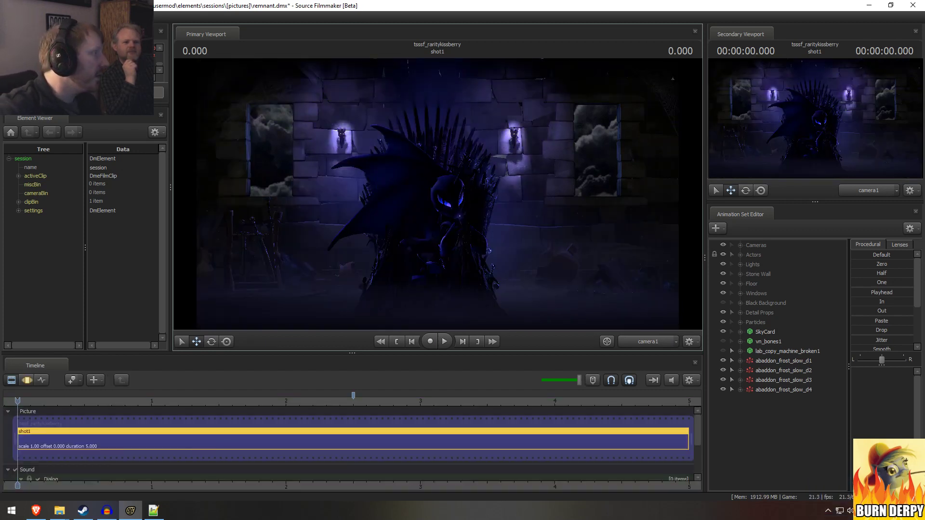
left_click(11, 18)
left_click(21, 35)
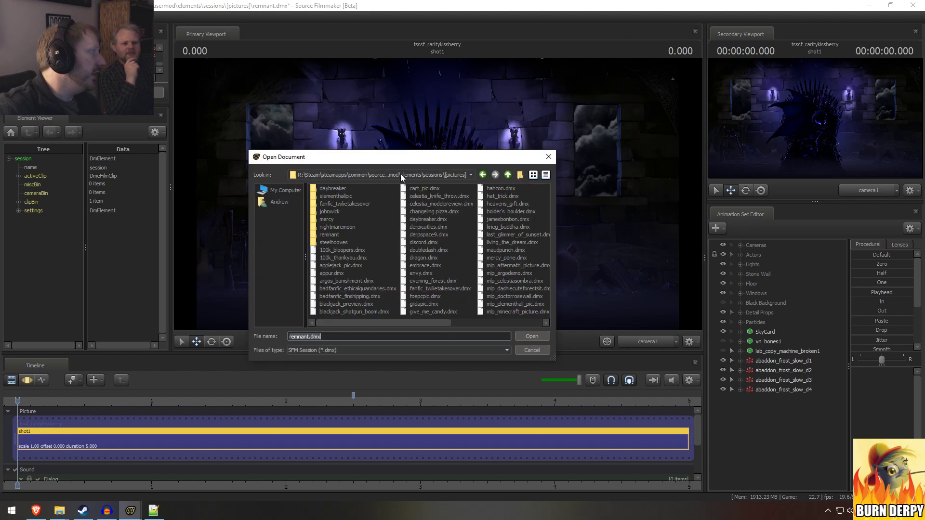
left_click(355, 322)
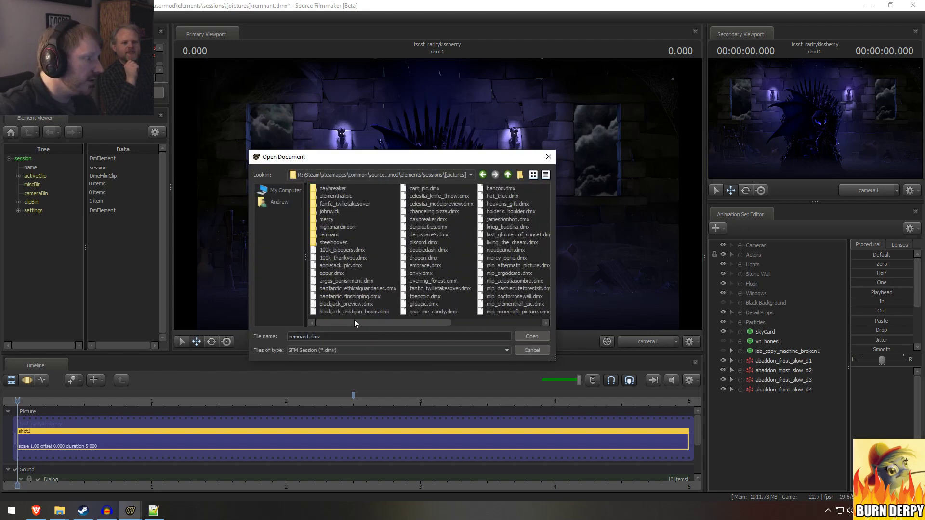
left_click(355, 205)
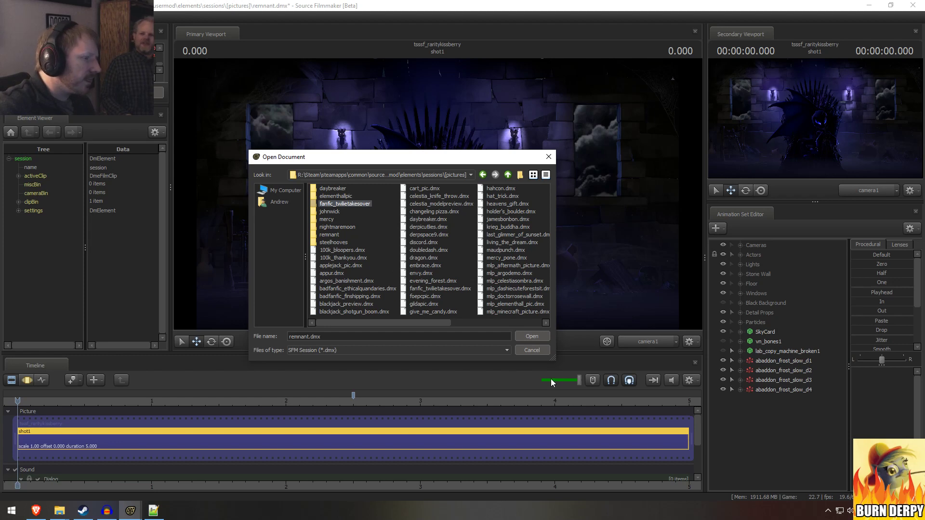
left_click(532, 350)
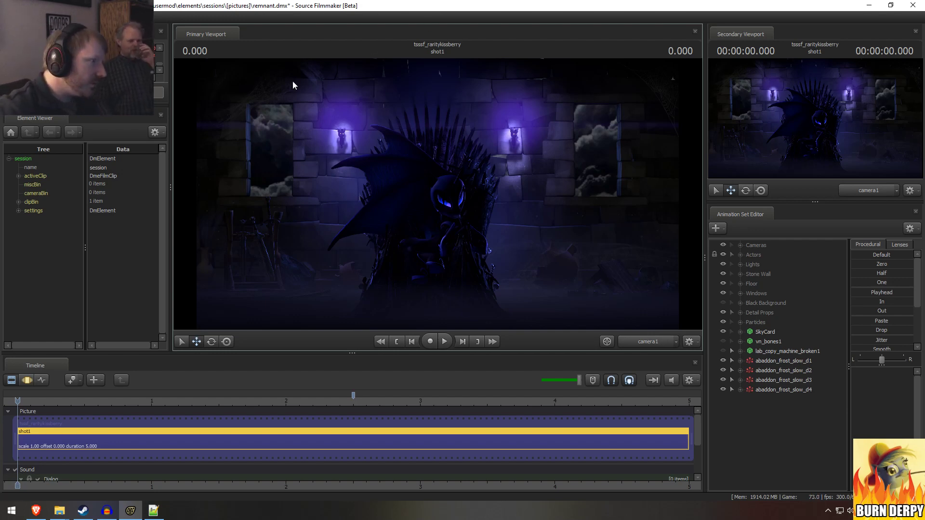
Step: Look through the sessions in the [OTHER] folder and return to the main sessions folder
left_click(9, 16)
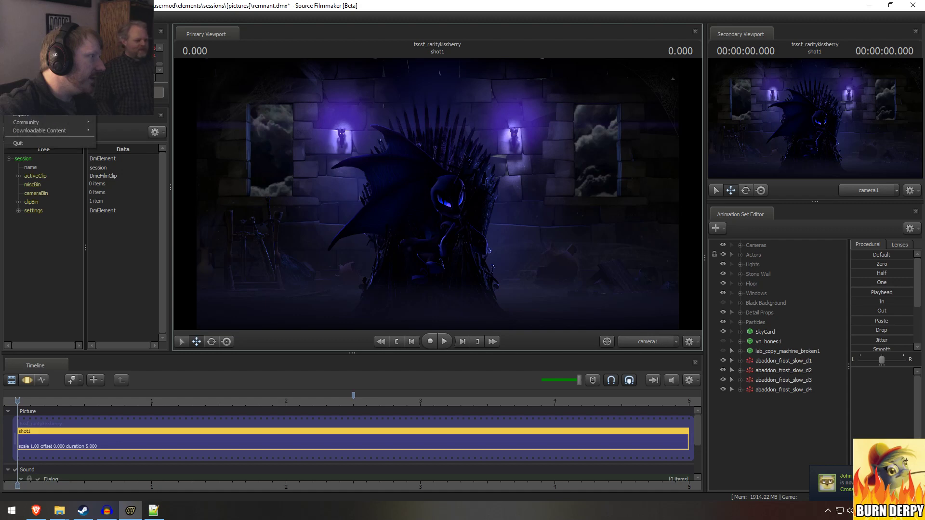
left_click(21, 35)
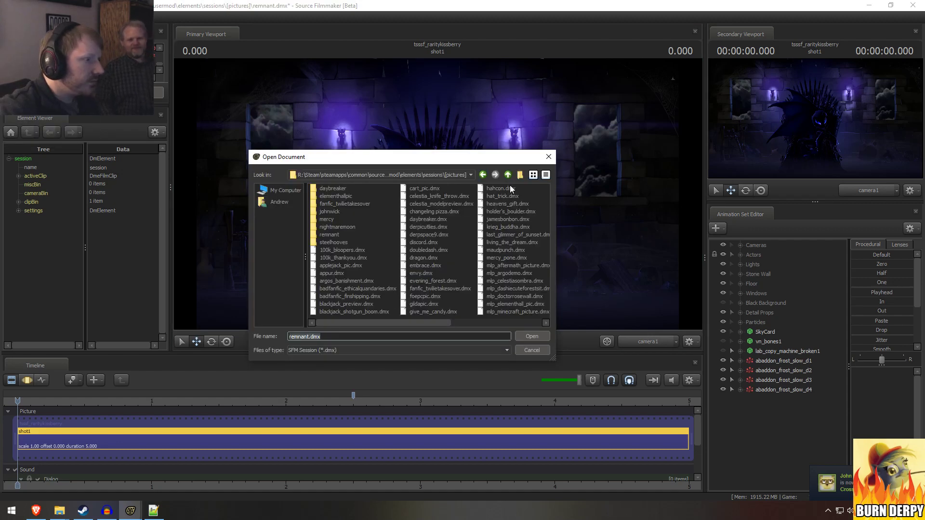
left_click(508, 175)
left_click_drag(410, 324, 532, 336)
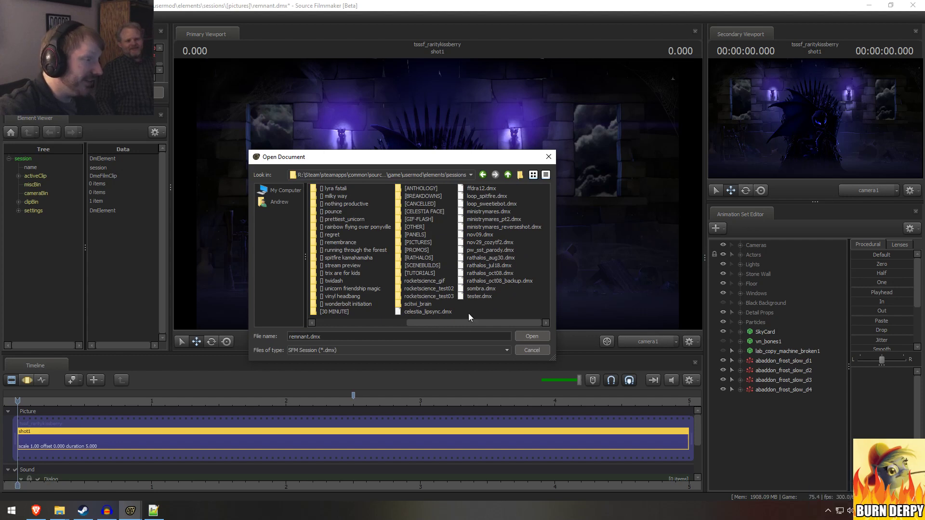
double_click(412, 227)
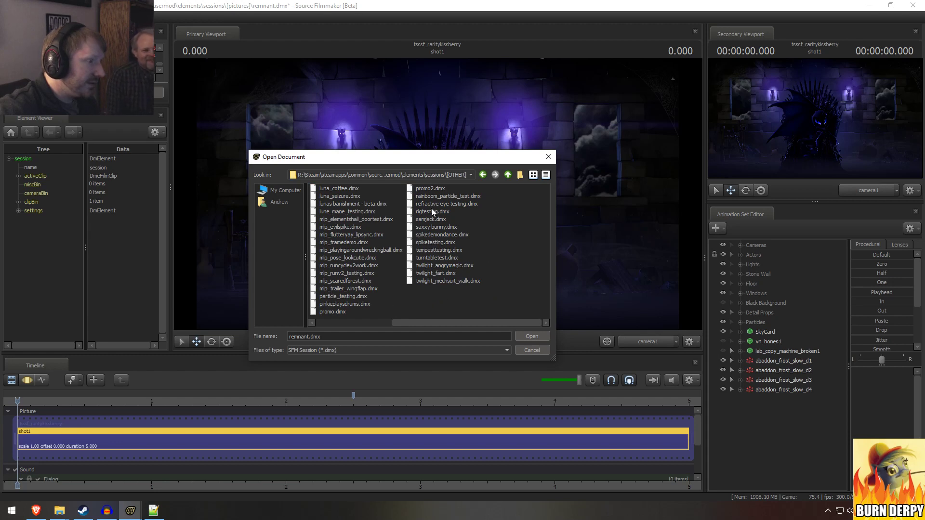
left_click(507, 174)
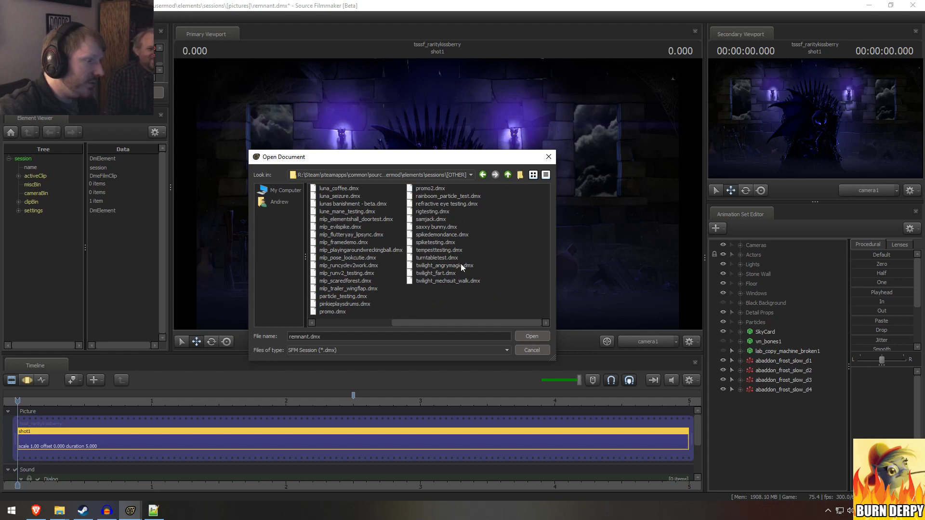
Step: Open the nov29_cozytf2.dmx session and turn off Enable Lighting in the primary viewport
left_click(460, 322)
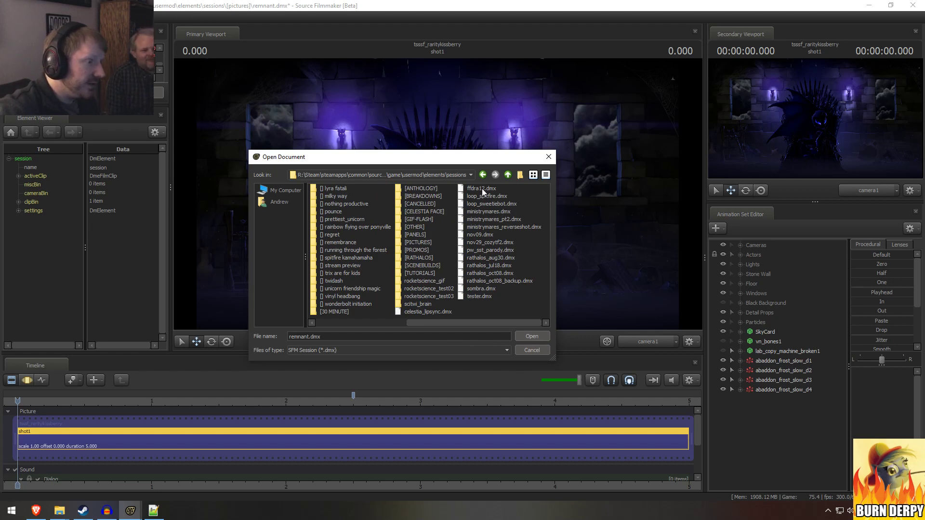
left_click(495, 243)
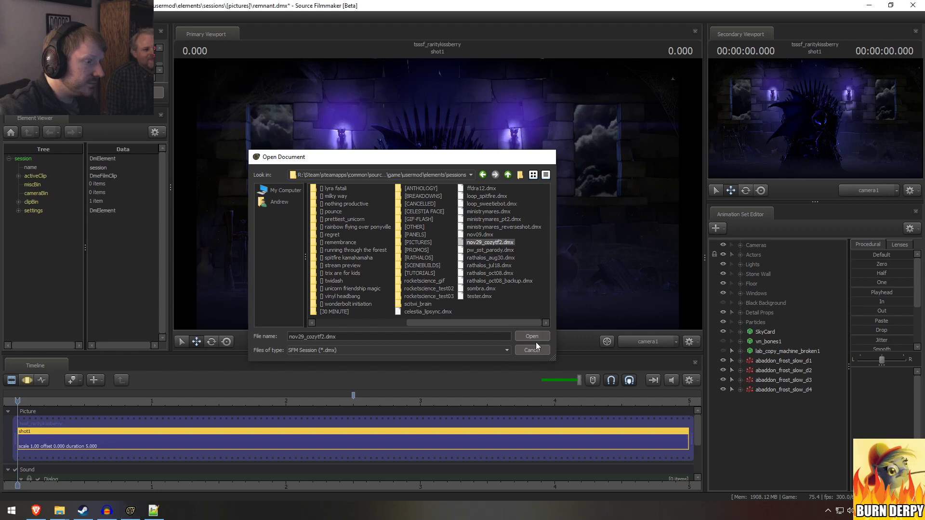
left_click(532, 337)
left_click(453, 266)
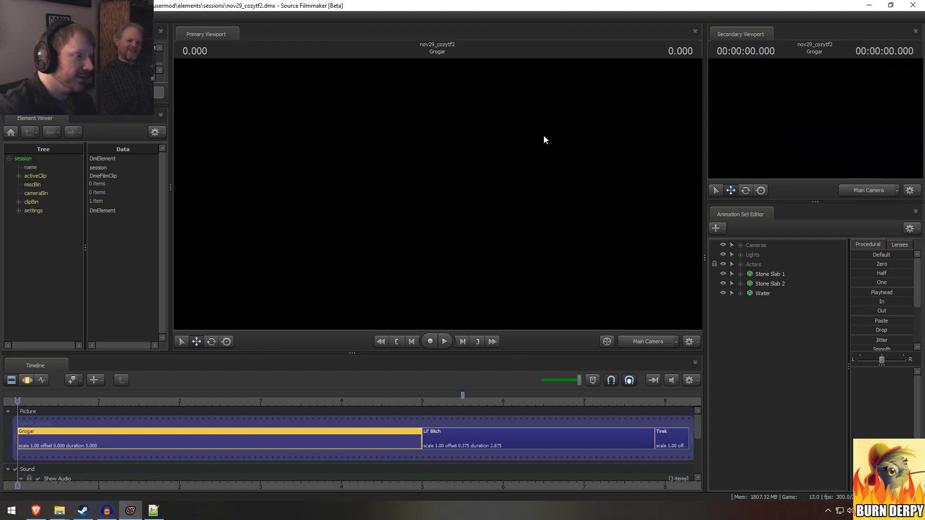
right_click(535, 153)
left_click(550, 177)
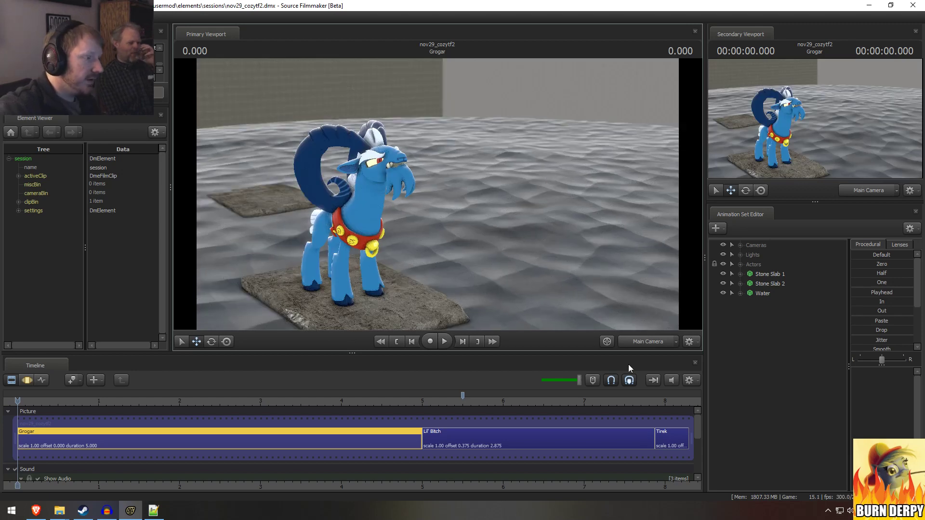
Step: Open the model browser for a new model, filter by "spire" across All Mods, and preview the matching models
right_click(763, 370)
left_click(810, 389)
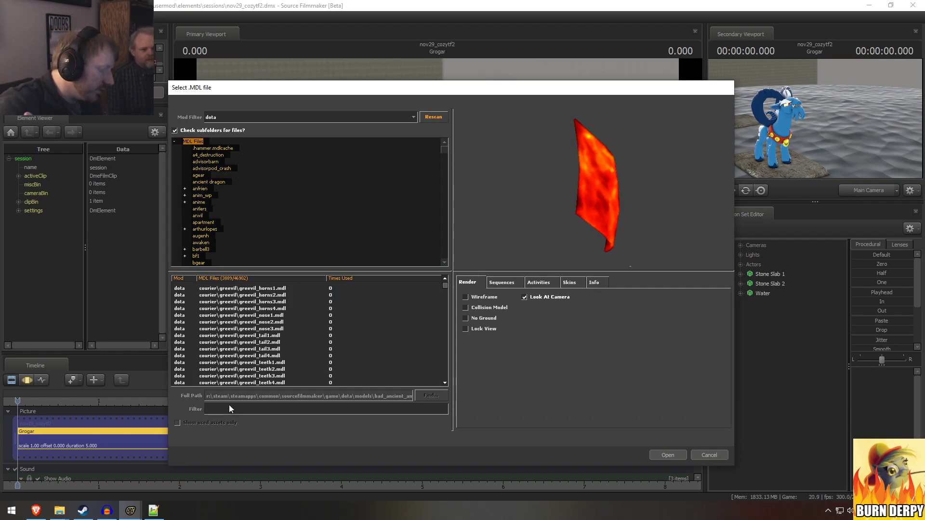
type("spire")
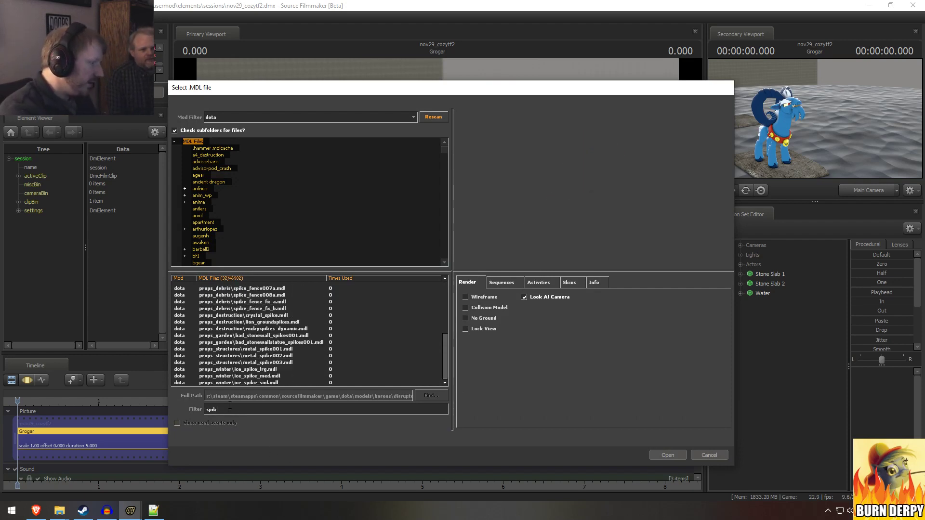
left_click(242, 118)
scroll(241, 132, "up", 5)
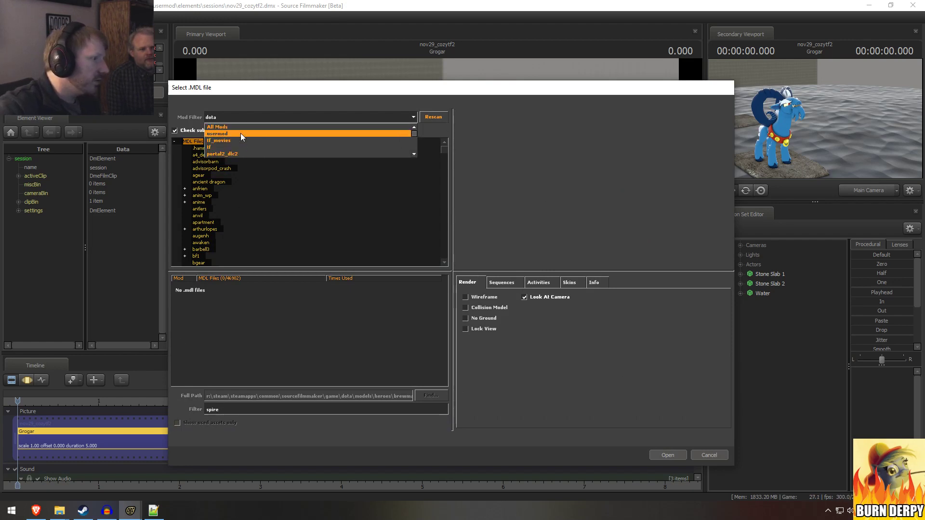
left_click(241, 128)
key("Down")
key("Down")
key("Down")
key("Down")
key("Down")
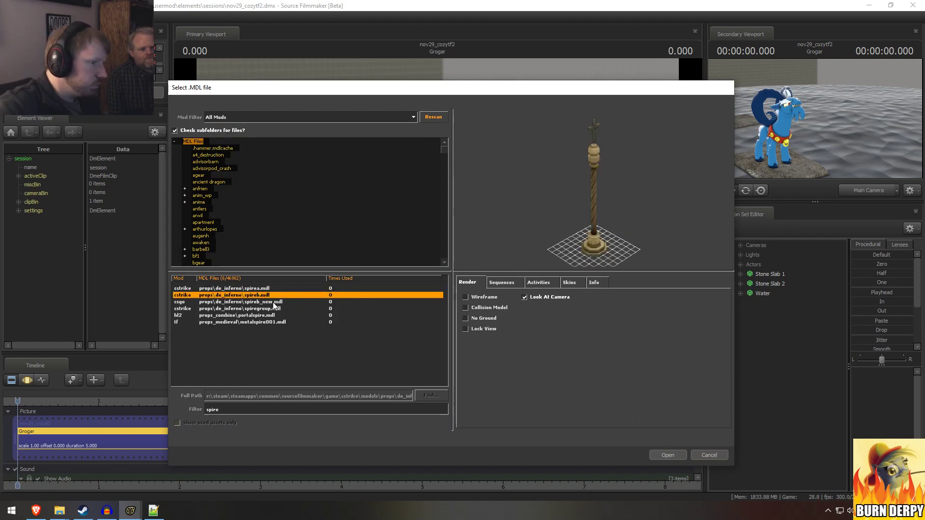
Step: Switch to Steam, open the Source Filmmaker Workshop, search for "spike" and look through the first page of results
left_click(83, 510)
scroll(109, 374, "up", 8)
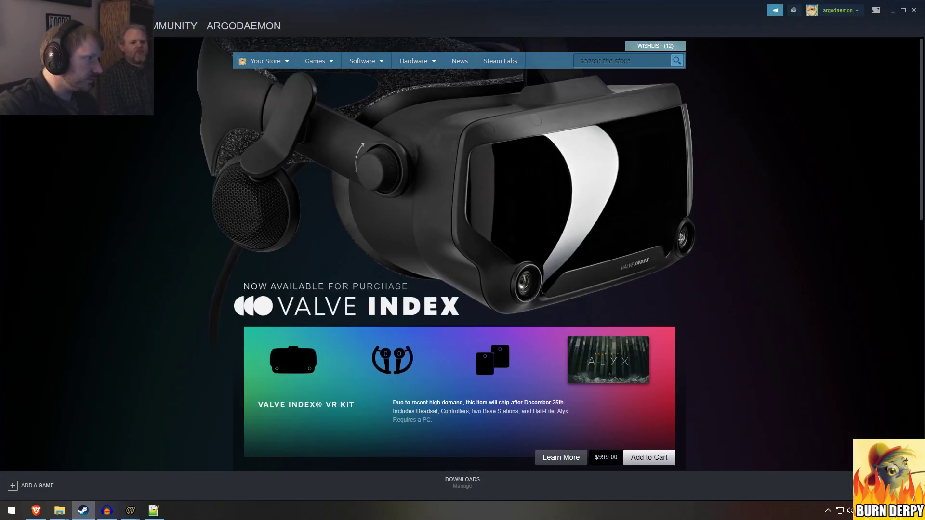
mouse_move(162, 42)
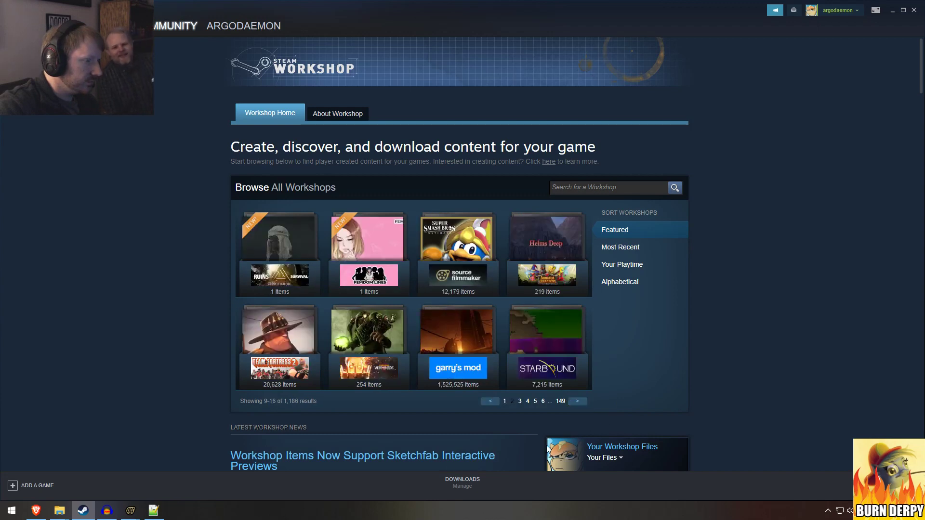
left_click(446, 254)
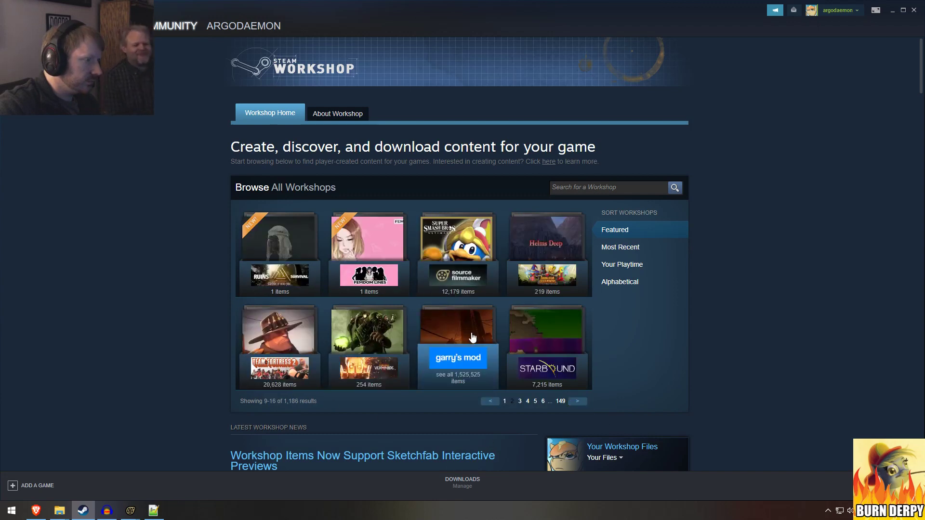
left_click(592, 174)
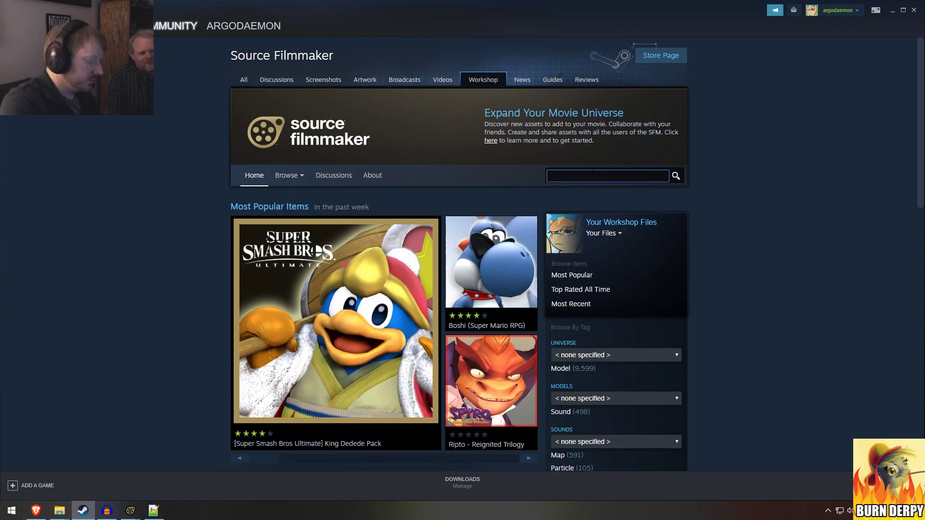
type("spike")
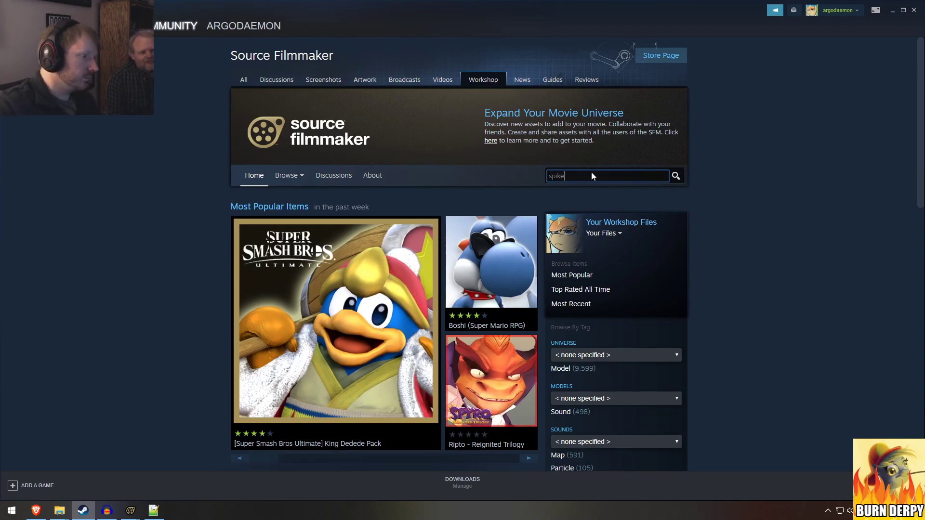
key("Return")
scroll(548, 254, "down", 6)
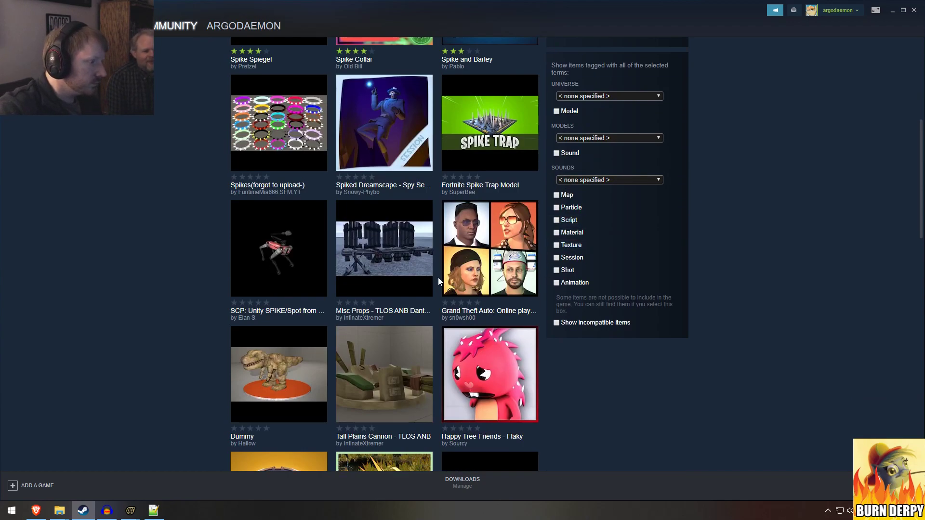
scroll(567, 310, "down", 10)
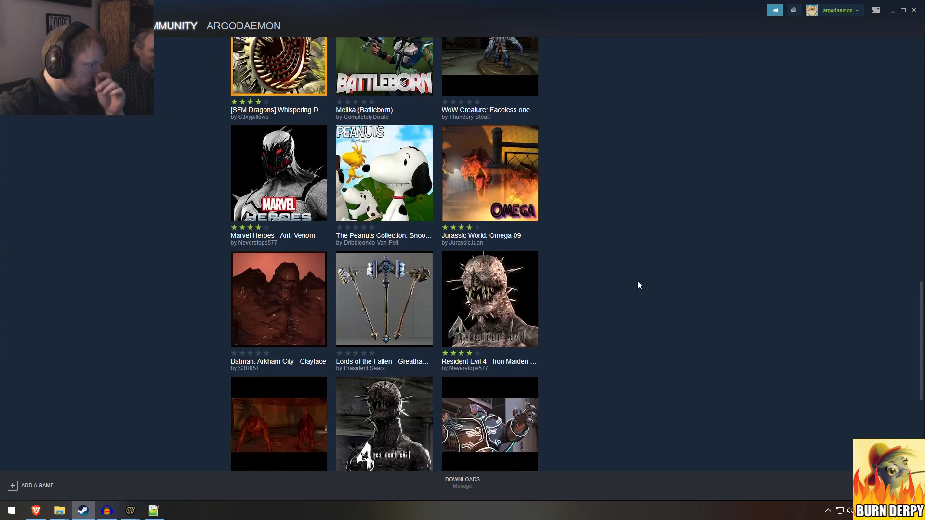
scroll(638, 283, "down", 5)
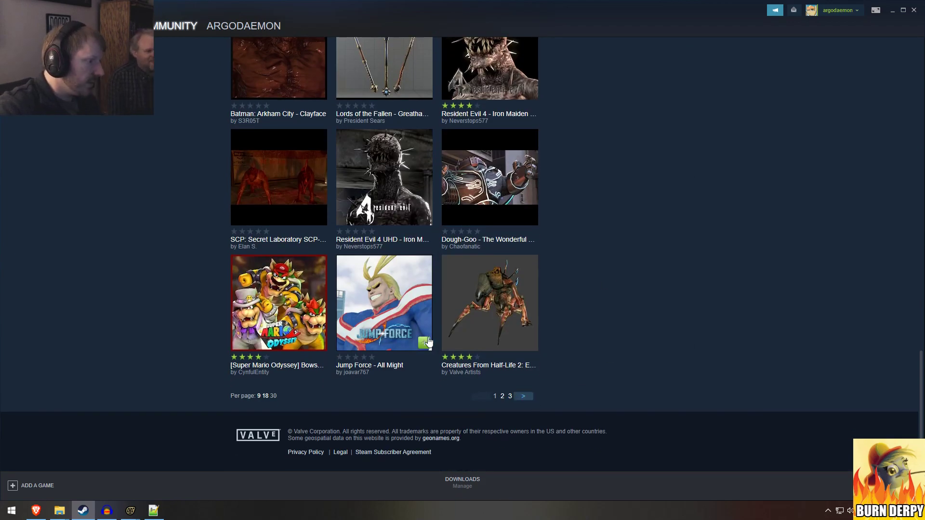
Step: Open the Jump Force - All Might item, look through its preview images and return to the search results
mouse_move(398, 297)
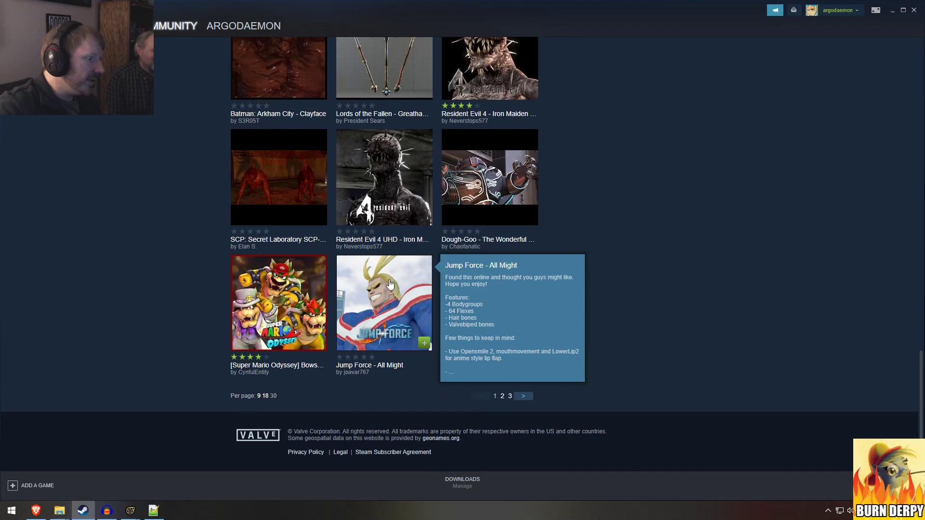
left_click(388, 284)
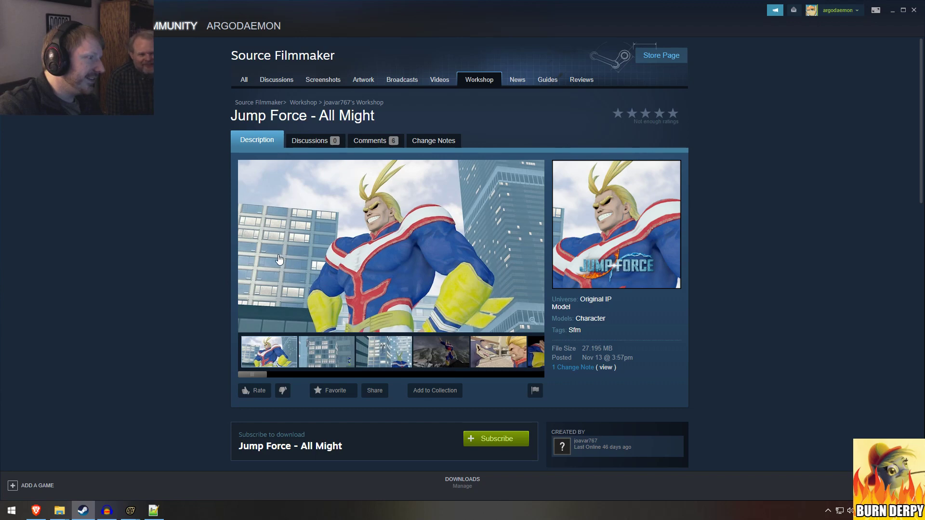
left_click(516, 359)
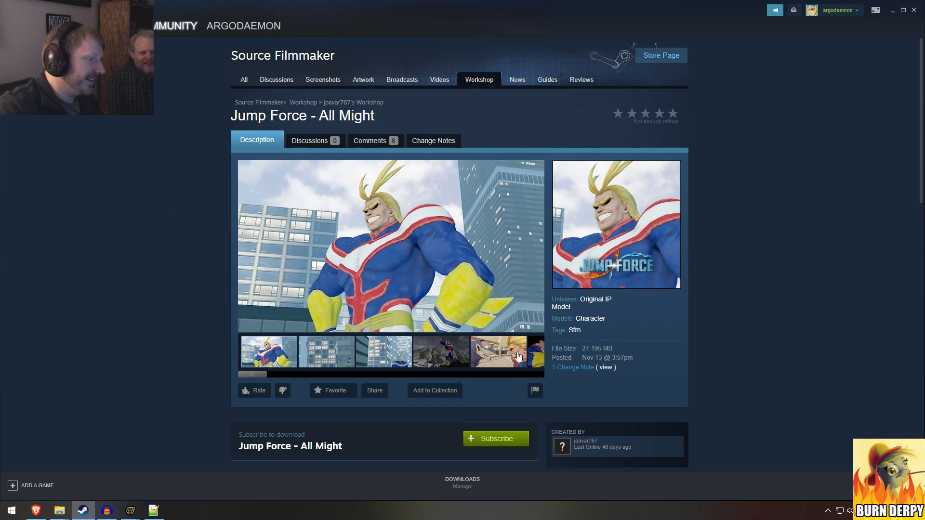
left_click(456, 348)
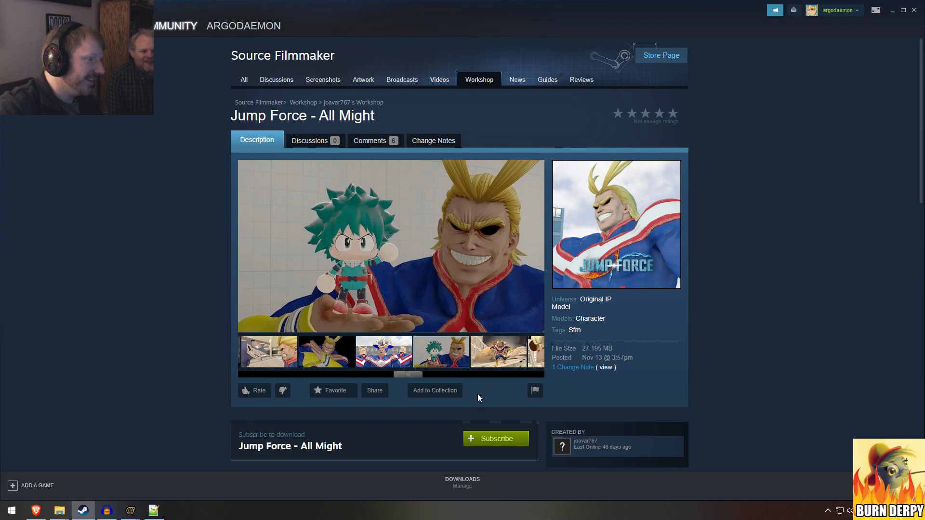
left_click(479, 365)
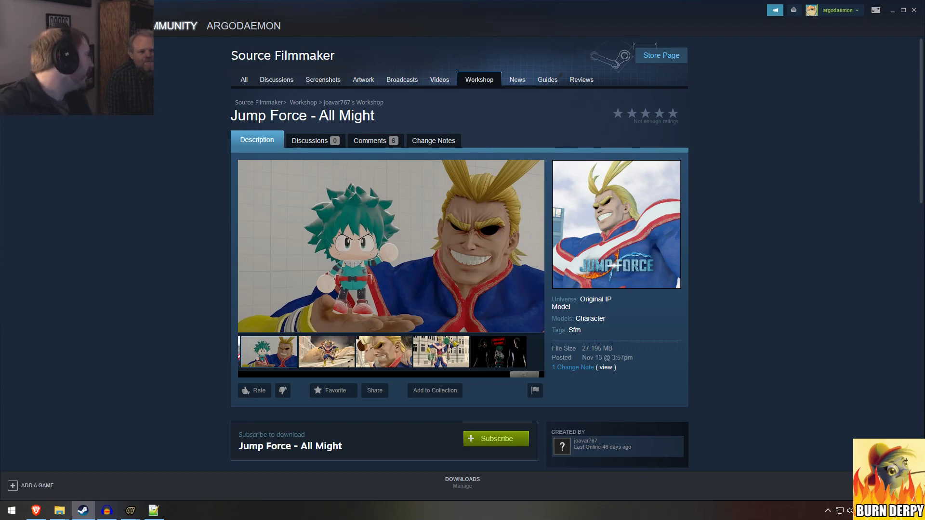
left_click(9, 26)
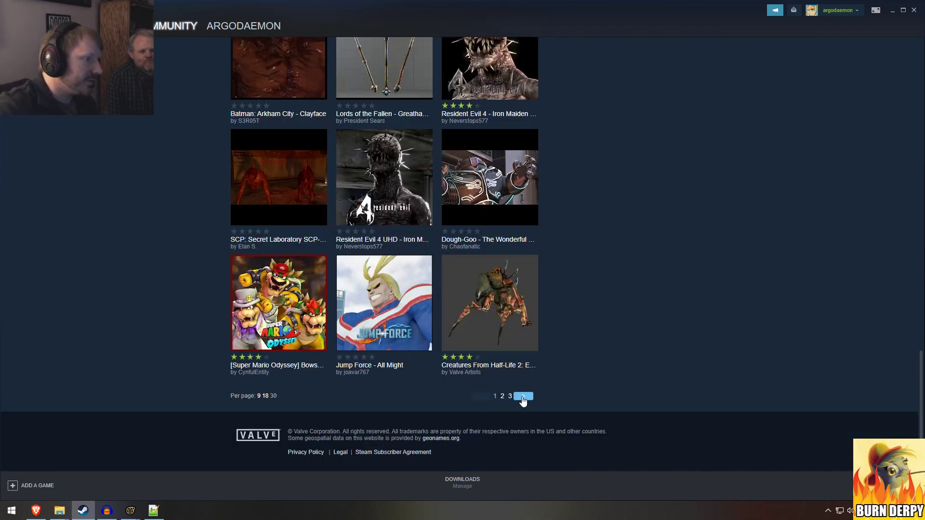
Step: Look through the second and third pages of the "spike" results for usable props
scroll(429, 371, "down", 9)
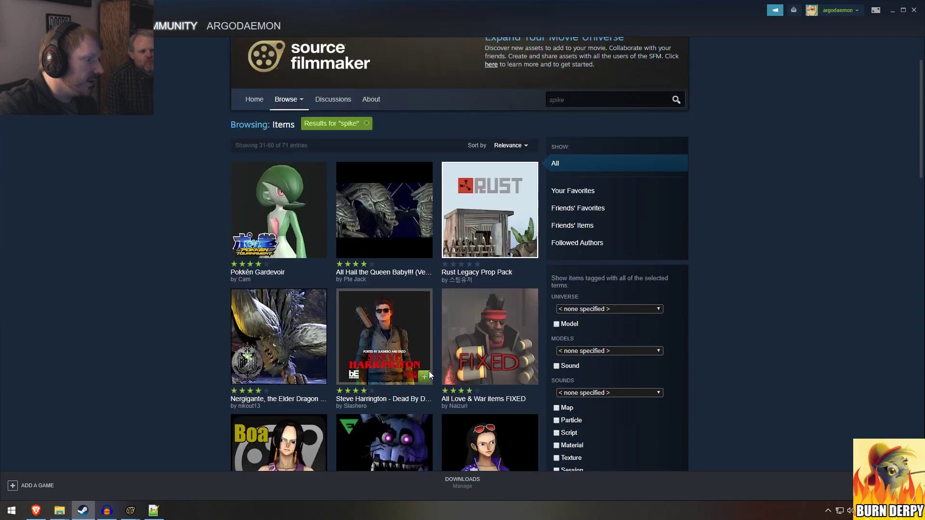
scroll(116, 308, "down", 12)
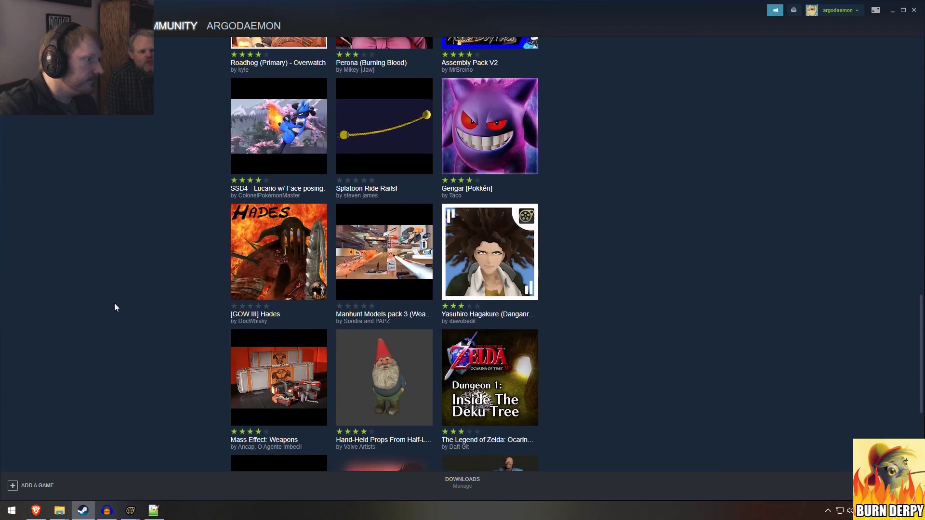
scroll(115, 305, "down", 5)
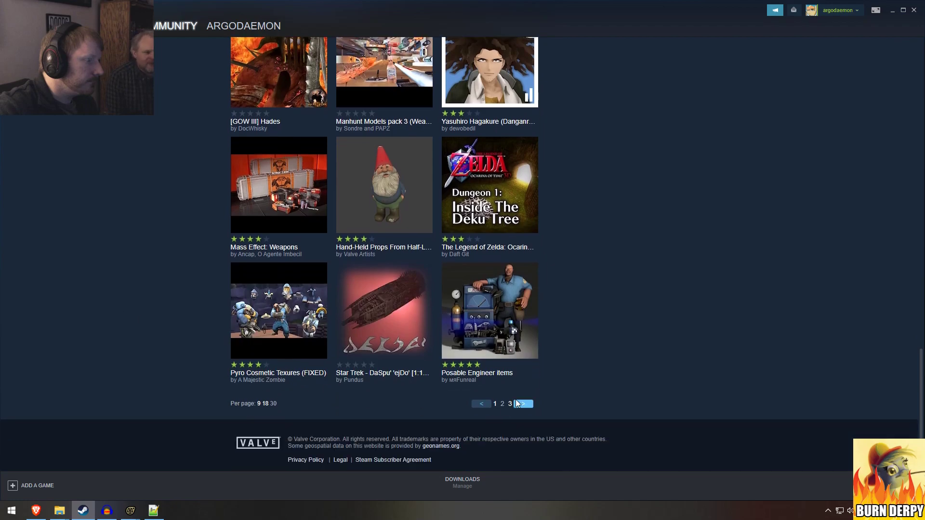
left_click(523, 404)
scroll(650, 370, "down", 2)
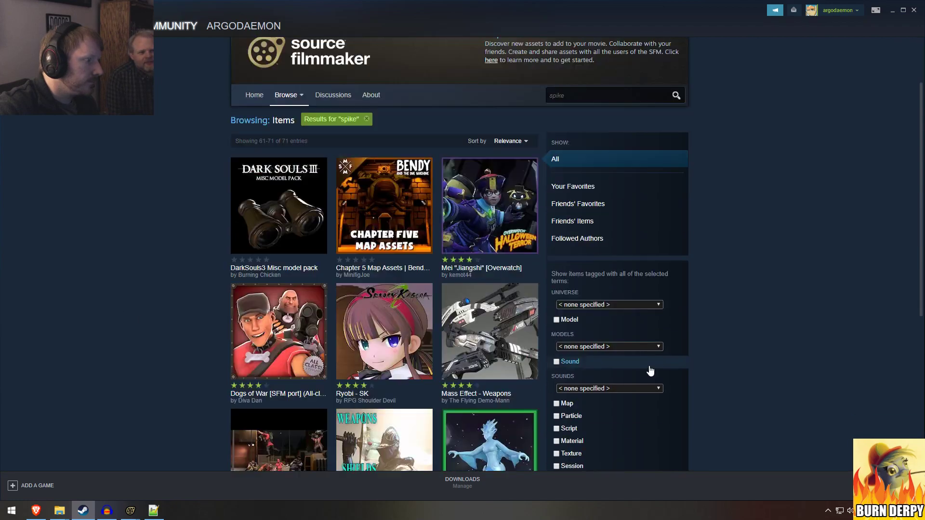
scroll(651, 367, "down", 6)
scroll(673, 367, "up", 8)
Step: Search the Source Filmmaker Workshop for "stone" and look through the first page of results
left_click_drag(586, 176, 509, 175)
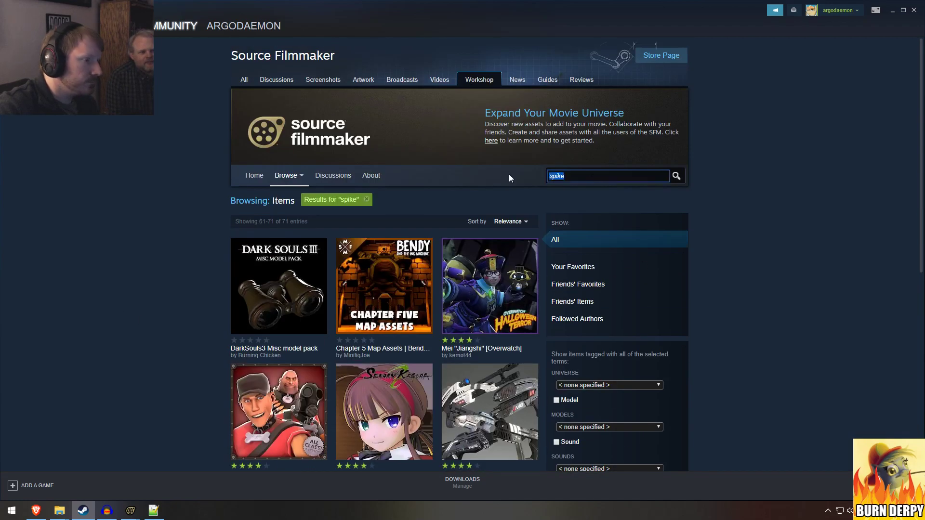
type("ston")
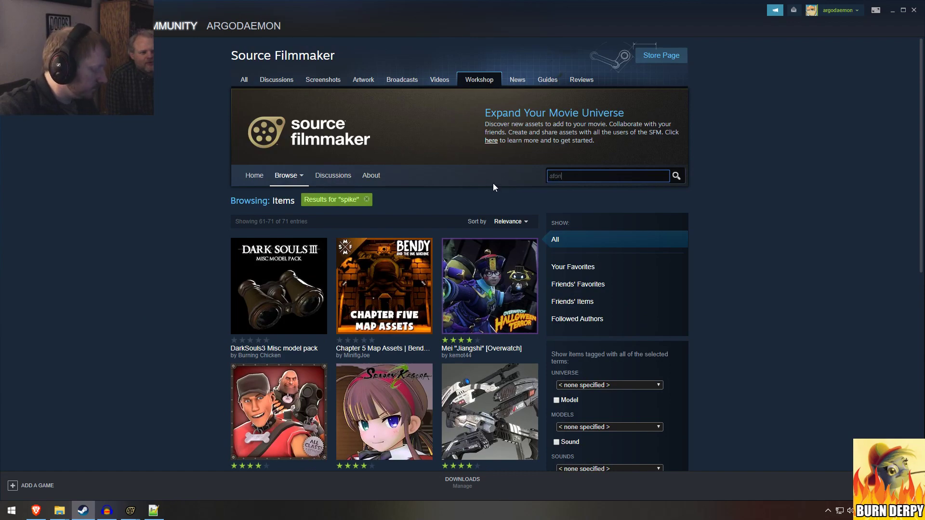
type("e")
key("Return")
scroll(757, 385, "down", 2)
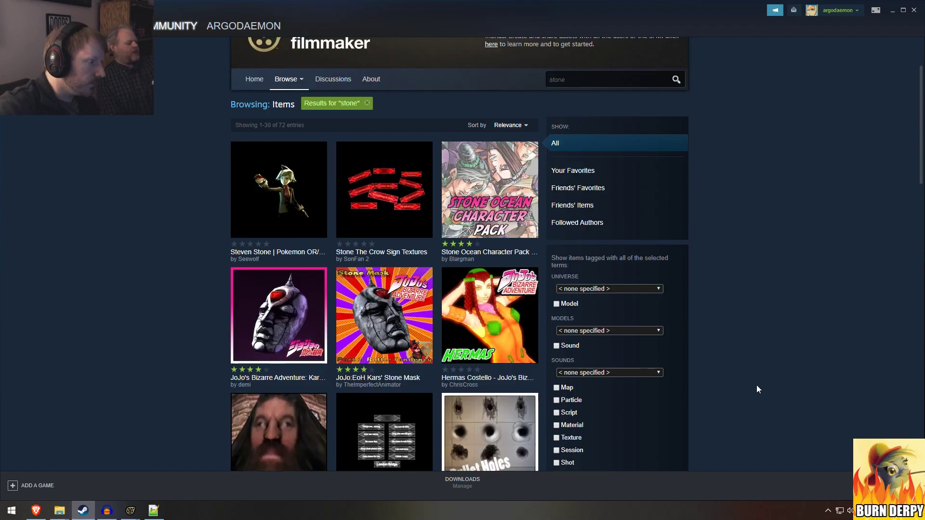
scroll(767, 375, "down", 7)
scroll(770, 374, "up", 2)
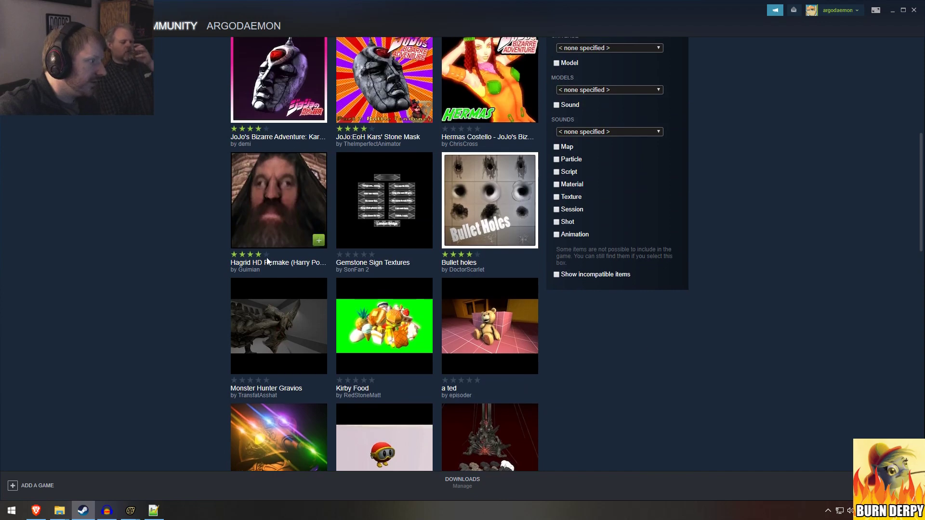
mouse_move(292, 216)
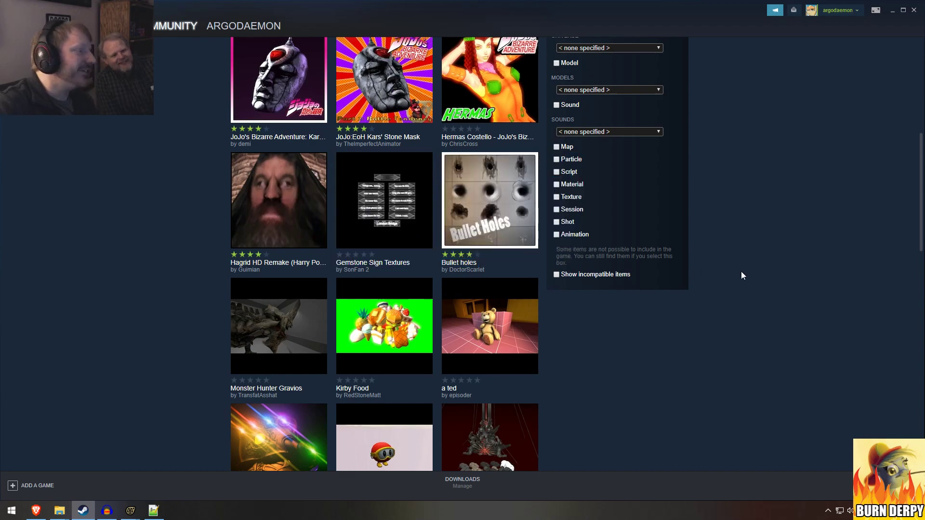
scroll(773, 267, "down", 12)
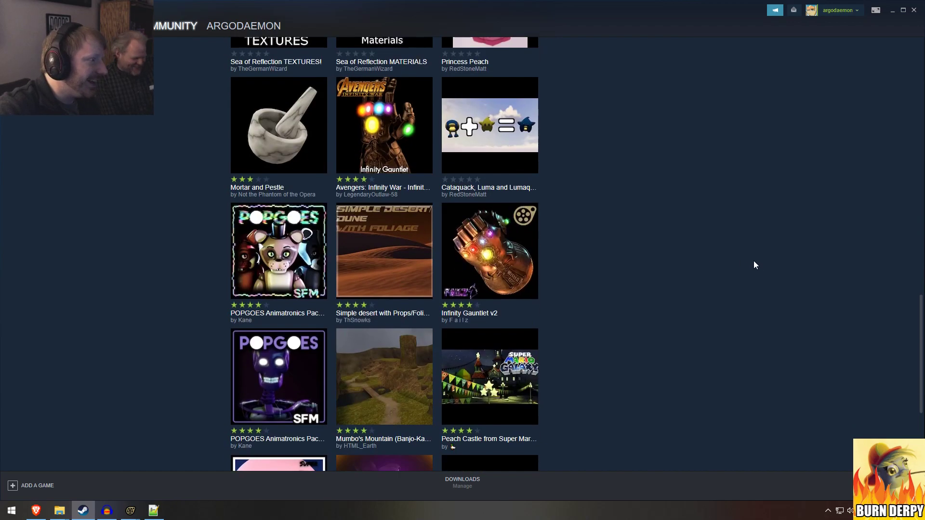
scroll(741, 261, "up", 2)
scroll(530, 342, "down", 6)
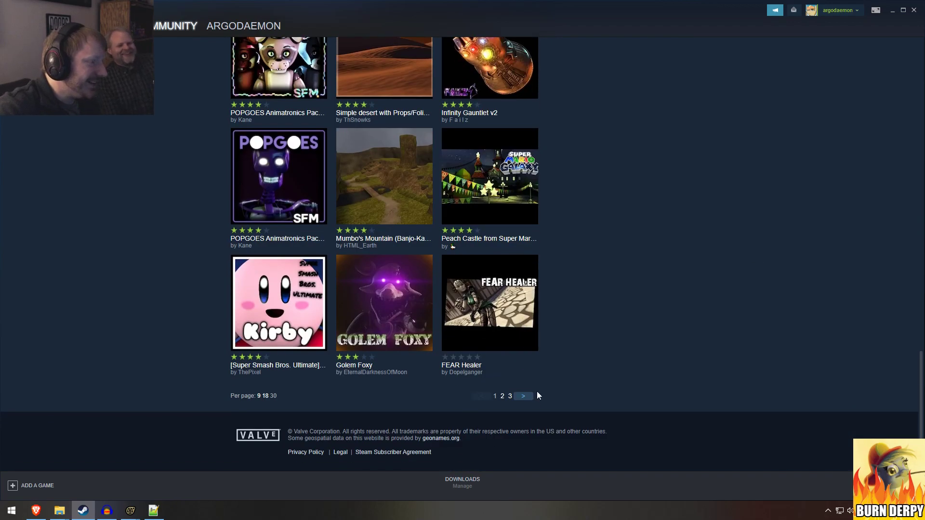
Step: Look through the second and third pages of the "stone" results for usable props
left_click(524, 396)
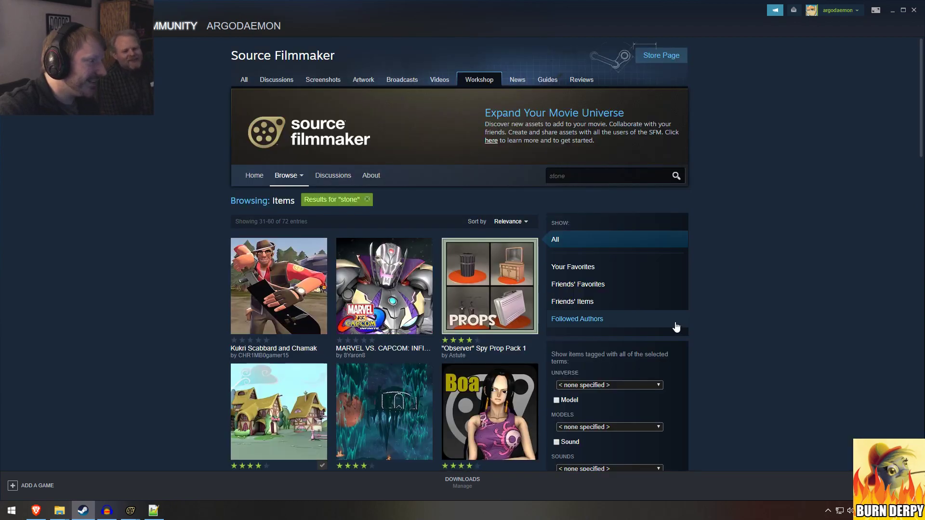
scroll(677, 326, "down", 13)
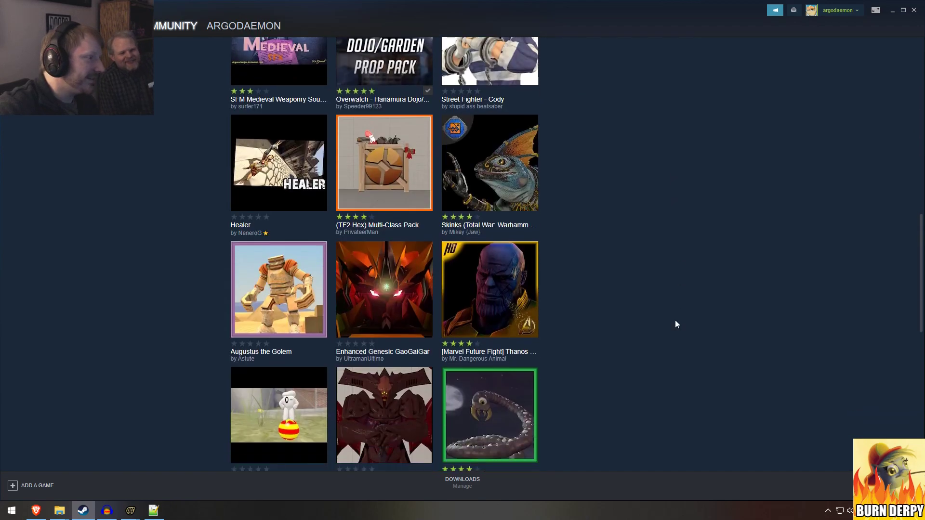
scroll(675, 324, "down", 5)
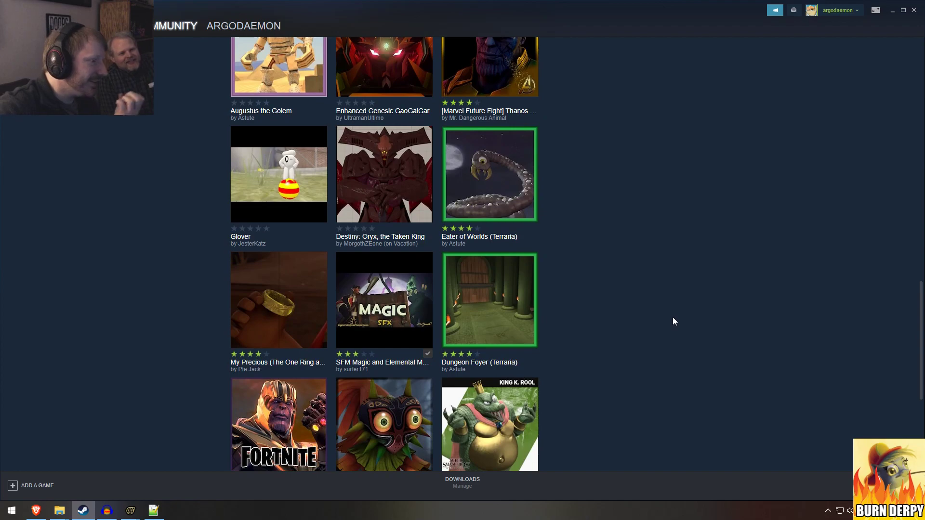
scroll(666, 321, "down", 5)
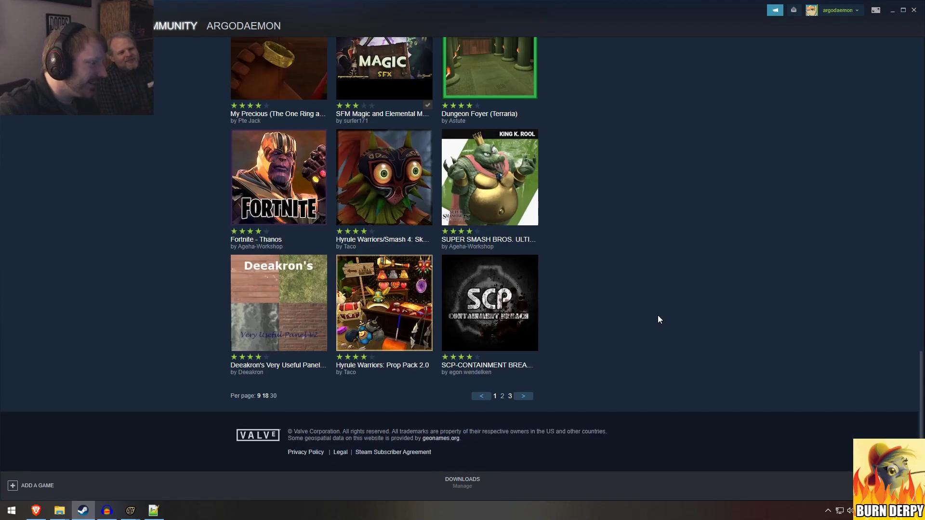
left_click(523, 396)
scroll(661, 275, "down", 10)
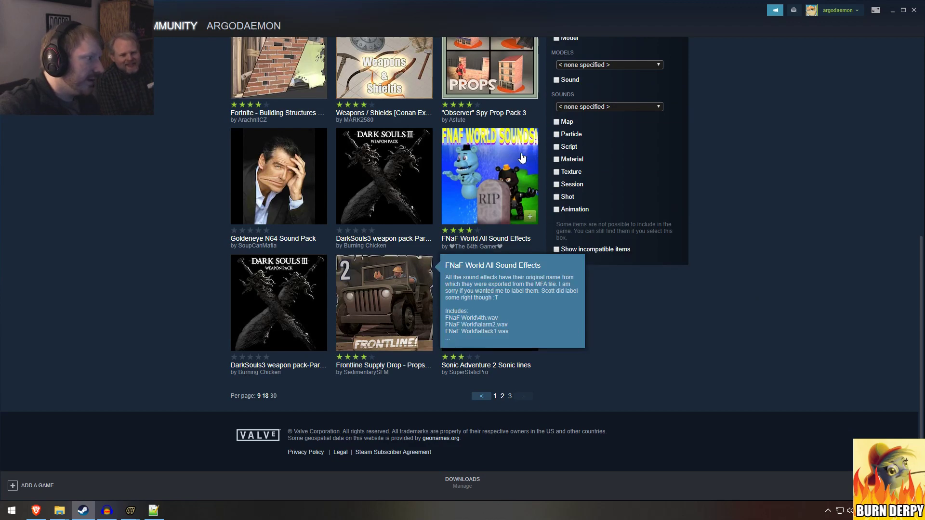
mouse_move(296, 219)
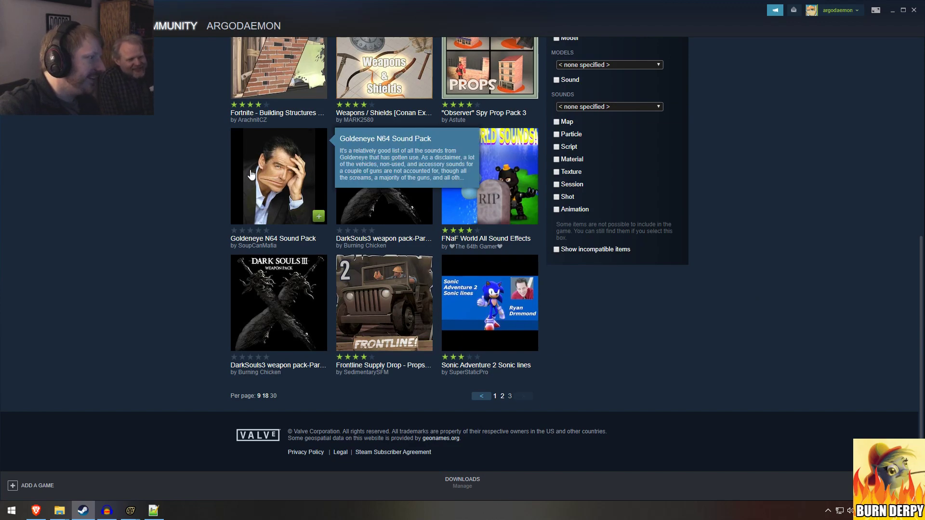
Step: Switch back to Source Filmmaker, filter the installed models by "stone" and preview the matches one by one down to the props_manor gravestones
left_click(892, 10)
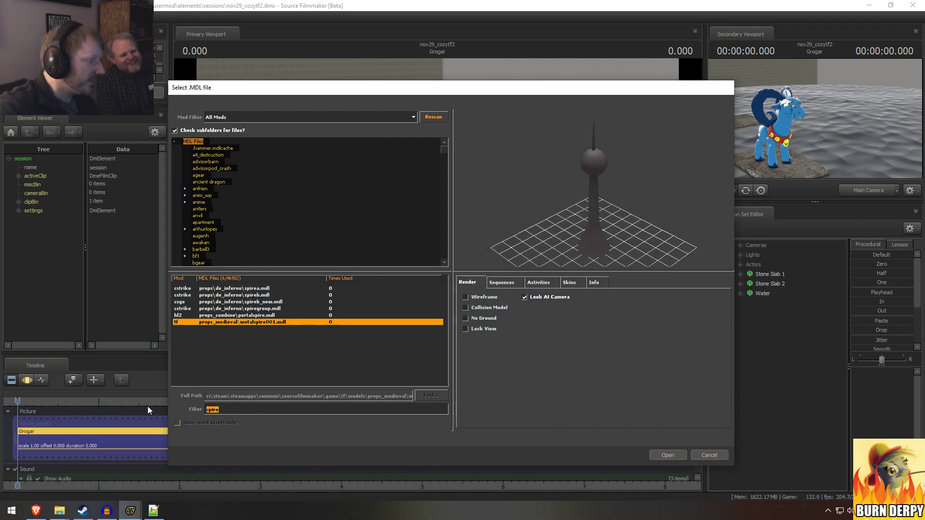
type("stone")
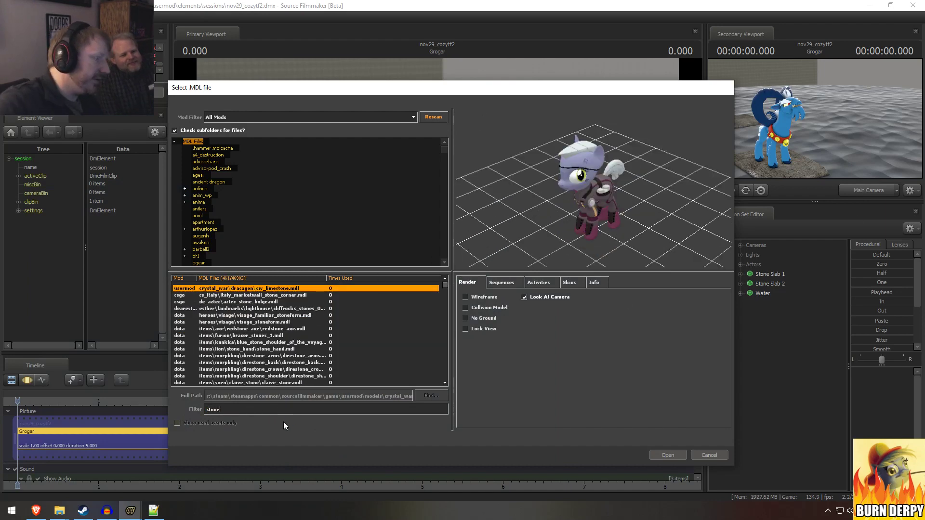
key("Down")
key("Down")
key("Down")
key("Down")
key("Down")
key("Down")
key("Down")
key("Down")
key("Down")
key("Down")
key("Down")
key("Down")
key("Down")
key("Down")
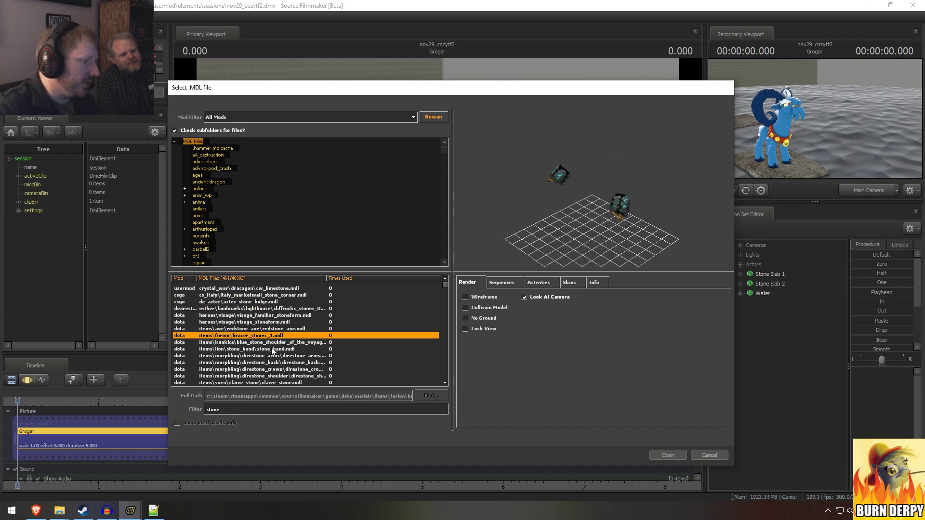
key("Down")
key("Down")
key("Down")
key("Down")
key("Down")
key("Down")
key("Down")
key("Down")
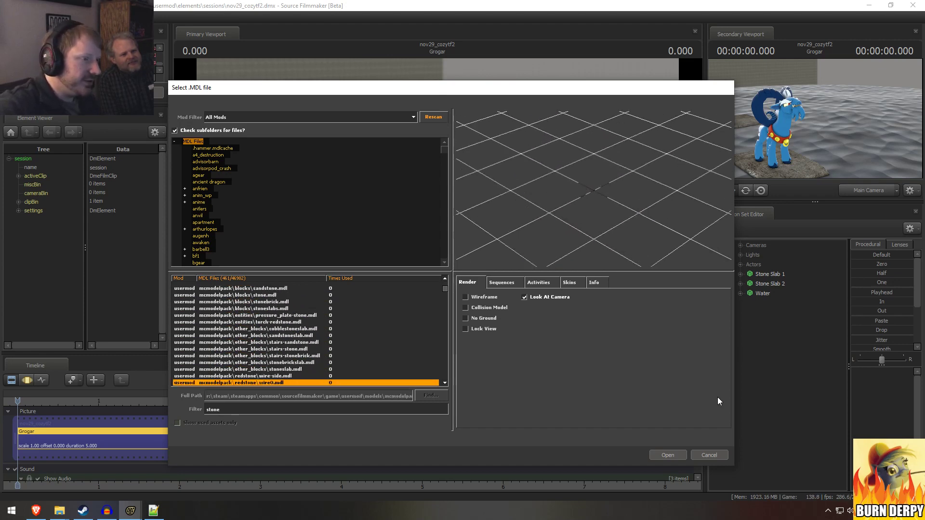
key("Down")
key("Down")
key("Down")
key("Down")
key("Down")
key("Down")
key("Down")
key("Down")
key("Down")
key("Down")
key("Down")
key("Down")
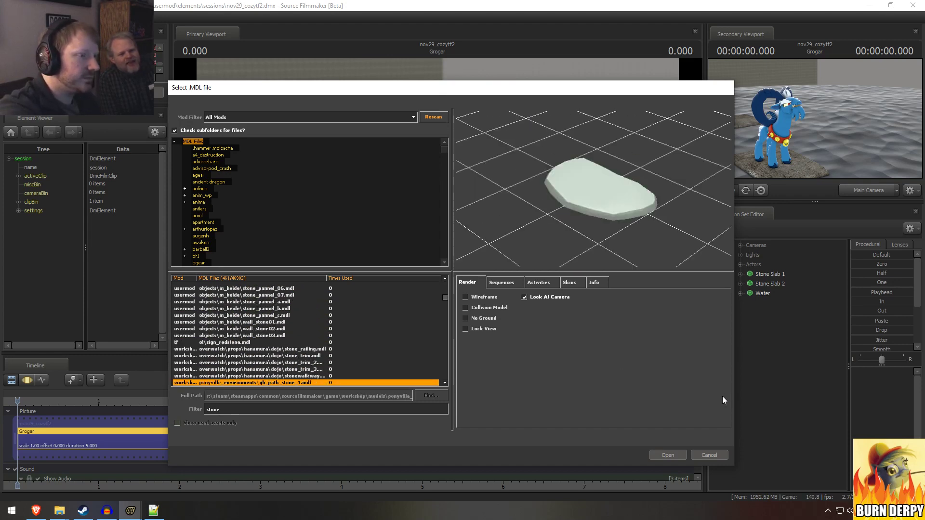
key("Down")
key("Down")
key("Down")
key("Down")
key("Down")
key("Down")
key("Down")
key("Down")
key("Down")
key("Down")
key("Down")
key("Down")
key("Down")
key("Down")
key("Down")
key("Down")
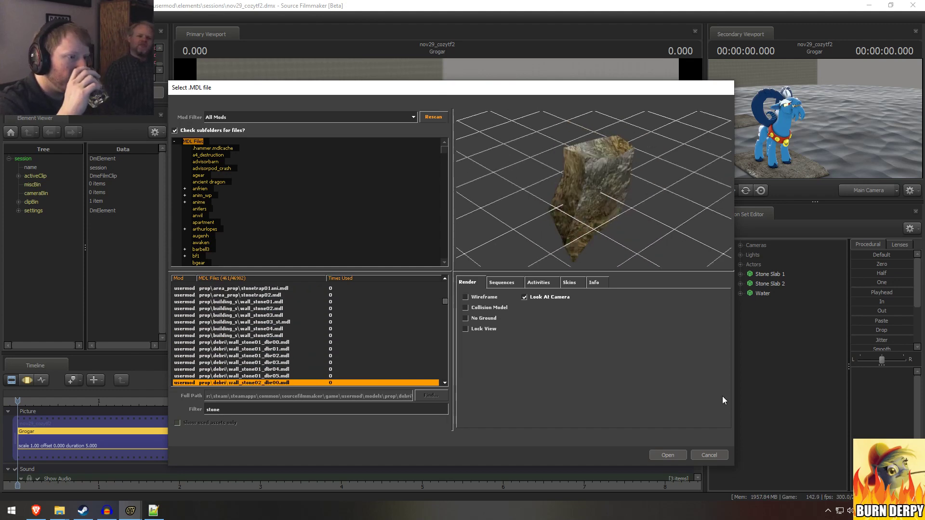
key("Down")
key("Down")
key("Down")
key("Down")
key("Down")
key("Down")
key("Down")
key("Down")
key("Down")
key("Down")
key("Down")
key("Down")
key("Down")
key("Down")
key("Down")
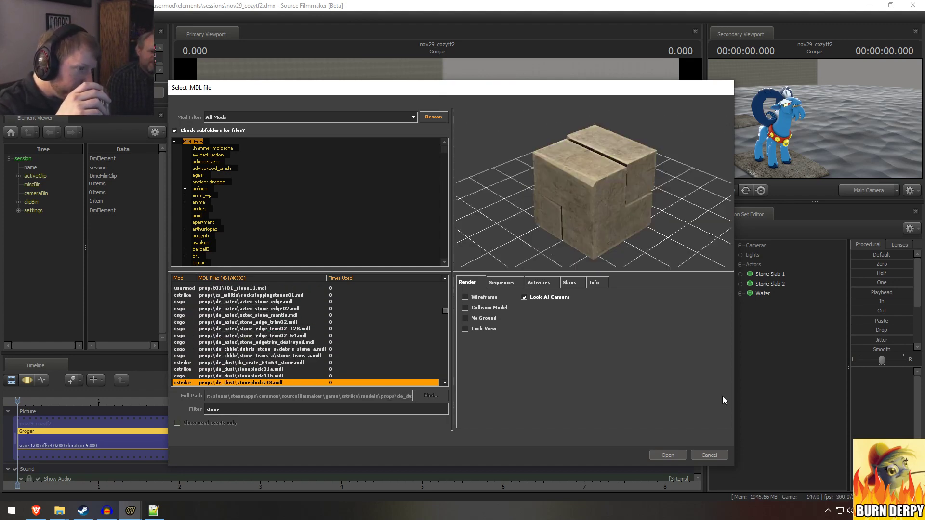
key("Down")
key("Down")
key("Down")
key("Down")
key("Down")
key("Down")
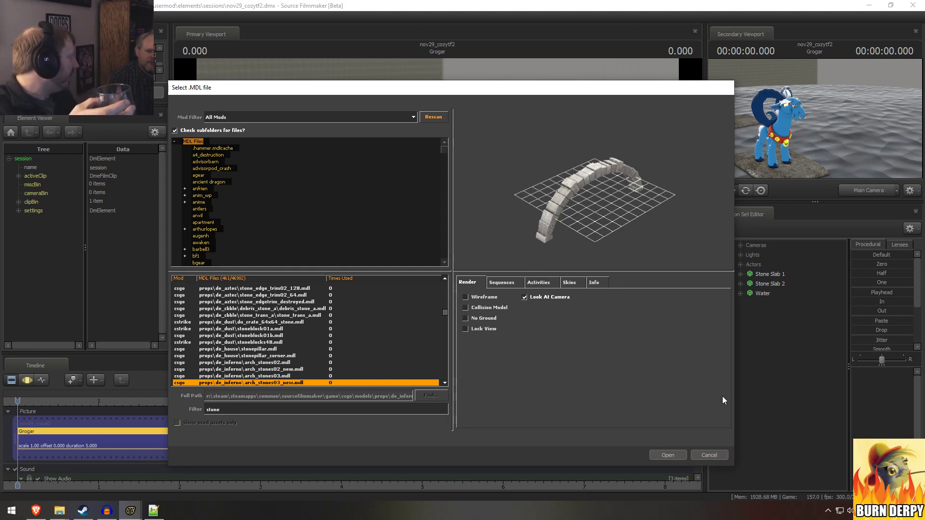
key("Down")
key("Down")
key("Down")
key("Down")
key("Down")
key("Down")
key("Down")
key("Down")
key("Down")
key("Down")
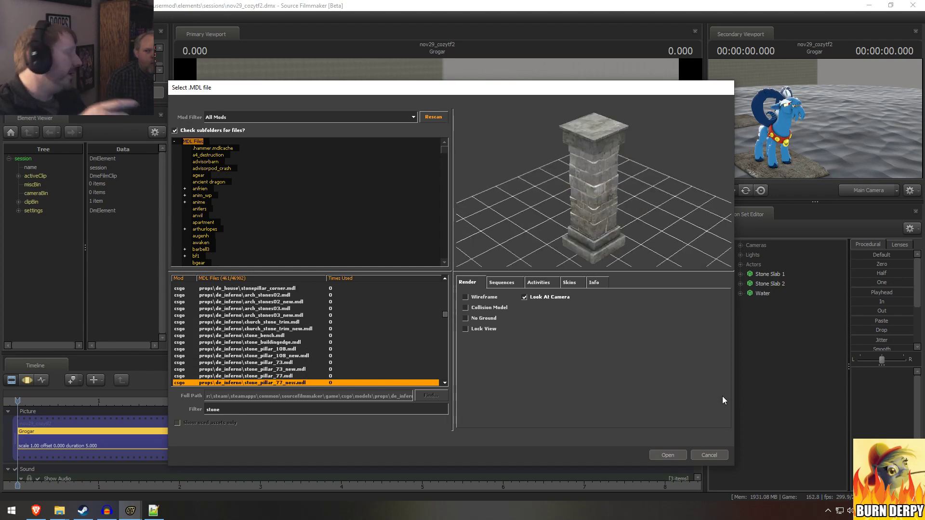
key("Down")
key("Down")
key("Down")
key("Down")
key("Down")
key("Down")
key("Down")
key("Down")
key("Down")
key("Down")
key("Down")
key("Down")
key("Down")
key("Down")
key("Down")
key("Down")
key("Down")
key("Down")
key("Down")
key("Down")
key("Down")
key("Down")
key("Down")
key("Down")
key("Down")
key("Down")
key("Down")
key("Down")
key("Down")
key("Down")
key("Down")
key("Down")
key("Down")
key("Down")
key("Down")
key("Down")
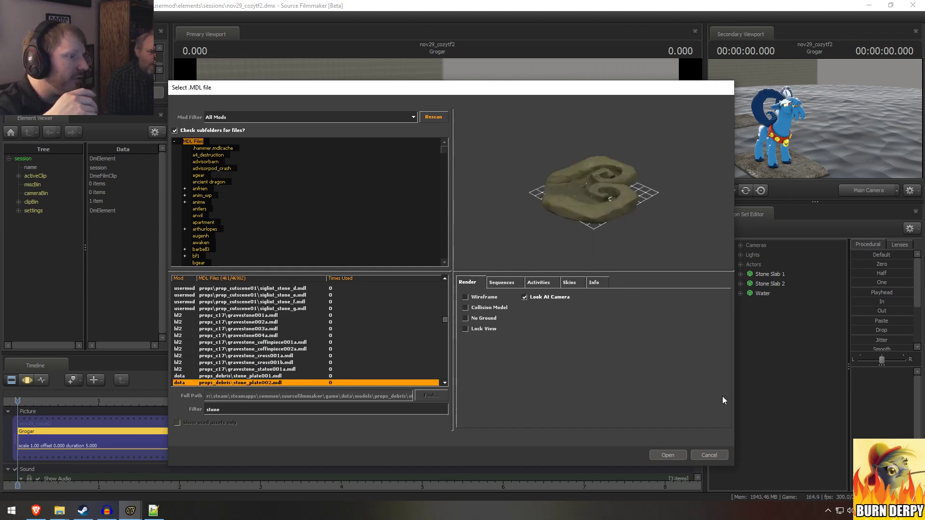
key("Down")
key("Down")
key("Down")
key("Down")
key("Down")
key("Down")
key("Down")
key("Down")
key("Down")
key("Down")
key("Down")
key("Down")
key("Down")
key("Down")
key("Down")
key("Down")
key("Down")
key("Down")
key("Down")
key("Down")
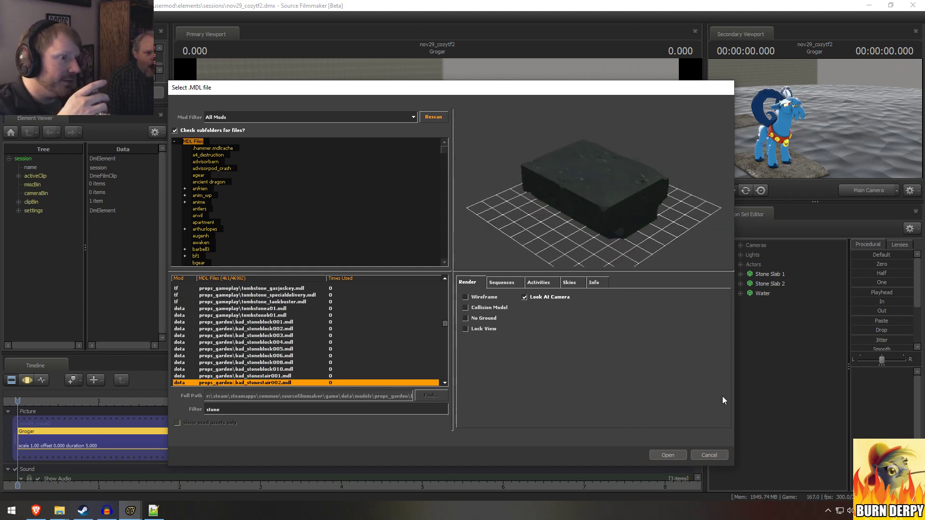
key("Down")
key("Down")
key("Down")
key("Down")
key("Down")
key("Down")
key("Down")
key("Down")
key("Down")
key("Down")
key("Down")
key("Down")
key("Down")
key("Down")
key("Down")
key("Down")
key("Down")
key("Down")
key("Down")
key("Down")
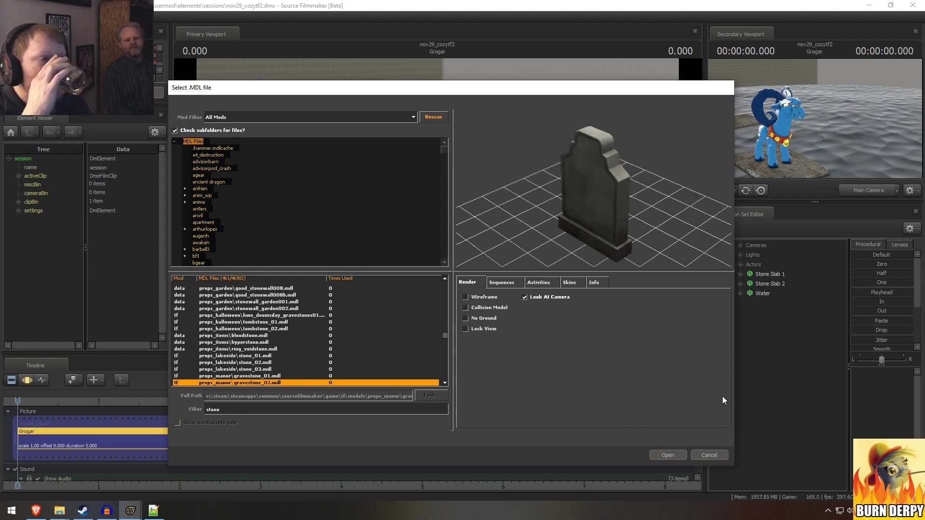
Step: Preview the remaining "stone" models one by one, past the props_manor gravestones down to the workshop brimstone_hat items
key("Down")
key("Down")
key("Down")
key("Down")
key("Down")
key("Down")
key("Down")
key("Down")
key("Down")
key("Down")
key("Down")
key("Down")
key("Down")
key("Down")
key("Down")
key("Down")
key("Down")
key("Down")
key("Down")
key("Down")
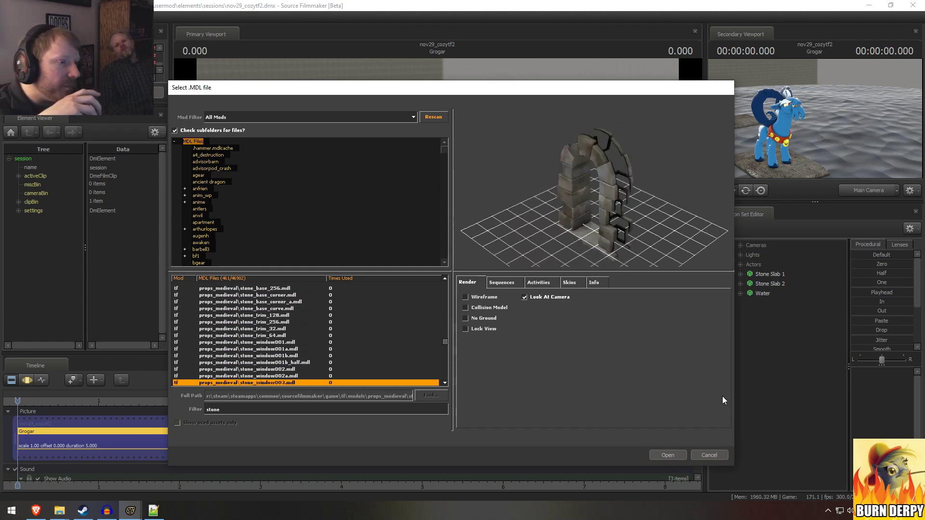
key("Down")
key("Down")
key("Down")
key("Down")
key("Down")
key("Down")
key("Down")
key("Down")
key("Down")
key("Down")
key("Down")
key("Down")
key("Down")
key("Down")
key("Down")
key("Down")
key("Down")
key("Down")
key("Down")
key("Down")
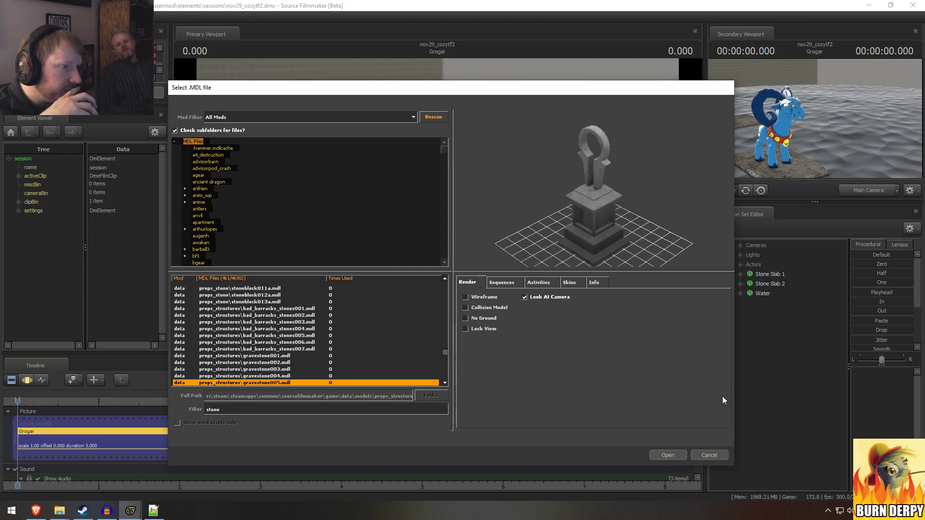
key("Down")
key("Down")
key("Down")
key("Down")
key("Down")
key("Down")
key("Down")
key("Down")
key("Down")
key("Down")
key("Down")
key("Down")
key("Down")
key("Down")
key("Down")
key("Down")
key("Down")
key("Down")
key("Down")
key("Down")
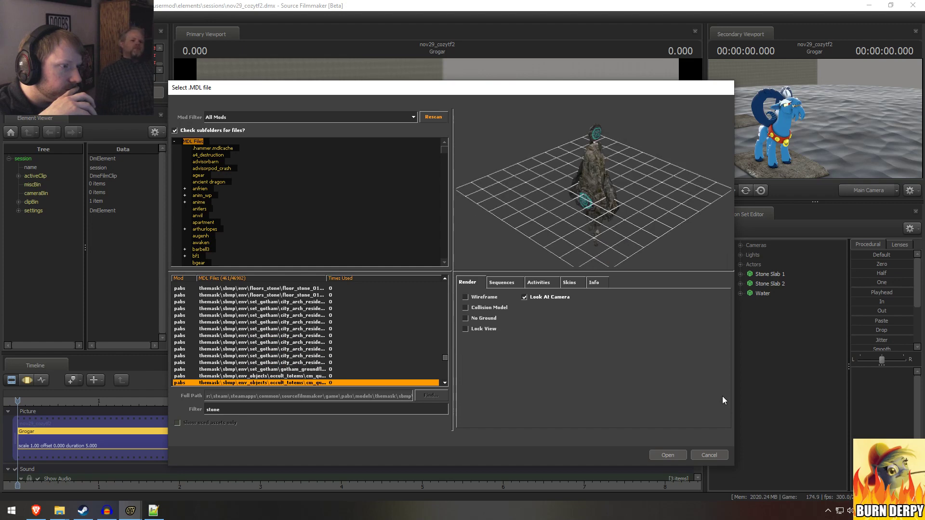
key("Down")
key("Down")
key("Down")
key("Down")
key("Down")
key("Down")
key("Down")
key("Down")
key("Down")
key("Down")
key("Down")
key("Down")
key("Down")
key("Down")
key("Down")
key("Down")
key("Down")
key("Down")
key("Down")
key("Down")
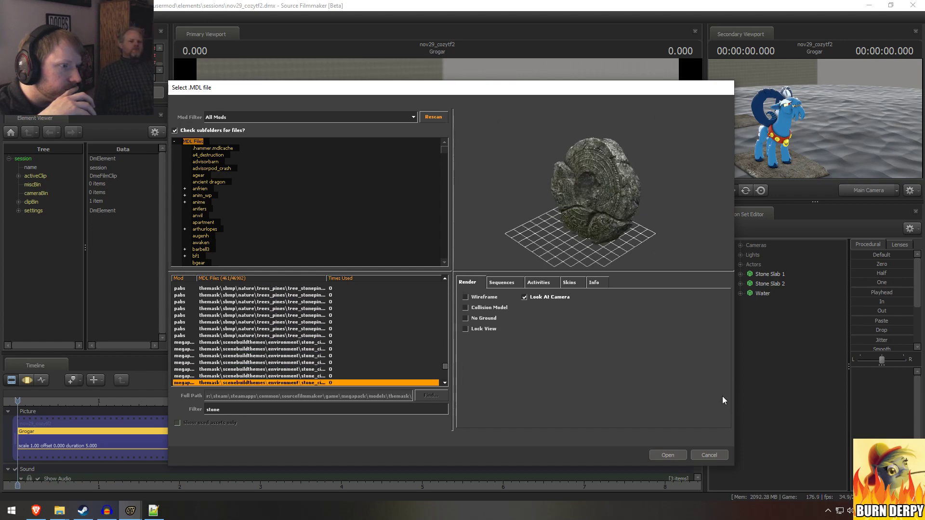
key("Down")
key("Down")
key("Down")
key("Down")
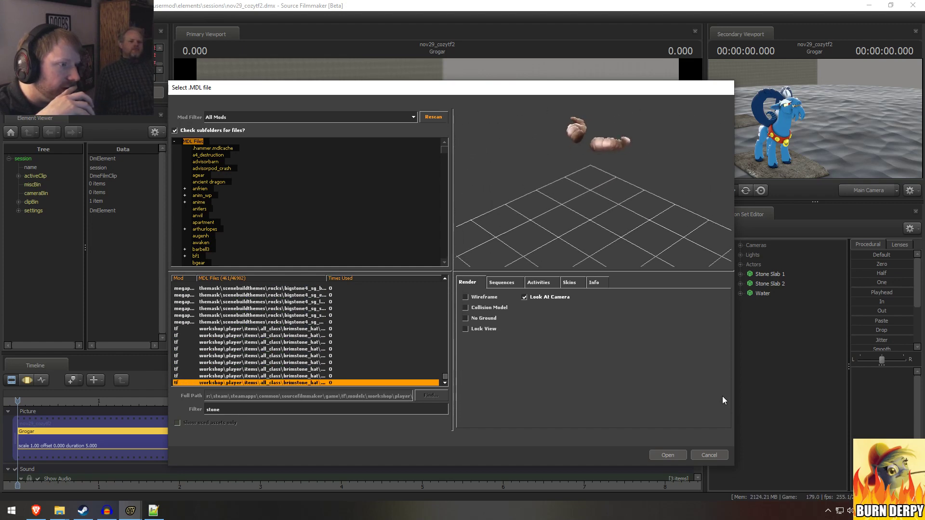
key("Up")
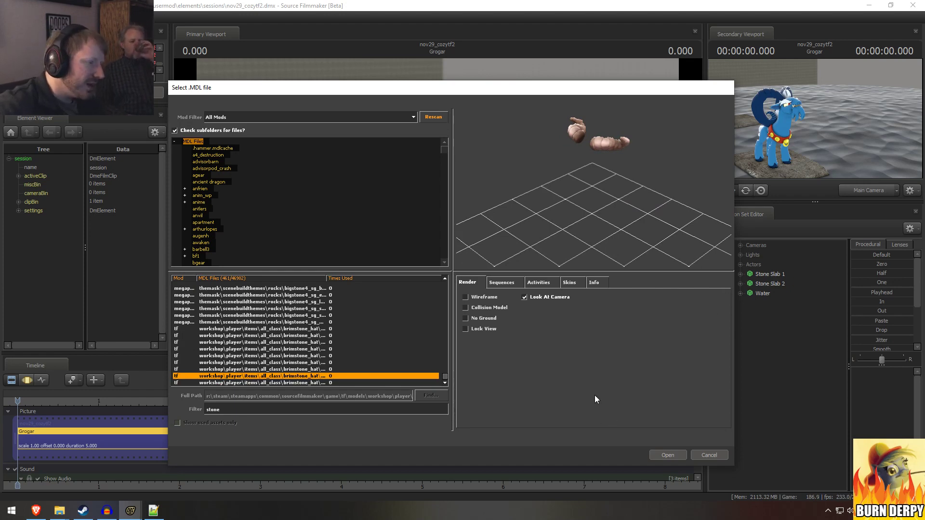
Step: Open gameinfo.txt from SourceFilmmaker's game\usermod folder in File Explorer, review its SearchPaths entries, and close the file
right_click(69, 514)
left_click(64, 510)
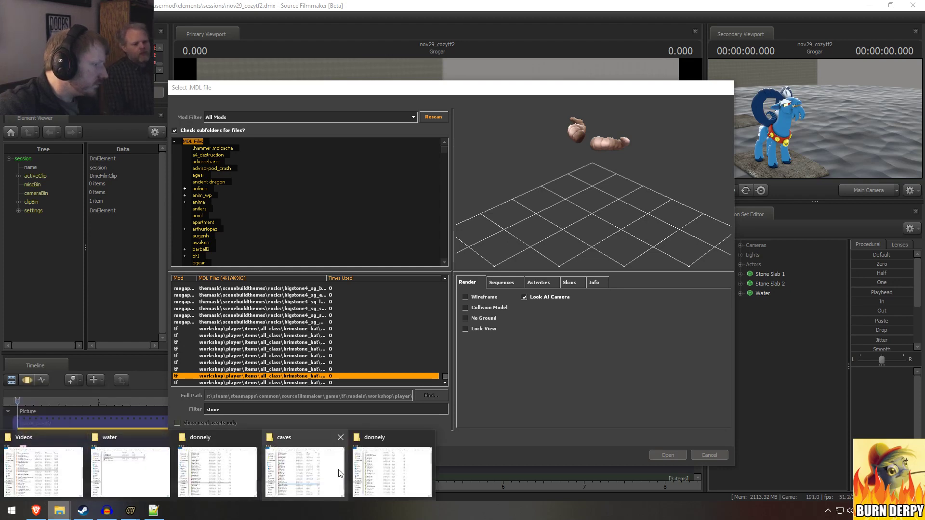
left_click(414, 449)
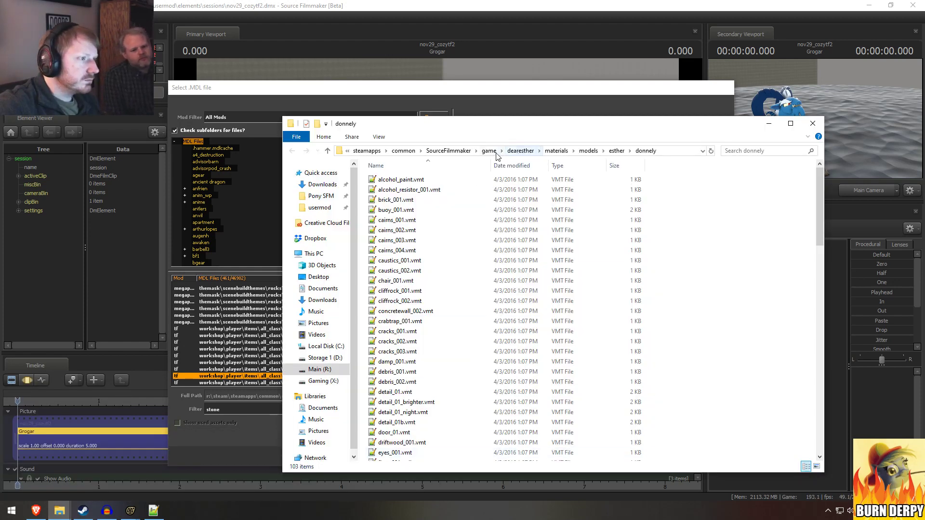
left_click(448, 150)
double_click(385, 200)
scroll(395, 217, "down", 5)
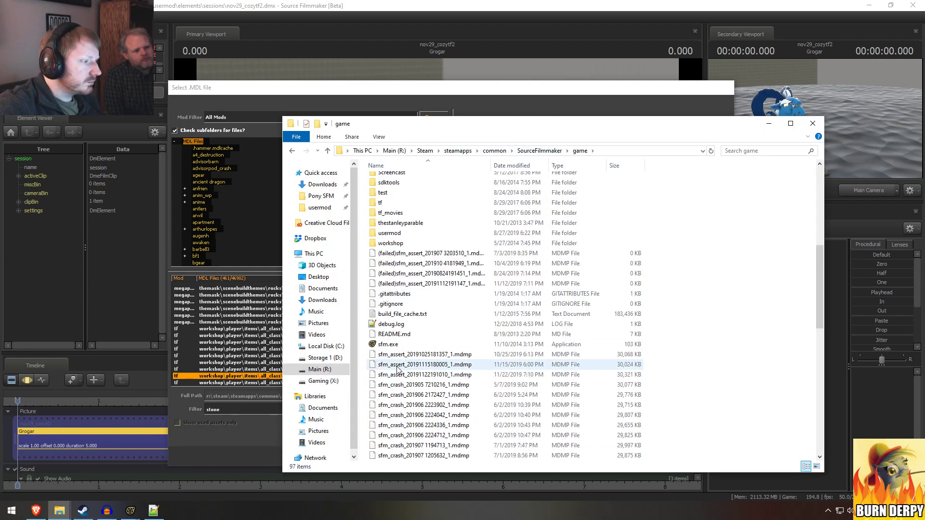
double_click(389, 233)
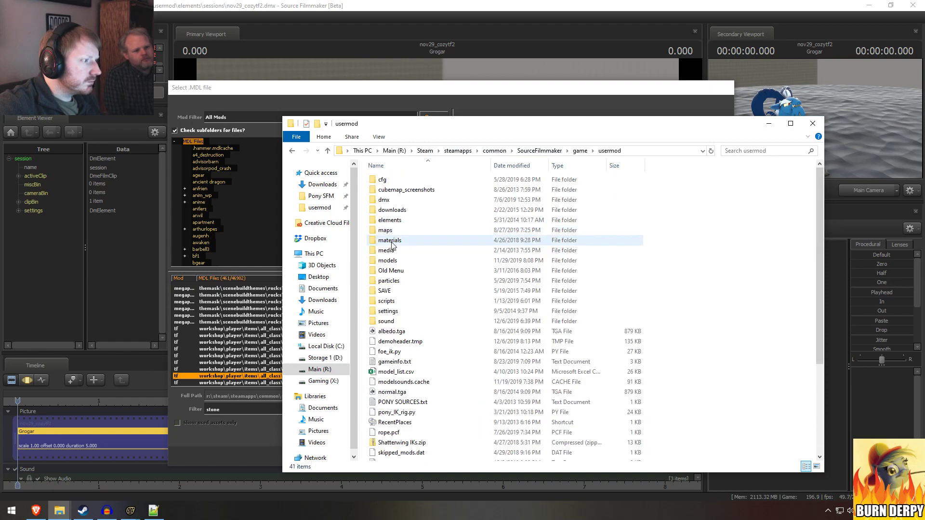
scroll(392, 289, "down", 5)
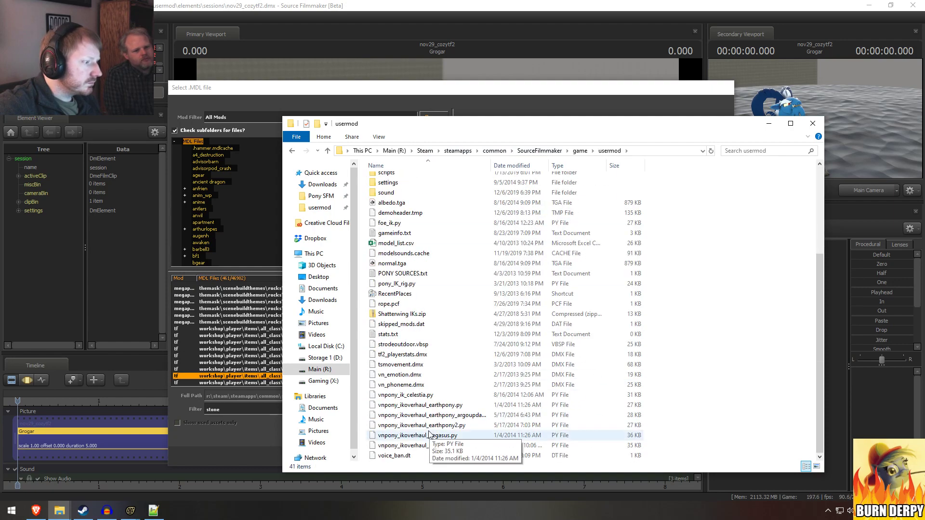
double_click(394, 232)
scroll(404, 323, "down", 8)
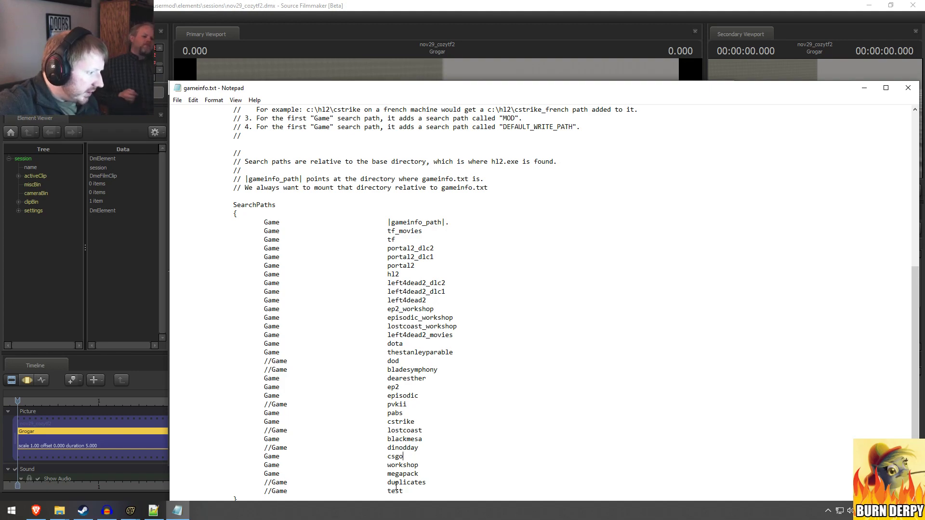
left_click(908, 88)
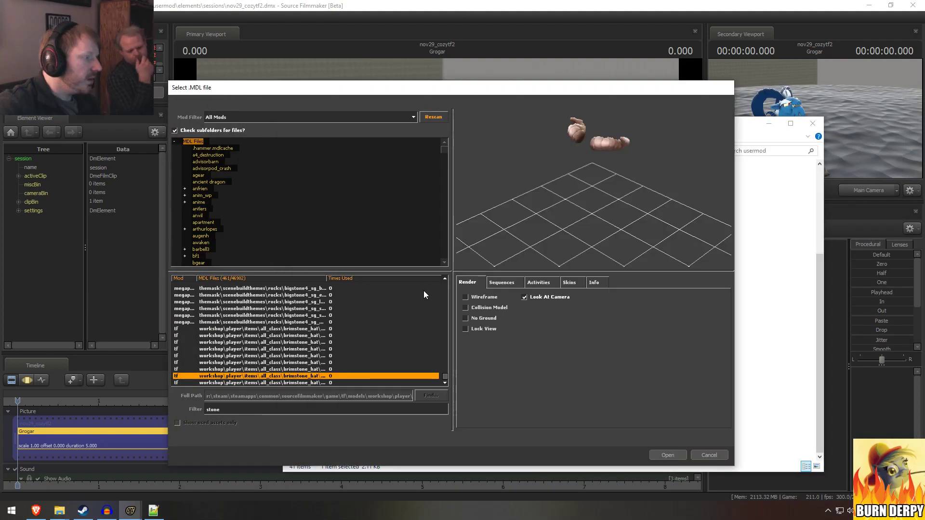
Step: Filter the installed models by "rock" and preview the matches one by one down to the esther\landmarks\caves\thirdroom rocks
scroll(343, 349, "up", 10)
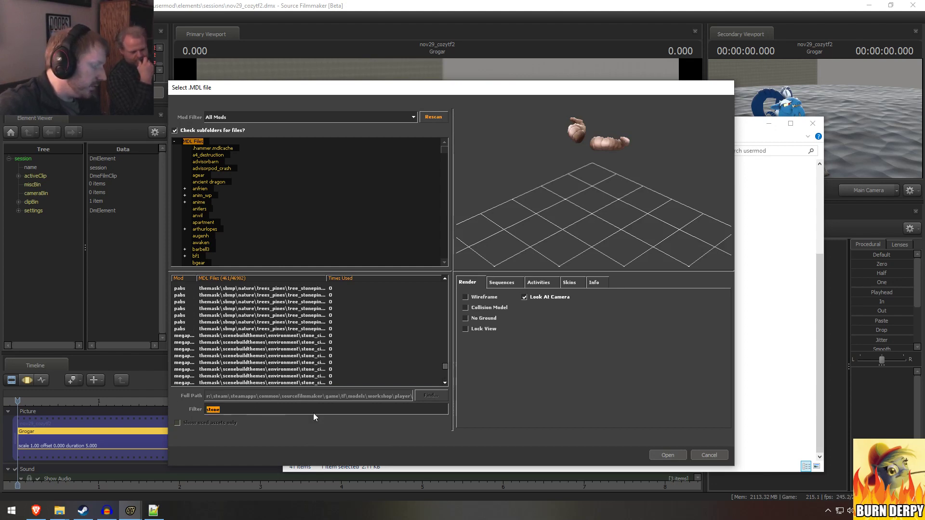
type("rock")
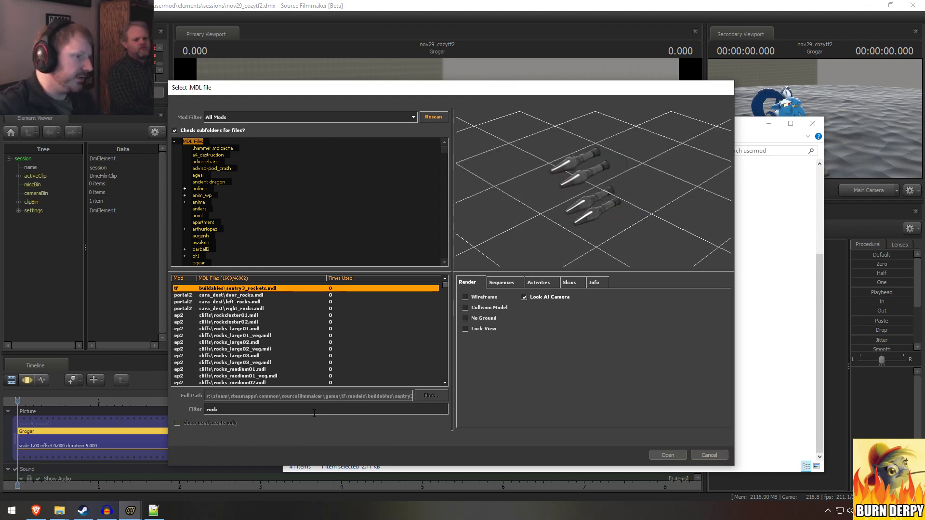
key("Down")
key("Down")
key("Down")
key("Down")
key("Down")
key("Down")
key("Down")
key("Down")
key("Down")
key("Down")
key("Down")
key("Down")
key("Down")
key("Down")
key("Down")
key("Down")
key("Down")
key("Down")
key("Down")
key("Down")
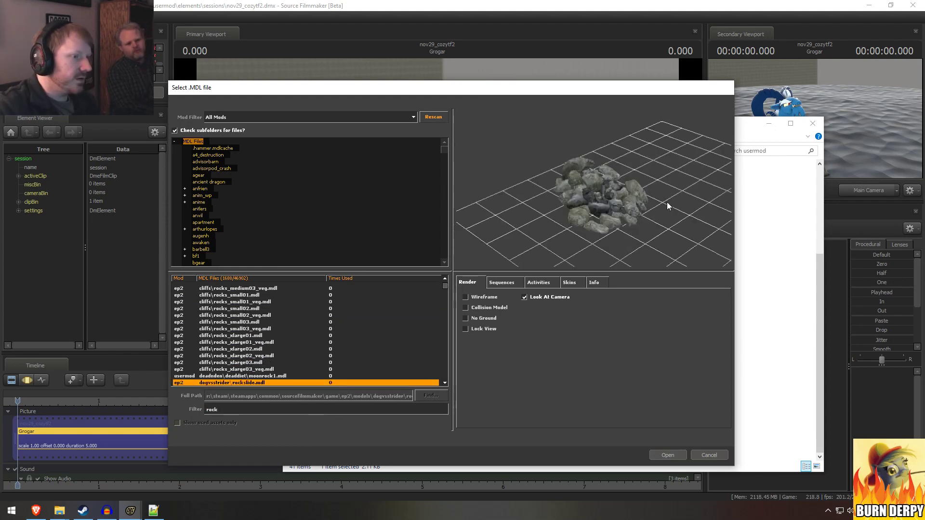
key("Down")
key("Down")
key("Down")
key("Down")
key("Down")
key("Down")
key("Down")
key("Down")
key("Down")
key("Down")
key("Down")
key("Down")
key("Down")
key("Down")
key("Down")
key("Down")
key("Down")
key("Down")
key("Down")
key("Down")
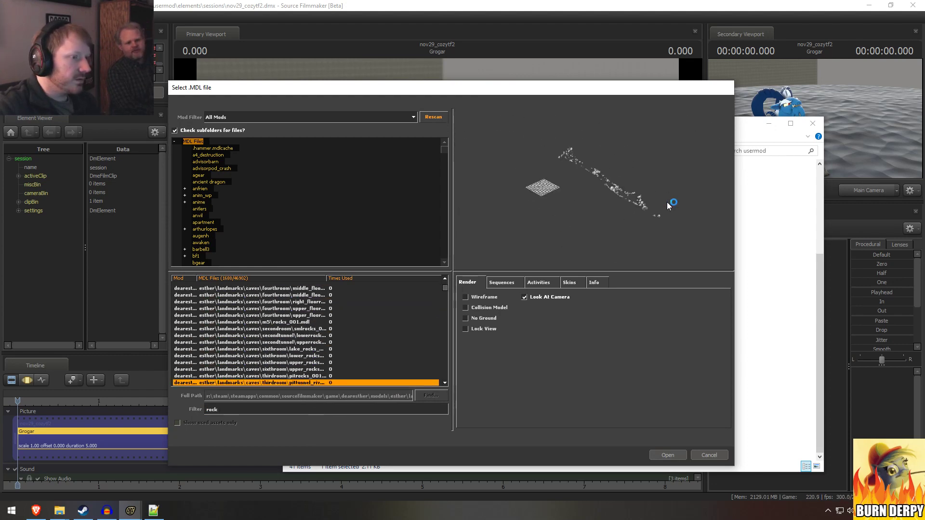
Step: Preview the following "rock" models one by one, through the esther\landmarks\lostbeach and shipwreck sets down to esther\rocks\rock_large_001.mdl
key("Down")
key("Down")
key("Down")
key("Down")
key("Down")
key("Down")
key("Down")
key("Down")
key("Down")
key("Down")
key("Down")
key("Down")
key("Down")
key("Down")
key("Down")
key("Down")
key("Down")
key("Down")
key("Down")
key("Down")
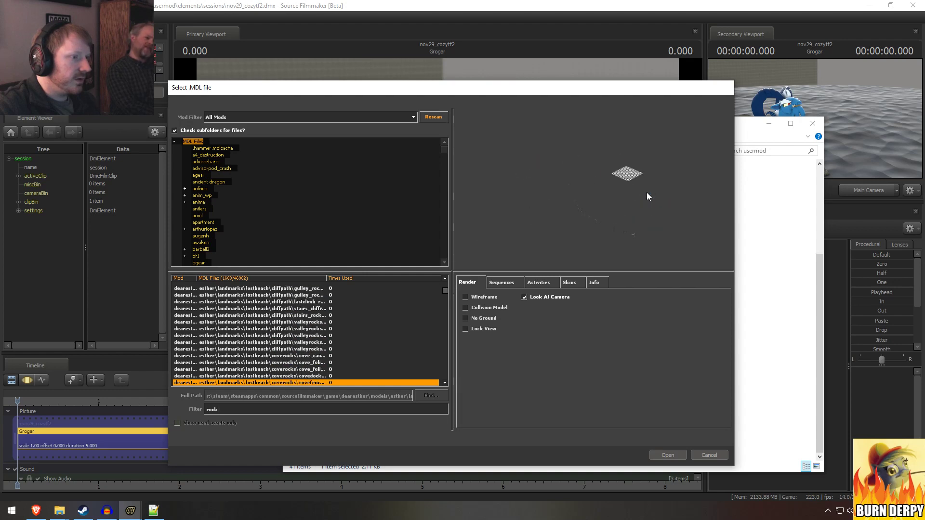
key("Down")
key("Down")
key("Down")
key("Down")
key("Down")
key("Down")
key("Down")
key("Down")
key("Down")
key("Down")
key("Down")
key("Down")
key("Down")
key("Down")
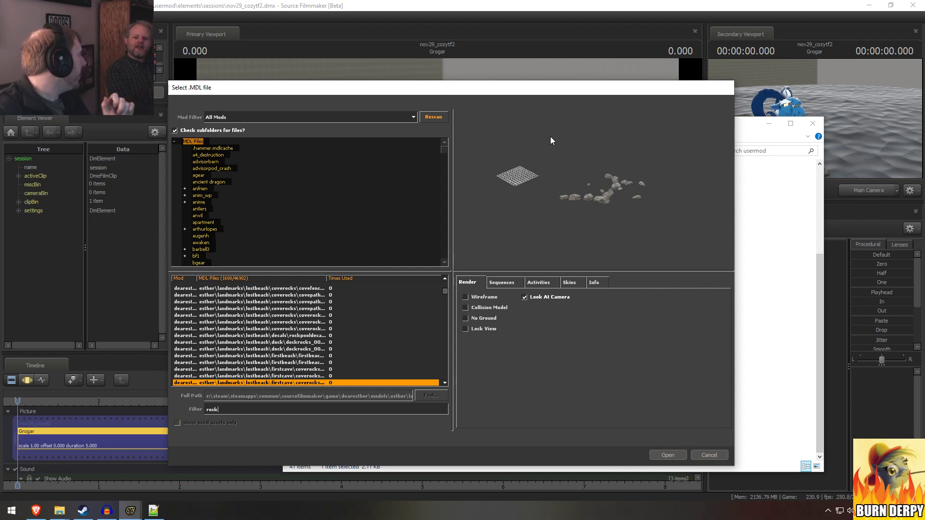
key("Down")
key("Down")
key("Down")
key("Down")
key("Down")
key("Down")
key("Down")
key("Down")
key("Down")
key("Down")
key("Down")
key("Down")
key("Down")
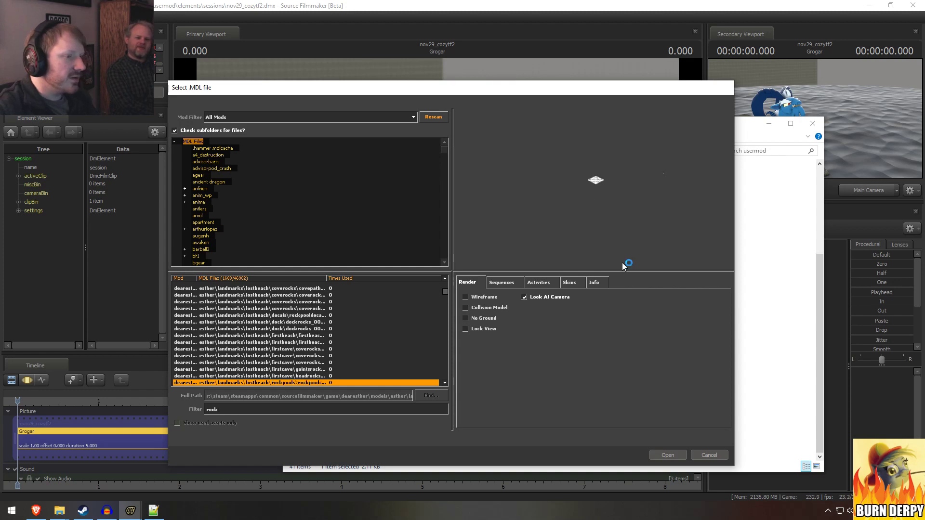
key("Down")
key("Down")
key("Down")
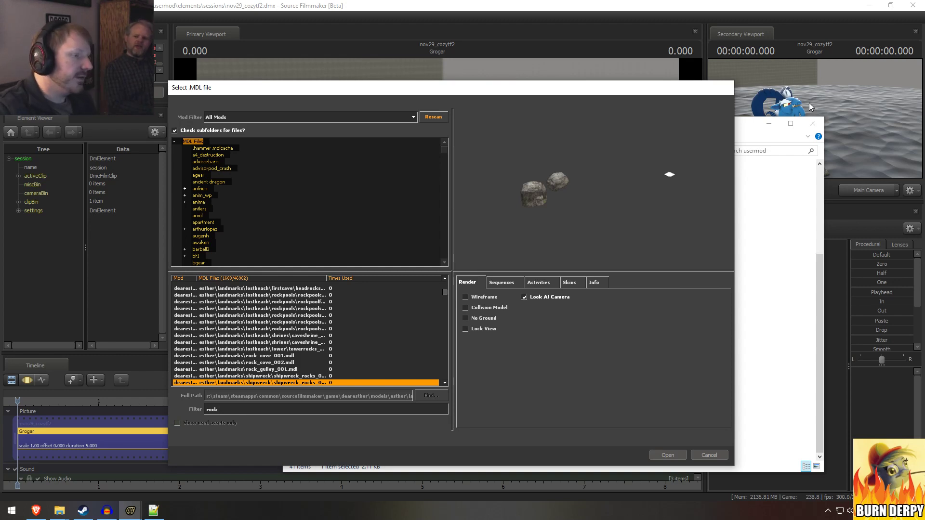
key("Down")
key("Down")
key("Down")
key("Down")
key("Down")
key("Down")
key("Down")
key("Down")
key("Down")
key("Down")
key("Down")
key("Down")
key("Down")
key("Down")
key("Down")
key("Down")
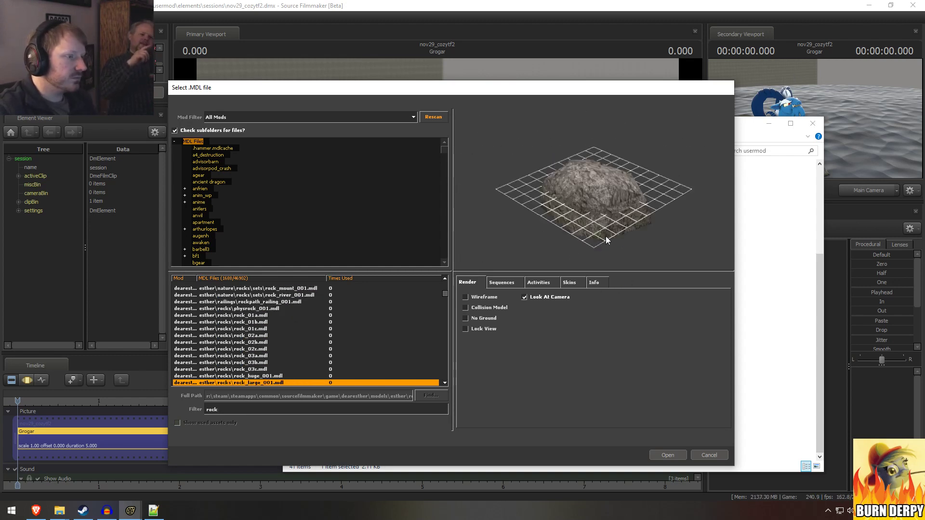
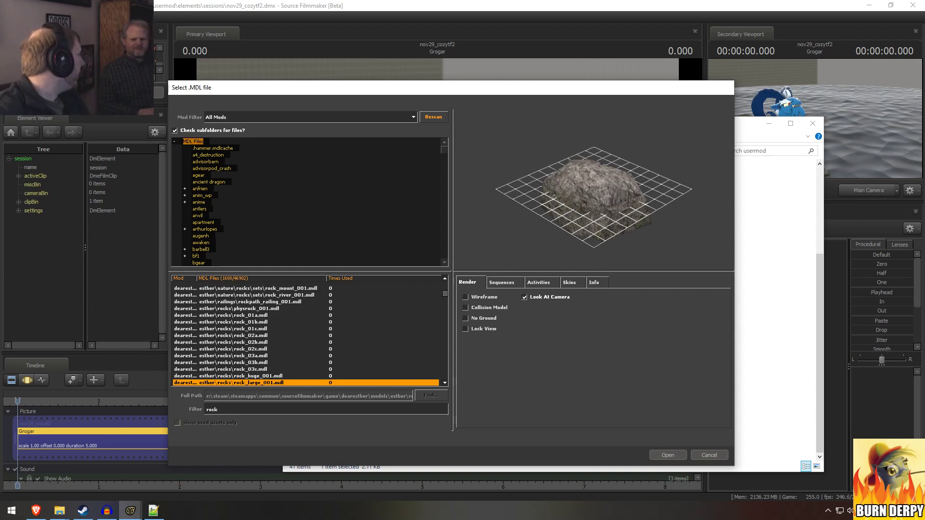
Step: Switch to the Brave browser and show the YouTube clip "Grogar is Discord" to check the reference scene's rock spires
key("alt+Tab")
key("alt+Tab")
key("alt+Tab")
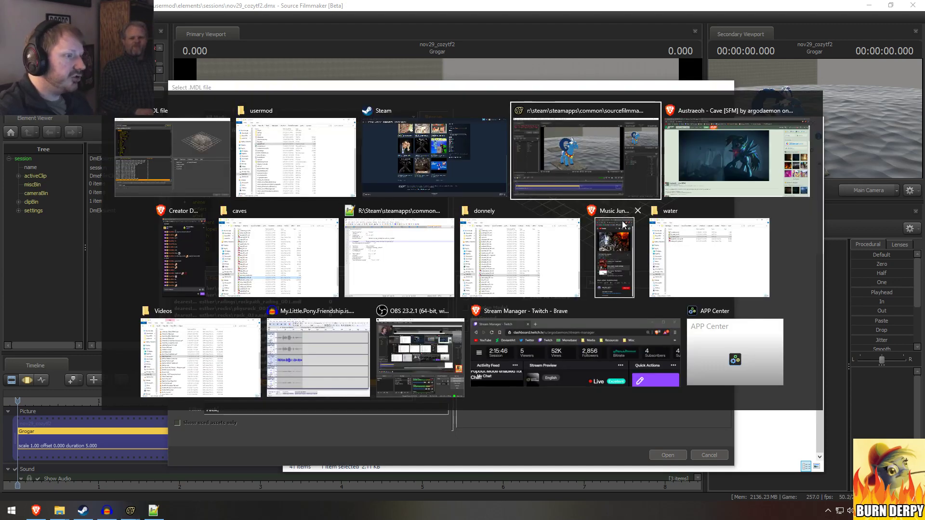
left_click(747, 156)
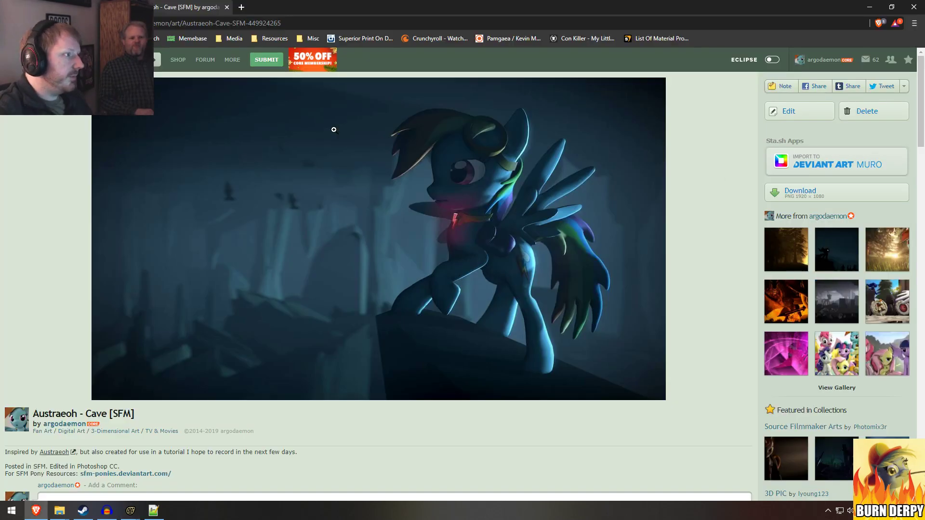
left_click(87, 7)
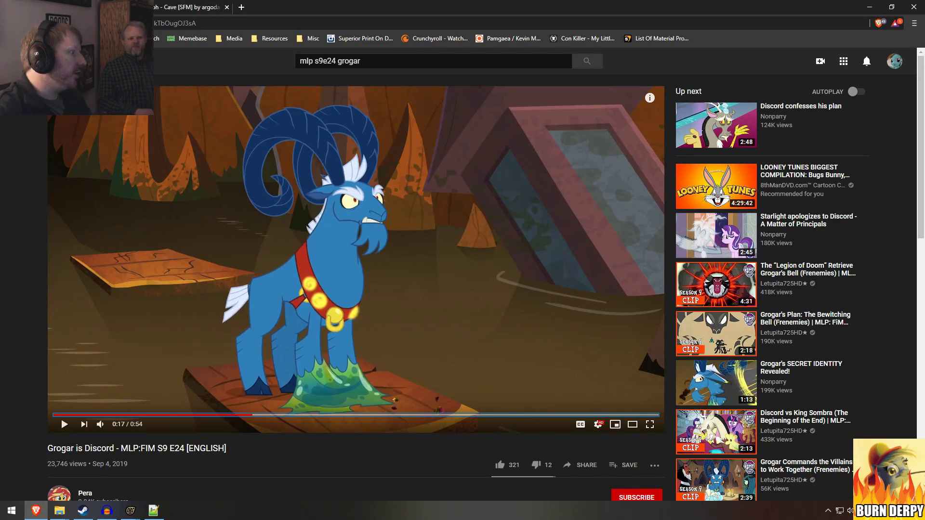
Step: Switch back to Source Filmmaker and preview more "rock" models one by one, past the esther rockclusters down to particle\rock_spikes.mdl
key("alt+Tab")
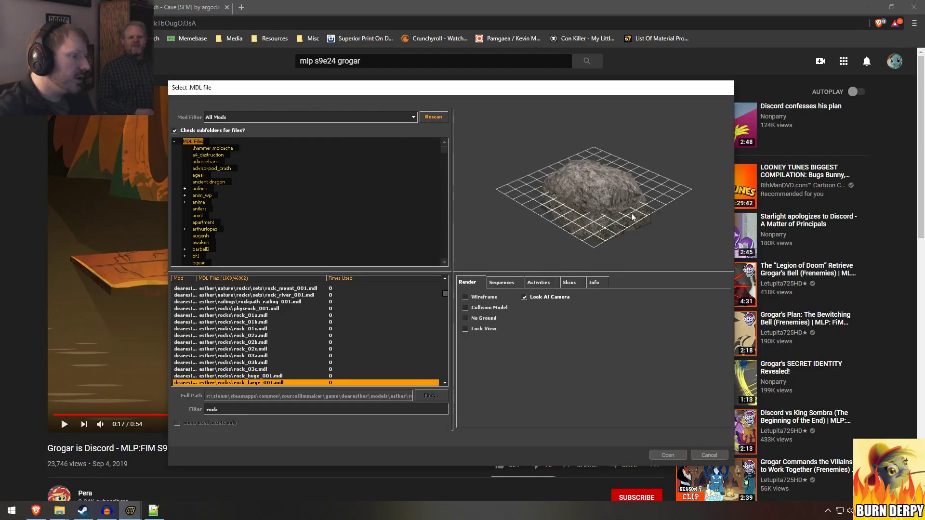
key("Down")
key("Down")
key("Down")
key("Down")
key("Down")
key("Down")
key("Down")
key("Down")
key("Down")
key("Down")
key("Down")
key("Down")
key("Down")
key("Down")
key("Down")
key("Down")
key("Down")
key("Down")
key("Down")
key("Down")
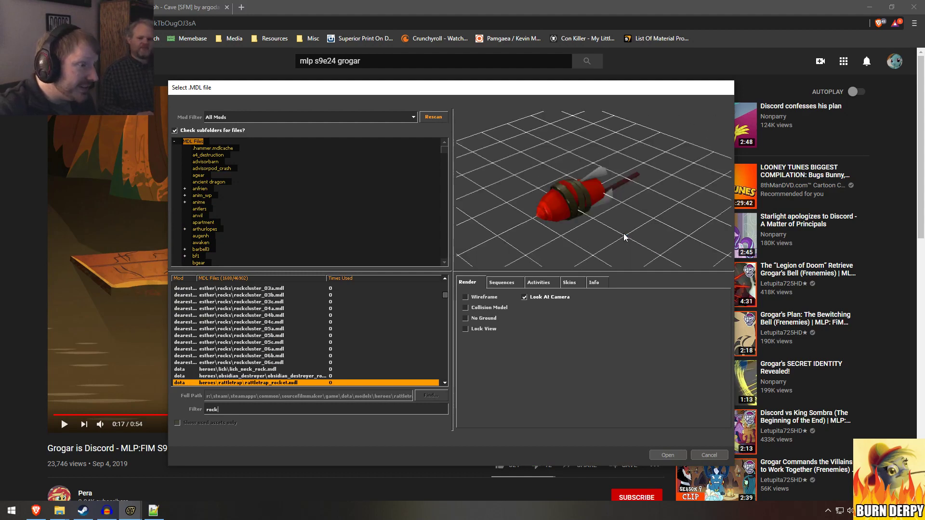
key("Down")
key("Down")
key("Down")
key("Down")
key("Down")
key("Down")
key("Down")
key("Down")
key("Down")
key("Down")
key("Down")
key("Down")
key("Down")
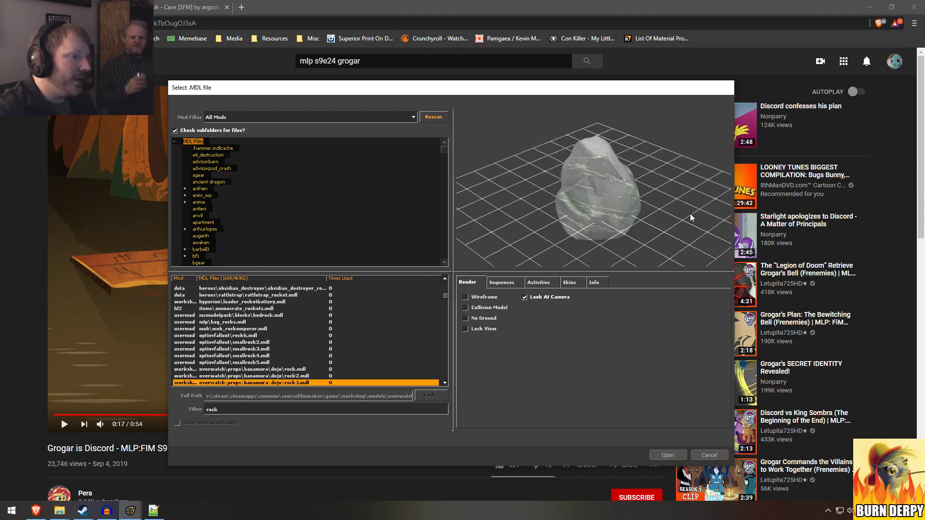
key("Down")
key("Down")
key("Down")
key("Down")
key("Down")
key("Down")
key("Down")
key("Down")
key("Down")
key("Down")
key("Down")
key("Down")
key("Down")
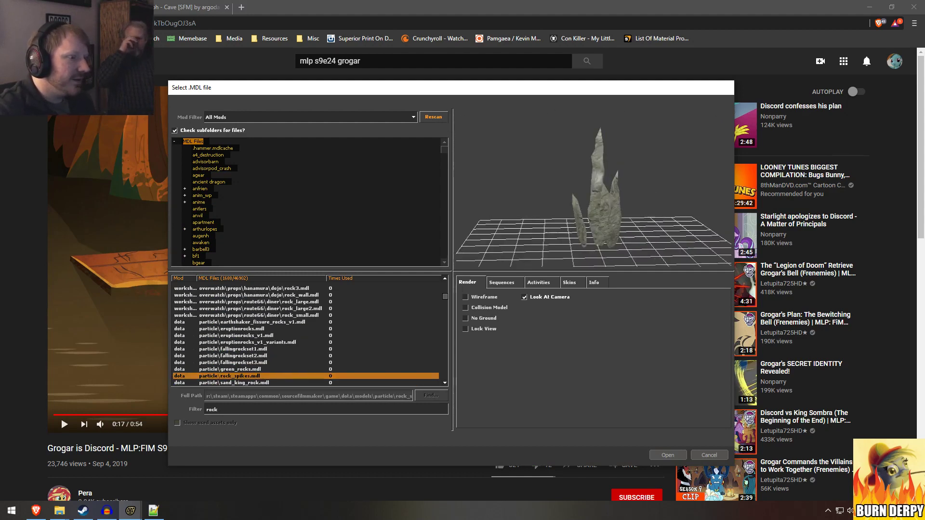
Step: Preview more "rock" models one by one, from the remaining particle rocks down to prop\junk\rockgranite_02.mdl
key("Down")
key("Down")
key("Down")
key("Down")
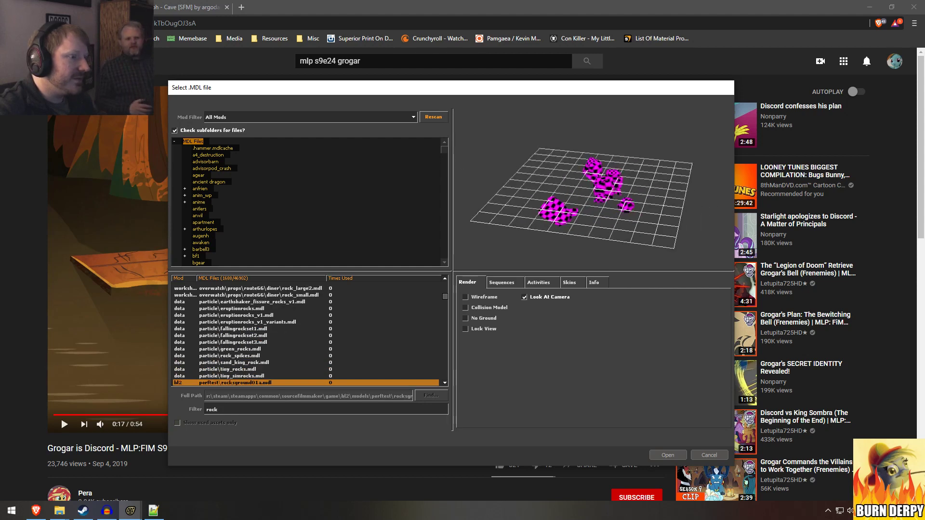
key("Down")
key("Down")
key("Down")
key("Down")
key("Down")
key("Down")
key("Down")
key("Down")
key("Down")
key("Down")
key("Down")
key("Down")
key("Down")
key("Down")
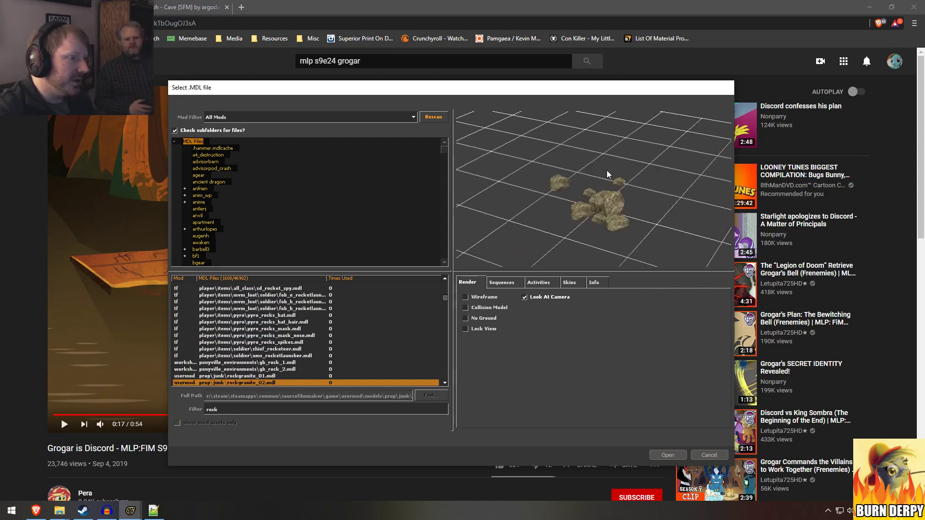
Step: Preview the following "rock" models one by one, through the cs_militia rocks down to props\gg_tibet\rock_straight_medium02.mdl
key("Down")
key("Down")
key("Down")
key("Down")
key("Down")
key("Down")
key("Down")
key("Down")
key("Down")
key("Down")
key("Down")
key("Down")
key("Down")
key("Down")
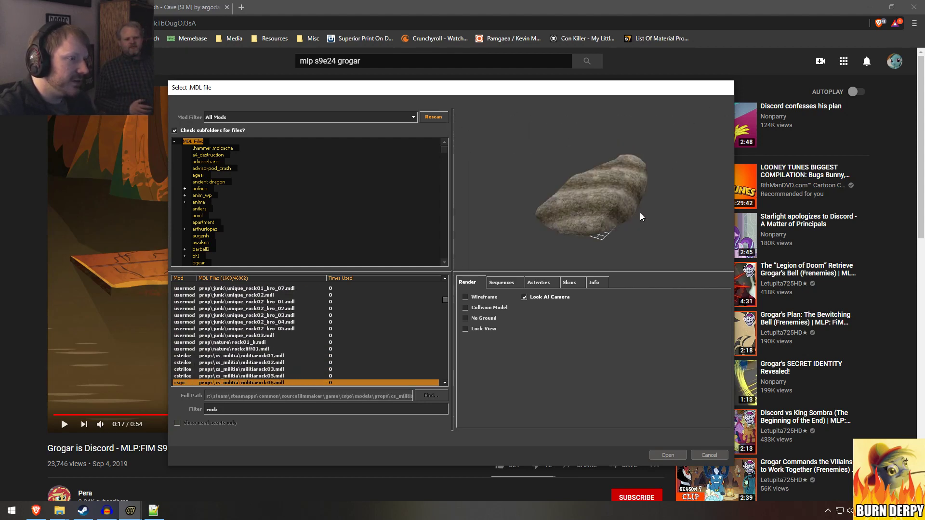
key("Down")
key("Down")
key("Down")
key("Down")
key("Down")
key("Down")
key("Down")
key("Down")
key("Down")
key("Down")
key("Down")
key("Down")
key("Down")
key("Down")
key("Down")
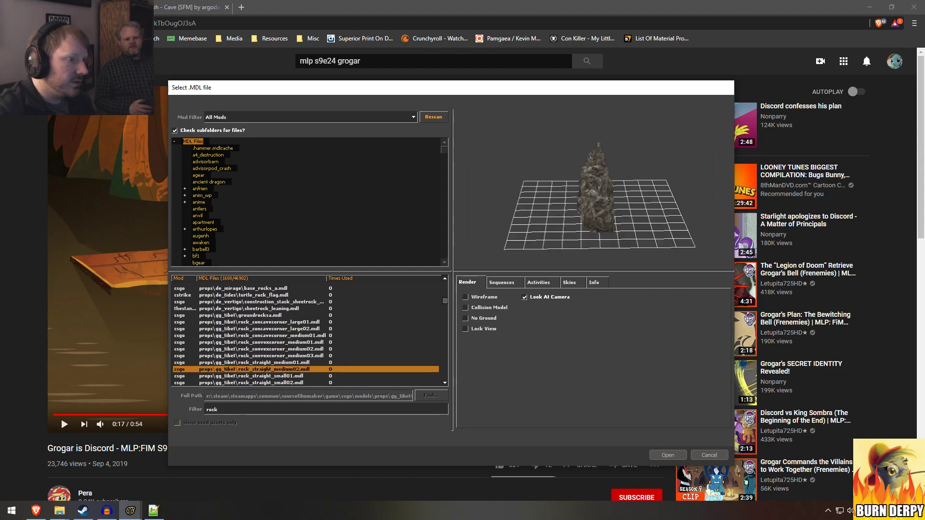
Step: Go back through the gg_tibet rocks and compare the convex corner and large concave corner models
key("Up")
key("Up")
key("Up")
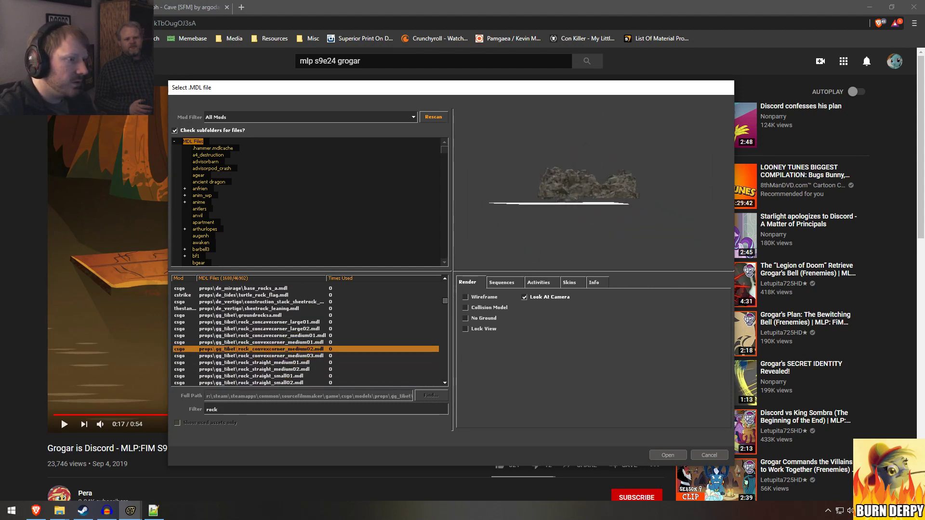
key("Up")
key("Up")
key("Up")
key("Up")
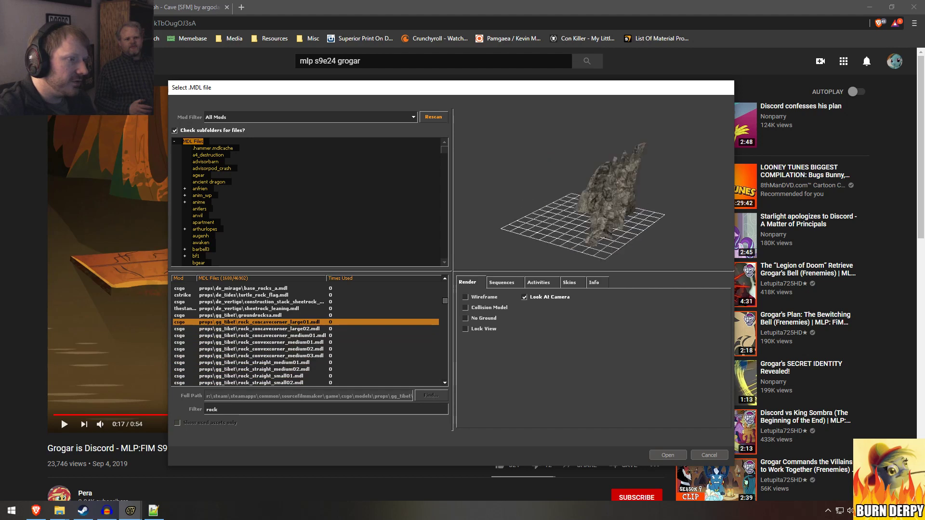
key("Up")
key("Up")
key("Down")
key("Down")
key("Down")
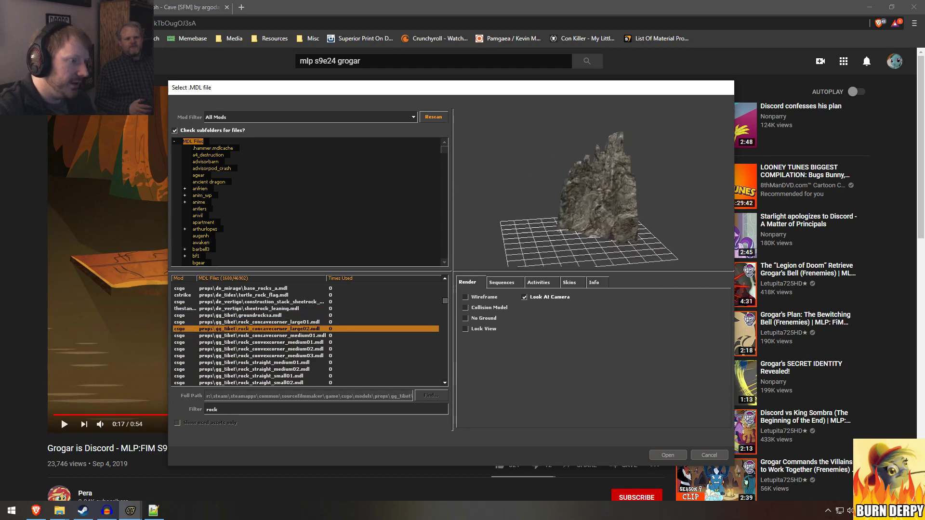
Step: Preview the next "rock" models one by one, down to the redrock_rolling models in props\prop_nature01\redrock
key("Down")
key("Down")
key("Down")
key("Down")
key("Down")
key("Down")
key("Down")
key("Down")
key("Down")
key("Down")
key("Down")
key("Down")
key("Down")
key("Down")
key("Down")
key("Down")
key("Down")
key("Down")
key("Down")
key("Down")
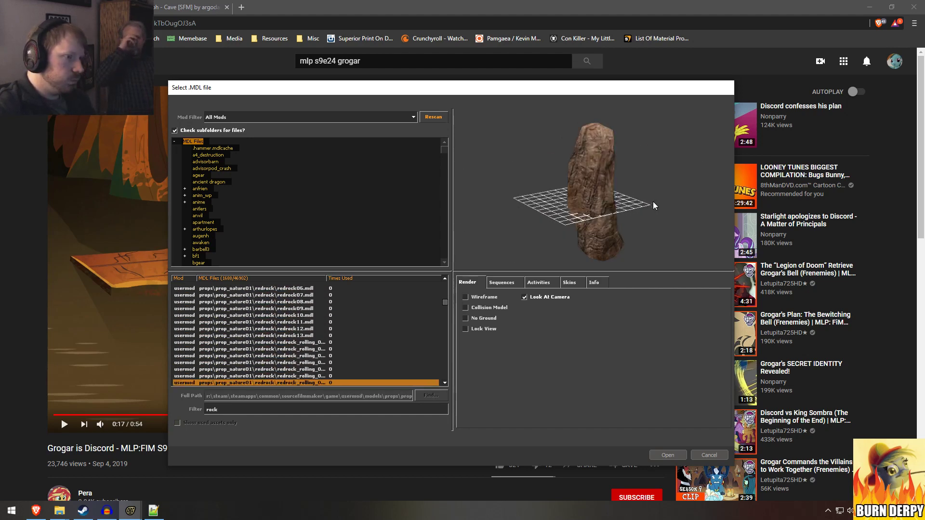
Step: Compare the redrock_rolling models in props\prop_nature01\redrock, going back and forth and on through the rest of the set
key("Up")
key("Up")
key("Down")
key("Down")
key("Up")
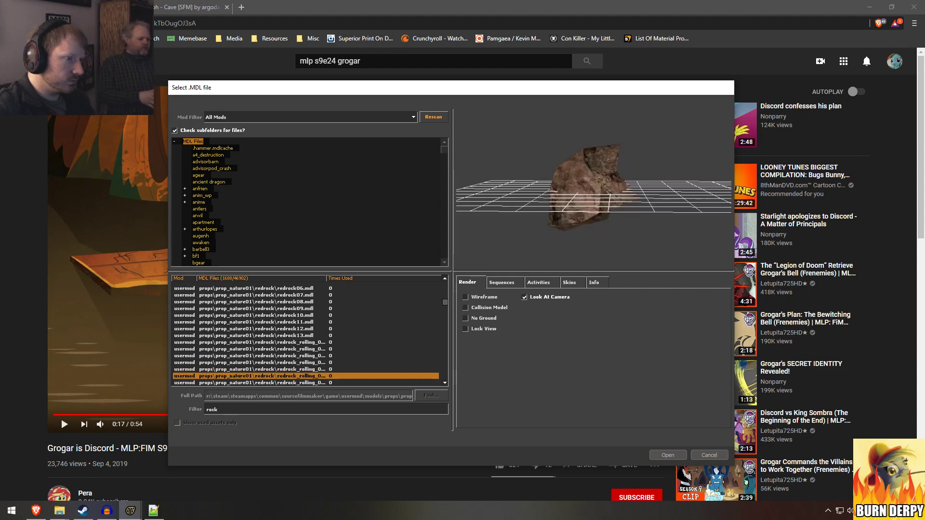
key("Up")
key("Up")
key("Up")
key("Down")
key("Down")
key("Down")
key("Down")
key("Down")
key("Down")
key("Down")
key("Down")
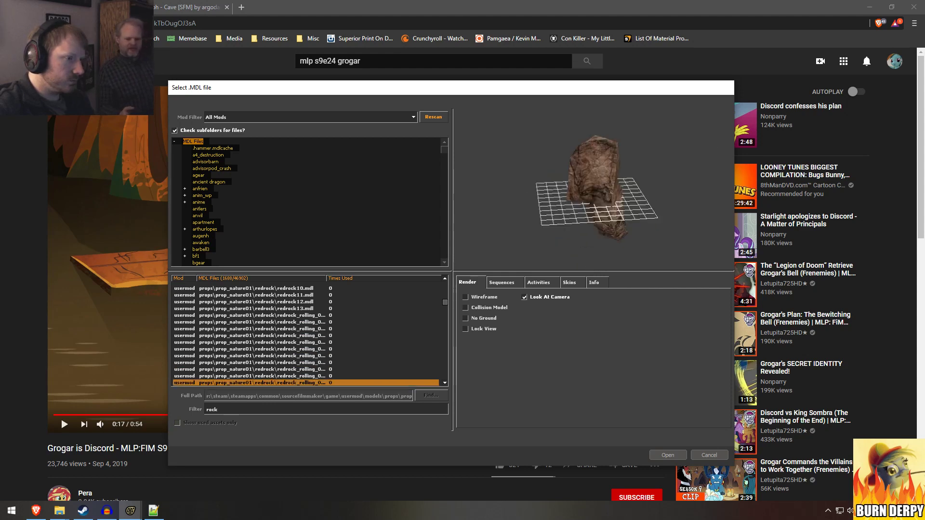
key("Down")
key("Down")
key("Down")
key("Down")
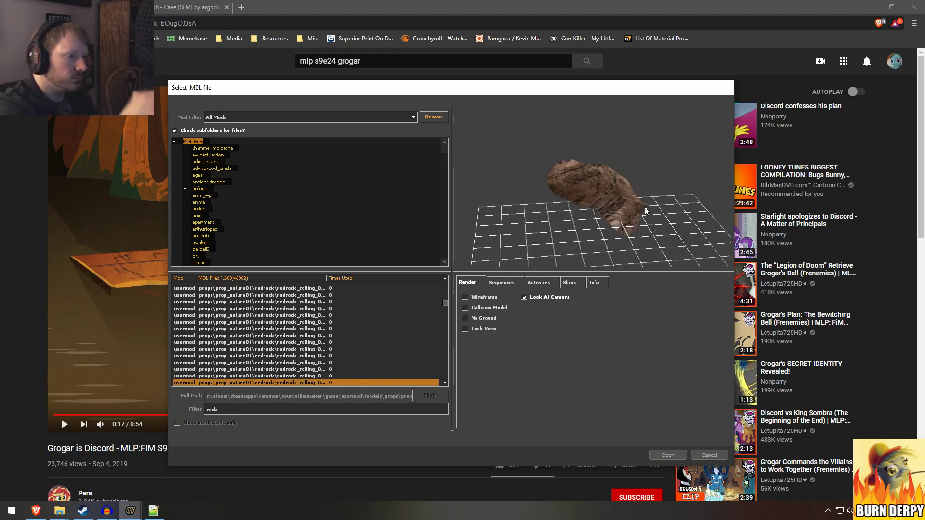
Step: Preview further "rock" models one by one, past the snow_scene rock piles and badlands rocks down to props_canal\rock_riverbed02c.mdl
key("Down")
key("Down")
key("Down")
key("Down")
key("Down")
key("Down")
key("Down")
key("Down")
key("Down")
key("Down")
key("Down")
key("Down")
key("Down")
key("Down")
key("Down")
key("Down")
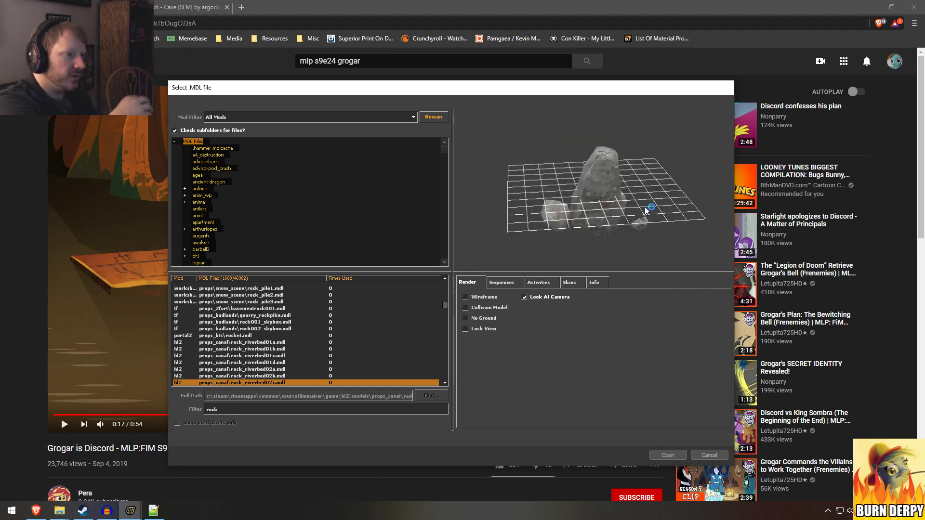
Step: Preview the "rock" models through props_debris and props_desert, and compare rockform06.mdl, rock002_mirrored.mdl and props_destruction\rockyspikes_dynamic.mdl
key("Down")
key("Down")
key("Down")
key("Down")
key("Down")
key("Down")
key("Down")
key("Down")
key("Down")
key("Down")
key("Down")
key("Down")
key("Down")
key("Down")
key("Down")
key("Down")
key("Down")
key("Down")
key("Down")
key("Down")
key("Up")
key("Up")
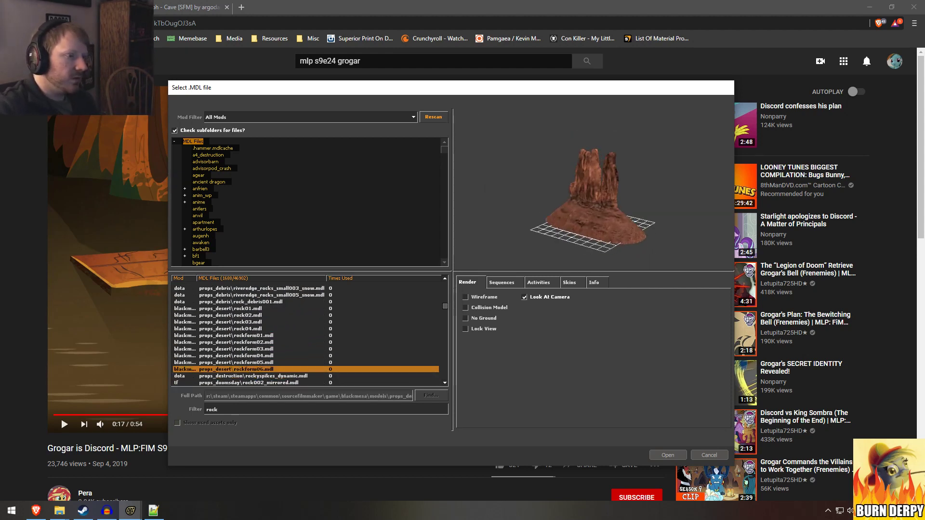
key("Down")
key("Down")
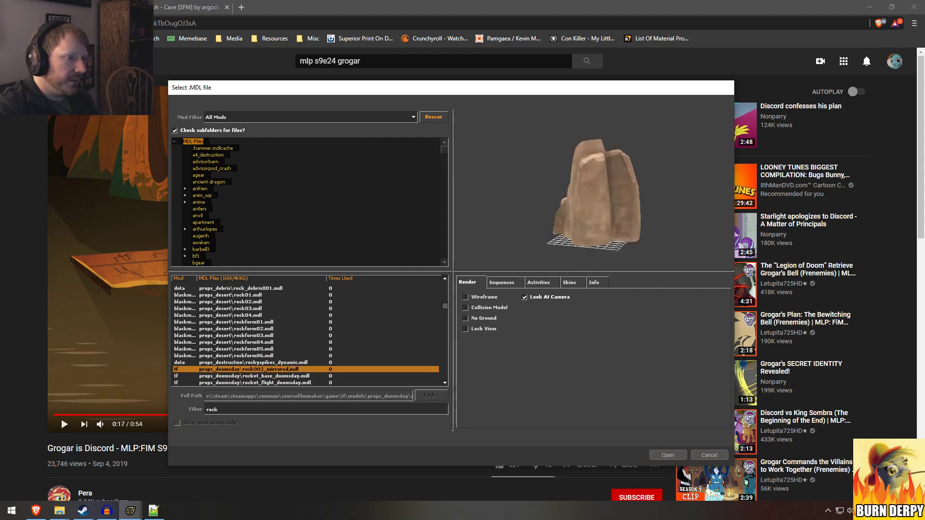
key("Up")
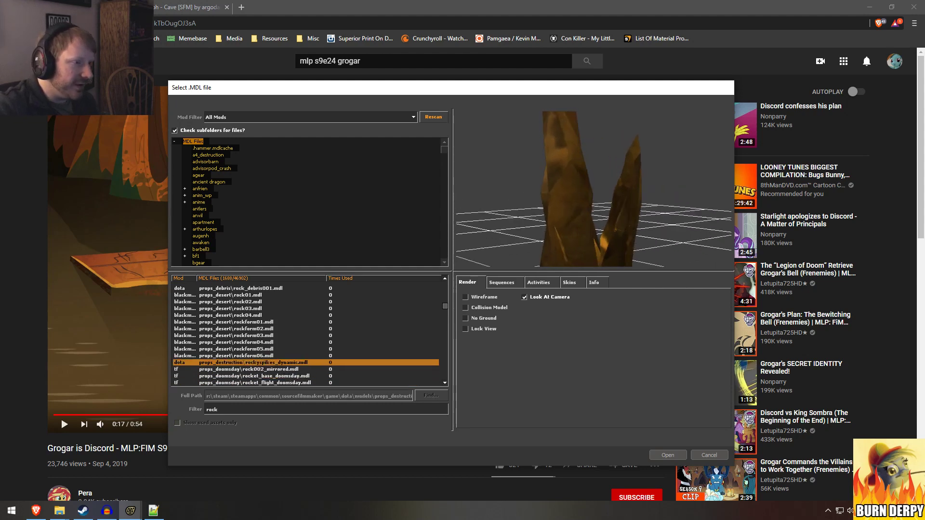
Step: Preview the following matches one by one, past the doomsday rocket parts and facemovie rocks down to props_fairgrounds\kiddyland_riderocket_small.mdl
key("Down")
key("Down")
key("Down")
key("Down")
key("Down")
key("Down")
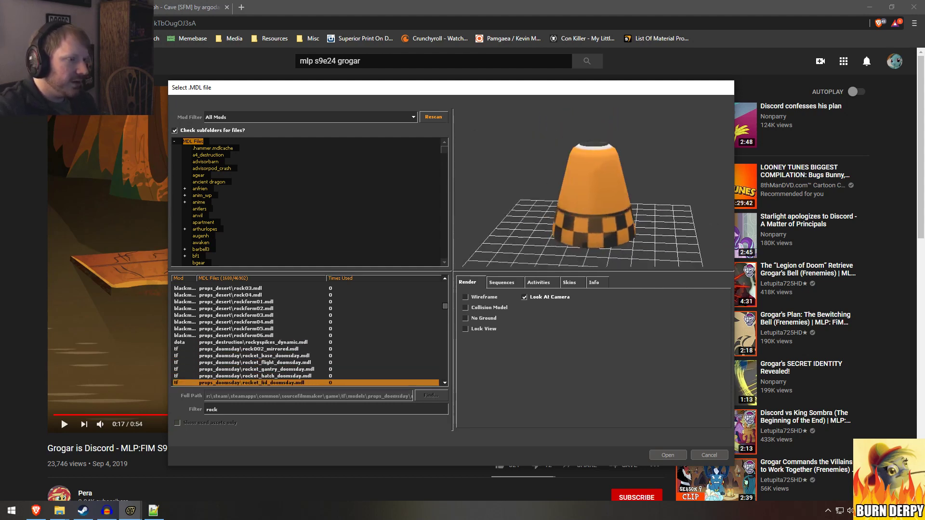
key("Down")
key("Down")
key("Down")
key("Down")
key("Down")
key("Down")
key("Down")
key("Down")
key("Down")
key("Down")
key("Down")
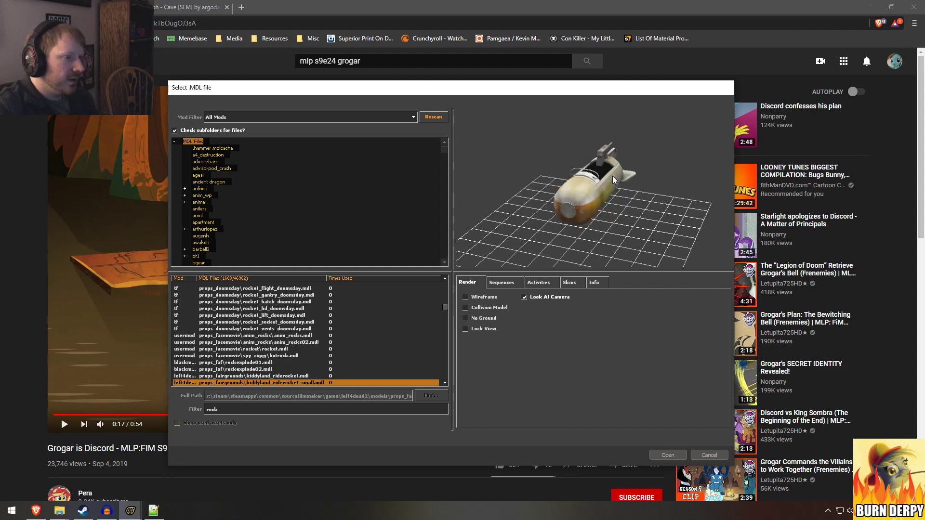
Step: Preview the "rock" models one by one through the props_foliage coast and forest rocks, down to props_foliage\rock_forest01b.mdl
key("Down")
key("Down")
key("Down")
key("Down")
key("Down")
key("Down")
key("Down")
key("Down")
key("Down")
key("Down")
key("Down")
key("Down")
key("Down")
key("Down")
key("Down")
key("Down")
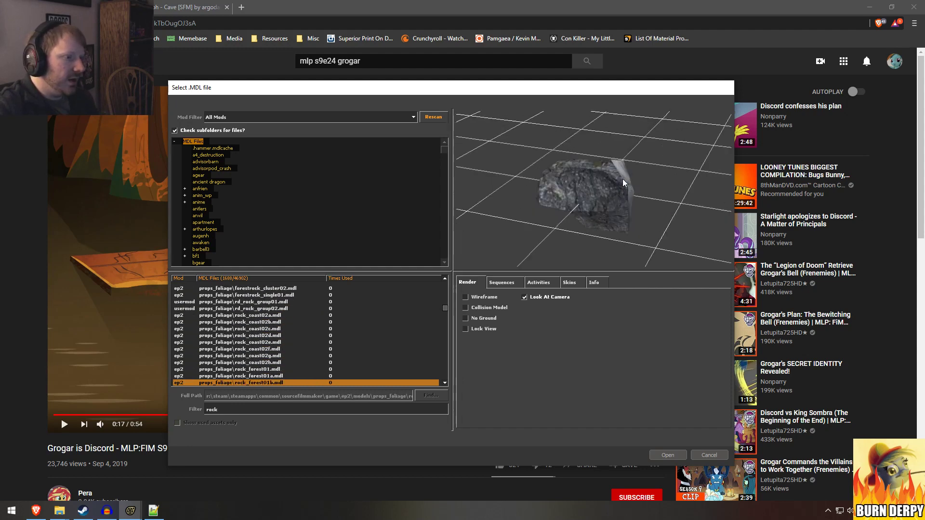
Step: Preview the following matches past the props_forest rocks and props_granary rocket launchpads, down to props_halloween\halloween_rock0010.mdl
key("Down")
key("Down")
key("Down")
key("Down")
key("Down")
key("Down")
key("Down")
key("Down")
key("Down")
key("Down")
key("Down")
key("Down")
key("Down")
key("Down")
key("Down")
key("Down")
key("Down")
key("Down")
key("Down")
key("Down")
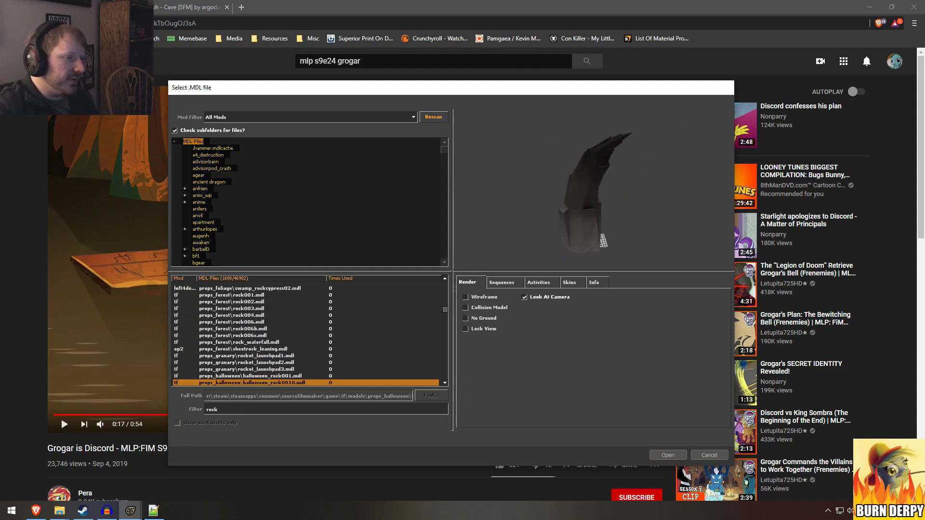
Step: Compare props_halloween\halloween_rock001.mdl and its neighbours with the cave spikes in the Grogar reference video
key("Down")
key("Up")
key("Up")
key("Up")
key("Down")
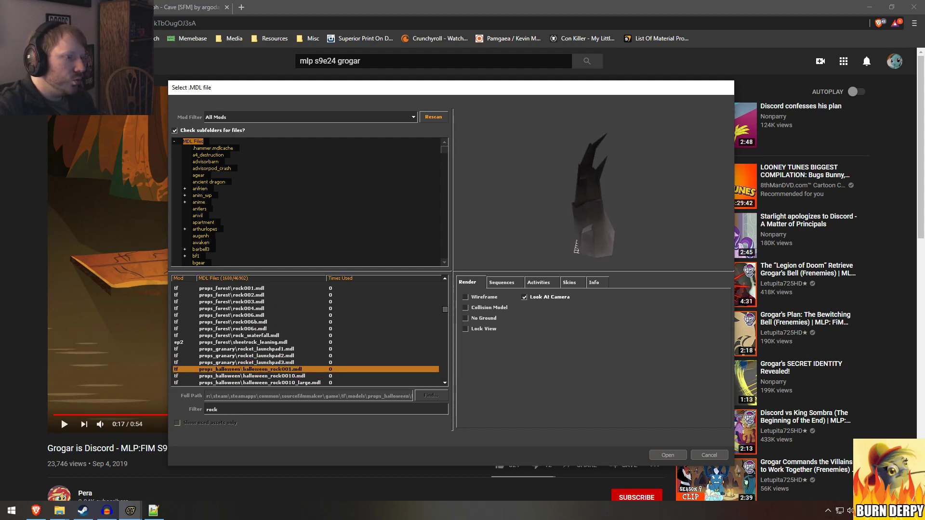
key("alt+Tab")
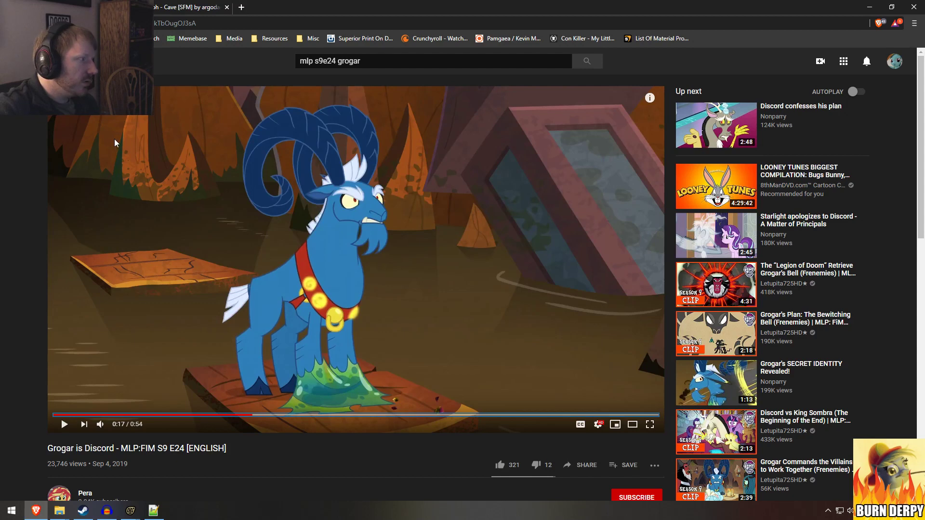
key("alt+Tab")
Step: Compare the regular and large halloween_rock variants, going back to halloween_rock0010_large.mdl and on to halloween_rock006_large.mdl
key("Down")
key("Down")
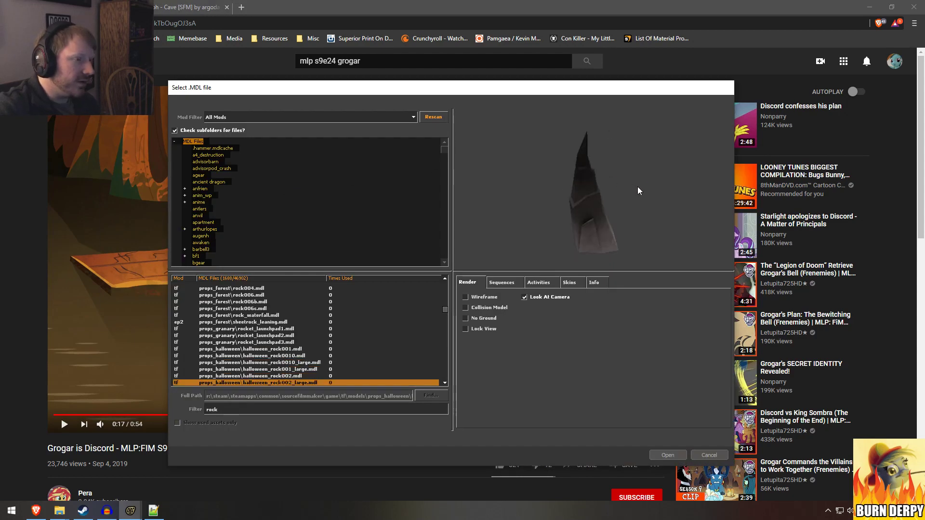
key("Up")
key("Up")
key("Up")
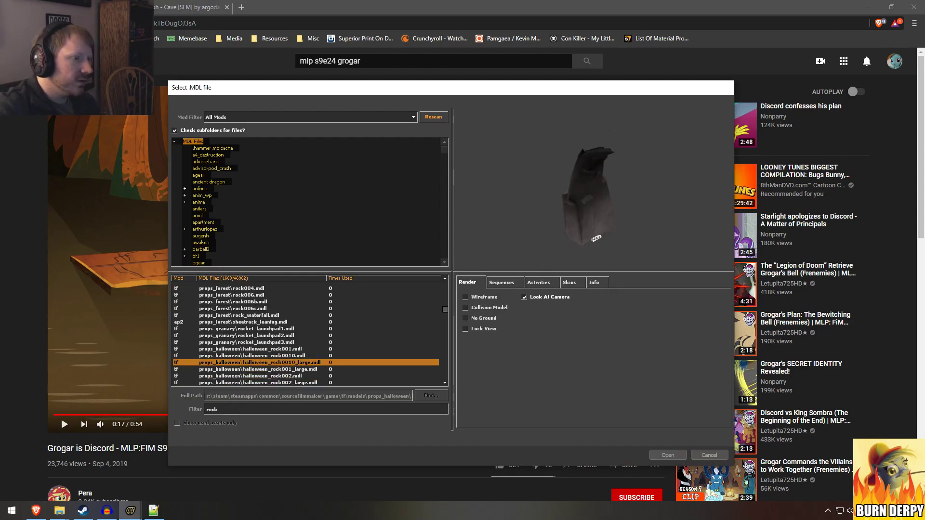
key("Down")
key("Down")
key("Down")
key("Down")
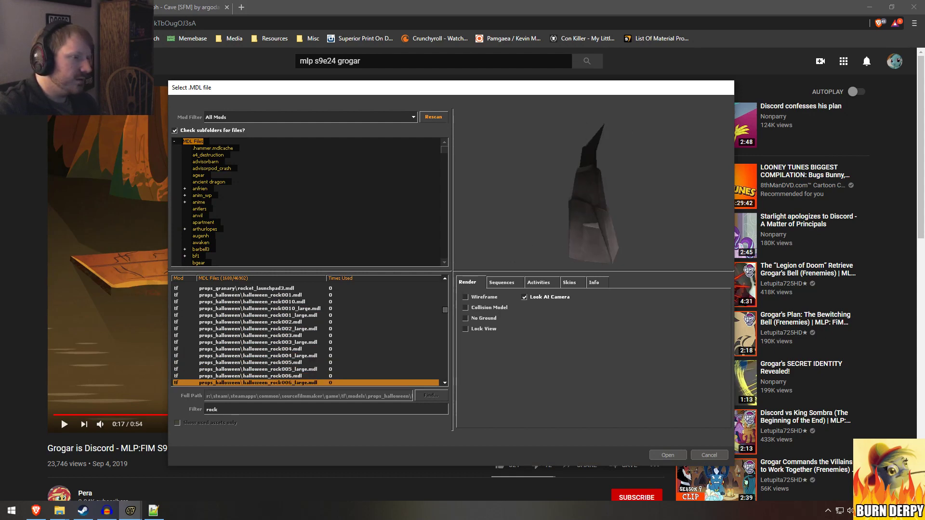
Step: Preview the remaining halloween rocks and the cave and mining rocks, down to props_mining\rock003_skybox.mdl
key("Down")
key("Down")
key("Down")
key("Down")
key("Down")
key("Down")
key("Down")
key("Down")
key("Down")
key("Down")
key("Down")
key("Down")
key("Down")
key("Down")
key("Down")
key("Down")
key("Down")
key("Down")
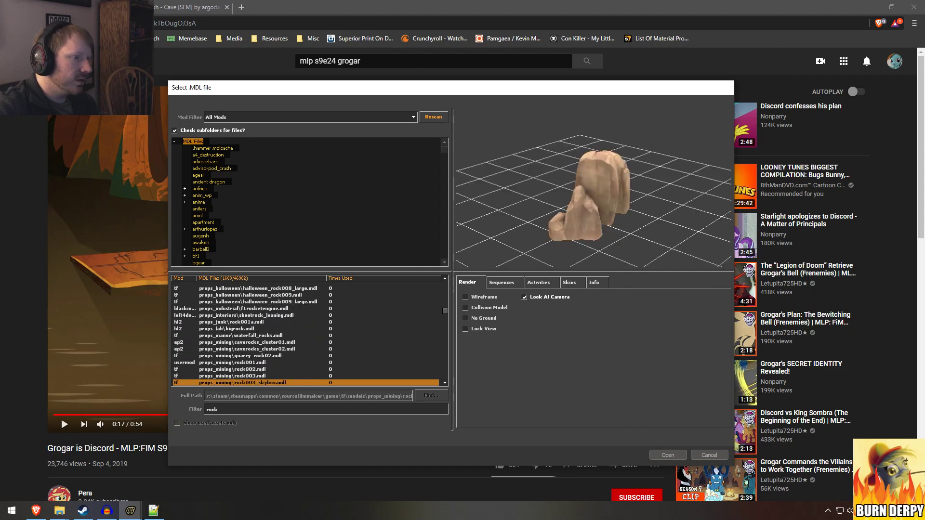
Step: Preview the next models through the large and medium moonrocks, down to props_moon\moonrock_small03.mdl
key("Down")
key("Down")
key("Down")
key("Down")
key("Down")
key("Down")
key("Down")
key("Down")
key("Down")
key("Down")
key("Down")
key("Down")
key("Down")
key("Down")
key("Down")
key("Down")
key("Down")
key("Down")
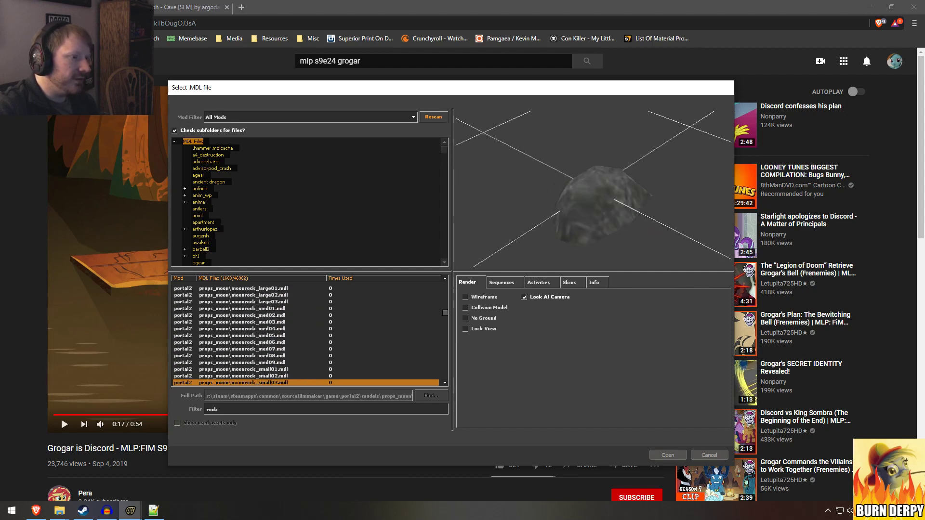
Step: Check the small moonrocks up to props_moonbase\moon_clump_rocks01.mdl, going back to moonrock_small01.mdl to compare
key("Down")
key("Down")
key("Down")
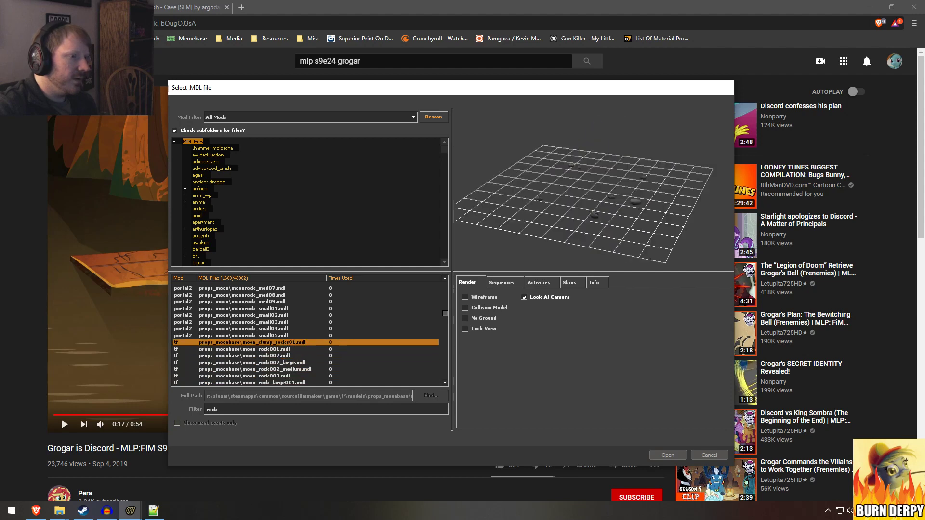
key("Up")
key("Up")
key("Up")
key("Up")
key("Up")
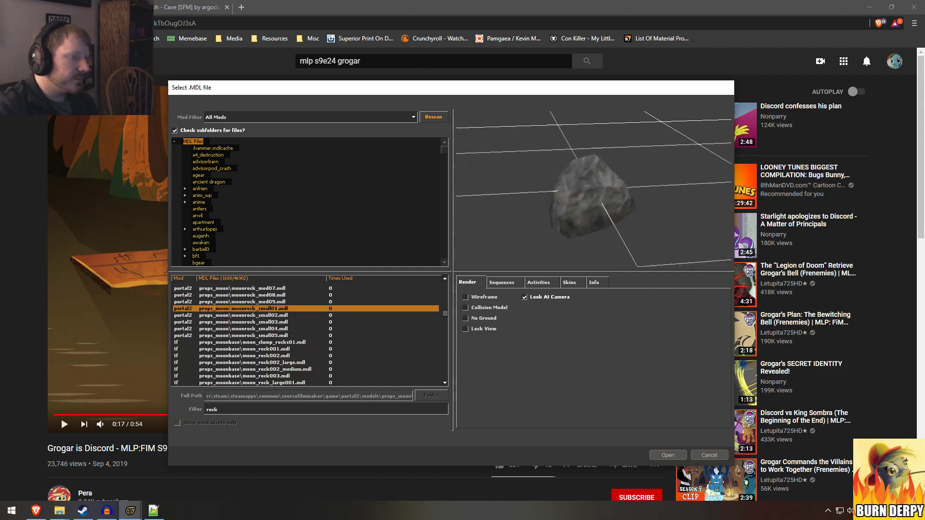
Step: Preview the props_moonbase moon rocks one by one, down to moon_rock_medium001.mdl
key("Down")
key("Down")
key("Down")
key("Down")
key("Down")
key("Down")
key("Down")
key("Down")
key("Down")
key("Down")
key("Down")
key("Down")
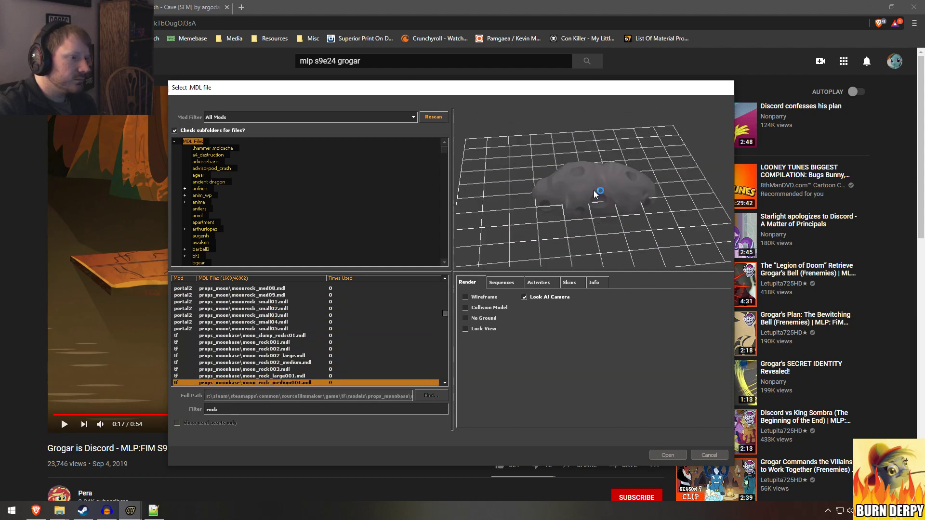
Step: Preview the props_mvm mine rocks and props_nature worn rocks, on to the rocket window models in props_questionableethics
key("Down")
key("Down")
key("Down")
key("Down")
key("Down")
key("Down")
key("Down")
key("Down")
key("Down")
key("Down")
key("Down")
key("Down")
key("Down")
key("Down")
key("Down")
key("Down")
key("Down")
key("Down")
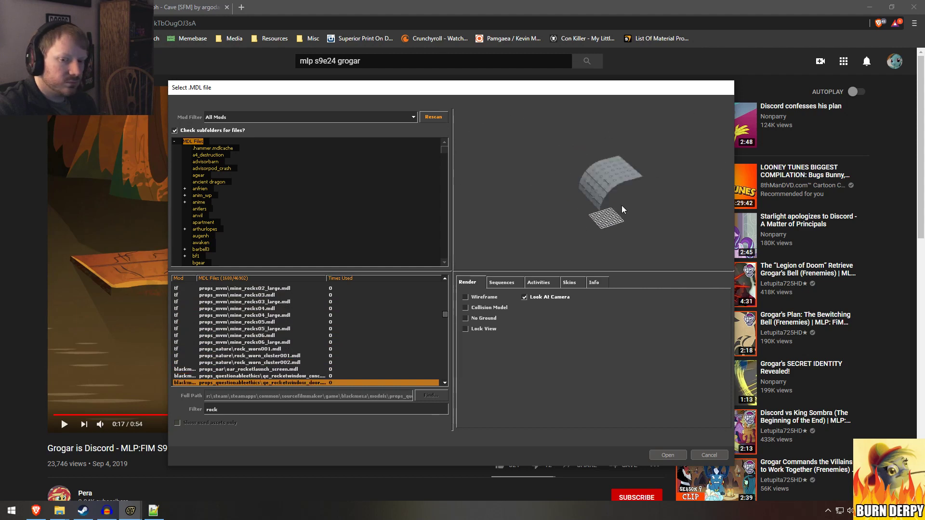
Step: Preview the river and riveredge rocks in props_rock, down to riveredge_rock_wall003a.mdl
key("Down")
key("Down")
key("Down")
key("Down")
key("Down")
key("Down")
key("Down")
key("Down")
key("Down")
key("Down")
key("Down")
key("Down")
key("Down")
key("Down")
key("Down")
key("Down")
key("Down")
key("Down")
key("Down")
key("Down")
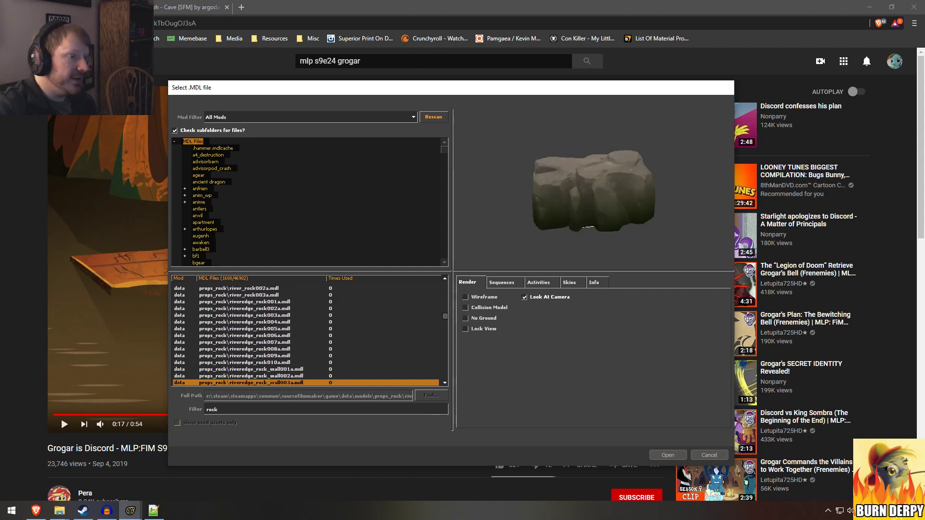
Step: Preview the following matches past the props_rock stalagmite clusters and props_silo rocket parts, down to props_spytech\rocket002.mdl
key("Down")
key("Down")
key("Down")
key("Down")
key("Down")
key("Down")
key("Down")
key("Down")
key("Down")
key("Down")
key("Down")
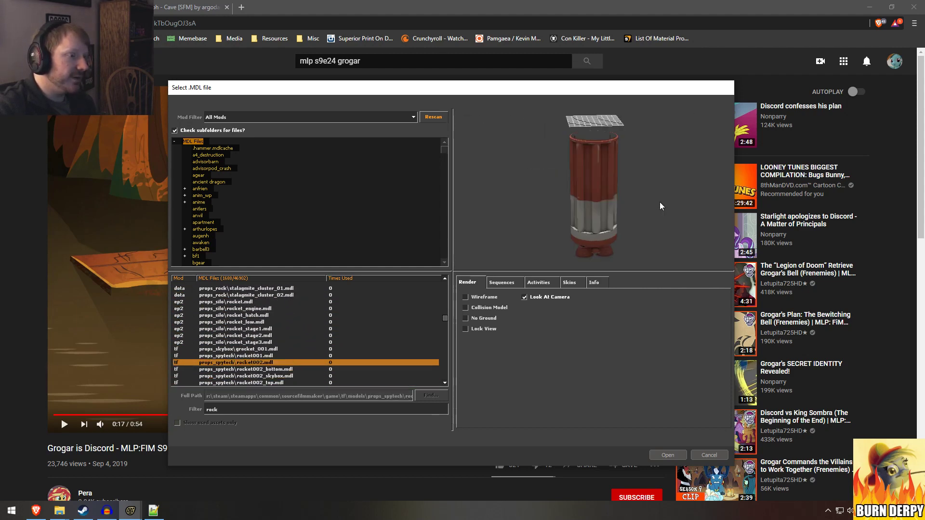
Step: Go back up the model list from rocket002.mdl to preview props_rock\stalagmite_cluster_01.mdl again
key("Up")
key("Up")
key("Up")
key("Up")
key("Up")
key("Up")
key("Up")
key("Up")
key("Up")
key("Up")
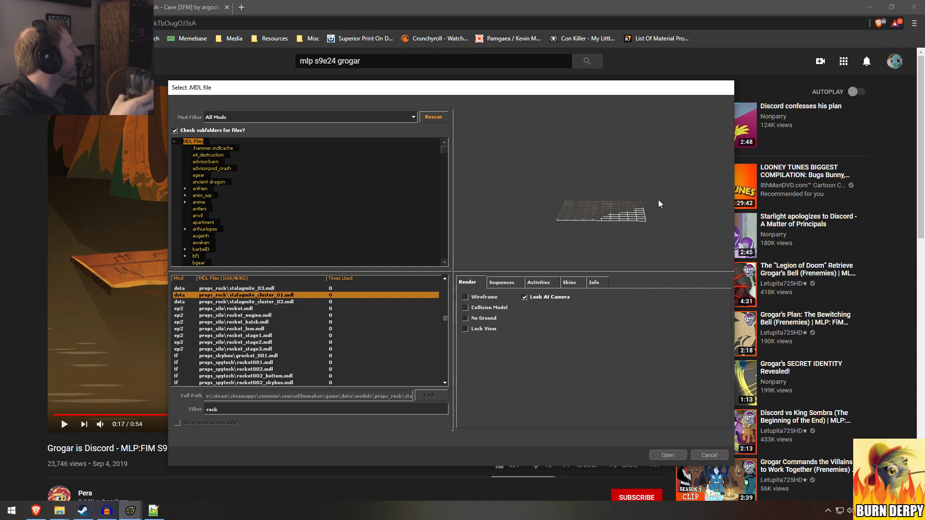
key("Down")
key("Up")
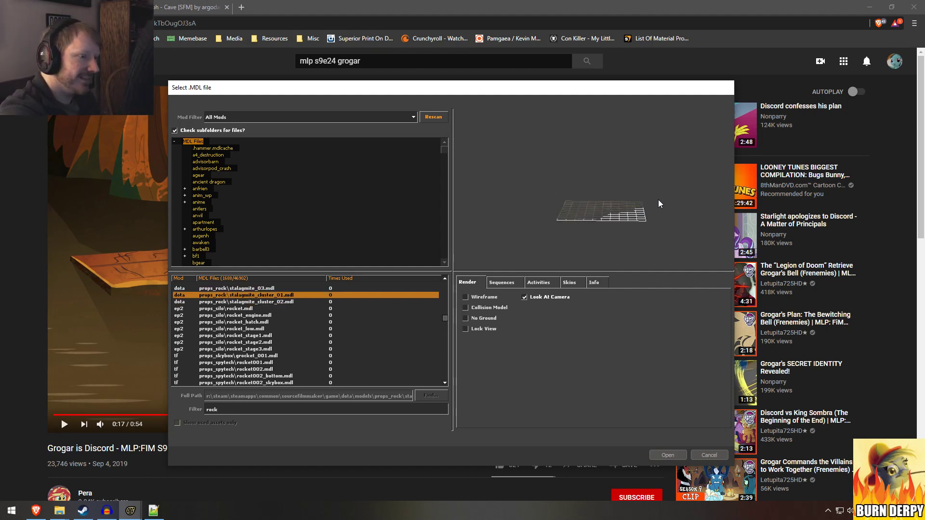
Step: Inspect props_rock\stalagmite_03.mdl in wireframe and switch the wireframe display back off
left_click(484, 296)
key("Up")
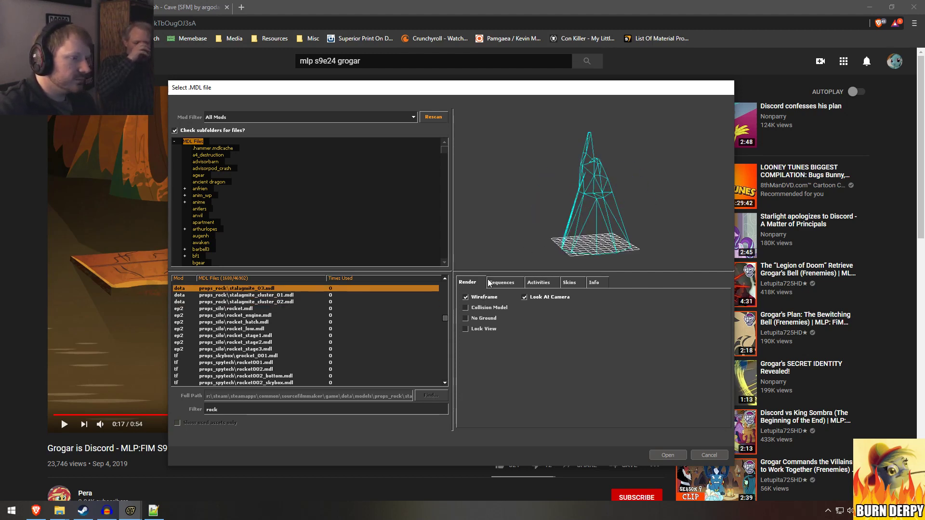
left_click(471, 296)
Step: Preview the models past the stalagmite clusters and props_silo rockets, down to props_spytech\rocket_clamp_wires.mdl
key("Down")
key("Down")
key("Down")
key("Down")
key("Down")
key("Down")
key("Down")
key("Down")
key("Down")
key("Down")
key("Down")
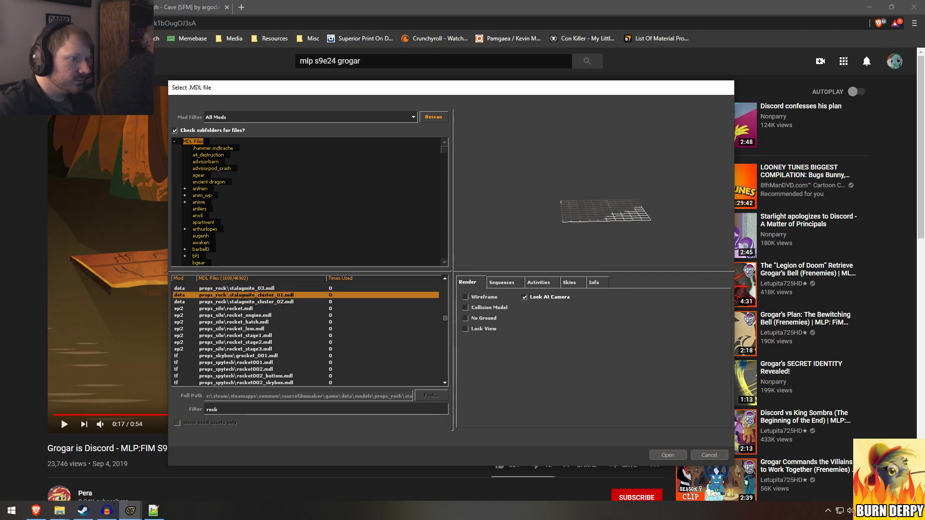
key("Down")
key("Down")
key("Down")
key("Down")
key("Down")
key("Down")
key("Down")
key("Down")
key("Down")
key("Down")
key("Down")
key("Down")
key("Down")
key("Down")
key("Down")
key("Down")
key("Down")
key("Down")
key("Down")
key("Down")
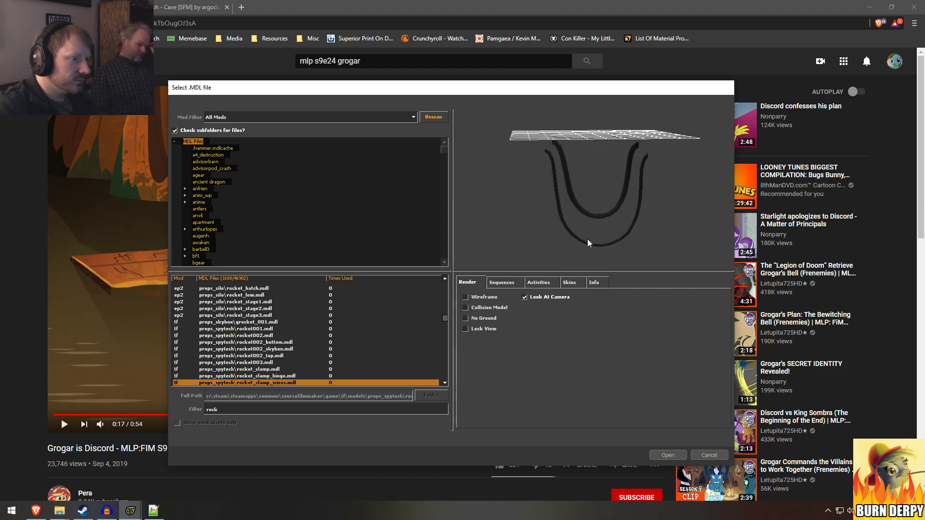
Step: Preview the props_swamp rocks and props_trainyard rocket models, on to the rockcliff01b.mdl cliff in props_wasteland
key("Down")
key("Down")
key("Down")
key("Down")
key("Down")
key("Down")
key("Down")
key("Down")
key("Down")
key("Down")
key("Down")
key("Down")
key("Down")
key("Down")
key("Down")
key("Down")
key("Down")
key("Down")
key("Down")
key("Down")
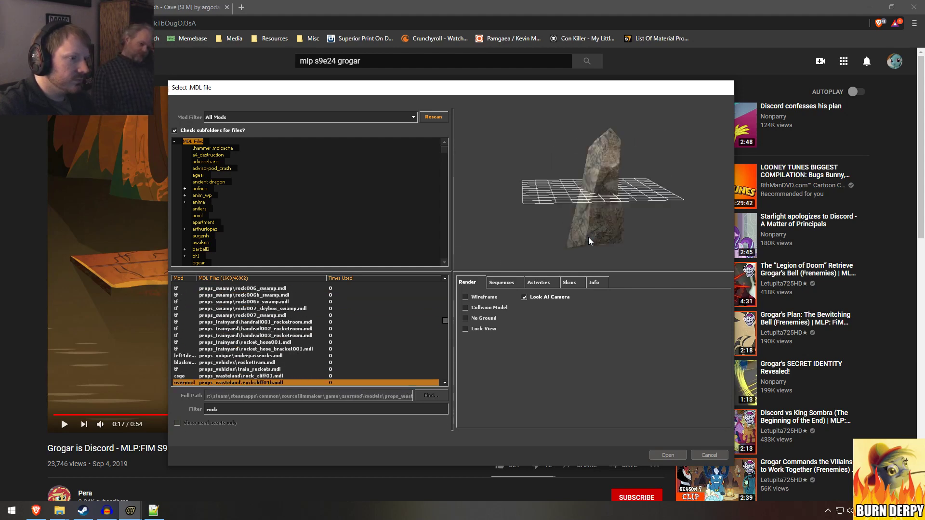
Step: Preview the props_wasteland granite rocks, props_xen rocks and rockslide models, down to sta_rock_01_moon.mdl
key("Down")
key("Down")
key("Down")
key("Down")
key("Down")
key("Down")
key("Down")
key("Down")
key("Down")
key("Down")
key("Down")
key("Down")
key("Down")
key("Down")
key("Down")
key("Down")
key("Down")
key("Down")
key("Down")
key("Down")
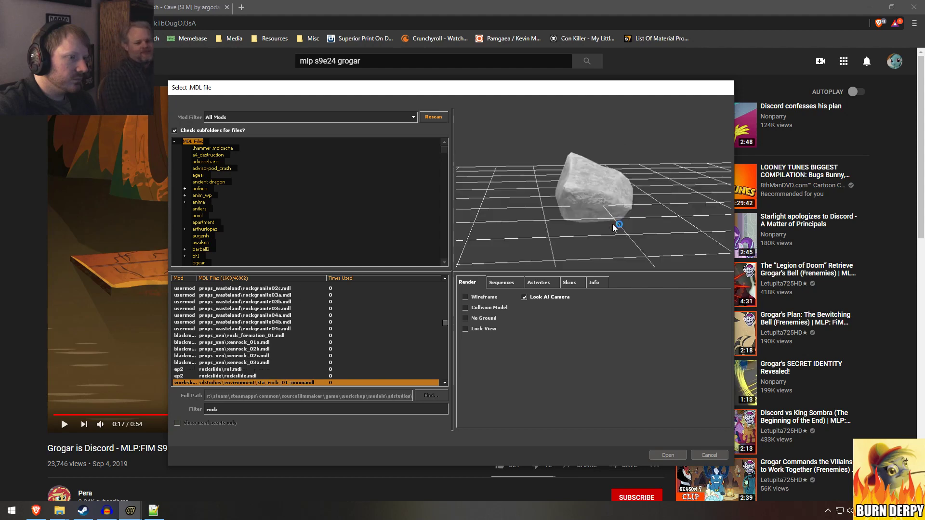
Step: Preview the remaining sta_rock moon rocks in sdstudios\environment, on to the redrocket buildings in architecture_f4
key("Down")
key("Down")
key("Down")
key("Down")
key("Down")
key("Down")
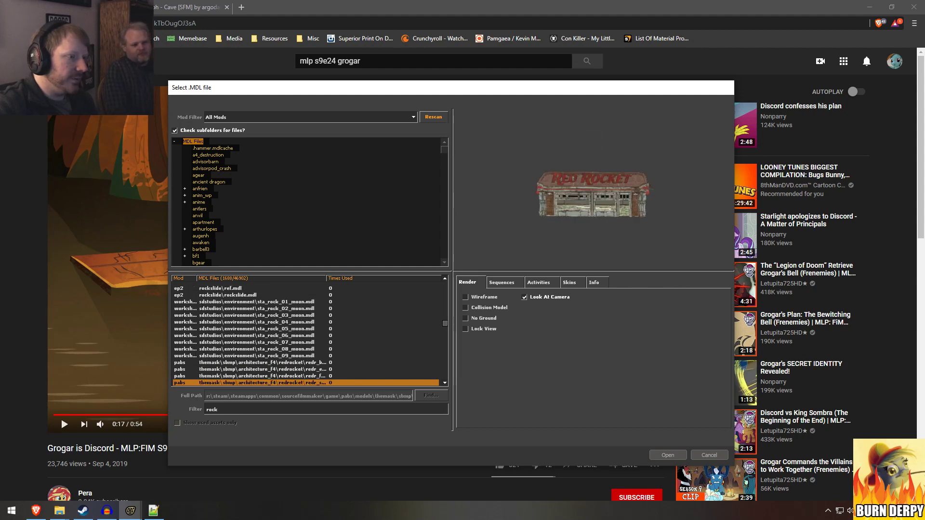
Step: Preview the rest of the redrocket buildings and continue into the set_nestofventus environment pieces
key("Down")
key("Down")
key("Down")
key("Down")
key("Down")
key("Down")
key("Down")
key("Down")
key("Down")
key("Down")
key("Down")
key("Down")
key("Down")
key("Down")
key("Down")
key("Down")
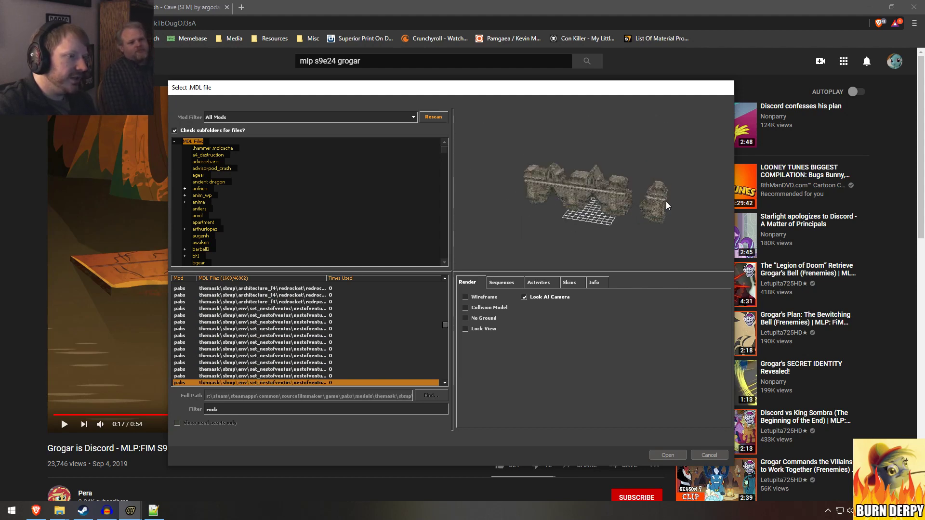
Step: Preview the bigrocks and bigstone models in themask\sbmp\nature\rocks and skip ahead to gsrobblegrass02.mdl
key("Down")
key("Down")
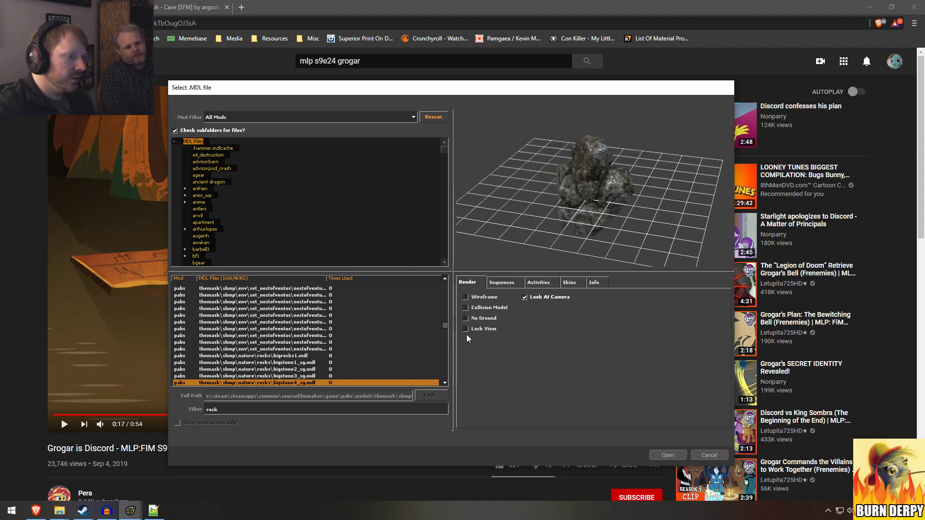
key("Down")
key("Down")
key("Down")
scroll(297, 362, "down", 8)
left_click(290, 303)
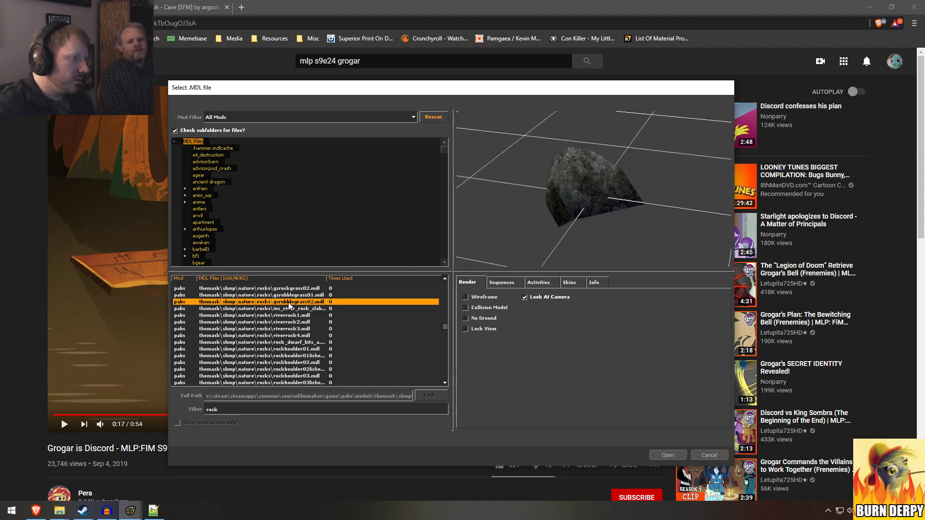
Step: Preview the river rocks, boulders and rock cliffs in themask\sbmp\nature\rocks, down to rockcoastsm01.mdl
key("Down")
key("Down")
key("Down")
key("Down")
key("Down")
key("Down")
key("Down")
key("Down")
key("Down")
key("Down")
key("Down")
key("Down")
key("Down")
key("Down")
key("Down")
key("Down")
key("Down")
key("Down")
key("Down")
key("Down")
key("Down")
key("Down")
key("Down")
key("Down")
key("Down")
key("Down")
key("Down")
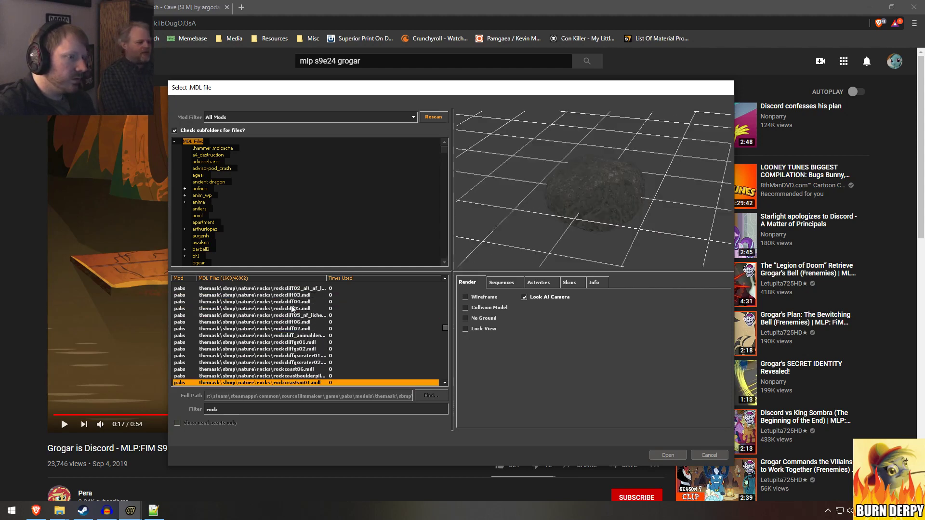
Step: Preview the coastal rocks and seastackcoast models, on into the rocks_set_neutral folder
key("Down")
key("Down")
key("Down")
key("Down")
key("Down")
key("Down")
key("Down")
key("Down")
key("Down")
key("Down")
key("Down")
key("Down")
key("Down")
key("Down")
key("Down")
key("Down")
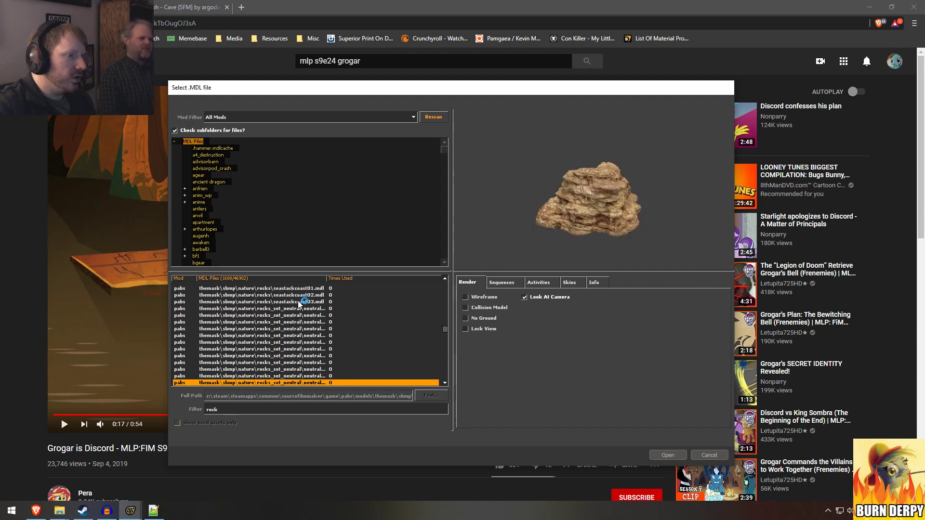
Step: Preview the remaining rocks_set_neutral and rocket launcher models and continue into the rocks in themask\scenebuildthemes\dark
key("Down")
key("Down")
key("Down")
key("Down")
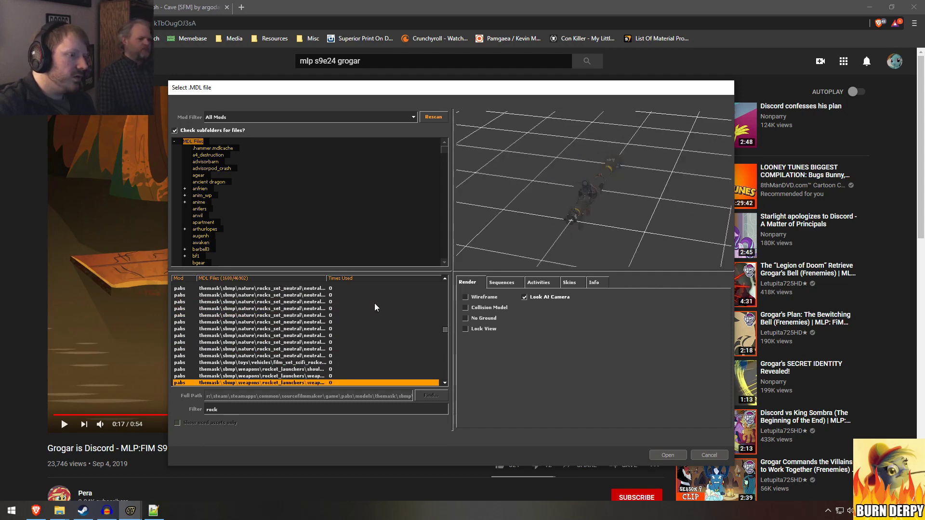
key("Down")
key("Down")
key("Down")
key("Down")
key("Down")
key("Down")
key("Down")
key("Down")
key("Down")
key("Down")
key("Down")
key("Down")
key("Down")
key("Down")
key("Down")
key("Down")
scroll(323, 361, "down", 5)
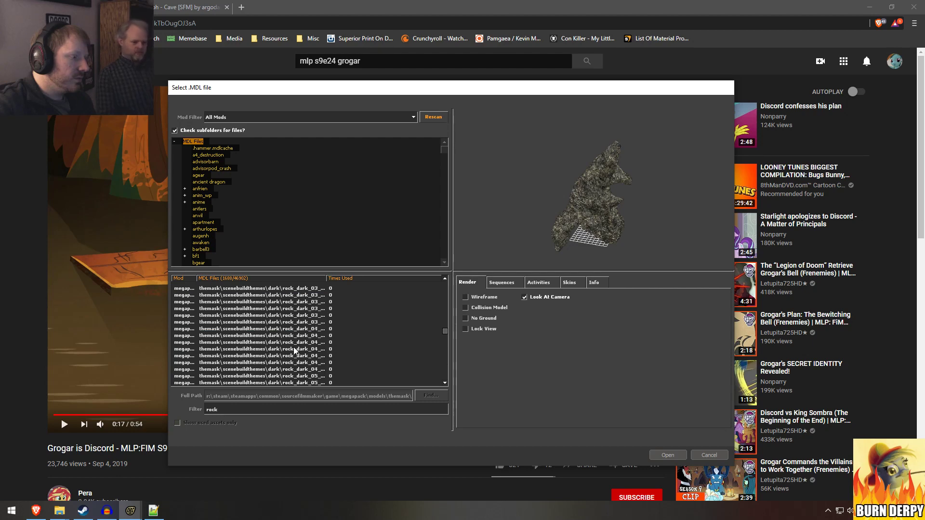
Step: Preview sample rocks in themask\scenebuildthemes\dark, from the rock_dark_04 models on to rock_dark_12
left_click(295, 347)
left_click(295, 356)
left_click(294, 363)
scroll(294, 365, "down", 9)
left_click(294, 365)
scroll(294, 365, "down", 9)
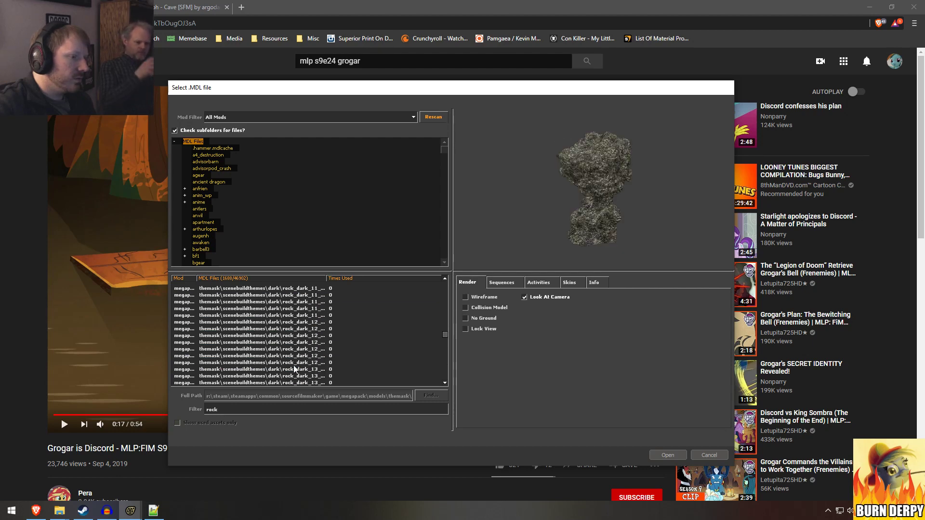
Step: Sample the higher-numbered dark rocks, from rock_dark_13 down to the rock_dark_24 models
left_click(293, 365)
scroll(294, 364, "down", 3)
left_click(294, 365)
scroll(294, 364, "down", 3)
left_click(294, 364)
scroll(294, 365, "down", 3)
left_click(294, 364)
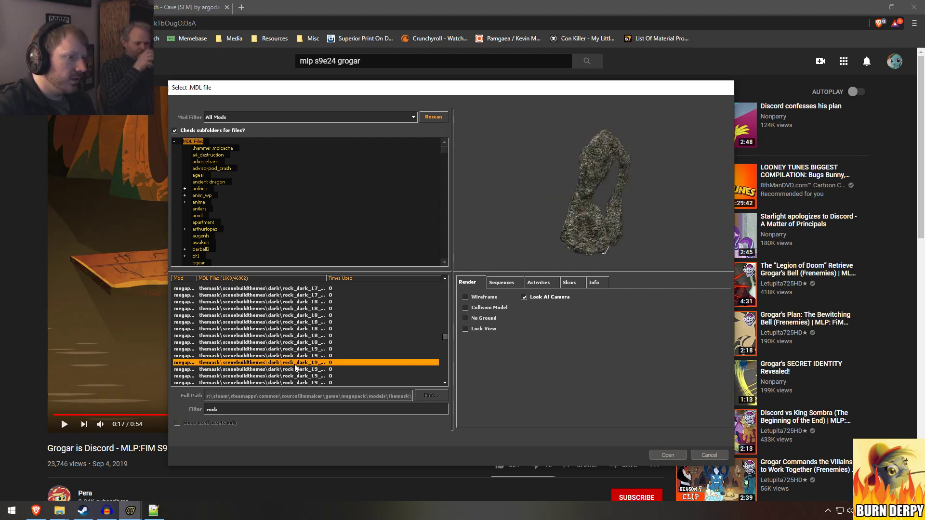
scroll(294, 364, "down", 3)
left_click(294, 364)
scroll(294, 364, "down", 6)
left_click(294, 364)
scroll(294, 365, "down", 3)
left_click(294, 364)
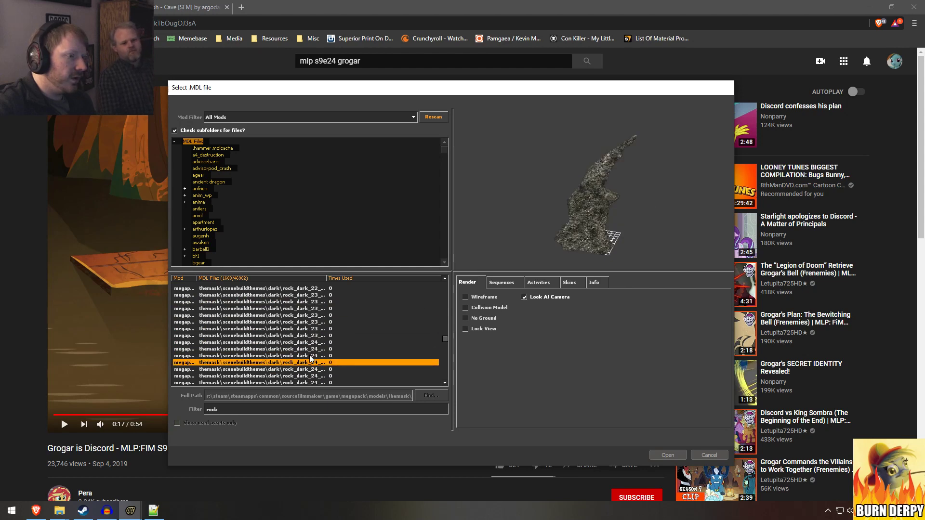
Step: Compare the rock_dark_24 variants with the neighbouring rock_dark_23 and rock_dark_25 models
left_click_drag(554, 221, 573, 222)
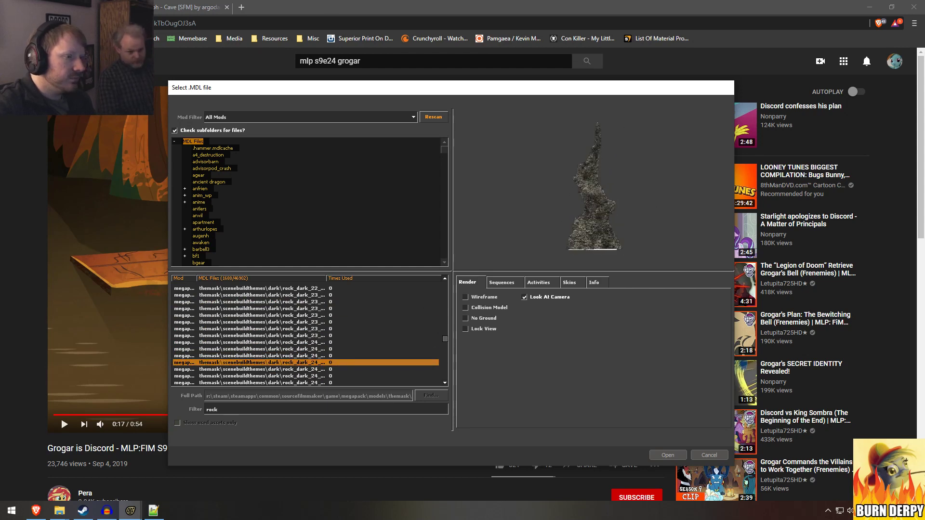
key("Up")
key("Up")
key("Up")
key("Up")
key("Up")
key("Up")
key("Down")
key("Down")
key("Down")
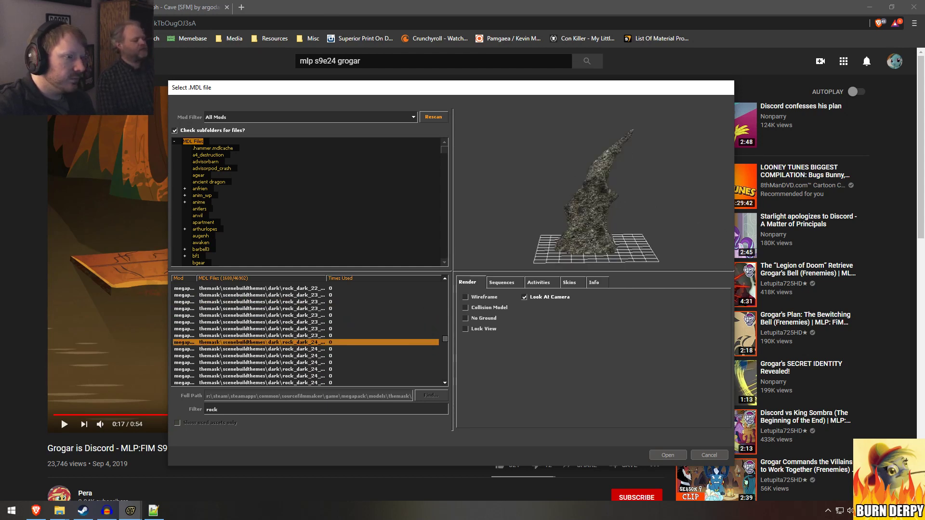
key("Down")
key("Down")
key("Down")
key("Down")
key("Down")
key("Down")
key("Down")
key("Down")
key("Down")
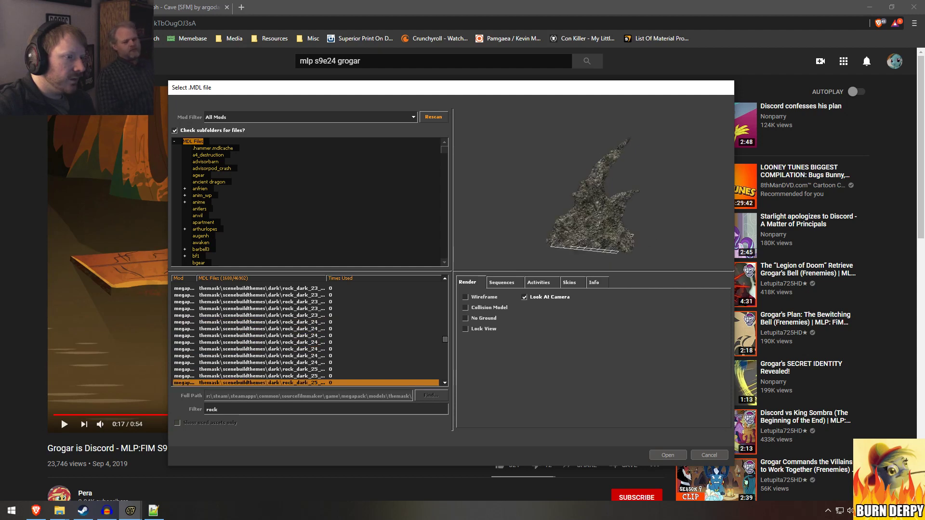
Step: Return to the tall curved rock_dark_24_sg_wtf1 spire, inspect it up close and add it to the shot
key("Up")
key("Up")
key("Up")
right_click_drag(645, 139, 644, 121)
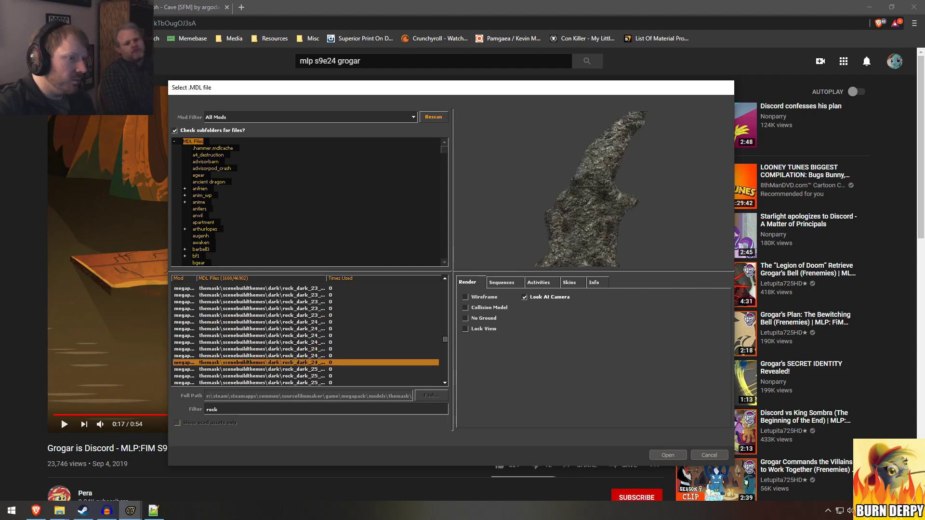
left_click_drag(644, 138, 626, 142)
right_click_drag(644, 138, 644, 161)
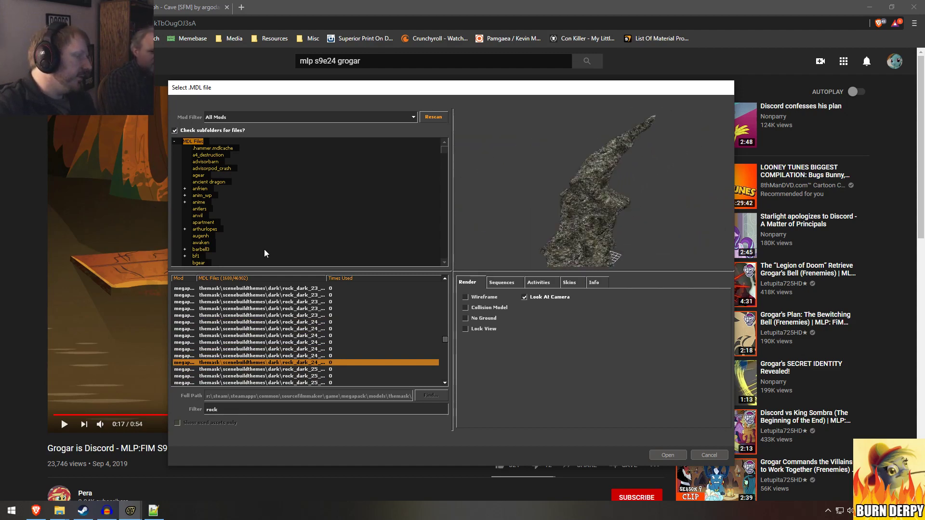
left_click(664, 455)
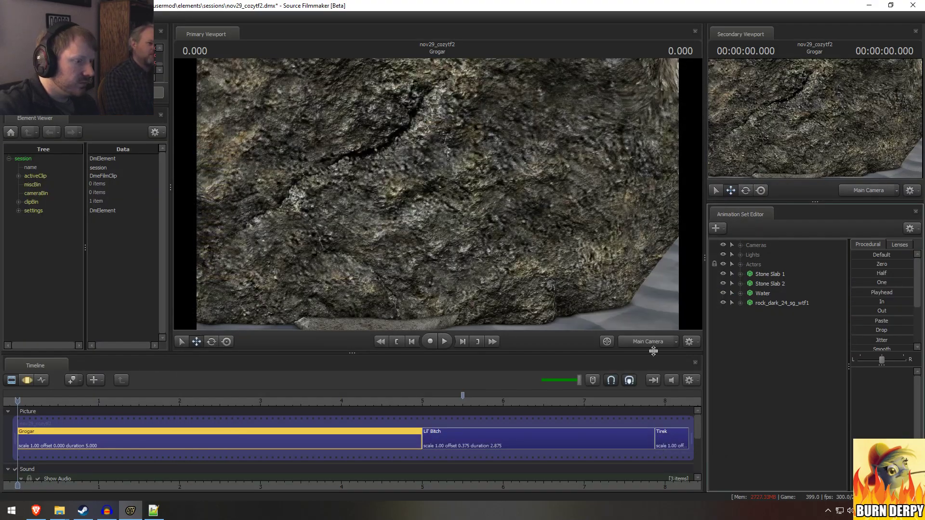
Step: Using the Work Camera view, move rock_dark_24_sg_wtf1 back behind Grogar so that it rises out of the water
left_click(639, 341)
left_click(641, 340)
left_click(641, 340, "ctrl")
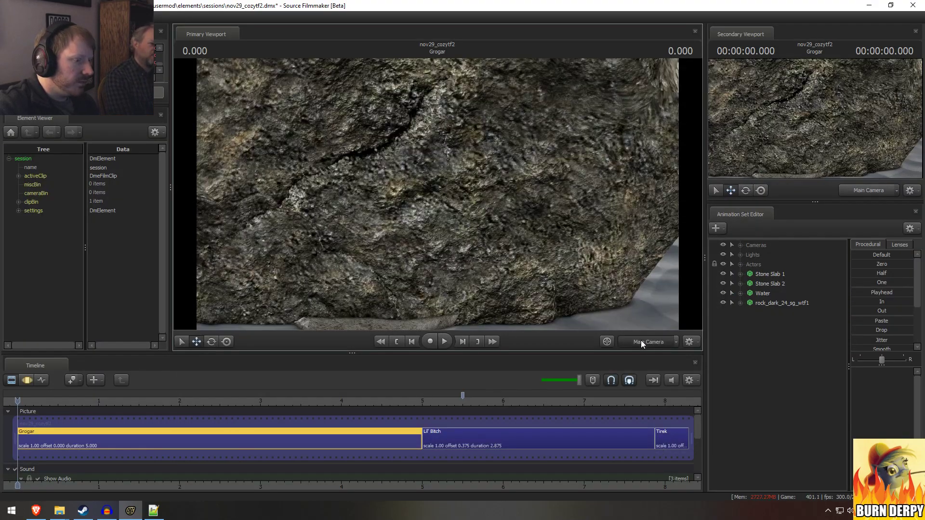
key("s")
key("F3")
key("F2")
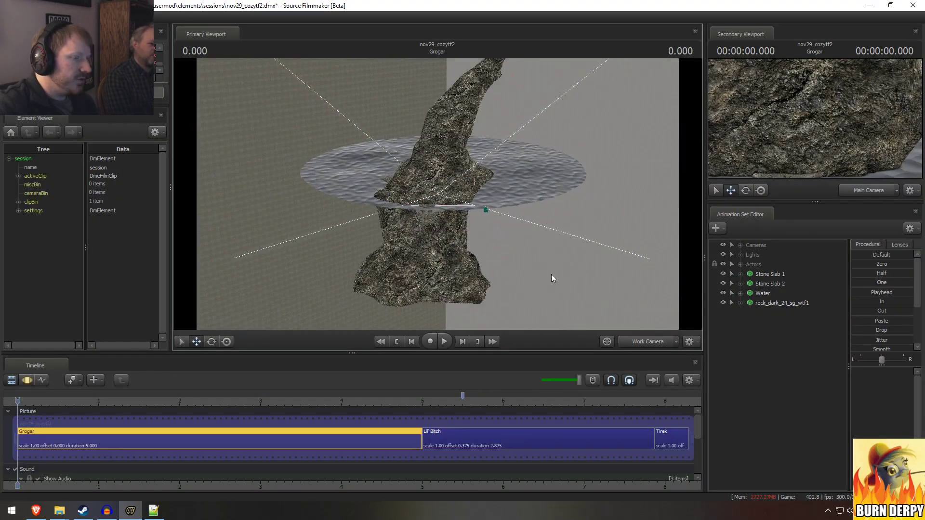
left_click(767, 302)
key("F3")
mouse_move(463, 280)
left_mouse_down()
mouse_move(461, 193)
mouse_move(436, 174)
mouse_move(467, 200)
mouse_move(455, 270)
left_mouse_up()
key("e")
key("w")
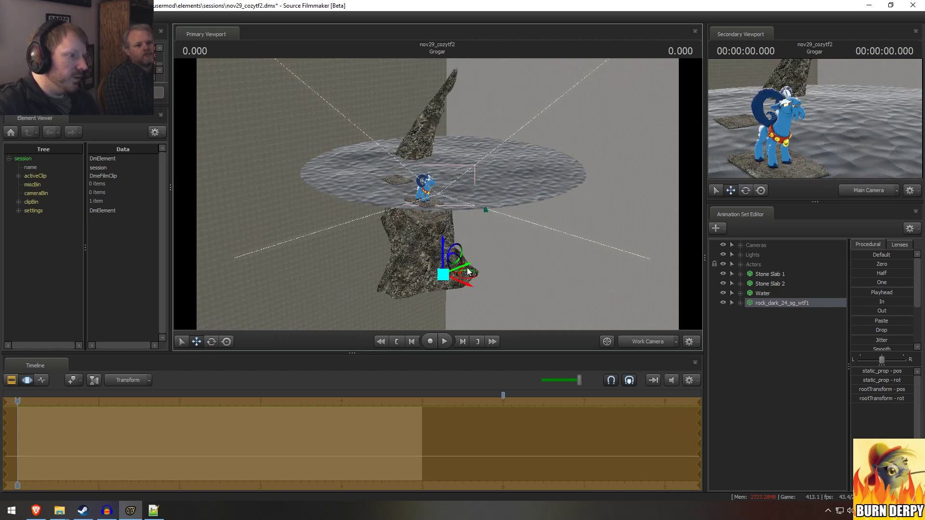
Step: Play the shot briefly and examine the spire, water disc and stone slabs around Grogar
left_click_drag(437, 189, 413, 221, "alt")
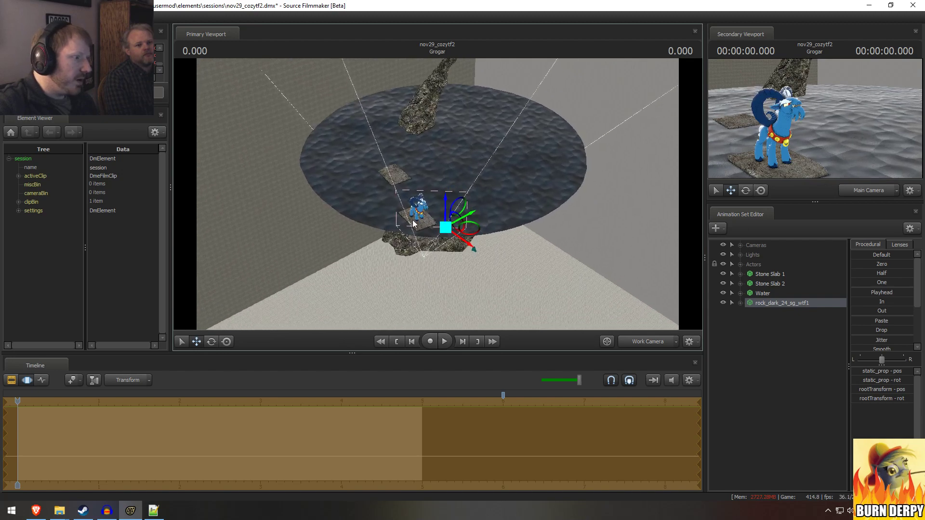
key("space")
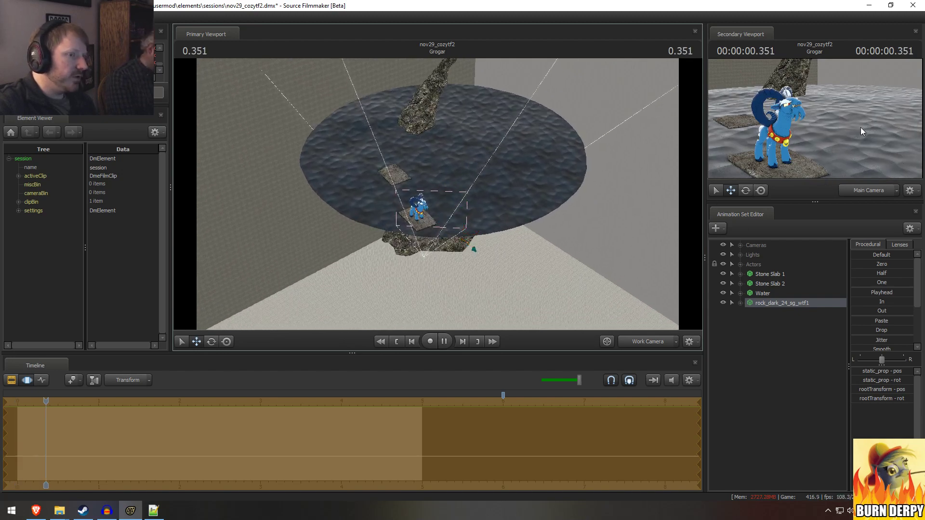
key("space")
left_click_drag(583, 149, 564, 169)
key("w")
left_click_drag(438, 195, 441, 159)
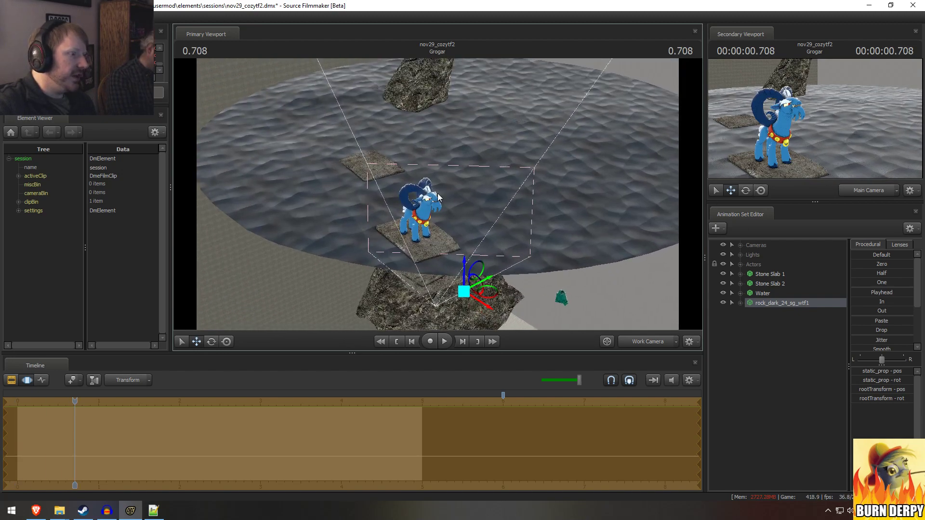
Step: Duplicate the Water animation set and move the copy to the far side of the original behind Grogar
right_click(768, 308)
right_click(770, 293)
left_click(804, 307)
right_click(791, 334)
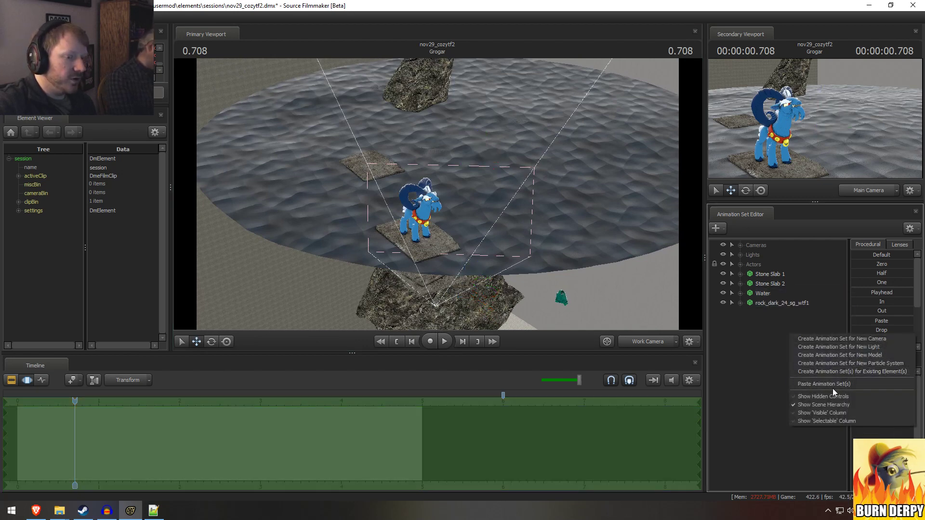
left_click(821, 383)
left_click(780, 314)
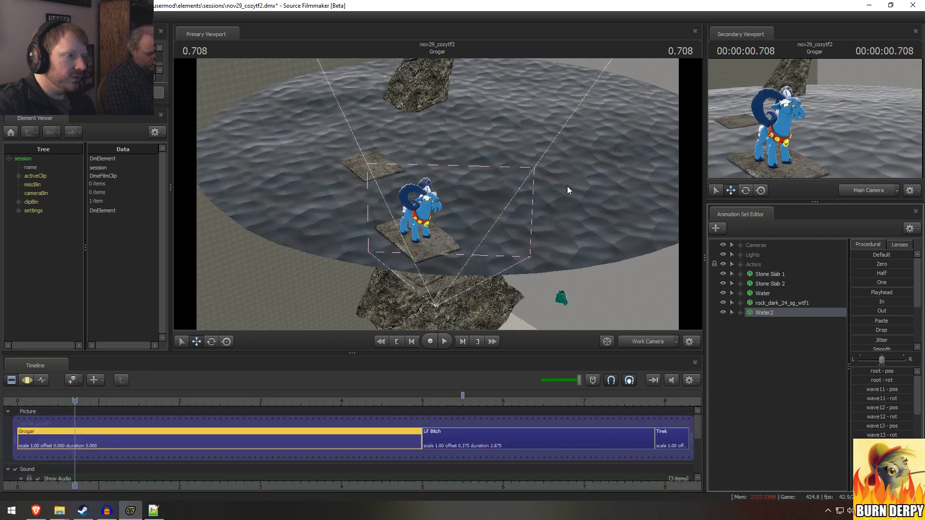
left_click_drag(491, 153, 352, 67)
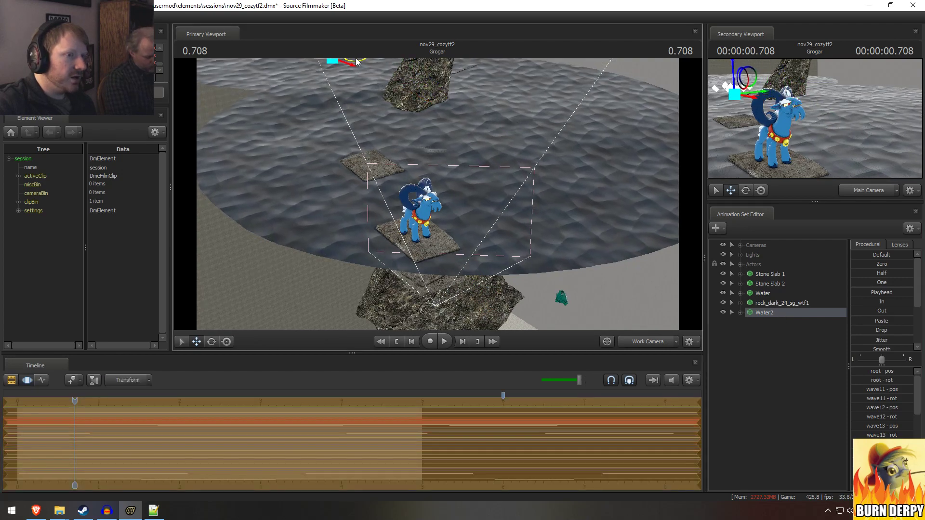
Step: Play the shot through the Main Camera to check how far the extended water covers the background
key("F2")
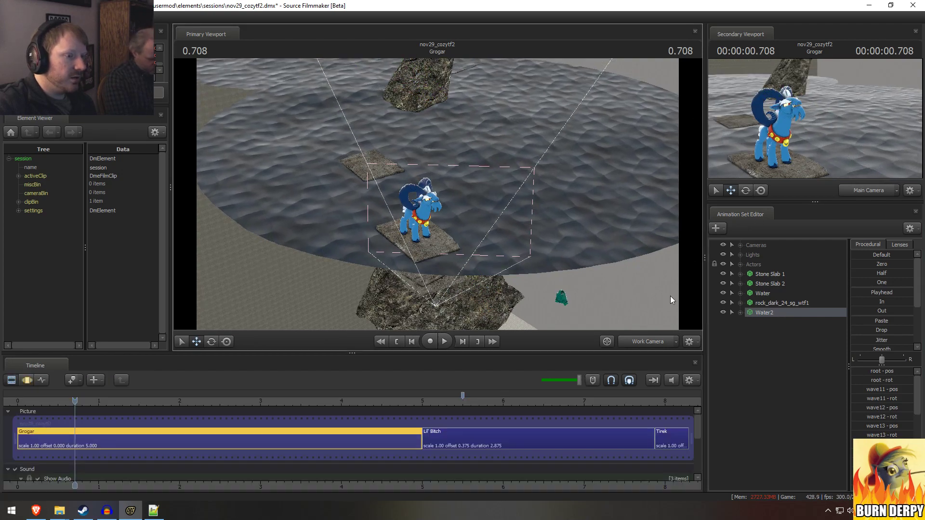
left_click(650, 342)
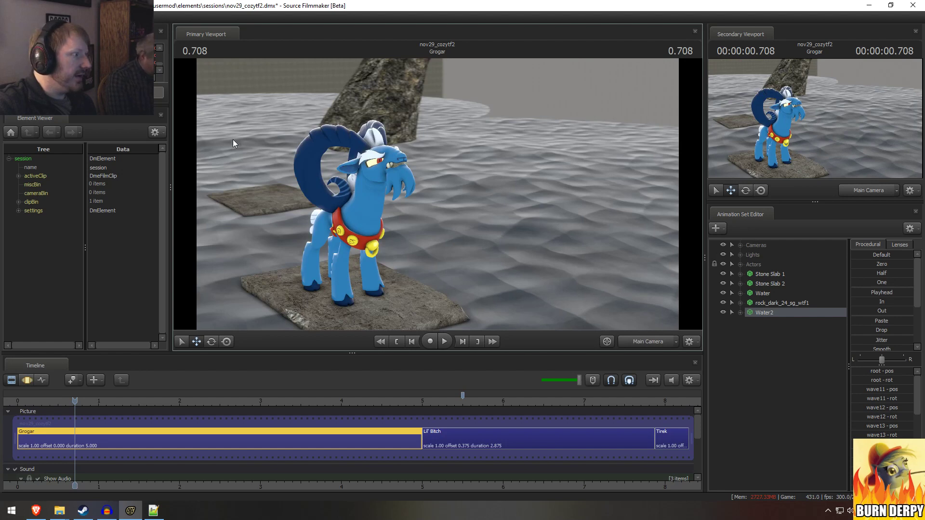
key("space")
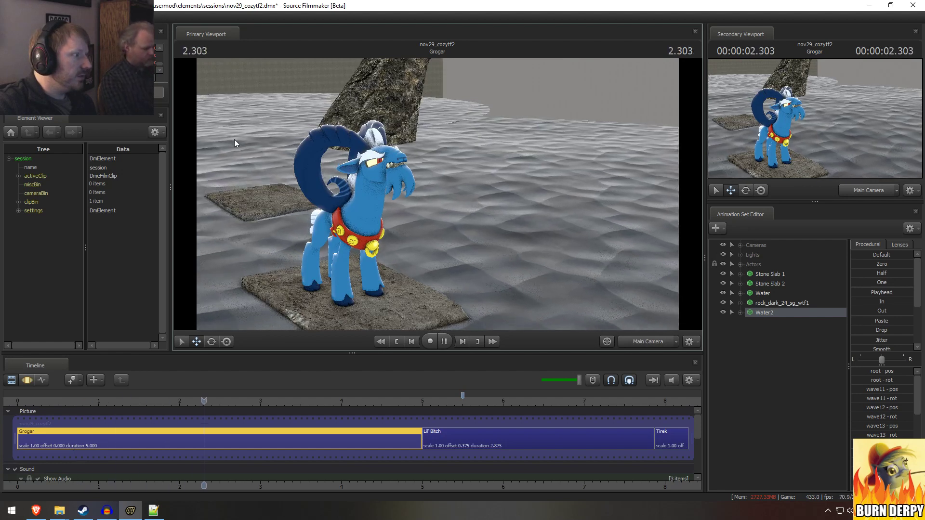
key("space")
key("F3")
key("F2")
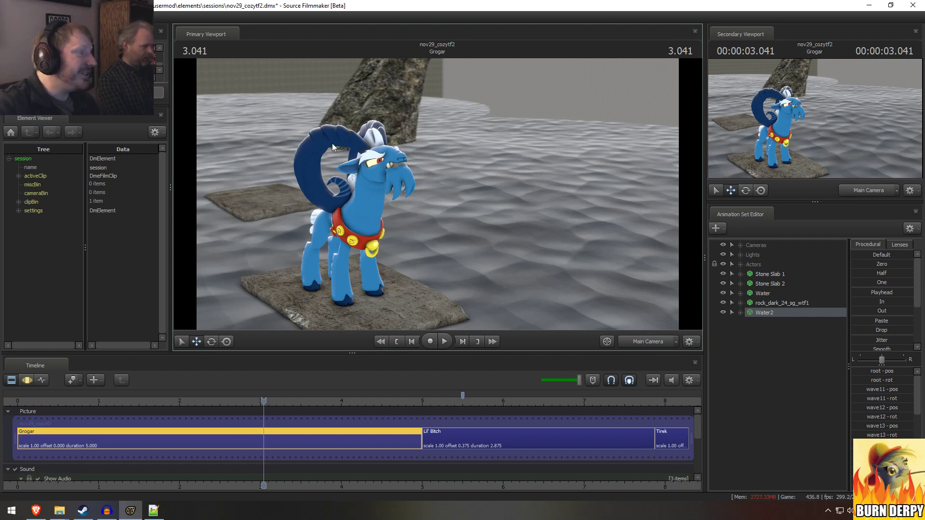
Step: Place Water2 directly beneath Water in the animation set list, and rename Water to "Water 1"
left_click(770, 302)
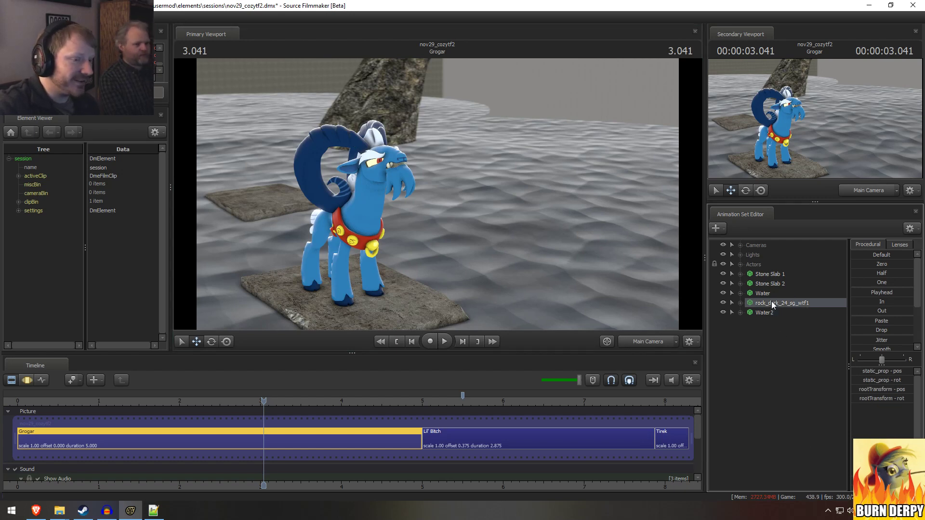
key("F3")
key("f")
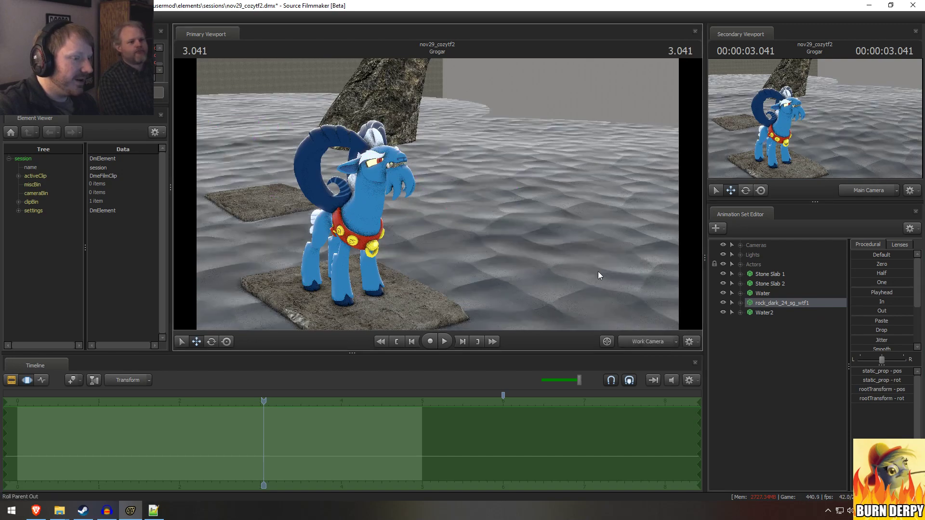
key("F2")
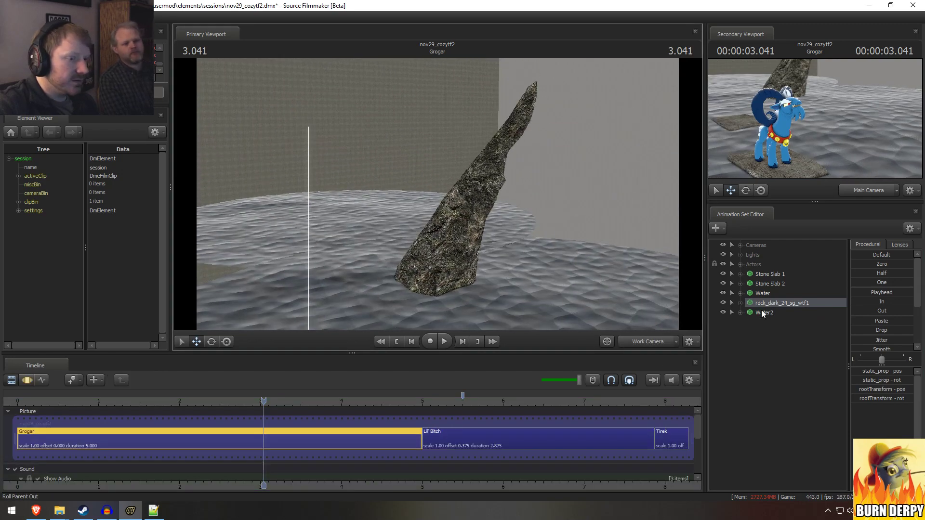
left_click_drag(762, 313, 753, 299)
right_click(764, 292)
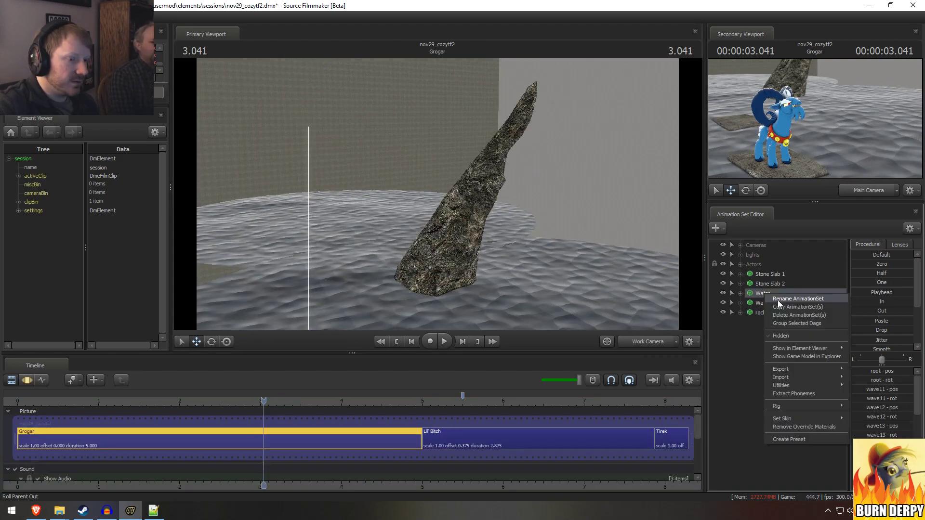
left_click(798, 299)
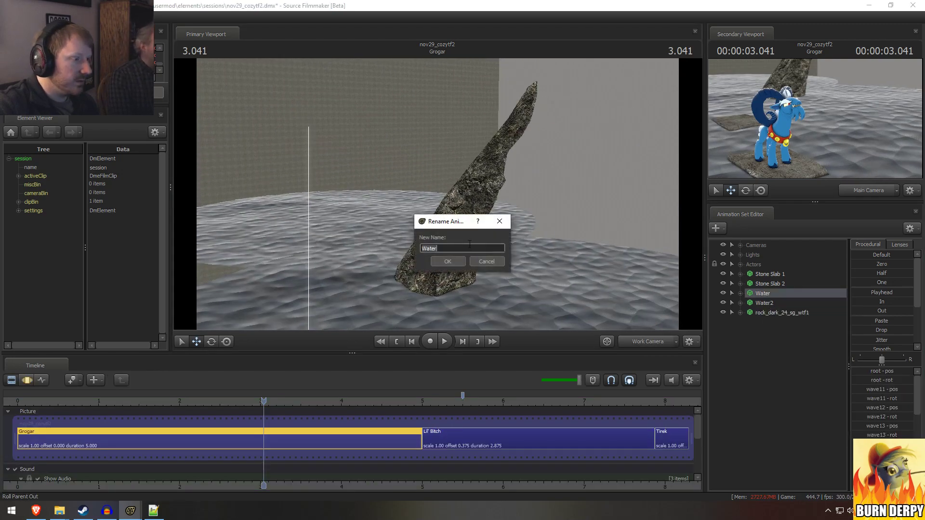
left_click(448, 263)
Step: Group Water 1 and Water2 together, and rename the new group "Water"
right_click(776, 302)
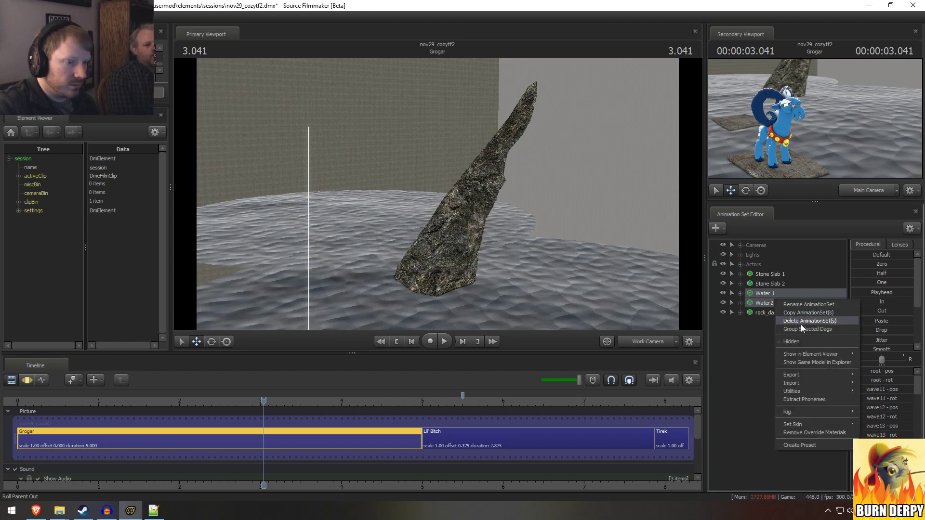
left_click(800, 325)
right_click(773, 295)
left_click(795, 302)
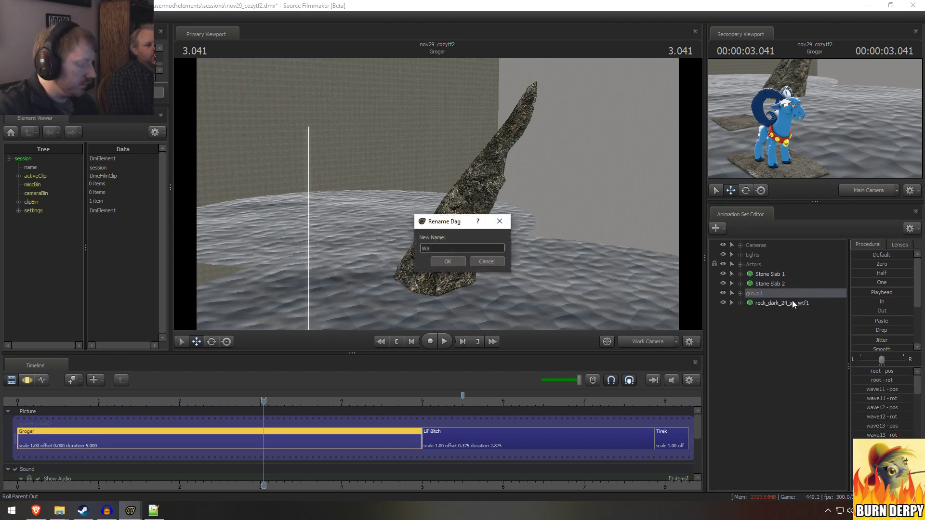
type("Water")
left_click(455, 261)
Step: Try to group Stone Slab 1 and Stone Slab 2, and undo the removal of the slabs
left_click(767, 274)
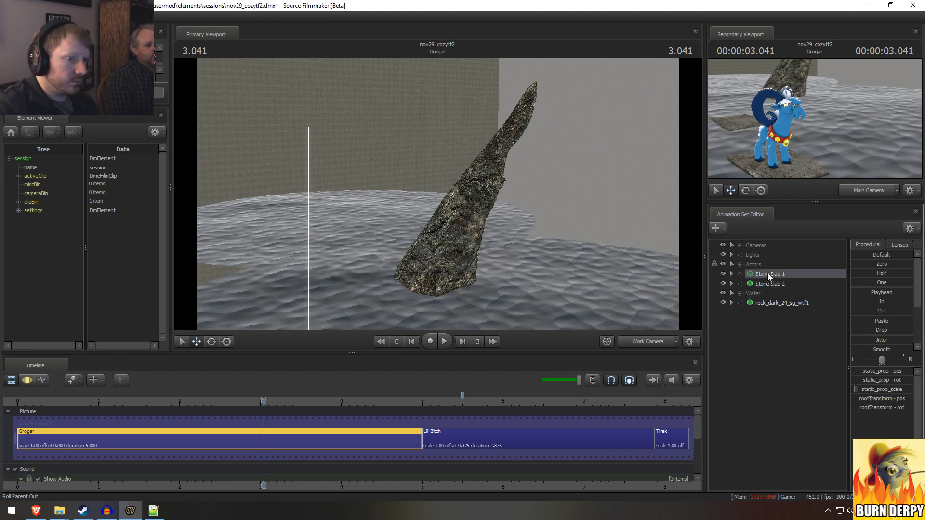
key("f")
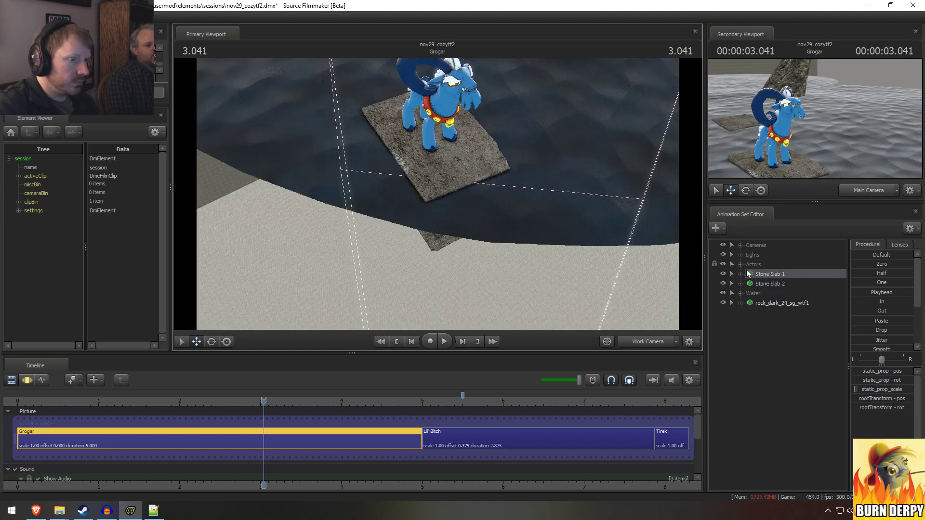
left_click(767, 284)
left_click(772, 273, "ctrl")
right_click(773, 274)
left_click(816, 304)
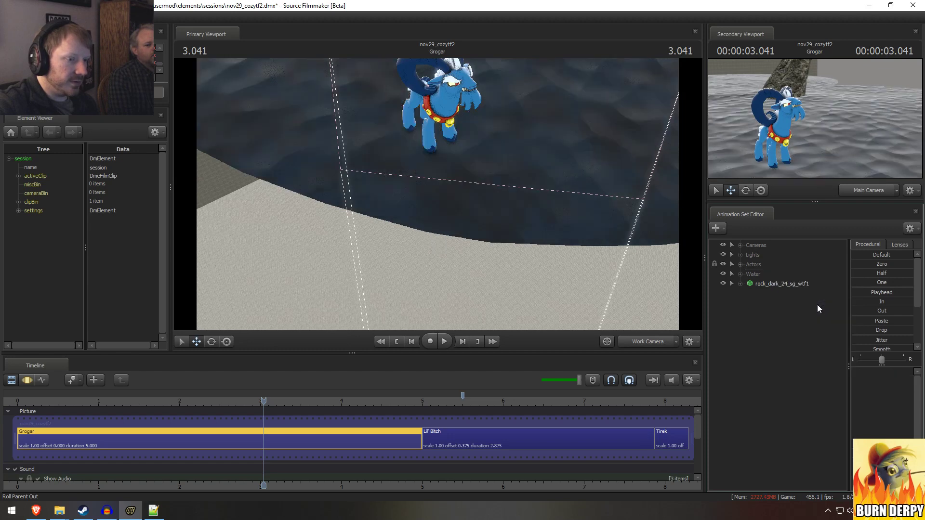
key("ctrl+z")
Step: Group Stone Slab 1 and Stone Slab 2 together, and rename the new group "Stone Slabs"
left_click(762, 274)
left_click(769, 282, "ctrl")
right_click(770, 282)
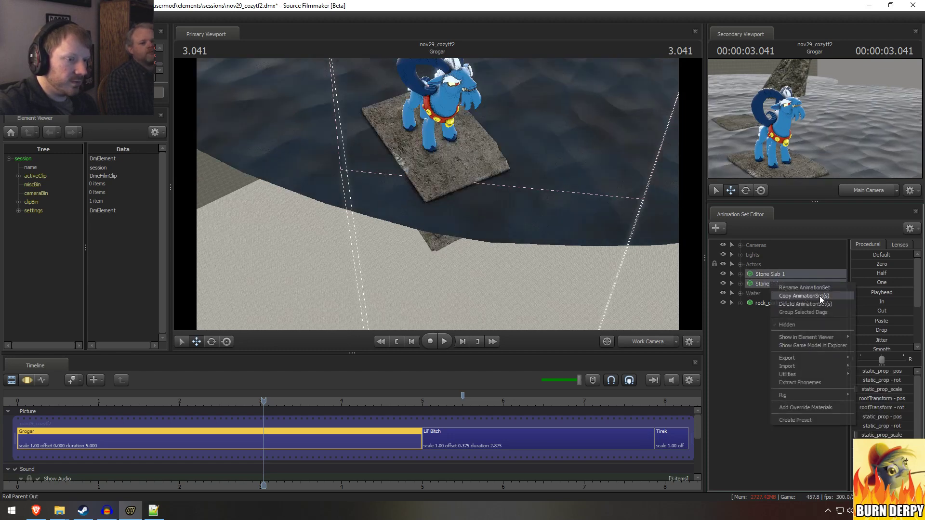
left_click(815, 311)
right_click(772, 274)
left_click(776, 279)
type("S")
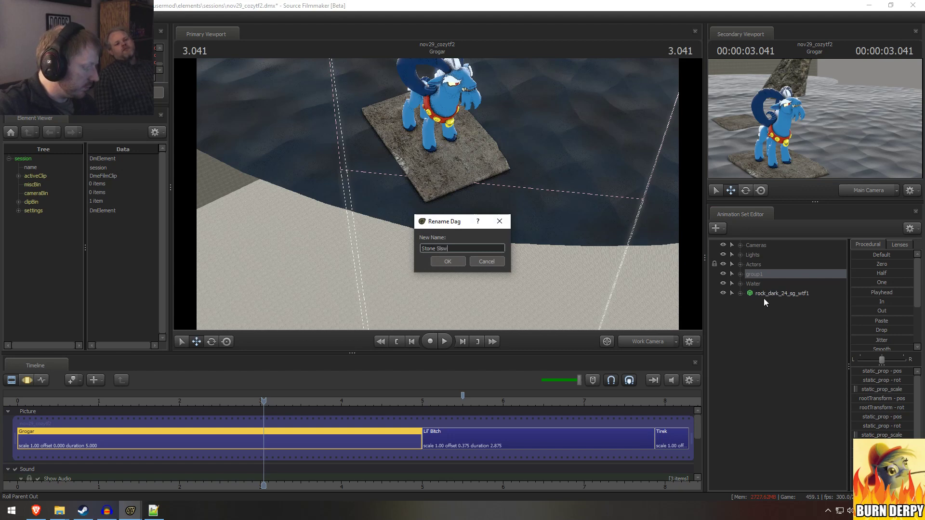
type("tone Slsw")
key("BackSpace")
key("BackSpace")
type("abs")
key("Return")
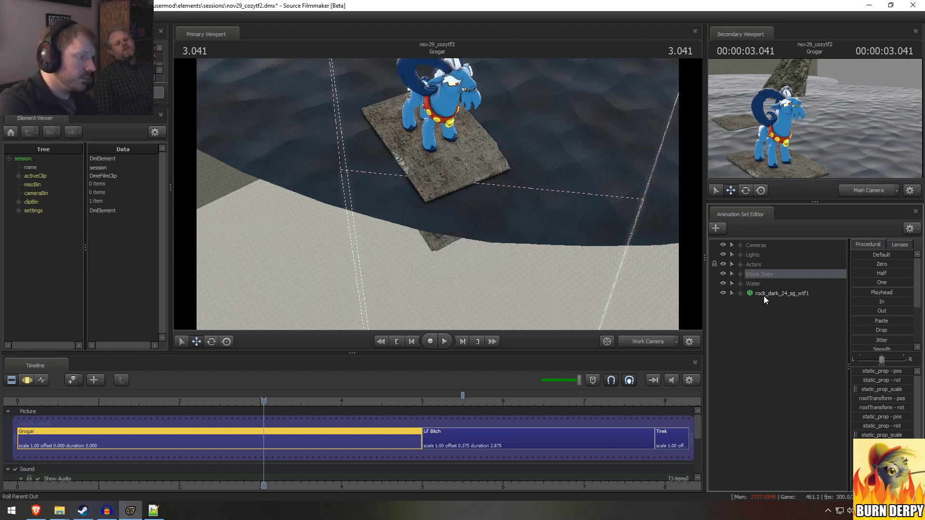
Step: Rename the rock_dark_24_sg_wtf1 animation set to "Spike 1"
left_click(758, 294)
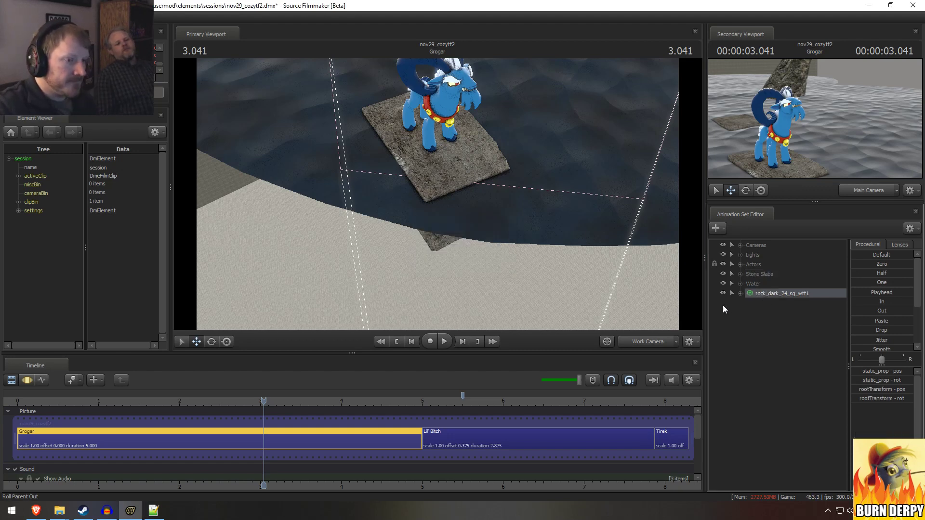
left_click_drag(463, 269, 444, 234)
key("F3")
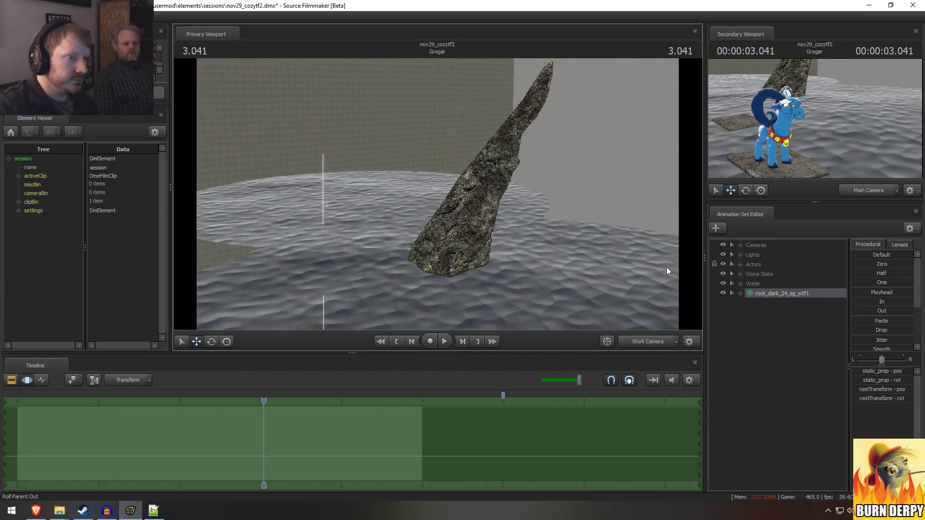
key("F2")
key("F3")
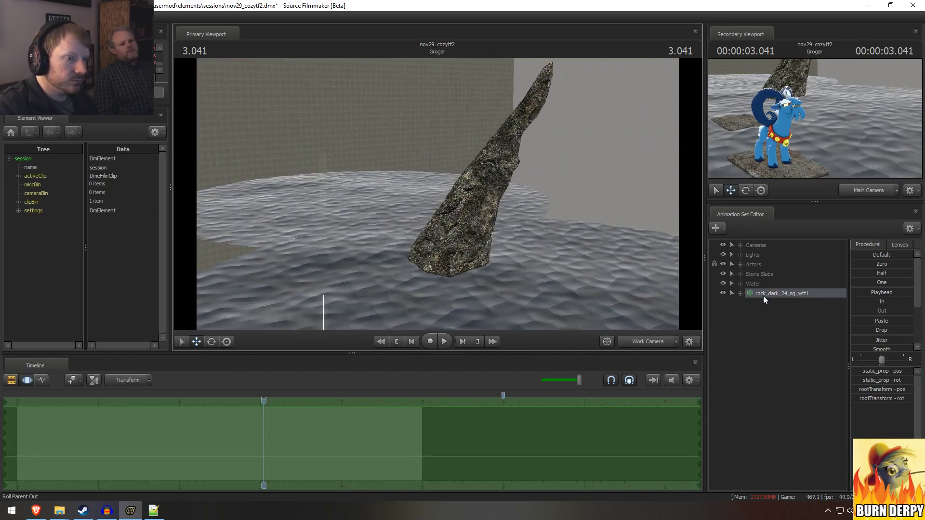
right_click(763, 296)
left_click(788, 299)
type("Spike")
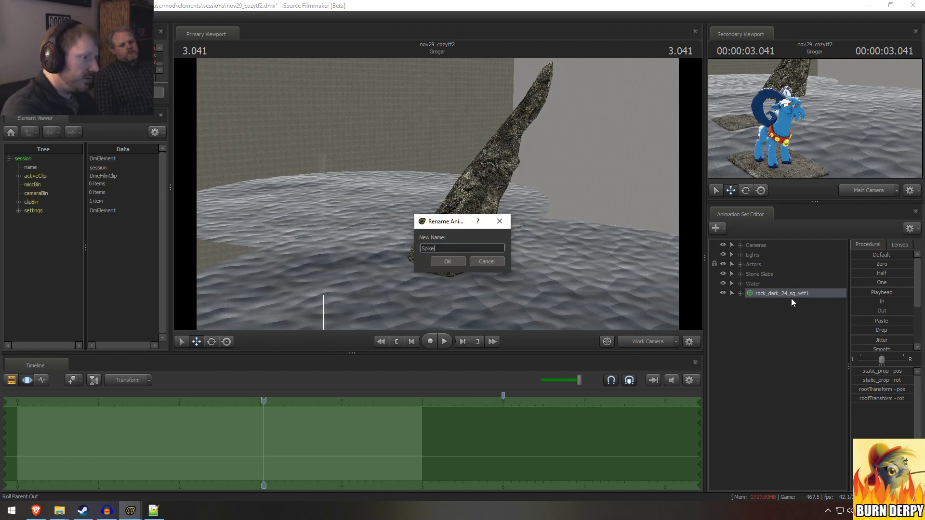
type(" 1")
key("Return")
Step: Add a scale control to Spike 1's static_prop transform and scale the rock down
key("F2")
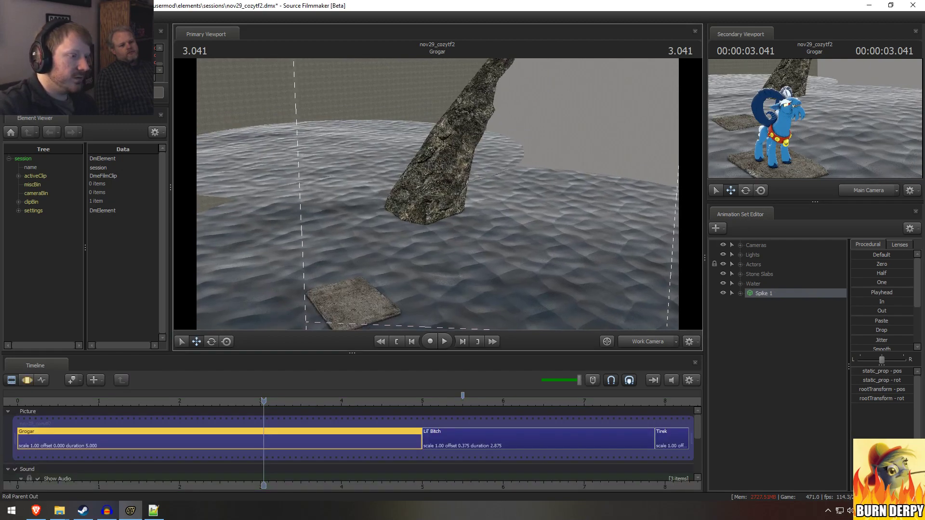
key("s")
mouse_move(497, 235)
left_mouse_down()
mouse_move(497, 250)
mouse_move(498, 235)
left_mouse_up()
key("F3")
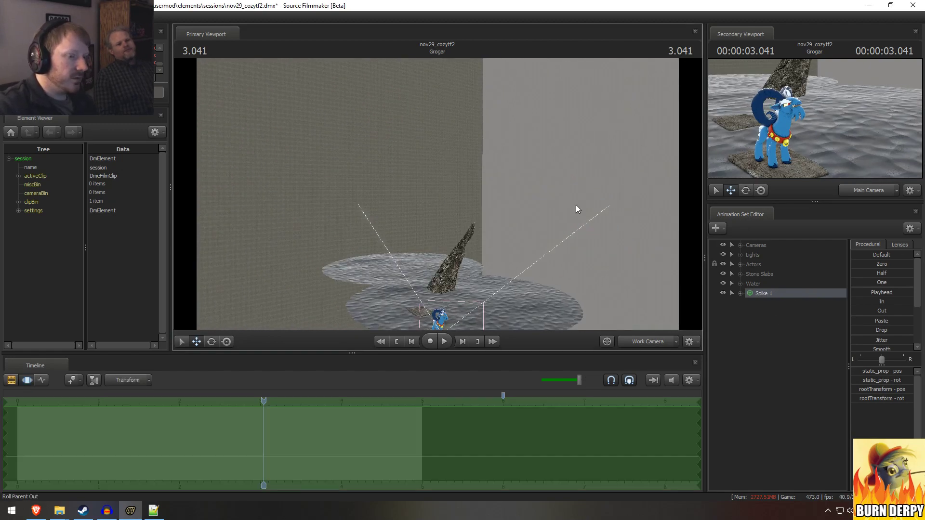
left_click_drag(437, 196, 442, 217)
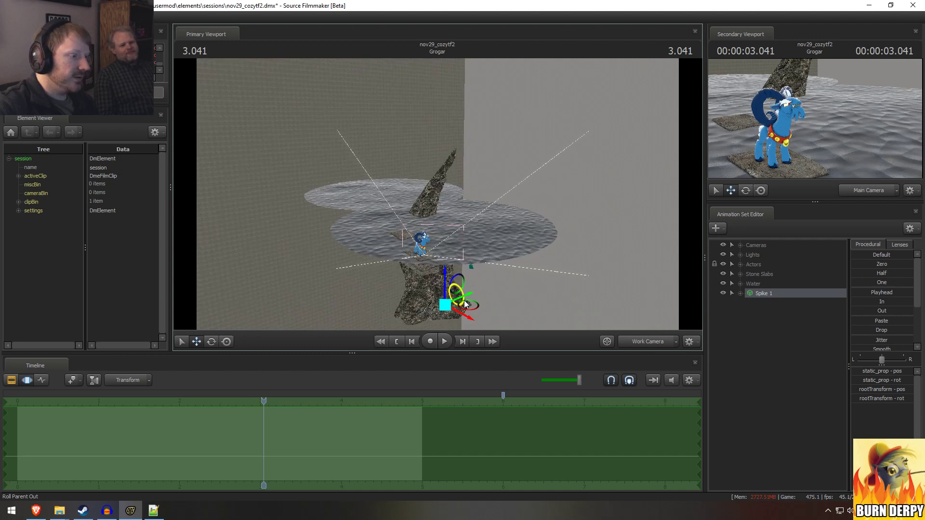
left_click(741, 293)
left_click(779, 322)
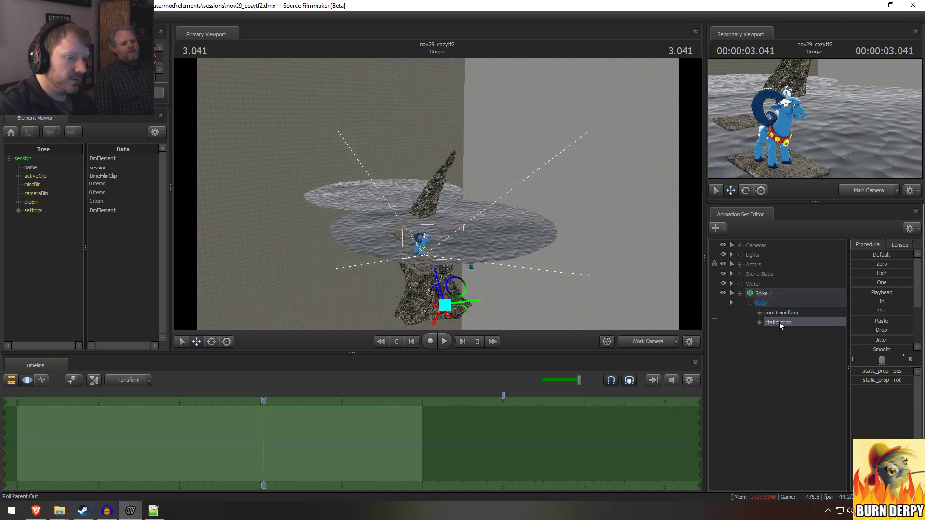
right_click(779, 321)
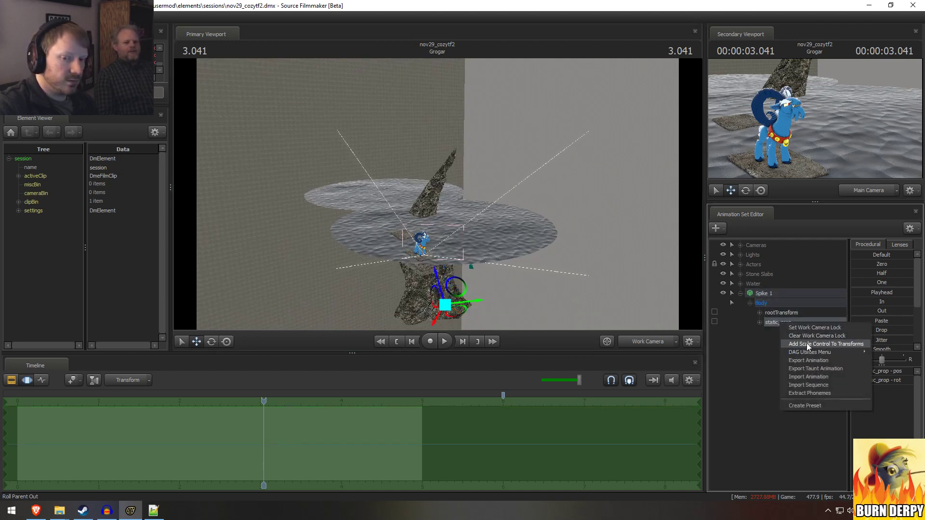
left_click(806, 343)
left_click(814, 333)
left_click_drag(896, 372, 891, 372)
Step: Reselect Spike 1's Body controls and raise the rock so more of it stands above the water
left_click(773, 285)
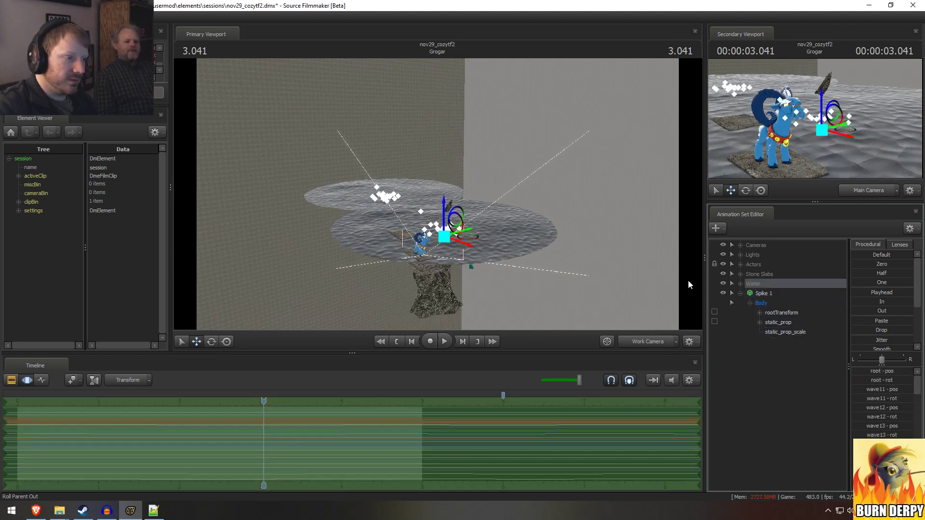
left_click_drag(458, 233, 456, 230)
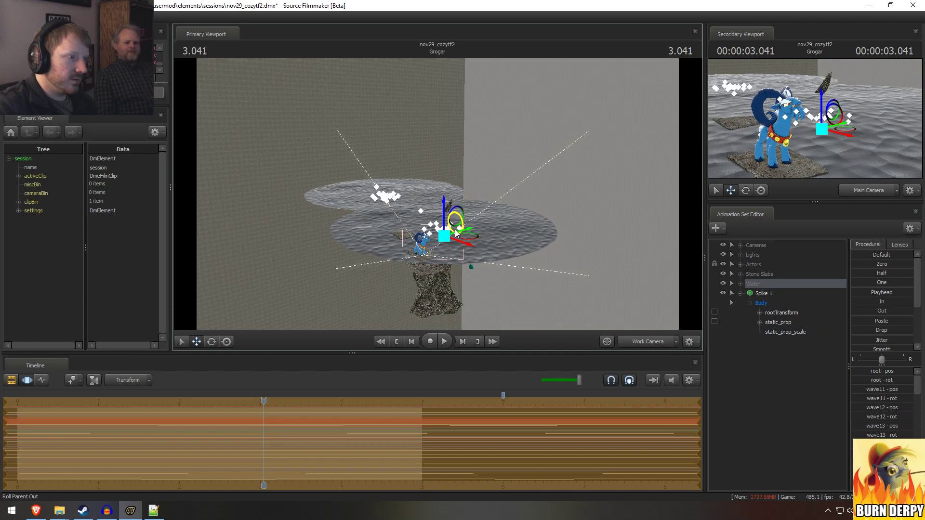
left_click(805, 301)
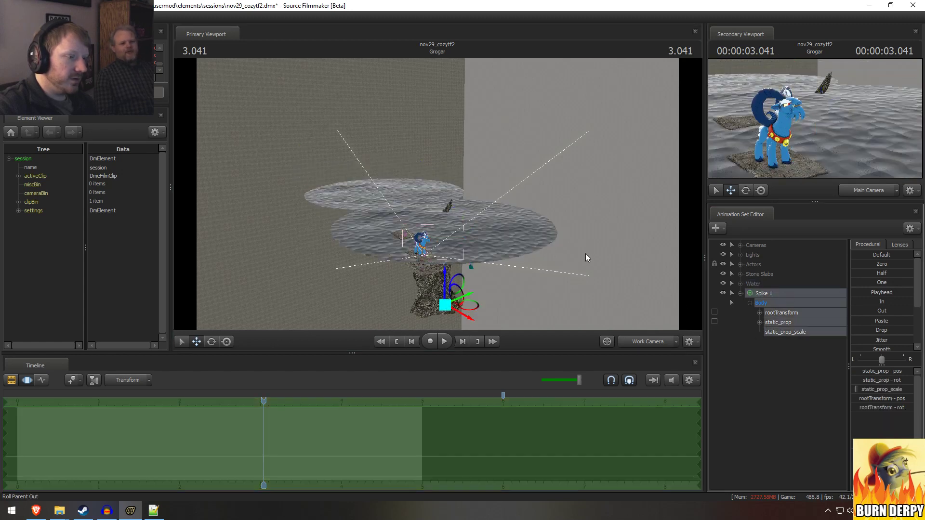
left_click_drag(453, 297, 466, 268)
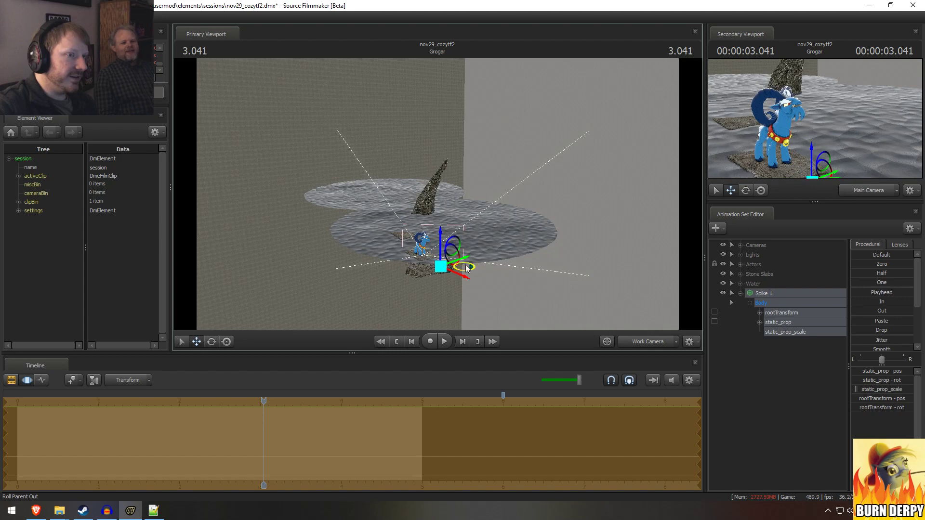
Step: Remap Spike 1's static_prop_scale range to a maximum of 1 and shrink the rock further
left_click_drag(882, 392, 878, 392)
right_click(875, 392)
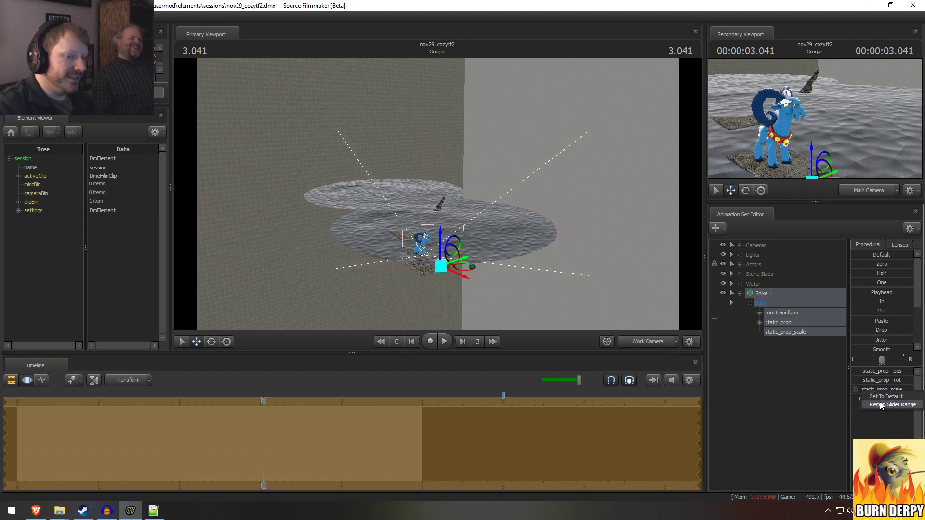
left_click(880, 404)
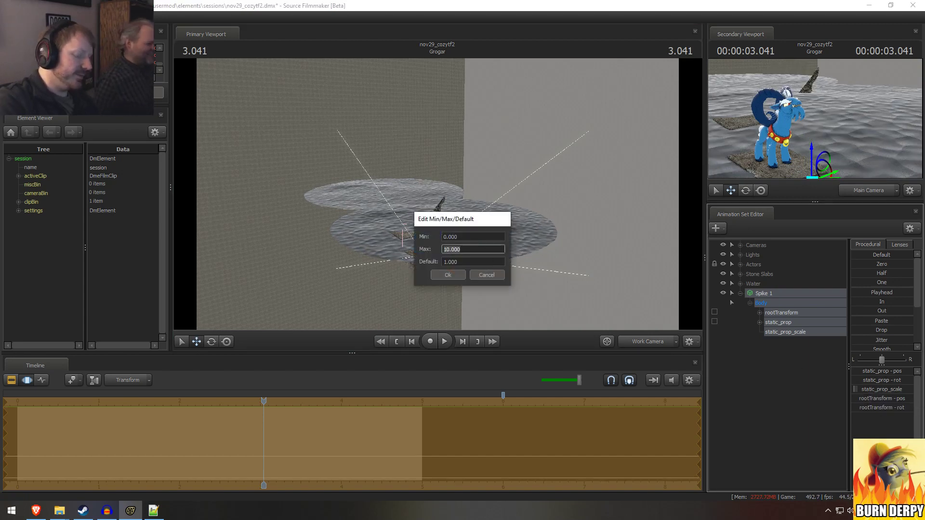
type("1")
key("Return")
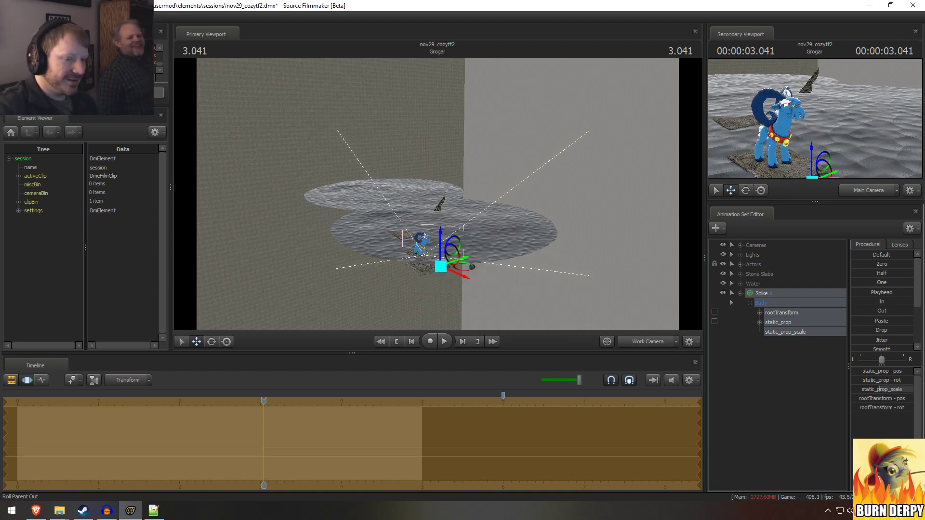
left_click_drag(882, 391, 873, 389)
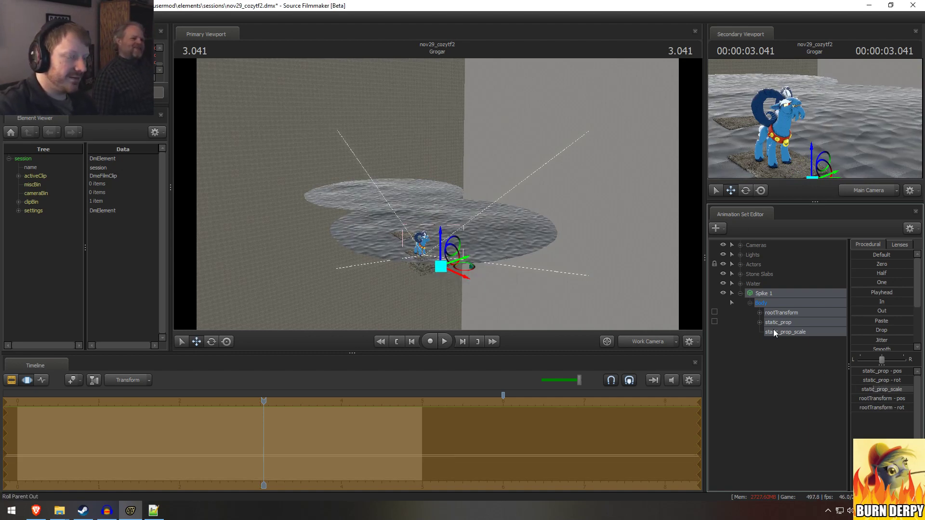
Step: Raise Spike 1 towards the water surface and reduce its scale again, comparing it with the Grogar reference video
left_click_drag(447, 259, 438, 238)
key("alt+Tab")
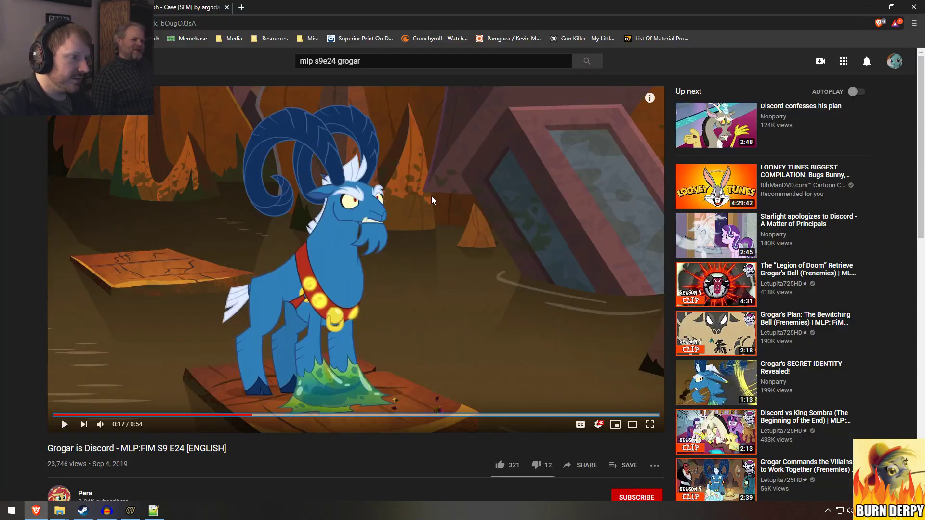
key("alt+Tab")
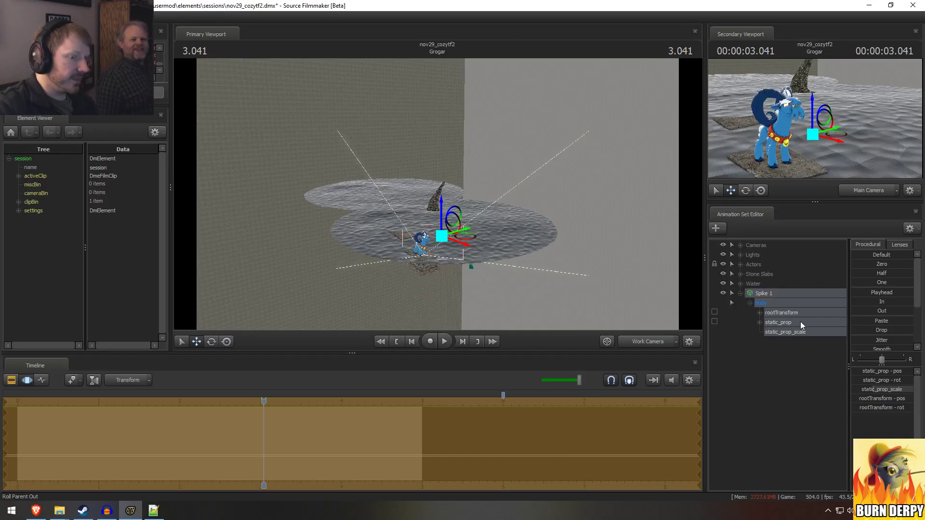
left_click_drag(874, 389, 864, 389)
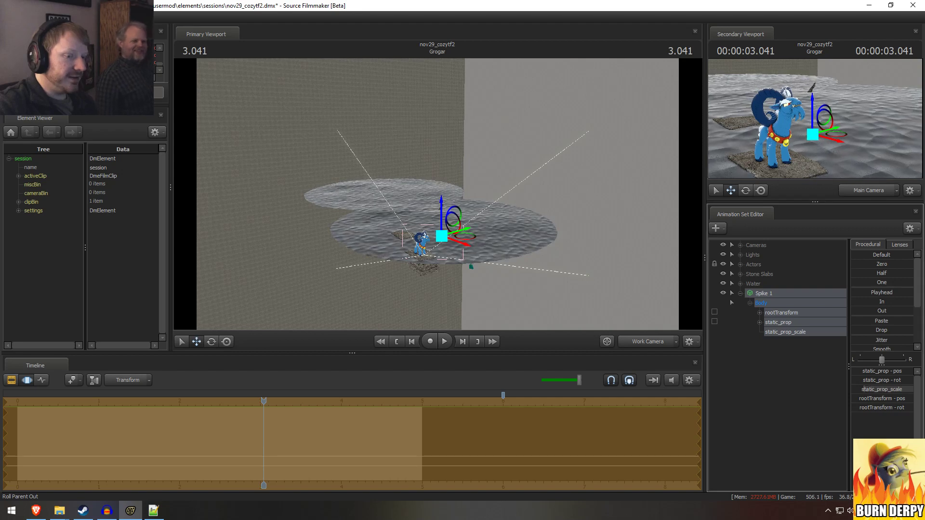
left_click_drag(467, 246, 468, 217)
Step: Move Spike 1 across the water to beyond the rear stone slab, following the rock placement in the reference video
key("alt+Tab")
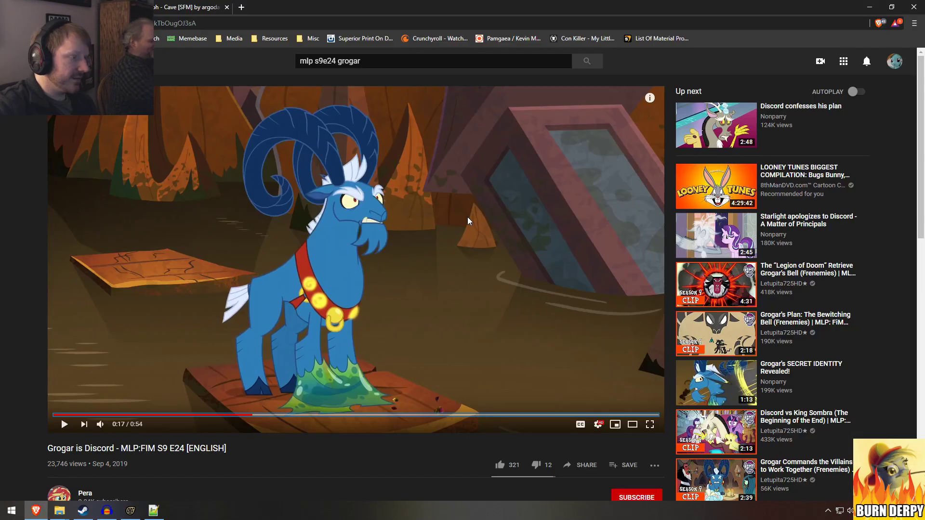
key("alt+Tab")
left_click_drag(446, 213, 435, 205)
key("alt+Tab")
key("alt+Tab")
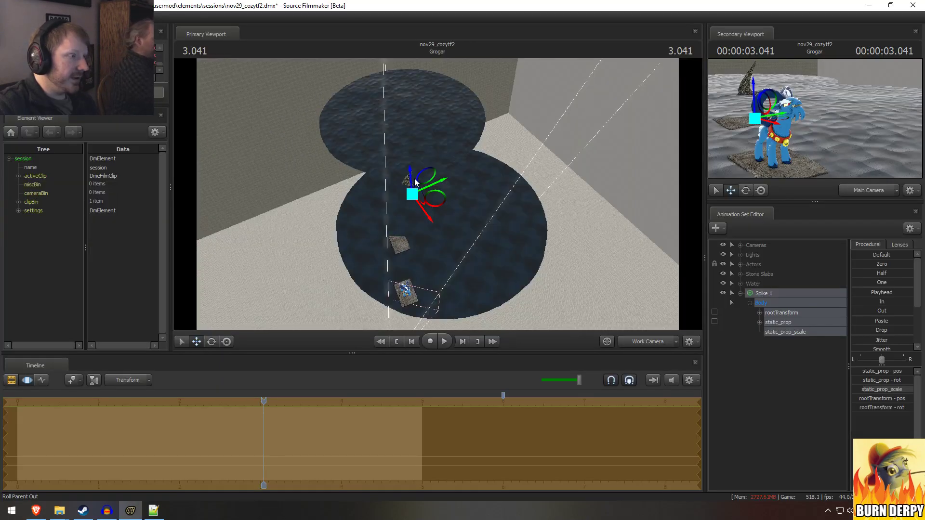
Step: Duplicate the Spike 1 animation set within the list and select the copy
left_click_drag(504, 201, 437, 194)
key("w")
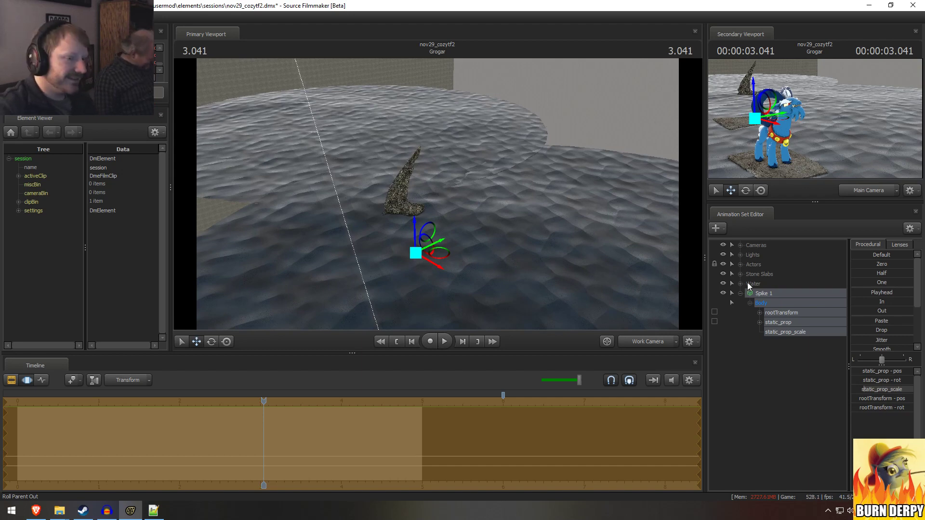
right_click(776, 292)
left_click(781, 307)
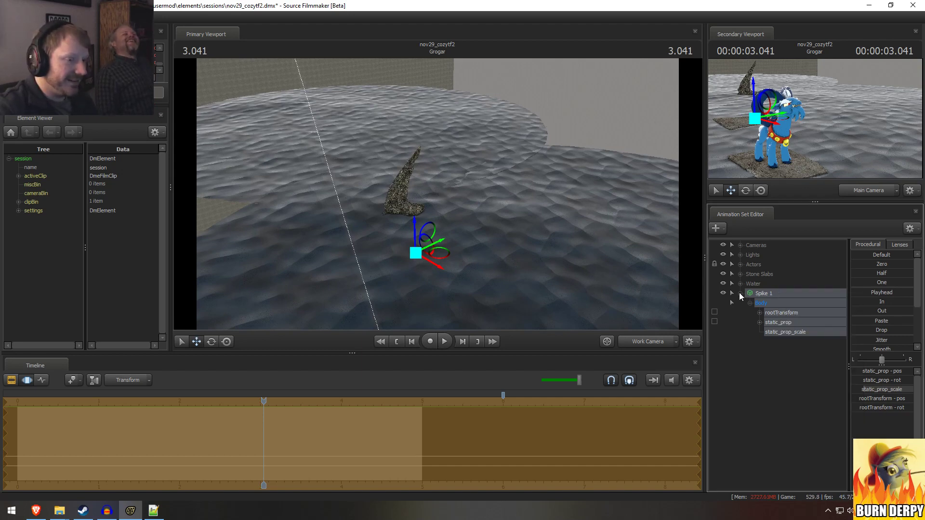
left_click(739, 293)
right_click(746, 308)
left_click(773, 358)
left_click(766, 303)
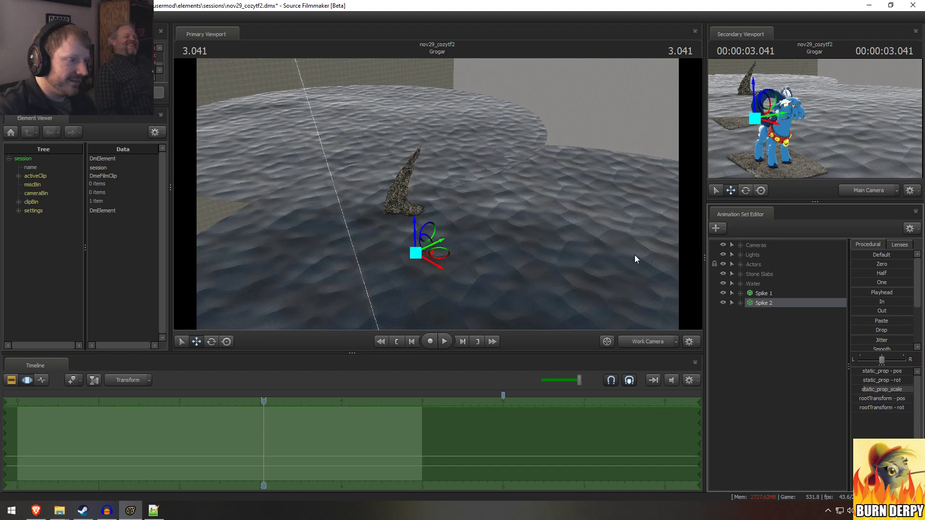
Step: Rotate Spike 2 around its pivot so it stands beside Spike 1 in the water
key("e")
mouse_move(427, 267)
left_mouse_down()
mouse_move(454, 259)
mouse_move(432, 258)
mouse_move(431, 267)
mouse_move(438, 262)
left_mouse_up()
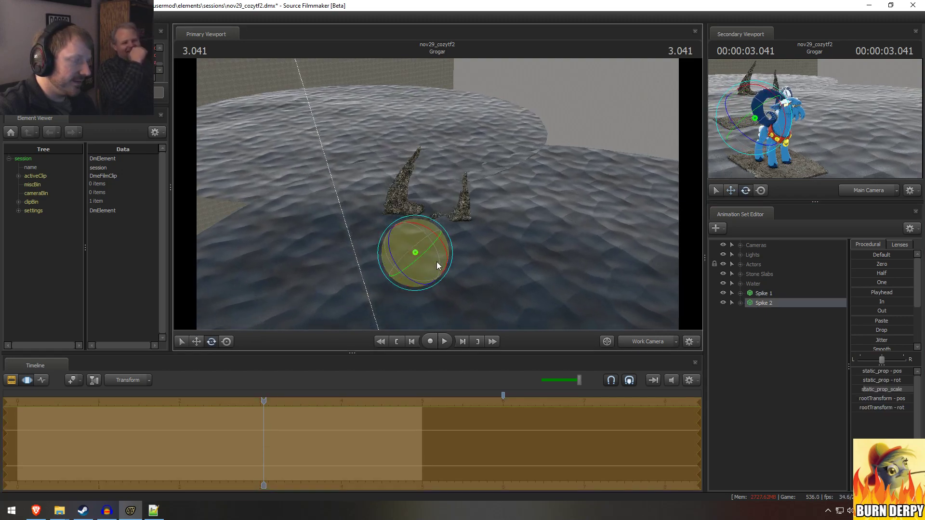
key("F2")
key("alt+Tab")
key("alt+Tab")
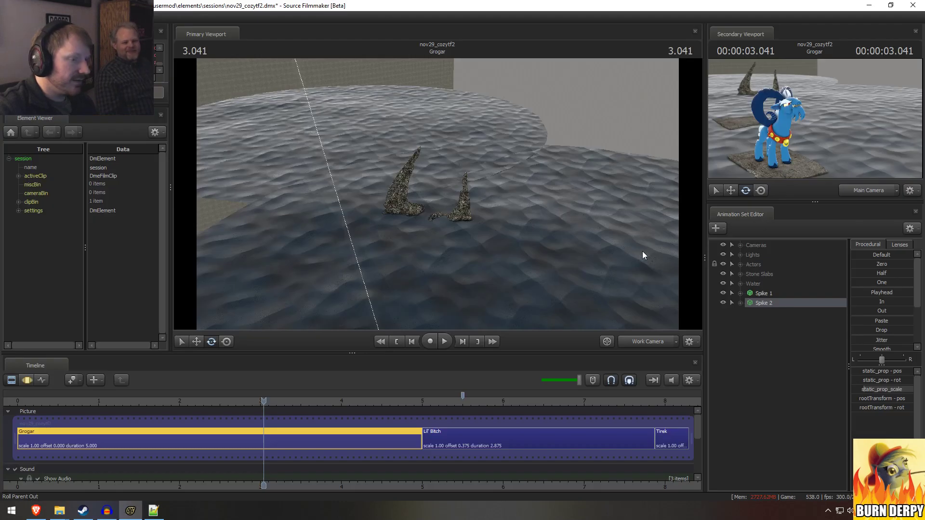
Step: Scale Spike 2 up until it is several times larger than Spike 1
right_click(762, 305)
left_click(871, 386)
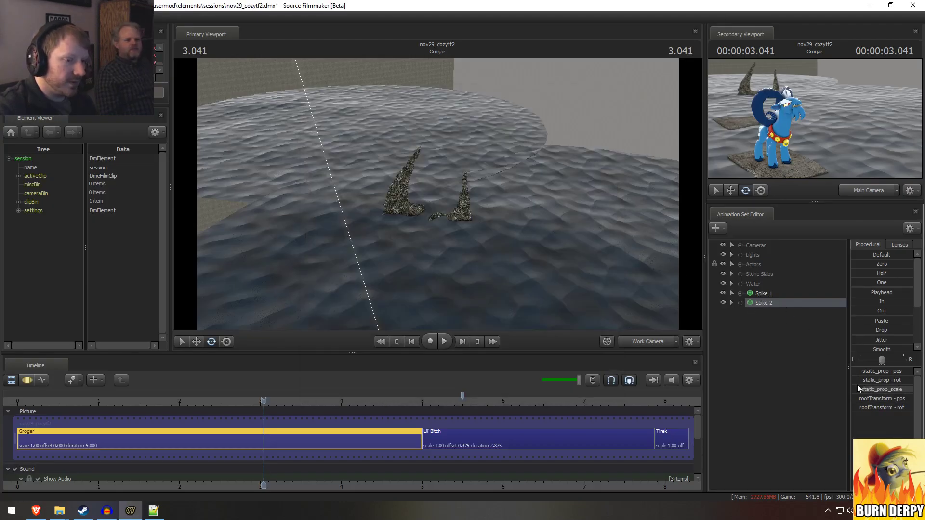
left_click_drag(867, 390, 877, 389)
Step: Move the enlarged Spike 2 away from Spike 1, into the background behind Grogar, comparing it with the reference video
key("w")
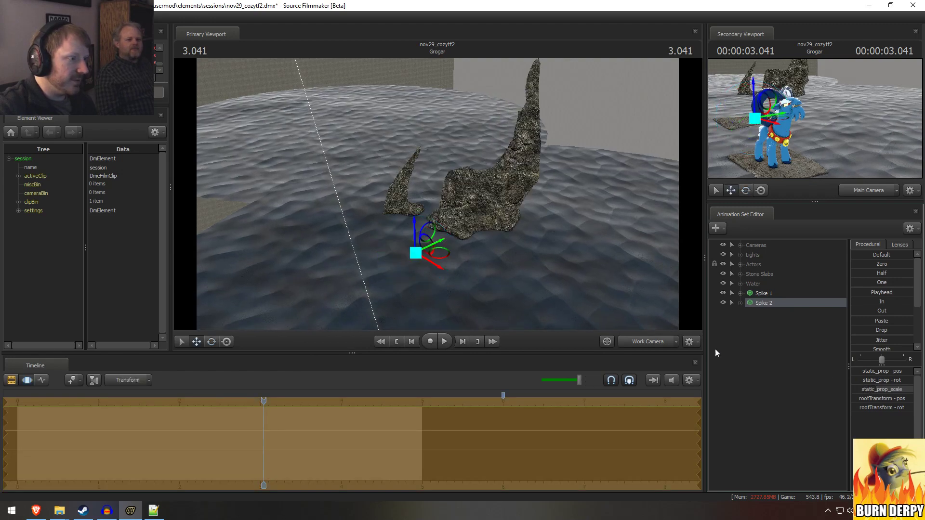
left_click_drag(418, 253, 419, 212, "alt")
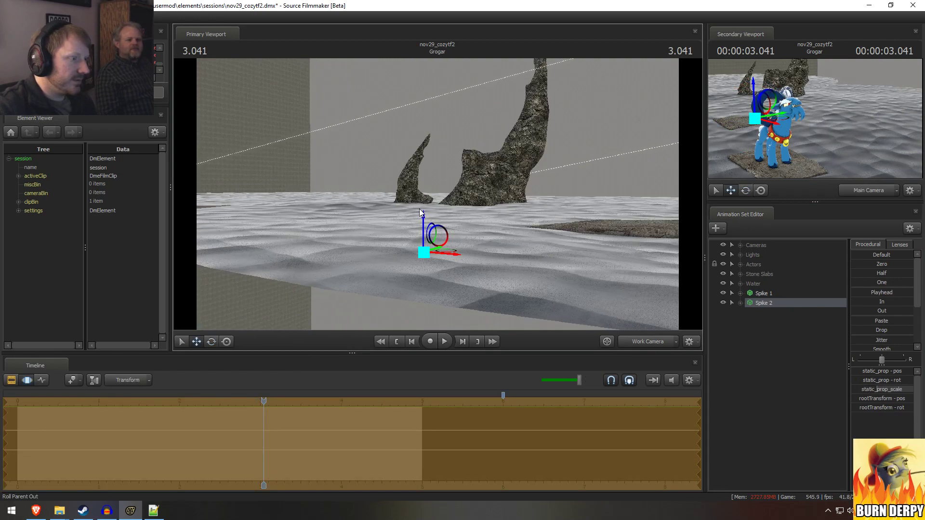
left_click_drag(425, 256, 360, 328)
key("alt+Tab")
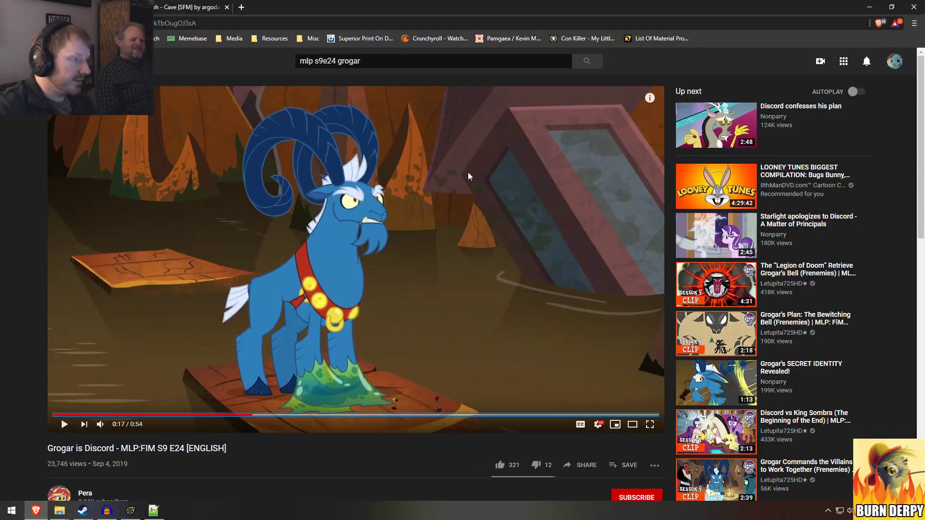
key("alt+Tab")
left_click_drag(442, 242, 455, 214)
left_click_drag(379, 285, 326, 265)
key("w")
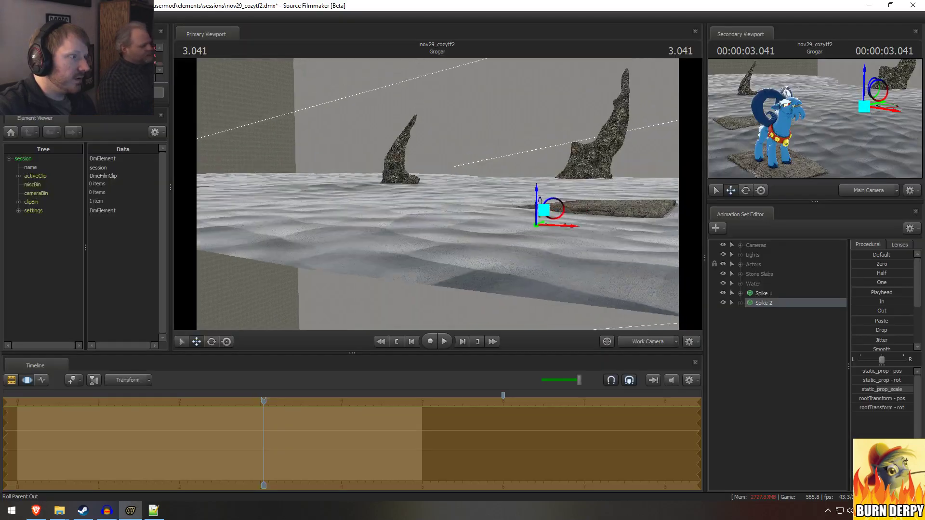
left_click_drag(482, 192, 456, 181)
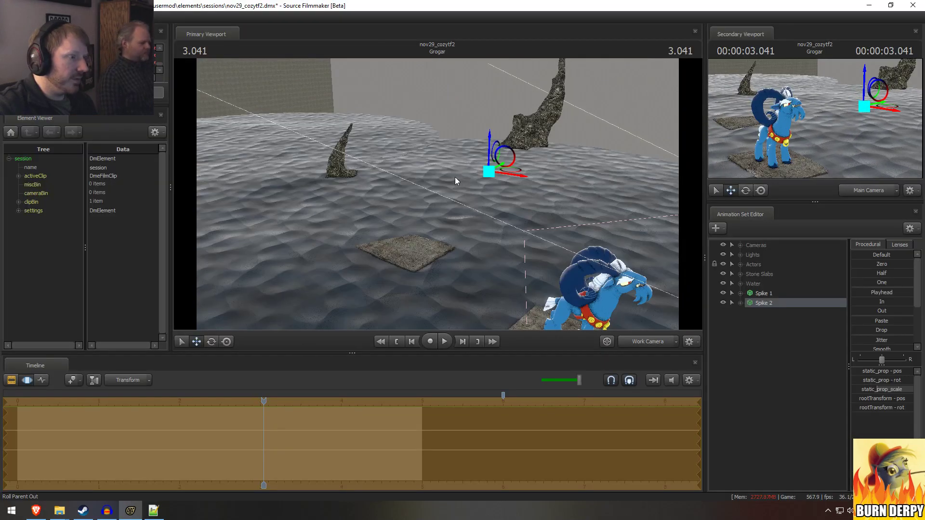
left_click_drag(516, 173, 474, 154)
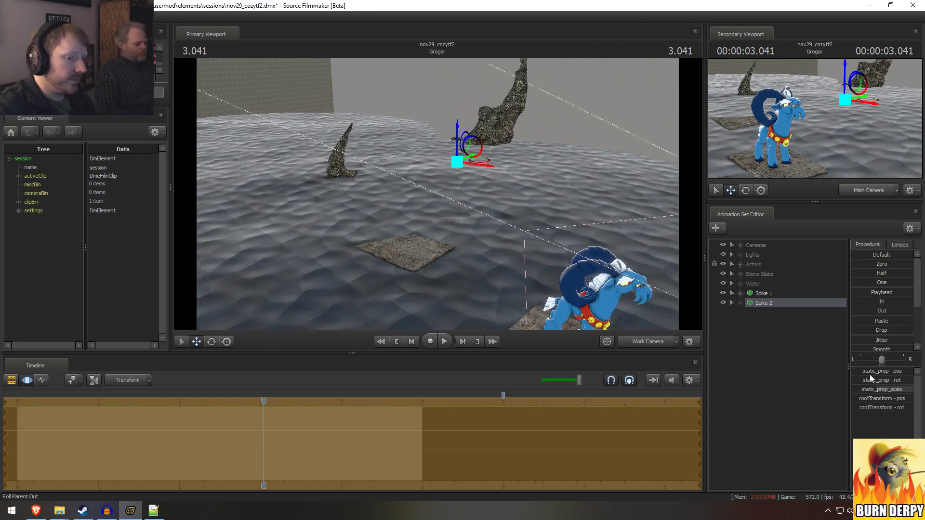
Step: Enlarge Spike 2 further and reposition it as a background rock, checking it against the reference video
left_click_drag(878, 392, 858, 386)
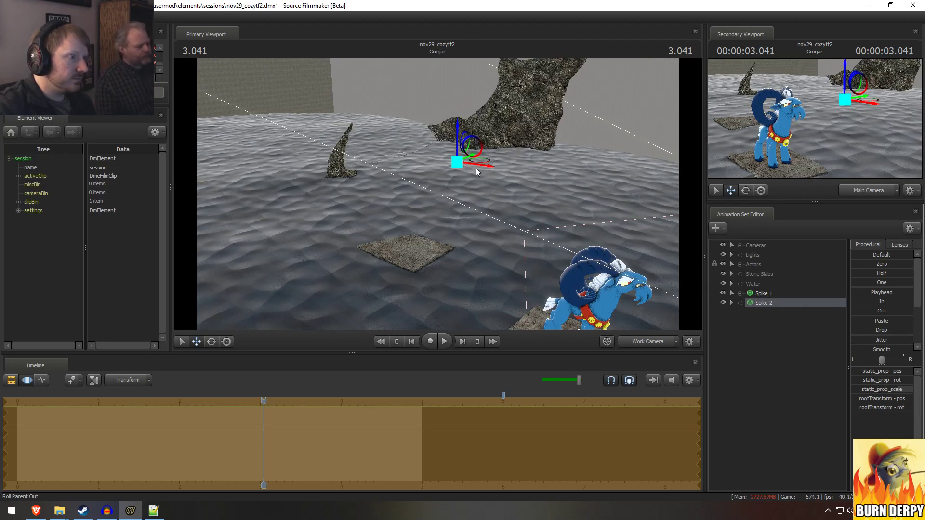
left_click_drag(476, 171, 444, 197)
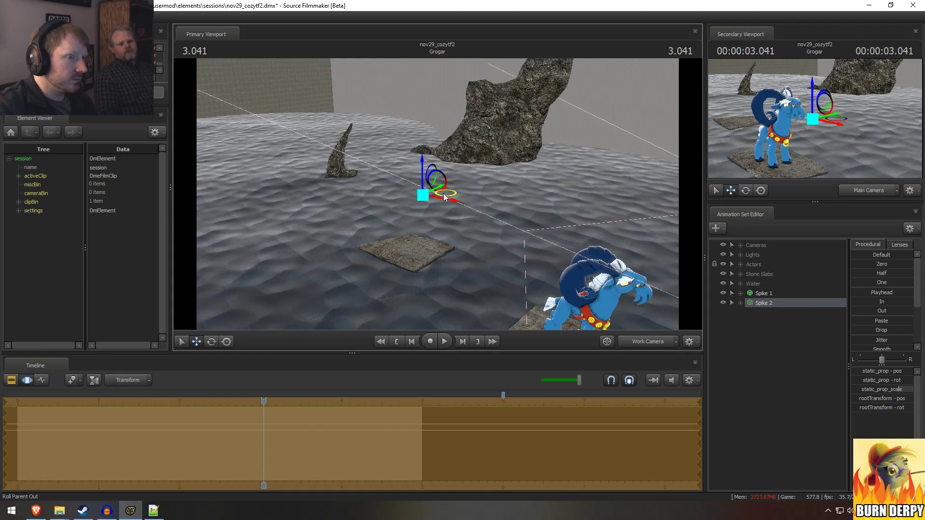
key("alt+Tab")
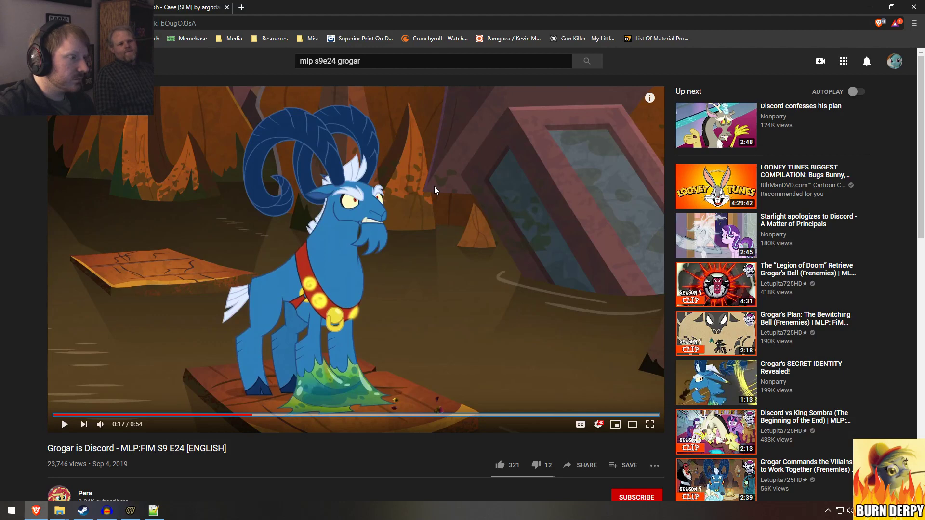
key("alt+Tab")
right_click(769, 379)
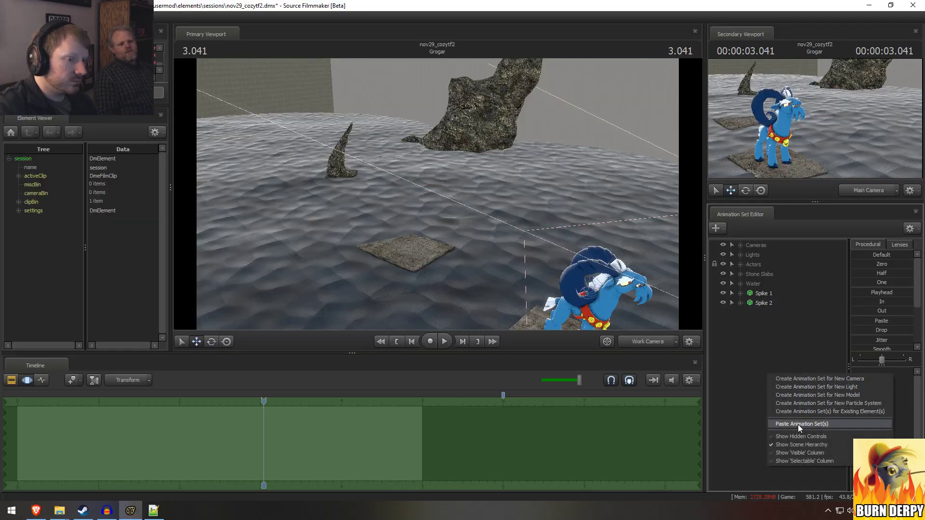
left_click(798, 424)
key("ctrl+z")
Step: Copy Spike 2 and paste the duplicate as a new animation set
right_click(766, 303)
left_click(779, 315)
right_click(779, 316)
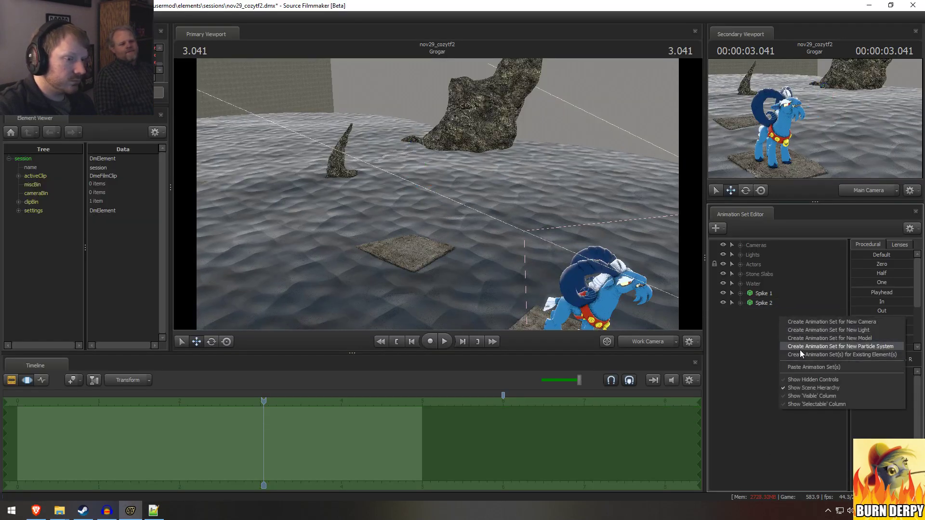
left_click(805, 368)
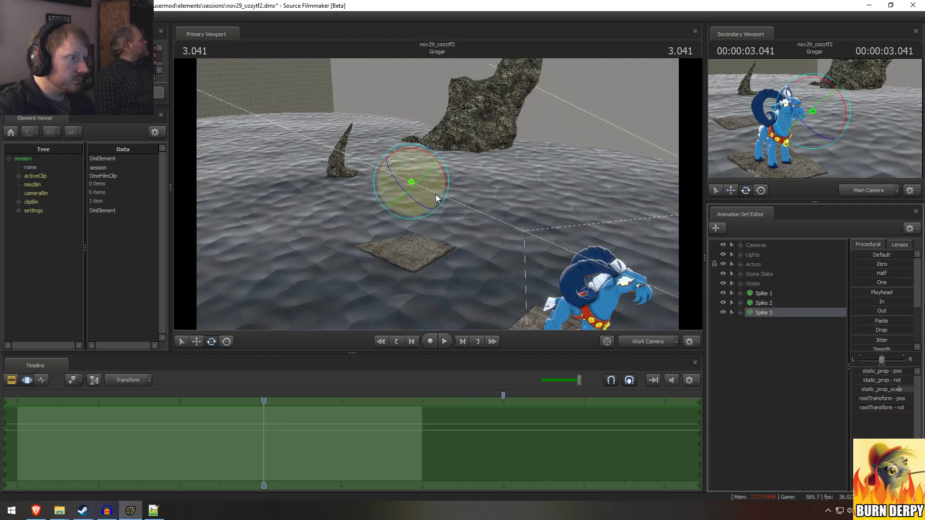
Step: Turn Spike 3 about its vertical axis so it faces the opposite way from Spike 2
right_click(436, 197)
left_click(450, 205)
left_click(416, 191)
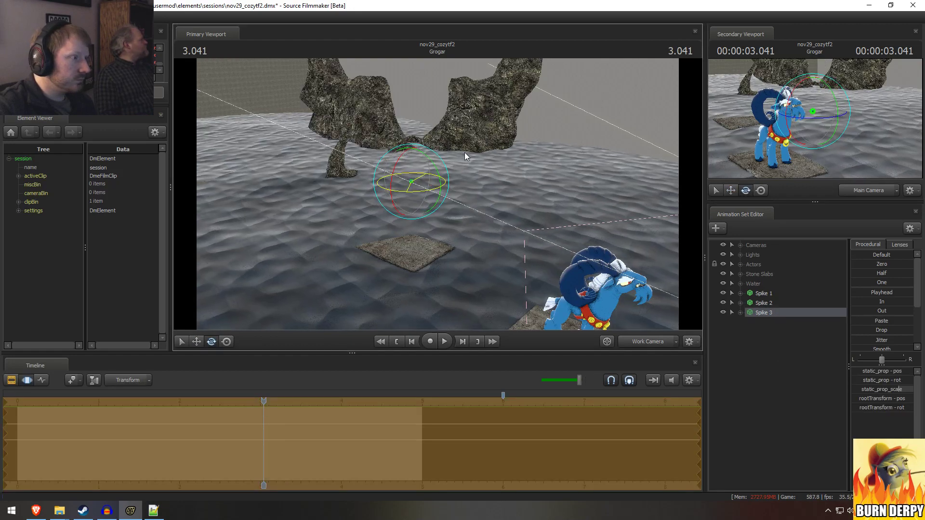
Step: Move and tilt Spike 3 so it overlaps Spike 2 and widens the rock formation behind Grogar
key("w")
left_click_drag(438, 183, 696, 233)
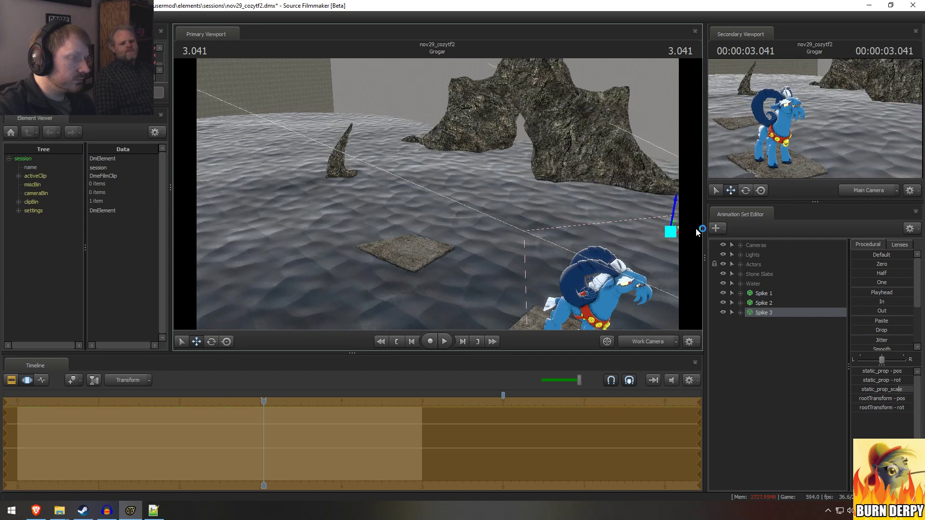
left_click_drag(667, 206, 647, 204)
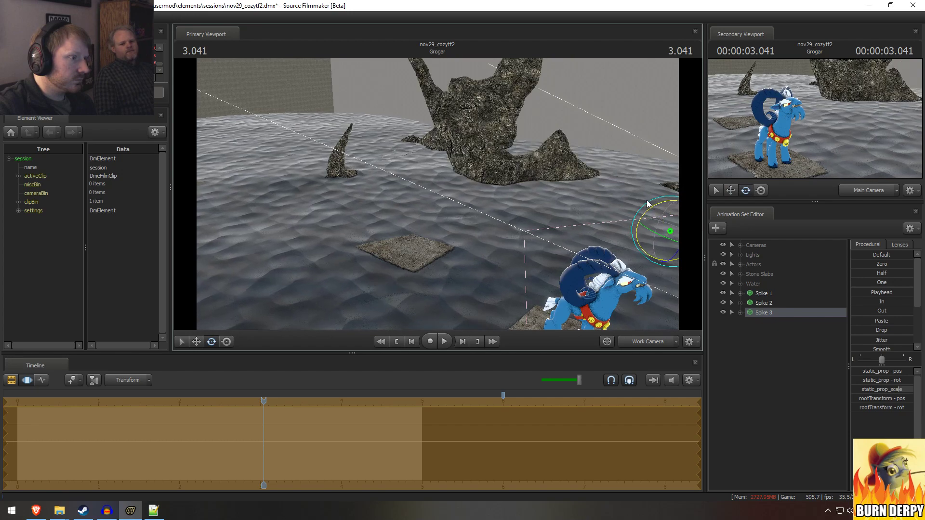
left_click_drag(438, 195, 495, 195)
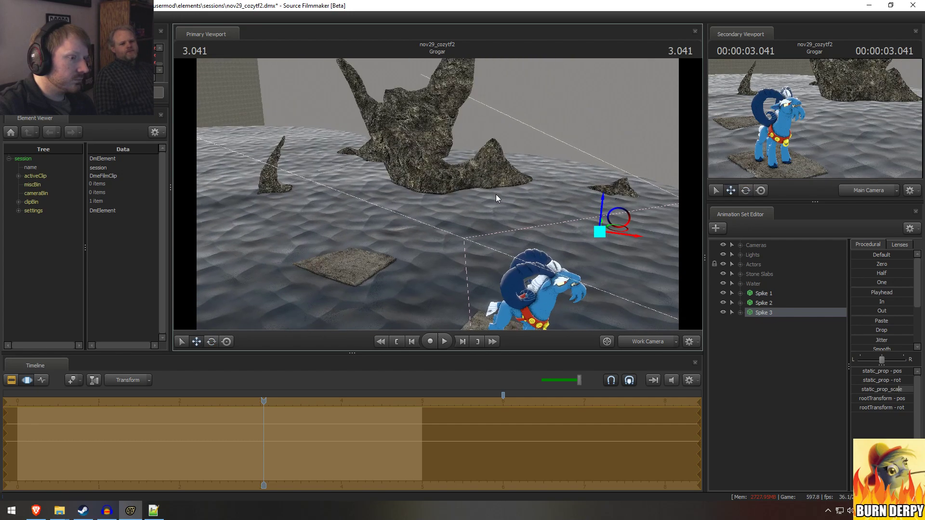
left_click_drag(602, 200, 577, 187)
key("e")
key("w")
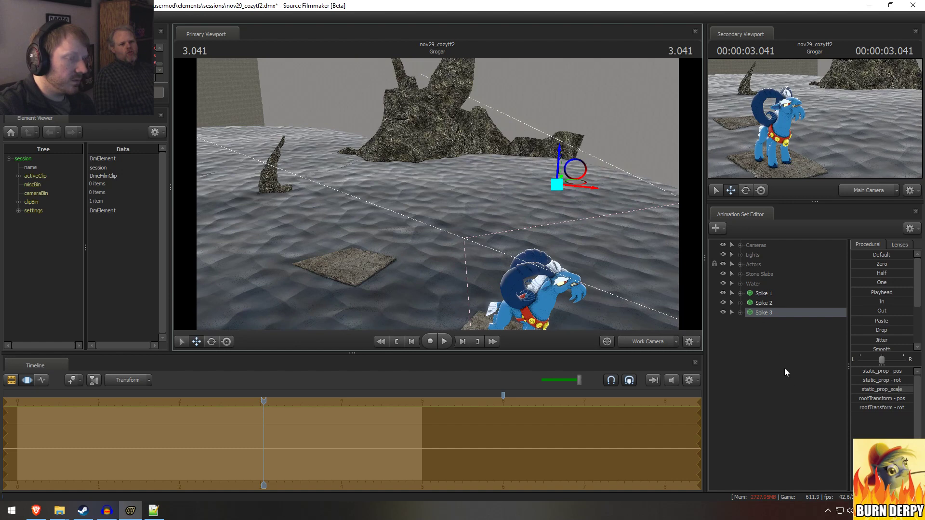
Step: Paste another copy of the large rock and rotate Spike 4 to face away from Spike 2
right_click(794, 386)
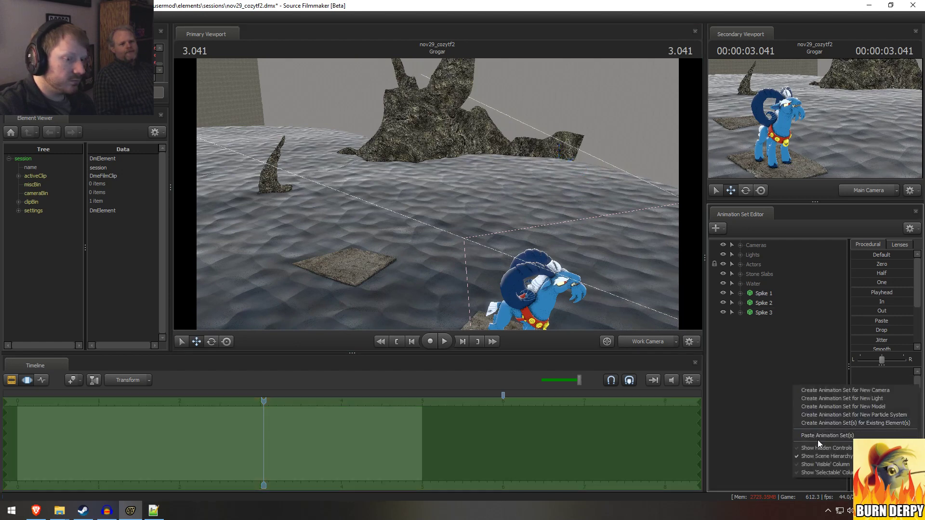
left_click(817, 436)
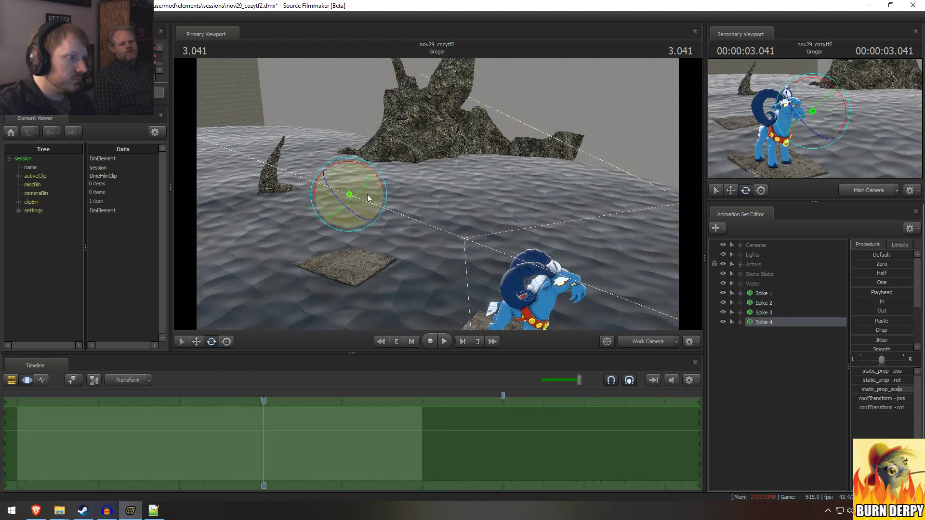
right_click(366, 193)
left_click(382, 197)
left_click_drag(356, 206, 392, 161)
key("w")
key("e")
key("w")
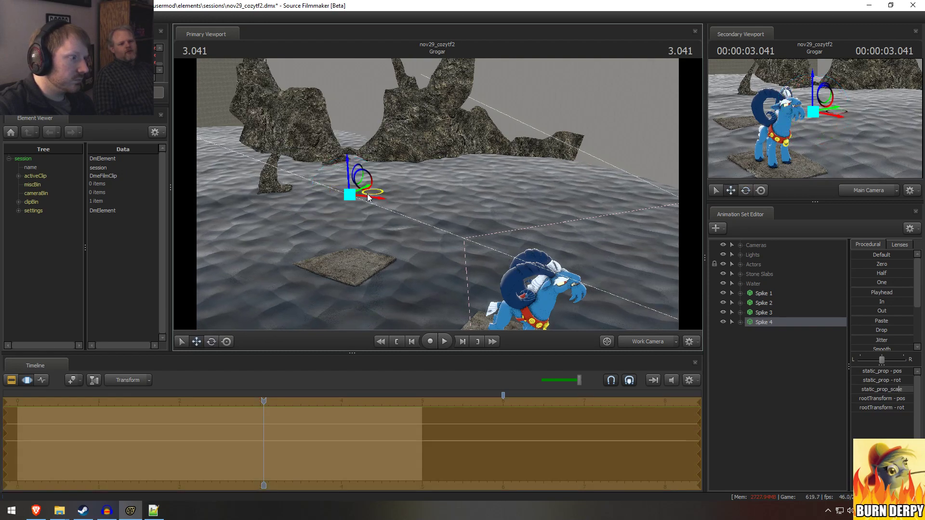
Step: Move and tilt Spike 4 to extend the rock ridge to the right of Spike 3, comparing with the reference video
left_click_drag(352, 195, 532, 149)
key("e")
right_click(548, 219)
left_click(579, 222)
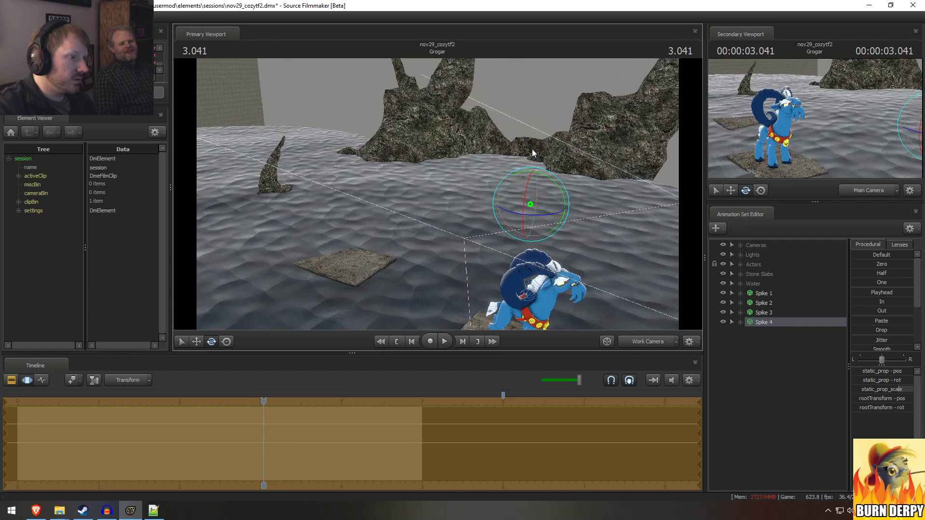
left_click_drag(528, 189, 502, 151)
key("w")
key("e")
key("F2")
key("alt+Tab")
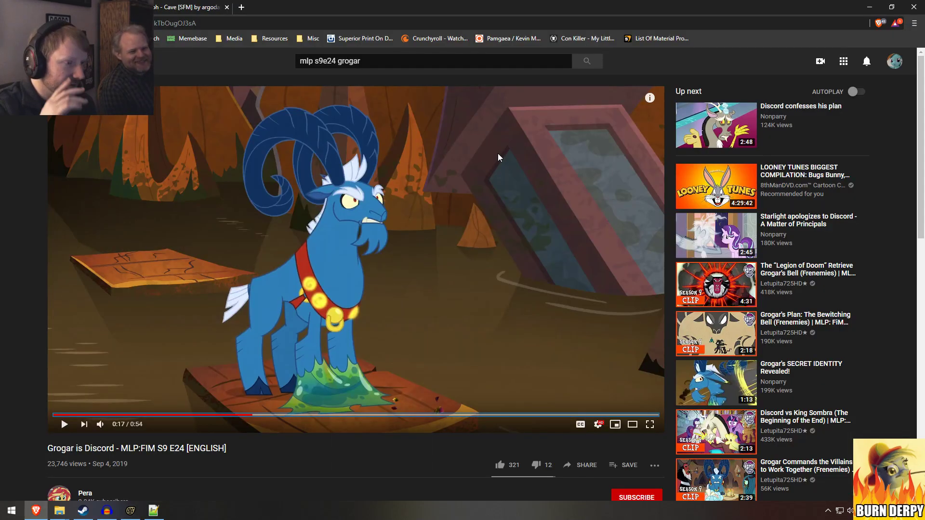
key("alt+Tab")
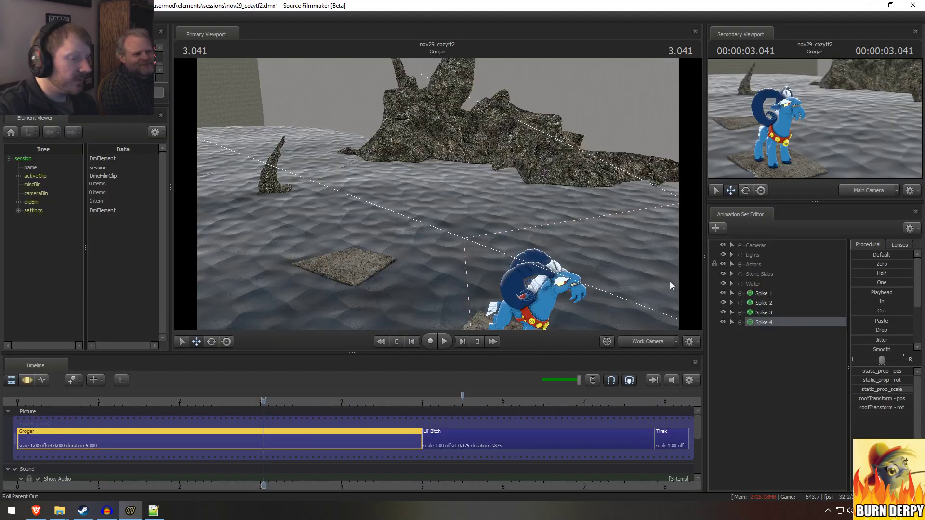
Step: Paste another copy of the large rock and move Spike 5 to the far left, beyond Spike 1
right_click(754, 354)
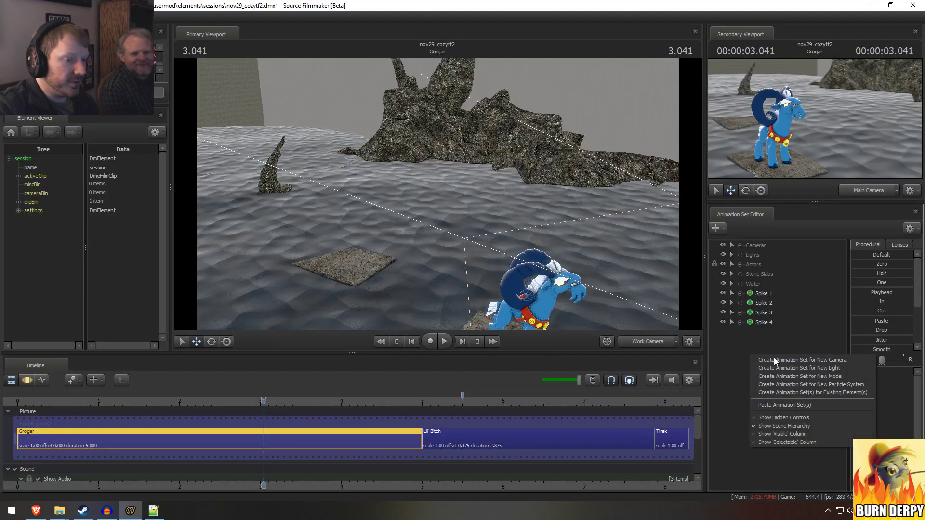
left_click(784, 404)
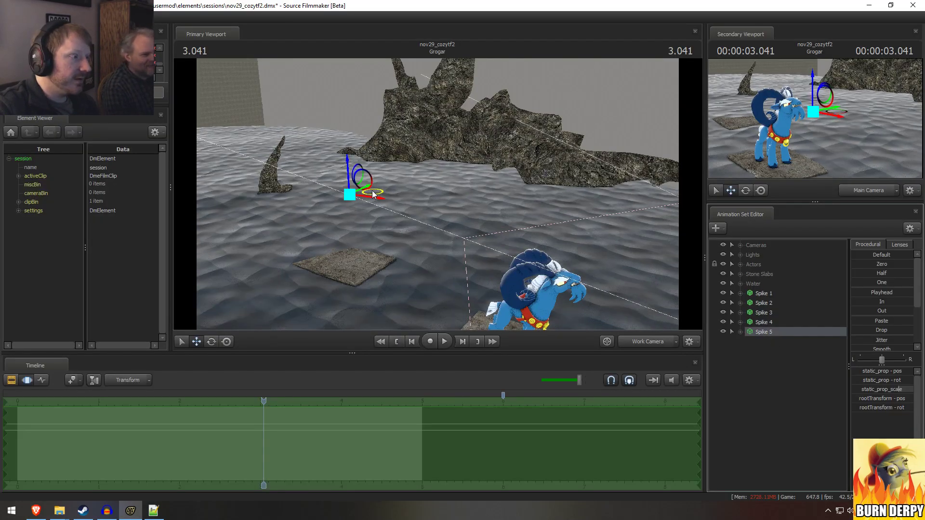
left_click_drag(374, 194, 143, 191)
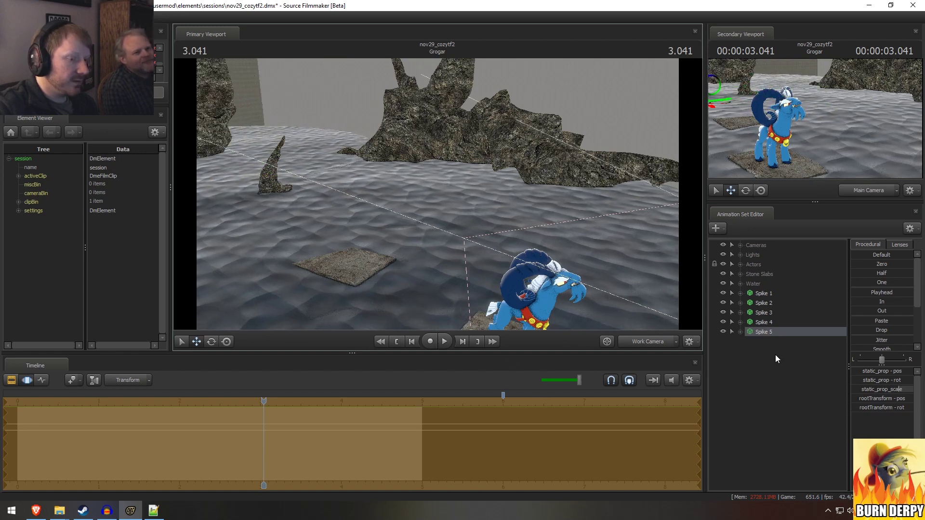
Step: Paste one more copy of the large rock and rotate Spike 6 about its pivot
right_click(779, 369)
left_click(807, 424)
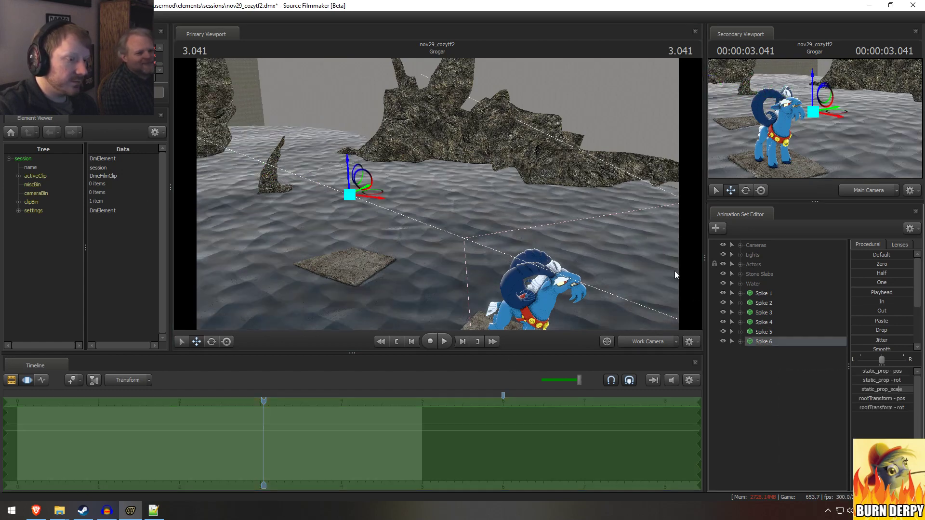
key("e")
right_click(375, 201)
left_click(363, 207)
left_click_drag(363, 206, 327, 206)
Step: Position and angle Spike 6 to fill the background between Spike 5 and the central rocks, checking the reference video
key("w")
key("e")
key("w")
key("e")
key("w")
left_click_drag(352, 155, 205, 159)
key("F2")
key("alt+Tab")
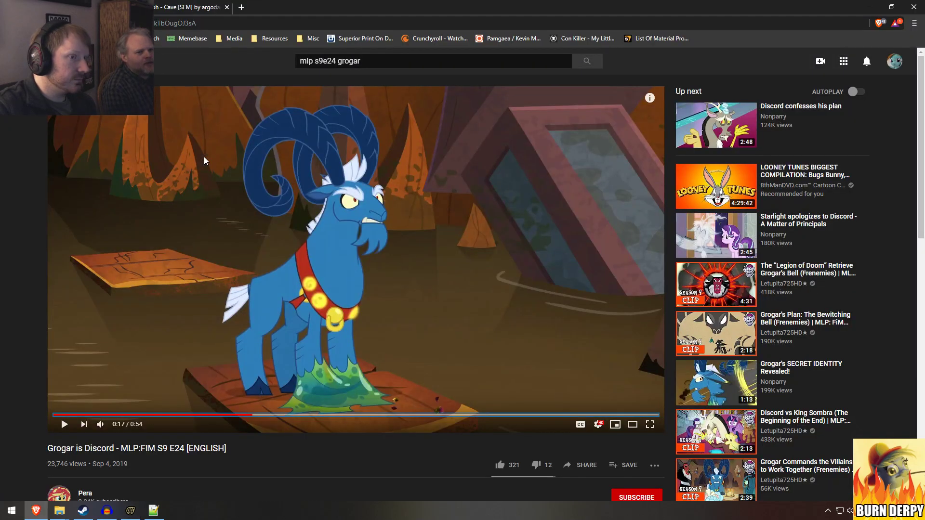
key("alt+Tab")
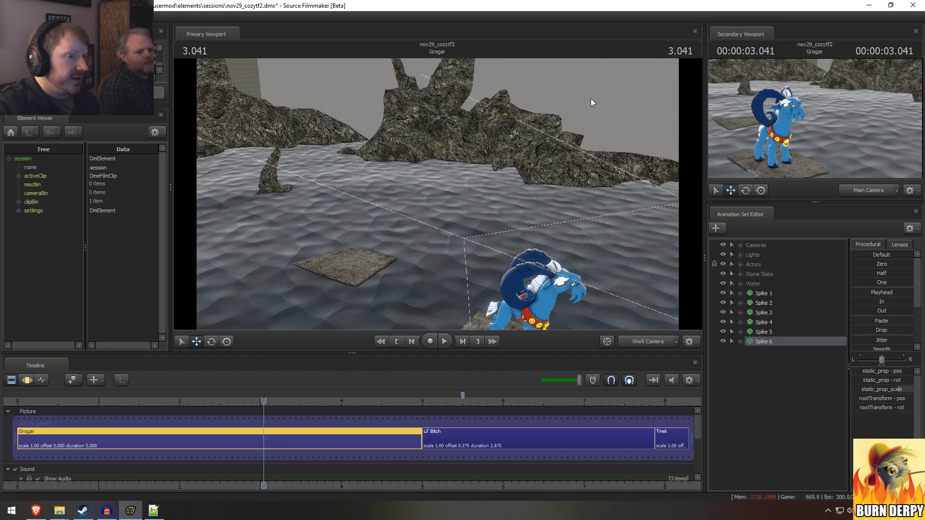
Step: Enable lighting for the scene and select light1 in the Lights group for editing
right_click(573, 160)
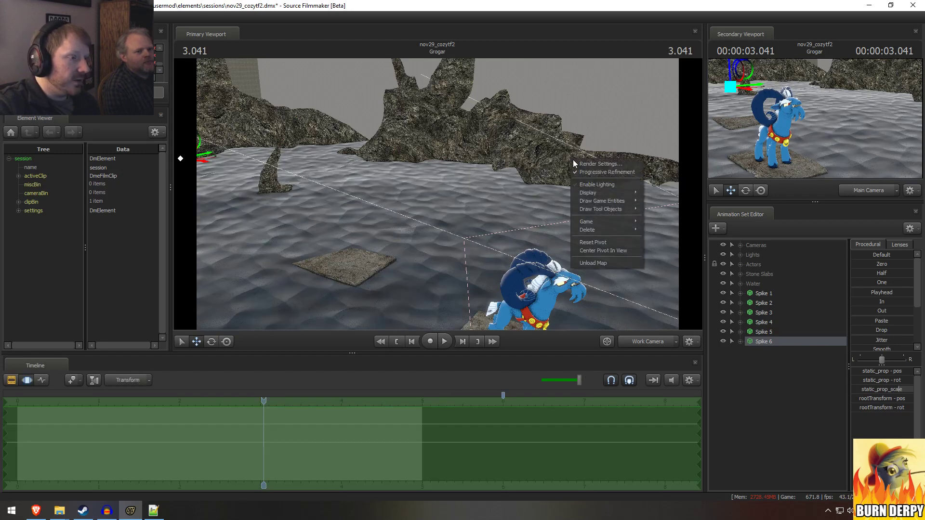
left_click(589, 181)
double_click(744, 257)
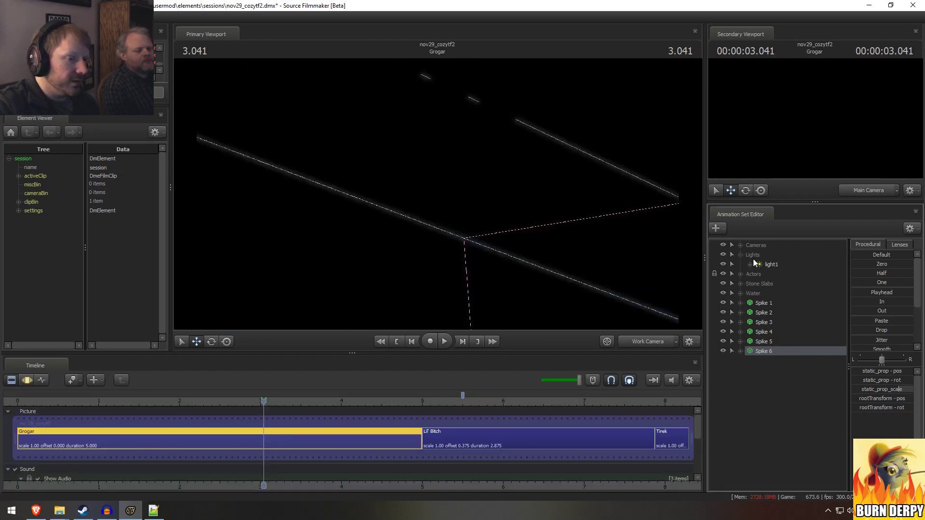
key("F2")
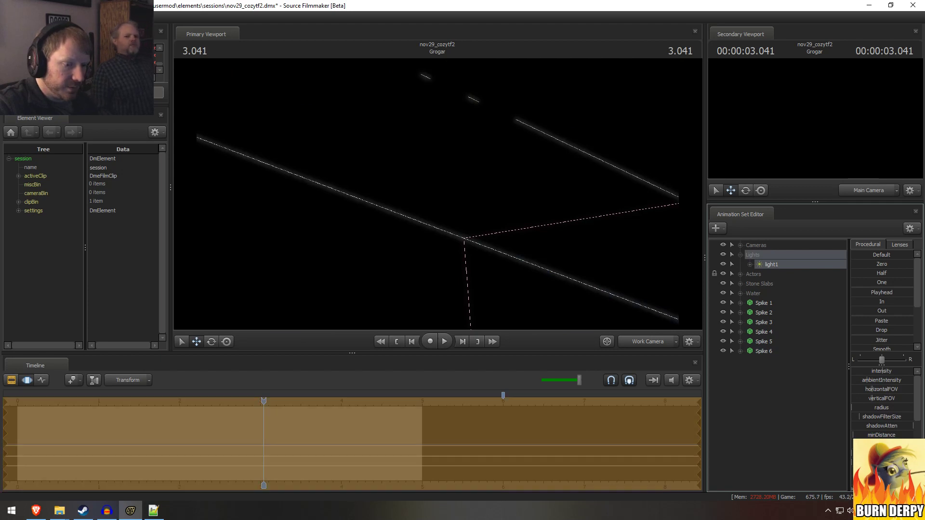
Step: Raise the maximum of light1's farZAtten range to 8000
scroll(881, 402, "down", 3)
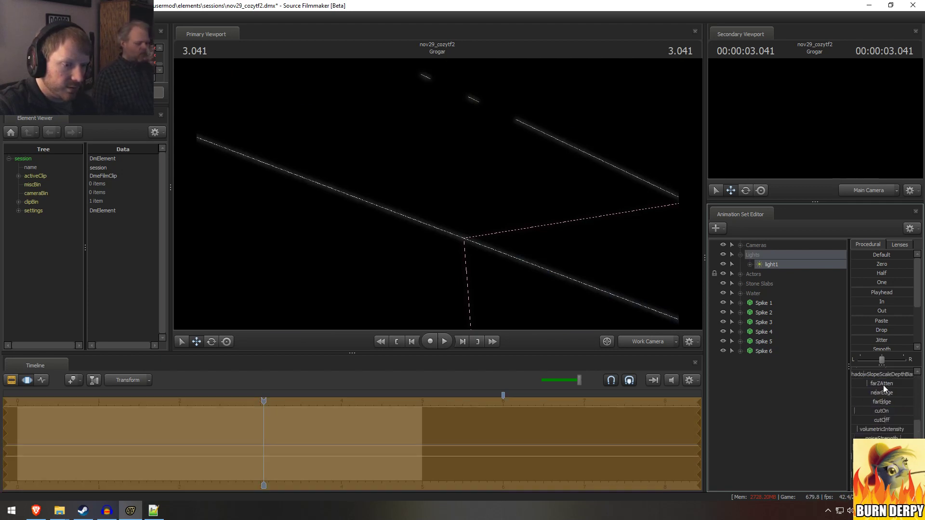
left_click(893, 395)
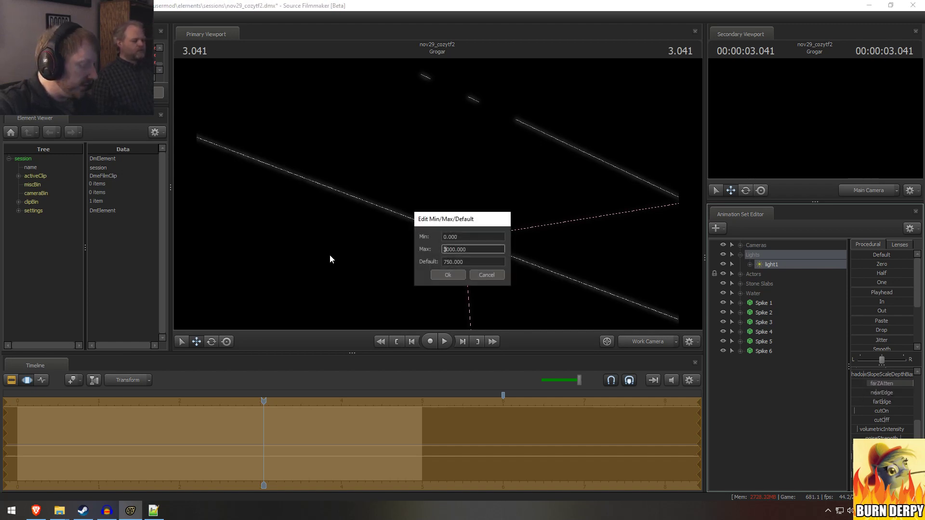
type("9")
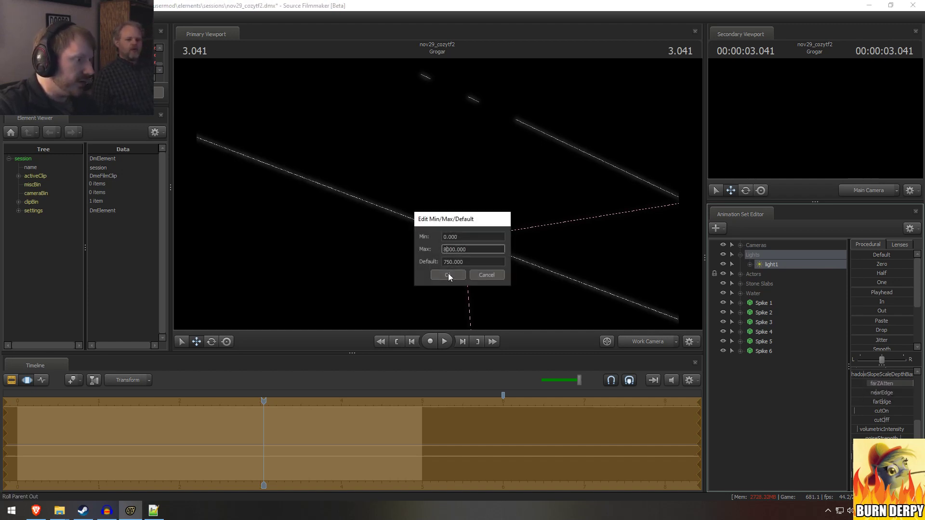
left_click(448, 274)
Step: Edit the value ranges of light1's intensity and maxDistance to allow stronger, farther-reaching light
scroll(877, 410, "up", 3)
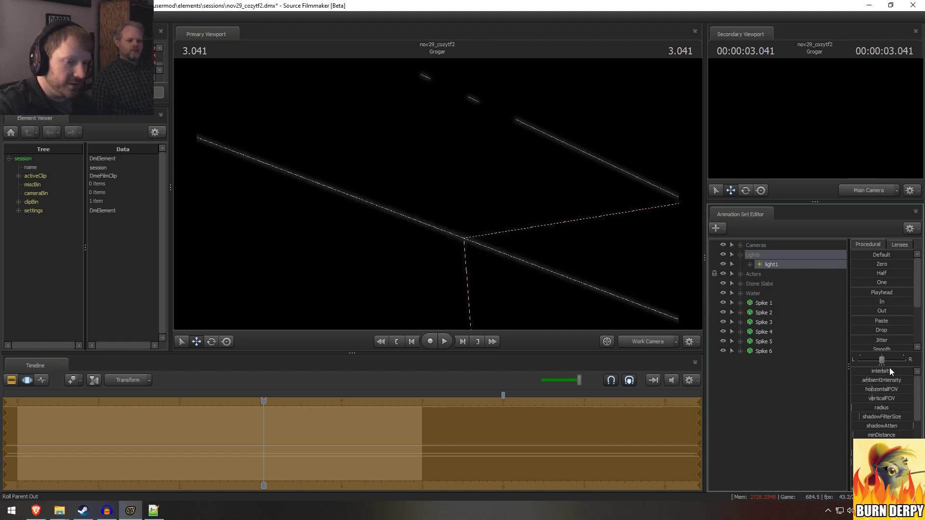
left_click(909, 385)
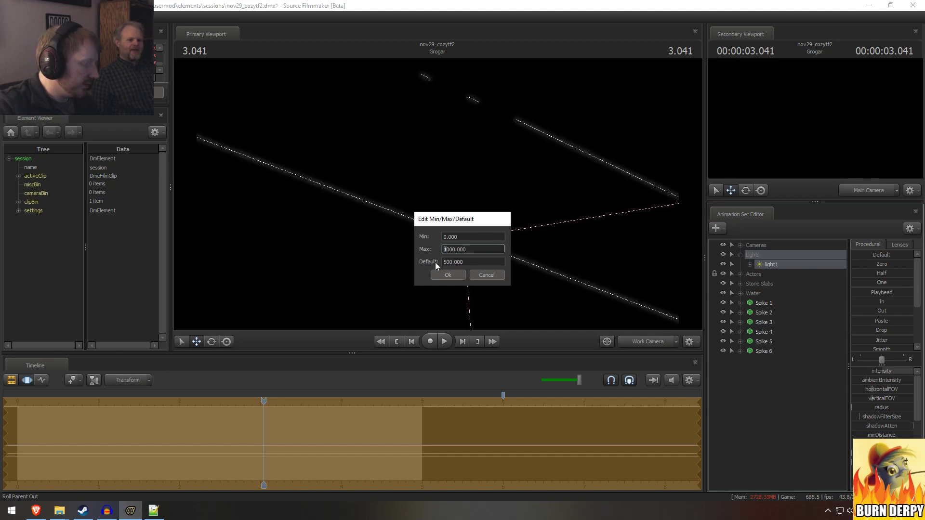
left_click(451, 274)
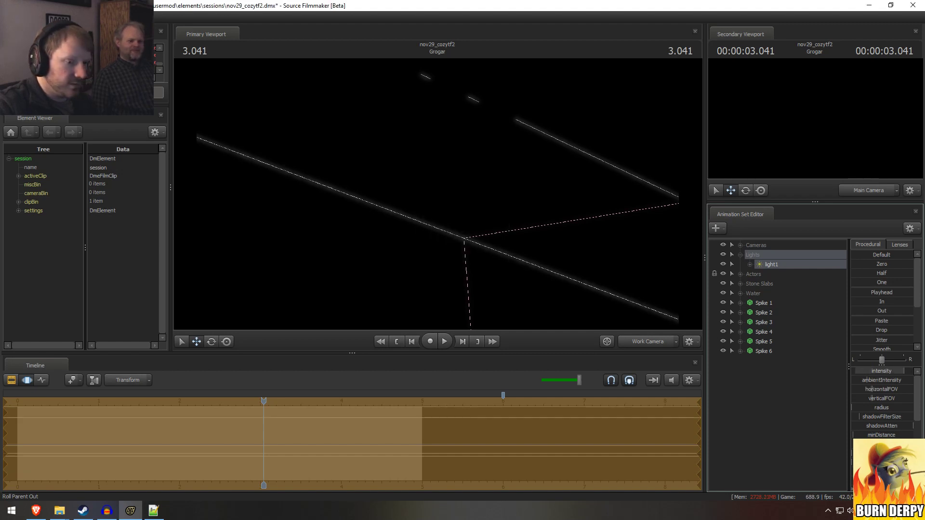
left_click(899, 461)
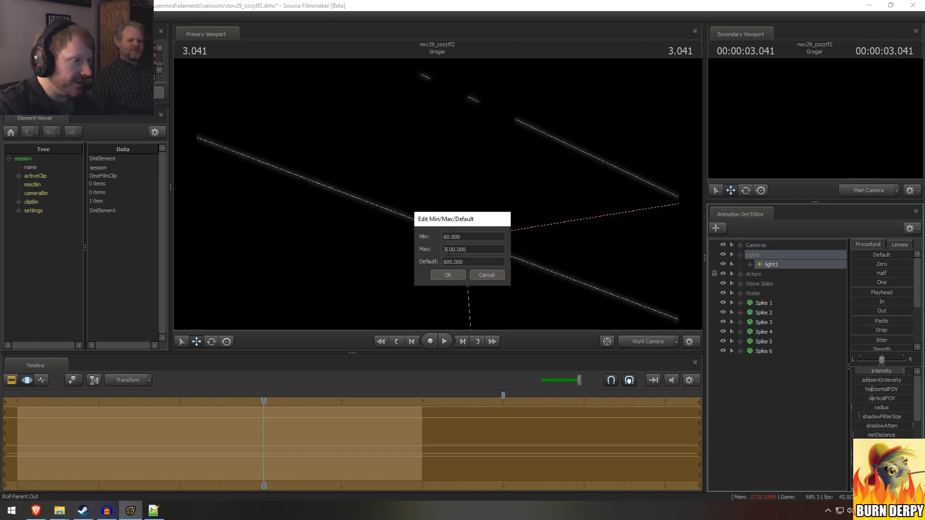
key("Return")
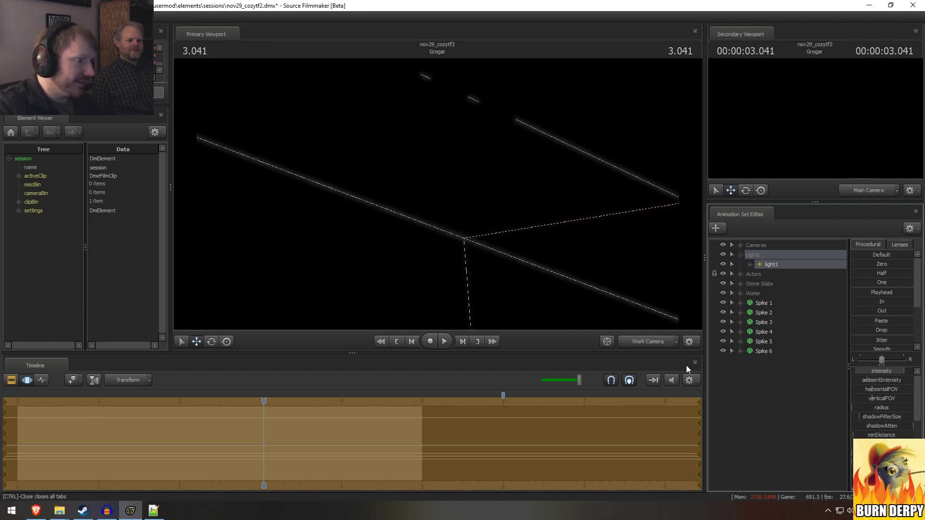
Step: Look through light1 in the primary viewport and switch to the Motion Editor to reposition the light
scroll(882, 386, "down", 2)
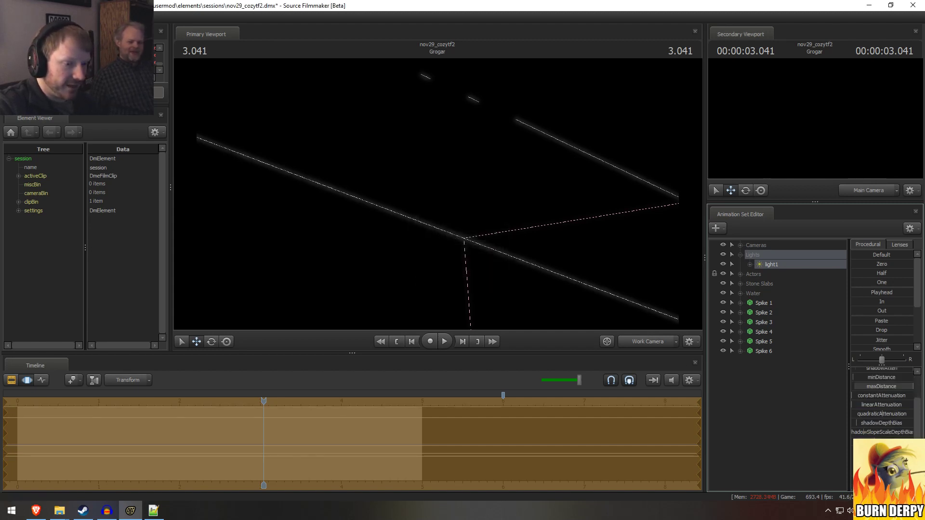
left_click_drag(771, 265, 542, 198)
key("F2")
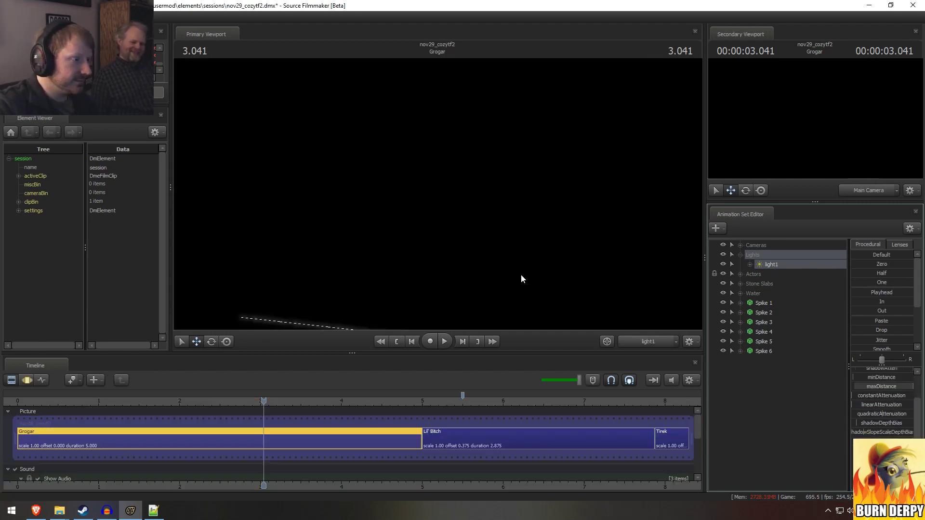
key("F3")
left_click_drag(486, 225, 499, 219)
scroll(883, 389, "up", 2)
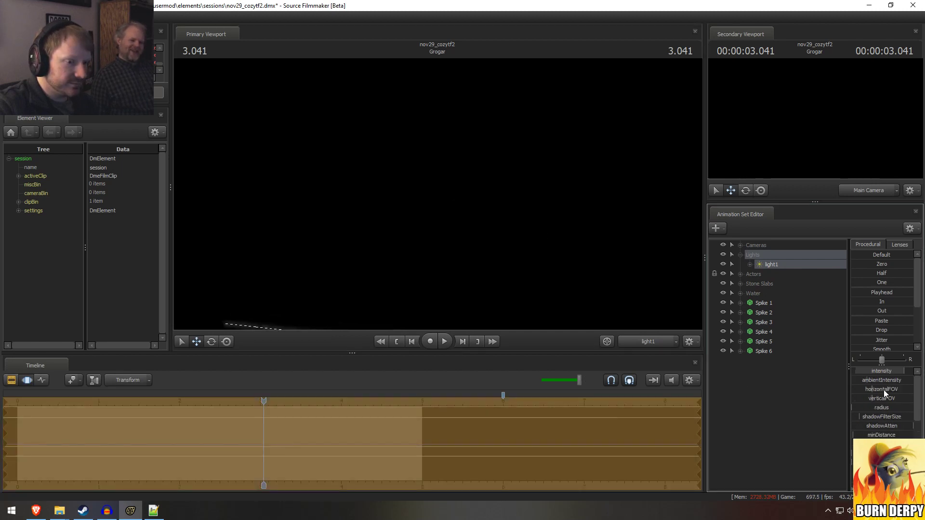
Step: Temporarily disable scene lighting to aim light1 at the rocks, re-enabling it once they are in view
scroll(910, 383, "down", 2)
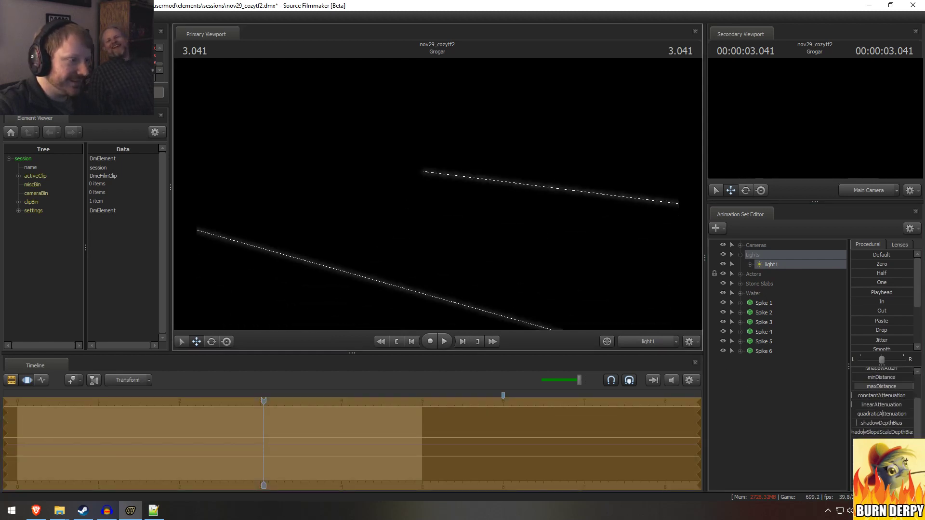
right_click(437, 191)
left_click(462, 216)
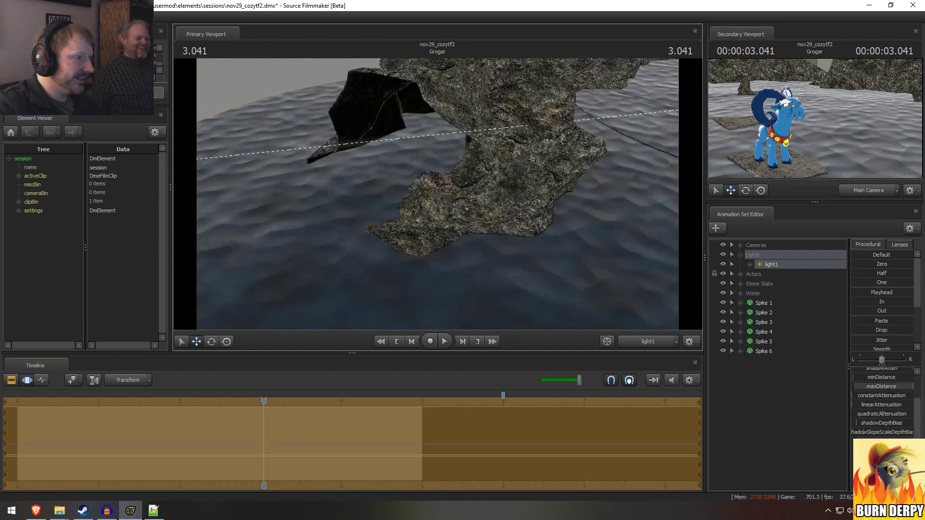
right_click(444, 186)
left_click(471, 212)
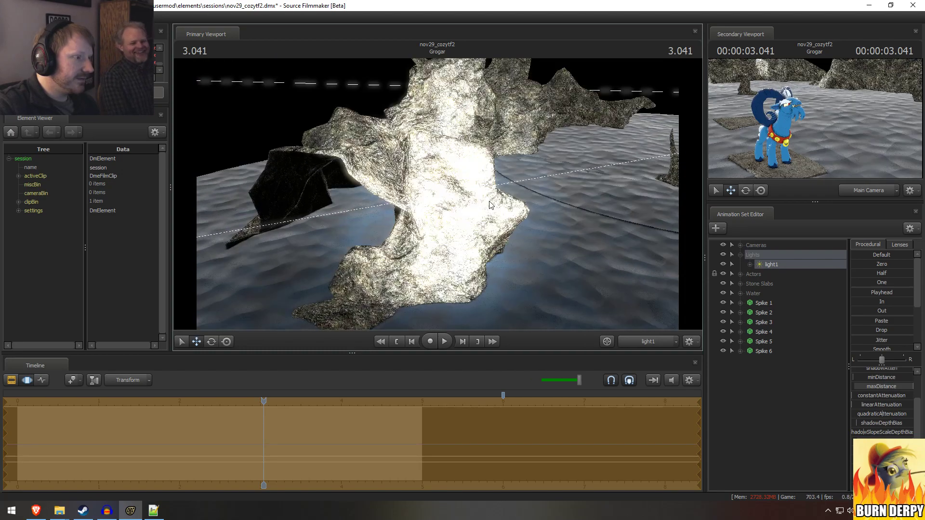
Step: Move light1 to view the background spikes from above the water and check the reference video's lighting
left_click_drag(420, 177, 439, 179)
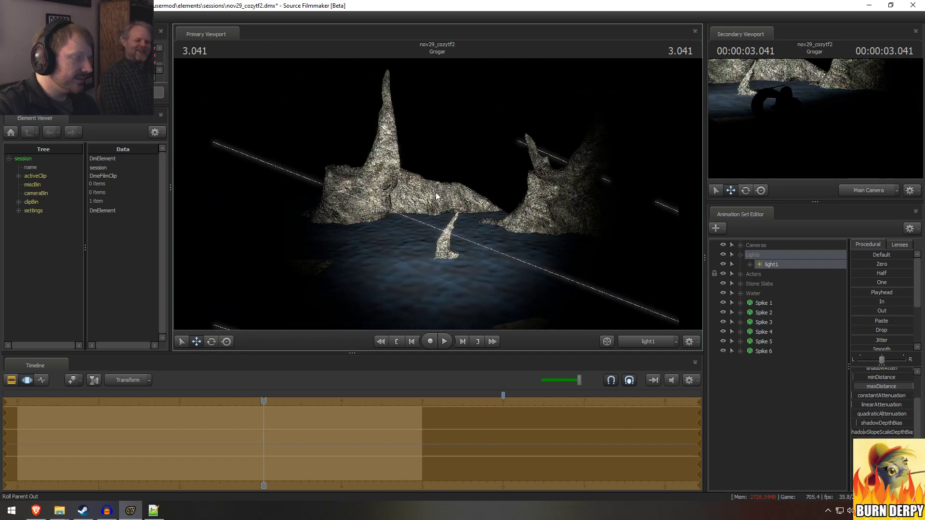
key("alt+Tab")
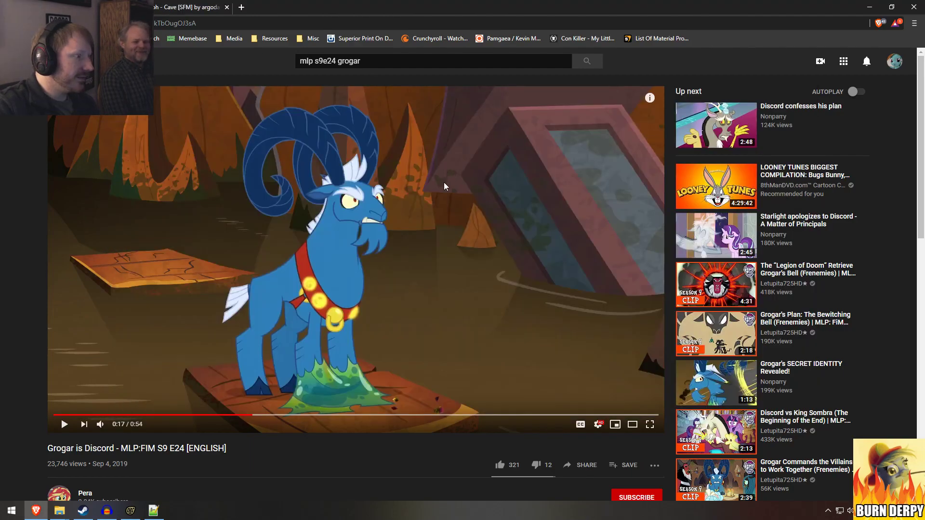
key("alt+Tab")
Step: Pull light1 far back to the side and angle it so it covers Grogar, the water and all the spikes
key("s")
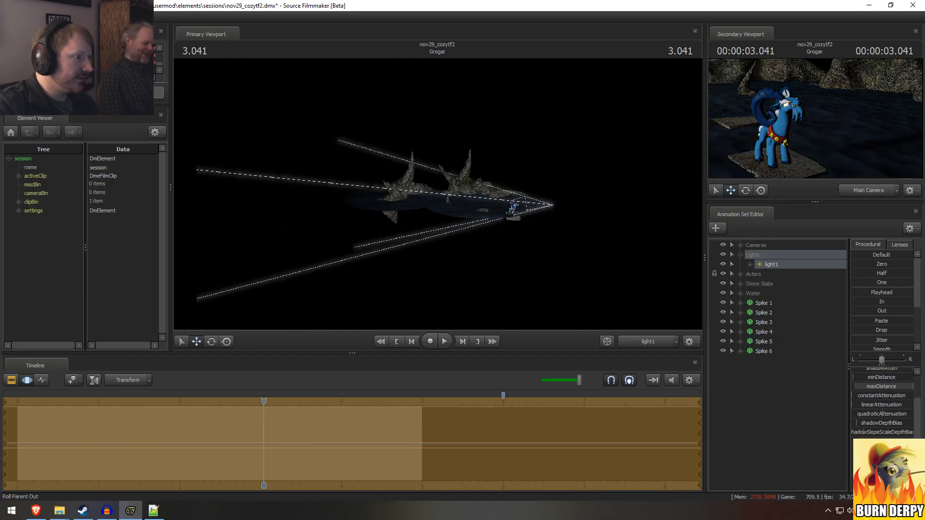
key("a")
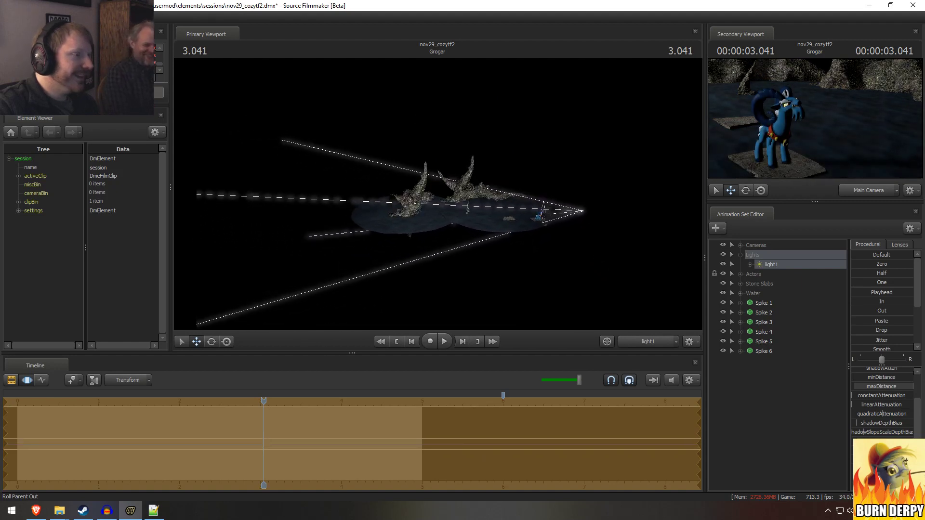
key("d")
key("w")
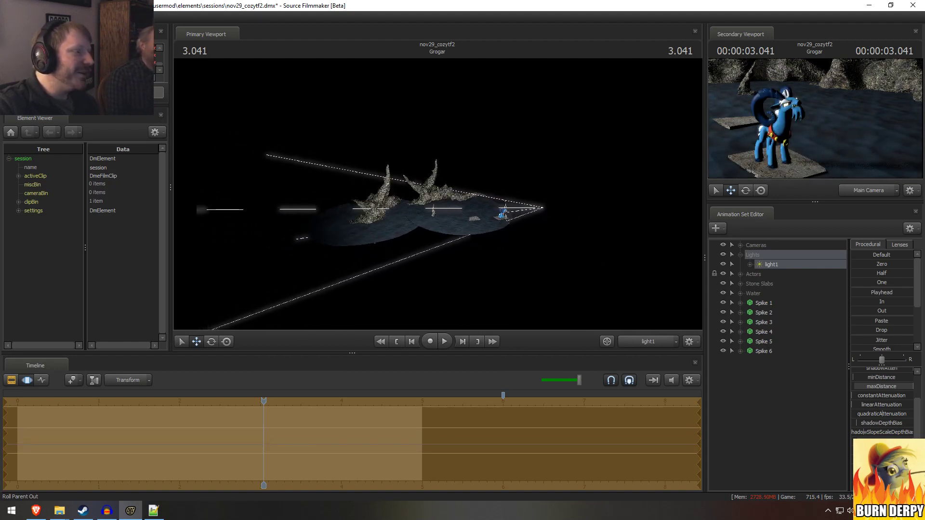
key("w")
key("s")
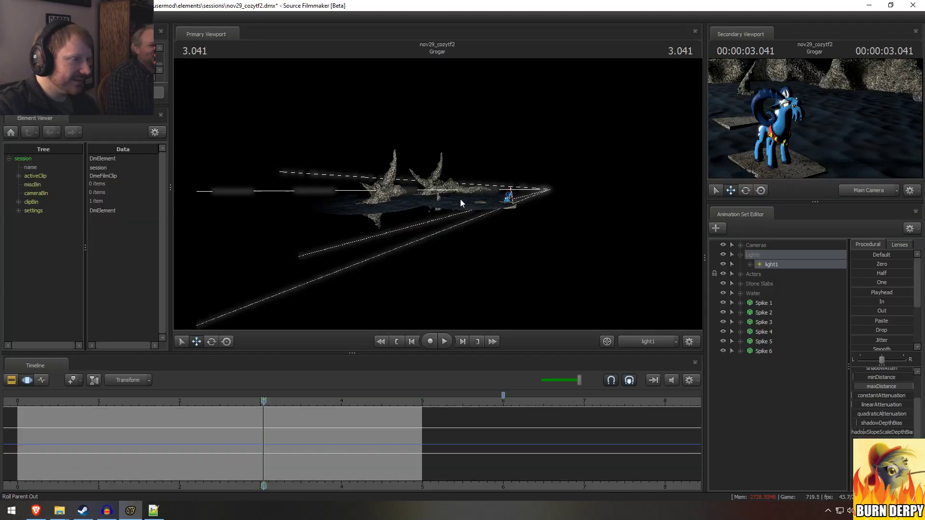
left_click(441, 398)
left_click_drag(439, 231, 444, 262)
mouse_move(485, 207)
left_mouse_down()
mouse_move(484, 216)
mouse_move(486, 207)
left_mouse_up()
key("z")
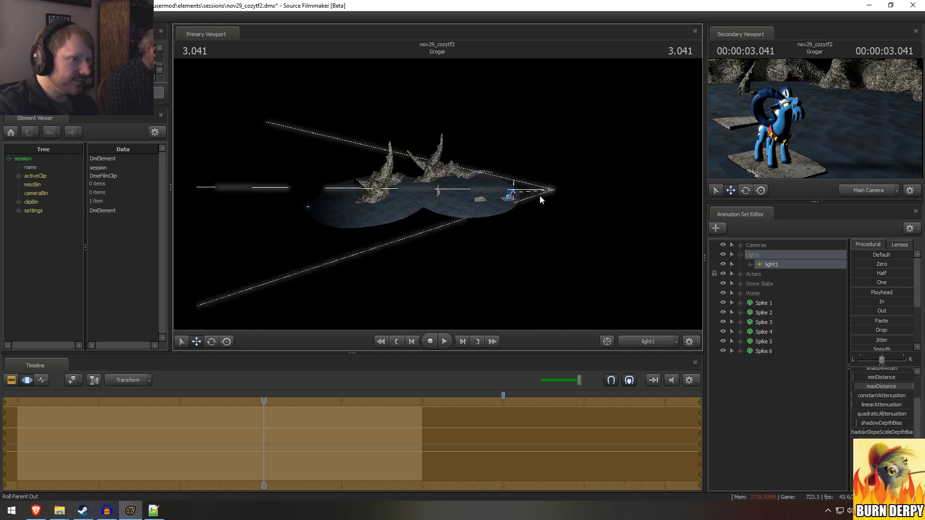
Step: Fine-tune light1's intensity while reviewing its falloff settings and comparing with the reference video
scroll(885, 377, "up", 3)
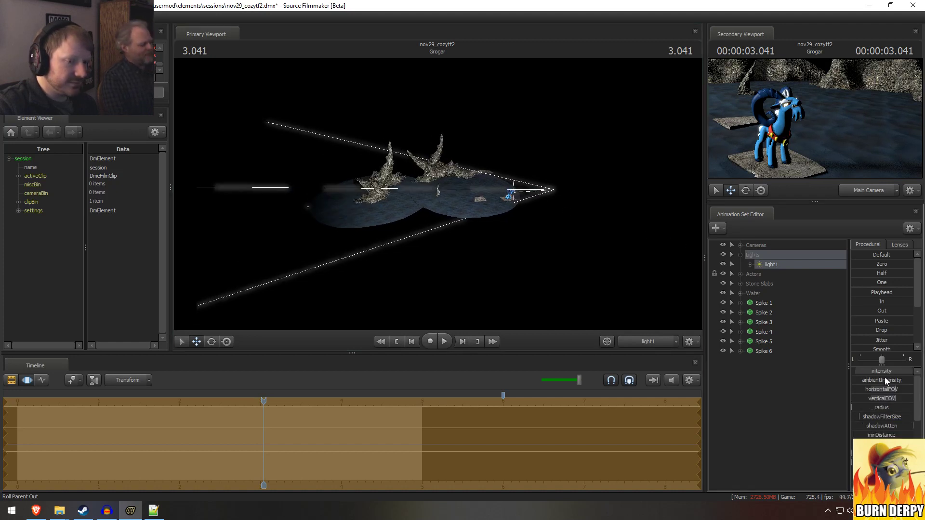
scroll(900, 421, "down", 3)
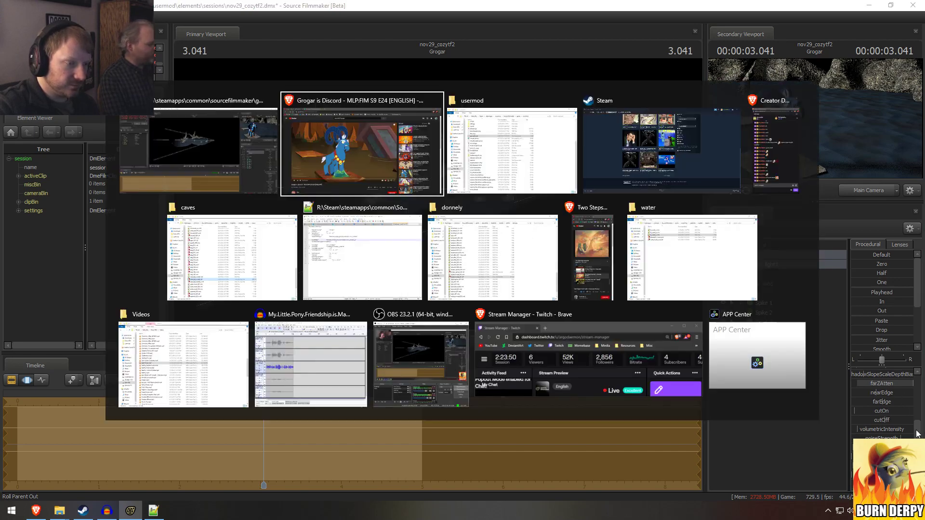
key("alt+Tab")
key("alt+Tab")
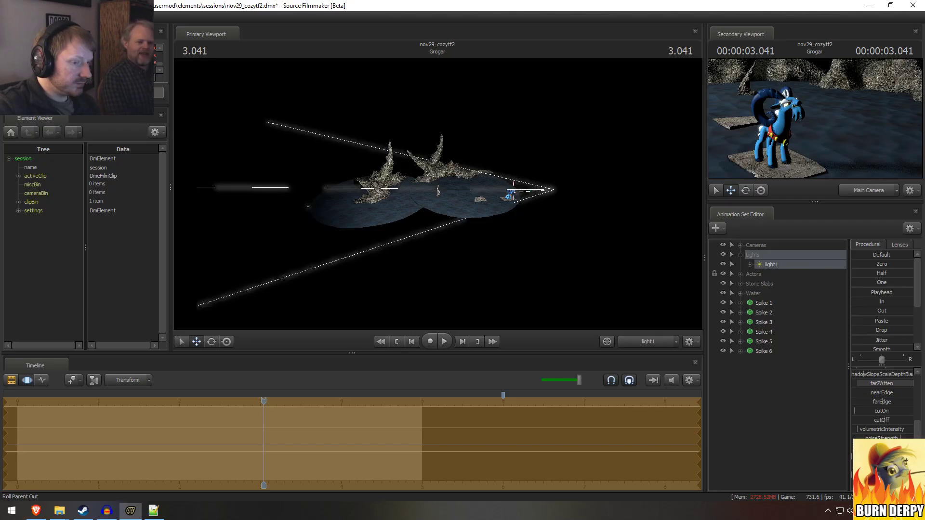
scroll(885, 390, "up", 2)
scroll(886, 393, "down", 2)
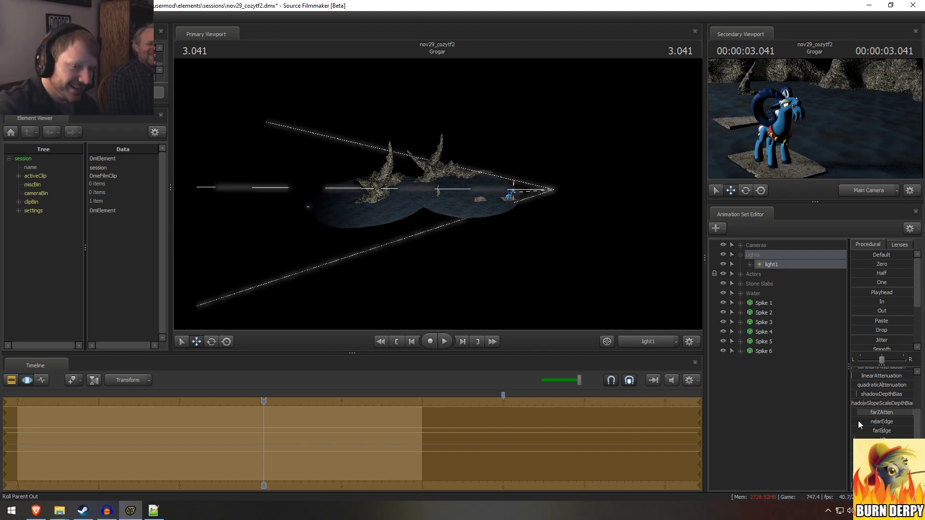
scroll(861, 424, "up", 3)
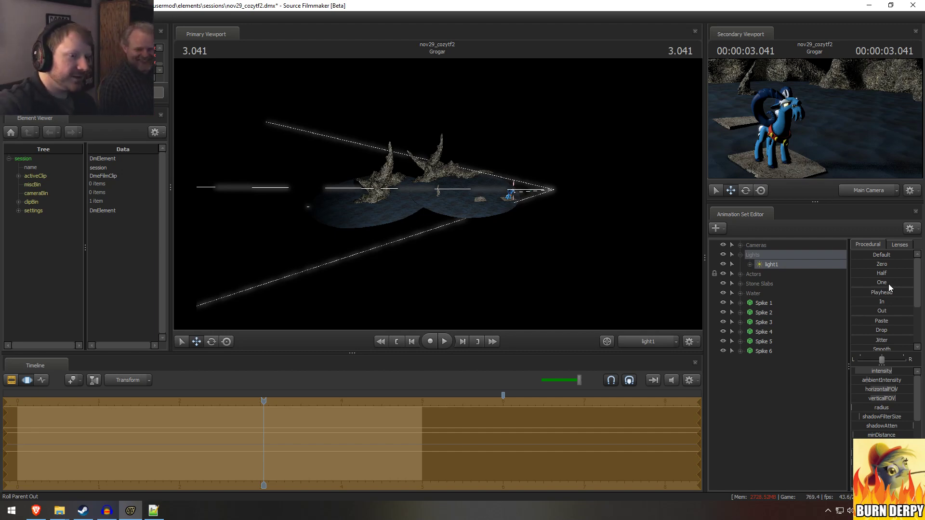
Step: Collapse the Lights group and save the session
left_click(741, 253)
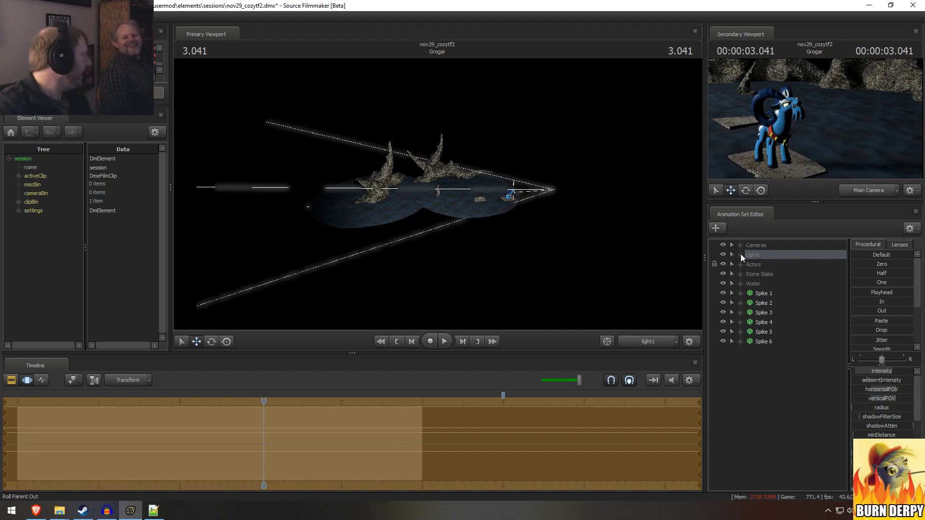
key("ctrl+s")
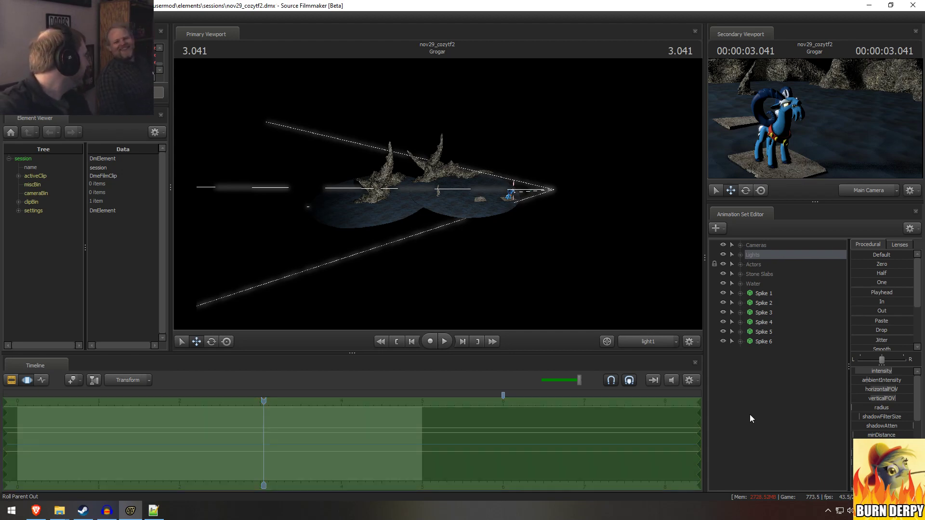
Step: Start creating an animation set for a new model and filter the model list by "sock"
right_click(779, 430)
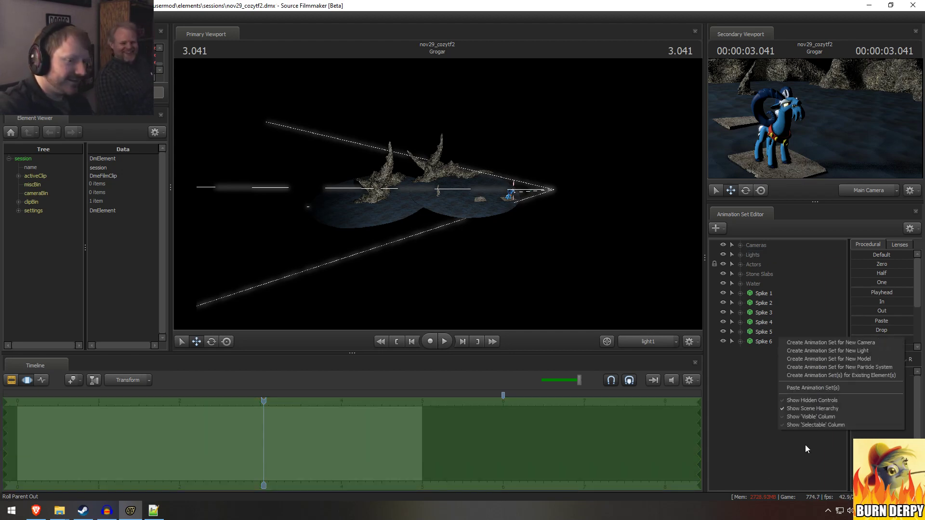
left_click(837, 358)
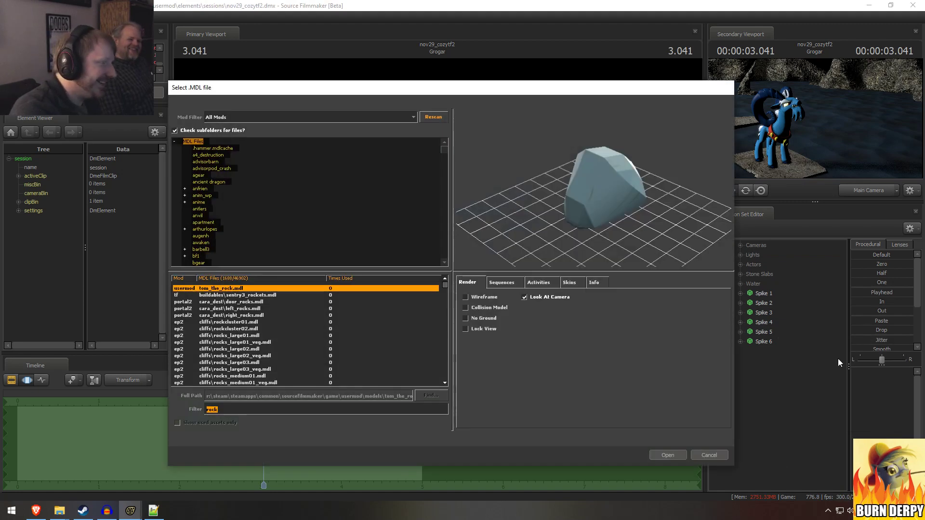
type("socks")
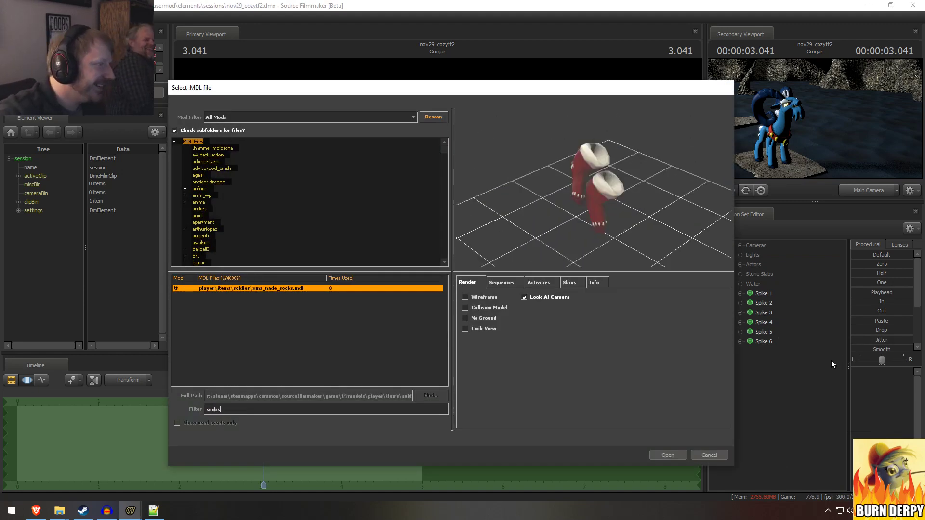
key("BackSpace")
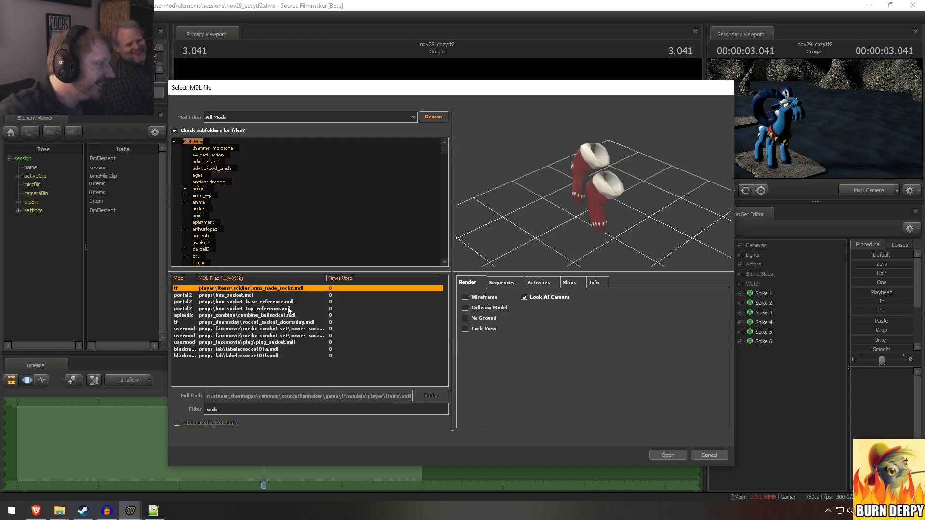
Step: Preview several of the filtered socket models, and add xms_nade_socks.mdl to the scene
left_click(269, 295)
left_click(258, 309)
left_click(248, 330)
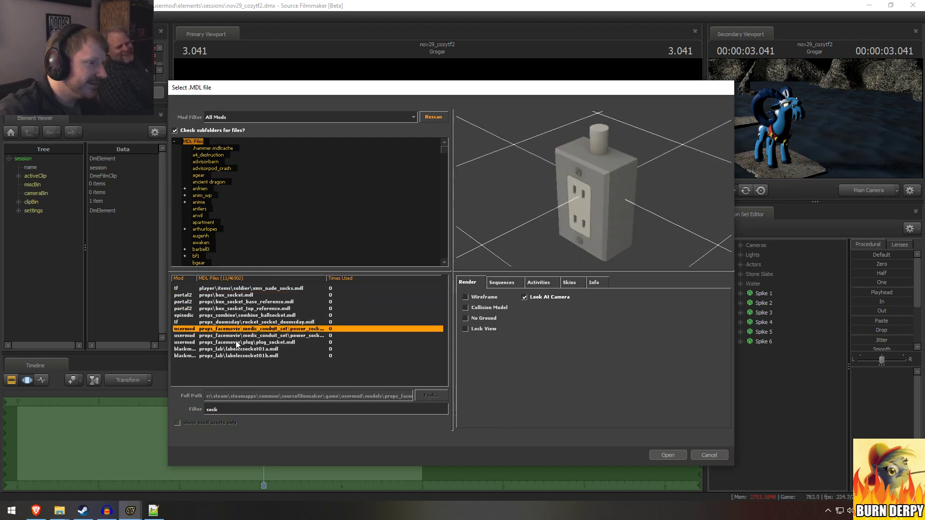
left_click(236, 342)
left_click(233, 356)
left_click(231, 369)
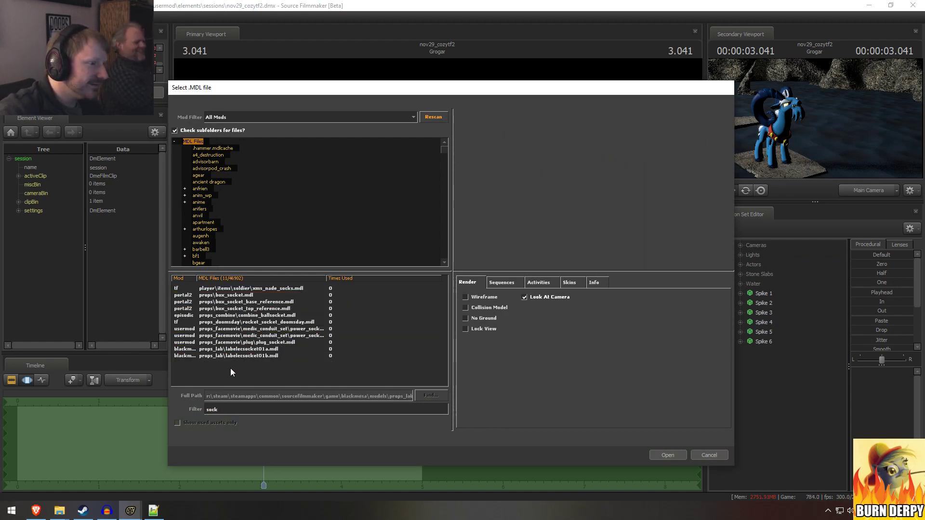
left_click(227, 288)
left_click(669, 456)
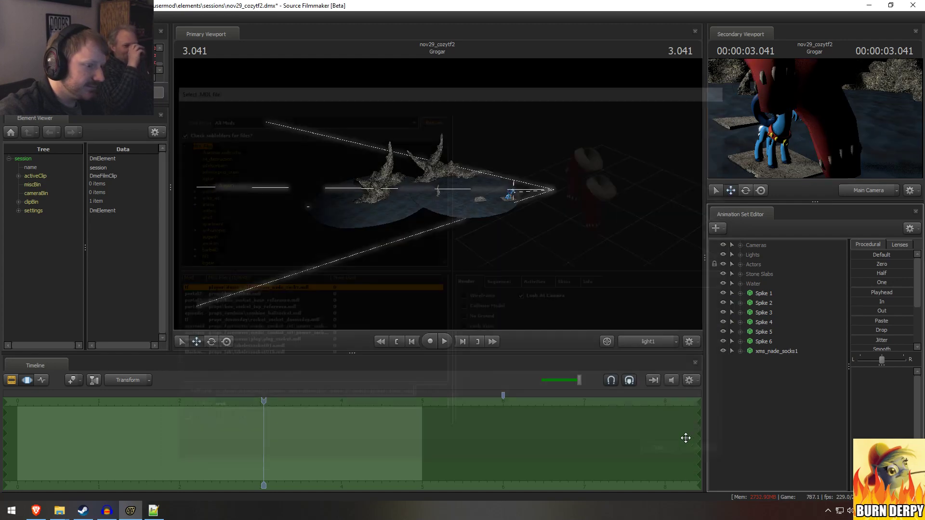
Step: Disable lighting in the primary viewport and view the scene and sock through the Work Camera
right_click(605, 294)
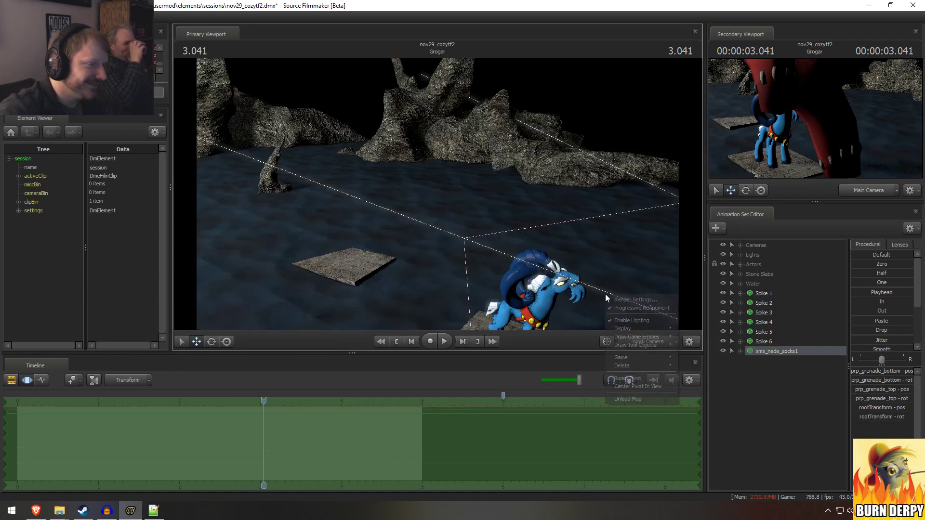
left_click(622, 320)
key("F2")
left_click_drag(459, 177, 390, 159)
left_click_drag(437, 194, 419, 179)
key("s")
key("F3")
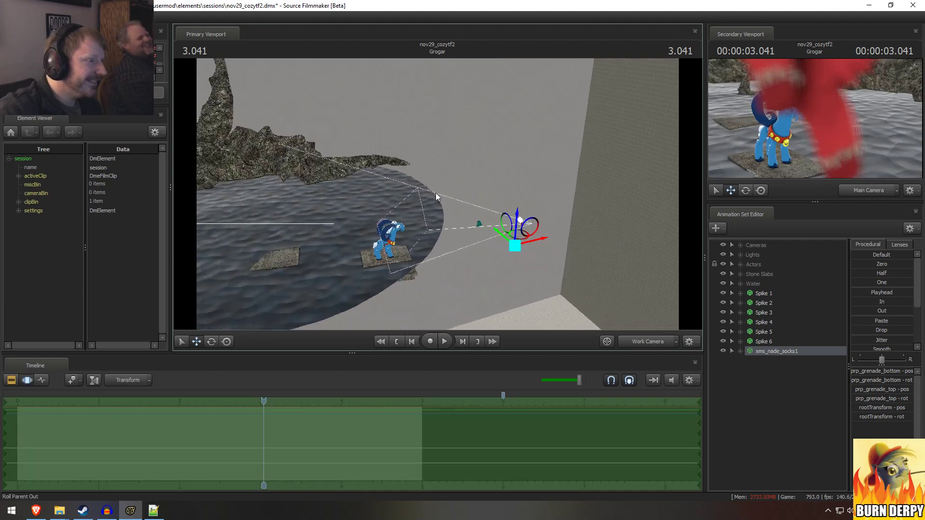
Step: Move the xms_nade_socks1 model from the camera area over to Grogar
left_click_drag(514, 247, 398, 226)
key("w")
left_click_drag(478, 222, 453, 246)
left_click_drag(437, 194, 414, 192)
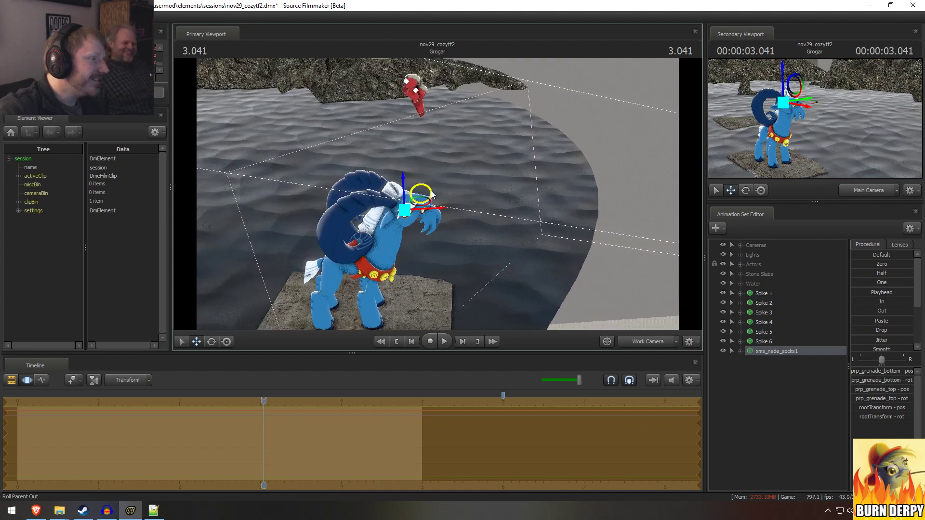
Step: Add a scale control to the sock's prp_grenade_top bone and enlarge that part of the sock to Grogar's size
left_click(740, 351)
left_click(750, 370)
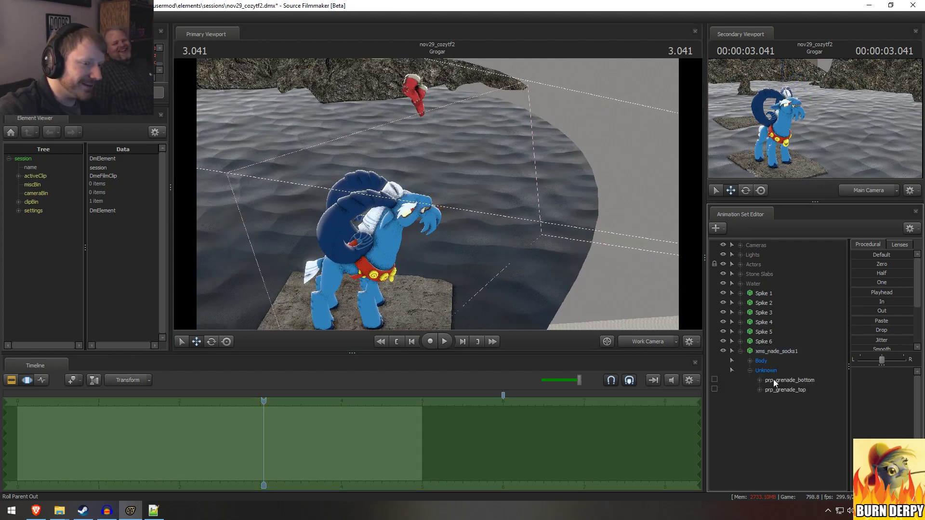
left_click(773, 379)
left_click(750, 361)
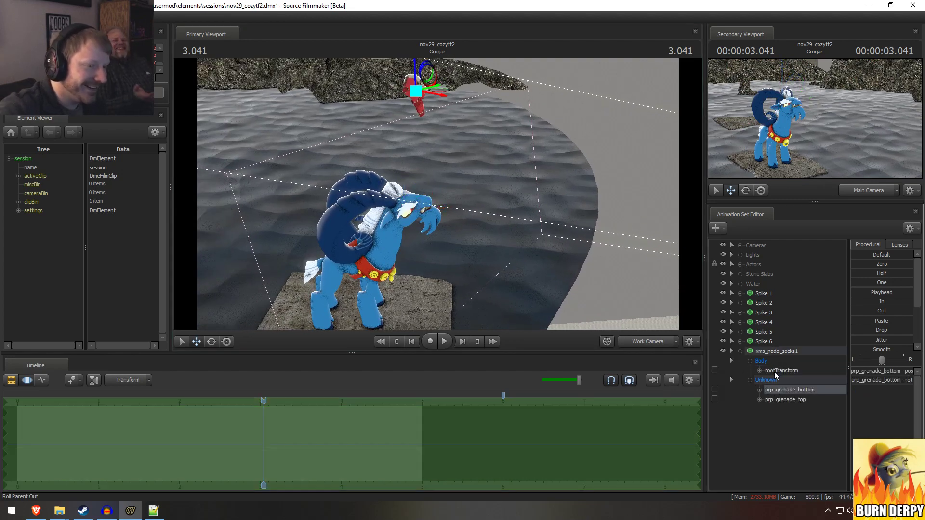
left_click(787, 398)
right_click(790, 395)
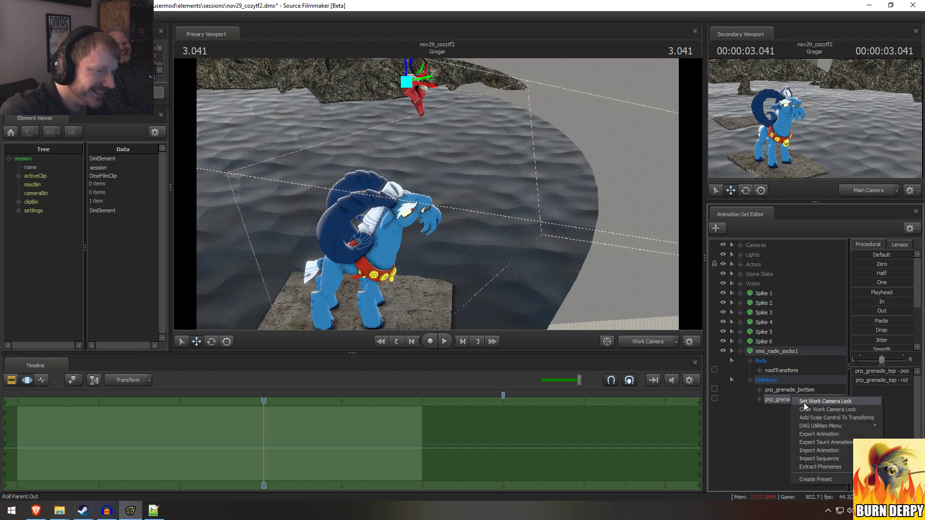
left_click(822, 420)
left_click_drag(880, 374, 910, 396)
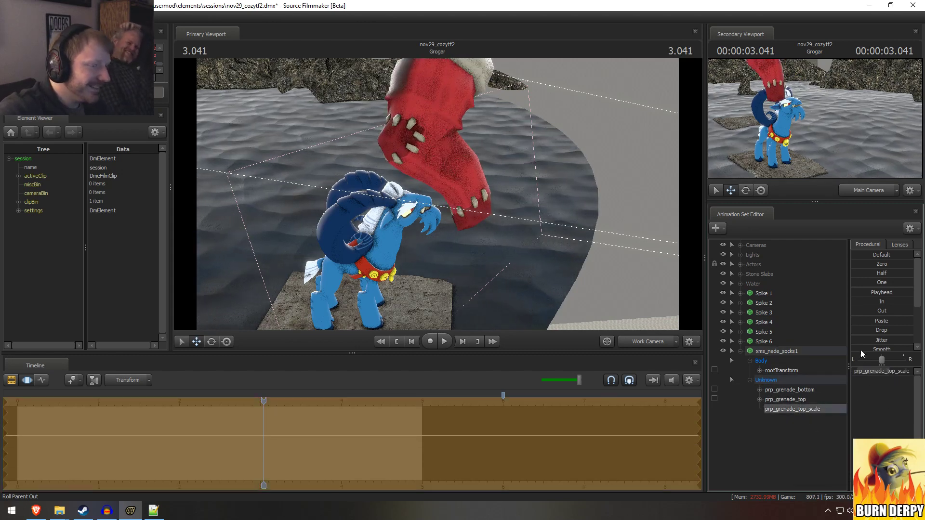
Step: Rotate and move prp_grenade_top so the enlarged sock covers Grogar's head, and check the fit through the Main Camera
left_click(779, 401)
key("e")
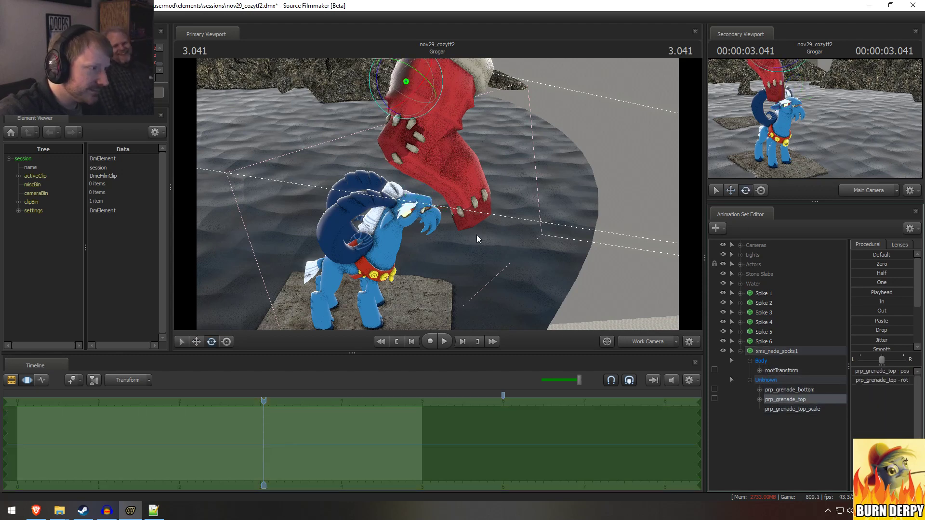
left_click_drag(402, 95, 409, 205)
key("w")
left_click_drag(411, 207, 477, 184, "alt")
key("e")
key("w")
left_click_drag(478, 184, 405, 232, "alt")
left_click_drag(405, 233, 382, 255, "alt")
left_click_drag(443, 196, 436, 205)
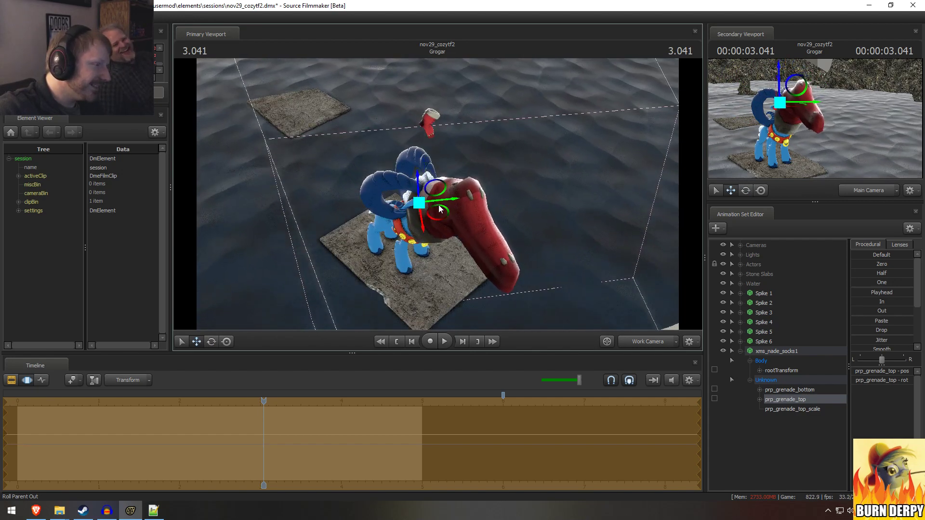
key("F2")
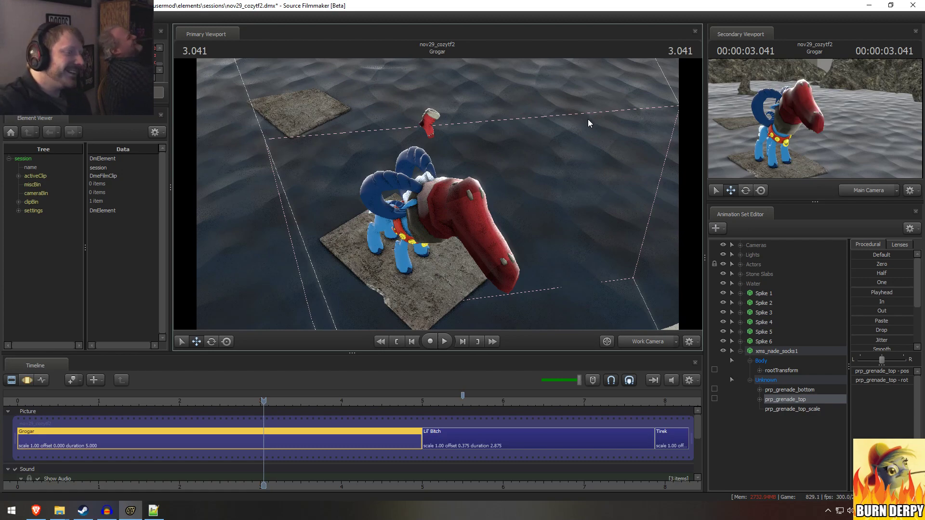
left_click(635, 340)
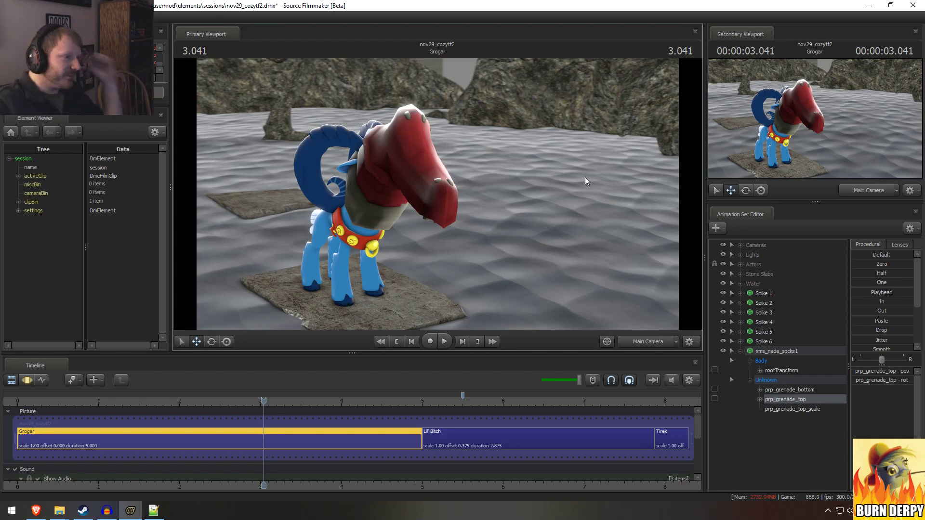
Step: Lock the sock's prp_grenade_top to Grogar's Head control, test it by rotating the head, and collapse the Actors group
key("F3")
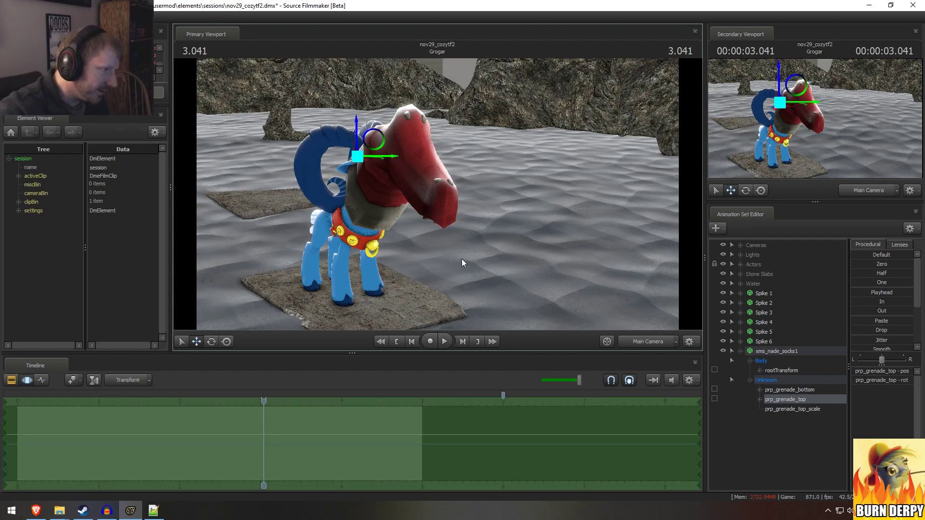
left_click(740, 264)
left_click(761, 293)
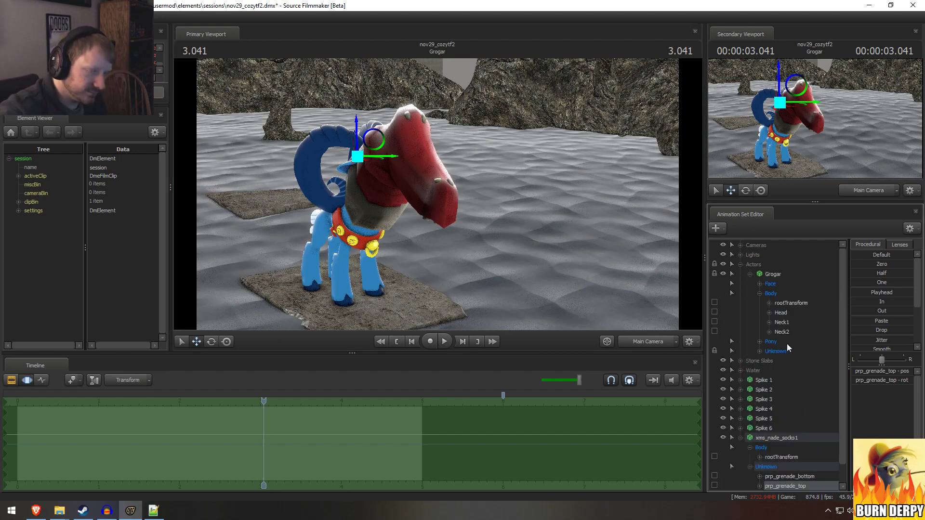
scroll(787, 343, "down", 1)
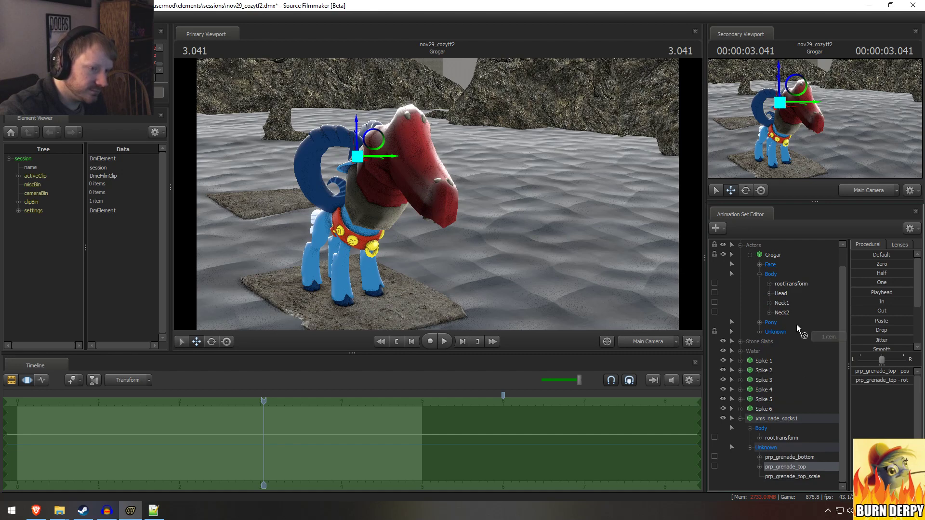
left_click(784, 295)
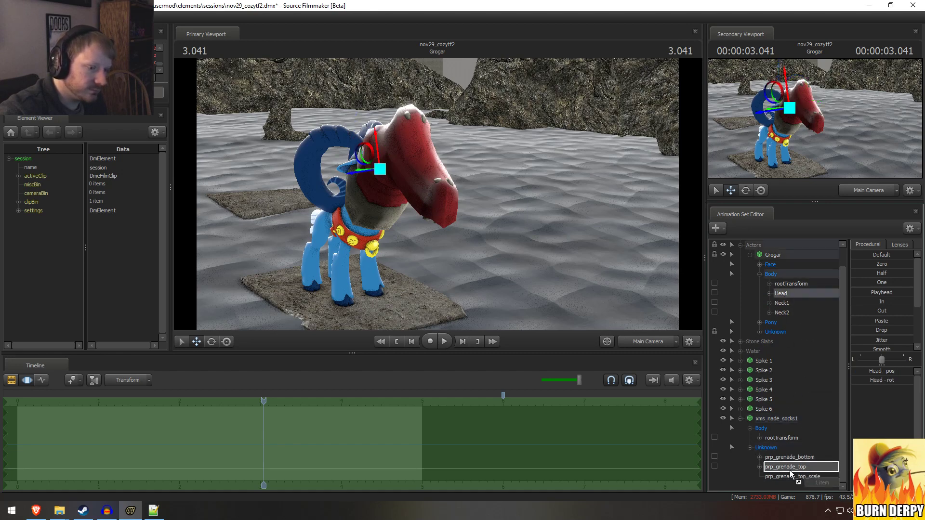
key("e")
left_click_drag(387, 176, 438, 182)
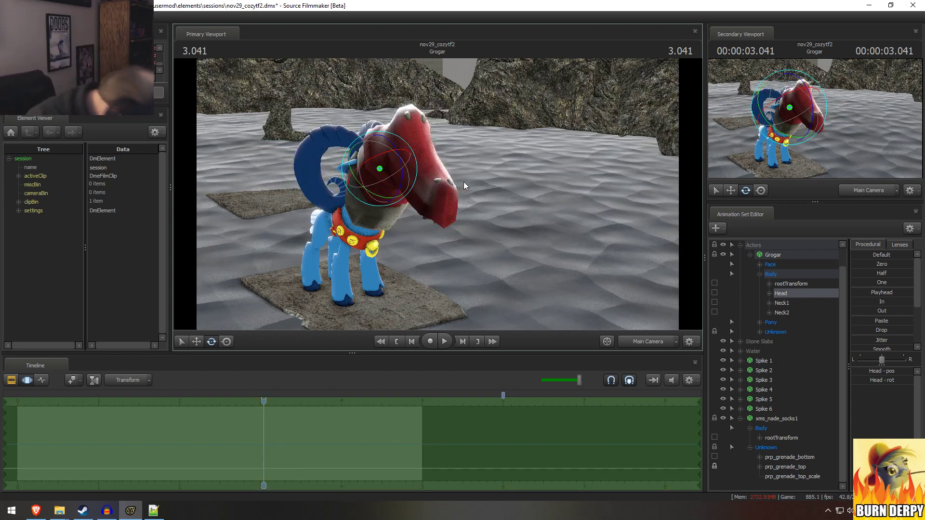
left_click(739, 245)
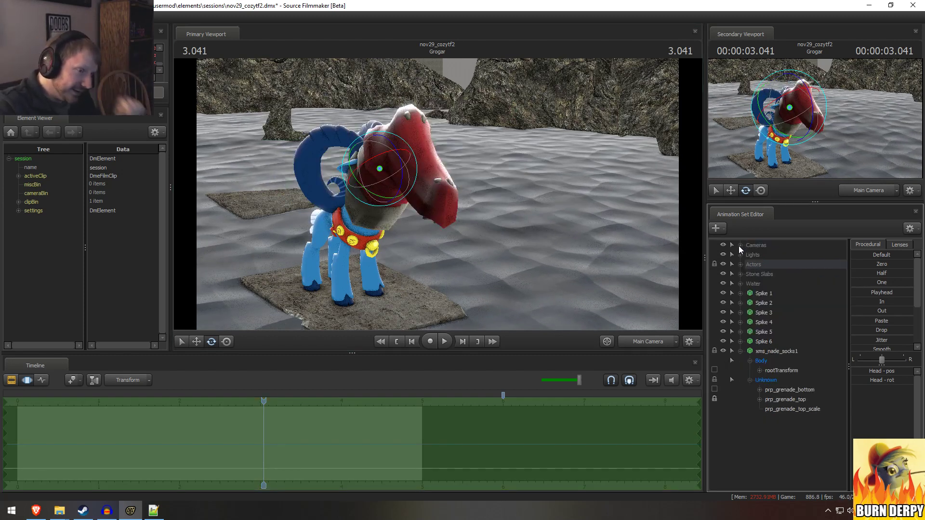
Step: Rename the xms_nade_socks1 animation set "Grogar's Pride n' Joy"
right_click(776, 351)
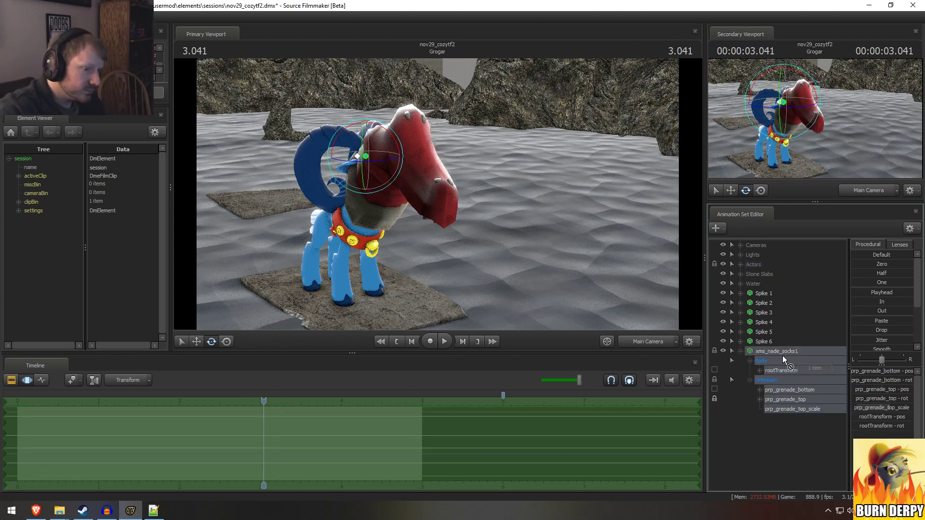
left_click(788, 353)
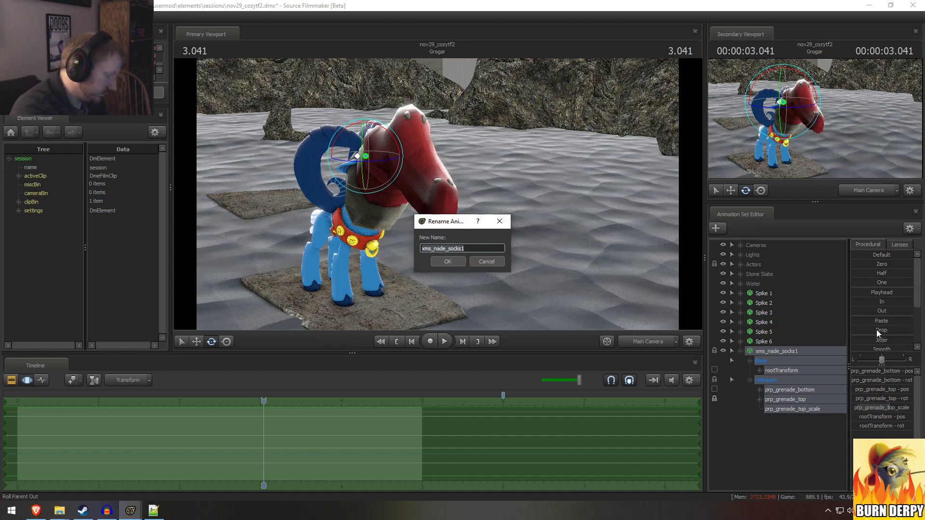
type("Grogar's ")
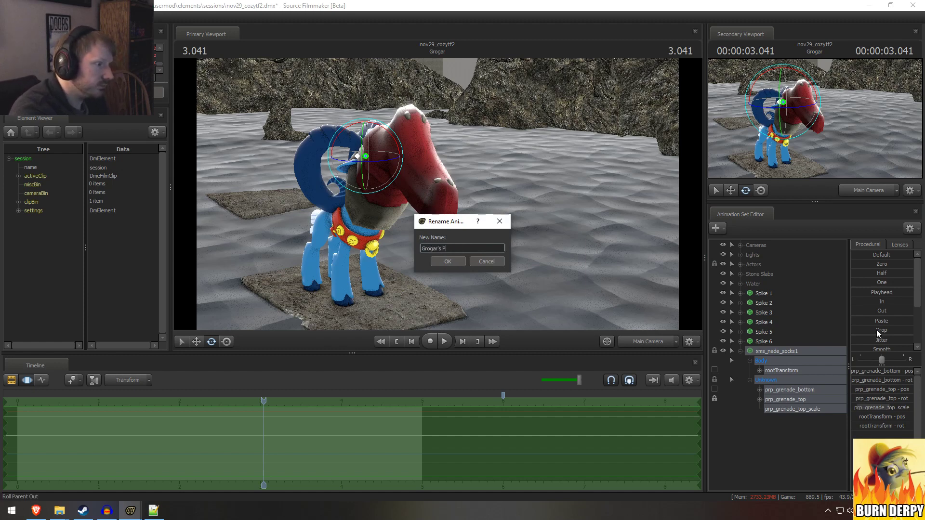
type("Pride n' ")
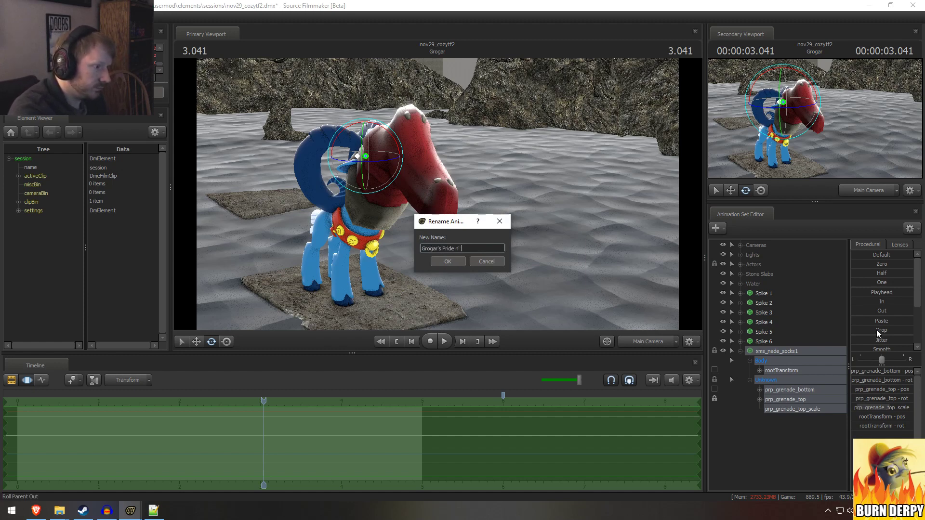
type("Joy")
key("Return")
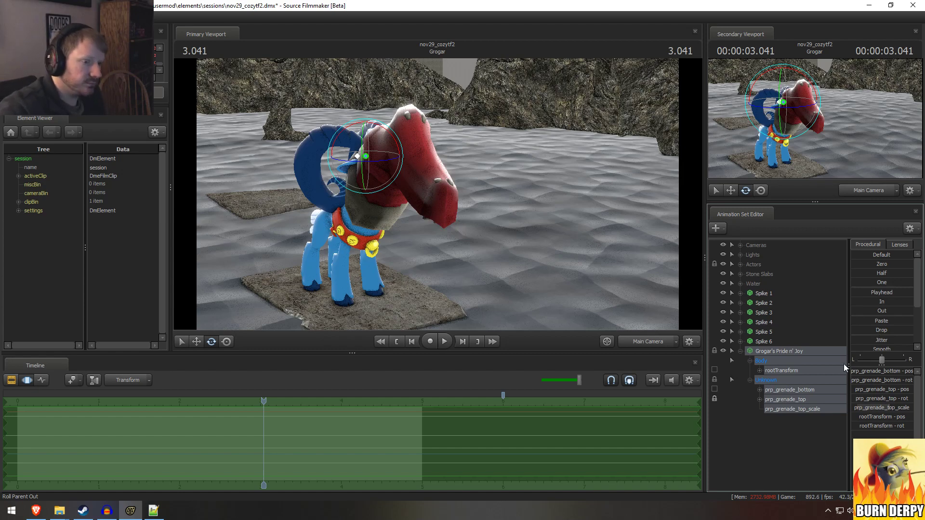
Step: Put Grogar's Pride n' Joy into the Actors group and hide it
right_click(806, 349)
left_click(764, 264)
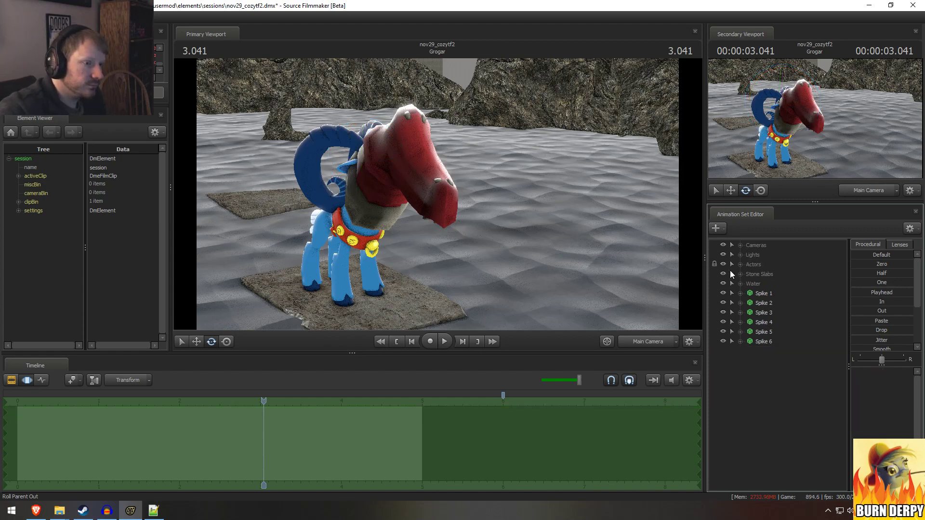
left_click(735, 265)
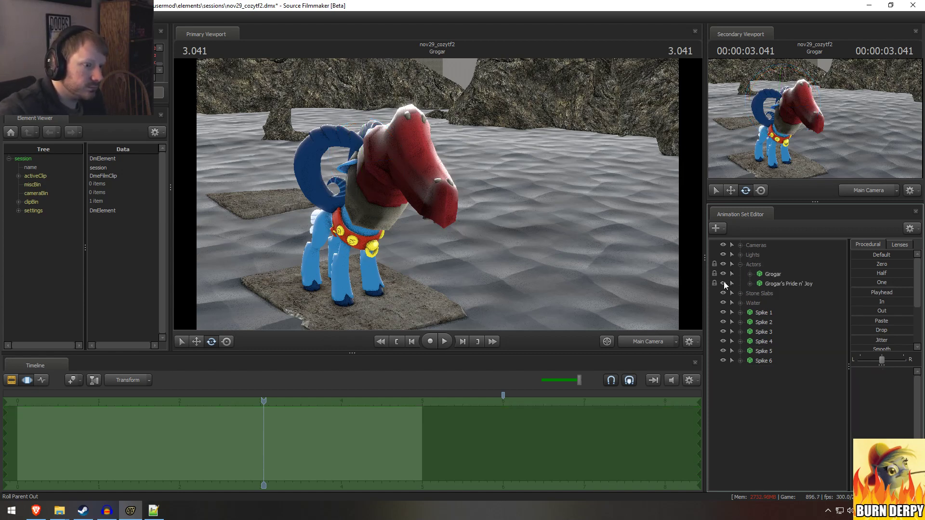
left_click(723, 283)
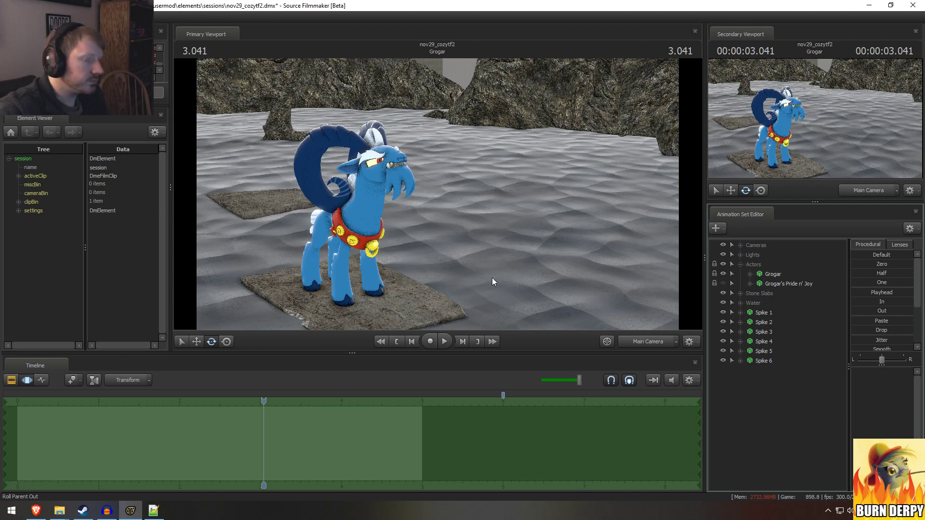
Step: Duplicate Spike 6 as Spike 7 and move the copy over to fill the rock wall behind Grogar
left_click(762, 360)
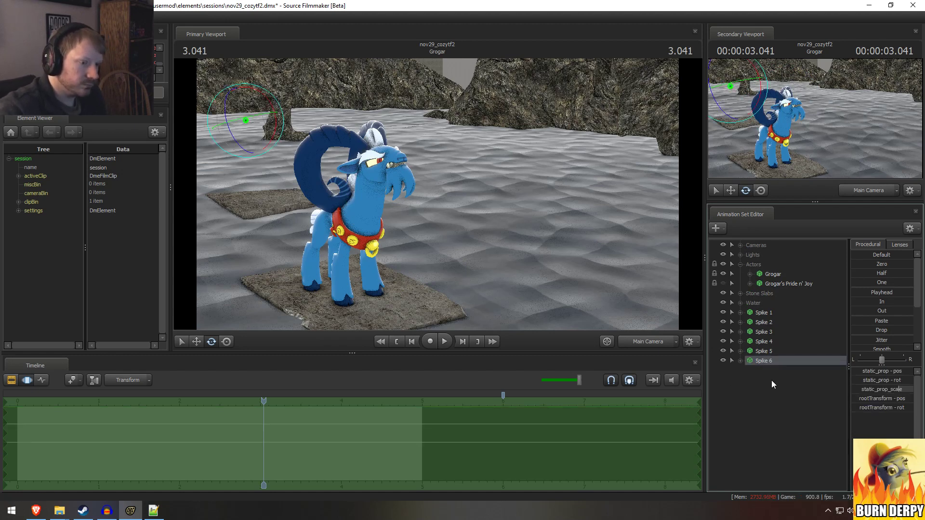
right_click(771, 388)
left_click(773, 371)
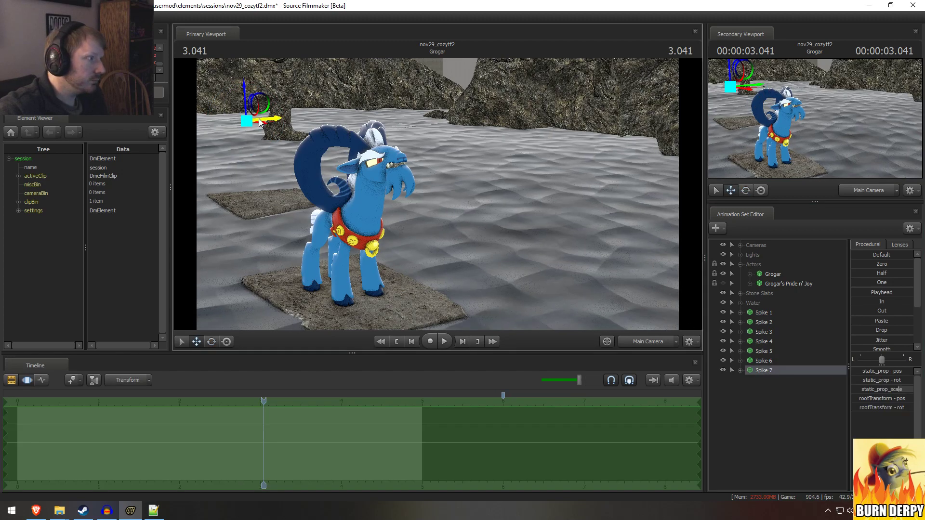
left_click_drag(273, 126, 461, 92)
key("F2")
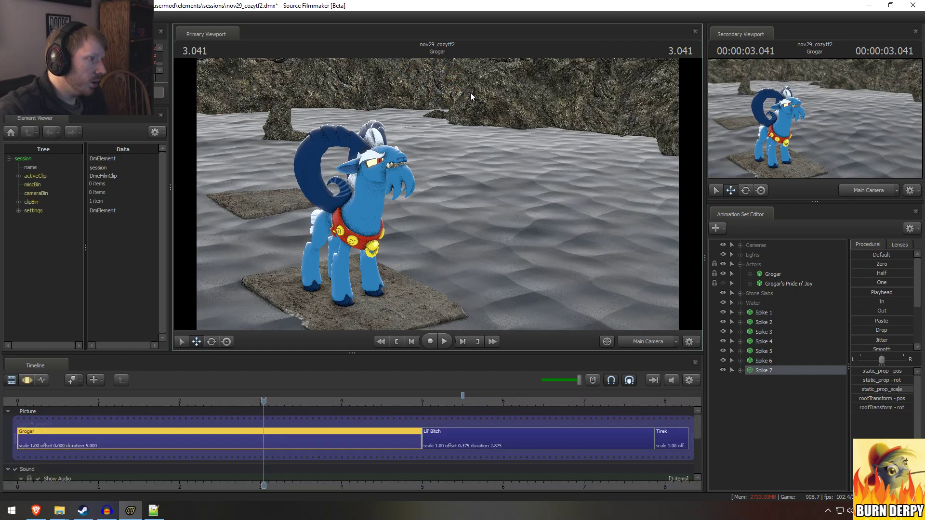
key("F3")
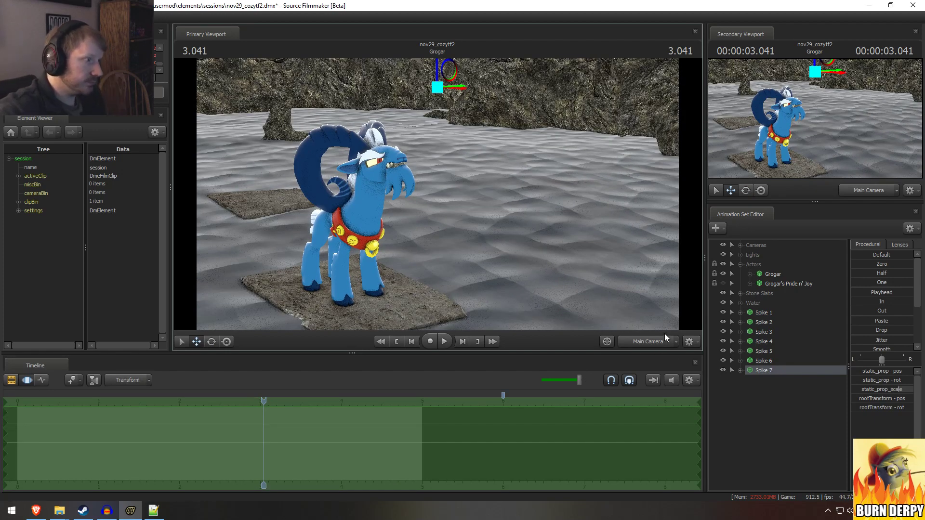
Step: Group Spike 1 through Spike 7 and rename the new group "Spike"
key("alt+Tab")
key("alt+Tab")
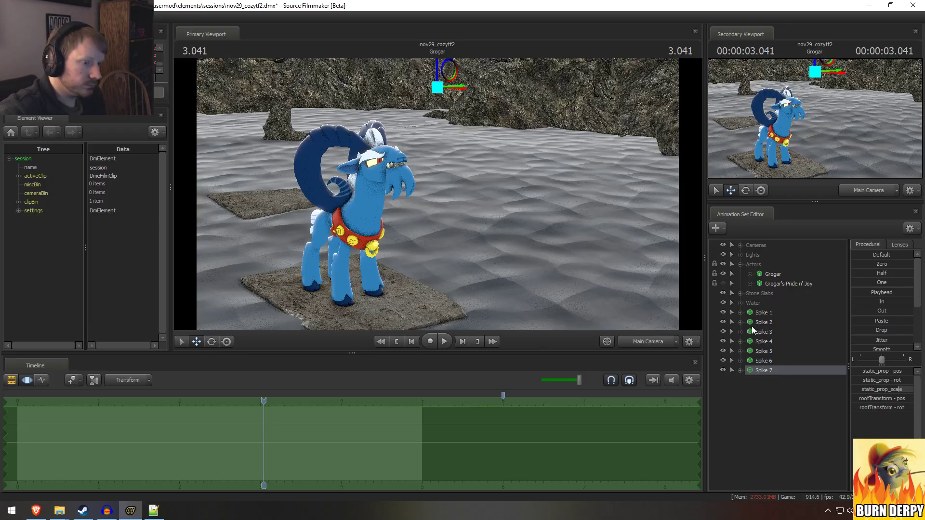
left_click(764, 313)
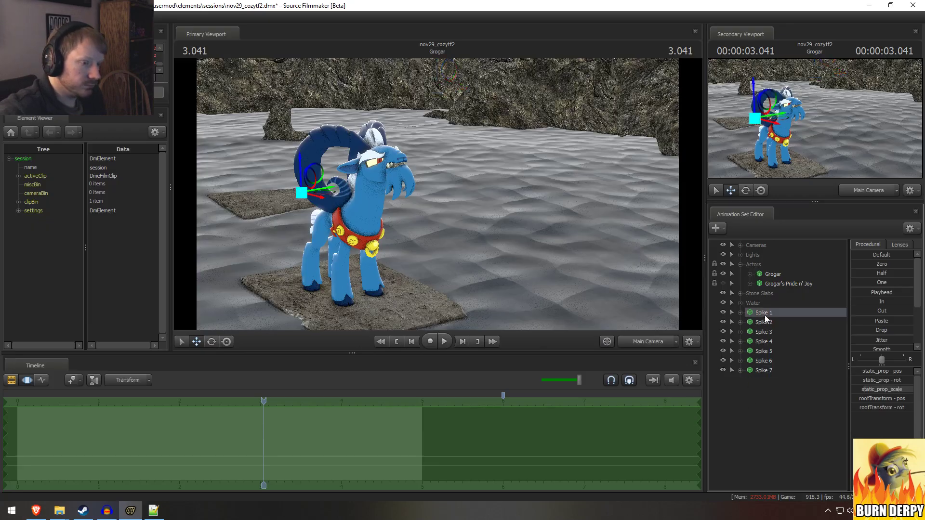
left_click(762, 370, "shift")
right_click(762, 370)
left_click(792, 248)
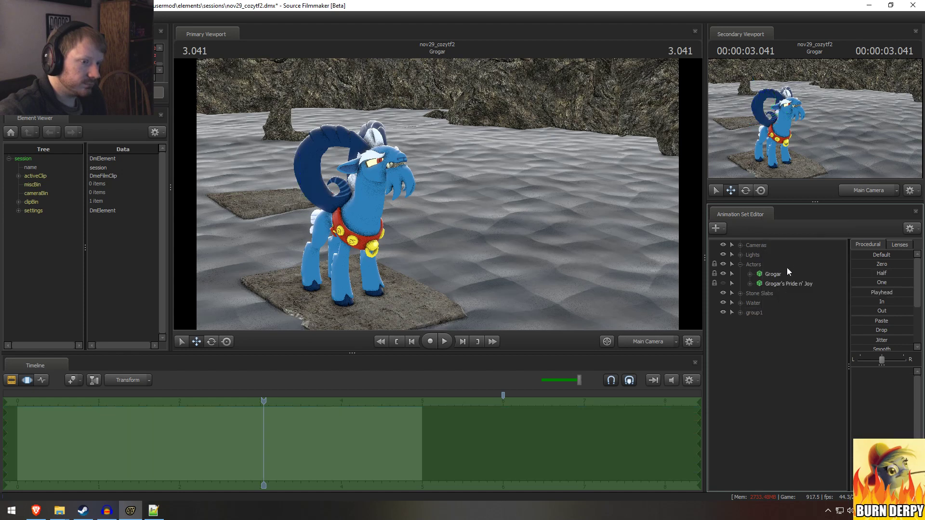
right_click(761, 314)
left_click(798, 319)
type("S")
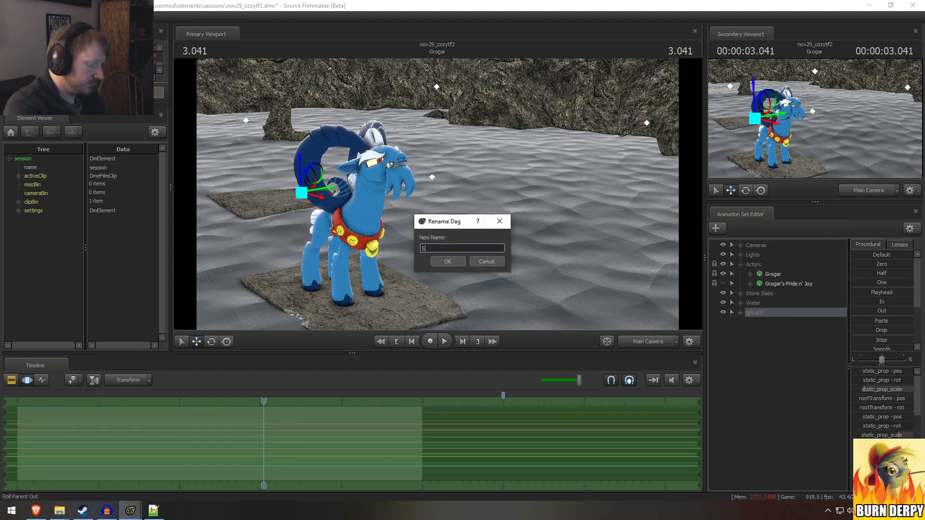
type("pike")
key("Return")
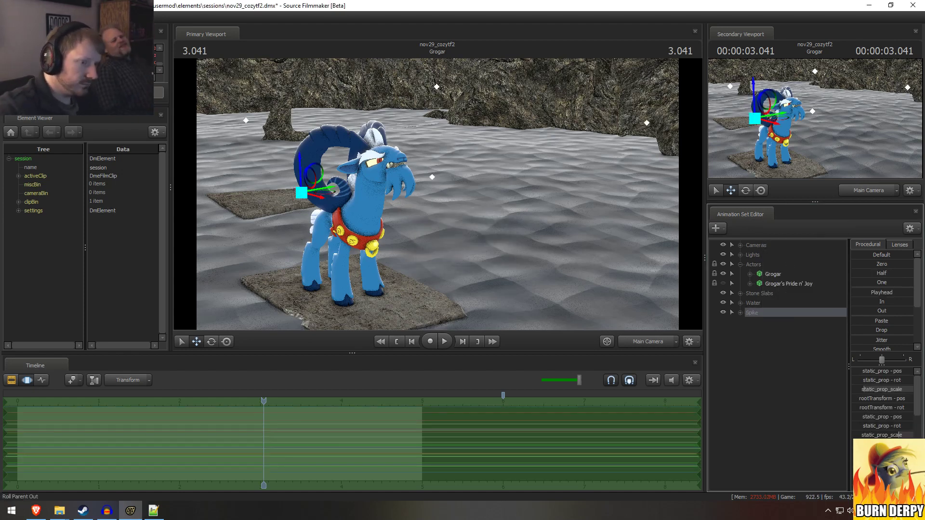
Step: Unhide Grogar's Pride n' Joy in the Actors group and select it
left_click(726, 282)
left_click(723, 283)
left_click(753, 283)
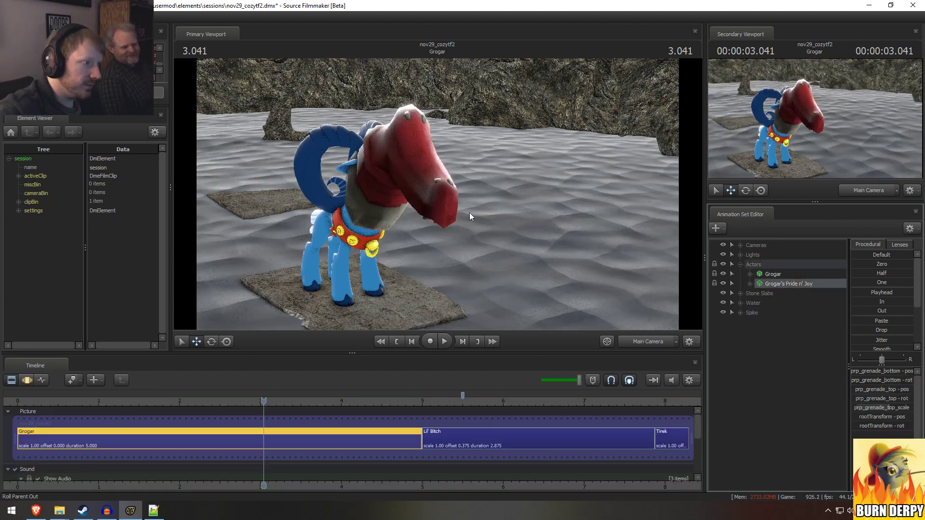
Step: Try rotating Grogar's head bone with the sock prop visible and undo the rotation
left_click(369, 191)
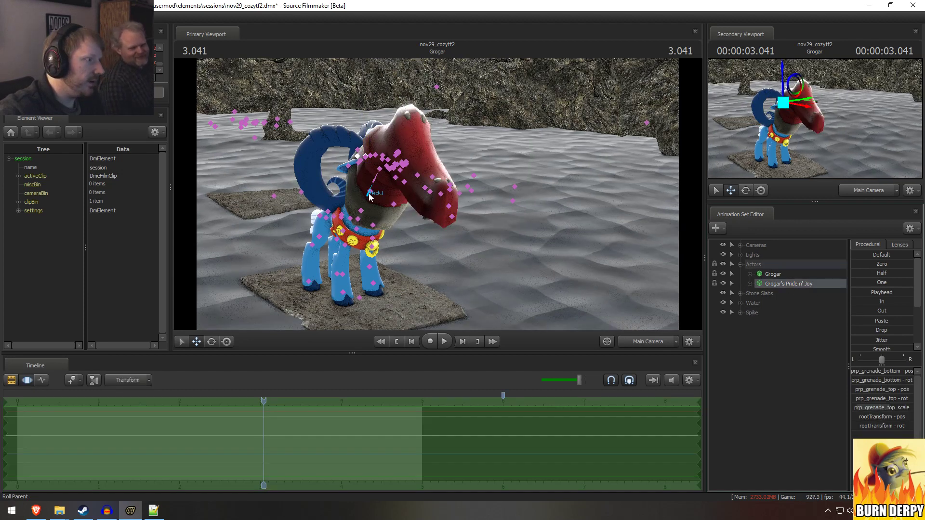
left_click(379, 170)
left_click_drag(395, 169, 450, 167)
key("ctrl+z")
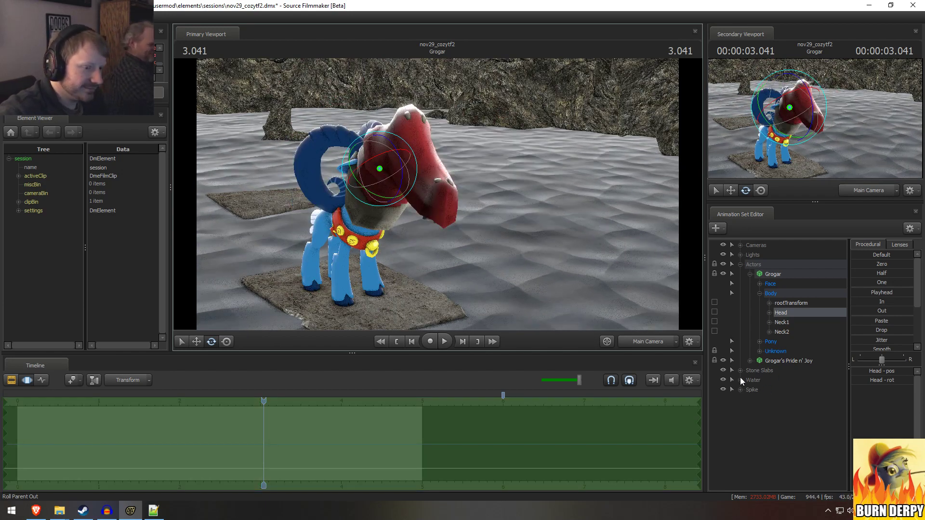
Step: Try moving the prp_grenade_top bone of Grogar's Pride n' Joy away from Grogar's head
left_click(749, 274)
left_click(750, 283)
left_click(759, 293)
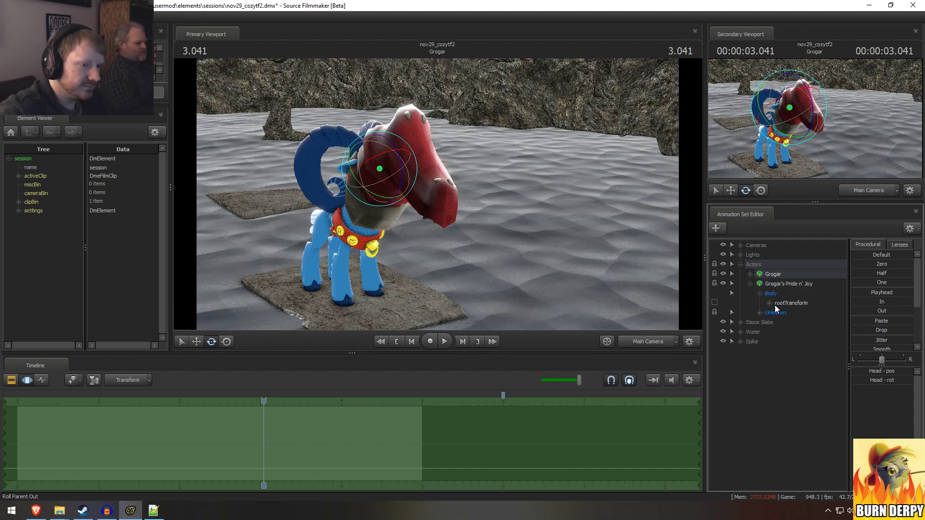
left_click(759, 312)
left_click(777, 331)
left_click_drag(340, 177, 426, 167)
key("e")
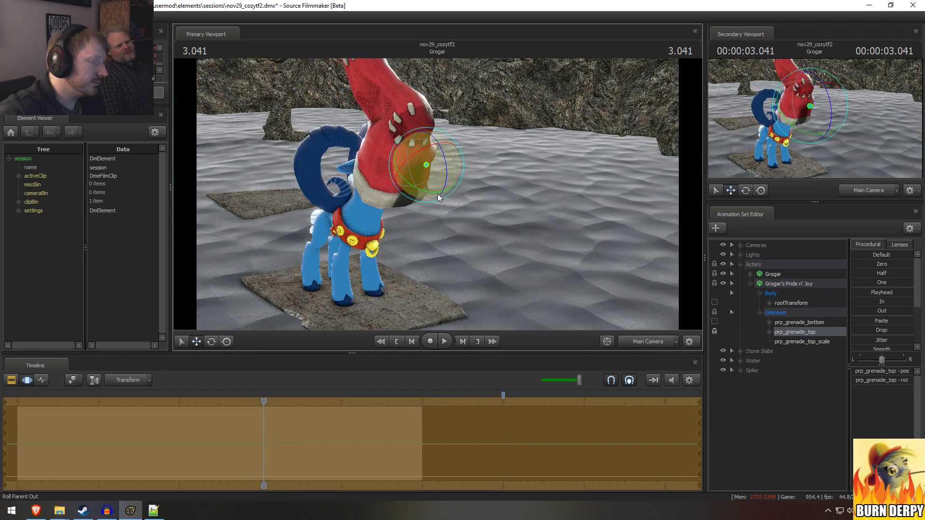
Step: Try rotating Grogar's head bone to see how the repositioned sock prop behaves with it
left_click(749, 274)
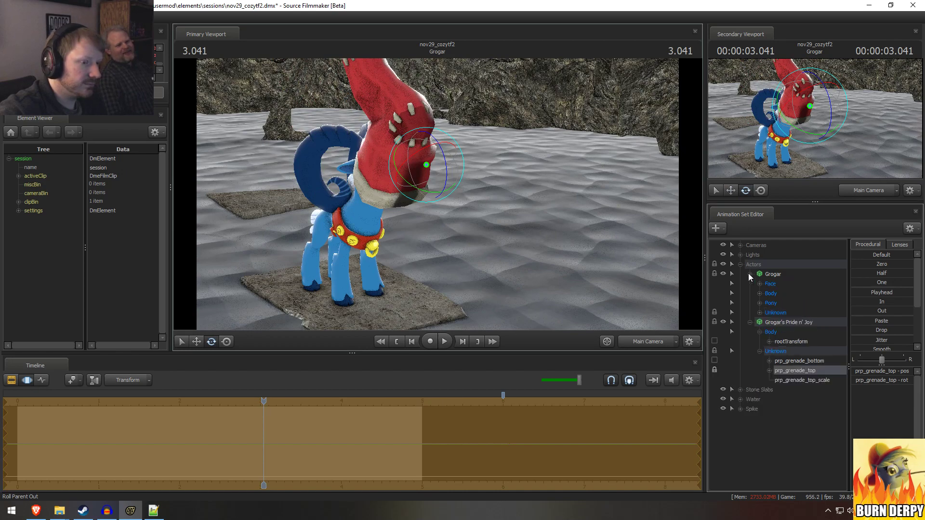
left_click(380, 170)
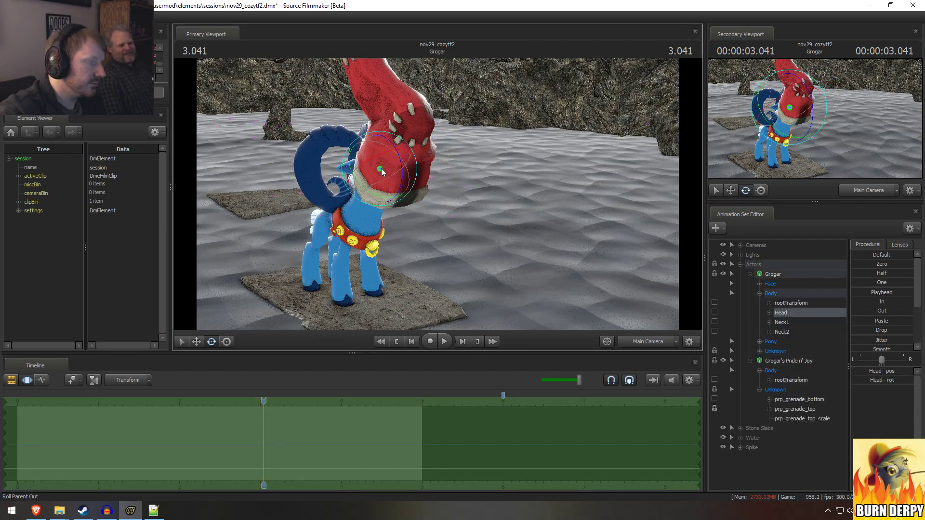
left_click_drag(381, 174, 417, 188)
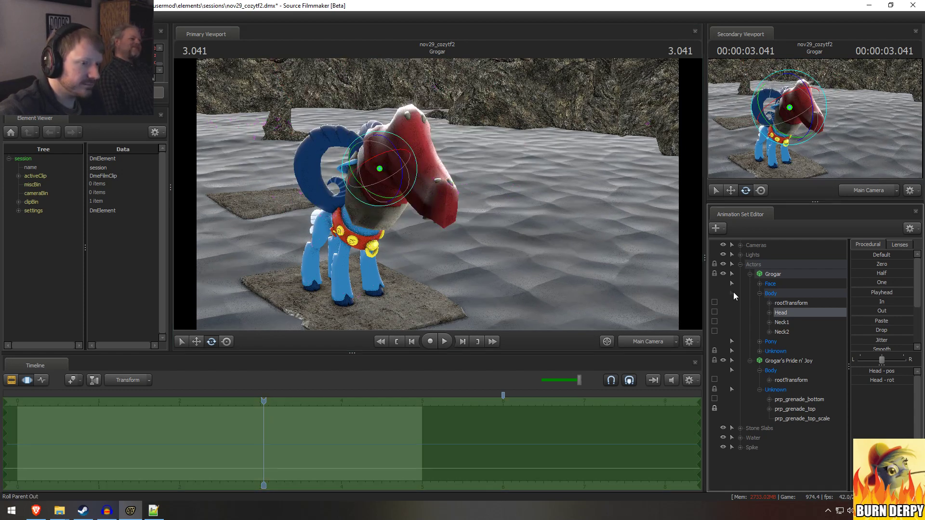
Step: Hide Grogar's Pride n' Joy and collapse the Actors group along with its expanded models
left_click(750, 273)
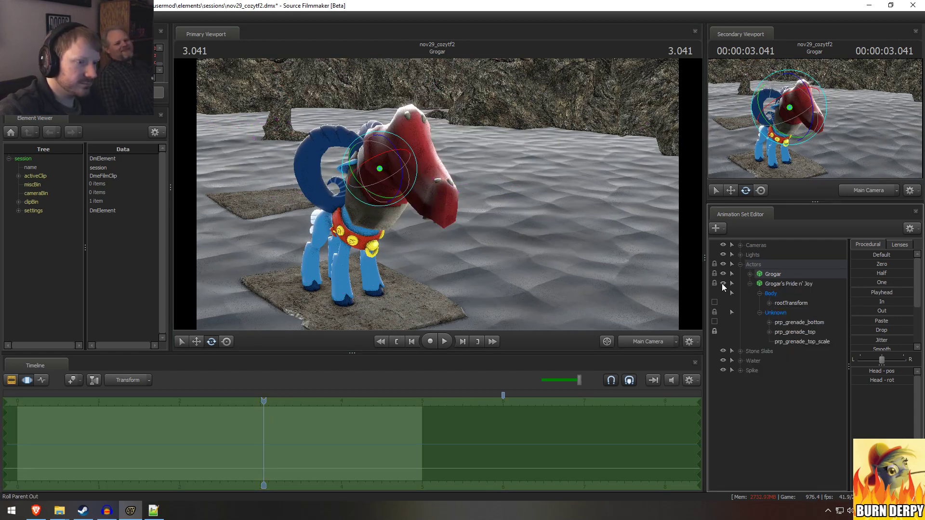
left_click(723, 283)
left_click(750, 284)
left_click(740, 265)
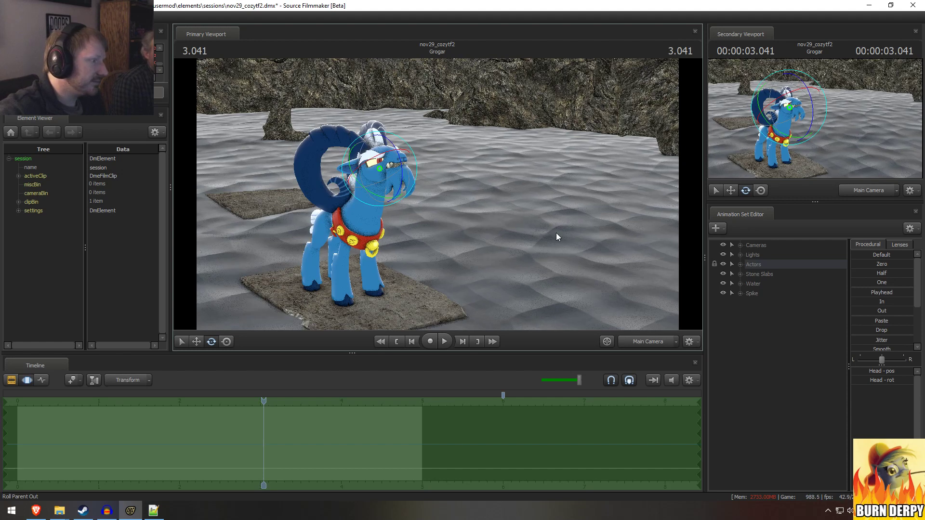
Step: Show Spike 1's game model in the Element Viewer, widen the data column and select "rock_dark" in its name
right_click(755, 330)
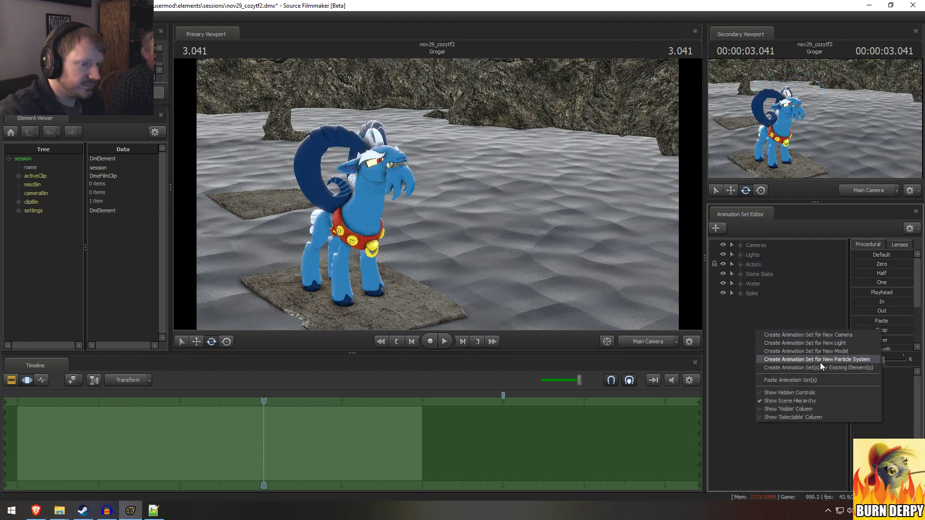
left_click(740, 292)
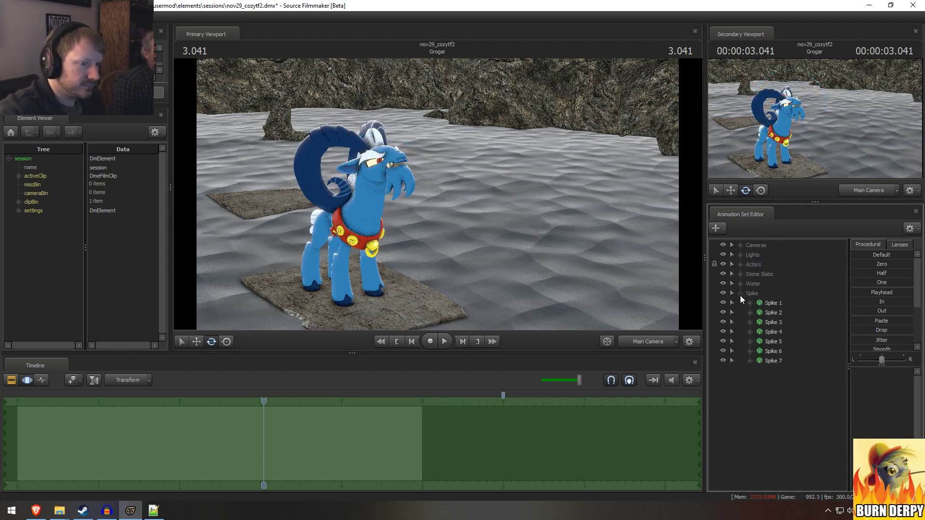
left_click(770, 303)
right_click(770, 303)
mouse_move(847, 358)
left_click(869, 369)
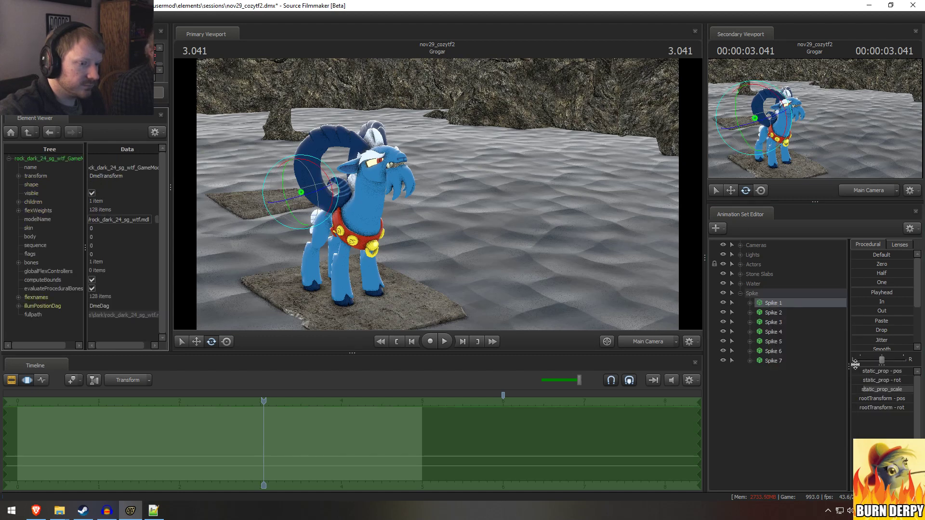
left_click(154, 176)
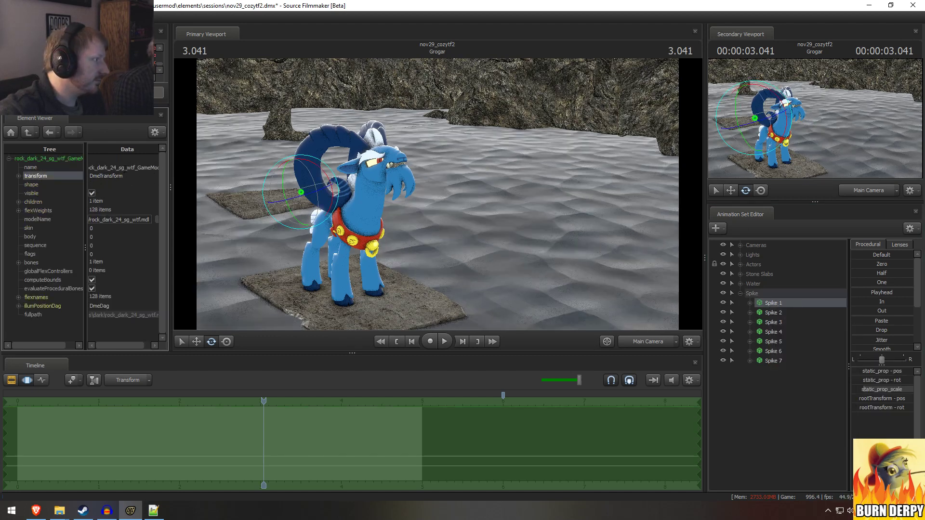
left_click_drag(117, 168, 166, 170)
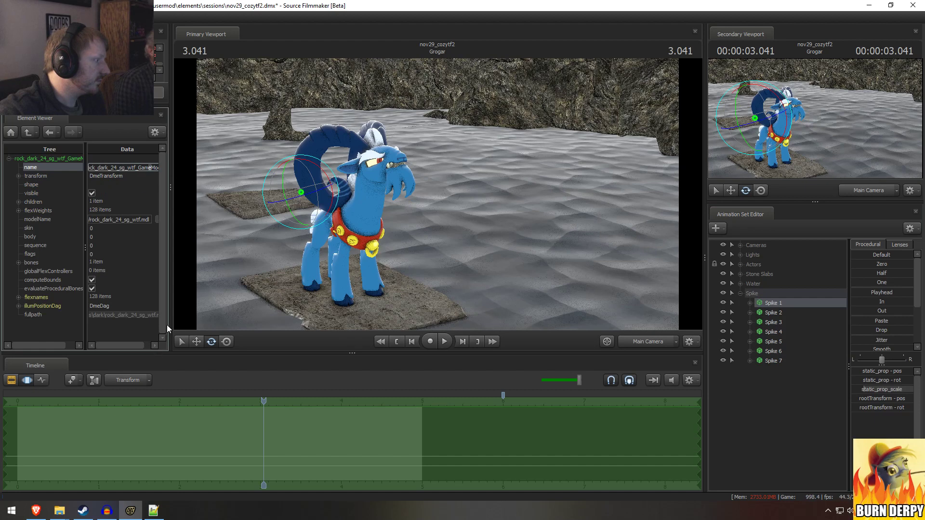
left_click_drag(168, 323, 194, 323)
left_click_drag(97, 296, 47, 299)
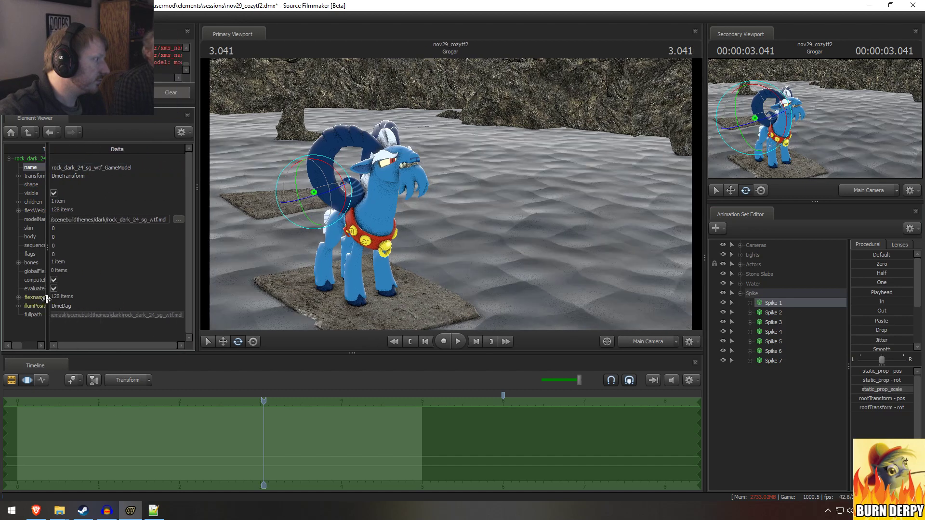
left_click_drag(52, 167, 72, 167)
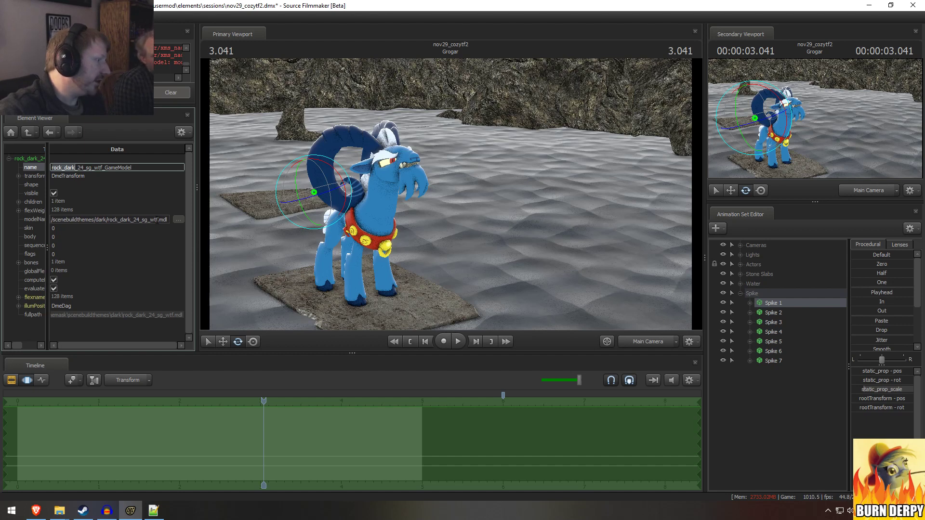
Step: Start an animation set for a new model, filter the models by "rock_dark" and widen the file name column
right_click(821, 397)
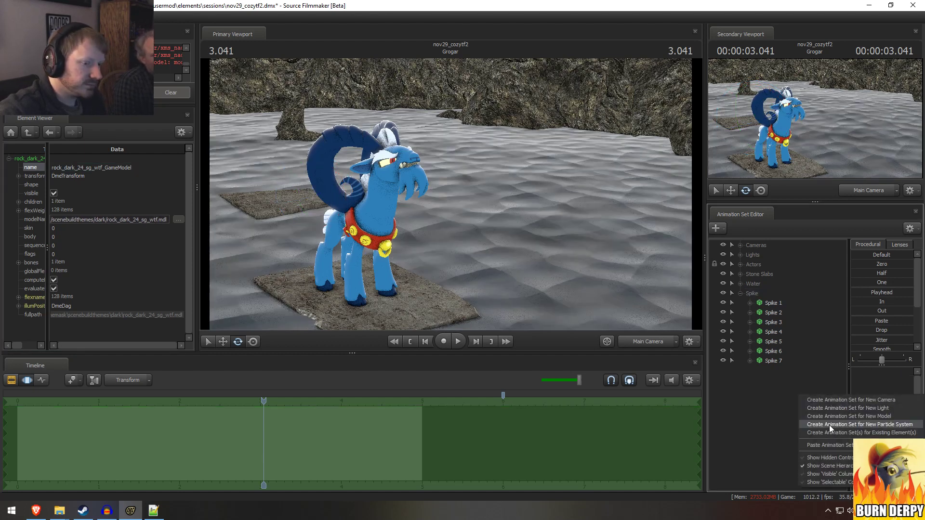
left_click(855, 416)
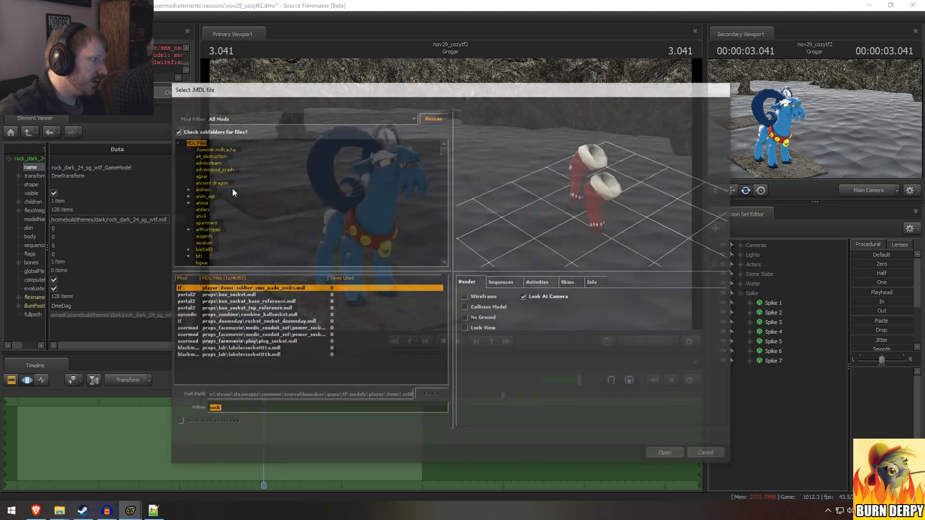
type("rock_dark")
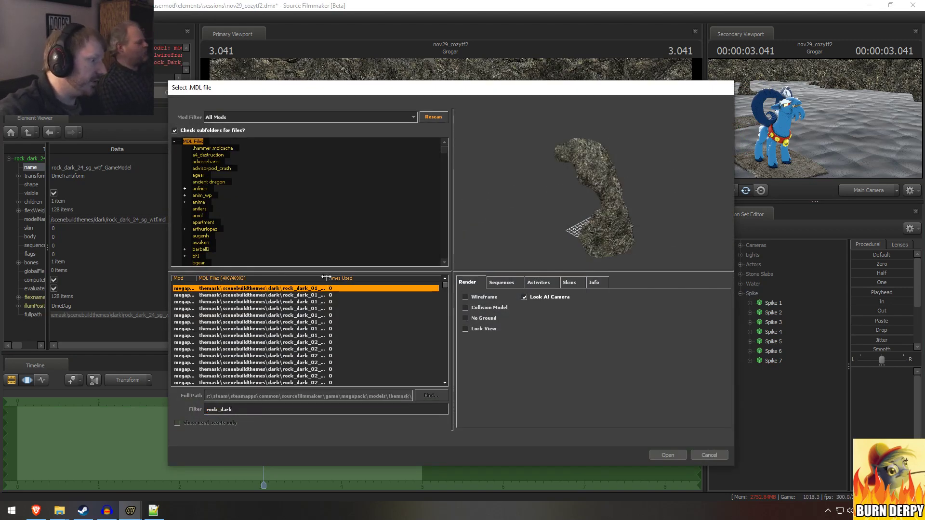
left_click_drag(327, 280, 360, 290)
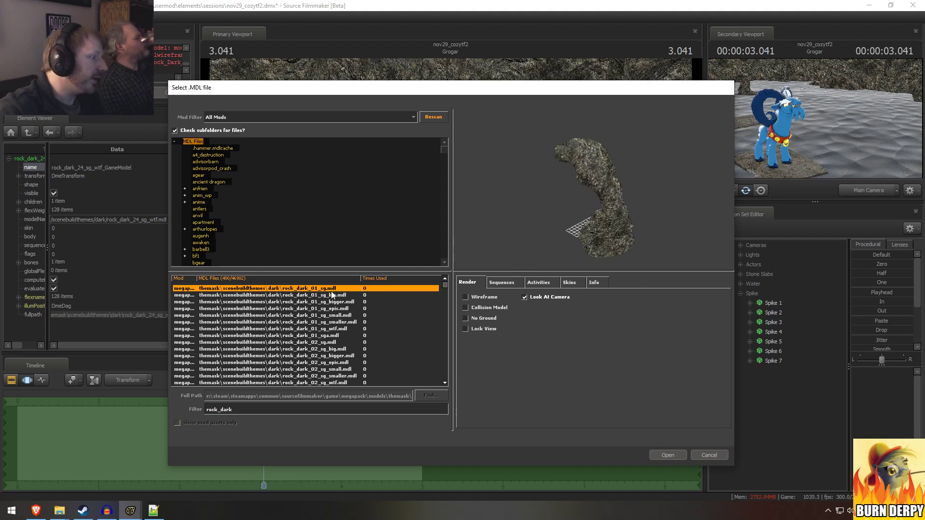
Step: Preview the rock_dark_01 smaller model and the size variants of rock_dark_03
left_click(337, 331)
left_click(352, 323)
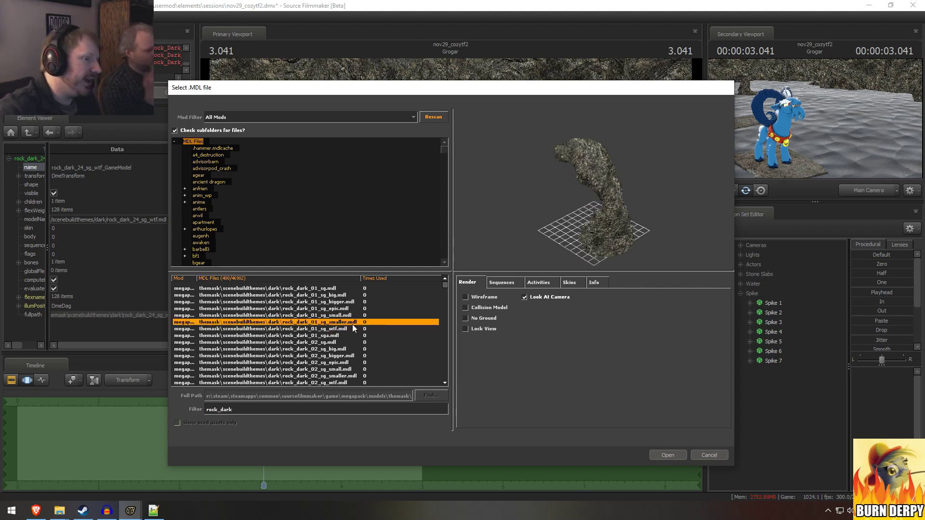
scroll(291, 349, "down", 4)
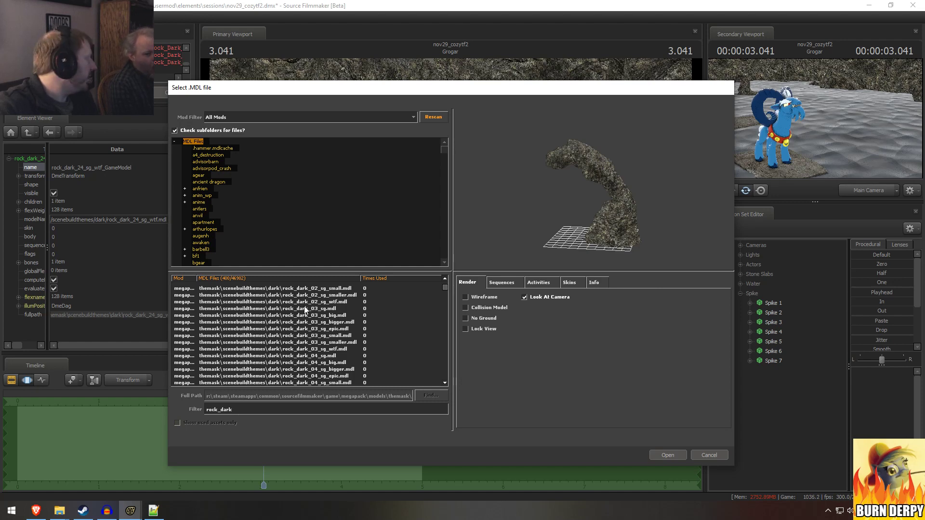
left_click(334, 343)
left_click(339, 336)
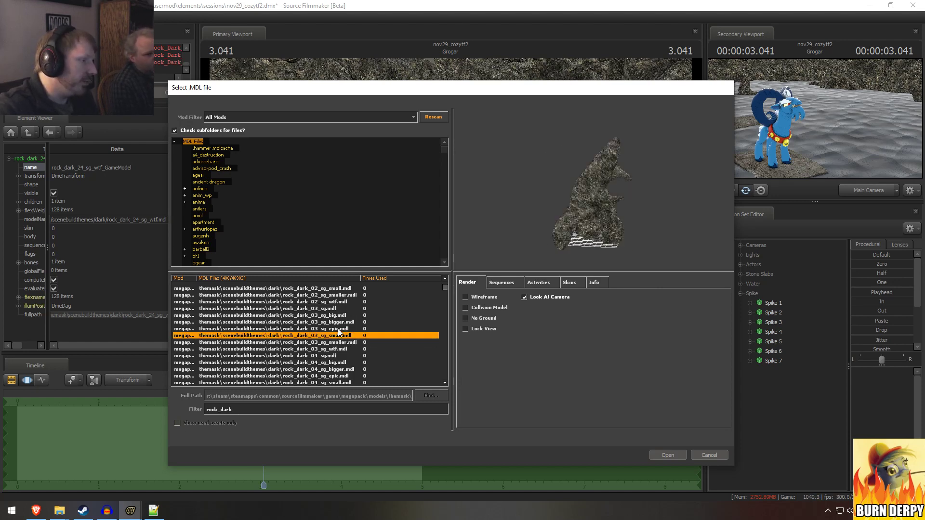
left_click(339, 328)
left_click(339, 322)
left_click(337, 316)
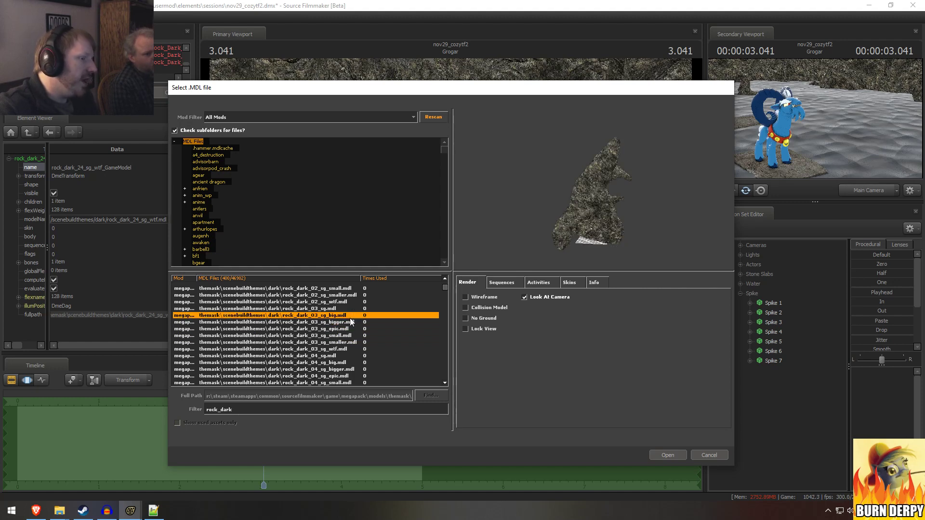
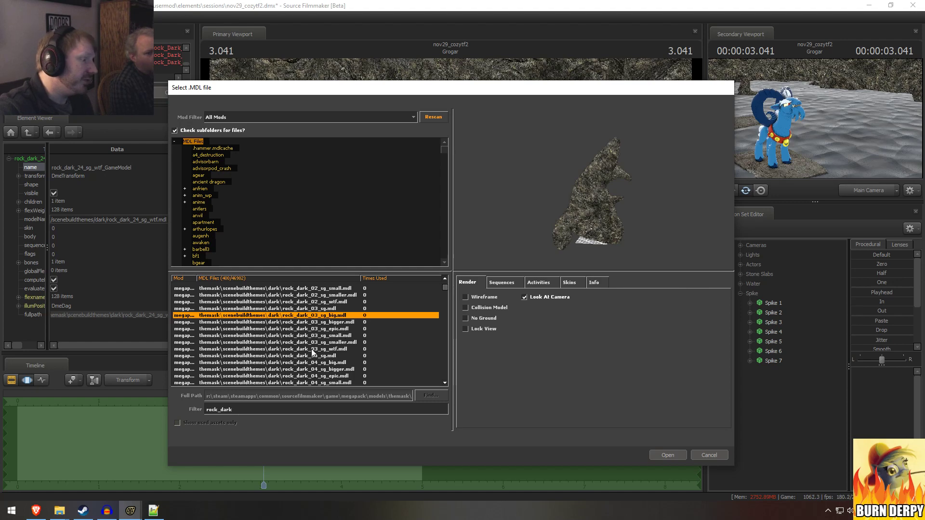
Step: Browse the rock_dark model previews from the rock_dark_11 variants back to rock_dark_02_sg_big
scroll(308, 350, "down", 3)
scroll(340, 323, "down", 13)
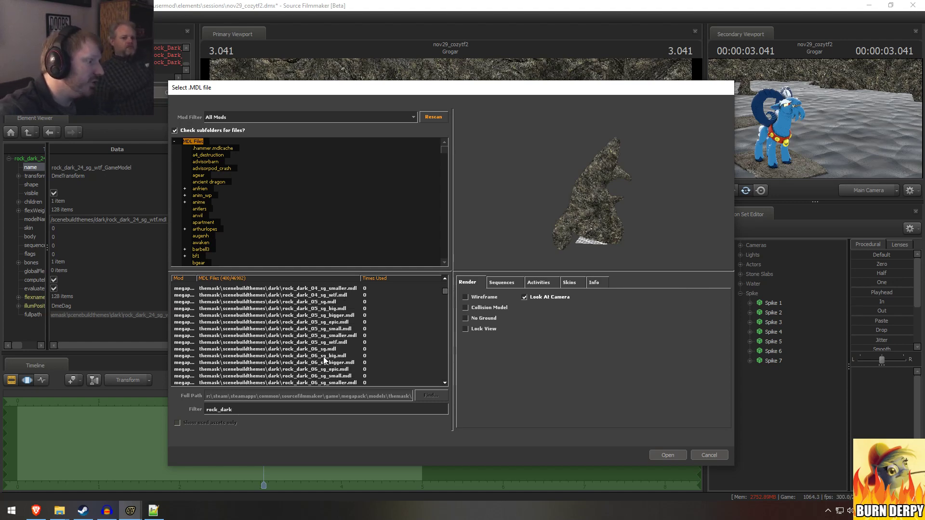
scroll(331, 332, "down", 2)
left_click(336, 330)
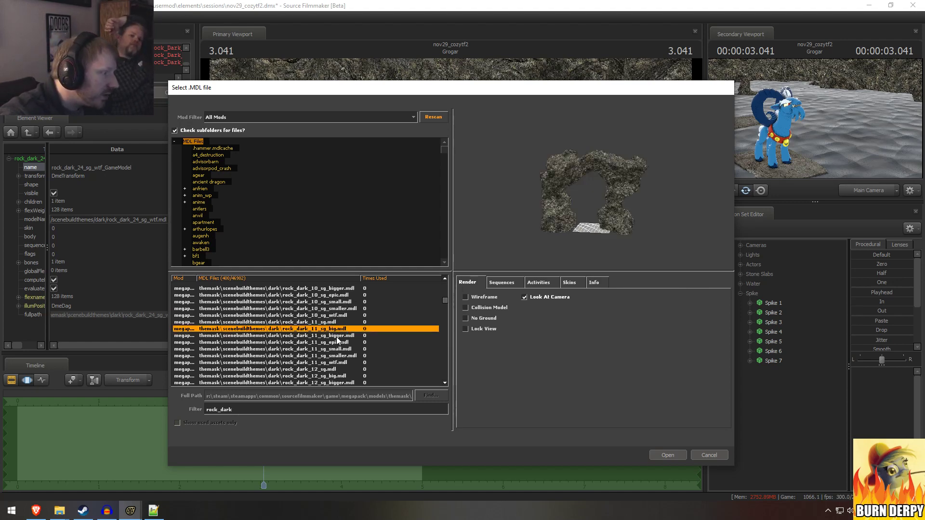
key("Down")
key("Down")
key("Down")
key("Down")
key("Down")
key("Up")
key("Up")
key("Up")
key("Up")
key("Up")
key("Up")
key("Up")
key("Up")
key("Up")
key("Up")
key("Up")
key("Up")
key("Up")
key("Up")
key("Up")
key("Up")
key("Up")
key("Up")
key("Up")
key("Up")
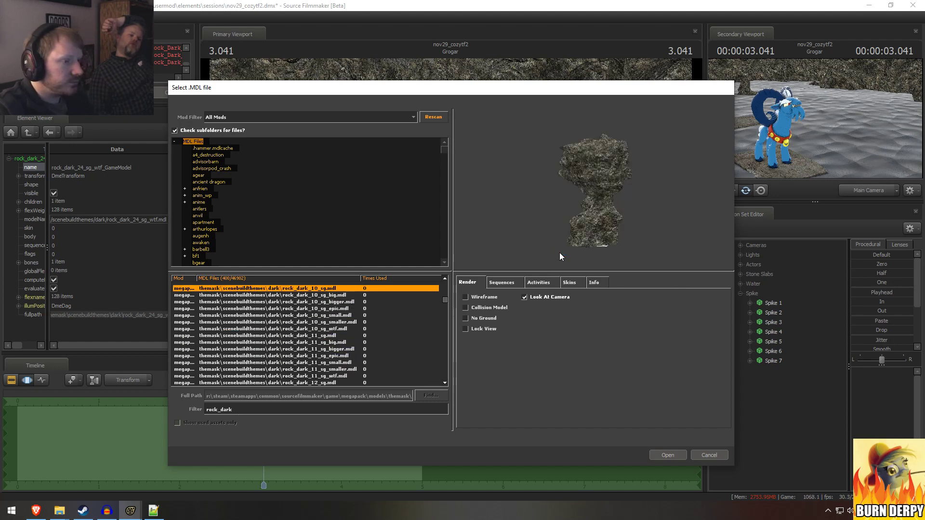
key("Up")
key("Up")
key("Up")
key("Up")
key("Up")
key("Up")
key("Up")
key("Up")
key("Up")
key("Up")
key("Up")
key("Up")
key("Up")
key("Up")
key("Up")
key("Up")
key("Up")
key("Up")
key("Up")
key("Up")
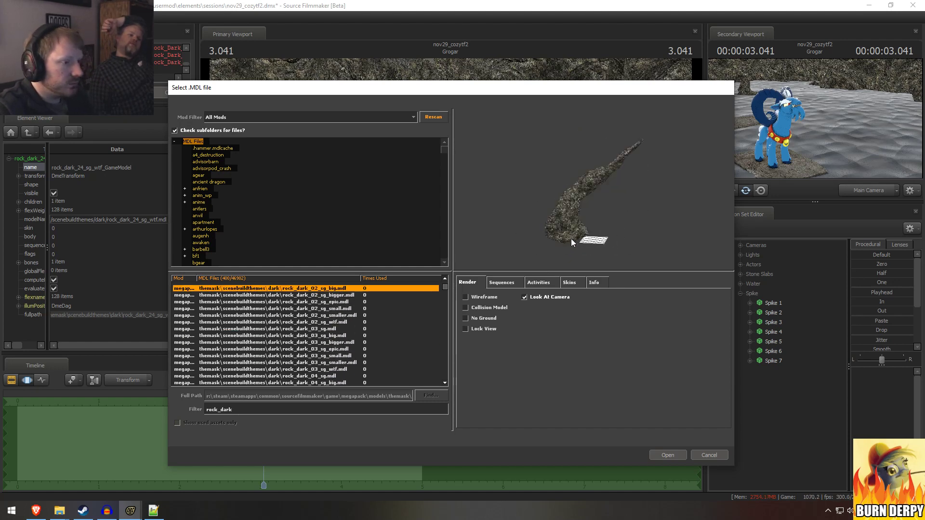
Step: Compare the previews of the rock_dark_02 and rock_dark_03 size variants
key("Down")
key("Down")
key("Down")
key("Down")
key("Down")
key("Down")
key("Down")
key("Down")
key("Down")
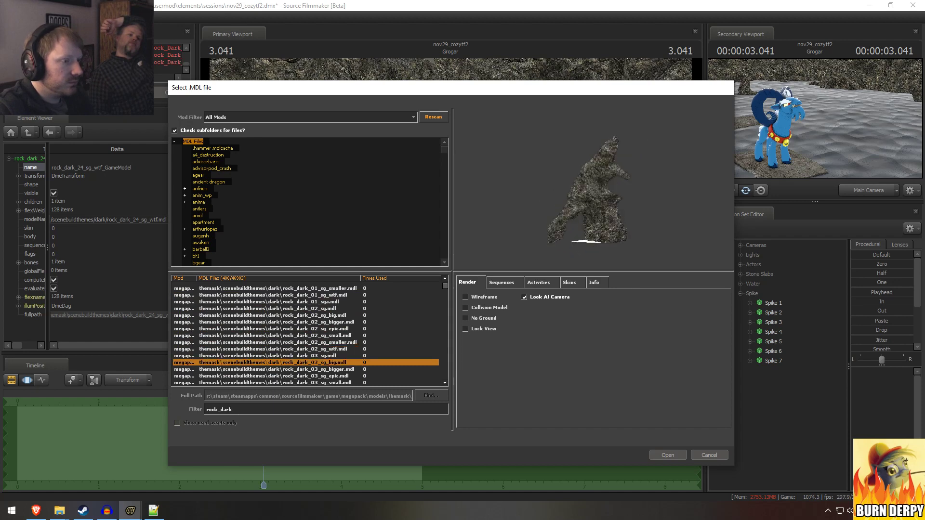
key("Down")
key("Down")
key("Down")
key("Up")
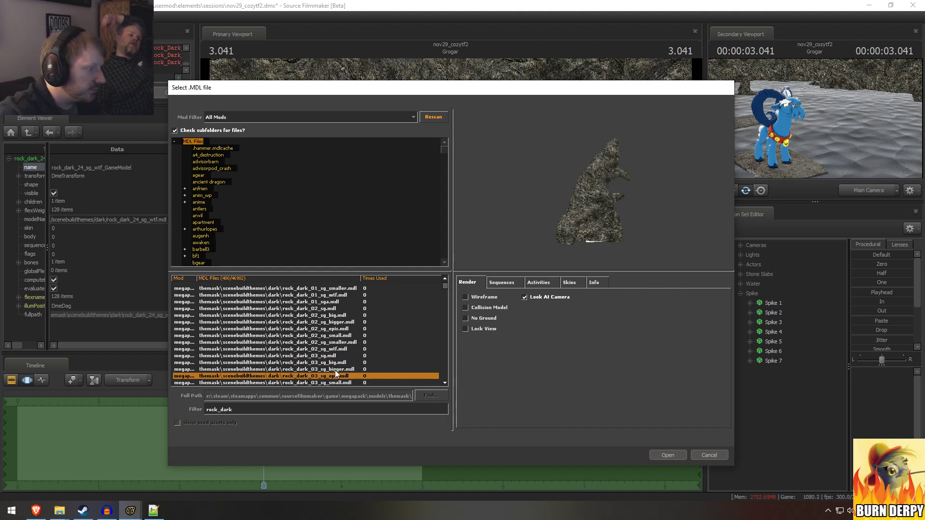
Step: Add the rock_dark_02_sg_wtf model to the scene and delete its animation set again
key("Up")
key("Up")
key("Up")
key("Up")
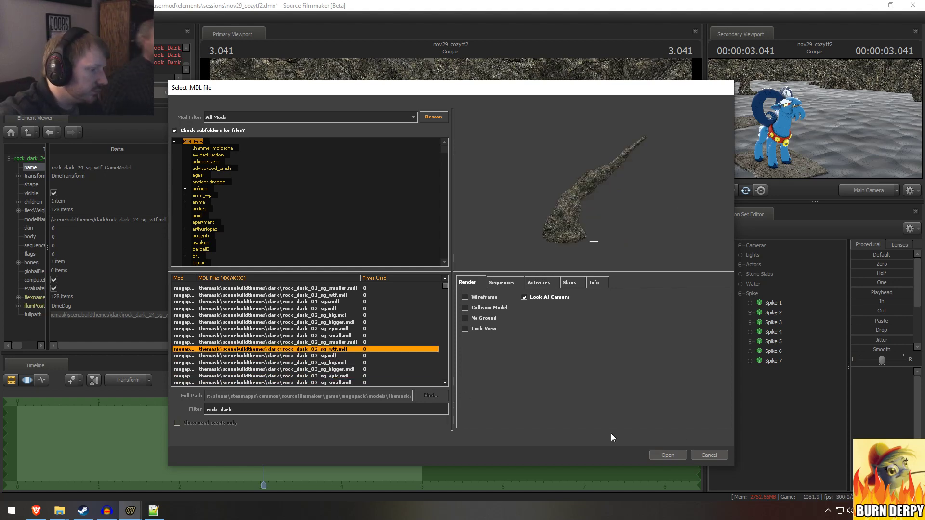
left_click(667, 455)
right_click(793, 374)
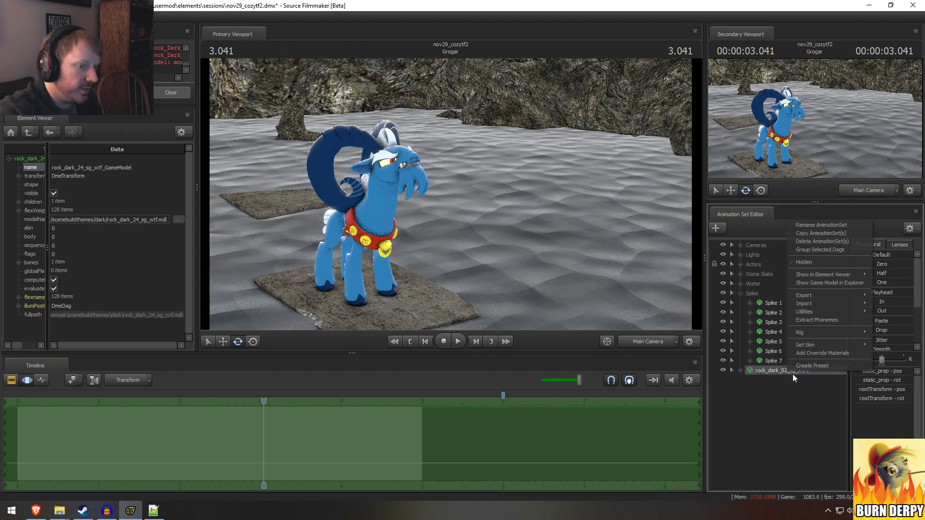
left_click(810, 241)
Step: Create an animation set for the rock_dark_03_sg_wtf model from the rock_dark results
right_click(793, 423)
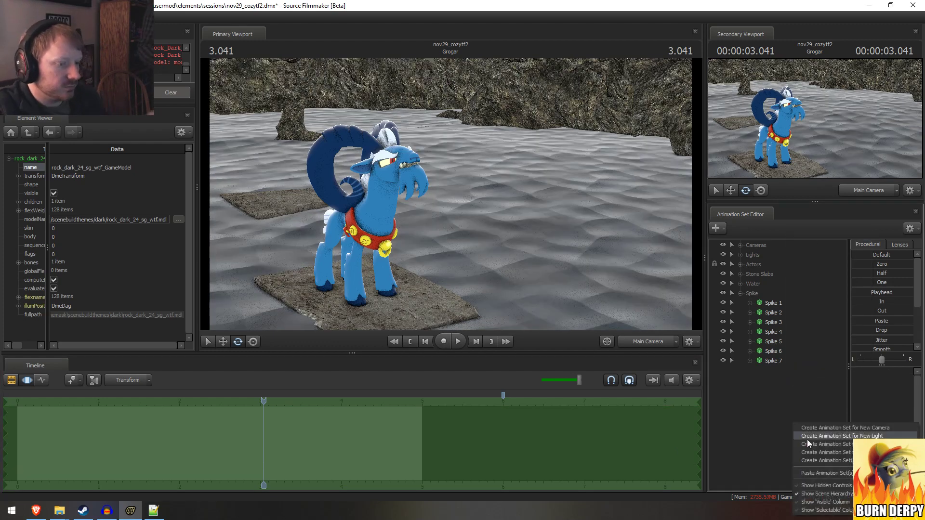
left_click(841, 442)
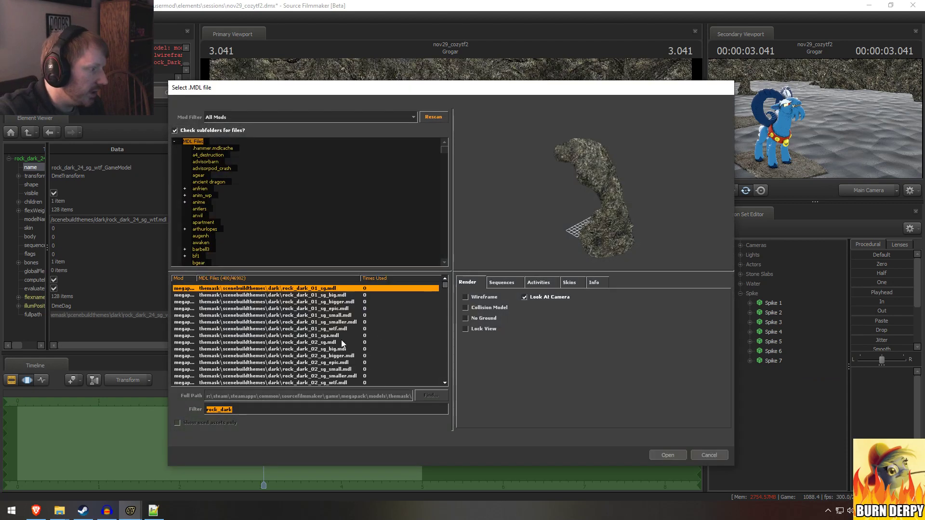
left_click(356, 342)
key("Down")
key("Down")
key("Down")
key("Down")
key("Down")
key("Down")
key("Down")
key("Down")
key("Down")
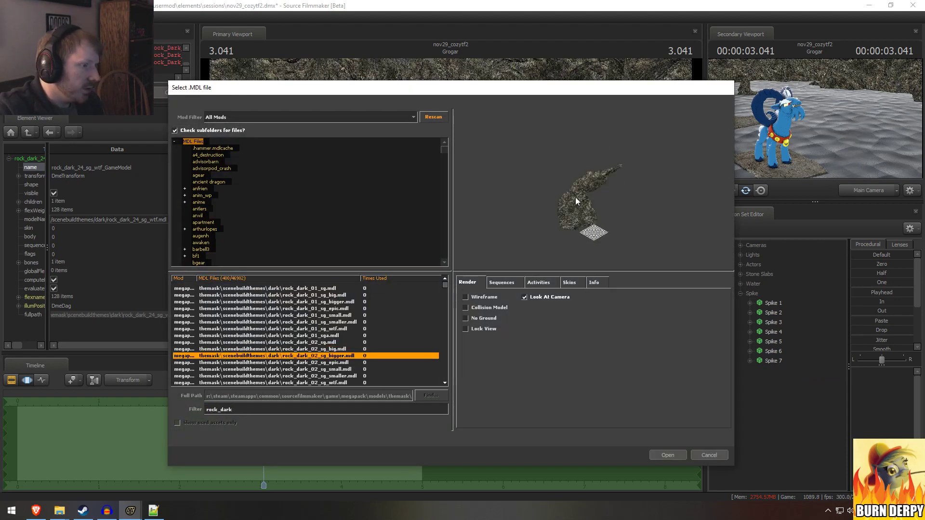
key("Down")
key("Down")
key("Down")
key("Down")
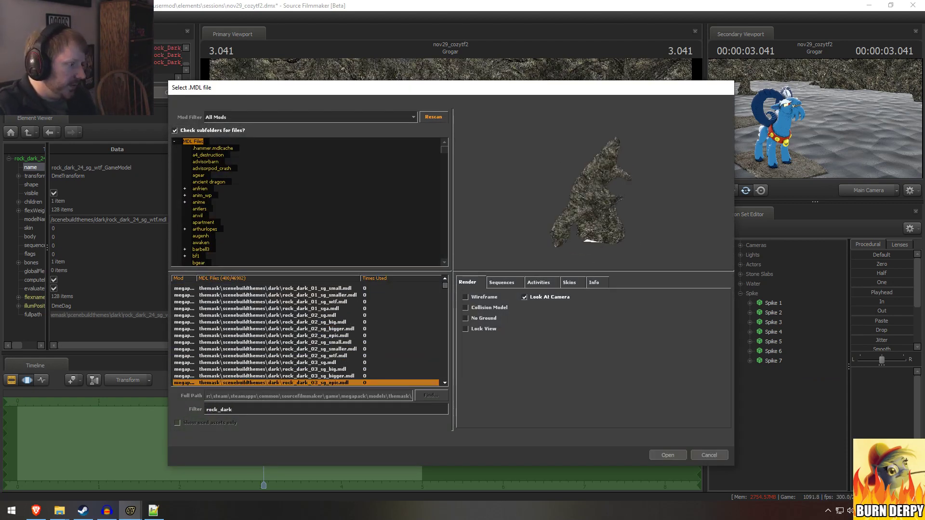
left_click(671, 452)
Step: Rename the new rock's animation set as Spike 8
right_click(786, 370)
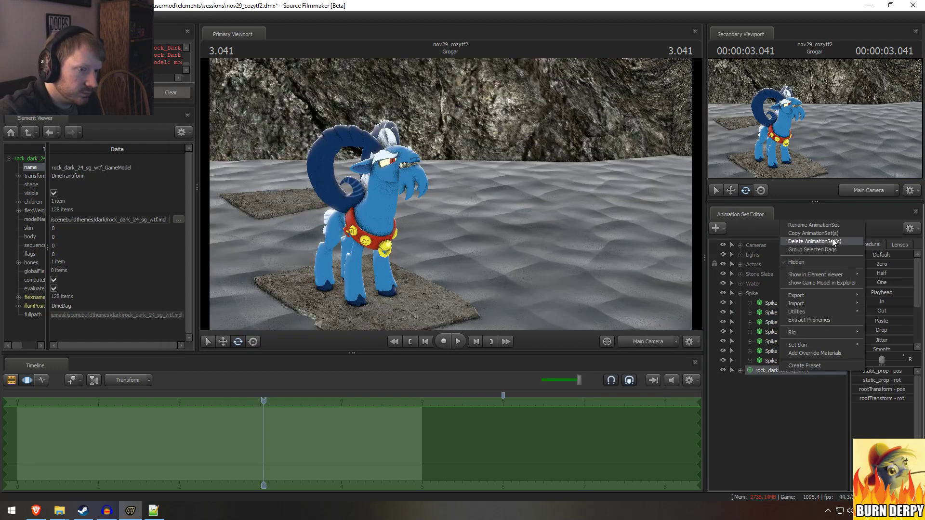
left_click(820, 223)
type("Sp")
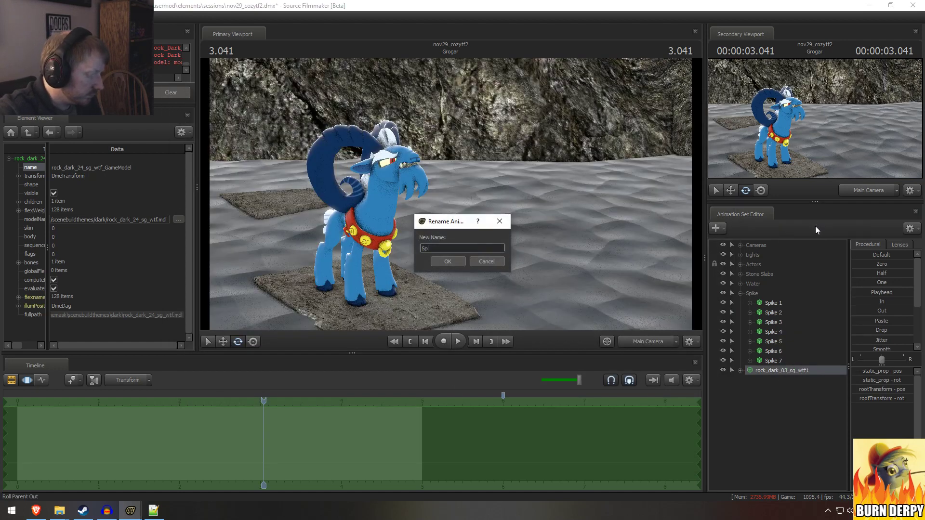
type("ioke 8")
key("Return")
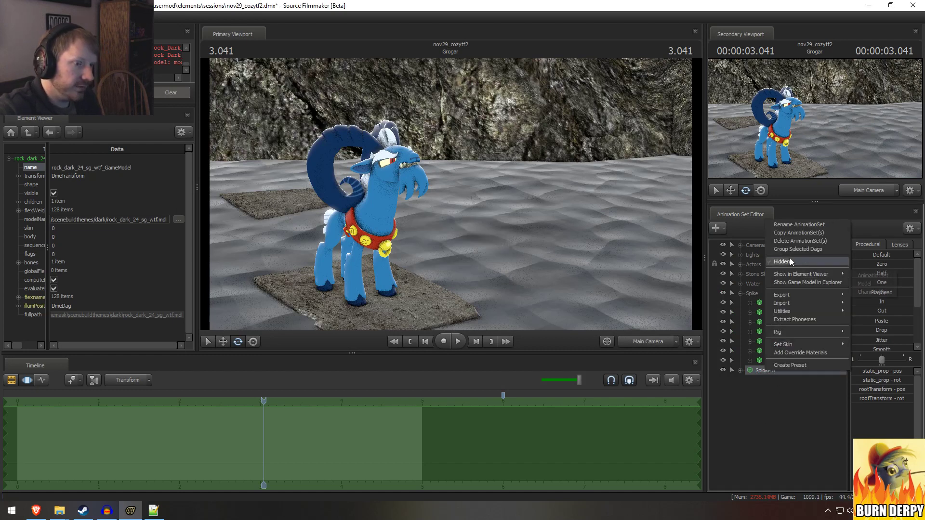
left_click(798, 224)
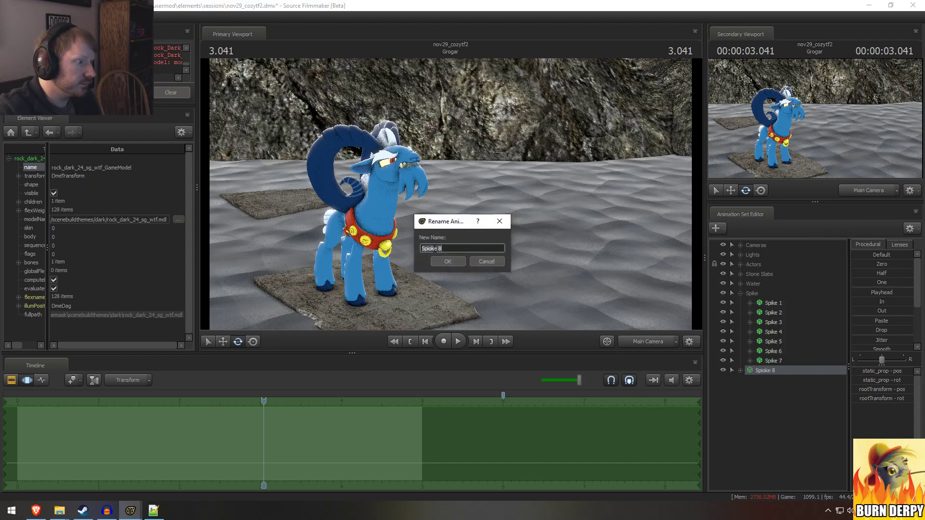
left_click(441, 263)
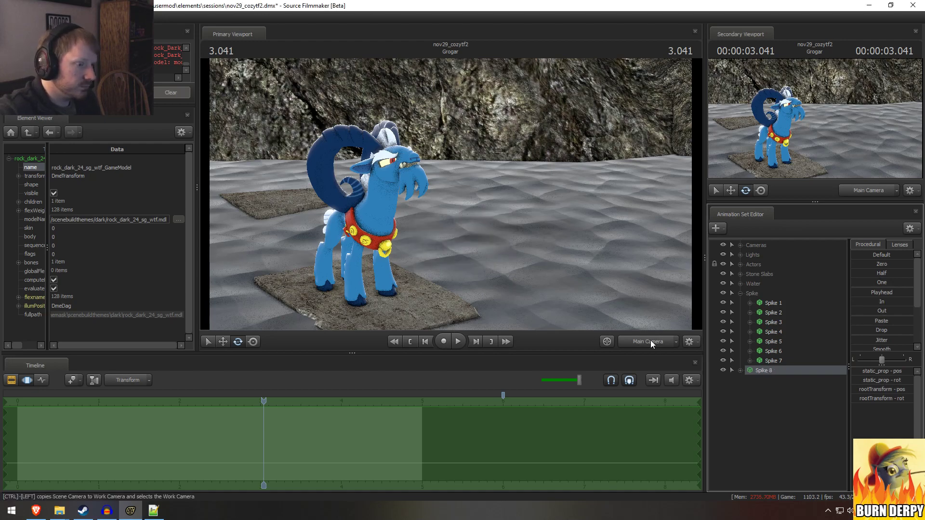
Step: Add a scale control to the static_prop bone of Spike 8 and check it against Spike 7's controls
left_click(739, 370)
left_click(750, 380)
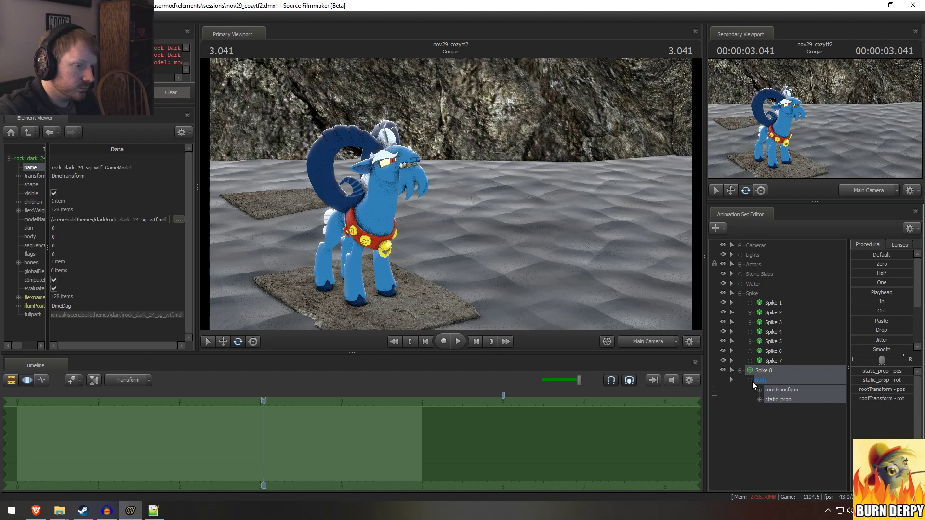
right_click(775, 398)
left_click(805, 419)
left_click(764, 360)
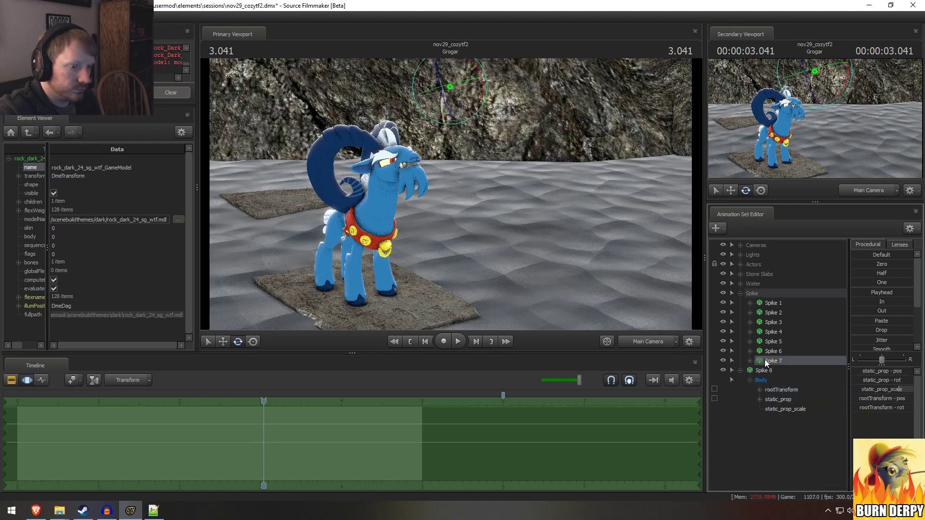
left_click(793, 409)
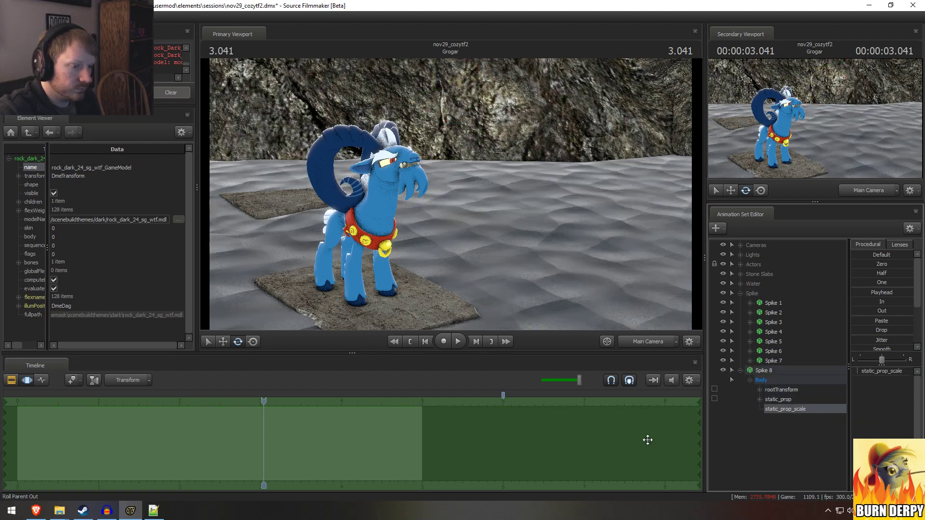
left_click(750, 360)
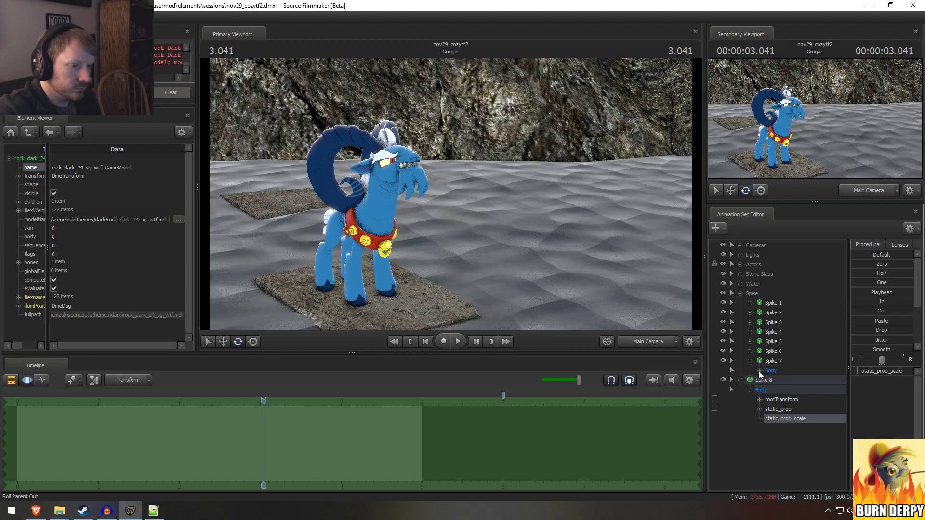
left_click(759, 370)
left_click(785, 448)
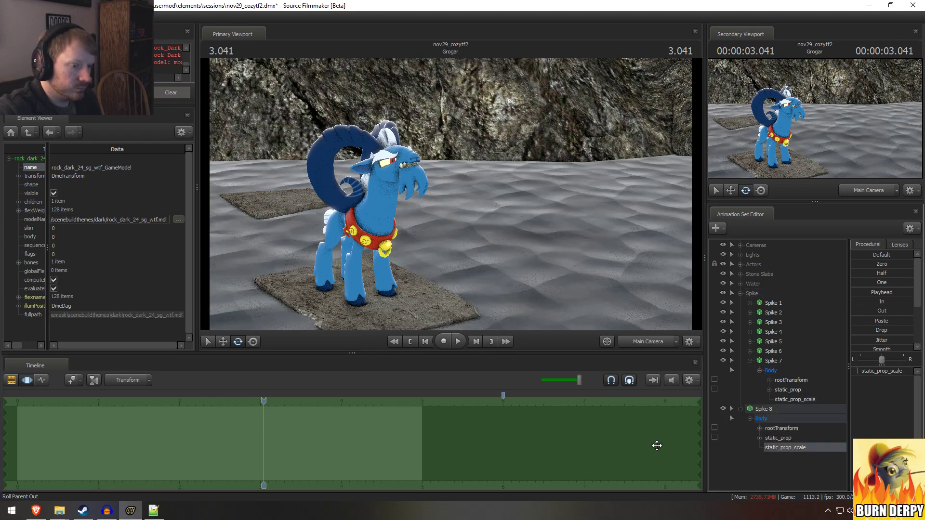
left_click(750, 361)
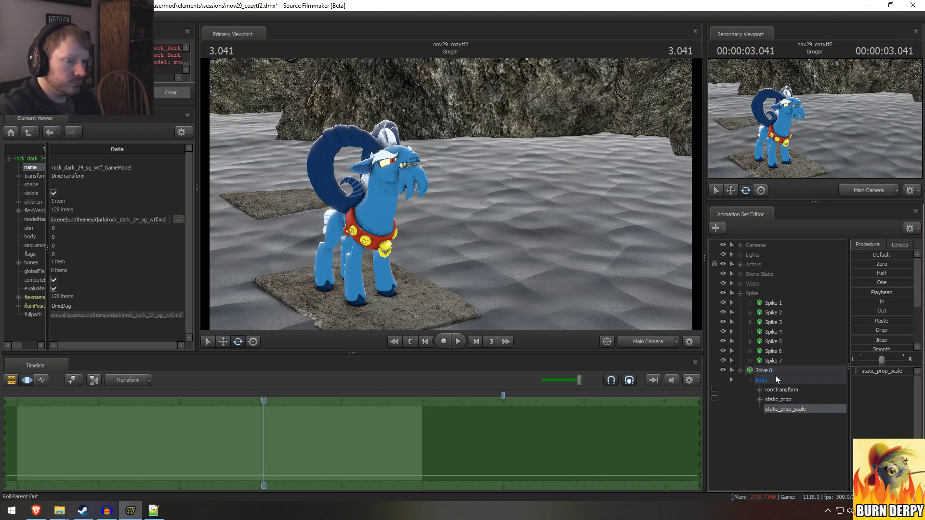
Step: View the scene through the Work Camera, set the maximum of Spike 8's scale control to 1 and scale the rock down
left_click(774, 372)
left_click(643, 181)
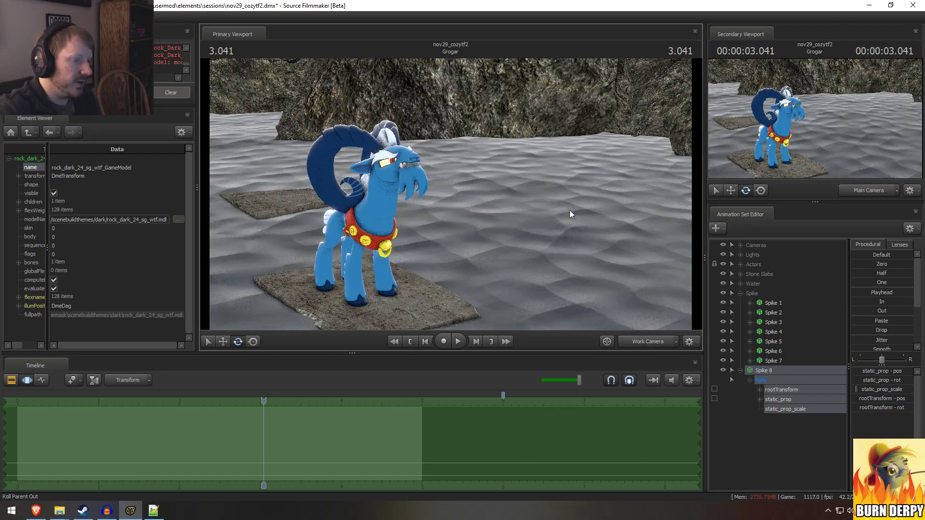
key("s")
left_click_drag(570, 210, 443, 197)
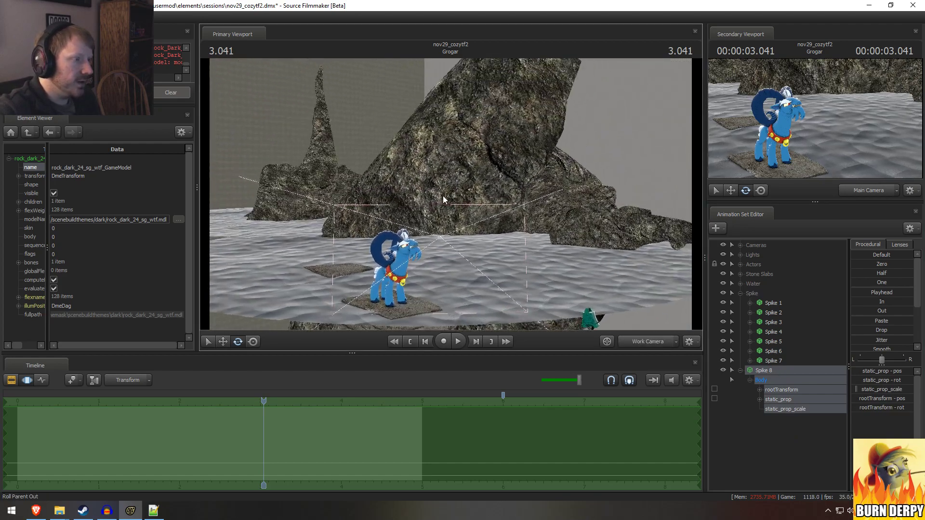
right_click(863, 389)
left_click(906, 399)
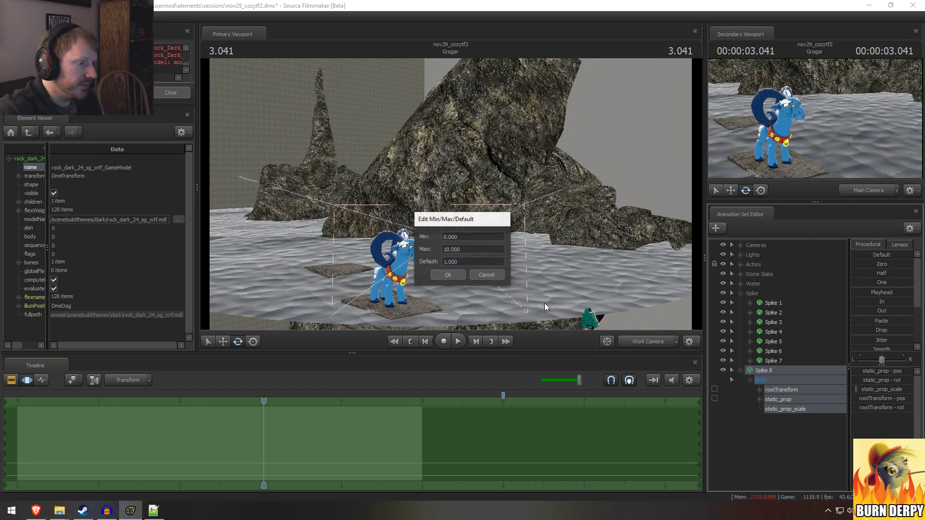
double_click(451, 251)
type("1")
key("Return")
mouse_move(869, 389)
left_mouse_down()
mouse_move(886, 389)
mouse_move(875, 389)
left_mouse_up()
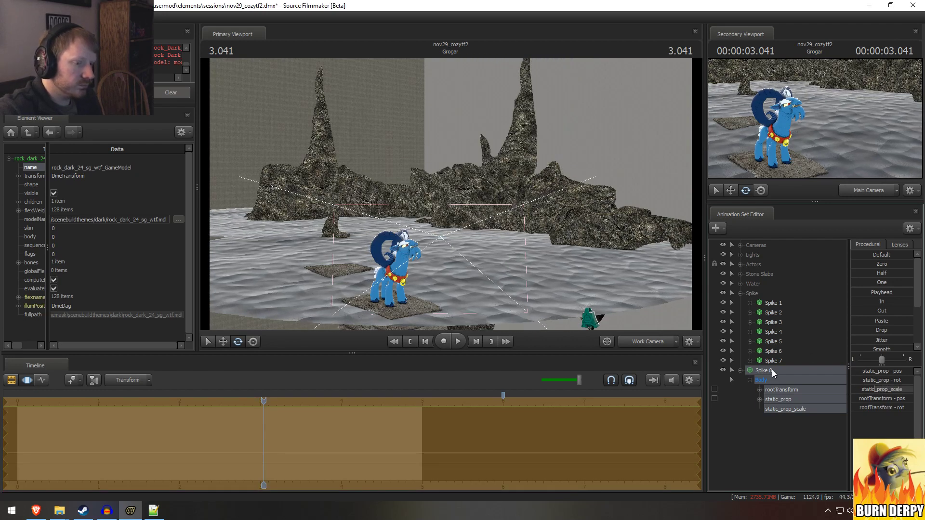
Step: Raise the Spike 8 rock from below the water until it stands above the surface near Grogar
left_click_drag(504, 253, 436, 258)
key("F2")
key("F3")
key("F2")
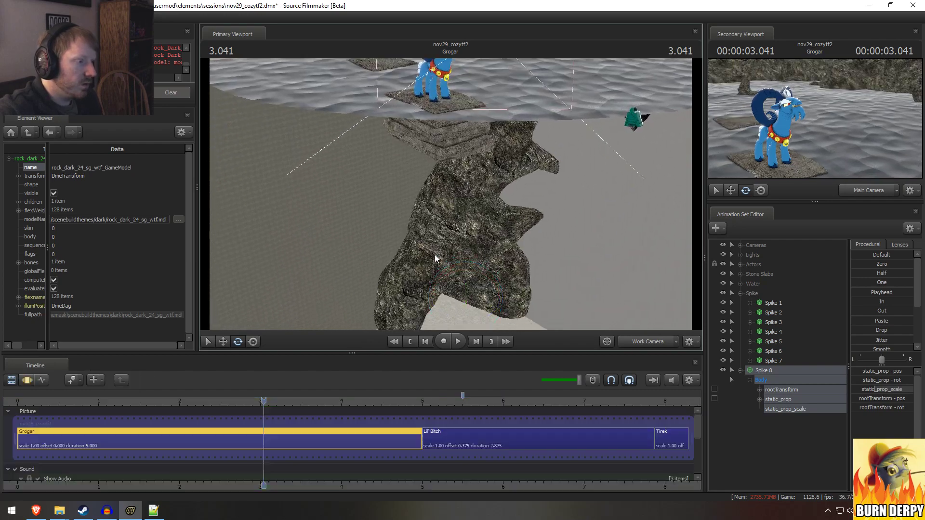
key("F3")
key("t")
left_click_drag(465, 299, 518, 59)
left_click_drag(462, 260, 460, 140)
key("e")
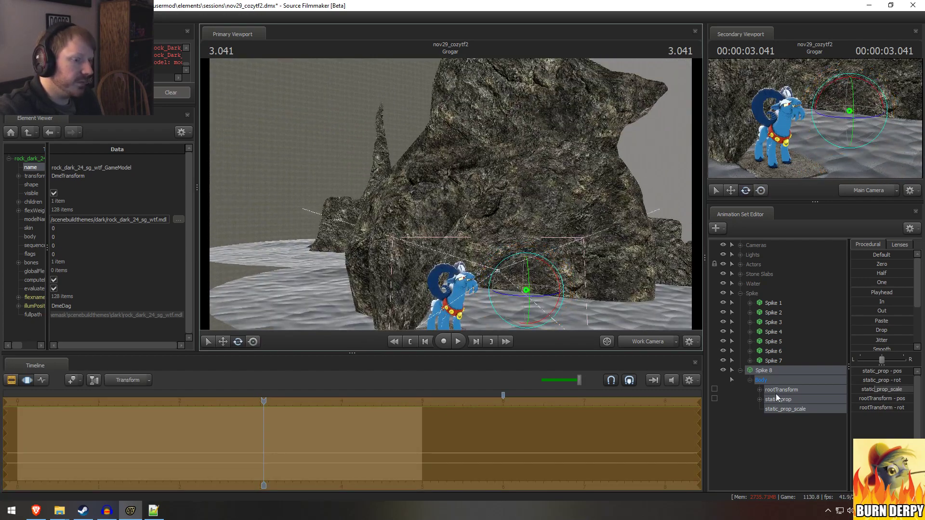
Step: Shrink the Spike 8 rock further and move it next to the stone slab behind Grogar
left_click_drag(880, 390, 862, 390)
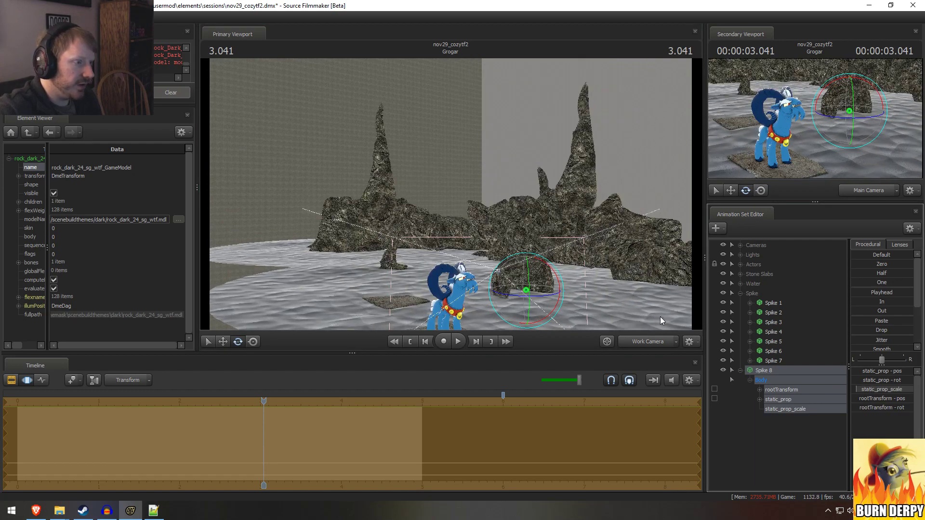
left_click_drag(532, 297, 392, 265)
key("w")
key("e")
key("r")
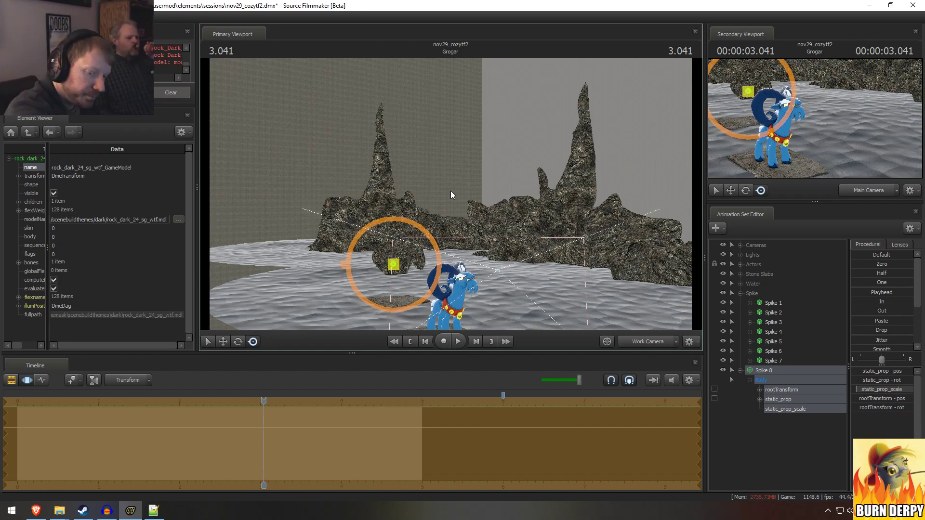
Step: Lower and rotate the Spike 8 rock so that its pointed ends stick out of the water behind the stone slab
key("w")
left_click_drag(450, 191, 466, 247)
key("e")
key("w")
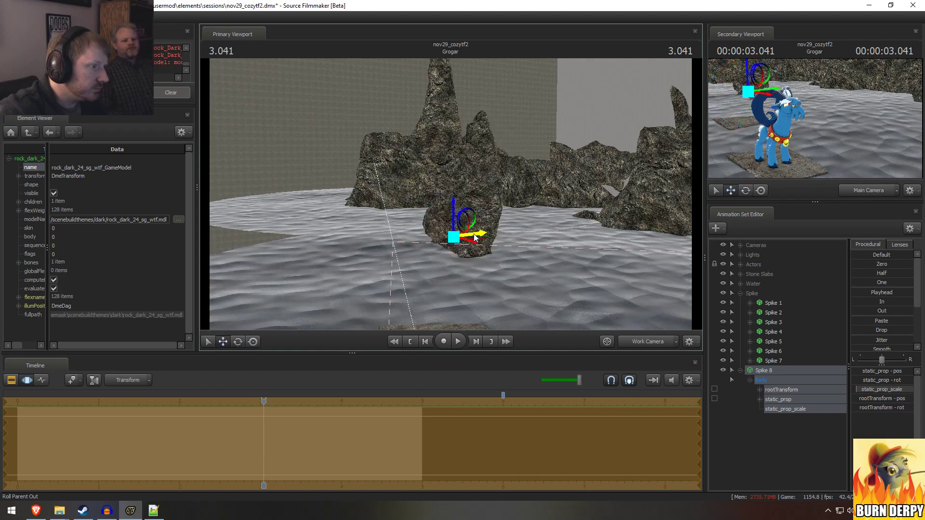
left_click_drag(456, 213, 458, 297)
key("a")
left_click_drag(459, 298, 522, 291)
key("w")
left_click_drag(453, 205, 447, 225)
key("e")
key("s")
key("w")
left_click_drag(451, 272, 487, 233)
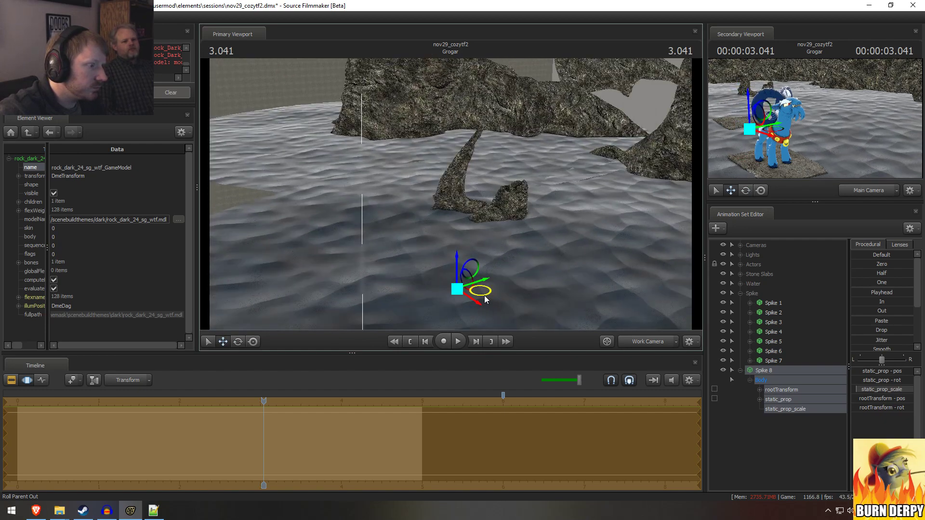
Step: Fine-tune the rotation and height of the Spike 8 rock, viewing it from other angles
left_click_drag(485, 299, 457, 191, "alt")
key("e")
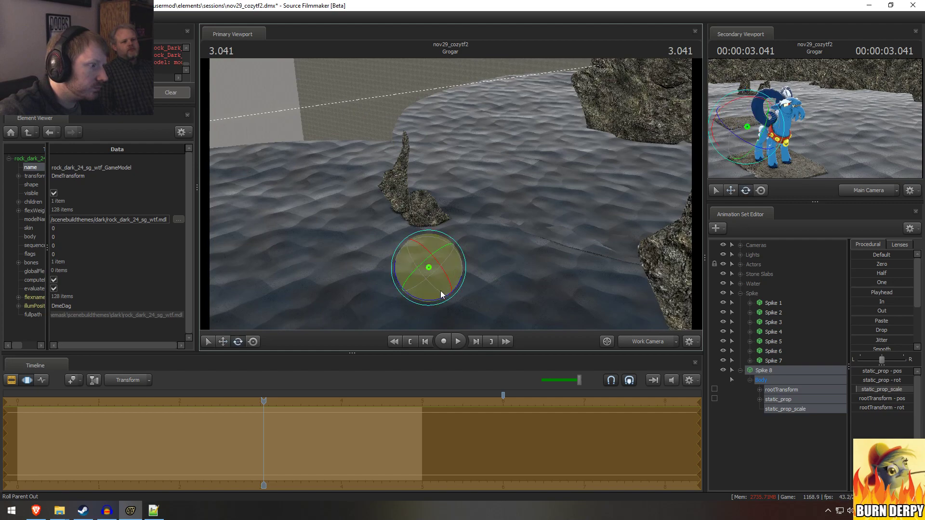
left_click_drag(423, 302, 461, 227)
key("w")
left_click_drag(472, 261, 471, 245)
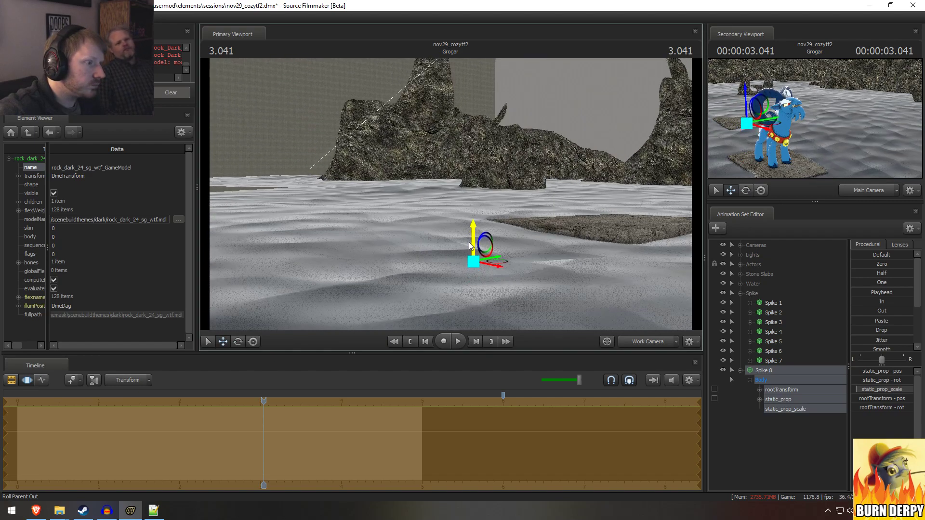
left_click_drag(458, 188, 499, 181, "alt")
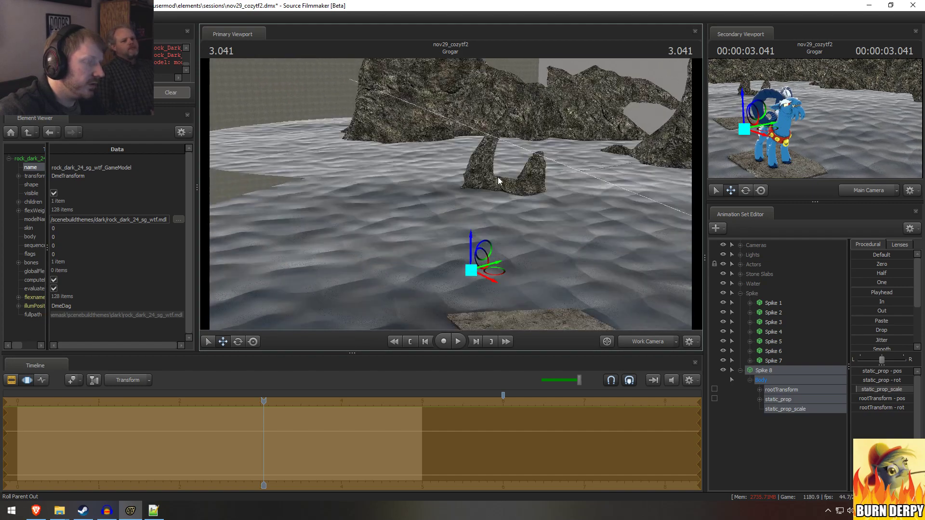
Step: Compare the Main Camera view of the scene with the Grogar reference video in the browser
key("alt+Tab")
key("alt+Tab")
key("alt+Tab")
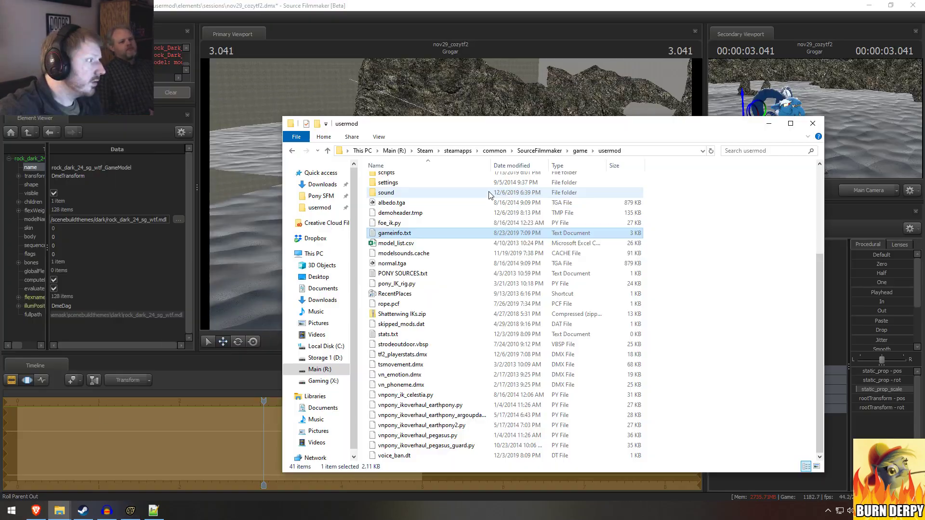
key("alt+Tab")
key("alt+Tab")
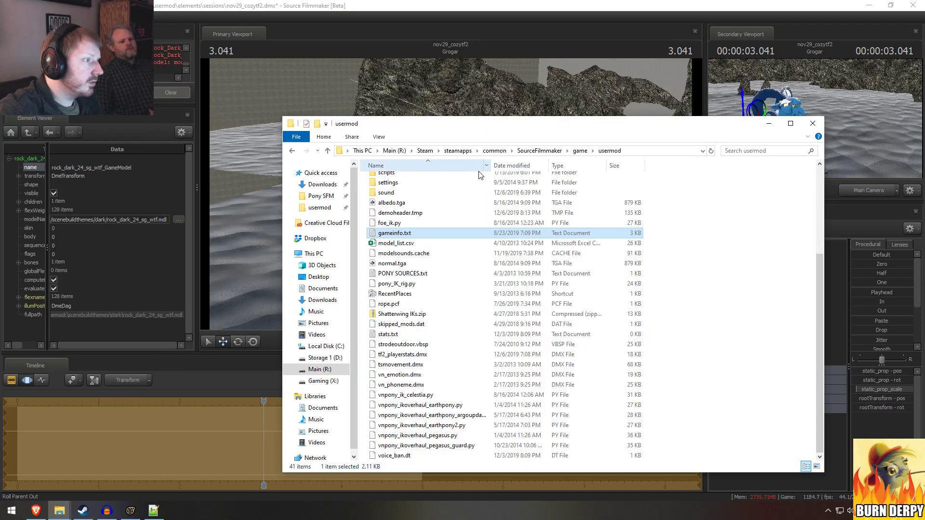
key("alt+Tab")
key("alt+Tab")
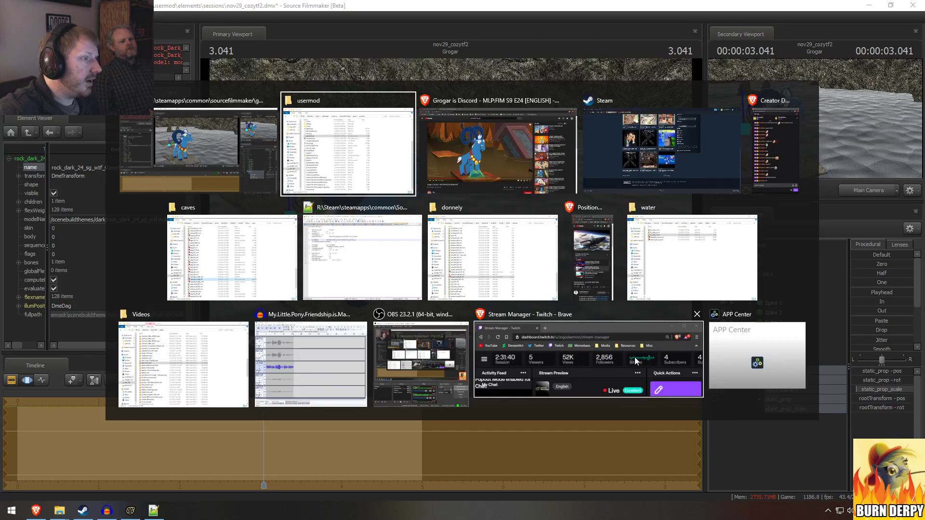
key("alt+Tab")
key("alt+Tab")
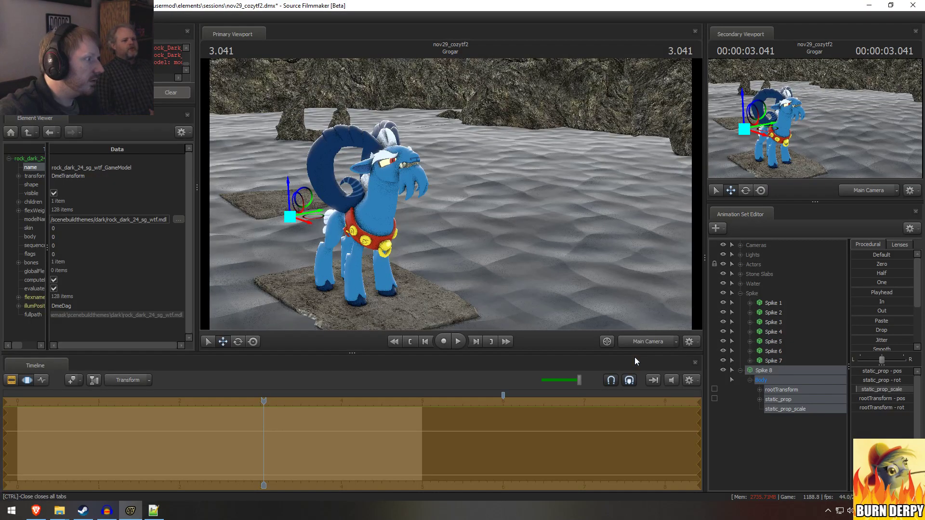
key("alt+Tab")
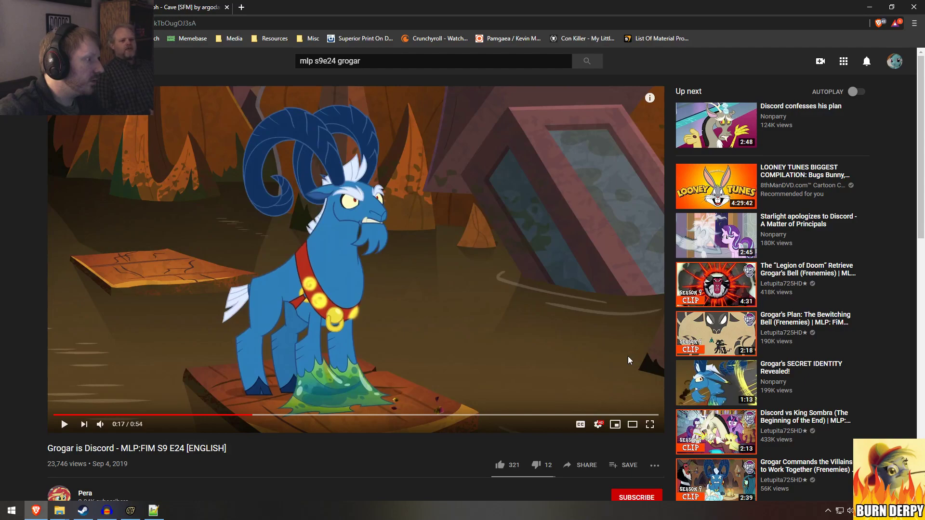
key("alt+Tab")
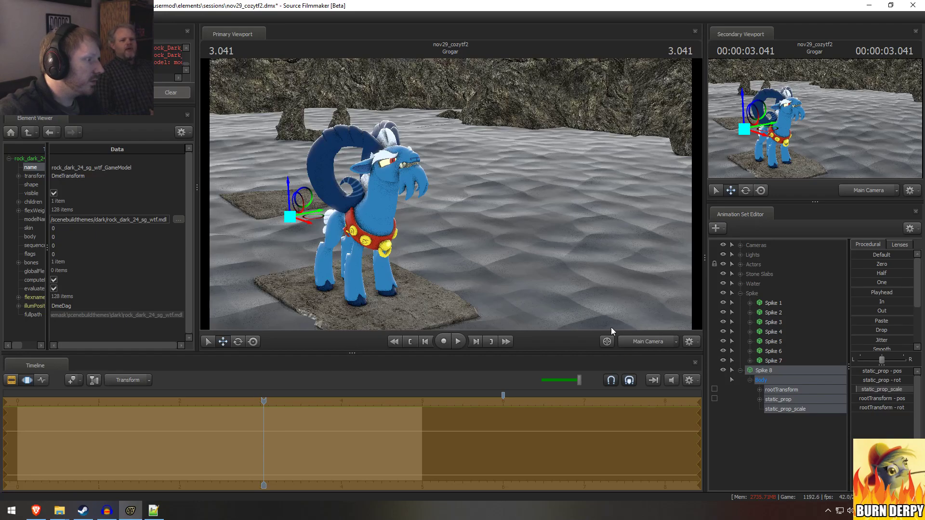
key("alt+Tab")
key("alt+Tab")
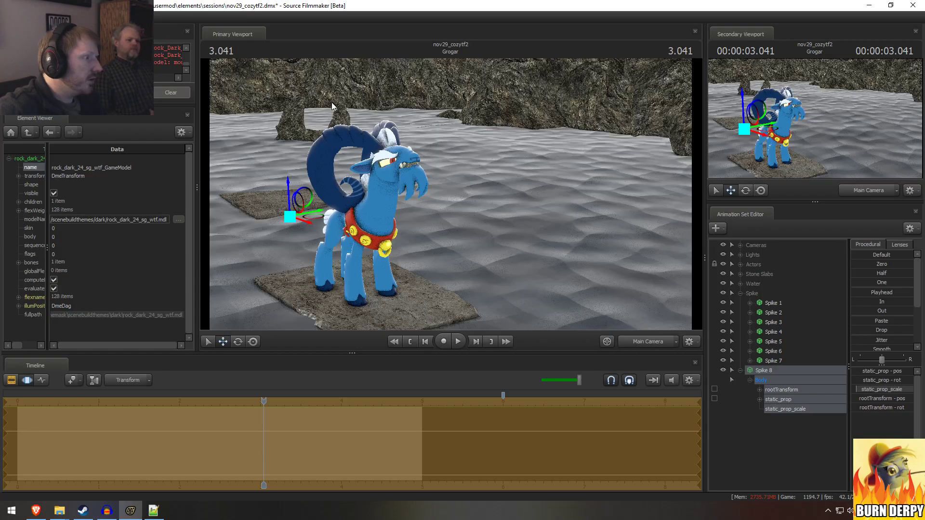
Step: Check Grogar's framing and the background rocks by alternating between the scene and the paused reference frame in the browser
key("alt+Tab")
key("alt+Tab")
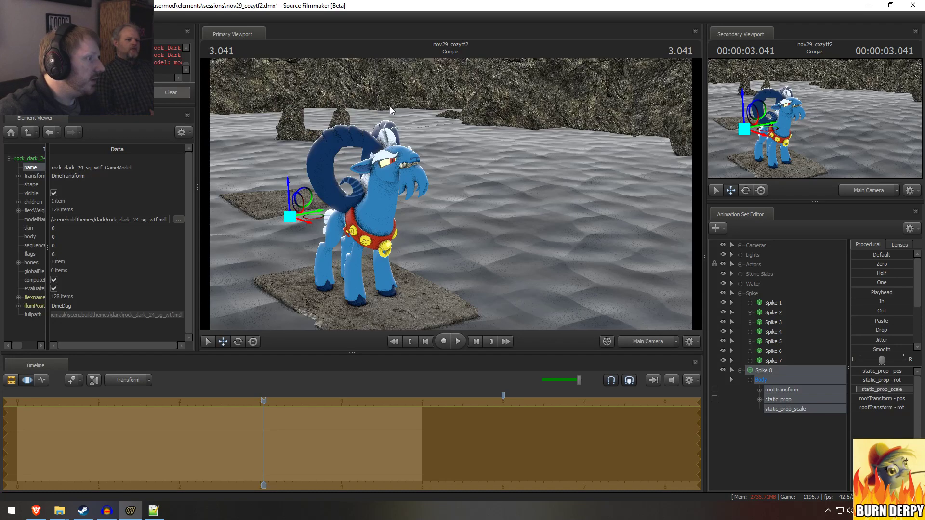
key("alt+Tab")
key("alt+Tab")
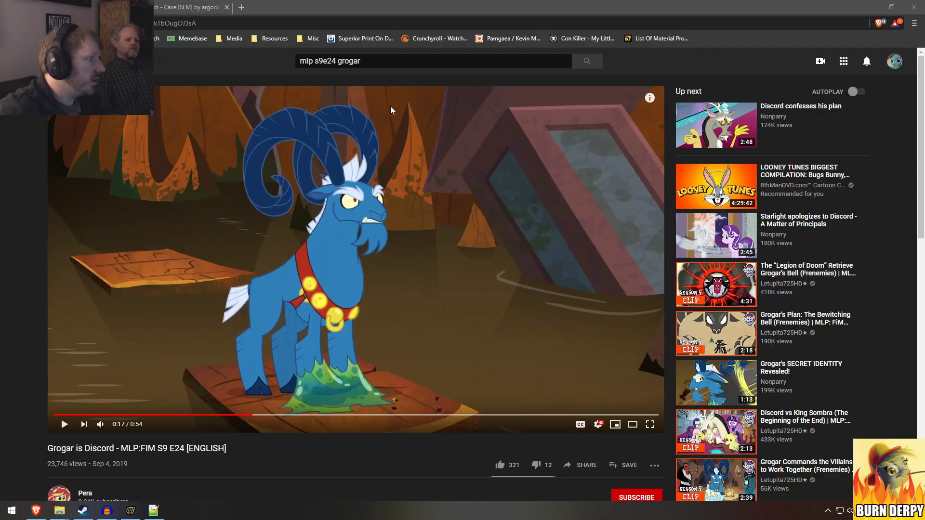
key("alt+Tab")
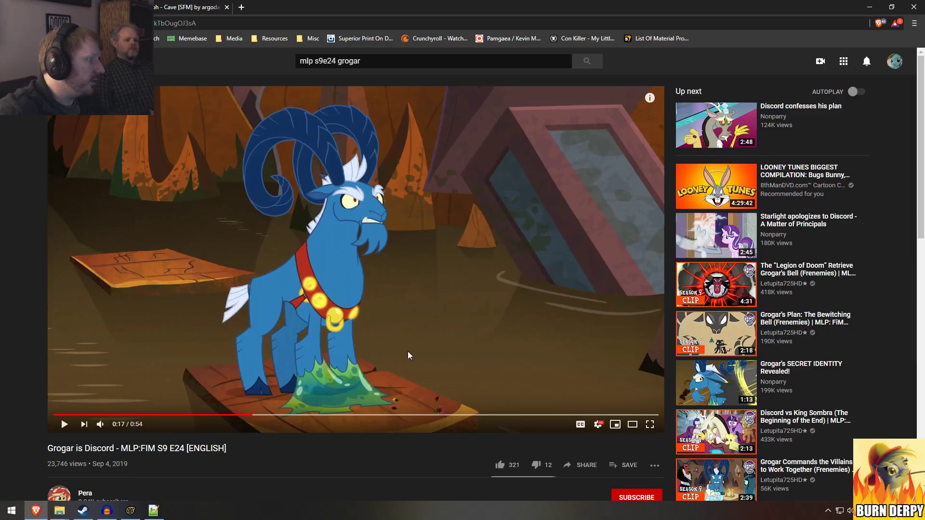
key("alt+Tab")
key("alt+Tab")
key("alt+Tab")
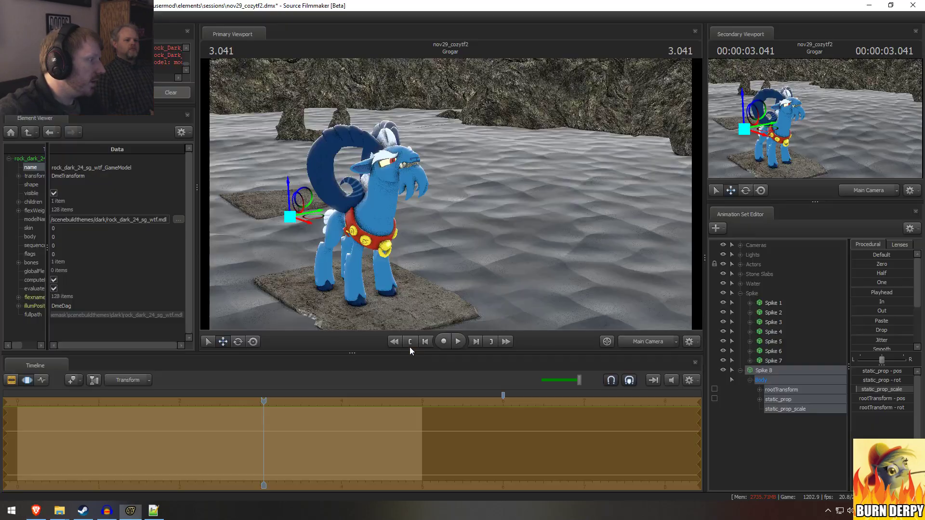
key("alt+Tab")
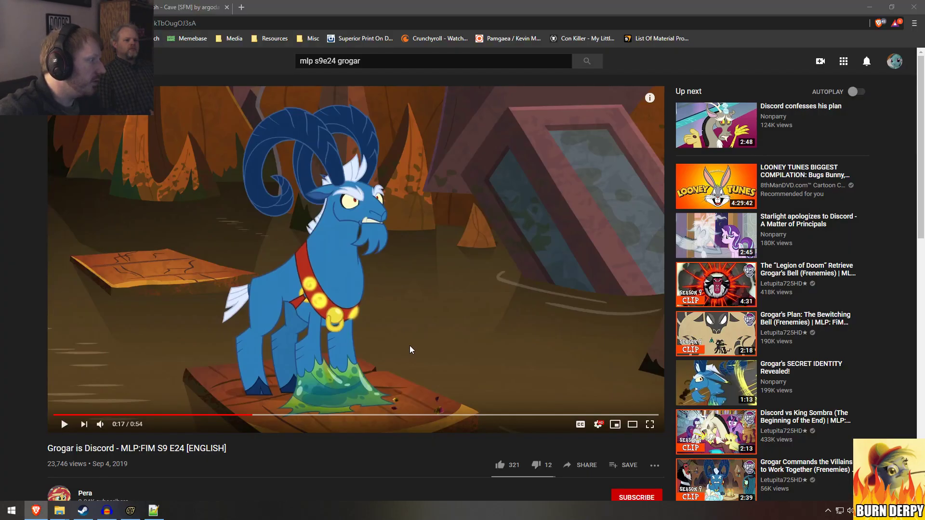
key("alt+Tab")
key("alt+Tab")
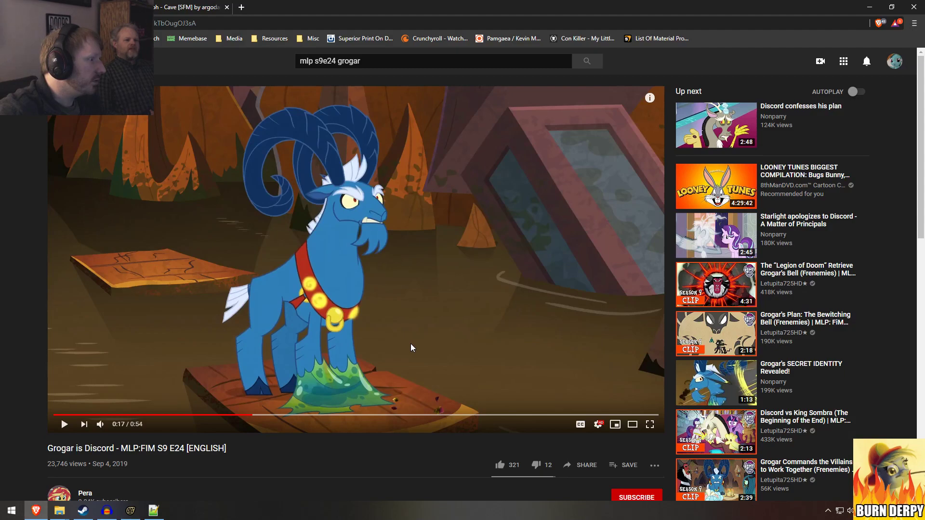
key("alt+Tab")
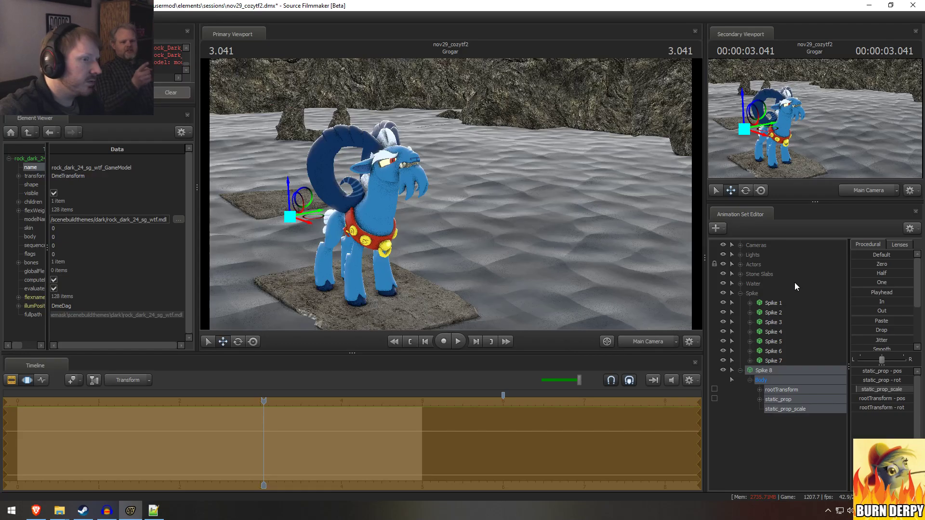
Step: Try a longer lens preset on the Main Camera with the camera moved back, and undo both changes
left_click(743, 247)
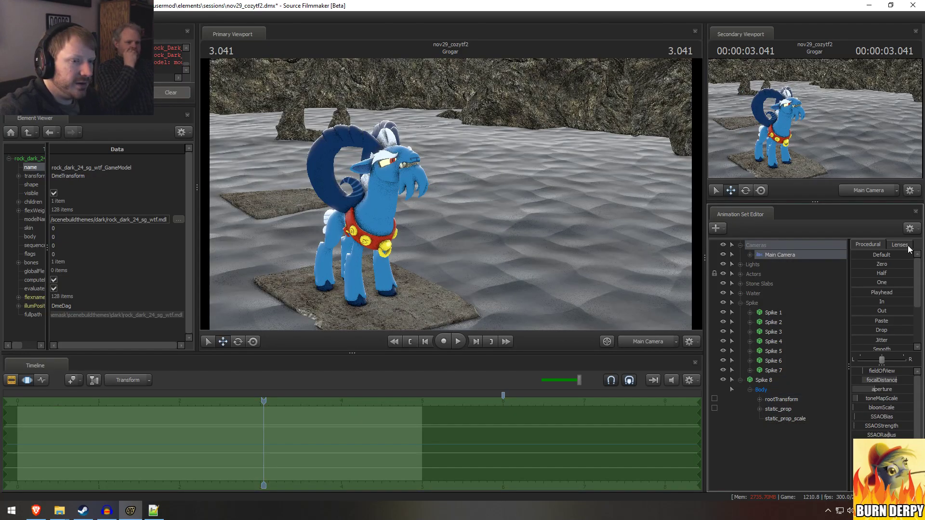
left_click(899, 245)
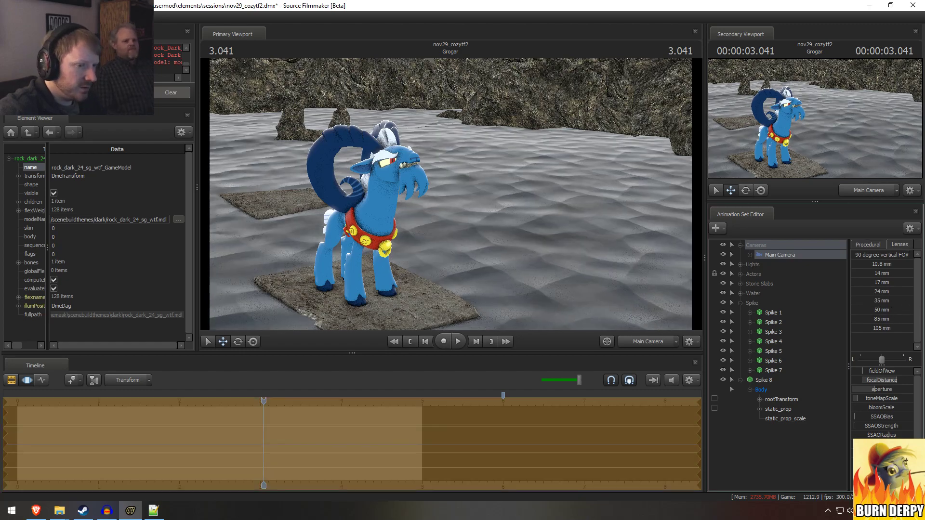
left_click_drag(876, 303, 911, 321)
key("s")
left_click_drag(579, 244, 450, 194)
key("z")
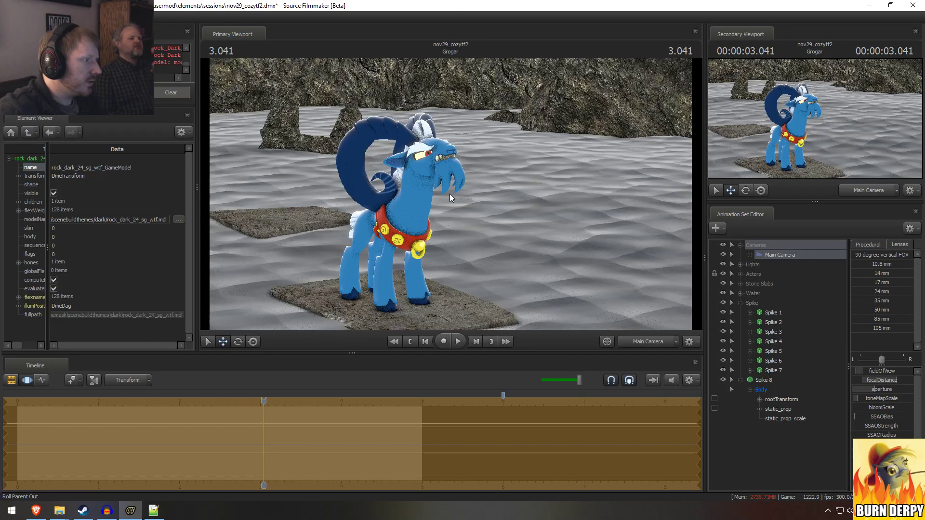
key("ctrl+z")
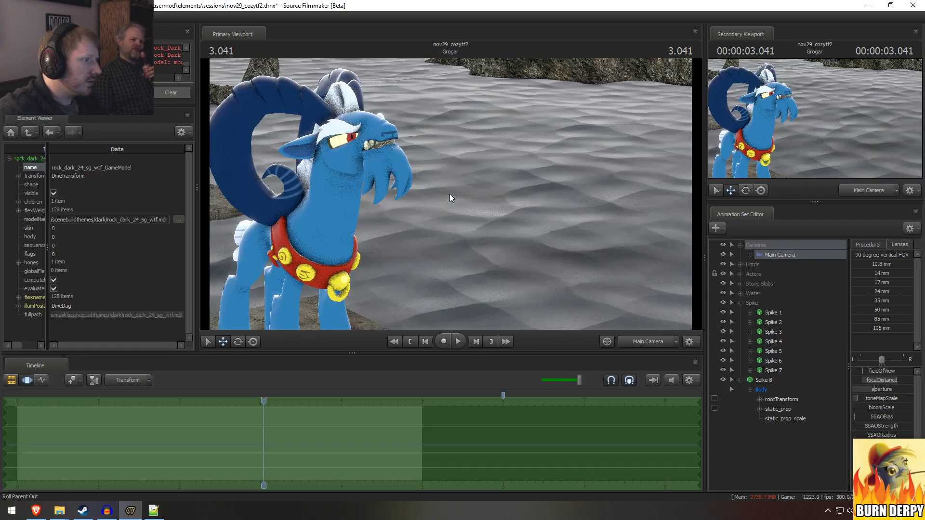
left_click(644, 345)
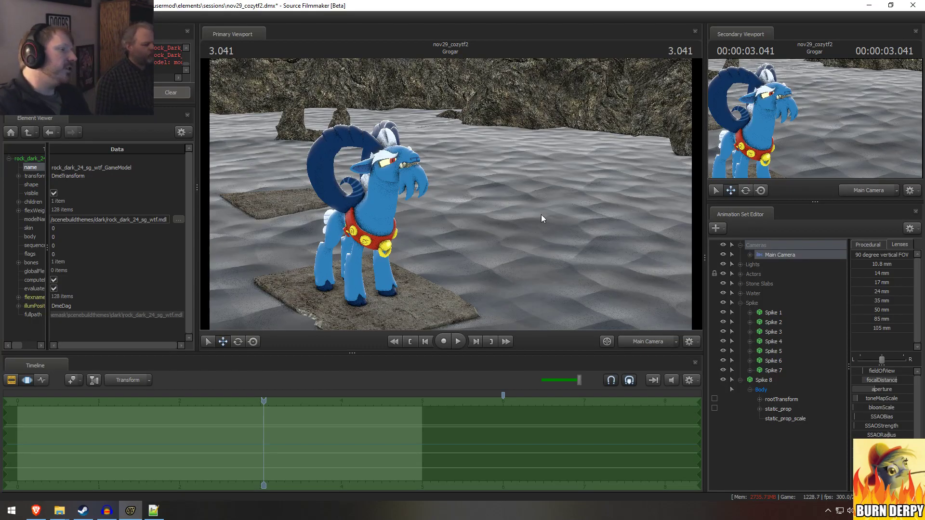
Step: Try the 35 mm lens preset on the Main Camera, moving in closer to Grogar, and undo the lens and camera changes
key("alt+Tab")
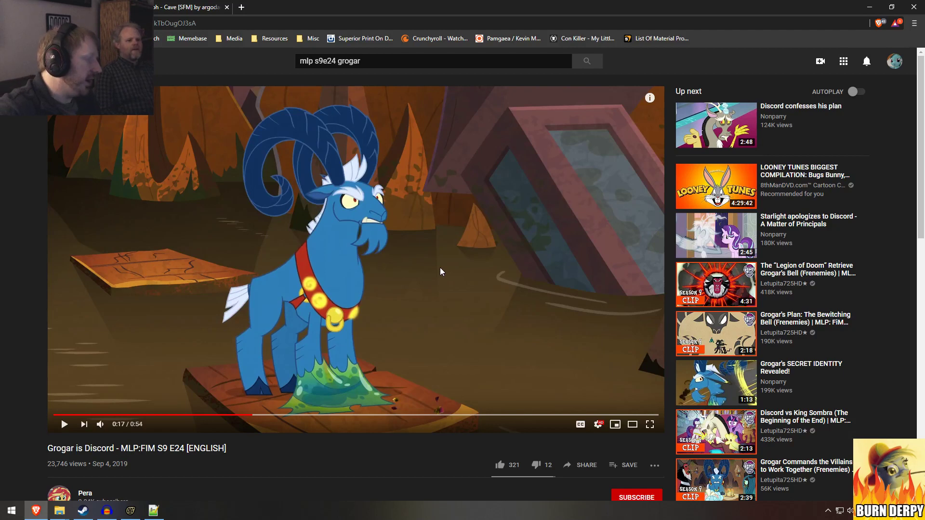
key("alt+Tab")
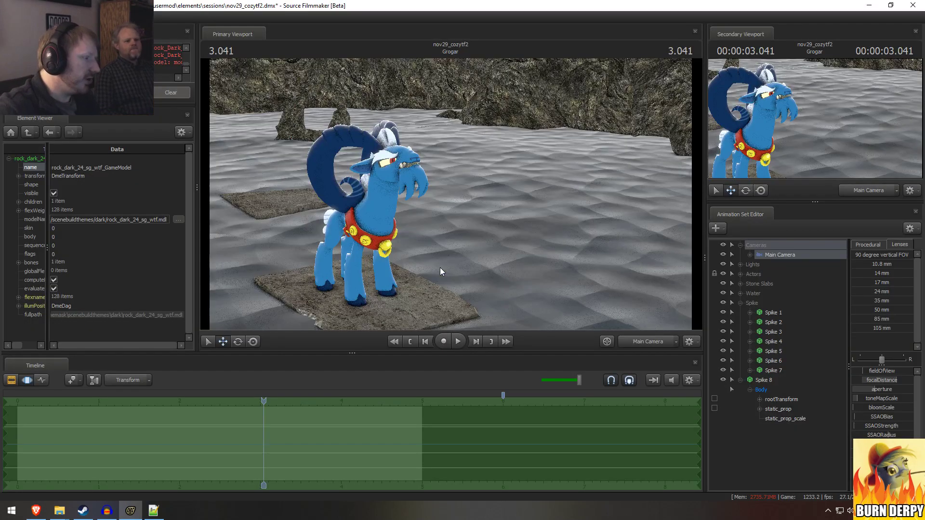
left_click(879, 247)
left_click(898, 246)
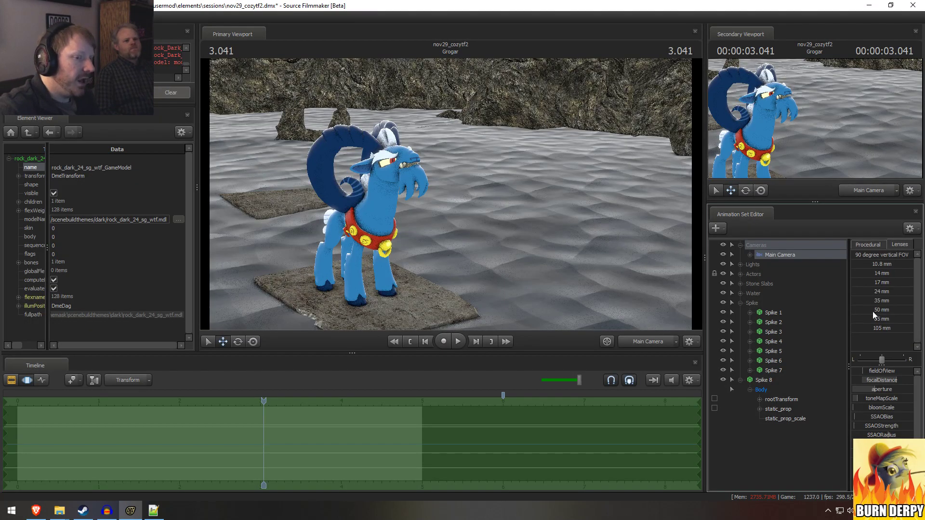
left_click_drag(873, 318, 908, 302)
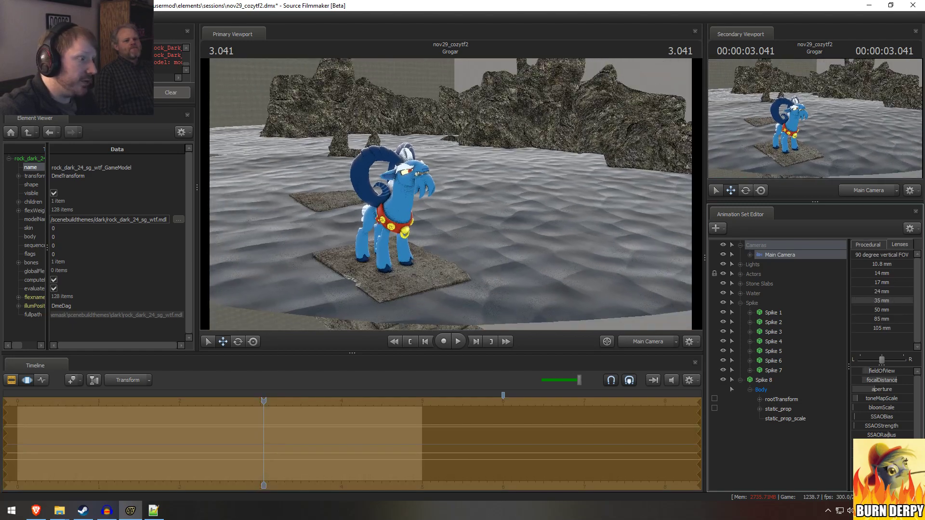
key("w")
left_click_drag(552, 274, 573, 263)
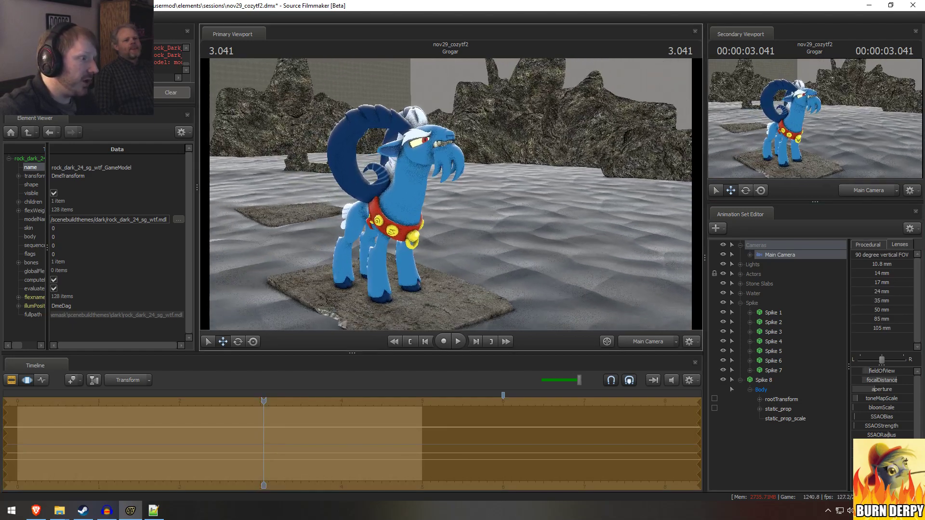
left_click_drag(451, 194, 451, 193)
key("d")
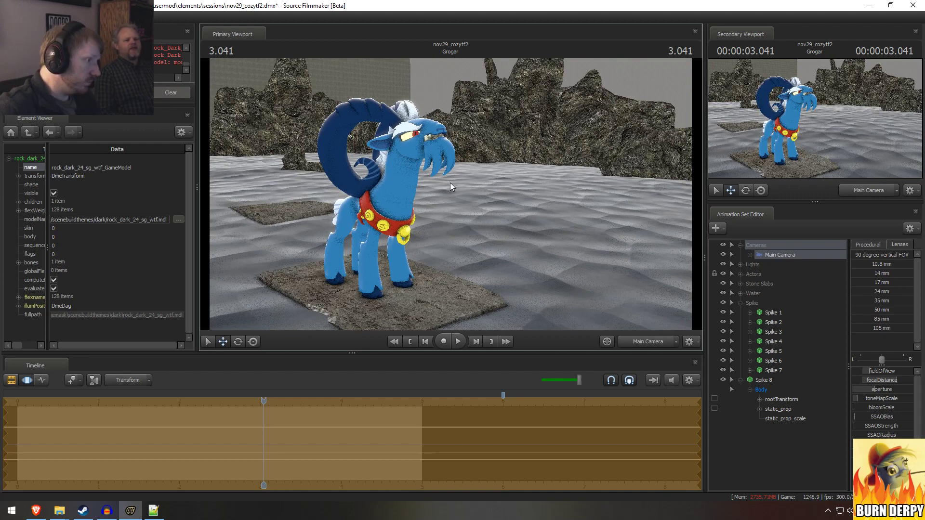
key("ctrl+z")
key("F2")
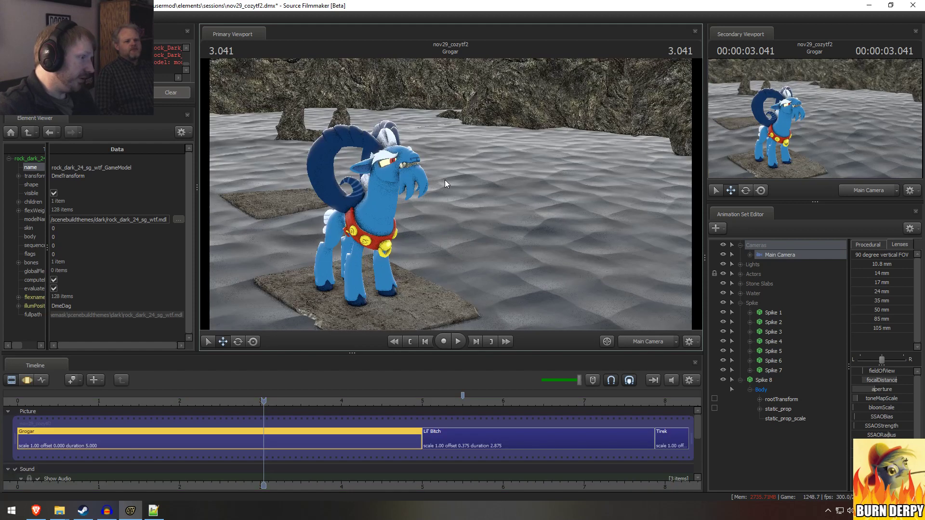
key("F3")
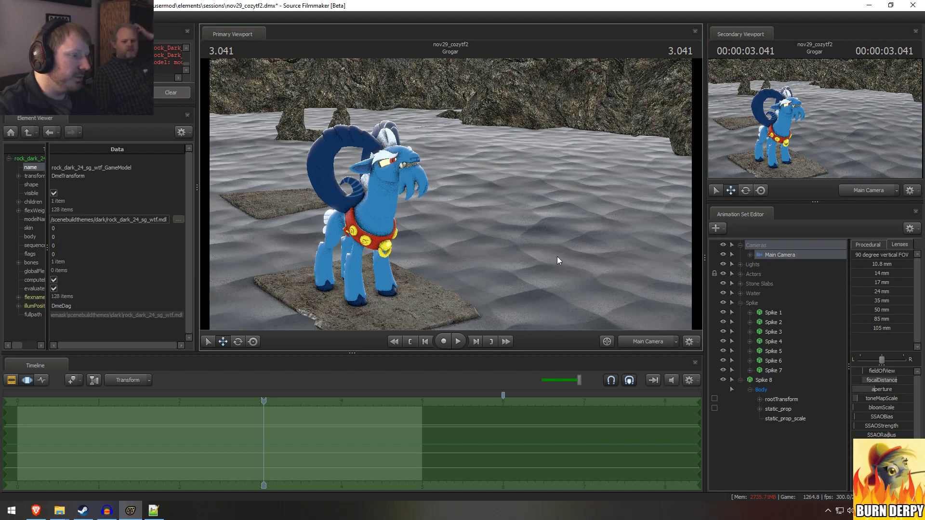
Step: Move the Main Camera closer to Grogar so that he fills more of the frame, as in the reference video
left_click_drag(557, 256, 557, 256)
key("w")
key("alt+Tab")
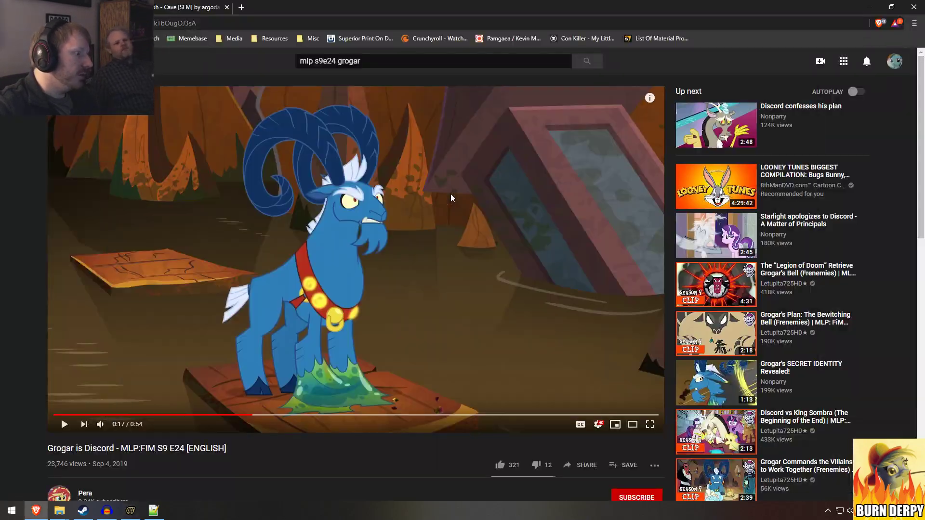
key("alt+Tab")
key("alt+Tab")
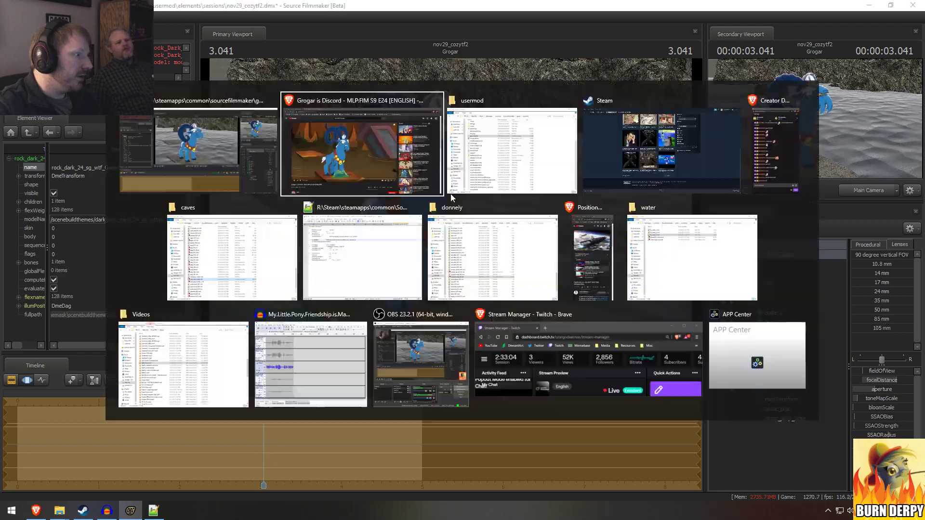
key("alt+Tab")
left_click_drag(450, 193, 450, 194)
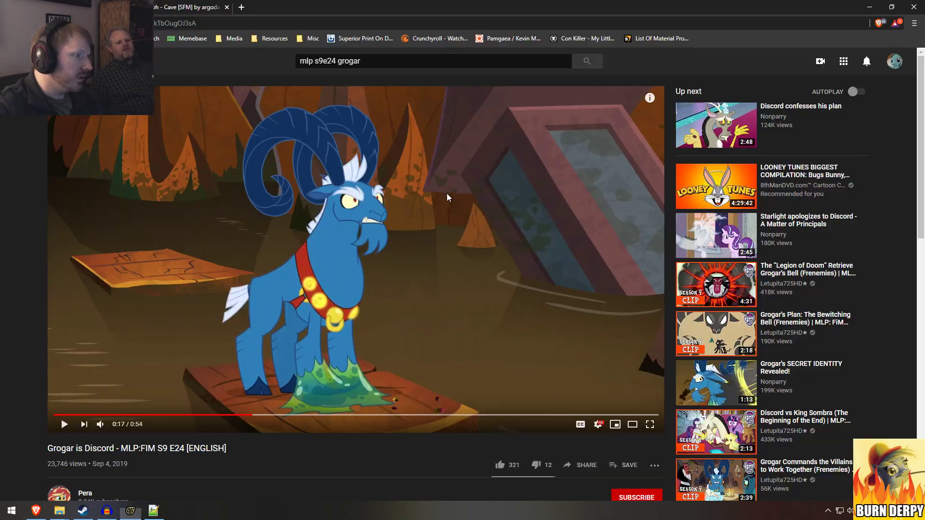
key("alt+Tab")
key("alt+Tab")
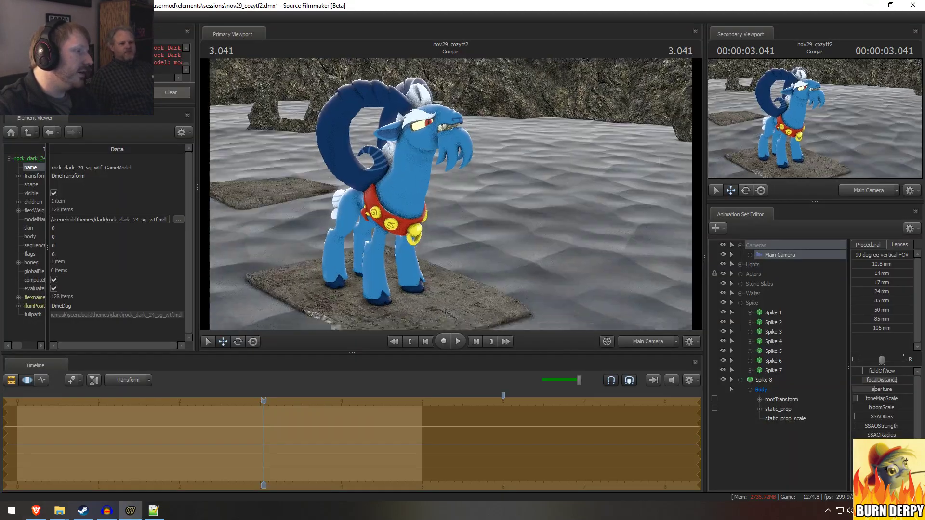
Step: Lower the Main Camera to a flatter angle on Grogar and compare the framing with the reference frame
left_click_drag(450, 194, 449, 195)
key("alt+Tab")
key("alt+Tab")
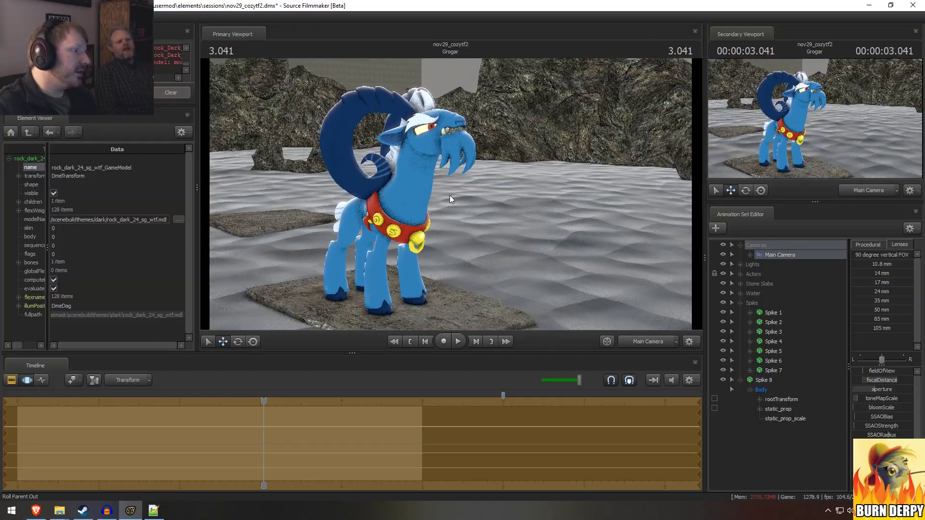
key("alt+Tab")
key("alt+Tab")
key("alt+Tab")
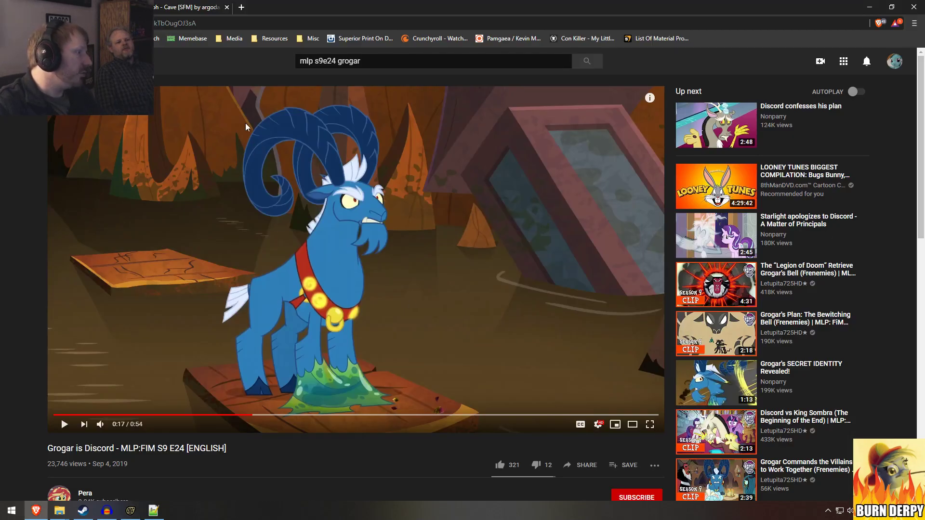
key("alt+Tab")
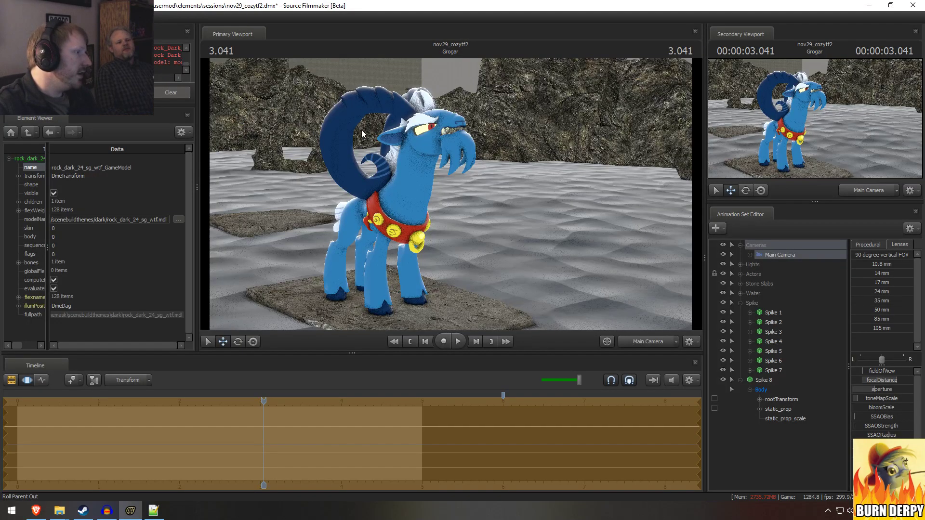
Step: Raise and pull back the Main Camera to look down on Grogar against the cave wall, checking the reference frame
left_click_drag(311, 141, 451, 193)
key("z")
key("s")
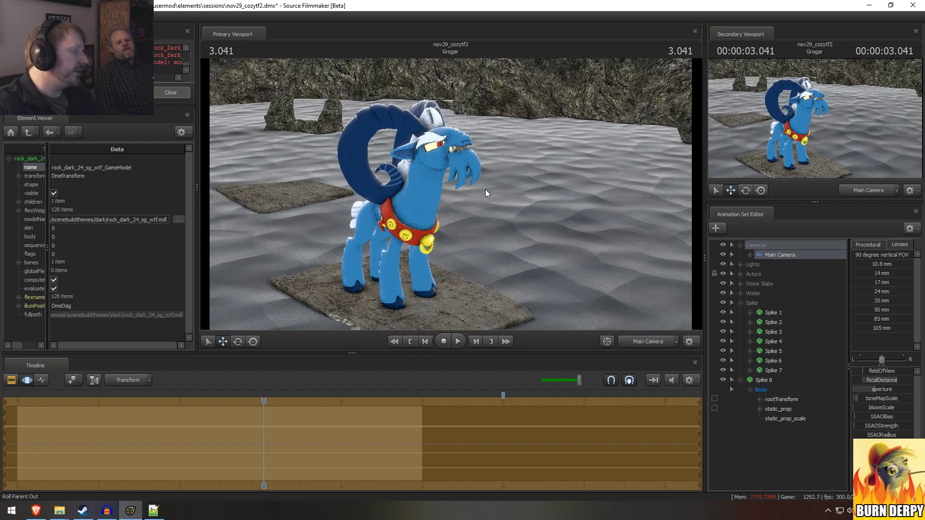
key("alt+Tab")
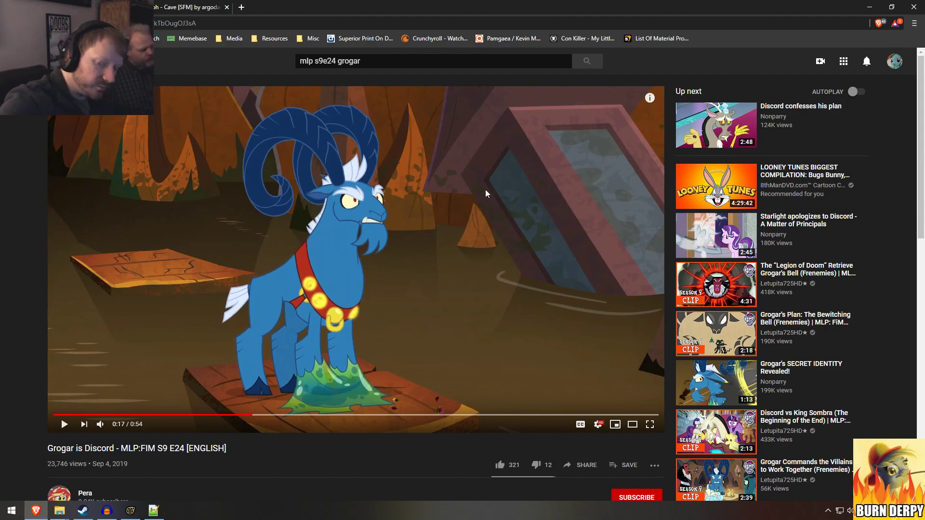
key("alt+Tab")
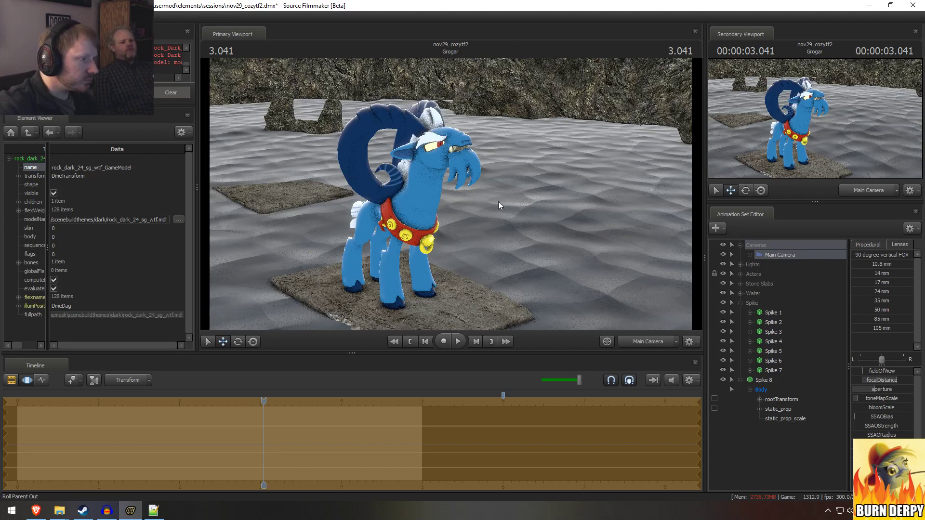
Step: Fine-tune the Main Camera position so that Grogar and his slab sit in the frame as in the reference video
key("alt+Tab")
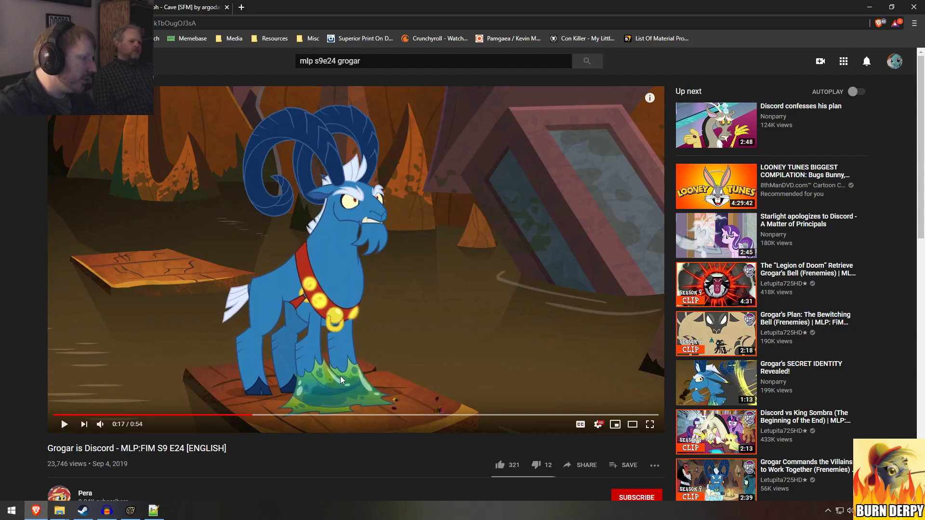
key("alt+Tab")
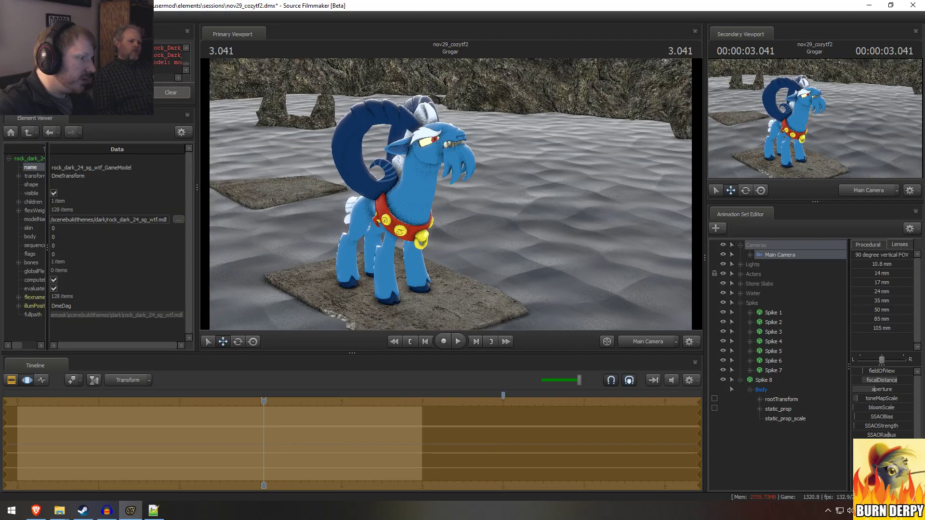
key("alt+Tab")
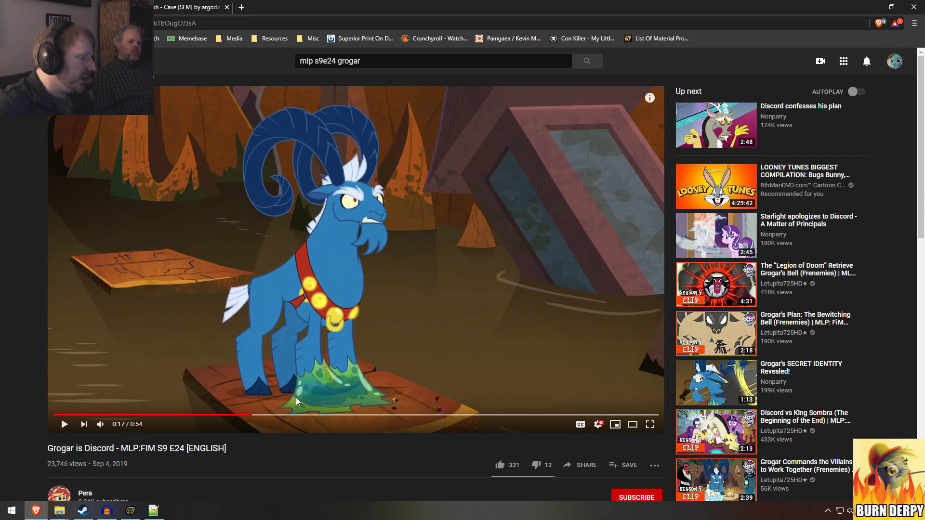
key("alt+Tab")
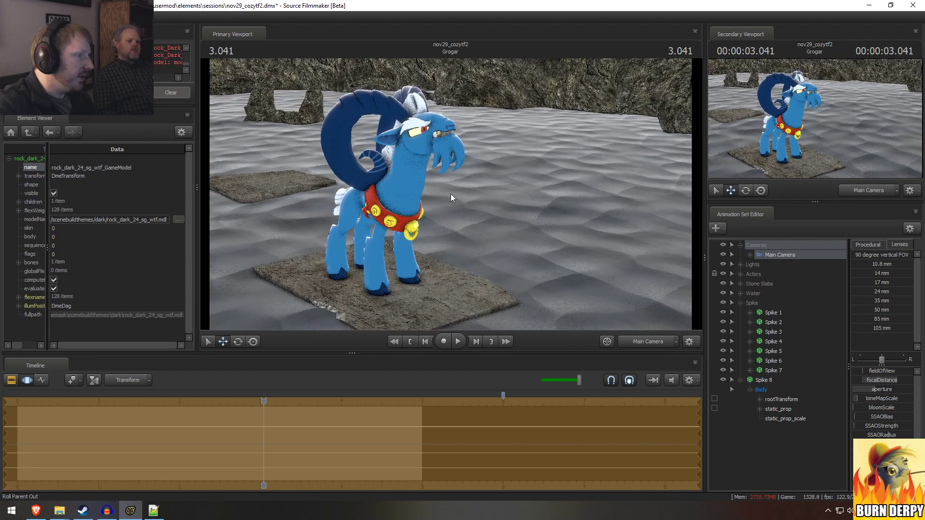
key("alt+Tab")
key("alt+Tab")
key("alt+Tab")
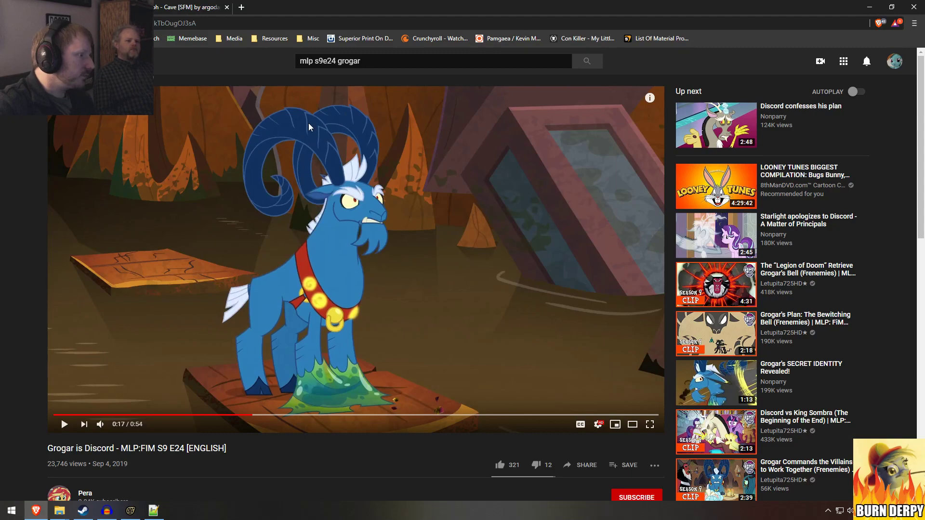
Step: Nudge the Main Camera position and compare Grogar's framing and head pose with the reference video frame
key("alt+Tab")
right_click_drag(417, 172, 405, 177)
left_click_drag(405, 177, 450, 194)
key("alt+Tab")
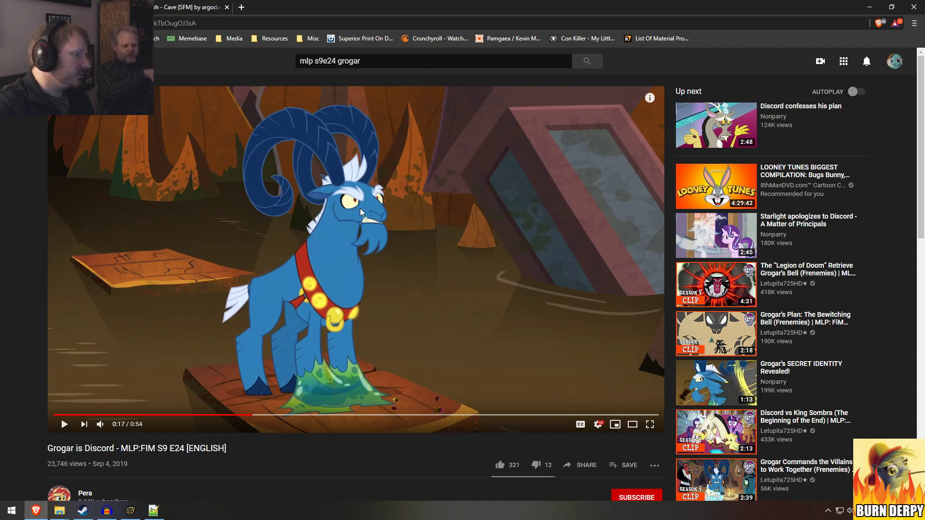
key("alt+Tab")
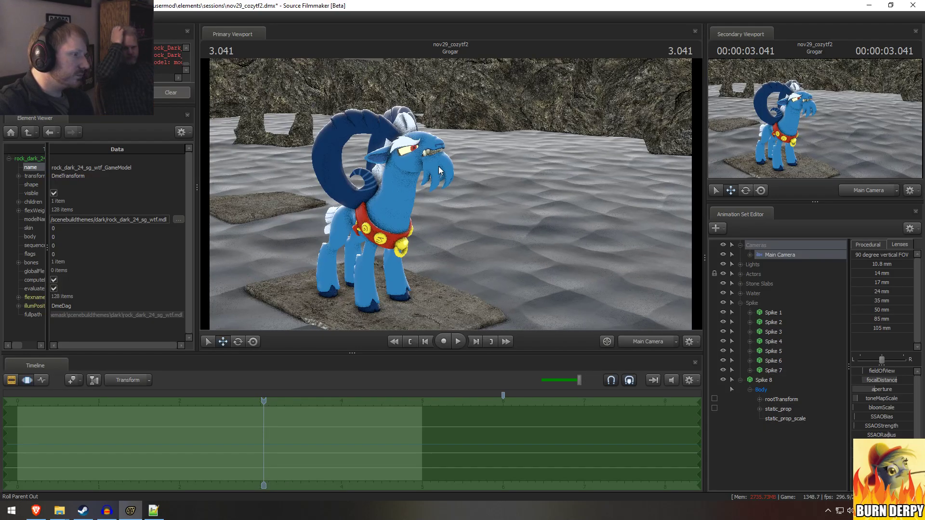
key("alt+Tab")
key("alt+Tab")
Step: Rotate Grogar's Head bone slightly to match the head angle in the reference video frame
left_click(415, 155)
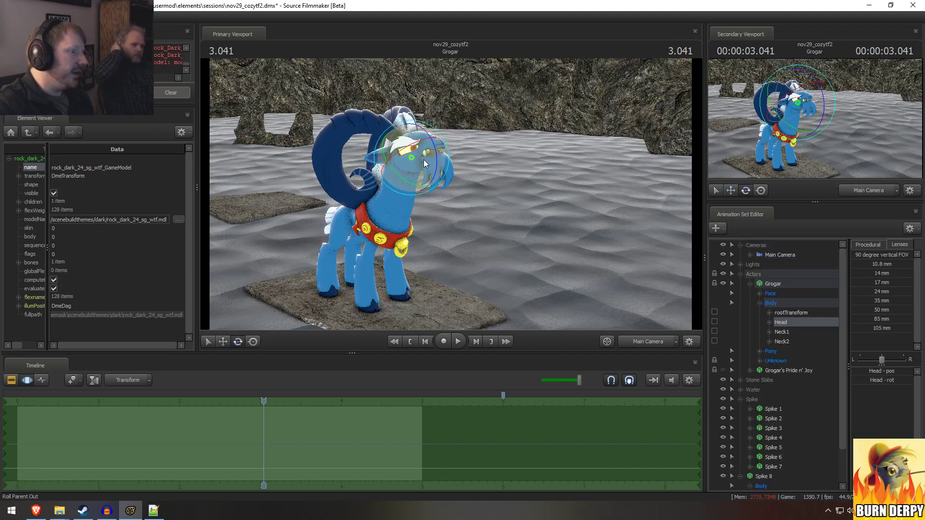
key("e")
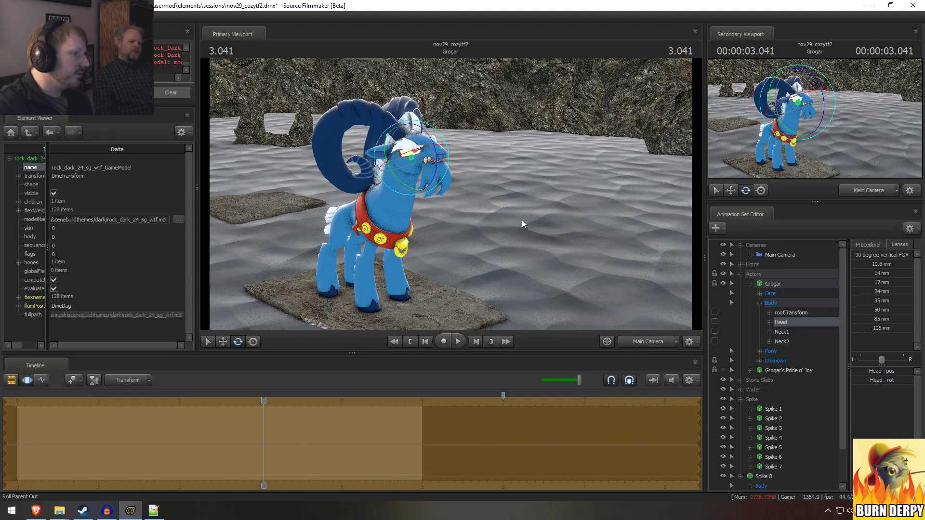
key("alt+Tab")
key("alt+Tab")
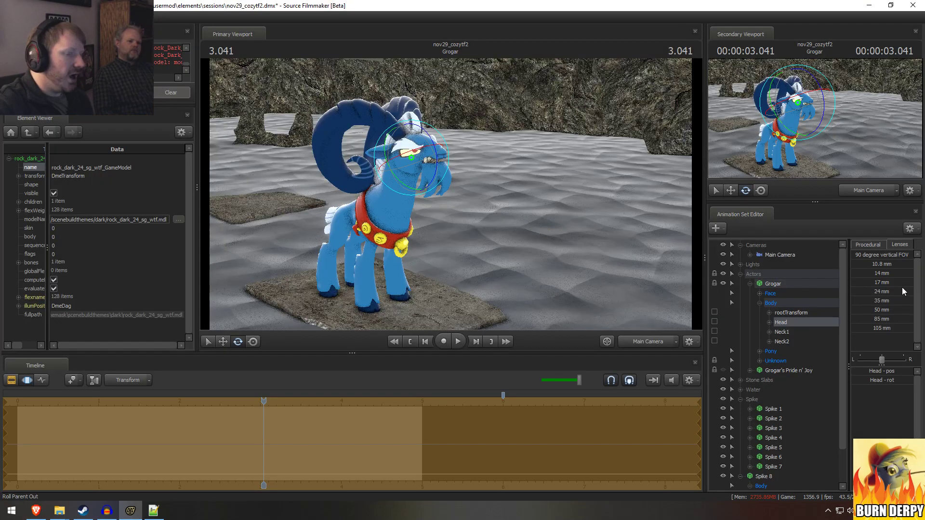
Step: Reposition Grogar's eye view target in the Work Camera view, and compare his gaze in the Main Camera with the reference frame
left_click(768, 284)
left_click(760, 293)
left_click(788, 302)
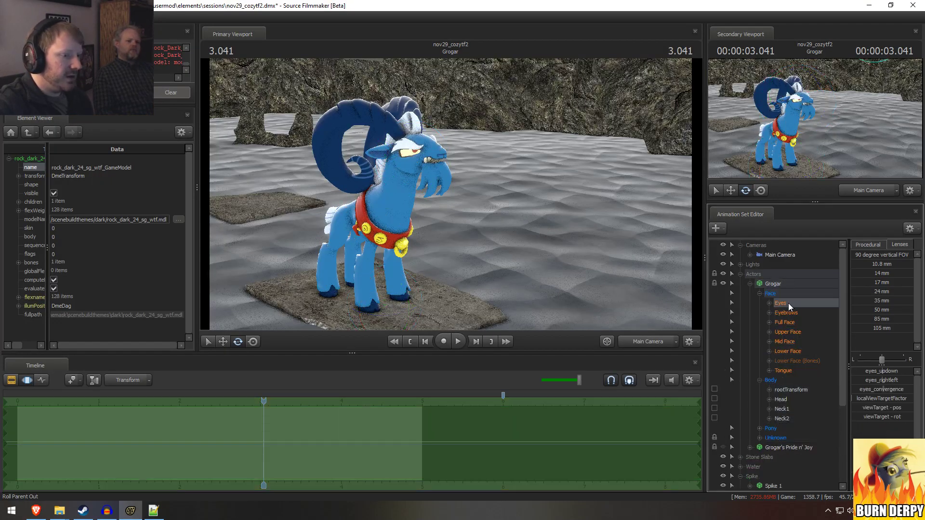
left_click(652, 341)
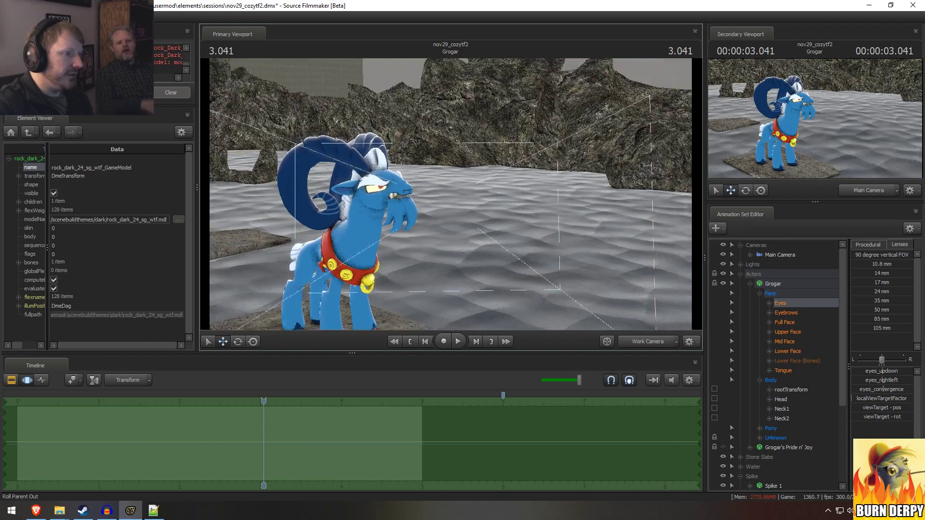
left_click_drag(568, 260, 450, 180)
key("s")
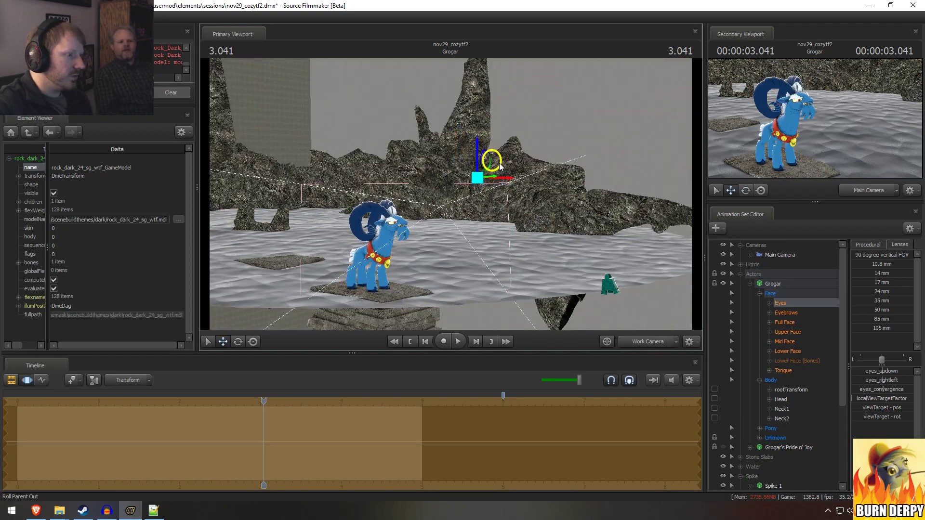
left_click(652, 341)
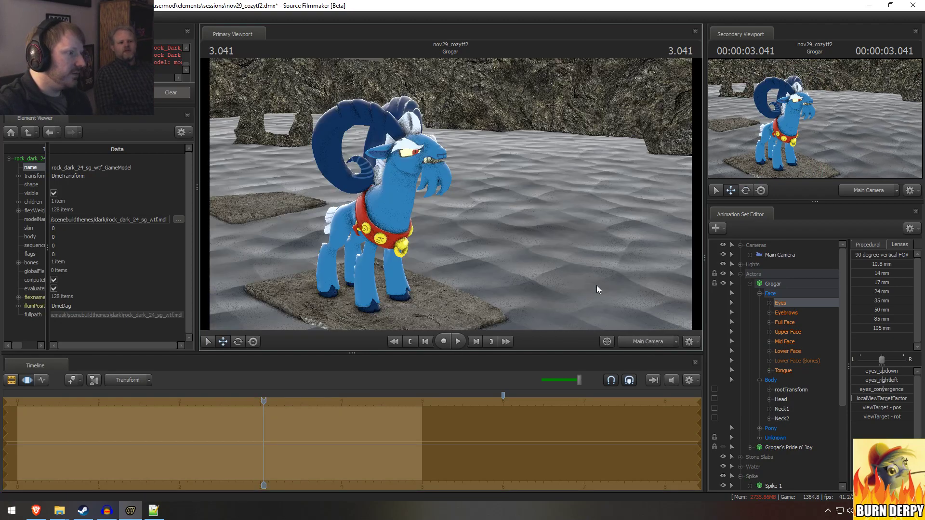
key("alt+Tab")
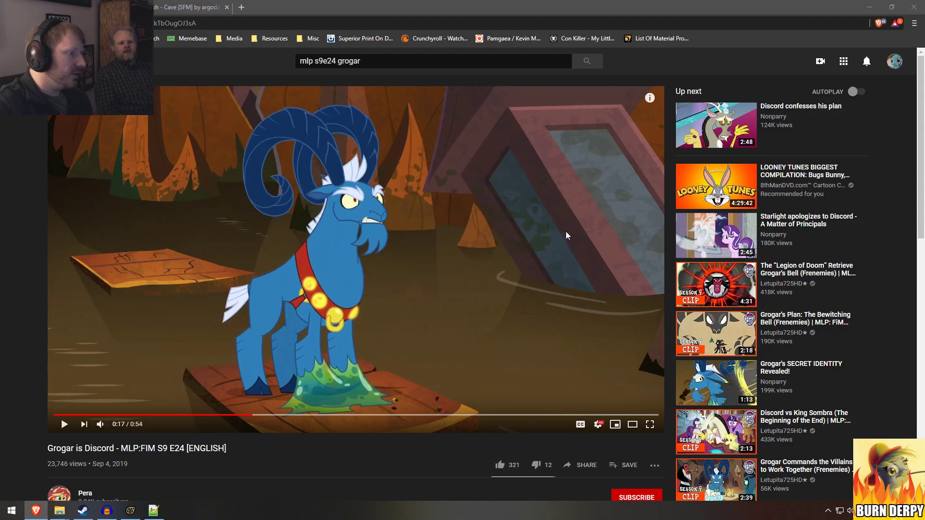
key("alt+Tab")
key("alt+Tab")
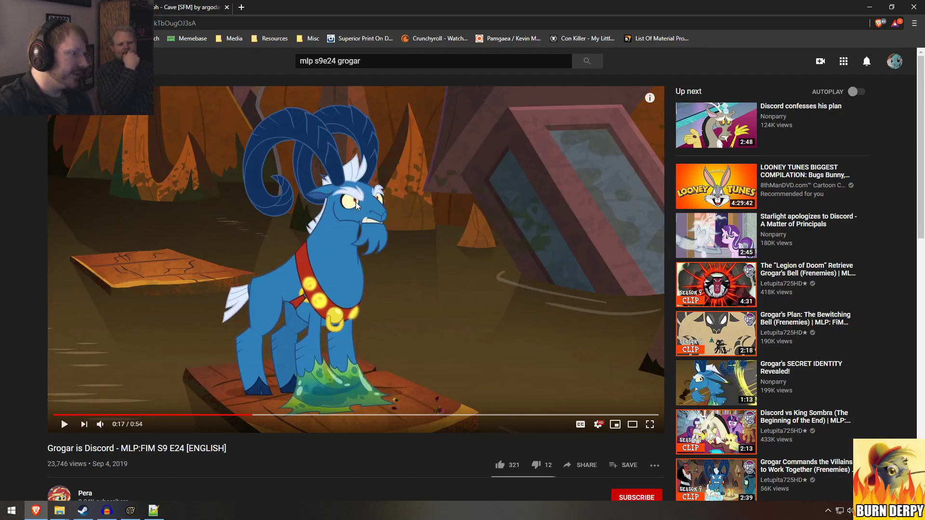
key("alt+Tab")
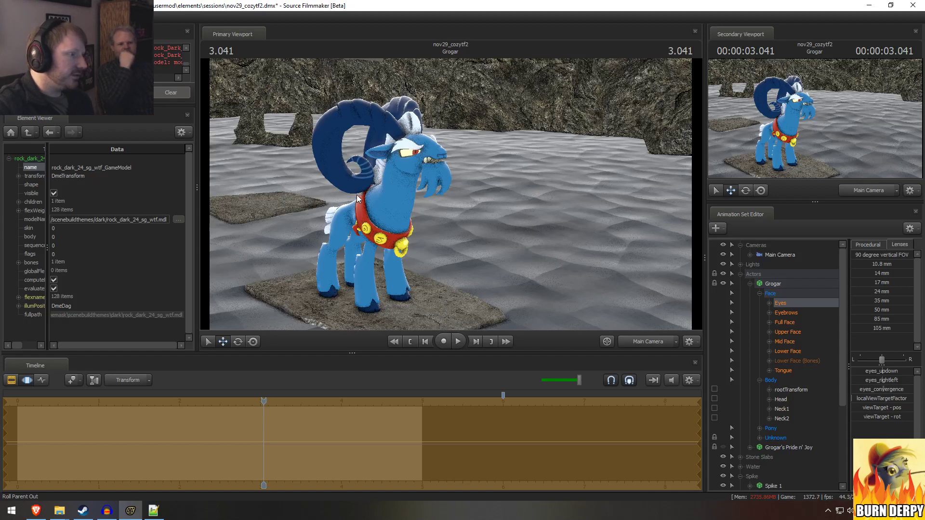
Step: Make the hidden Grogar's Pride n' Joy model visible and commit the pending motion edits
key("ctrl")
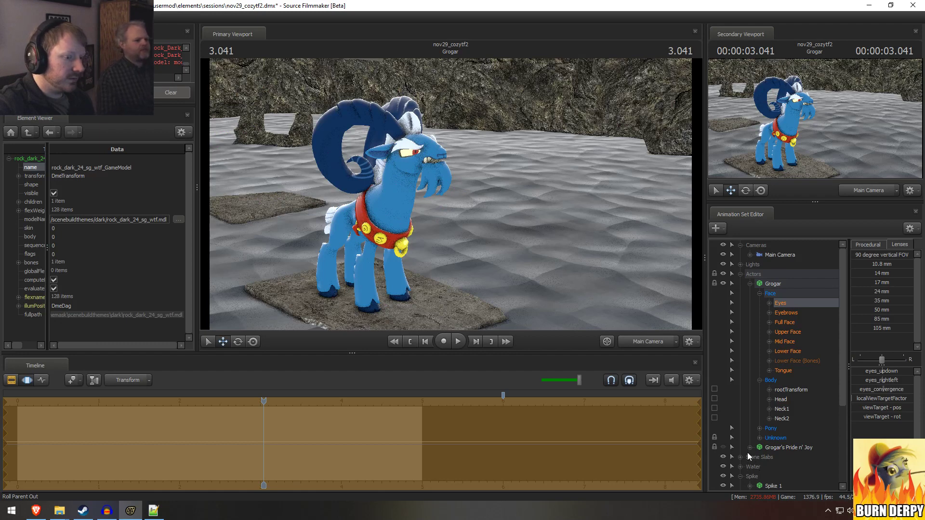
left_click(722, 447)
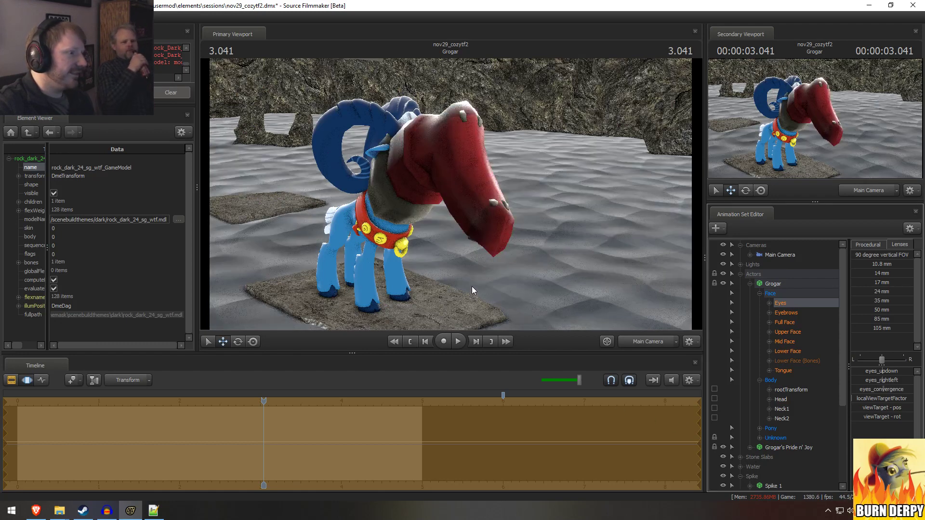
key("F3")
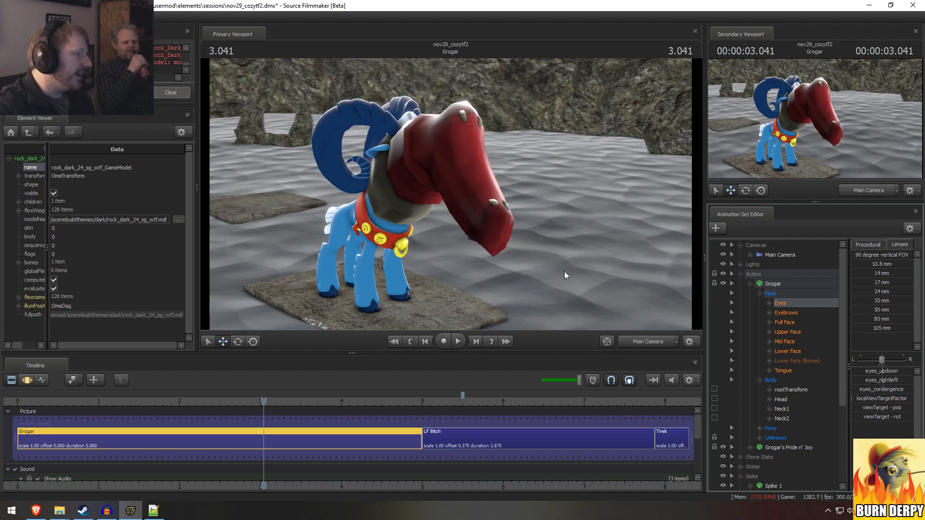
key("F4")
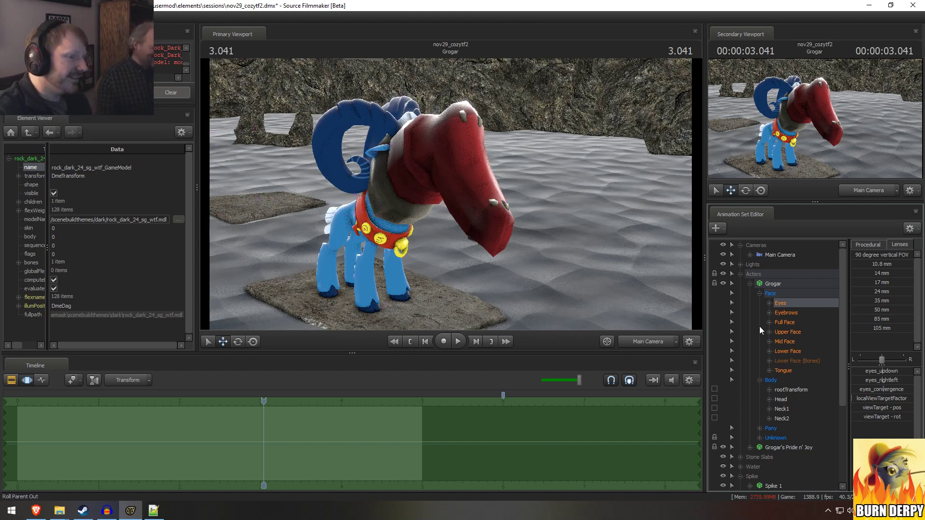
Step: Try rotating Grogar's Head bone with the attached model visible
left_click(411, 158, "ctrl")
key("e")
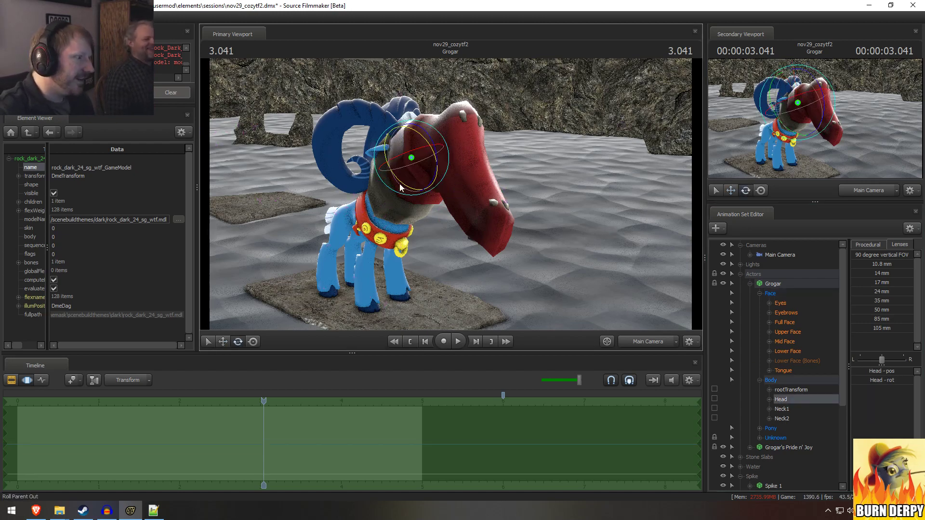
left_click_drag(403, 189, 465, 255)
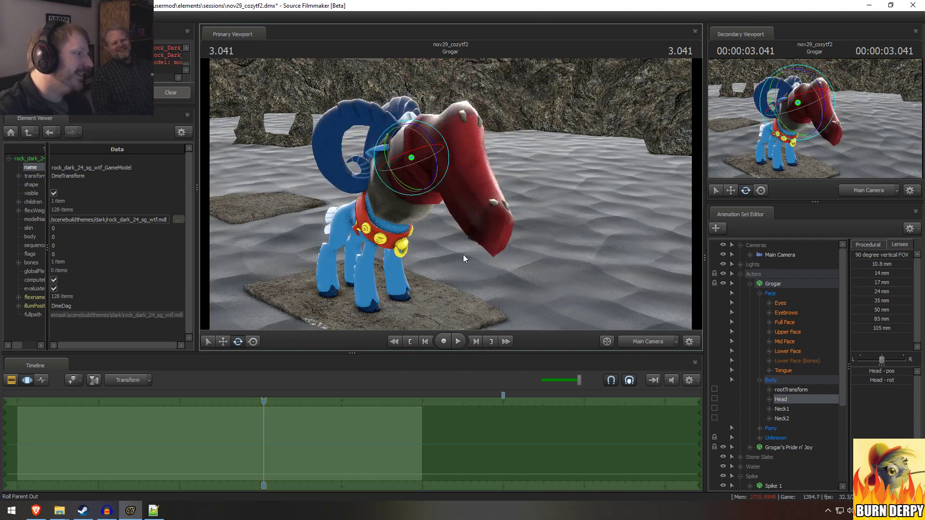
Step: Try rotating and moving Grogar's Pelvis bone, and undo the changes
left_click(355, 215, "ctrl")
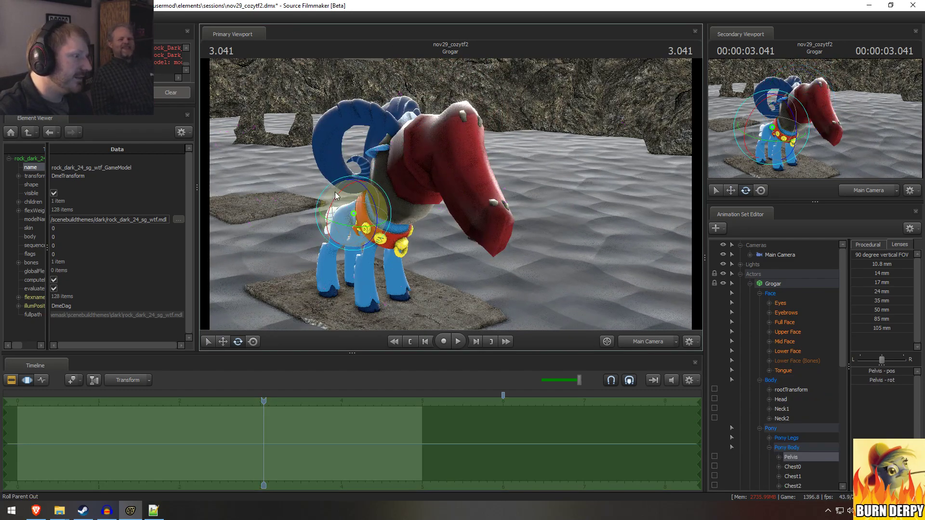
left_click_drag(336, 194, 367, 276)
key("w")
left_click_drag(354, 213, 539, 323)
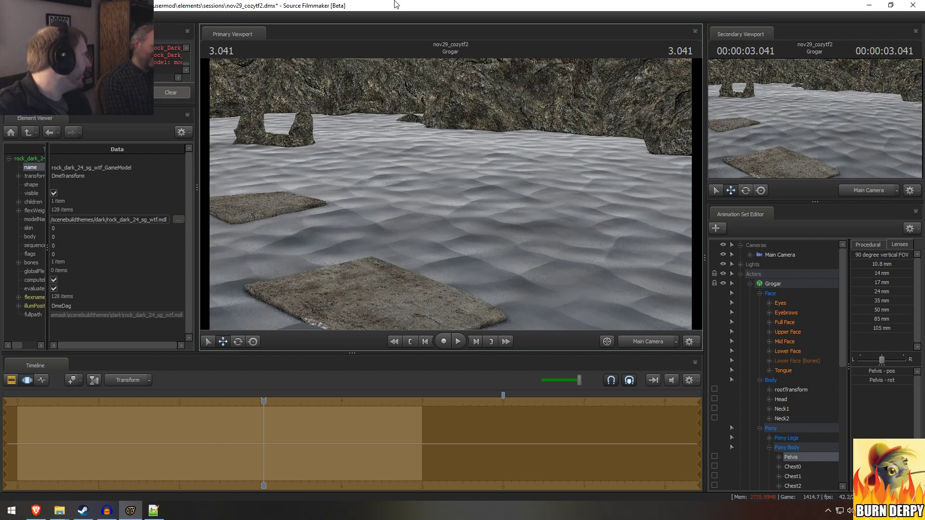
key("ctrl+z")
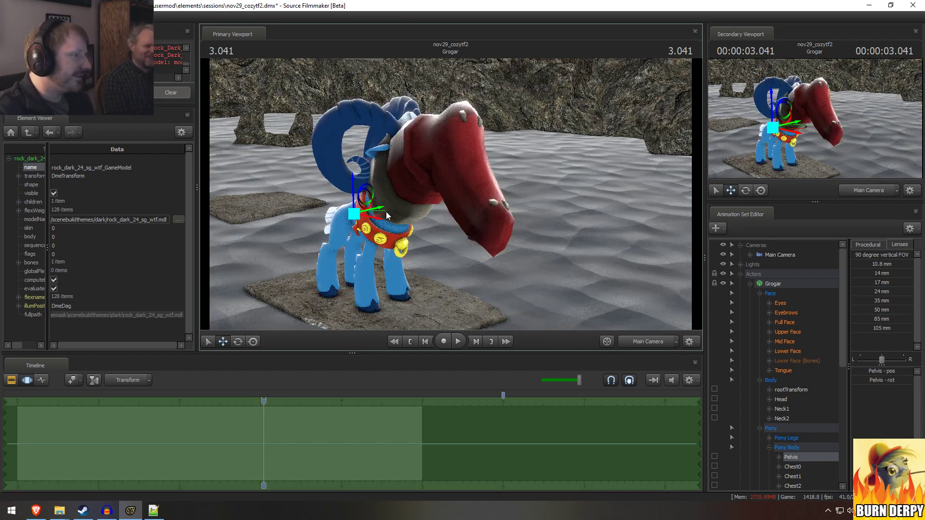
key("e")
left_click_drag(360, 210, 474, 204)
key("ctrl+z")
key("w")
key("ctrl+z")
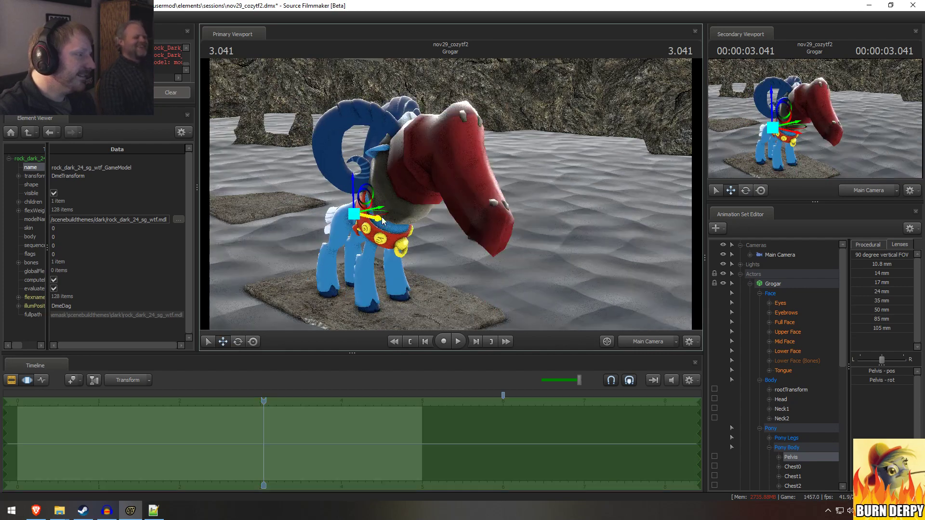
Step: Limit the time selection to about 2 to 4.7 seconds and apply the Jitter preset to Grogar's Pelvis
key("e")
left_click_drag(183, 436, 399, 452, "shift")
scroll(805, 386, "down", 4)
left_click(867, 244)
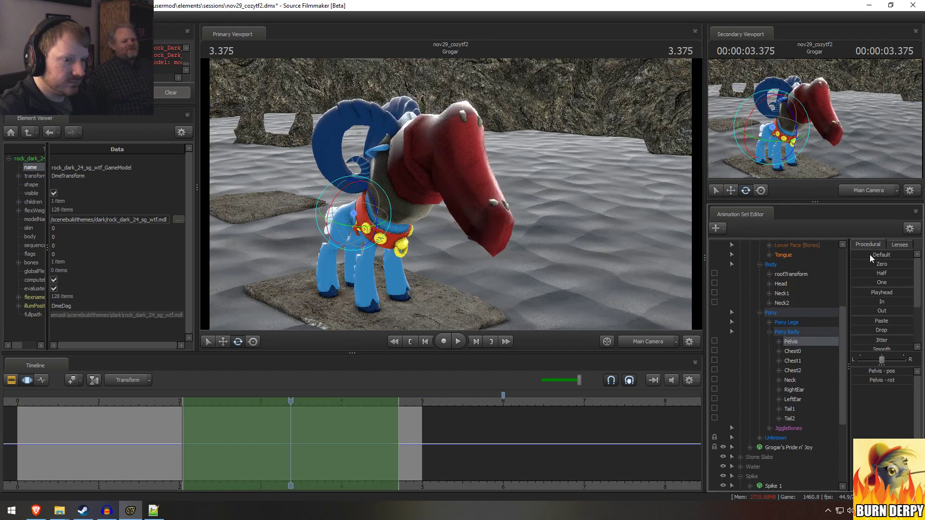
mouse_move(877, 340)
left_mouse_down()
mouse_move(855, 345)
mouse_move(872, 347)
left_mouse_up()
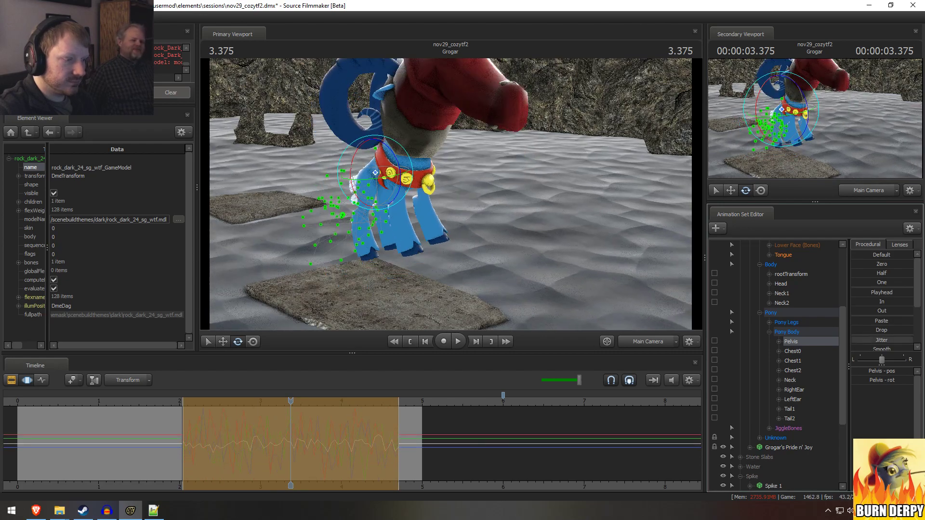
Step: Play the jittered motion, mute the timeline audio, and apply stronger Jitter to Grogar's Pelvis
key("space")
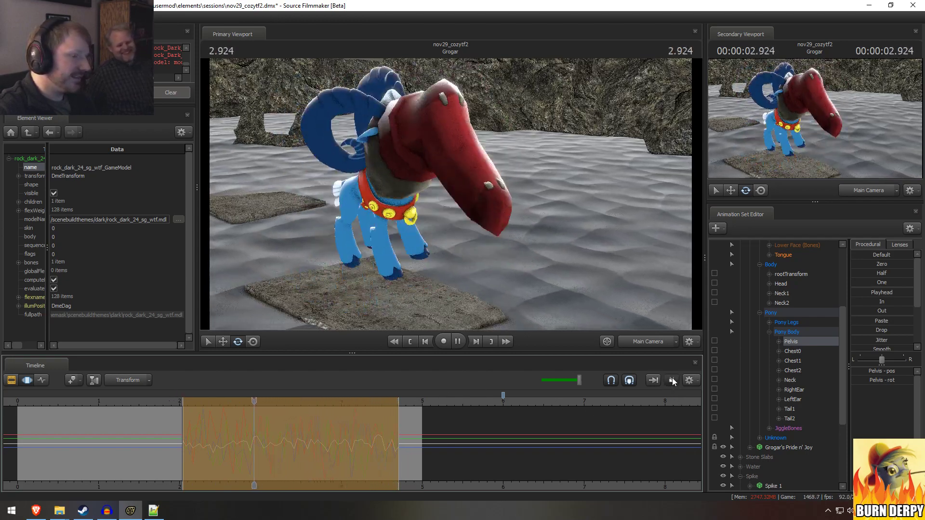
left_click(671, 380)
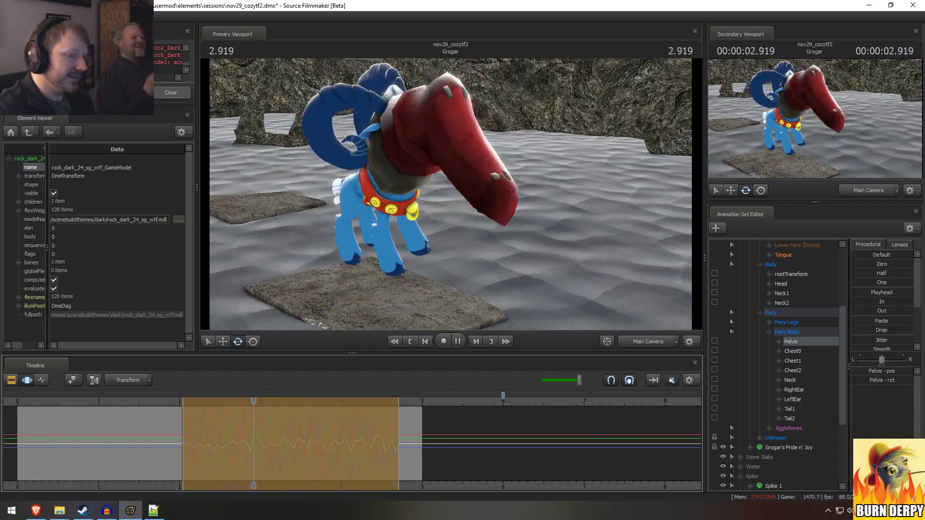
left_click_drag(862, 340, 916, 341)
key("space")
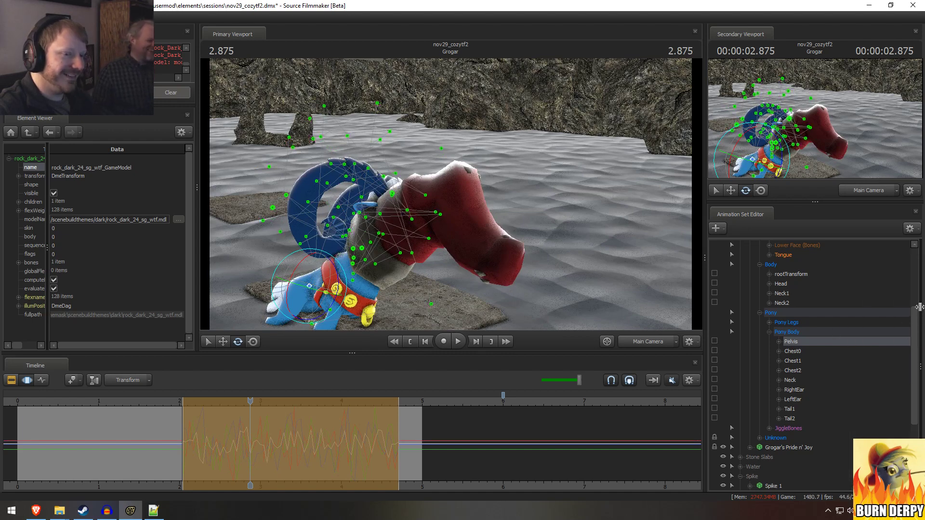
Step: Widen the procedural preset controls and play the jittered motion from the 2-second mark
left_click_drag(920, 307, 839, 346)
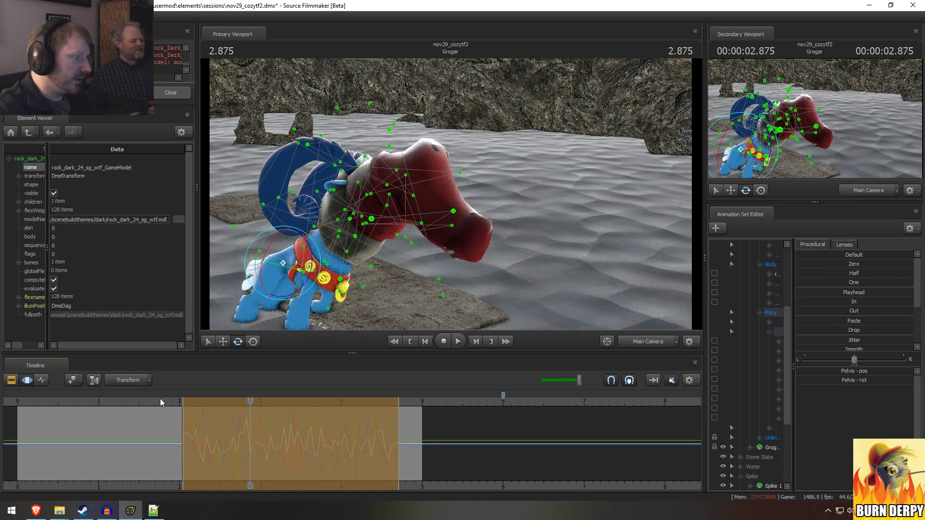
left_click(180, 404)
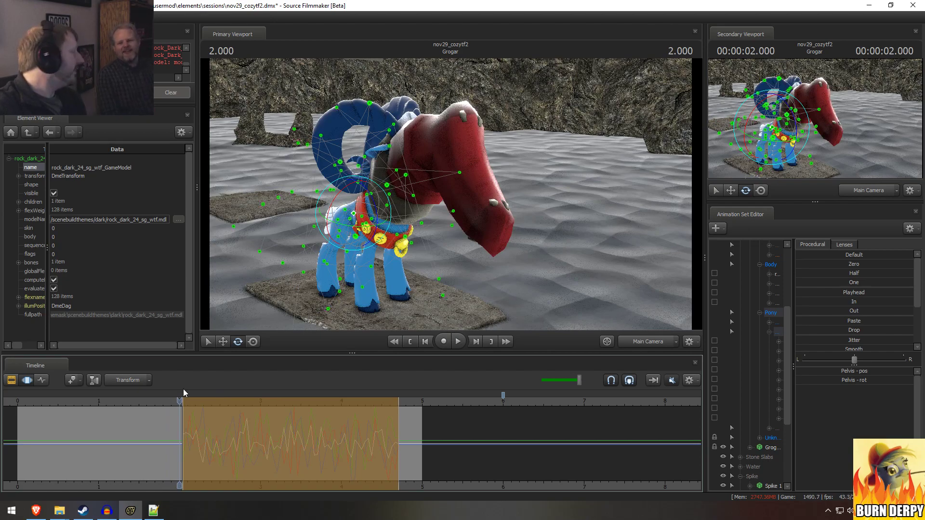
key("space")
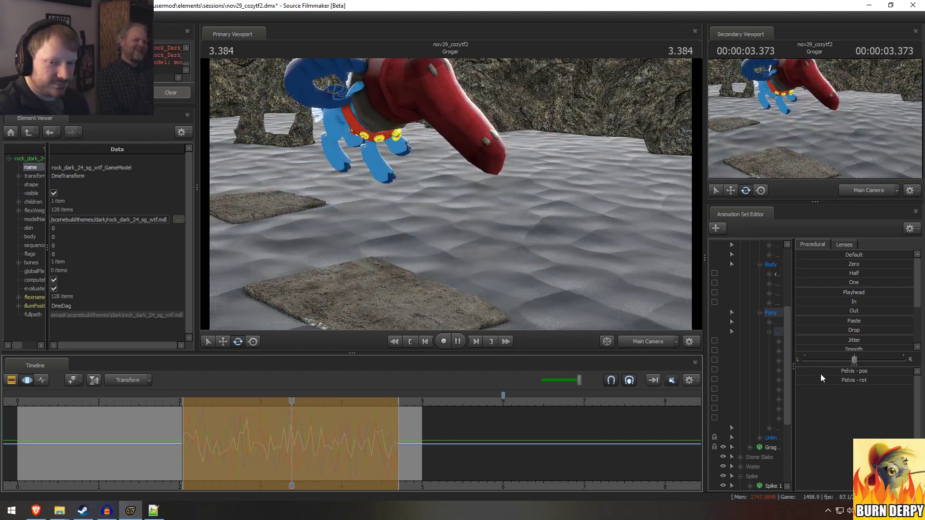
key("space")
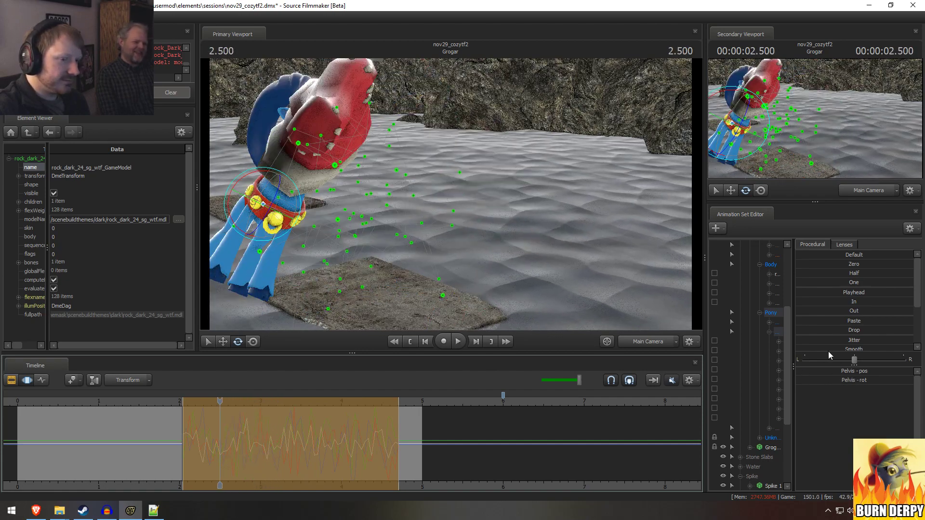
Step: Apply a strong Smooth preset to Grogar's Pelvis motion in the selected time range and play back the result
mouse_move(821, 352)
left_mouse_down()
mouse_move(843, 353)
mouse_move(824, 347)
left_mouse_up()
left_click_drag(891, 349, 916, 349)
key("space")
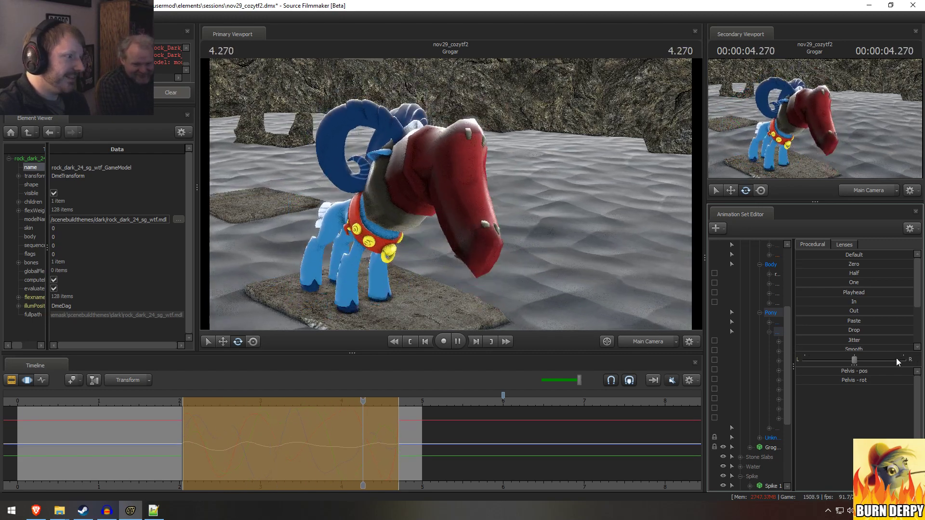
key("shift+space")
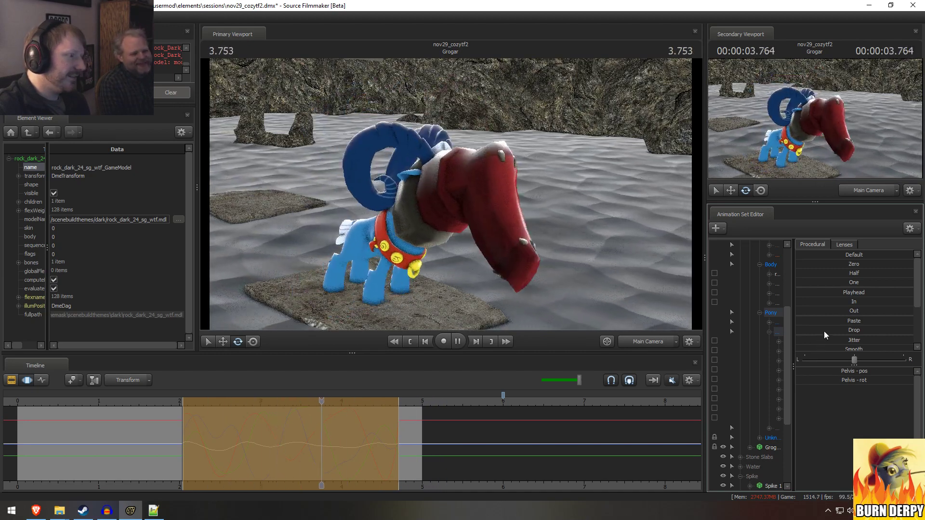
key("shift+space")
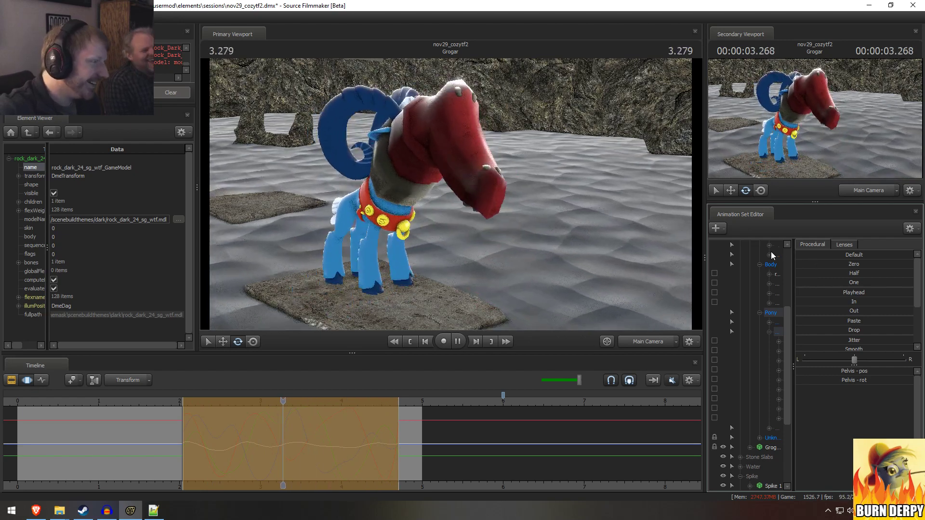
key("space")
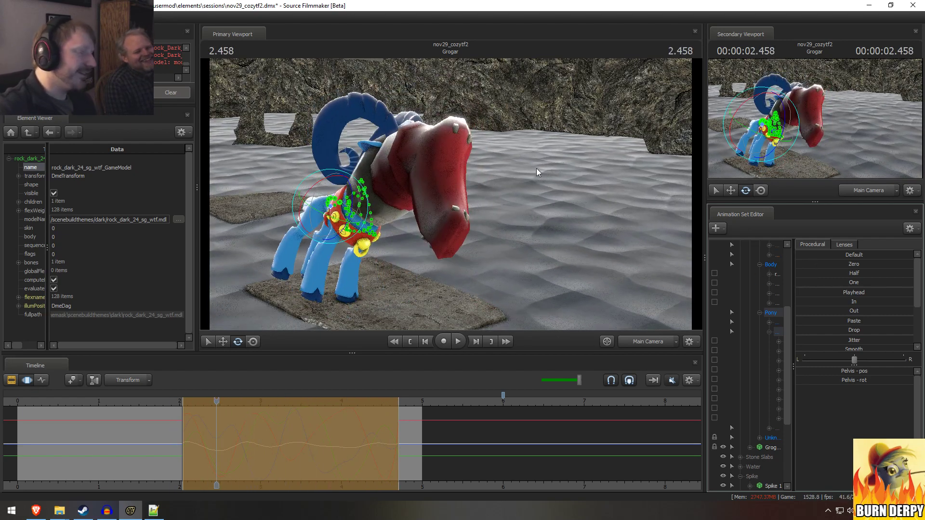
Step: Try rotating and moving the prp_grenade_top control of Grogar's Pride n' Joy within the selected time range
left_click_drag(793, 338, 917, 342)
left_click(779, 287)
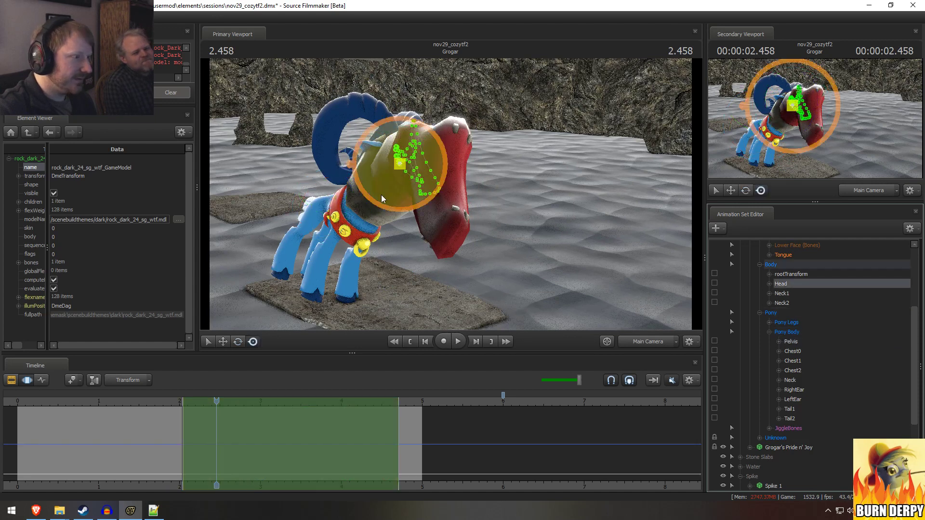
scroll(790, 438, "down", 4)
left_click(749, 332)
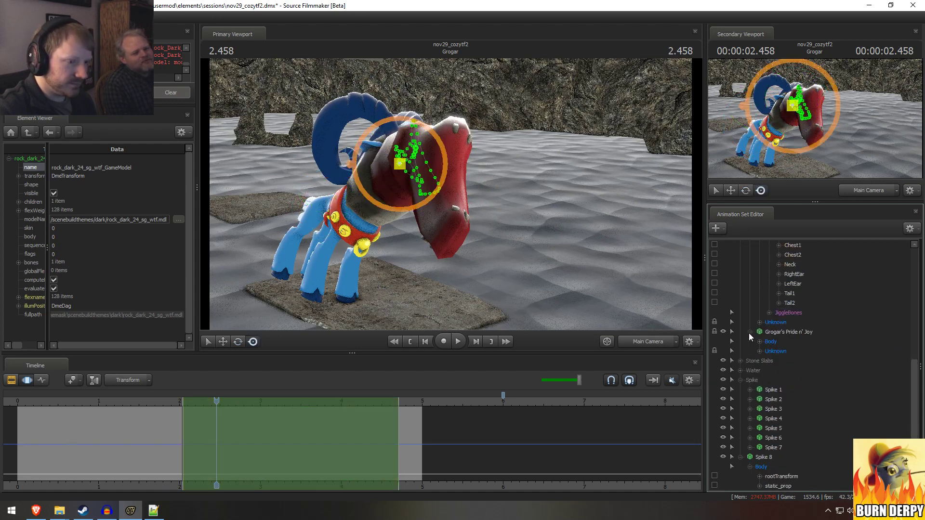
left_click(759, 351)
left_click(795, 371)
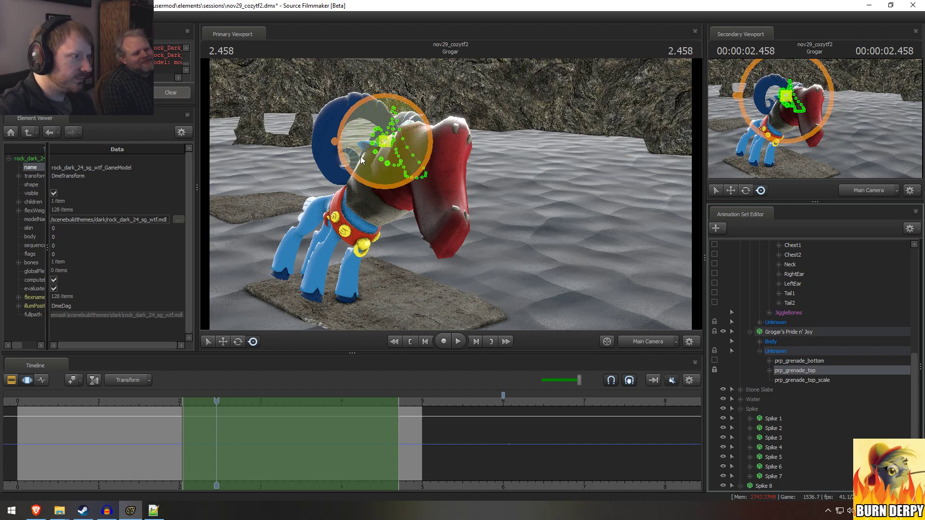
left_click_drag(367, 167, 377, 116)
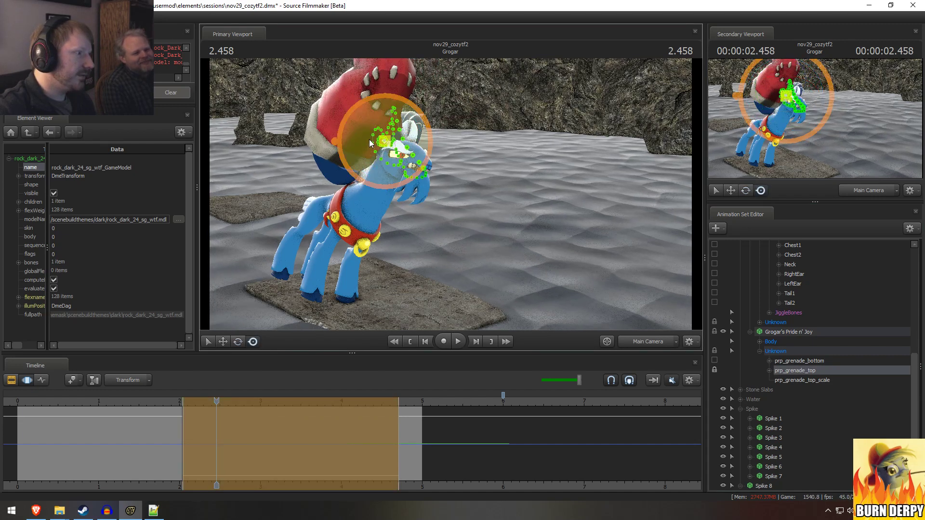
key("w")
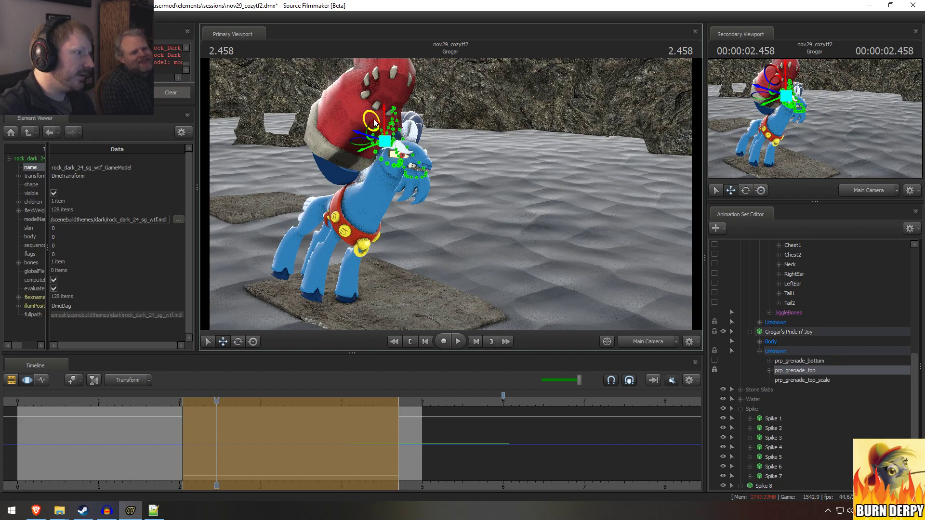
left_click_drag(371, 140, 418, 166)
Step: Play back the animated range and replay it from about the 2-second mark
key("space")
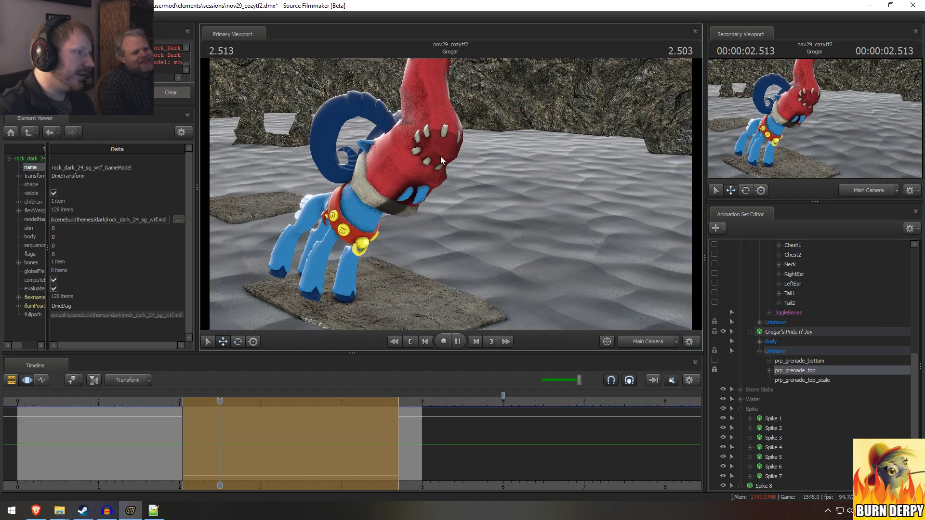
key("space")
key("space")
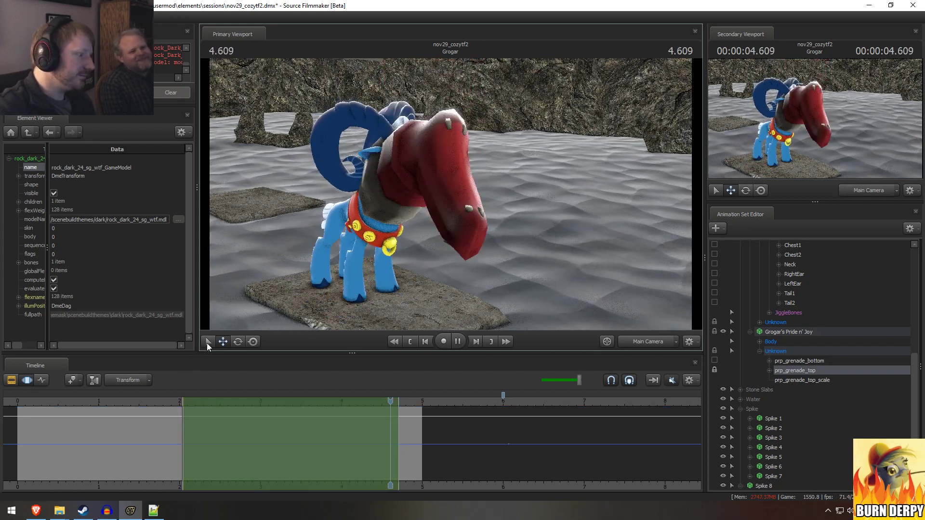
key("space")
key("space")
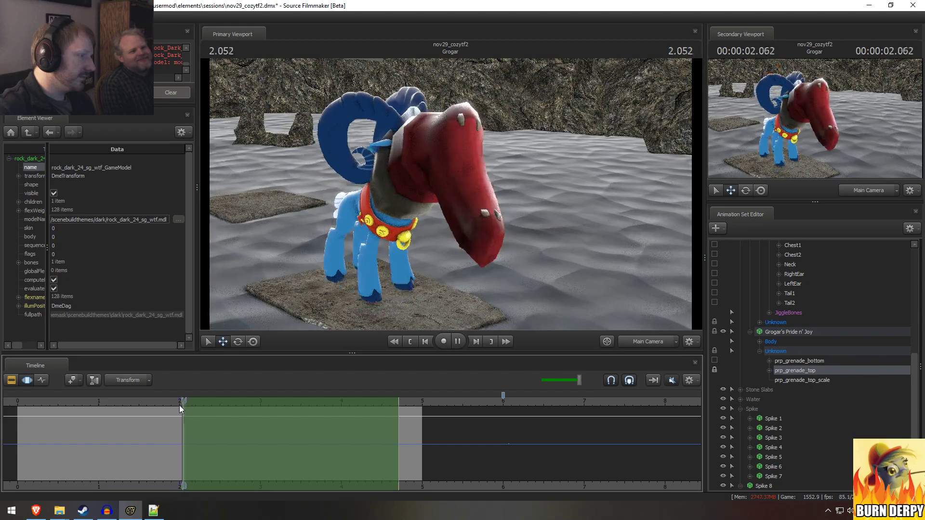
key("space")
Step: Undo the recent motion and time selection edits and play the Grogar shot in the Clip Editor
key("ctrl+z")
key("ctrl+z")
key("ctrl+z")
key("ctrl+z")
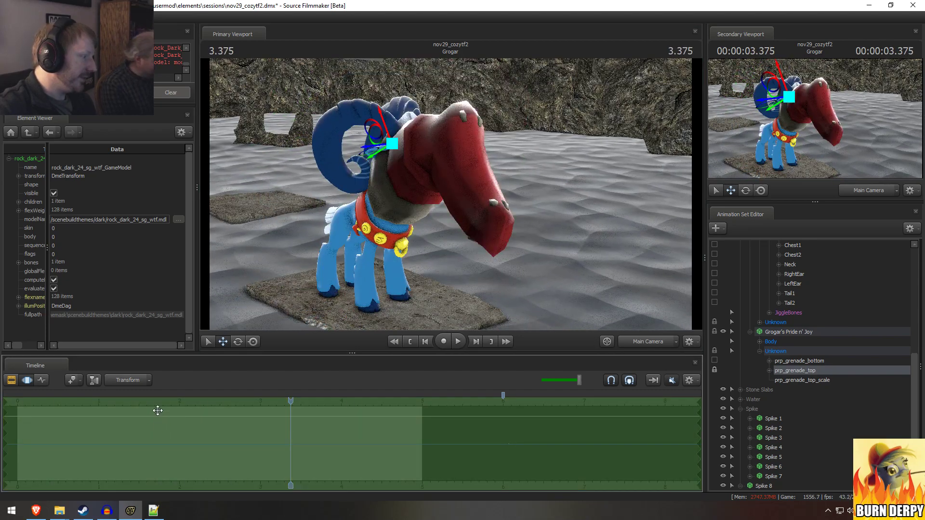
key("F2")
left_click(154, 404)
key("space")
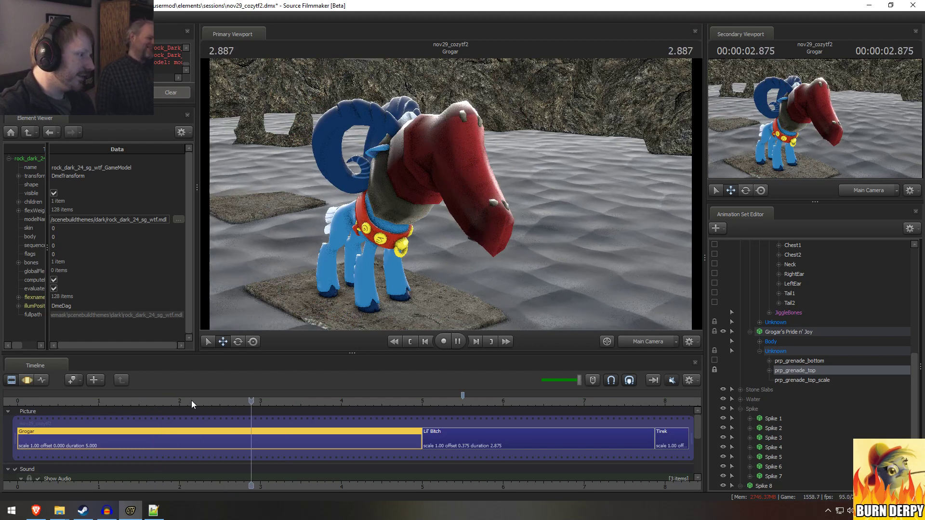
key("space")
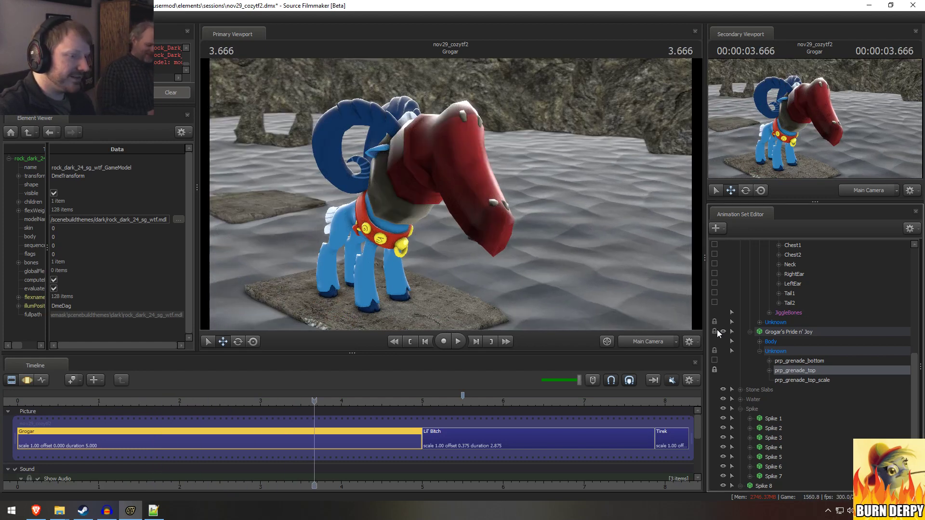
Step: Hide Grogar's Pride n' Joy and move Spike 8 into the Spike group, collapsing the expanded animation sets
left_click(723, 331)
scroll(753, 332, "up", 8)
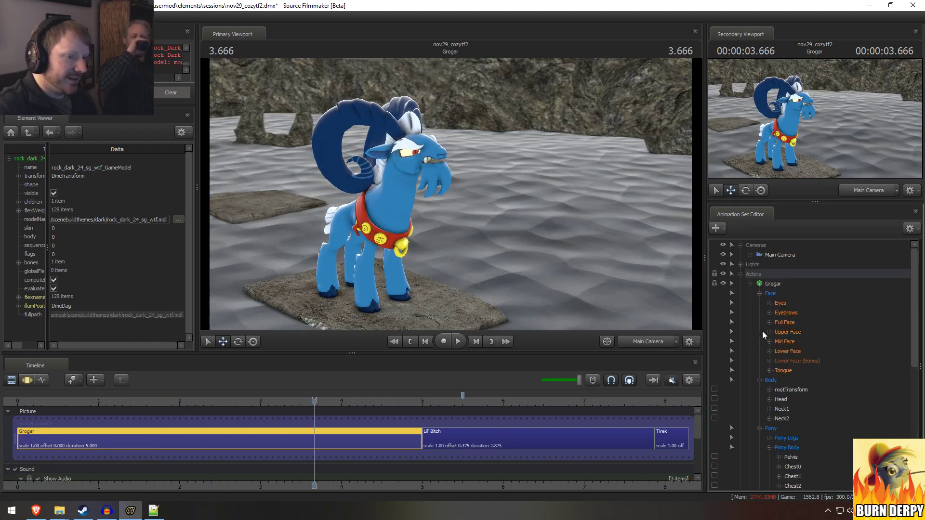
left_click(751, 284)
left_click(740, 322)
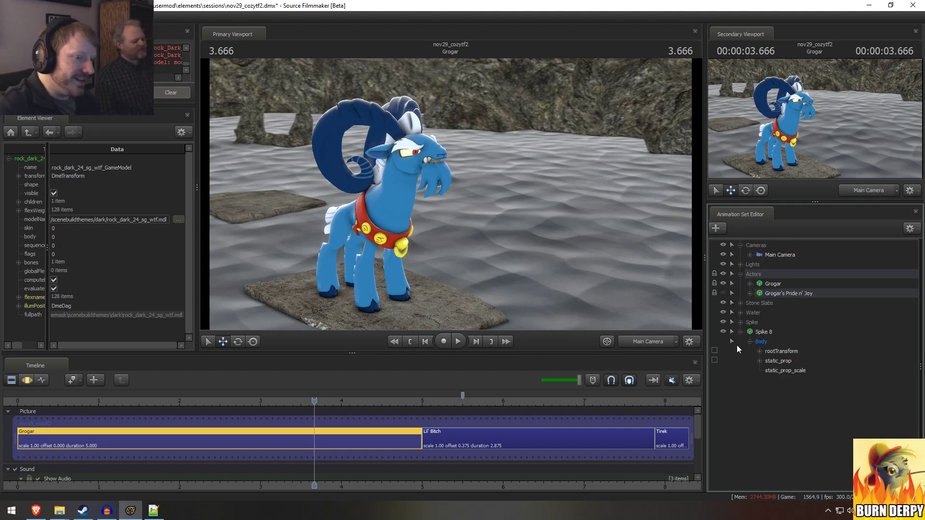
left_click(741, 332)
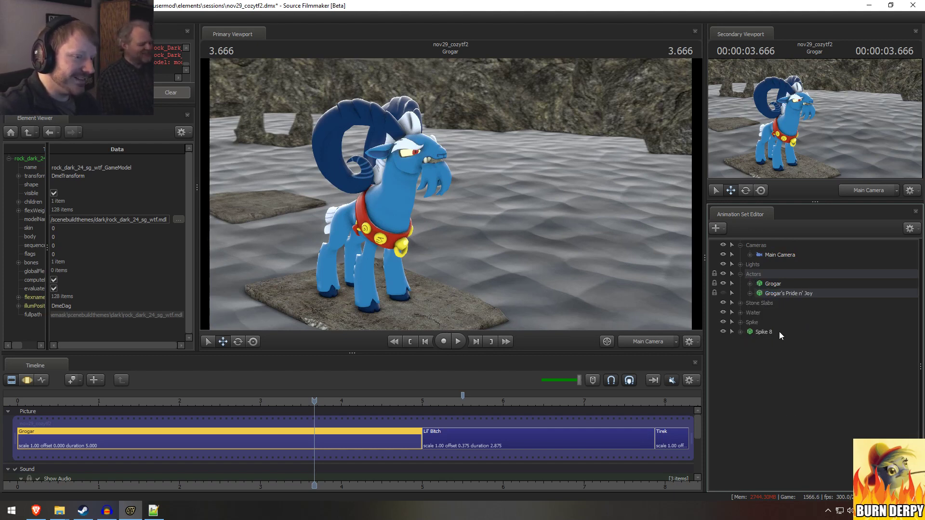
left_click_drag(775, 333, 757, 323)
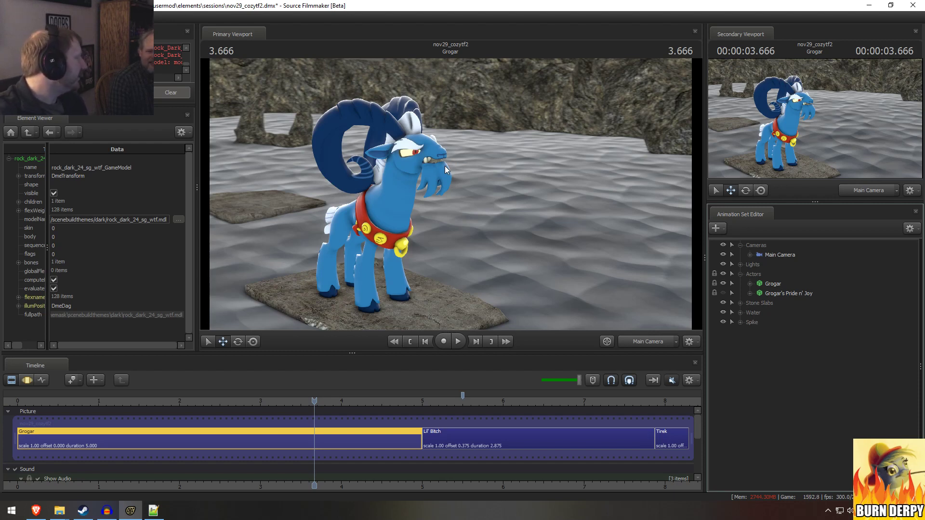
Step: Set the primary viewport to the Work Camera, activate the Motion Editor, and check the Grogar reference video in the browser
left_click(635, 346)
left_click_drag(492, 227, 490, 229)
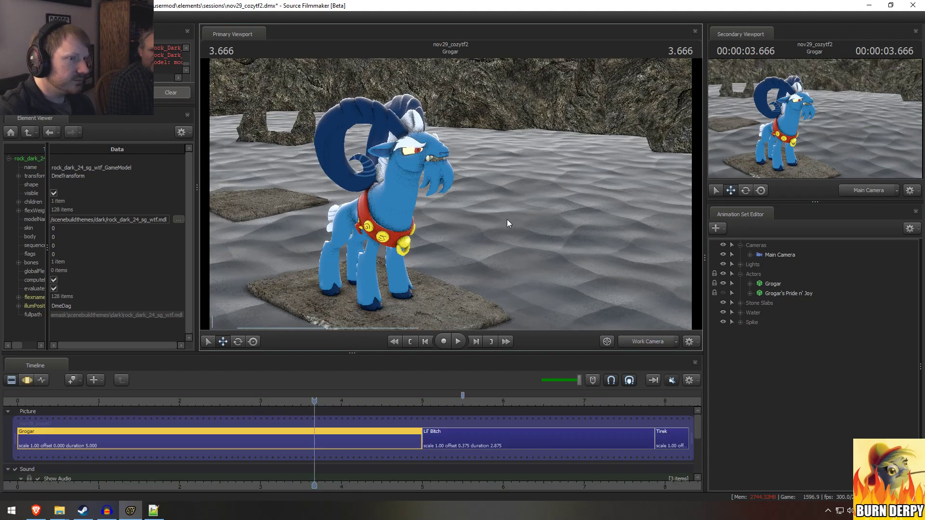
key("F3")
key("alt+Tab")
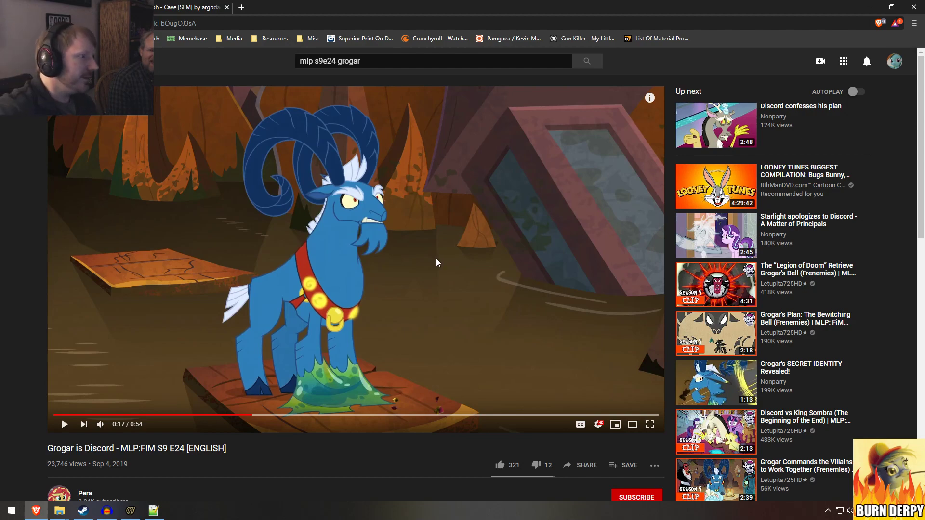
key("alt+Tab")
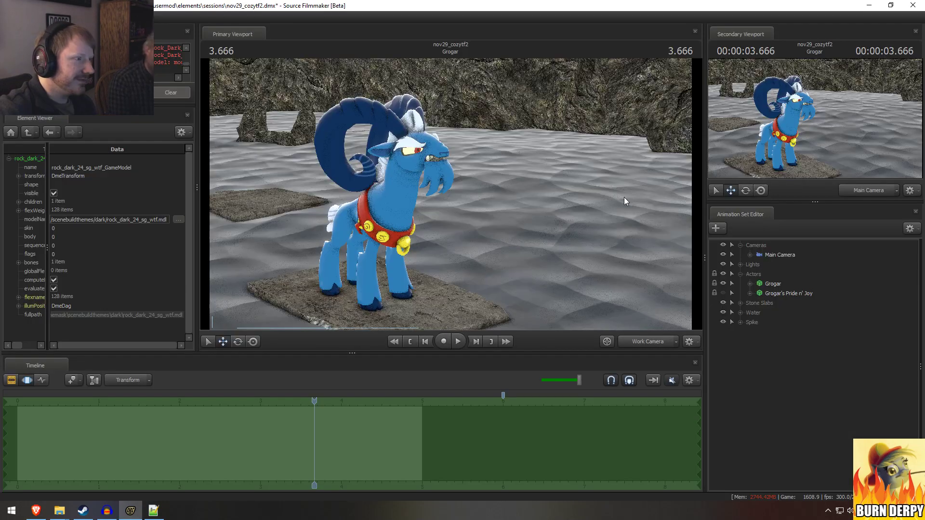
Step: Copy the Spike 1 and Spike 8 animation sets from the Spike group
left_click(740, 323)
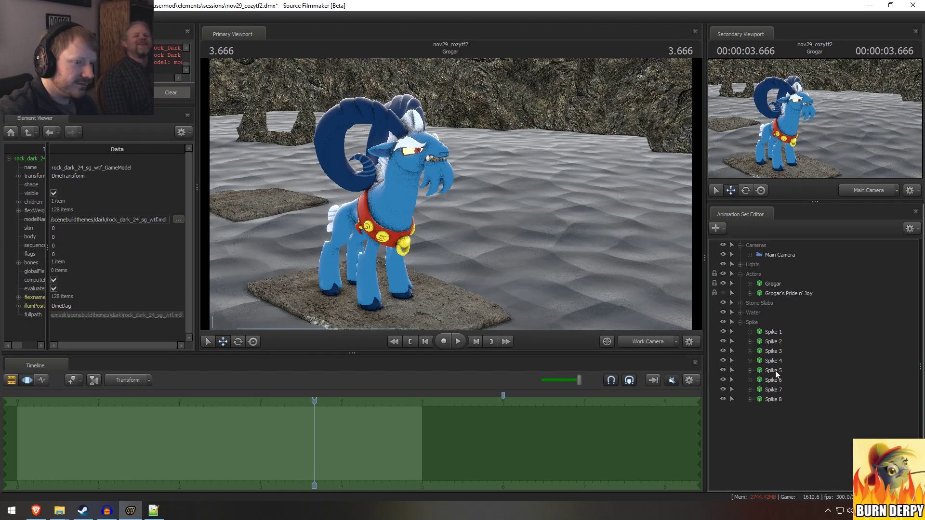
left_click(780, 399)
left_click(788, 362, "ctrl")
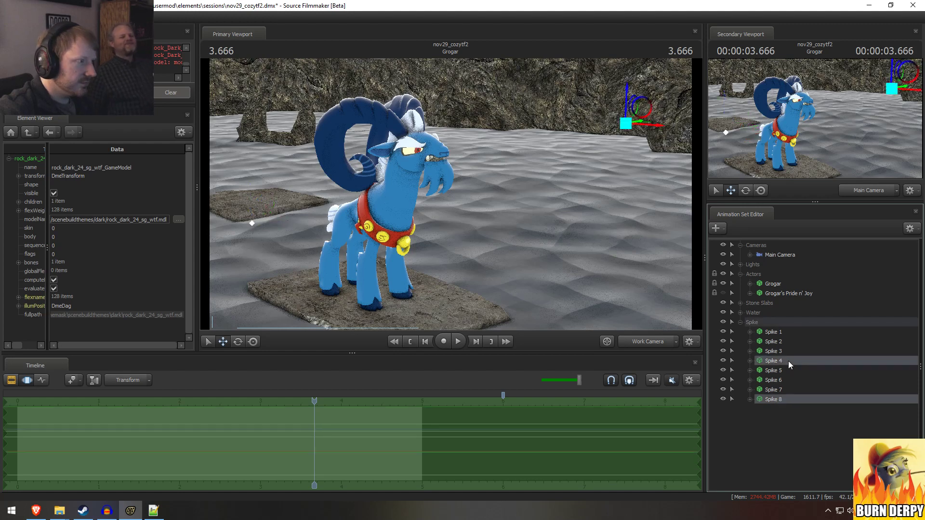
left_click(773, 331)
left_click(775, 391, "ctrl")
left_click(774, 391, "ctrl")
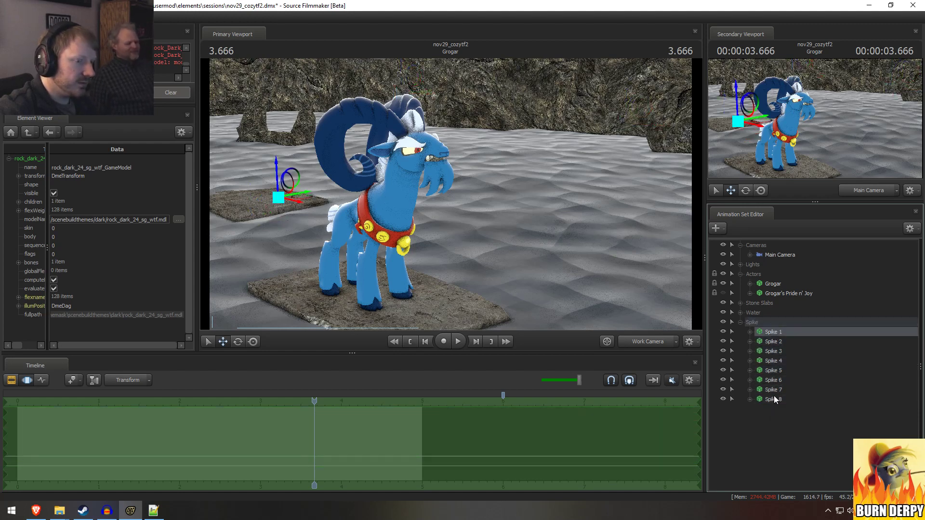
left_click(773, 400, "ctrl")
right_click(774, 401)
left_click(793, 263)
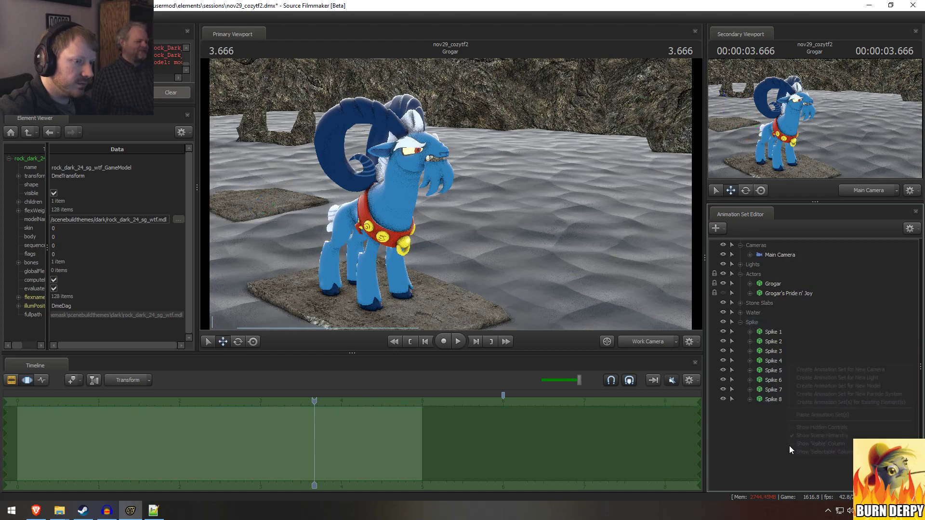
Step: Paste the copied animation sets and move Spike 9 and Spike 10 into the Spike group
right_click(789, 446)
left_click(819, 418)
left_click(776, 410)
left_click(775, 417, "ctrl")
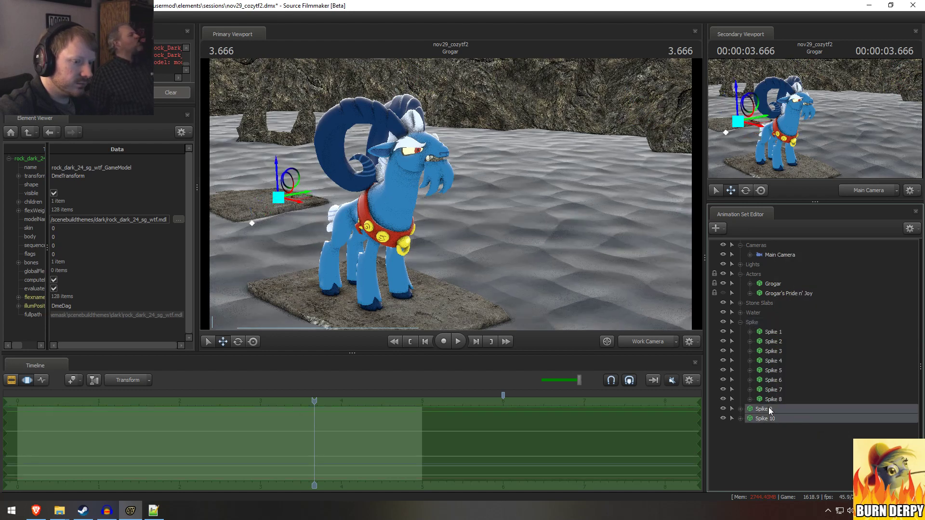
left_click_drag(768, 408, 779, 323)
Step: Move Spike 9 and Spike 10 together across the water to the opposite side of Grogar, in front of the cave wall
key("F2")
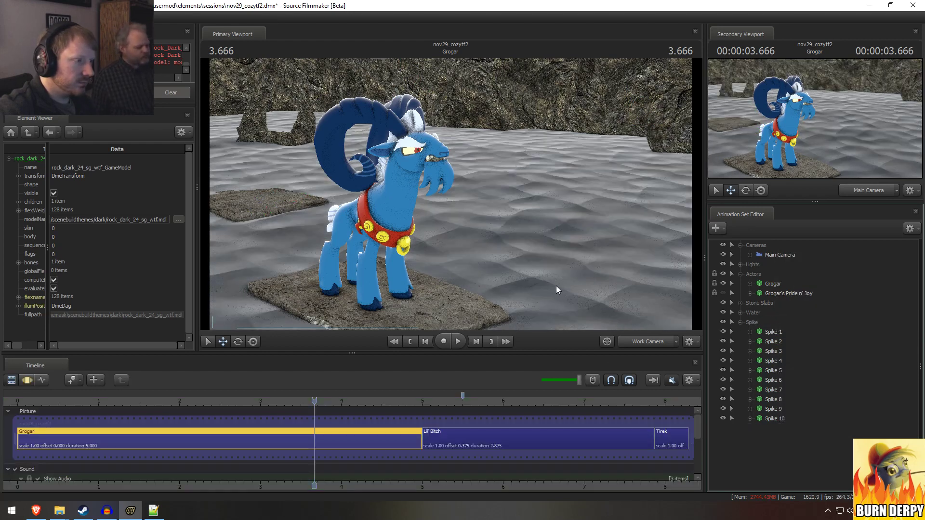
left_click(780, 412)
left_click(773, 419, "ctrl")
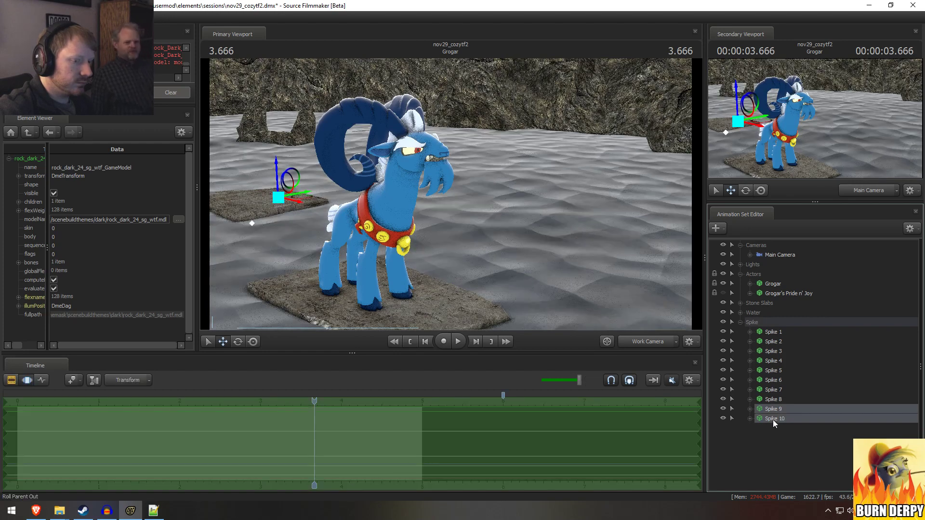
left_click_drag(305, 201, 594, 220)
key("e")
right_click(572, 261)
left_click(590, 266)
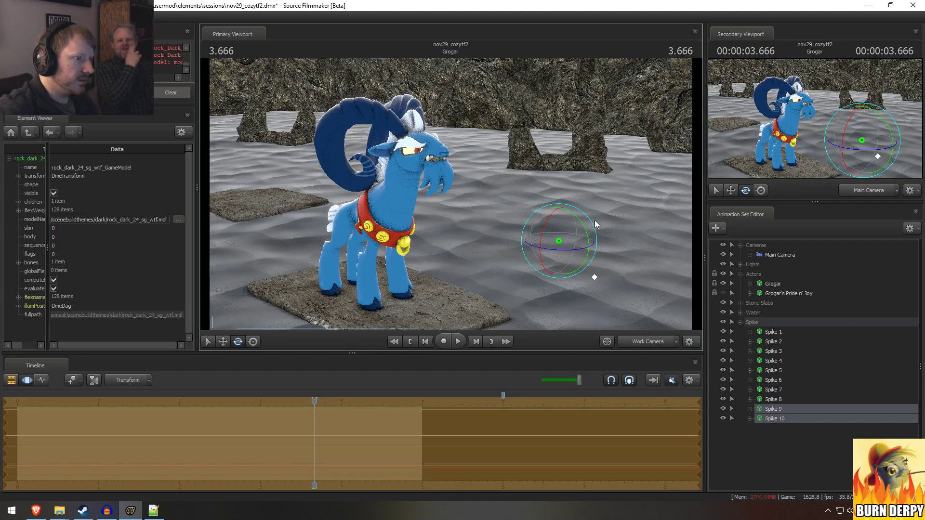
key("w")
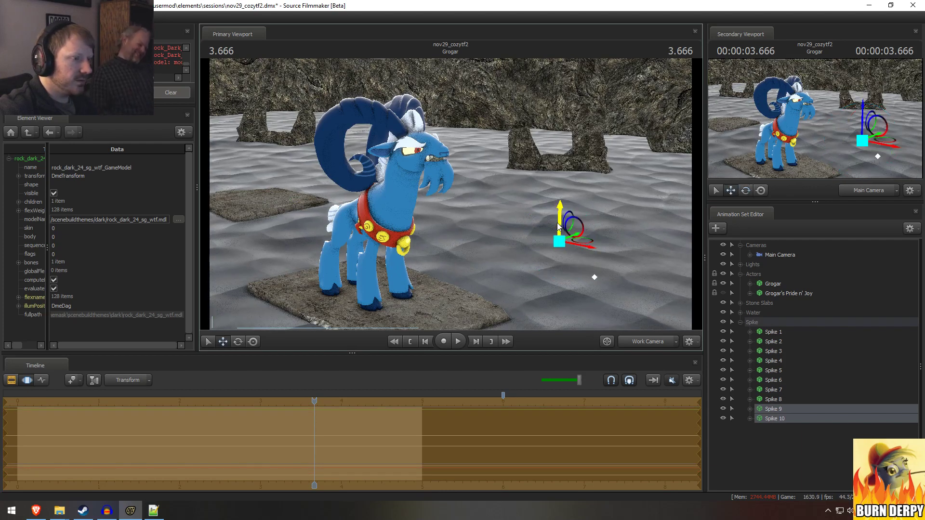
Step: Enlarge Spike 9 and Spike 10 by applying the One preset to both static_prop_scale controls
left_click(750, 419)
left_click(750, 409)
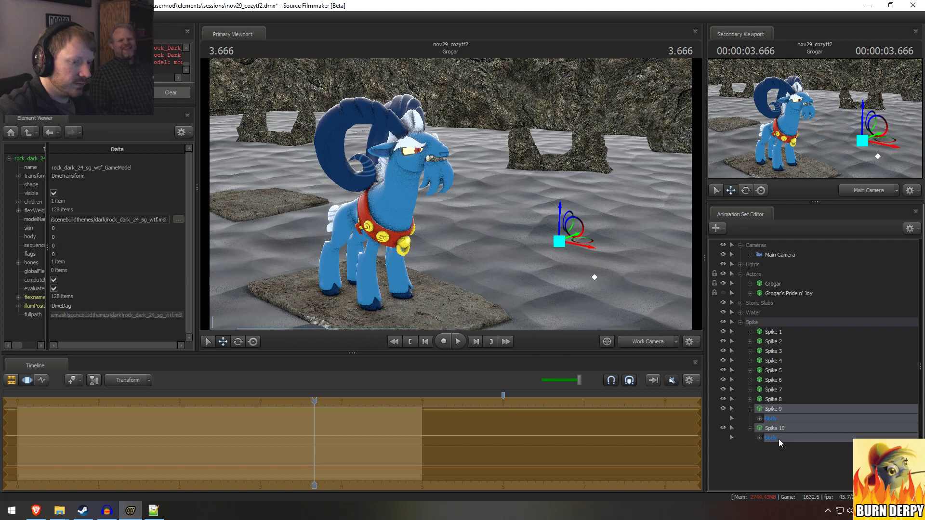
left_click(760, 438)
left_click(759, 419)
left_click(799, 448)
scroll(801, 455, "down", 1)
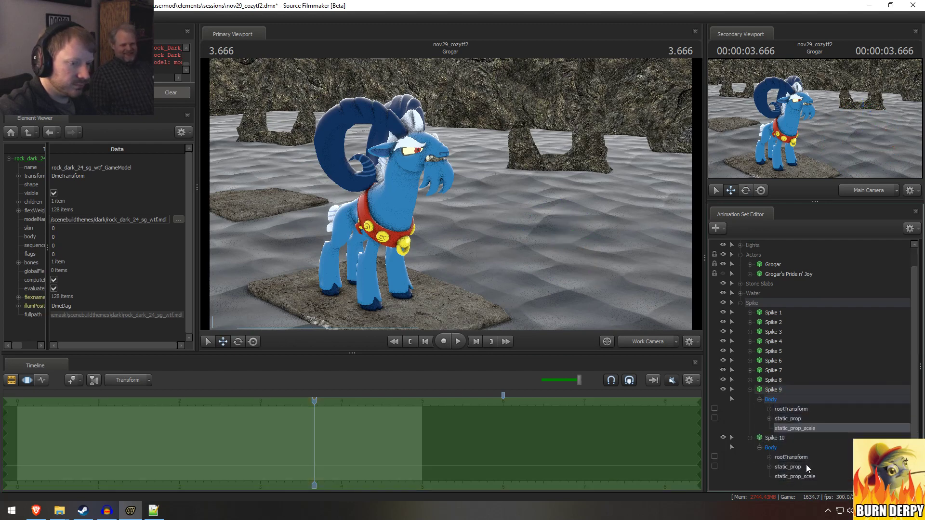
left_click(807, 475, "ctrl")
left_click_drag(920, 366, 896, 366)
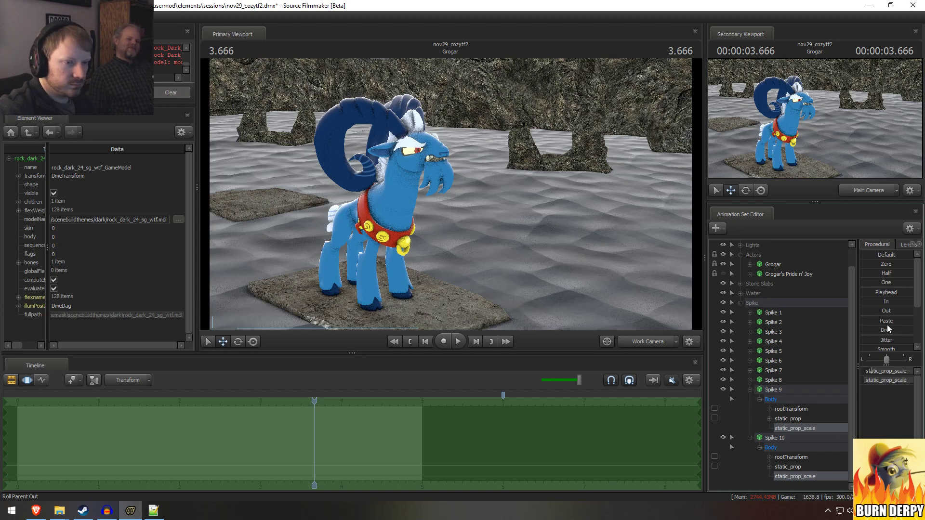
left_click(881, 282)
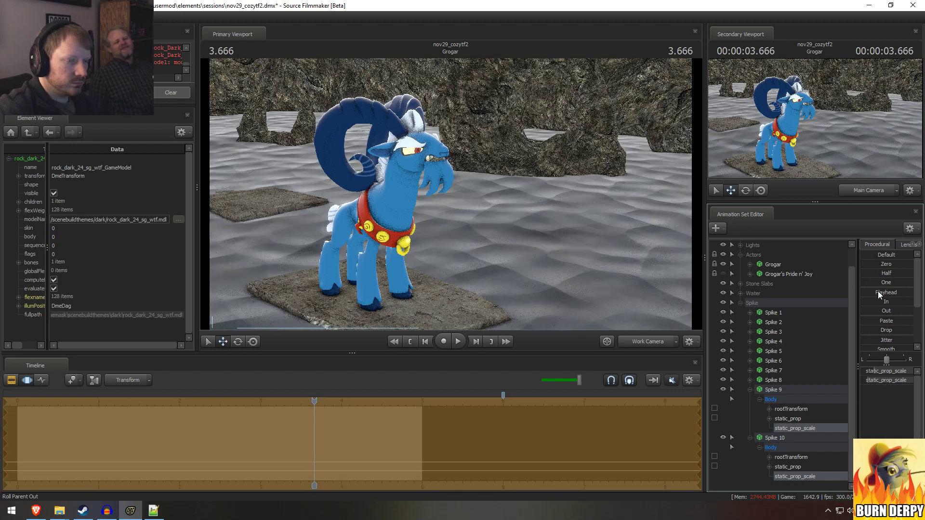
Step: Move Spike 10 across the water toward the shot camera, away from Spike 9
left_click(792, 440)
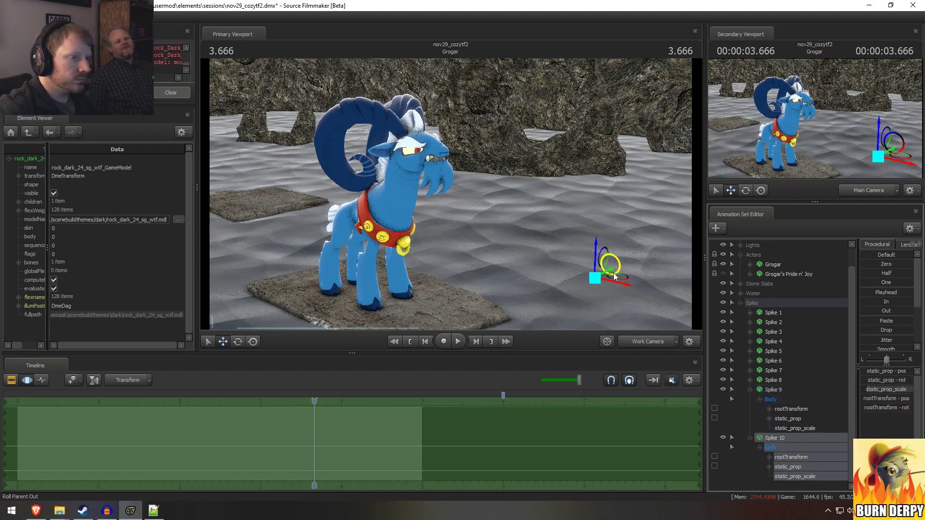
left_click_drag(615, 276, 649, 340)
left_click_drag(633, 308, 451, 194)
key("s")
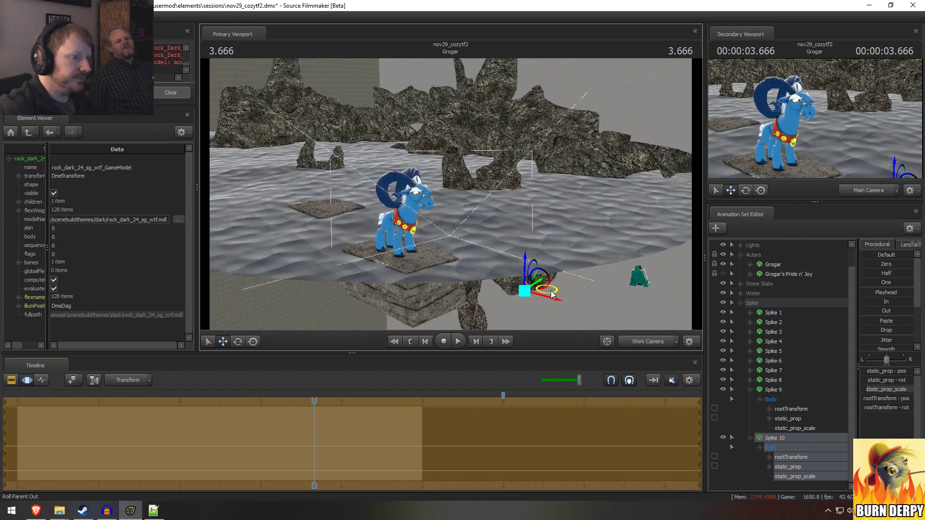
left_click_drag(550, 291, 556, 288)
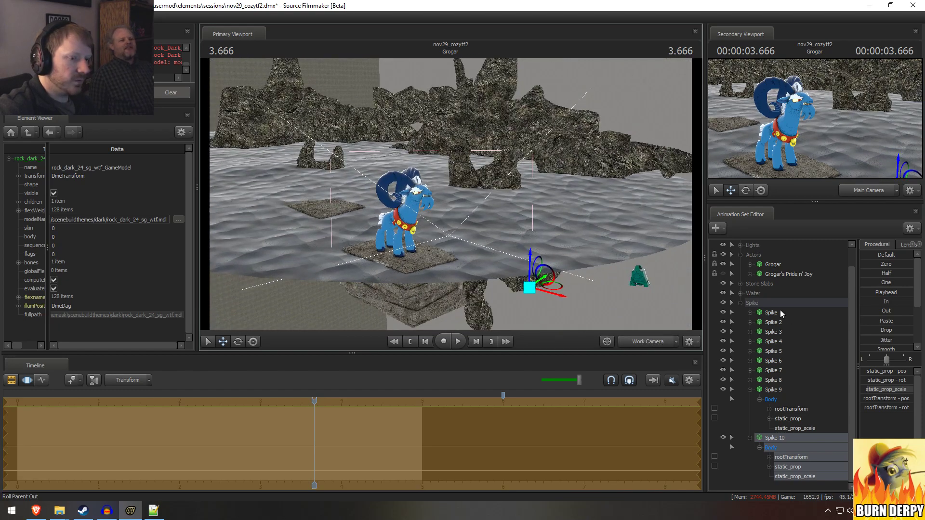
Step: Shift Spike 9 and Spike 10 together slightly toward the cave wall and Grogar, comparing their placement with the reference video
left_click(775, 392, "ctrl")
left_click_drag(646, 226, 442, 212, "alt")
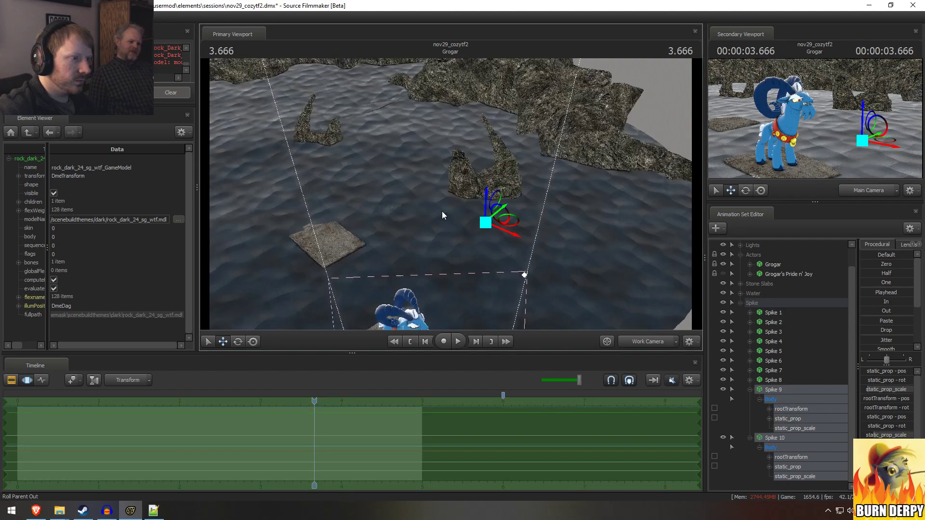
left_click_drag(524, 206, 451, 198, "alt")
key("alt+Tab")
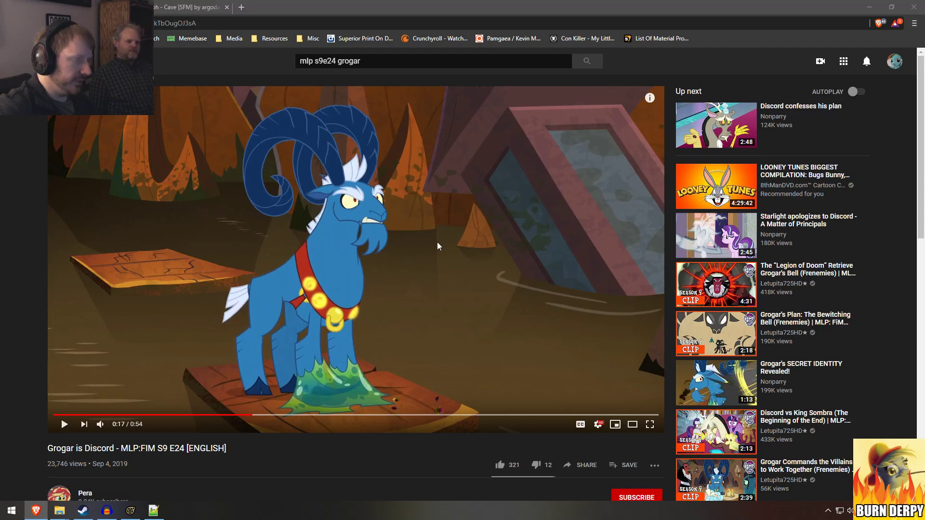
key("alt+Tab")
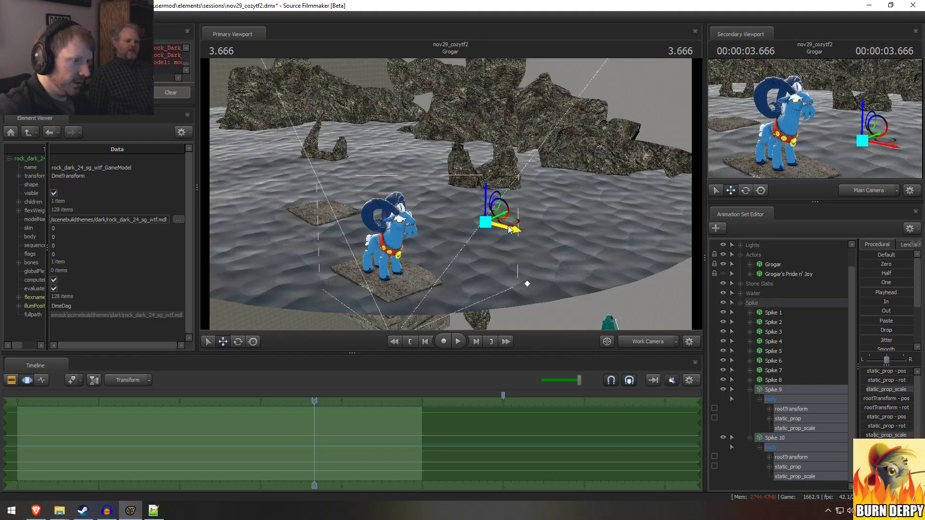
left_click_drag(510, 229, 493, 208)
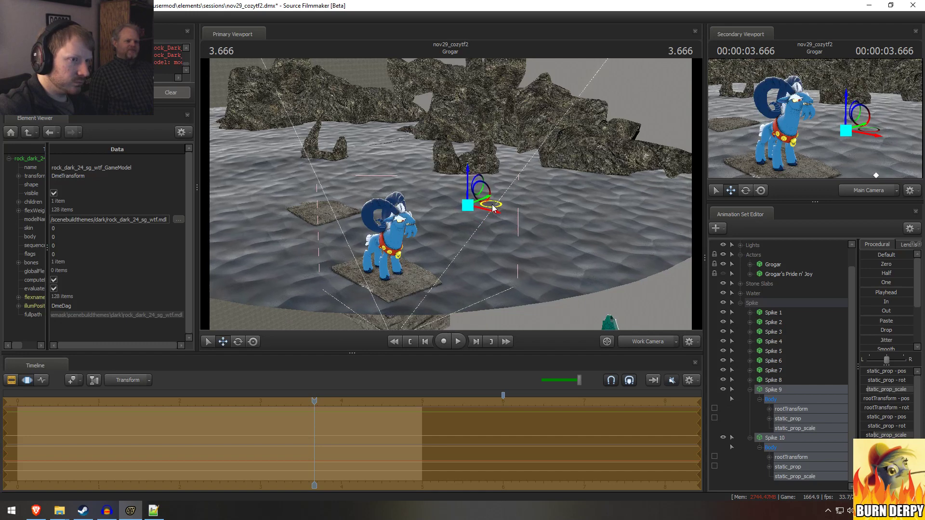
key("alt+Tab")
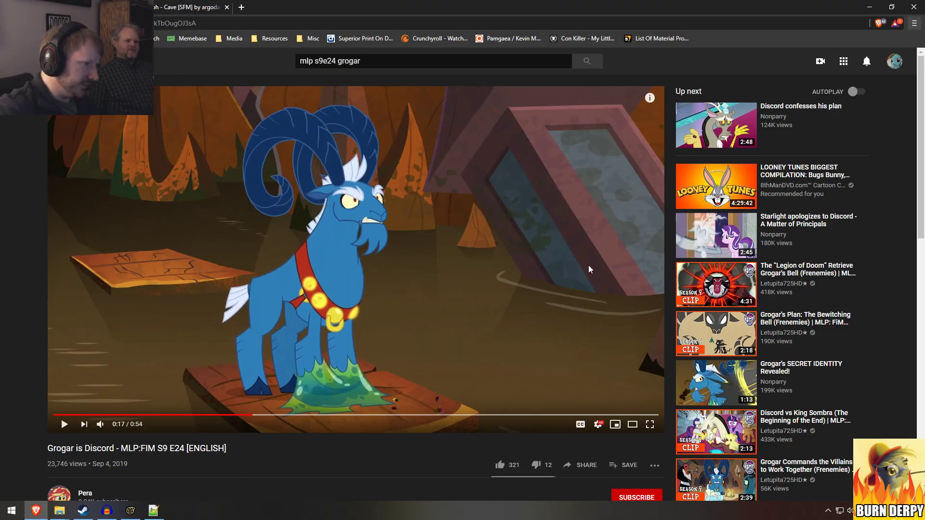
key("alt+Tab")
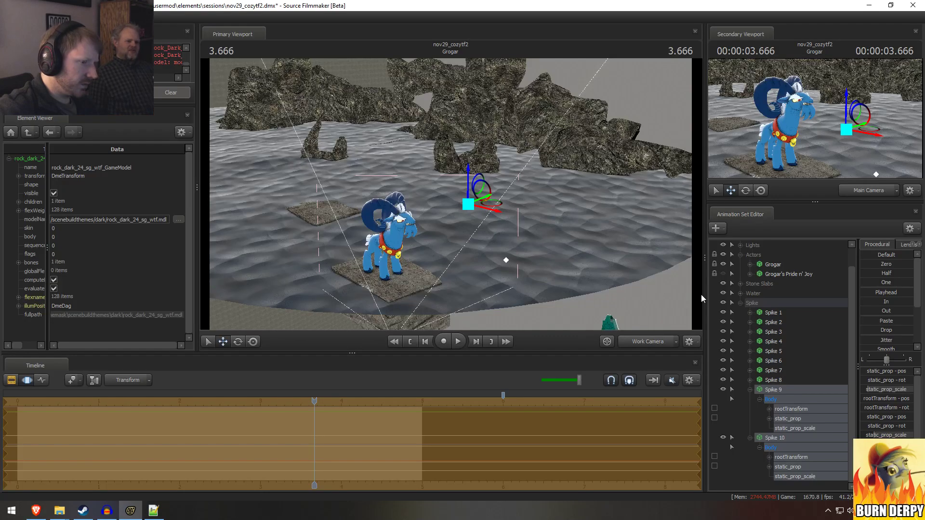
Step: Collapse the Spike group in the animation set list and save the session
left_click(740, 302)
right_click(756, 347)
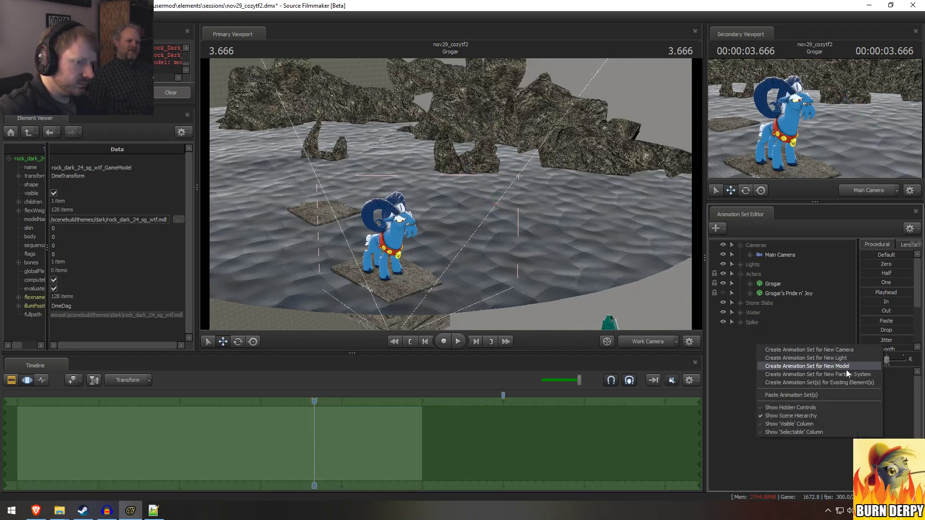
left_click(750, 372)
key("ctrl+s")
Step: Start creating an animation set for a new model and filter the model files by "square"
right_click(805, 369)
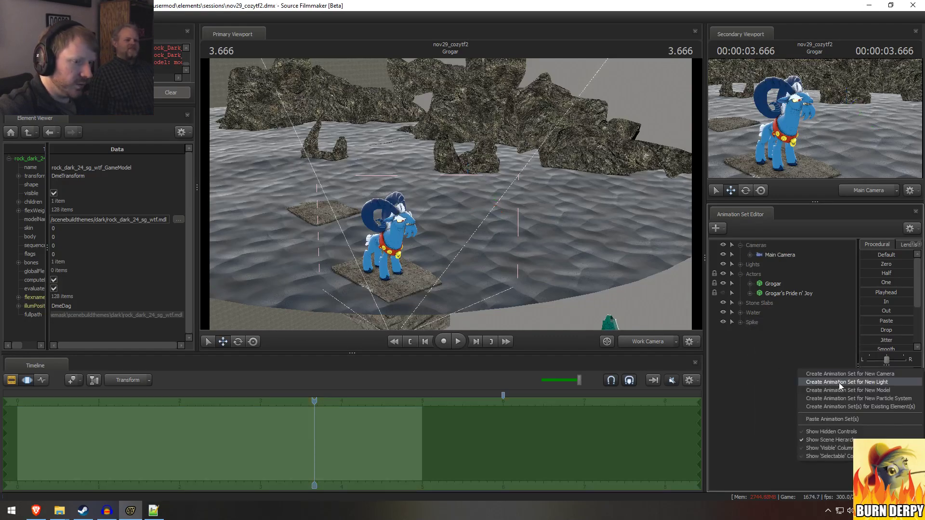
left_click(841, 393)
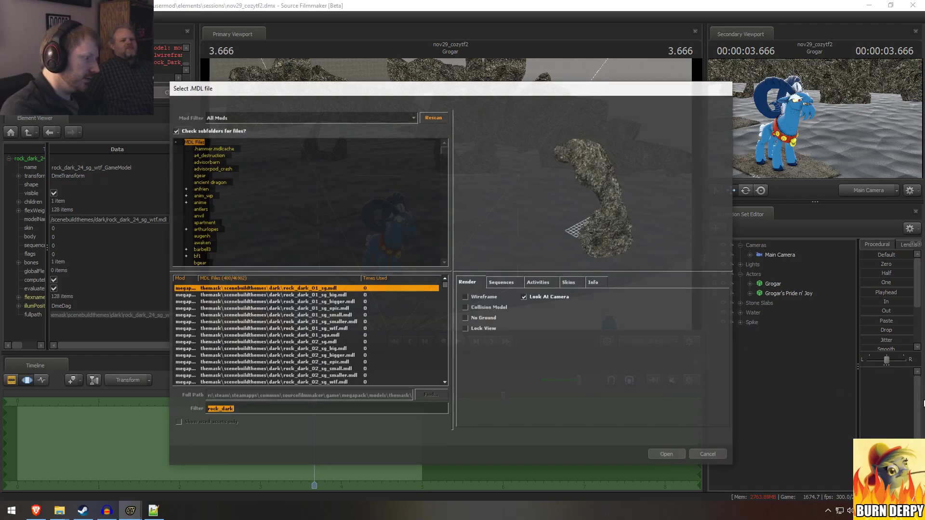
type("square thing")
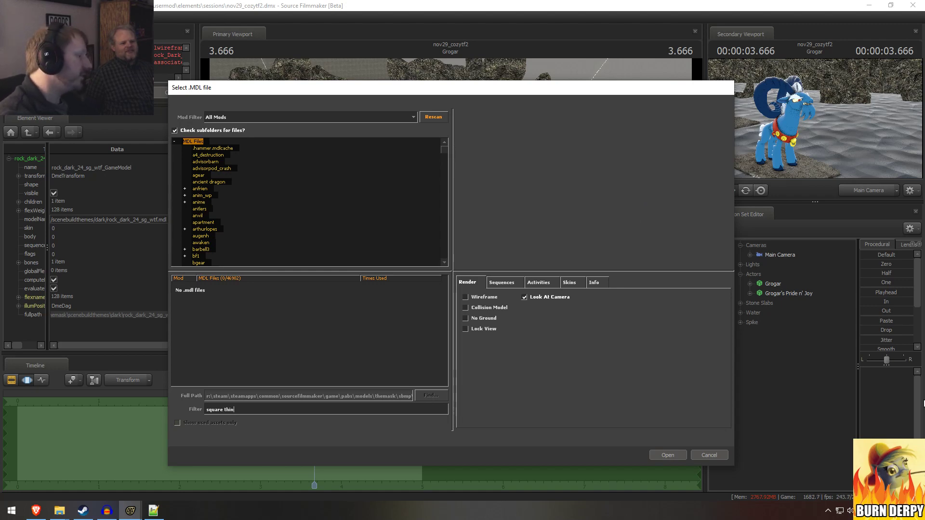
key("BackSpace")
key("BackSpace")
key("BackSpace")
key("BackSpace")
key("BackSpace")
key("BackSpace")
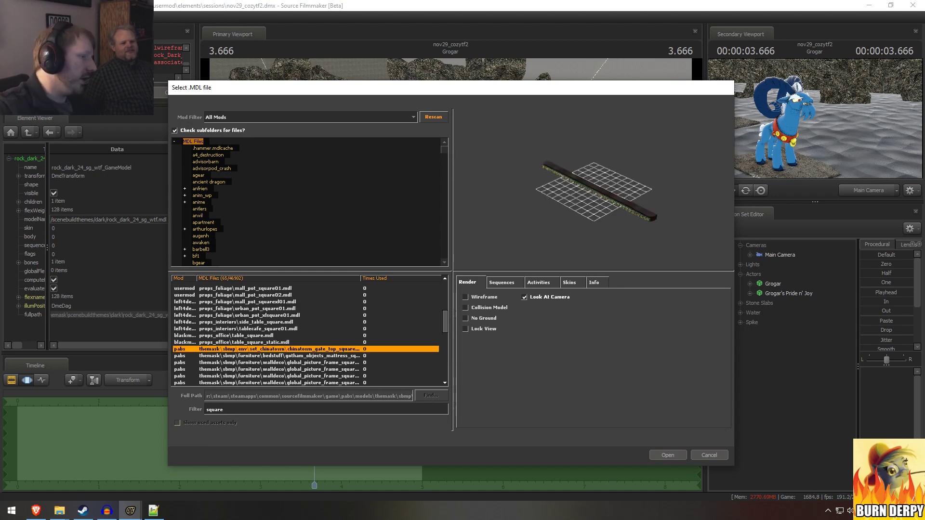
scroll(394, 330, "down", 3)
scroll(301, 310, "up", 10)
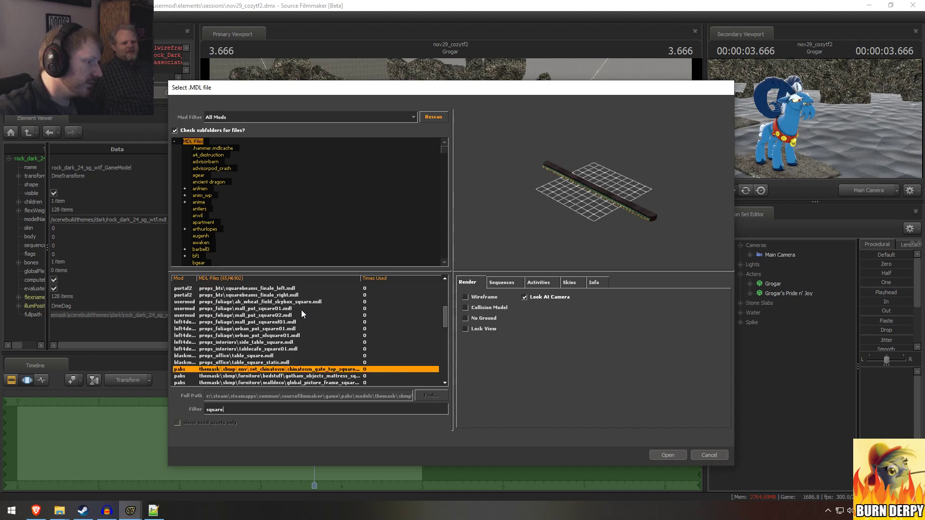
Step: Preview the models matching "square" one after another for a shape like the tilted rectangular structure in the reference video
left_click(274, 302)
key("Down")
key("Down")
key("Down")
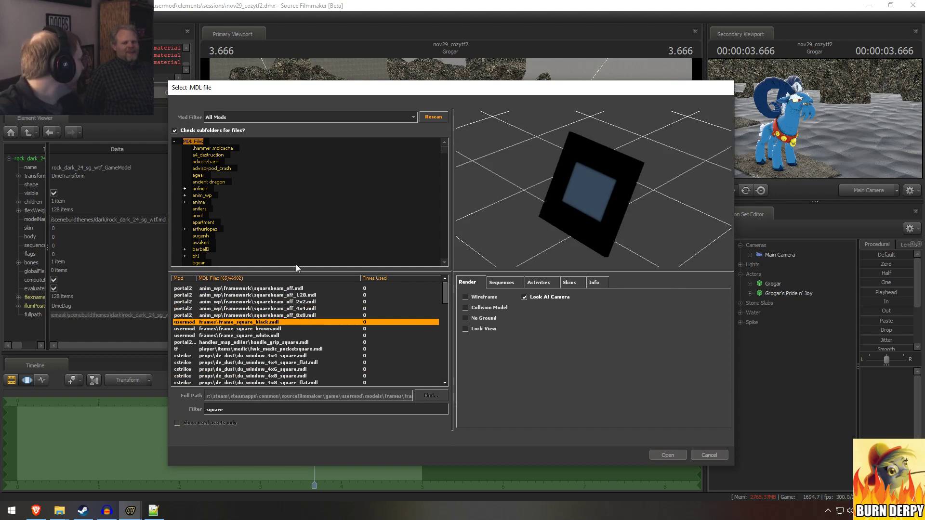
key("Down")
key("Down")
key("Down")
key("Down")
key("Down")
key("Down")
key("Down")
key("Down")
key("Down")
key("Down")
key("Down")
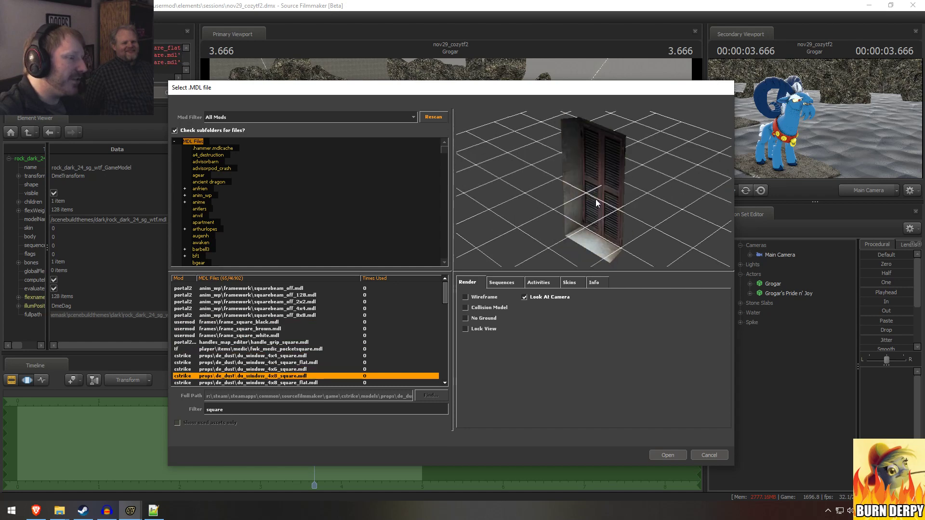
key("Down")
key("Down")
key("Down")
key("Down")
key("Down")
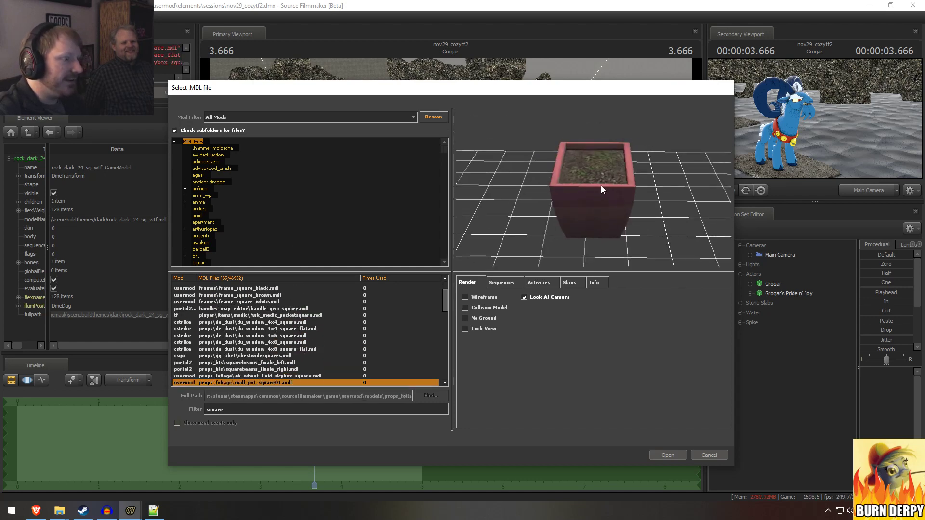
key("Down")
key("Down")
key("Down")
key("Down")
key("Down")
key("Down")
key("Down")
key("Down")
key("Down")
key("Down")
key("Down")
key("Down")
key("Down")
key("Down")
key("Down")
key("Down")
key("Down")
key("Down")
key("Down")
key("Down")
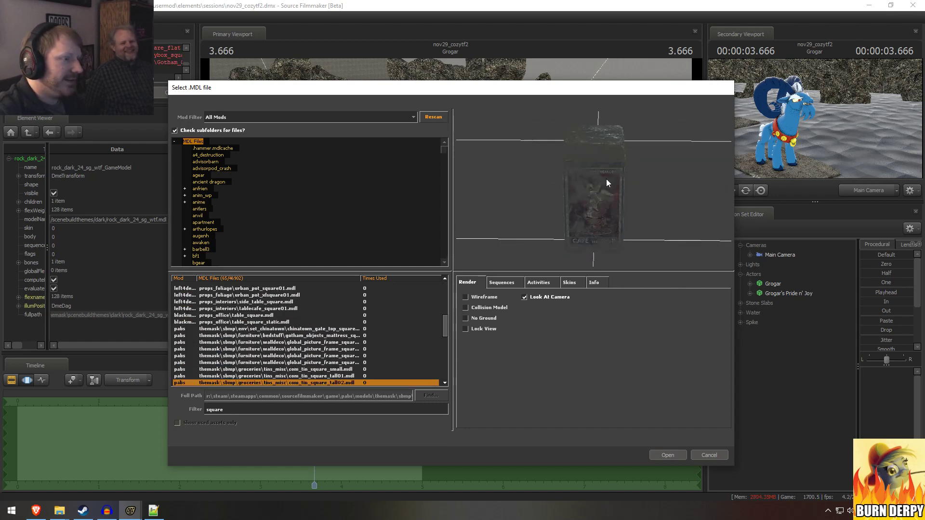
key("Down")
key("Down")
key("Down")
key("Down")
key("Down")
key("Down")
key("Down")
key("Down")
key("Down")
key("Down")
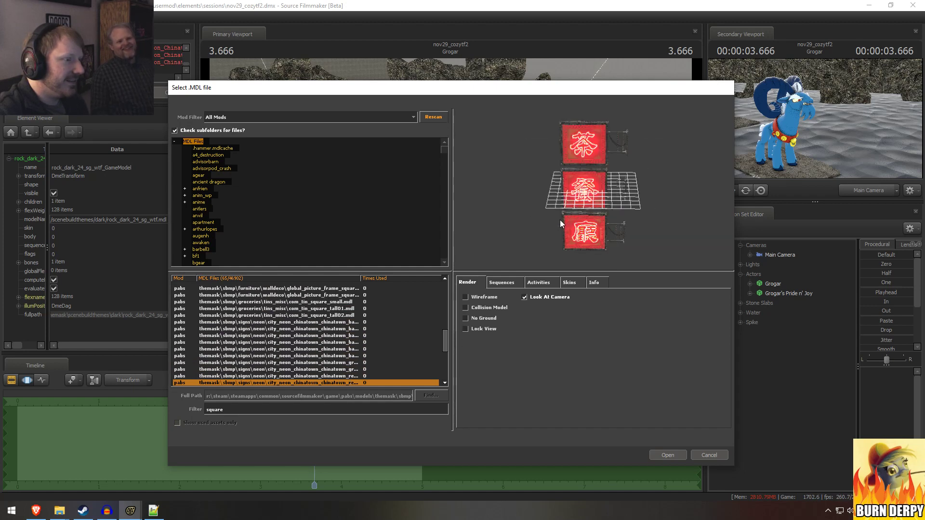
key("Down")
key("Down")
key("Down")
key("Down")
key("Down")
key("Down")
key("Down")
key("Down")
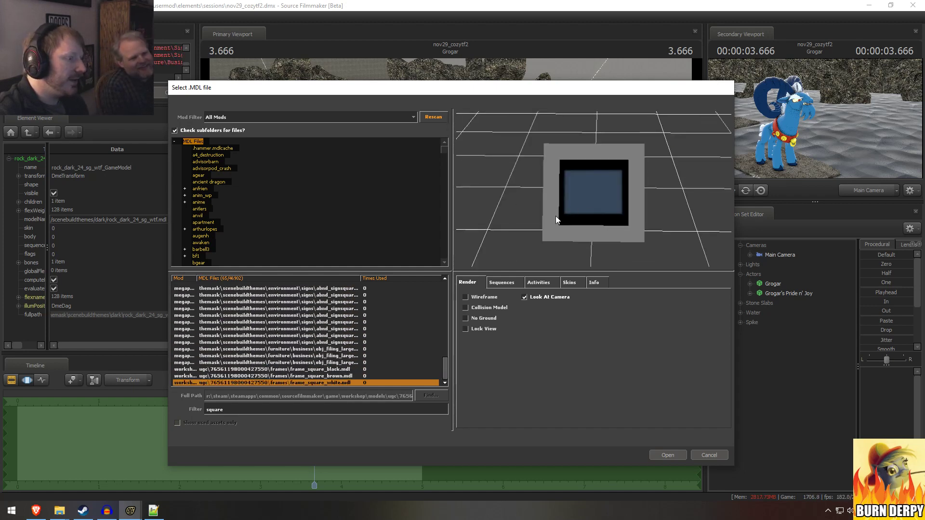
key("Up")
key("Up")
key("Up")
key("Up")
key("Up")
key("Up")
key("Up")
key("Up")
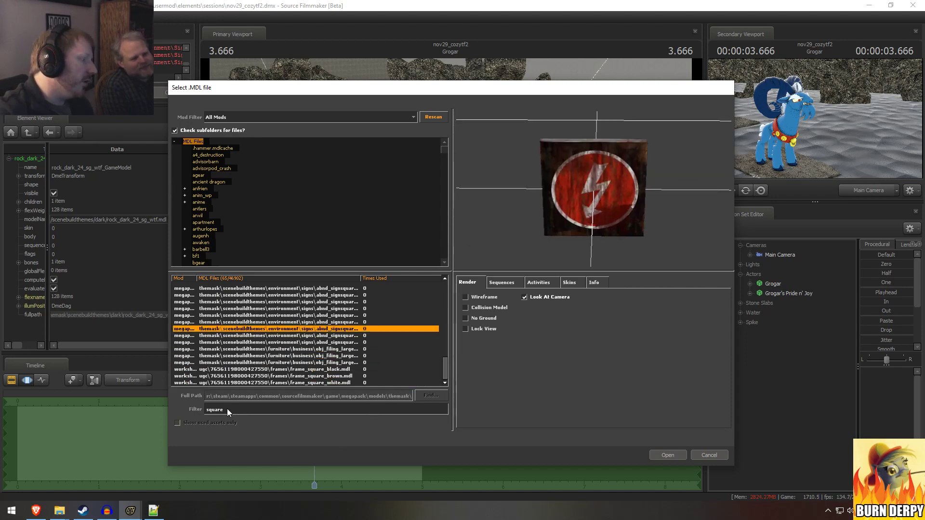
Step: Check the tilted structure in the reference video again and filter the model files by "tower"
key("alt+Tab")
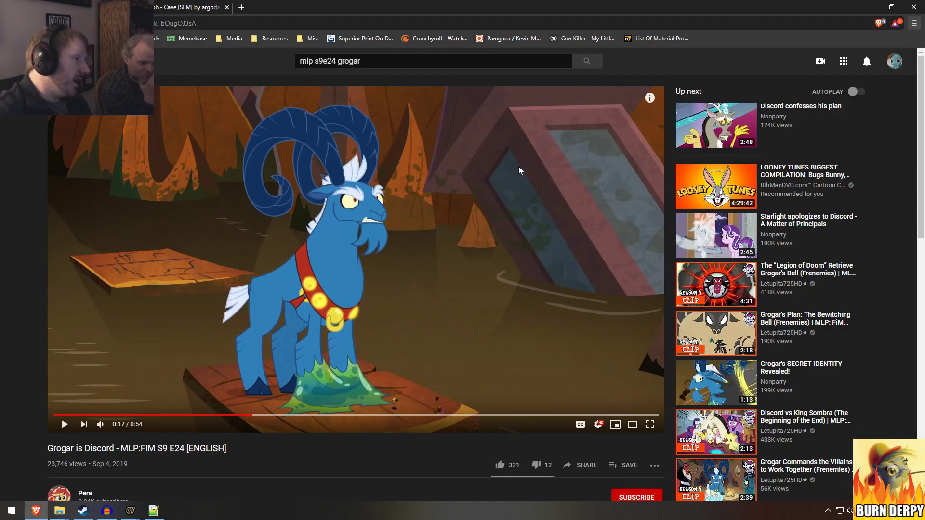
key("alt+Tab")
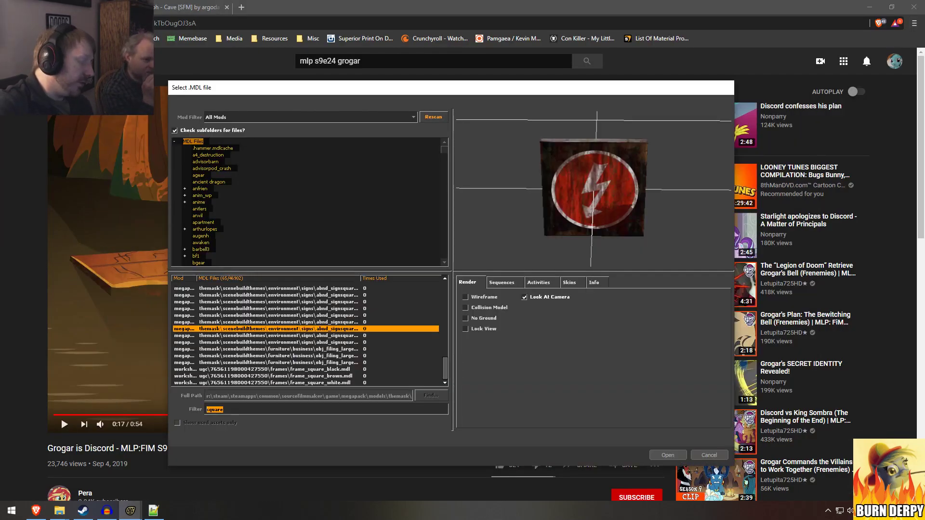
type("tower")
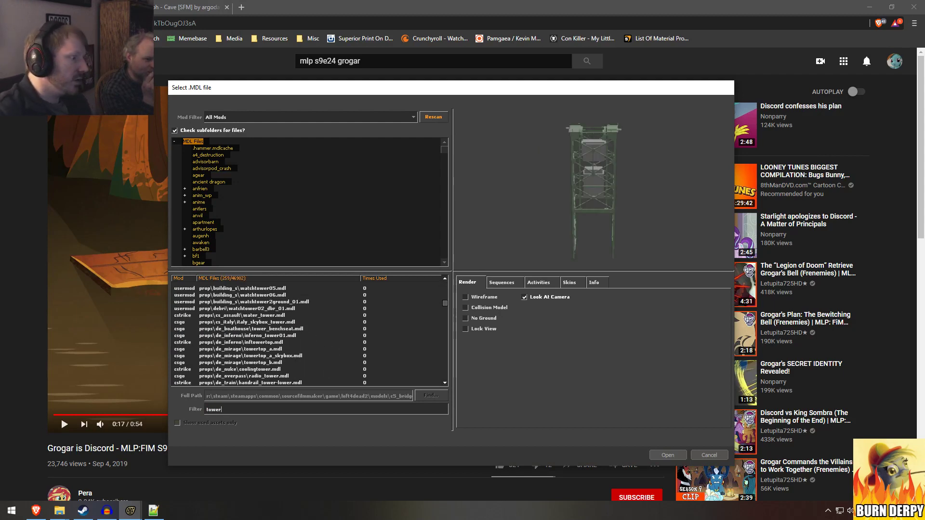
scroll(367, 293, "up", 15)
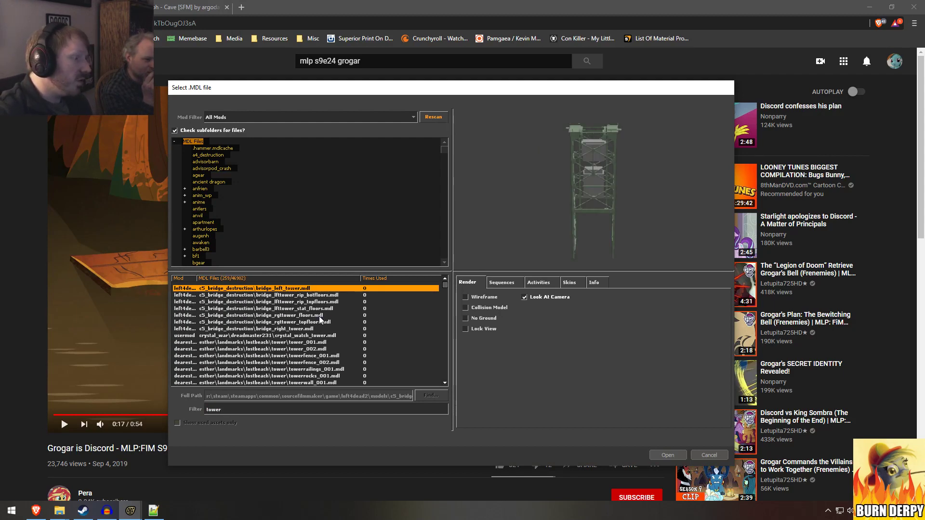
Step: Preview the tower models from the bridge_destruction set through the lostbeach towers to the hardhat_tower items
key("Down")
key("Down")
key("Down")
key("Down")
key("Down")
key("Down")
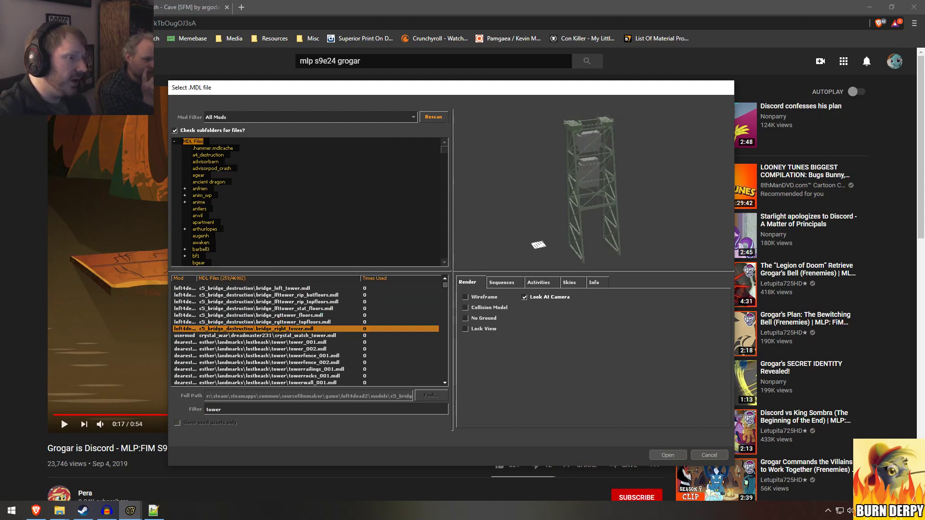
key("Down")
key("Down")
key("Up")
left_click_drag(623, 190, 623, 197)
key("Down")
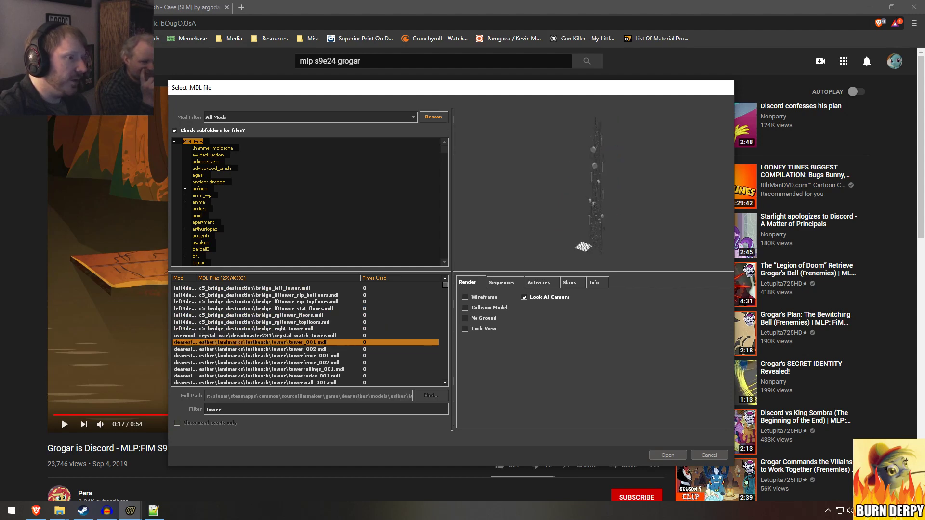
key("Down")
key("Down")
key("Down")
key("Down")
key("Down")
key("Down")
key("Down")
key("Down")
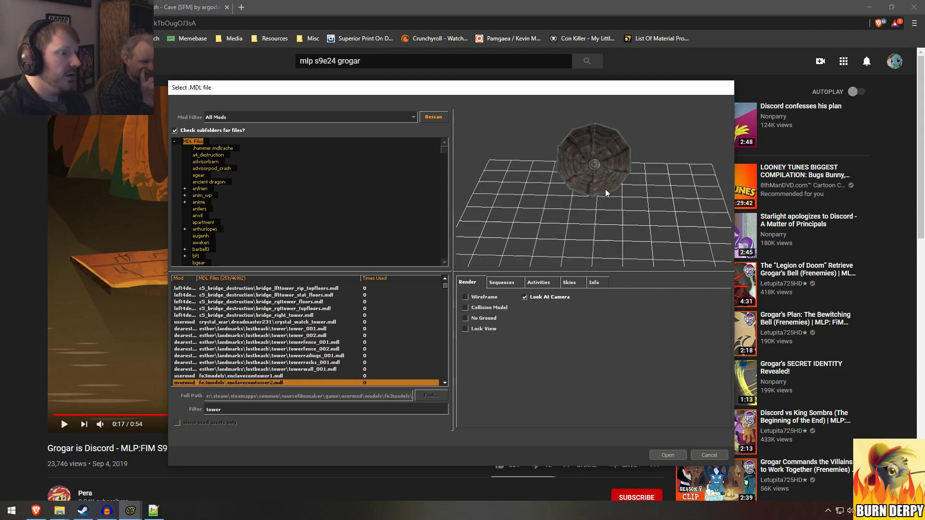
key("Down")
key("Down")
key("Down")
key("Down")
key("Down")
key("Down")
key("Down")
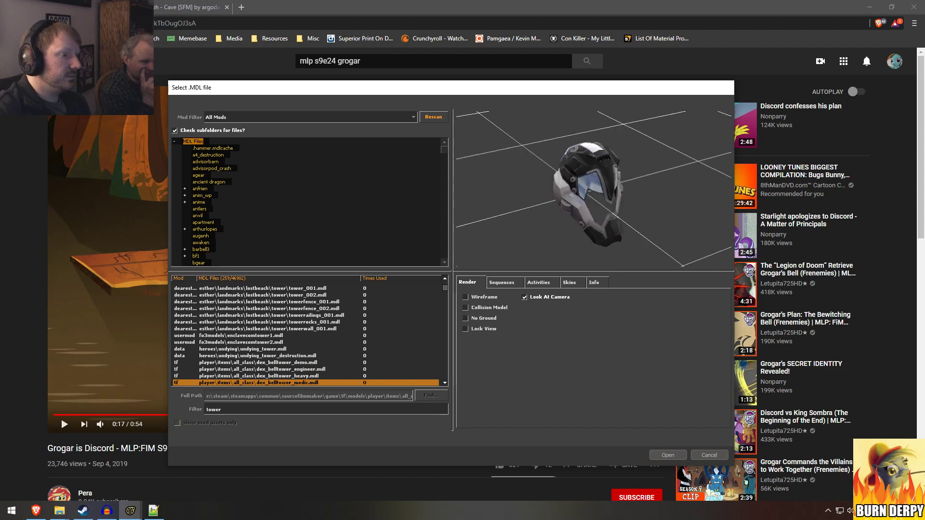
key("Down")
key("Down")
key("Down")
key("Down")
key("Down")
key("Down")
key("Down")
key("Down")
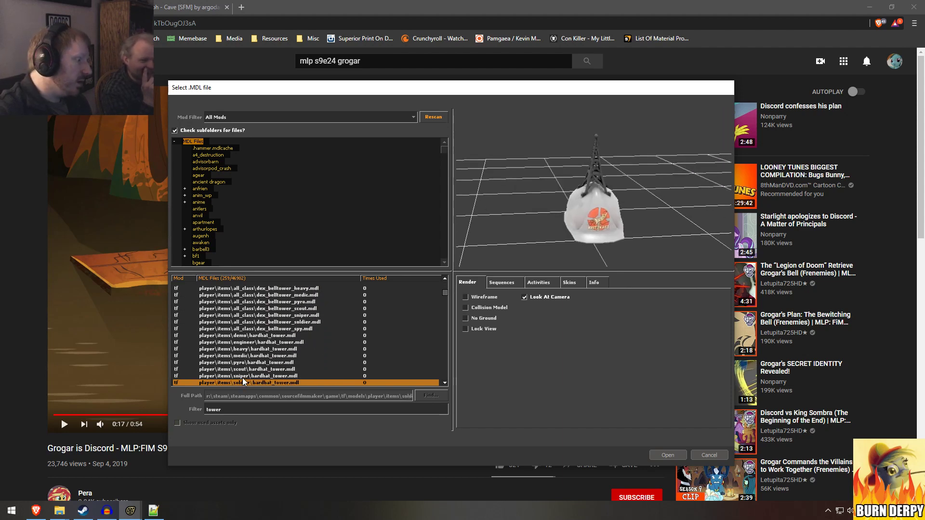
Step: Preview the dex_belltower and remaining hardhat_tower items, and the ponyville_environments tower models
left_click(289, 322)
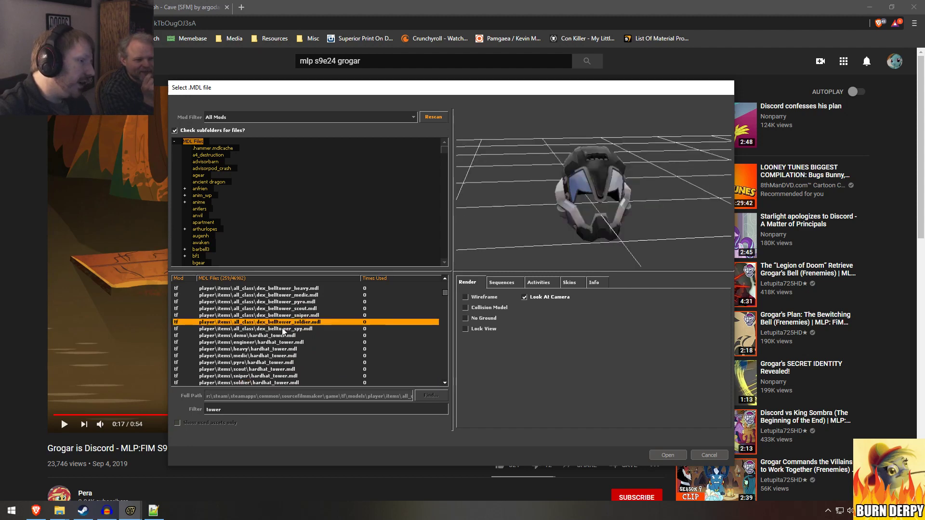
scroll(265, 374, "down", 2)
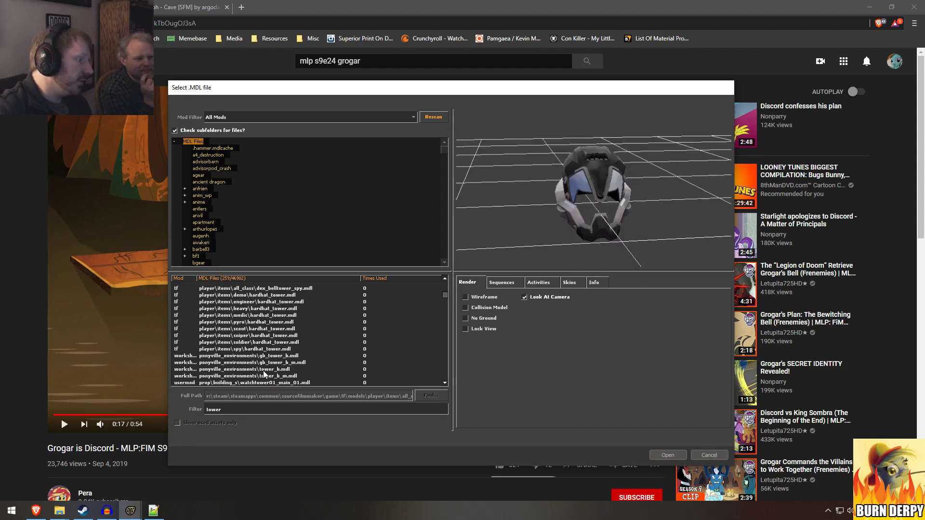
left_click(281, 322)
key("Down")
key("Down")
key("Down")
key("Down")
key("Down")
key("Down")
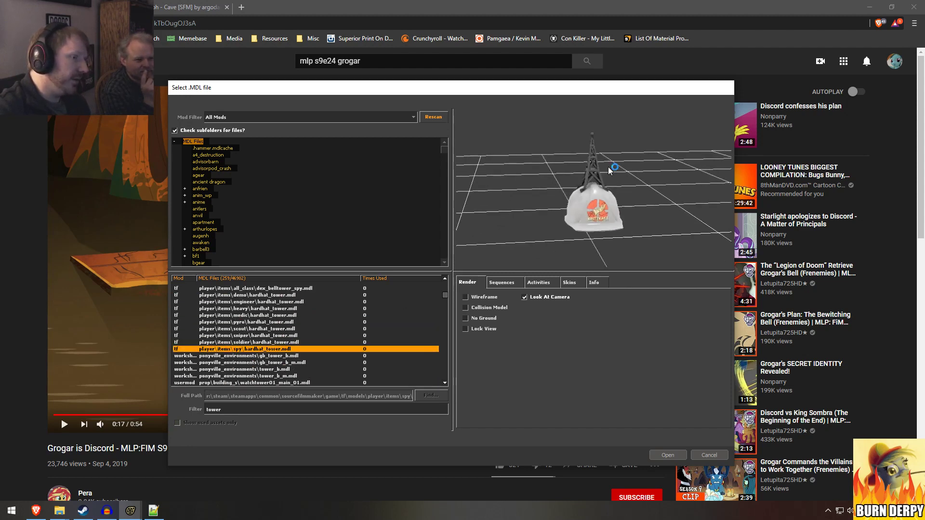
key("Down")
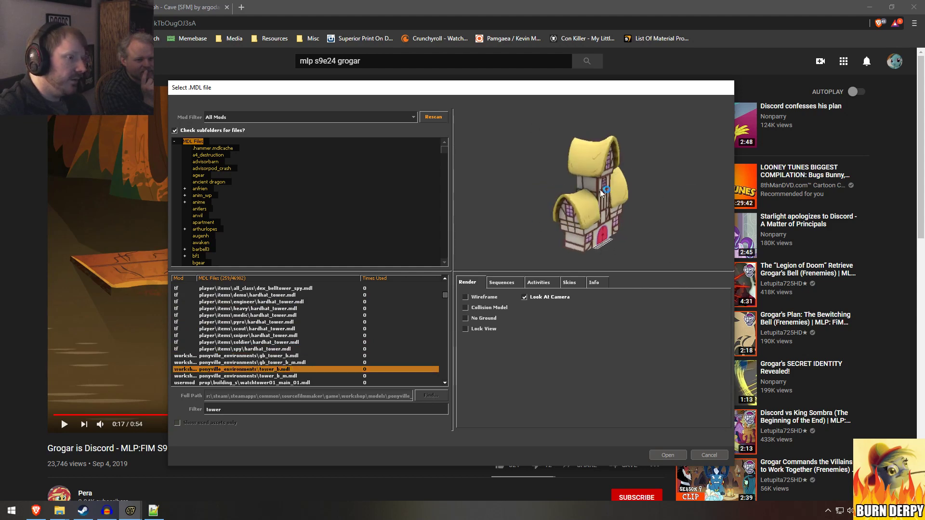
key("Down")
key("Down")
key("Down")
key("Up")
key("Up")
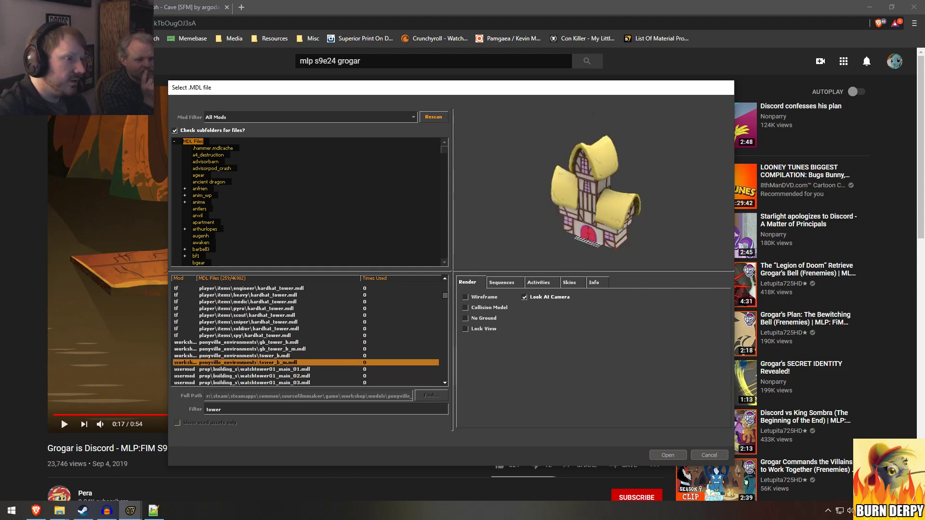
Step: Preview the building_s watchtower models and the following towers through the de_mirage towertop models
key("Down")
key("Down")
key("Down")
key("Down")
key("Down")
key("Down")
key("Down")
key("Down")
key("Down")
key("Down")
key("Down")
key("Down")
key("Down")
key("Down")
key("Down")
key("Down")
key("Down")
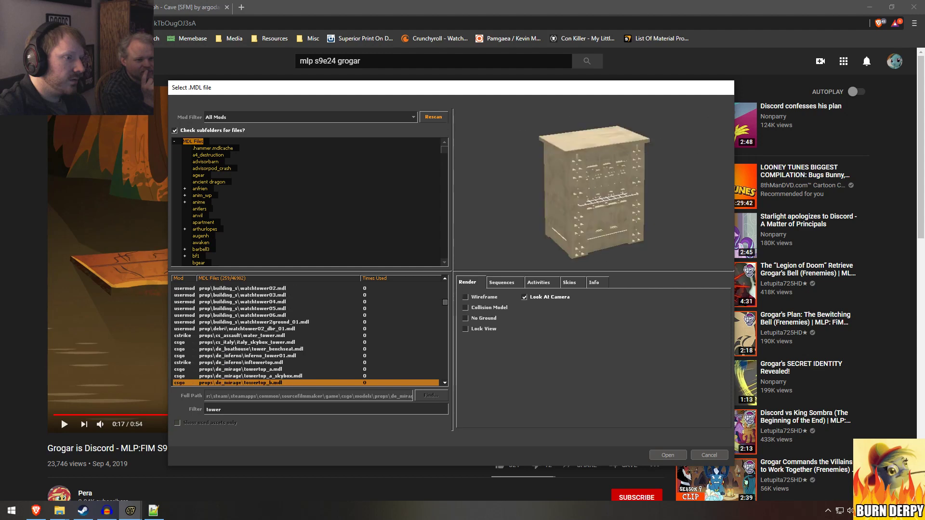
Step: Preview the cooling, radio, handrail and guard towers through the pot_tower01 debris pieces
key("Down")
key("Down")
key("Down")
key("Down")
key("Down")
key("Down")
key("Down")
key("Down")
key("Down")
key("Down")
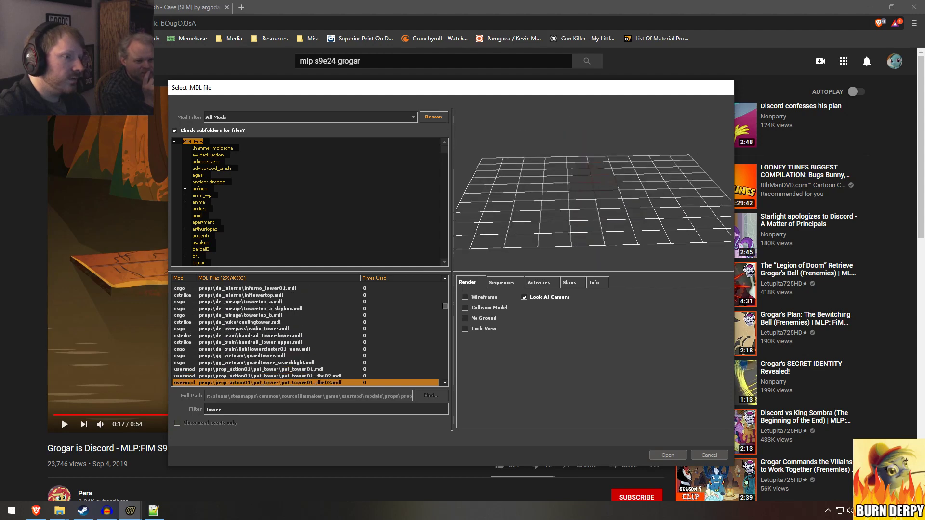
key("Up")
key("Up")
key("Up")
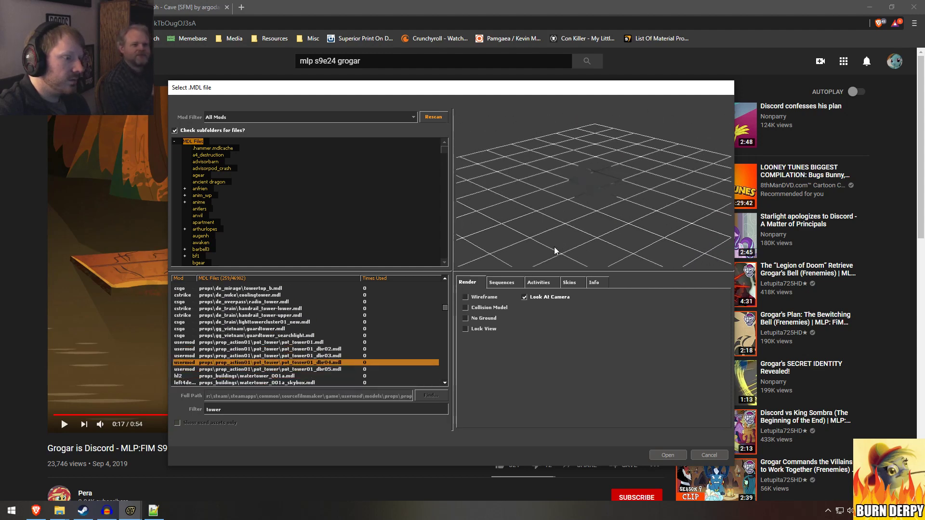
Step: Show the previews as wireframe and examine the models from guardtower_searchlight through the pot_tower pieces to barn_tower001
left_click(478, 299)
key("Up")
key("Up")
key("Up")
key("Up")
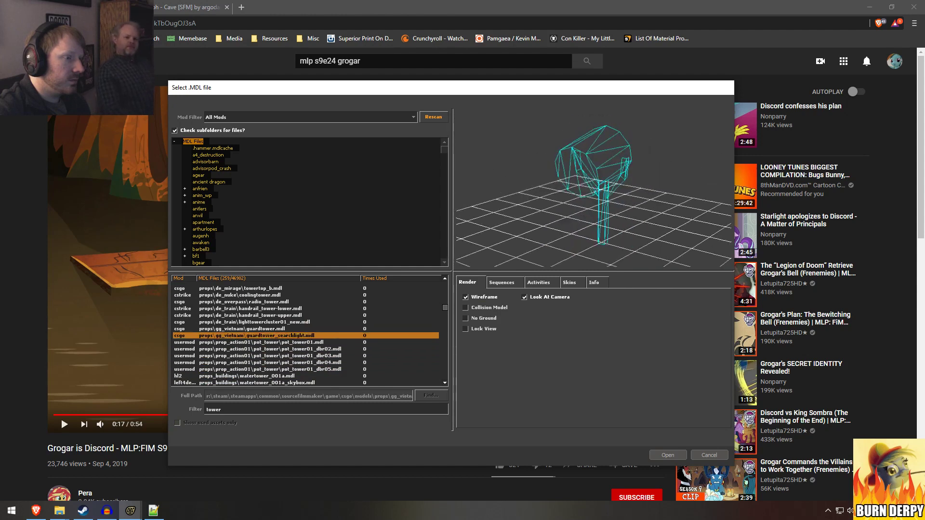
key("Down")
key("Down")
key("Down")
key("Down")
key("Down")
key("Down")
key("Down")
key("Down")
key("Down")
key("Down")
key("Down")
key("Down")
key("Down")
key("Down")
key("Down")
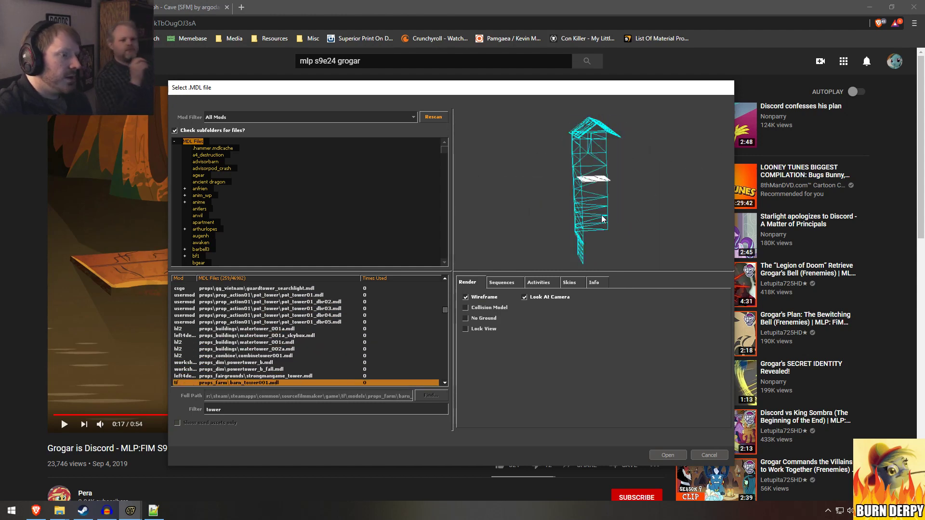
Step: Preview the props_farm power towers, the guard tower, the halloween clock towers and the first props_hightower_event models
key("Down")
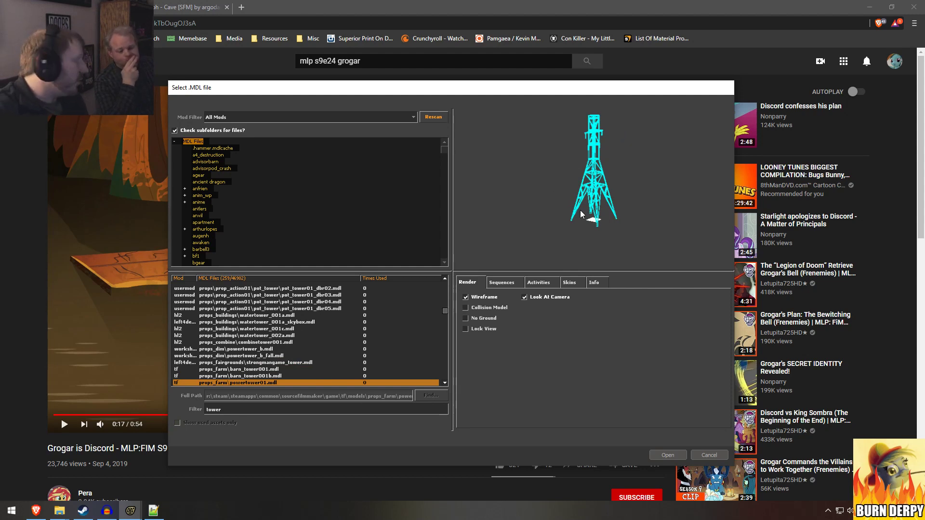
key("Down")
key("Down")
key("Down")
key("Down")
key("Down")
key("Down")
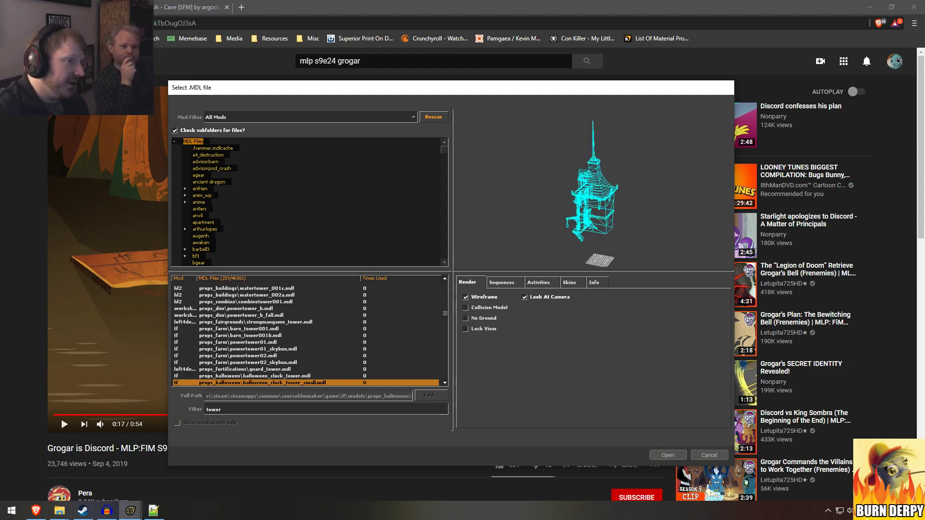
key("Down")
key("Up")
key("Down")
key("Down")
key("Down")
key("Down")
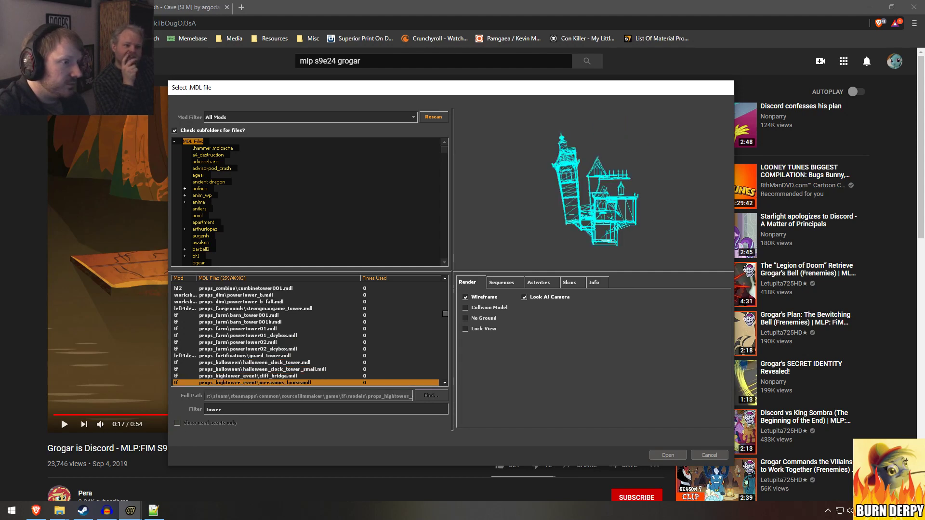
Step: Turn off the wireframe display and examine the merasmus_house model from different angles
key("Up")
key("Up")
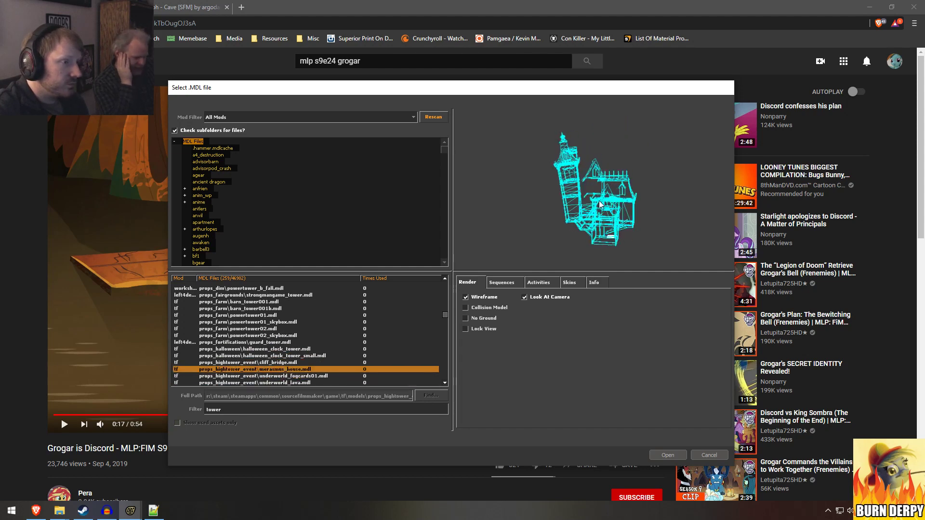
left_click(488, 299)
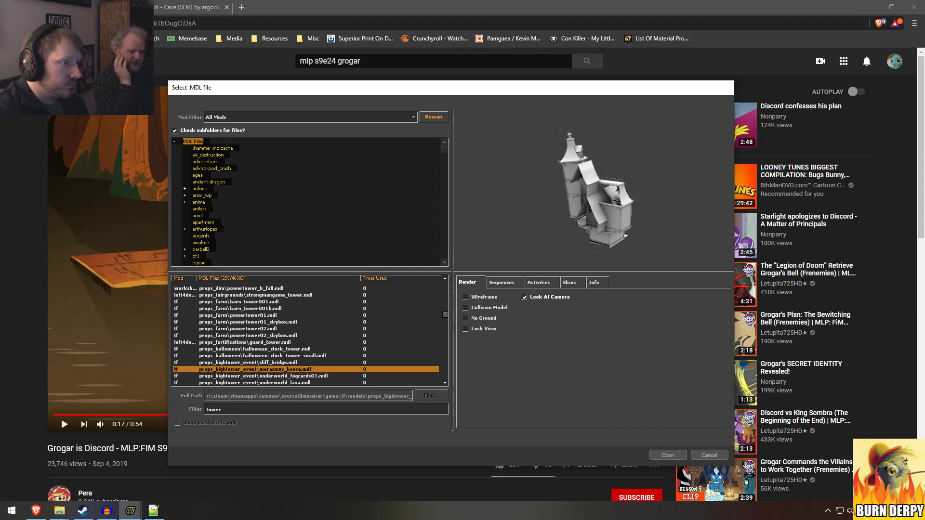
right_click_drag(598, 193, 598, 164)
left_click_drag(597, 164, 667, 164)
Step: Preview the hightower underworld models, bridge_tower and compost towers, and check underworld_fogcards01 in wireframe
key("Down")
key("Down")
key("Down")
key("Down")
key("Down")
key("Down")
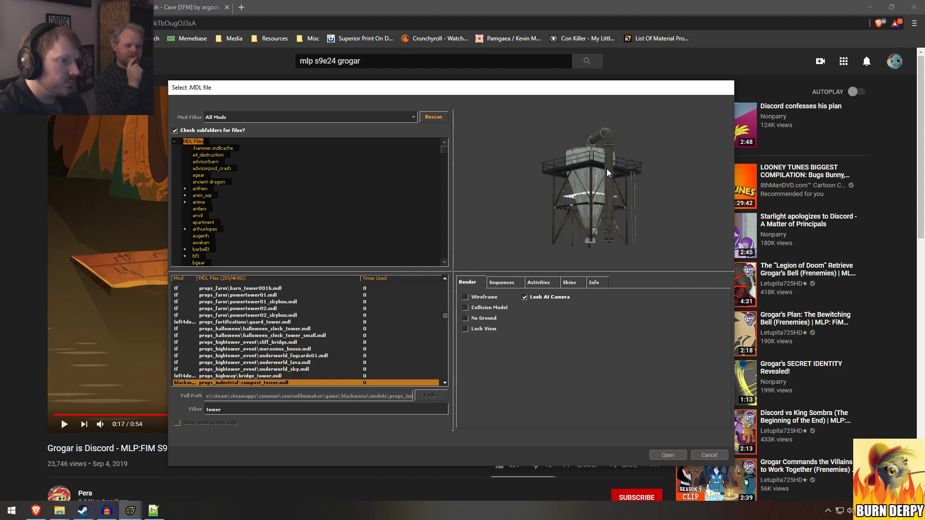
key("Down")
key("Up")
key("Up")
key("Up")
key("Up")
key("Up")
key("Up")
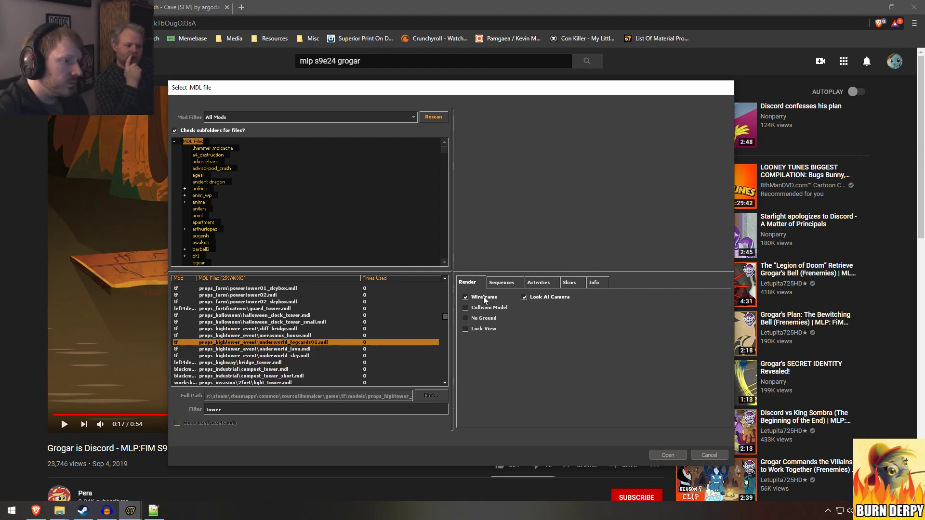
Step: Return to the solid display and preview the models up to the 2fort light_tower and tower_destroyed
key("Down")
key("Down")
key("Down")
key("Down")
key("Down")
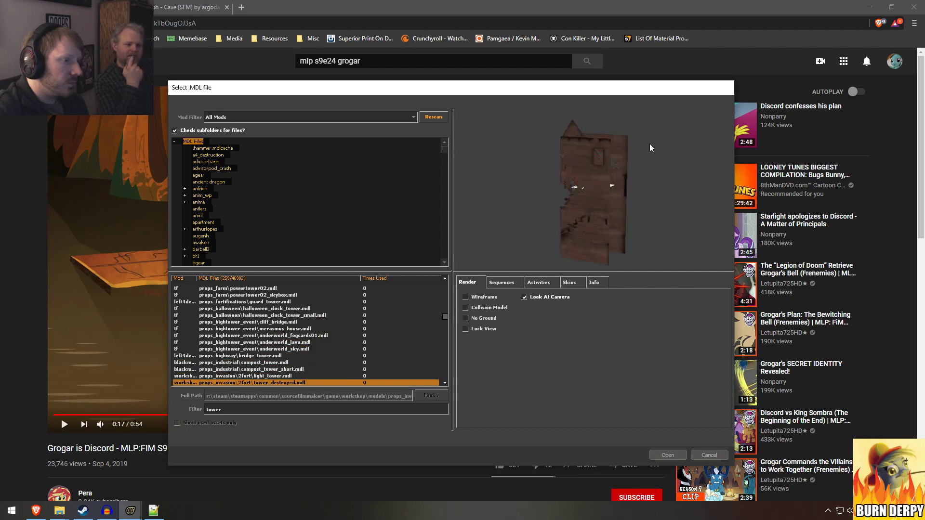
key("Up")
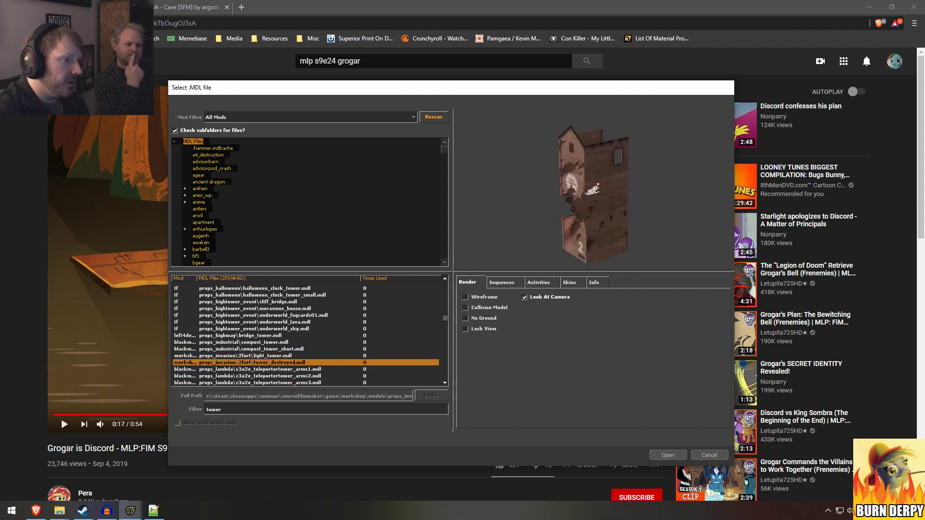
Step: Preview the props_lambda teleporter tower parts, the props_magic towers, clocktower_01 and industrial_tower01
key("Down")
key("Down")
key("Down")
key("Down")
key("Down")
key("Down")
key("Down")
key("Down")
key("Down")
key("Down")
key("Down")
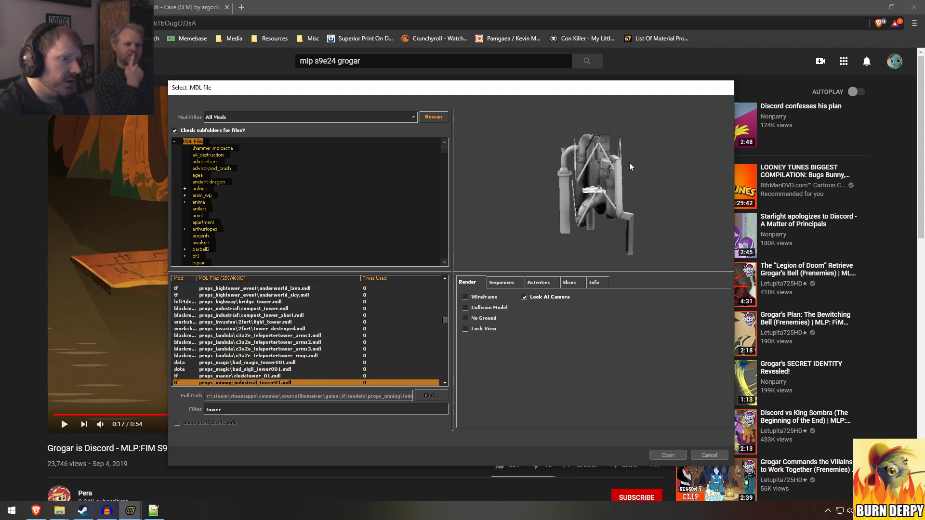
key("Up")
key("Up")
key("Up")
key("Up")
key("Down")
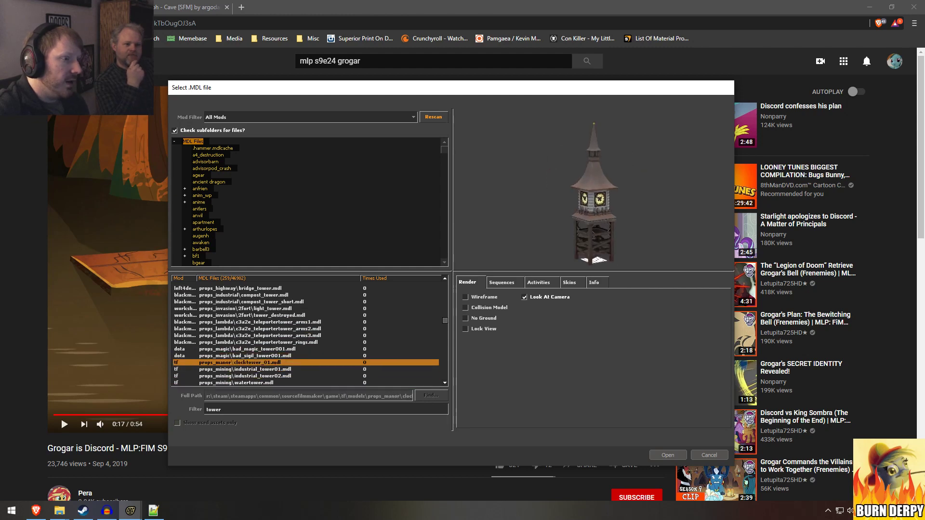
Step: Preview the props_mining industrial towers and water towers, and the props_mlp clock_tower
key("Down")
key("Down")
key("Down")
key("Down")
key("Down")
key("Down")
key("Down")
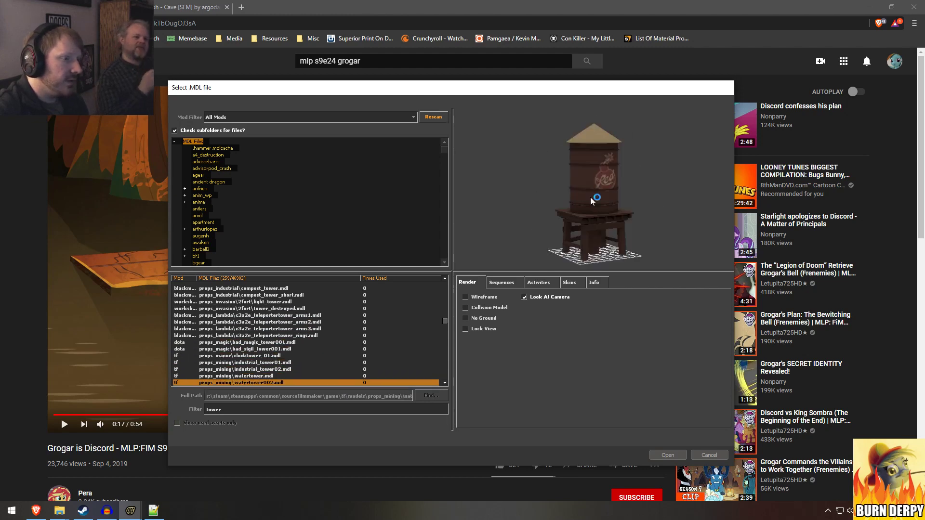
key("Up")
key("Up")
key("Up")
key("Down")
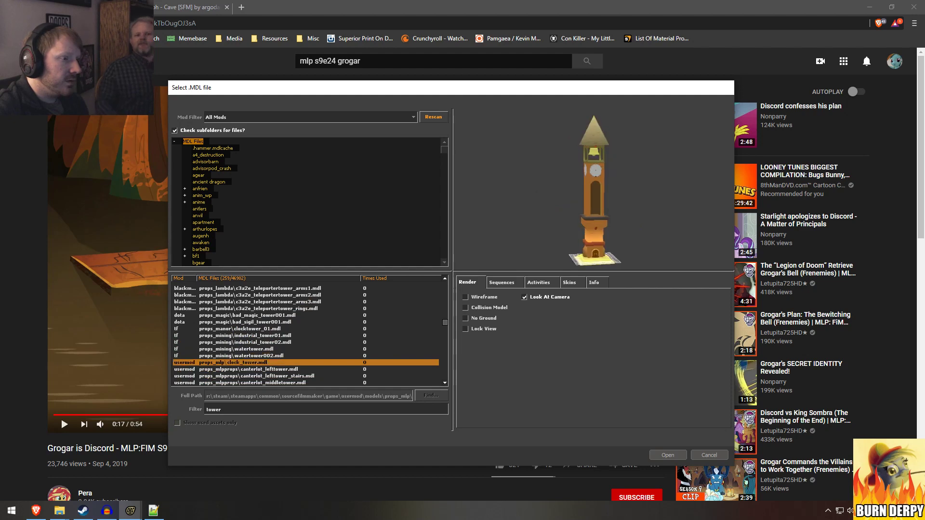
Step: Preview the props_mlpprops Canterlot tower models up to canterlotsmalltowerspiral
key("Down")
key("Down")
key("Down")
key("Down")
key("Down")
key("Down")
key("Down")
key("Down")
key("Down")
key("Down")
key("Down")
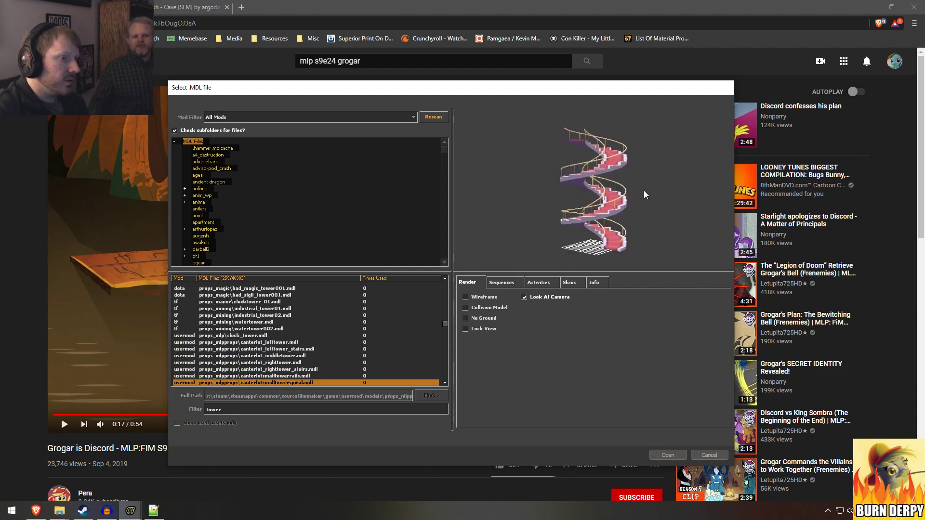
Step: Preview the props_silo and props_spytech towers, comtower_skybox and watertower_base
key("Down")
key("Down")
key("Down")
key("Down")
key("Down")
key("Down")
key("Down")
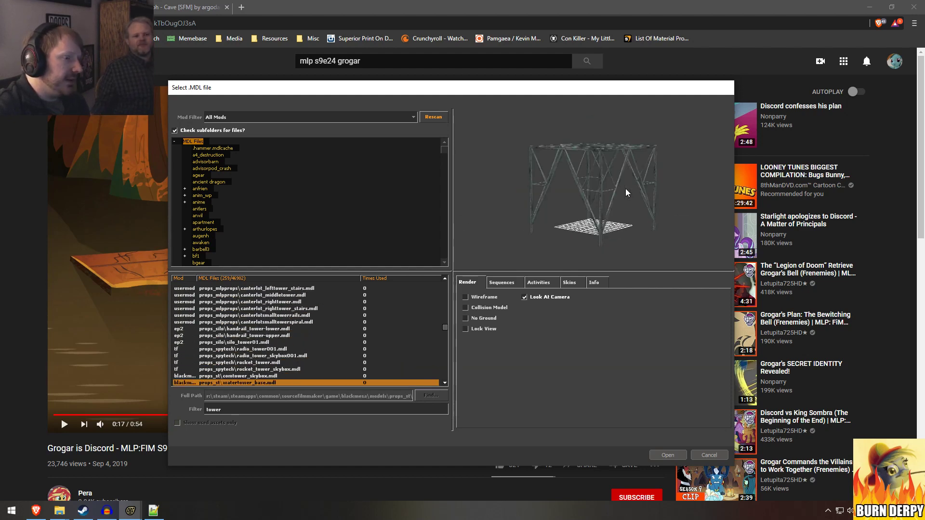
Step: Preview the watertower_tank and watertower01 models and the props_structures bad_tower models up to bad_tower_energy_effect
key("Down")
key("Down")
key("Down")
key("Down")
key("Down")
key("Down")
key("Down")
key("Down")
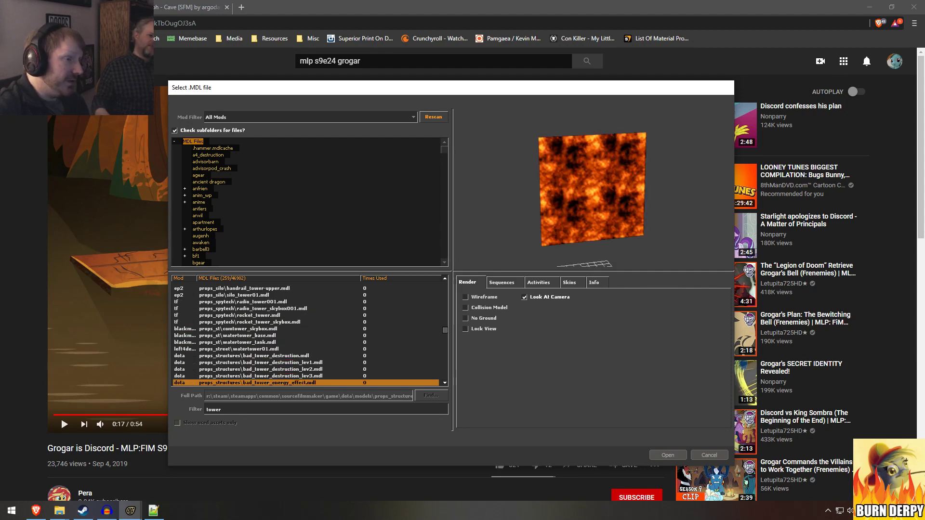
Step: Preview the props_structures tower models from bad_tower_glow through tower_good_dest_lvl3
key("Down")
key("Down")
key("Down")
key("Down")
key("Down")
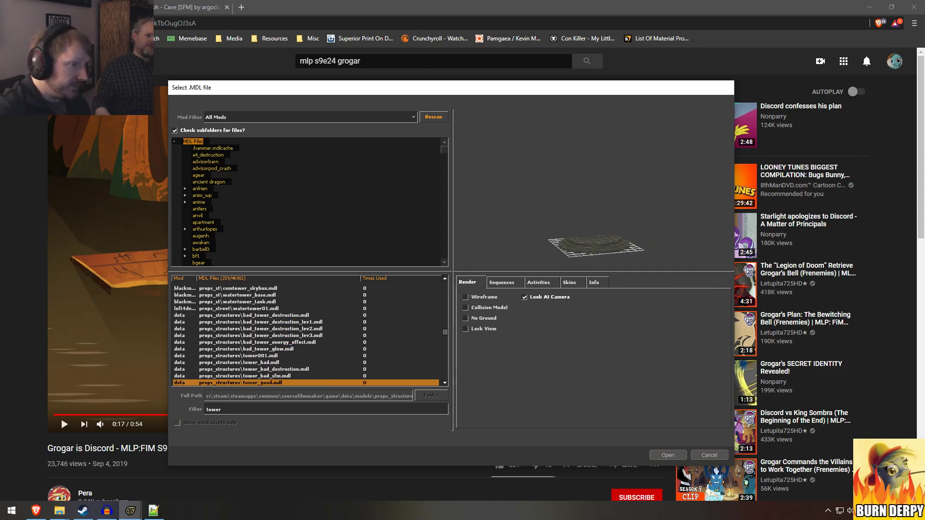
key("Down")
key("Down")
key("Down")
key("Down")
key("Down")
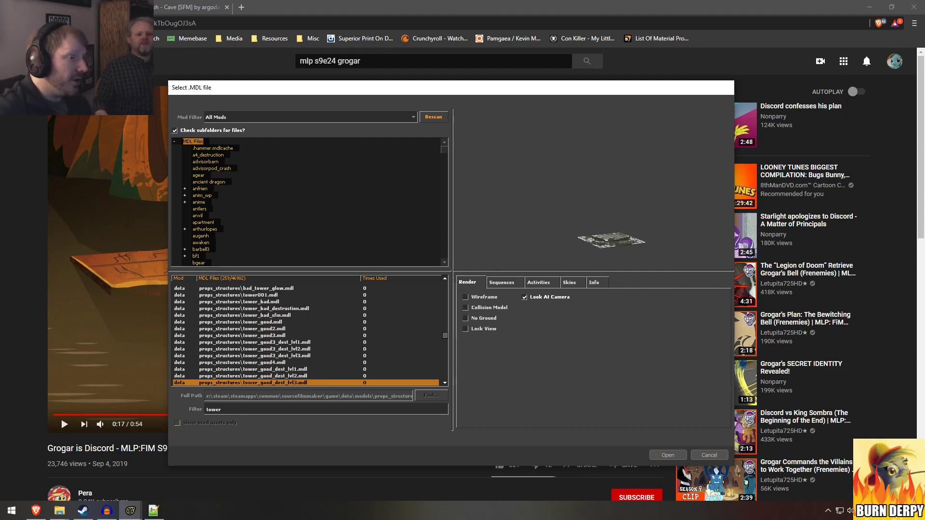
Step: Preview the towers from tower_good_destruction through wooden_sentry_tower001 and the props_trainyard models up to metal_watertower001
key("Down")
key("Down")
key("Down")
key("Down")
key("Down")
key("Down")
key("Down")
key("Down")
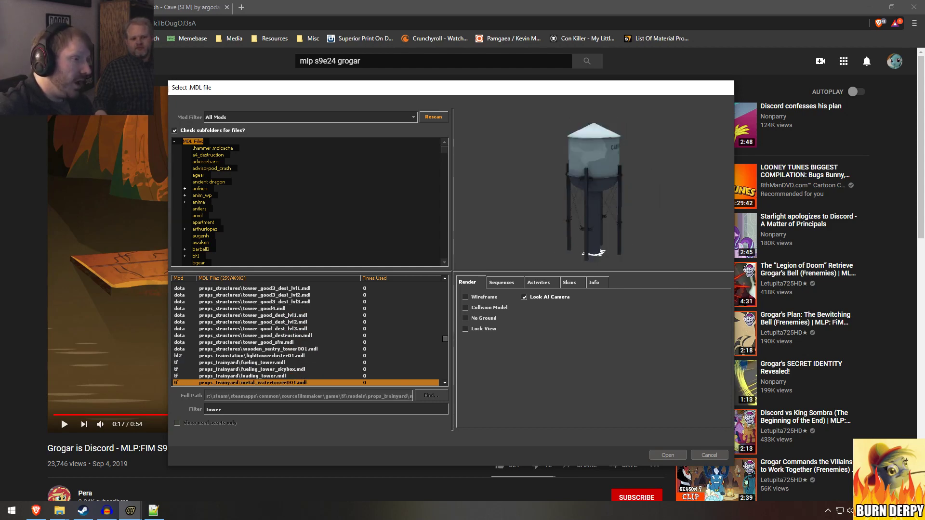
Step: Preview the remaining props_trainyard water towers and the props_urban towers up to urban_skytower003
key("Down")
key("Down")
key("Down")
key("Down")
key("Down")
key("Down")
key("Down")
key("Down")
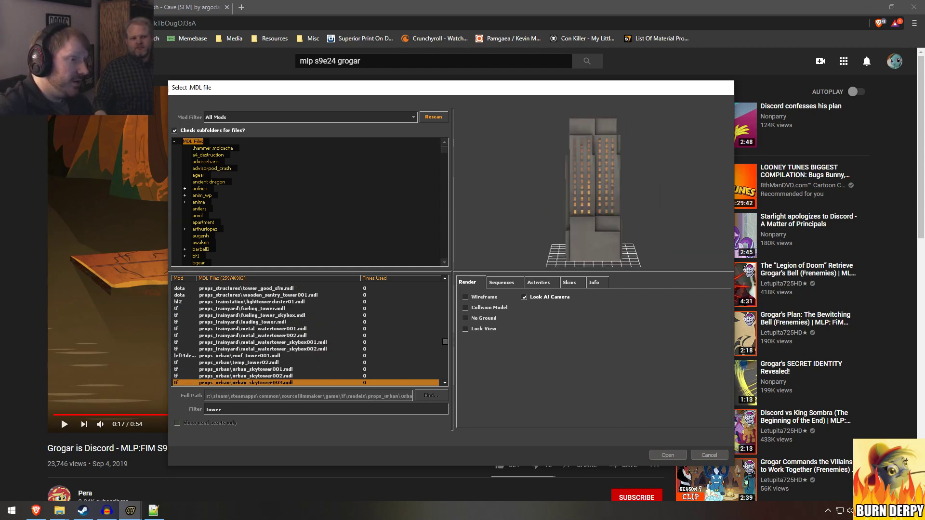
Step: Preview the props_urban models from urban_skytower004 through urban_watertower05_sky
key("Down")
key("Down")
key("Down")
key("Down")
key("Down")
key("Down")
key("Down")
key("Down")
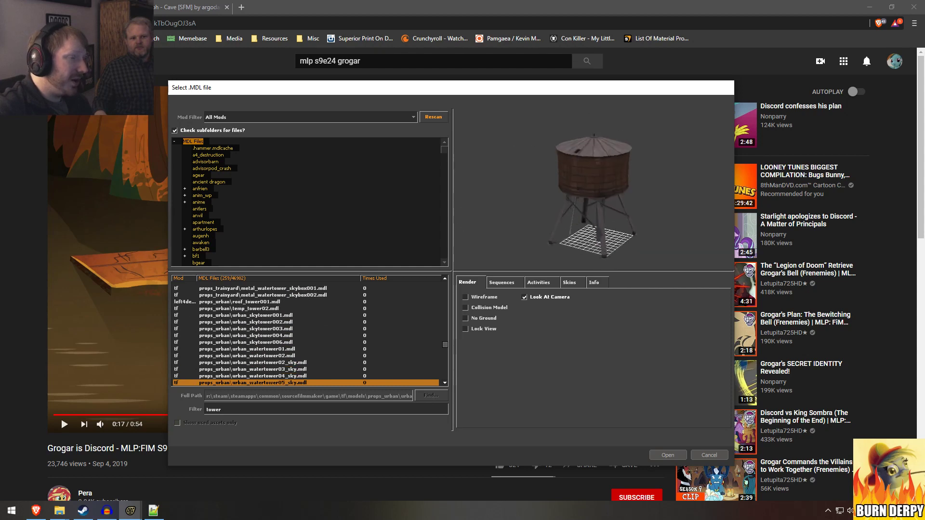
Step: Preview the towers from powertower01 through greece_sniper_tower and examine the medieval def_tower_01 model up close
key("Down")
key("Down")
key("Down")
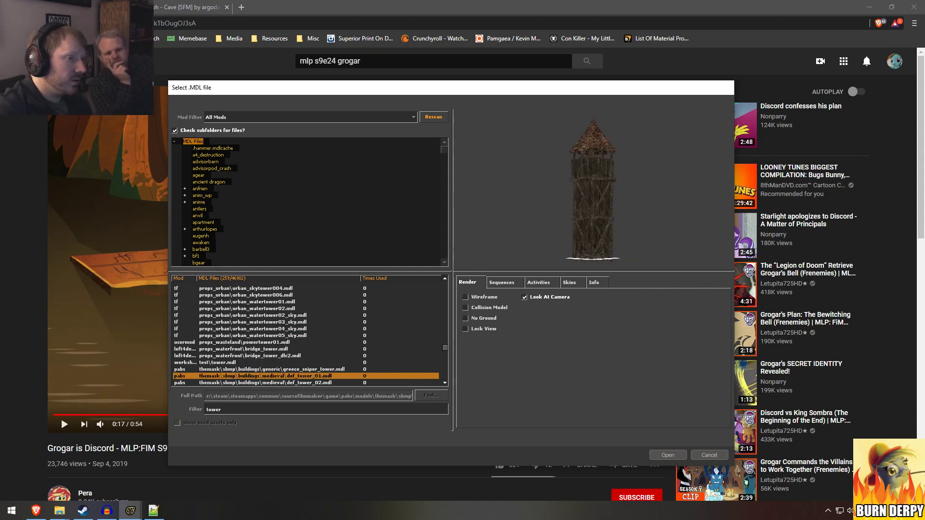
key("Up")
key("Down")
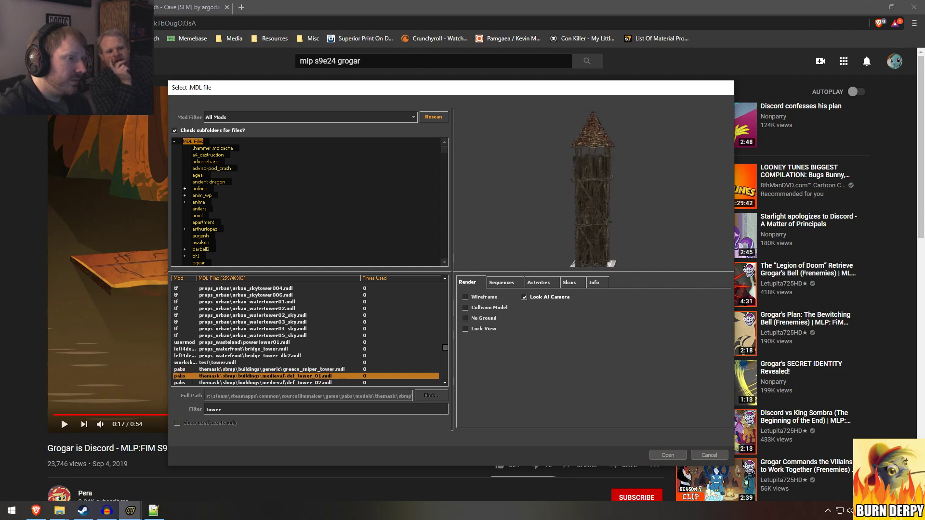
right_click_drag(594, 193, 594, 145)
mouse_move(593, 189)
left_mouse_down()
mouse_move(602, 203)
mouse_move(596, 196)
left_mouse_up()
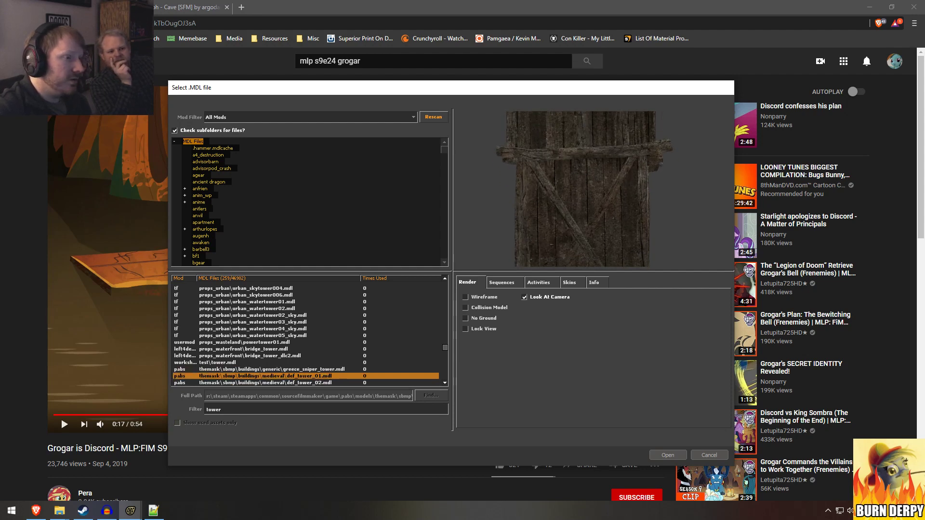
Step: Examine the medieval def_tower_02 model from another angle and compare it with the tilted structure in the reference video
key("Down")
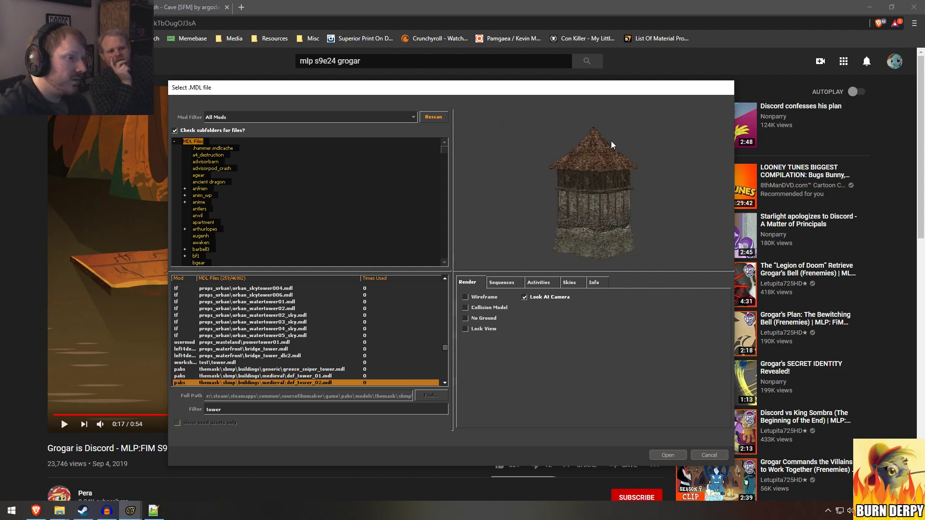
left_click_drag(613, 145, 594, 146)
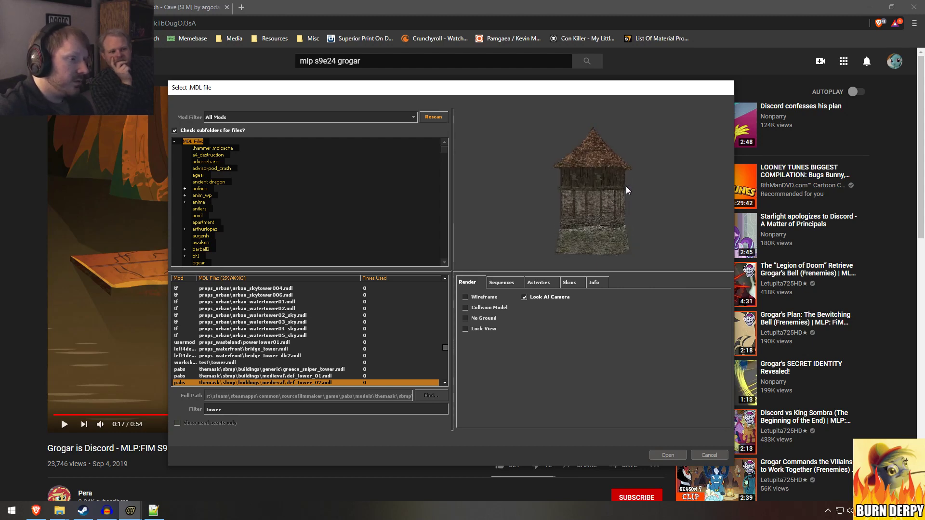
key("alt+Tab")
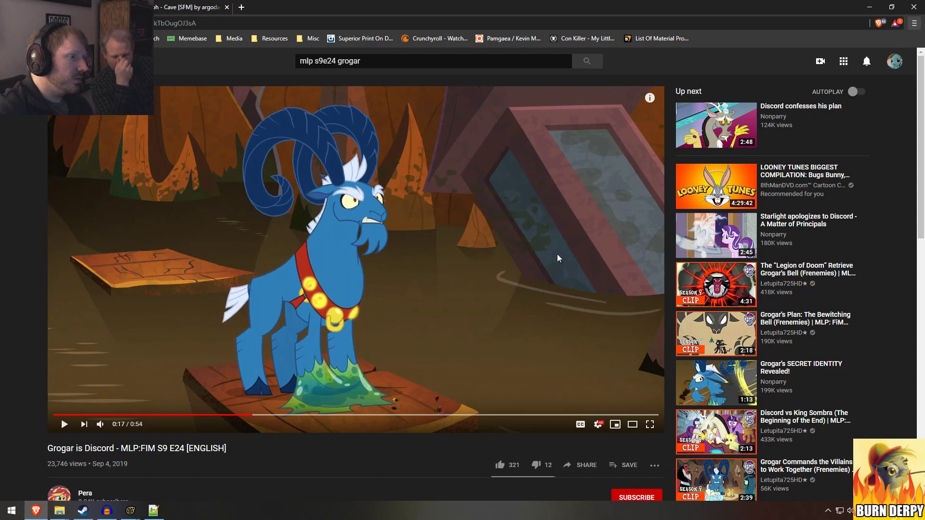
key("alt+Tab")
key("alt+Tab")
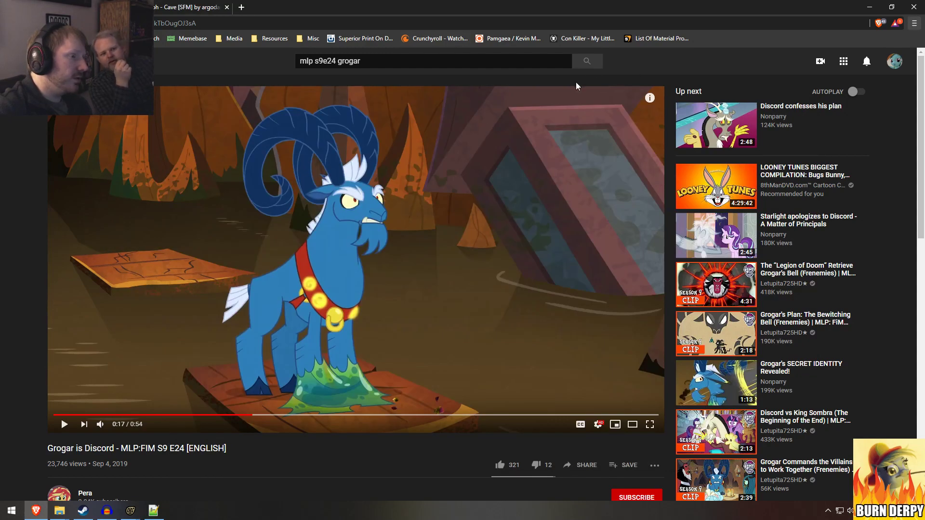
key("alt+Tab")
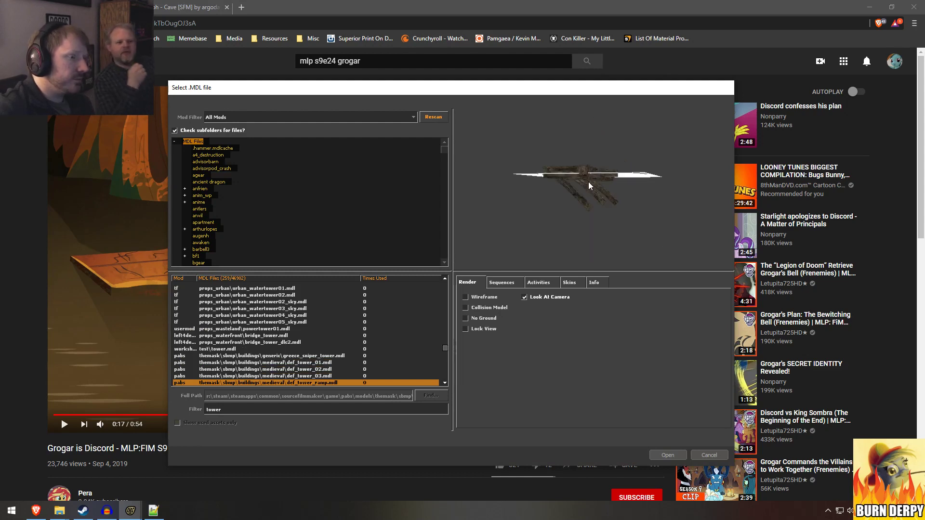
Step: Preview the medieval henselt_towerlone and popiel_tower models
key("Down")
key("Down")
key("Down")
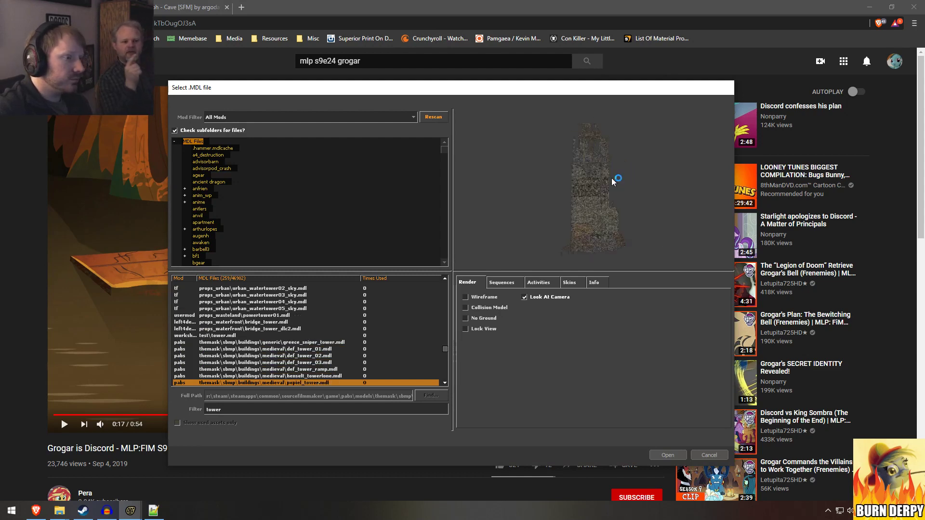
Step: Go back to the medieval def_tower_03 model and examine its upper part up close
key("Up")
key("Up")
key("Up")
key("Up")
mouse_move(600, 183)
left_mouse_down()
mouse_move(614, 190)
mouse_move(608, 181)
left_mouse_up()
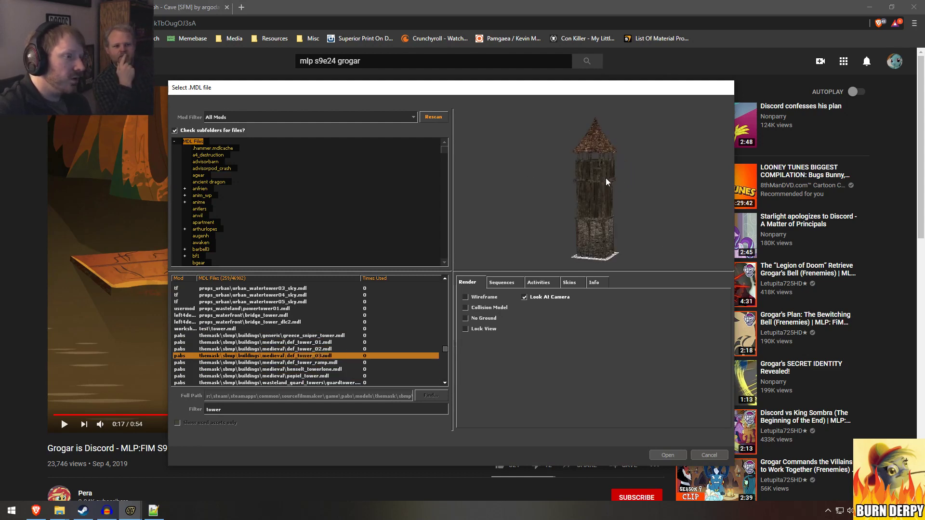
right_click_drag(608, 181, 607, 149)
left_click_drag(600, 154, 614, 151)
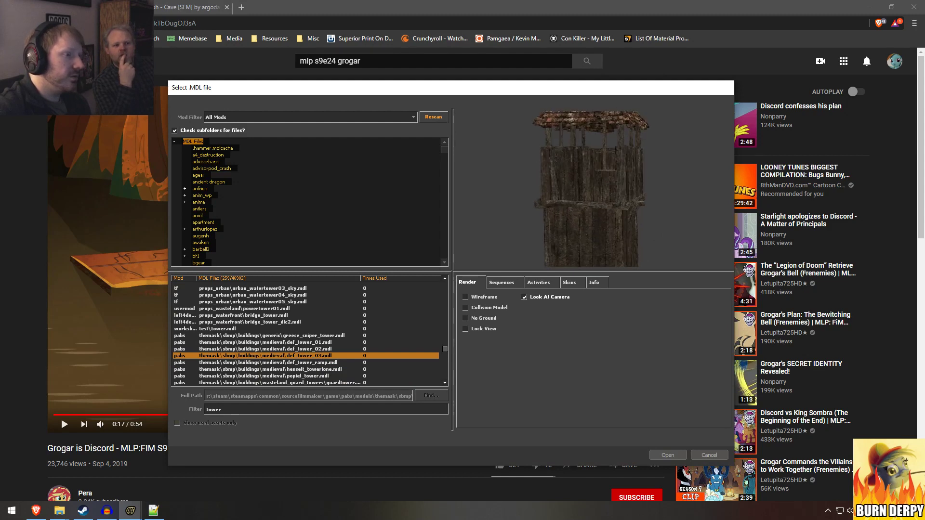
Step: Preview the wasteland_guard_towers guard tower models beyond the medieval buildings
key("Down")
key("Down")
key("Down")
key("Down")
key("Down")
key("Down")
key("Down")
key("Down")
key("Down")
key("Down")
key("Down")
key("Down")
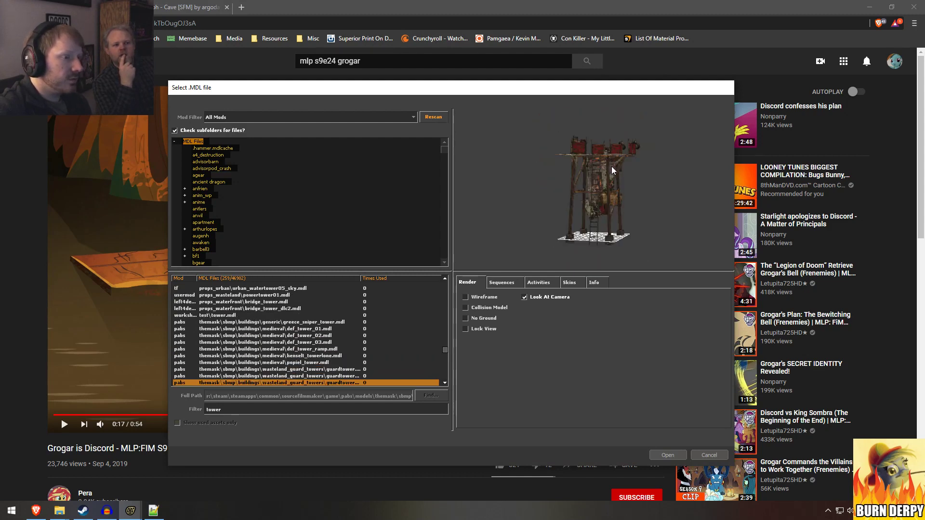
Step: Preview the wasteland watchtower and the consoles_misc server_tower models up to the server_tower_half variants
key("Down")
key("Down")
key("Down")
key("Down")
key("Down")
key("Down")
key("Down")
key("Down")
key("Down")
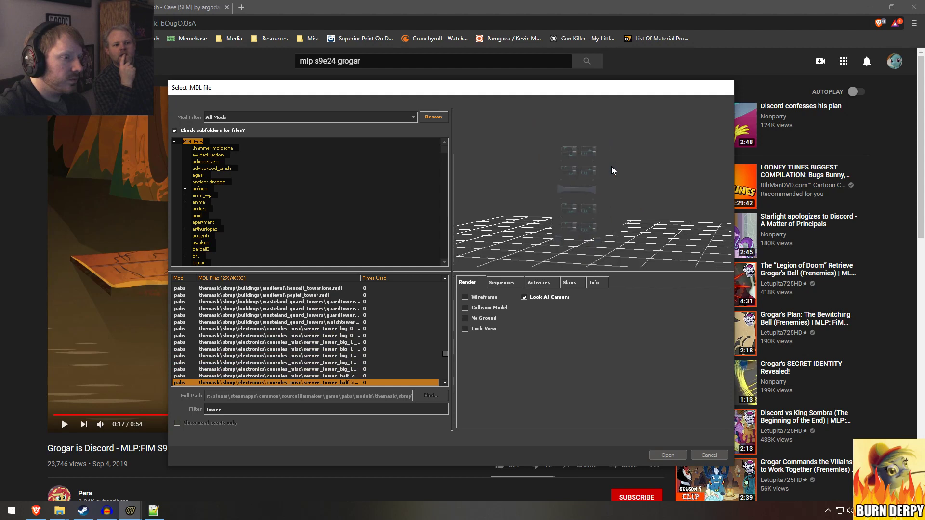
Step: Preview the first set_nestofventus models, the stone gateway and the single stone pillar
key("Up")
key("Up")
key("Up")
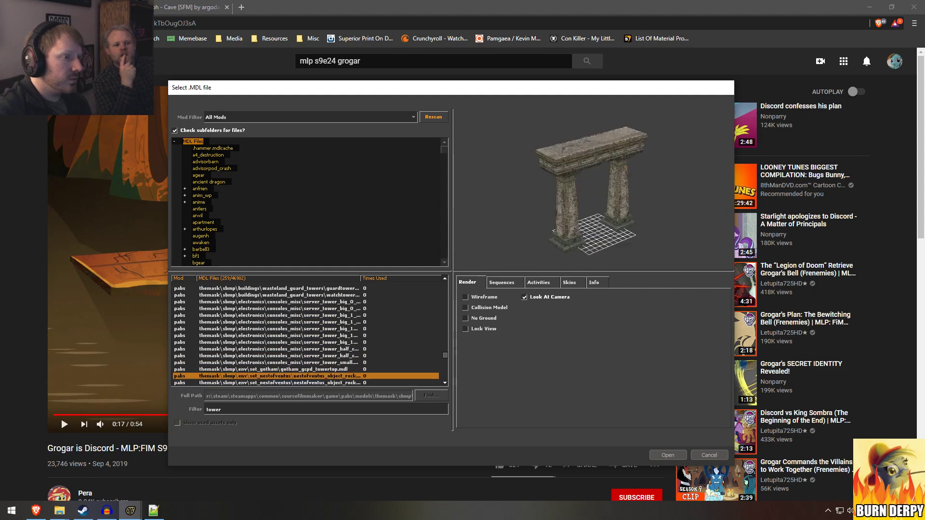
key("Down")
key("Down")
key("Down")
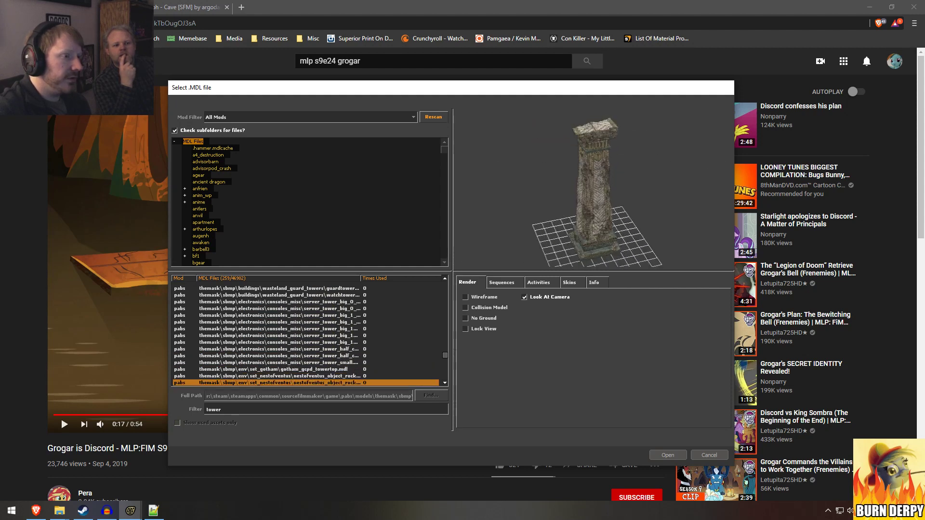
Step: Preview the following set_nestofventus stone models up to the tall tower with a domed top
key("Down")
key("Down")
key("Down")
key("Down")
key("Down")
key("Down")
key("Down")
key("Down")
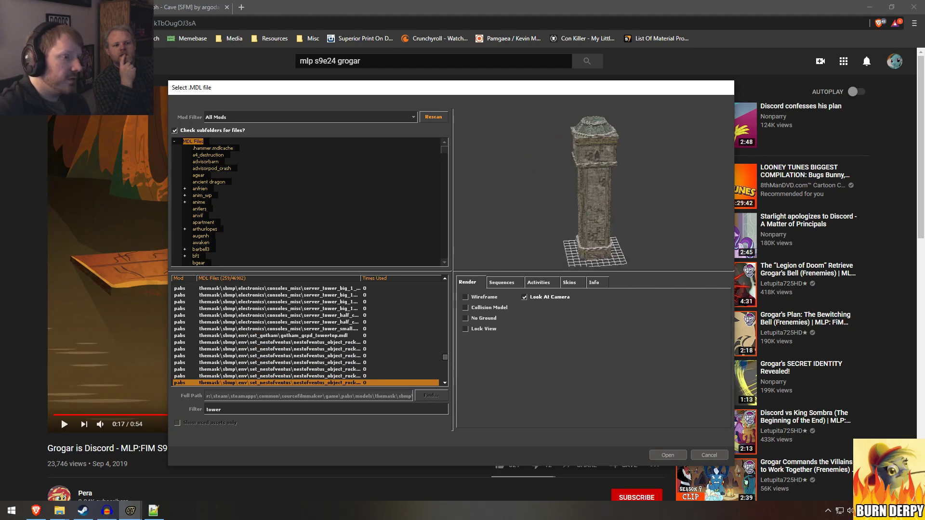
Step: Compare the intact and ruined stone tower variants in the set_nestofventus models
key("Down")
key("Down")
key("Down")
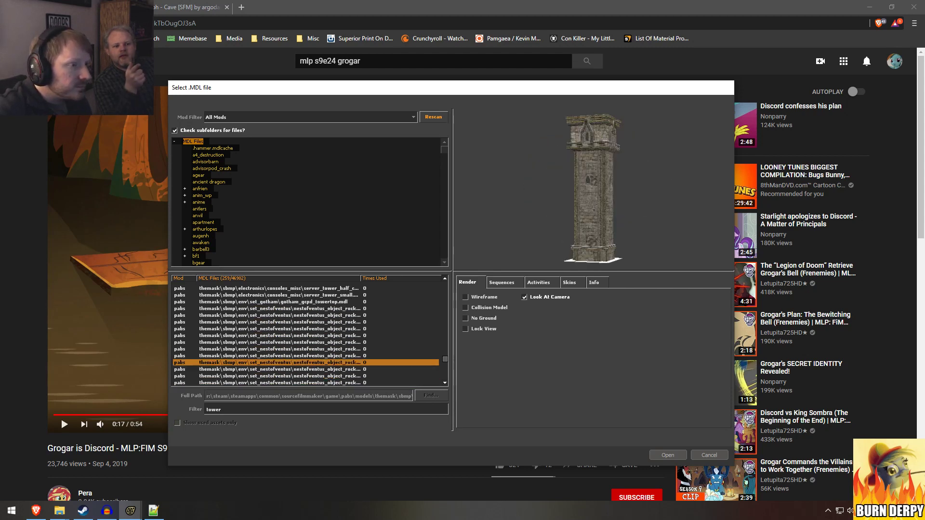
key("Up")
key("Up")
key("Up")
key("Up")
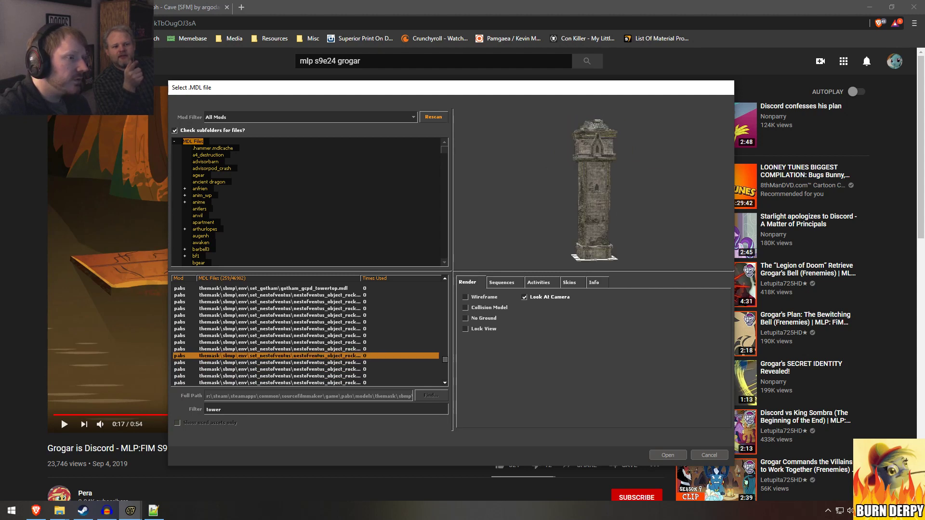
Step: Preview the remaining models that match the "tower" filter, one after another, through to garrison_orc_tower.mdl
key("Down")
key("Down")
key("Down")
key("Down")
key("Down")
key("Down")
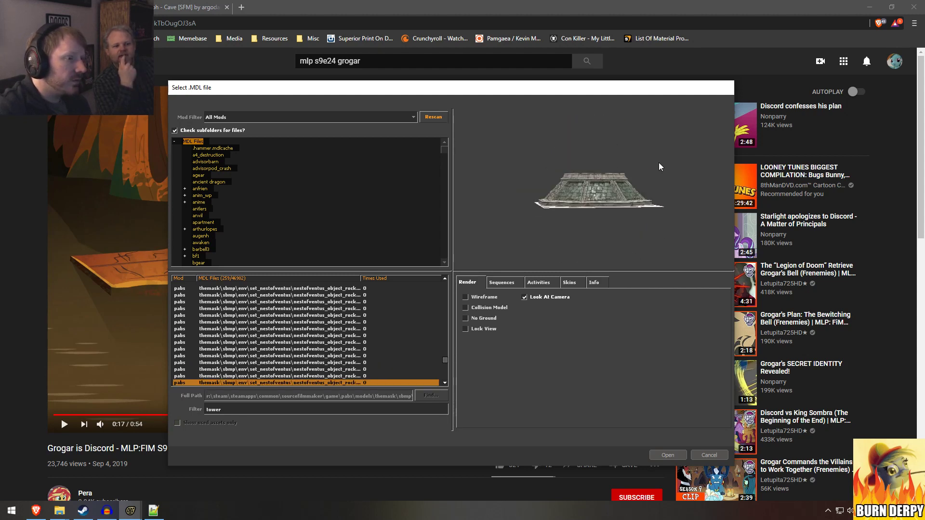
key("Down")
key("Down")
key("Down")
key("Down")
key("Down")
key("Down")
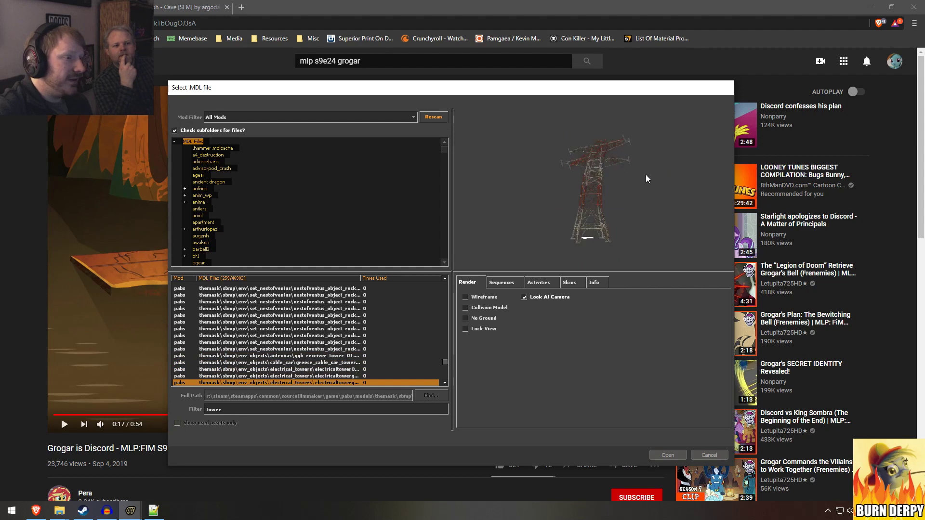
key("Down")
key("Down")
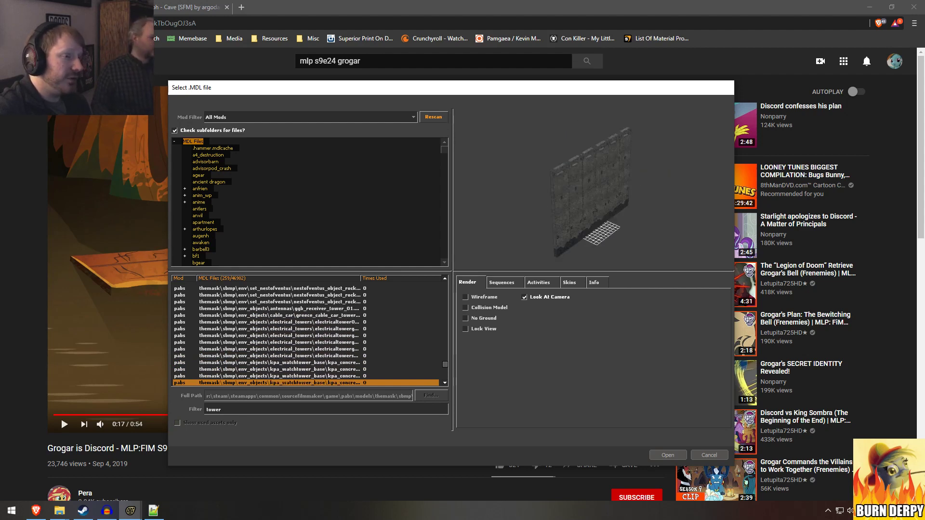
key("Down")
key("Down")
key("Down")
key("Down")
key("Down")
key("Down")
key("Down")
key("Down")
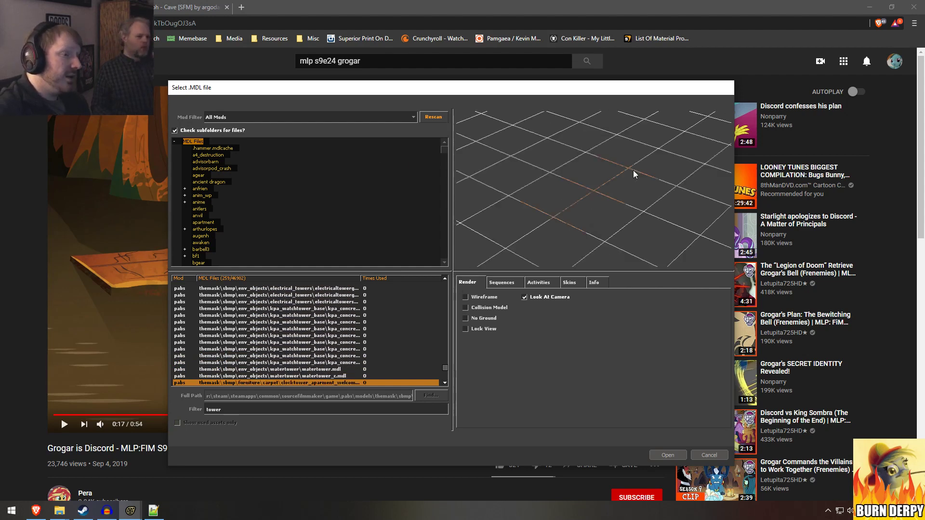
key("Down")
key("Down")
key("Down")
key("Down")
key("Down")
key("Down")
key("Down")
key("Down")
key("Down")
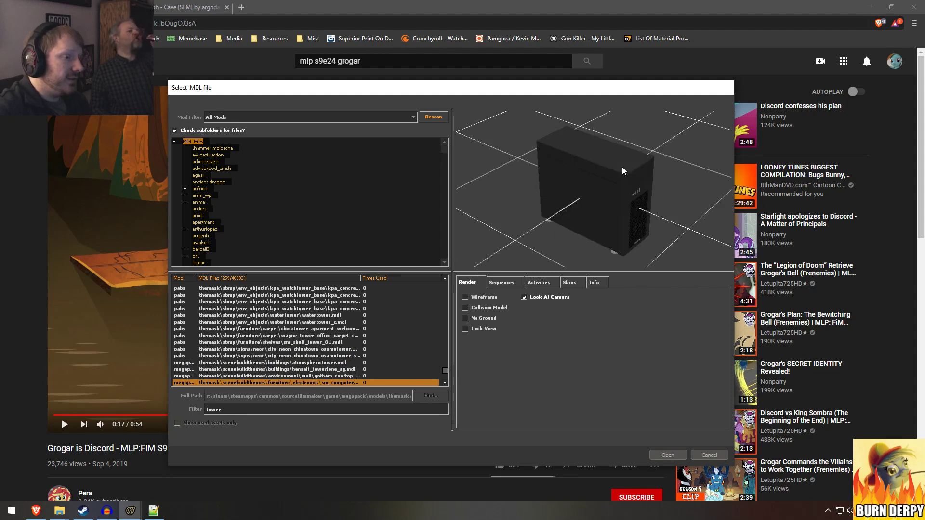
key("Down")
key("Down")
key("Down")
key("Down")
key("Down")
key("Down")
key("Down")
key("Down")
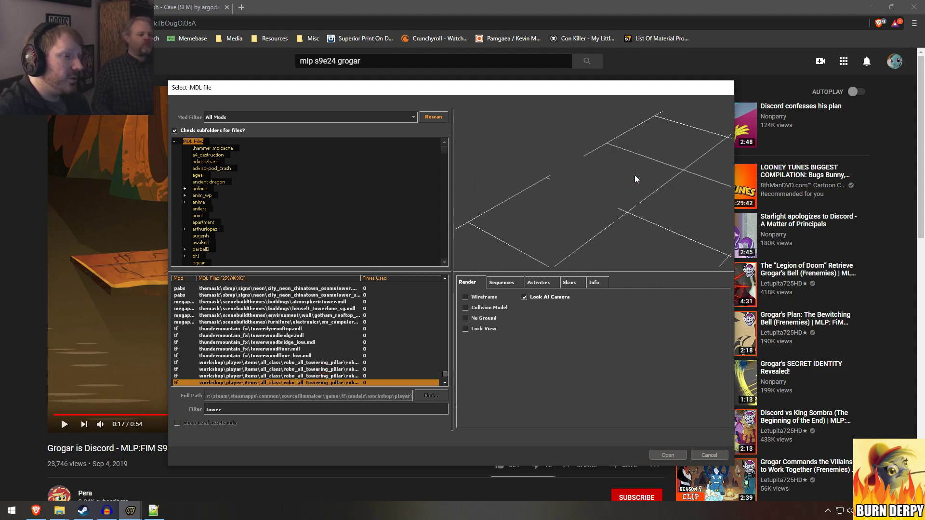
key("Down")
key("Down")
key("Down")
key("Down")
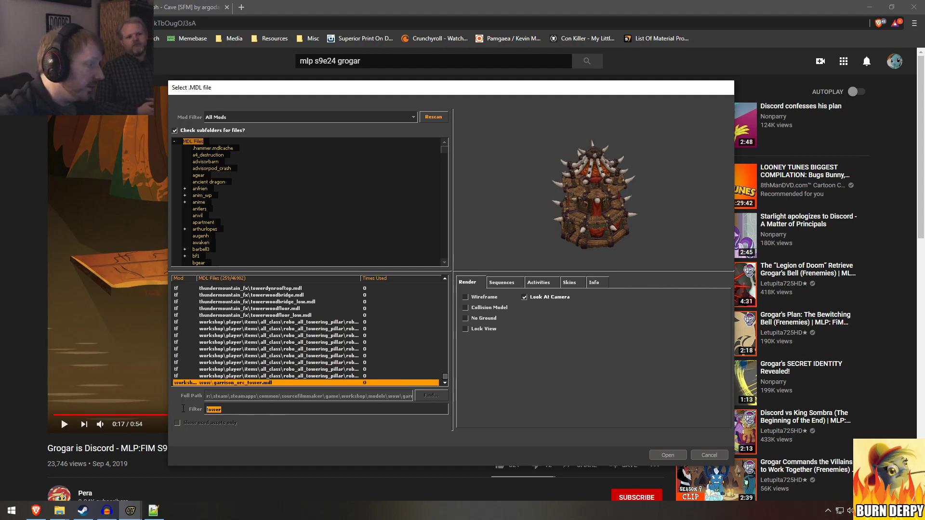
Step: Filter the model list by "spire" and preview the matching models
type("spire")
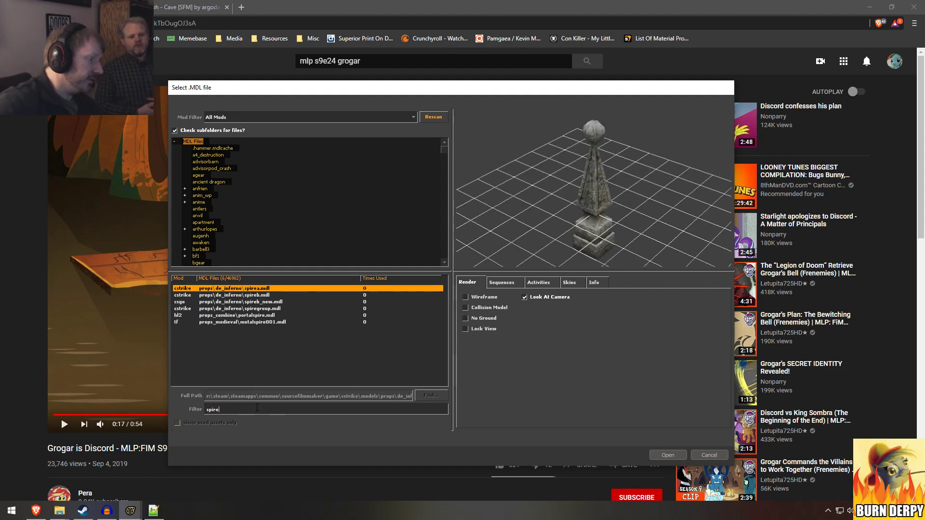
key("Down")
key("Down")
key("Down")
key("Down")
key("Down")
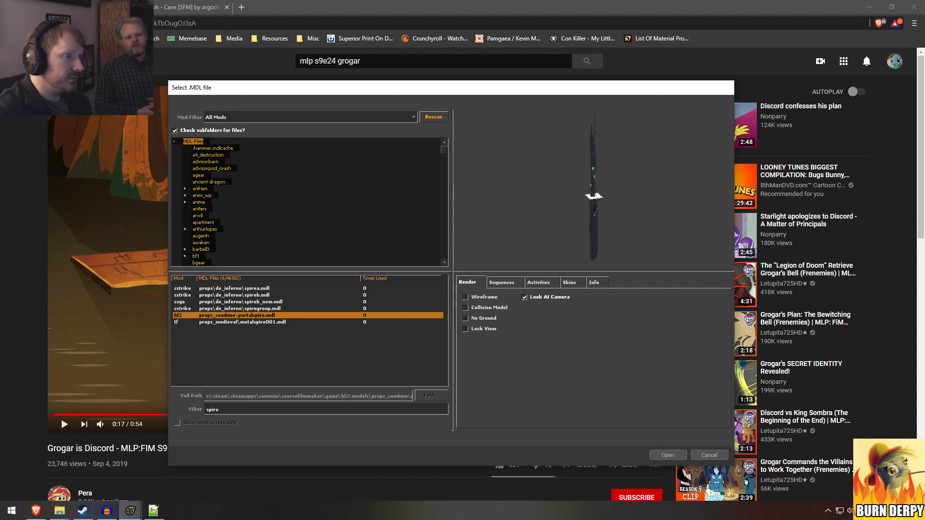
key("Up")
key("Up")
key("Up")
key("Up")
key("Up")
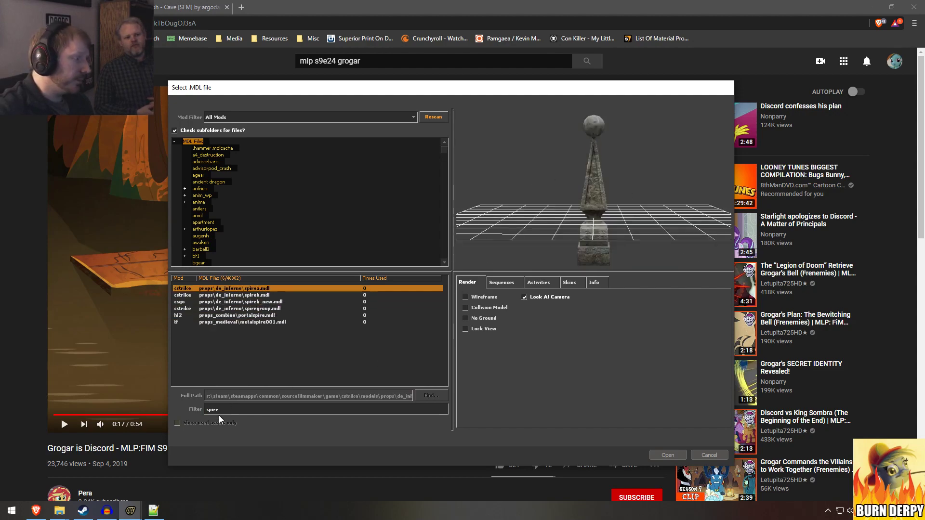
Step: Switch to Steam, search the Source Filmmaker Workshop for "tower" and look through the first results
left_click(83, 510)
scroll(542, 247, "up", 5)
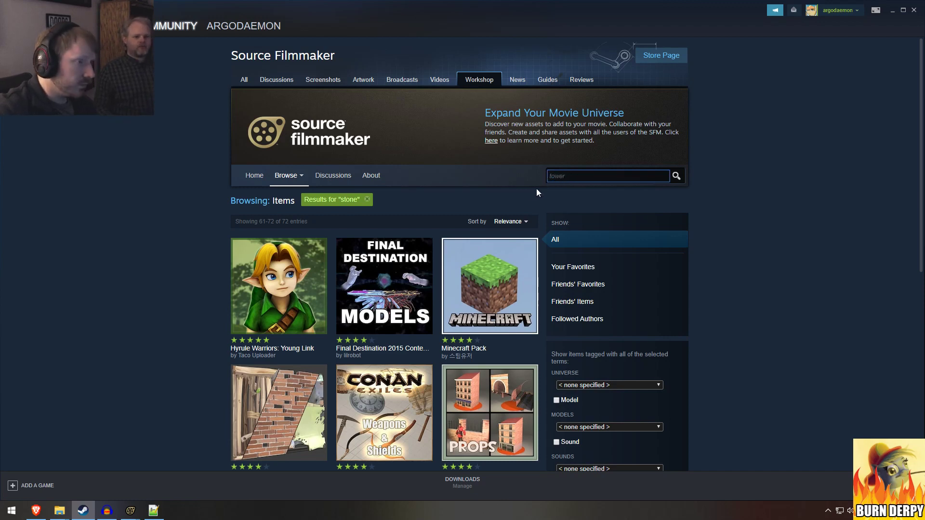
key("Return")
scroll(796, 362, "down", 2)
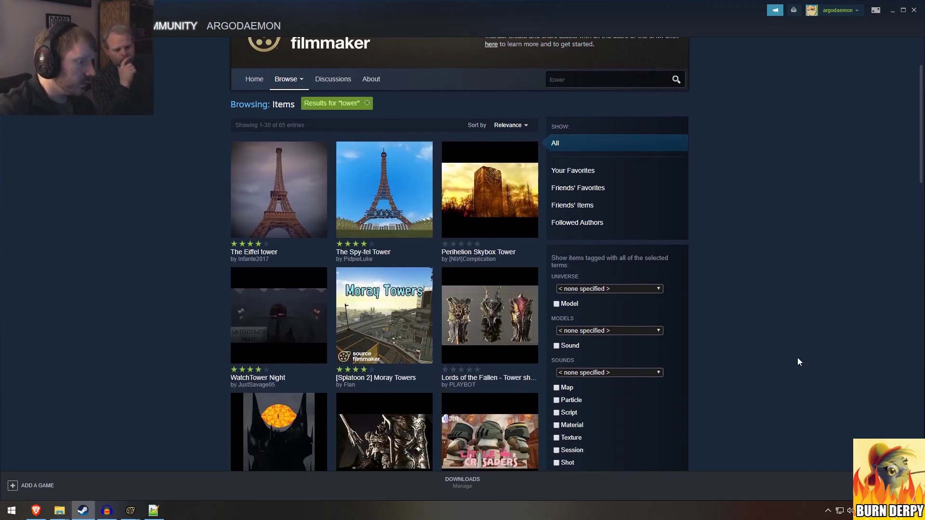
scroll(799, 359, "down", 7)
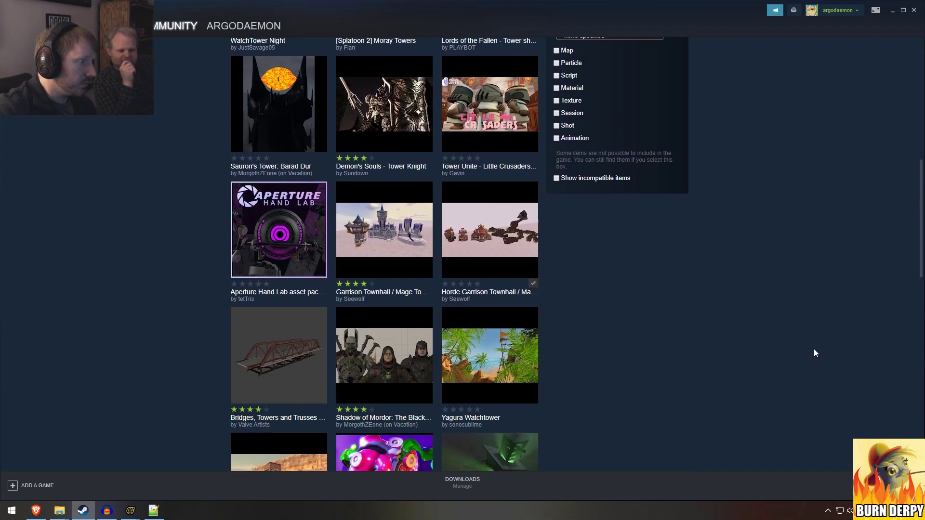
Step: View the preview images of the Garrison Townhall / Mage Tower / Lions Rest item and return to the results
left_click(385, 230)
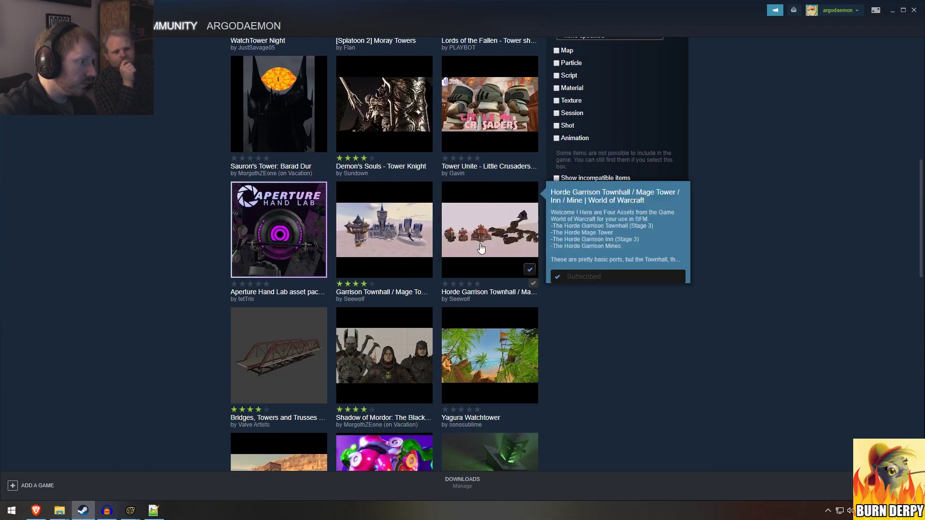
left_click(324, 375)
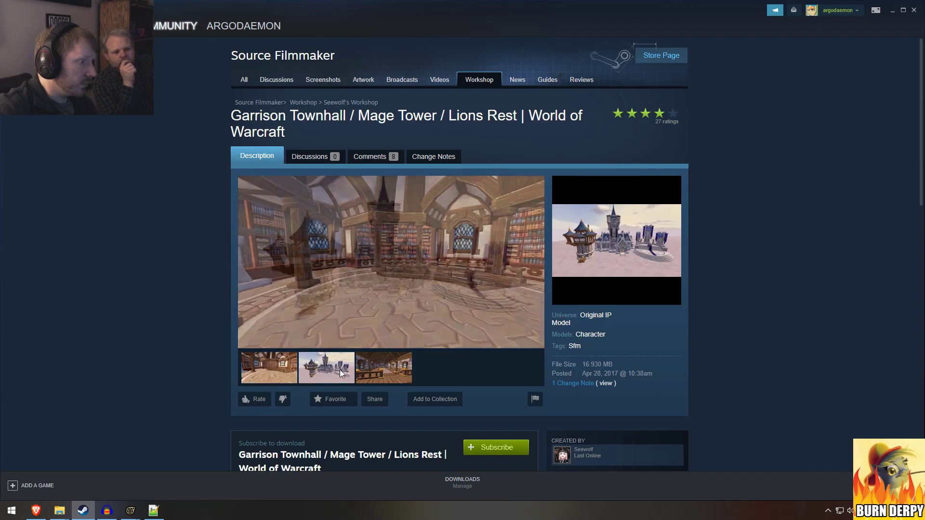
left_click(391, 376)
key("alt+Left")
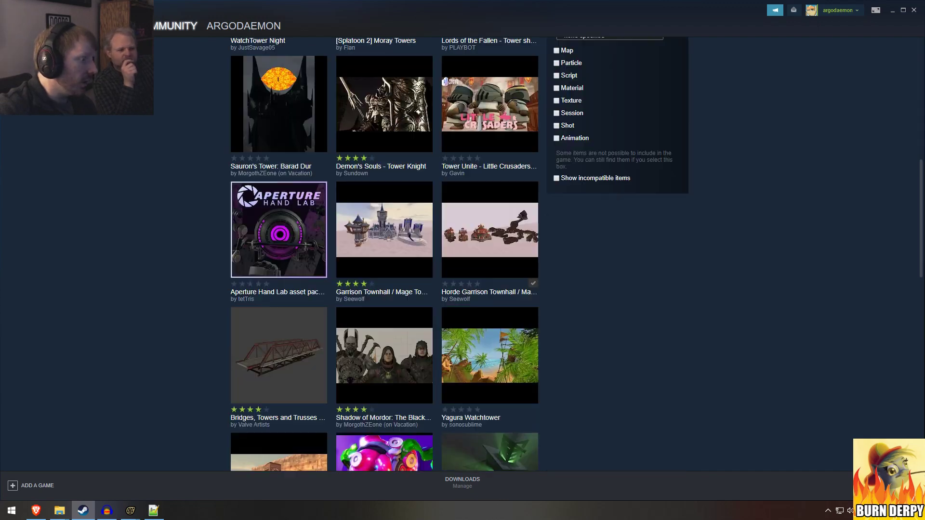
Step: Look through the remaining "tower" Workshop results up to the third page for usable tower models
scroll(714, 312, "down", 7)
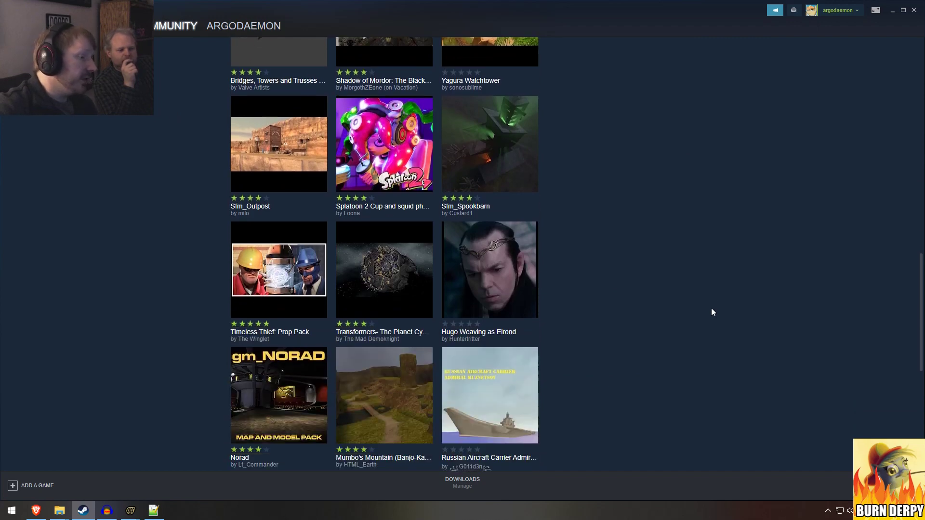
scroll(711, 310, "down", 4)
scroll(715, 278, "down", 1)
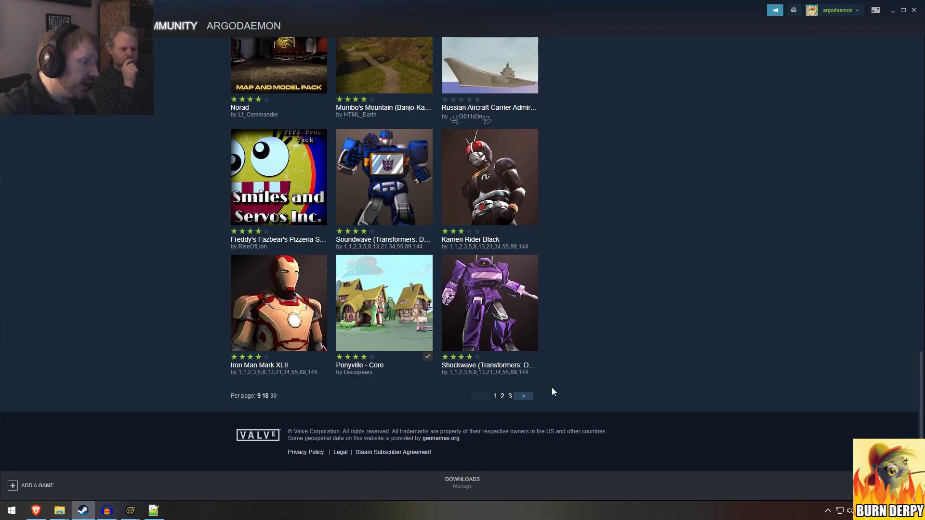
left_click(525, 395)
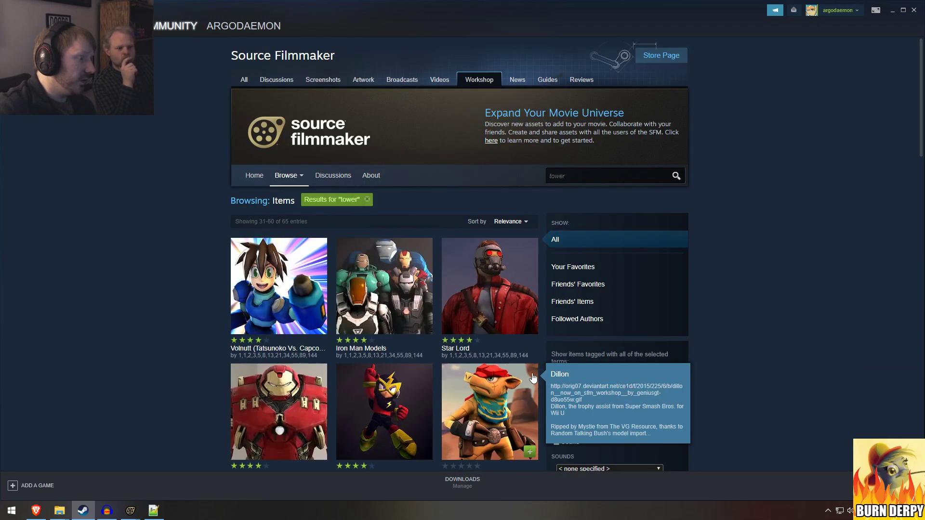
scroll(701, 284, "down", 4)
scroll(709, 273, "down", 10)
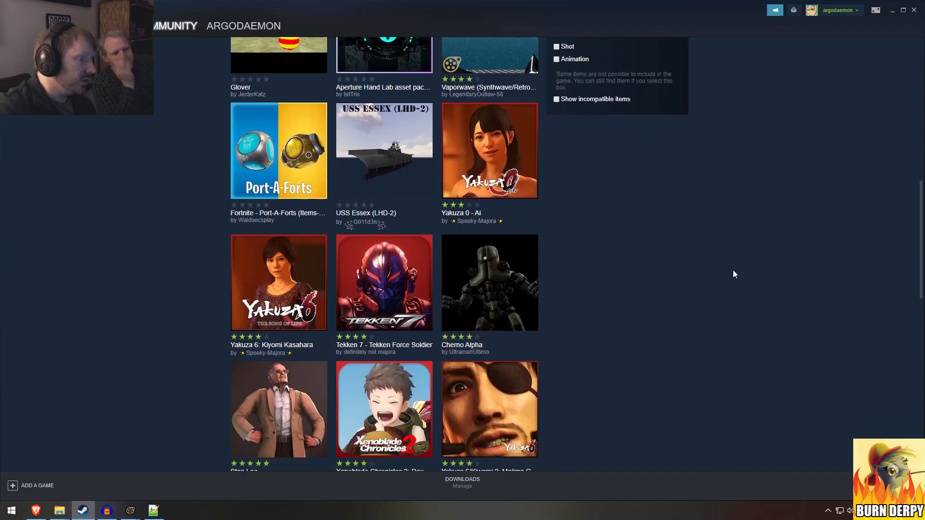
scroll(735, 274, "down", 10)
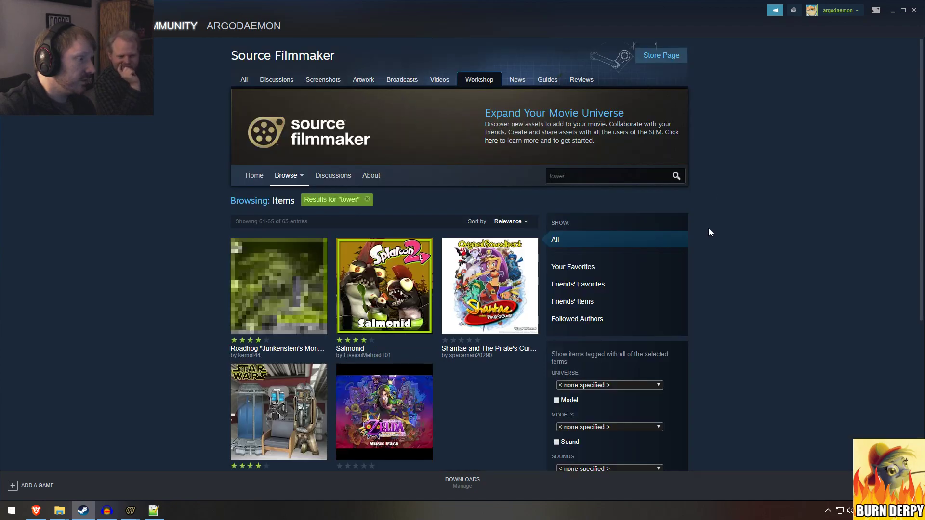
scroll(536, 215, "down", 4)
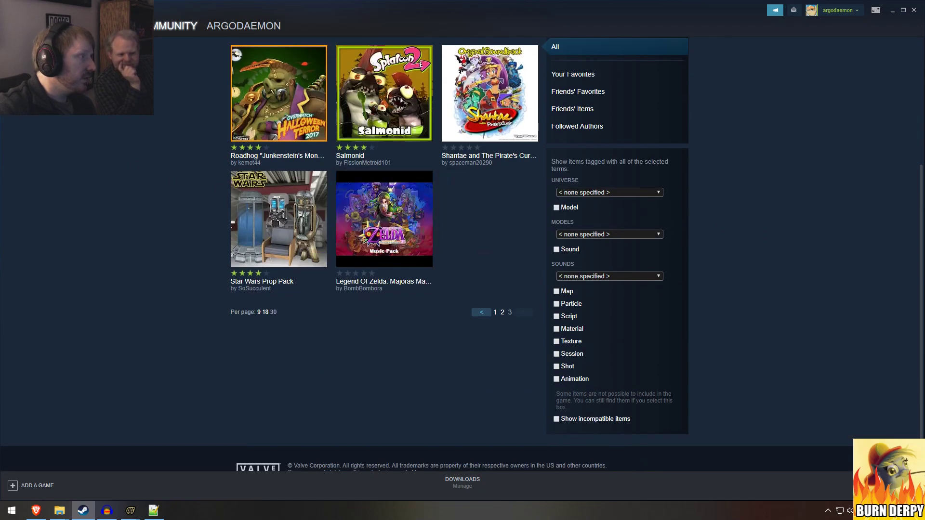
Step: Search the Source Filmmaker Workshop for "spire"
scroll(530, 134, "up", 4)
left_click(607, 176)
type("s")
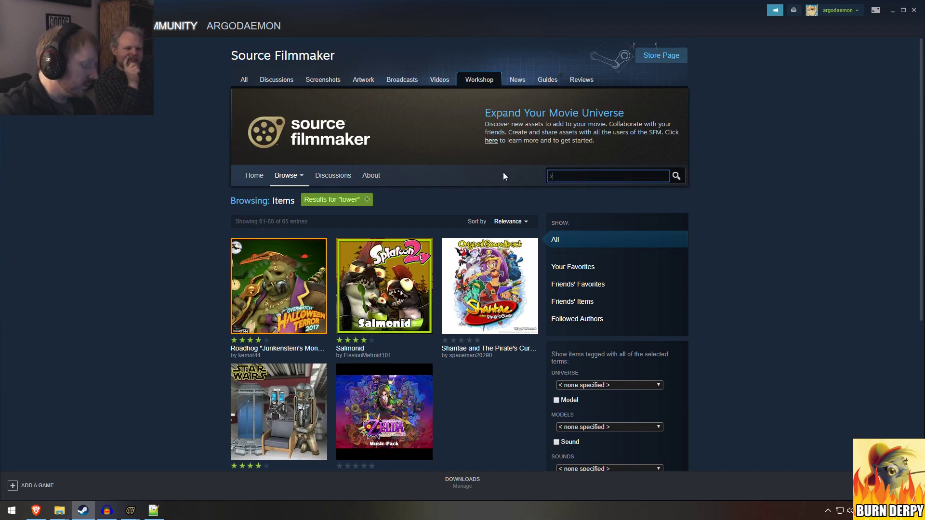
type("pire")
key("Return")
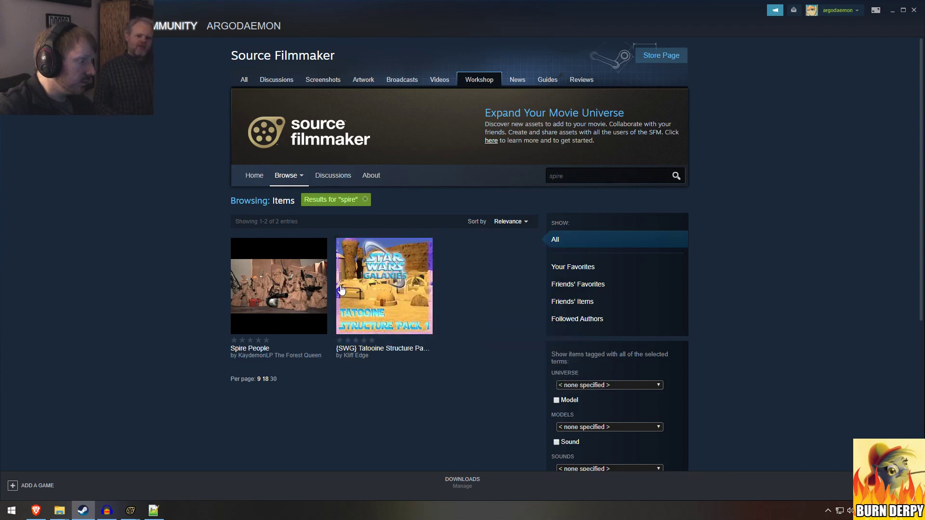
Step: Examine the Spire People item's image, description, included models and comments, and return to the search results
left_click(320, 289)
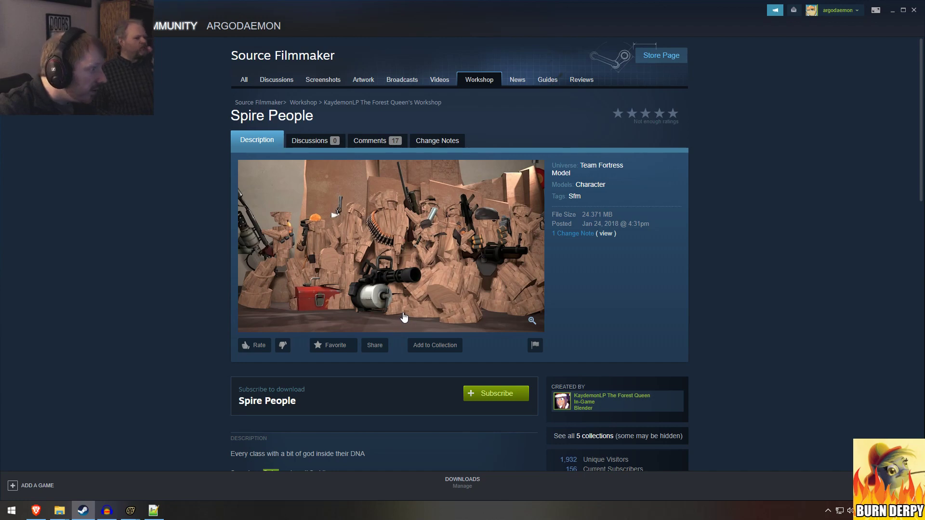
scroll(407, 309, "down", 3)
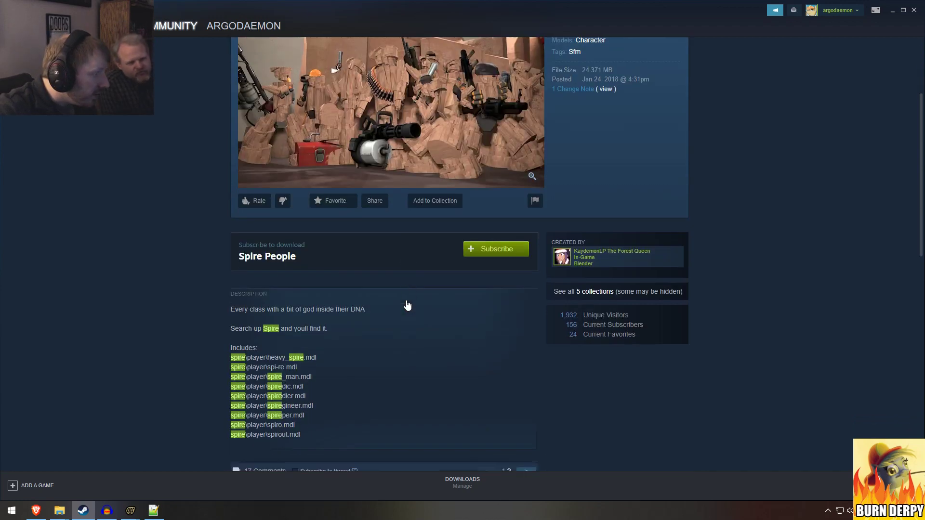
scroll(336, 334, "up", 1)
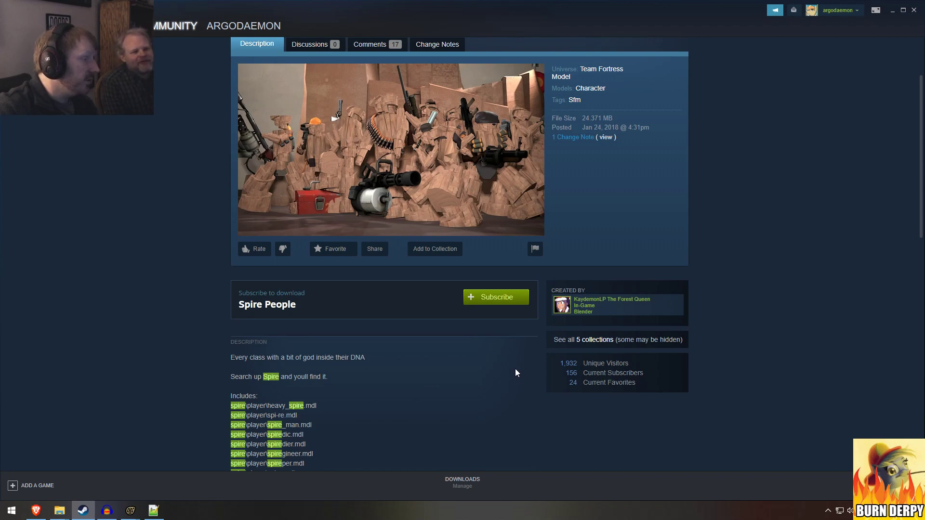
scroll(516, 368, "down", 5)
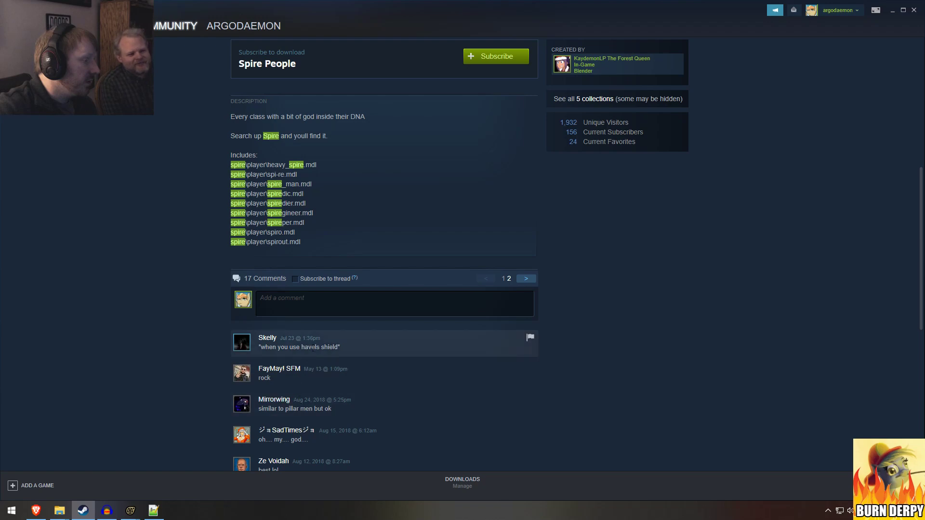
scroll(381, 366, "down", 3)
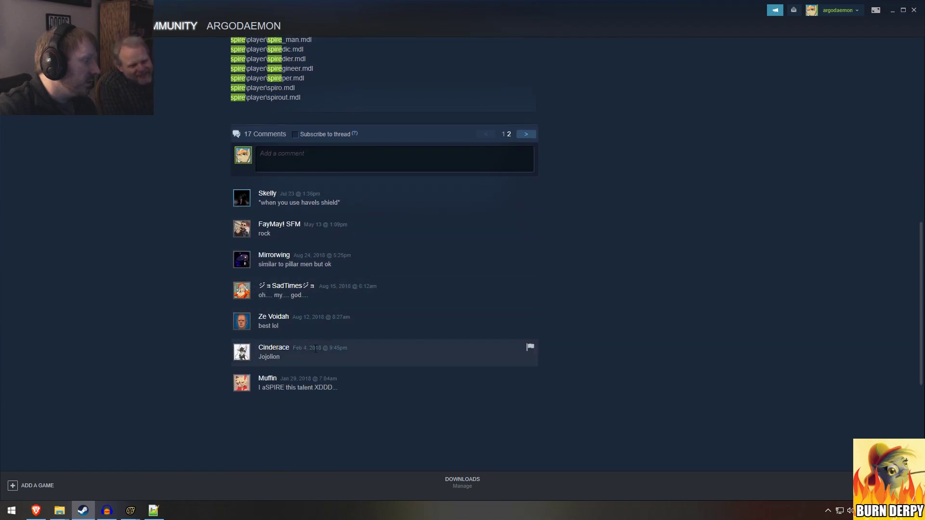
scroll(387, 412, "down", 4)
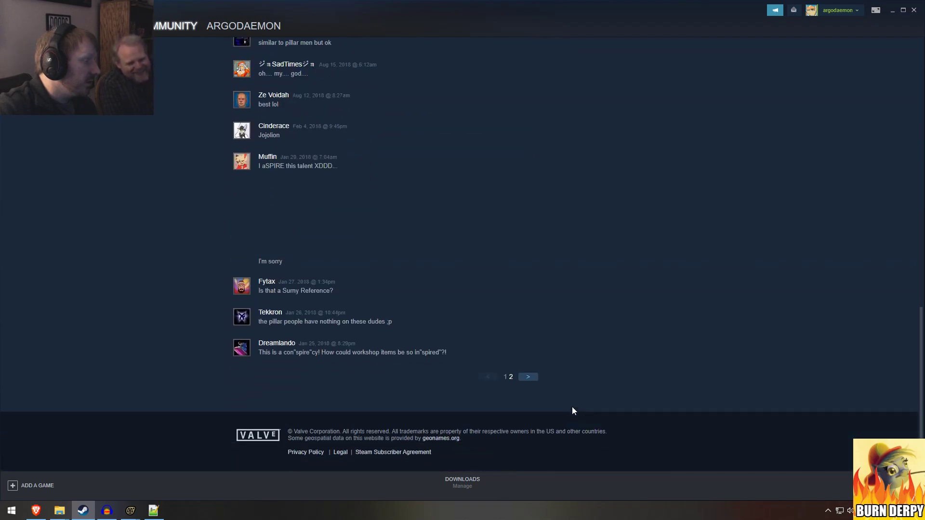
scroll(429, 335, "up", 15)
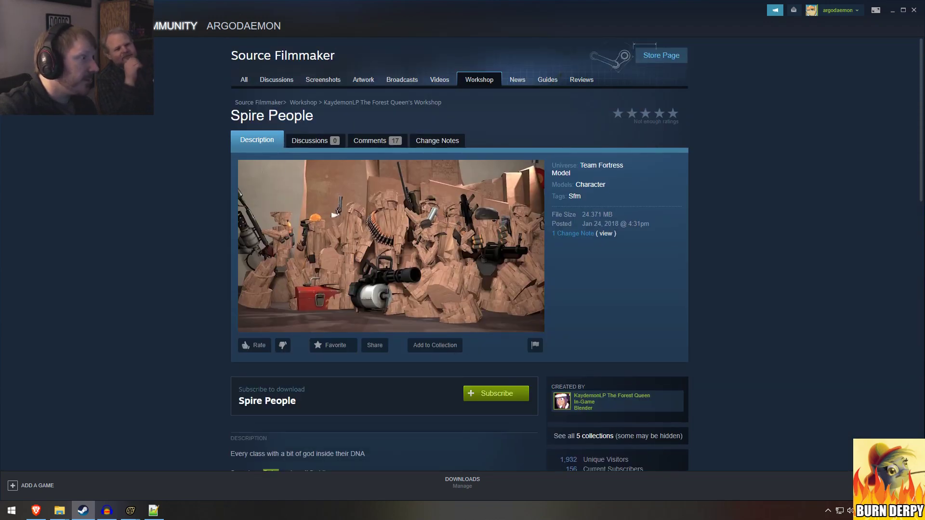
left_click(12, 26)
Step: Search the Workshop for "brick" and look through the results to the end of the list
double_click(558, 176)
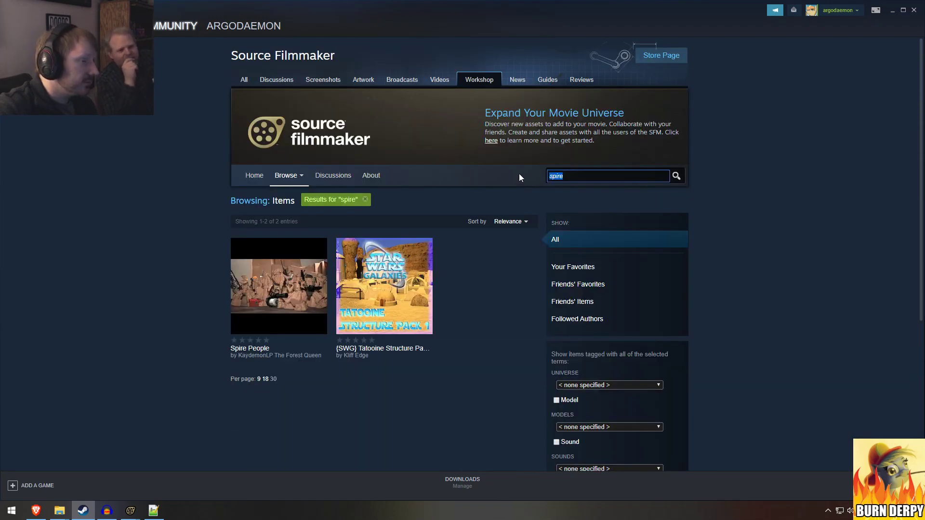
type("brick")
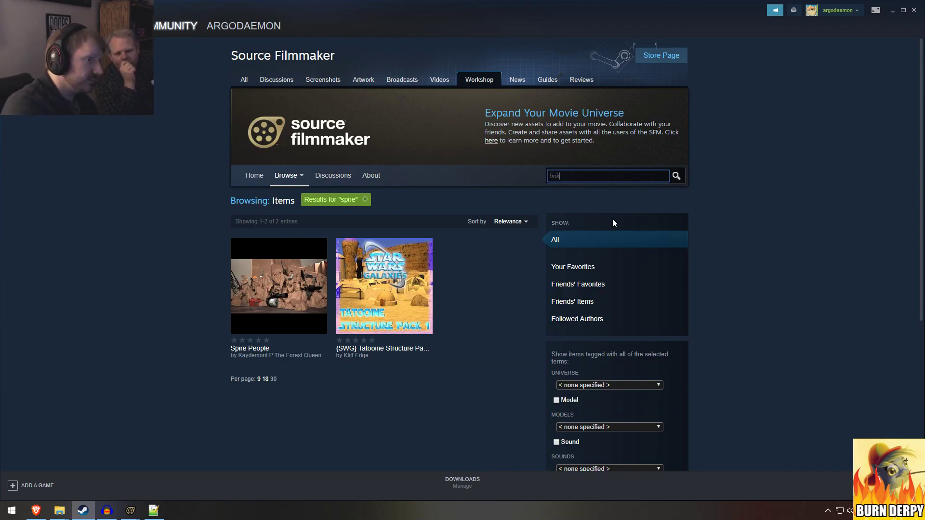
key("Return")
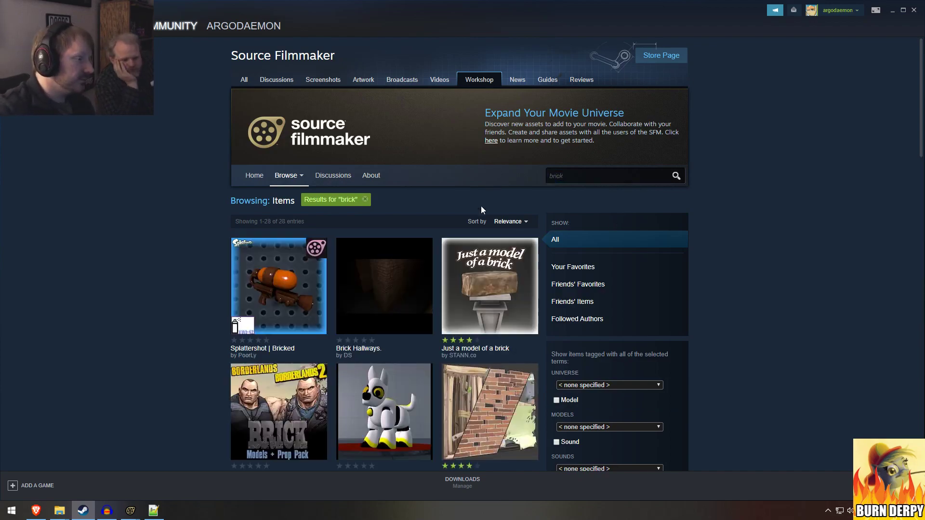
scroll(481, 206, "down", 13)
scroll(515, 255, "down", 9)
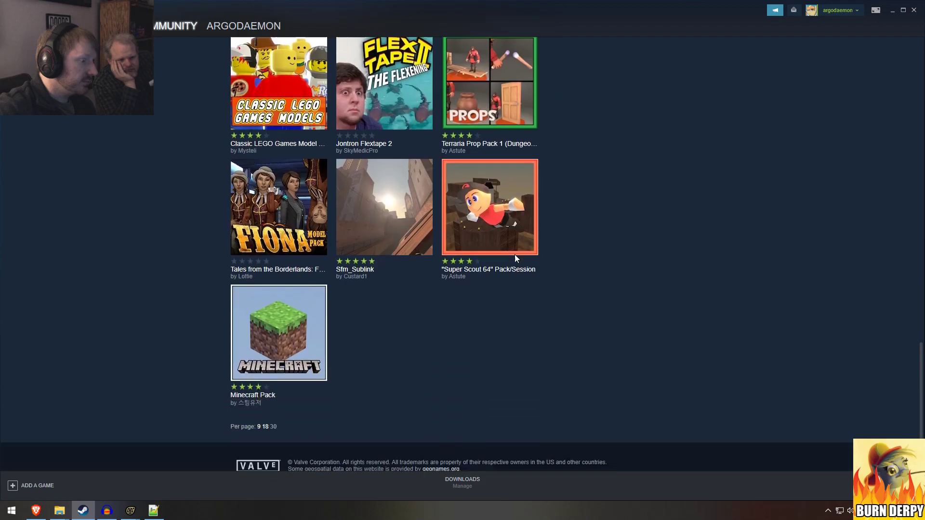
Step: Open the "Just a model of a brick" item from the "brick" Workshop results and read its description and included files
scroll(553, 353, "up", 3)
scroll(679, 333, "up", 15)
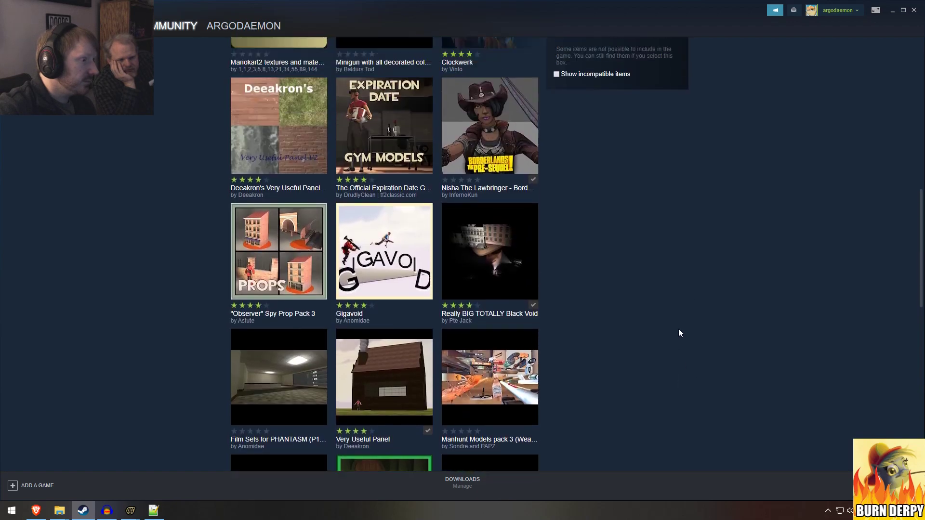
scroll(679, 328, "up", 3)
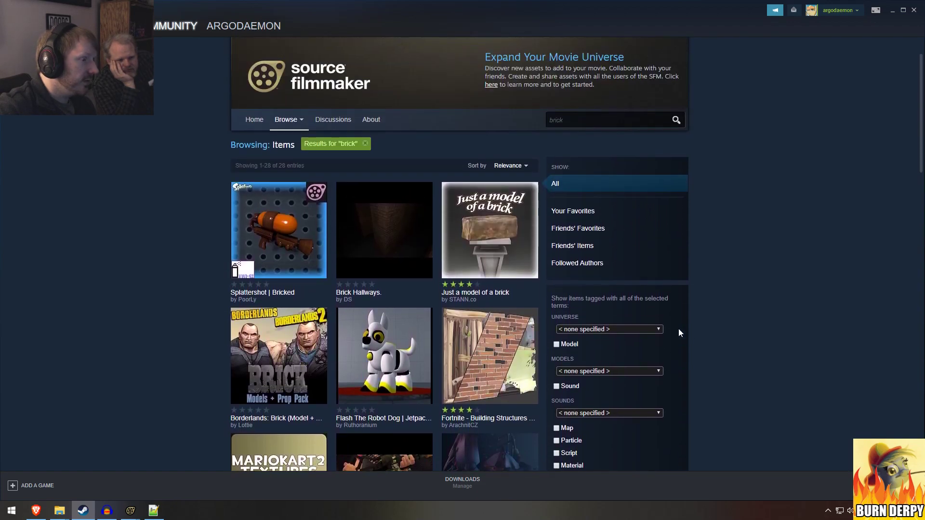
left_click(528, 248)
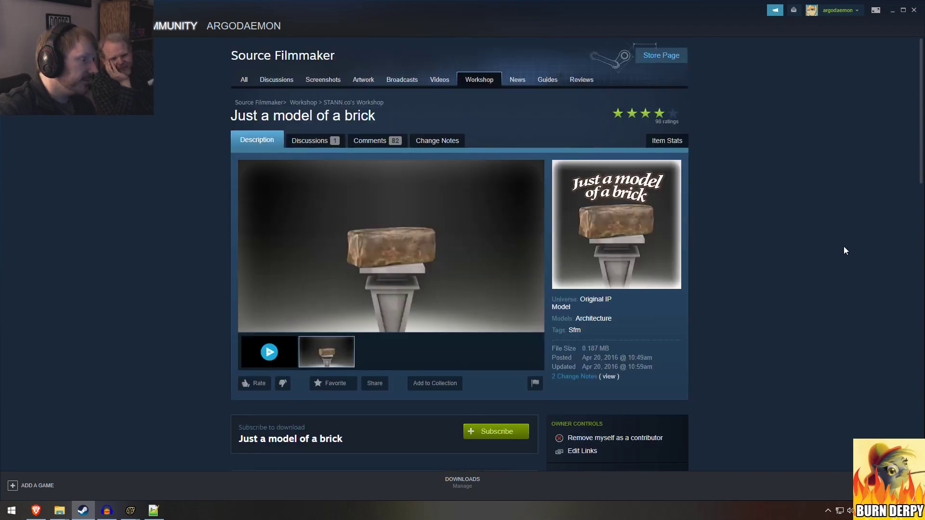
scroll(843, 251, "down", 4)
scroll(842, 247, "down", 4)
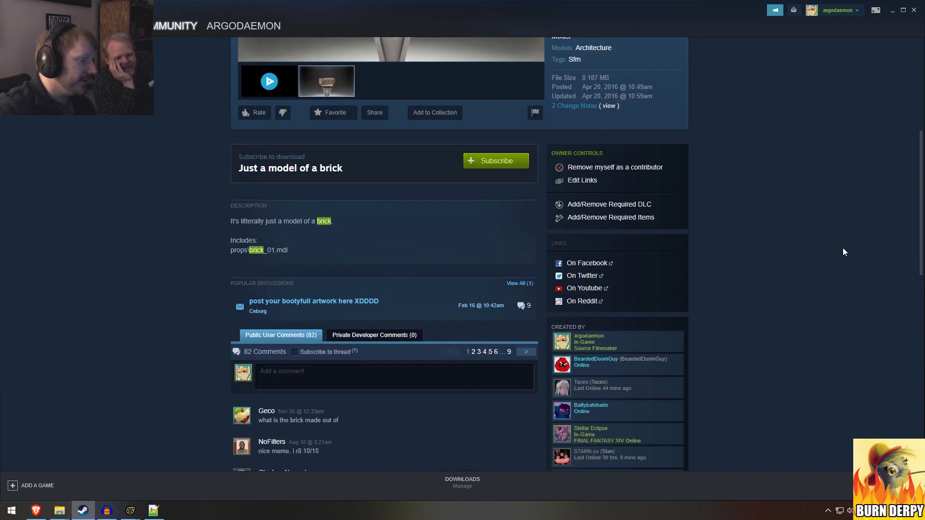
Step: Examine the brick item's creators, pending contributors and first page of user comments, down to the author stats
mouse_move(610, 239)
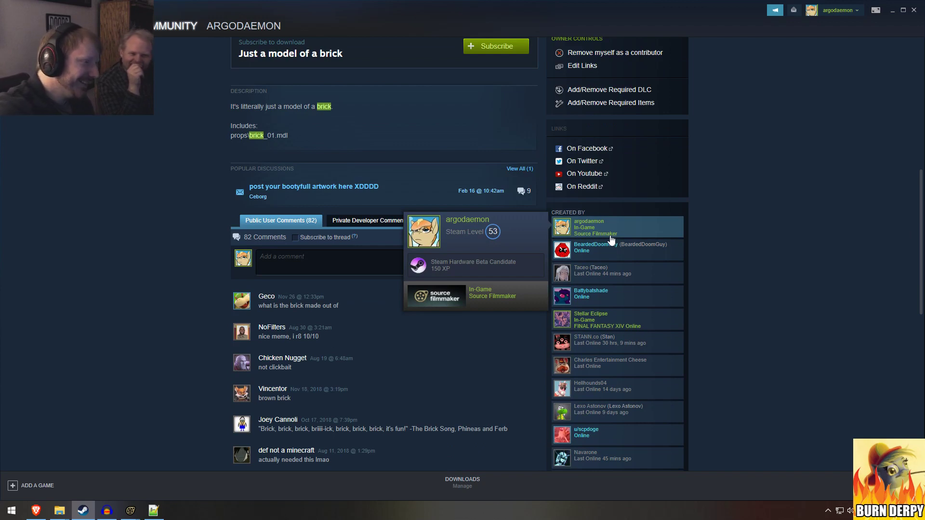
scroll(743, 355, "down", 7)
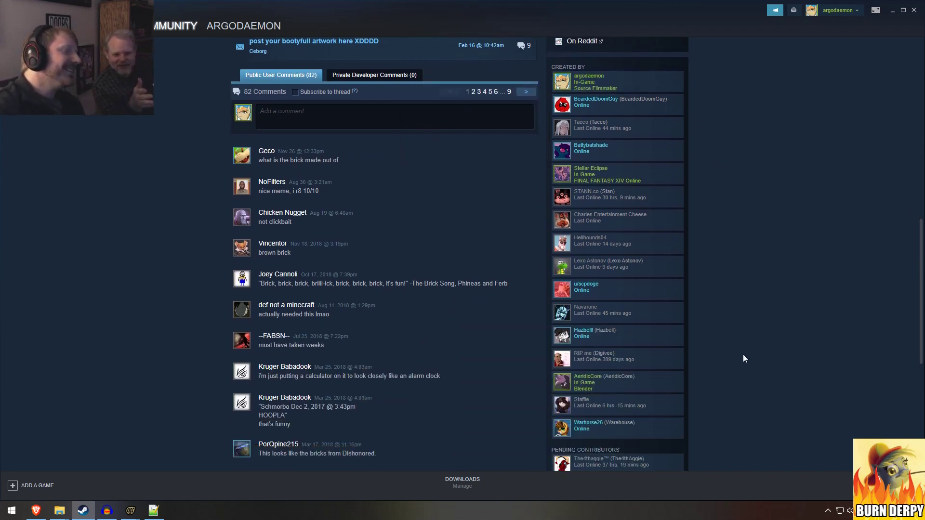
scroll(646, 265, "up", 2)
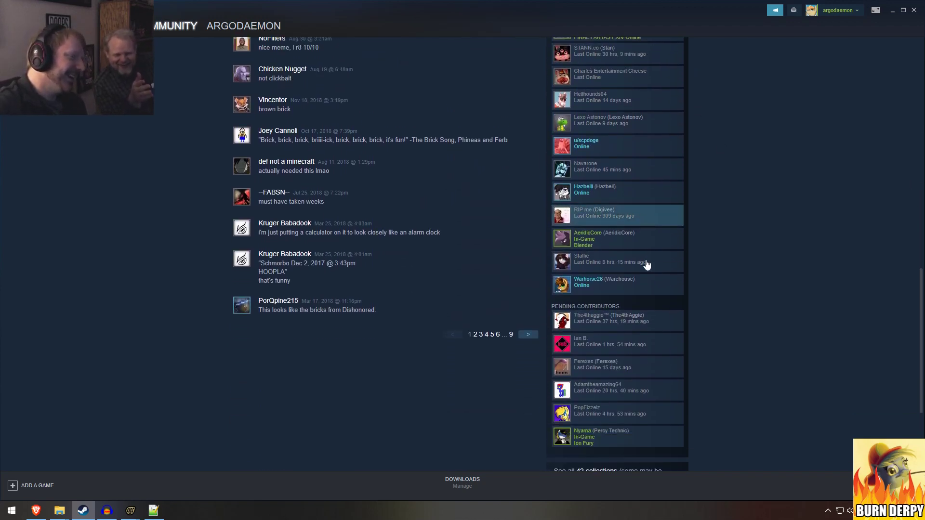
scroll(658, 263, "up", 2)
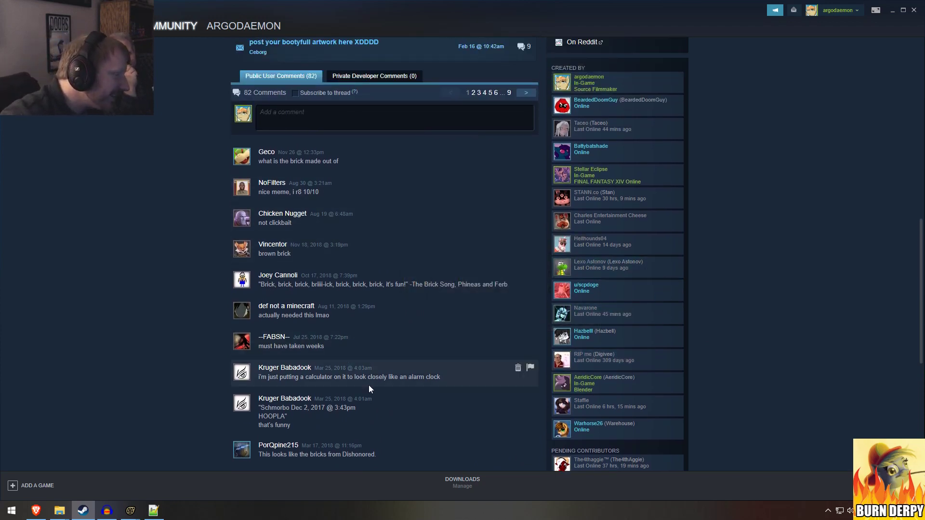
scroll(473, 380, "down", 1)
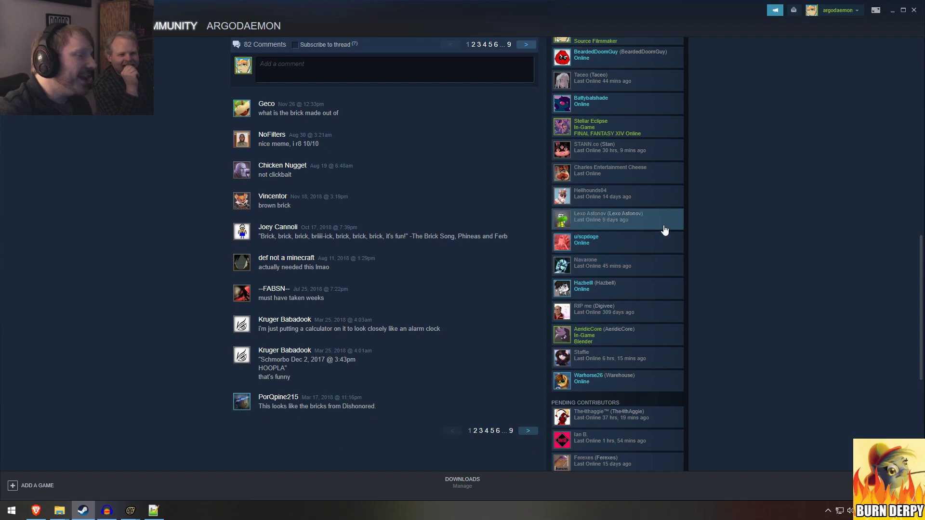
mouse_move(652, 207)
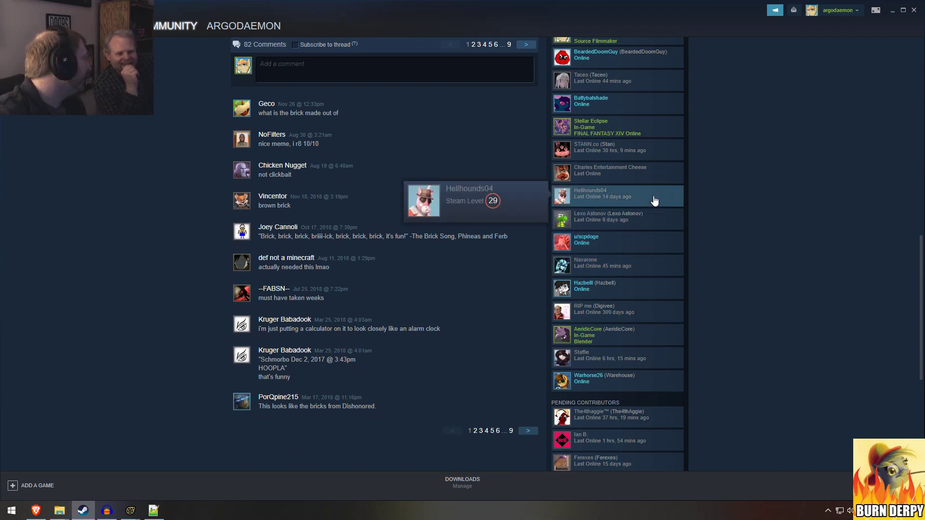
scroll(654, 201, "up", 12)
scroll(461, 254, "down", 4)
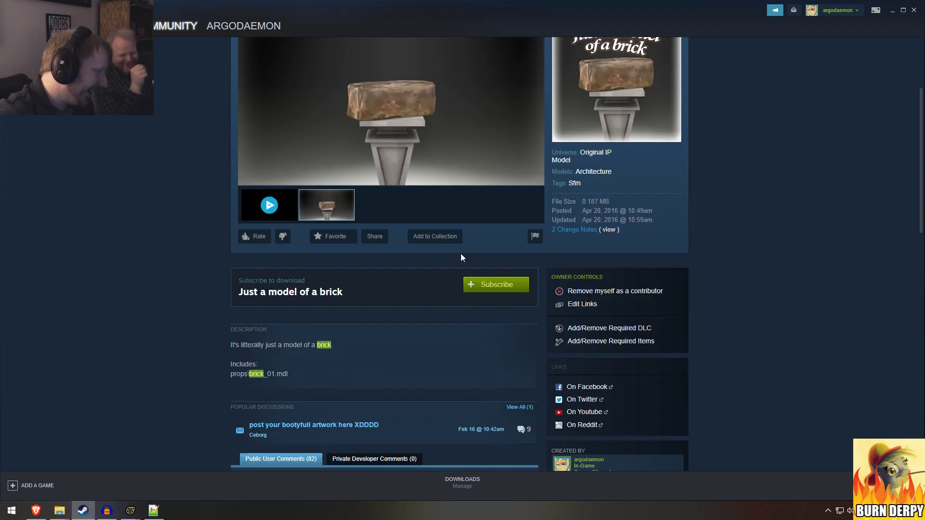
scroll(515, 241, "down", 2)
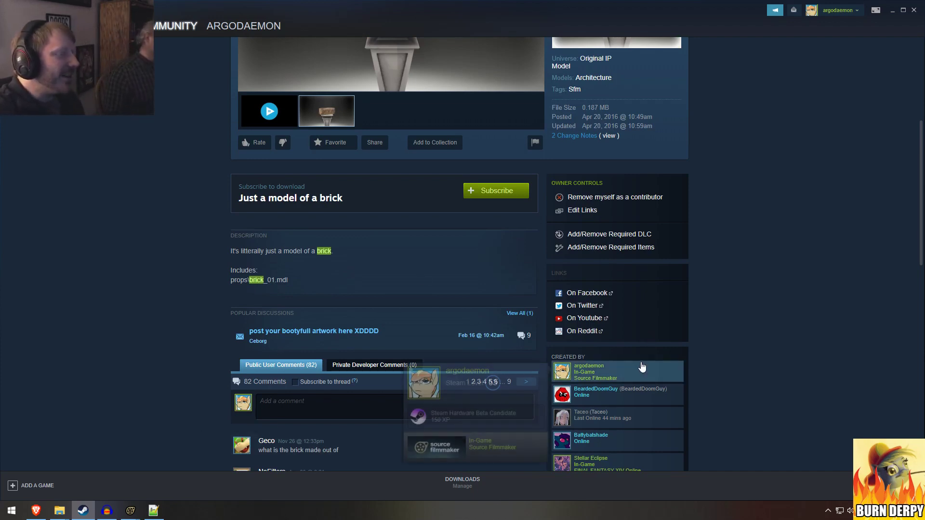
scroll(614, 374, "down", 1)
scroll(614, 375, "down", 2)
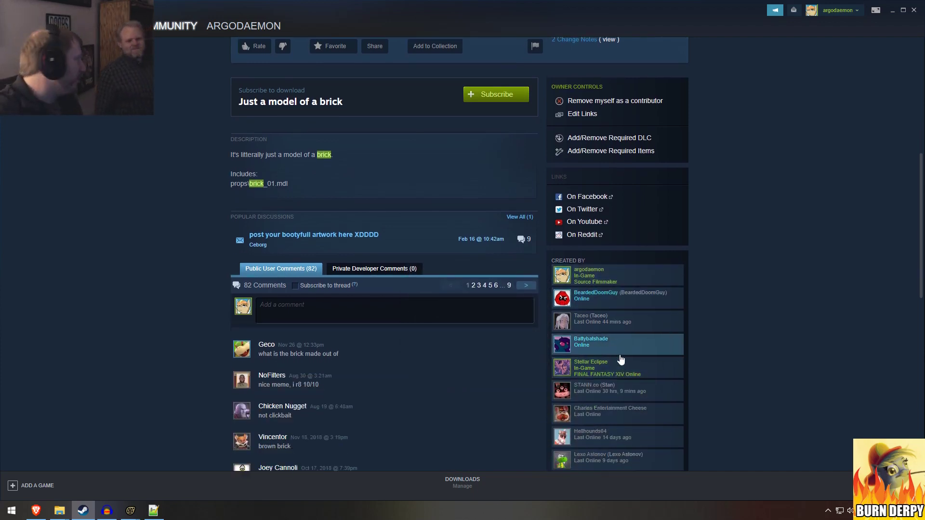
scroll(626, 308, "down", 2)
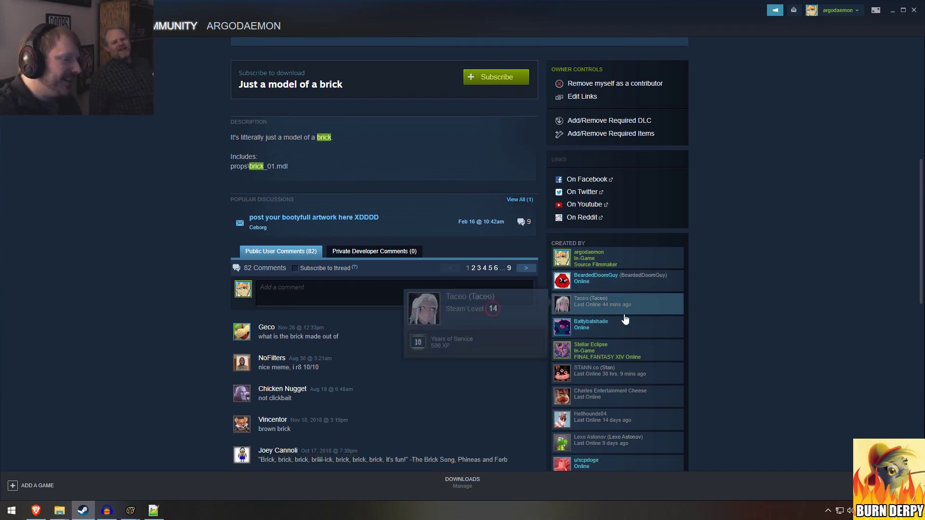
scroll(651, 280, "down", 1)
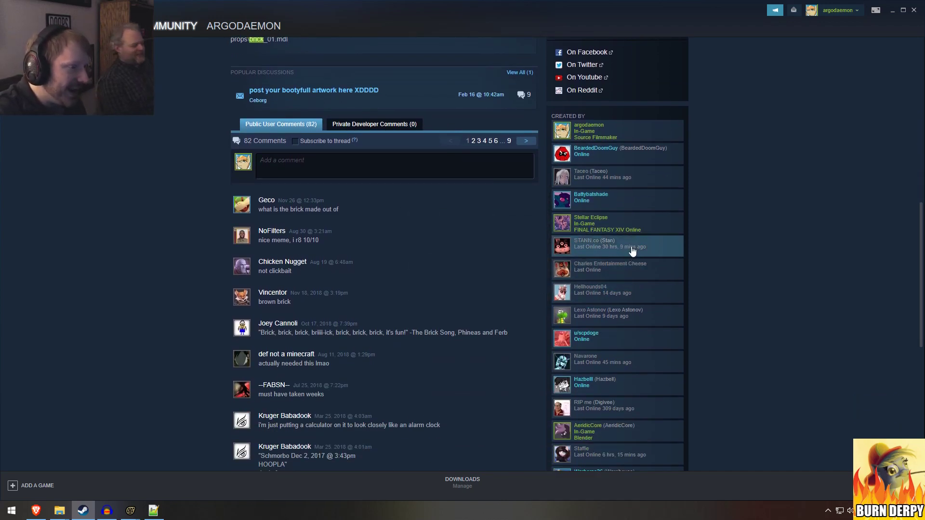
scroll(633, 250, "down", 1)
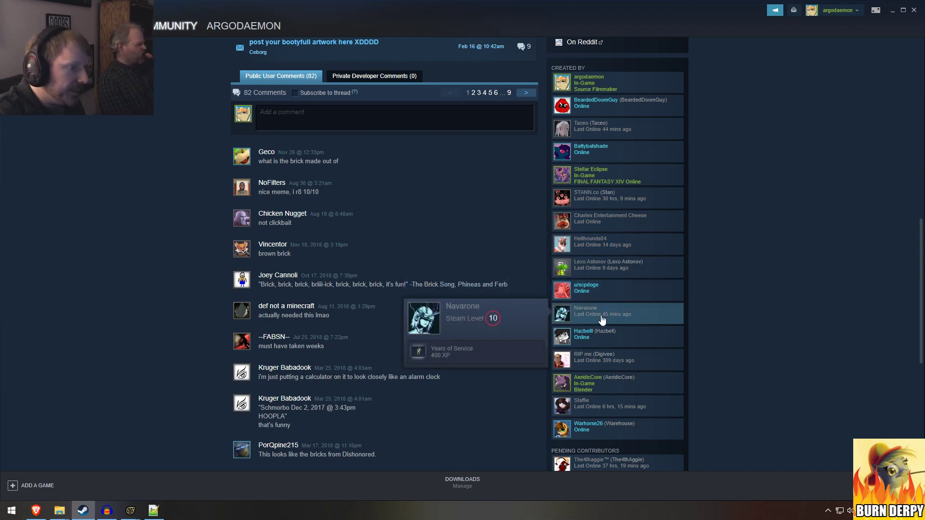
mouse_move(643, 388)
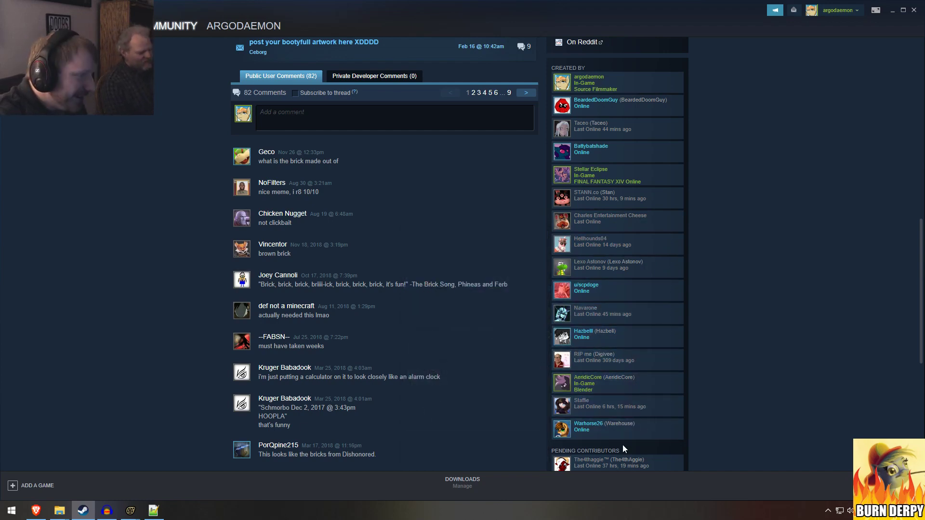
mouse_move(618, 441)
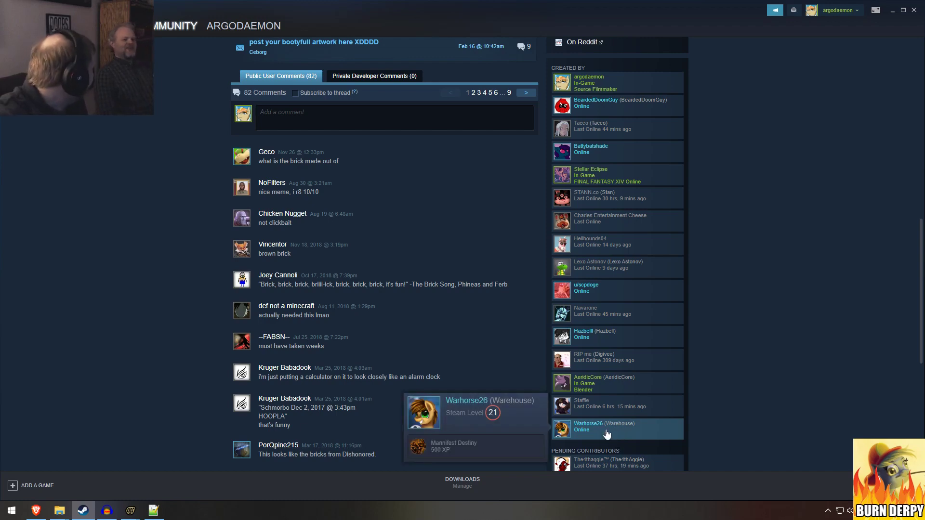
scroll(370, 332, "up", 3)
scroll(370, 333, "down", 8)
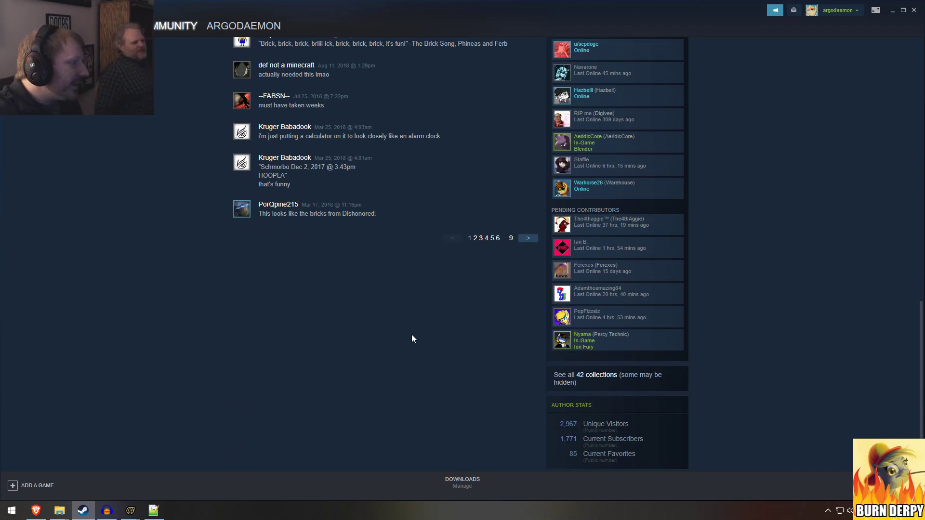
Step: Read through the brick item's user comments from the second to the fourth page
scroll(415, 298, "up", 3)
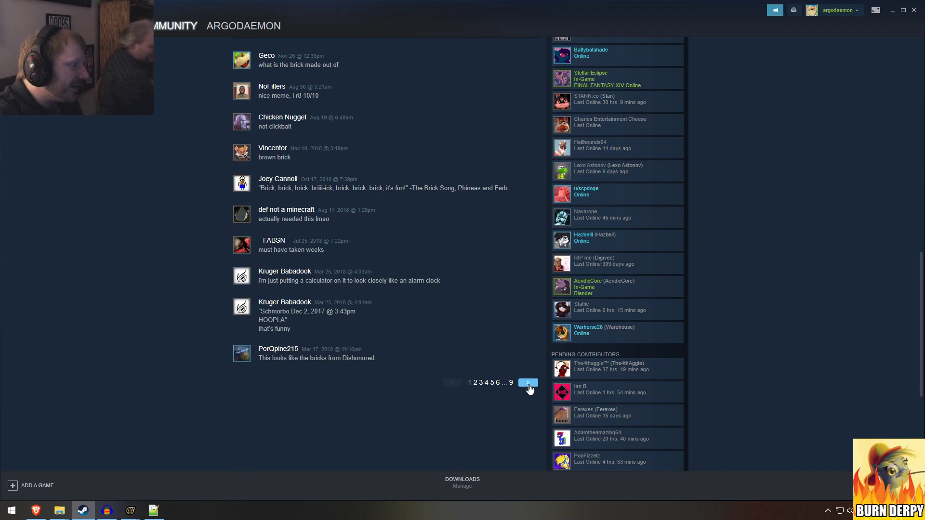
left_click(528, 384)
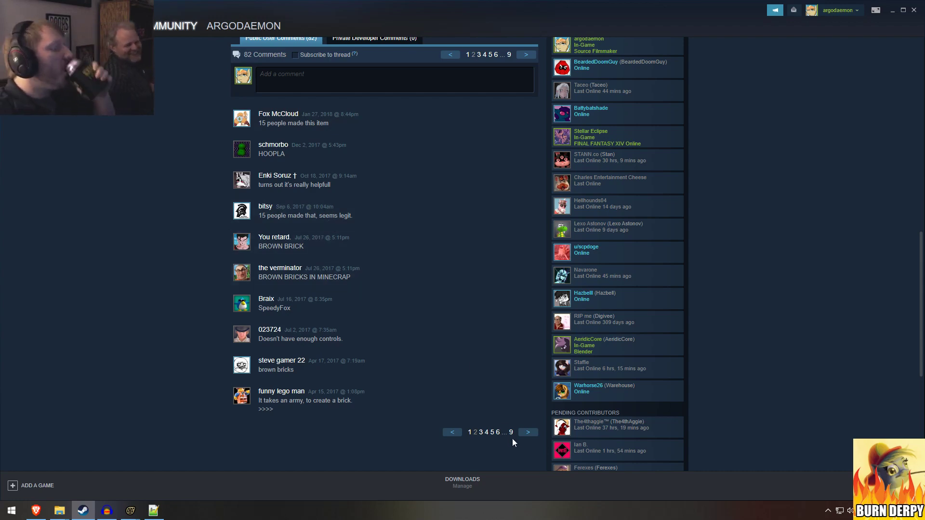
left_click(528, 432)
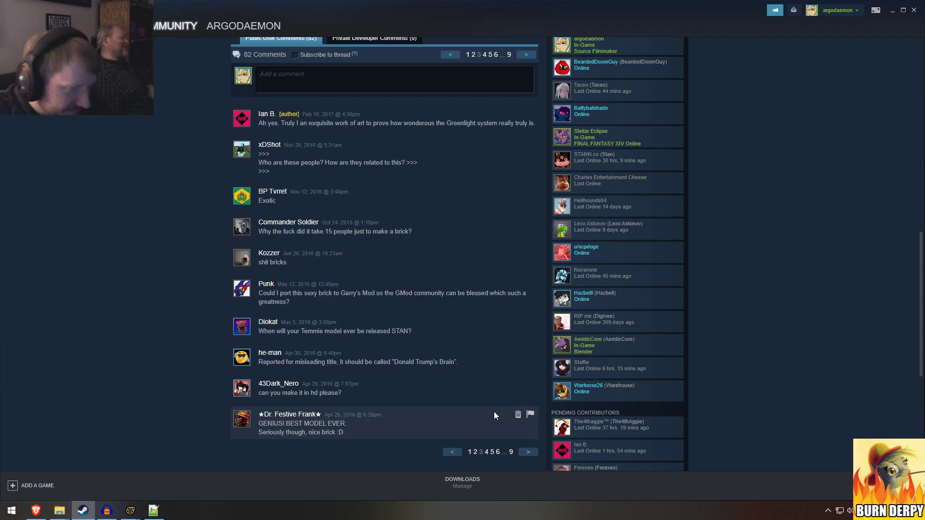
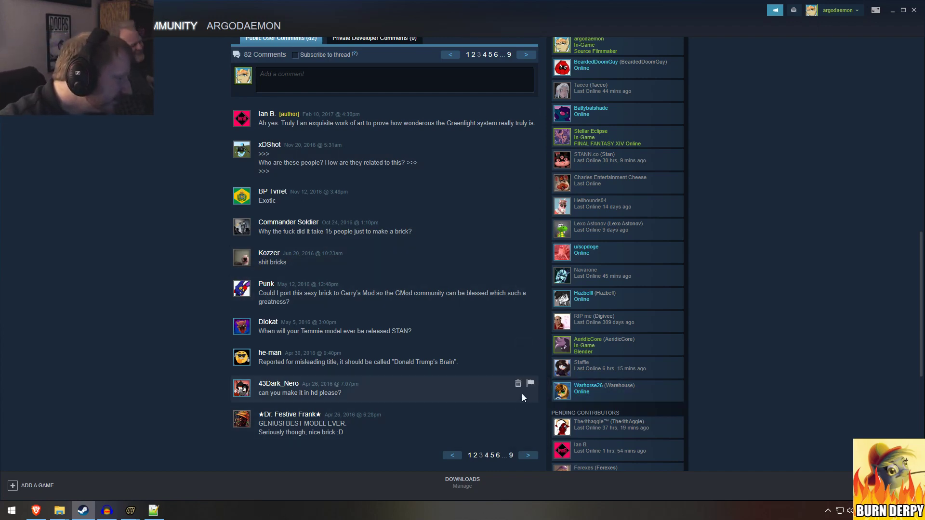
scroll(437, 408, "down", 2)
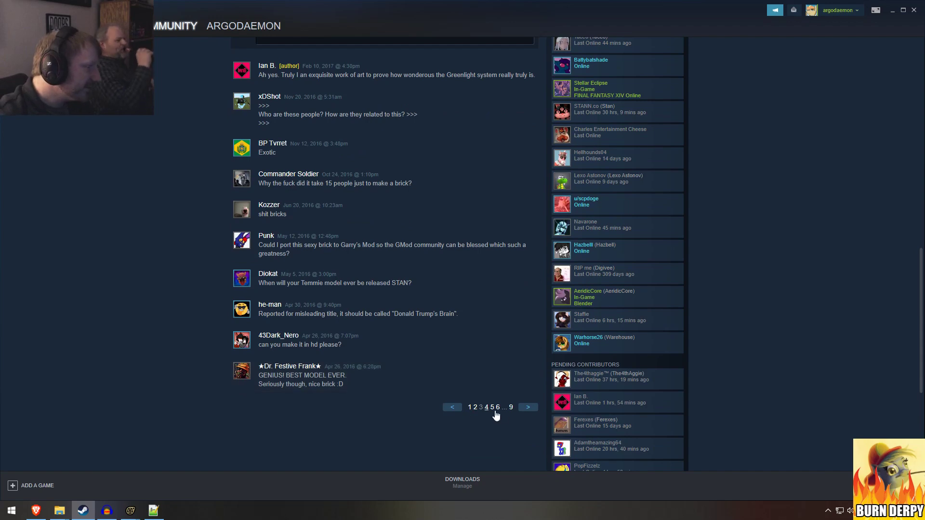
left_click(527, 408)
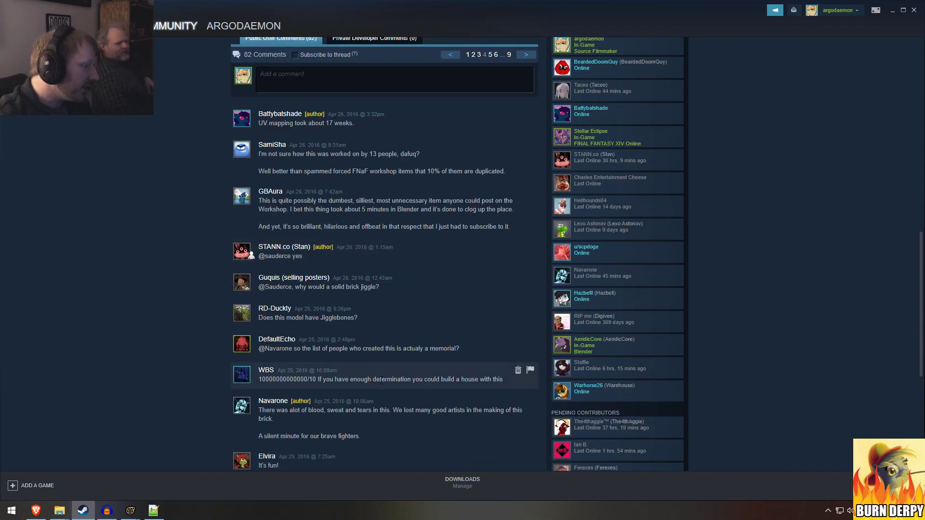
Step: Open the brick item's interactive 3D preview and rotate the model to inspect it from several sides
scroll(415, 412, "up", 12)
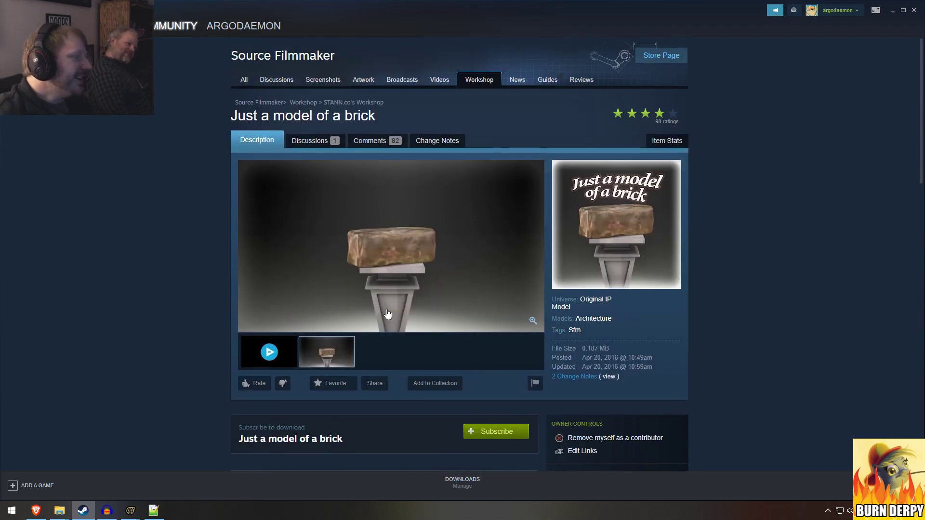
left_click(283, 354)
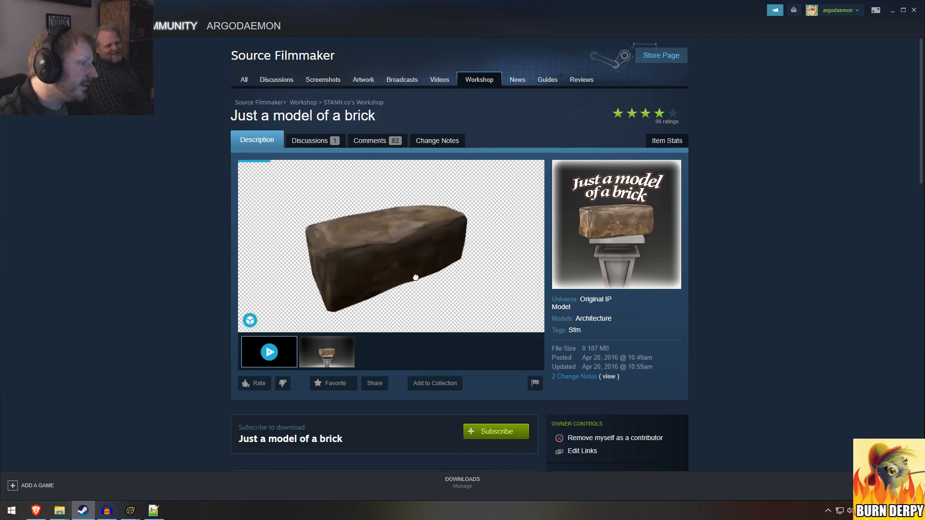
left_click_drag(416, 277, 322, 260)
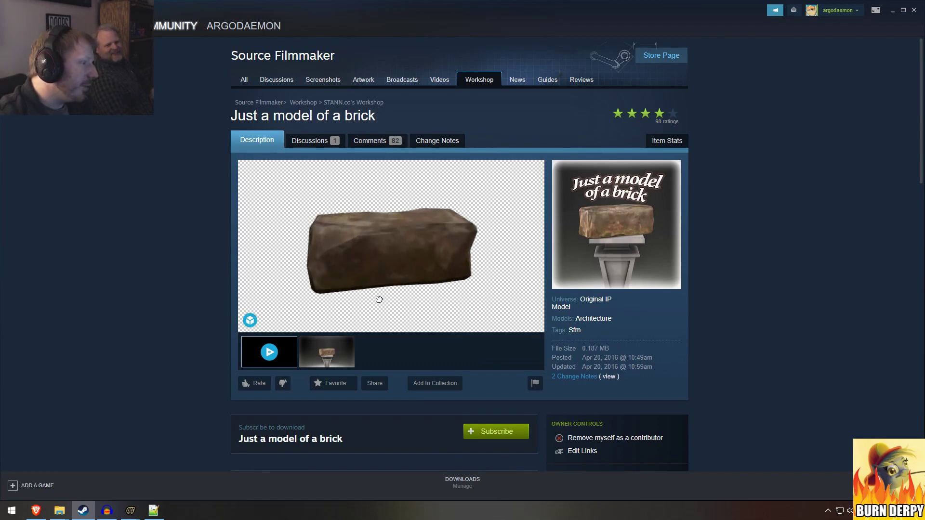
left_click_drag(379, 299, 326, 227)
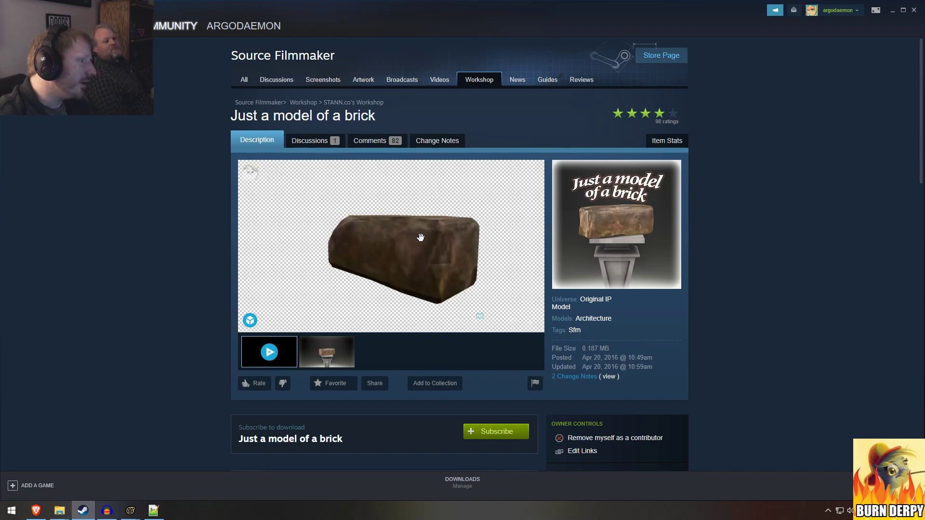
left_click_drag(420, 237, 483, 244)
left_click_drag(318, 261, 411, 244)
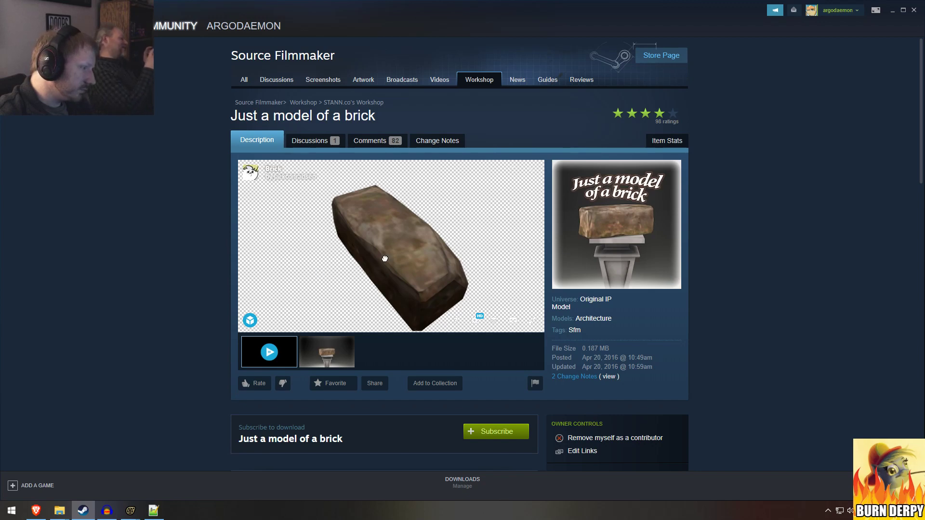
left_click_drag(385, 259, 407, 251)
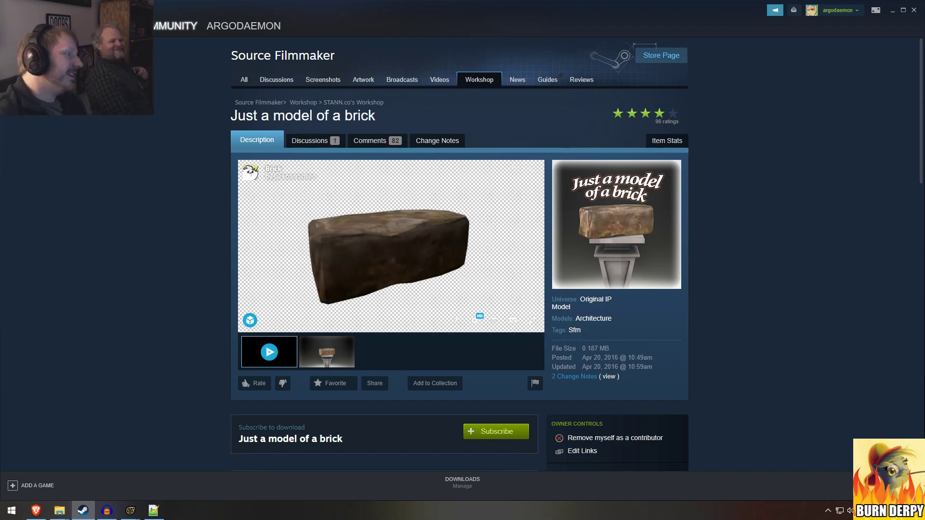
Step: Return to the "brick" Workshop results, reopen "Just a model of a brick" and read its change notes
key("alt+Left")
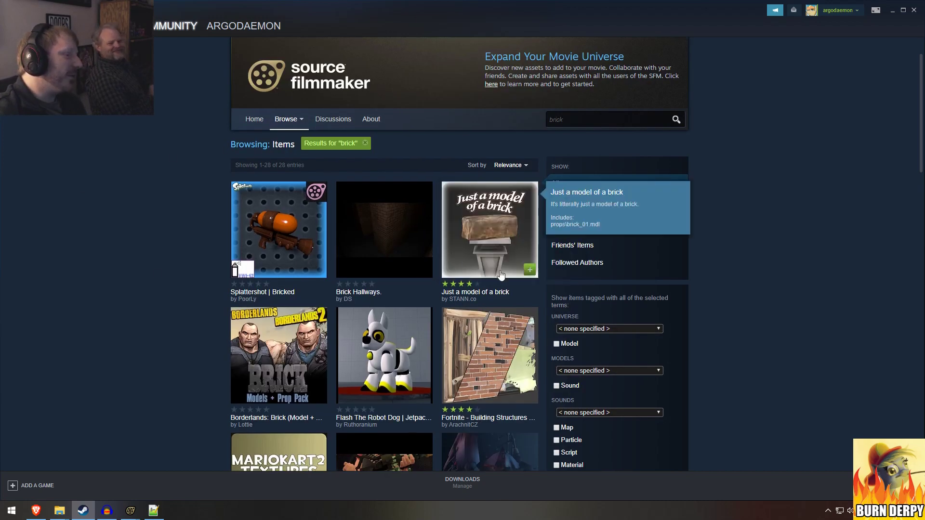
scroll(492, 193, "down", 1)
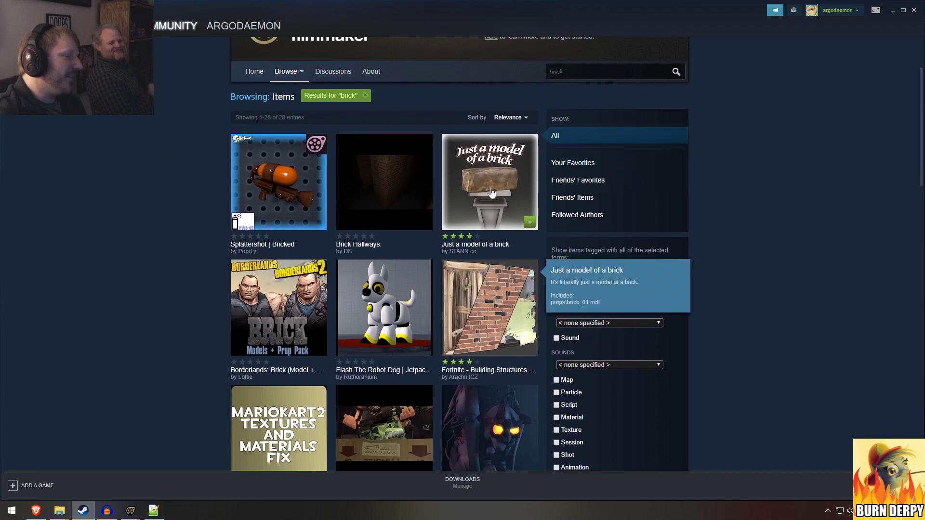
left_click(476, 243)
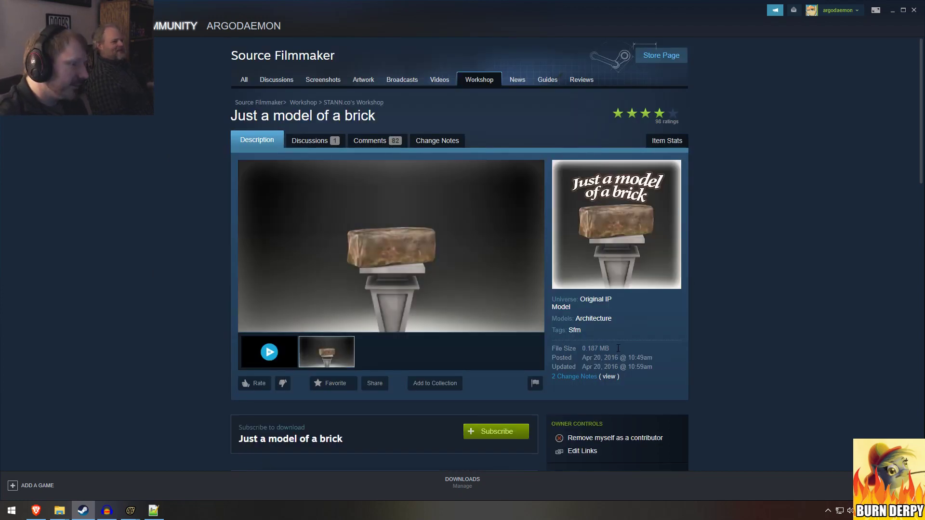
scroll(789, 357, "down", 2)
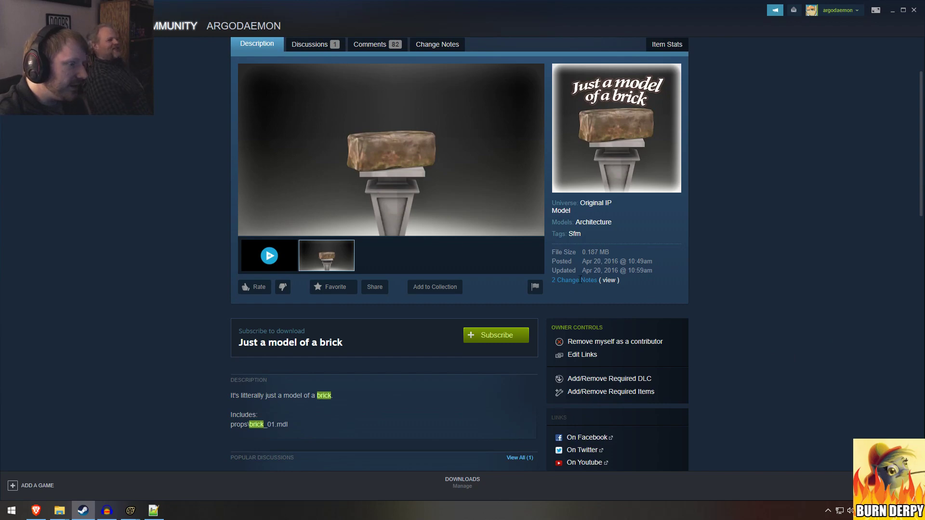
left_click(610, 281)
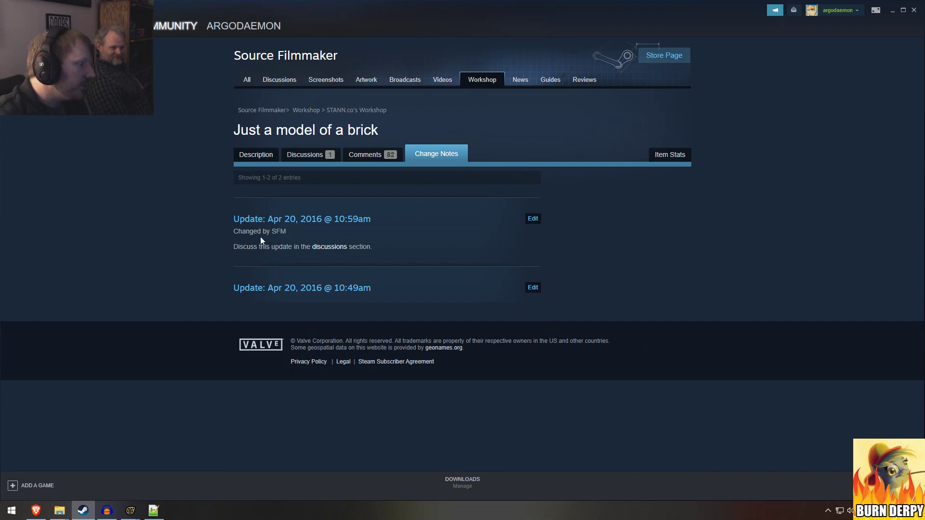
left_click_drag(258, 232, 479, 235)
left_click(233, 233)
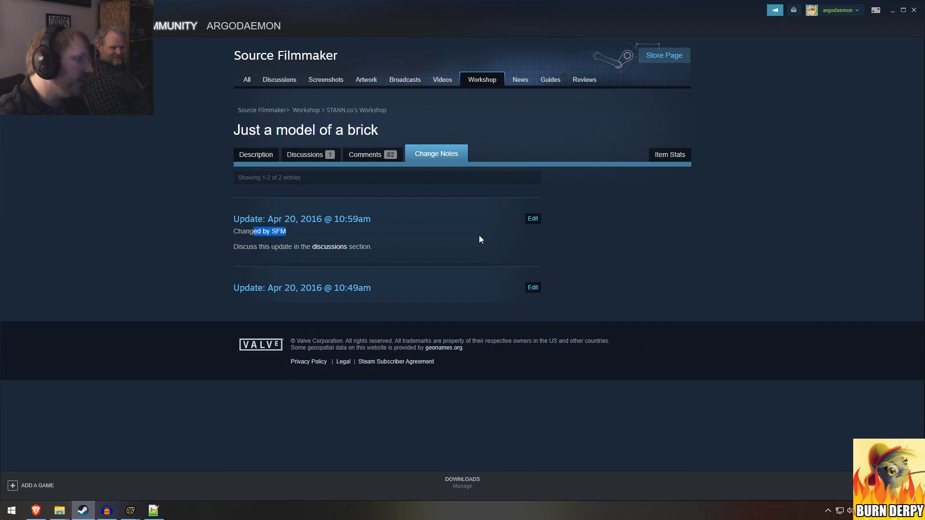
left_click(280, 232)
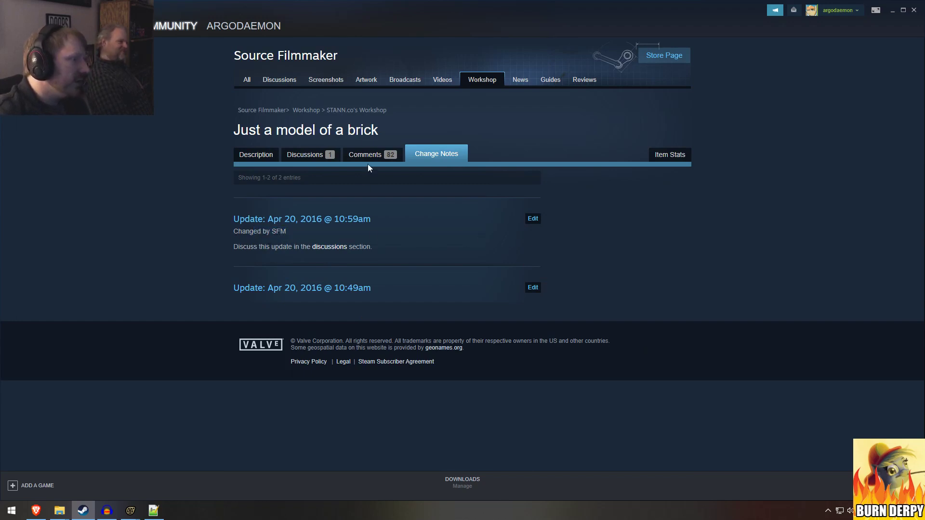
Step: Open the brick item's discussion thread and view the "Block Raid" artwork posted in it
left_click(313, 155)
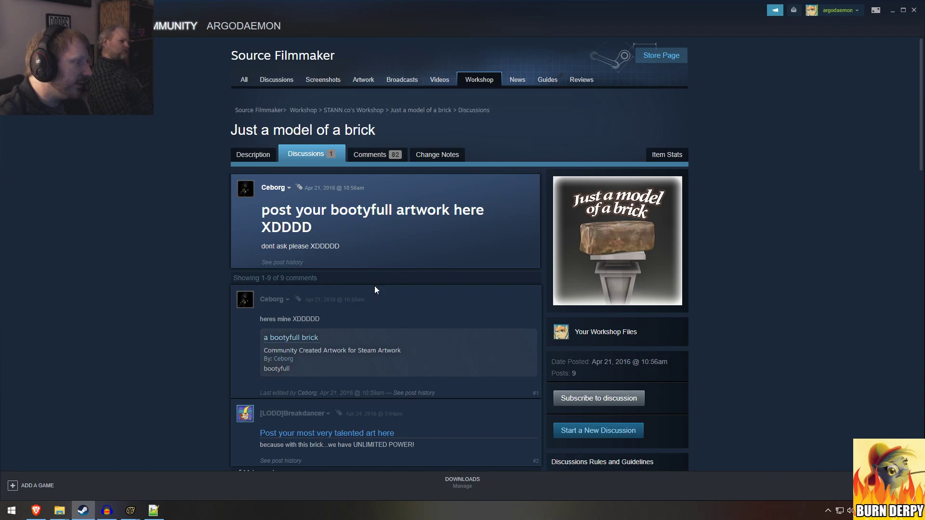
scroll(374, 285, "down", 4)
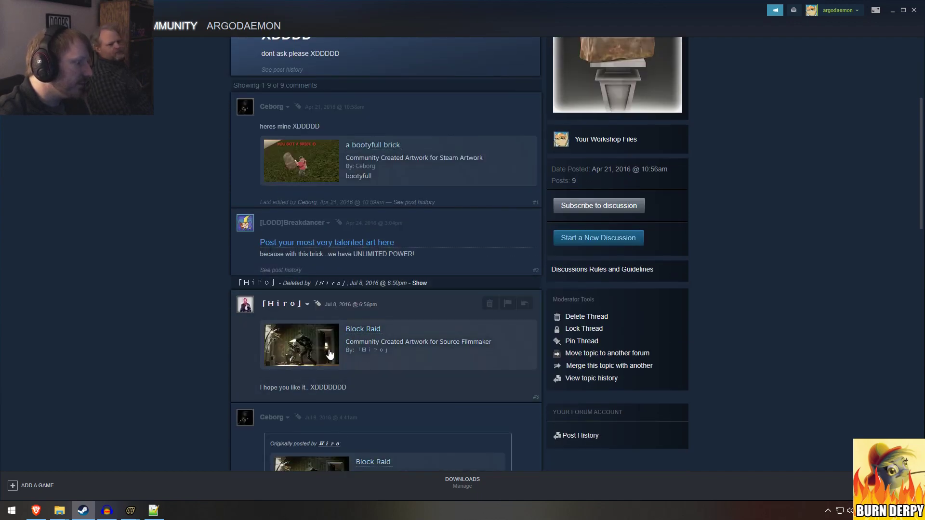
left_click(309, 341)
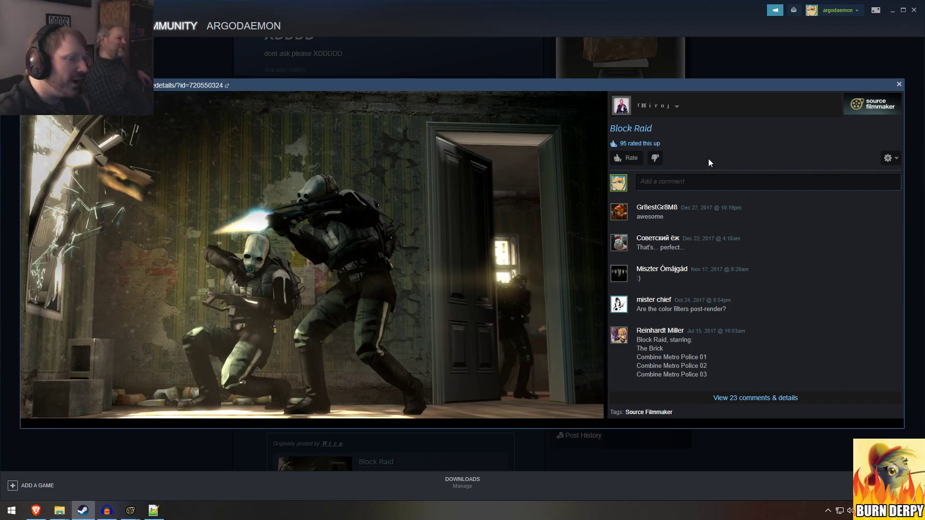
left_click(899, 85)
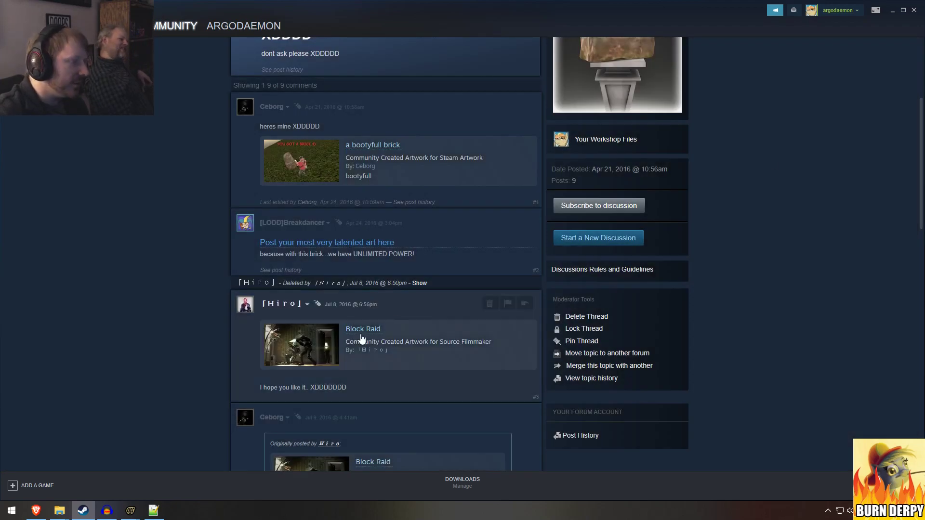
Step: View the "Brick TO THE FACE" artwork in the thread and read the remaining replies
scroll(358, 325, "down", 2)
scroll(357, 327, "down", 8)
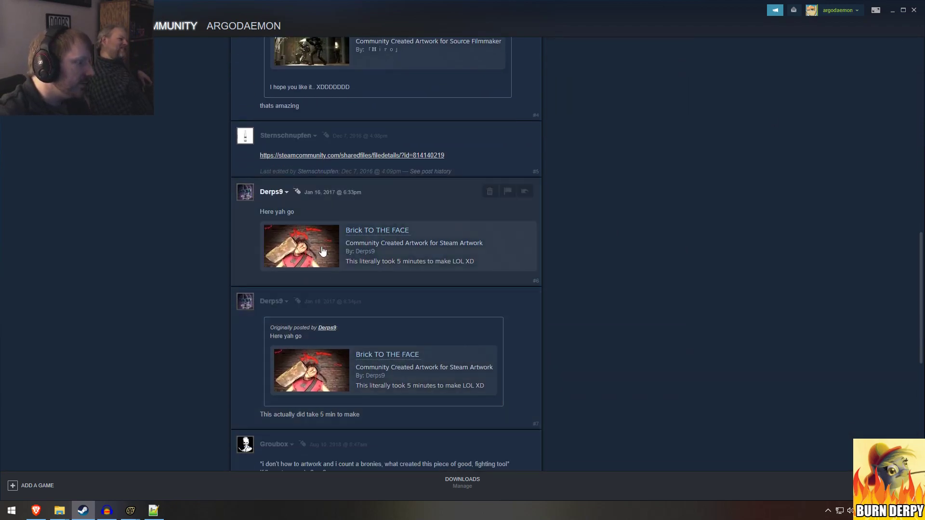
left_click(351, 268)
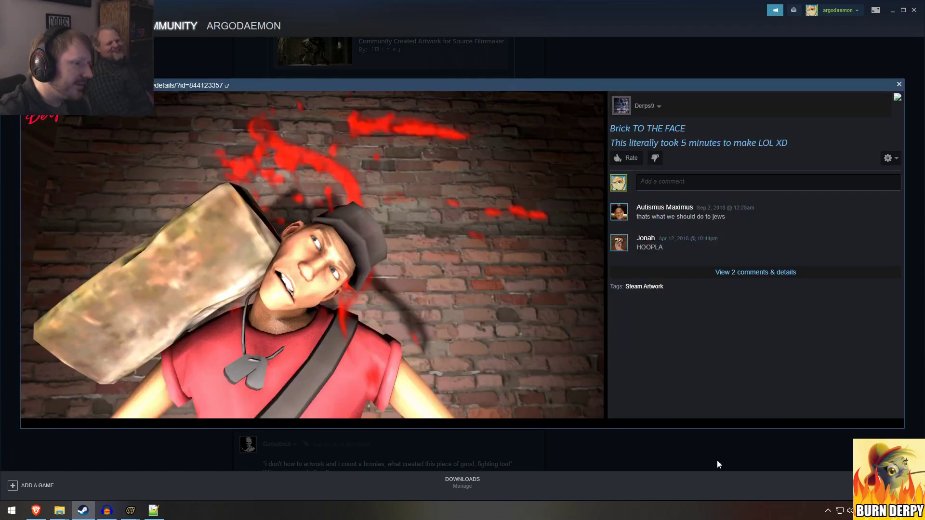
left_click(701, 455)
scroll(663, 452, "down", 6)
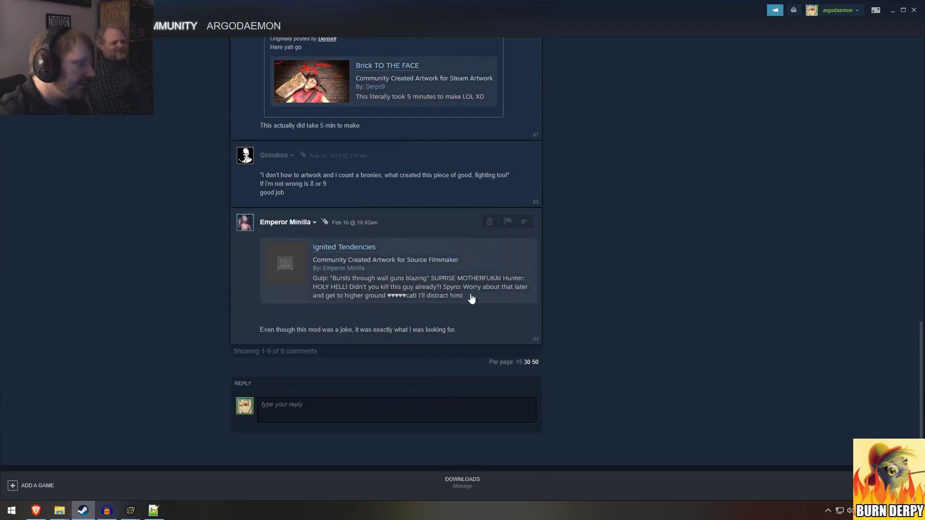
scroll(336, 192, "up", 3)
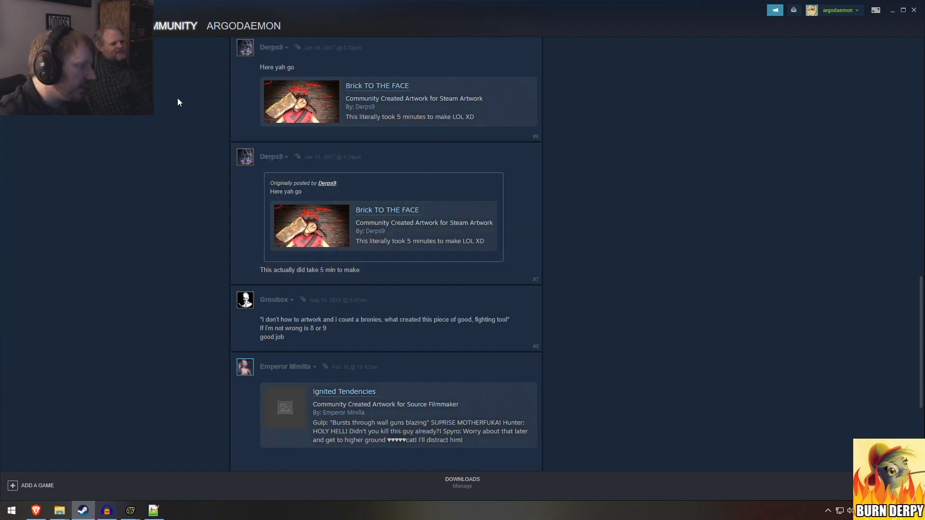
Step: Leave the brick item, review the account's Steam profile and own Workshop items, and close Steam to return to the model browser
left_click(10, 26)
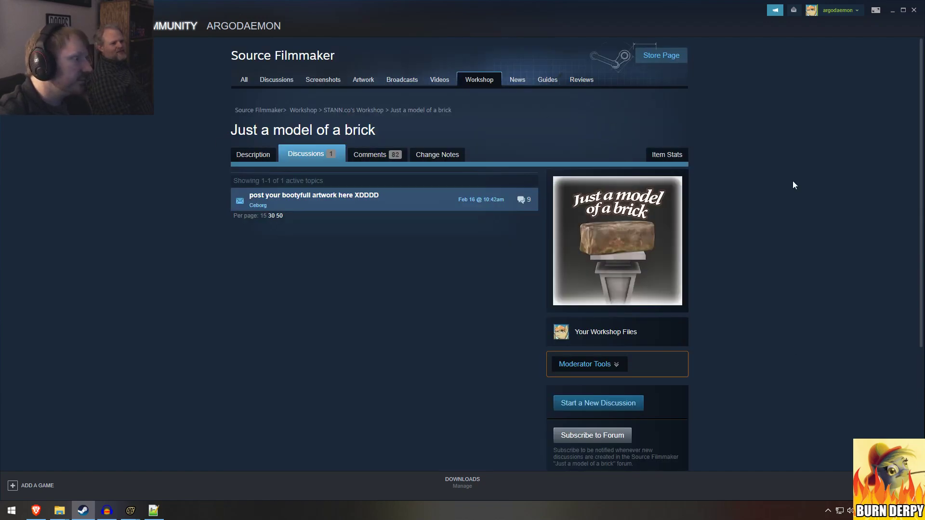
left_click(437, 154)
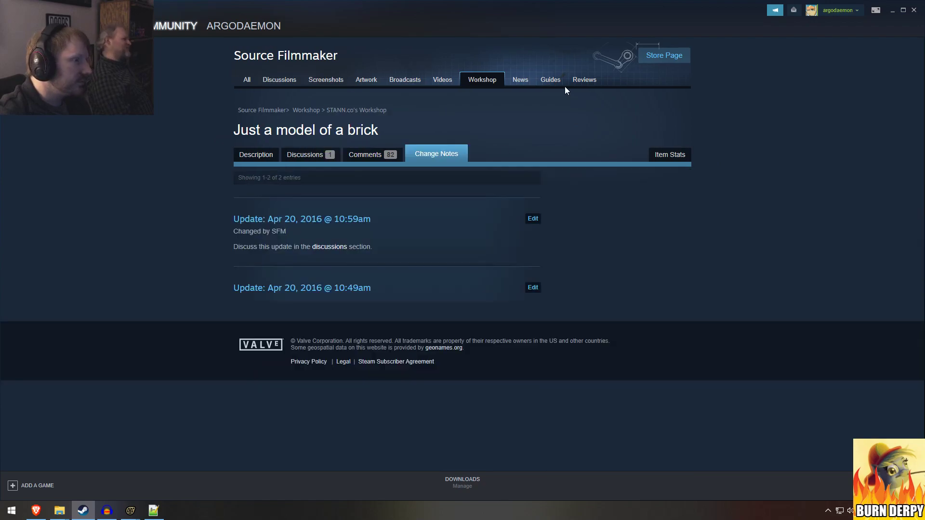
mouse_move(224, 28)
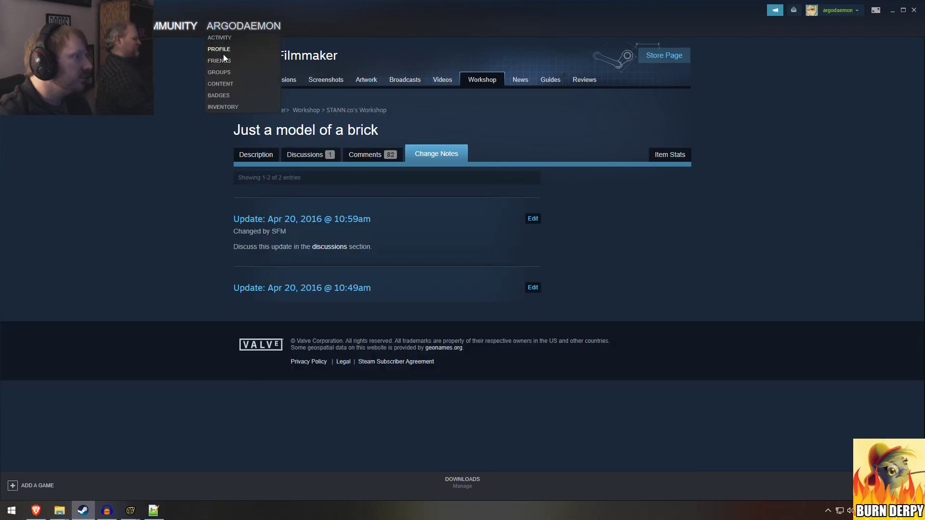
left_click(219, 50)
scroll(647, 347, "down", 7)
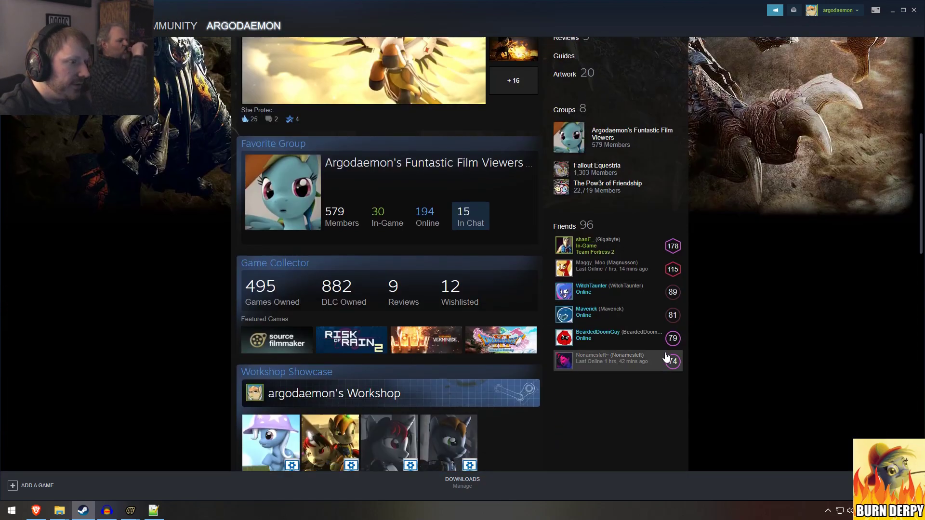
scroll(667, 357, "up", 4)
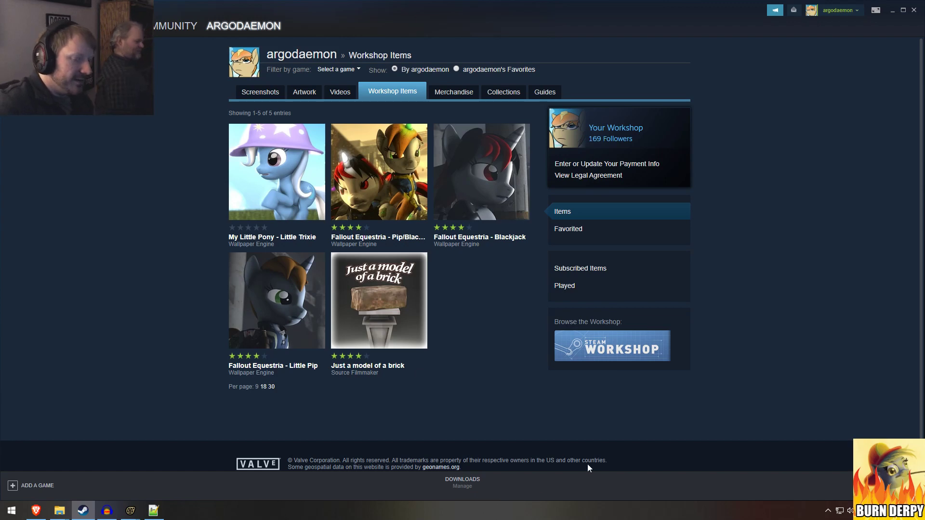
left_click(912, 10)
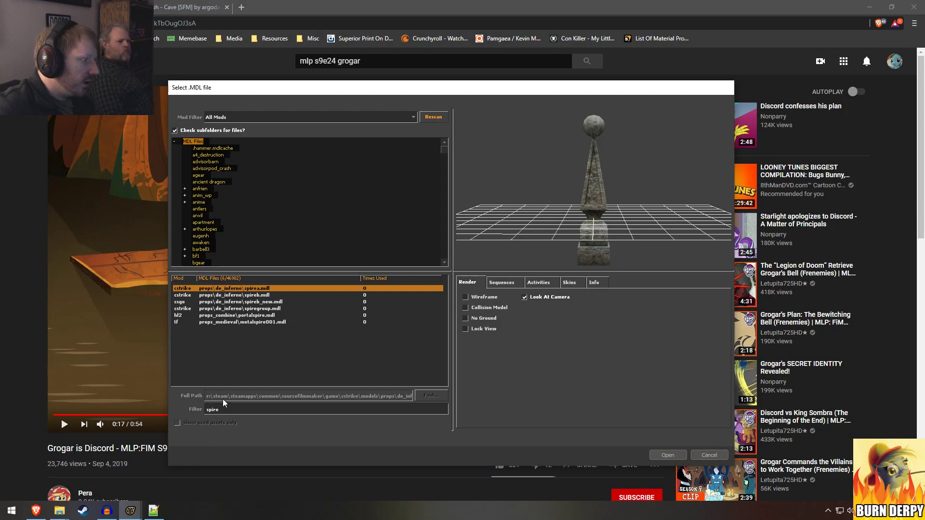
Step: Filter the model list by "roof" and preview the first results, from roof_track_a.mdl past the rooftop models
left_click_drag(224, 410, 203, 406)
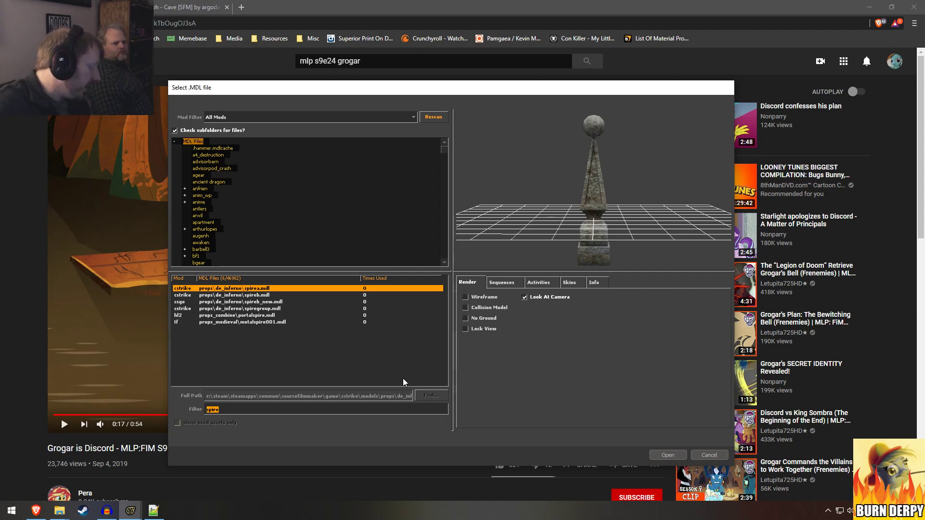
type("roof")
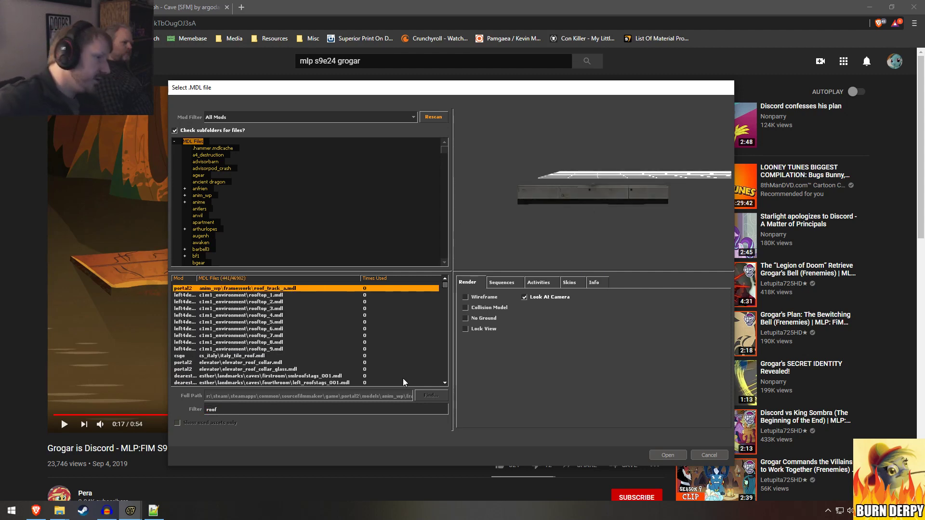
key("Down")
key("Down")
key("Down")
key("Down")
key("Down")
key("Down")
key("Down")
key("Down")
key("Down")
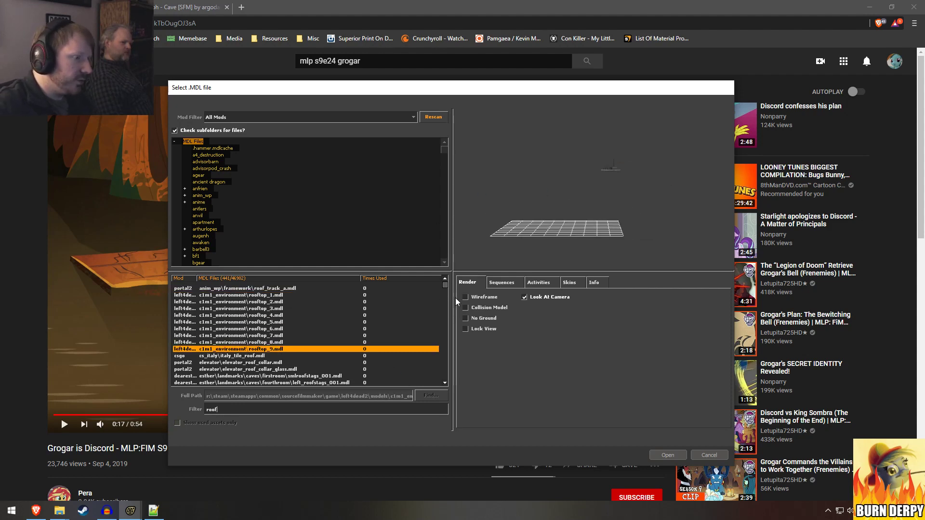
key("Down")
key("Down")
key("Down")
key("Down")
key("Down")
key("Down")
key("Down")
key("Down")
key("Down")
Step: Preview the roof models in wireframe down to roof01a.mdl, and go back up the list to roof_dec_a.mdl
left_click(466, 297)
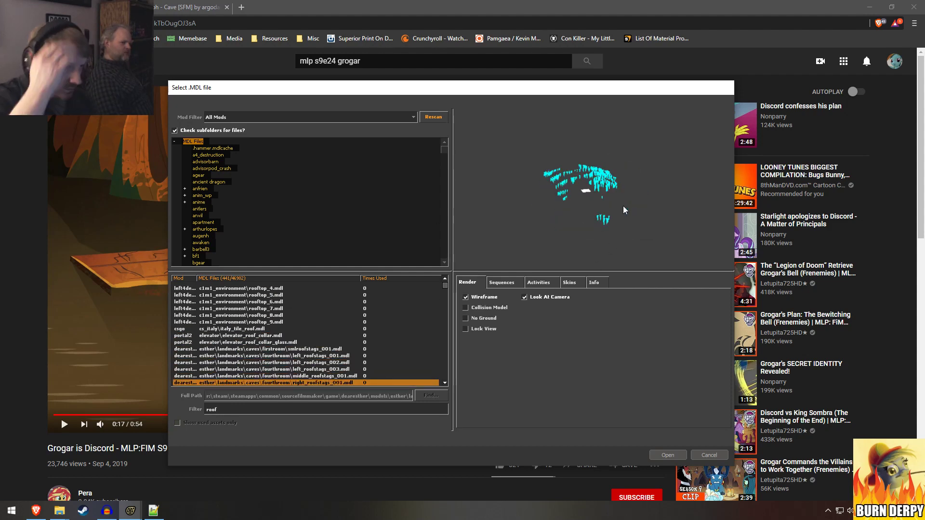
key("Down")
key("Down")
key("Down")
key("Down")
key("Down")
key("Down")
key("Down")
key("Down")
key("Down")
key("Down")
key("Down")
key("Down")
key("Down")
key("Down")
key("Down")
key("Down")
key("Down")
key("Down")
key("Down")
key("Down")
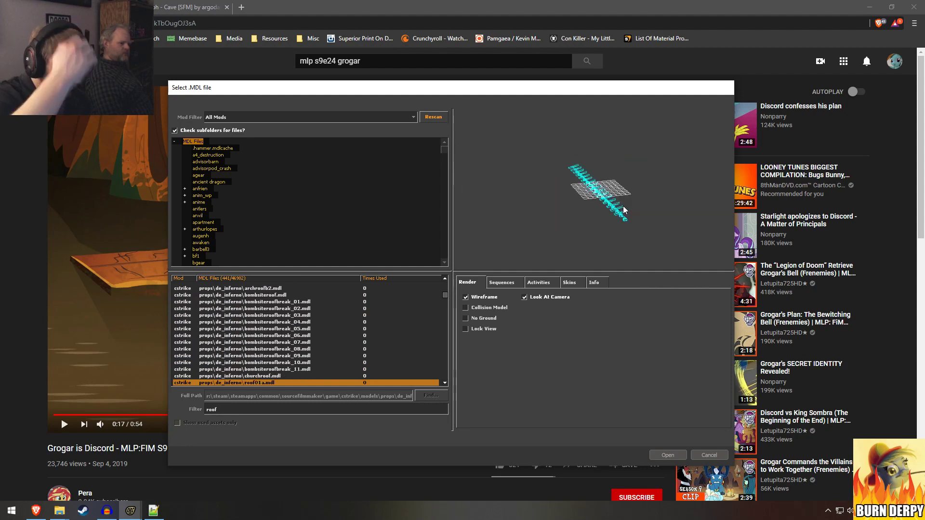
key("Up")
key("Up")
key("Up")
key("Up")
key("Up")
key("Up")
key("Up")
key("Up")
key("Up")
key("Up")
key("Up")
key("Up")
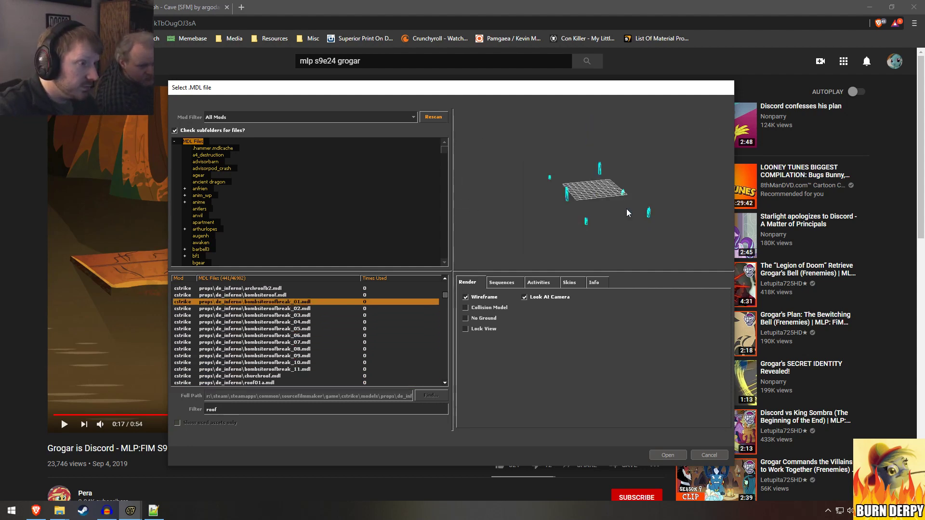
key("Up")
key("Up")
key("Up")
key("Up")
key("Up")
key("Up")
key("Up")
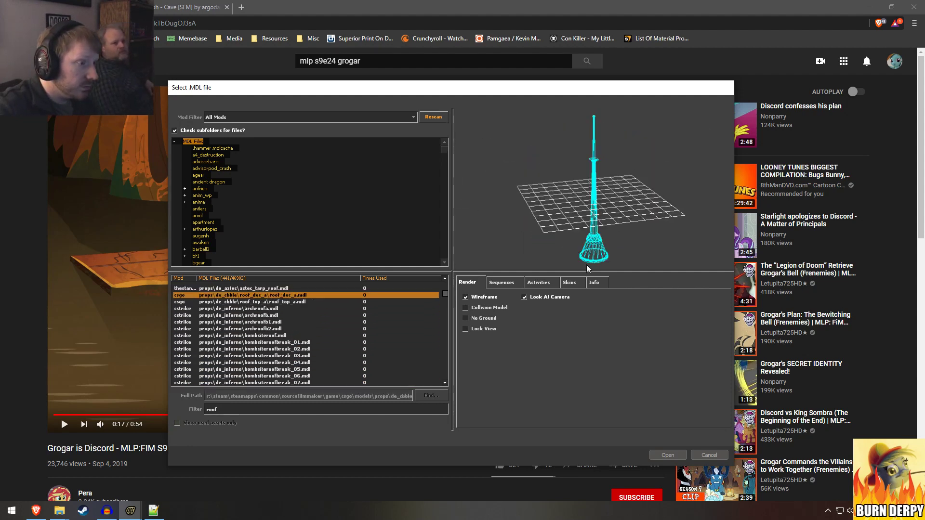
Step: Select the de_cbble roof_top_a.mdl, show it without wireframe, compare it with the Grogar reference video and load it into the scene
key("Down")
left_click(490, 295)
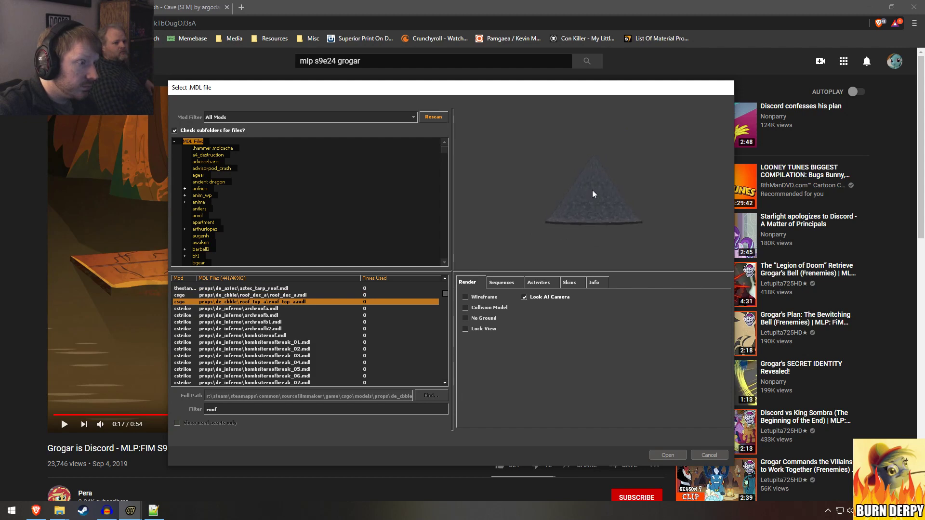
key("alt+Tab")
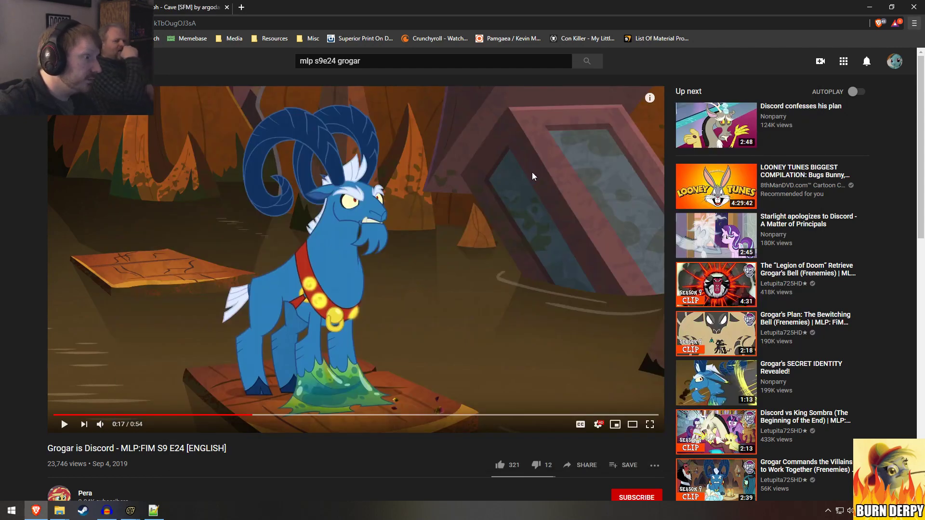
key("alt+Tab")
left_click(667, 454)
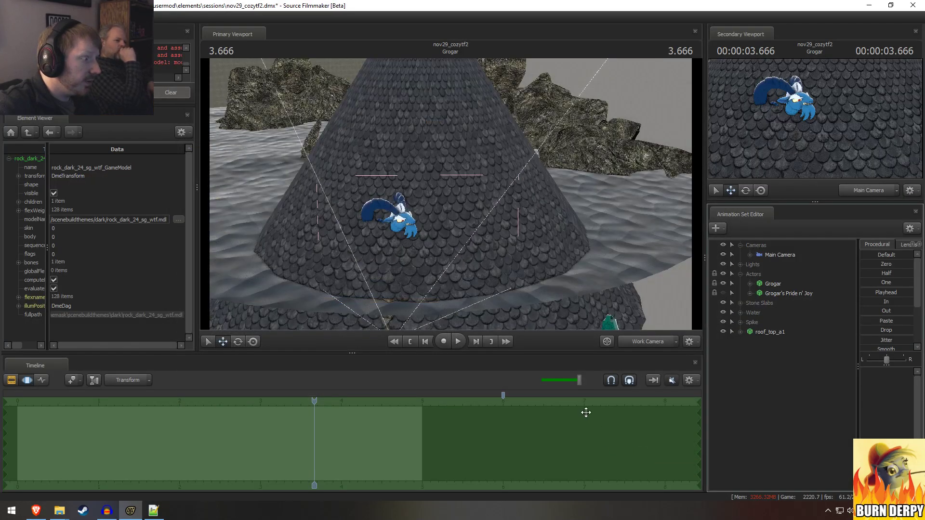
right_click(799, 337)
left_click(846, 358)
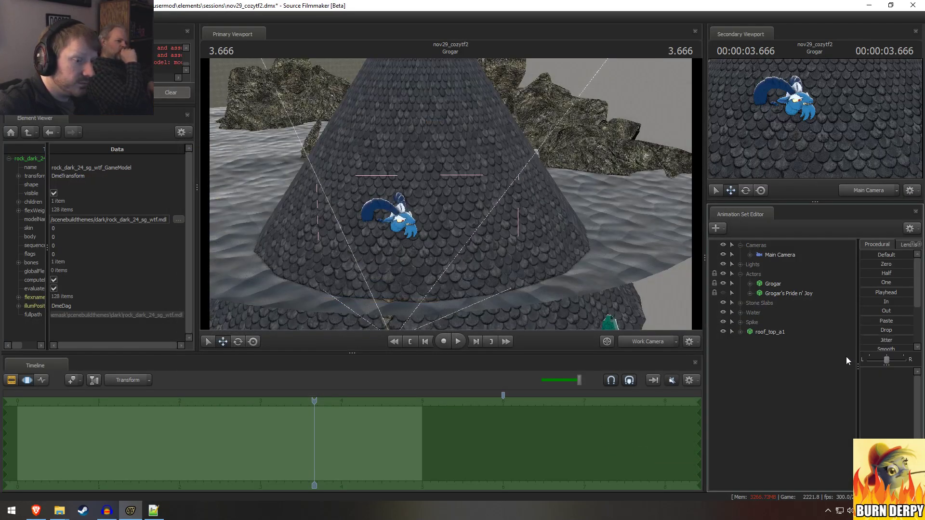
key("Escape")
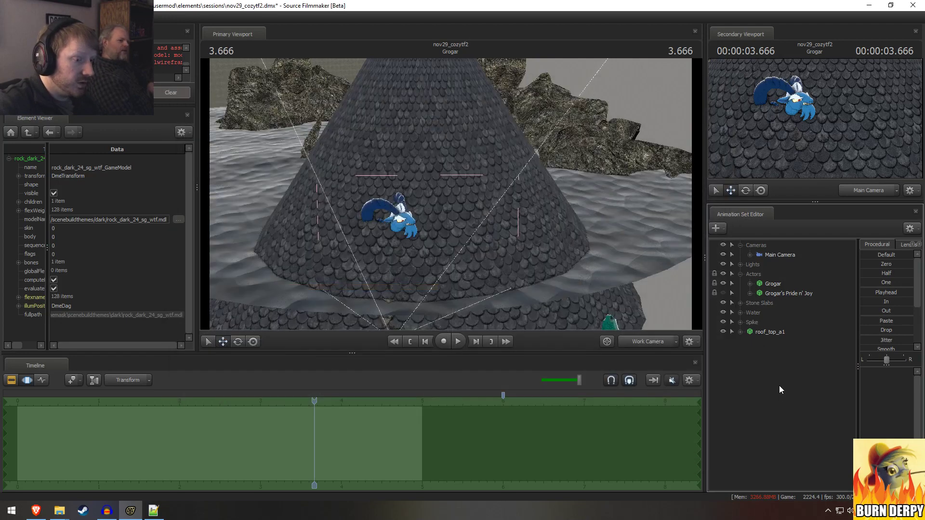
Step: Save the session and open the model browser for a new model animation set
key("ctrl+s")
right_click(776, 378)
left_click(790, 385)
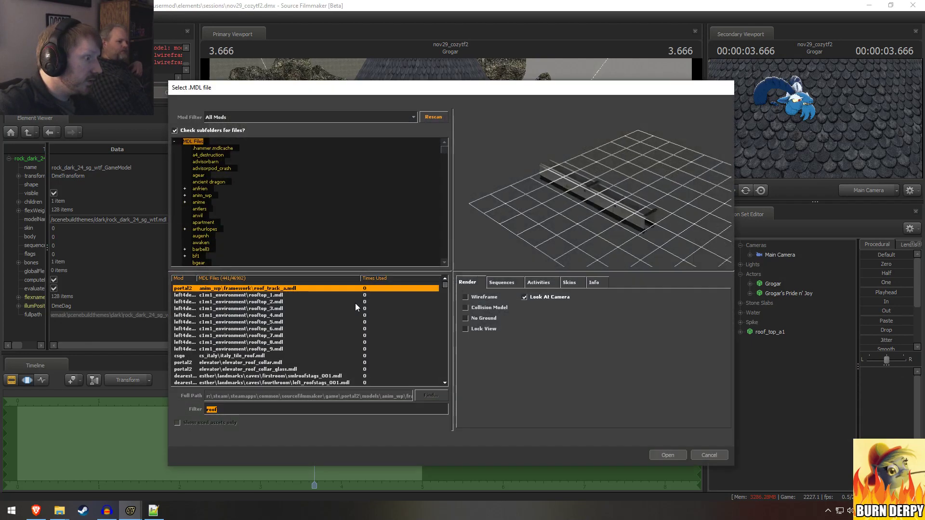
Step: Preview the roof models from the caves roofstags rocks down to the cs_militia roofholeboards_p2.mdl
scroll(354, 304, "down", 3)
left_click(271, 308)
key("Down")
key("Down")
key("Down")
key("Down")
key("Down")
key("Down")
key("Down")
key("Down")
key("Down")
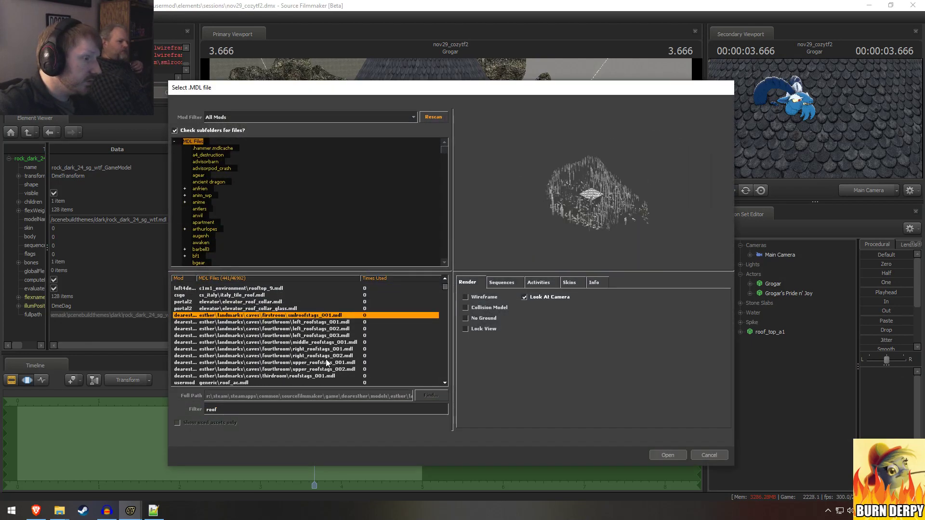
key("Down")
key("Down")
key("Down")
key("Down")
key("Down")
key("Down")
key("Down")
key("Down")
key("Down")
key("Down")
key("Down")
key("Down")
key("Down")
key("Down")
key("Down")
key("Down")
key("Down")
key("Down")
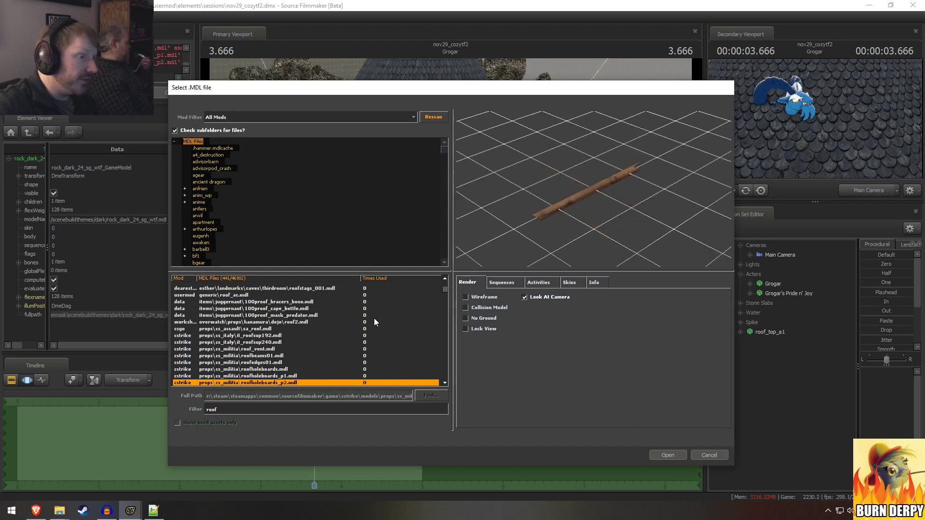
Step: Preview the remaining roofholeboards models and the de_cbble roofs down to the de_inferno archroofb1.mdl
key("Down")
key("Down")
key("Down")
key("Down")
key("Down")
key("Down")
key("Down")
key("Down")
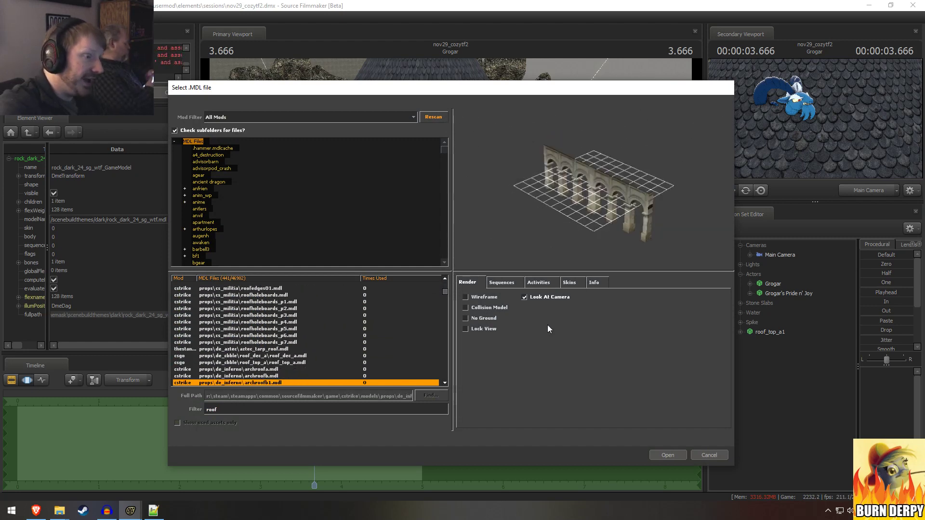
Step: Go back up the results to roofedges01.mdl and recheck the cs_militia roof models down to aztec_tarp_roof.mdl
key("Up")
key("Up")
key("Up")
key("Up")
key("Up")
key("Up")
key("Up")
key("Up")
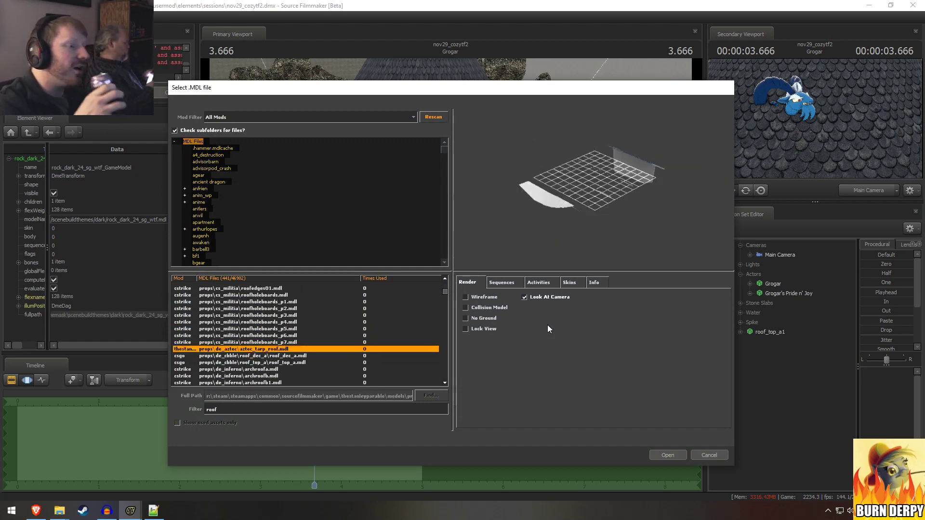
key("Up")
key("Up")
key("Up")
key("Up")
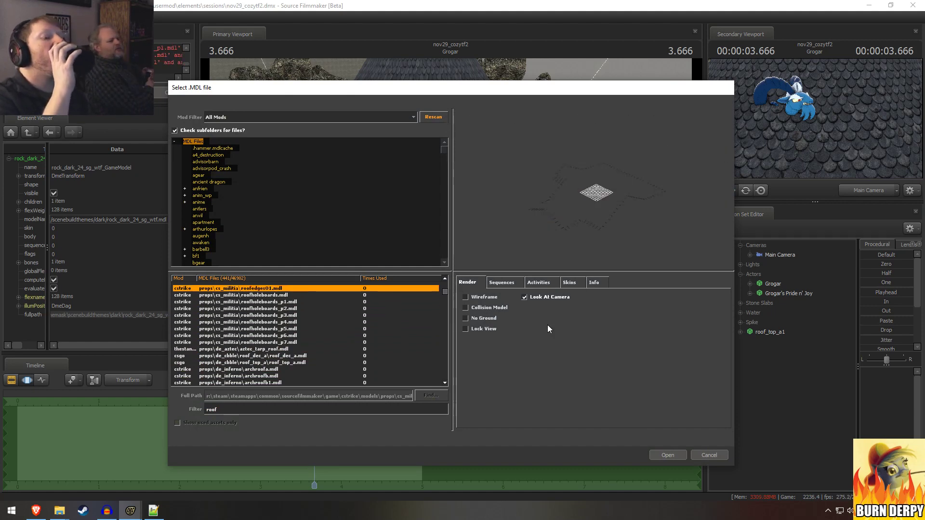
key("Down")
key("Down")
key("Down")
key("Down")
key("Down")
key("Down")
key("Down")
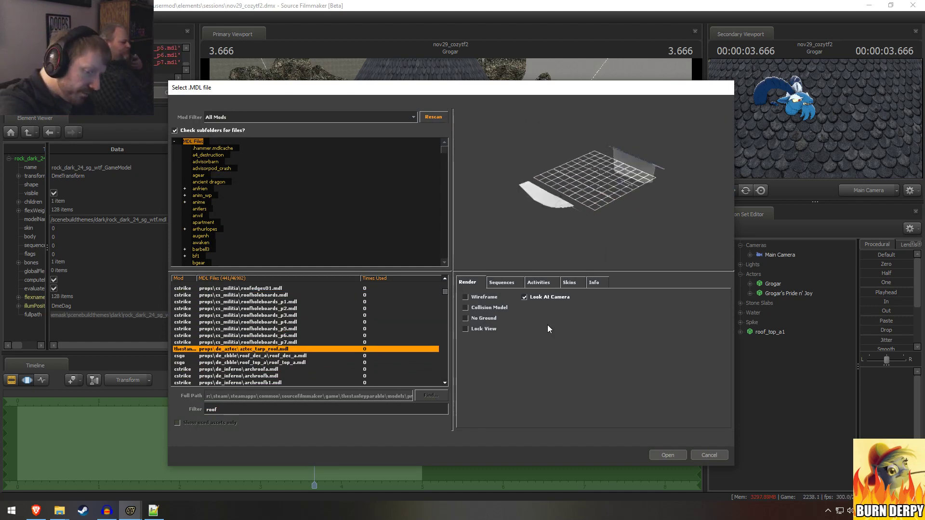
Step: Preview the de_cbble and de_inferno roofs, from roof_dec_a.mdl through the arch roofs to bombsiteroofbreak_10.mdl
key("Down")
key("Down")
key("Down")
key("Down")
key("Down")
key("Down")
key("Down")
key("Down")
key("Down")
key("Down")
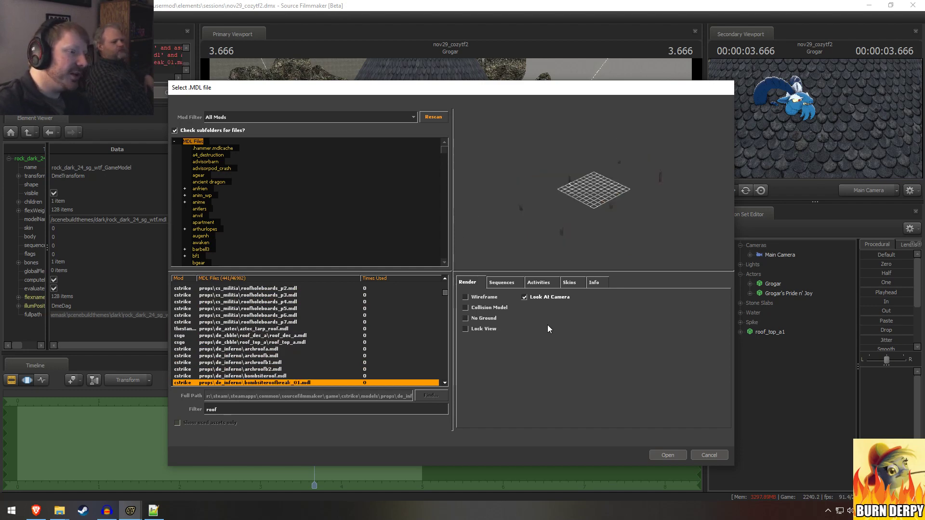
key("Down")
key("Down")
key("Down")
key("Down")
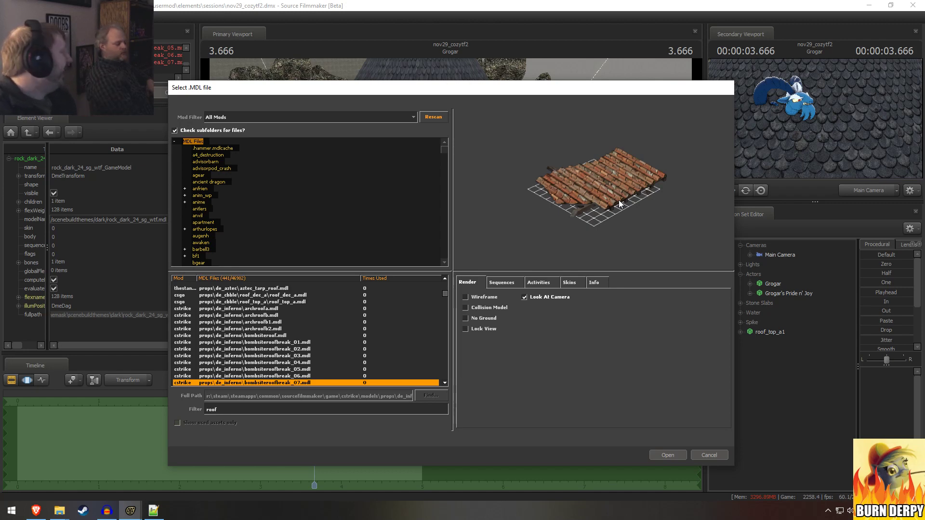
key("Down")
key("Down")
key("Down")
key("Down")
key("Down")
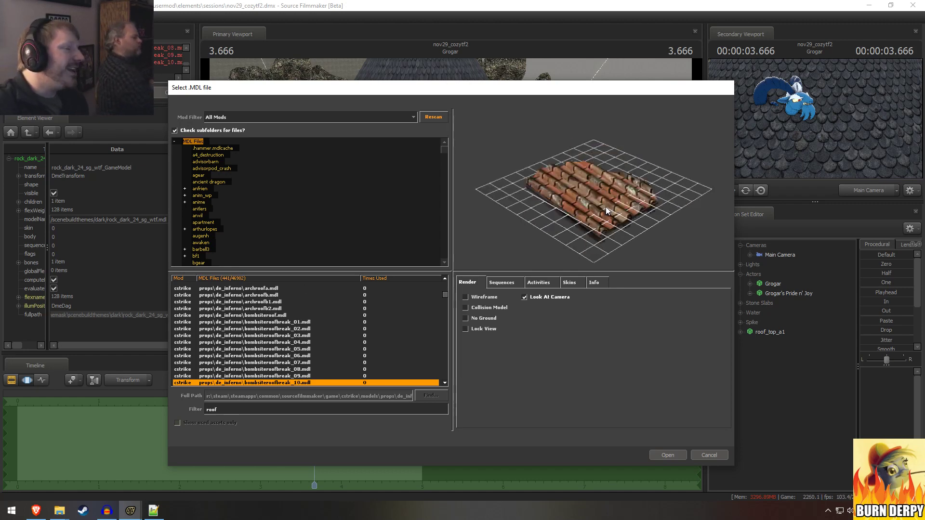
Step: Examine the de_inferno churchroof.mdl and the neighbouring roof01a.mdl and roof01b.mdl from a lower preview angle
left_click_drag(615, 209, 528, 151)
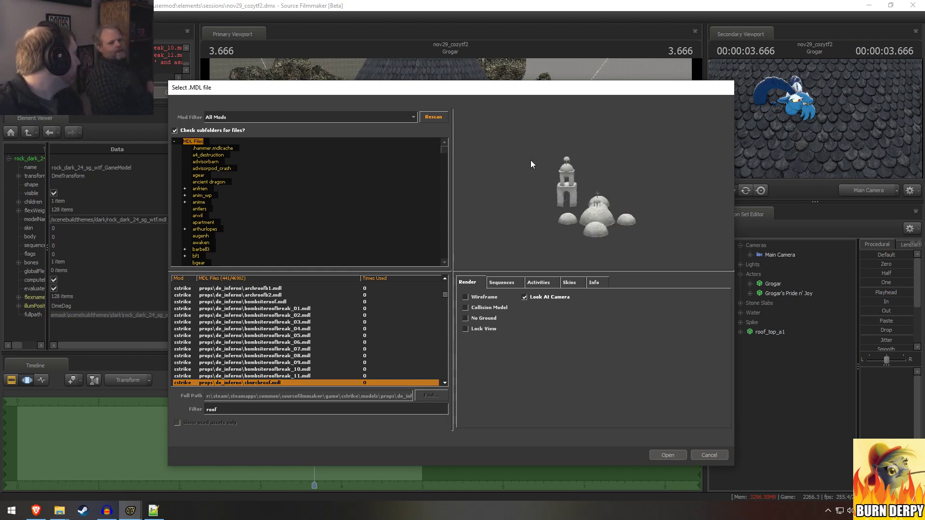
key("Down")
key("Down")
key("Down")
key("Down")
key("Up")
key("Up")
key("Up")
key("Up")
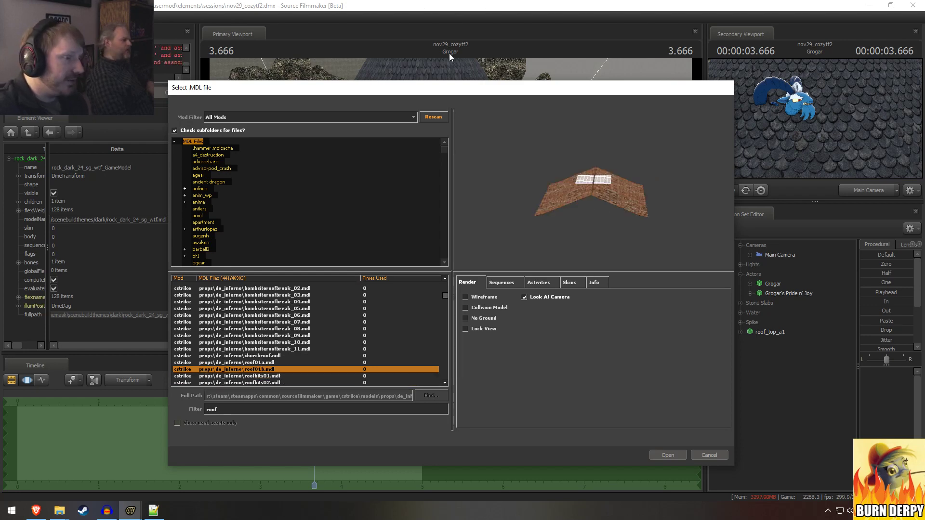
Step: Preview the de_inferno roofbits models and the de_mirage roof planks down to roof_plank_c.mdl
key("Down")
key("Down")
key("Down")
key("Down")
key("Down")
key("Down")
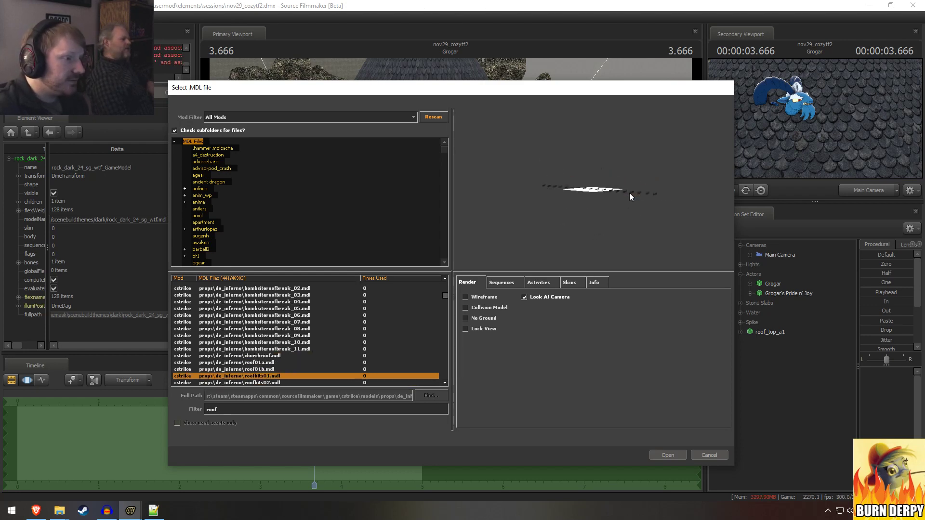
key("Down")
key("Down")
key("Down")
key("Down")
key("Down")
key("Down")
key("Down")
key("Down")
key("Down")
key("Down")
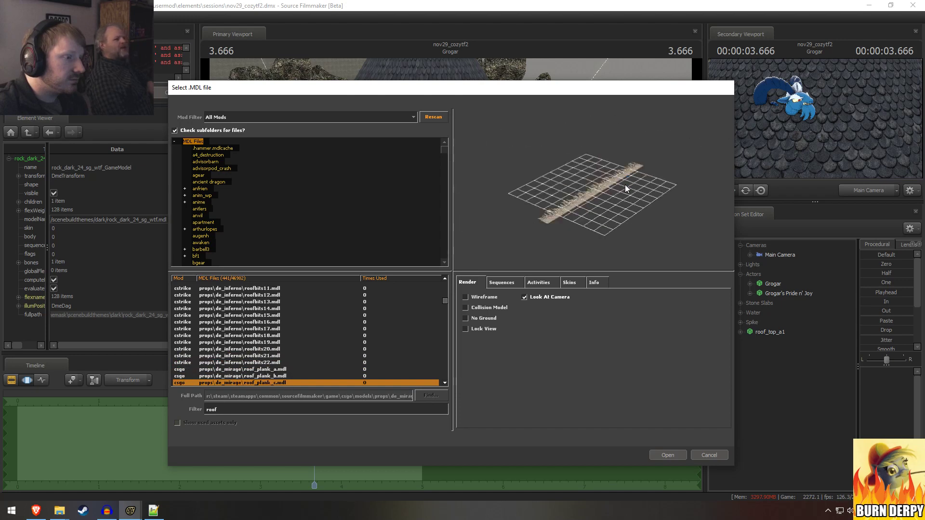
Step: Preview the de_vertigo skybox rooftops and the gg_tibet awning and fort roof models down to roofrailing_a.mdl
key("Down")
key("Down")
key("Down")
key("Down")
key("Down")
key("Down")
key("Down")
key("Down")
key("Down")
key("Down")
key("Down")
key("Down")
key("Down")
key("Down")
key("Down")
key("Down")
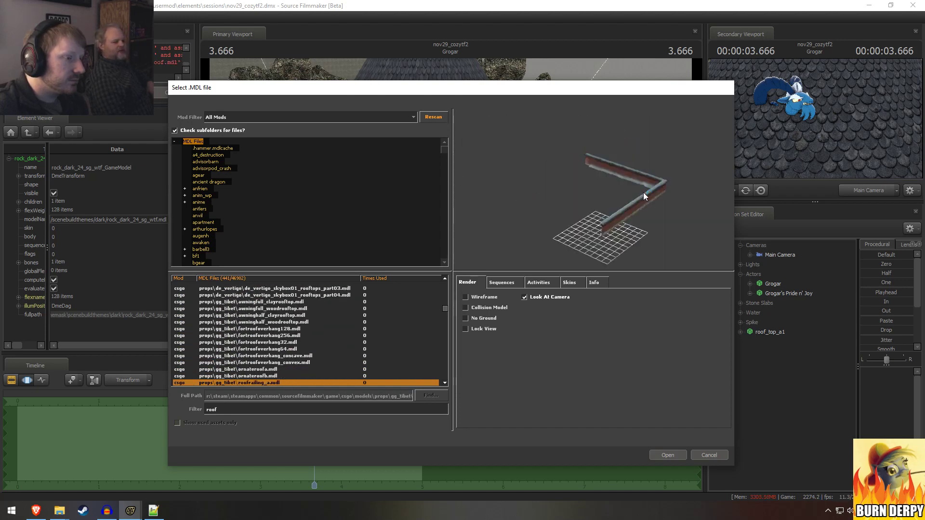
Step: Compare the gg_tibet fort roof overhangs with the ornateroofa.mdl, ornateroofb.mdl and roofrailing_a.mdl models
key("Up")
key("Up")
key("Up")
key("Up")
key("Up")
key("Up")
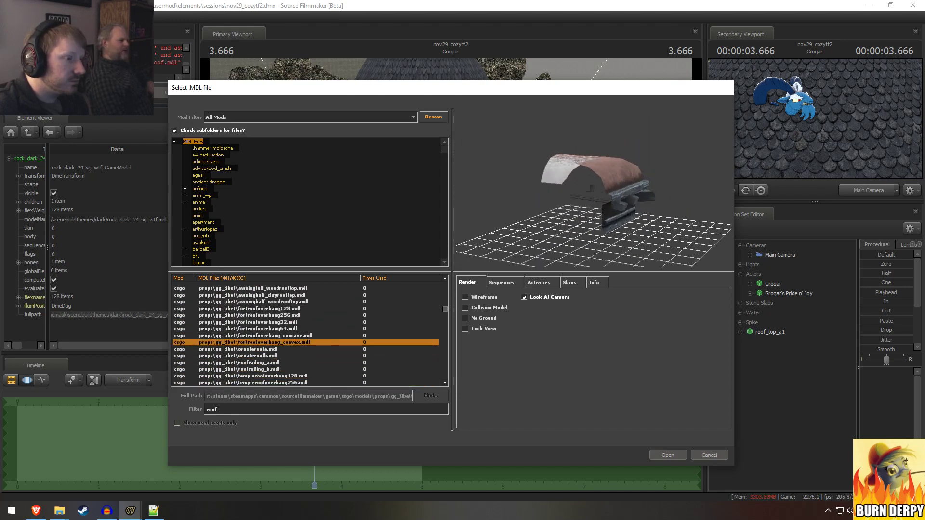
key("Down")
key("Down")
key("Up")
key("Up")
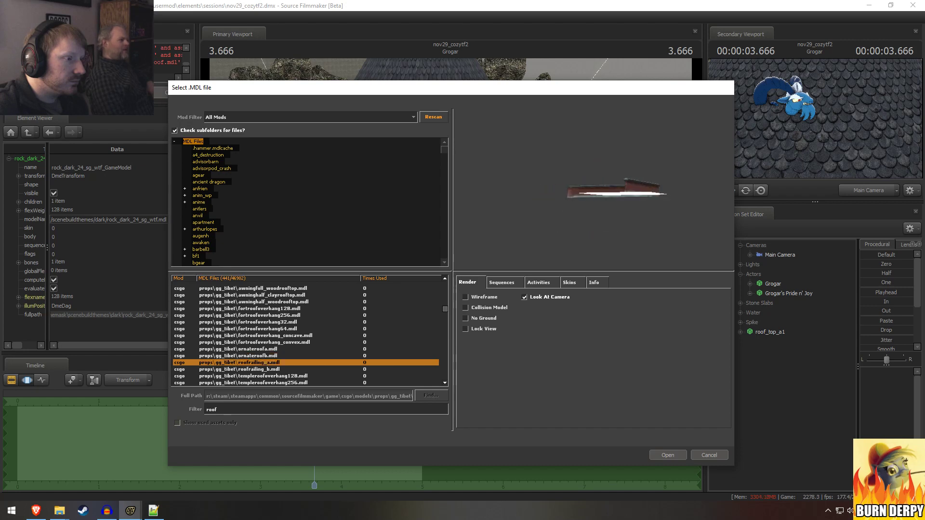
key("Up")
key("Up")
Step: Preview the gg_tibet roof railings and temple roof overhangs down to templeroofoverhang_concave.mdl
key("Down")
key("Down")
key("Down")
key("Down")
key("Down")
key("Down")
key("Down")
key("Down")
key("Down")
key("Down")
key("Down")
key("Down")
key("Down")
key("Down")
key("Down")
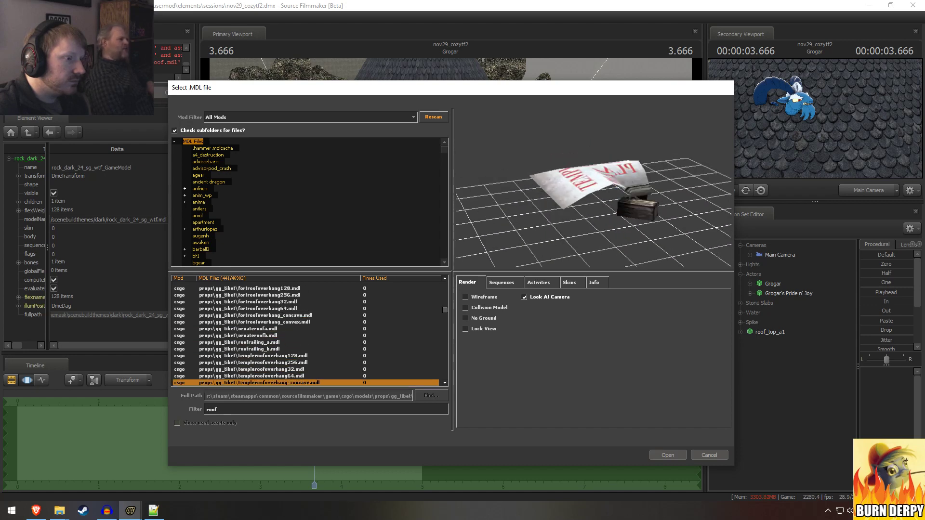
Step: Preview the gg_tibet town roof overhangs, vietnamhut_roof.mdl and the props_2fort metal roofs down to spytech_roofbeam01.mdl
key("Down")
key("Down")
key("Down")
key("Down")
key("Down")
key("Down")
key("Down")
key("Down")
key("Down")
key("Down")
key("Down")
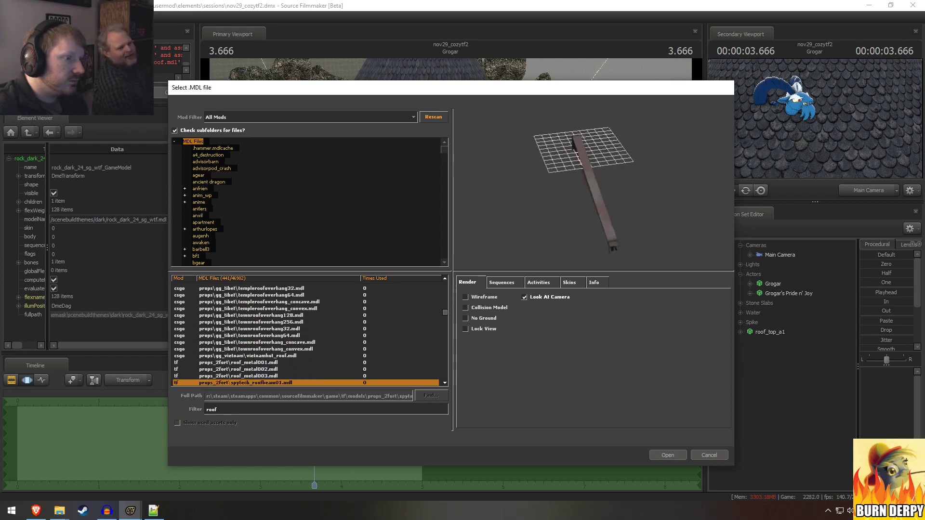
Step: Preview the remaining spytech roof beams and the bank, barnblitz and building props down to the cemetery crypts_roof02.mdl
key("Down")
key("Down")
key("Down")
key("Down")
key("Down")
key("Down")
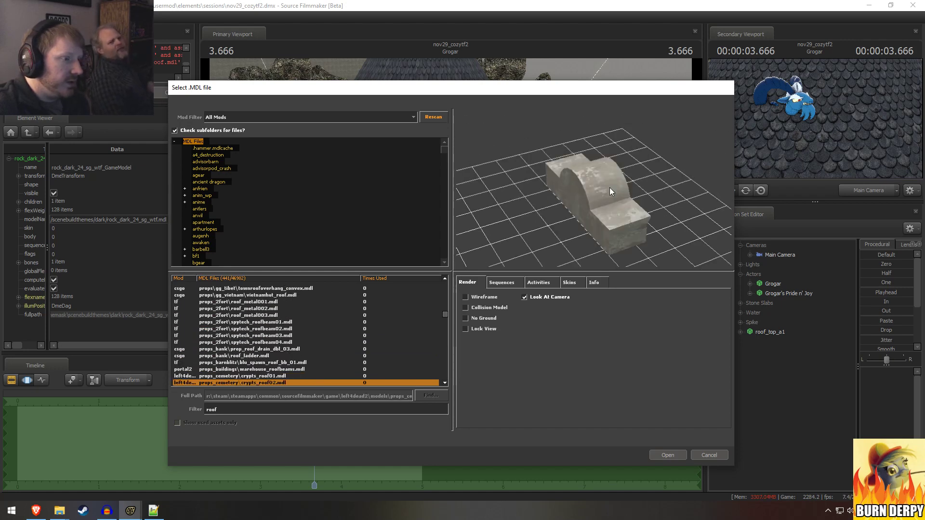
Step: Preview the cemetery roof apexes and coldfront snow roofs down to the debris burst_building_roof_01.mdl
key("Down")
key("Down")
key("Down")
key("Down")
key("Down")
key("Down")
key("Down")
key("Down")
key("Down")
key("Down")
key("Down")
key("Down")
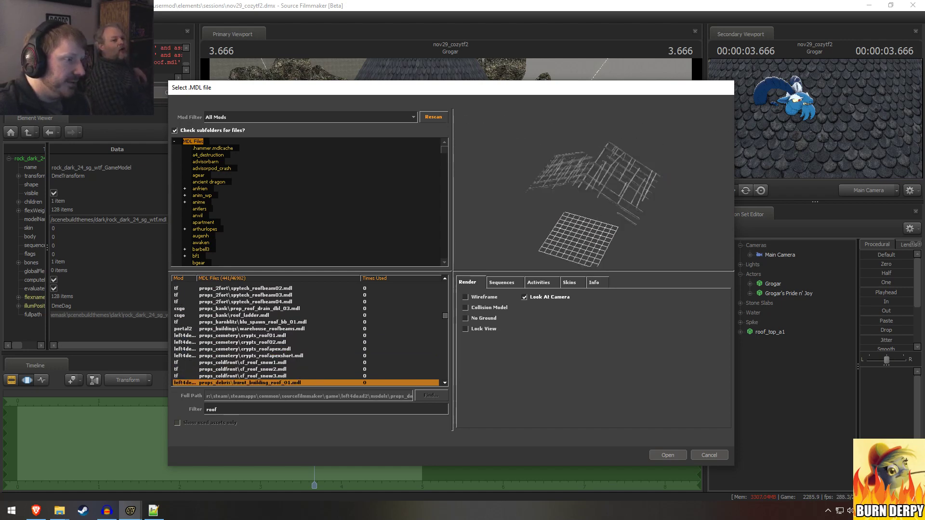
Step: Preview the remaining debris, destruction and urban rooftop door models and the downtown roof trims down to trim_roof01_40.mdl
key("Down")
key("Down")
key("Down")
key("Down")
key("Down")
key("Down")
key("Down")
key("Down")
key("Down")
key("Down")
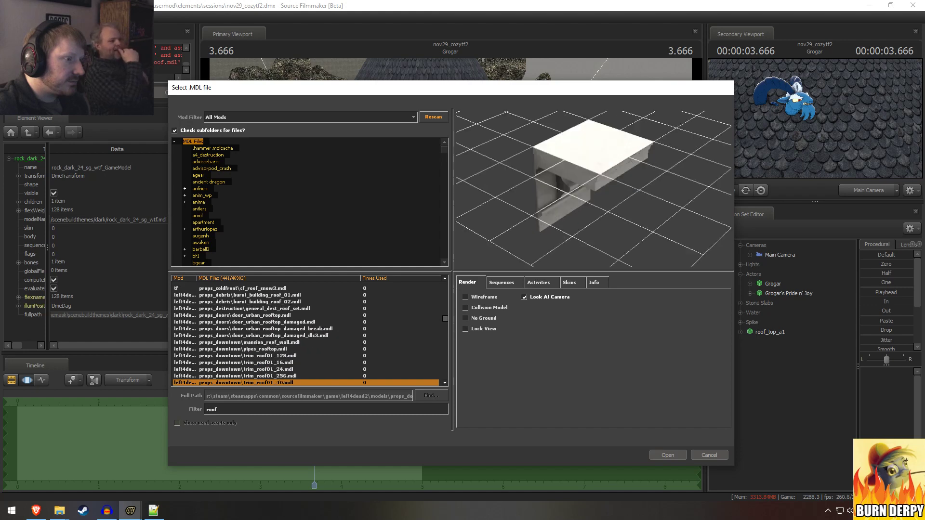
Step: Preview the remaining downtown trims and the fairgrounds, fallout, farm and forest roof models down to roof_tiles5.mdl
key("Down")
key("Down")
key("Down")
key("Down")
key("Down")
key("Down")
key("Down")
key("Down")
key("Down")
key("Down")
key("Down")
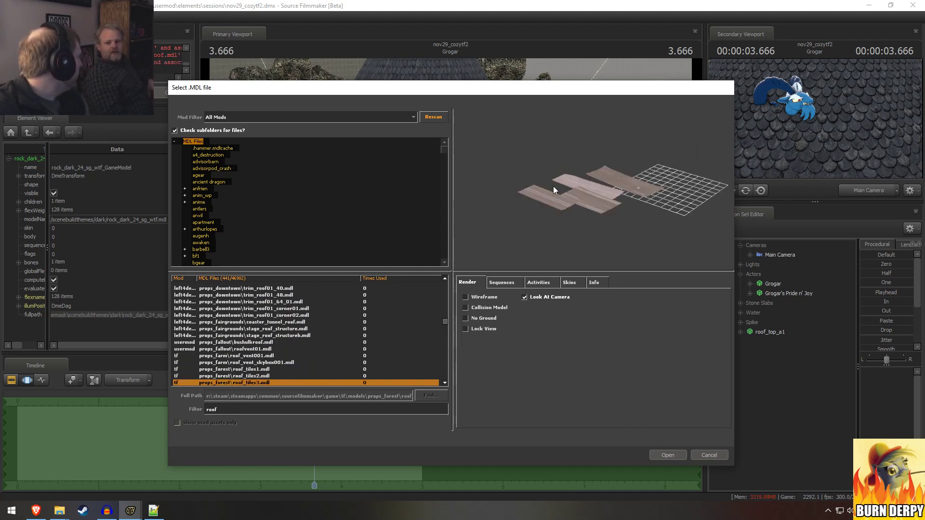
key("Down")
key("Down")
key("Down")
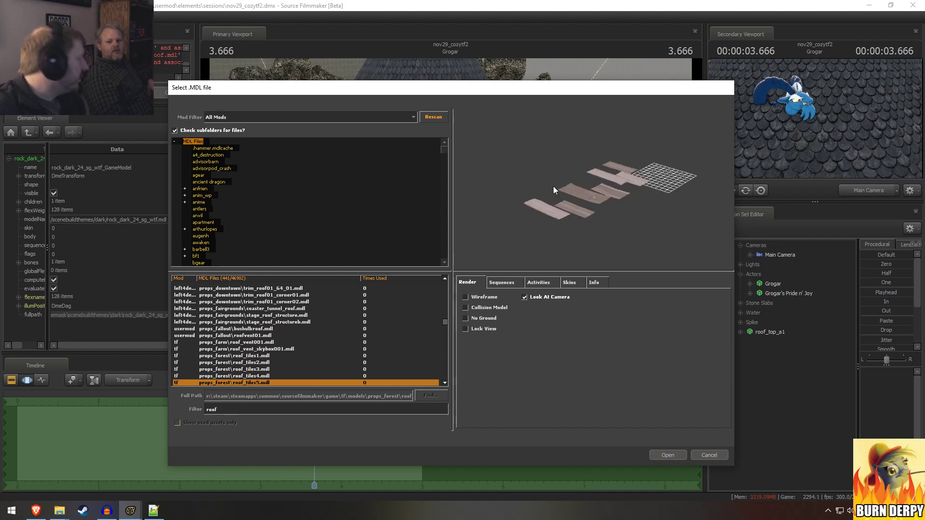
Step: Preview the last forest roof tiles, the halloween canopy roofs, the invasion roofs and the mill office and locker roofs
key("Down")
key("Down")
key("Down")
key("Down")
key("Down")
key("Down")
key("Down")
key("Down")
key("Down")
key("Down")
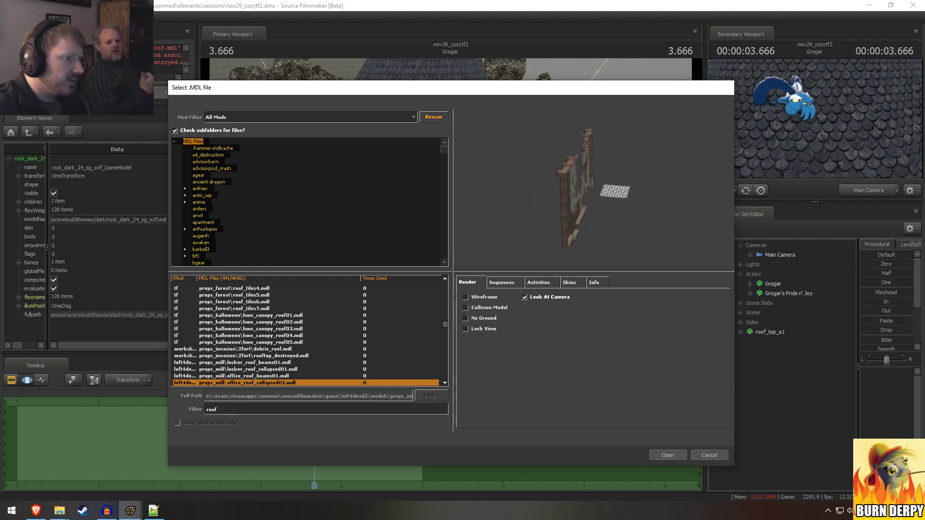
key("Down")
key("Down")
key("Down")
key("Down")
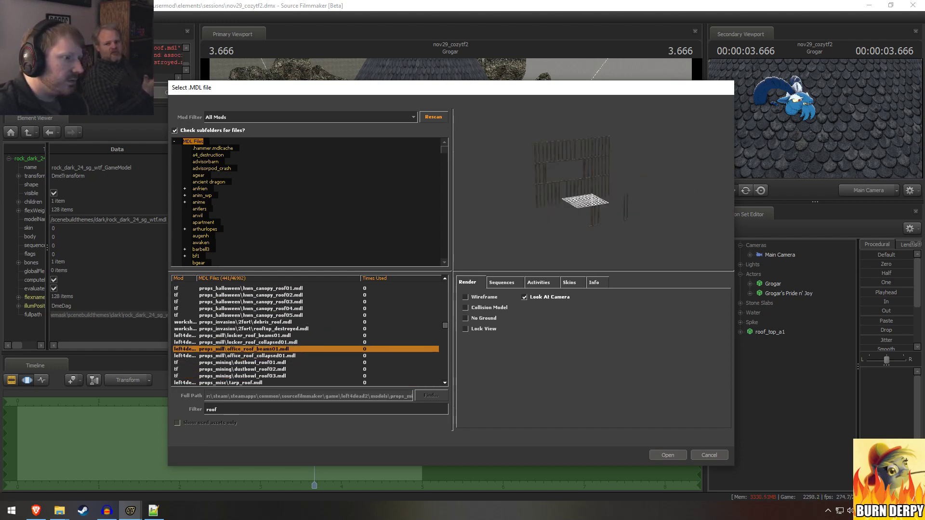
Step: Preview the dustbowl mining roofs, tarp_roof.mdl, trixie_roof.mdl and the moonbase roofs down to moon_bluebase_roof03.mdl
key("Down")
key("Down")
key("Down")
key("Down")
key("Down")
key("Down")
key("Down")
key("Down")
key("Down")
key("Down")
key("Down")
key("Down")
key("Down")
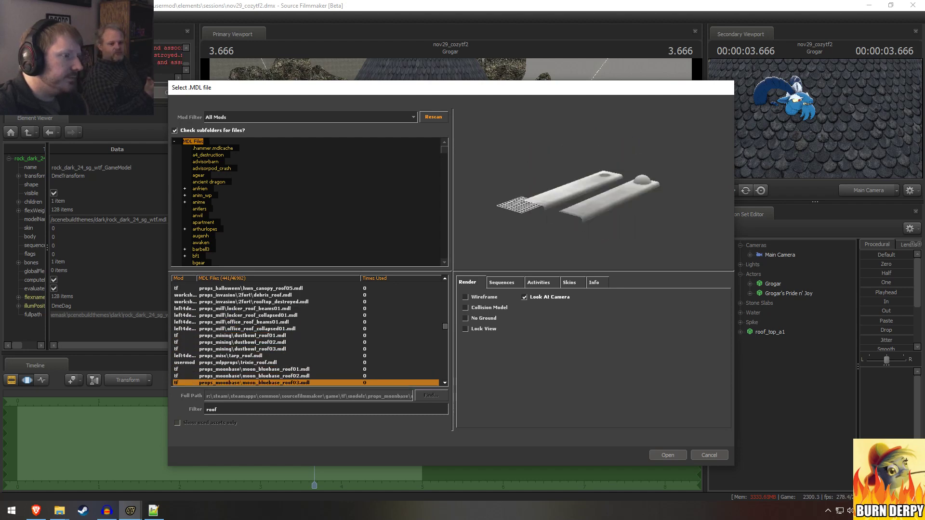
Step: Preview the moonbase red roofs, dome_roof.mdl, radio_station_roof.mdl and the rooftop AC units down to acvent04.mdl
key("Down")
key("Down")
key("Down")
key("Down")
key("Down")
key("Down")
key("Down")
key("Down")
key("Down")
key("Down")
key("Down")
key("Down")
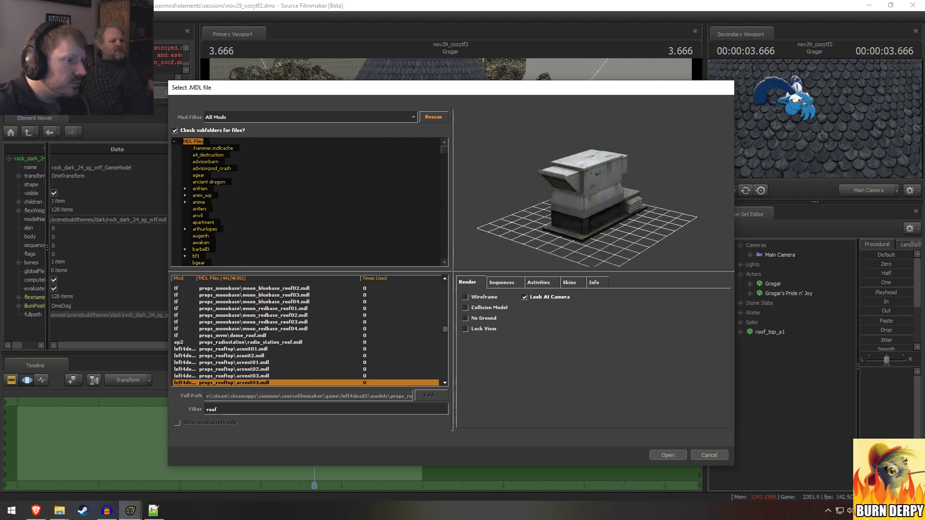
Step: Preview the props_rooftop antennas, attic_window.mdl and the billboards down to chimneypipe01a.mdl
key("Down")
key("Down")
key("Down")
key("Down")
key("Down")
key("Down")
key("Down")
key("Down")
key("Down")
key("Down")
key("Down")
key("Down")
key("Down")
key("Down")
key("Down")
key("Down")
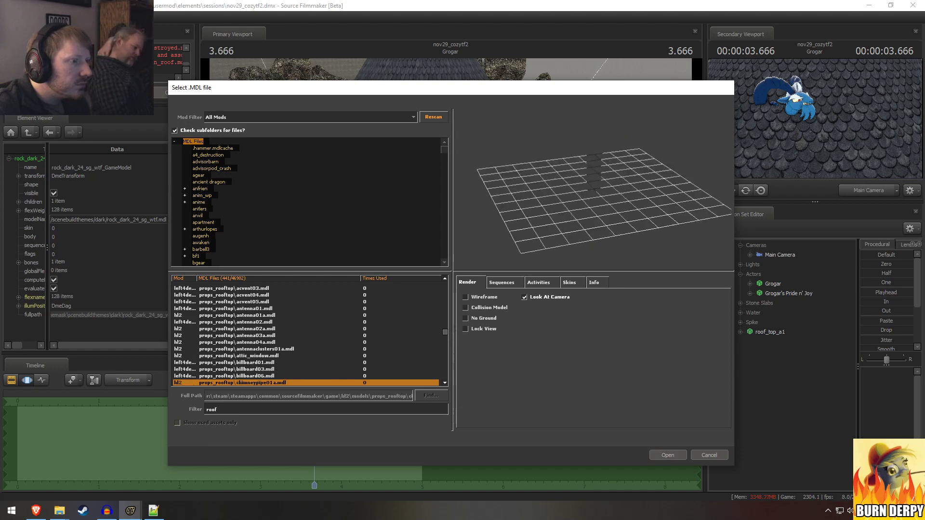
Step: Compare the props_rooftop dome004.mdl and dome005.mdl models, inspecting dome005.mdl from underneath
key("Up")
key("Up")
key("Up")
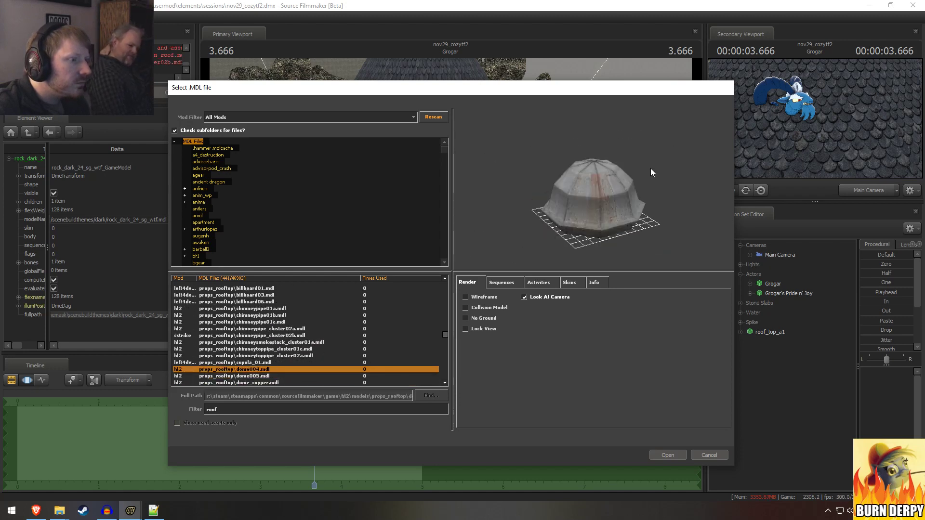
key("Down")
key("Down")
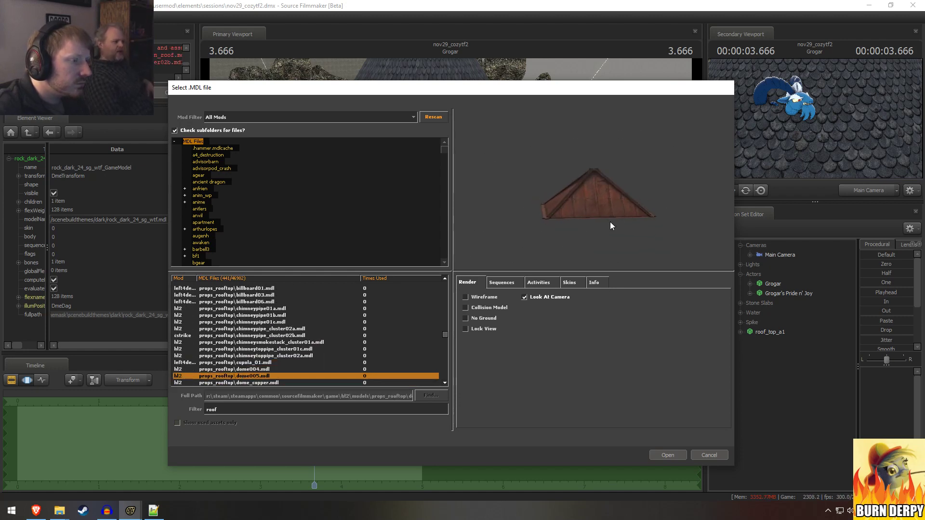
left_click_drag(610, 222, 616, 193)
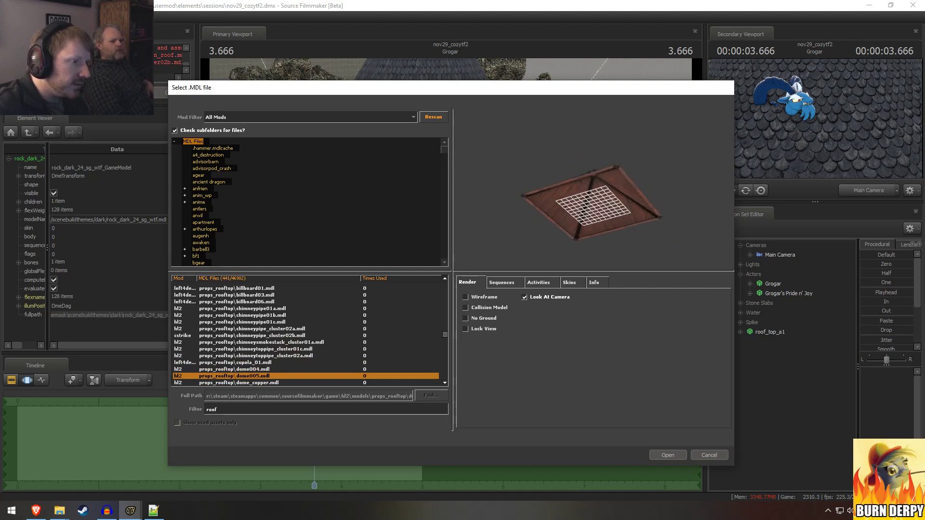
Step: Switch to the Grogar reference video in the browser, and return to the model selection window
key("alt+Tab")
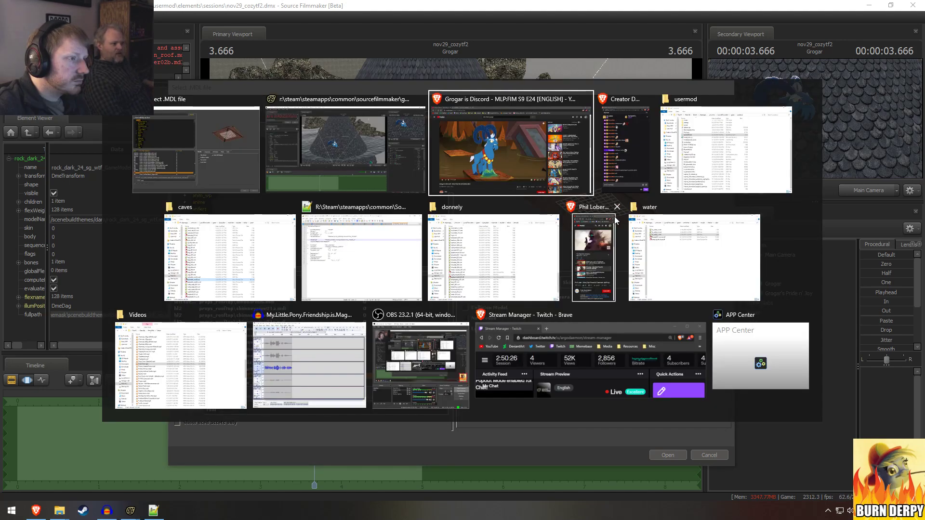
key("alt+Tab")
mouse_move(564, 228)
left_mouse_down()
mouse_move(576, 204)
mouse_move(567, 221)
left_mouse_up()
Step: Preview dome_copper.mdl and the terminal domes down to end_parliament_dome.mdl
key("Down")
key("Down")
key("Down")
key("Down")
key("Down")
key("Down")
key("Down")
key("Down")
key("Down")
key("Down")
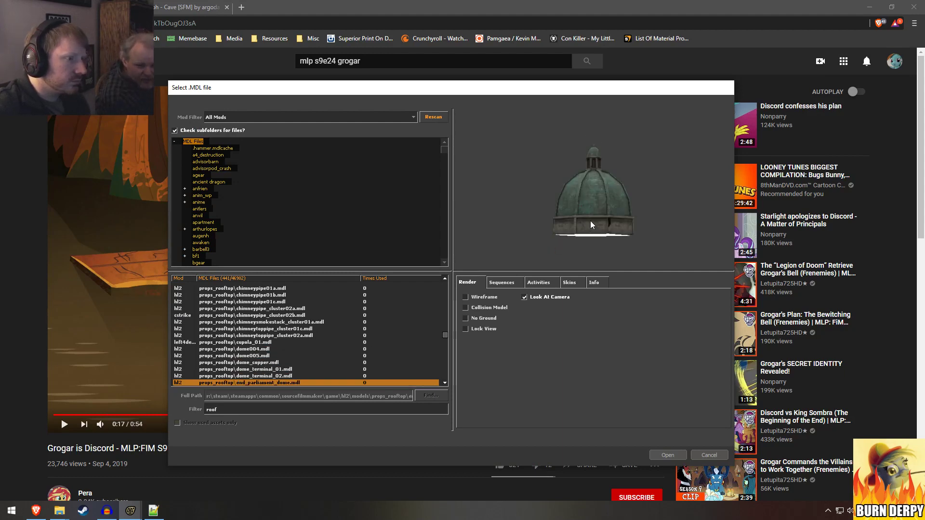
Step: Preview the gutter pipes, hotel rooftop equipment and large parliament dome down to parliament_dome_destroyed_interior.mdl
key("Down")
key("Down")
key("Down")
key("Down")
key("Down")
key("Down")
key("Down")
key("Down")
key("Down")
key("Down")
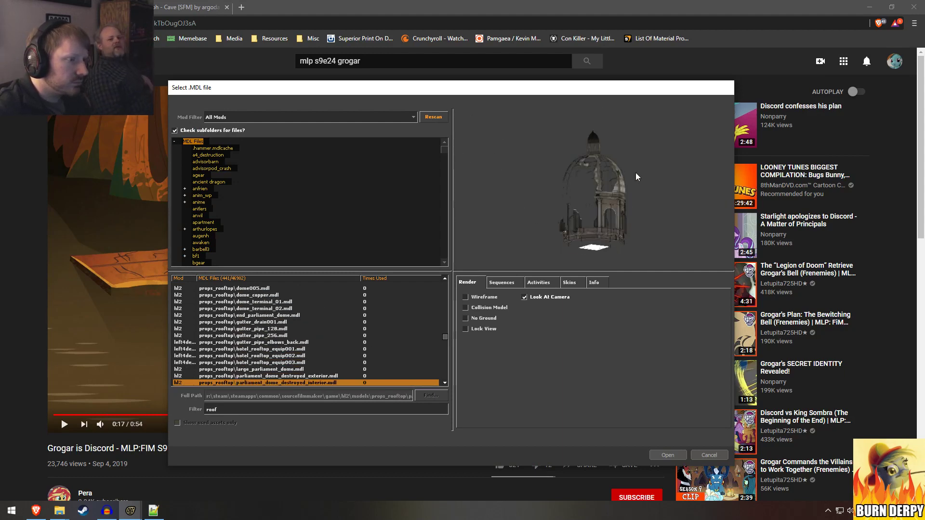
Step: Preview the rooftop railing, roof dish, roof vents and rooftop clusters down to rooftopcluser04a.mdl
key("Down")
key("Down")
key("Down")
key("Down")
key("Down")
key("Down")
key("Down")
key("Down")
key("Down")
key("Down")
key("Down")
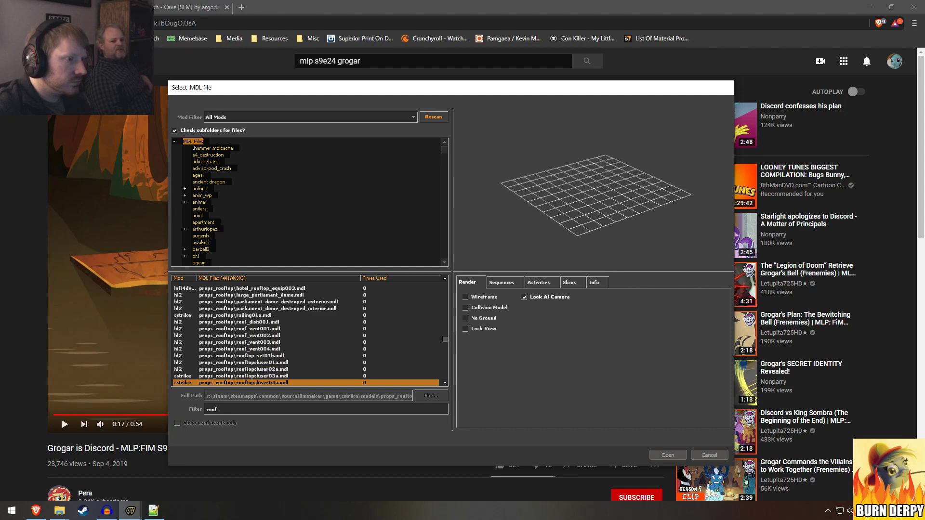
Step: Preview the remaining rooftop clusters, satellite dishes and scaffolding down to the sign letter sign_letter02_rus1002.mdl
key("Down")
key("Down")
key("Down")
key("Down")
key("Down")
key("Down")
key("Down")
key("Down")
key("Down")
key("Down")
key("Down")
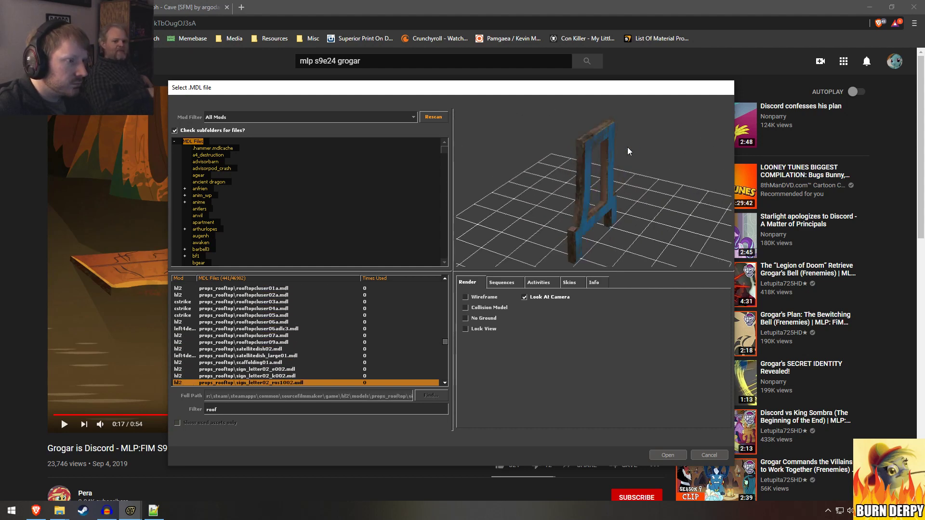
Step: Preview the remaining sign letters, small_parliament_dome.mdl, train_signalbox_01.mdl and vent_large1.mdl down to the shack roof shack_roof02b.mdl
key("Down")
key("Down")
key("Down")
key("Down")
key("Down")
key("Down")
key("Down")
key("Down")
key("Down")
key("Down")
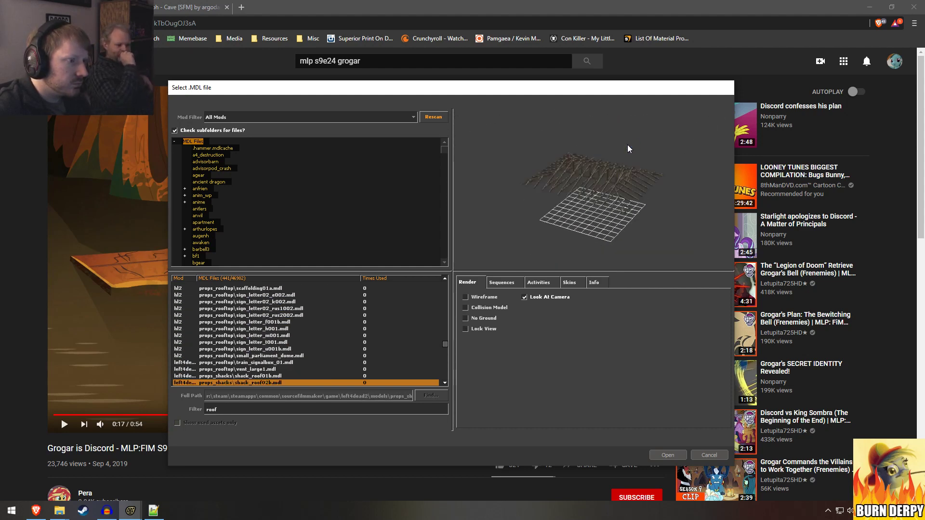
Step: Preview the remaining shack roofs, silo crib roof jack, metal roof and trailer roofs down to the train yard's roof_truss001.mdl
key("Down")
key("Down")
key("Down")
key("Down")
key("Down")
key("Down")
key("Down")
key("Down")
key("Down")
key("Down")
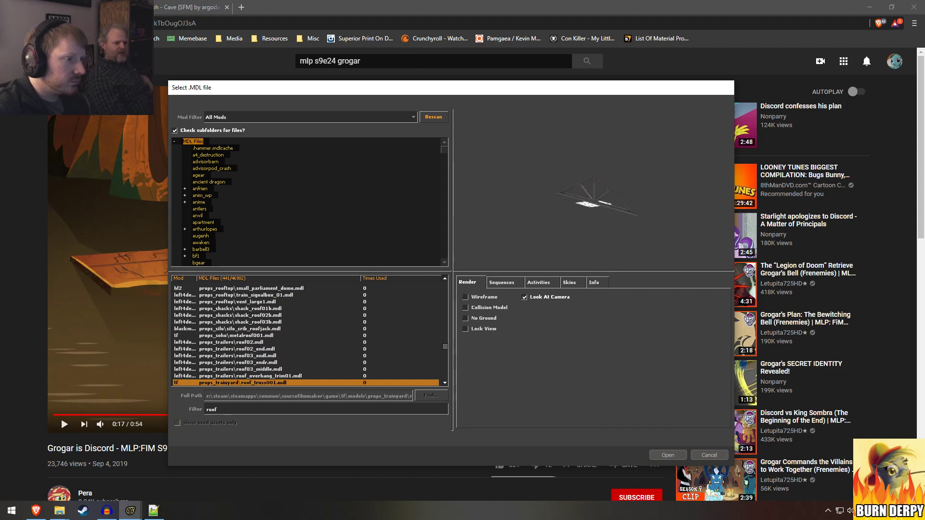
Step: Preview the hospital rooftop stairs, gazebo roof and rooftop boxes down to the urban roof_light001.mdl
key("Down")
key("Down")
key("Down")
key("Down")
key("Down")
key("Down")
key("Down")
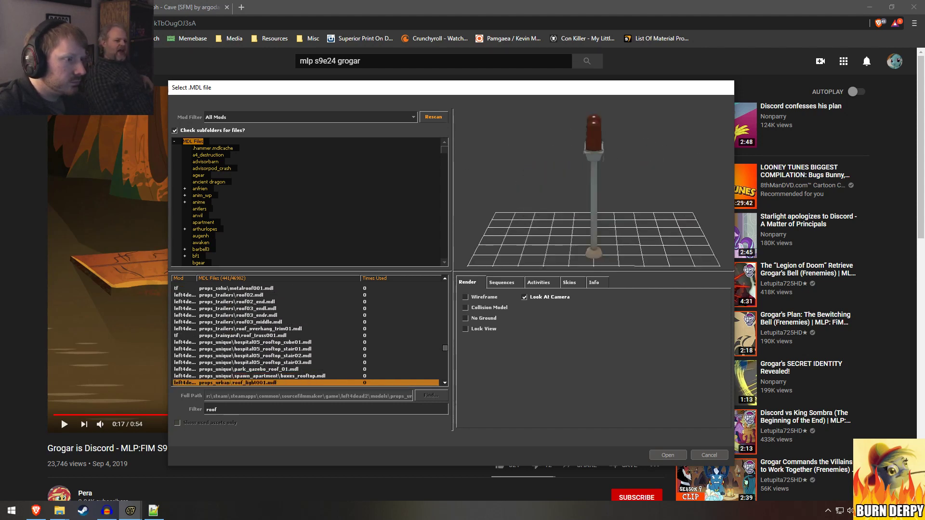
Step: Preview roof_tower001.mdl, the viaduct snow roofs and the first bunker roofs down to c1a3c_bunker_roof03.mdl
key("Down")
key("Down")
key("Down")
key("Down")
key("Down")
key("Down")
key("Down")
key("Down")
key("Down")
key("Down")
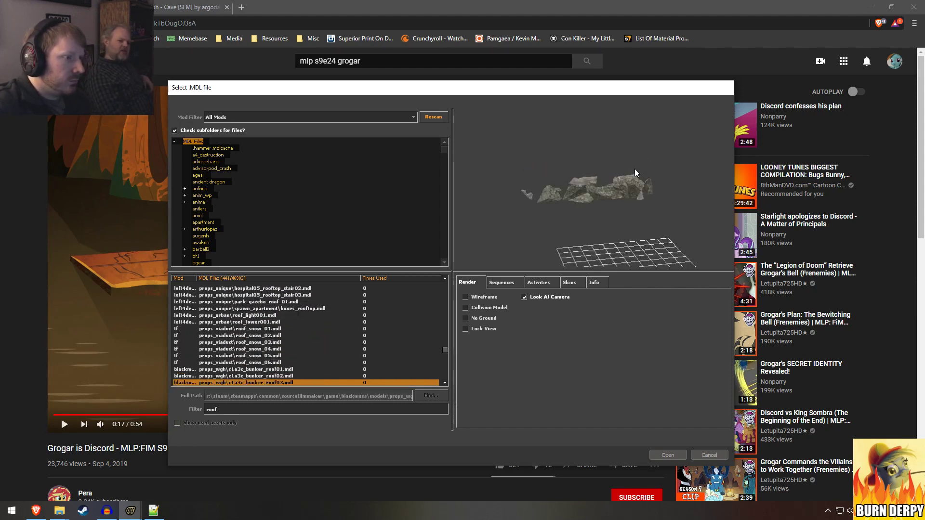
Step: Preview the remaining bunker roofs, the roofwood models and the first barn workshop roof pieces
key("Down")
key("Down")
key("Down")
key("Down")
key("Down")
key("Down")
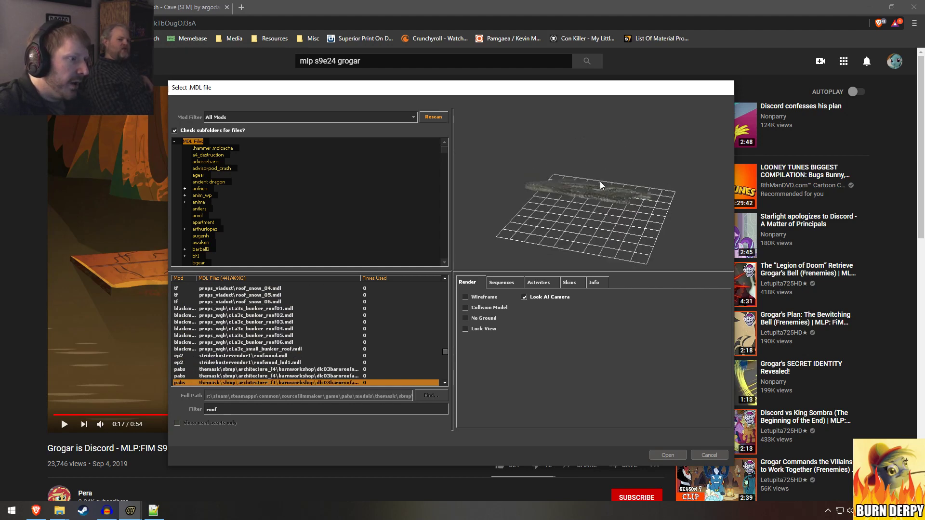
key("Down")
key("Down")
key("Down")
key("Down")
key("Down")
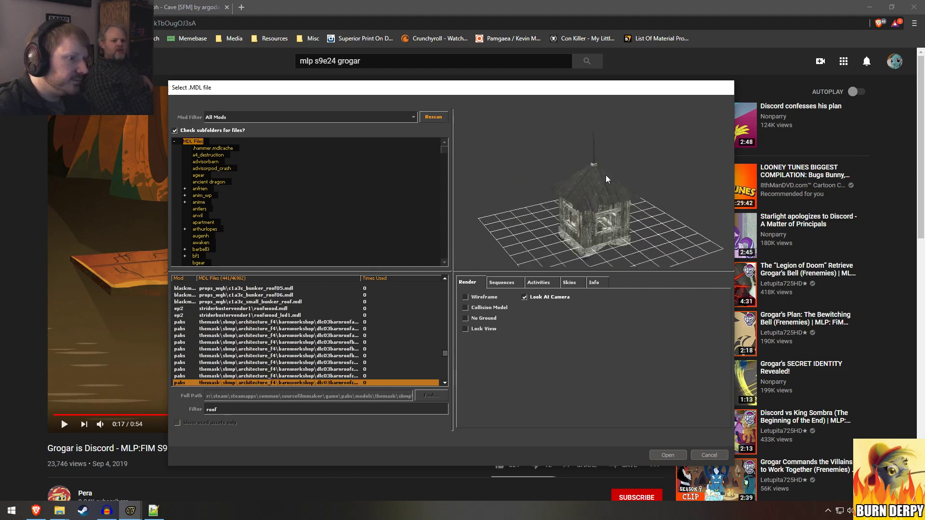
Step: Preview the following dlc03 barn roof pieces in the barnworkshop folder
key("Down")
key("Down")
key("Down")
key("Down")
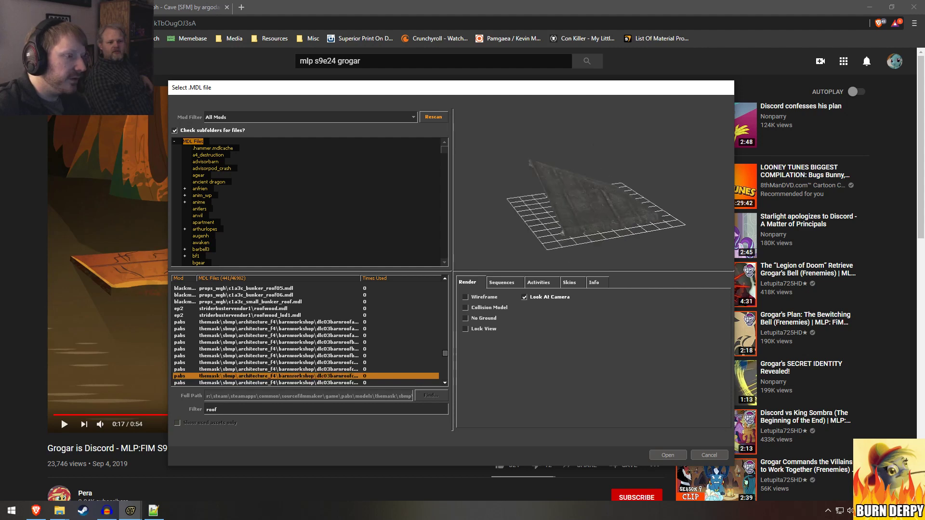
key("Down")
key("Down")
key("Down")
key("Down")
key("Down")
key("Down")
key("Down")
key("Down")
key("Down")
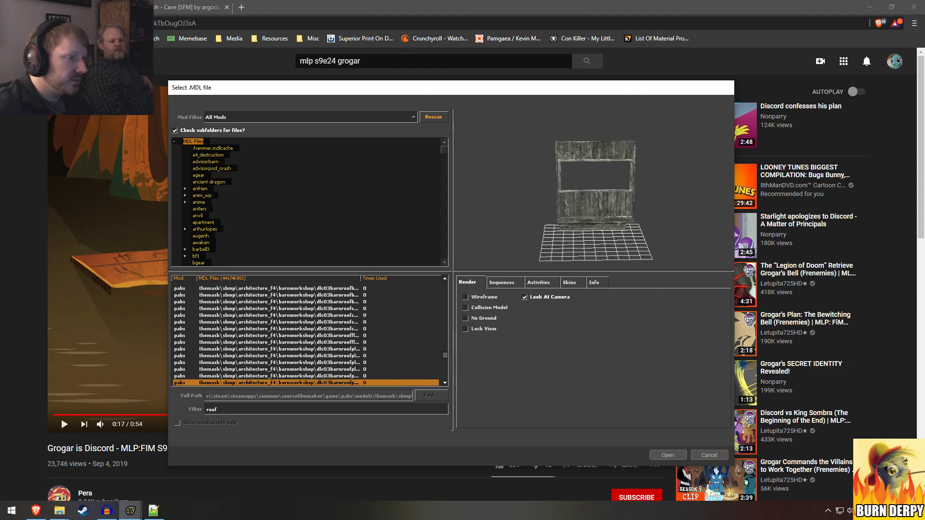
Step: Preview the last barn roofs, the medieval house_03 and house_04 roofs and the first Chinatown architecture pieces
key("Down")
key("Down")
key("Down")
key("Down")
key("Down")
key("Down")
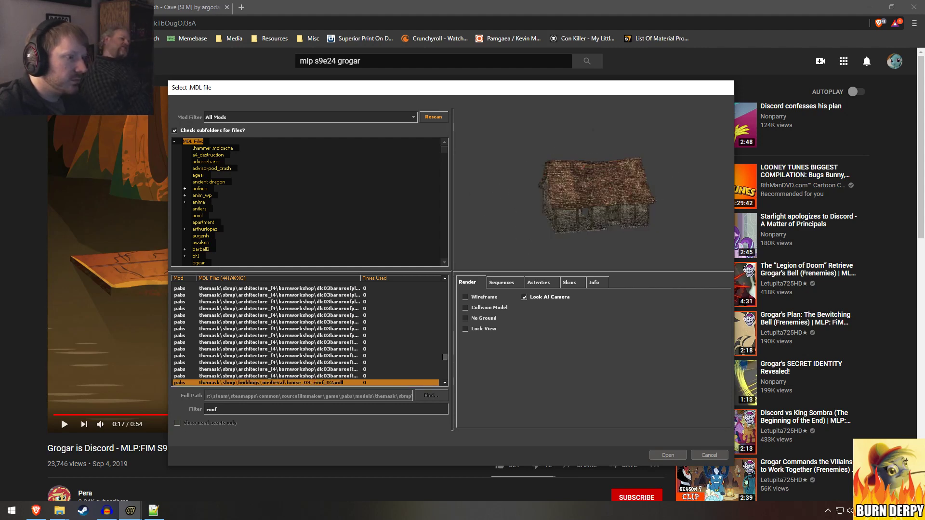
key("Down")
key("Down")
key("Down")
key("Down")
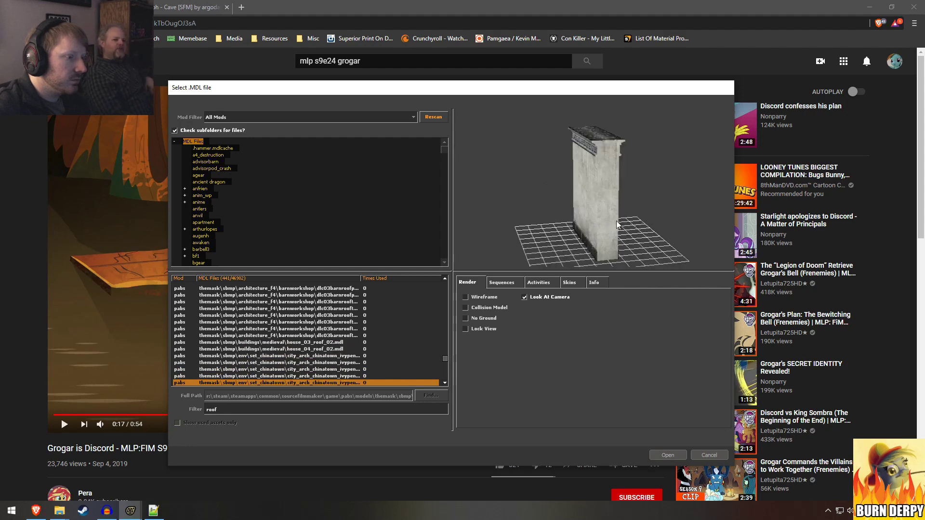
Step: Preview the Chinatown architecture models from the set_chinatown folder down to its roof pieces
key("Down")
key("Down")
key("Down")
key("Down")
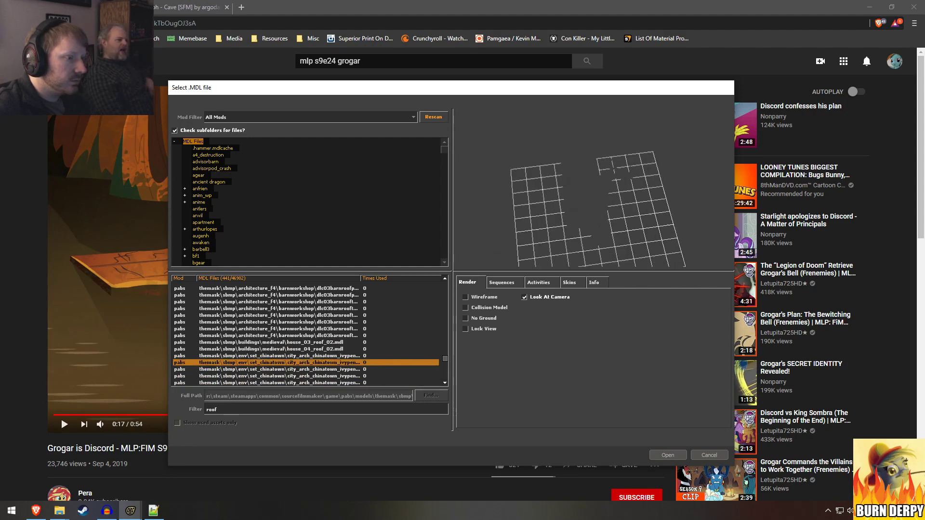
key("Down")
key("Down")
key("Down")
key("Down")
key("Down")
key("Down")
key("Down")
key("Down")
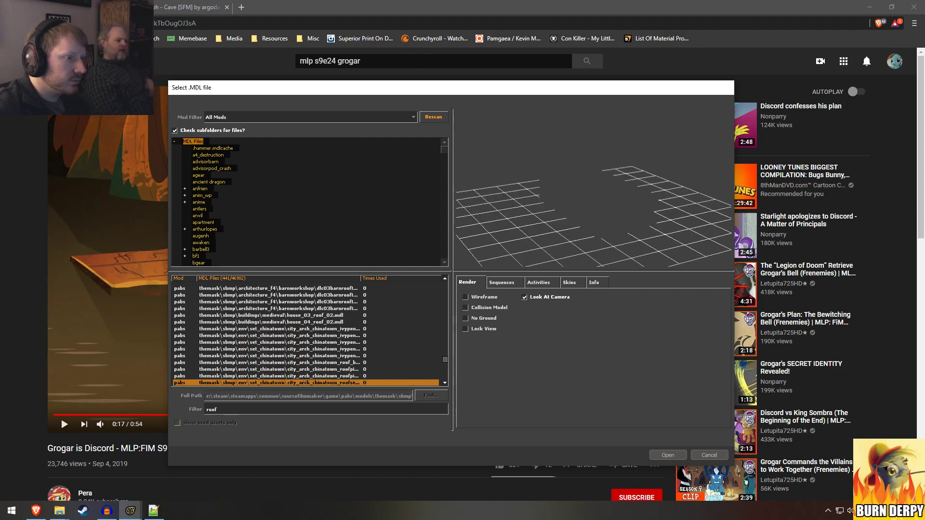
Step: Preview the rest of the Chinatown roofs and godrelic_circle_roof_01.mdl down to godrelic_roof_01.mdl
key("Down")
key("Down")
key("Down")
key("Down")
key("Down")
key("Down")
key("Down")
key("Down")
key("Down")
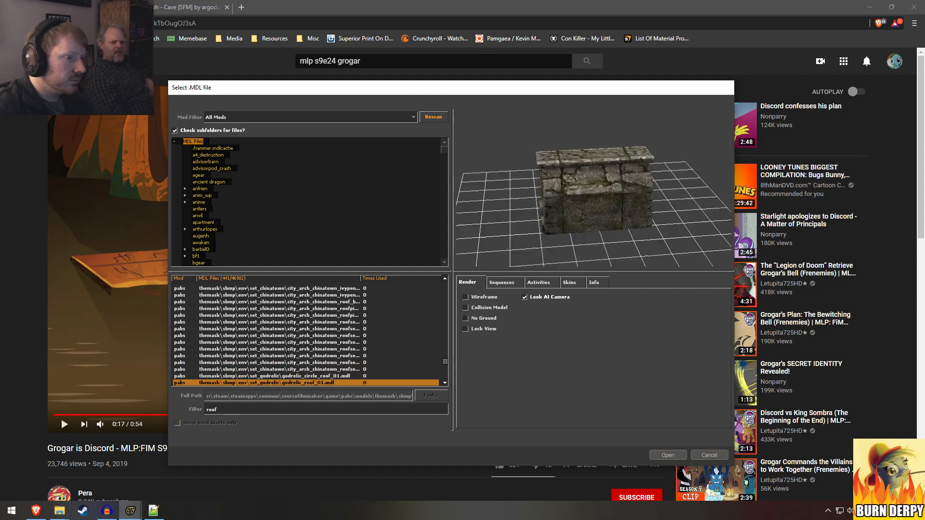
Step: Preview the stone relic roofs from godrelic_roof_02.mdl down to godrelic_roof_10.mdl
key("Down")
key("Down")
key("Down")
key("Down")
key("Down")
key("Down")
key("Down")
key("Down")
key("Down")
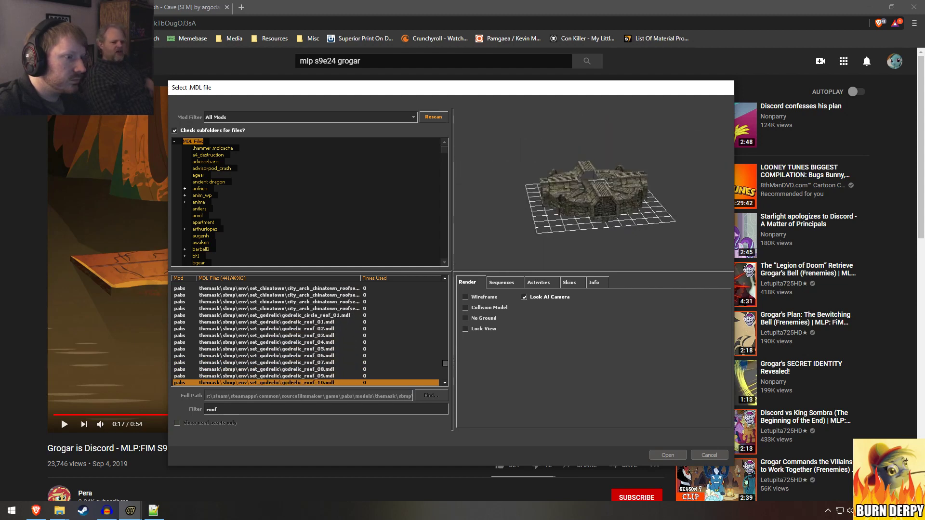
Step: Preview the Gotham GCPD roof and residential roofs down to gotham_rooftop_doorway.mdl
key("Down")
key("Down")
key("Down")
key("Down")
key("Down")
key("Down")
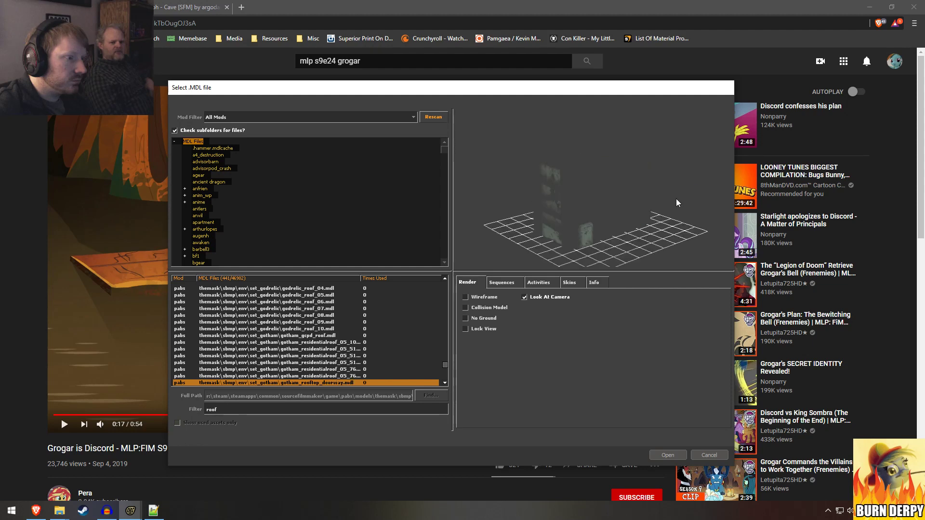
Step: Preview gotham_rooftop_hatch.mdl and the first AC units in the buildings_add_ventilation folder
key("Down")
key("Down")
key("Down")
key("Down")
key("Down")
key("Down")
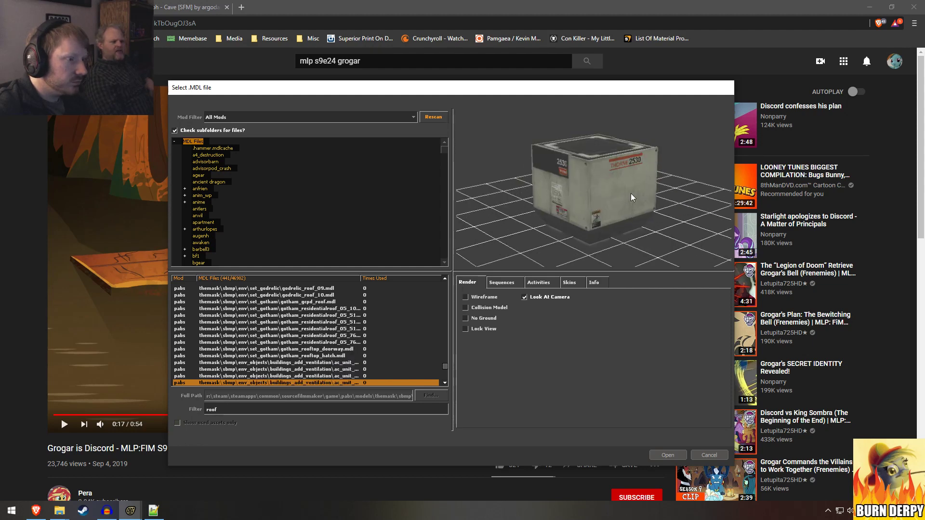
Step: Preview the remaining AC units and the rooftop ducts and vents in the buildings_add_ventilation folder
key("Down")
key("Down")
key("Down")
key("Down")
key("Down")
key("Down")
key("Down")
key("Down")
key("Down")
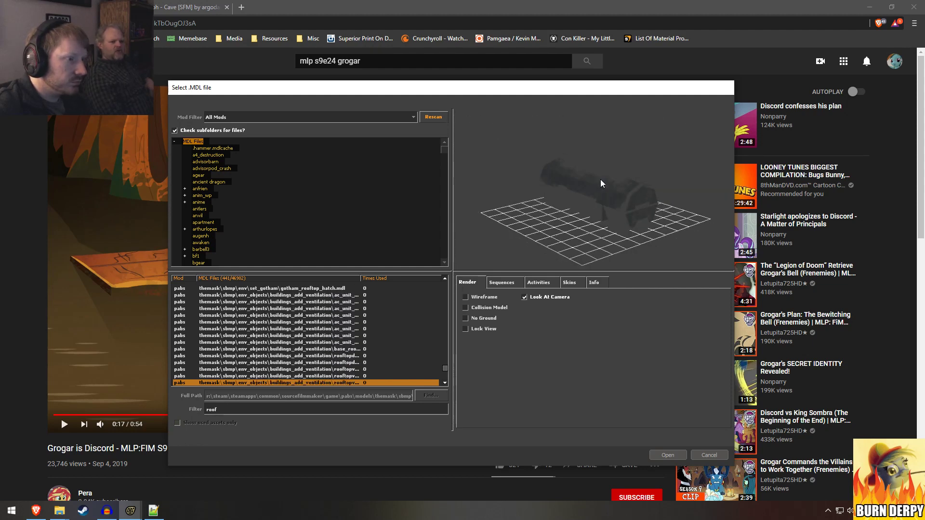
key("Down")
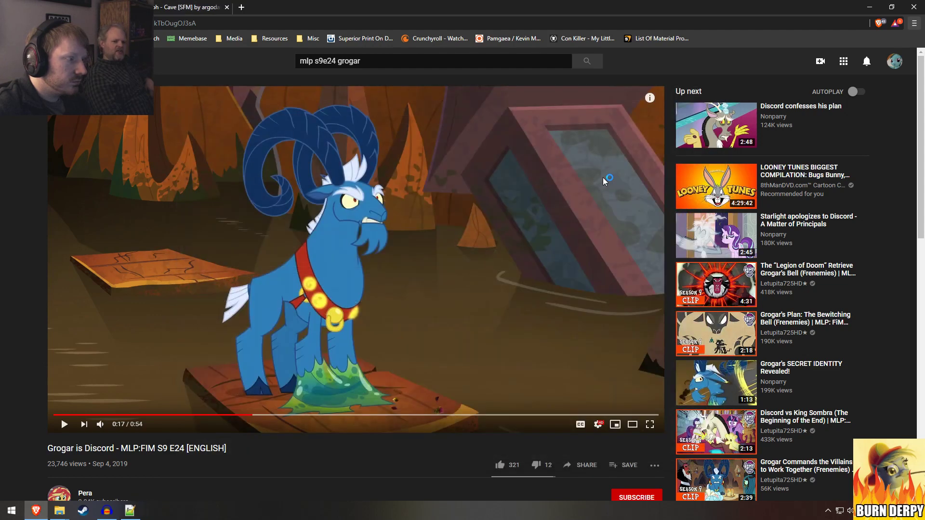
Step: Relaunch Source Filmmaker, decline loading the autosave and reopen the recent session nov29_cozytf2.dmx
right_click(86, 513)
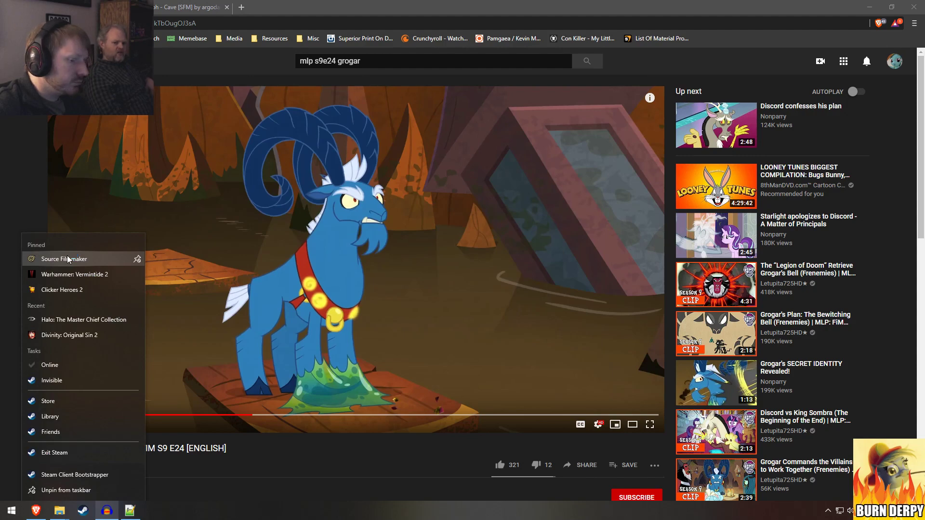
left_click(68, 259)
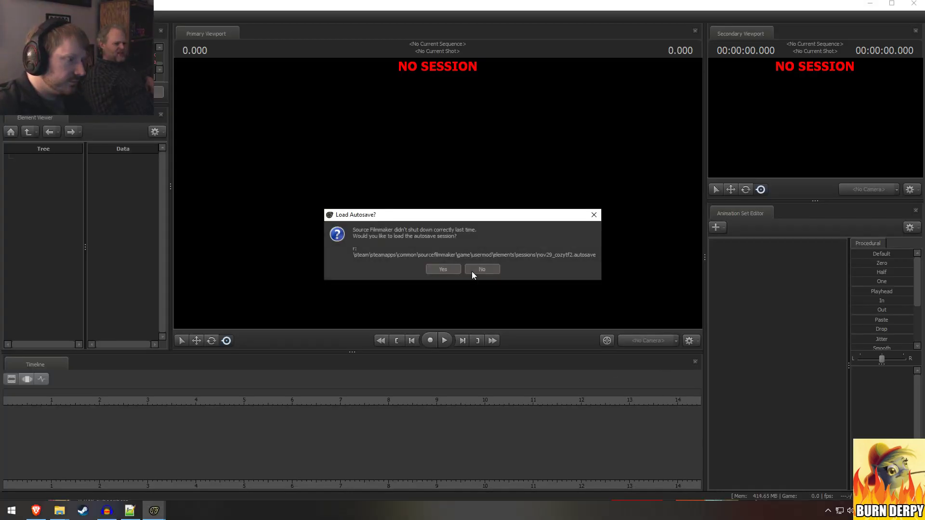
left_click(496, 268)
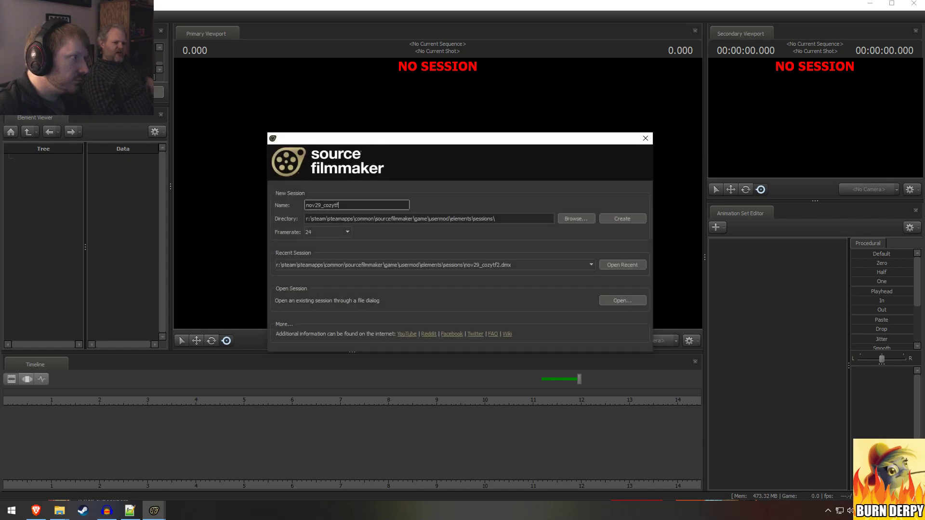
left_click(623, 264)
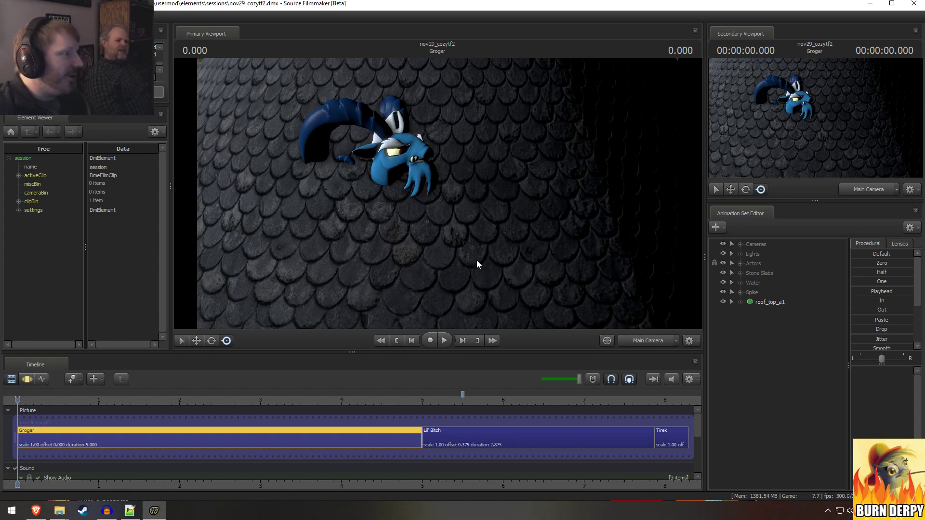
Step: Start creating an animation set for a new model and filter the model files by "roof"
right_click(758, 339)
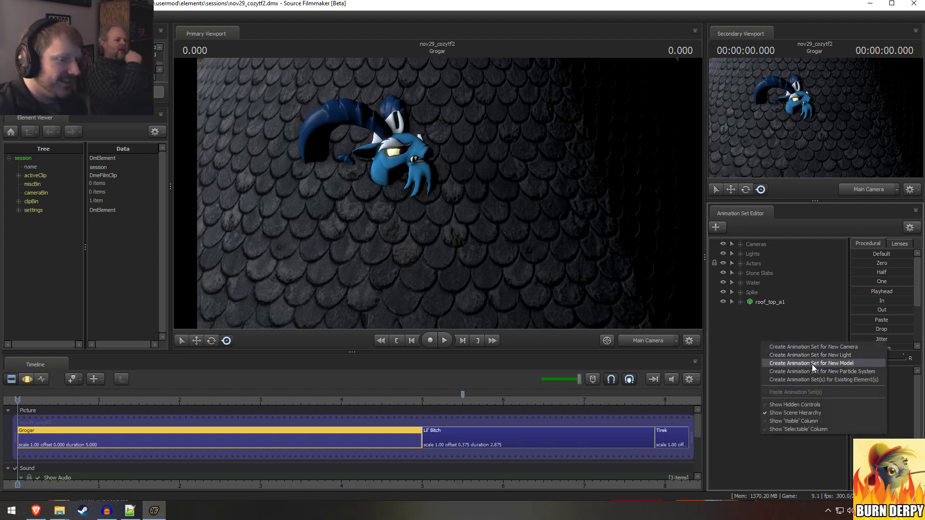
left_click(812, 365)
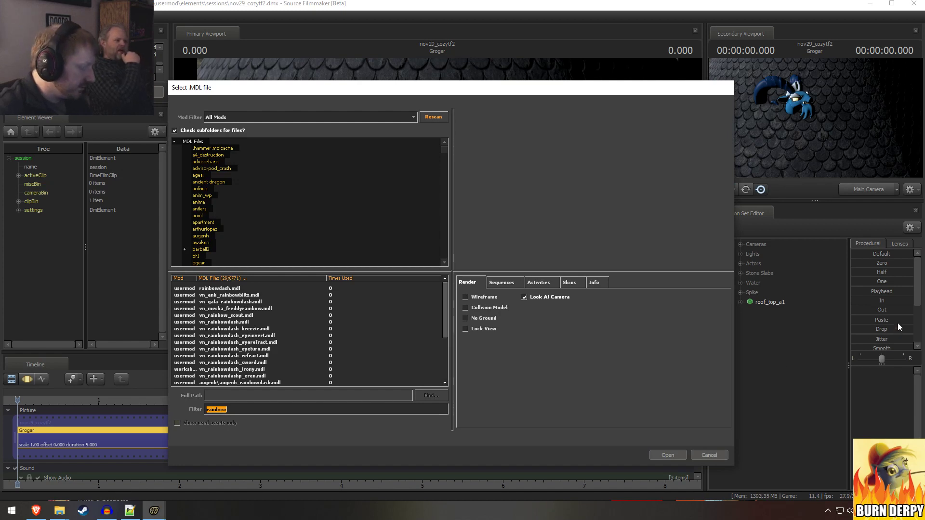
type("roof")
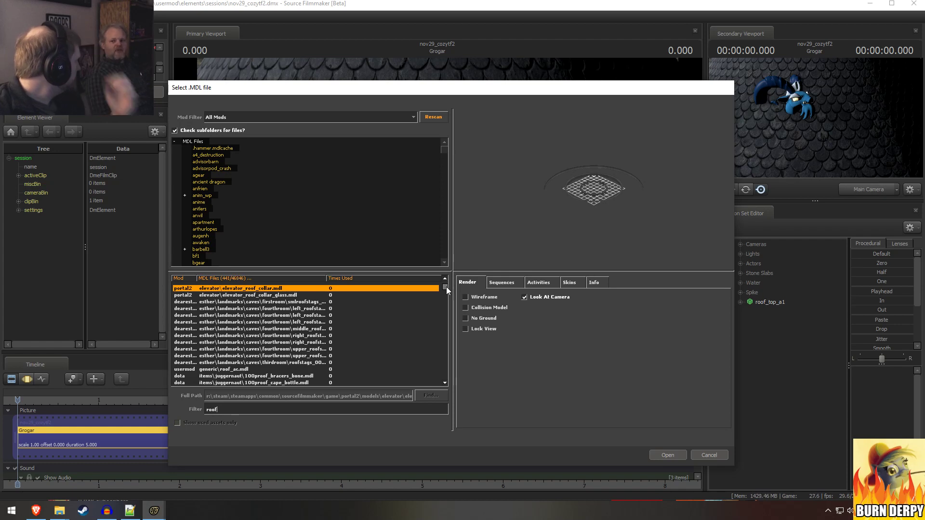
Step: Preview the models from the list's last entry, towerdynrooftop.mdl, up through the Gotham machinery to the water tower
left_click_drag(446, 288, 458, 387)
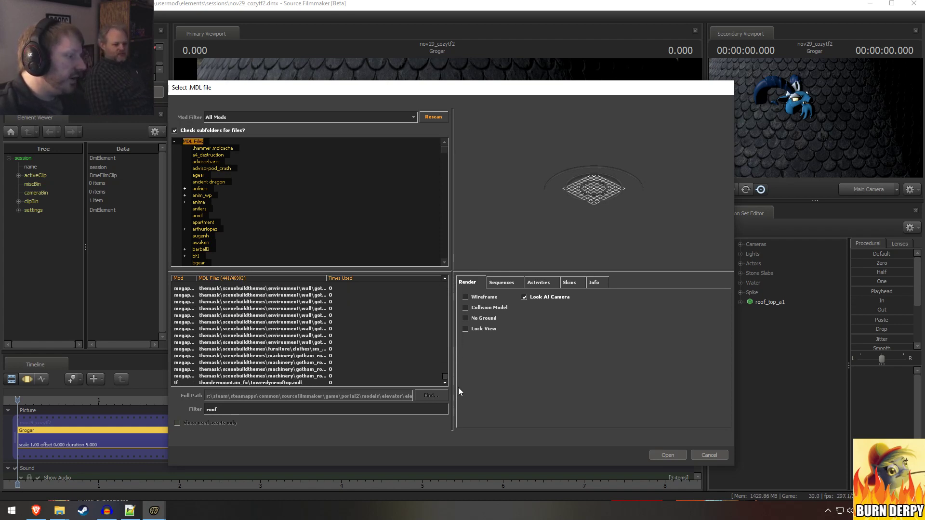
left_click(264, 383)
key("Up")
key("Up")
key("Up")
key("Up")
key("Up")
key("Up")
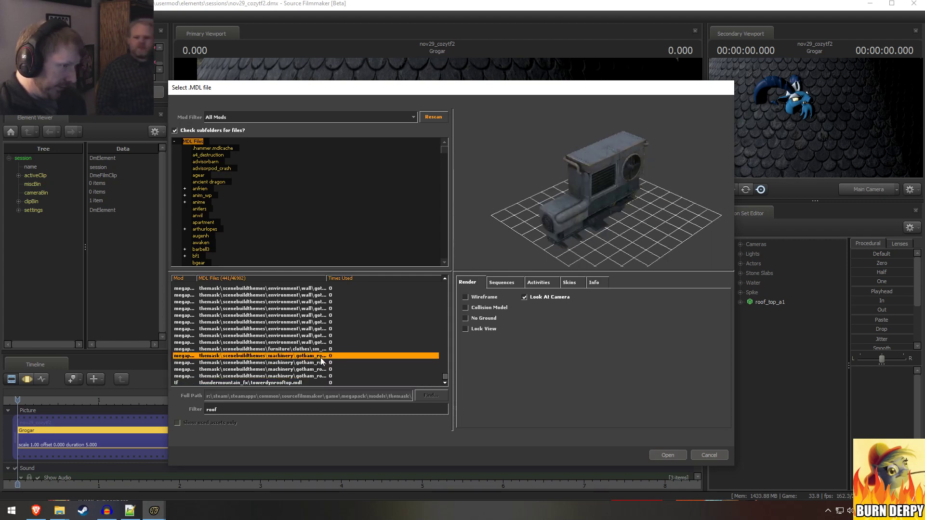
key("Up")
key("Up")
key("Down")
key("Down")
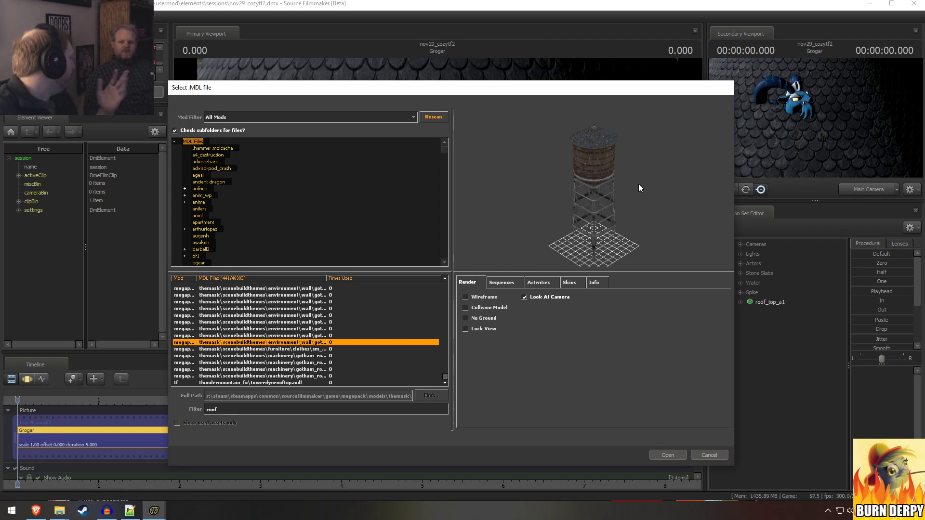
Step: Compare the models around the water tower, ending on the rusty rooftop shed in the environment wall folder
key("Down")
key("Down")
key("Up")
key("Up")
key("Up")
key("Up")
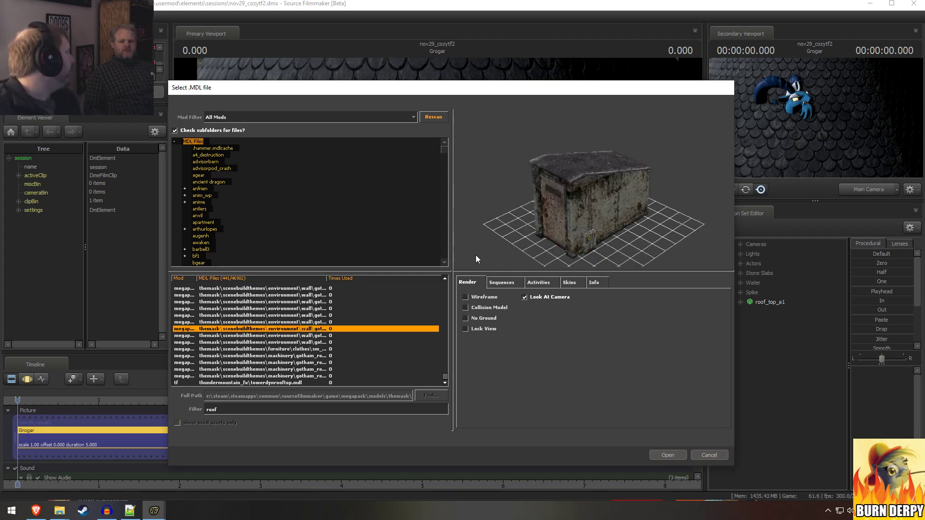
Step: Preview the Gotham environment wall models above the rooftop shed, up to the stone balustrade
key("Up")
key("Up")
key("Up")
key("Up")
key("Up")
key("Up")
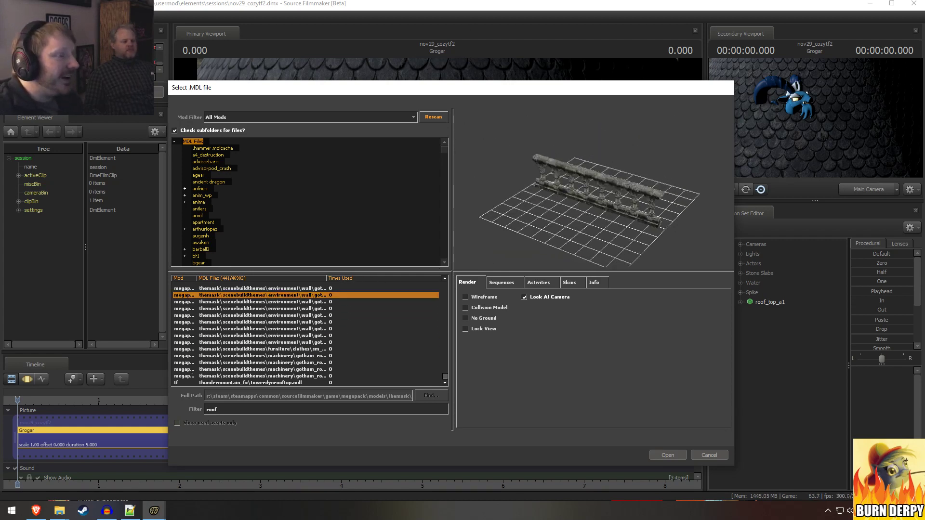
Step: Preview the models above the stone balustrade, up into the building ventilation models of the env_objects folder
key("Up")
key("Up")
key("Up")
key("Up")
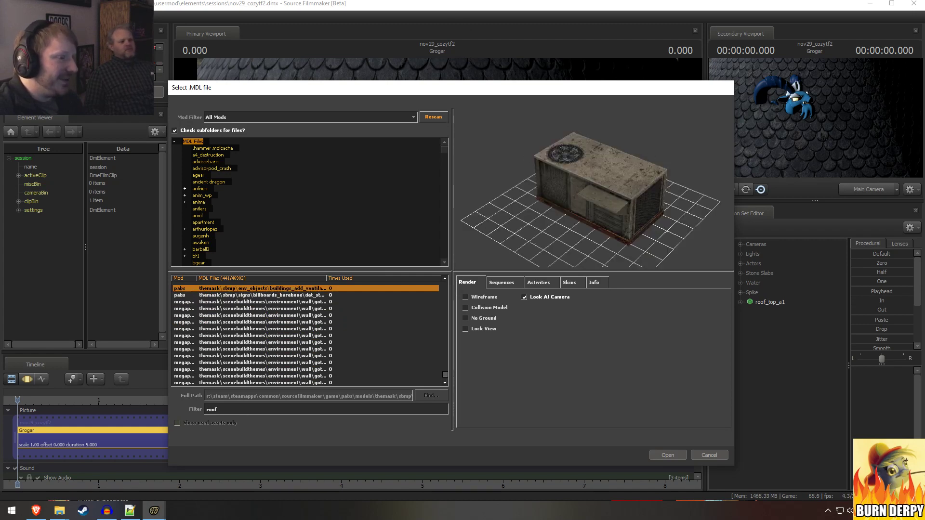
key("Up")
key("Up")
key("Up")
key("Up")
key("Up")
key("Up")
key("Up")
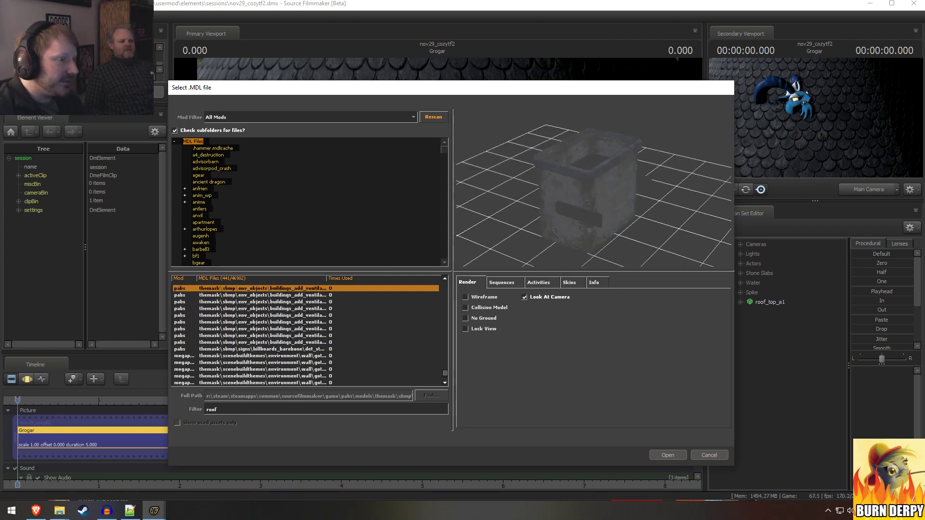
Step: Preview the remaining ventilation models, up to the Gotham residential roofs with arched dormer windows
key("Up")
key("Up")
key("Up")
key("Up")
key("Up")
key("Up")
key("Up")
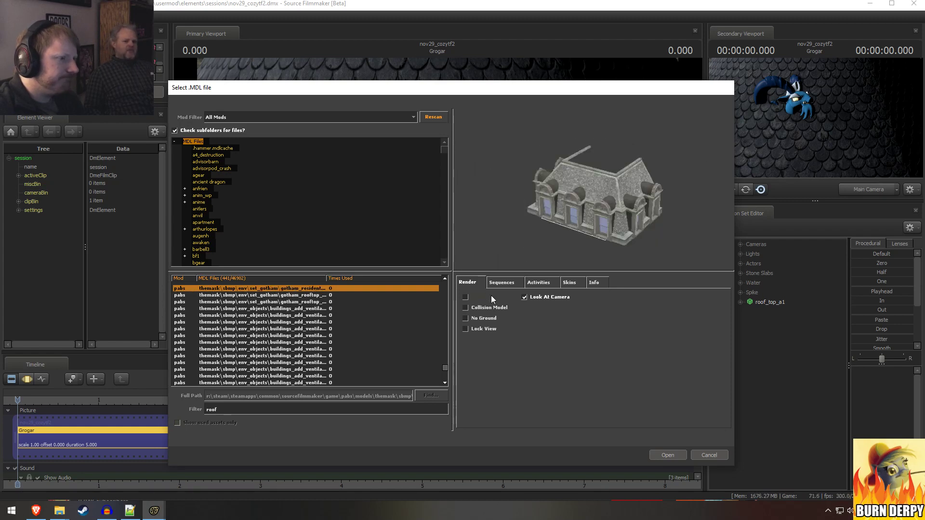
key("Up")
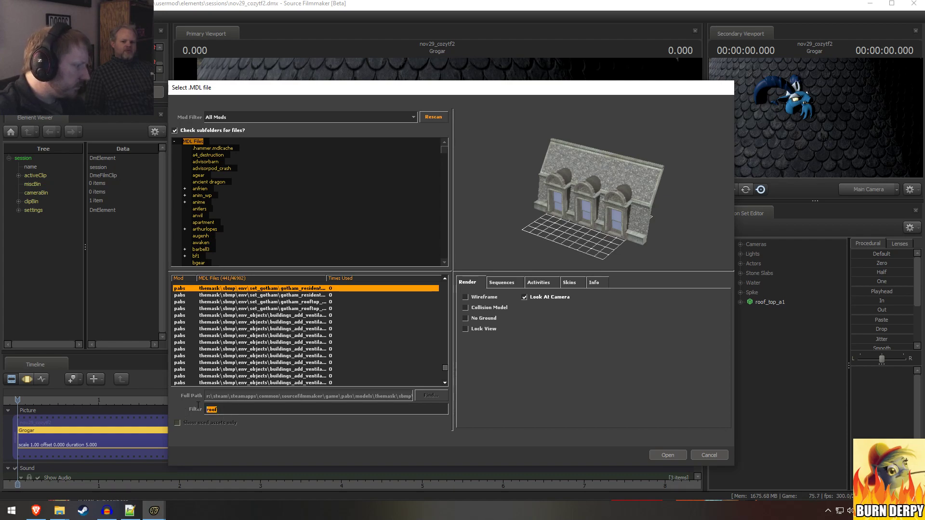
Step: Load bridge_left_tower.mdl from the model files filtered by "tower", and start another animation set for a new model
type("towe")
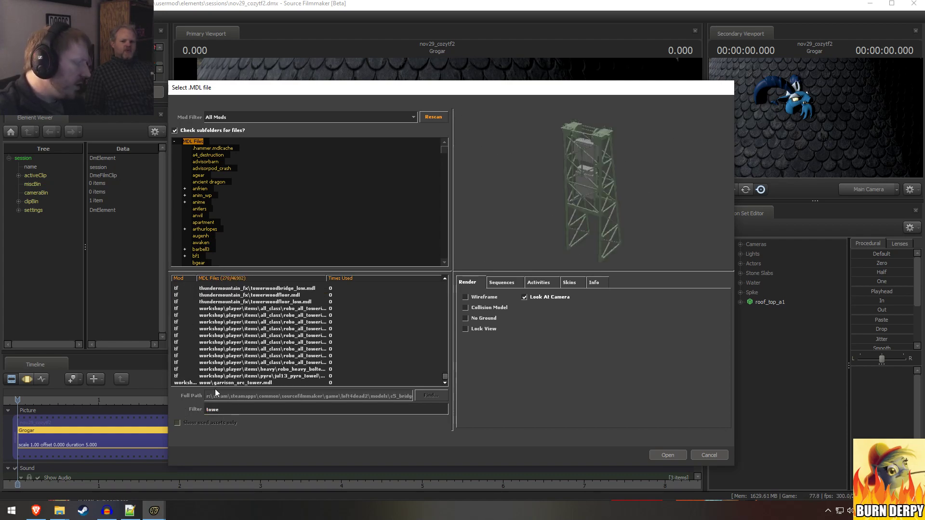
key("Return")
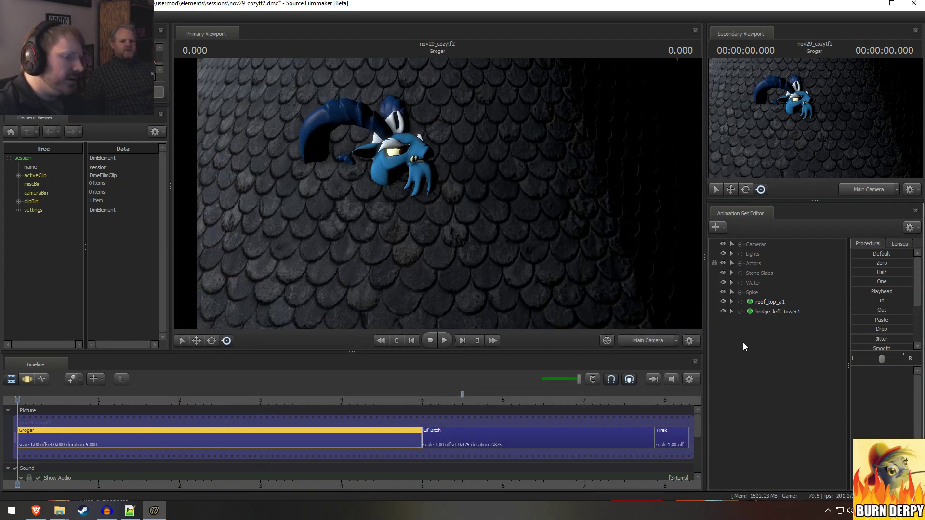
right_click(763, 369)
left_click(828, 391)
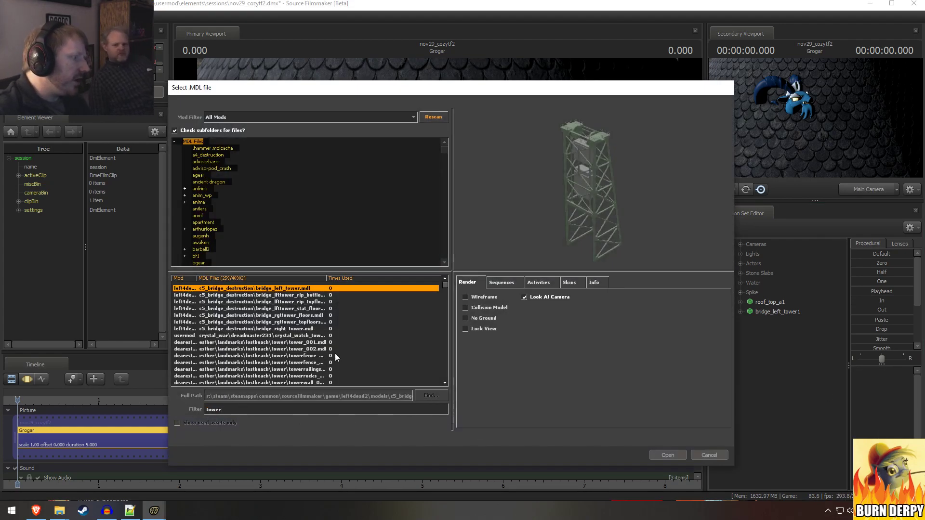
Step: Preview the tower models from bridge_left_tower.mdl down through the lostbeach towers to the first fo3models tower
key("Down")
key("Down")
key("Down")
key("Down")
key("Down")
key("Down")
key("Down")
key("Down")
key("Down")
key("Down")
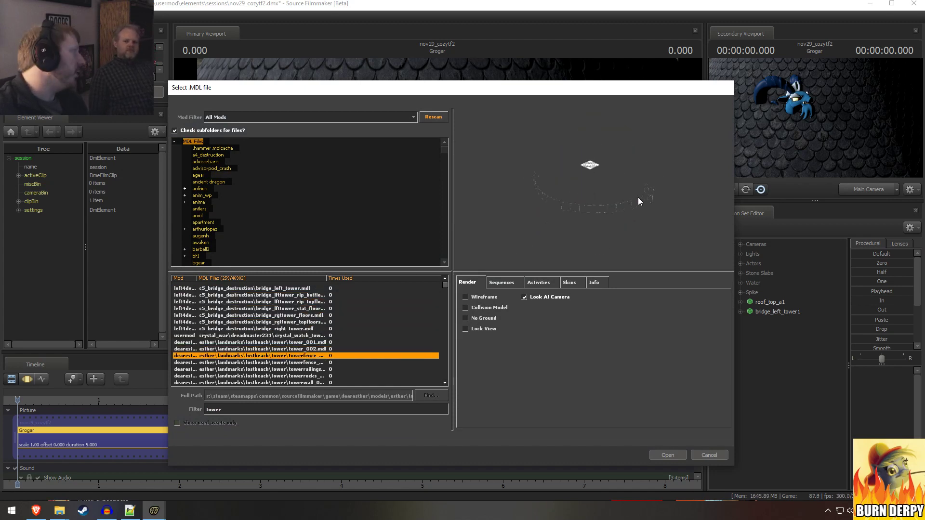
key("Down")
key("Down")
key("Down")
key("Down")
key("Down")
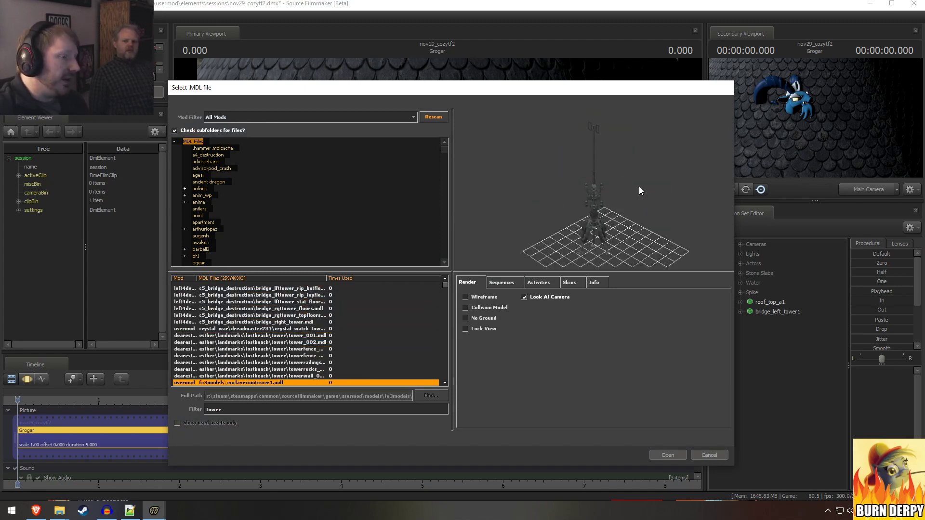
Step: Preview the tower models after the fo3models entries, down through the dex_belltower items to the soldier's hardhat_tower.mdl
key("Down")
key("Down")
key("Down")
key("Down")
key("Down")
key("Down")
key("Down")
key("Down")
key("Down")
key("Down")
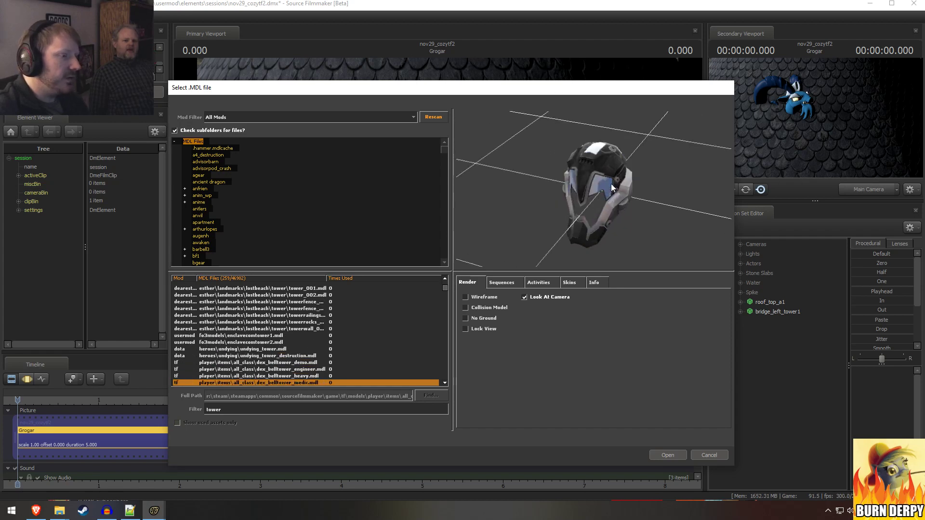
key("Down")
key("Down")
key("Down")
key("Down")
key("Down")
key("Down")
key("Down")
key("Down")
key("Down")
key("Down")
key("Down")
key("Down")
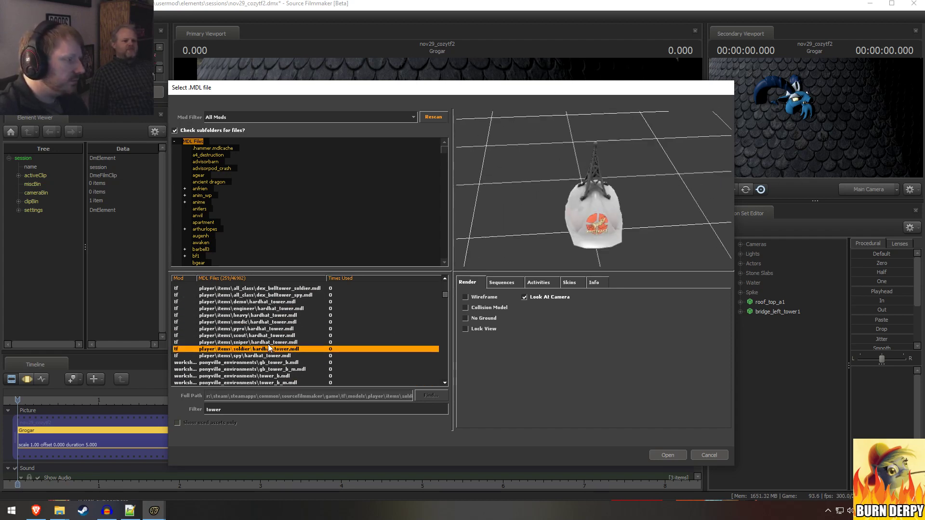
Step: Preview the ponyville_environments towers and the watchtower models, down to the cs_assault water_tower.mdl
key("Down")
key("Down")
key("Down")
key("Down")
key("Down")
key("Down")
key("Down")
key("Down")
key("Down")
key("Down")
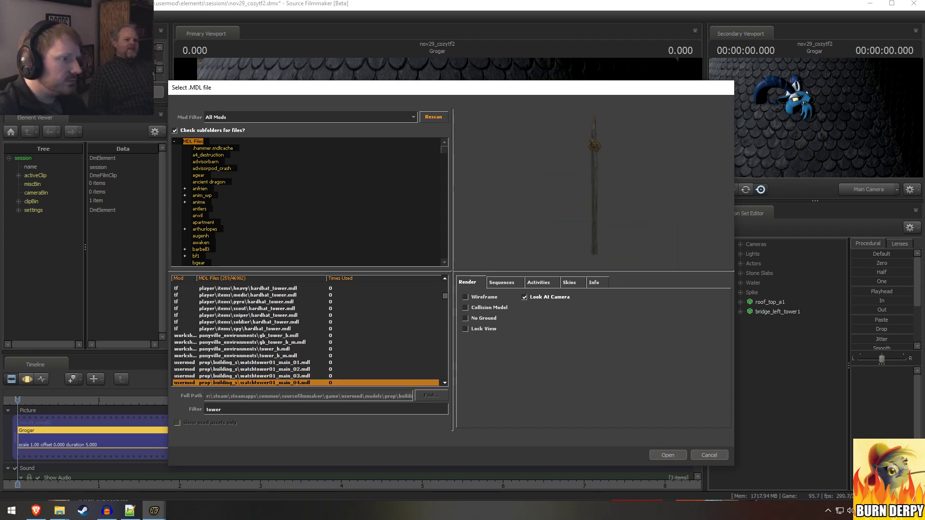
key("Down")
key("Down")
key("Down")
key("Down")
key("Down")
key("Down")
key("Down")
key("Down")
key("Down")
key("Down")
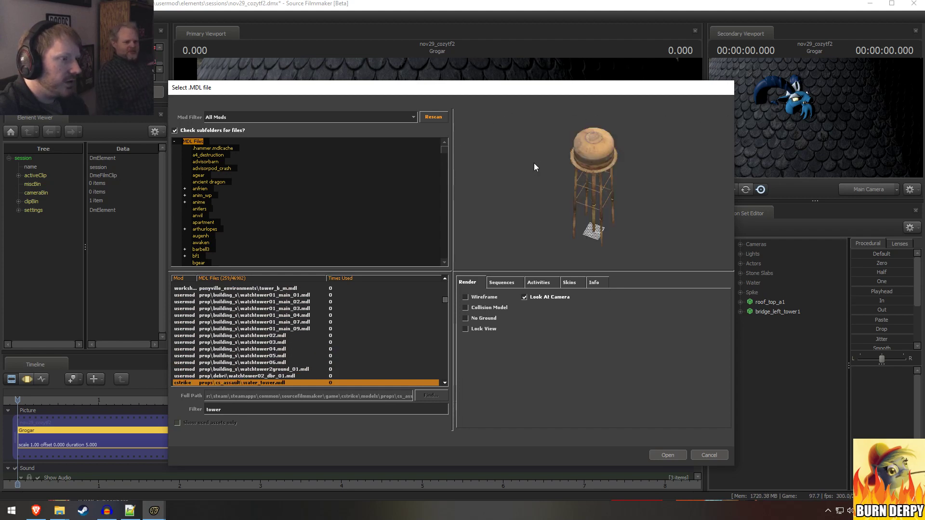
Step: Compare the models around the water tower and load italy_skybox_tower.mdl from the cs_italy folder
key("Down")
key("Up")
key("Up")
key("Up")
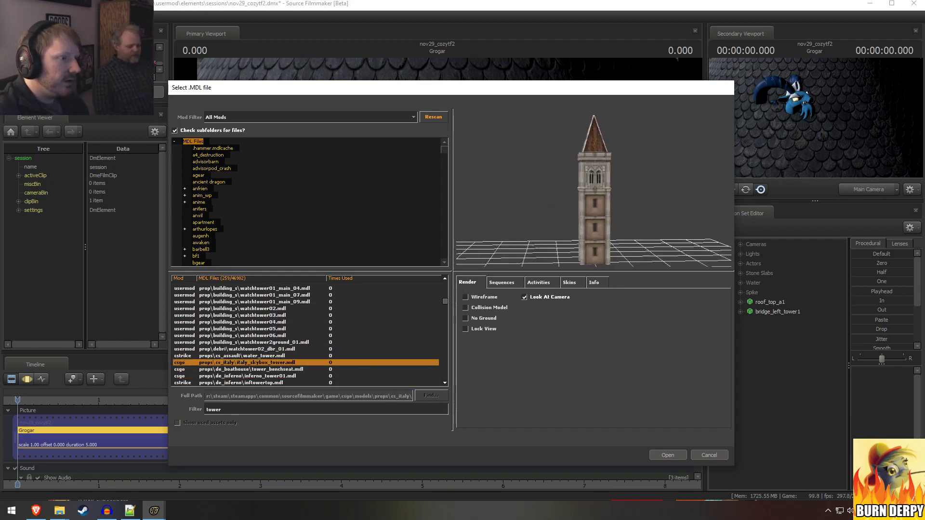
left_click_drag(668, 263, 704, 264)
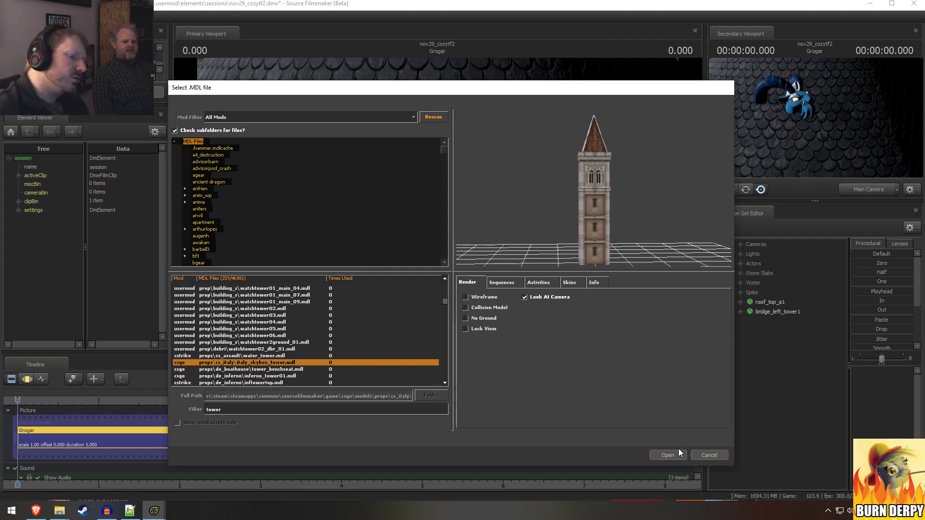
left_click(668, 455)
Step: Add a scale control to the static_prop bone of italy_skybox_tower1 and scale the tower down
left_click(745, 323)
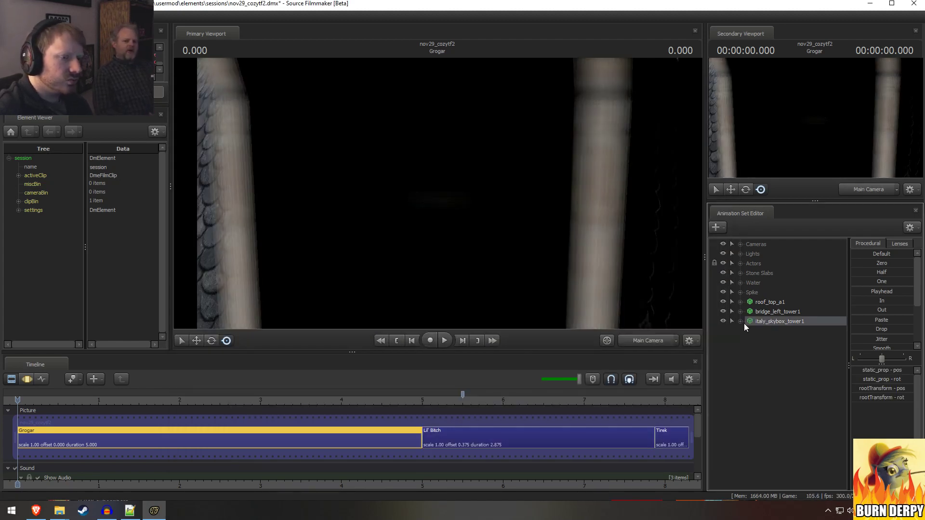
left_click(741, 321)
right_click(773, 352)
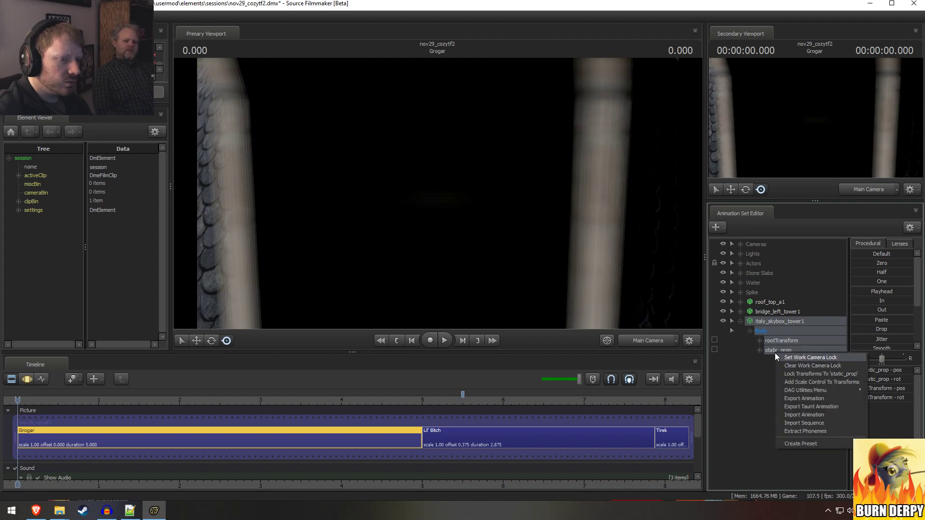
left_click(778, 351)
right_click(782, 351)
left_click(805, 381)
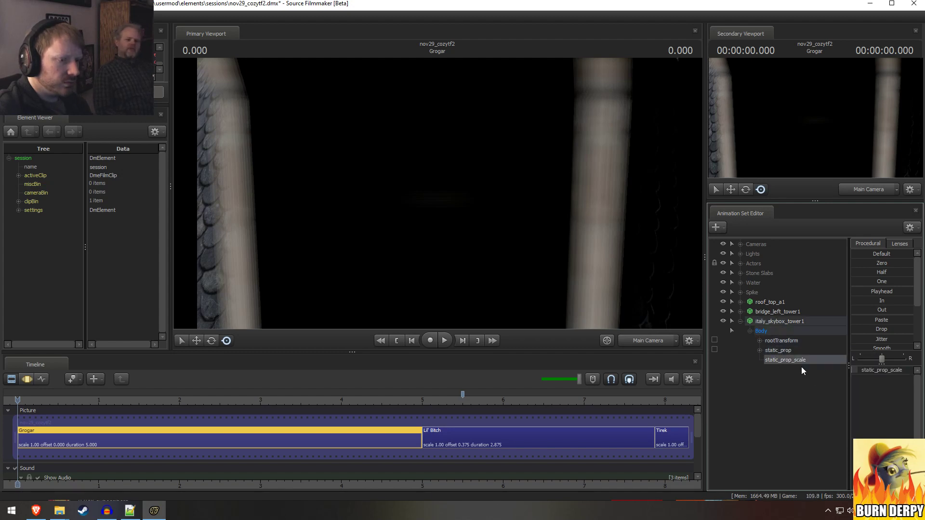
key("F3")
left_click_drag(895, 371, 892, 371)
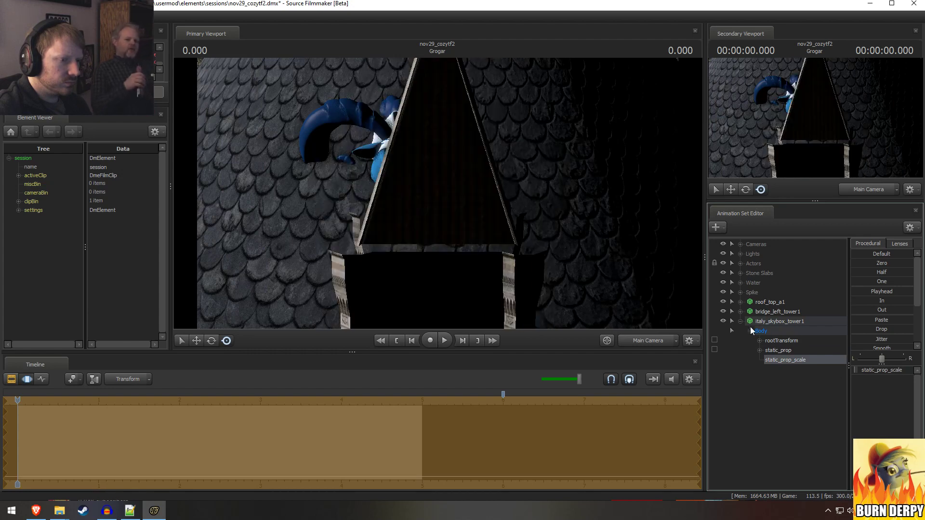
Step: Hide the bridge_left_tower1 and roof_top_a1 animation sets in the scene
left_click(723, 313)
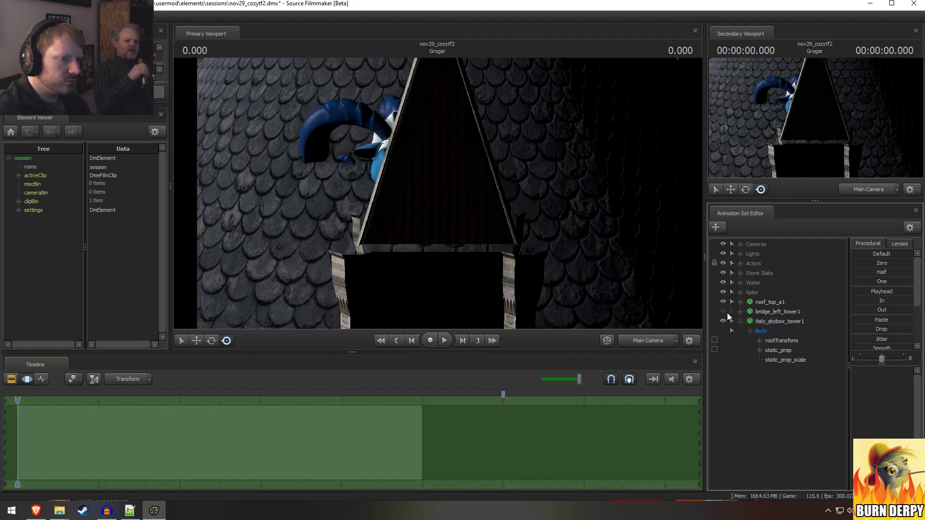
left_click(773, 323)
key("F2")
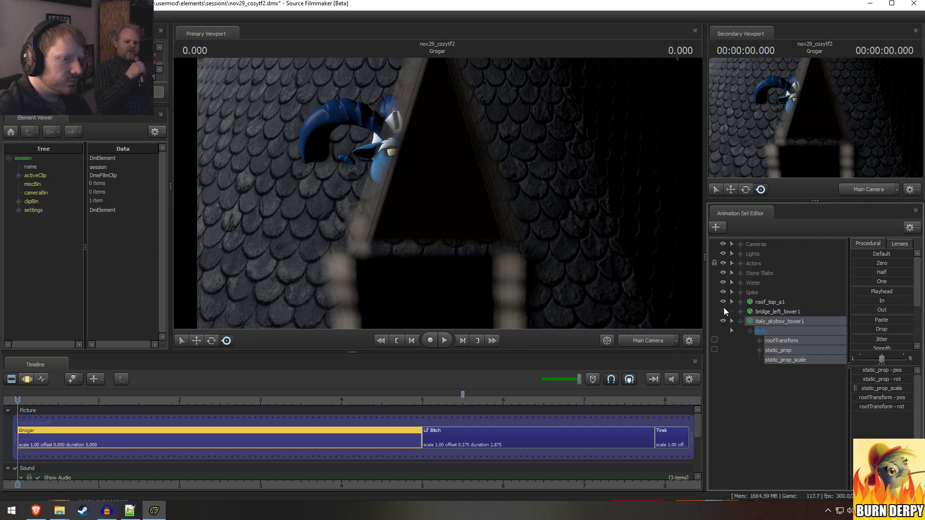
left_click(723, 302)
key("F4")
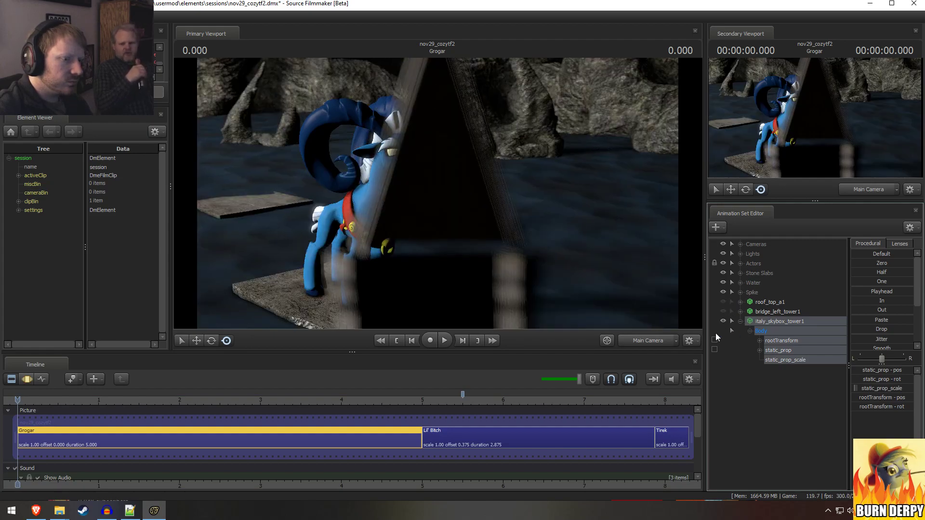
Step: Switch the primary viewport to the work camera and scale italy_skybox_tower1 up until it stands well above Grogar
key("s")
left_click_drag(482, 216, 438, 193)
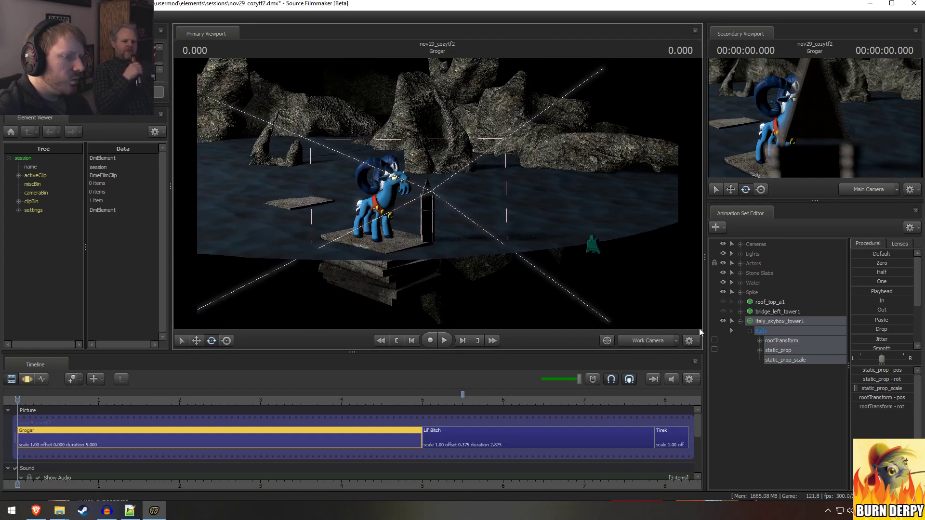
key("F3")
left_click_drag(873, 389, 878, 389)
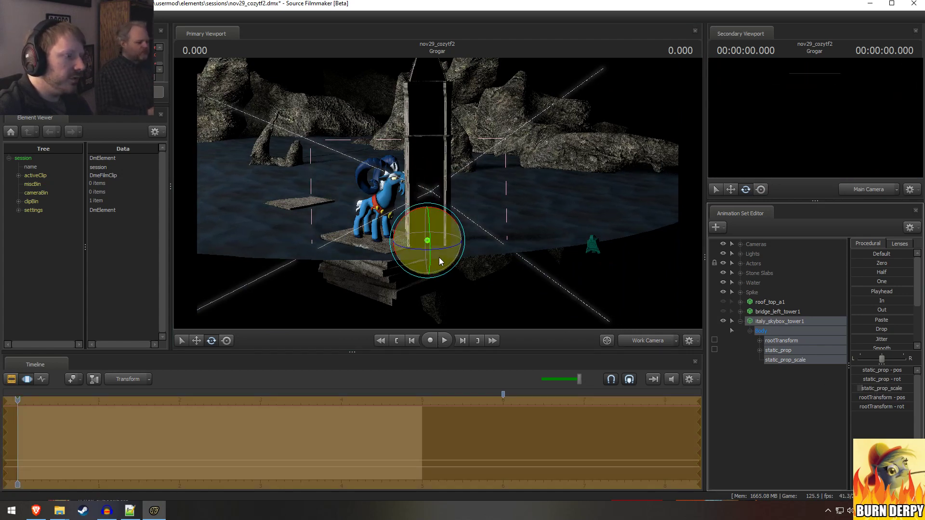
Step: Tilt the Italian tower toward Grogar and move it out over the water behind his platform
left_click_drag(435, 249, 446, 216)
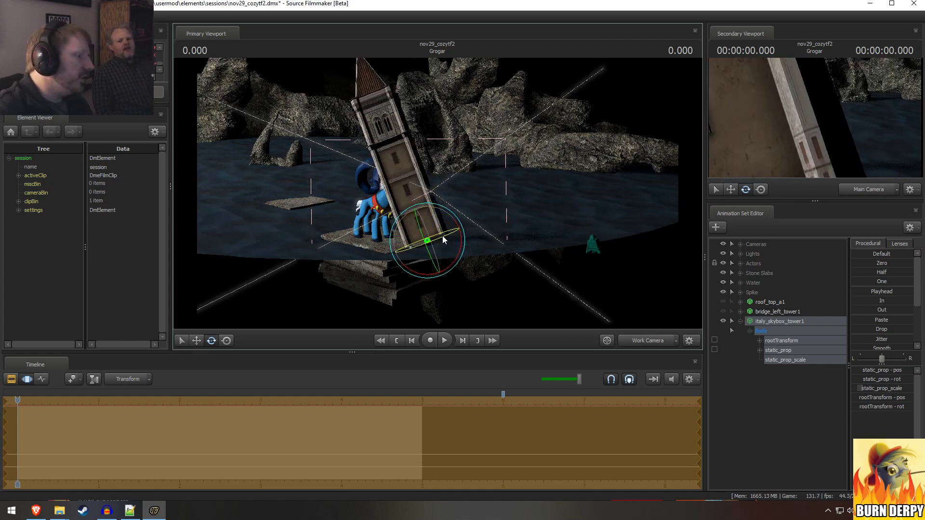
key("w")
left_click_drag(451, 241, 548, 207)
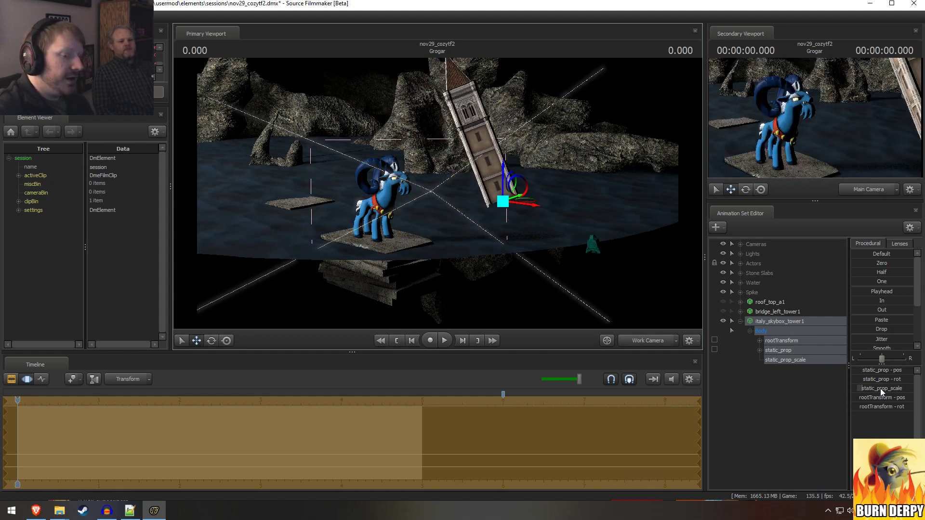
Step: Enlarge the Italian tower further and reposition it in the water beside Grogar's stone platform
left_click_drag(881, 388, 882, 383)
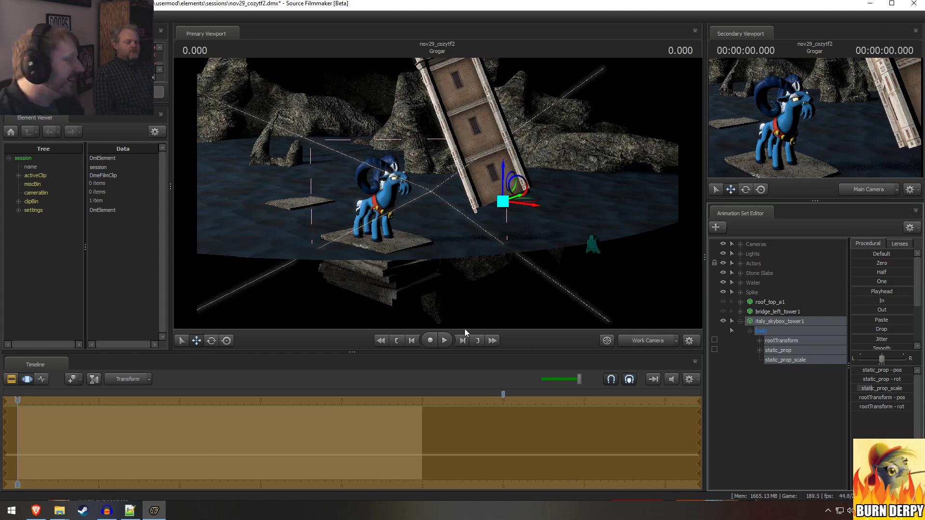
left_click_drag(523, 195, 560, 327)
left_click_drag(586, 186, 438, 196)
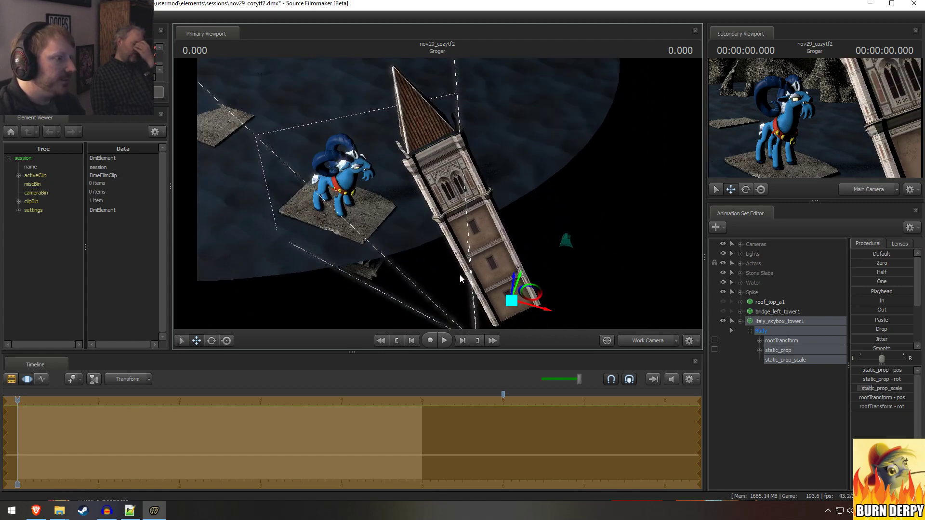
left_click_drag(547, 273, 438, 210)
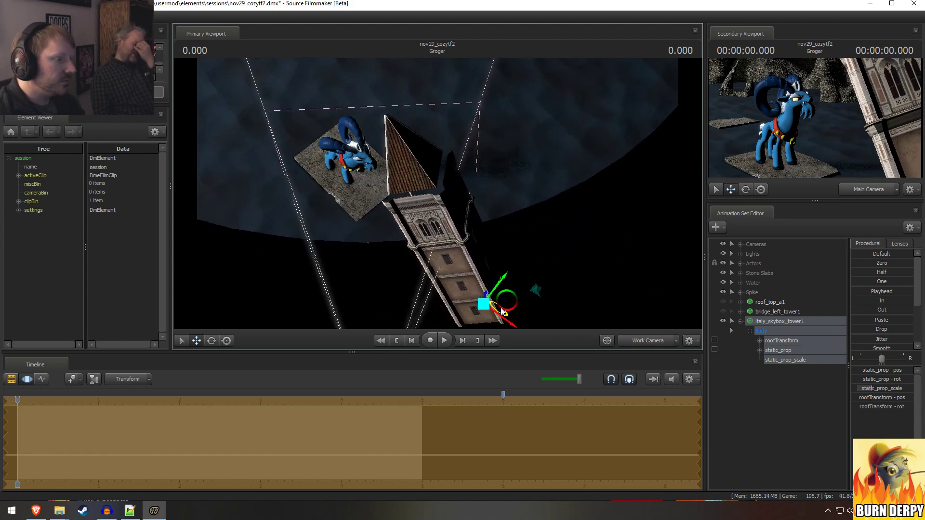
left_click_drag(515, 302, 516, 85)
left_click_drag(876, 387, 893, 388)
Step: Rotate the Italian tower to lean more steeply toward Grogar
left_click_drag(578, 241, 573, 176)
key("e")
left_click_drag(483, 185, 450, 192)
key("w")
key("e")
Step: Compare the tower's placement with the slanted sunken building in the browser's Grogar reference video
key("alt+Tab")
key("alt+Tab")
key("alt+Tab")
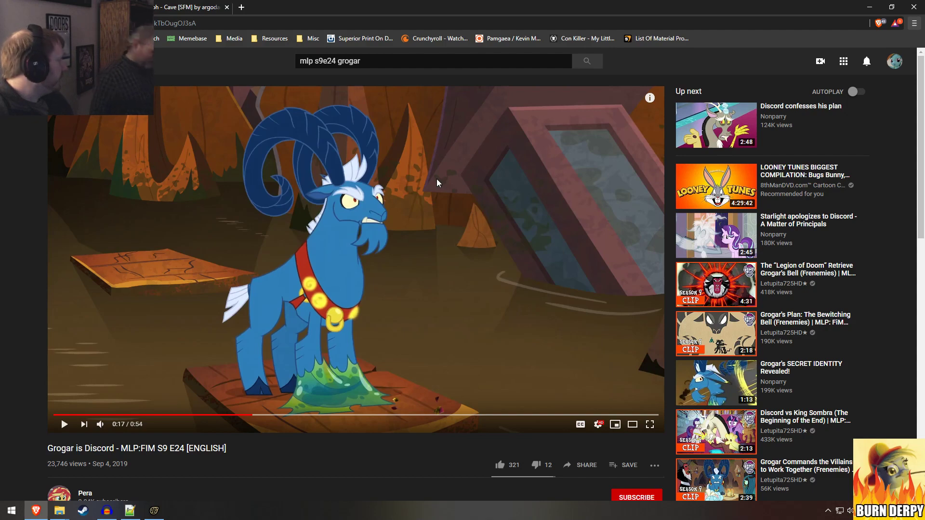
key("alt+Tab")
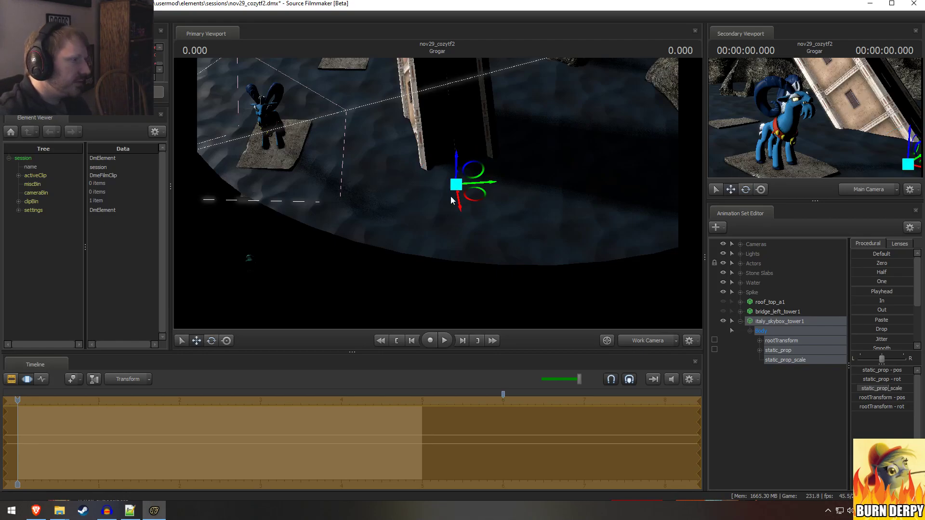
Step: Adjust the Italian tower's position and tilt against the reference video, sinking its base below the water
mouse_move(452, 200)
left_mouse_down()
mouse_move(496, 171)
mouse_move(566, 167)
mouse_move(579, 191)
mouse_move(540, 181)
mouse_move(591, 167)
mouse_move(577, 185)
mouse_move(534, 170)
mouse_move(573, 144)
mouse_move(458, 196)
left_mouse_up()
key("alt+Tab")
key("alt+Tab")
key("e")
left_click_drag(512, 150, 577, 280)
key("e")
key("w")
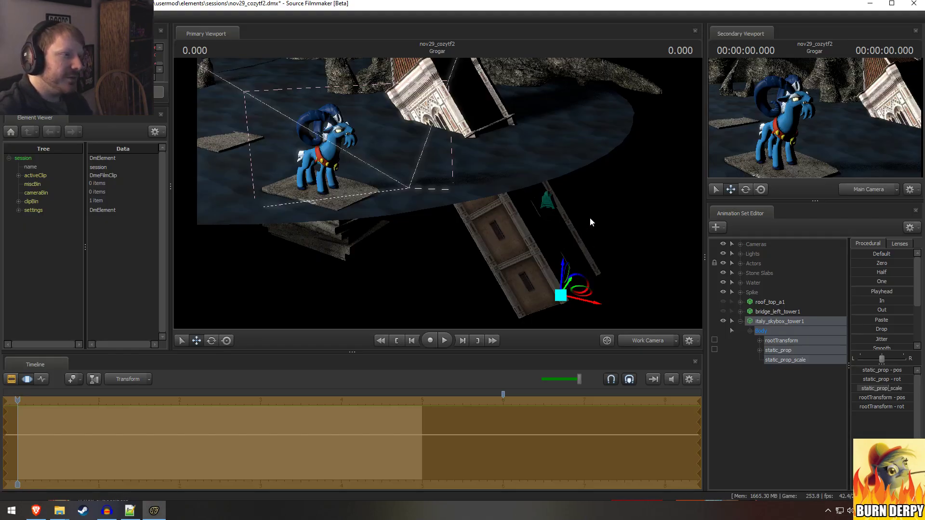
Step: Turn off the scene lighting in the viewport and inspect the sunken tower from above and below the water
left_click_drag(590, 218, 461, 195)
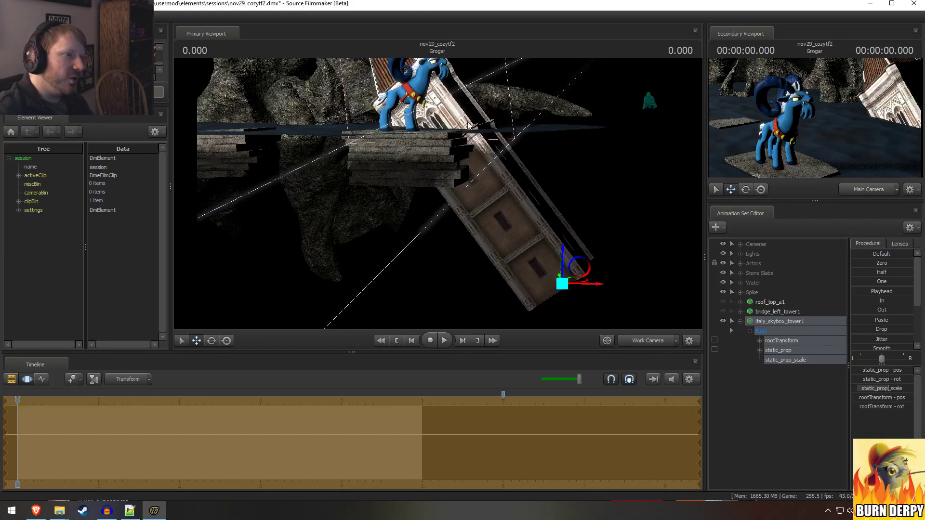
left_click_drag(469, 126, 473, 197)
right_click(473, 198)
left_click(497, 212)
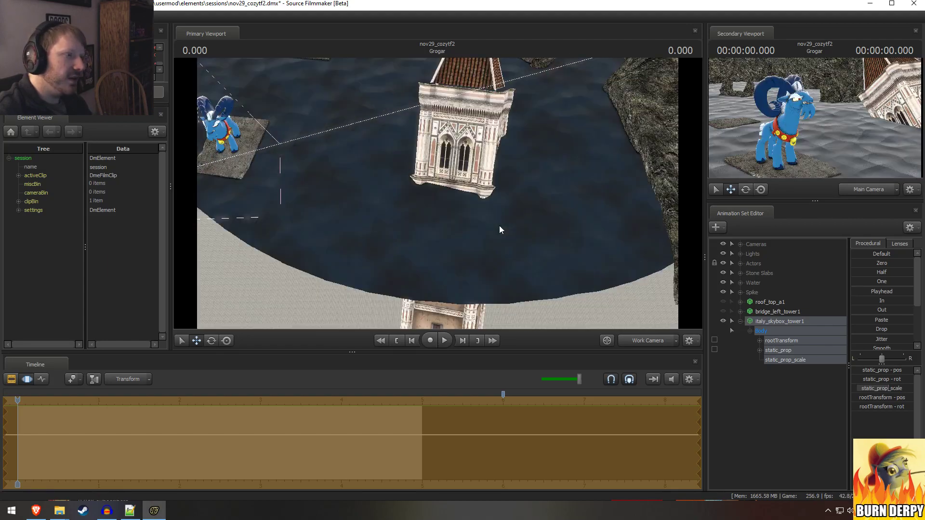
left_click_drag(499, 225, 482, 193)
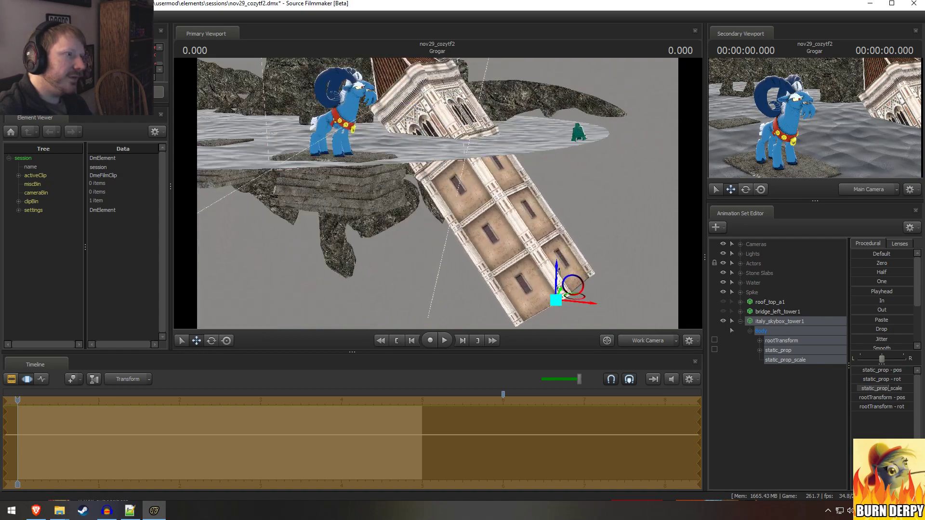
Step: Compare the sunken tower with the Grogar reference video in the browser, and turn the scene lighting back on in the viewport
key("alt+Tab")
key("alt+Tab")
key("alt+Tab")
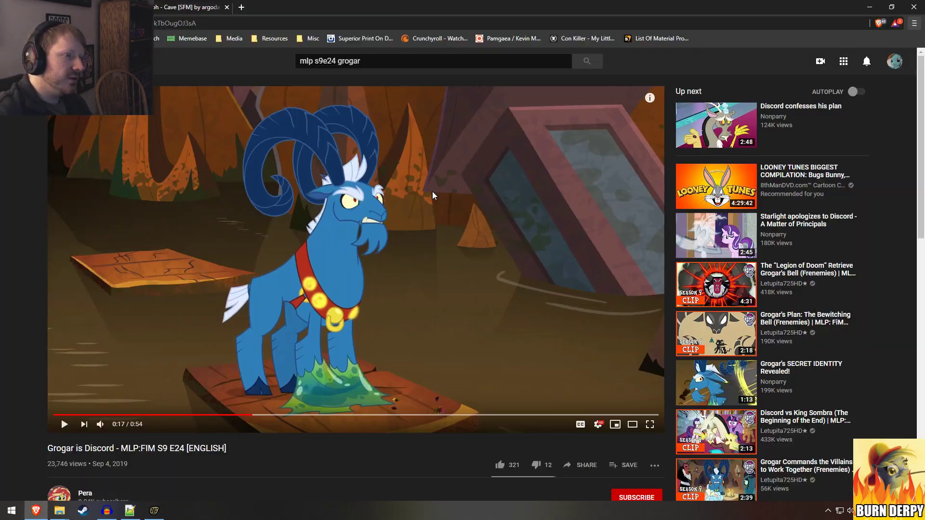
key("alt+Tab")
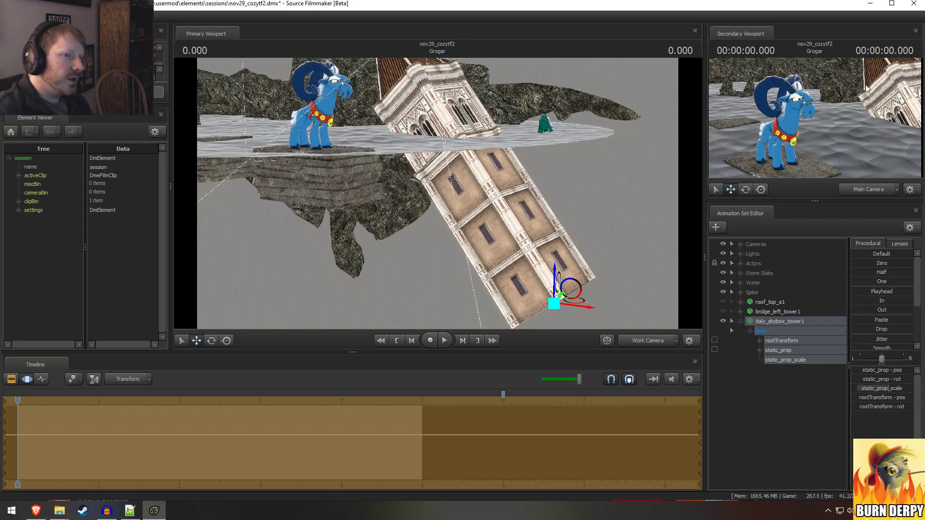
key("F3")
right_click(488, 123)
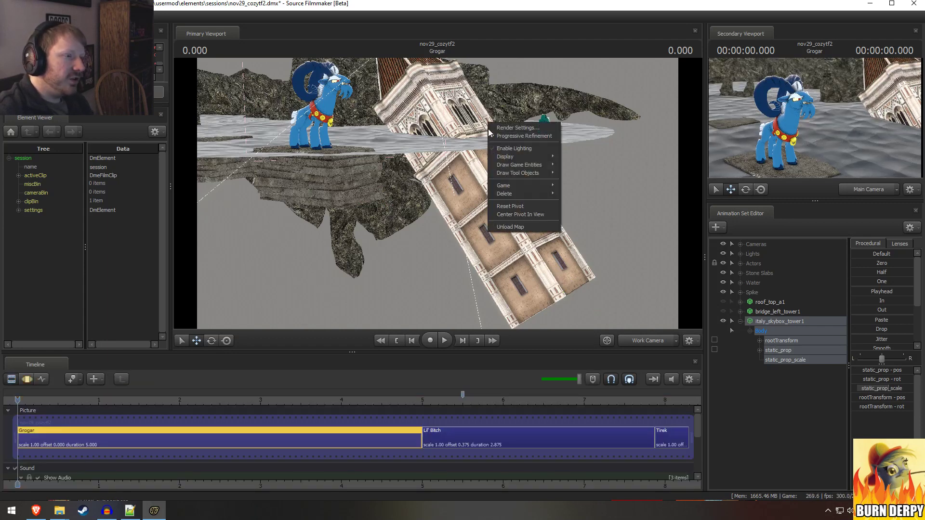
left_click(497, 147)
key("F3")
key("F2")
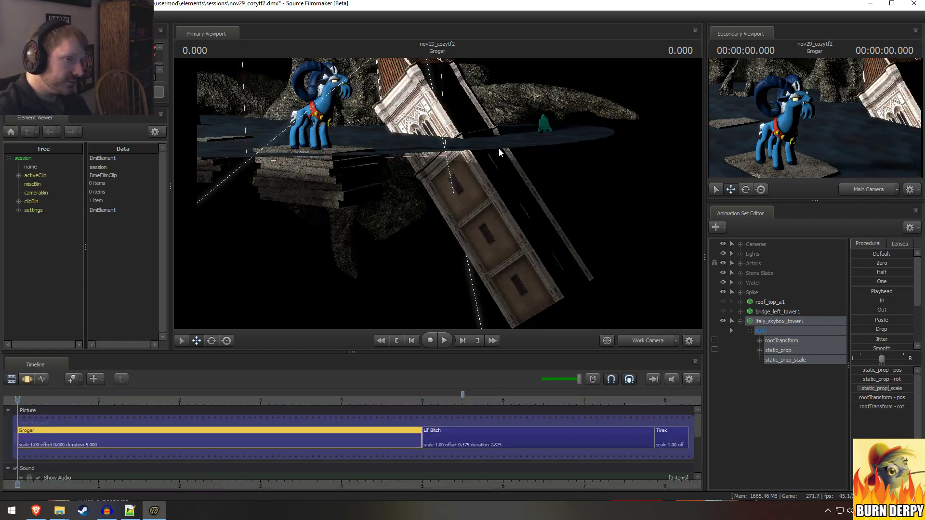
Step: Delete the unused roof_top_a1 and bridge_left_tower1 animation sets
left_click(739, 323)
left_click(773, 310)
left_click(774, 303, "ctrl")
right_click(774, 302)
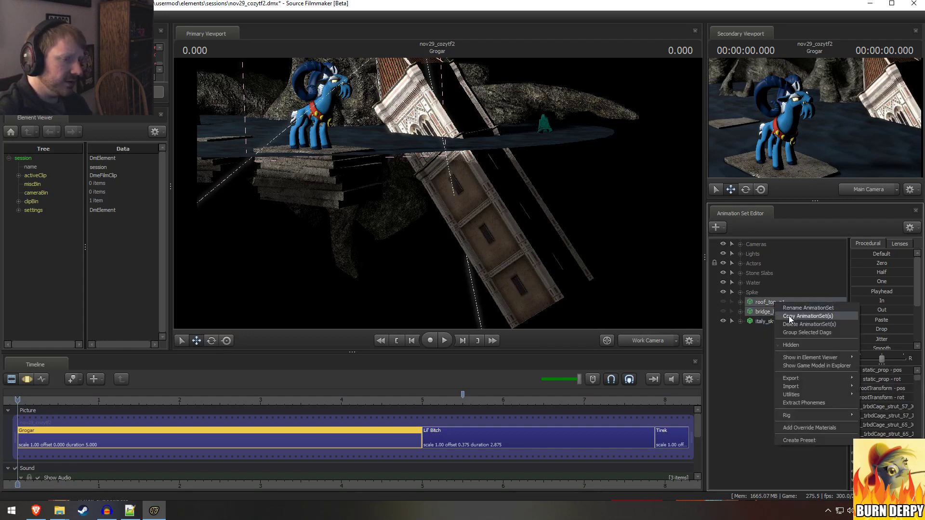
left_click(791, 323)
Step: Rename the italy_skybox_tower1 animation set as Tower
left_click(759, 300)
right_click(758, 301)
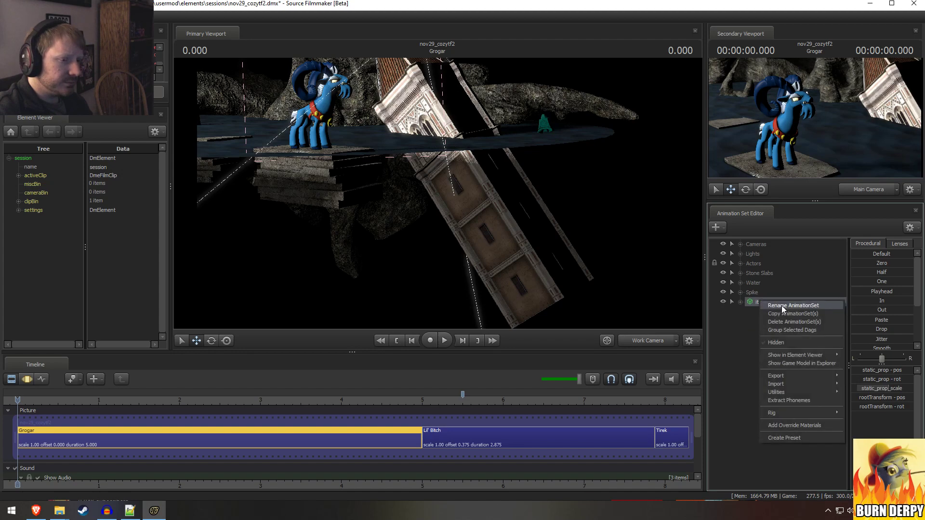
left_click(781, 306)
type("Tower")
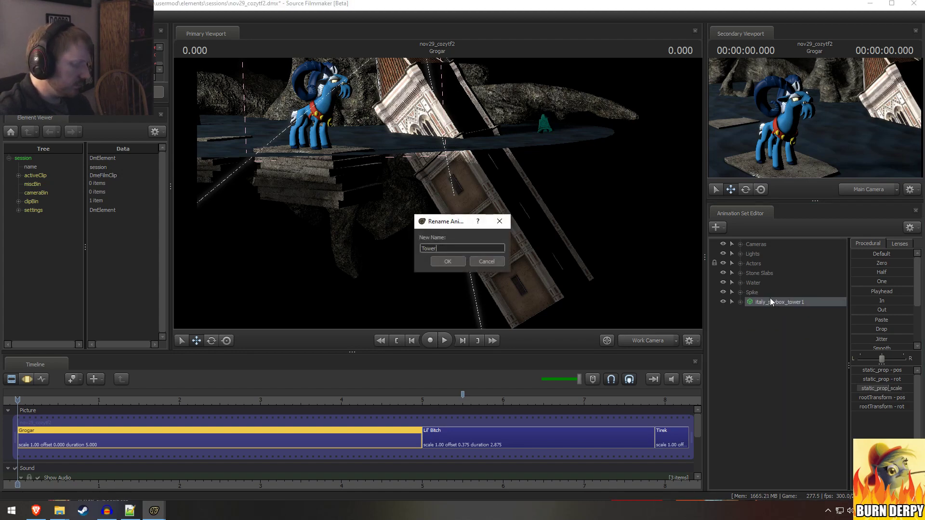
key("Return")
left_click(796, 324)
key("F3")
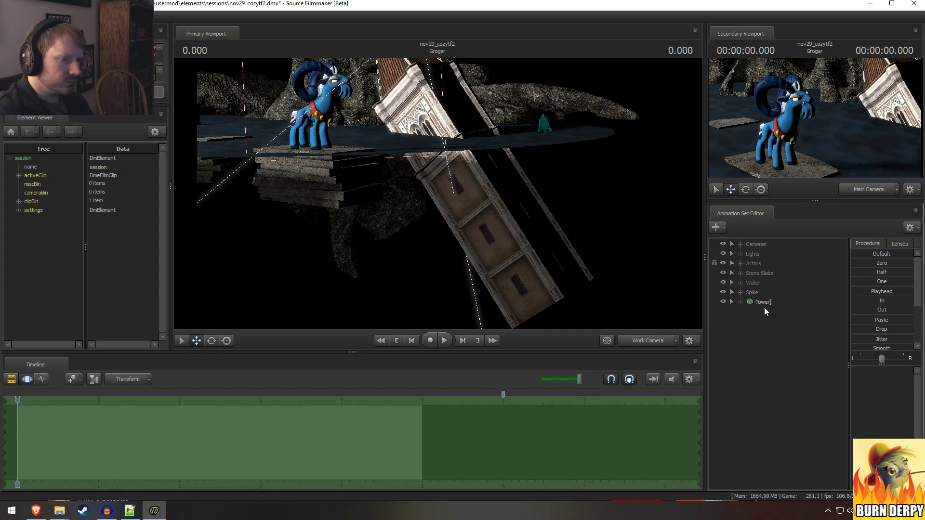
key("F2")
right_click(766, 301)
left_click(760, 313)
right_click(782, 304)
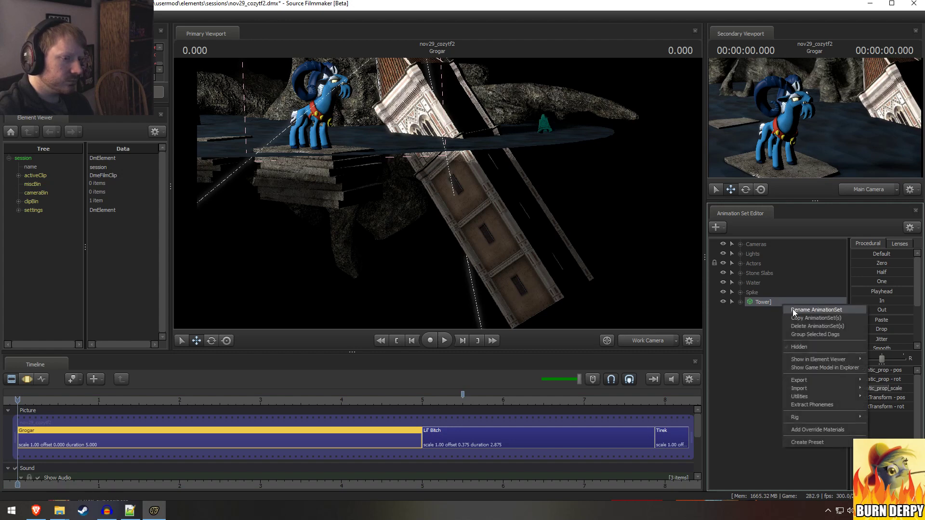
left_click(793, 308)
key("BackSpace")
left_click(448, 261)
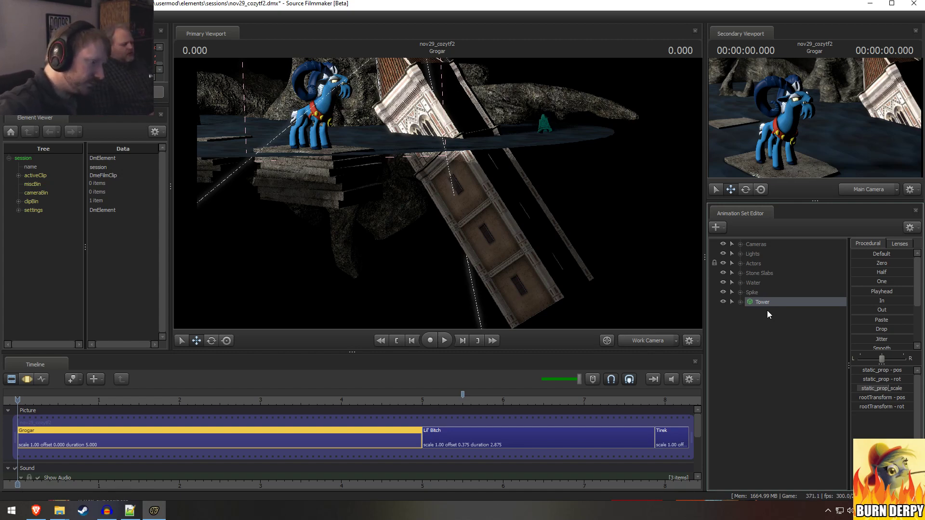
Step: Scale the Tower down slightly using its static_prop_scale control, with the playhead placed at 2.958
left_click(234, 399)
left_click_drag(233, 399, 257, 399)
key("alt+Tab")
key("alt+Tab")
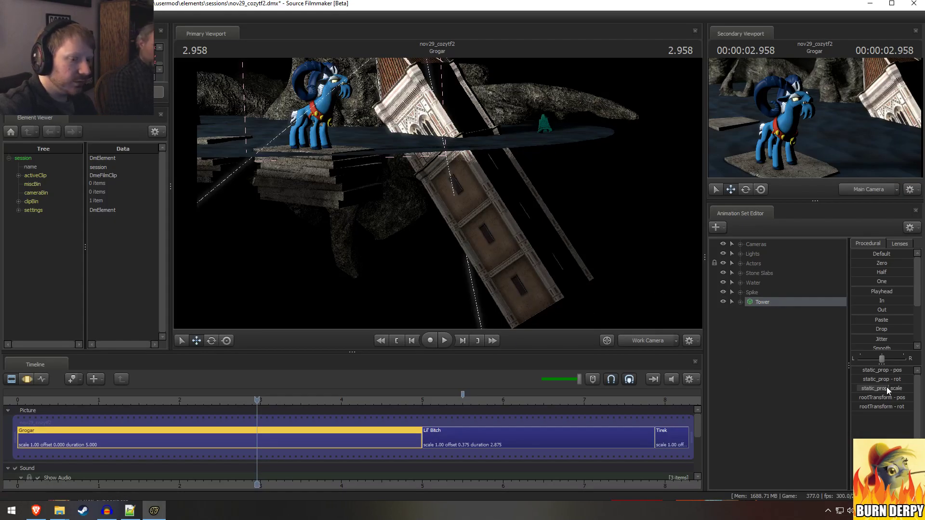
left_click(887, 387)
key("F3")
left_click_drag(892, 388, 889, 389)
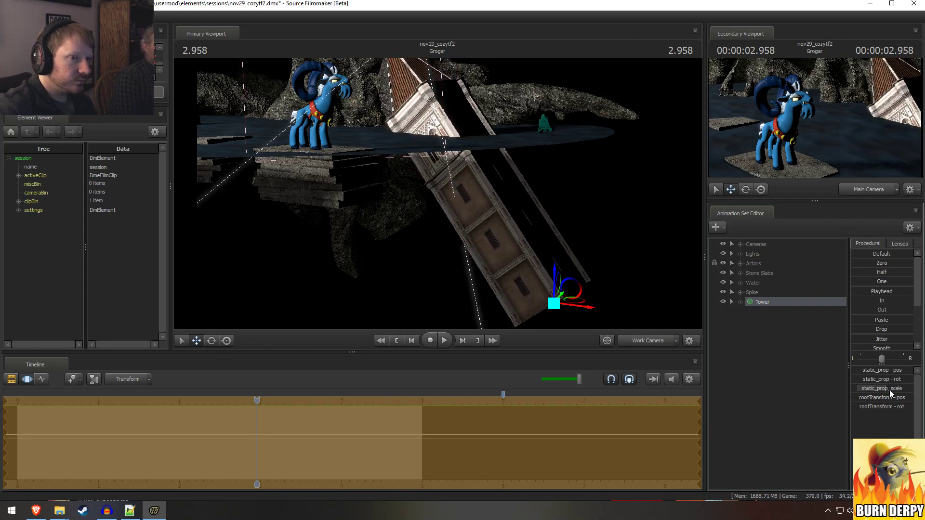
Step: Move the Tower closer to Grogar, compare its placement with the reference video, and play back the shot
key("alt+Tab")
key("alt+Tab")
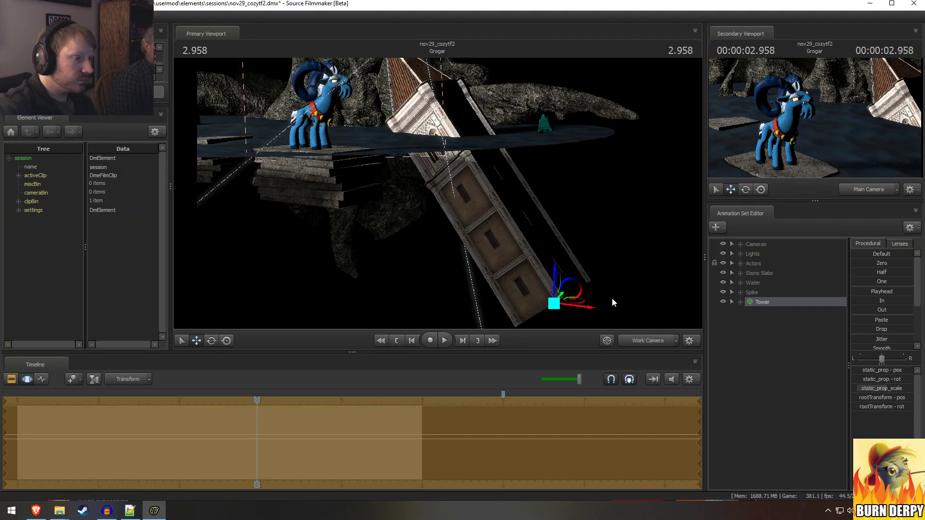
left_click_drag(576, 296, 548, 290)
key("alt+Tab")
key("alt+Tab")
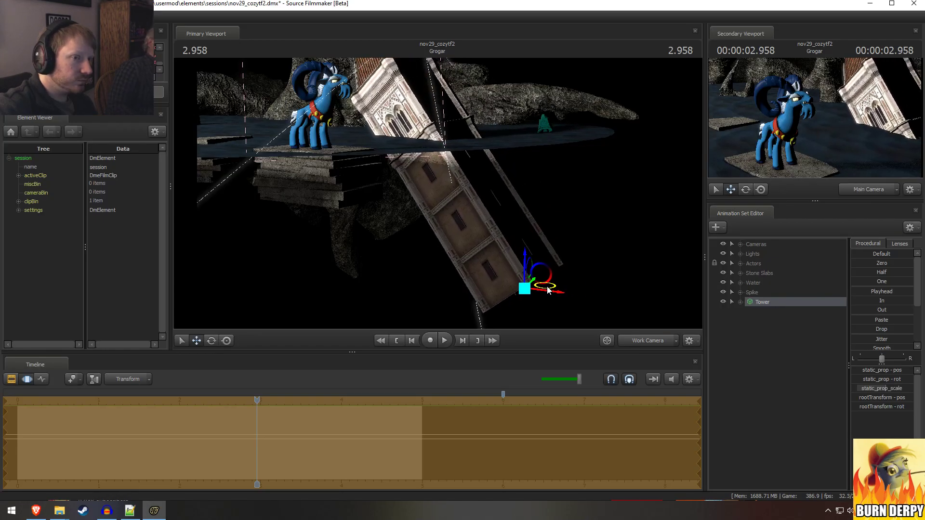
key("alt+Tab")
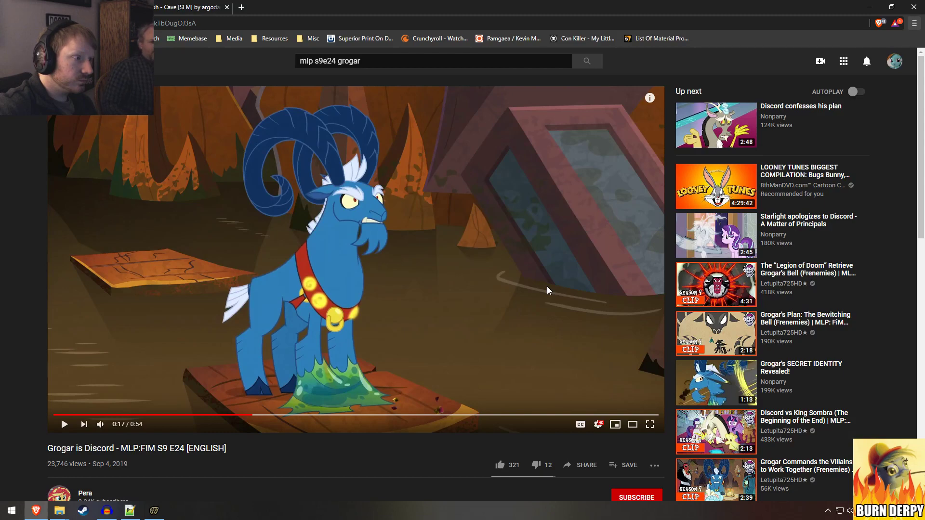
key("alt+Tab")
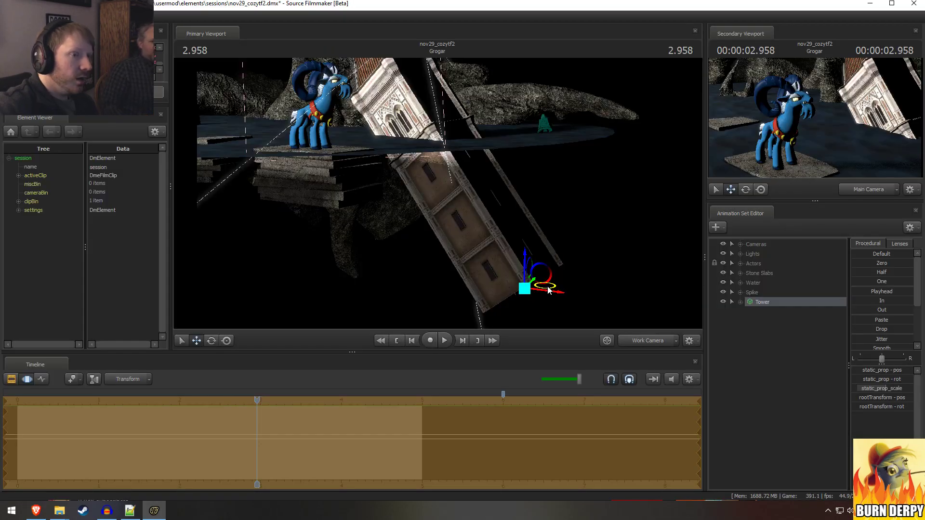
key("alt+Tab")
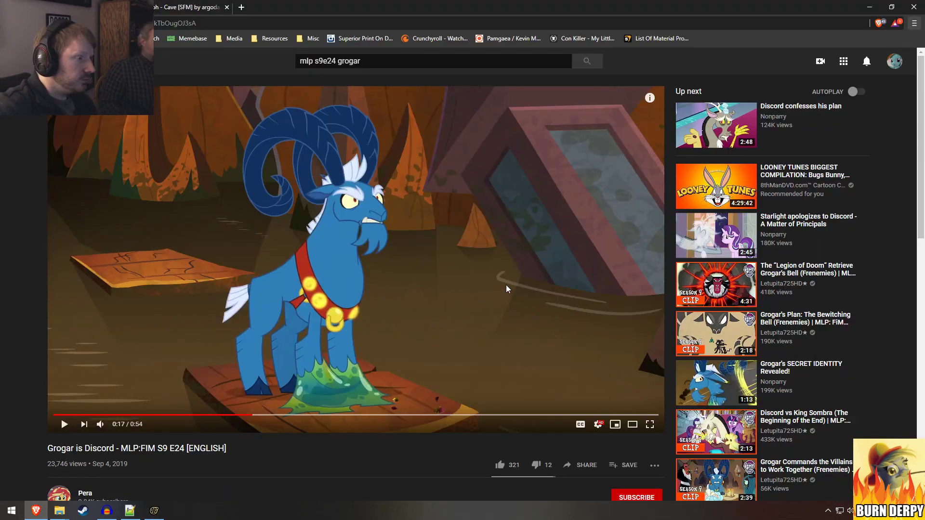
key("alt+Tab")
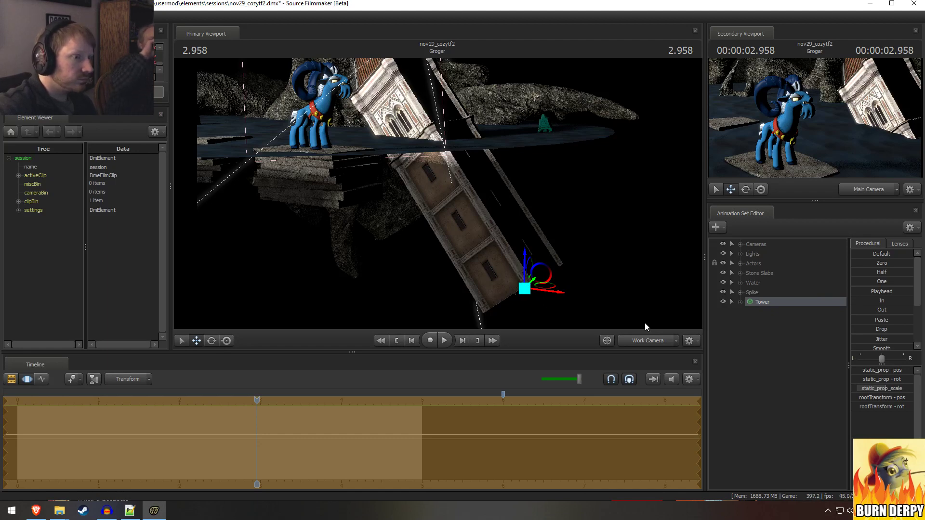
key("space")
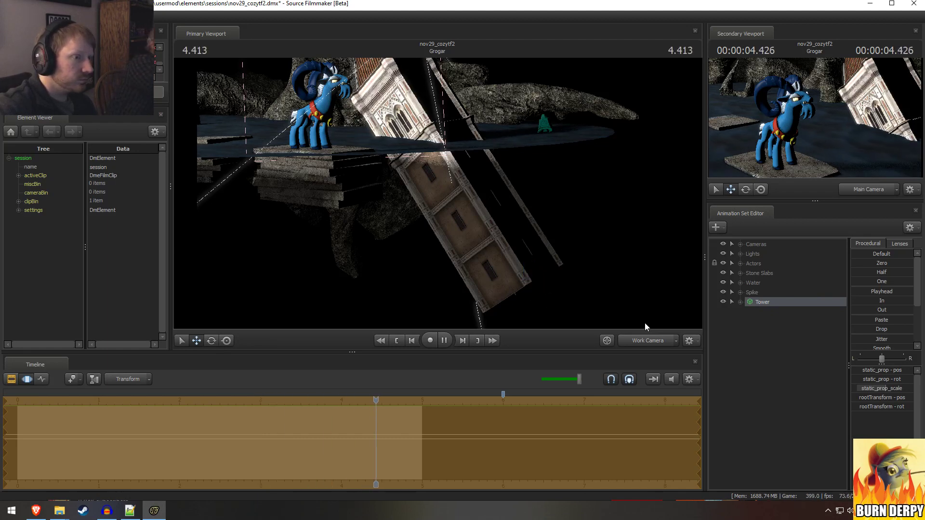
key("space")
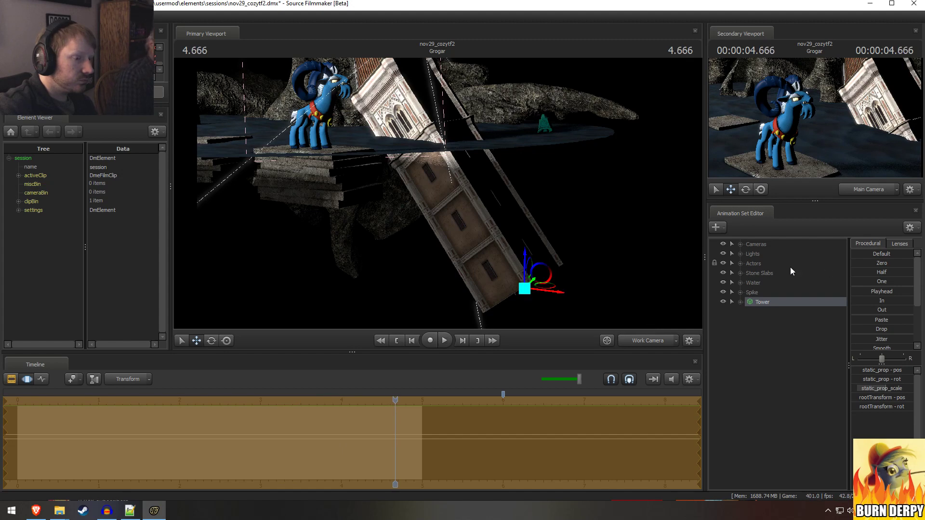
Step: Tint light1 in the Lights group to a warmer, orange colour
left_click(741, 255)
left_click(767, 263)
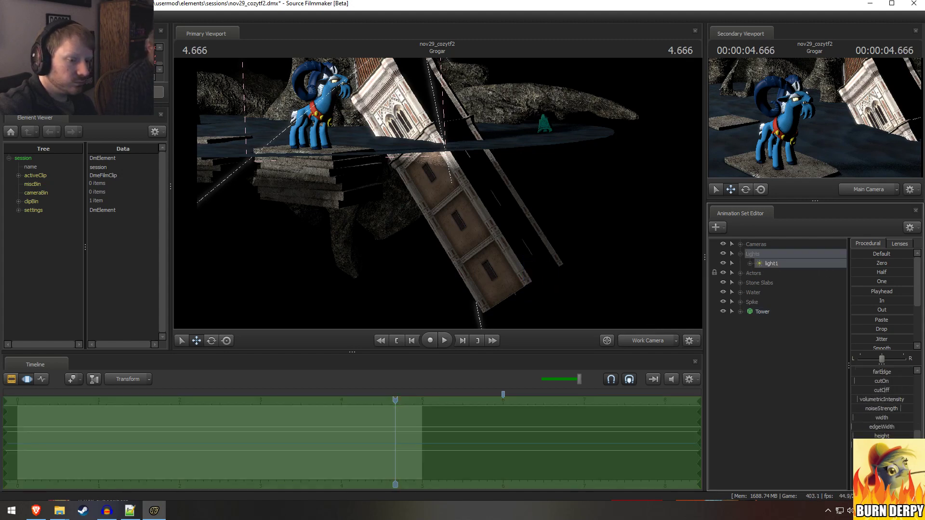
scroll(884, 447, "down", 1)
mouse_move(891, 448)
left_mouse_down()
mouse_move(872, 448)
mouse_move(876, 457)
left_mouse_up()
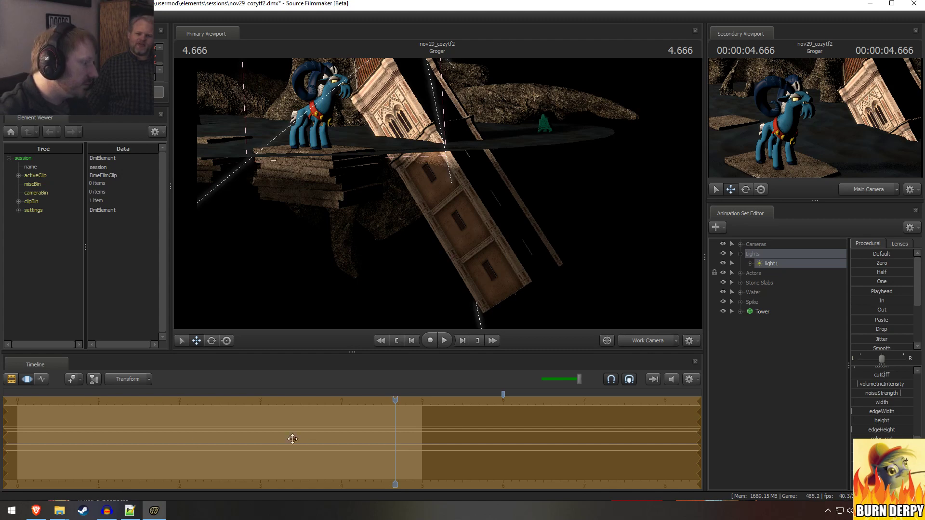
Step: Move the playhead to 2.750 and rename light1 as Main Light 1
key("F4")
key("F2")
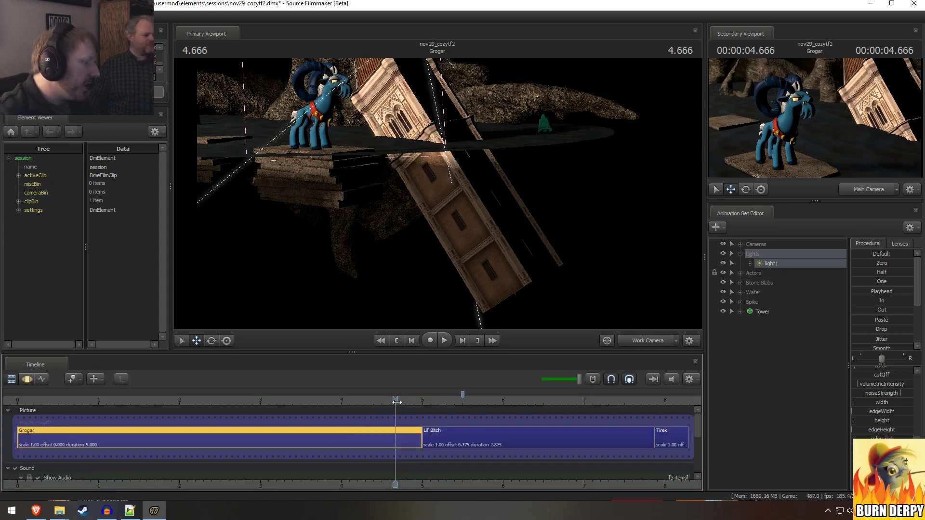
left_click_drag(397, 402, 240, 404)
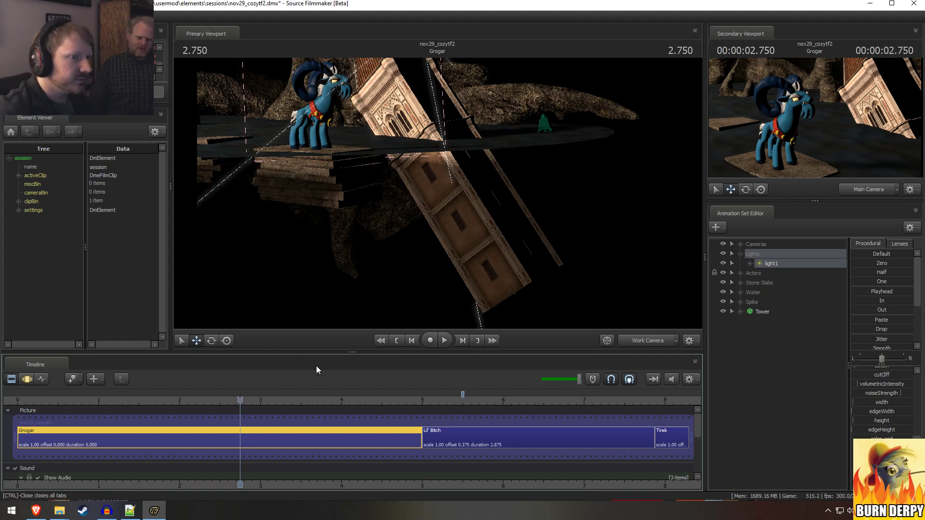
left_click(799, 272)
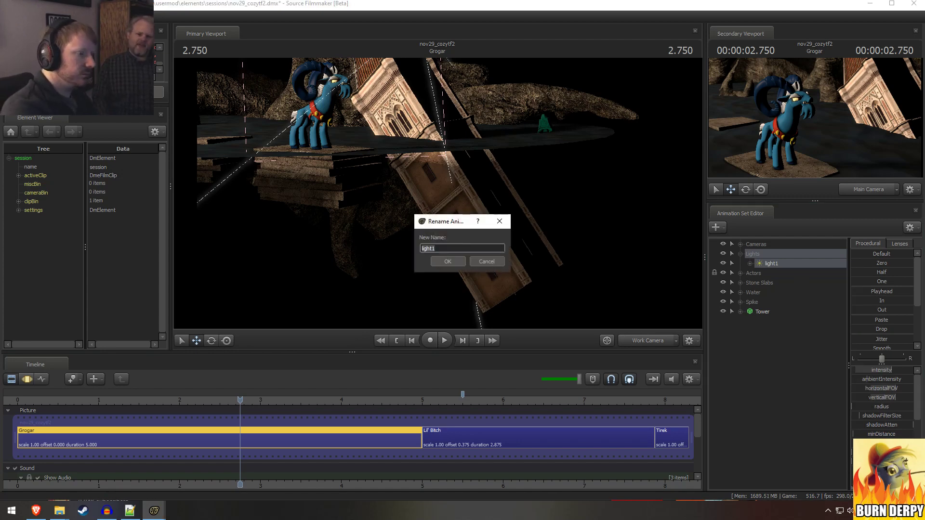
type("Main Light 1")
key("Return")
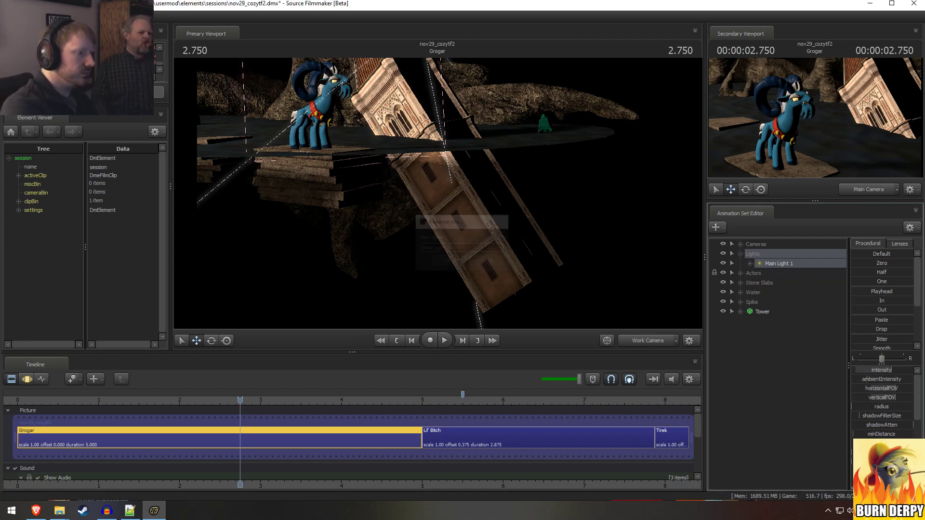
Step: Duplicate Main Light 1 as Main Light 2 and place the copy in the Lights group
right_click(799, 267)
left_click(787, 302)
right_click(776, 327)
left_click(819, 339)
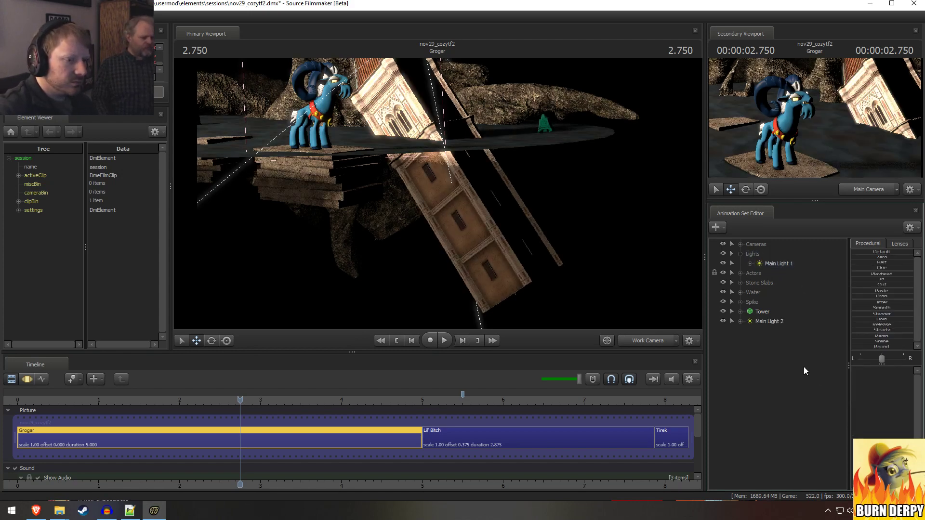
left_click(763, 256)
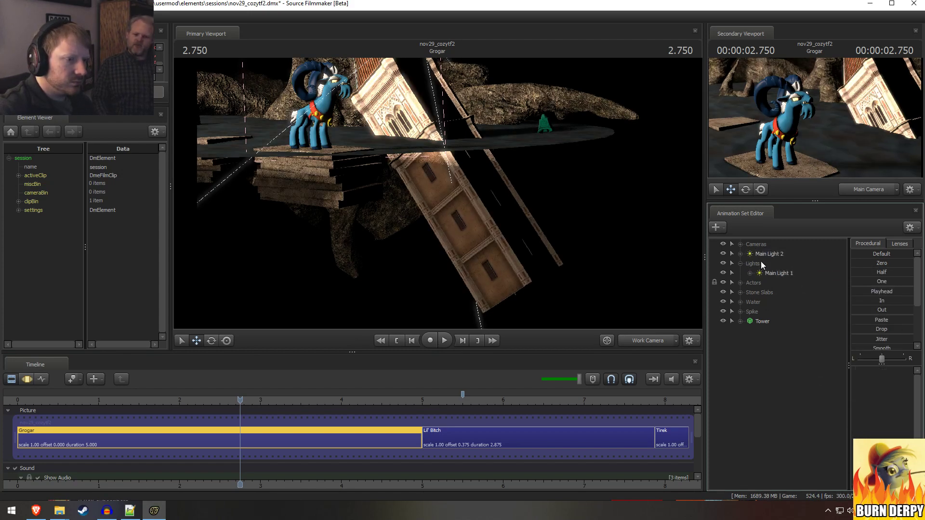
Step: Disable shadows on Main Light 2 and reposition it by looking through the light toward the cave scene
left_click_drag(762, 255, 570, 267)
key("a")
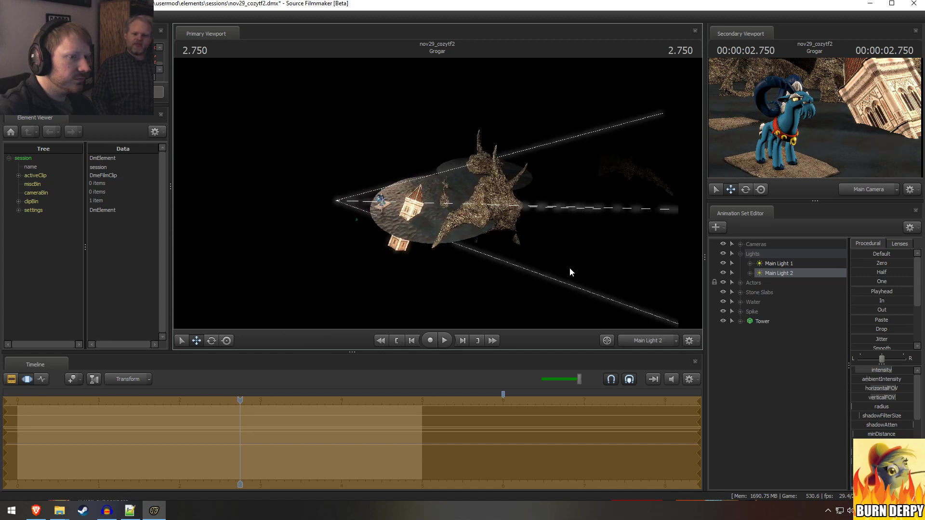
right_click(783, 275)
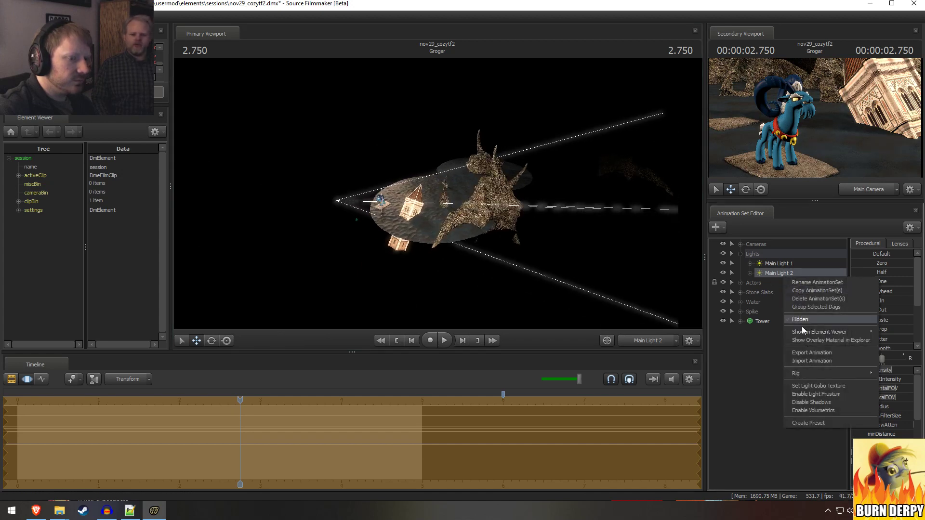
left_click(817, 404)
left_click_drag(614, 238, 645, 201)
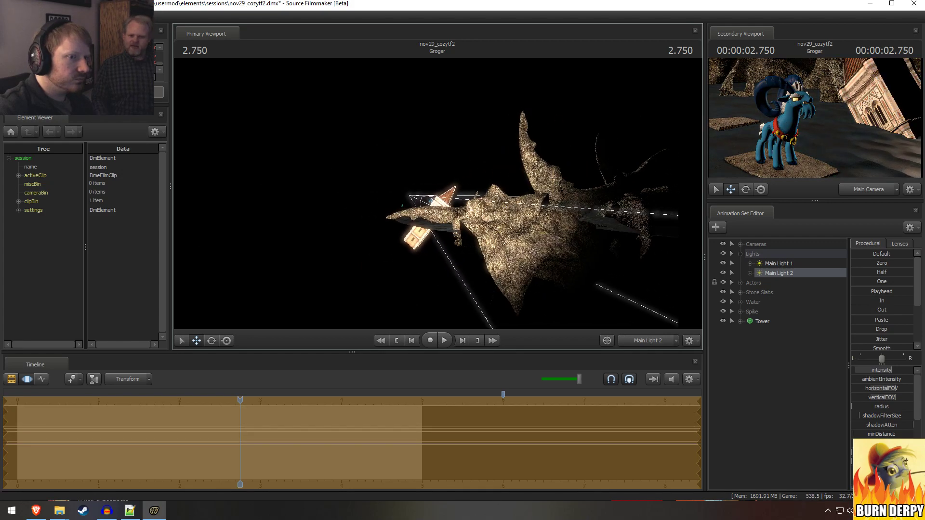
Step: Rename Main Light 2 as High Light
key("F2")
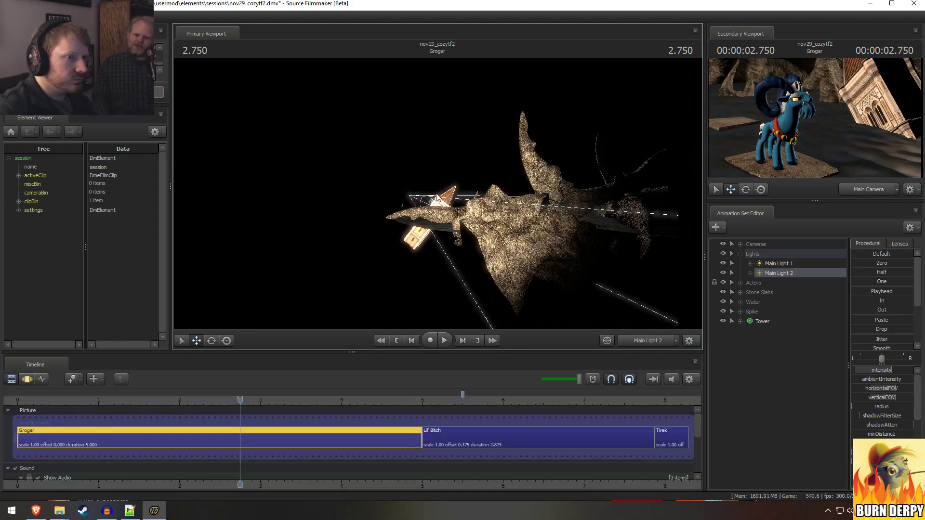
right_click(787, 272)
left_click(801, 276)
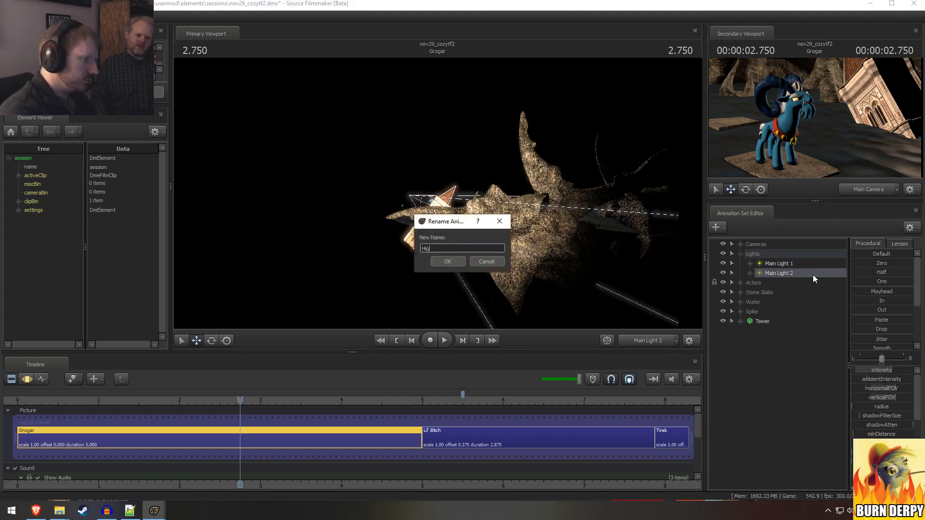
type("High Lig")
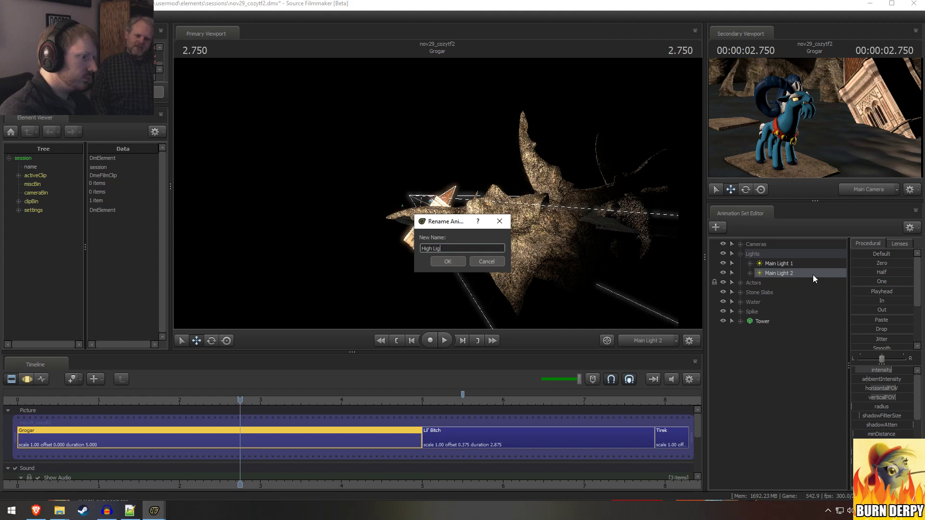
type("ht")
key("Return")
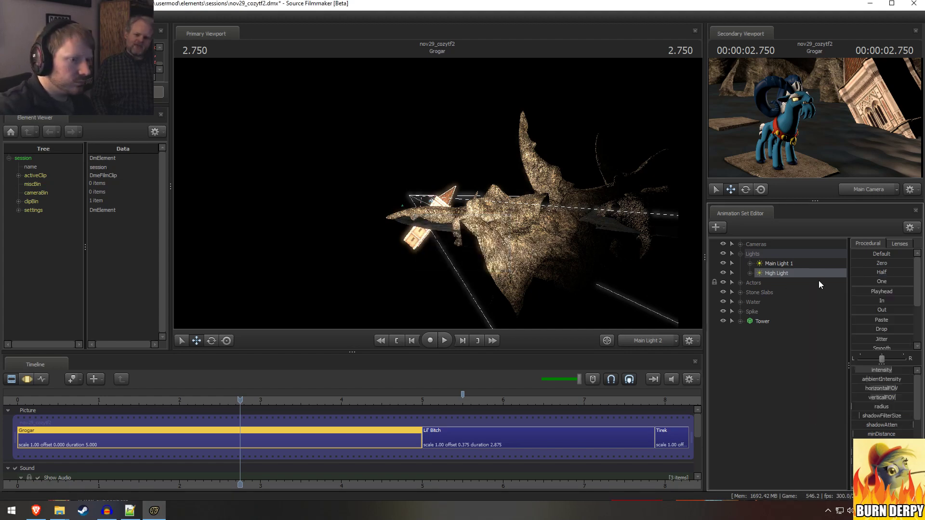
Step: Rename High Light as High Light 1 and paste another copy of the light into the scene
left_click(444, 264)
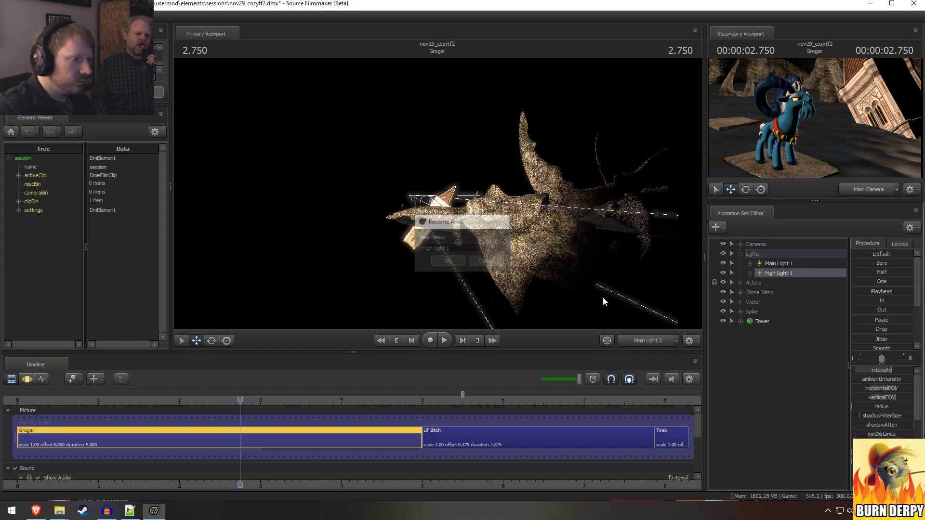
right_click(801, 369)
left_click(831, 419)
Step: Rename the pasted Main Light 2 as Ambient Light and move it into the Lights group
right_click(759, 332)
left_click(813, 345)
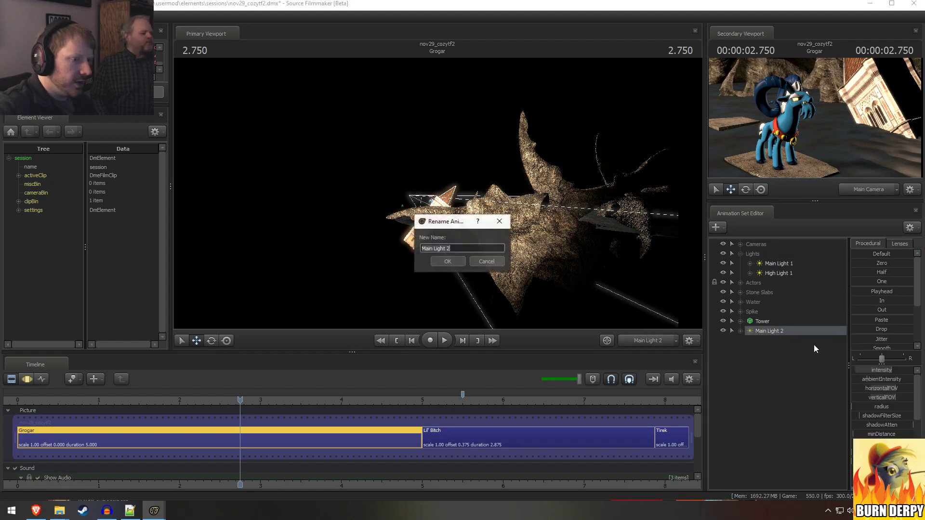
type("AS")
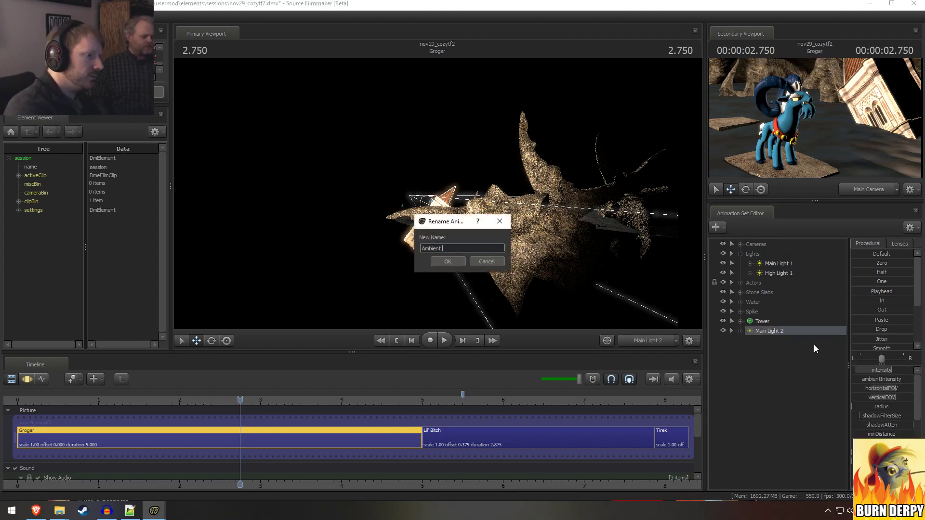
type("Light")
key("Return")
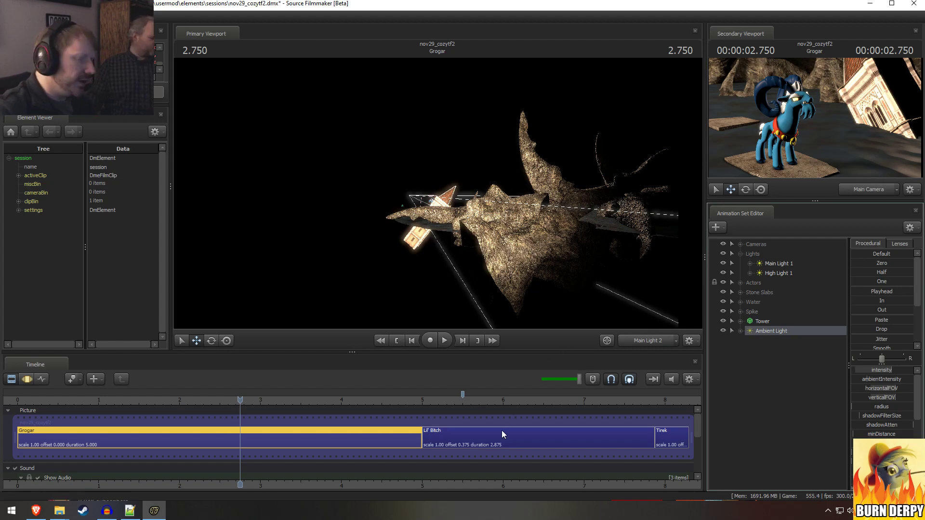
left_click_drag(769, 333, 589, 255)
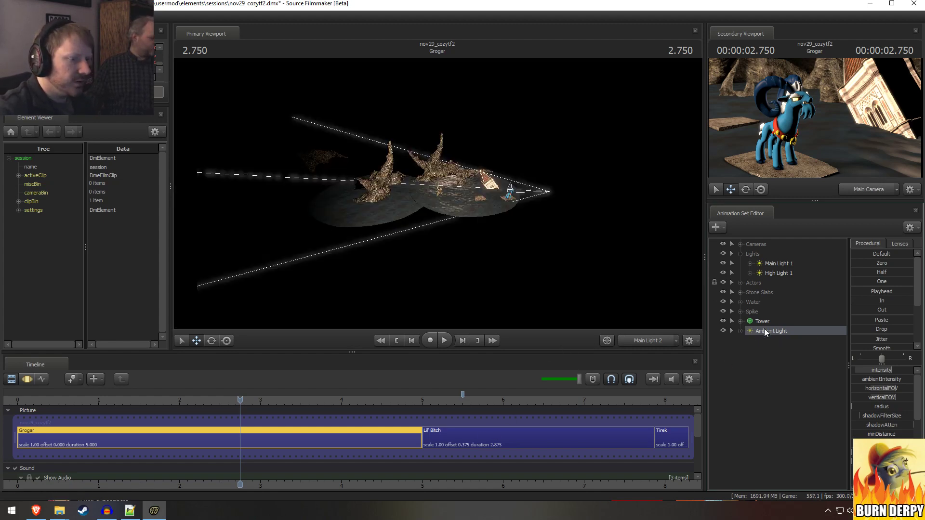
left_click_drag(764, 329, 771, 254)
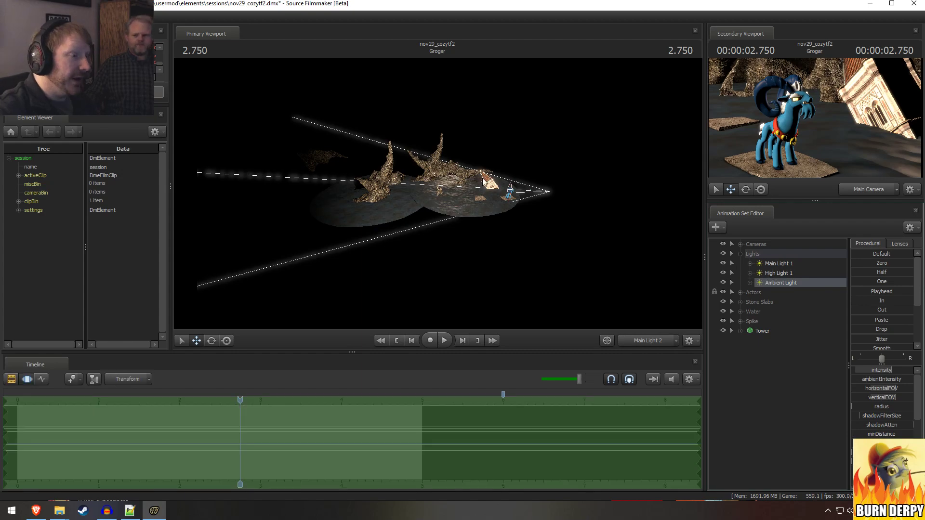
Step: Reposition Ambient Light by looking through it toward the cave scene from another side, and disable its shadows
left_click_drag(483, 182, 337, 195, "alt")
left_click_drag(602, 270, 654, 282)
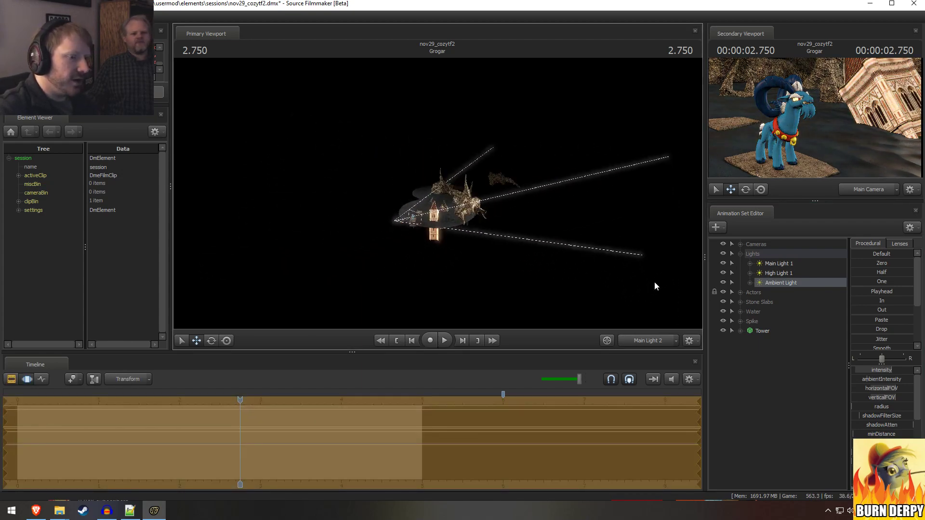
right_click(781, 287)
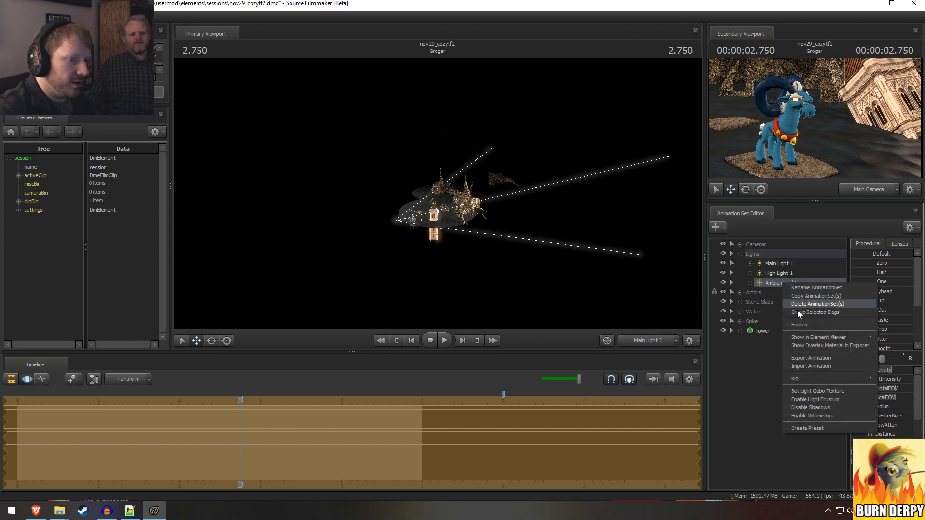
left_click(814, 409)
left_click_drag(443, 191, 434, 188)
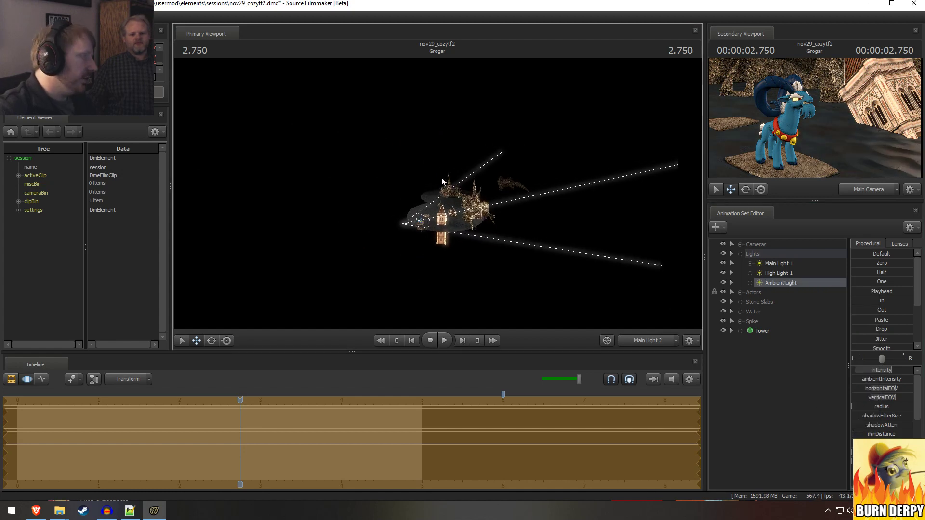
Step: Lower Ambient Light's intensity to a faint level across the Grogar shot
left_click_drag(881, 371, 860, 370)
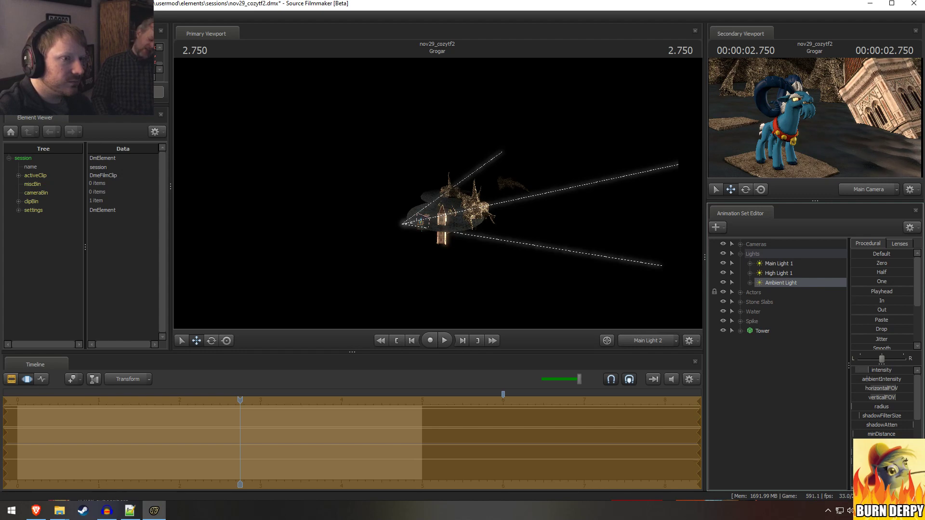
key("F2")
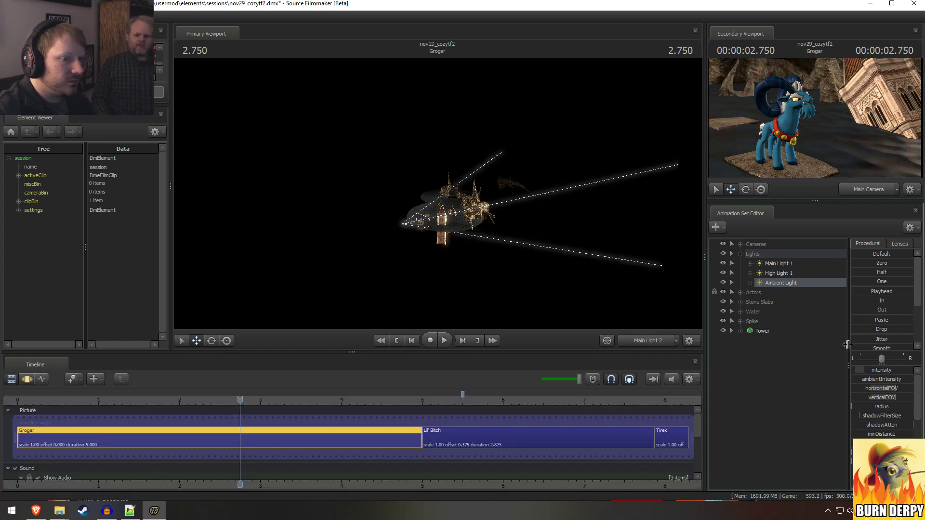
key("F3")
key("F2")
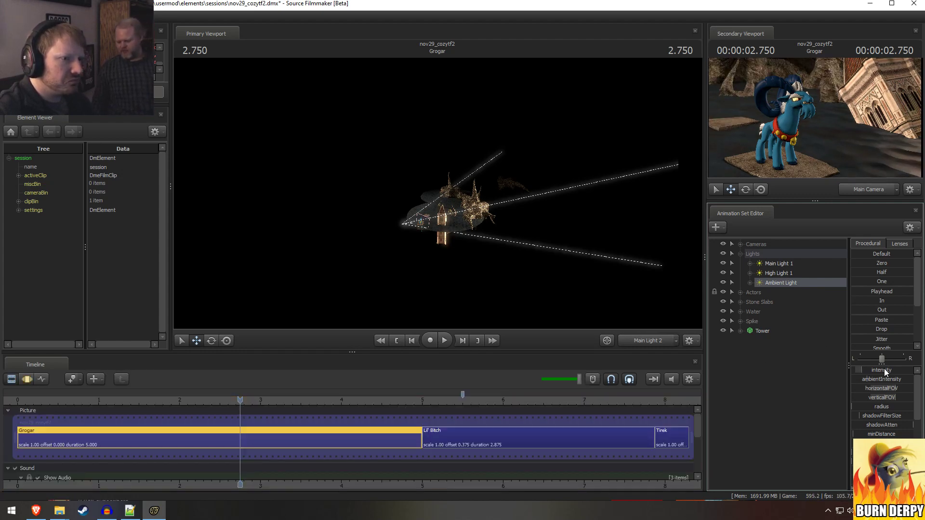
key("F3")
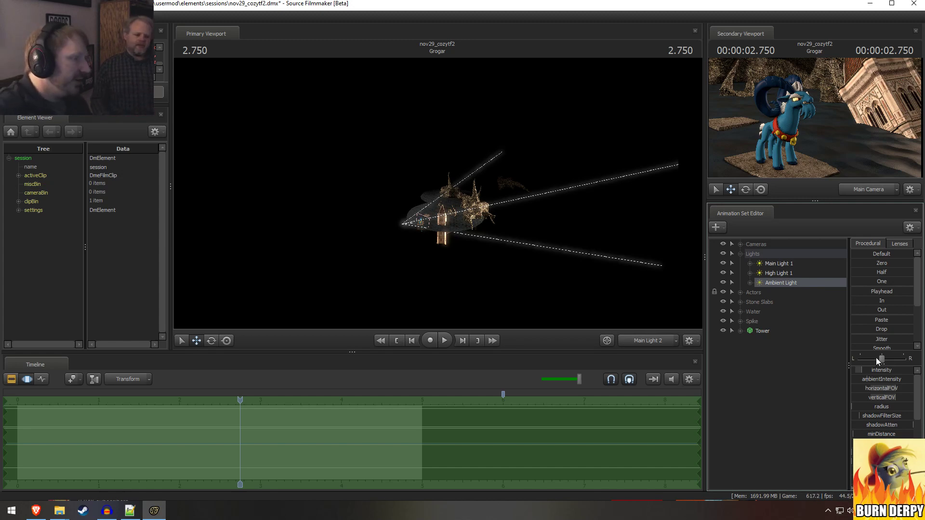
key("F2")
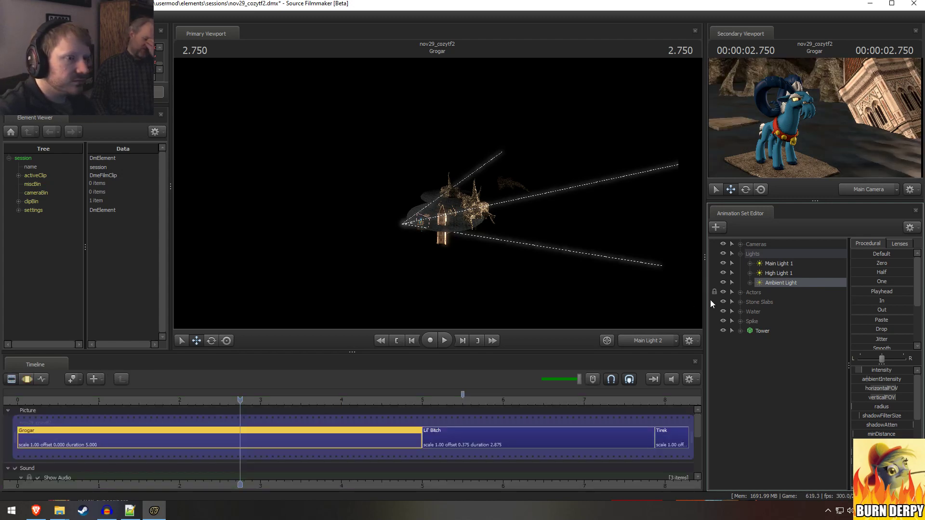
key("F3")
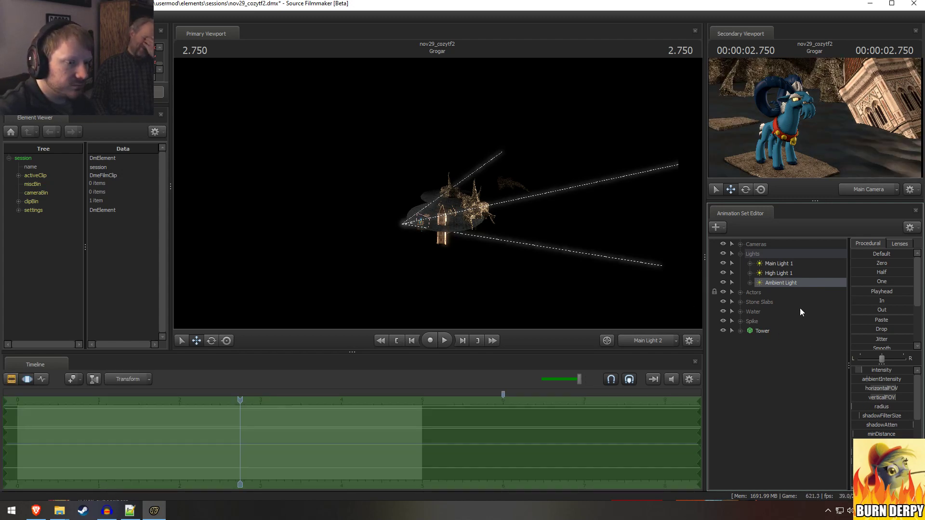
key("F2")
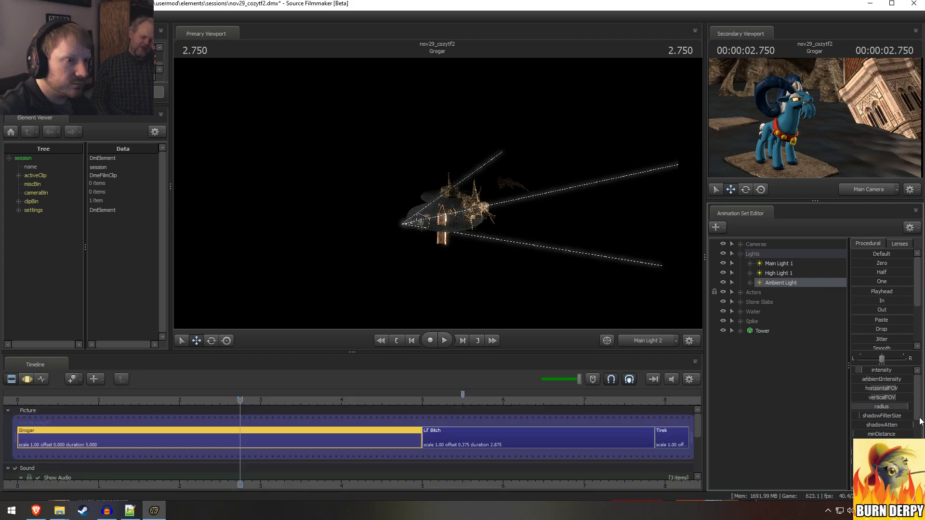
Step: Try the maximum radius on Ambient Light and toggle the light's visibility to compare
left_click_drag(891, 409, 921, 418)
key("F3")
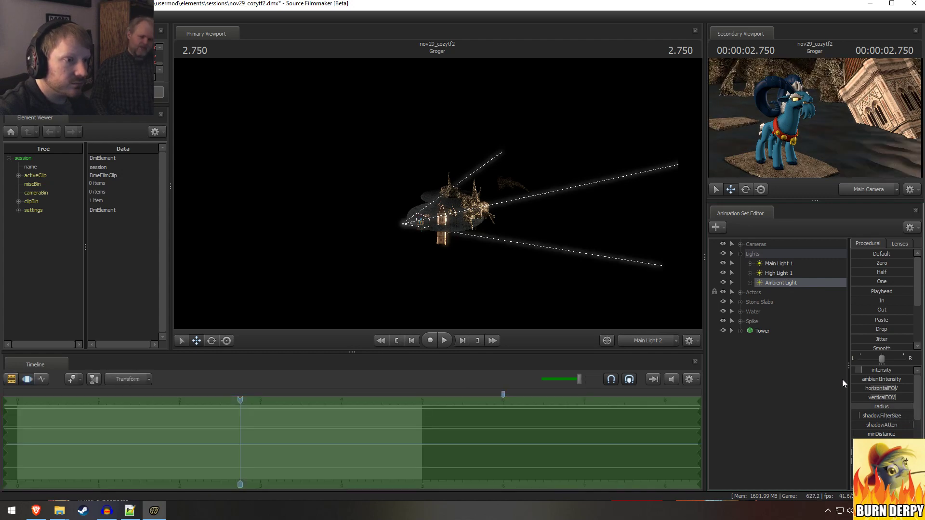
key("F2")
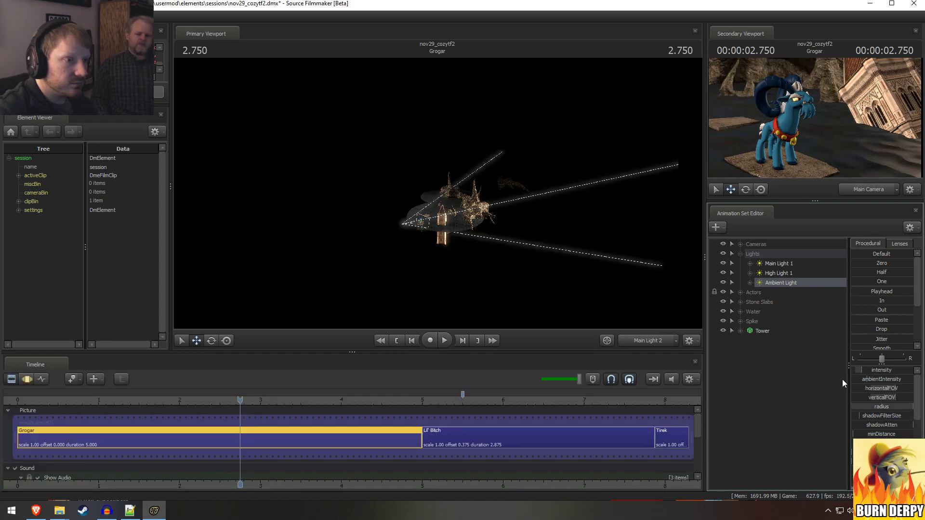
left_click(724, 282)
left_click(724, 283)
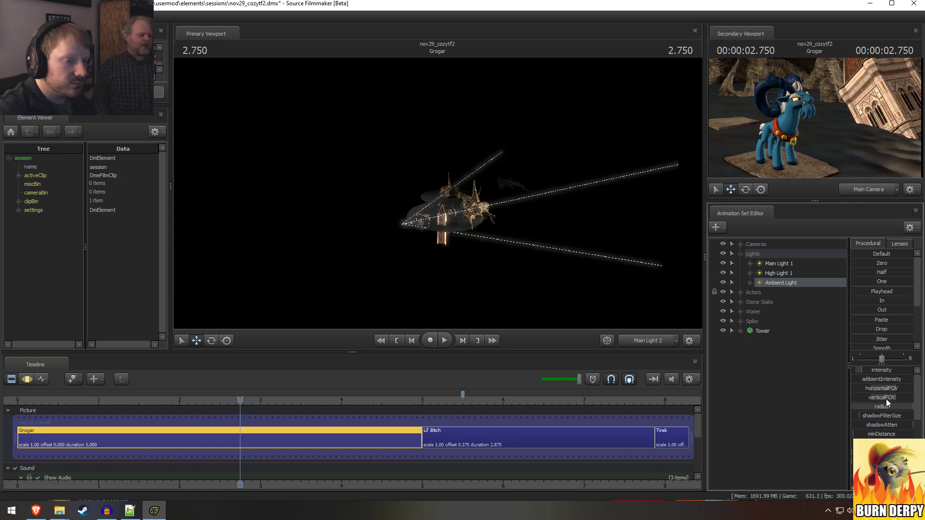
left_click_drag(860, 407, 851, 407)
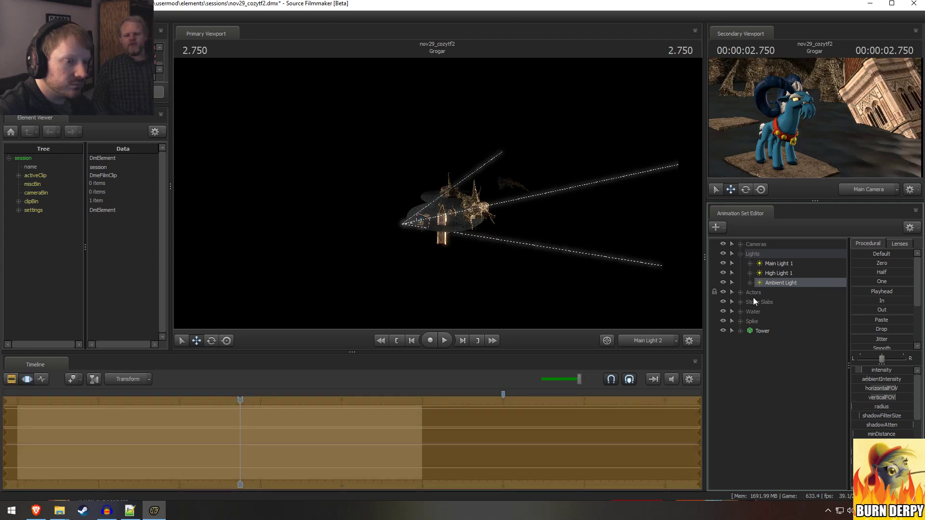
key("F2")
Step: Try the maximum radius on Main Light 1 and compare the scene's lighting with the Grogar reference video in the browser
left_click(778, 273)
left_click(803, 264)
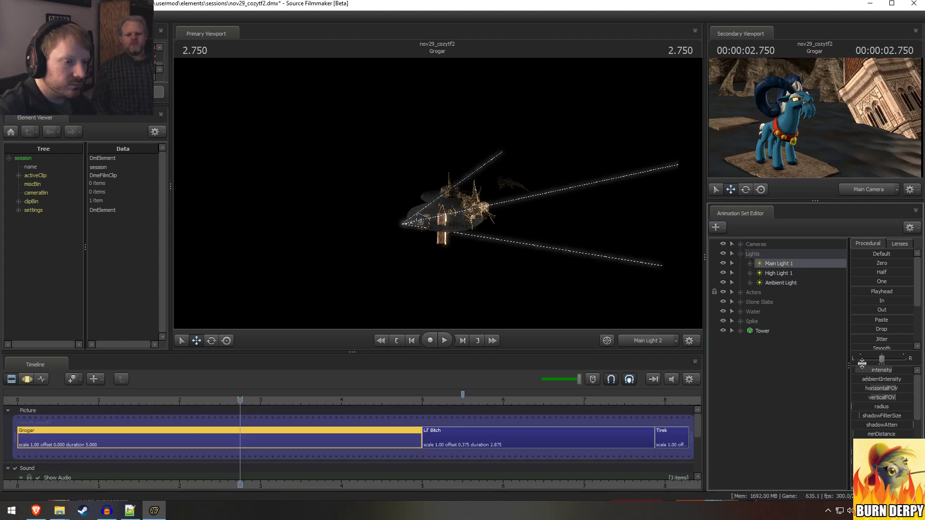
key("F3")
key("F2")
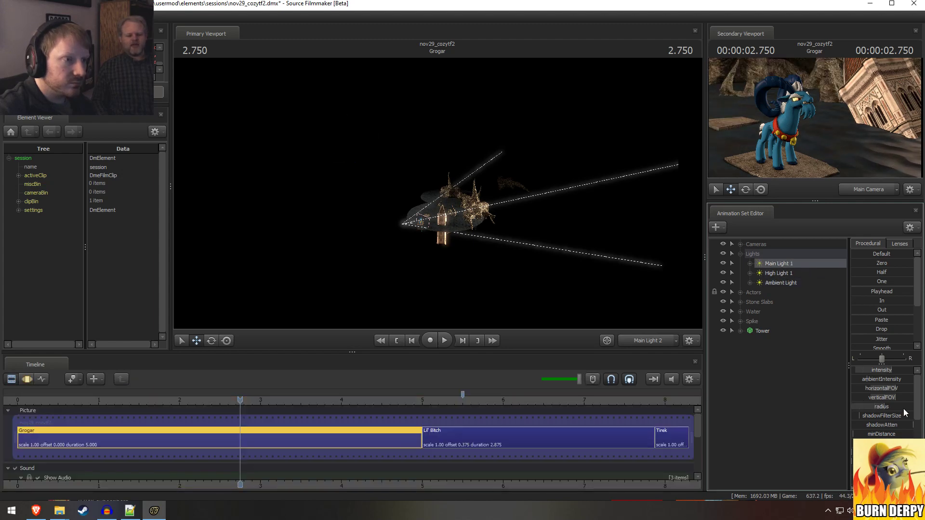
key("F3")
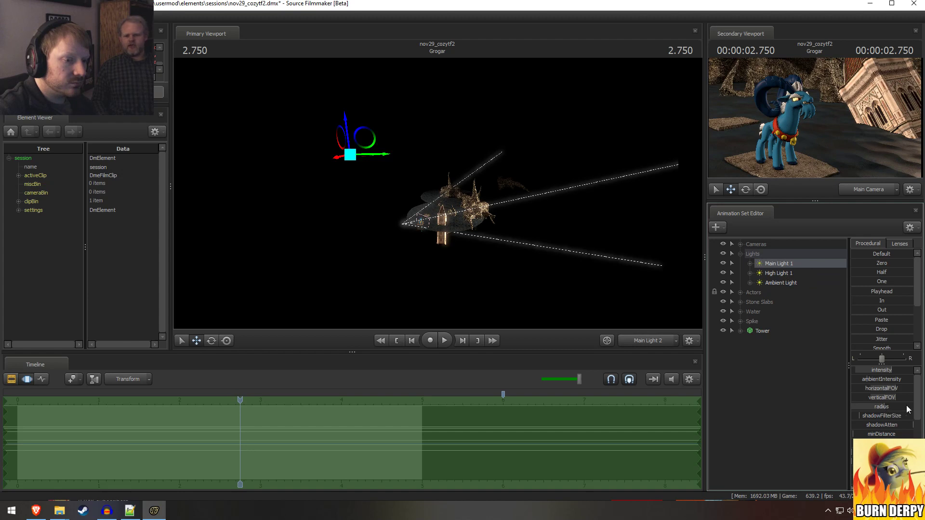
left_click_drag(906, 408, 919, 408)
key("F2")
key("F3")
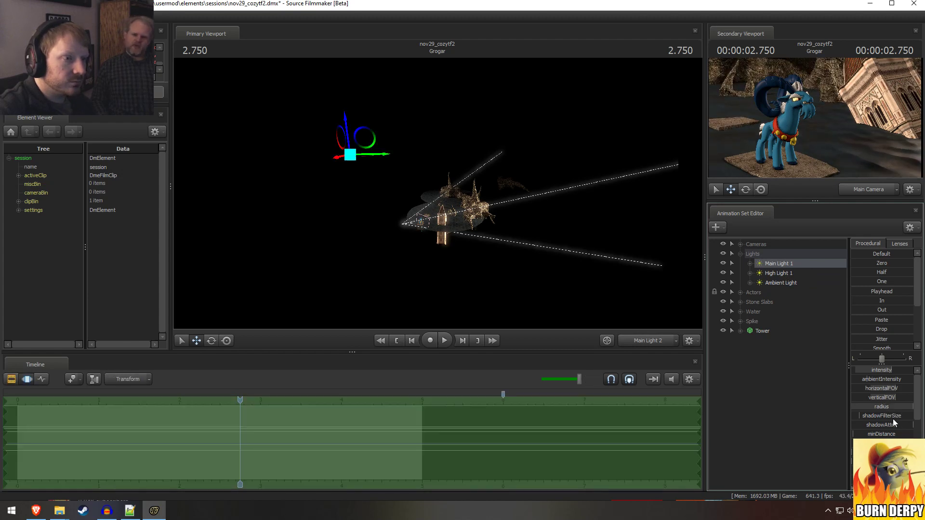
key("F2")
key("F3")
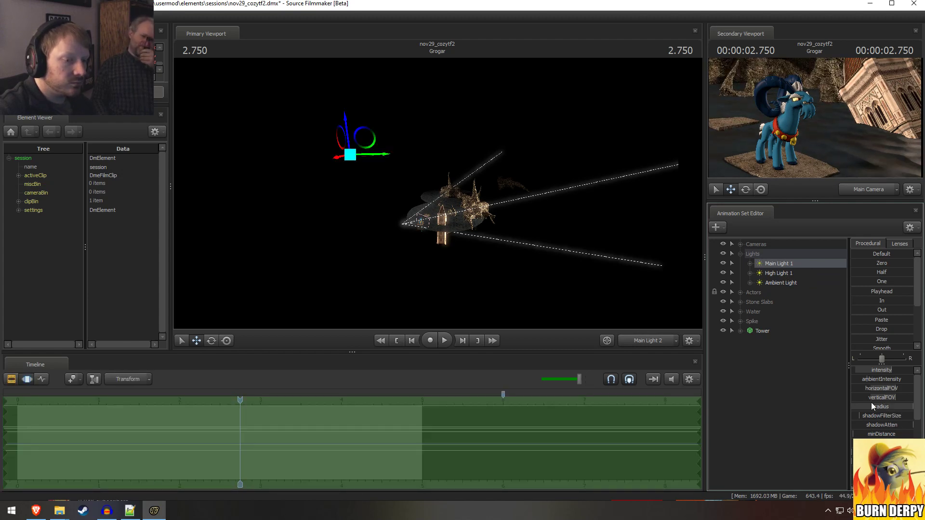
key("F2")
key("alt+Tab")
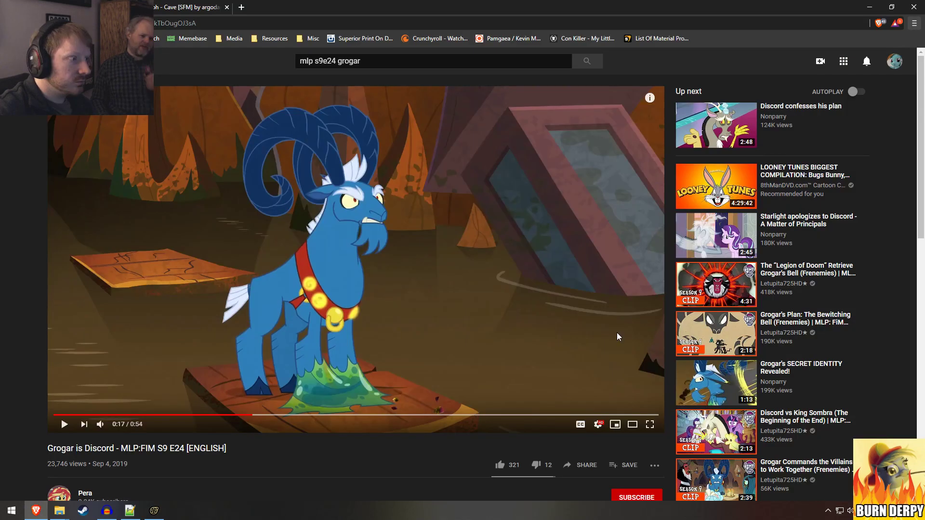
key("alt+Tab")
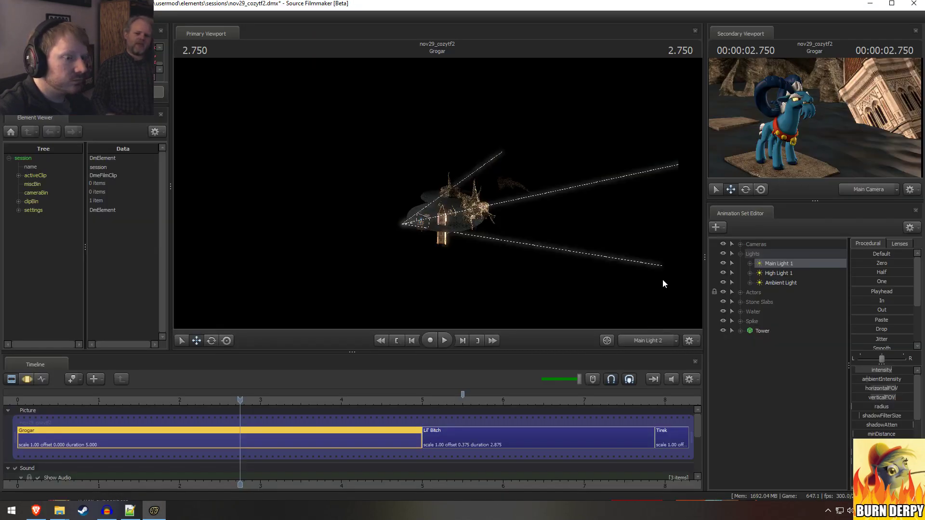
Step: Rename Ambient Light as Ambient Light 1
right_click(782, 284)
left_click(797, 298)
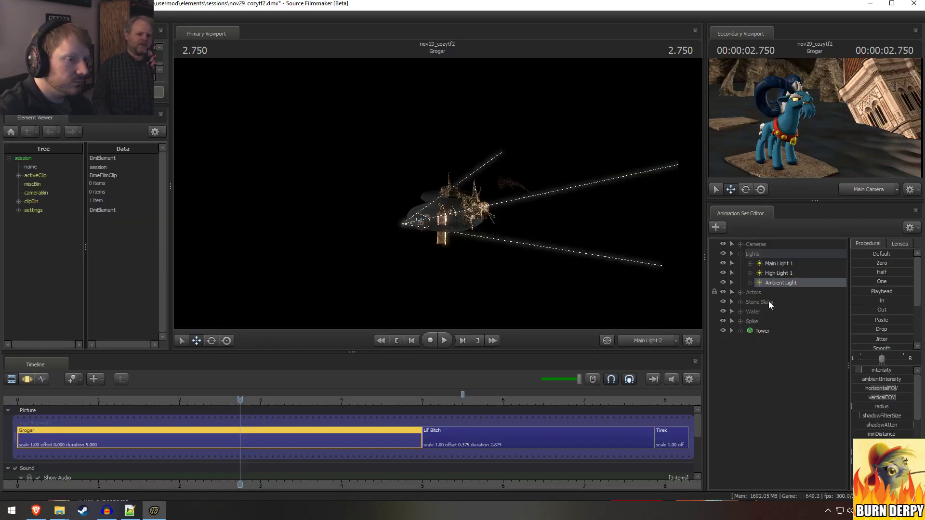
right_click(786, 281)
left_click(803, 310)
left_click(463, 249)
type("1")
left_click(456, 261)
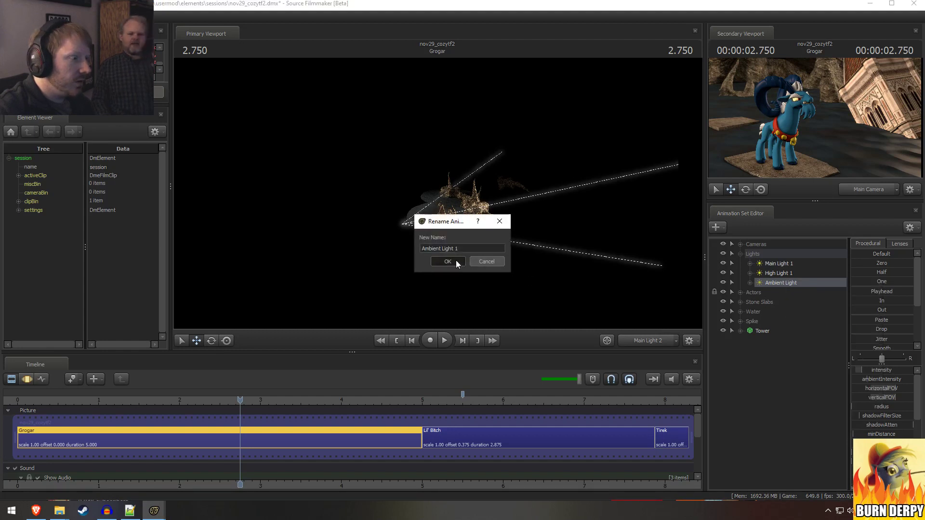
Step: Duplicate Ambient Light 1 as Ambient Light 2 and place the copy in the Lights group
right_click(802, 280)
left_click(811, 296)
right_click(762, 355)
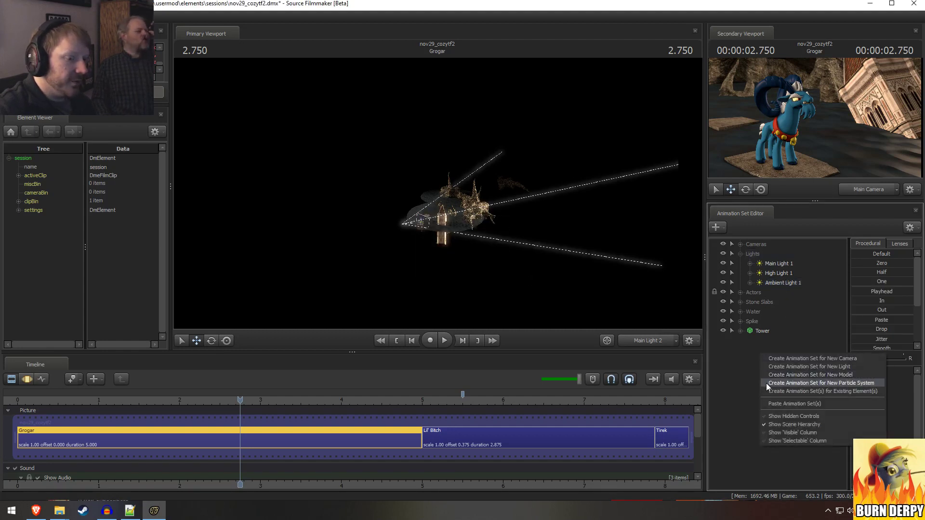
left_click(785, 403)
left_click_drag(764, 342, 770, 255)
left_click(775, 292)
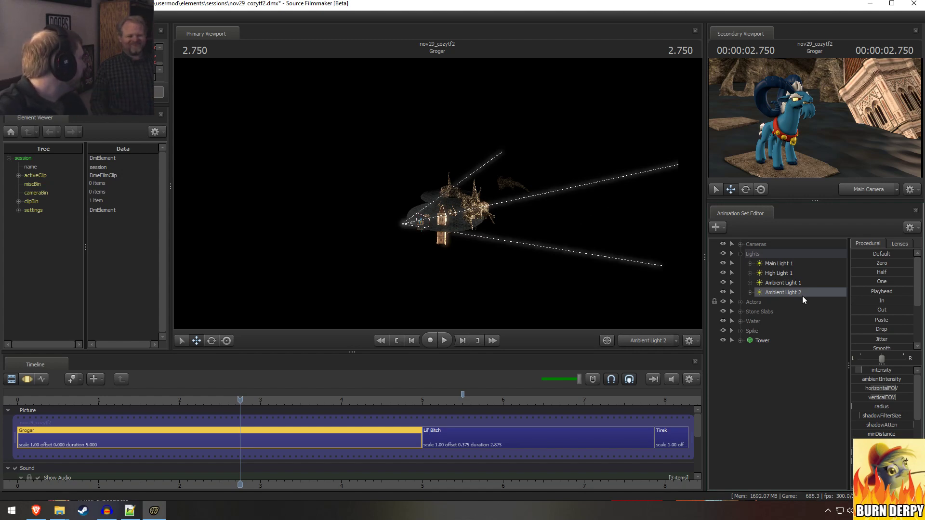
Step: Reposition Ambient Light 2 by looking through the light and aiming it across the cave rocks and water
left_click_drag(772, 293, 534, 202)
key("F3")
left_click(508, 204)
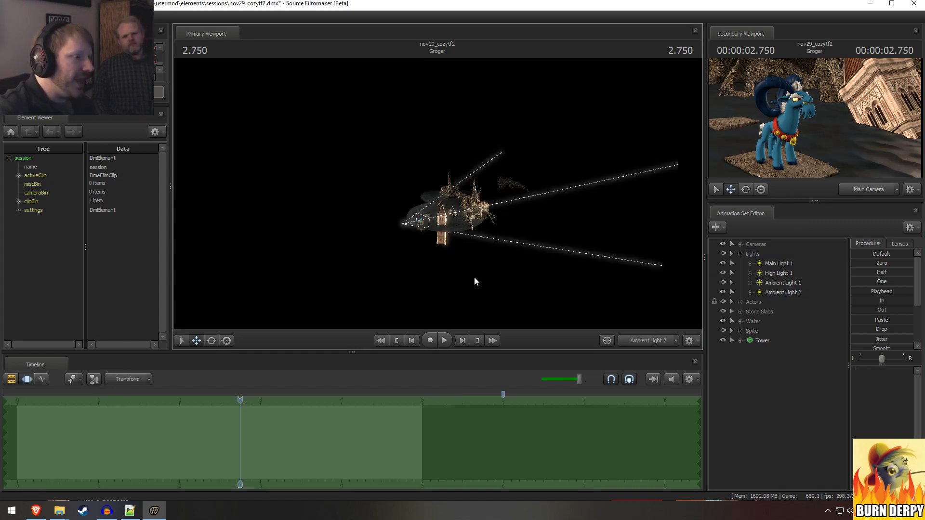
left_click(650, 342)
left_click(649, 341)
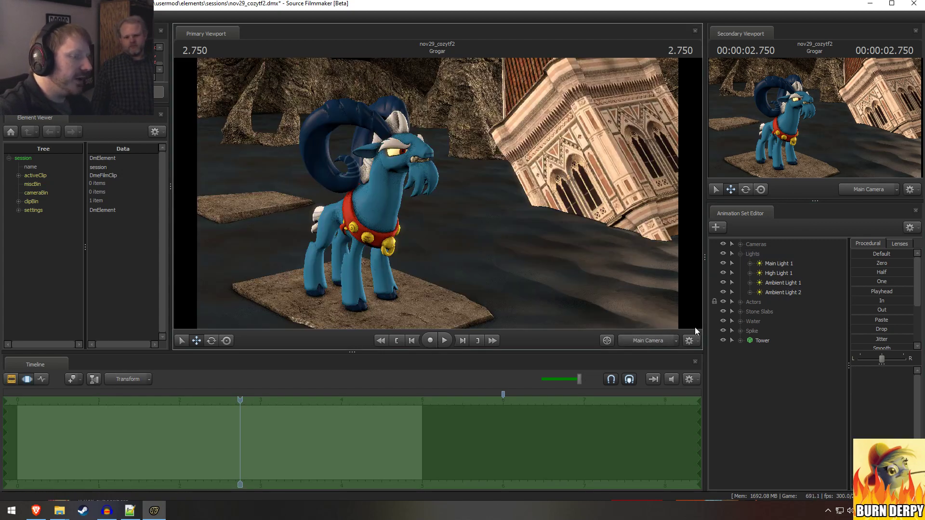
left_click_drag(776, 296, 436, 172)
key("F3")
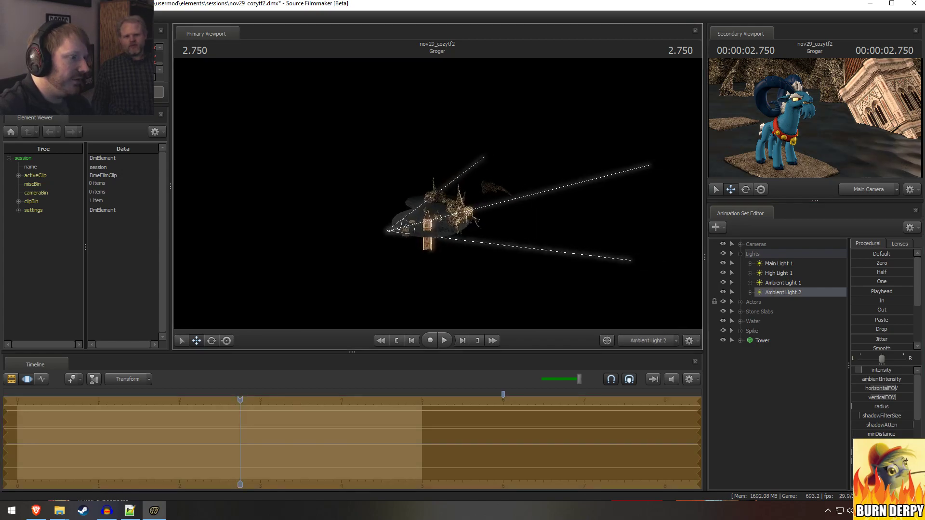
mouse_move(437, 193)
right_mouse_down()
mouse_move(437, 173)
mouse_move(448, 194)
right_mouse_up()
left_click_drag(448, 194, 570, 213)
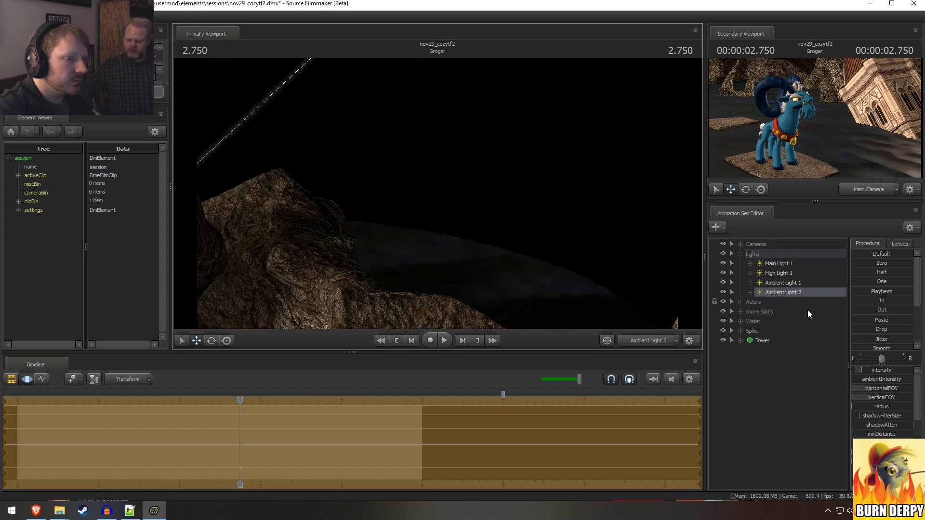
Step: Aim Ambient Light 2 at the rock formations and spikes from farther back, raising its intensity for positioning and lowering it again
left_click_drag(874, 370, 912, 370)
left_click_drag(482, 203, 382, 127)
scroll(425, 141, "down", 10)
scroll(359, 124, "down", 6)
left_click_drag(910, 370, 877, 370)
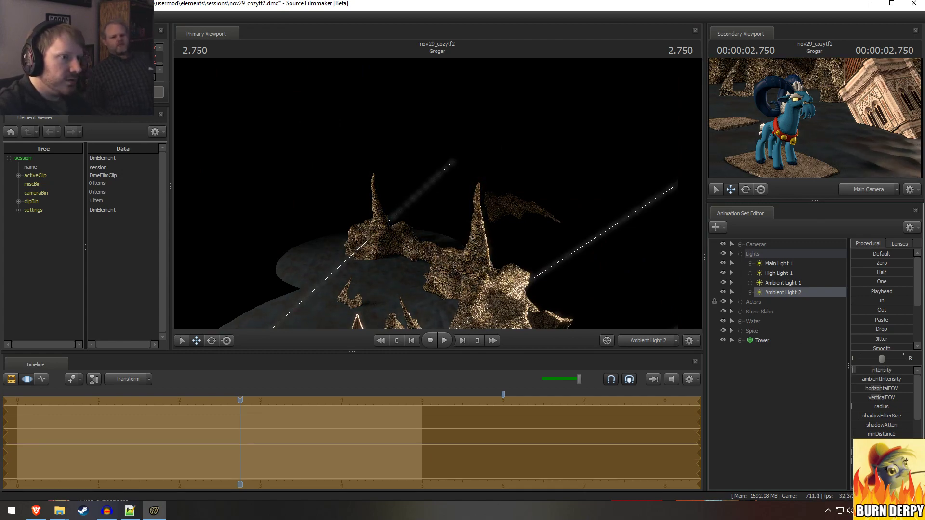
Step: Point Ambient Light 2 toward the tall rock spike and the distant rock shelf, and readjust its intensity
right_click_drag(257, 327, 258, 327)
left_click_drag(439, 194, 438, 194)
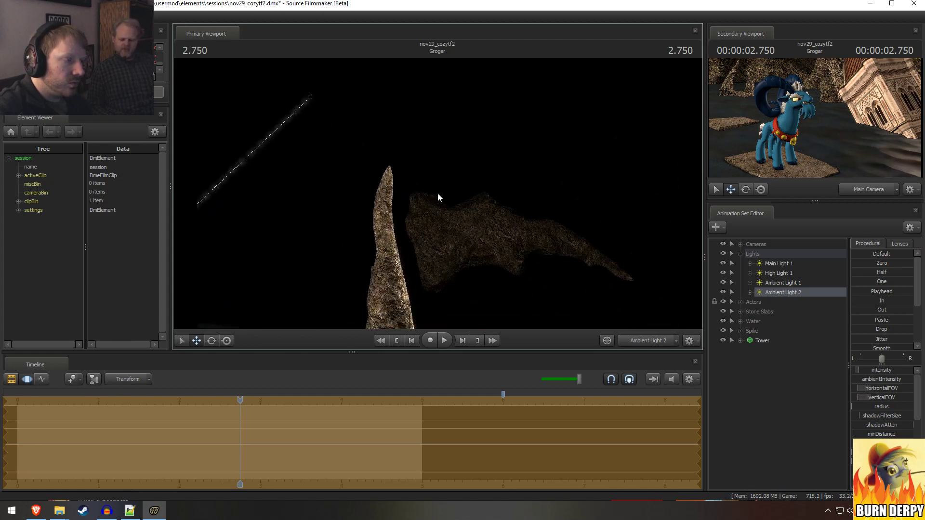
left_click_drag(858, 370, 874, 370)
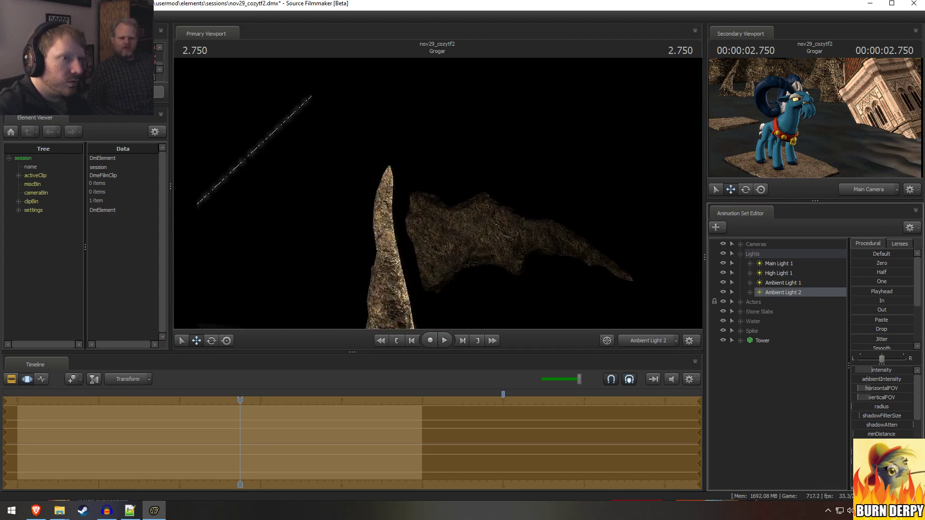
key("F2")
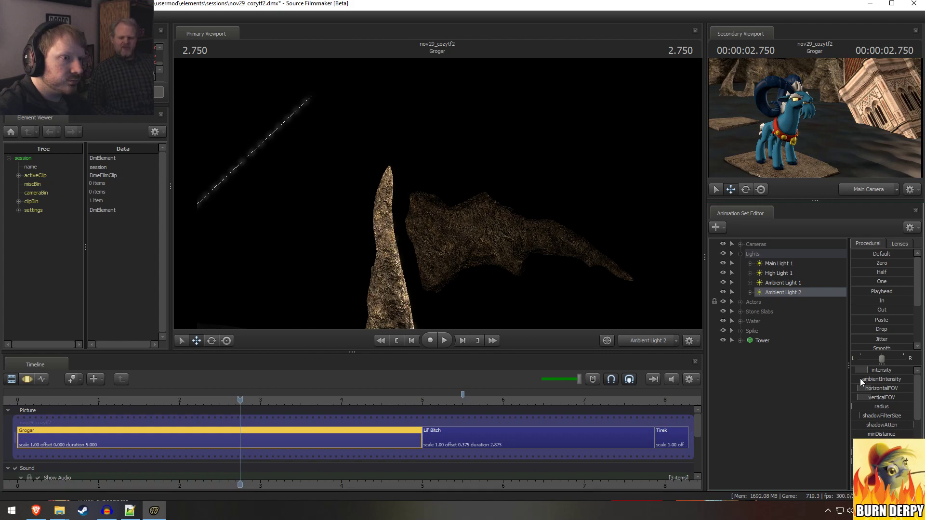
key("F3")
Step: Reframe Ambient Light 2 so it covers both rock spikes and the ridge between them, and return the primary viewport to Main Camera
right_click_drag(481, 224, 481, 225)
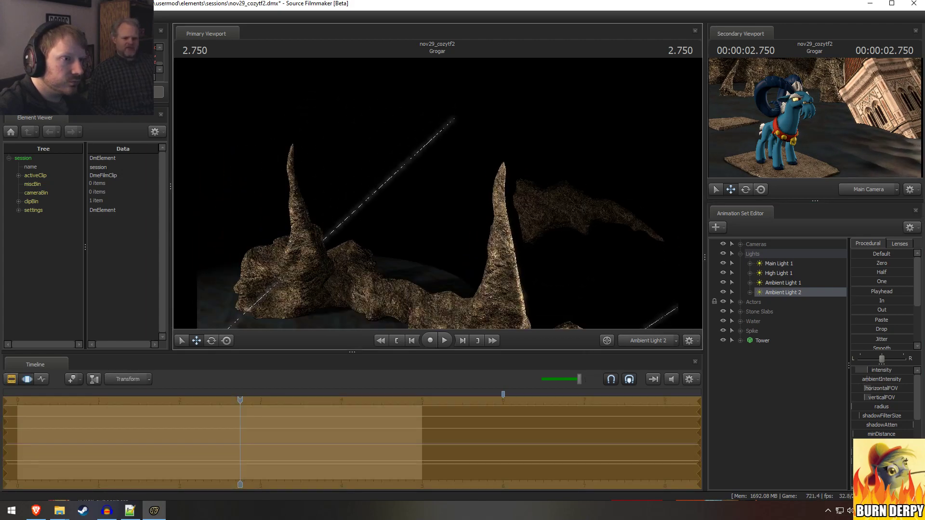
scroll(481, 224, "down", 4)
left_click_drag(481, 224, 480, 224)
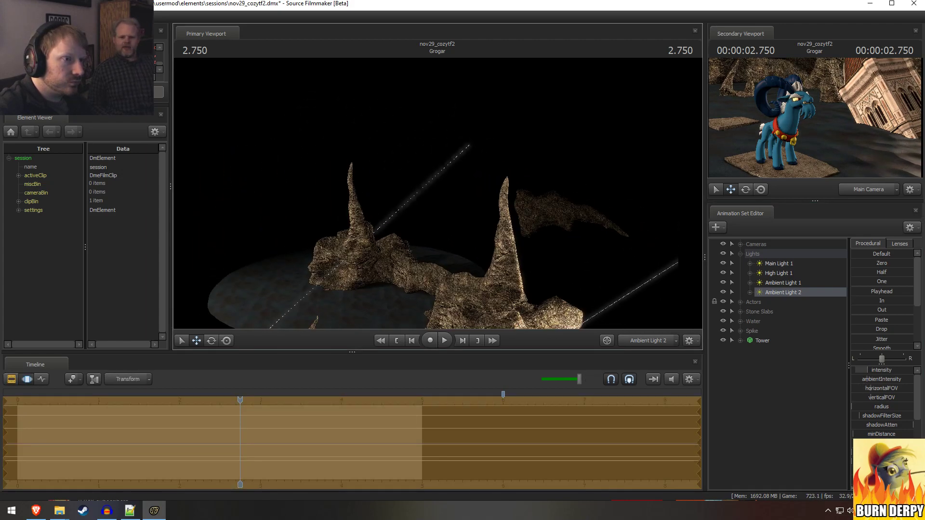
mouse_move(437, 193)
left_mouse_down()
mouse_move(450, 177)
mouse_move(438, 191)
left_mouse_up()
key("F2")
key("F3")
scroll(437, 193, "up", 2)
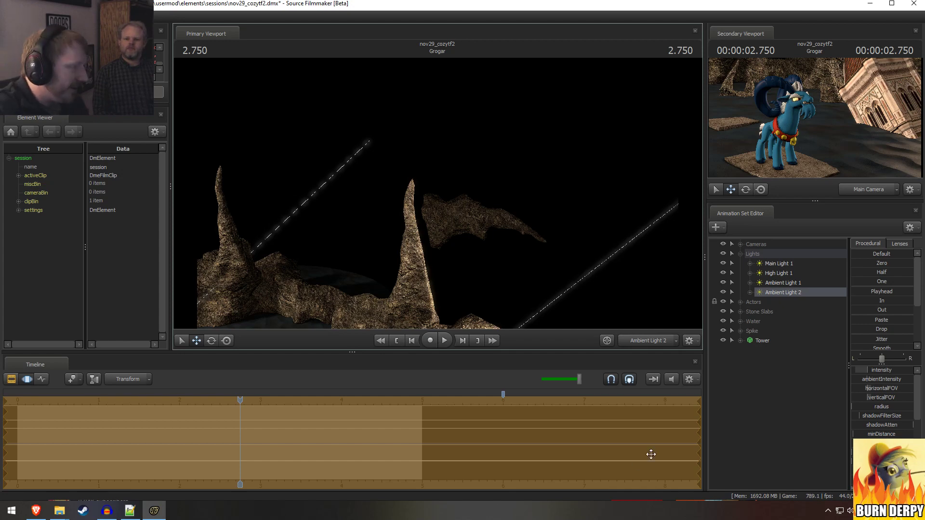
key("F3")
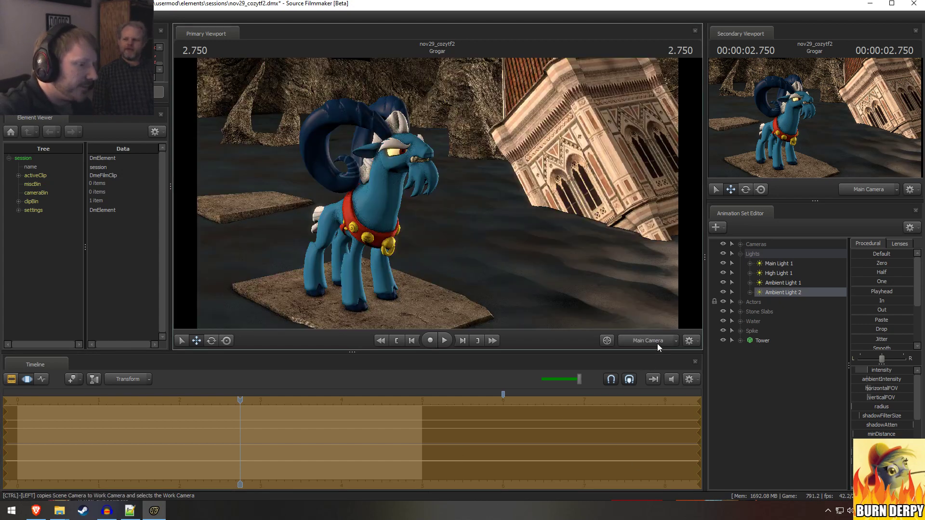
left_click(82, 511)
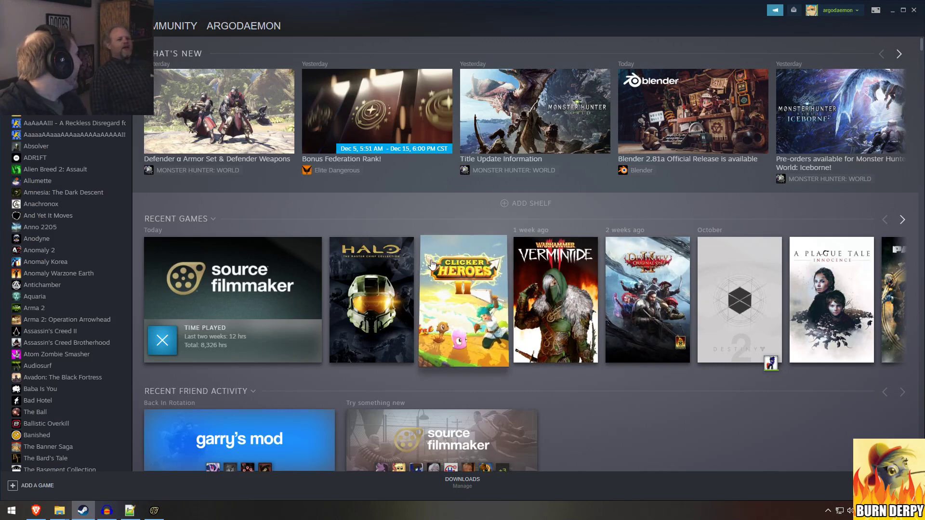
mouse_move(439, 283)
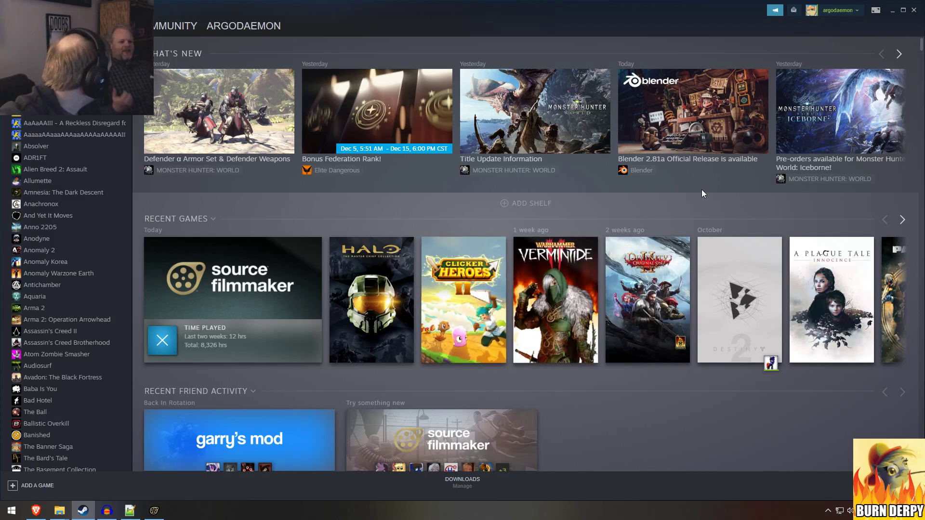
left_click(913, 9)
Step: Select all clips in the timeline and save the session
double_click(392, 4)
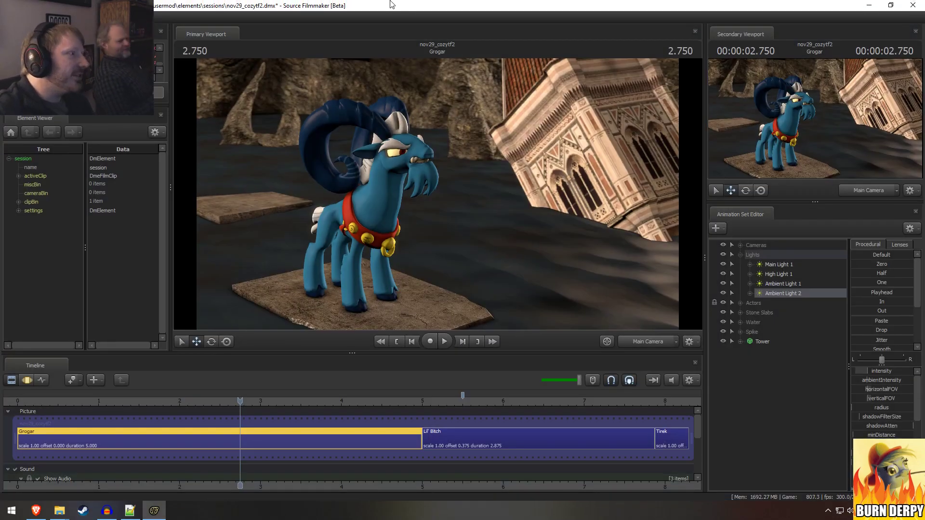
key("ctrl+a")
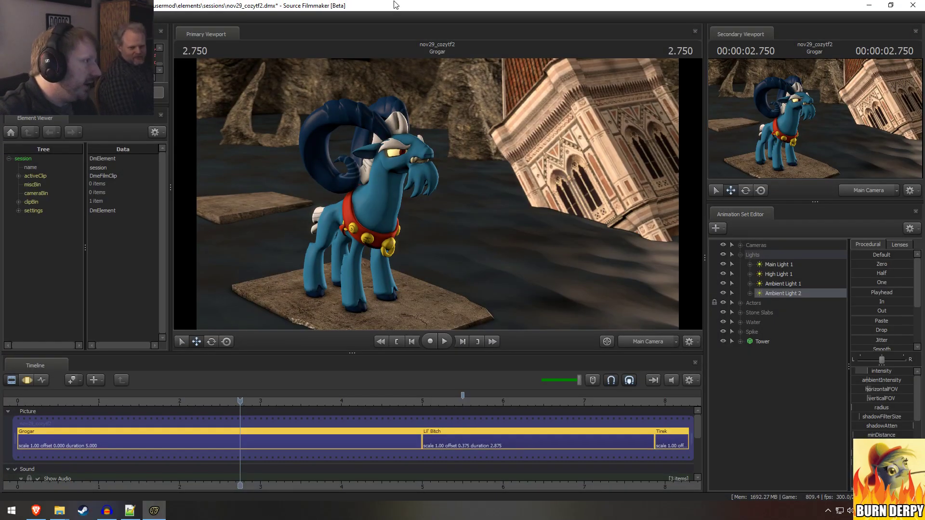
key("ctrl+s")
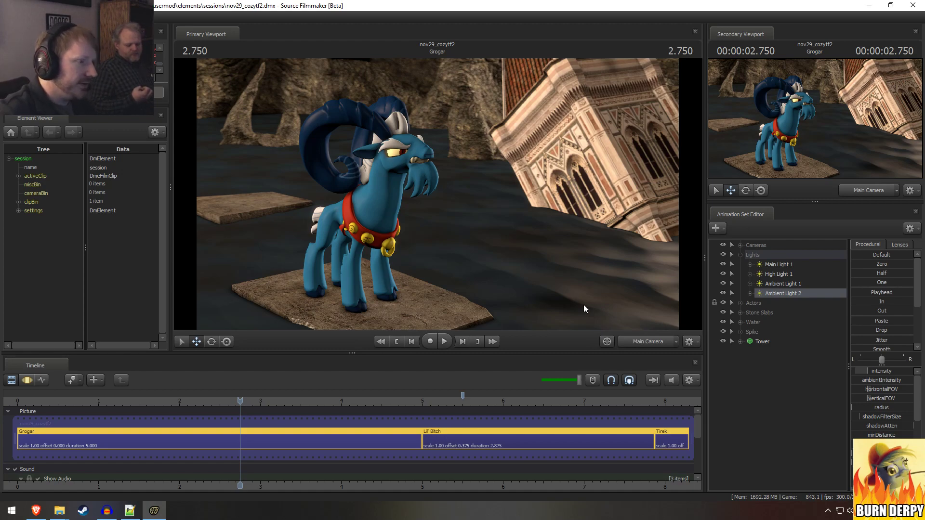
Step: Play back part of the Grogar shot and return the playhead to the start of the sequence
key("F3")
key("space")
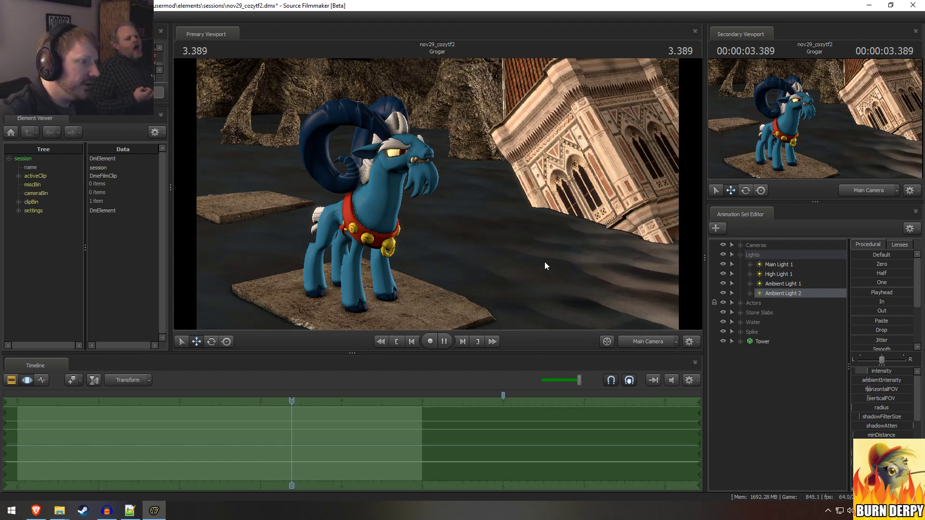
key("space")
key("F2")
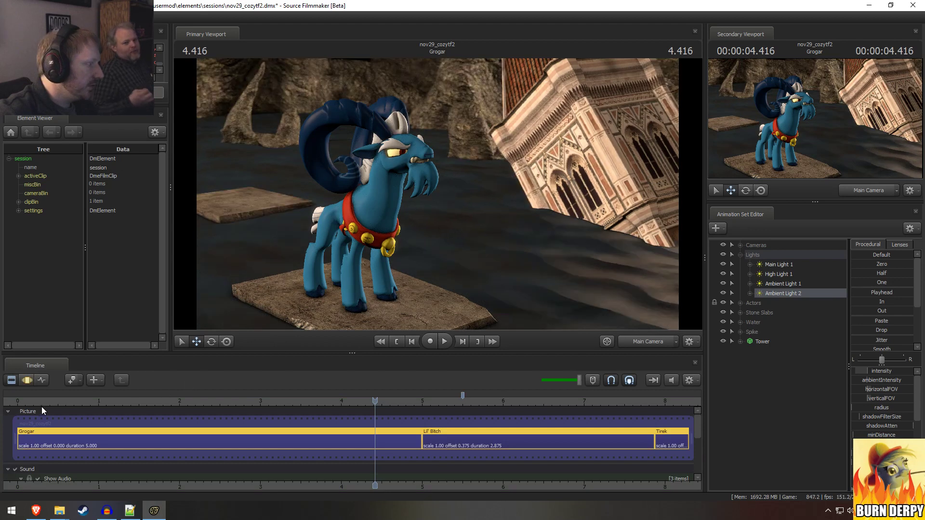
left_click_drag(41, 401, 23, 401)
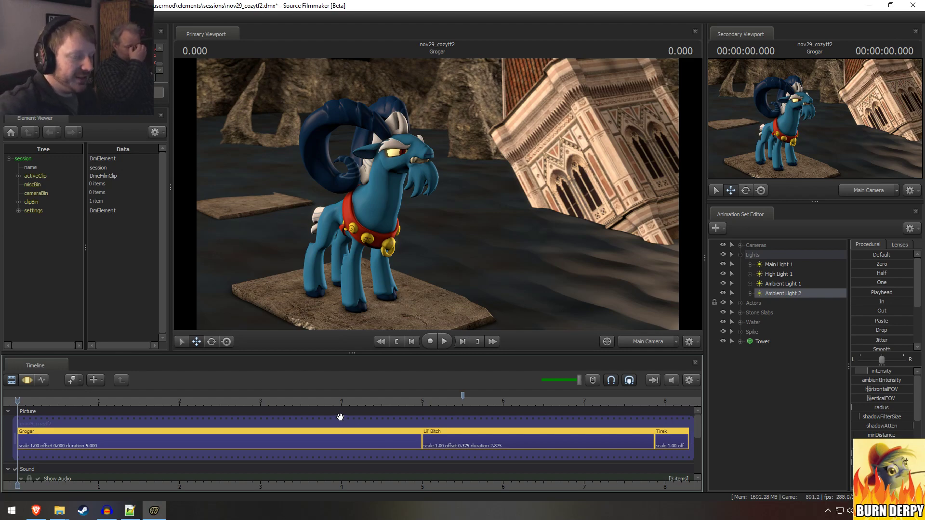
Step: Move the playhead to the second clip's start at 5.000 and show it through Main Camera without scene lighting
scroll(441, 475, "down", 2)
left_click_drag(403, 486, 423, 485)
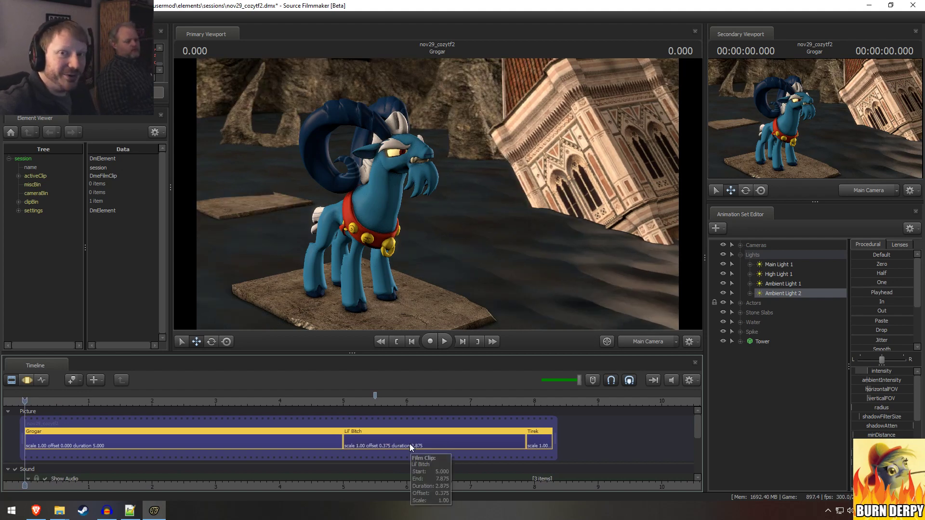
left_click(343, 401)
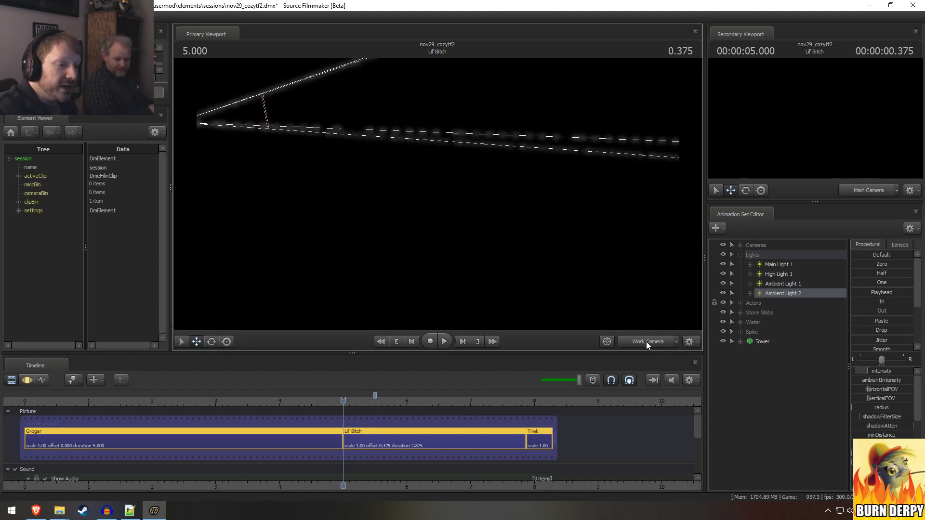
right_click(462, 257)
left_click(528, 262)
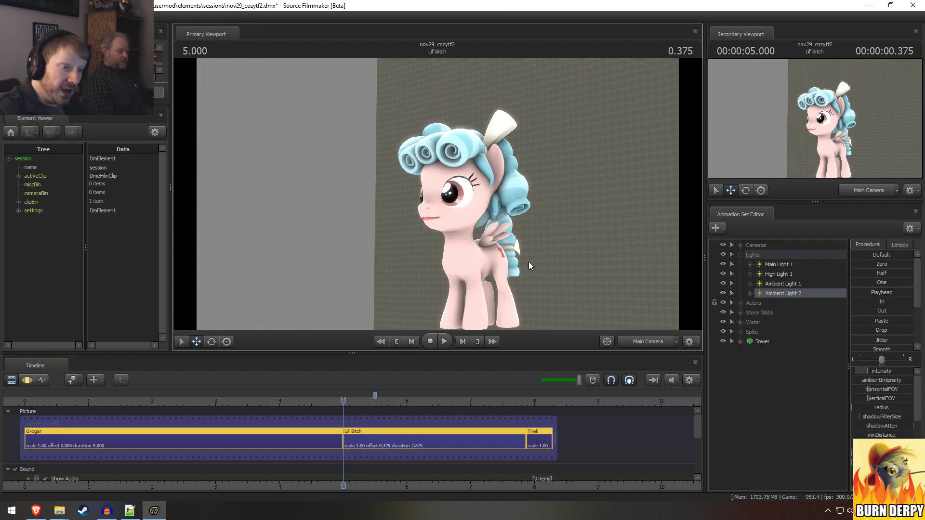
Step: Compare the end of the Grogar shot with the first frame of the second clip across the cut
left_click(276, 398)
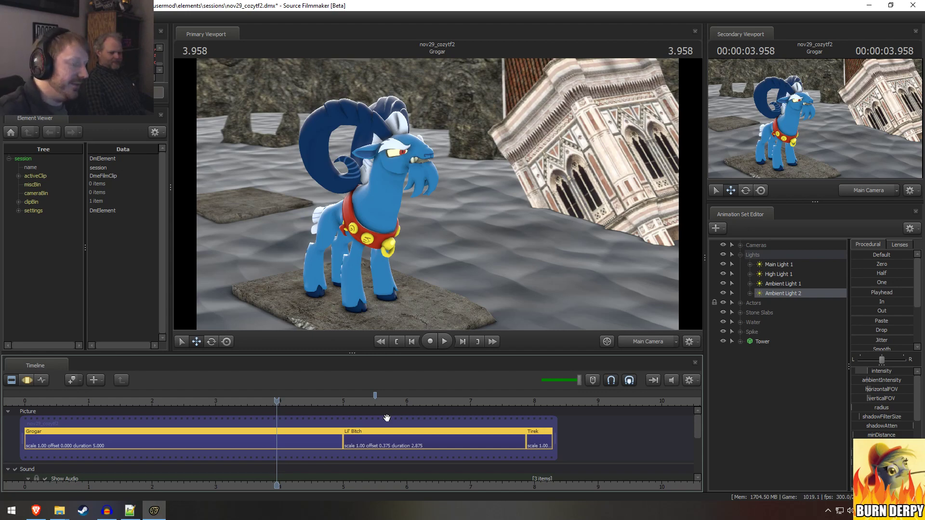
left_click(343, 401)
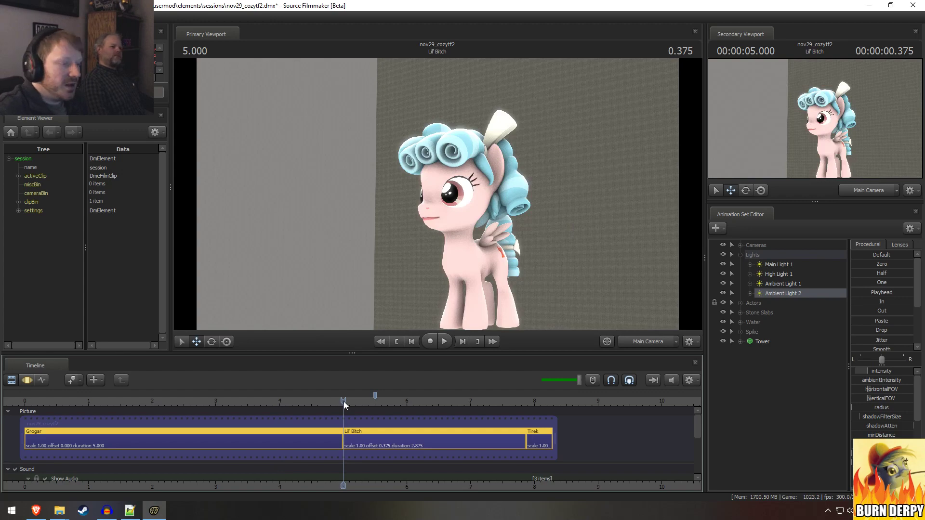
left_click_drag(343, 401, 341, 404)
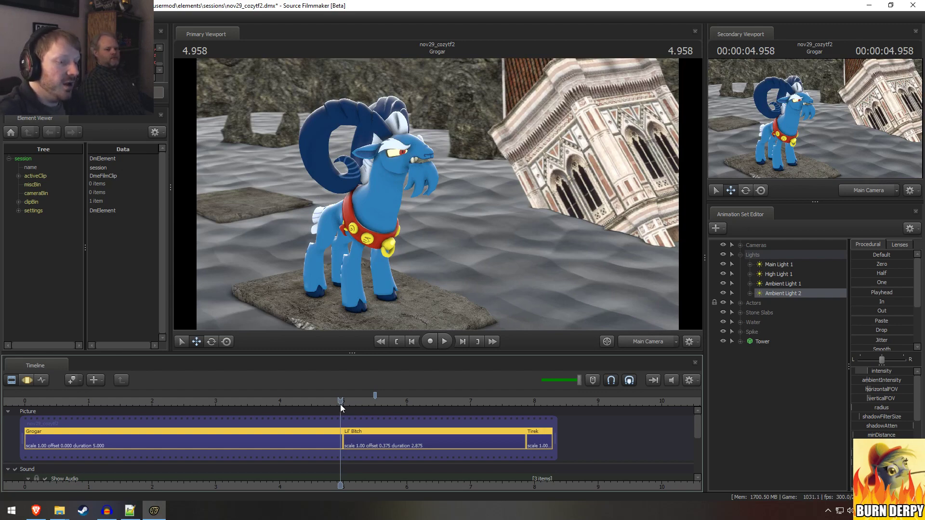
left_click_drag(340, 403, 340, 403)
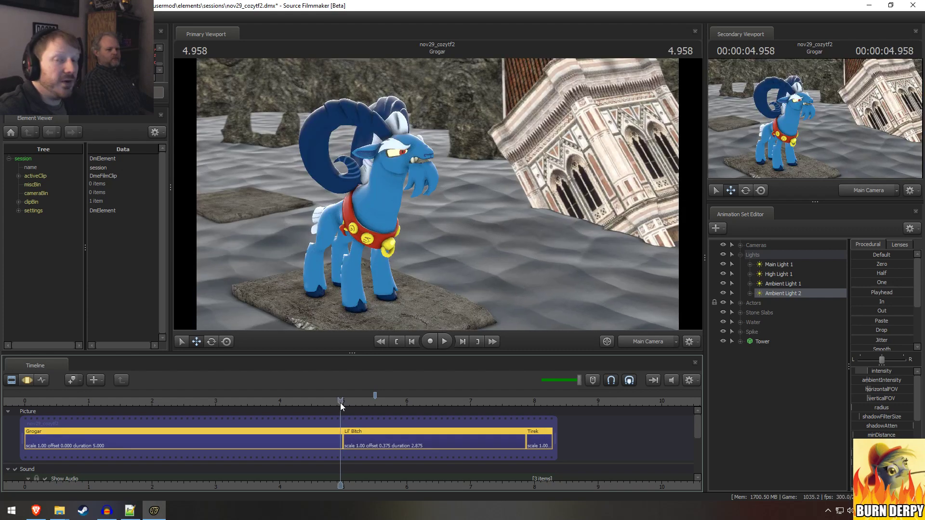
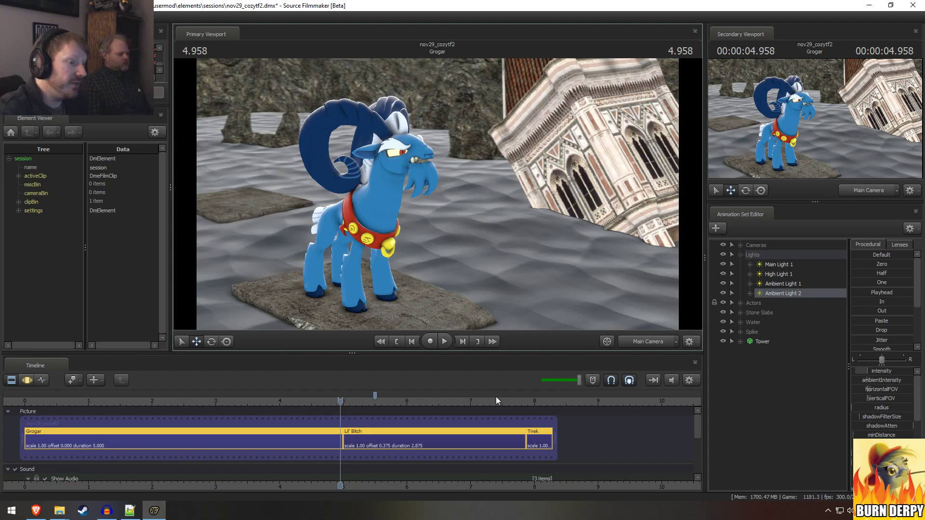
Step: Switch to File Explorer and find the Elite Sniper Collection folder inside the Halo 3 pictures folder
left_click(61, 511)
left_click(146, 489)
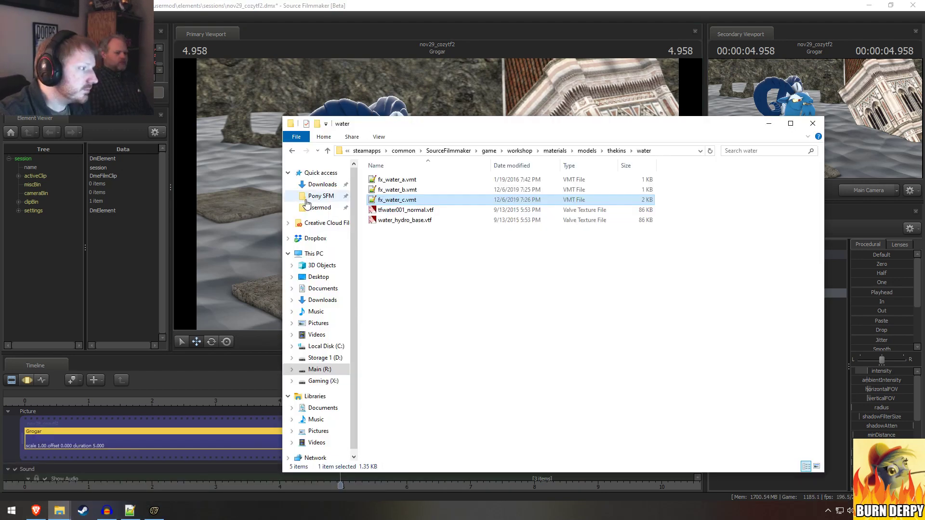
left_click(320, 208)
left_click(325, 185)
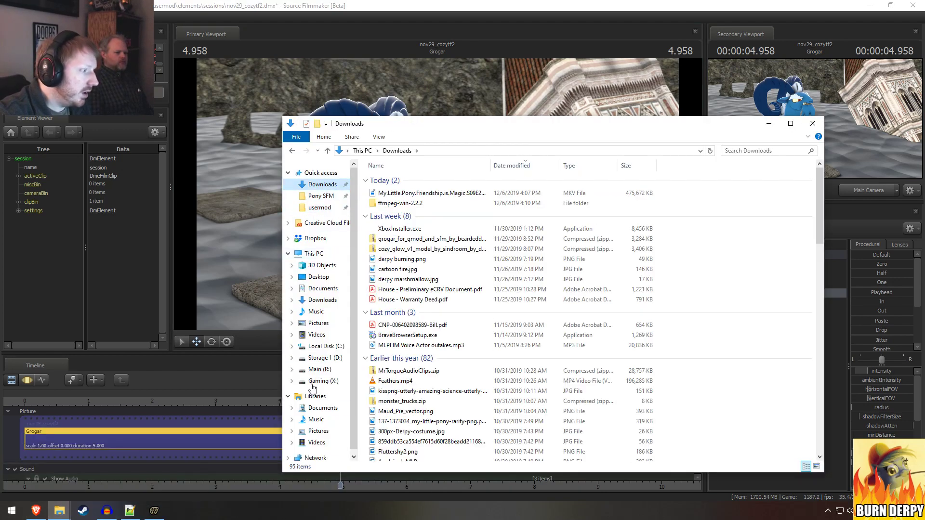
left_click(322, 408)
scroll(434, 337, "down", 4)
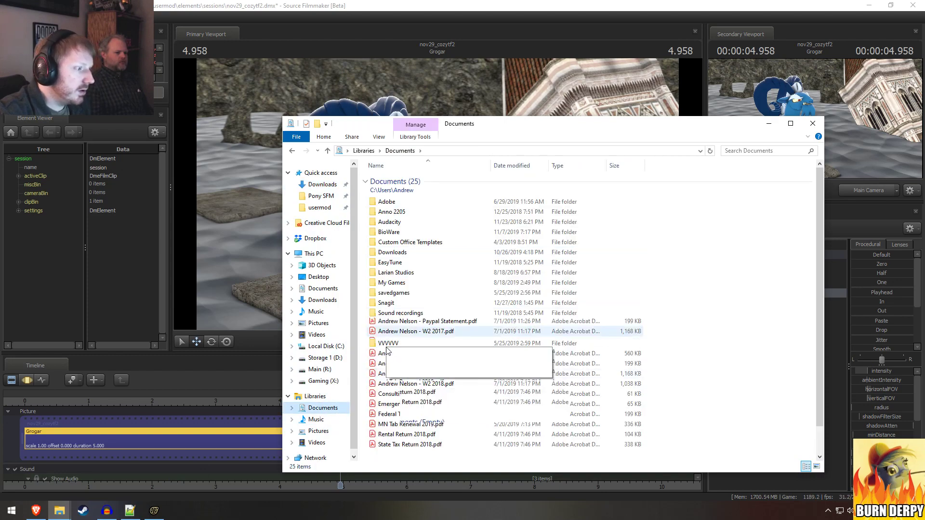
left_click(318, 431)
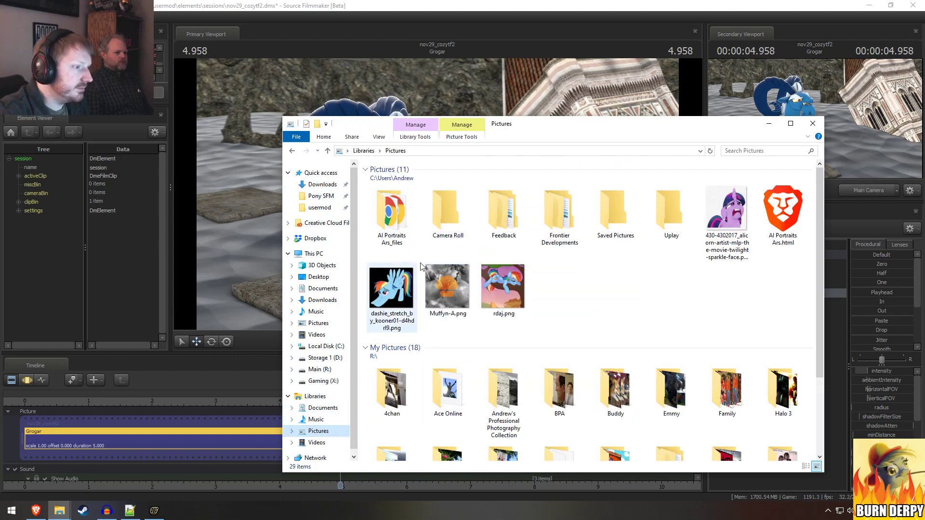
scroll(382, 392, "down", 3)
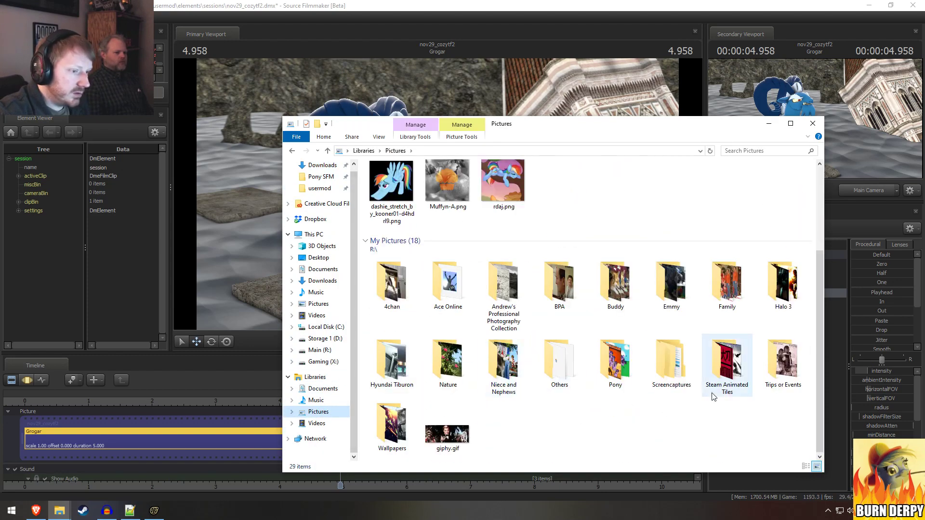
double_click(782, 285)
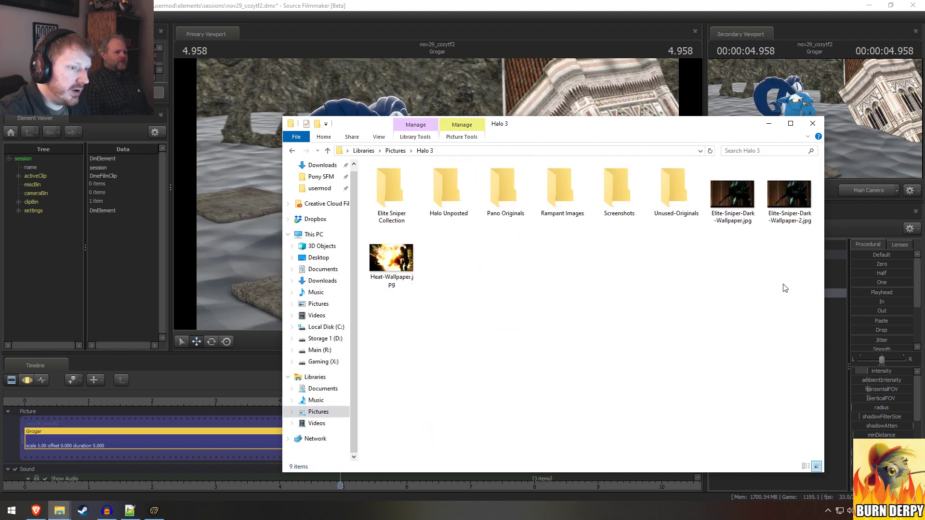
double_click(391, 192)
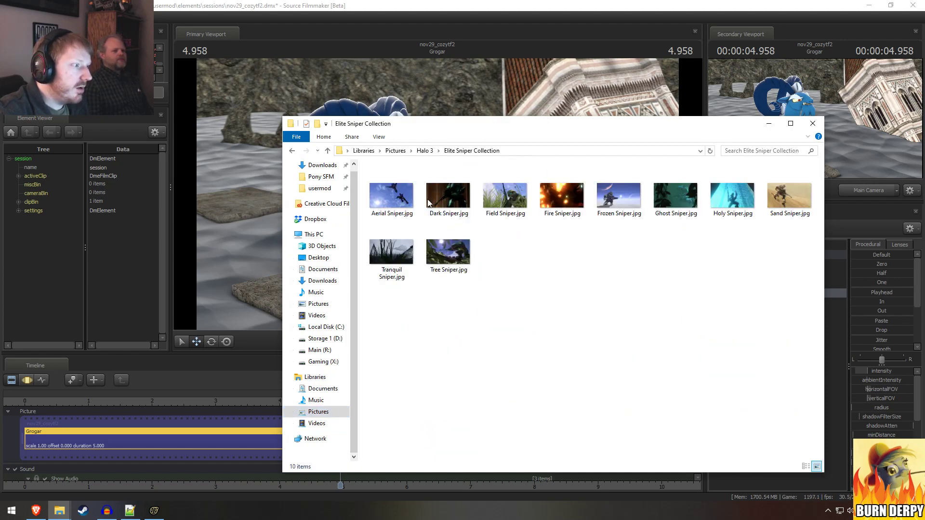
Step: View the Elite Sniper Collection images one after another, from Aerial Sniper.jpg through Tree Sniper.jpg, and close the viewer
double_click(404, 198)
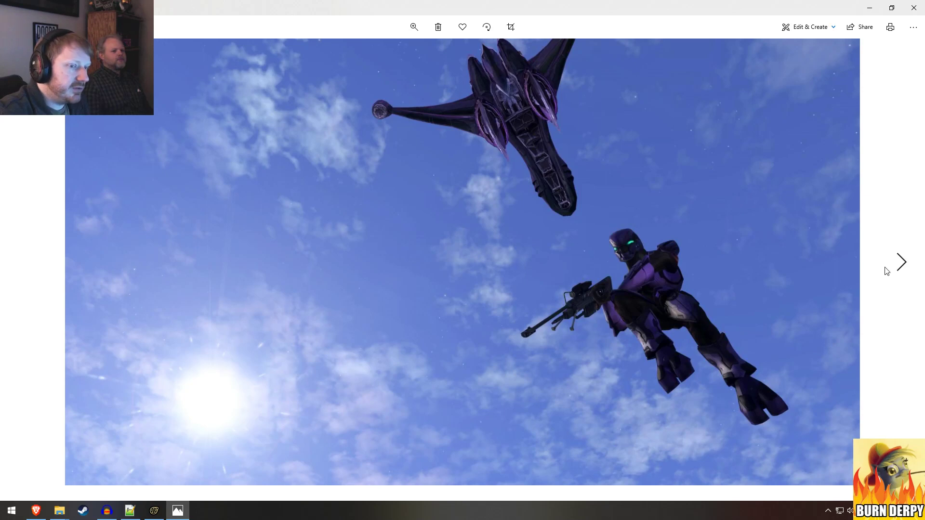
left_click(901, 262)
left_click(912, 269)
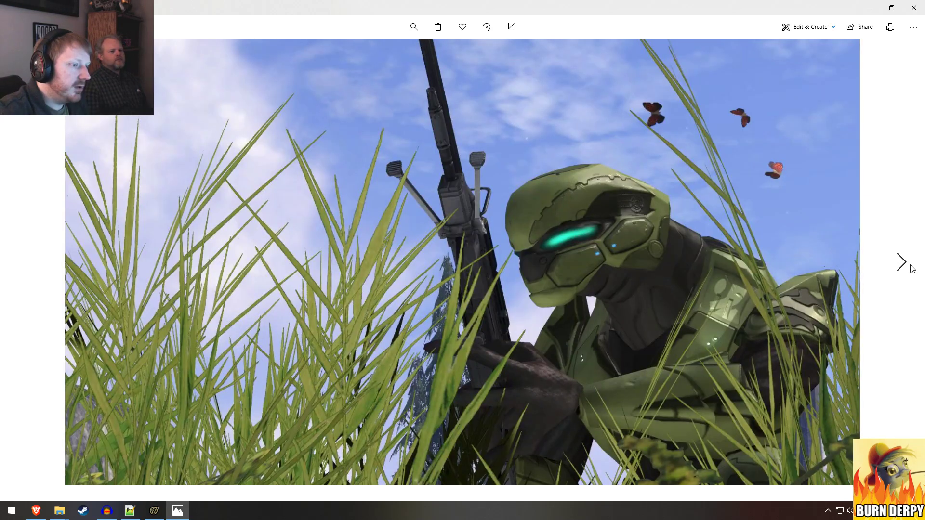
left_click(912, 269)
left_click(912, 269)
left_click(912, 269)
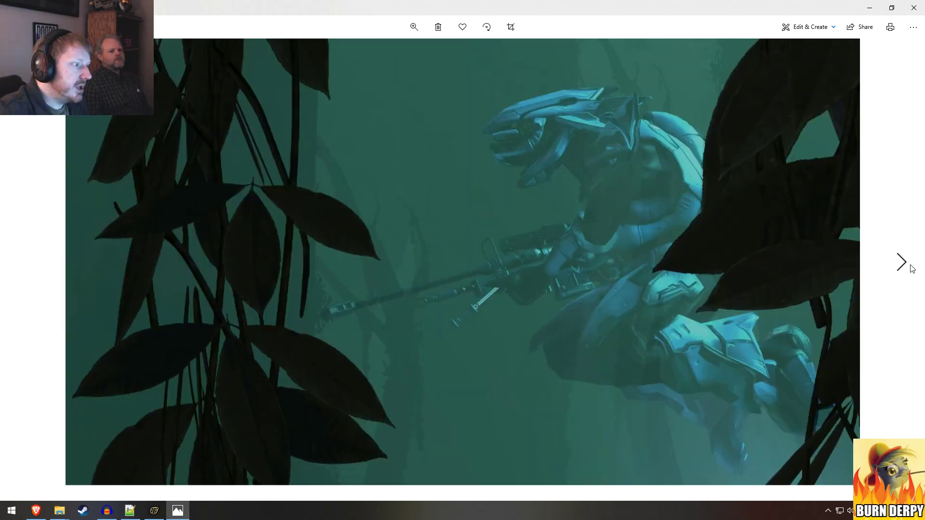
left_click(912, 270)
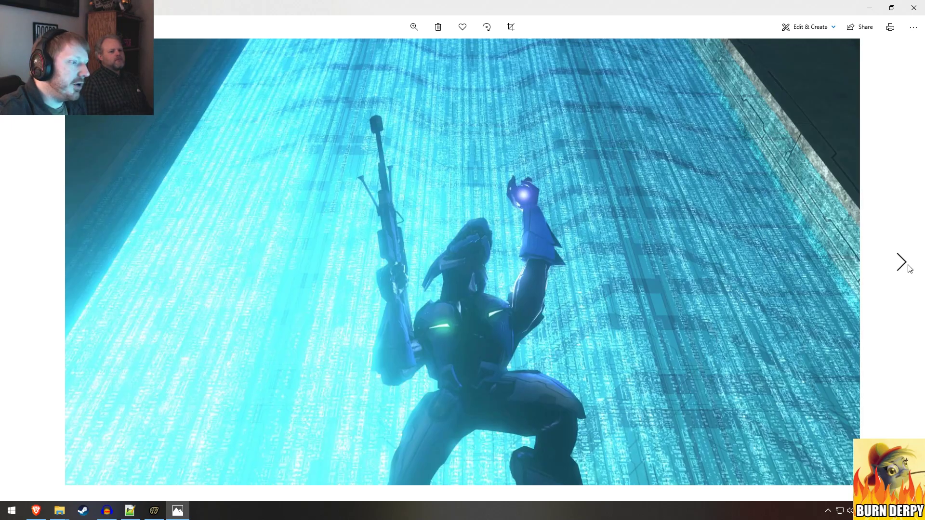
left_click(910, 269)
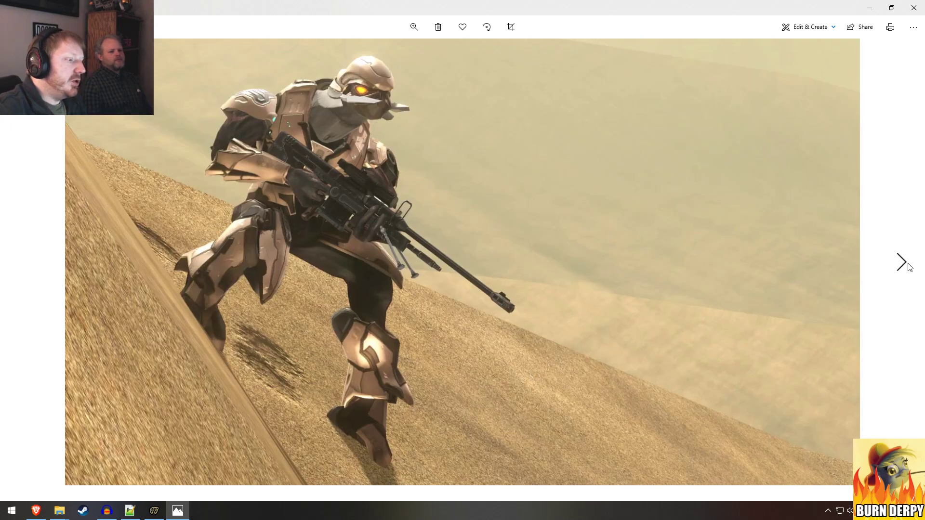
left_click(910, 268)
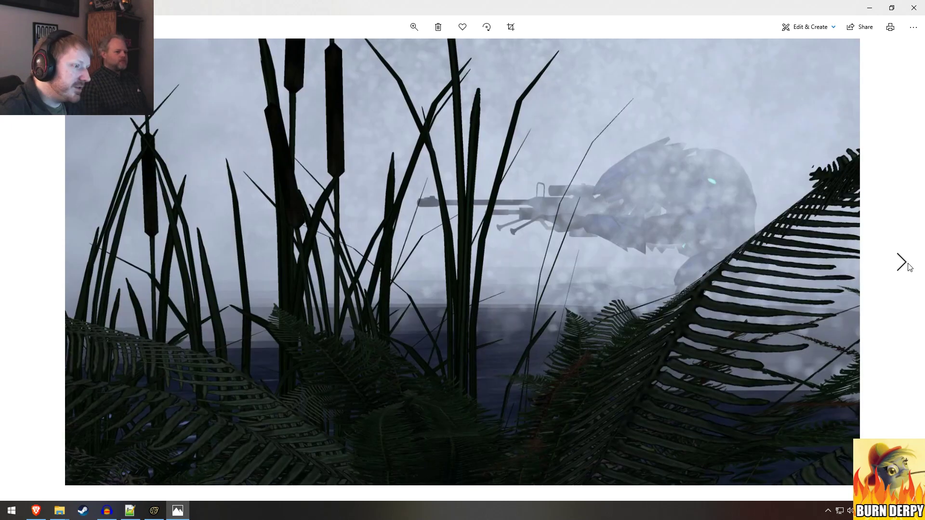
left_click(909, 267)
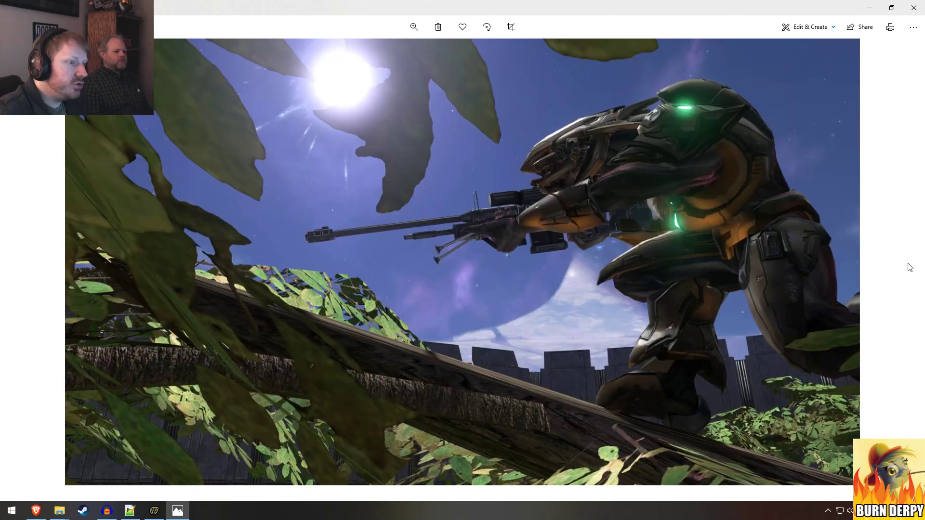
left_click(913, 7)
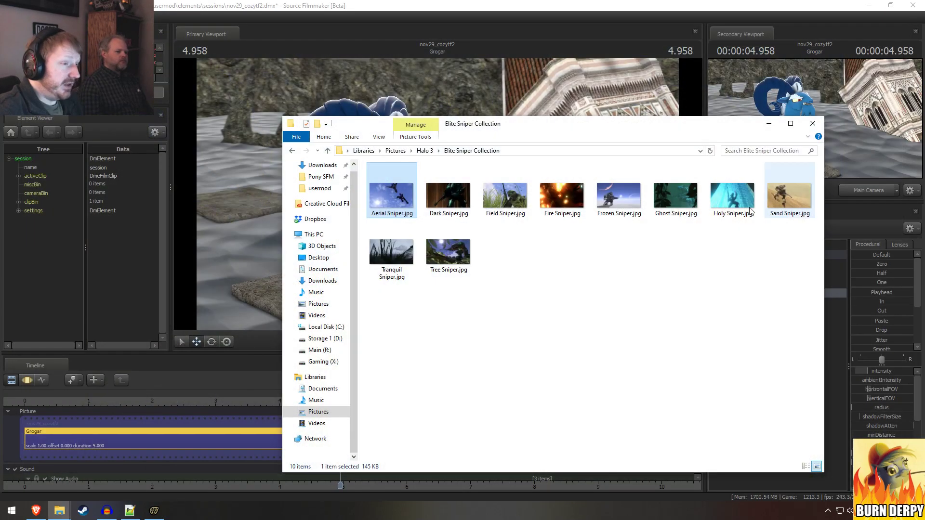
Step: Look at Mobile Sniper.jpg and Ambushed16001200.jpg in the Halo Unposted folder of the Halo 3 pictures
left_click(292, 151)
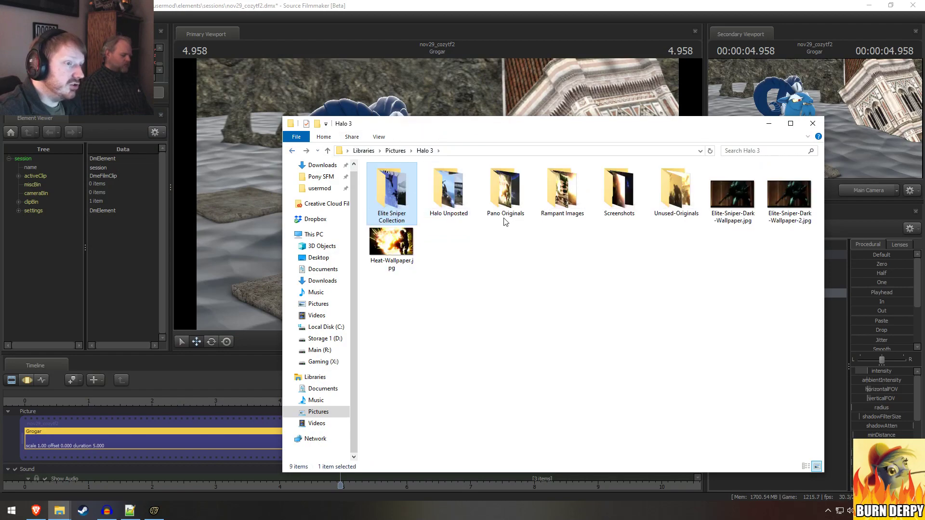
double_click(461, 192)
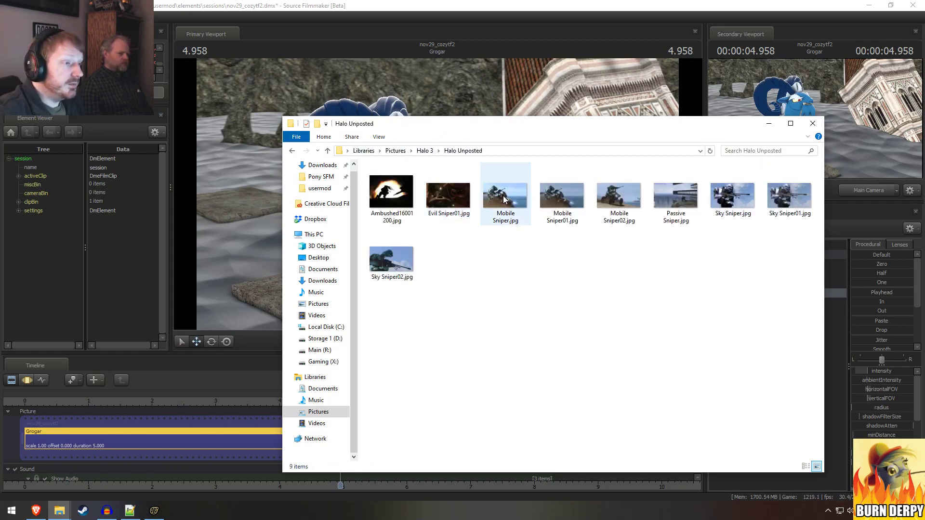
double_click(504, 198)
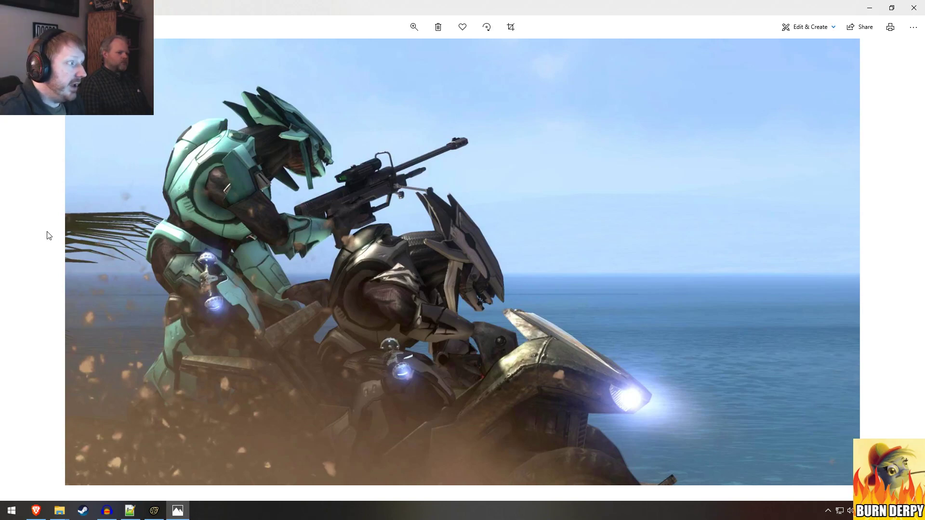
left_click(902, 13)
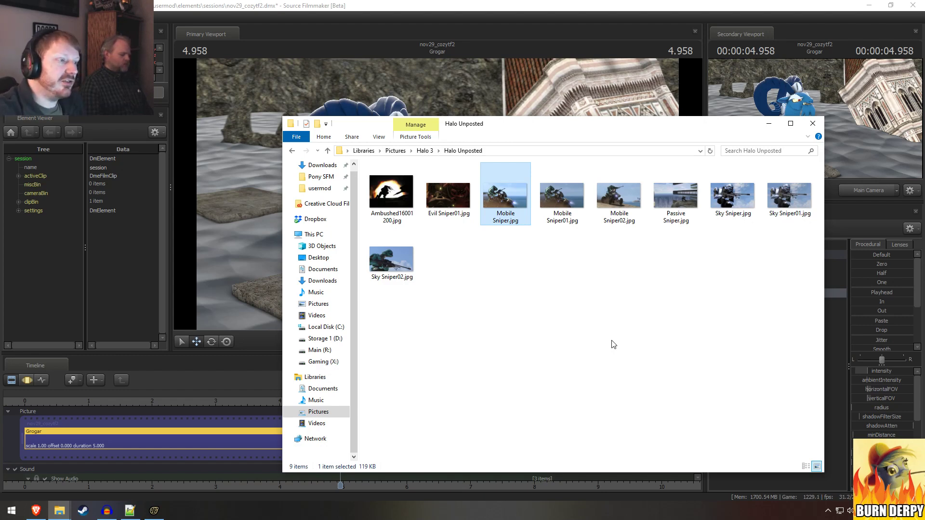
double_click(391, 192)
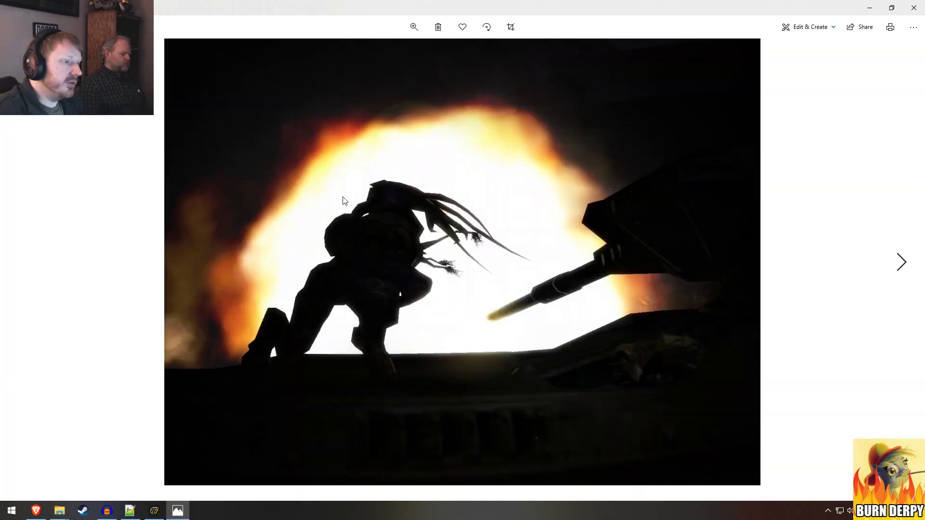
left_click(910, 9)
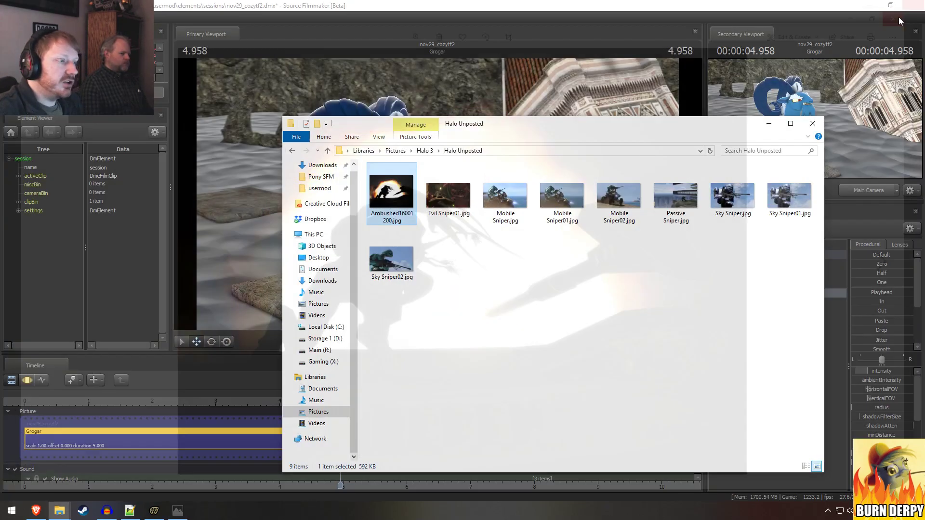
double_click(393, 192)
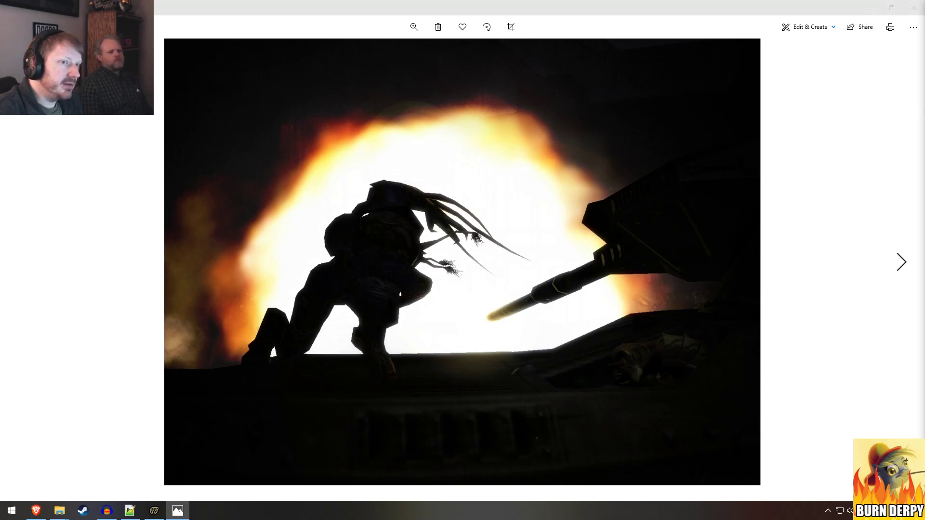
left_click(913, 8)
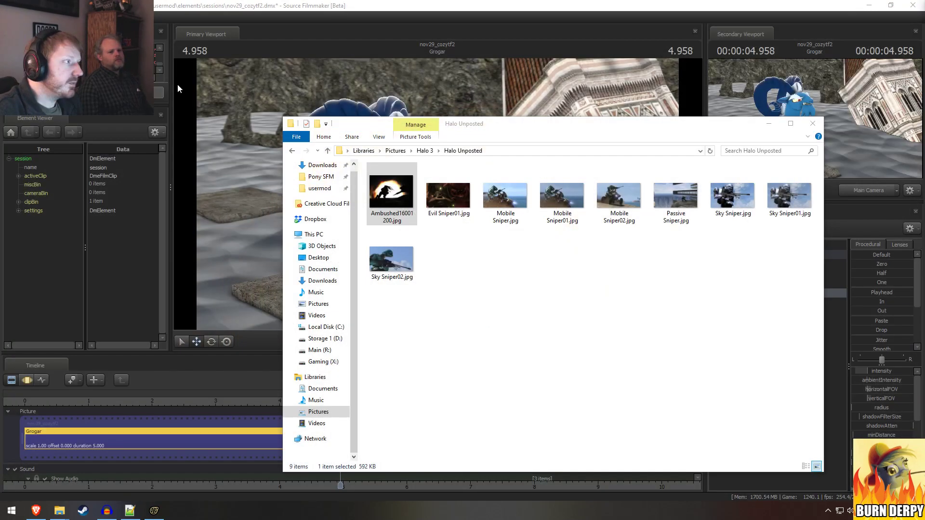
Step: Examine Inevitable Pano.jpg up close and view Heat Pano.jpg in the Pano Originals folder
left_click(293, 151)
double_click(518, 200)
double_click(444, 188)
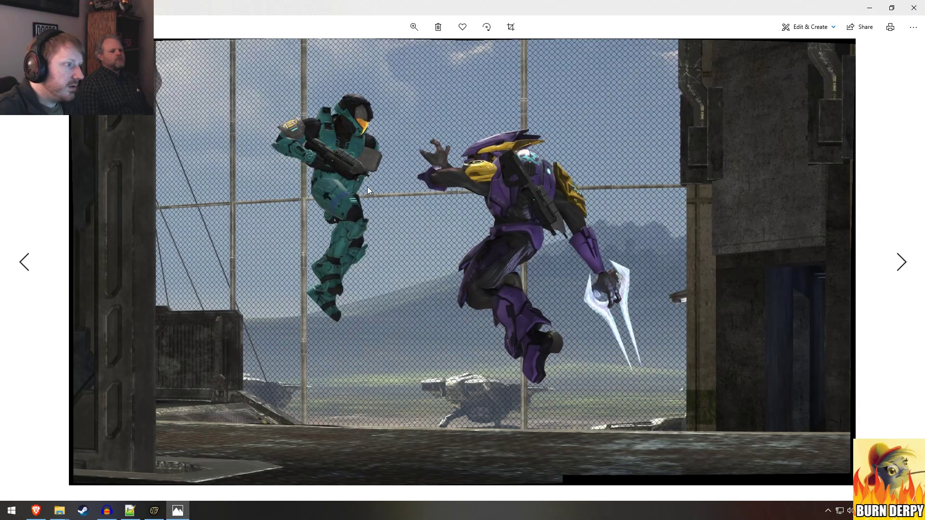
scroll(337, 159, "up", 5)
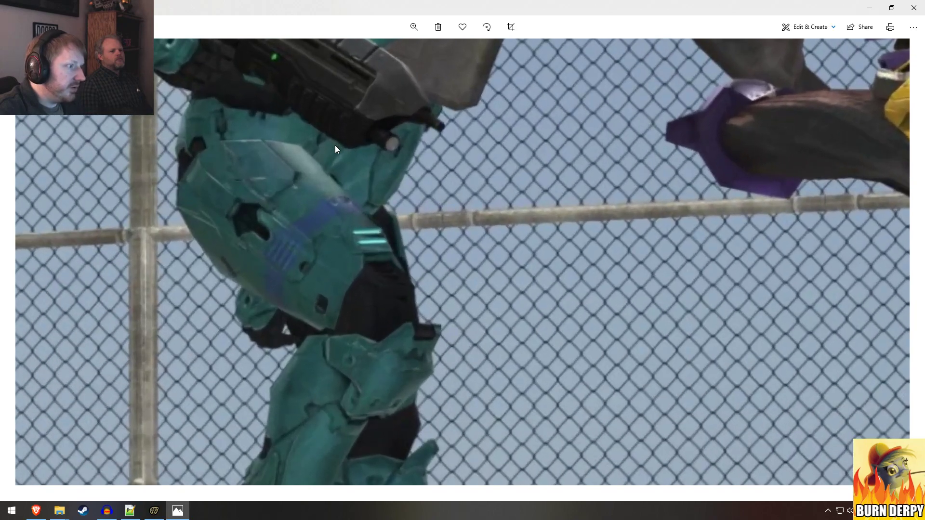
scroll(337, 159, "down", 5)
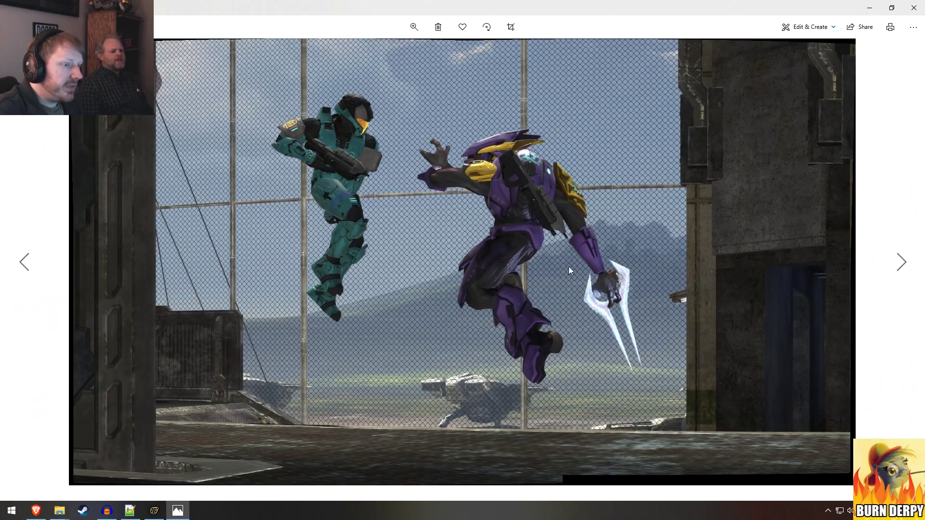
left_click(914, 8)
double_click(389, 193)
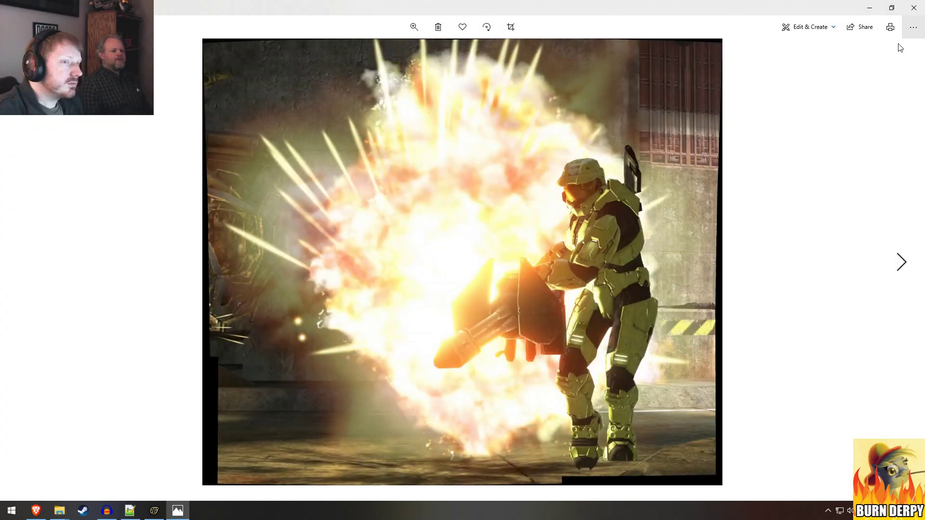
left_click(914, 7)
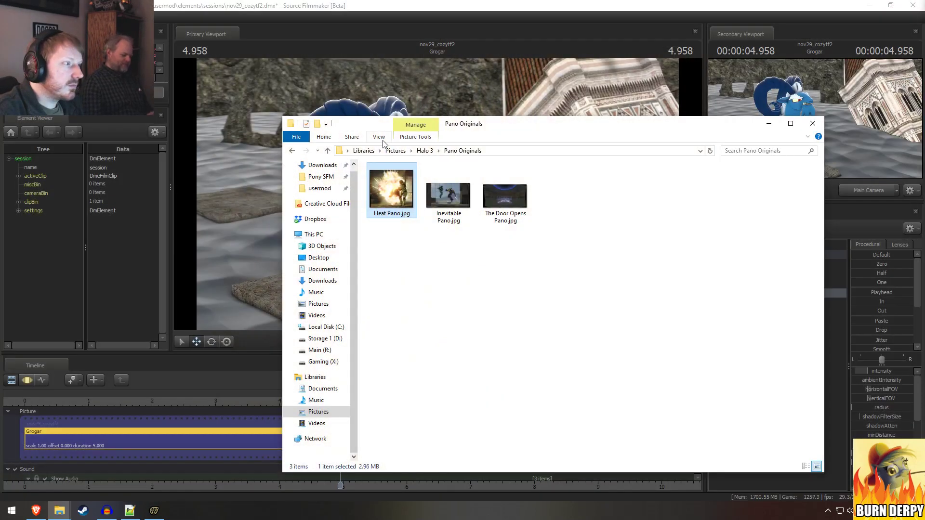
Step: View 1087580-Full.jpg and 1904211-Full.jpg in the Rampant Images folder
left_click(291, 151)
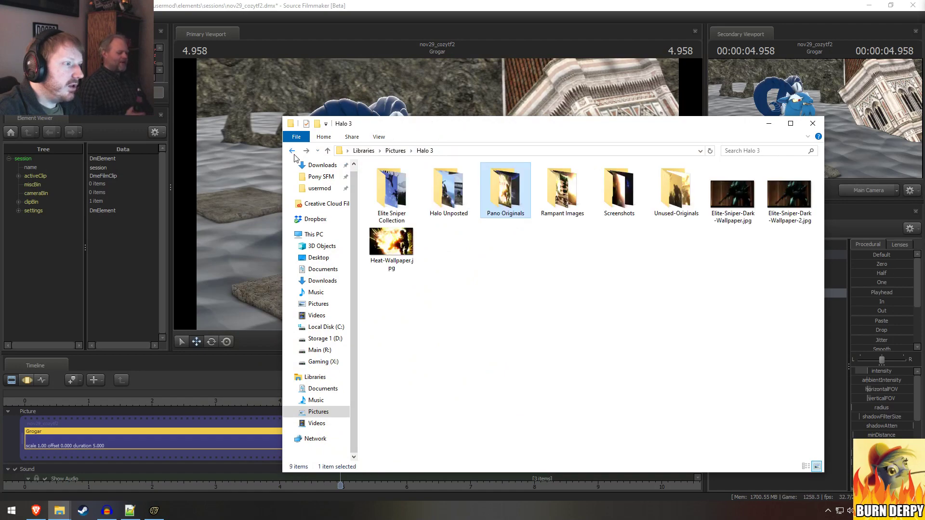
double_click(567, 192)
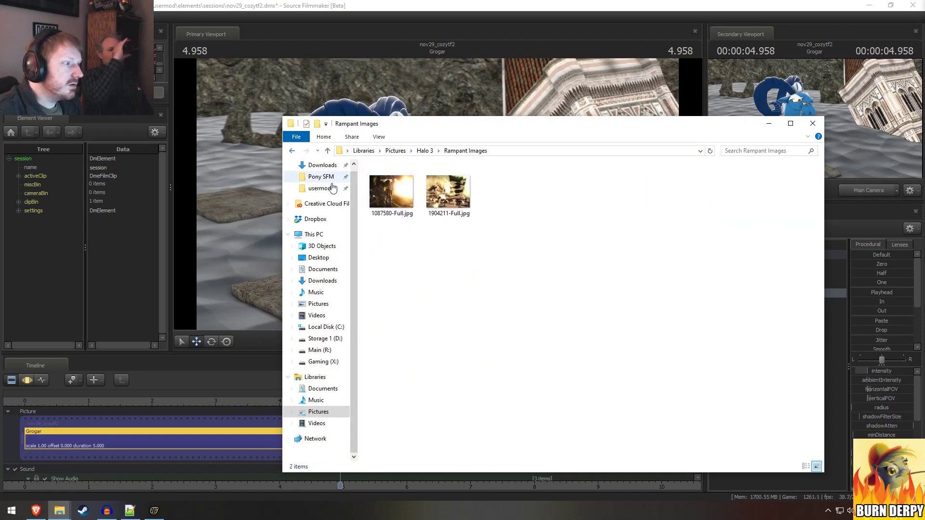
double_click(406, 192)
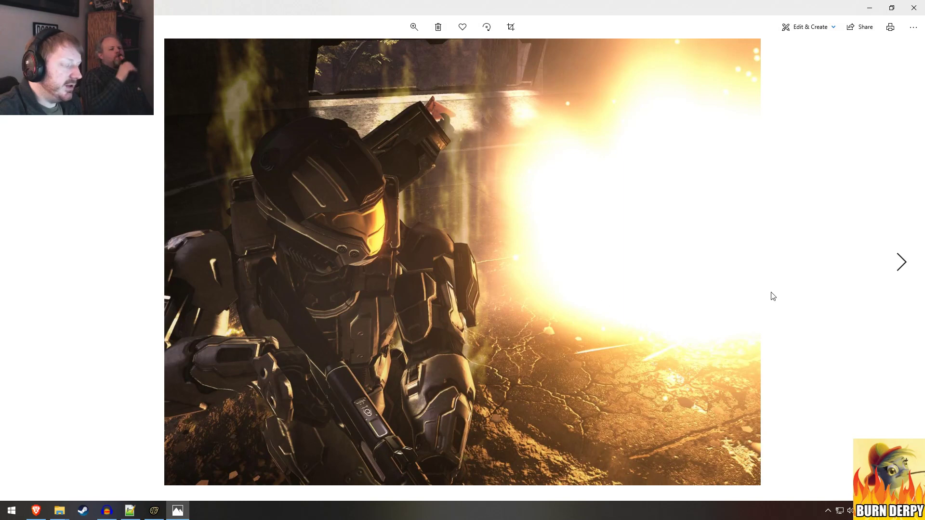
left_click(901, 262)
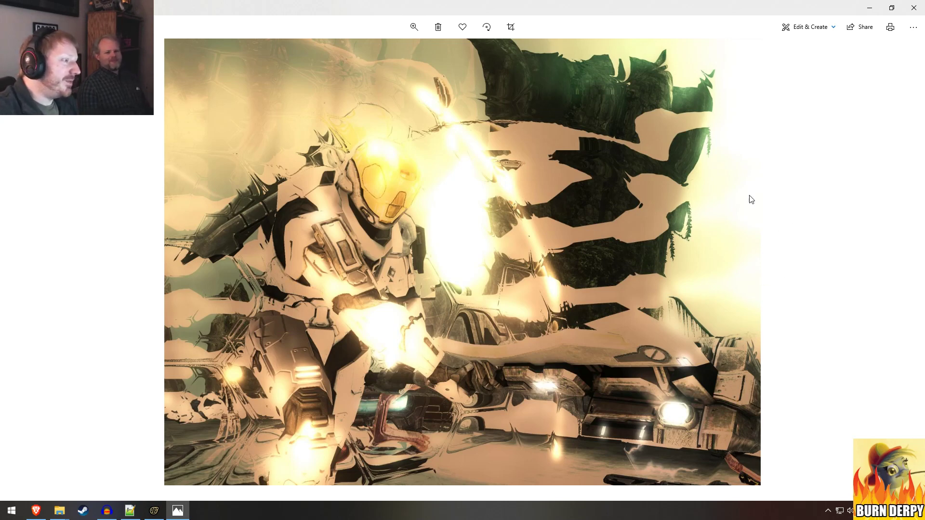
left_click(914, 8)
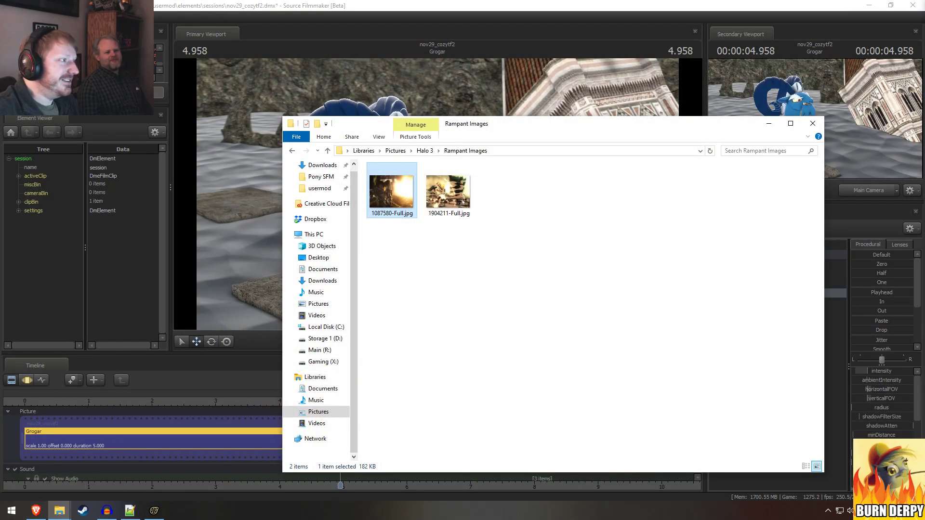
Step: Look through the thumbnails in the Halo 3 Screenshots folder and open the picture of the green-armoured soldier holding a sniper rifle
left_click(291, 151)
left_click(625, 188)
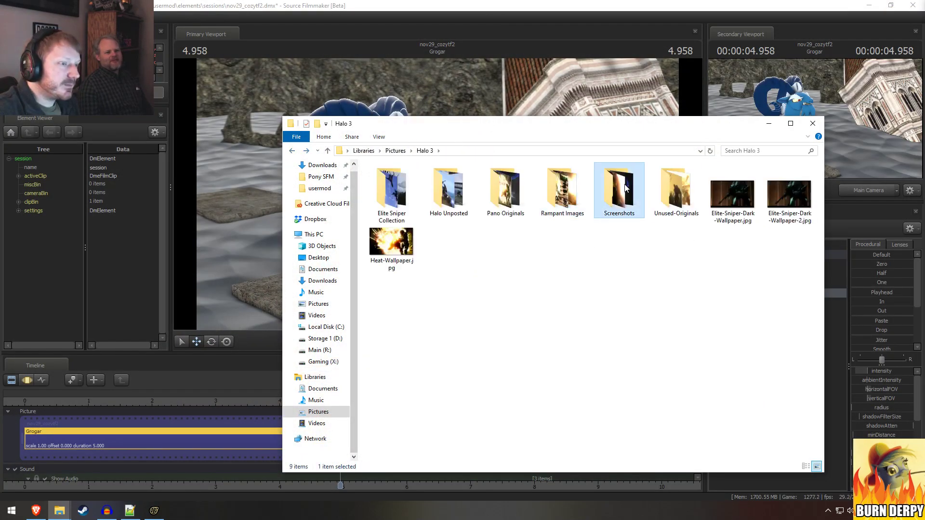
double_click(625, 188)
scroll(530, 303, "down", 5)
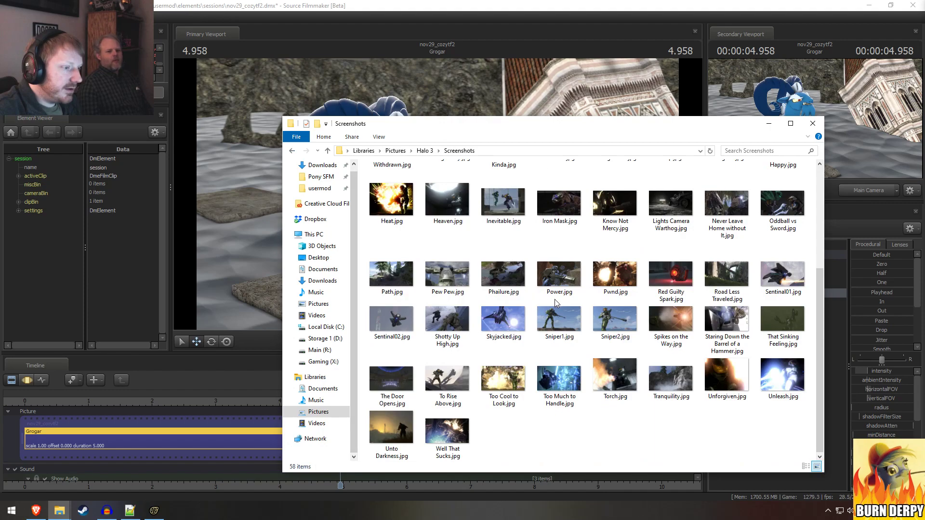
scroll(554, 299, "up", 5)
scroll(602, 338, "down", 4)
double_click(616, 370)
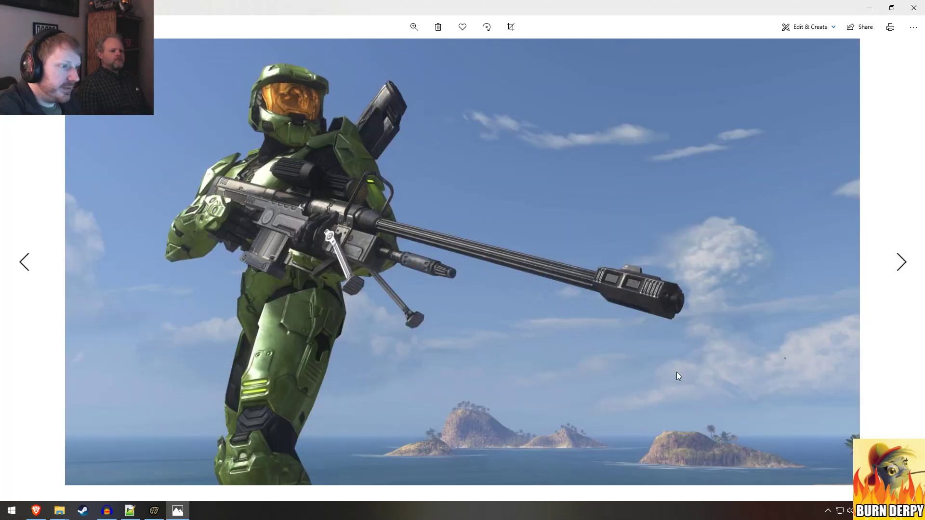
Step: Browse the Screenshots images in sequence up to the silhouetted rifleman in tall grass, examining their lighting and composition
key("Right")
key("Right")
key("Right")
key("Right")
key("Right")
key("Right")
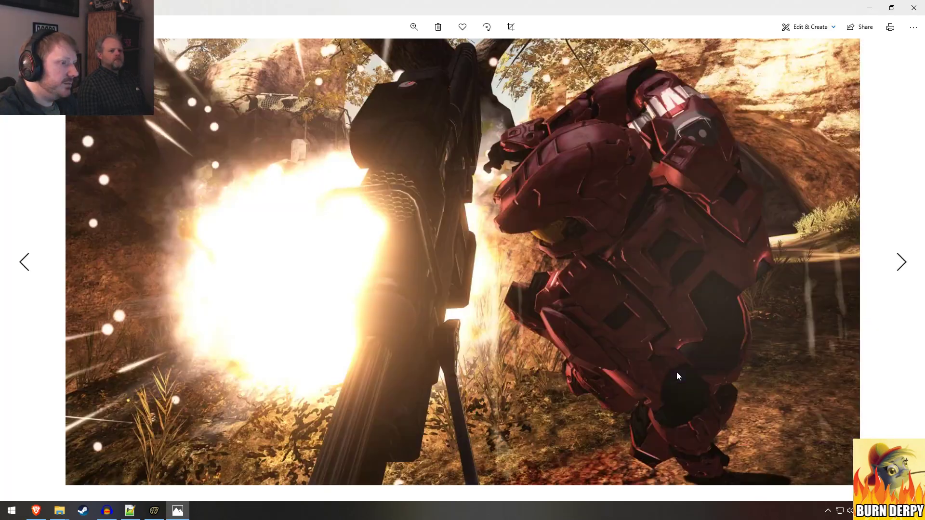
key("Right")
key("Right")
key("Right")
key("Right")
key("Right")
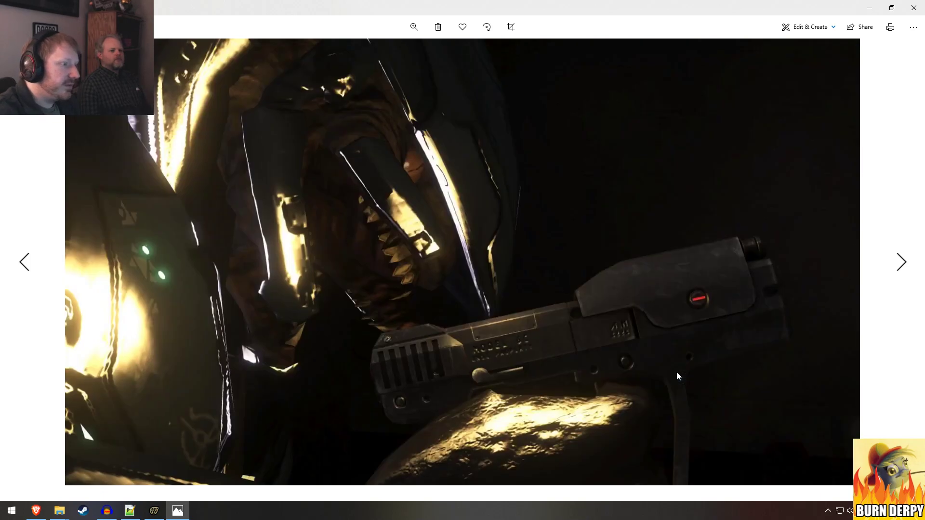
key("Right")
key("Right")
key("Right")
key("Right")
key("Right")
key("Right")
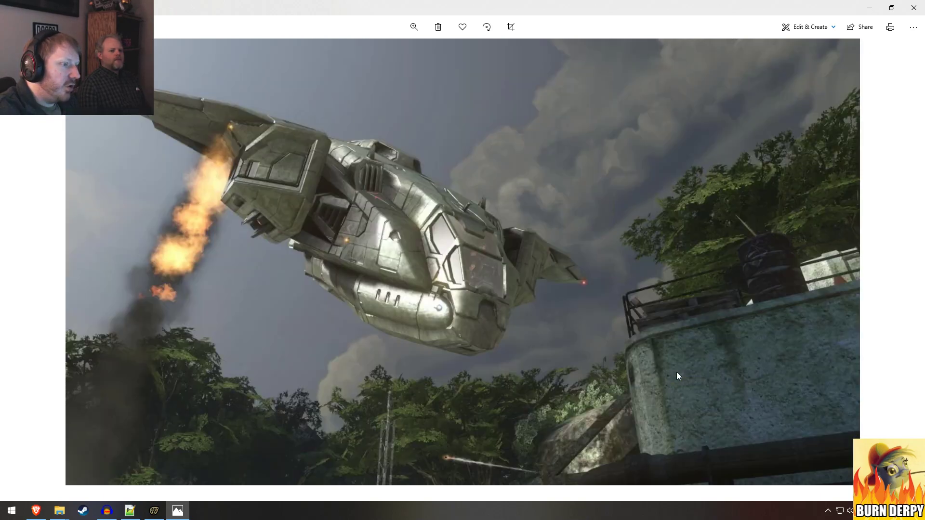
key("Right")
key("Right")
key("Right")
key("Right")
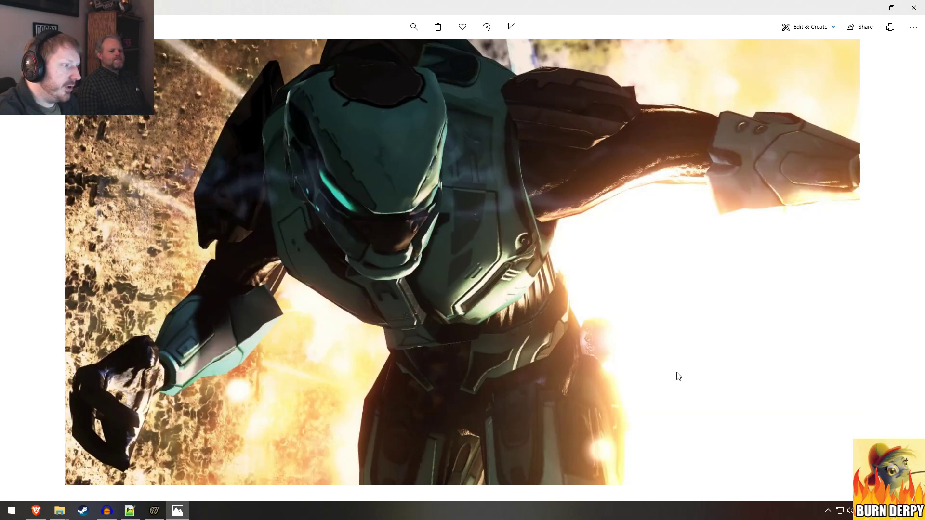
key("Right")
key("Right")
key("Left")
key("Left")
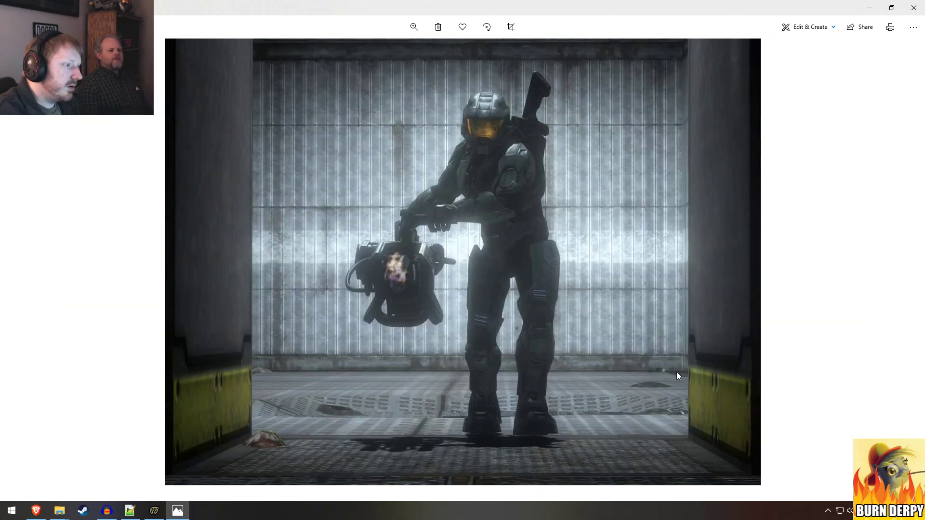
key("Right")
key("Right")
key("Right")
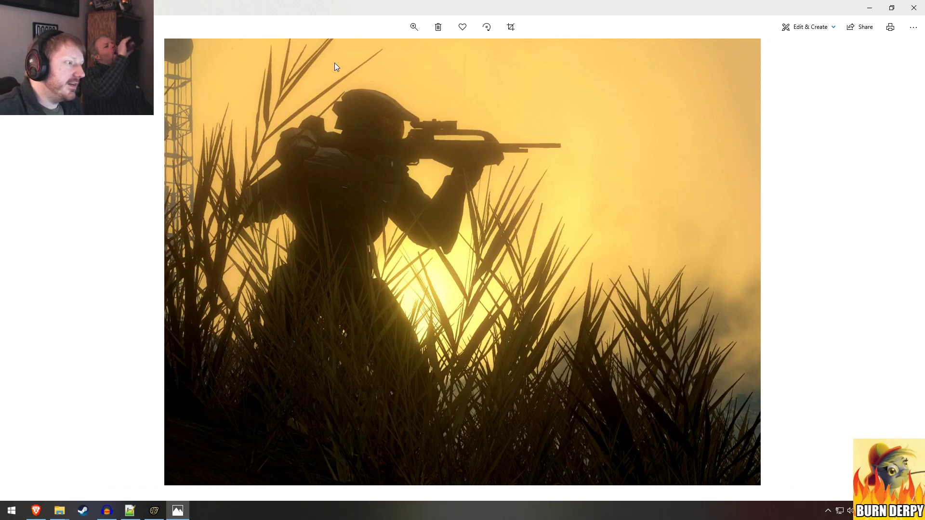
Step: Close the silhouetted rifleman picture and view Backflip.jpg from the Screenshots folder
left_click(914, 8)
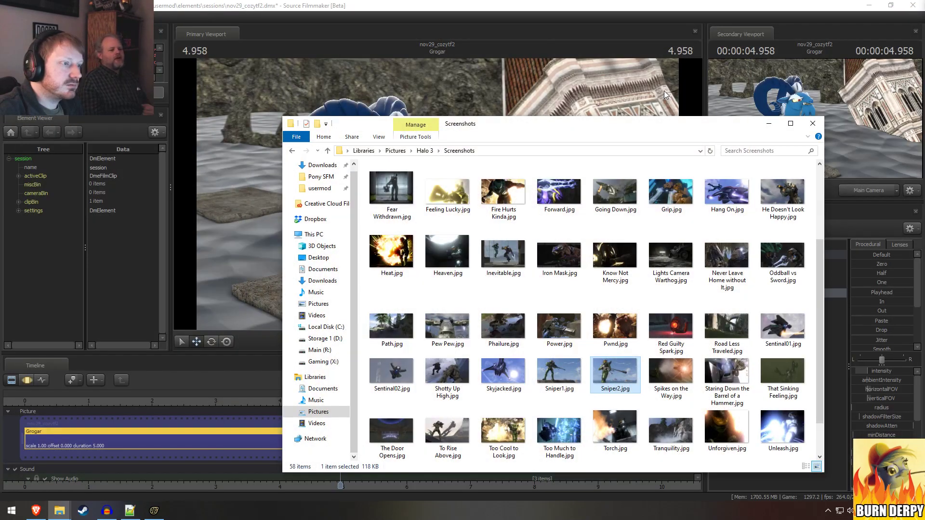
double_click(657, 203)
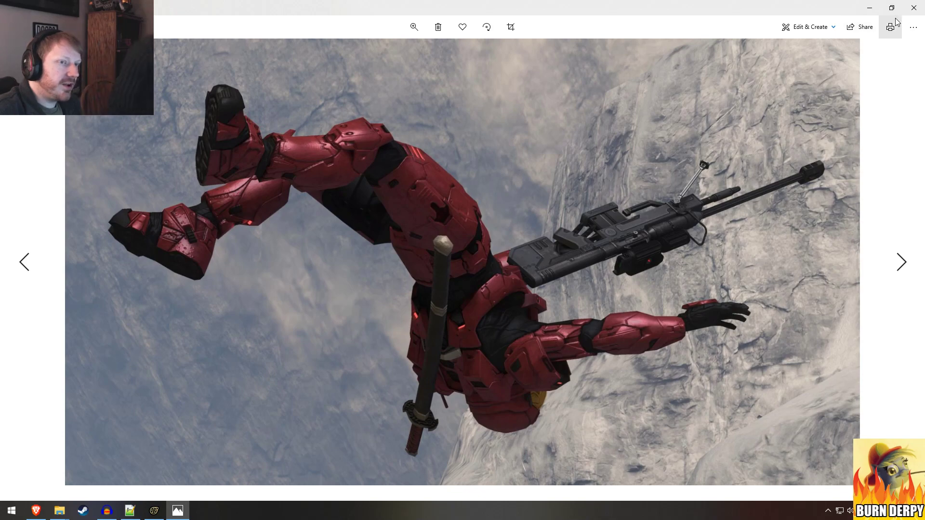
left_click(914, 9)
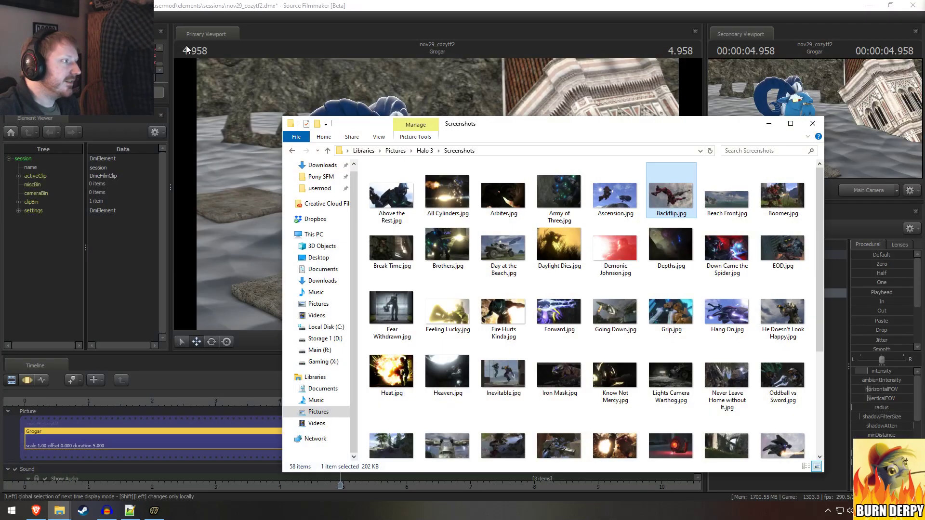
Step: Look through the Unused-Originals folder and its Originals subfolder in Halo 3, and close the file window
left_click(292, 151)
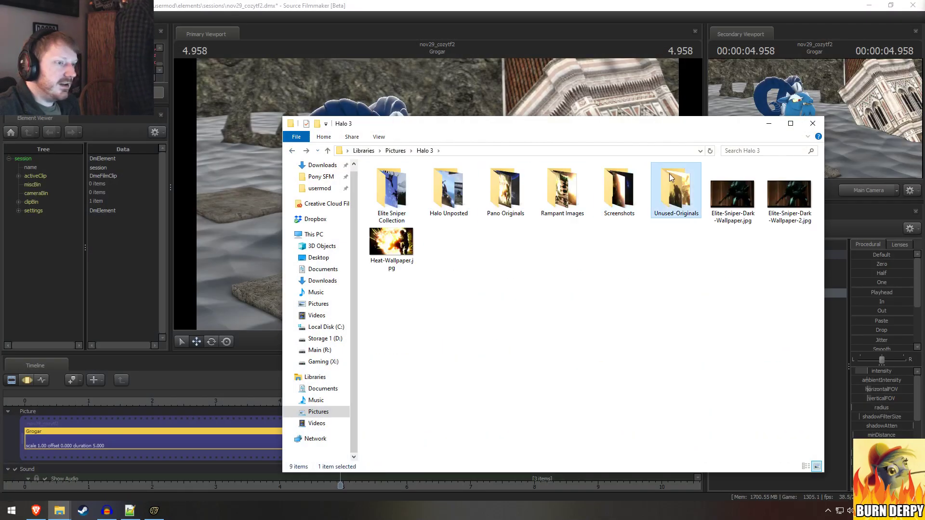
double_click(672, 191)
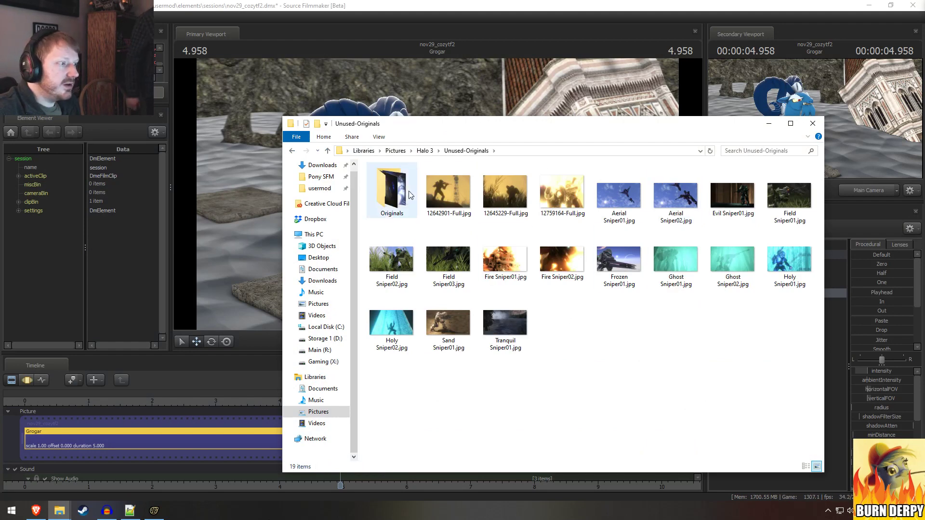
double_click(412, 210)
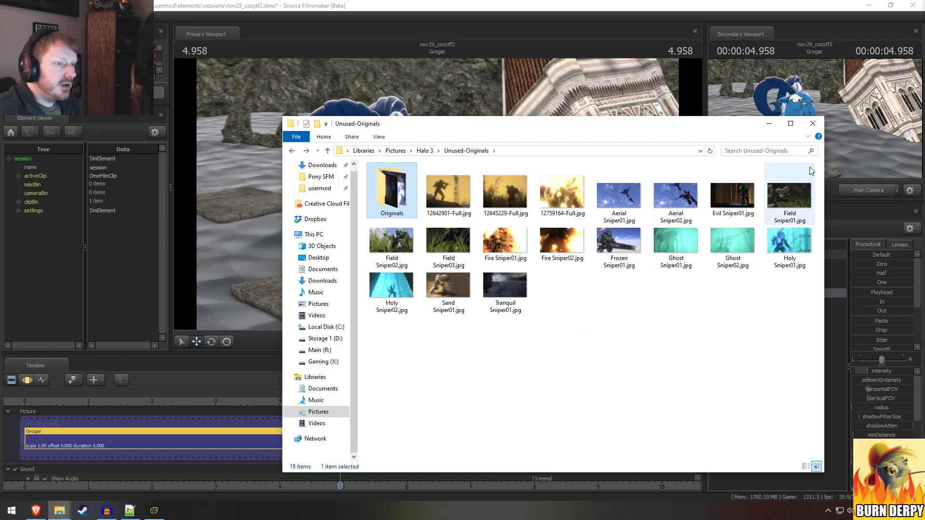
left_click(813, 124)
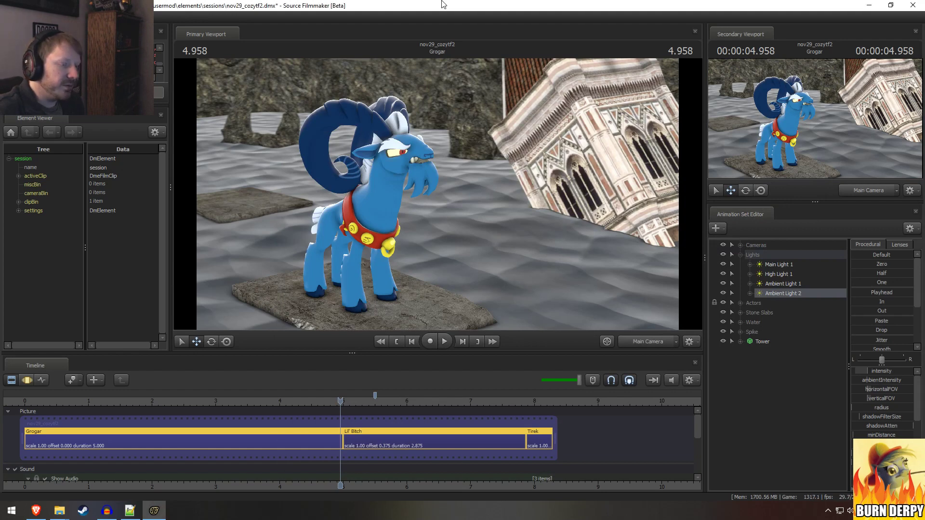
Step: Save the nov29_cozytf2 session and close the web browser's tabs, including the Grogar reference video
key("ctrl+s")
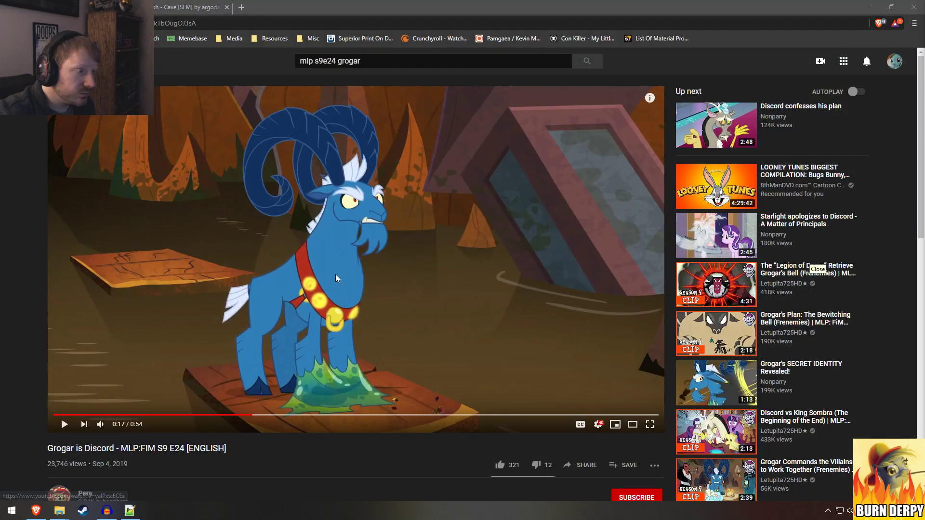
left_click(378, 4)
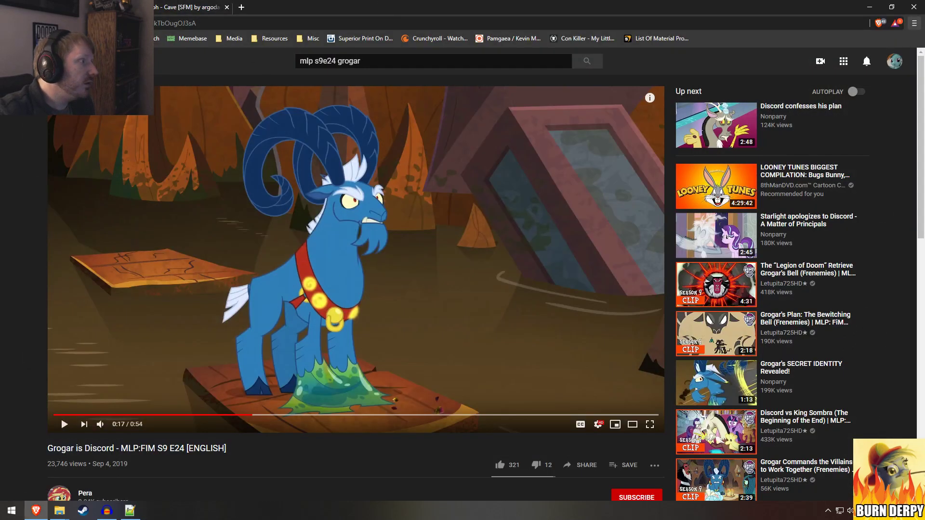
key("ctrl+w")
key("ctrl+w")
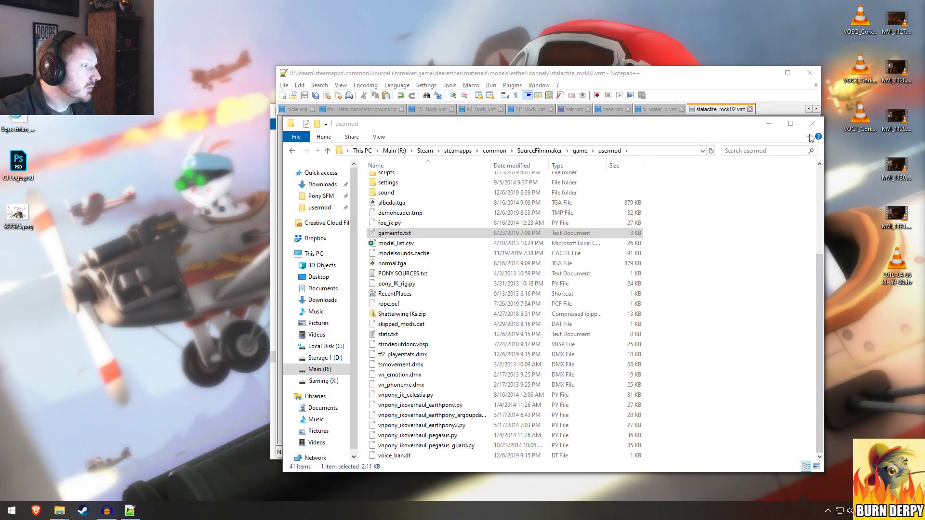
Step: Close the remaining usermod, caves and Videos folder windows and the text editor showing stalactite_rock02.vmt
left_click(816, 126)
left_click(813, 124)
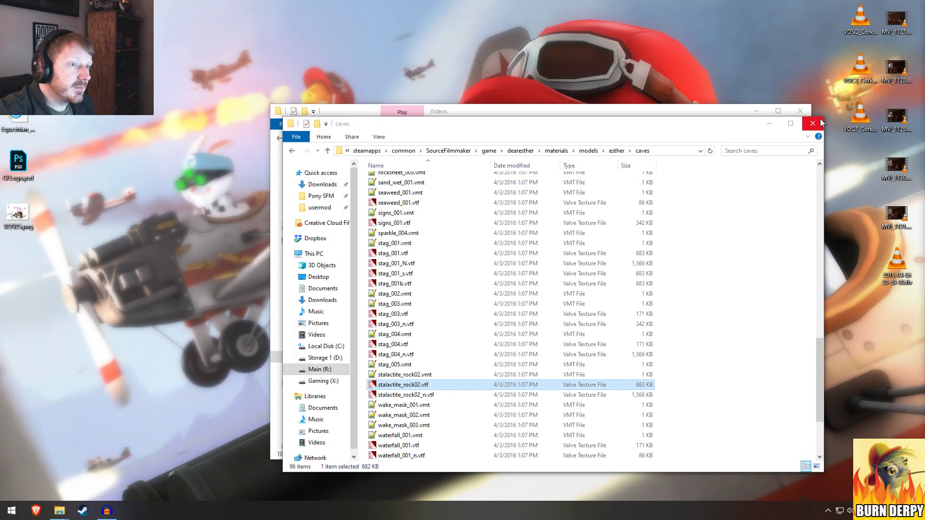
left_click(813, 126)
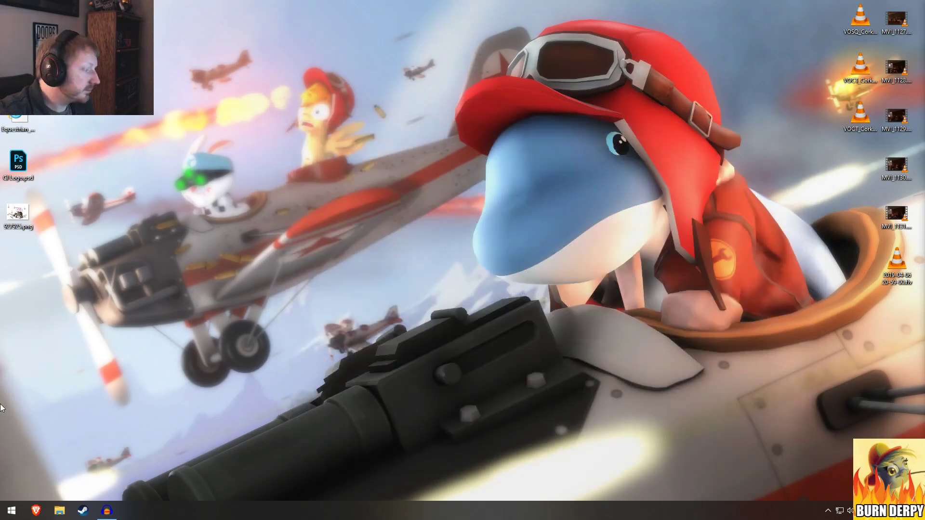
Step: Switch to Audacity and close the episode audio project without saving its changes
left_click(107, 511)
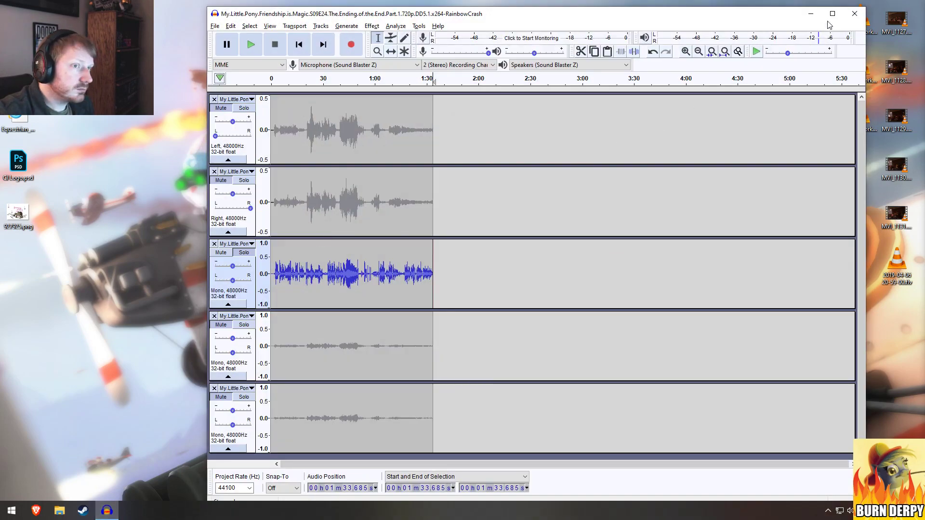
left_click(854, 14)
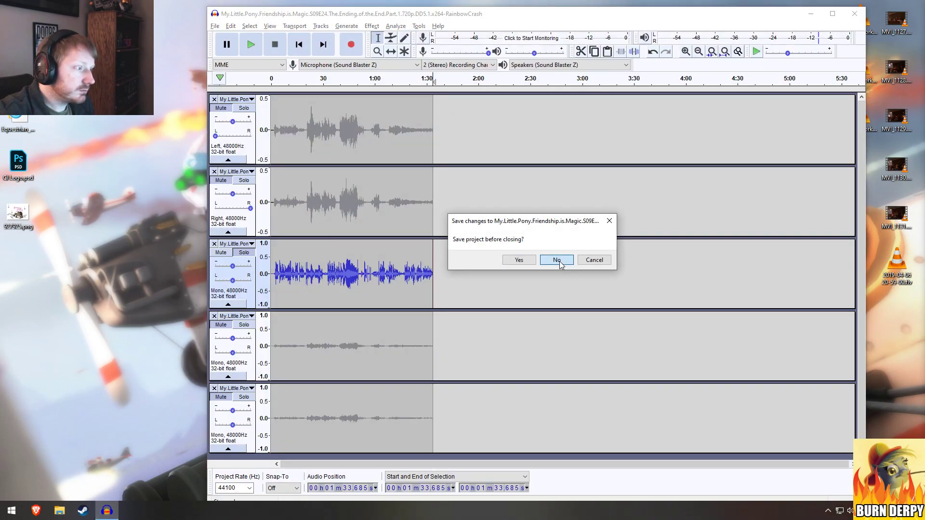
left_click(557, 260)
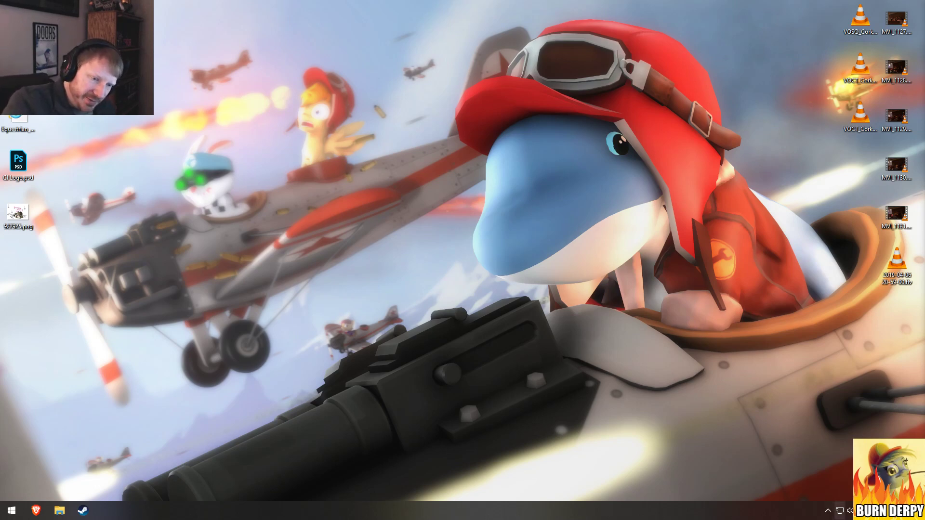
Step: Check the current time and date in the system calendar and dismiss it
left_click(903, 511)
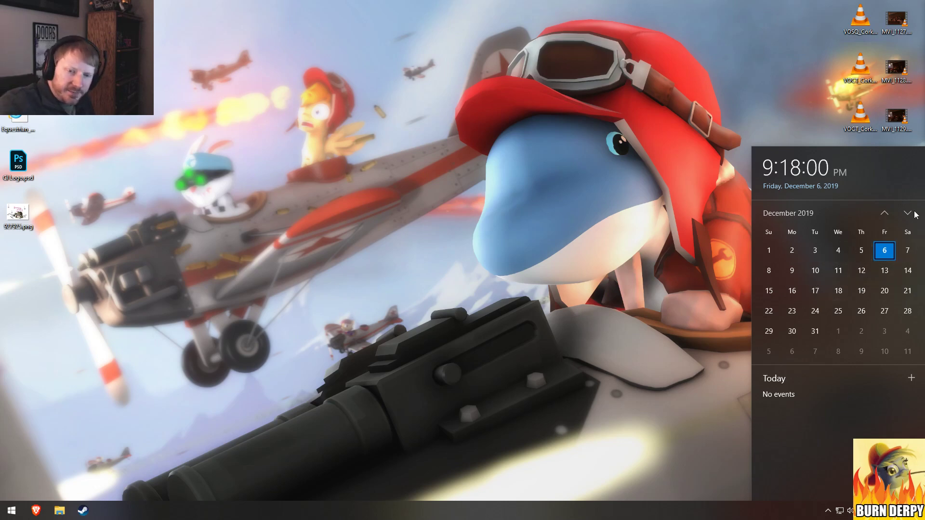
left_click(661, 250)
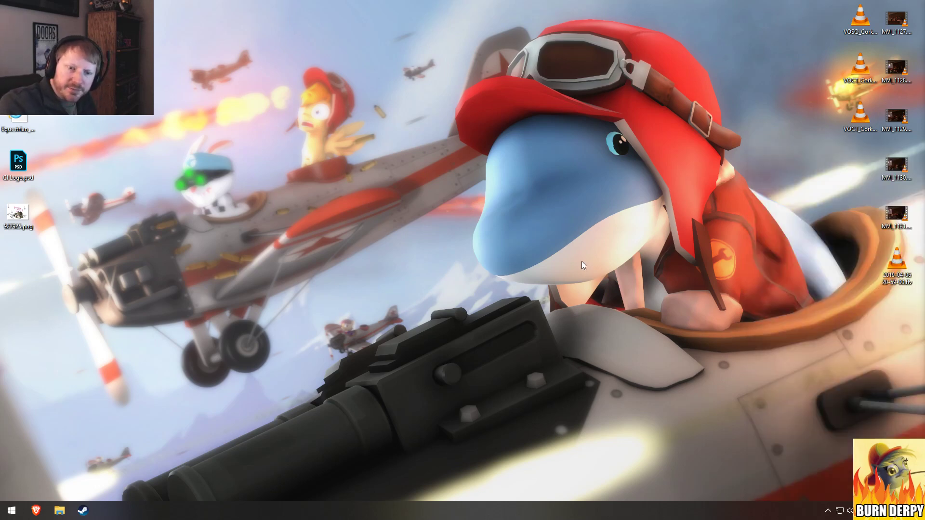